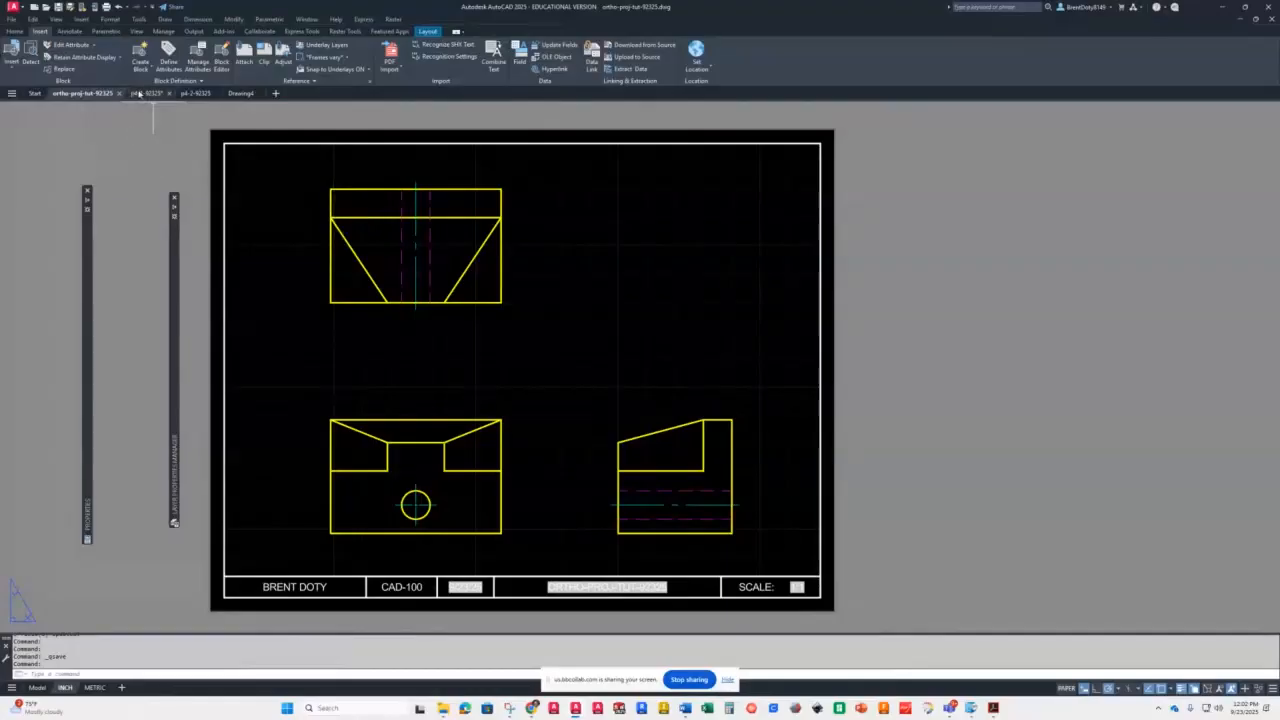
Look over the open drawings p4-1-92325 and p4-2-92325, ending on the blank Drawing4
click(155, 93)
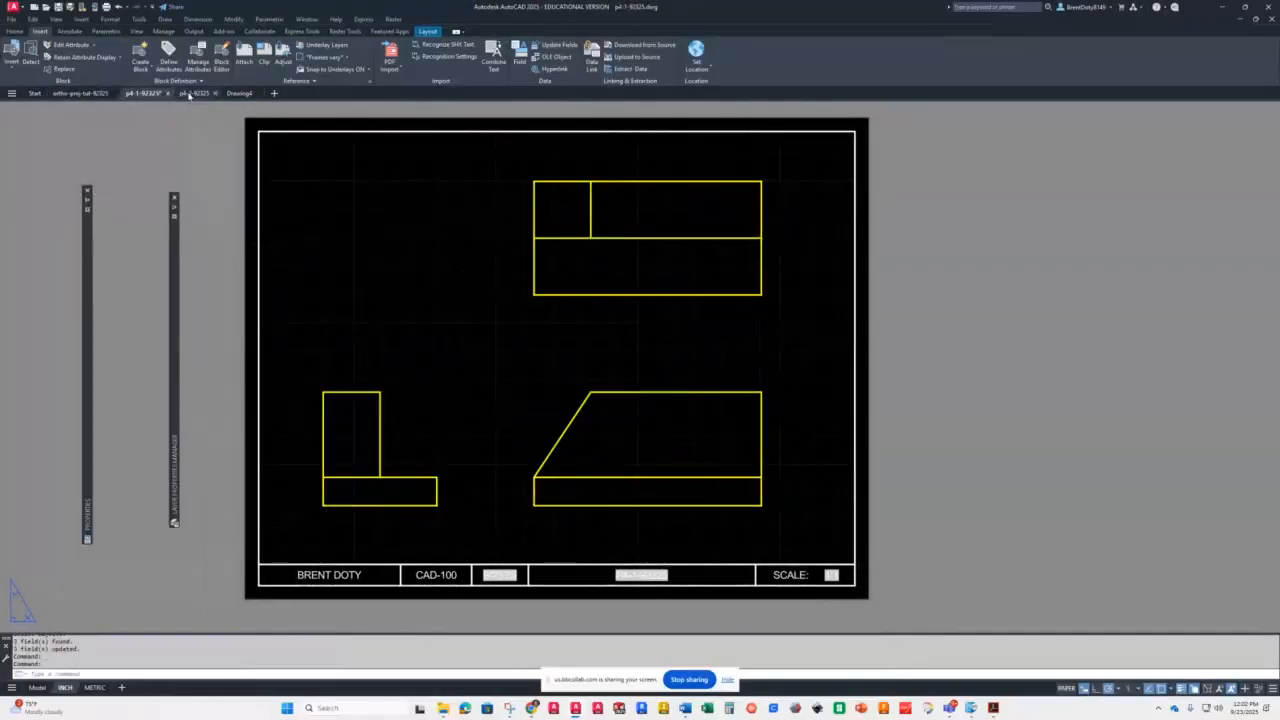
click(189, 93)
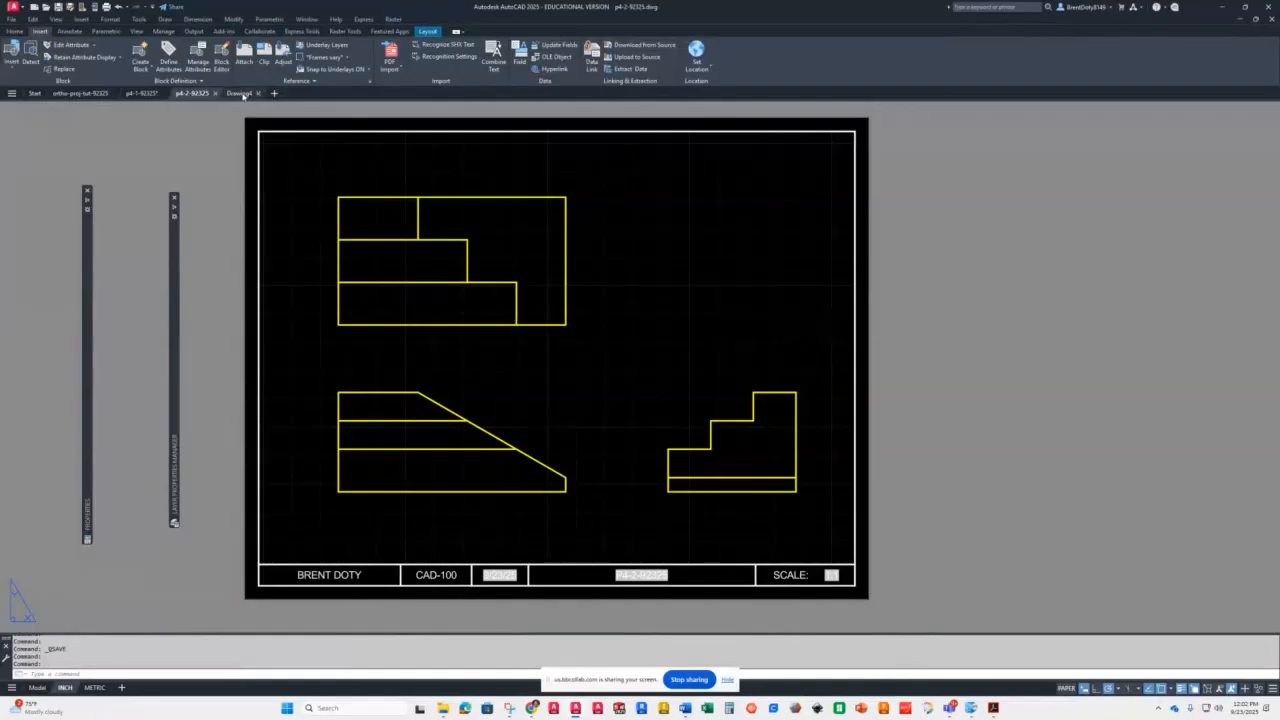
click(240, 94)
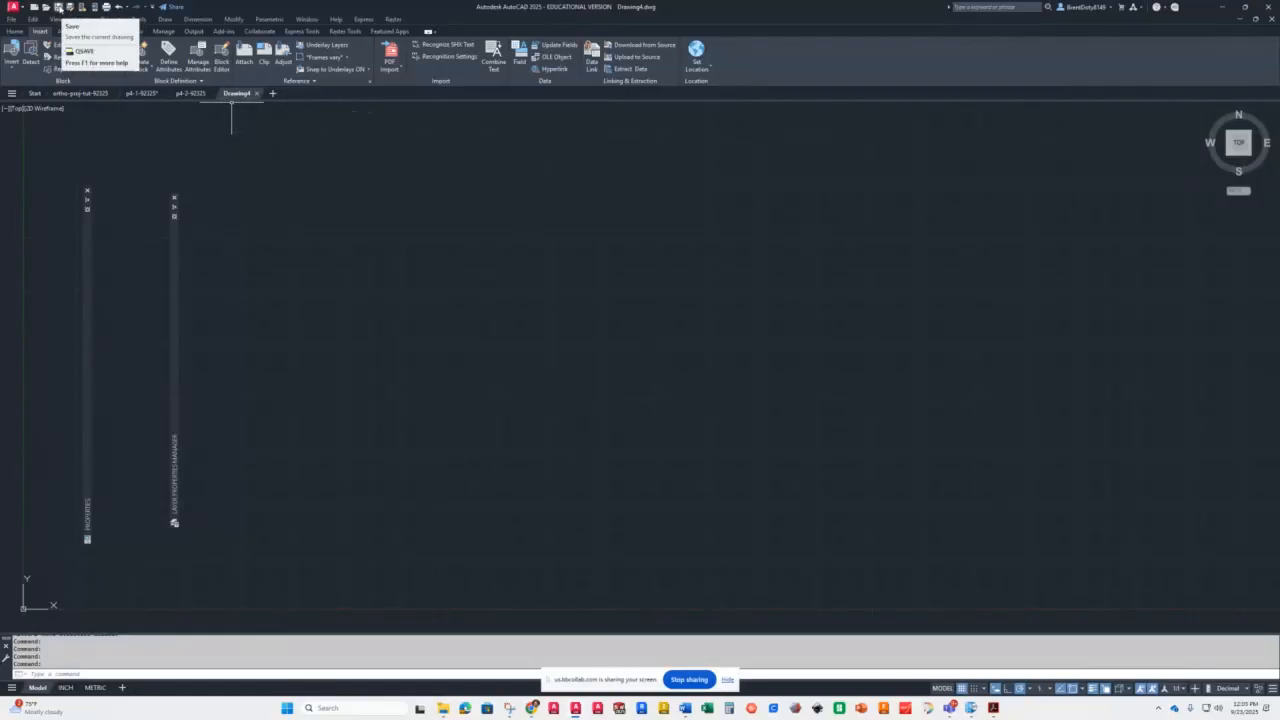
Save the blank drawing in the Documents folder as p4-3-92325
click(58, 7)
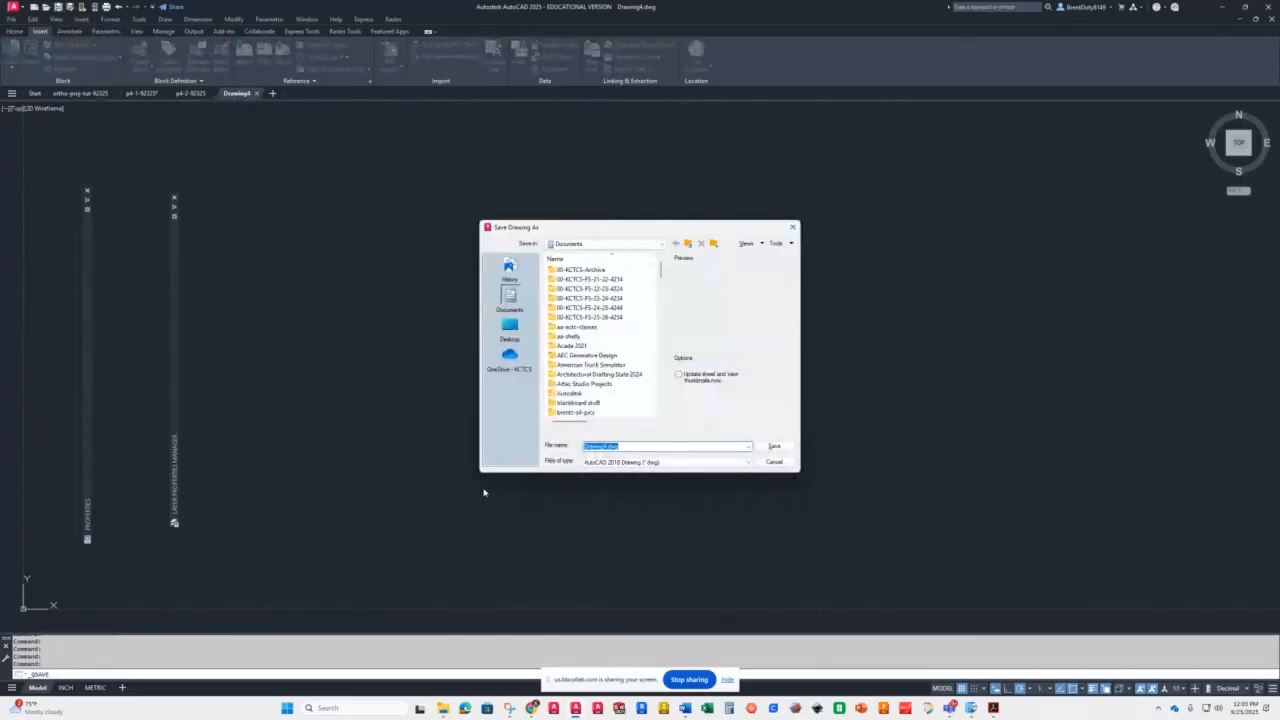
text(p)
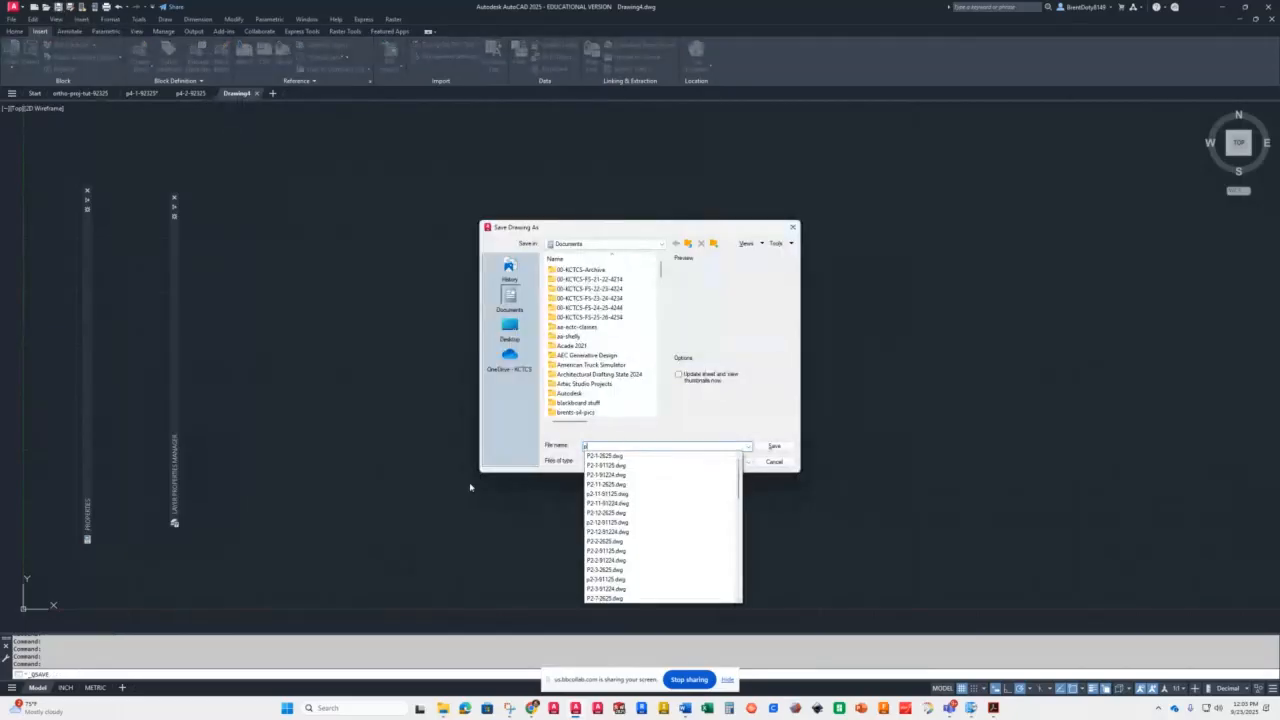
text(4-3)
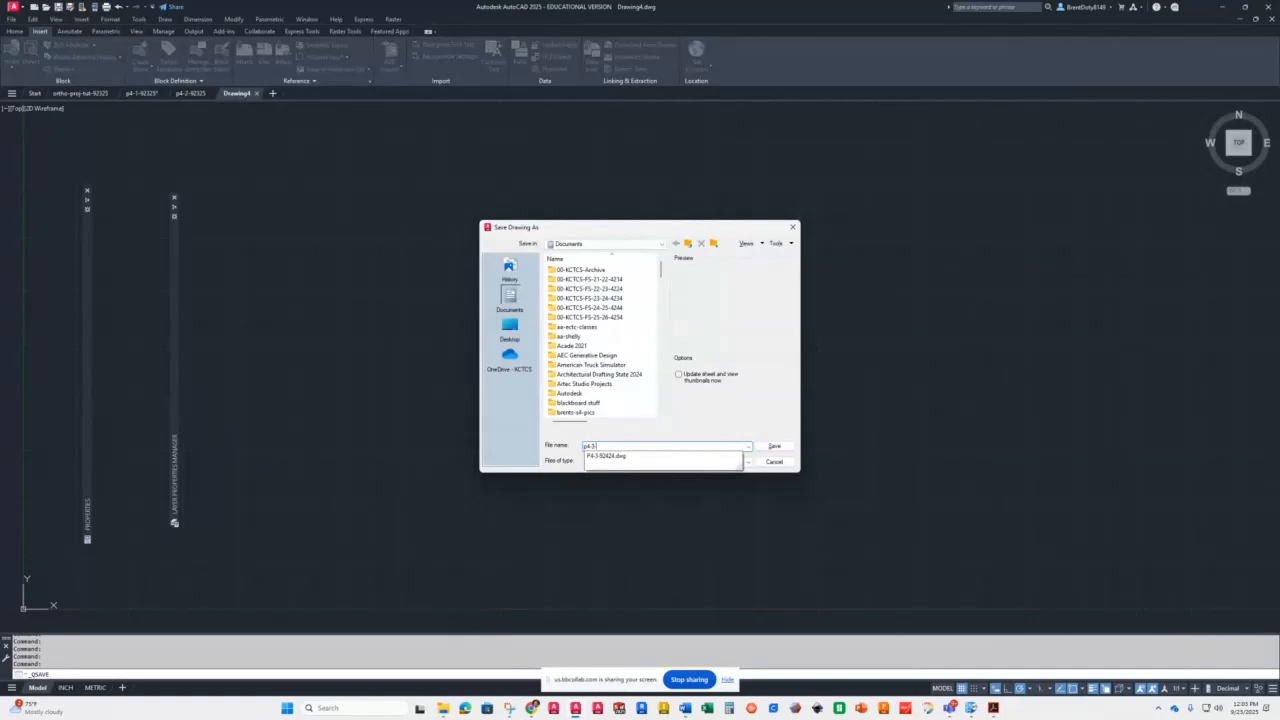
text(-92325)
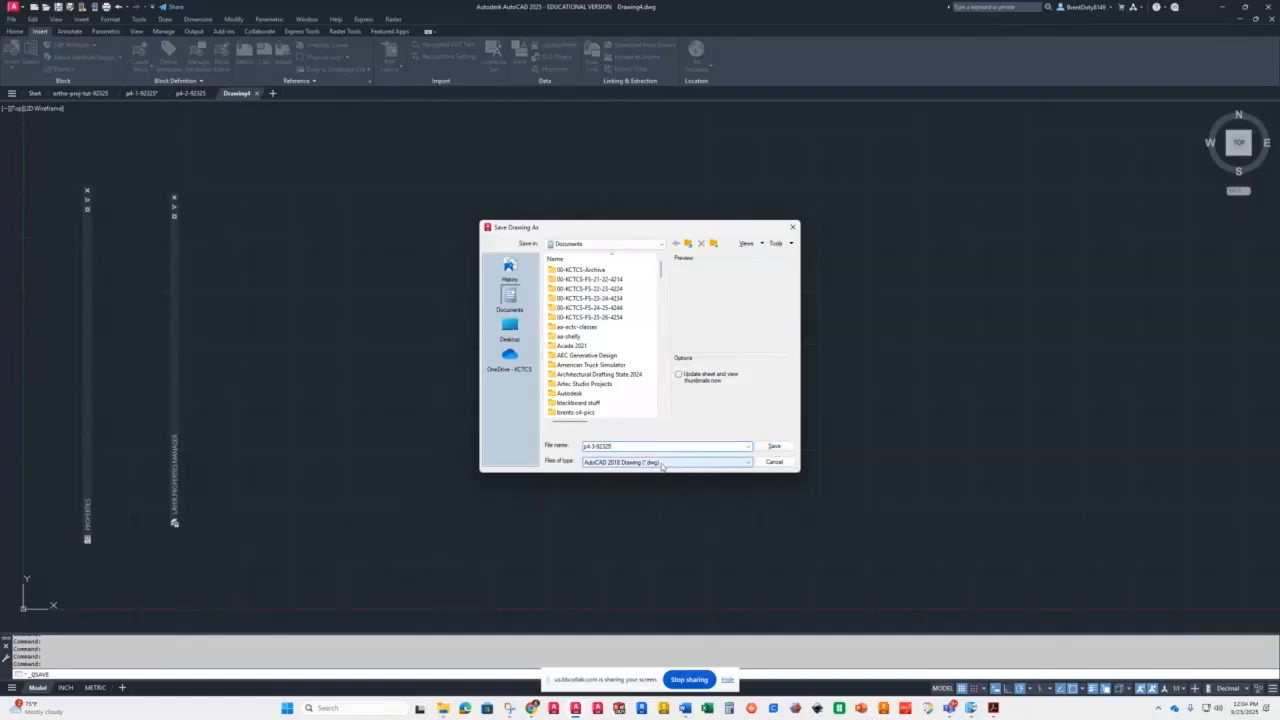
click(775, 446)
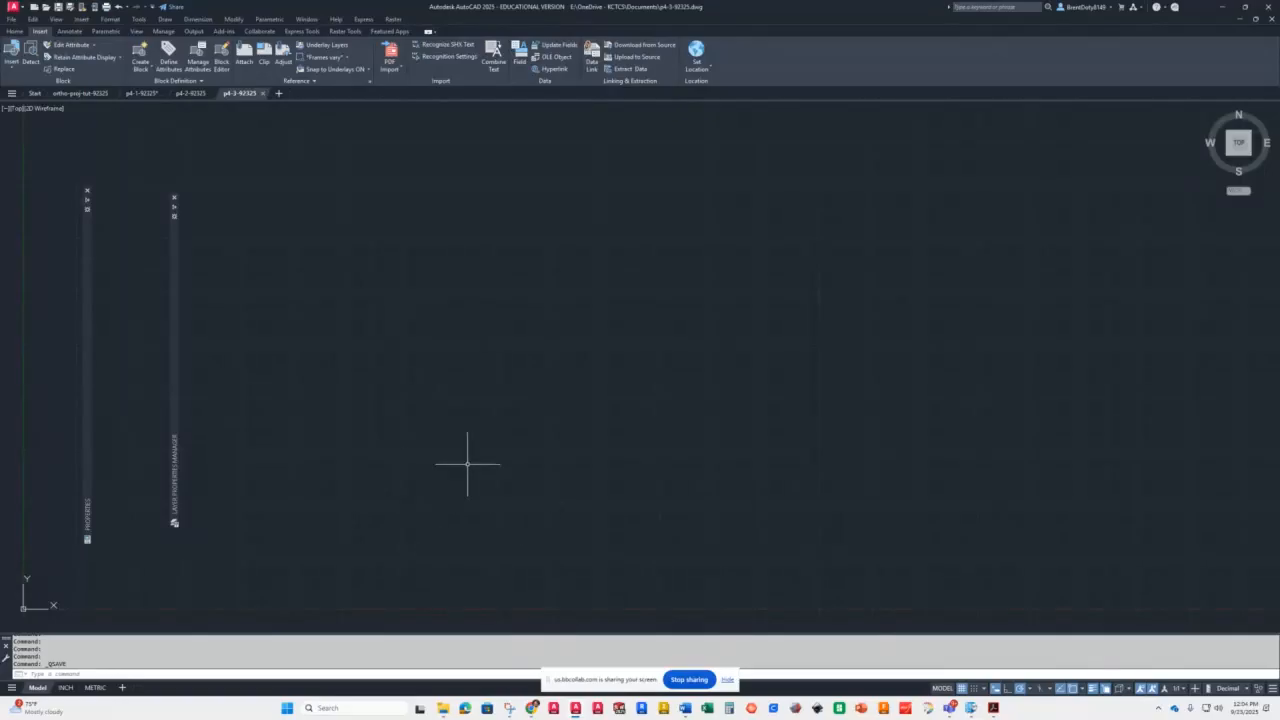
Start a line at the front view's lower-left corner, in the lower middle of the drawing area
click(14, 31)
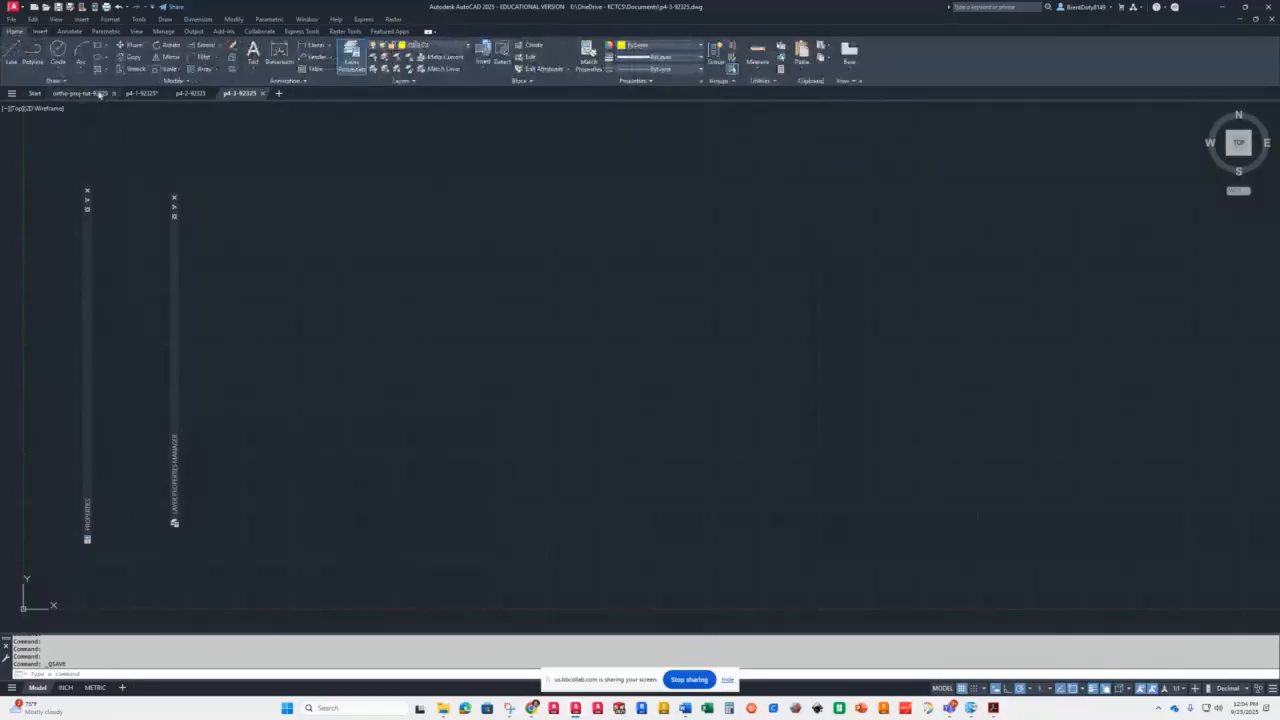
click(11, 52)
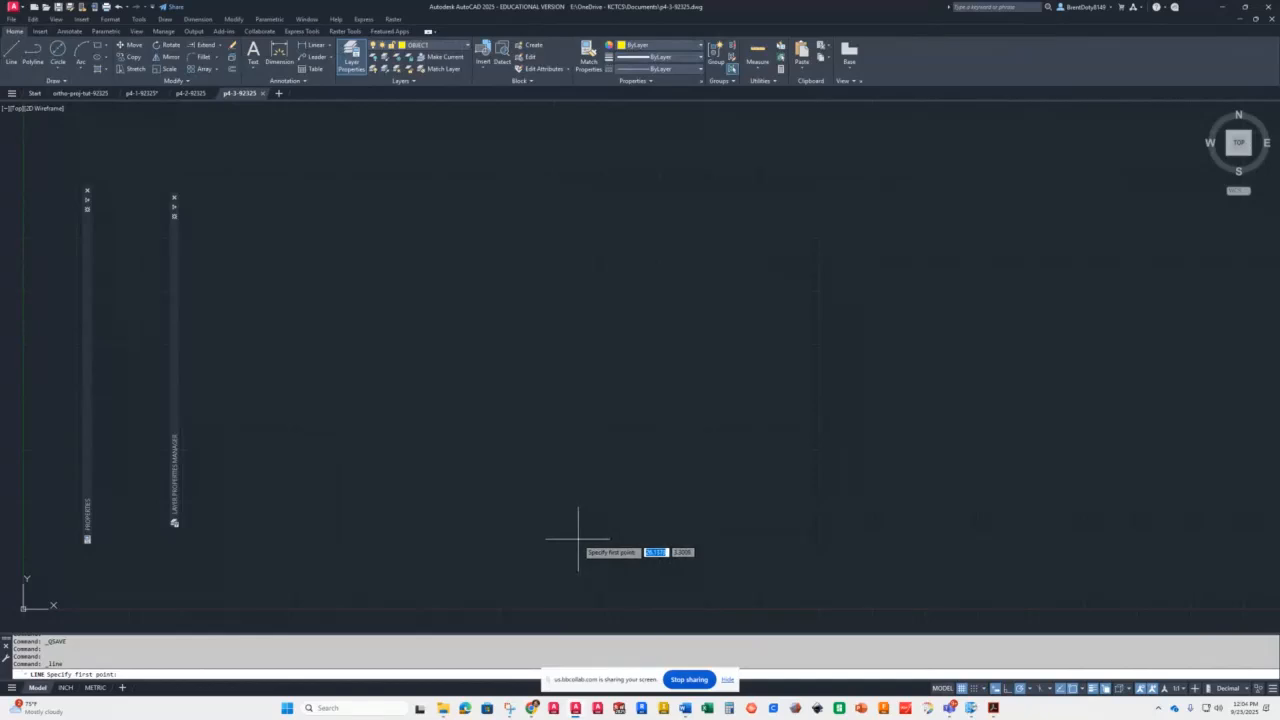
click(578, 539)
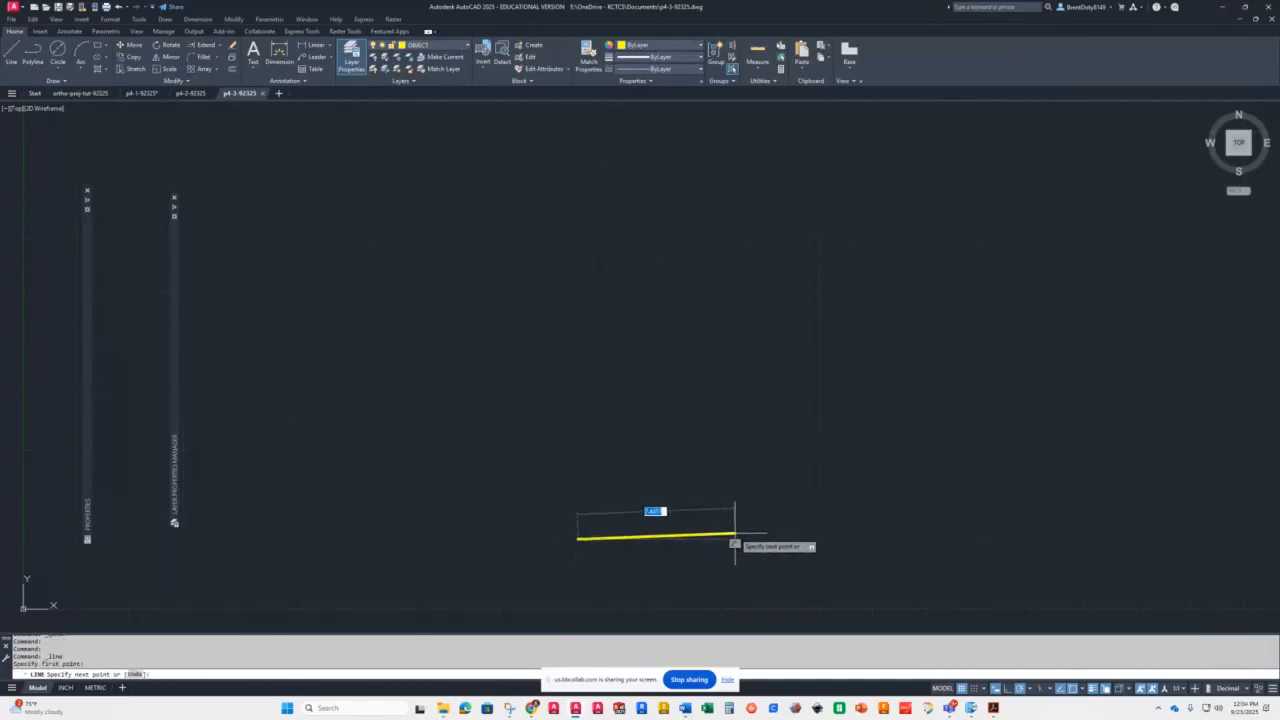
text(4)
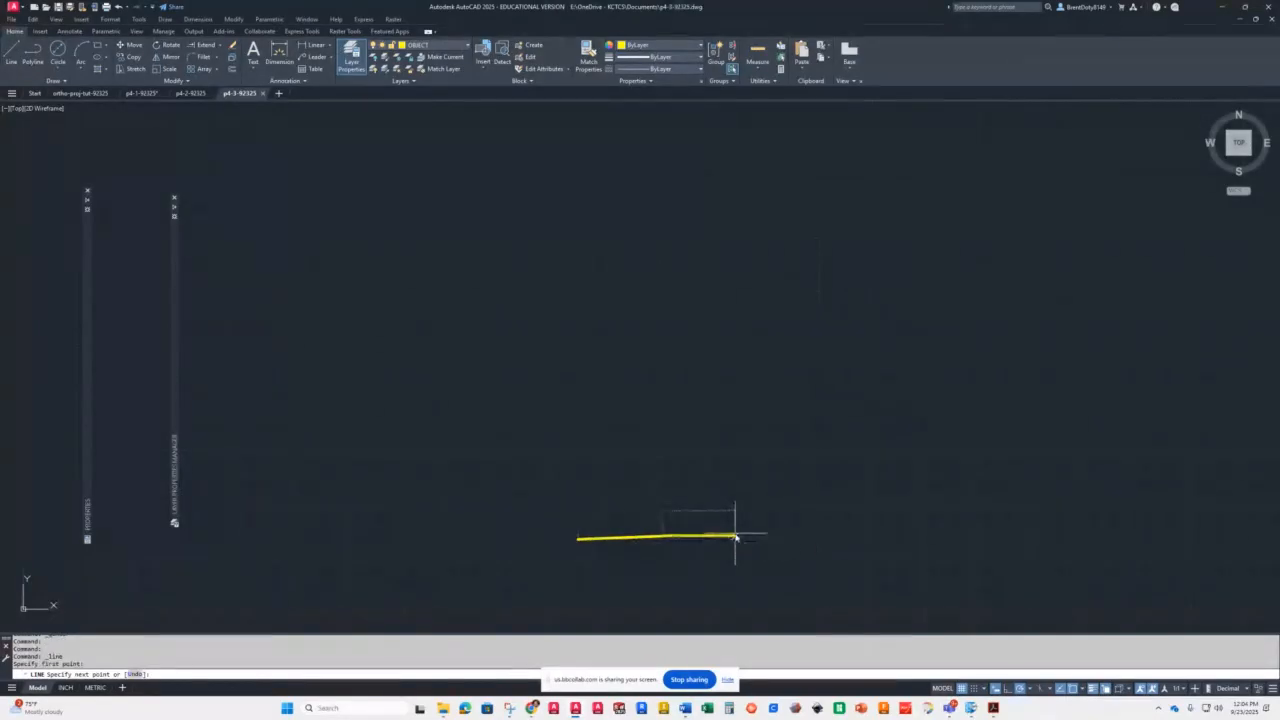
key(Return)
scroll(588, 524, up, 4)
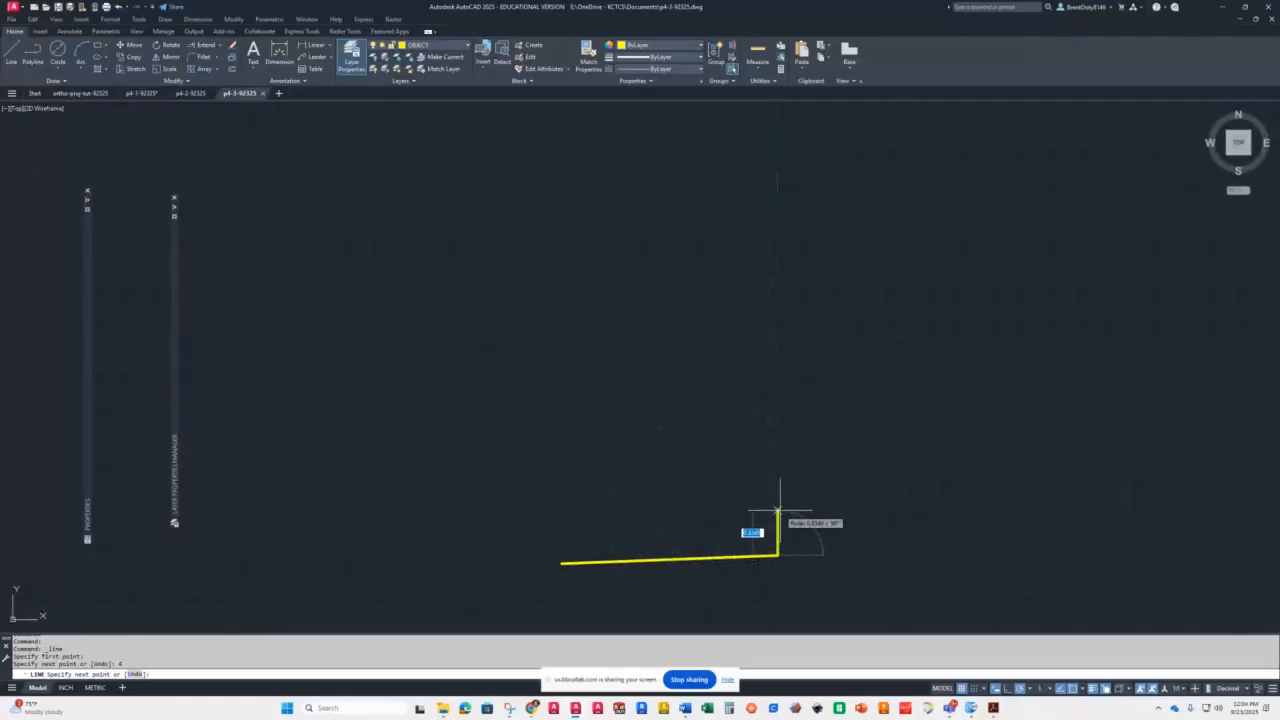
text(u)
key(Return)
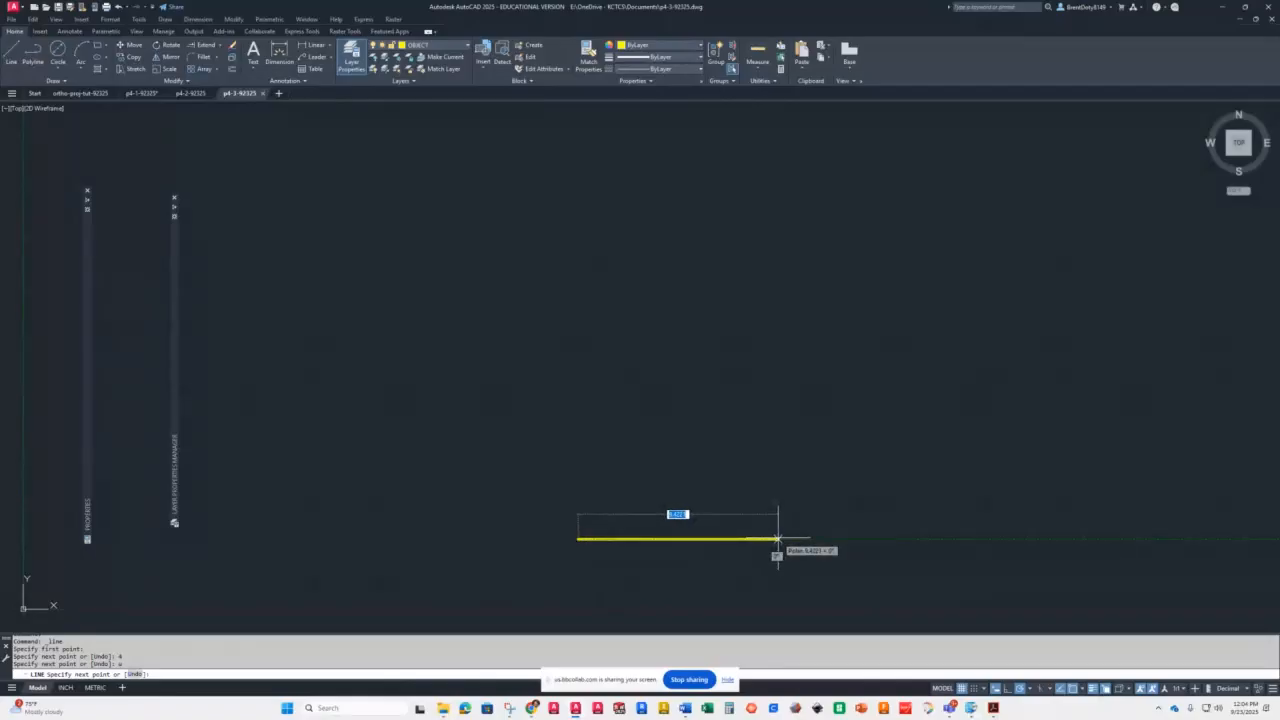
Draw the front view's bottom edge 4 units to the right, its right edge 2 units up and its top edge 1.75 units back left
text(4)
key(Return)
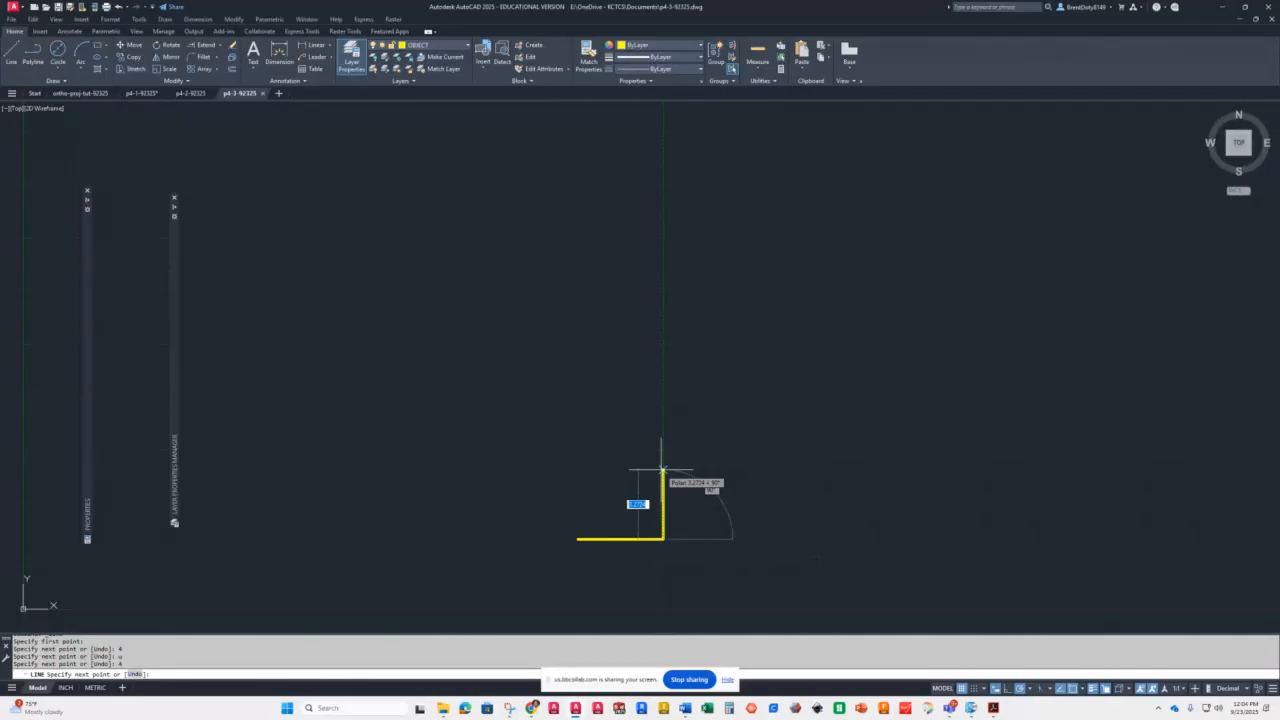
text(2)
key(Return)
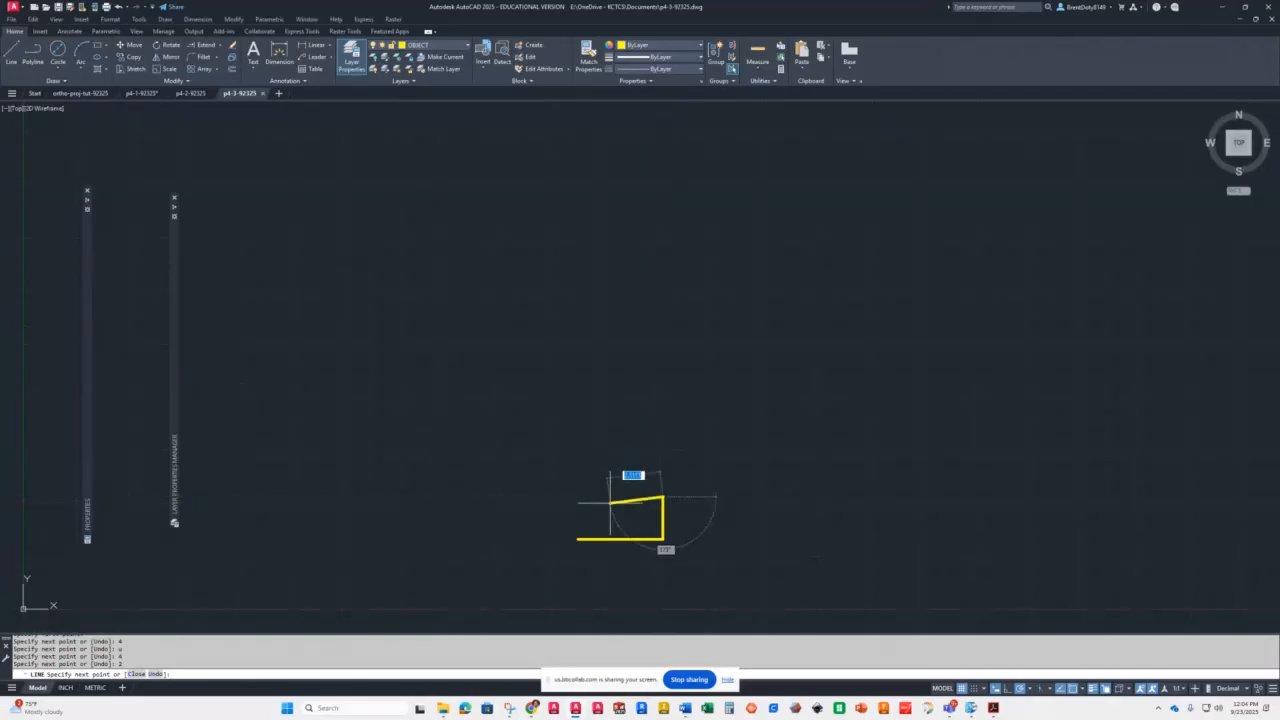
text(1)
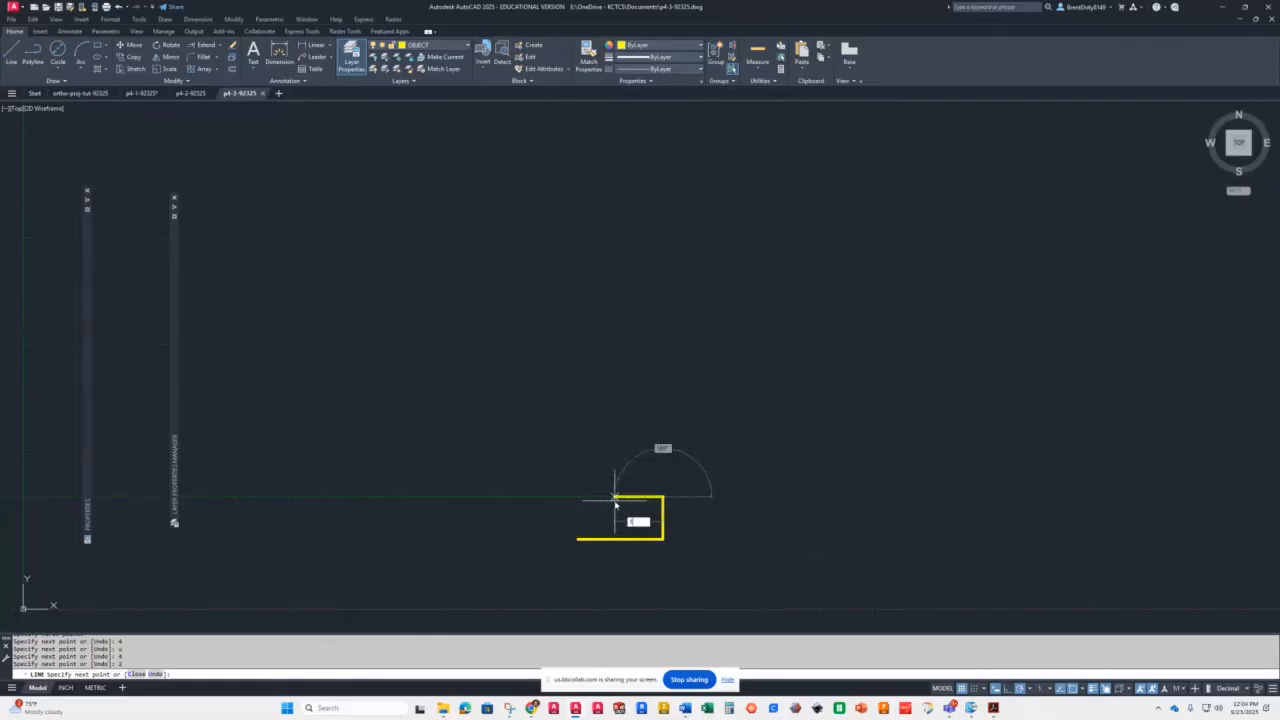
text(.75)
key(Return)
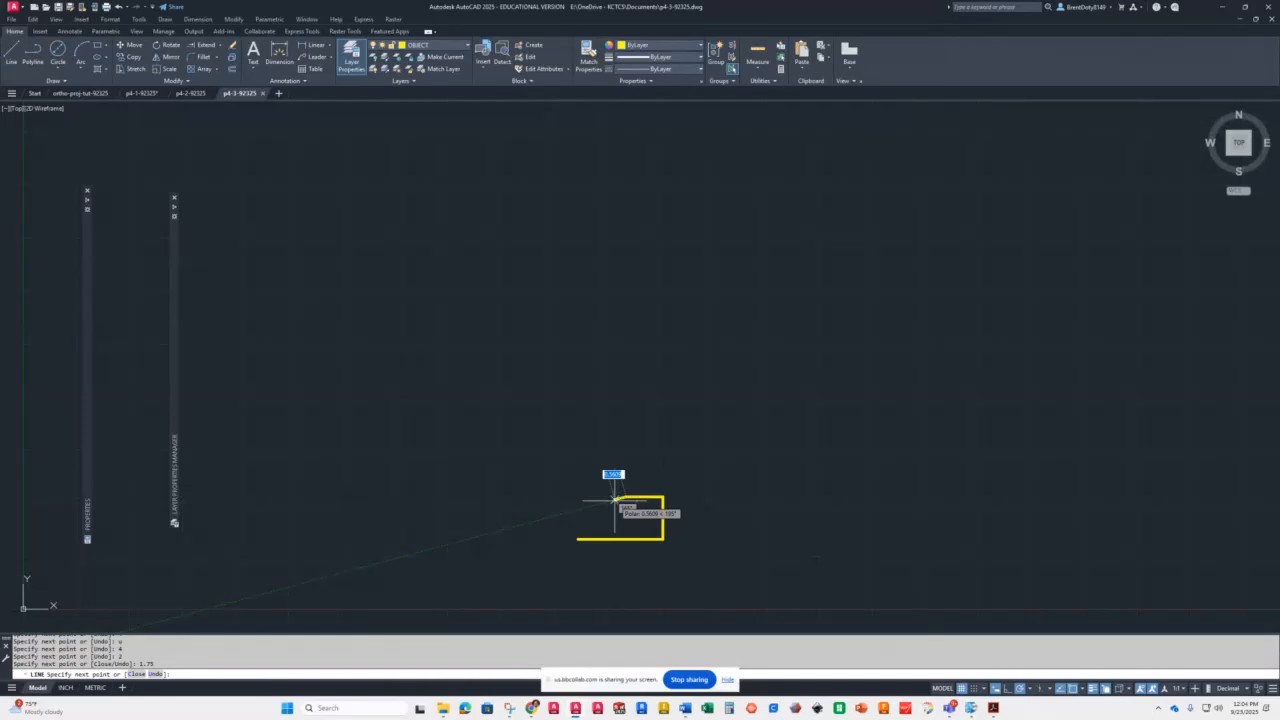
scroll(603, 545, up, 5)
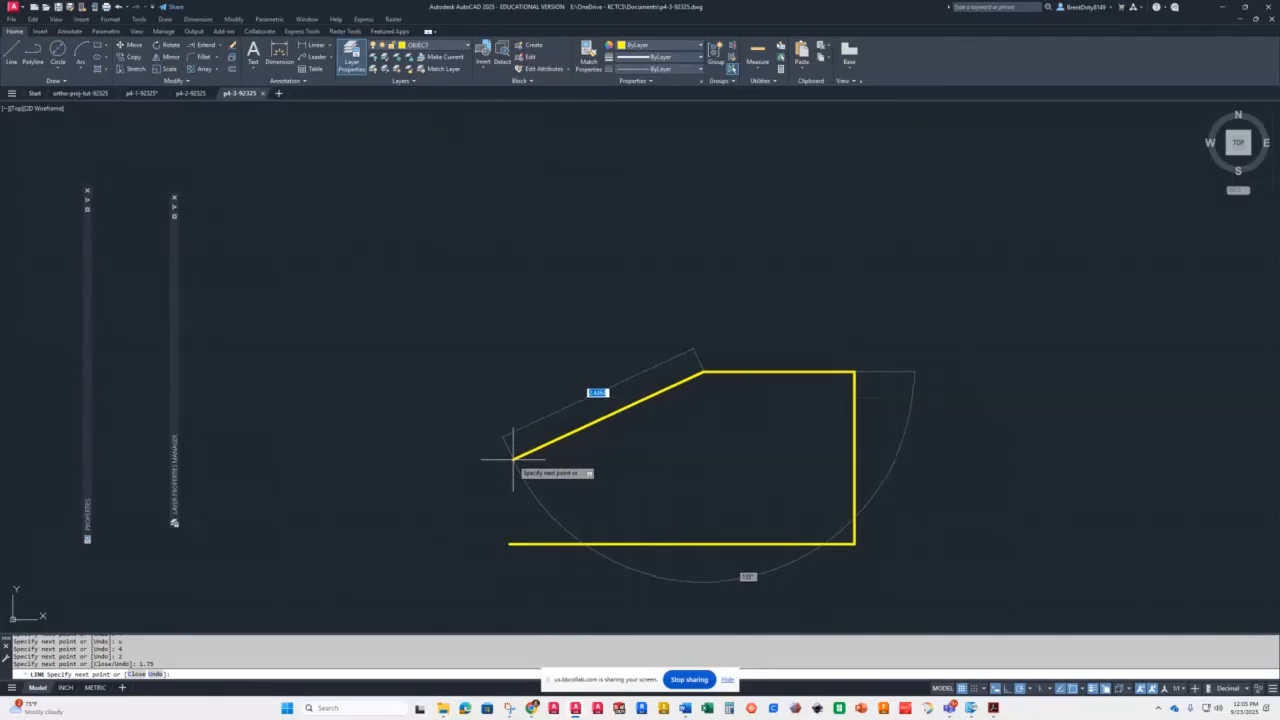
key(Return)
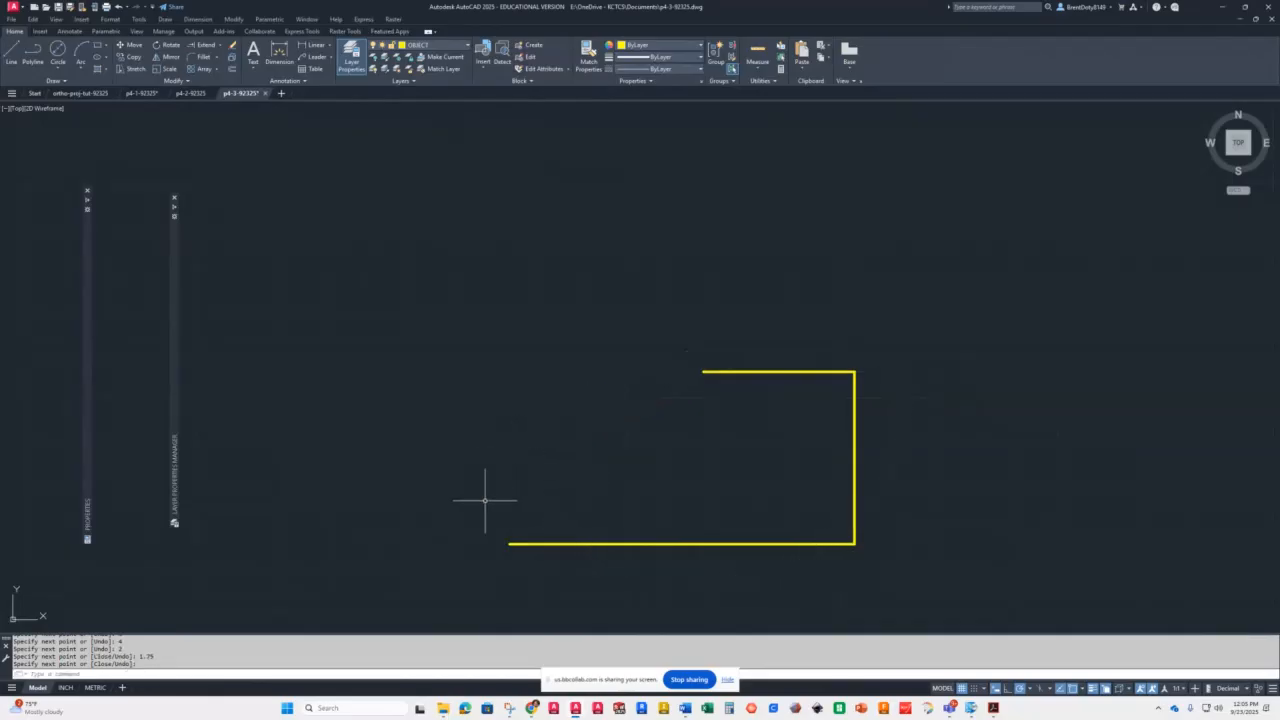
Close the front view with a 0.5-unit vertical left edge and a sloped line up to the open end of the top edge
key(Return)
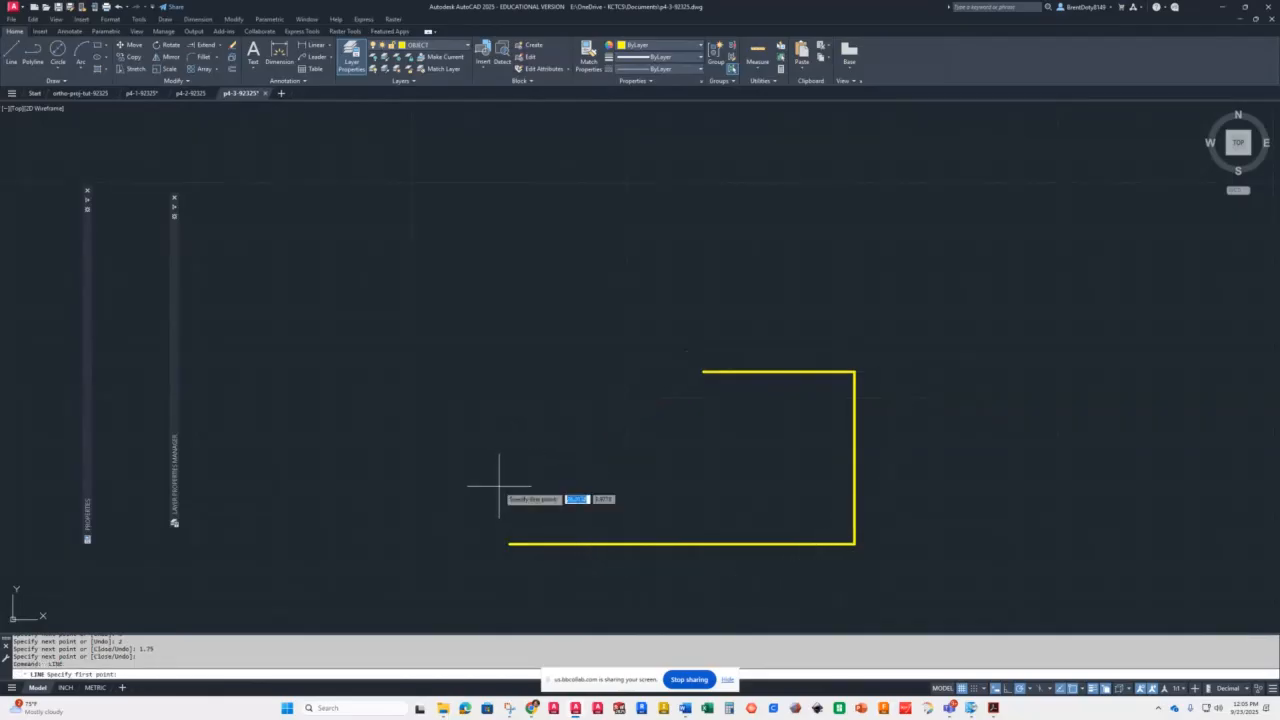
click(510, 544)
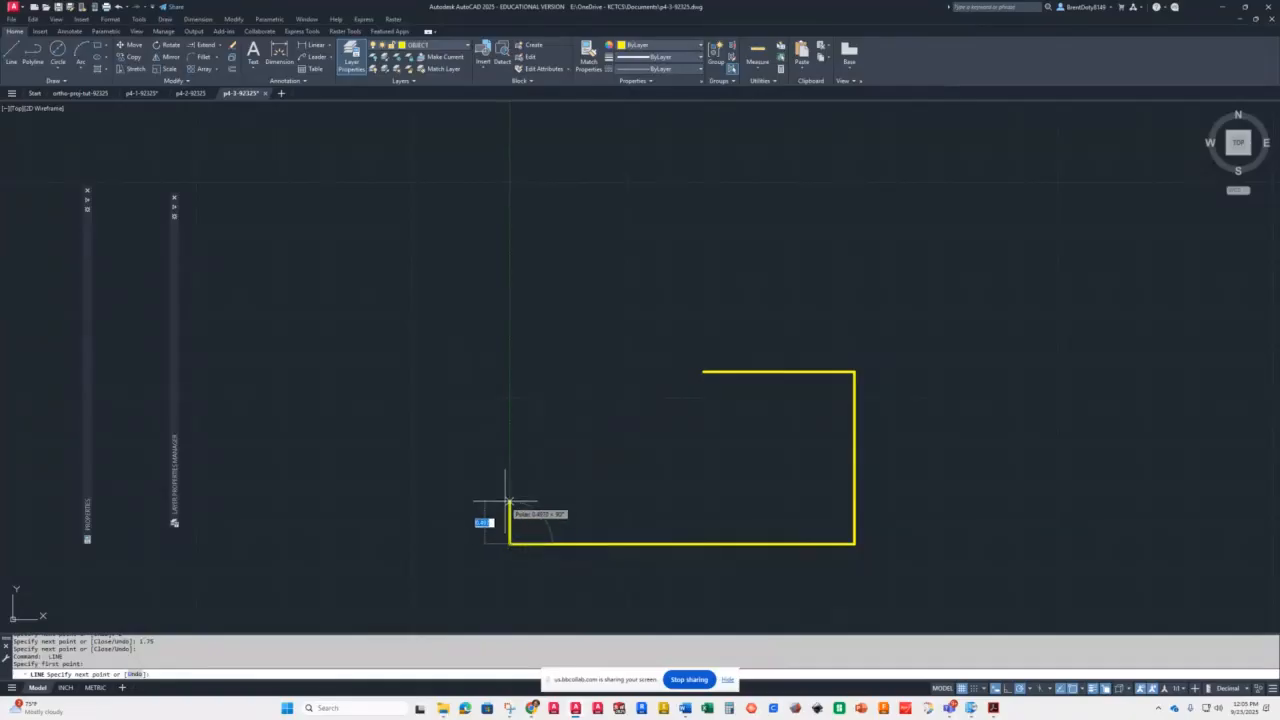
text(1)
key(Return)
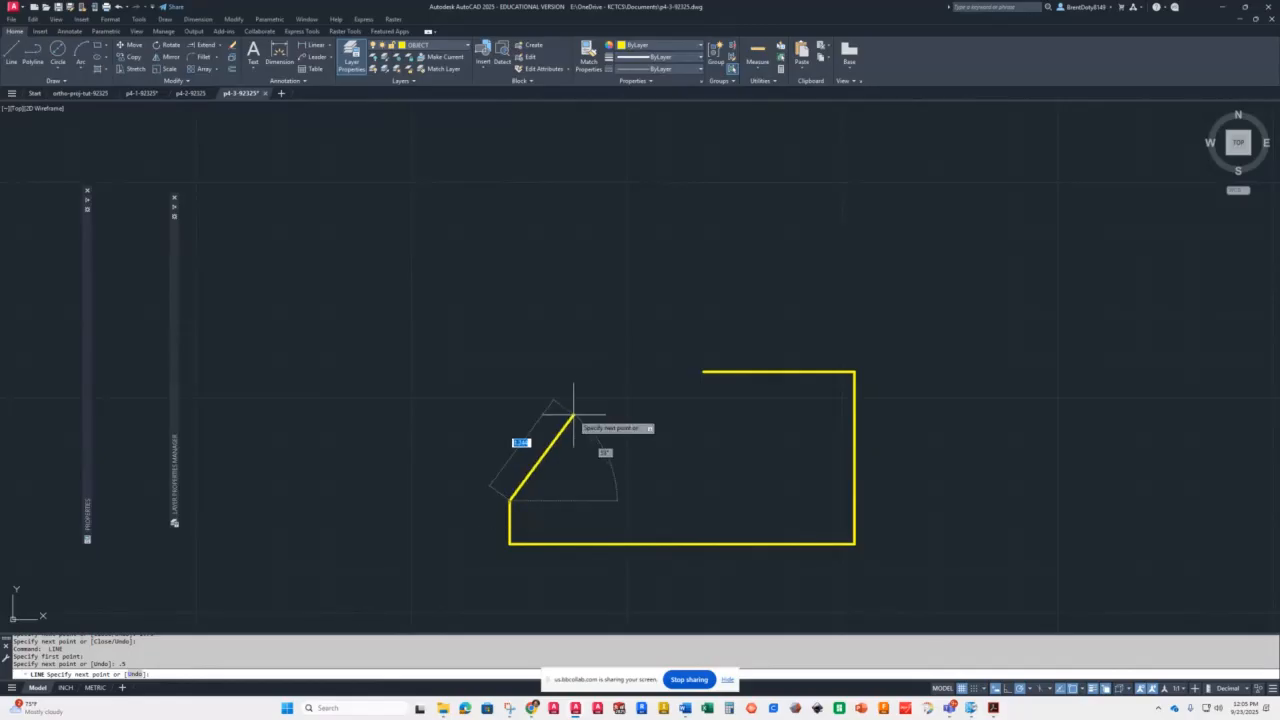
click(703, 372)
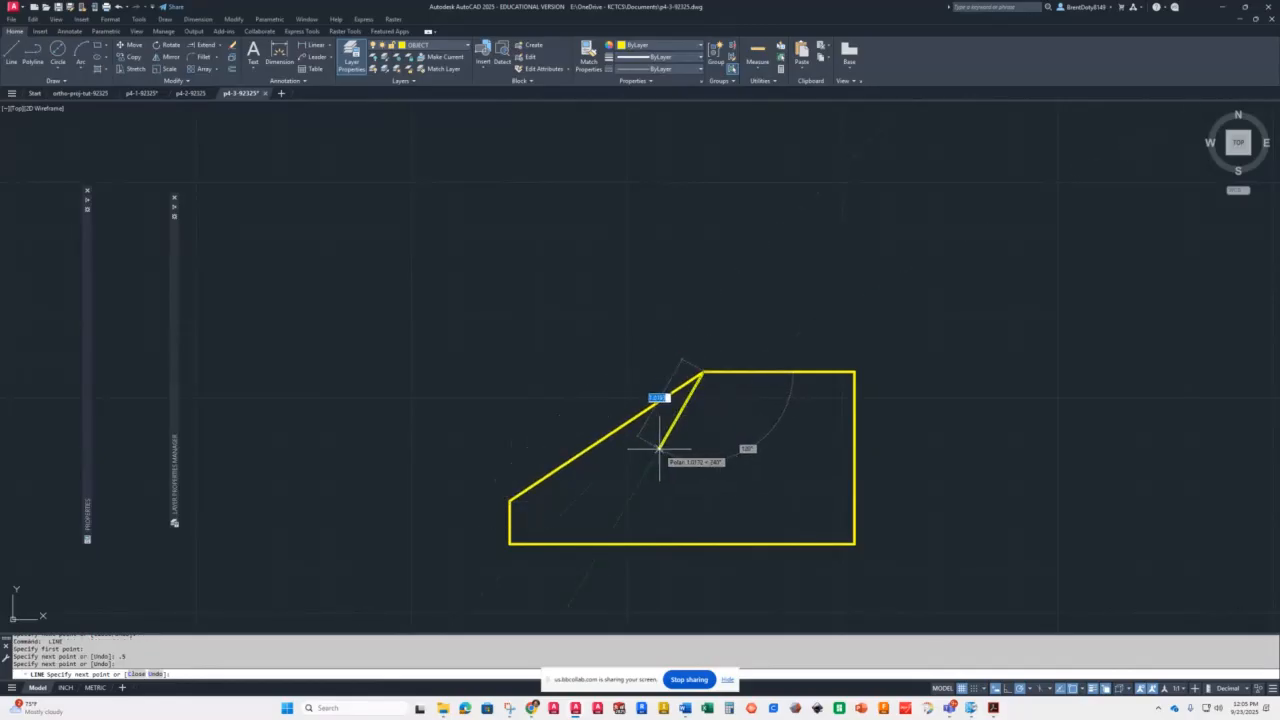
key(Return)
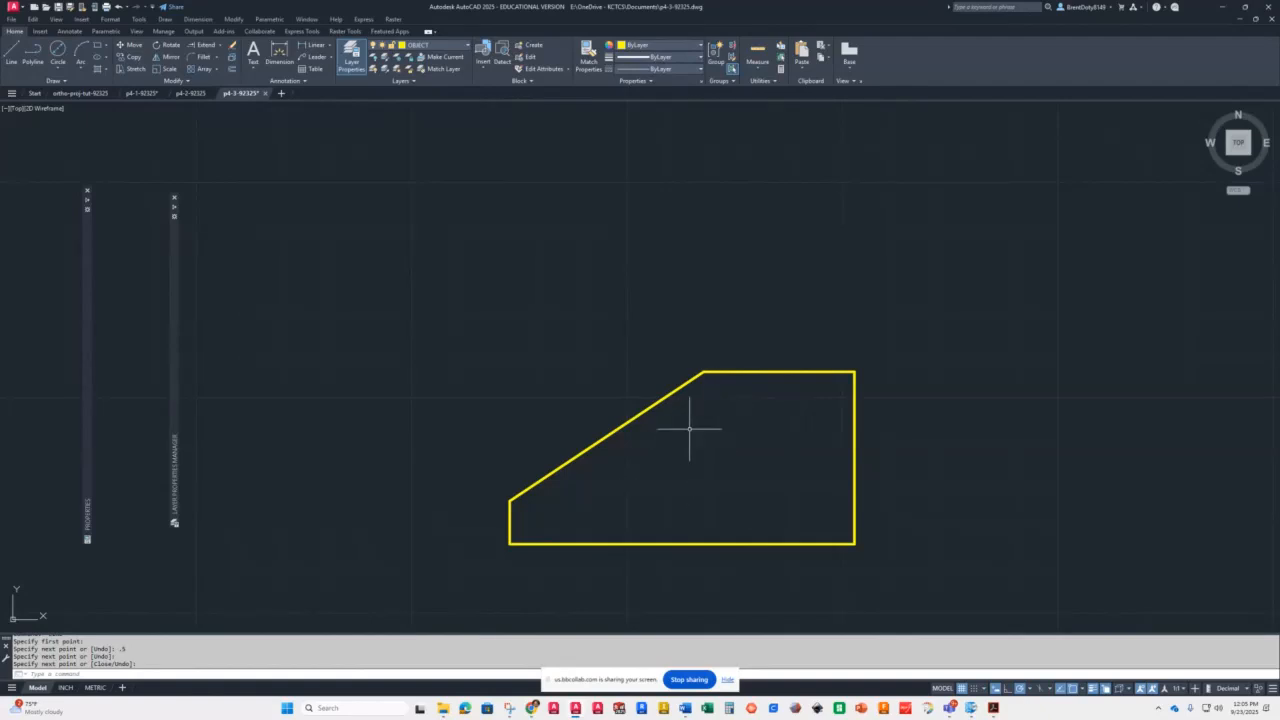
Draw the top view outline as a rectangle 1.75 units deep, directly above the front view and aligned with its left and right edges
scroll(675, 440, down, 2)
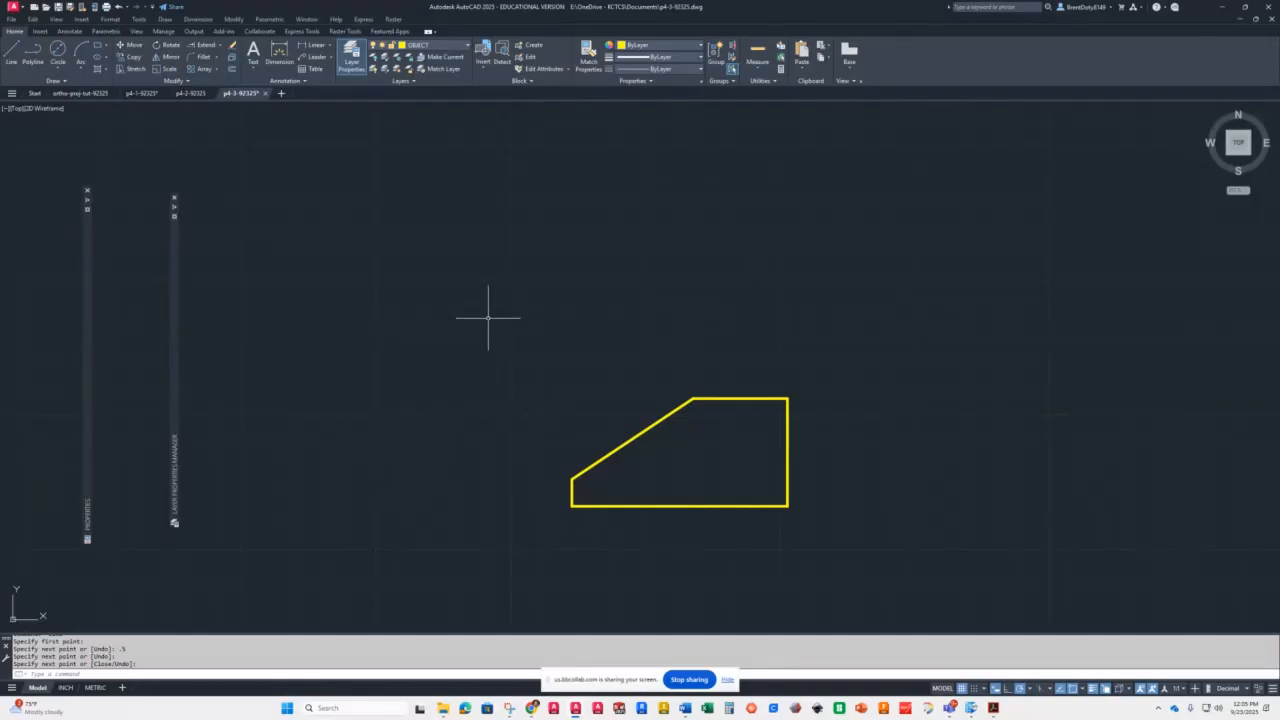
click(8, 55)
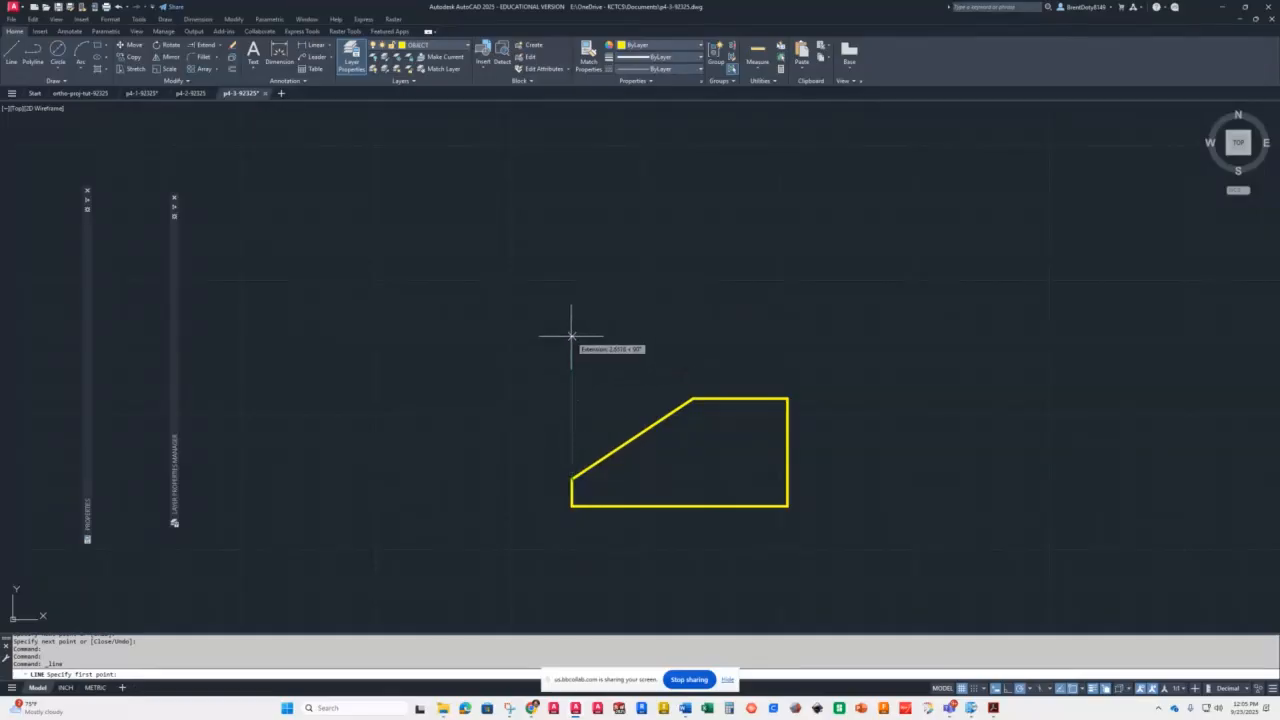
click(571, 336)
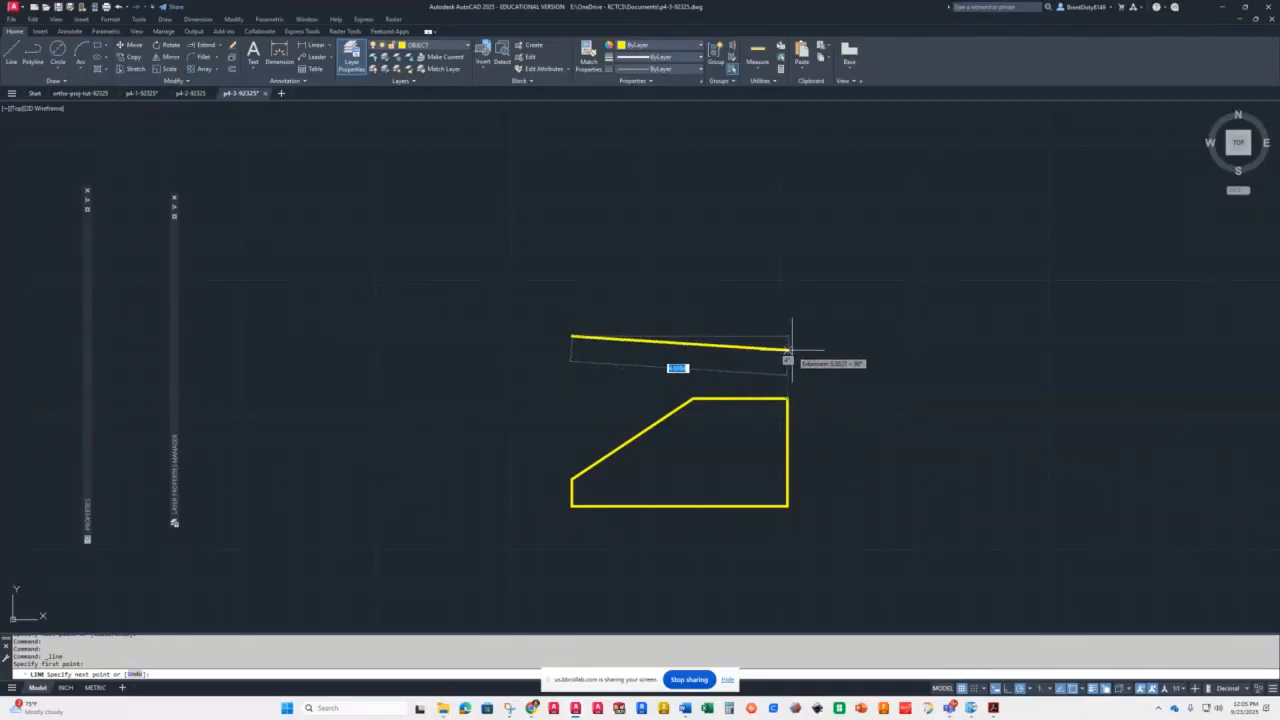
click(789, 336)
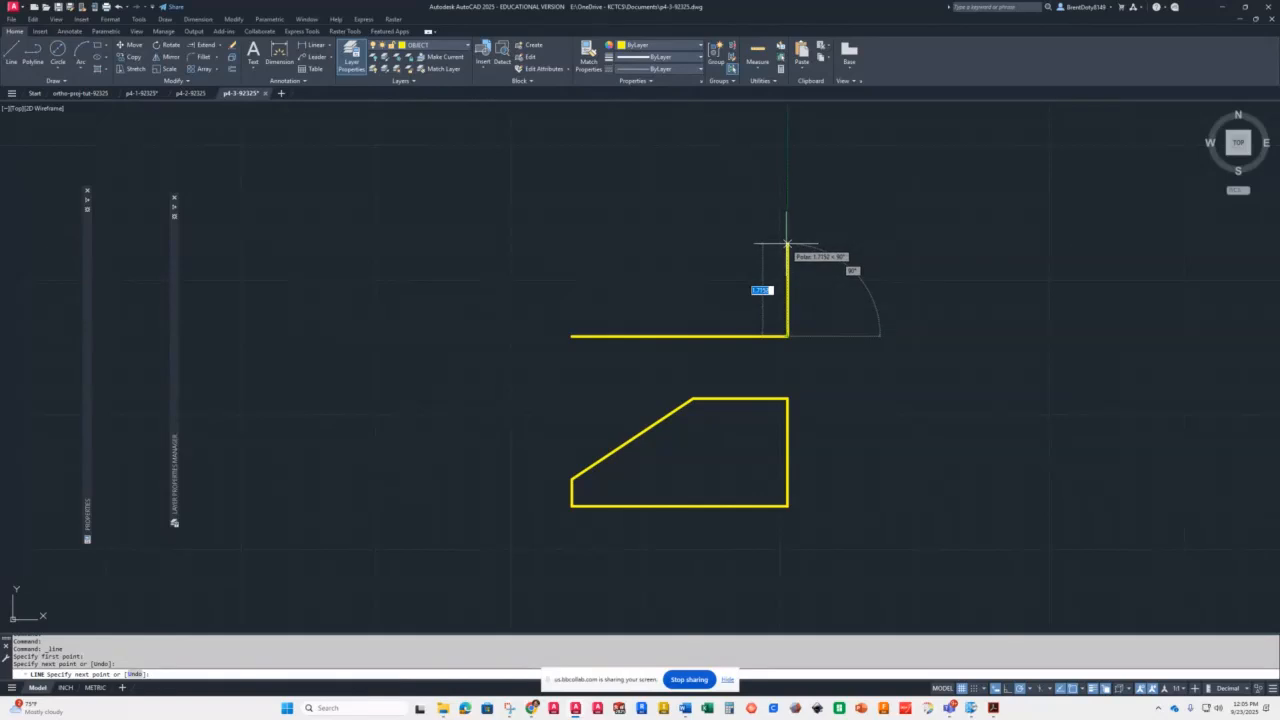
text(1)
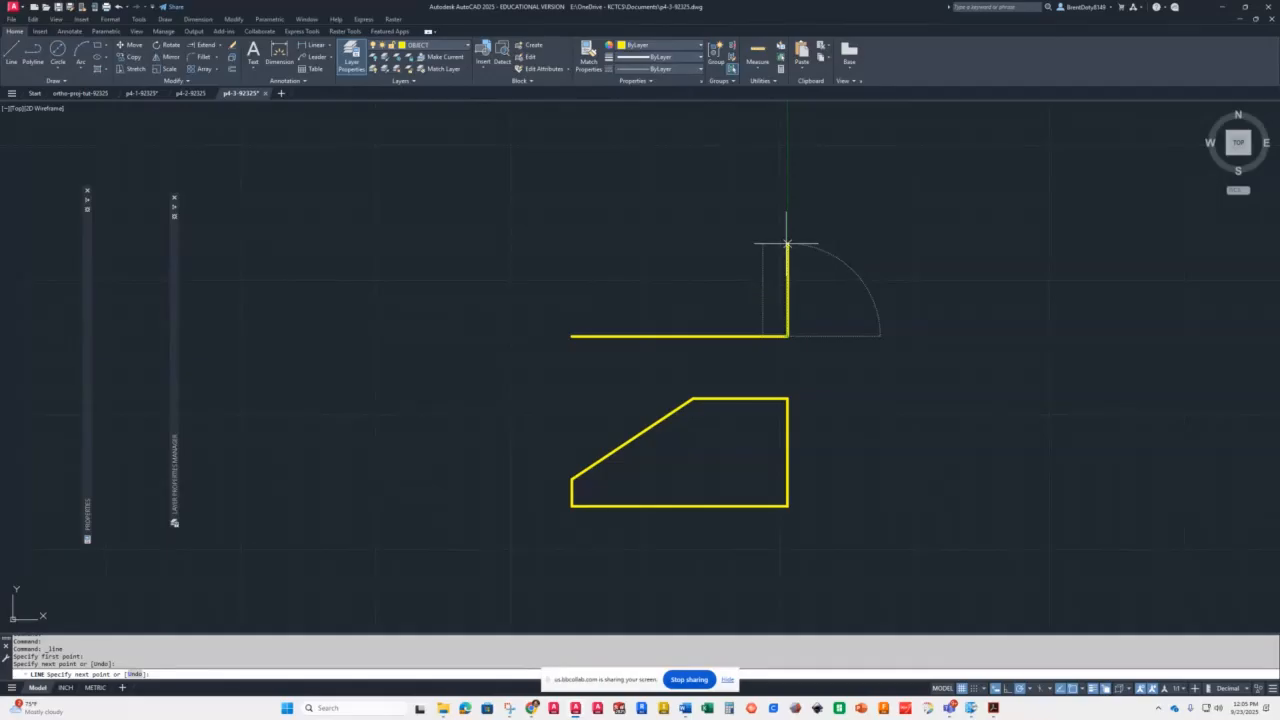
text(.75)
key(Return)
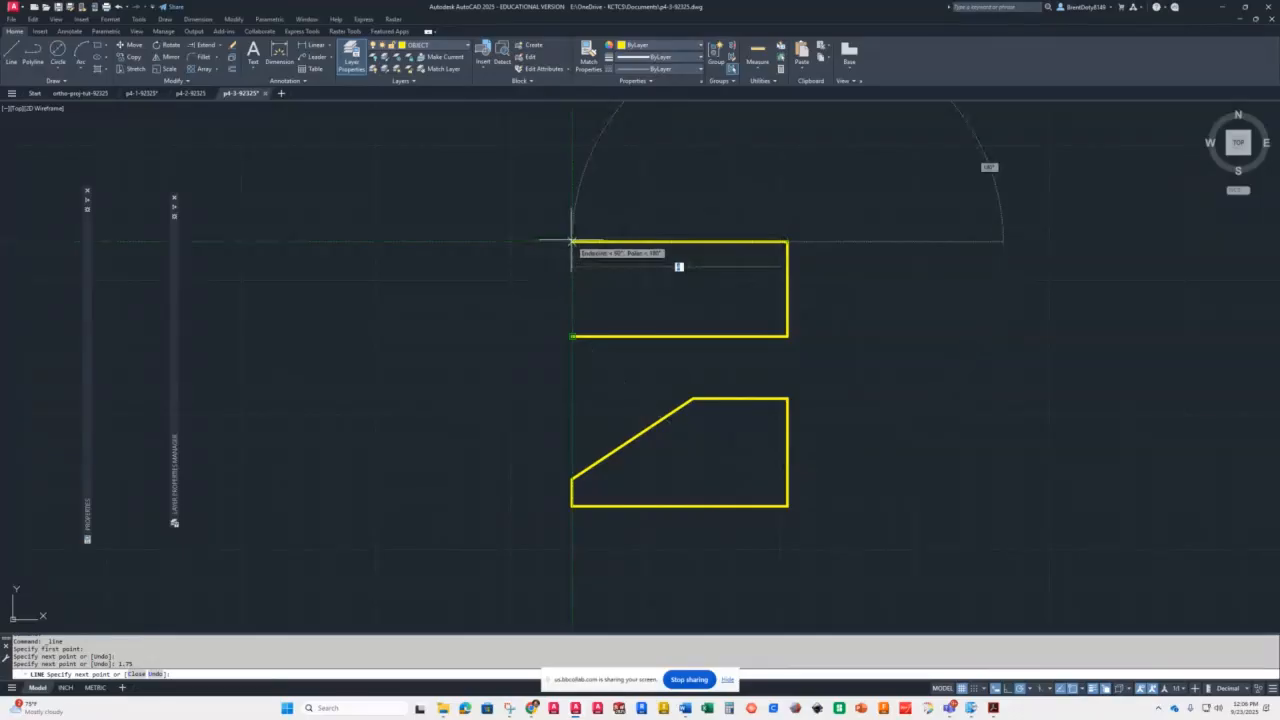
click(572, 241)
click(572, 336)
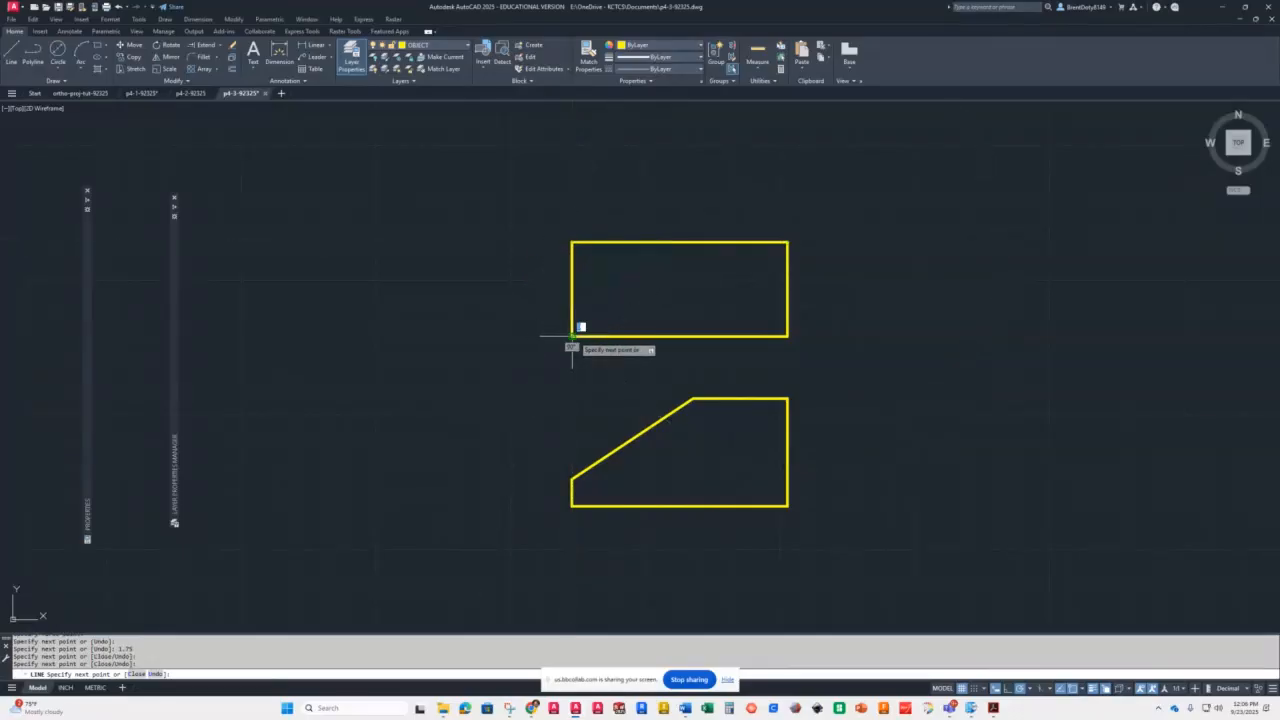
key(Return)
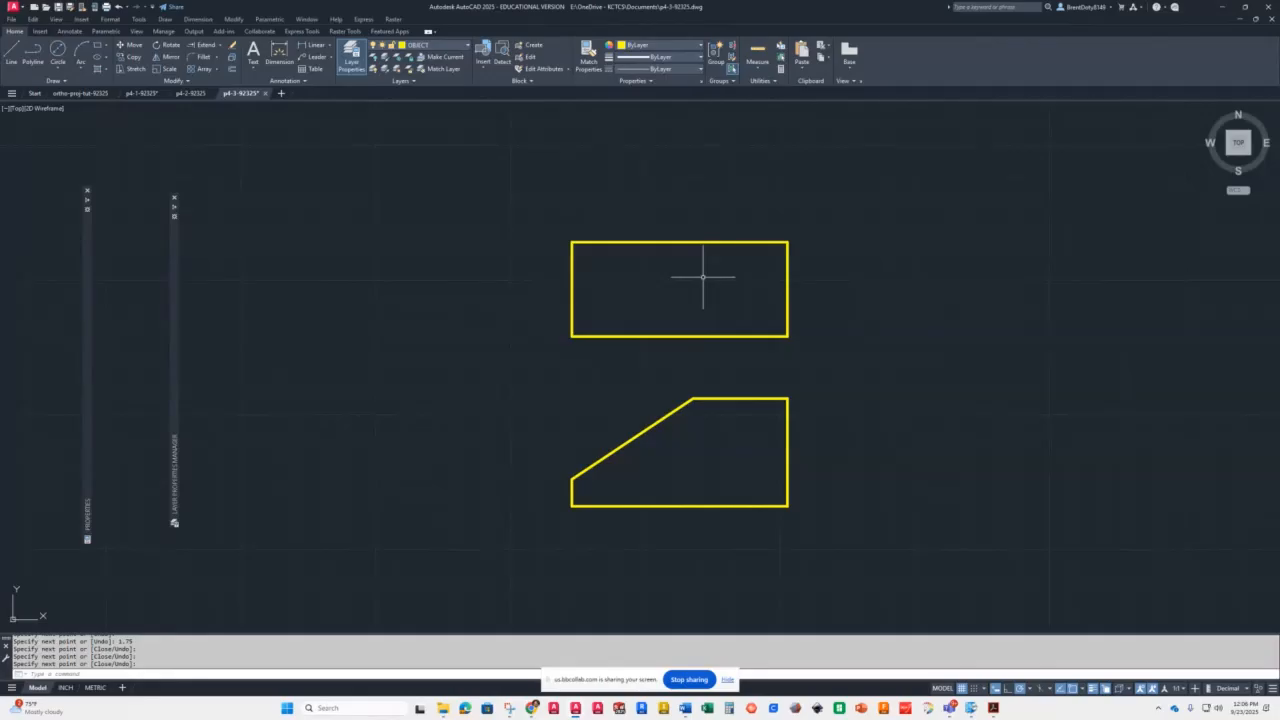
Offset the top view's upper and lower edges 0.5 units inward to create two inner horizontal lines
text(o)
key(Return)
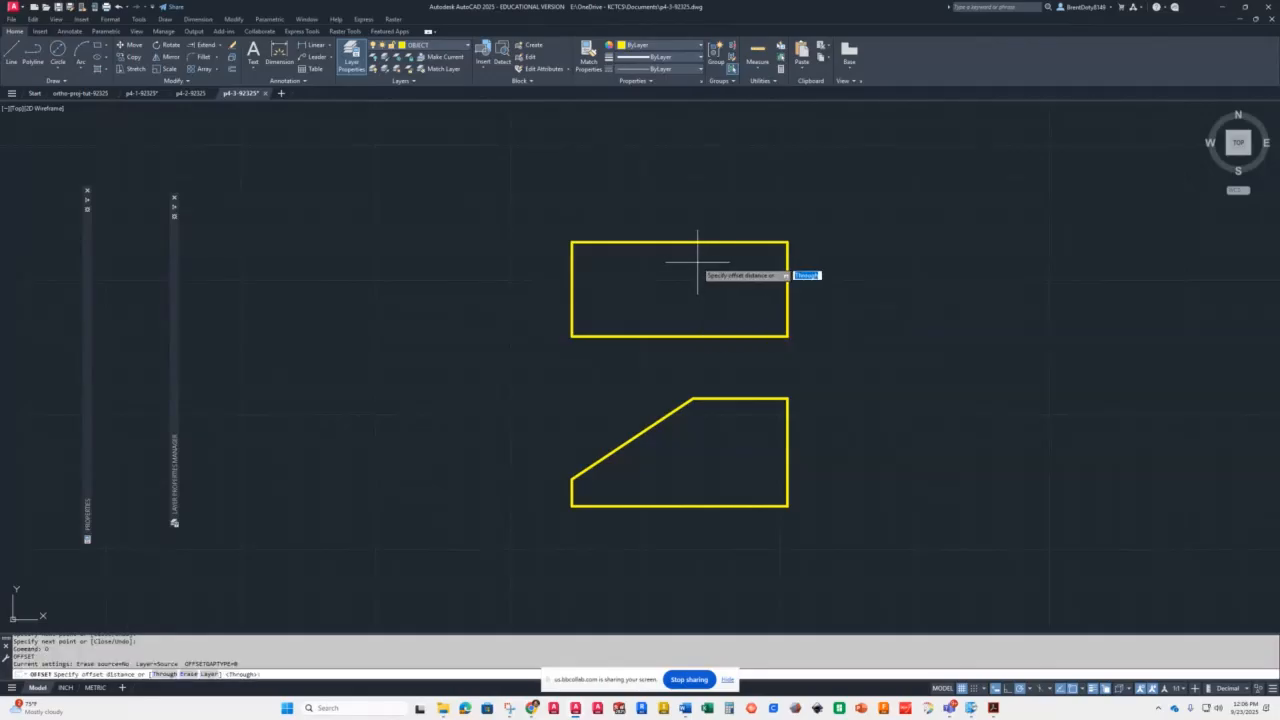
text(.5)
key(Return)
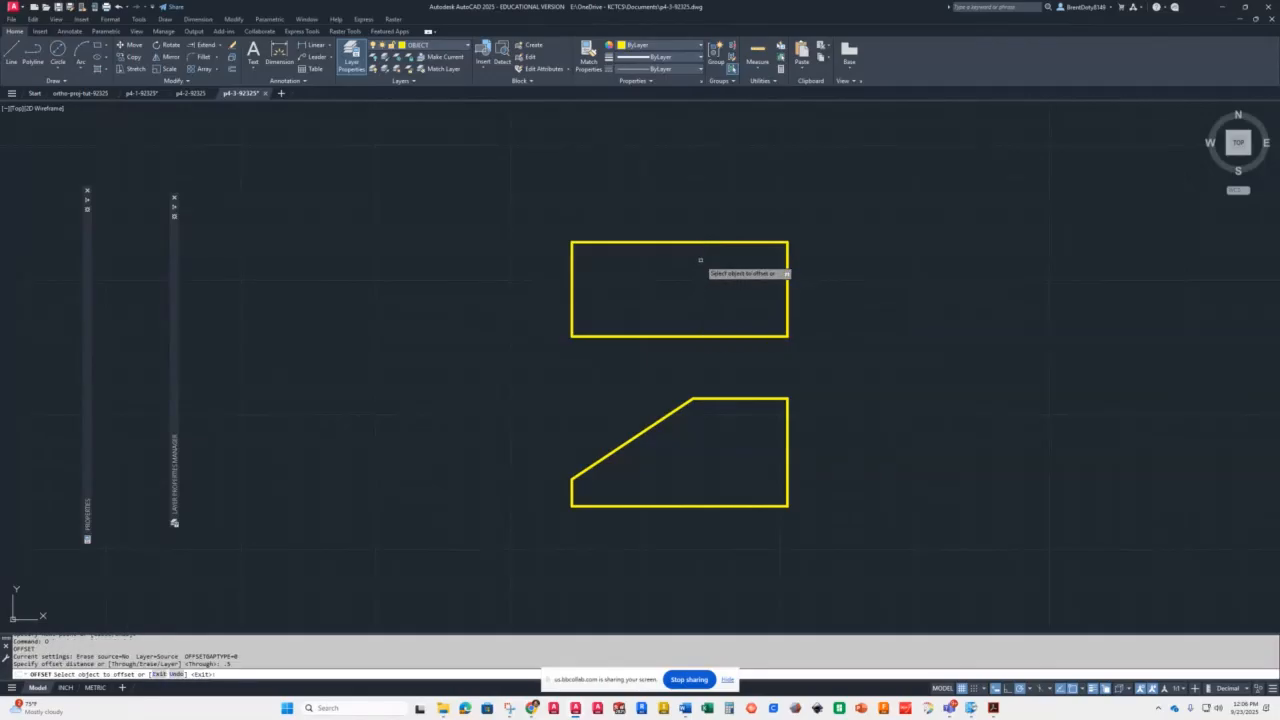
click(713, 242)
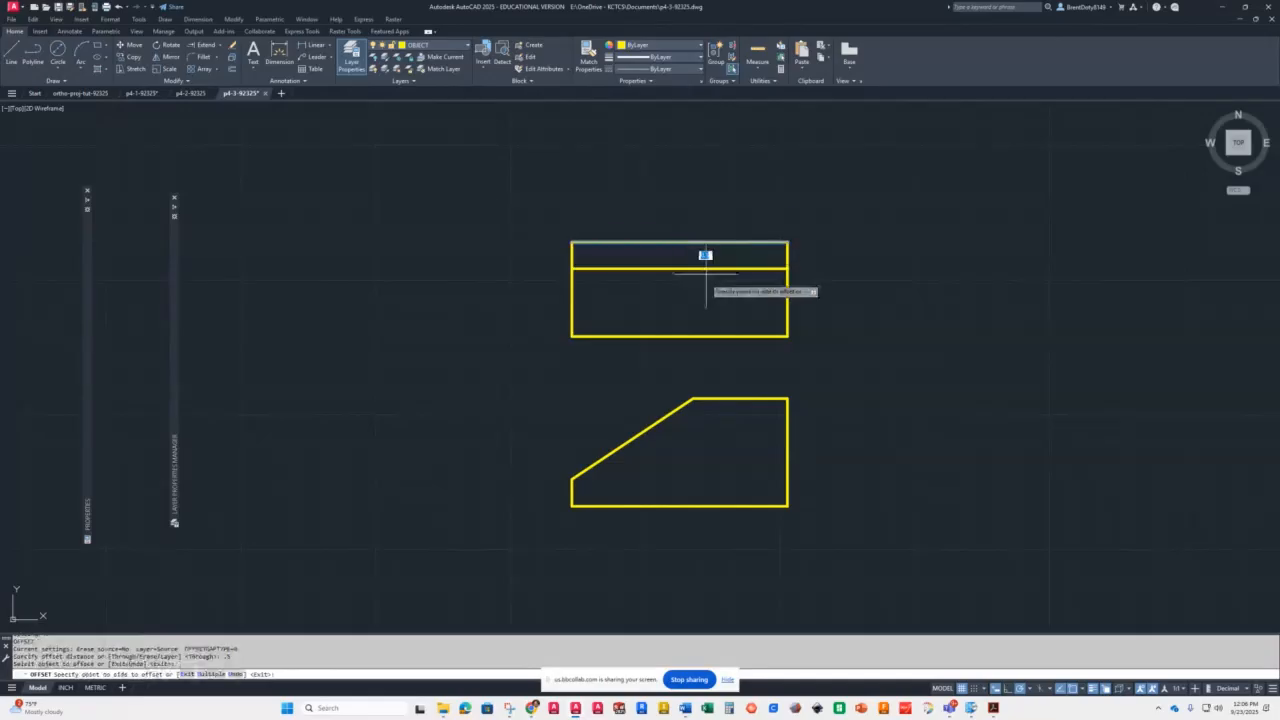
click(706, 298)
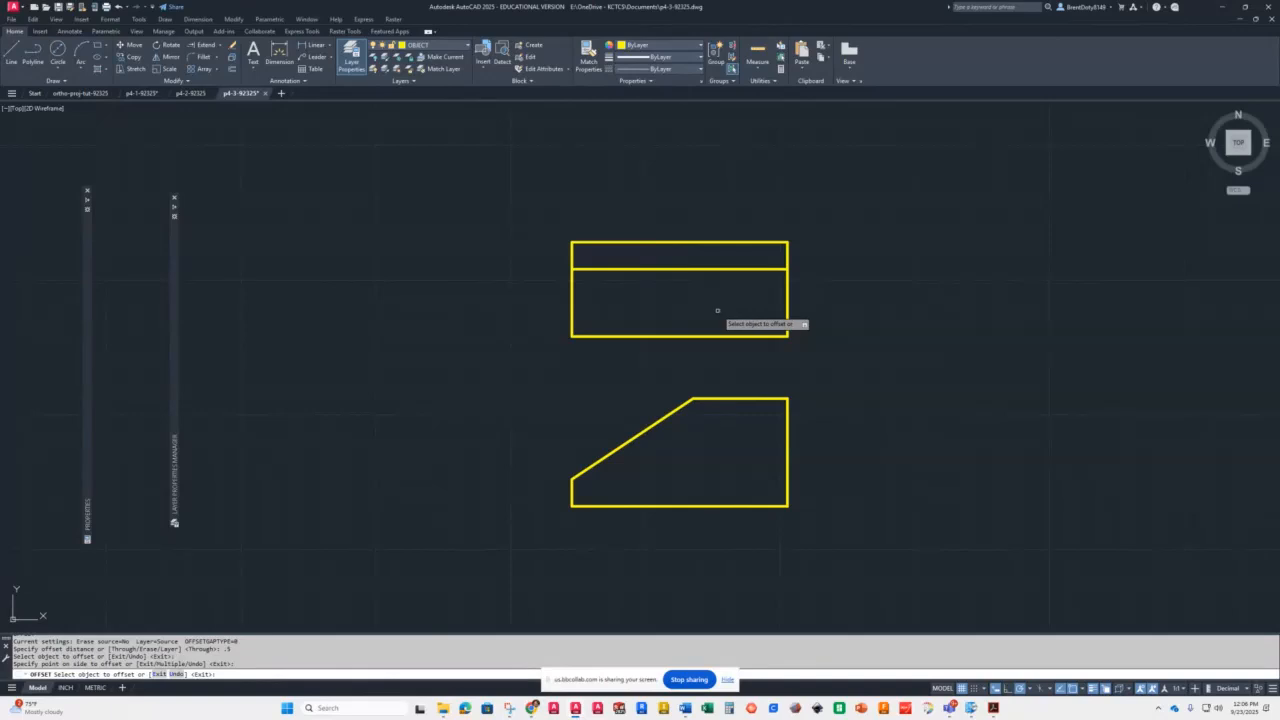
click(725, 336)
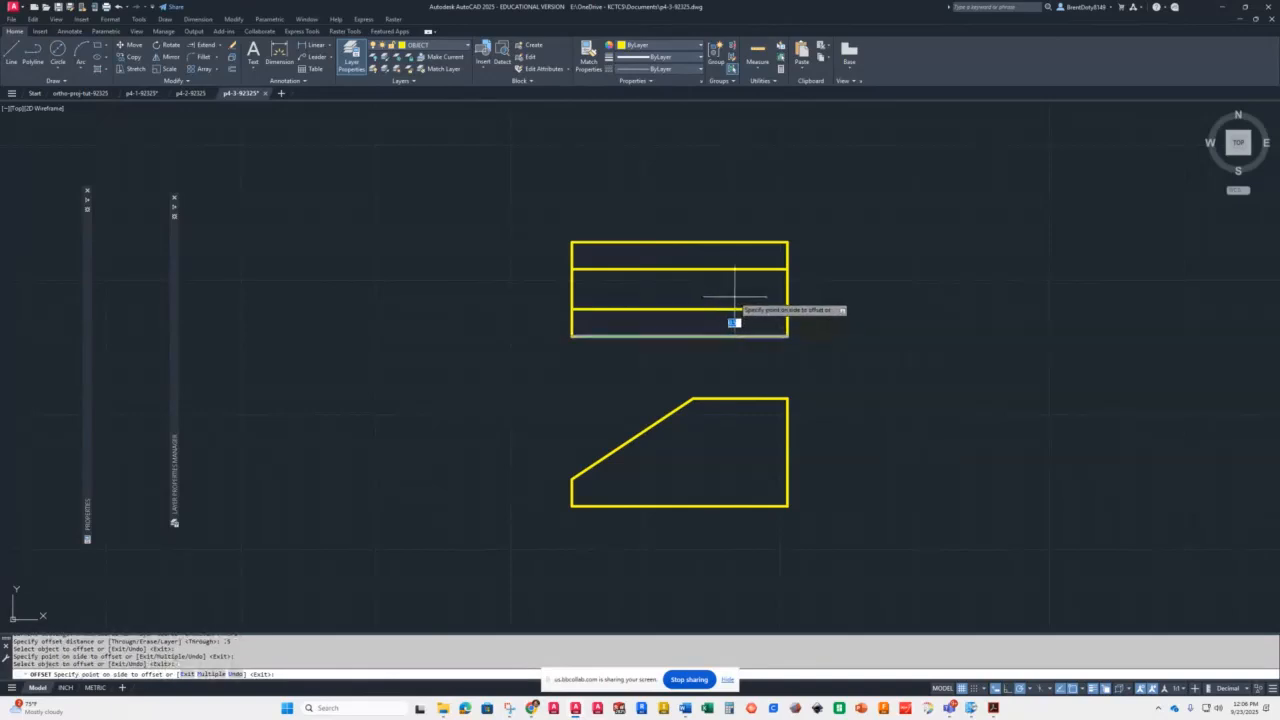
click(735, 295)
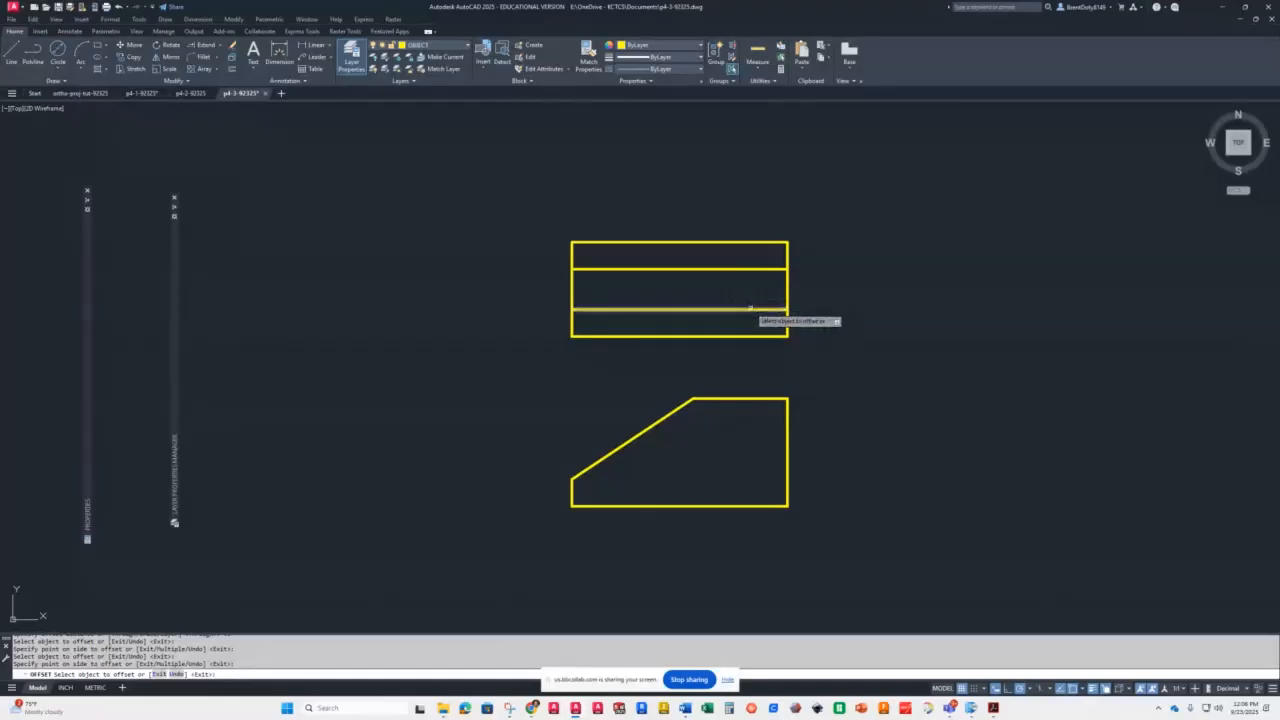
key(Return)
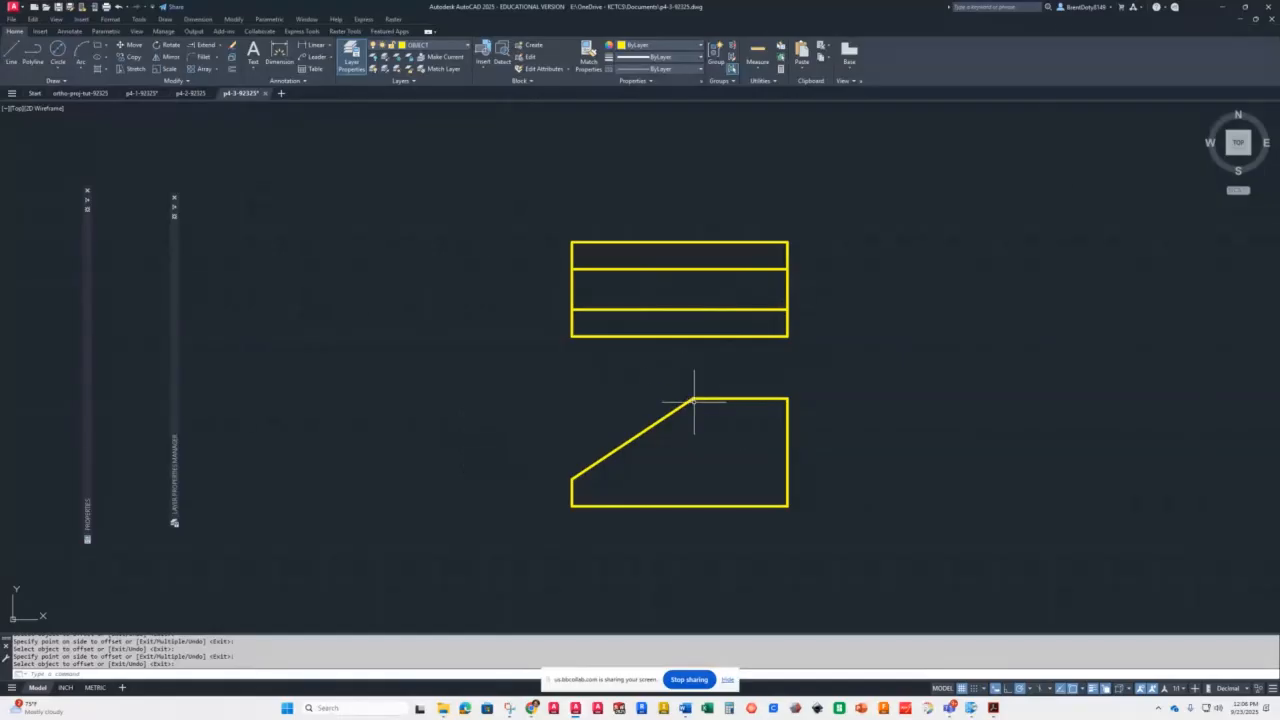
Draw a vertical line across the top view's lower strip, aligned with the upper end of the front view's slope
text(l)
key(Return)
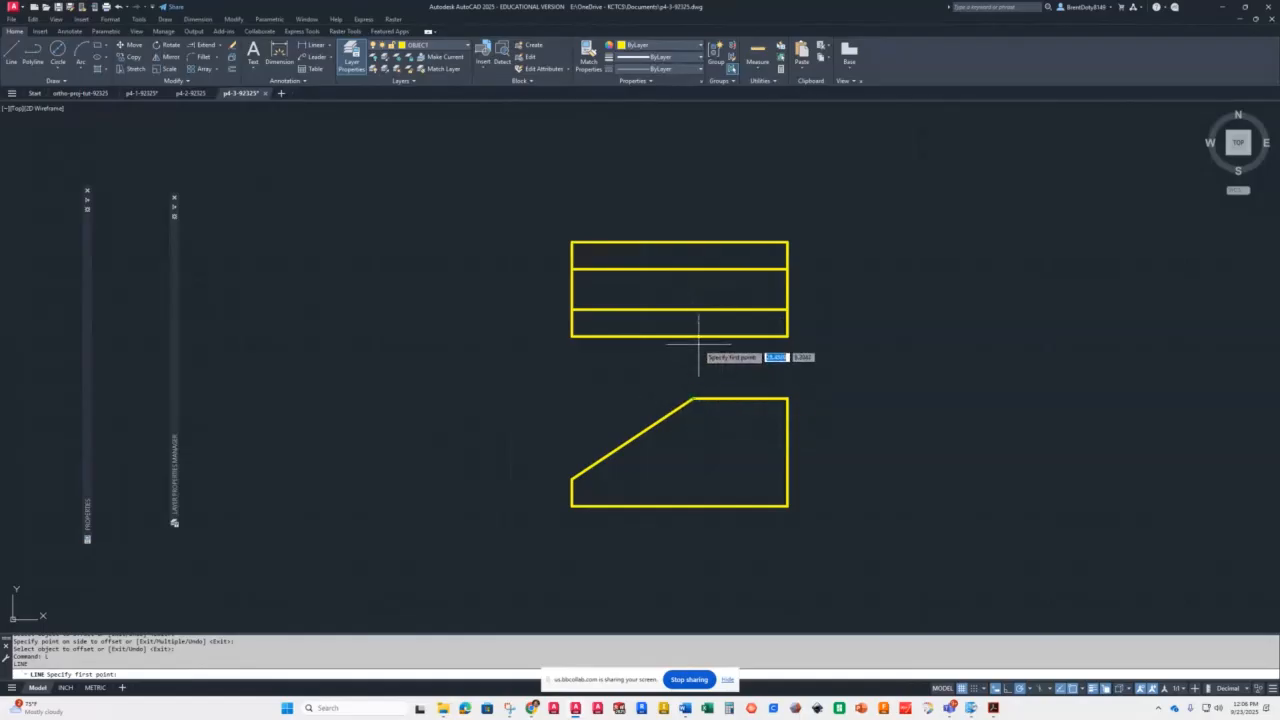
click(693, 337)
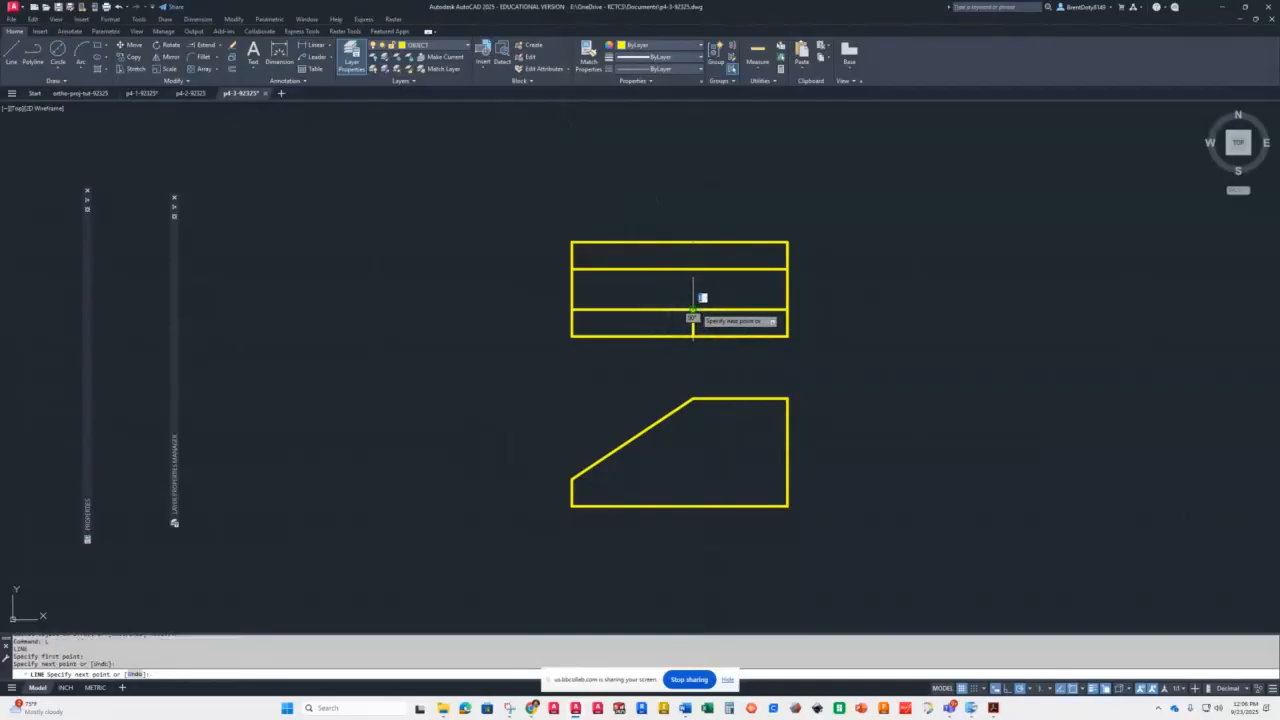
click(693, 309)
key(Return)
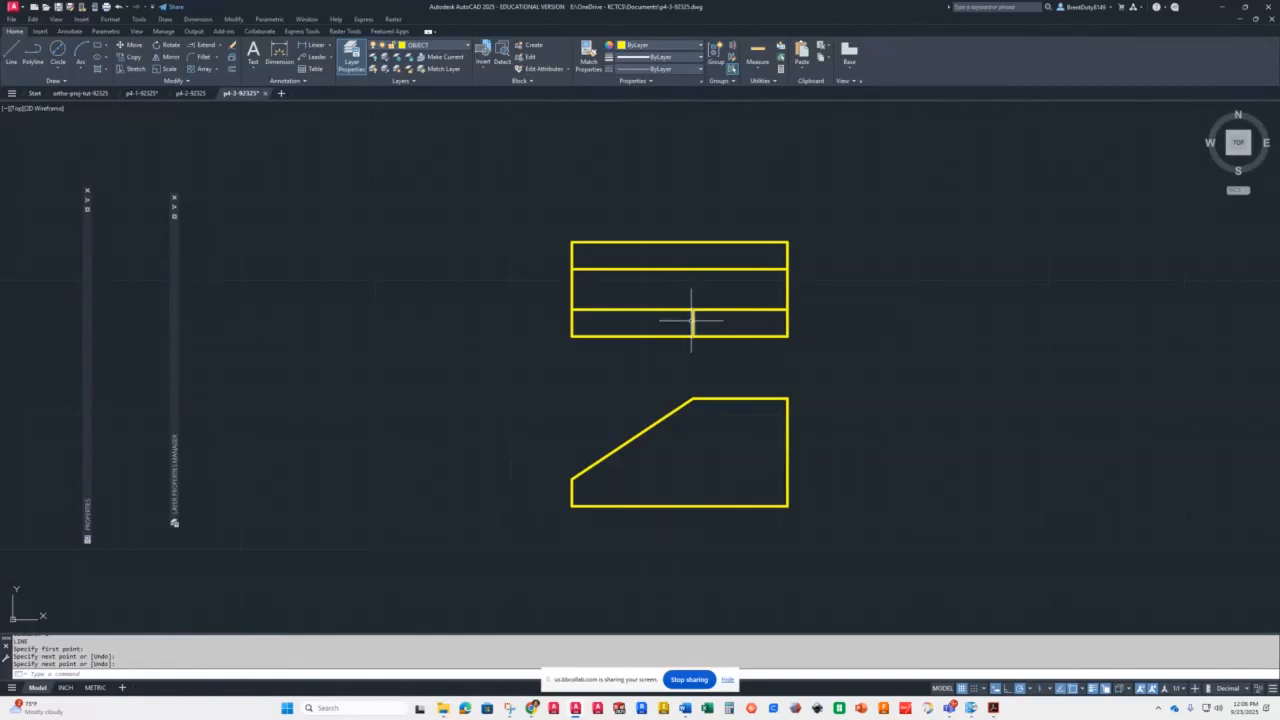
Mirror the short vertical line about the top view's horizontal centreline into the upper strip, keeping the original
click(693, 320)
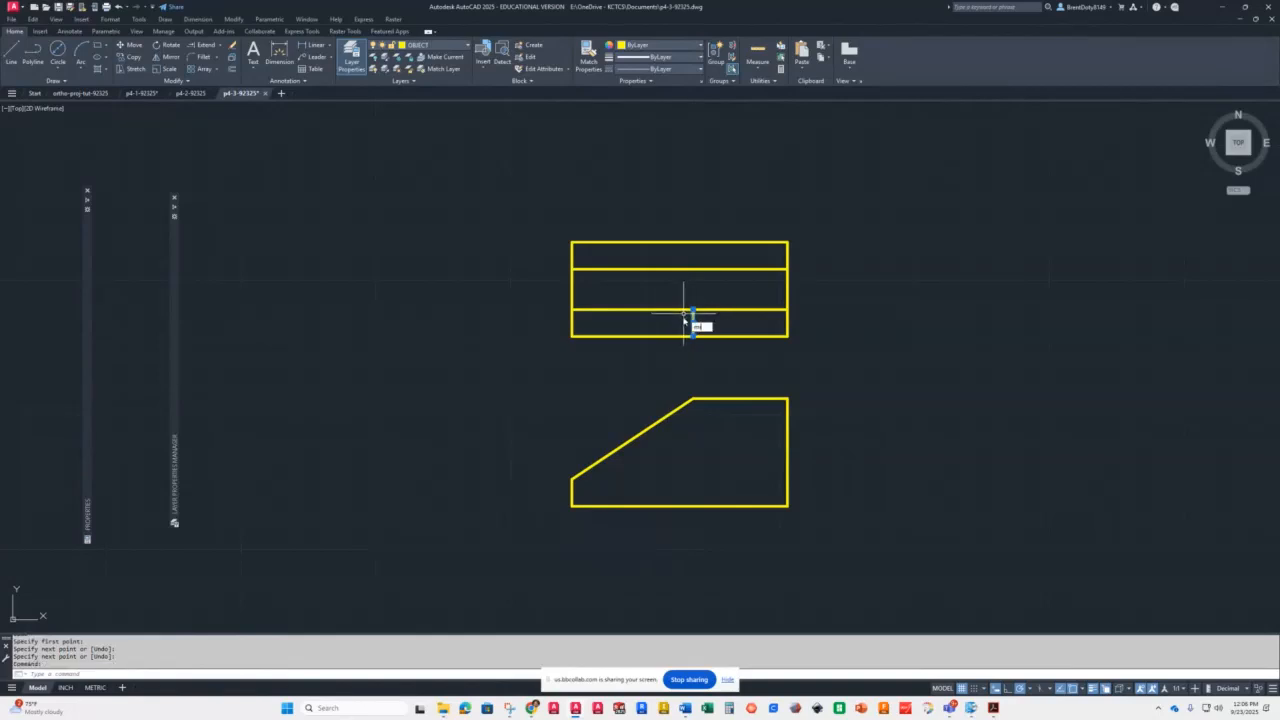
key(Return)
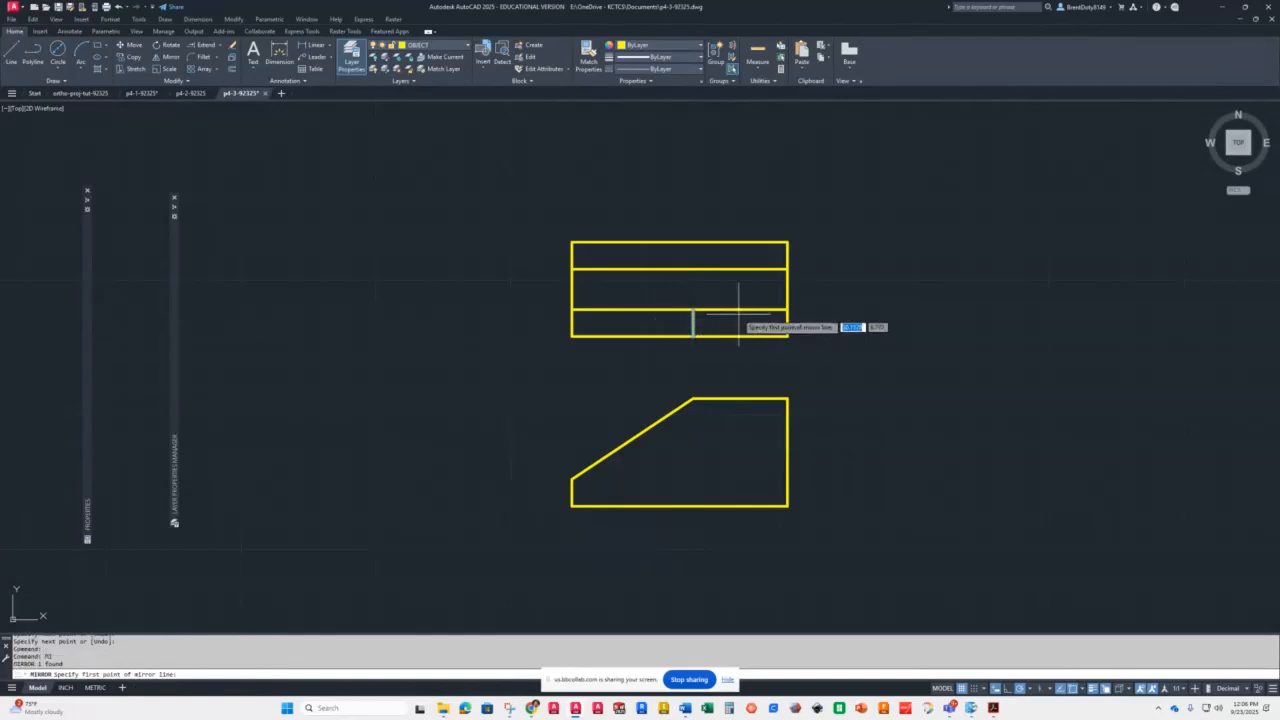
click(787, 289)
click(717, 290)
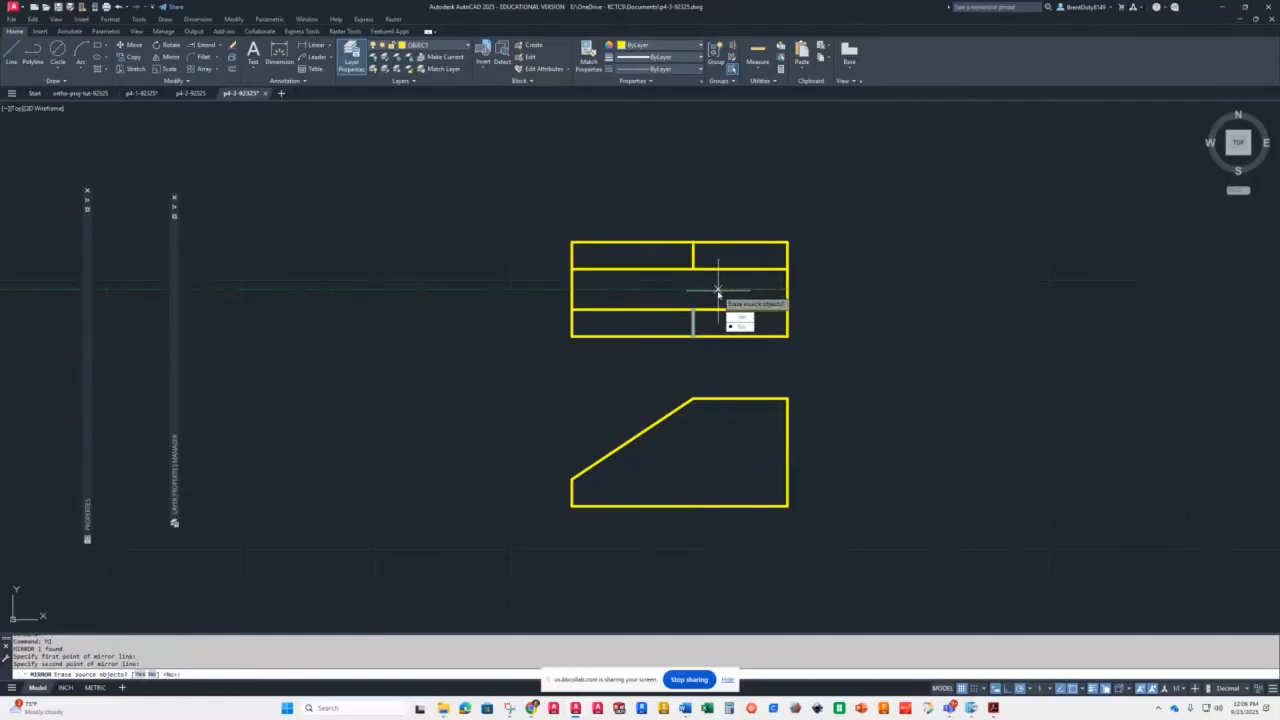
key(Return)
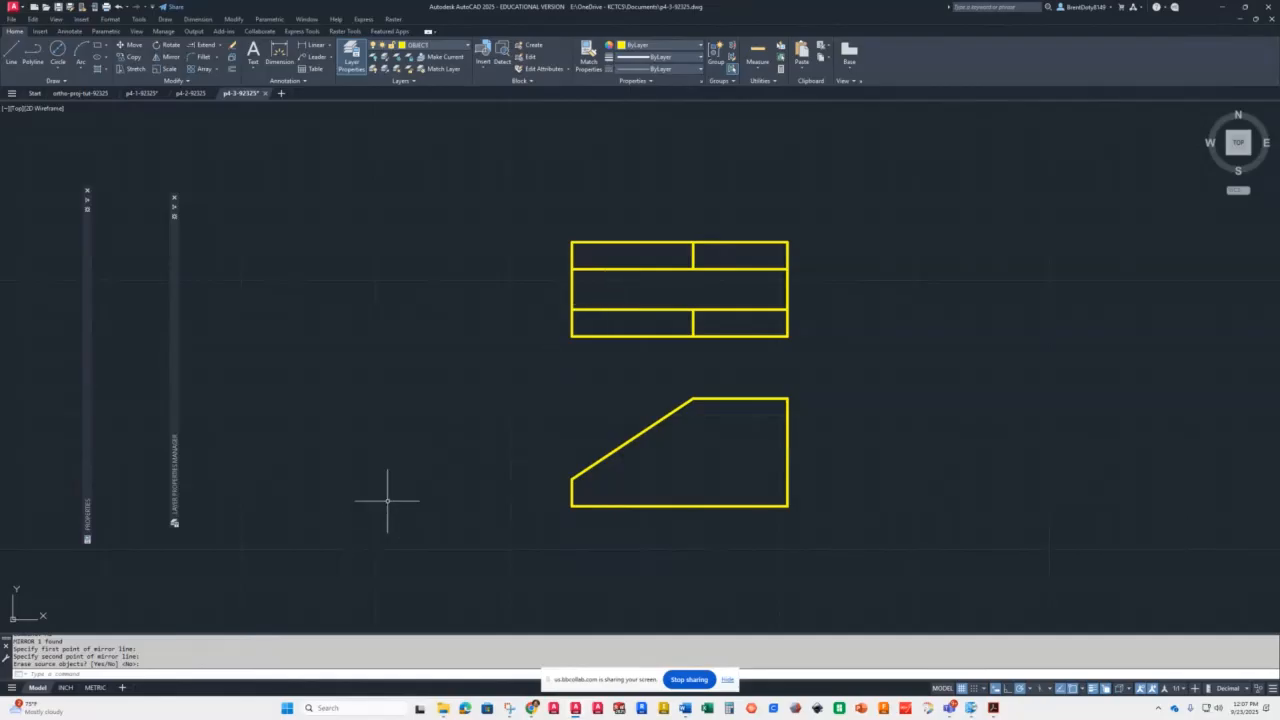
Draw the side view outline as a rectangle 1.75 units wide, left of the front view and aligned with its base and top
text(l)
key(Return)
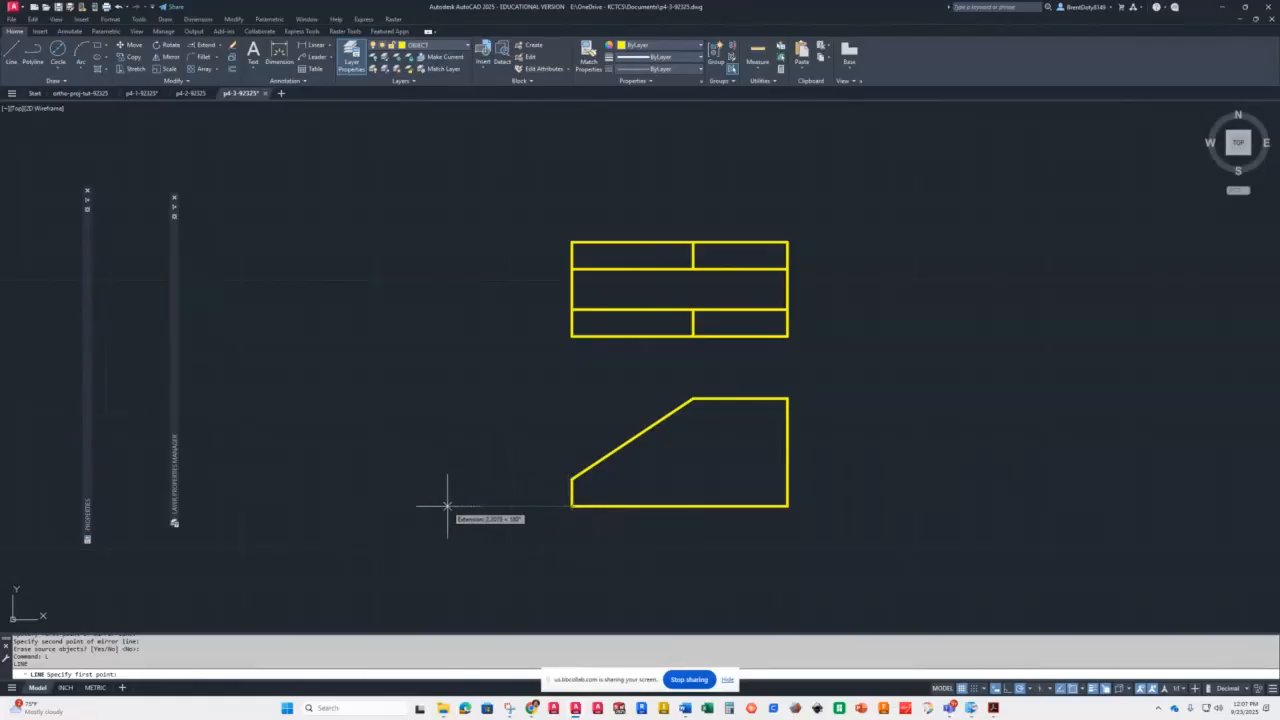
click(447, 506)
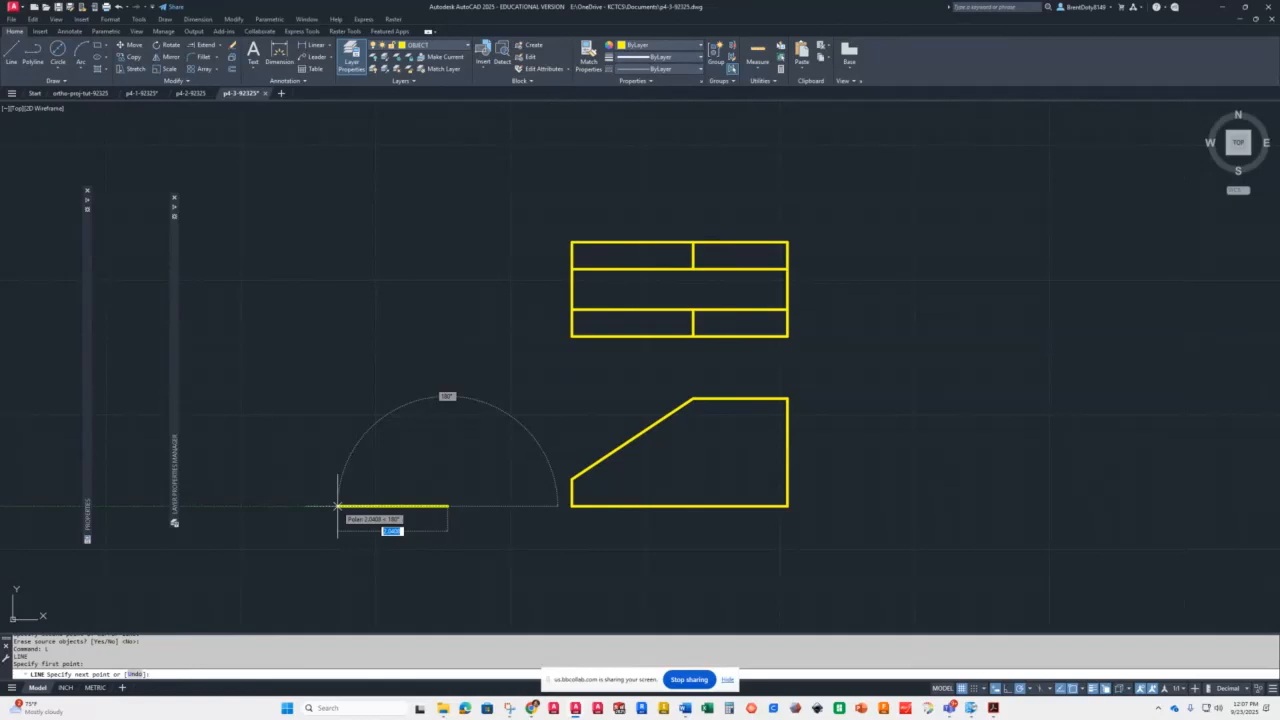
text(1.75)
key(Return)
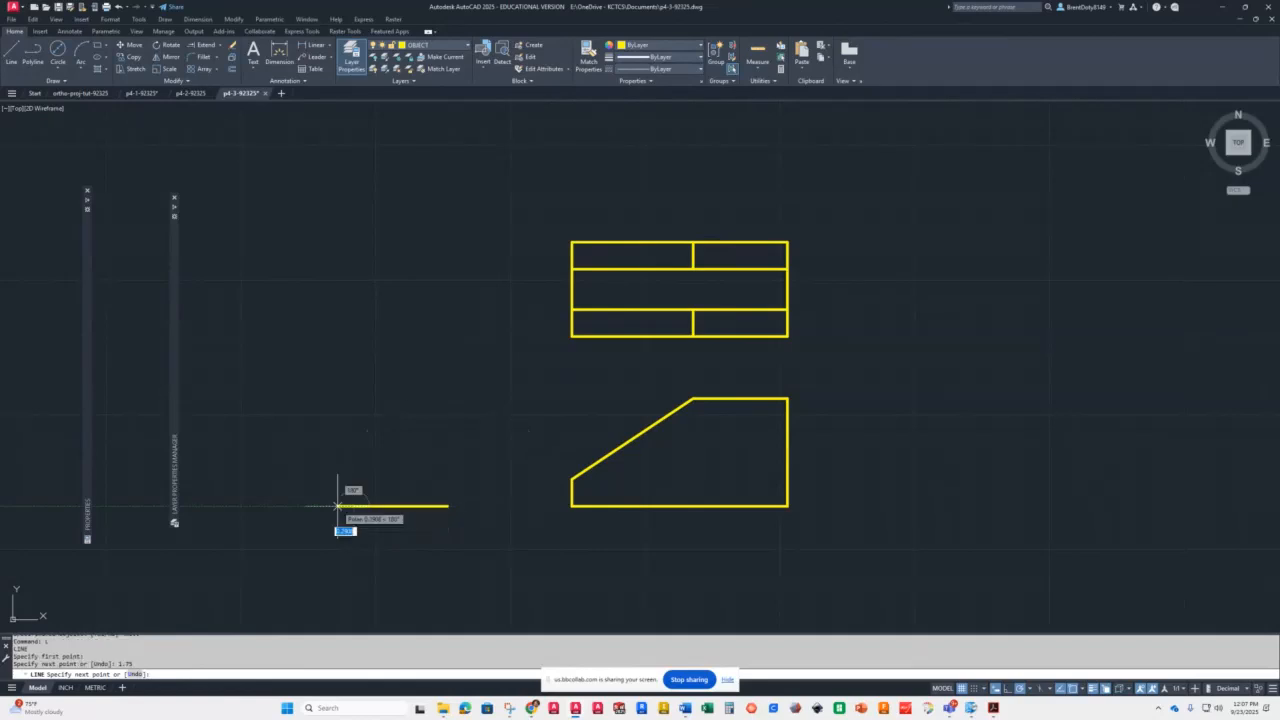
click(355, 398)
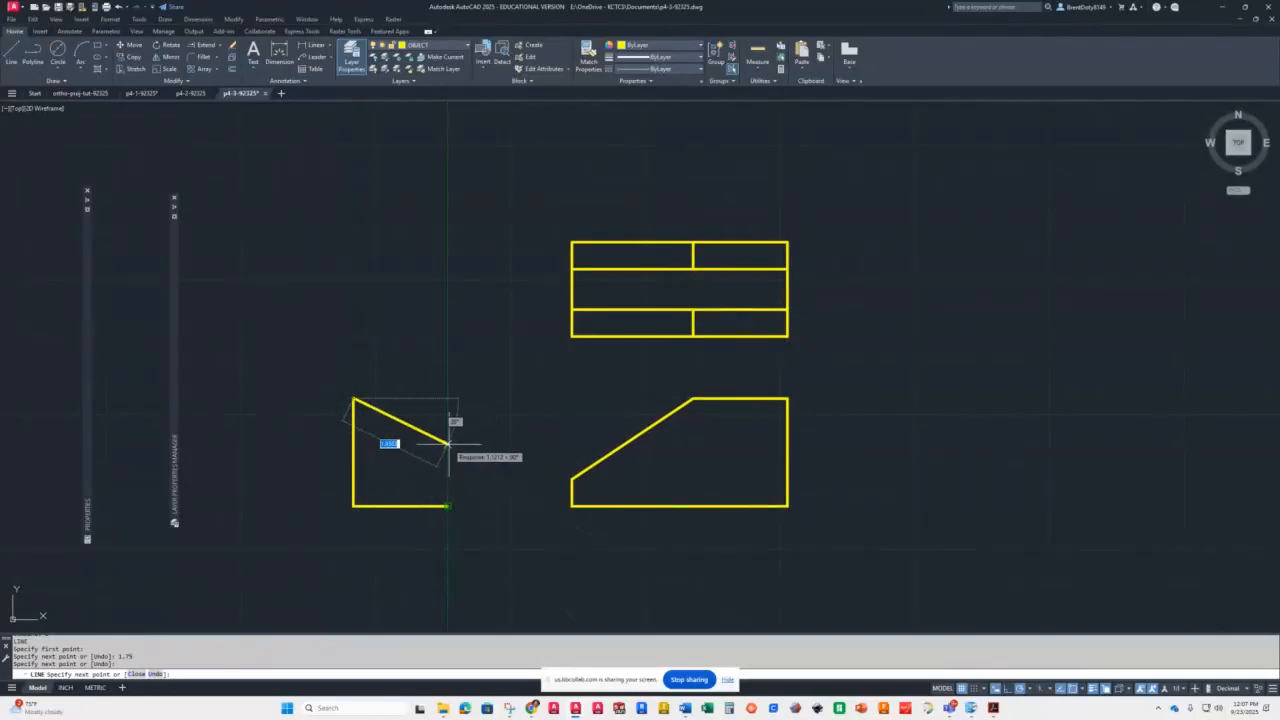
click(448, 398)
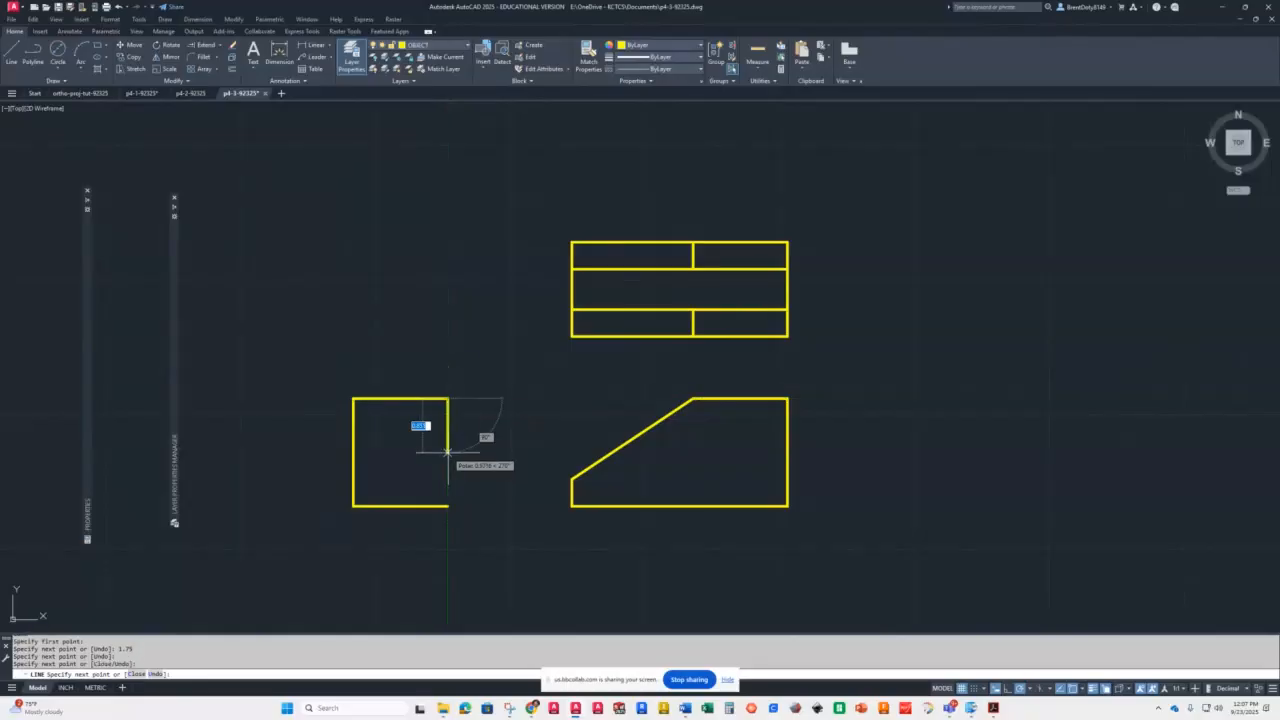
click(448, 507)
key(Return)
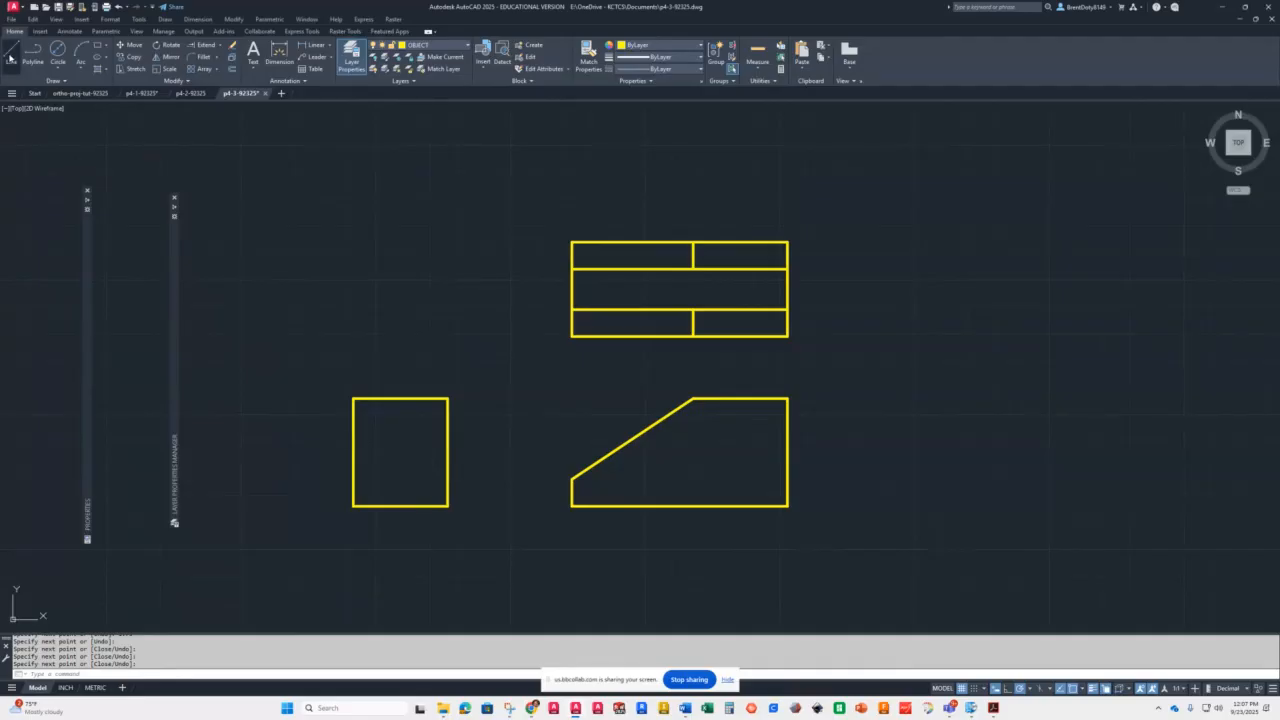
Draw a line from the side view's upper-right corner up to the top view's lower-edge level, continuing as a 45-degree mitre line up and left
click(11, 56)
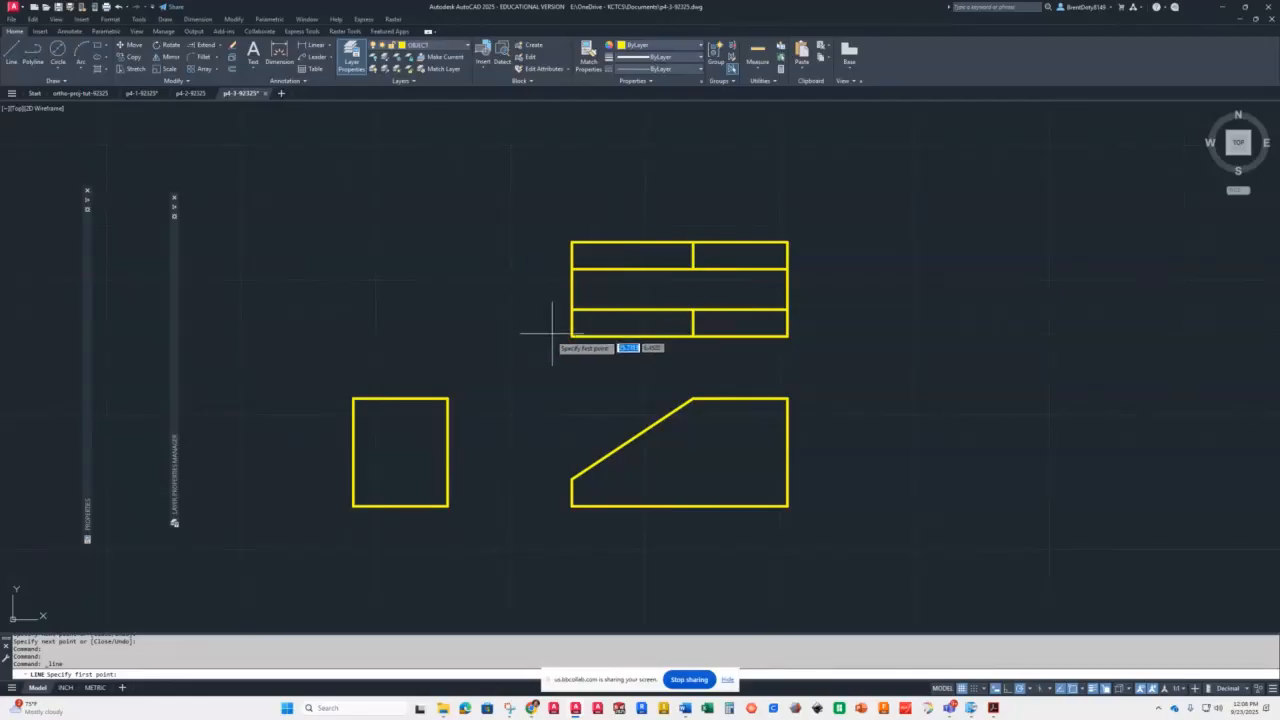
click(447, 398)
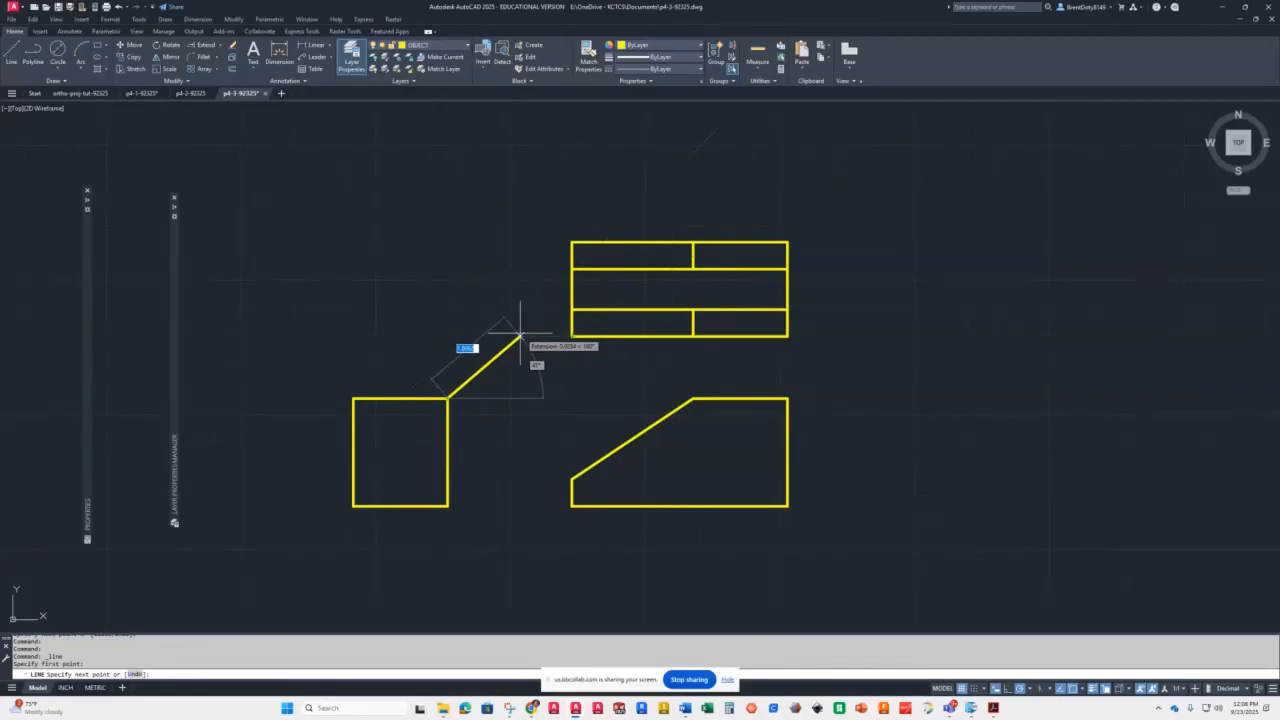
click(447, 336)
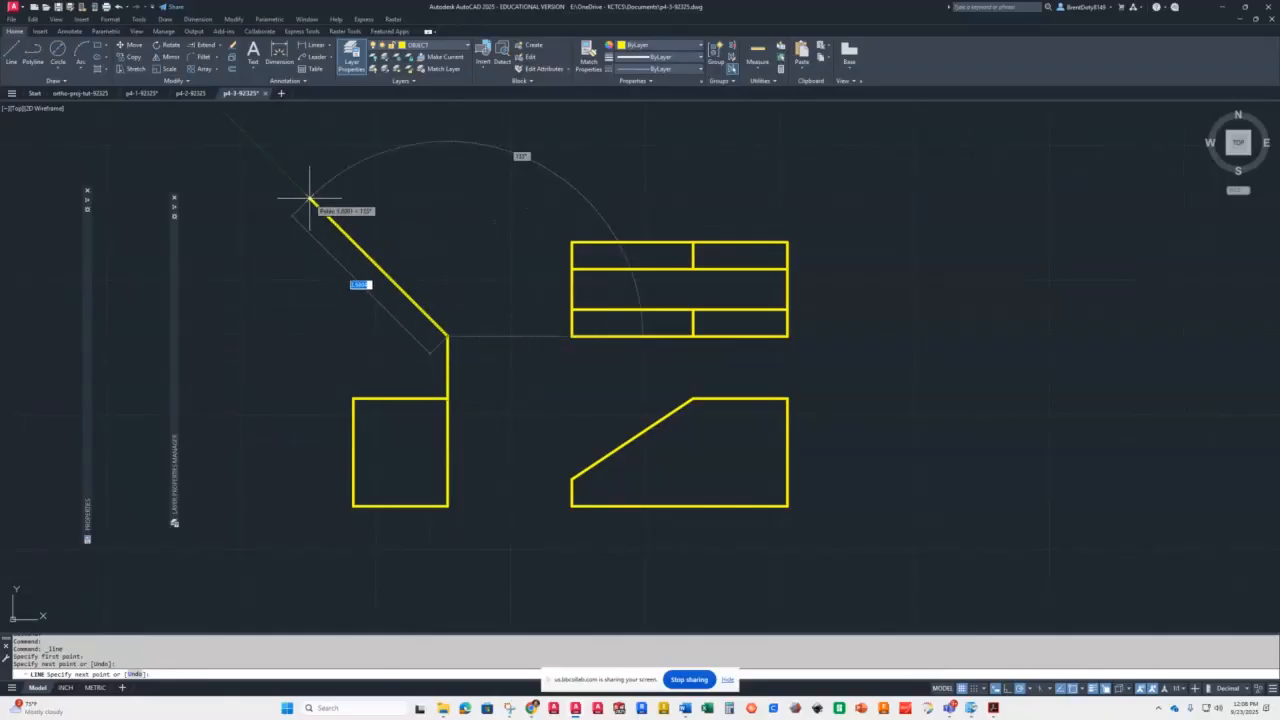
click(293, 180)
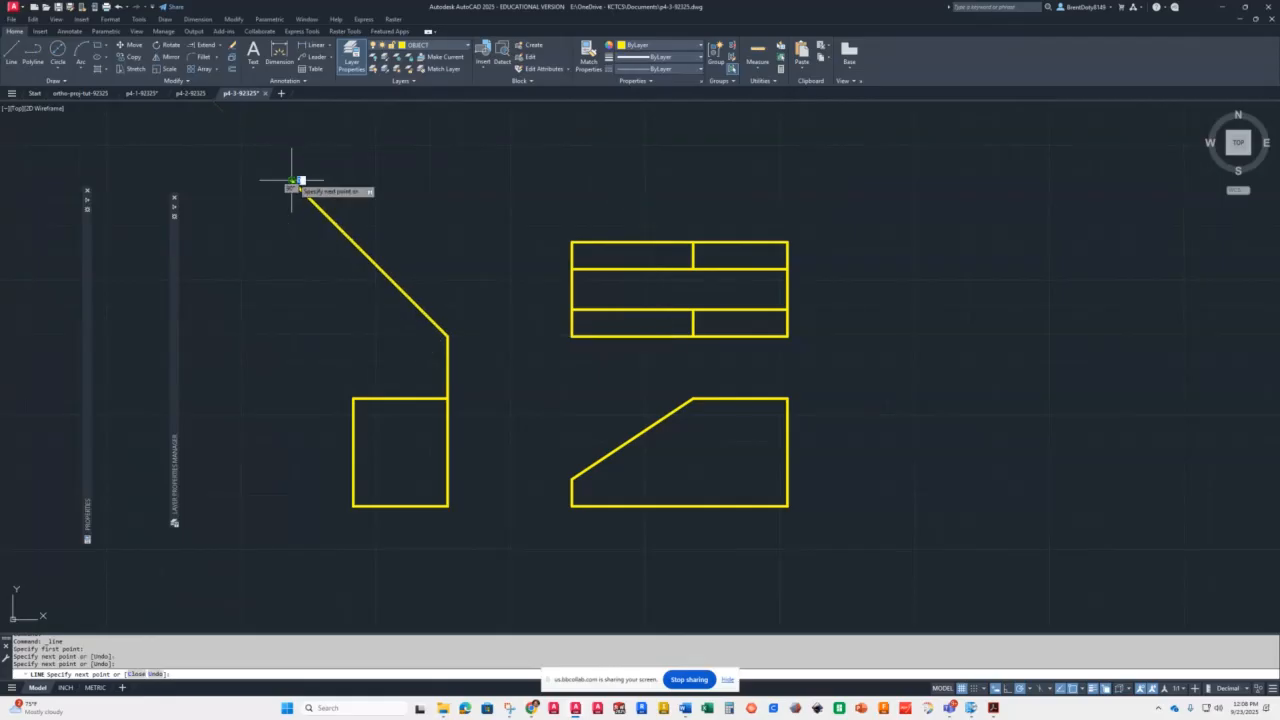
key(Return)
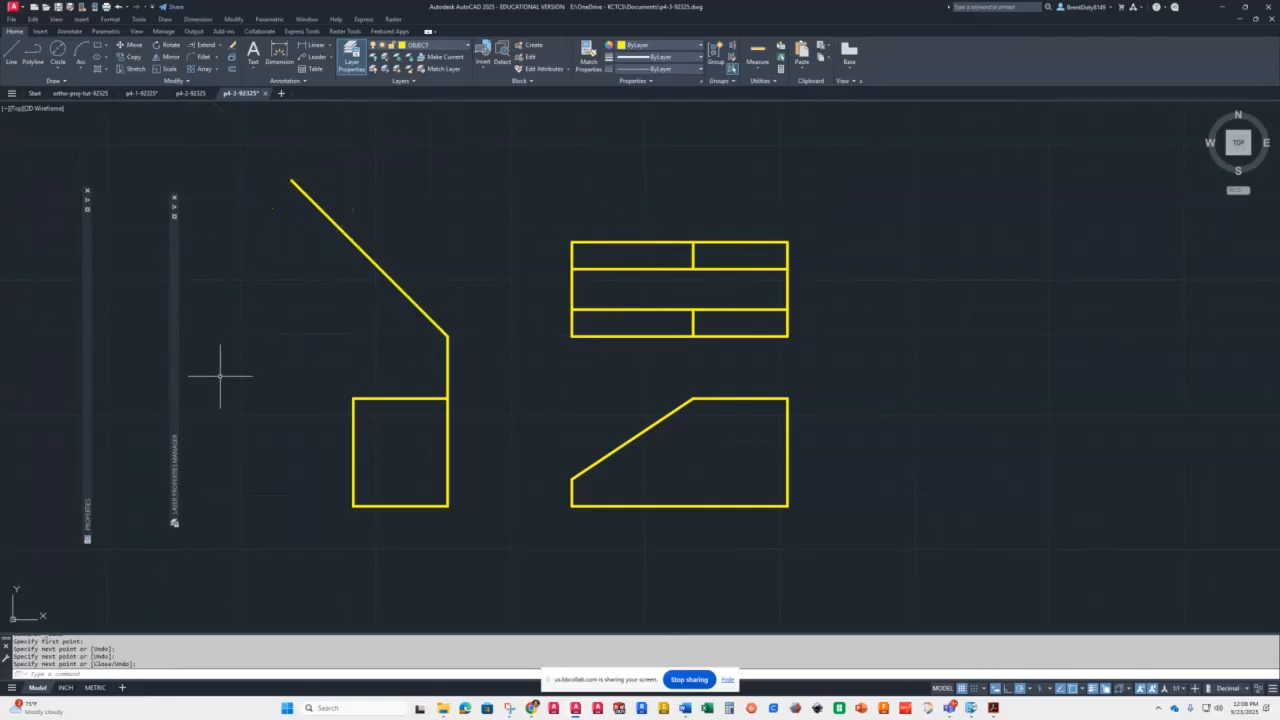
Draw a horizontal projection line from the mitre line's lower end to the top view's lower-left corner
key(Return)
click(448, 336)
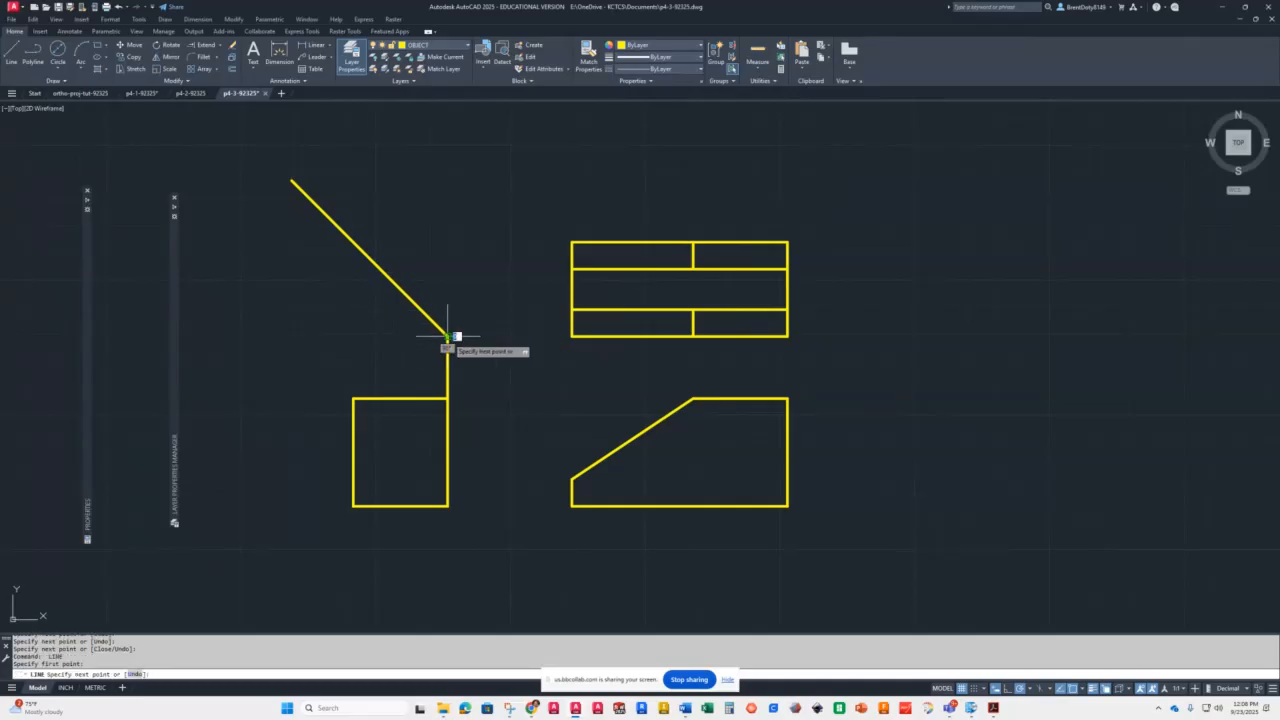
click(571, 336)
key(Return)
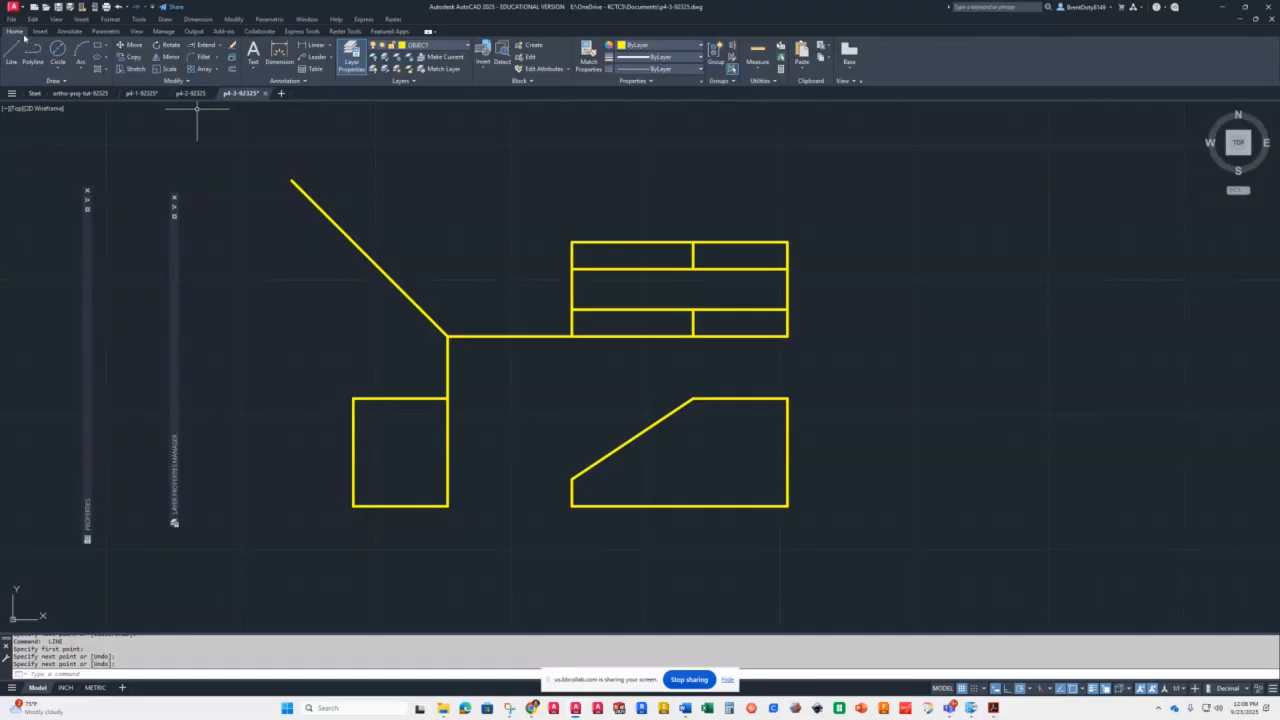
Project the top view's lower inner line left to the mitre line and straight down into the side view
click(12, 54)
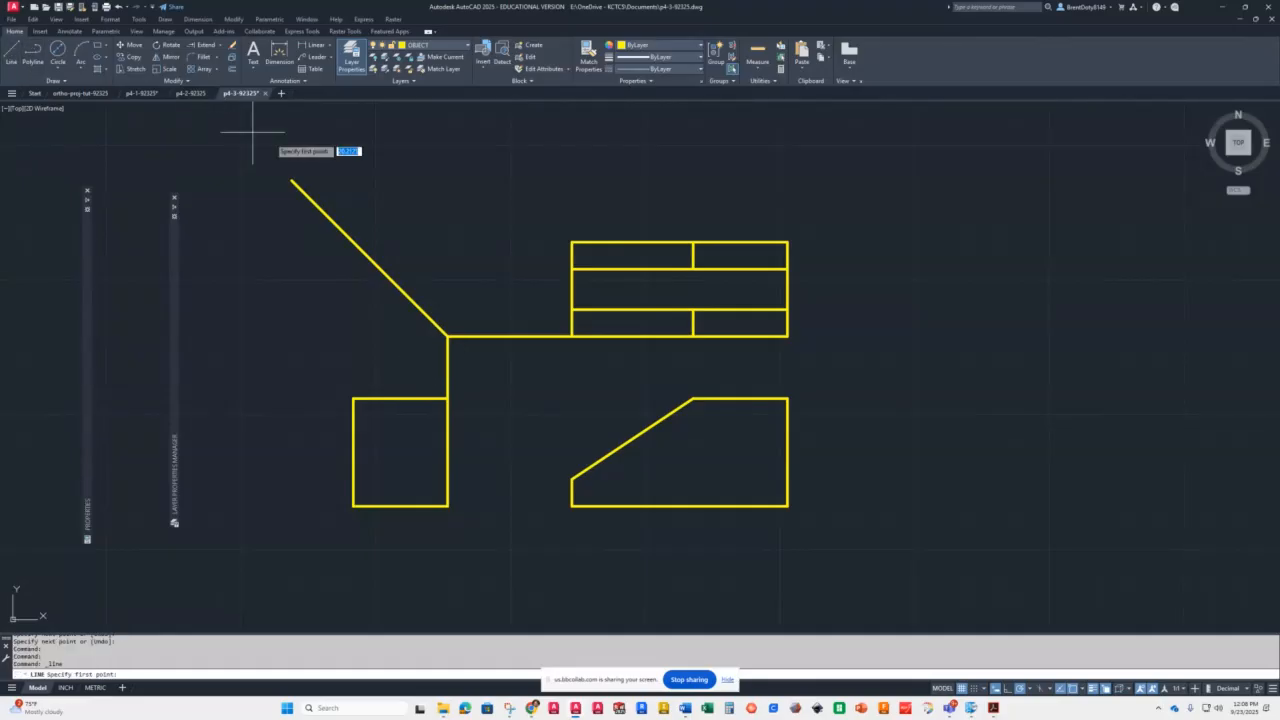
click(572, 309)
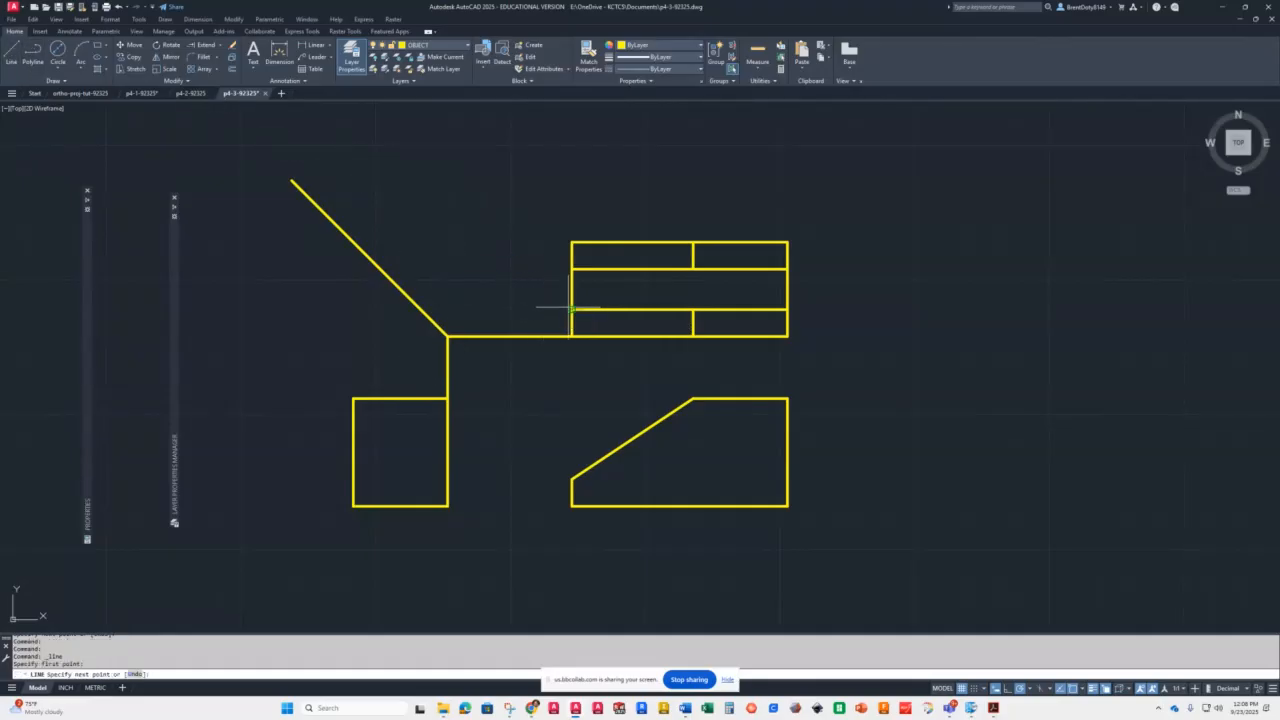
click(421, 309)
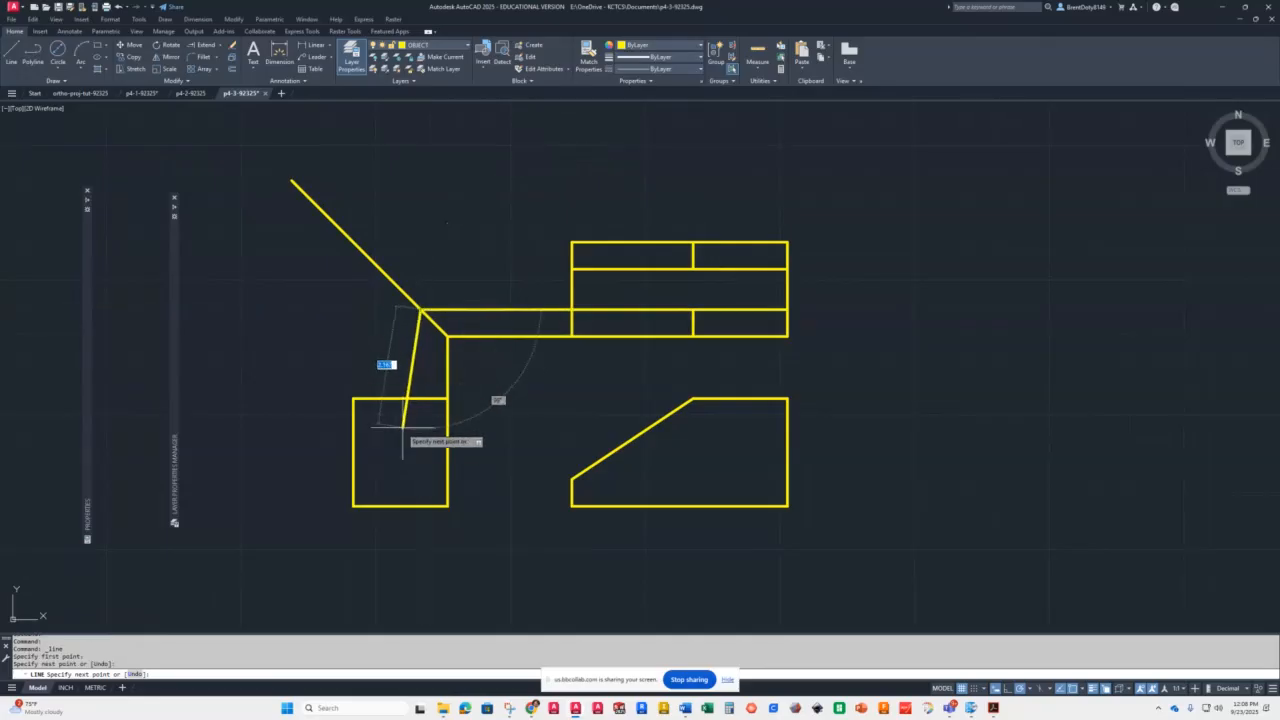
click(420, 489)
key(Return)
Project the top view's upper inner line left to the mitre line and straight down into the side view
key(Return)
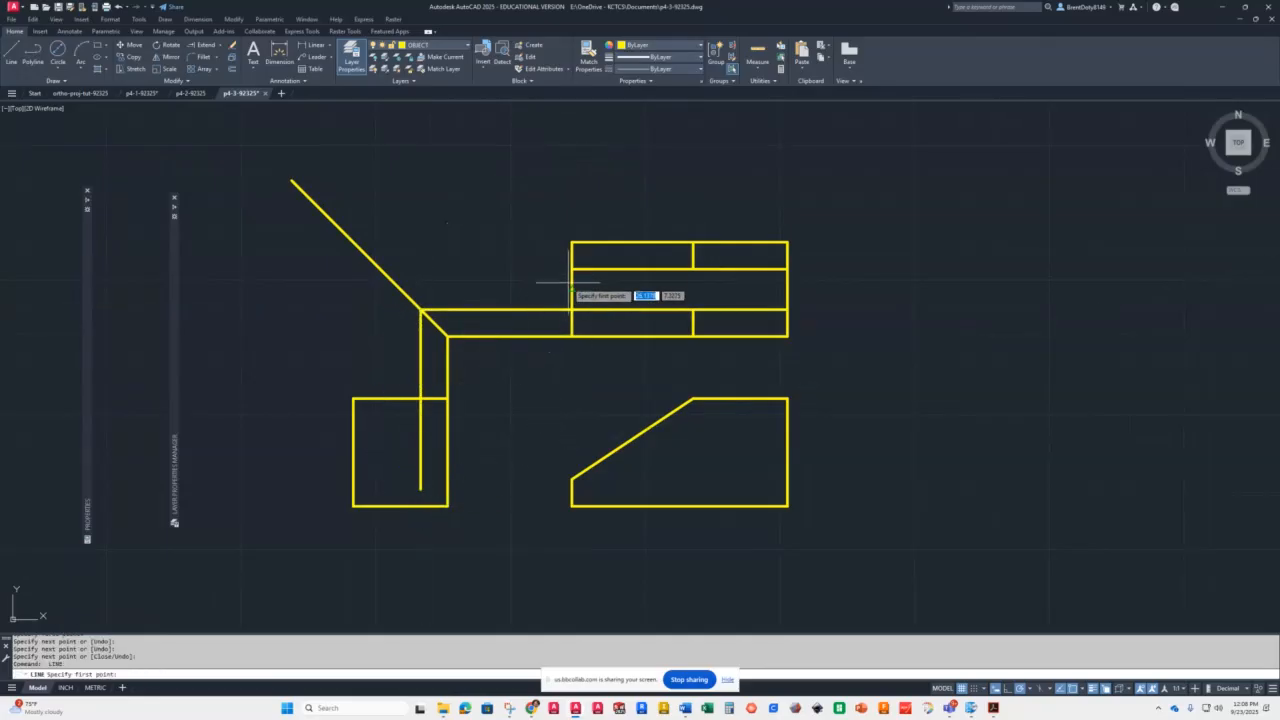
click(571, 268)
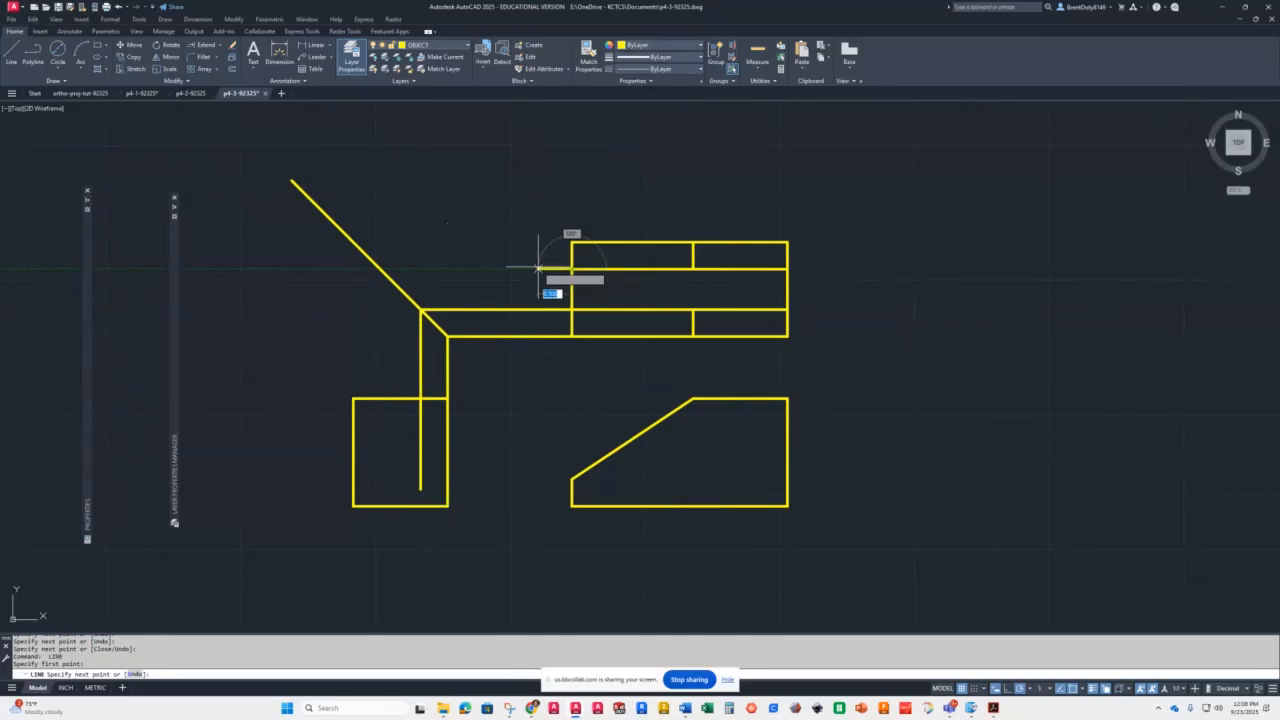
click(380, 268)
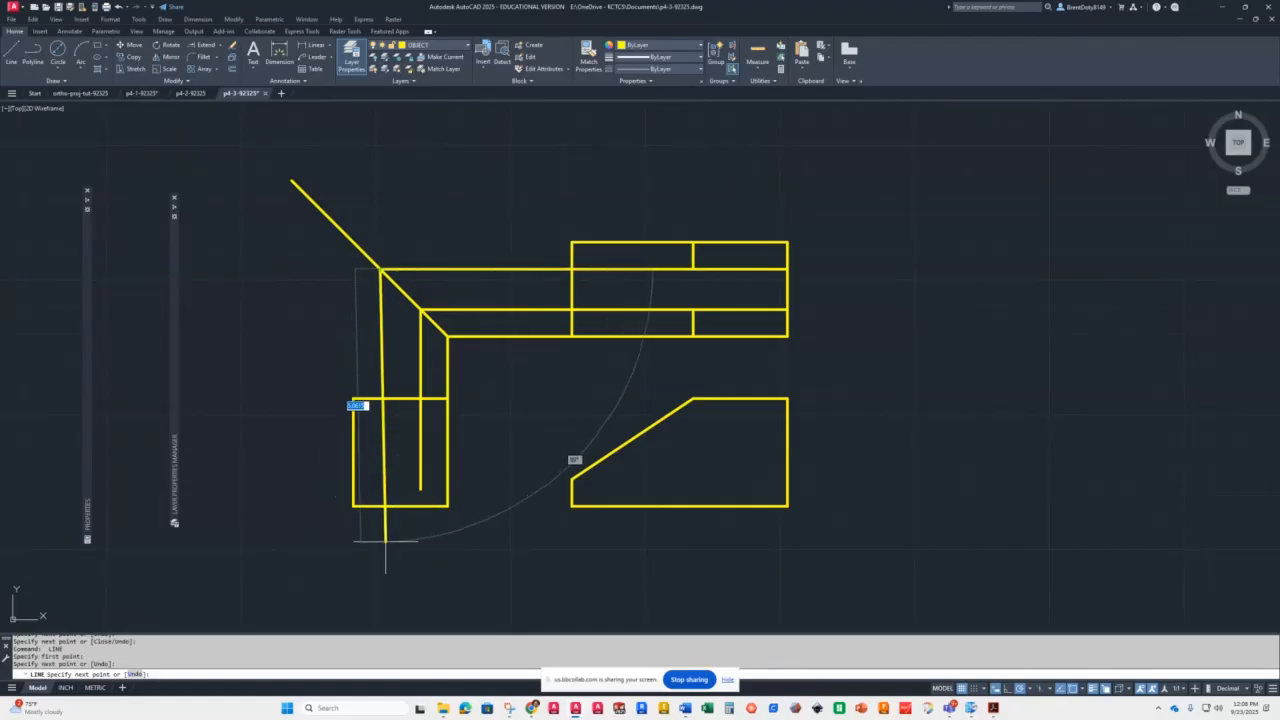
click(380, 490)
key(Return)
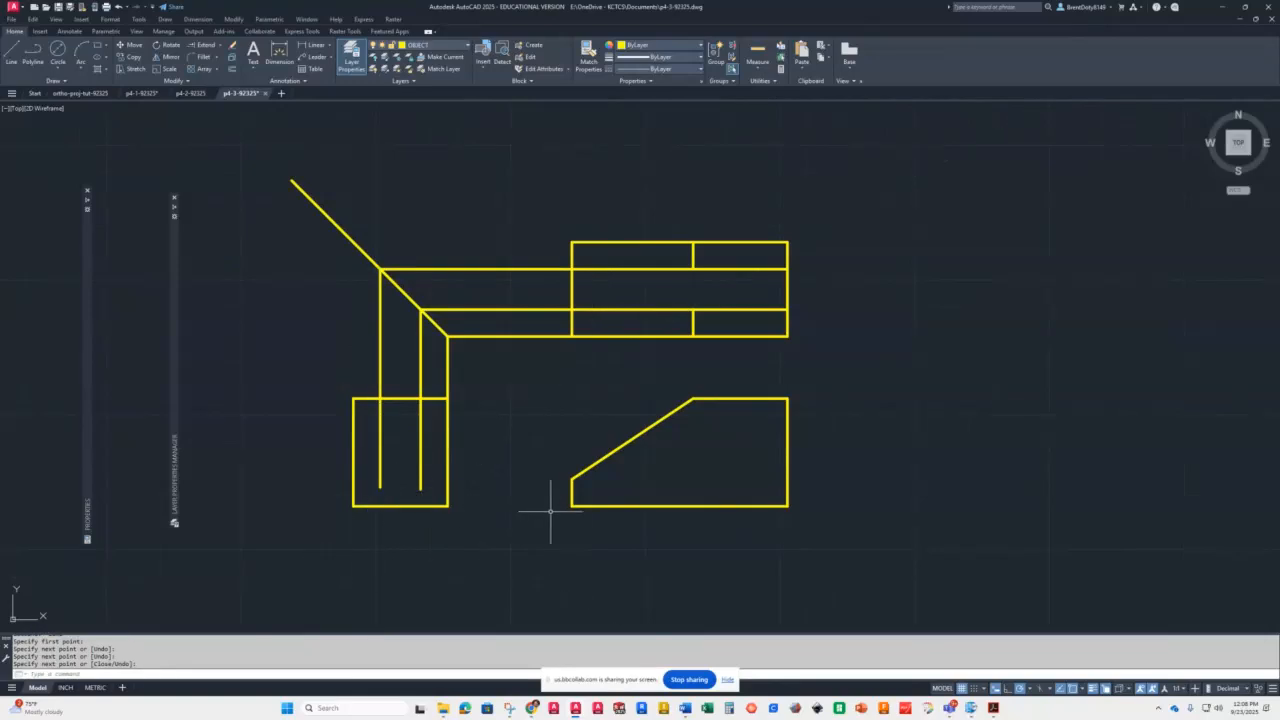
Draw a horizontal line across the side view, level with the lower end of the front view's sloped edge
key(Return)
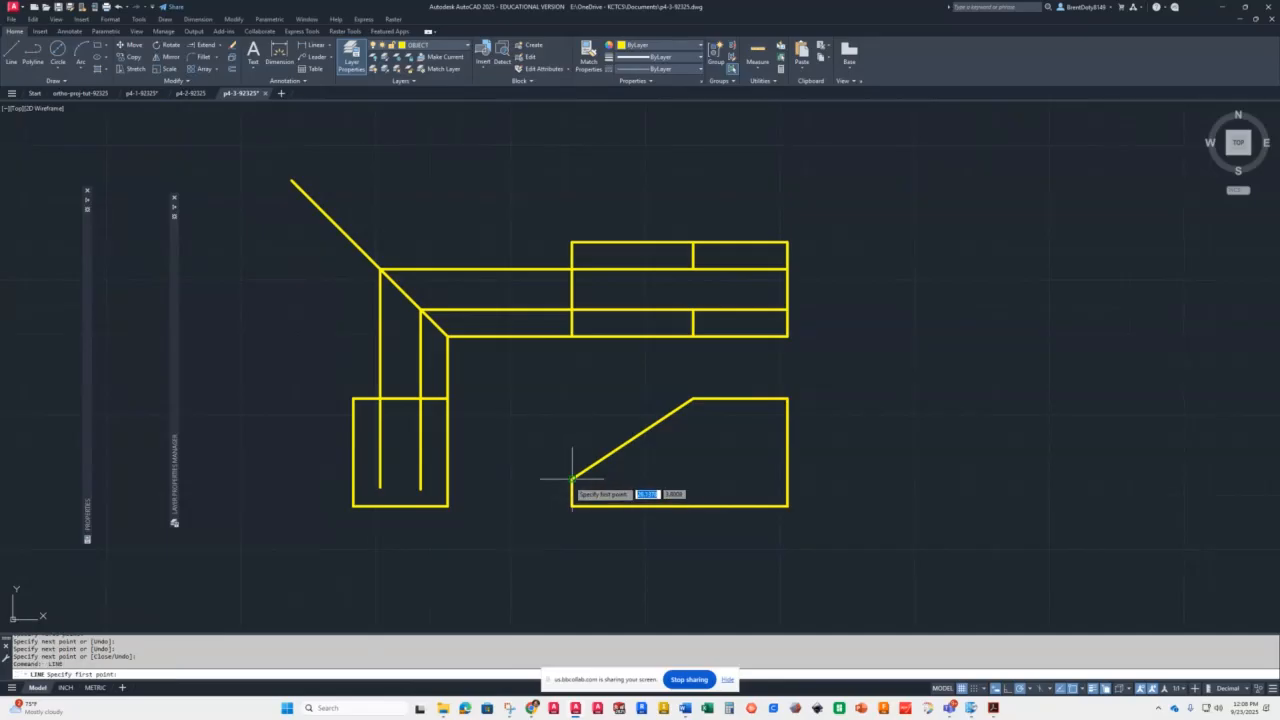
click(447, 480)
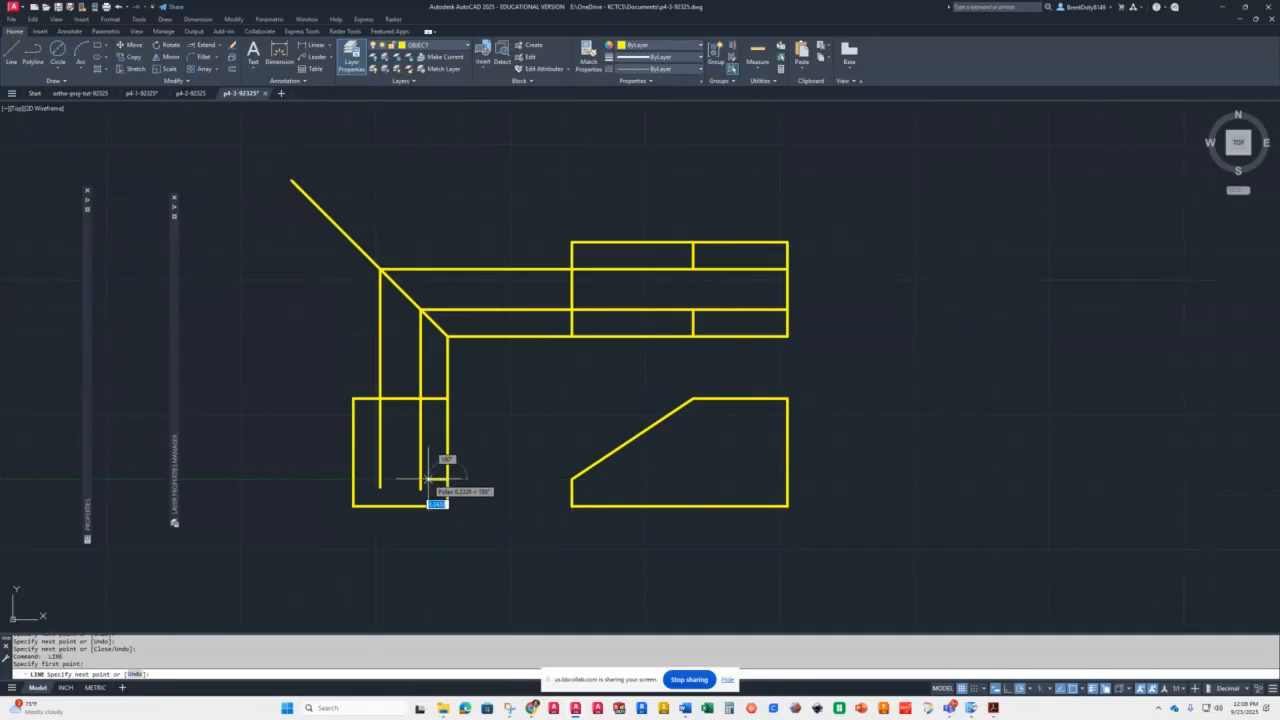
click(353, 480)
key(Return)
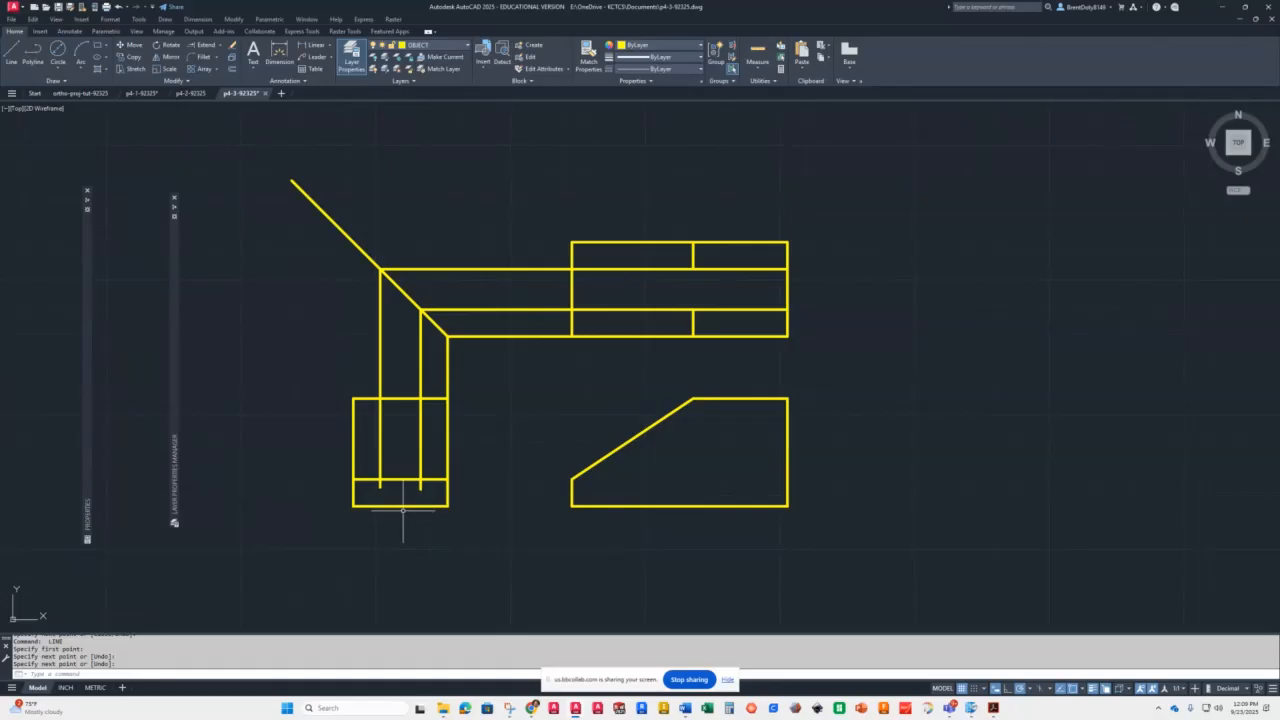
Offset the side view's bottom edge upward by .75
text(o)
key(Return)
text(1)
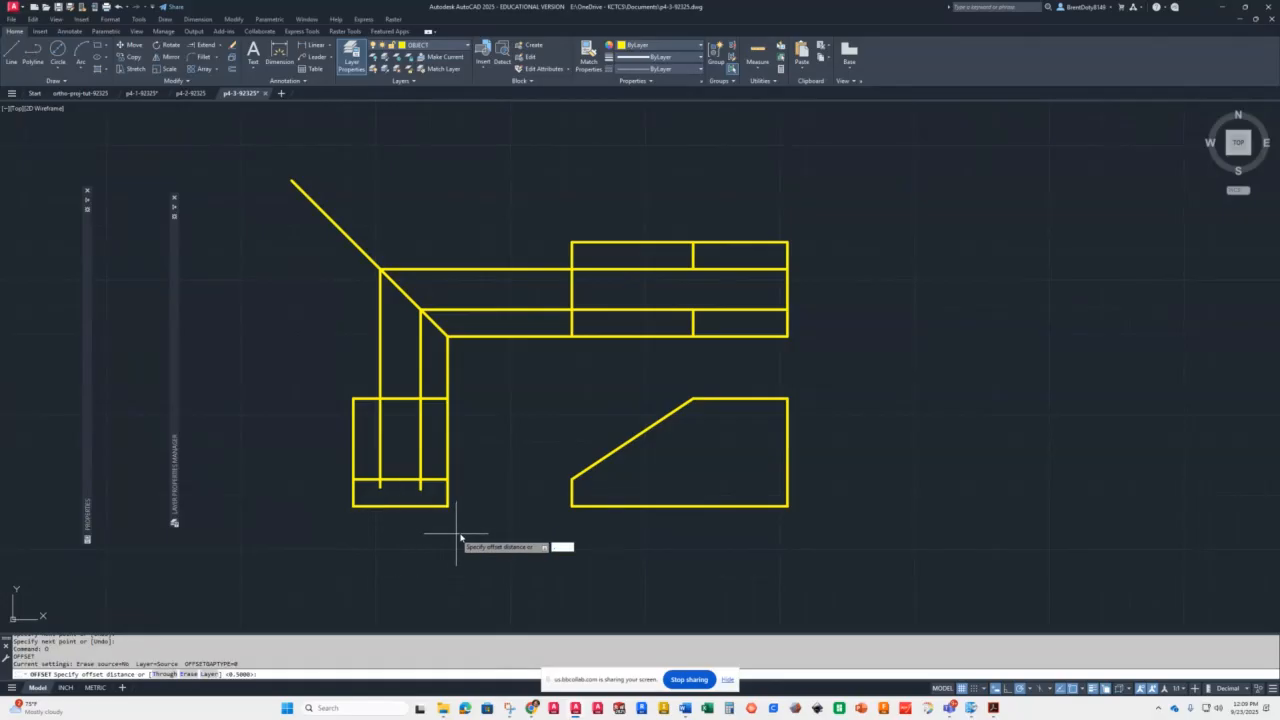
text(75)
key(Return)
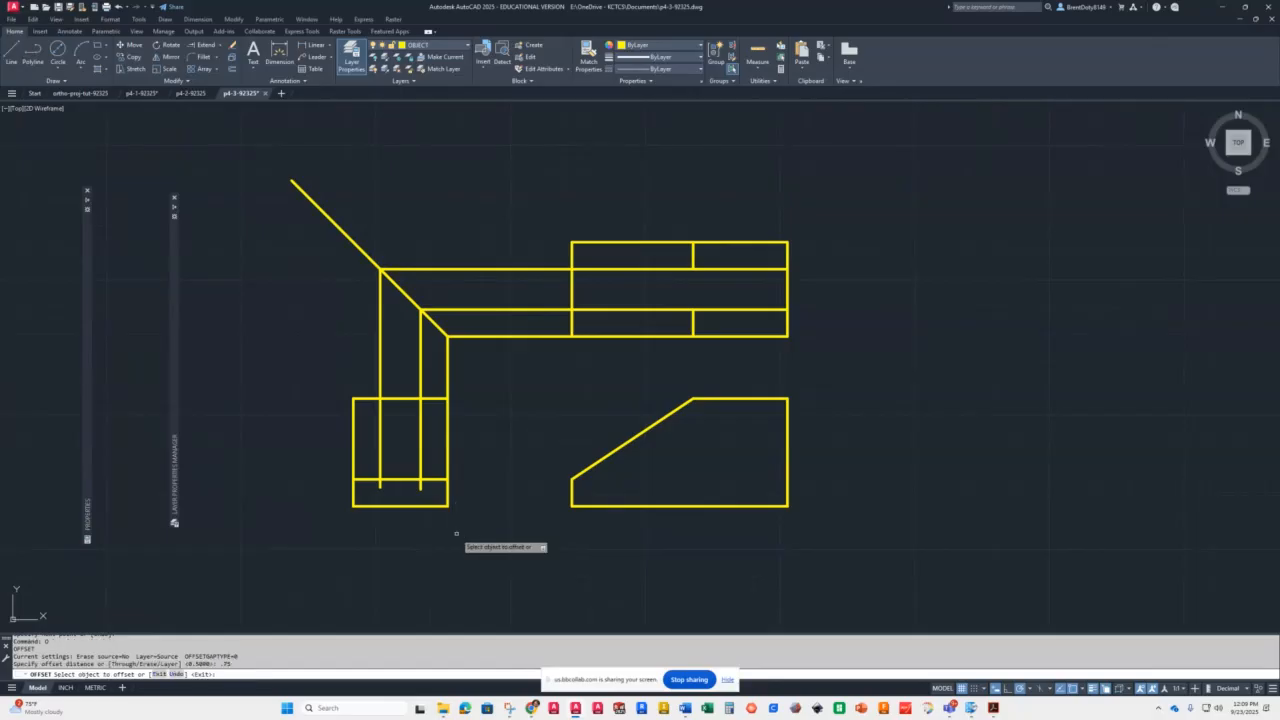
click(395, 505)
click(396, 478)
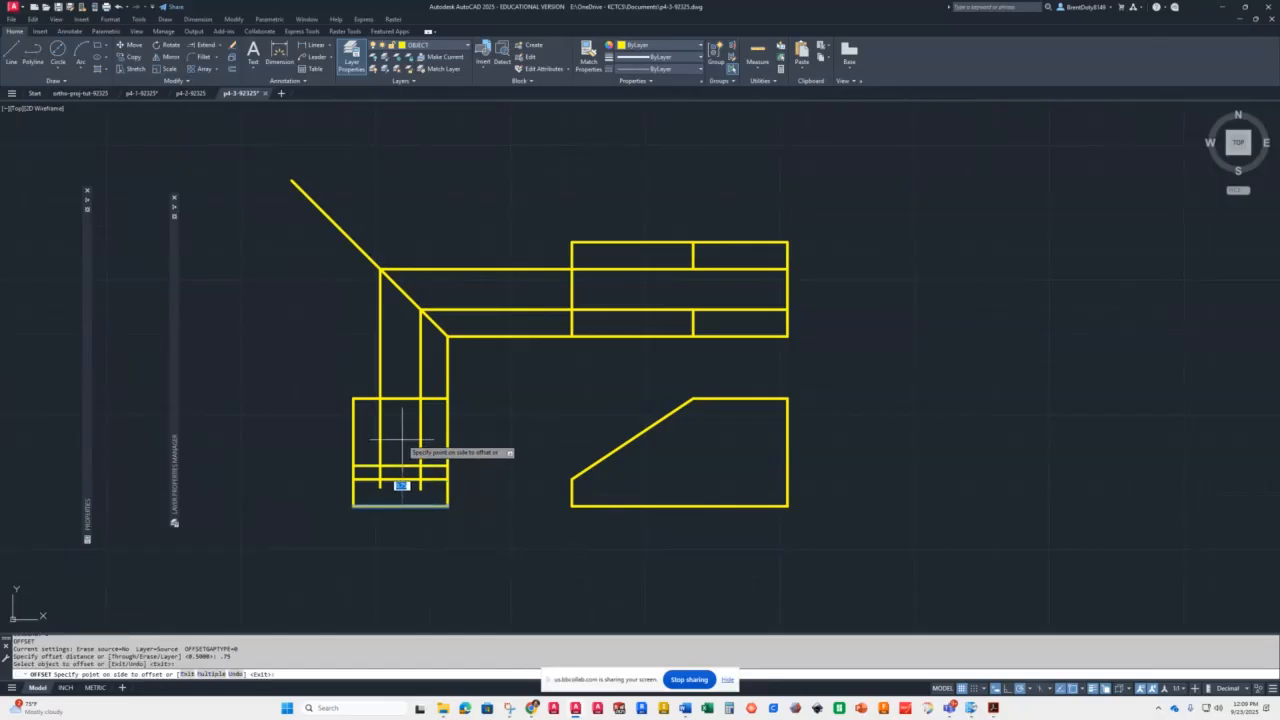
key(Return)
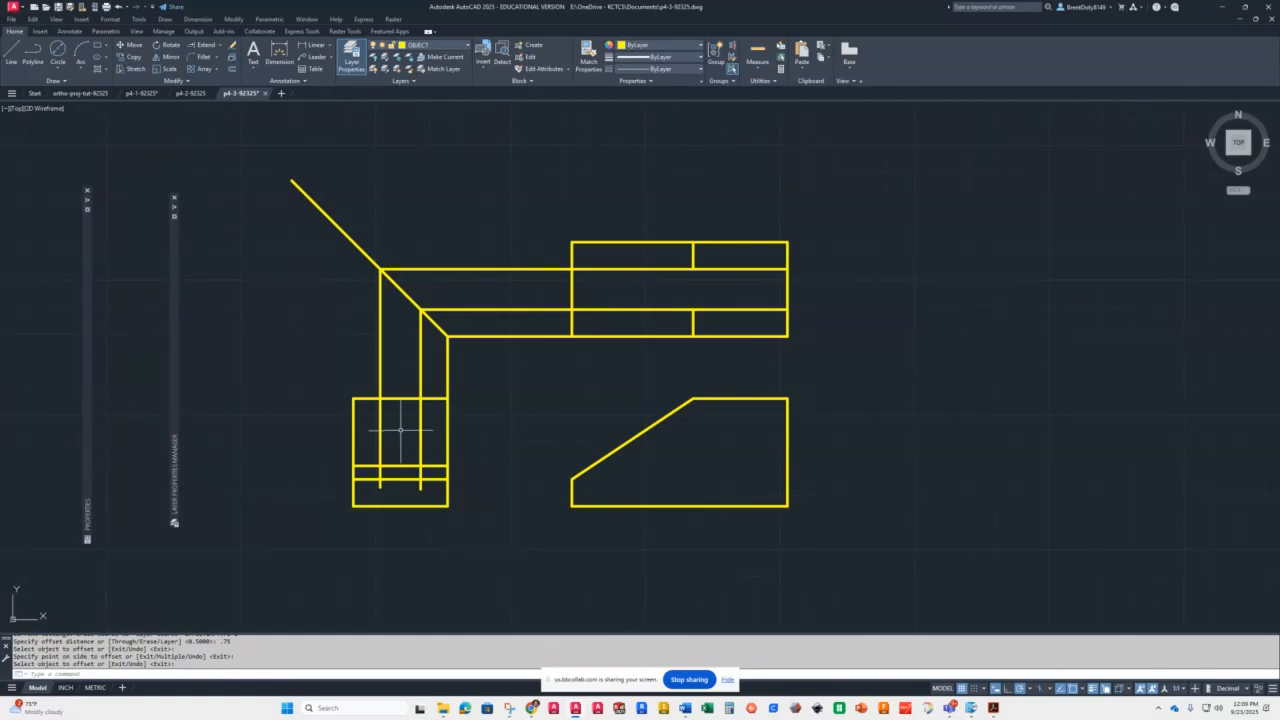
Trim the side view's inner lines and top edge to form an open U-shaped slot that ends at the offset line
text(tr)
key(Return)
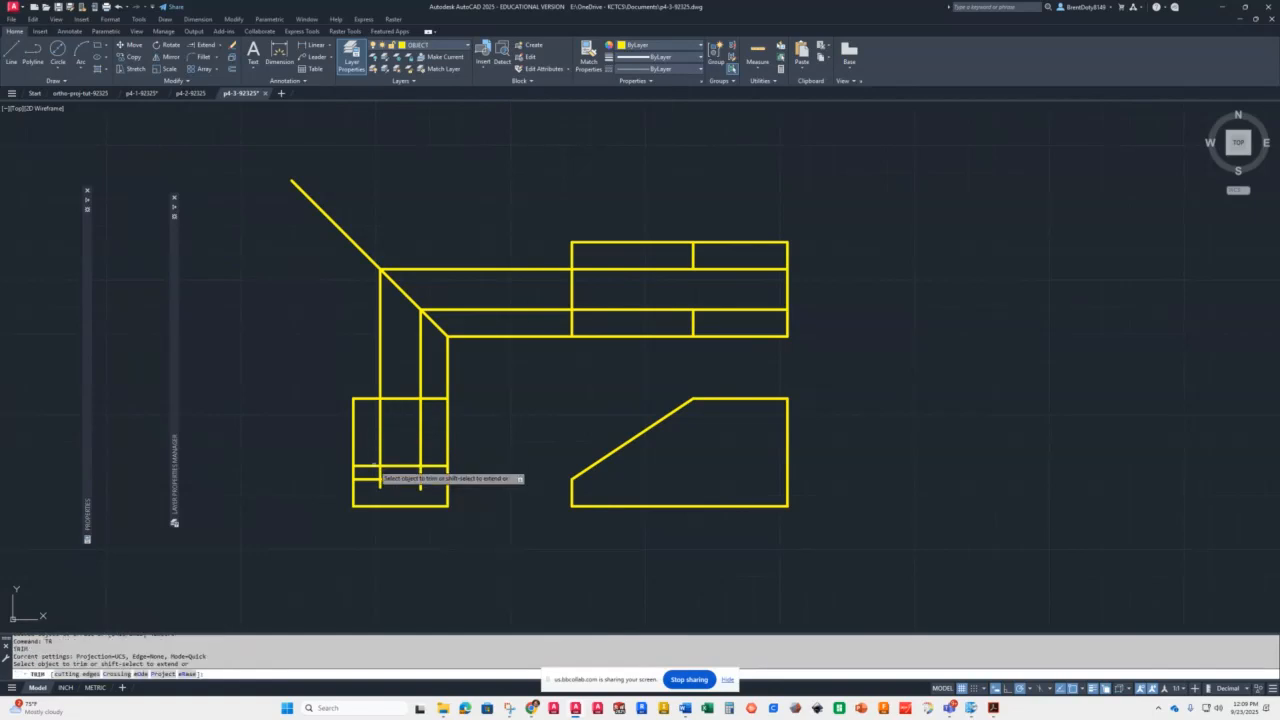
click(421, 489)
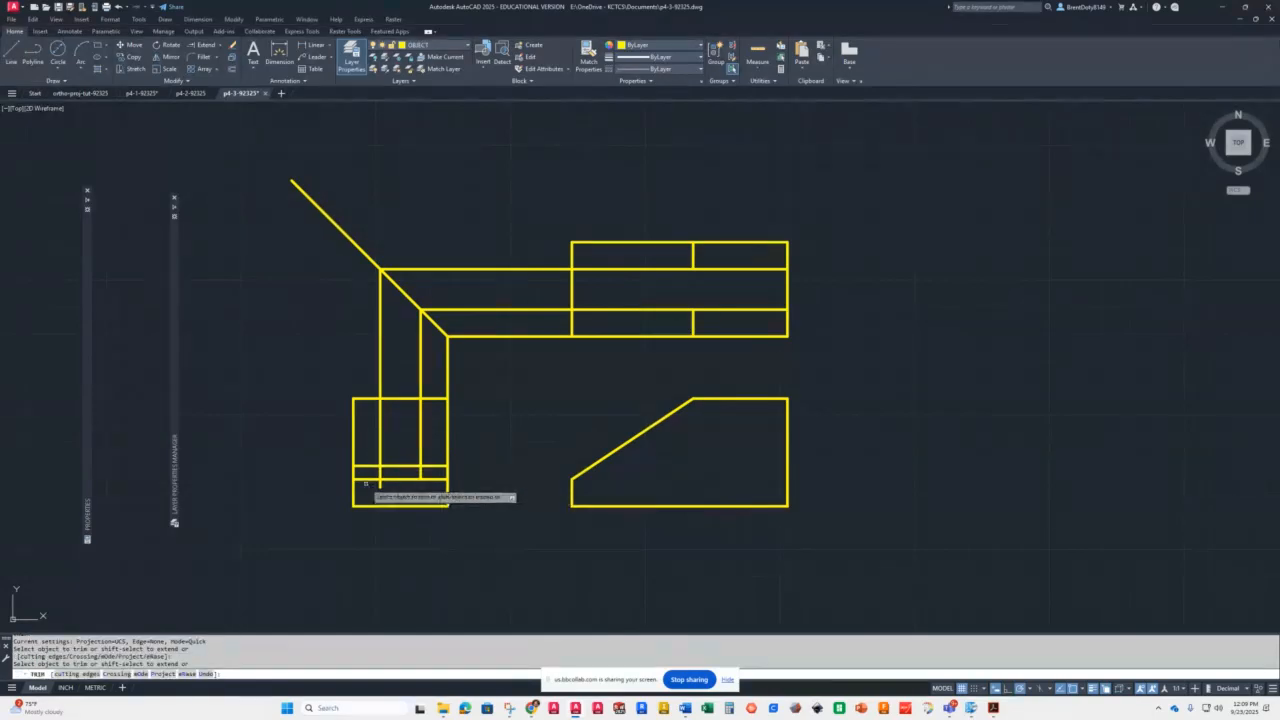
click(380, 489)
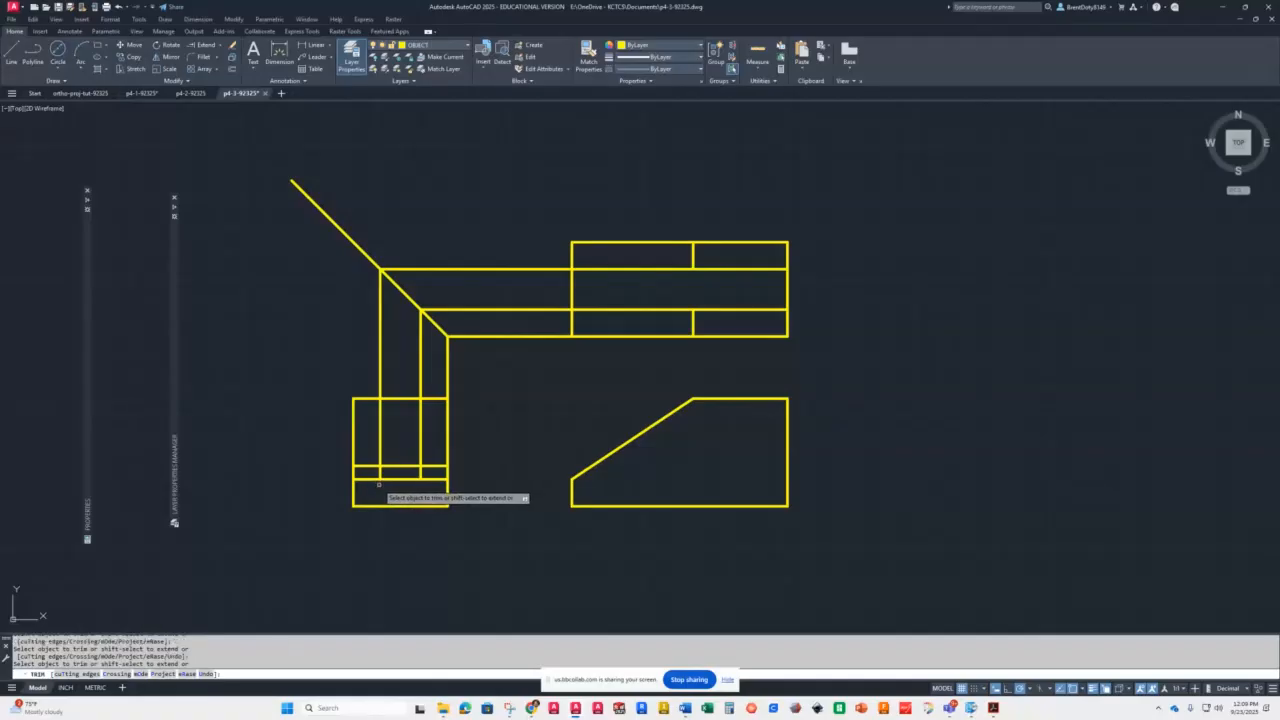
click(427, 463)
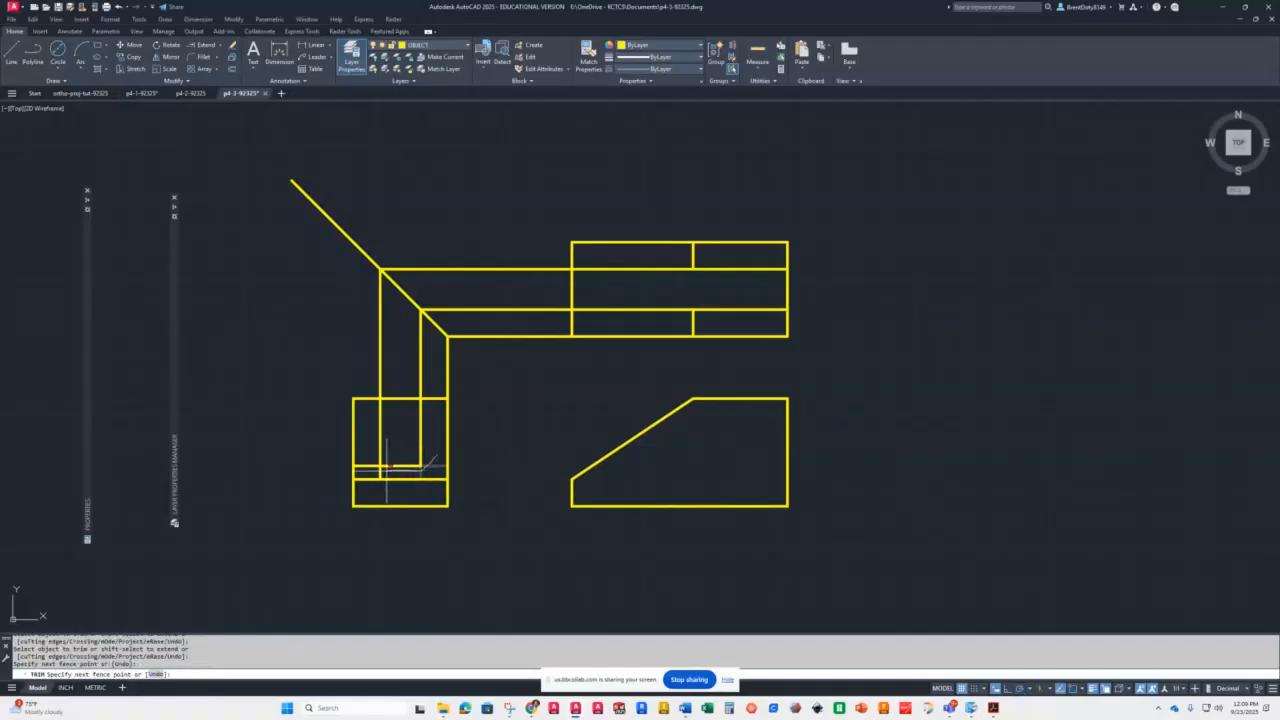
drag(368, 461, 363, 461)
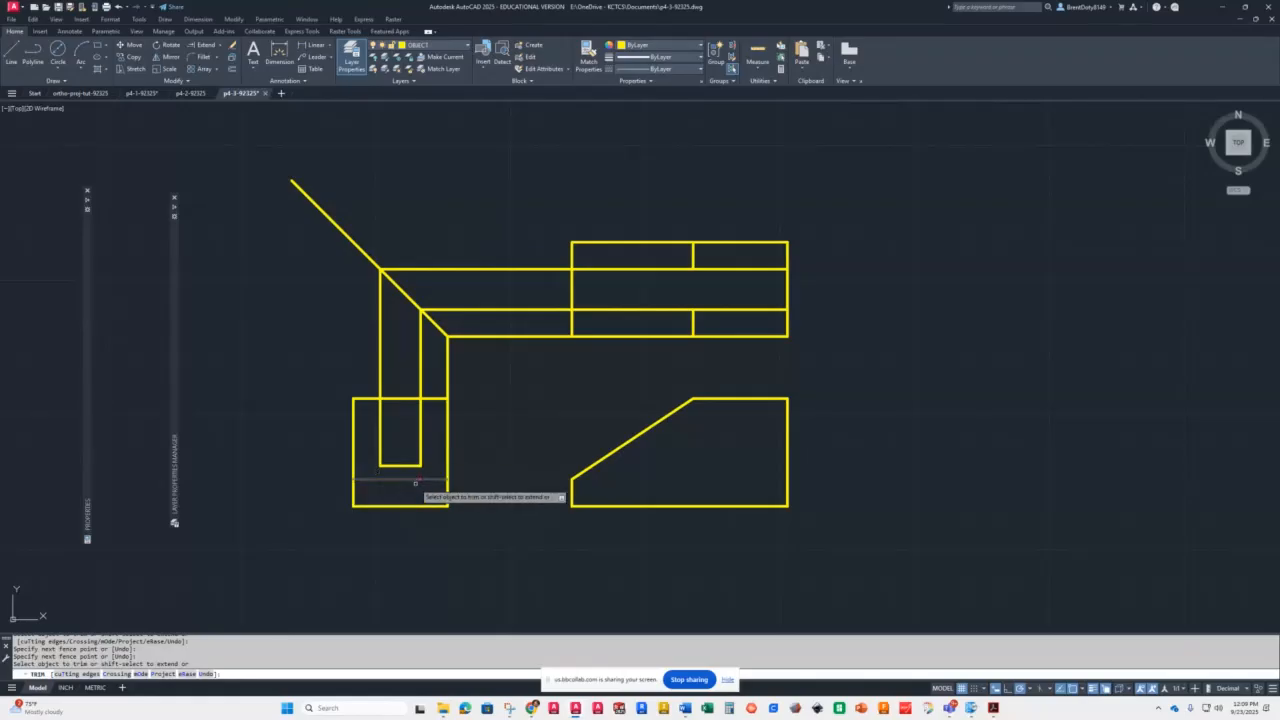
click(398, 397)
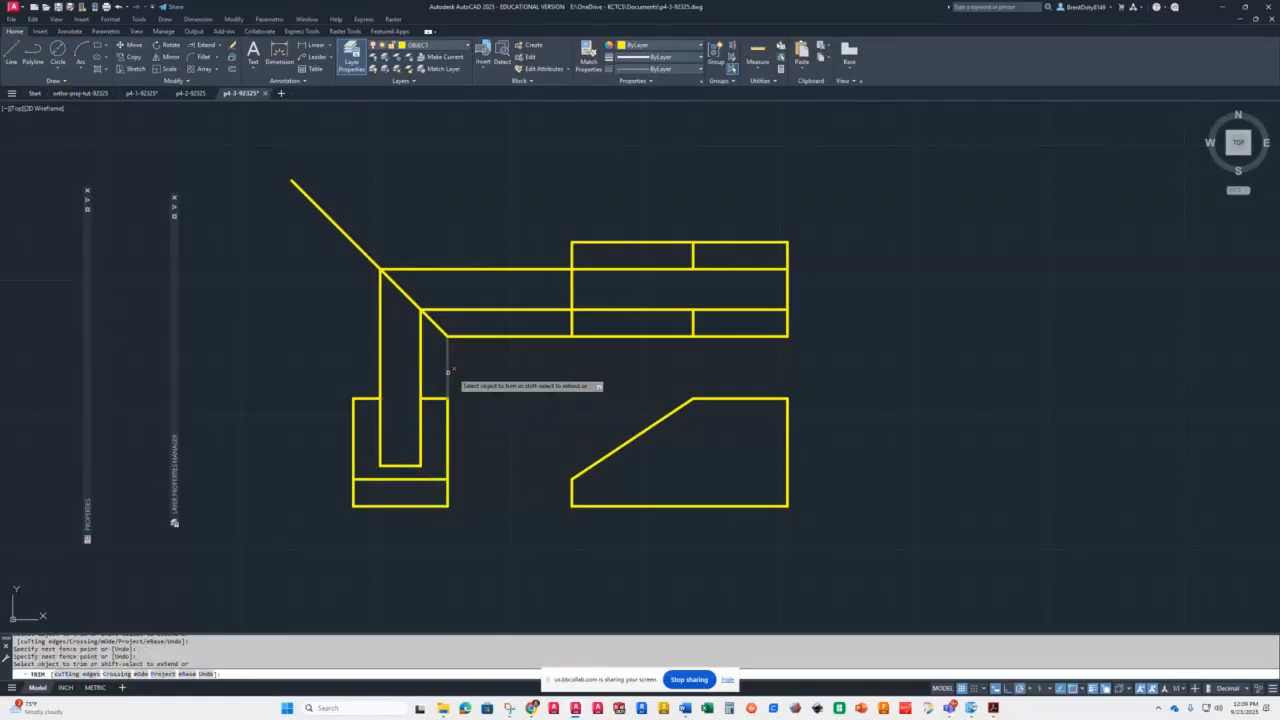
Trim away the projection lines outside the three views and remove the mitre line
drag(470, 365, 318, 364)
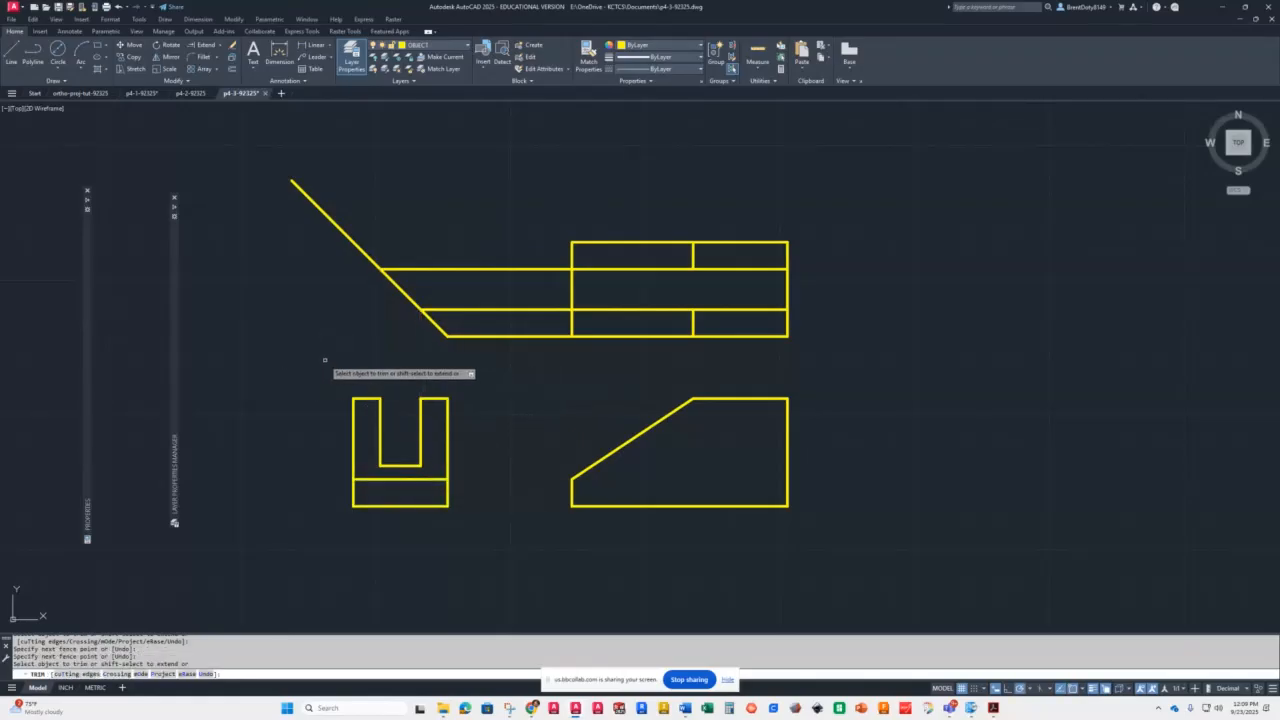
mouse_move(525, 225)
mouse_down()
mouse_move(440, 358)
mouse_move(408, 186)
mouse_move(266, 257)
mouse_move(466, 314)
mouse_move(357, 215)
mouse_move(330, 290)
mouse_move(362, 272)
mouse_up()
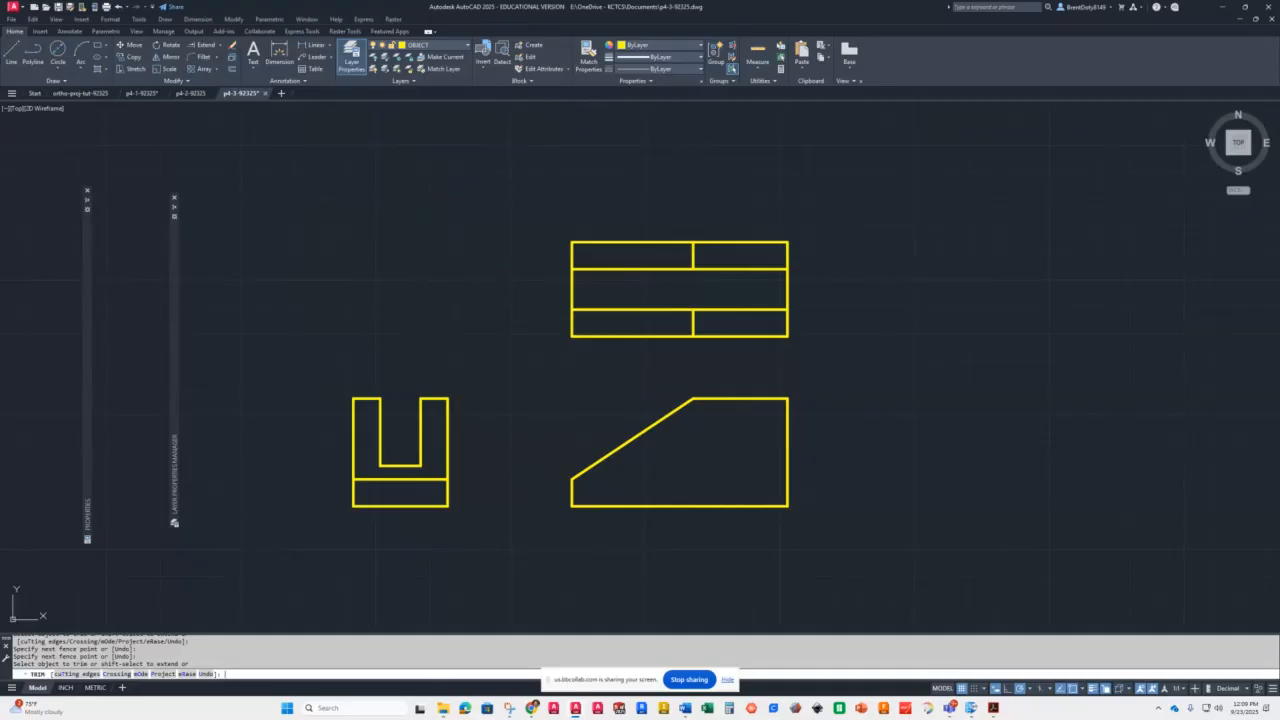
key(Return)
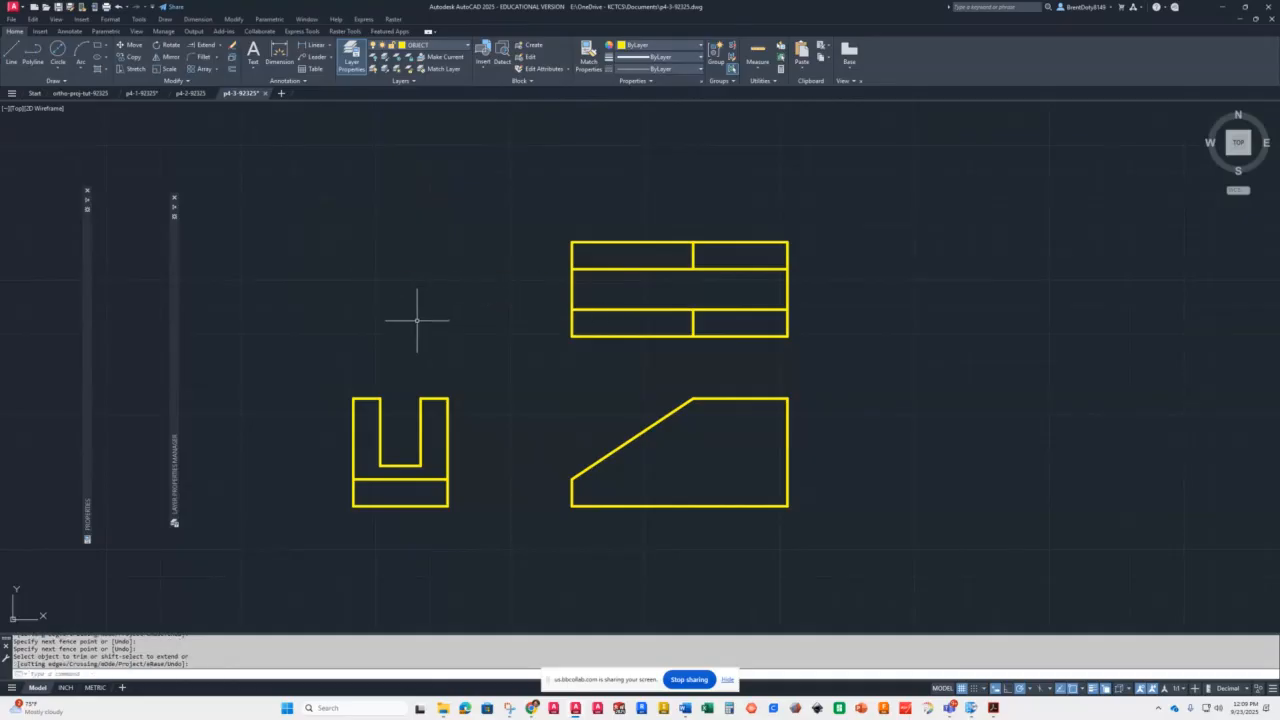
On the HIDDEN layer, draw a horizontal line from the side view slot's lower-right corner to the front view's right edge
click(458, 45)
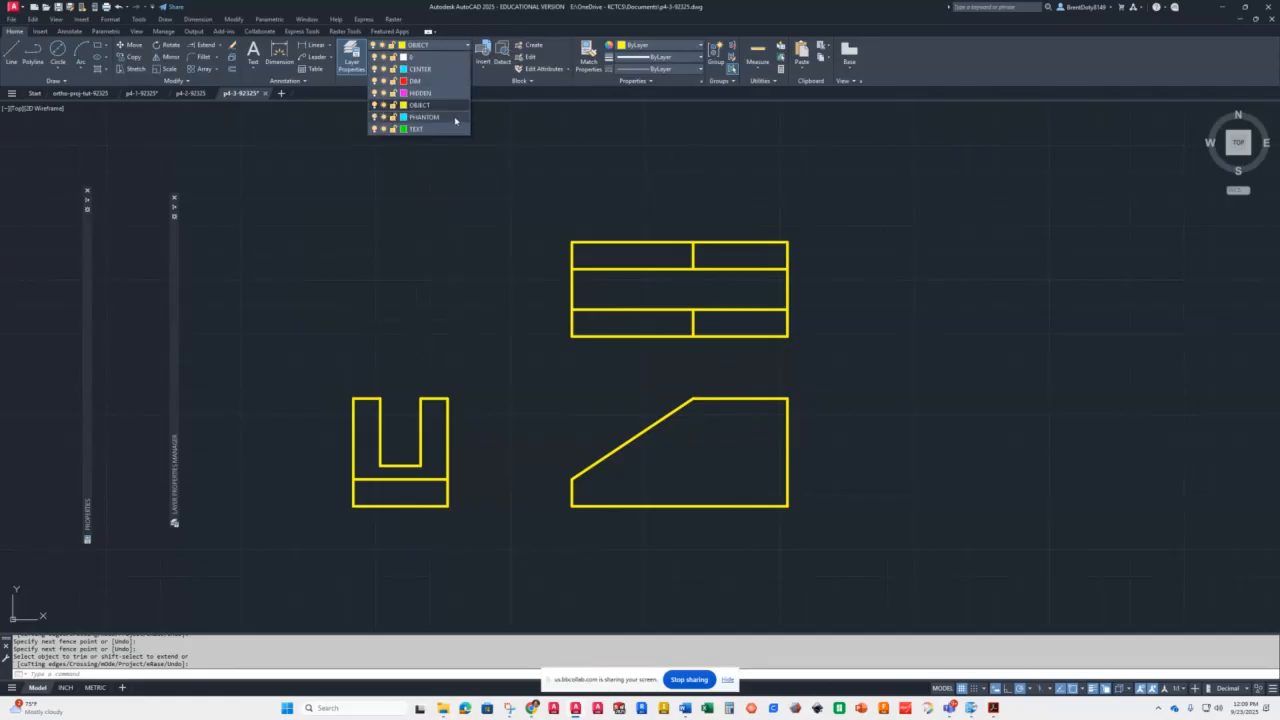
click(420, 93)
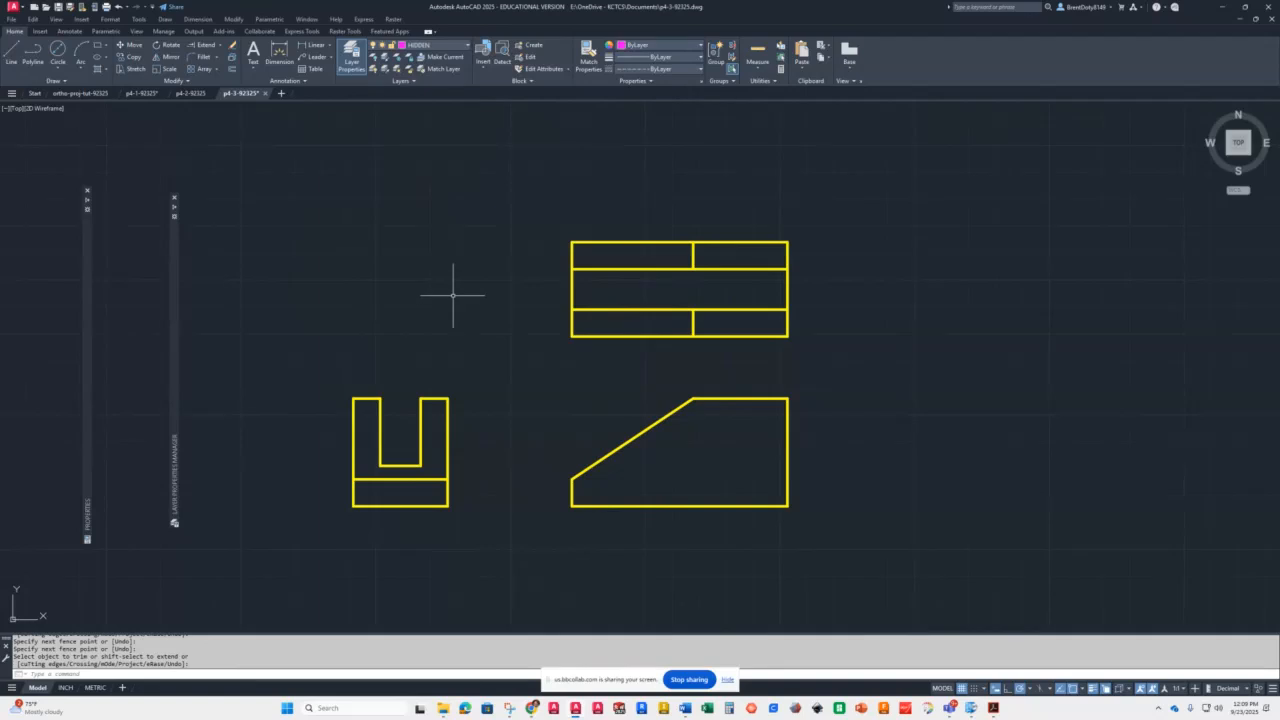
text(l)
key(Return)
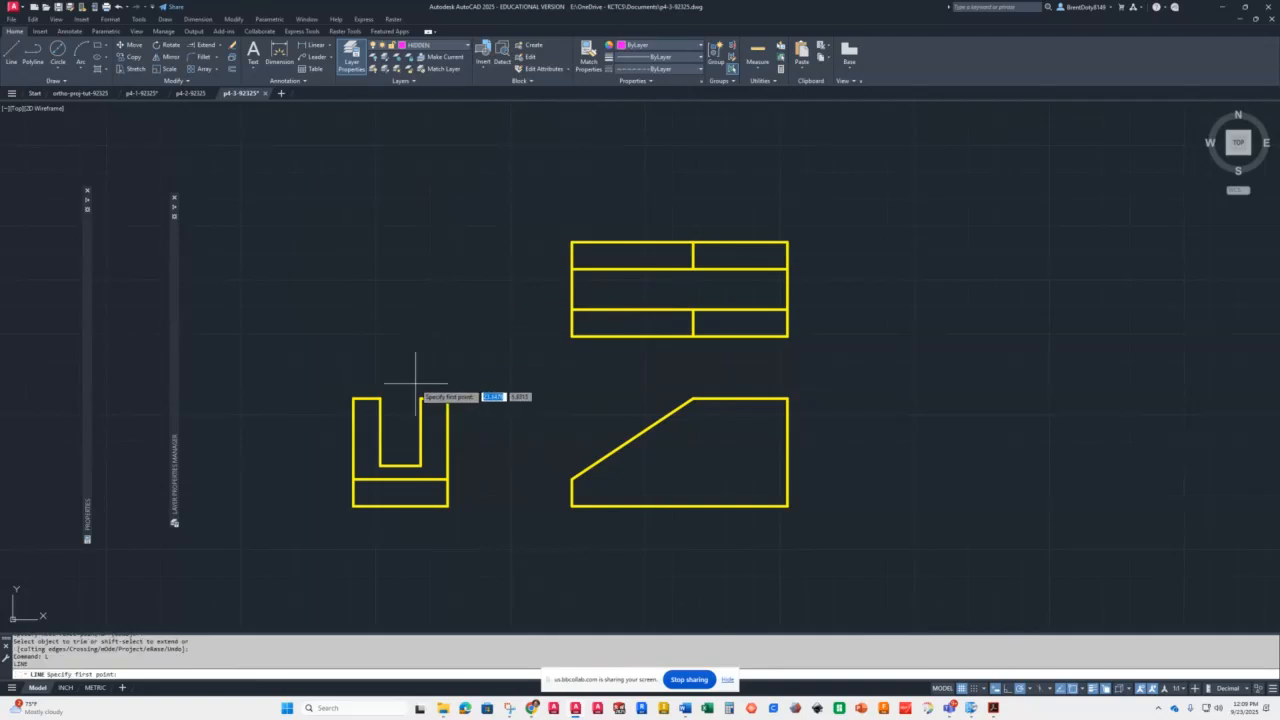
click(420, 465)
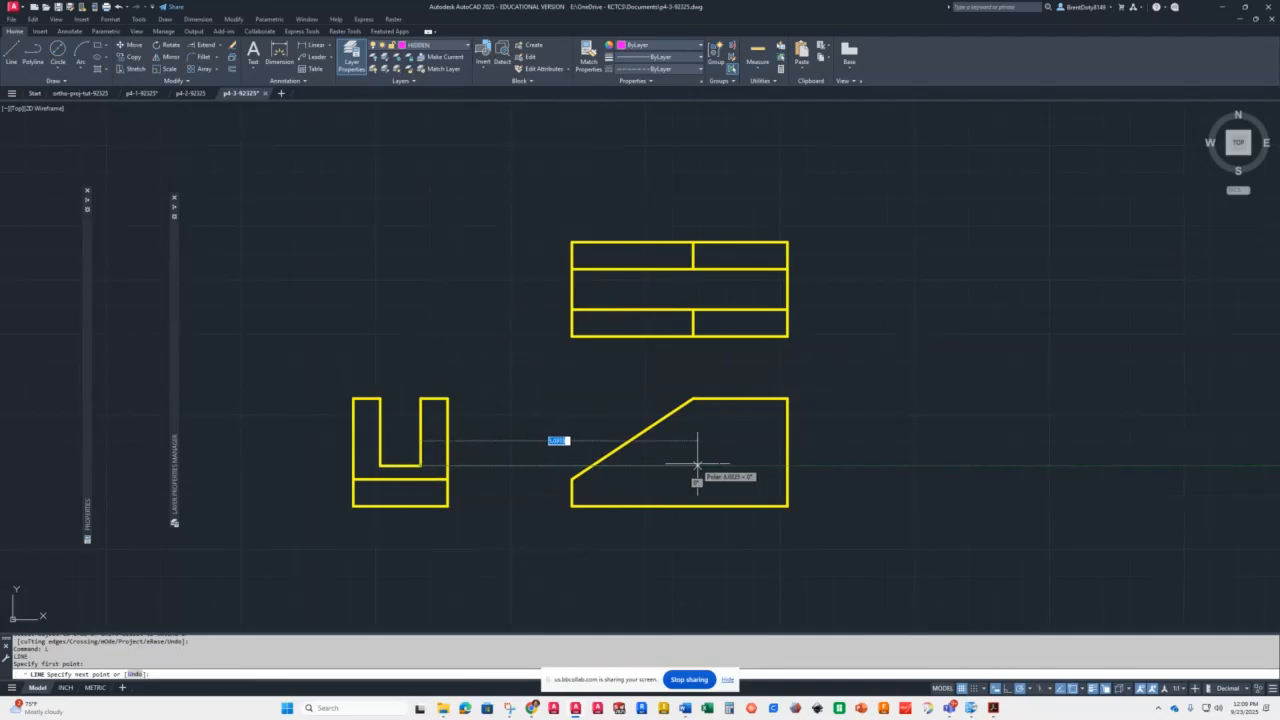
click(787, 465)
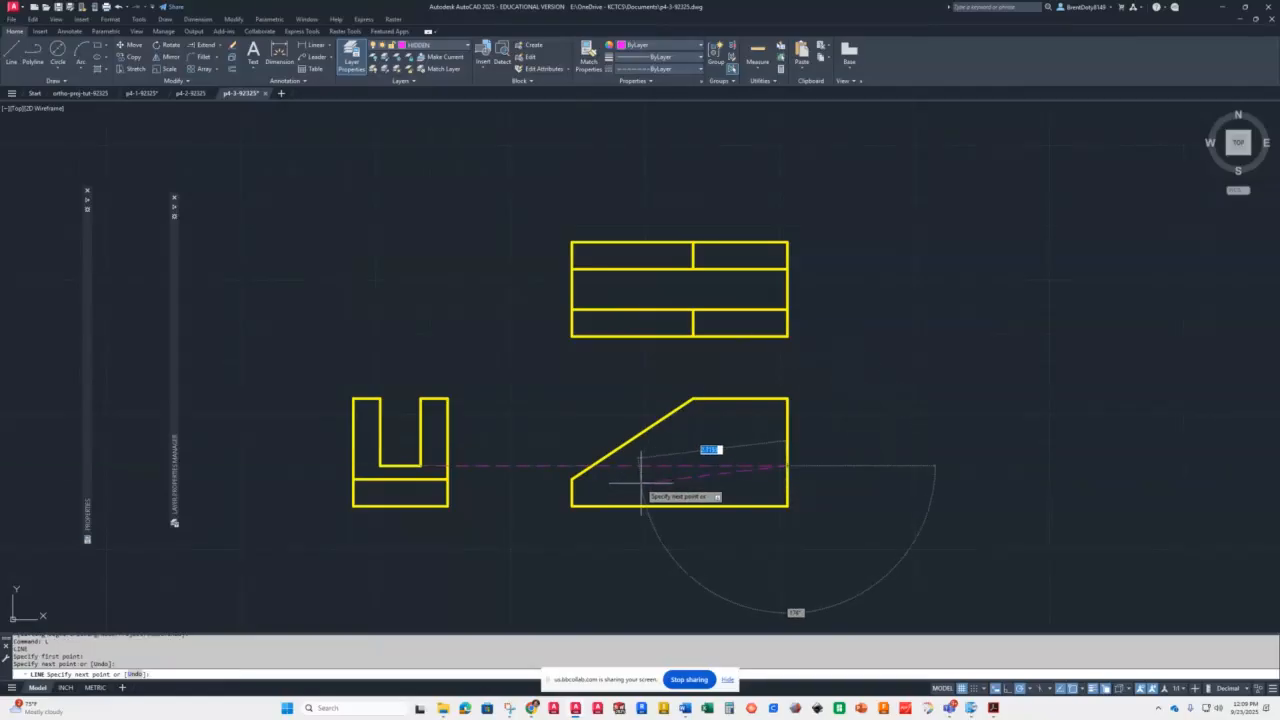
key(Return)
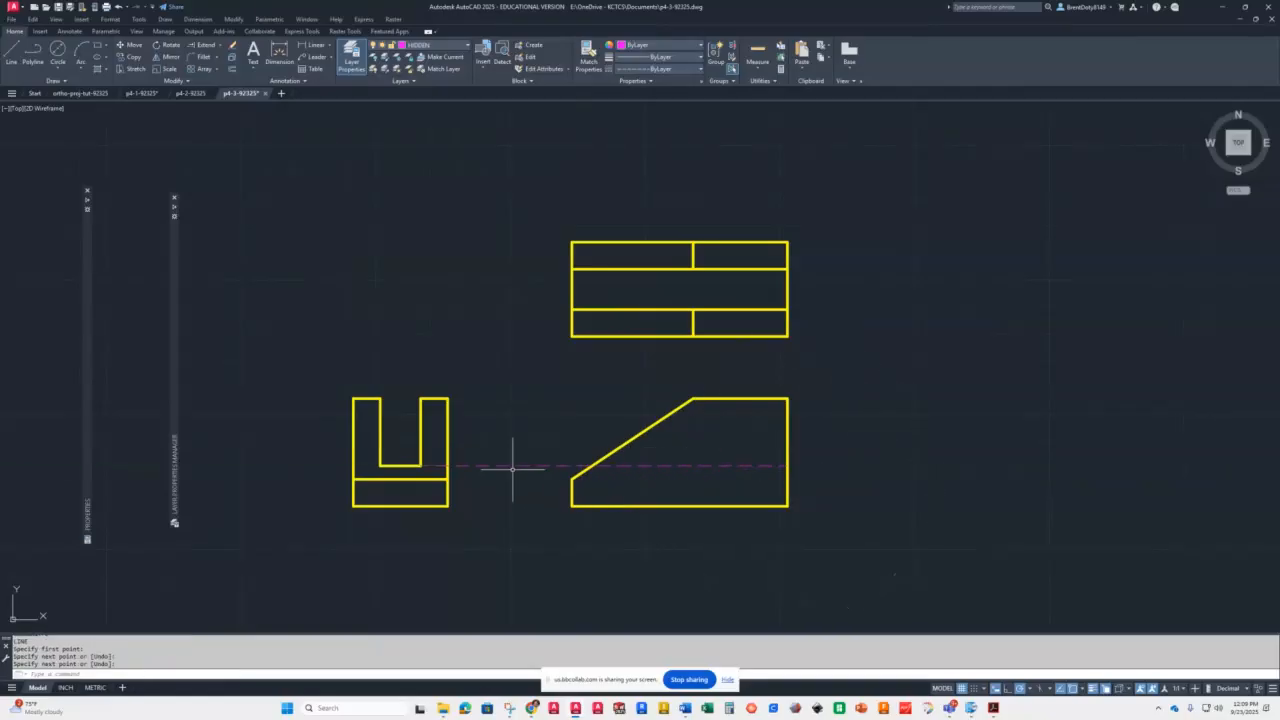
Draw a vertical line from where the hidden line meets the front view's slope up to the top view's upper inner line
text(l)
key(Return)
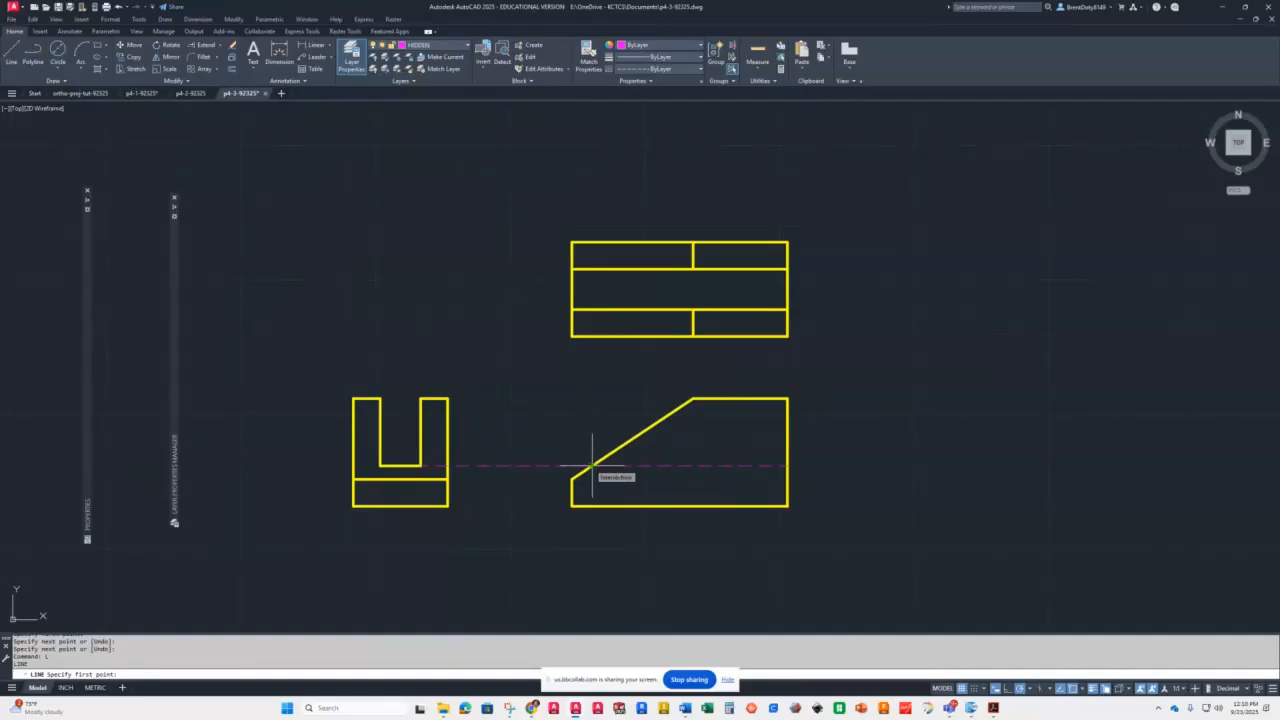
click(568, 465)
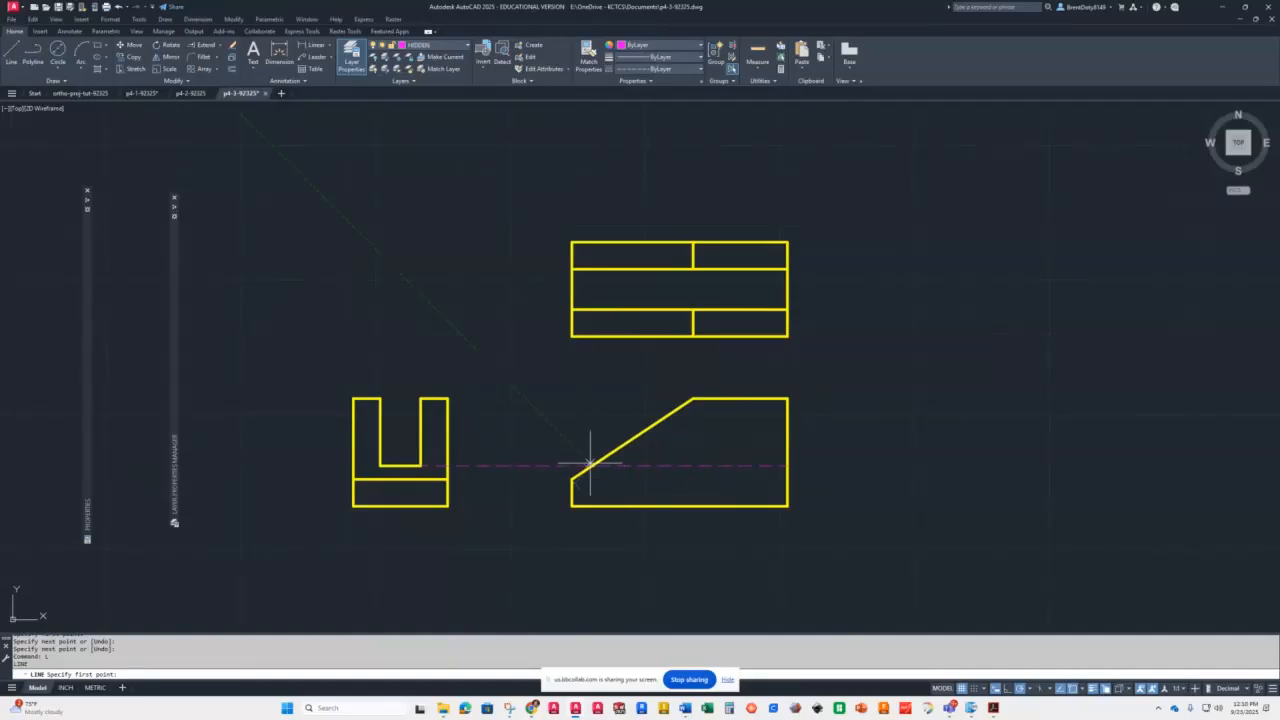
click(592, 270)
key(Return)
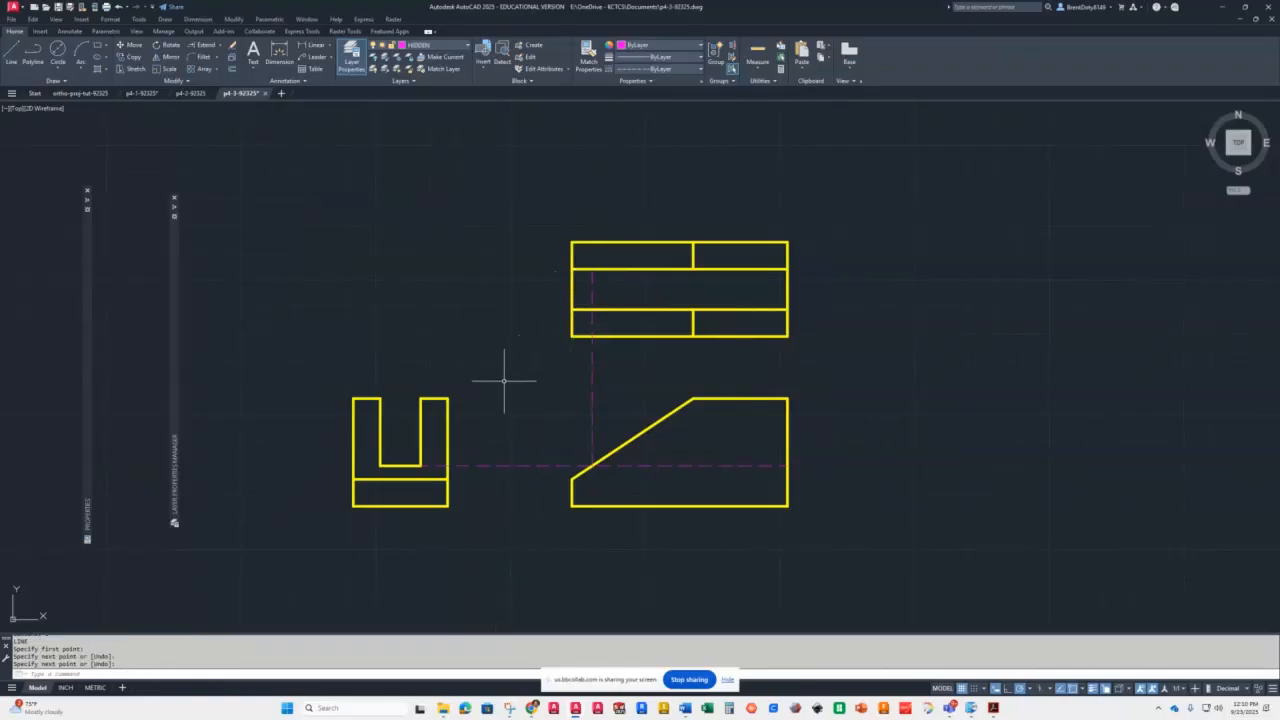
Move the vertical projection line to the OBJECT layer
click(592, 276)
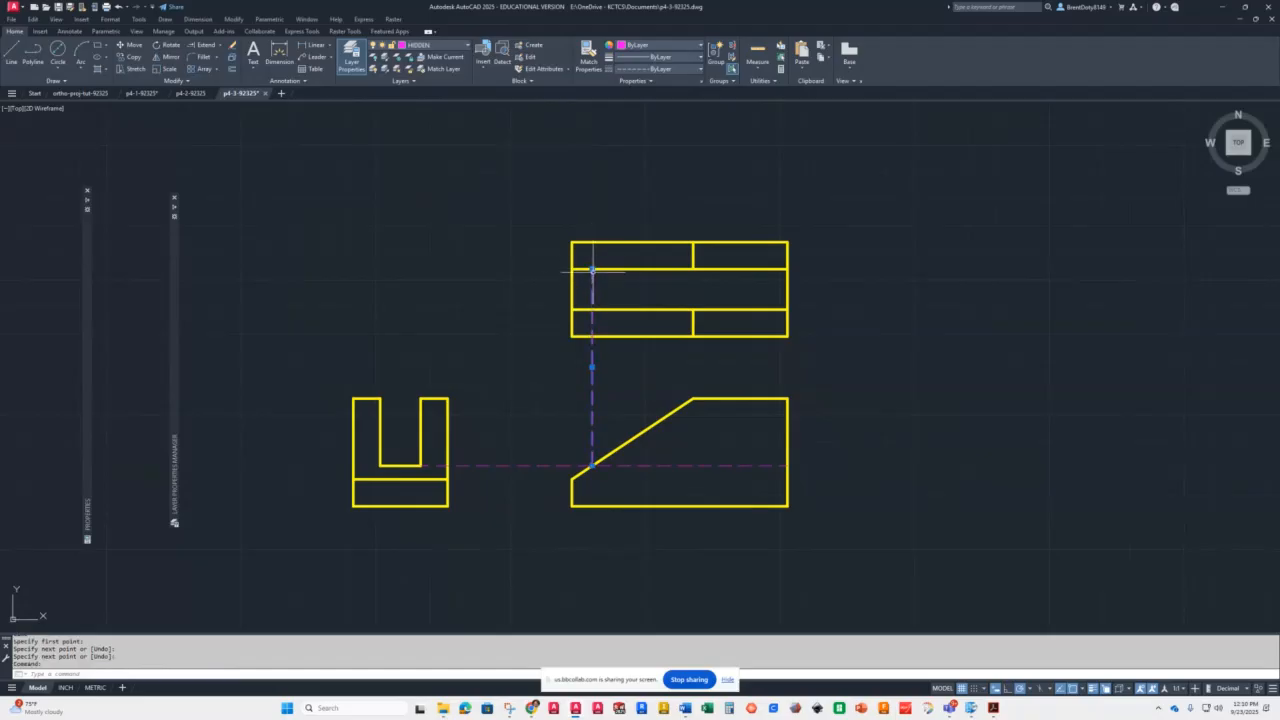
click(448, 47)
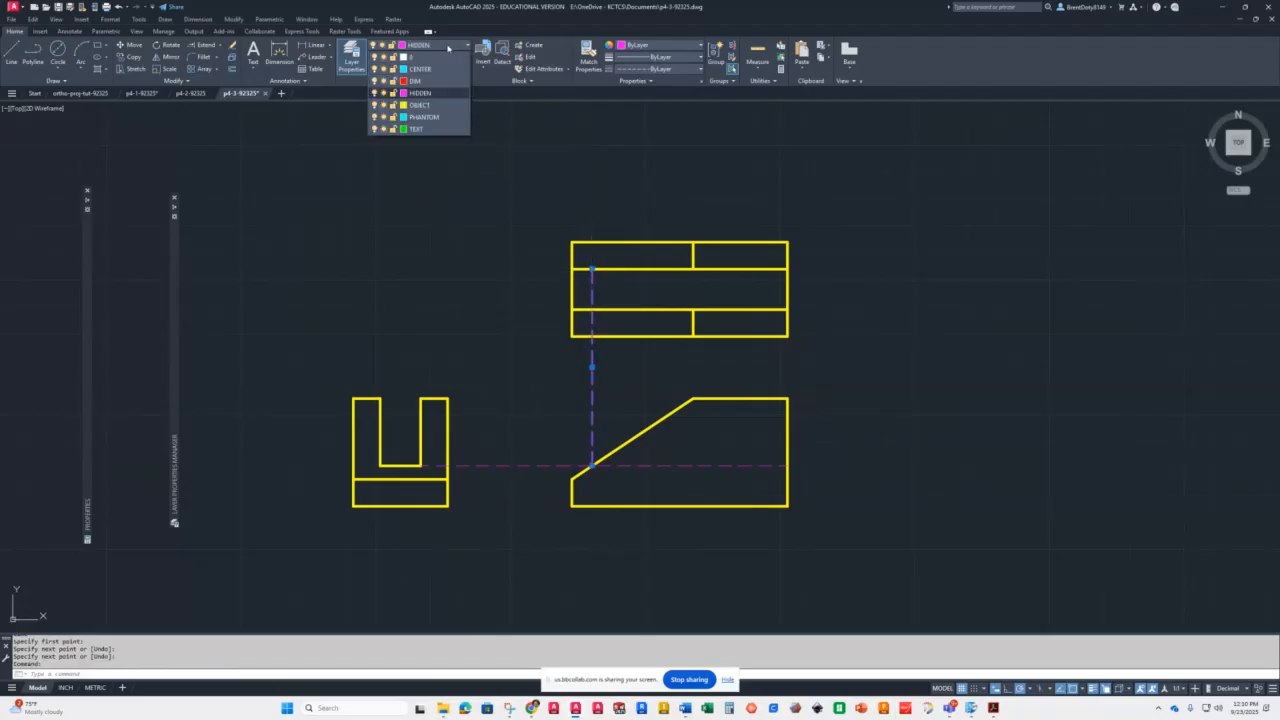
click(418, 105)
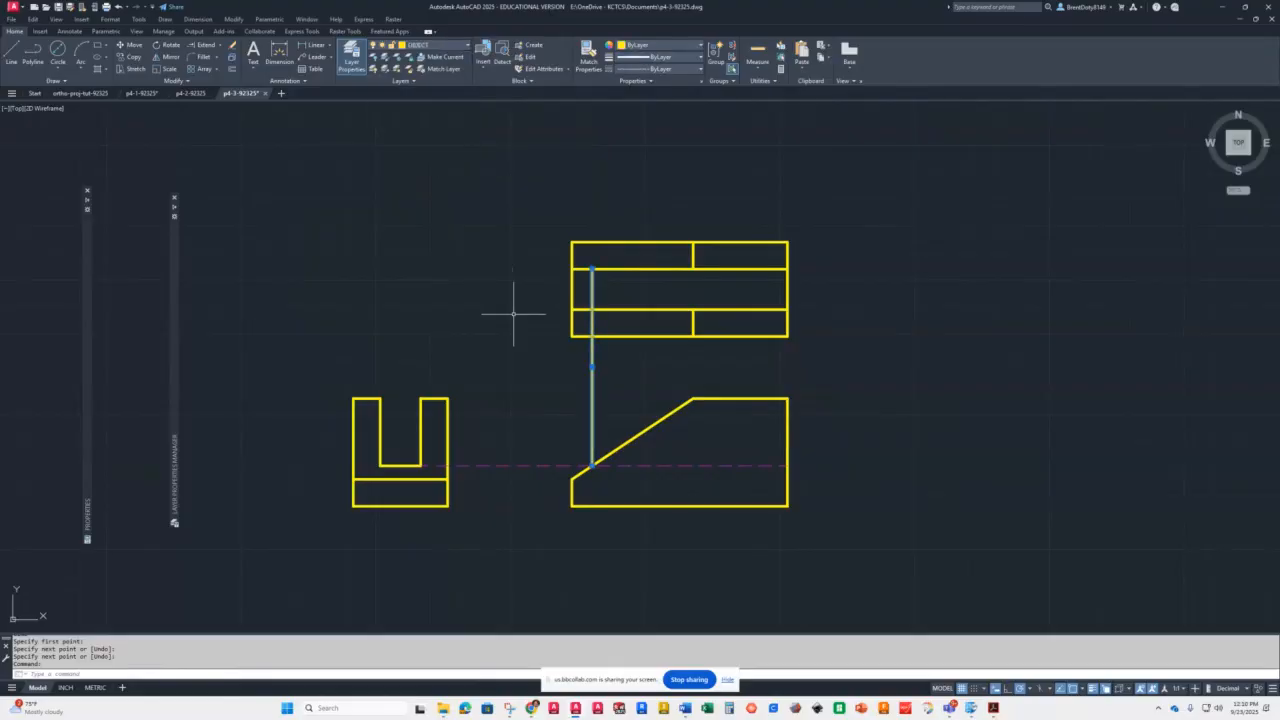
key(Escape)
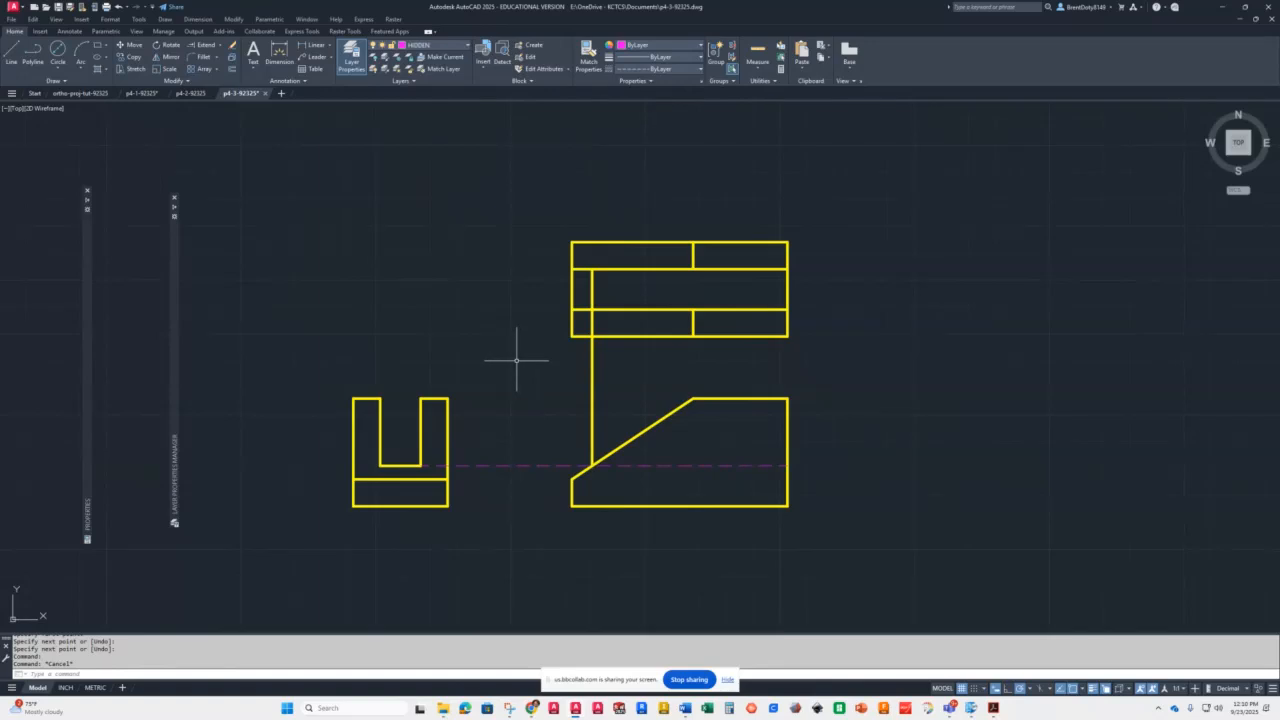
Trim the projection lines between the views and the top view's excess segments, leaving the slot closed at its left end
text(r)
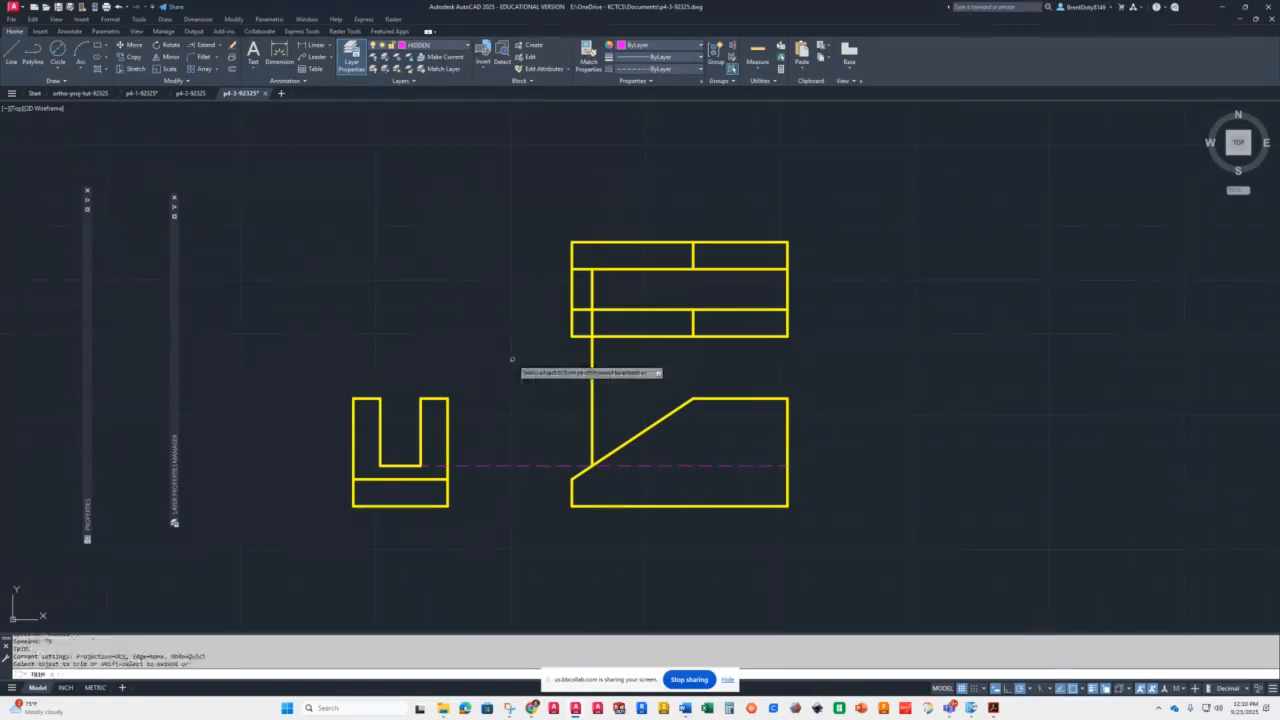
key(Return)
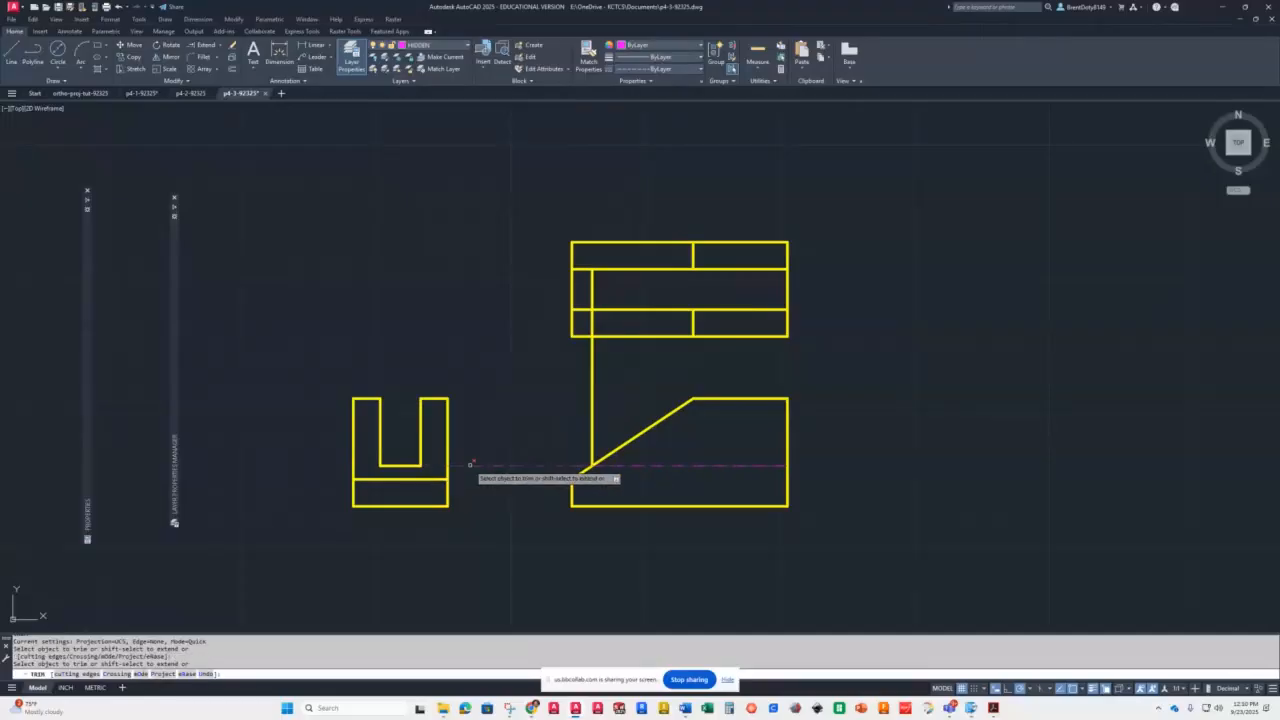
click(468, 465)
click(593, 425)
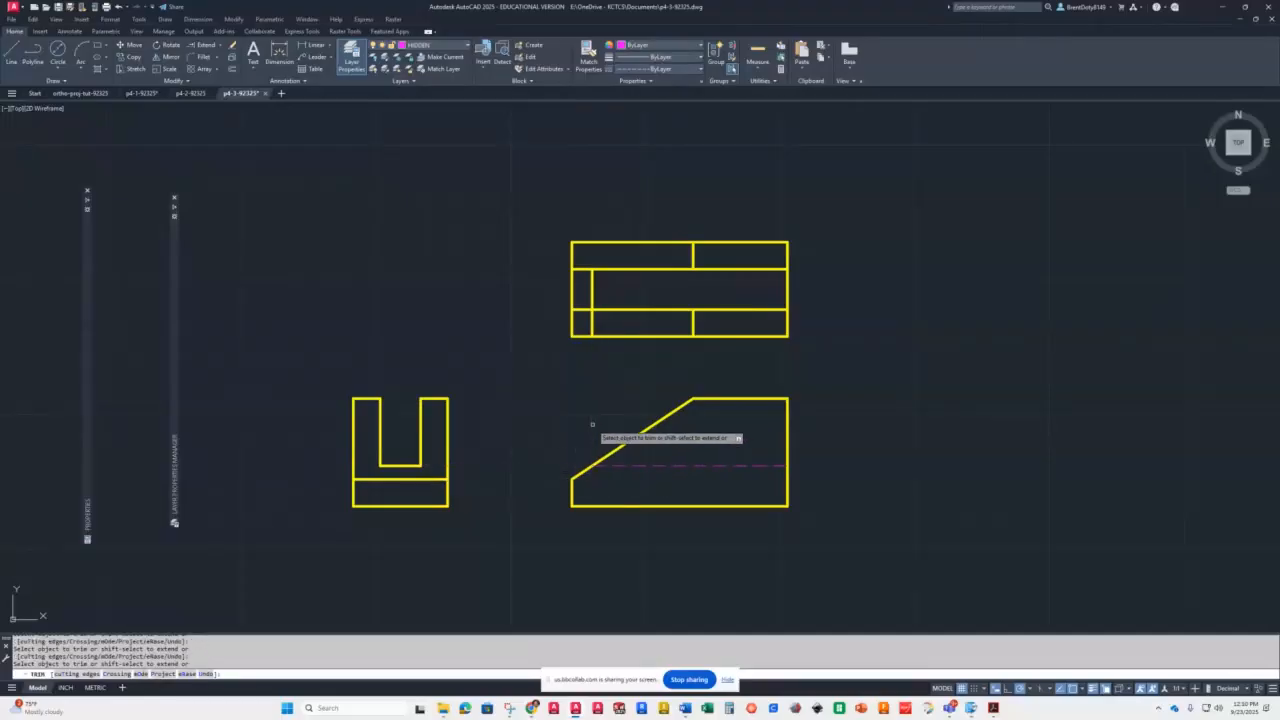
mouse_move(604, 321)
mouse_down()
mouse_move(583, 309)
mouse_move(586, 254)
mouse_up()
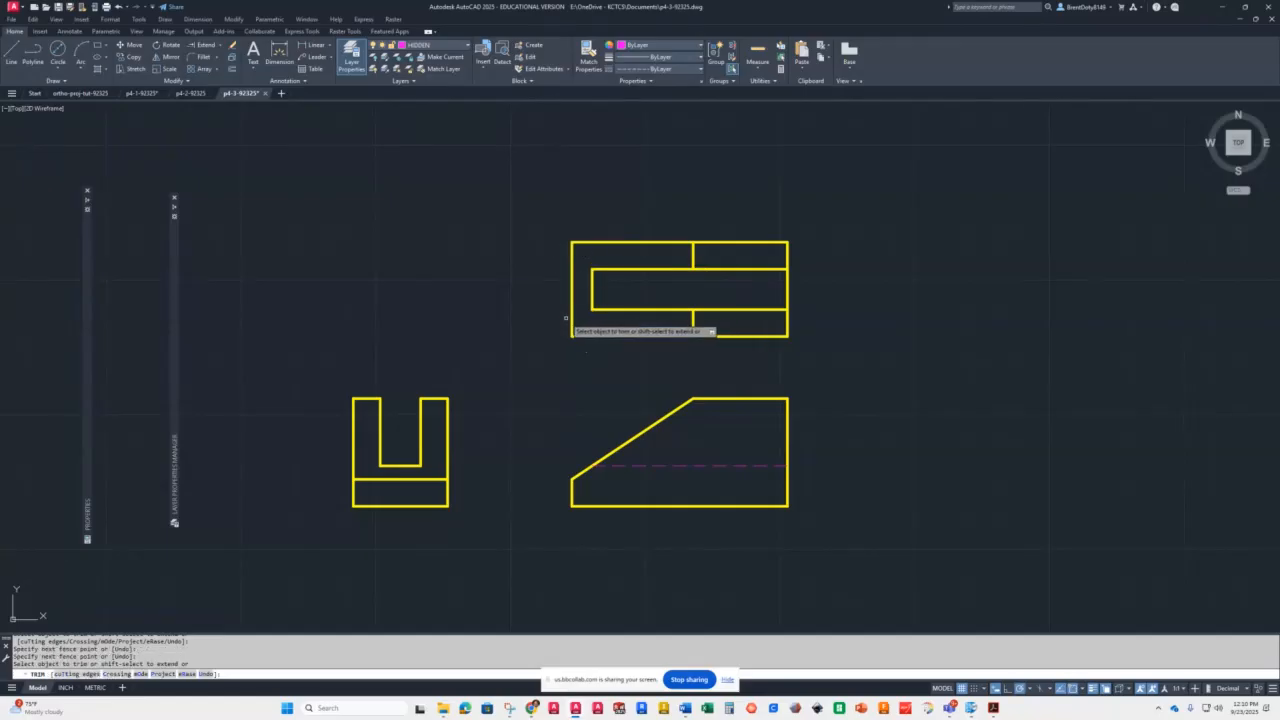
key(Return)
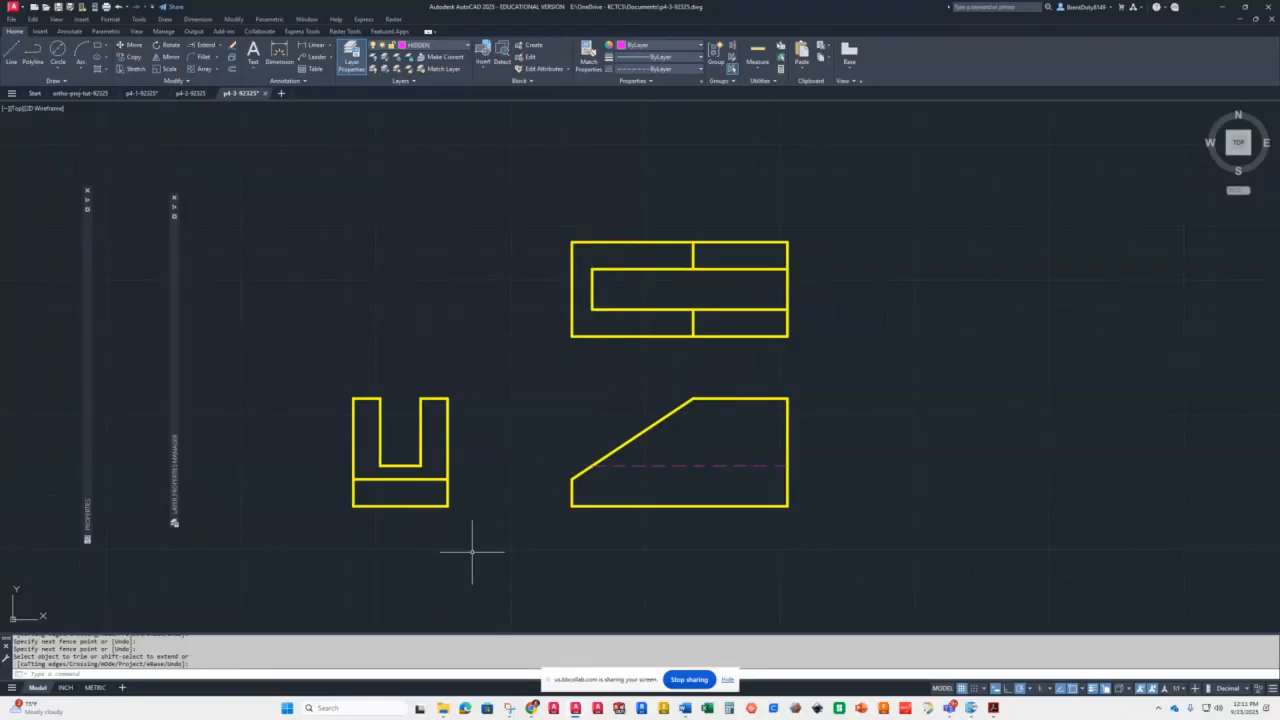
On the INCH layout, activate the viewport and zoom it to the extents of the three views
click(60, 688)
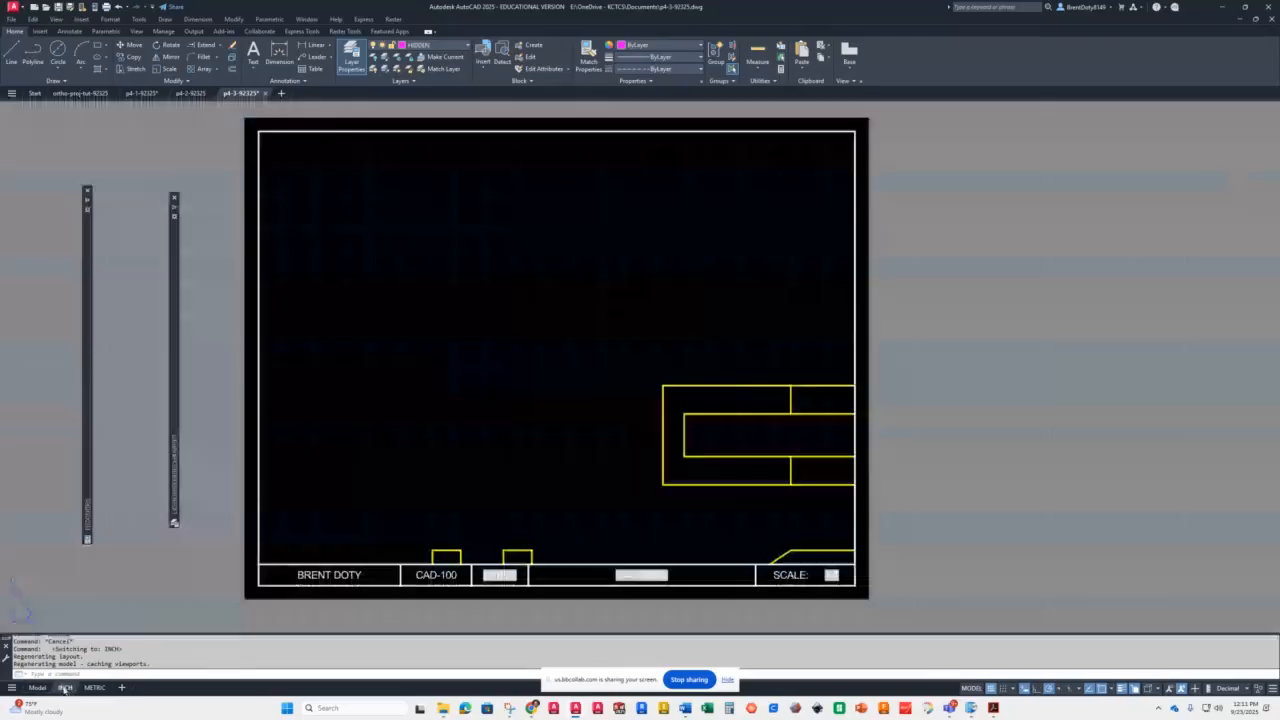
double_click(588, 415)
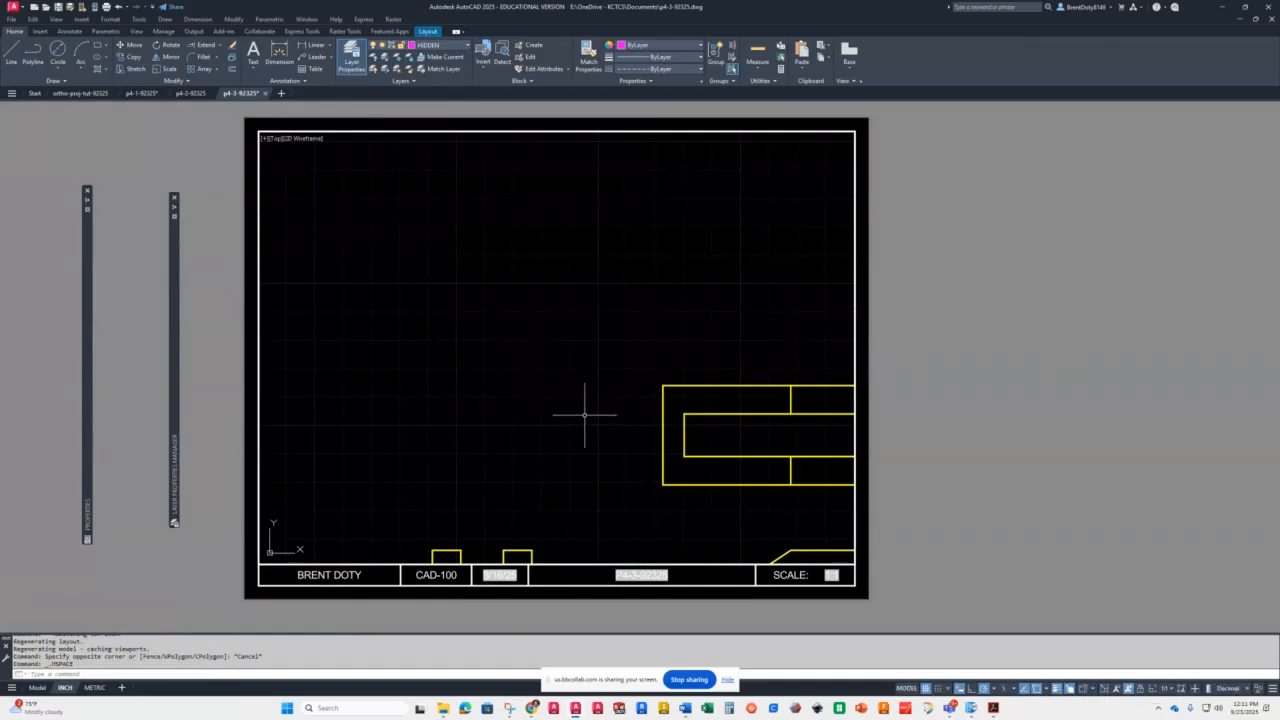
text(z)
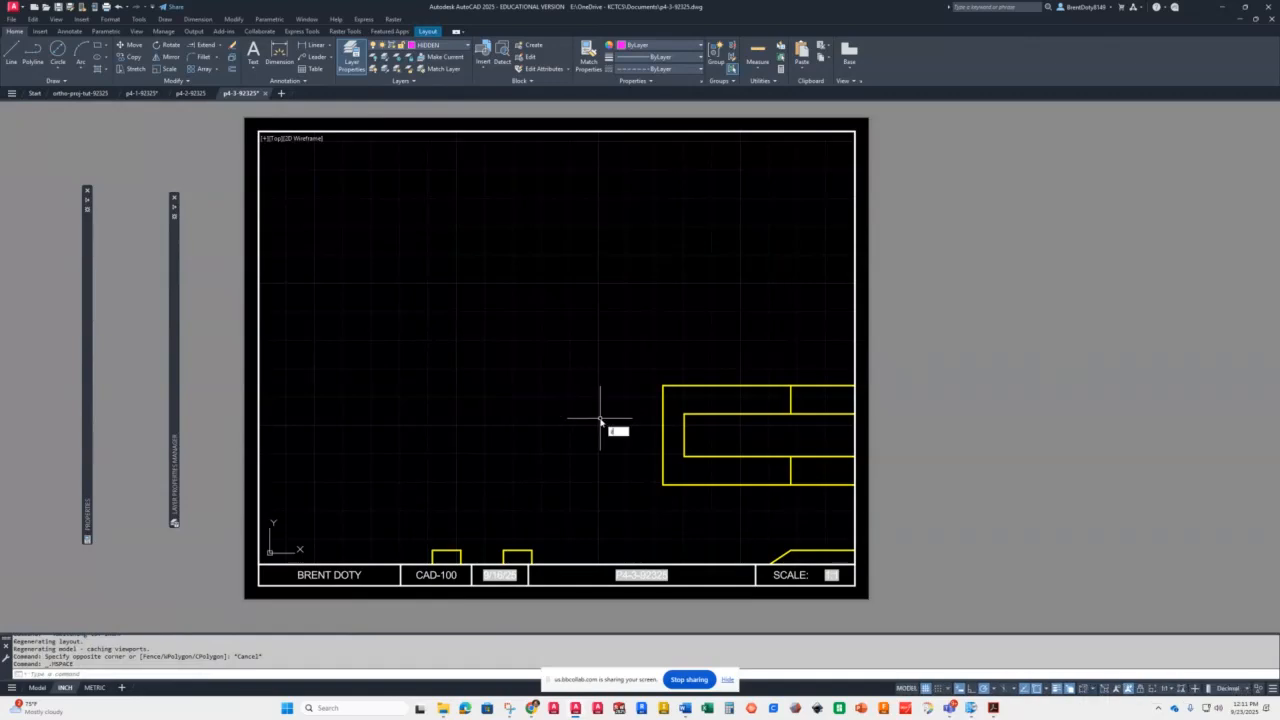
key(Return)
text(e)
key(Return)
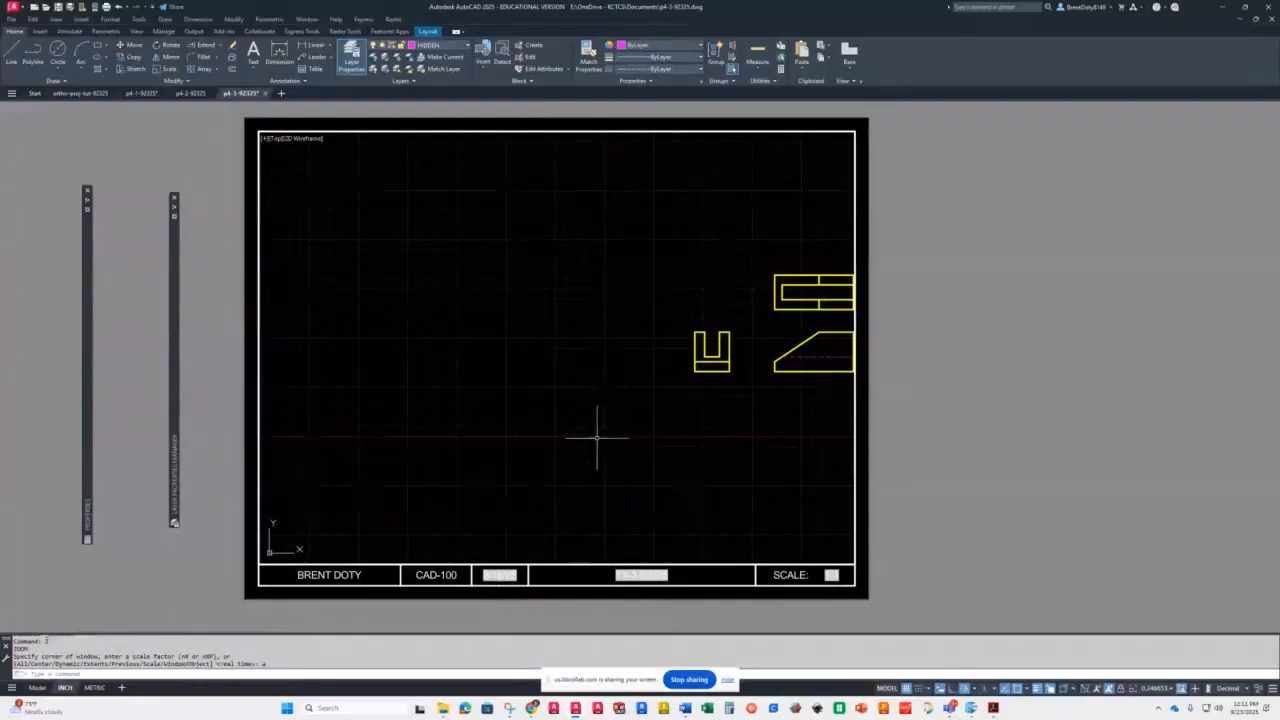
text(z)
key(Return)
text(e)
key(Return)
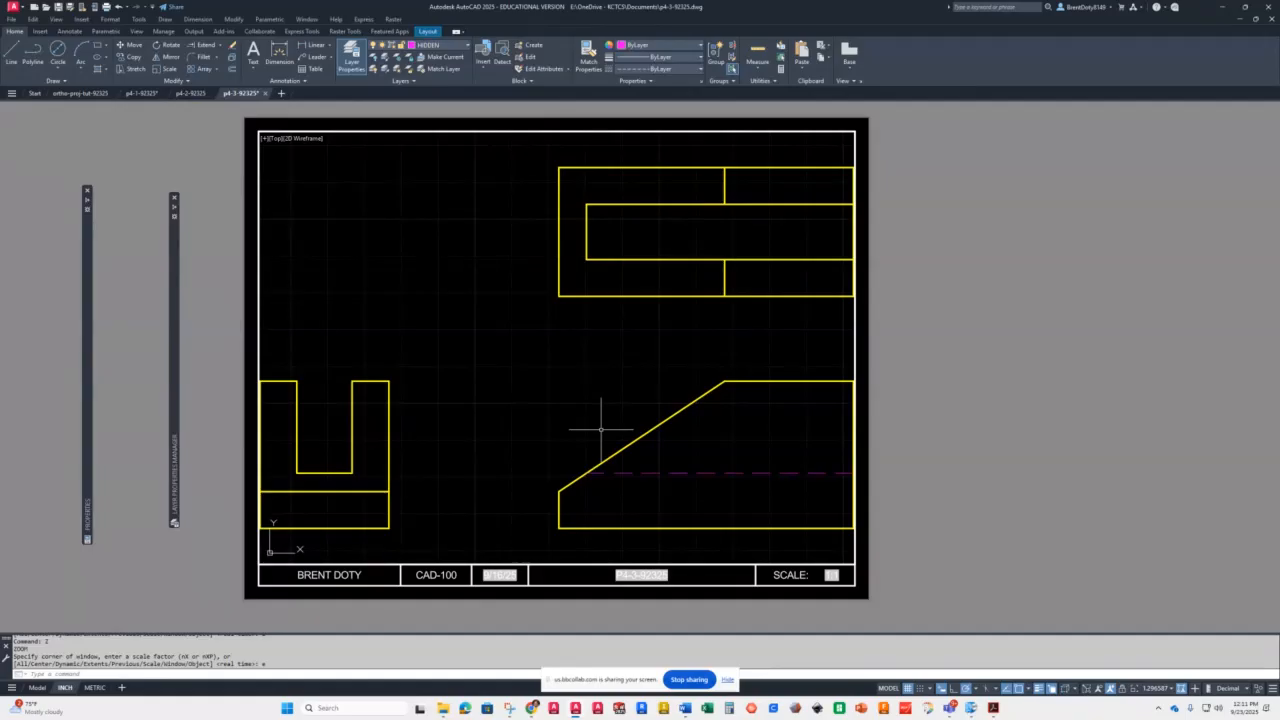
Set the INCH viewport's scale to 1:1, and save the drawing from paper space
click(1170, 688)
click(1145, 395)
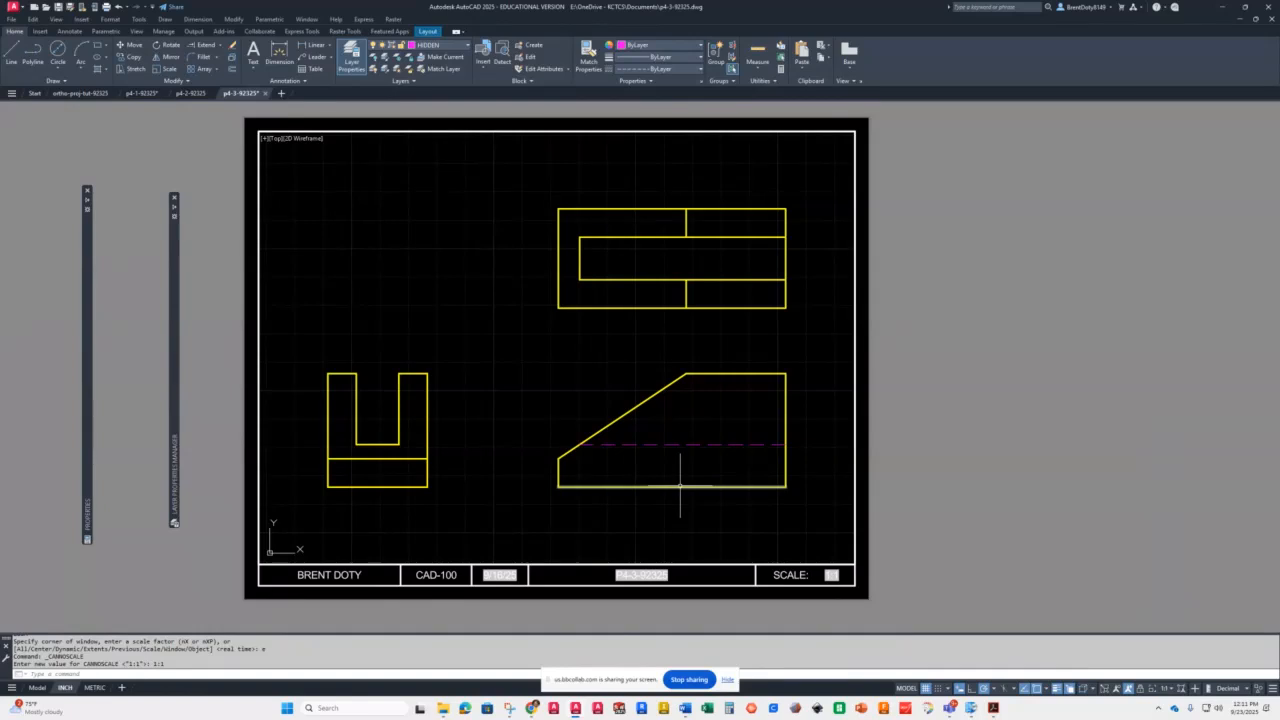
click(906, 688)
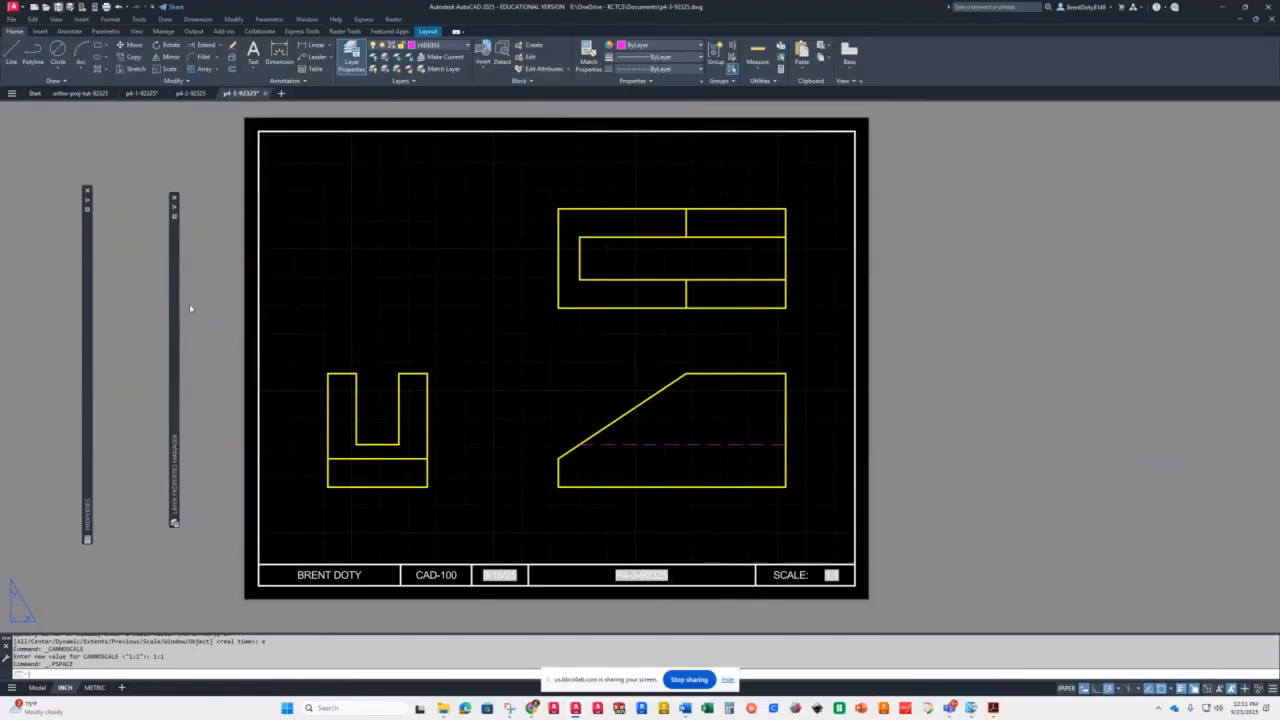
key(ctrl+s)
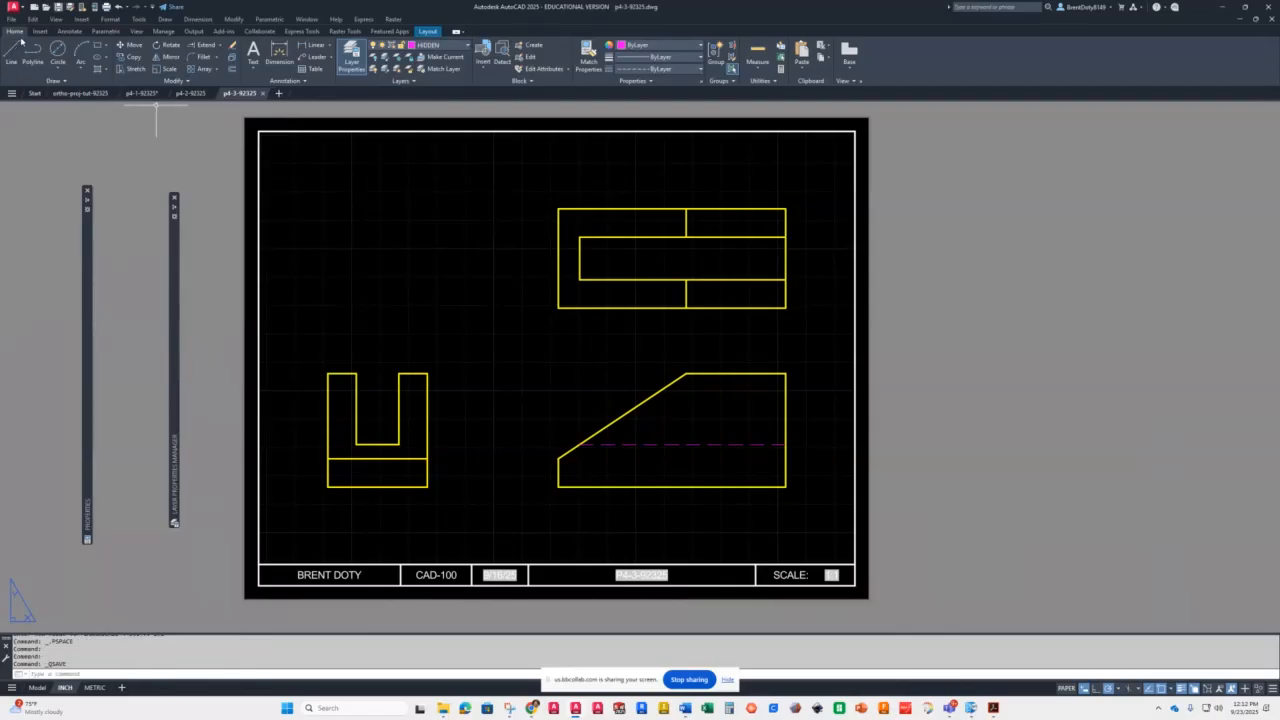
Update the fields in the INCH layout's title block and save the drawing
click(41, 31)
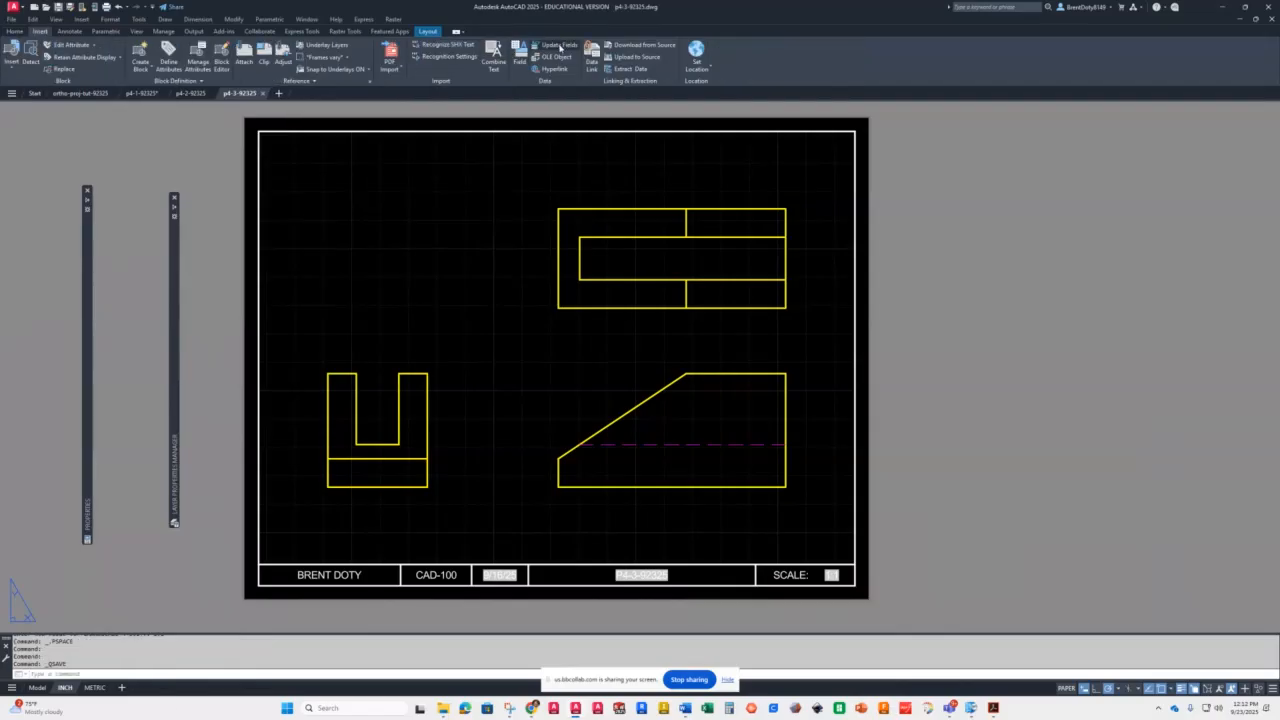
click(552, 45)
click(207, 509)
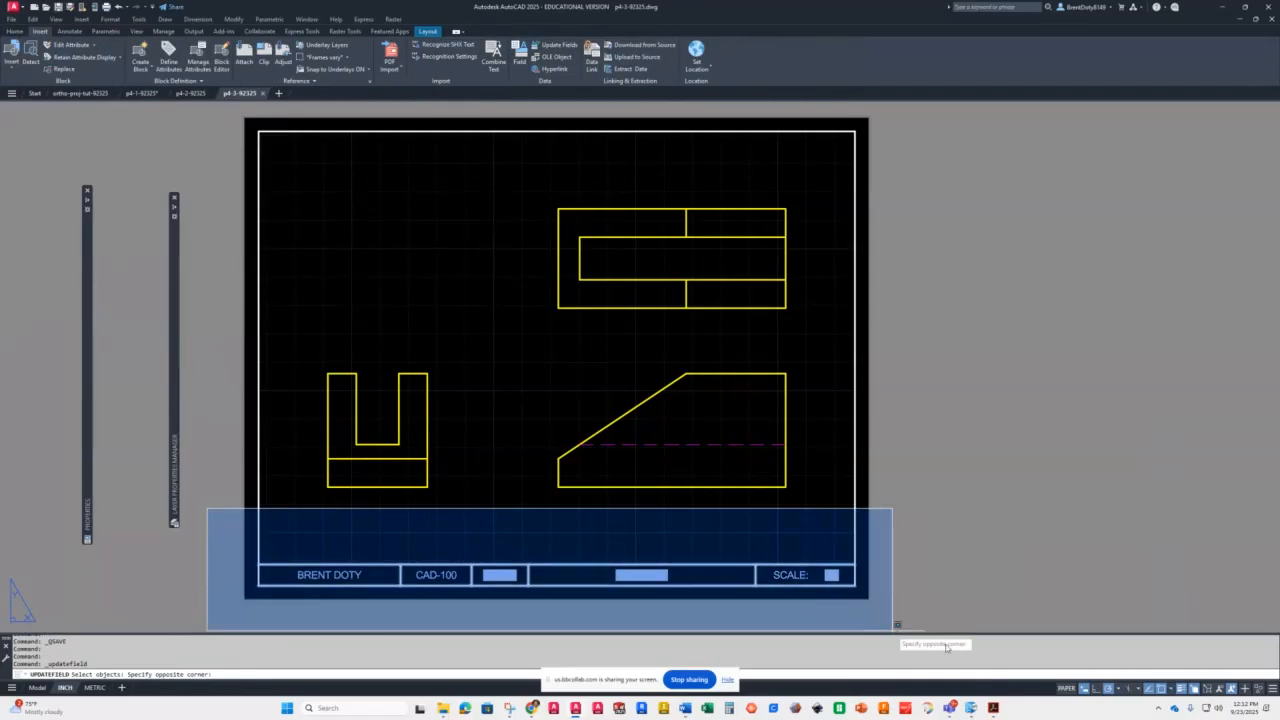
click(949, 616)
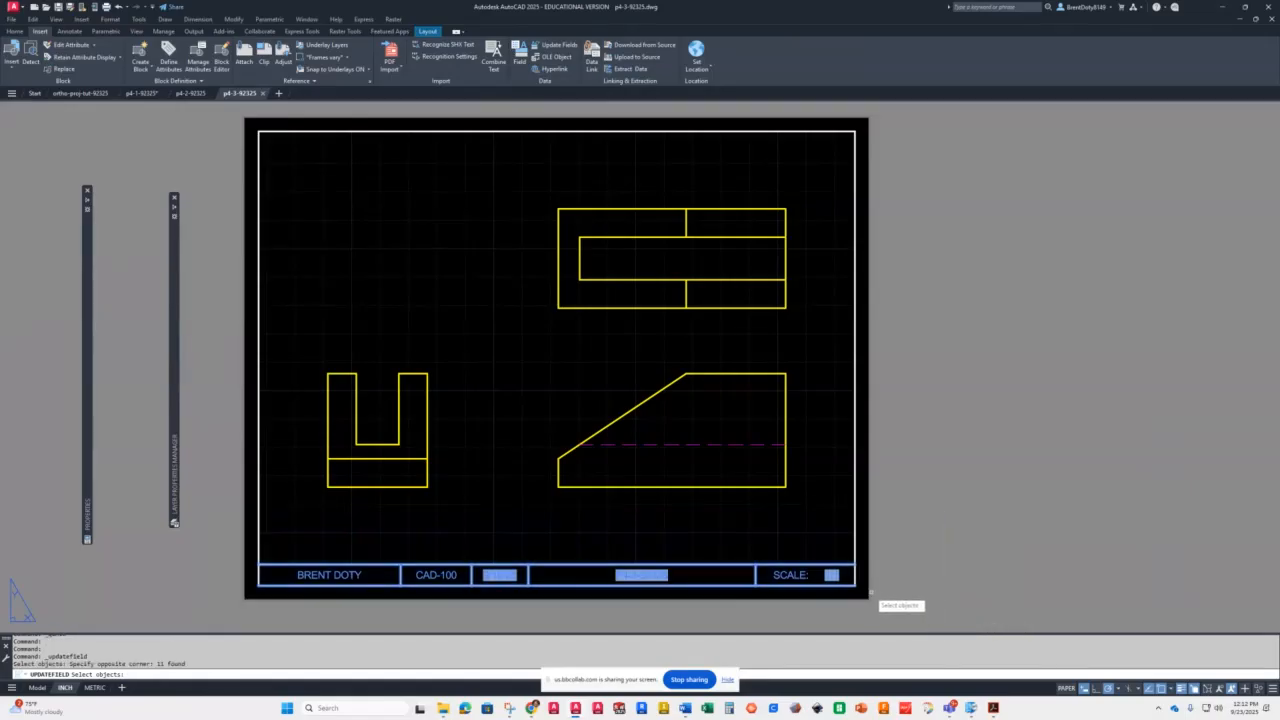
key(Return)
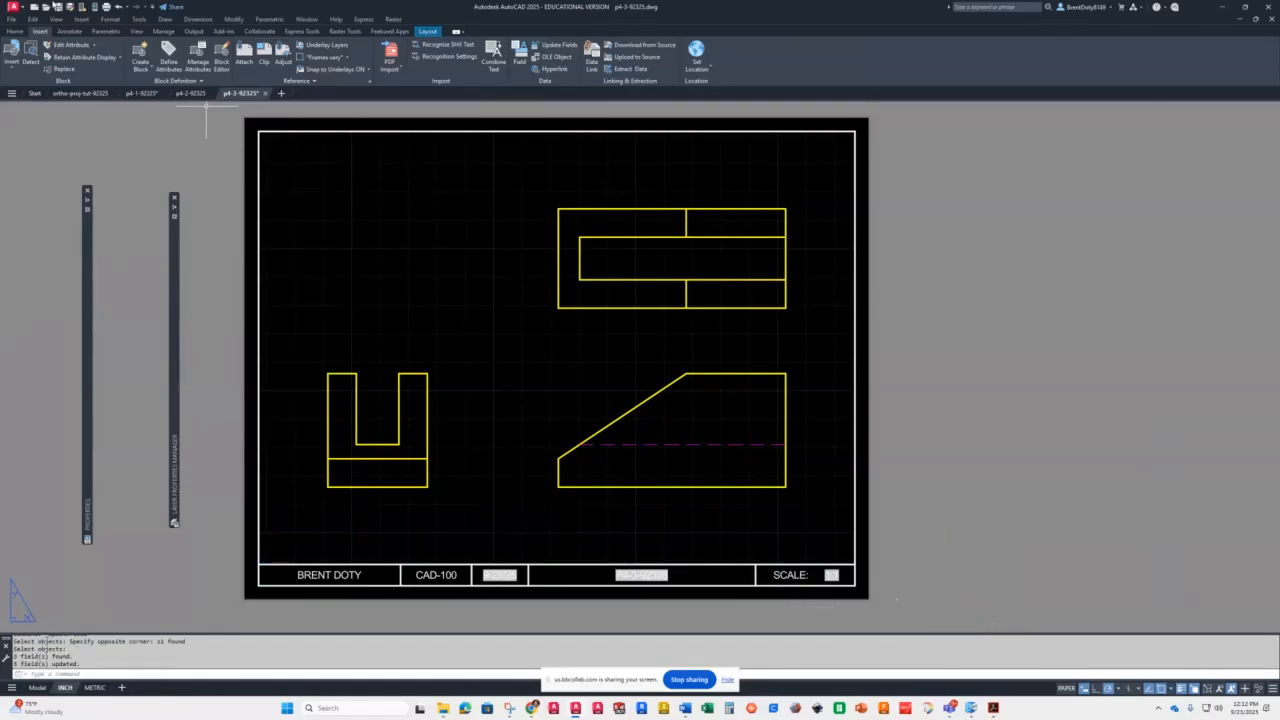
key(ctrl+s)
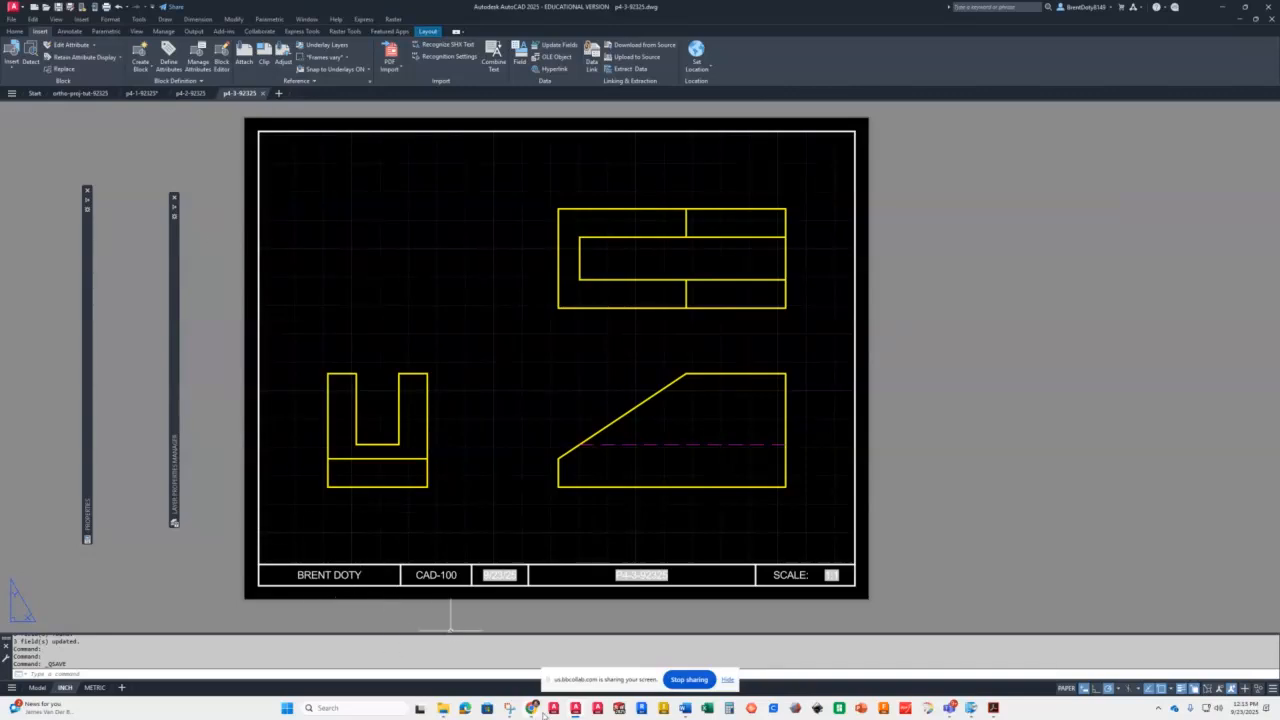
Switch to Chrome and review the Chapter 4 assignment list on the CAD 100 course content page
mouse_move(531, 708)
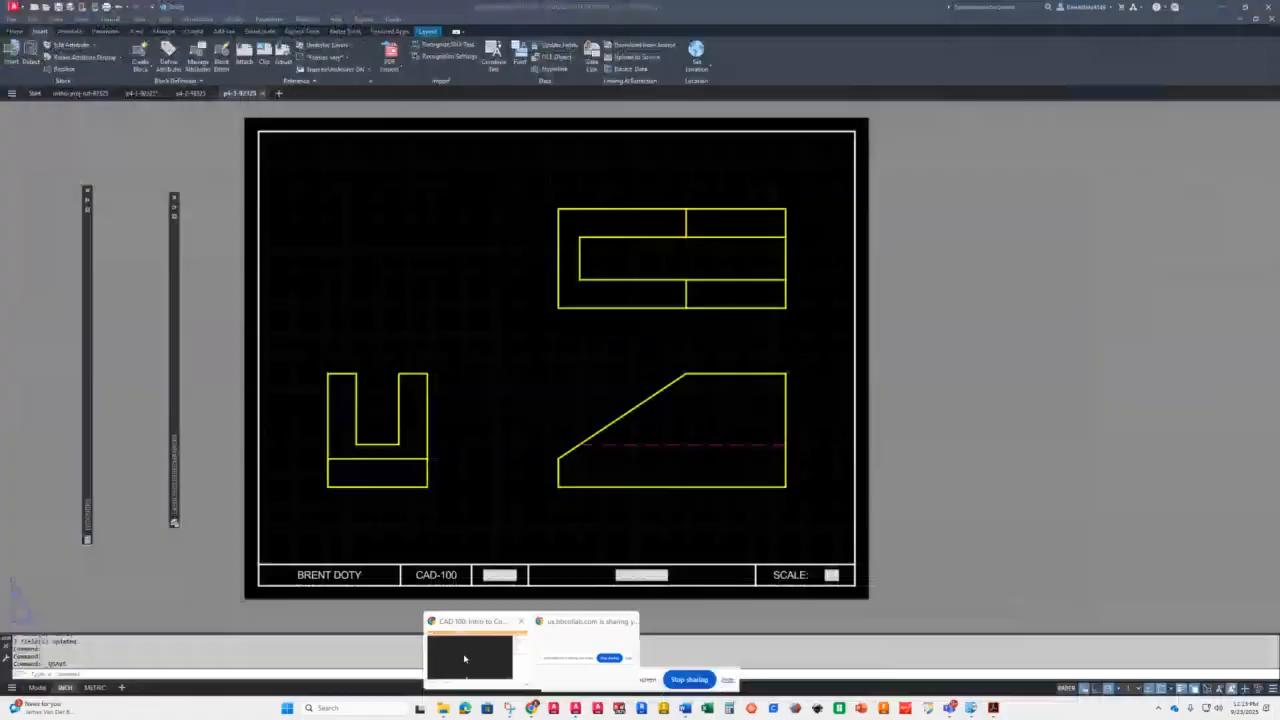
click(468, 658)
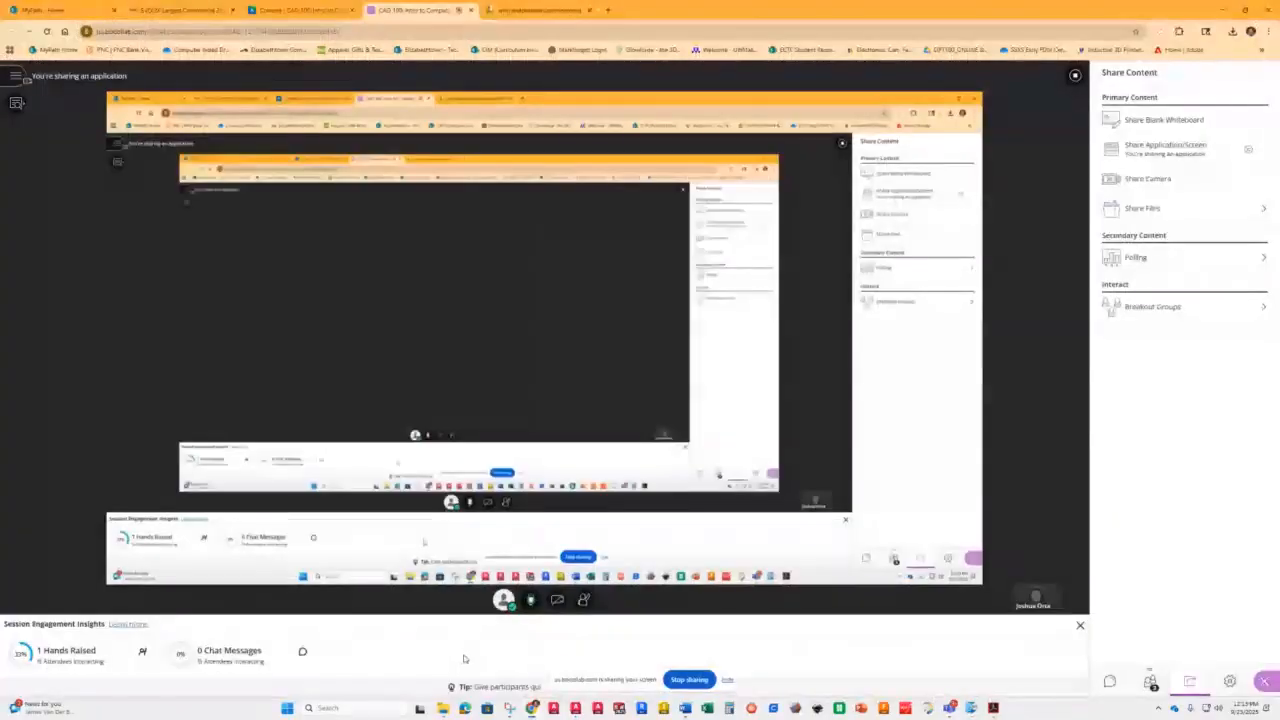
click(298, 10)
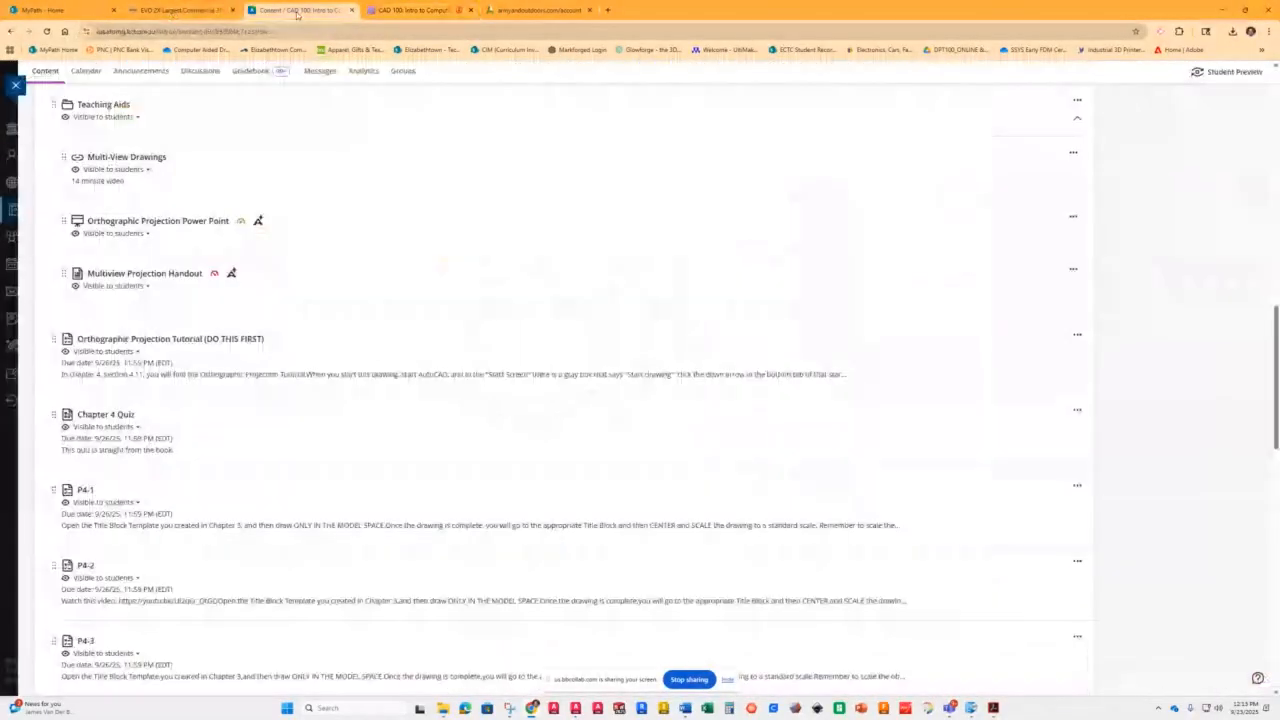
scroll(325, 527, down, 1)
scroll(325, 527, down, 1)
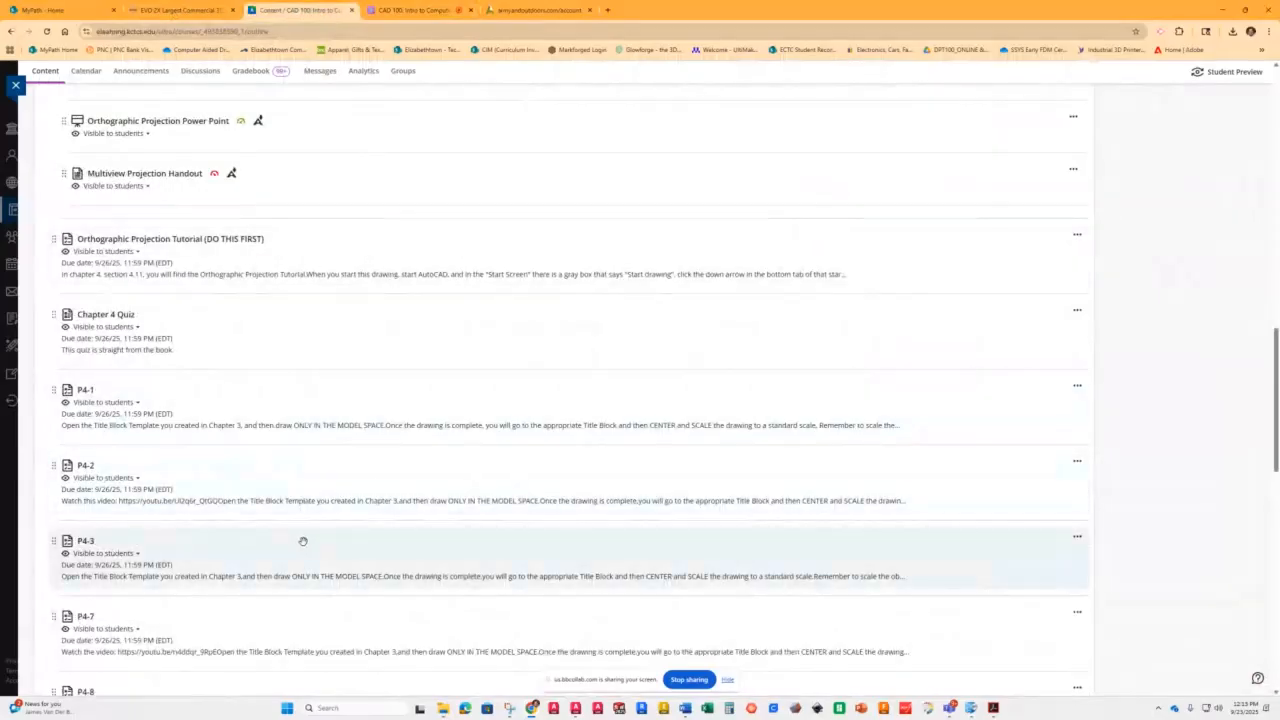
scroll(303, 541, down, 2)
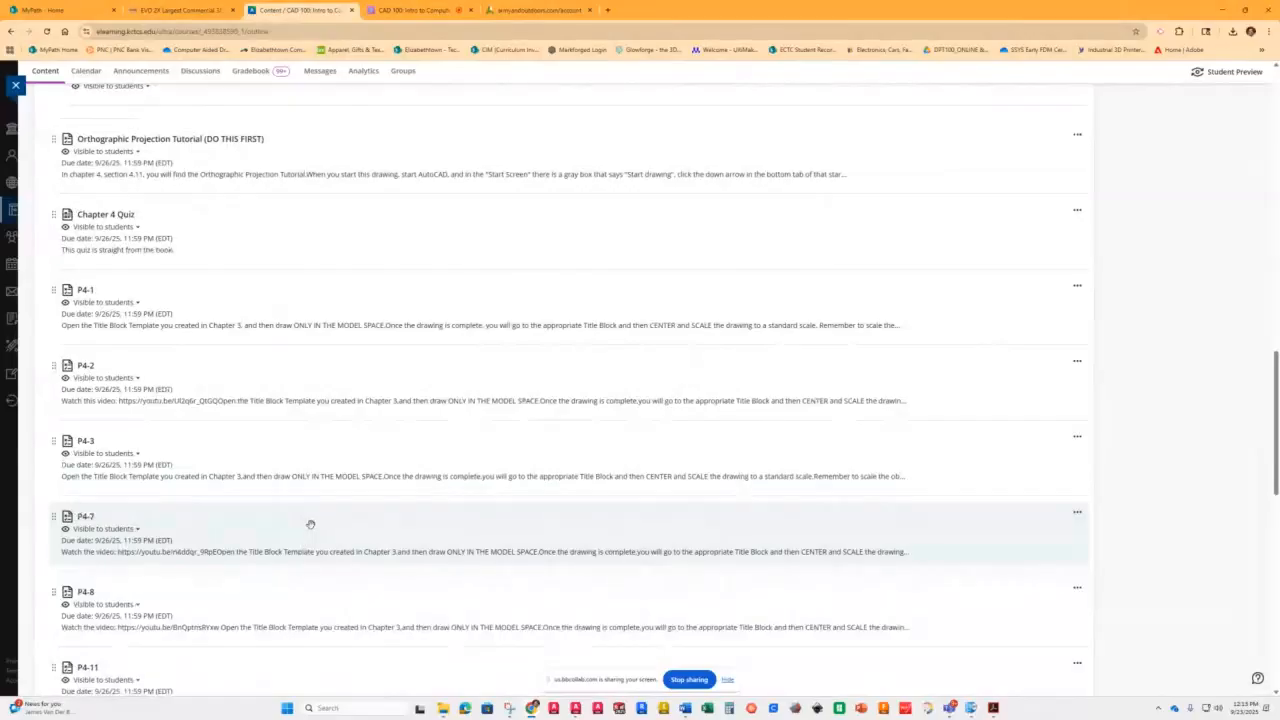
scroll(326, 570, down, 1)
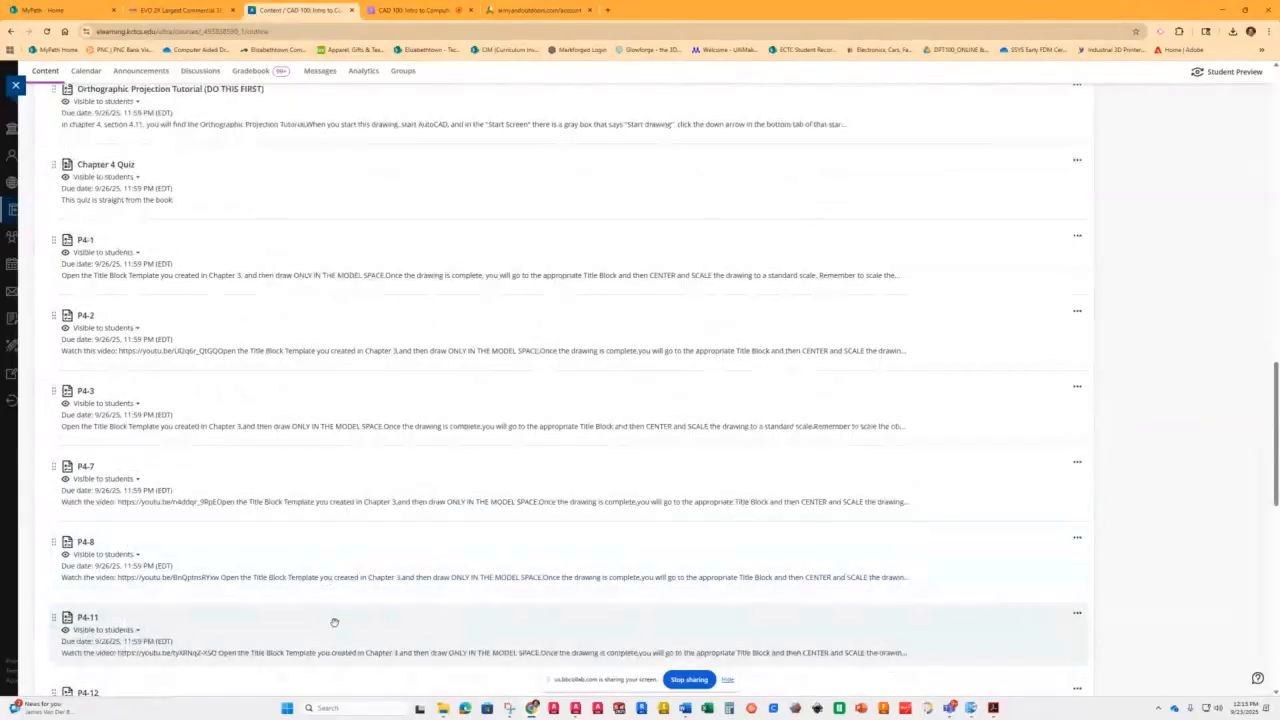
scroll(334, 622, down, 1)
scroll(326, 640, down, 2)
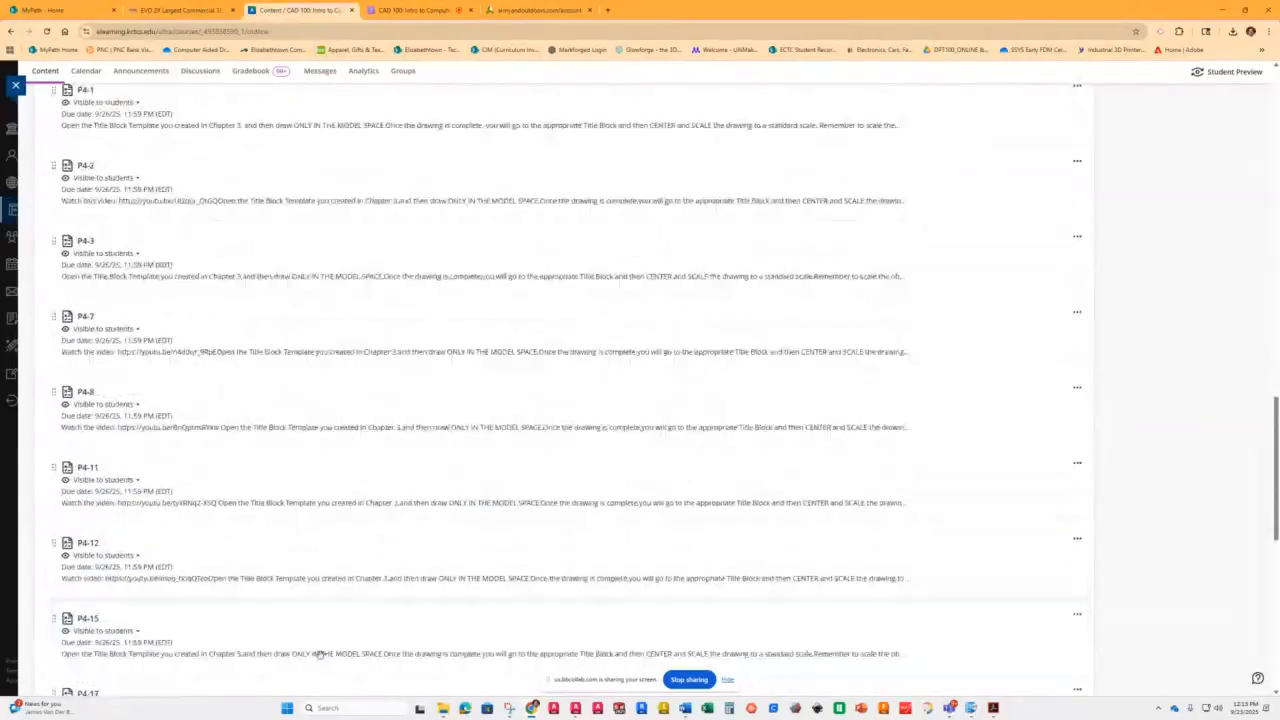
scroll(320, 651, up, 3)
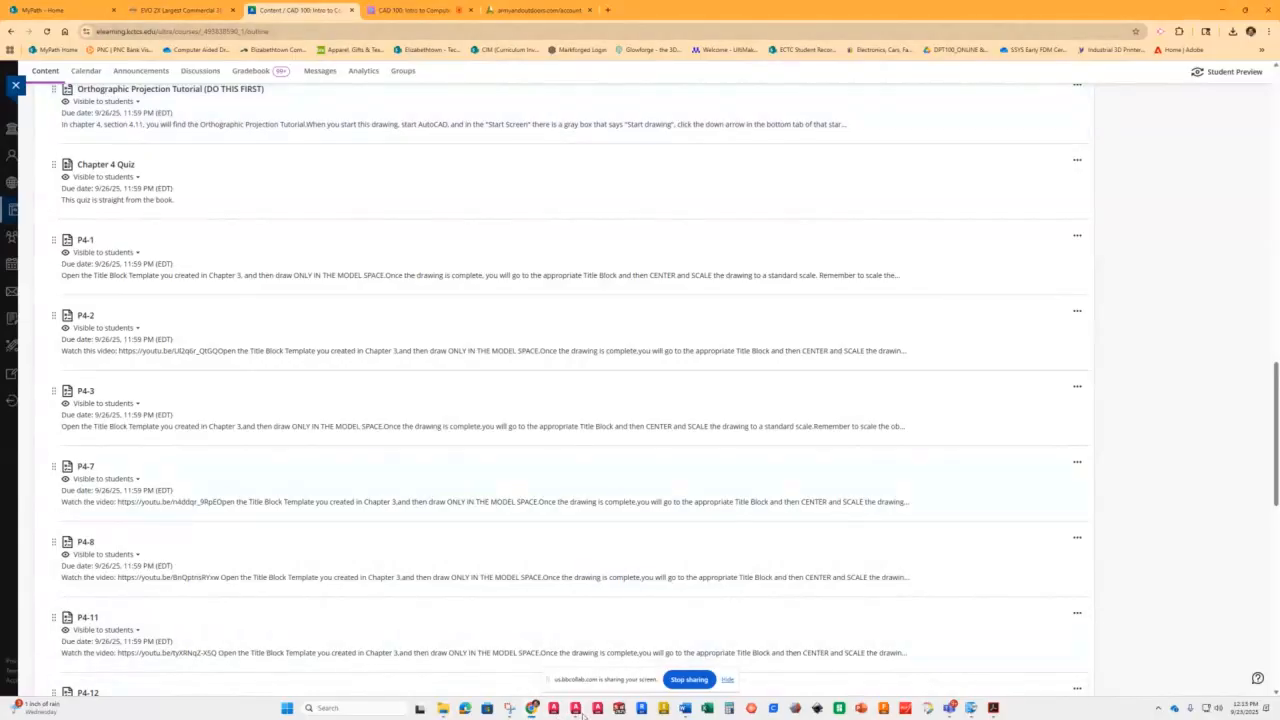
Switch back to the p4-3-92325 drawing in AutoCAD and create a new drawing from the template
mouse_move(577, 714)
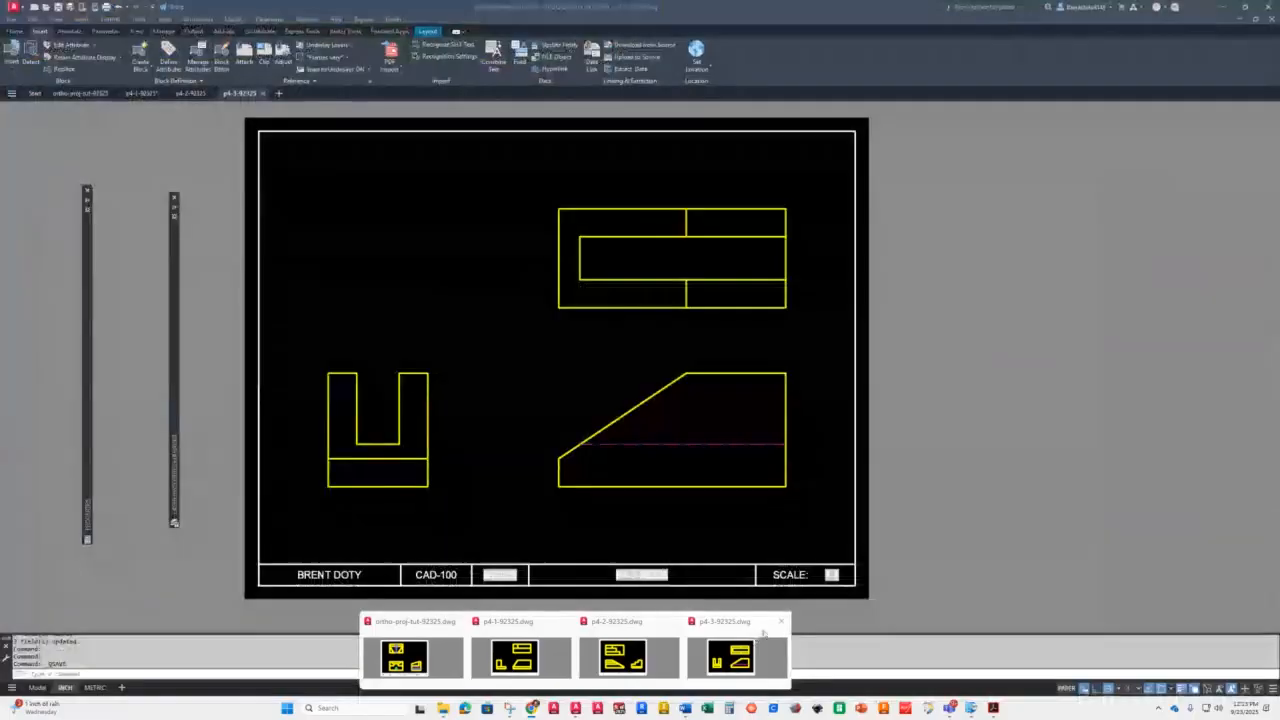
click(703, 656)
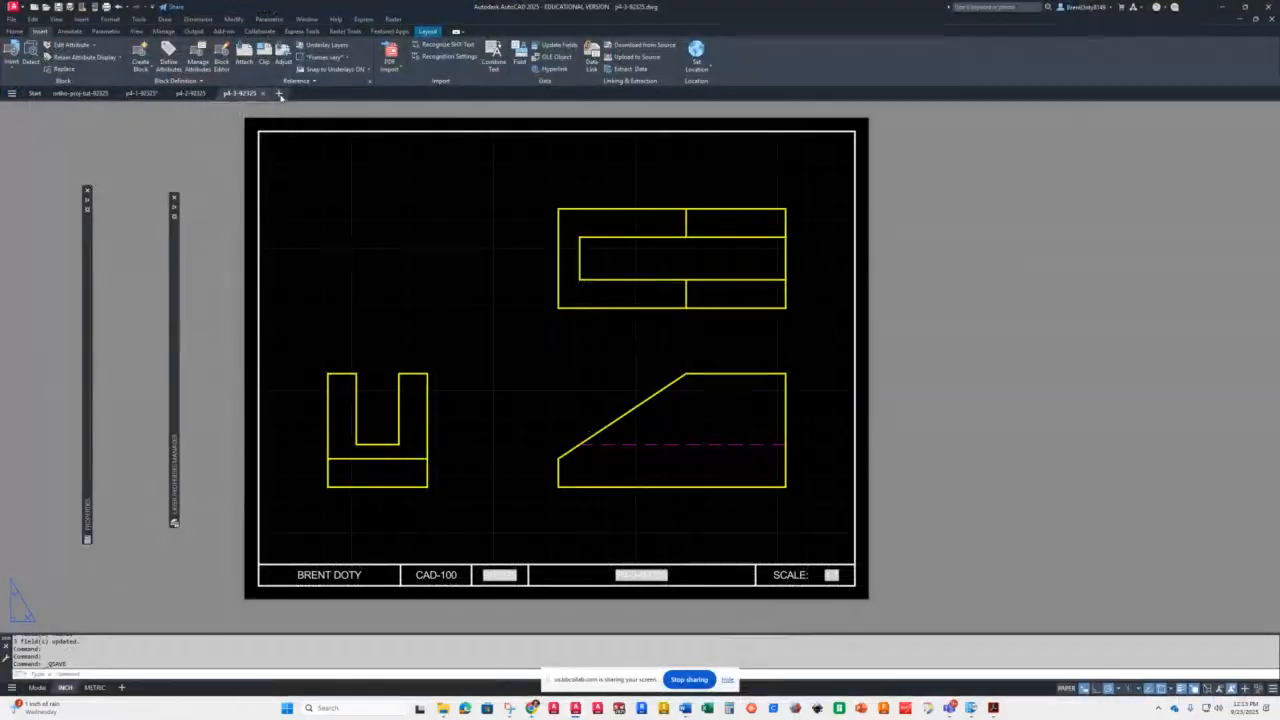
click(278, 93)
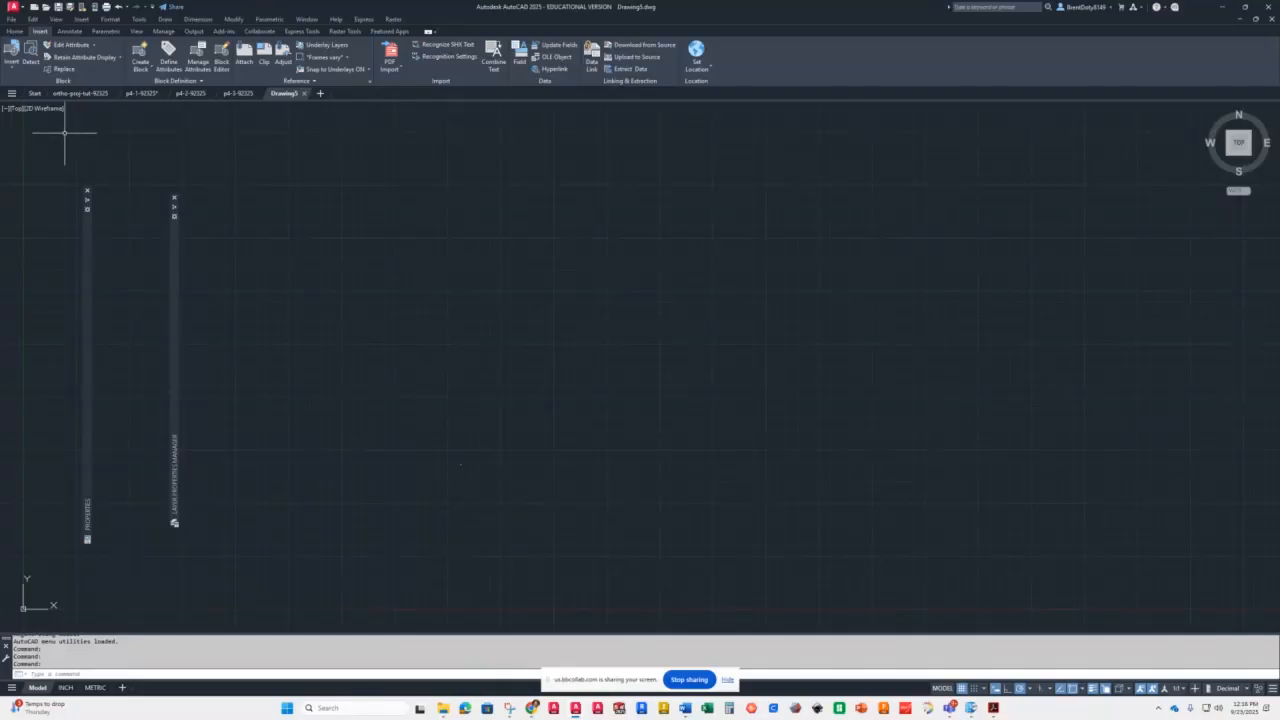
Draw a 2.75 by 2.75 square on the OBJECT layer in the new drawing's model space
click(14, 31)
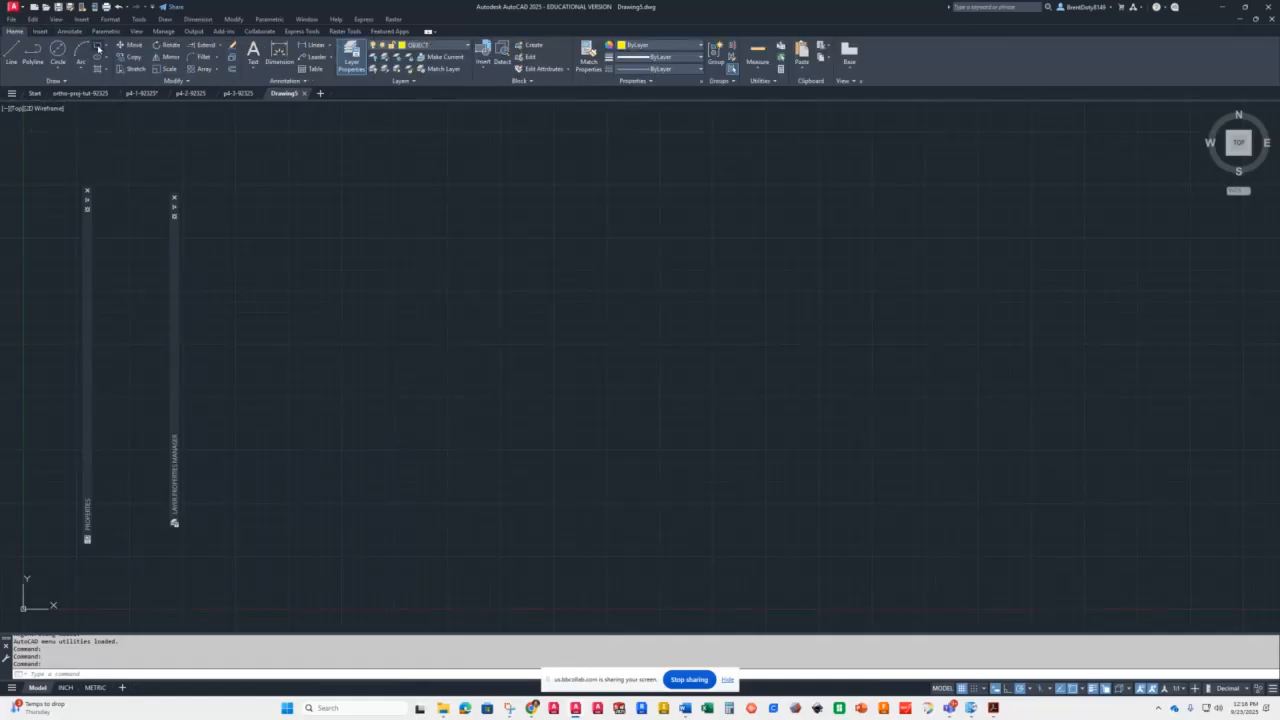
click(97, 47)
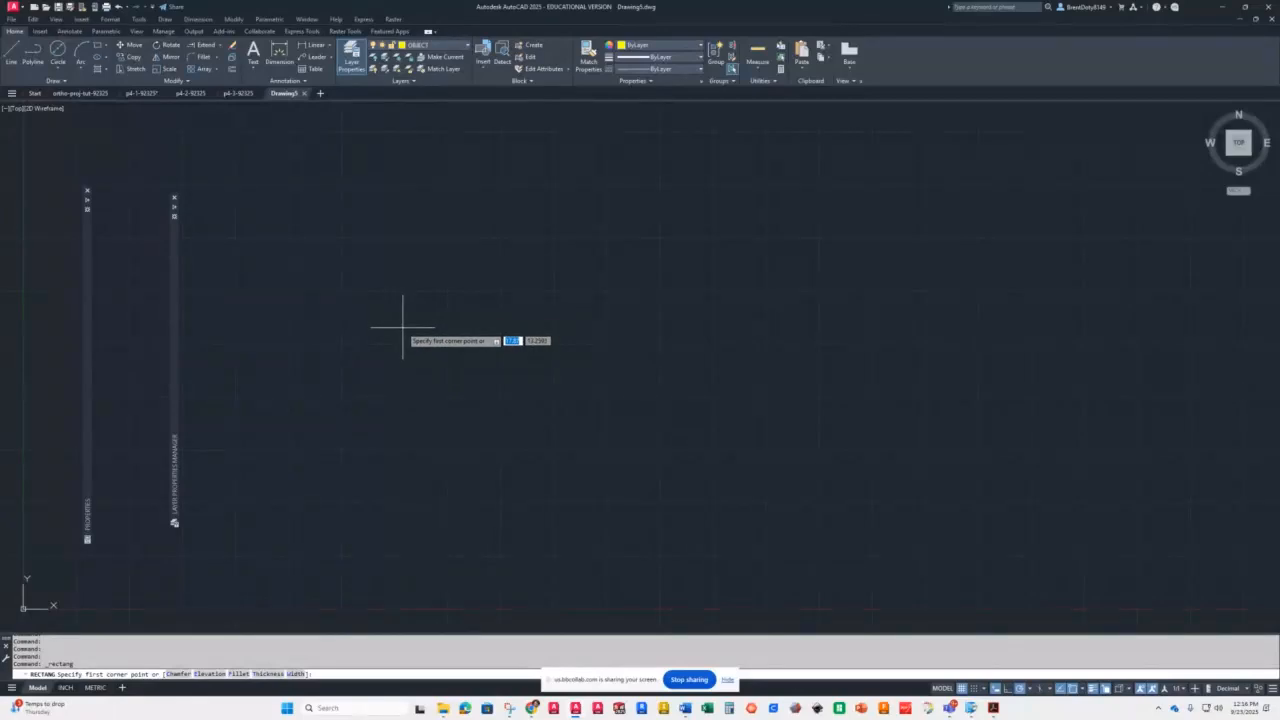
click(403, 327)
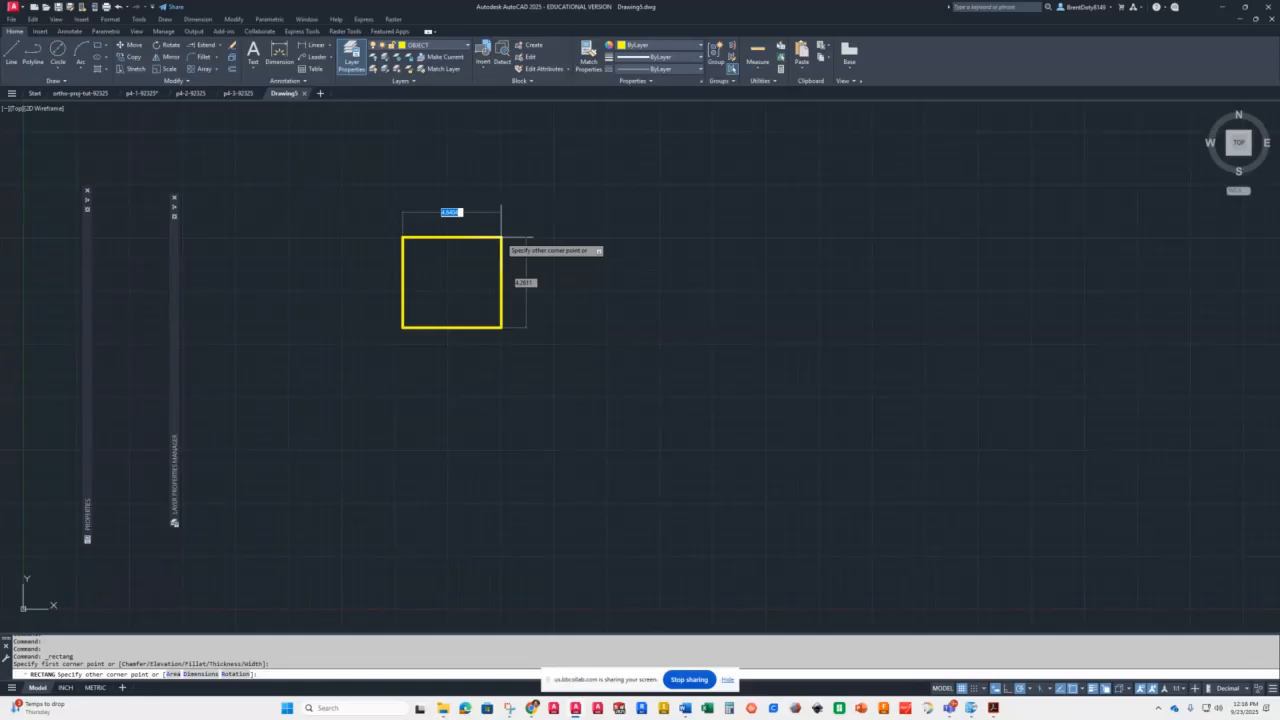
text(4)
key(Tab)
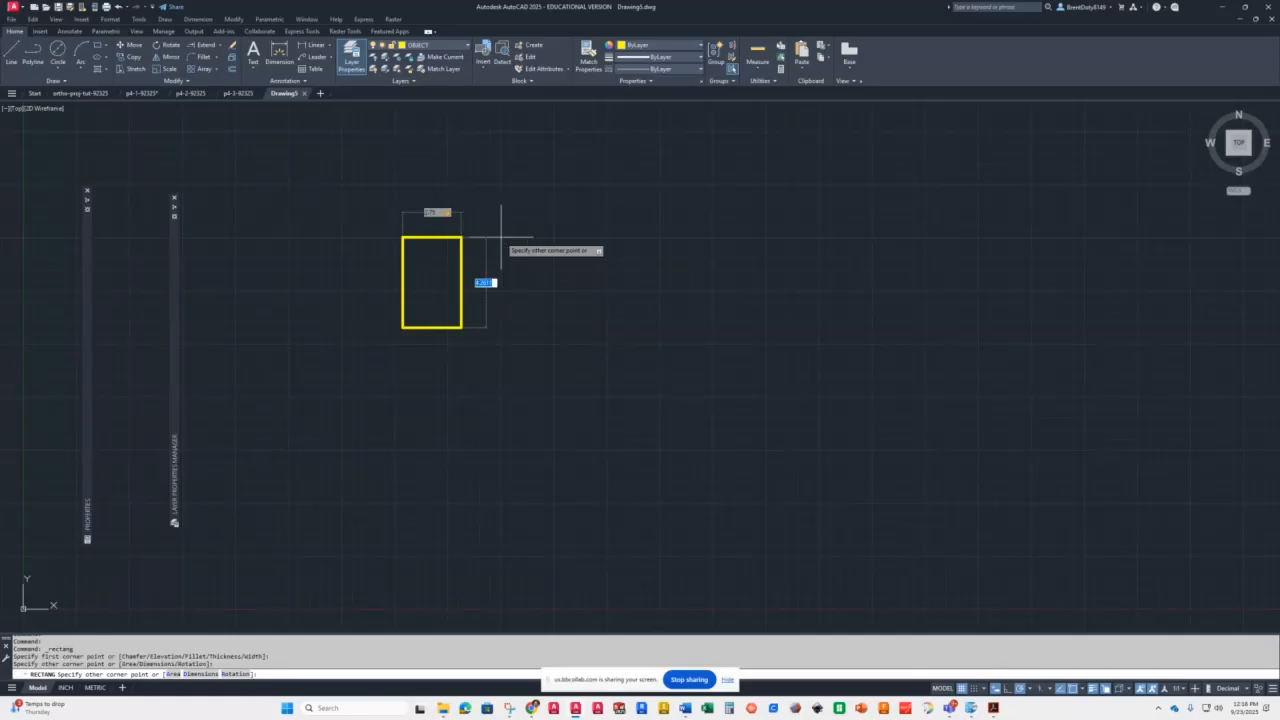
text(4)
key(Return)
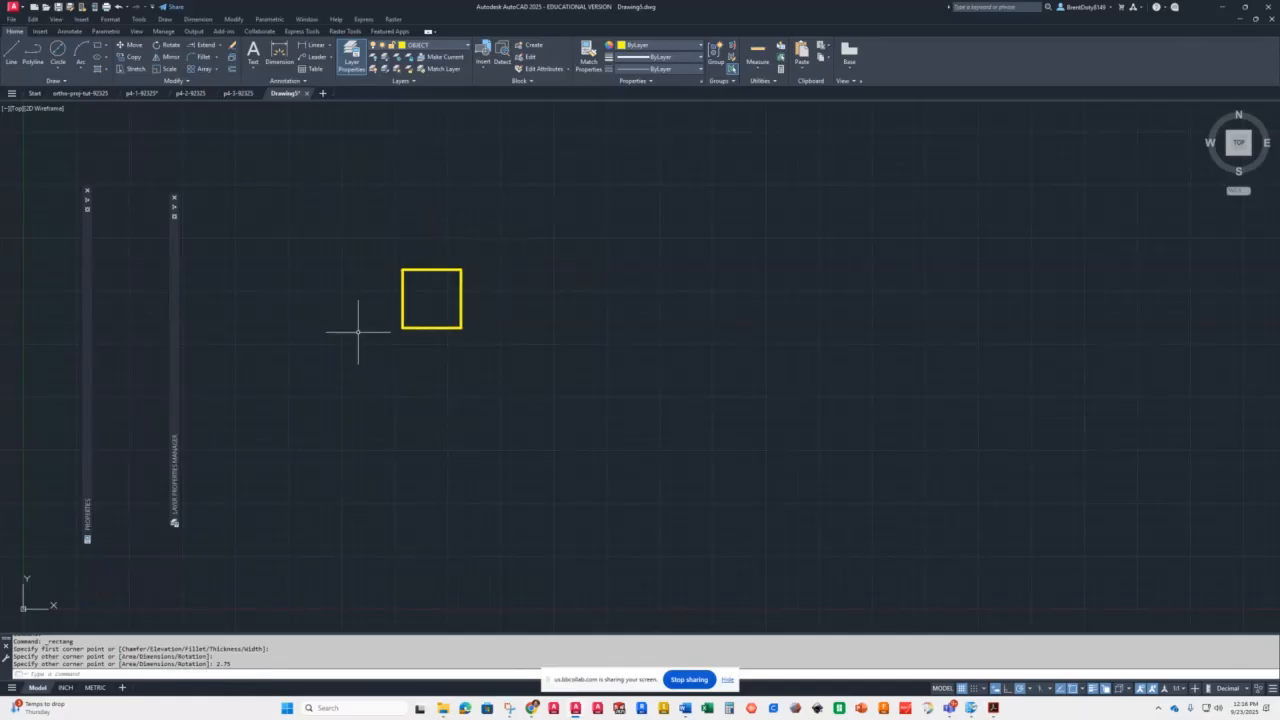
Draw a diagonal line from the square's upper-left corner to its lower-right corner
scroll(400, 374, up, 2)
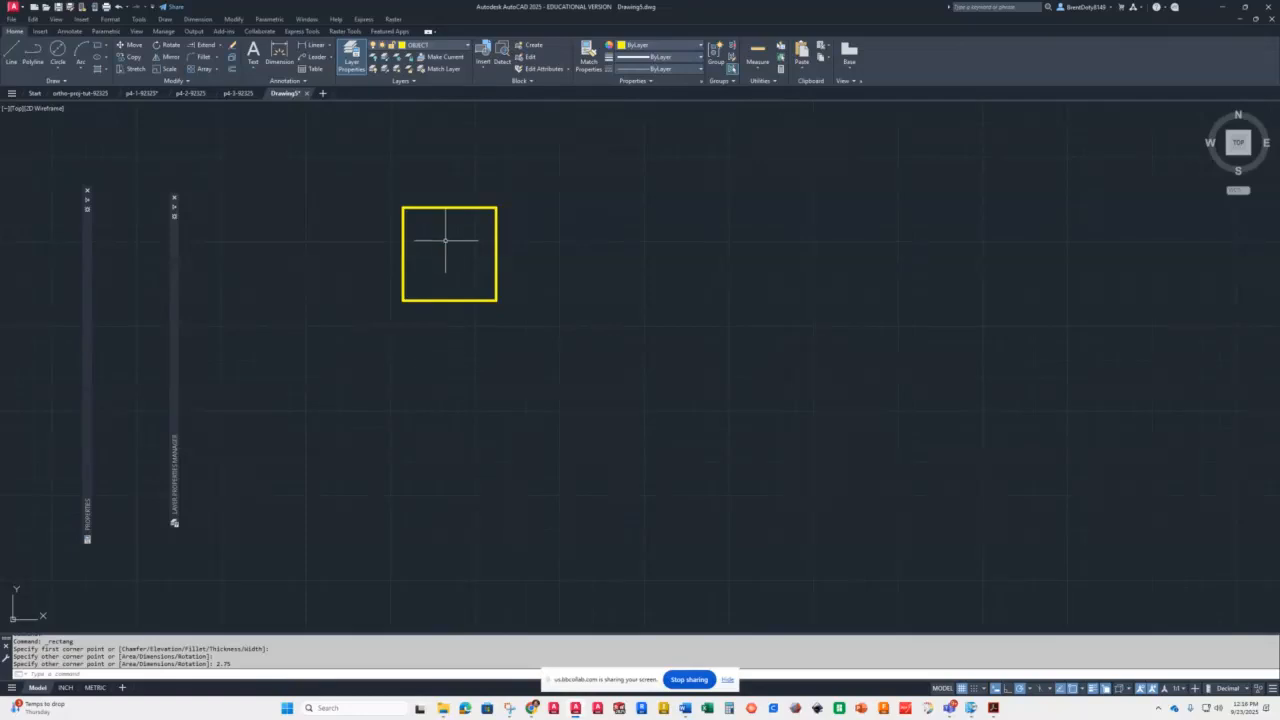
scroll(440, 220, up, 2)
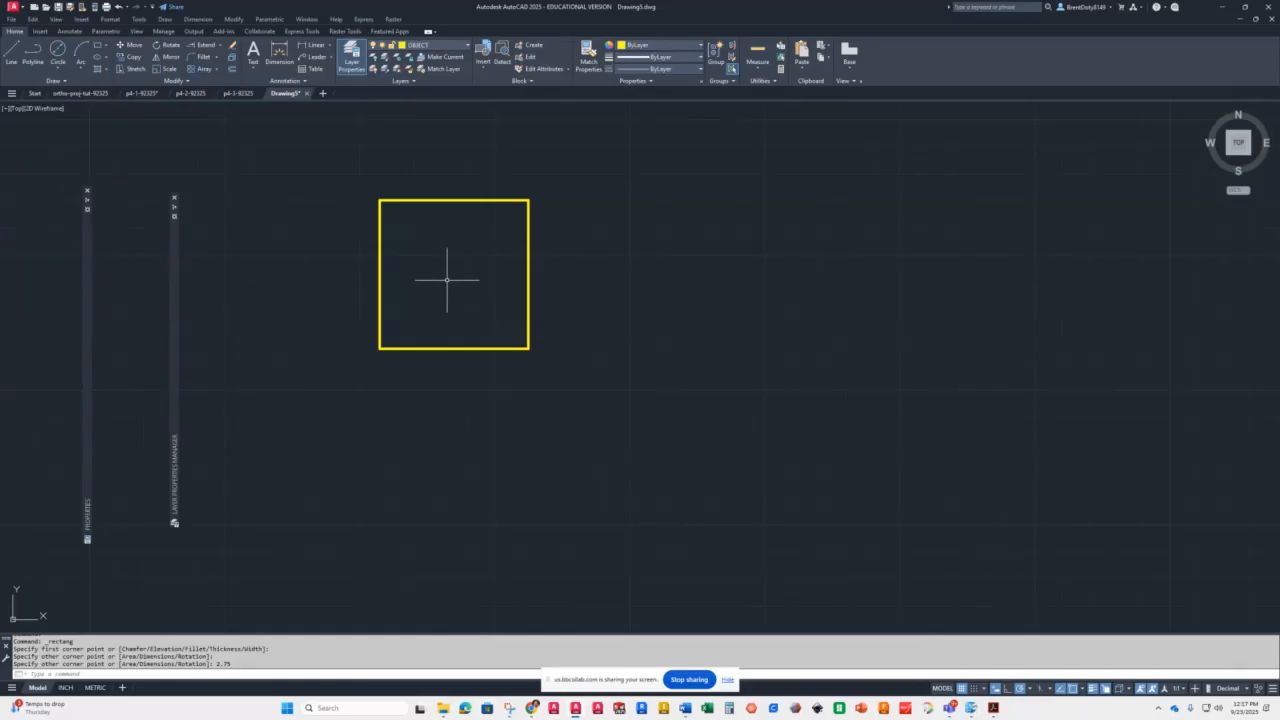
text(l)
key(Return)
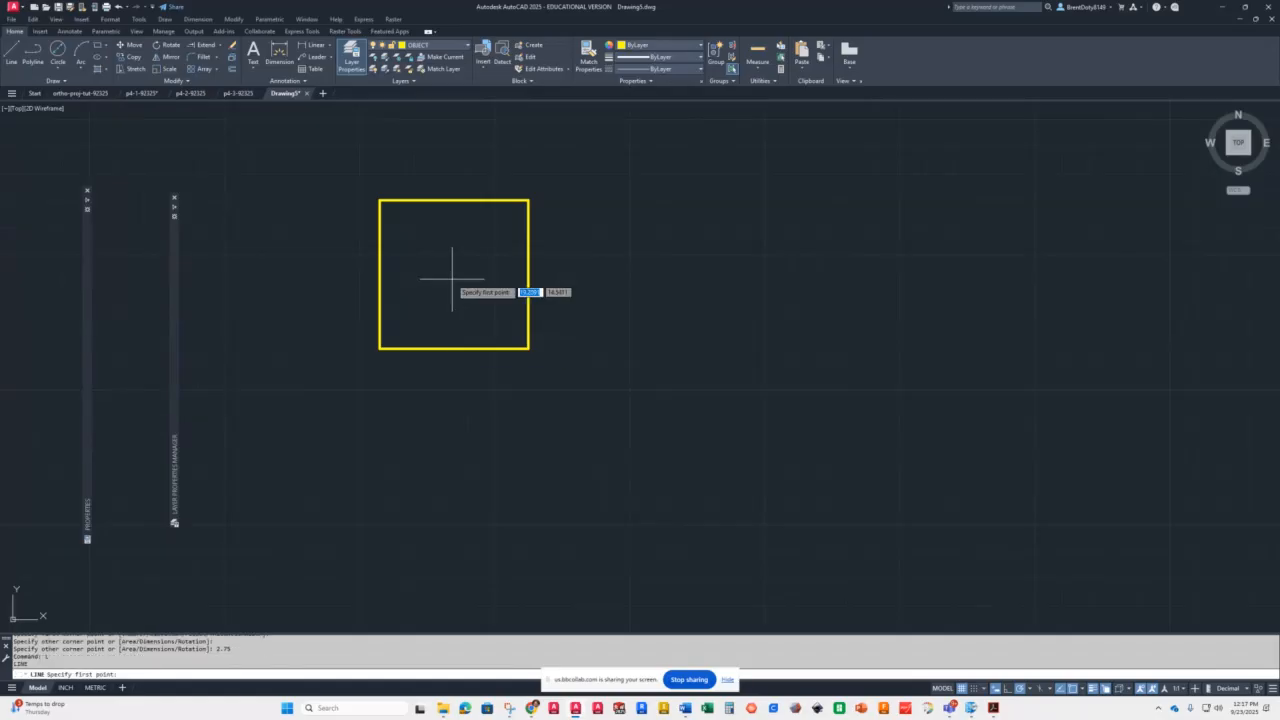
click(380, 201)
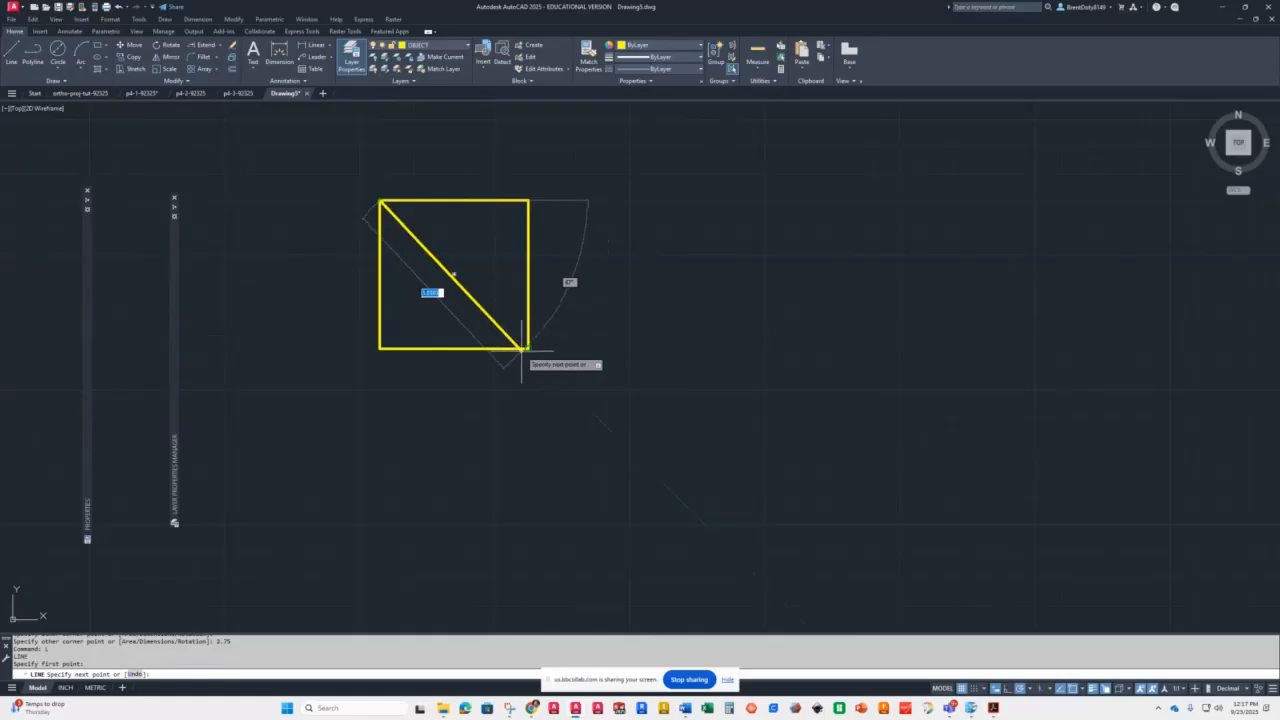
click(529, 349)
key(Return)
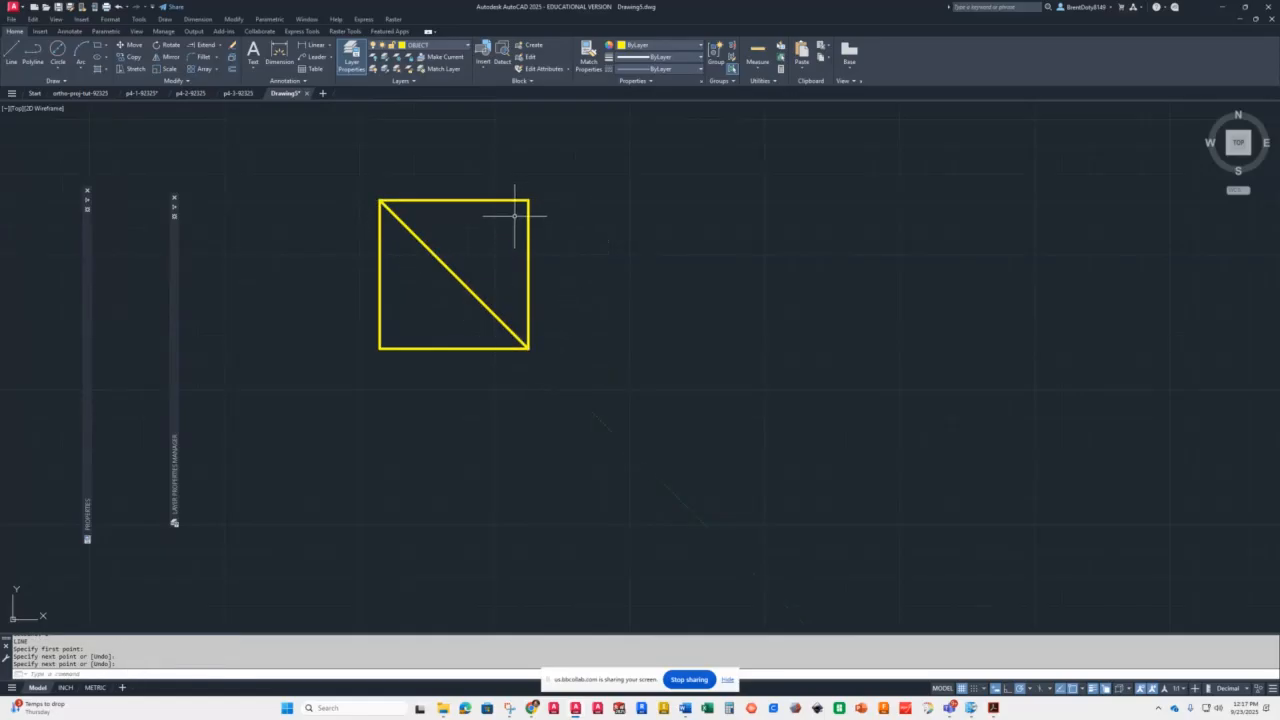
Mirror the diagonal about a vertical line through its midpoint, keeping the original, so both diagonals cross the square
click(428, 250)
click(425, 245)
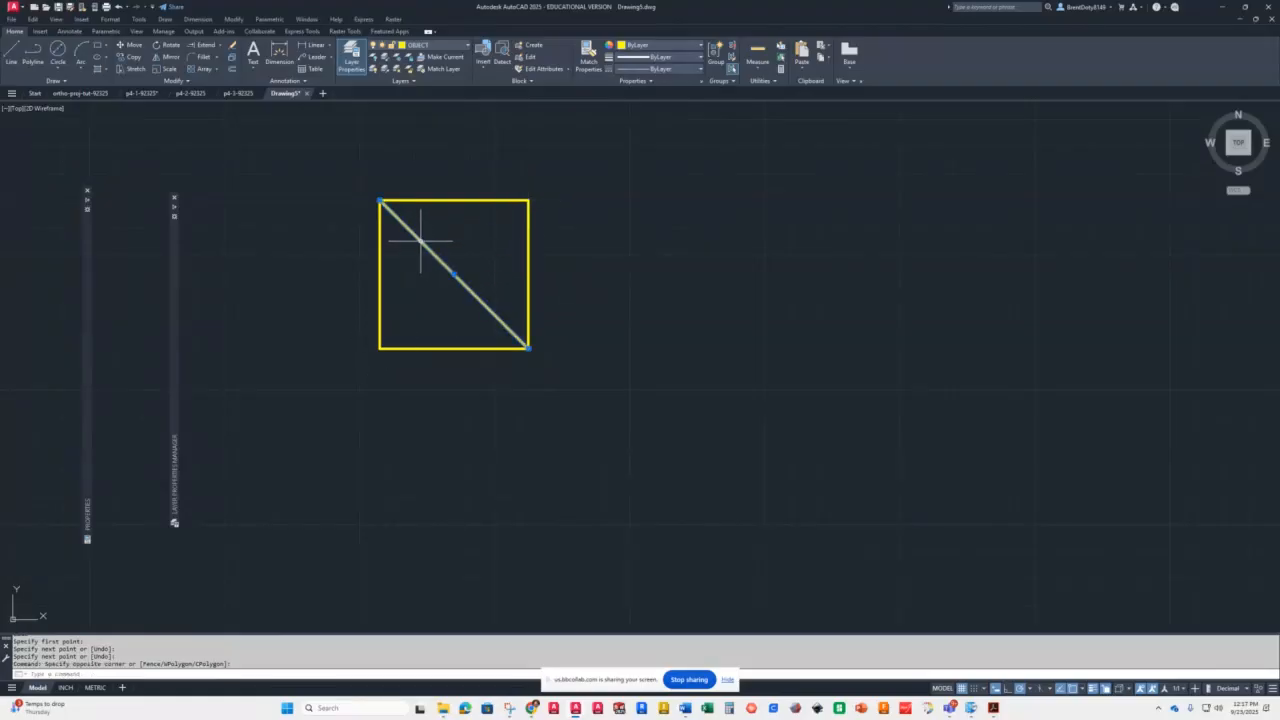
text(MI)
key(Return)
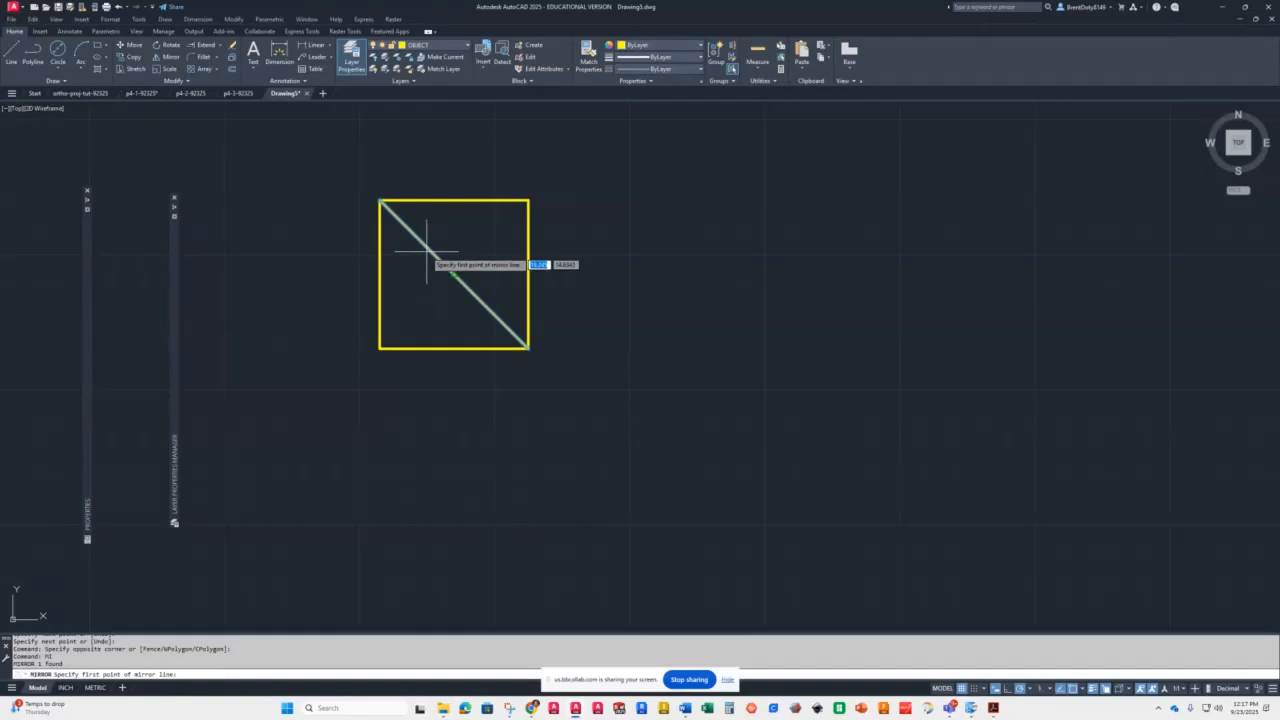
click(454, 273)
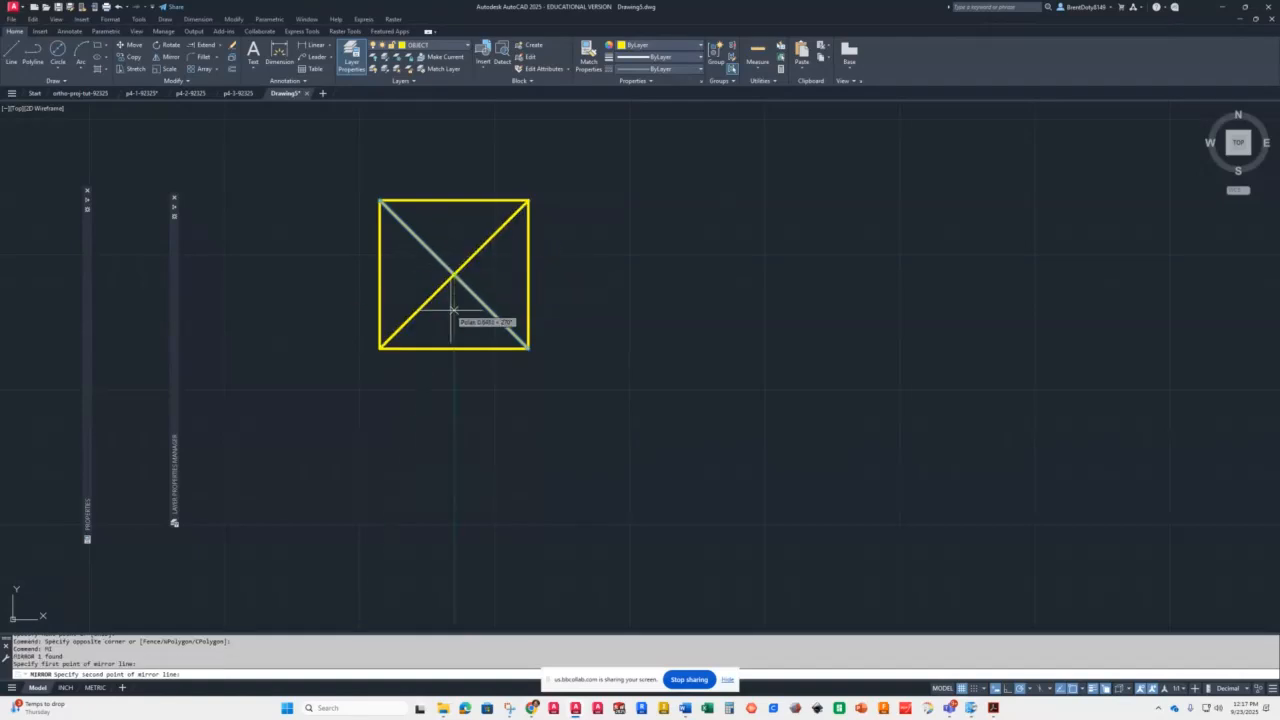
click(452, 313)
key(Return)
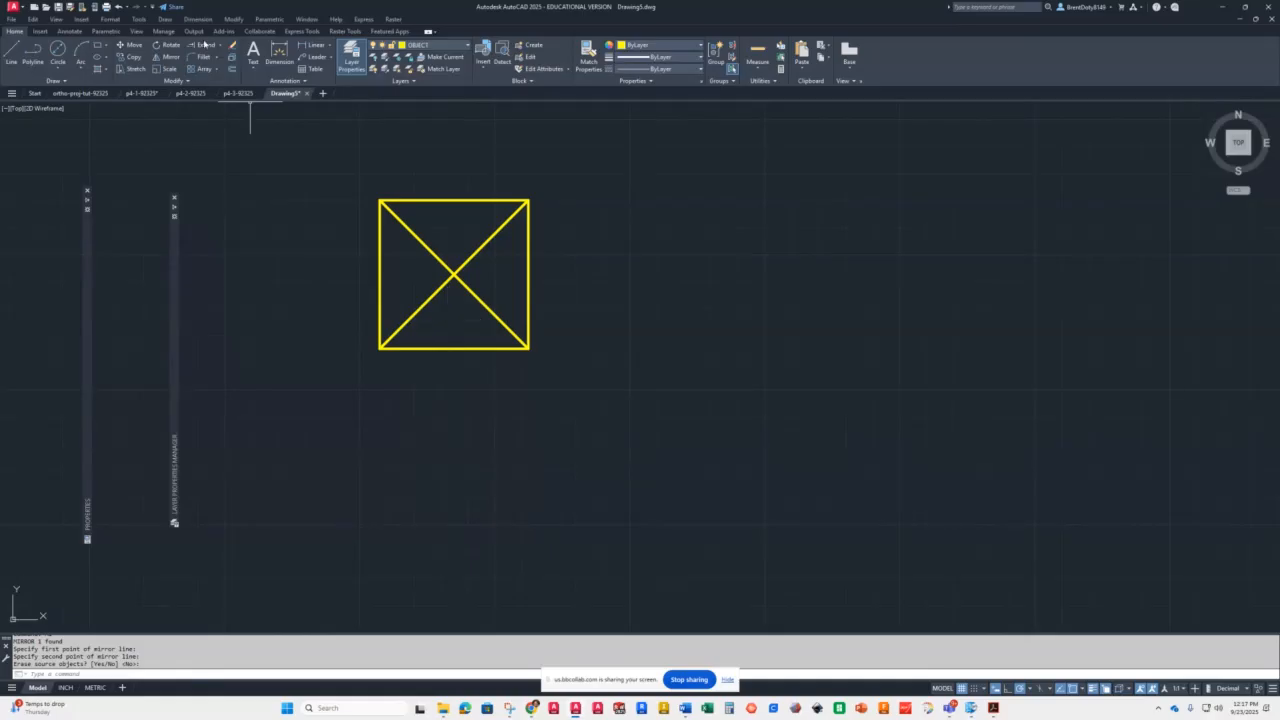
Draw a 4-sided polygon centered on the diagonals' intersection, circumscribed about a circle of radius .5
click(105, 46)
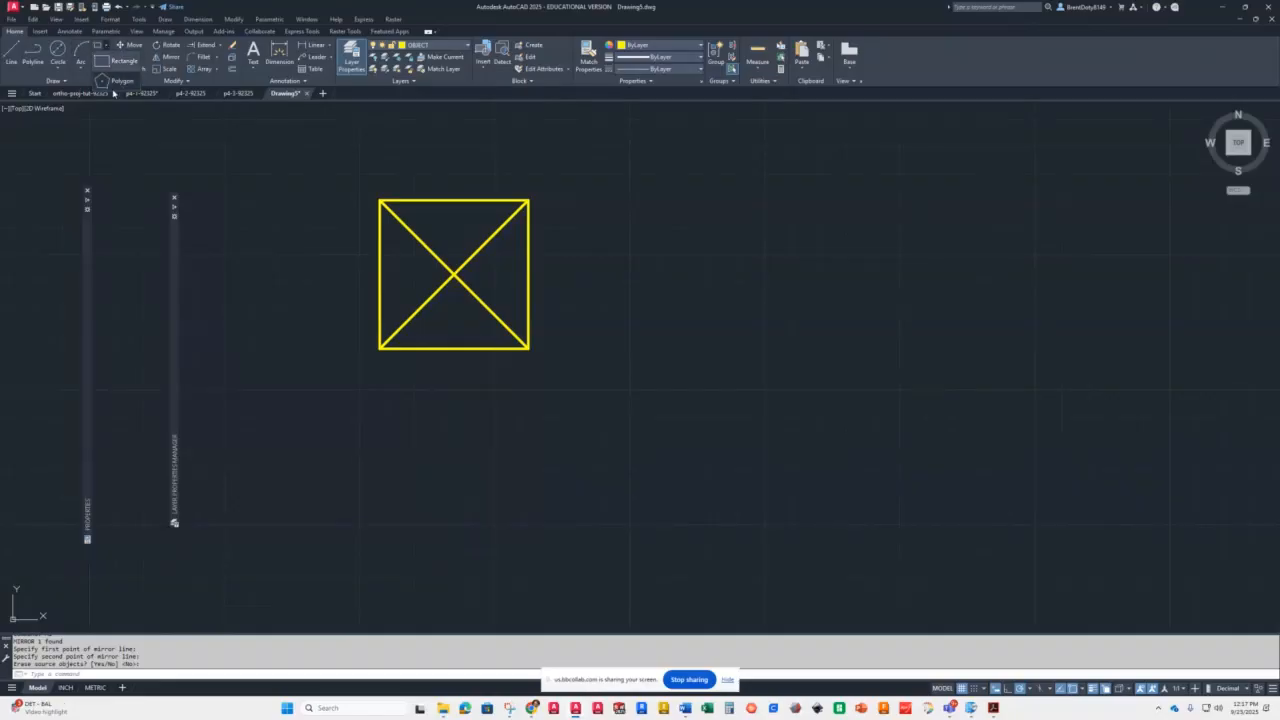
click(108, 82)
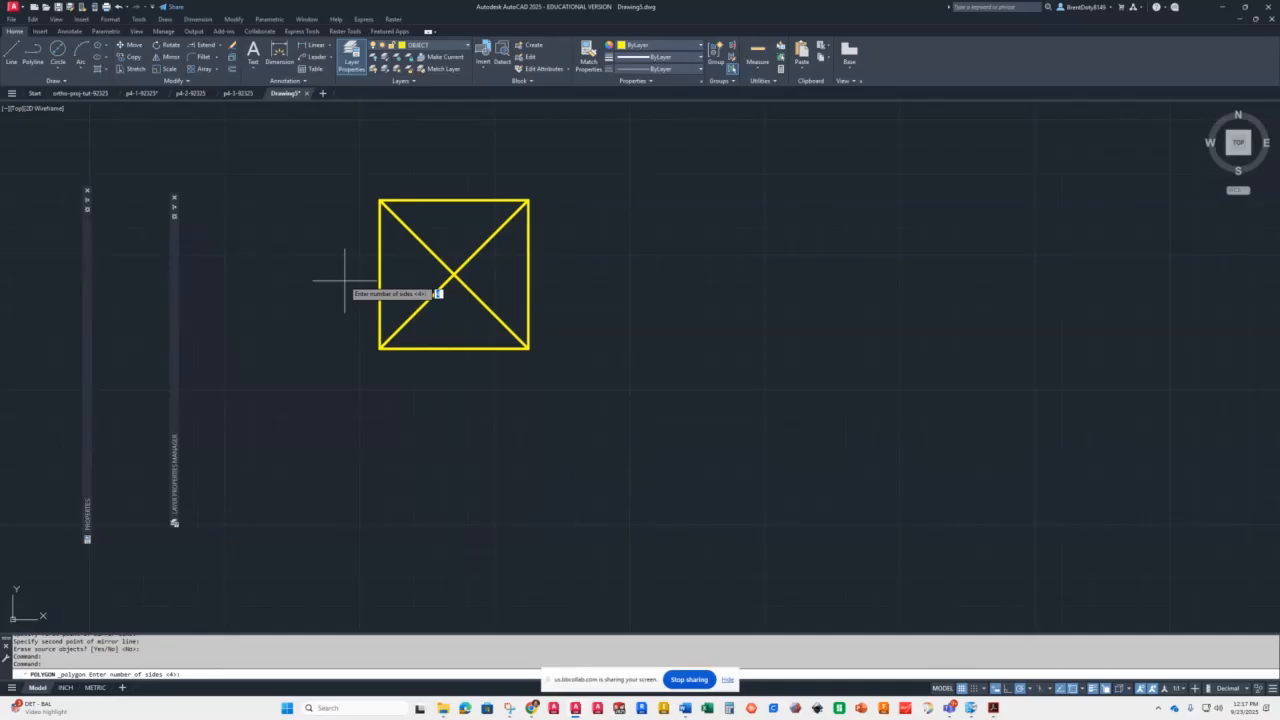
key(Return)
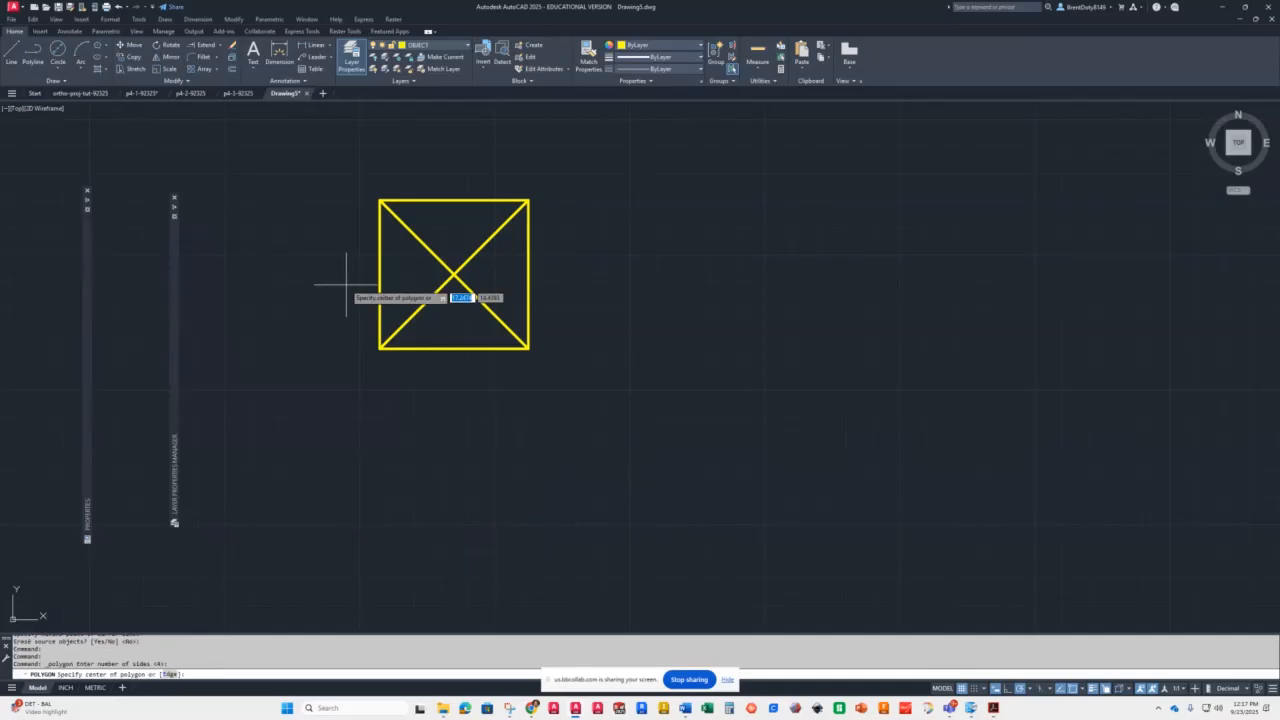
click(454, 275)
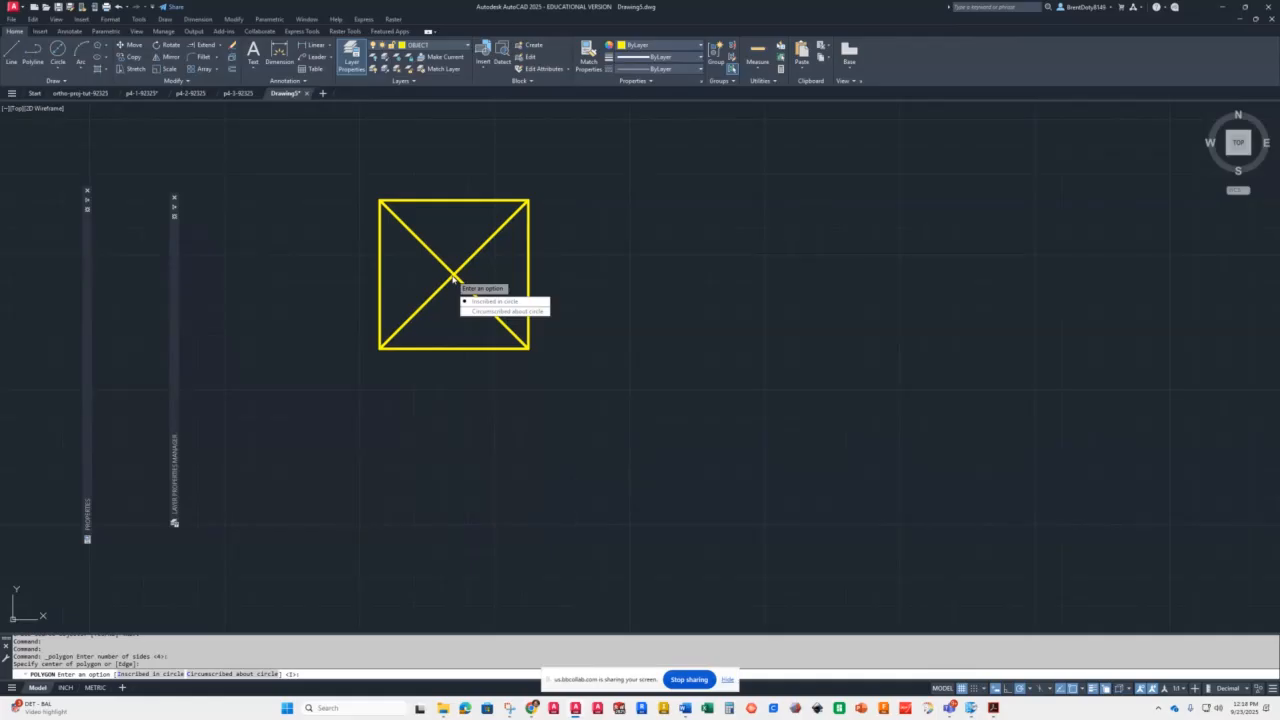
click(495, 311)
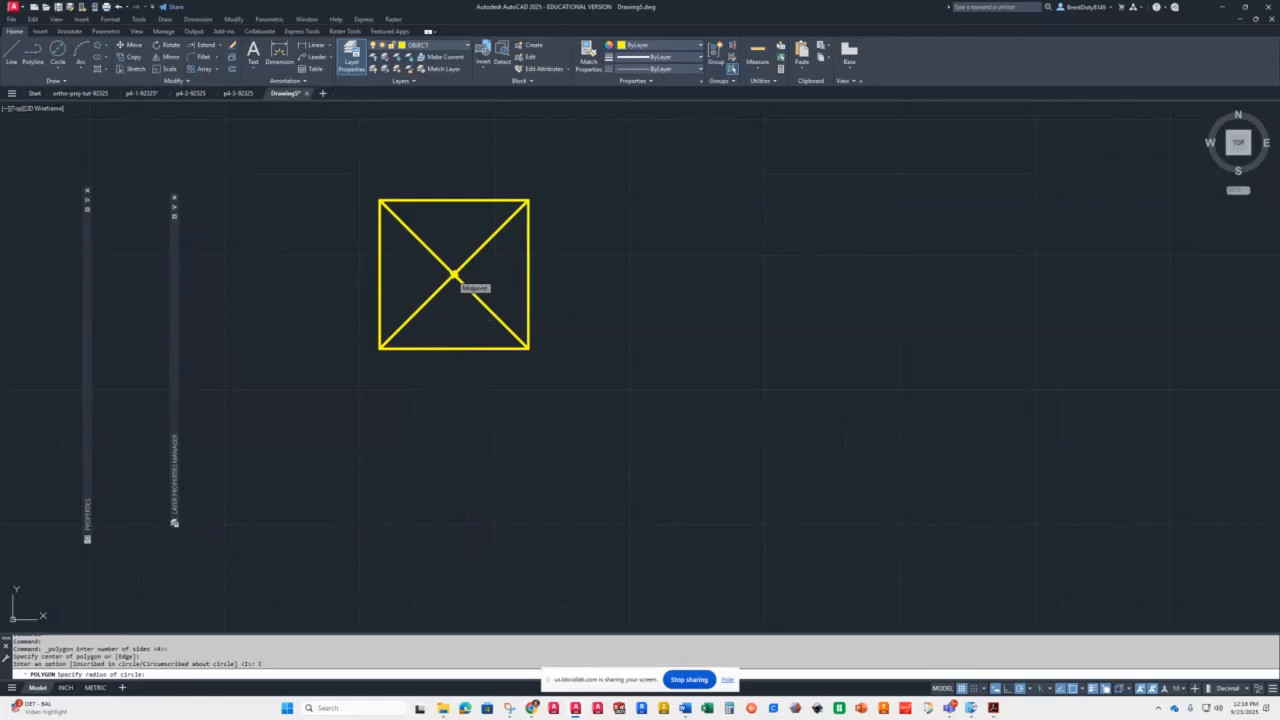
text(3)
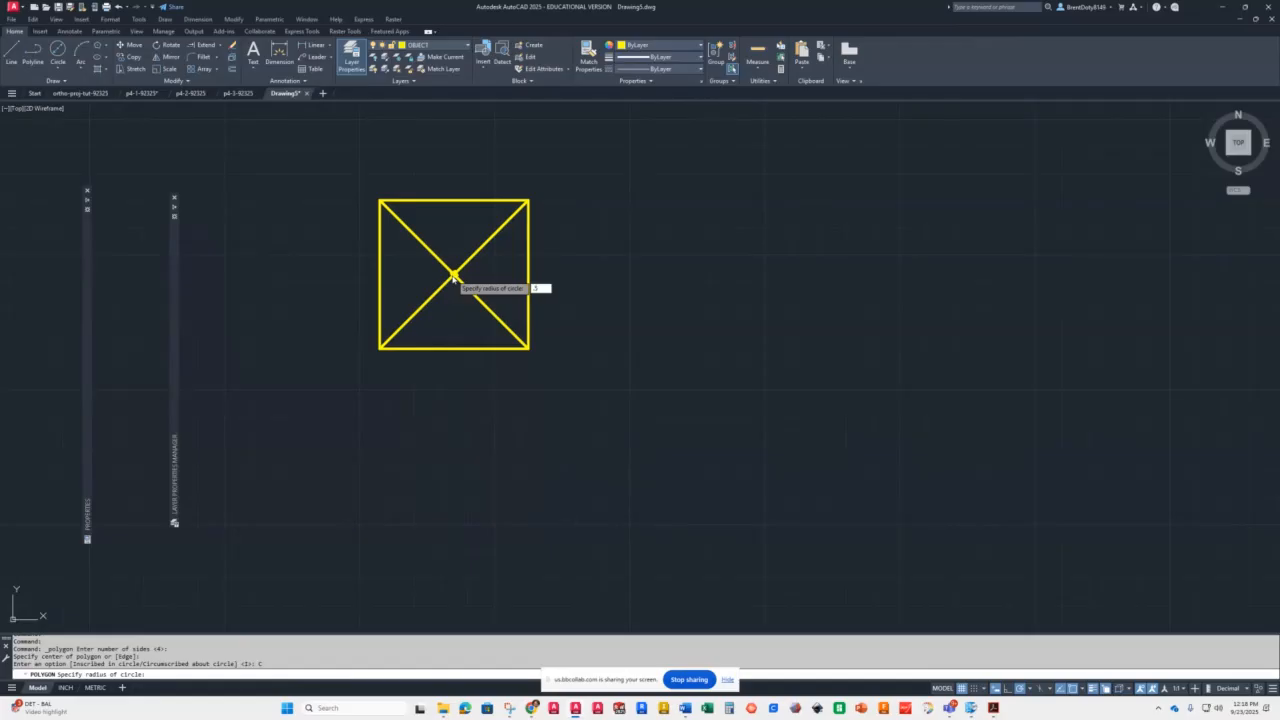
key(Return)
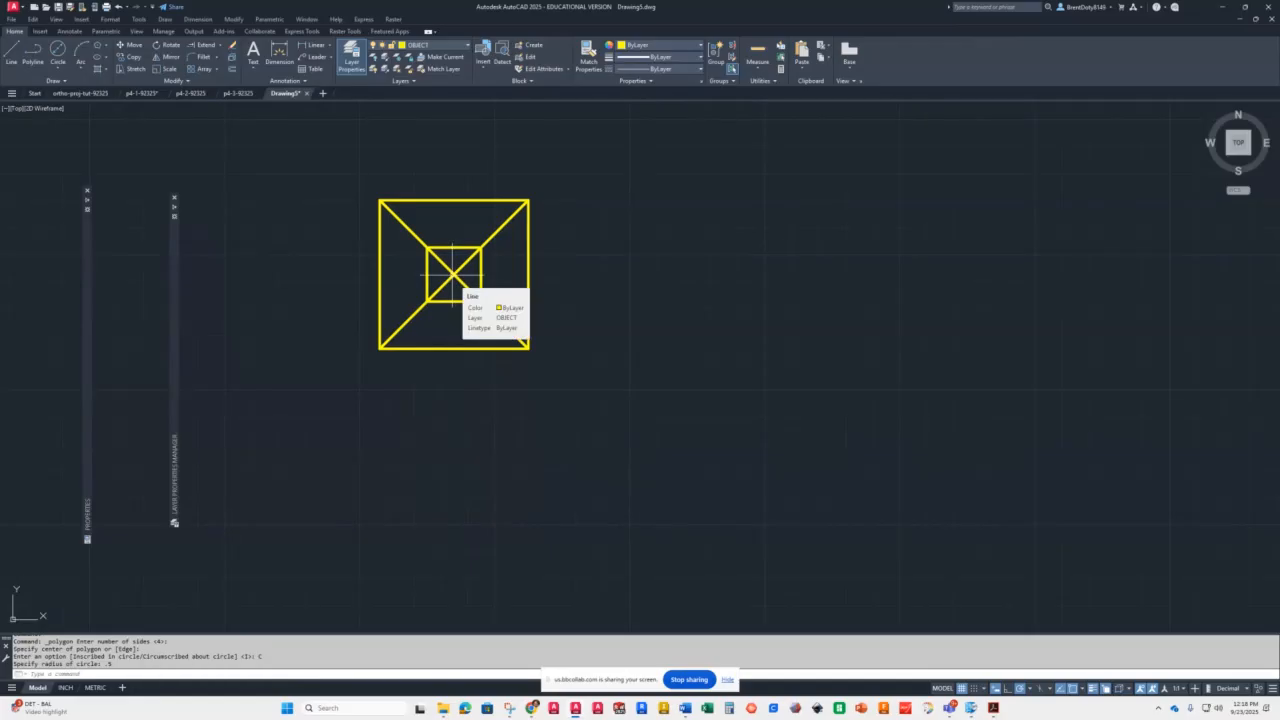
Measure the distance between the inner square's two upper corners
click(757, 66)
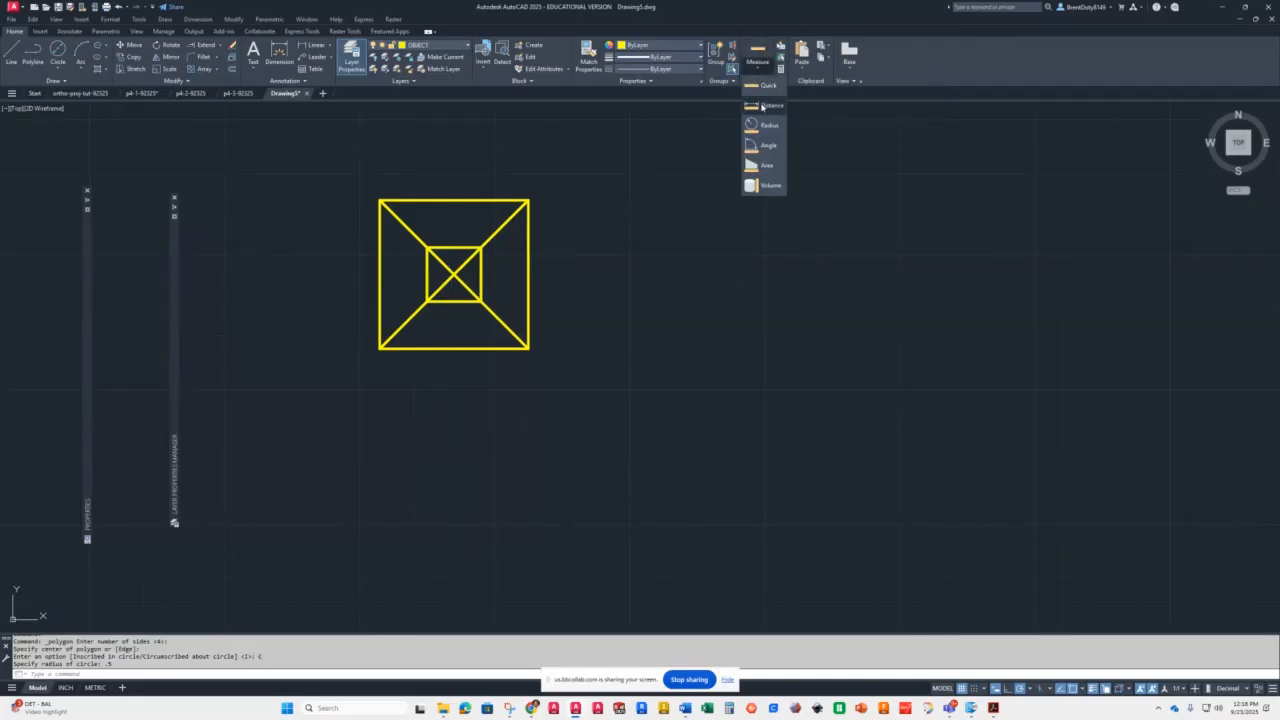
click(765, 106)
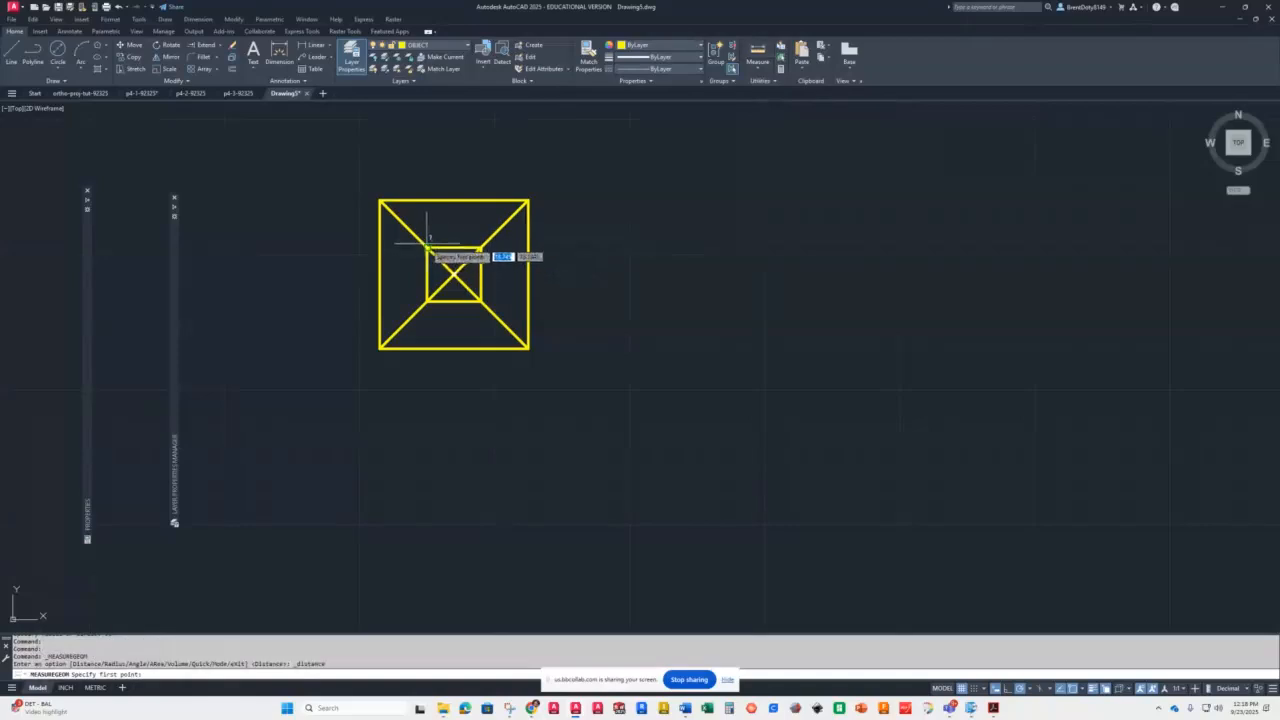
click(430, 246)
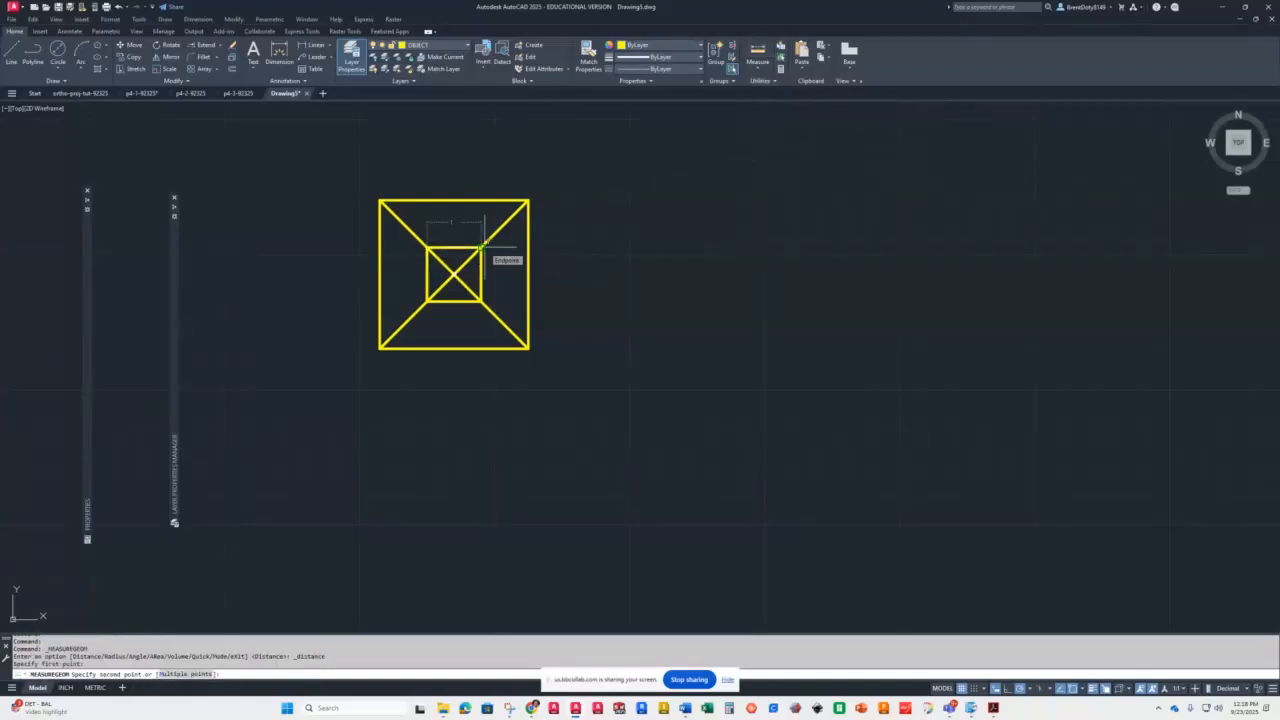
click(482, 246)
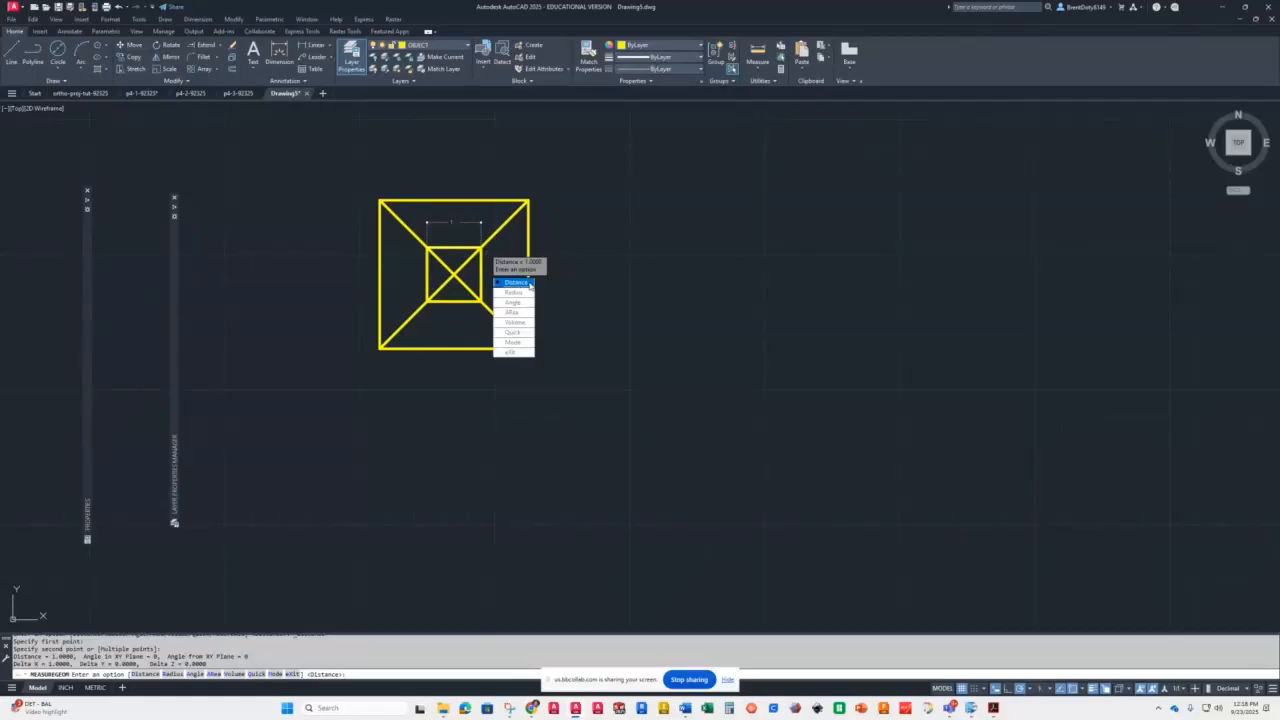
click(511, 352)
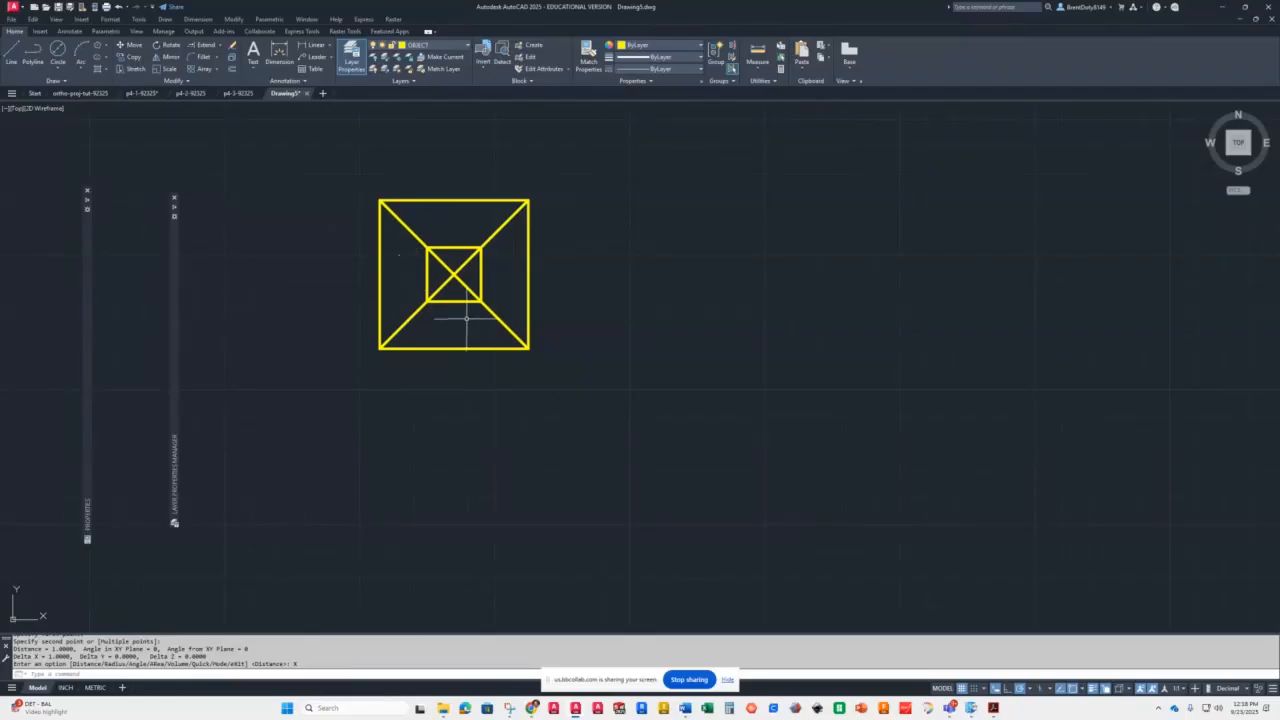
Trim away the diagonal segments inside the inner square
text(tr)
key(Return)
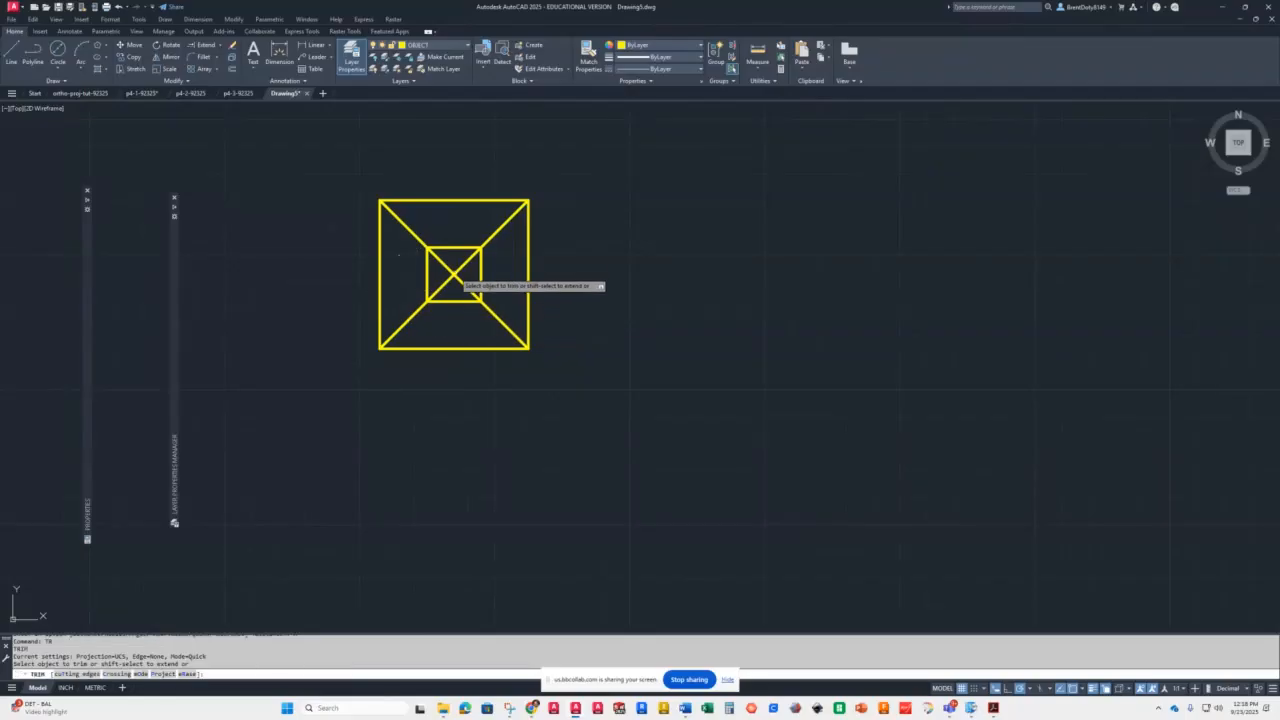
mouse_move(457, 255)
mouse_down()
mouse_move(438, 287)
mouse_move(459, 287)
mouse_move(466, 260)
mouse_move(449, 264)
mouse_up()
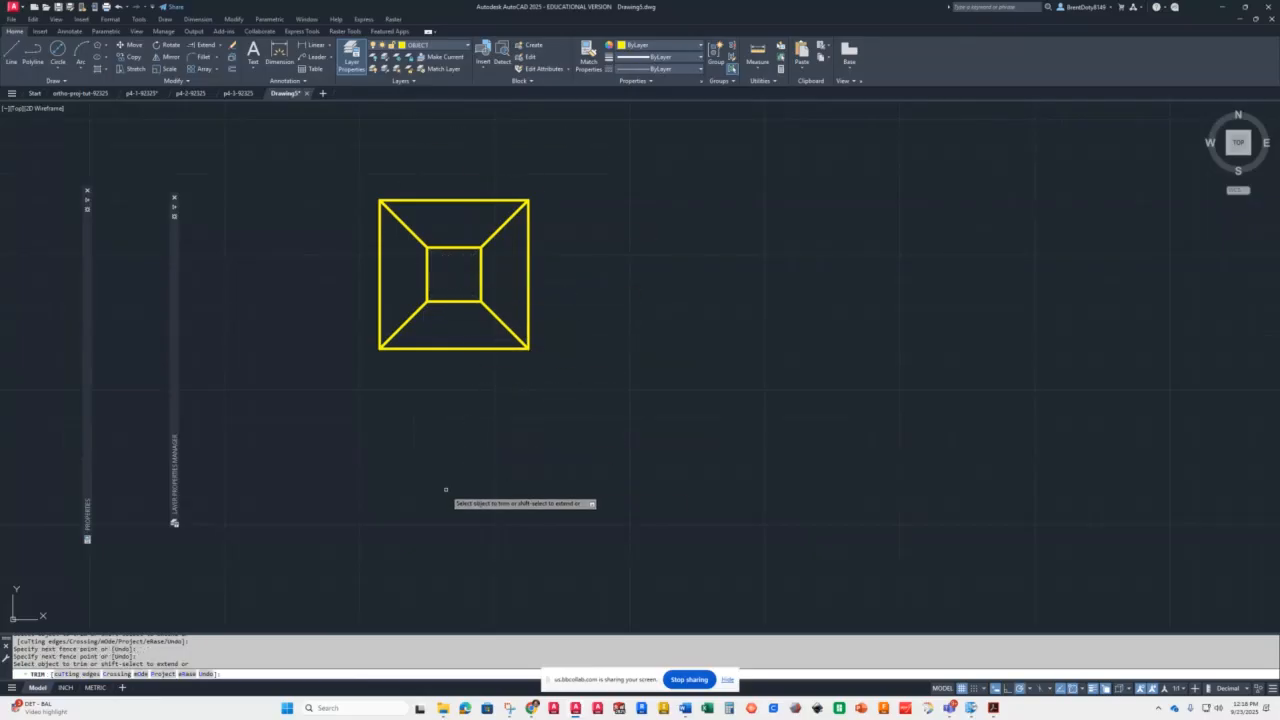
Draw a horizontal base line well below the top view, extending past both sides of the outer square
middle_drag(451, 528, 450, 437)
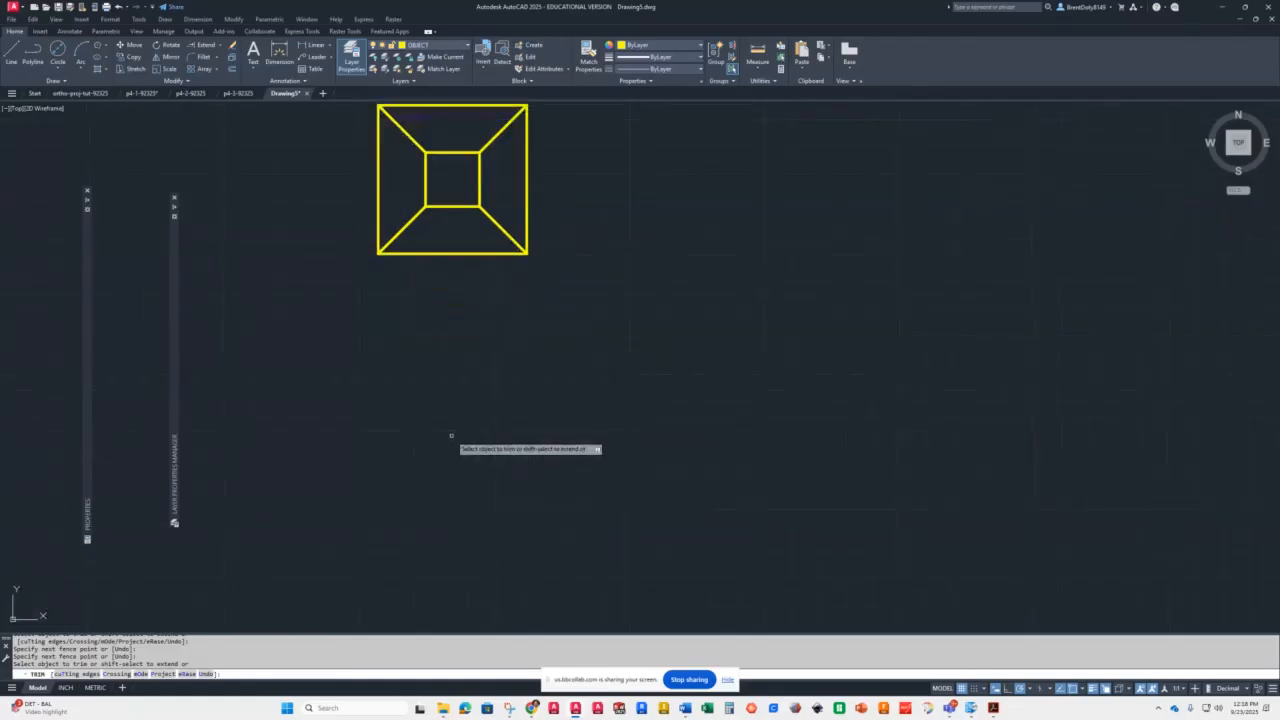
click(12, 55)
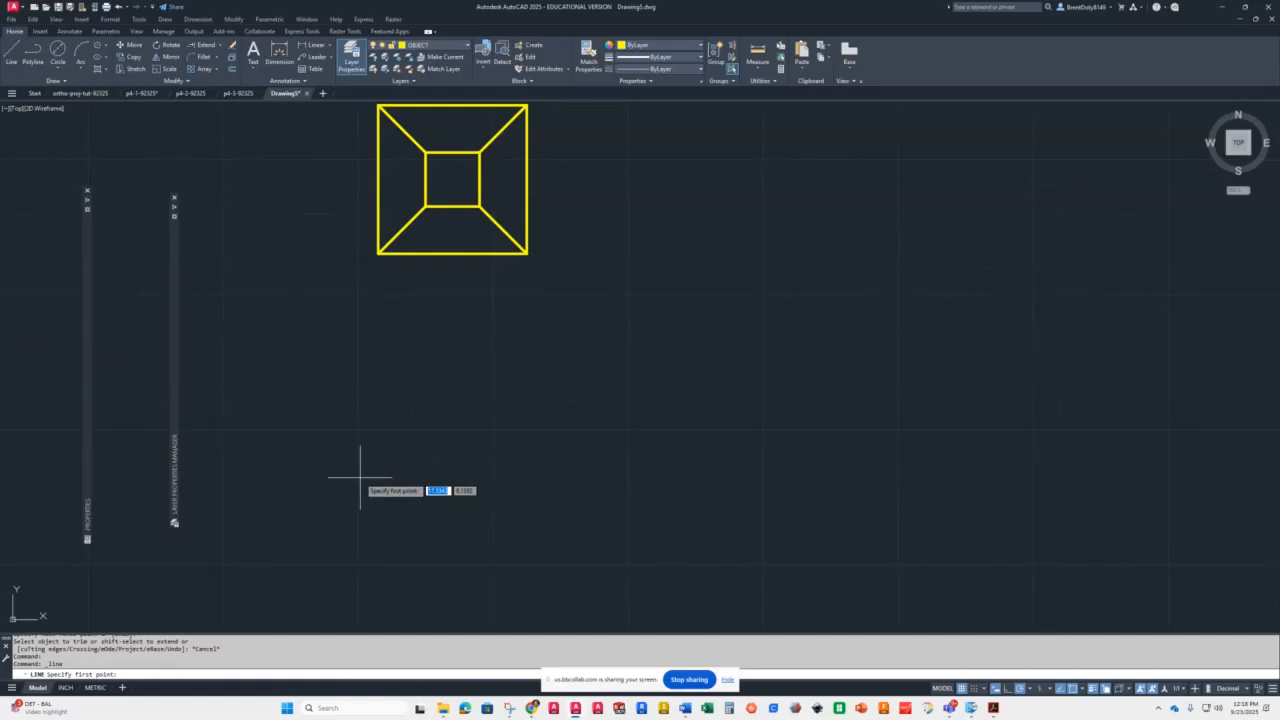
click(310, 490)
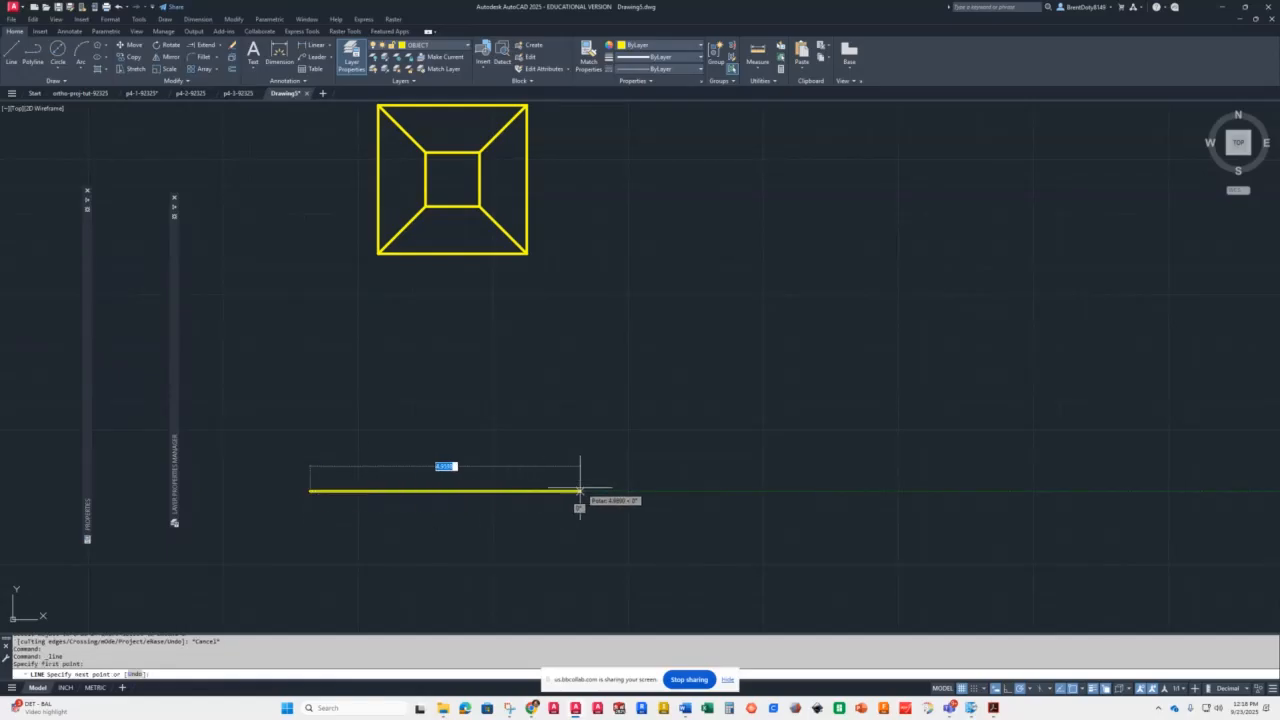
click(598, 491)
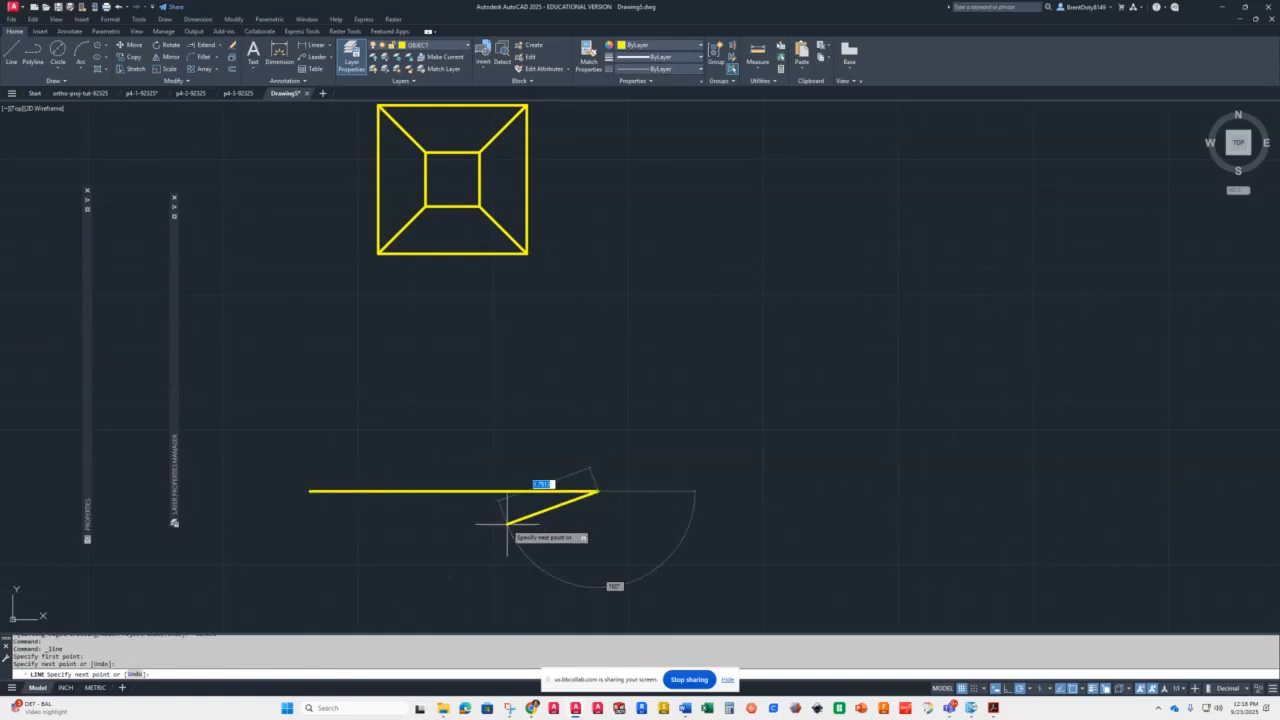
key(Return)
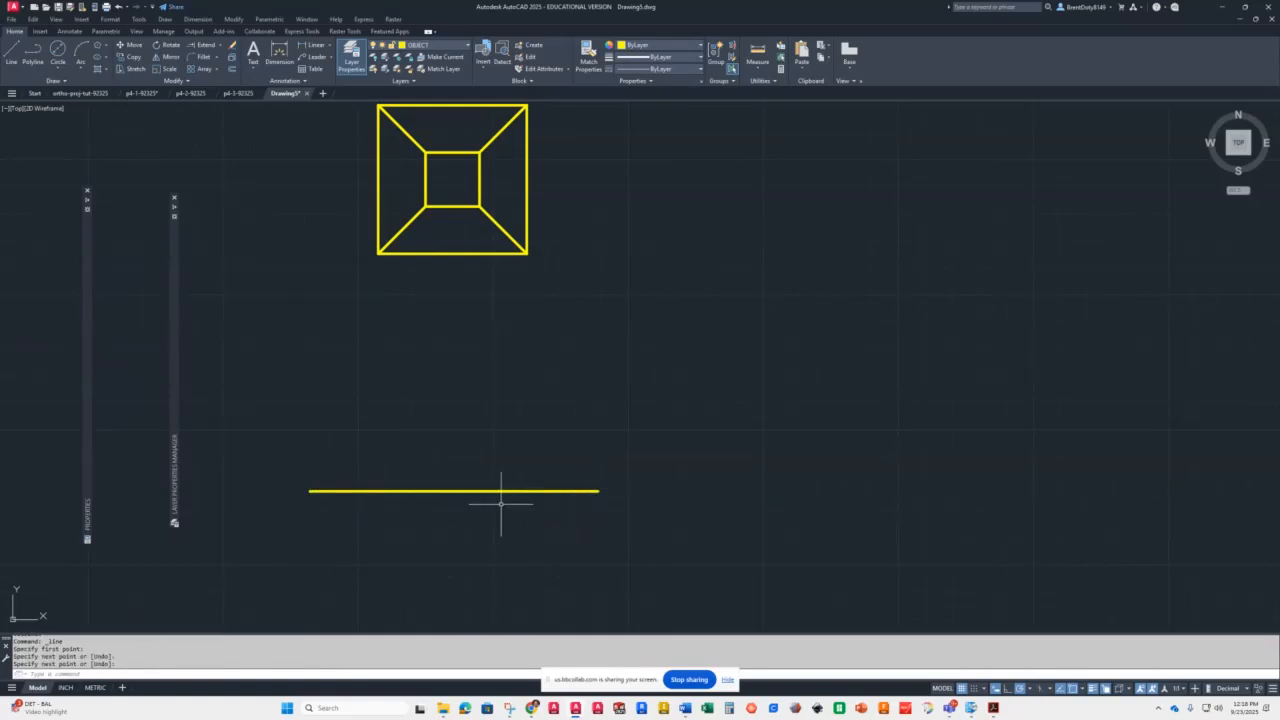
Draw vertical projection lines from the outer square's two lower corners down to the horizontal base line
key(Return)
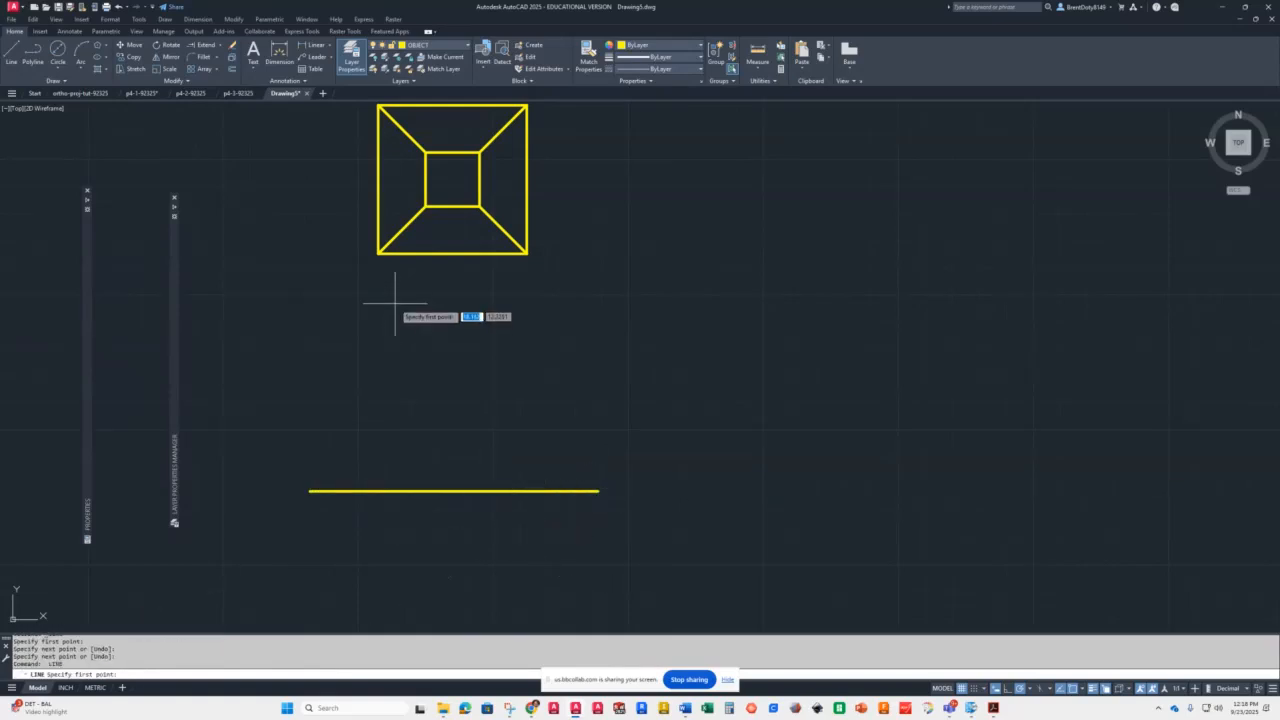
click(378, 253)
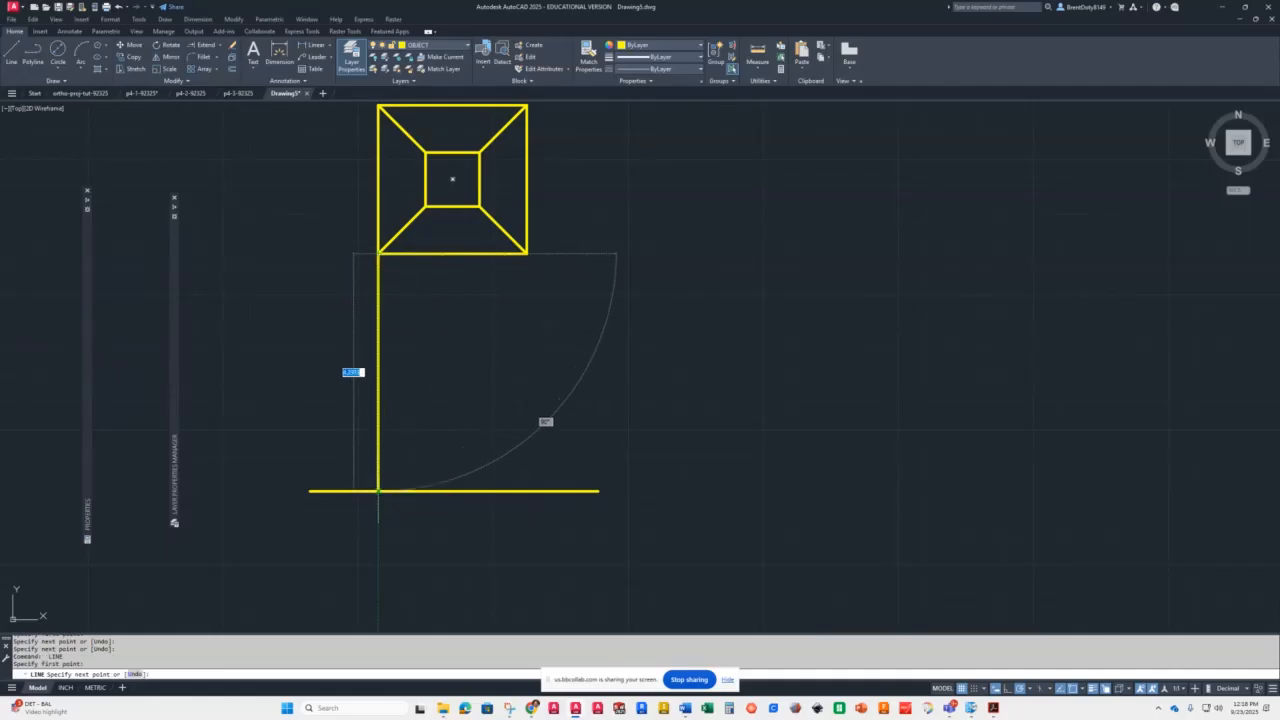
click(378, 489)
key(Return)
key(Return)
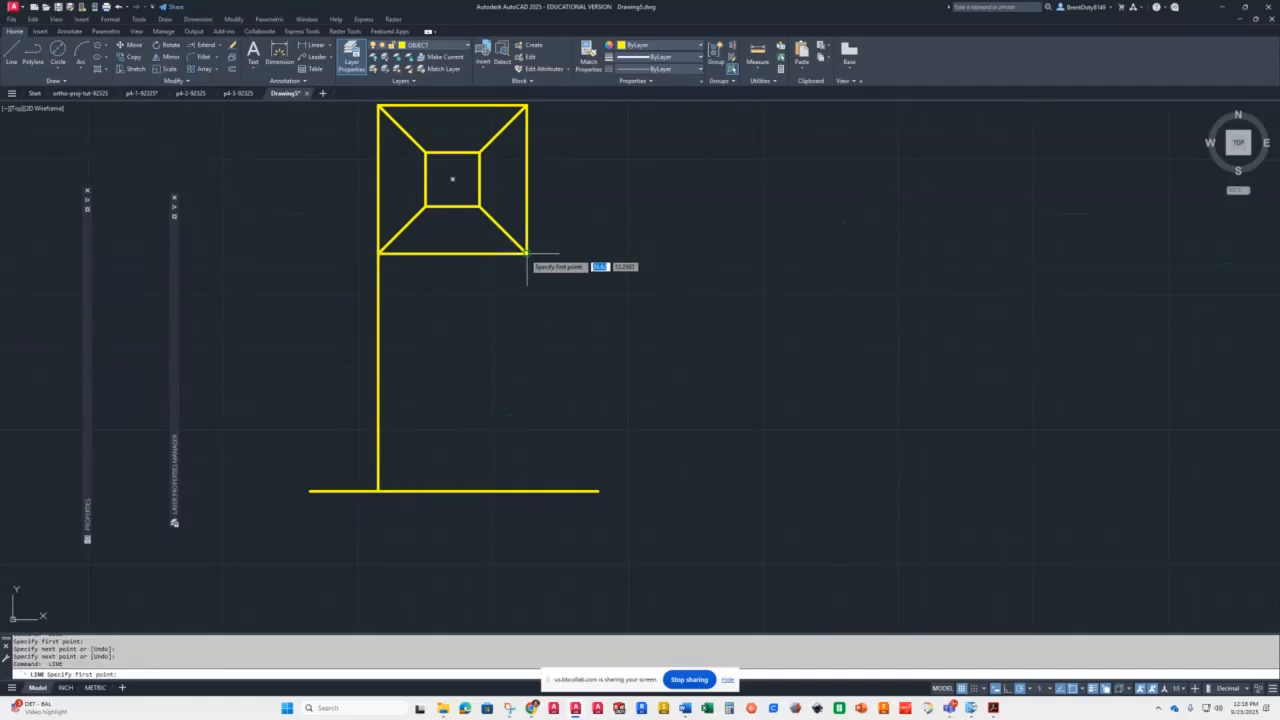
click(527, 253)
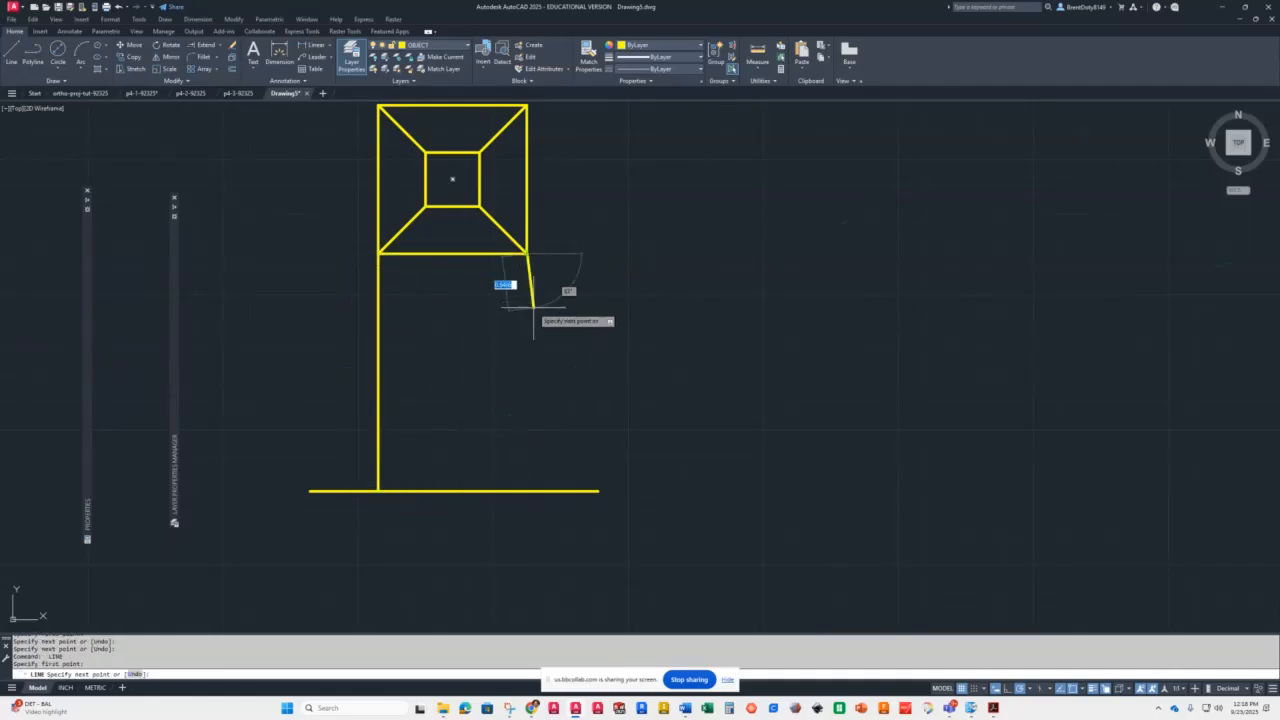
click(527, 490)
key(Return)
Draw projection lines downward from the inner square's two lower corners, ending them short of the base line
key(Return)
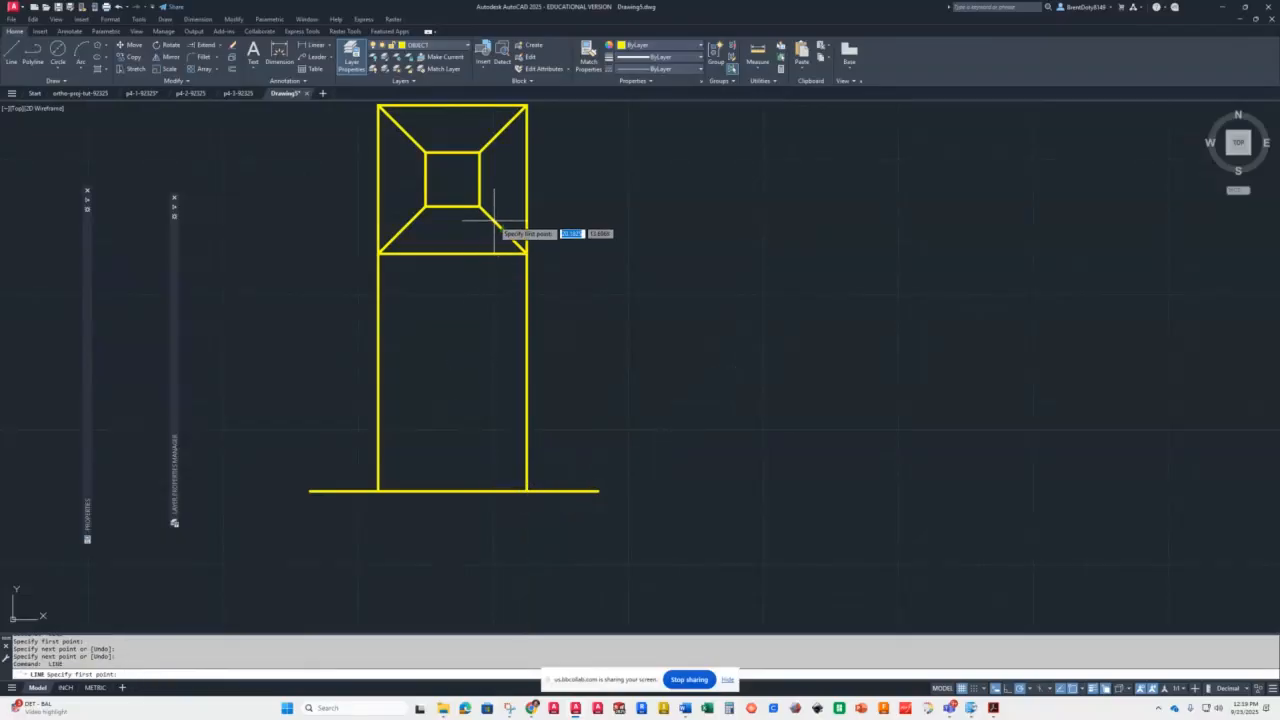
click(479, 207)
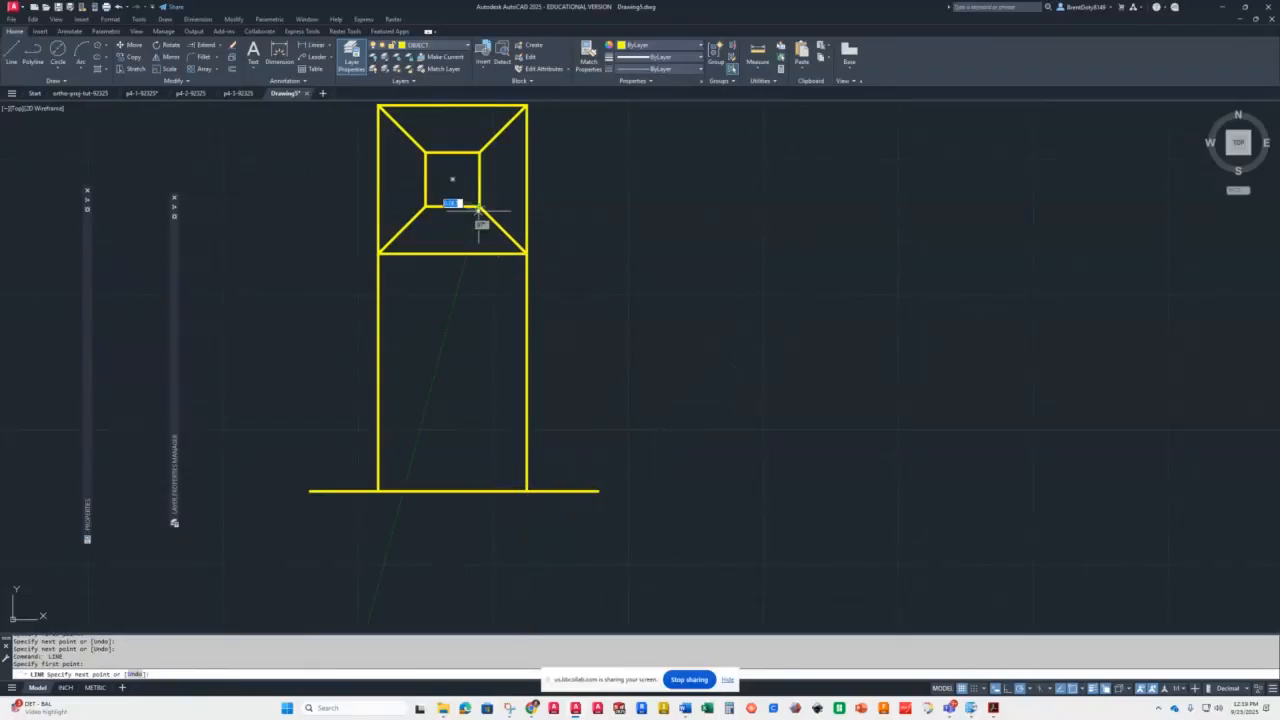
click(479, 421)
key(Return)
key(Return)
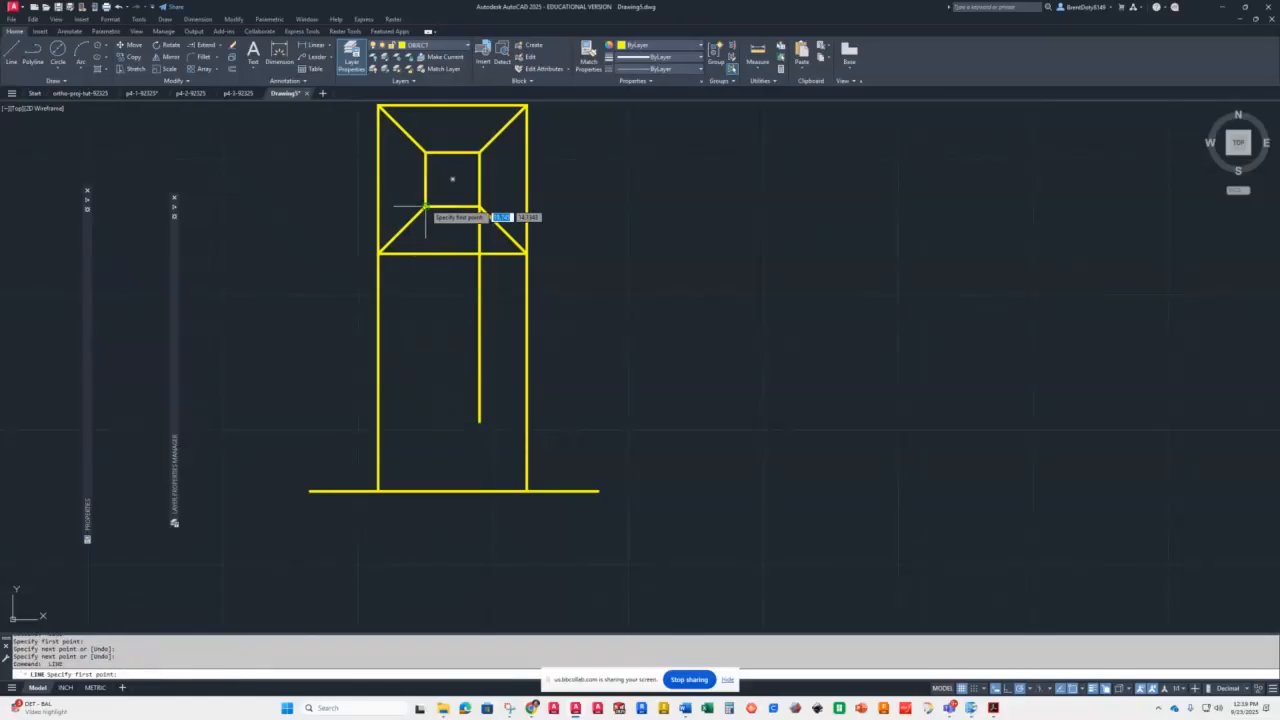
click(425, 207)
click(419, 425)
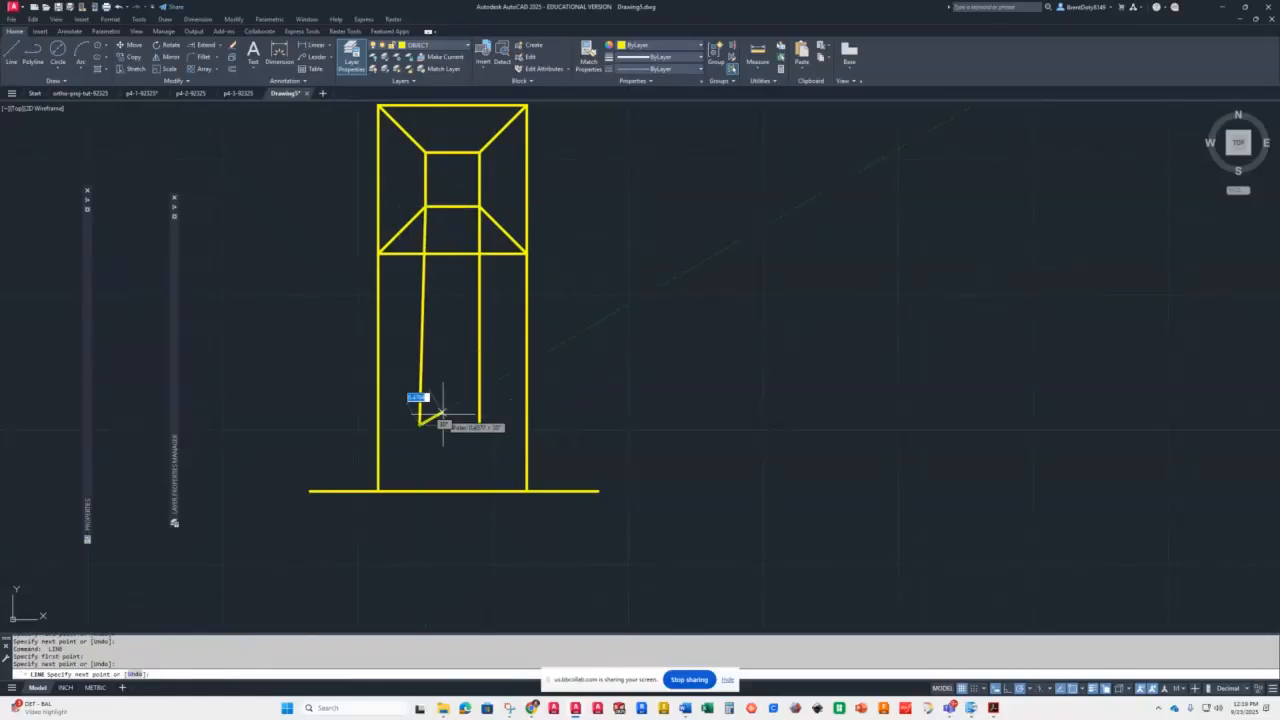
key(Return)
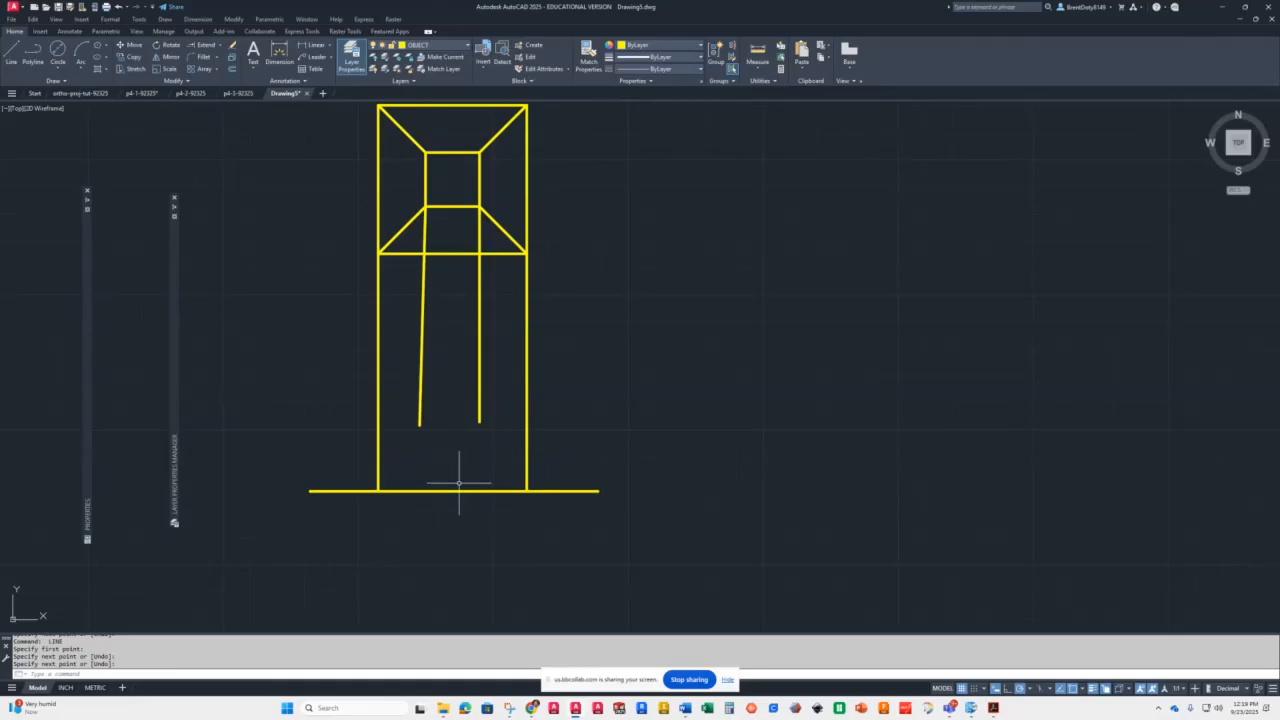
Offset the horizontal base line upward by 2 units to form the front view's top edge
text(o)
key(Return)
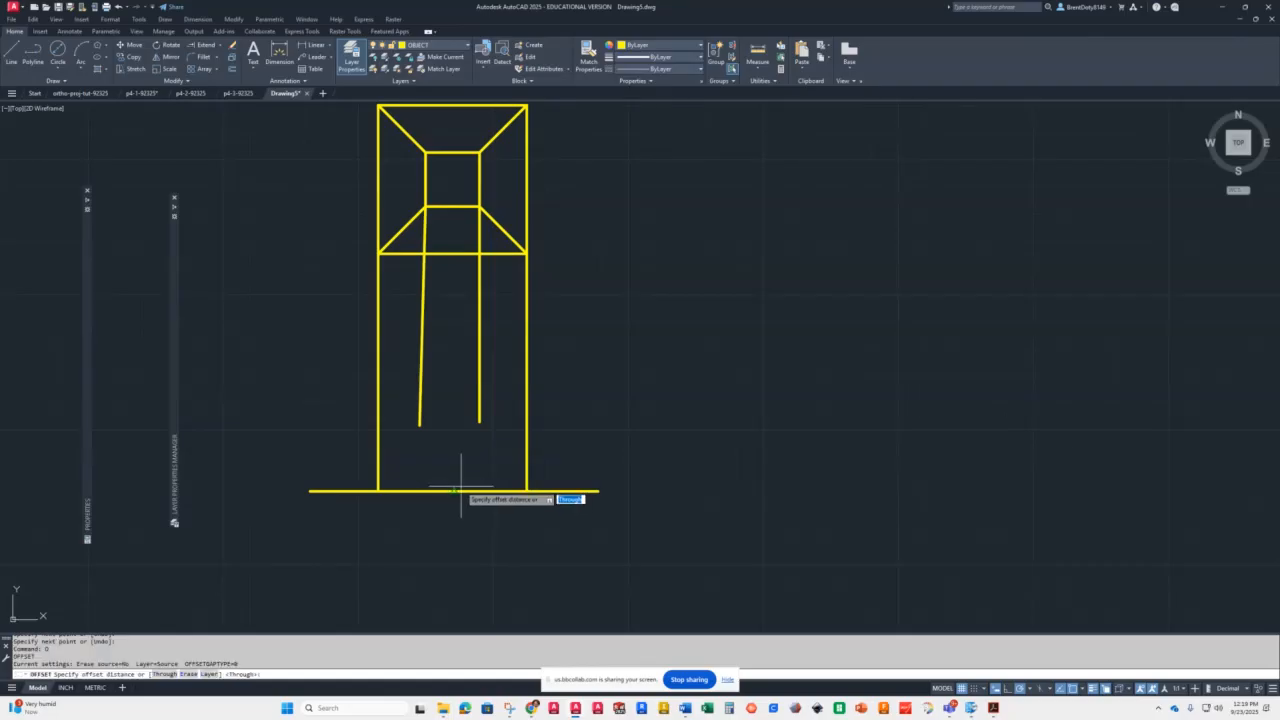
text(1)
key(Return)
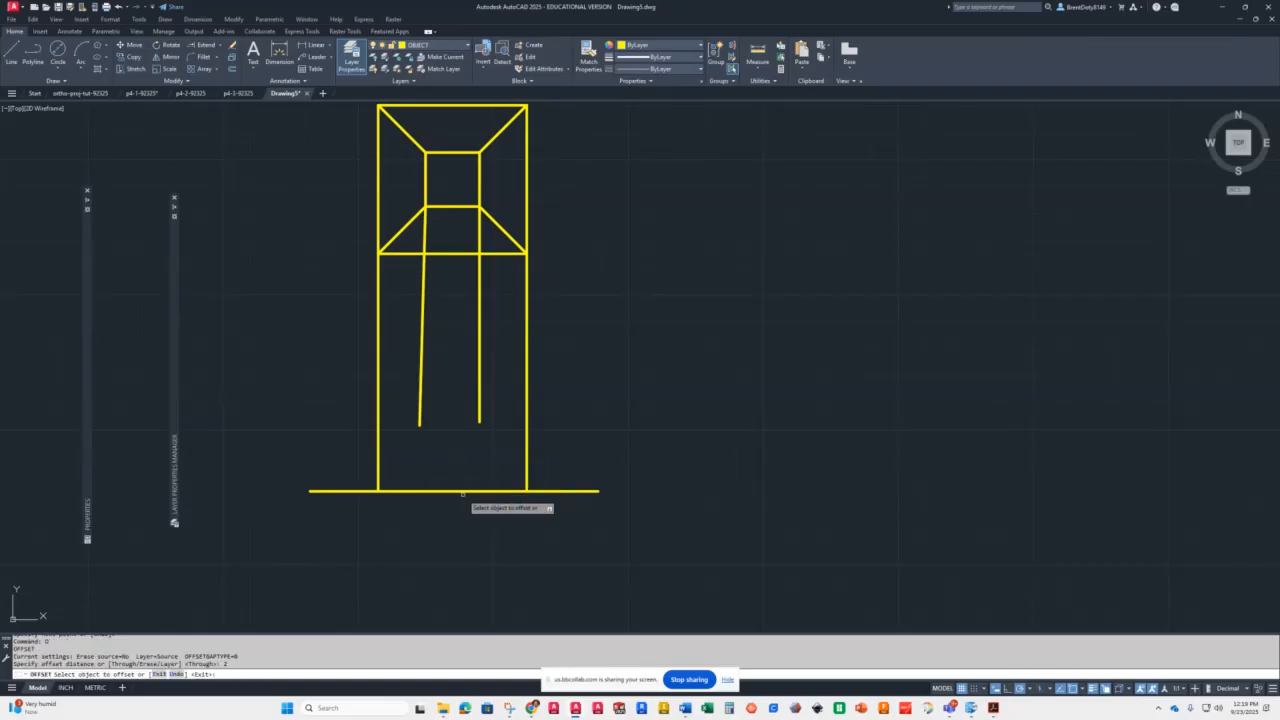
click(464, 490)
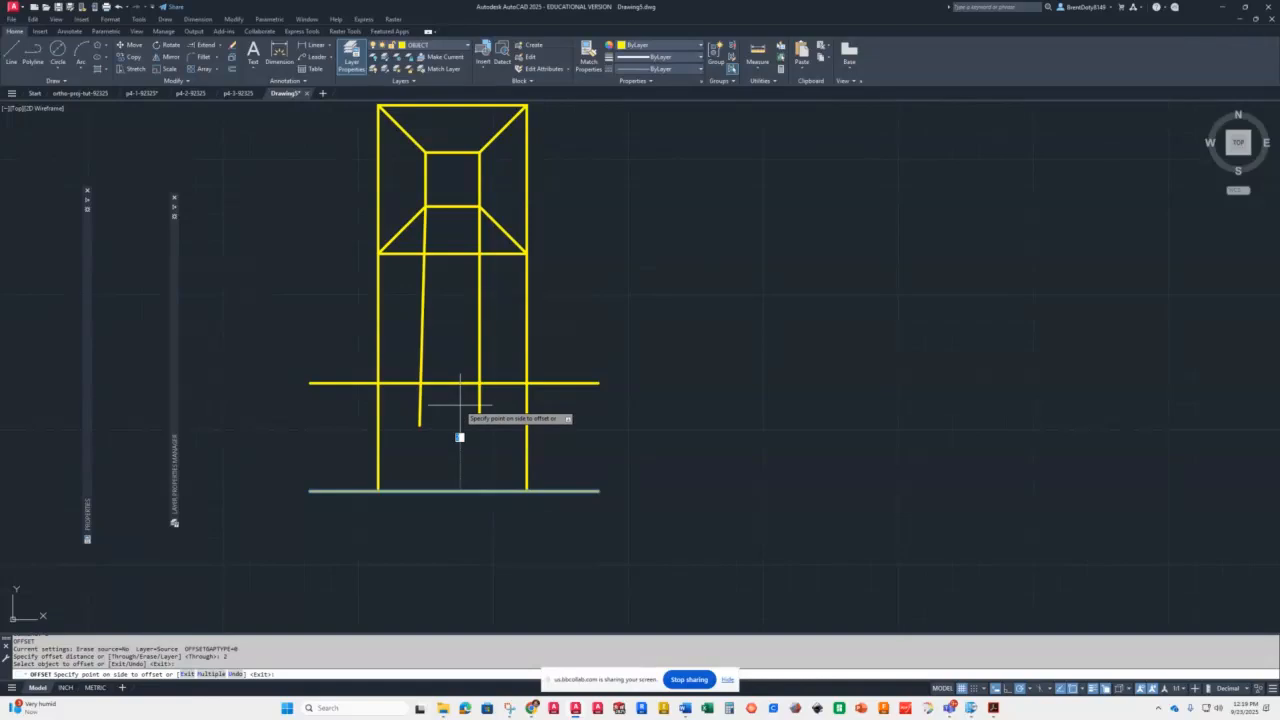
click(460, 405)
key(Return)
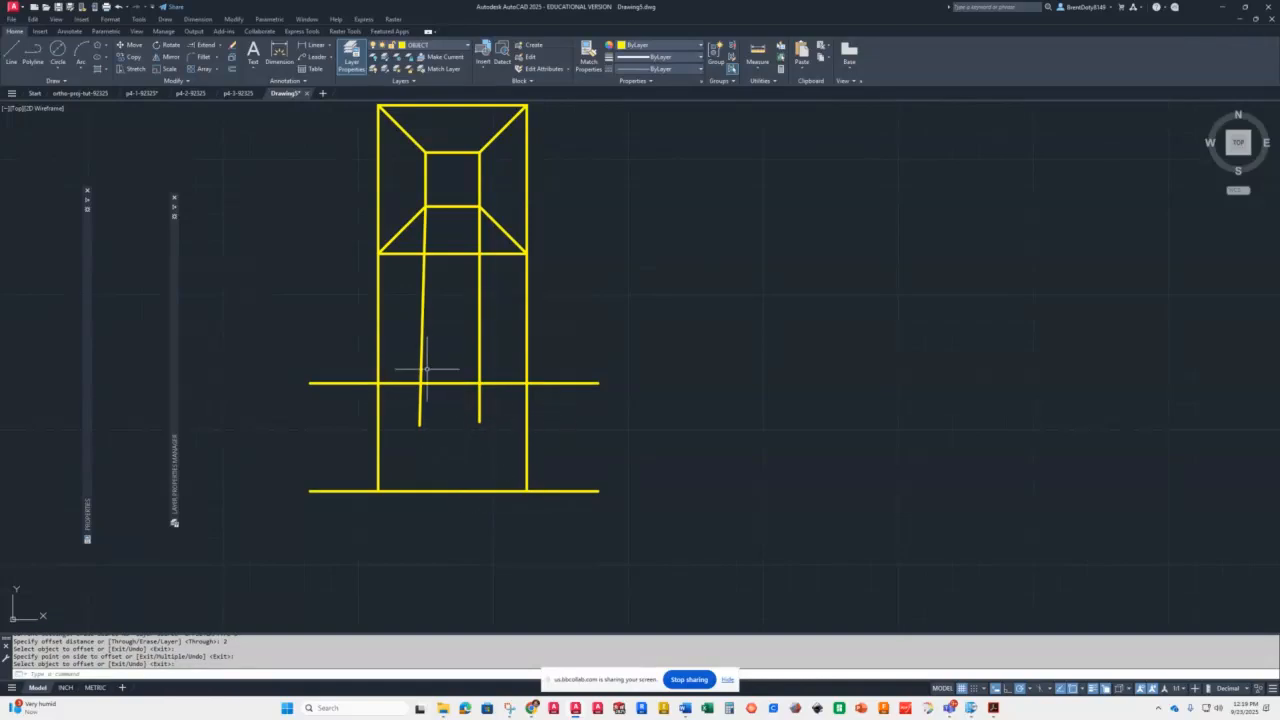
Erase the slanted projection line that runs down from the inner square's lower-left corner
click(11, 54)
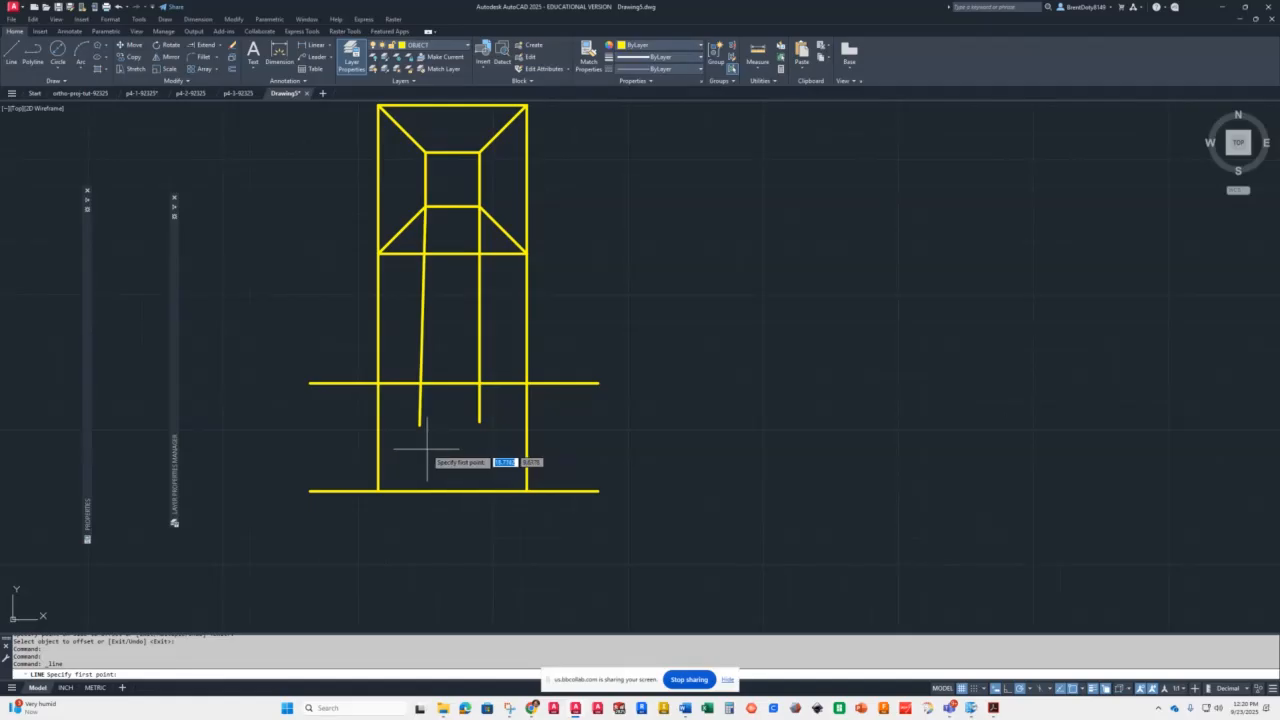
key(Escape)
click(423, 310)
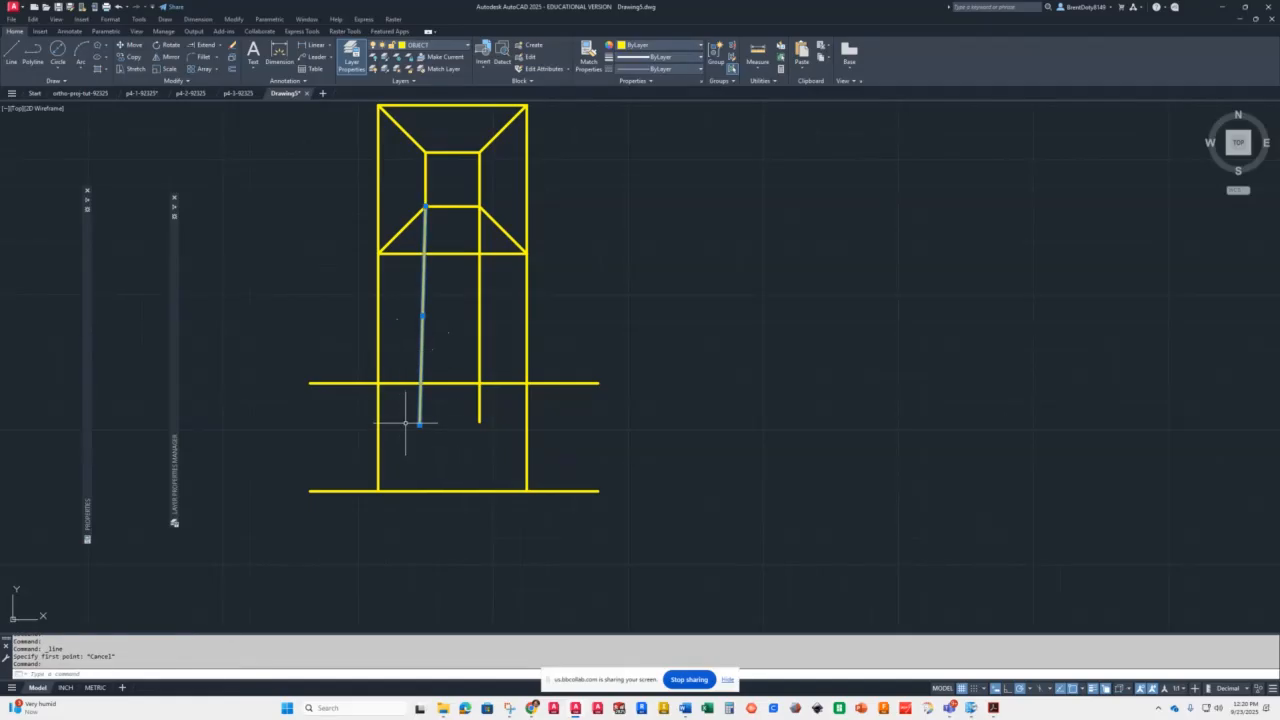
key(Delete)
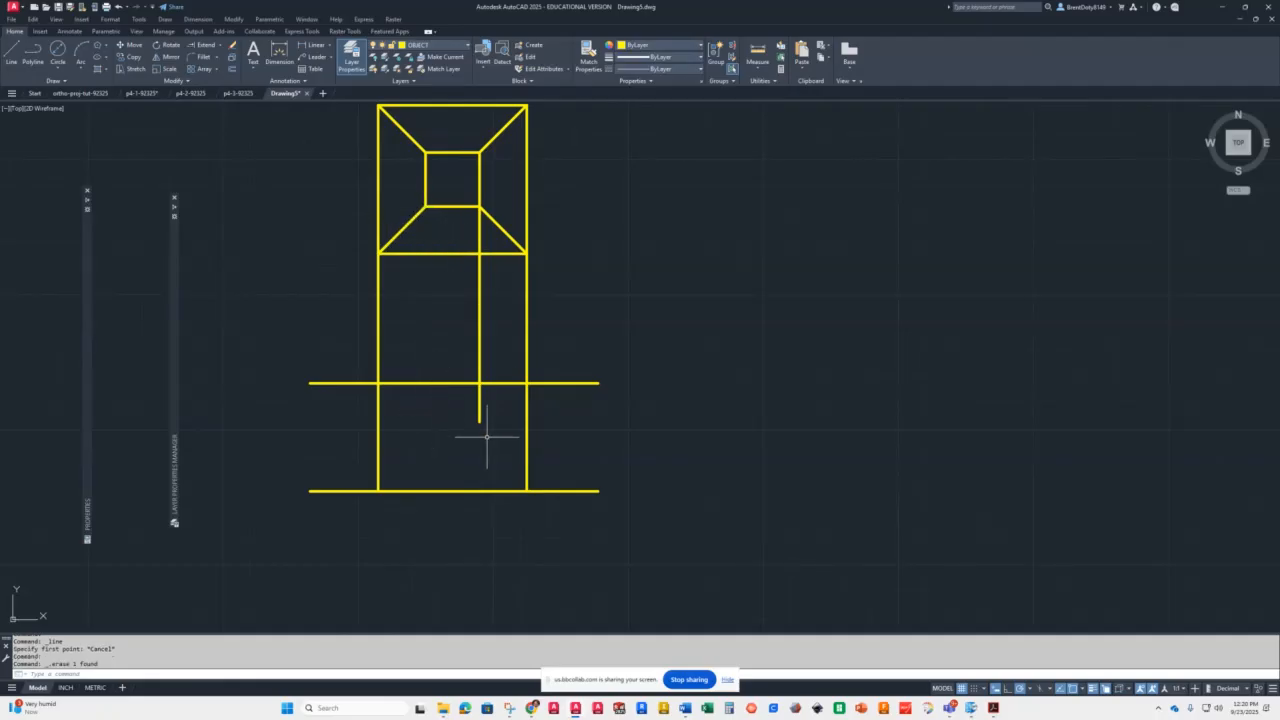
Draw the front view's sloped right edge from the inner projection line's intersection with the top edge to the base's right corner
text(L)
key(Return)
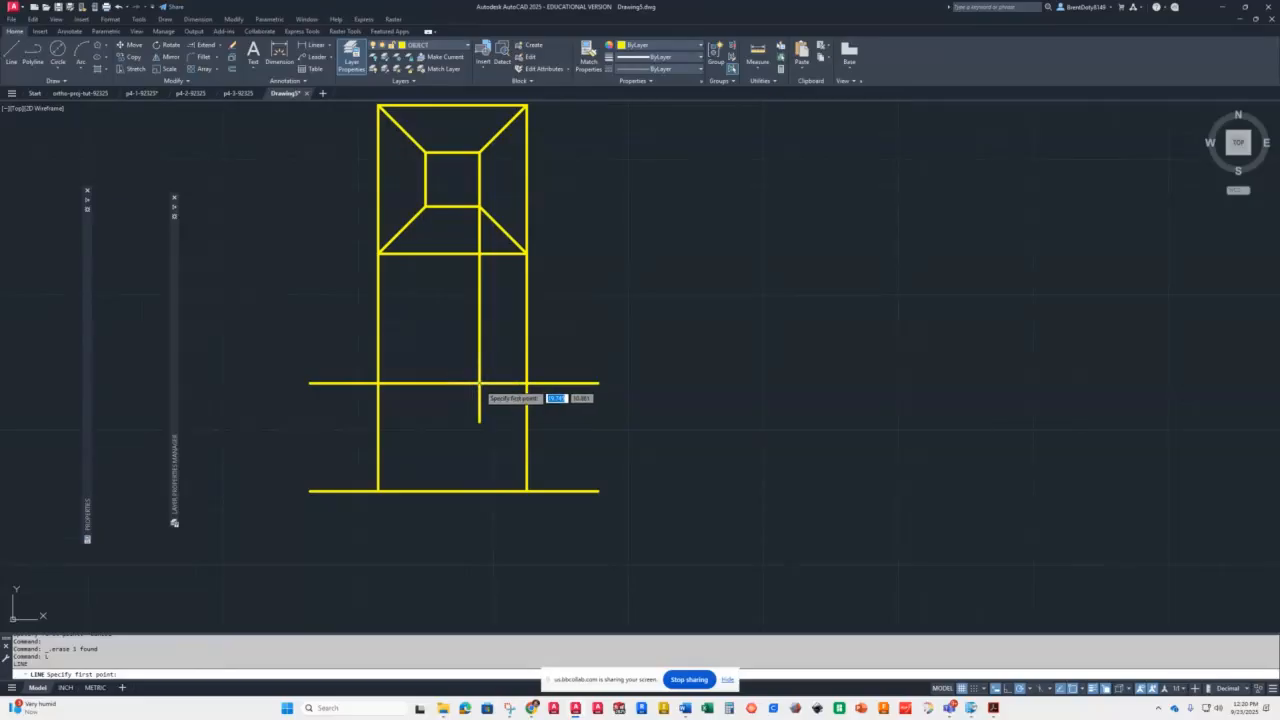
click(480, 383)
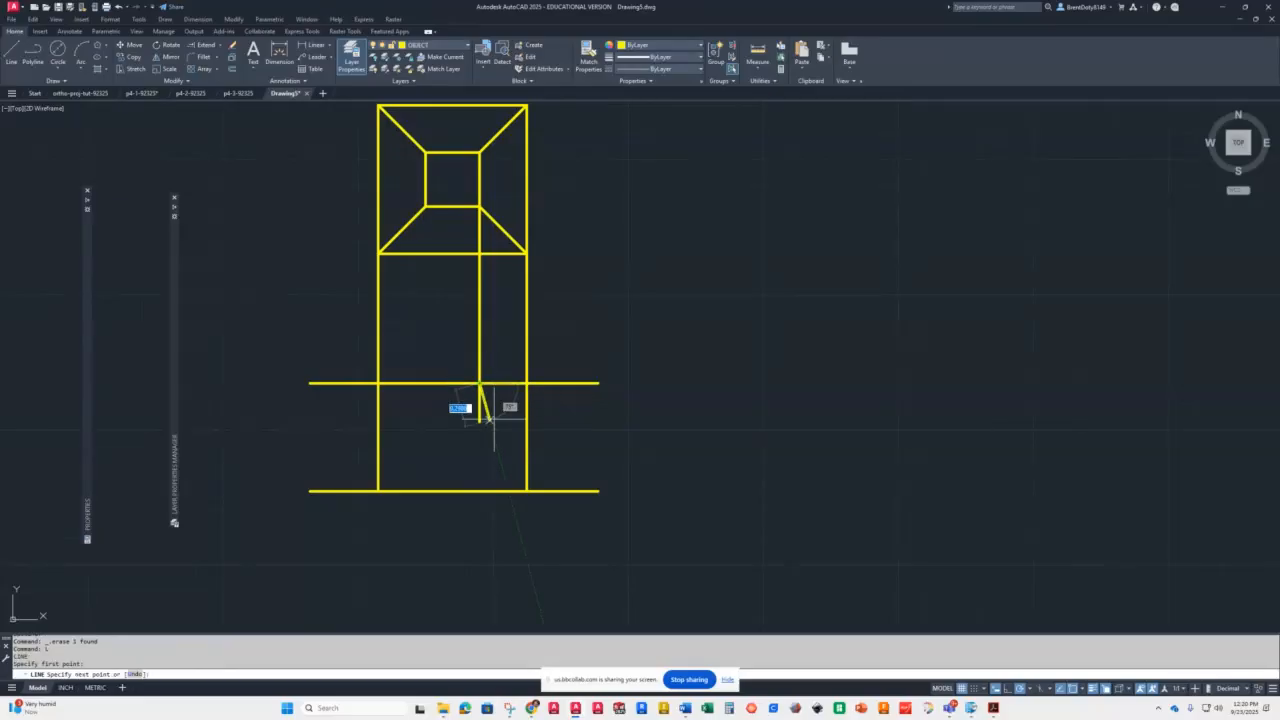
click(527, 490)
key(Return)
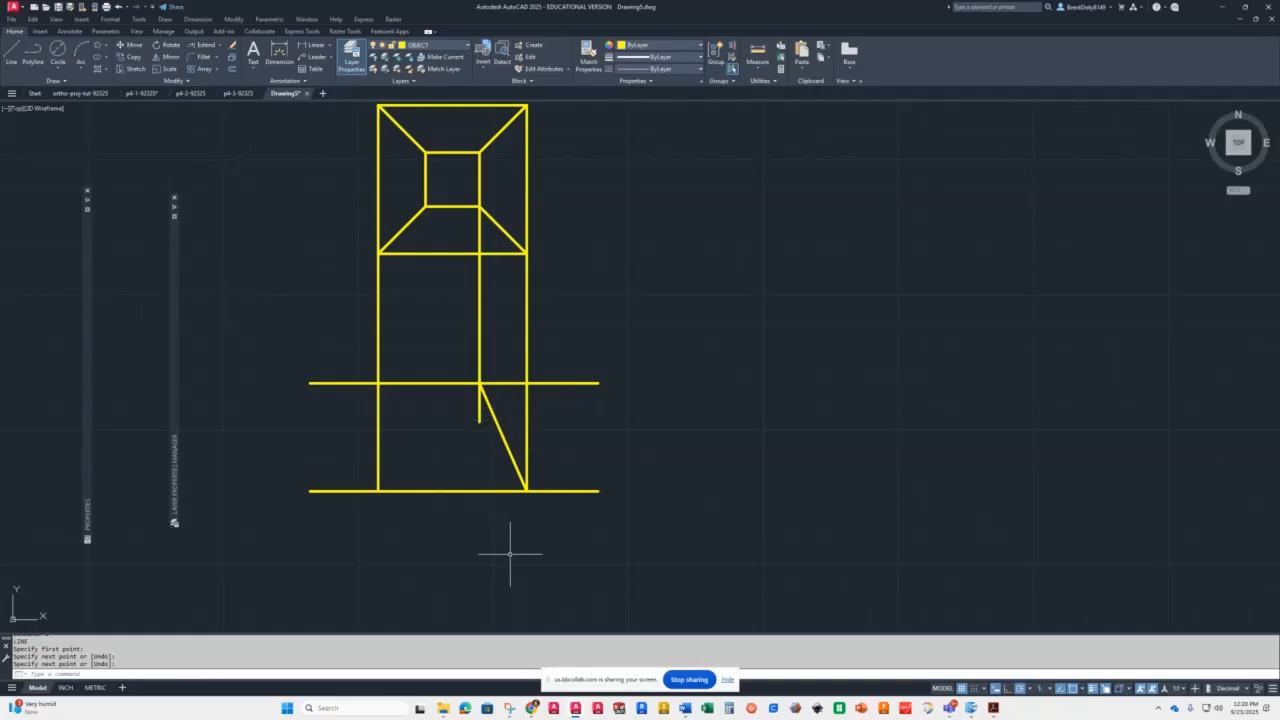
Trim the overhanging ends of both front-view horizontal lines and the projection lines between the two views
text(tr)
key(Return)
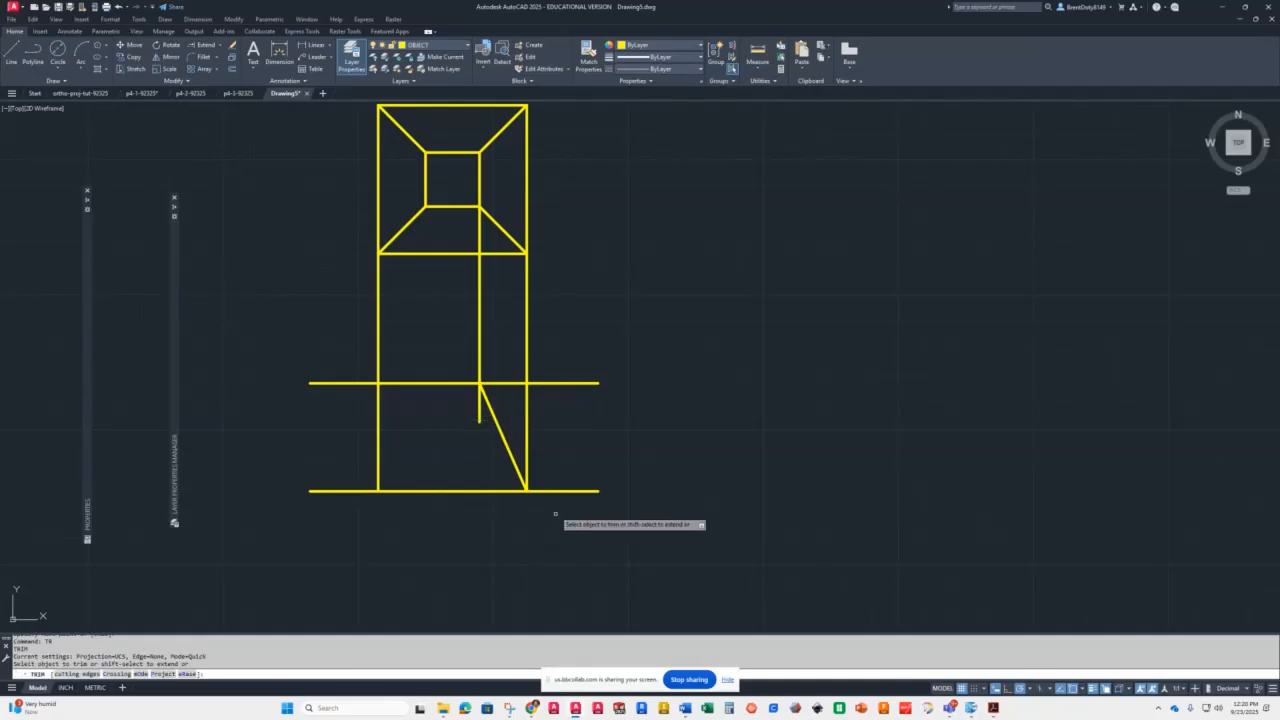
click(576, 369)
click(512, 547)
click(326, 504)
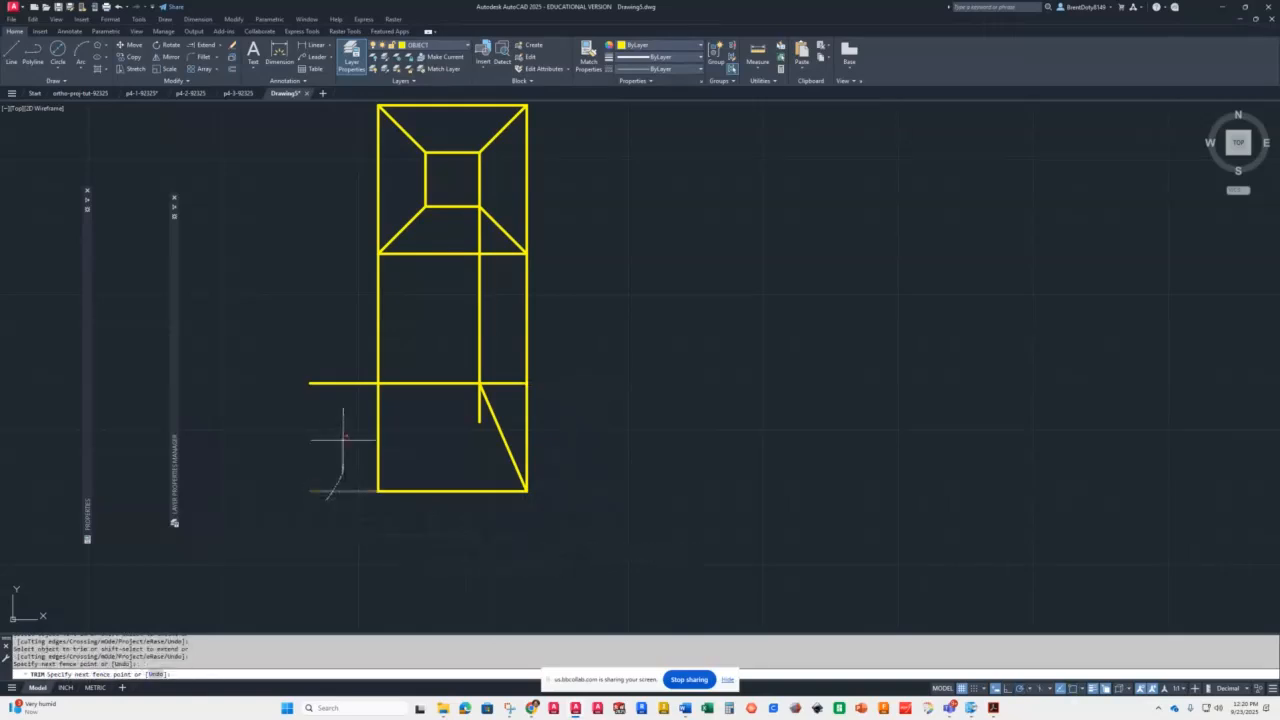
click(344, 366)
click(347, 360)
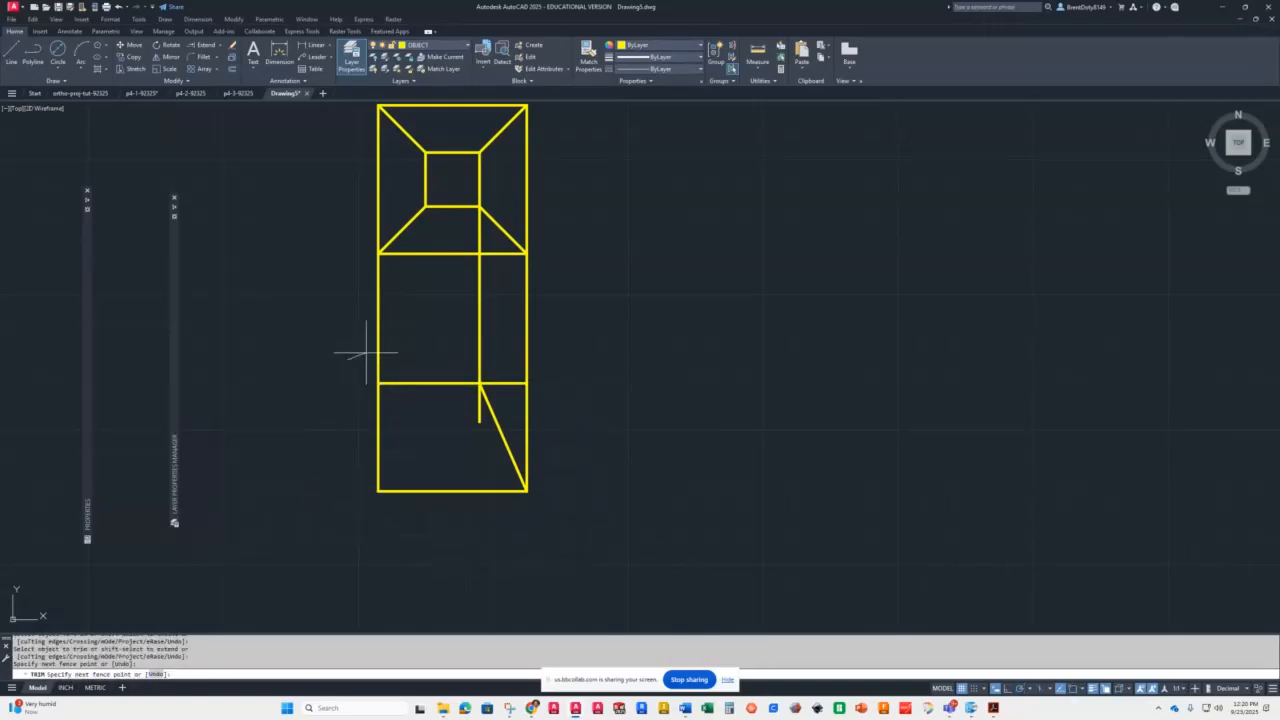
click(591, 354)
key(Return)
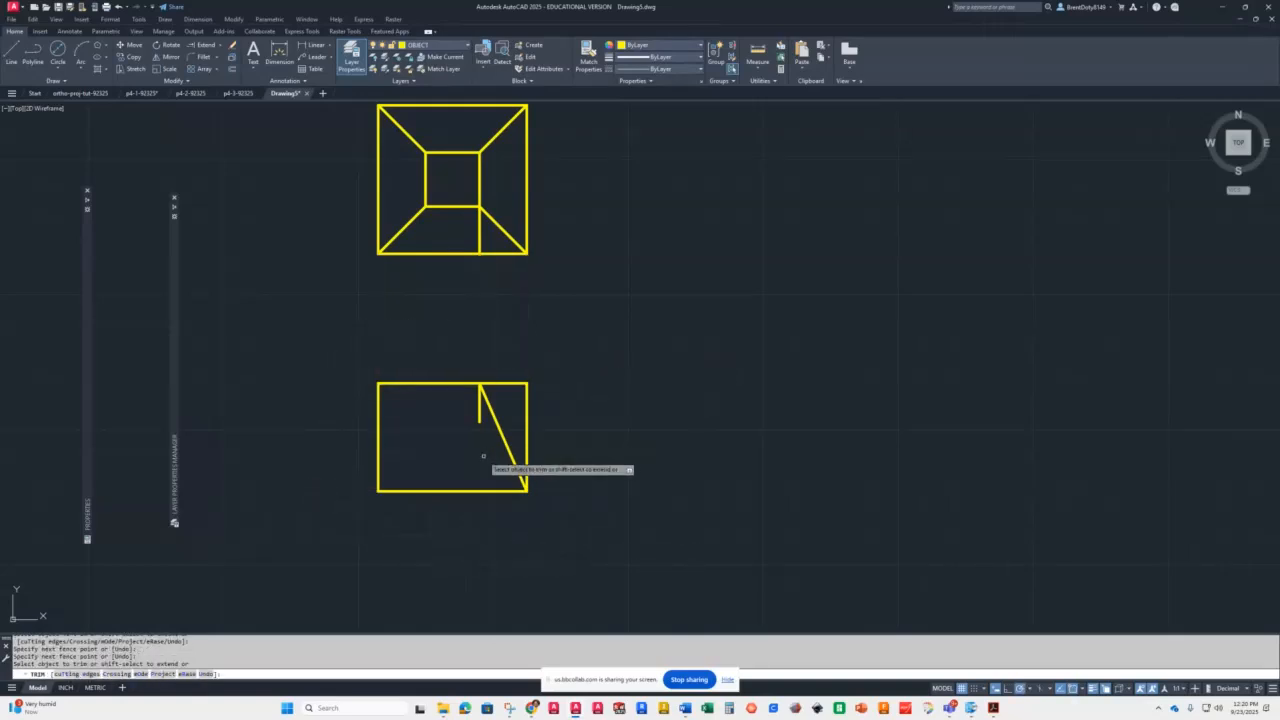
Trim the leftover vertical stub inside the front view and the corner outside its sloped right edge
click(479, 404)
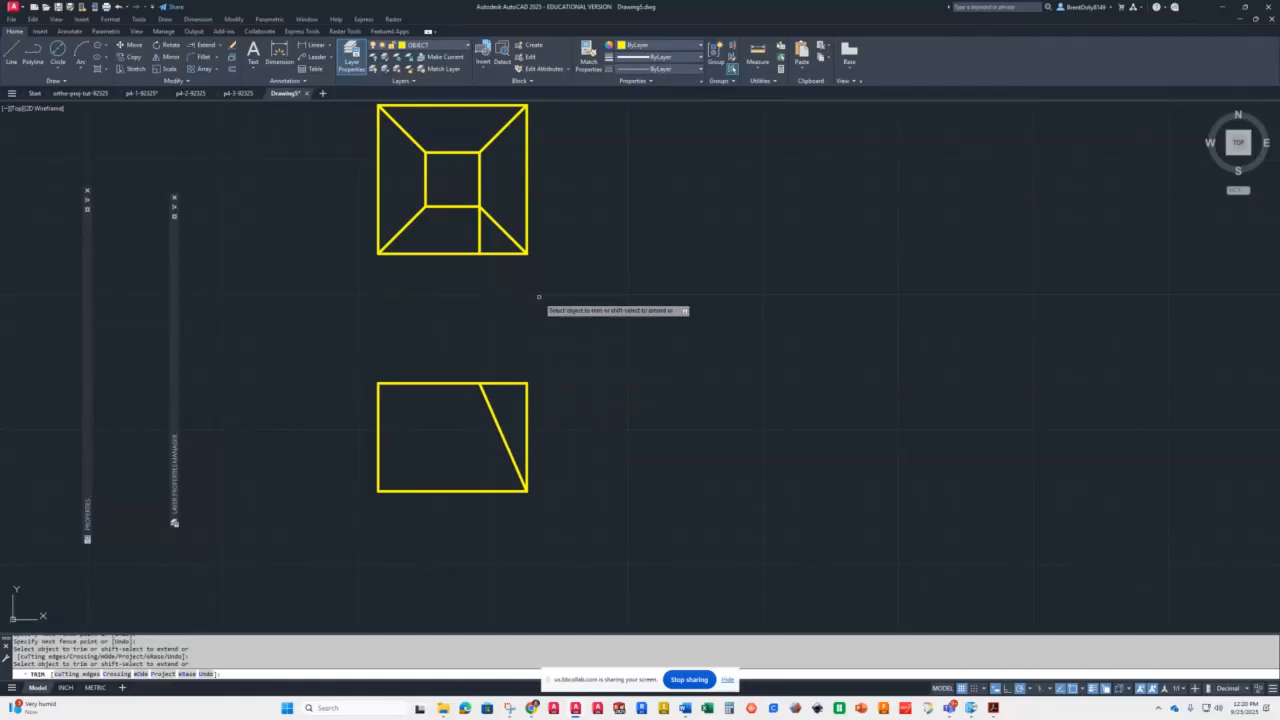
click(551, 363)
click(520, 395)
key(Return)
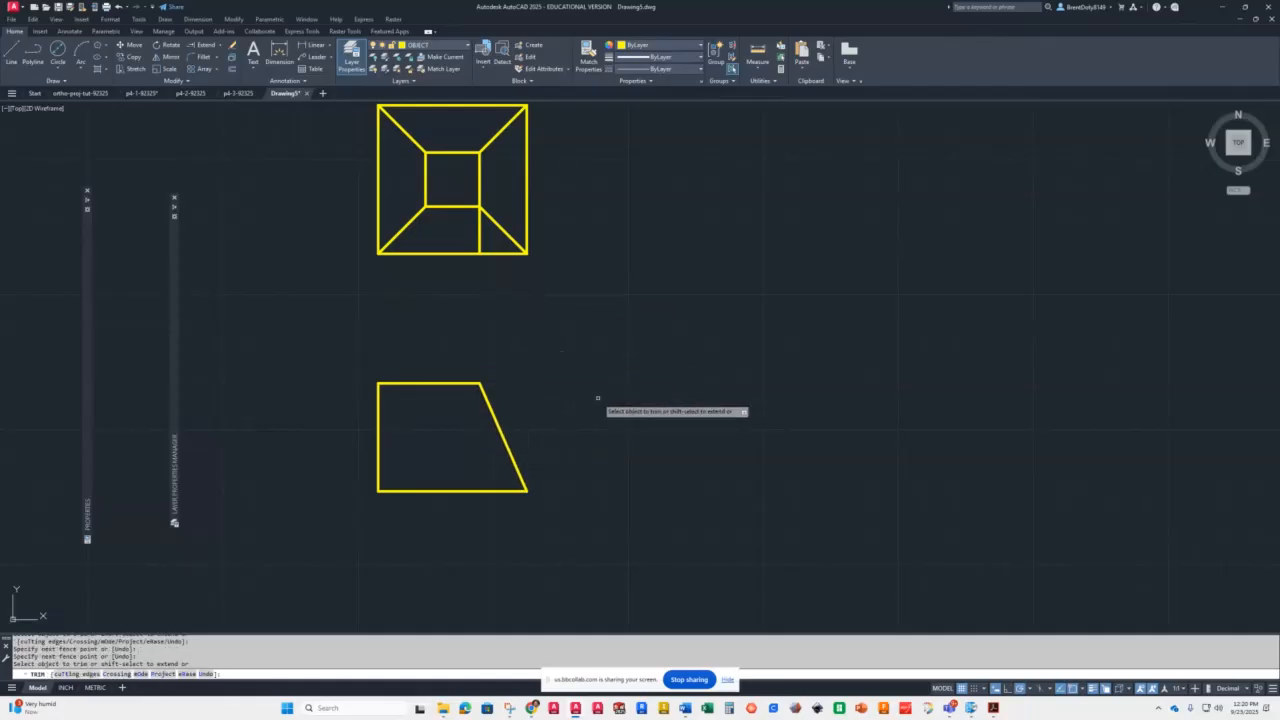
key(Return)
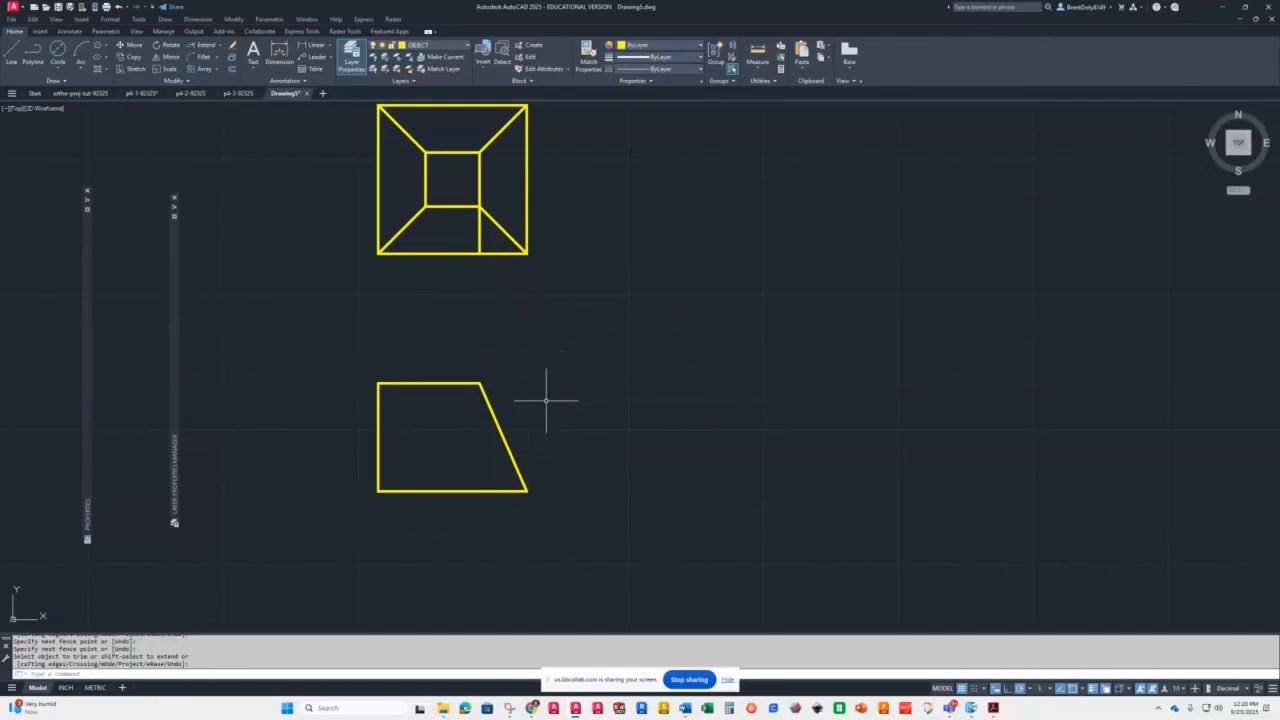
Mirror the sloped right edge about the top view's vertical centre line, keeping the original edge
click(489, 404)
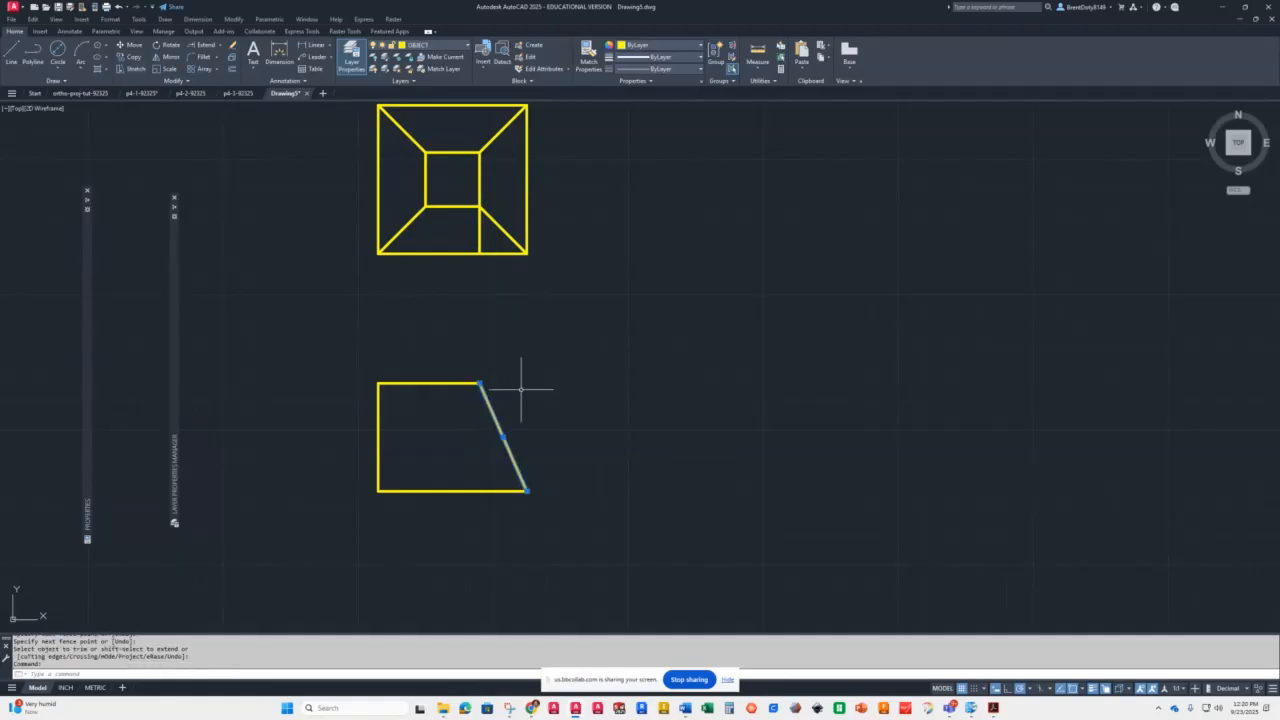
text(MI)
key(Return)
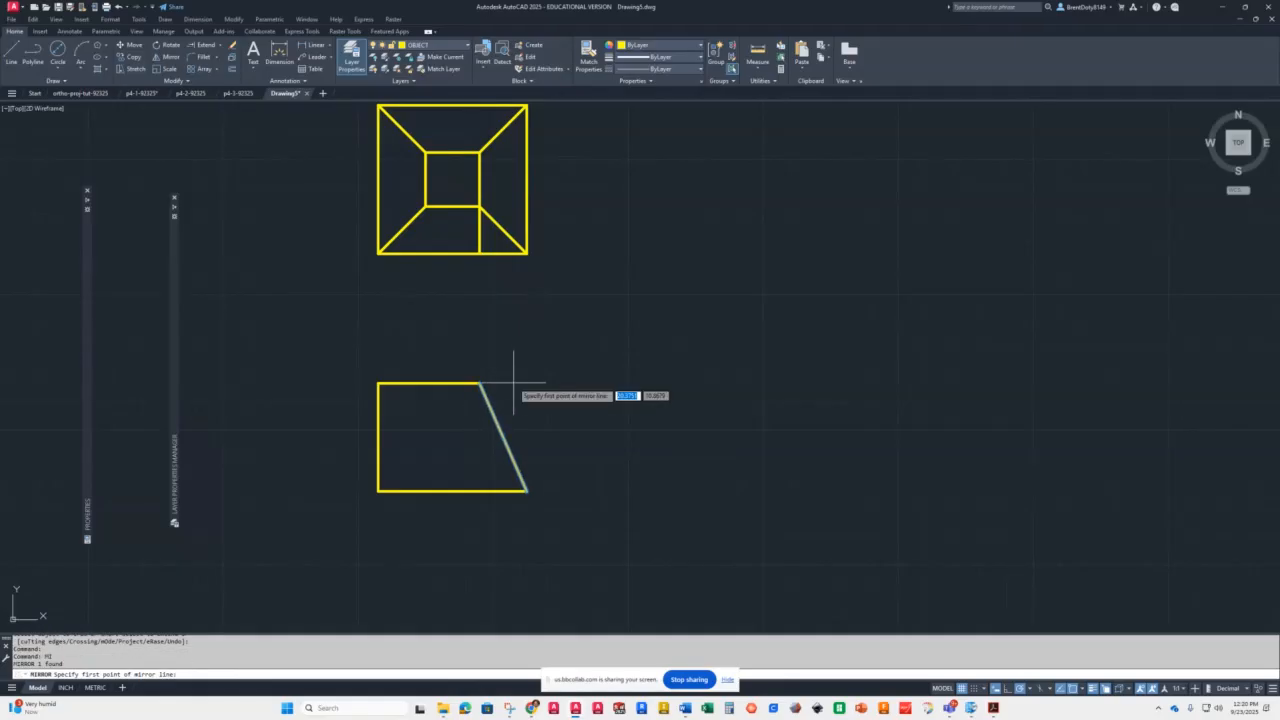
click(452, 207)
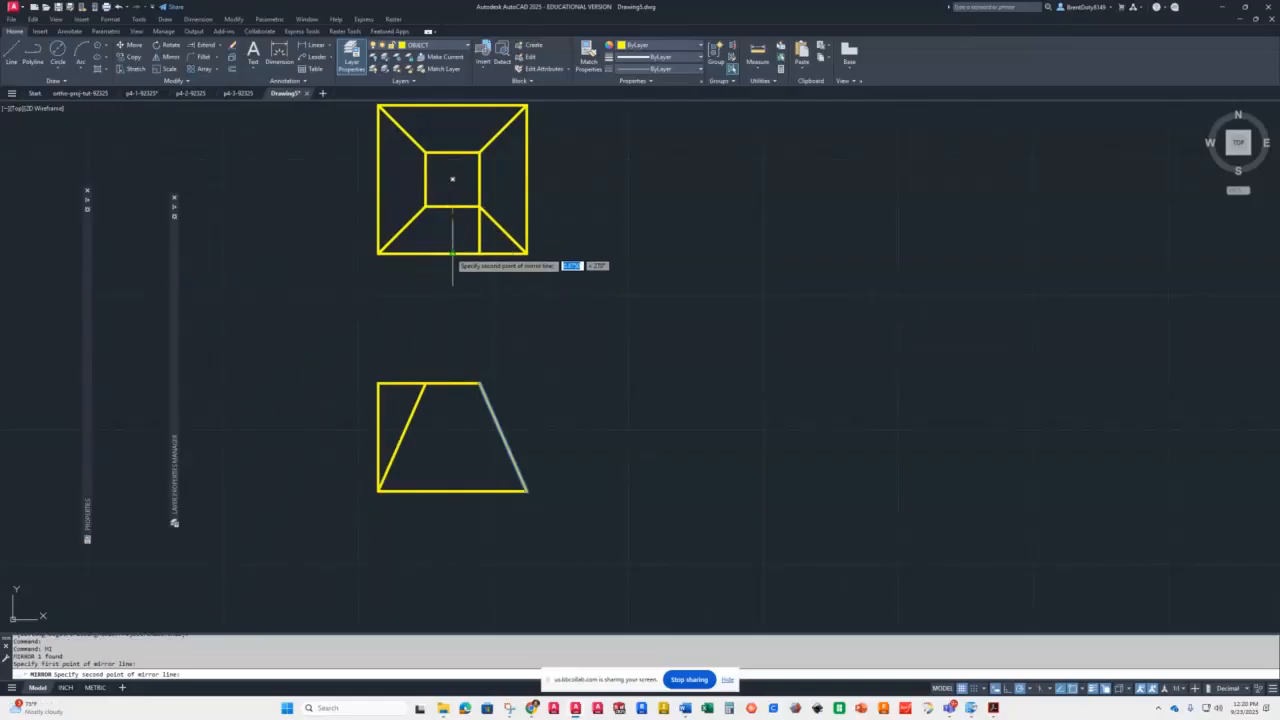
click(452, 254)
key(Return)
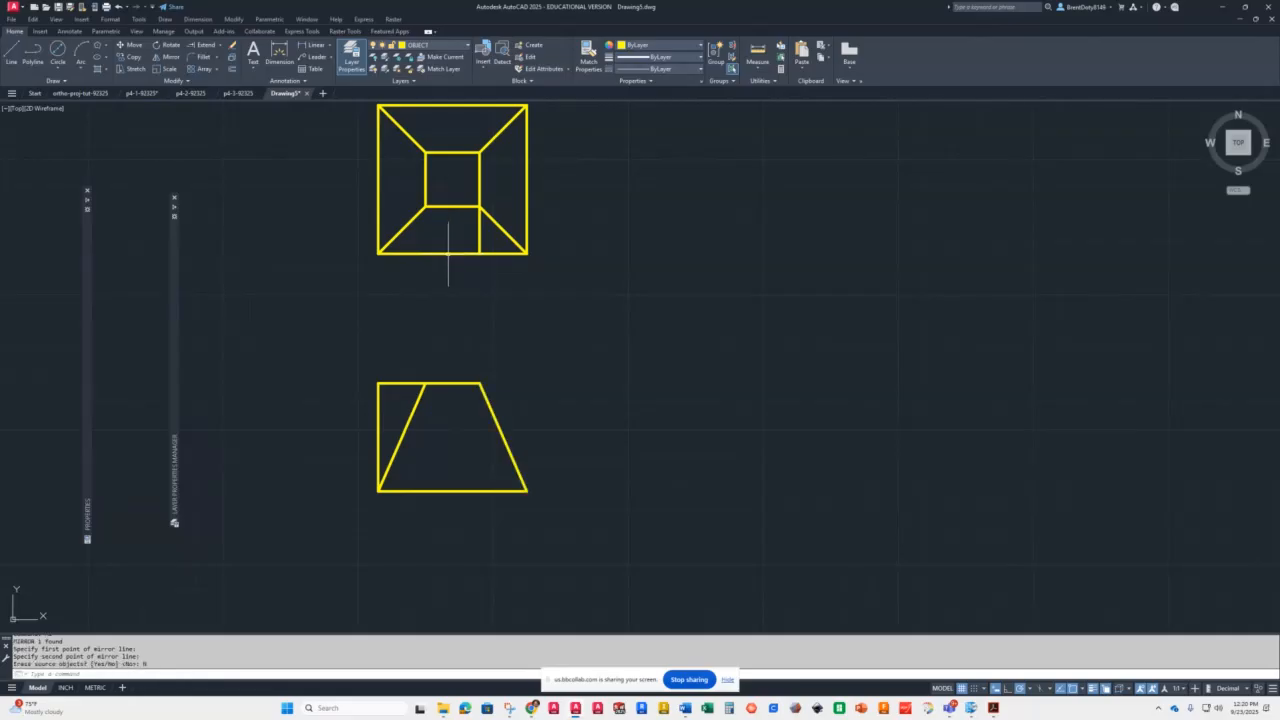
Trim the front view's top and left line segments that lie outside the mirrored sloped edge
text(tr)
key(Return)
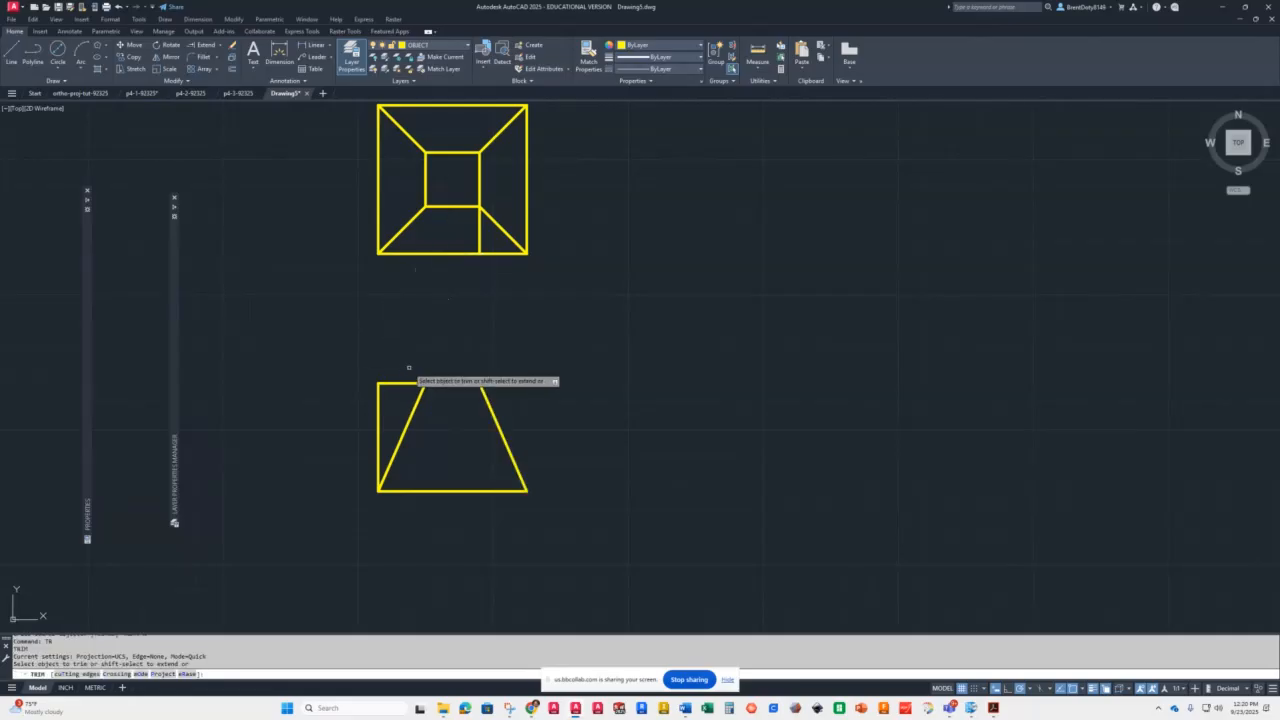
click(409, 368)
click(364, 427)
key(Return)
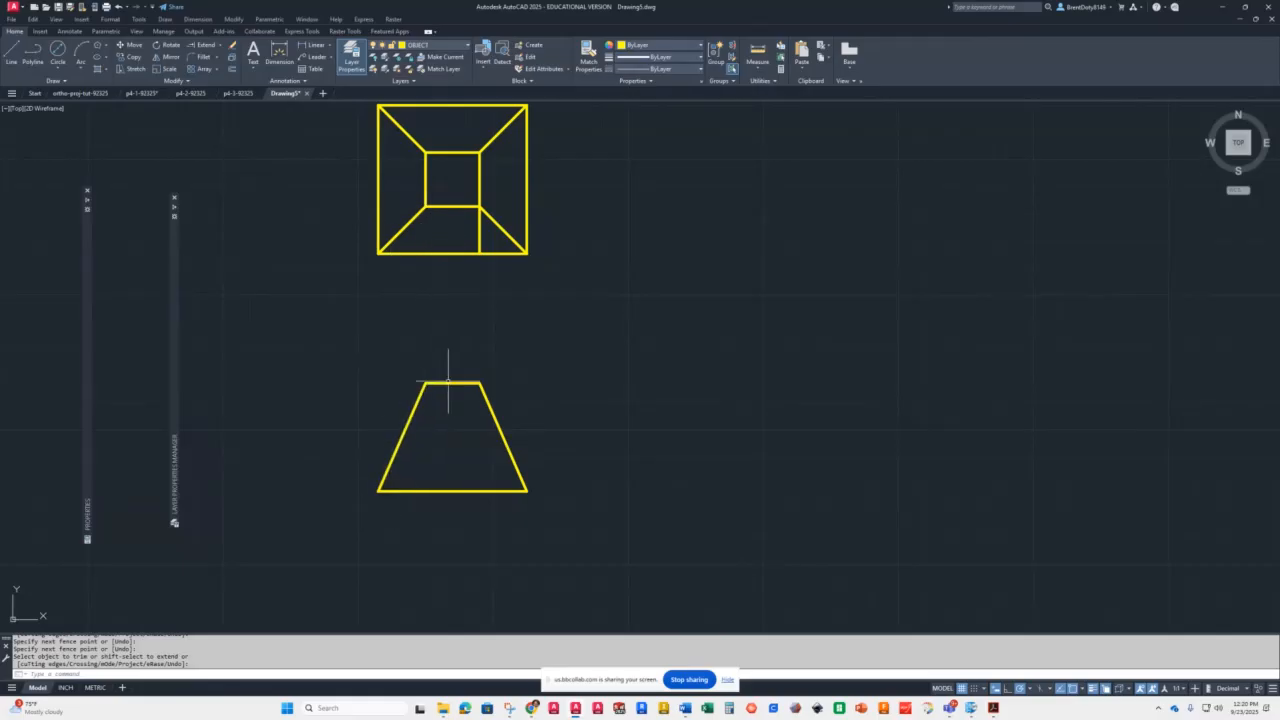
Trim the leftover vertical segment between the inner and outer squares in the top view
text(TR)
key(Return)
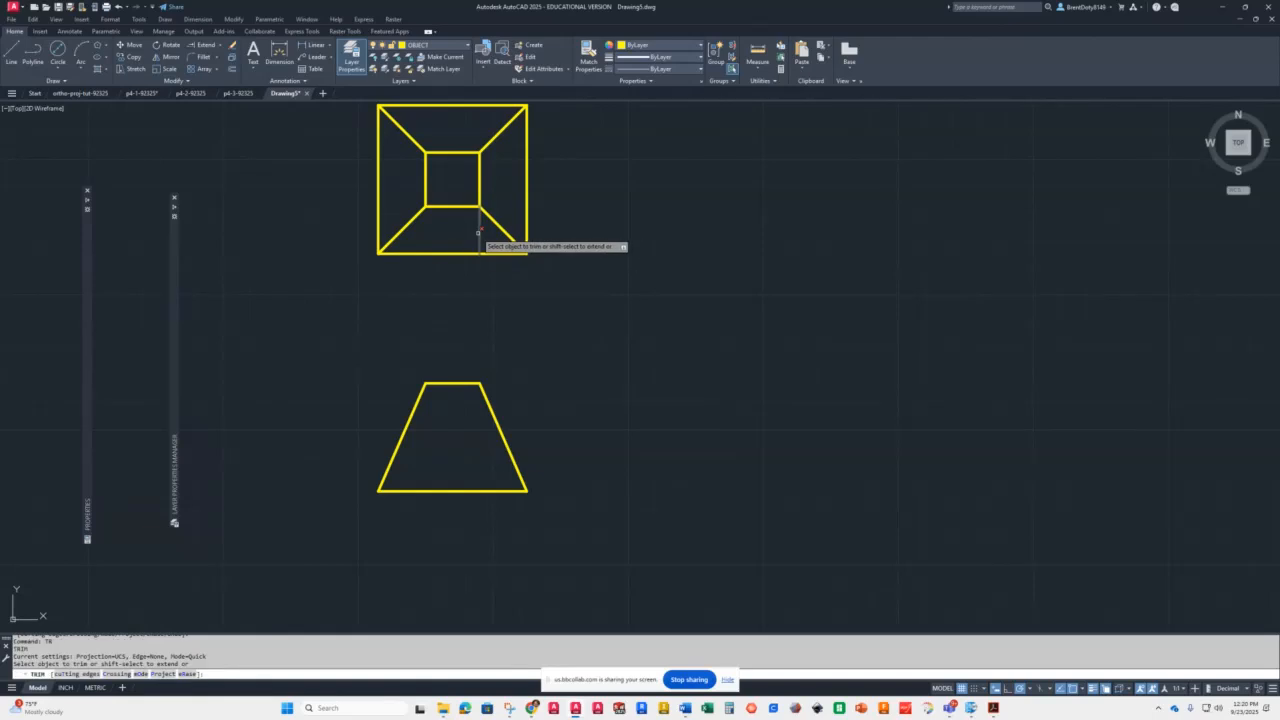
click(479, 232)
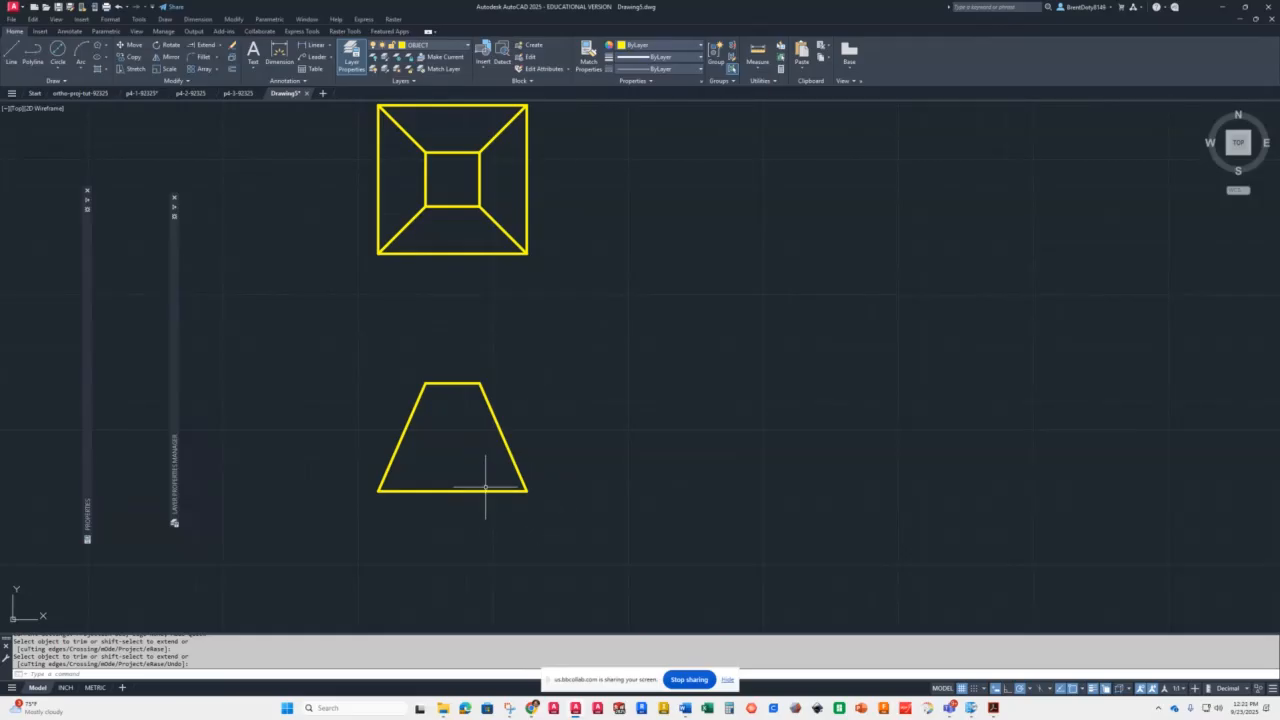
Copy the front-view trapezoid about 5.25 units horizontally to the right from its lower-left corner as the side view
click(358, 345)
click(586, 536)
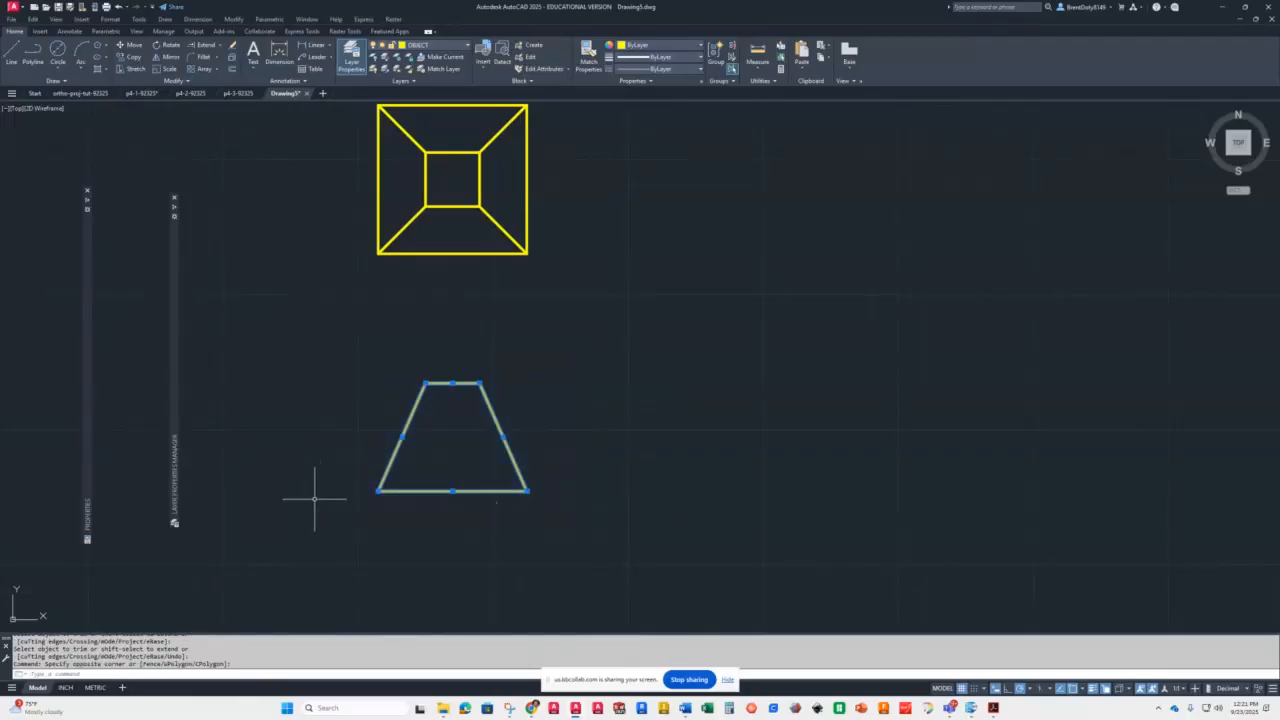
text(cp)
key(Return)
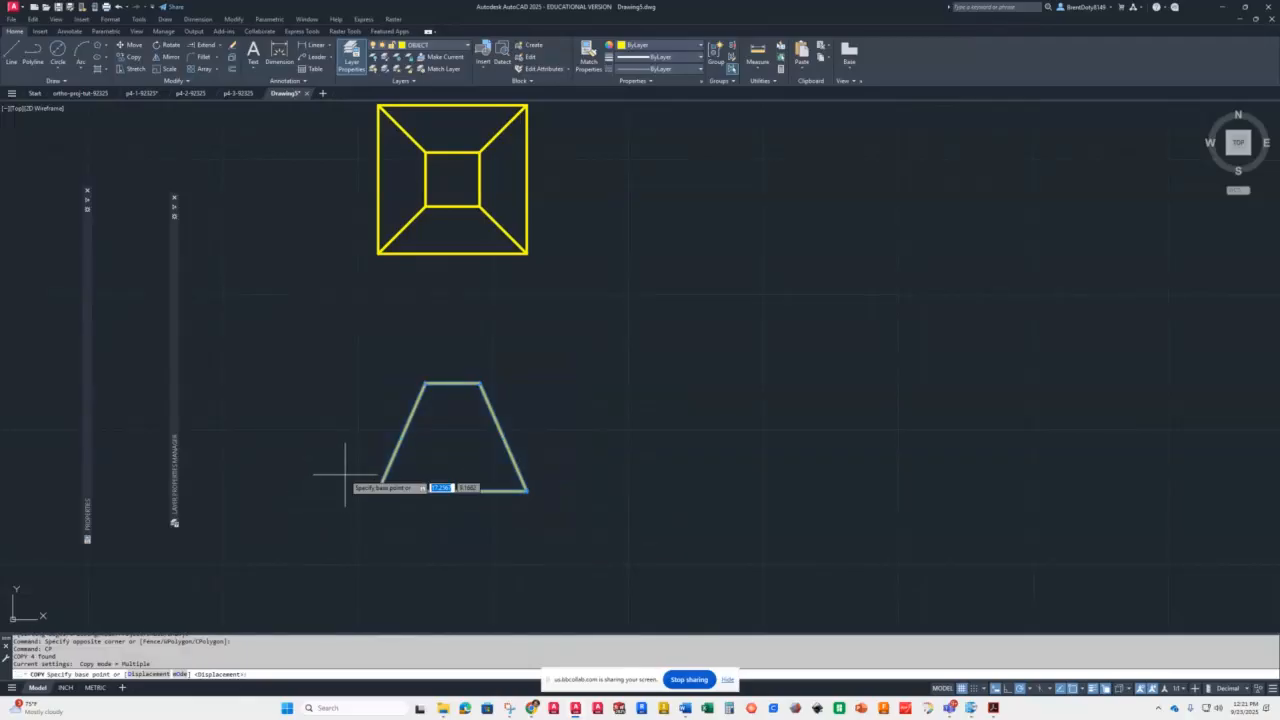
click(379, 490)
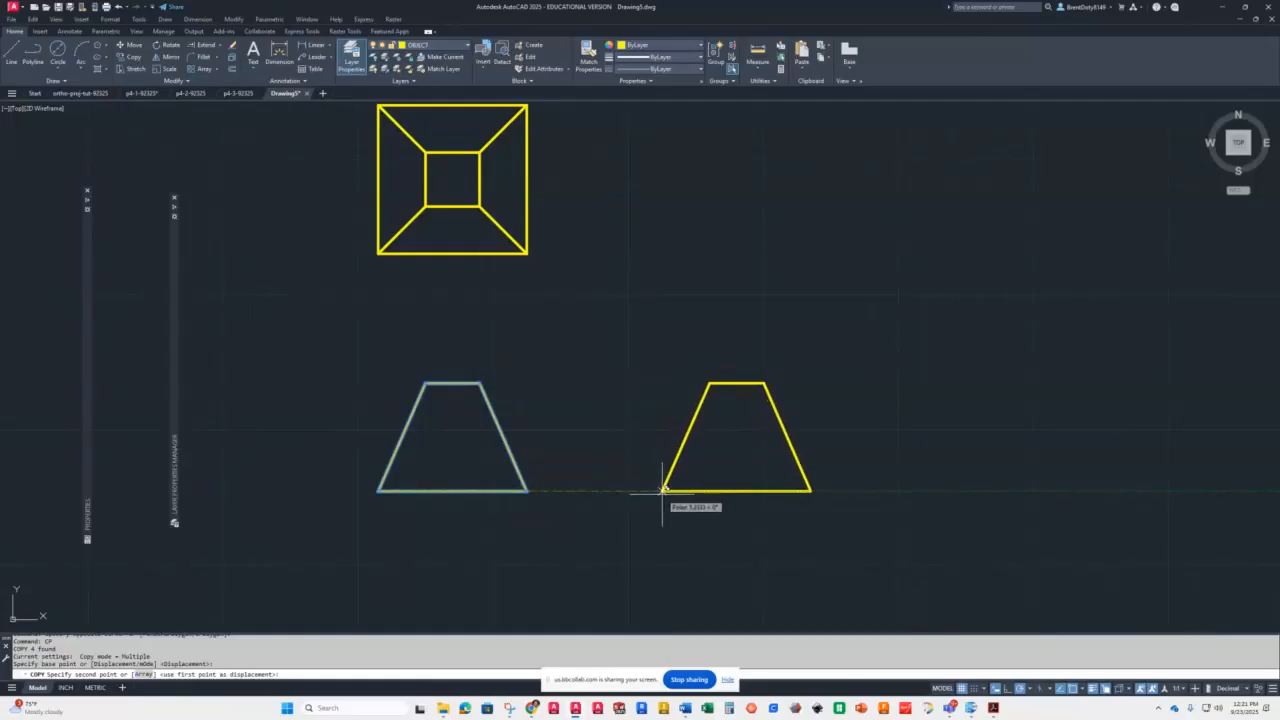
click(662, 490)
key(Return)
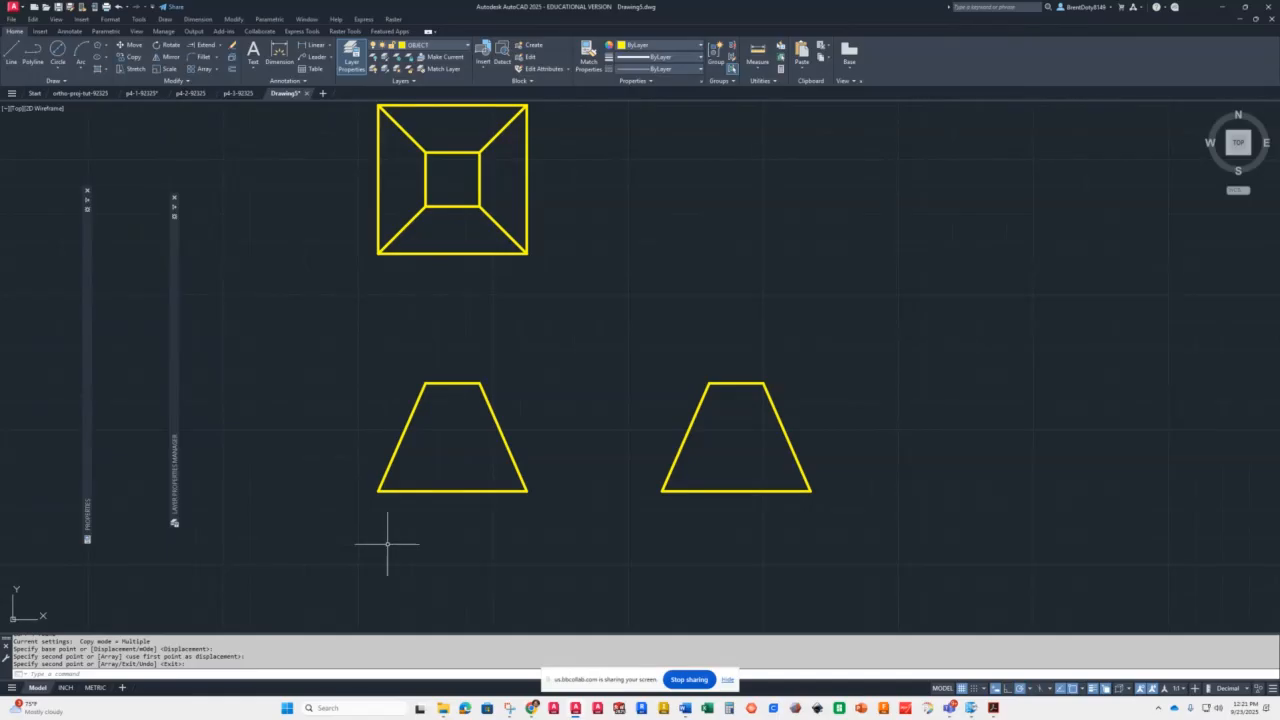
Draw a vertical line in the front view from the base's midpoint to the top edge's midpoint
text(l)
key(Return)
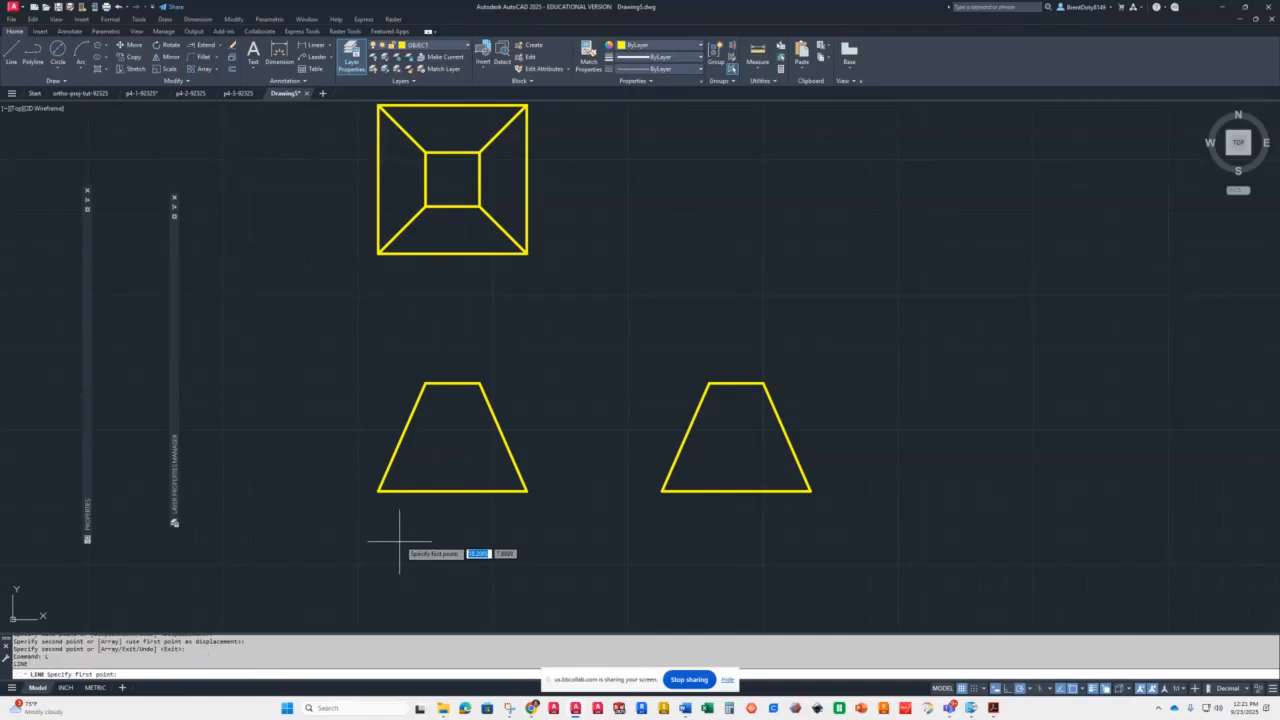
click(452, 491)
click(452, 383)
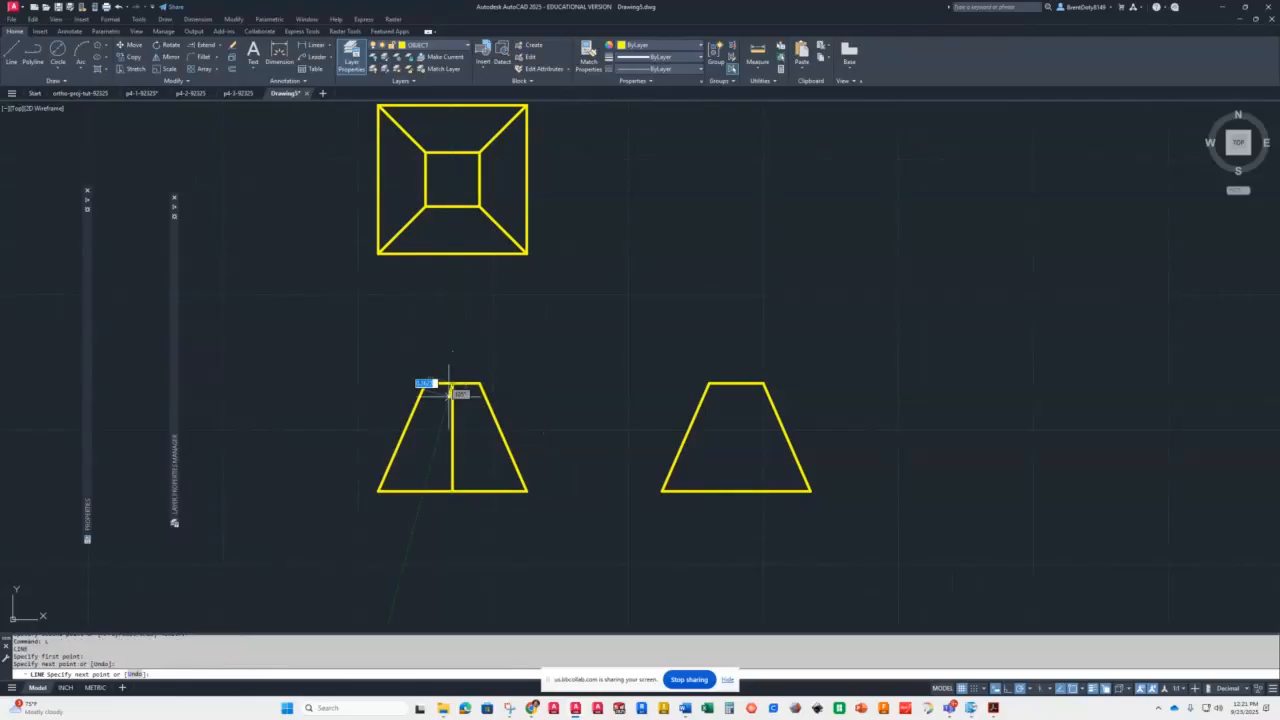
key(Return)
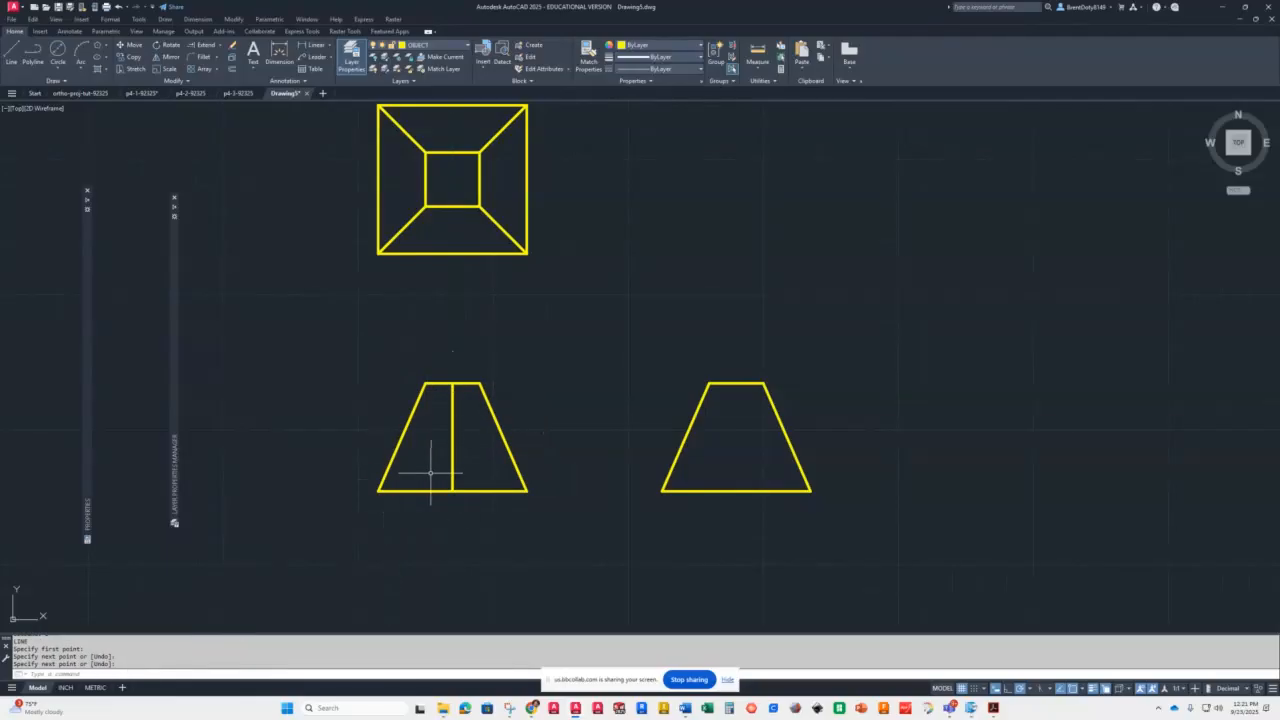
Offset the front view's vertical centre line 0.75 units to both the left and the right
text(o)
key(Return)
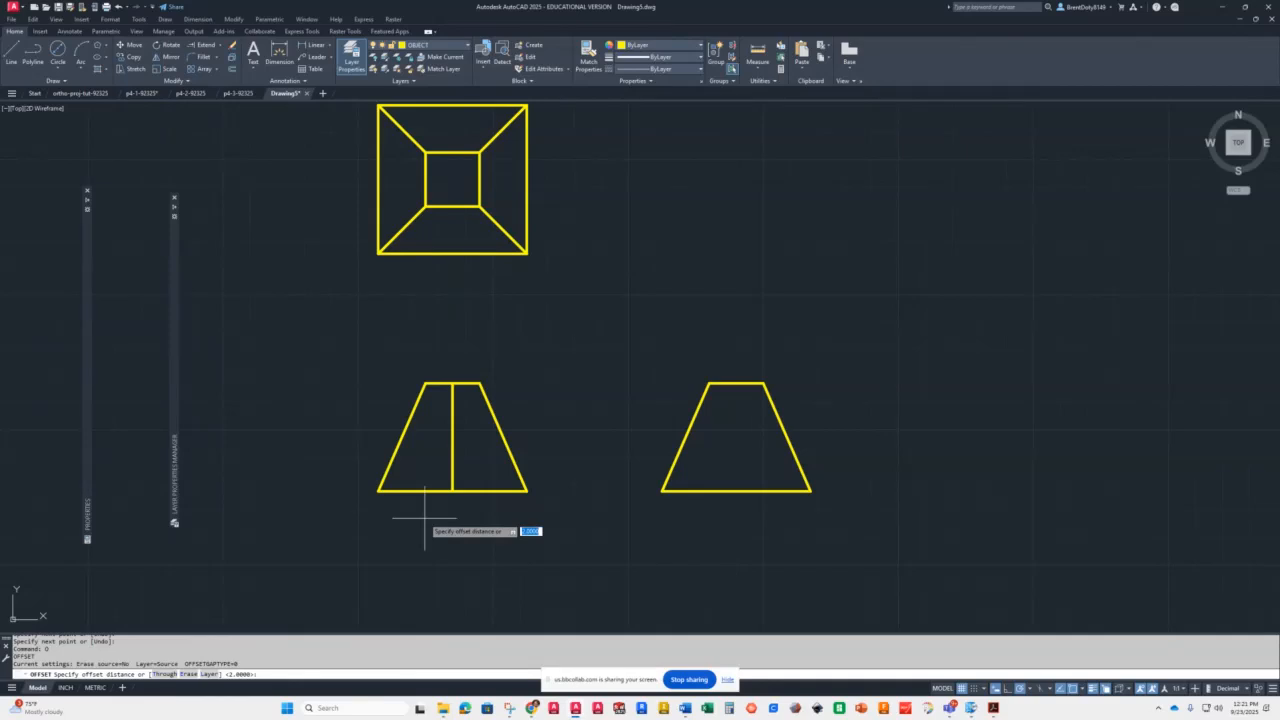
key(BackSpace)
text(.75)
key(Return)
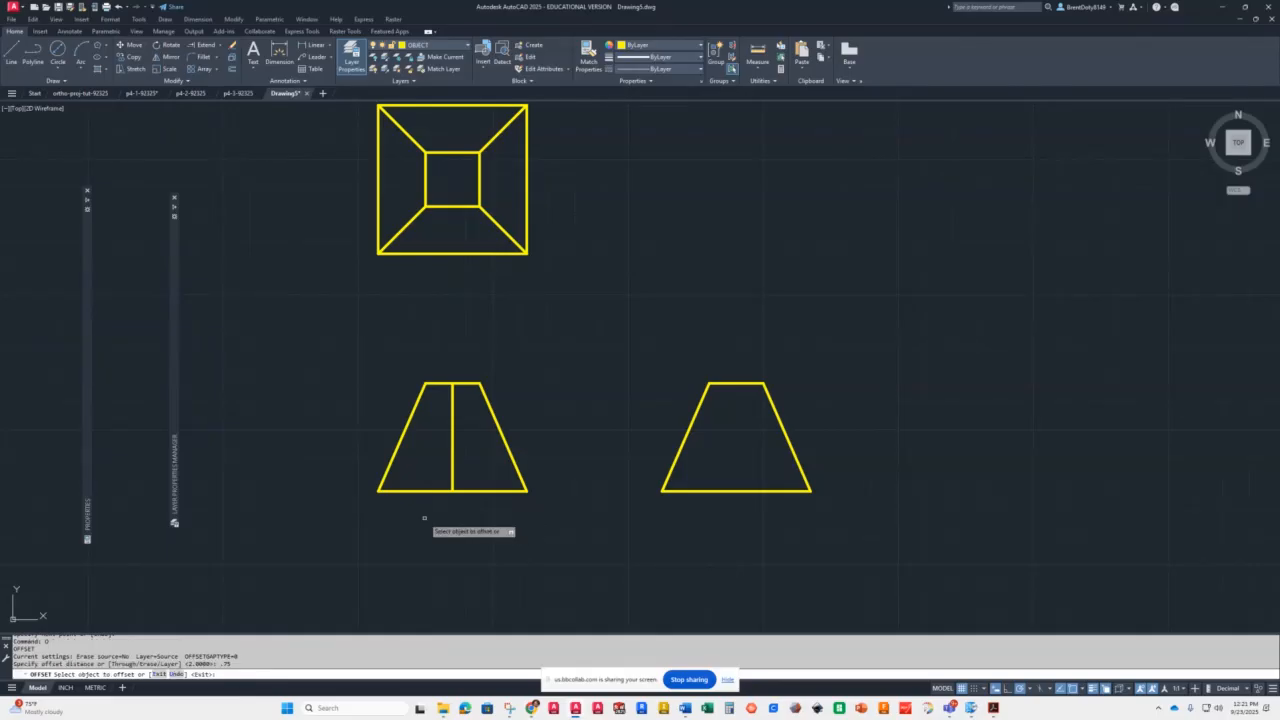
click(451, 424)
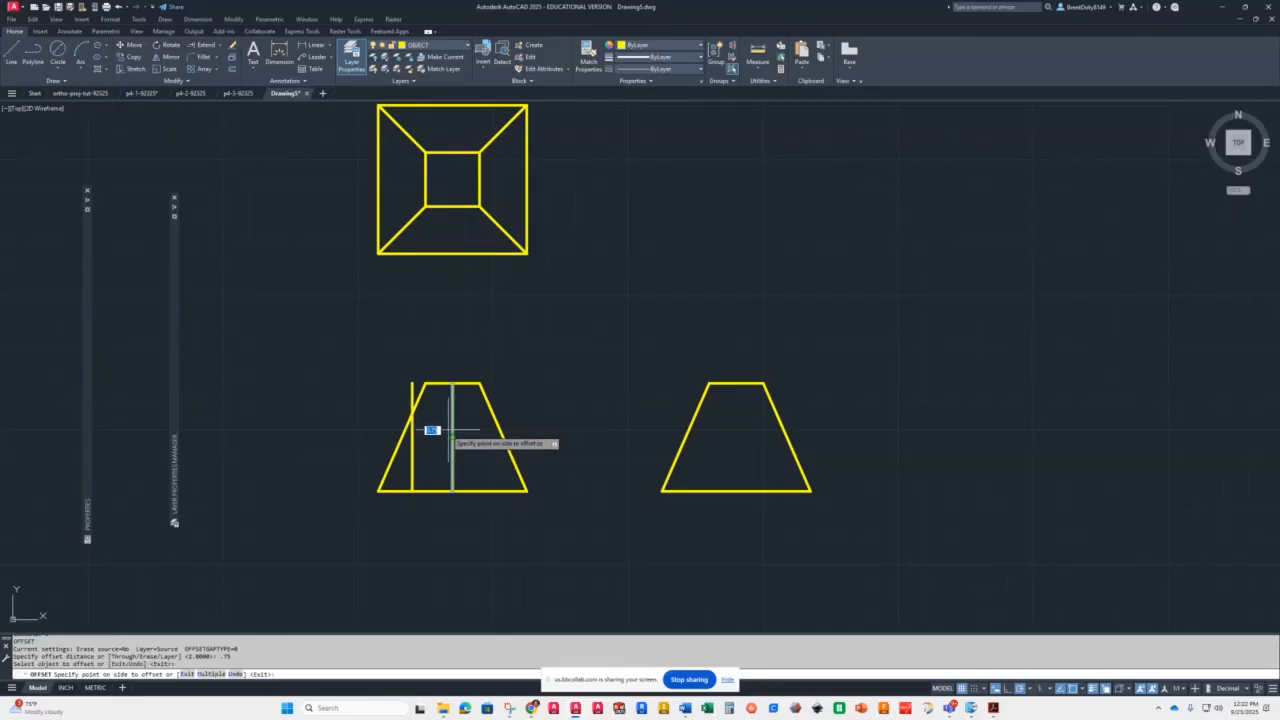
click(429, 442)
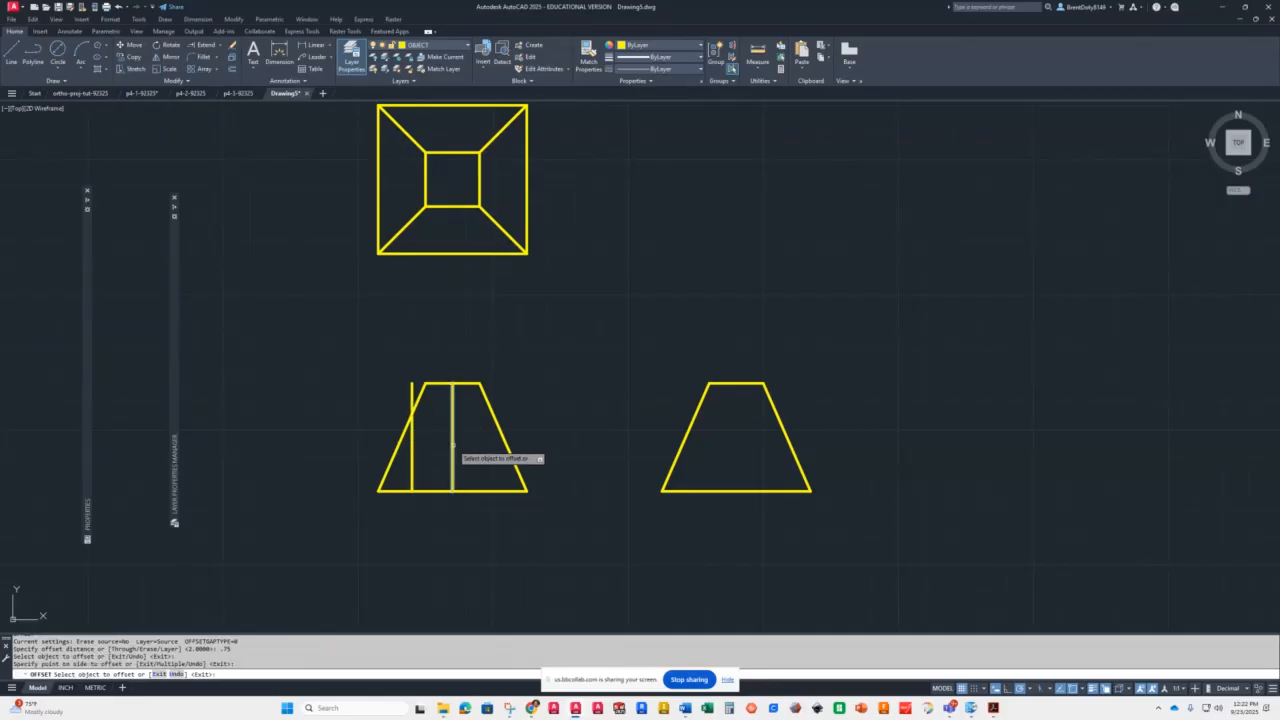
click(452, 446)
click(471, 446)
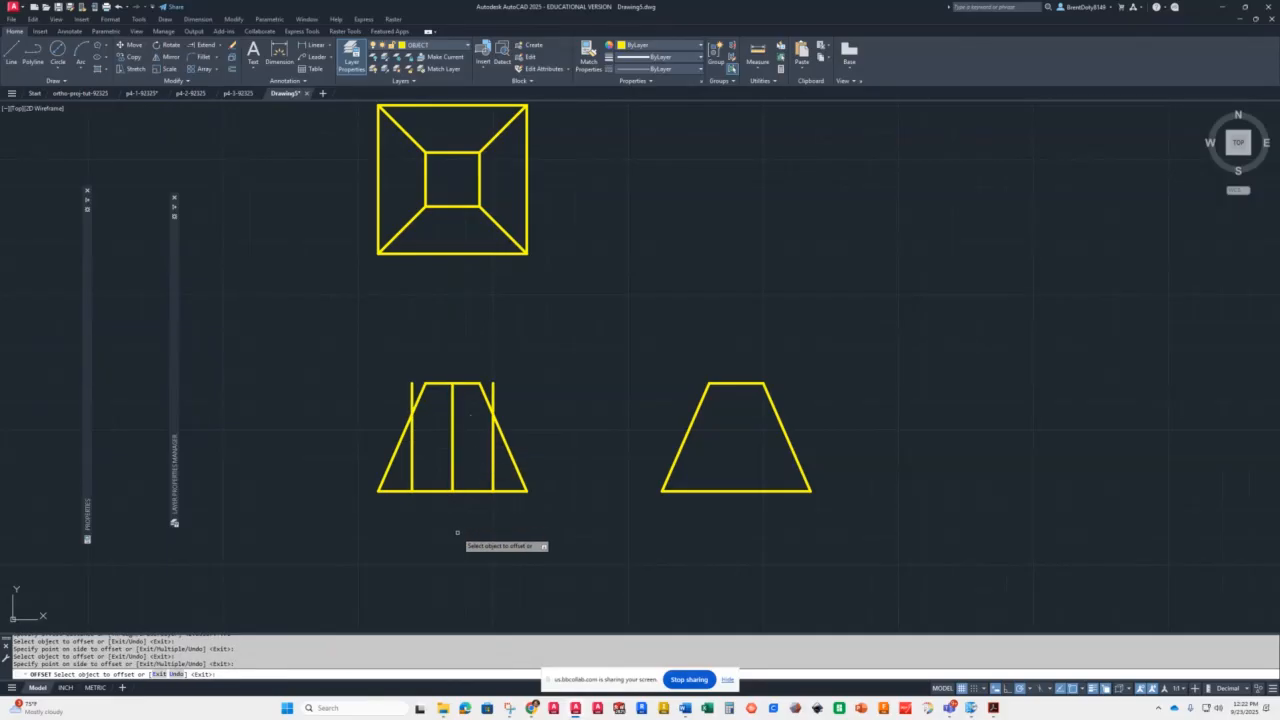
key(Return)
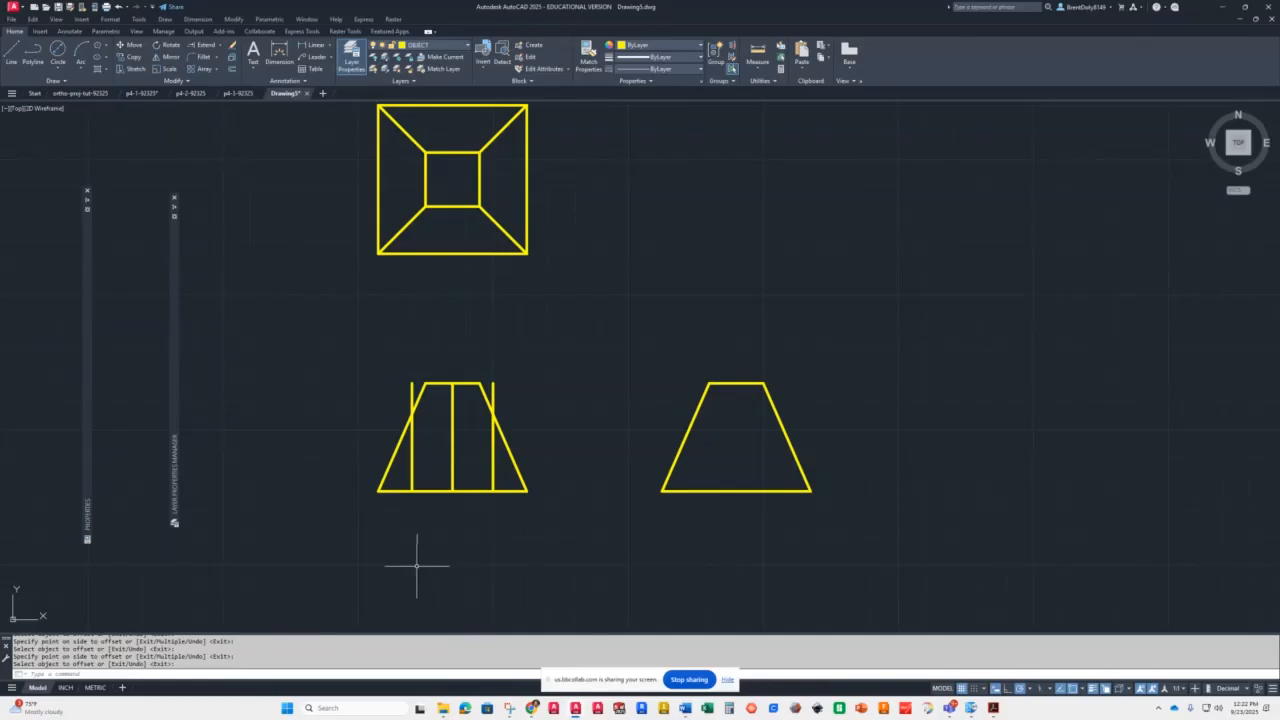
Offset the front view's base line 1 unit upward
text(o)
key(Return)
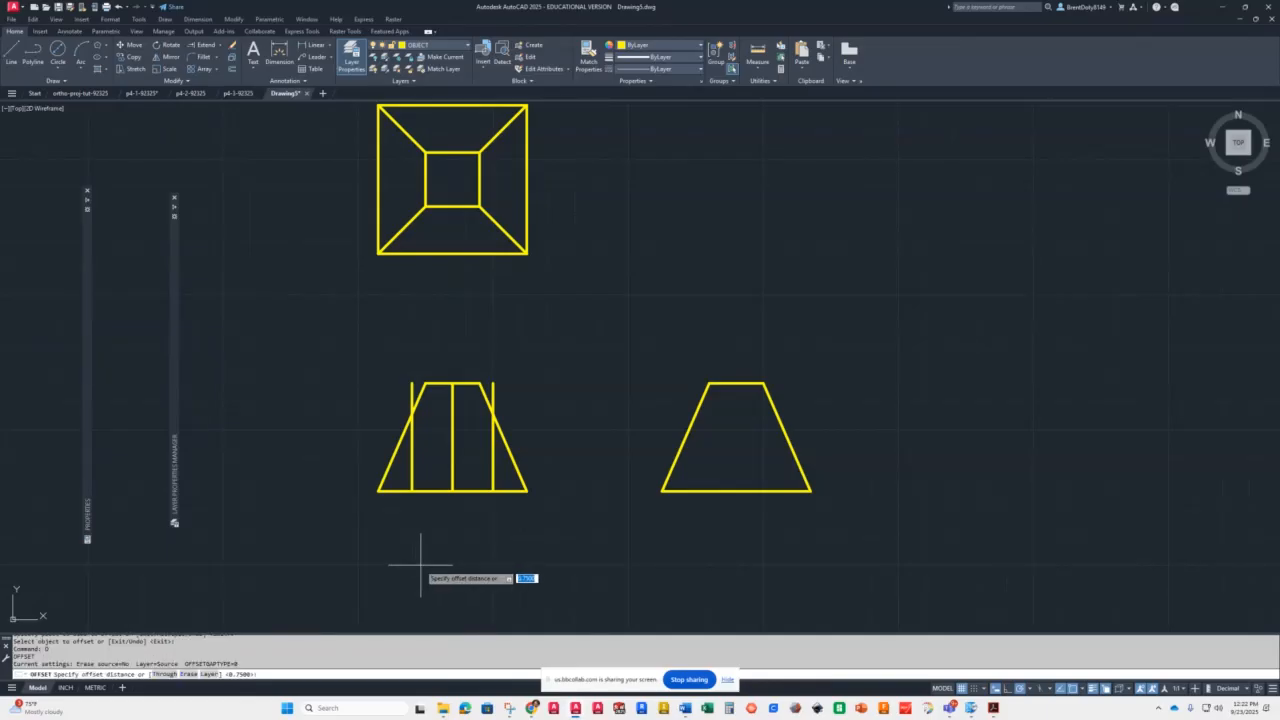
text(1)
key(Return)
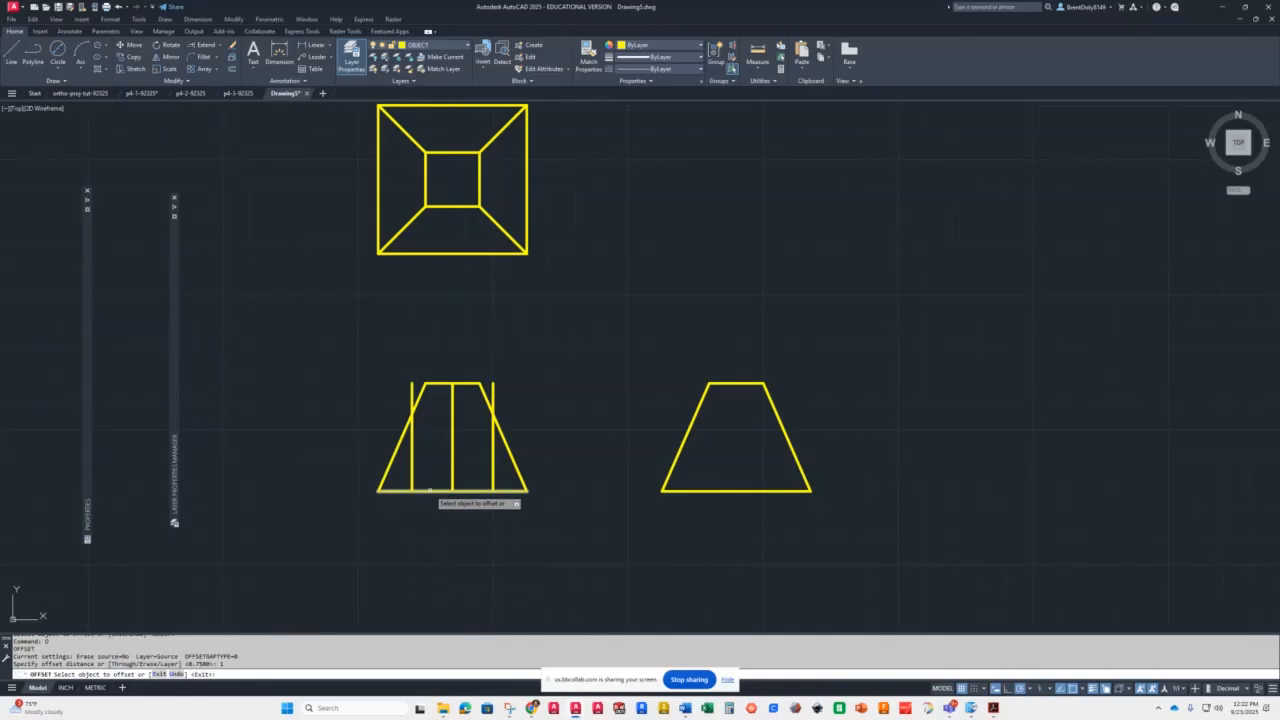
click(430, 490)
click(434, 457)
key(Return)
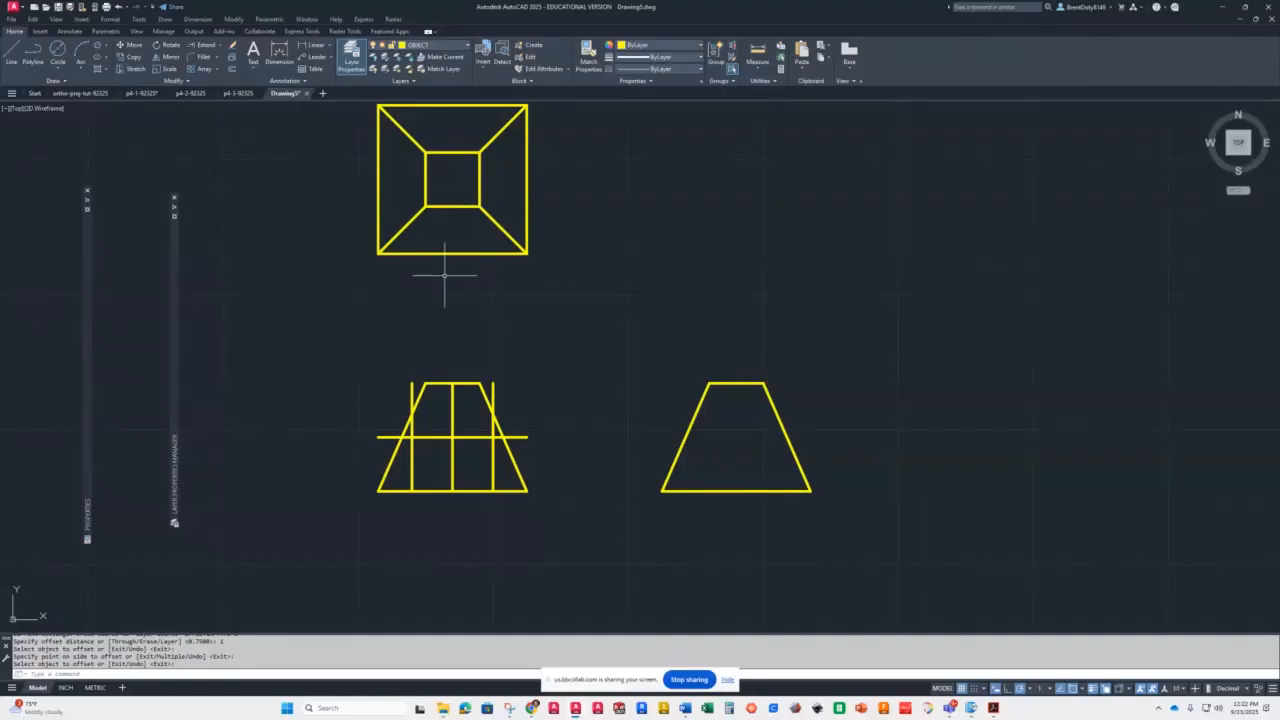
Draw a line from the top view's inner lower-left corner down to the offset horizontal, continuing to the left offset line's base endpoint
text(l)
key(Return)
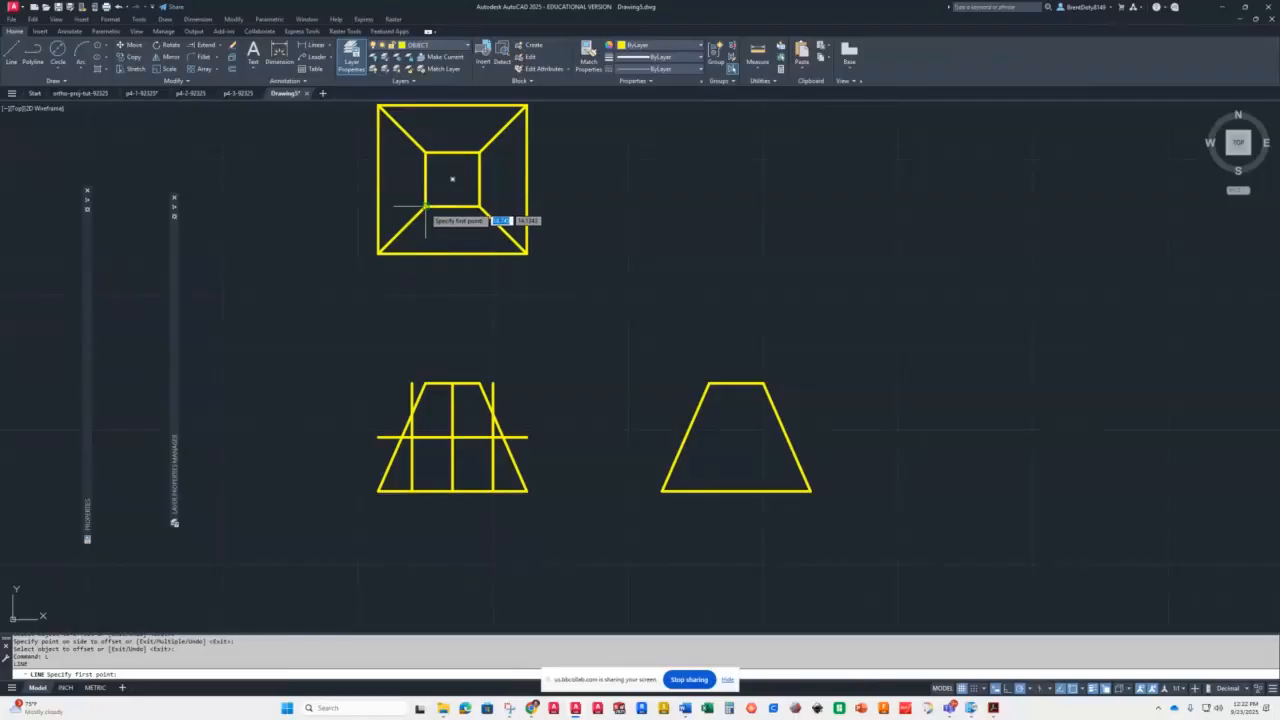
click(426, 207)
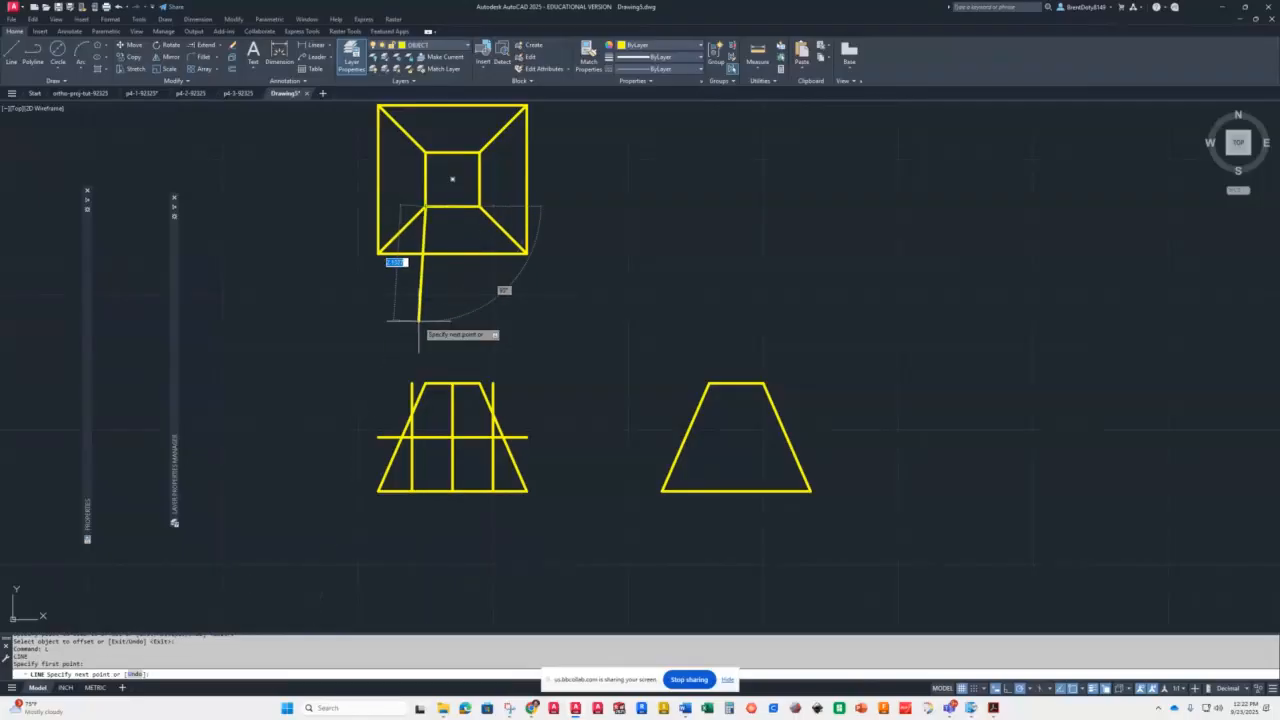
click(426, 437)
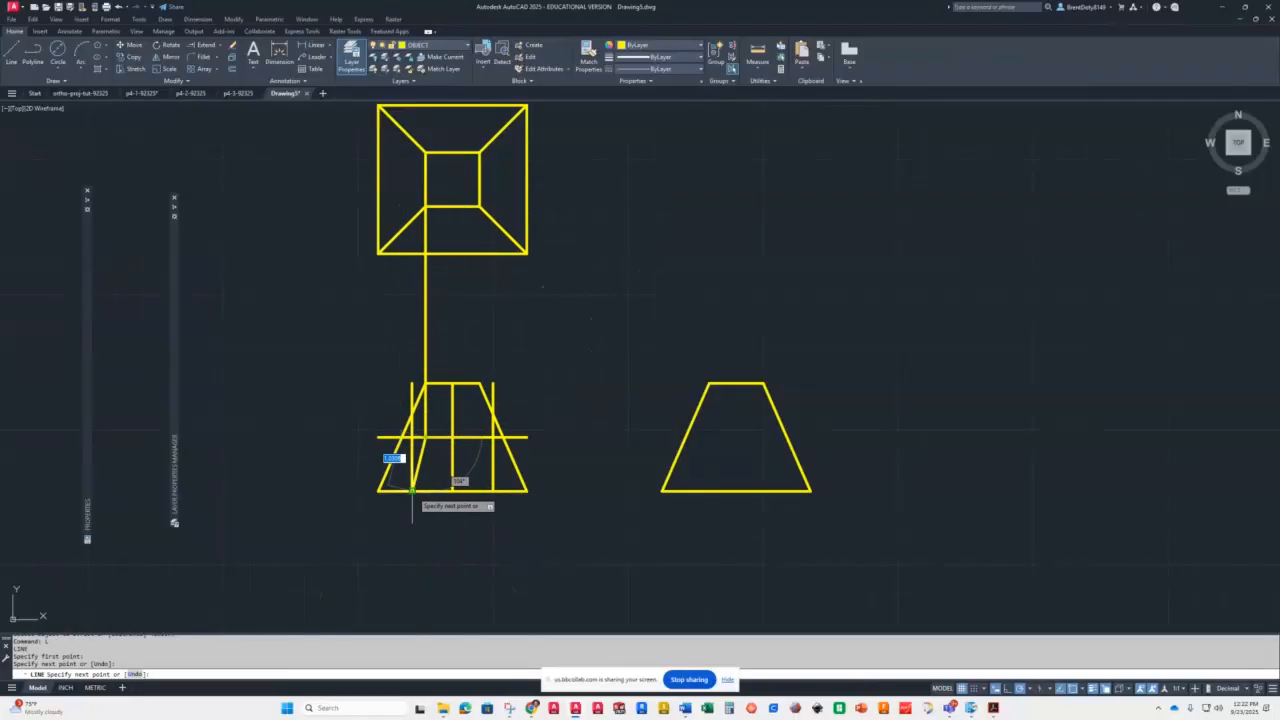
click(412, 490)
key(Return)
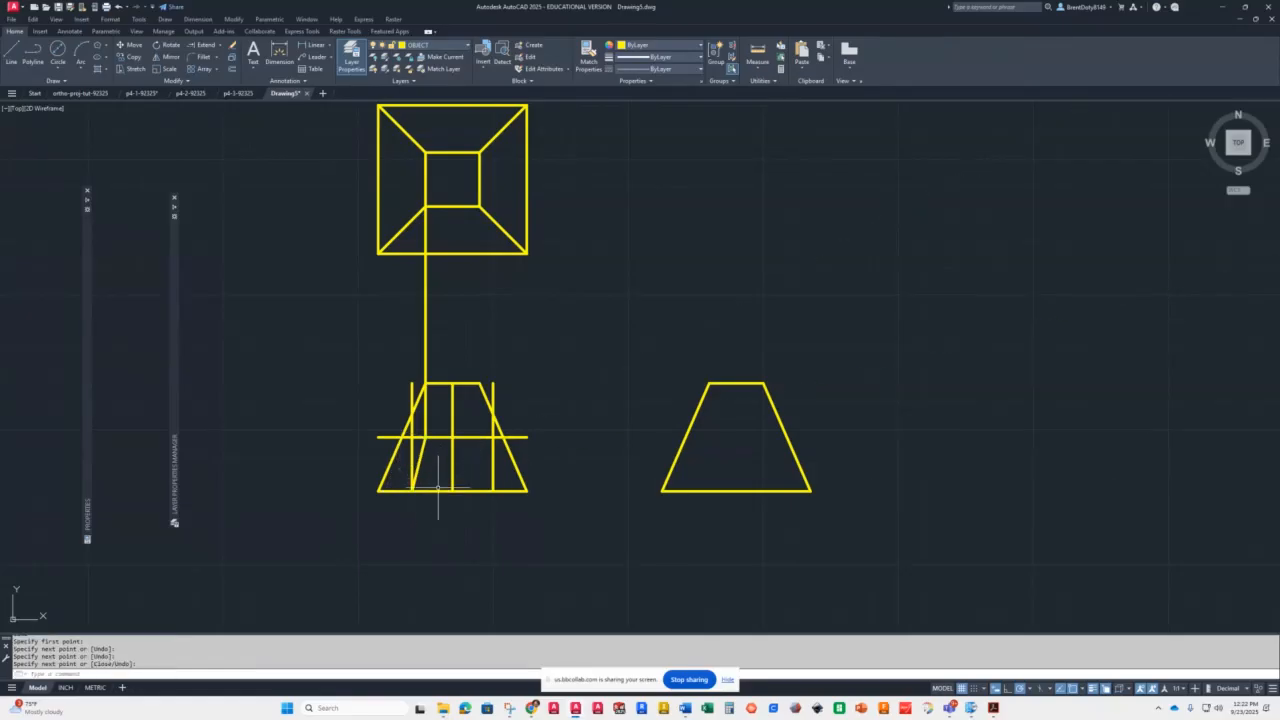
Draw a line from the top view's inner lower-right corner down to the offset horizontal, continuing to the right offset line's base endpoint
key(Return)
click(480, 207)
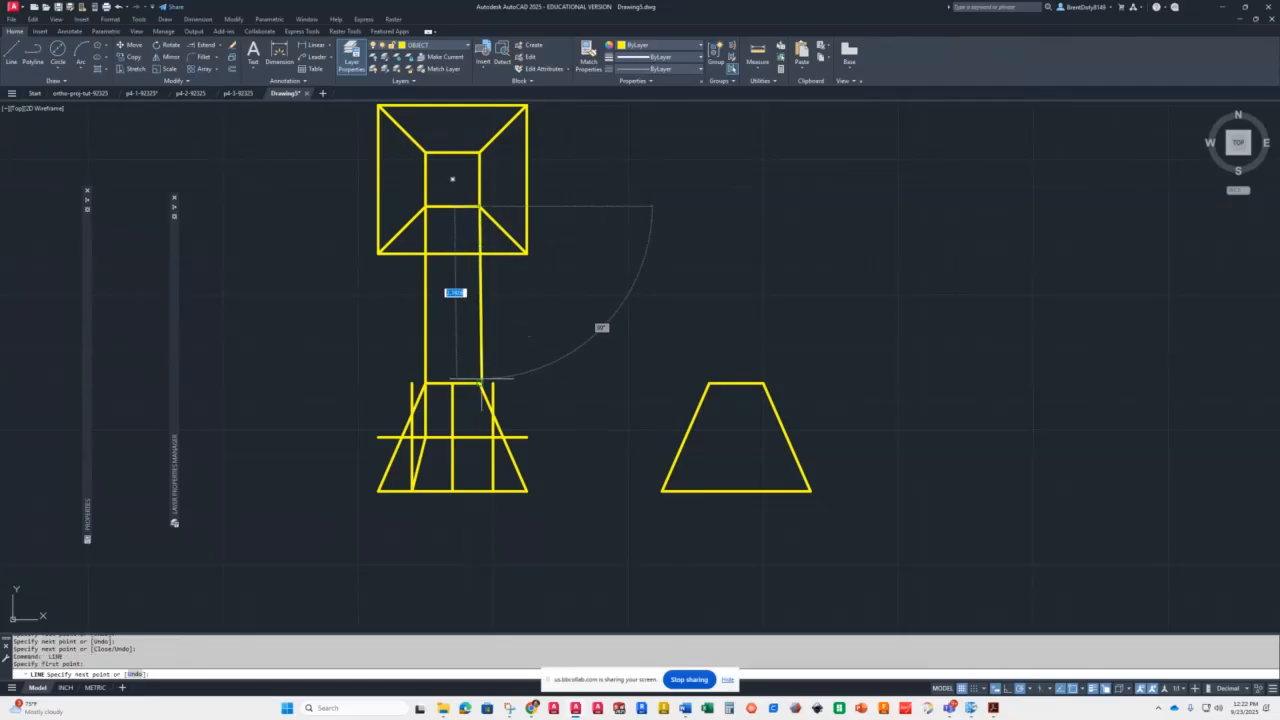
click(480, 437)
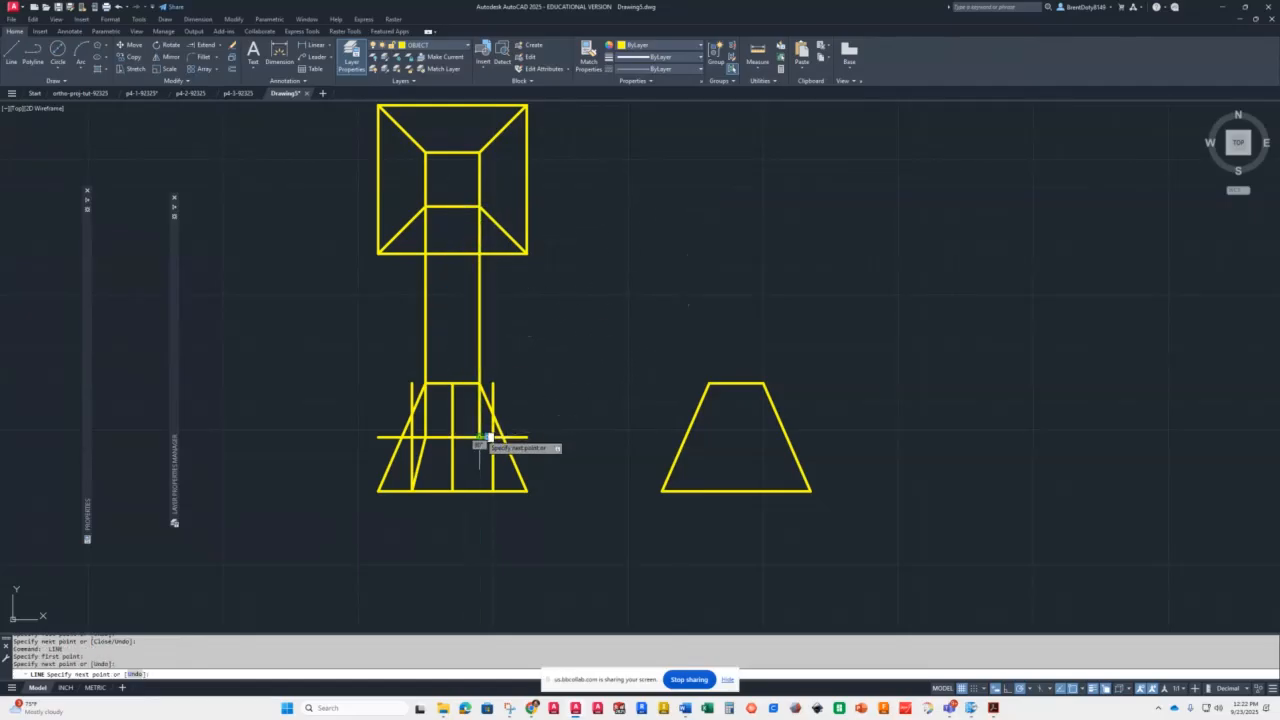
click(493, 491)
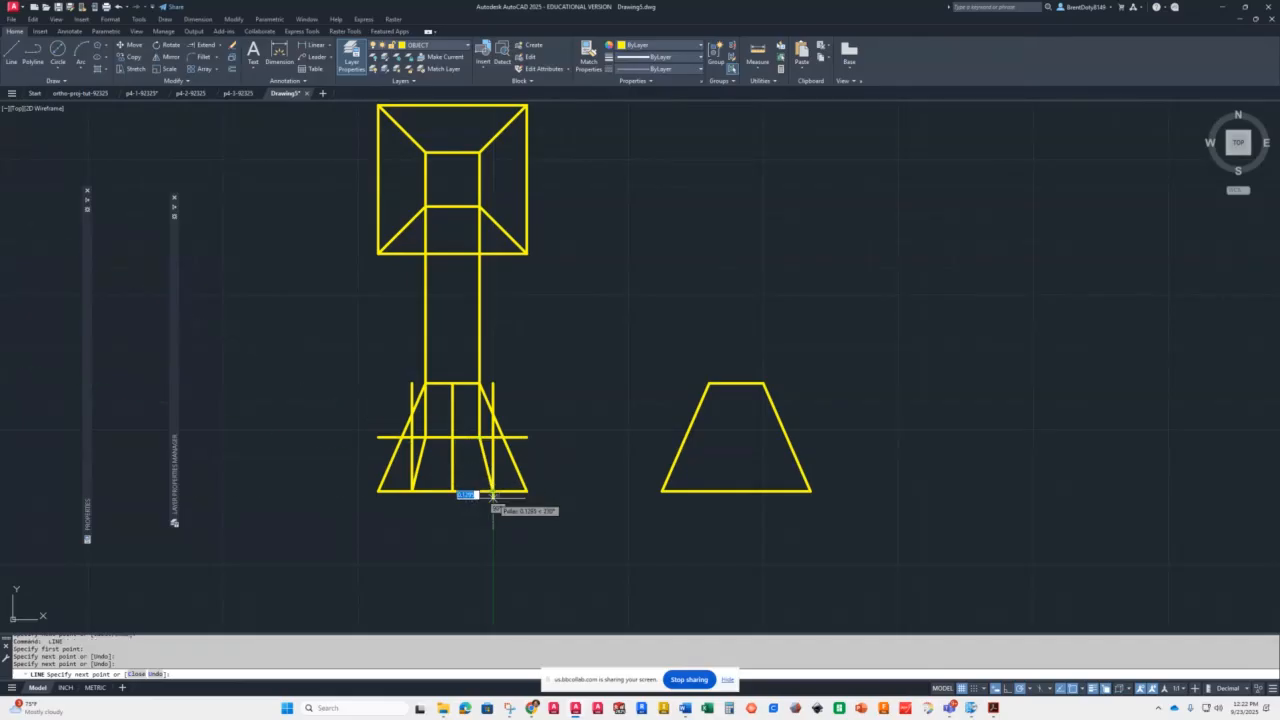
key(Return)
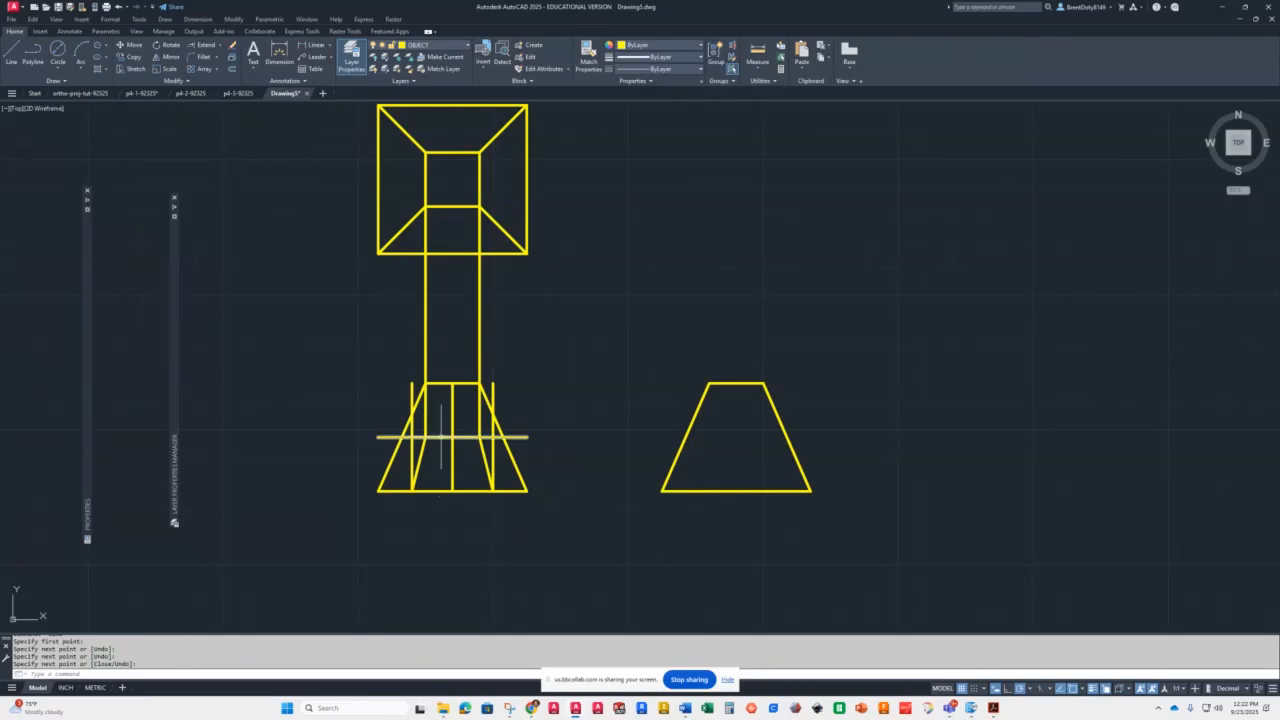
Erase the vertical construction lines: the two projections from the top view, the two offset verticals and the front view's centre line
click(514, 318)
click(345, 310)
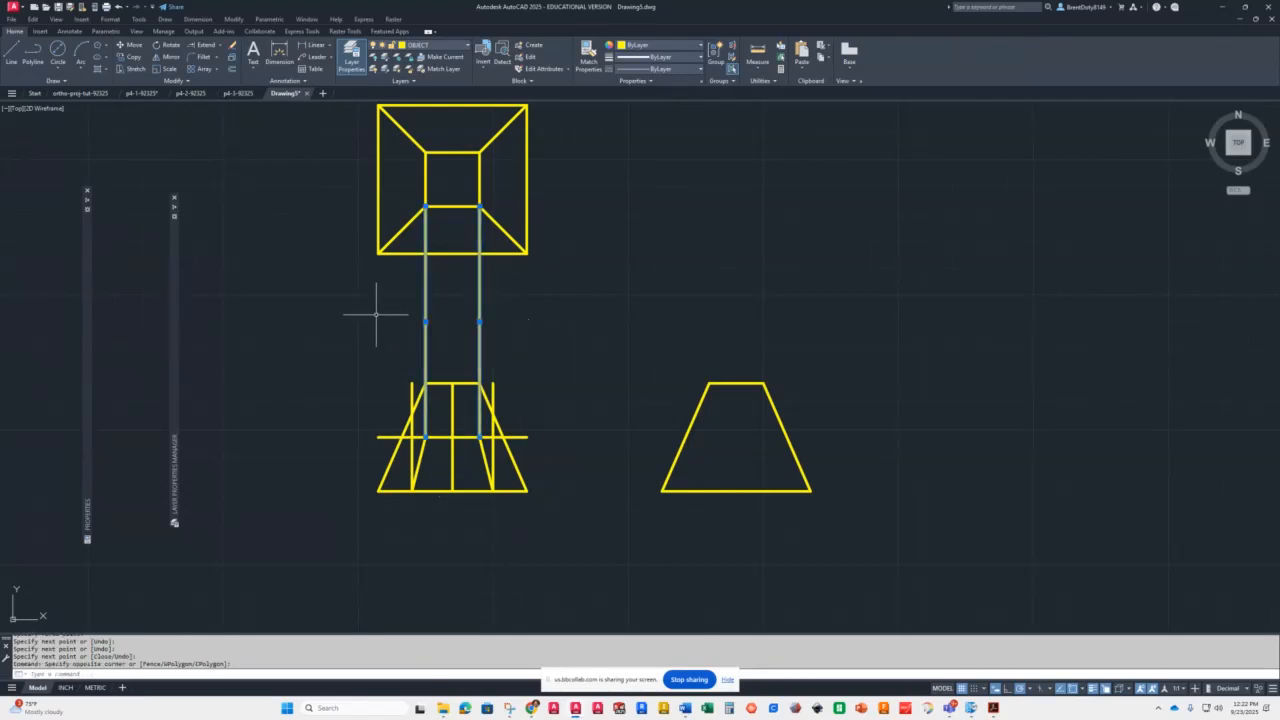
key(Delete)
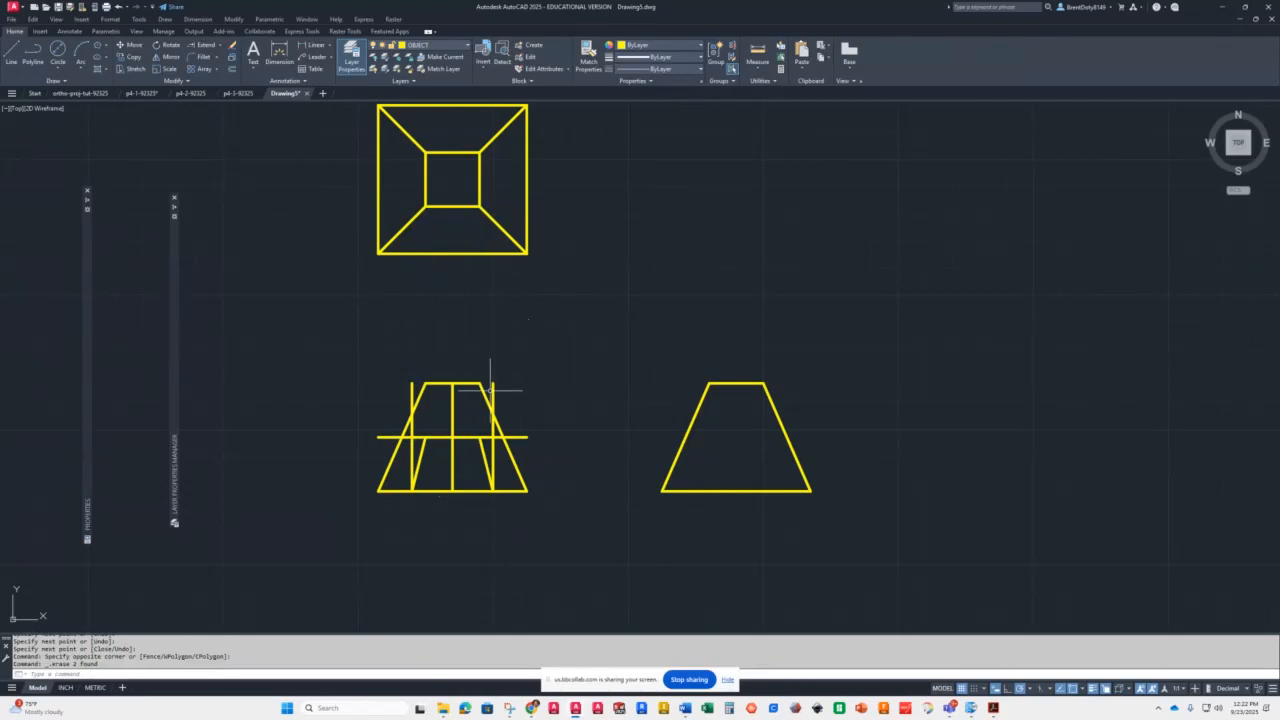
click(493, 390)
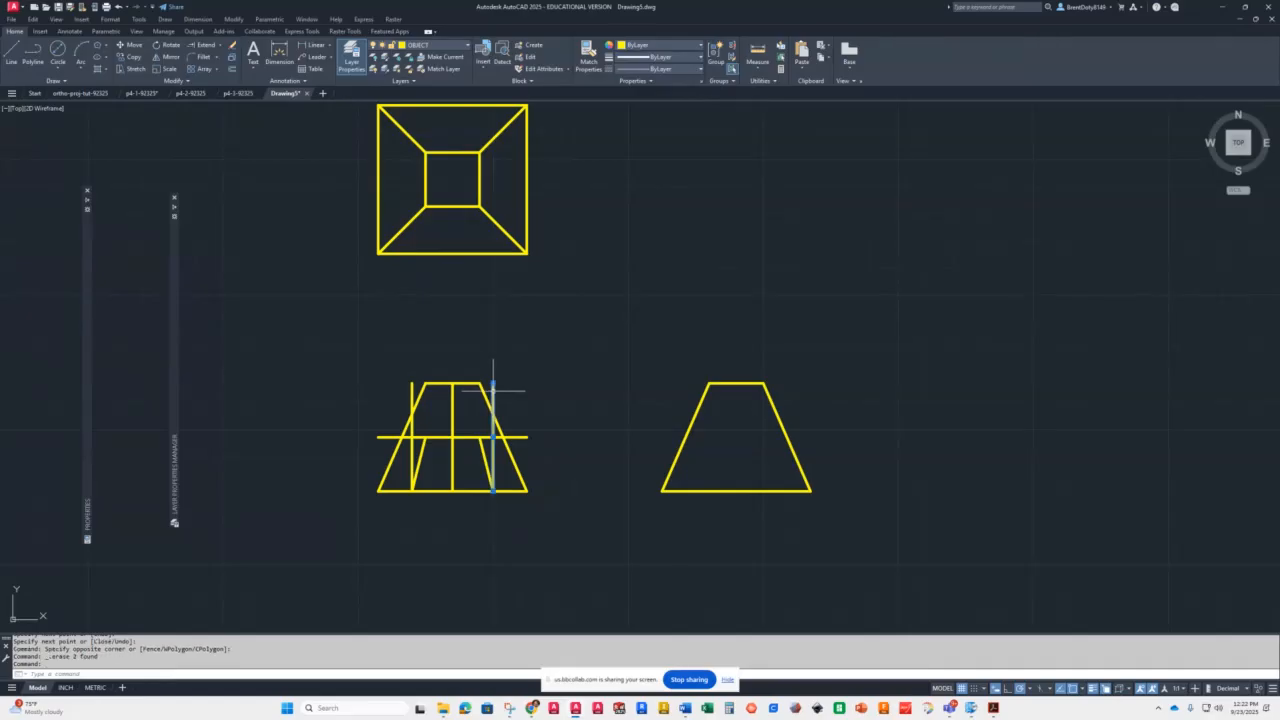
click(411, 384)
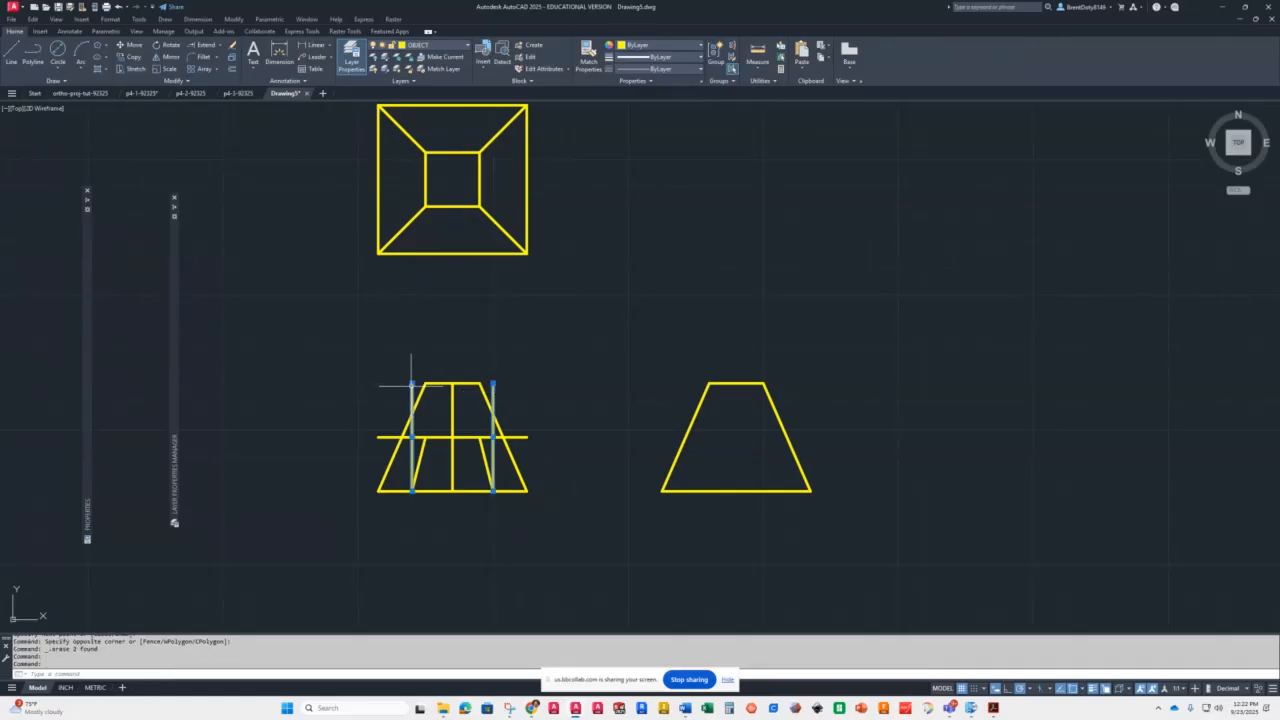
key(Delete)
scroll(471, 436, up, 4)
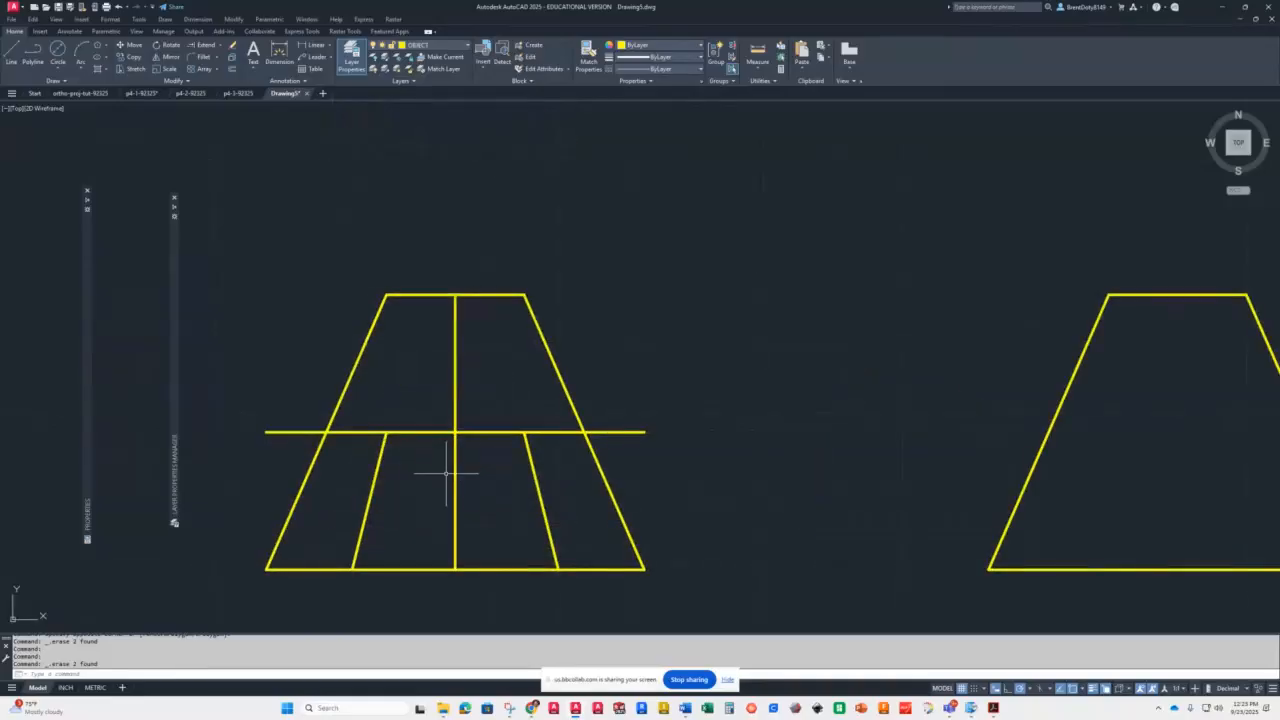
click(455, 474)
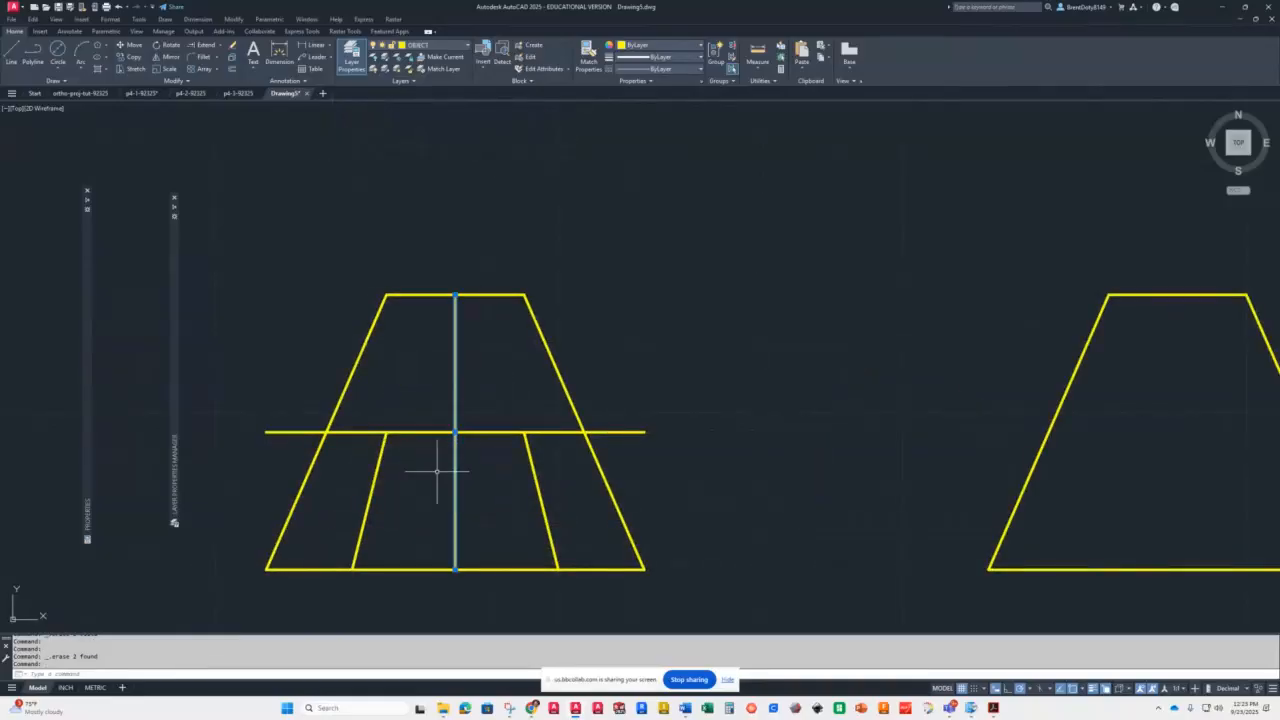
key(Delete)
Shorten the front view's offset horizontal line at both ends to meet the upper endpoints of the inner slanted lines
scroll(441, 482, down, 2)
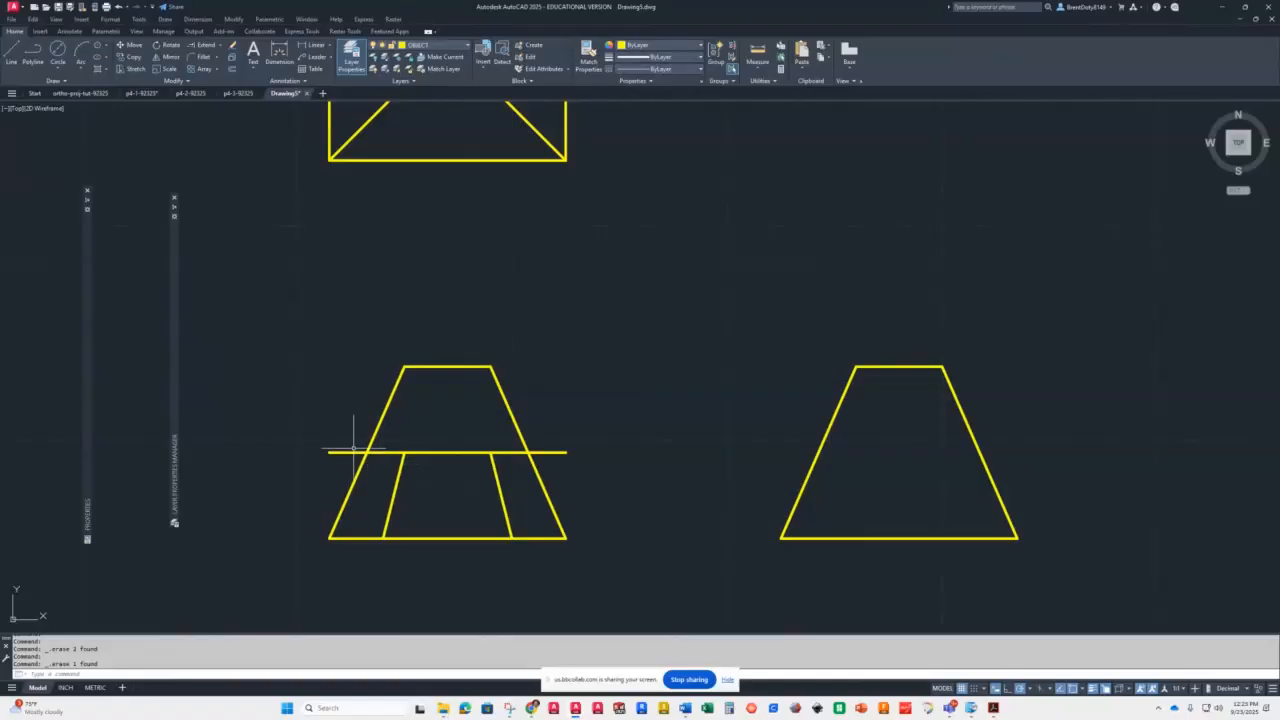
click(351, 452)
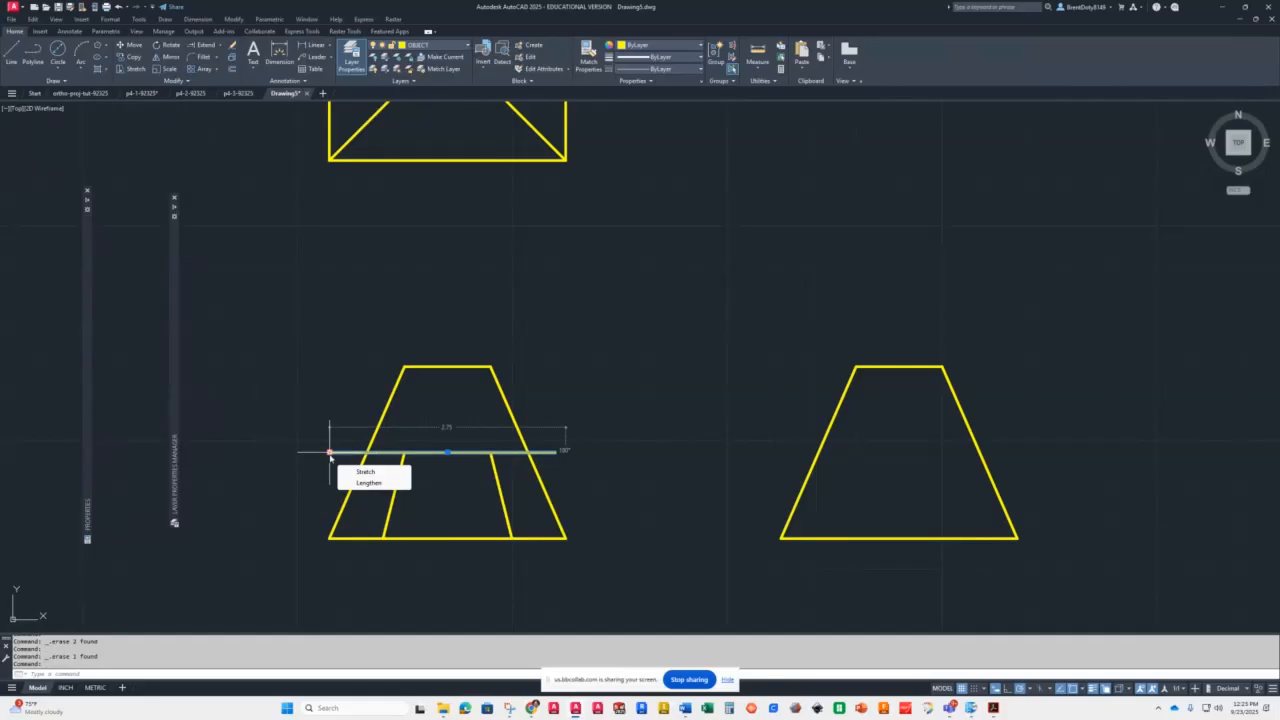
click(330, 452)
click(403, 452)
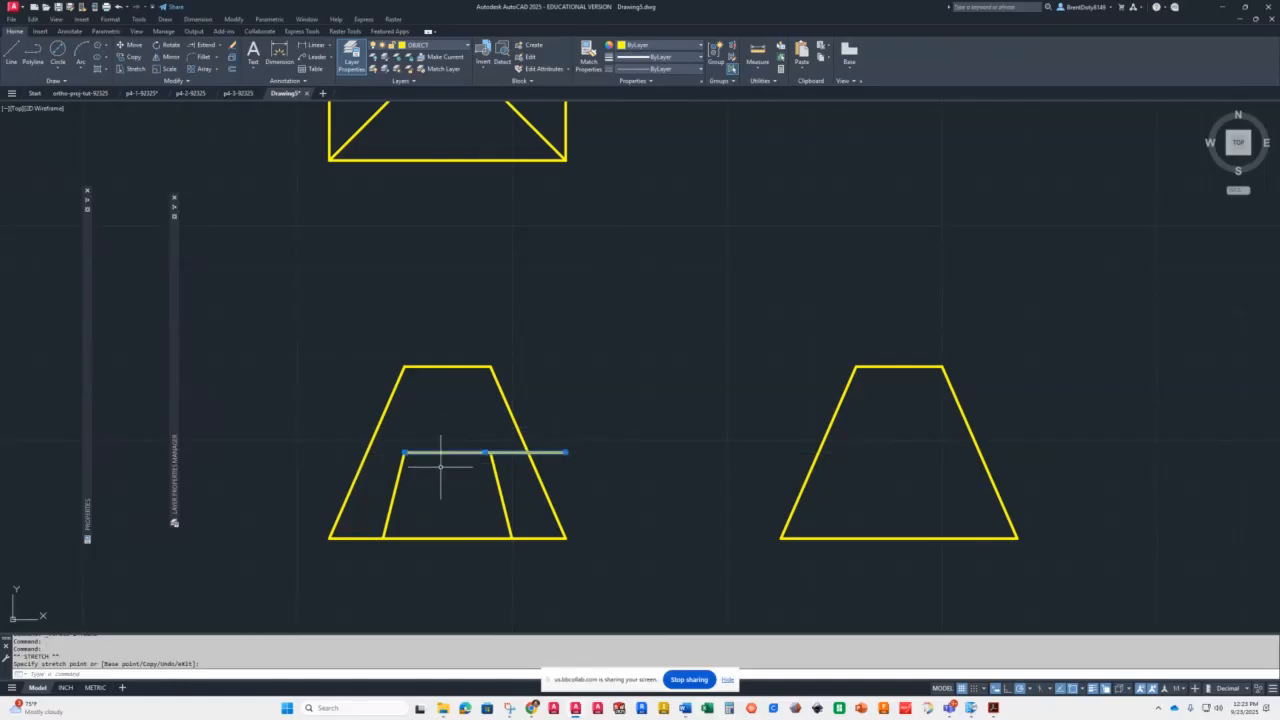
click(565, 452)
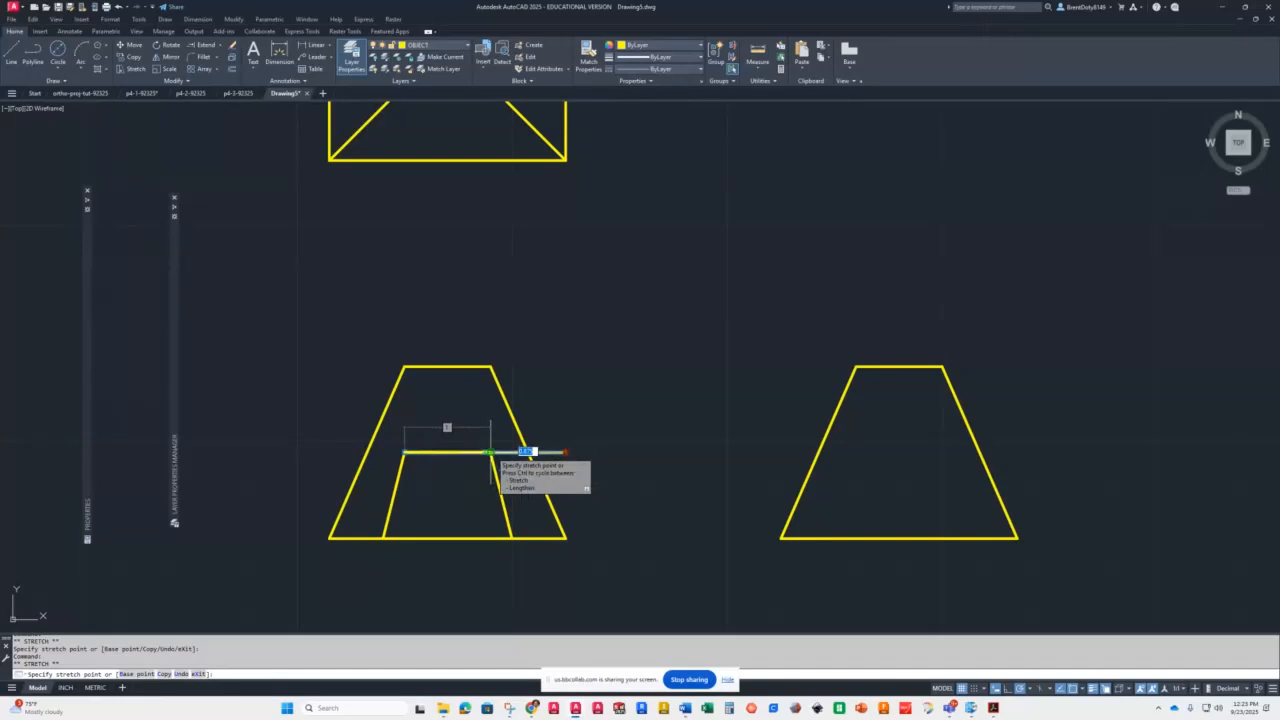
click(528, 450)
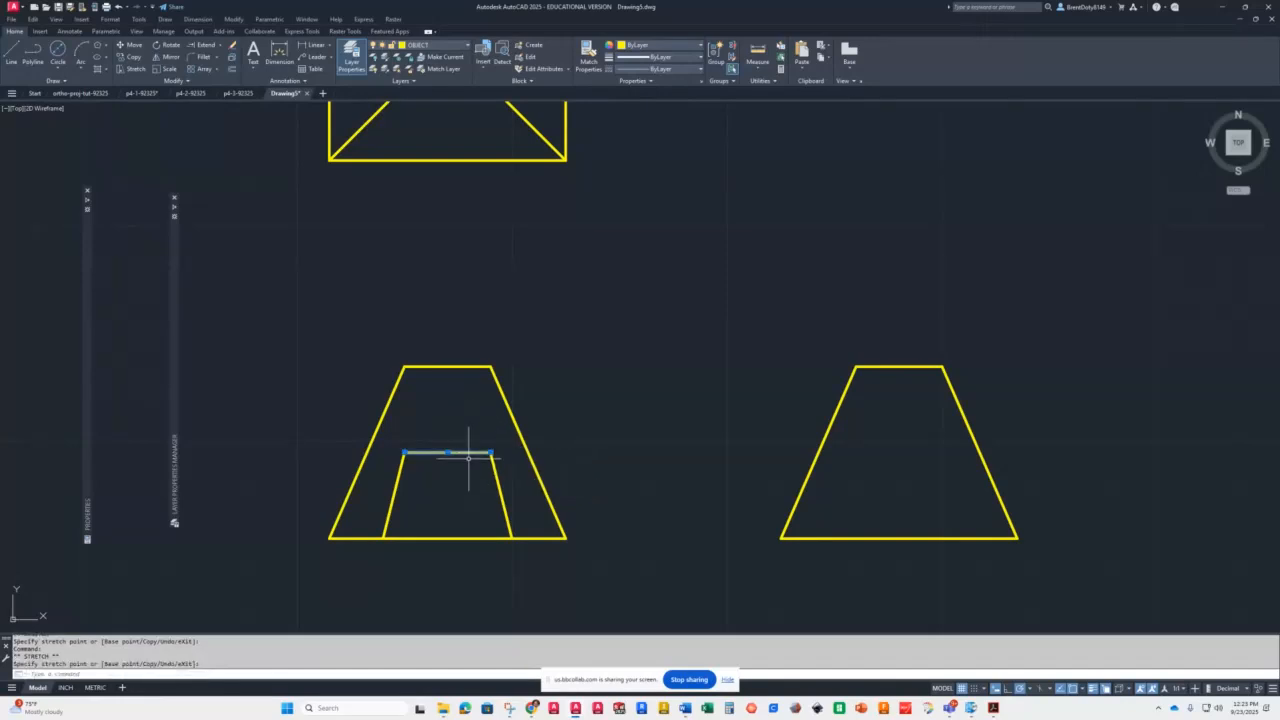
key(Escape)
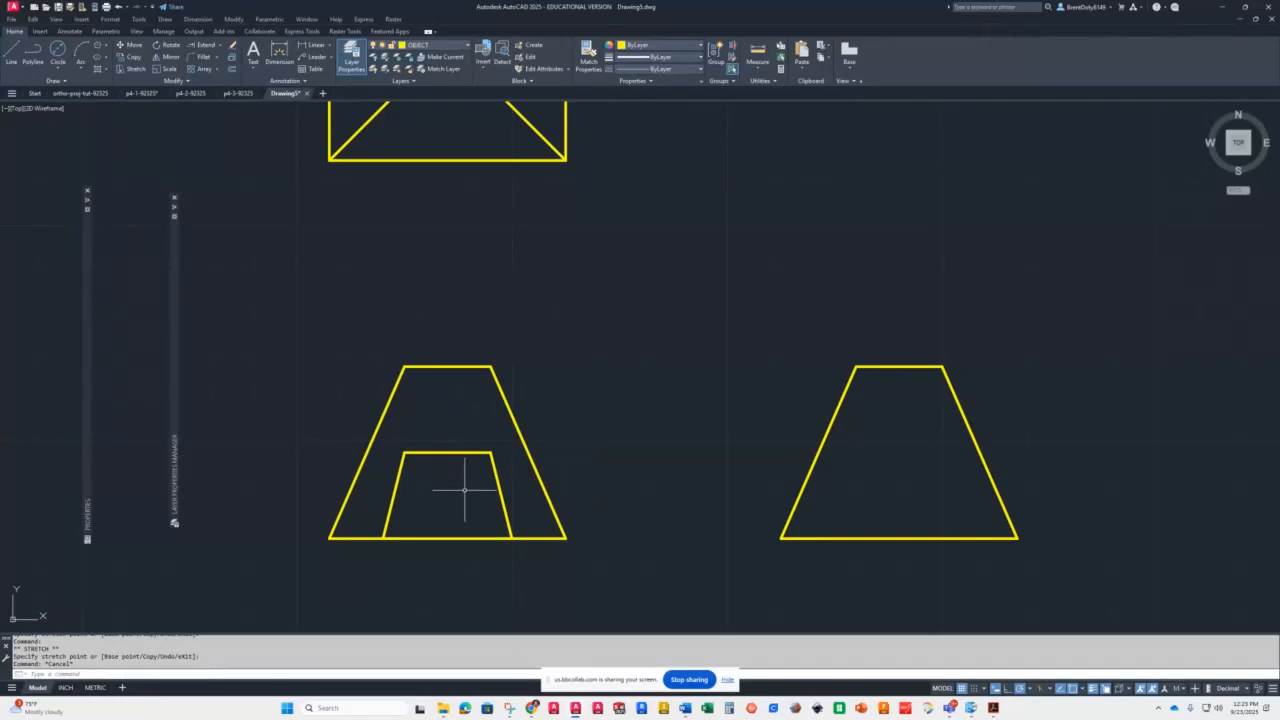
Trim the front view's base segment between the two inner slanted lines to open the notch
text(tr)
key(Return)
click(467, 518)
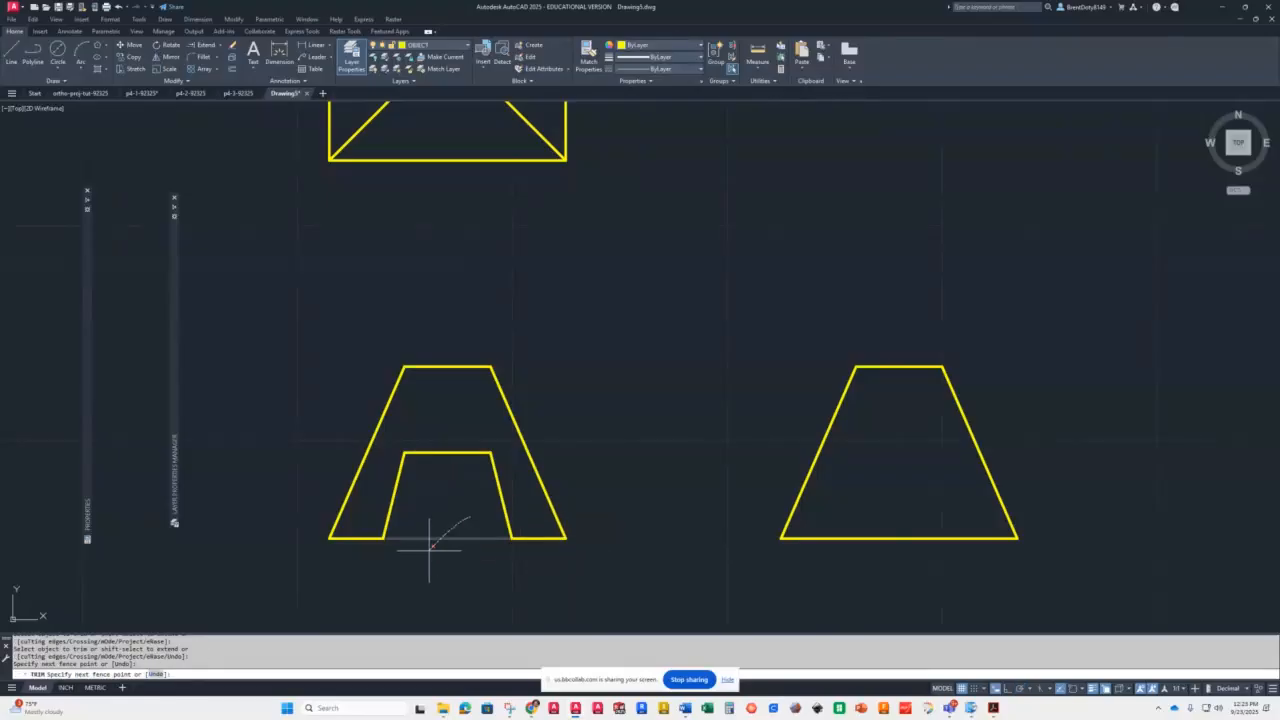
click(430, 551)
key(Return)
On the HIDDEN layer, draw a horizontal line from the front-view notch's upper-right corner to the side view's right slanted edge
scroll(431, 553, down, 4)
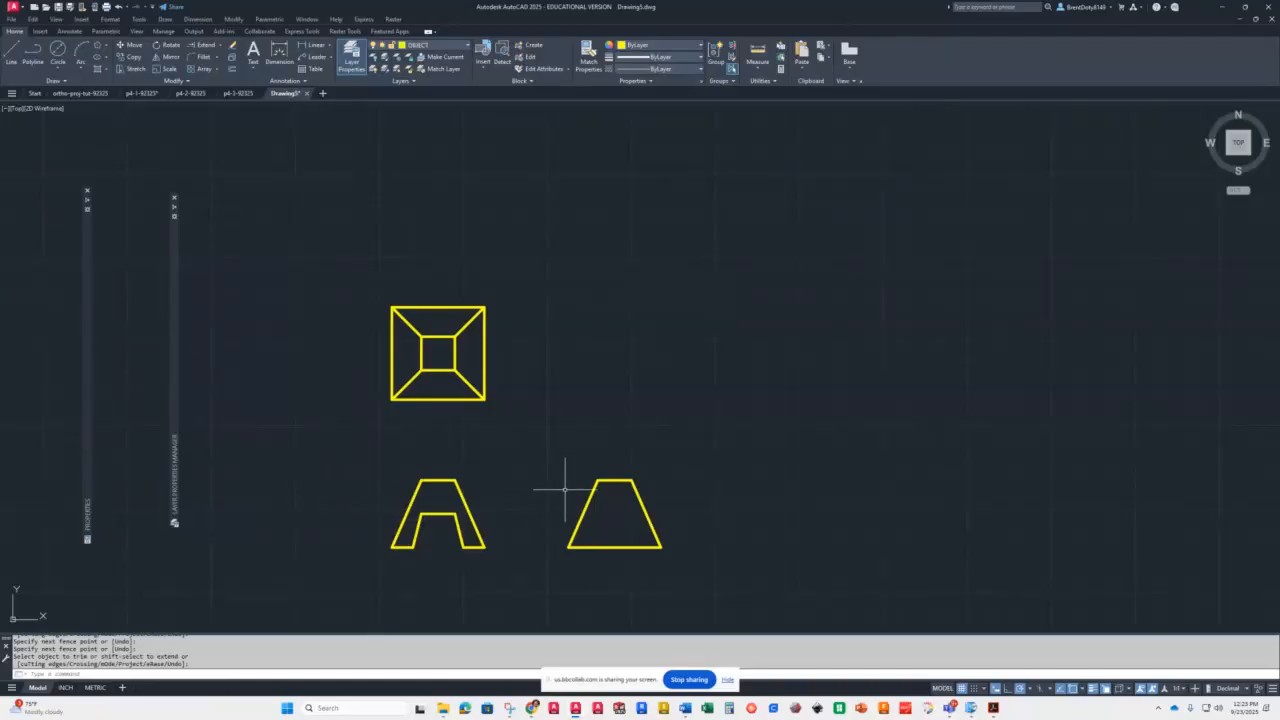
scroll(557, 519, up, 2)
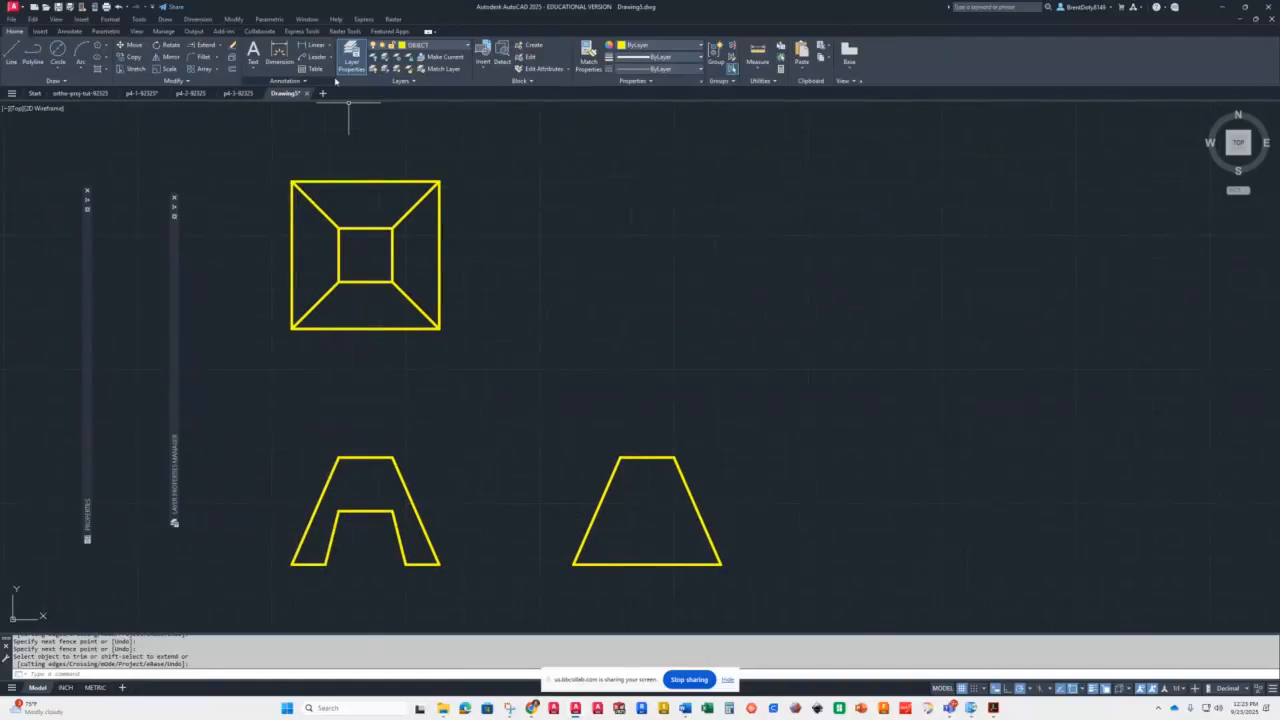
click(436, 46)
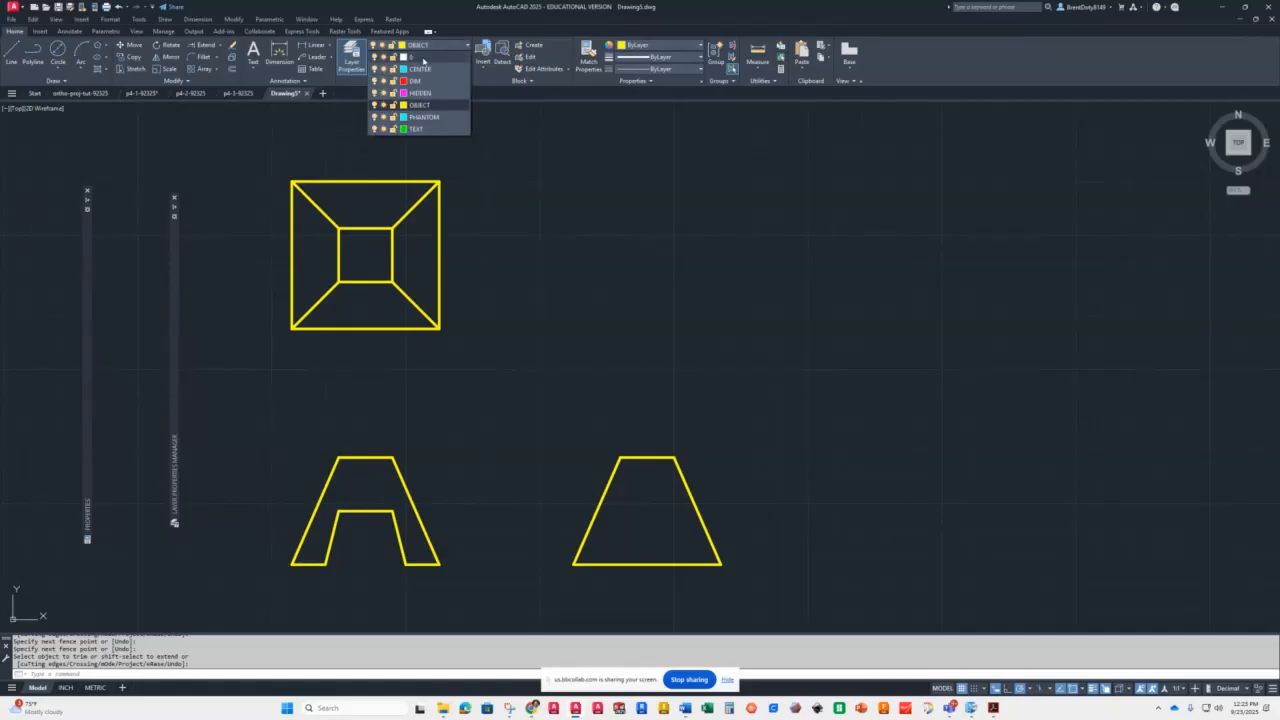
click(420, 93)
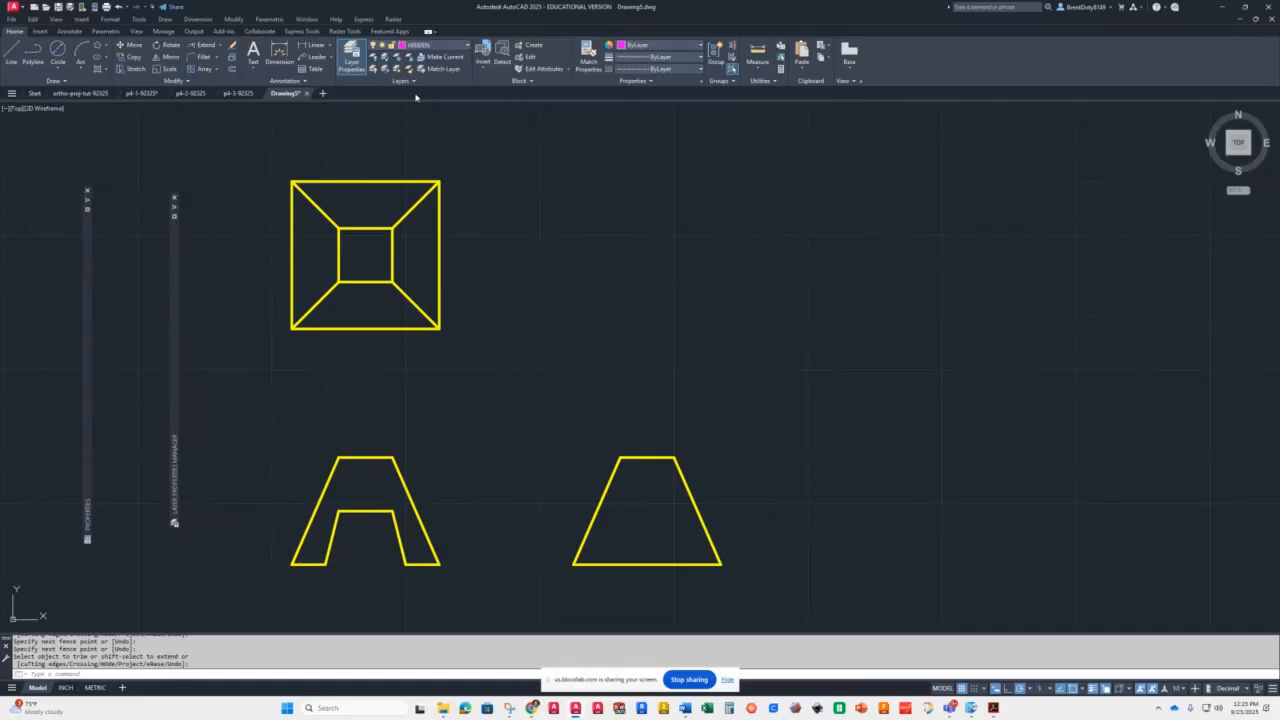
click(14, 55)
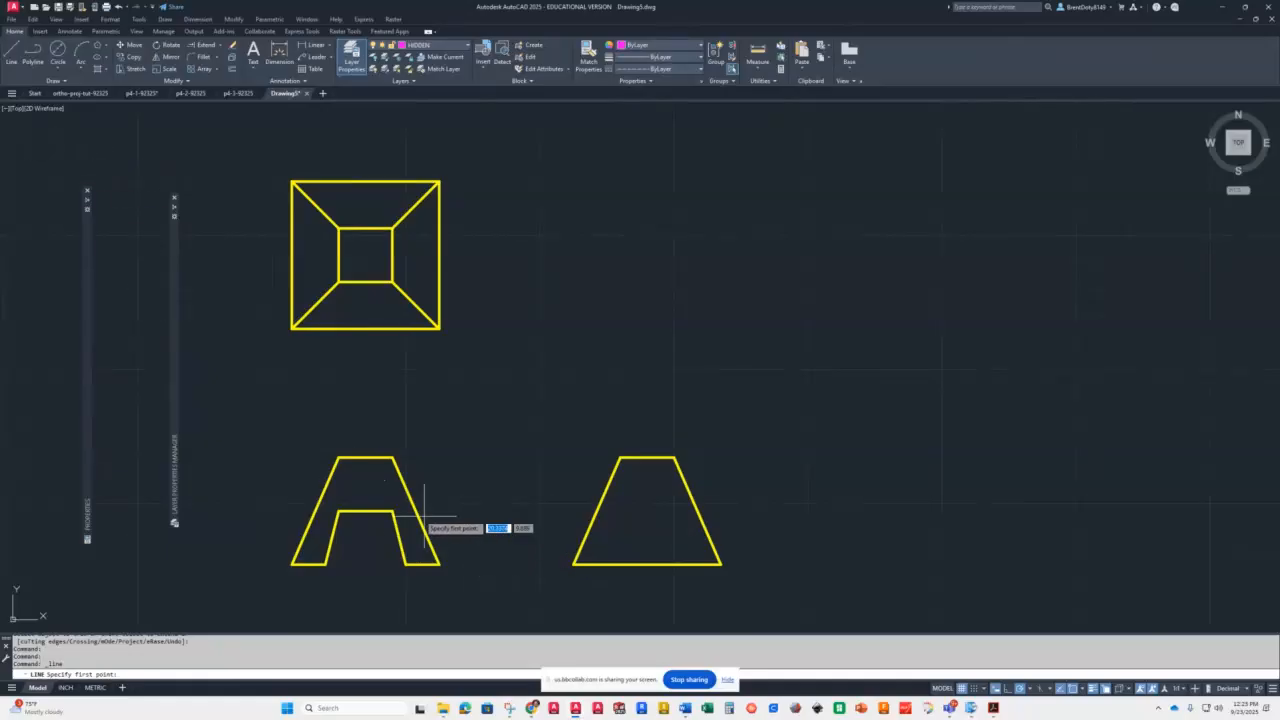
click(392, 511)
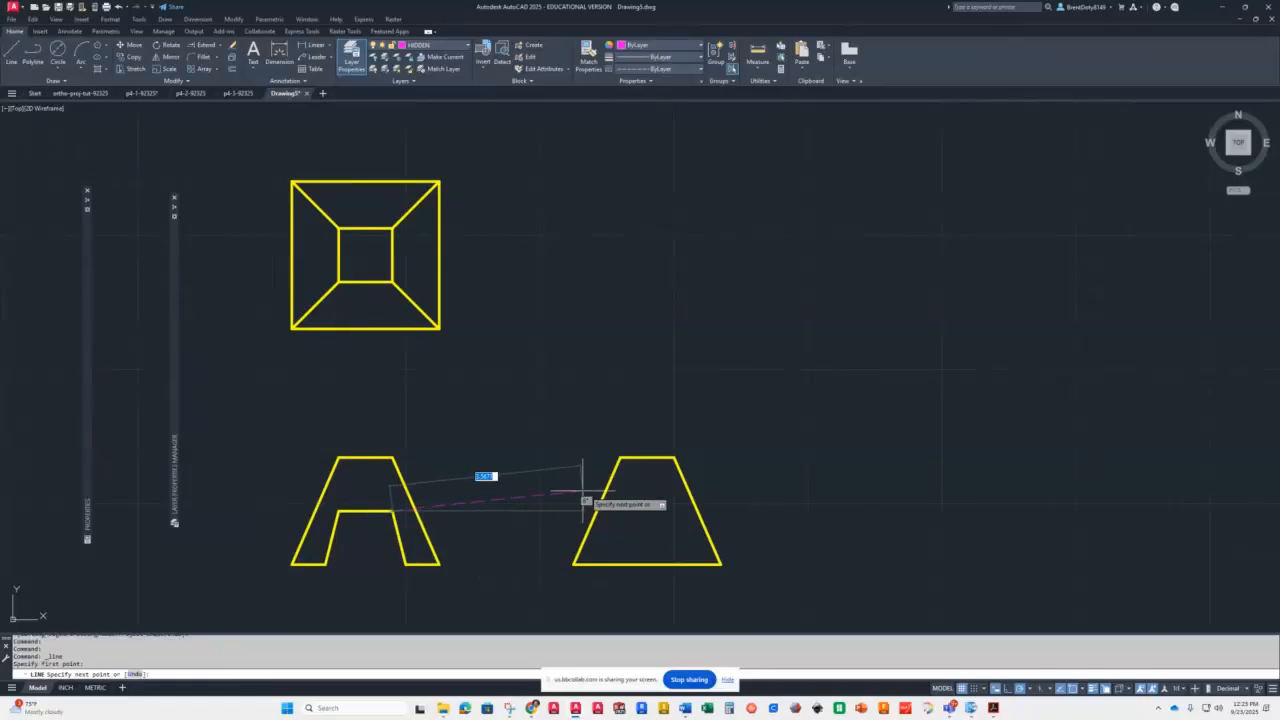
click(697, 511)
key(Return)
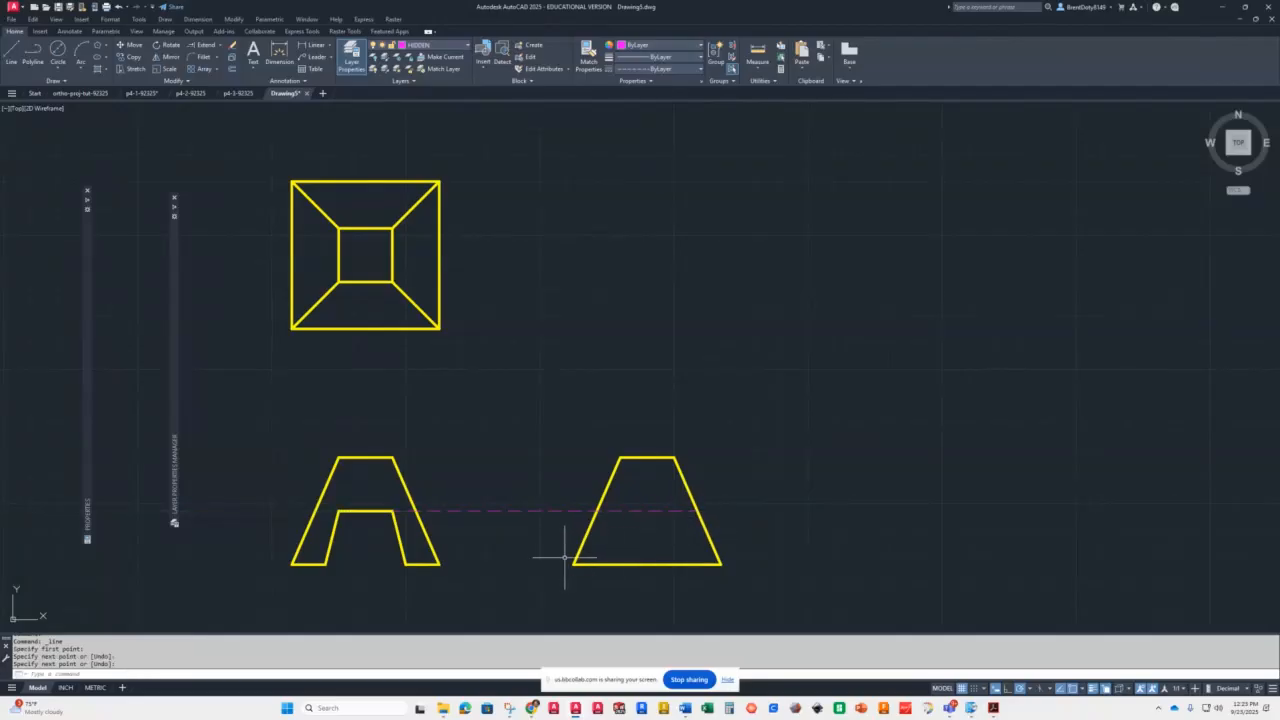
Trim the hidden projection line between the front-view notch and the side view's left slanted edge
text(tr)
key(Return)
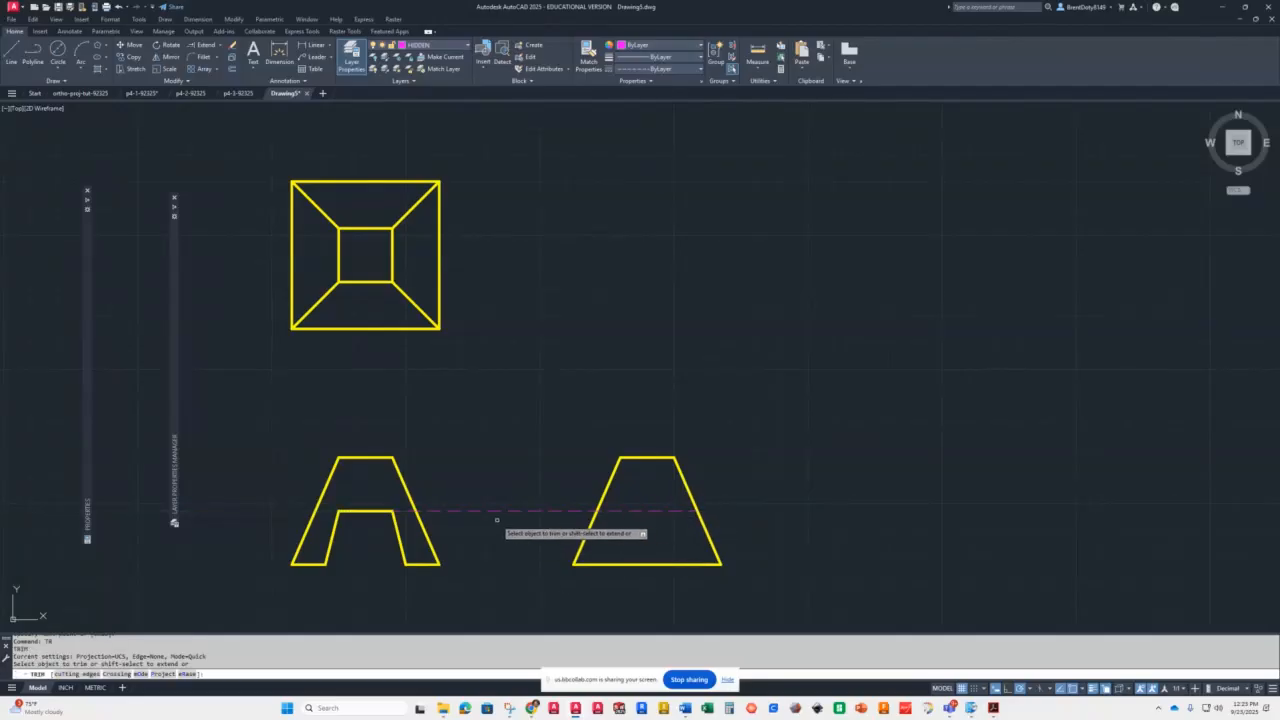
click(408, 511)
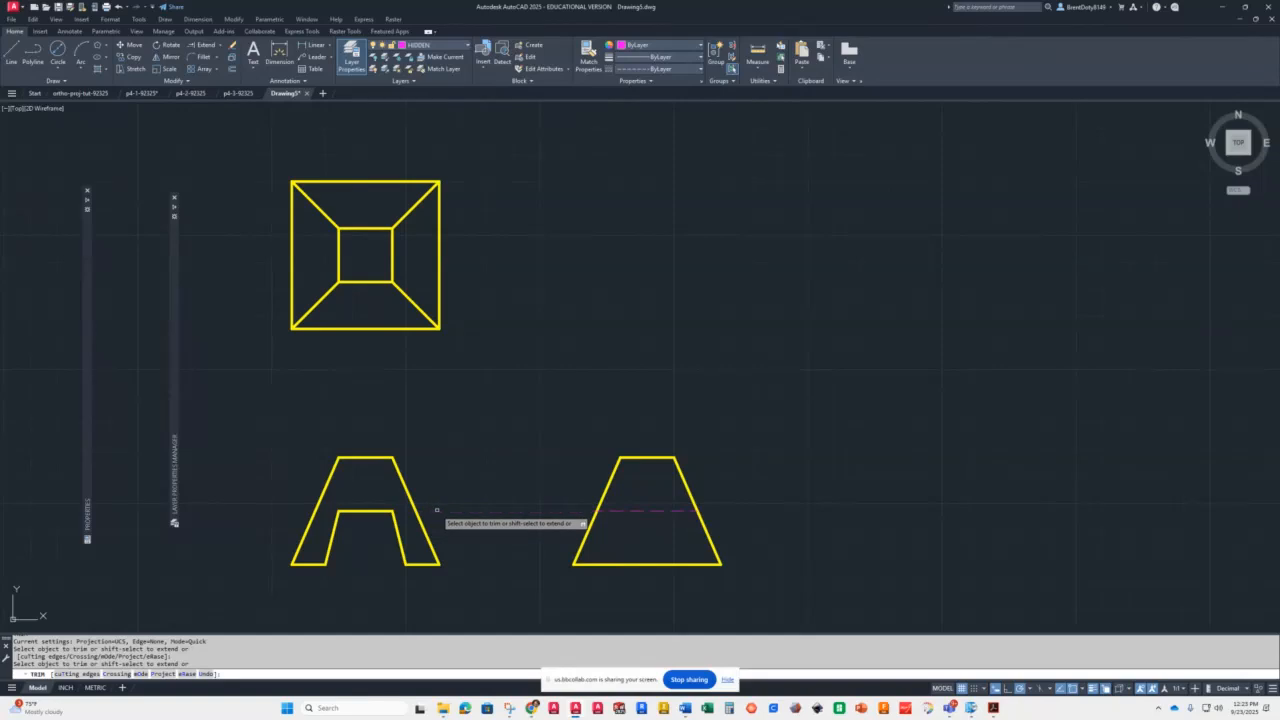
click(500, 510)
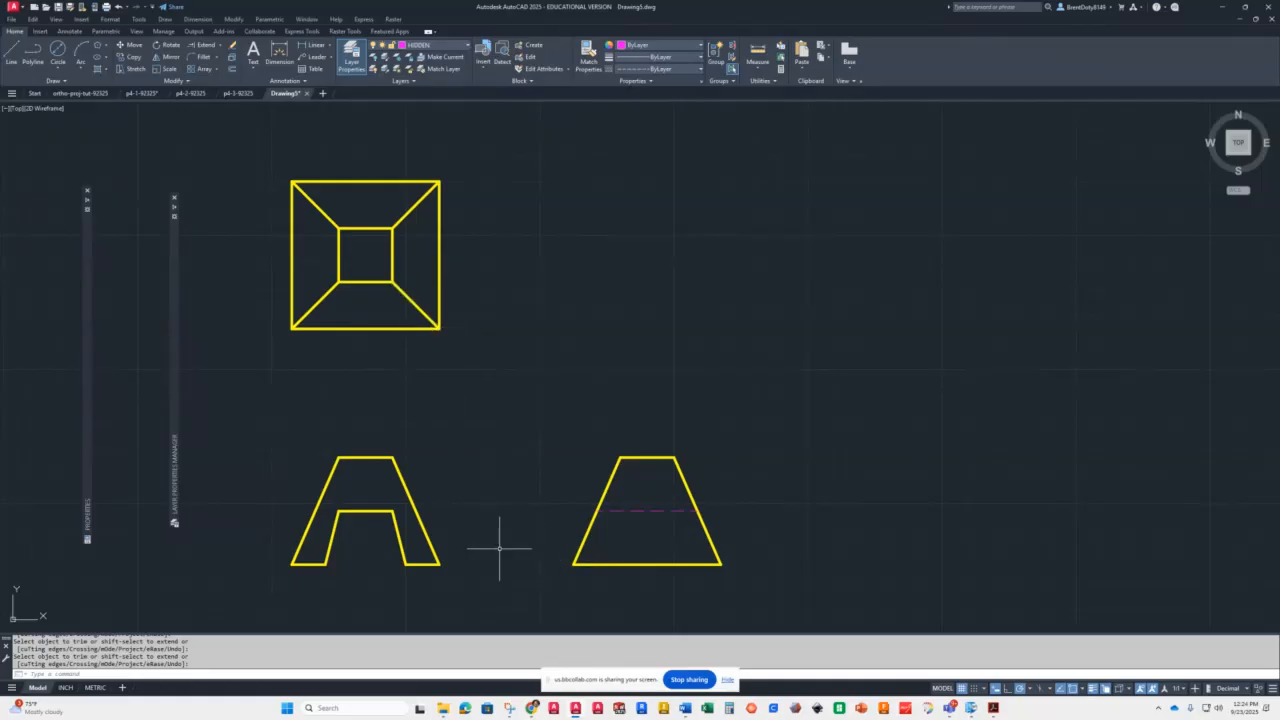
Draw a line from the side view's lower-left corner up to the level of the top view's lower edge, continuing at 45° up and right as a miter line
text(l)
key(Return)
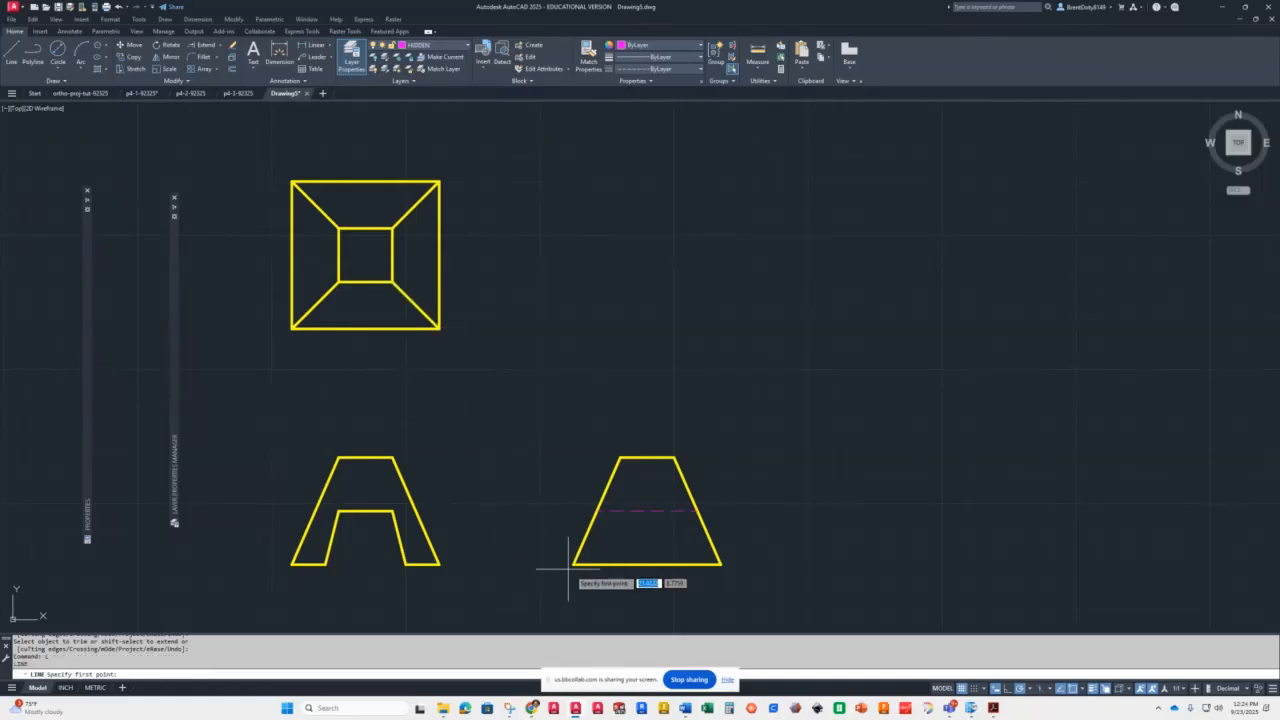
click(574, 564)
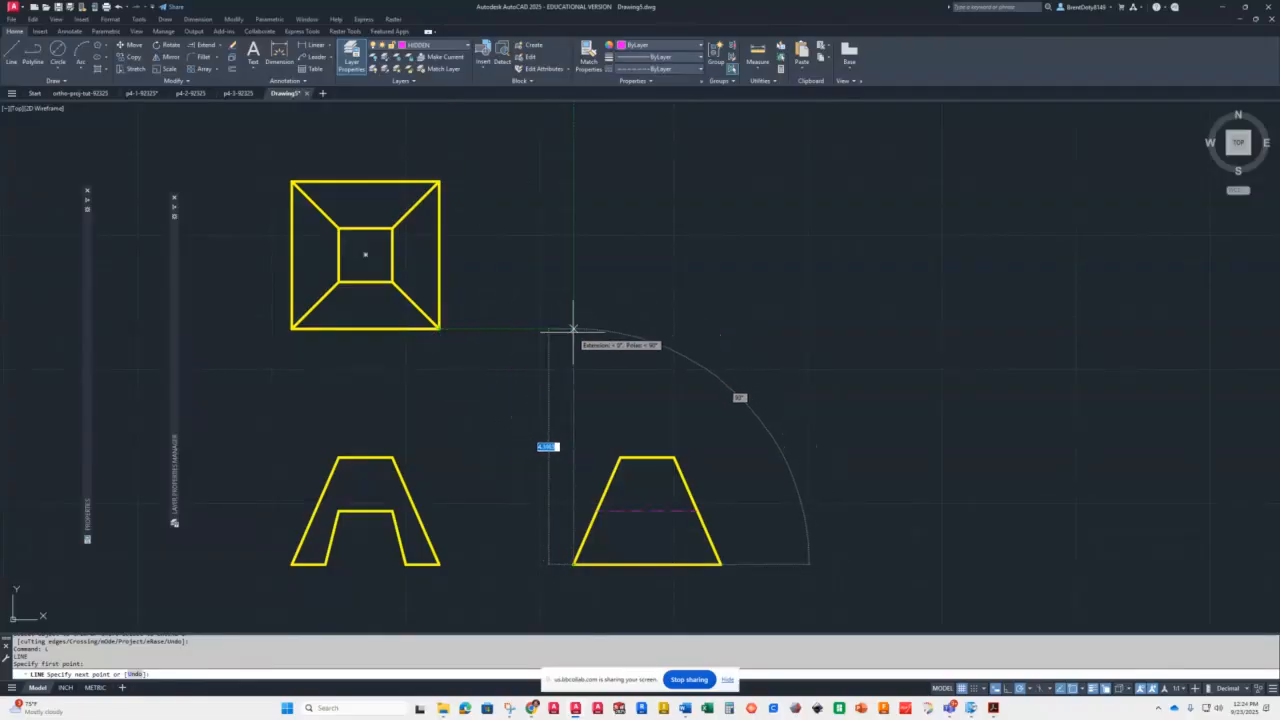
click(573, 328)
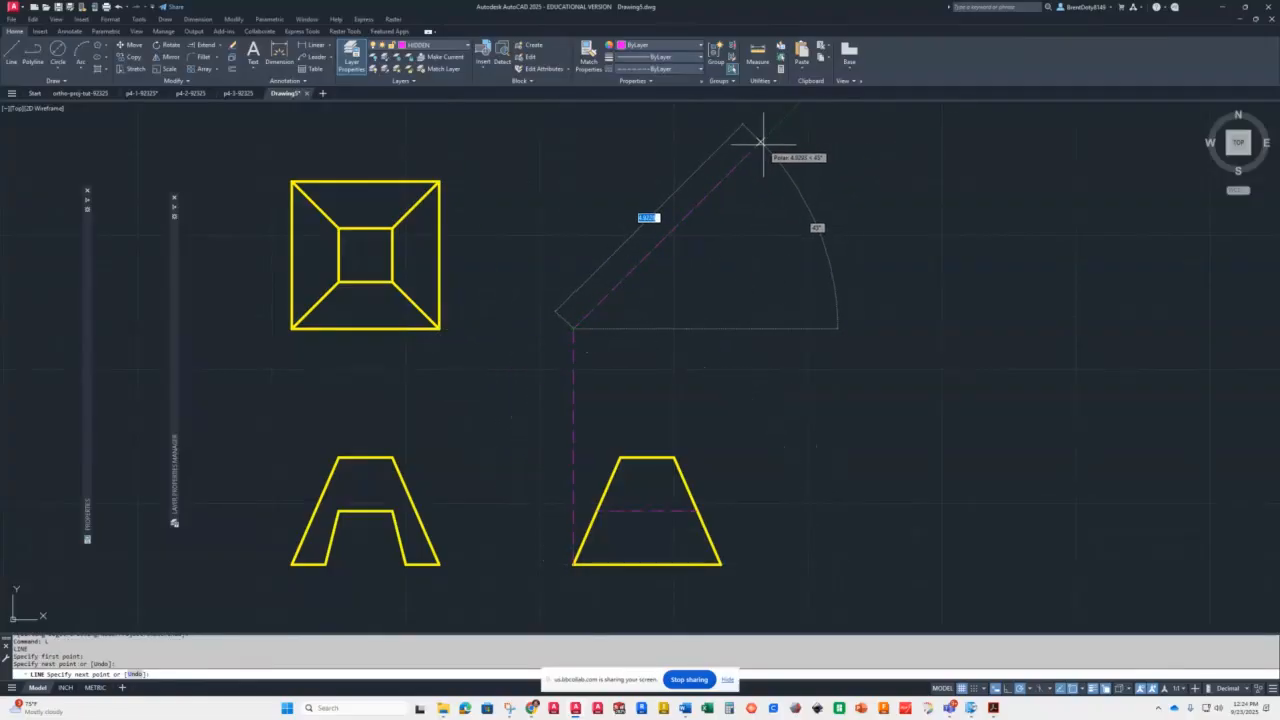
click(762, 143)
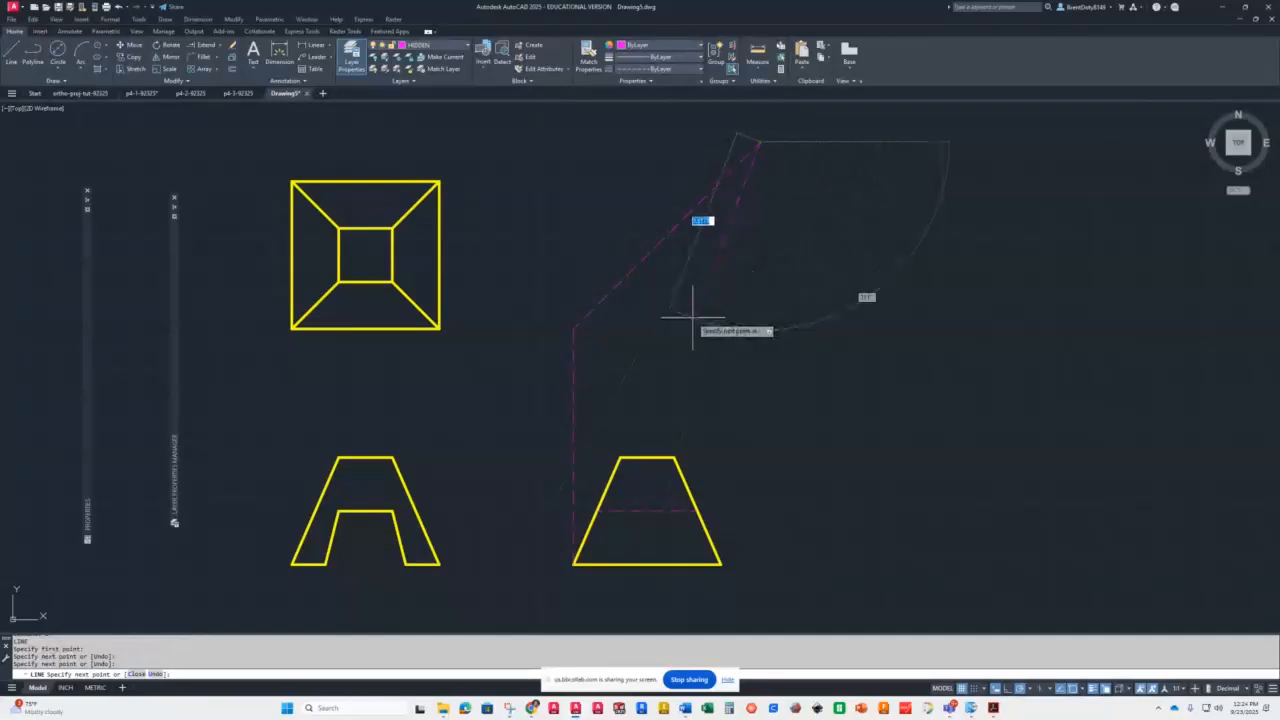
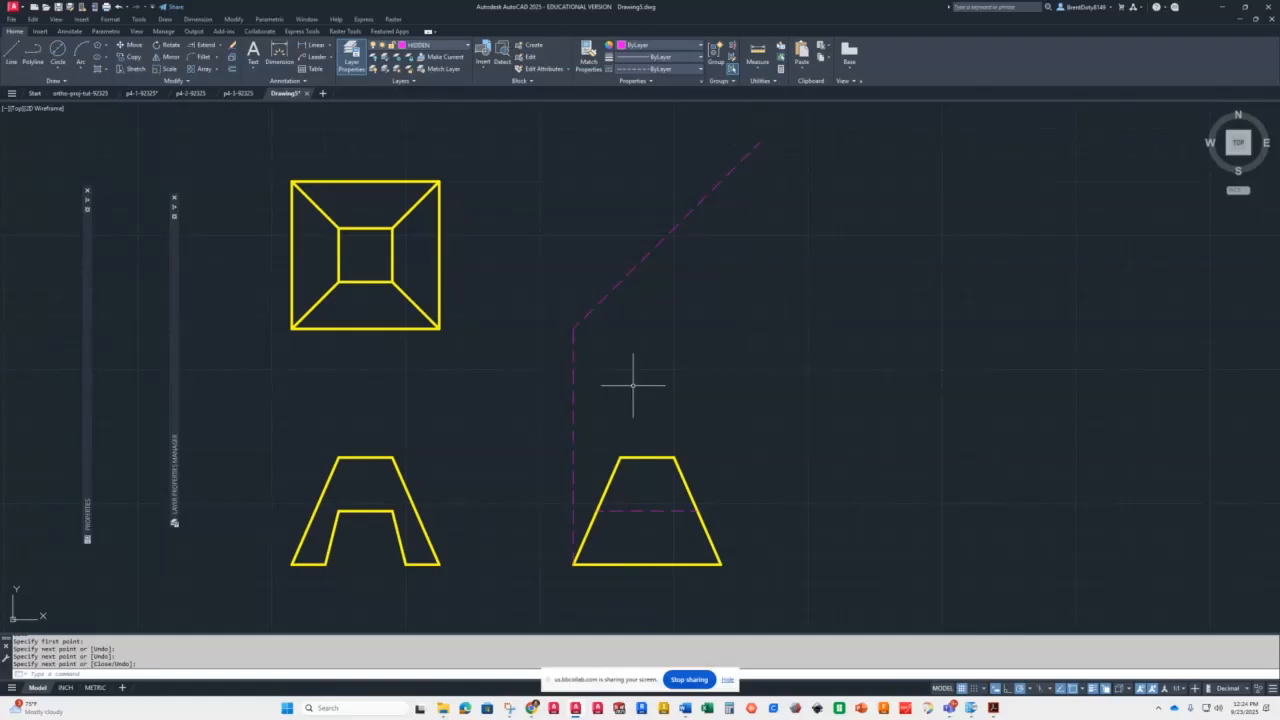
Project the left end of the side view's hidden line up to the miter line and horizontally across to the top view's lower-left area
text(l)
key(Return)
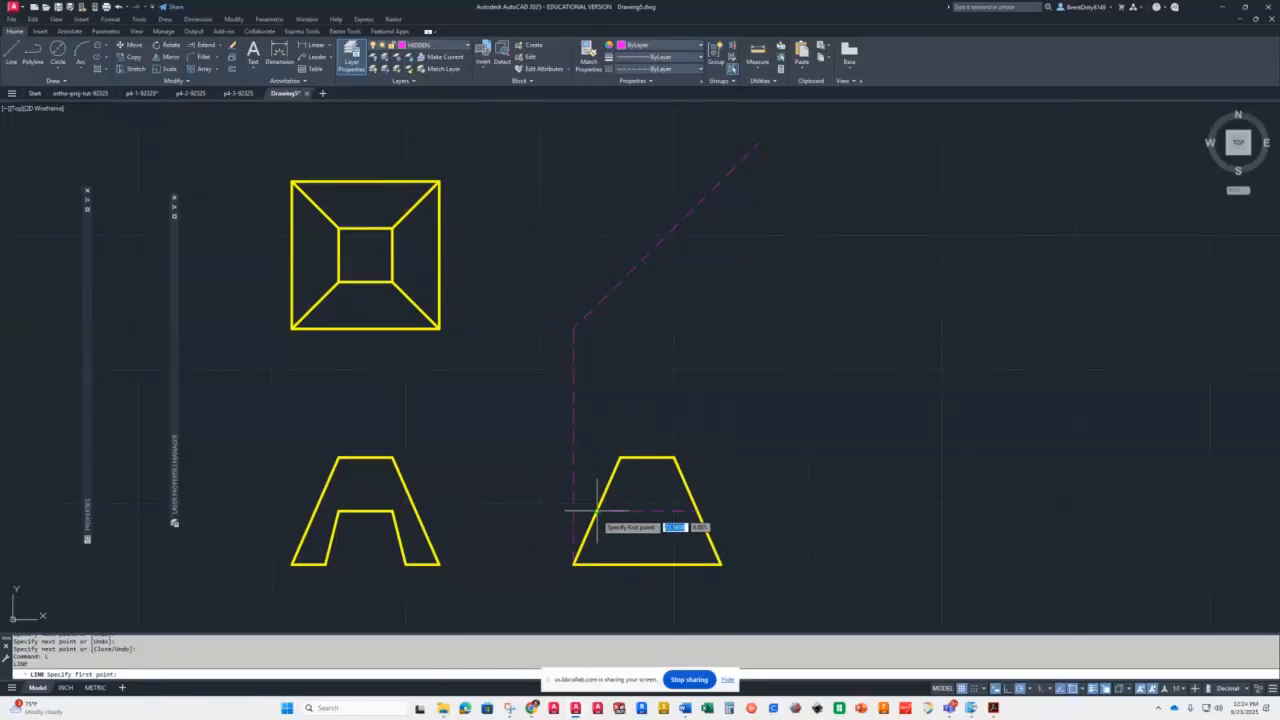
click(597, 510)
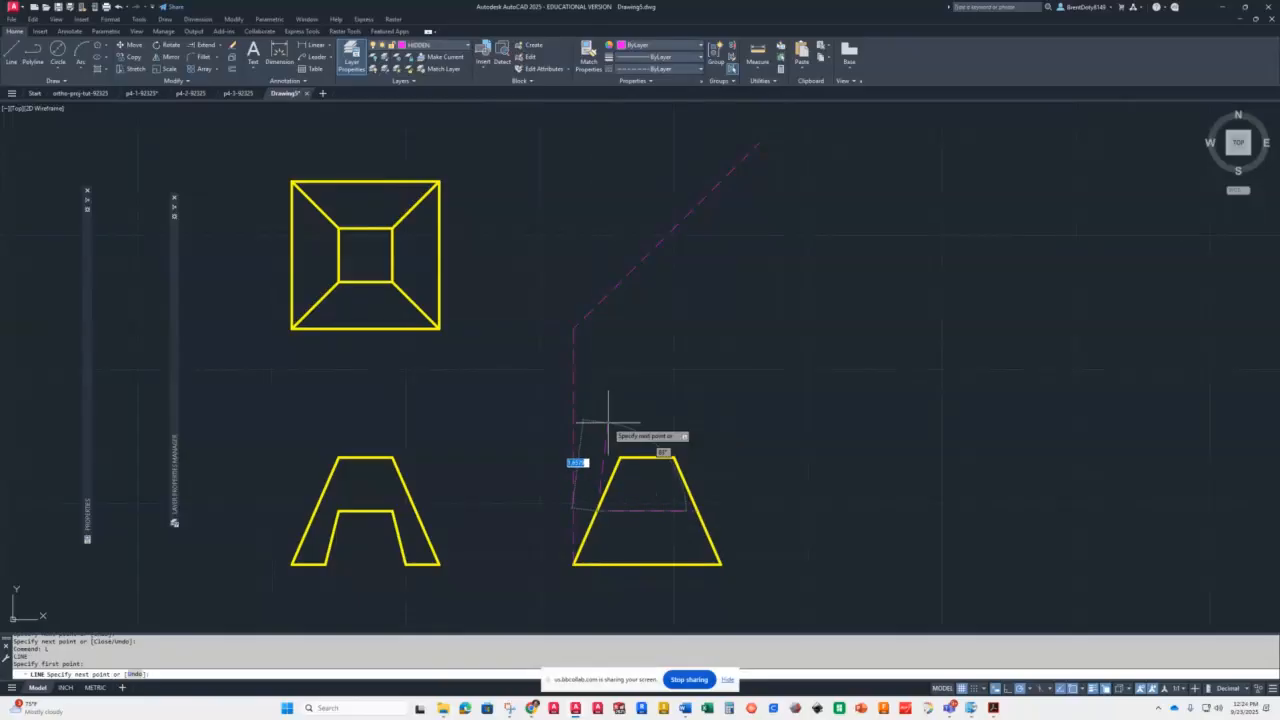
click(597, 305)
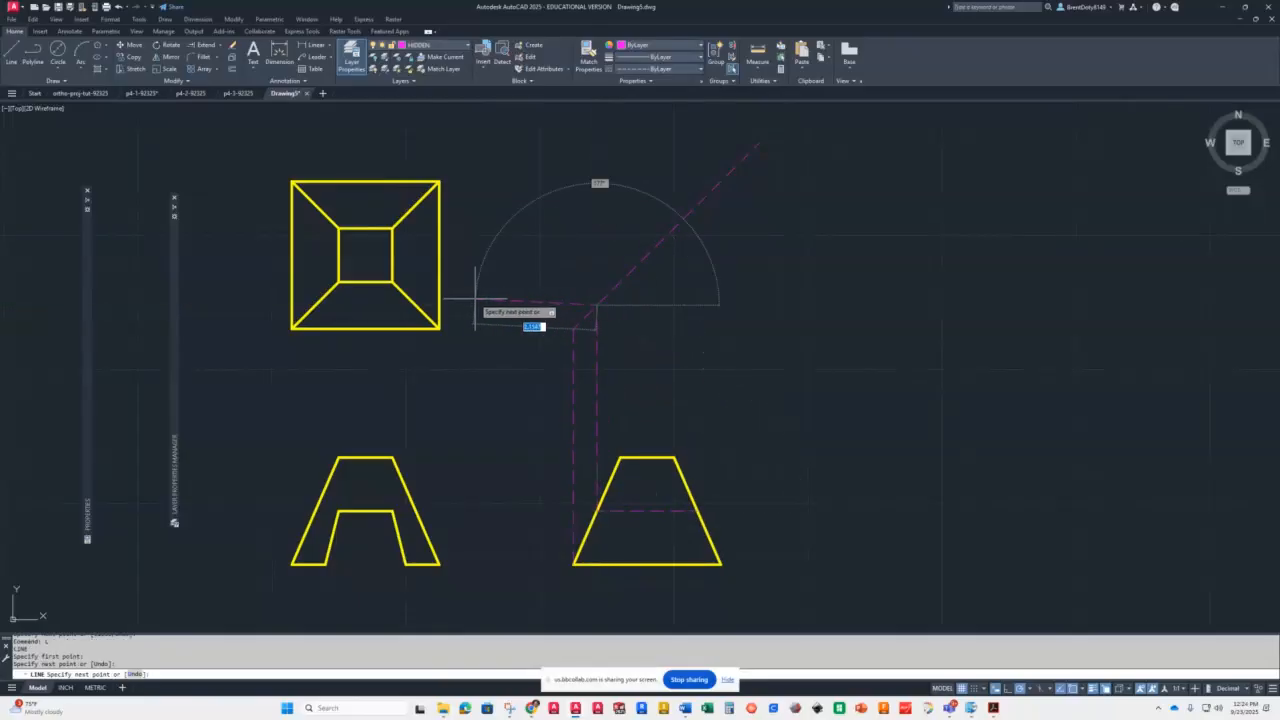
click(322, 305)
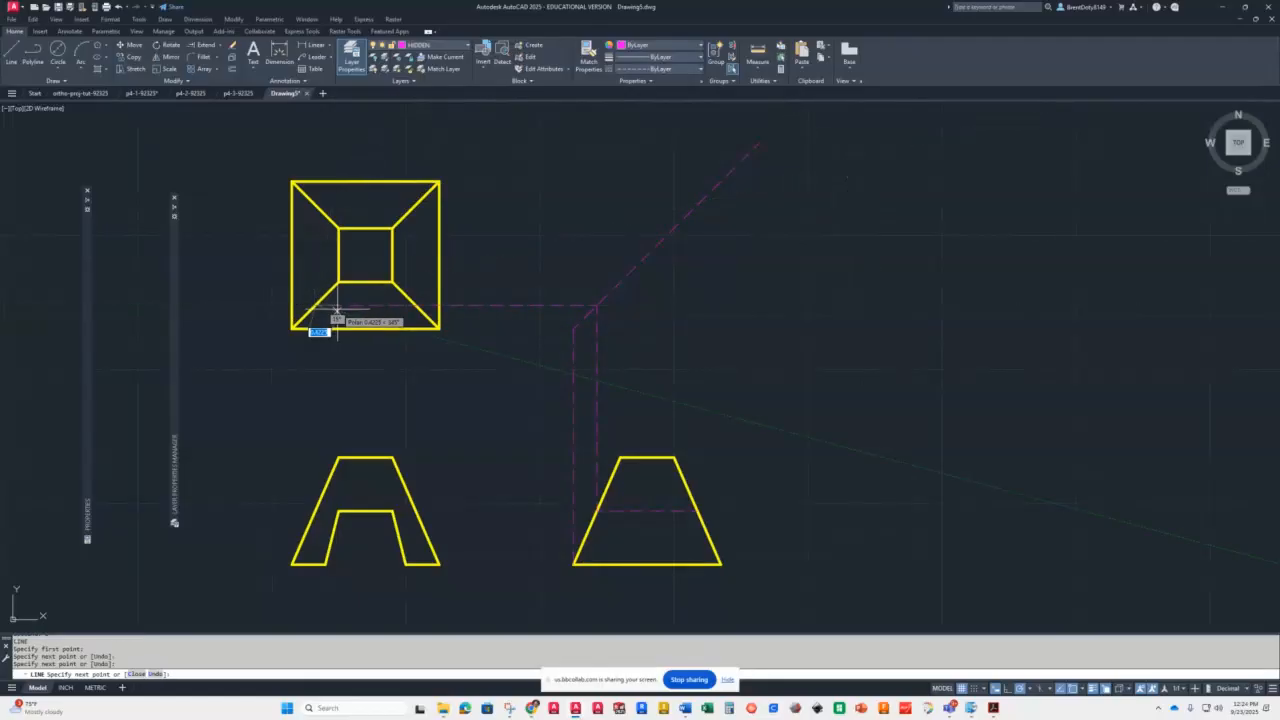
key(Return)
Project the right end of the side view's hidden line up to the miter line and horizontally past the top view's left edge
key(Return)
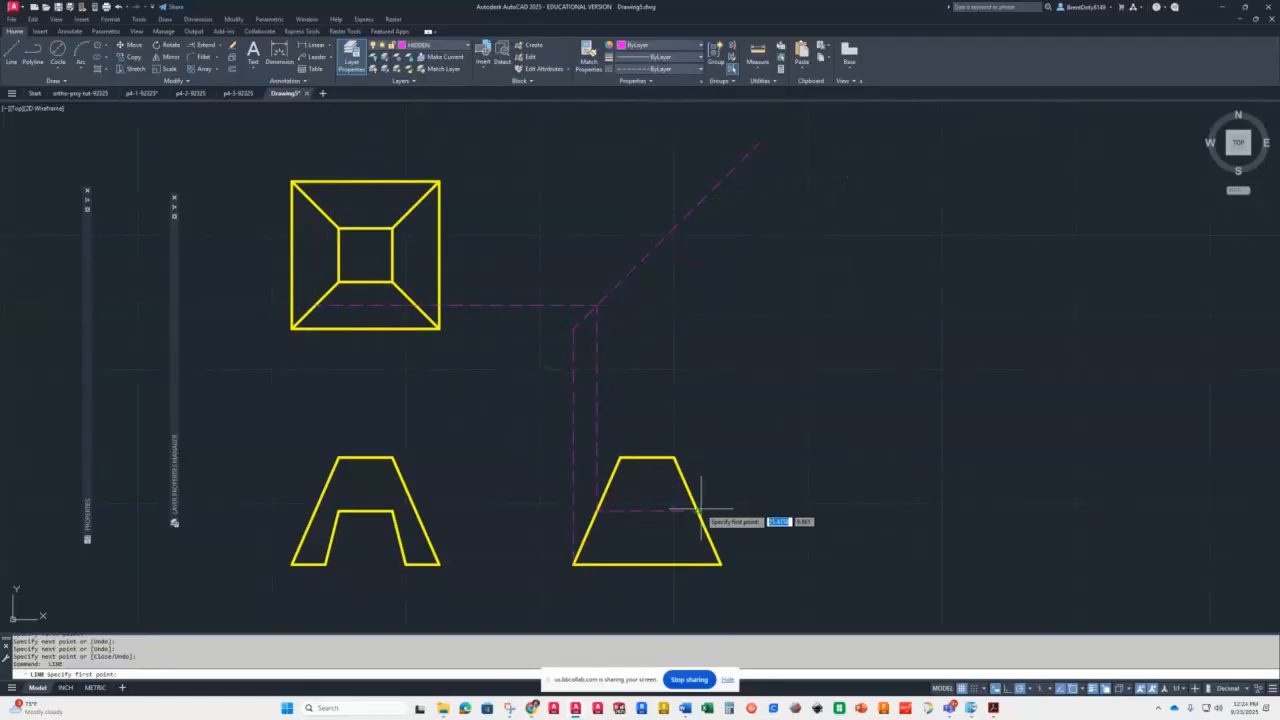
click(697, 511)
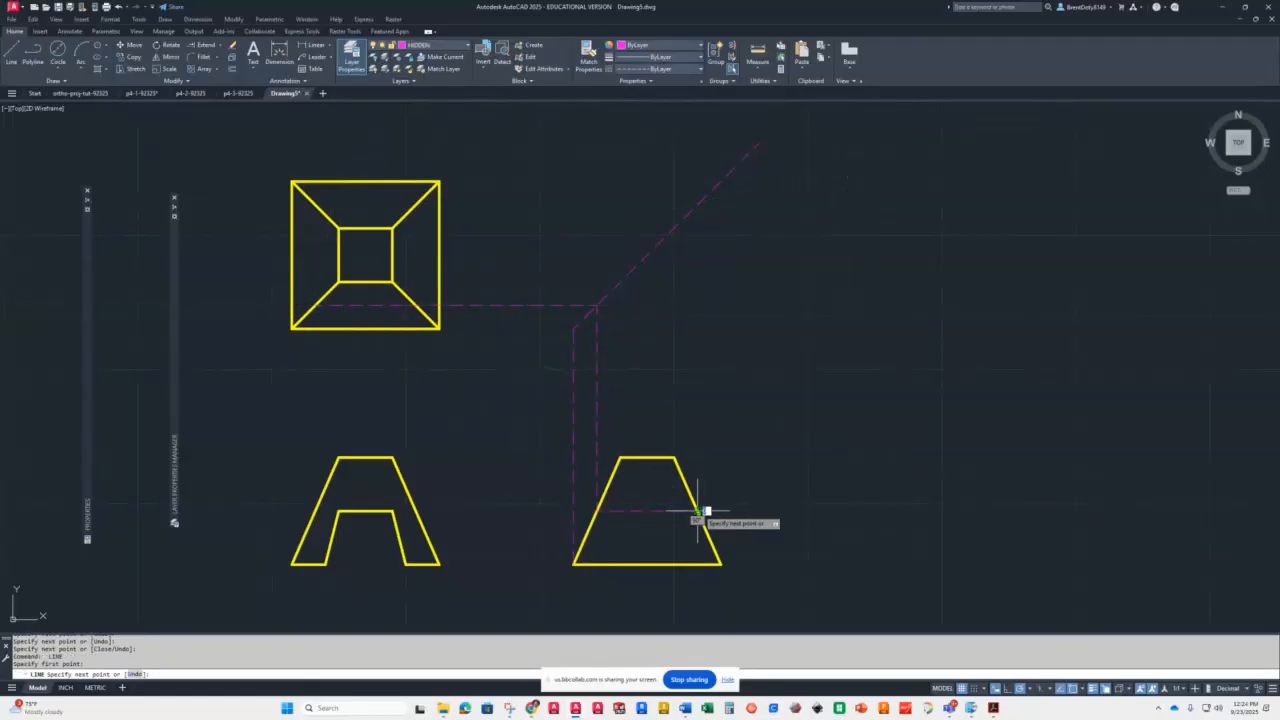
click(697, 205)
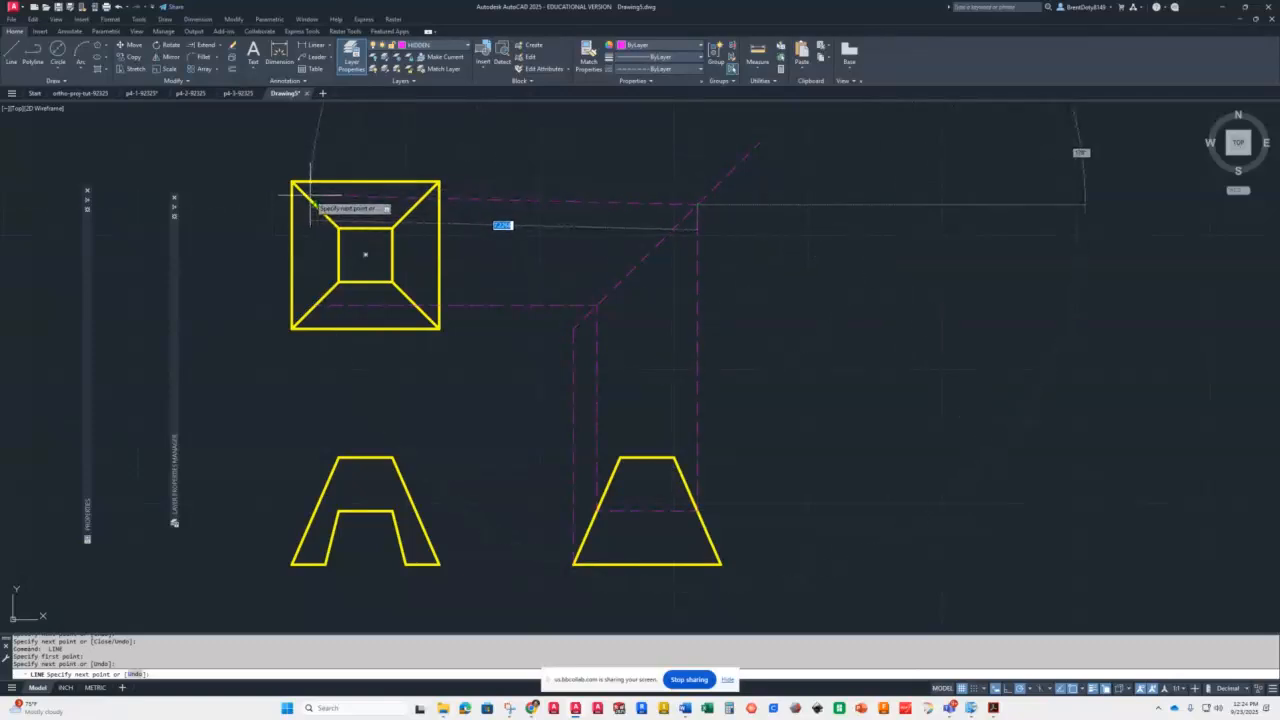
click(262, 205)
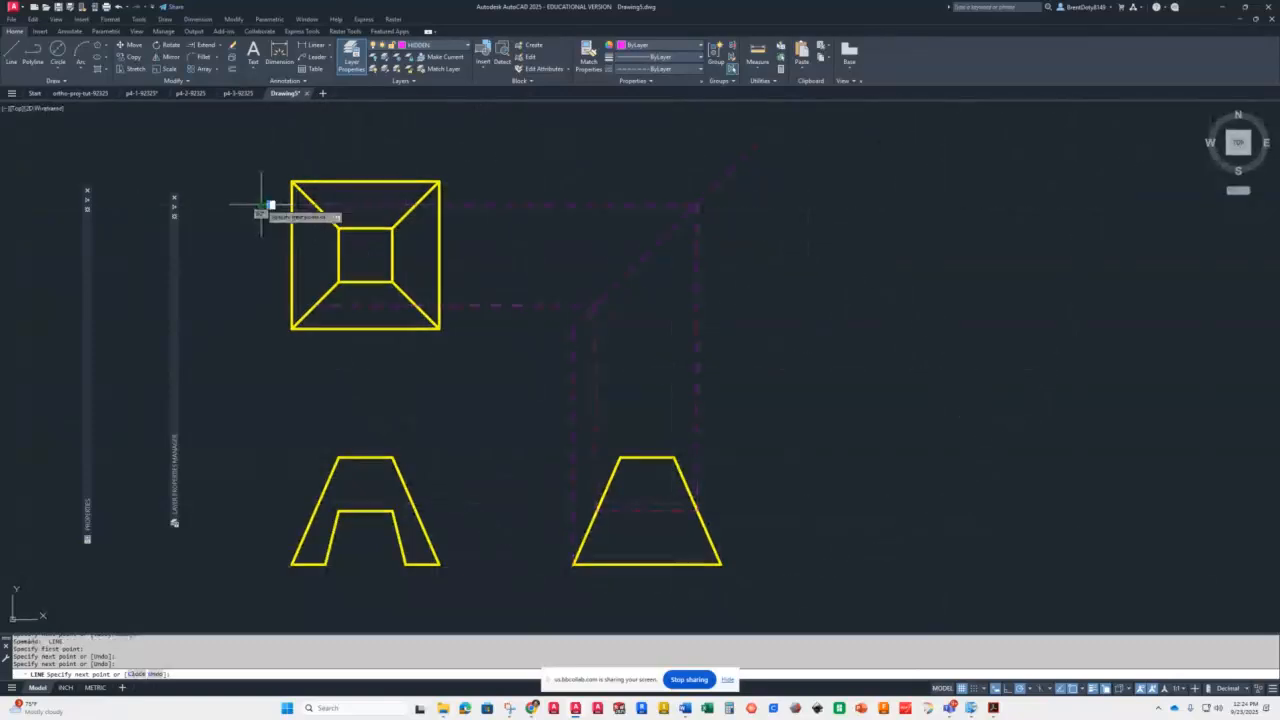
key(Return)
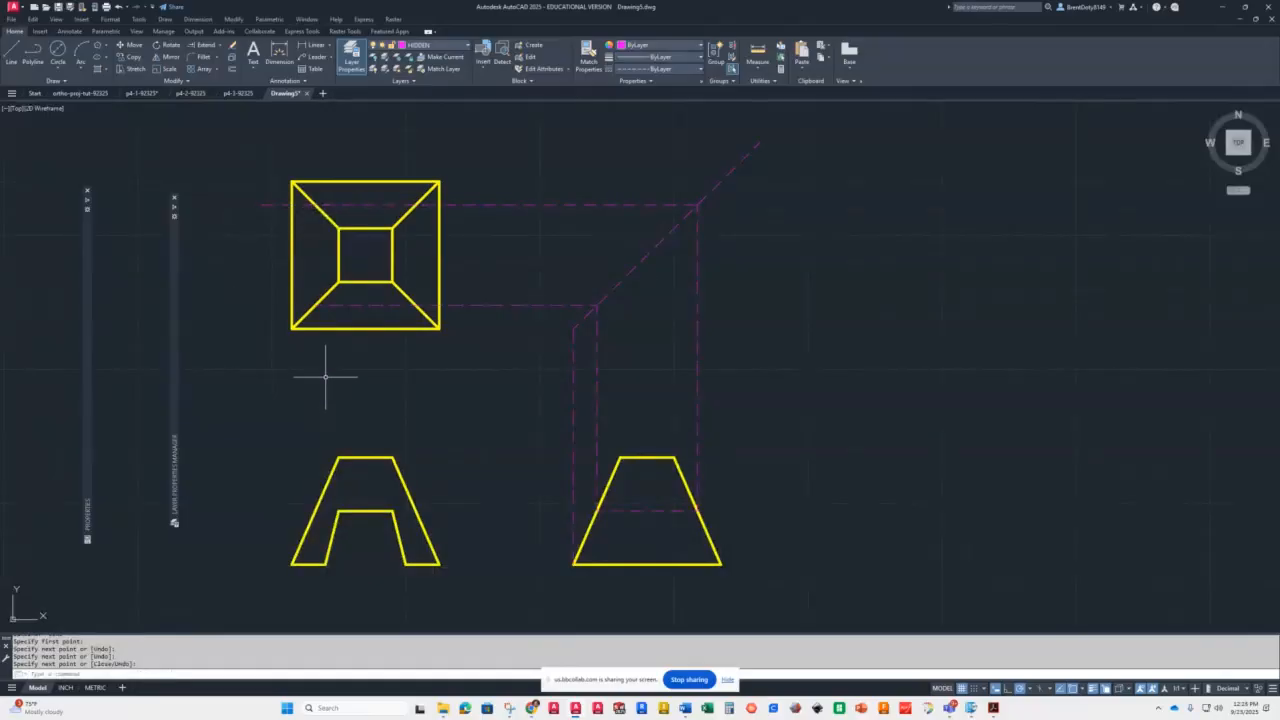
On the OBJECT layer, draw a vertical line from the front-view notch's upper-left corner up to the top view's lower projection line
text(l)
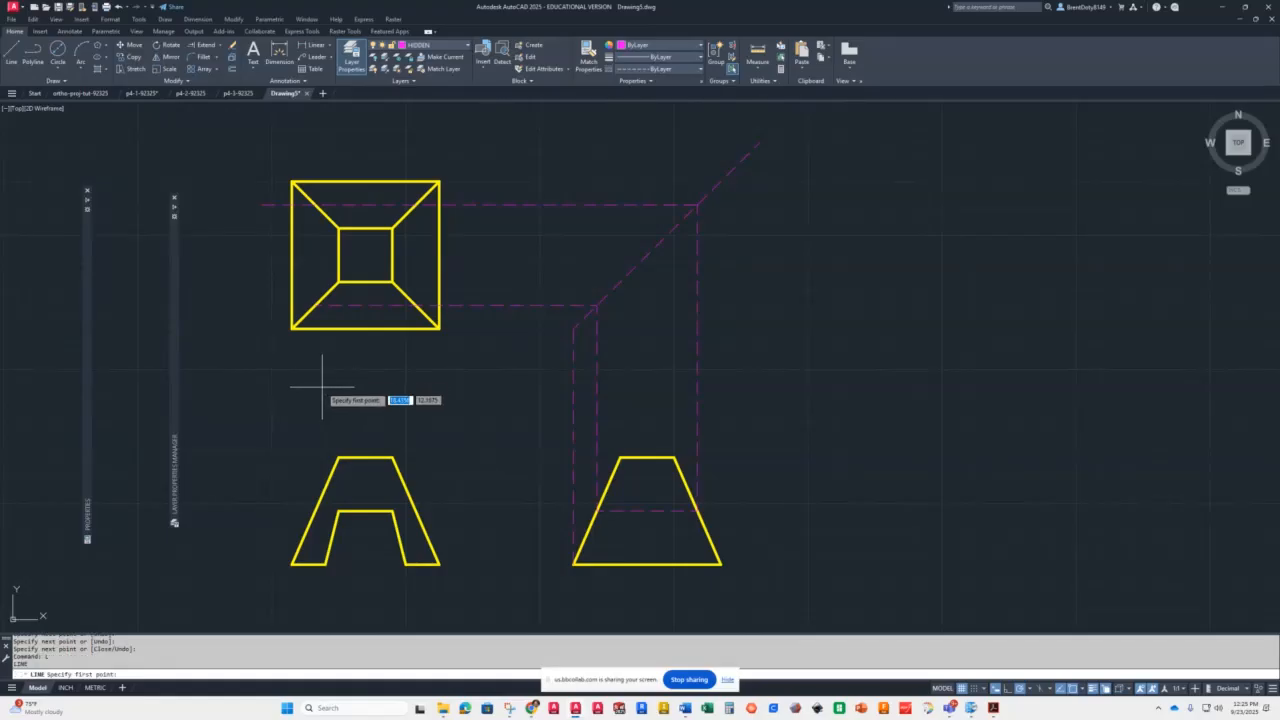
key(Return)
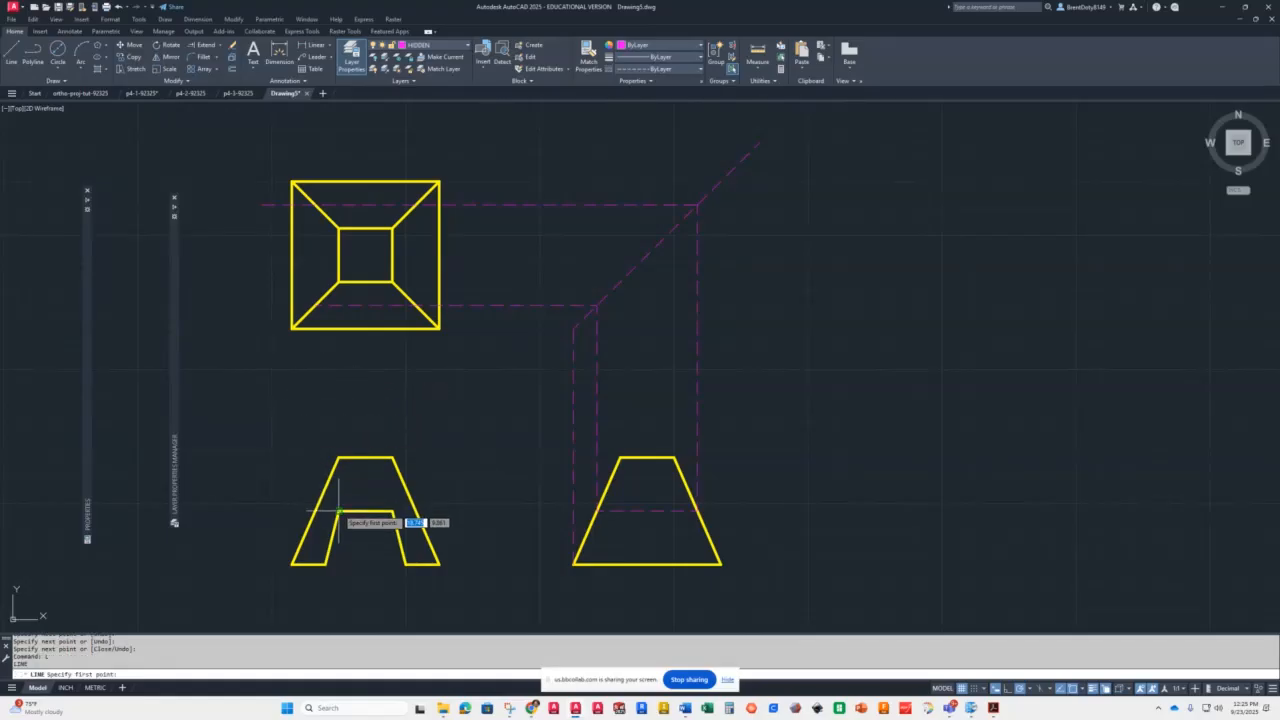
click(450, 45)
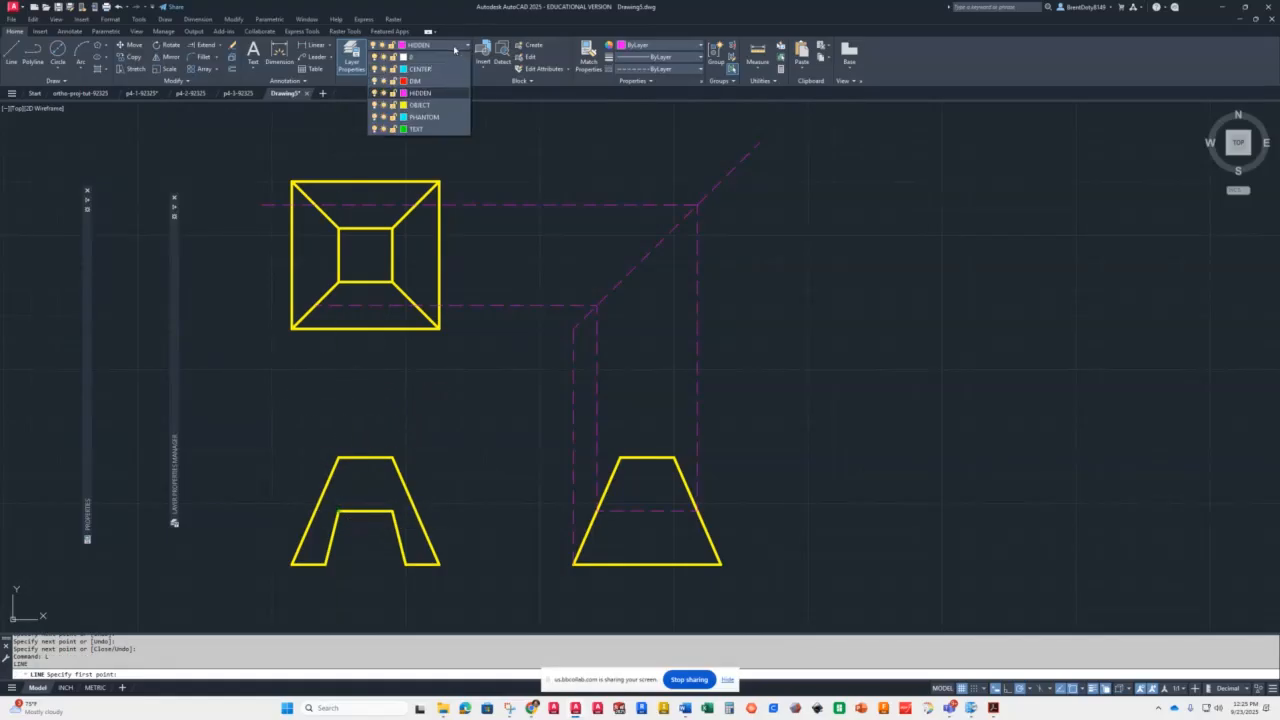
click(426, 110)
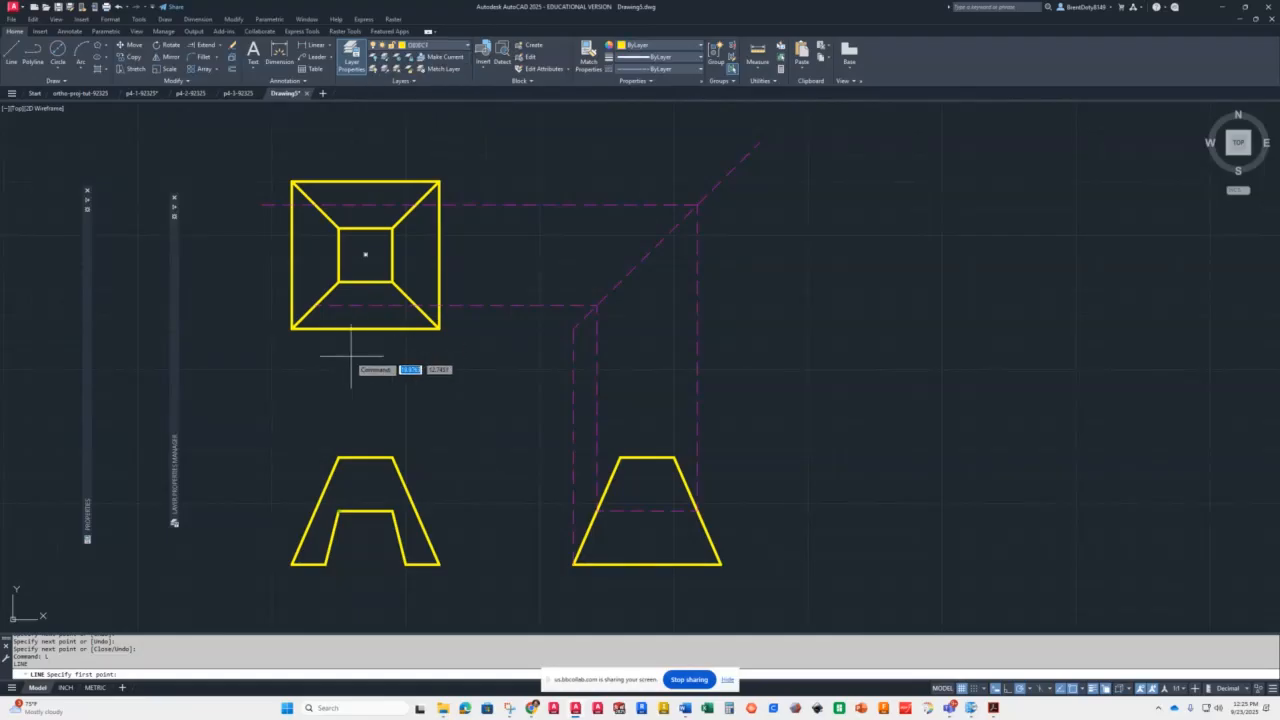
click(340, 511)
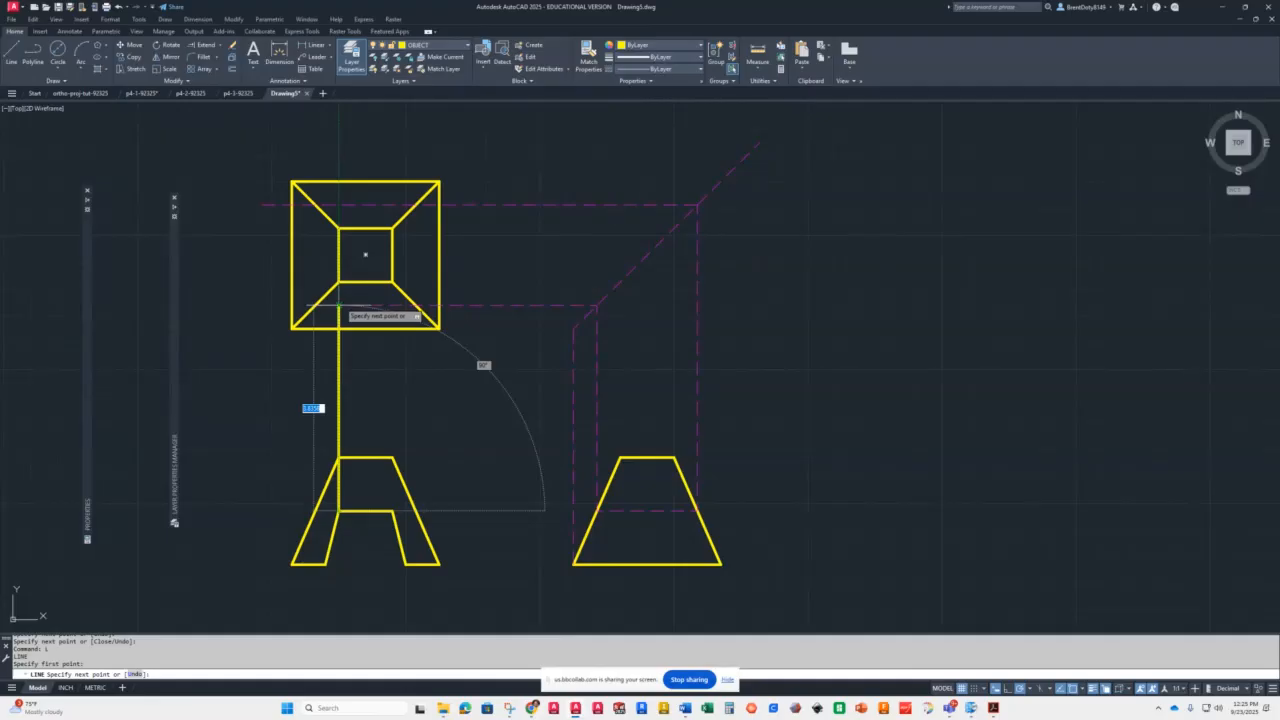
click(339, 306)
key(Return)
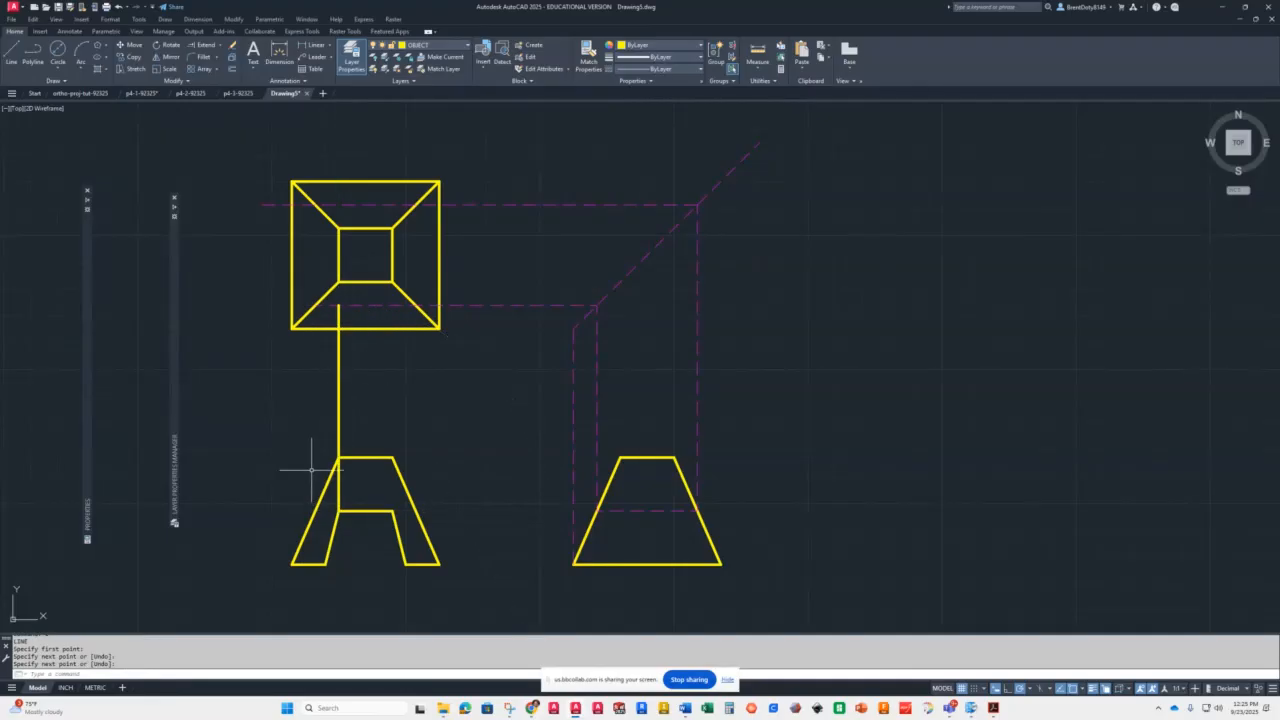
Draw a line from the notch's lower-left corner up to the top view's lower edge, continuing to the upper end of the adjacent vertical projection
key(Return)
click(325, 565)
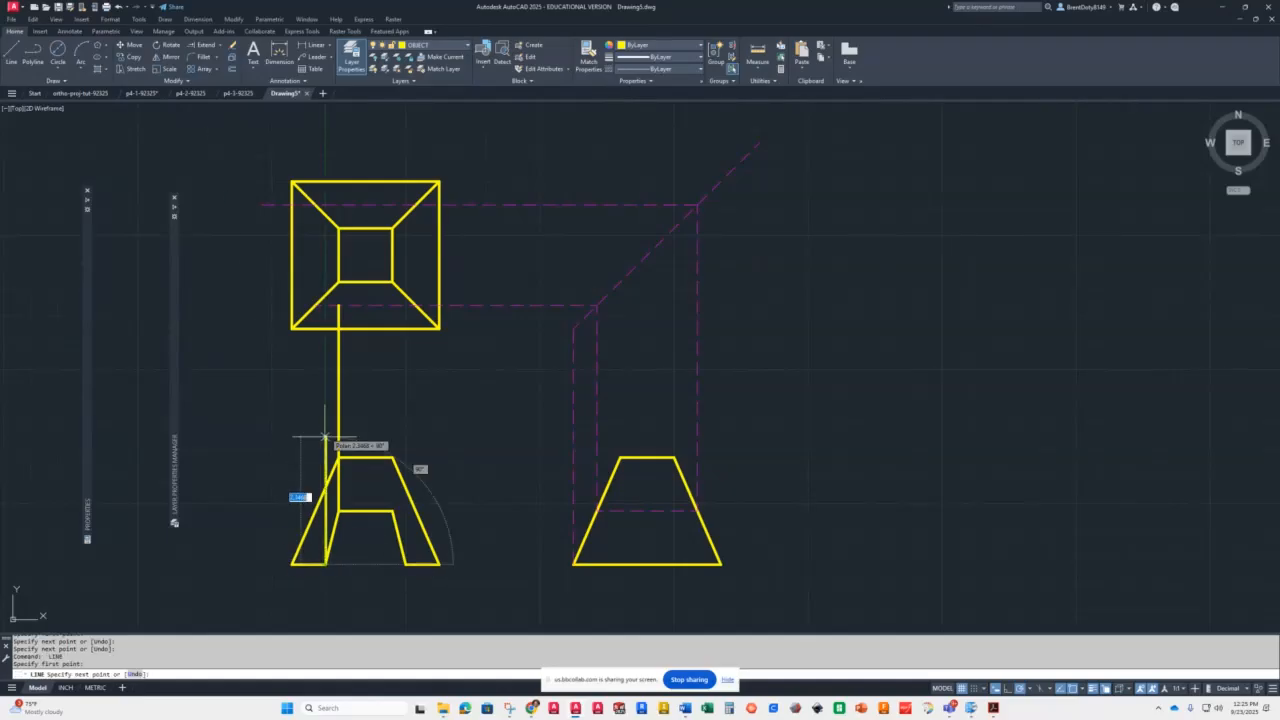
click(325, 328)
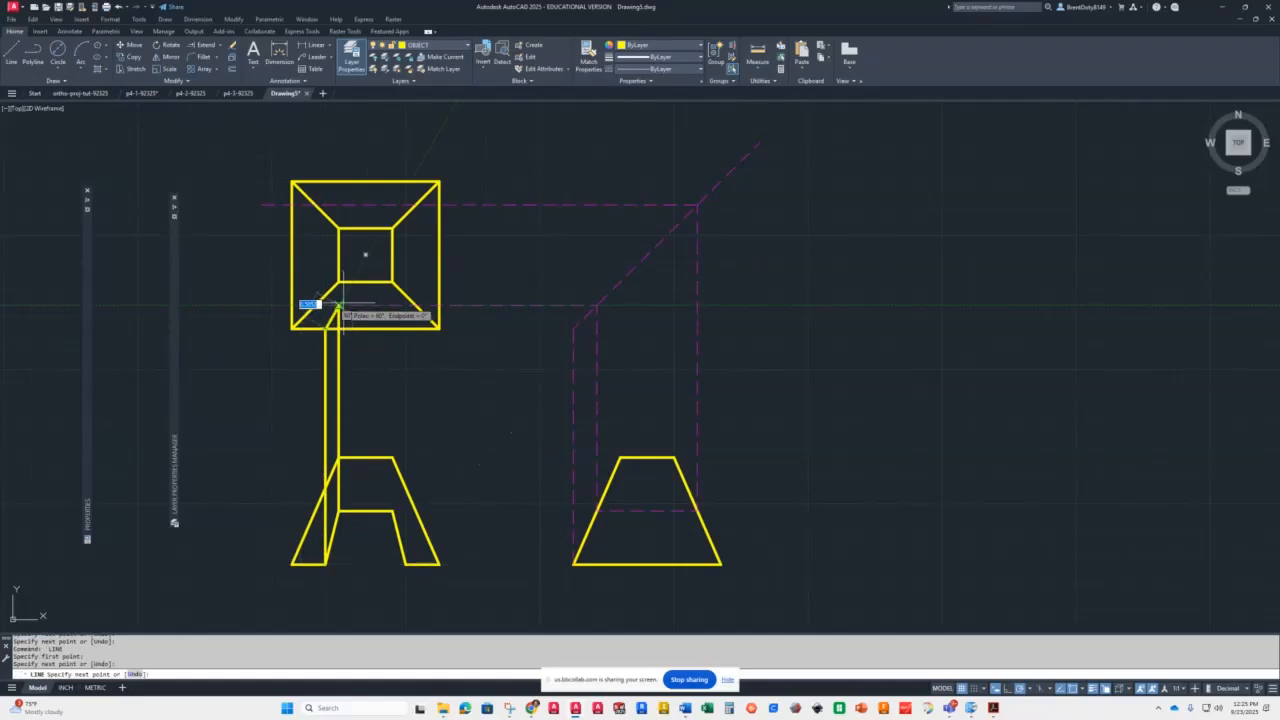
click(340, 306)
key(Return)
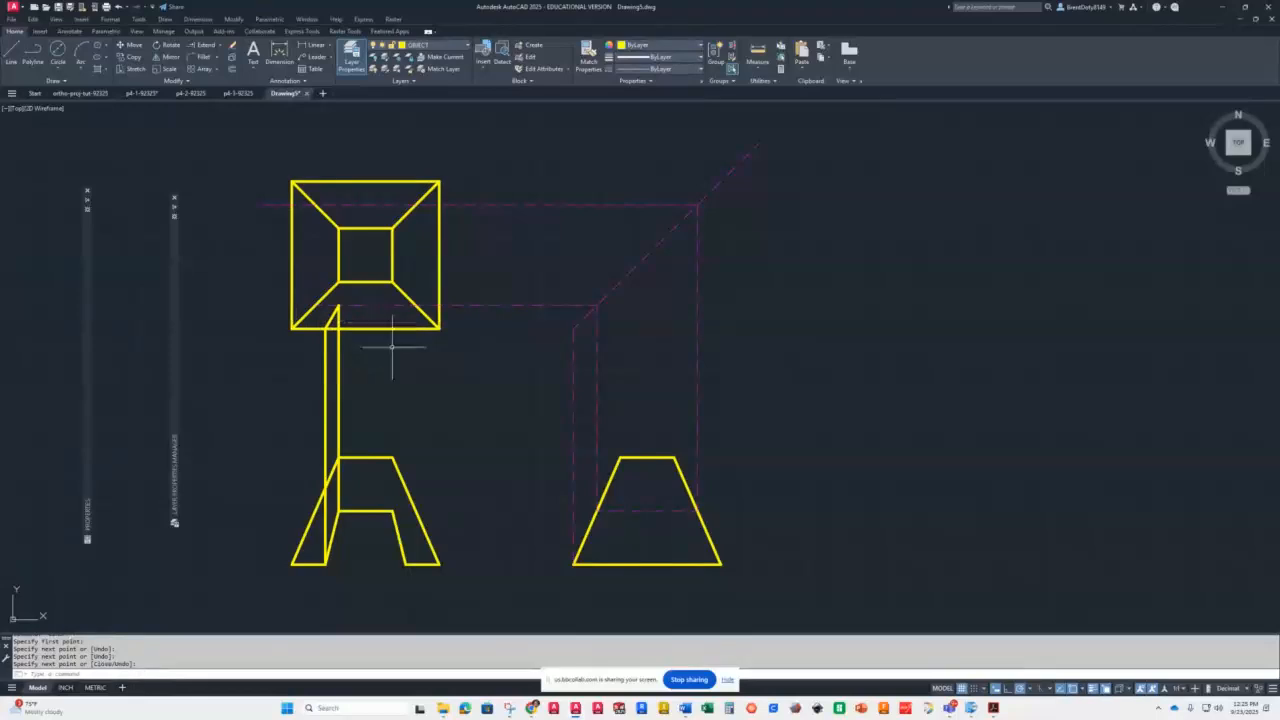
Draw a vertical line from the front-view notch's upper-right corner up to the top view's lower projection line
key(Return)
click(392, 512)
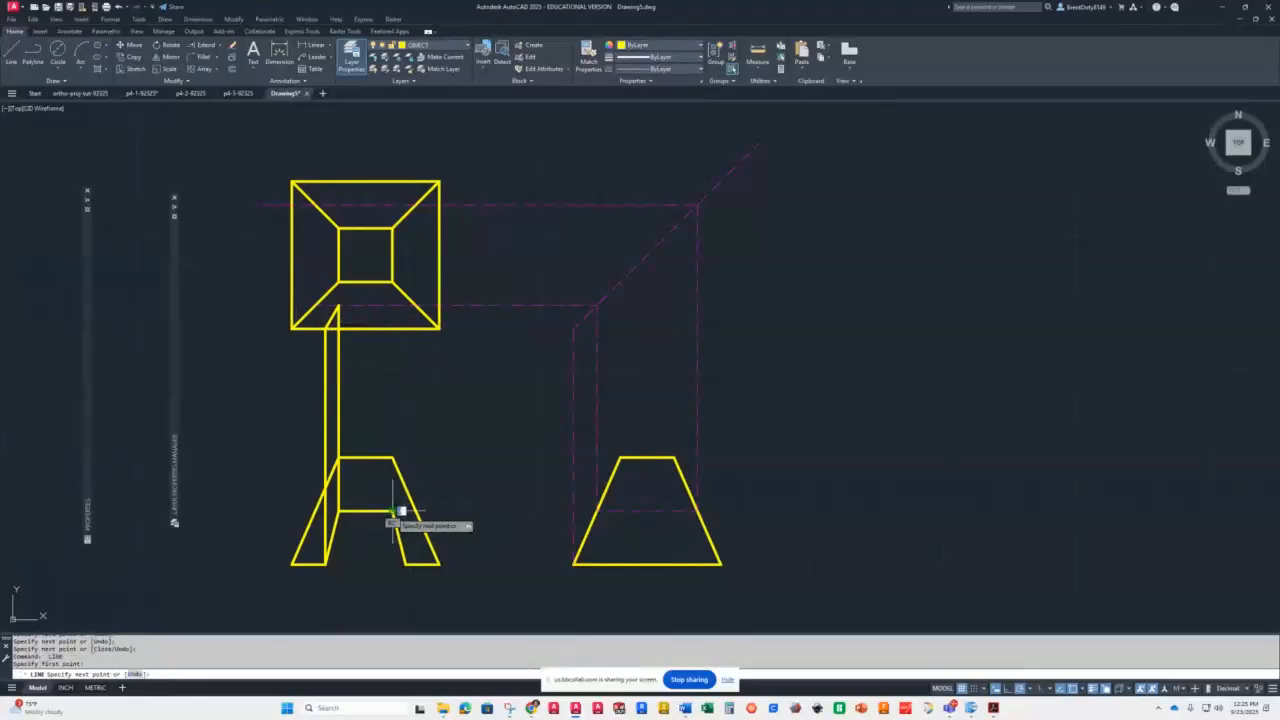
click(392, 306)
key(Return)
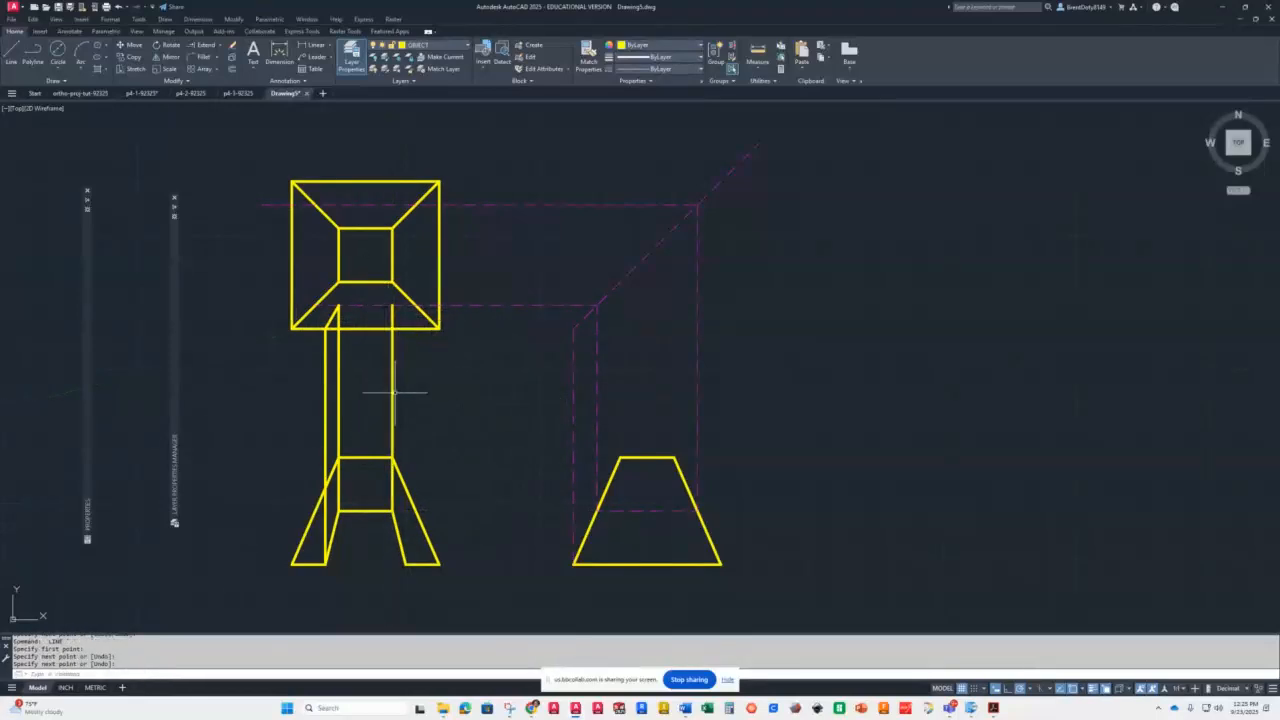
Draw a vertical line from the front-view notch's lower-right corner up to the top view's lower edge
key(Return)
click(406, 564)
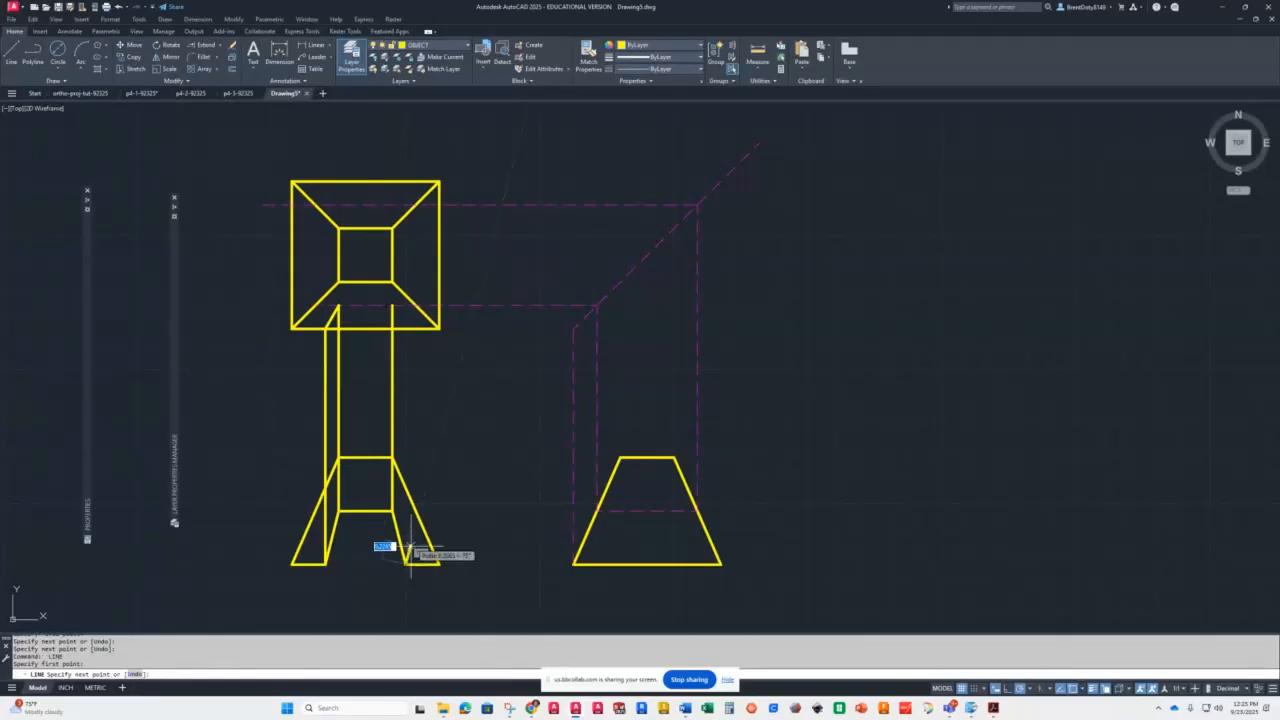
click(406, 327)
key(Return)
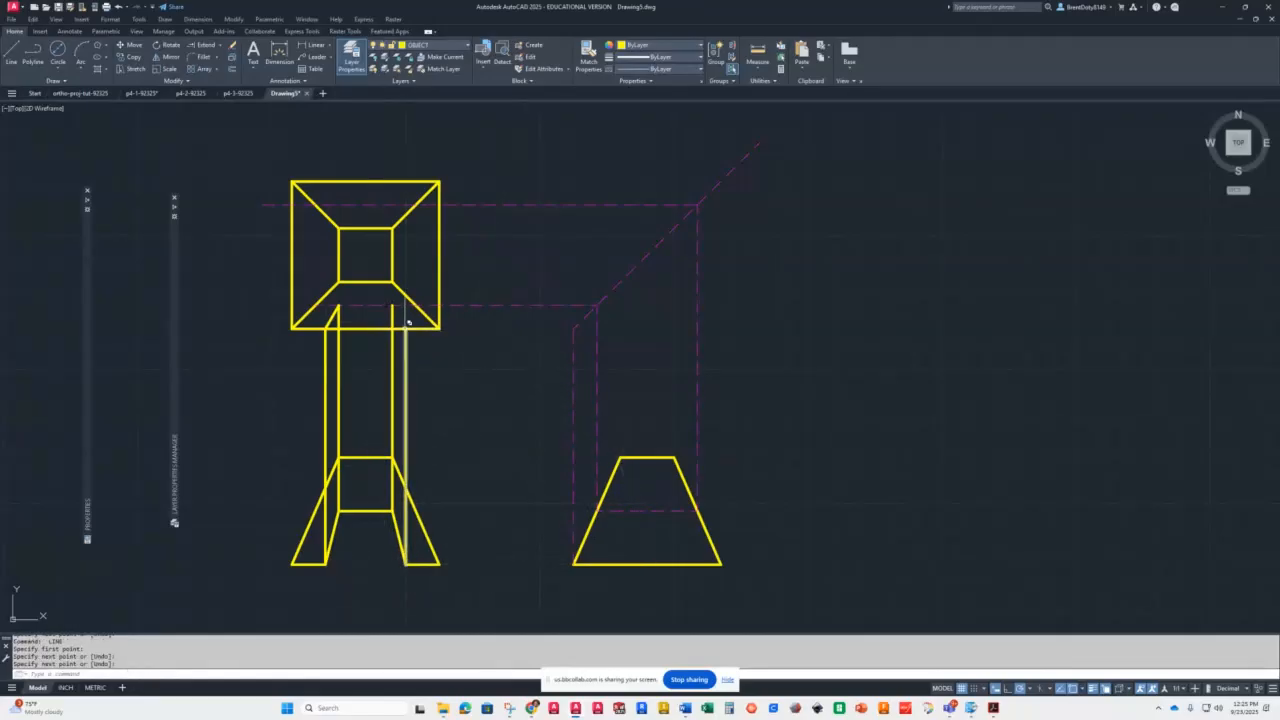
Draw the top-view notch's slanted right side up to the adjacent vertical projection's end, continuing horizontally to the left projection's end
key(Return)
click(406, 327)
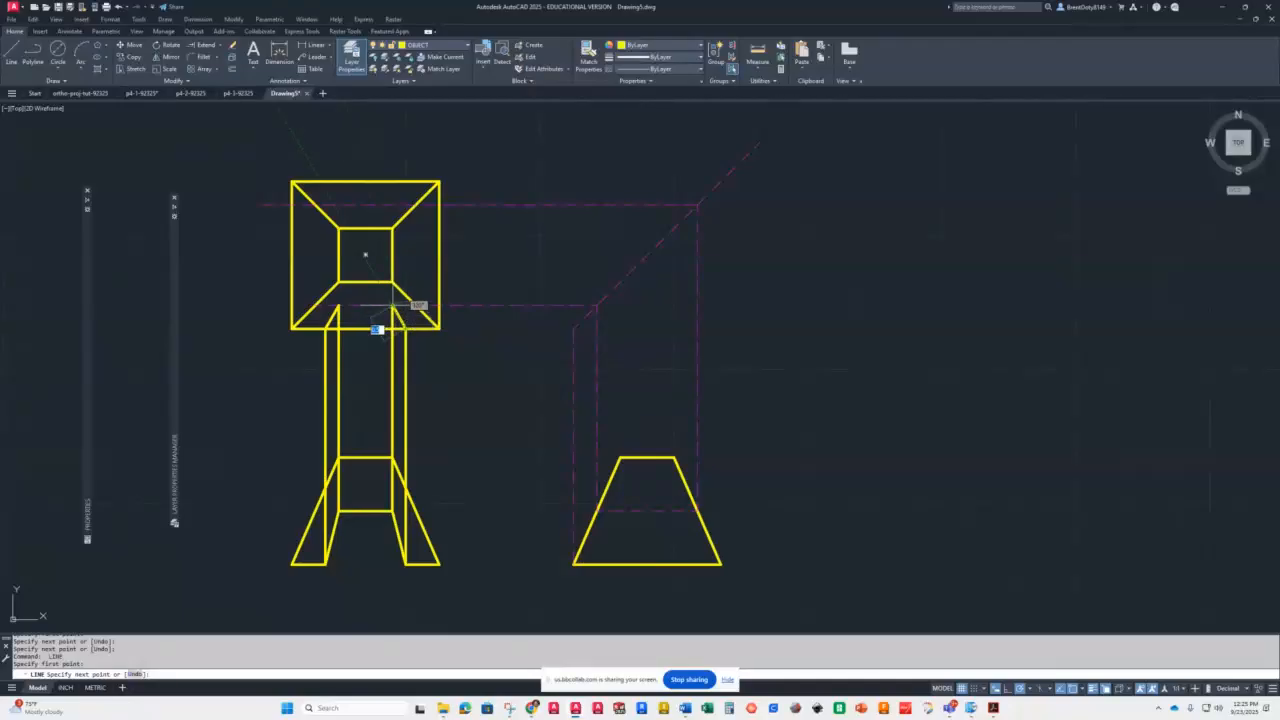
click(392, 305)
click(338, 305)
key(Return)
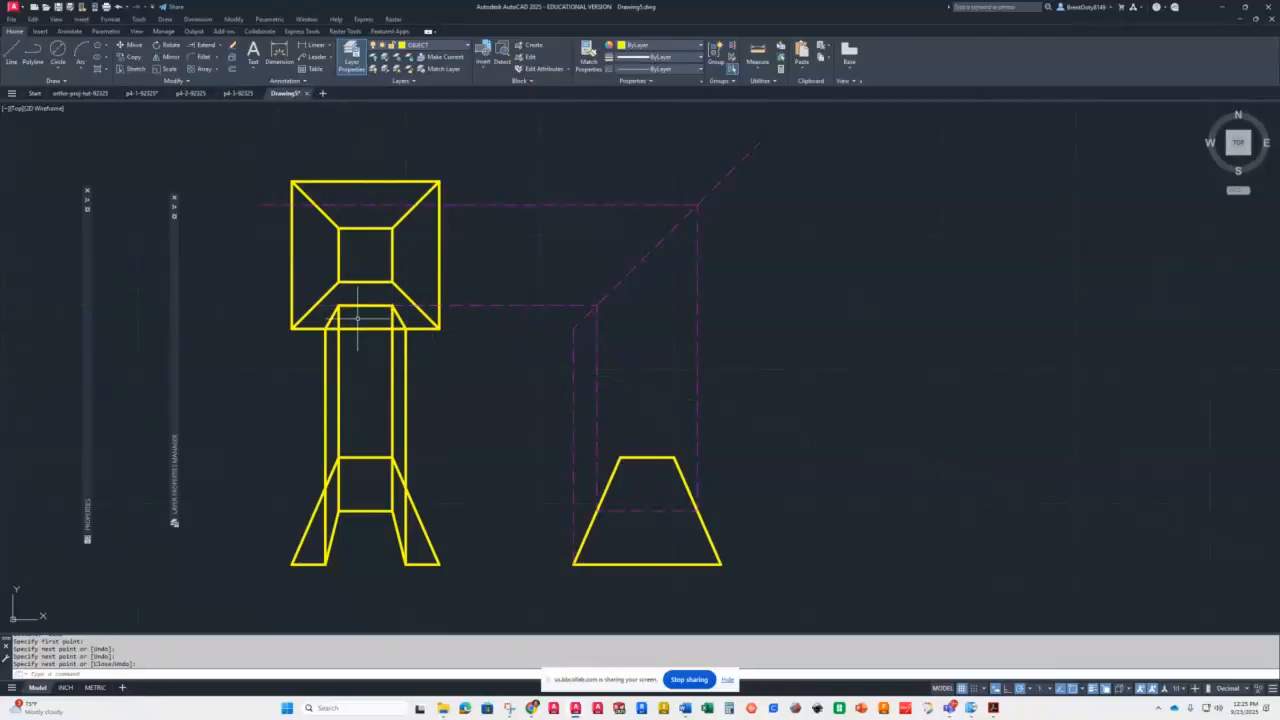
Erase the four vertical projection lines between the front view and the top view
click(487, 371)
click(188, 383)
key(Delete)
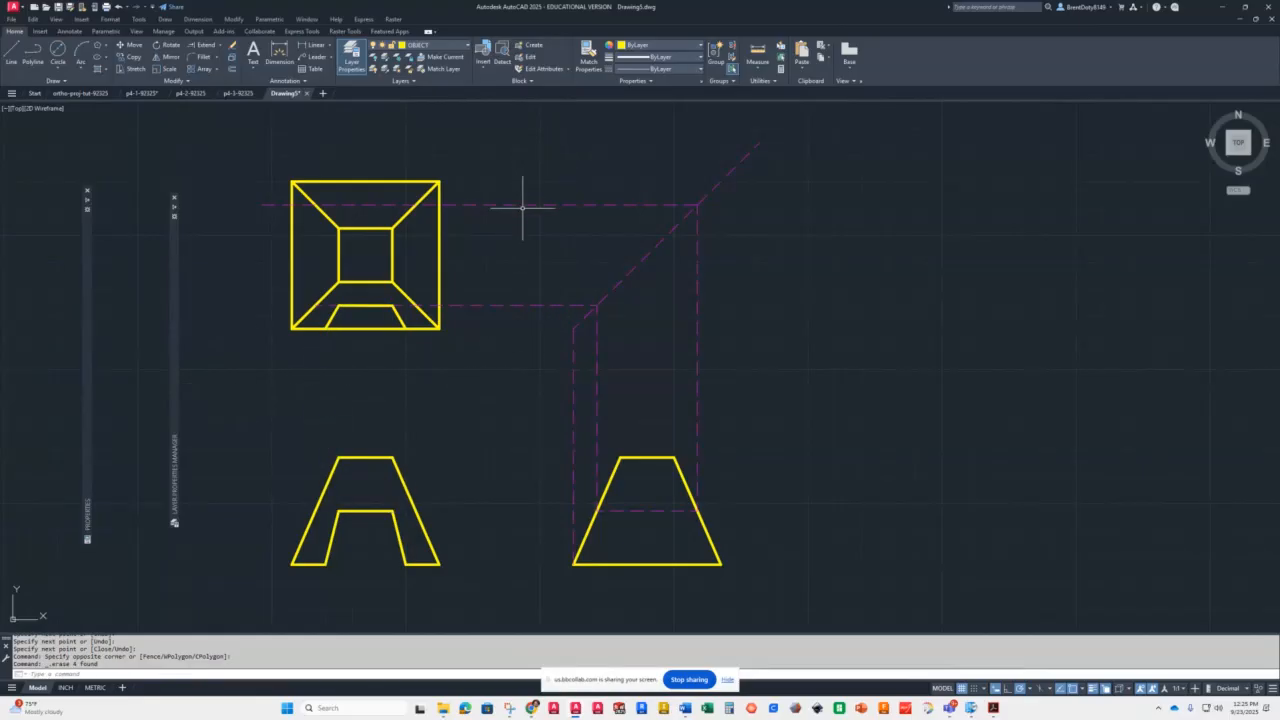
Erase the two horizontal projection lines, the three vertical projection lines above the side view and the miter line
click(533, 170)
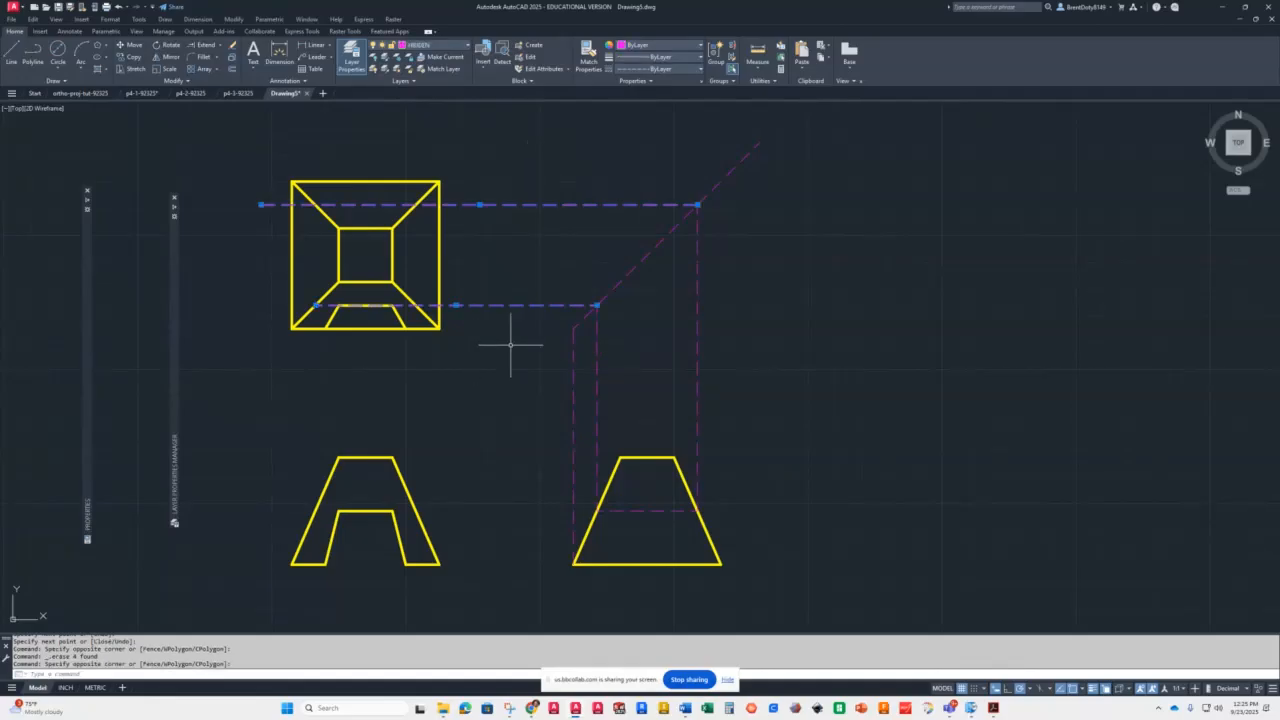
key(Delete)
click(756, 421)
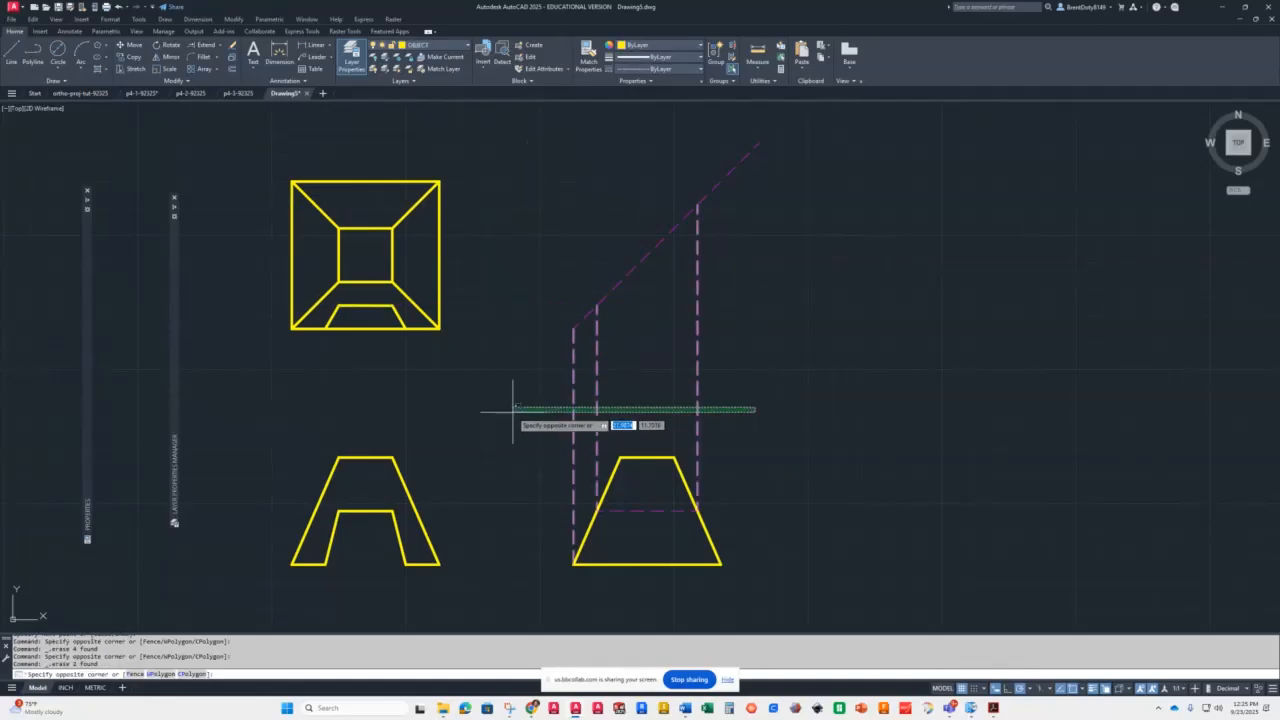
click(514, 405)
key(Delete)
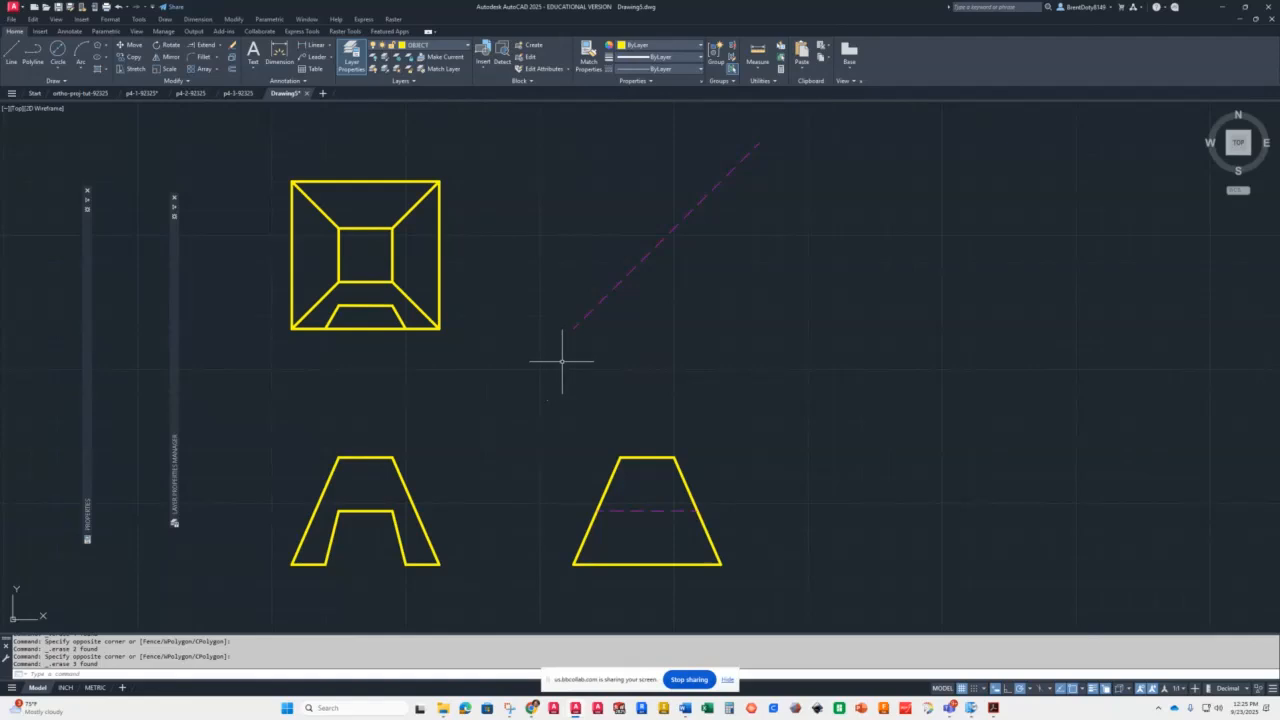
click(712, 282)
click(598, 212)
key(Delete)
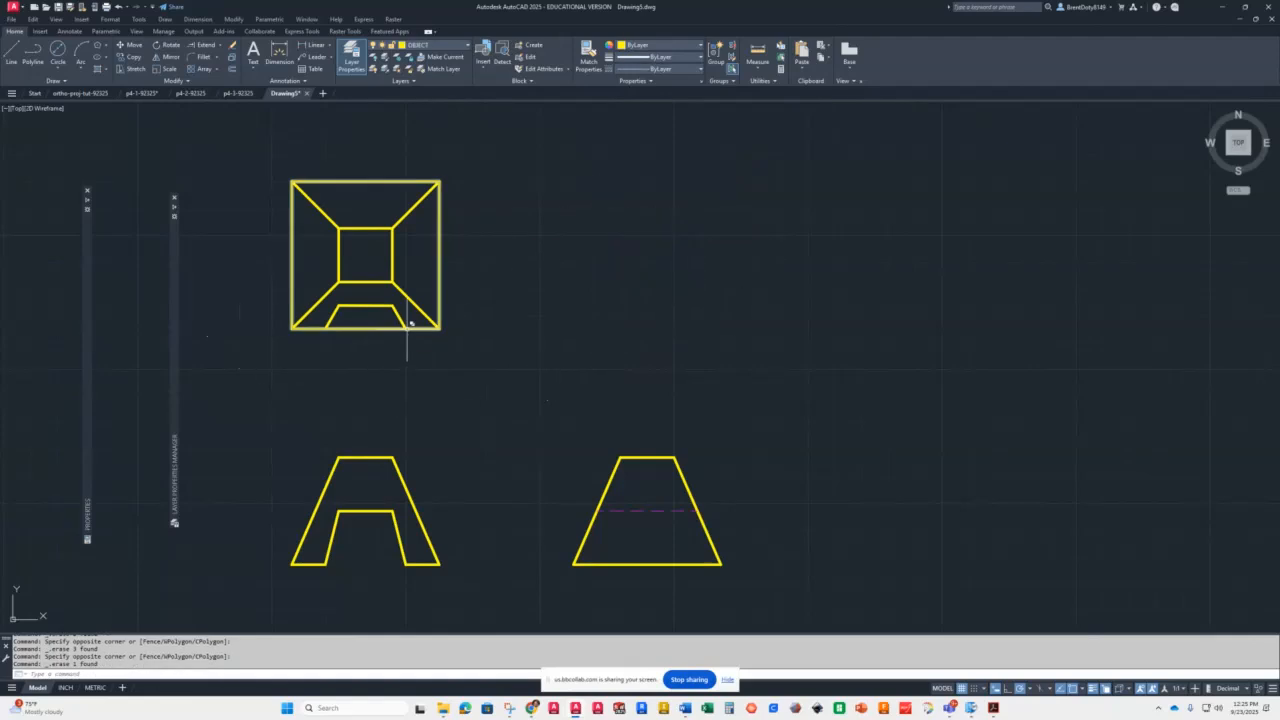
Trim the top view's lower edge between the two slanted sides of the notch
text(tr)
key(Return)
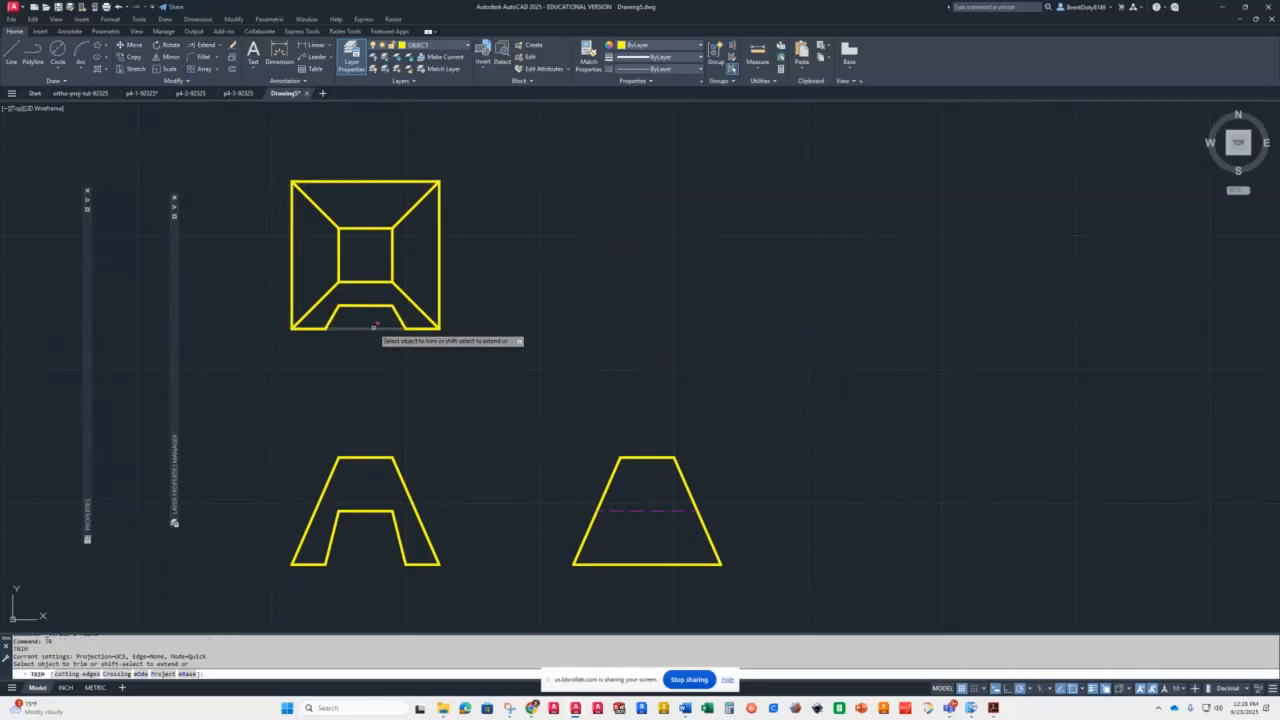
click(370, 329)
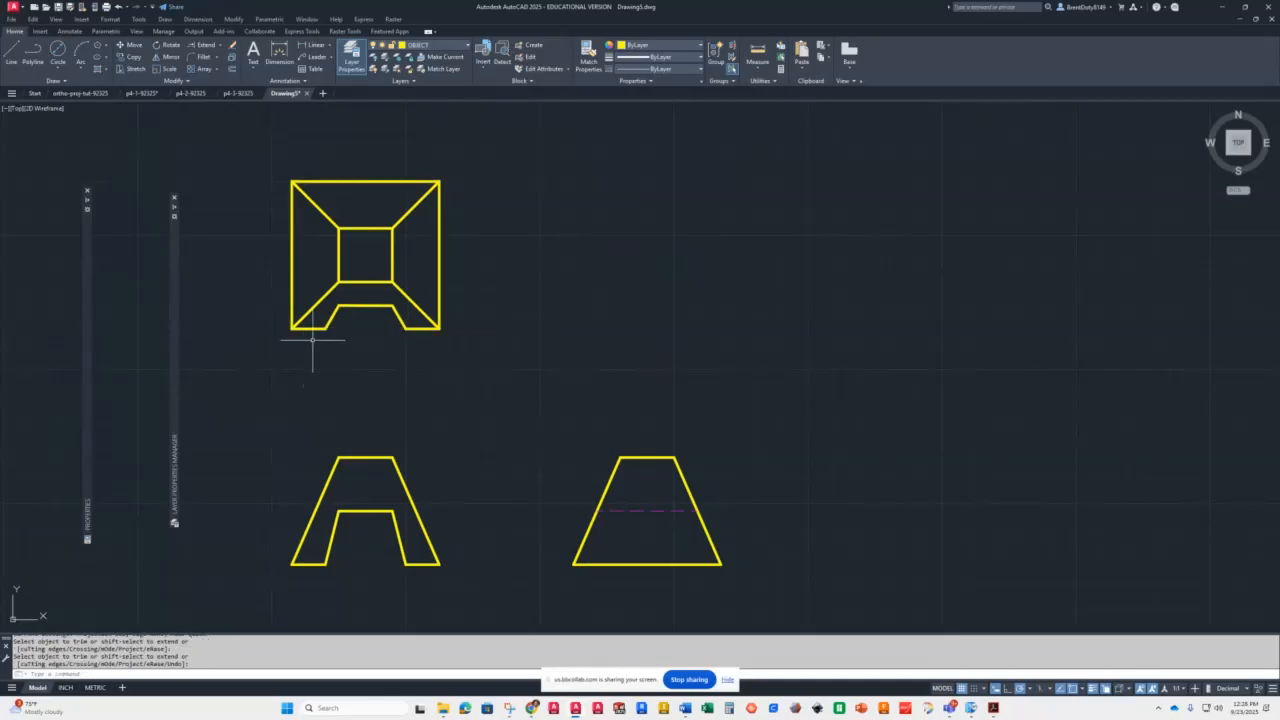
key(Return)
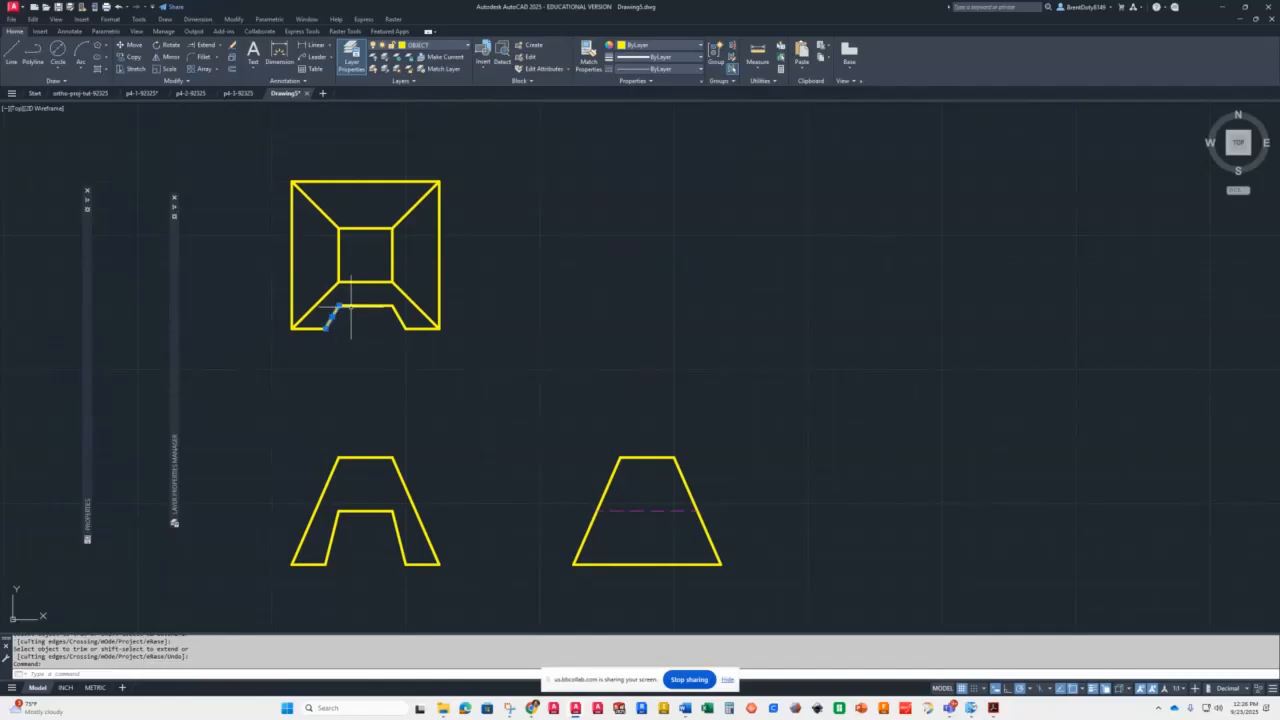
Mirror the three top-view notch lines about the horizontal line through the inner square's side midpoints, keeping the source objects
click(399, 318)
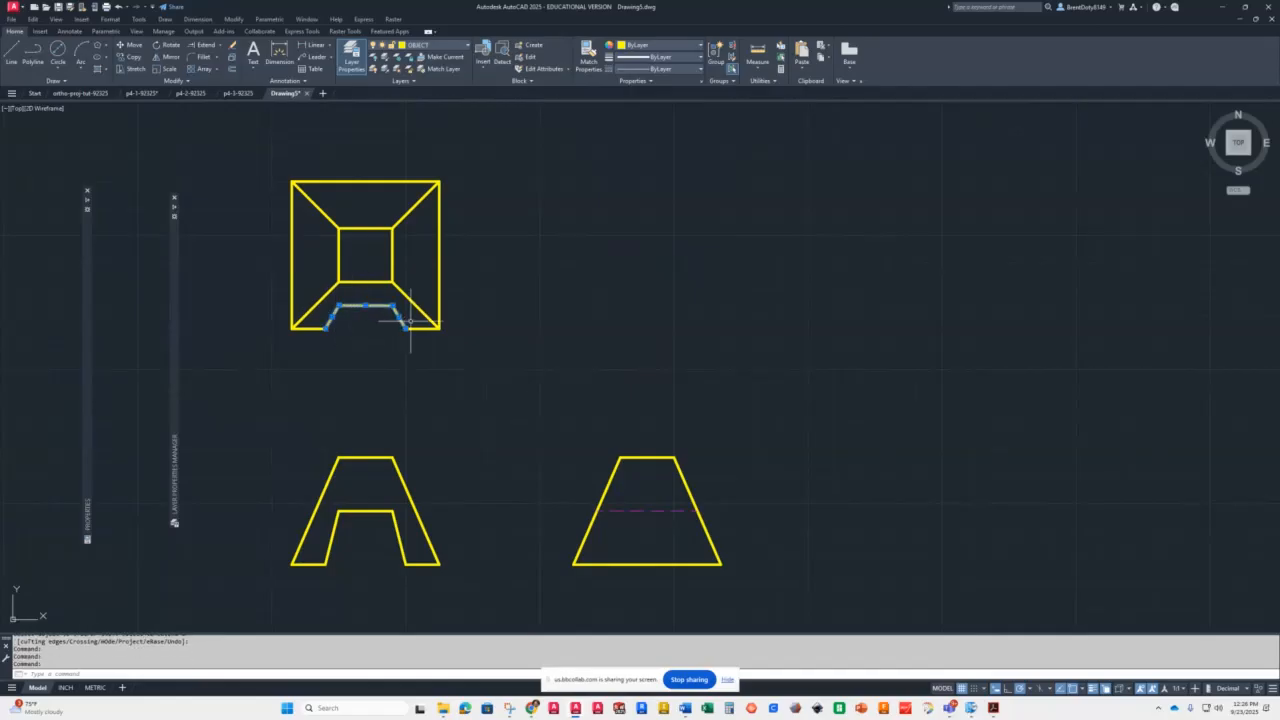
click(168, 57)
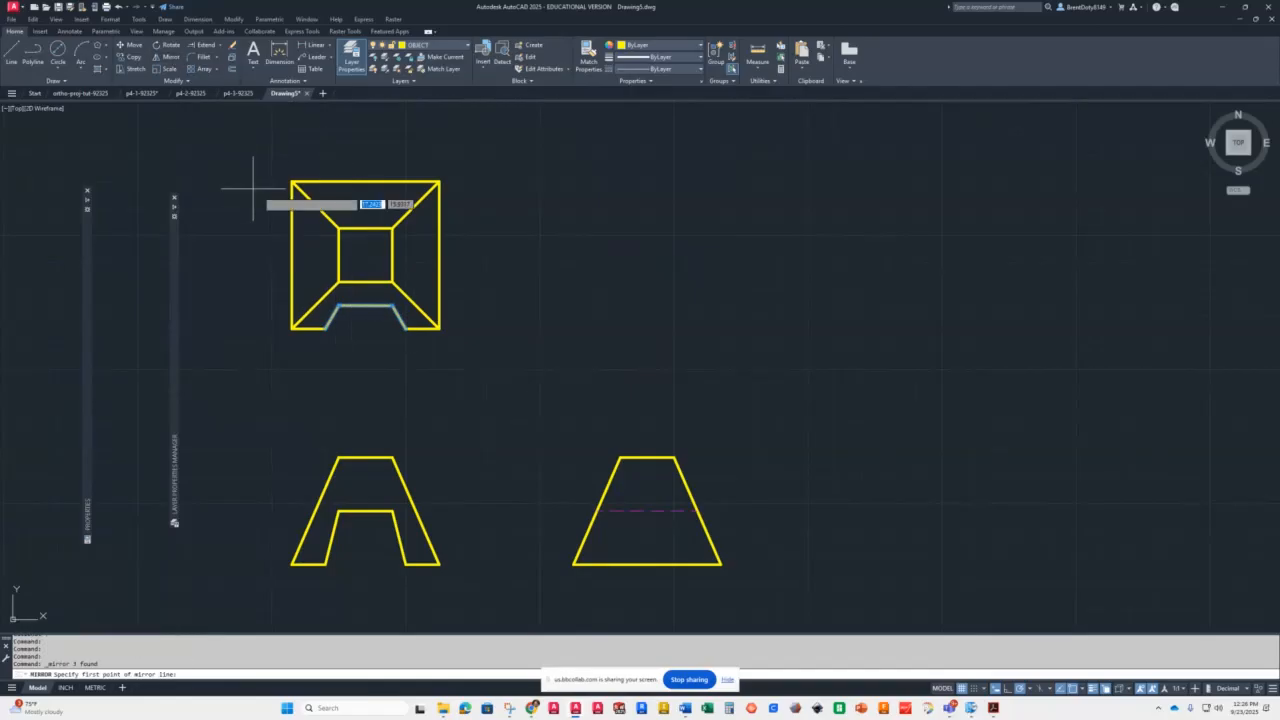
click(338, 255)
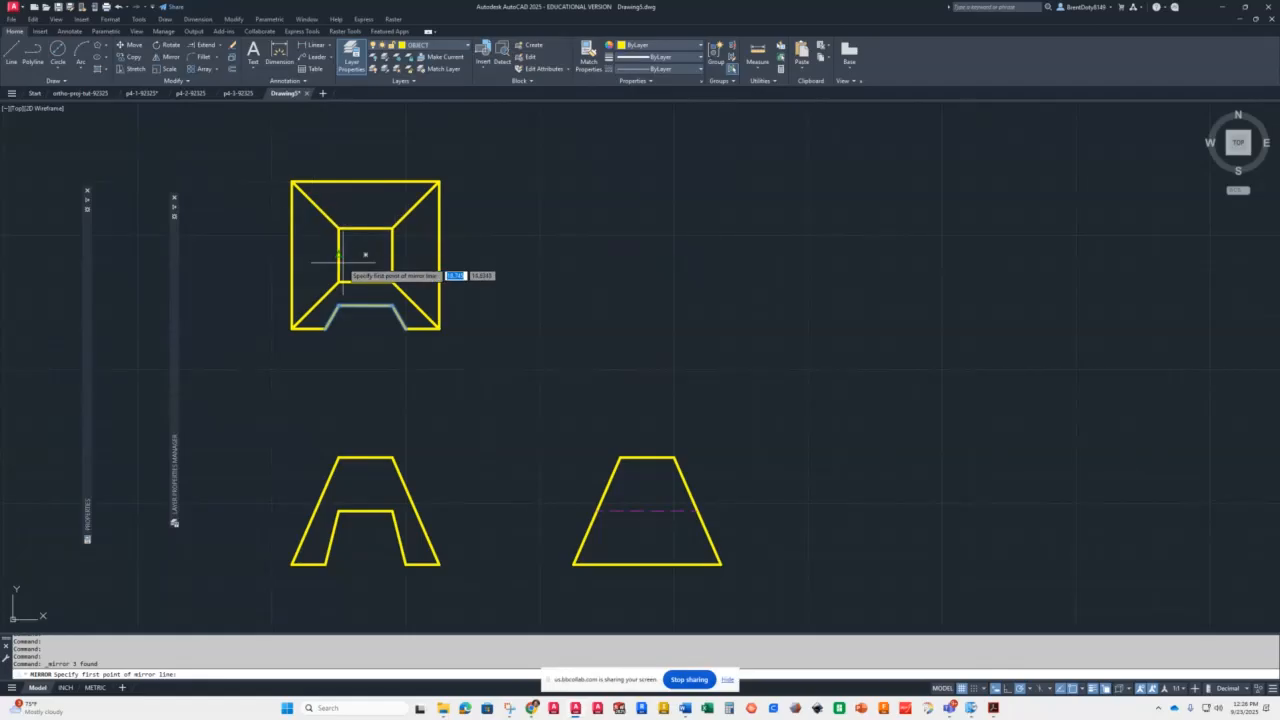
click(392, 255)
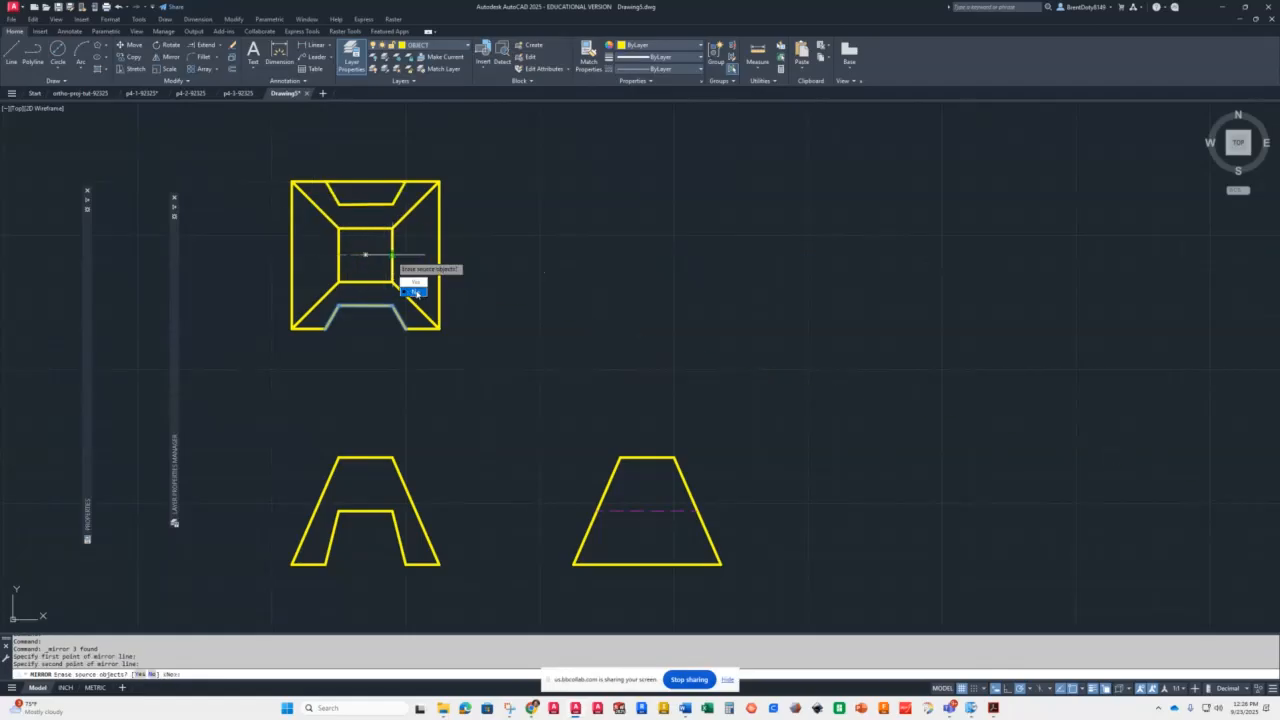
click(416, 292)
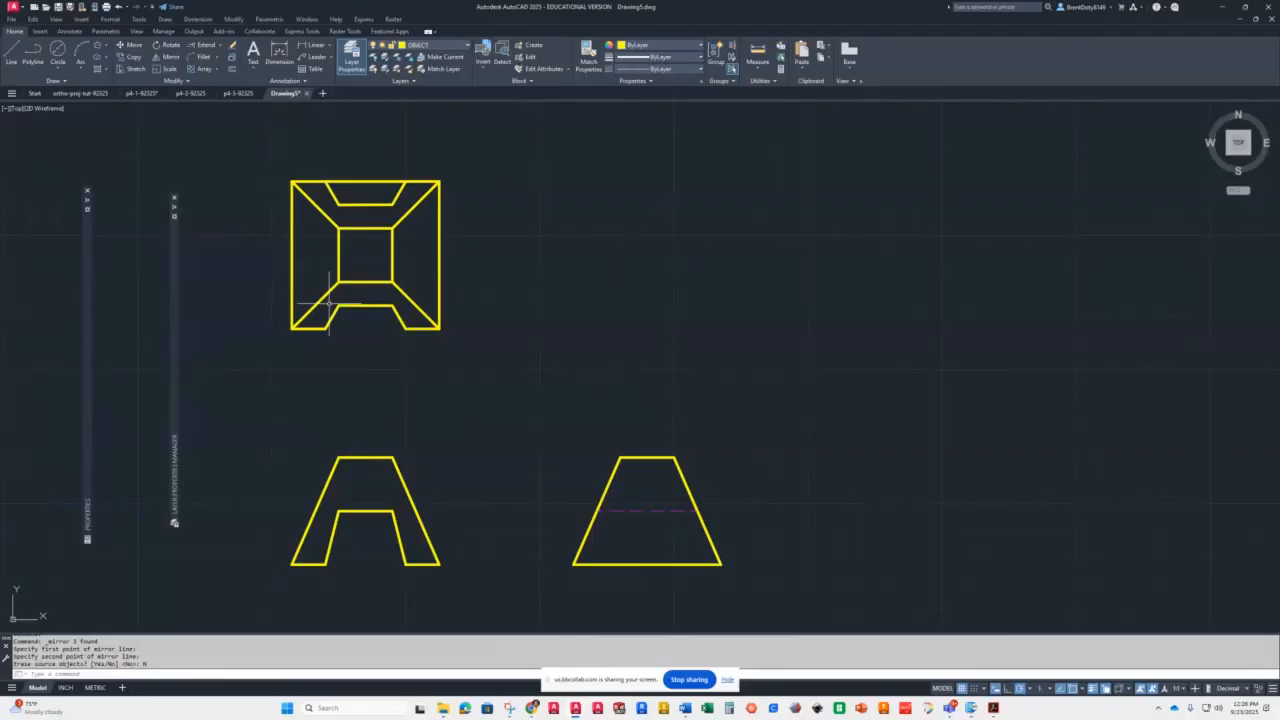
Trim the top view's upper edge between the two slanted sides of the mirrored notch
text(tr)
key(Return)
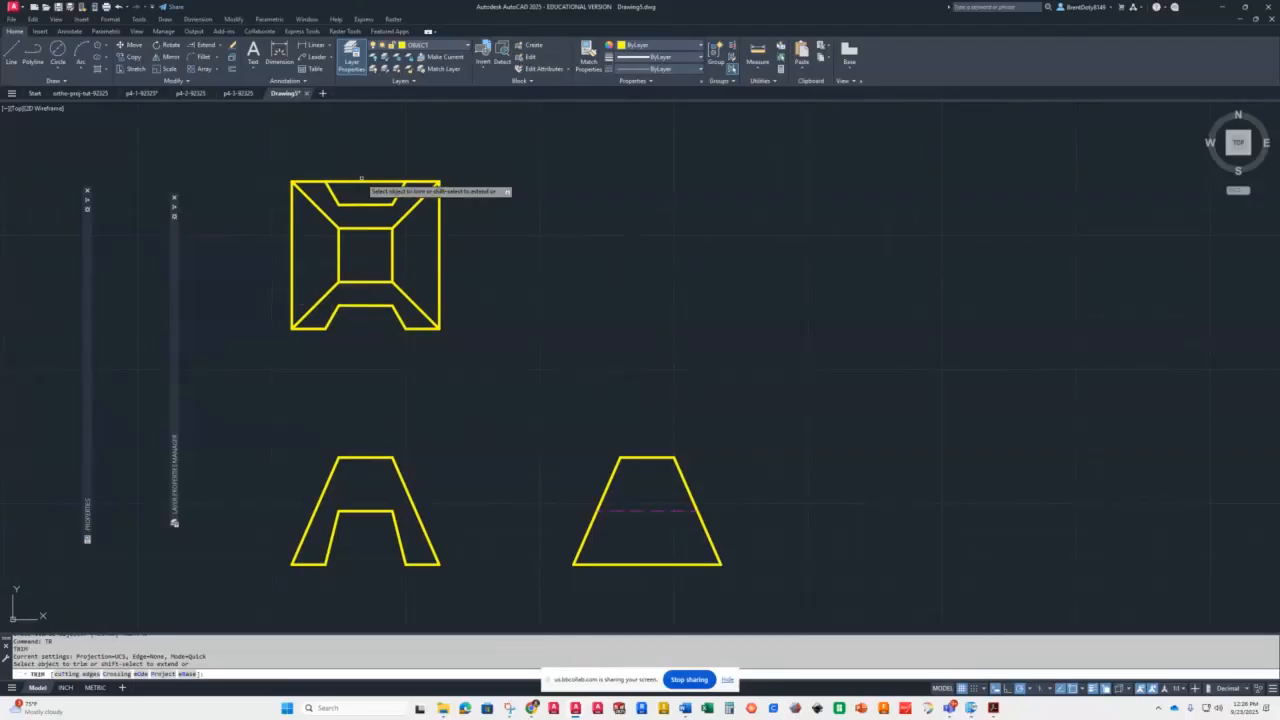
click(373, 180)
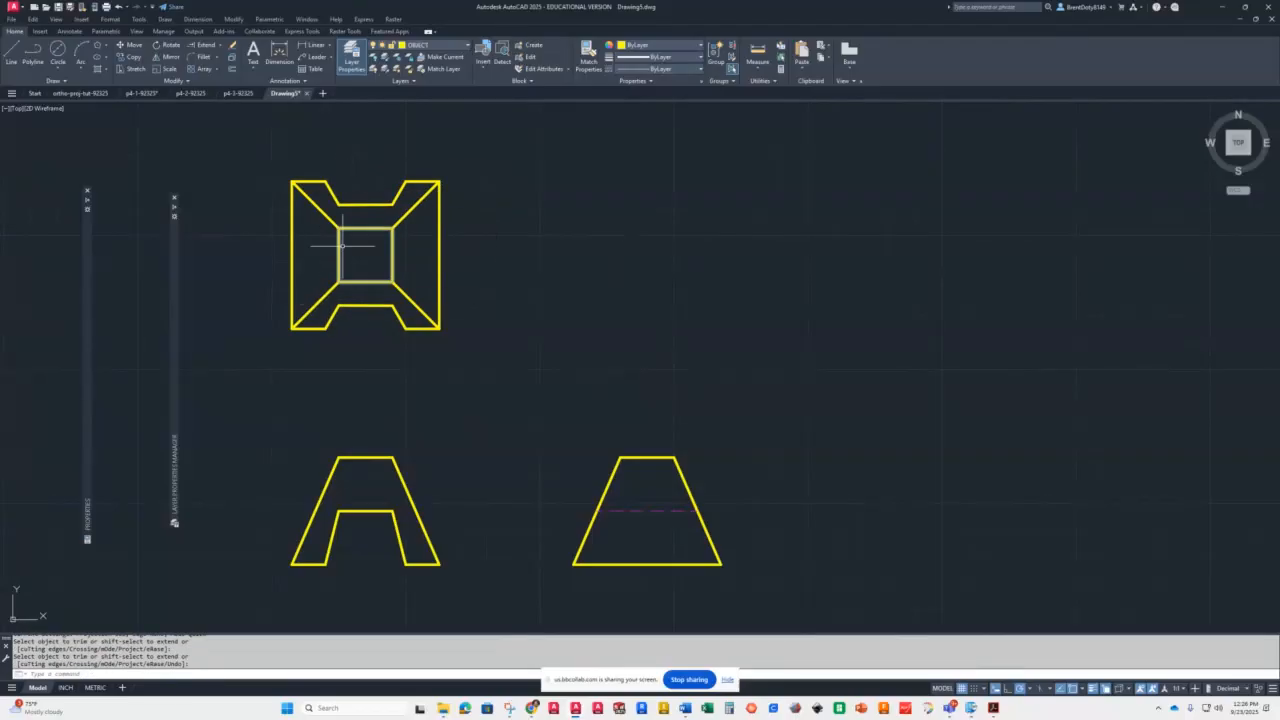
On the HIDDEN layer, draw a vertical line in the top view joining the outer left corners of the upper and lower notches
scroll(330, 218, up, 4)
scroll(337, 229, up, 2)
scroll(400, 286, down, 2)
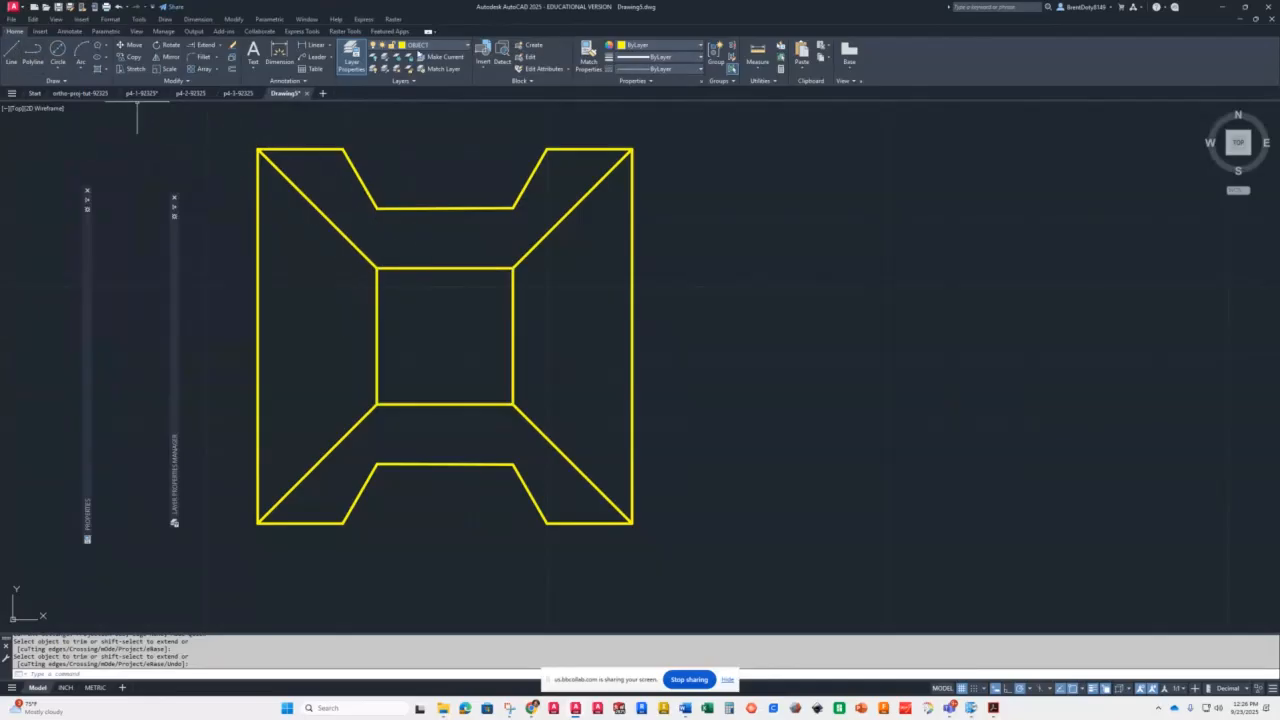
click(455, 49)
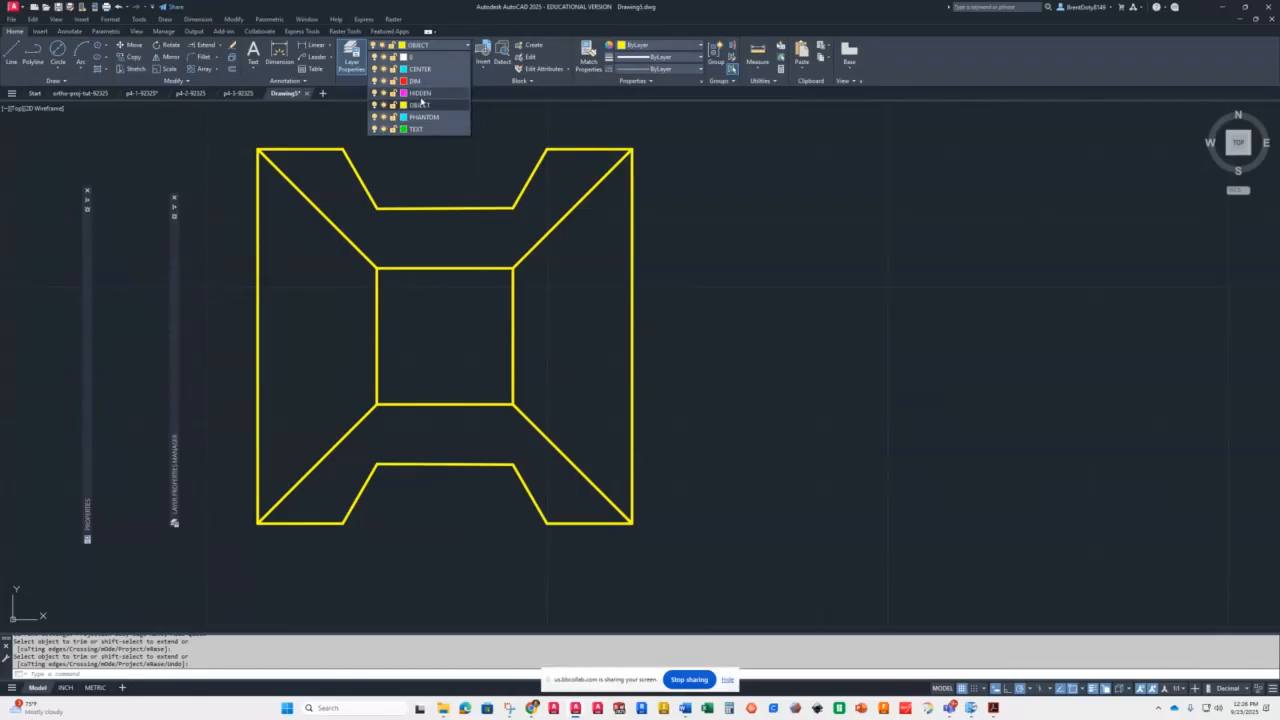
click(420, 93)
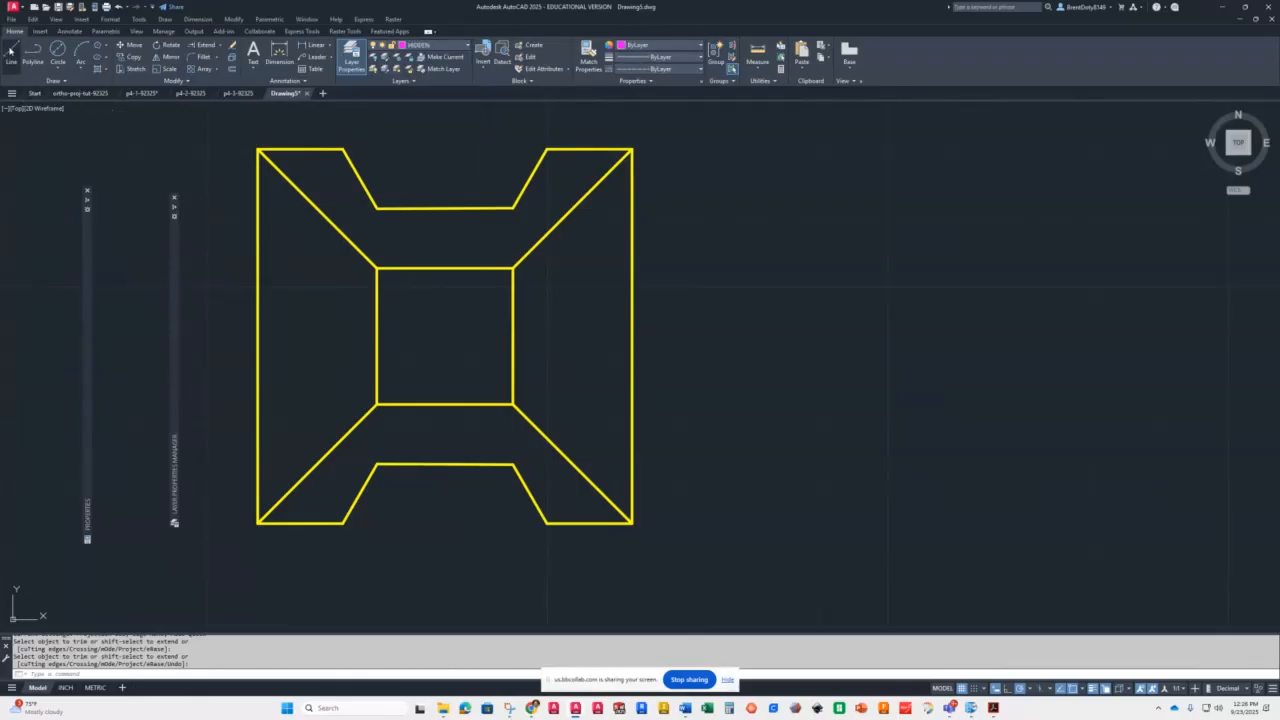
click(11, 51)
click(343, 149)
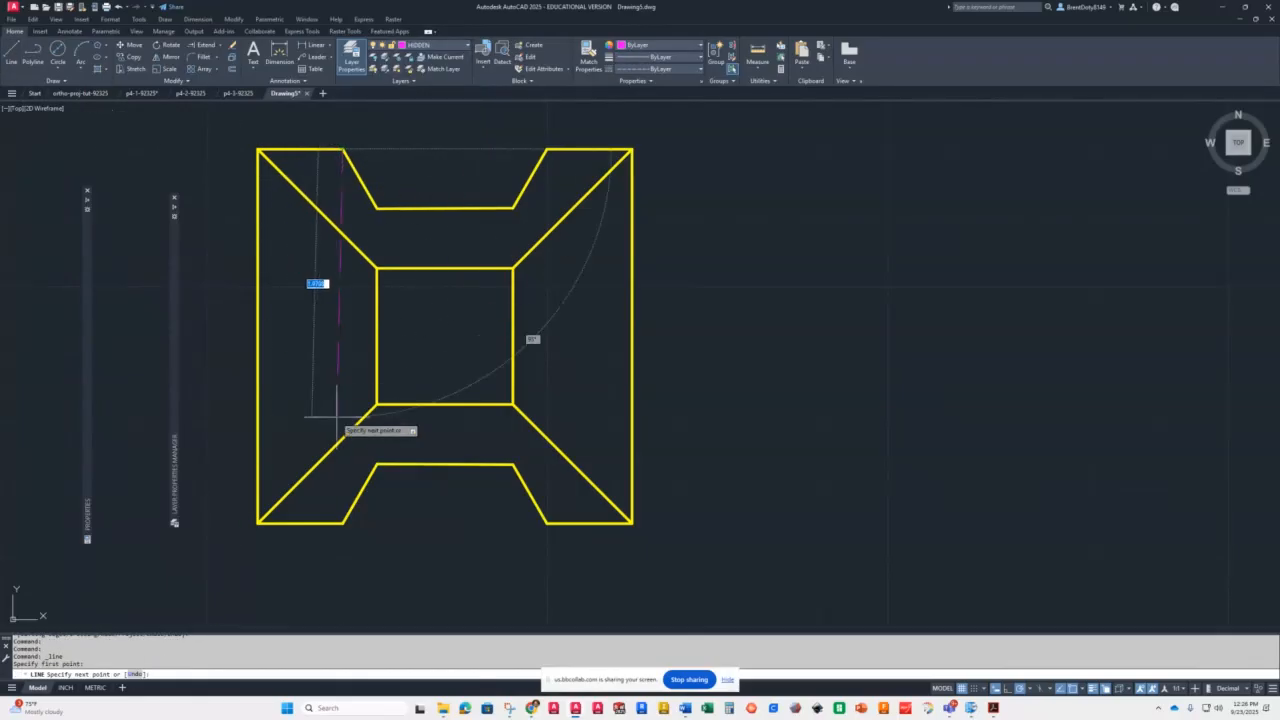
click(343, 522)
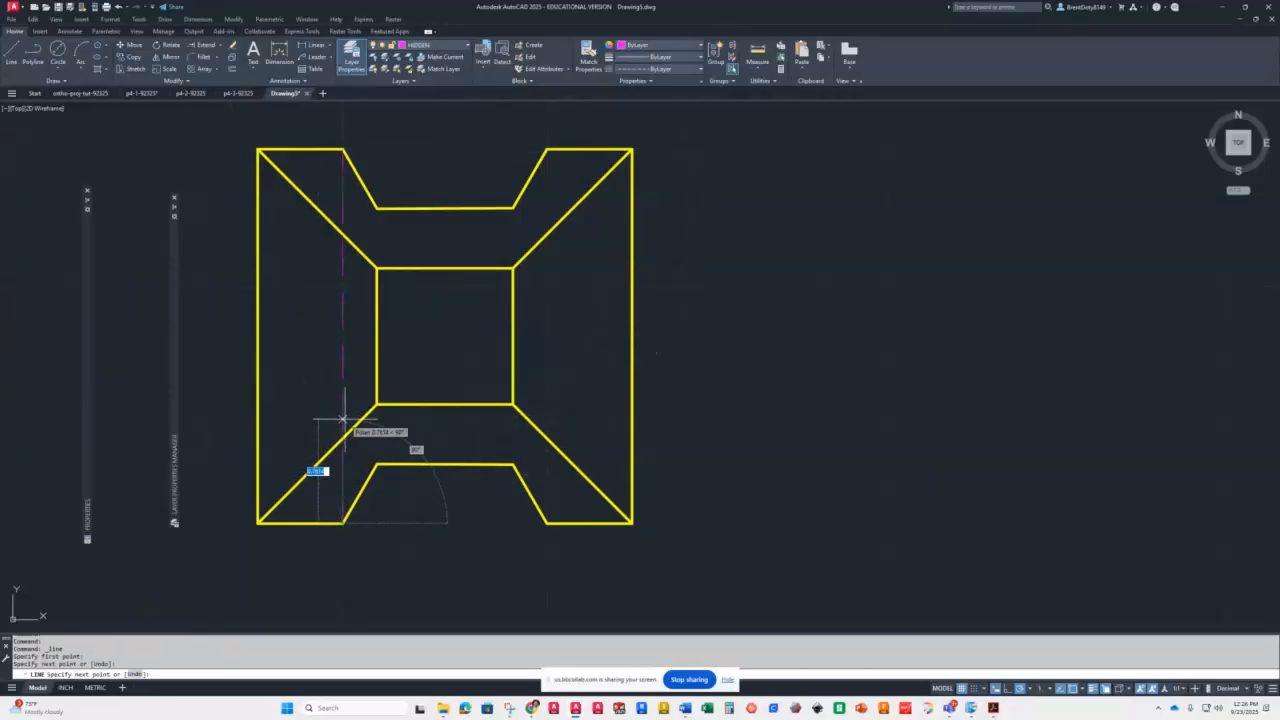
key(Return)
Draw a vertical hidden line in the top view joining the outer right corners of the lower and upper notches
key(Return)
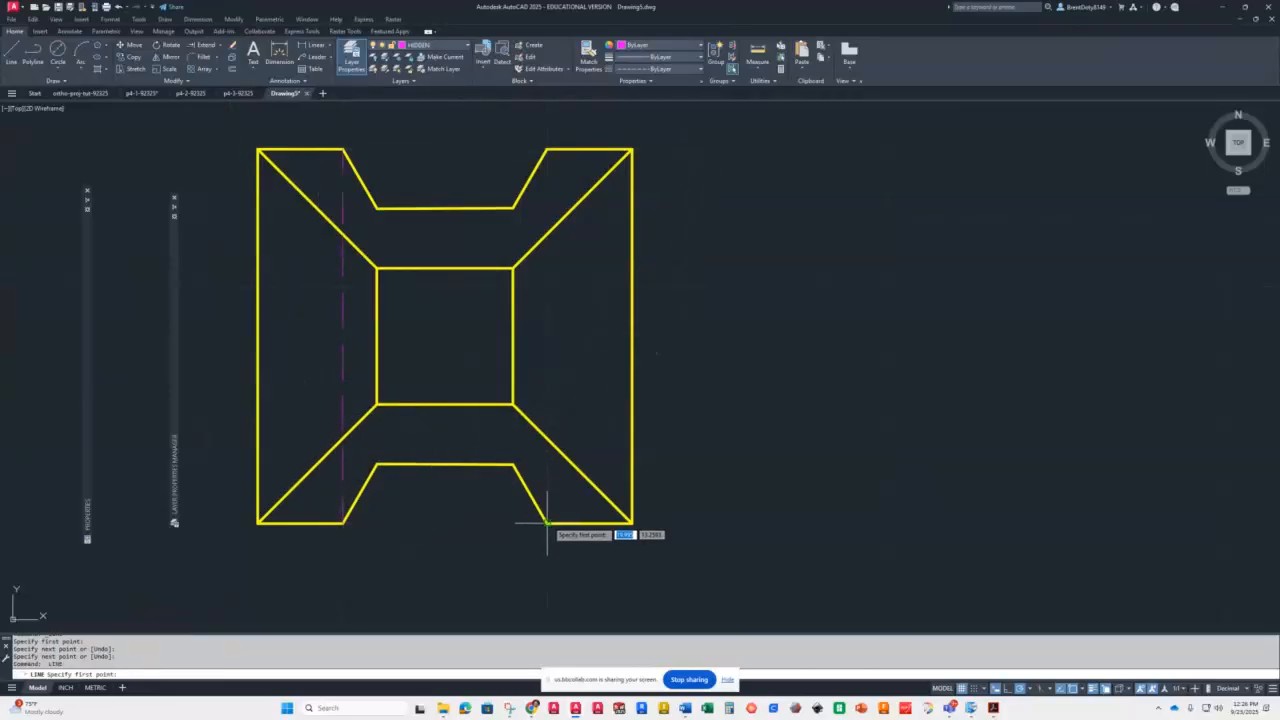
click(547, 522)
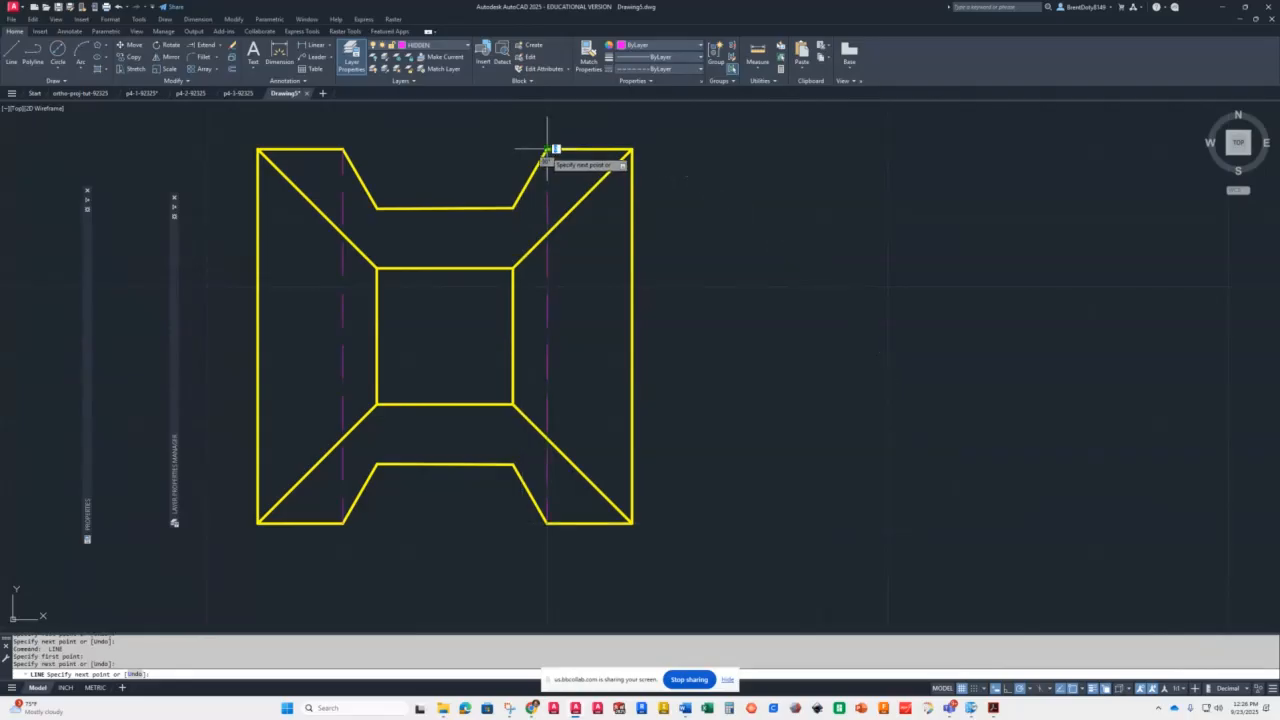
click(547, 149)
key(Return)
Draw two short vertical hidden lines connecting the upper notch's inner corners to the inner square's upper corners
key(Return)
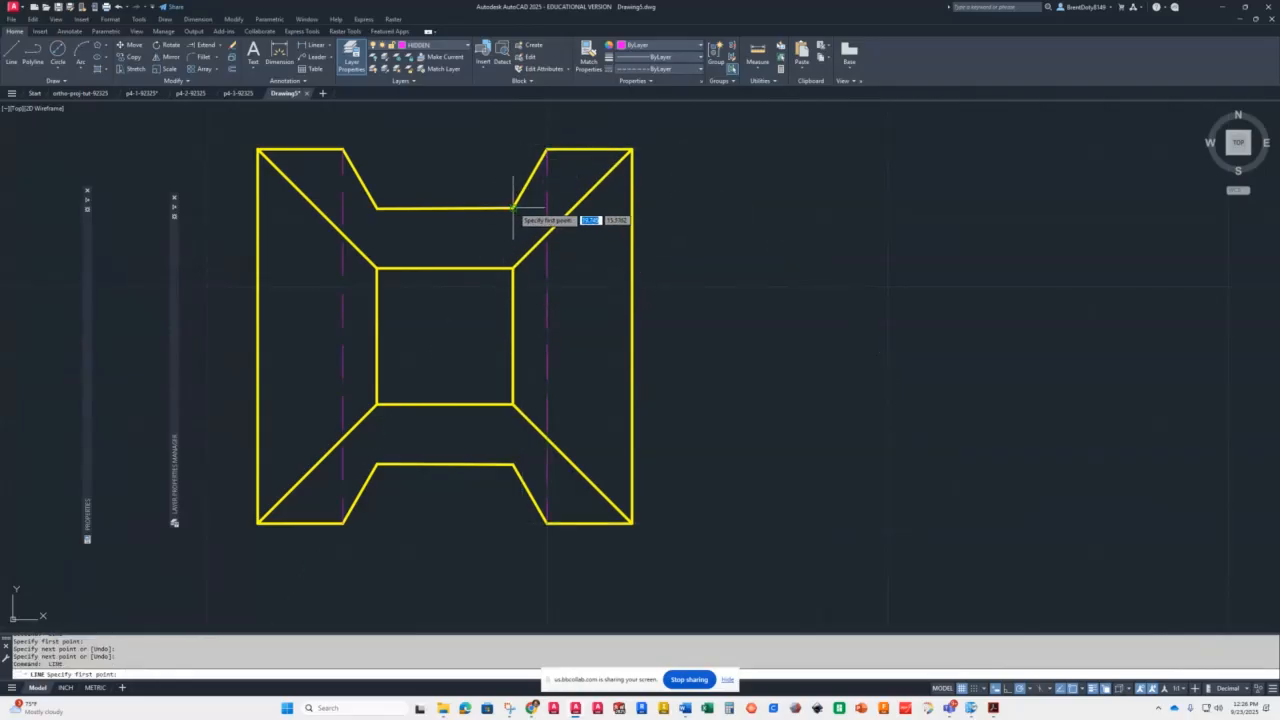
click(513, 208)
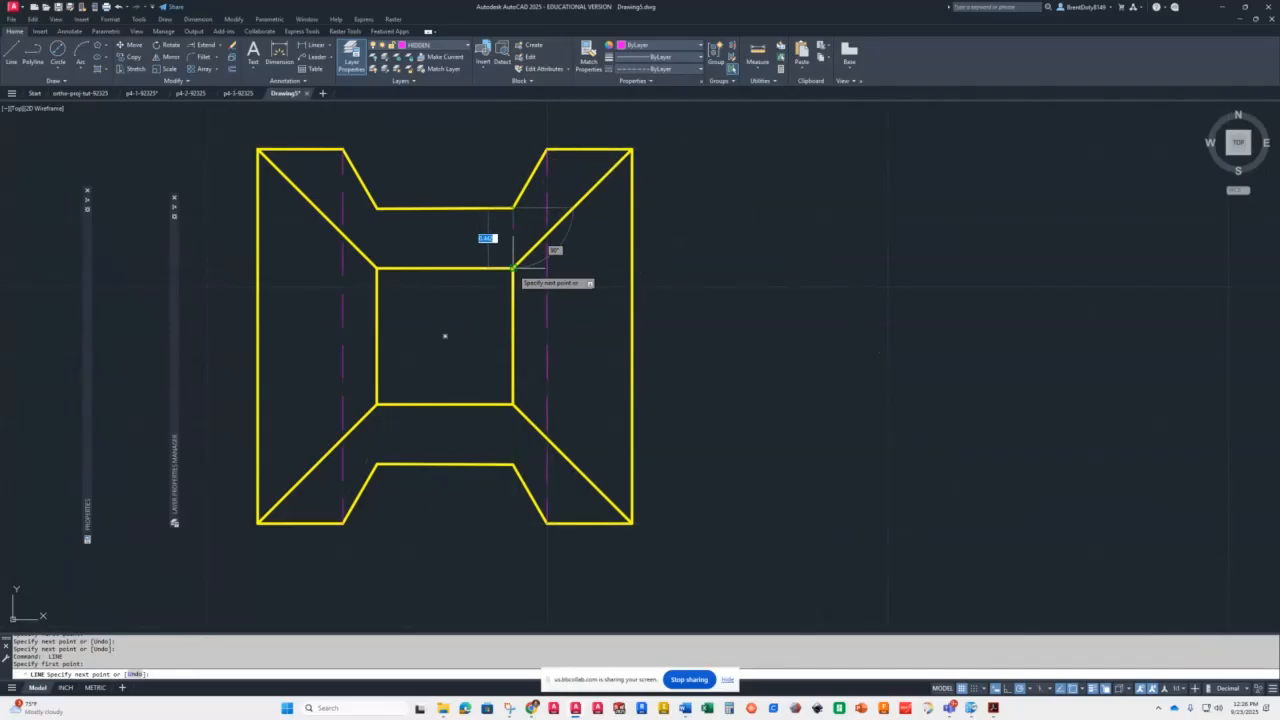
click(513, 268)
key(Return)
key(Return)
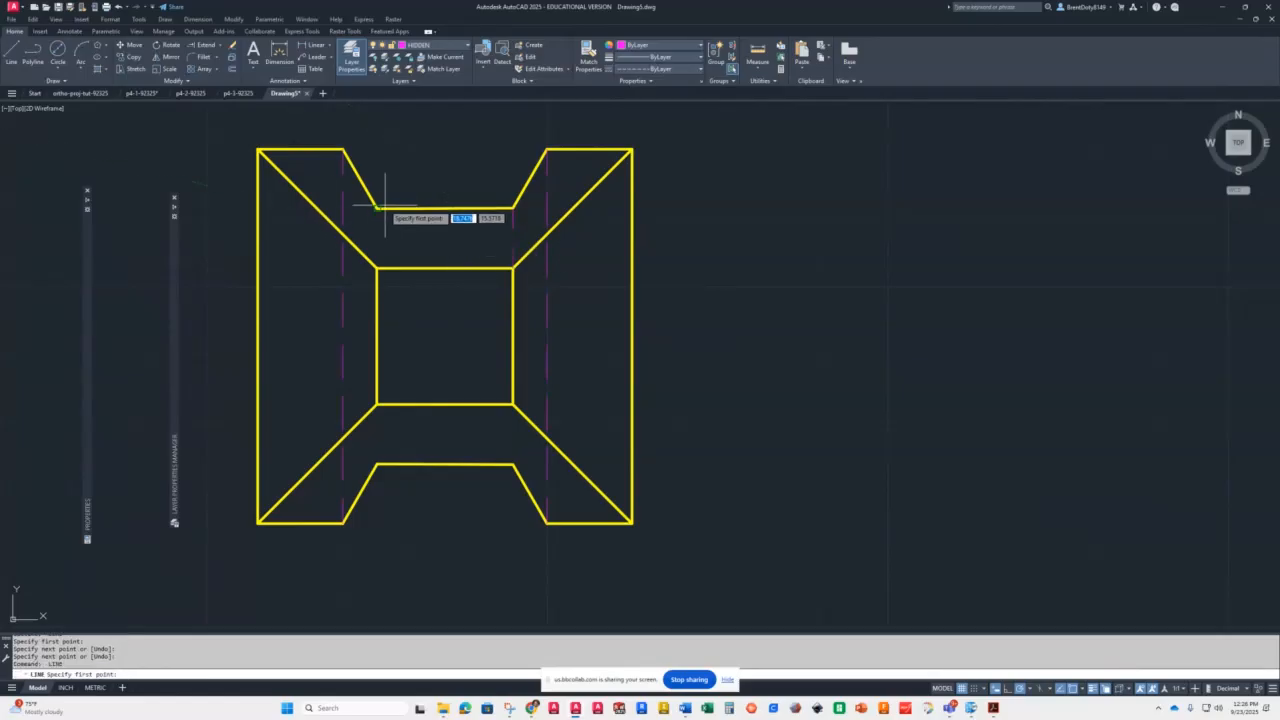
click(376, 268)
click(376, 268)
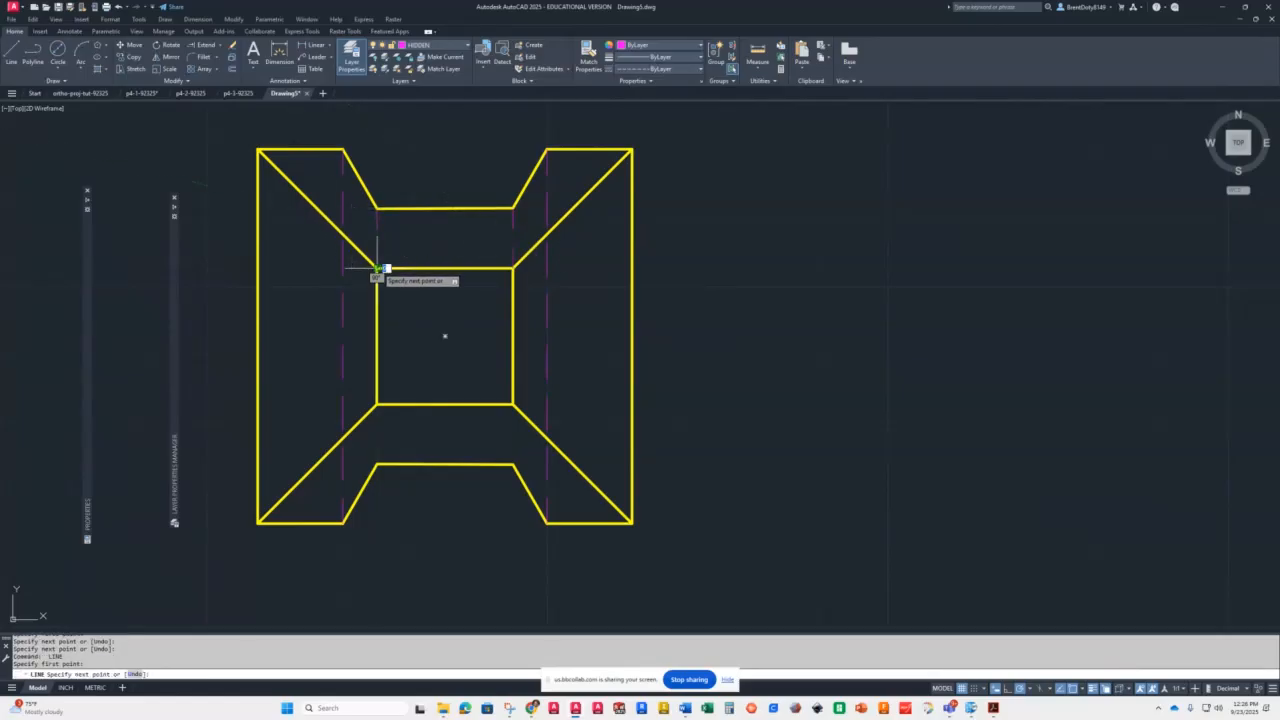
key(Return)
Draw two short vertical hidden lines connecting the inner square's lower corners to the lower notch's inner corners
key(Return)
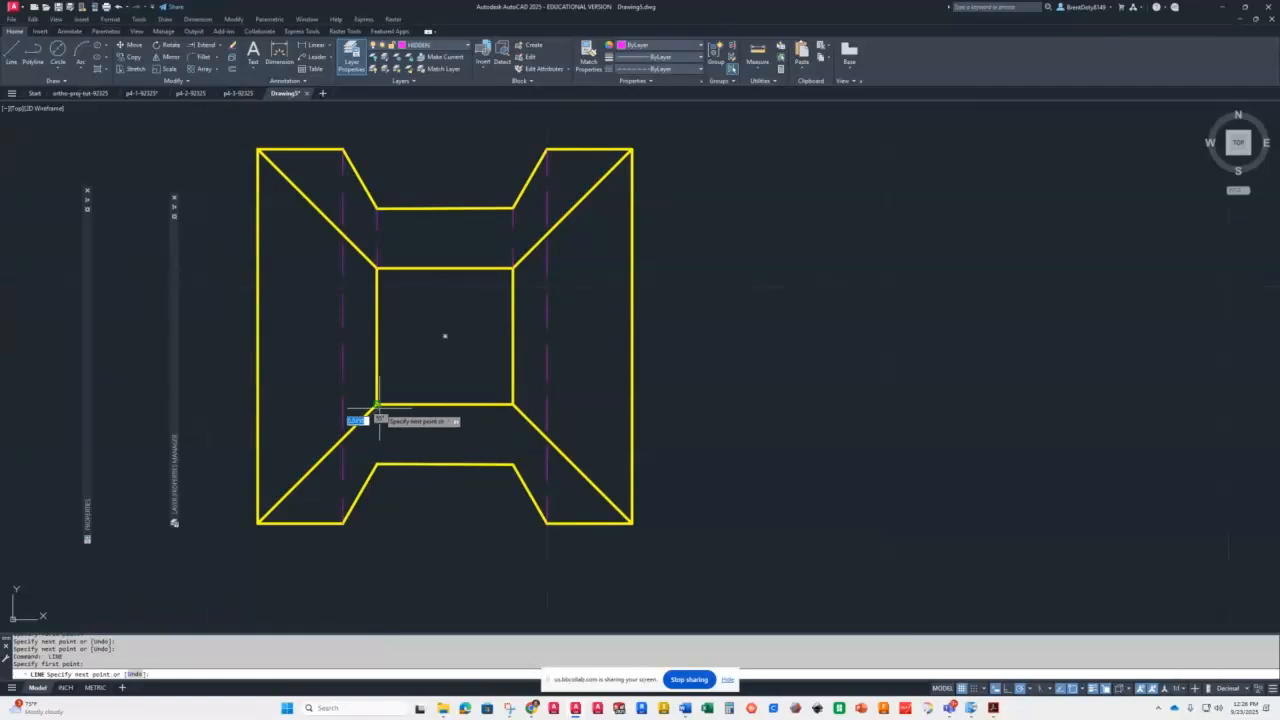
click(376, 463)
key(Return)
key(Return)
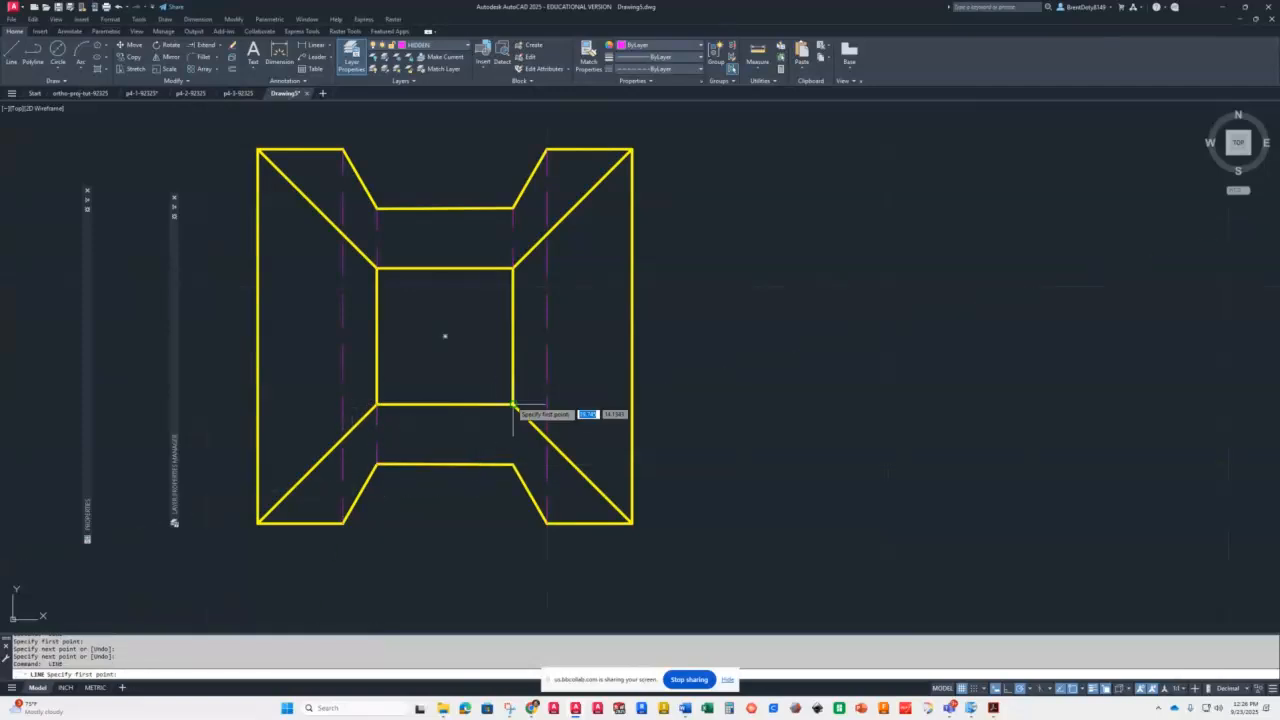
click(514, 406)
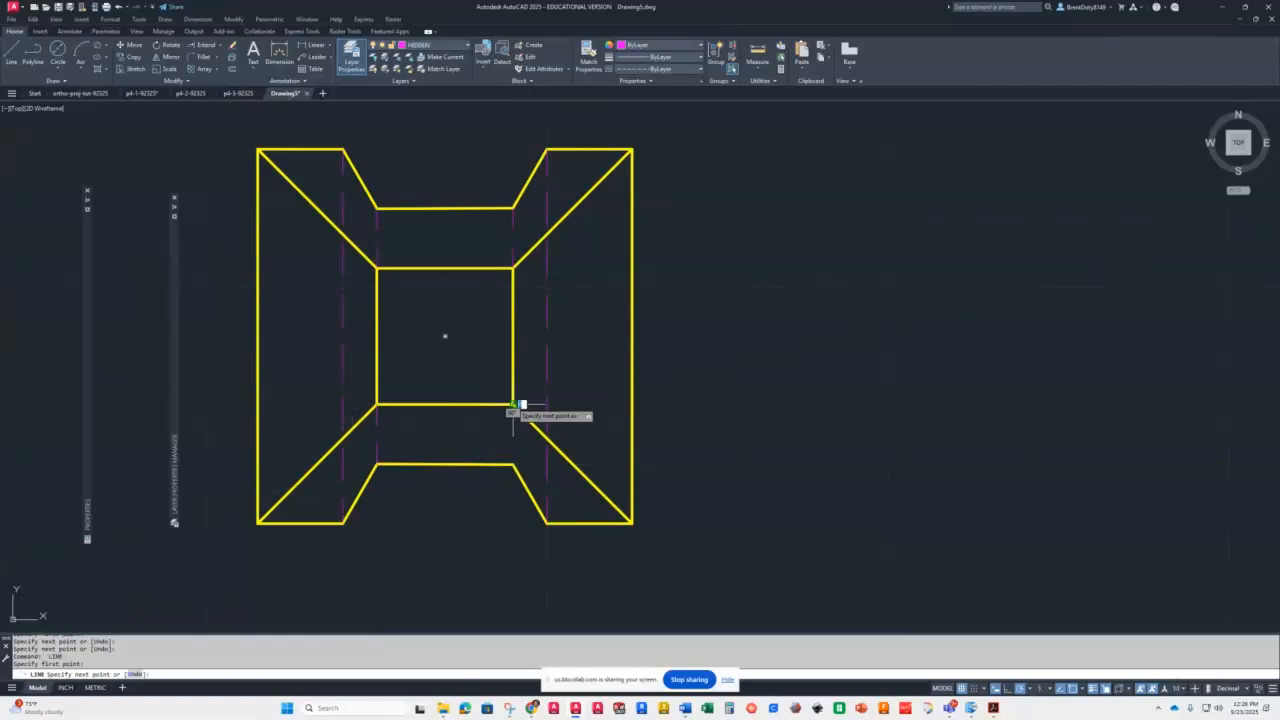
click(512, 464)
key(Return)
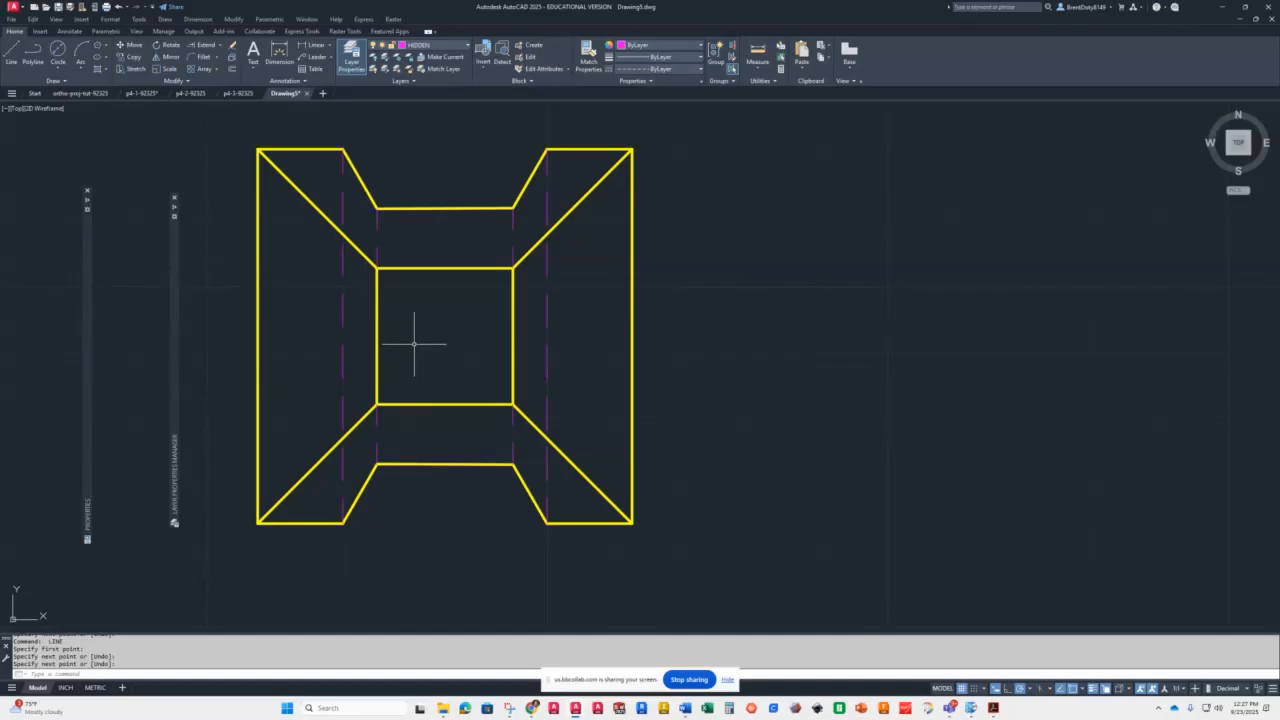
scroll(480, 315, down, 5)
scroll(491, 302, up, 4)
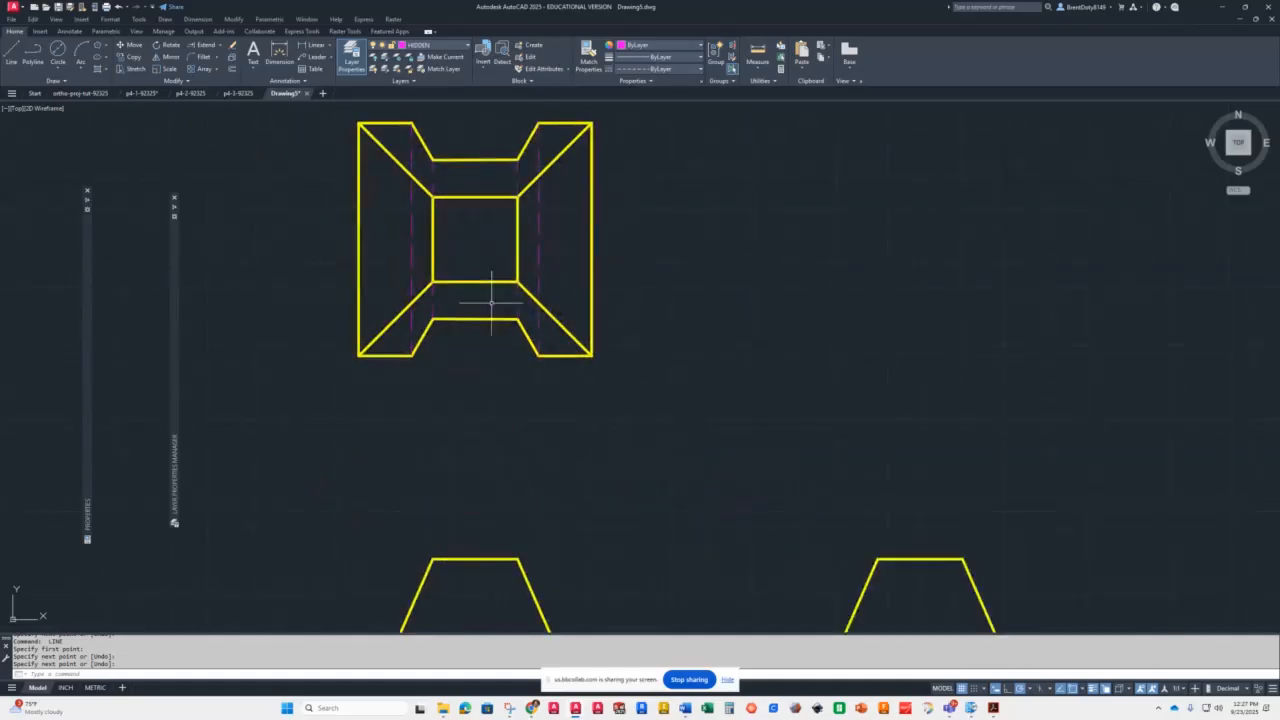
scroll(491, 302, down, 2)
scroll(475, 280, up, 2)
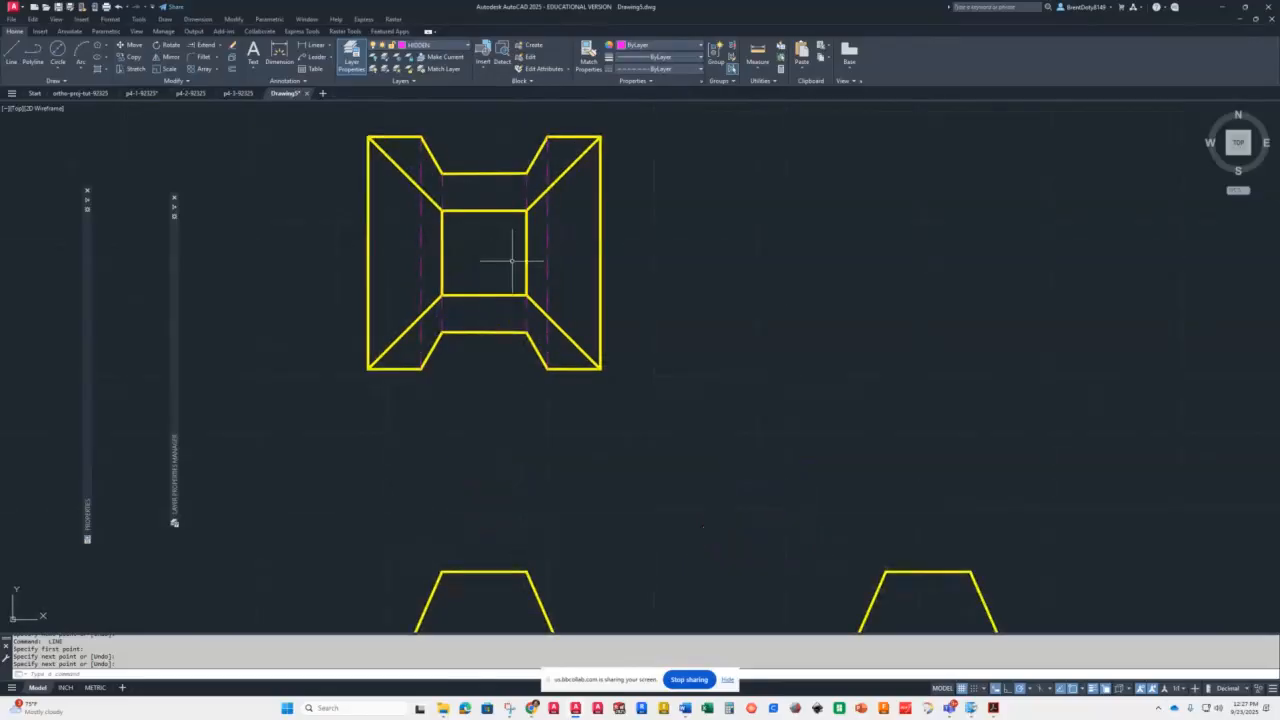
middle_drag(713, 525, 669, 560)
scroll(430, 288, up, 4)
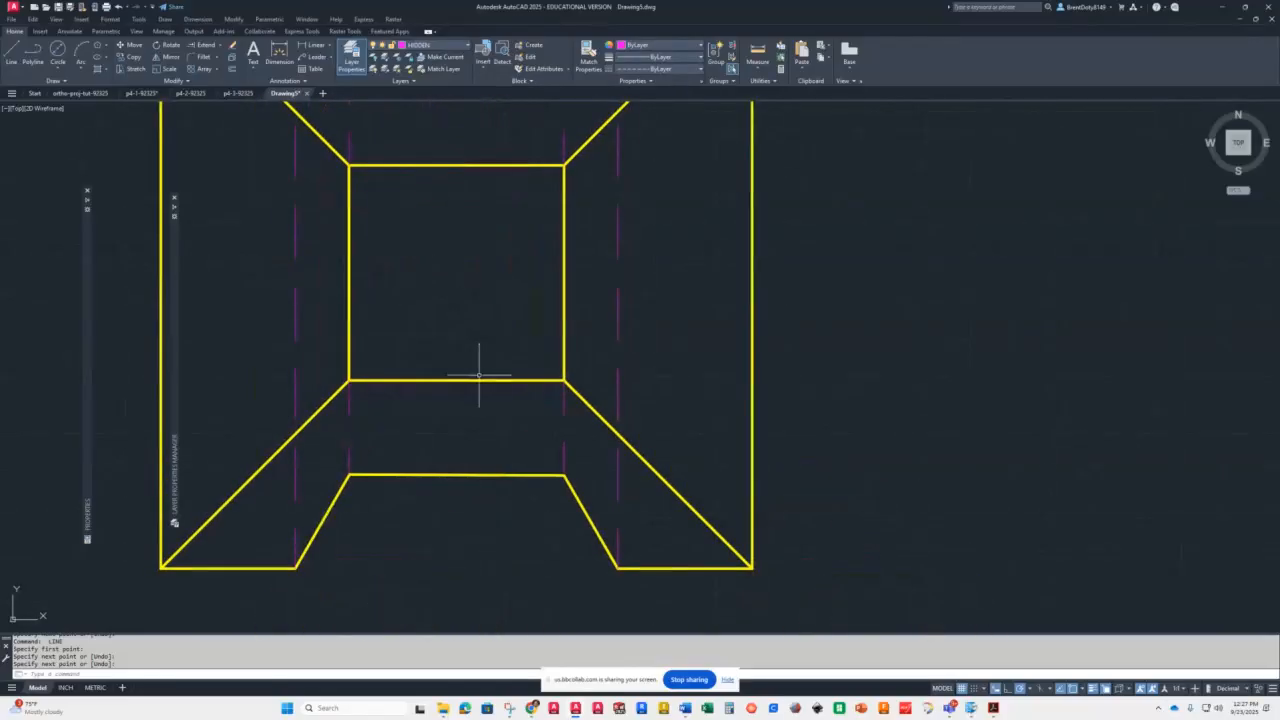
scroll(480, 375, down, 4)
mouse_move(571, 531)
middle_down()
mouse_move(551, 451)
mouse_move(509, 466)
middle_up()
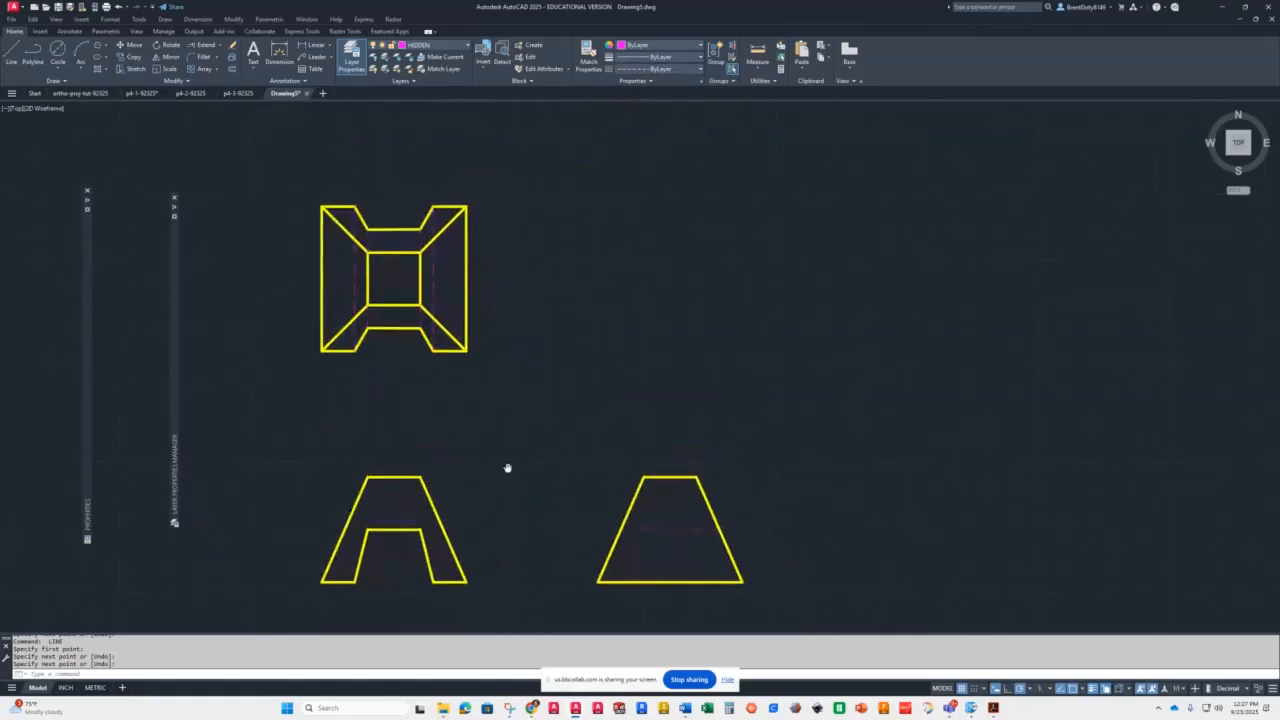
In the INCH layout, activate the viewport, zoom to the drawing extents and set the viewport scale to 1:1
click(64, 688)
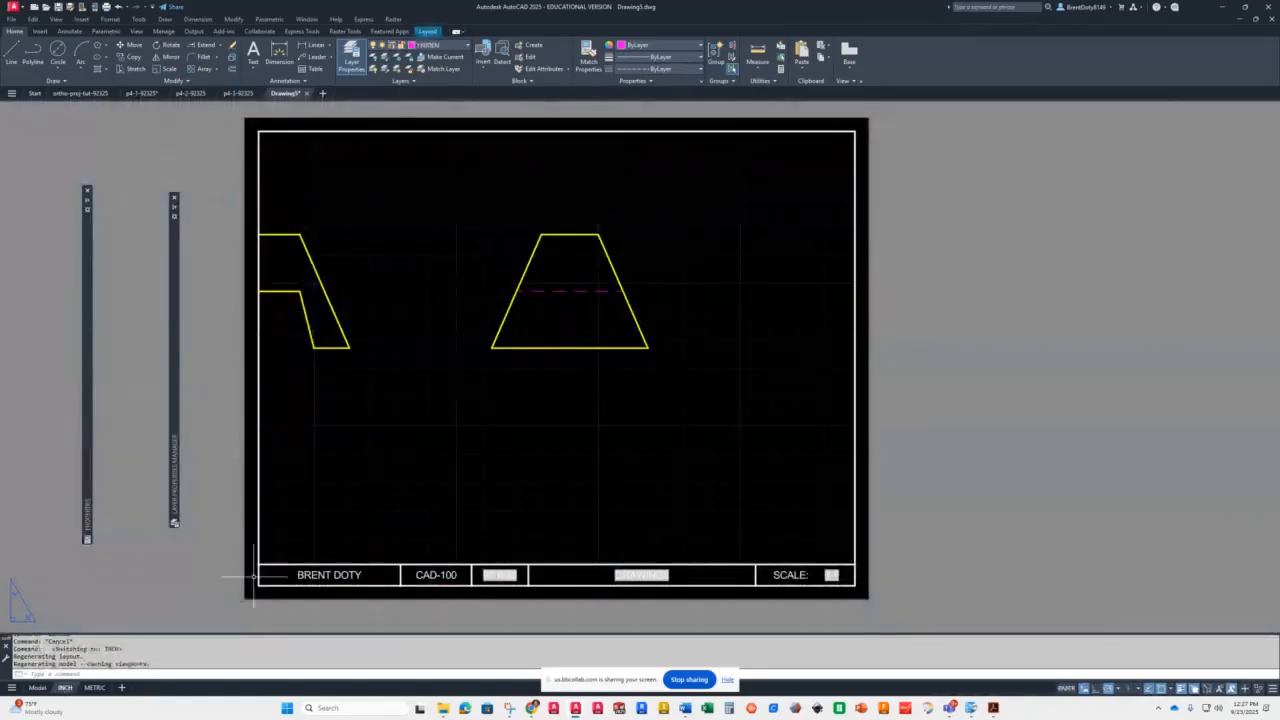
double_click(572, 391)
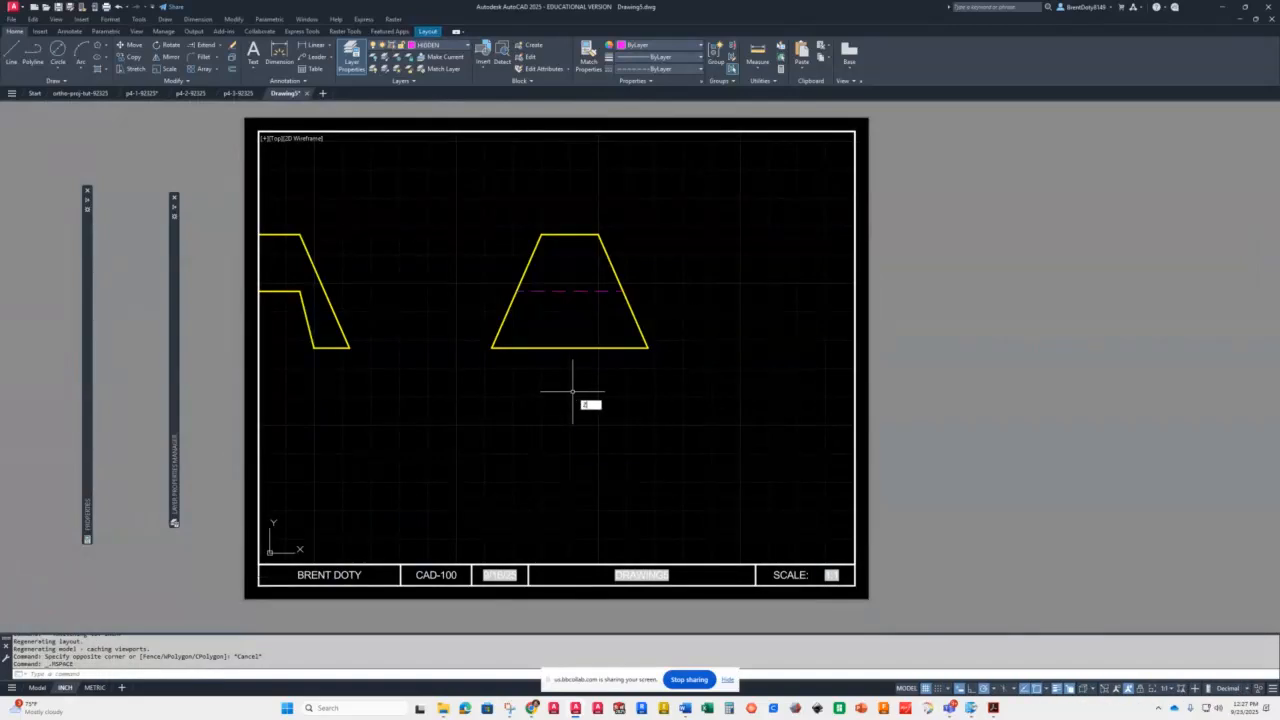
text(z)
key(Return)
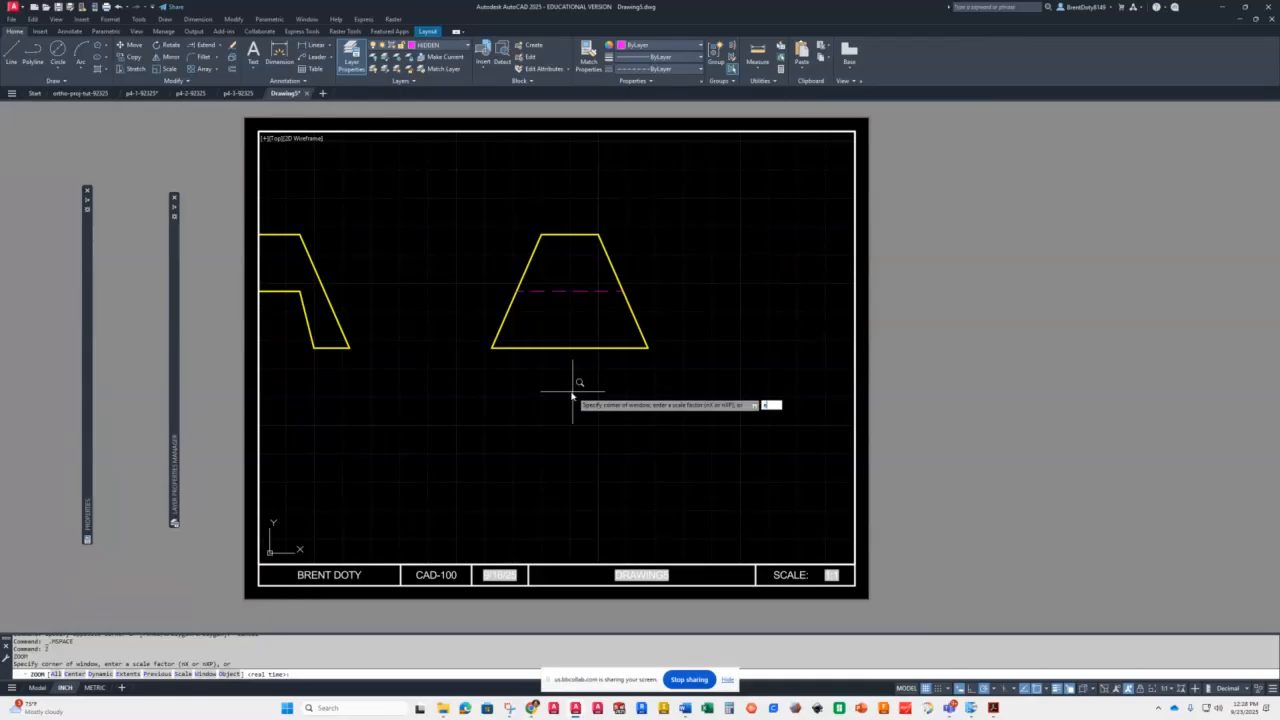
text(e)
key(Return)
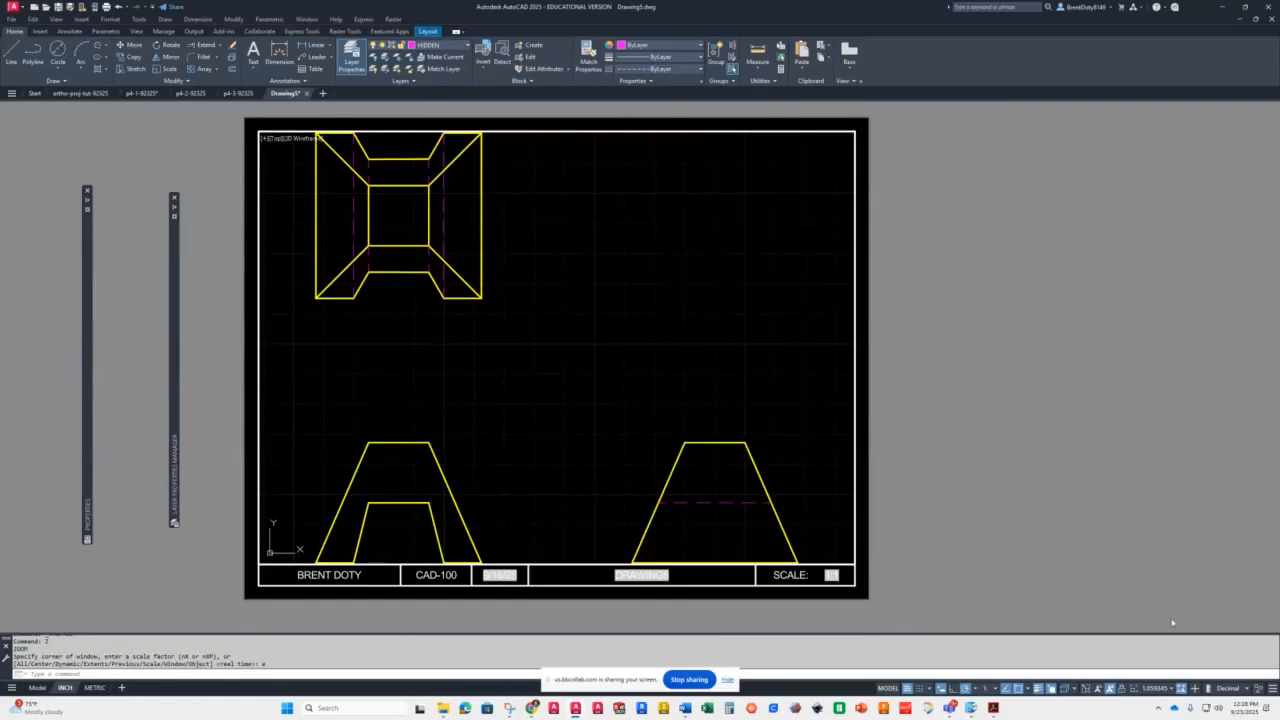
click(1173, 689)
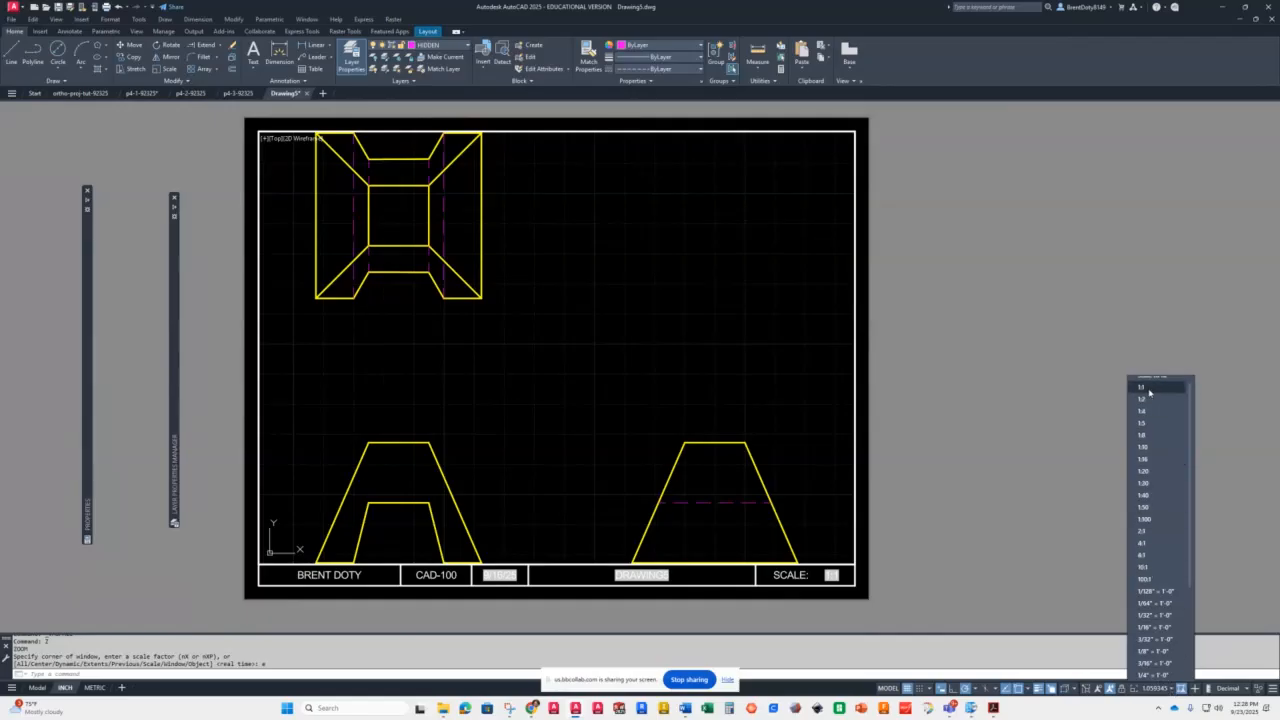
click(1149, 387)
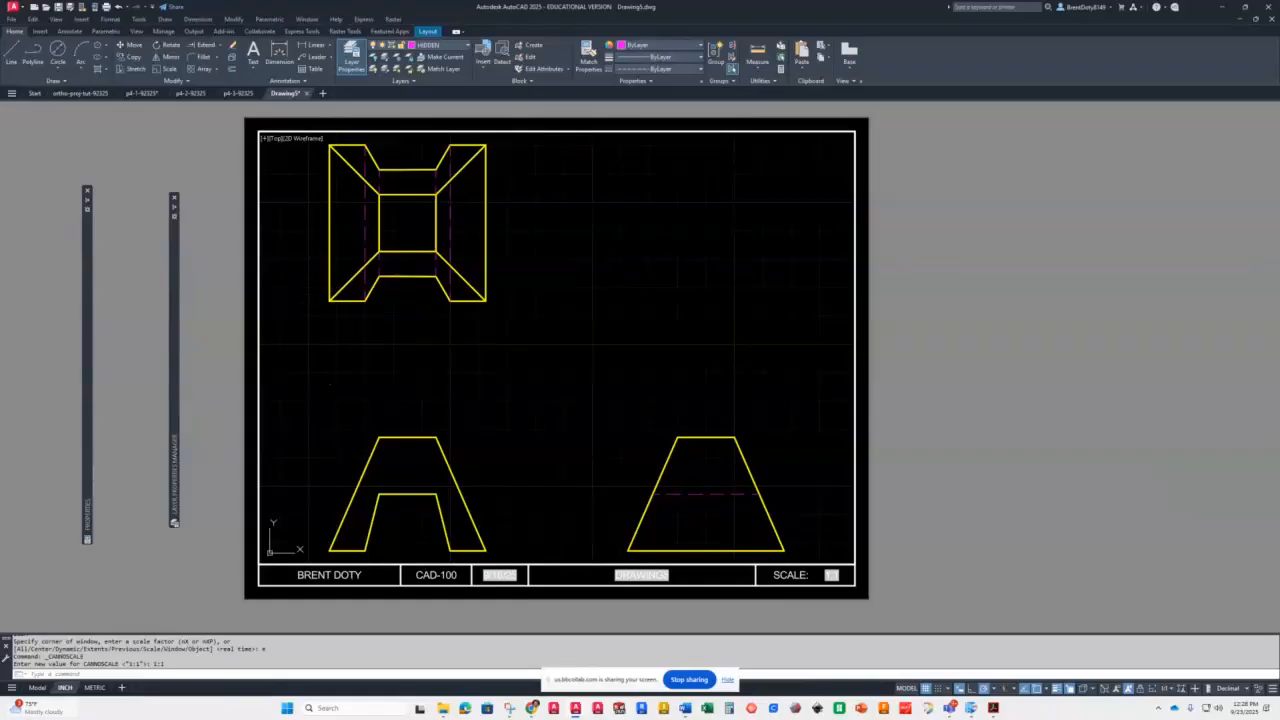
Return to model space and move the whole top view straight down, closer to the front view
key(Escape)
key(Escape)
click(37, 688)
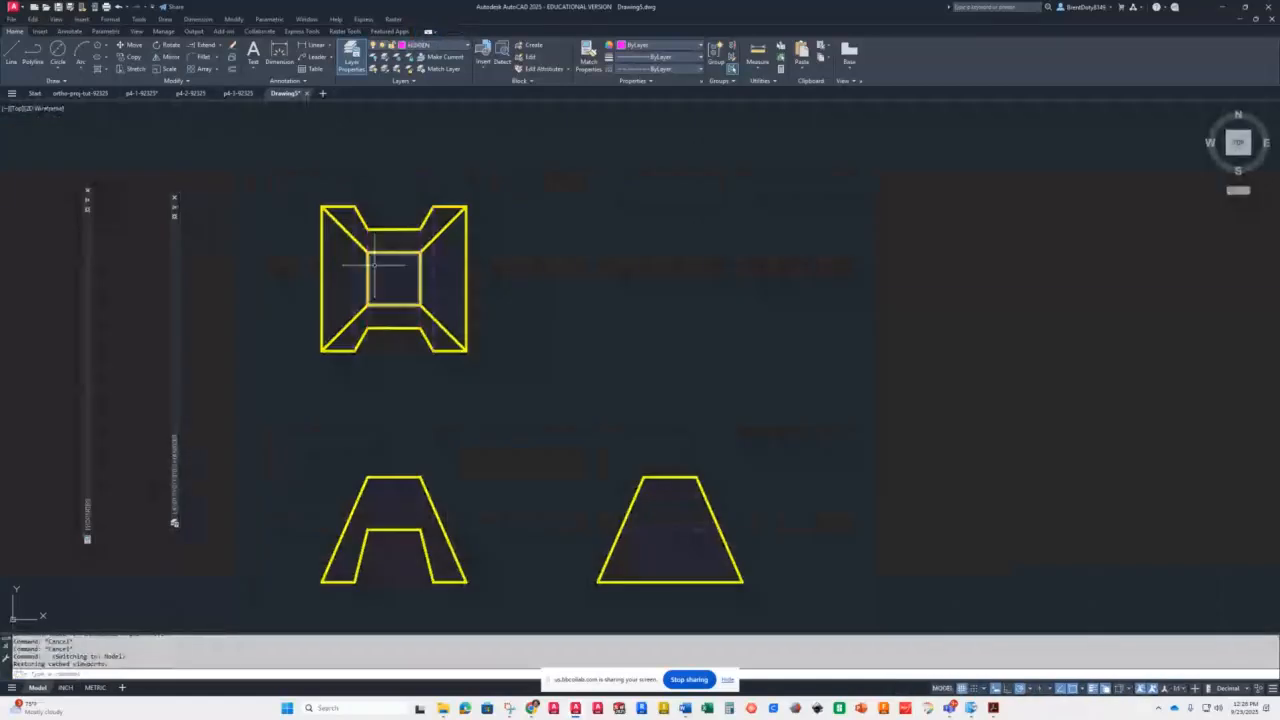
click(277, 183)
click(515, 398)
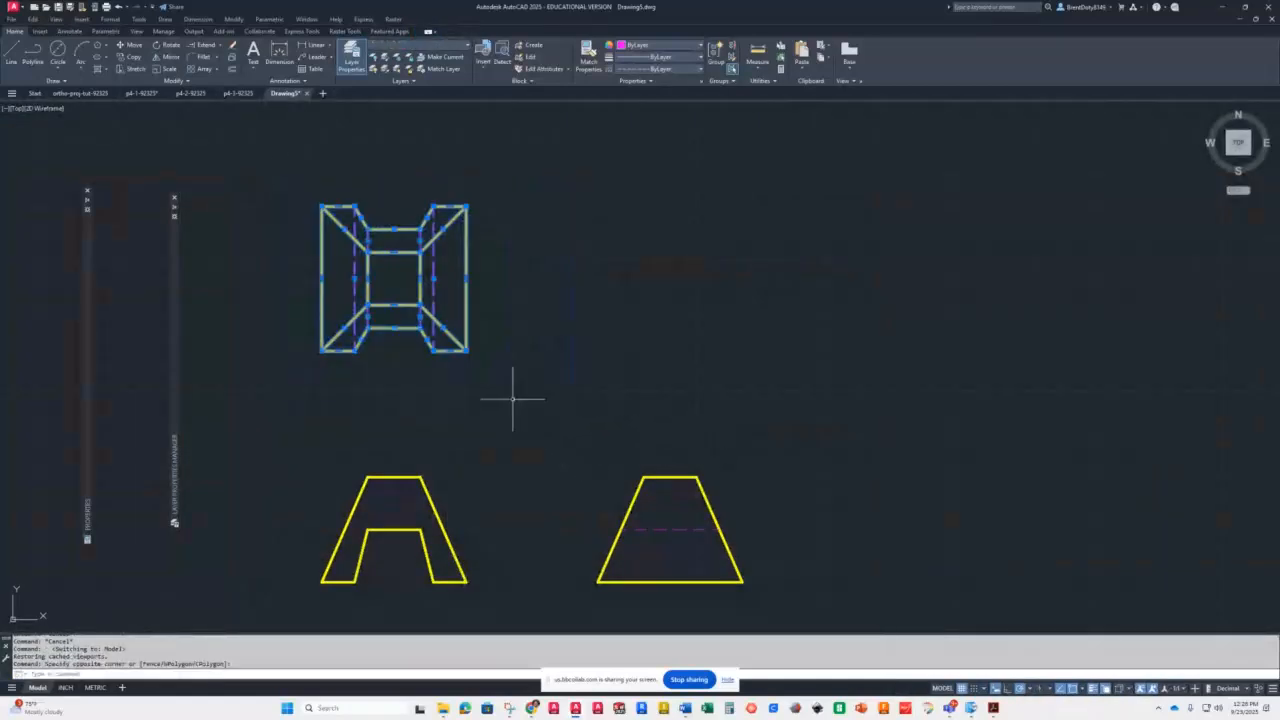
text(m)
key(Return)
click(532, 256)
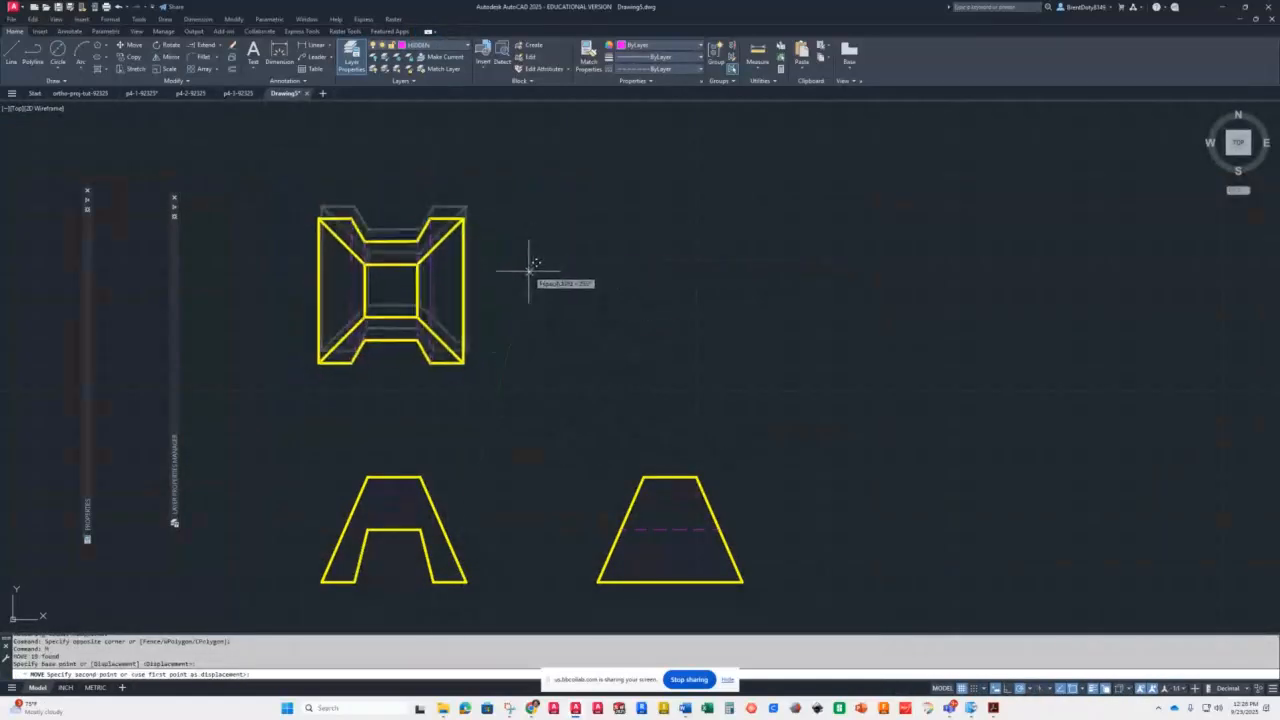
click(532, 308)
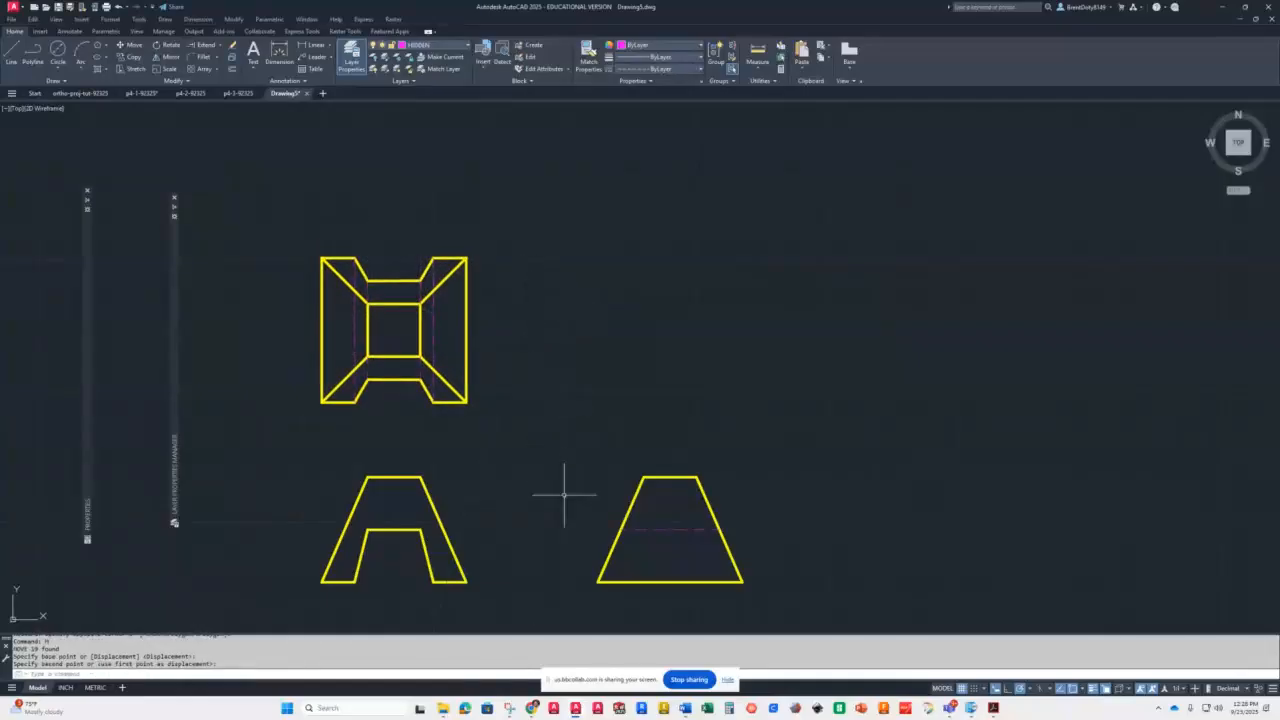
Move the entire right side view, including its hidden line, horizontally a little closer to the front view
click(556, 437)
click(774, 606)
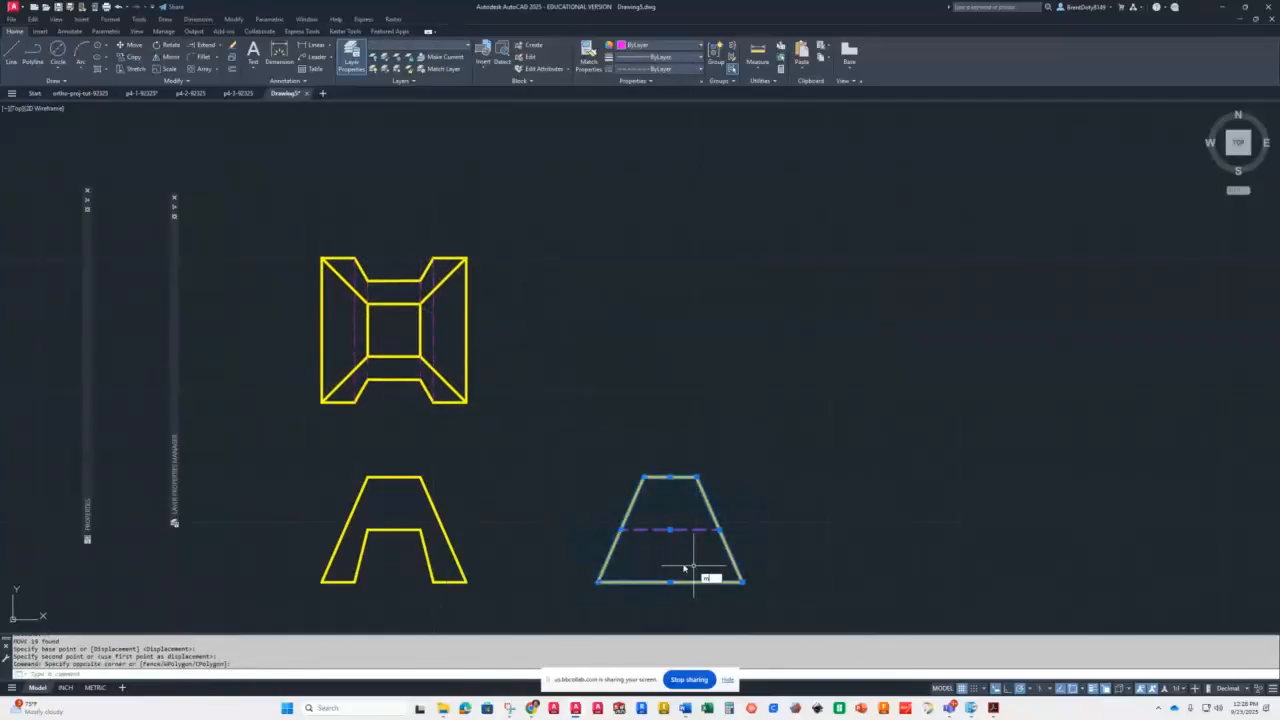
text(m)
key(Return)
click(655, 429)
click(630, 425)
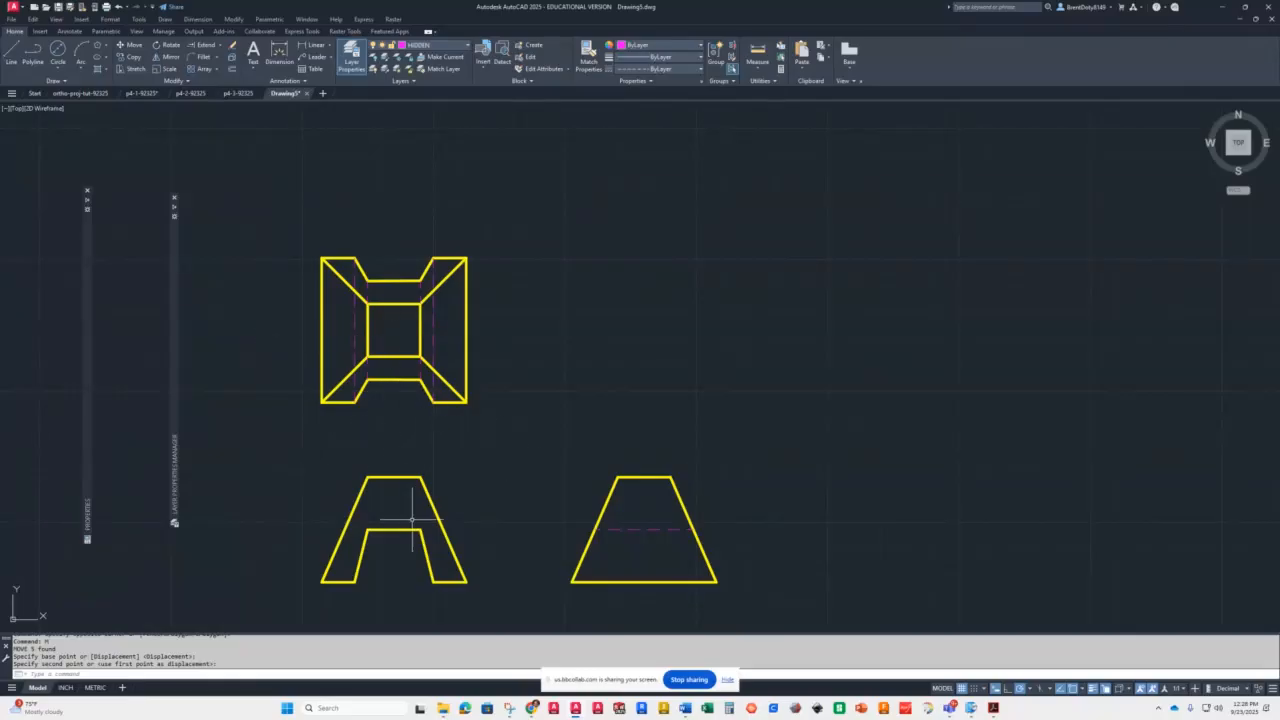
Refit the three views in the INCH layout's viewport, set its scale to 1:1 and return to paper space
click(65, 688)
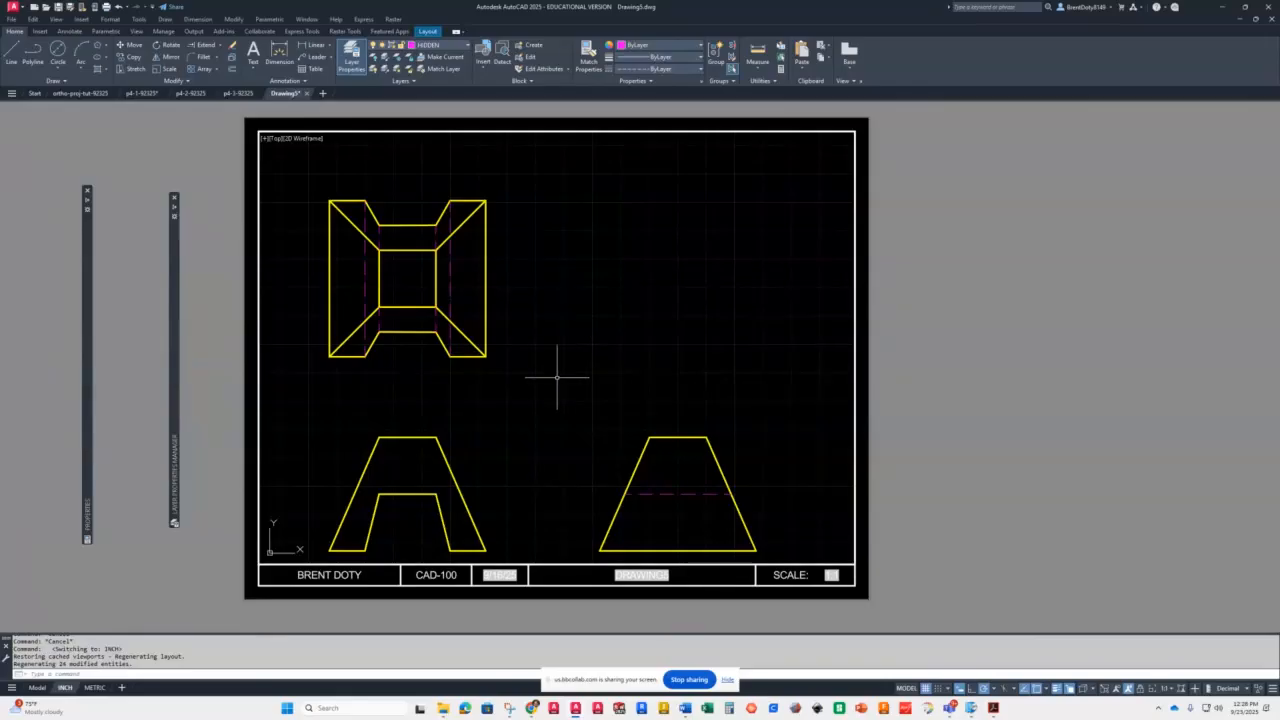
middle_click(557, 377)
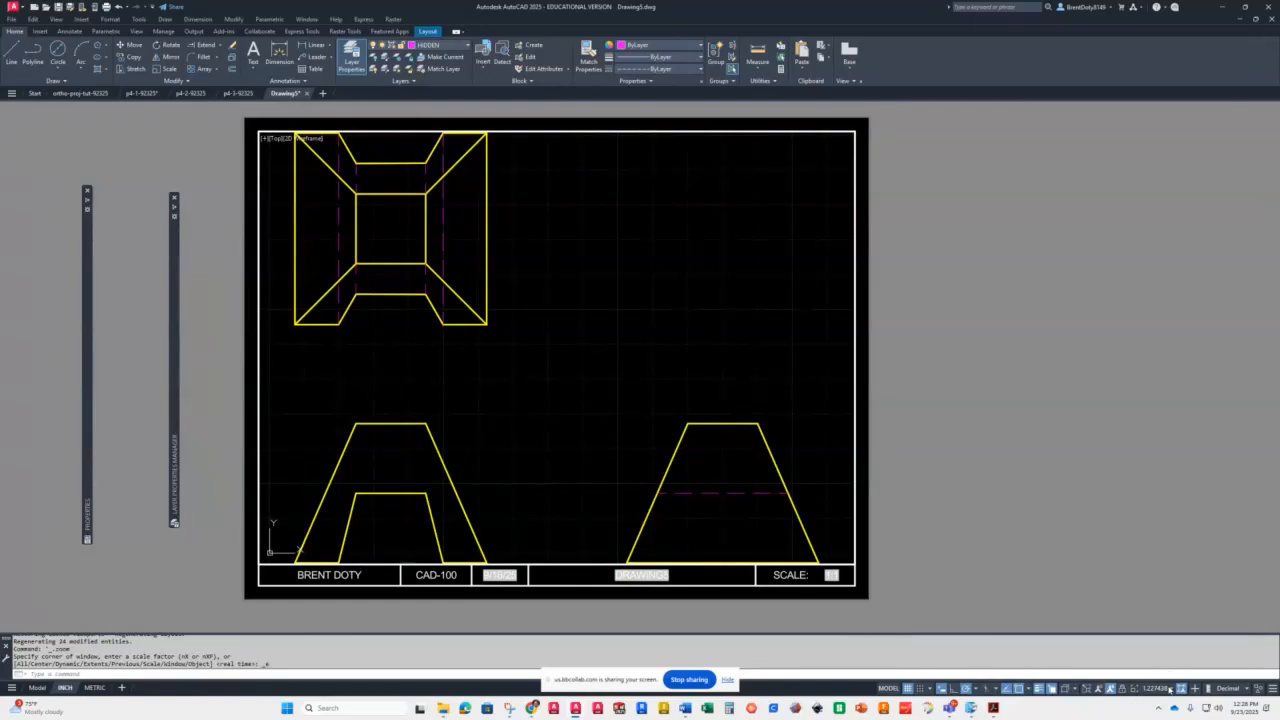
click(1172, 690)
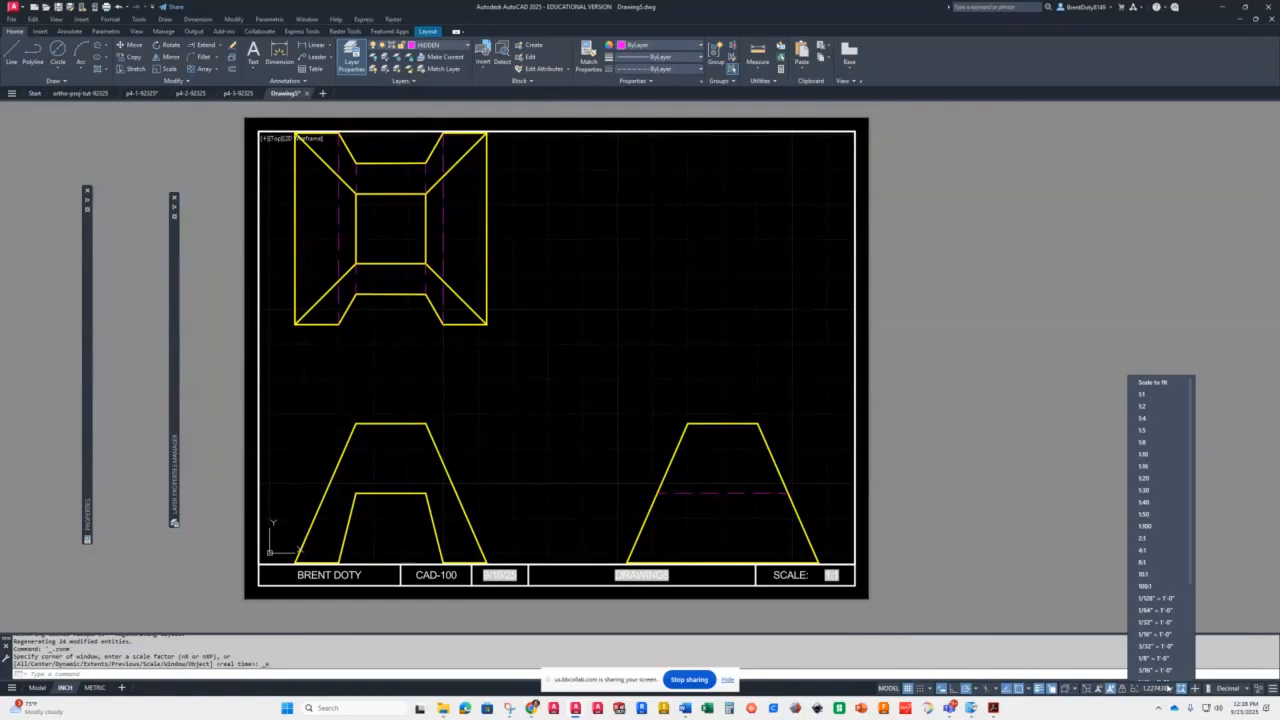
click(1022, 462)
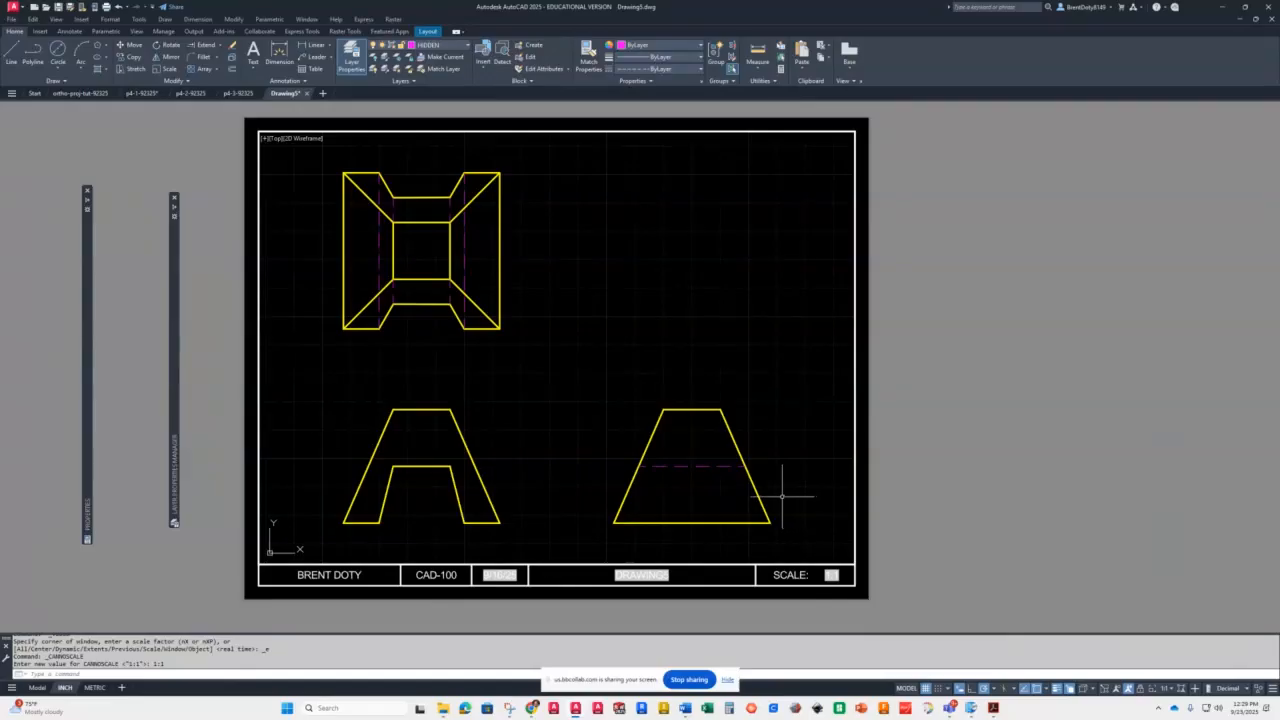
double_click(977, 471)
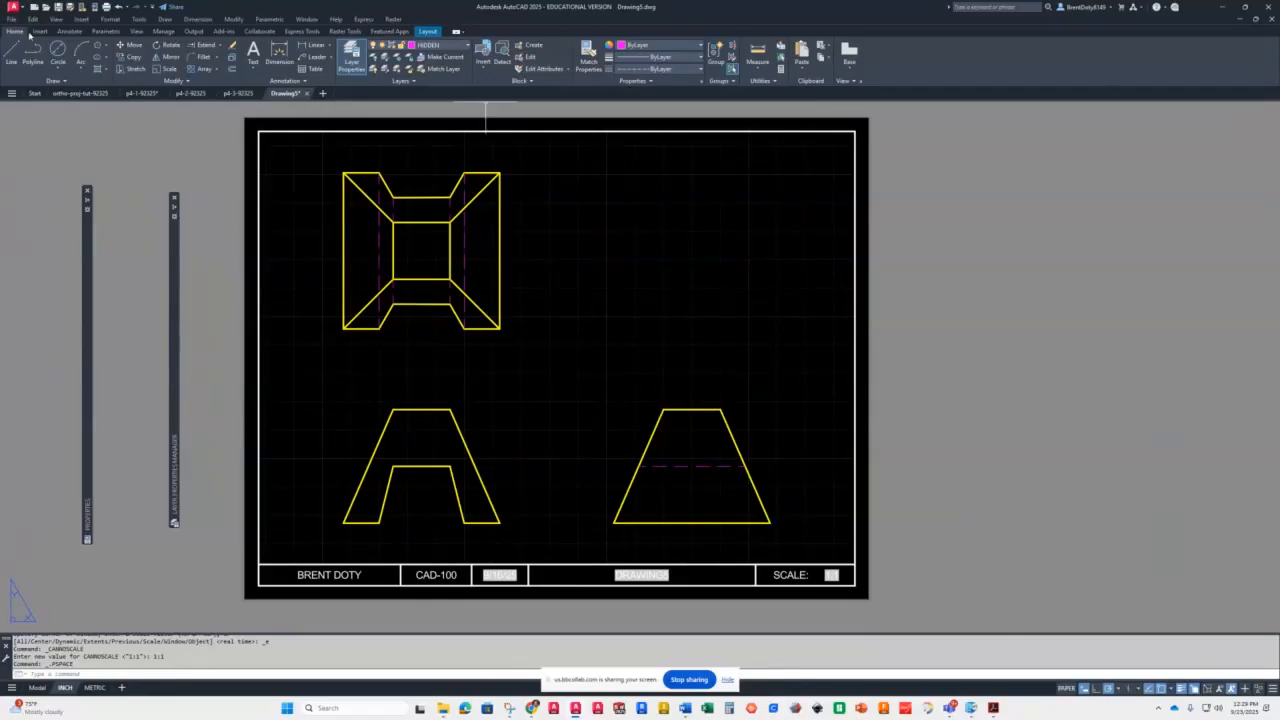
Save the drawing in Documents as p4-7-92325
click(58, 7)
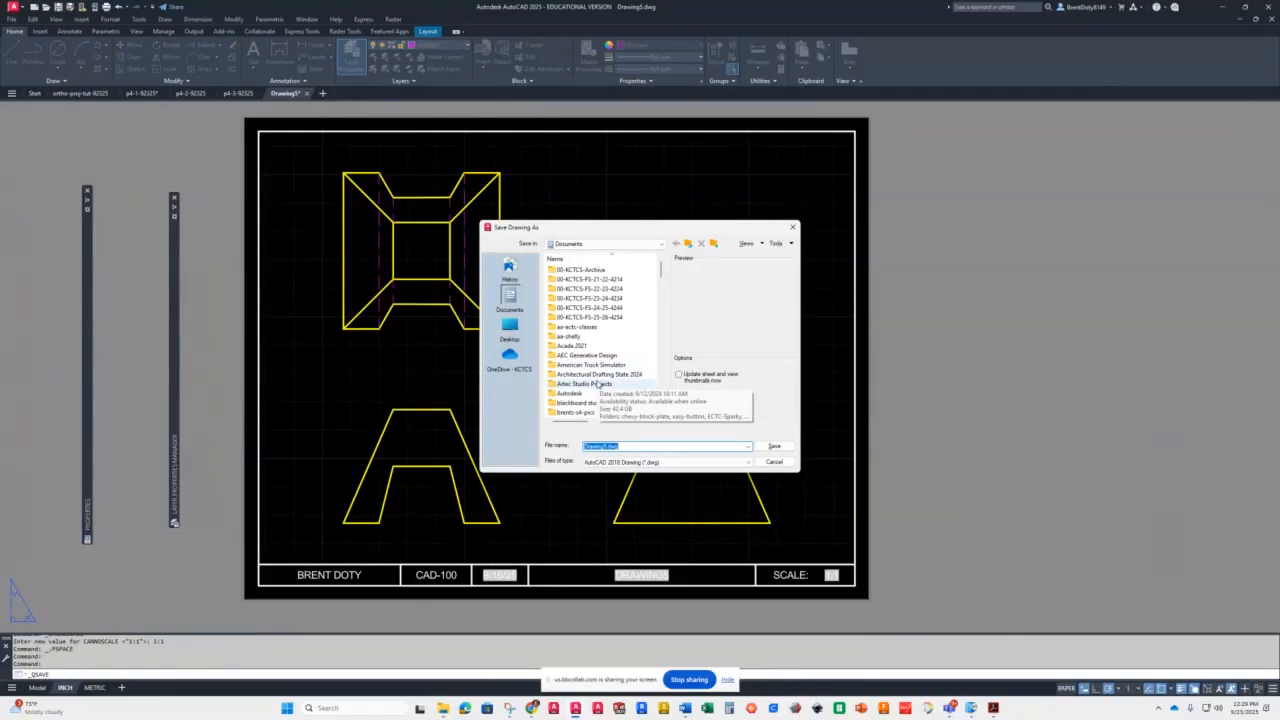
text(p4)
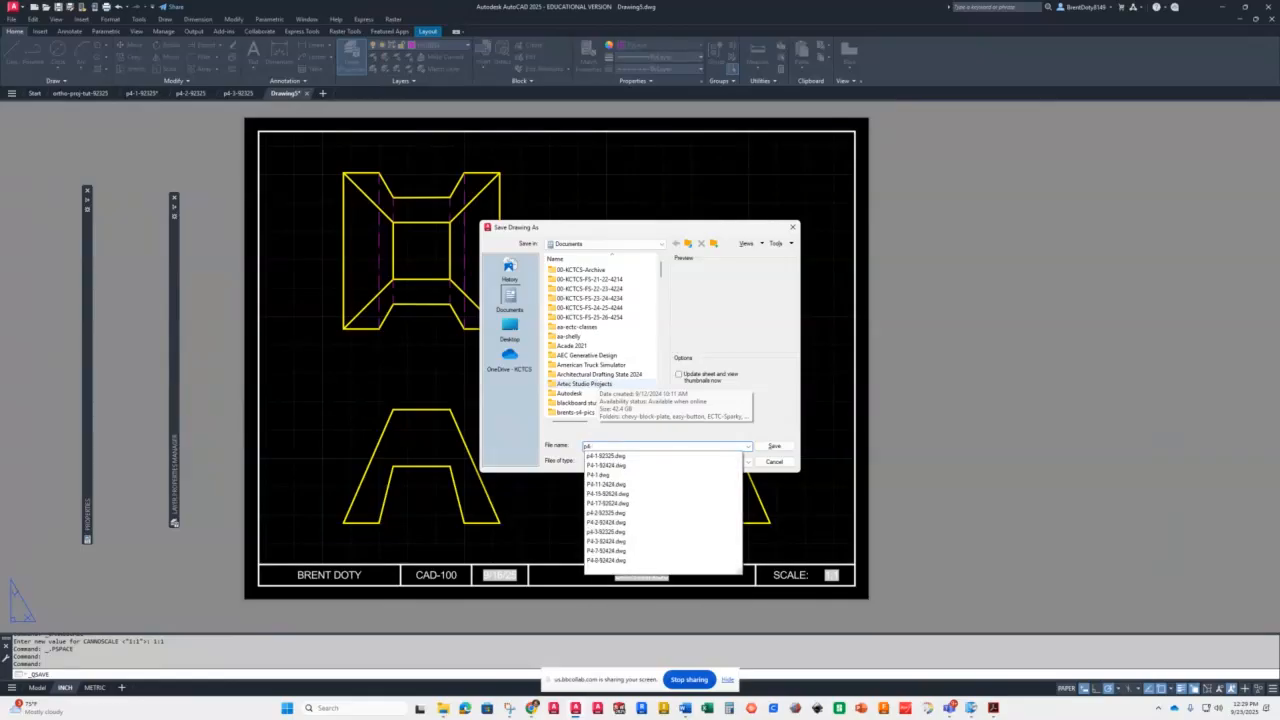
text(-7)
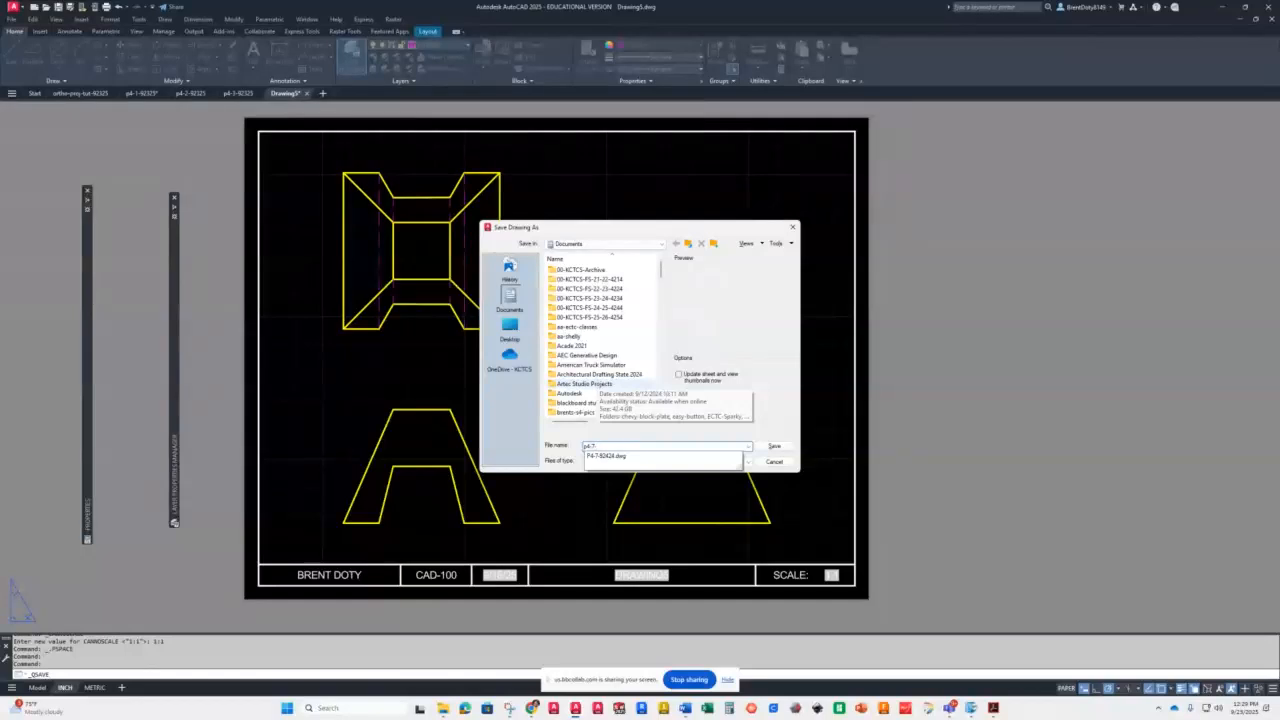
text(-92325)
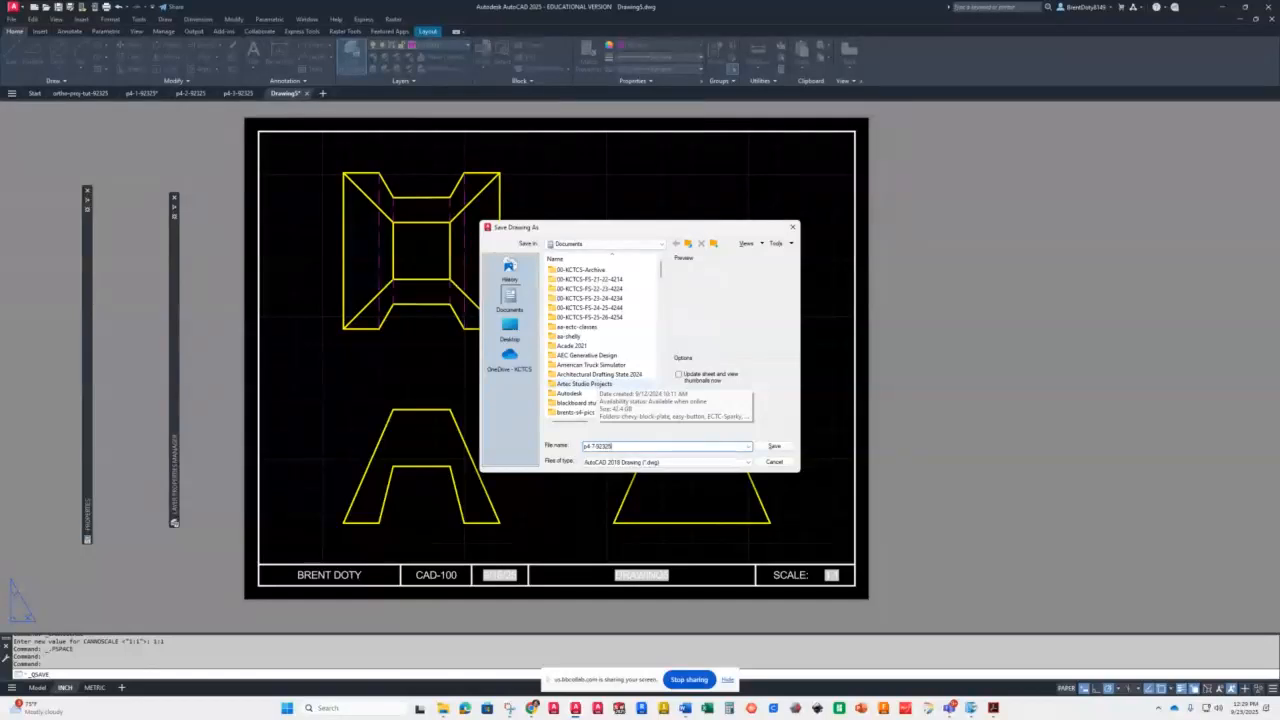
key(Return)
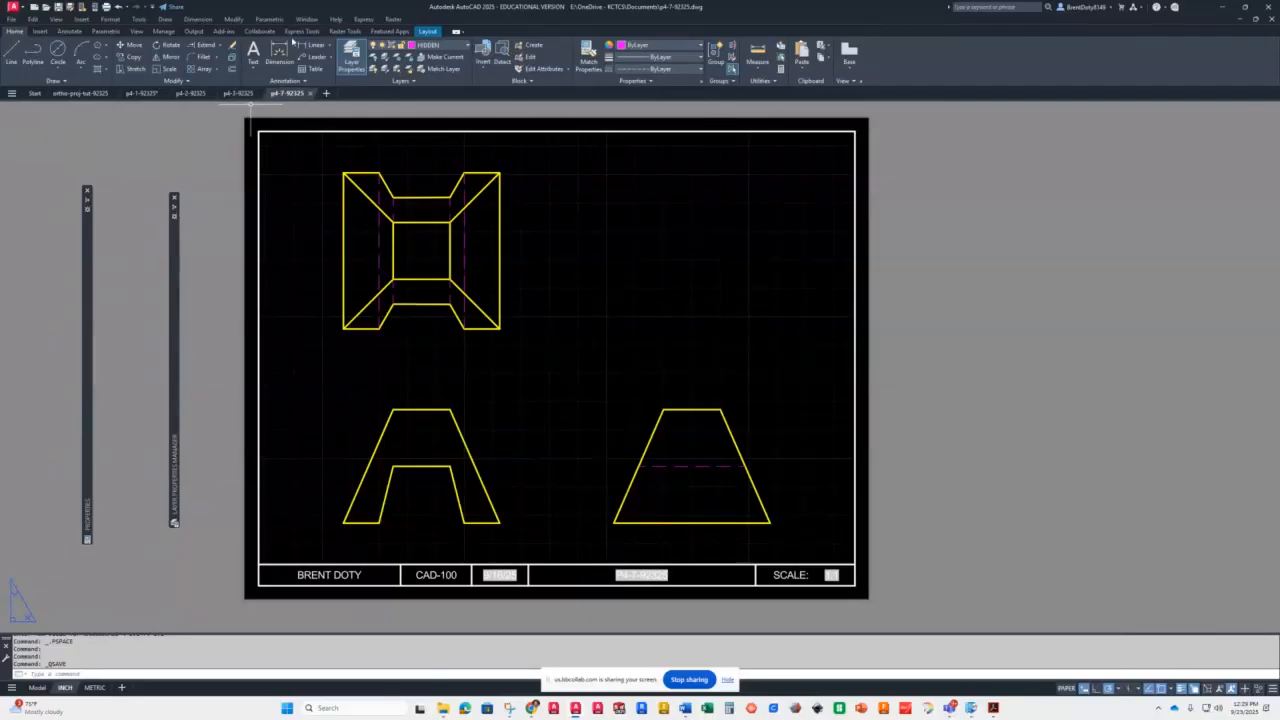
Update all fields in the layout's title block with UPDATEFIELD and save the drawing
text(updatefield)
key(Return)
click(209, 503)
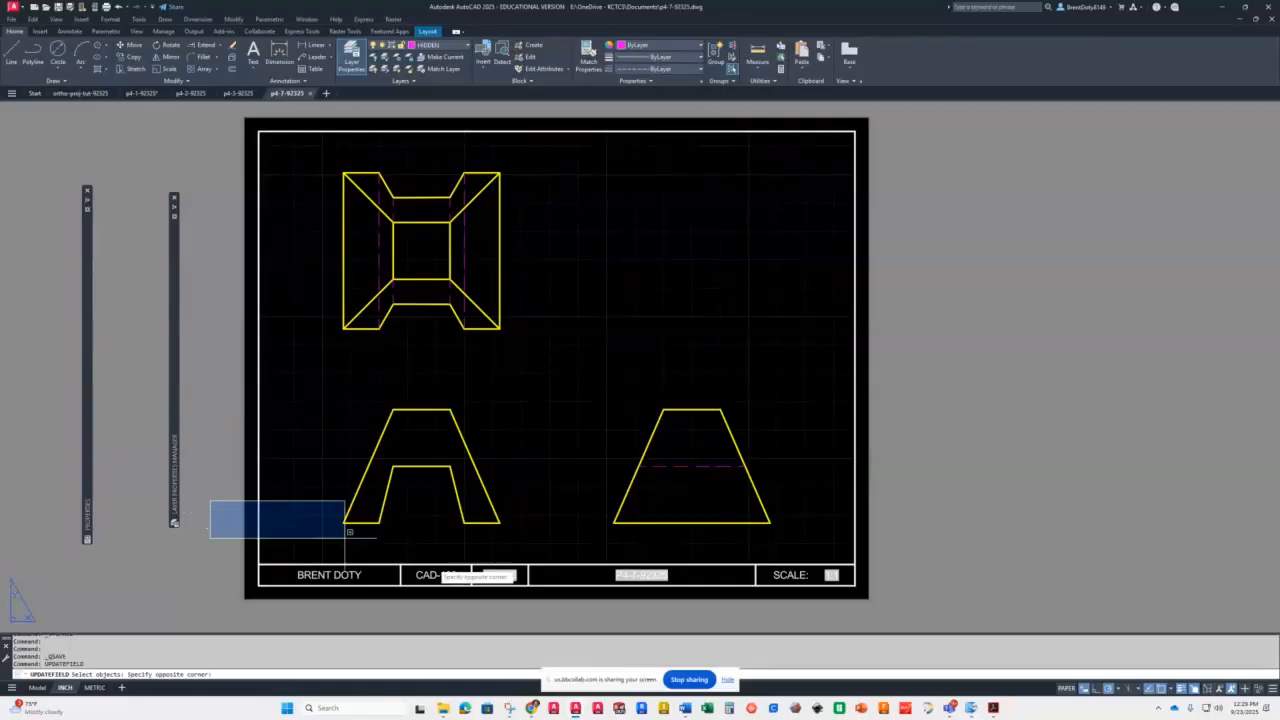
click(910, 616)
key(Return)
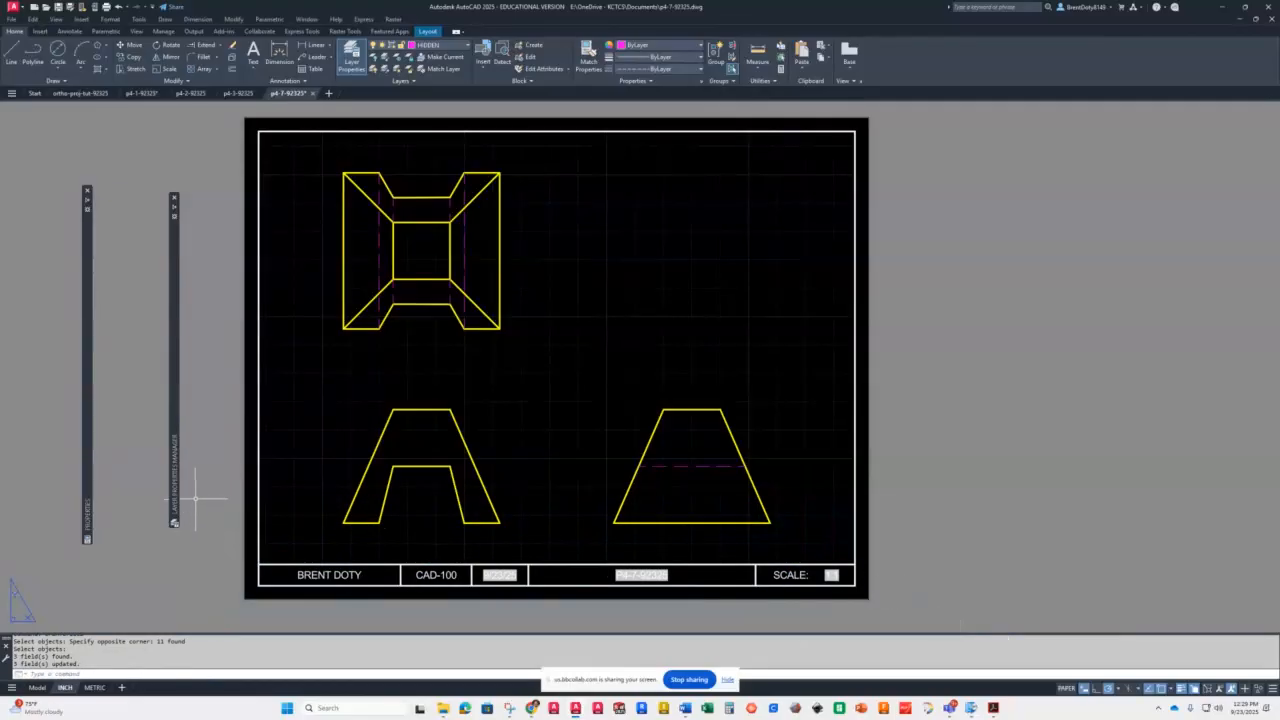
key(ctrl+s)
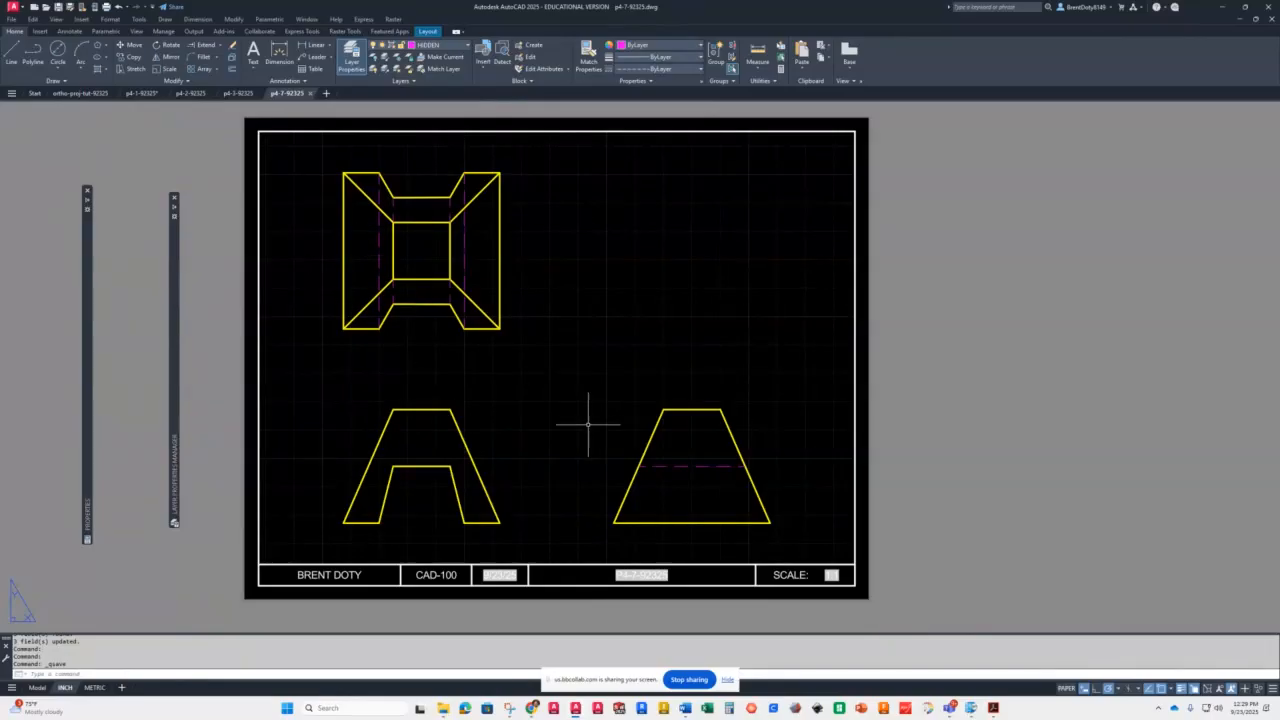
Inside the viewport, set the global linetype scale (LTSCALE) to .5, and return to paper space
double_click(558, 420)
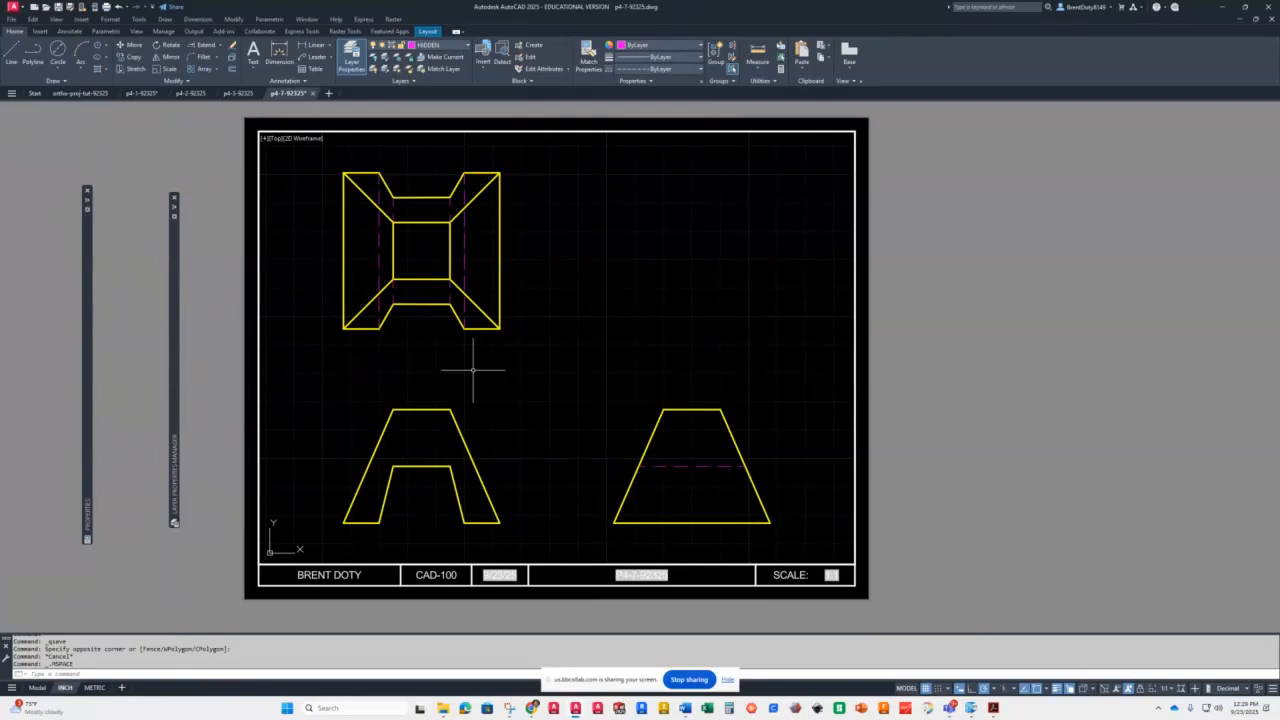
text(LT)
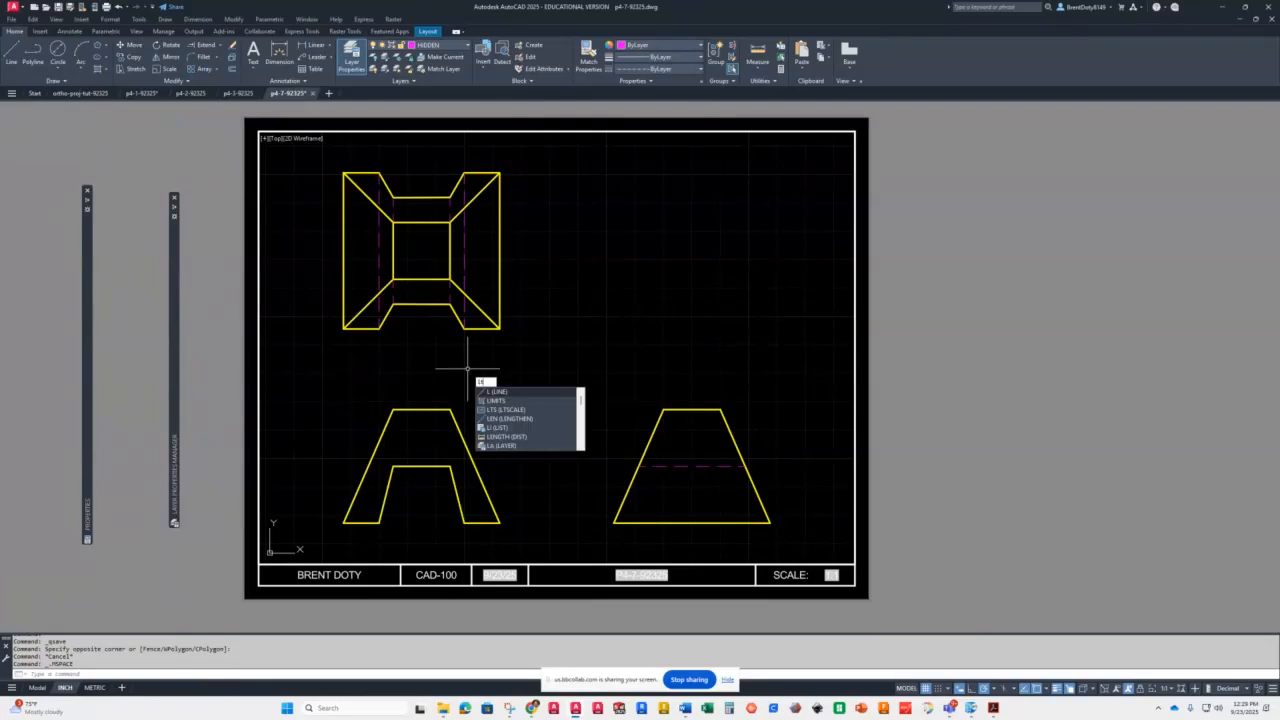
text(S)
key(Return)
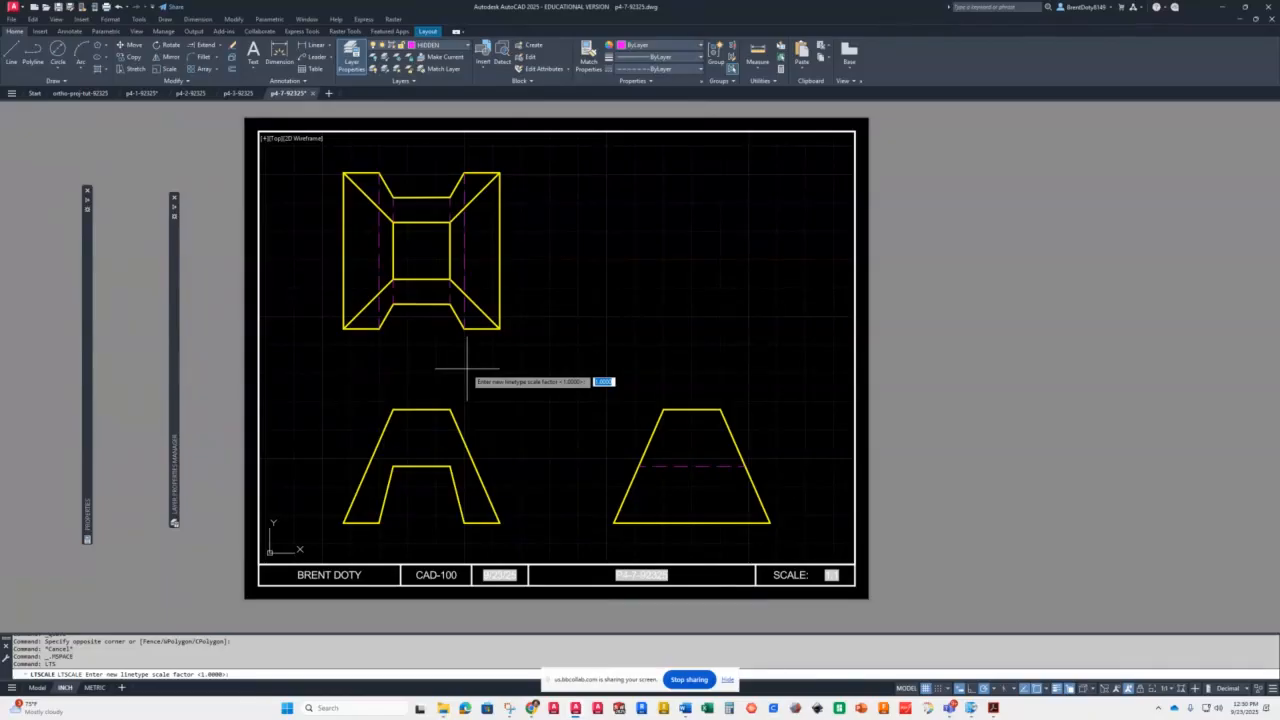
text(4)
key(Return)
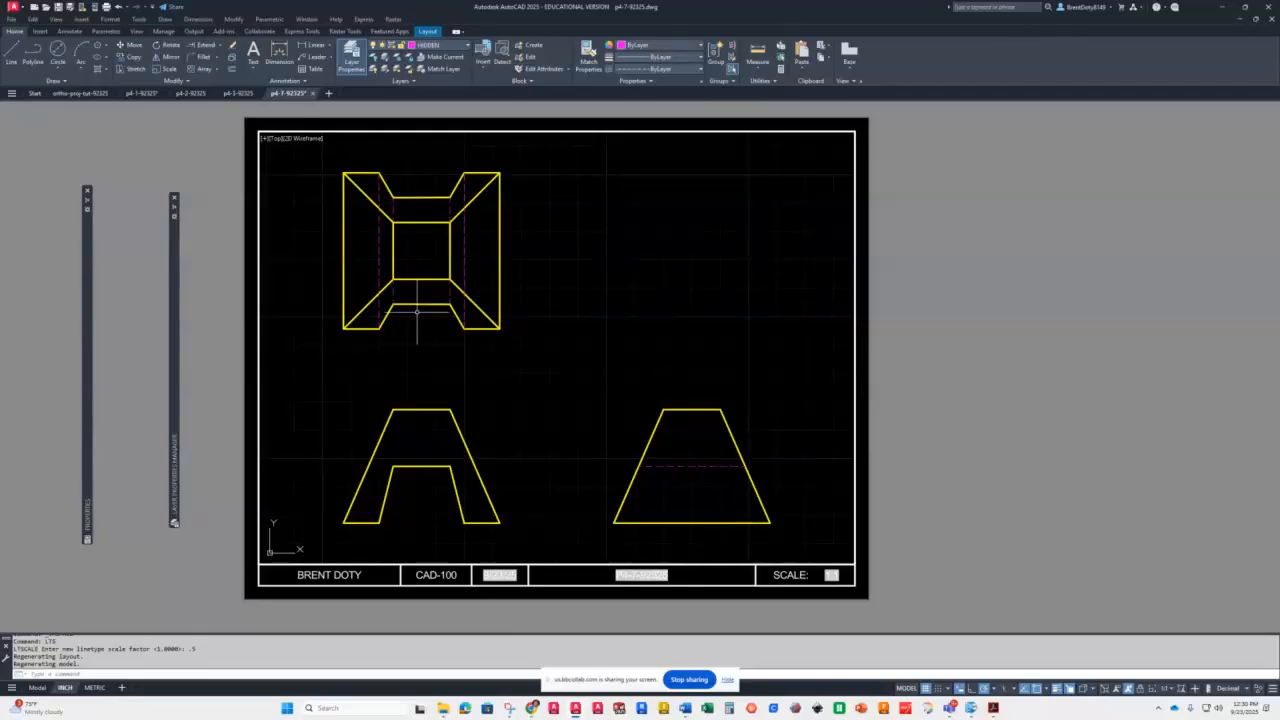
double_click(940, 403)
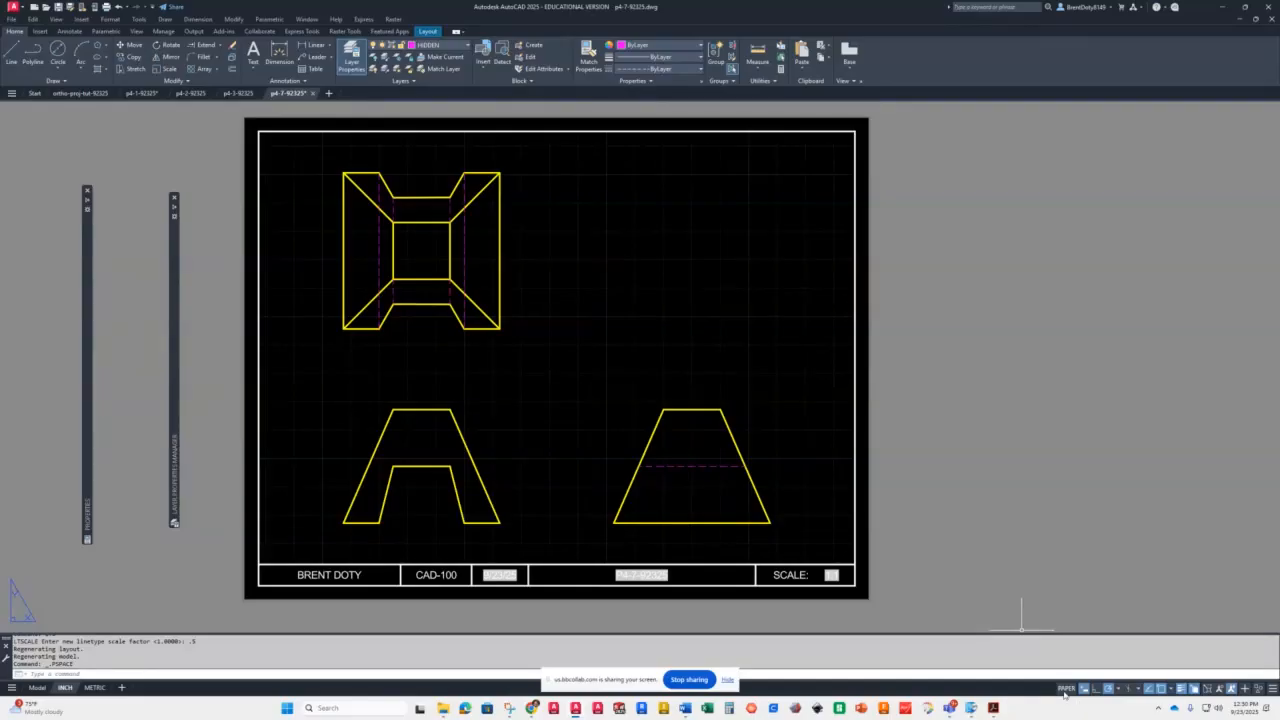
Hide the screen-sharing notice and switch the drawing back to model space
click(728, 679)
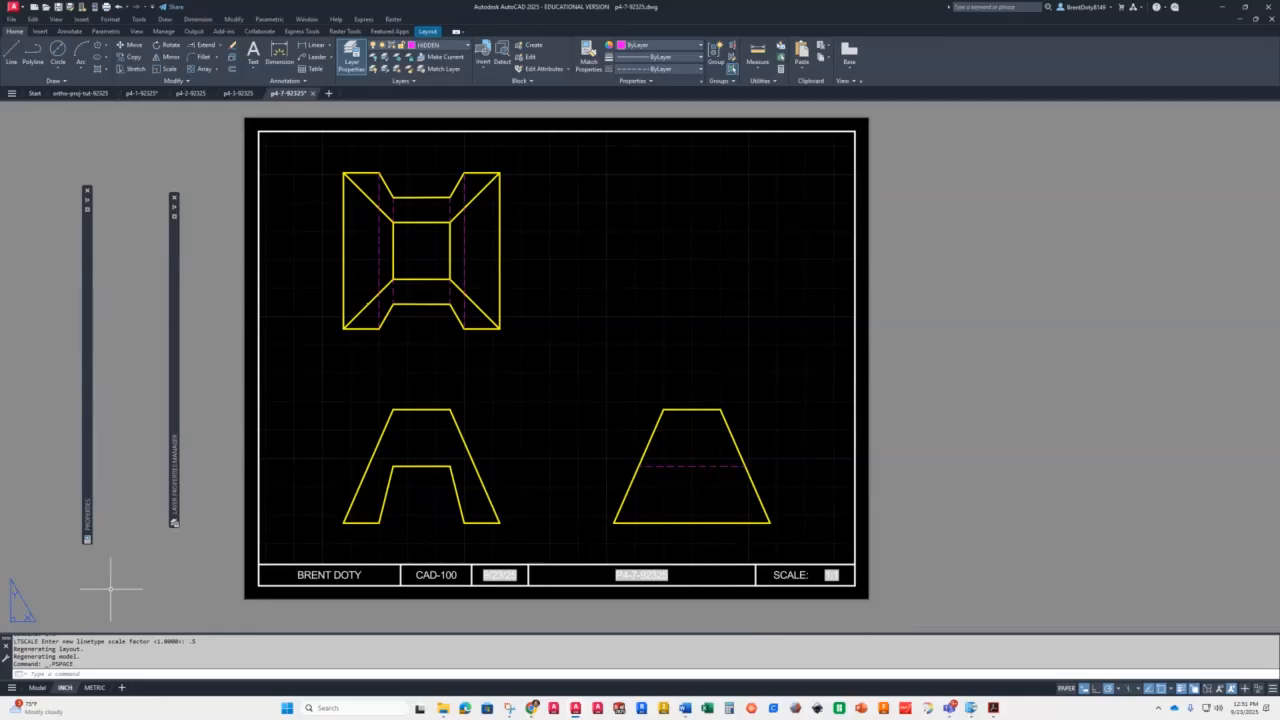
click(37, 687)
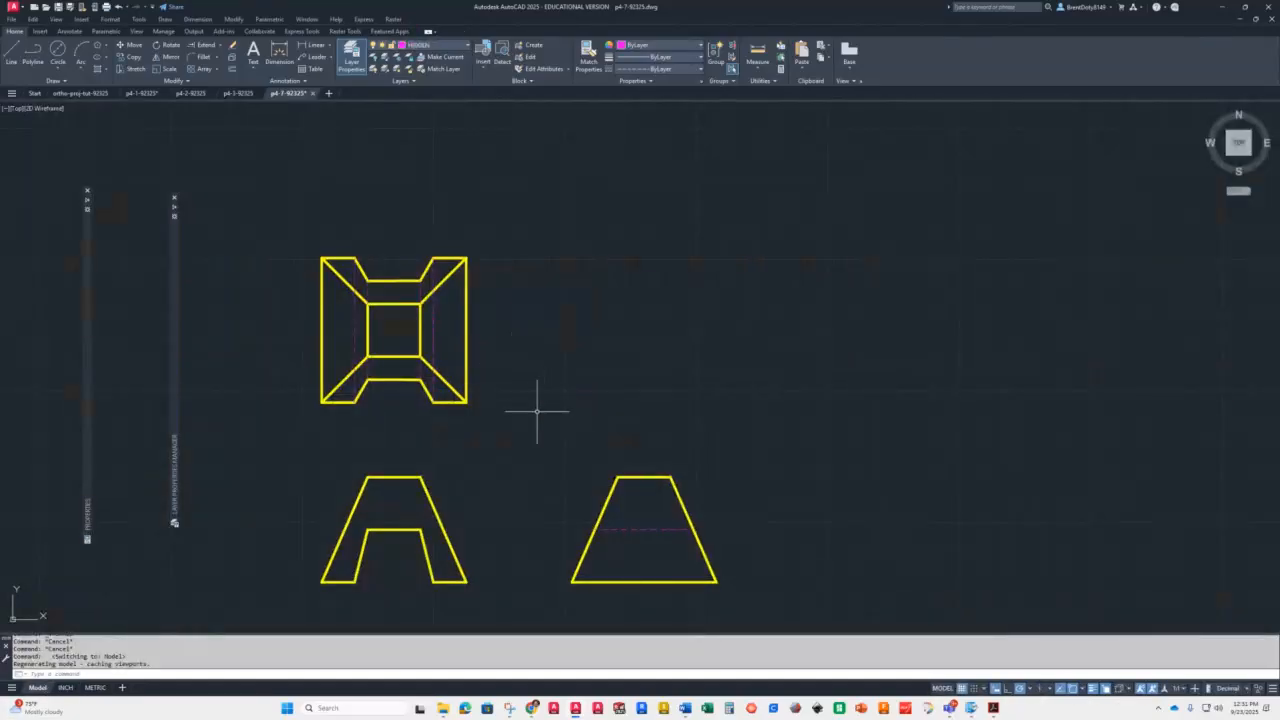
Copy all three views of the truncated pyramid horizontally into the empty model space beside the originals
click(285, 227)
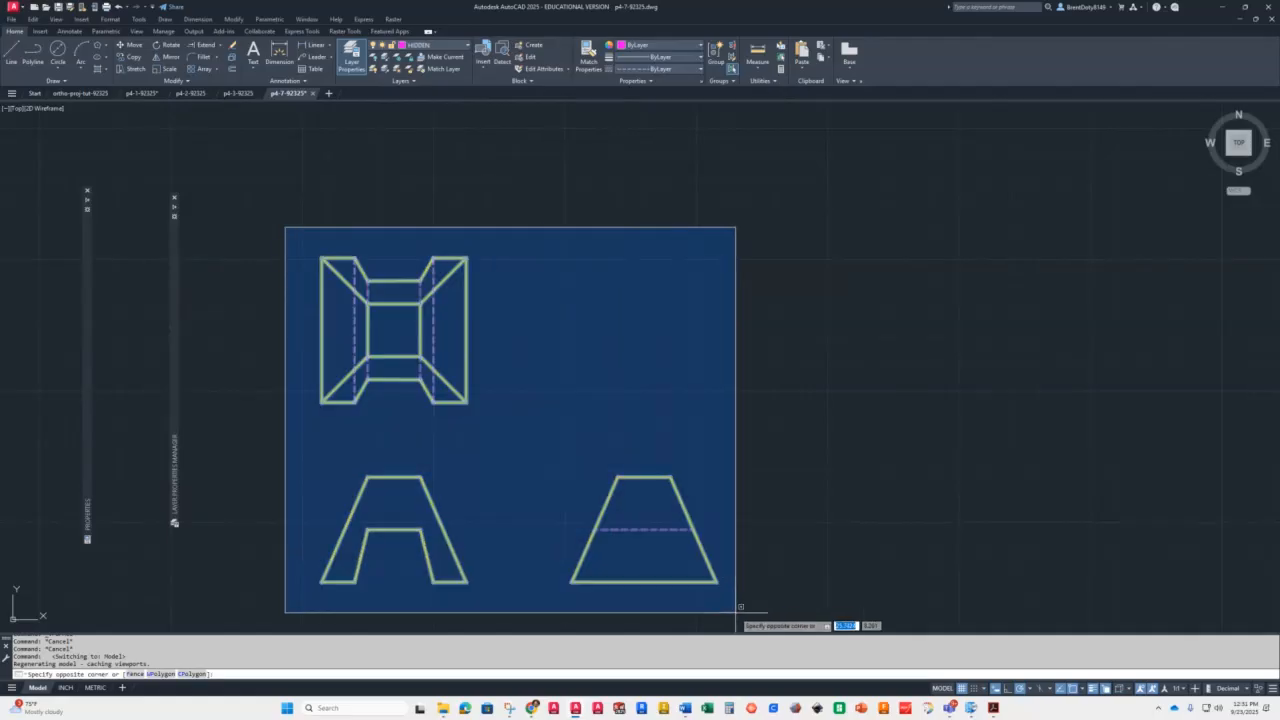
click(752, 606)
text(cp)
key(Return)
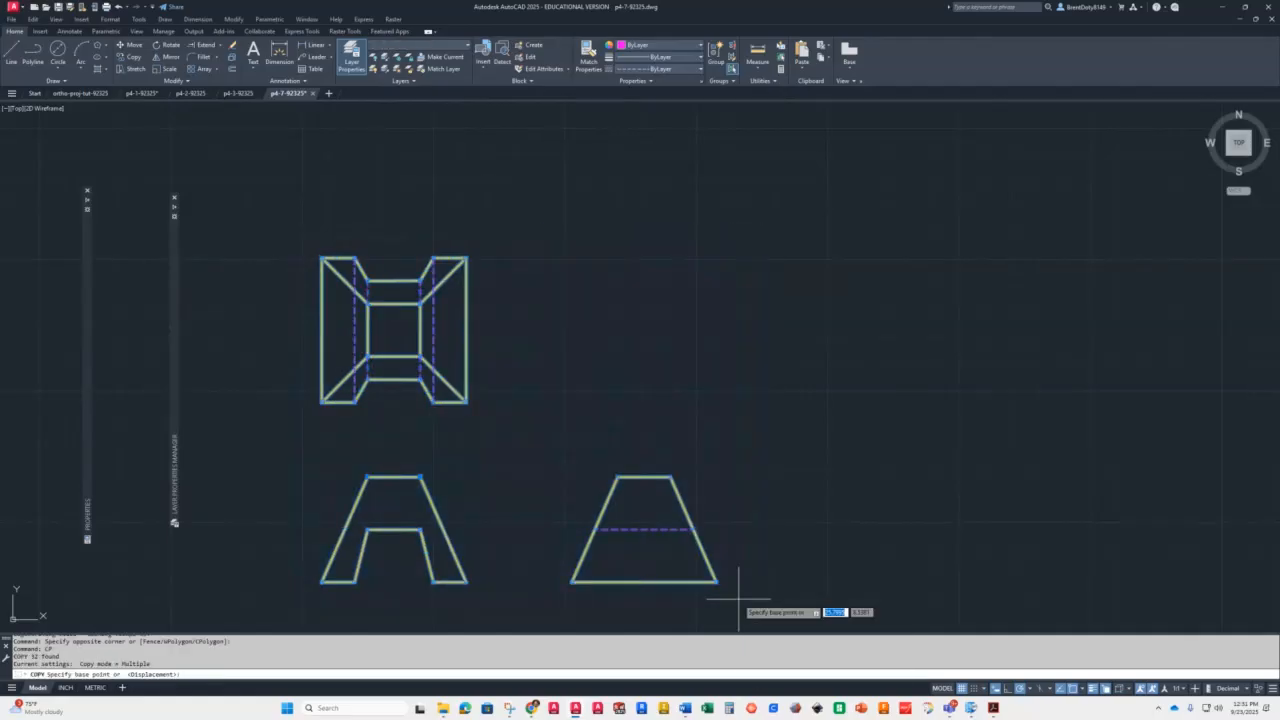
click(255, 458)
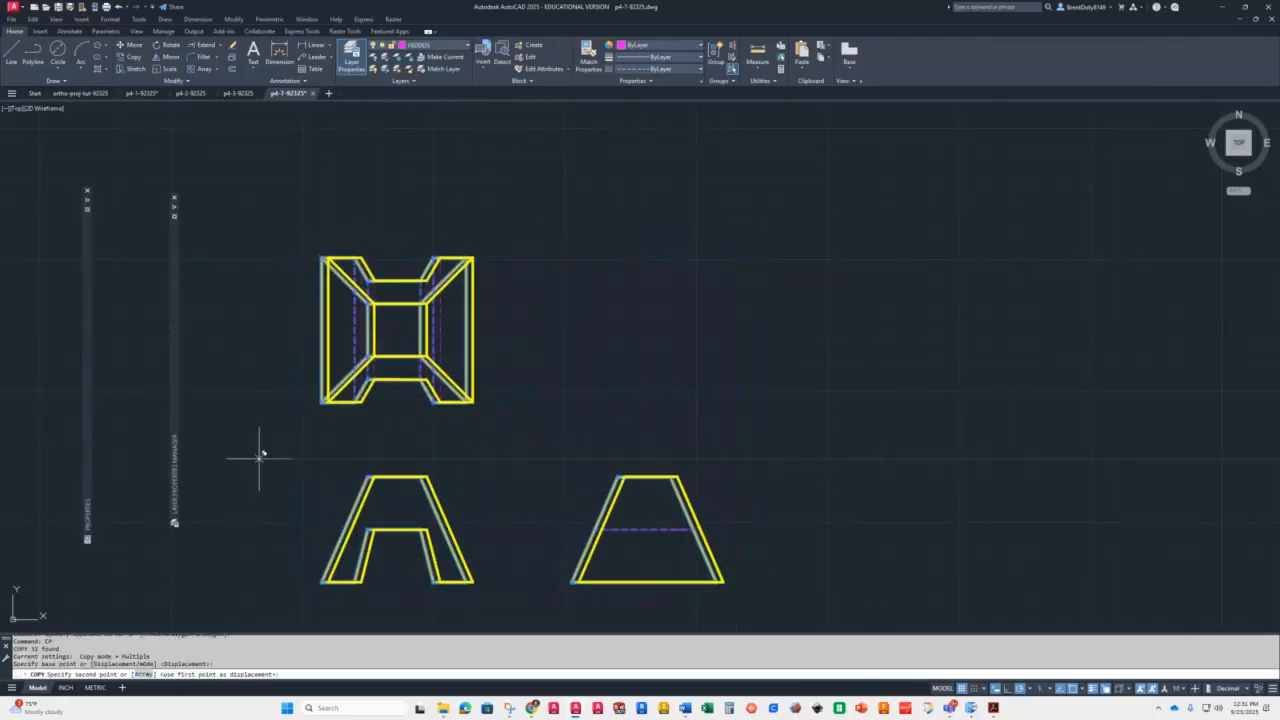
click(888, 456)
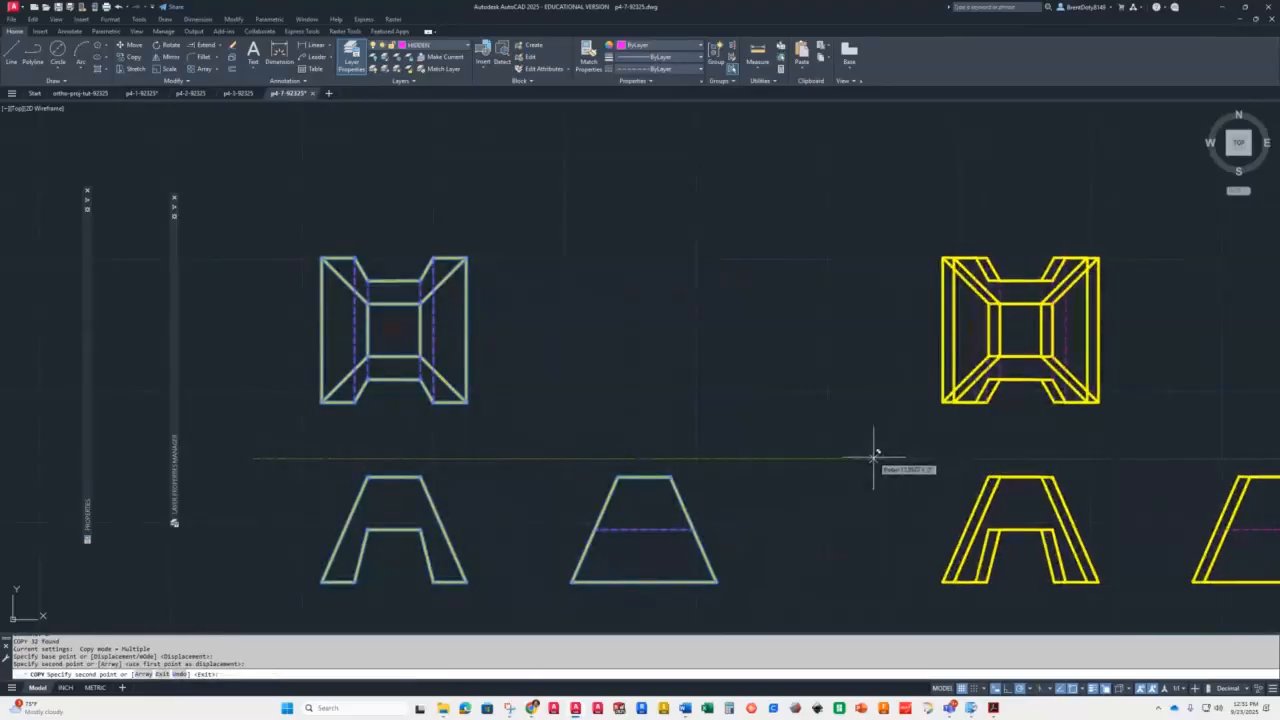
key(Return)
Erase the horizontal and two slanted lines forming the lower notch in the copied top view
mouse_move(1049, 443)
middle_down()
mouse_move(564, 430)
mouse_move(529, 457)
middle_up()
scroll(604, 344, up, 2)
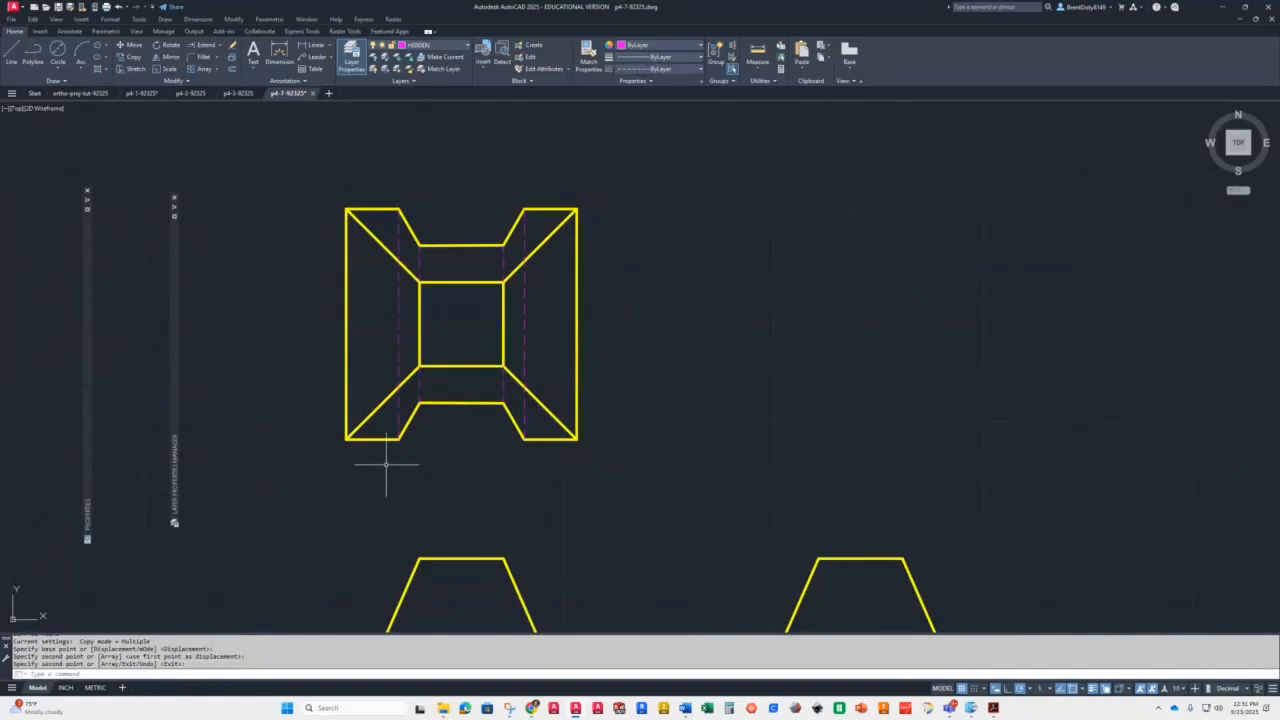
click(324, 462)
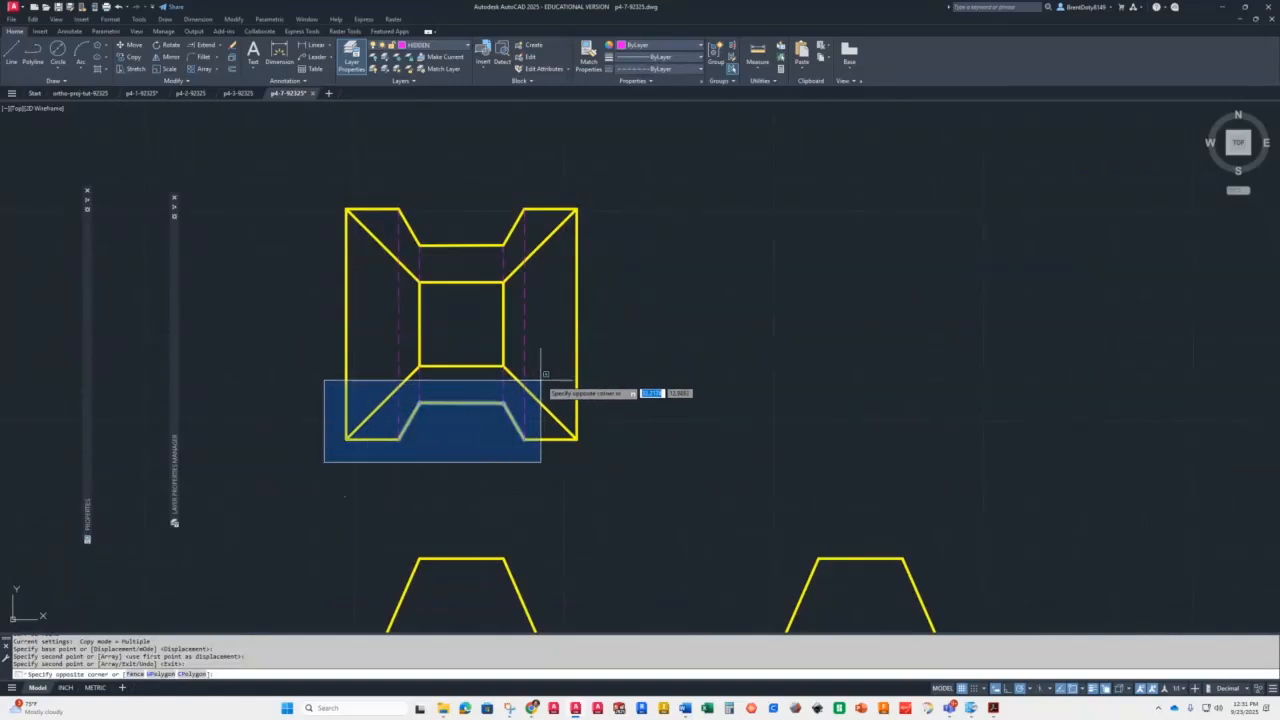
click(541, 387)
key(Delete)
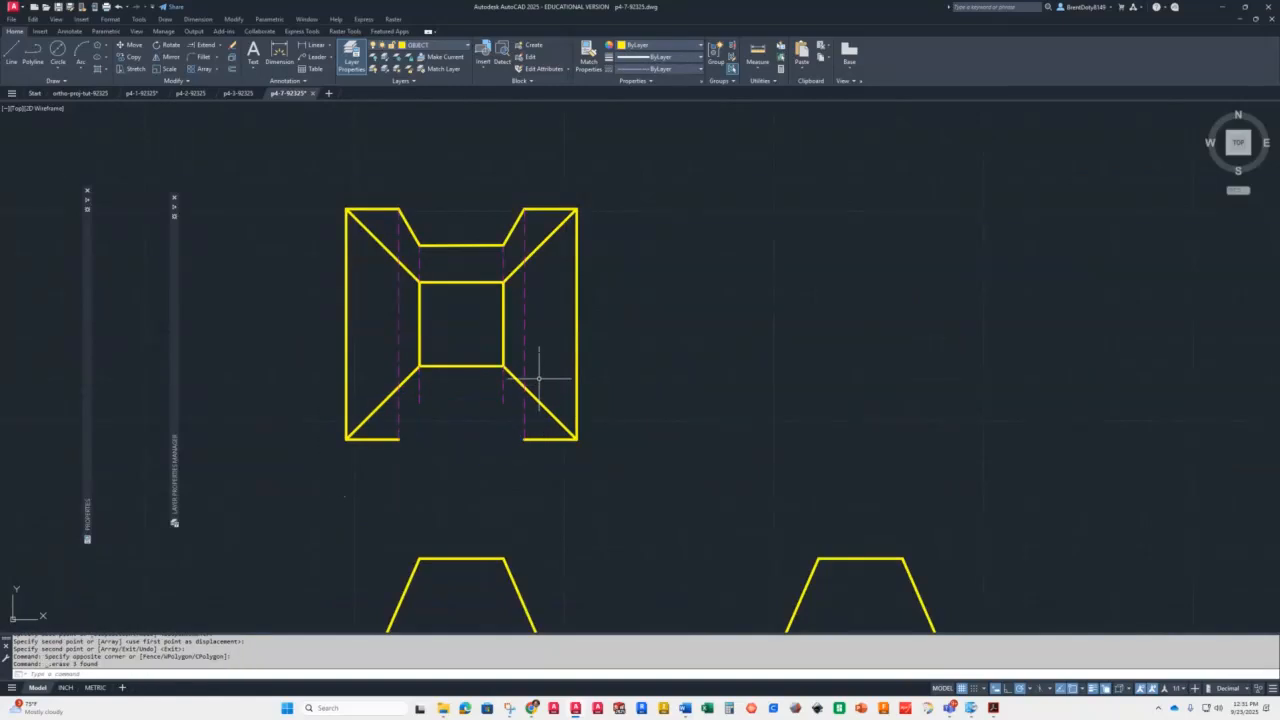
Erase the two long hidden lines, the two short upper hidden lines and the upper notch's slanted edges in the copied top view
click(540, 296)
click(517, 322)
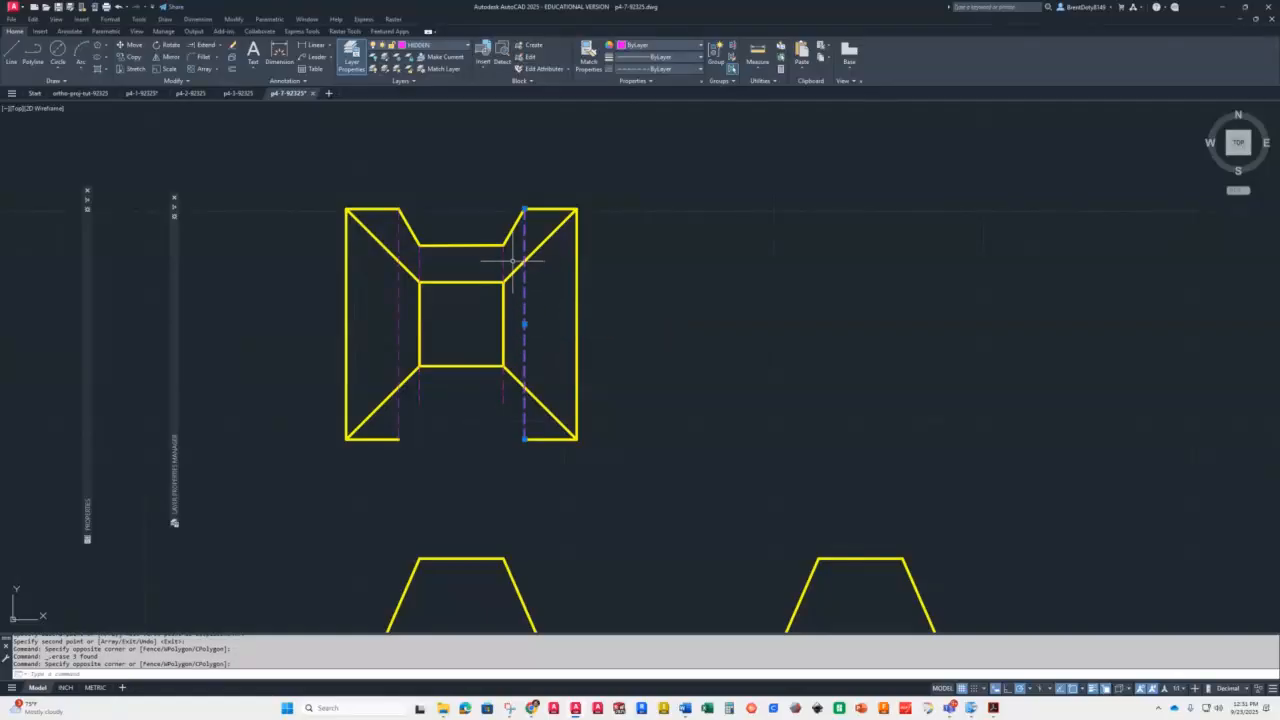
click(580, 266)
click(400, 277)
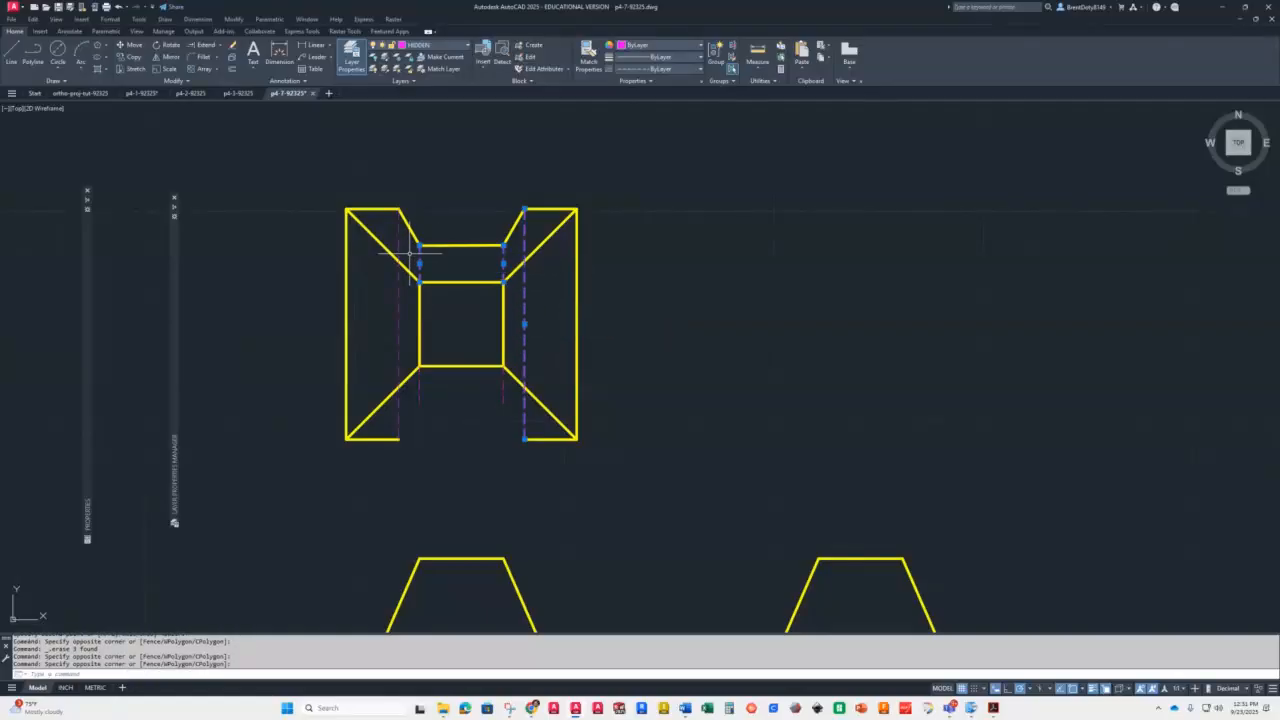
click(533, 221)
click(396, 238)
key(Delete)
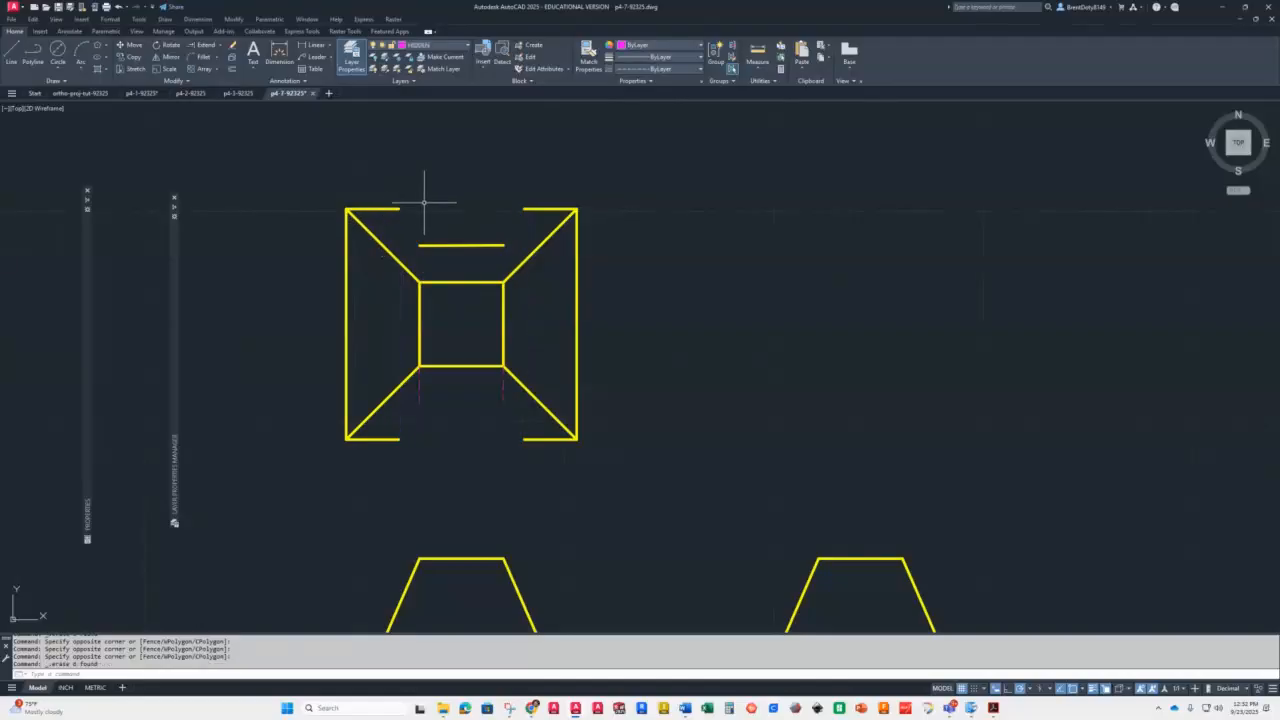
Select the leftover horizontal notch line above the inner square in the copied top view
click(466, 234)
click(438, 250)
click(406, 195)
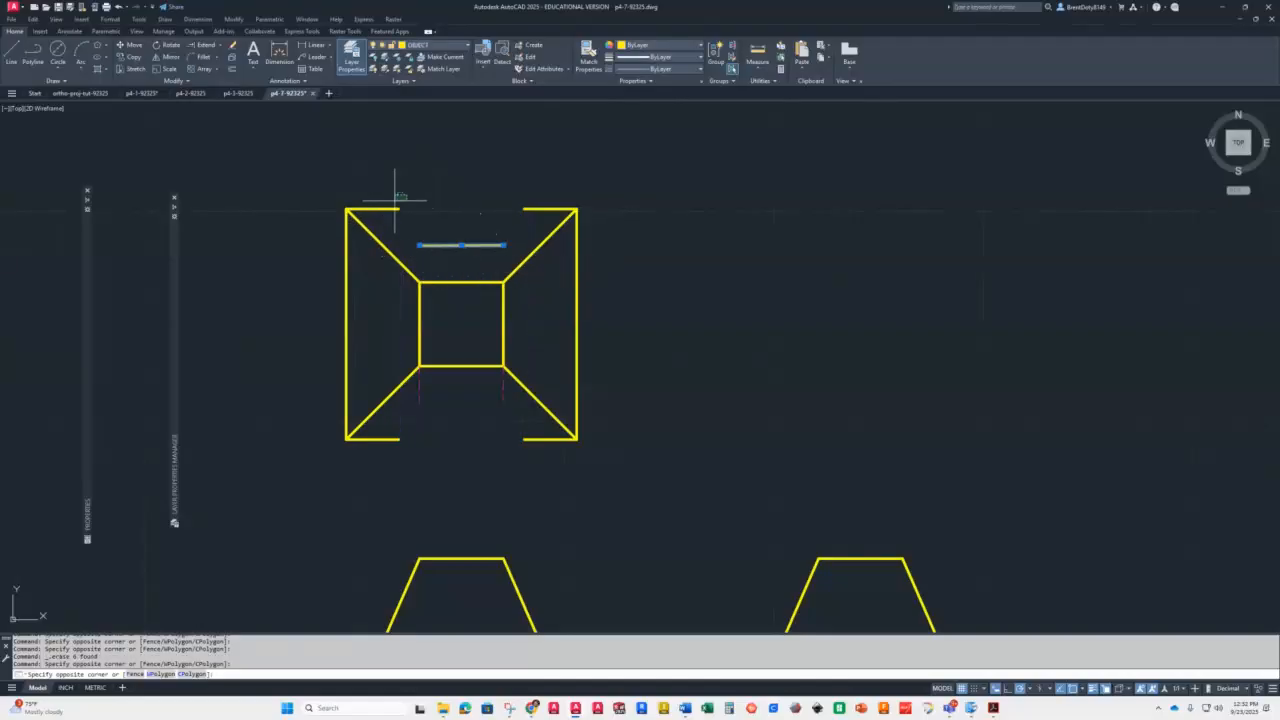
click(384, 217)
click(511, 396)
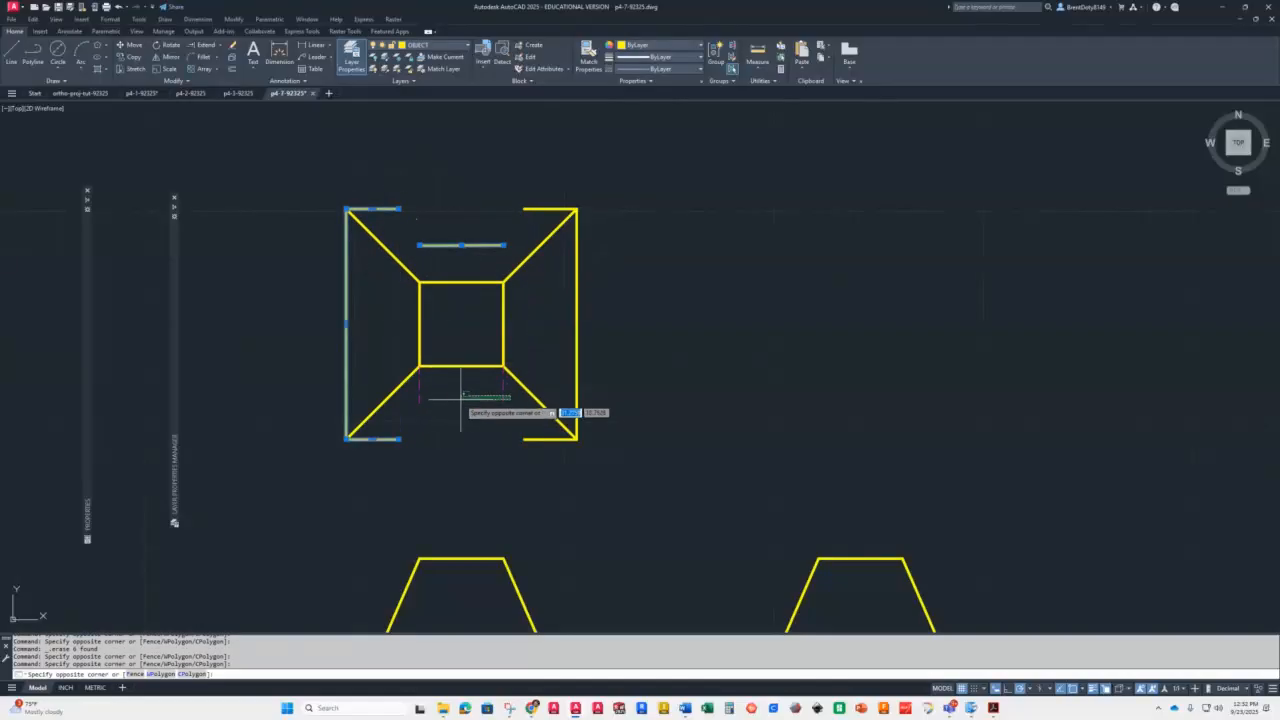
click(415, 397)
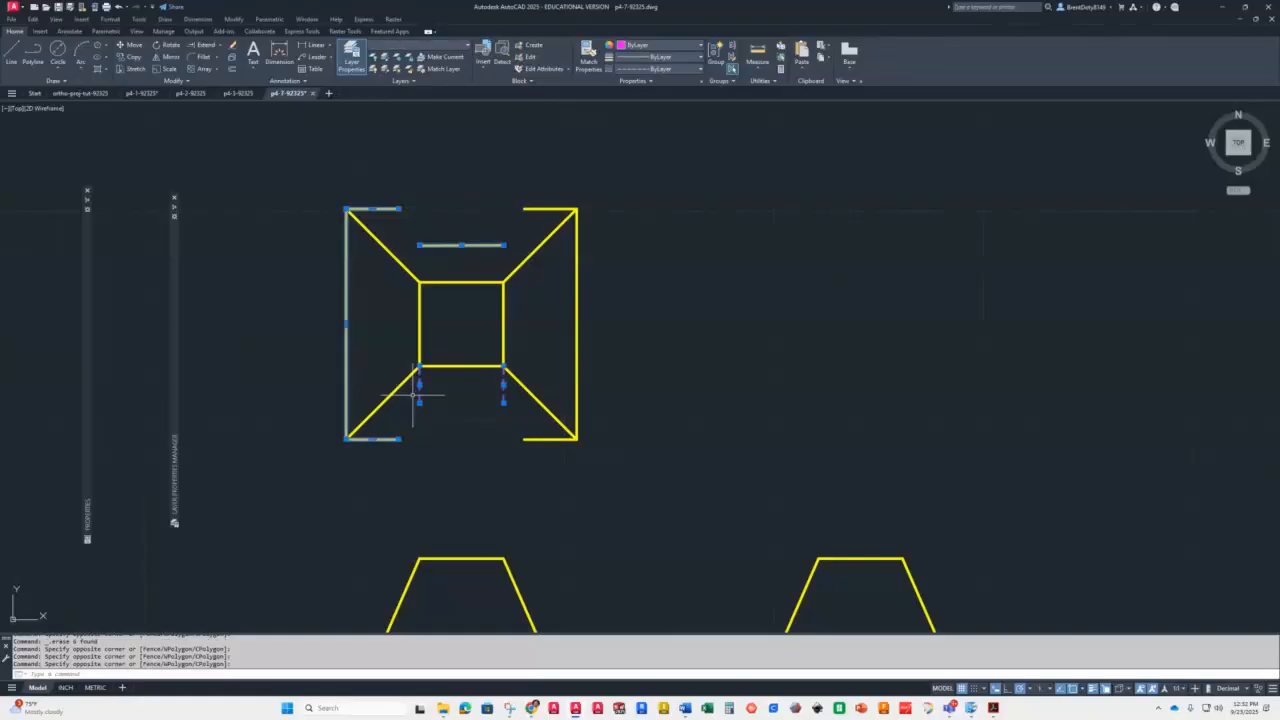
key(Escape)
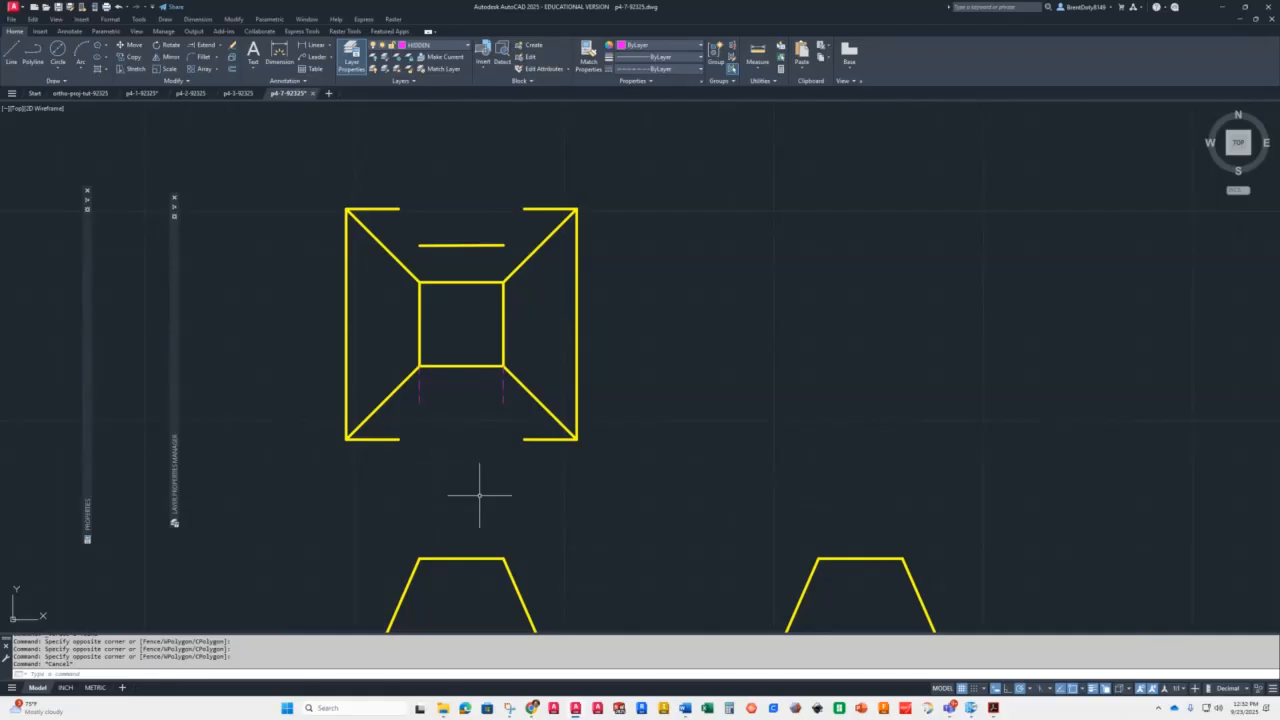
click(358, 438)
key(Escape)
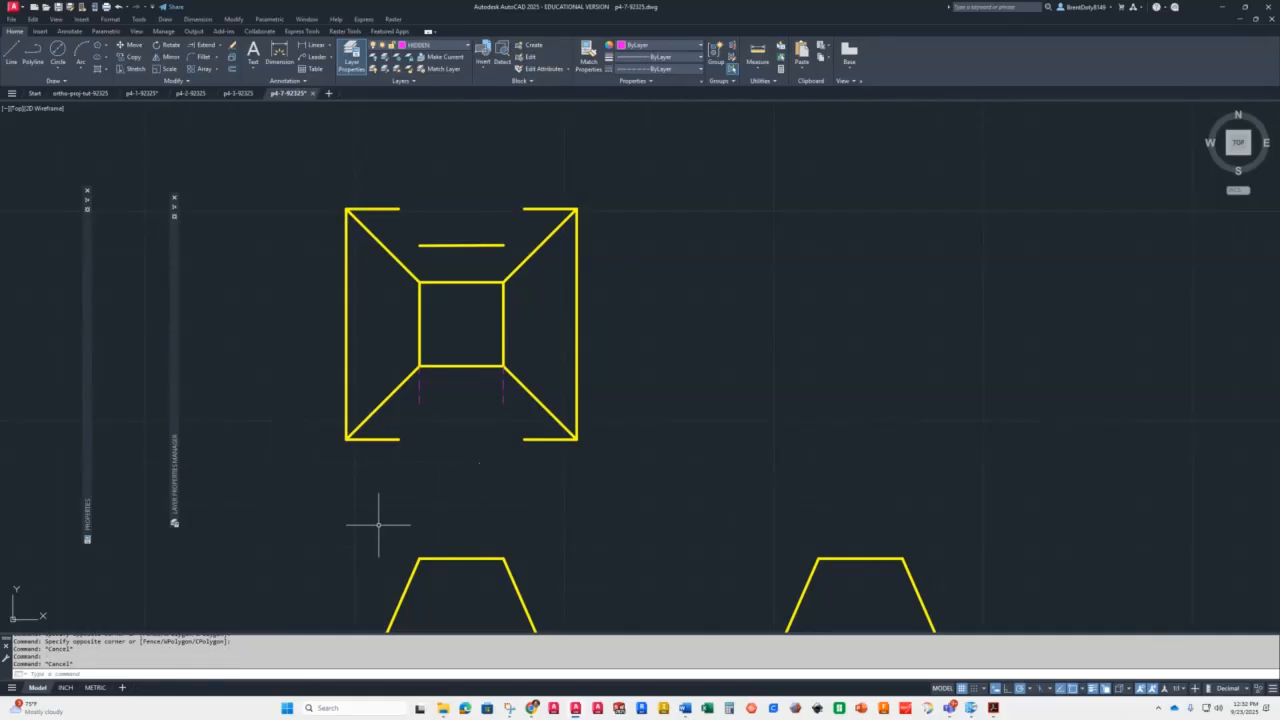
Explode the left and right bracket-shaped outlines of the top view into separate lines
text(x)
key(Return)
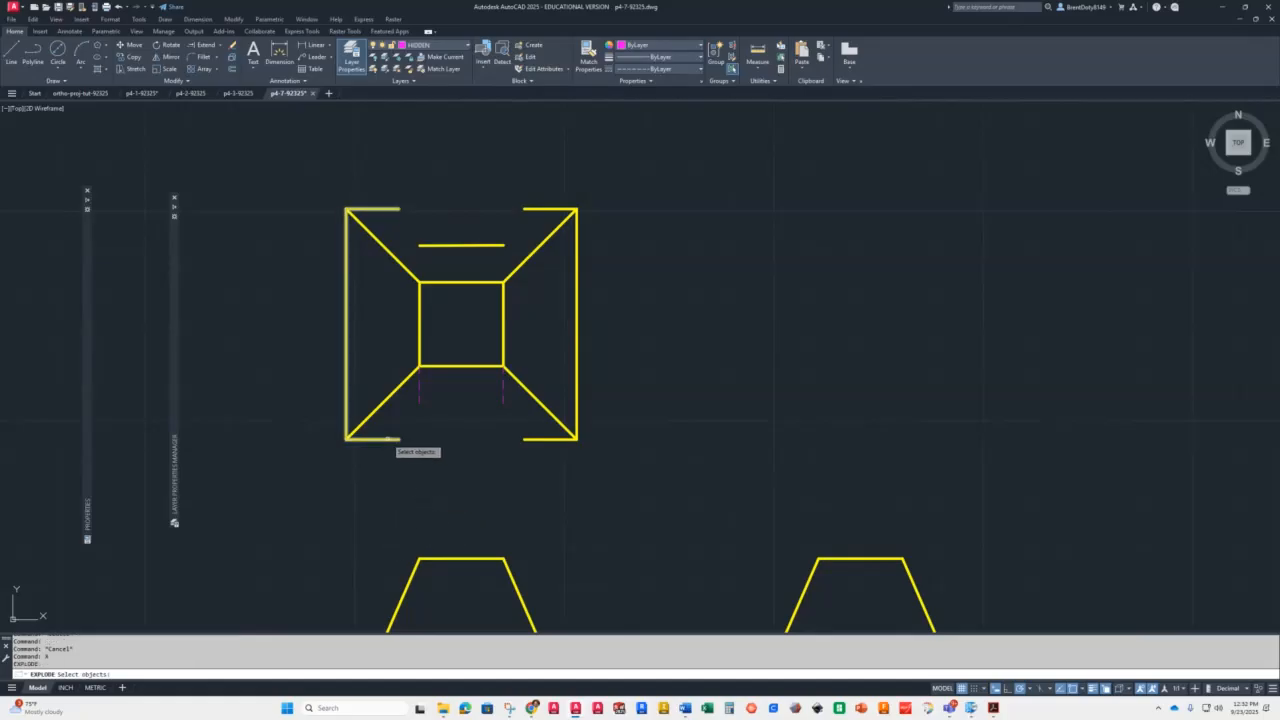
click(388, 439)
click(540, 439)
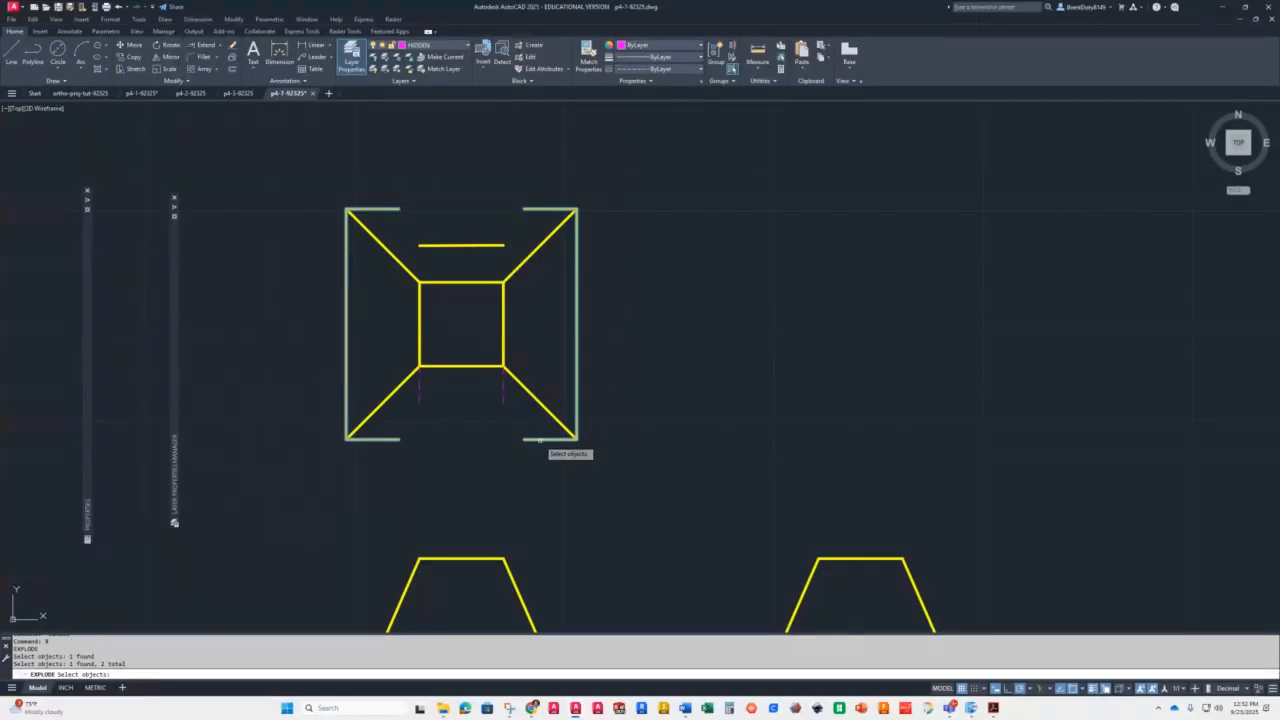
Erase the top view's loose line above the inner square, the two hidden lines below it, and both short left edge stubs
click(446, 213)
click(428, 253)
click(394, 208)
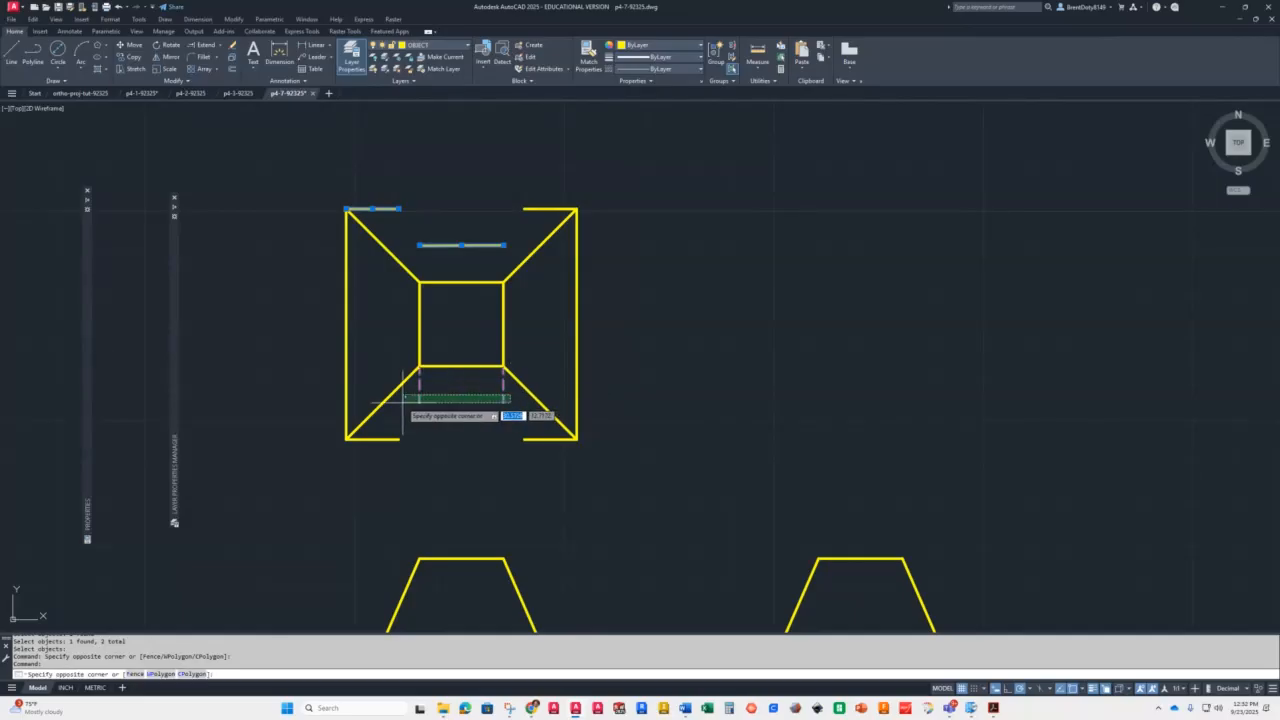
click(418, 418)
key(Delete)
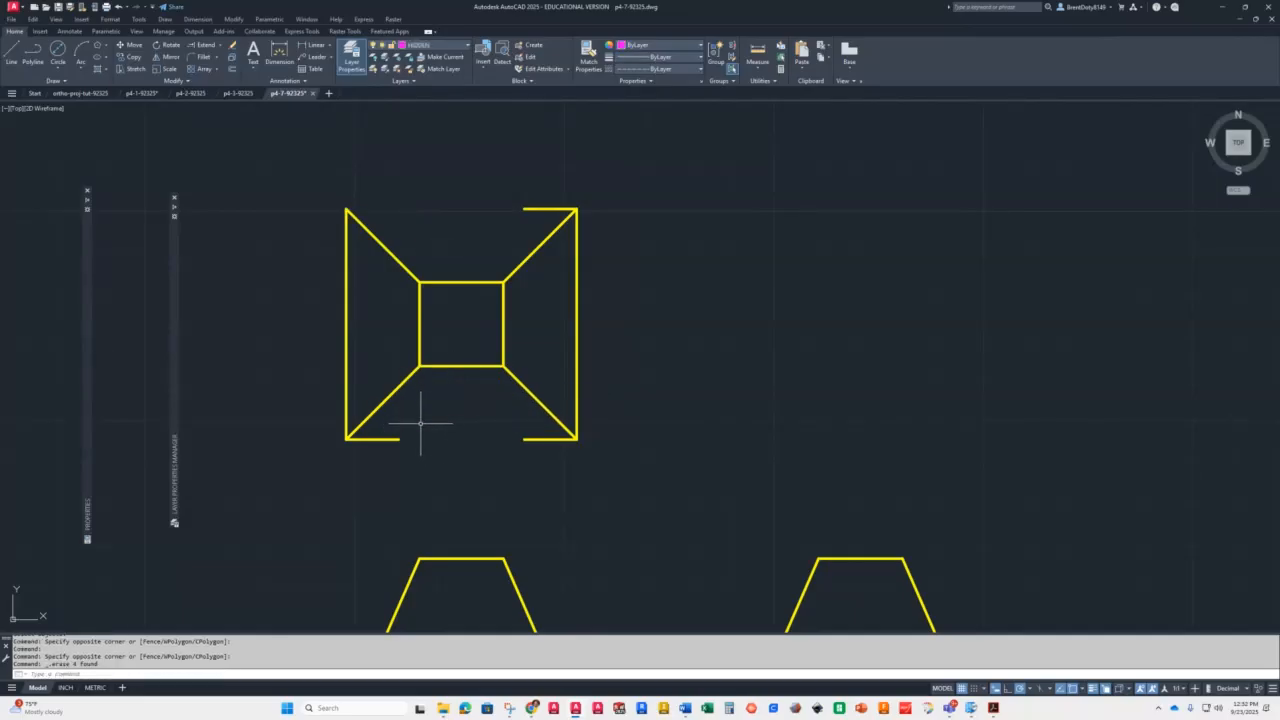
click(376, 440)
key(Delete)
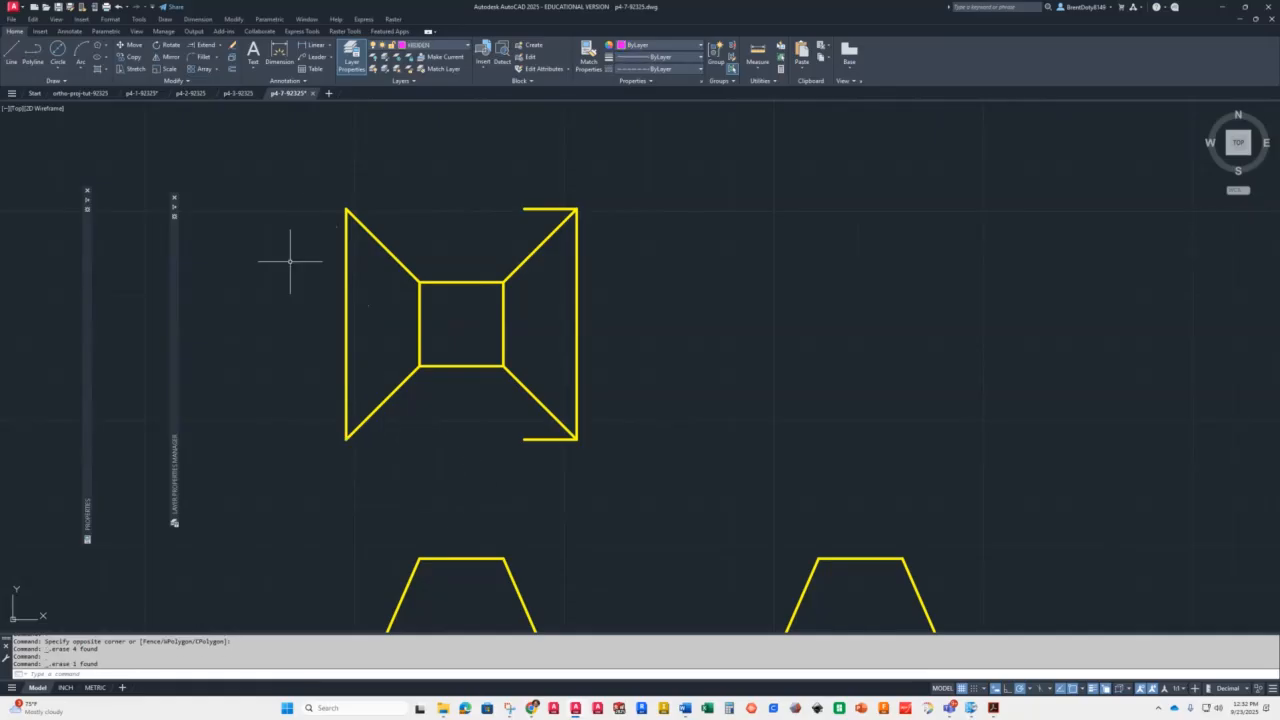
Extend the two right edge stubs to the left side so the top view's outer square closes
text(x)
key(Return)
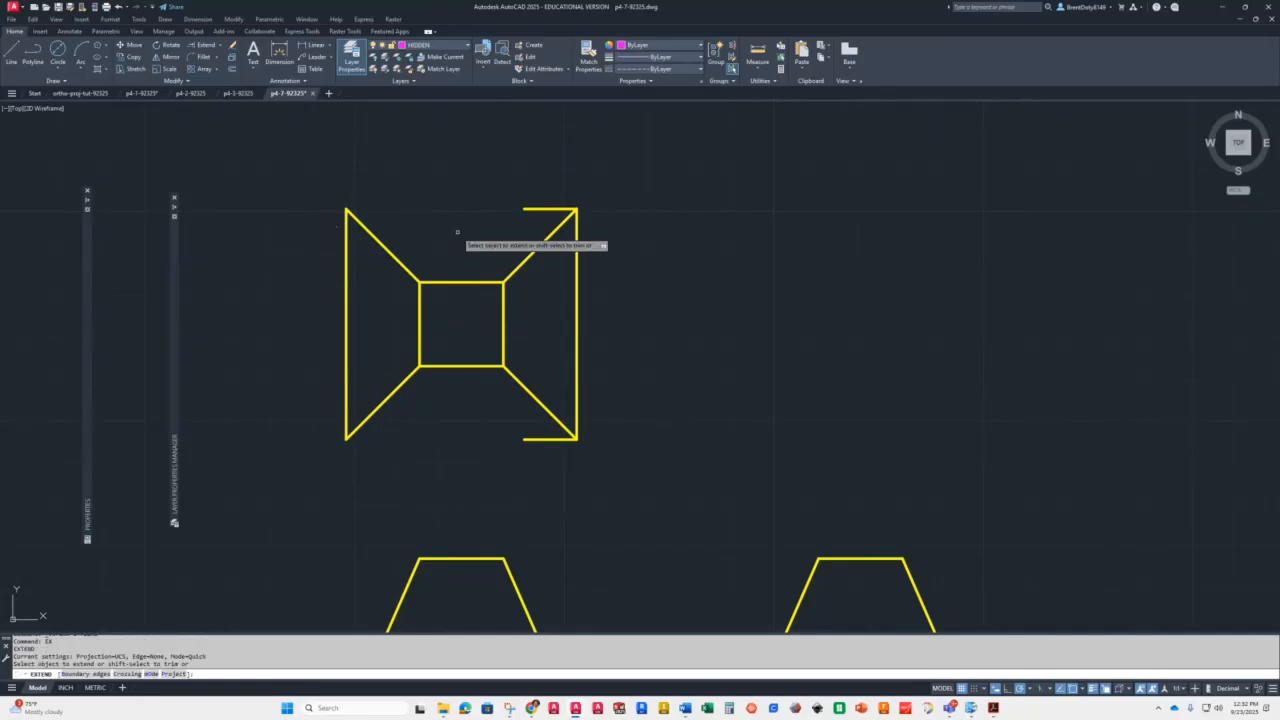
mouse_move(531, 198)
mouse_down()
mouse_move(518, 245)
mouse_move(528, 200)
mouse_up()
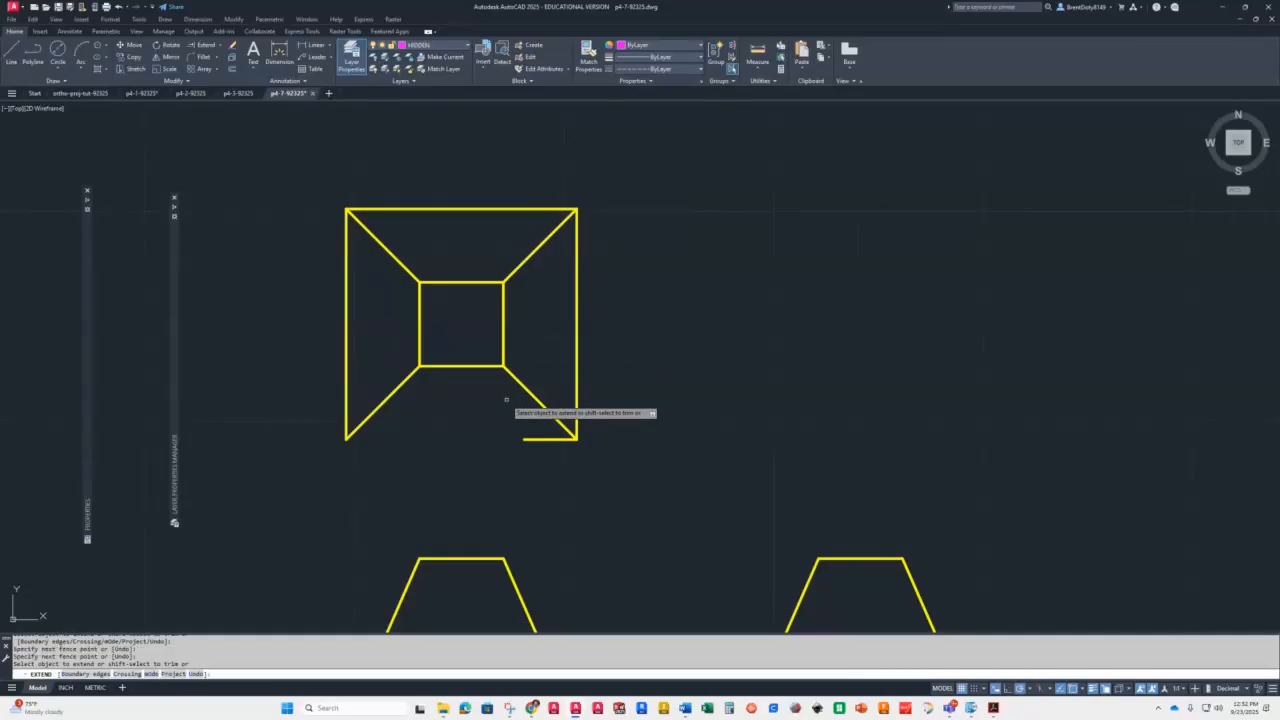
drag(530, 418, 535, 476)
key(Return)
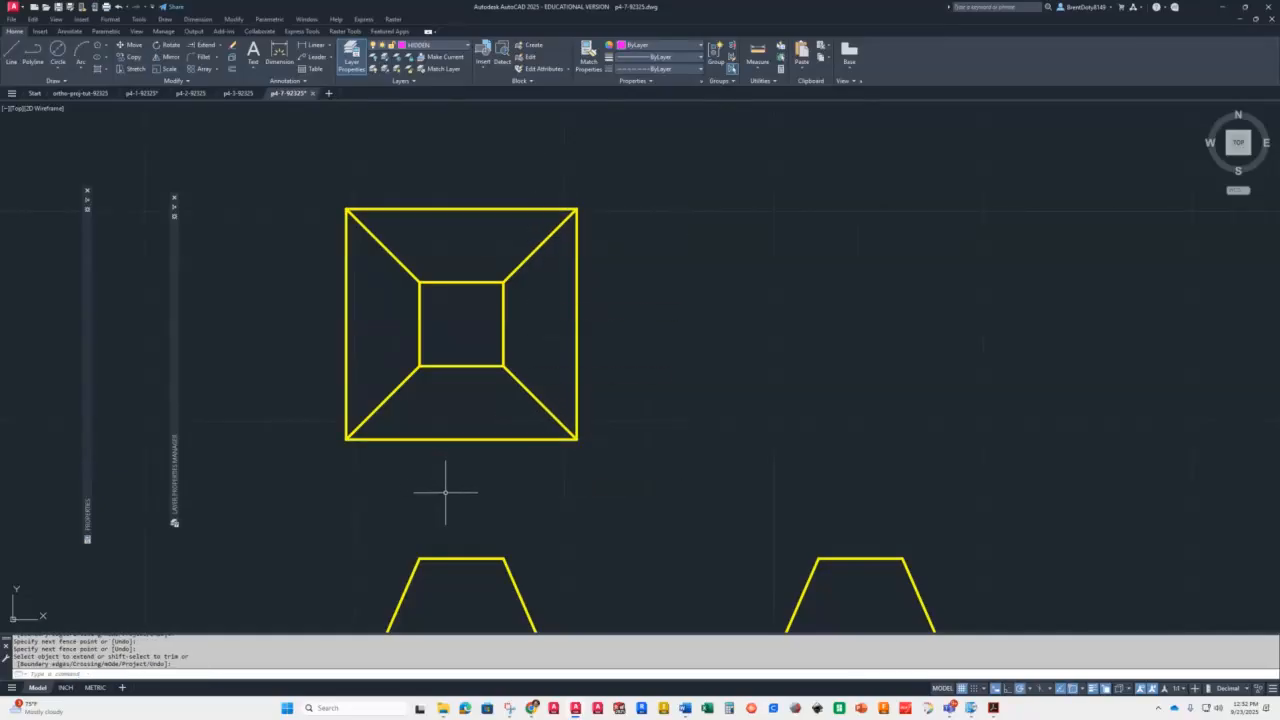
Draw a vertical projection line from the right side view's lower-left corner up past the level of the top view's lower edge
scroll(450, 492, down, 2)
mouse_move(576, 543)
middle_down()
mouse_move(586, 423)
mouse_move(503, 423)
mouse_move(502, 443)
middle_up()
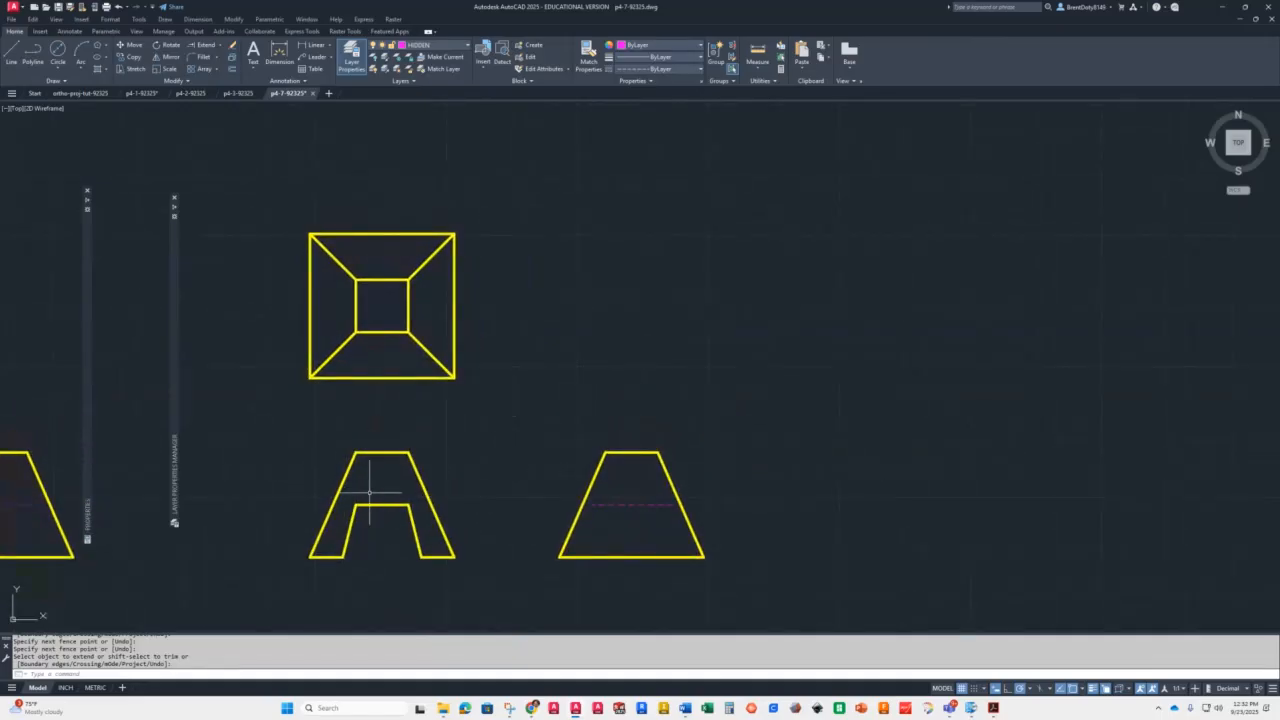
scroll(369, 492, up, 2)
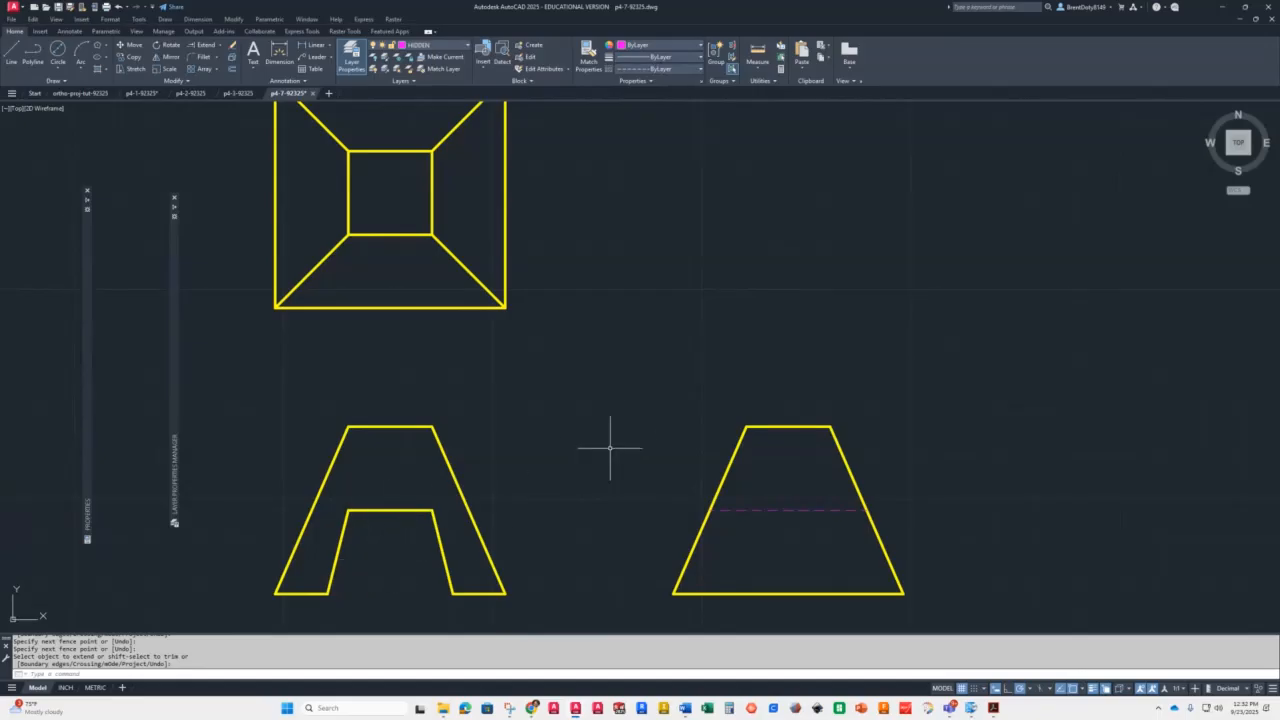
middle_drag(615, 431, 629, 449)
scroll(629, 449, down, 2)
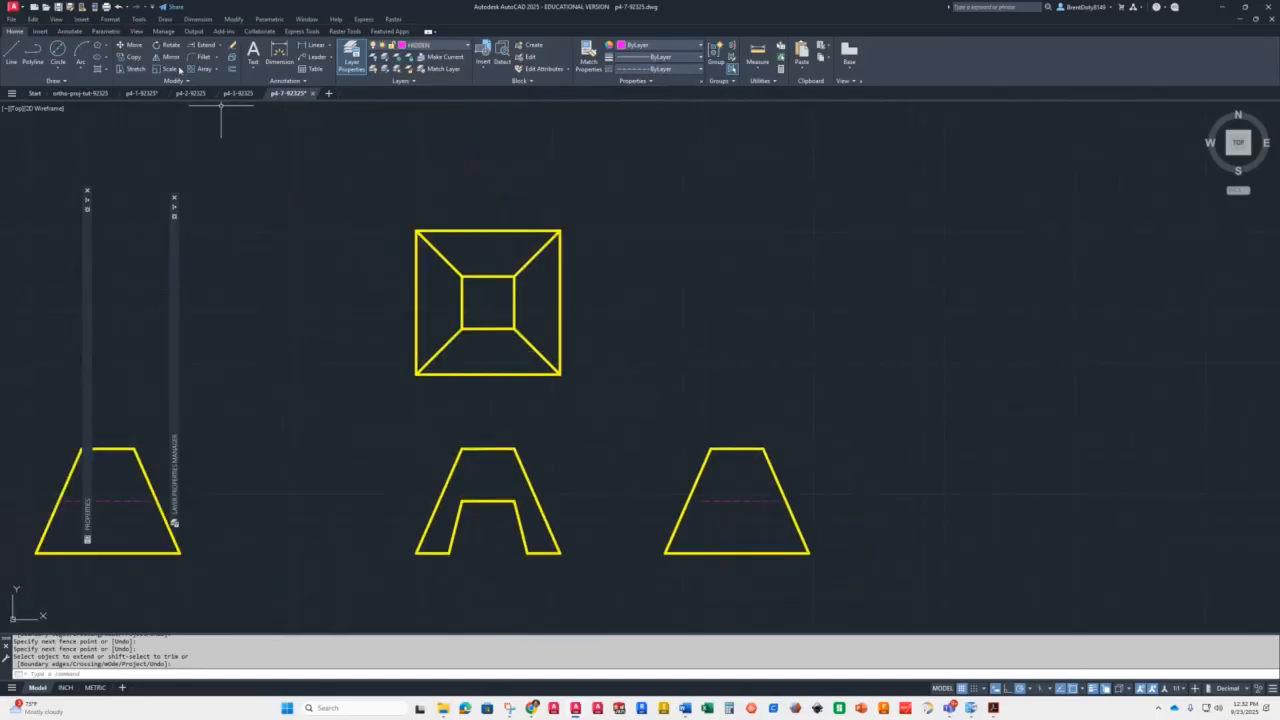
click(12, 55)
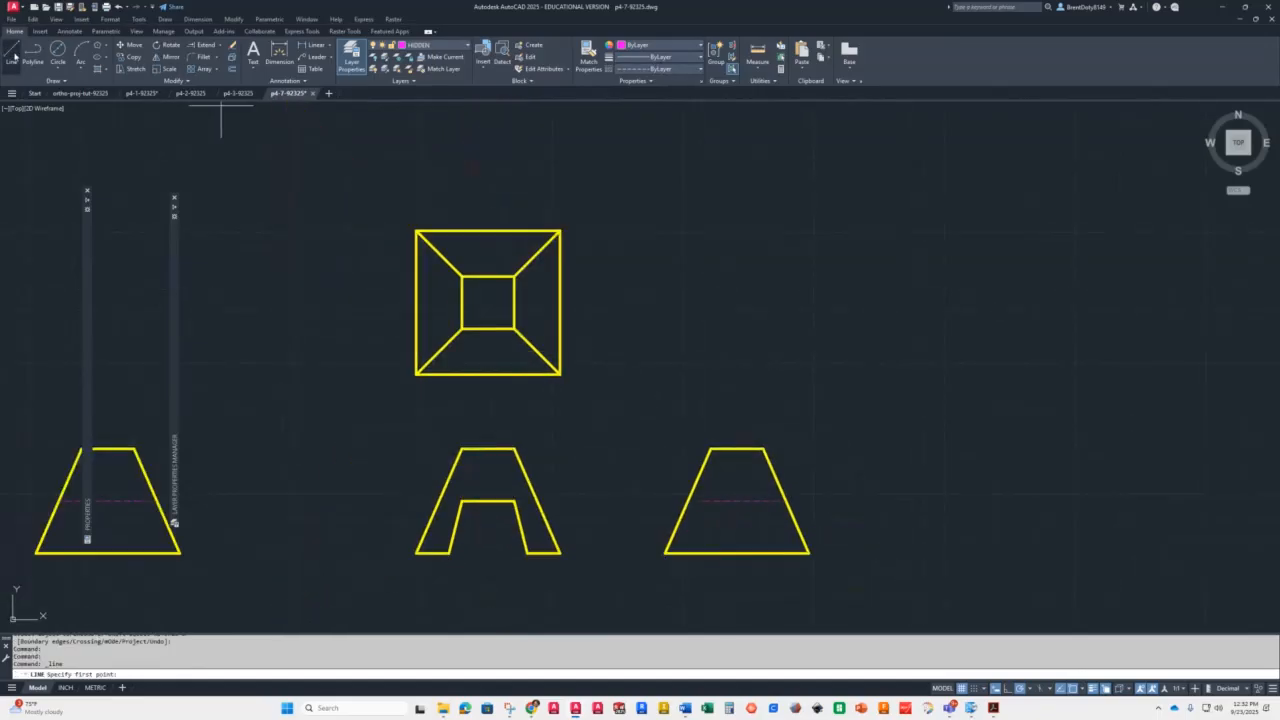
click(664, 551)
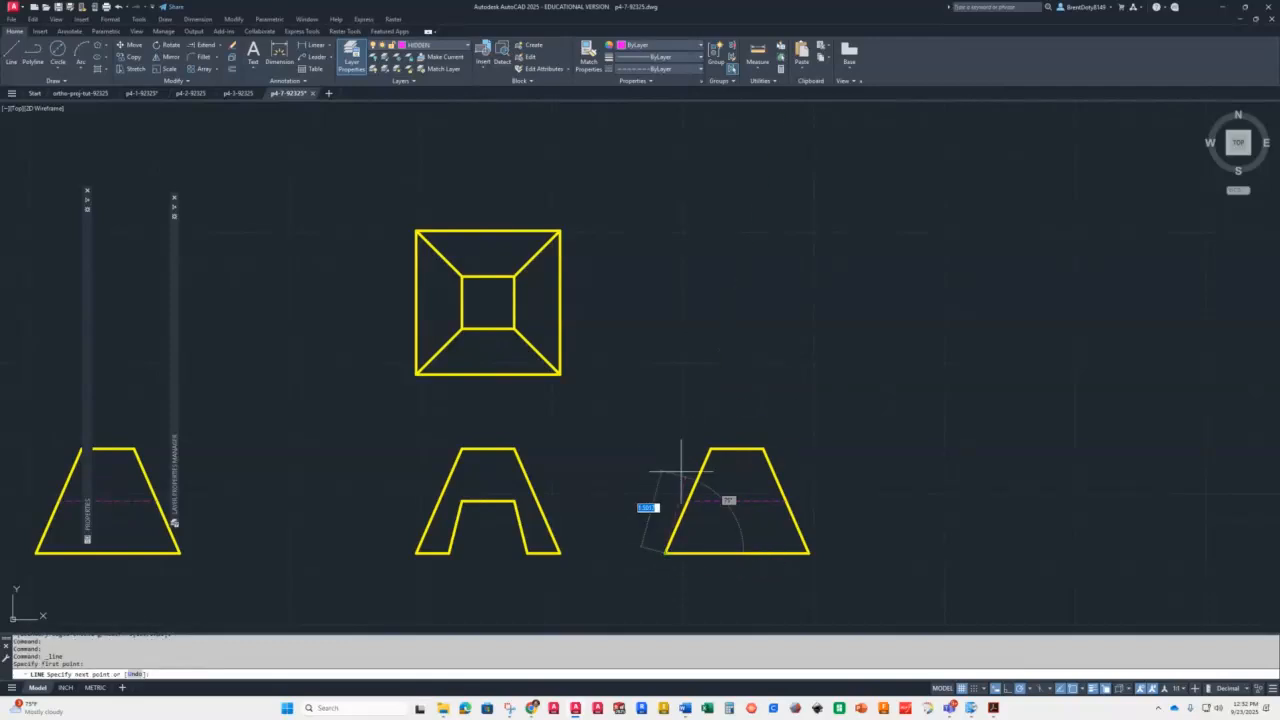
click(665, 335)
key(Return)
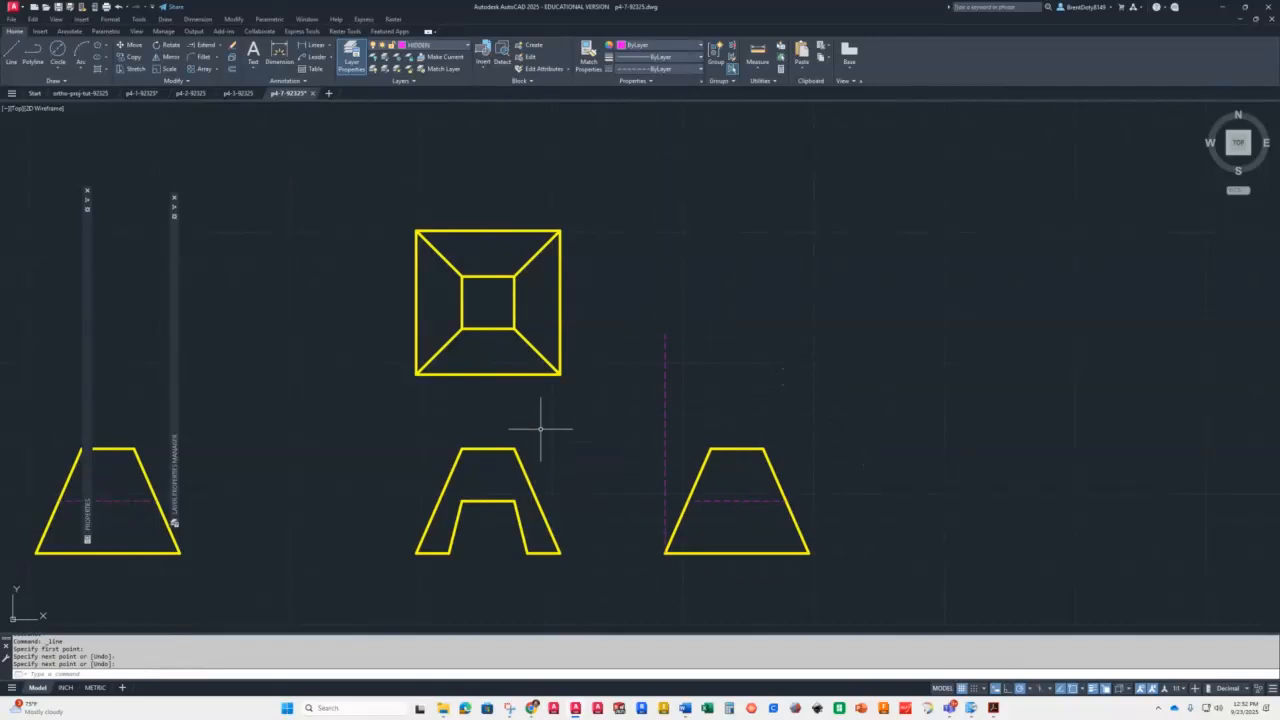
Draw a horizontal line from the top view's lower-right corner to the vertical projection line, continuing as a 45° miter line up and right
key(Return)
click(560, 374)
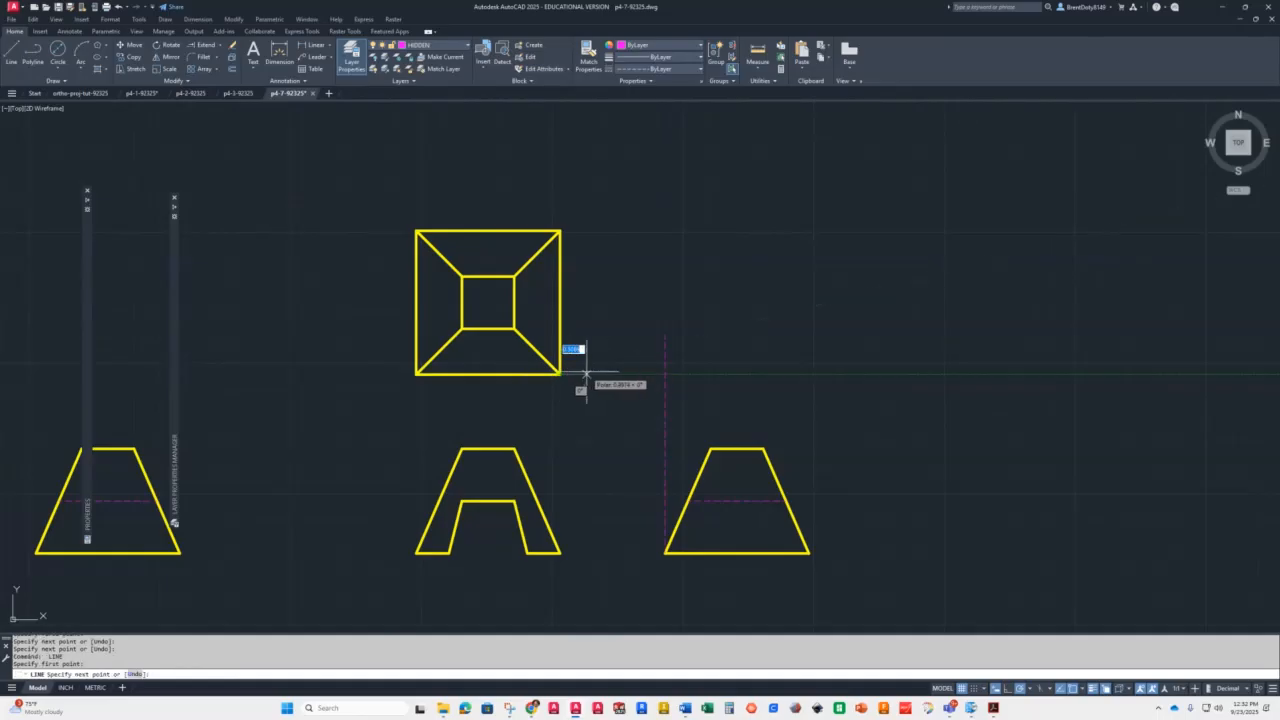
click(665, 374)
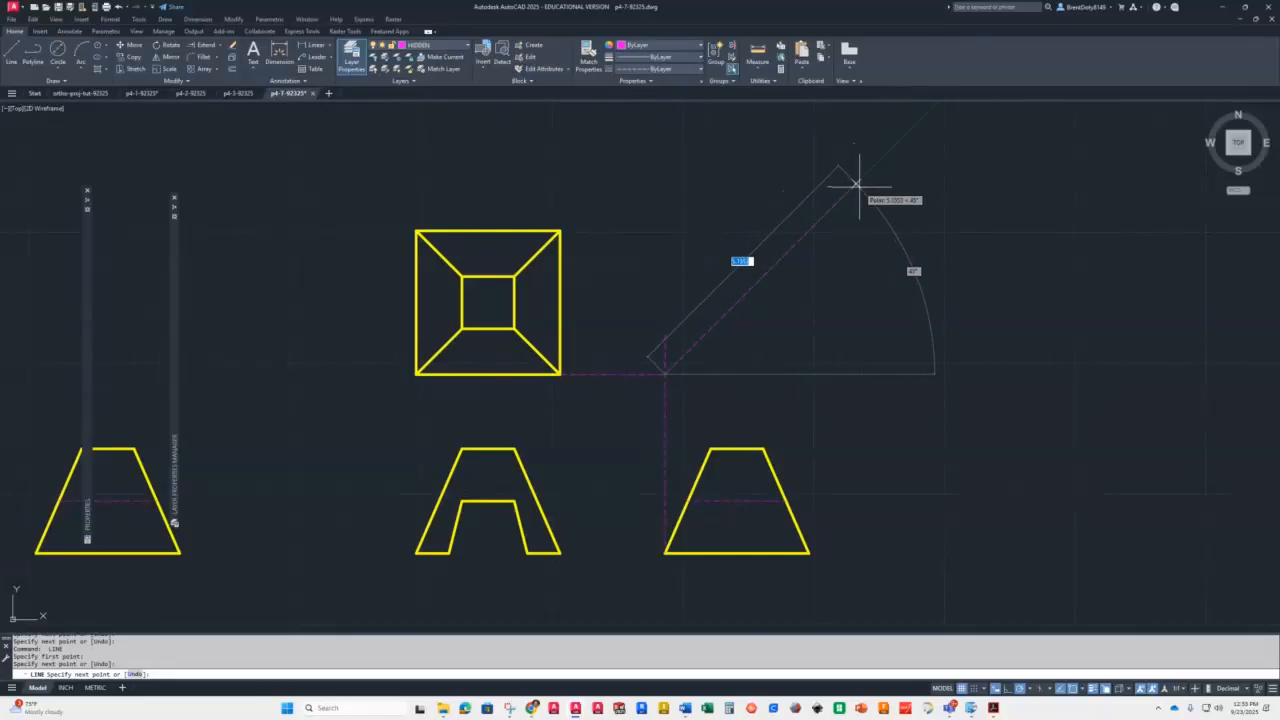
click(857, 185)
key(Return)
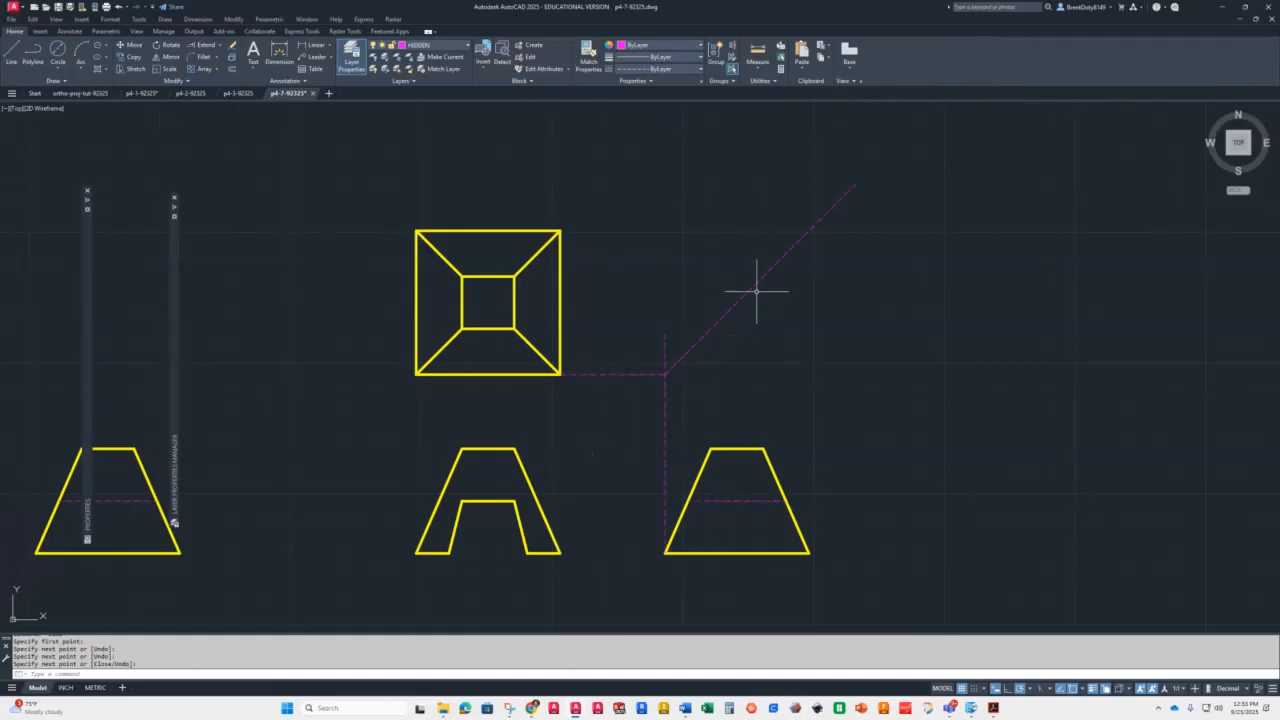
Move the projection and miter lines to the OBJECT layer and make OBJECT the current layer
click(752, 253)
click(600, 436)
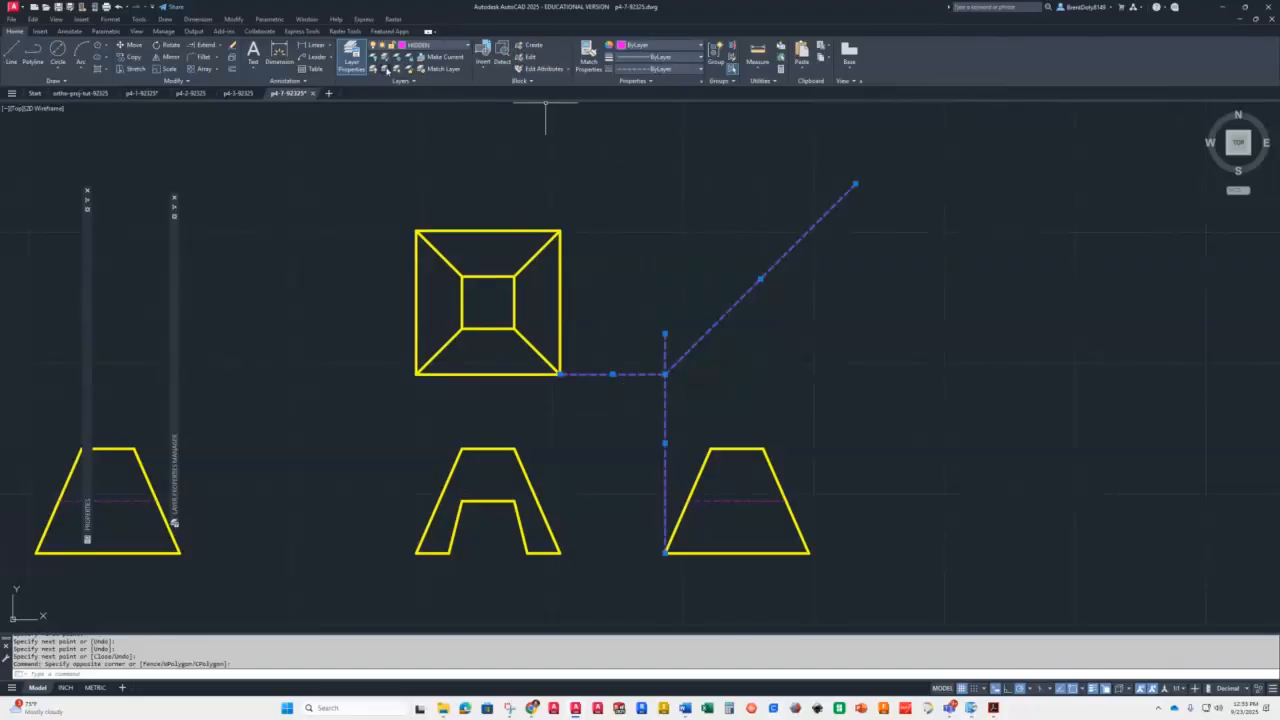
click(449, 45)
click(431, 112)
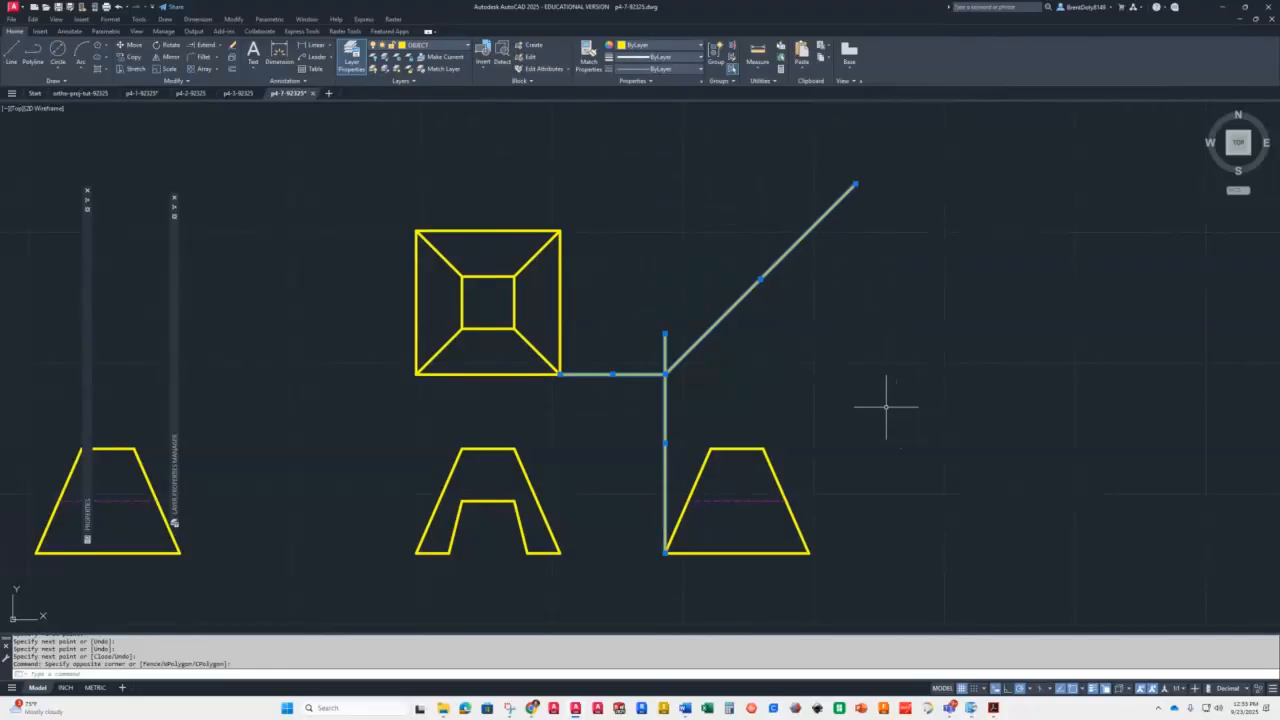
key(Escape)
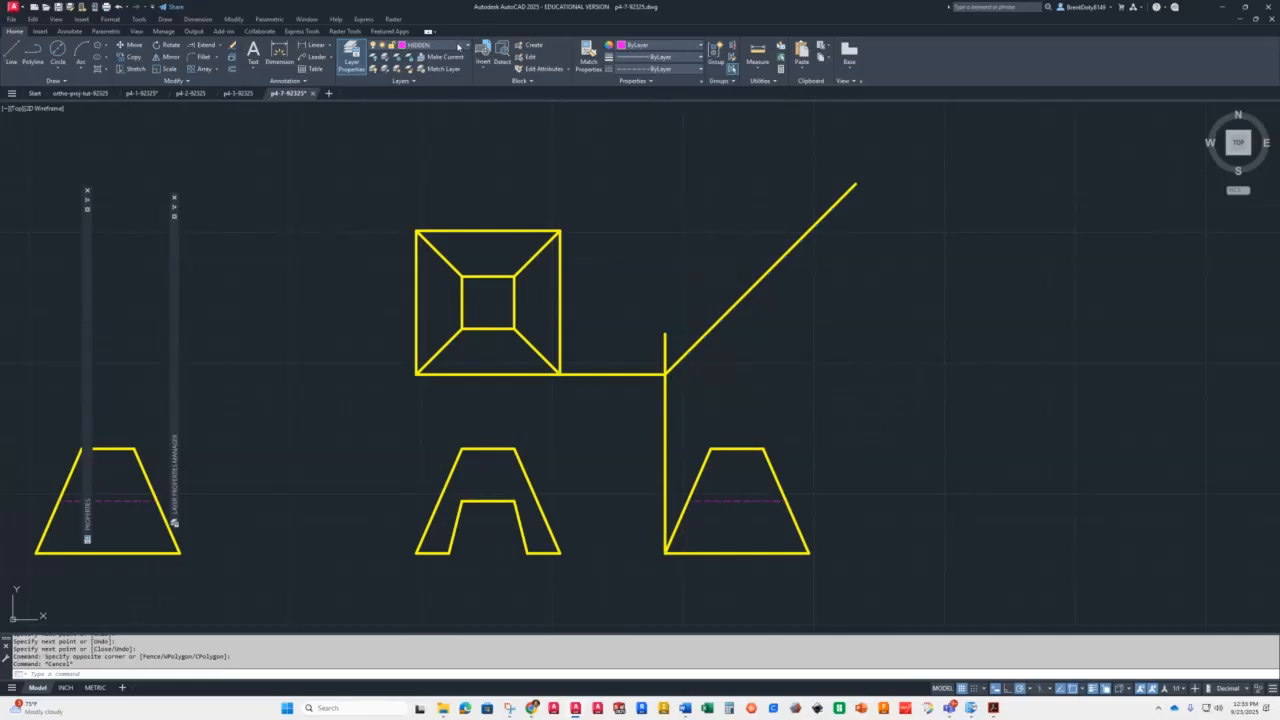
click(458, 46)
click(420, 108)
Project the left end of the side view's hidden line up to the miter line and horizontally across the top view
click(13, 56)
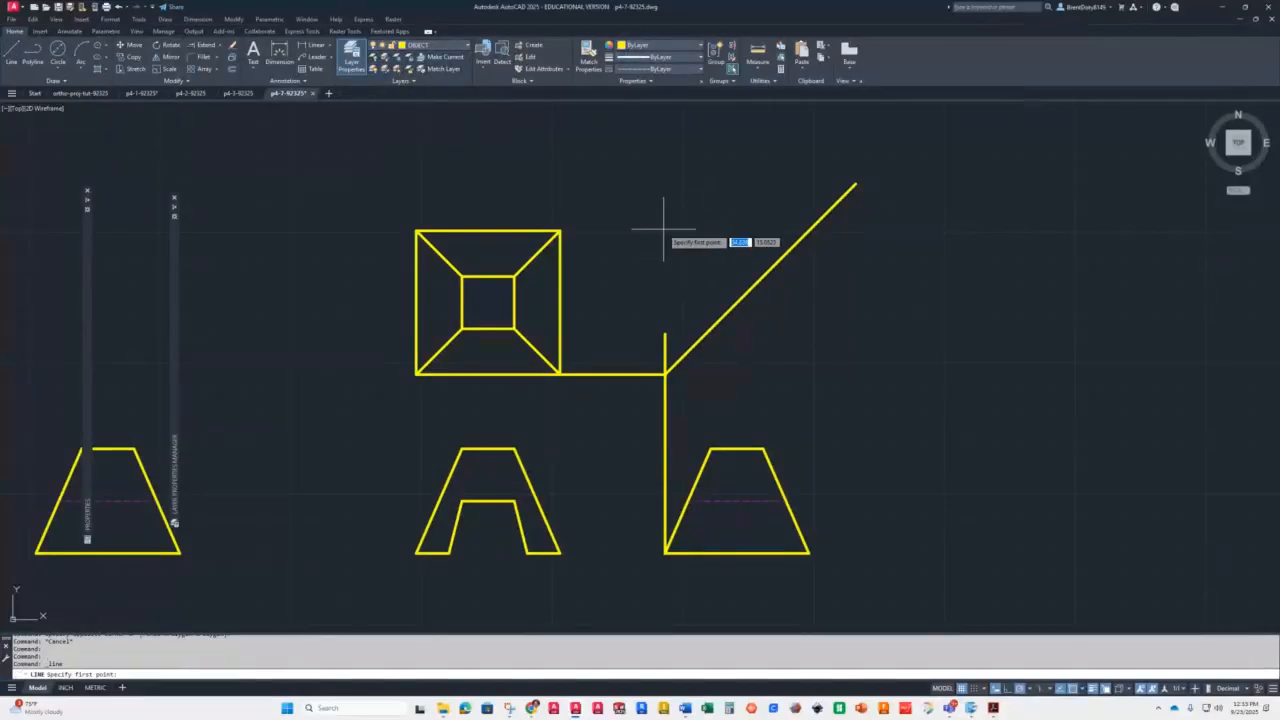
click(688, 500)
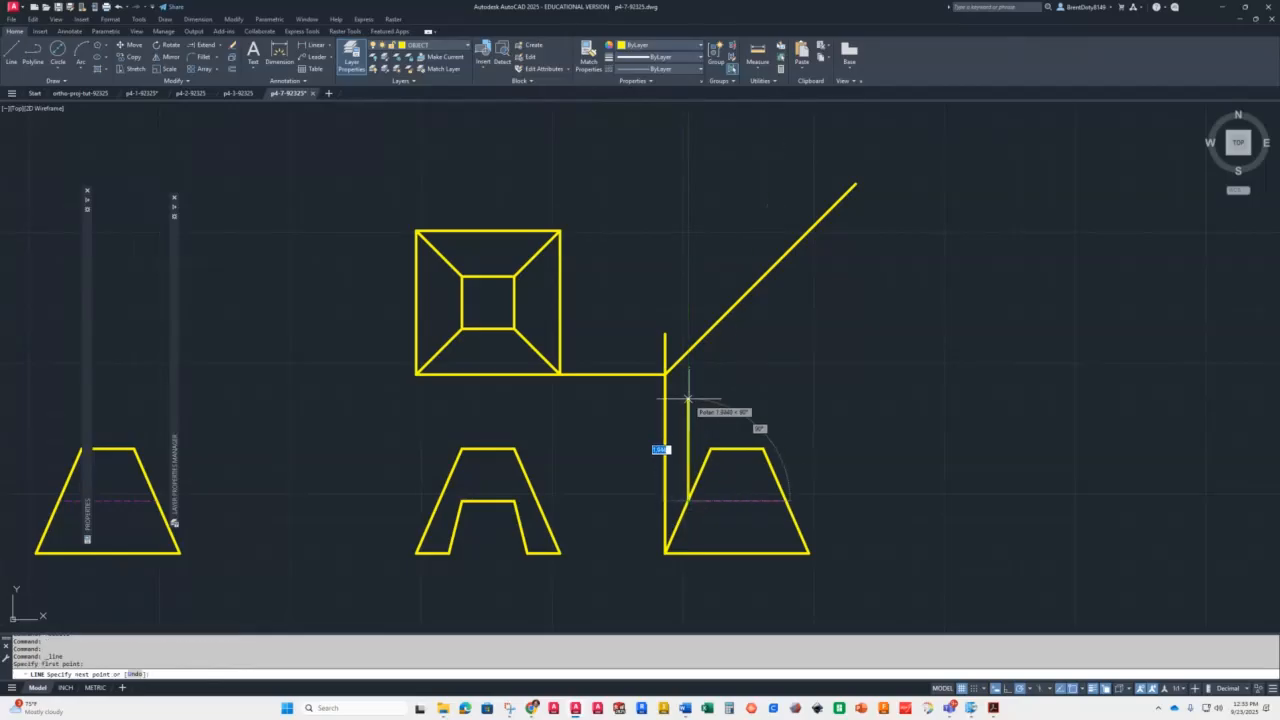
click(688, 350)
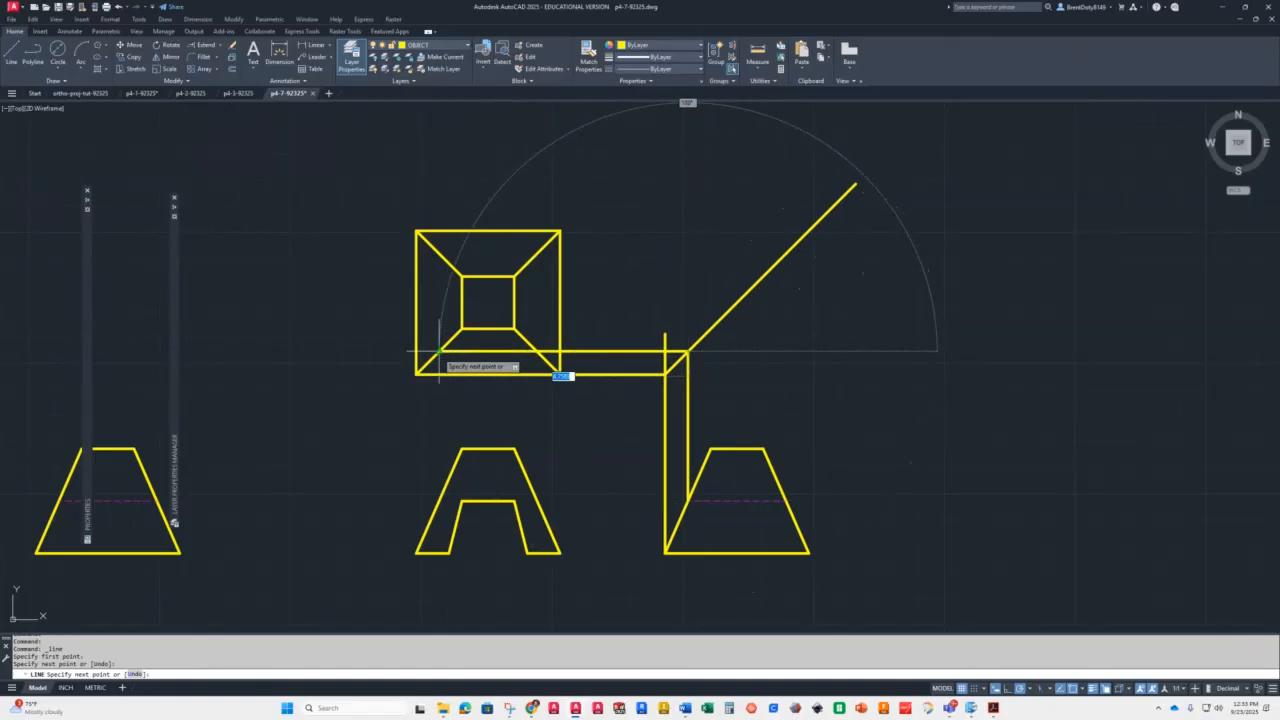
click(368, 350)
key(Return)
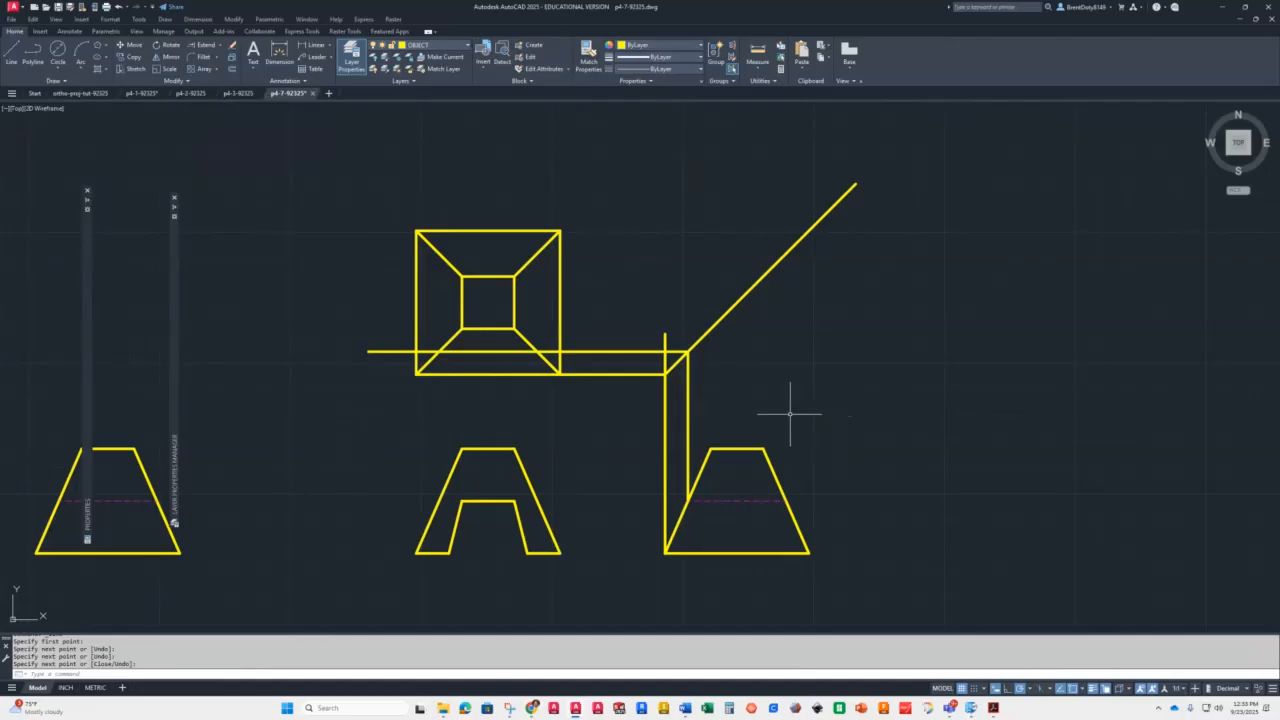
Project the right end of the side view's hidden line up to the miter line and horizontally left across the top view
text(l)
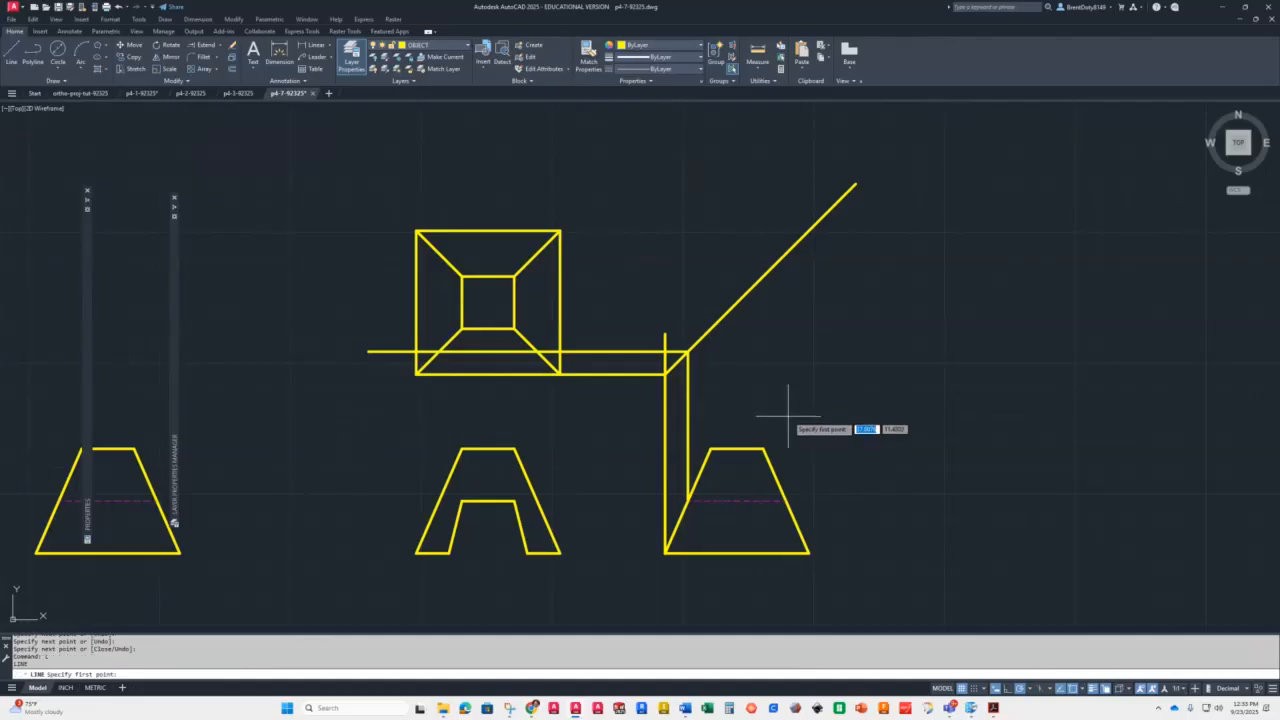
key(Return)
click(786, 500)
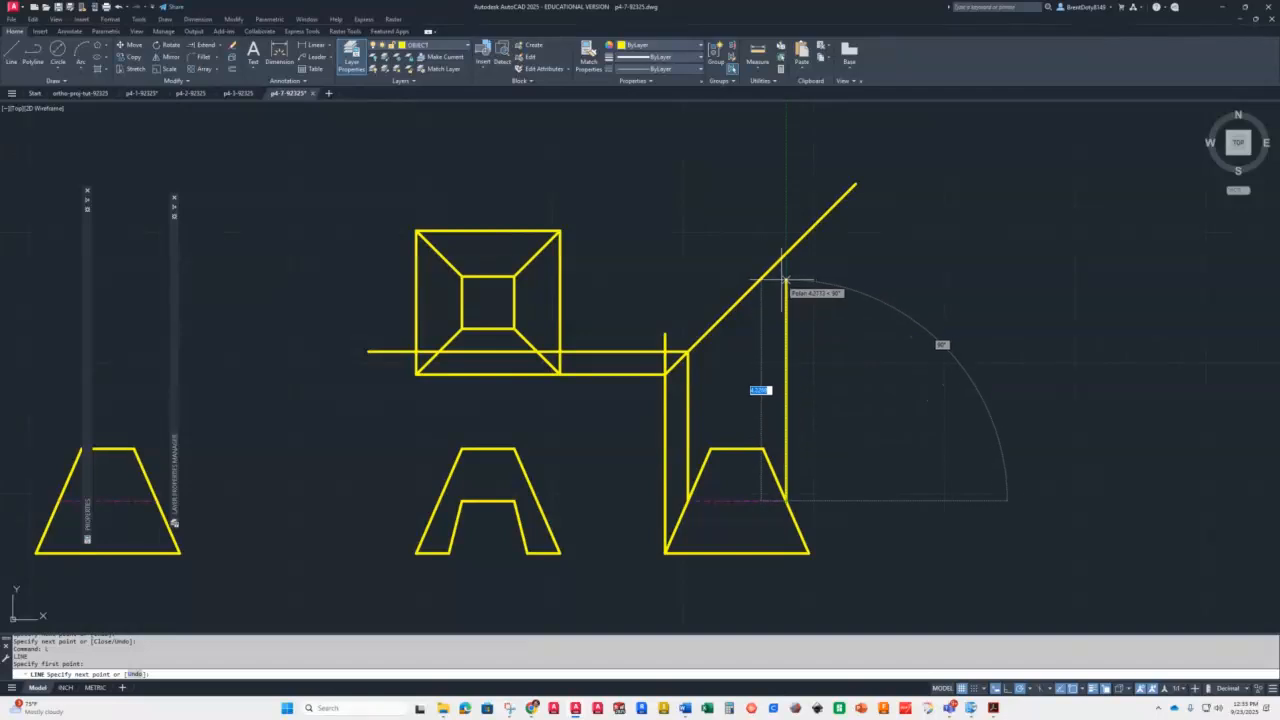
click(786, 253)
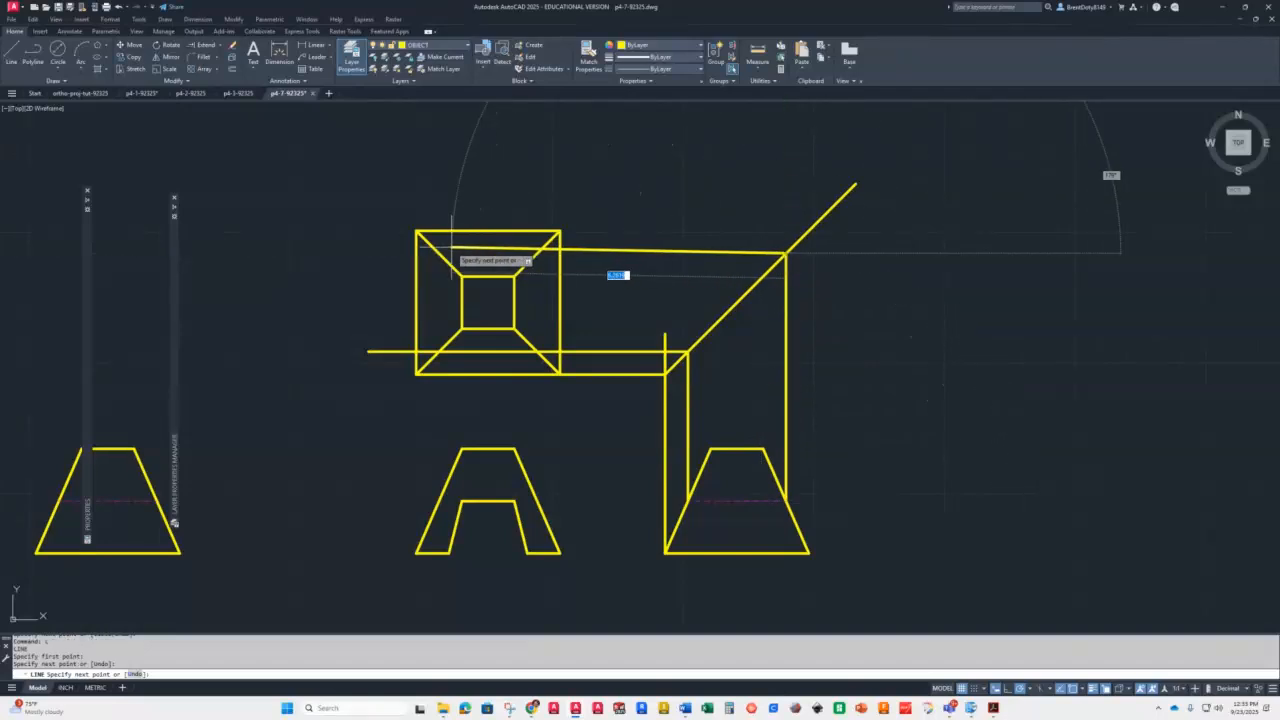
click(316, 252)
key(Return)
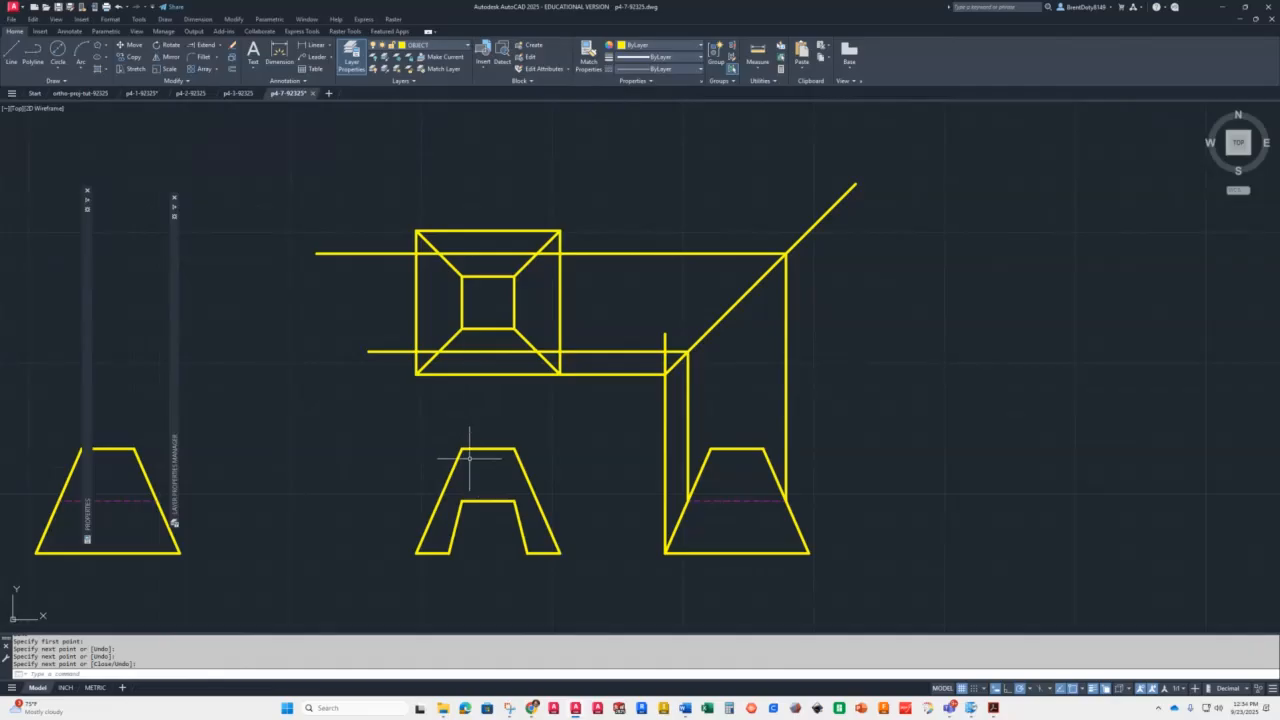
Draw a vertical line from the upper-left corner of the front view's opening to the lower horizontal projection line in the top view
key(Return)
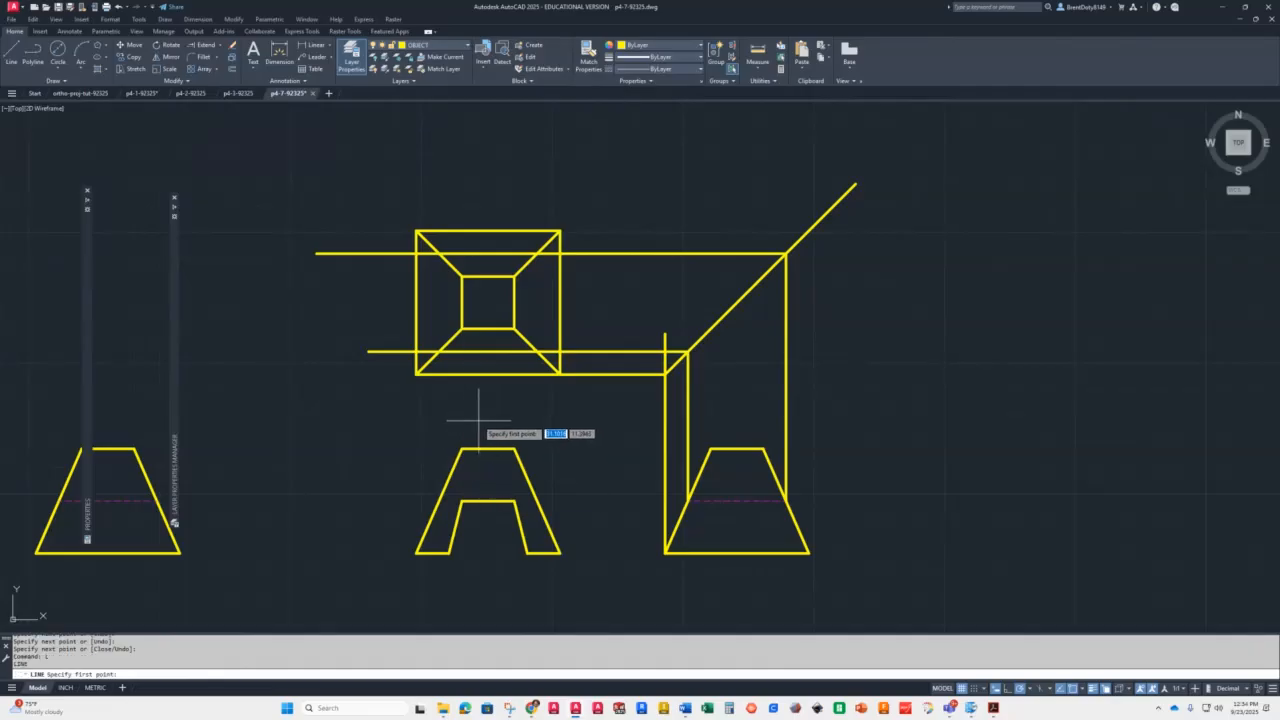
click(462, 500)
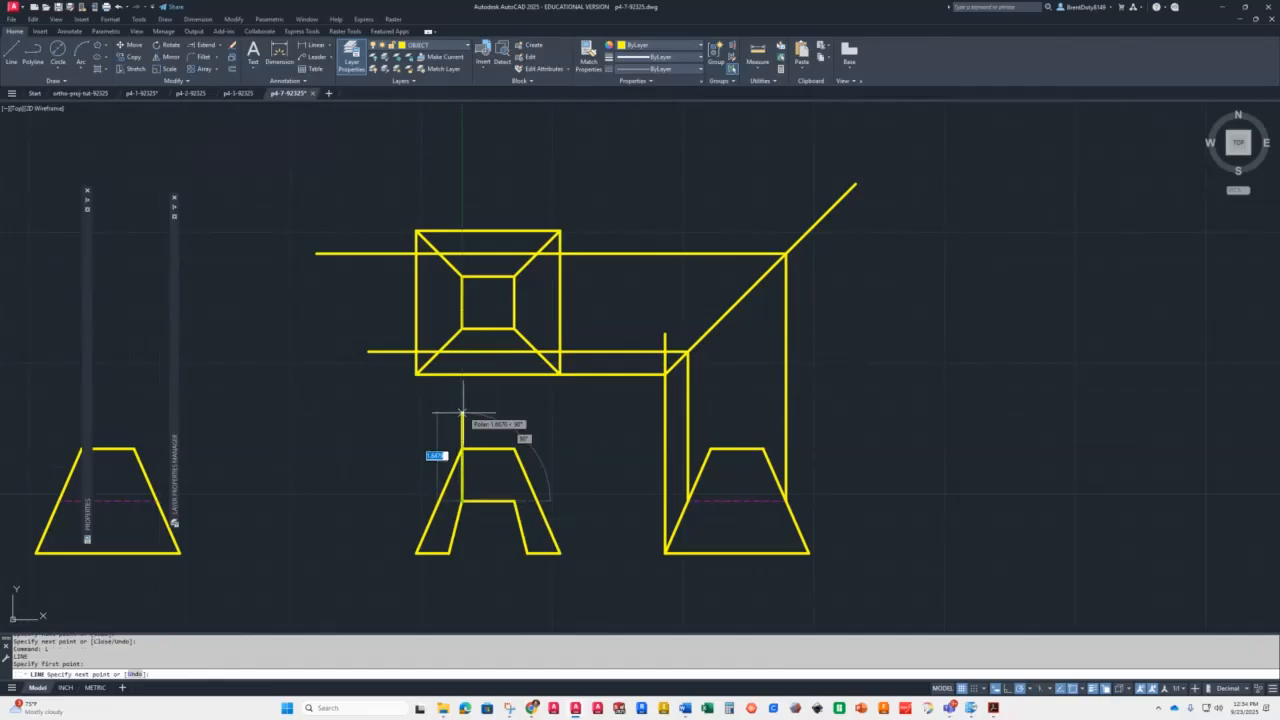
click(462, 351)
key(Return)
key(Return)
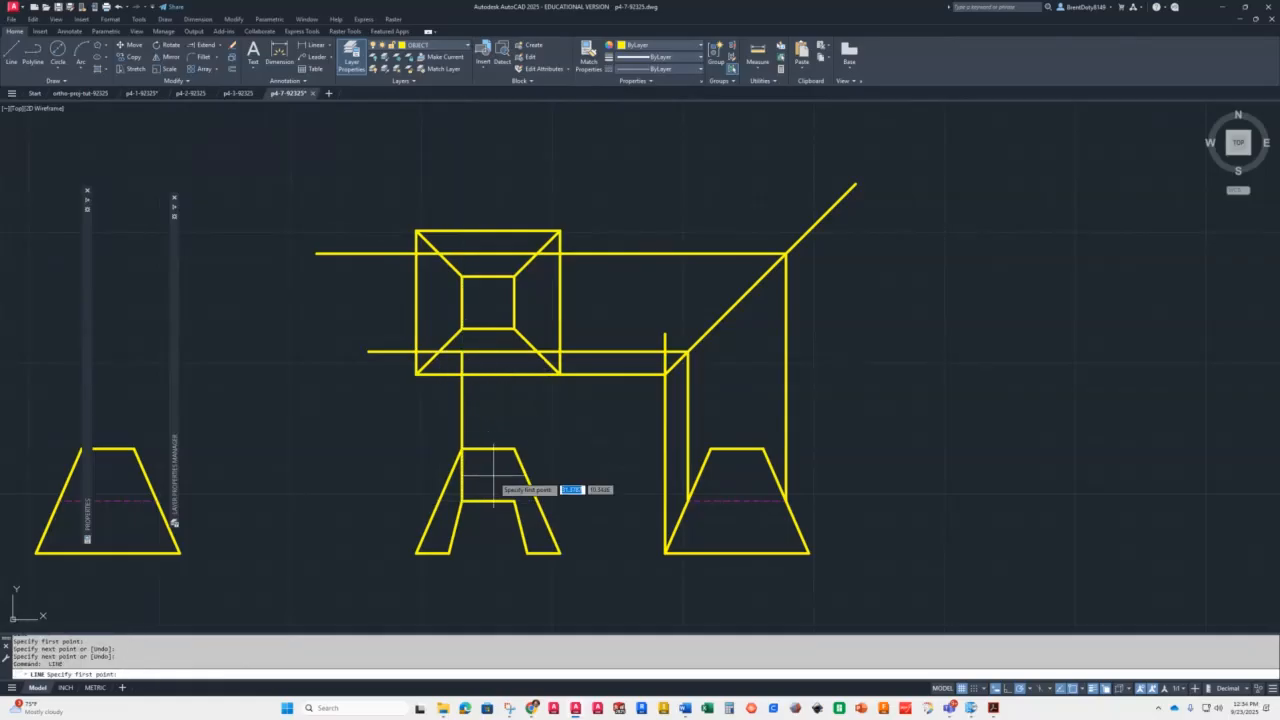
Draw a vertical line from the upper-right corner of the front view's opening to the lower horizontal projection line in the top view
click(514, 500)
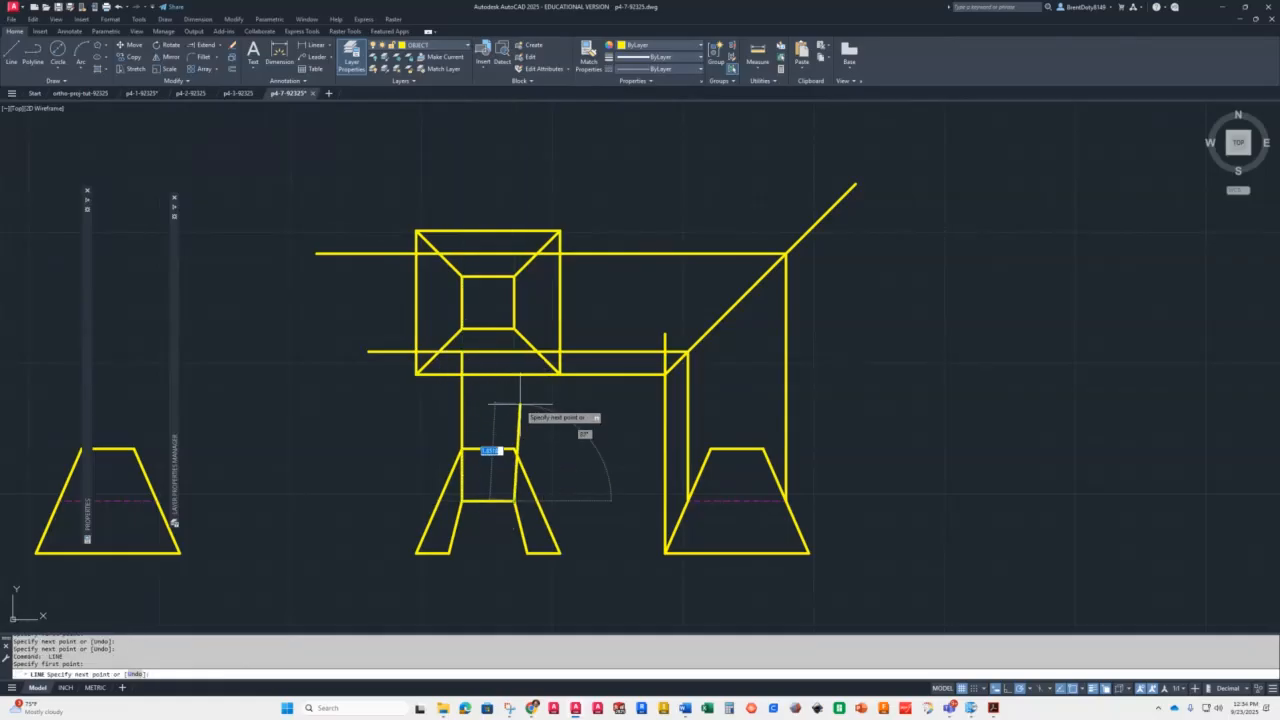
click(514, 351)
key(Return)
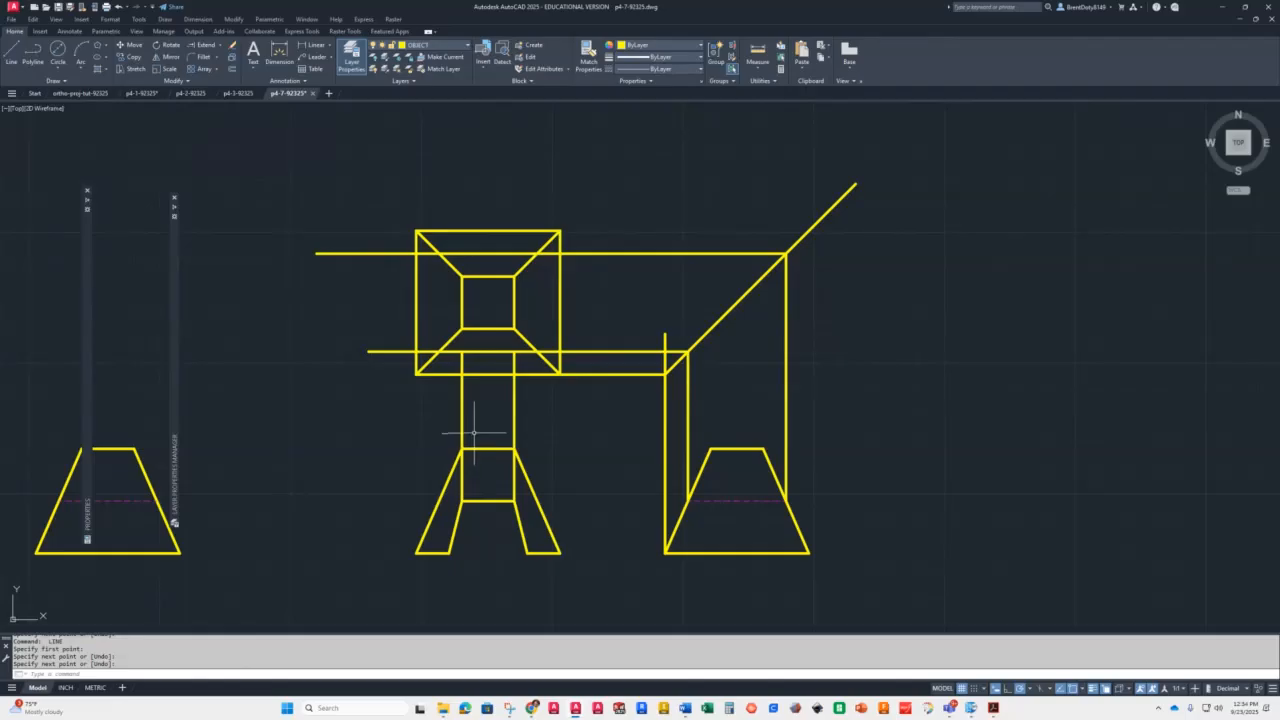
Shorten the lower horizontal projection line at both ends so it spans only between the two vertical lines from the opening
click(387, 351)
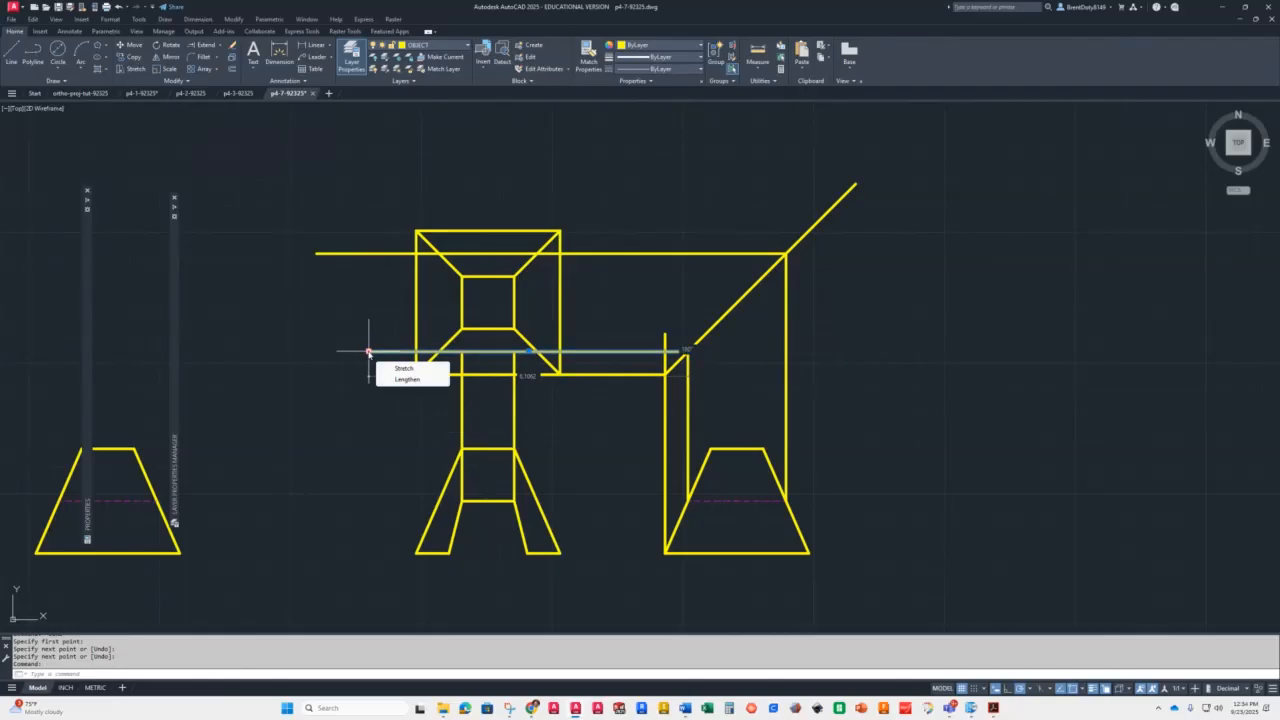
click(369, 351)
click(462, 351)
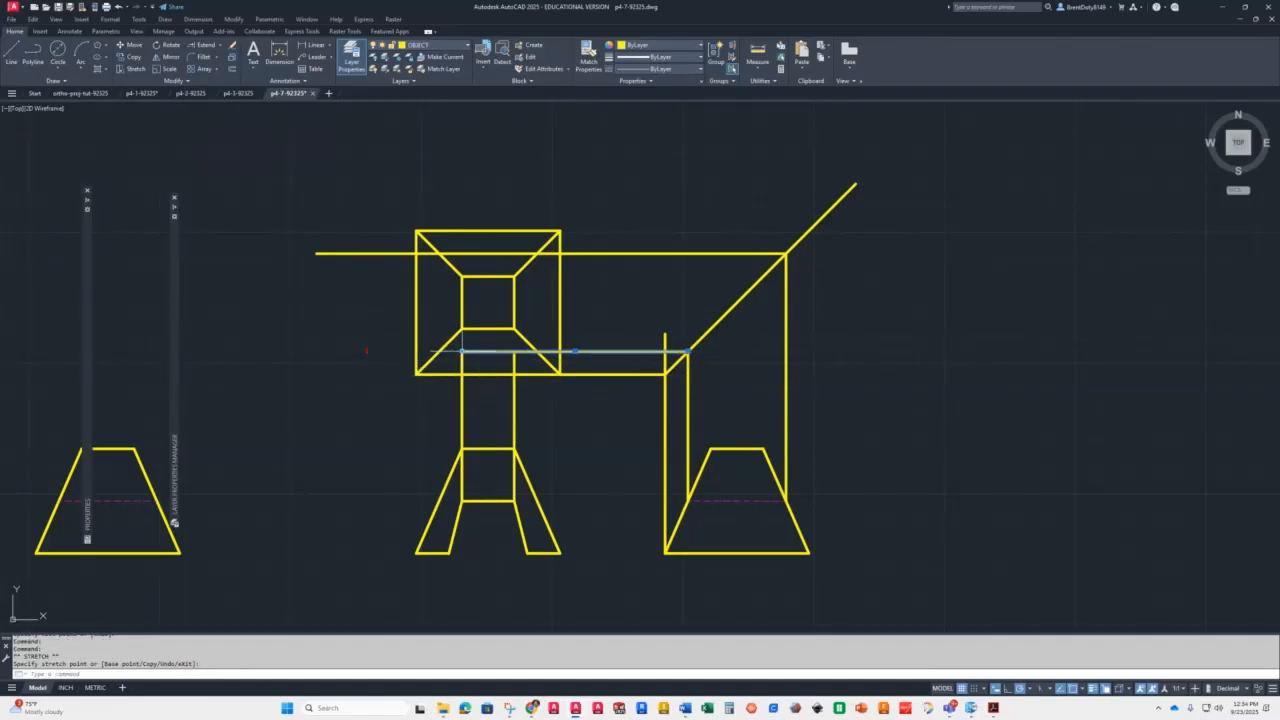
click(688, 351)
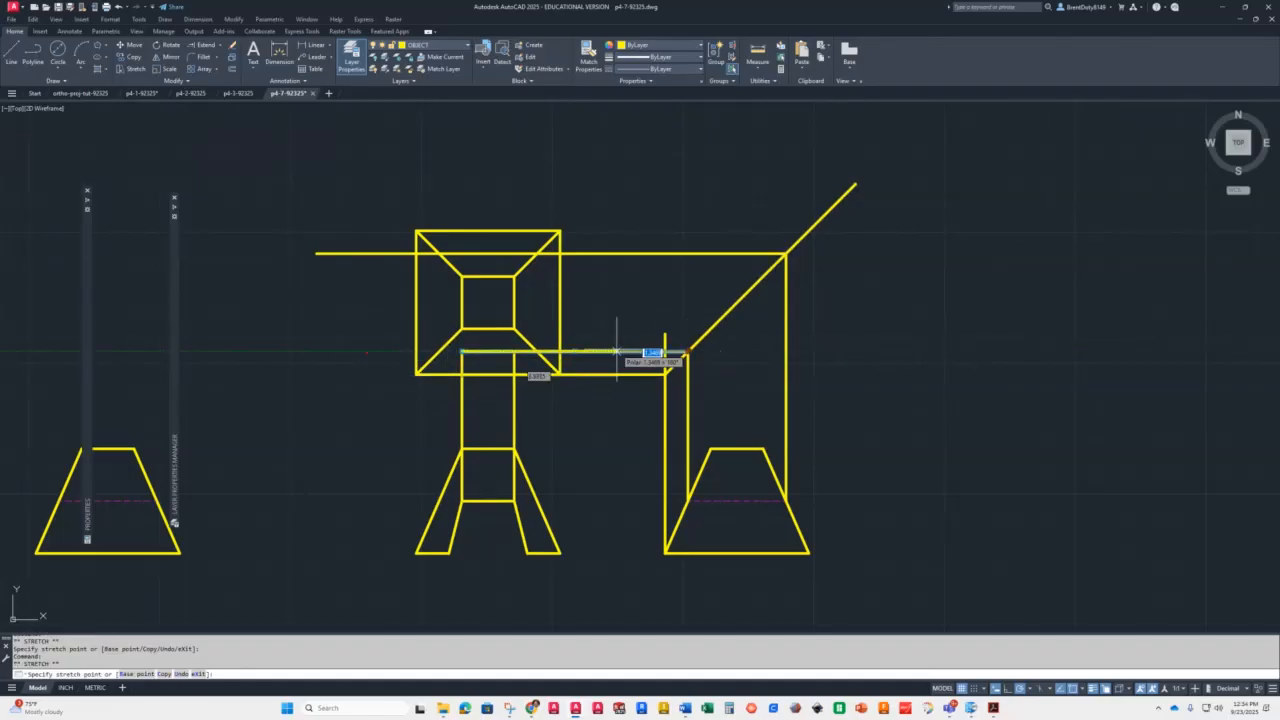
click(515, 351)
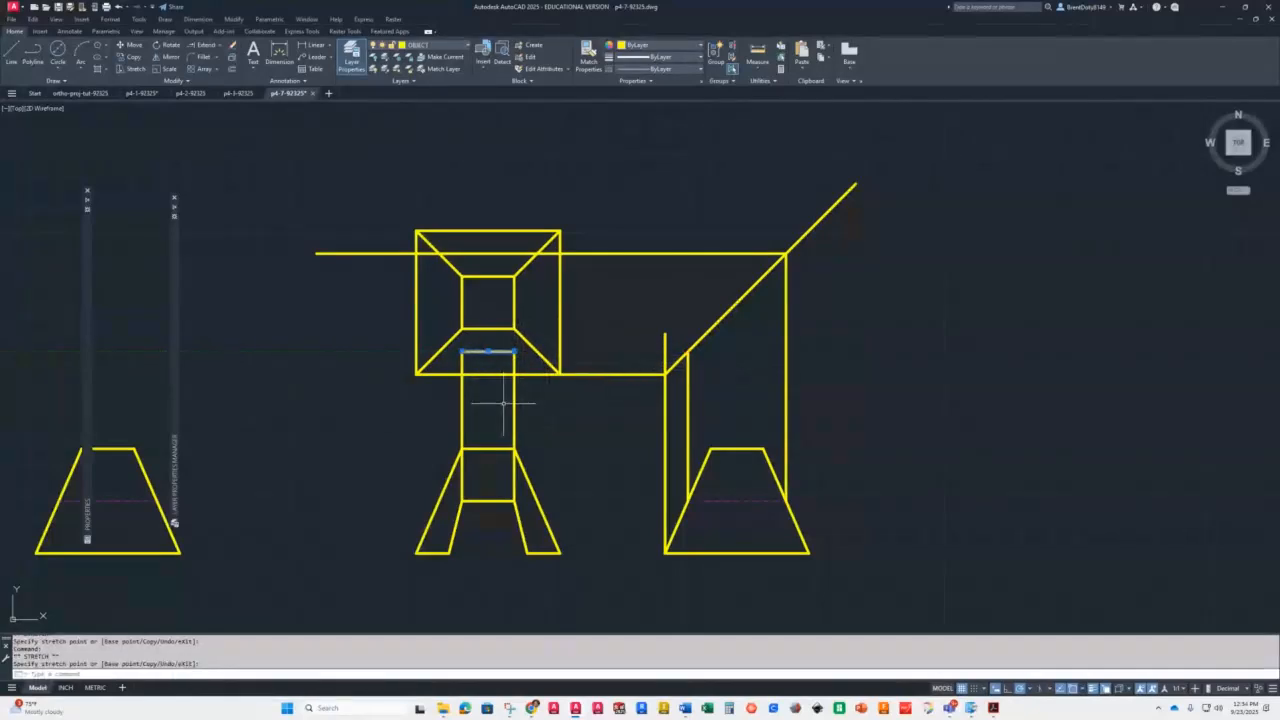
key(Escape)
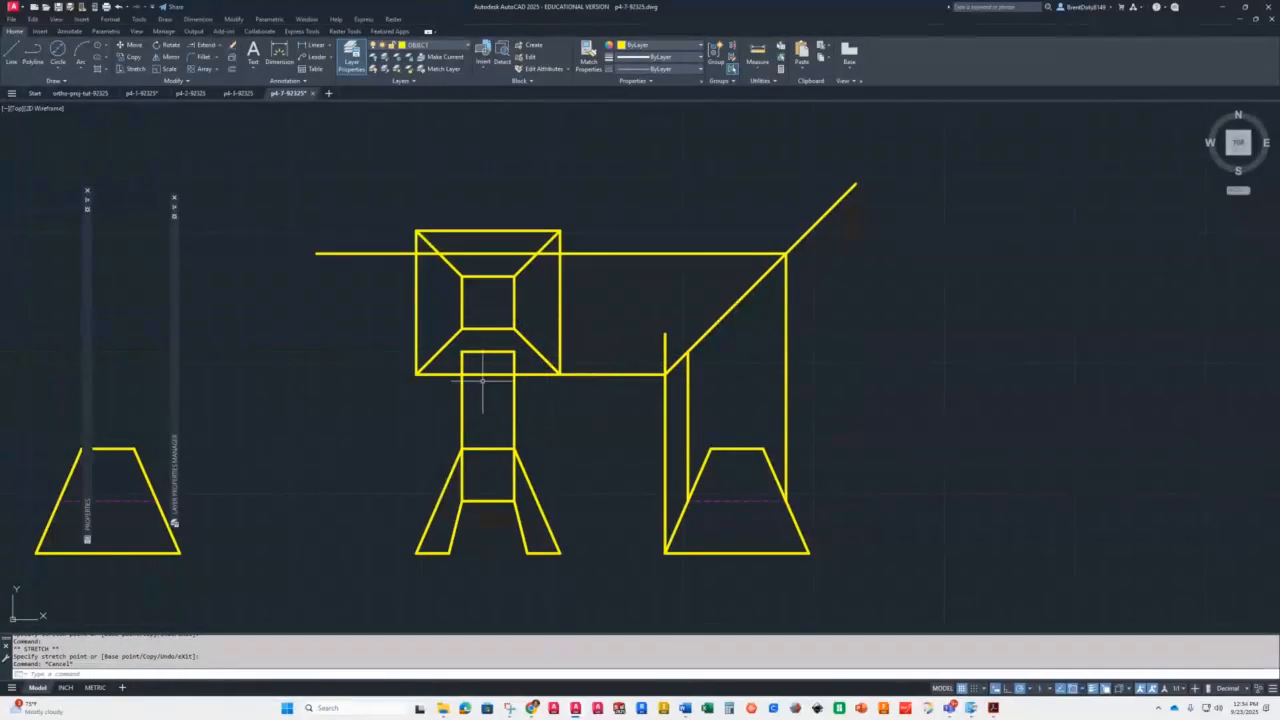
Erase the two vertical projection lines running from the opening's upper corners to the top view
click(540, 396)
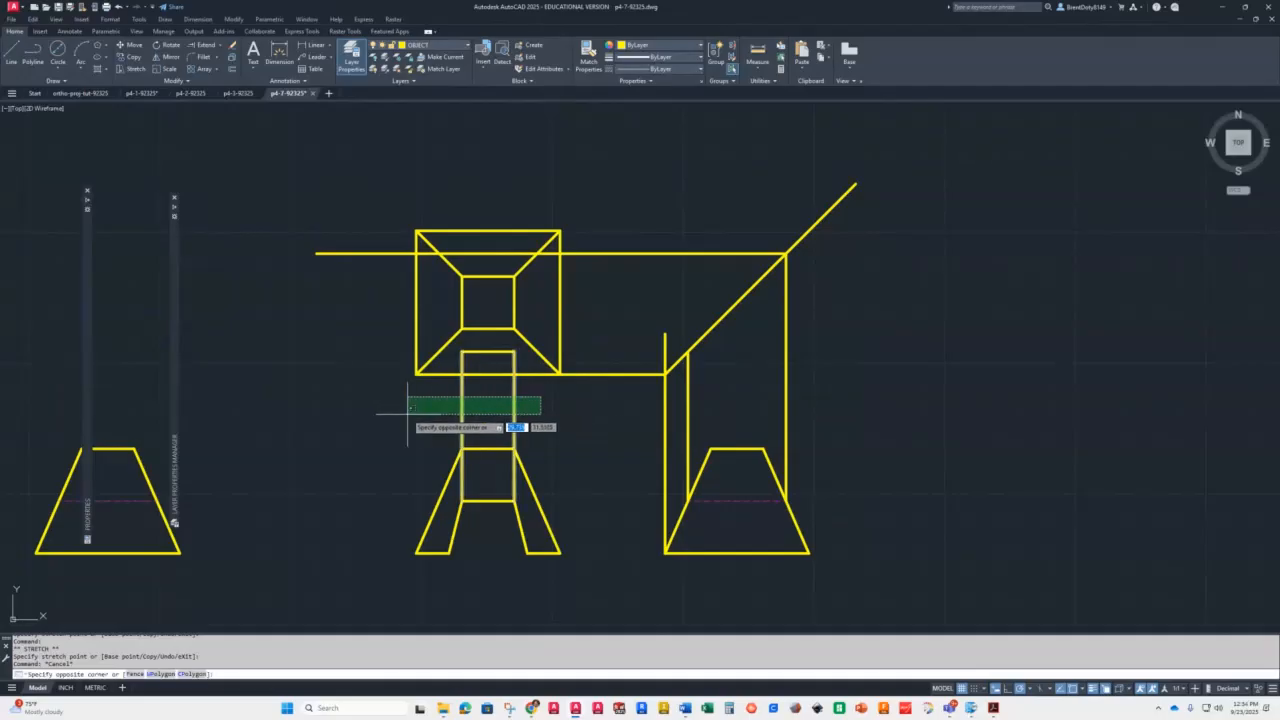
click(406, 412)
key(Delete)
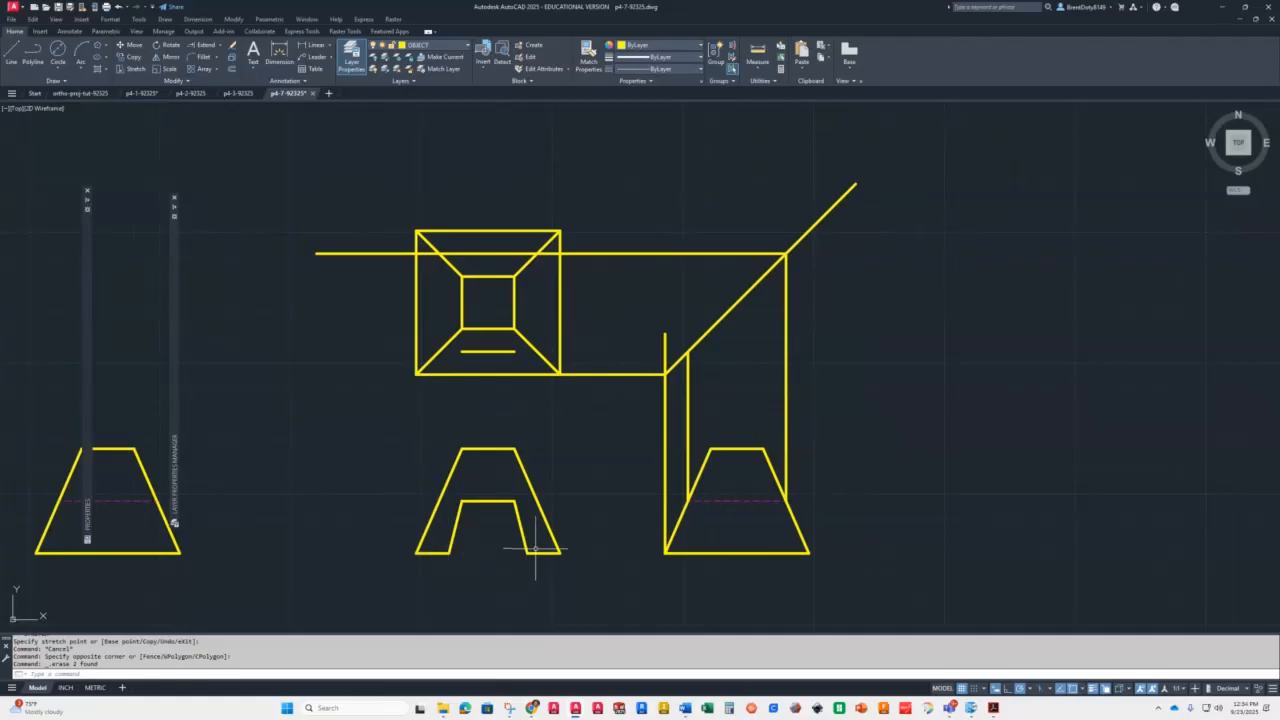
Draw a line from the opening's lower-left corner up to the top view's front edge, continuing to the left end of the short horizontal line
text(l)
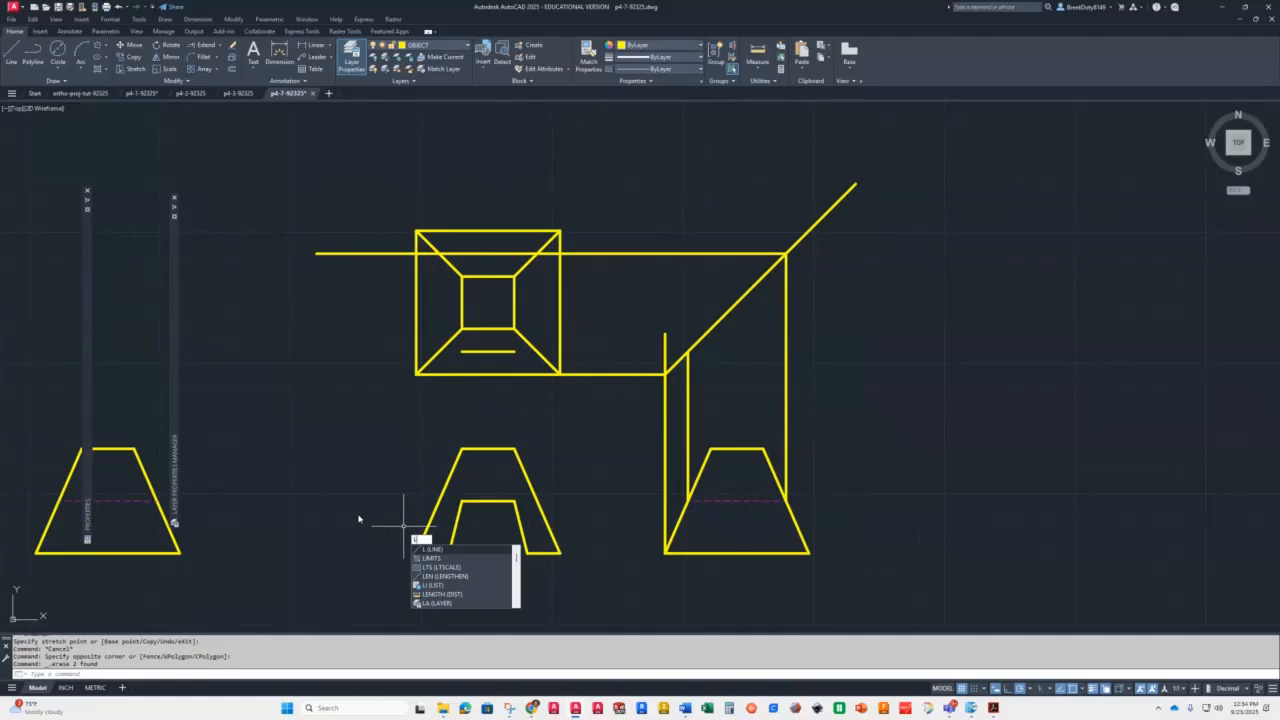
key(Return)
click(450, 552)
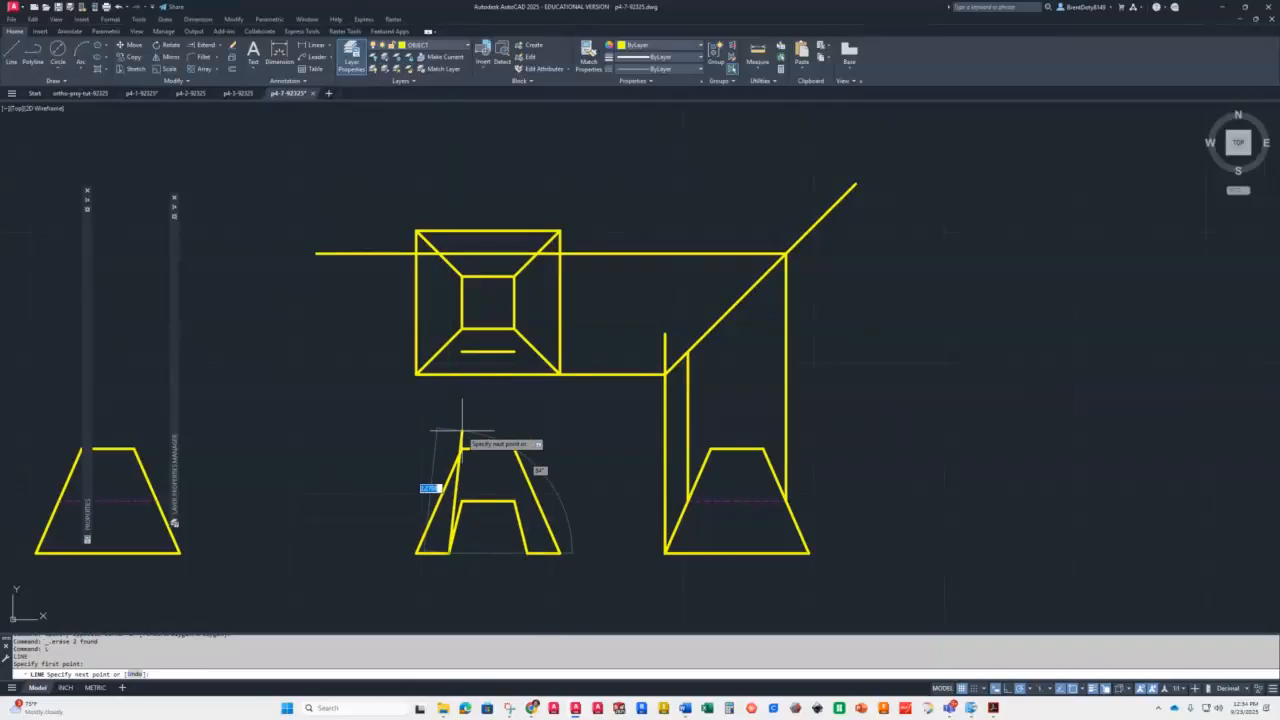
click(450, 374)
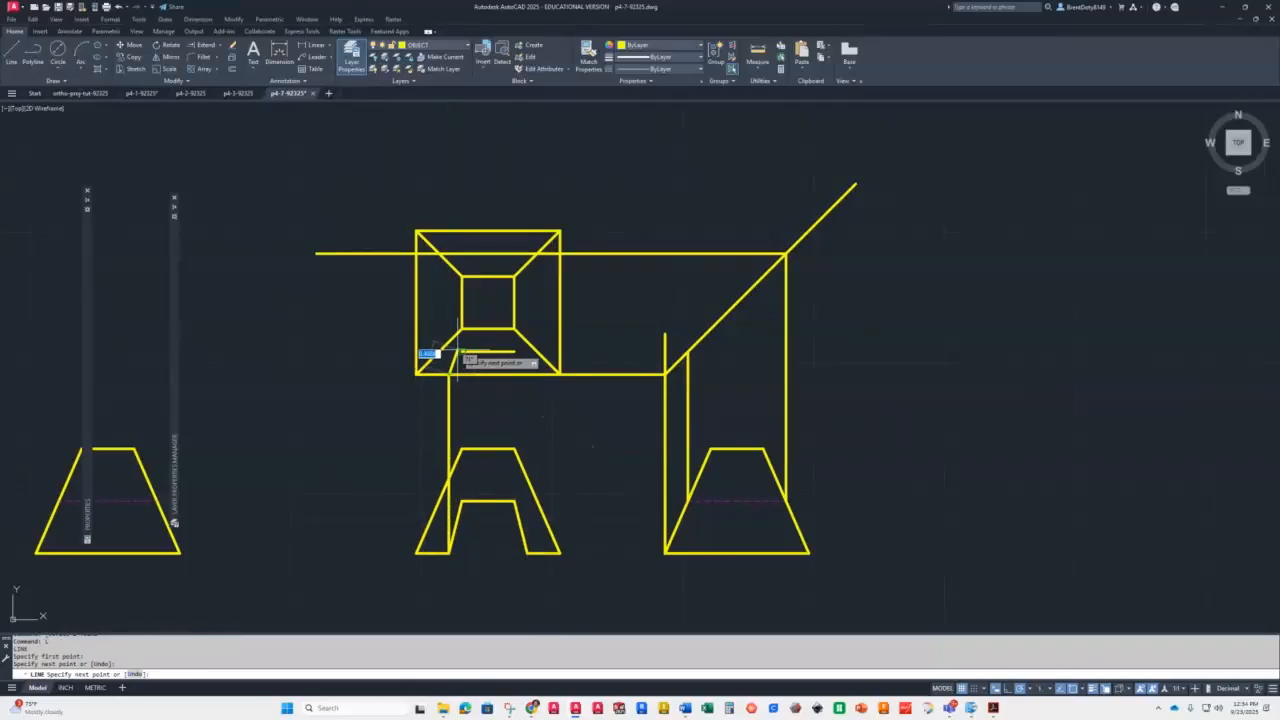
click(462, 351)
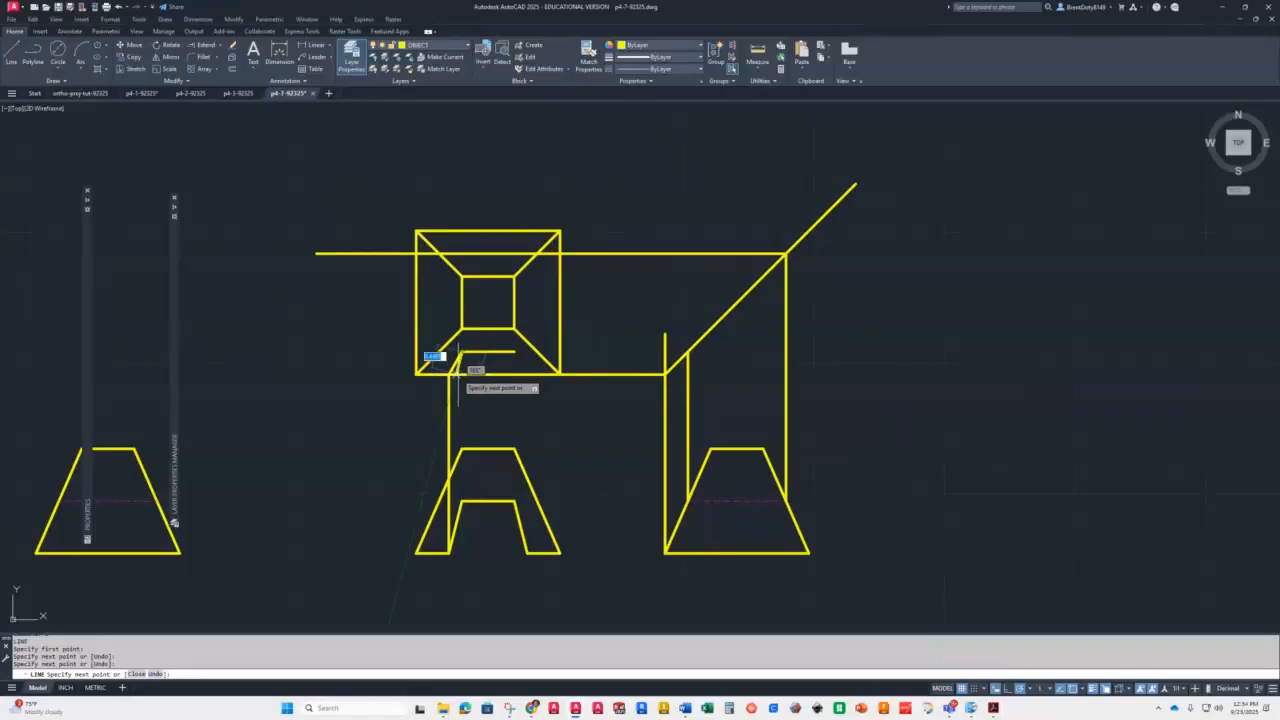
key(Return)
Draw a line from the opening's lower-right corner up to the top view's front edge, continuing to the right end of the short horizontal line
key(Return)
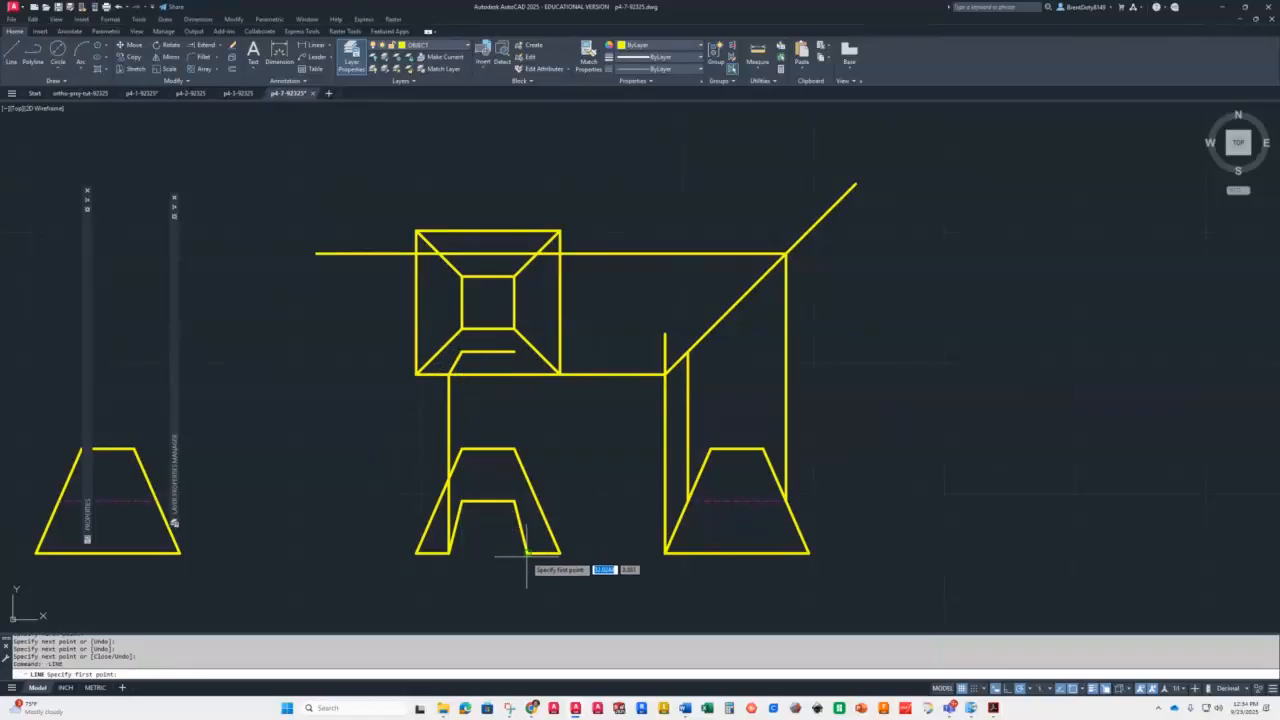
click(527, 552)
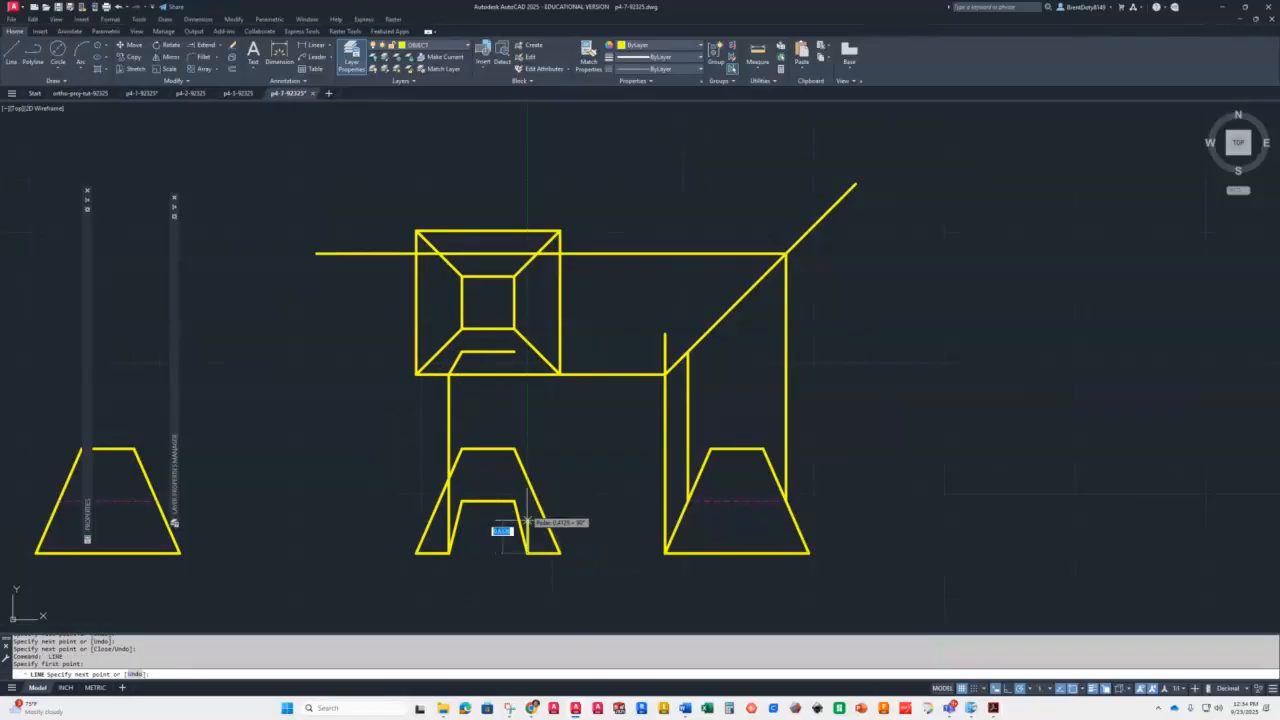
click(527, 374)
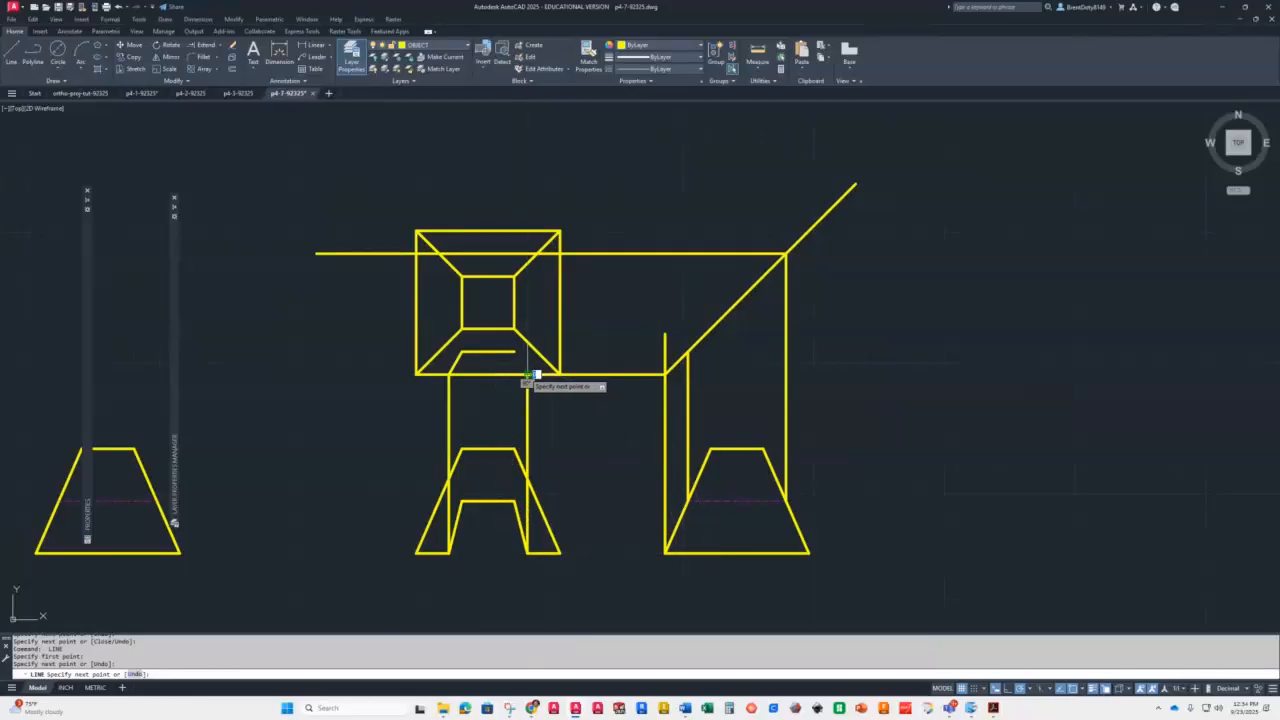
click(515, 351)
key(Return)
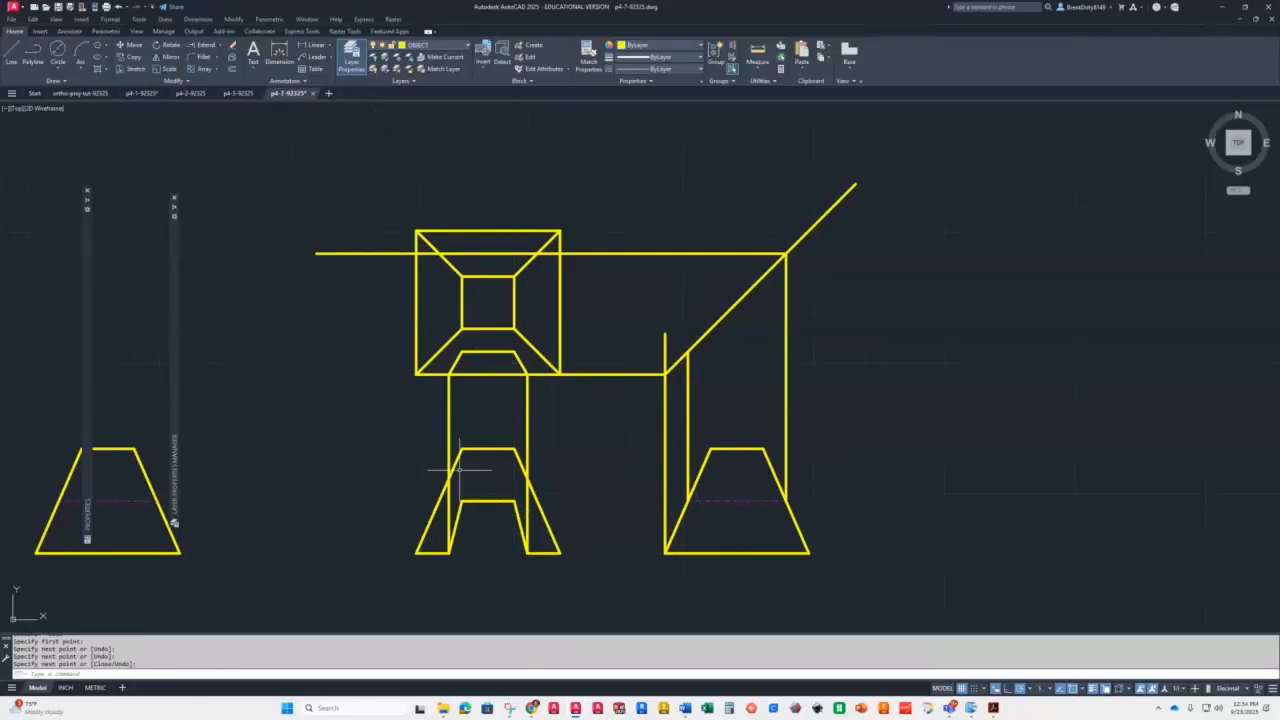
Erase the two vertical projection lines between the opening's lower corners and the top view's front edge
click(565, 410)
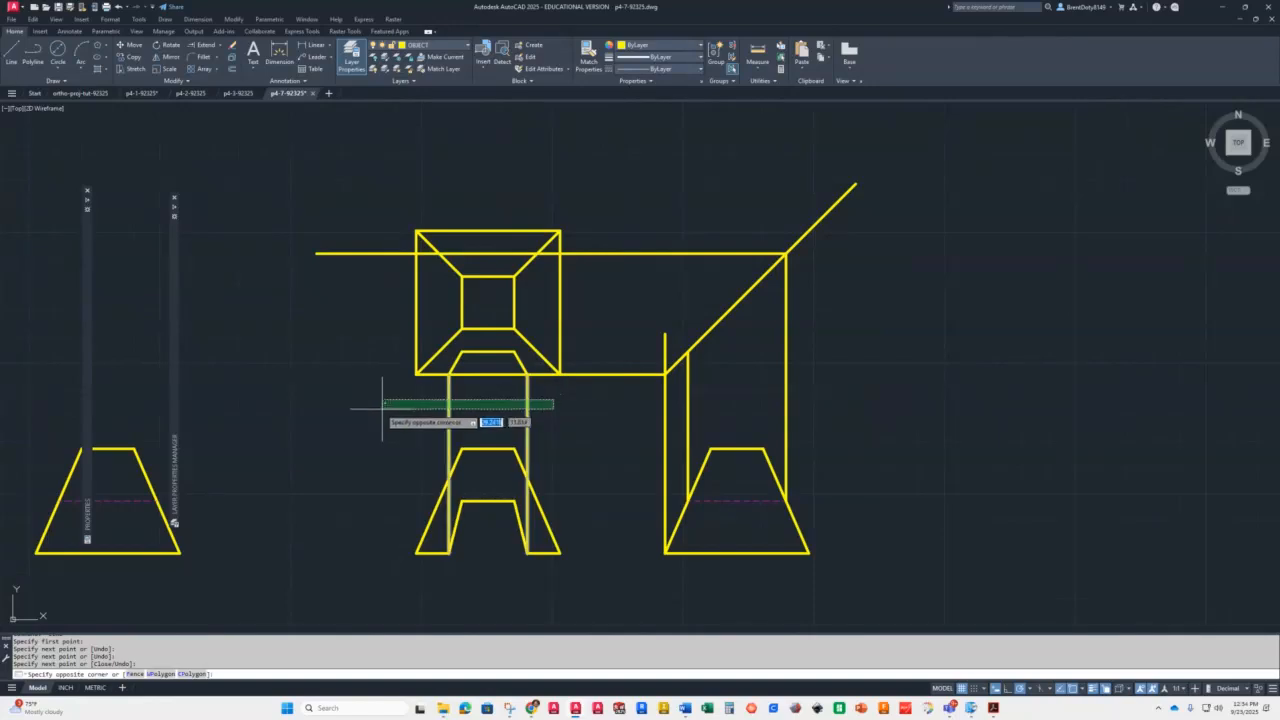
click(384, 418)
key(Delete)
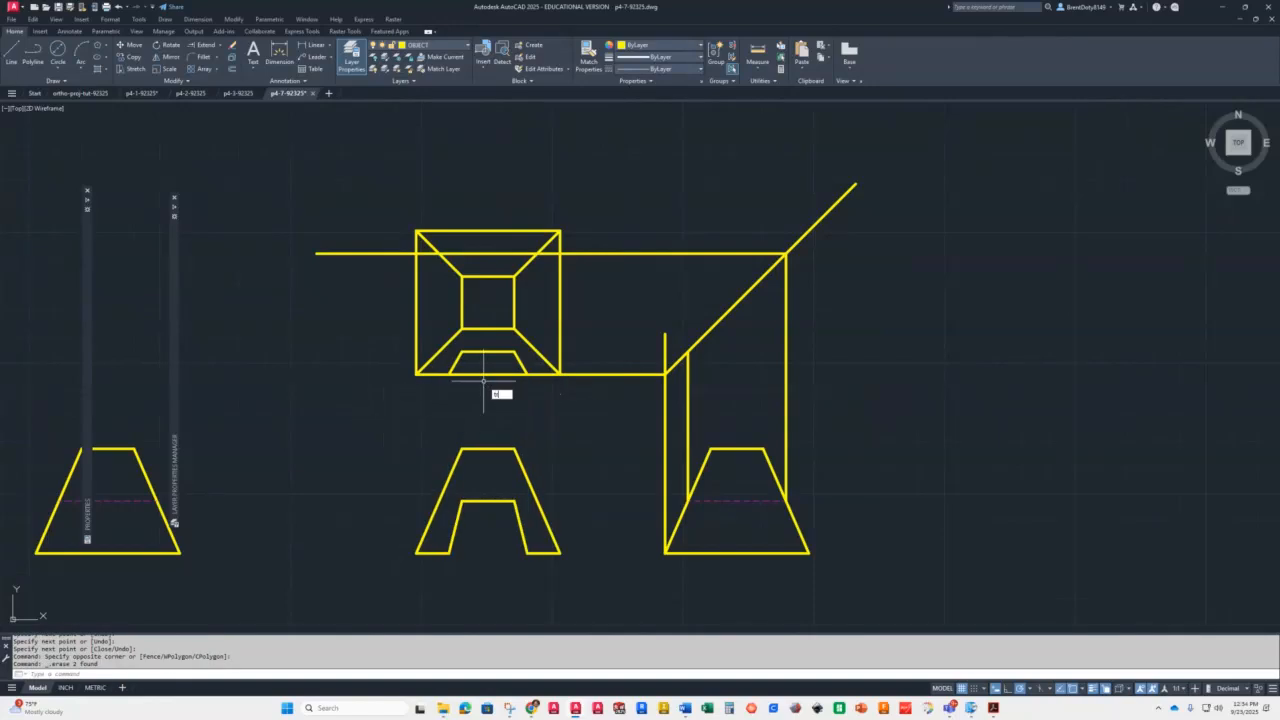
Trim the top view's front edge between the two slanted lines of the opening
key(Return)
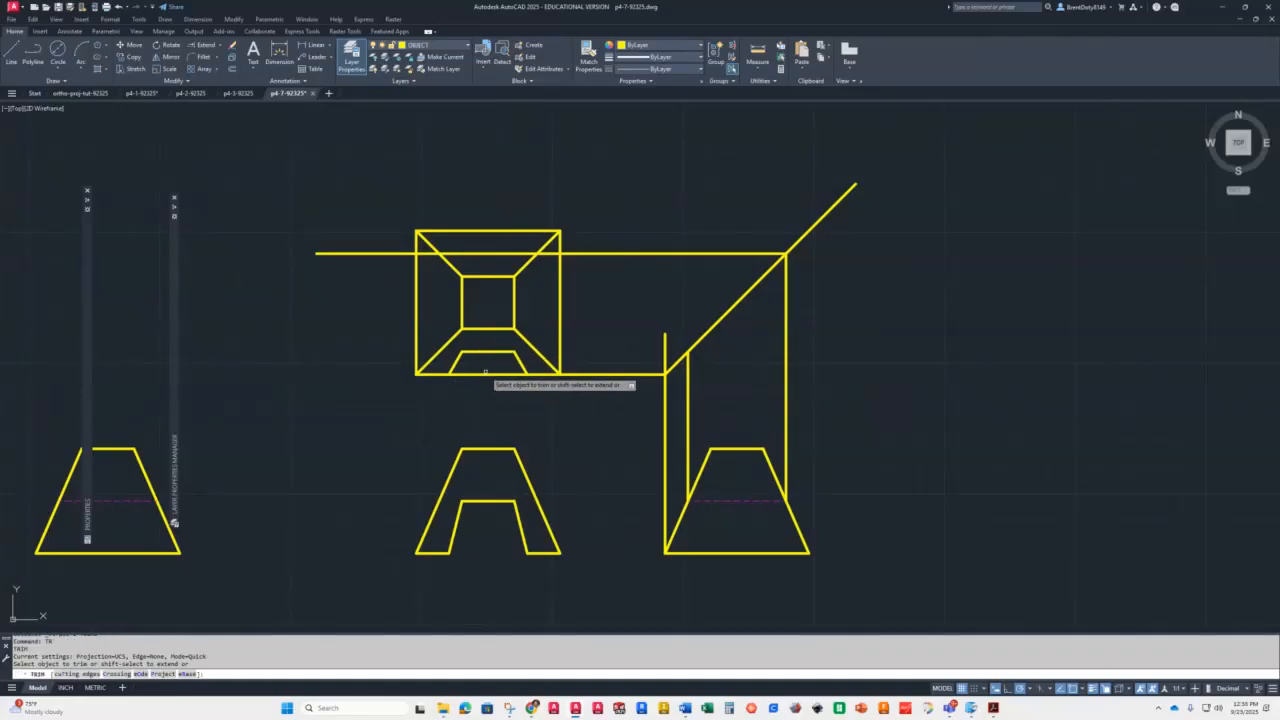
click(485, 372)
text(u)
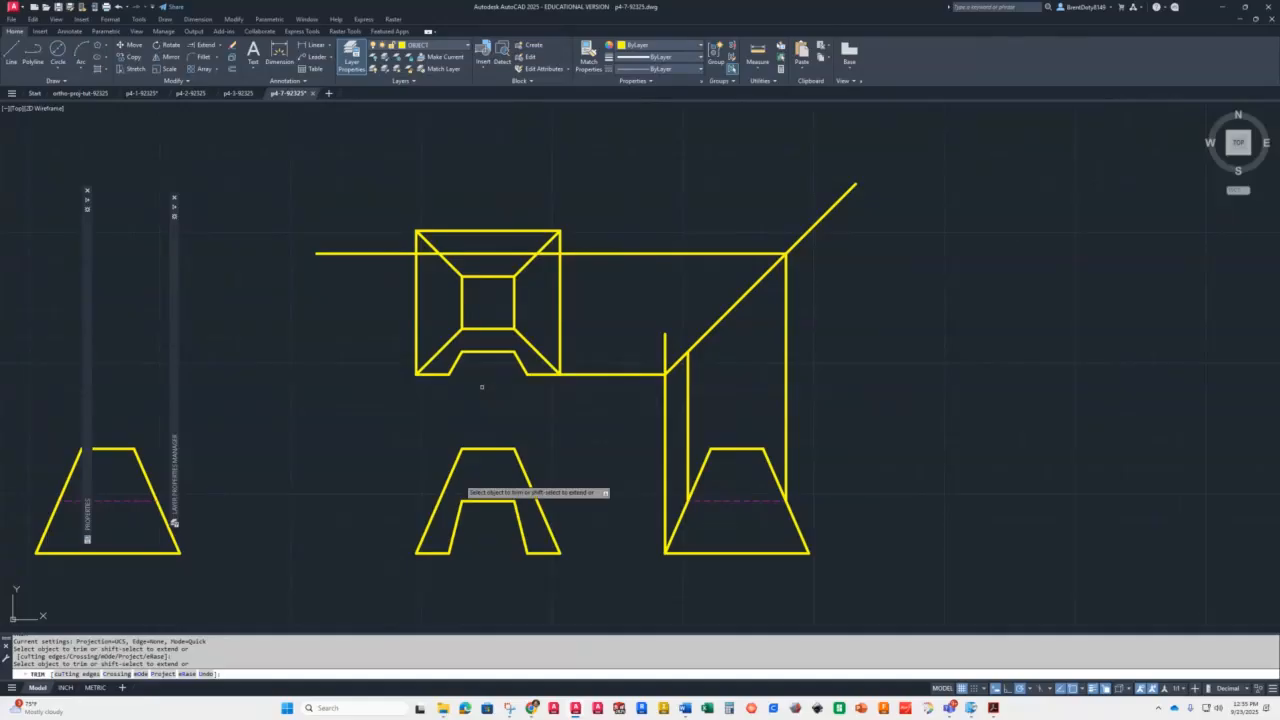
key(Escape)
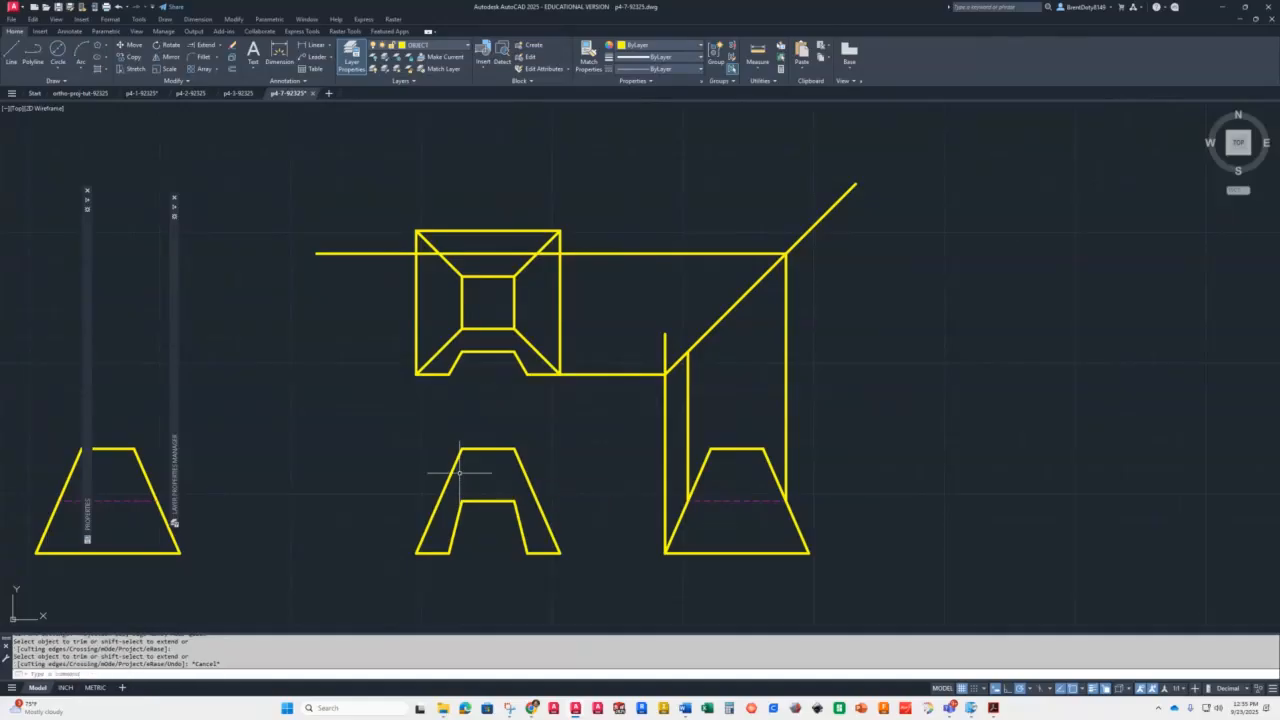
Erase the miter line, the three vertical projection lines above the side view, and the lower horizontal line connecting to the top view
click(629, 363)
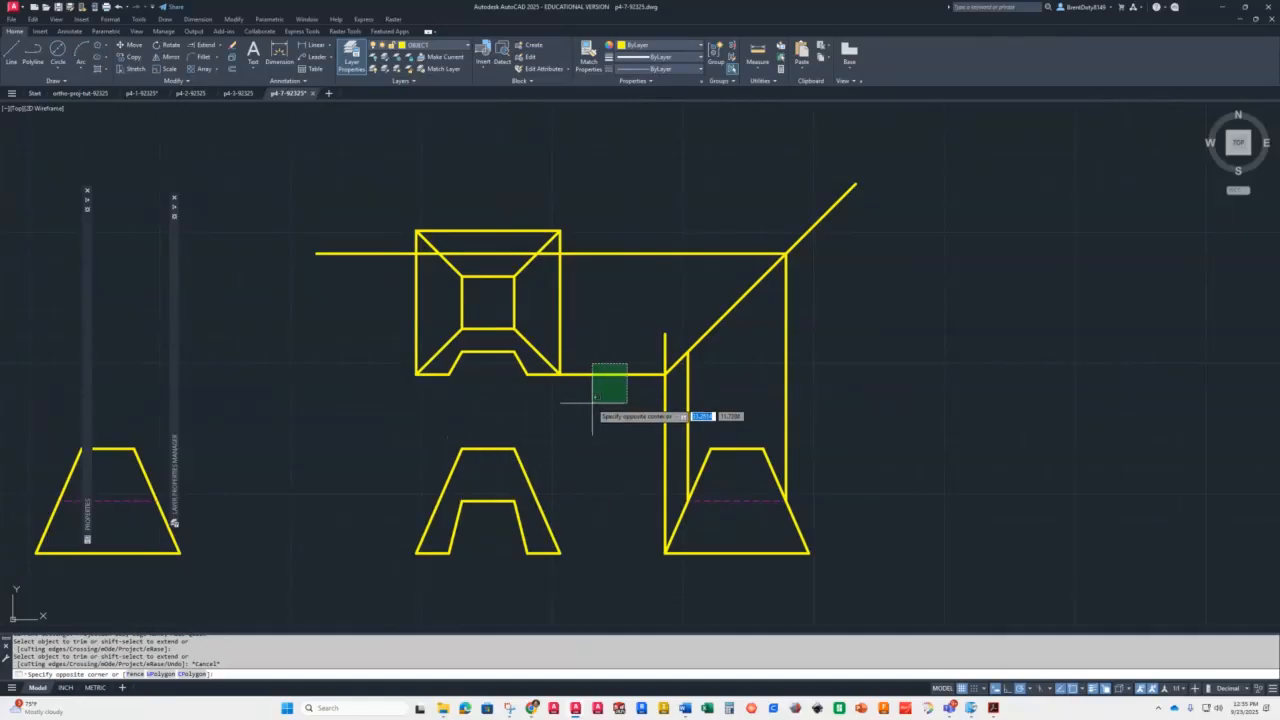
click(591, 405)
click(831, 395)
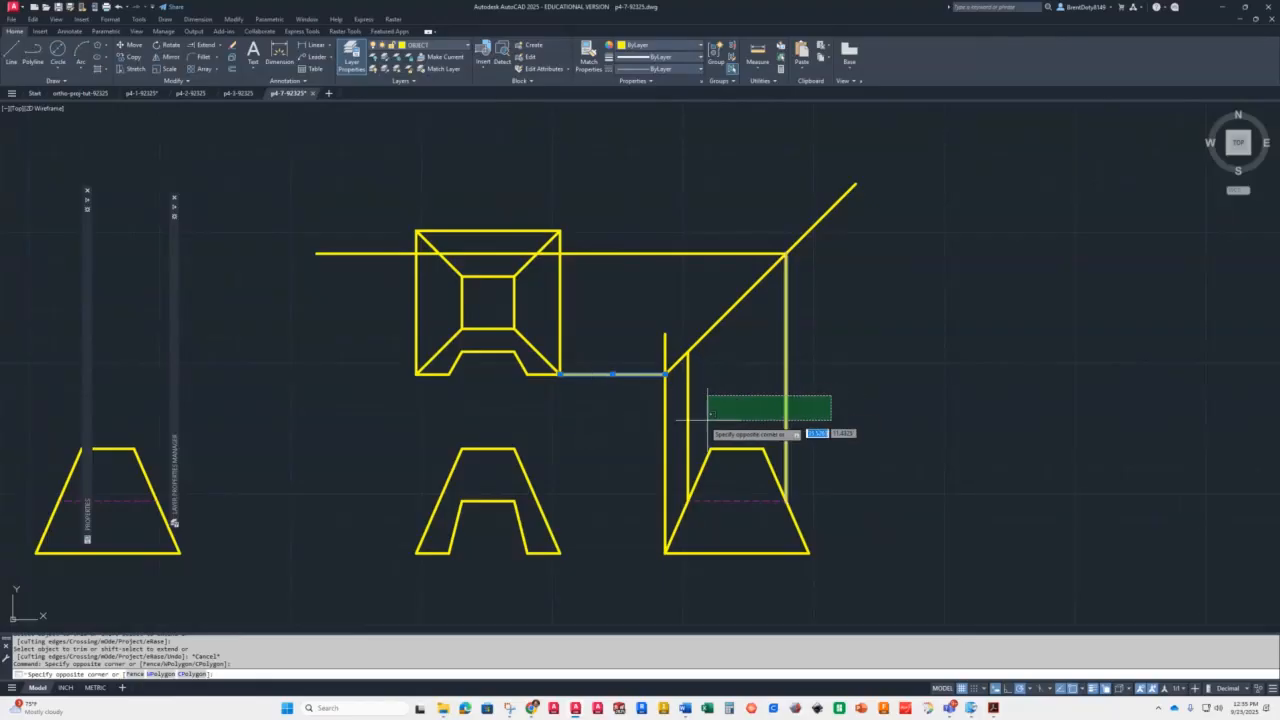
click(643, 413)
click(732, 277)
click(682, 396)
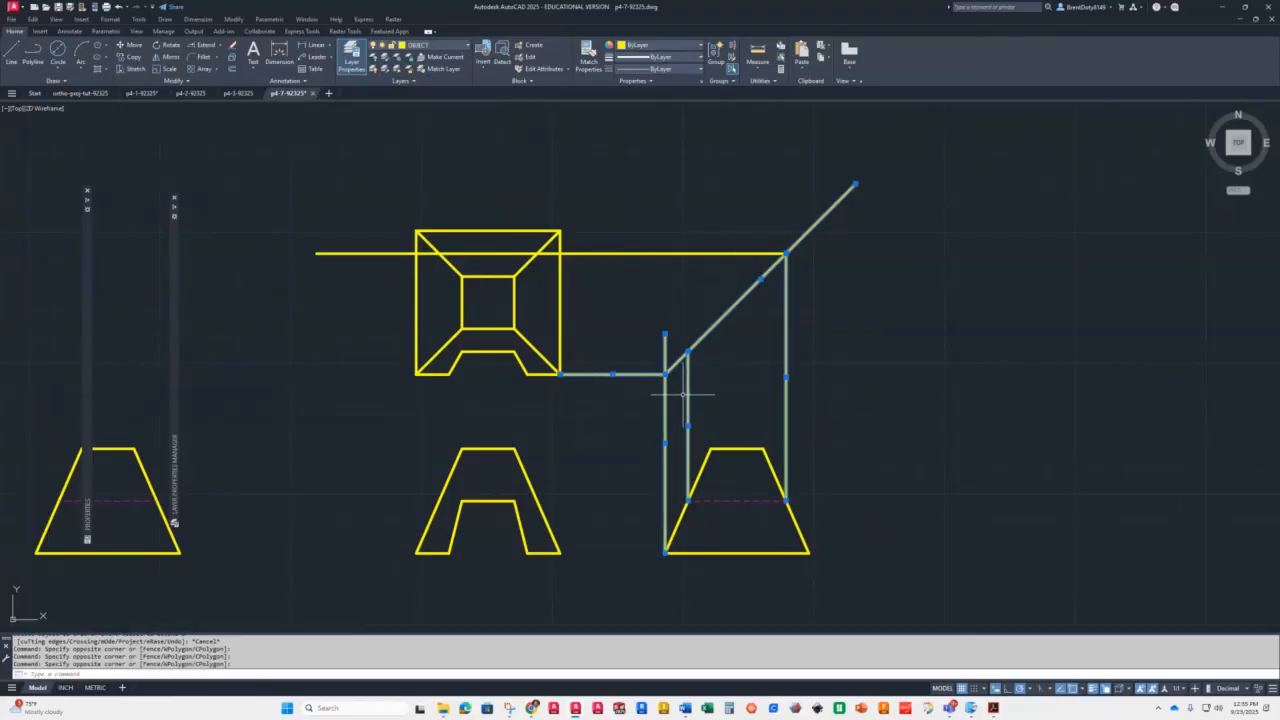
key(Delete)
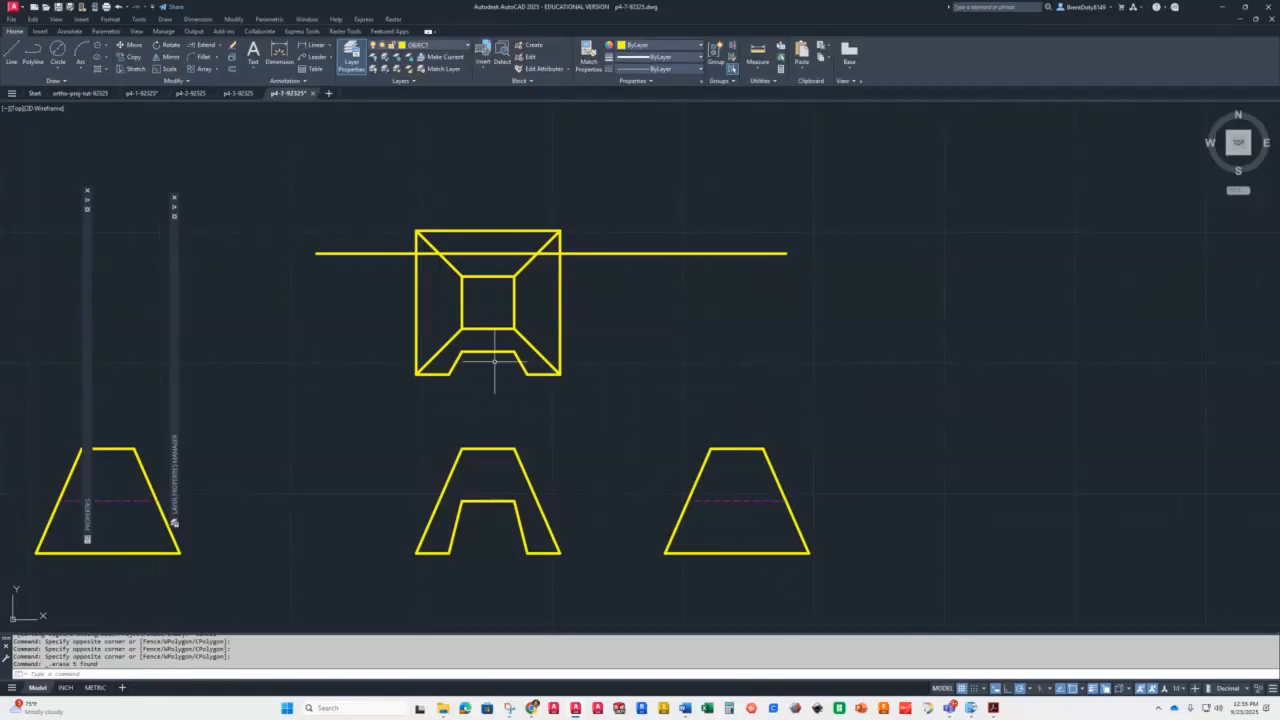
Draw two vertical lines in the top view from the notch's inner corners up to the remaining horizontal projection line
text(l)
key(Return)
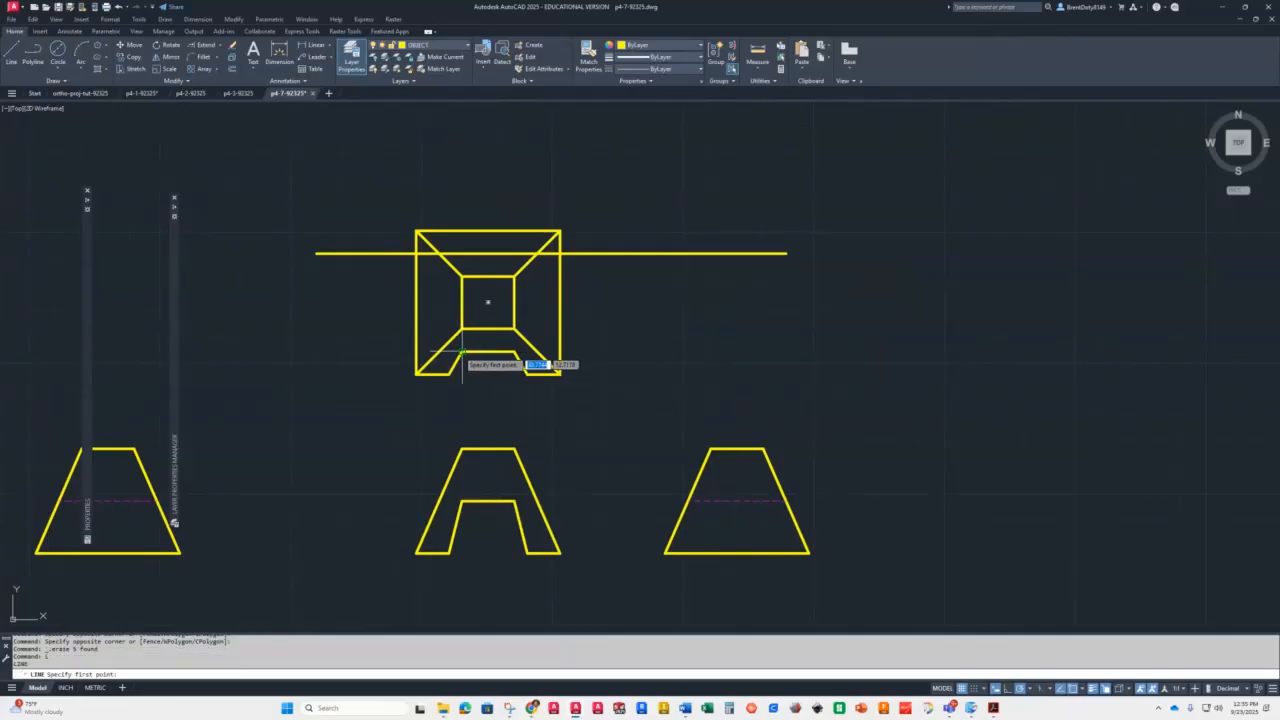
click(462, 375)
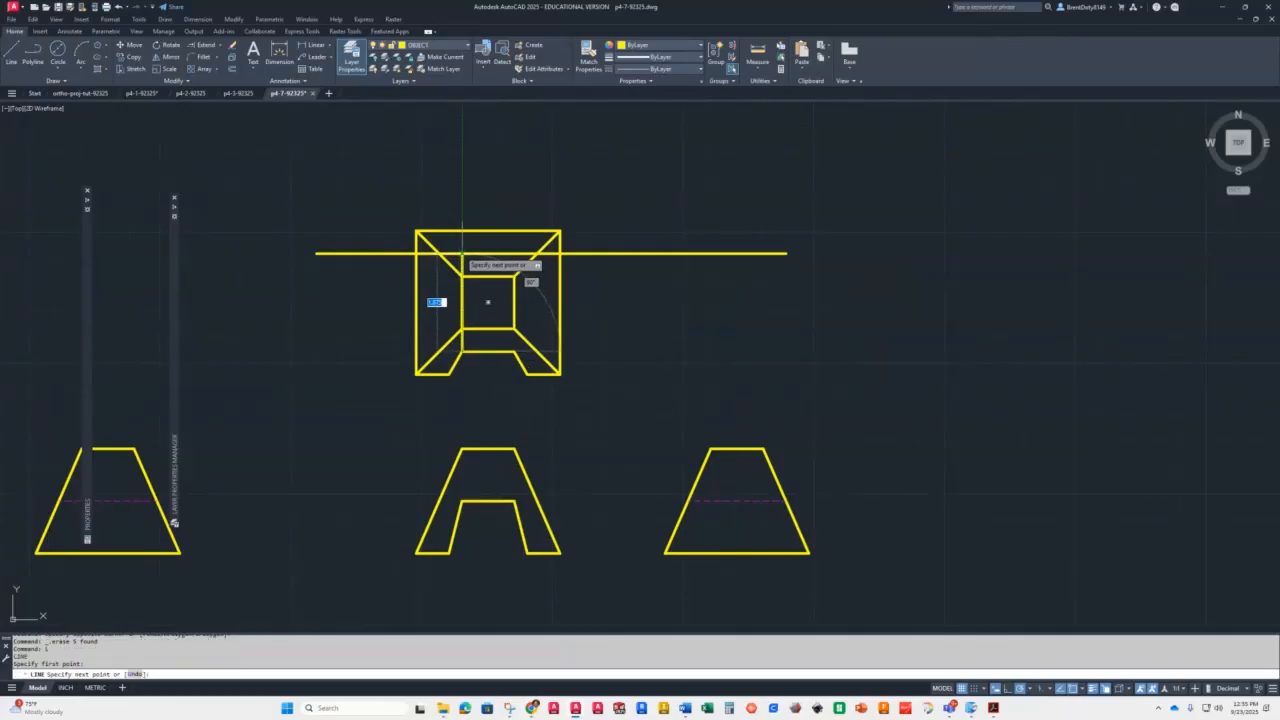
click(462, 230)
key(Return)
key(Return)
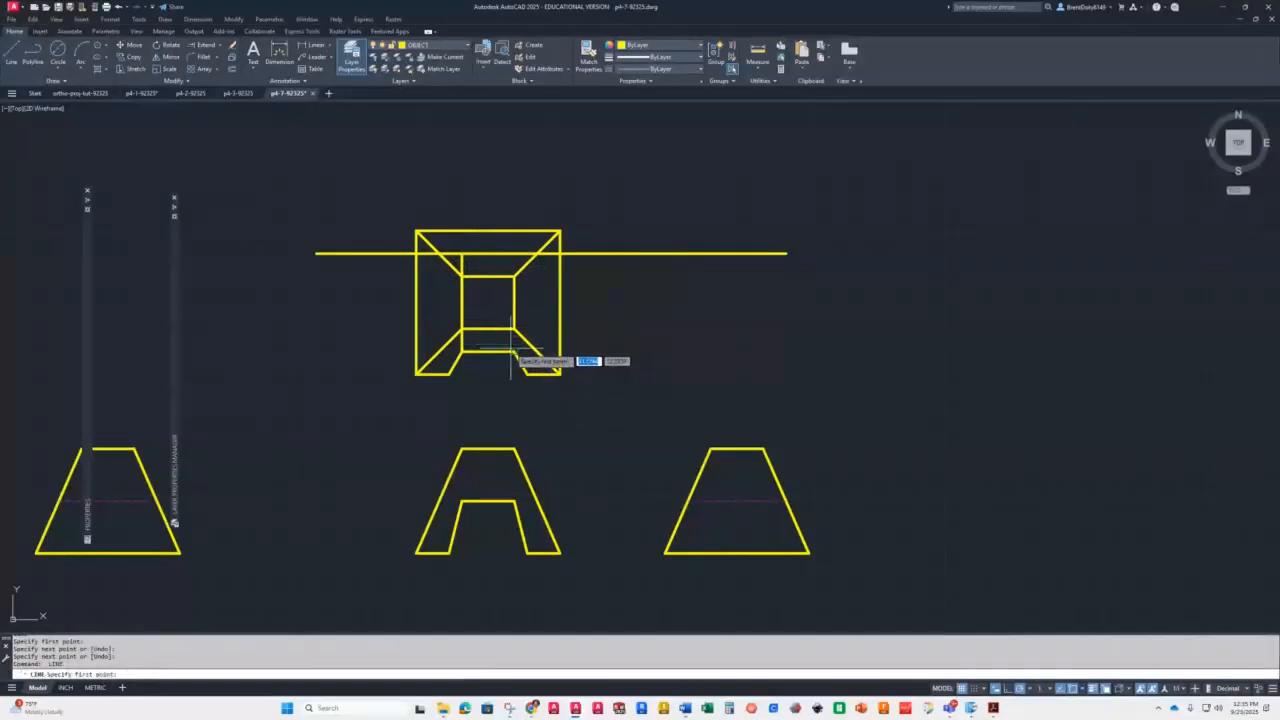
click(489, 276)
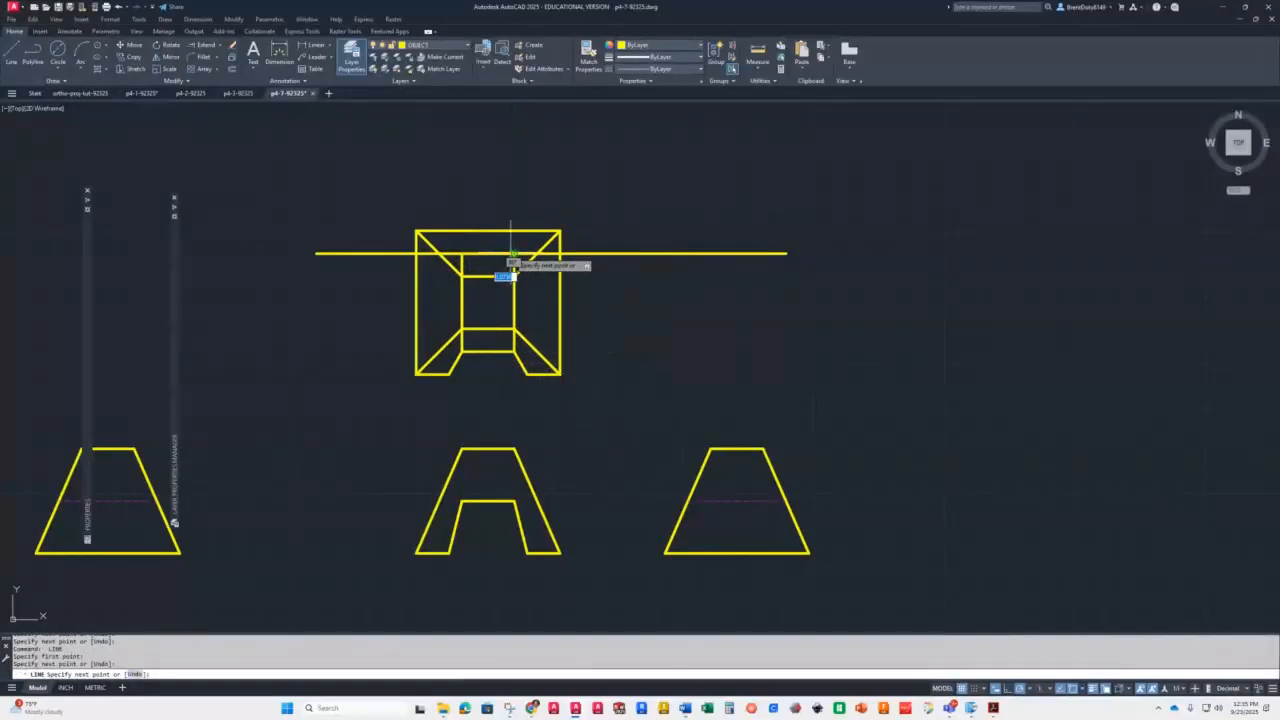
click(489, 253)
key(Return)
Draw two vertical lines in the top view from the notch's outer corners on the front edge up to the back edge
key(Return)
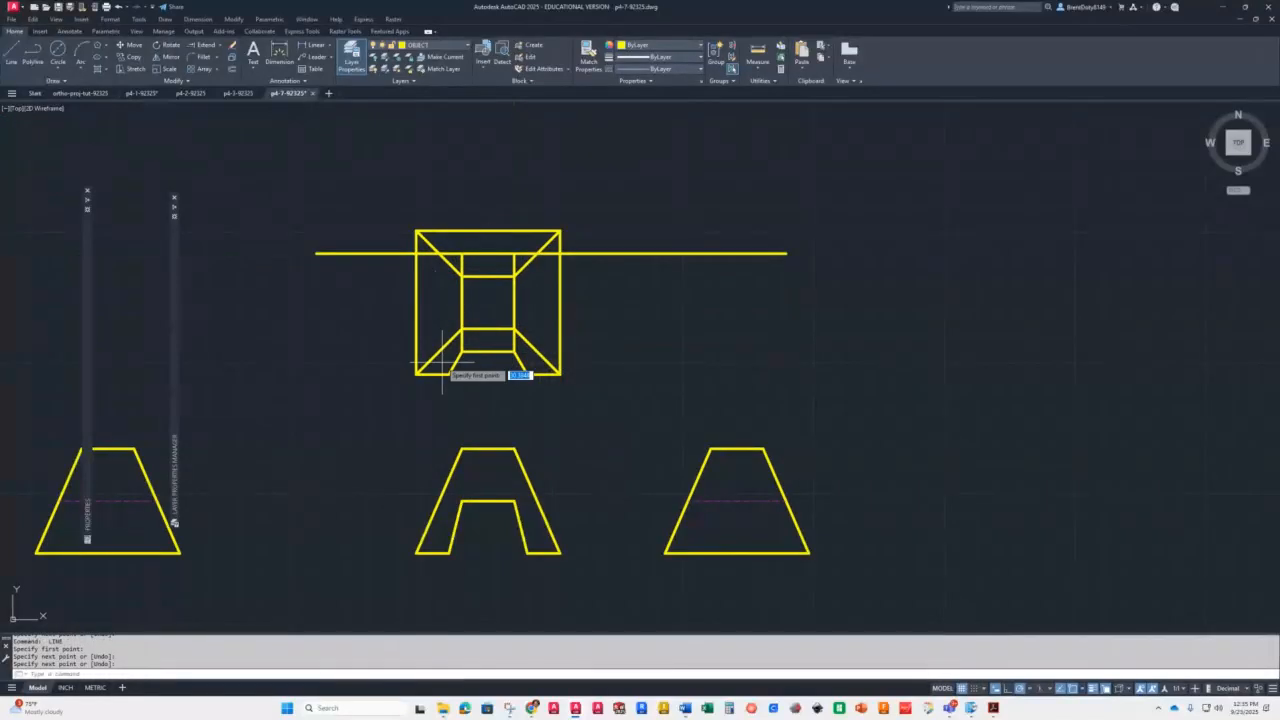
click(449, 374)
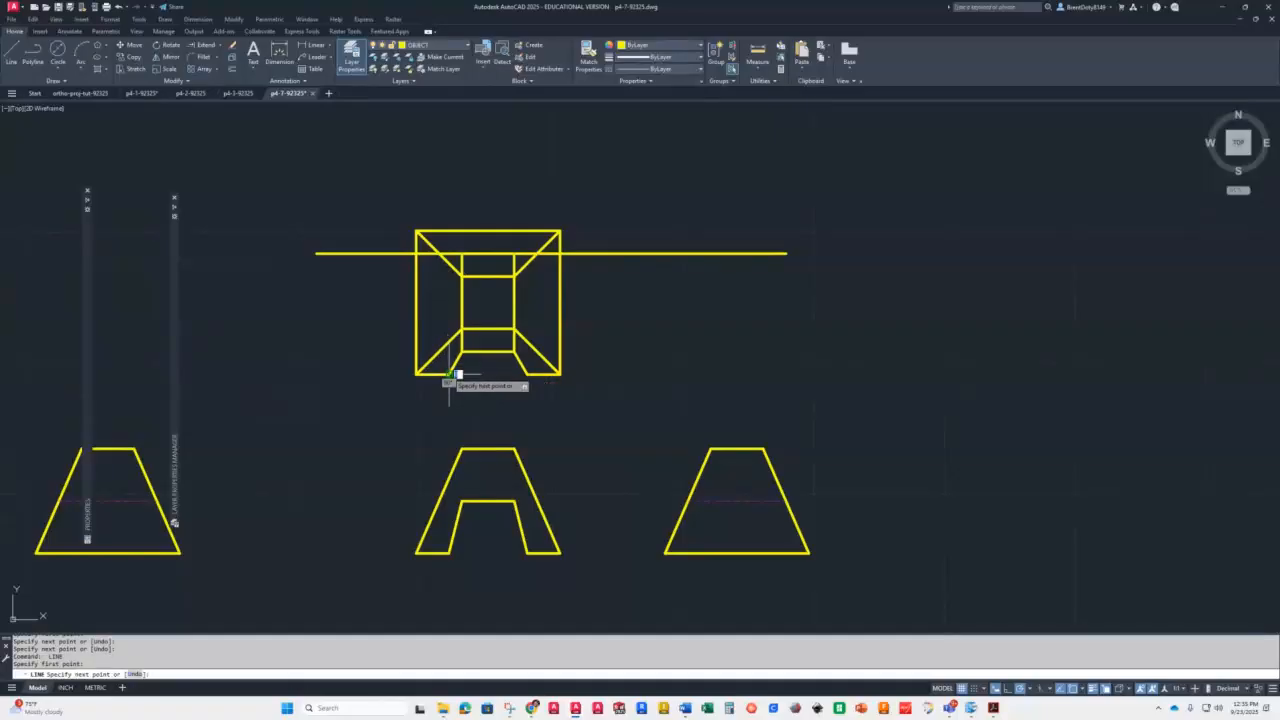
click(449, 231)
key(Return)
key(Return)
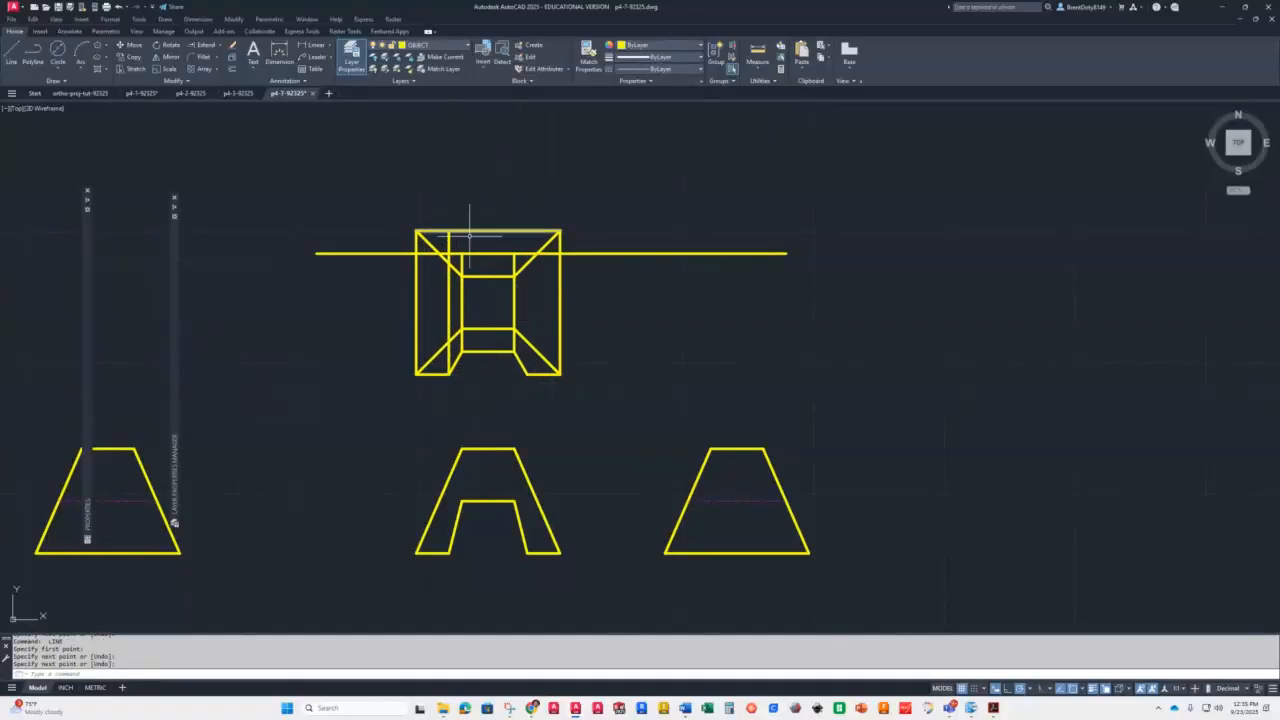
click(527, 374)
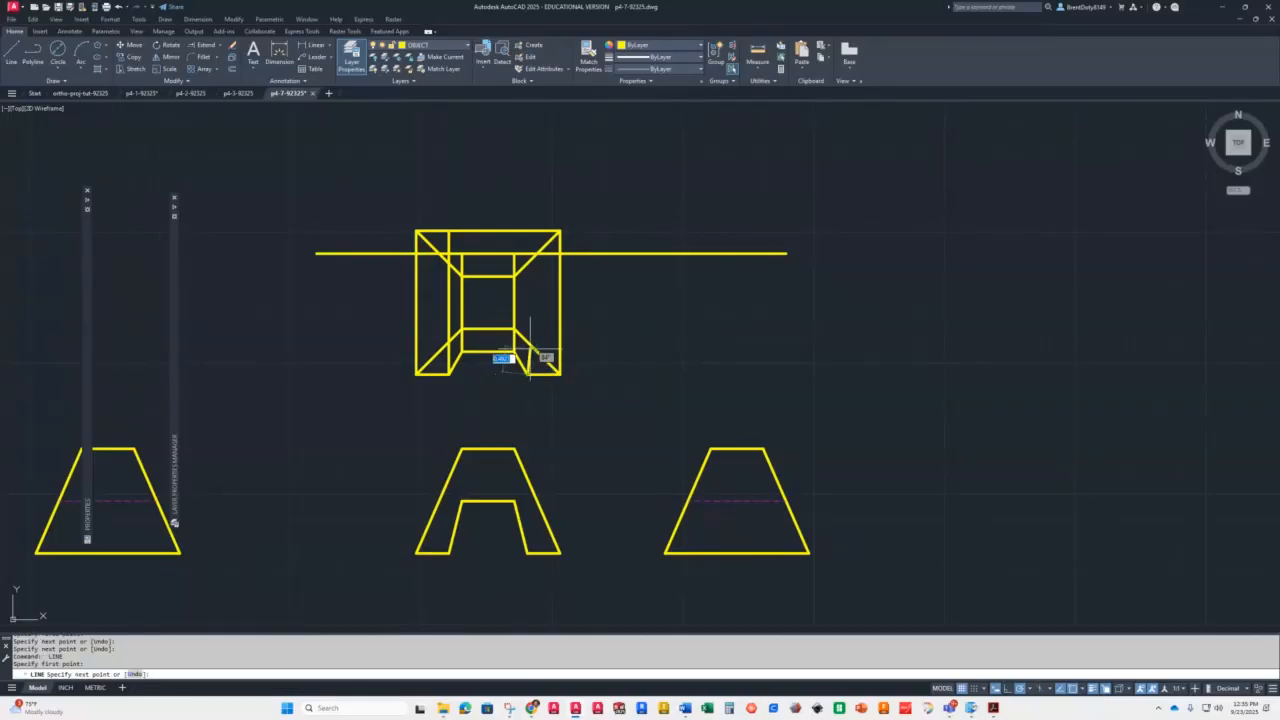
click(527, 231)
key(Return)
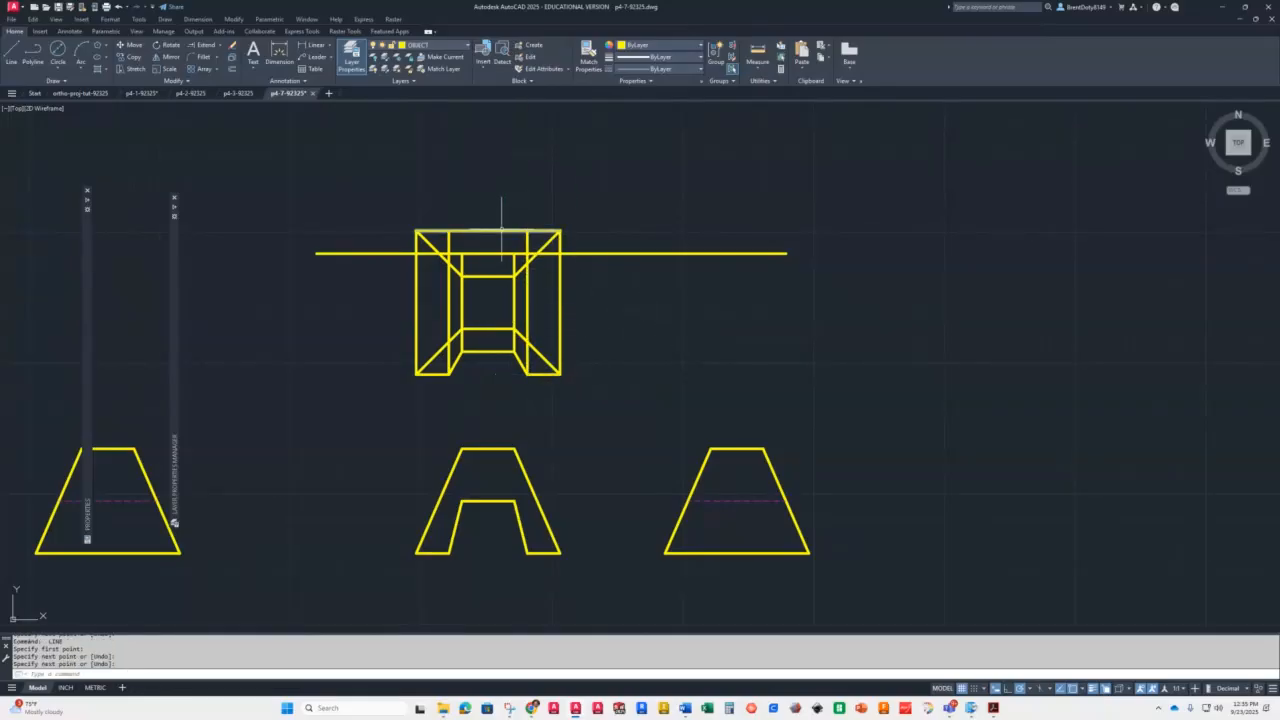
Move the two outer vertical lines of the opening in the top view to the HIDDEN layer
click(449, 240)
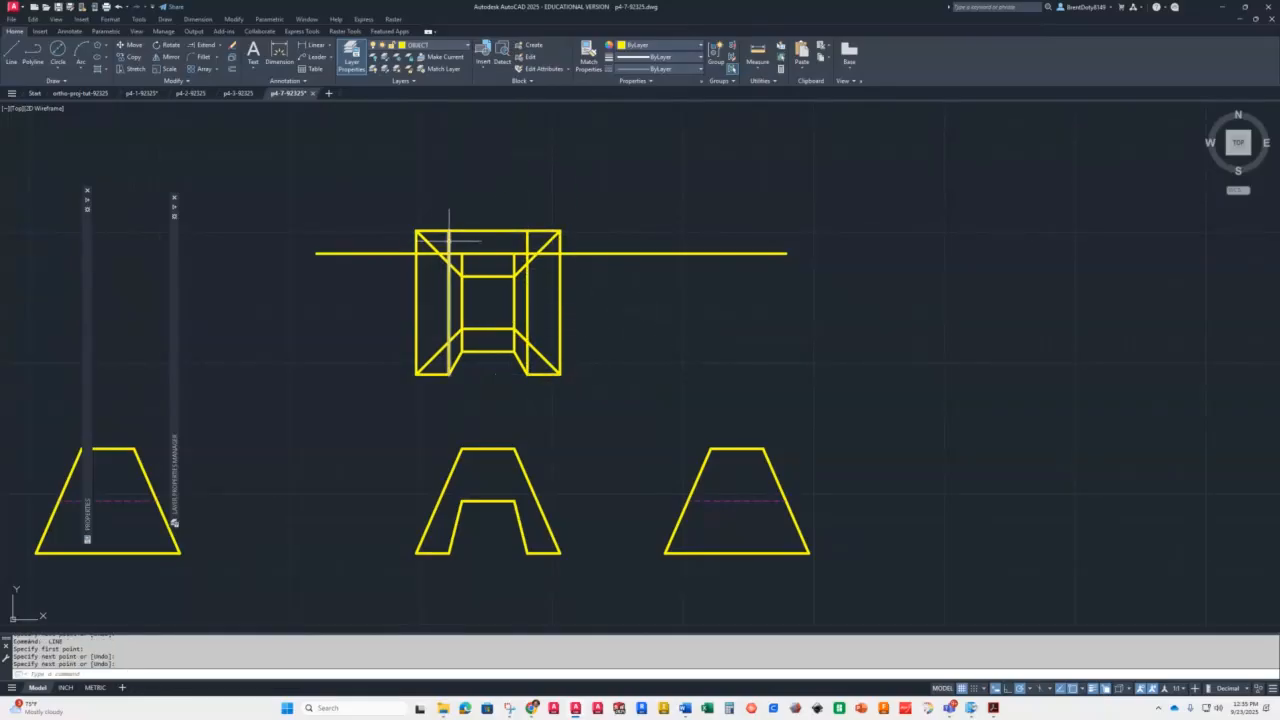
click(527, 240)
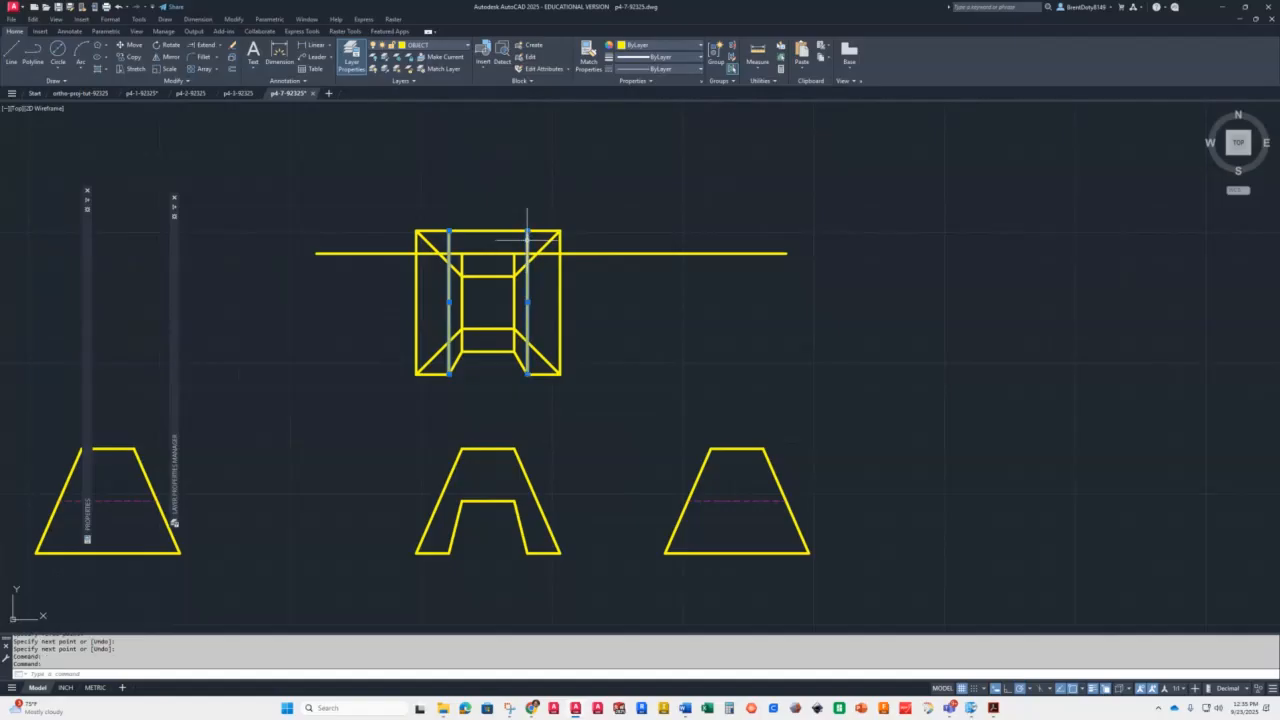
click(439, 46)
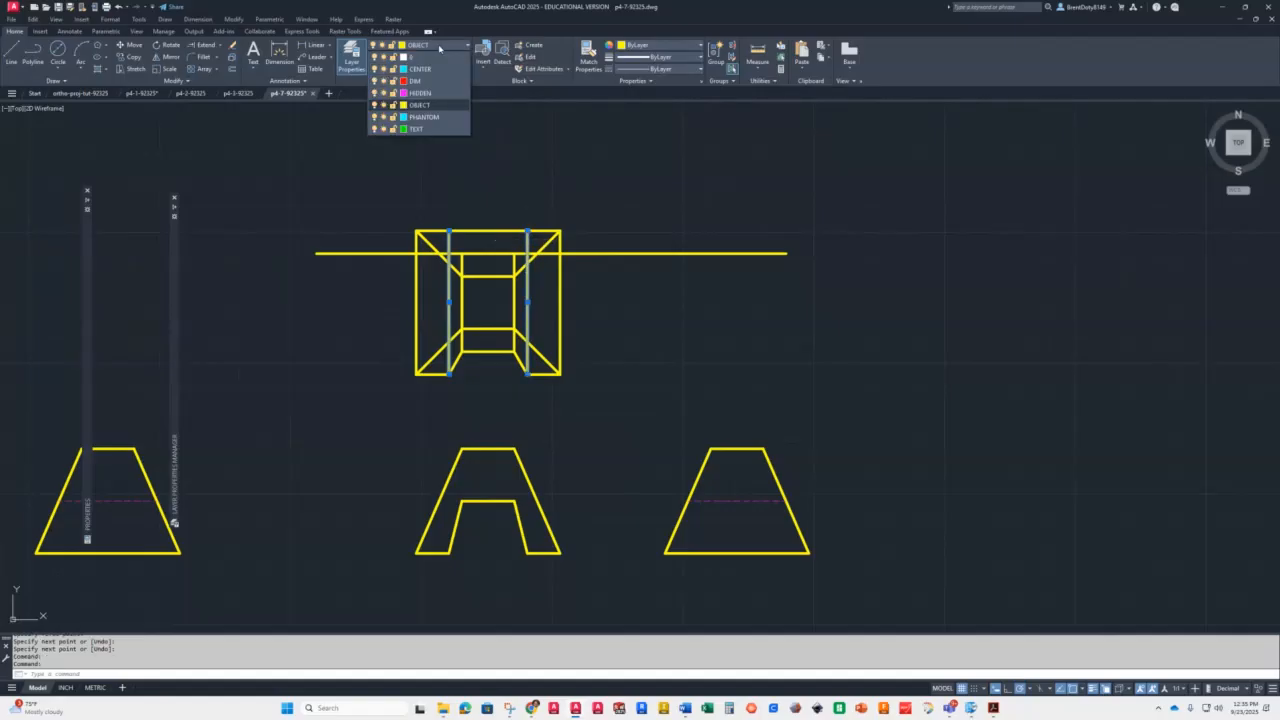
click(420, 93)
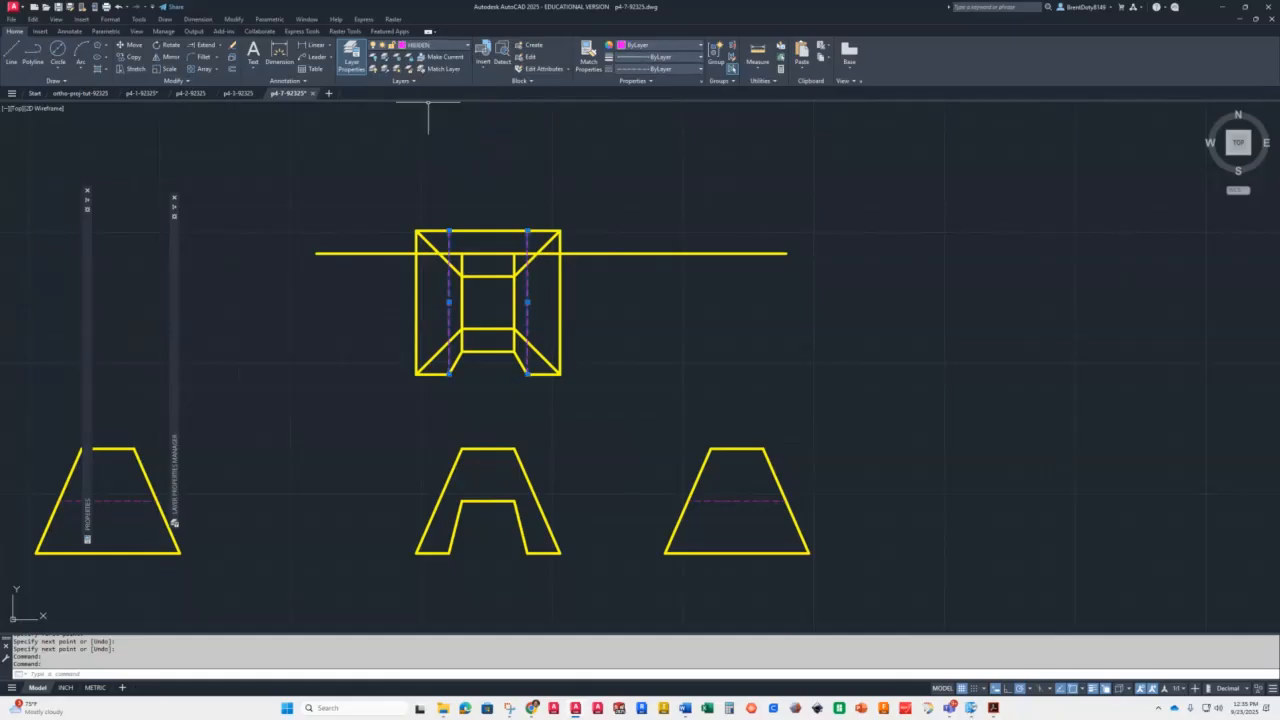
key(Escape)
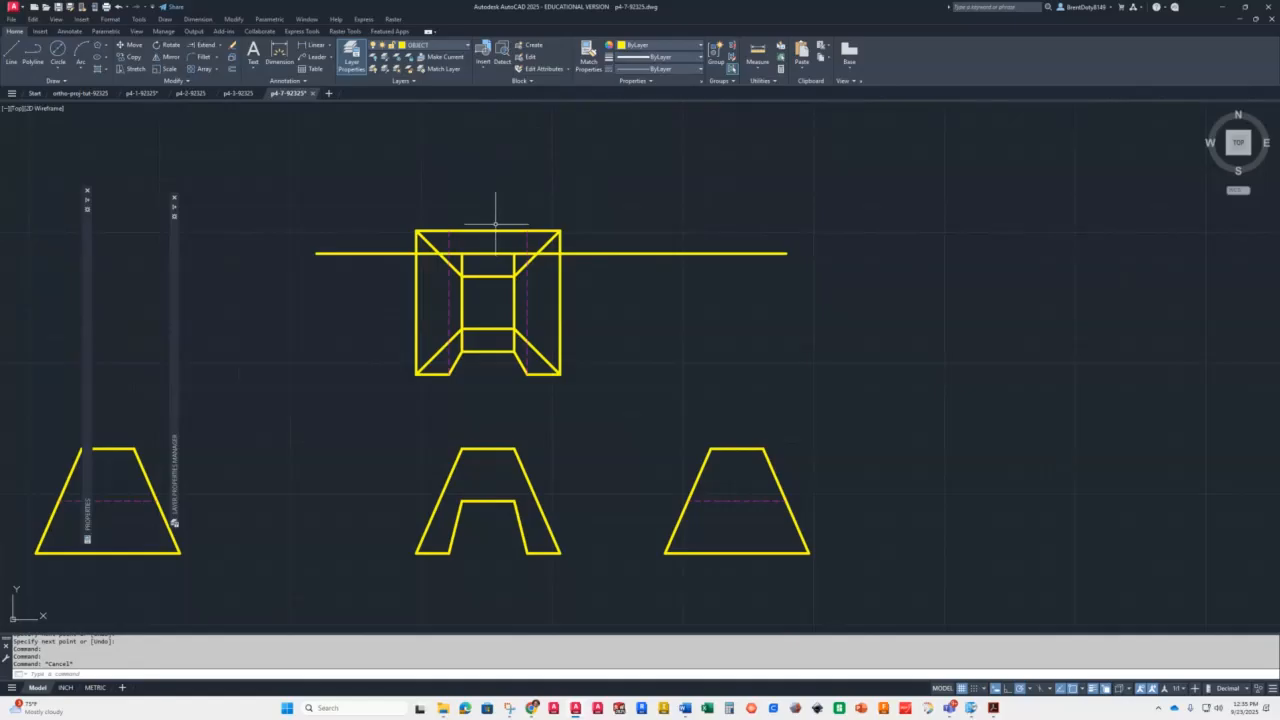
Draw two slanted lines in the top view from the hidden lines' back ends to the inner vertical lines' ends on the horizontal projection line
text(l)
key(Return)
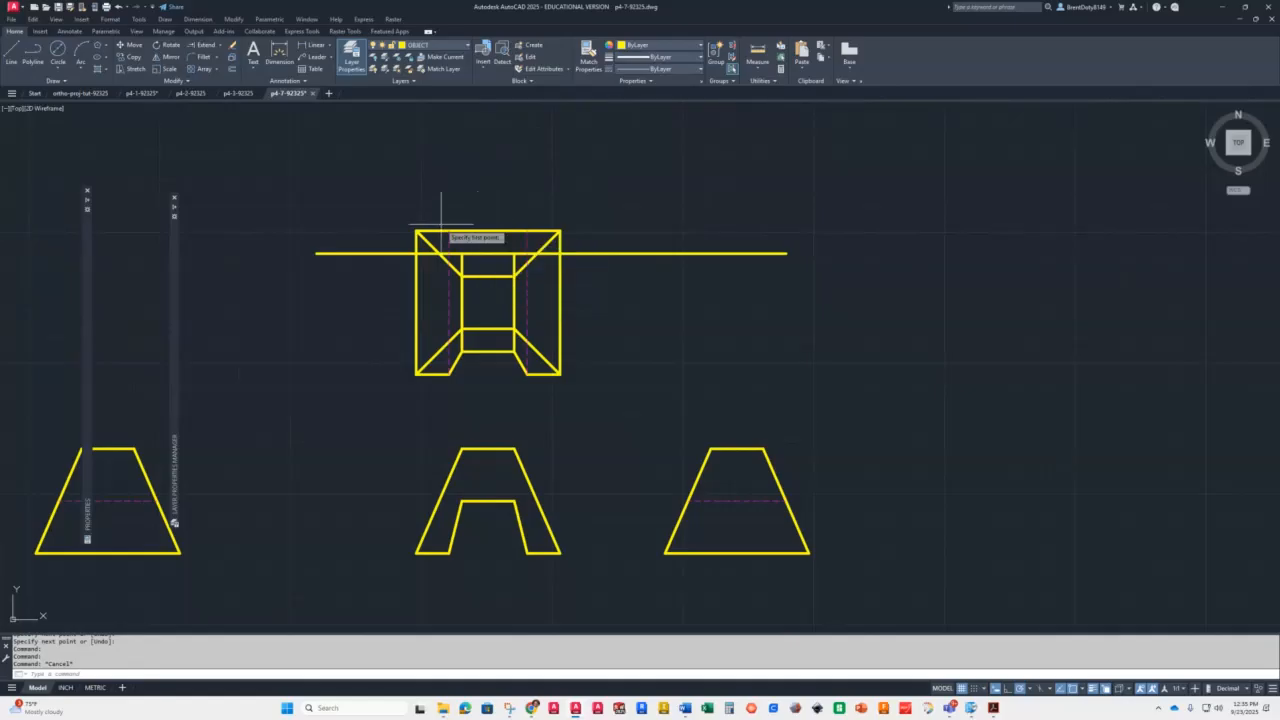
click(449, 230)
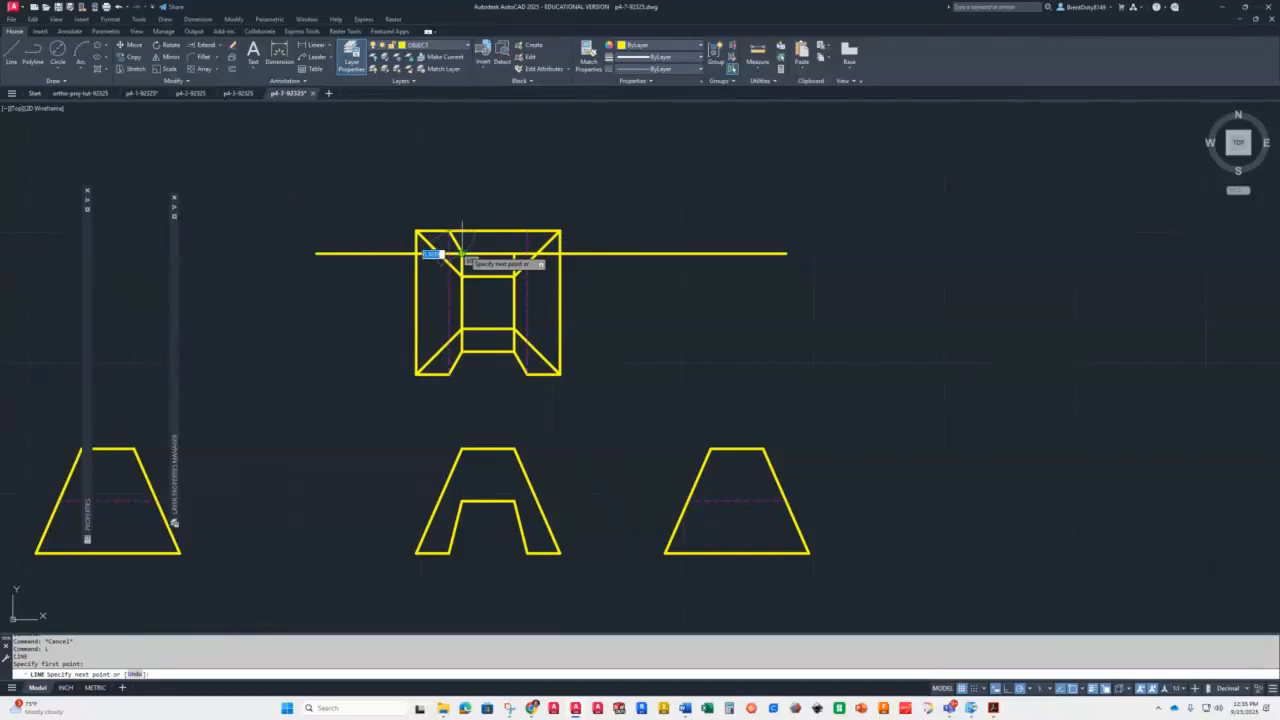
click(462, 253)
key(Return)
key(Return)
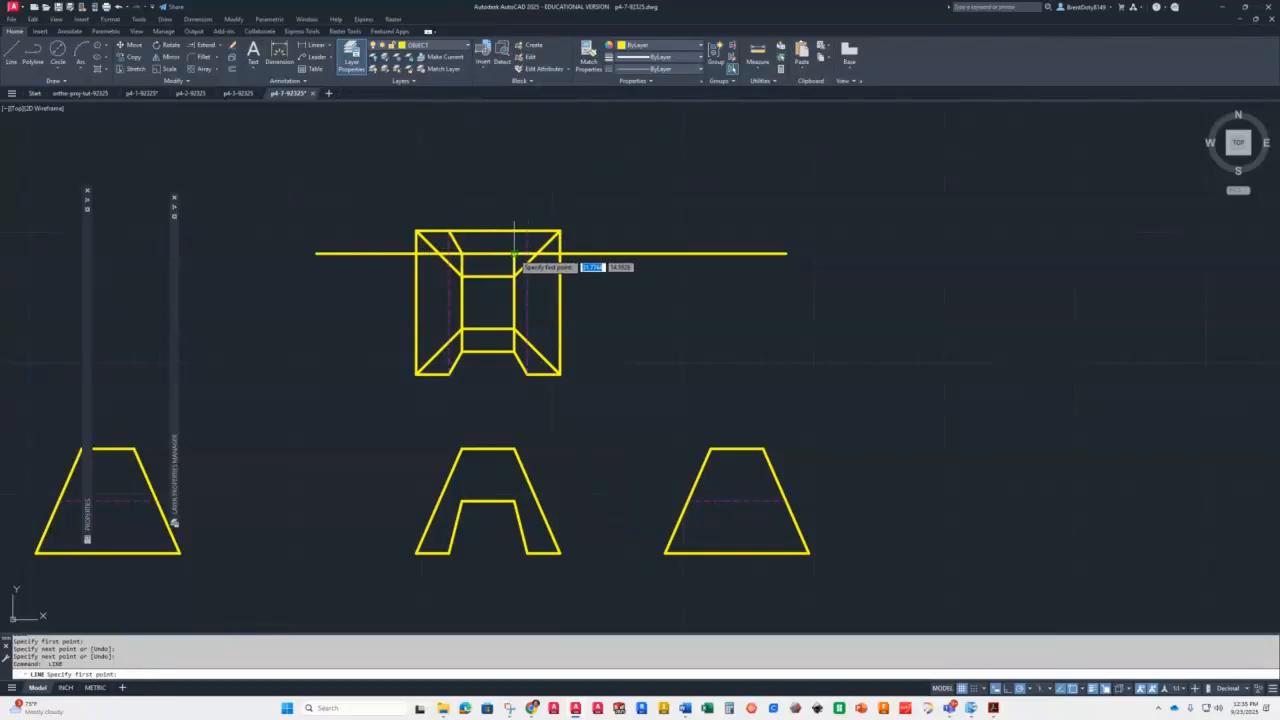
click(514, 253)
click(527, 231)
key(Return)
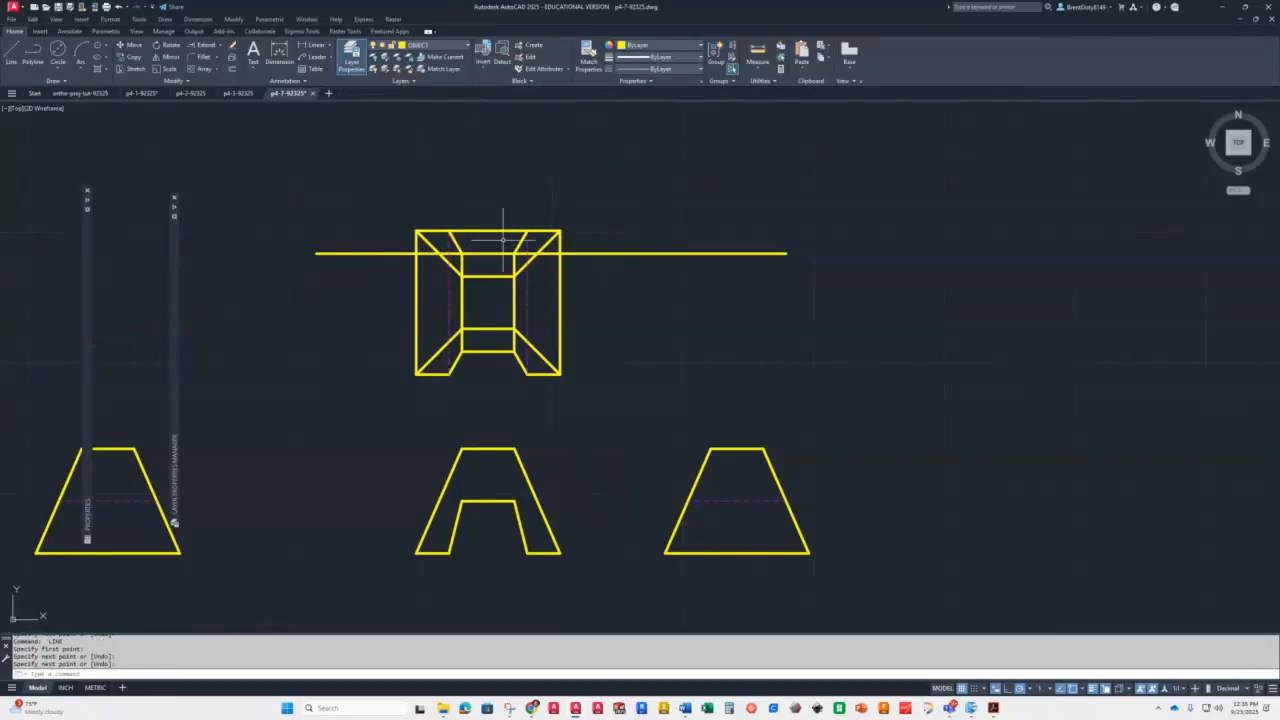
Trim the horizontal projection line away on the left side of the top view, up to the opening's left inner corner
click(338, 251)
key(Delete)
text(tr)
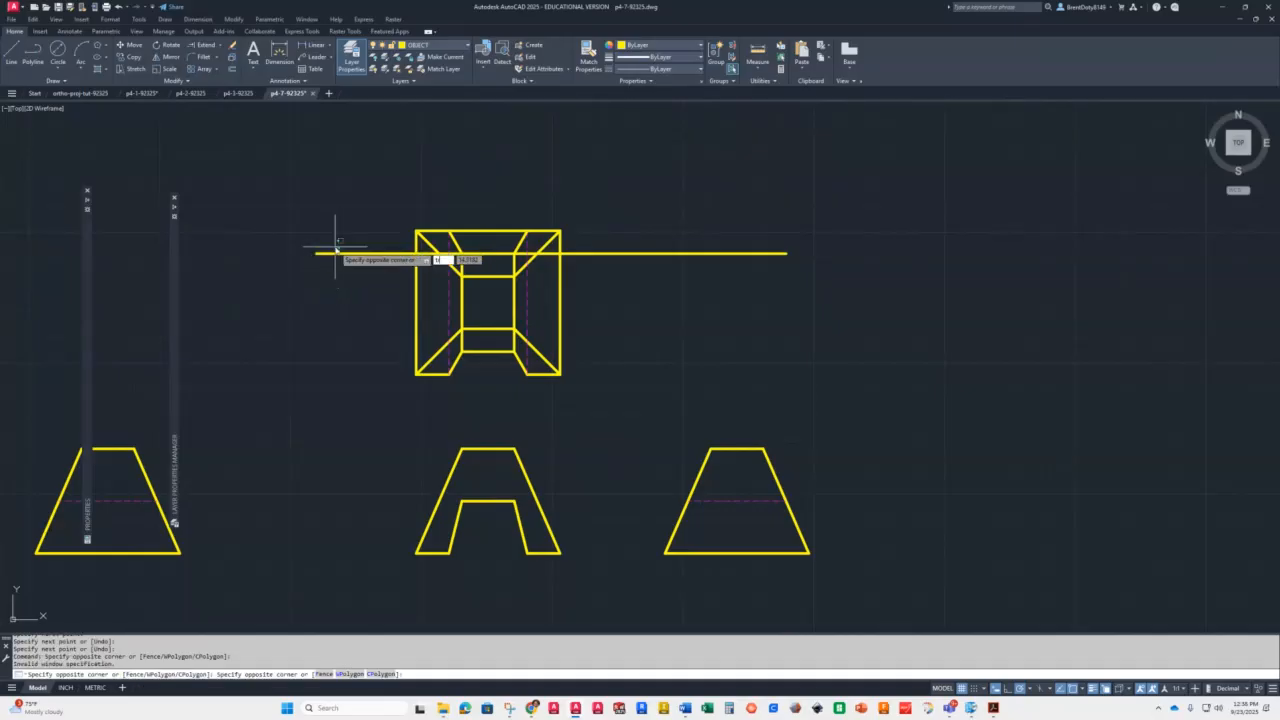
key(Return)
click(338, 253)
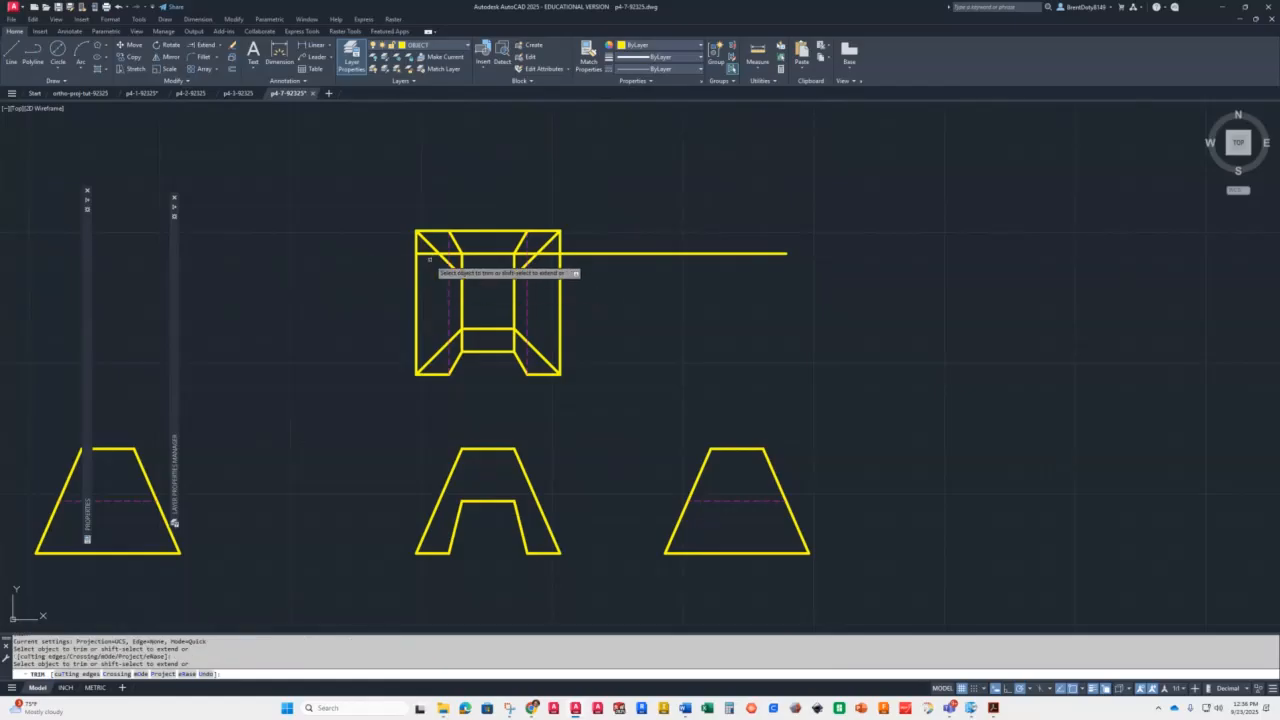
click(428, 252)
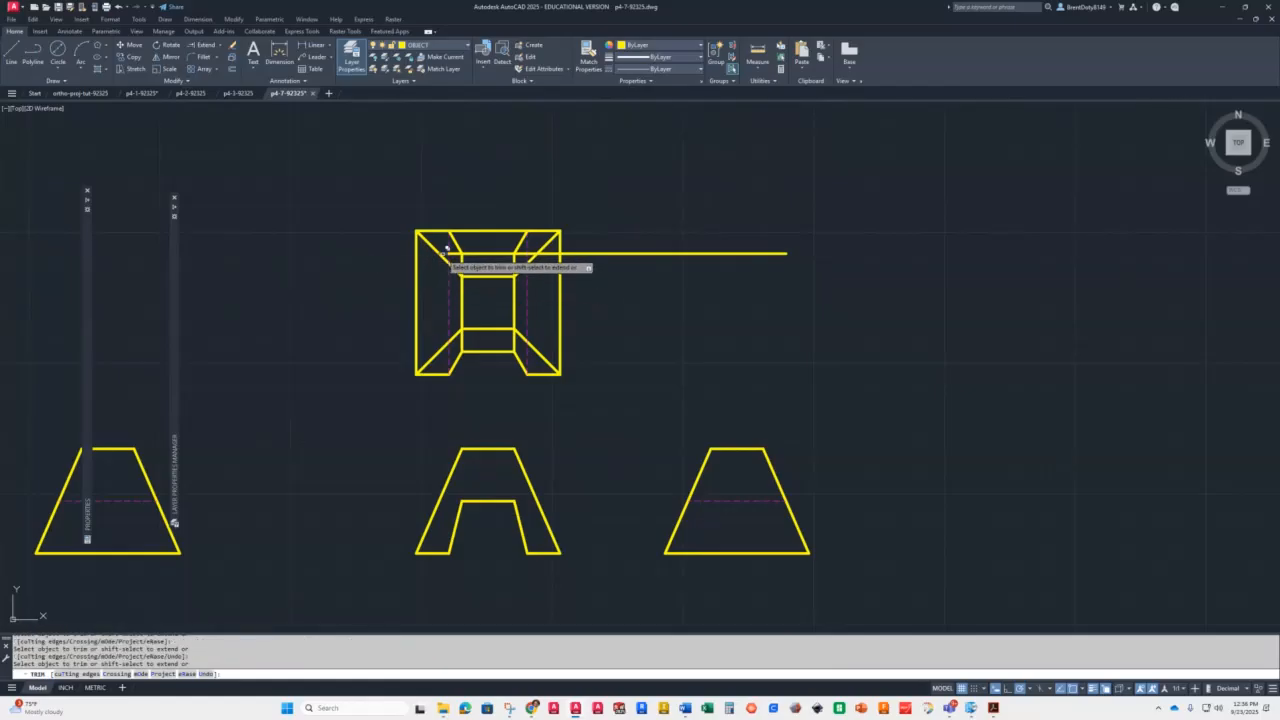
click(453, 248)
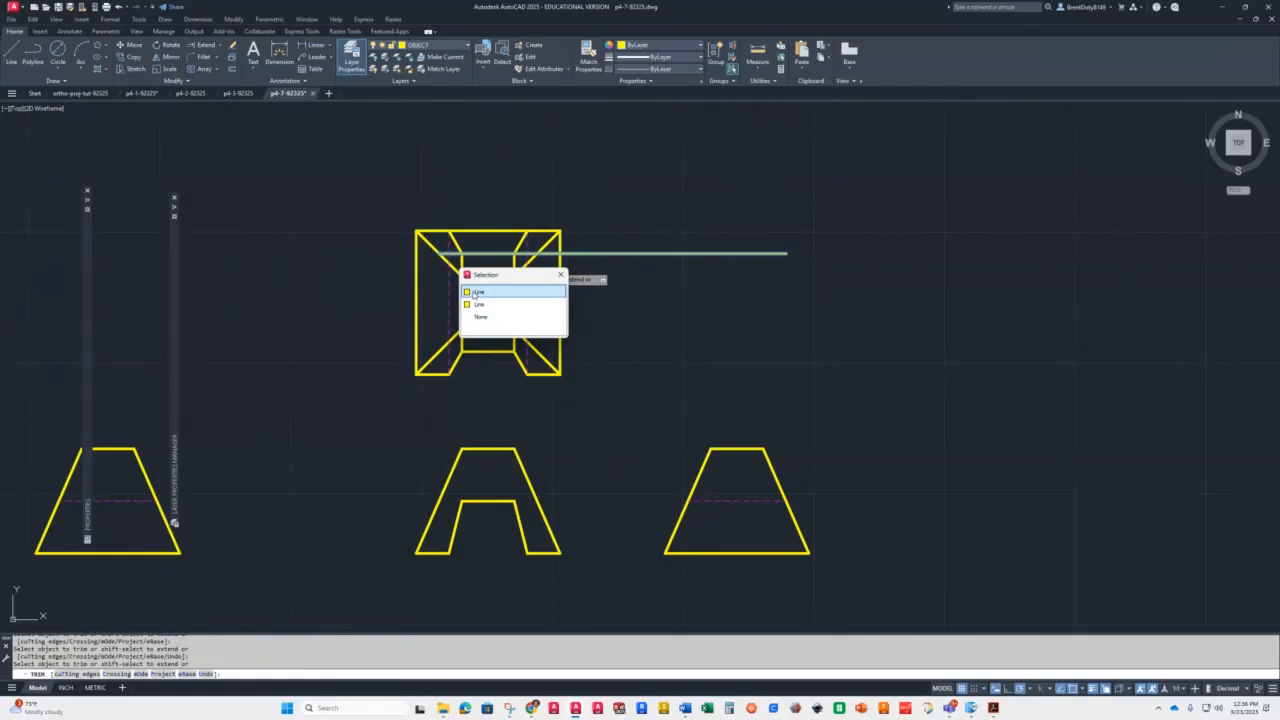
click(476, 291)
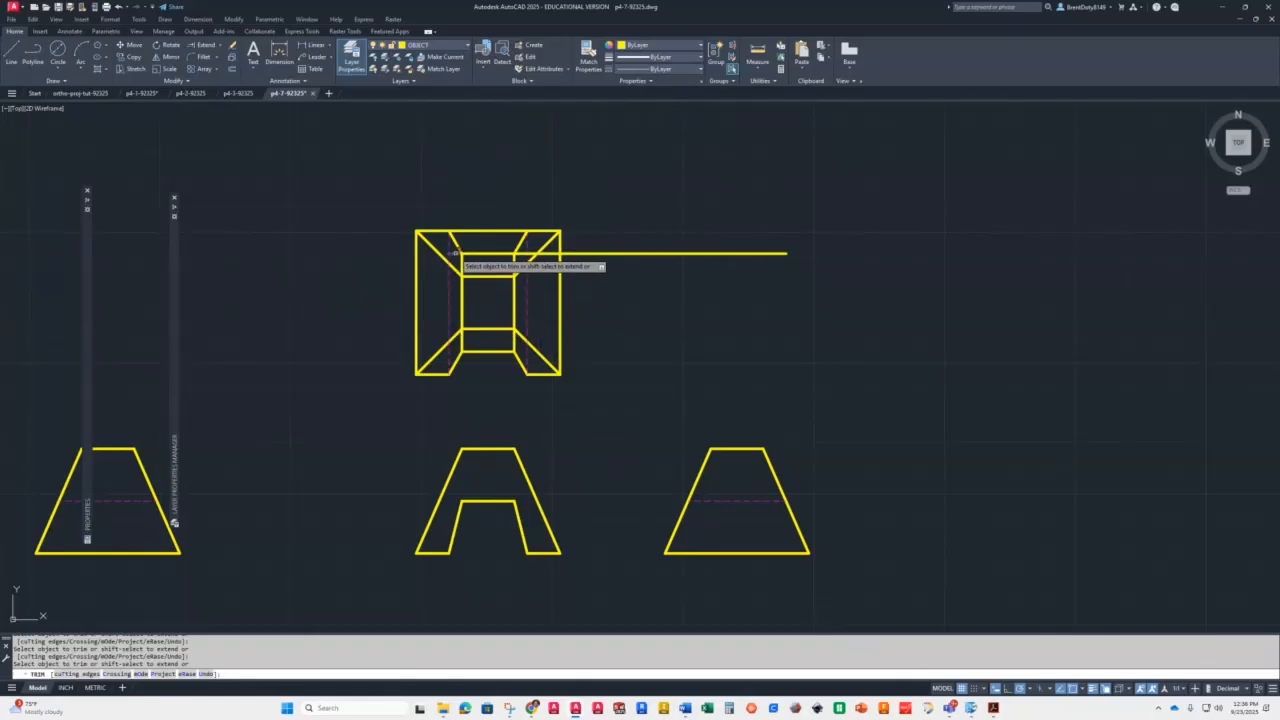
Trim the horizontal projection line away on the right side of the top view, up to the opening's right inner corner
scroll(503, 239, up, 6)
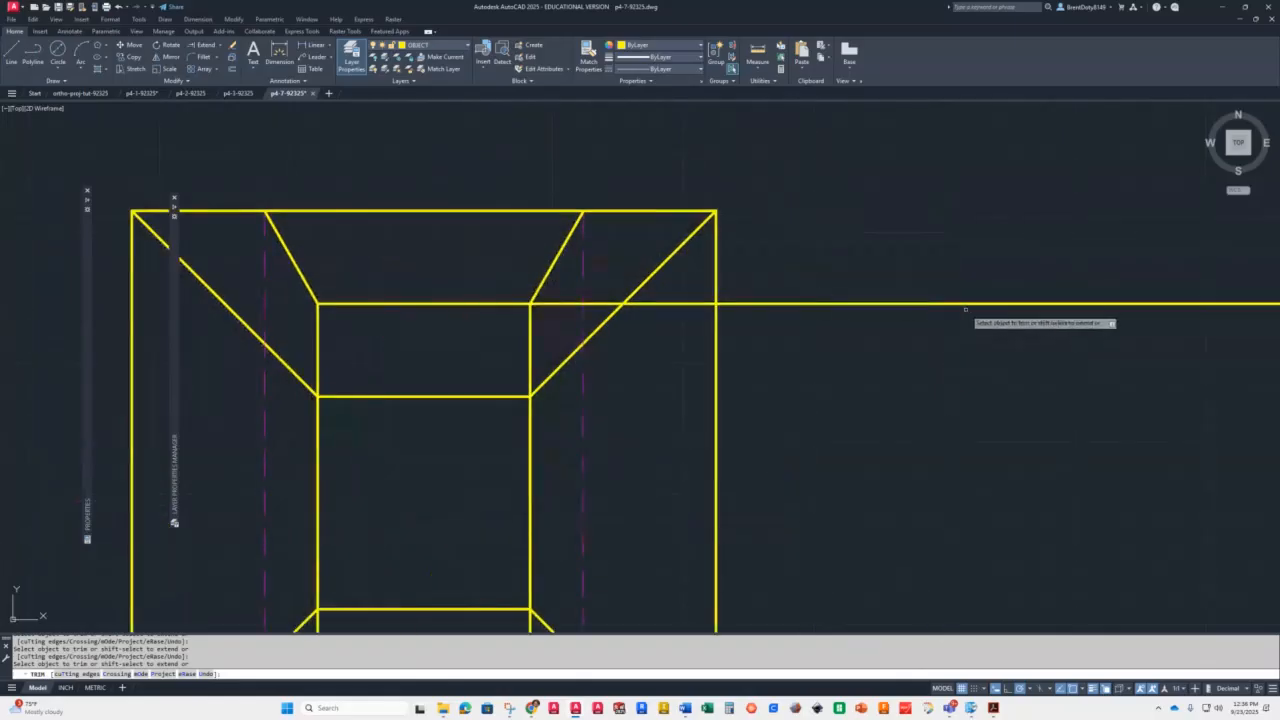
drag(975, 262, 722, 304)
click(687, 290)
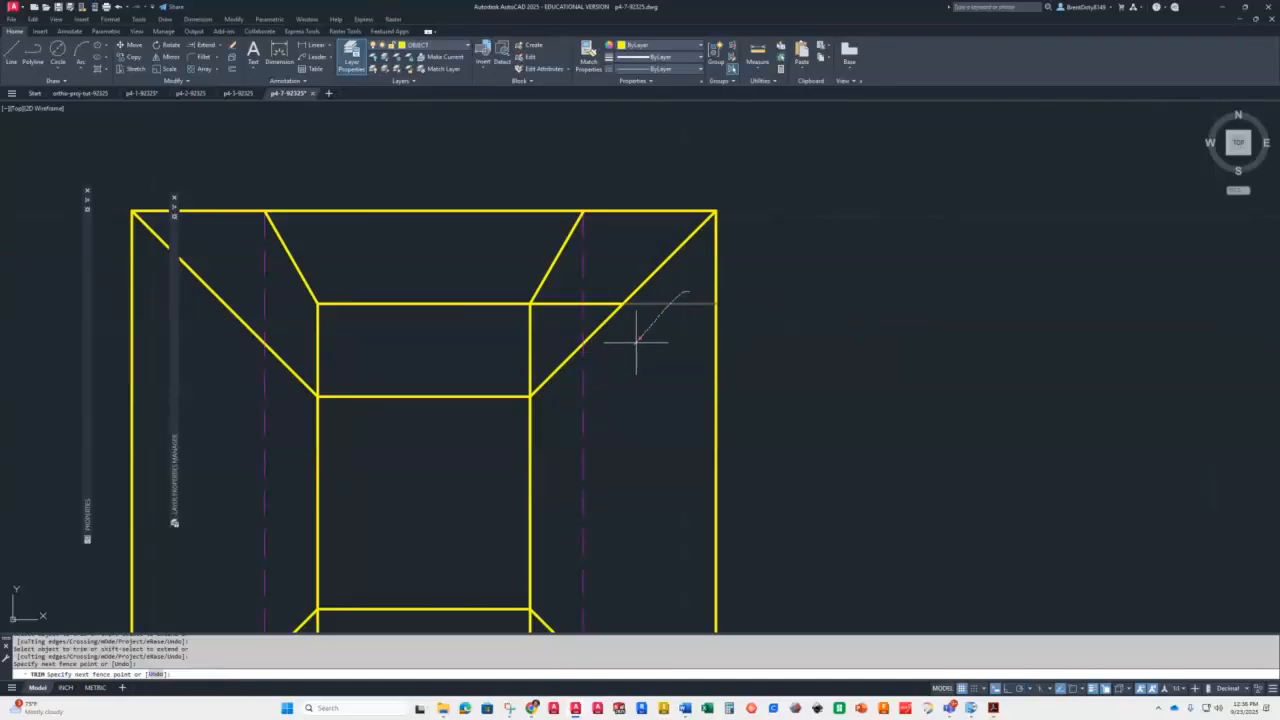
click(636, 343)
click(598, 304)
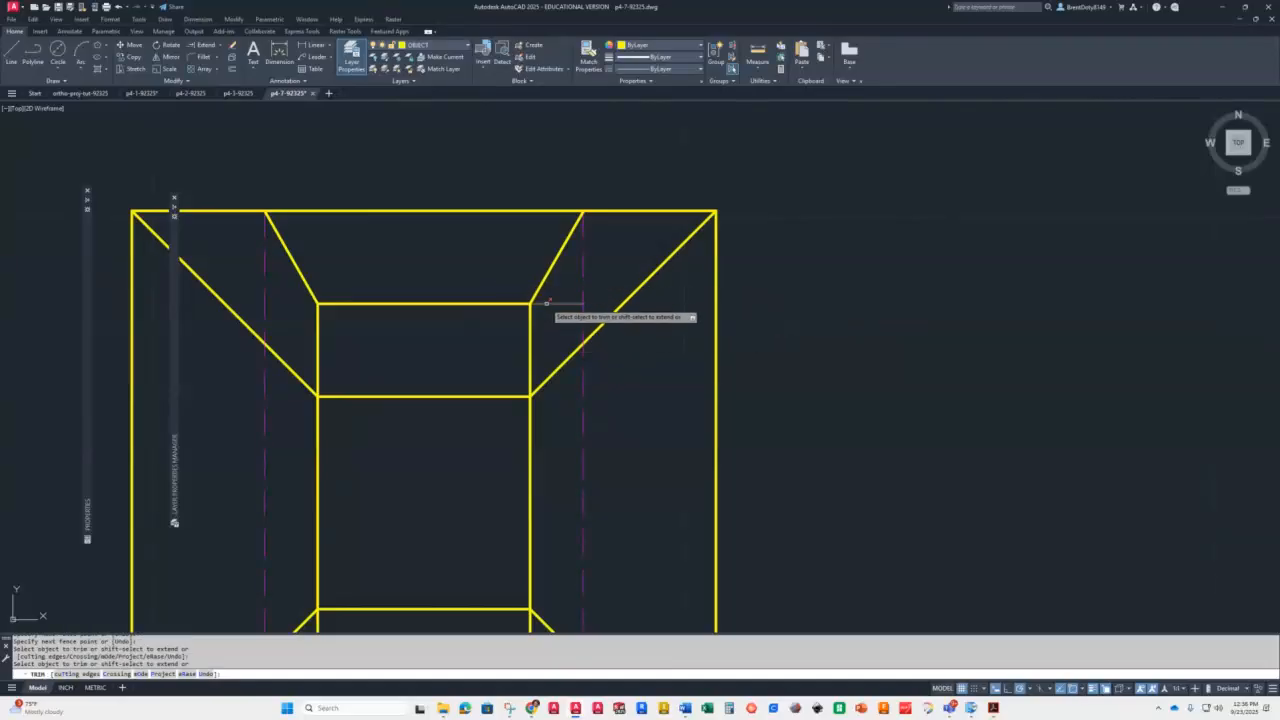
click(552, 304)
scroll(535, 310, down, 4)
key(Return)
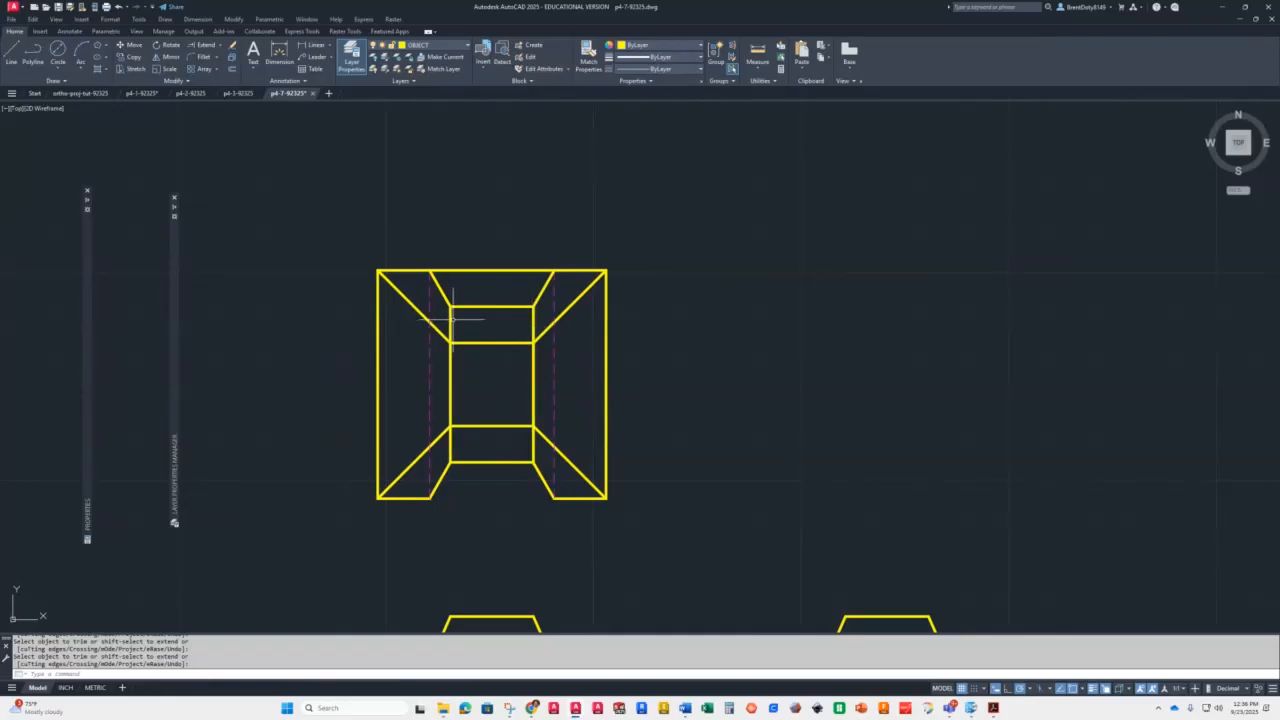
Erase the two long inner vertical lines running between the opening's front and back edges in the top view
click(451, 320)
click(533, 322)
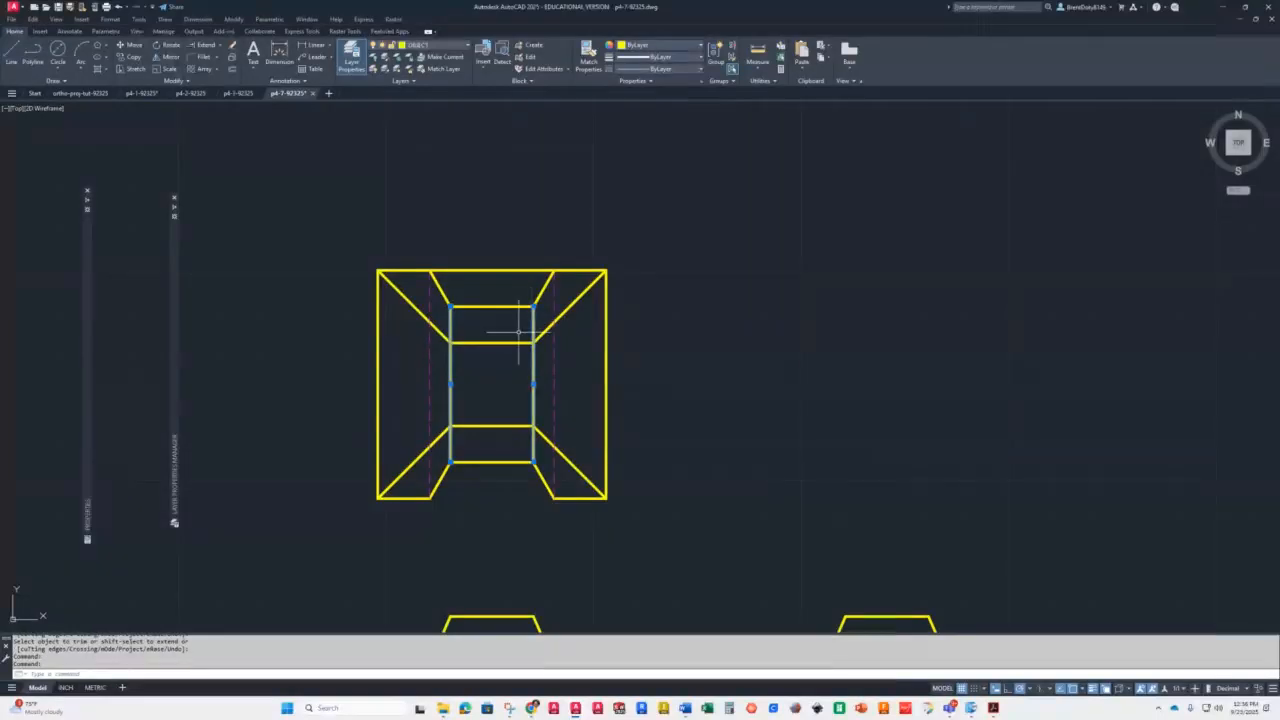
key(Delete)
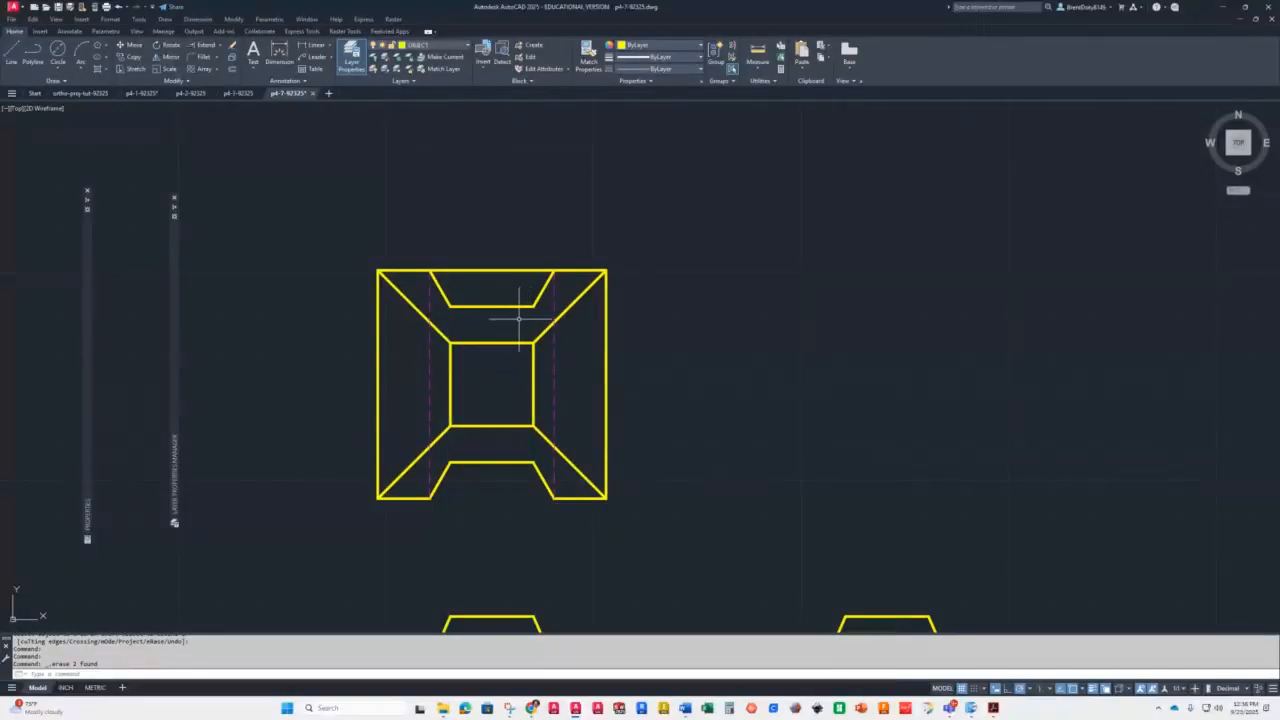
Make HIDDEN the current layer and draw two vertical lines from the back notch's inner corners to the central square's back corners
click(456, 47)
click(423, 95)
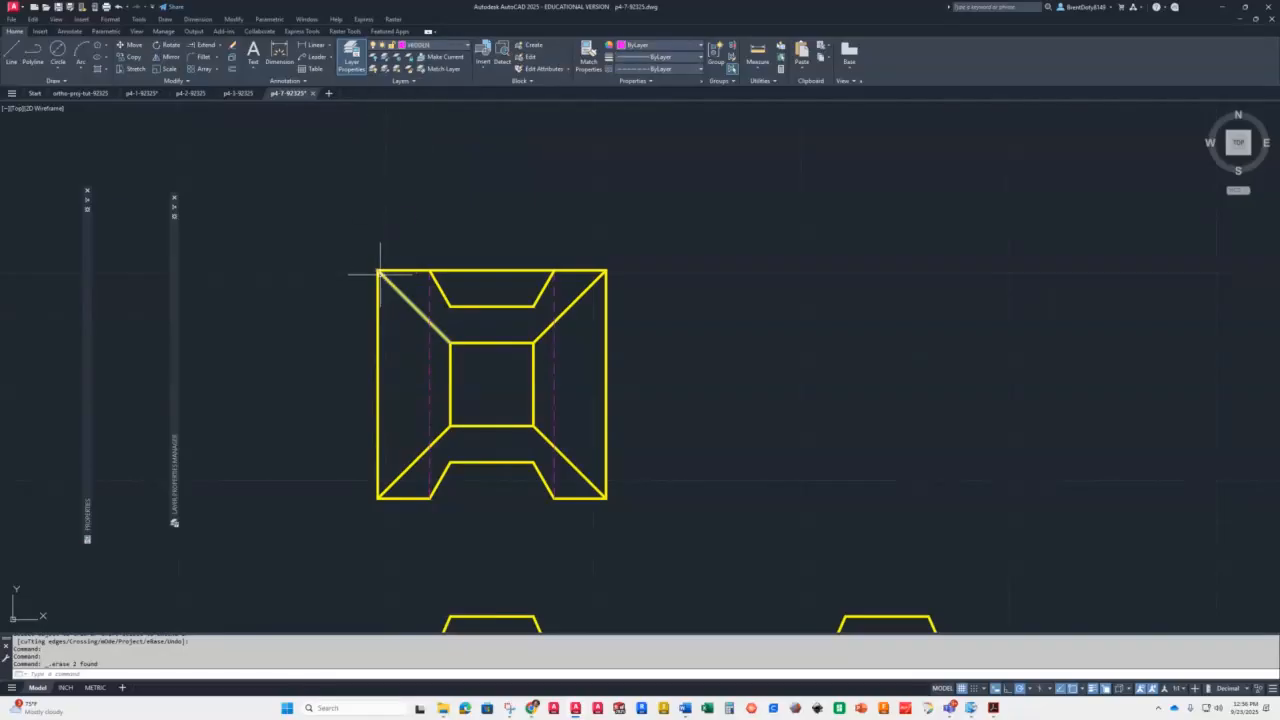
click(14, 54)
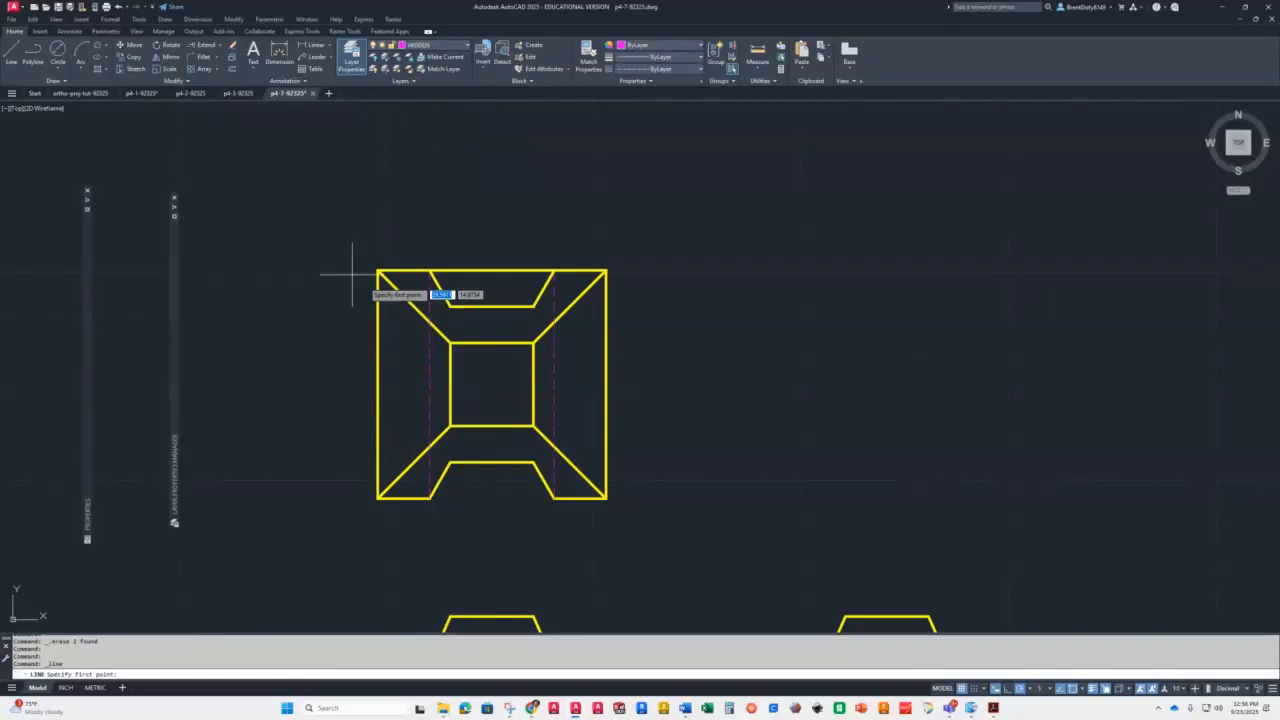
click(450, 306)
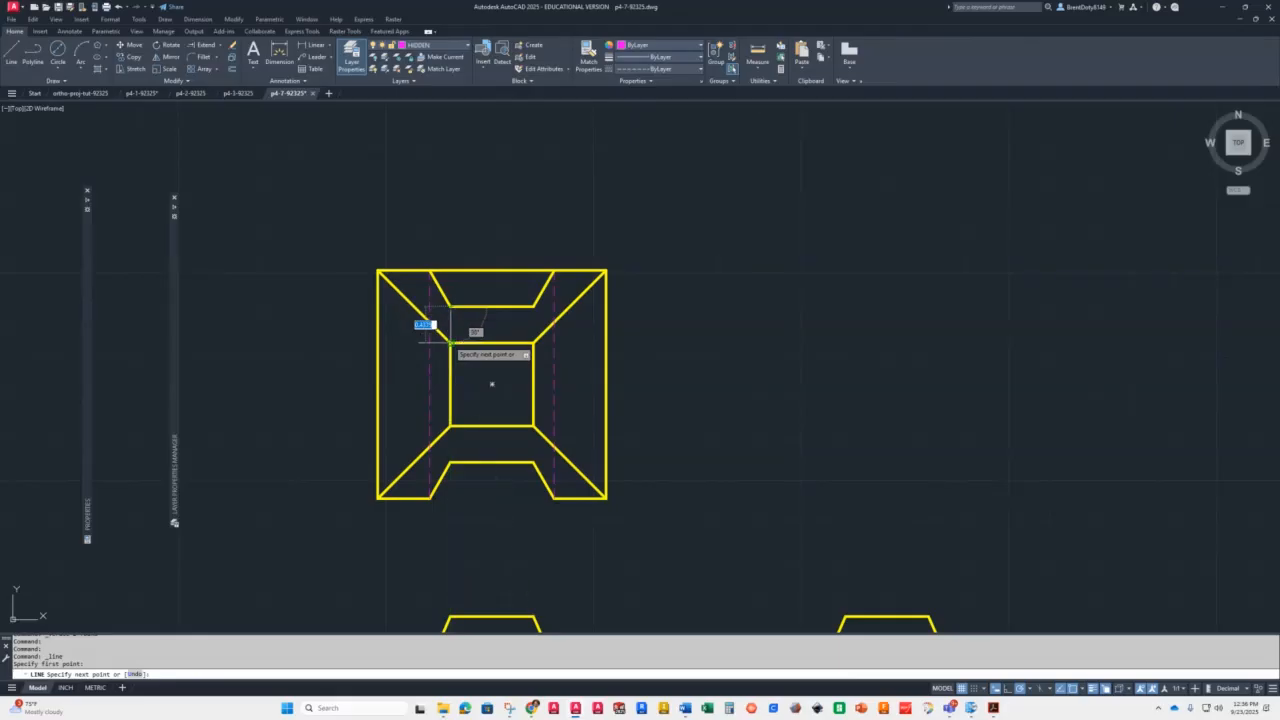
click(450, 343)
key(Return)
key(Return)
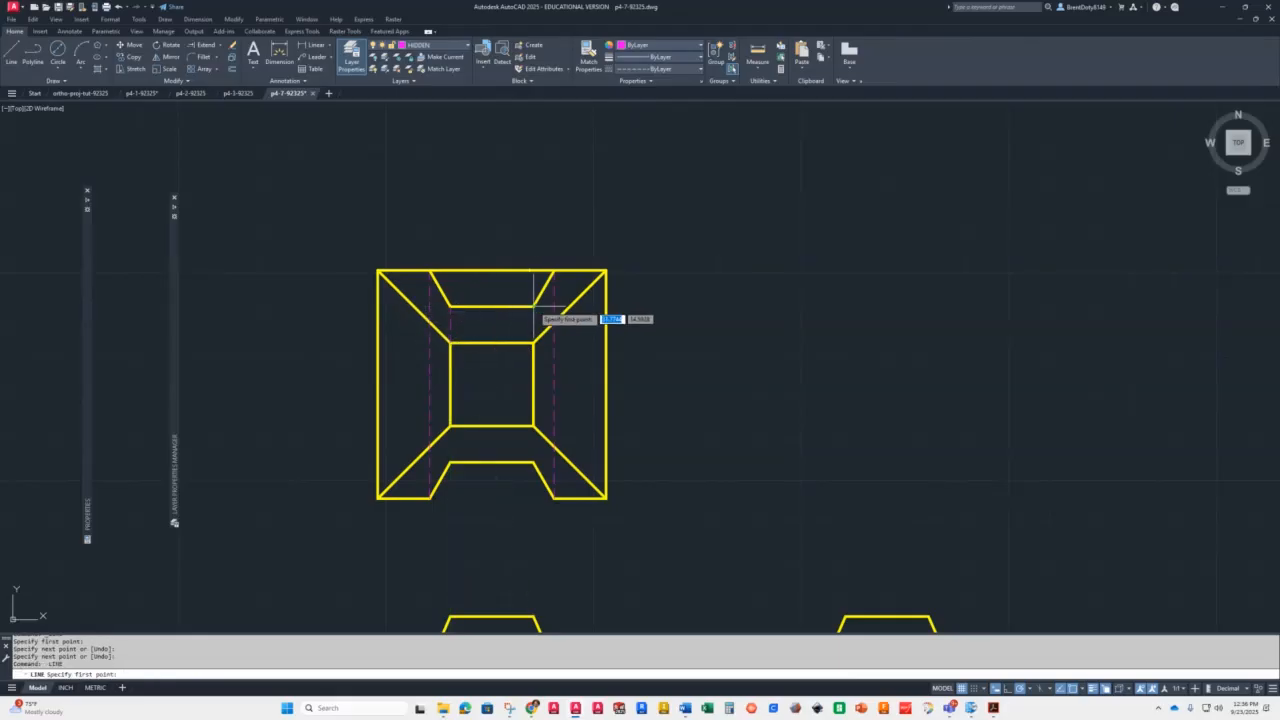
click(534, 306)
click(534, 343)
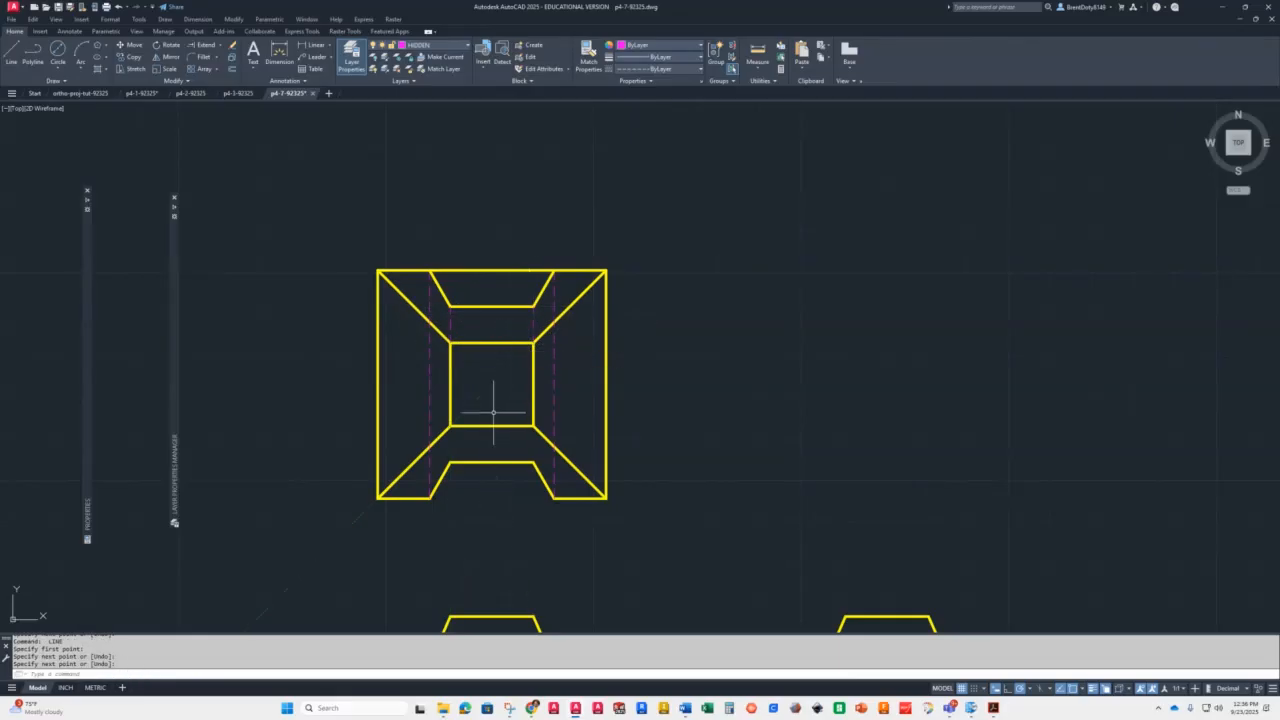
Draw two vertical hidden lines between the front notch's inner corners and the central square's front corners
click(534, 462)
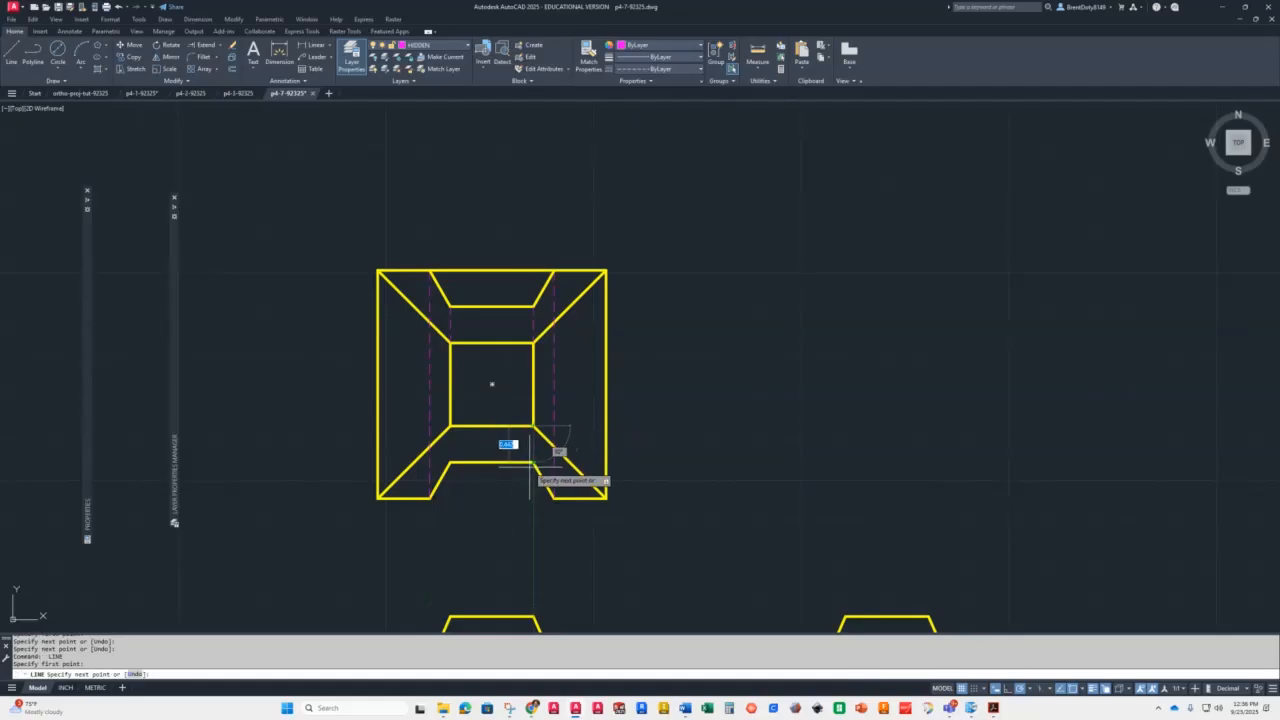
key(Return)
key(Return)
click(451, 461)
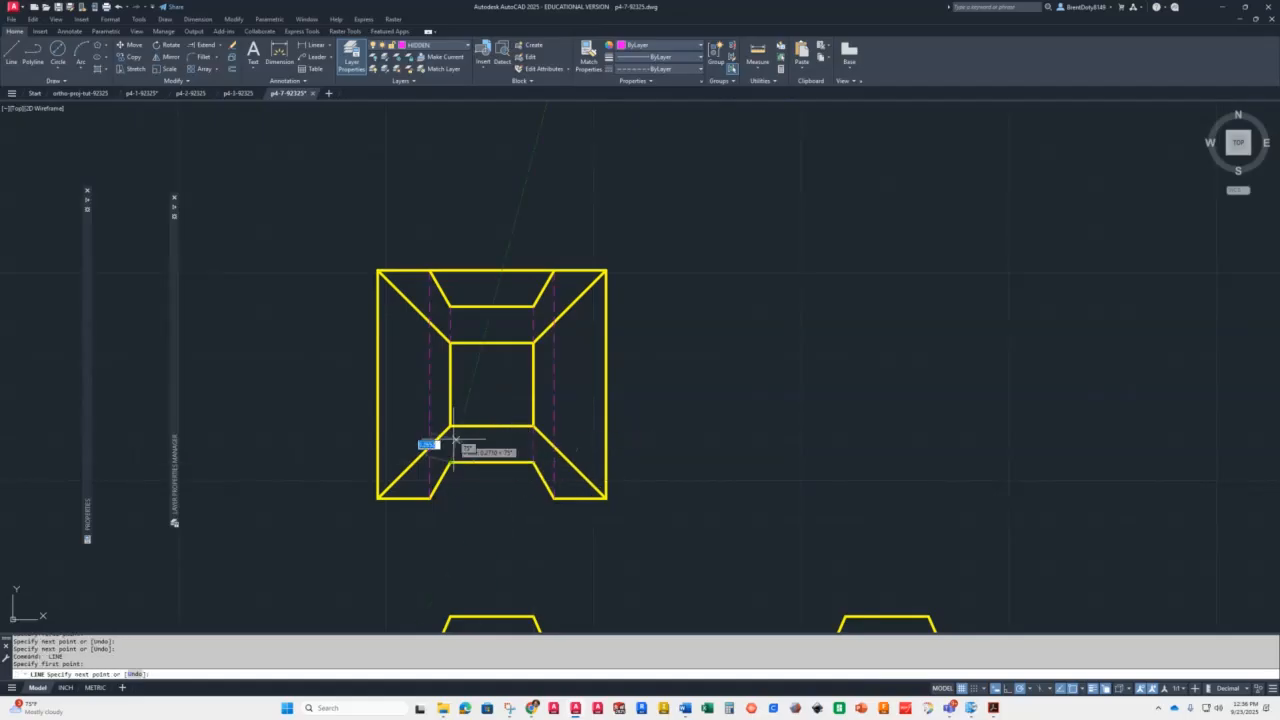
click(450, 427)
key(Return)
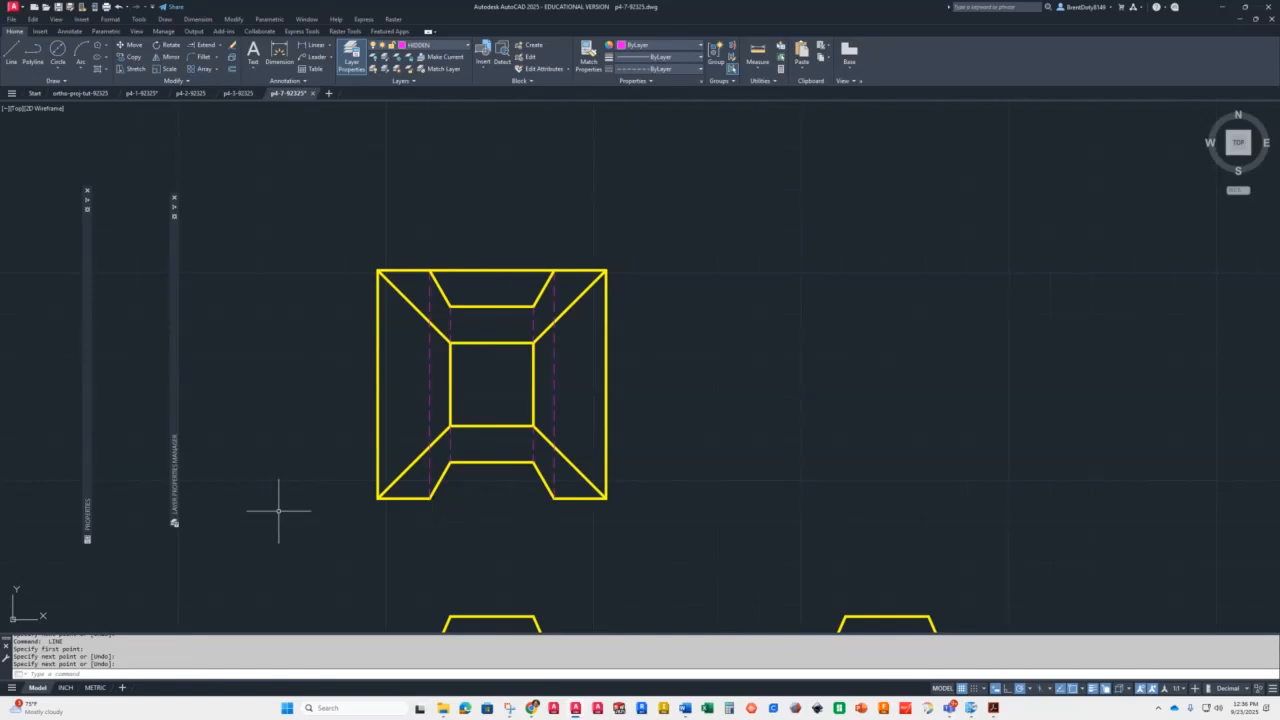
Trim the top view's back edge between the two slanted lines of the opening
text(TR)
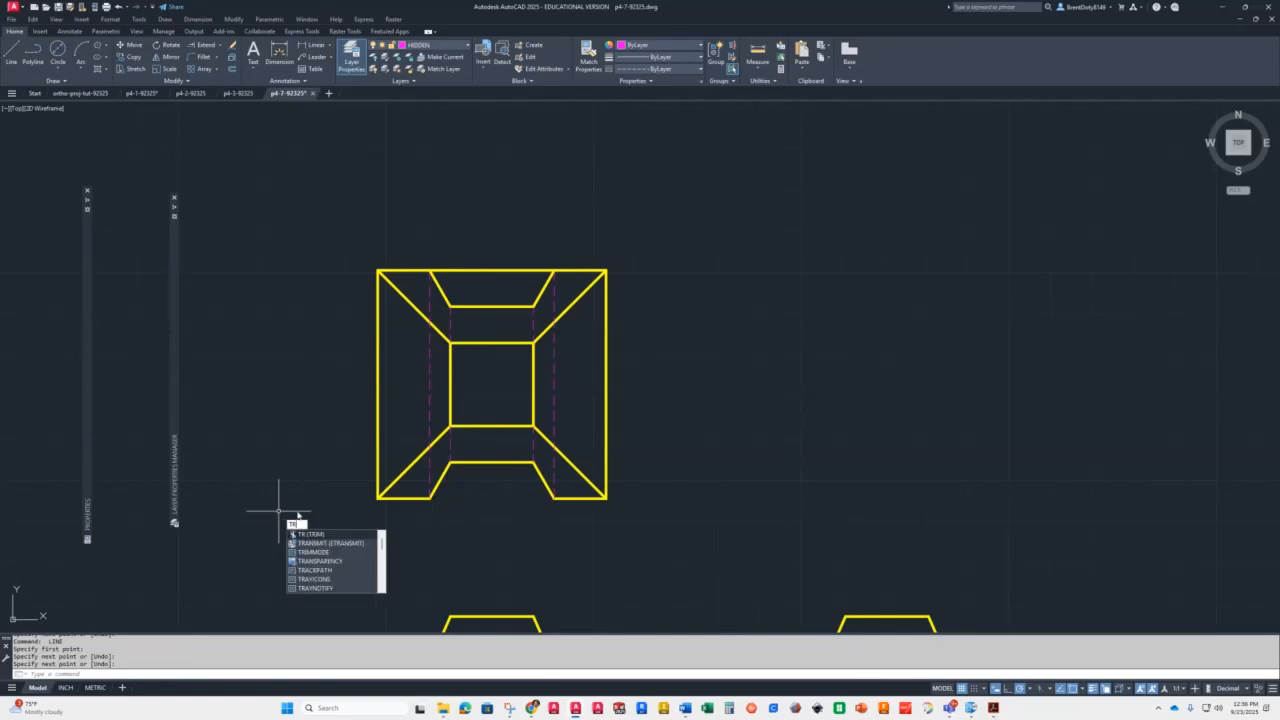
key(Return)
click(497, 270)
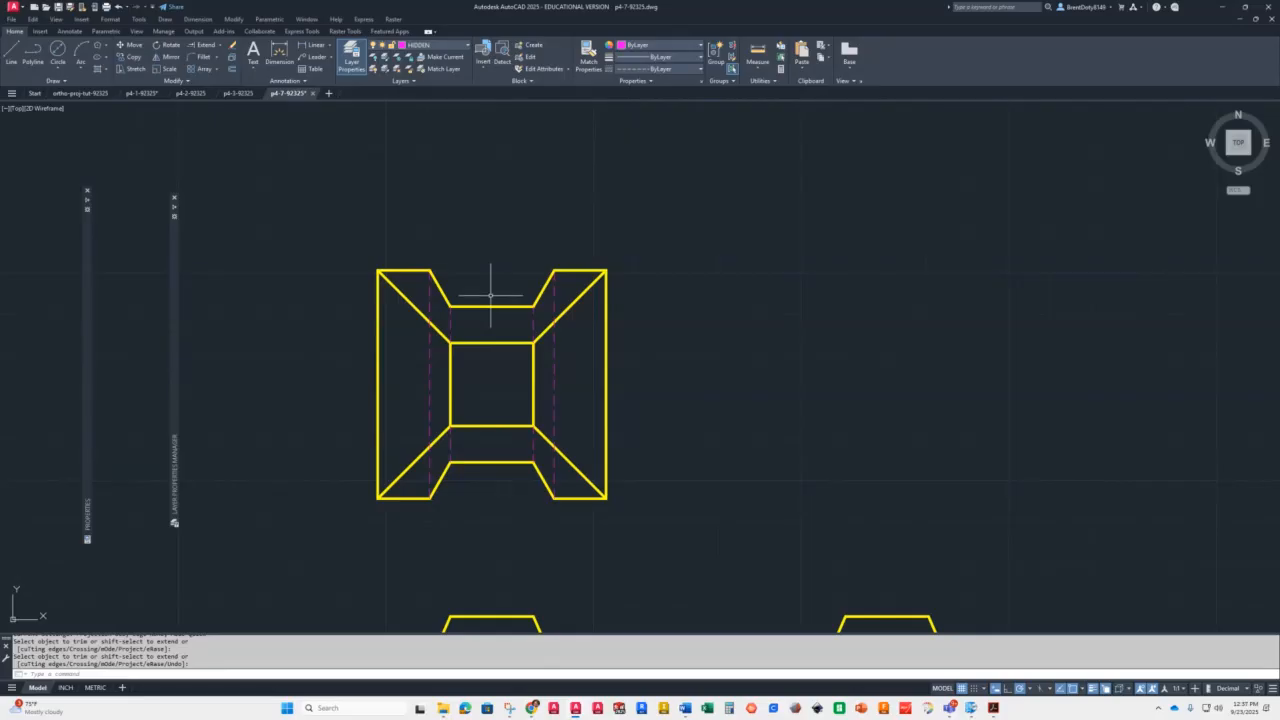
Switch to the INCH layout and save the drawing
scroll(389, 552, up, 2)
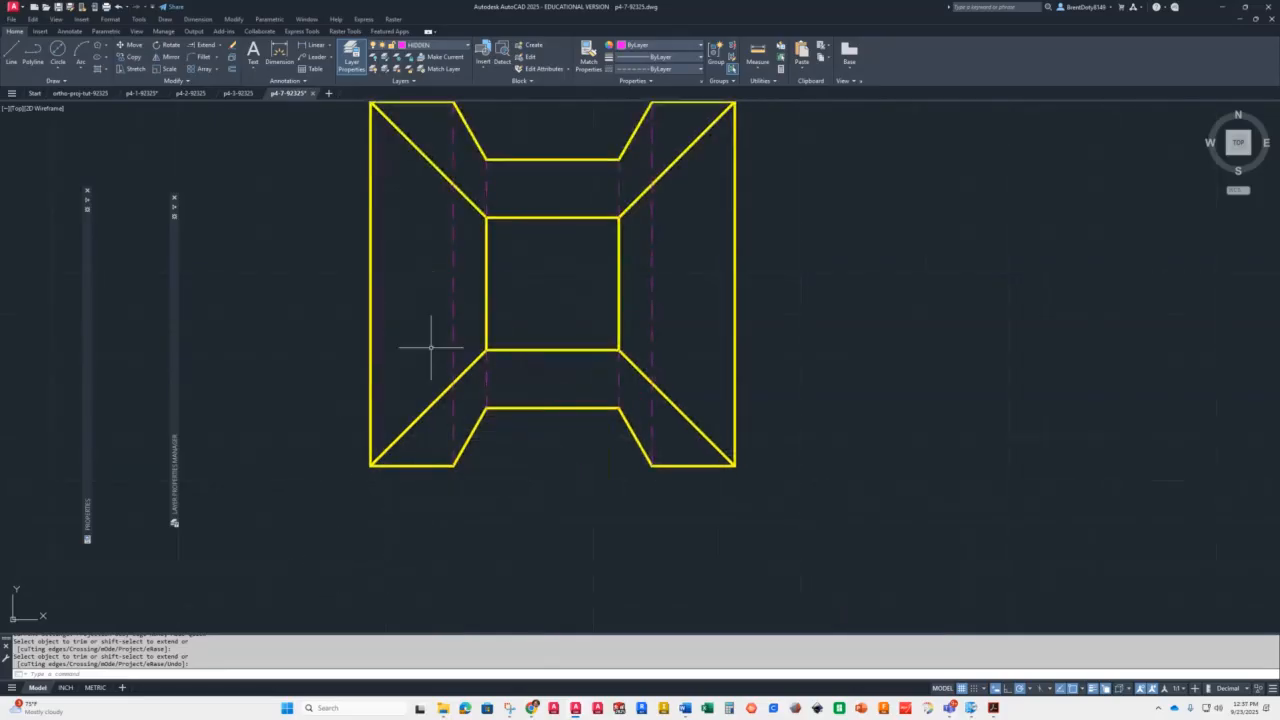
middle_drag(428, 343, 389, 449)
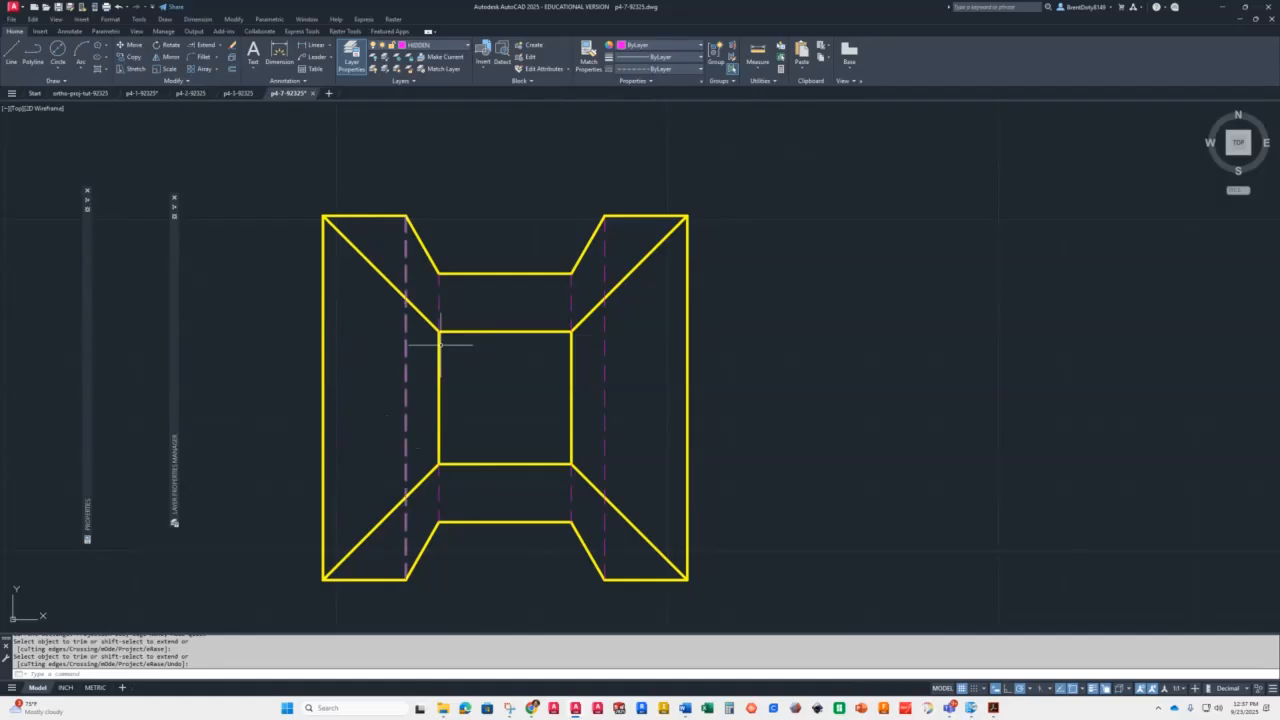
scroll(482, 414, down, 5)
middle_drag(470, 450, 678, 339)
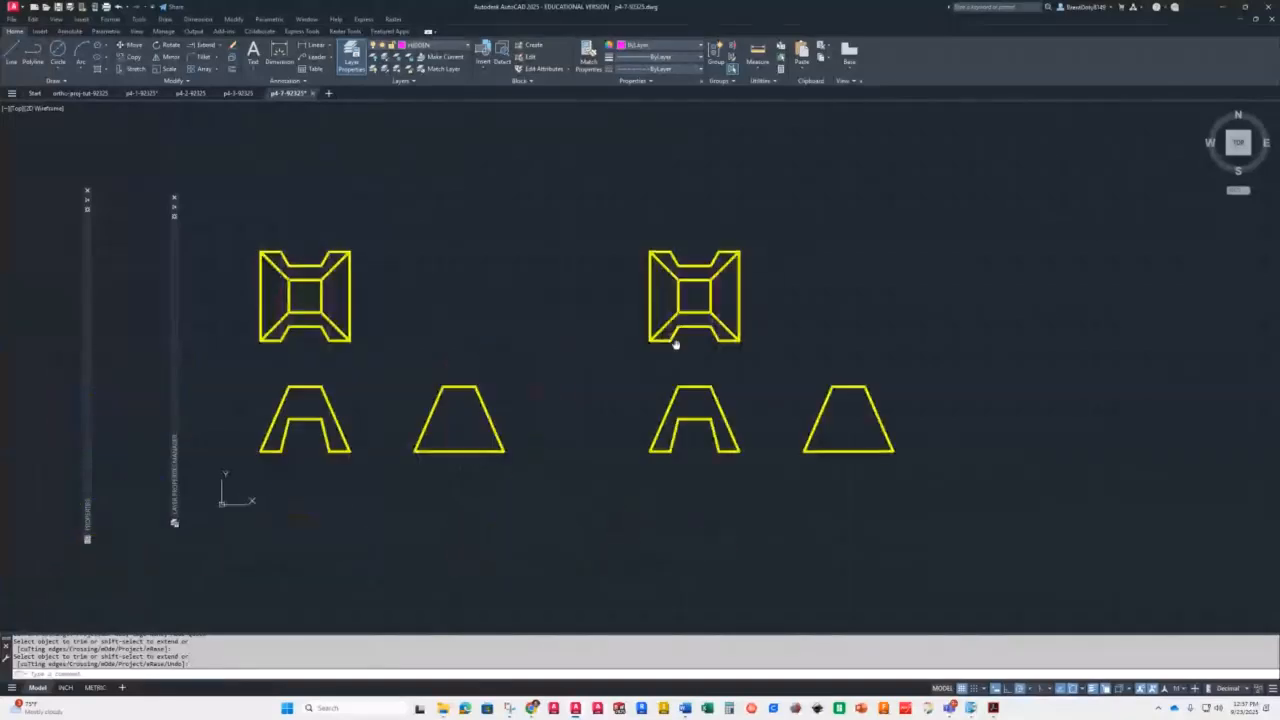
click(60, 687)
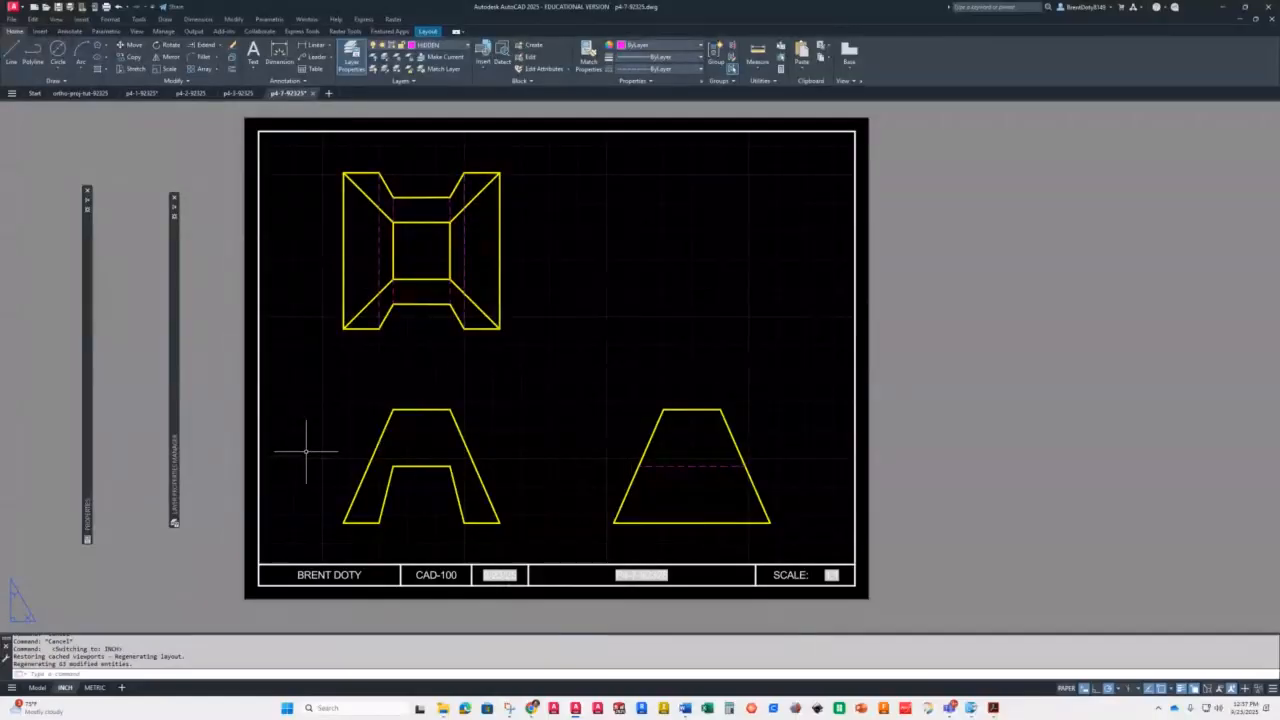
click(58, 7)
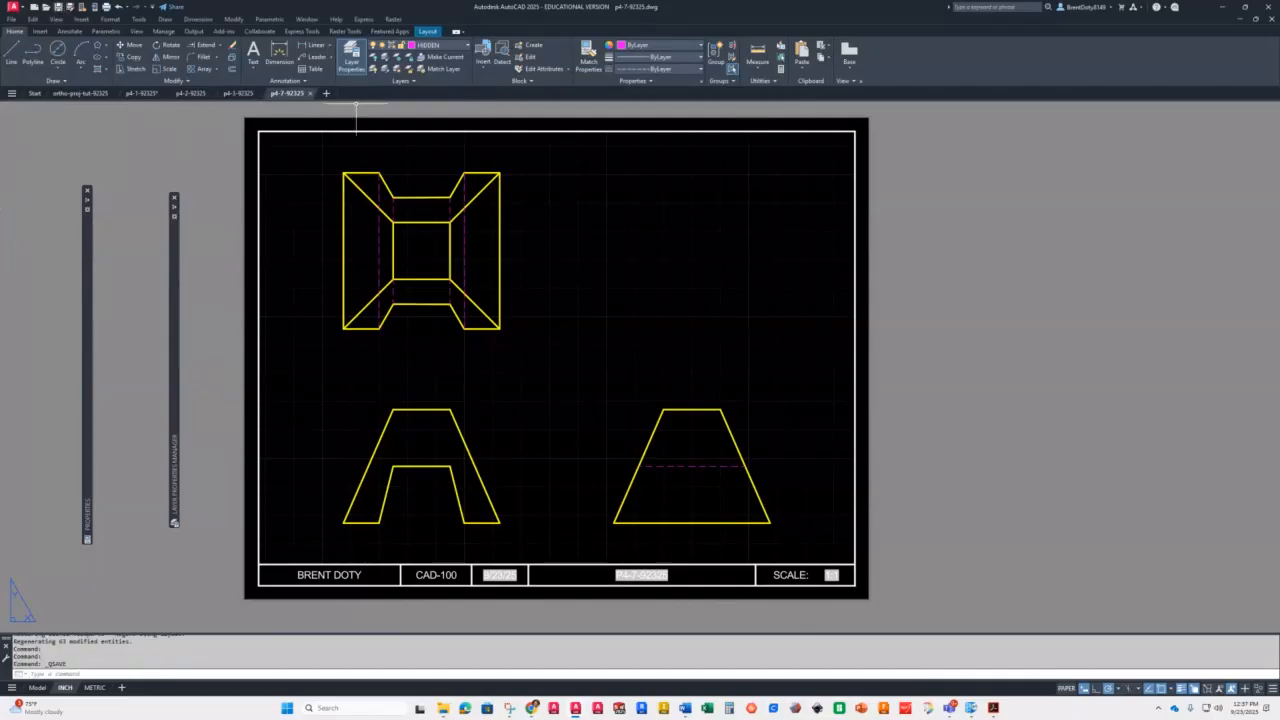
Create a new drawing and draw a 6-unit horizontal line on the OBJECT layer
click(325, 93)
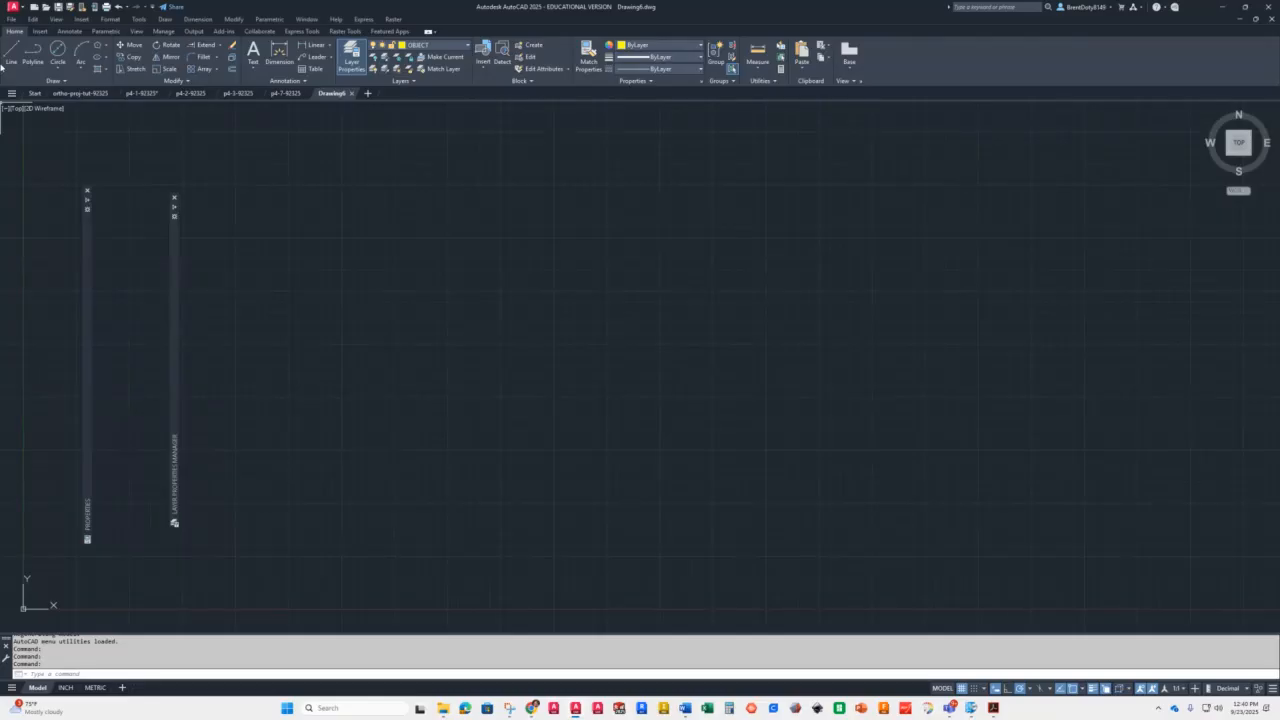
mouse_move(86, 204)
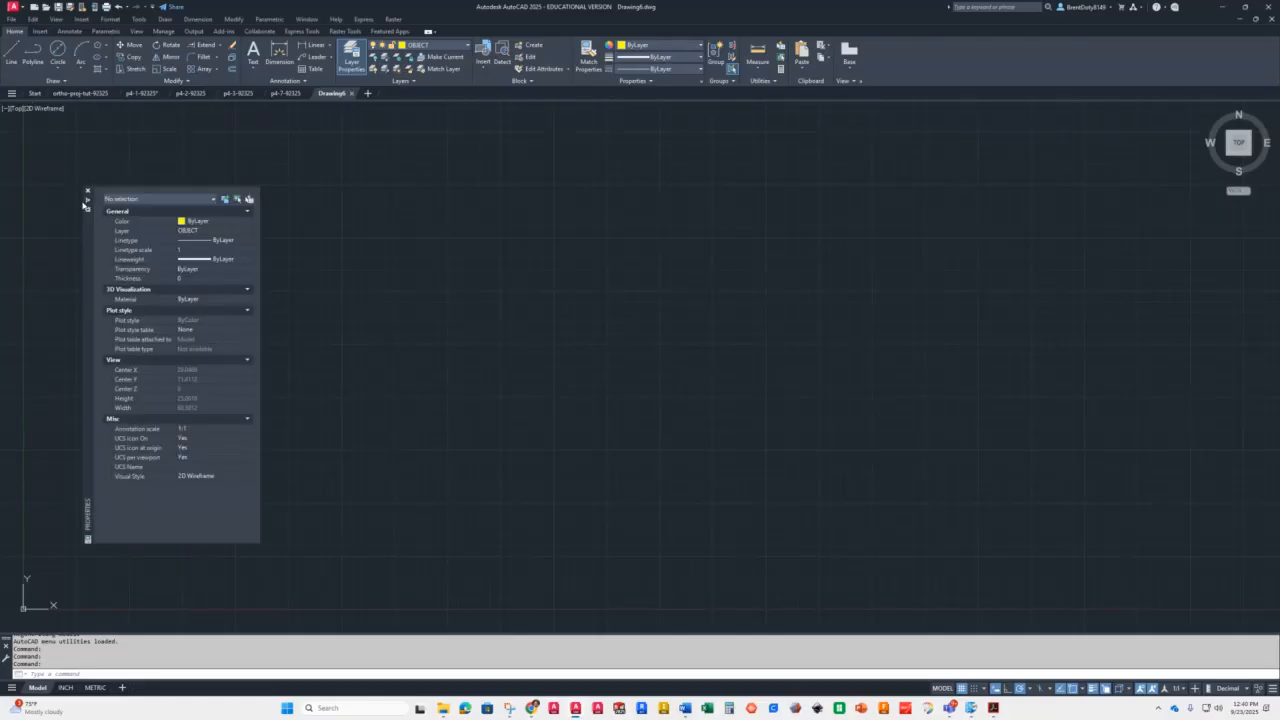
click(86, 203)
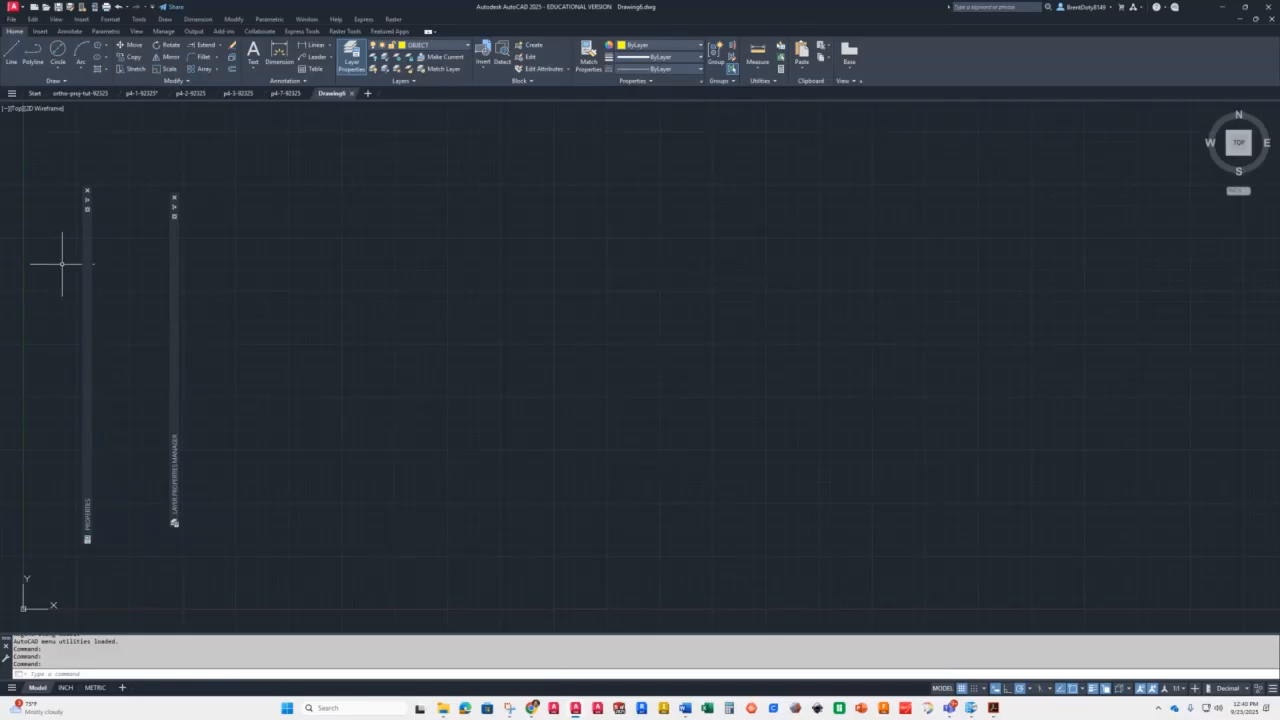
click(8, 56)
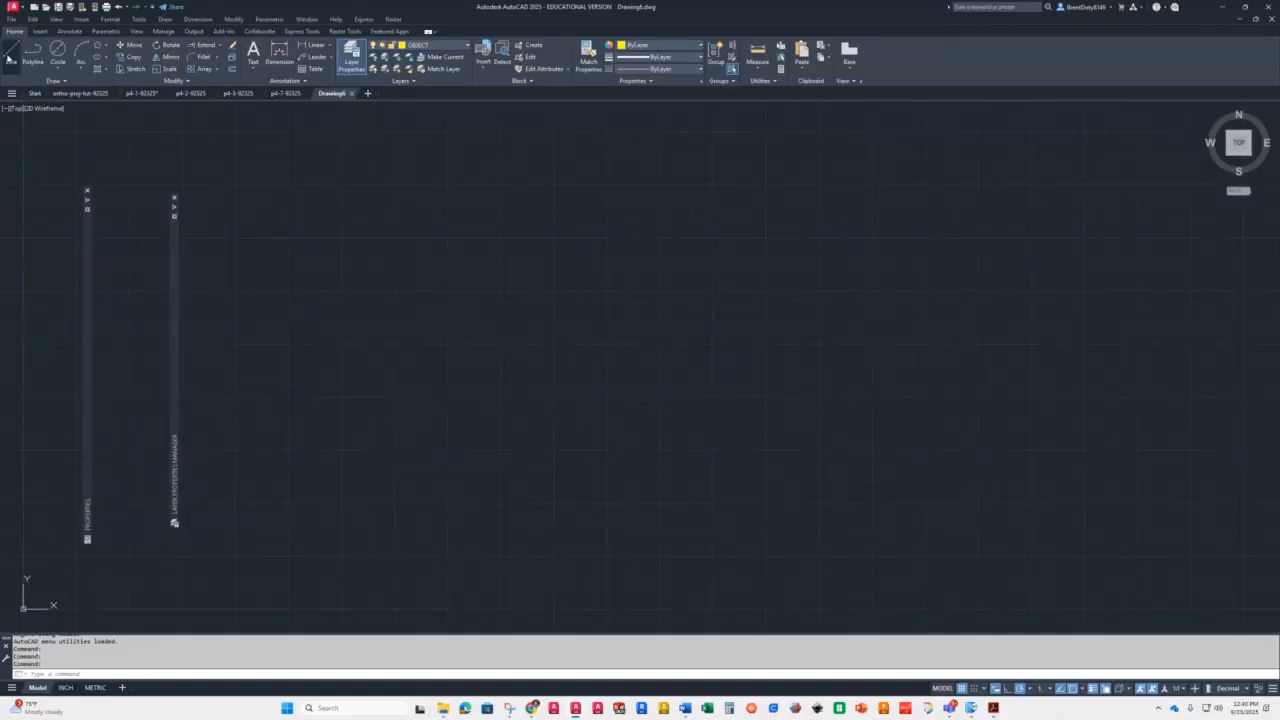
click(341, 292)
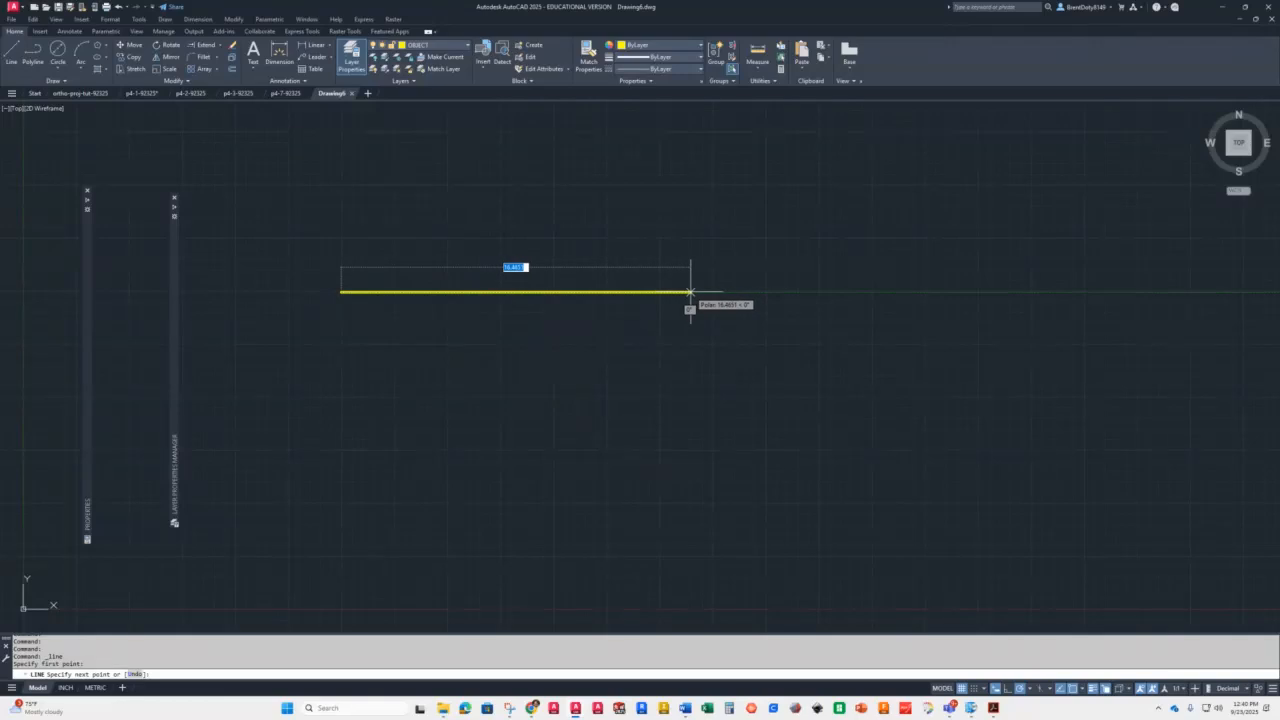
text(6)
key(Return)
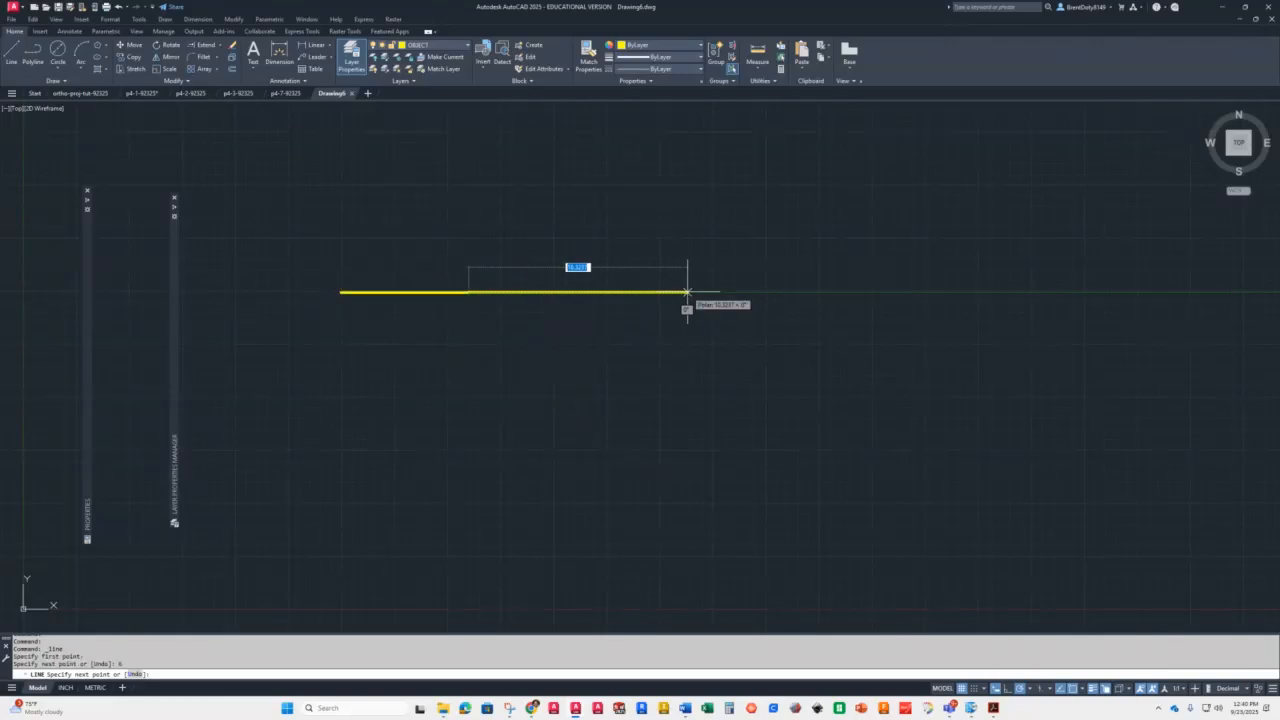
key(Return)
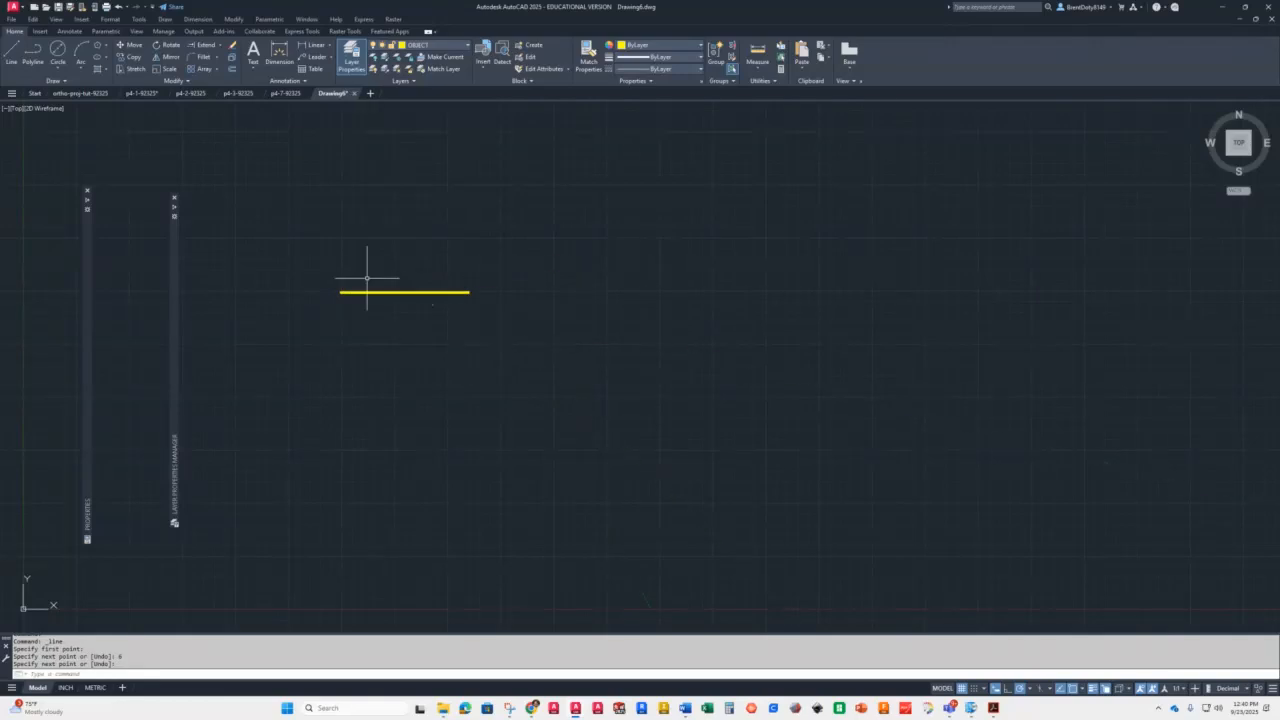
Draw a circle of radius 2 centred on the horizontal line's left endpoint
scroll(318, 237, up, 2)
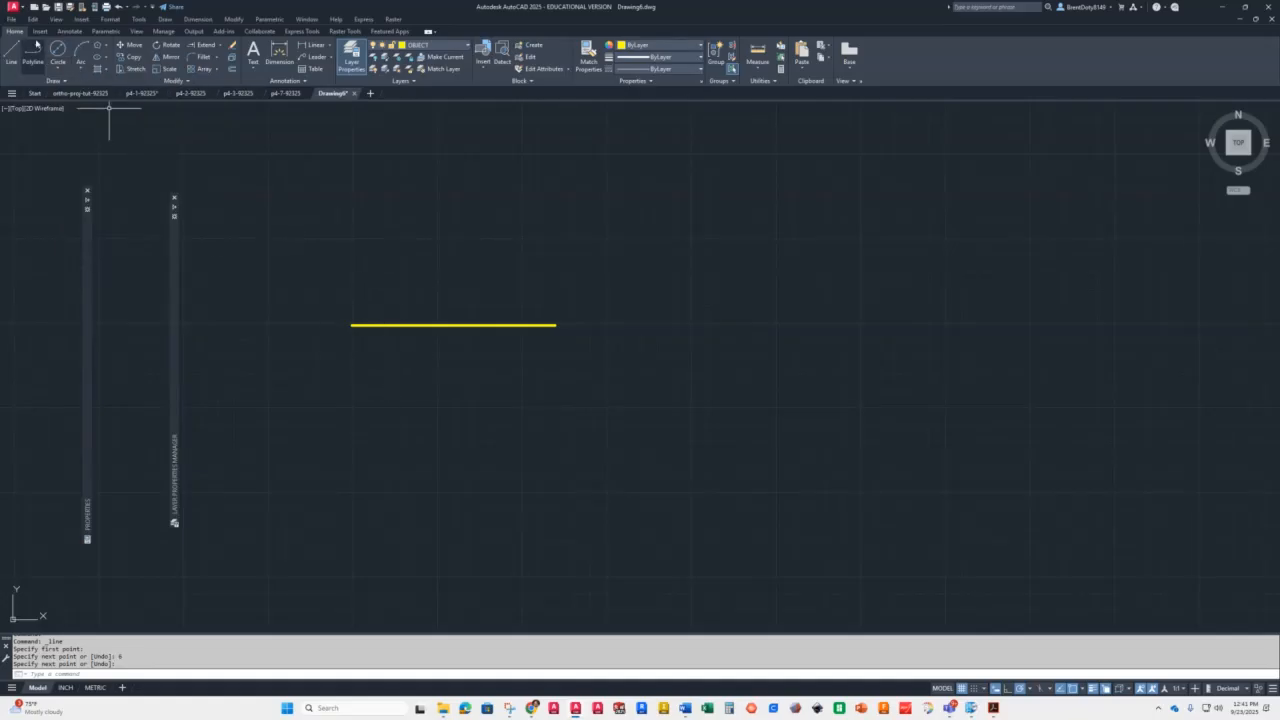
click(62, 66)
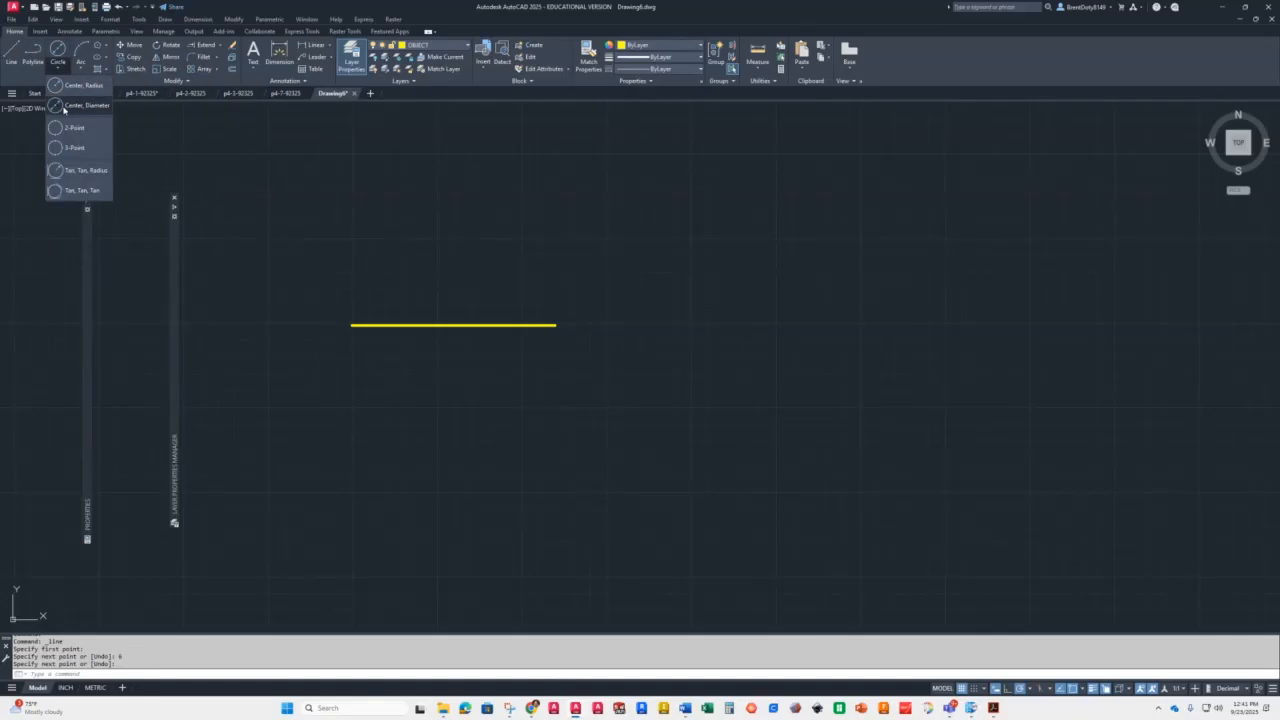
click(62, 86)
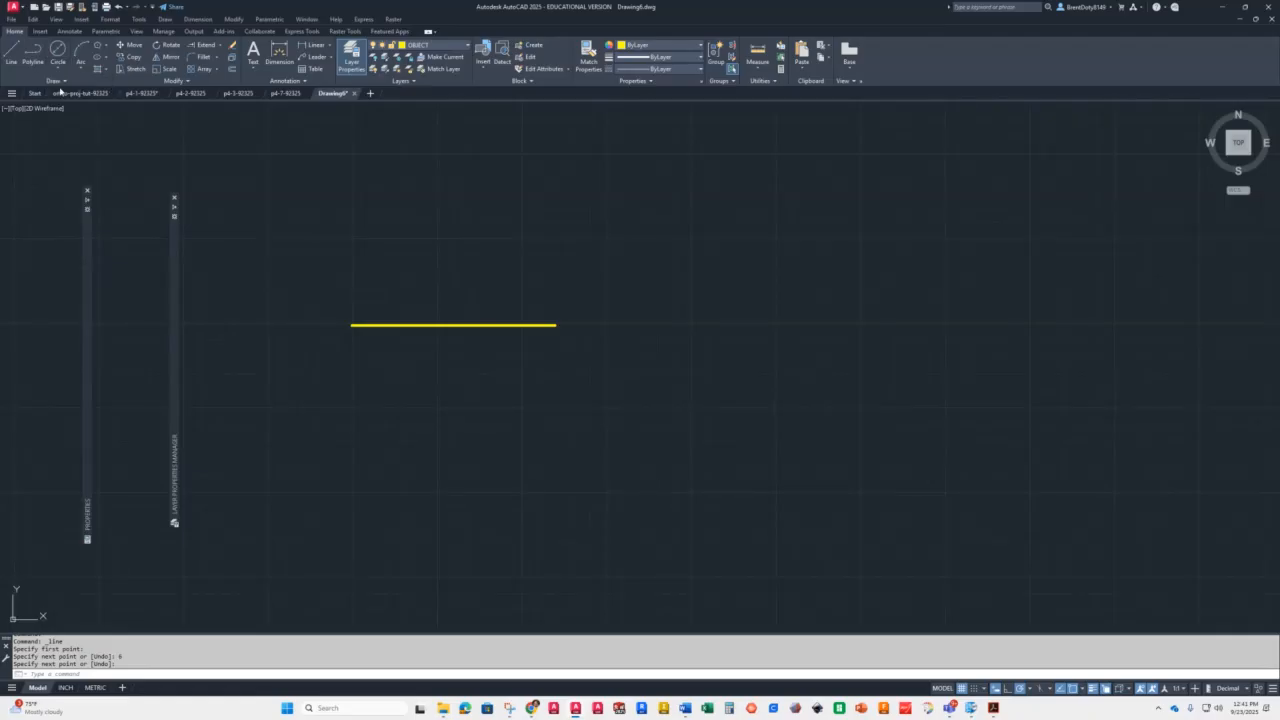
click(352, 324)
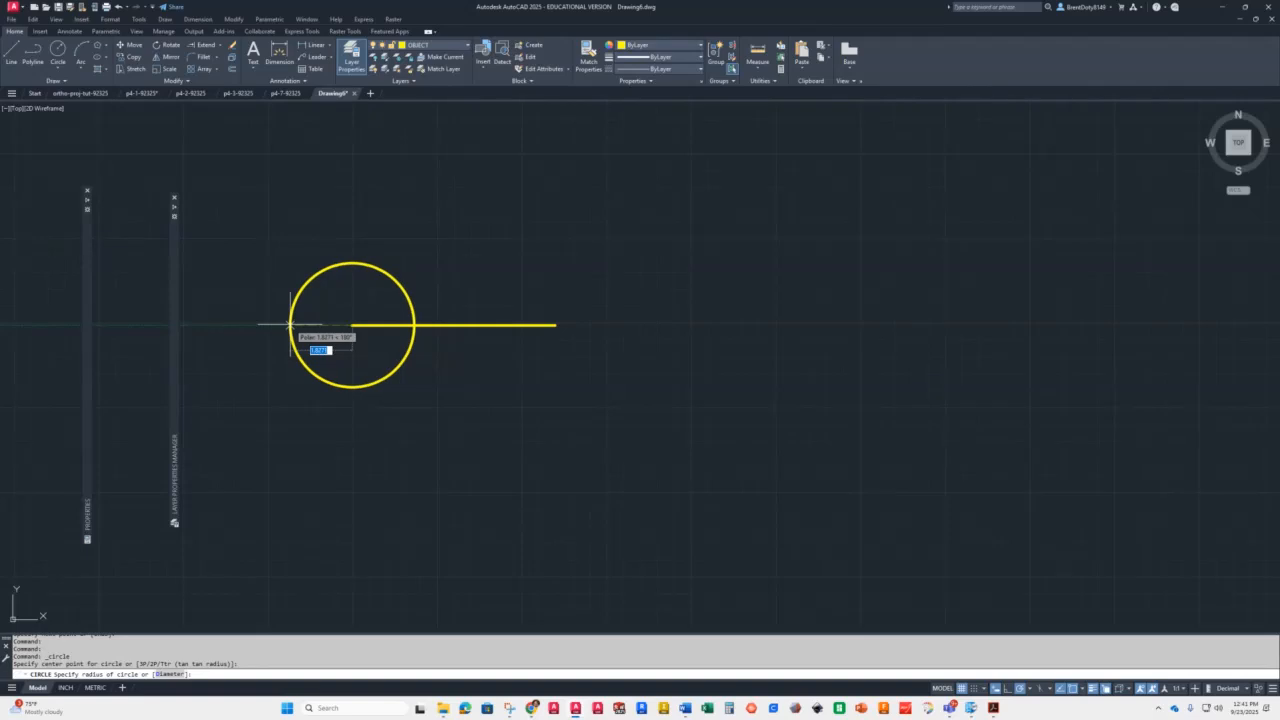
text(2)
key(Return)
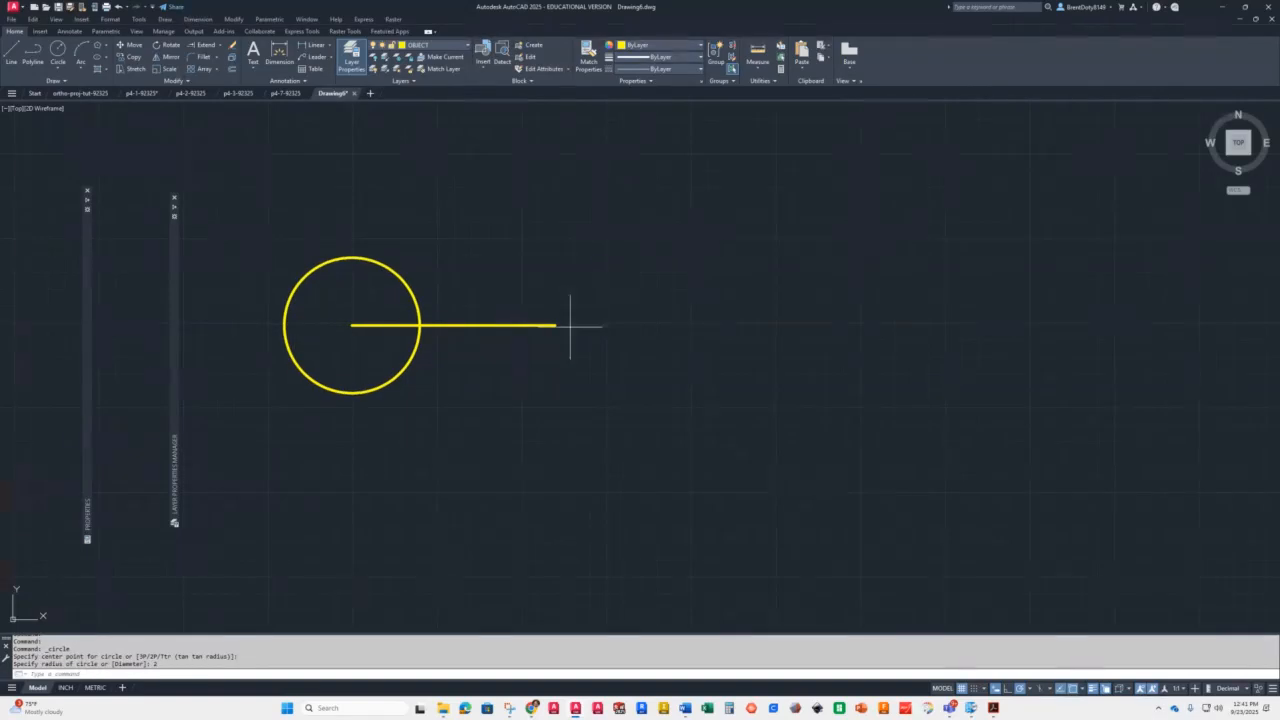
Draw a circle of radius 1 centred on the horizontal line's right endpoint
key(Return)
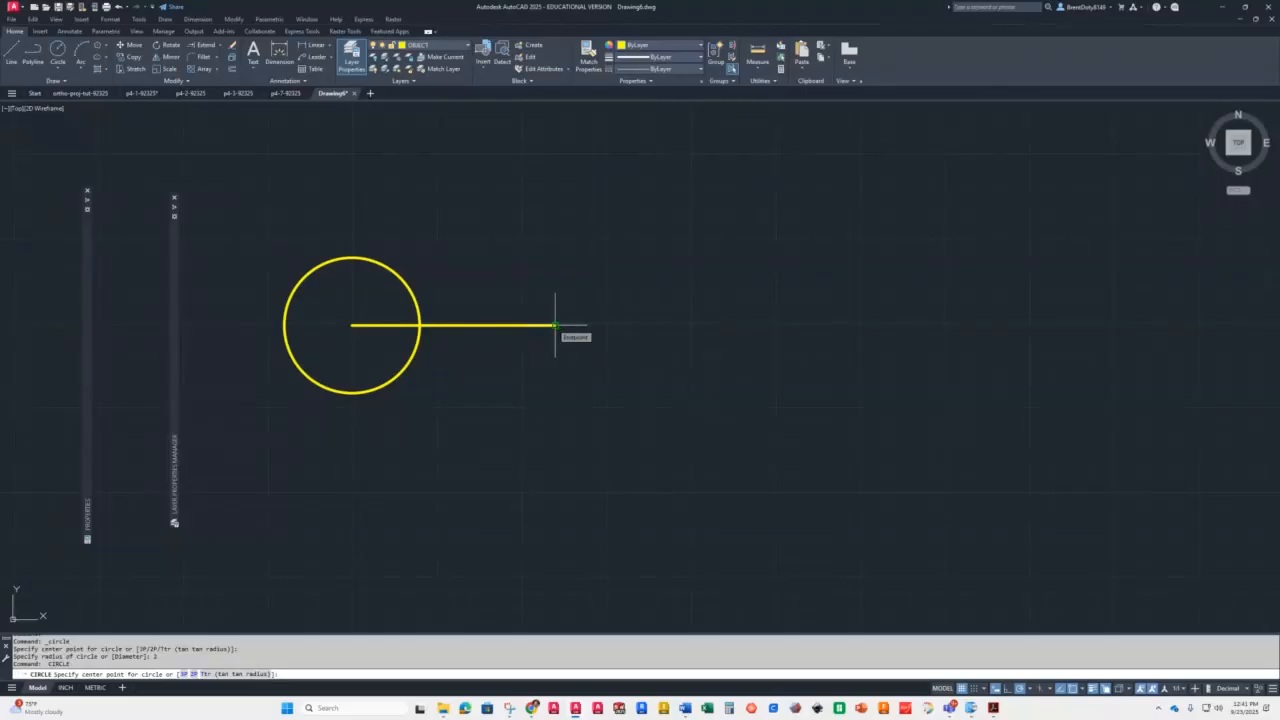
click(555, 325)
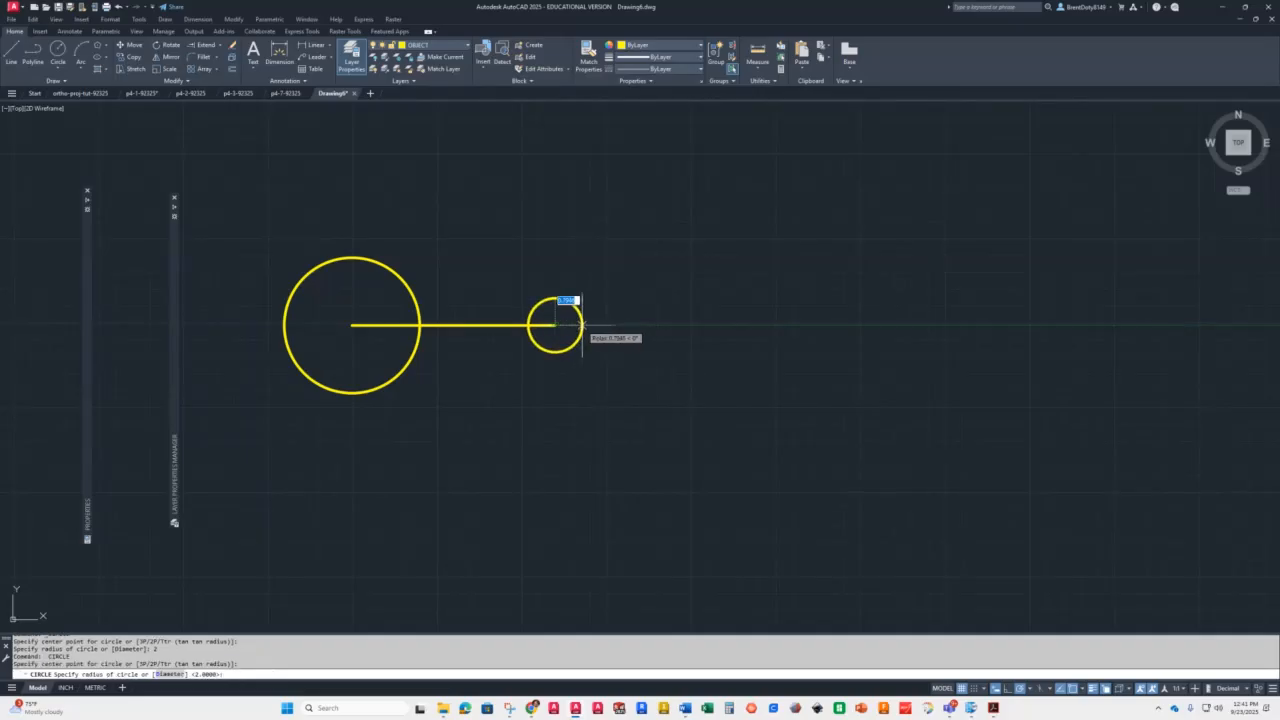
text(1)
key(Return)
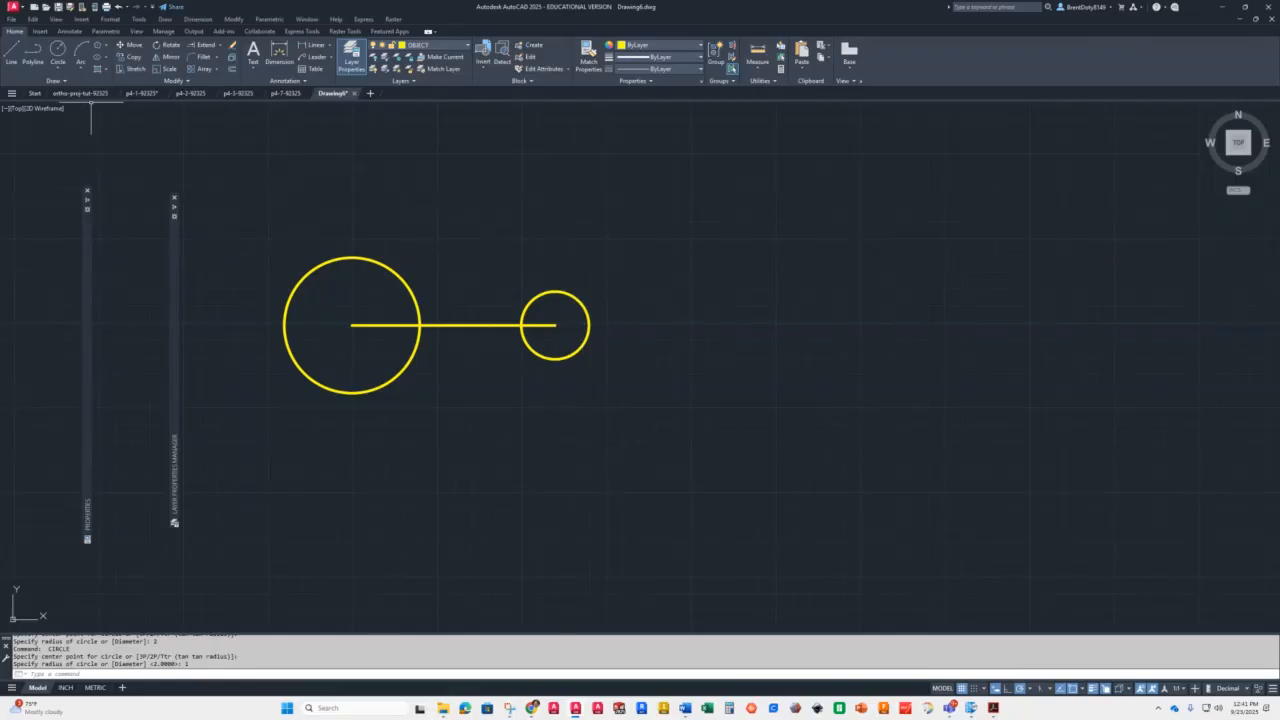
Draw a line tangent to the upper sides of the large and small circles, using Tangent object snaps
click(9, 55)
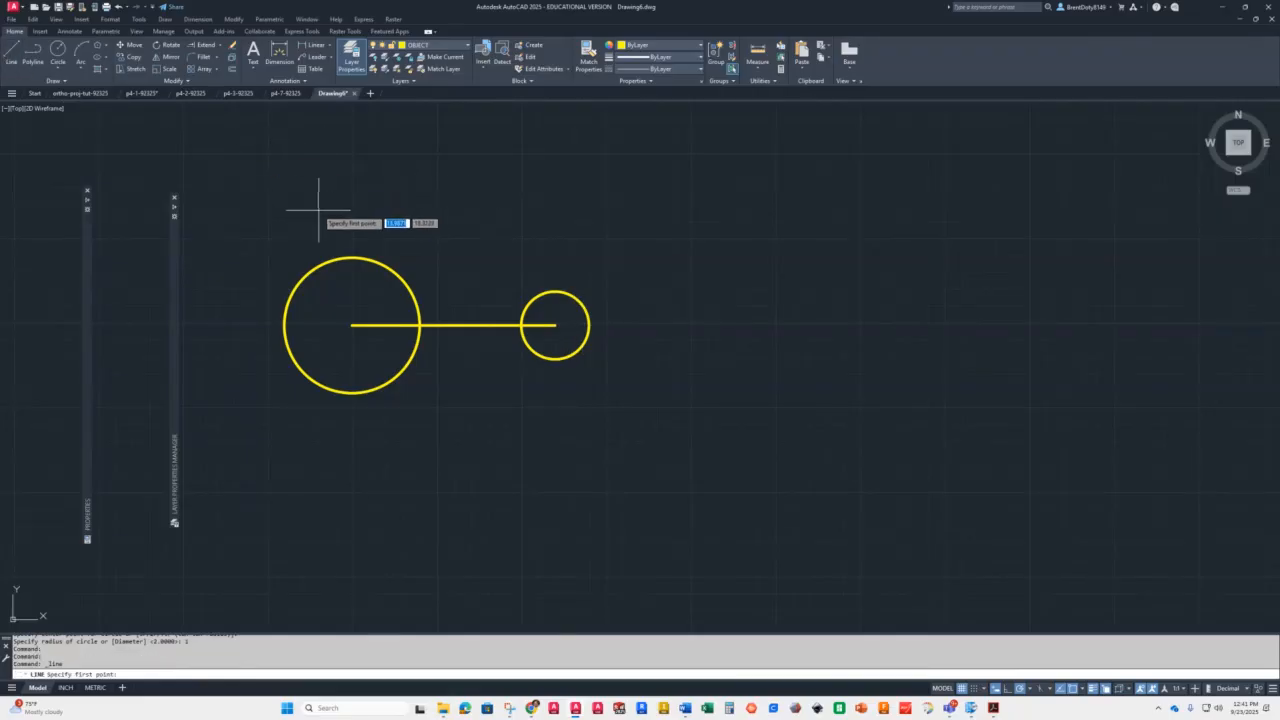
text(tan)
key(Return)
click(355, 258)
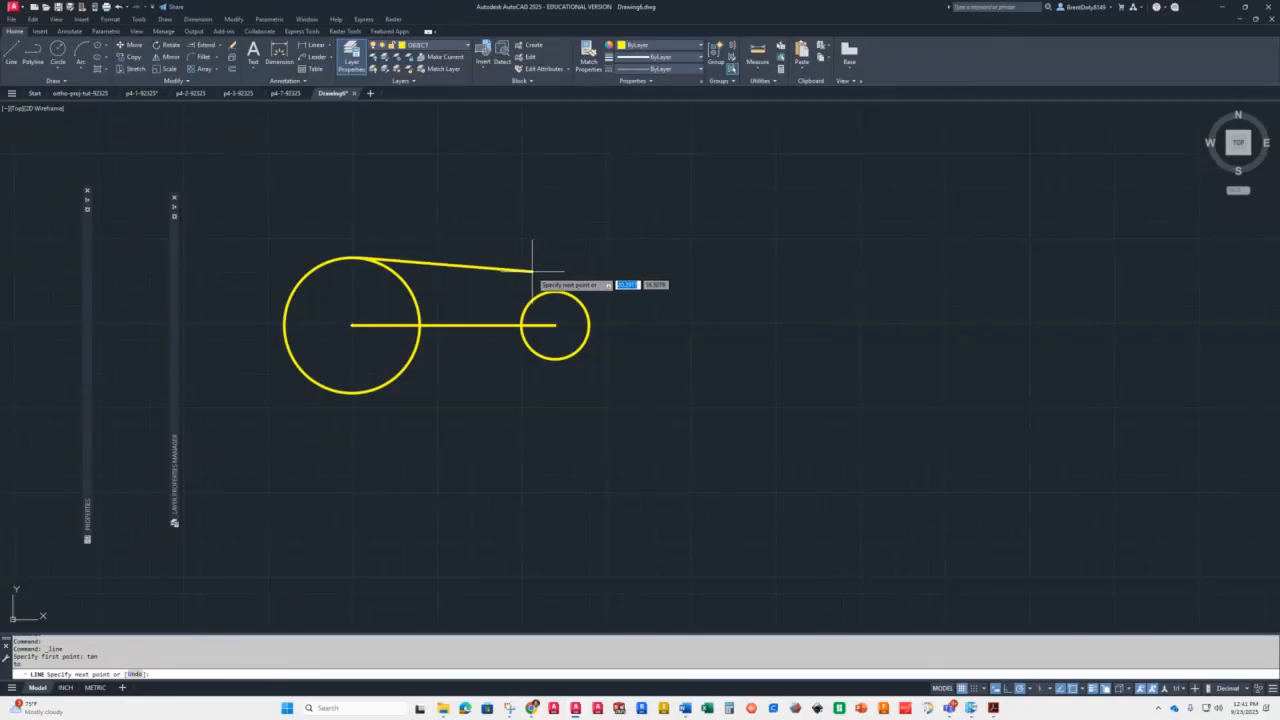
shift+right_click(535, 270)
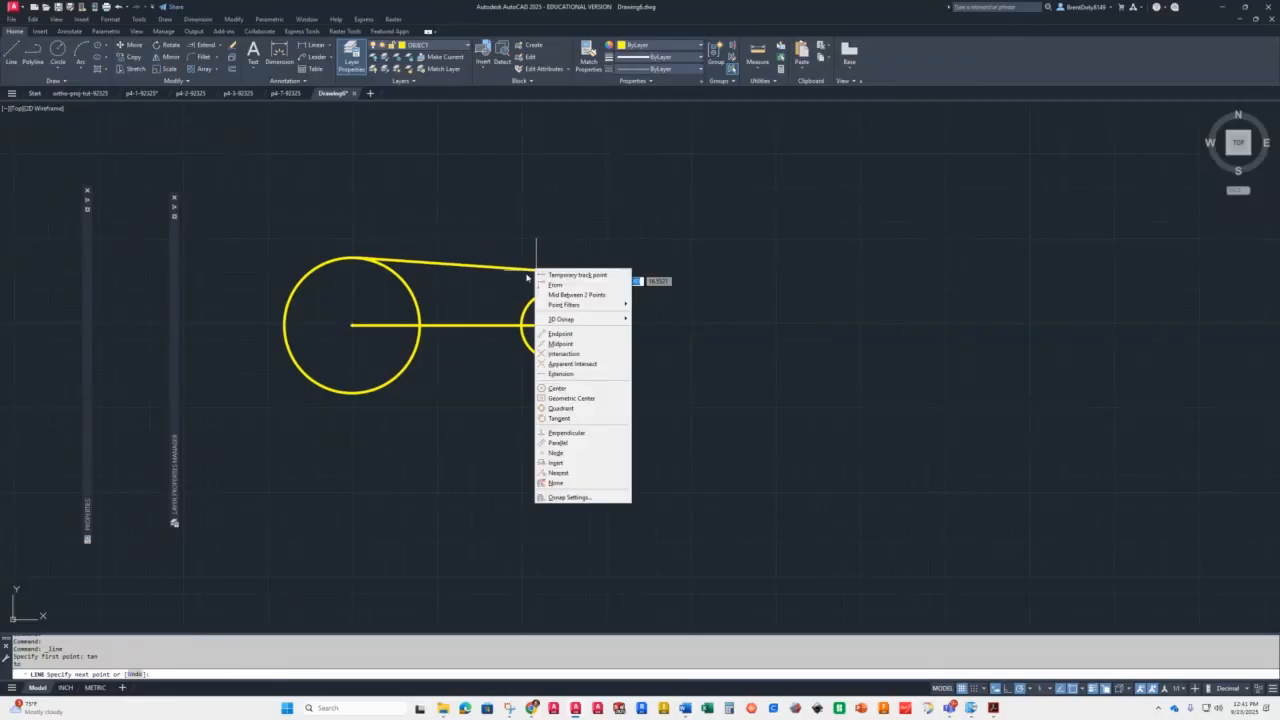
click(557, 418)
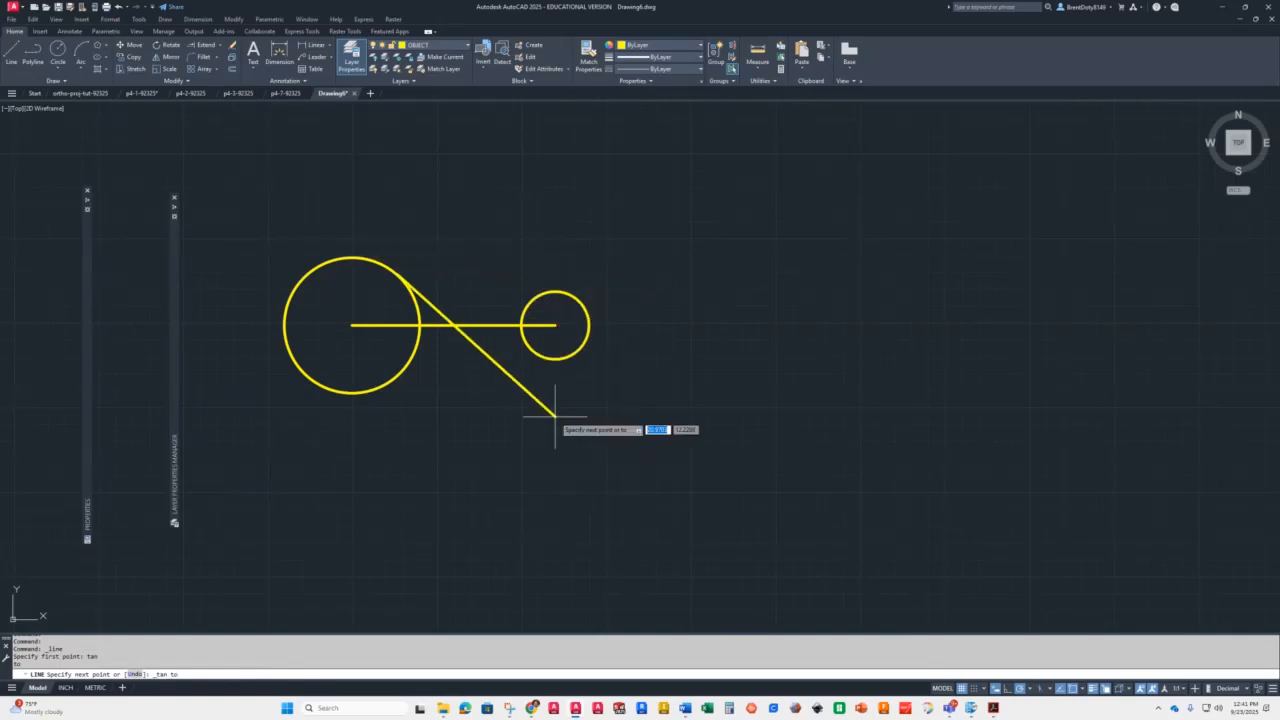
click(565, 293)
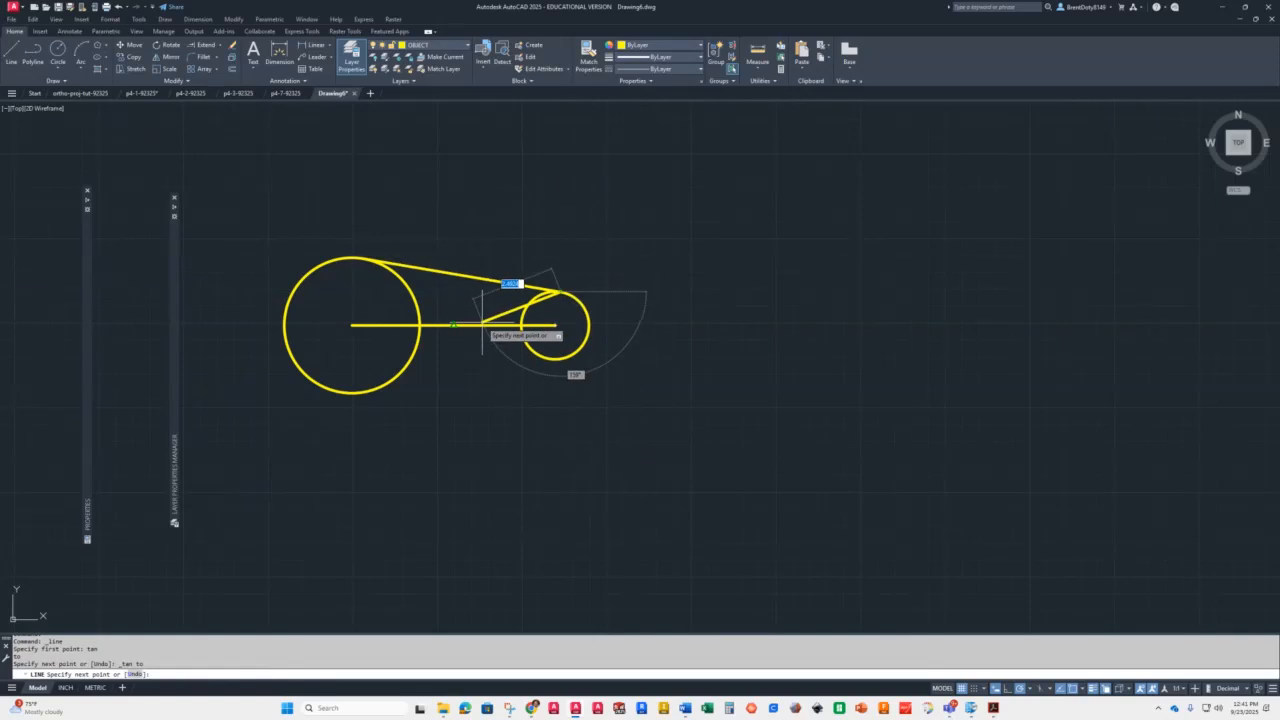
key(Return)
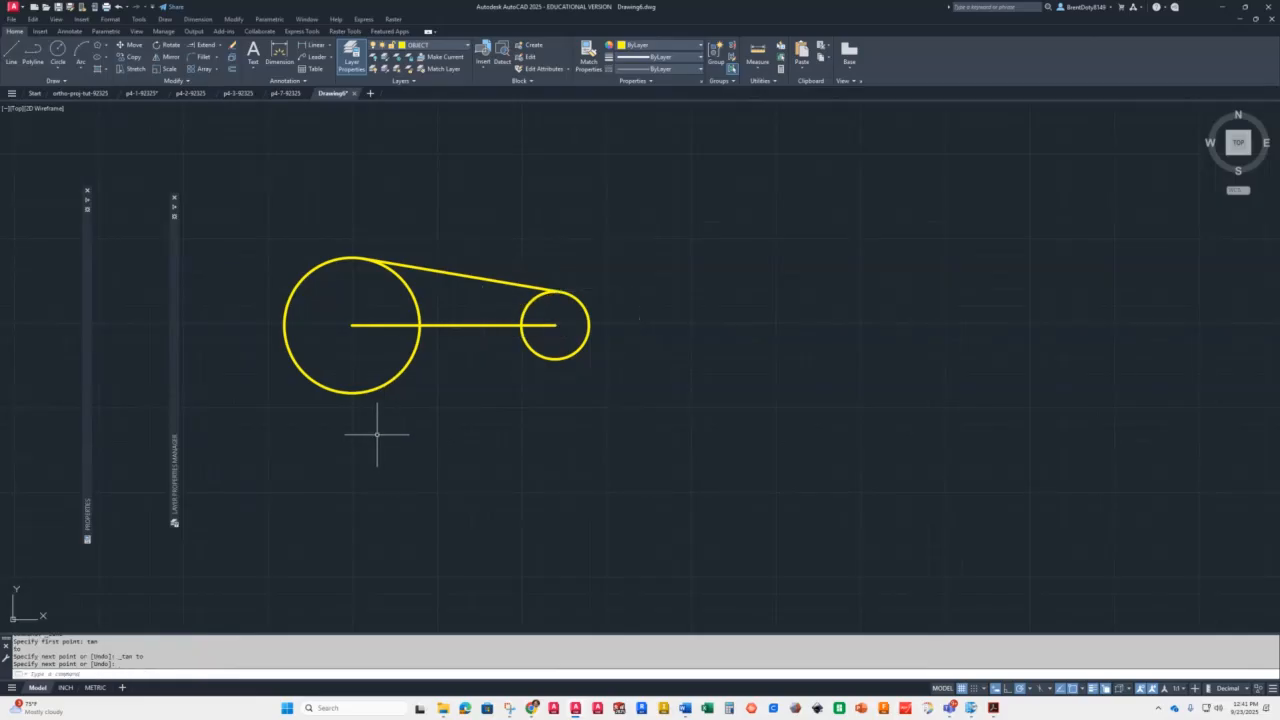
Draw a line tangent to the lower sides of the large and small circles, using Tangent object snaps
key(Return)
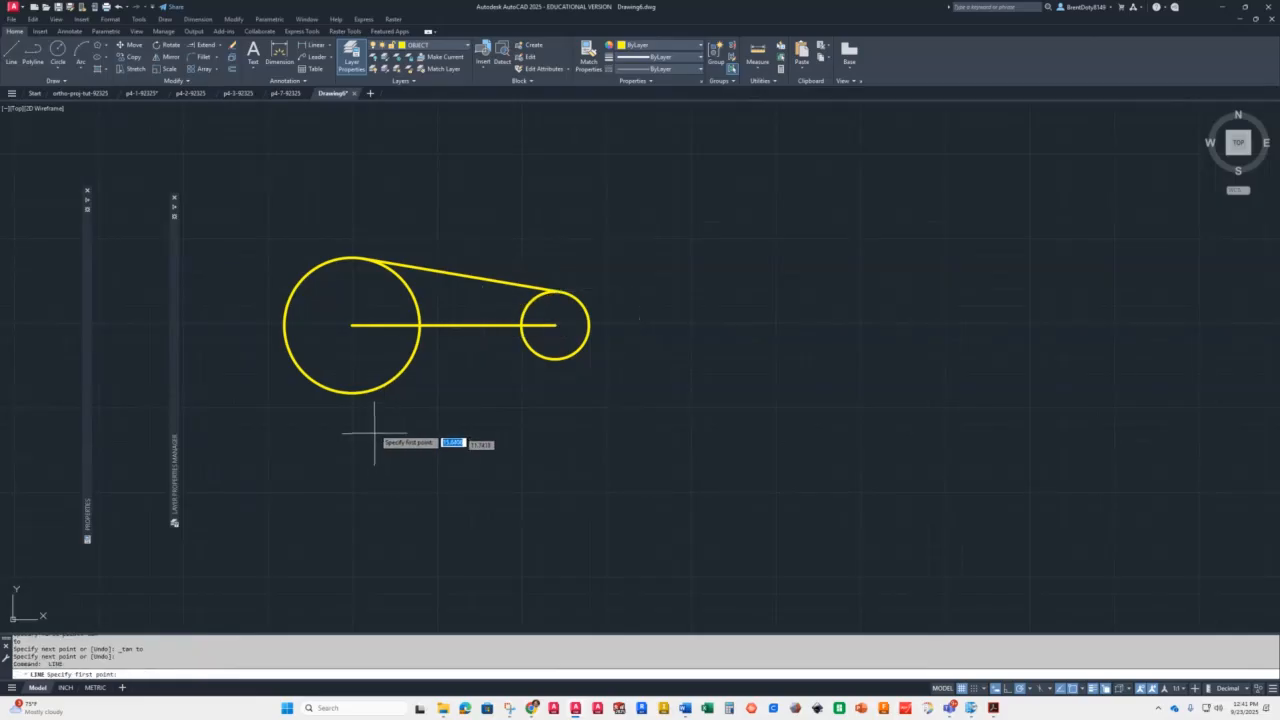
shift+right_click(389, 420)
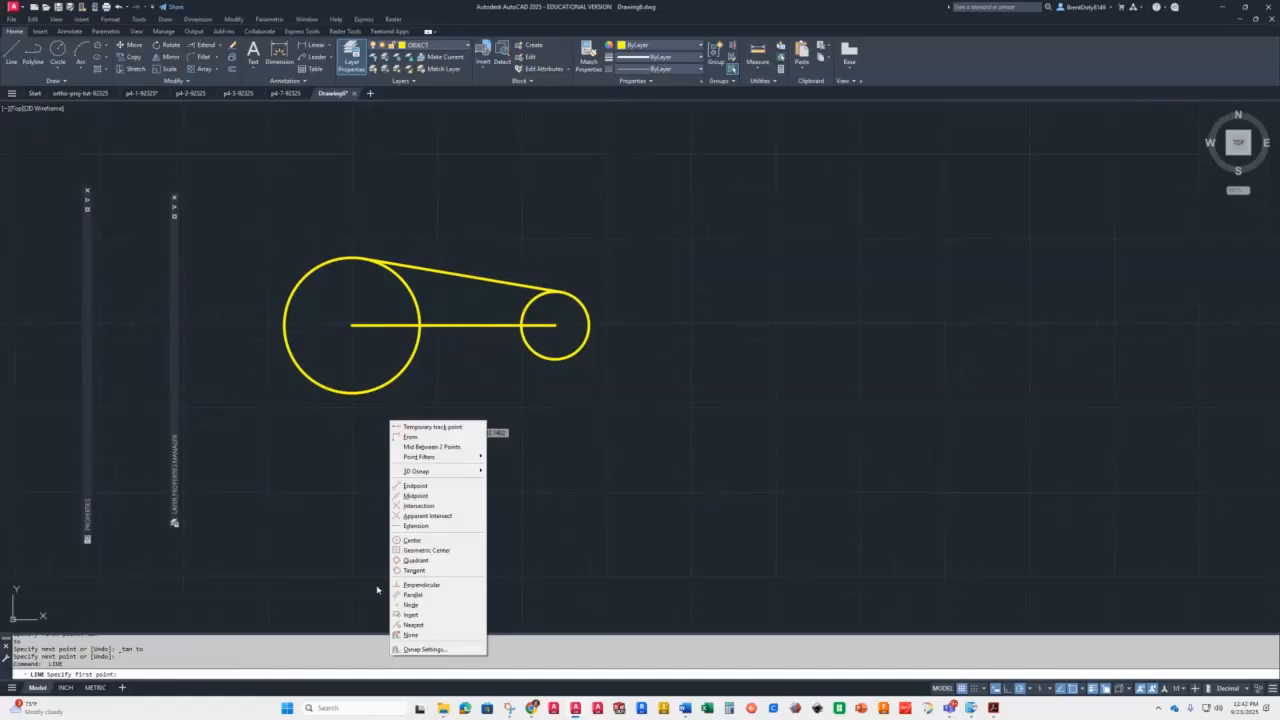
click(410, 570)
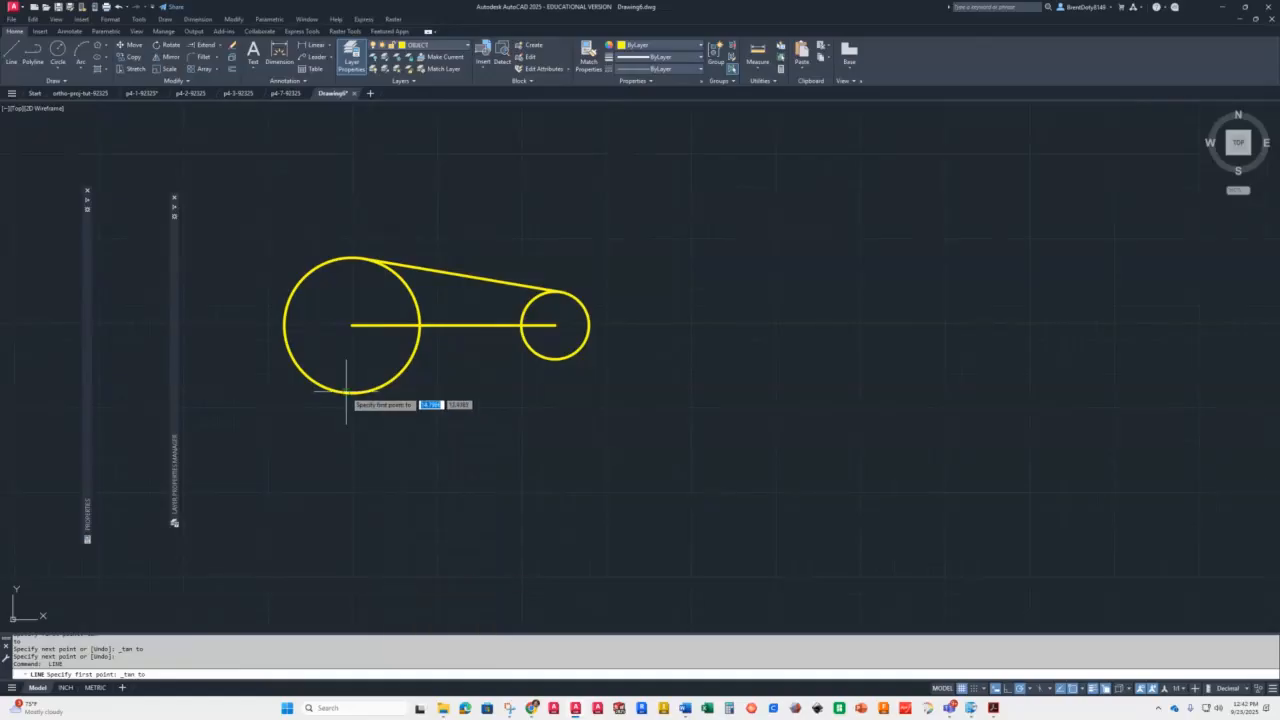
click(351, 394)
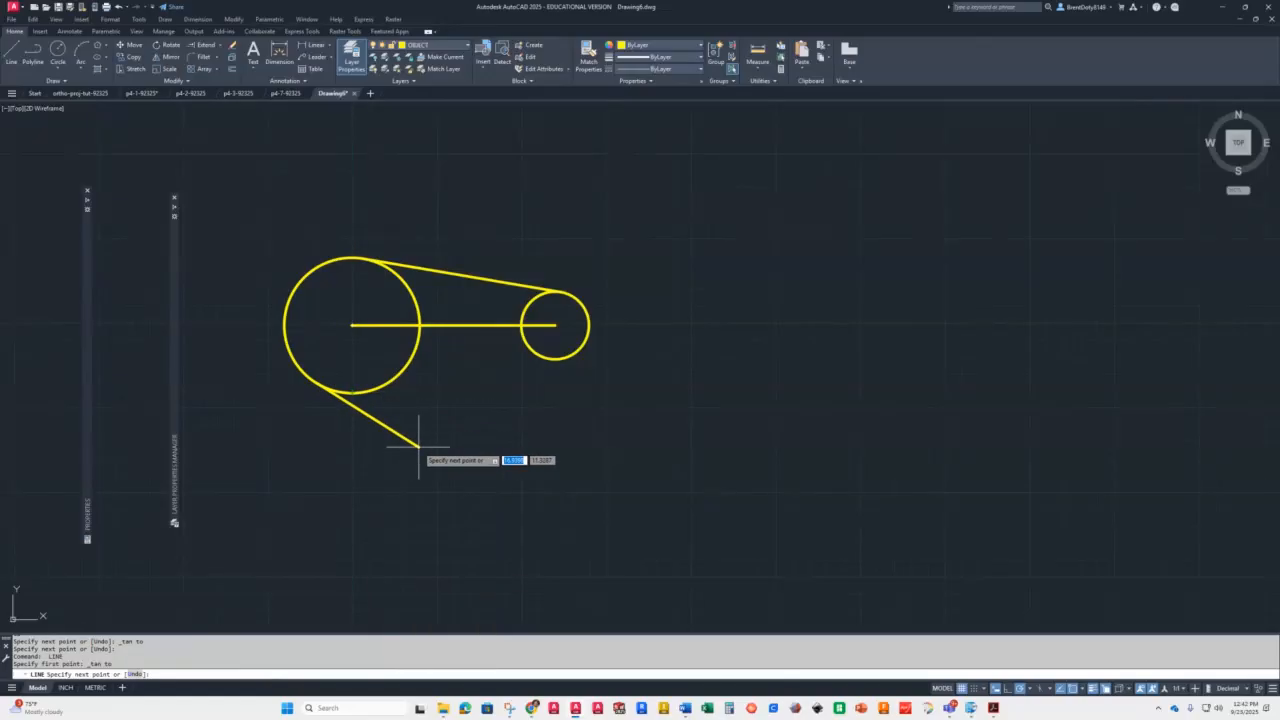
text(tan)
key(Return)
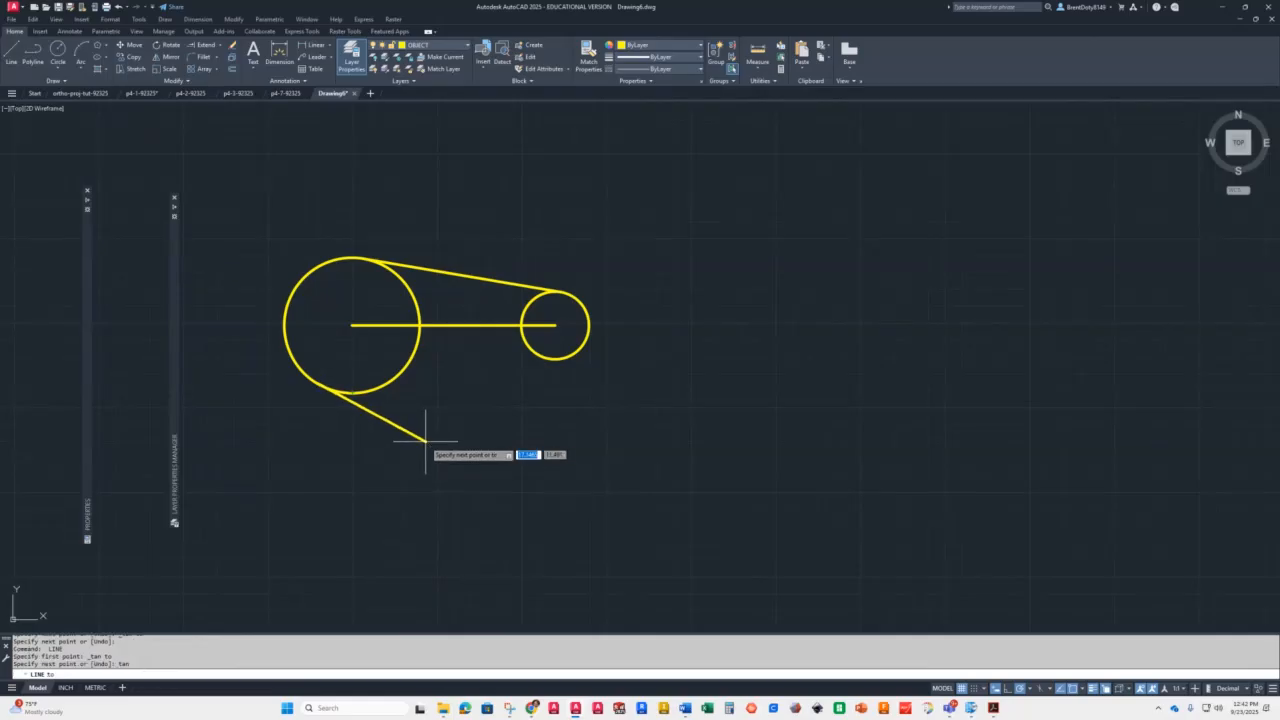
click(556, 360)
key(Return)
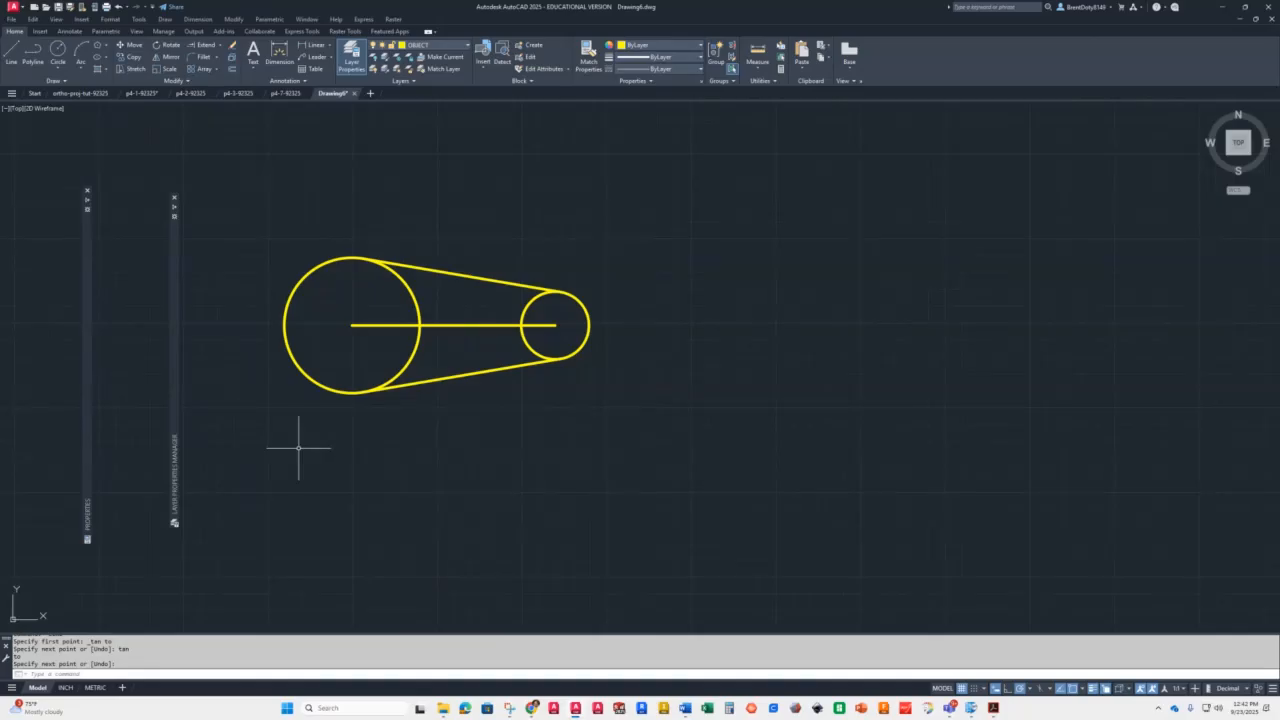
Trim the inner arcs of both circles between the two tangent lines, leaving only the outer outline and the horizontal line
text(tr)
key(Return)
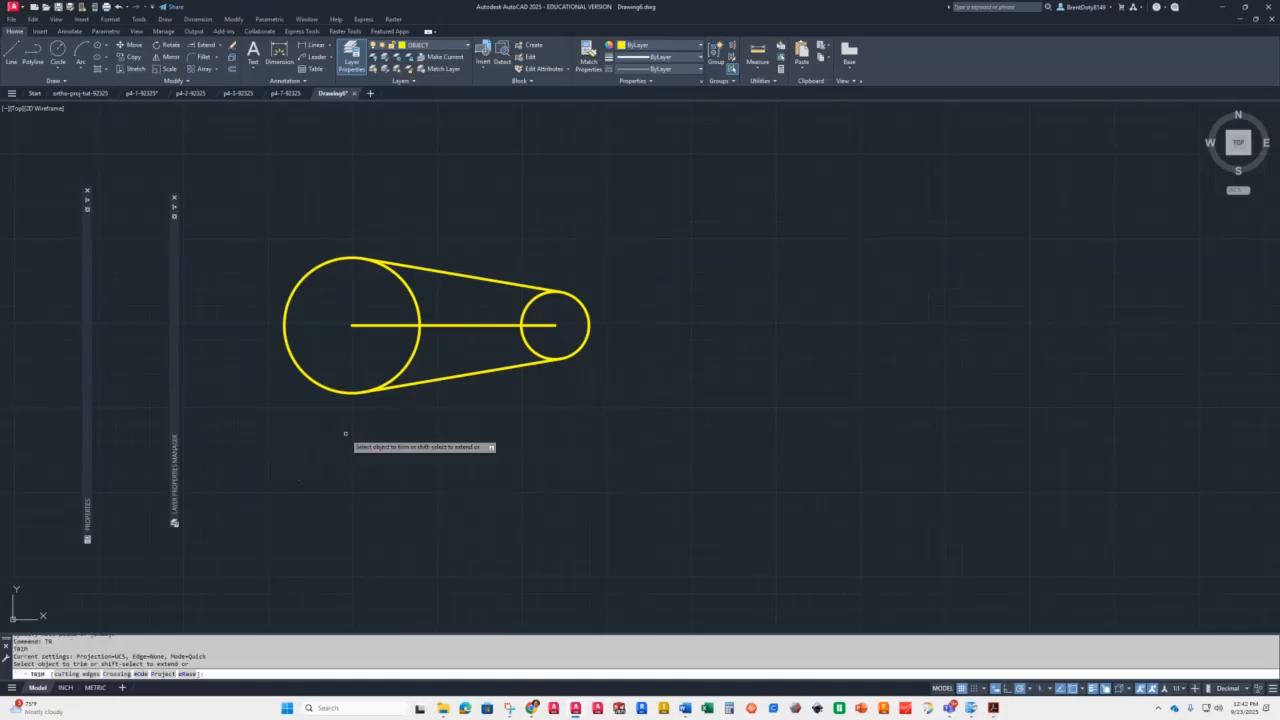
click(522, 335)
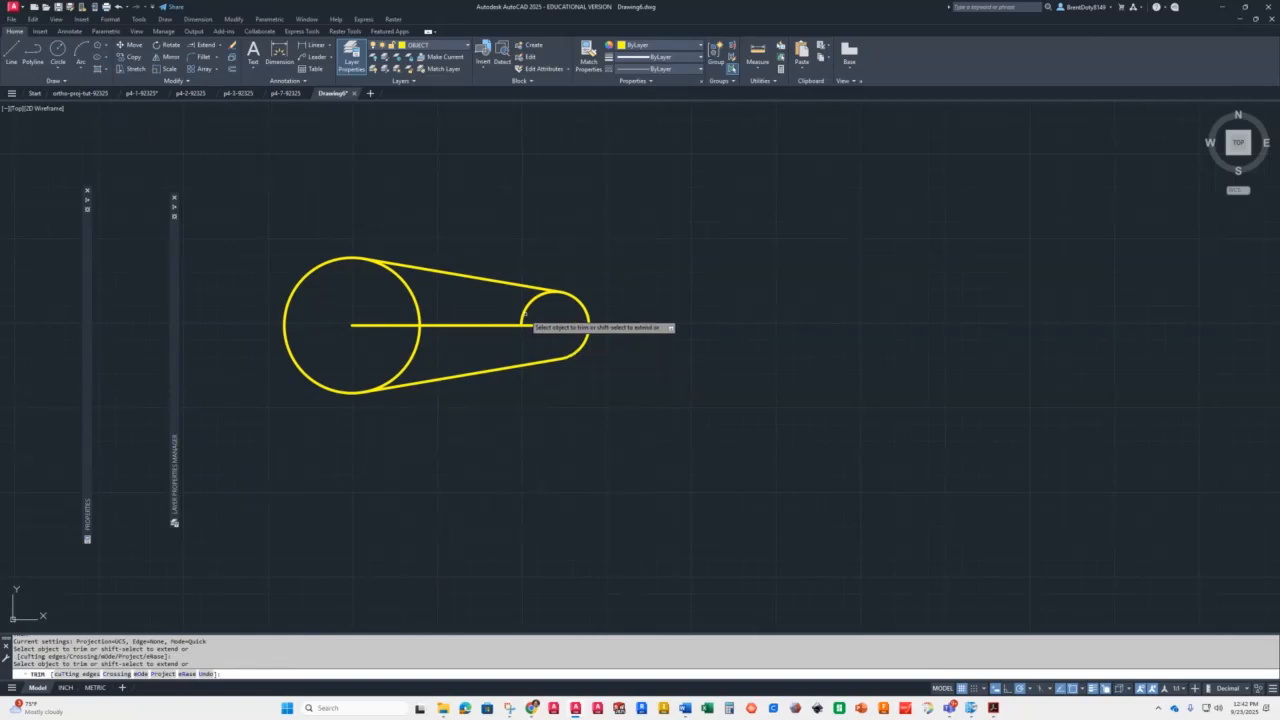
click(400, 277)
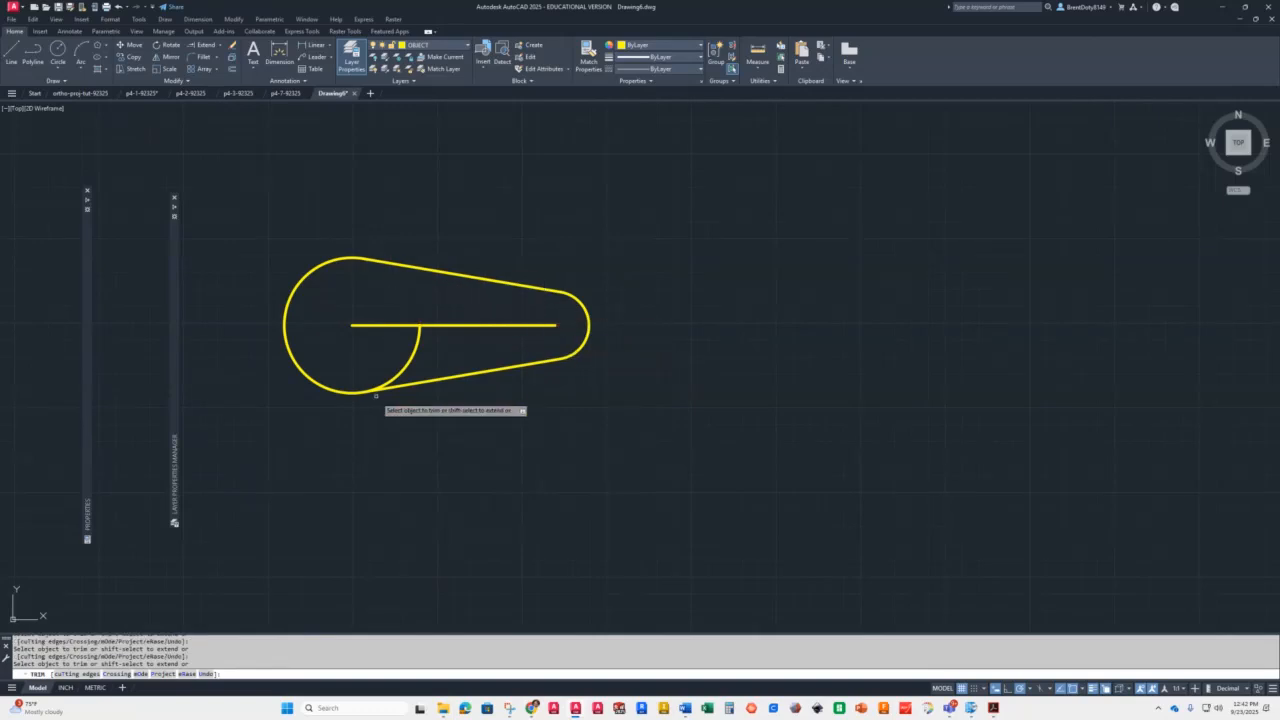
click(409, 366)
key(Return)
Delete the horizontal centre line inside the tapered link outline
scroll(345, 245, up, 8)
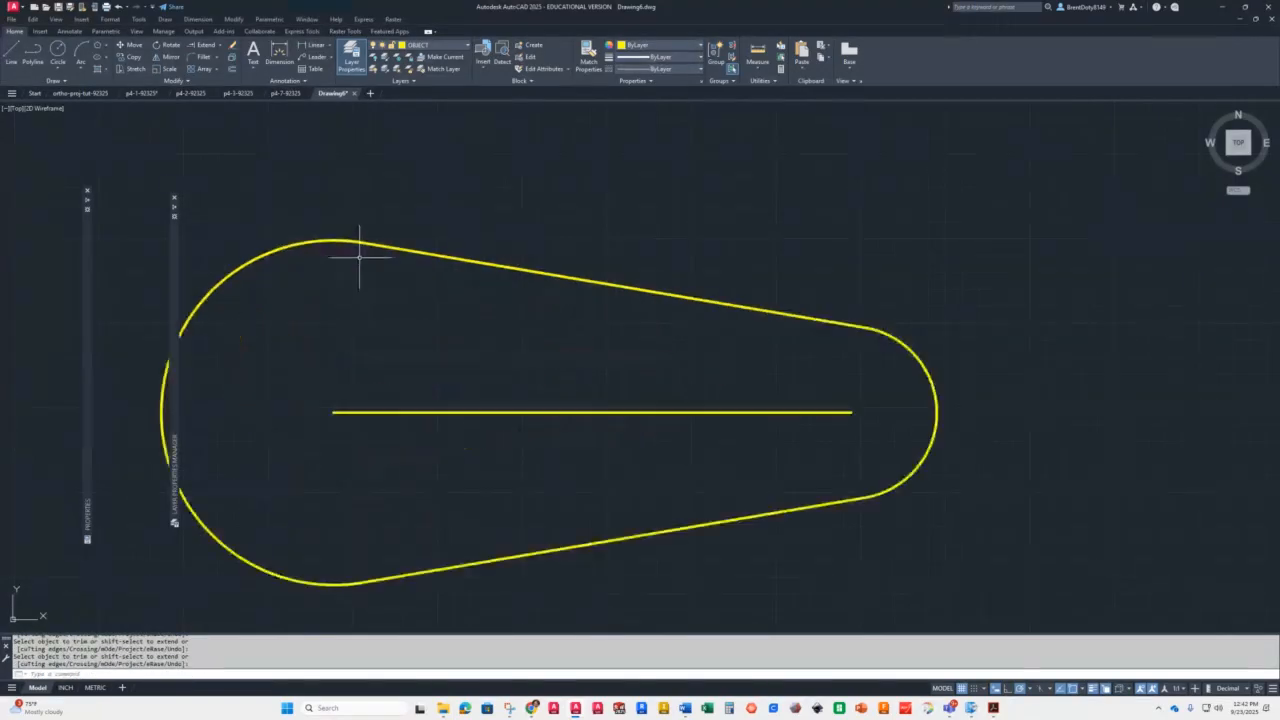
scroll(349, 330, down, 5)
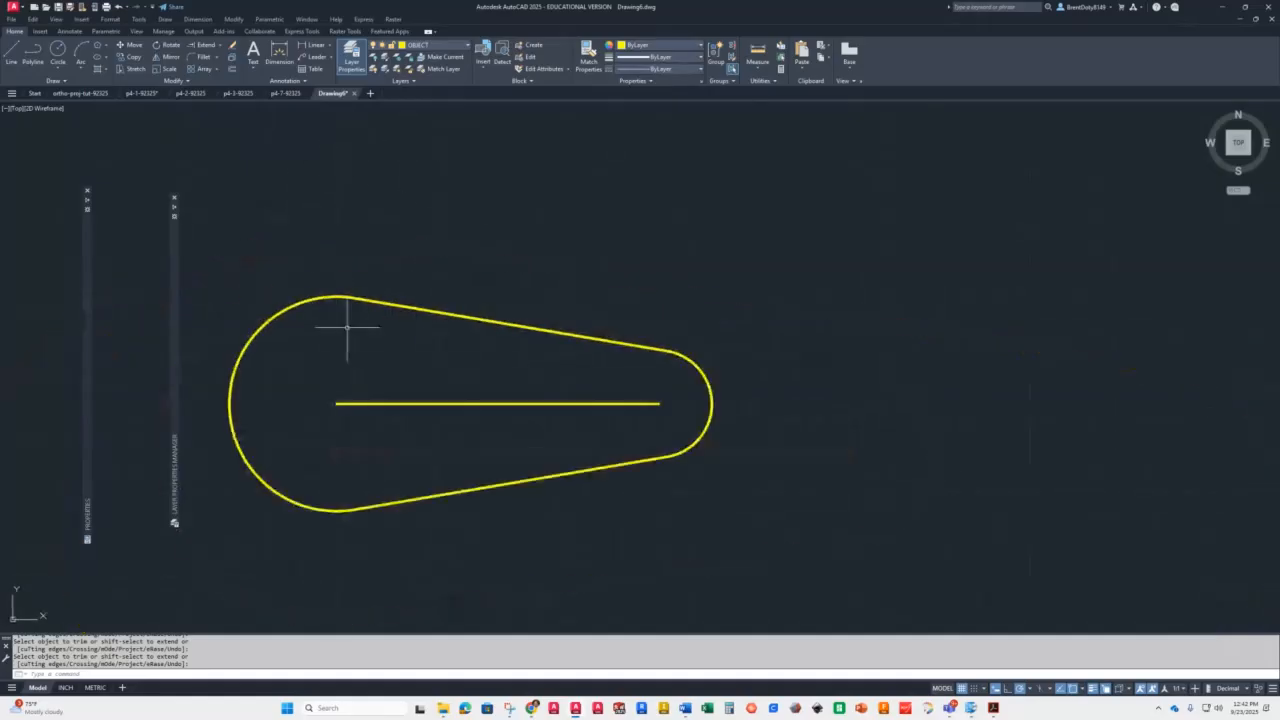
scroll(343, 494, up, 6)
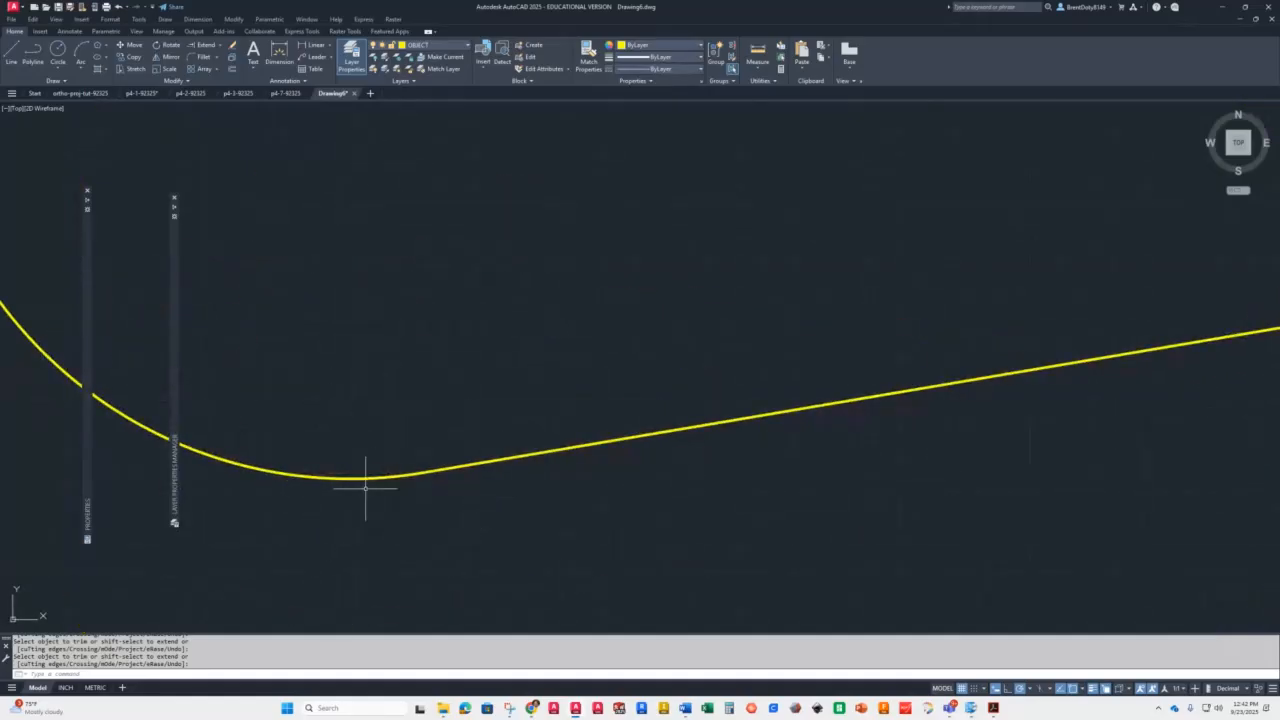
scroll(363, 486, down, 6)
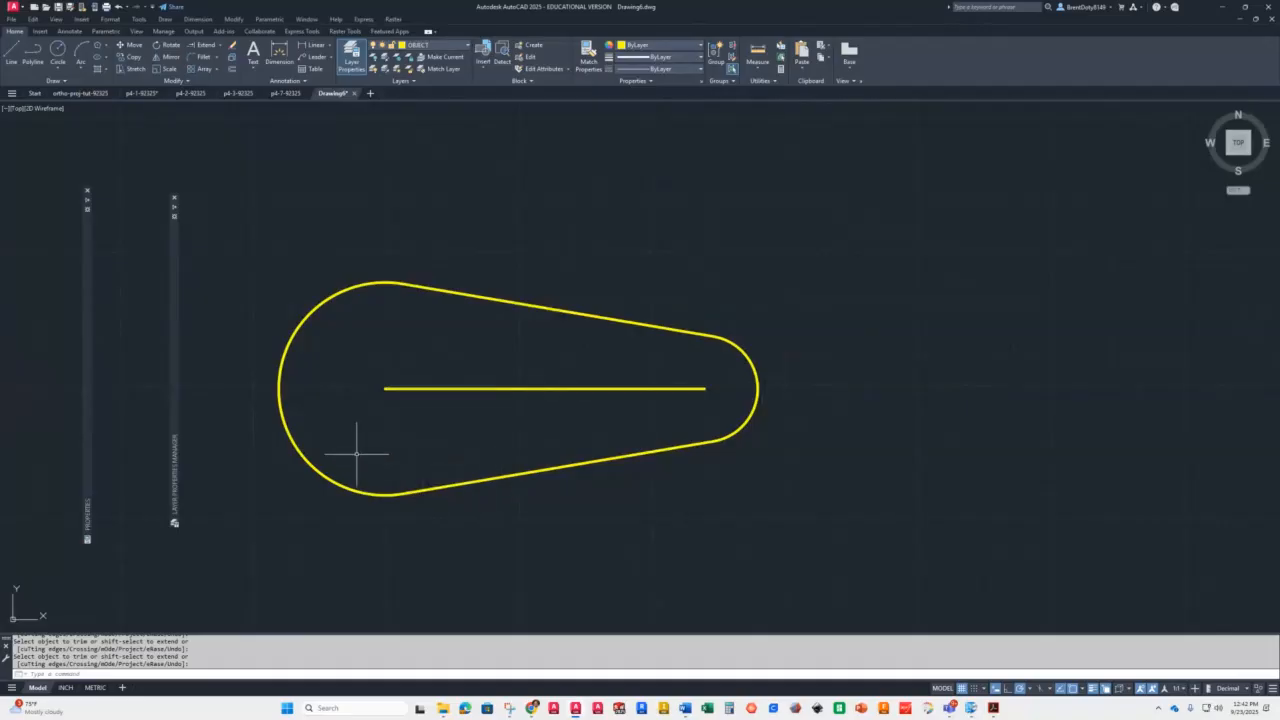
click(469, 368)
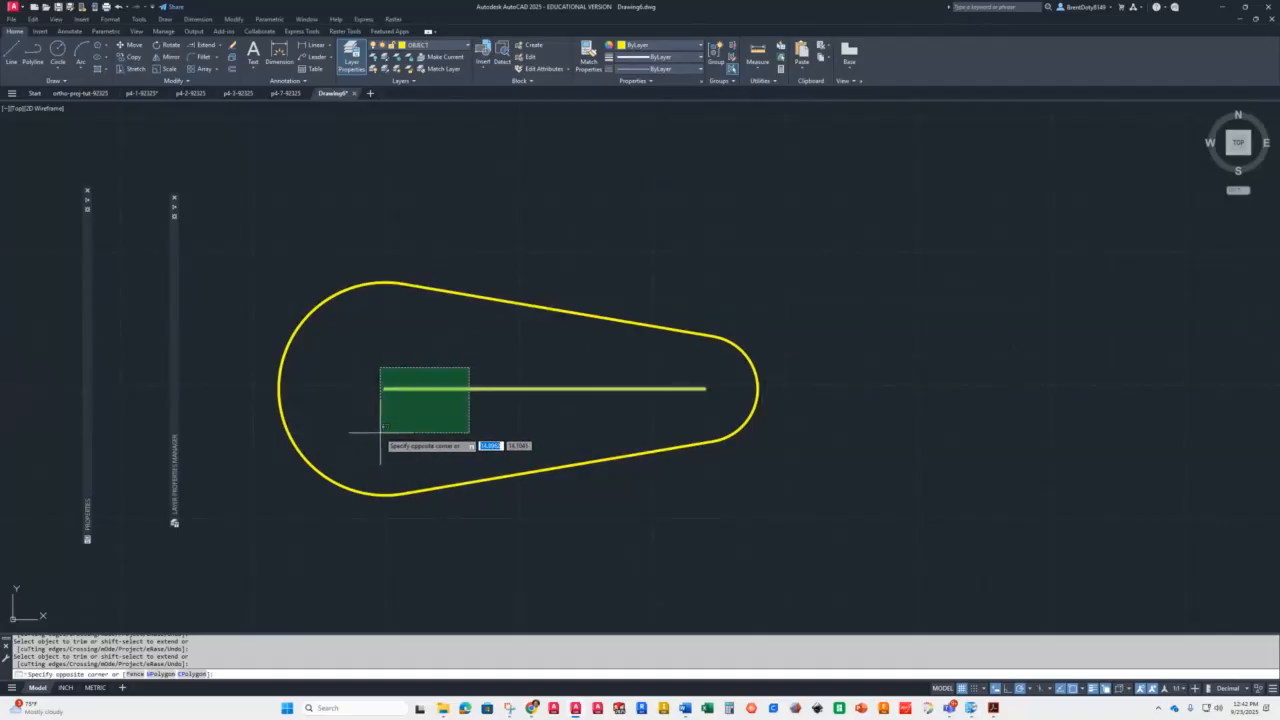
click(384, 432)
key(Delete)
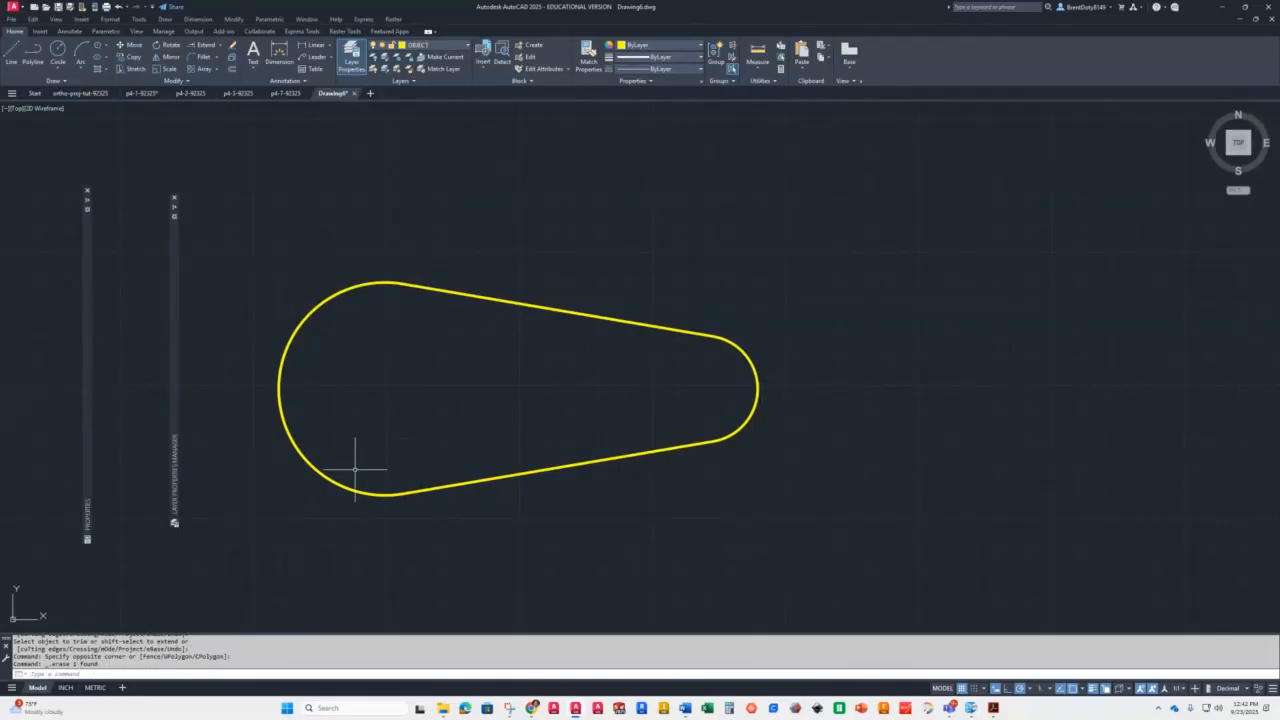
Draw connected lines from the large arc's left quadrant down below the outline, across to its right extent, up 1, and back to the vertical line
scroll(543, 429, down, 2)
scroll(520, 355, up, 2)
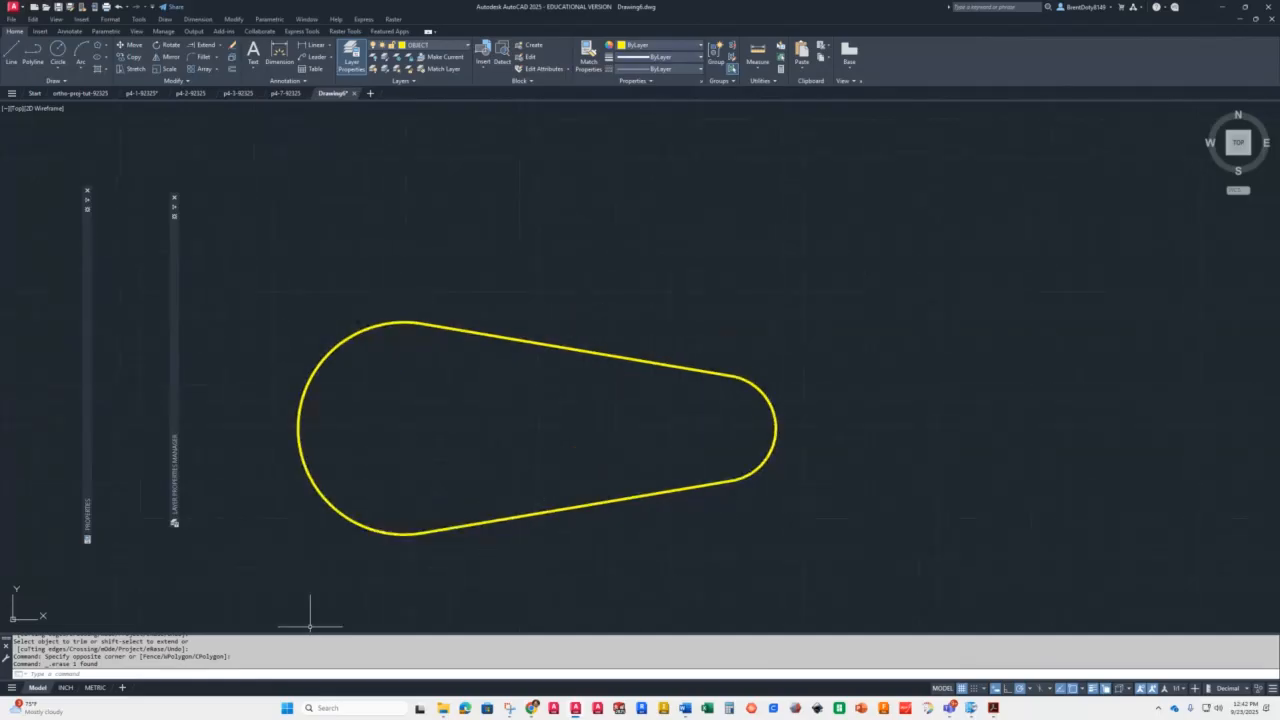
middle_drag(545, 420, 562, 277)
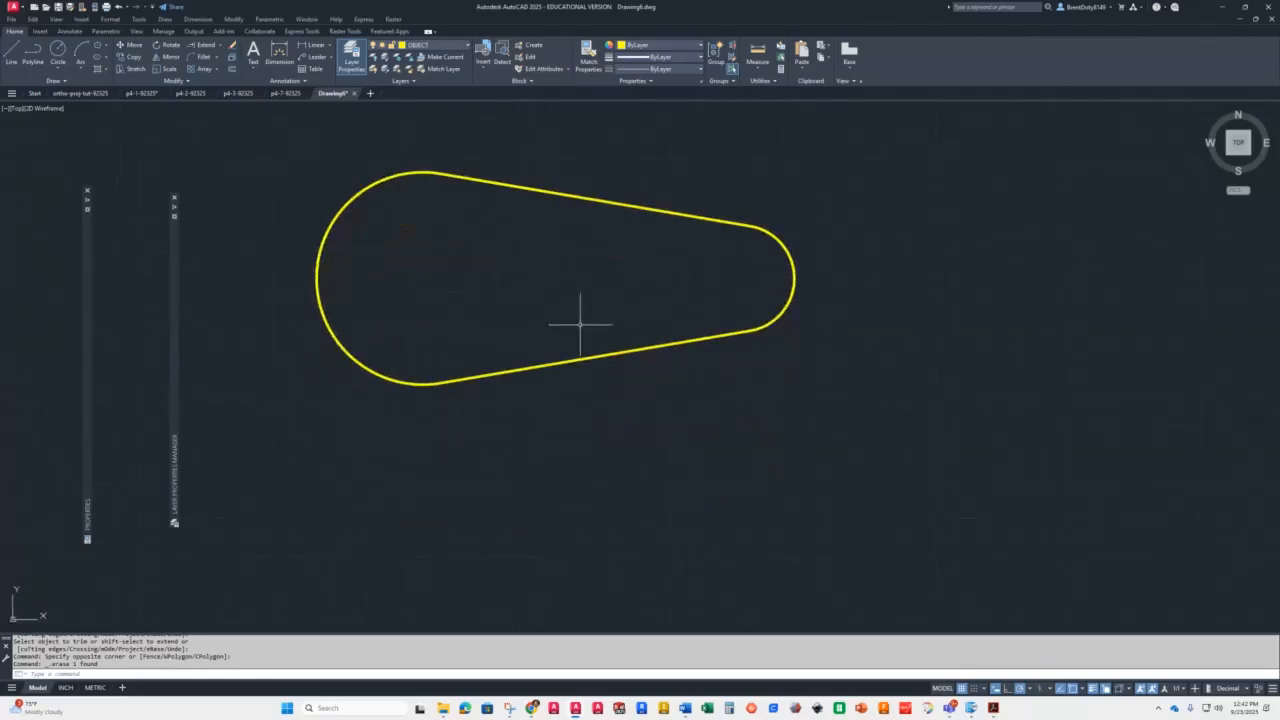
scroll(580, 329, down, 2)
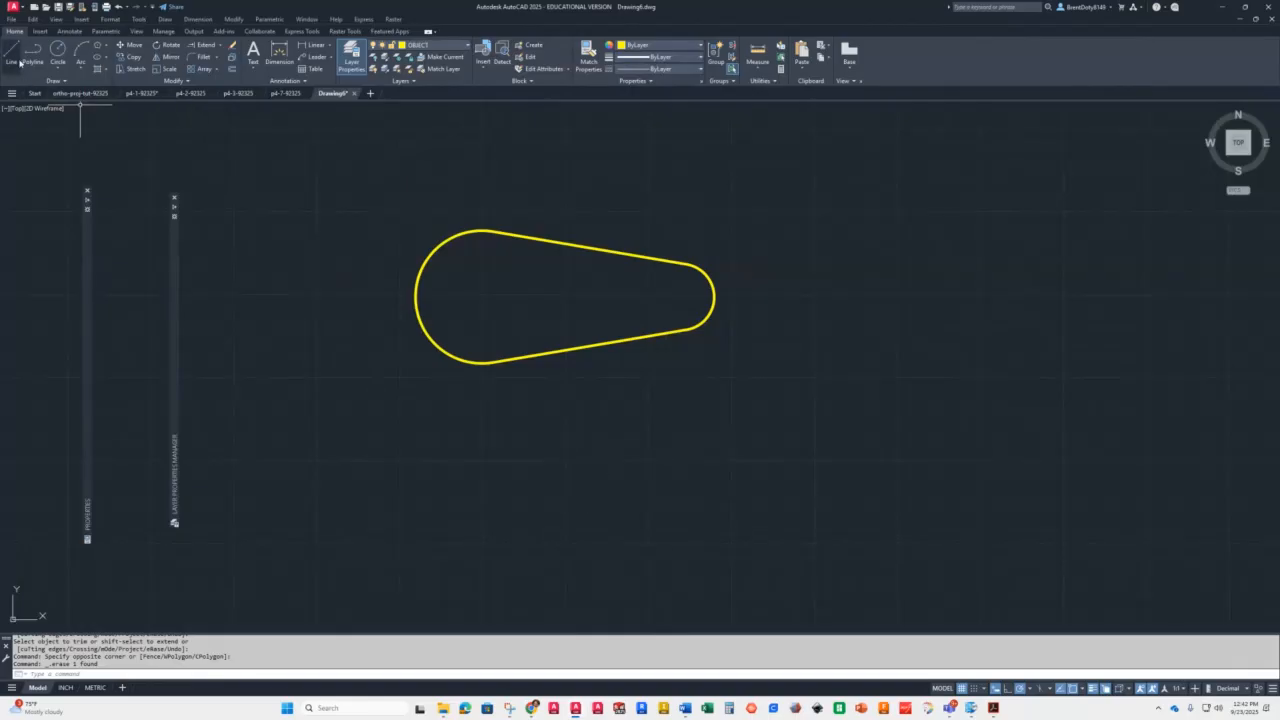
click(13, 60)
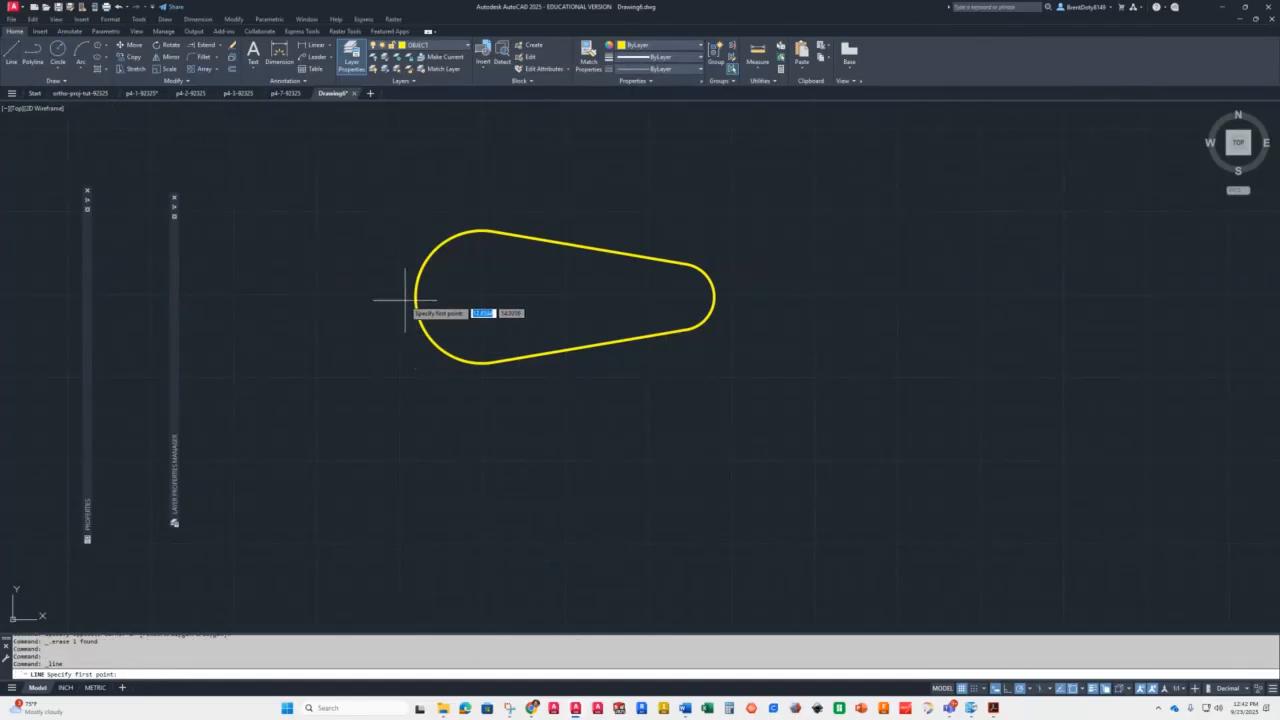
click(415, 296)
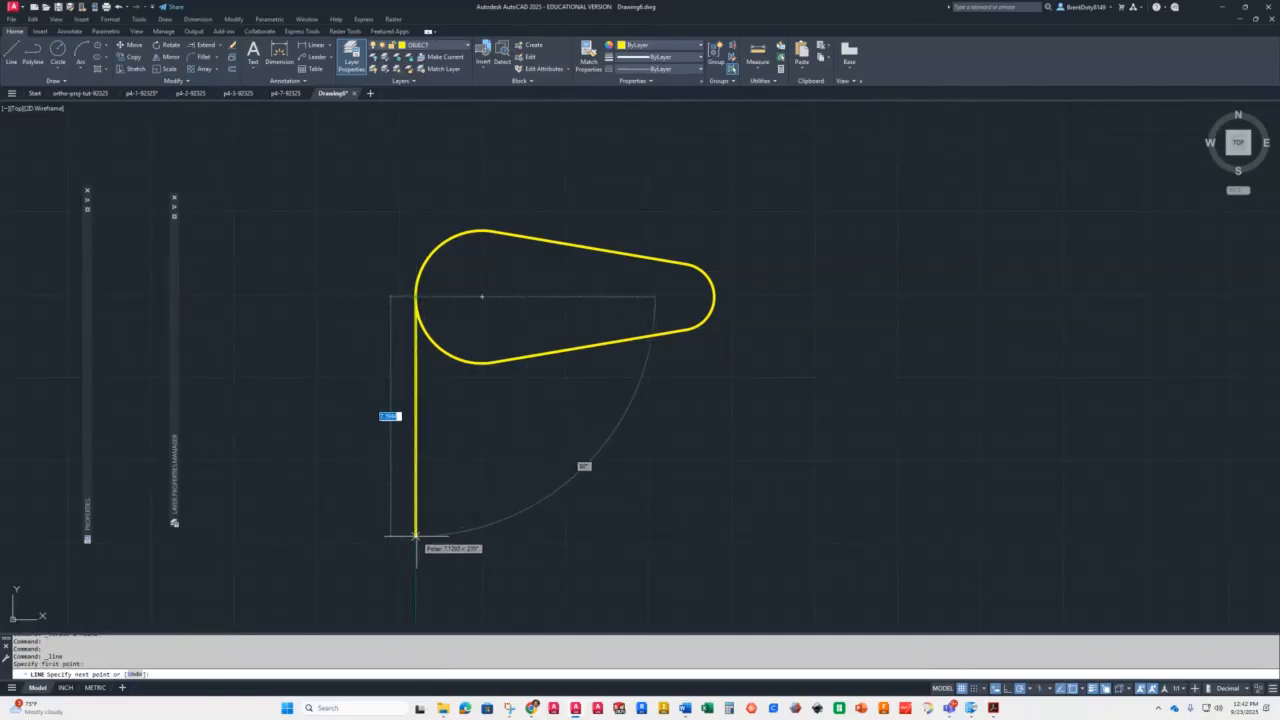
click(415, 547)
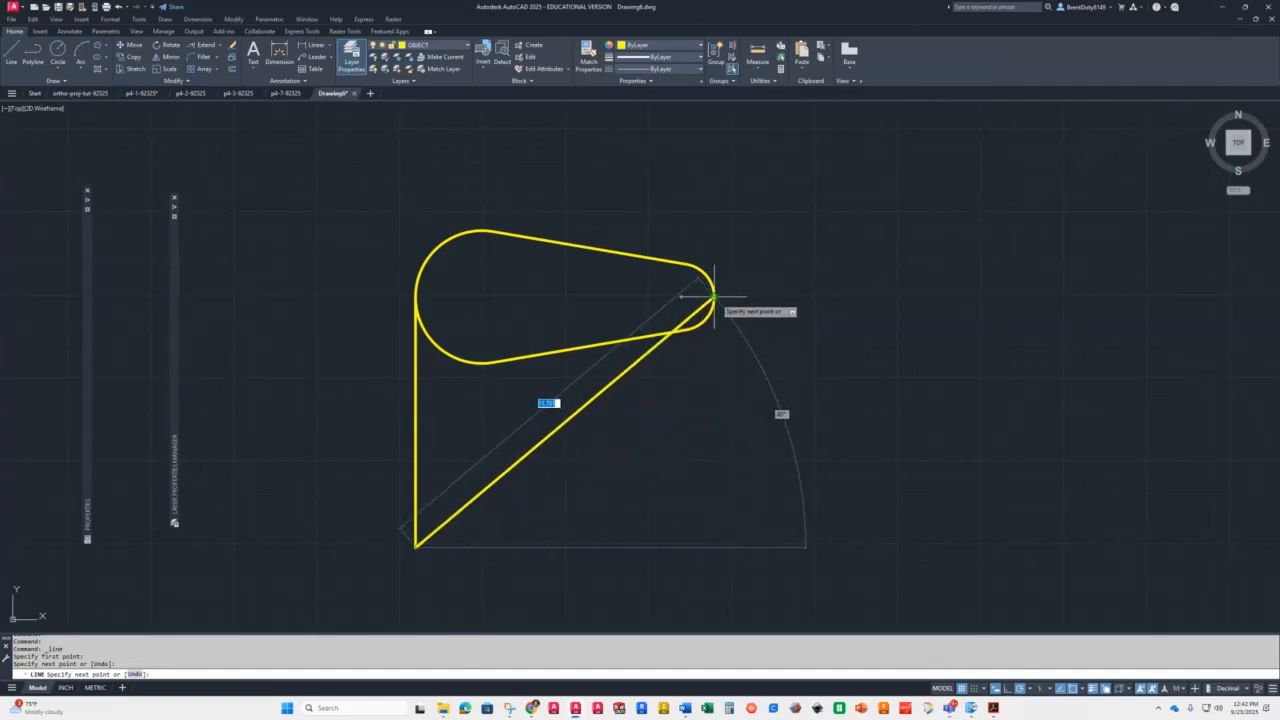
click(713, 547)
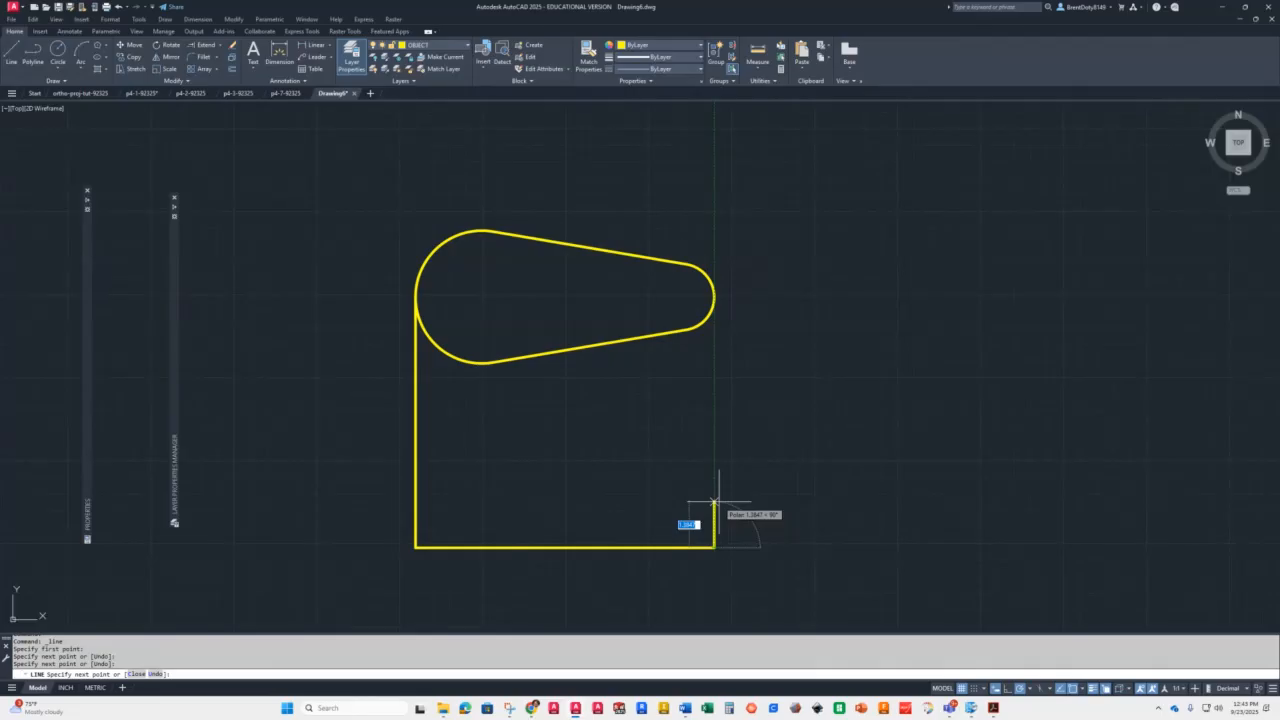
text(1)
key(Return)
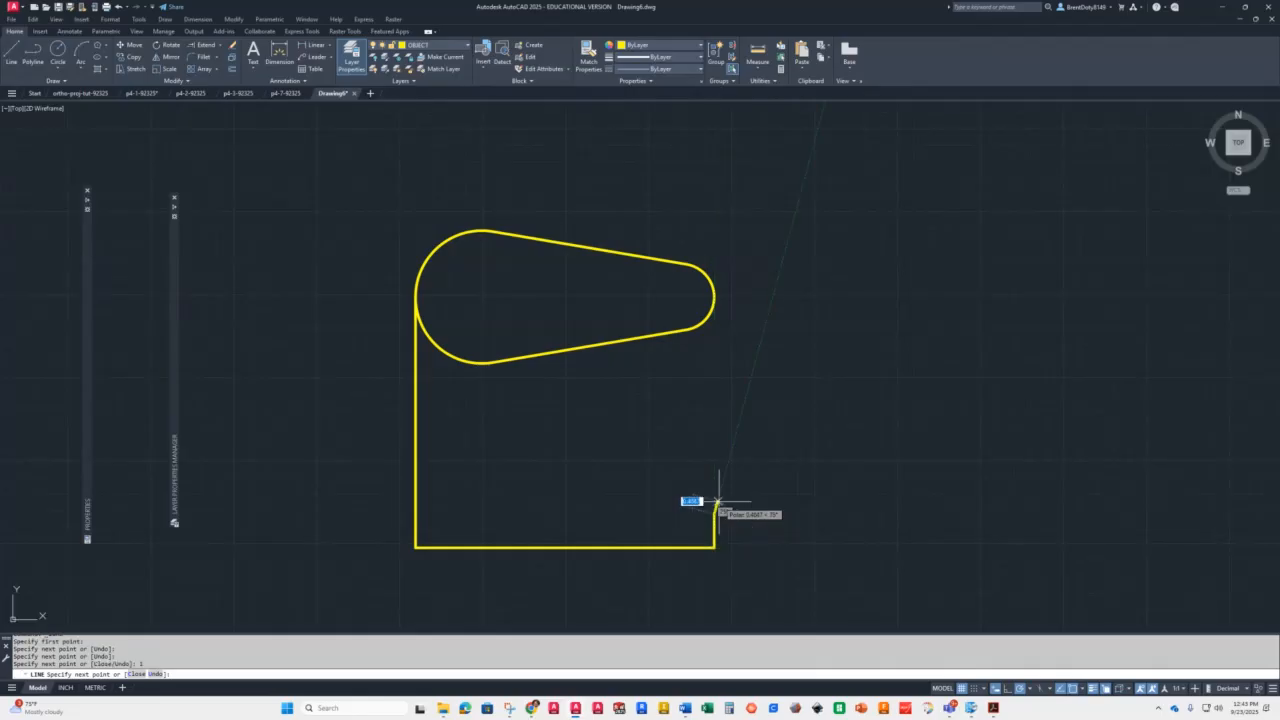
click(415, 514)
key(Return)
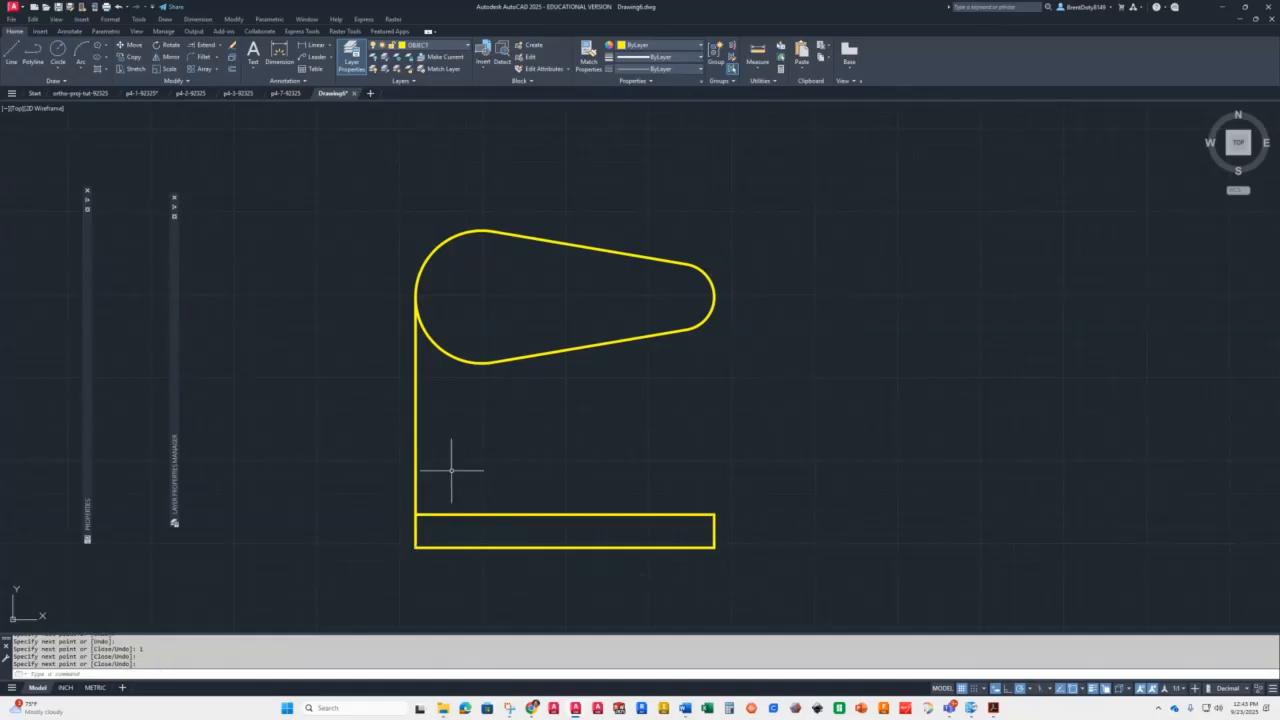
Trim away the vertical projection line between the large arc and the front-view rectangle
text(tr)
key(Return)
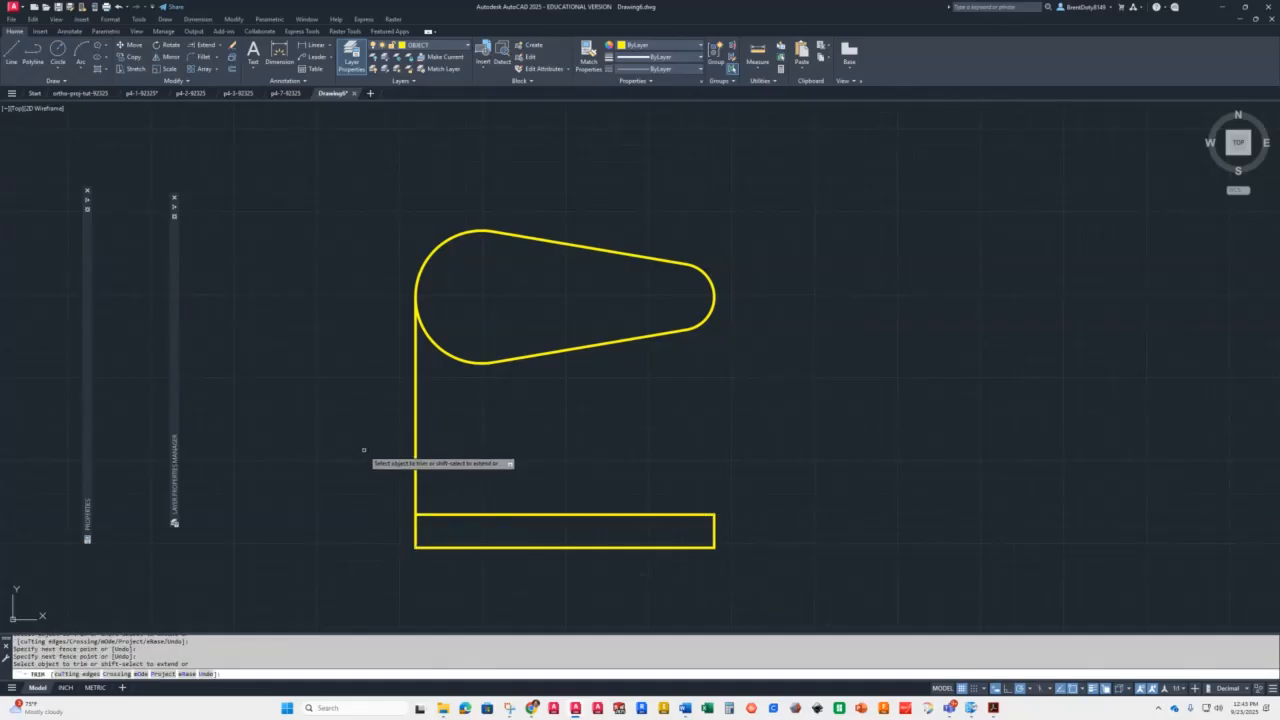
drag(371, 451, 457, 447)
key(Return)
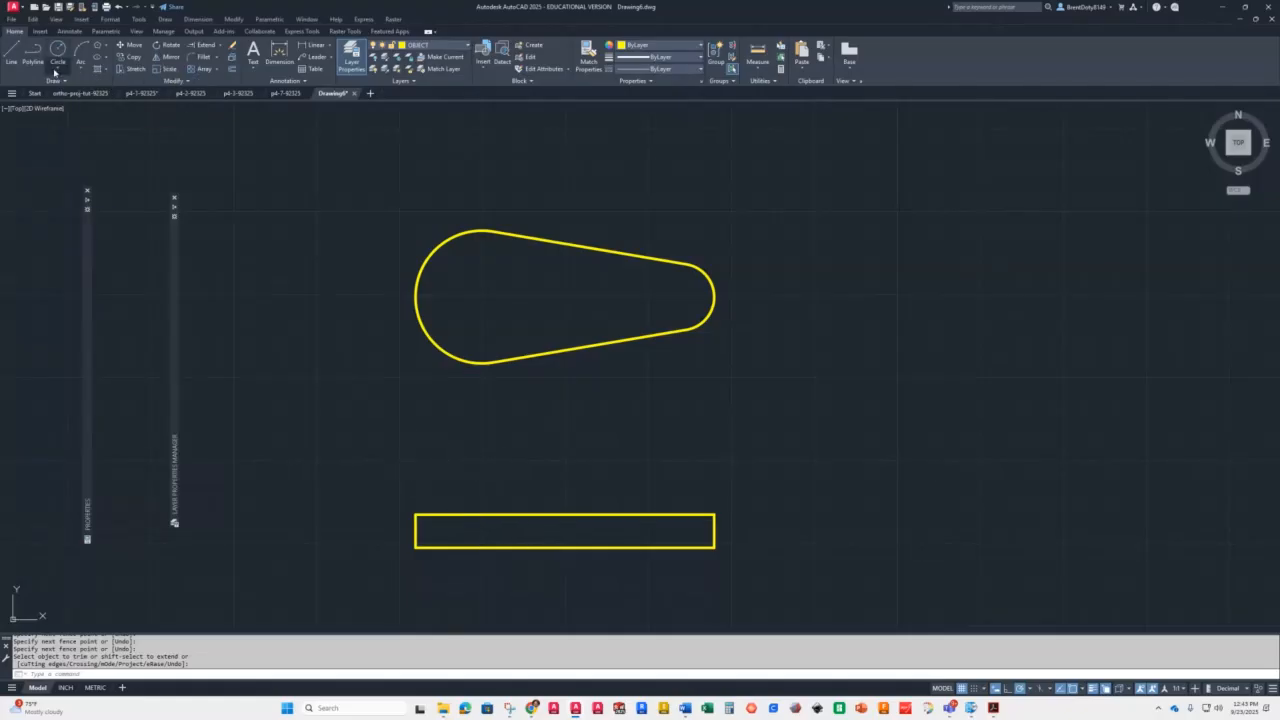
Draw a circle of diameter 2.5 centred on the large arc's centre
click(55, 70)
click(75, 108)
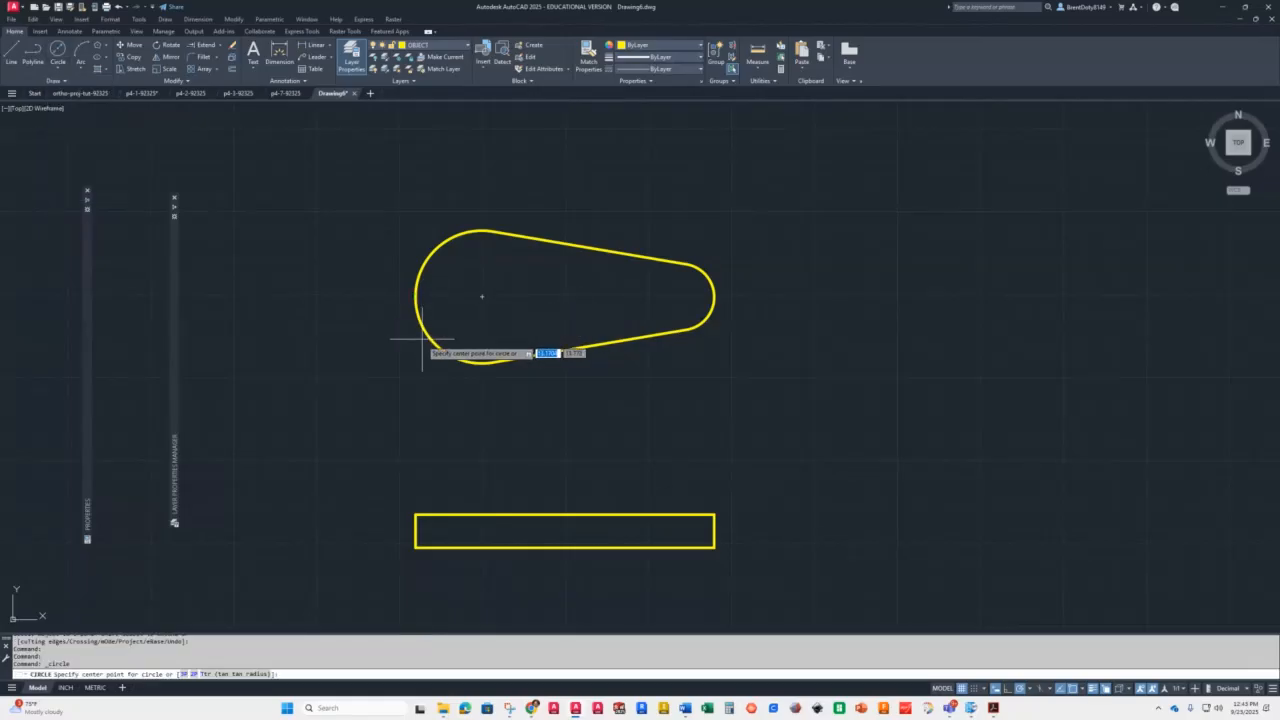
click(484, 297)
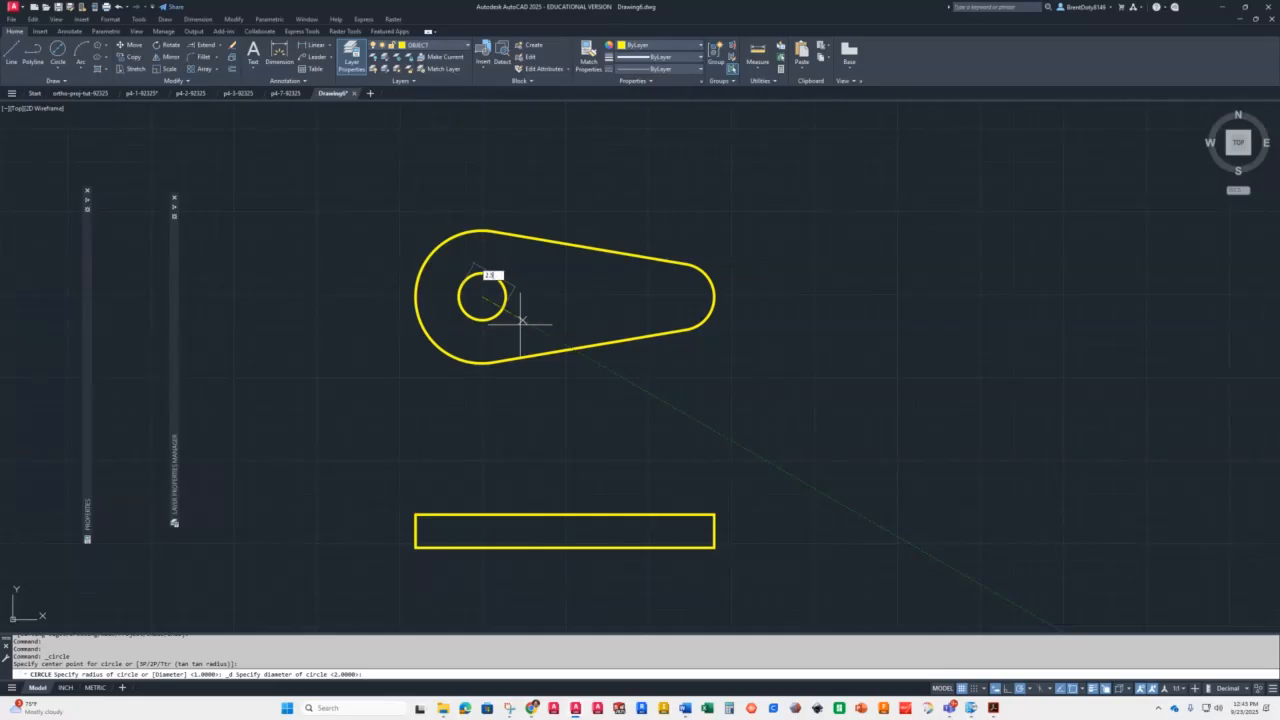
key(Return)
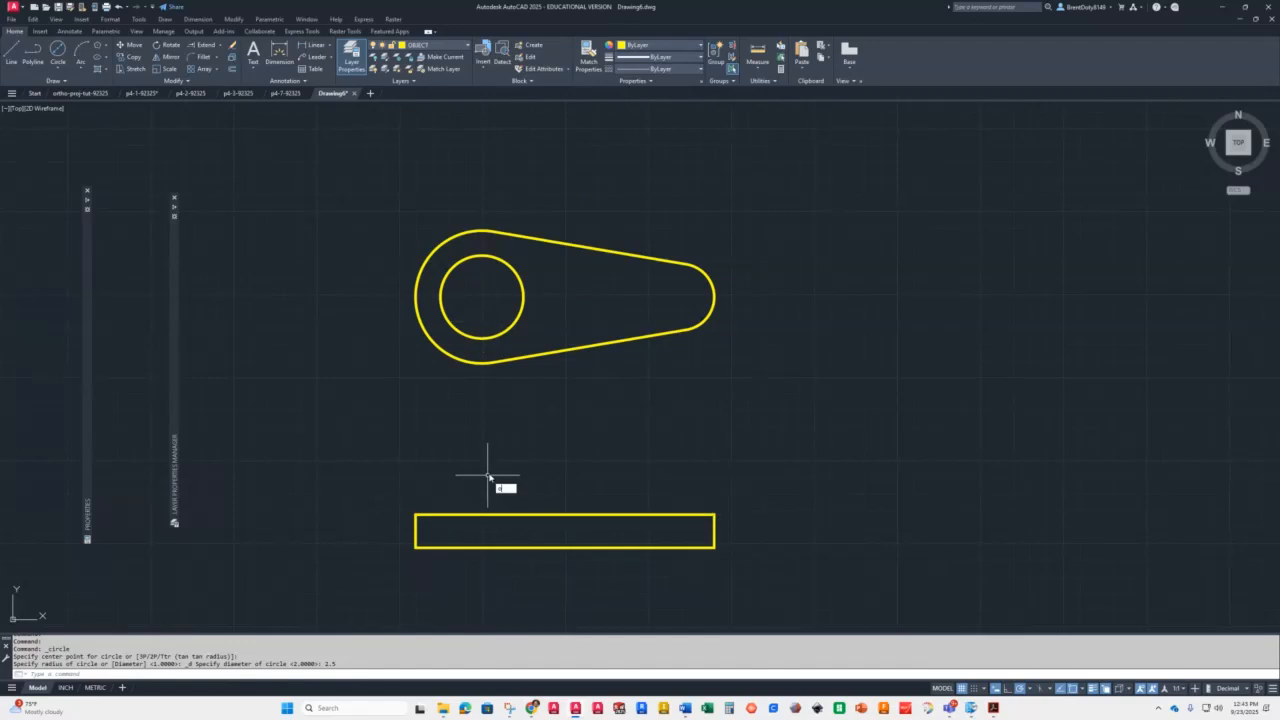
Offset the upper edge of the front-view rectangle upward by 1
key(Return)
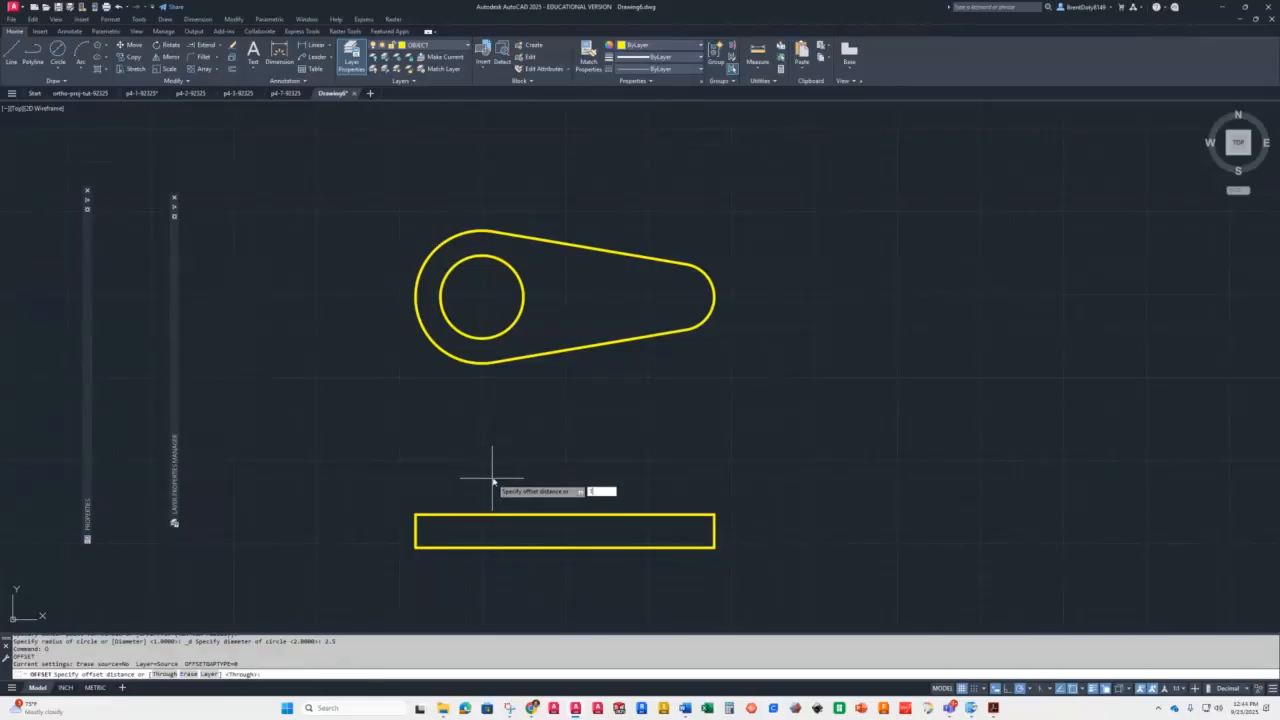
key(Return)
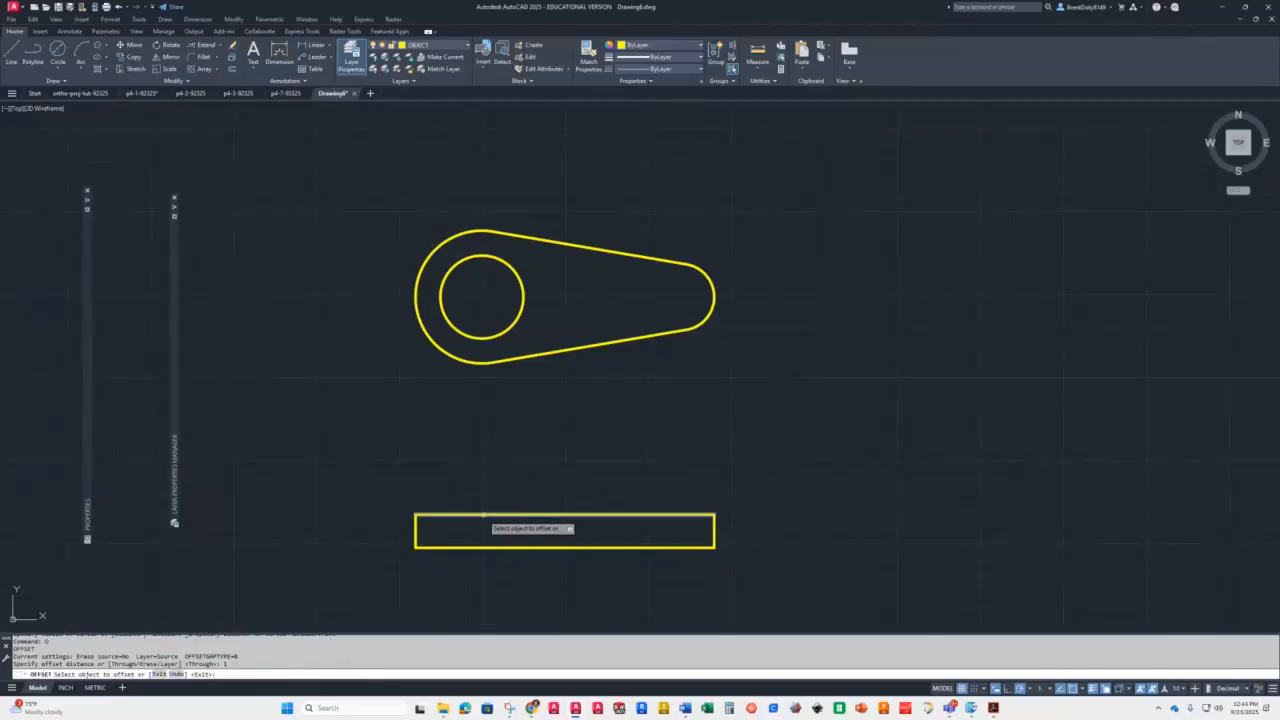
click(484, 516)
click(486, 445)
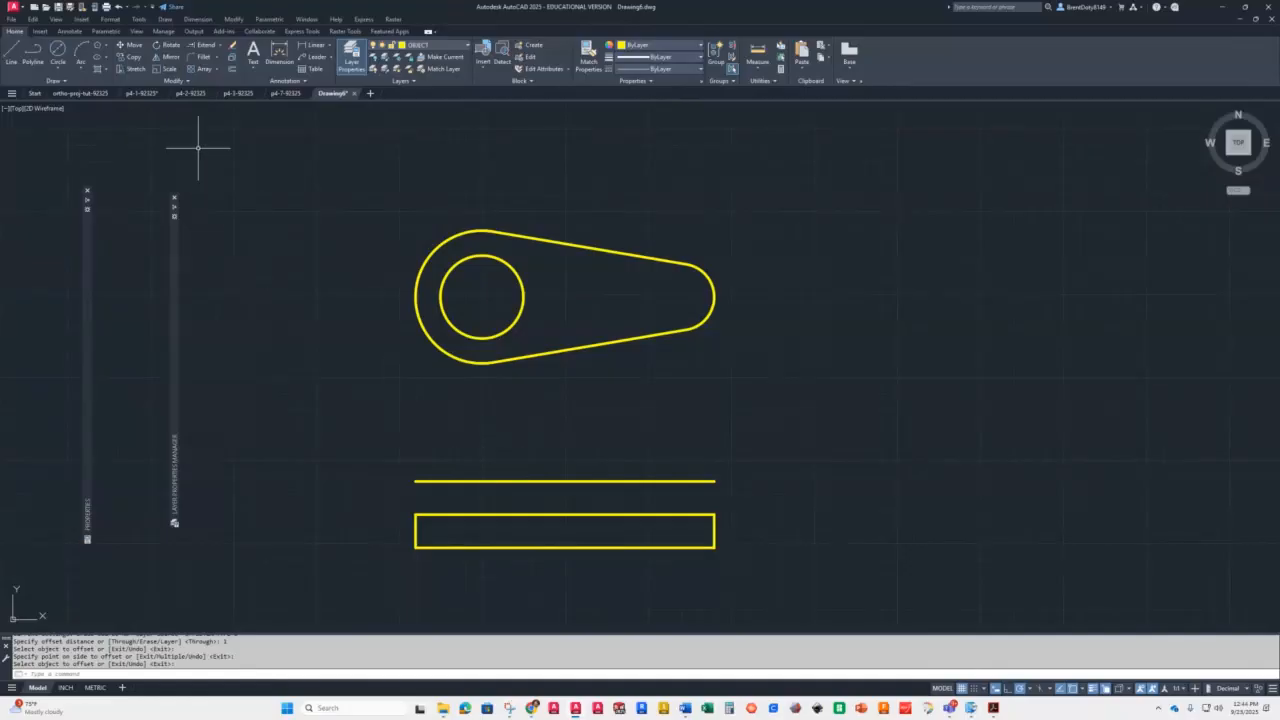
Draw vertical projection lines from the inner circle's left and right quadrants down to the front-view rectangle's upper edge
click(12, 55)
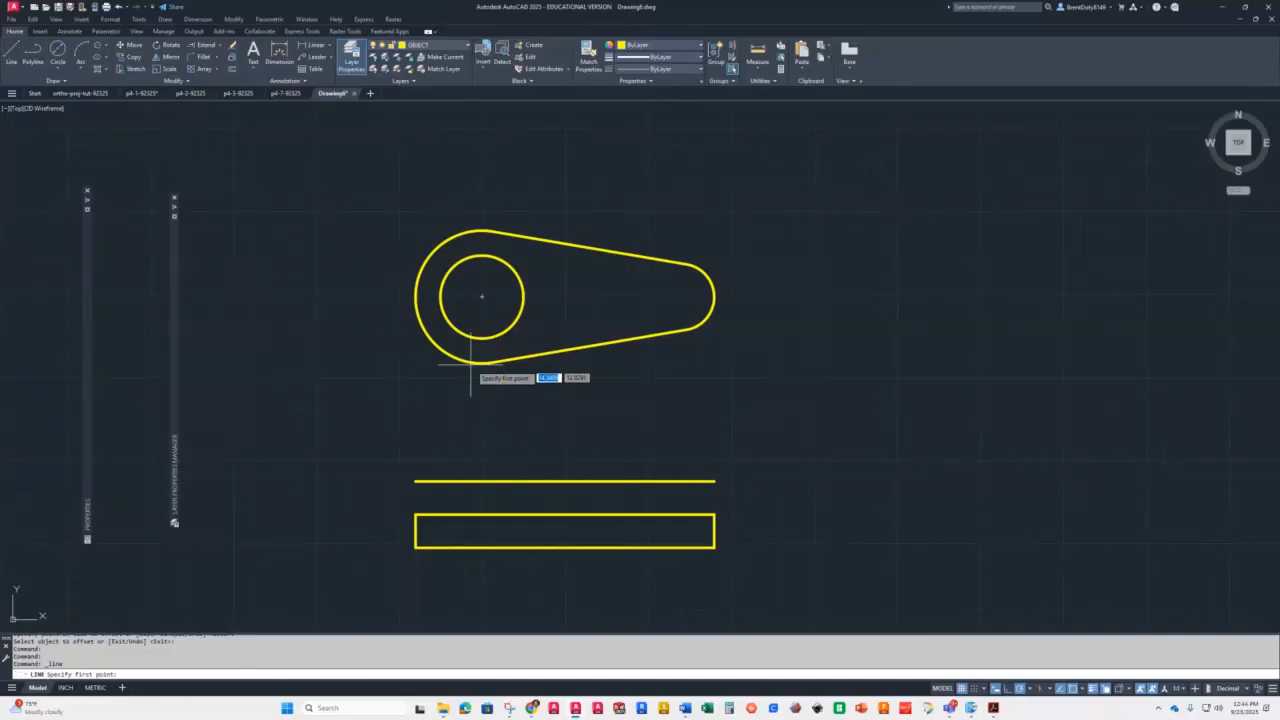
click(440, 296)
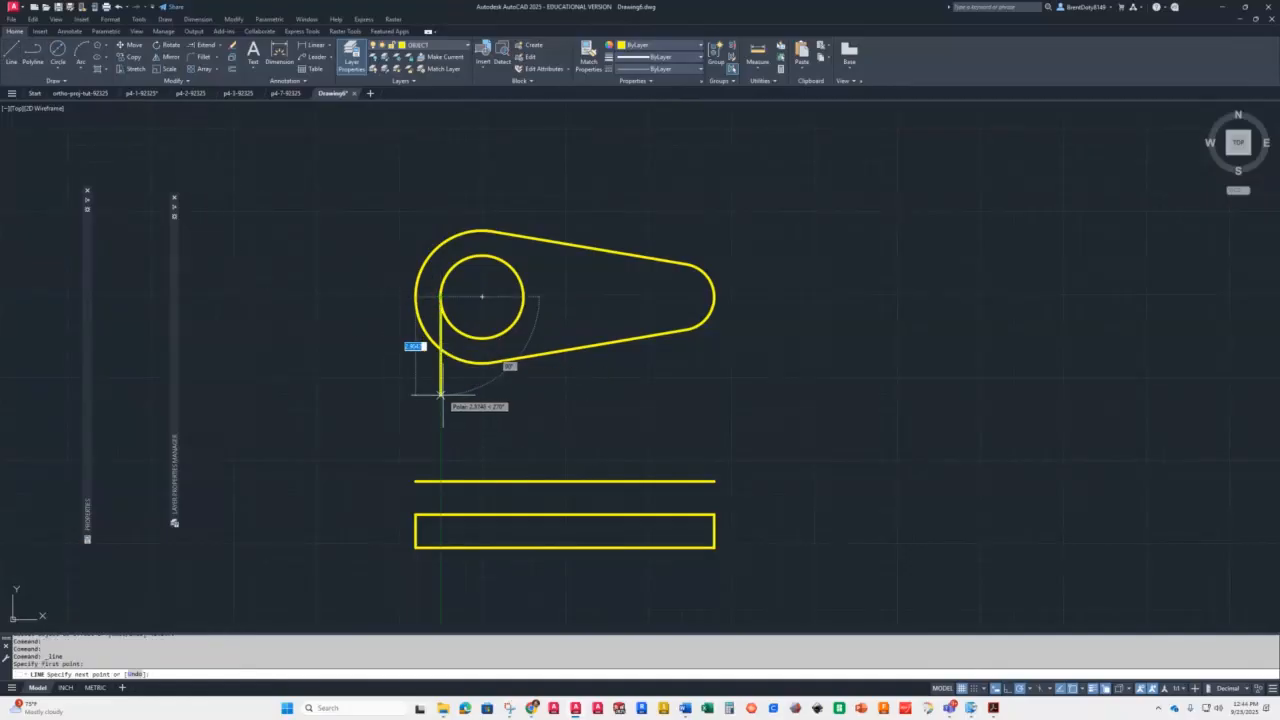
click(440, 514)
key(Return)
key(Return)
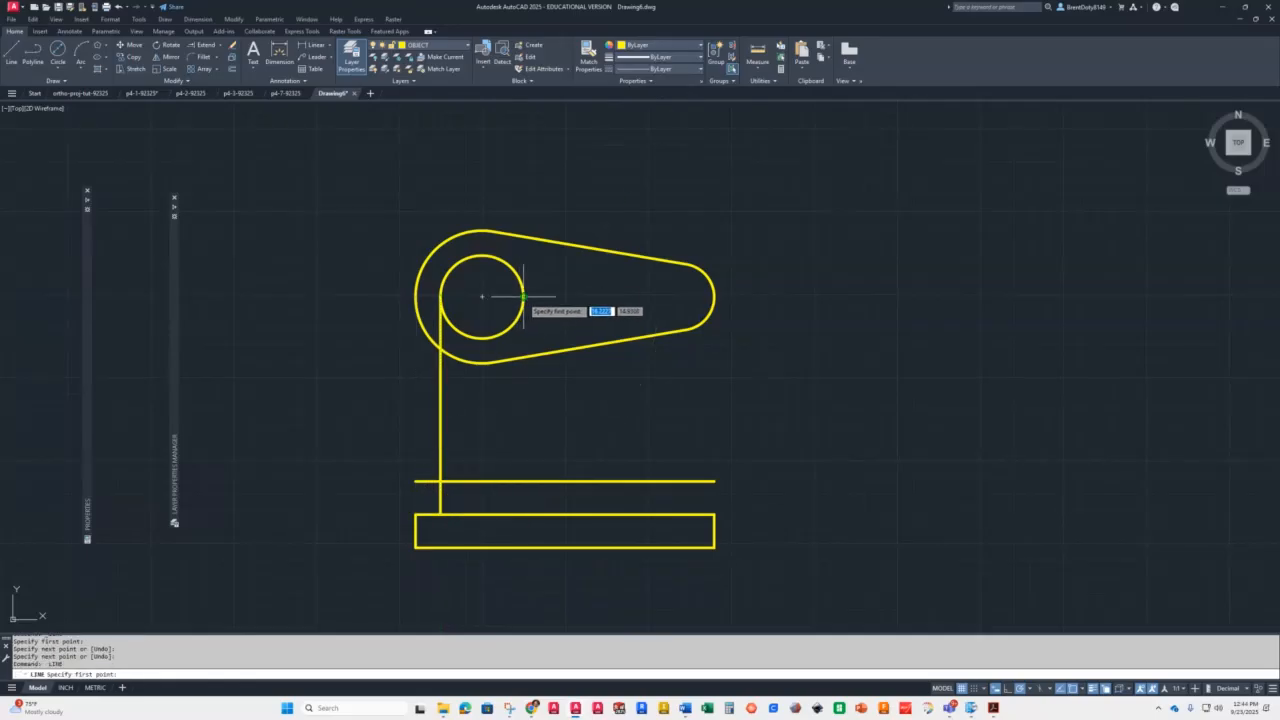
click(523, 296)
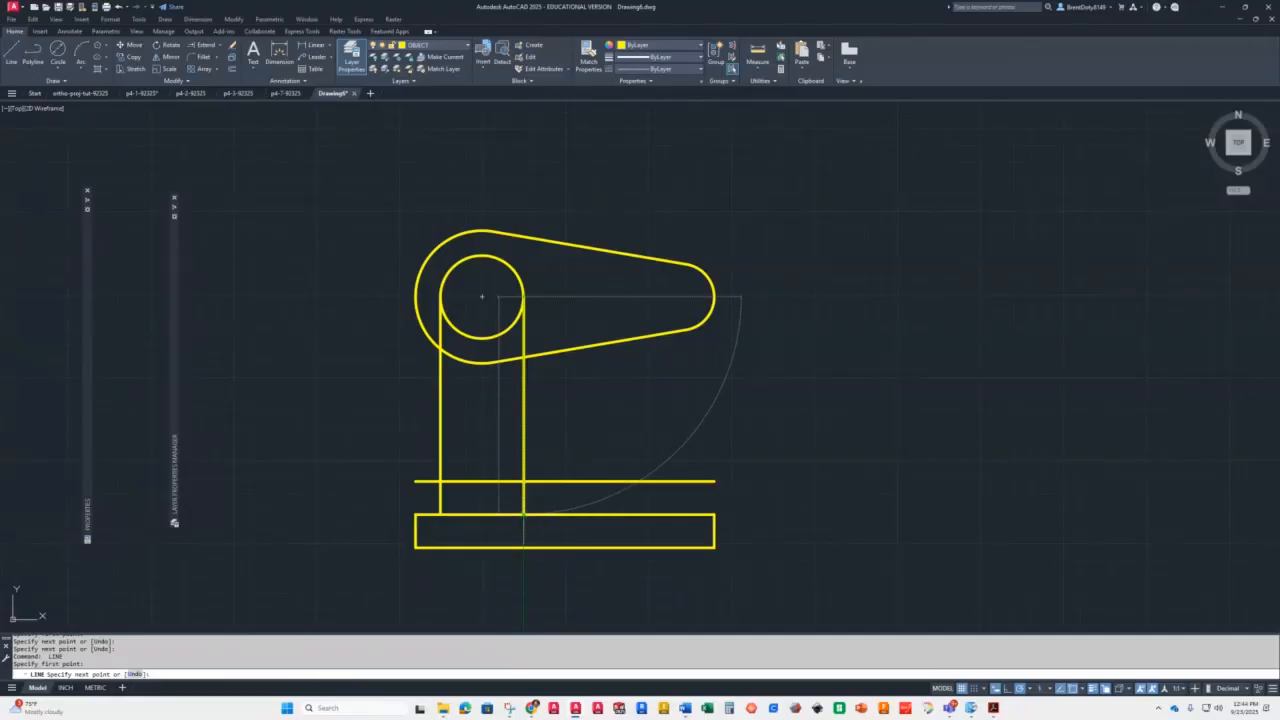
click(523, 514)
key(Return)
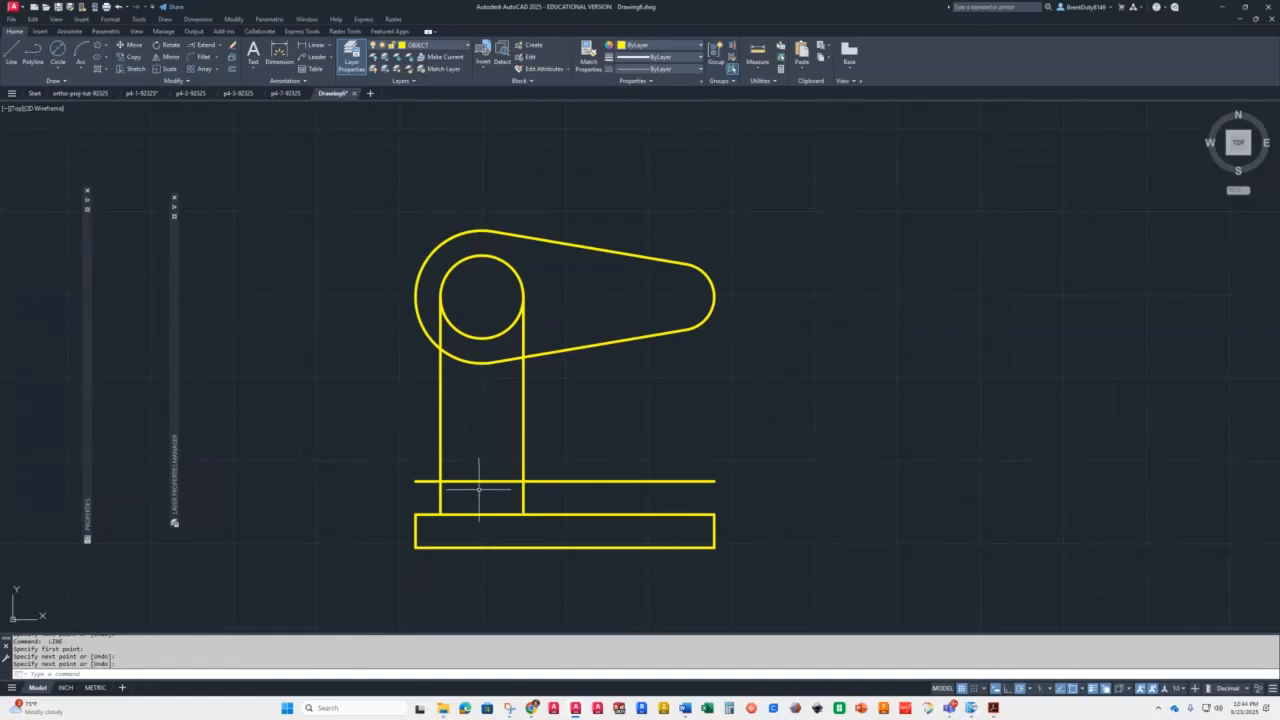
Trim the projection lines and the overhanging ends of the offset line, leaving the boss rectangle on top of the base
text(tr)
key(Return)
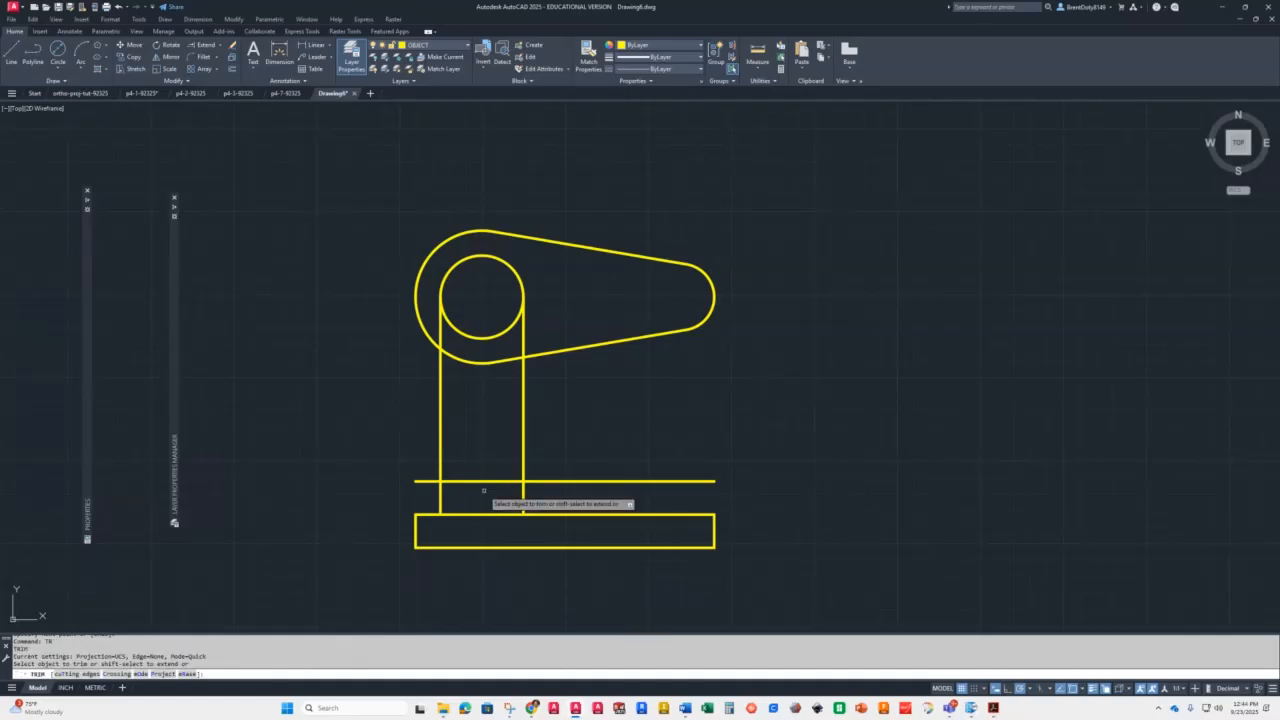
click(523, 330)
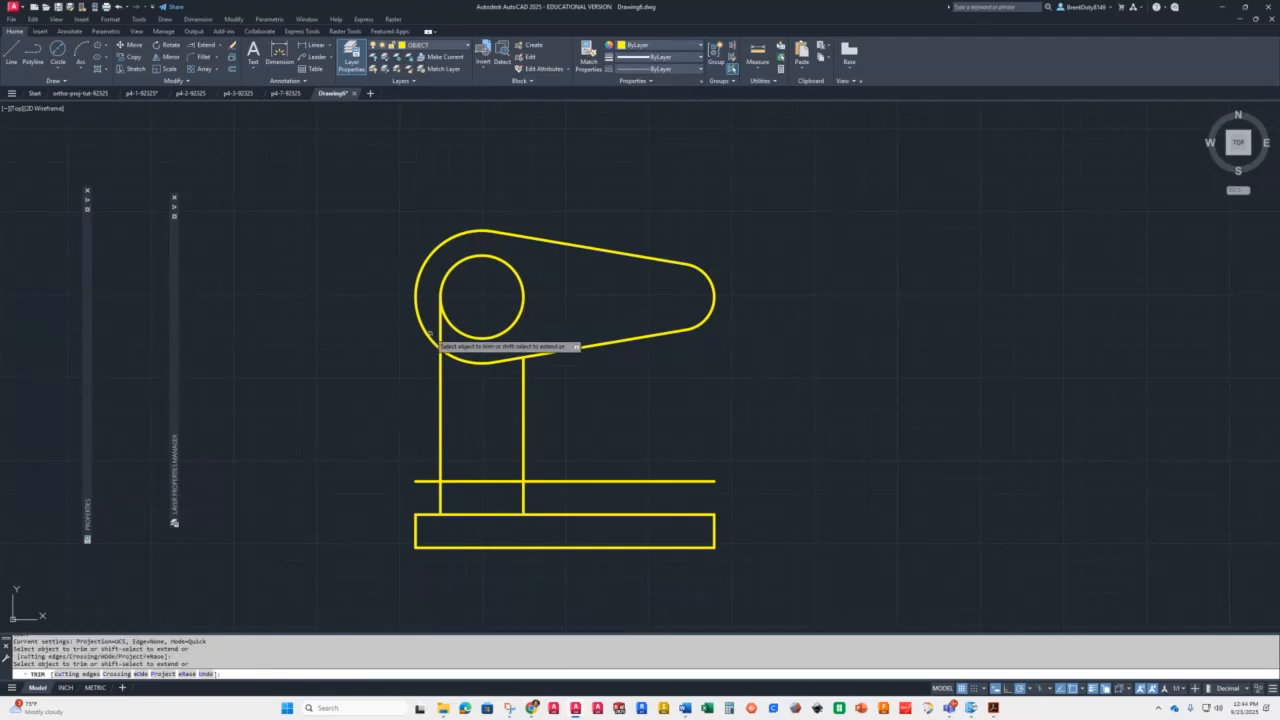
click(439, 330)
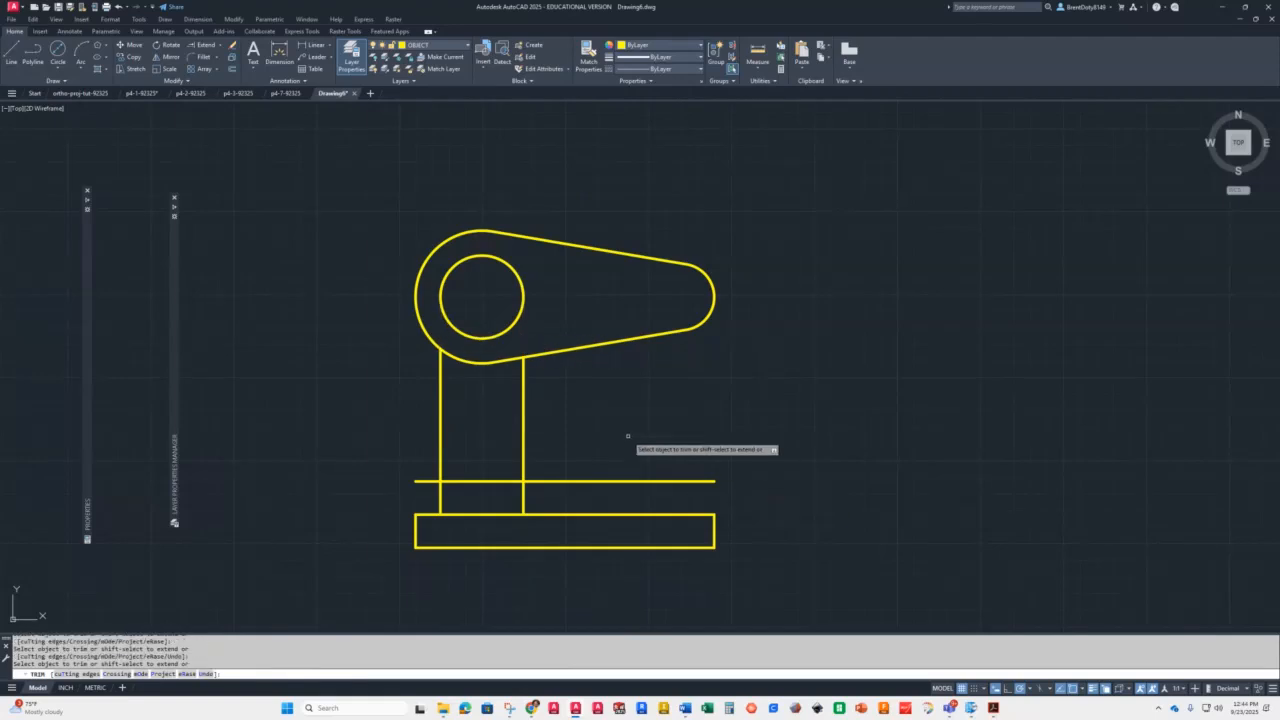
mouse_move(578, 396)
mouse_down()
mouse_move(407, 452)
mouse_move(425, 482)
mouse_move(450, 470)
mouse_move(545, 505)
mouse_move(543, 492)
mouse_up()
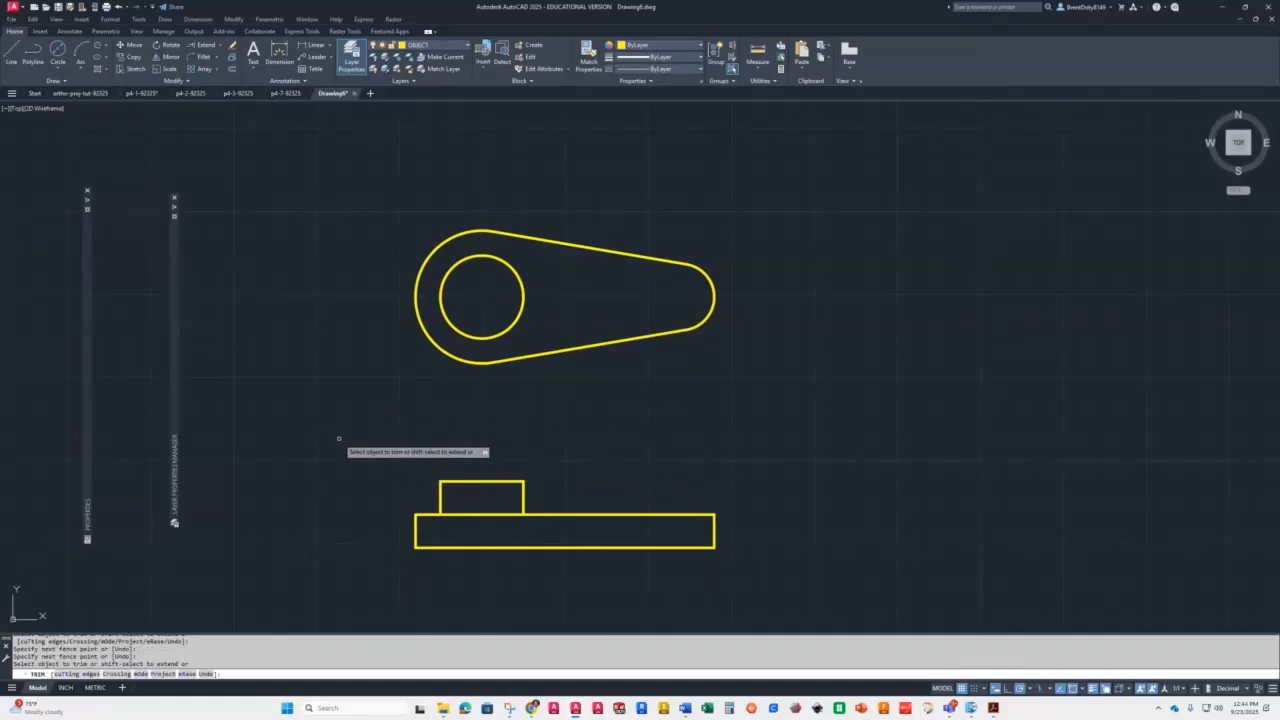
key(Return)
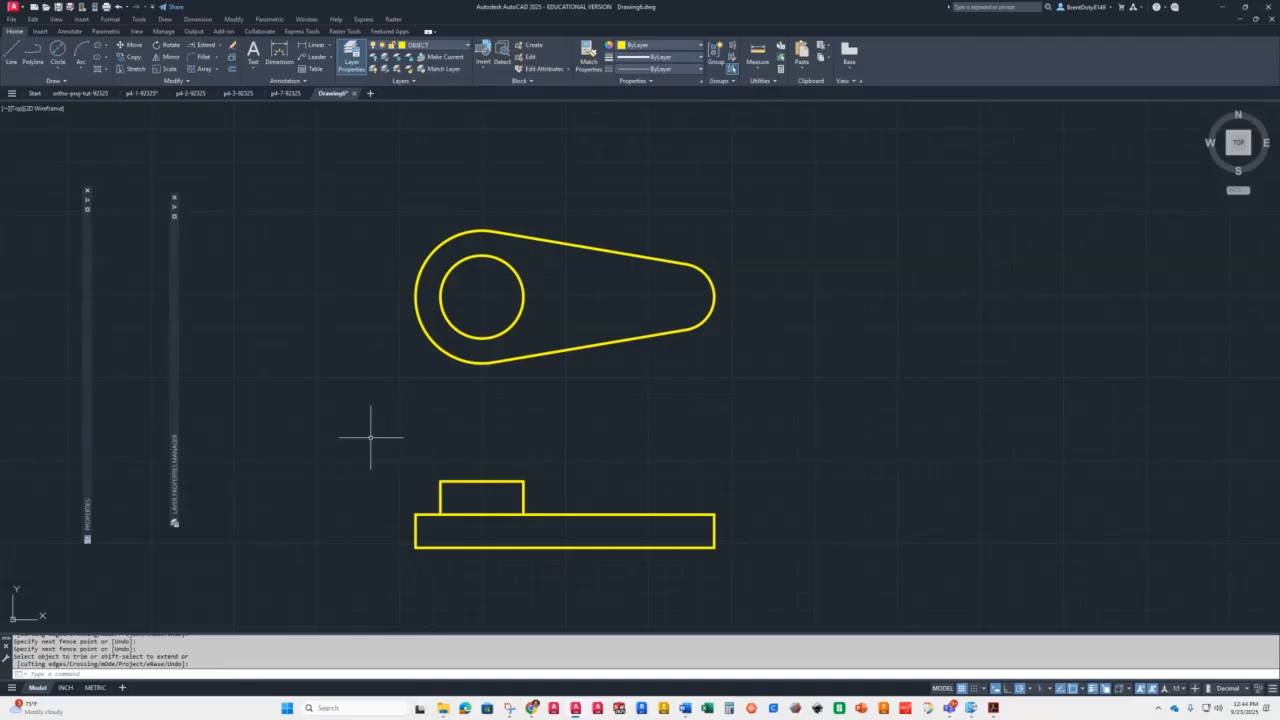
Draw a circle of diameter .75 concentric with the boss circle at the large end of the top view
click(58, 55)
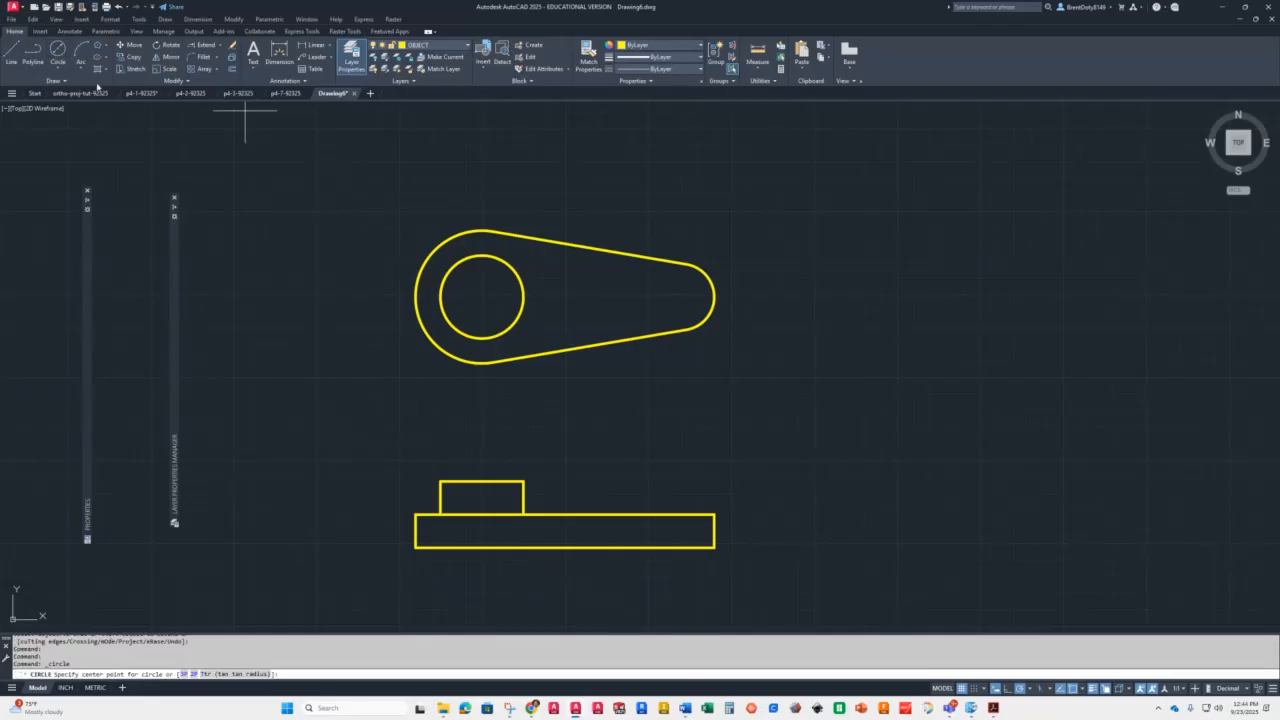
click(482, 296)
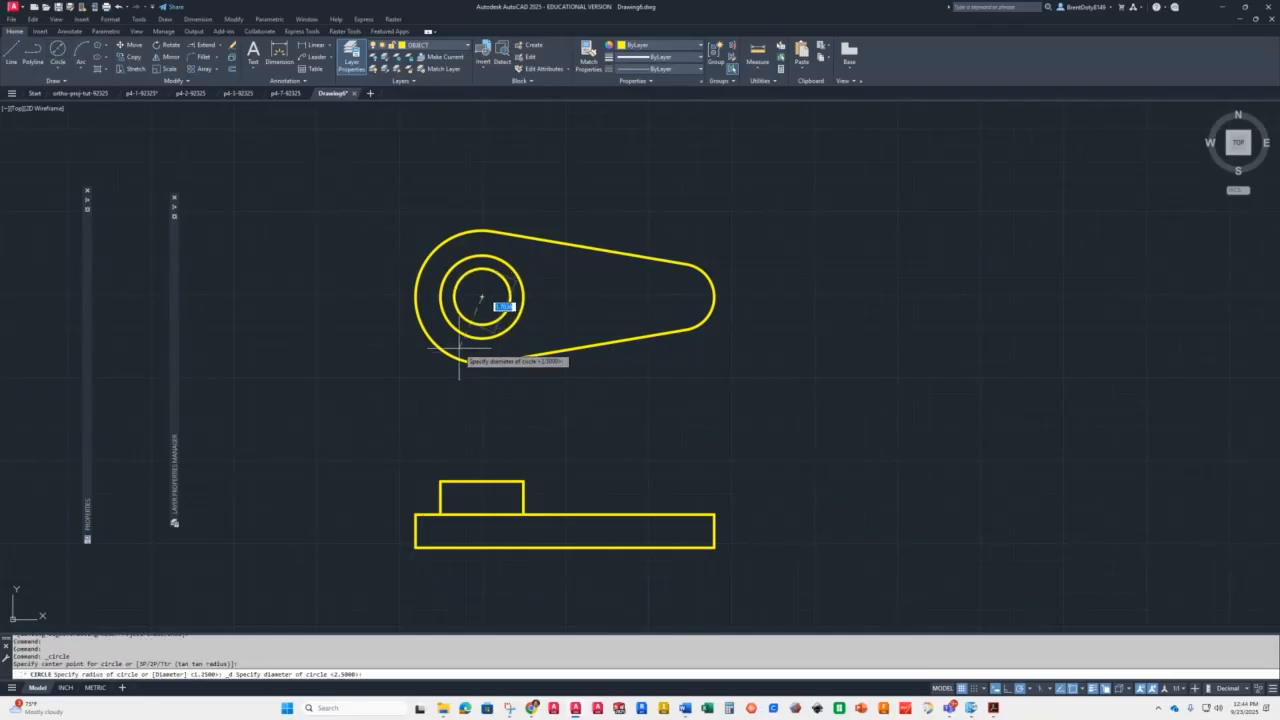
text(d)
key(Return)
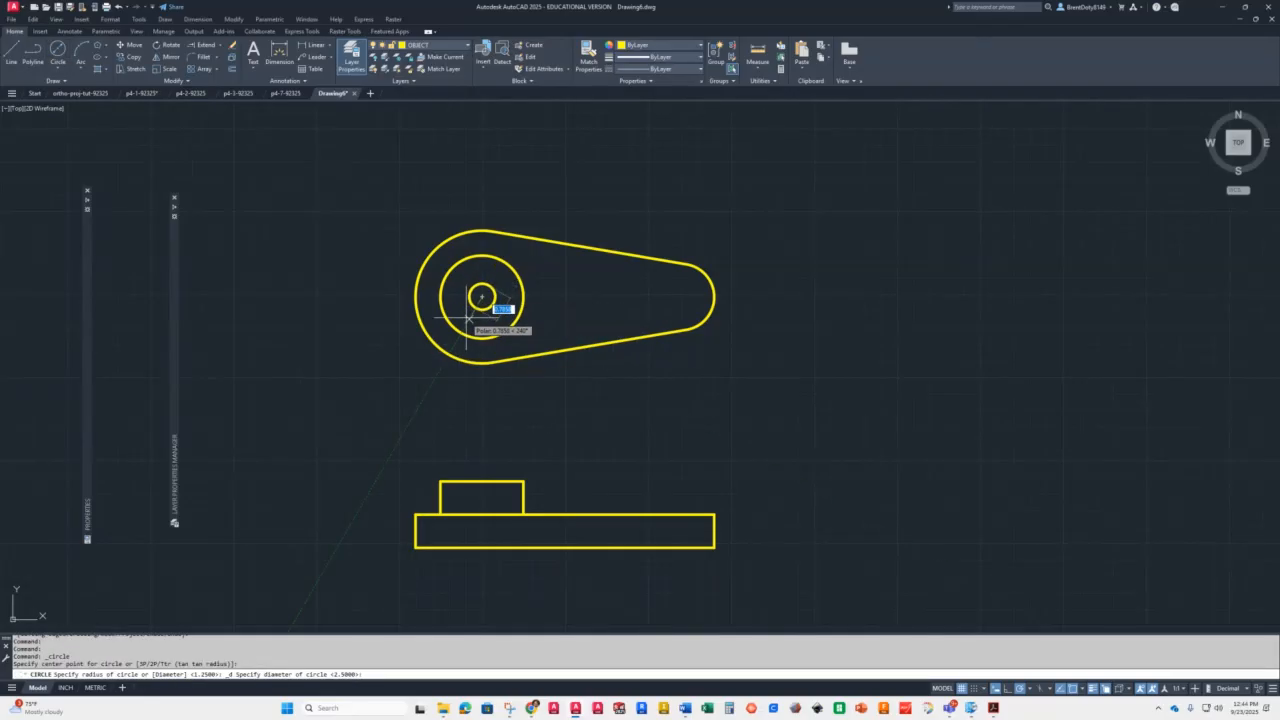
text(1)
key(Return)
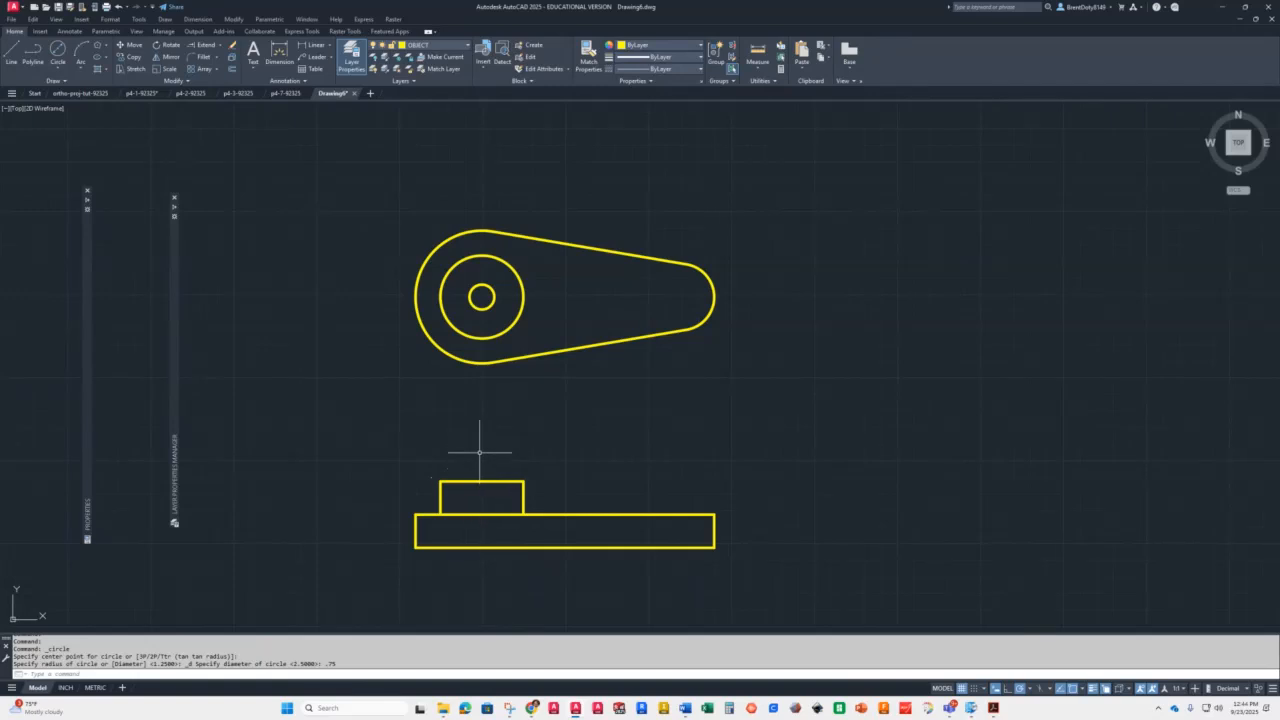
Offset the top edge of the front view's boss rectangle upward by 1
text(o)
key(Return)
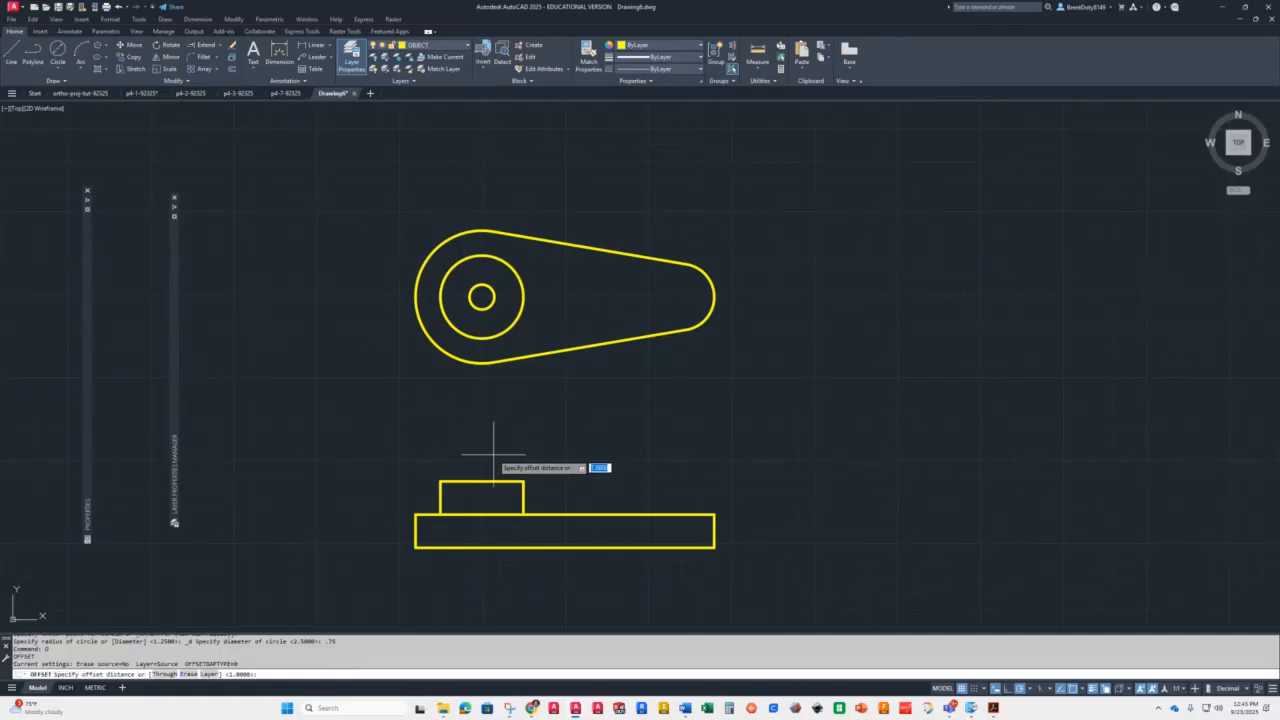
key(Return)
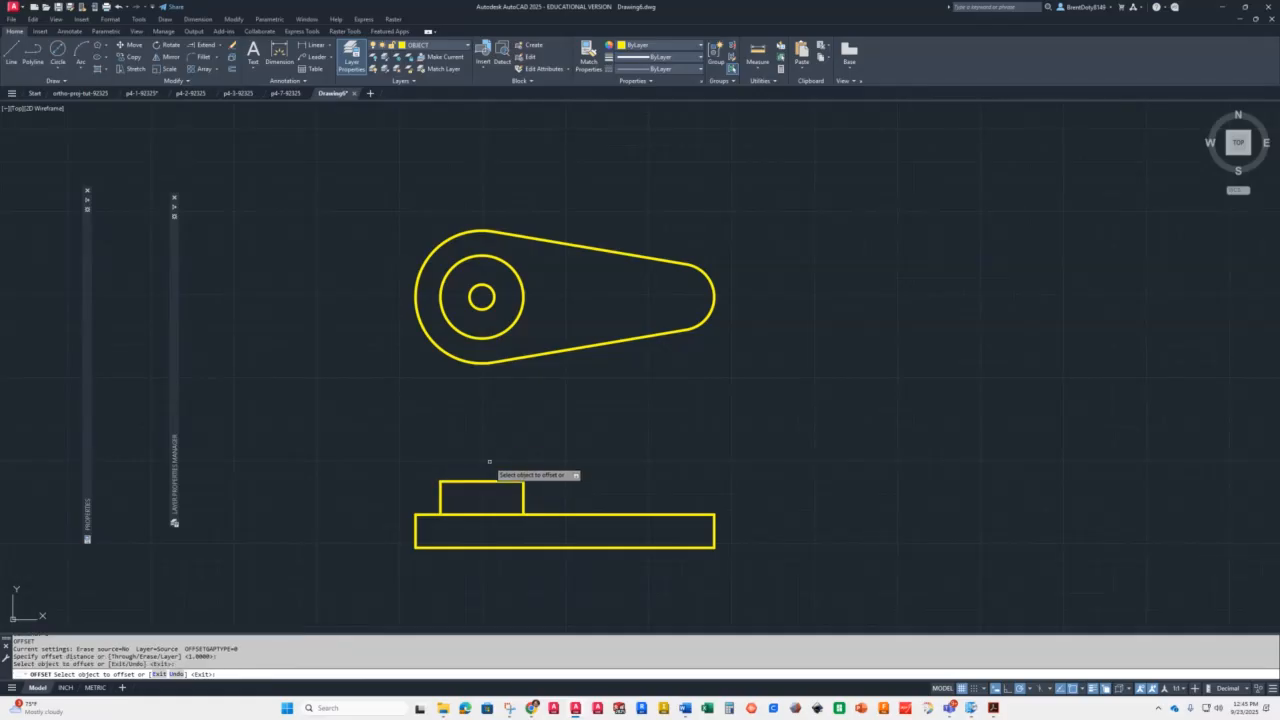
click(497, 482)
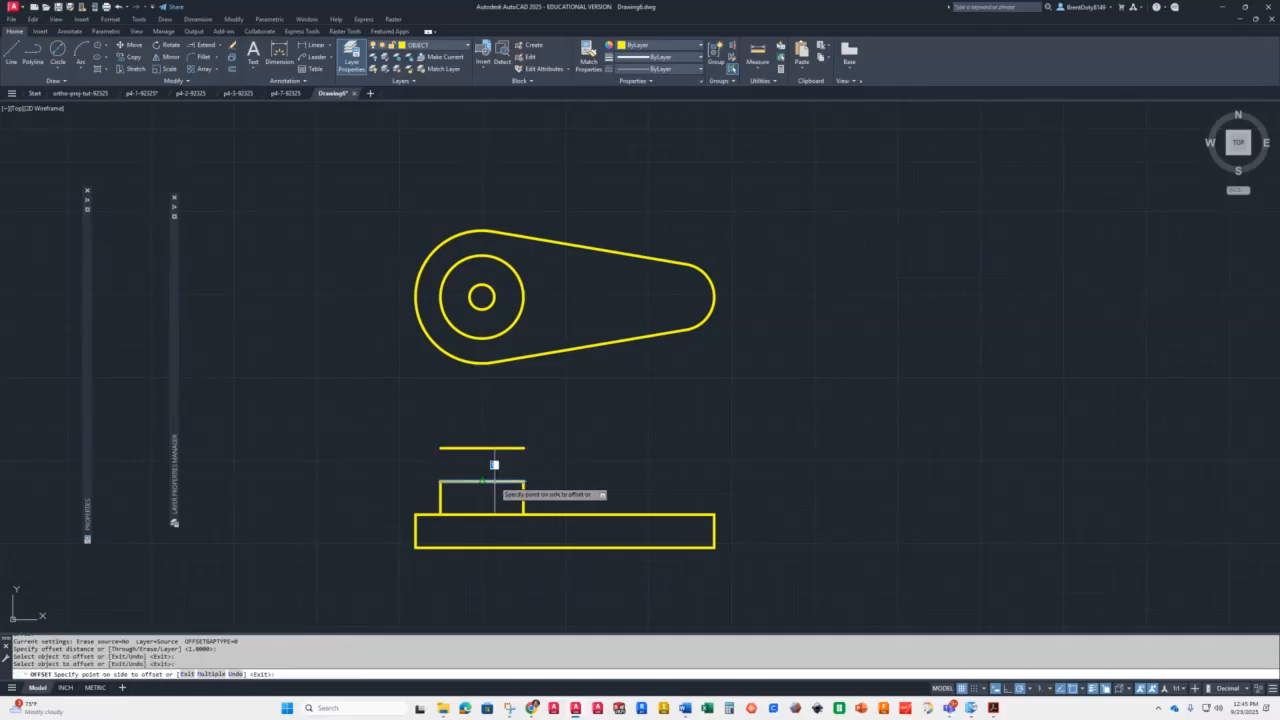
click(497, 415)
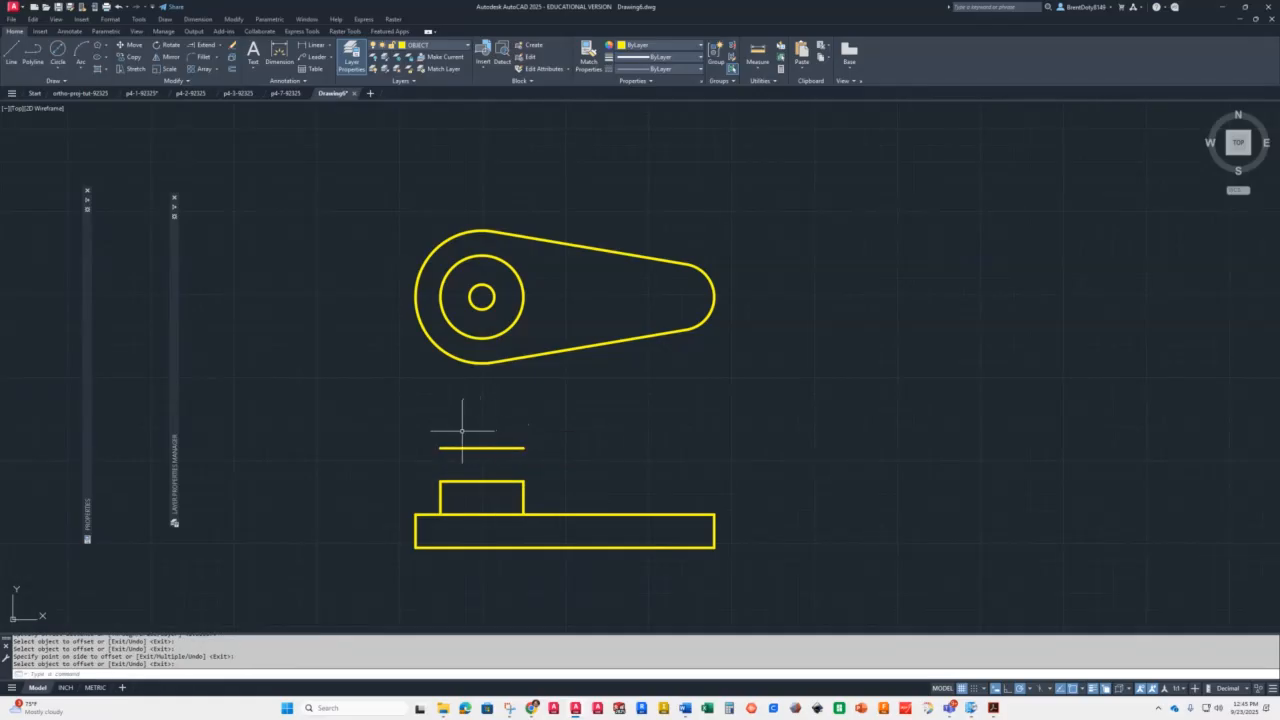
Draw vertical projection lines from the smallest circle's left and right quadrants down to the top edge of the front-view boss
text(l)
key(Return)
click(470, 296)
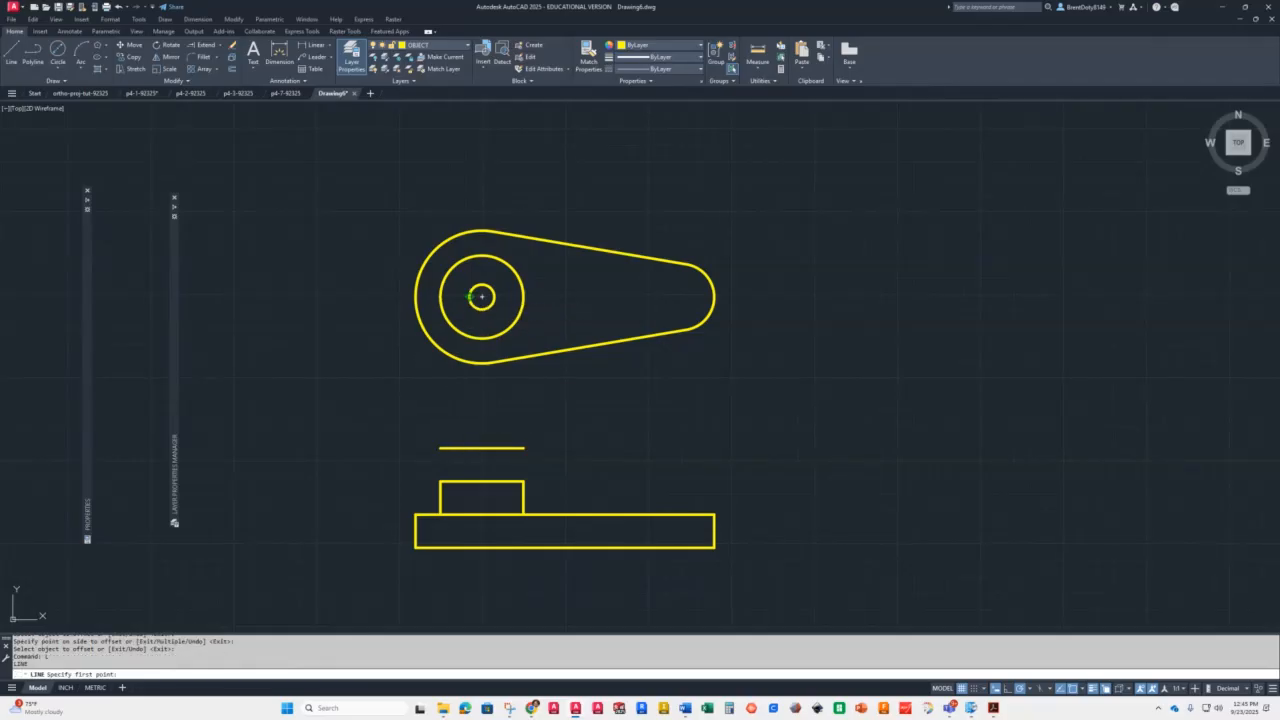
click(469, 486)
key(Return)
key(Return)
click(493, 296)
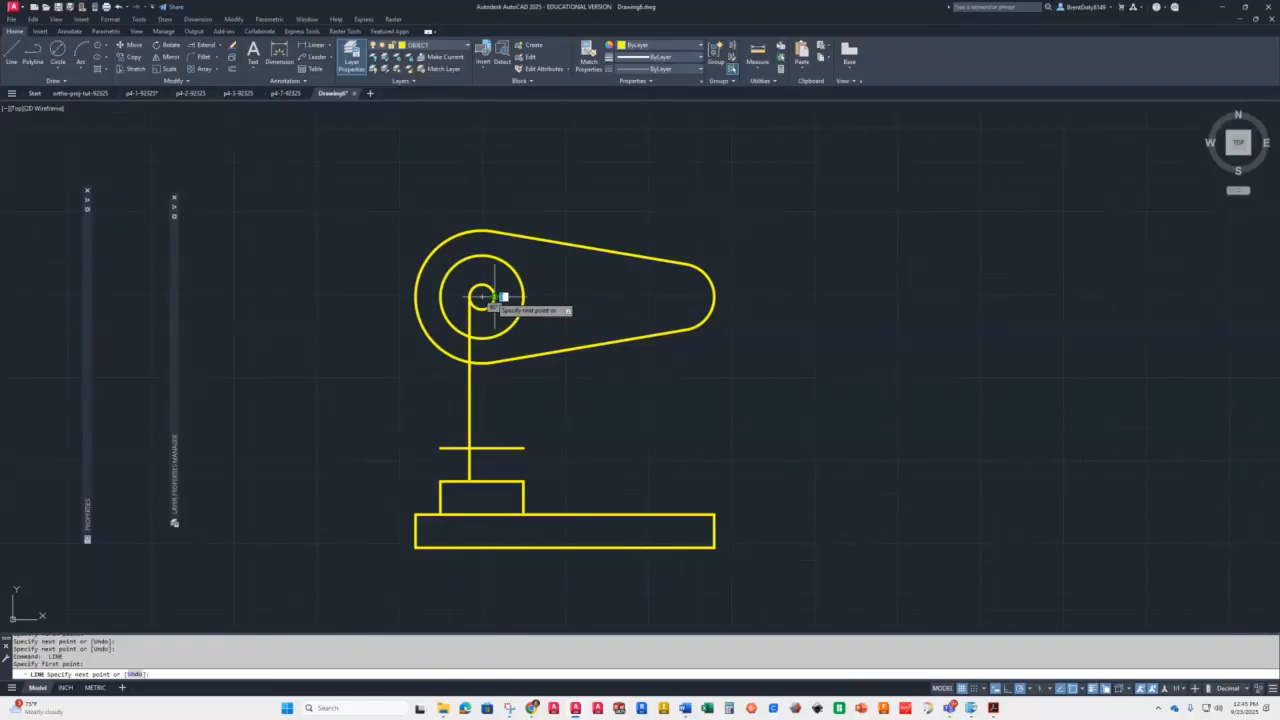
click(493, 481)
key(Return)
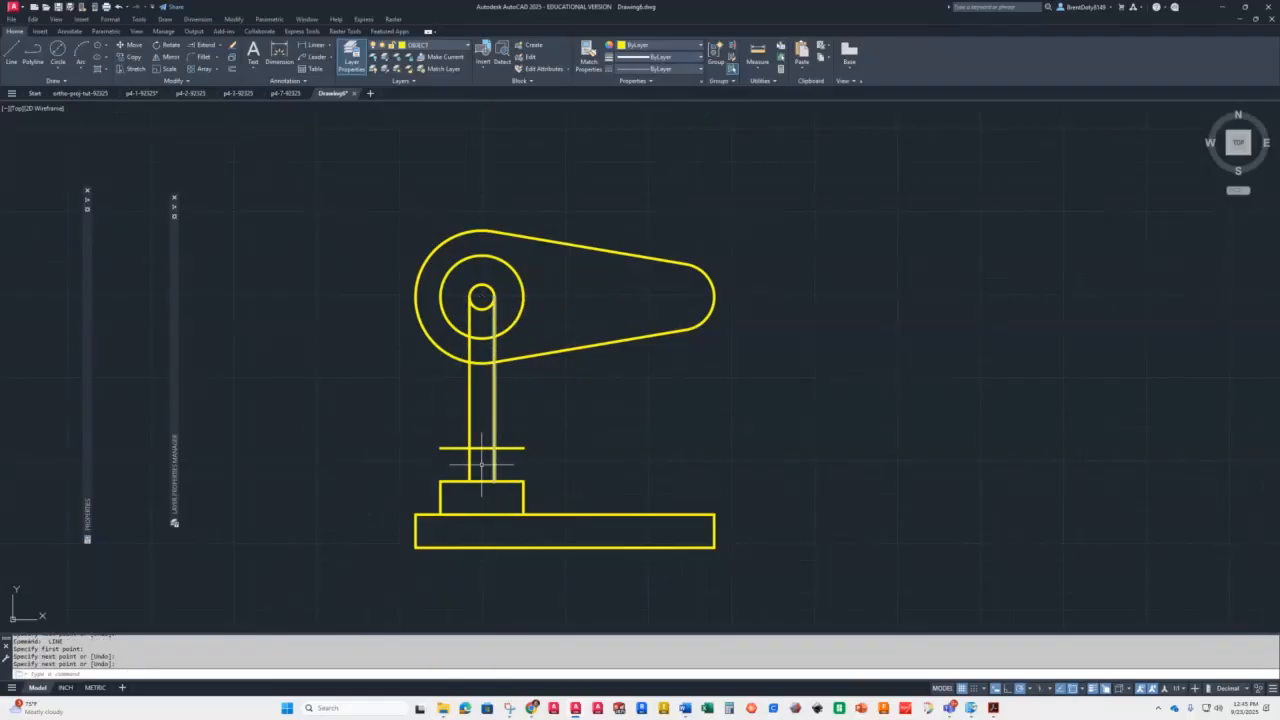
Trim the projection lines above the offset line and its overhanging ends, leaving a narrow rectangle on top of the boss
text(tr)
key(Return)
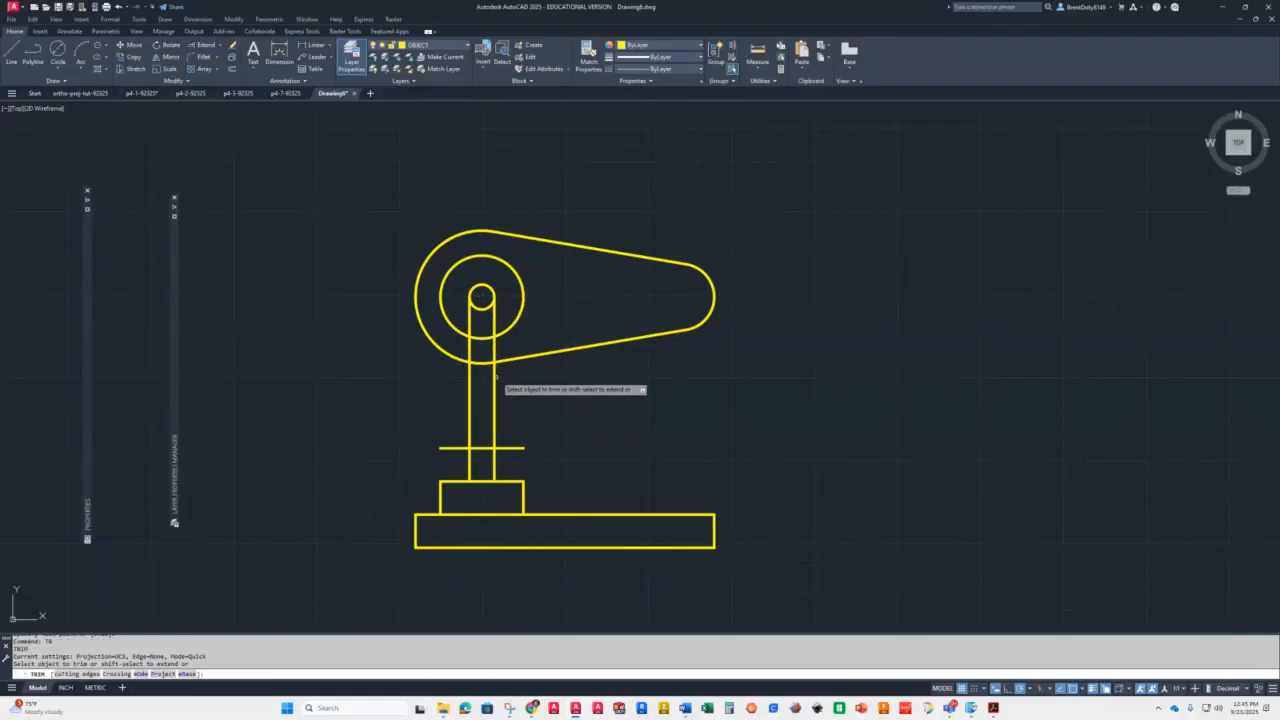
click(493, 318)
click(471, 321)
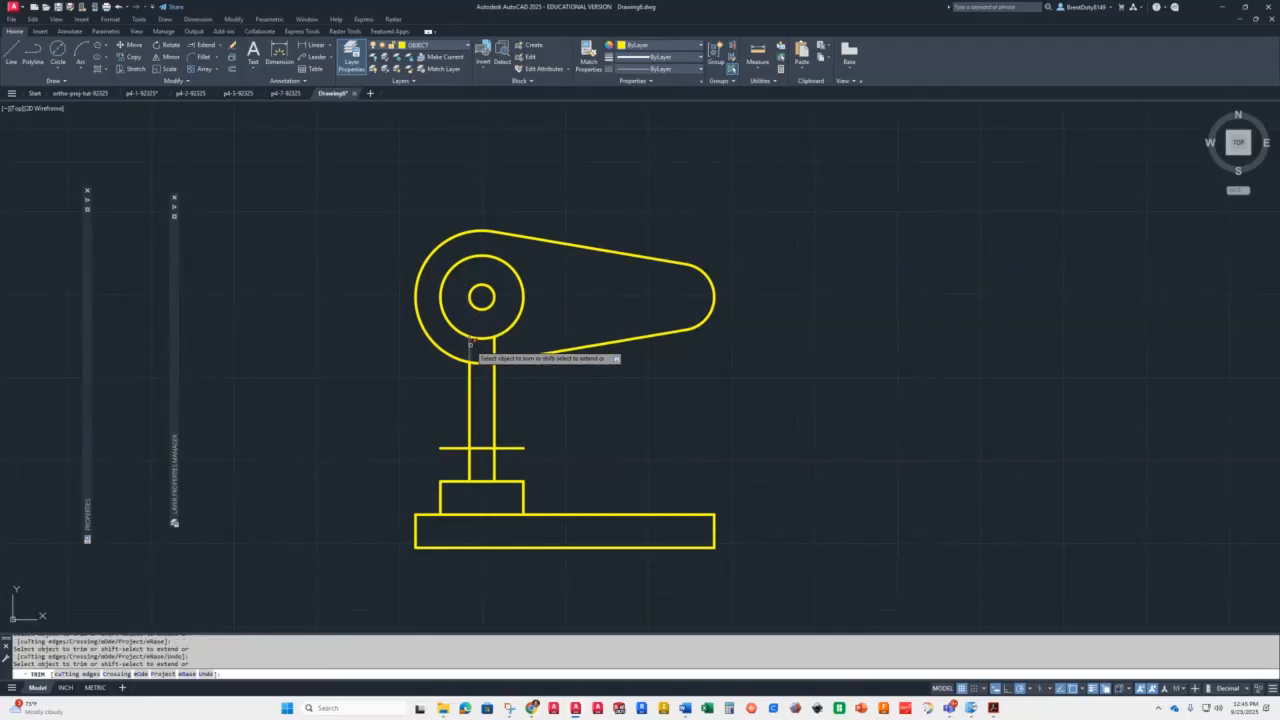
click(494, 346)
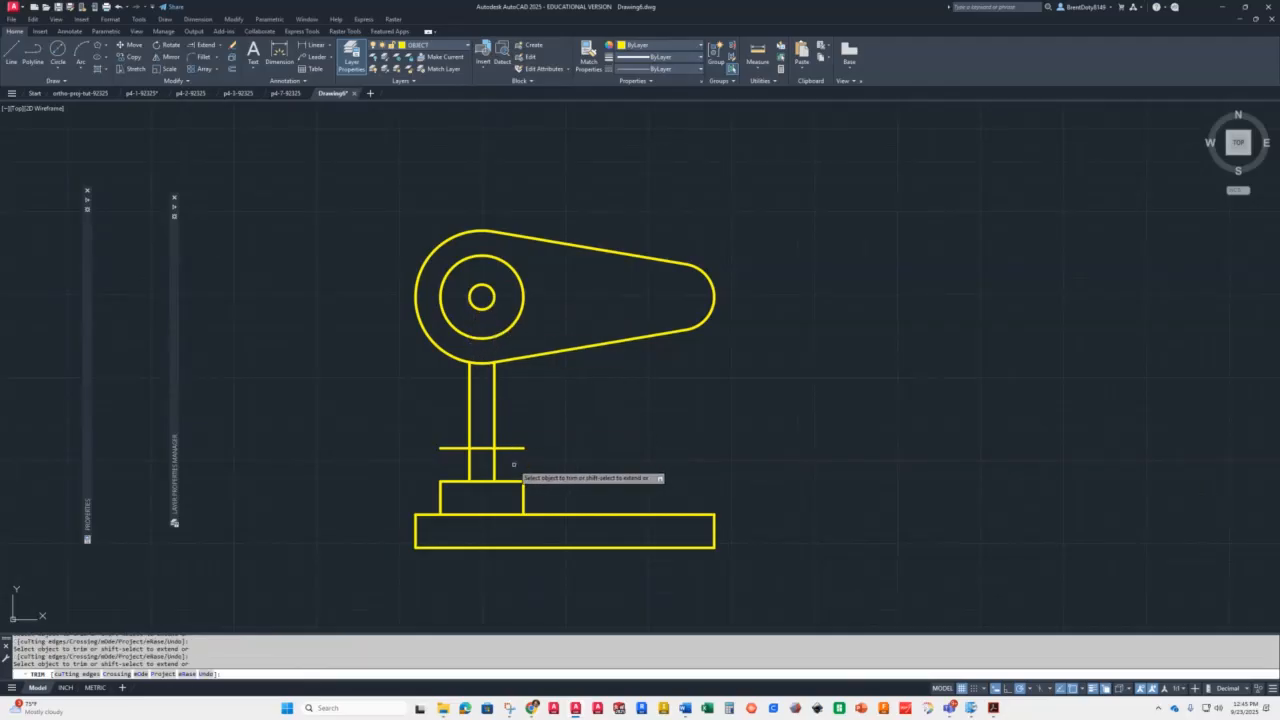
mouse_move(514, 463)
mouse_down()
mouse_move(486, 423)
mouse_move(443, 455)
mouse_up()
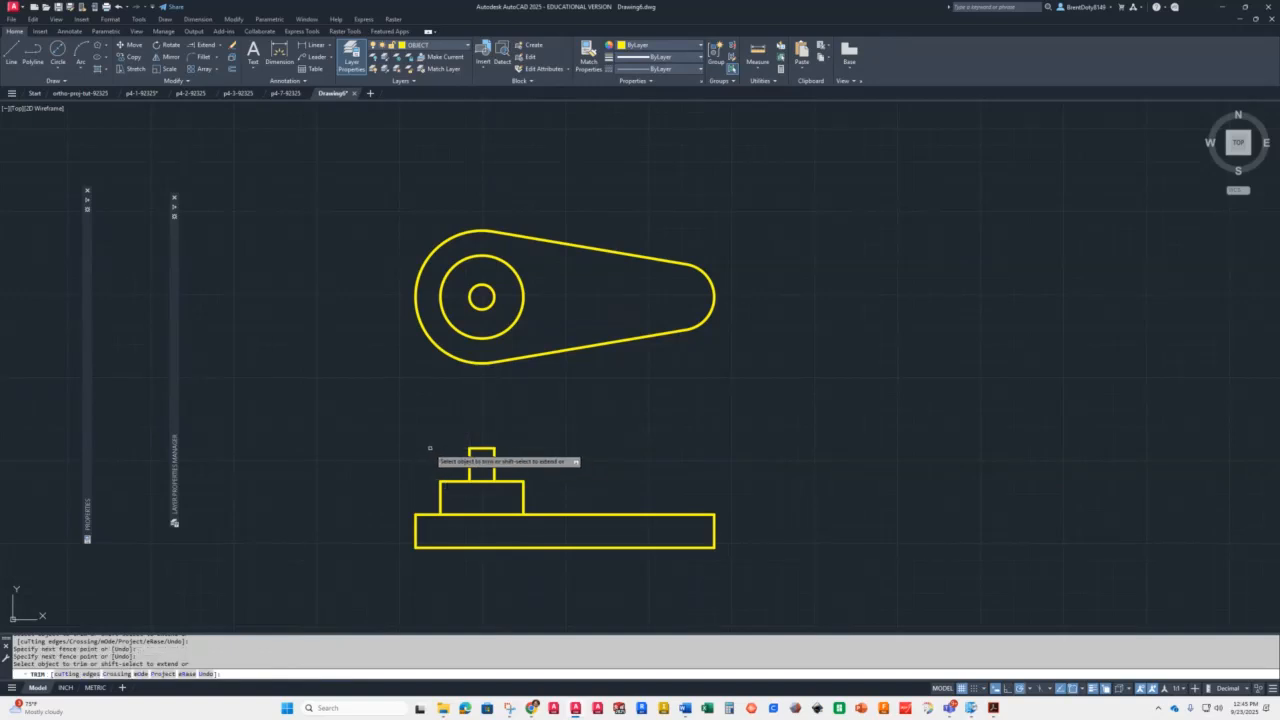
key(Return)
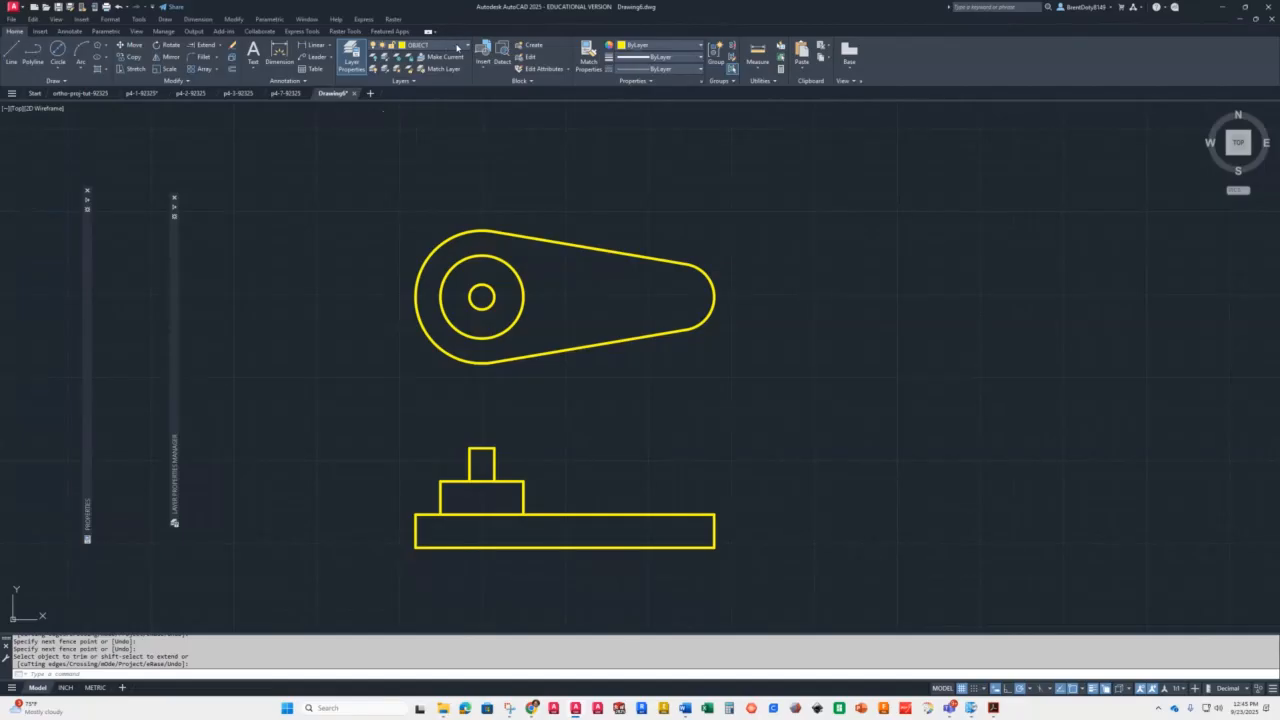
Make the CENTER layer current and add center marks to the large and small end arcs of the top view
click(458, 47)
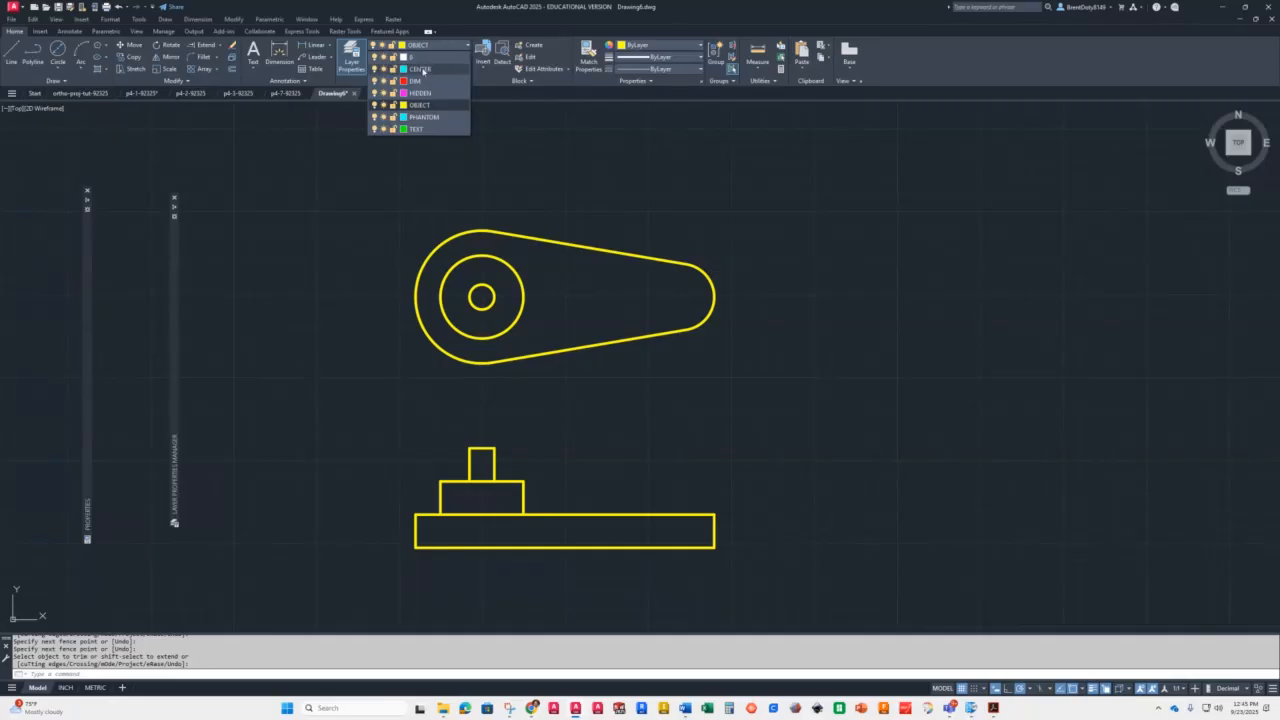
click(420, 69)
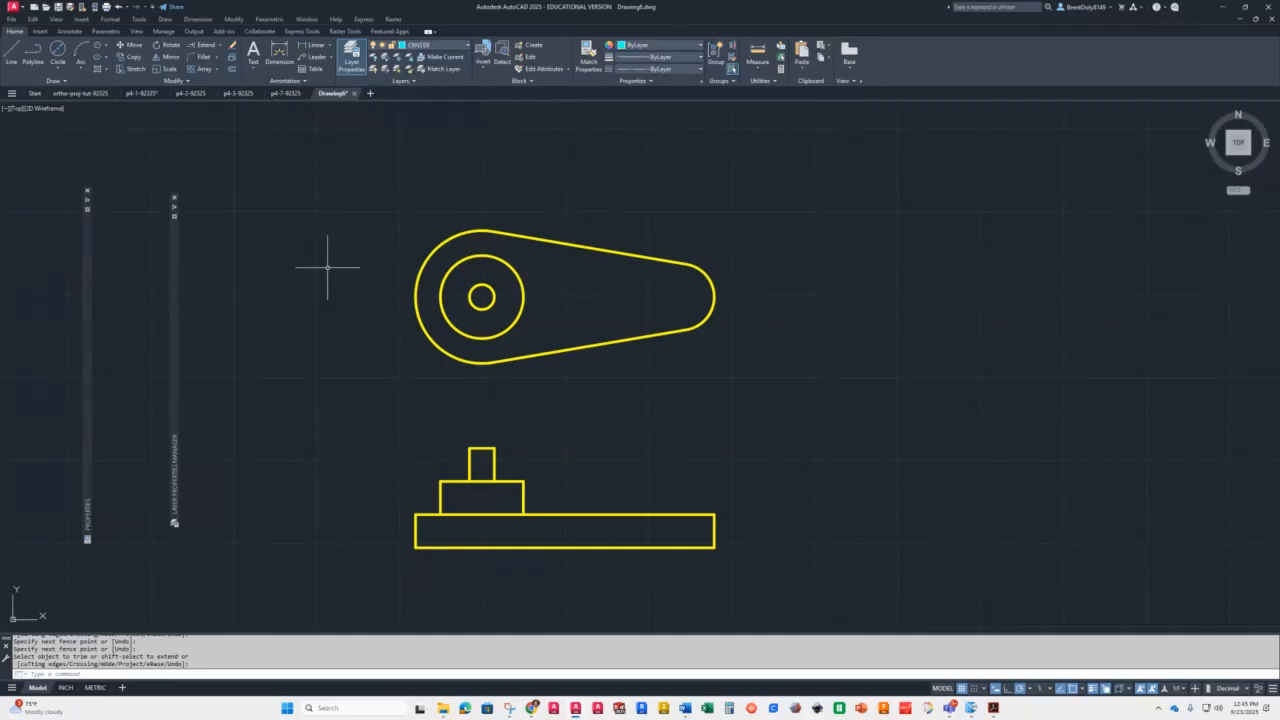
click(68, 31)
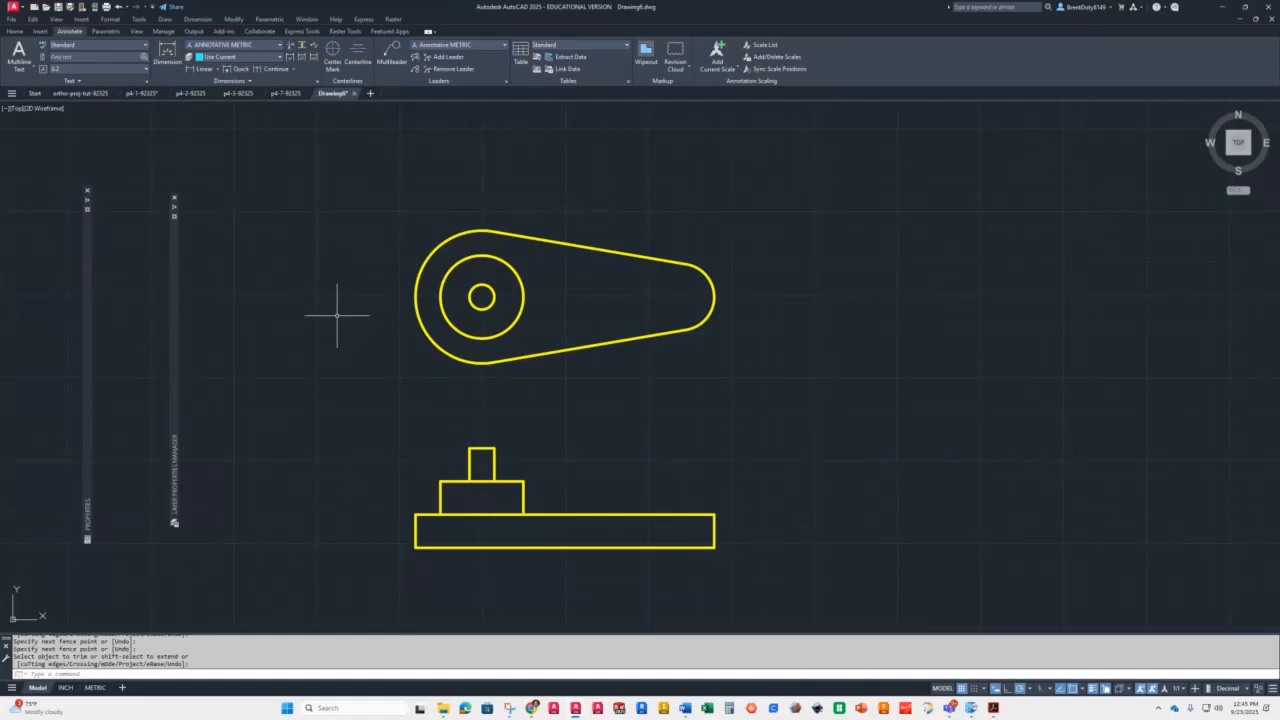
click(332, 52)
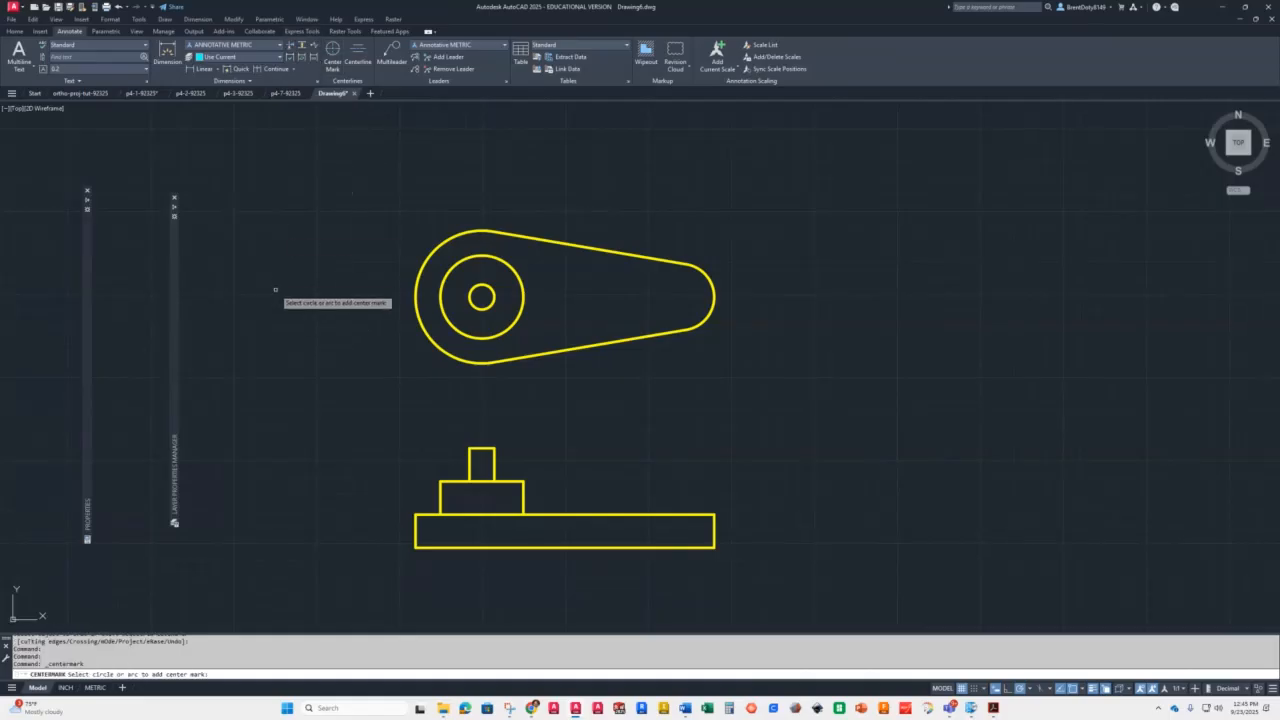
click(415, 293)
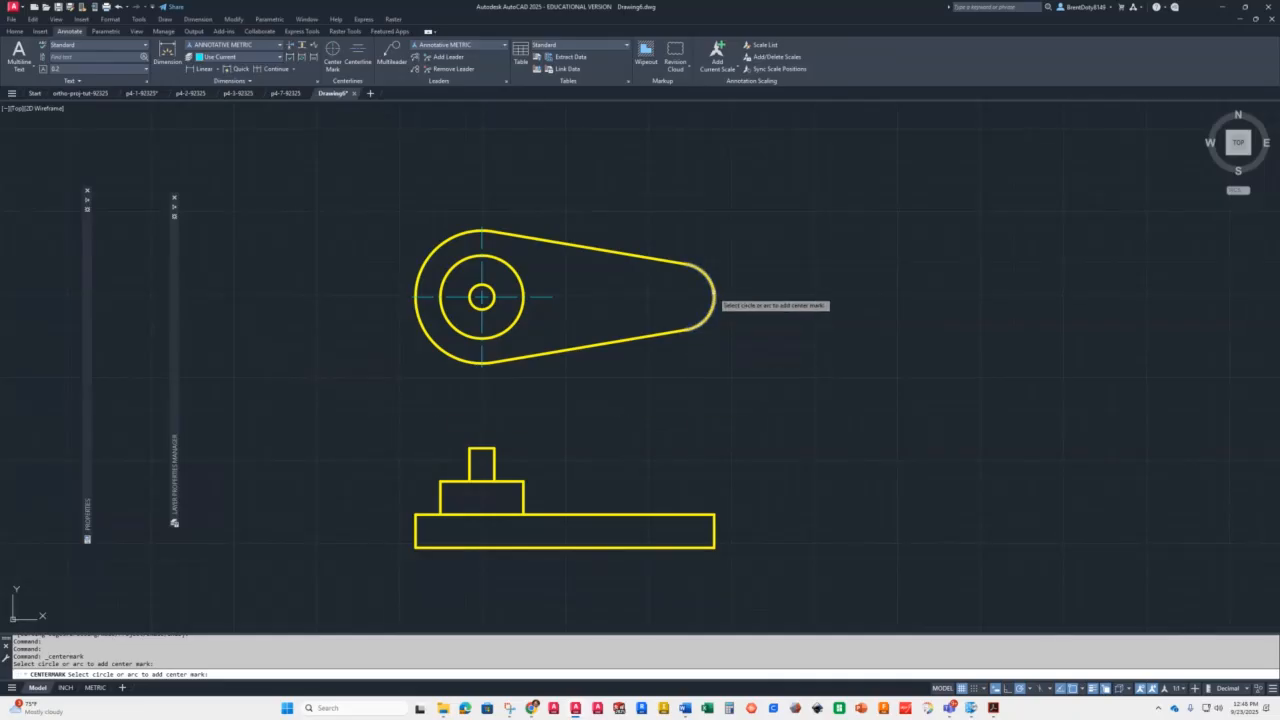
click(714, 292)
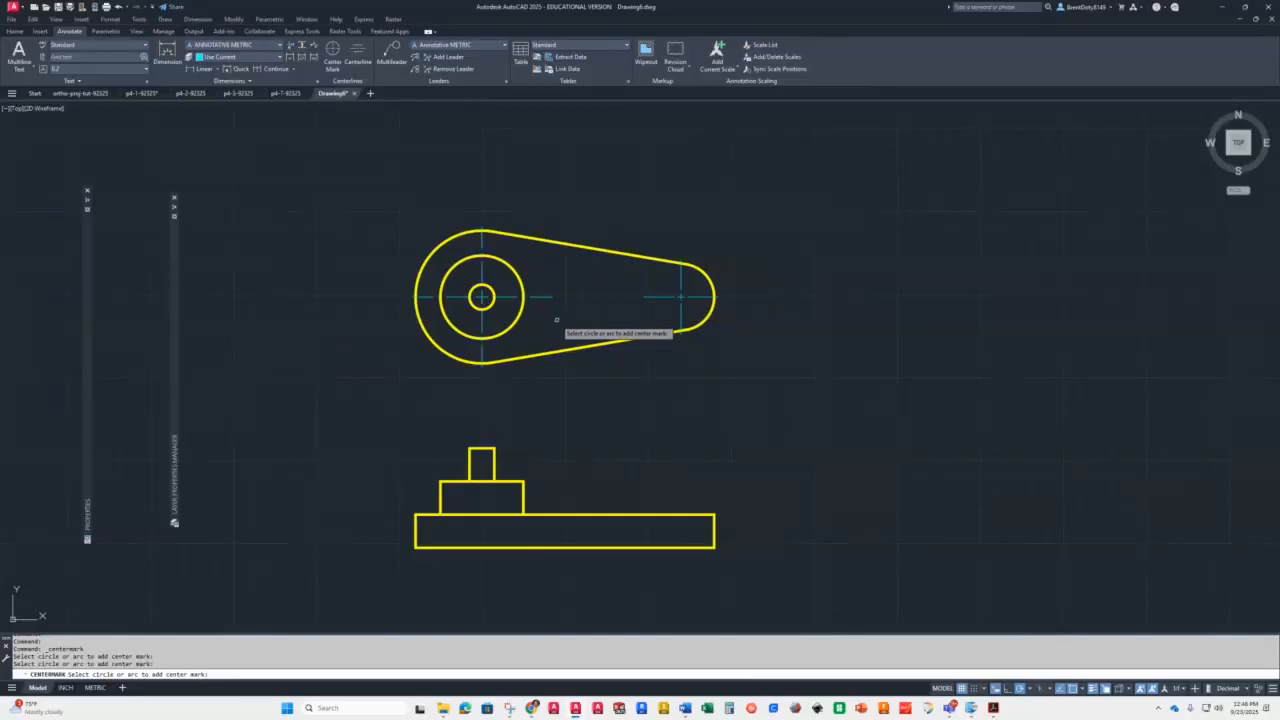
scroll(563, 300, up, 4)
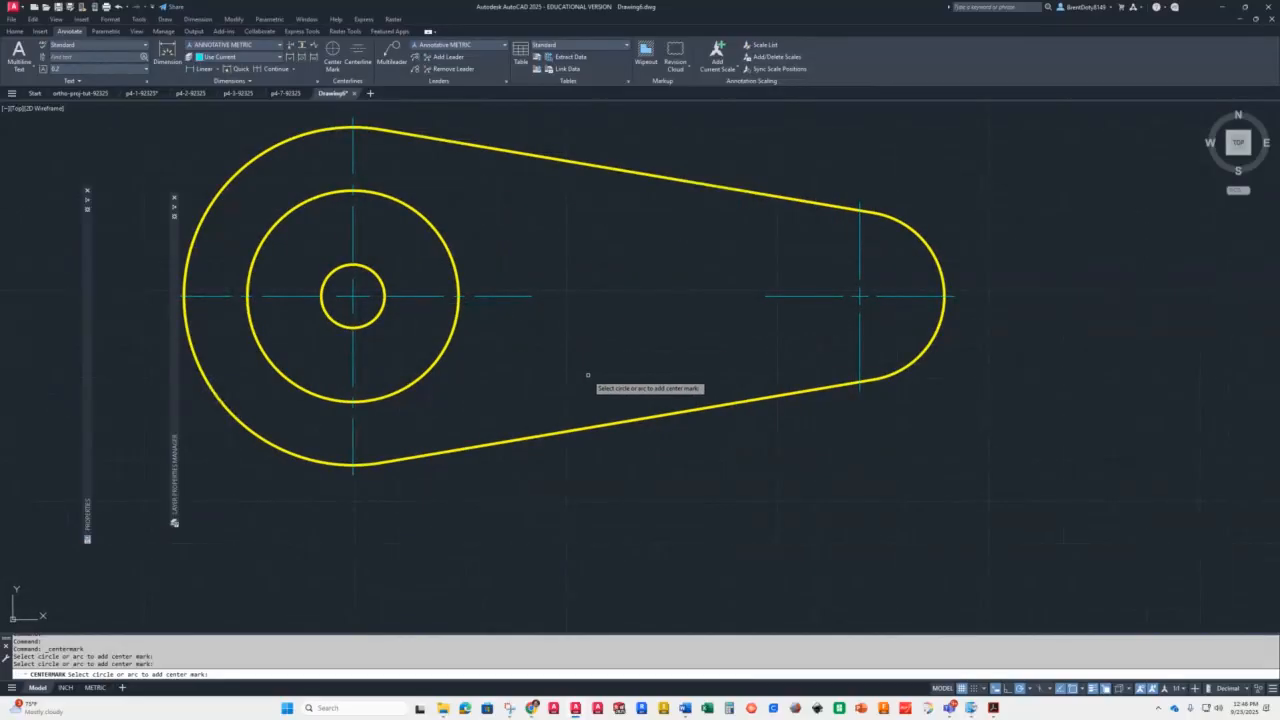
key(Return)
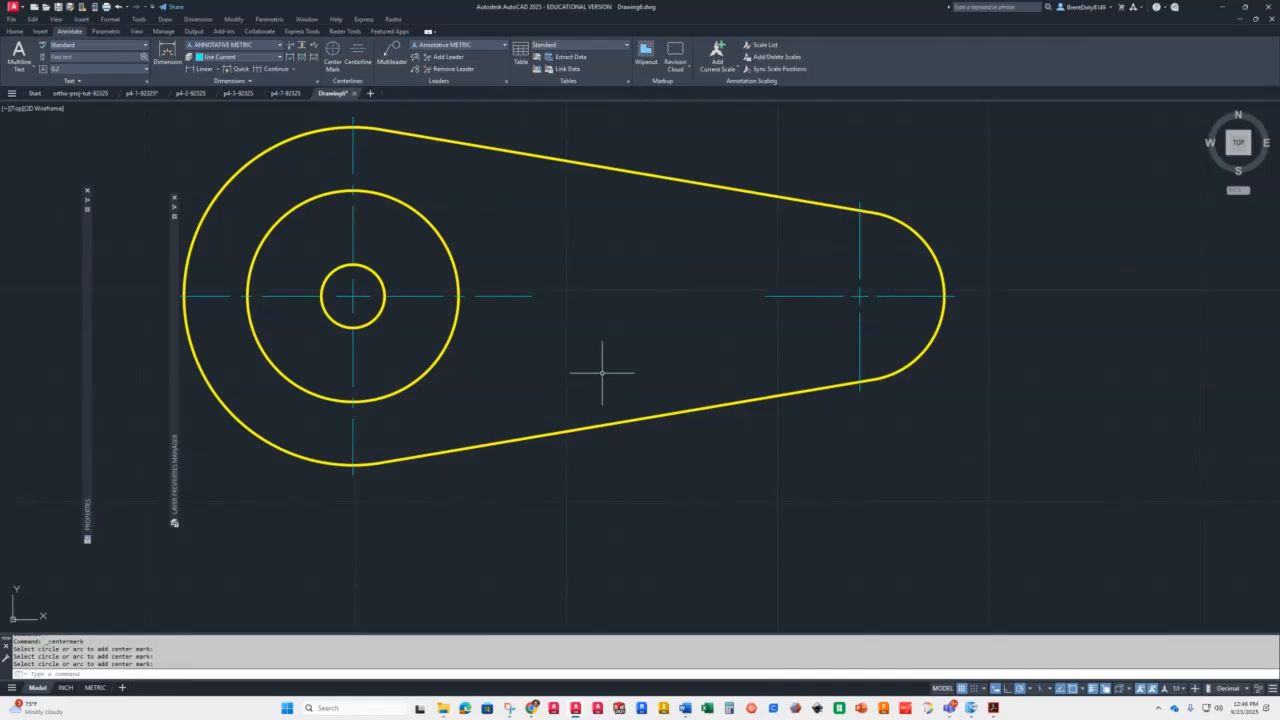
Stretch the small arc's center mark horizontally to the inner end of the large arc's center mark, joining them along the link's axis
click(765, 295)
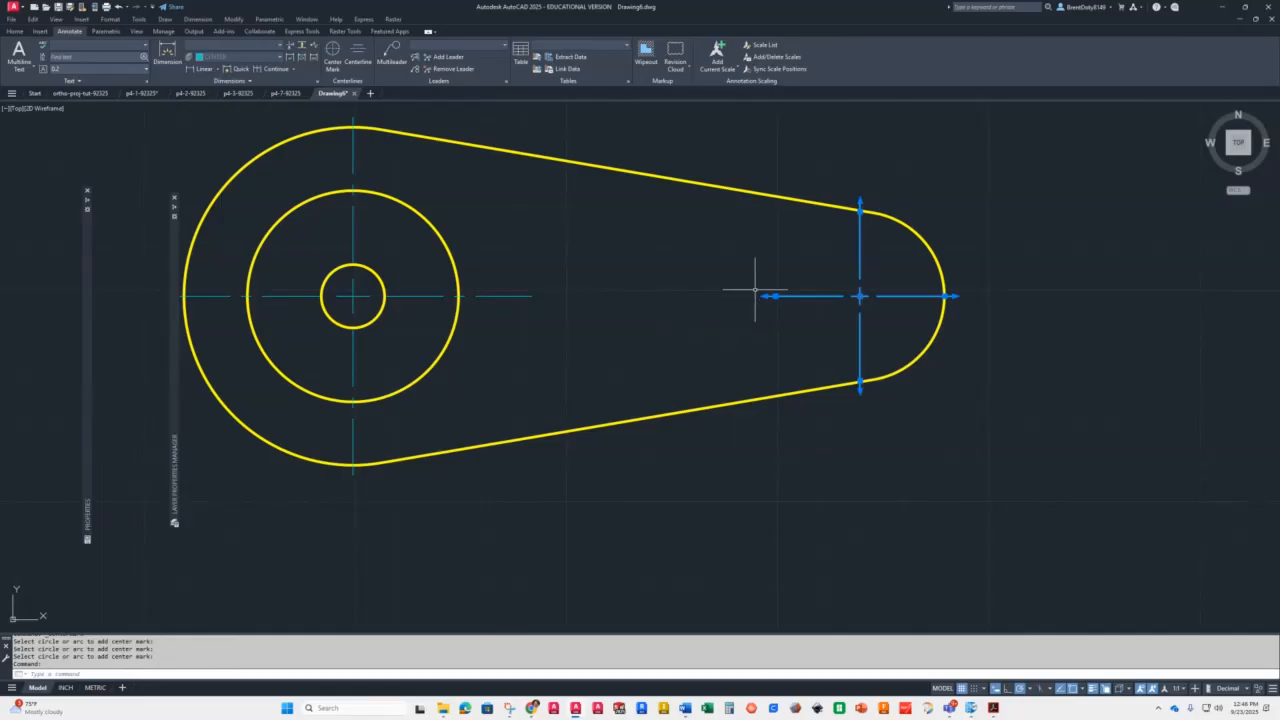
click(491, 296)
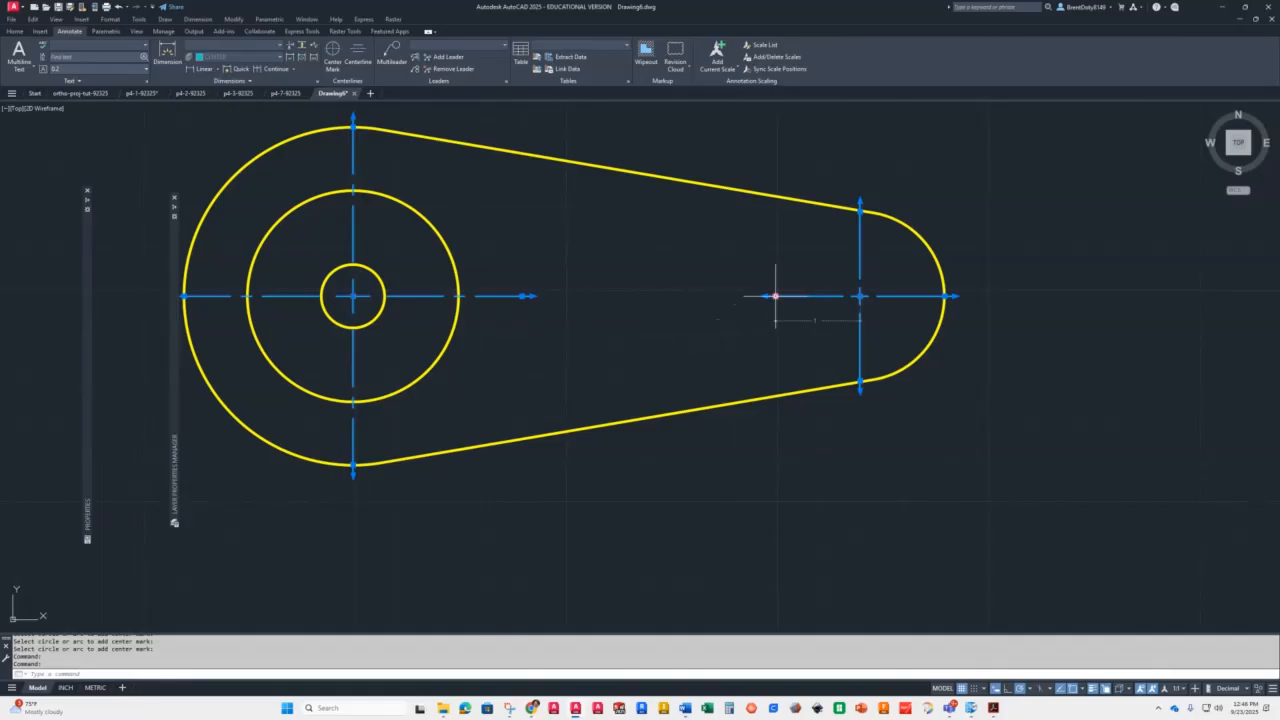
click(775, 296)
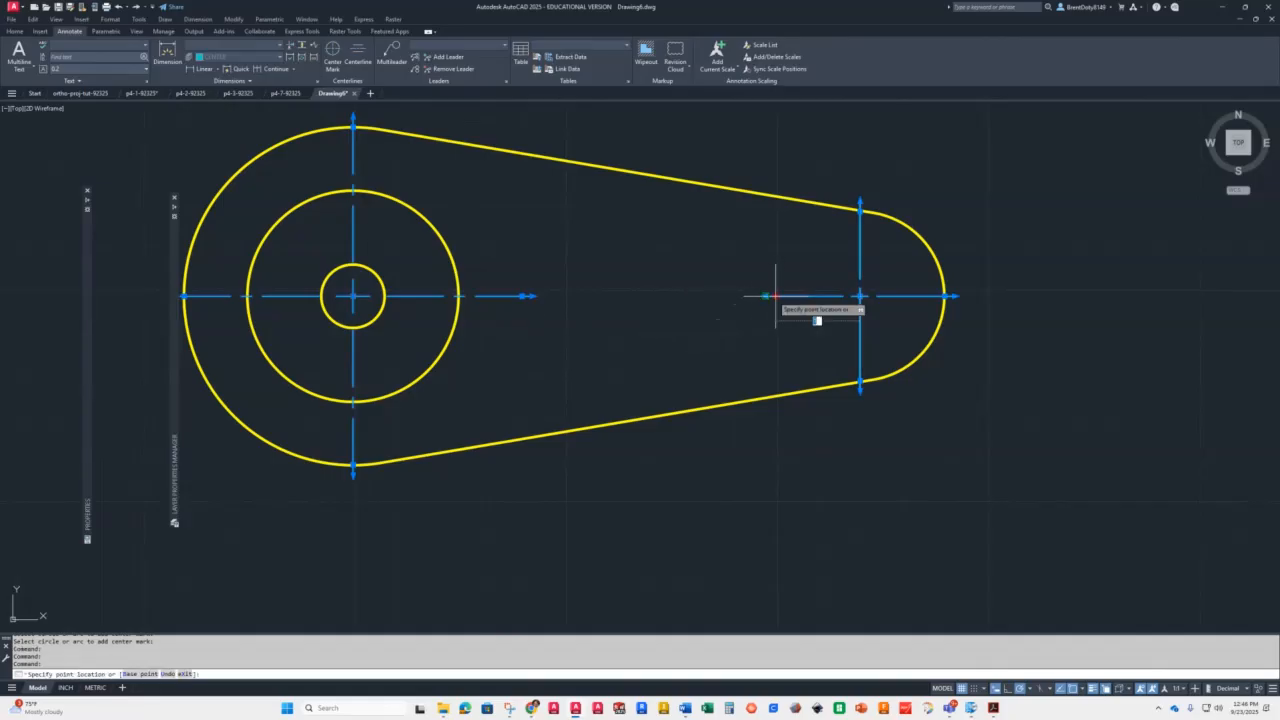
click(533, 296)
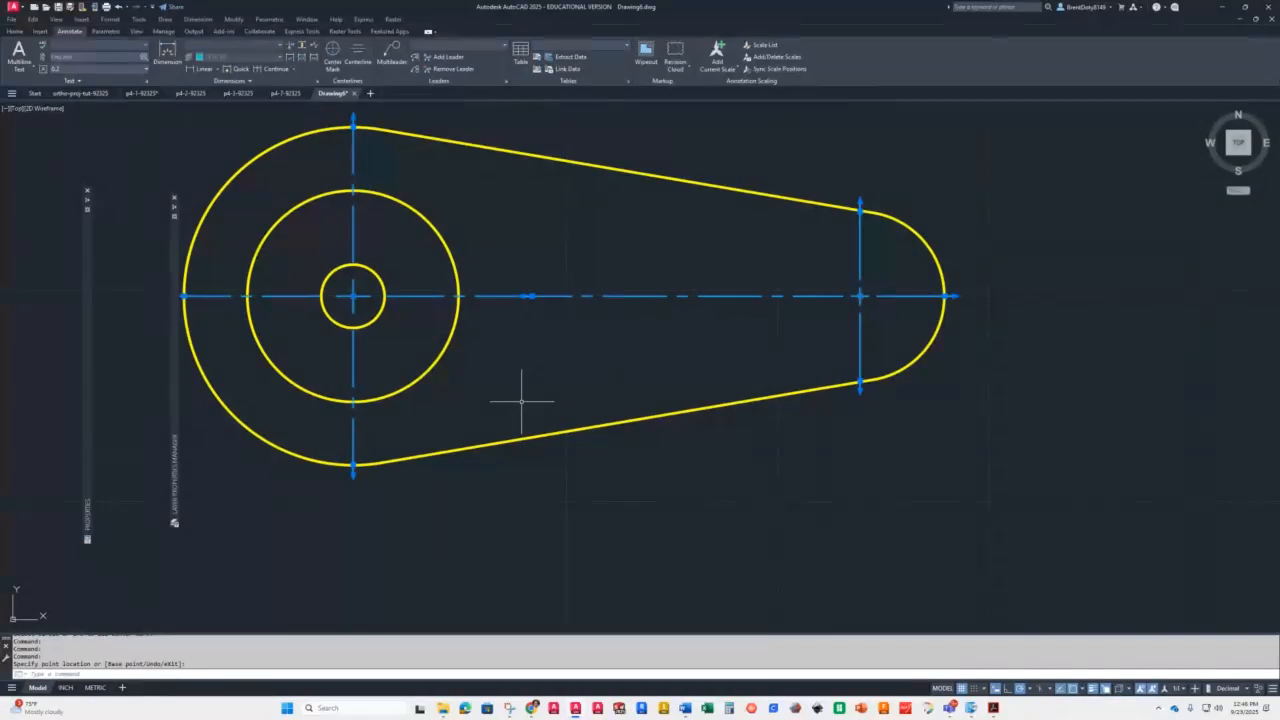
key(Escape)
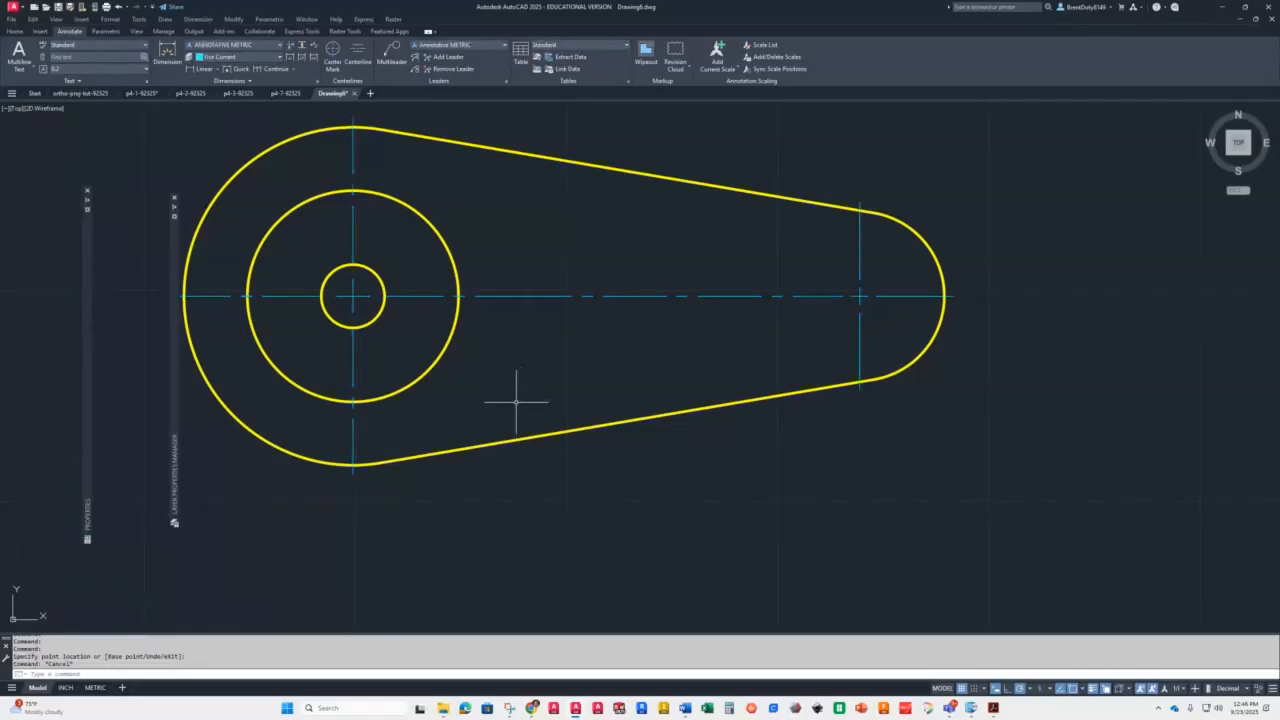
Add a centerline between the two vertical sides of the narrow top boss in the front view
scroll(702, 501, down, 5)
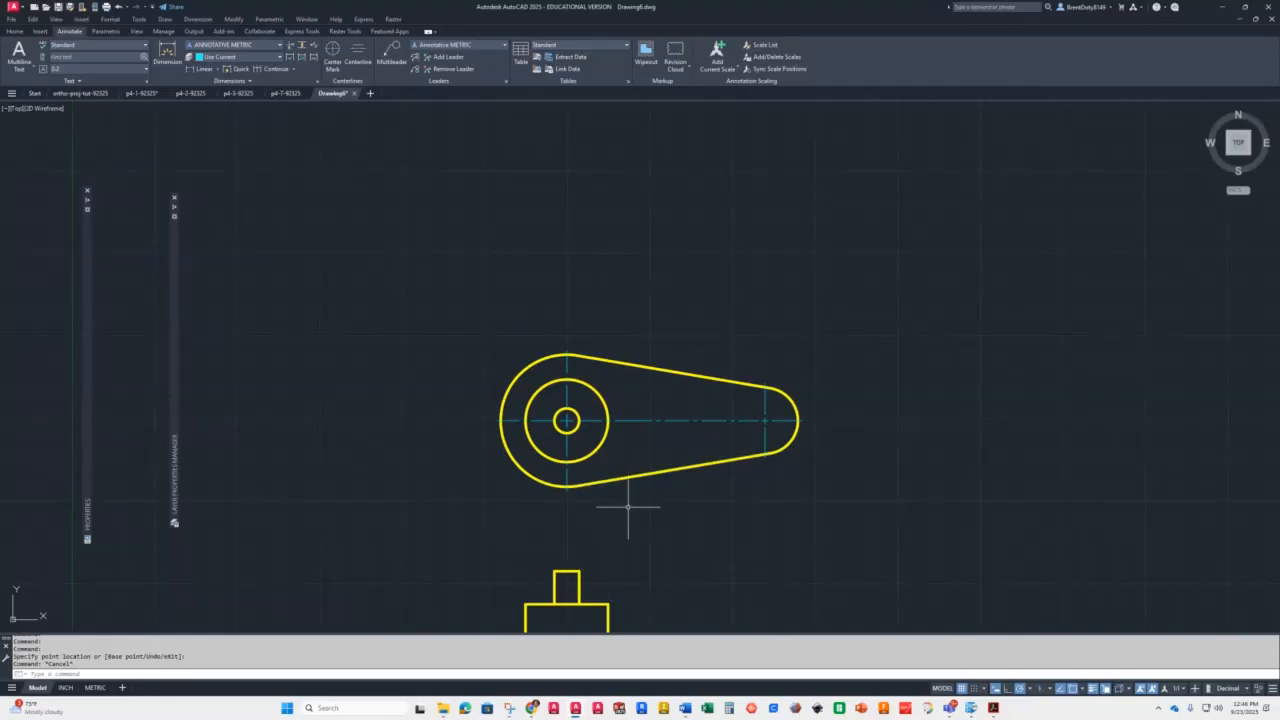
scroll(526, 412, up, 4)
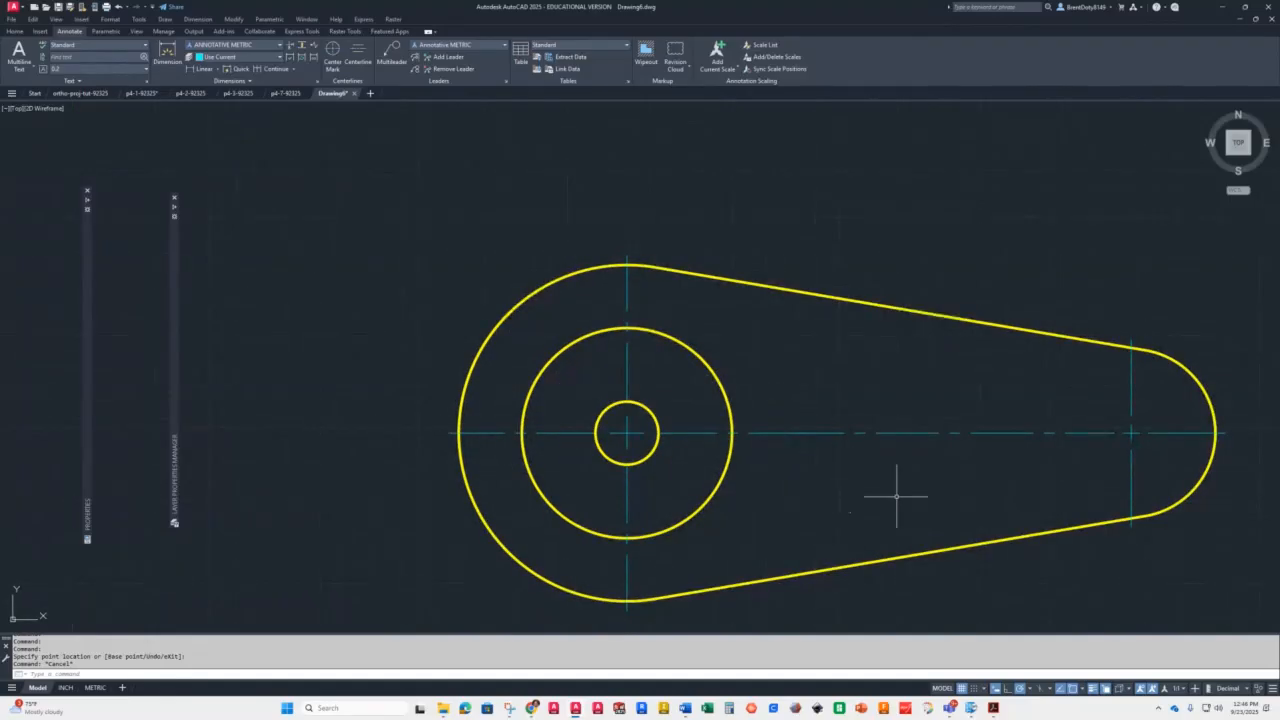
scroll(980, 543, up, 2)
middle_drag(980, 543, 684, 547)
scroll(684, 547, down, 4)
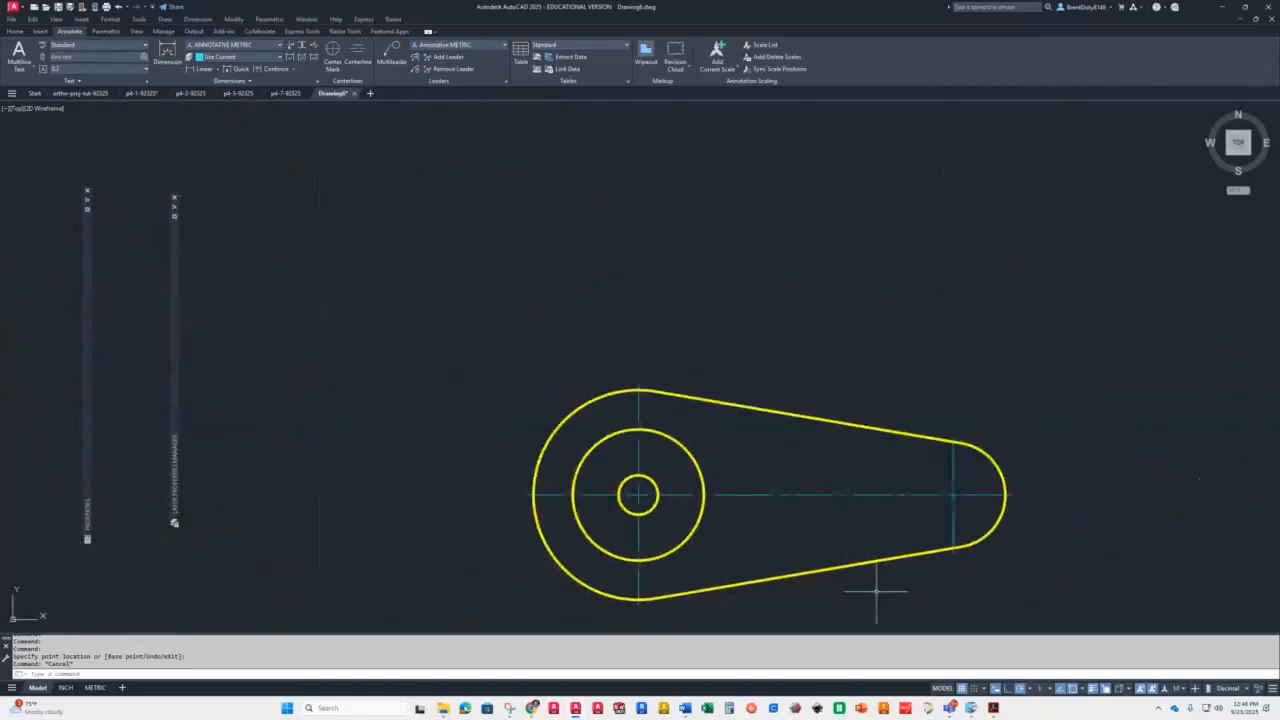
mouse_move(857, 591)
middle_down()
mouse_move(743, 437)
mouse_move(727, 459)
mouse_move(677, 474)
mouse_move(663, 400)
middle_up()
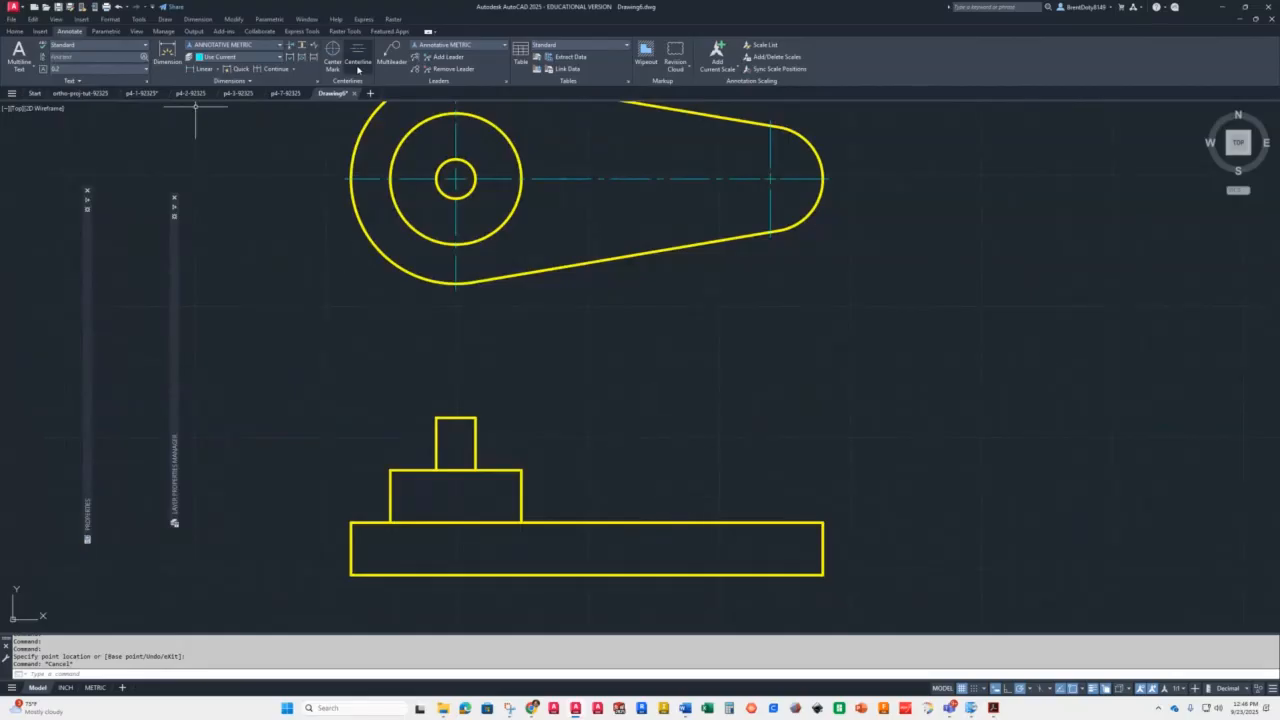
click(355, 52)
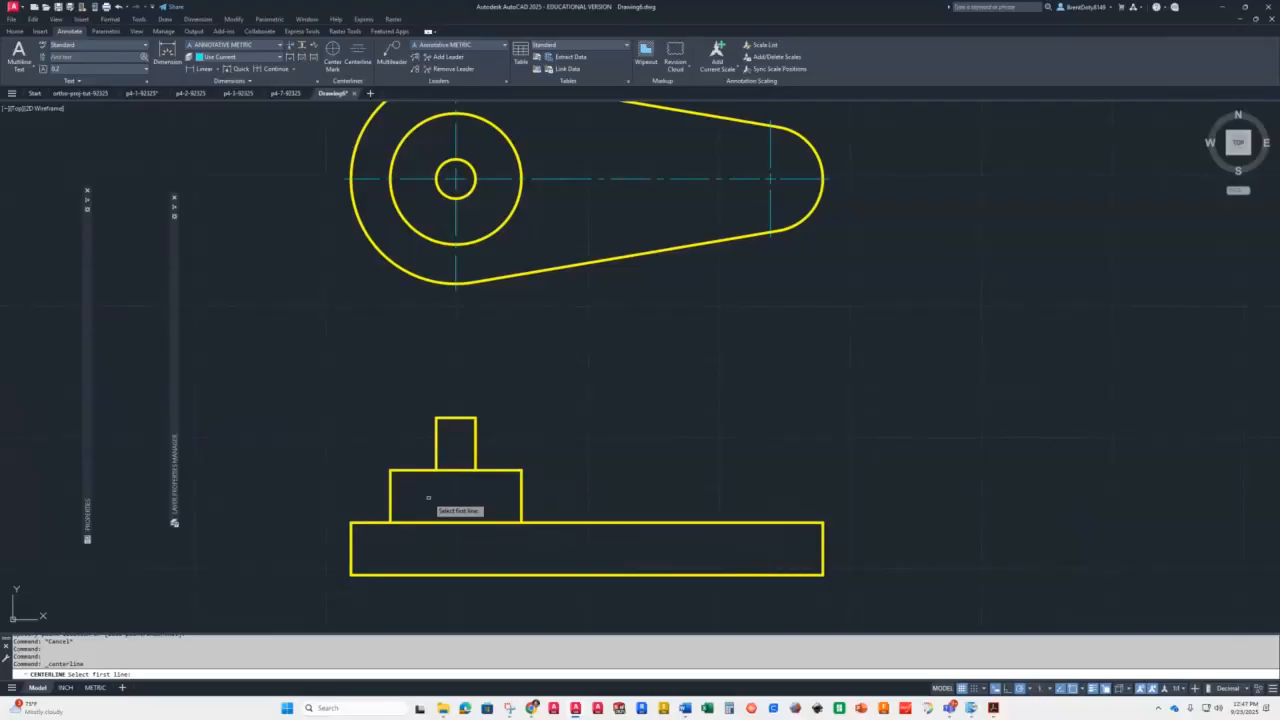
click(436, 442)
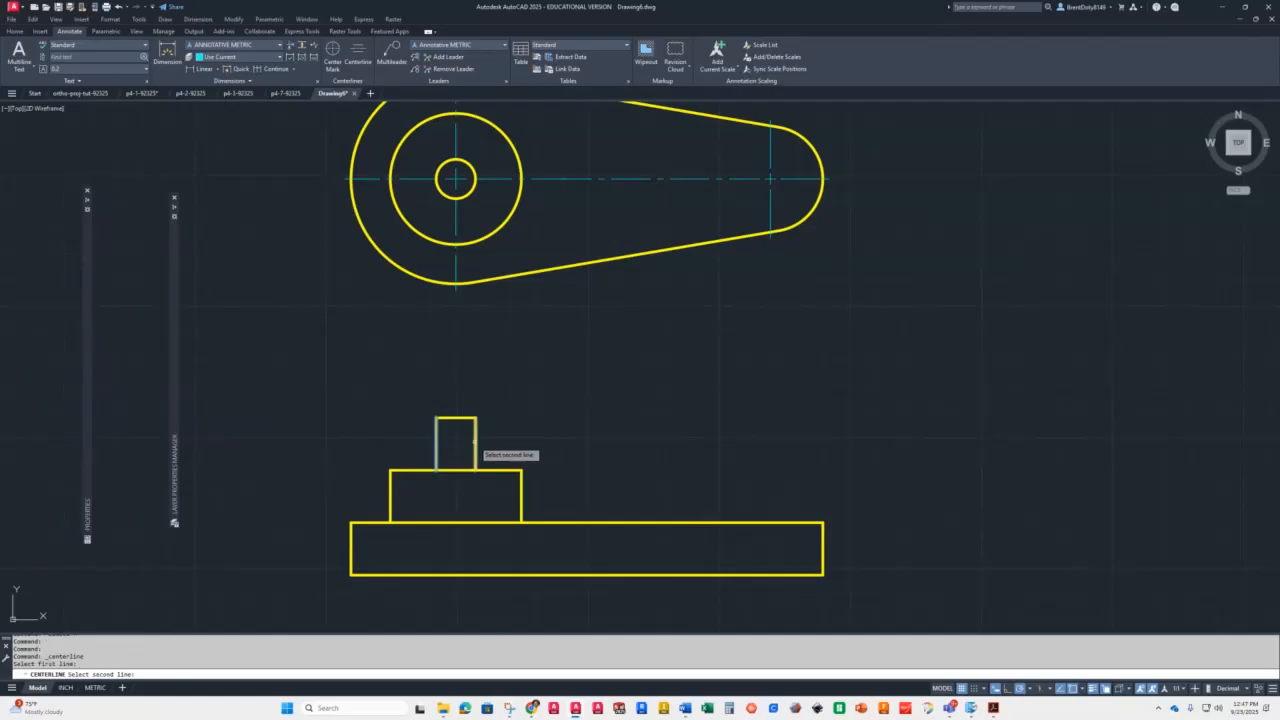
click(476, 441)
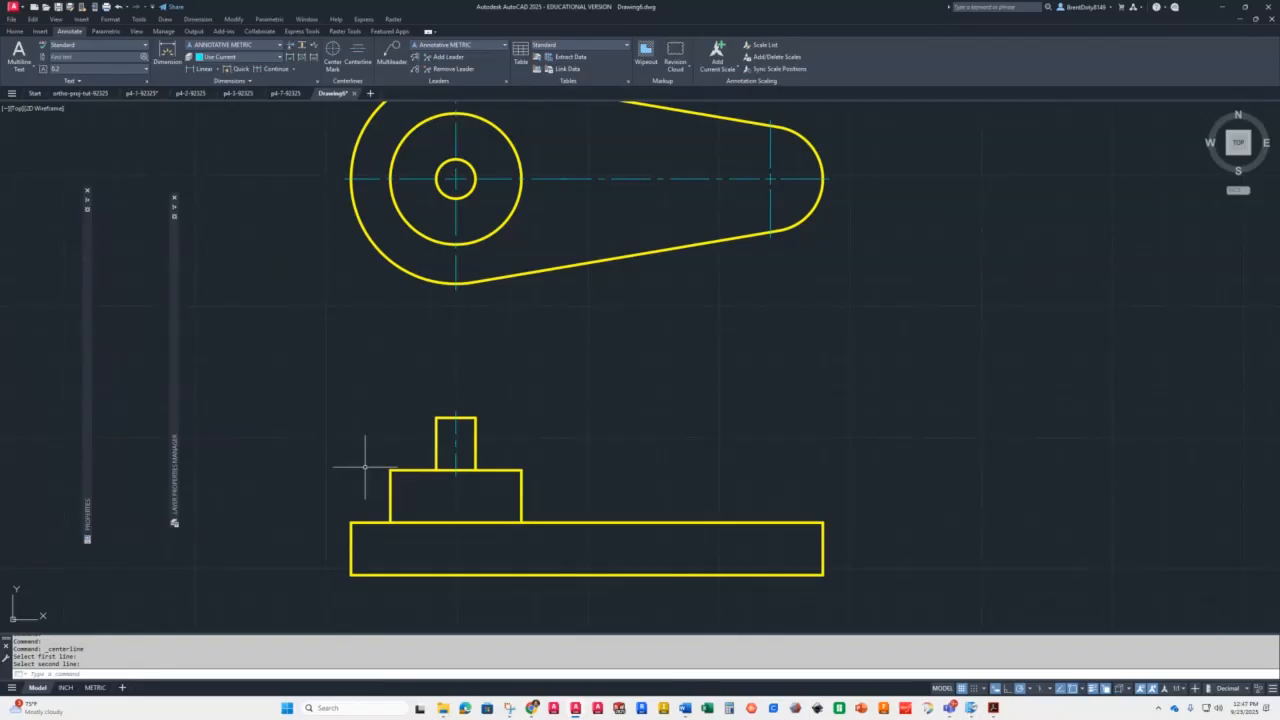
Draw a vertical projection line from the lower end of the small arc's center mark down to the front-view base's bottom edge
click(14, 31)
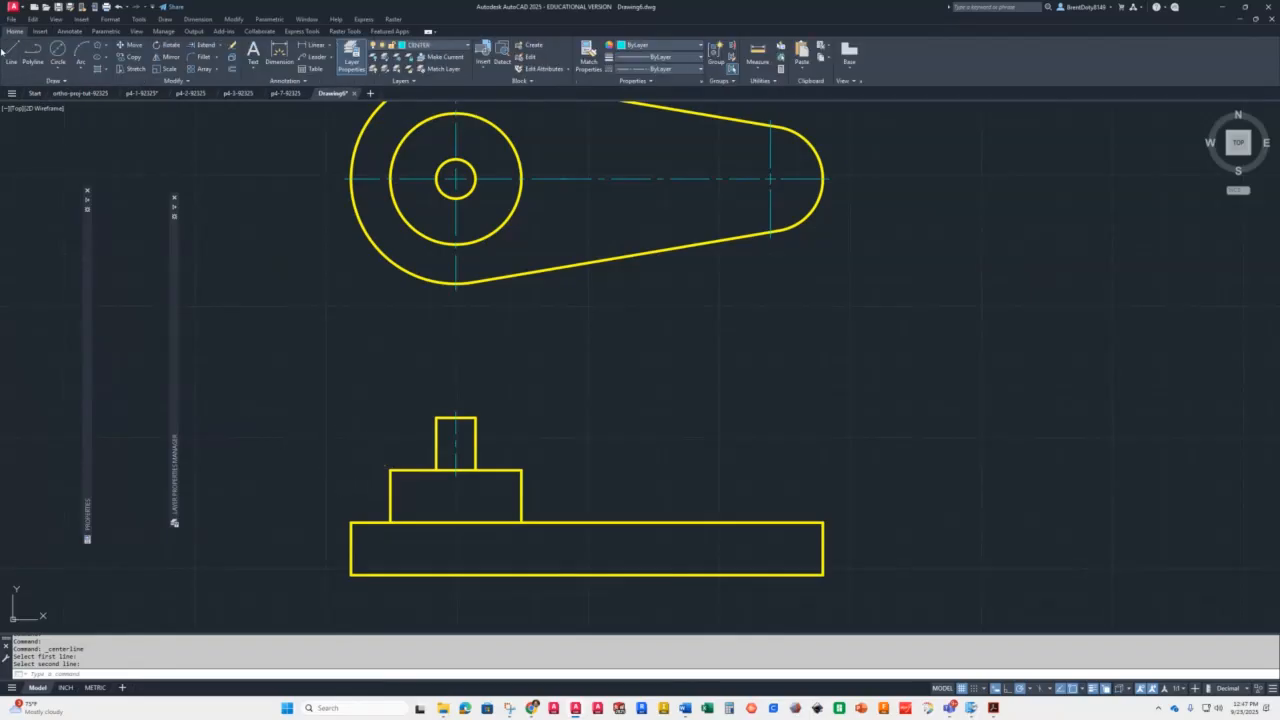
click(12, 54)
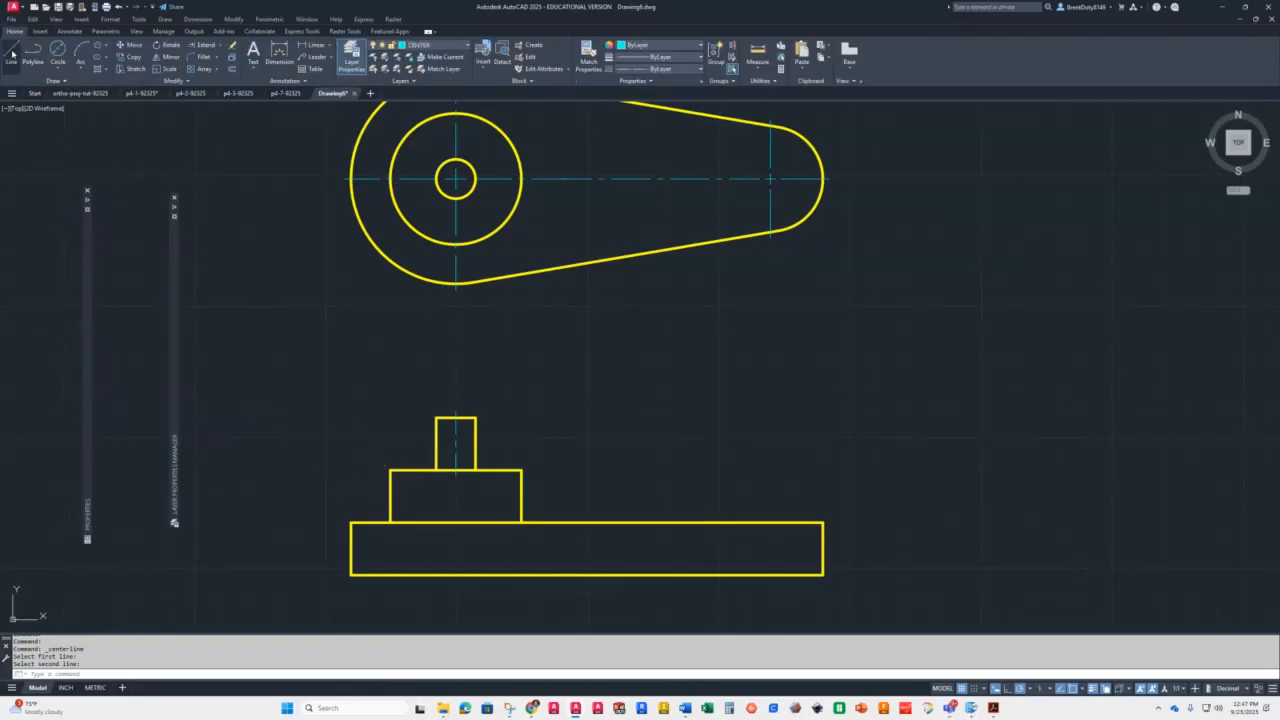
click(770, 235)
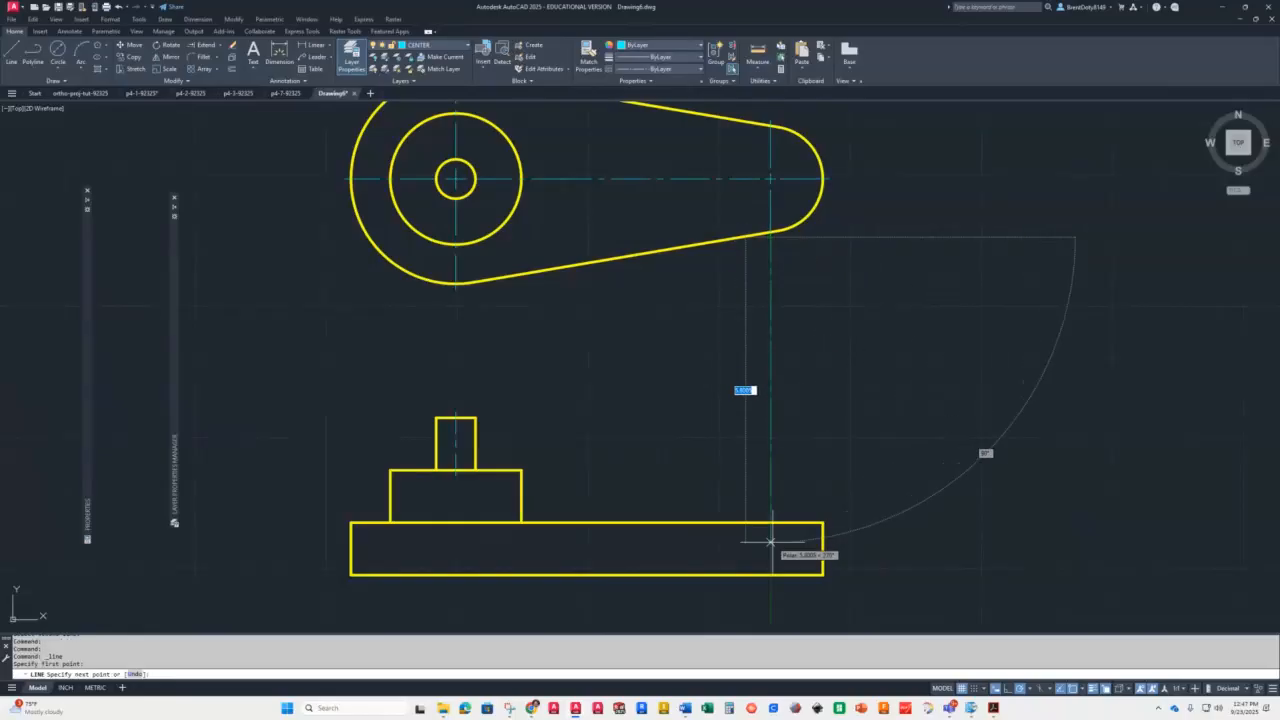
click(770, 575)
key(Return)
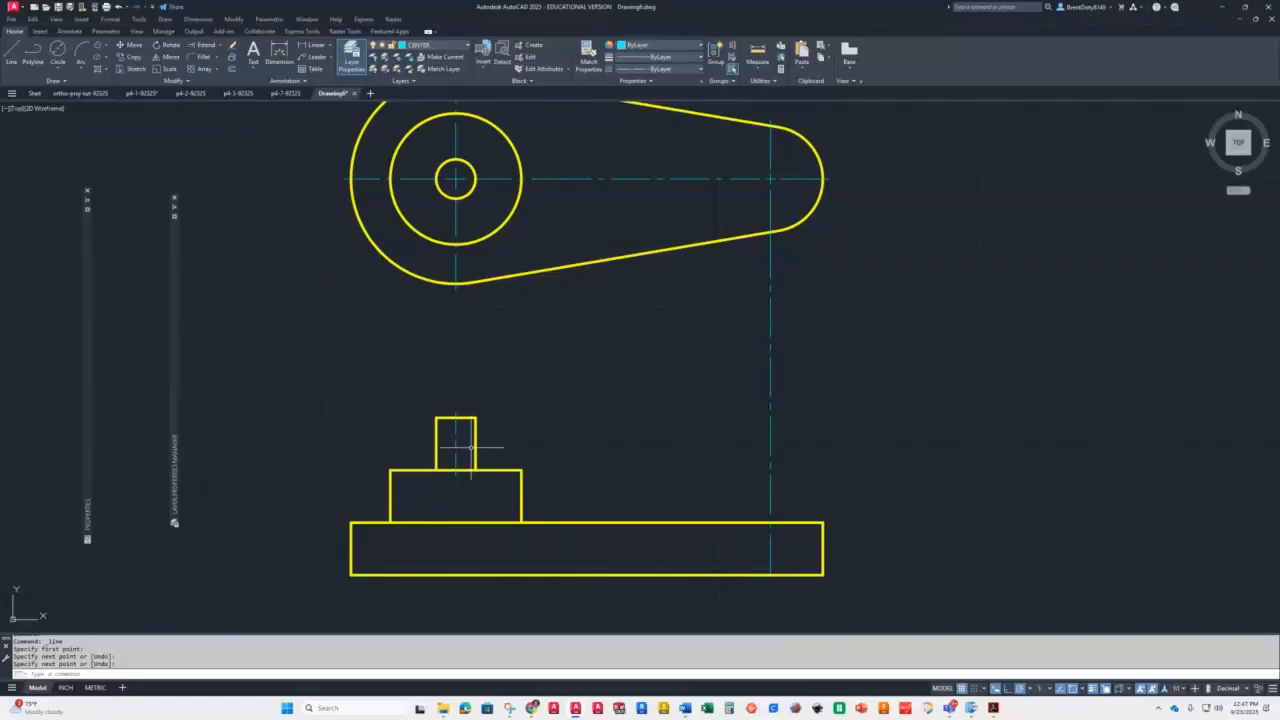
key(Return)
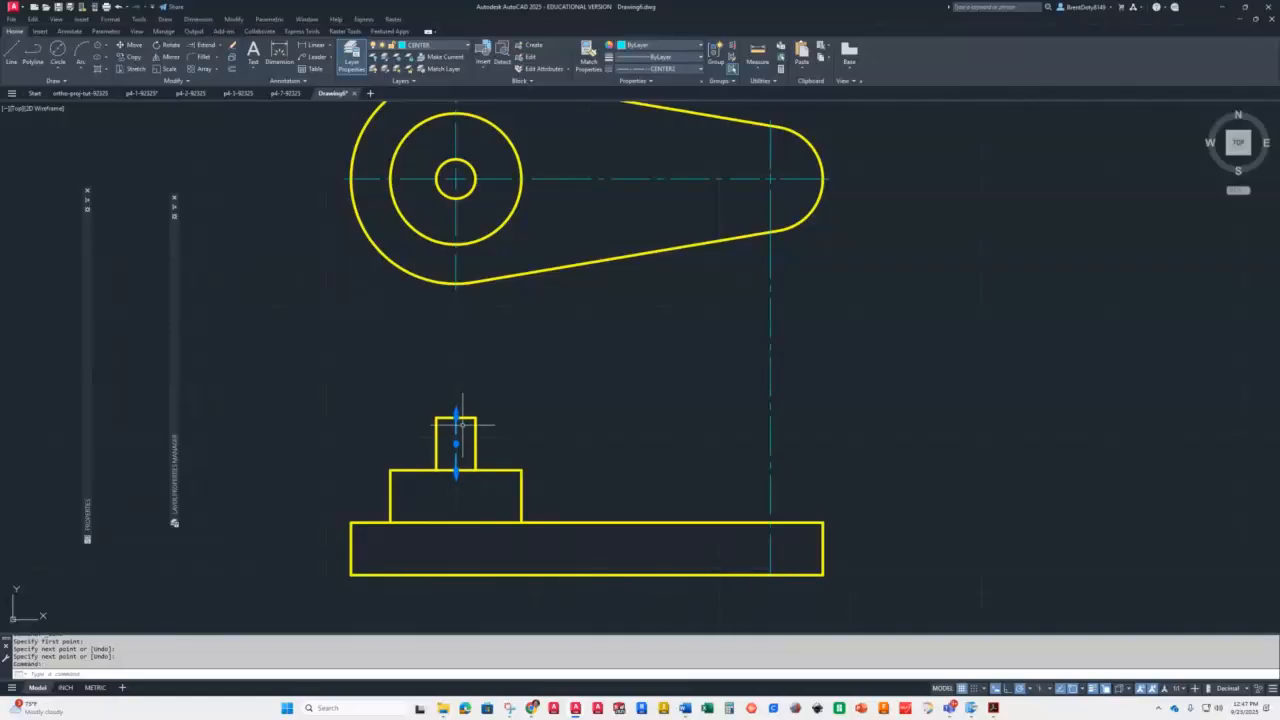
Copy the boss centerline from the boss's top-edge midpoint to where the projection line crosses the base's top edge
click(455, 433)
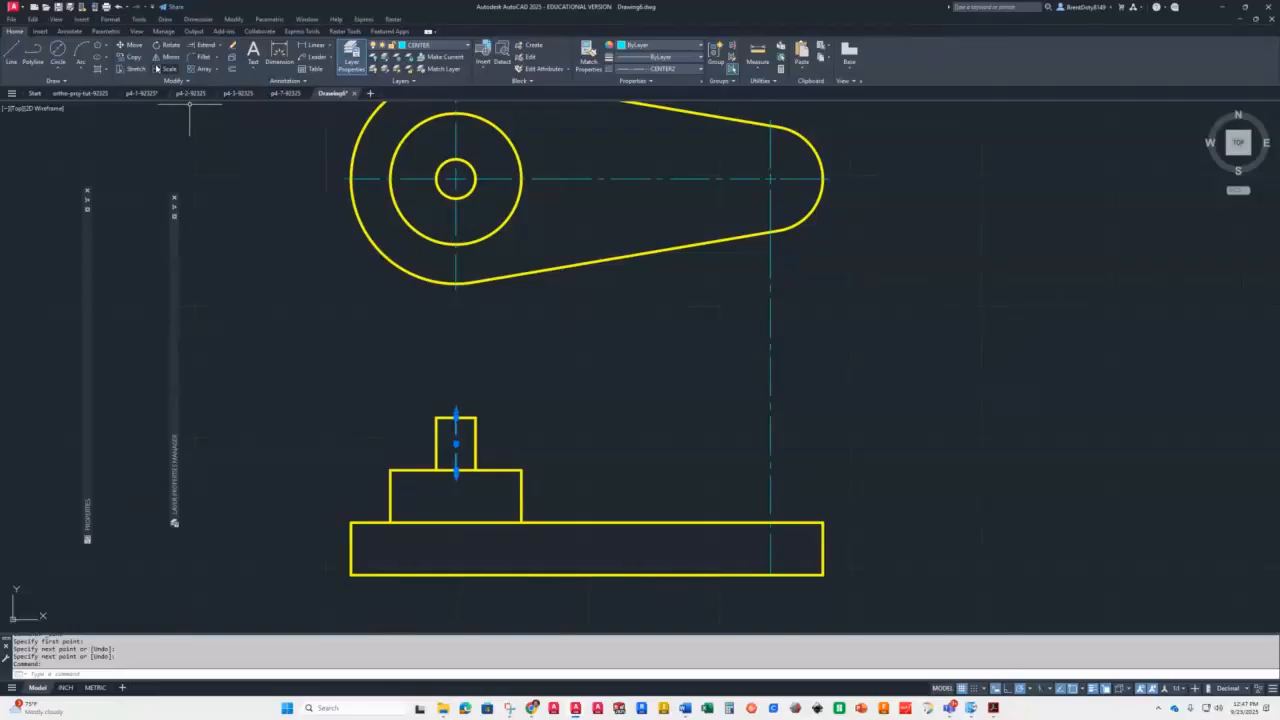
click(130, 57)
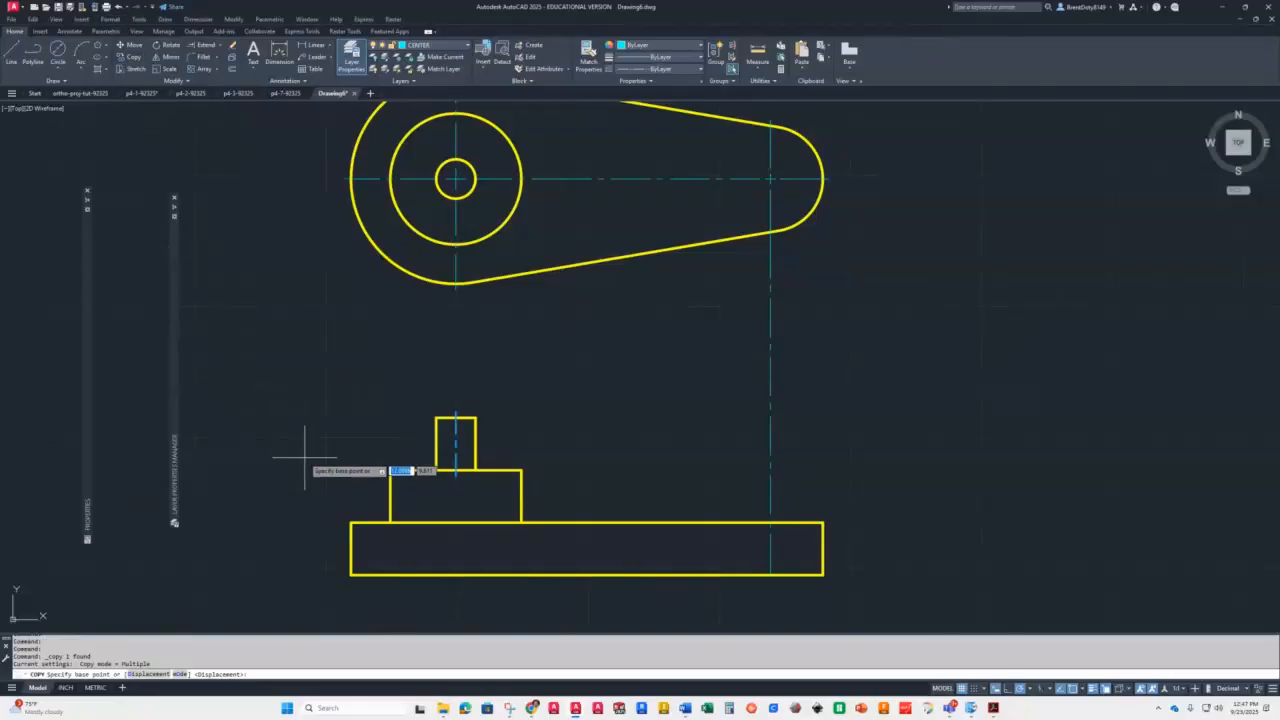
click(456, 418)
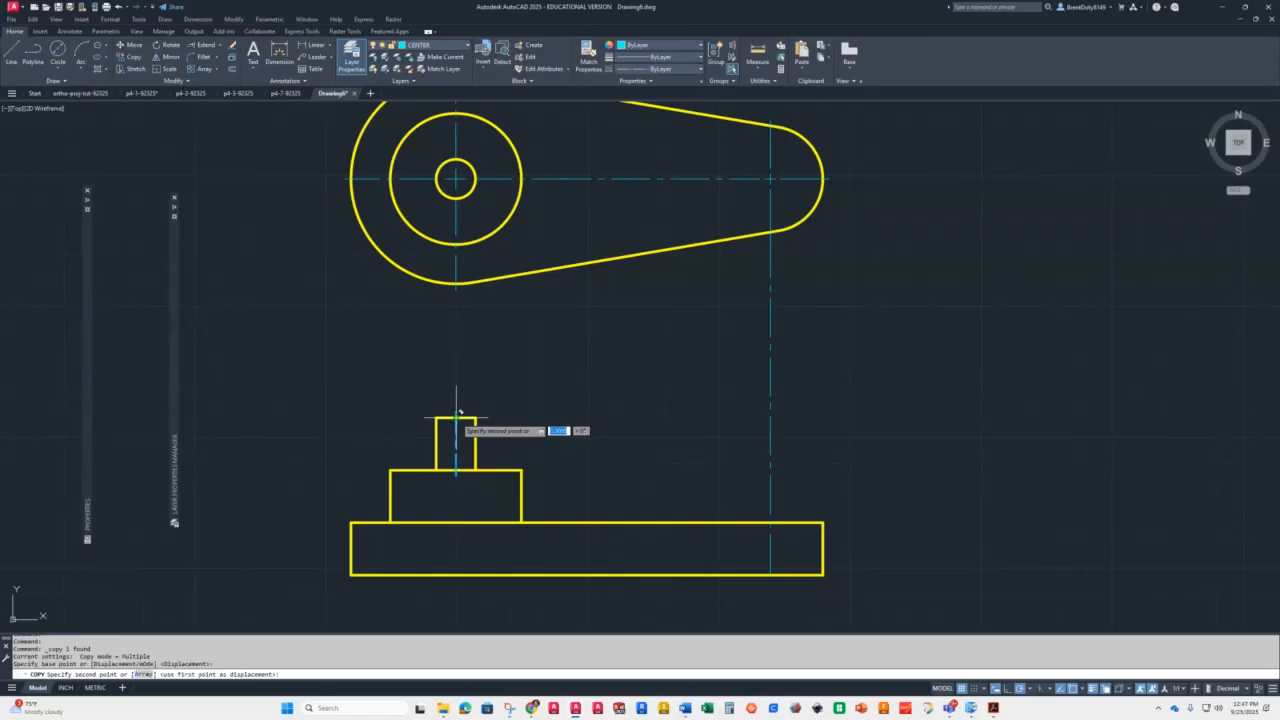
click(770, 521)
key(Return)
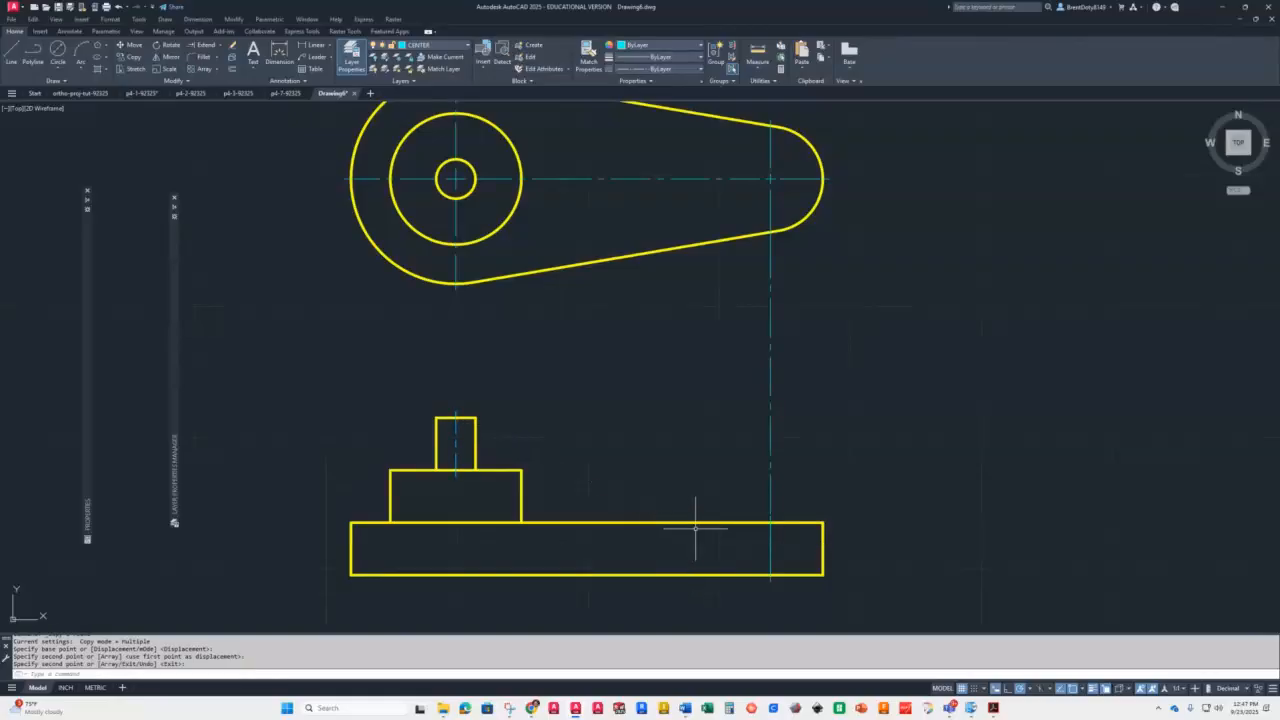
Erase the vertical projection line between the top and front views, keeping the copied centerline
click(823, 358)
click(714, 424)
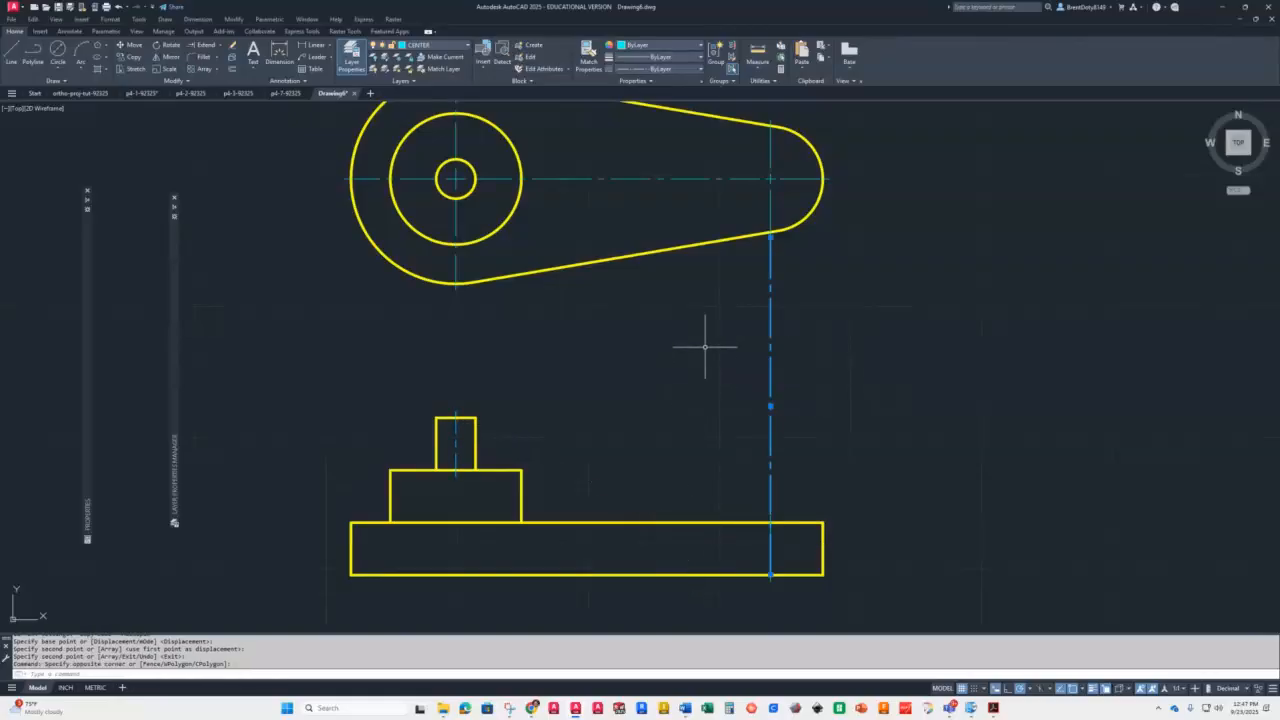
key(Delete)
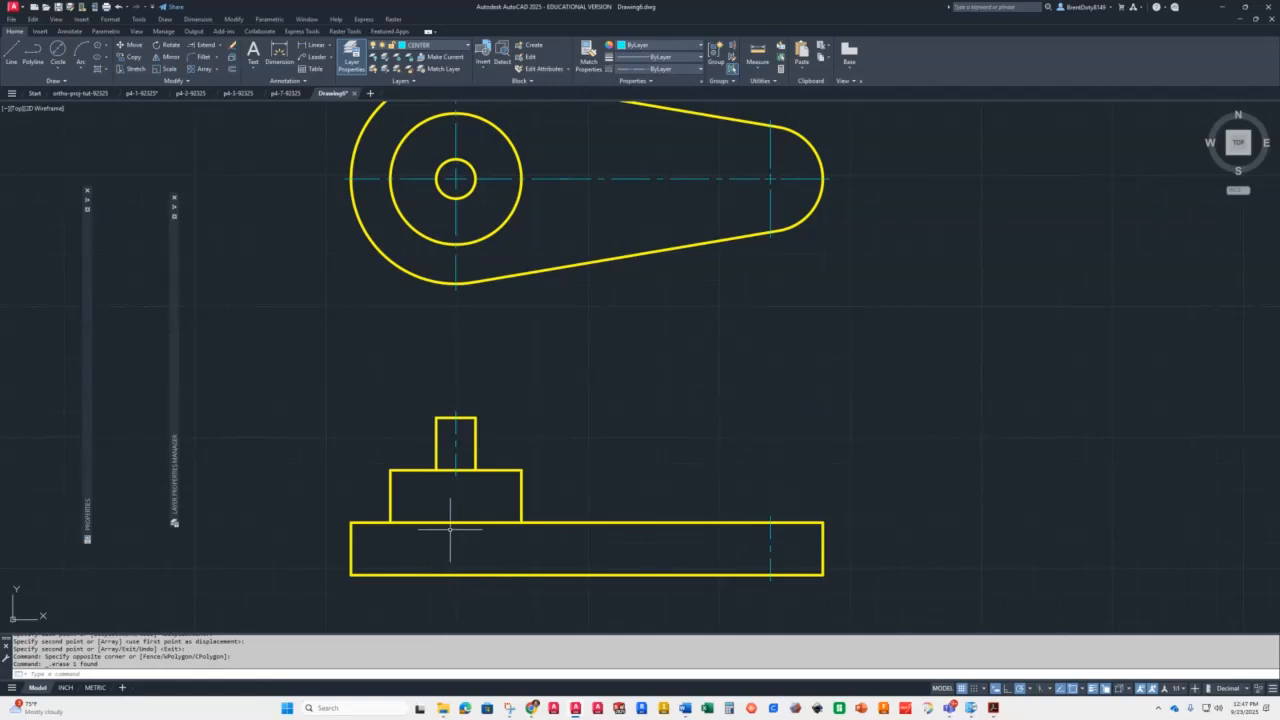
Stretch the lower end of the boss centerline straight down to the bottom edge of the front-view base
click(457, 430)
scroll(450, 444, up, 4)
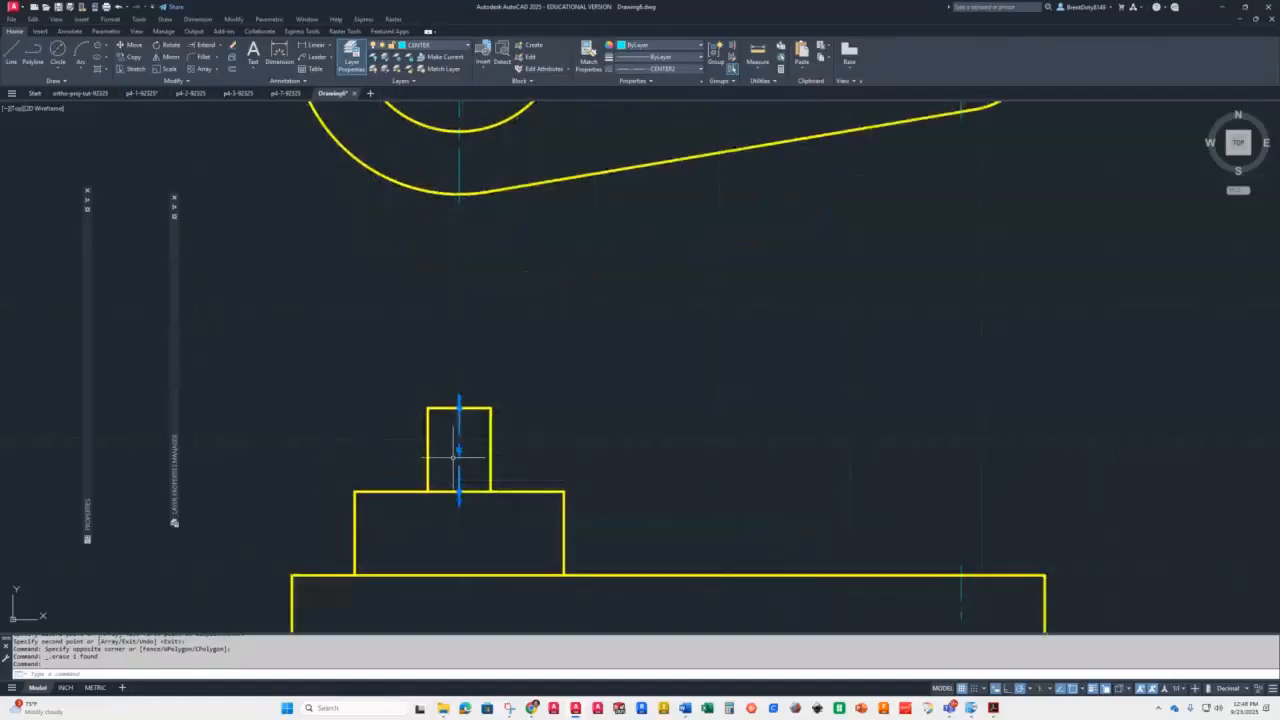
scroll(418, 462, up, 2)
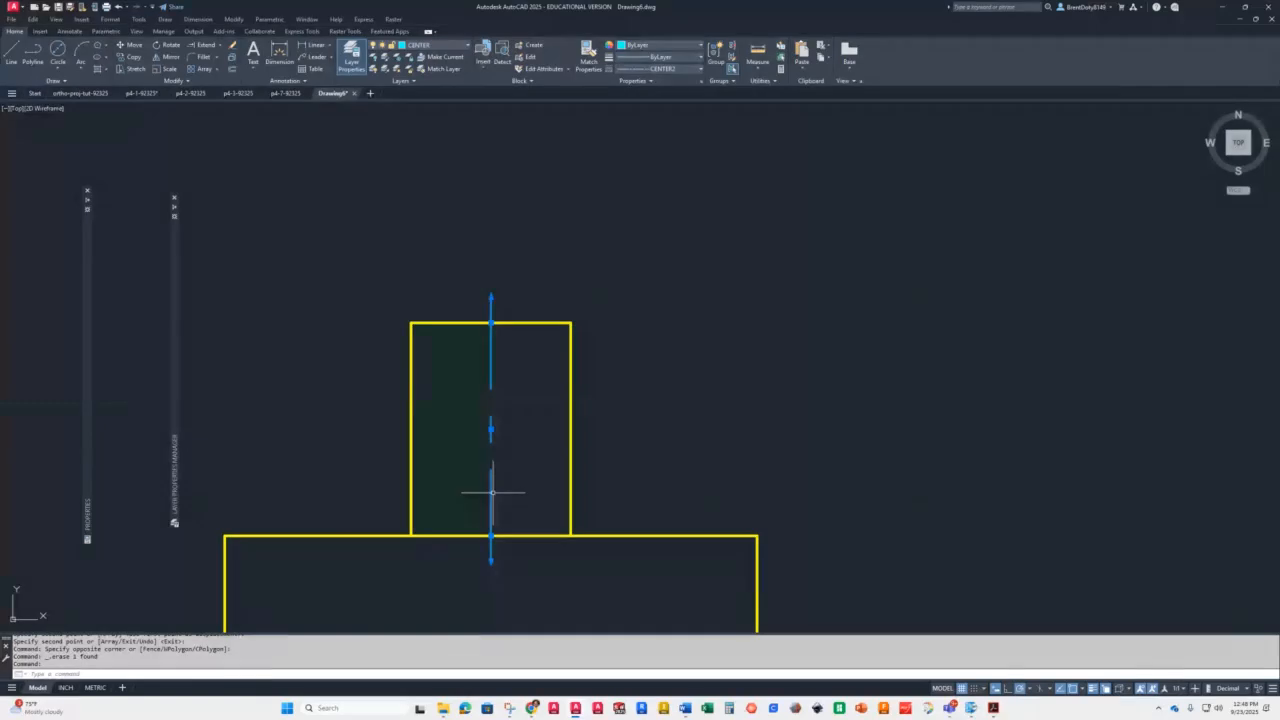
scroll(500, 495, down, 4)
scroll(516, 510, down, 1)
middle_drag(514, 514, 523, 469)
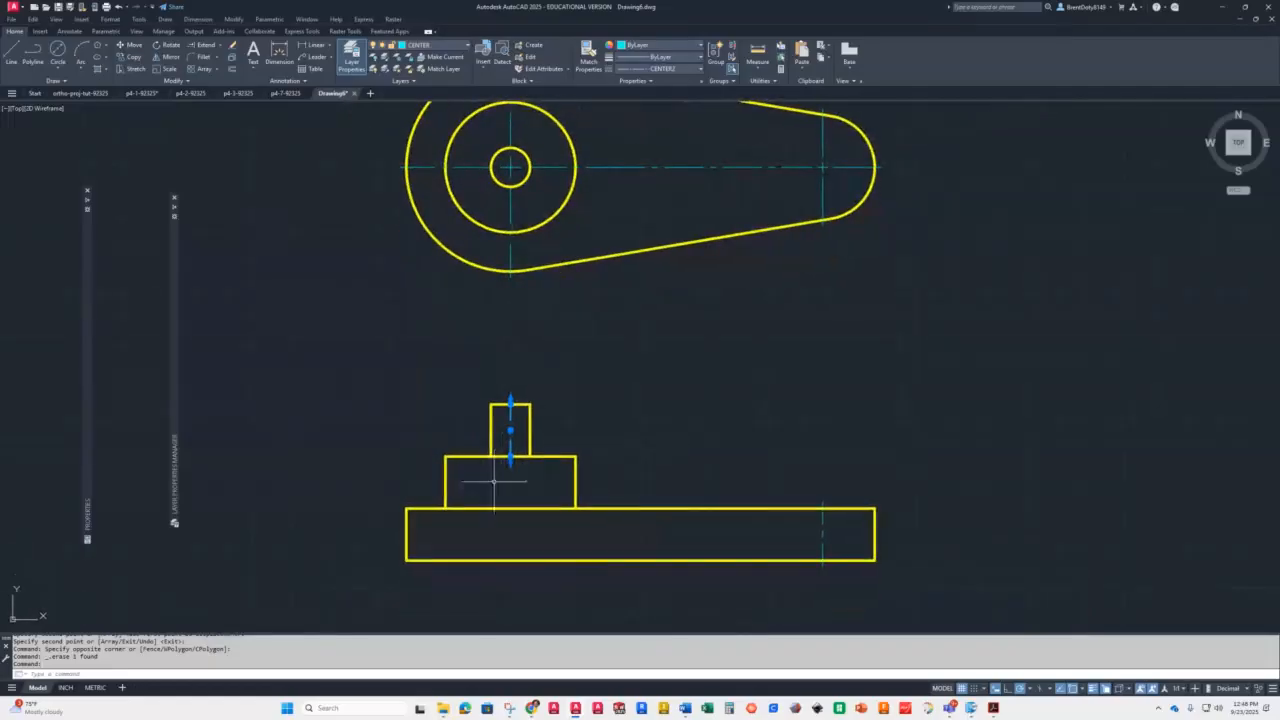
scroll(494, 482, up, 3)
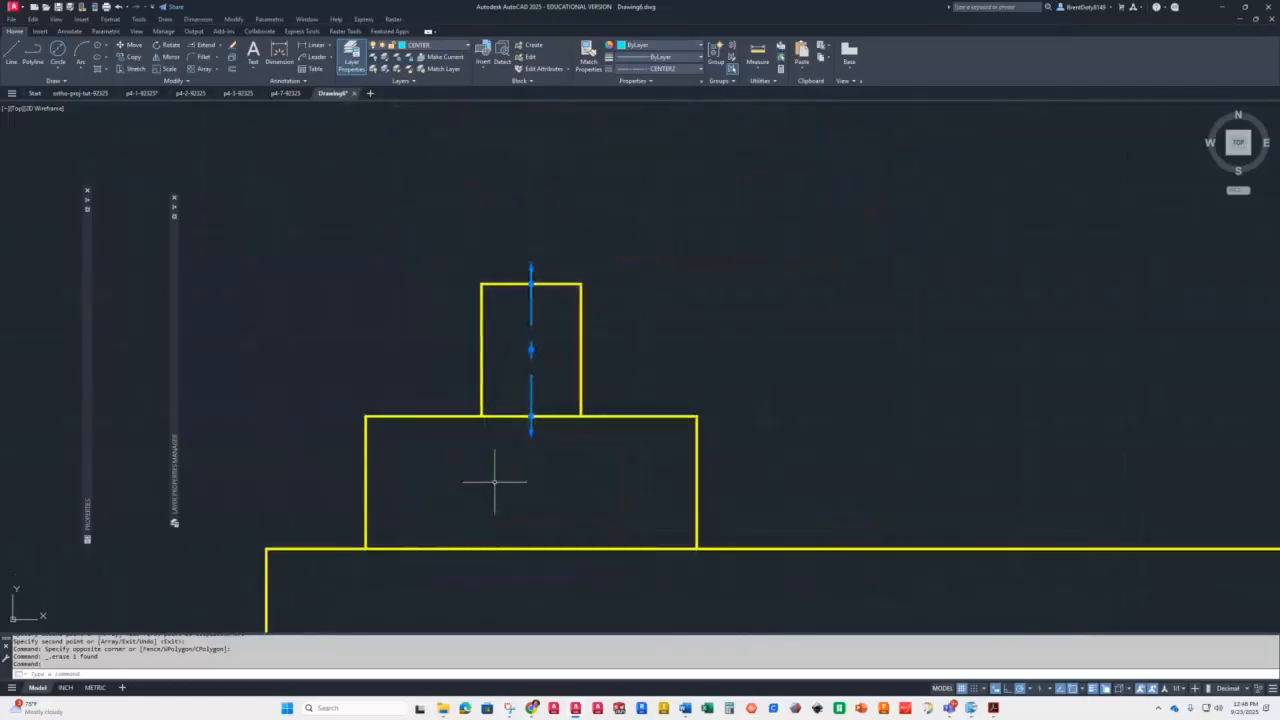
click(531, 418)
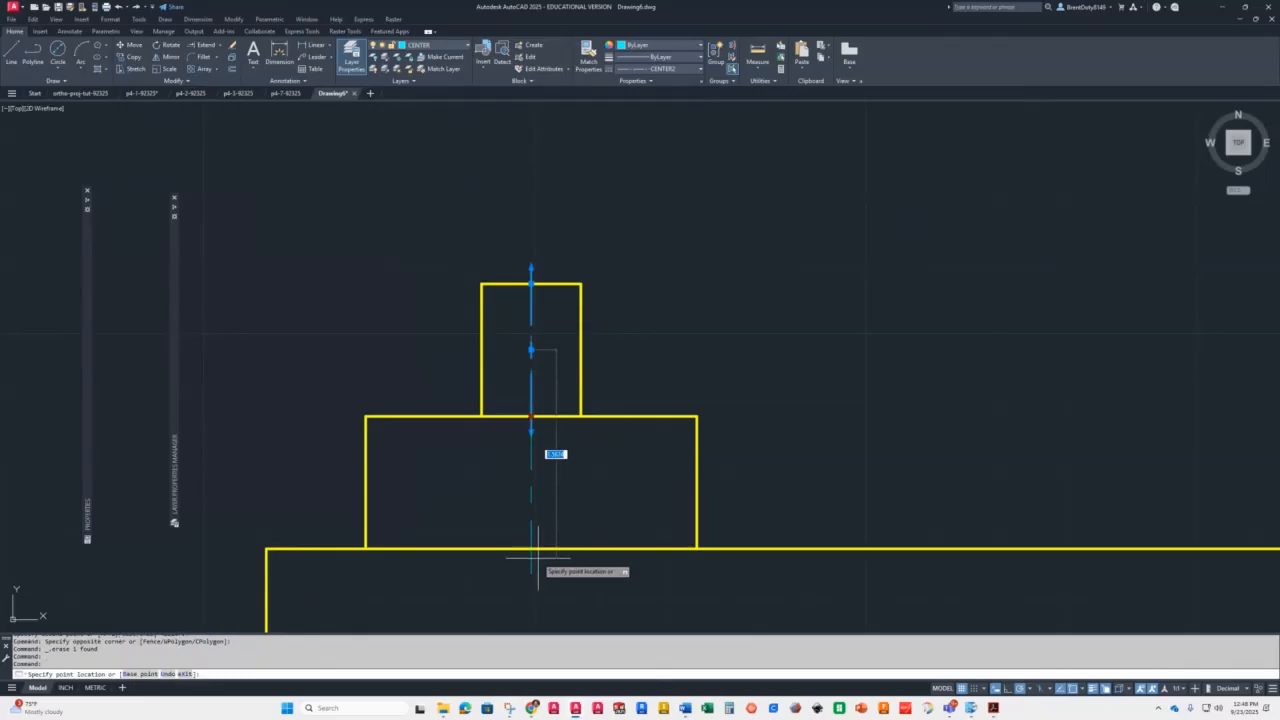
middle_drag(538, 558, 576, 398)
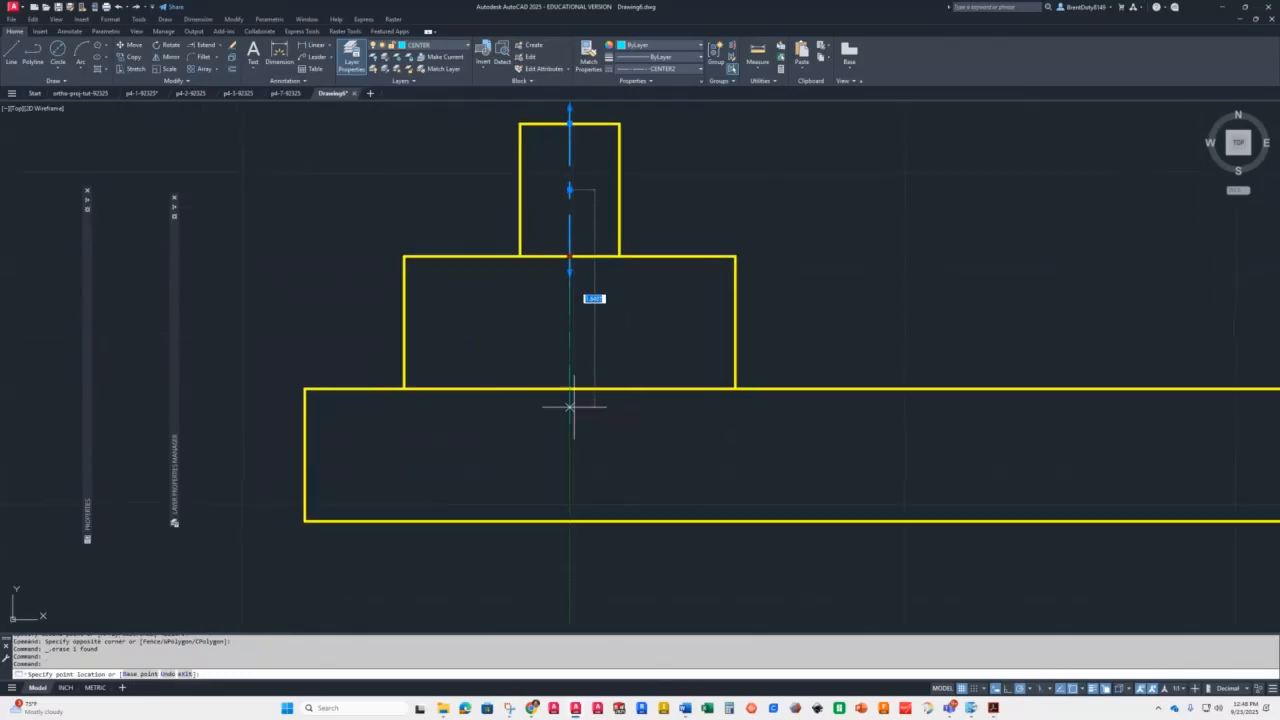
click(569, 521)
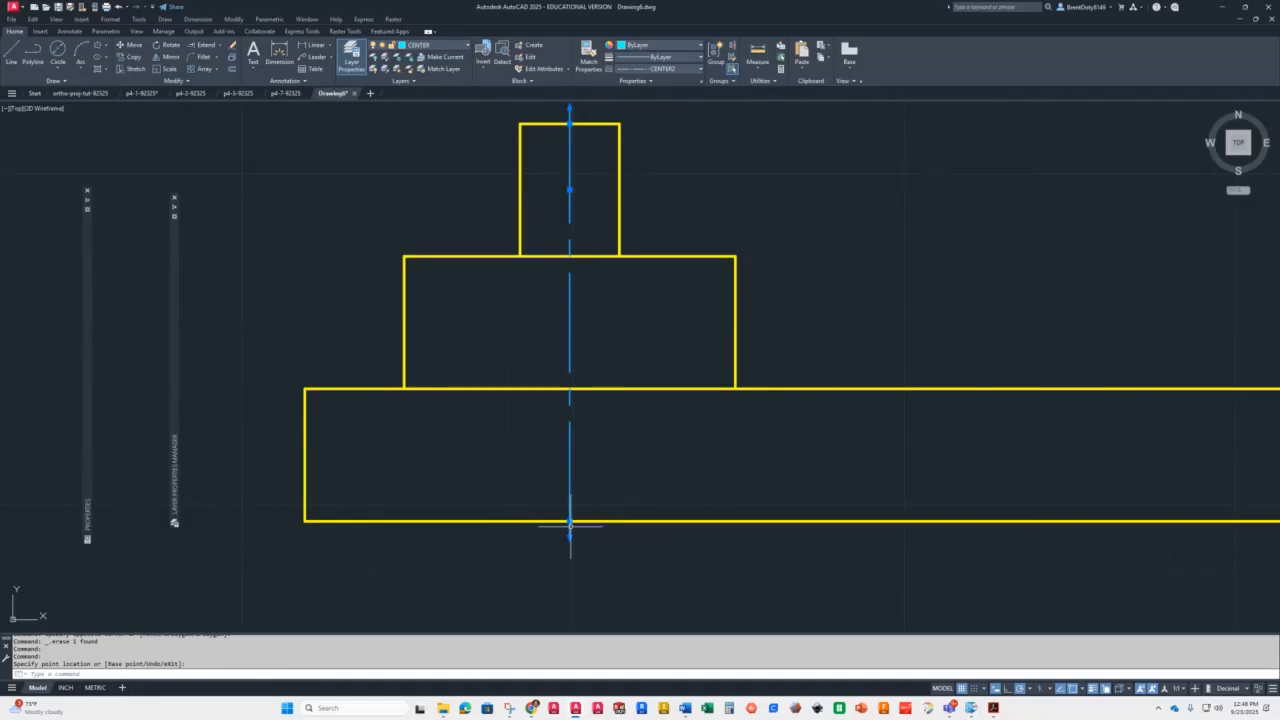
scroll(522, 569, down, 3)
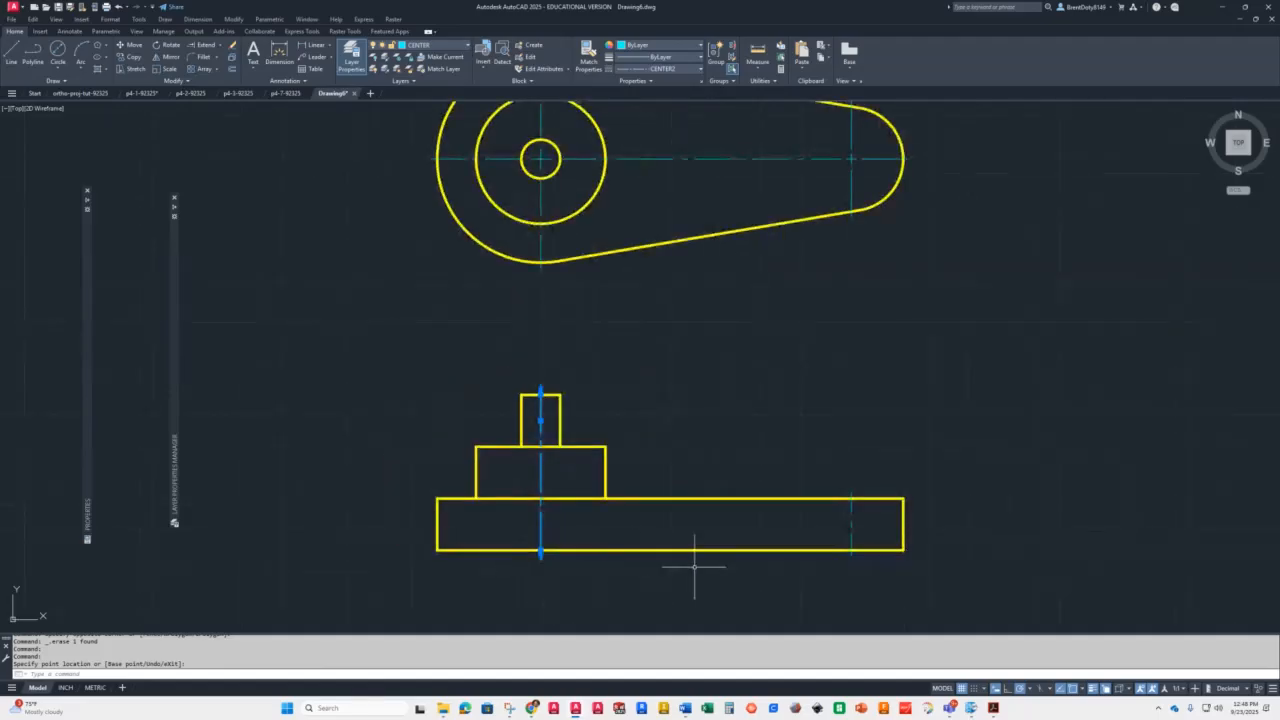
key(Escape)
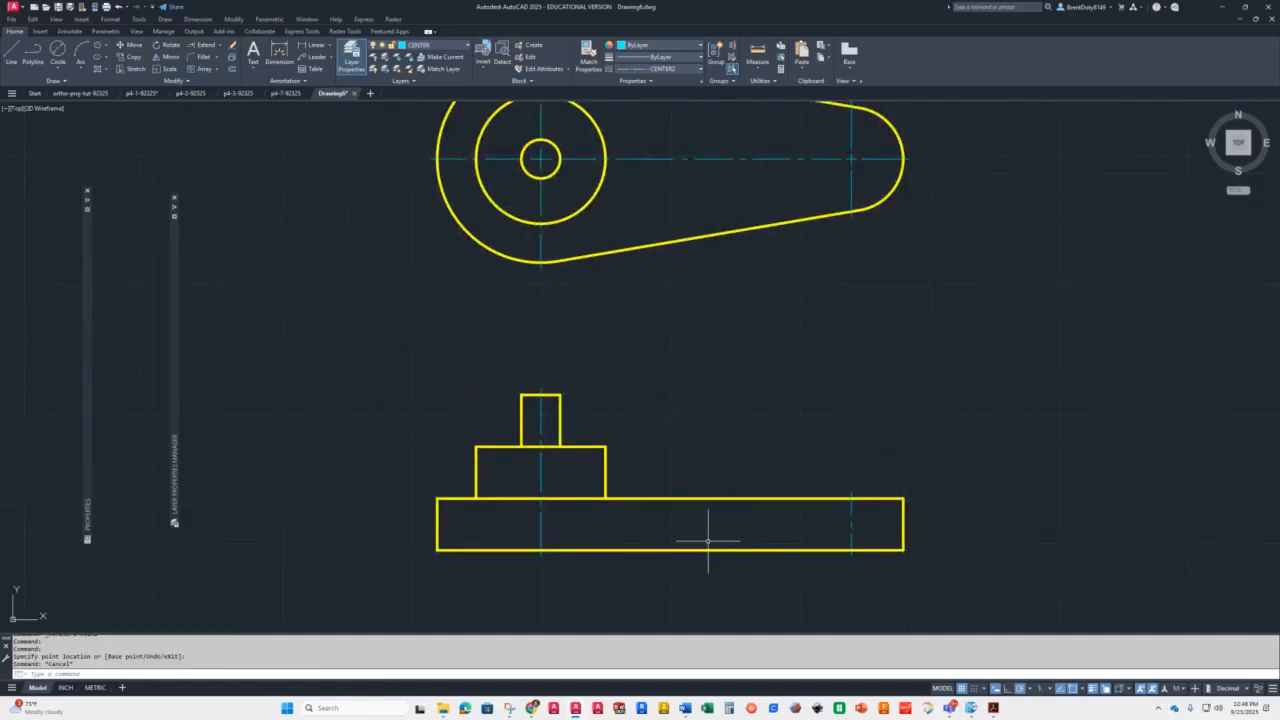
Try moving the whole top view, including its center marks, straight down closer to the front view
scroll(697, 536, down, 2)
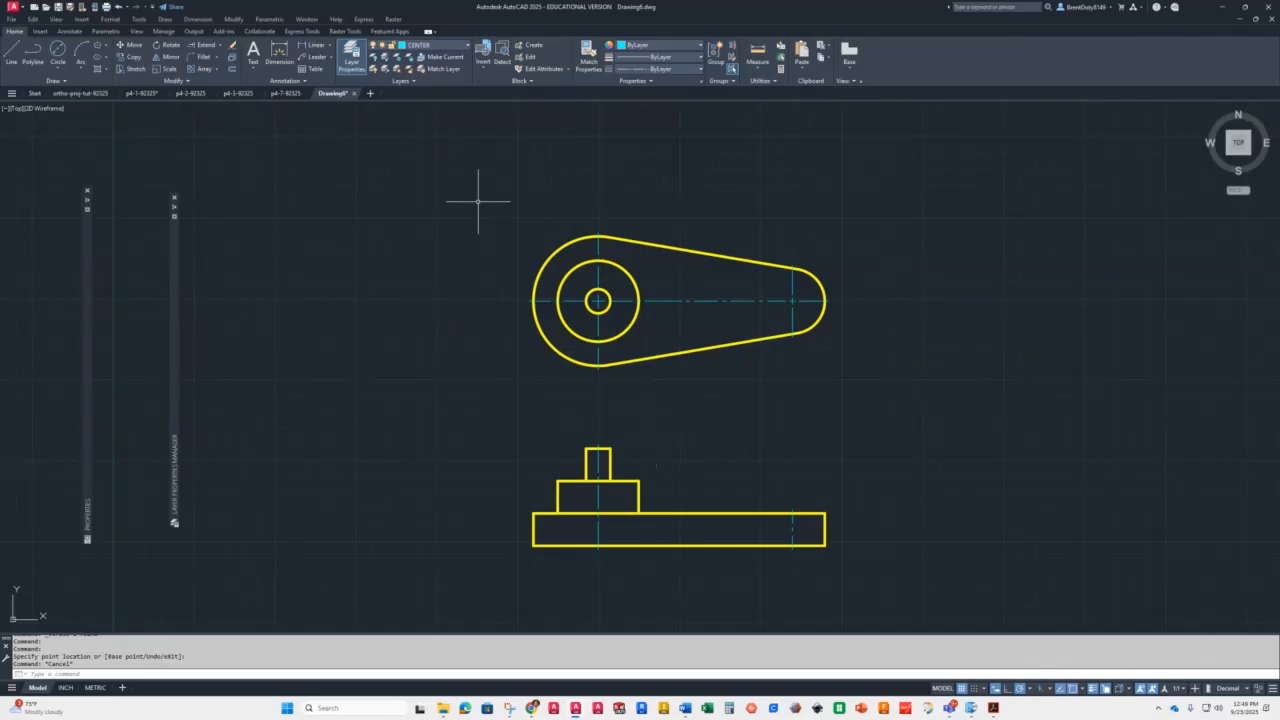
click(502, 220)
click(857, 388)
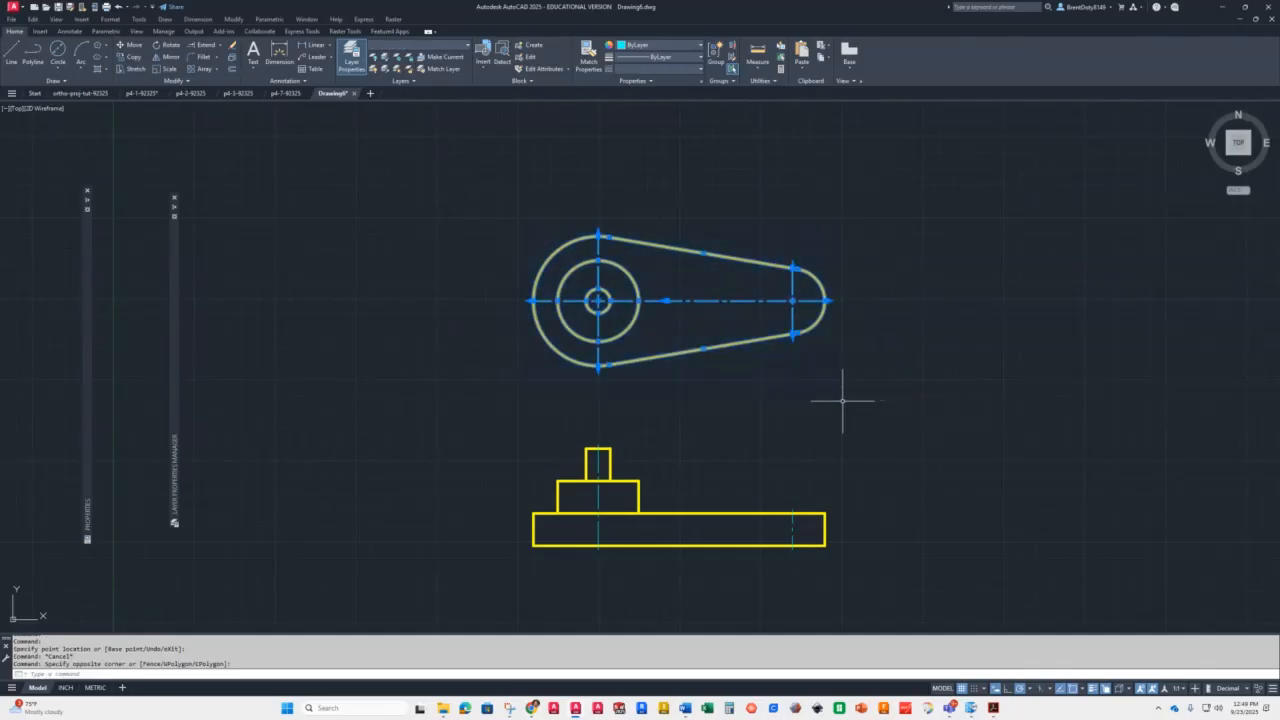
text(m)
key(Return)
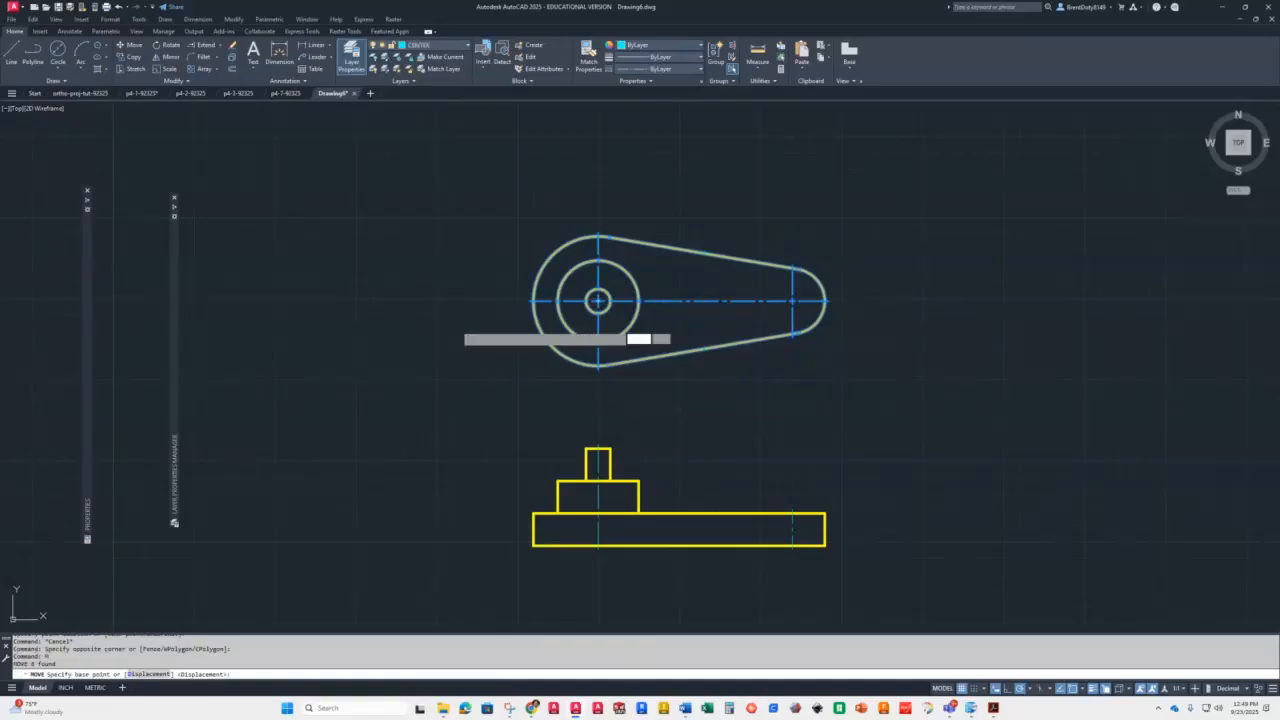
click(456, 326)
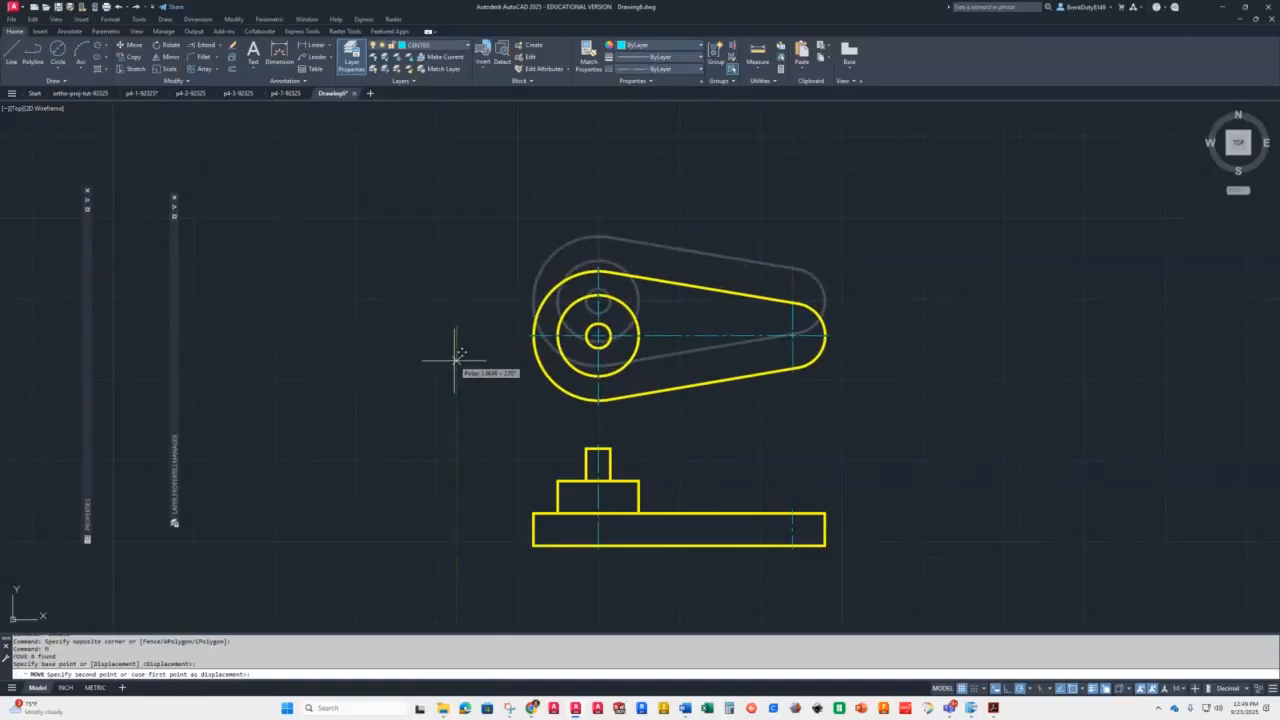
click(456, 363)
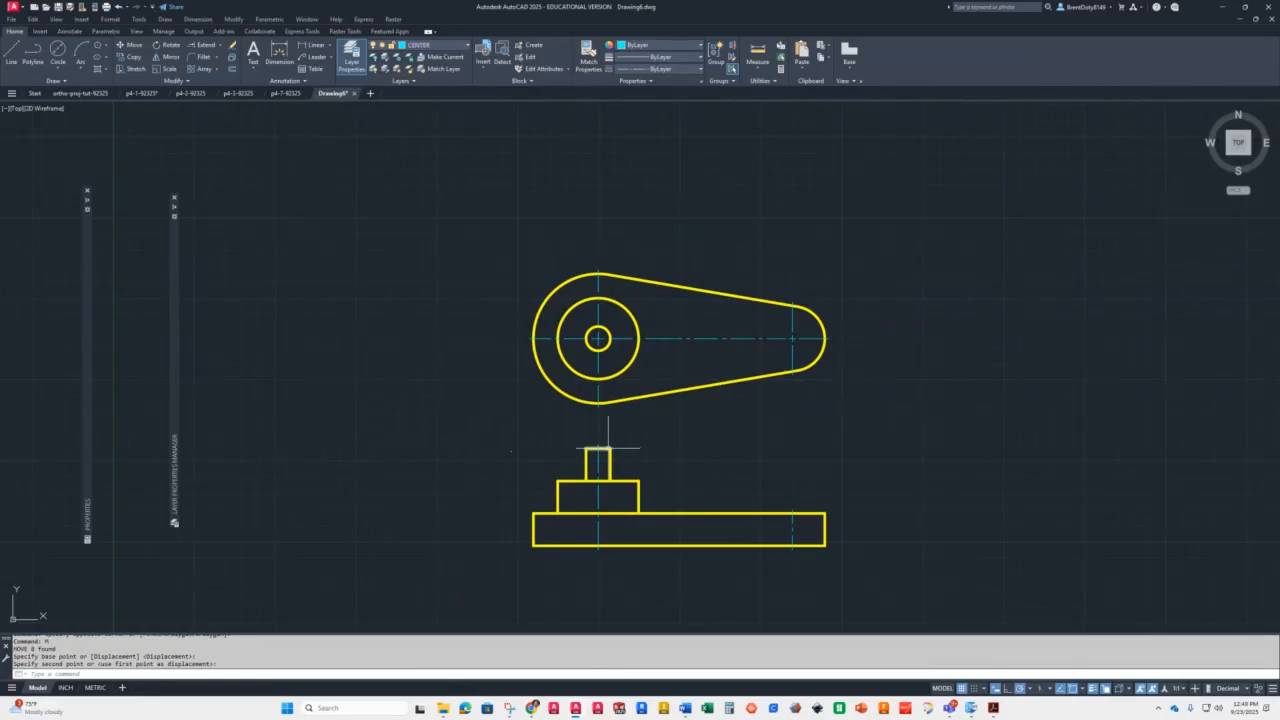
click(490, 252)
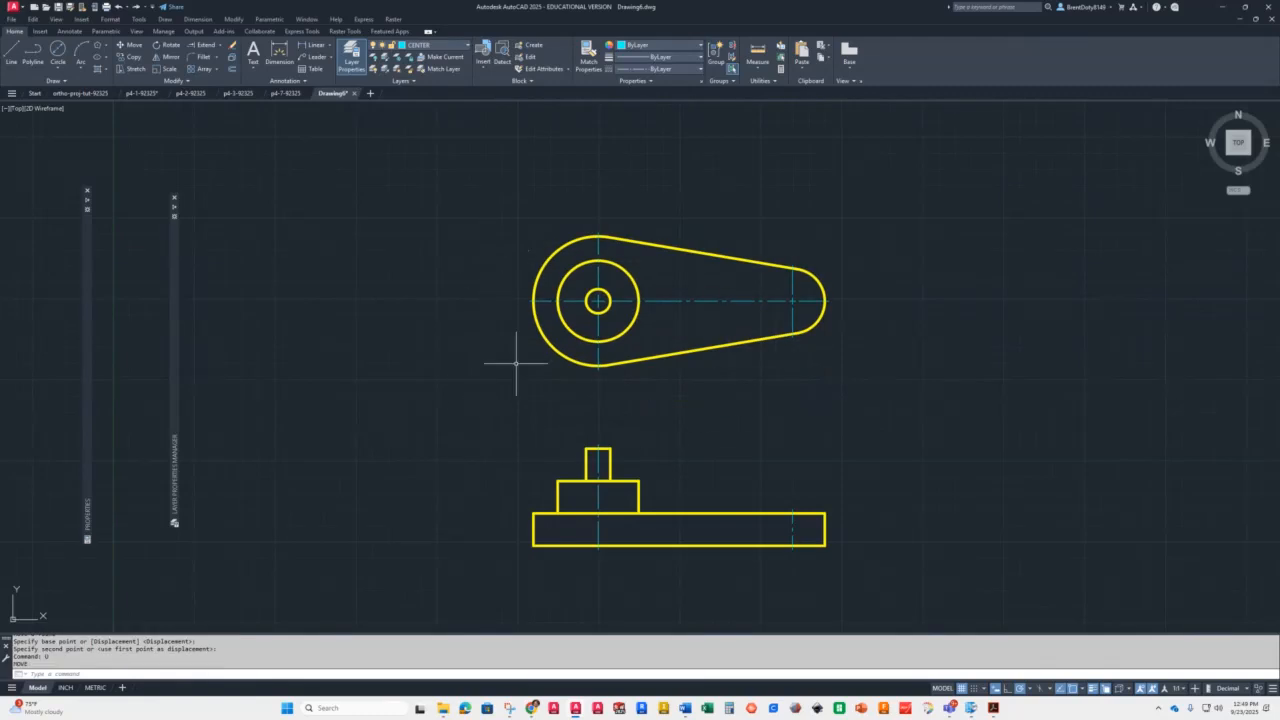
Switch from model space to the INCH layout
mouse_move(66, 700)
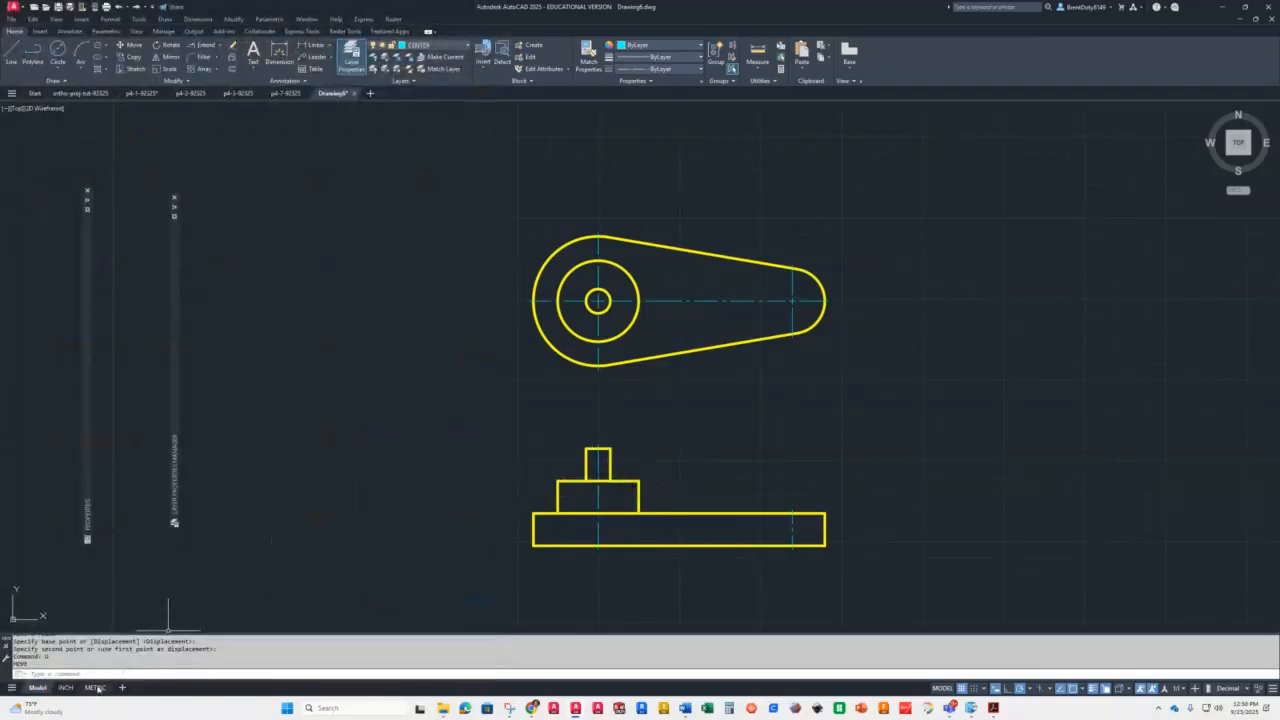
click(65, 687)
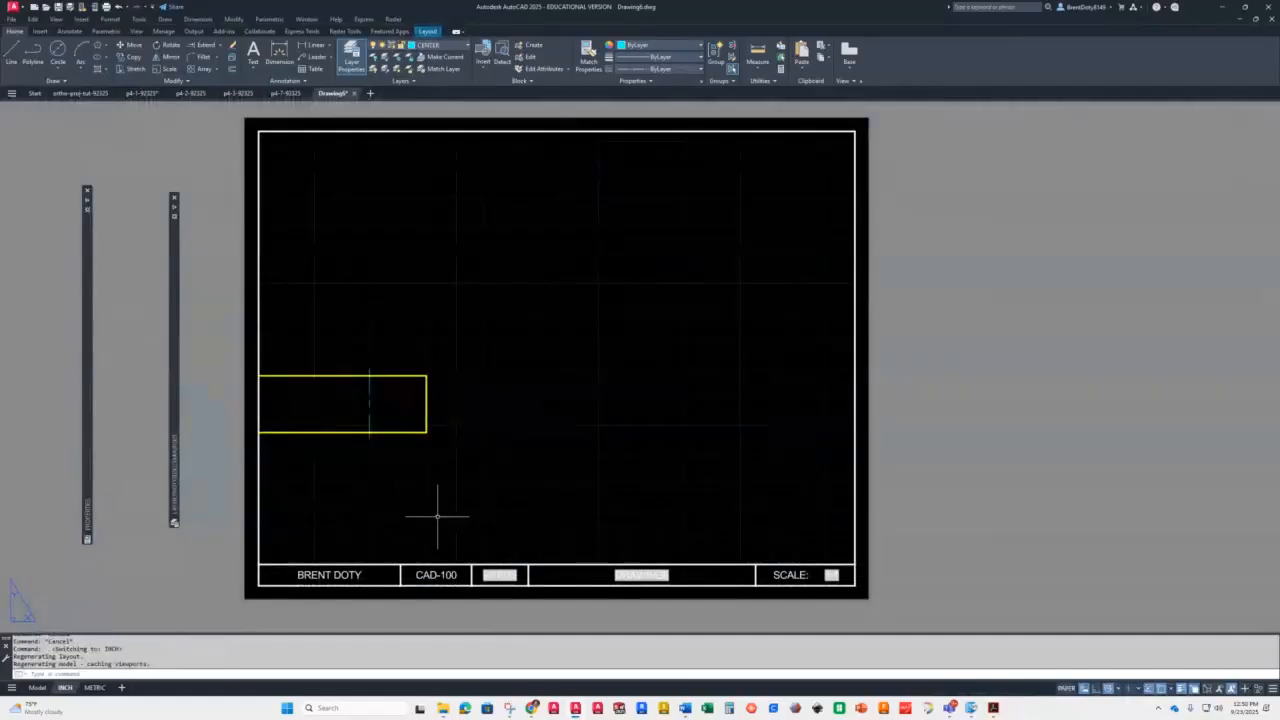
Activate the INCH layout's viewport and zoom it to the extents so both orthographic views fit inside
middle_click(581, 370)
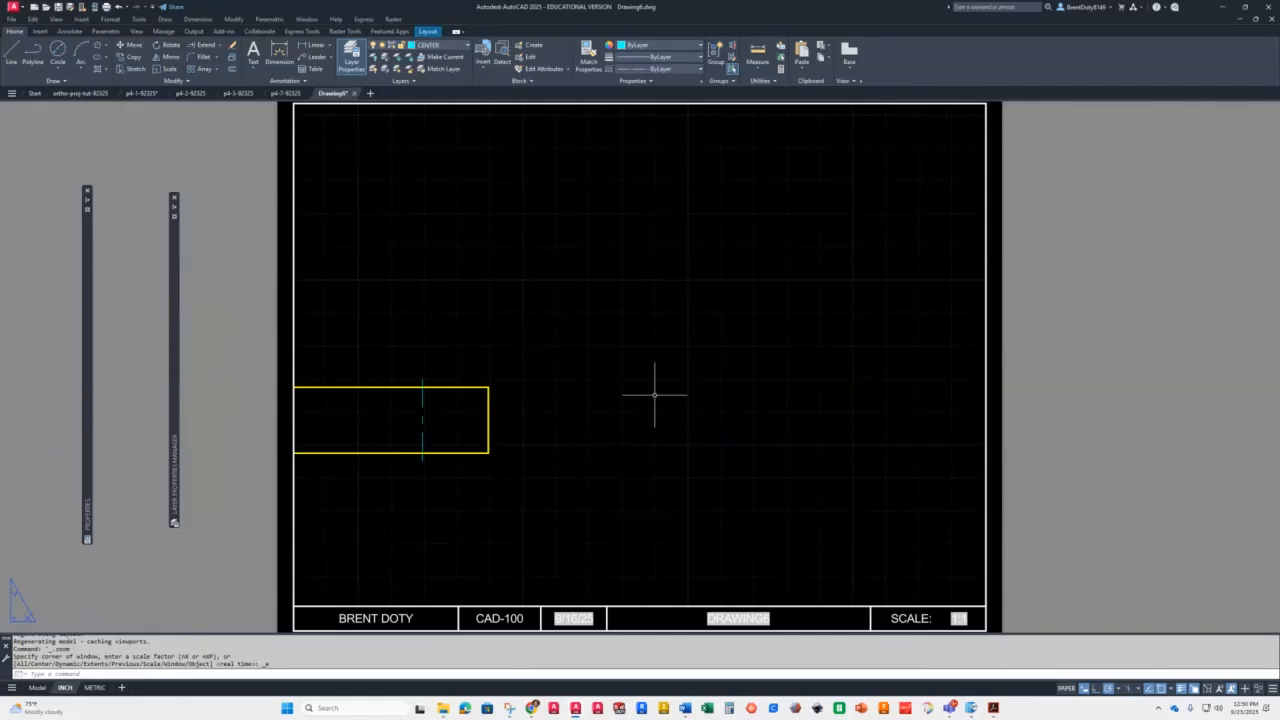
scroll(654, 394, down, 2)
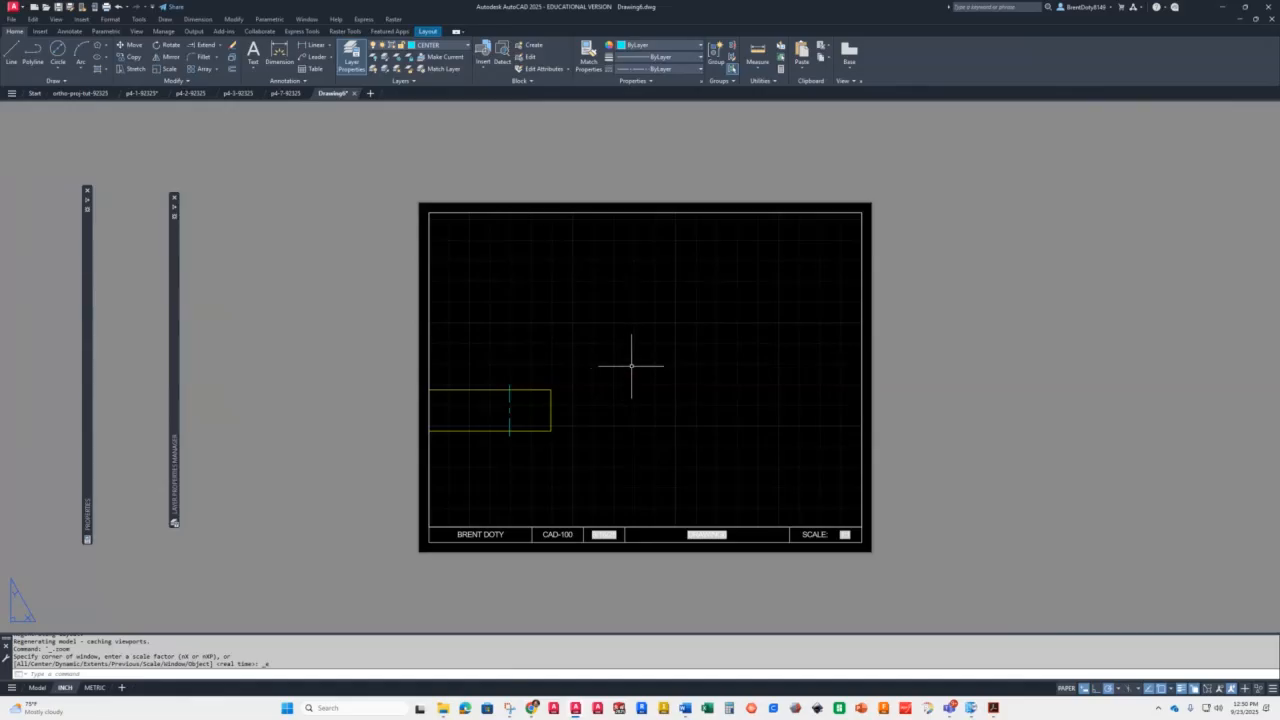
double_click(627, 364)
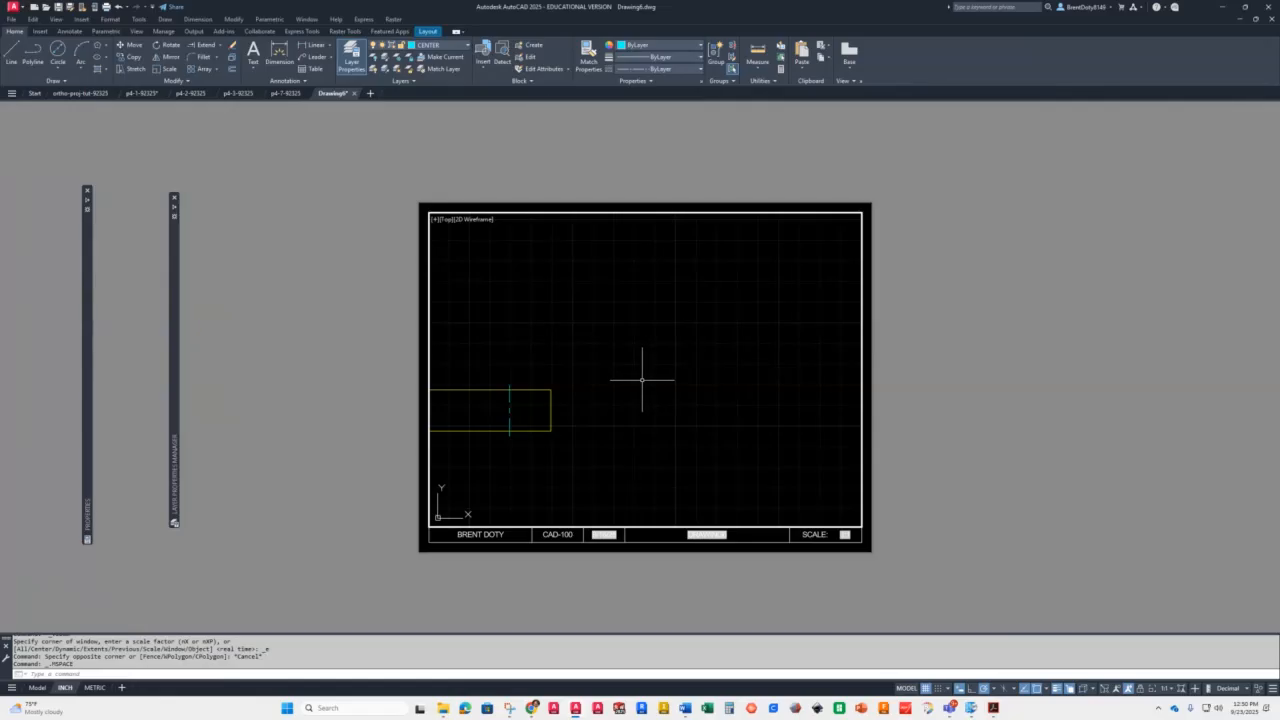
text(z)
key(Return)
text(e)
key(Return)
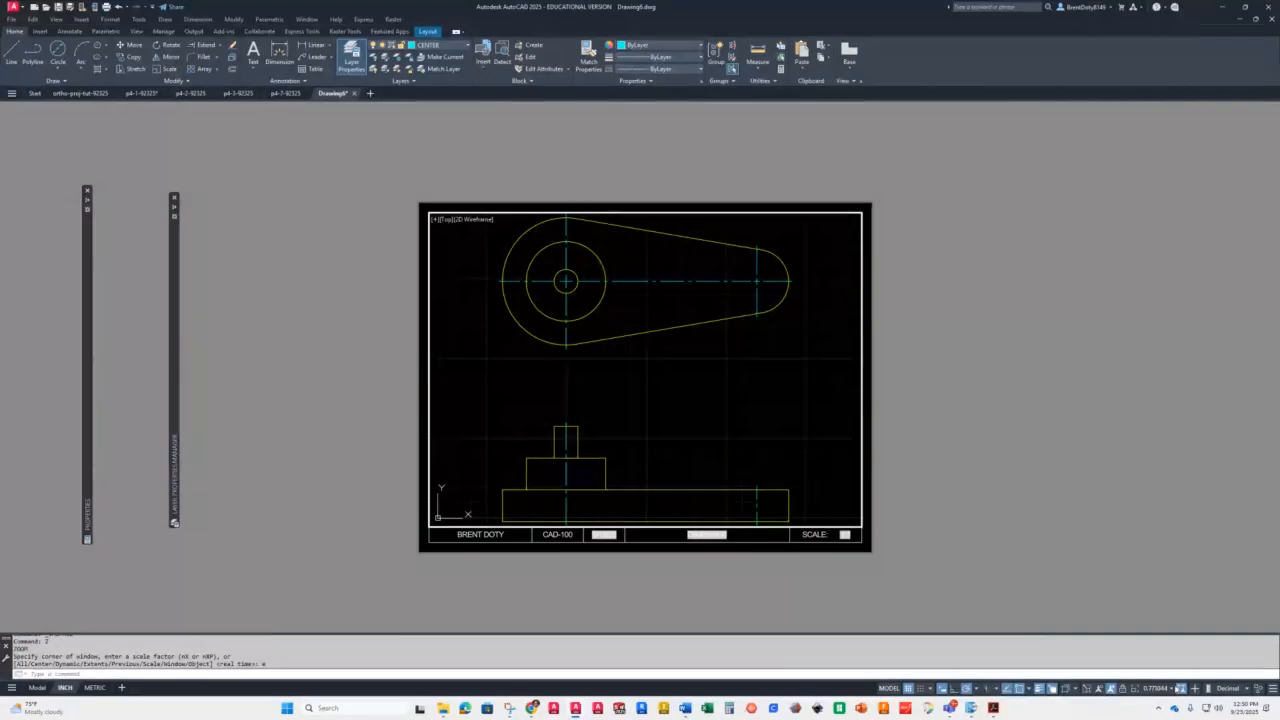
Set the viewport scale to 1:2 and return to paper space
click(1174, 689)
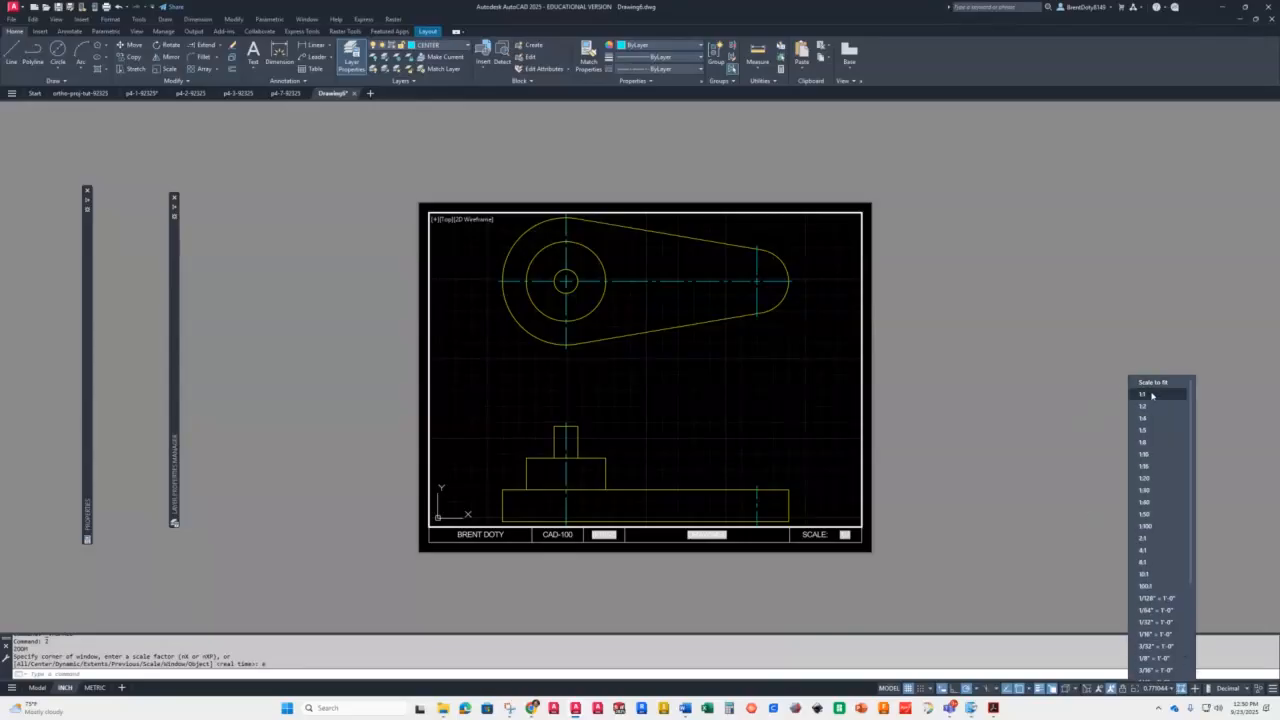
click(1151, 395)
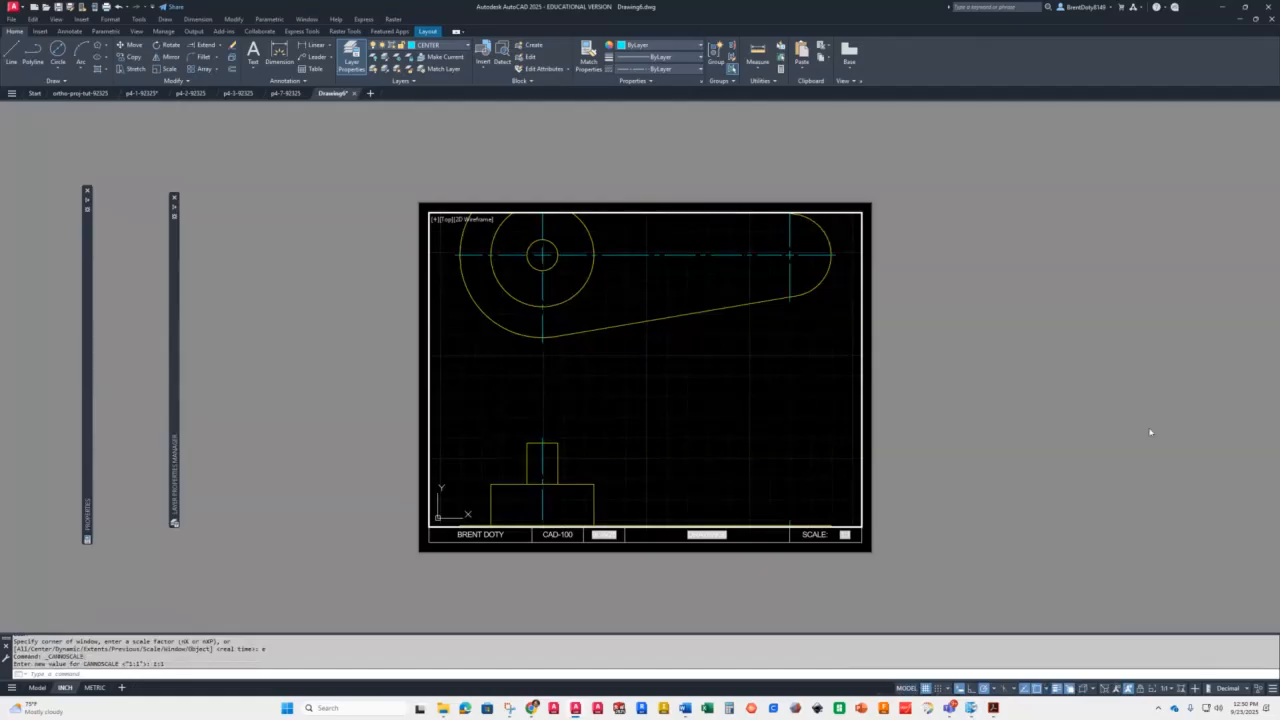
click(1174, 689)
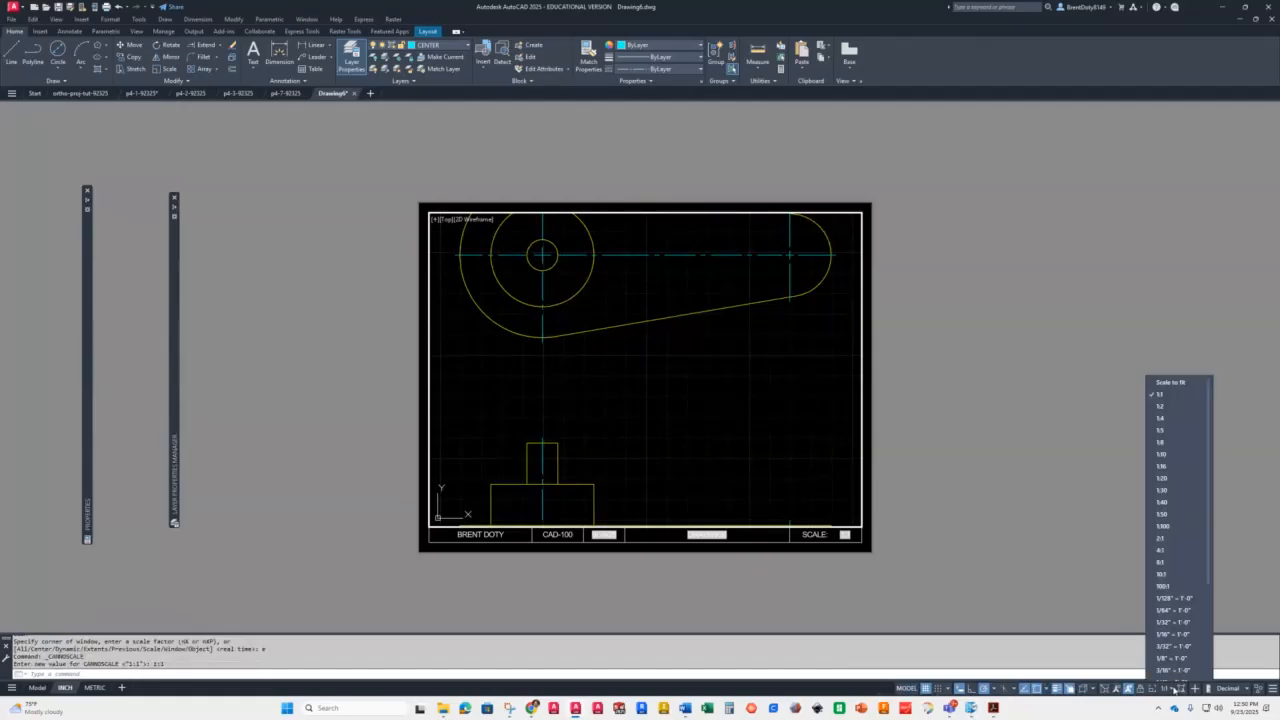
click(1177, 403)
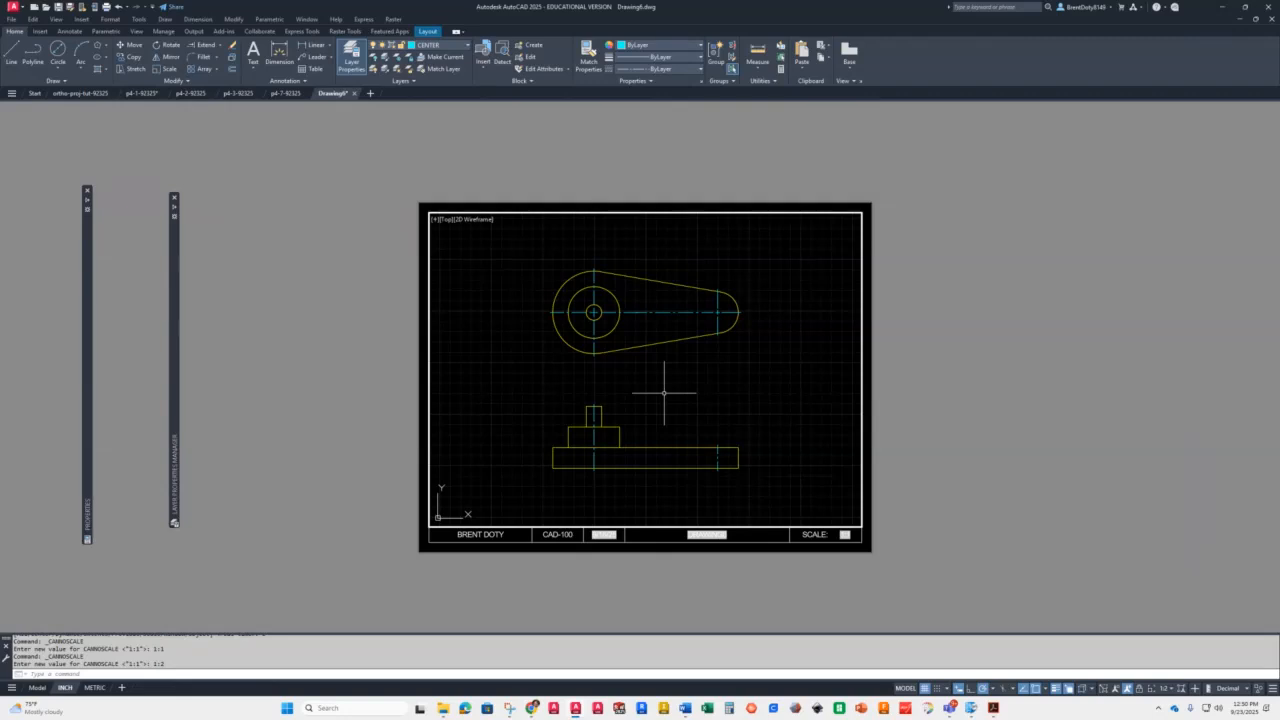
click(905, 688)
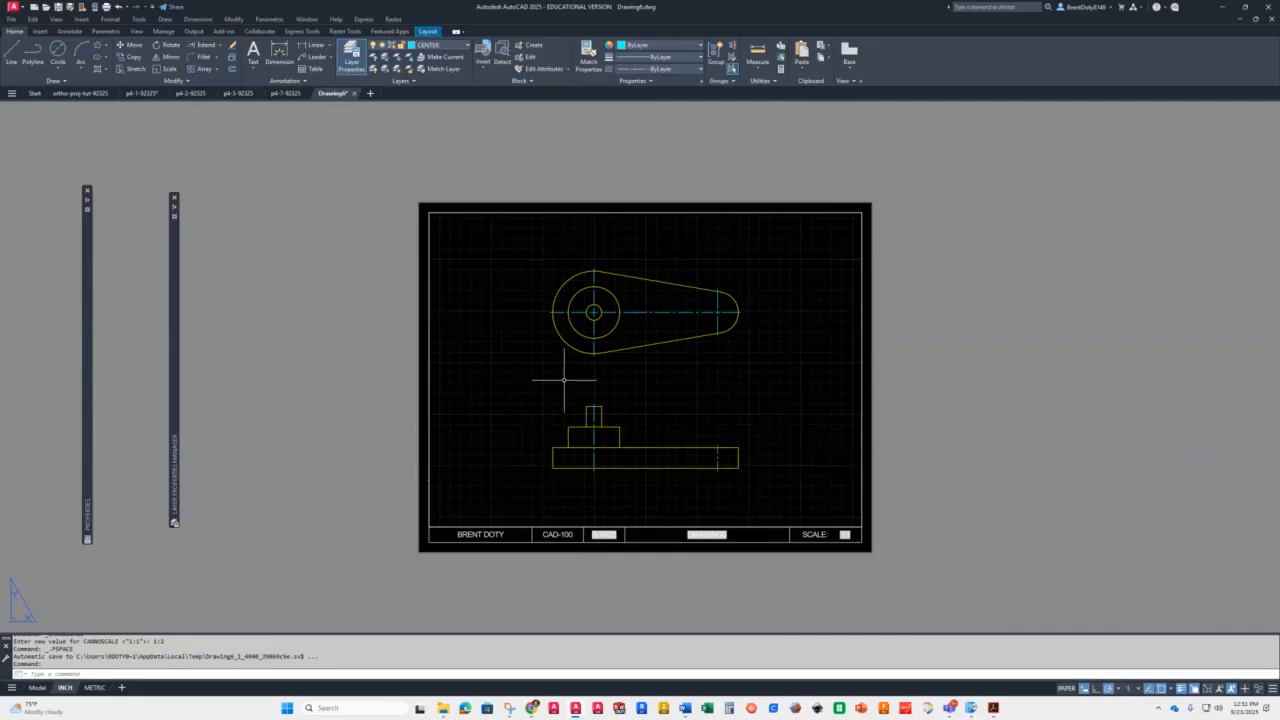
Save the drawing in Documents under the file name p4-8-92325
scroll(619, 370, up, 4)
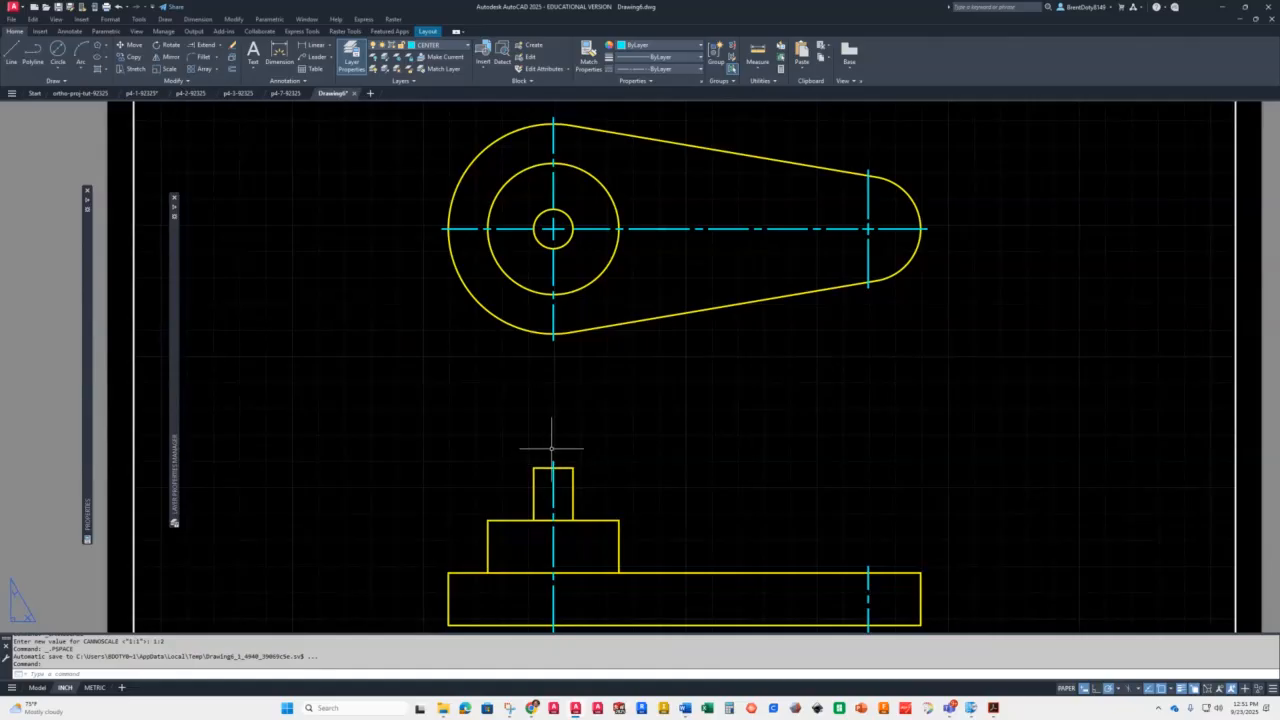
scroll(551, 448, down, 2)
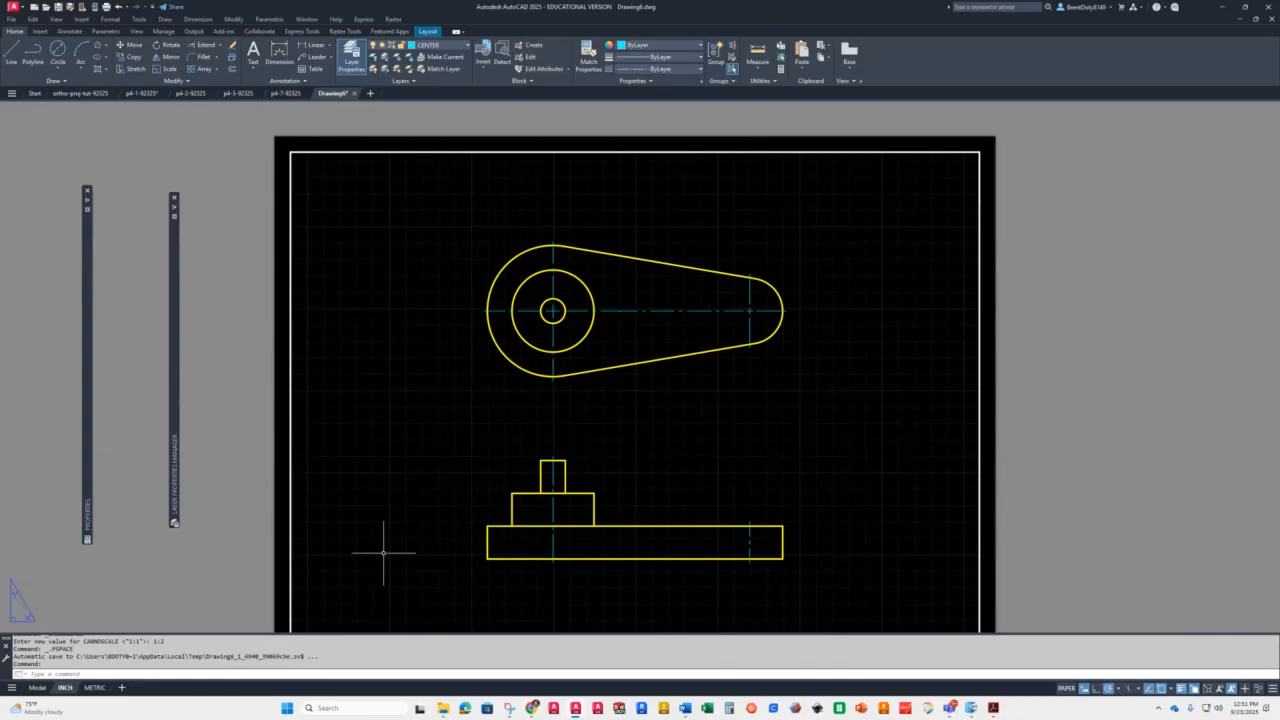
scroll(581, 462, down, 2)
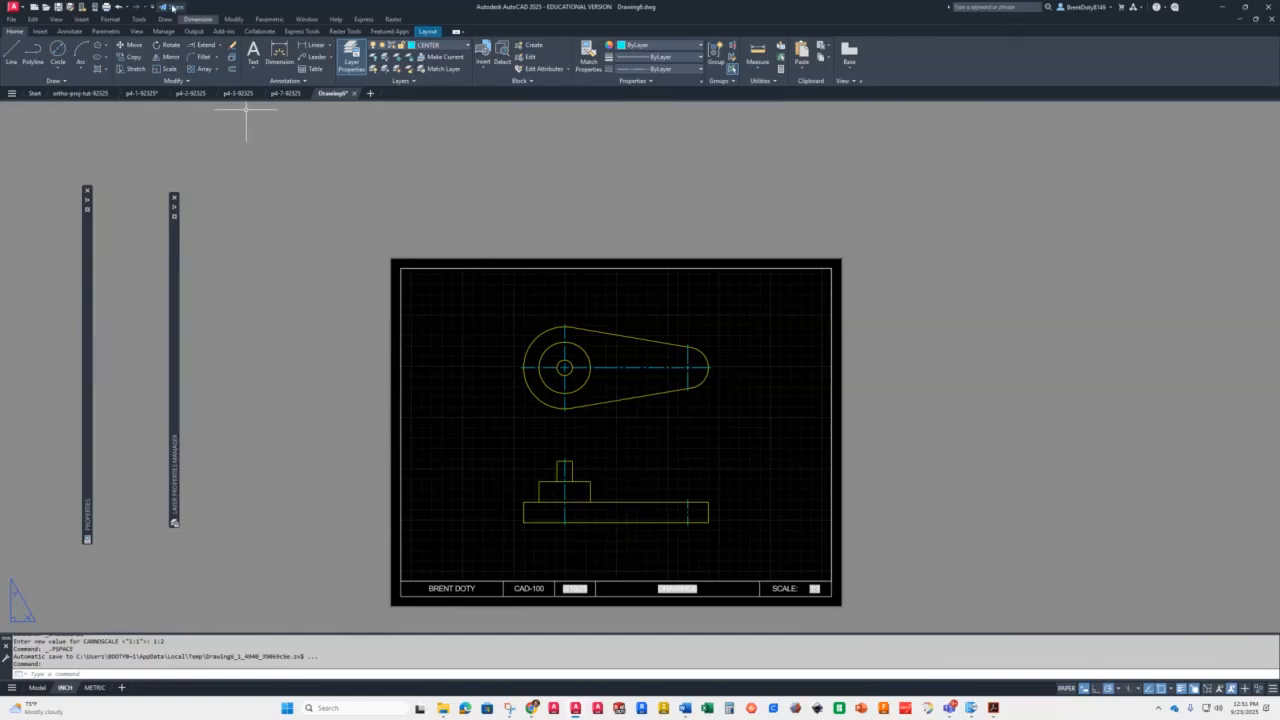
click(57, 8)
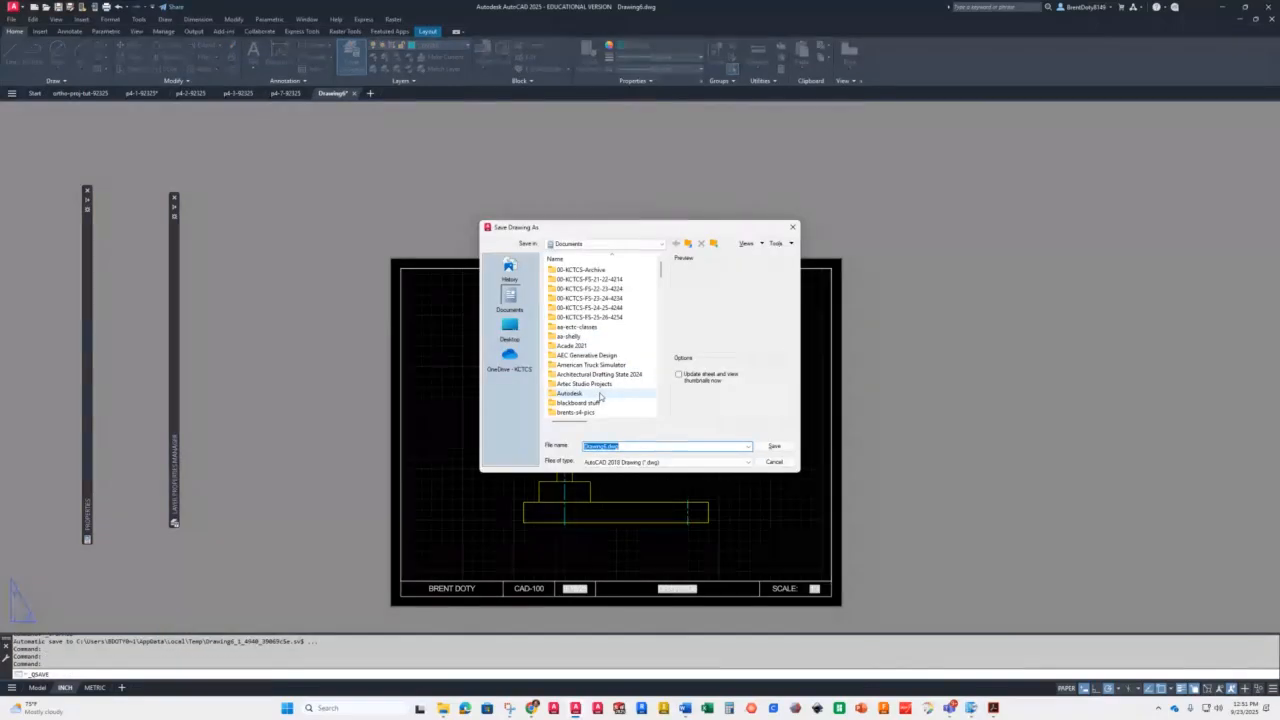
text(p4)
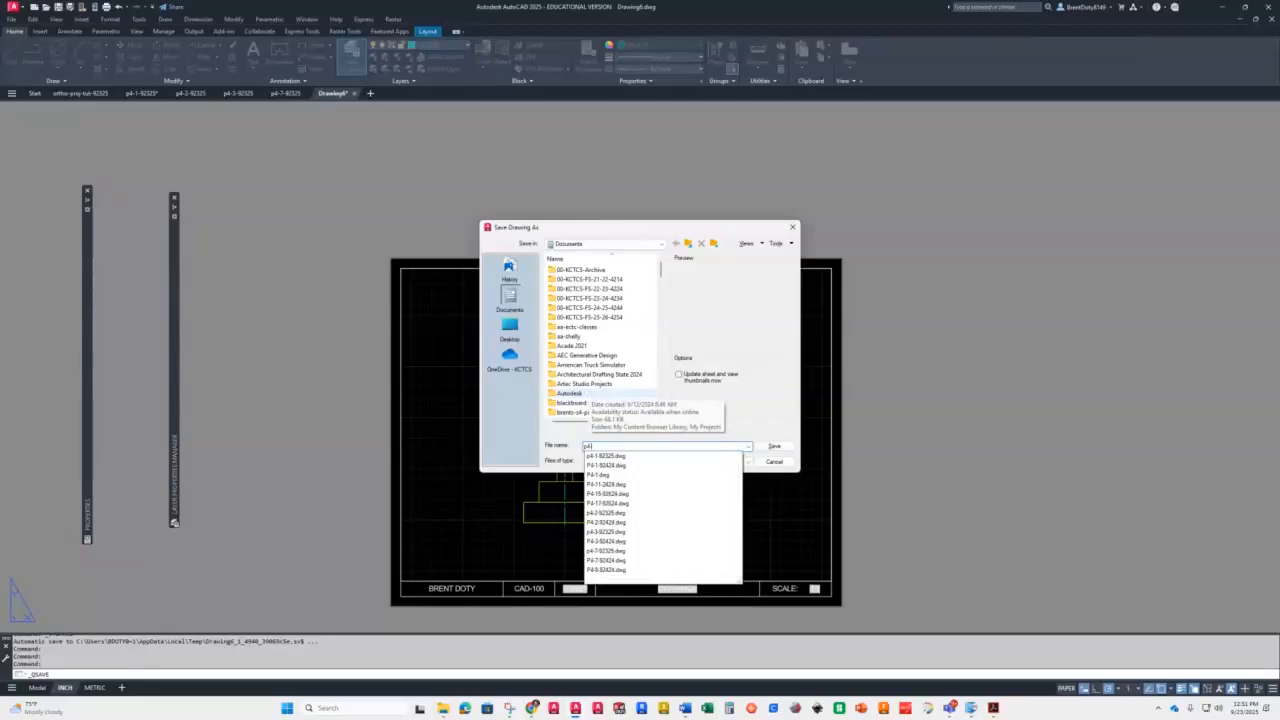
text(-8)
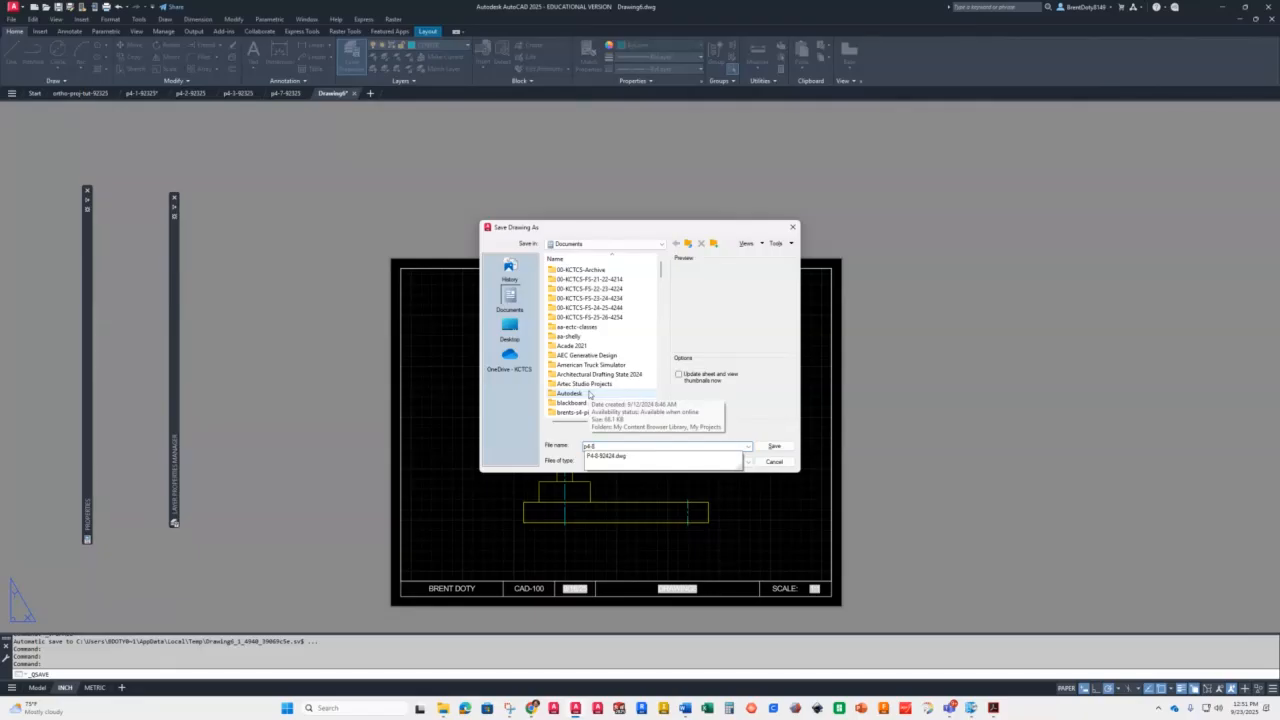
text(-92325)
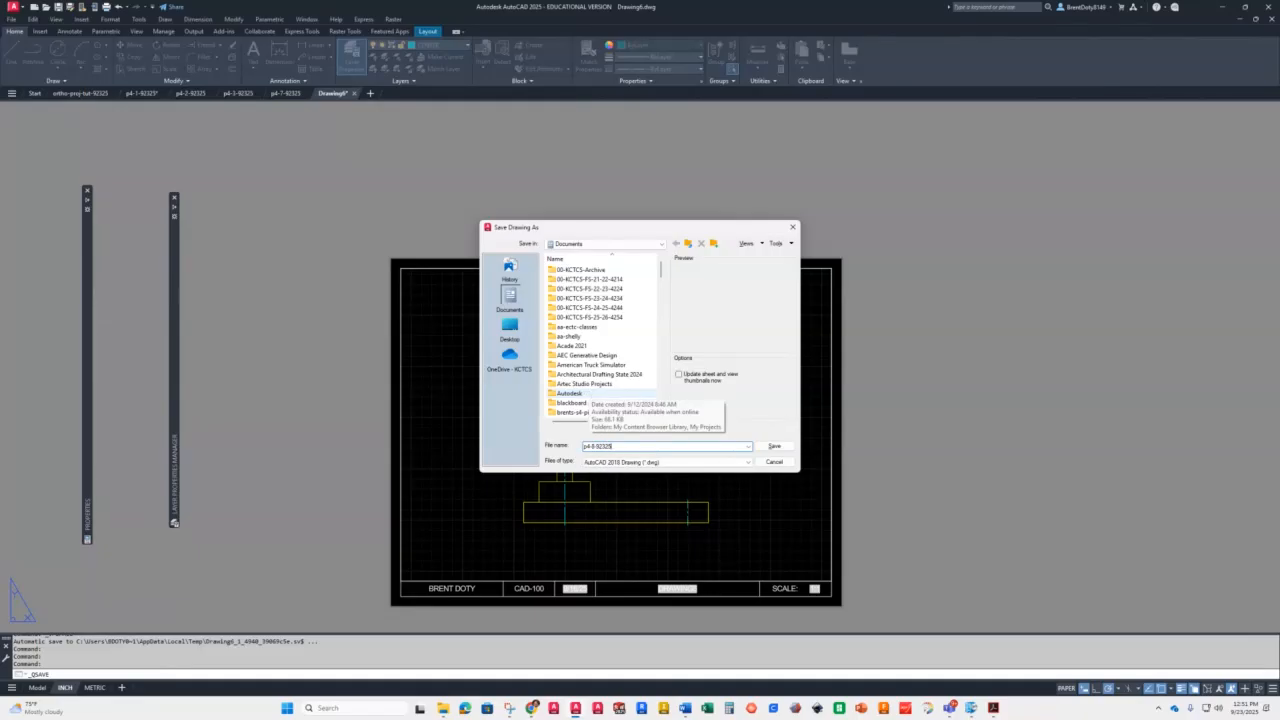
key(Return)
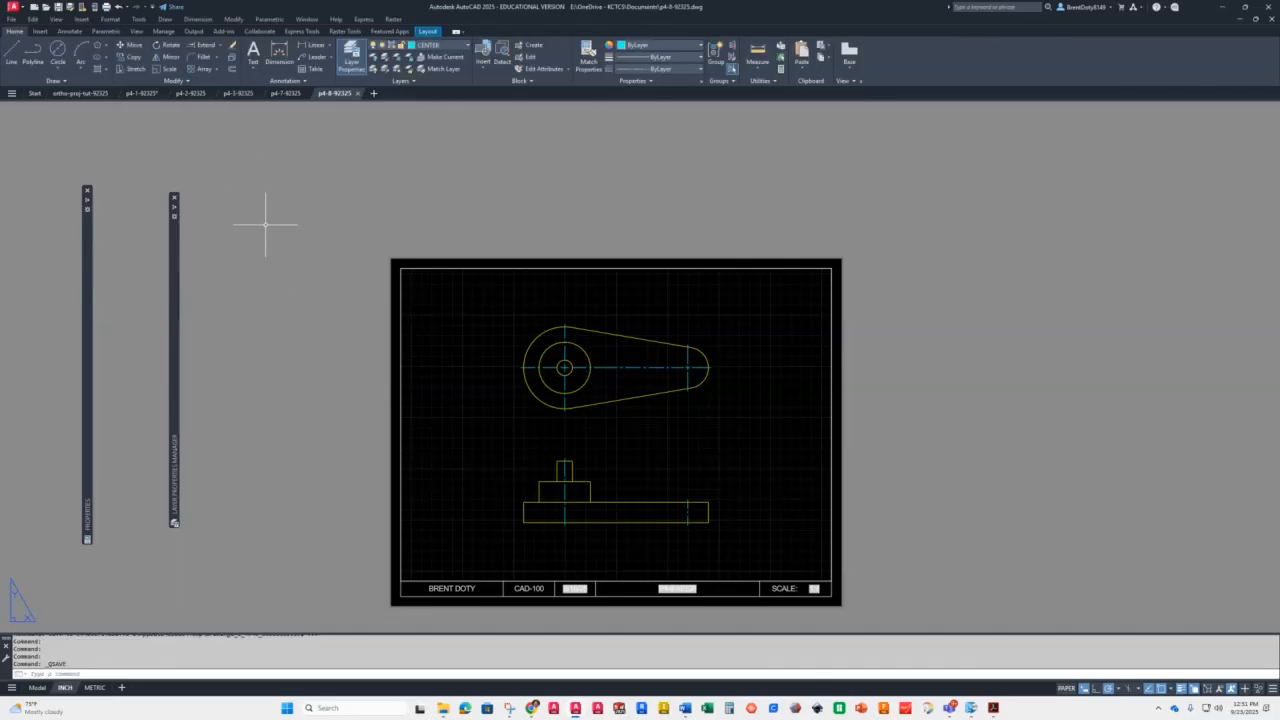
Update all the fields in the title block and save the drawing again
text(up)
key(Return)
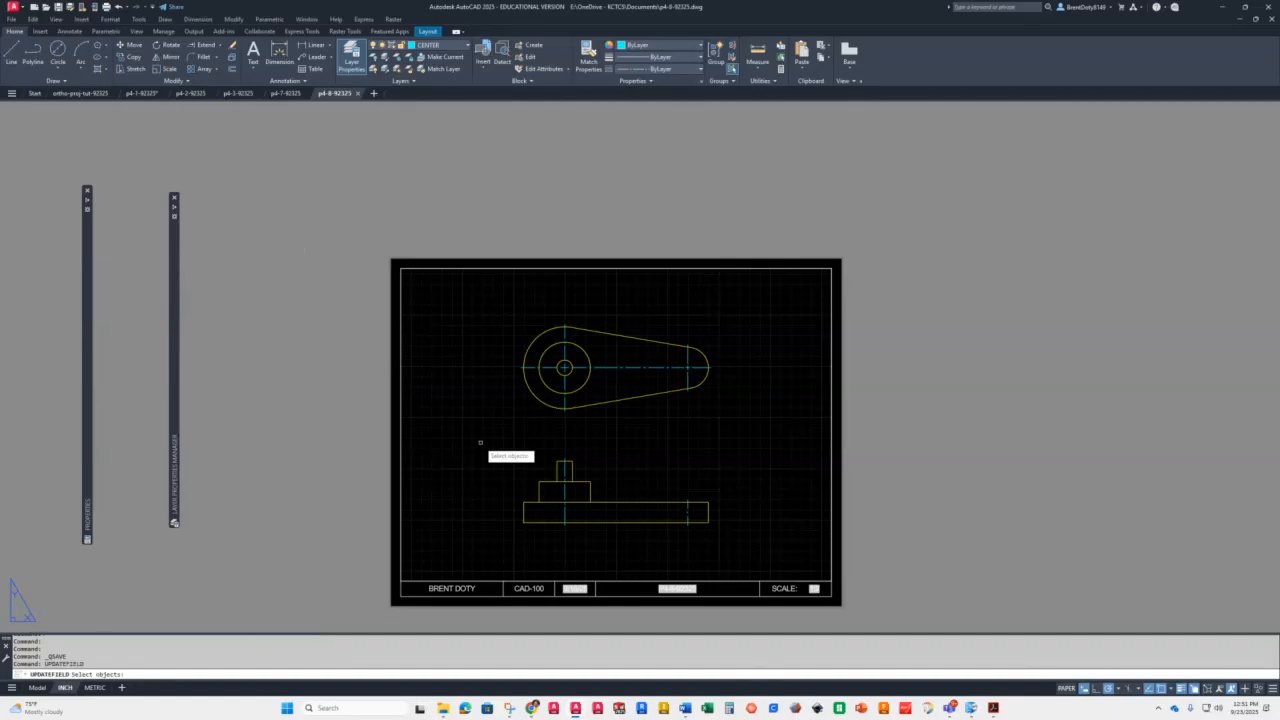
click(358, 538)
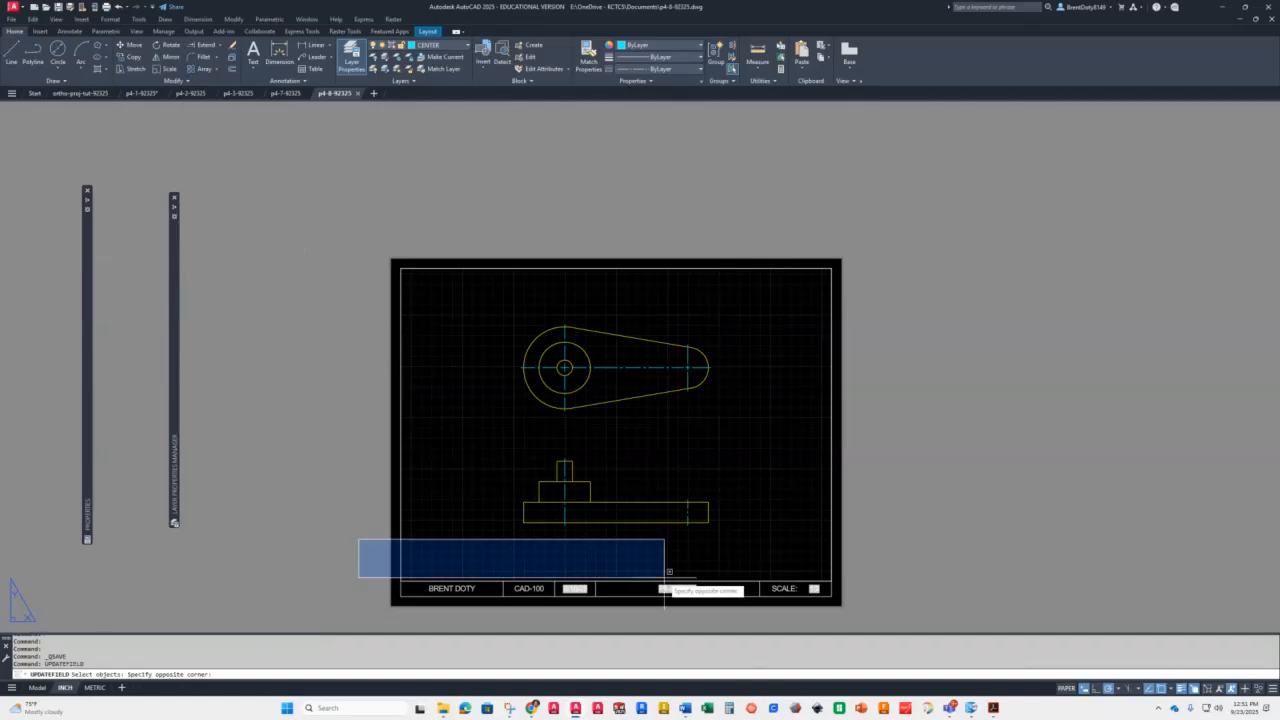
click(887, 616)
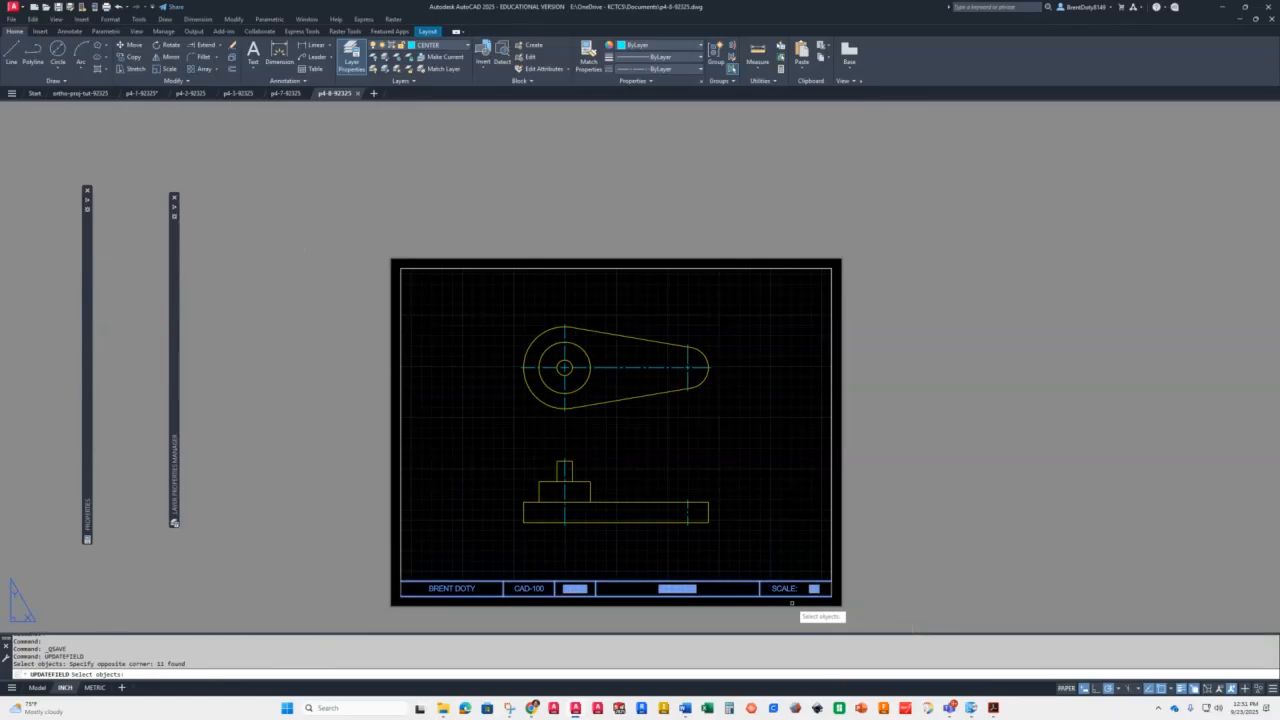
key(Return)
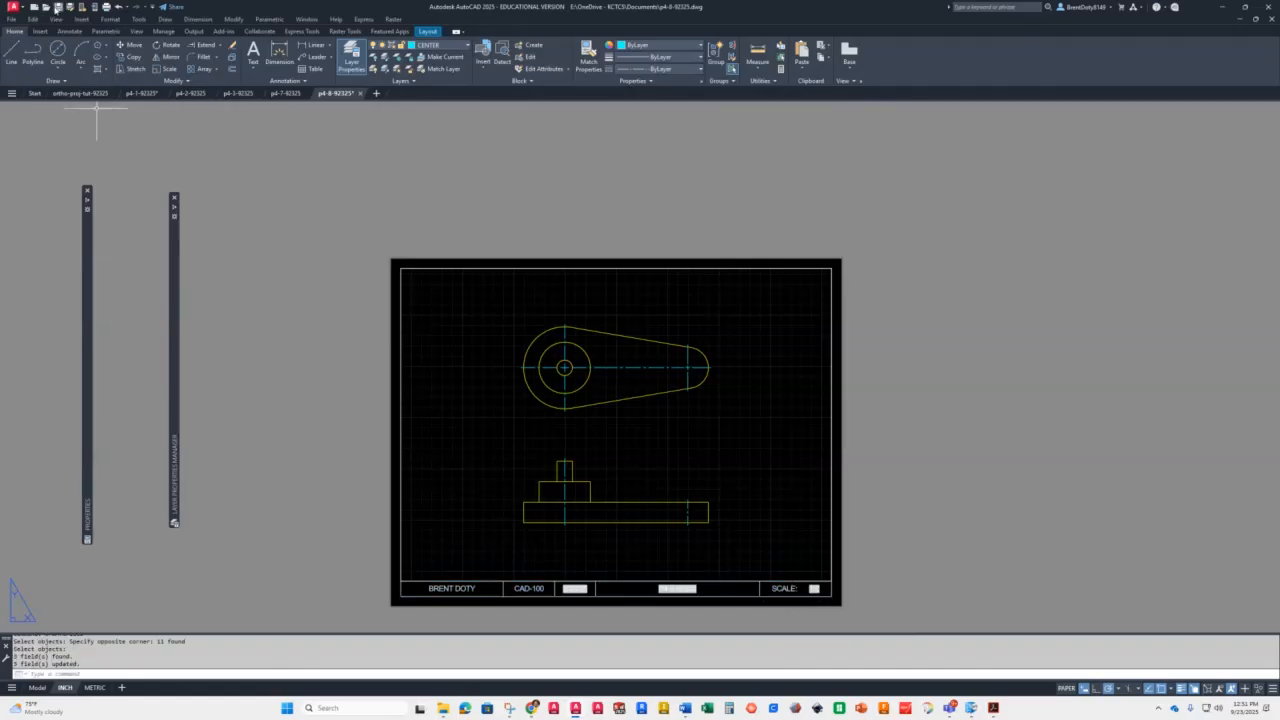
click(46, 7)
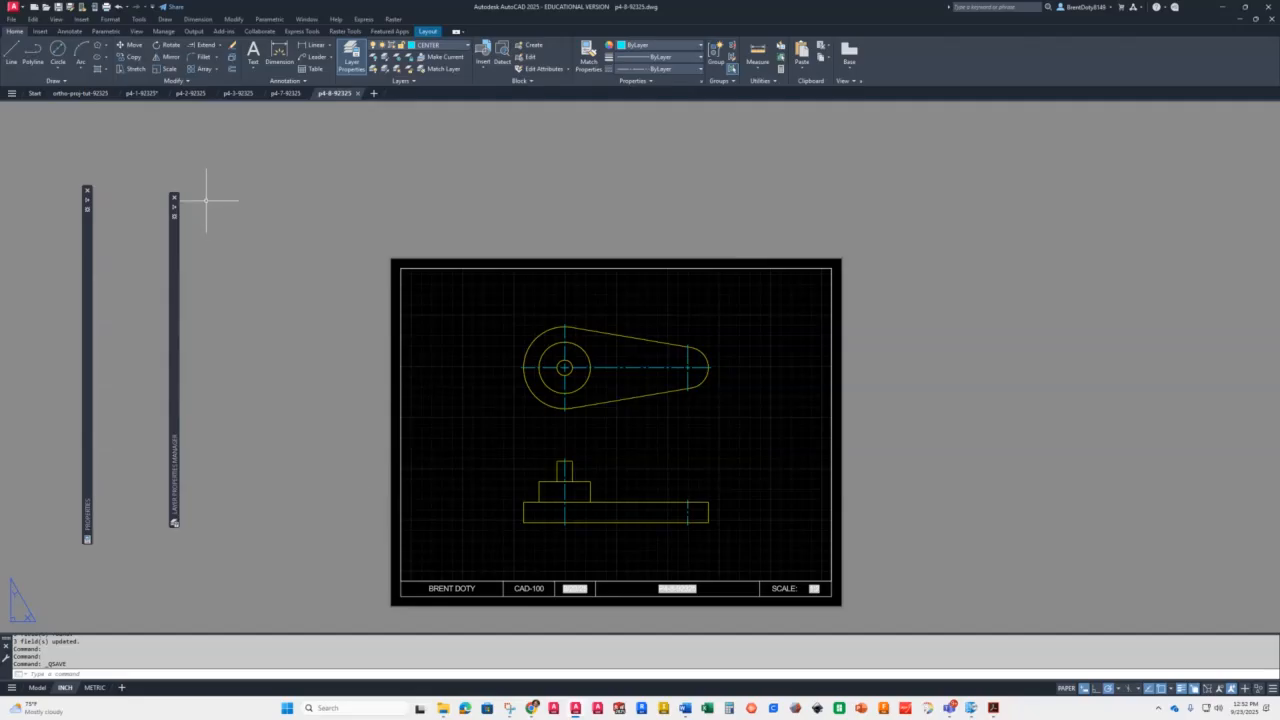
Start a new drawing and set its model space limits from 0,0 to 200,200
click(373, 93)
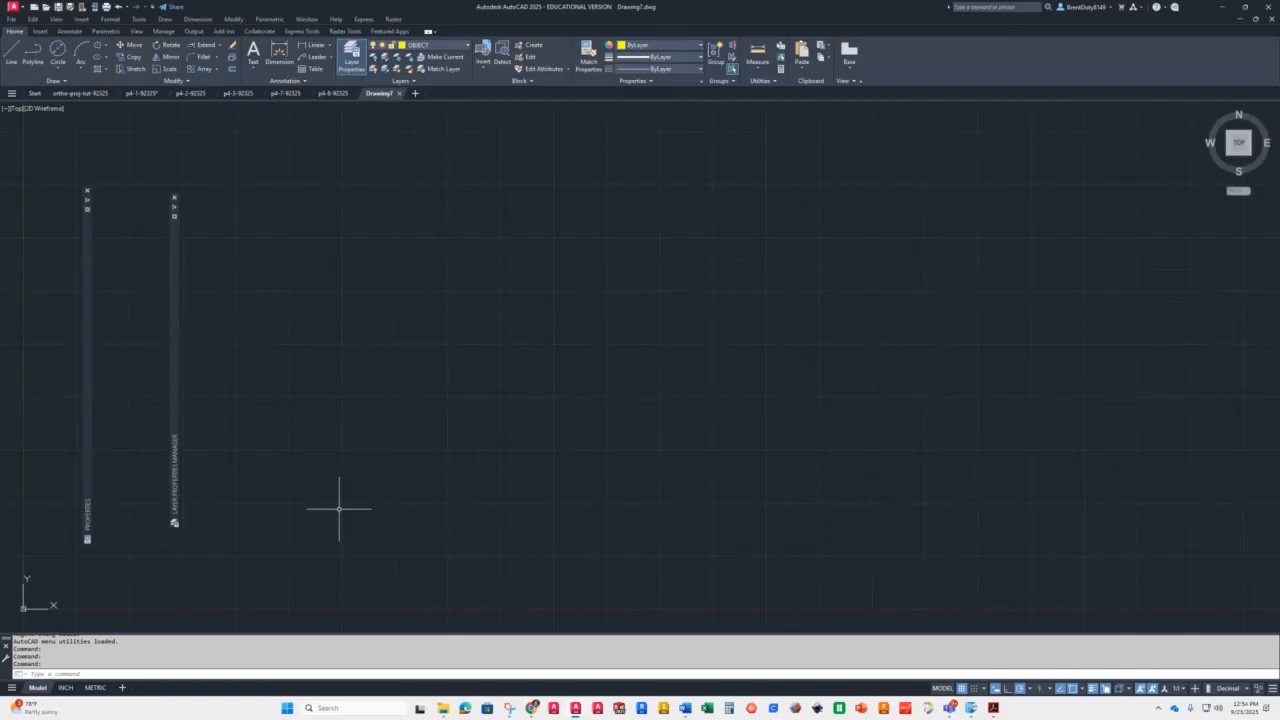
text(LIMI)
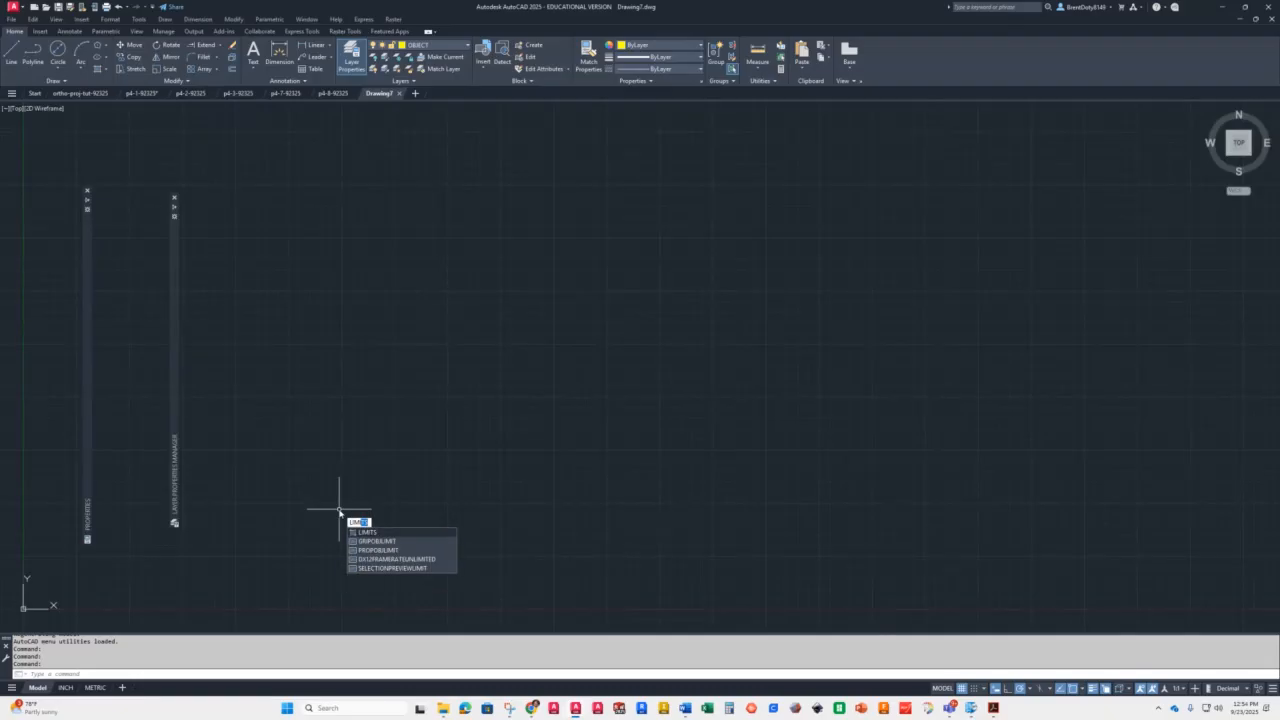
text(TS)
key(Return)
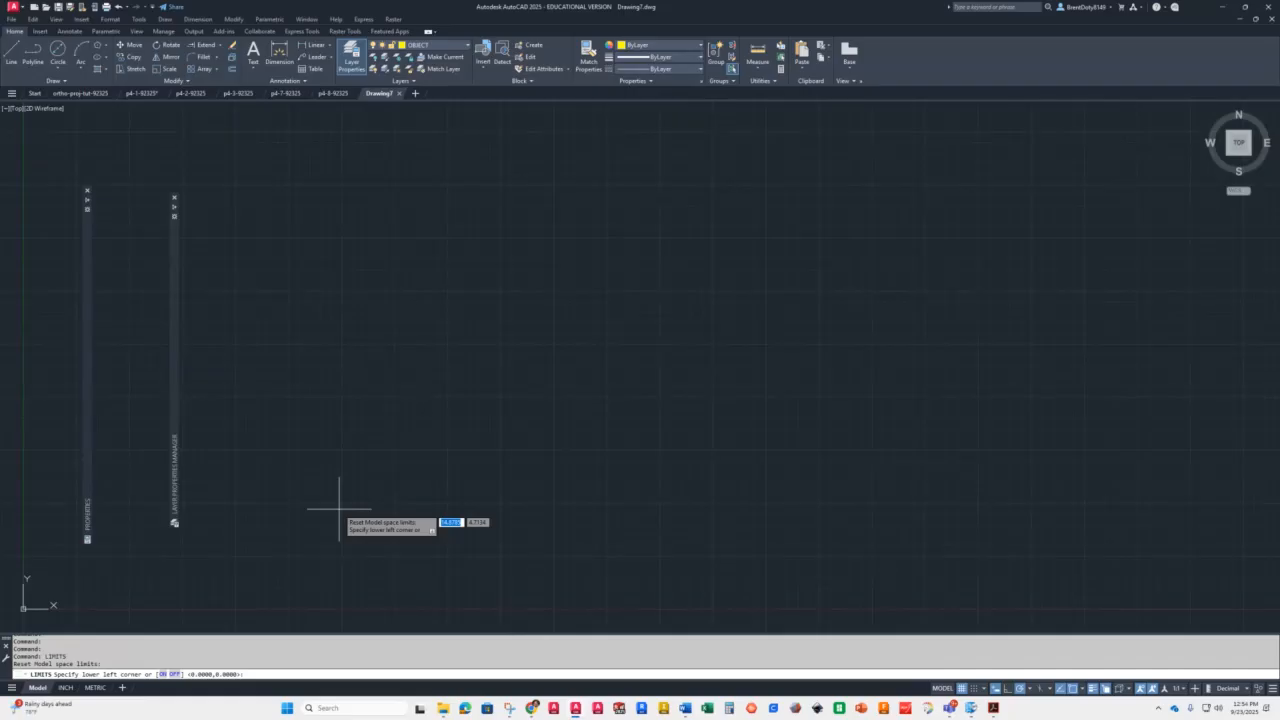
key(Return)
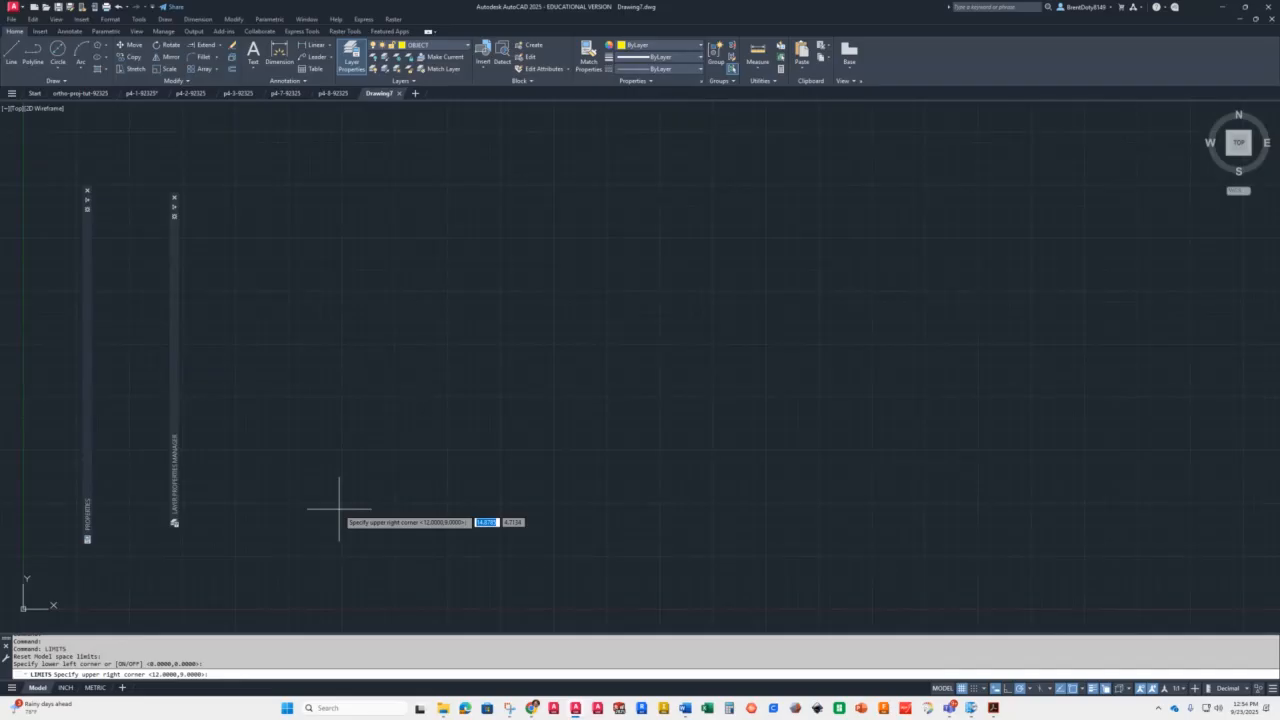
text(200)
key(Tab)
text(20)
key(Return)
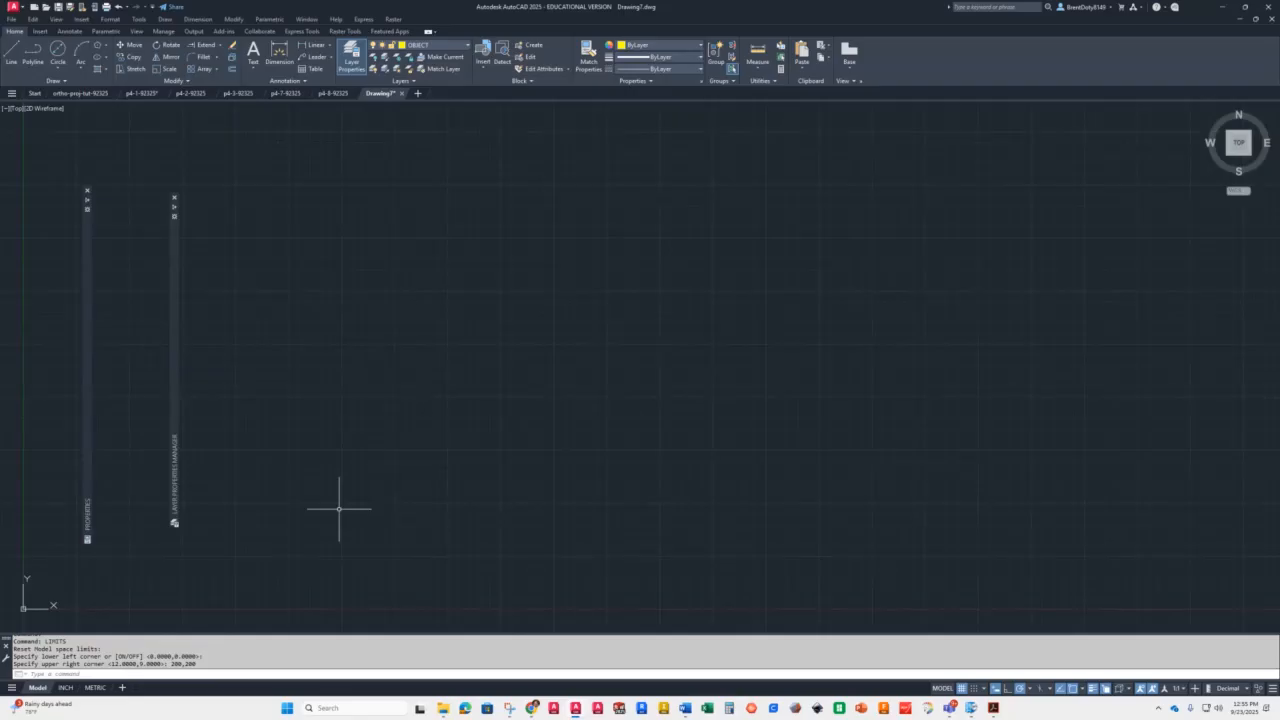
Zoom the new drawing to its extents so the view covers the enlarged limits
text(z)
key(Return)
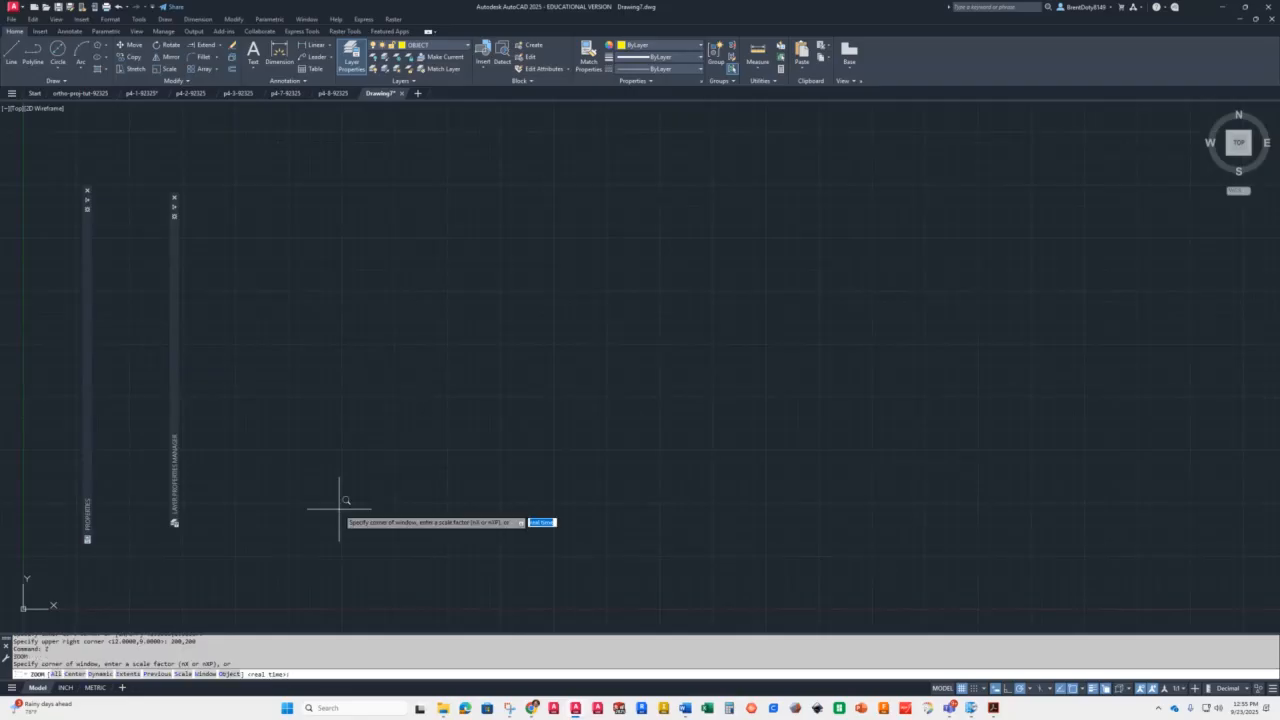
text(e)
key(Return)
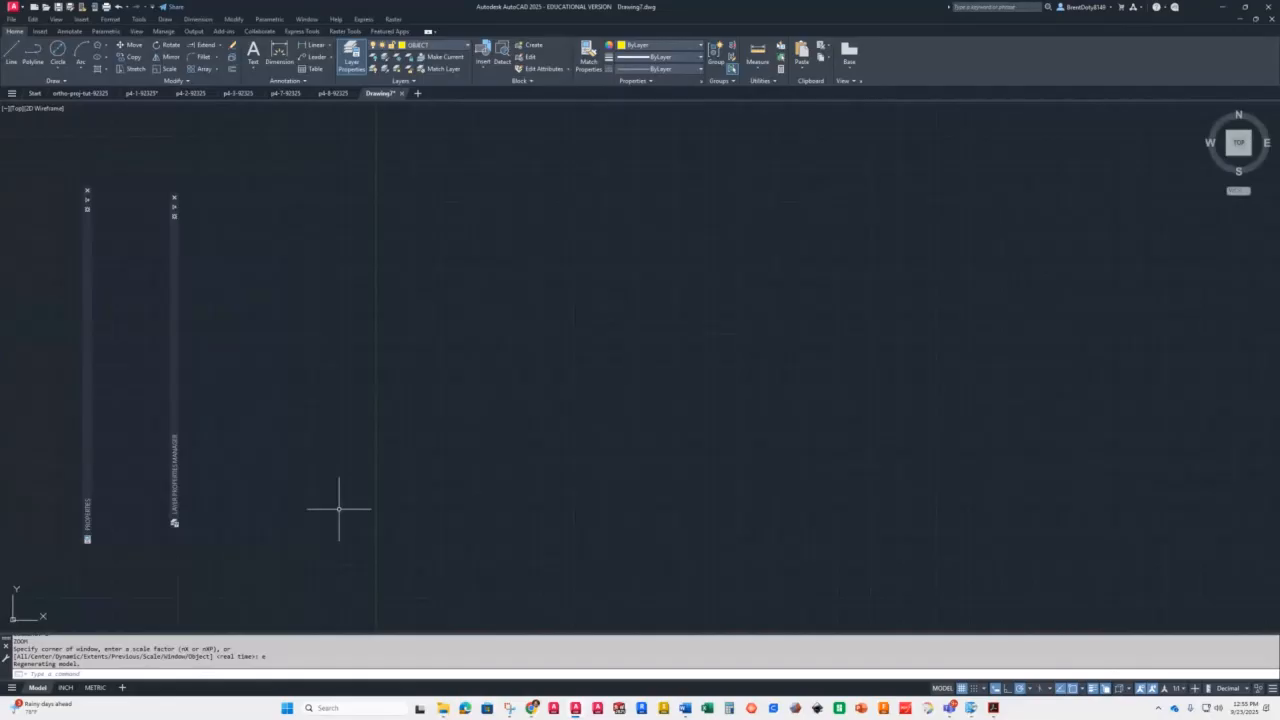
text(LIMITS)
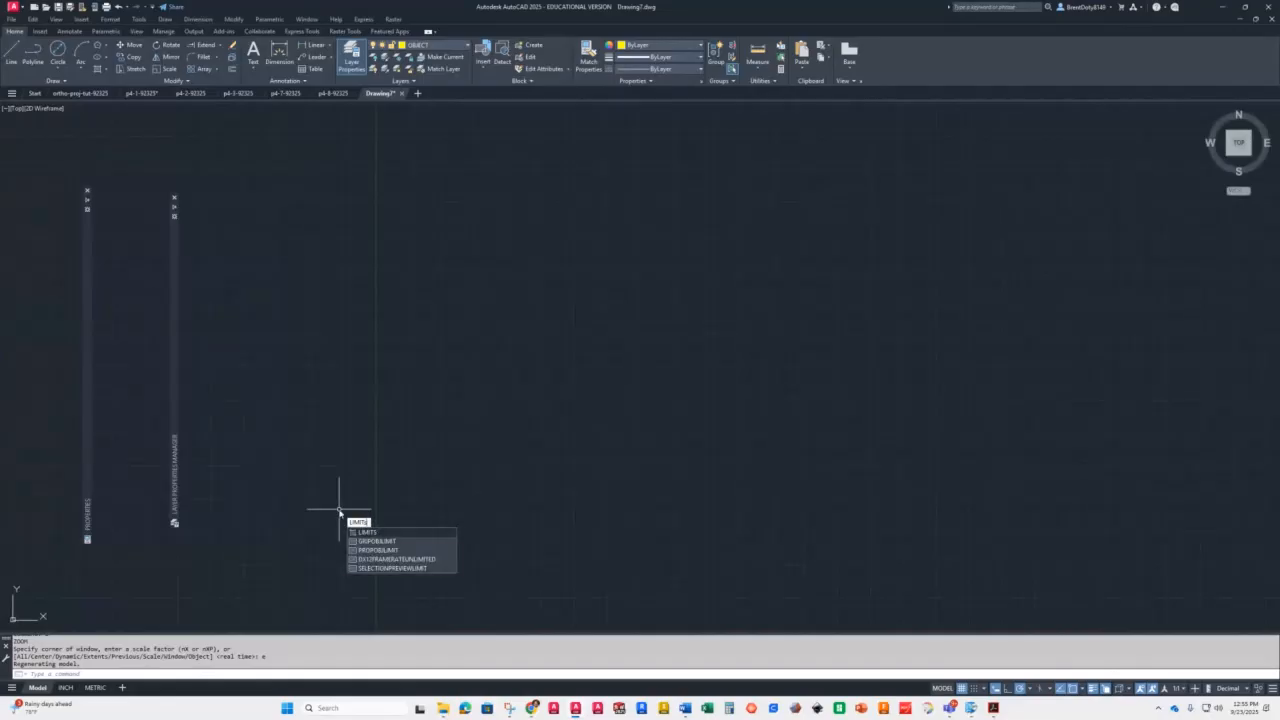
key(Return)
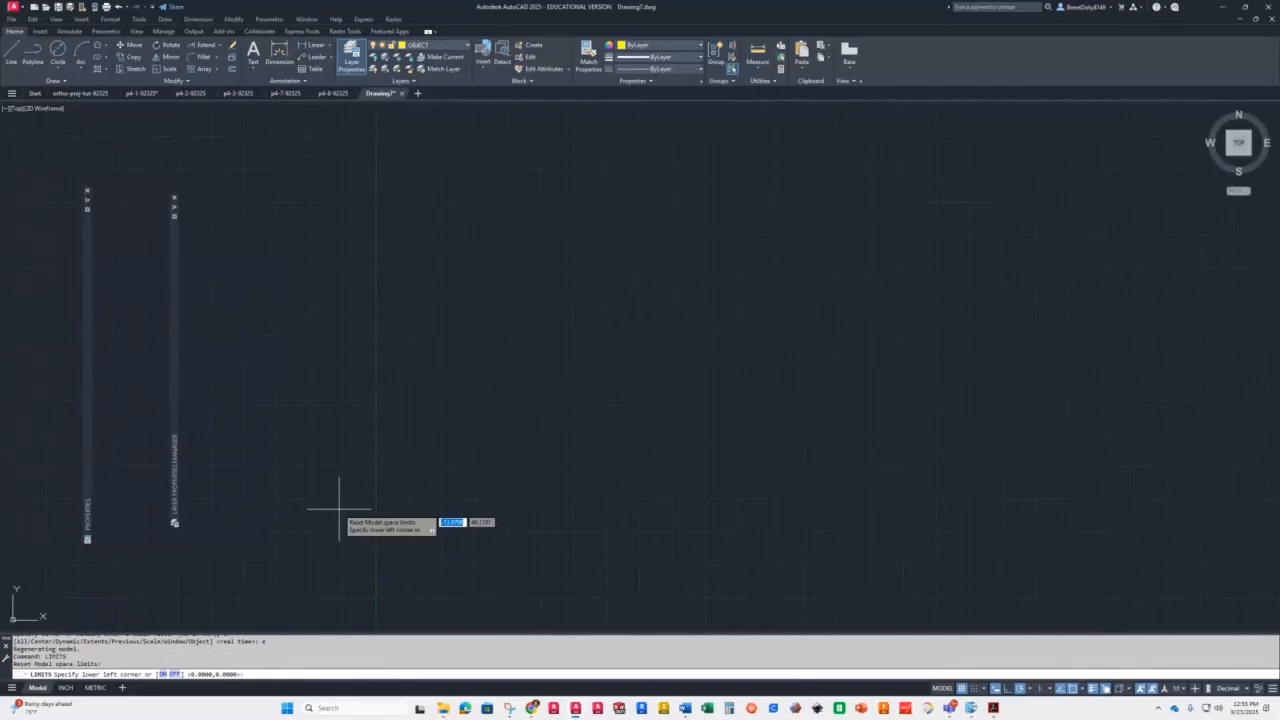
click(110, 19)
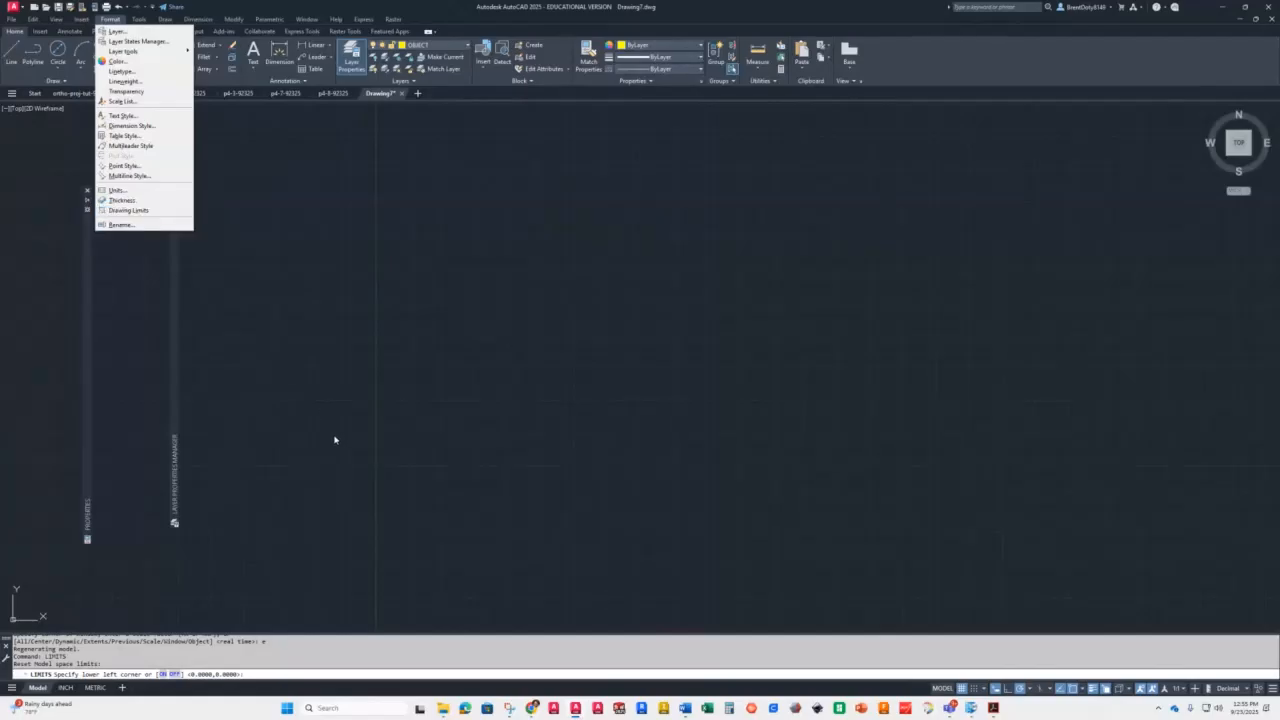
click(321, 480)
key(Return)
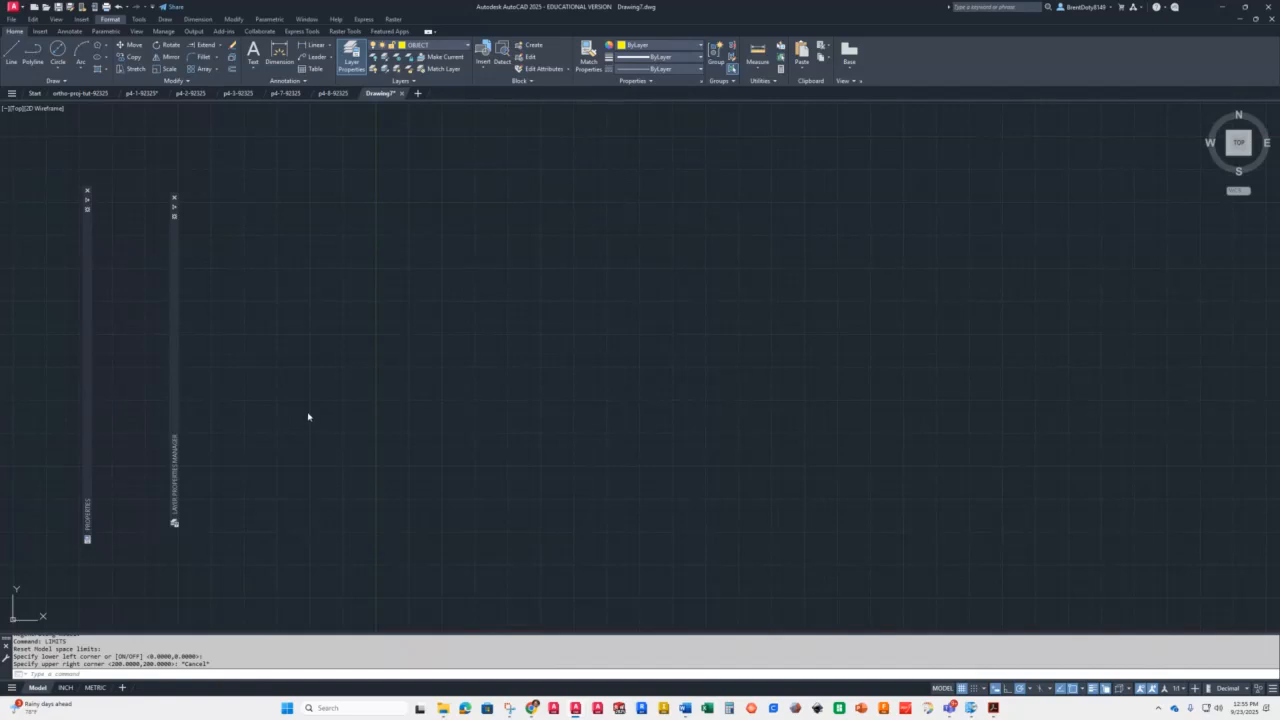
Reset the model space limits, keeping the default lower-left corner at 0,0 and setting the upper-right corner to 200,200
click(321, 476)
text(lim)
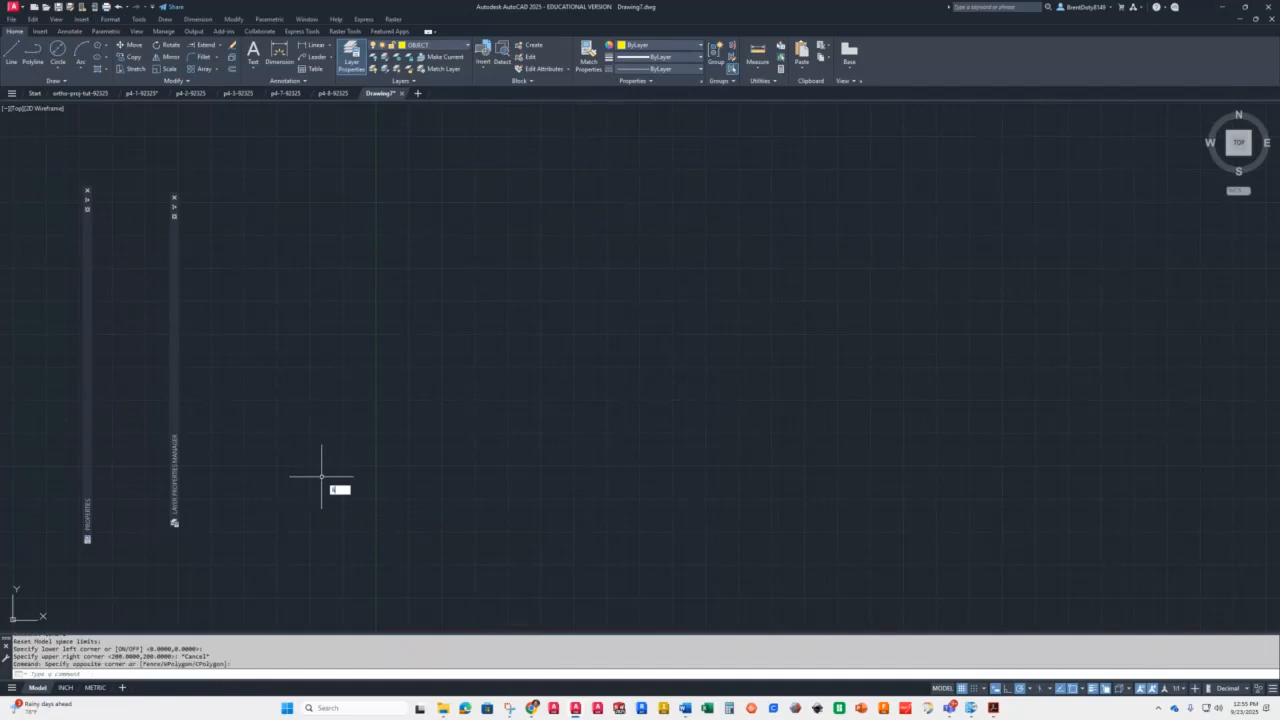
text(its)
key(Return)
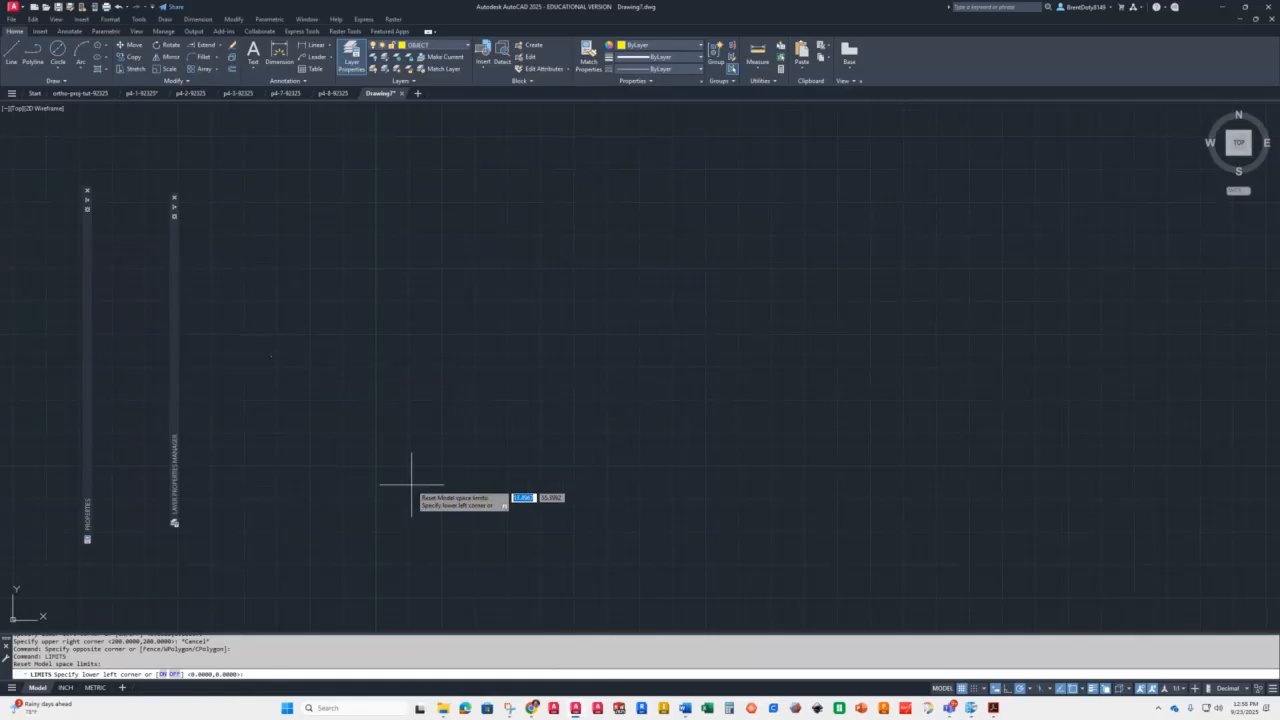
key(Return)
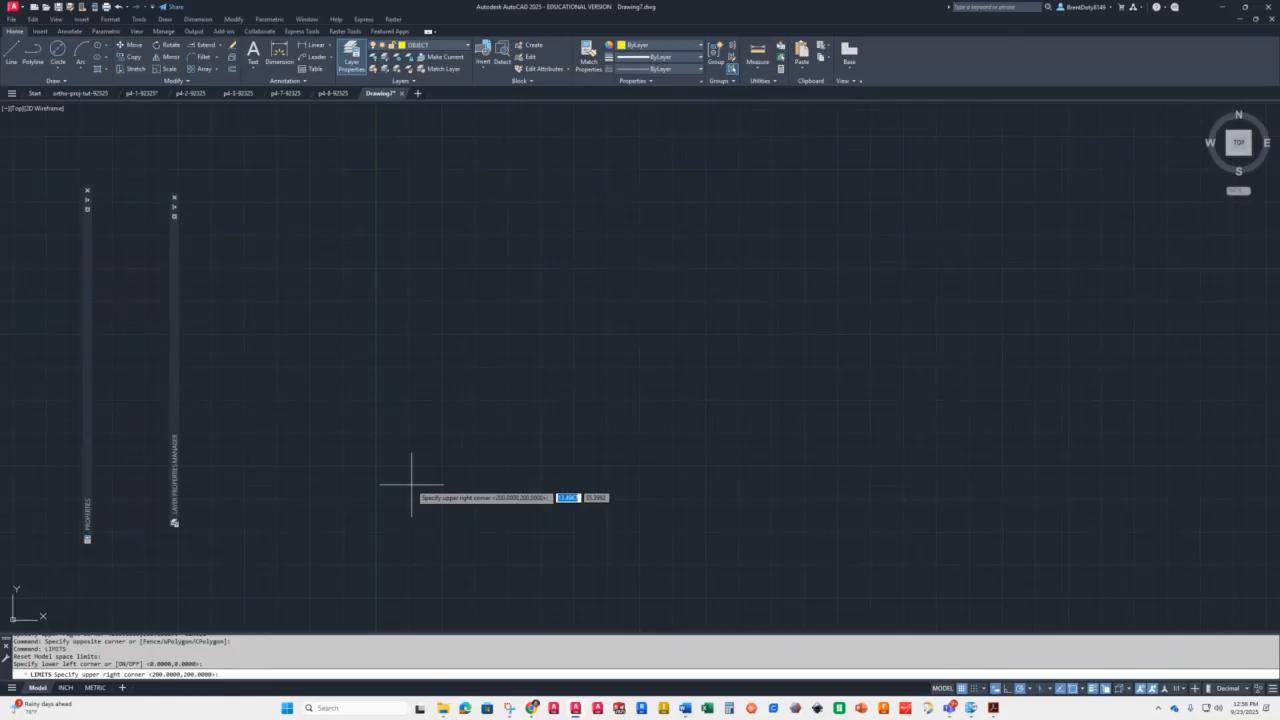
text(200)
key(Tab)
text(200)
key(Return)
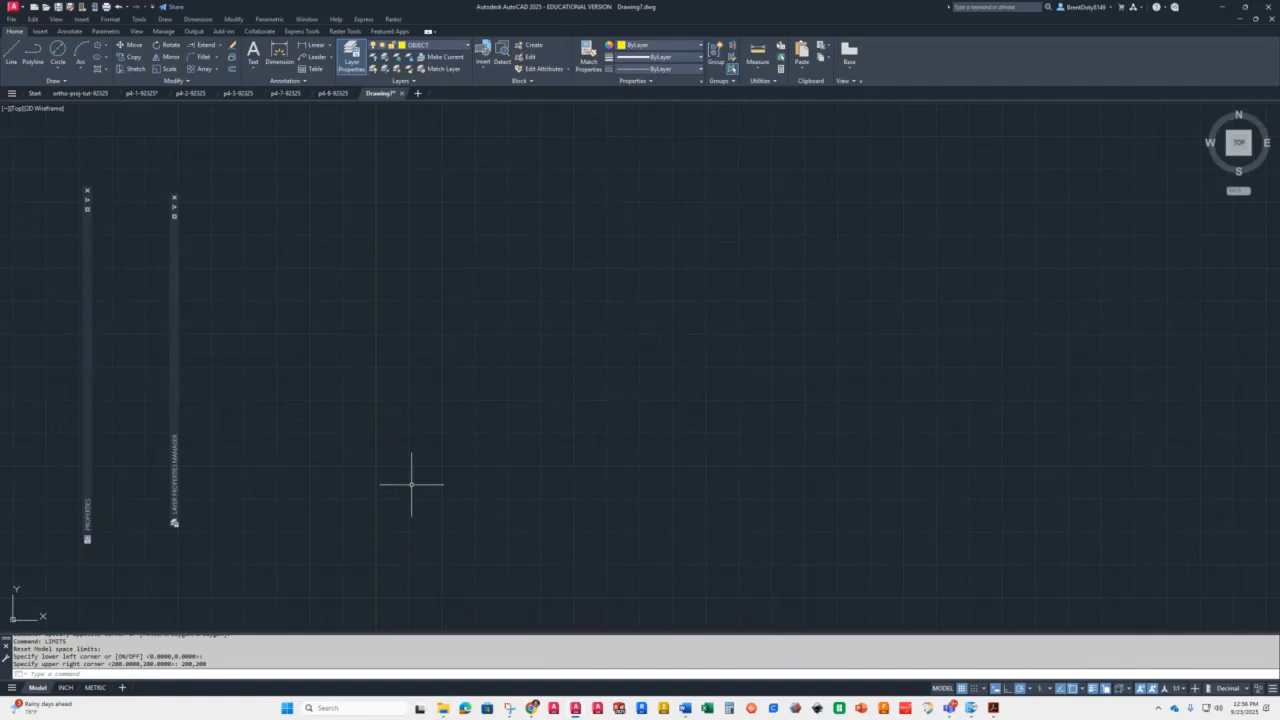
Zoom the empty model space to its extents
text(z)
key(Return)
text(e)
key(Return)
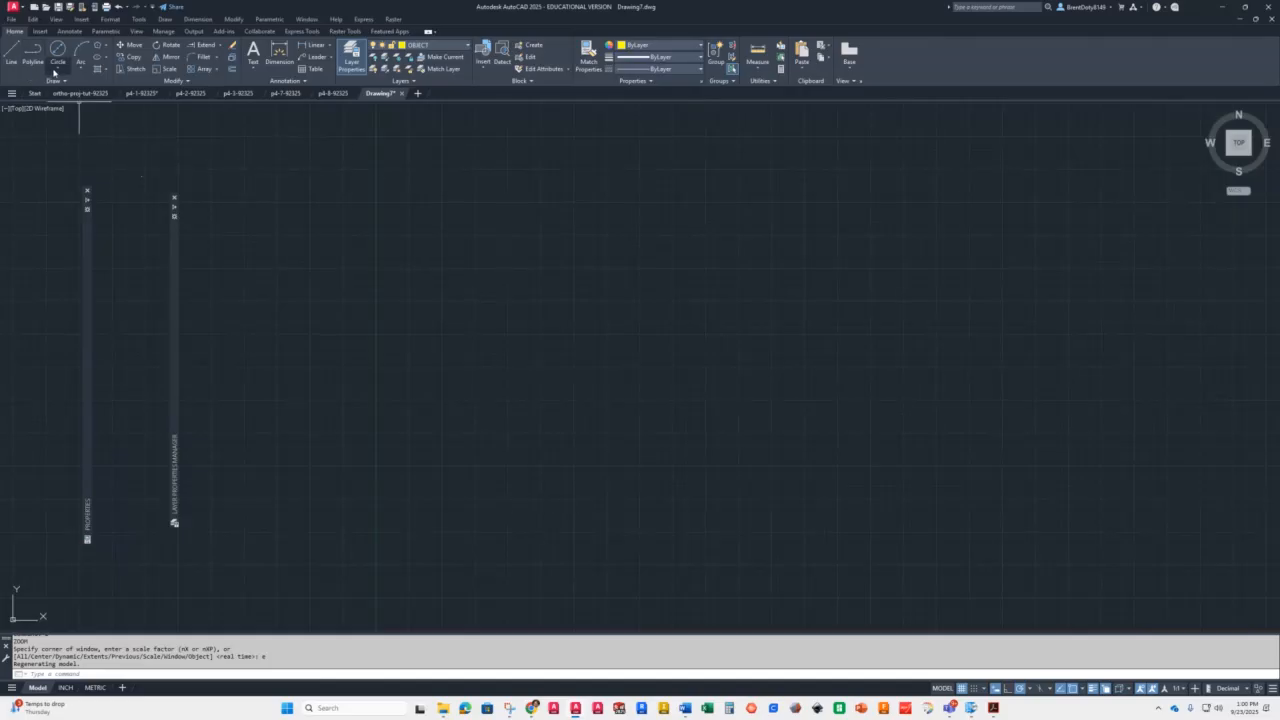
Draw a horizontal line 20 units long on the OBJECT layer as the bottom edge of the front view
click(12, 55)
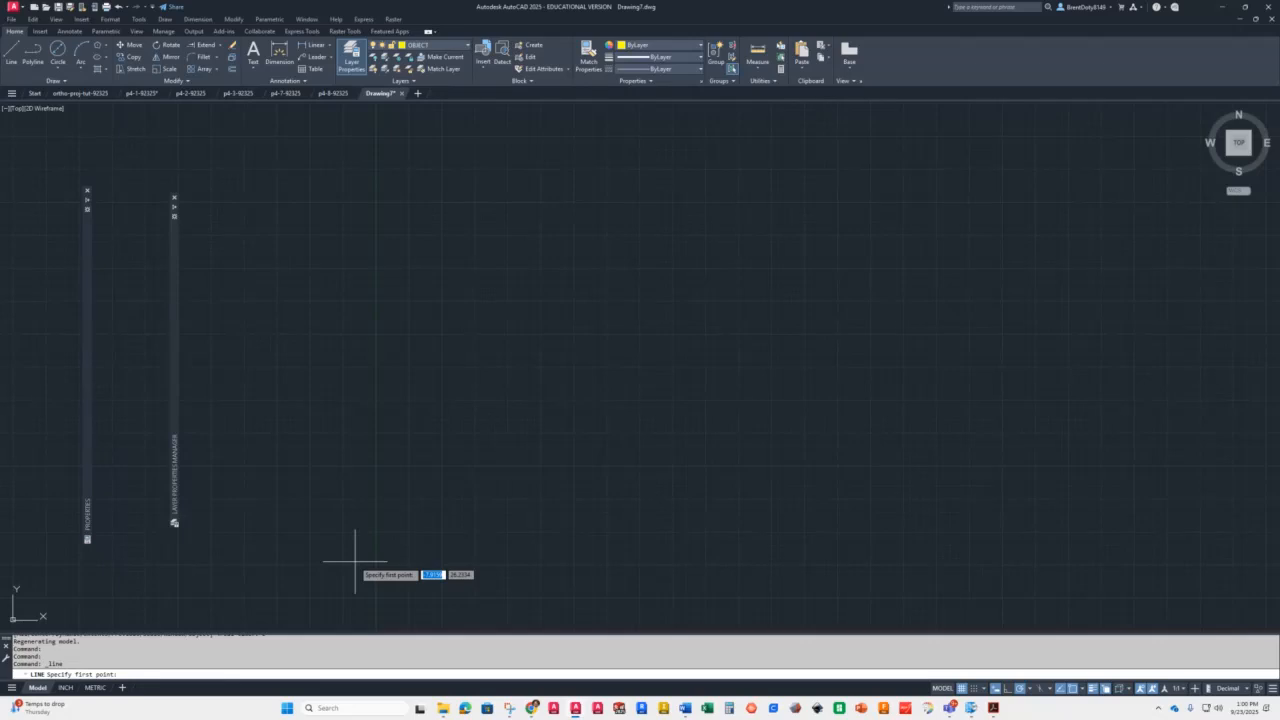
click(311, 530)
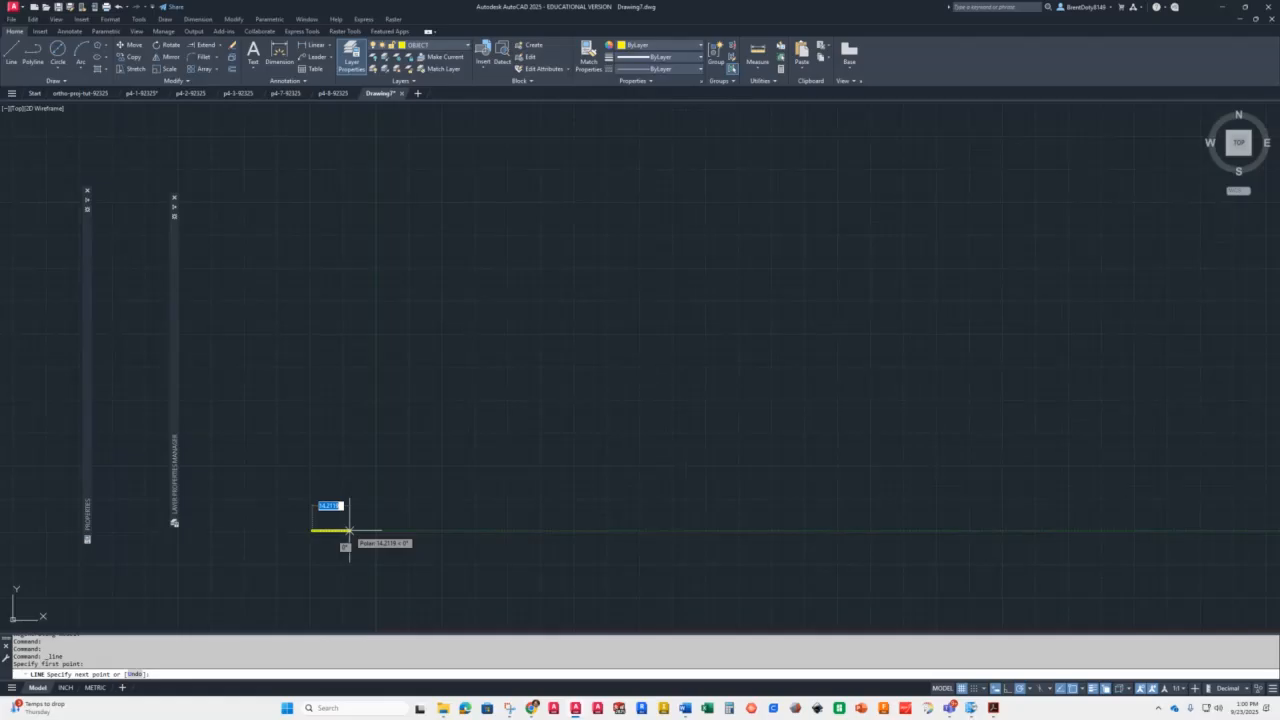
text(20)
key(Return)
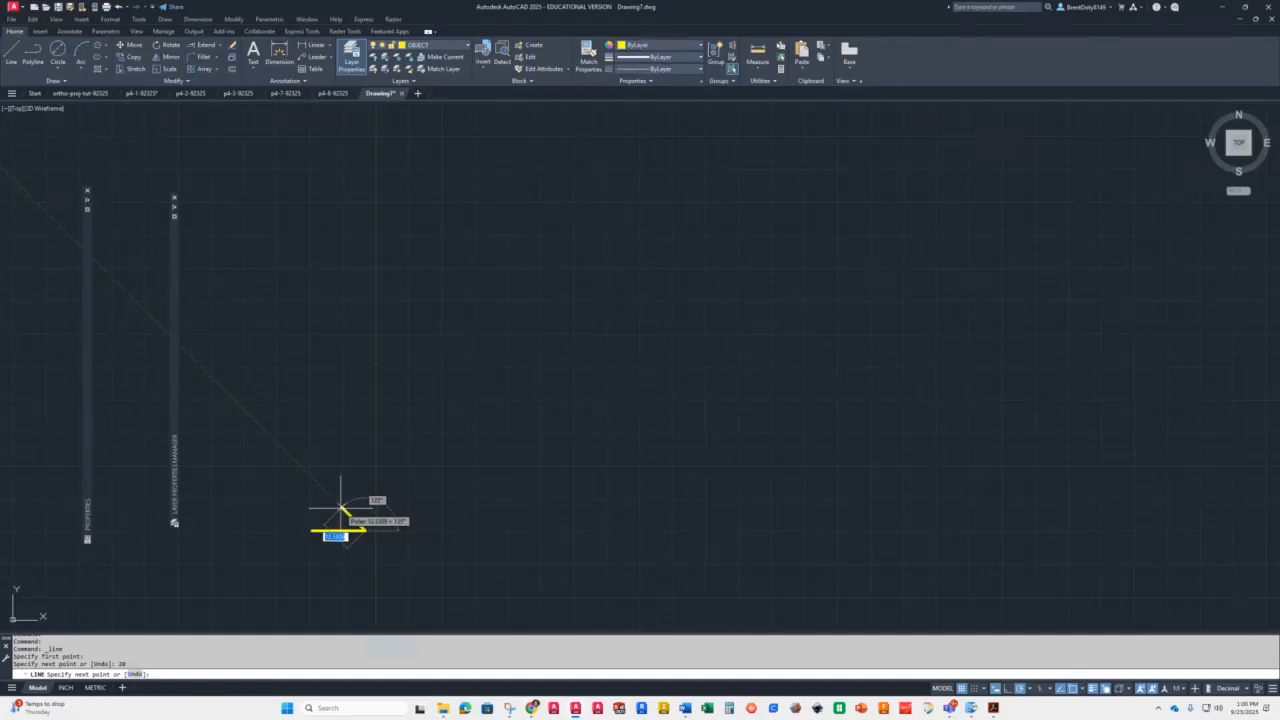
key(Return)
From the bottom edge's left end, draw connected lines 50 units up, 110 units right and 15 units down
key(Return)
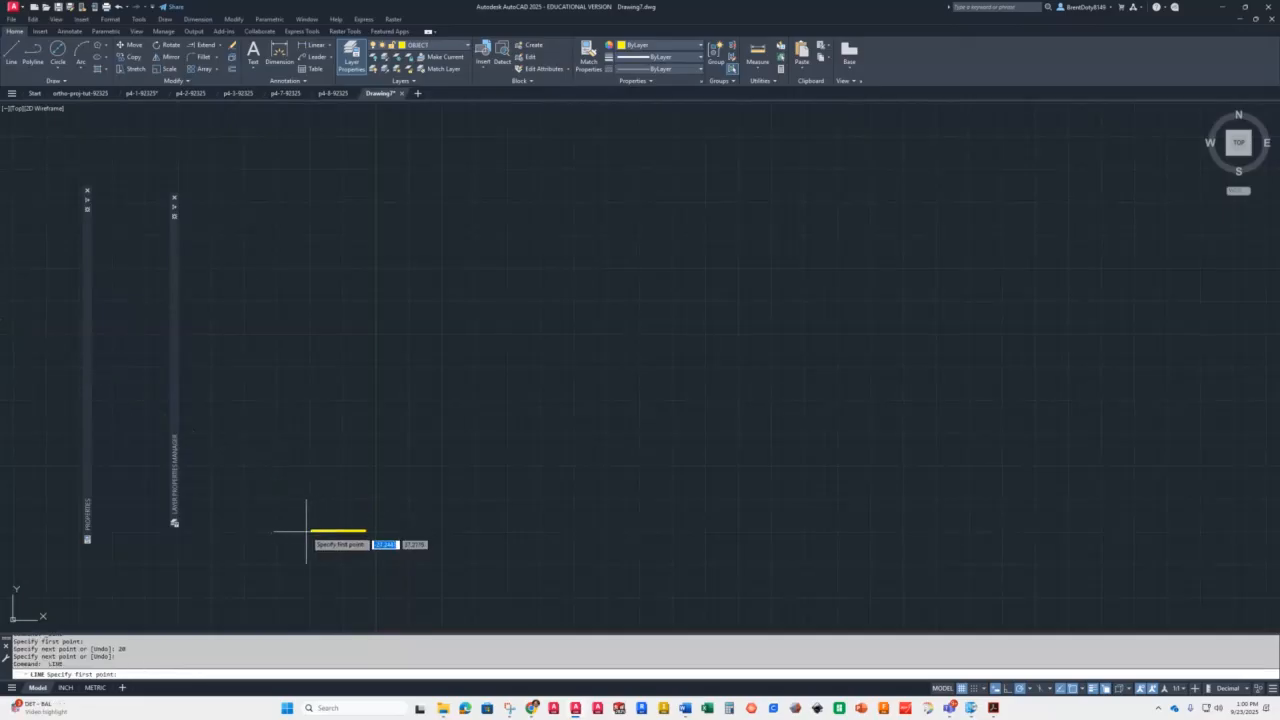
click(312, 531)
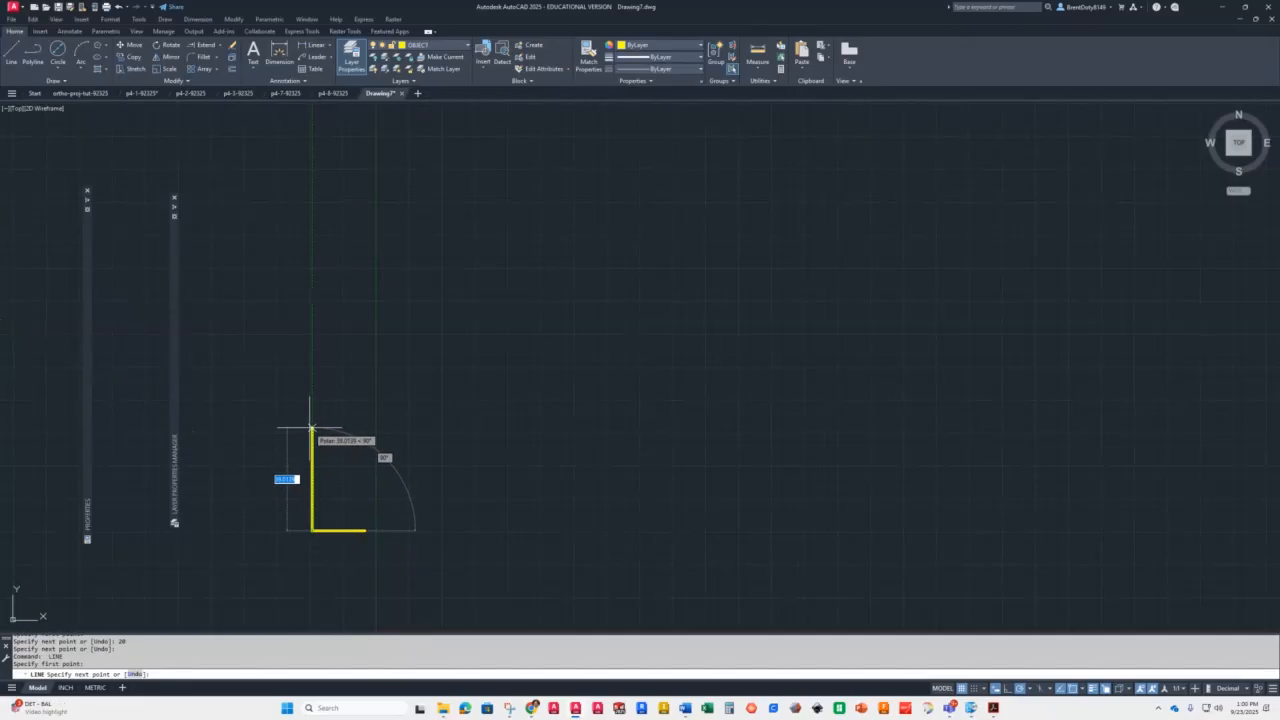
text(50)
key(Return)
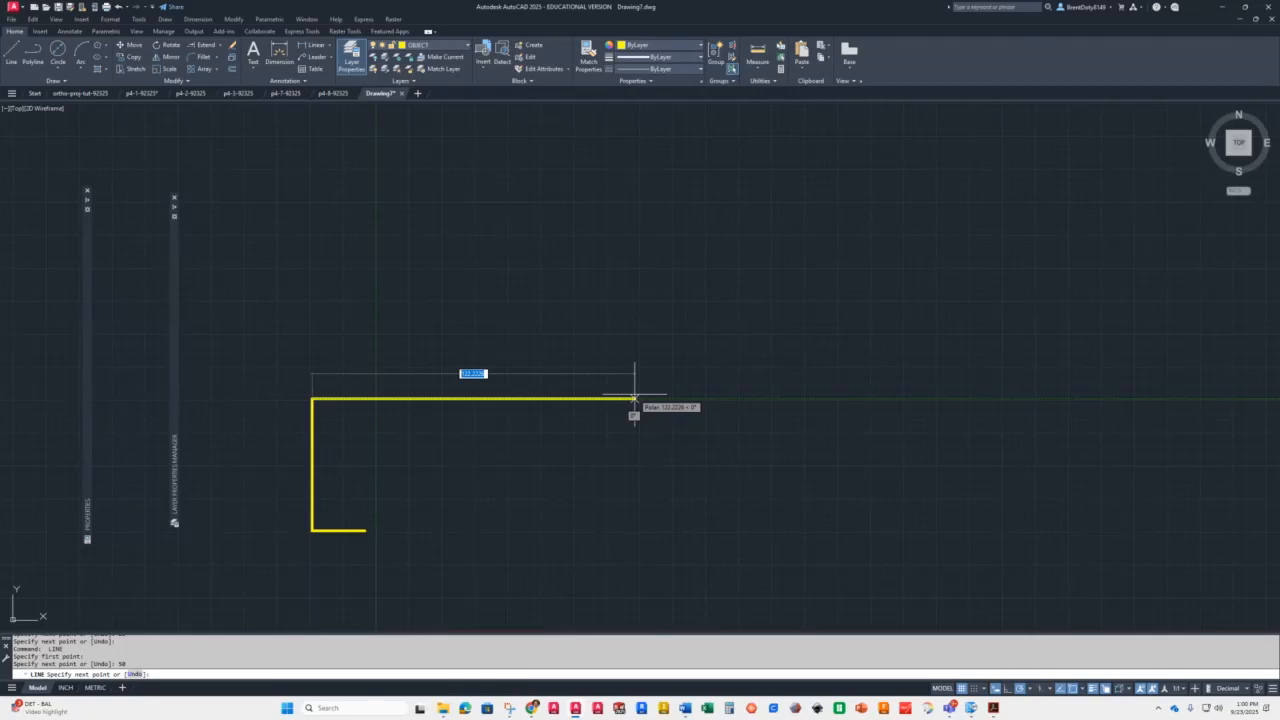
text(110)
key(Return)
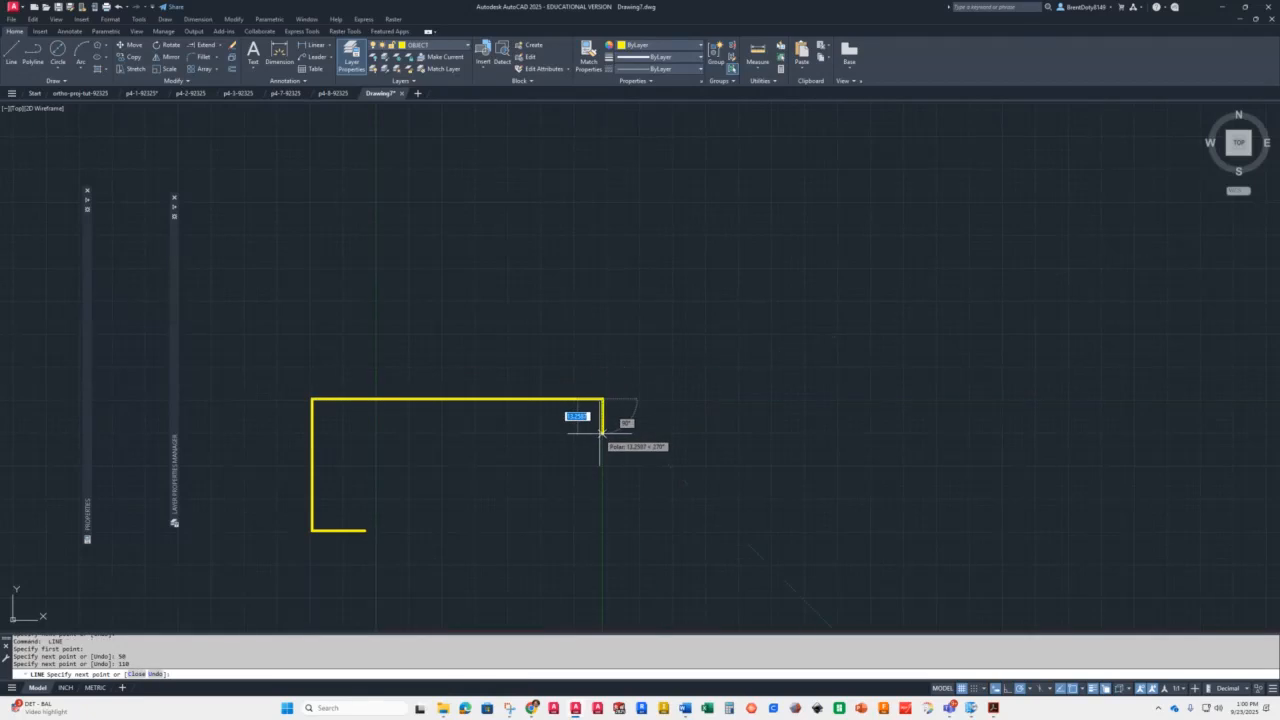
text(15)
key(Return)
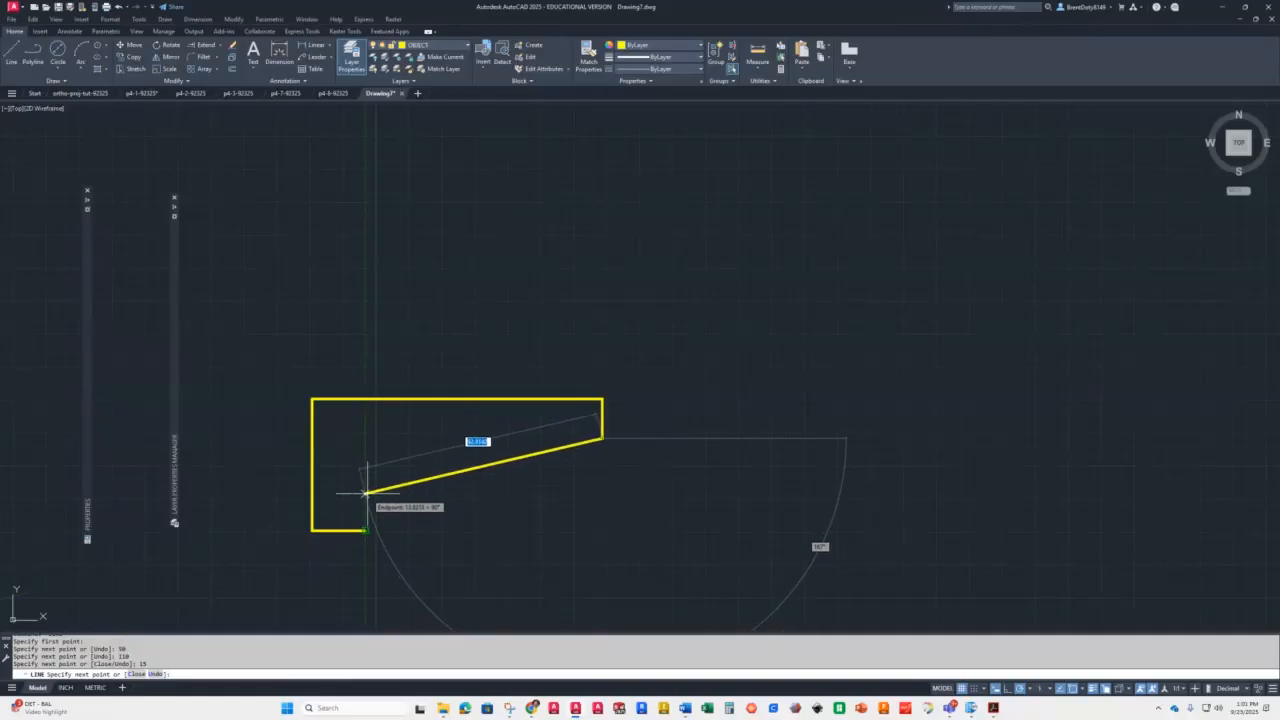
click(367, 462)
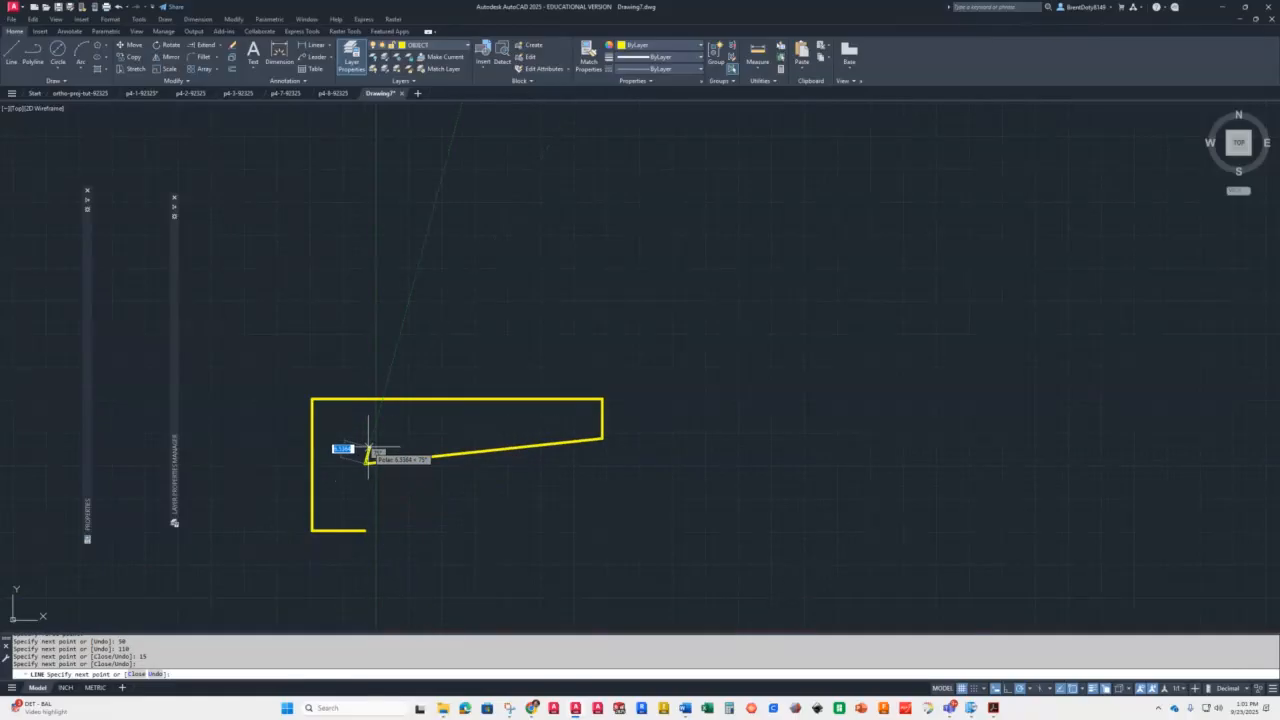
text(u)
key(Return)
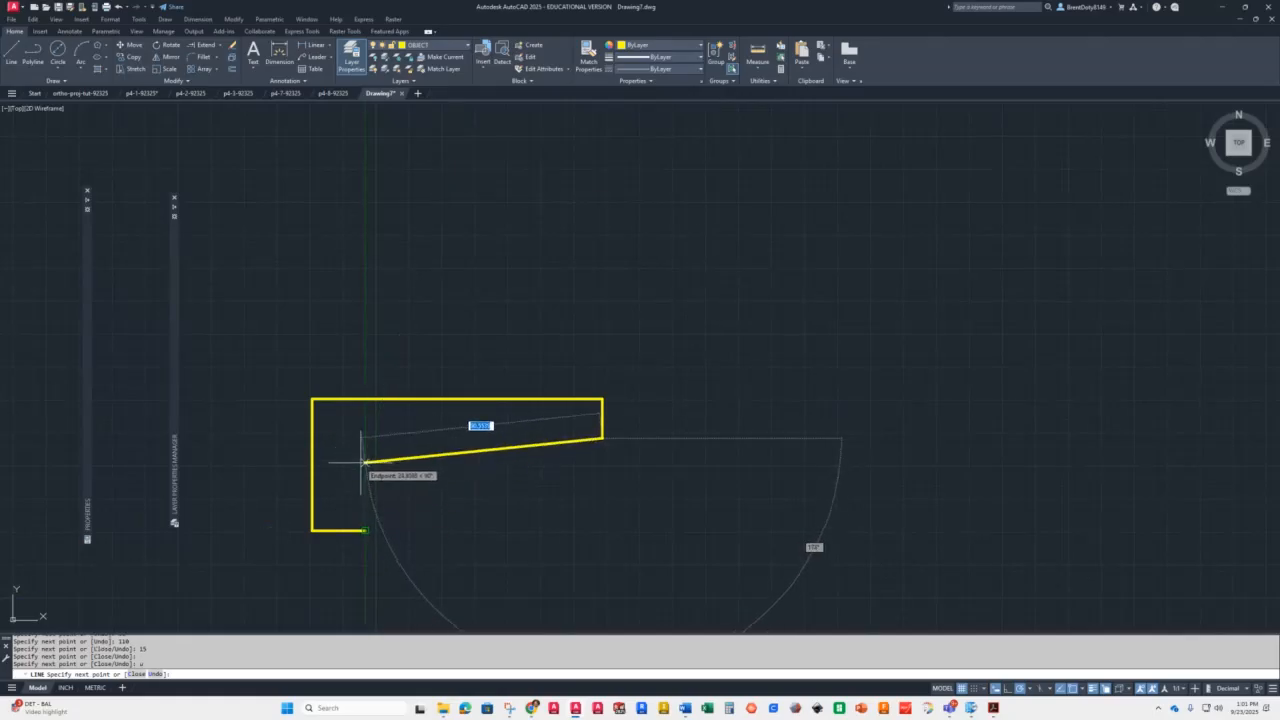
Close the L-shaped front view with a horizontal line aligned above the bottom edge's right end and a vertical line down to it
click(364, 437)
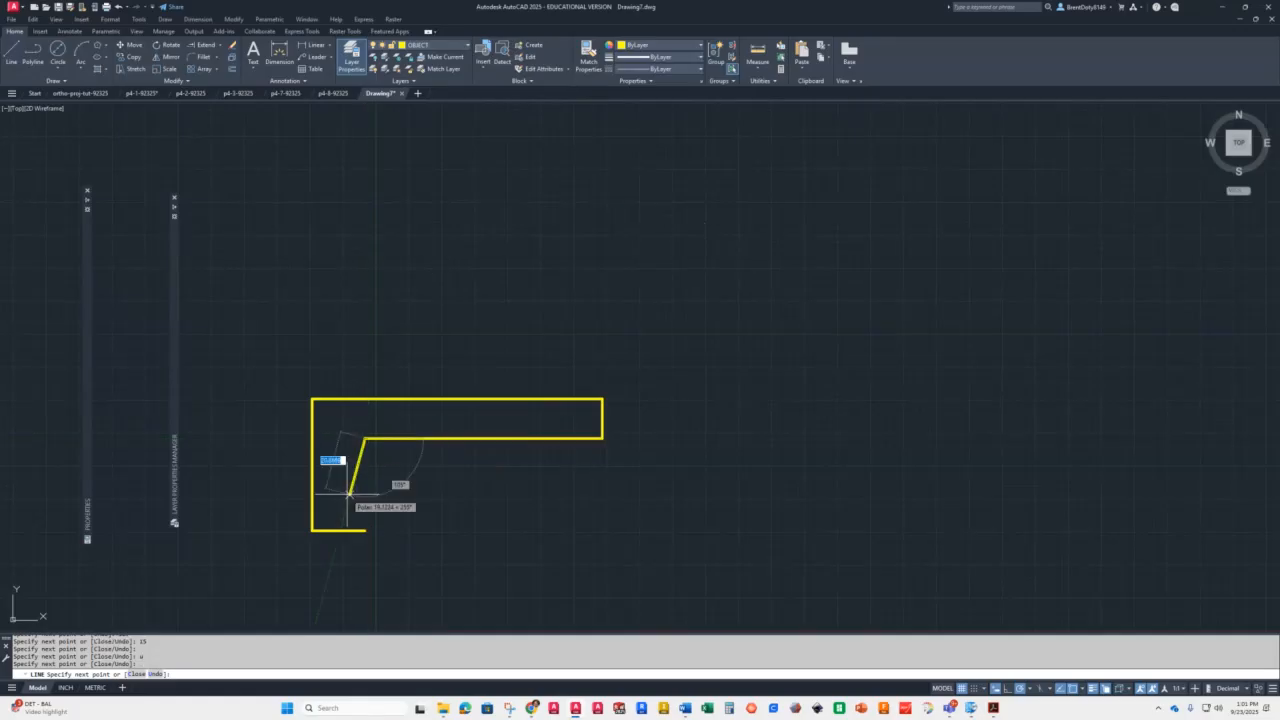
click(364, 530)
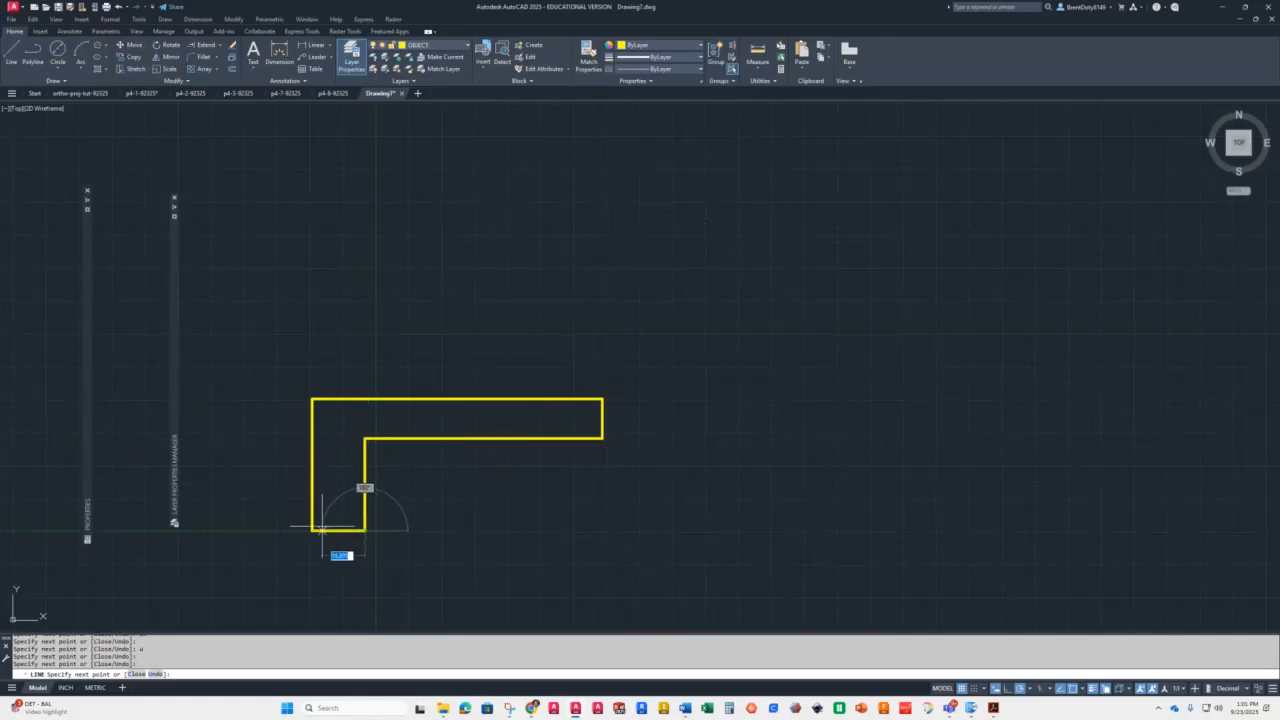
key(Return)
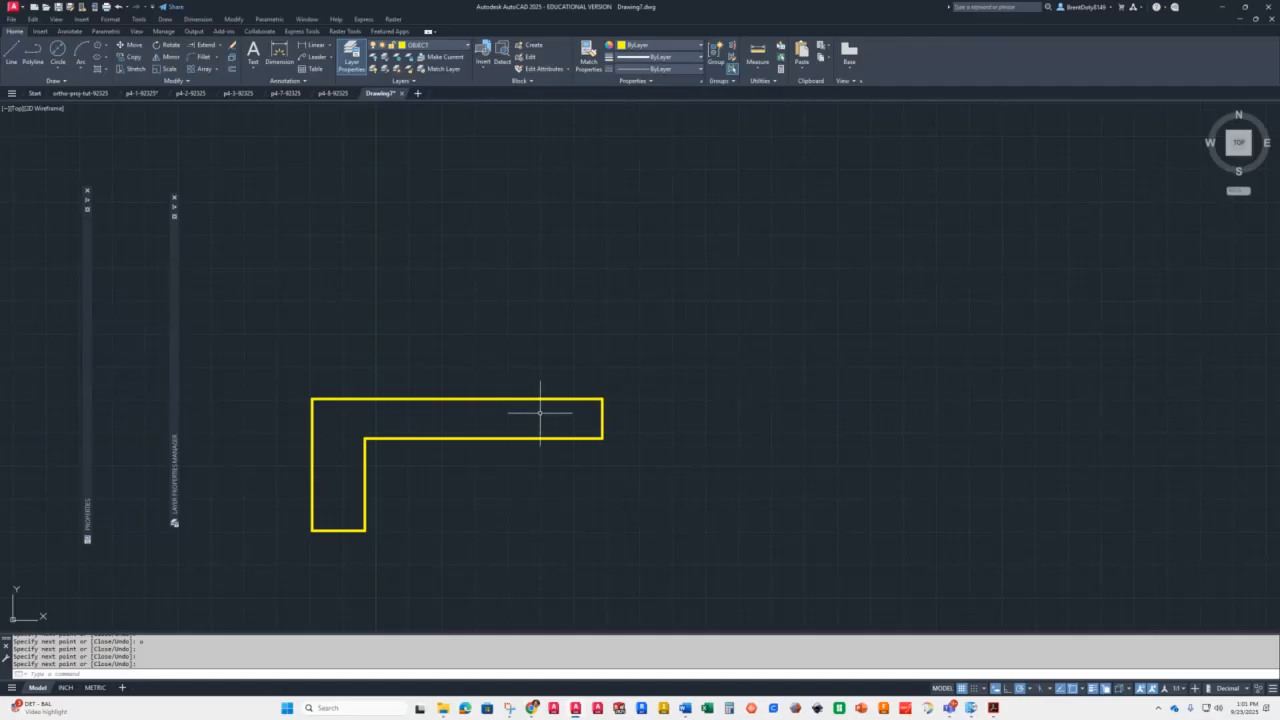
Draw a 110 by 55 rectangle above the front view, aligned with its left edge, as the top view outline
middle_drag(543, 414, 571, 450)
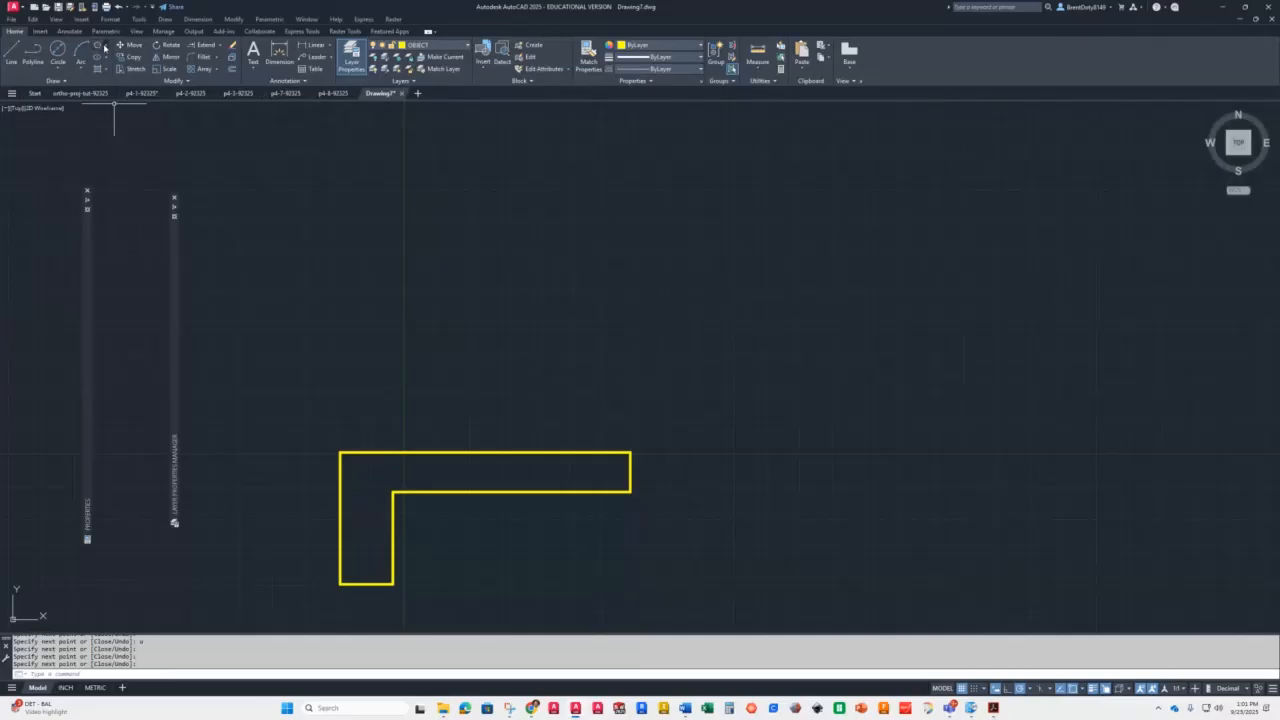
click(106, 46)
click(122, 72)
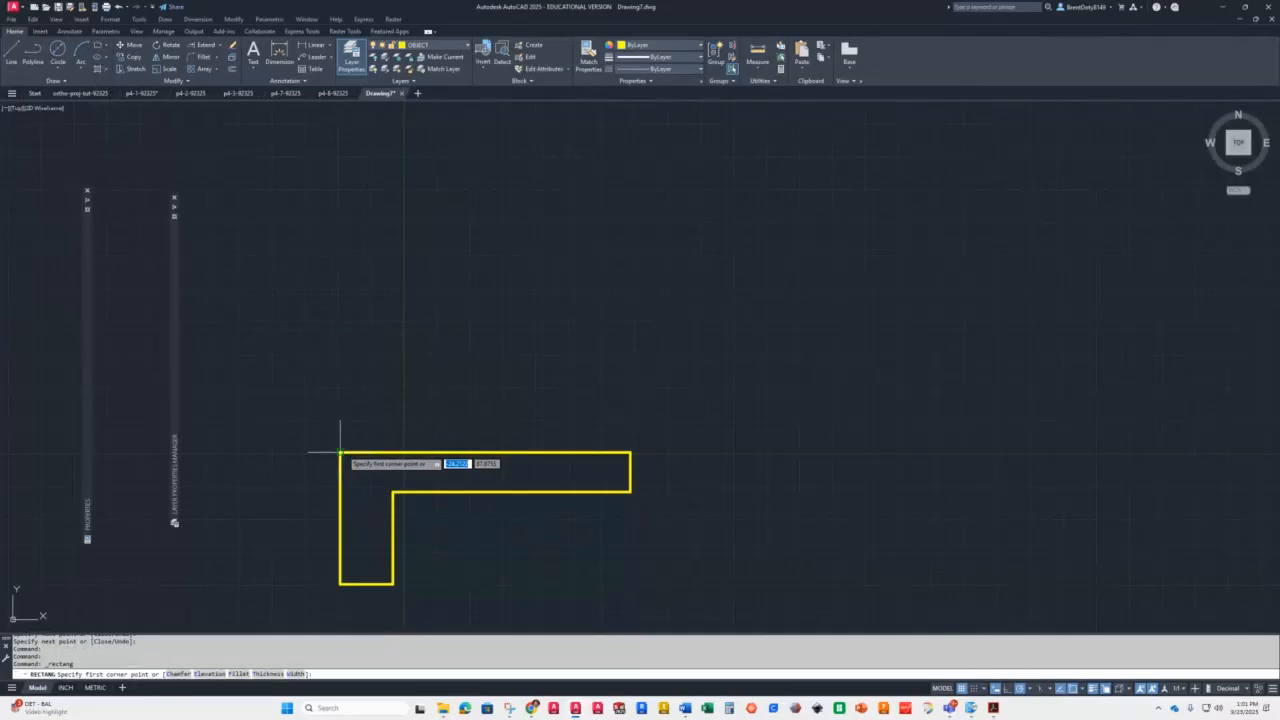
click(340, 319)
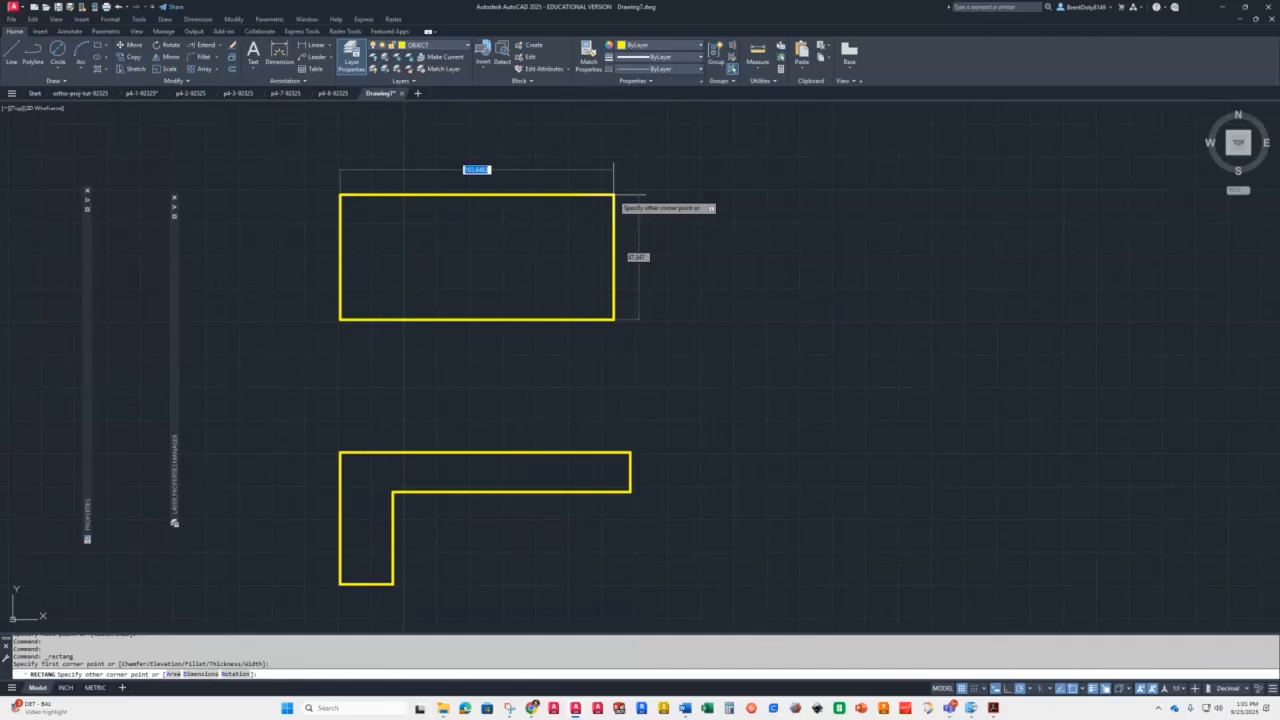
key(F8)
text(118)
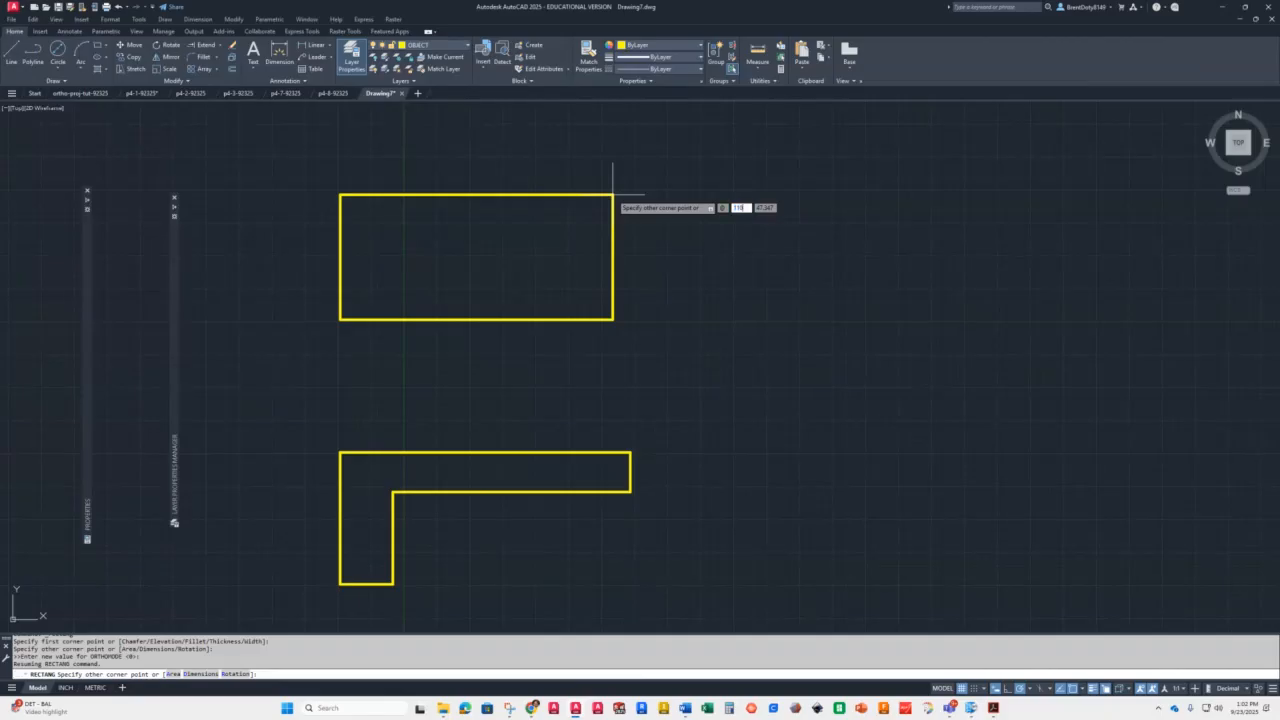
key(Tab)
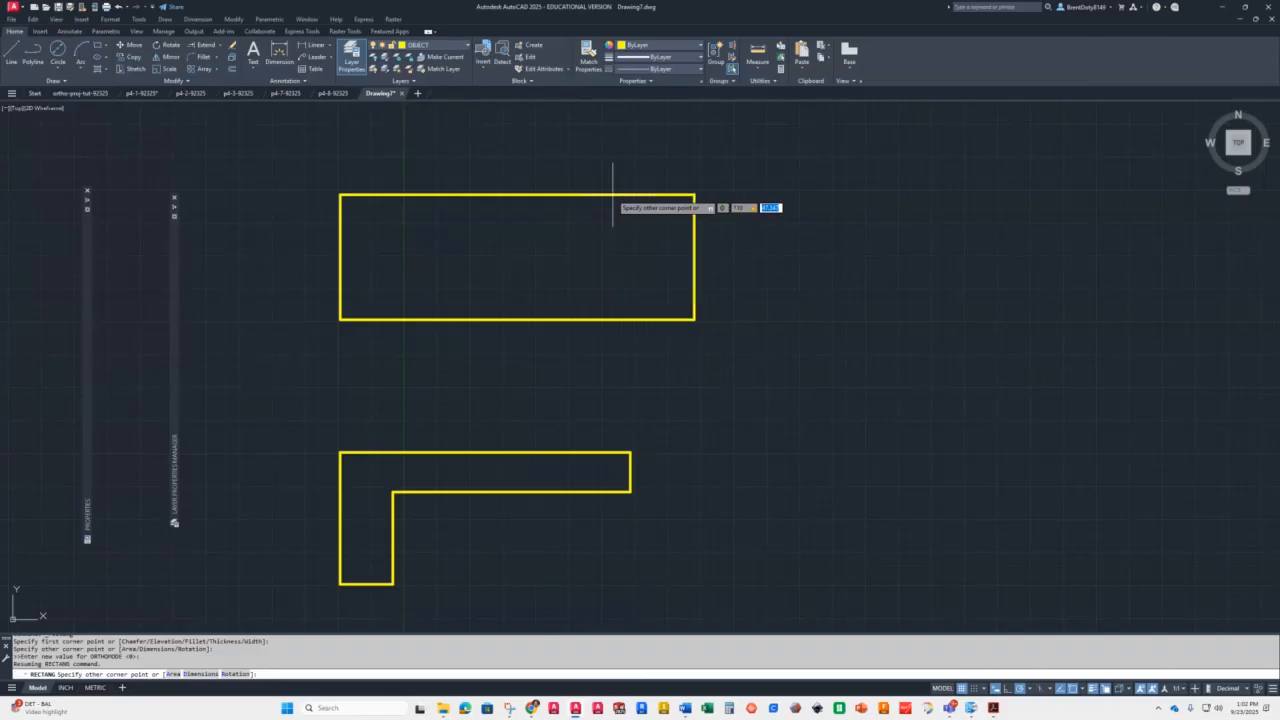
text(35)
key(Return)
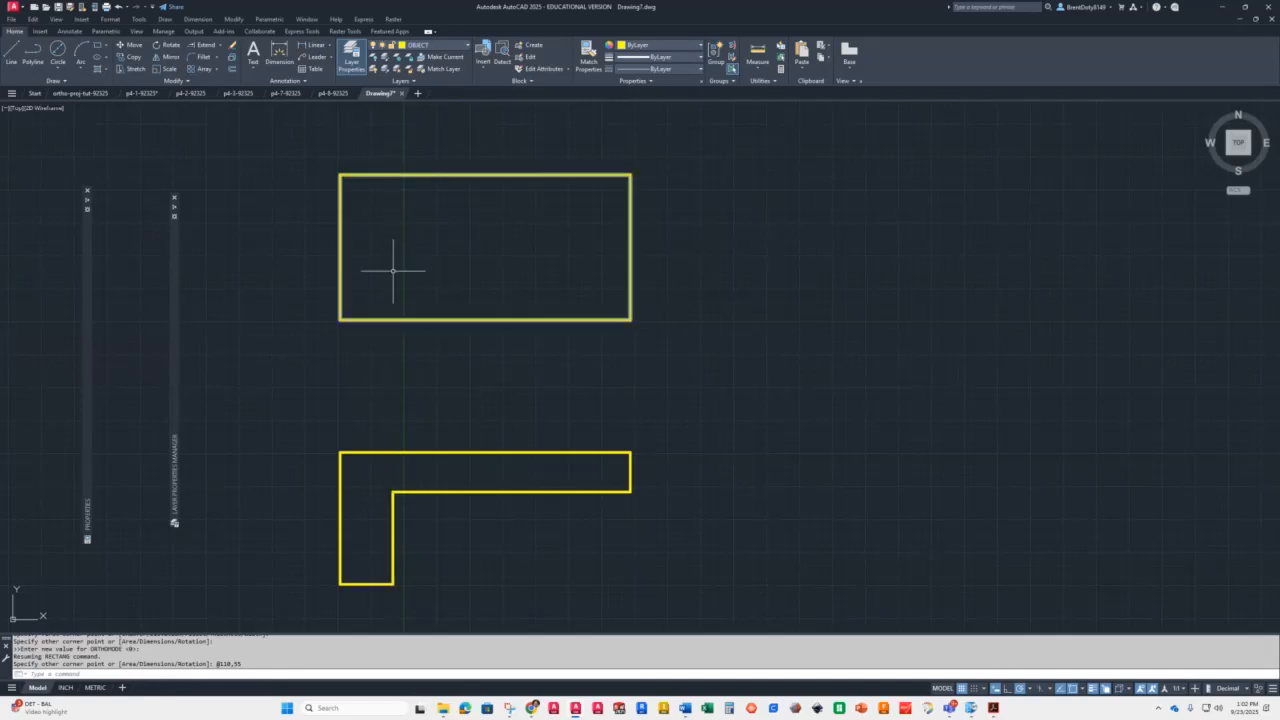
On the HIDDEN layer, draw a vertical line from the front view's inner corner up to the rectangle's top edge
click(444, 46)
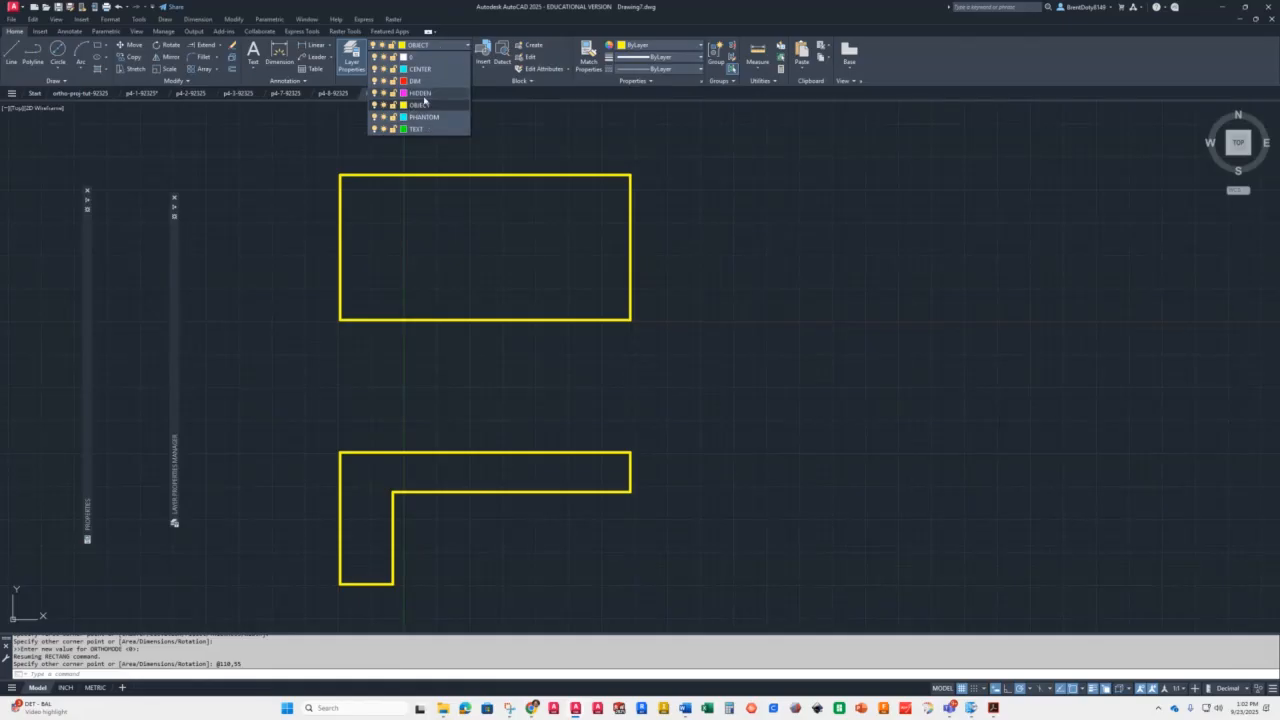
click(420, 93)
click(11, 52)
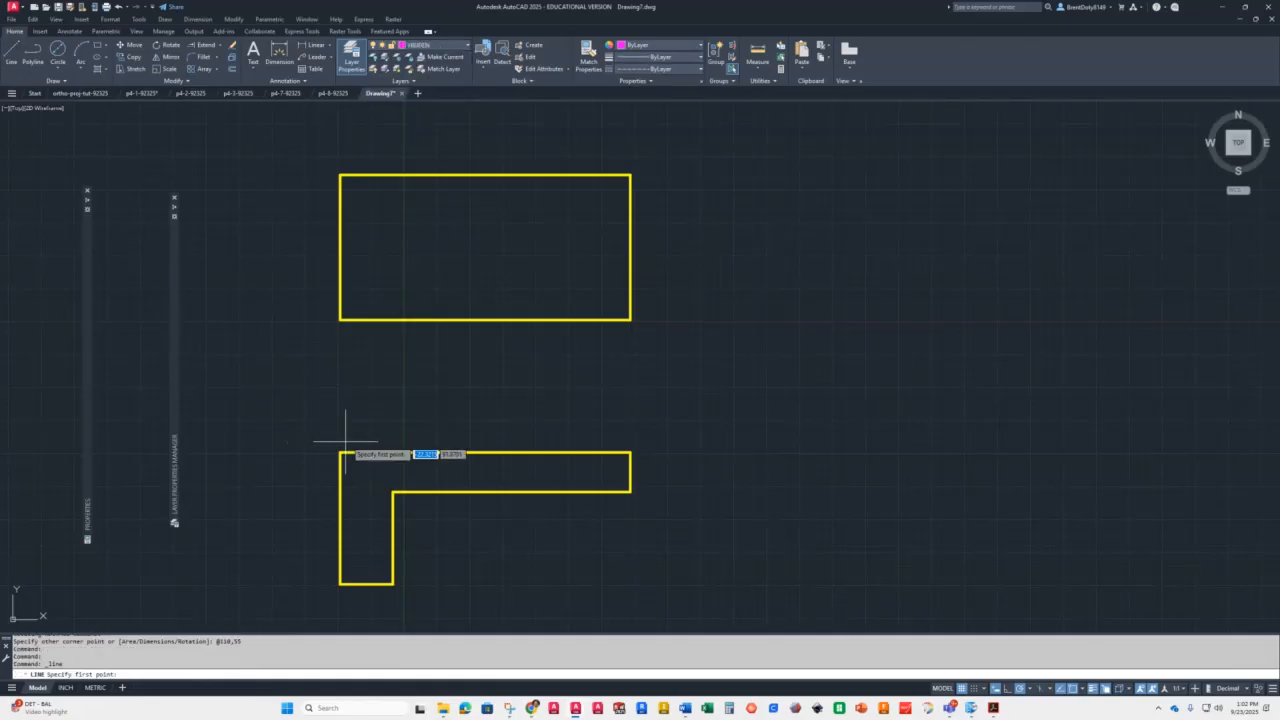
click(392, 492)
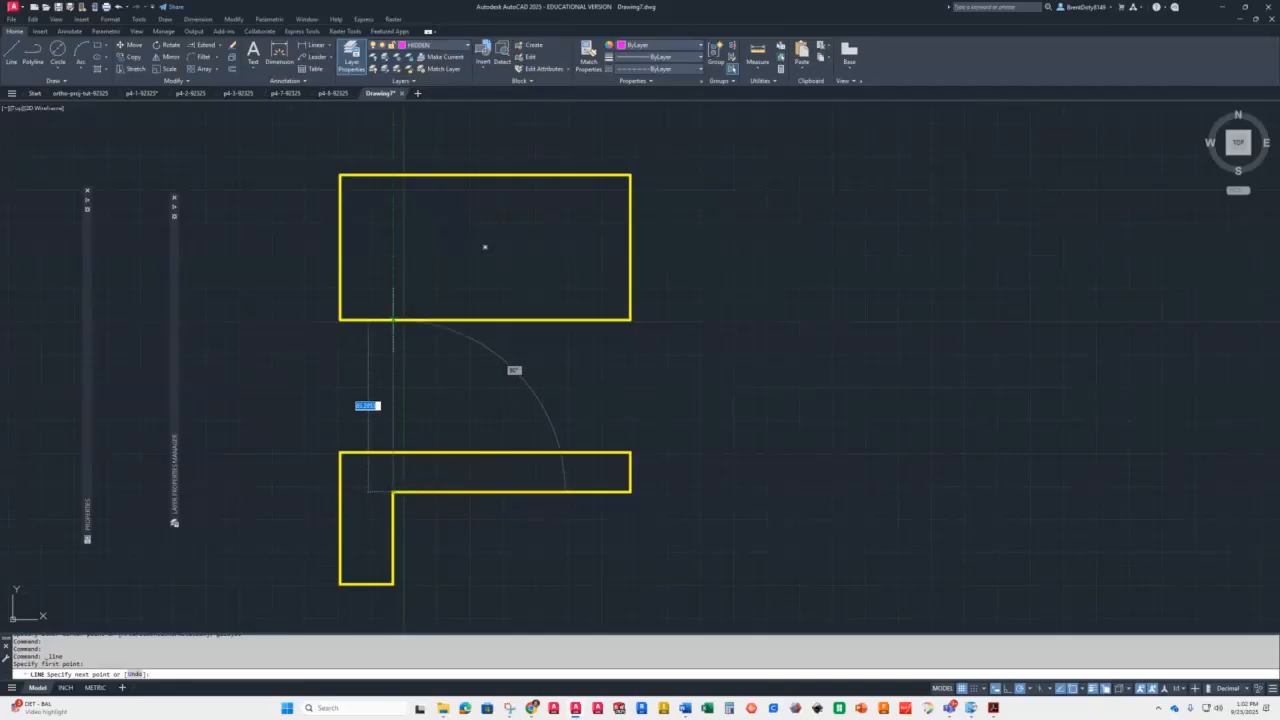
click(392, 177)
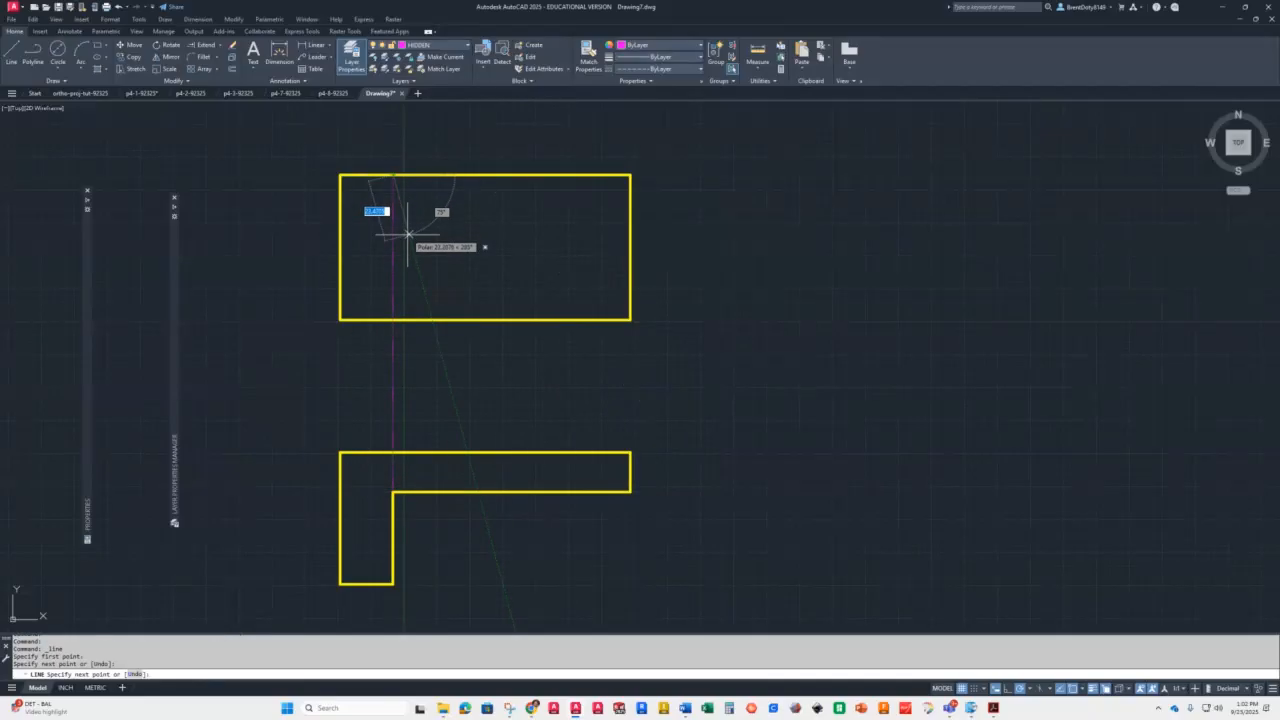
key(Return)
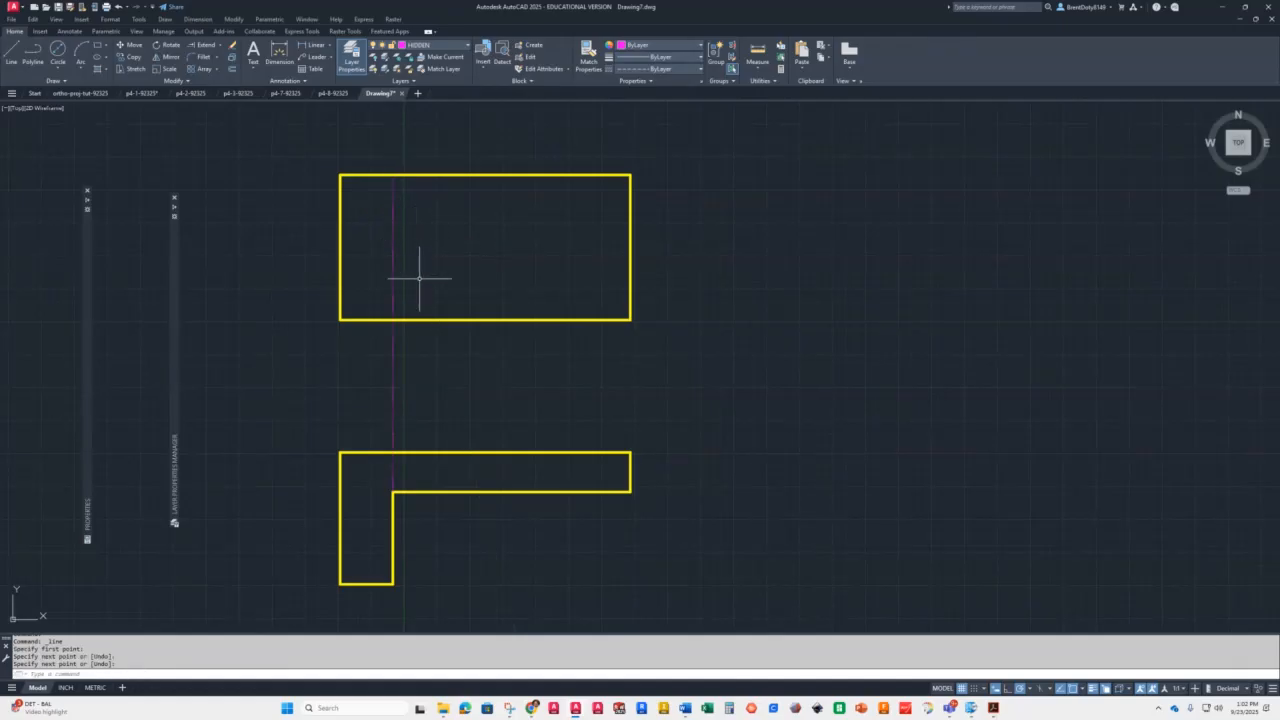
Shorten the hidden line by stretching its lower end up to the rectangle's bottom edge
click(391, 400)
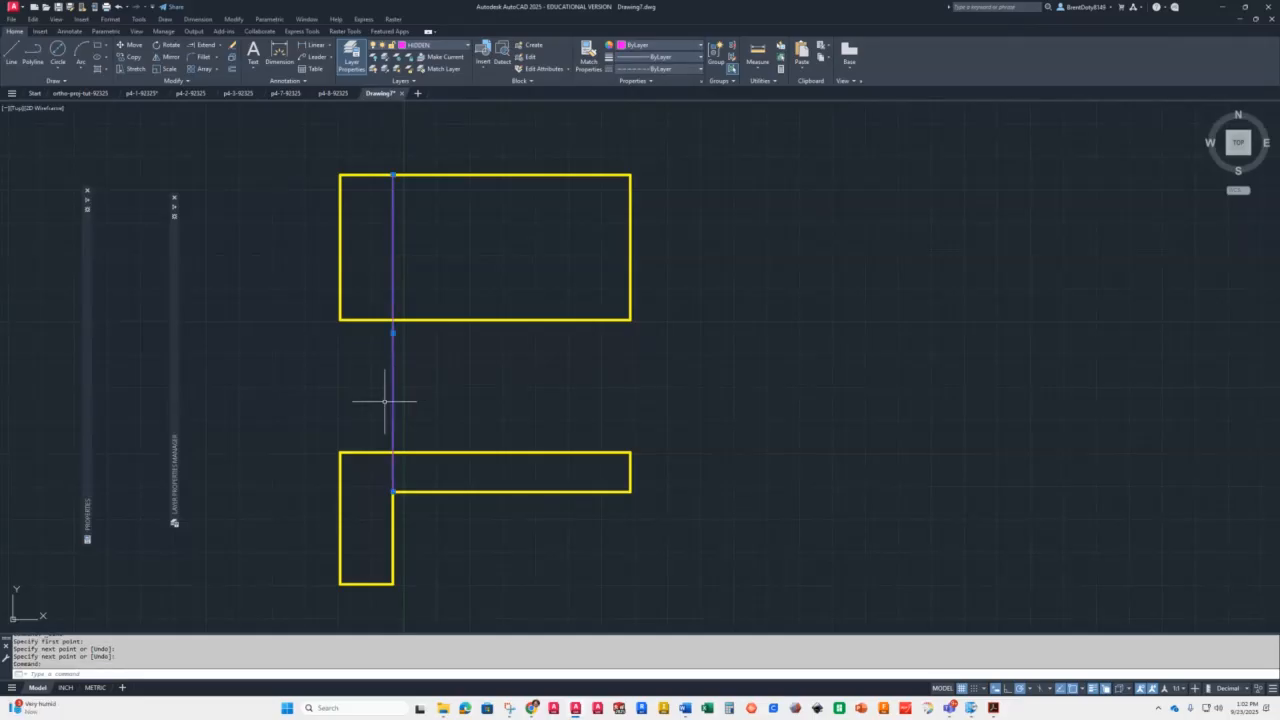
click(393, 490)
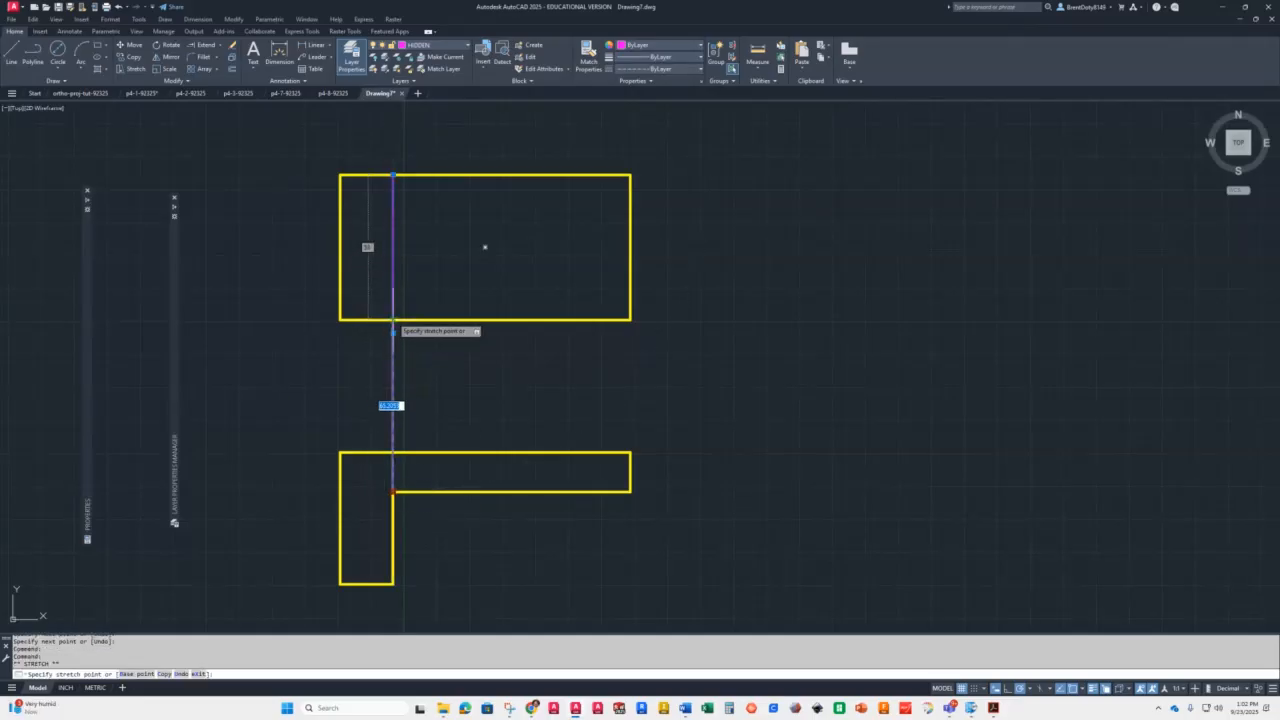
click(393, 320)
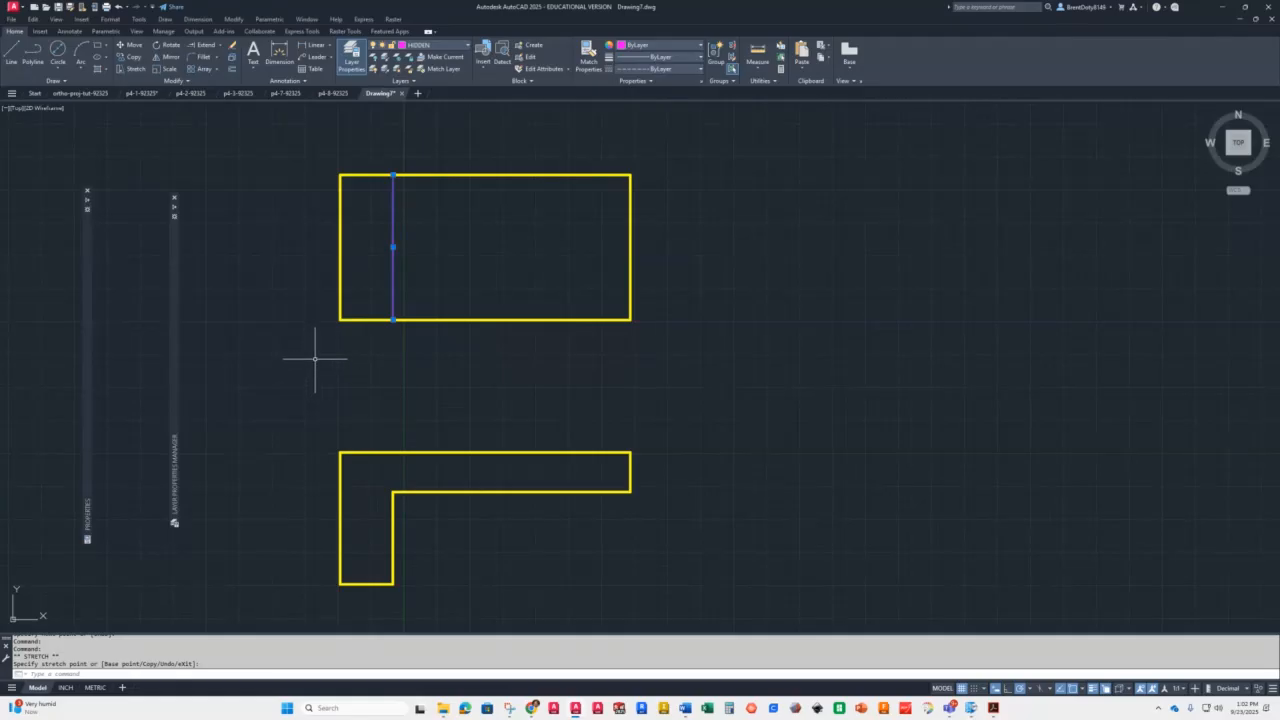
Set the global linetype scale factor to 6 so the vertical hidden line in the top view shows dashes
scroll(375, 200, up, 2)
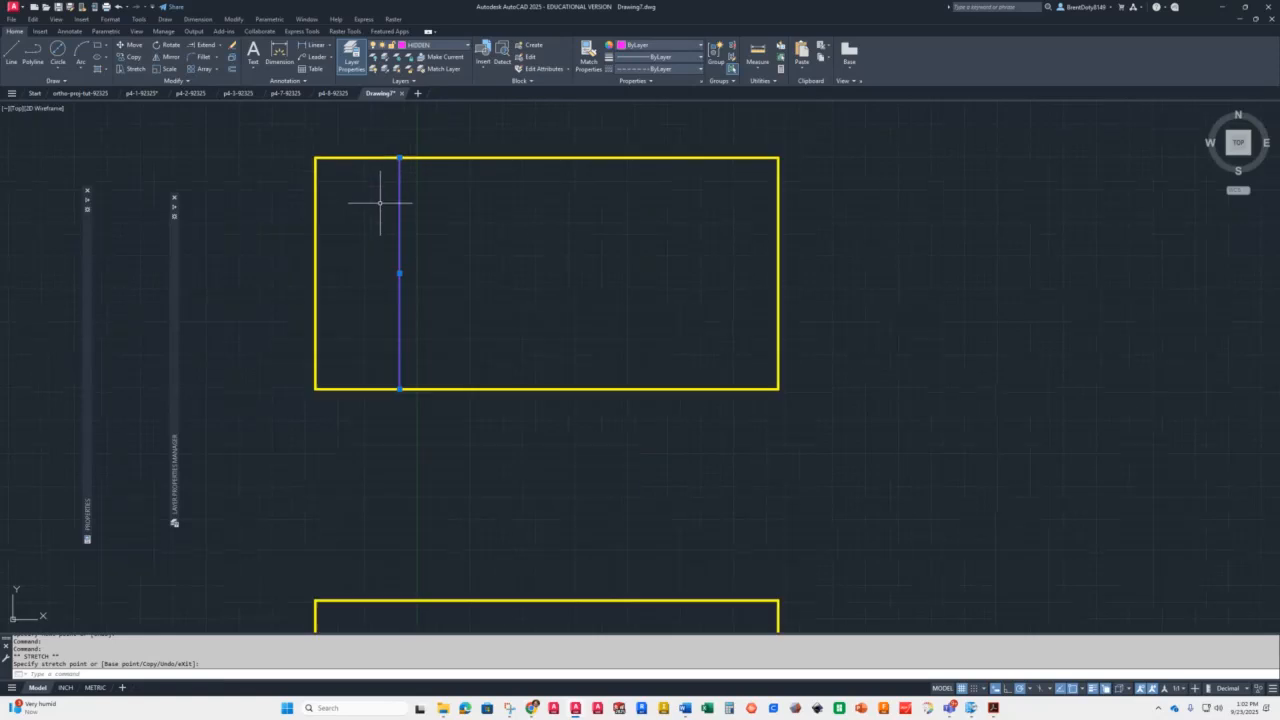
scroll(360, 269, up, 4)
scroll(362, 271, down, 2)
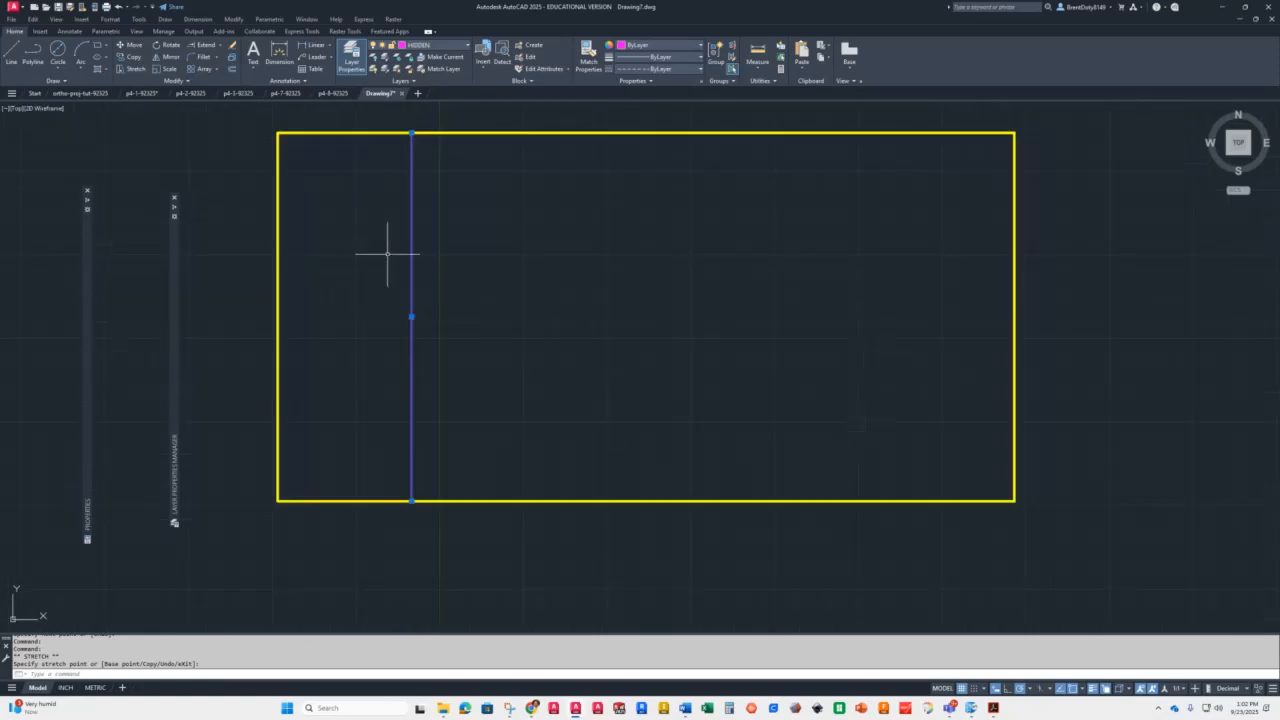
scroll(395, 255, up, 5)
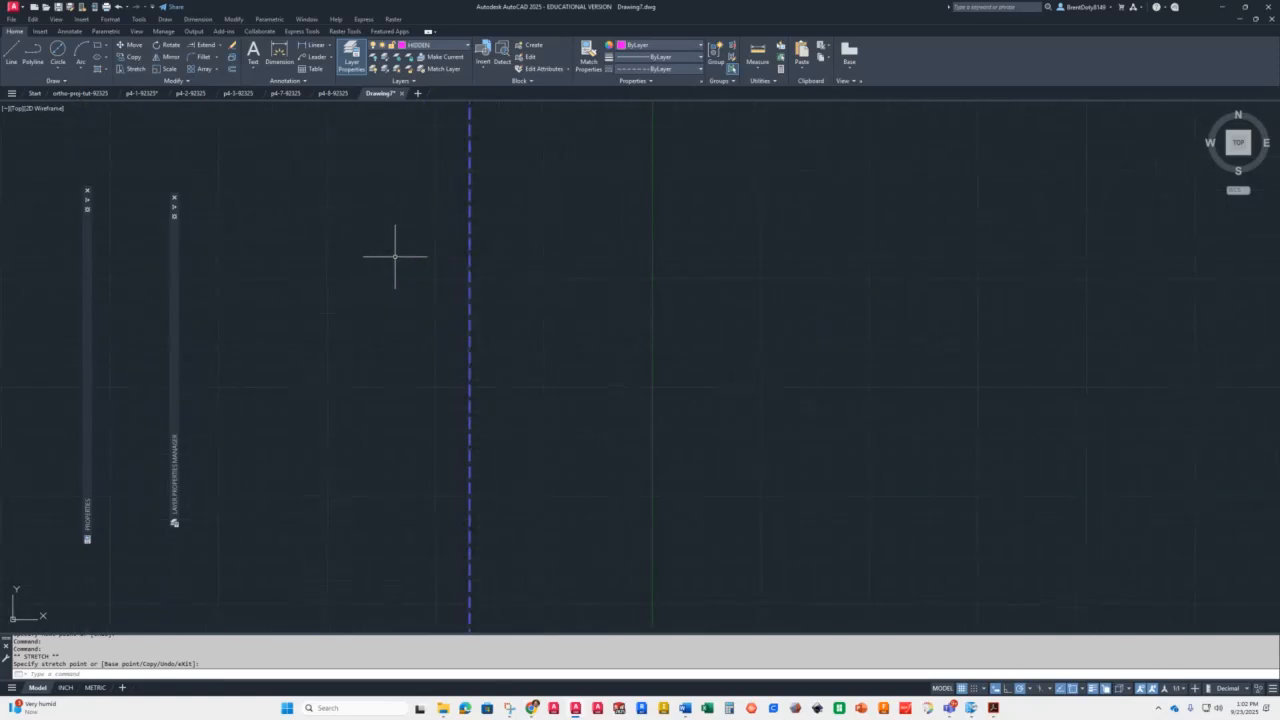
scroll(395, 255, down, 8)
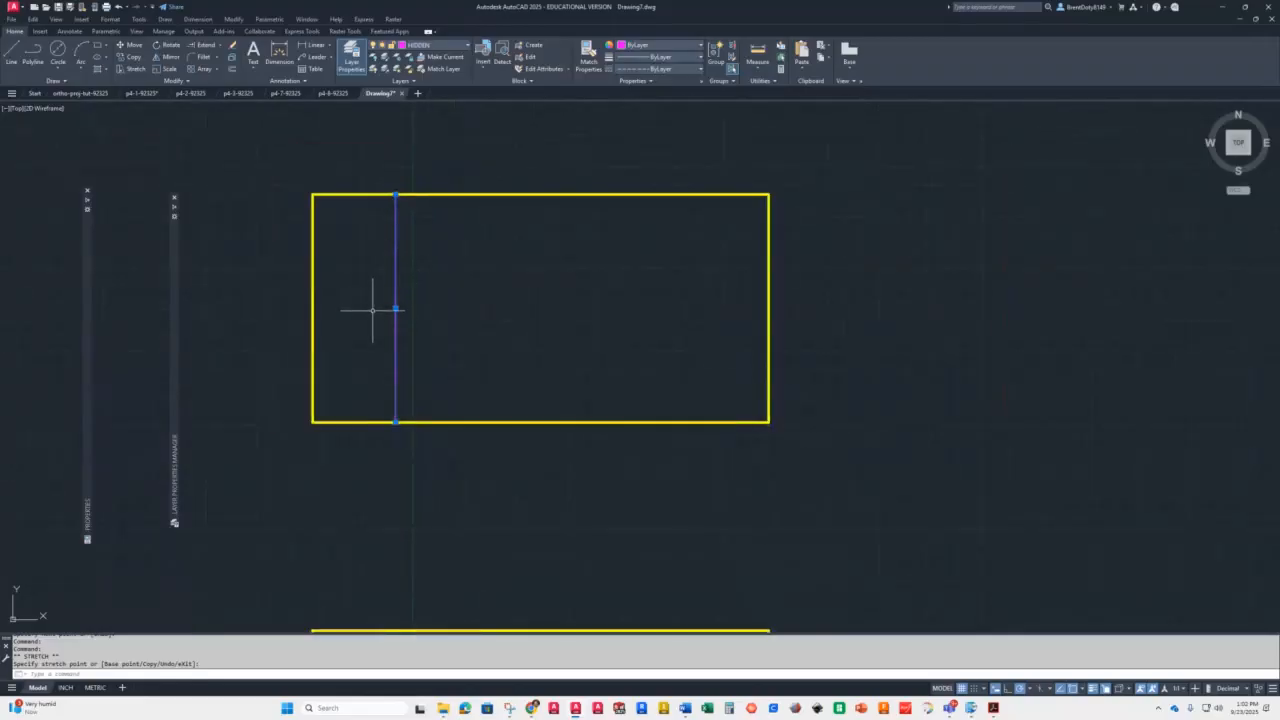
scroll(372, 309, down, 2)
mouse_move(477, 457)
middle_down()
mouse_move(514, 386)
mouse_move(498, 405)
middle_up()
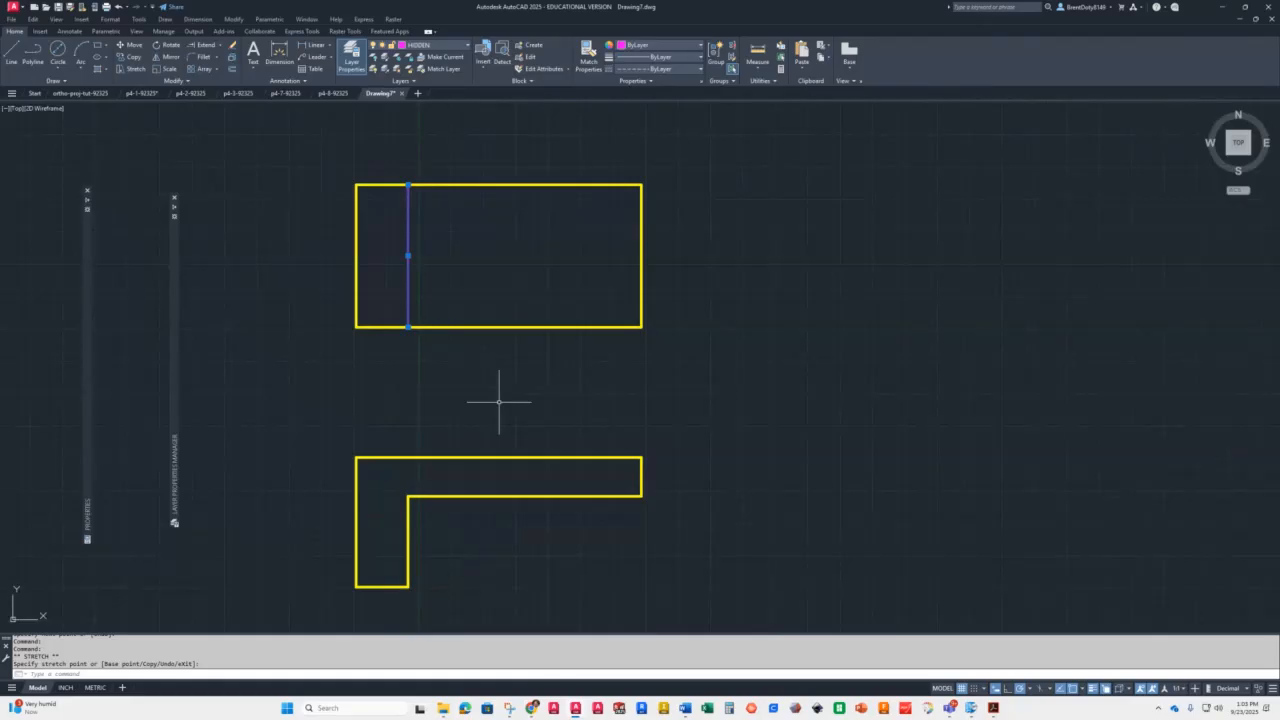
text(LTS)
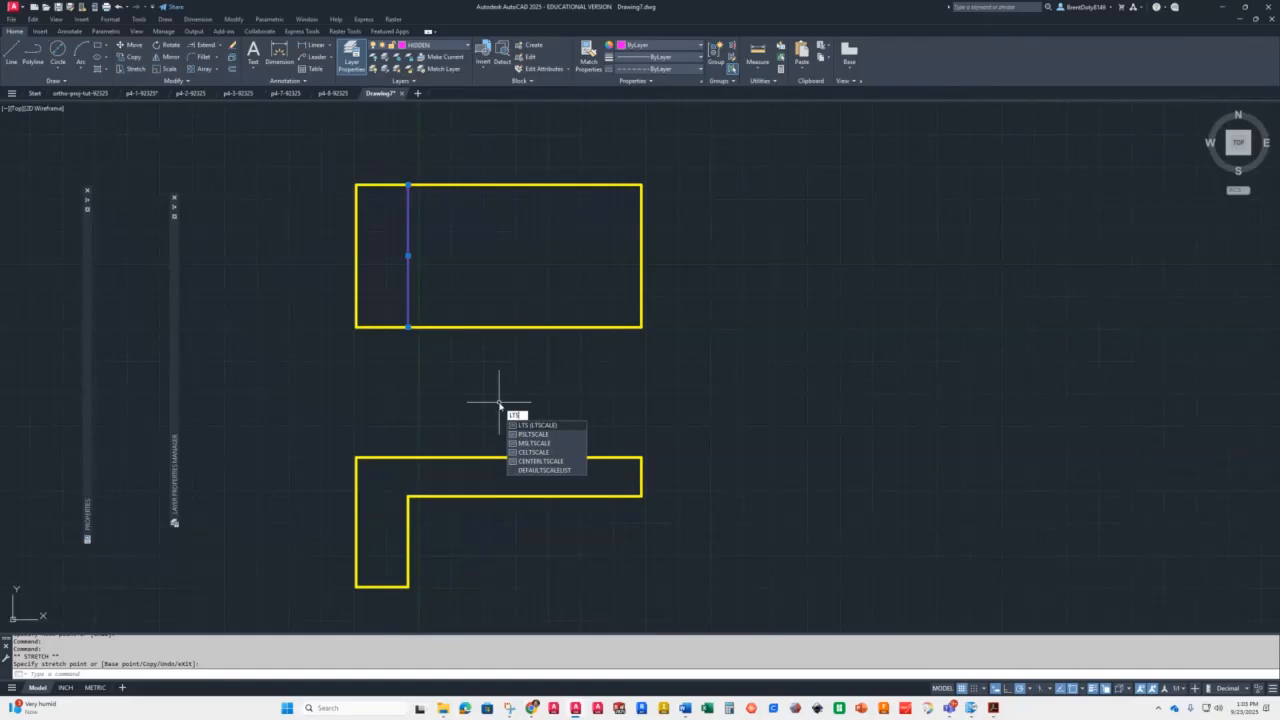
key(Return)
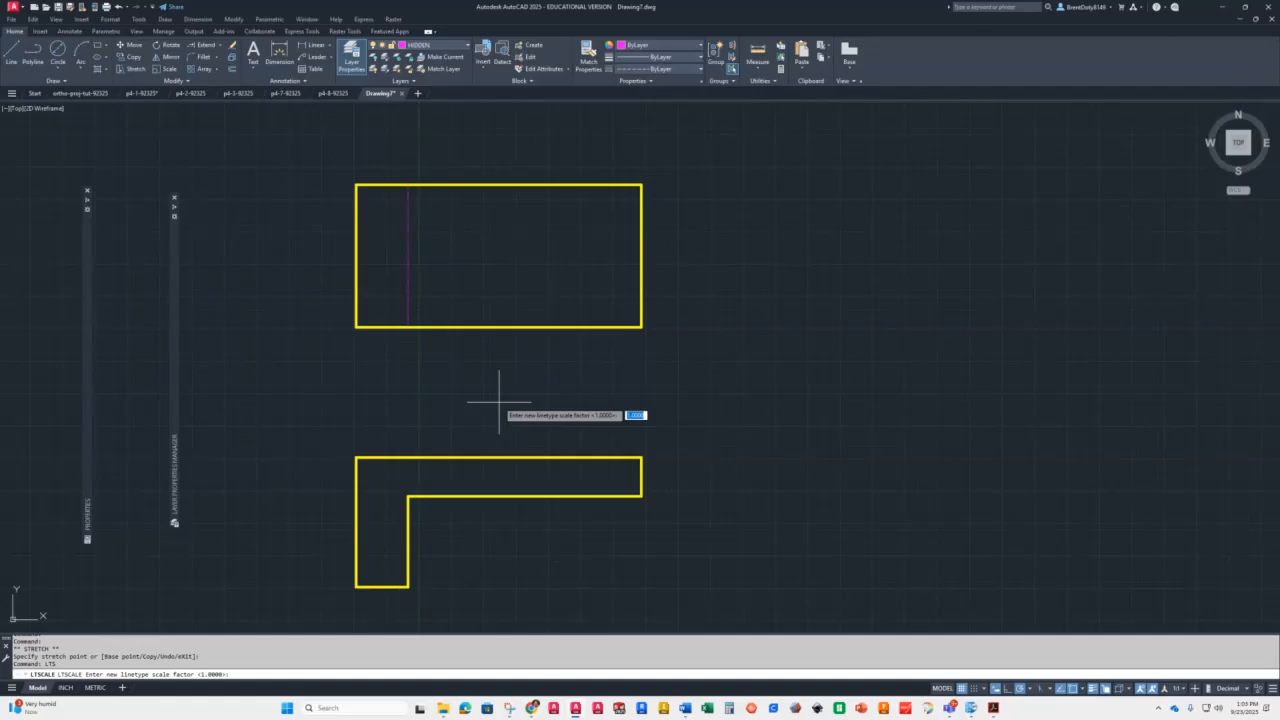
text(6)
key(Return)
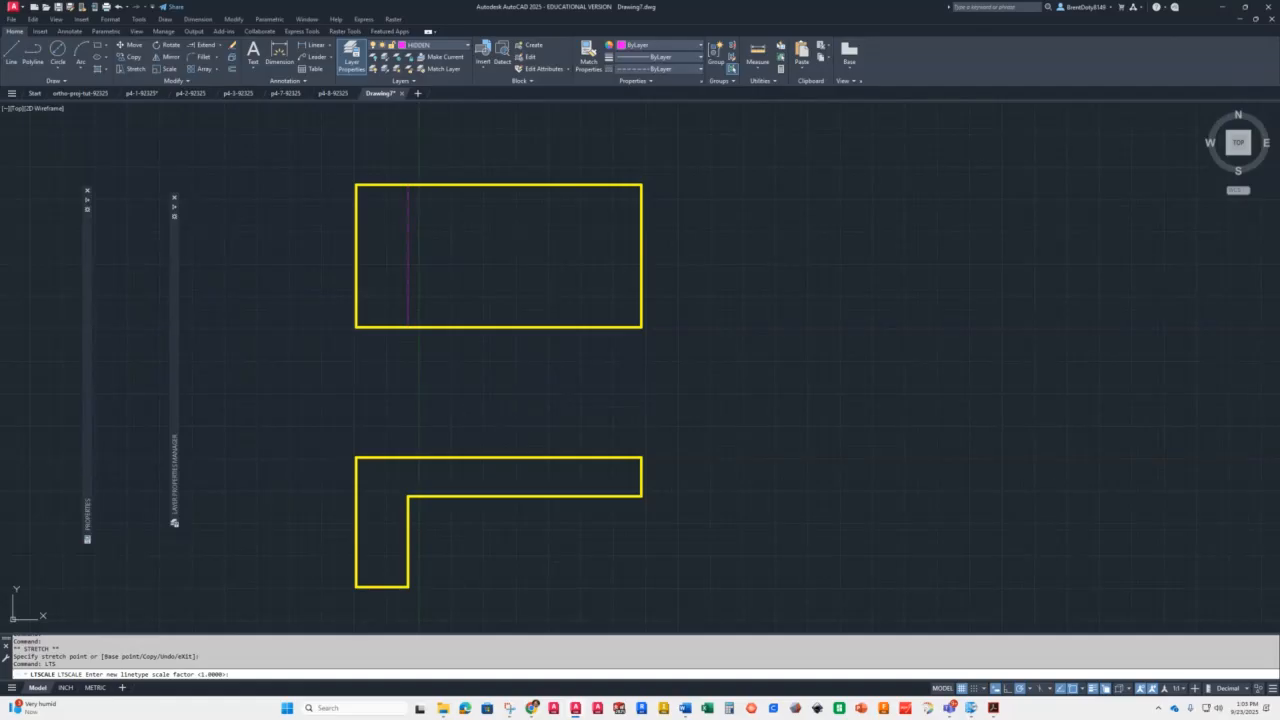
Check the hidden line's dashes up close and set the global linetype scale factor to 12
scroll(391, 220, up, 2)
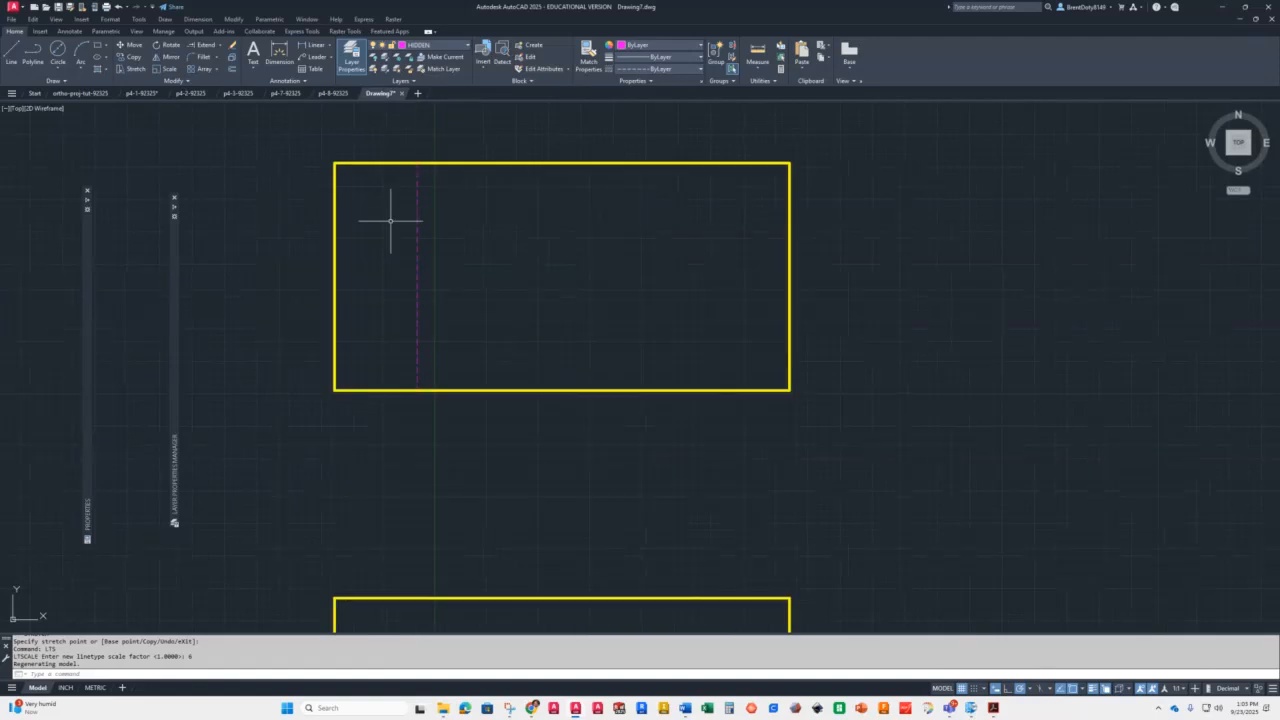
scroll(424, 267, up, 2)
scroll(424, 267, down, 4)
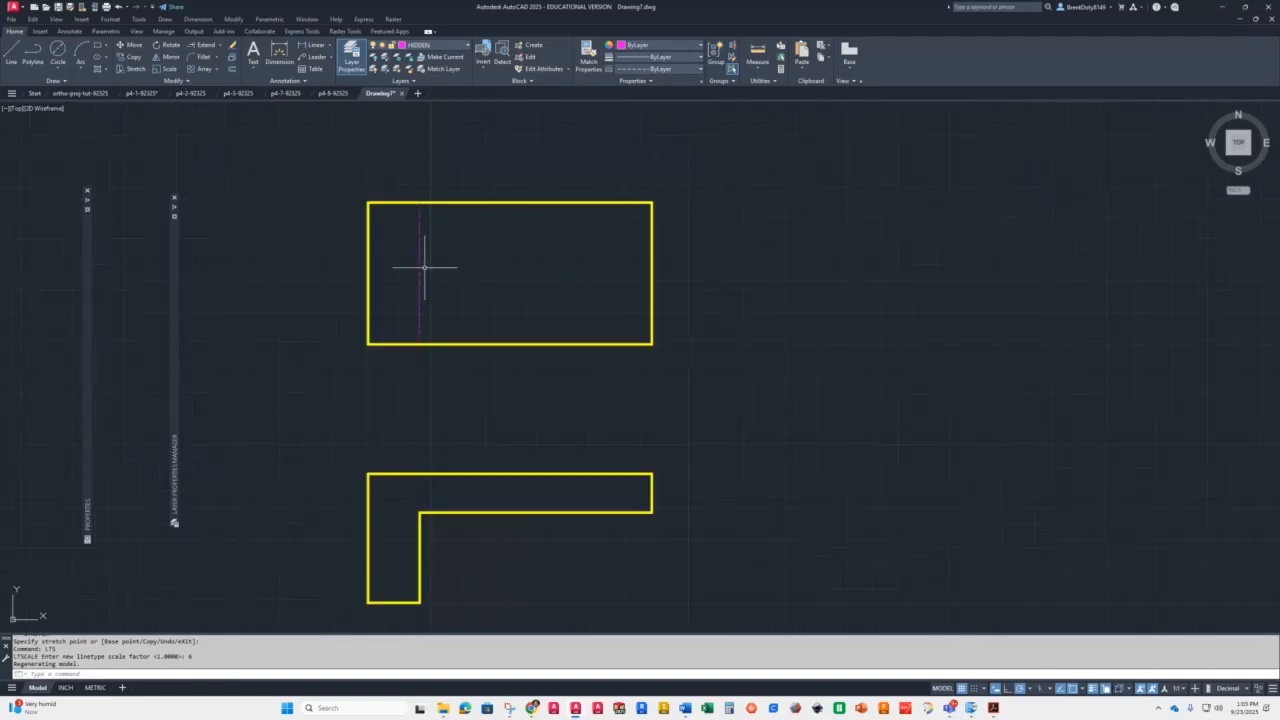
key(Return)
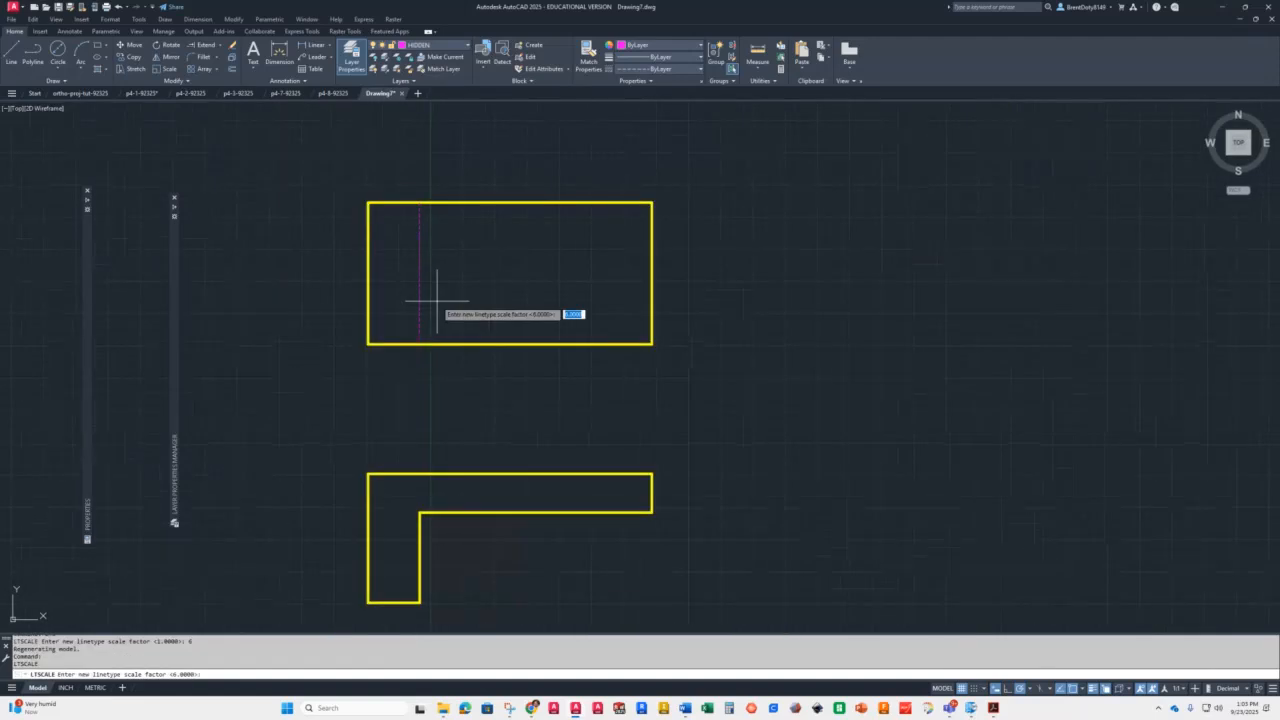
text(12)
key(Return)
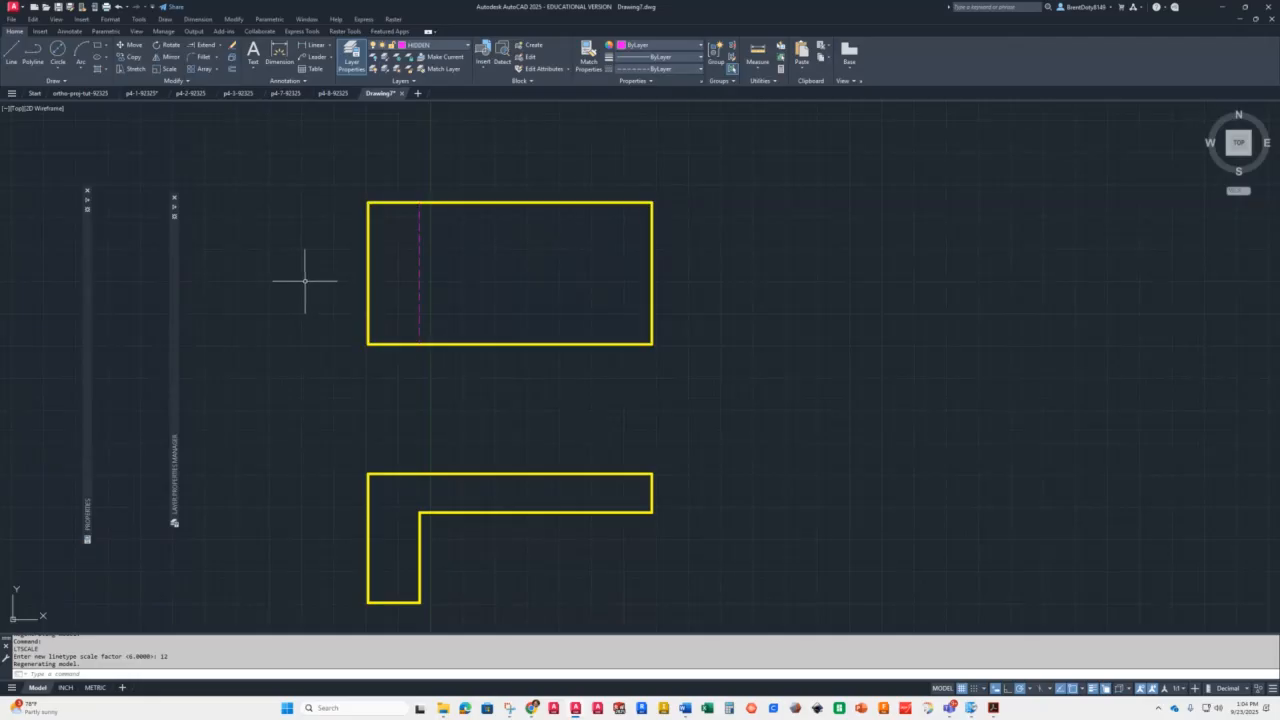
text(o)
key(Return)
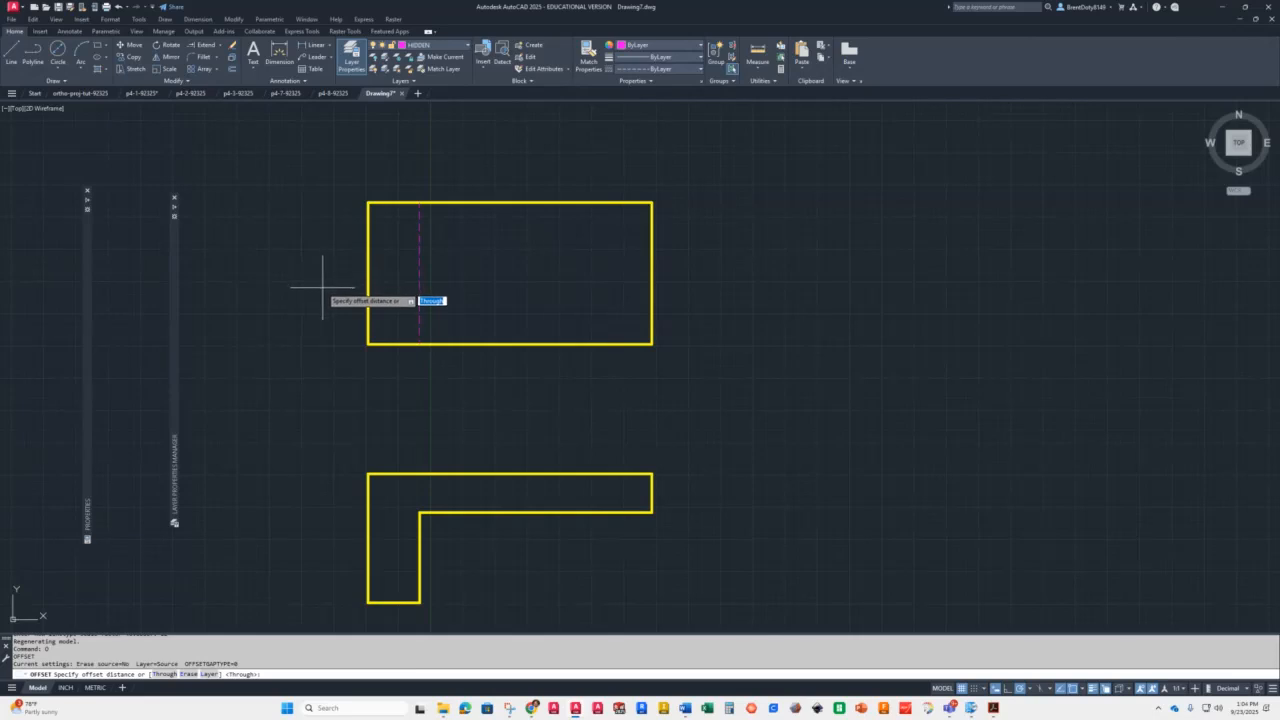
key(Escape)
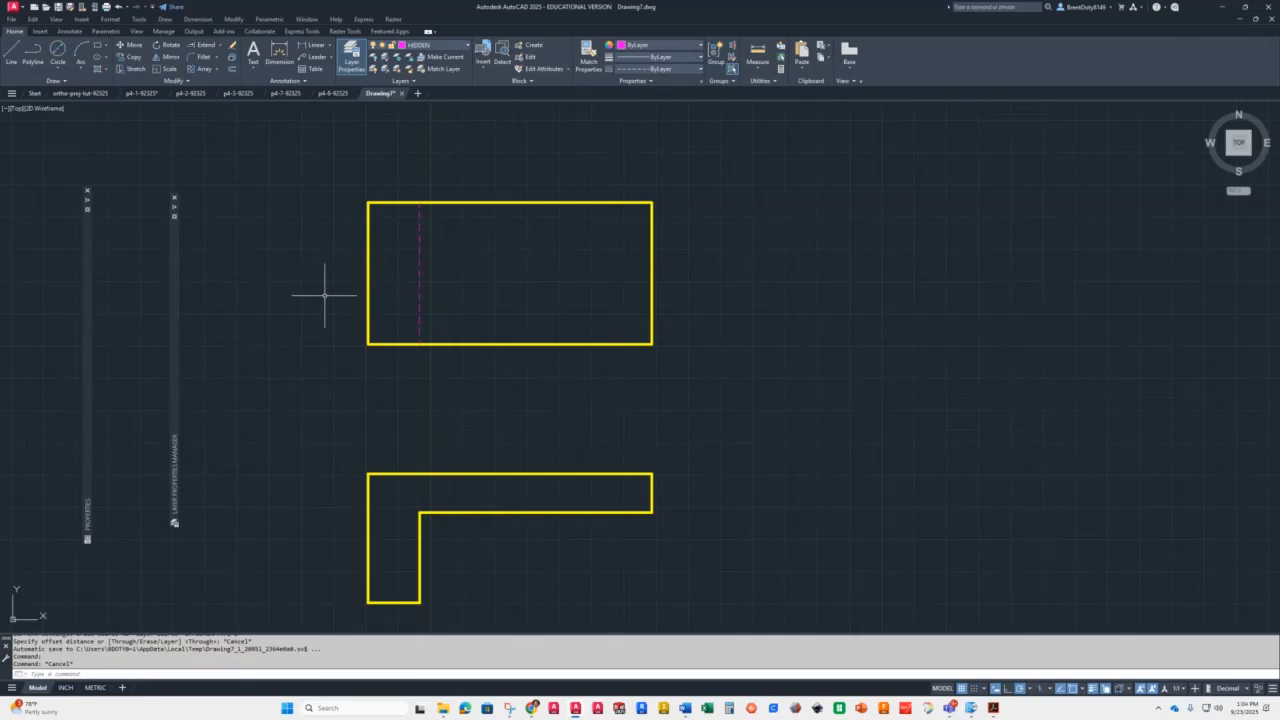
Draw a 35-unit horizontal line inward from the midpoint of the top view's left edge, and erase it
click(12, 52)
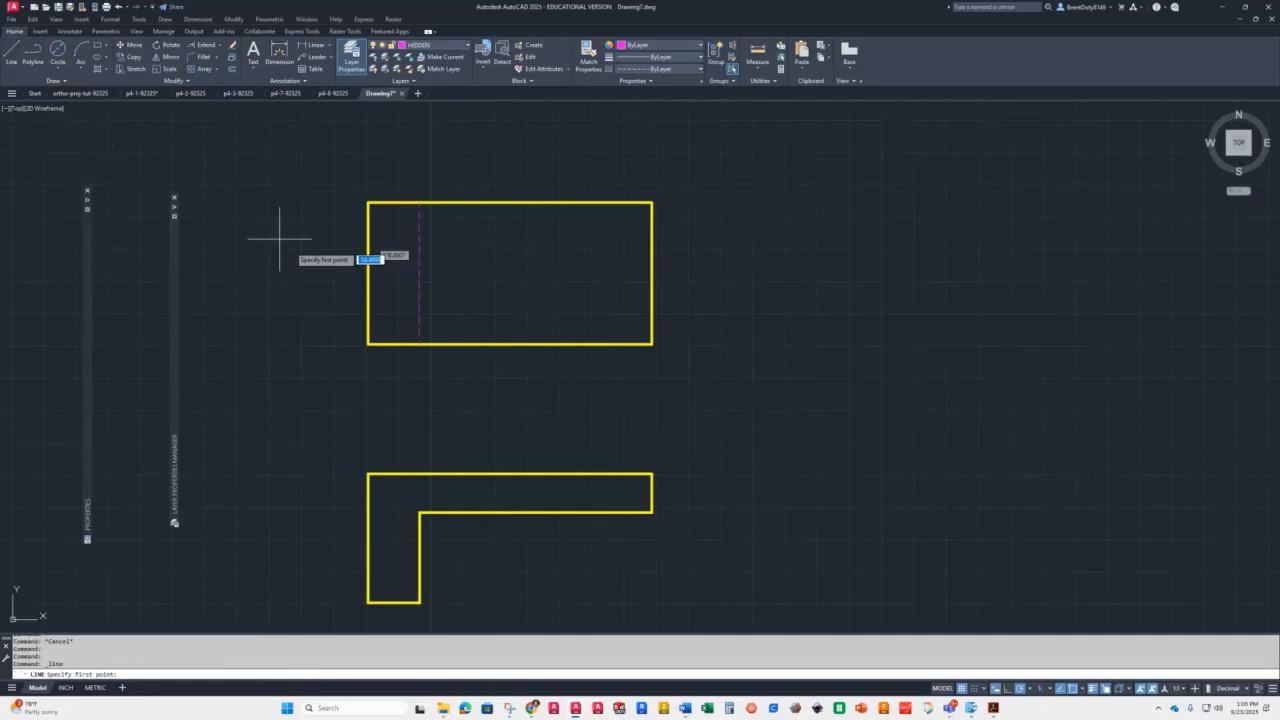
click(368, 273)
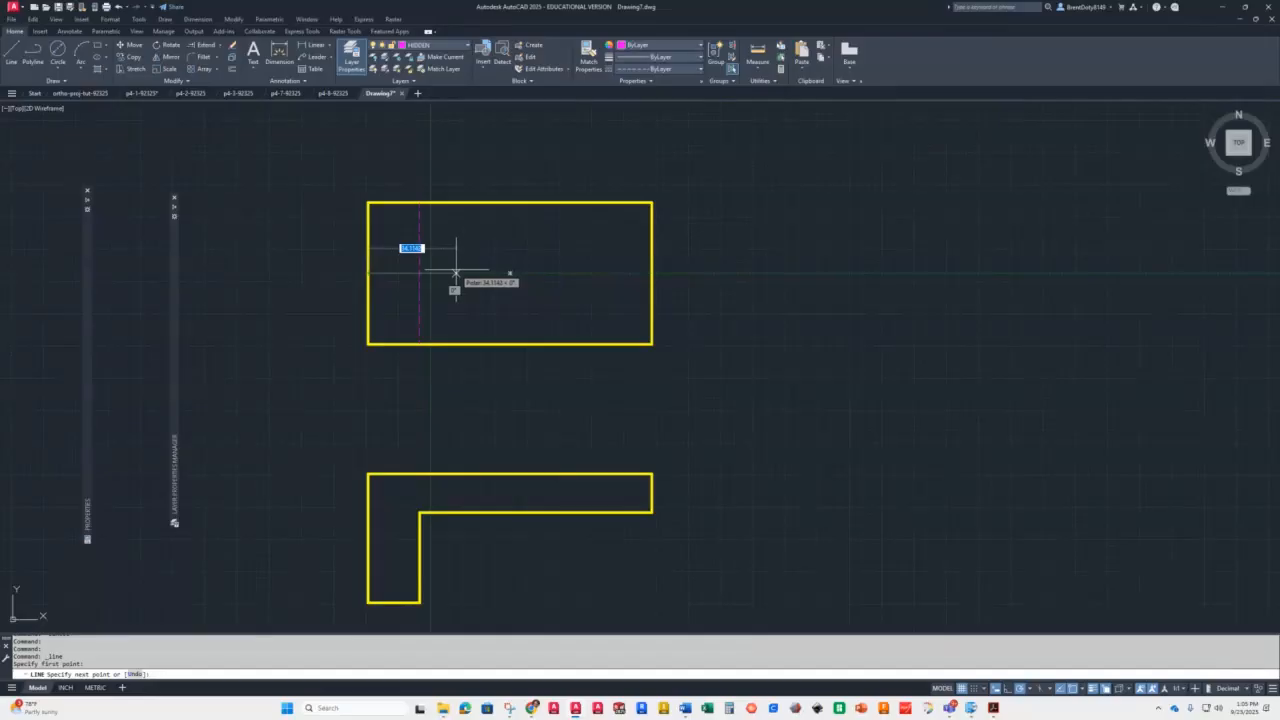
text(35)
key(Return)
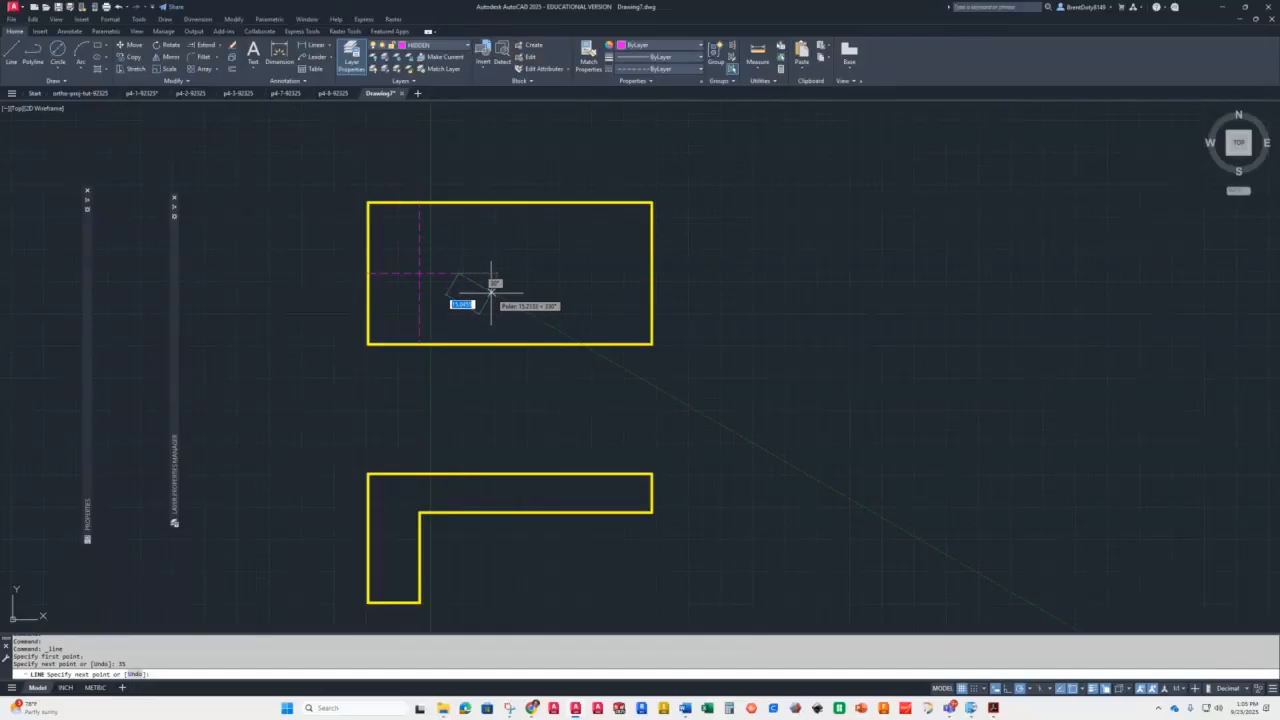
key(Return)
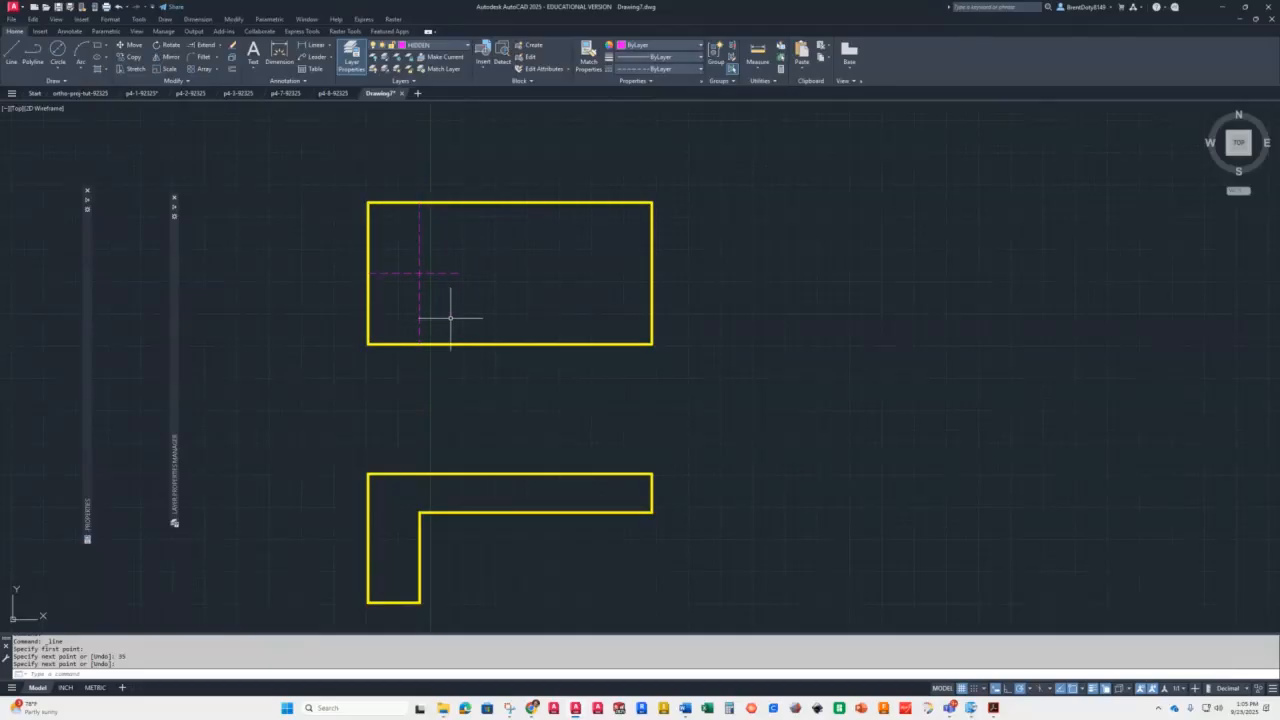
click(456, 274)
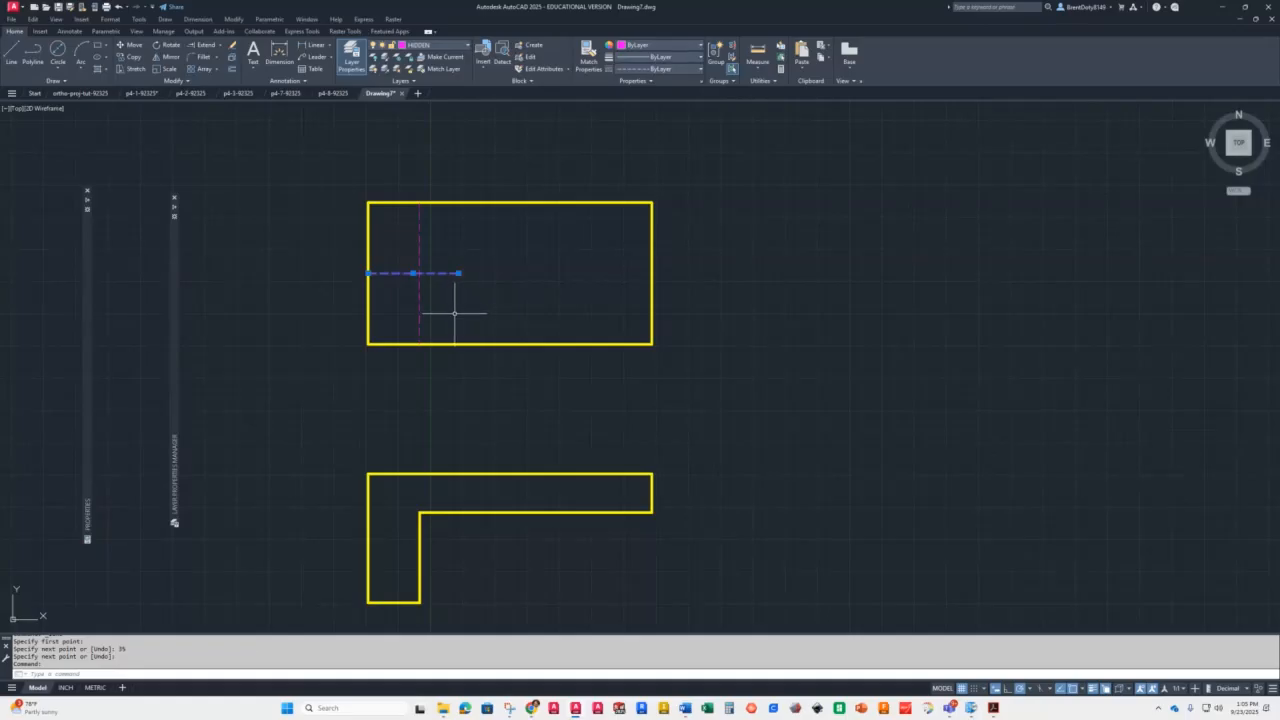
key(Delete)
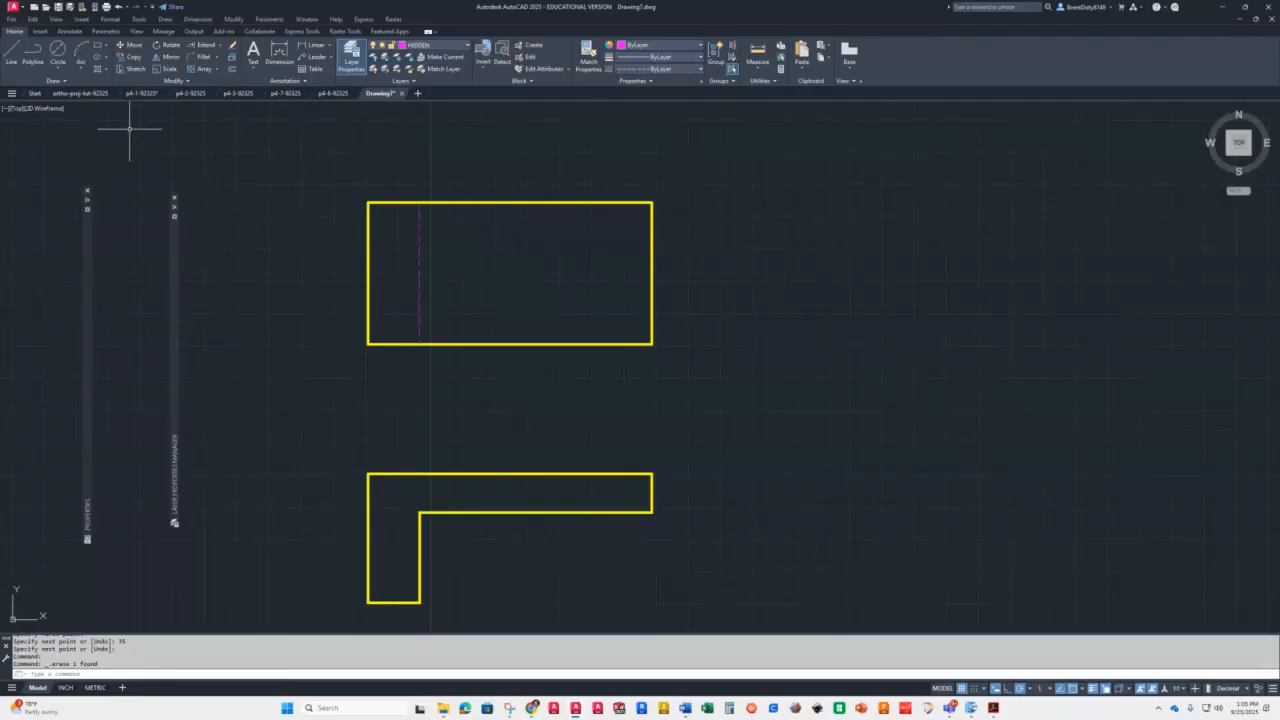
Draw an 18-diameter circle in the top view, centred 35 units right of the left edge's midpoint
click(56, 50)
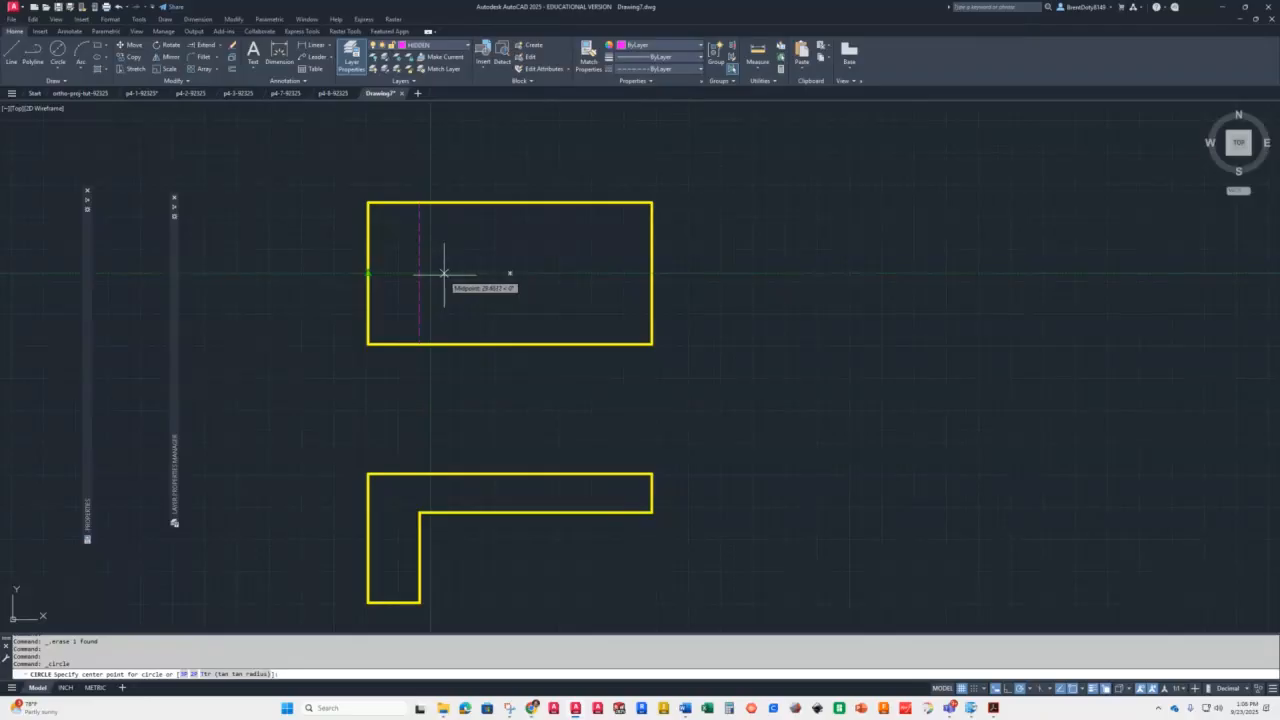
text(3)
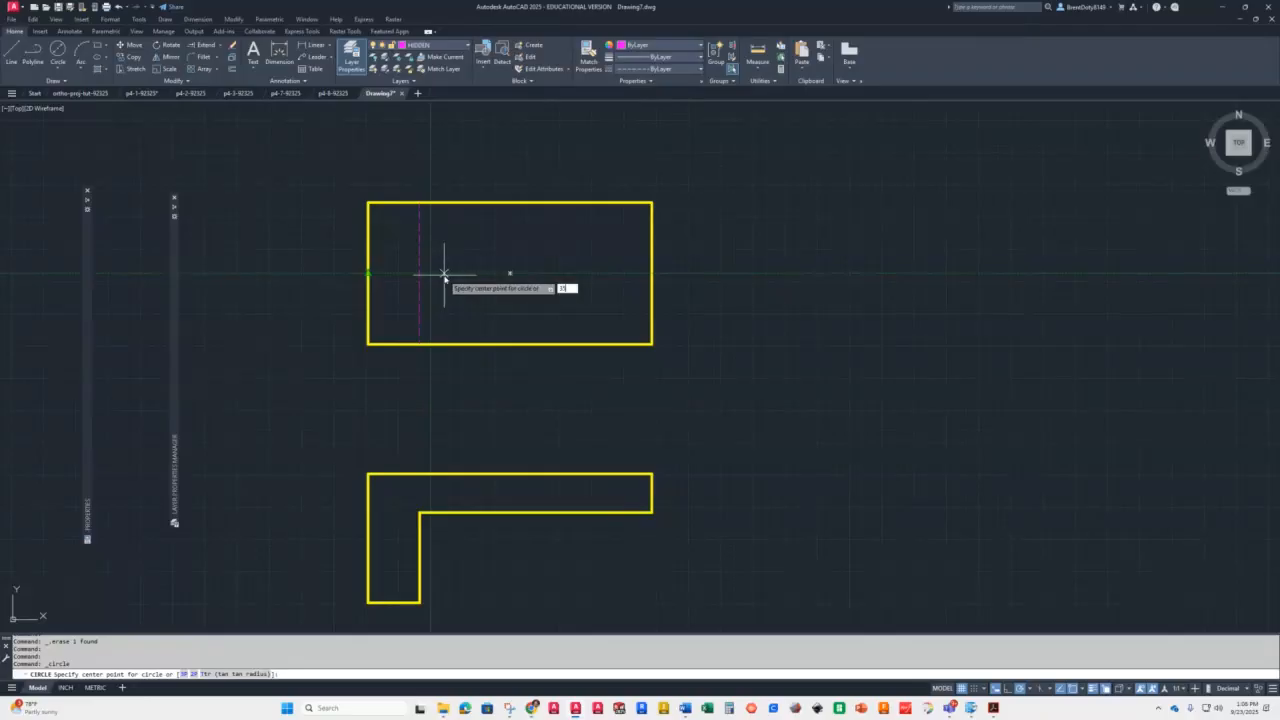
key(Return)
text(d)
key(Return)
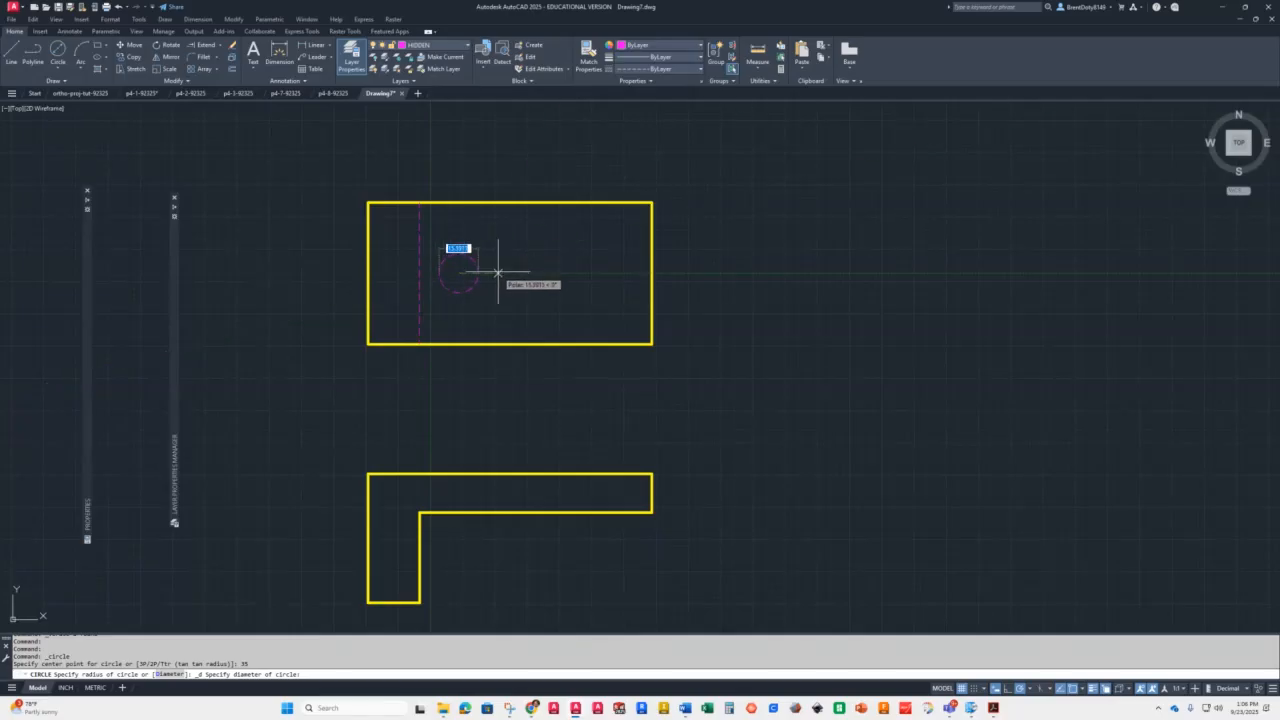
text(1)
key(Return)
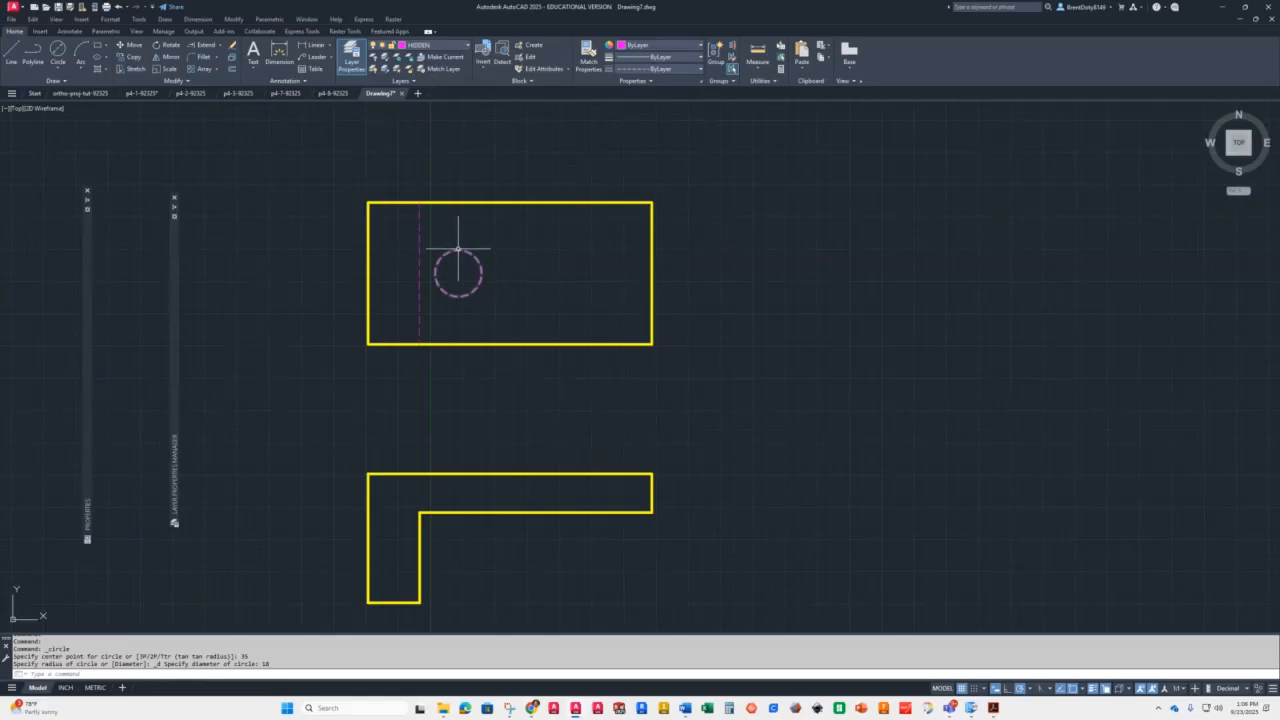
Change the circle in the top view to the OBJECT layer and make OBJECT the current layer
click(458, 249)
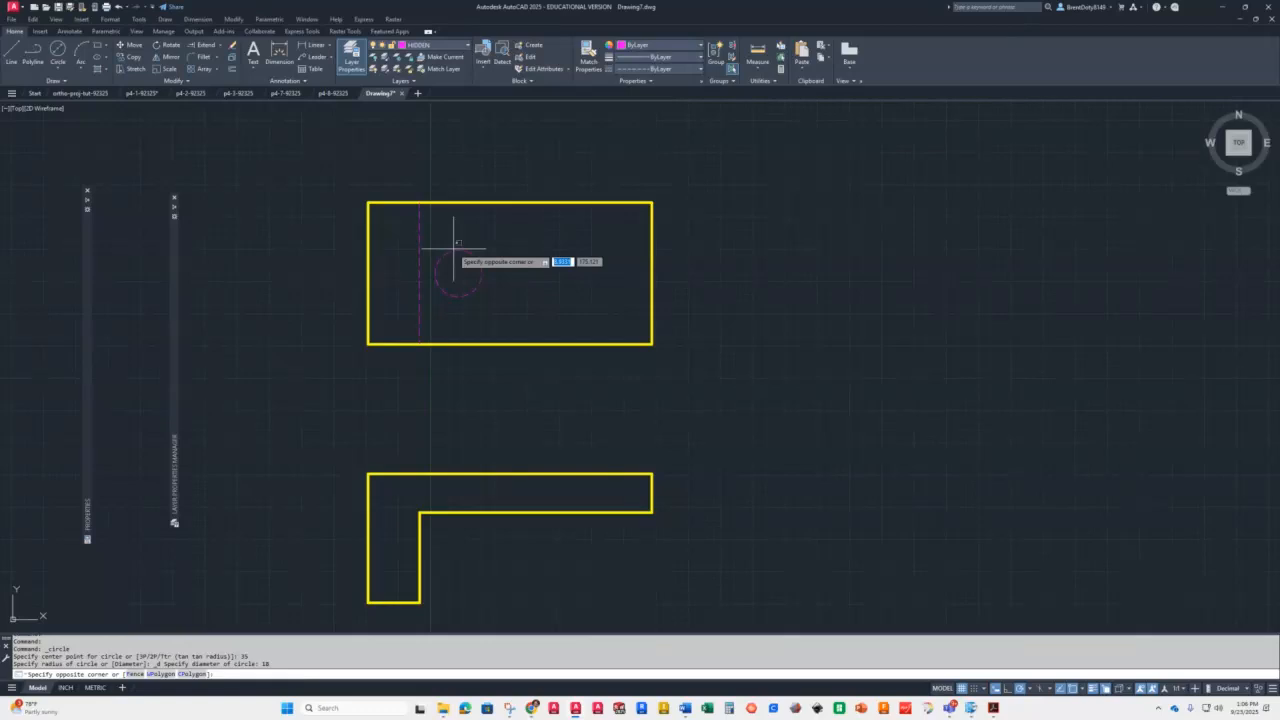
click(442, 46)
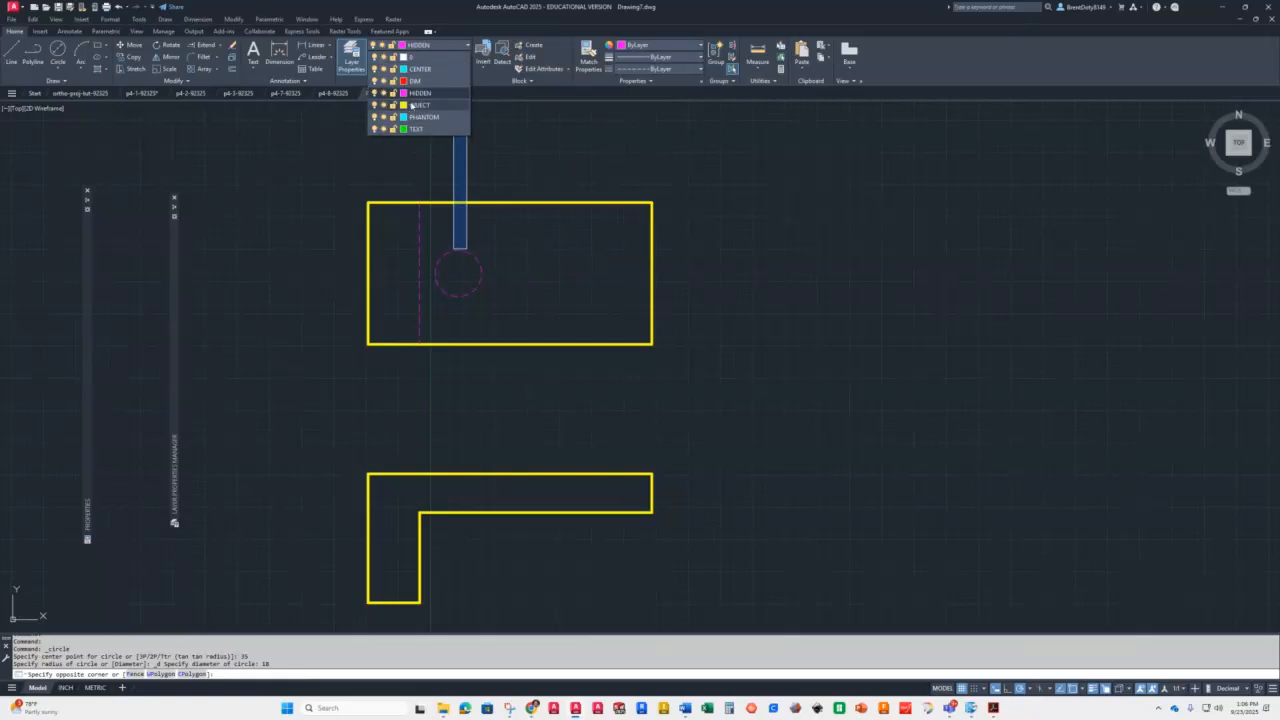
click(417, 105)
click(488, 275)
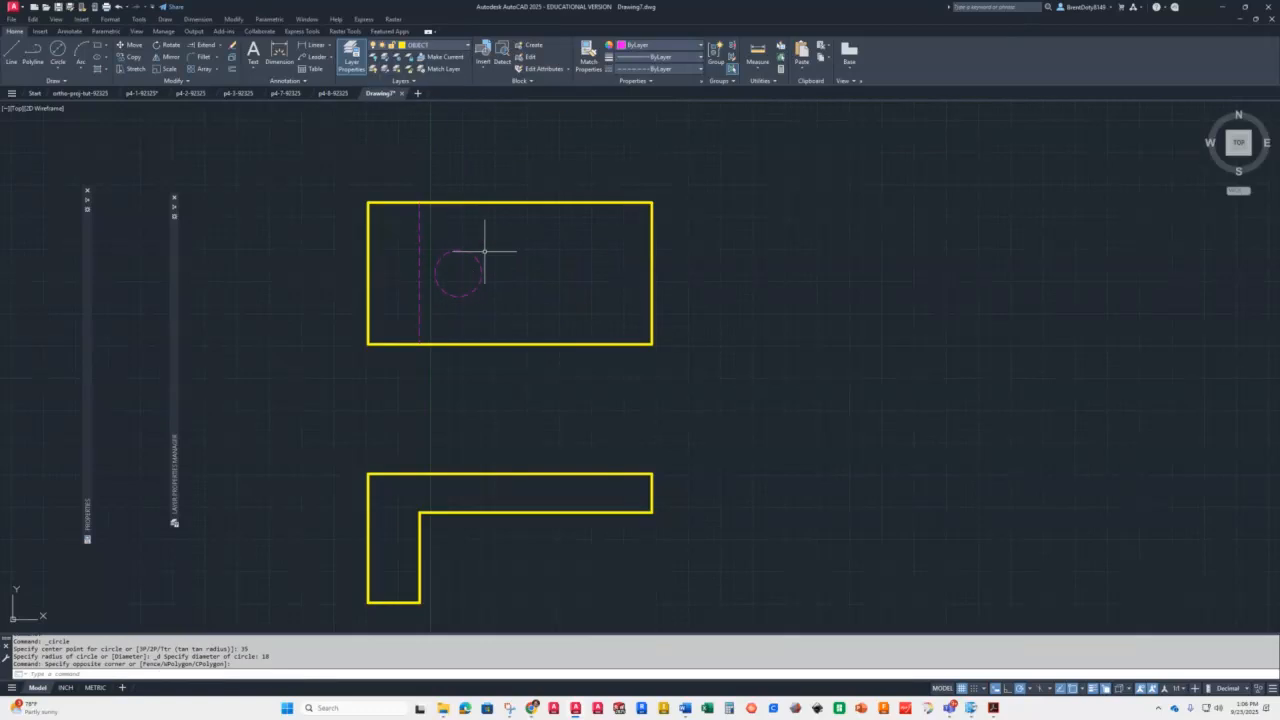
click(457, 249)
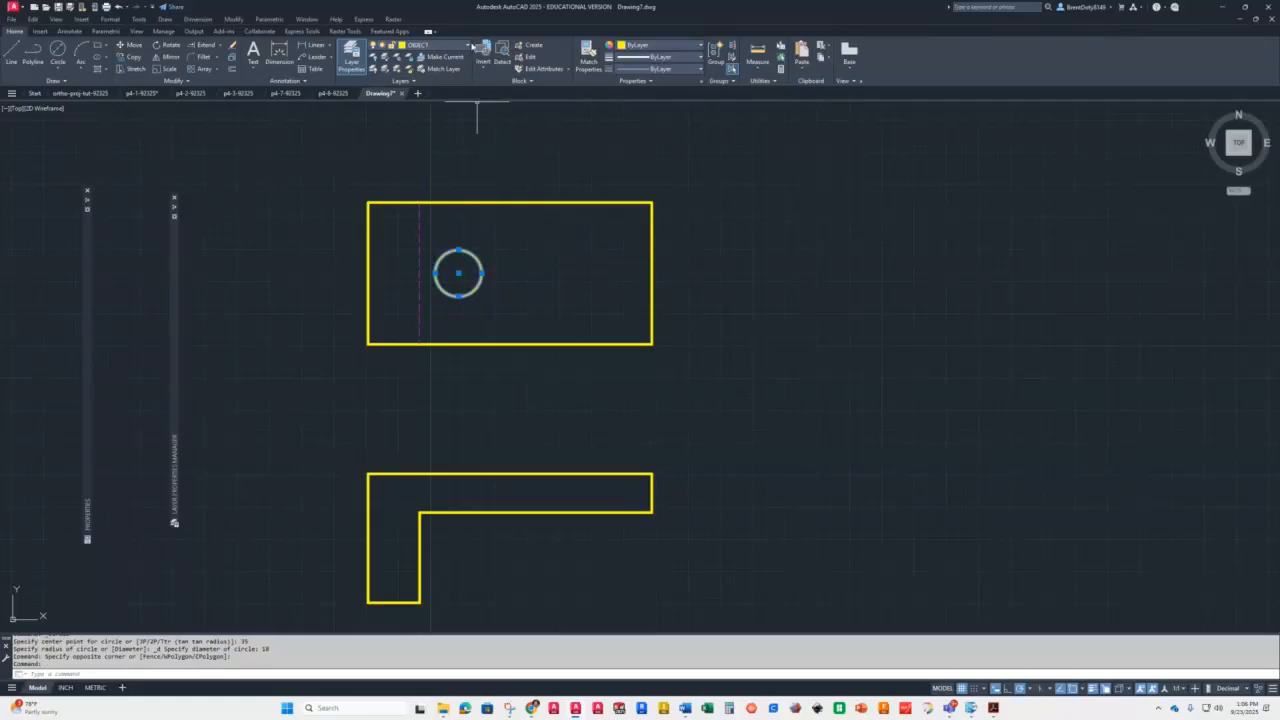
click(437, 46)
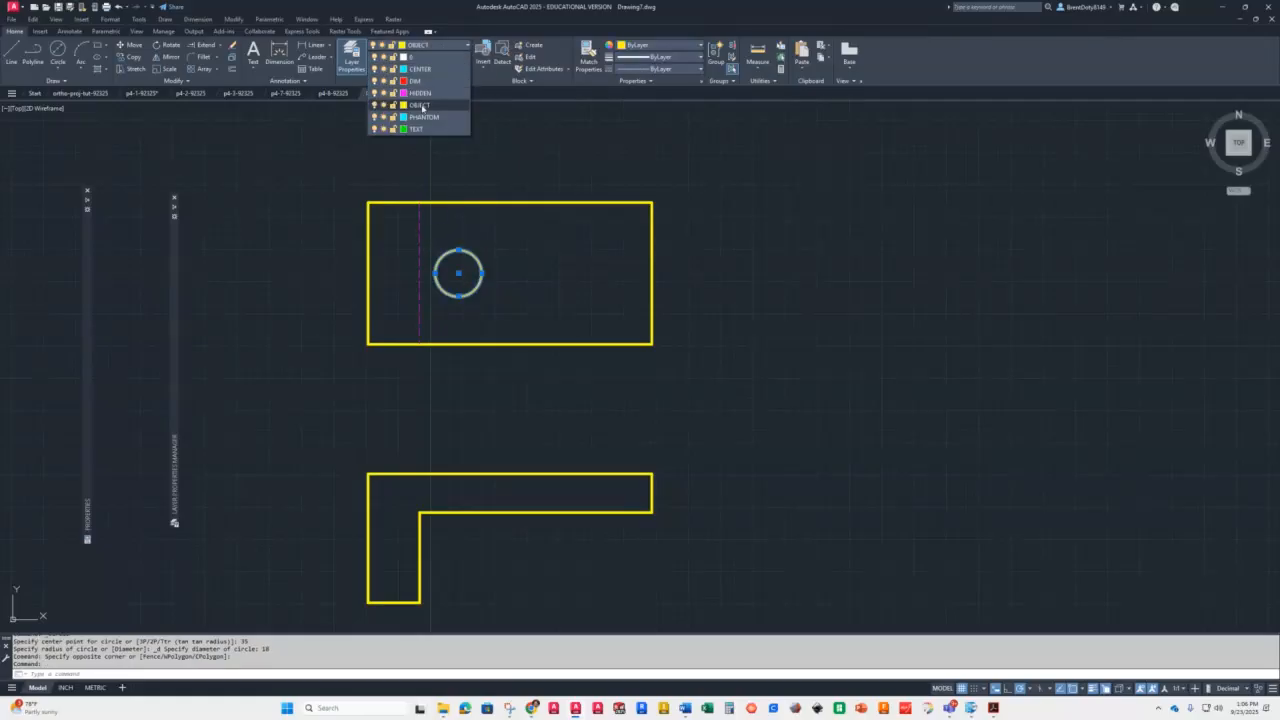
click(421, 106)
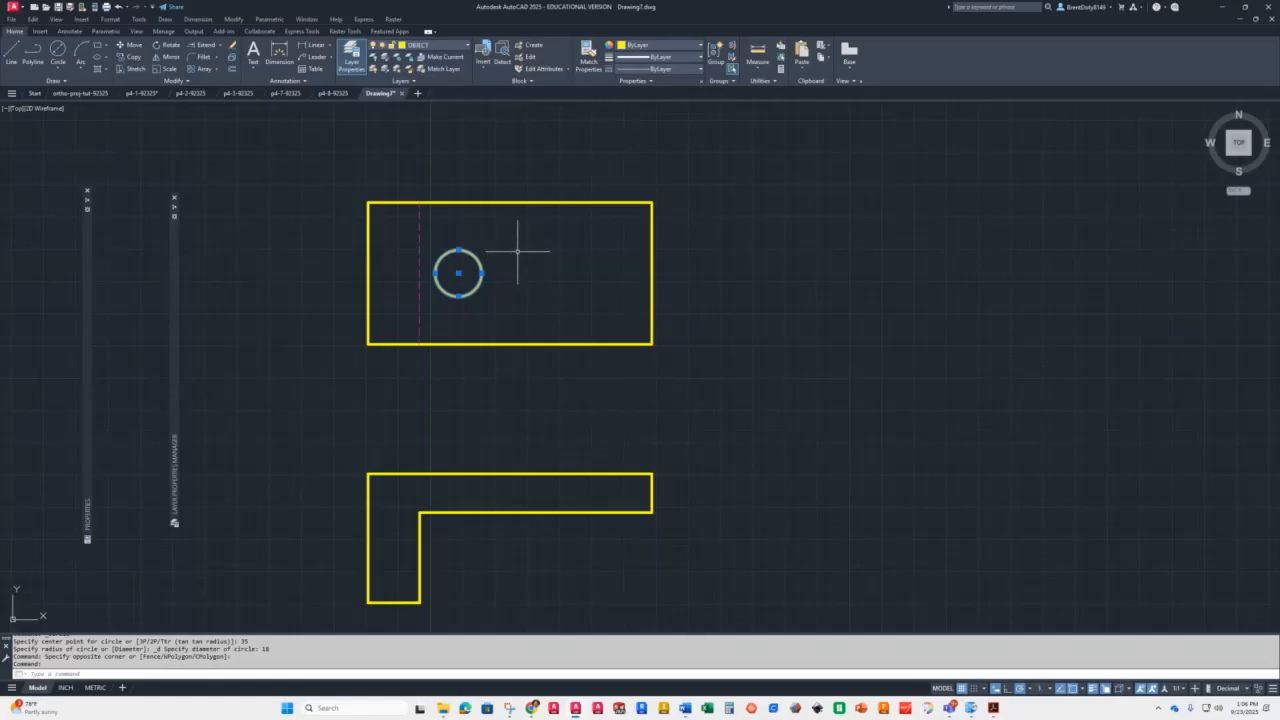
key(Escape)
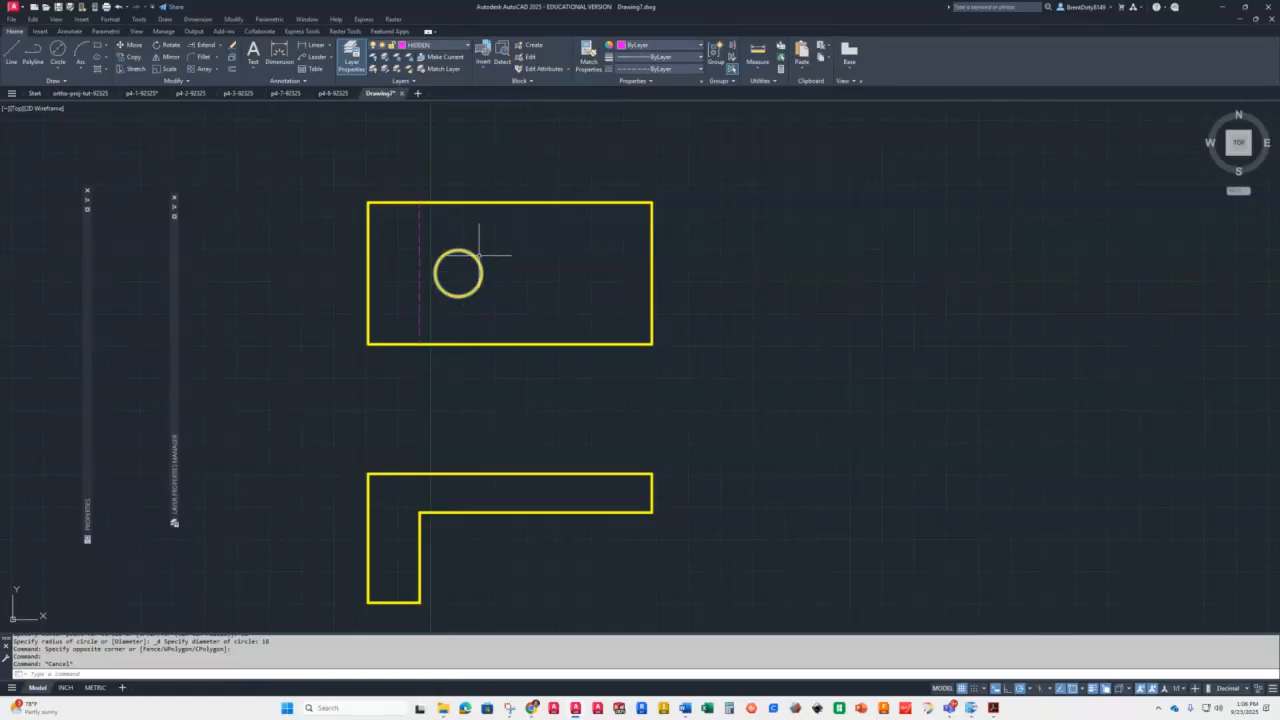
click(450, 48)
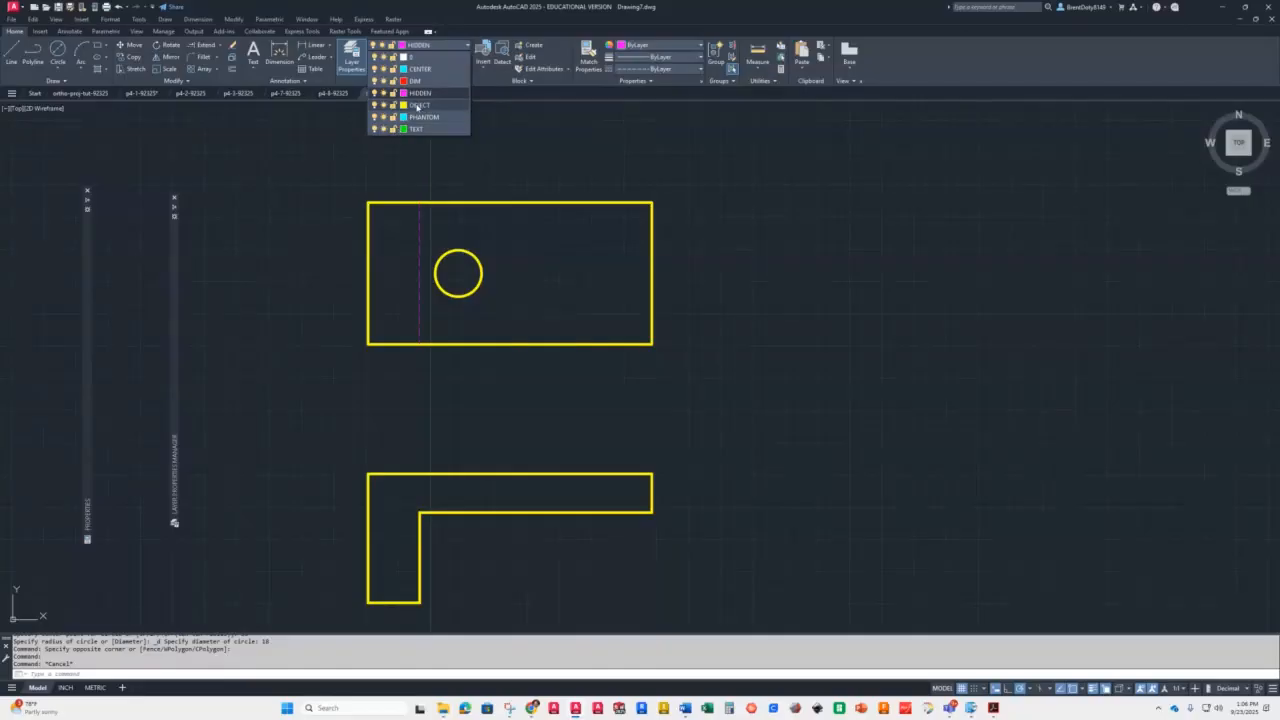
click(421, 106)
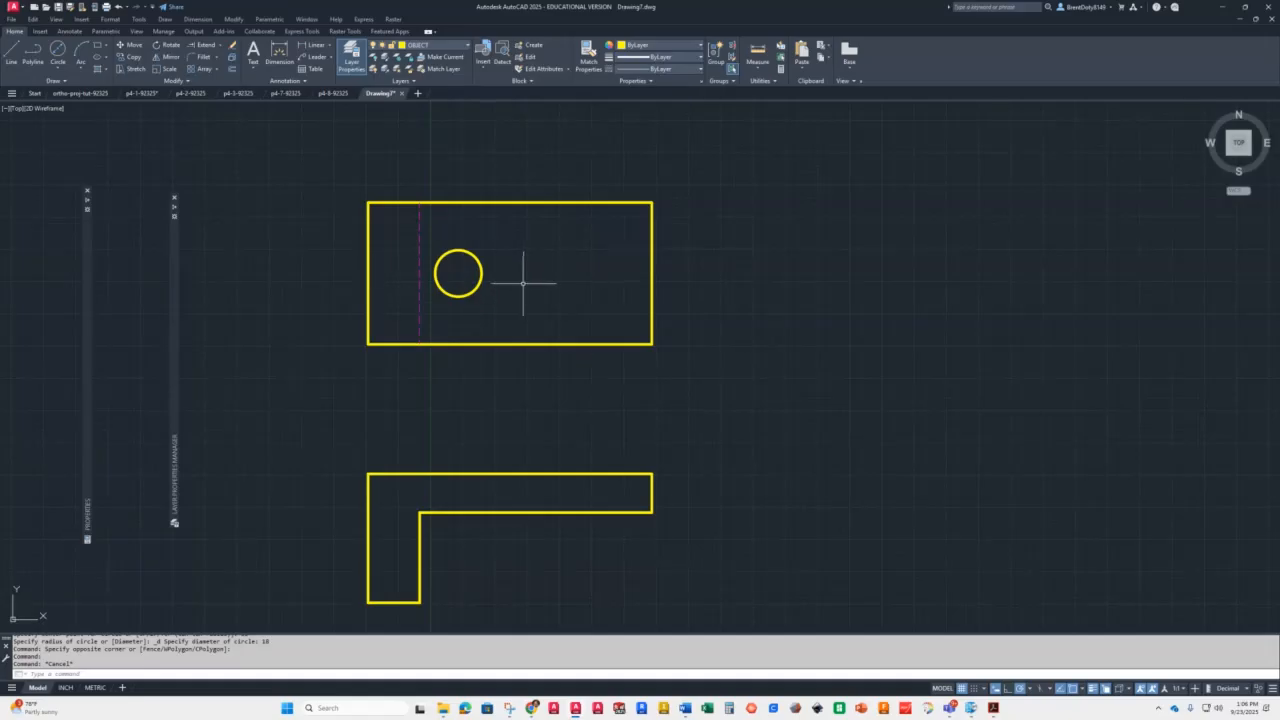
Set the Offset distance to 80 units and leave the command without offsetting any object
text(o)
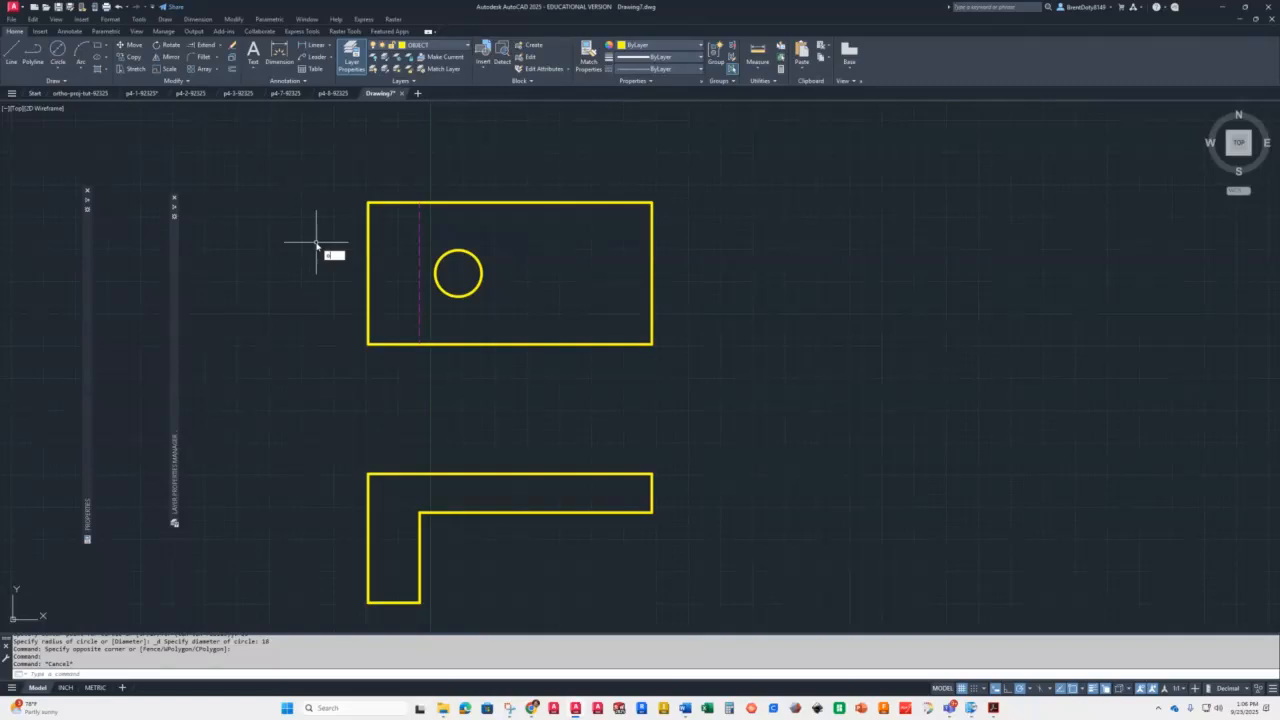
key(Return)
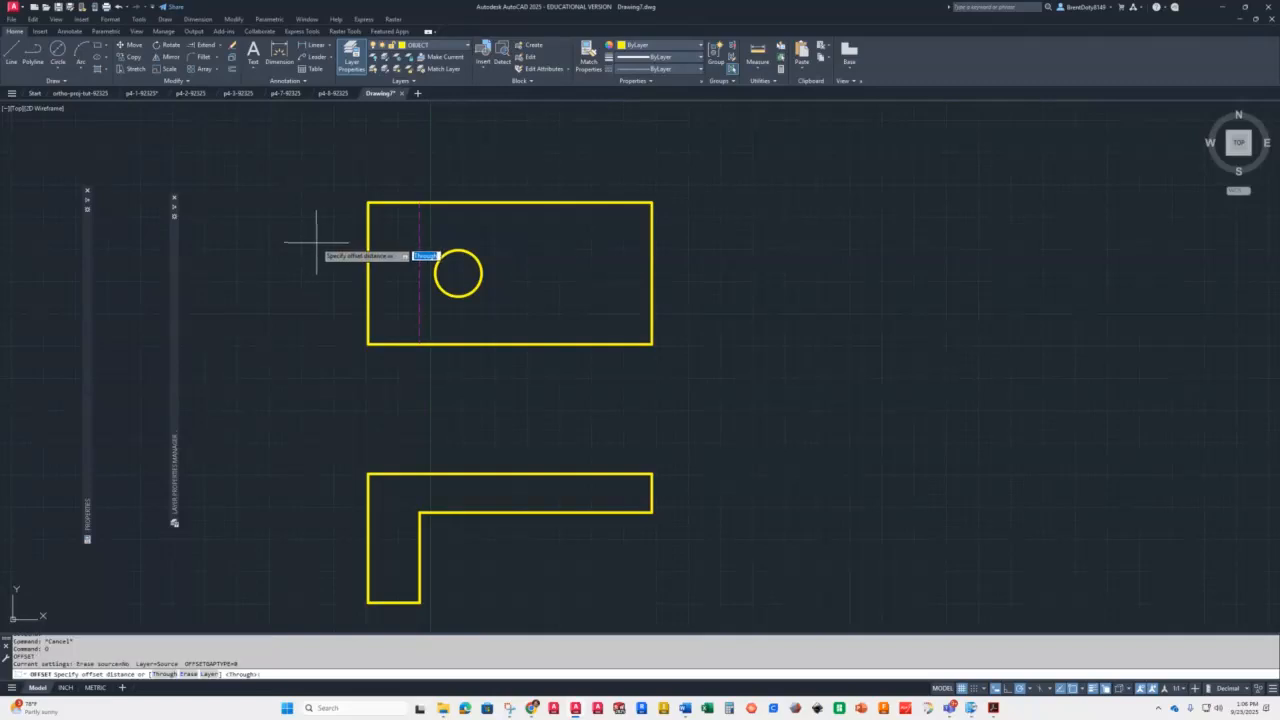
text(80)
key(Return)
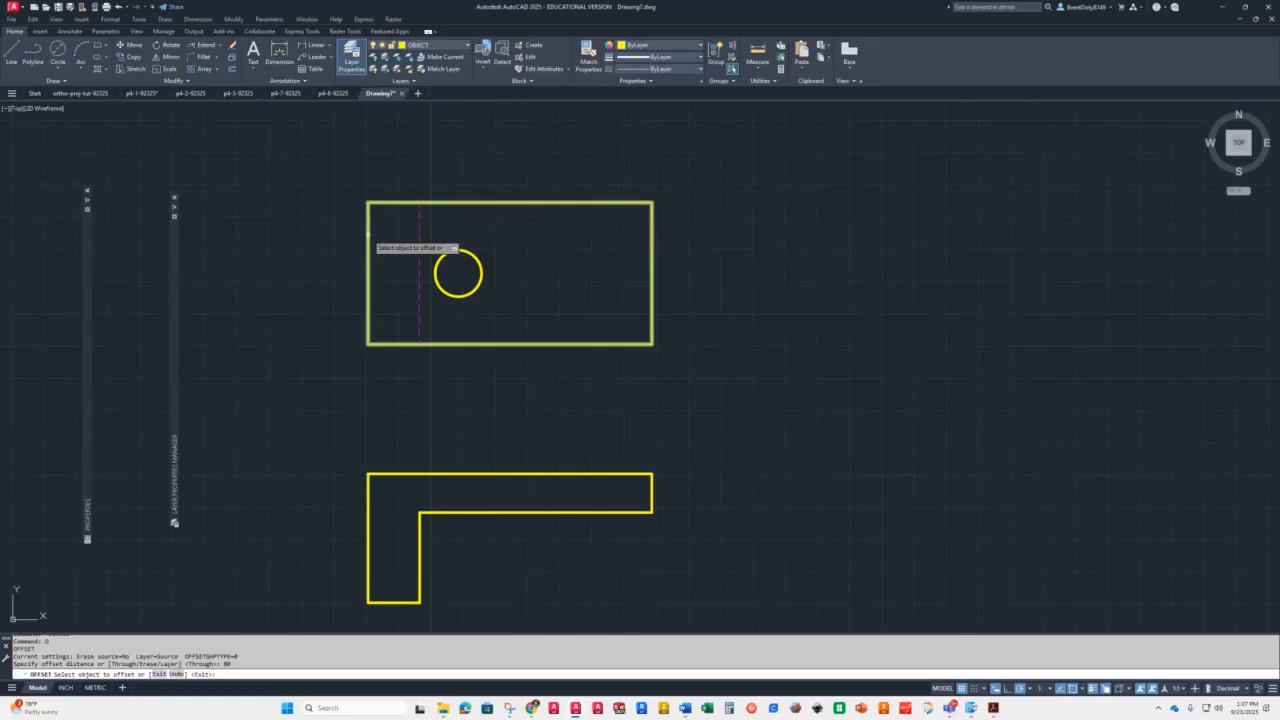
key(Escape)
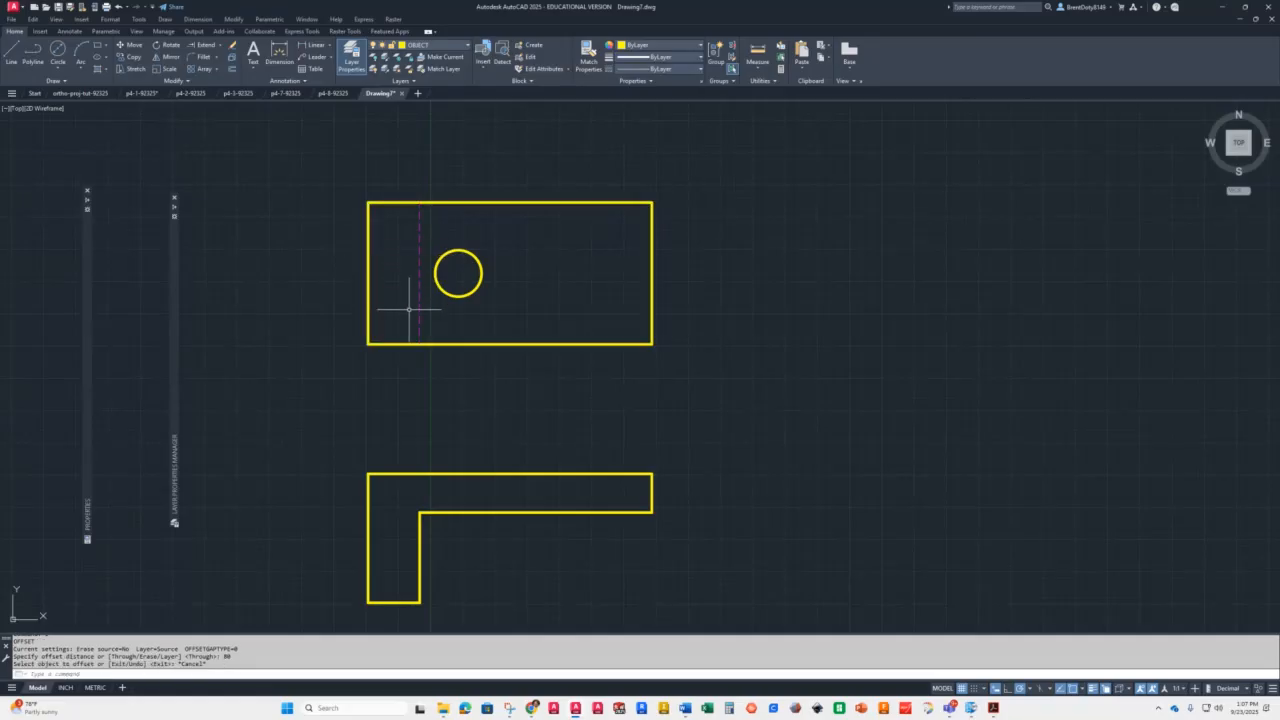
Explode the top view's outer rectangle into separate lines
text(x)
key(Return)
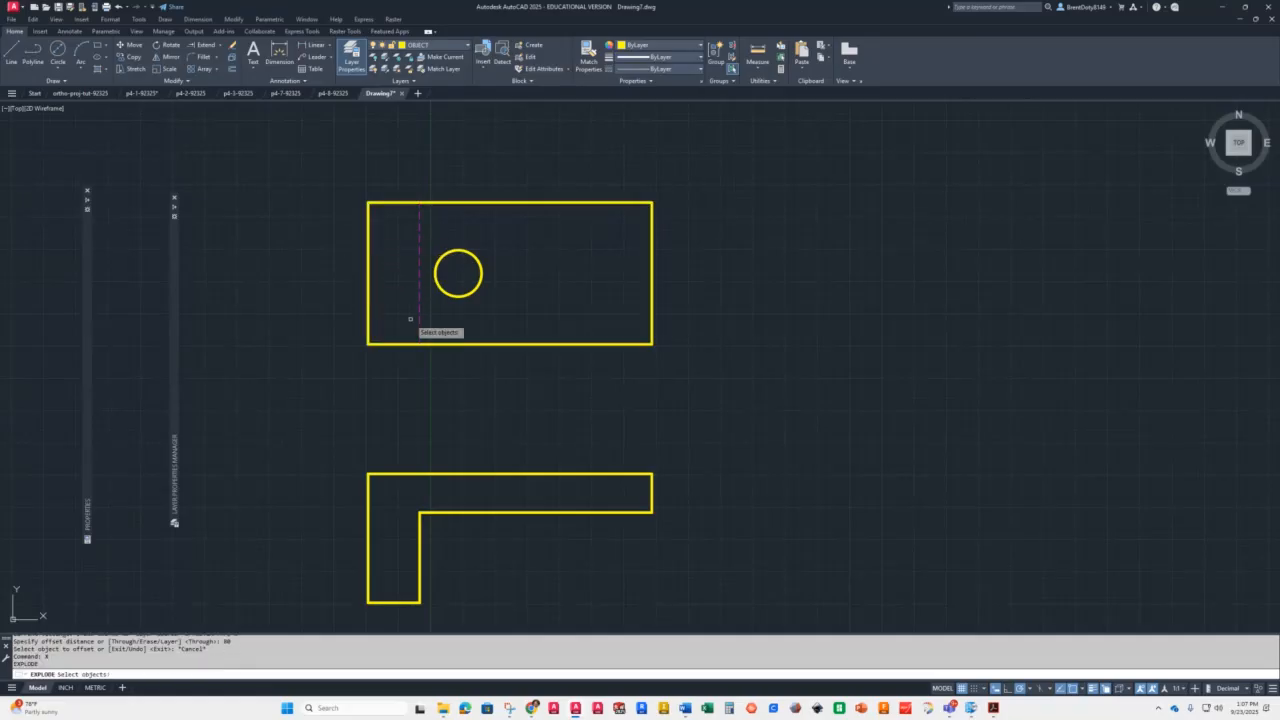
click(368, 270)
key(Return)
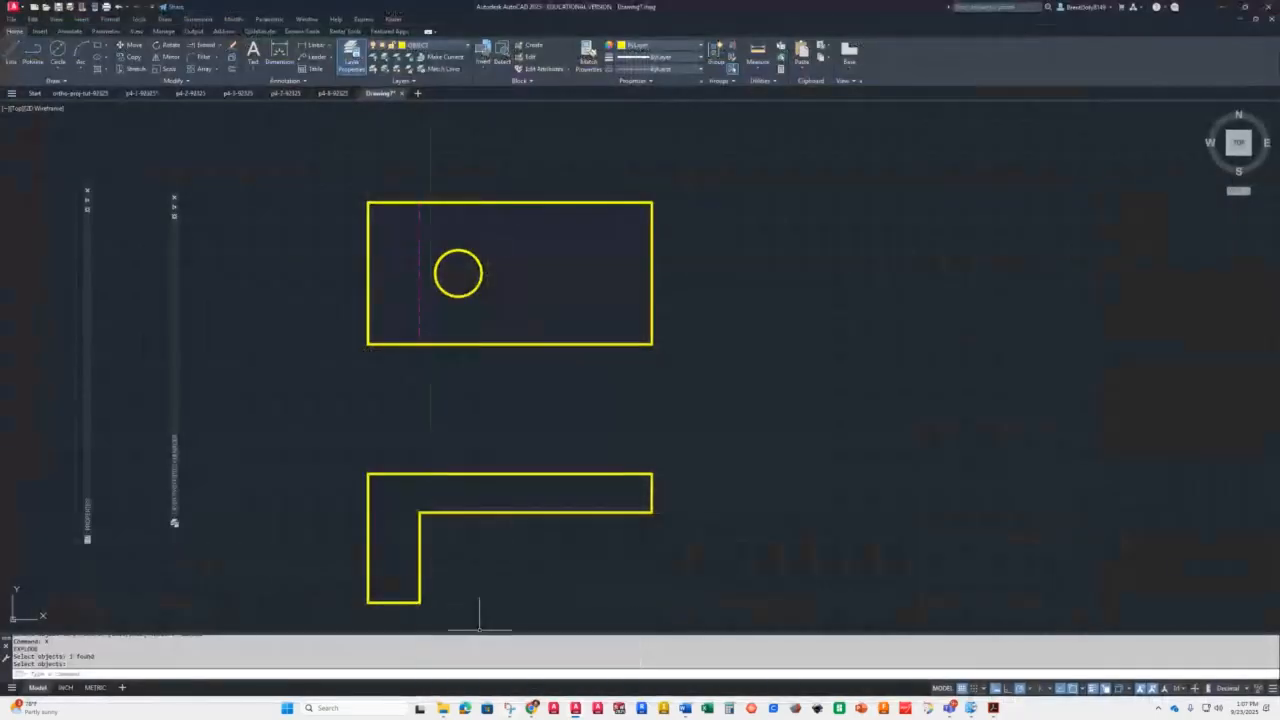
Offset the top view's left edge 80 units inward to the right
mouse_move(518, 715)
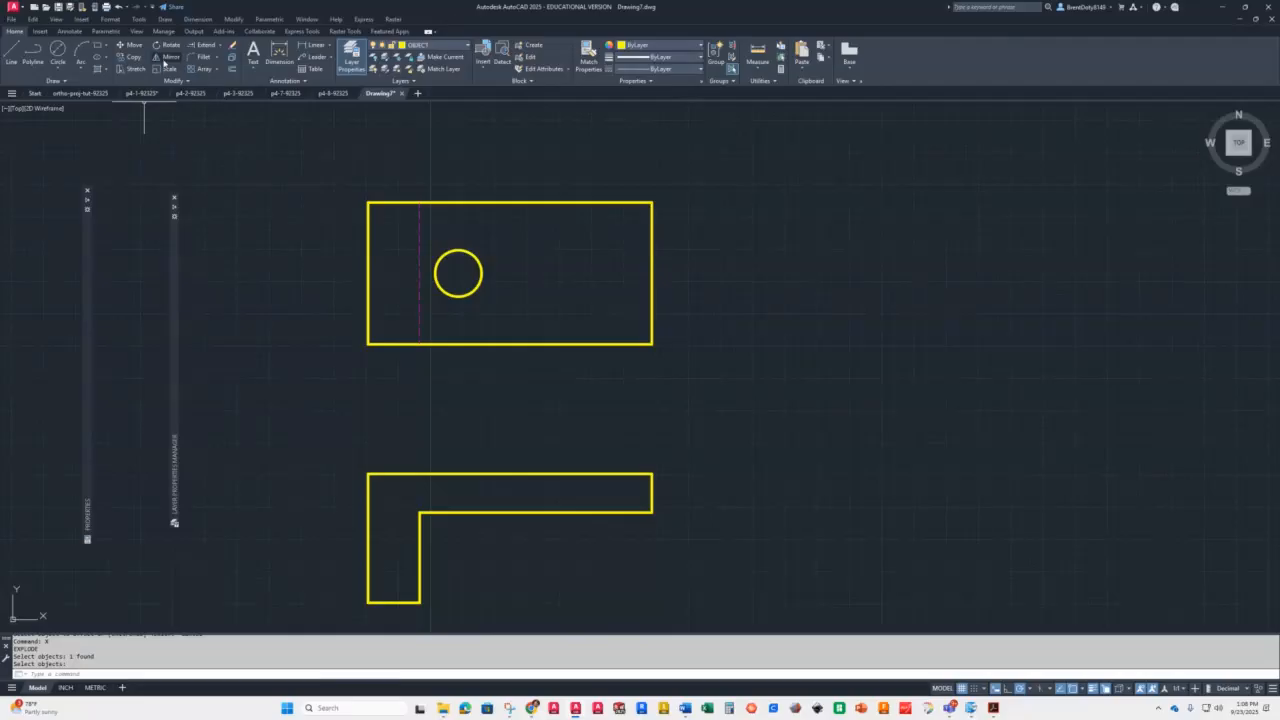
click(231, 69)
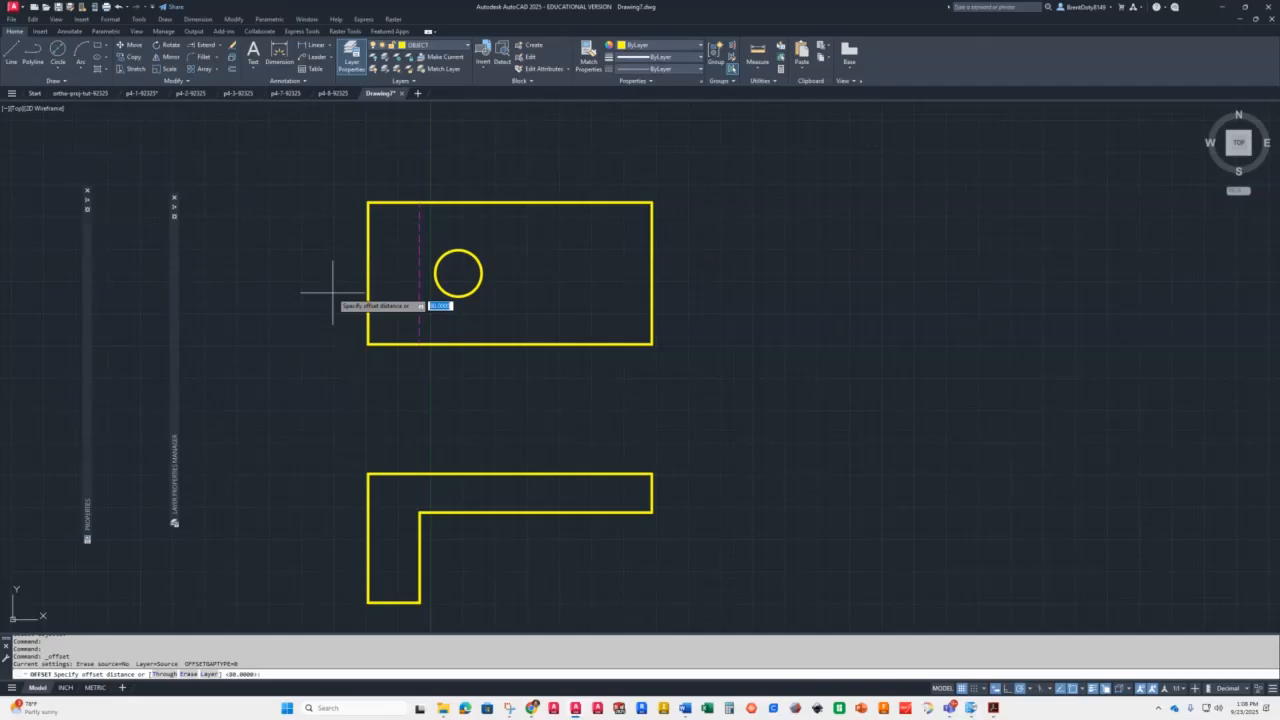
key(Return)
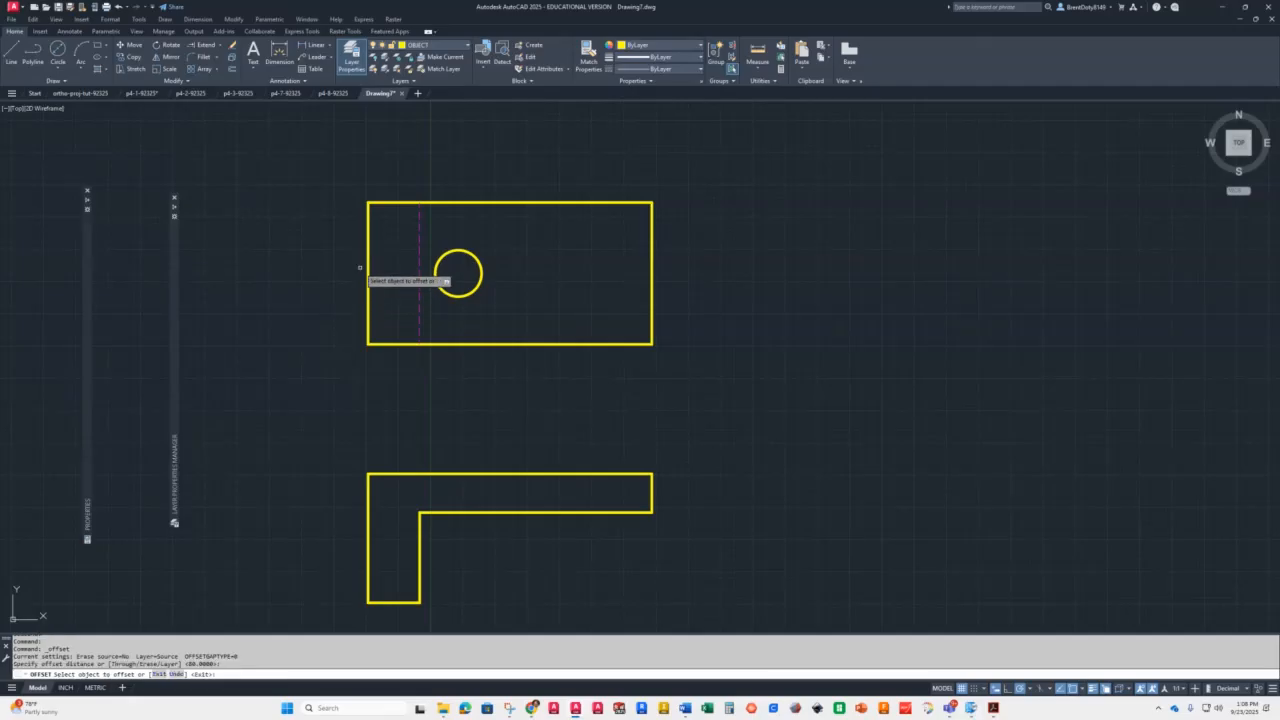
click(369, 266)
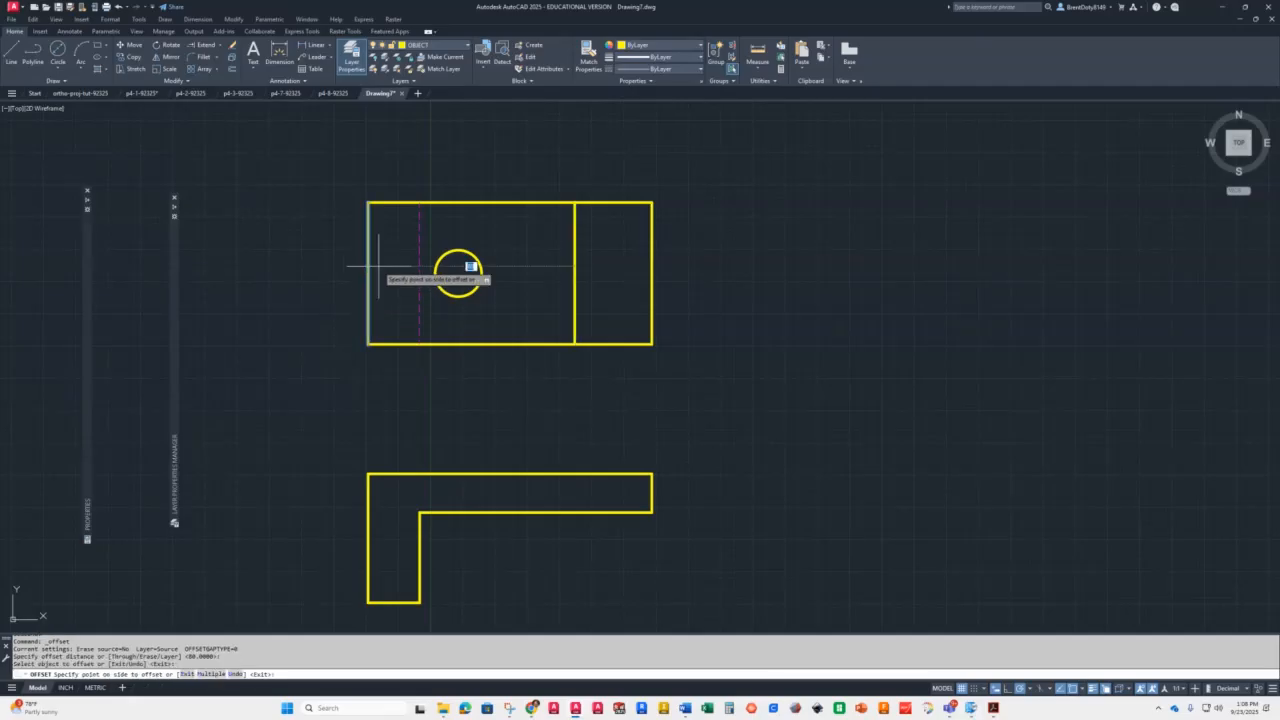
click(532, 282)
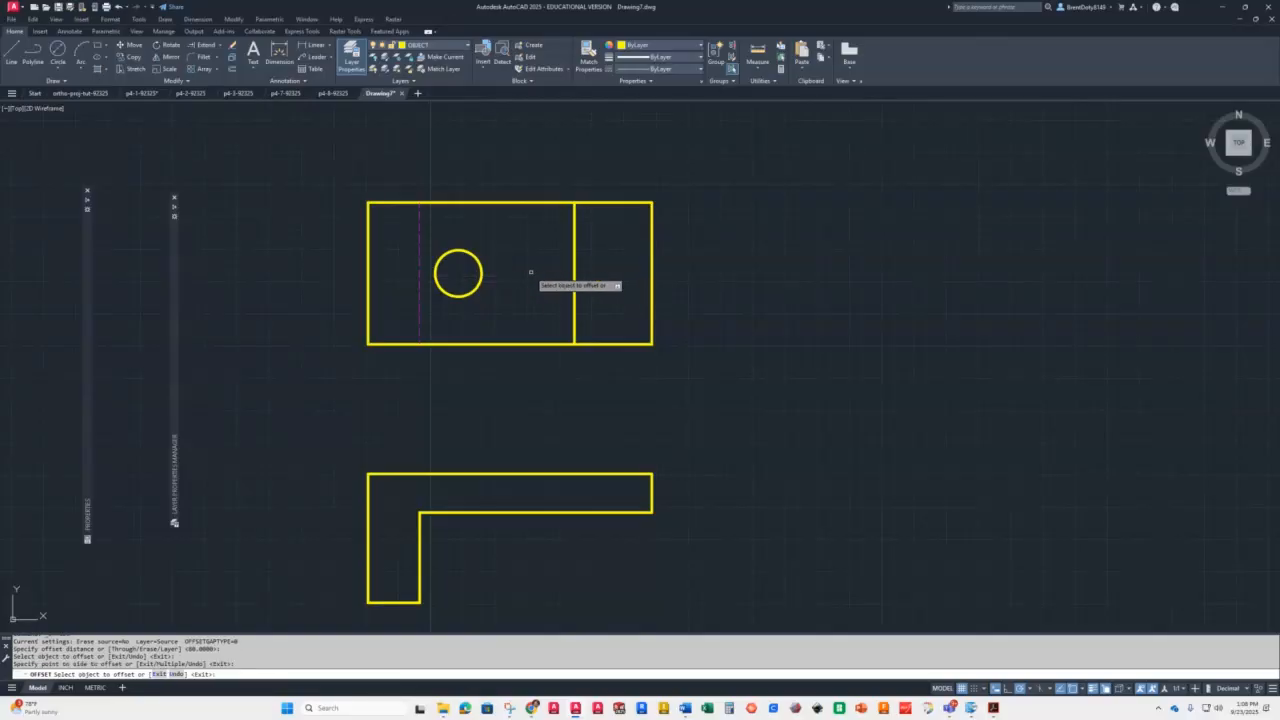
key(Return)
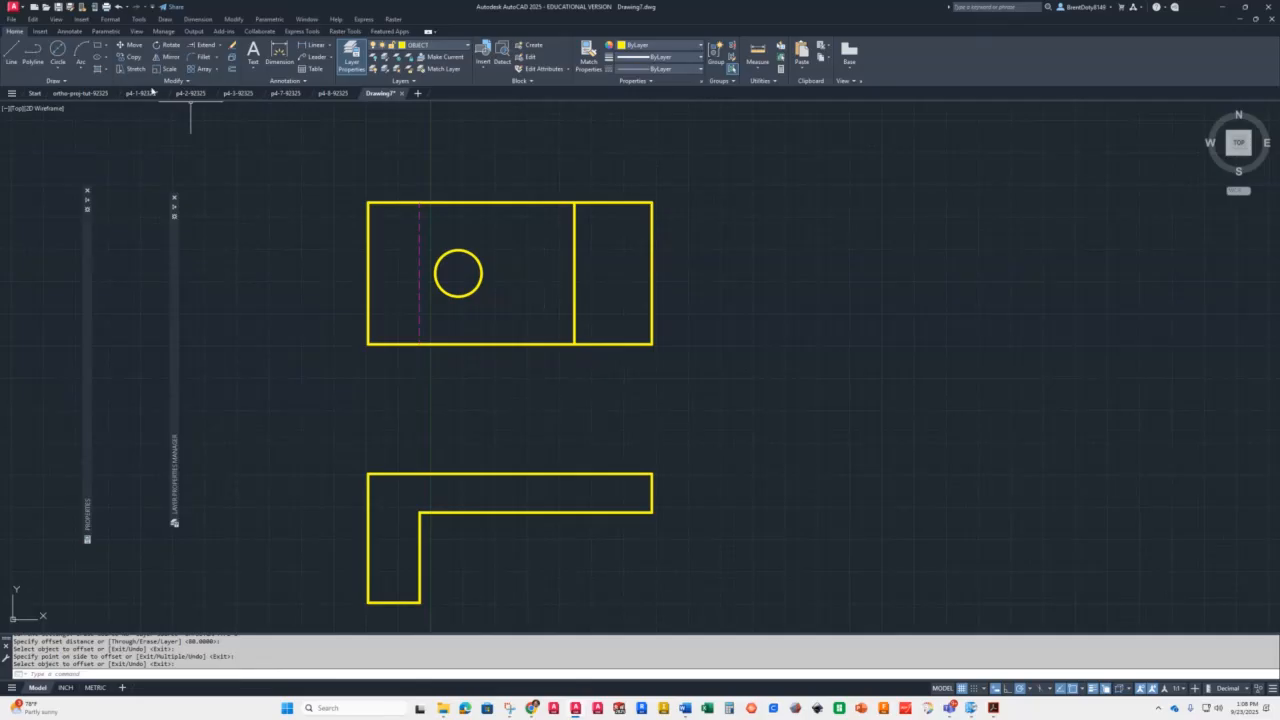
Draw a 16-diameter circle centred on the midpoint of the offset vertical line in the top view
click(57, 48)
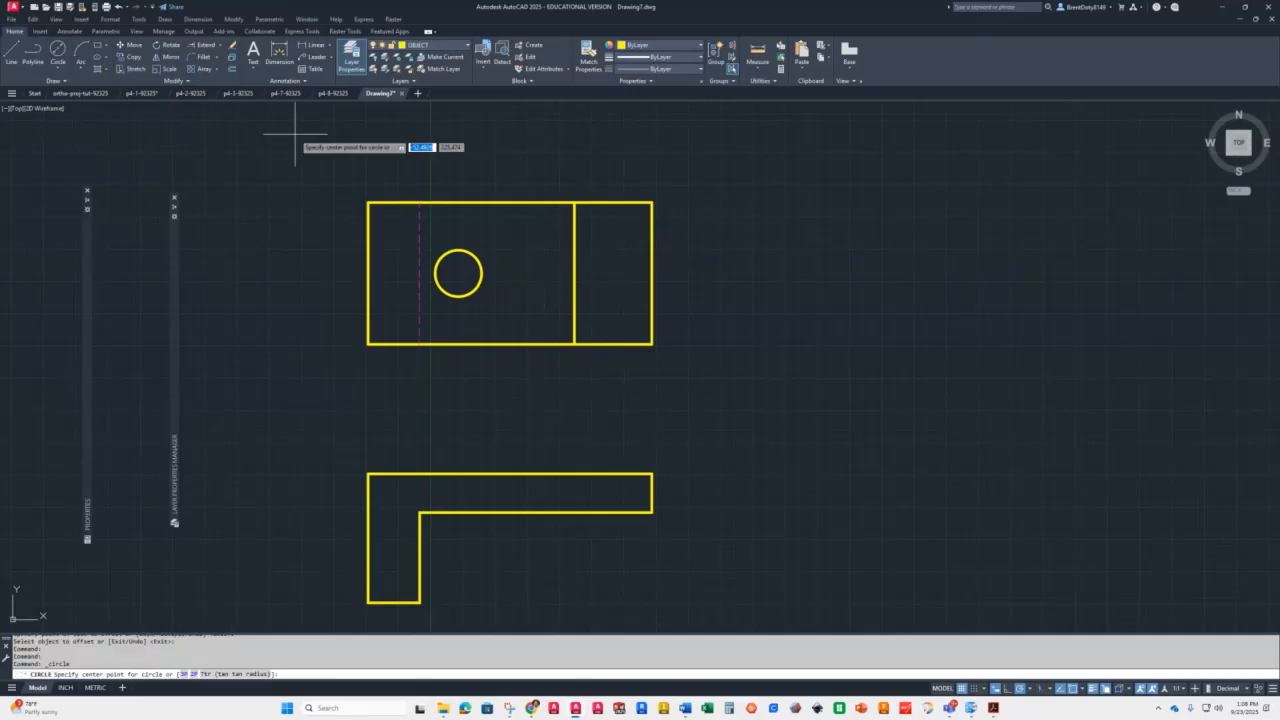
click(575, 273)
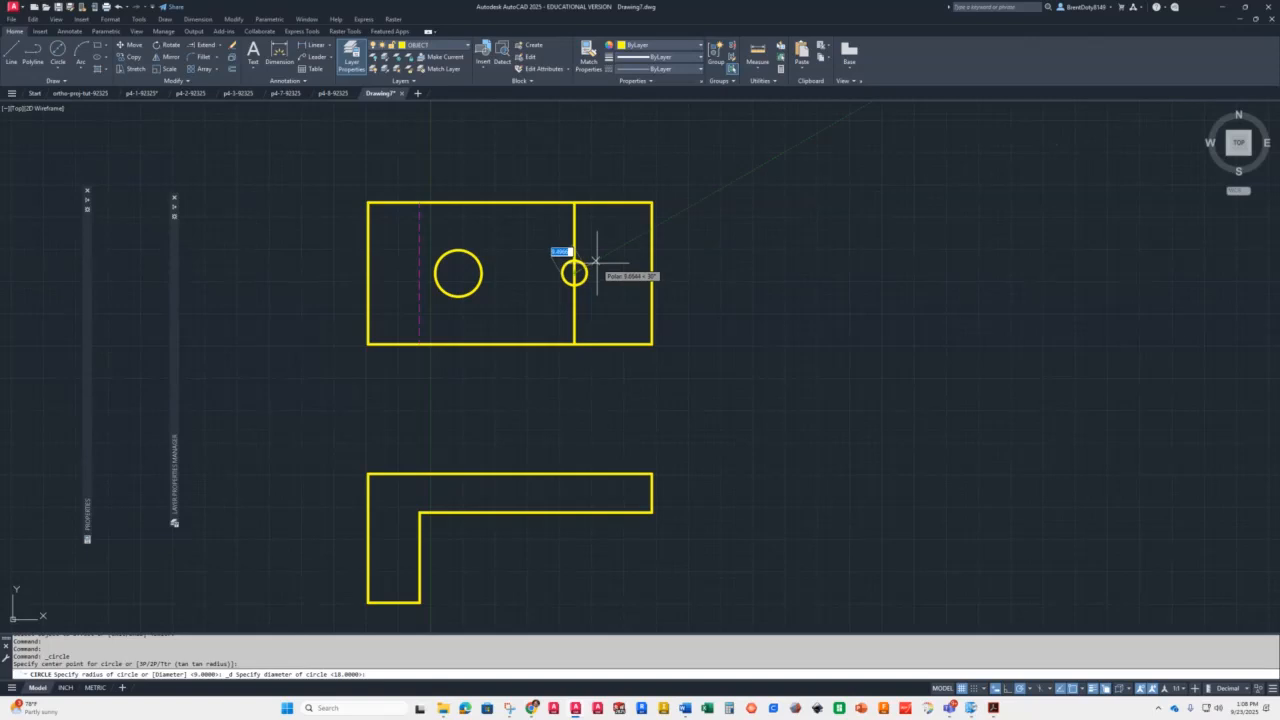
text(14)
key(Return)
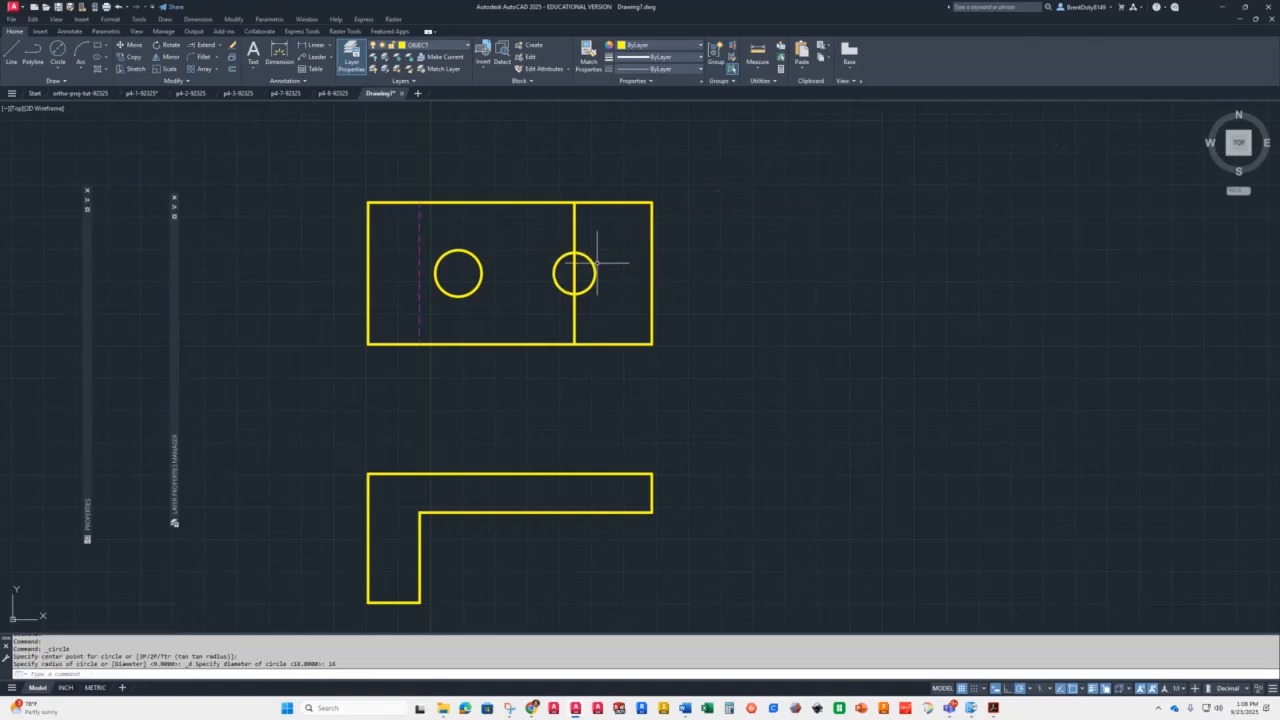
Draw a 46-diameter circle concentric with the right-hand hole in the top view and delete the vertical line through its center
click(58, 50)
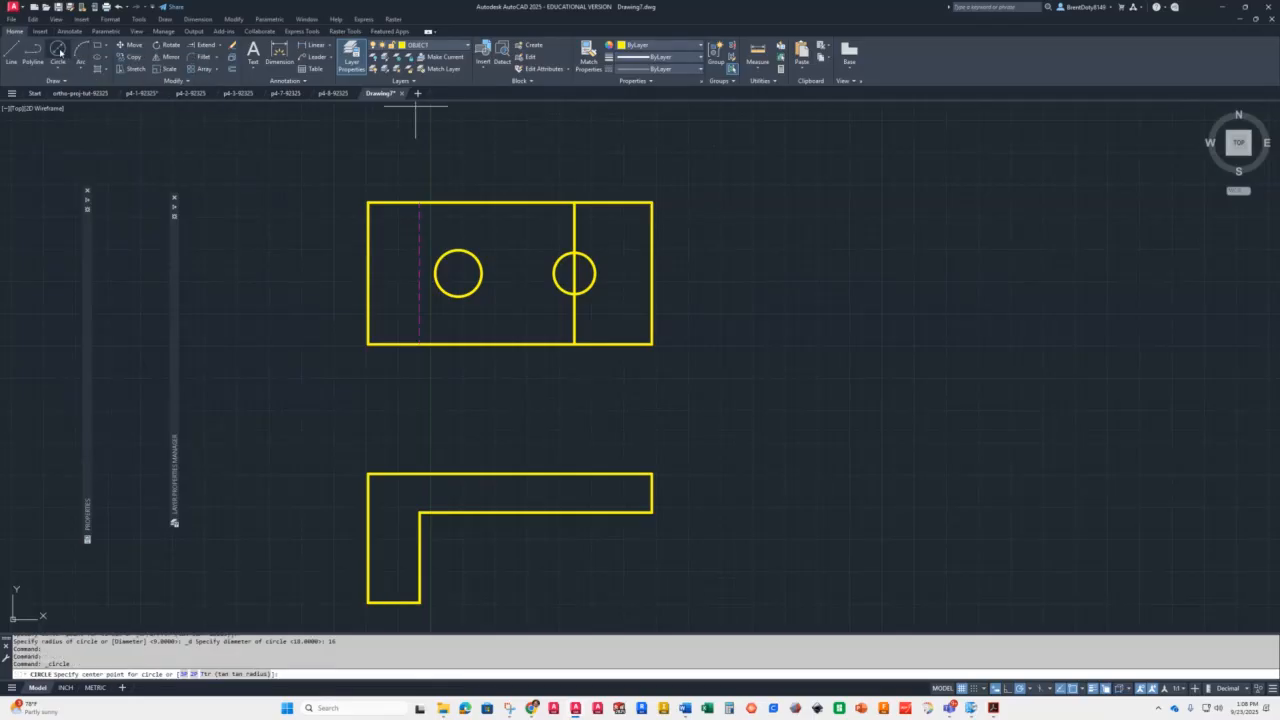
click(574, 272)
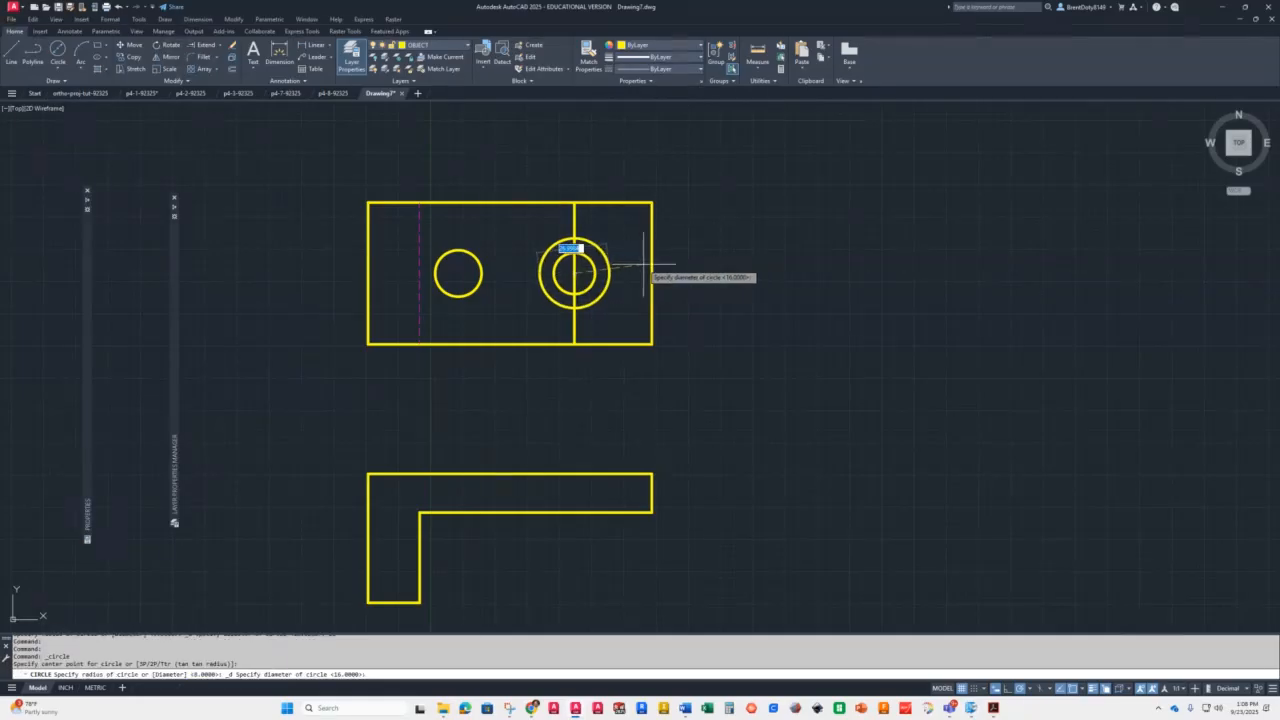
text(16)
key(Return)
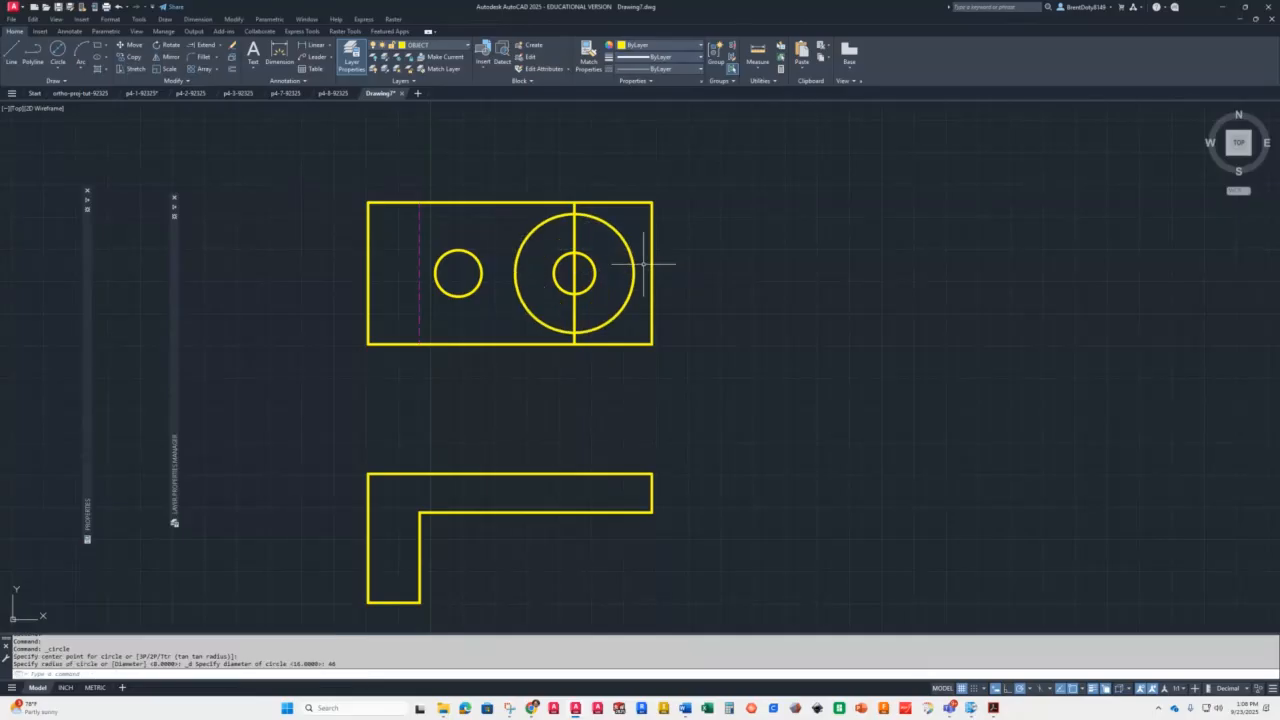
click(574, 284)
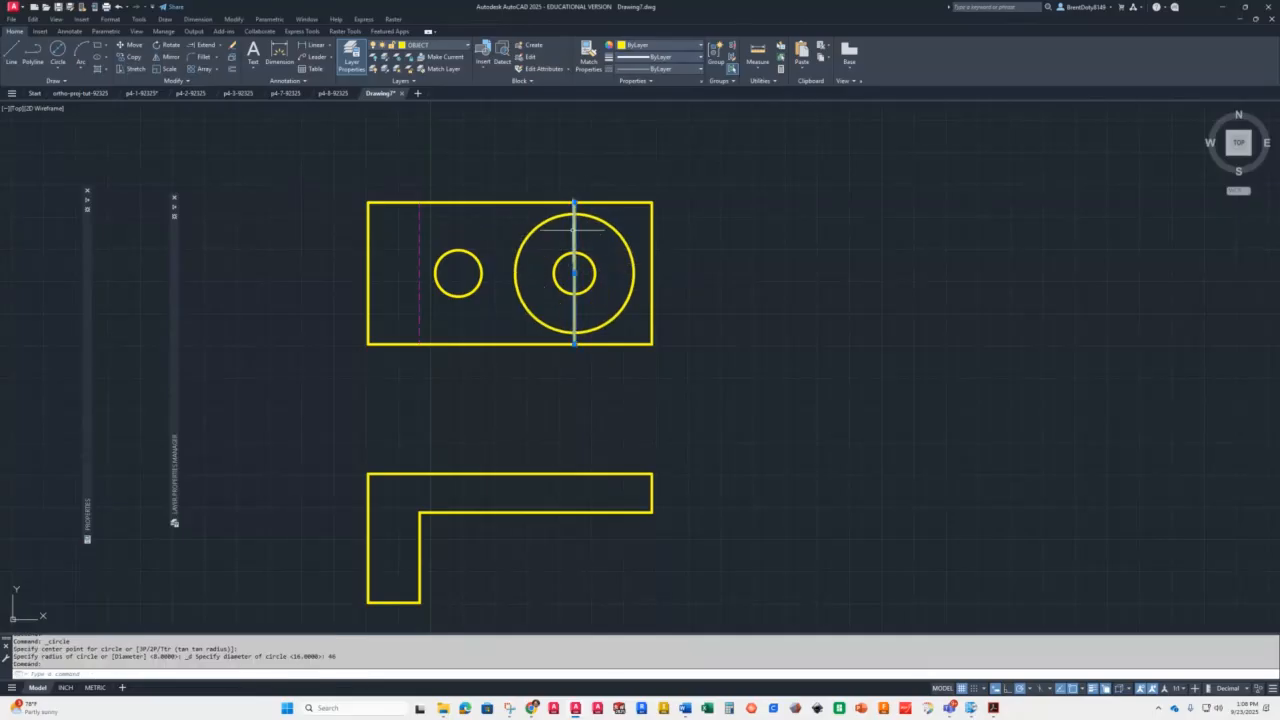
key(Delete)
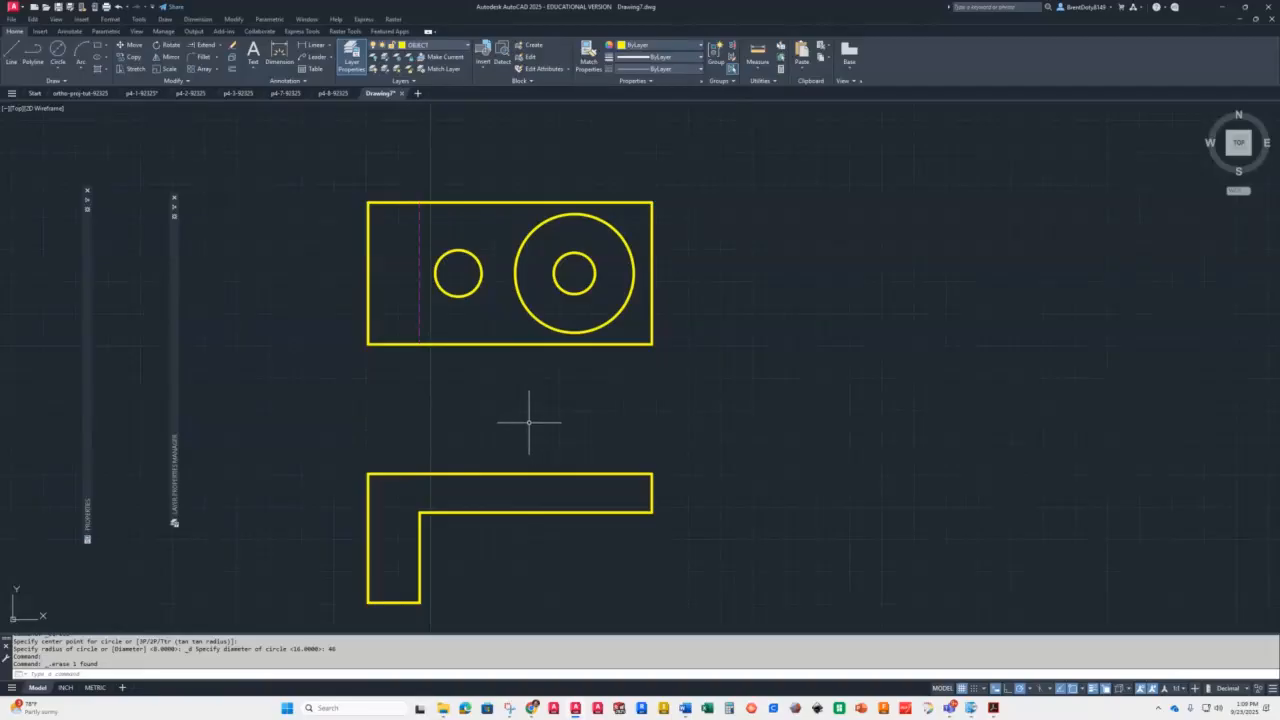
On the HIDDEN layer, draw vertical lines from the left-hand hole's left and right quadrants down to the front view plate's lower edge
scroll(533, 417, down, 2)
scroll(555, 431, up, 2)
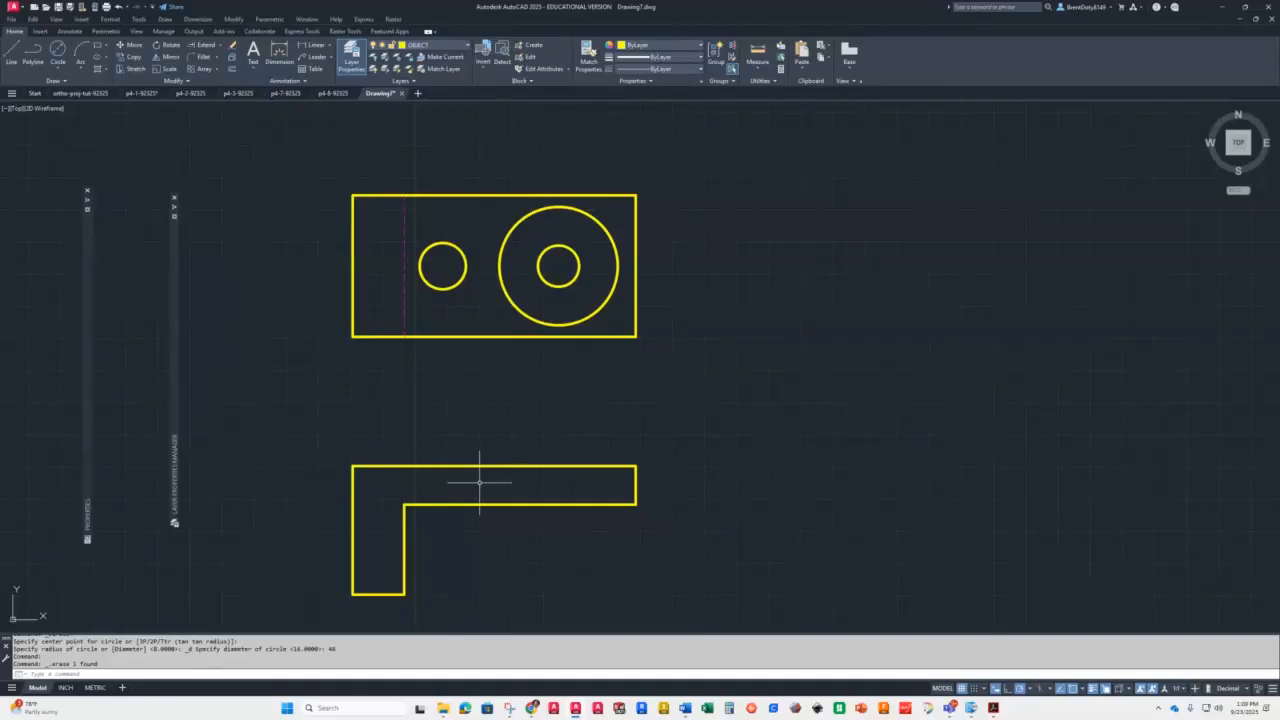
click(437, 47)
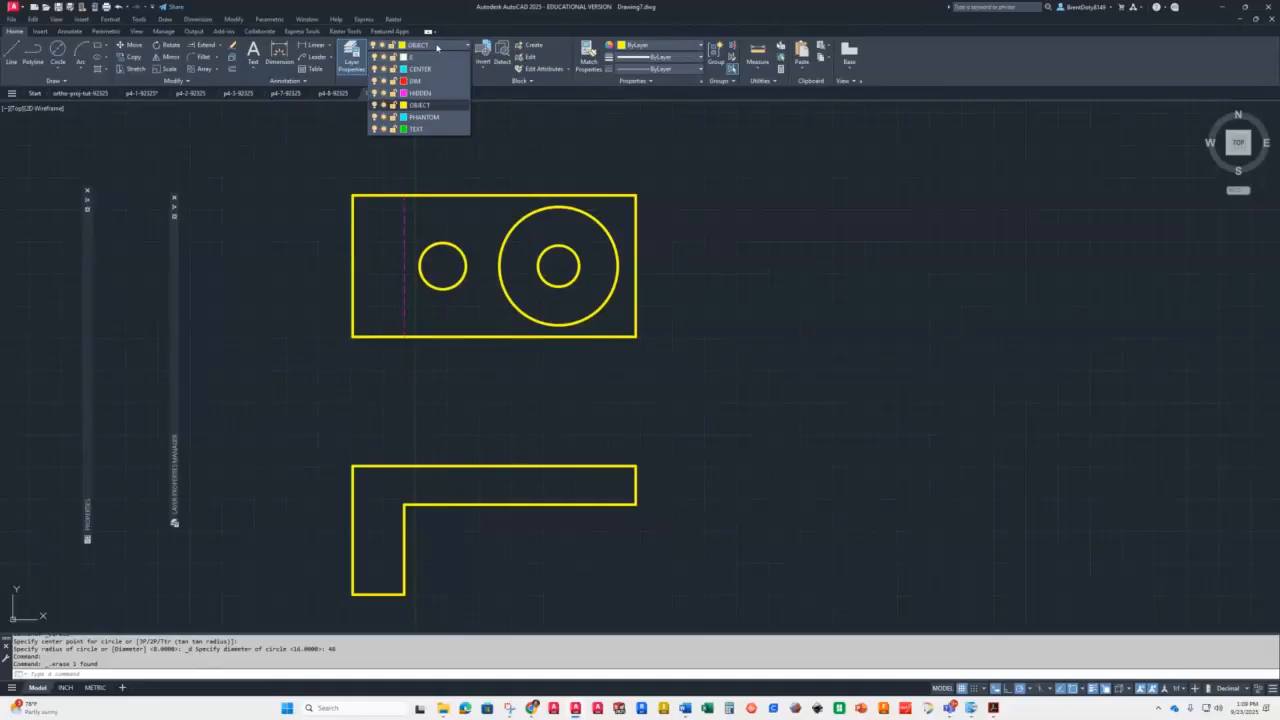
click(420, 93)
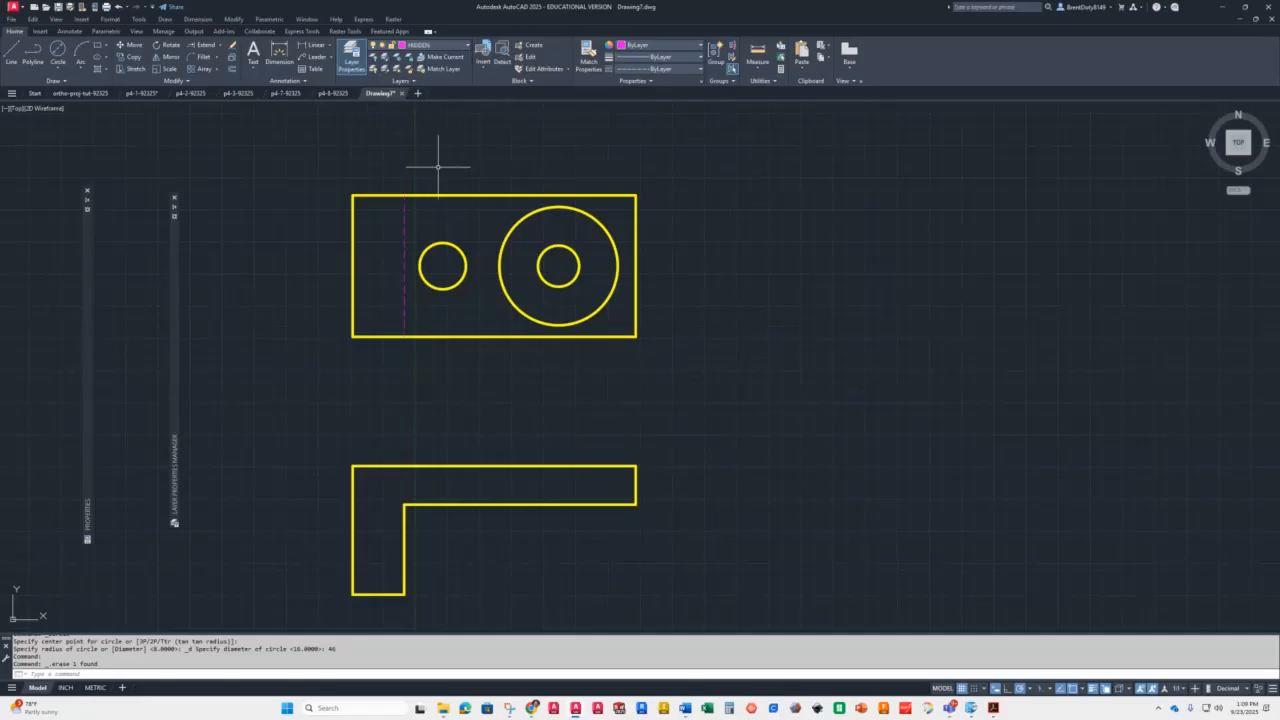
click(12, 52)
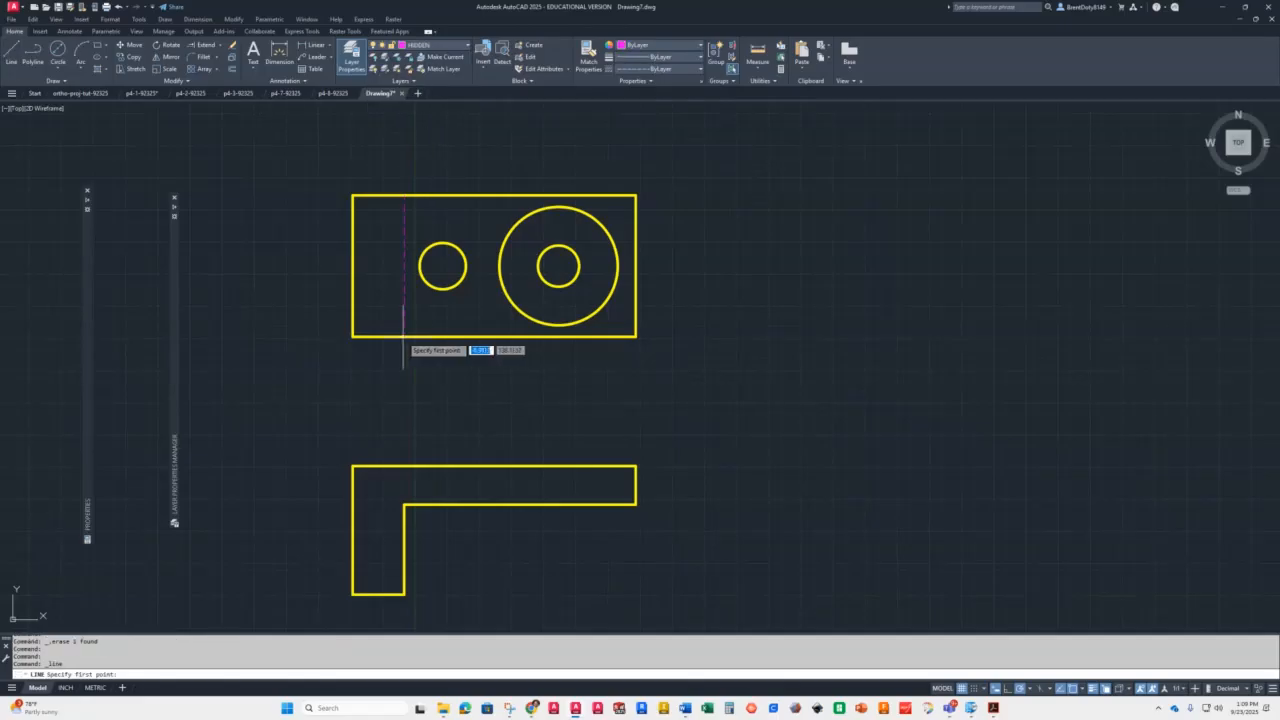
click(419, 266)
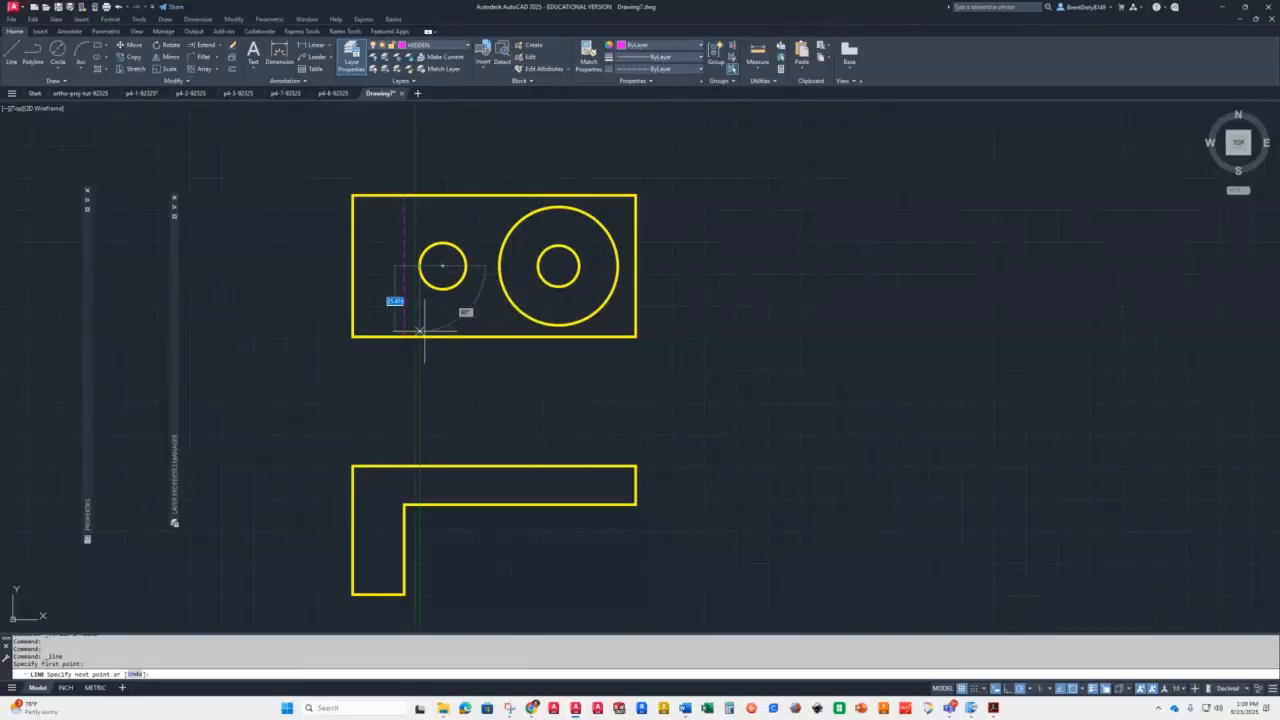
click(419, 504)
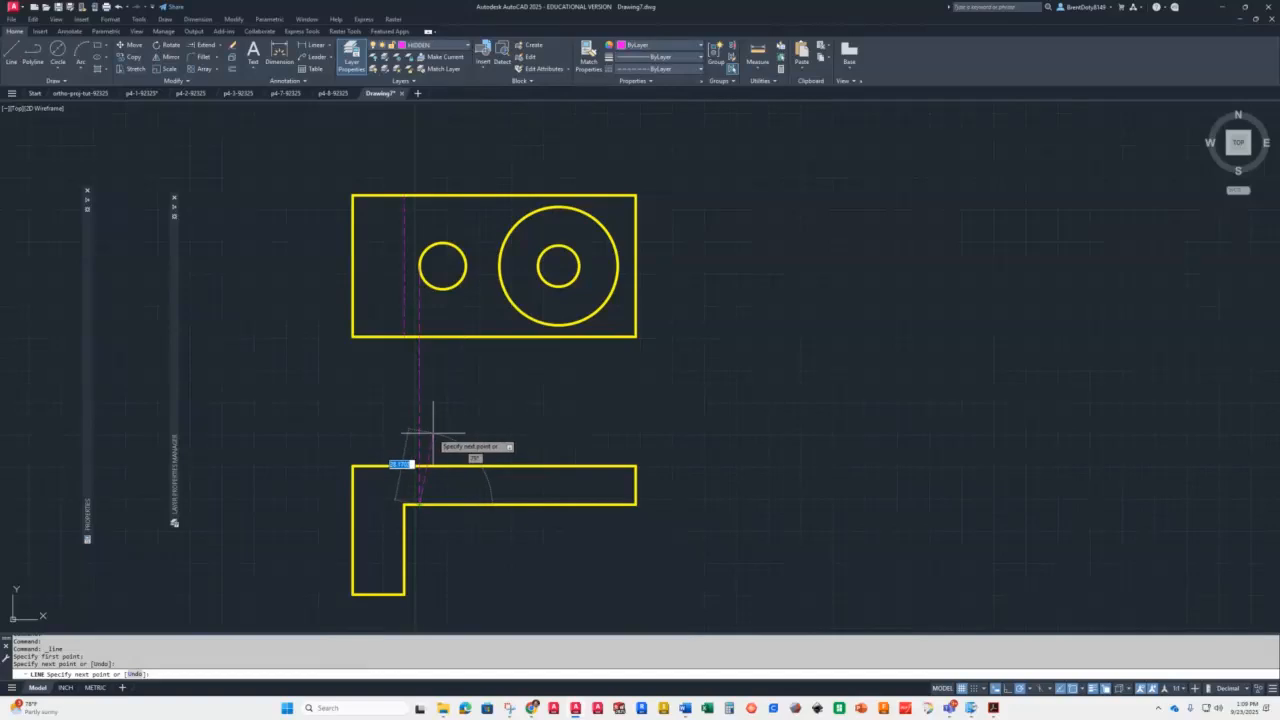
key(Return)
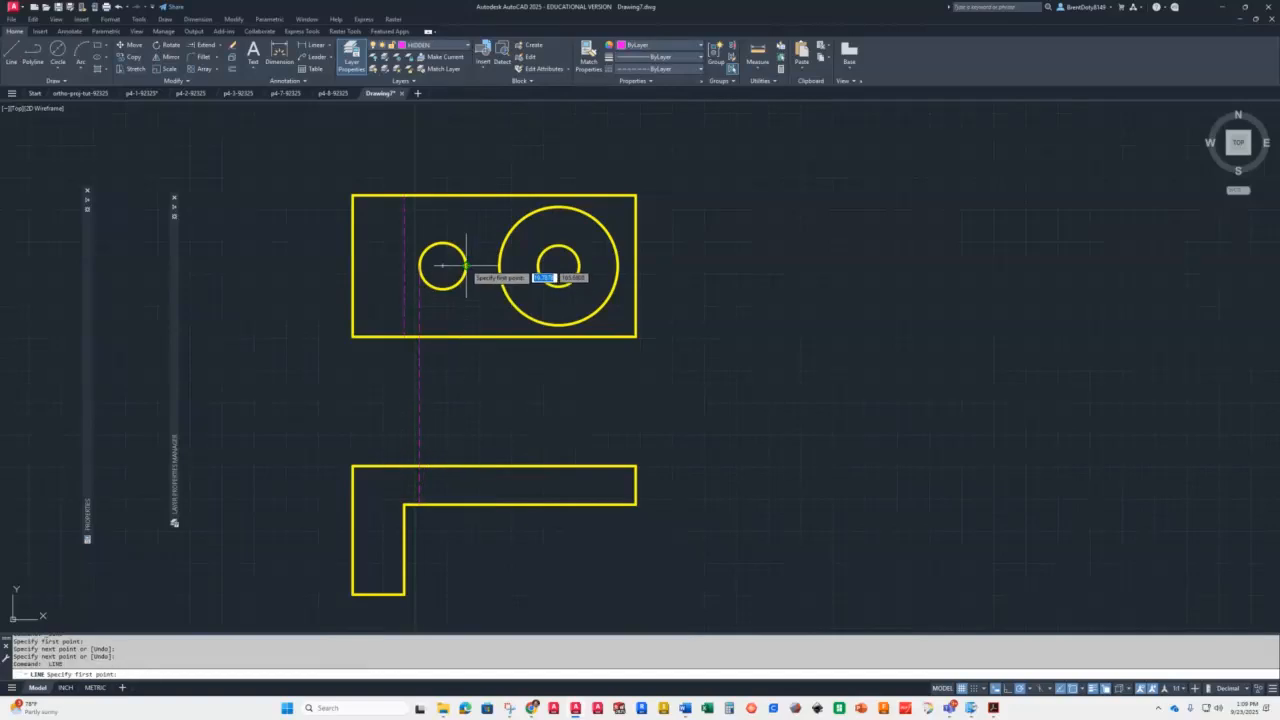
key(Return)
click(465, 265)
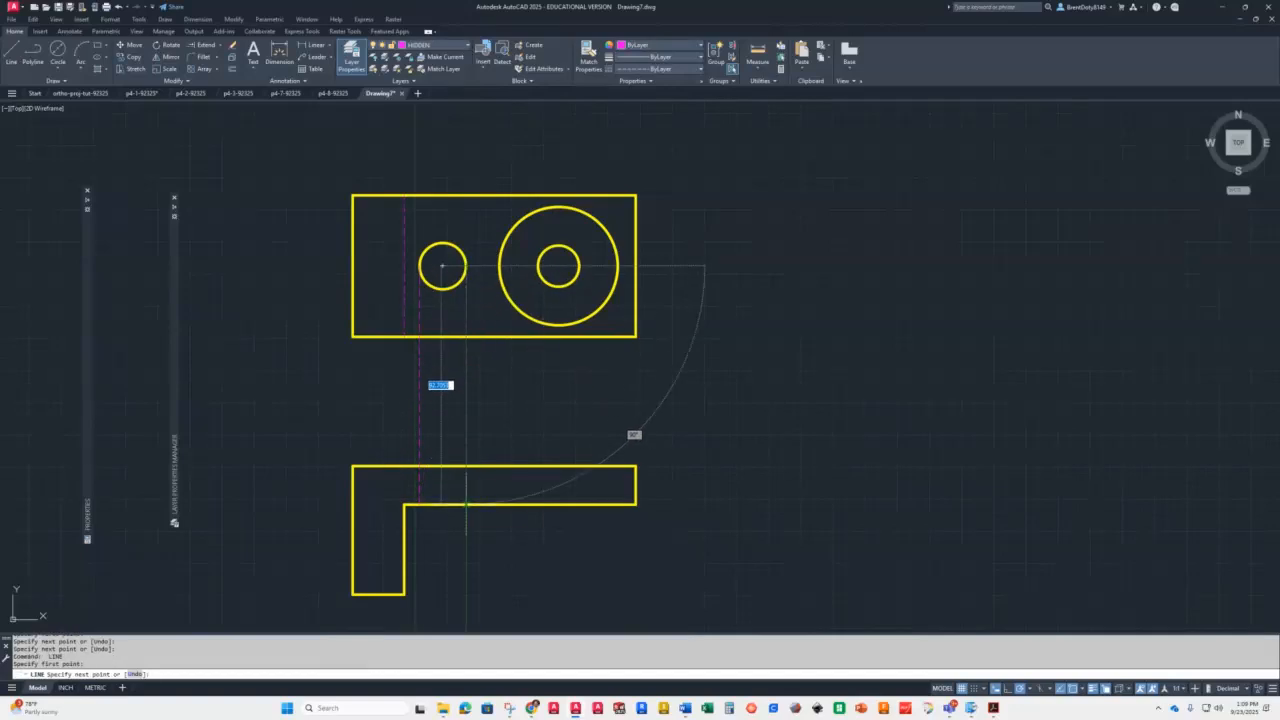
click(466, 504)
key(Return)
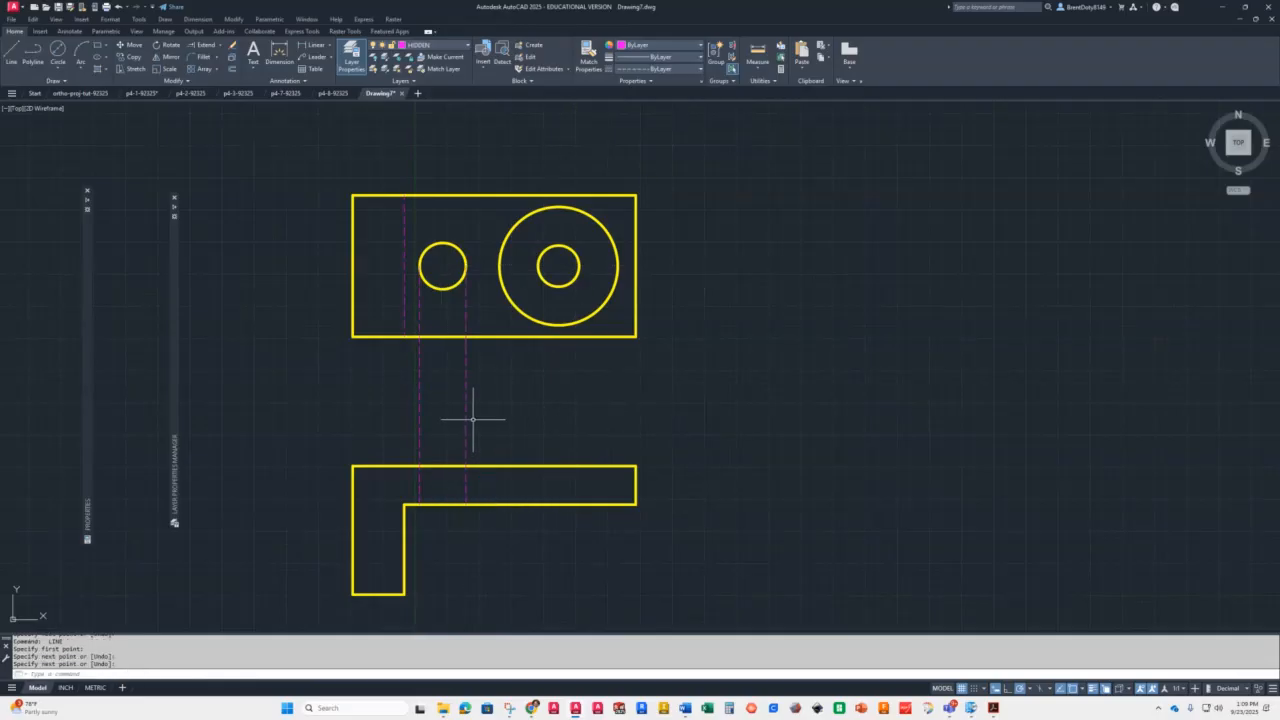
Trim both hidden projection lines above the front view's top edge, using that edge as the cutting edge
click(445, 465)
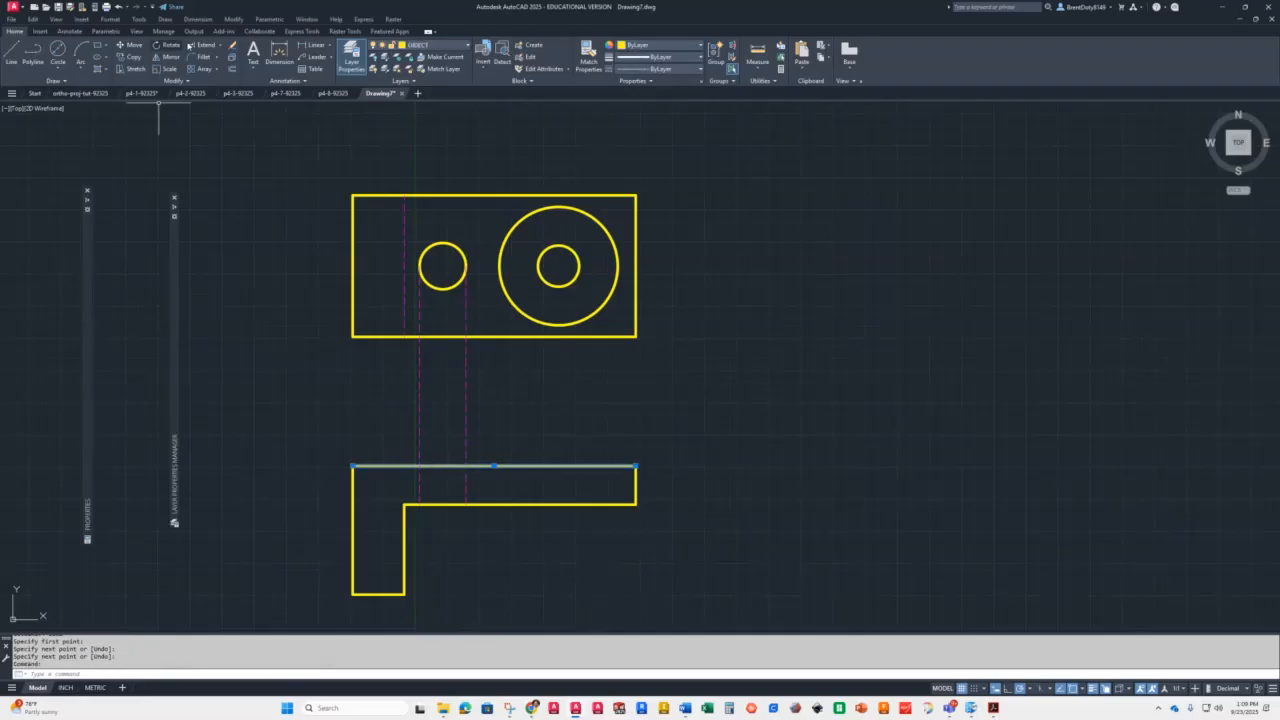
click(221, 46)
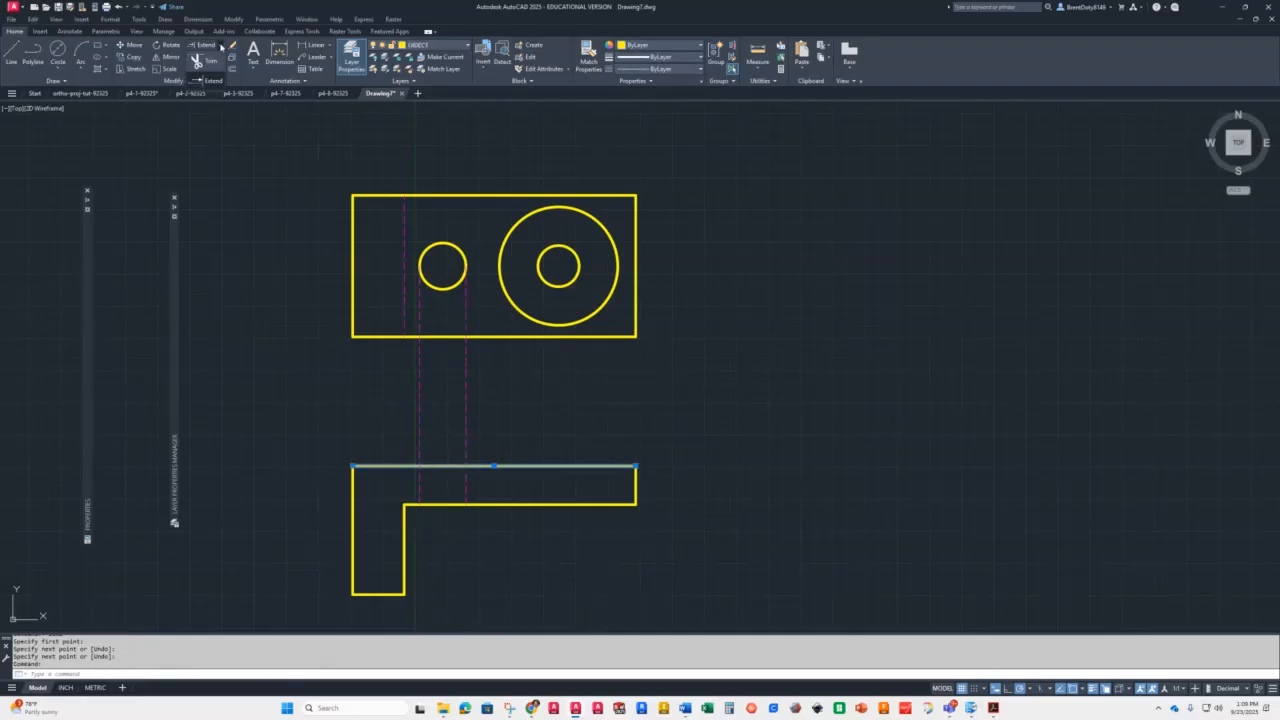
click(214, 57)
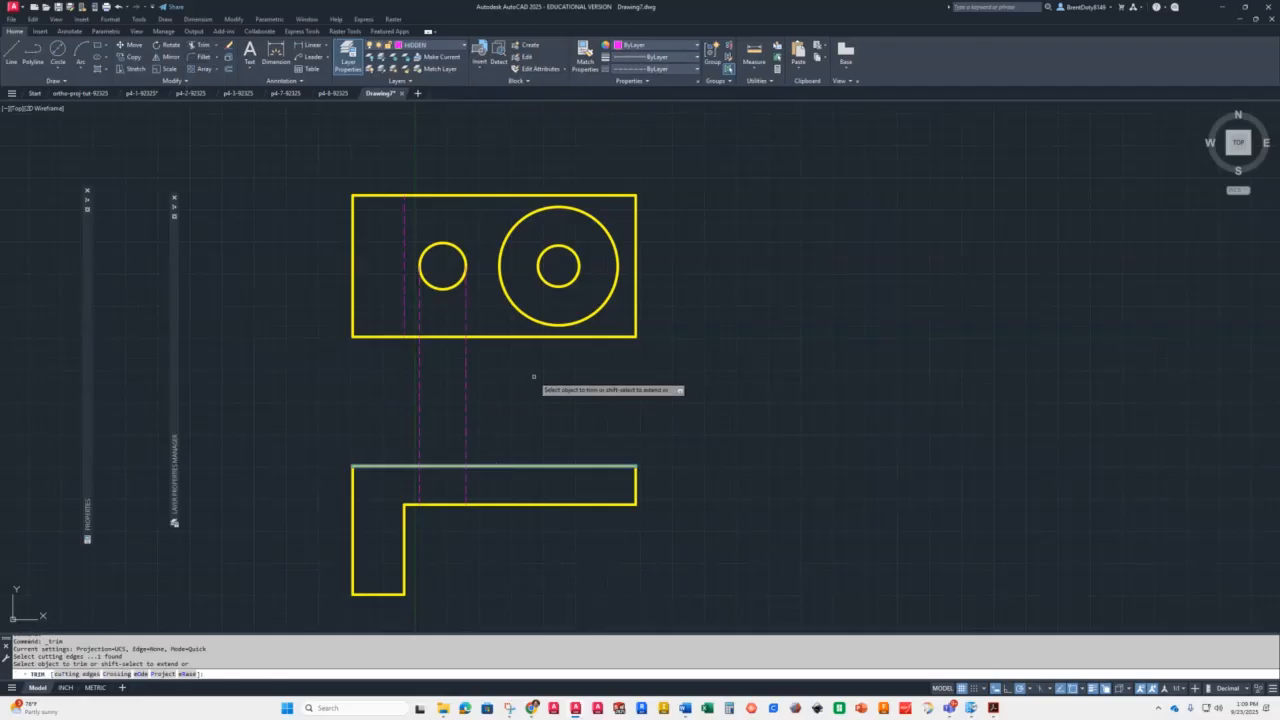
mouse_move(530, 377)
mouse_down()
mouse_move(374, 406)
mouse_move(358, 429)
mouse_move(377, 429)
mouse_up()
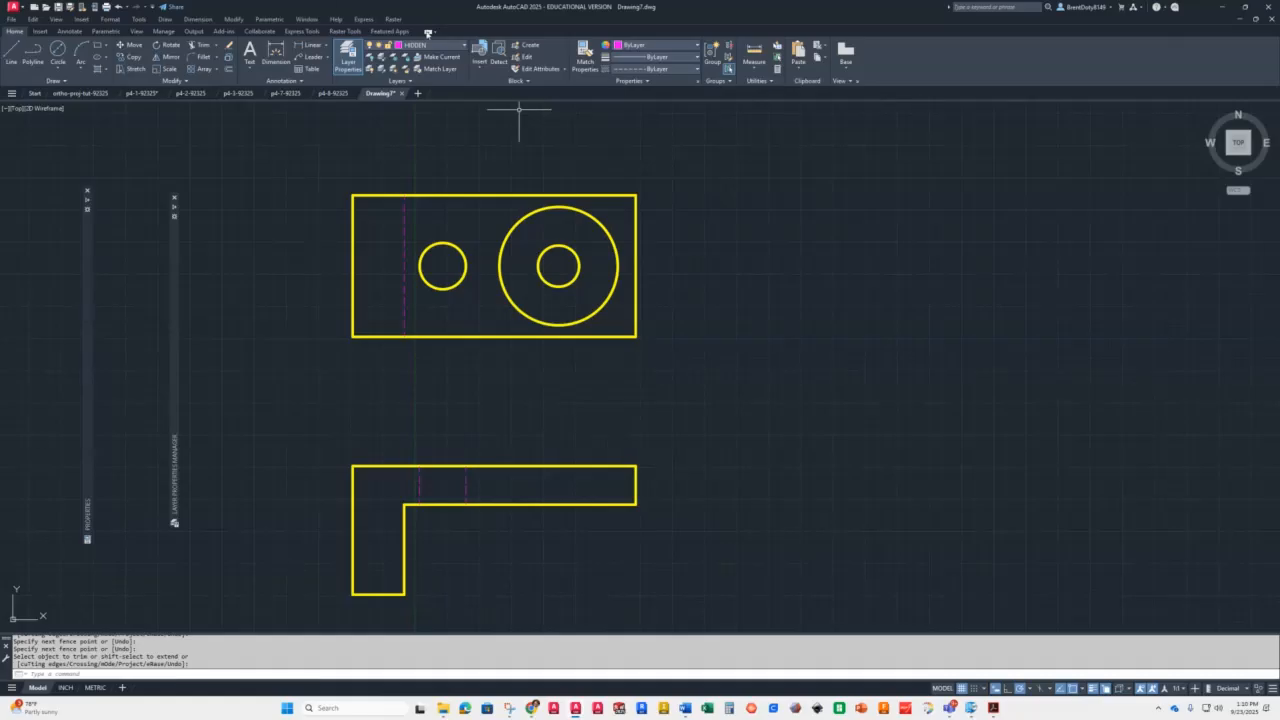
On the OBJECT layer, draw vertical lines from the large circle's left and right quadrants down to the front view's top edge
click(440, 45)
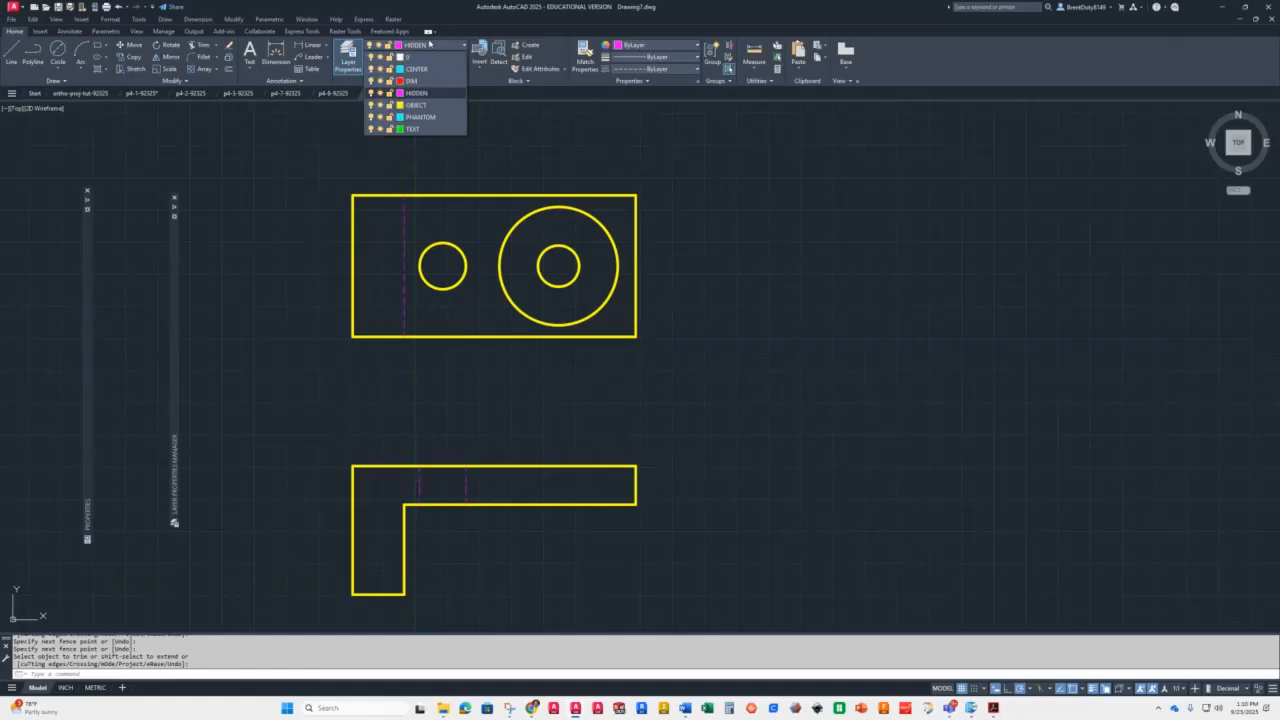
click(420, 106)
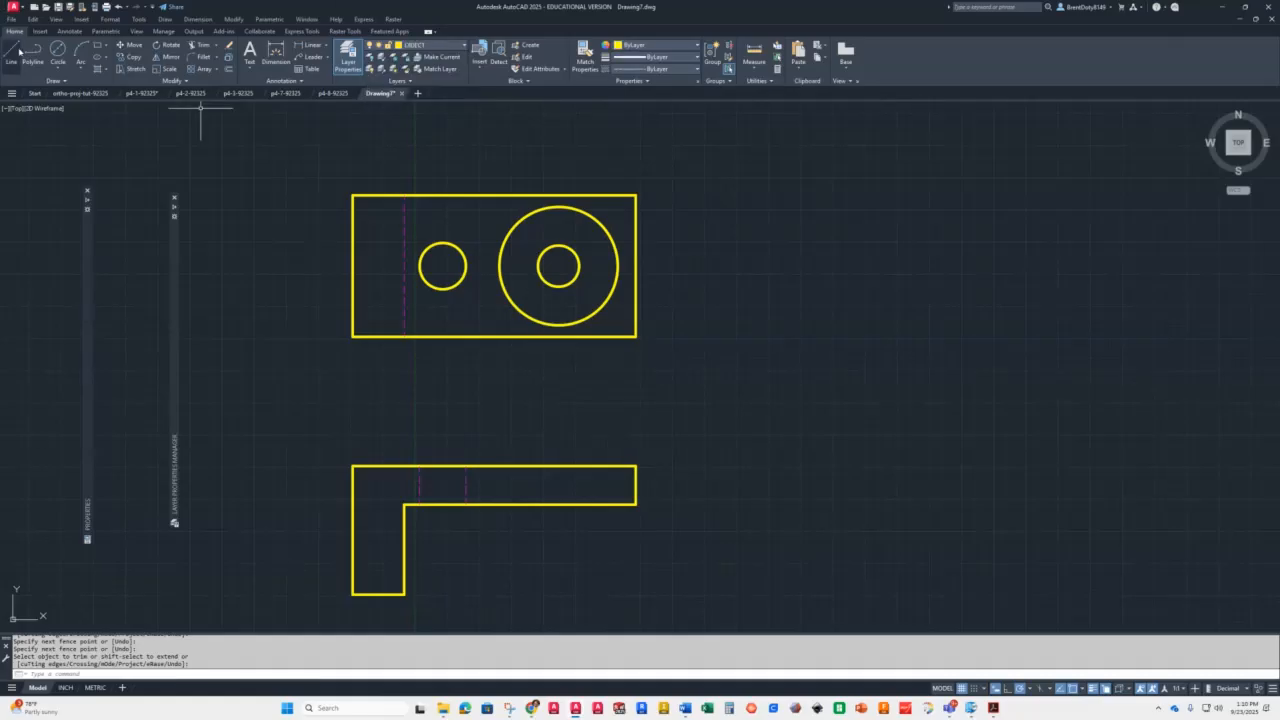
click(14, 53)
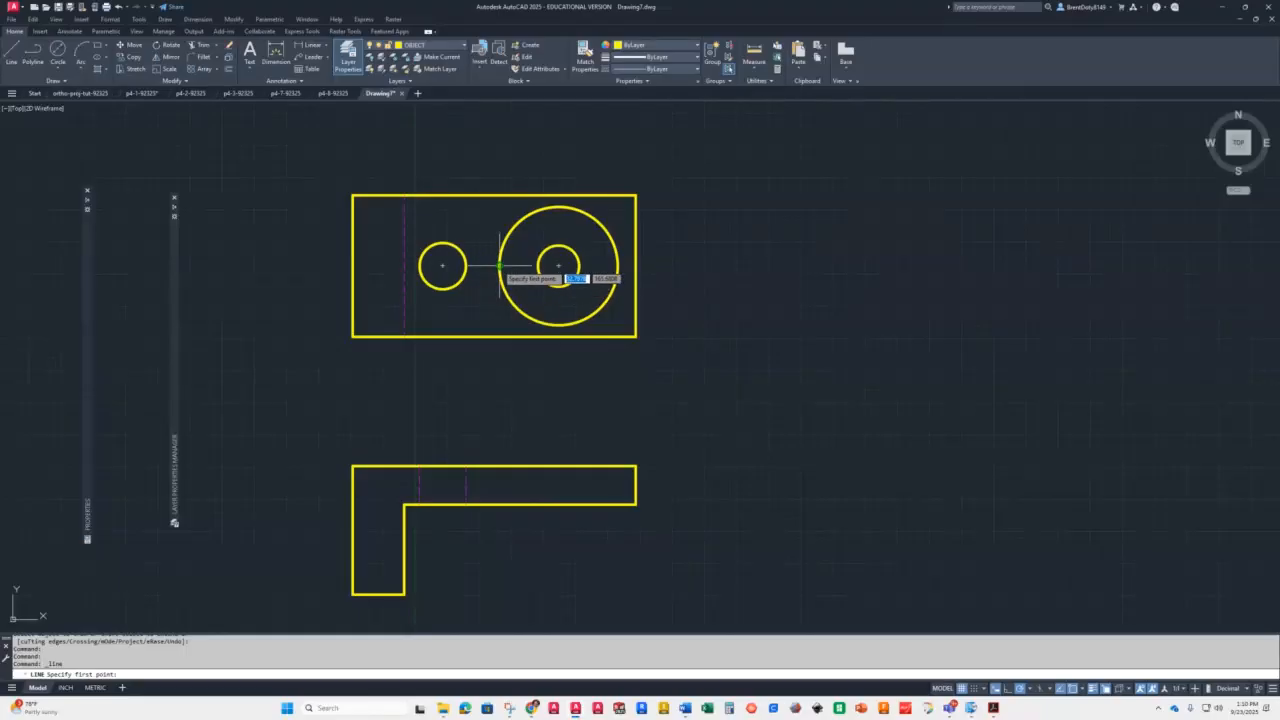
click(499, 266)
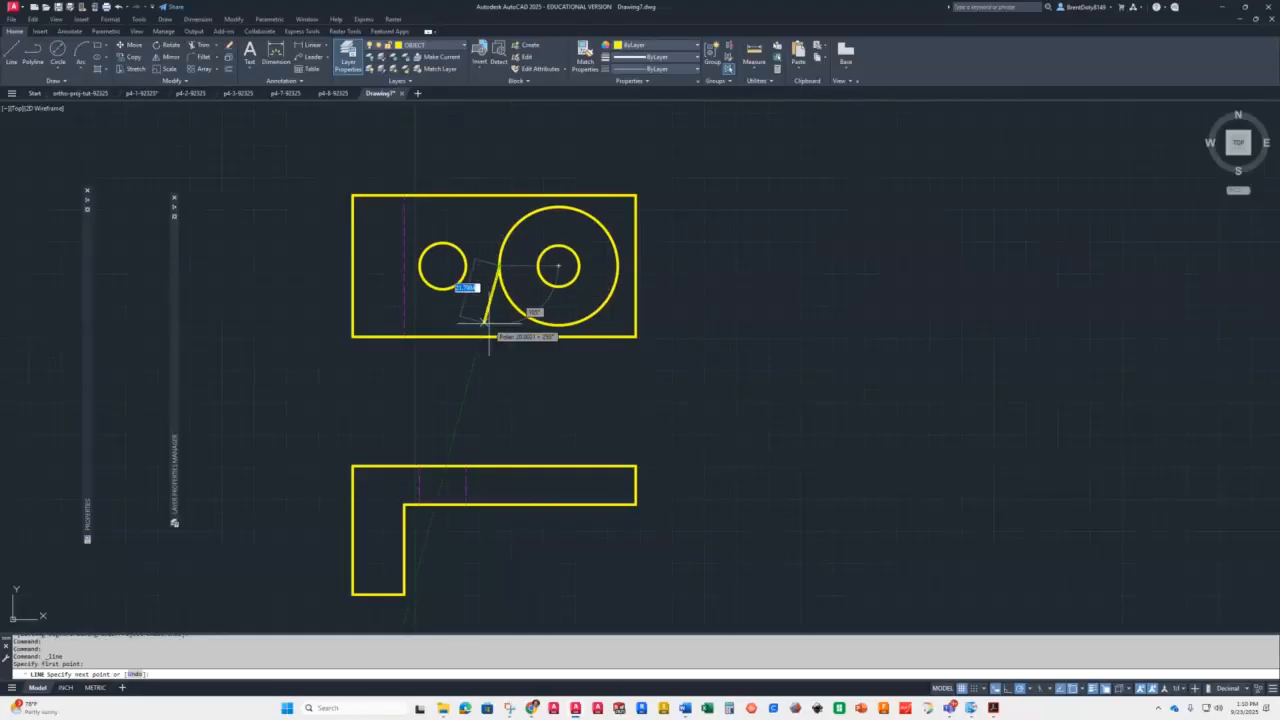
click(499, 466)
key(Return)
key(Return)
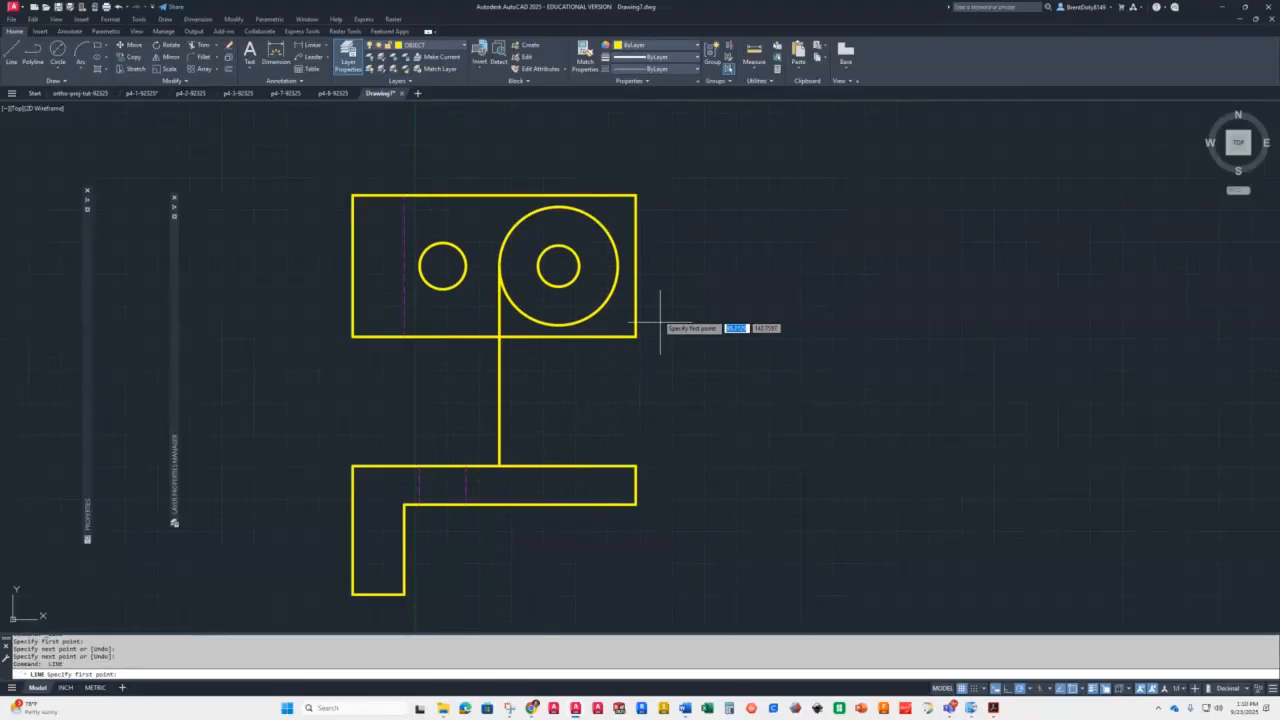
click(617, 266)
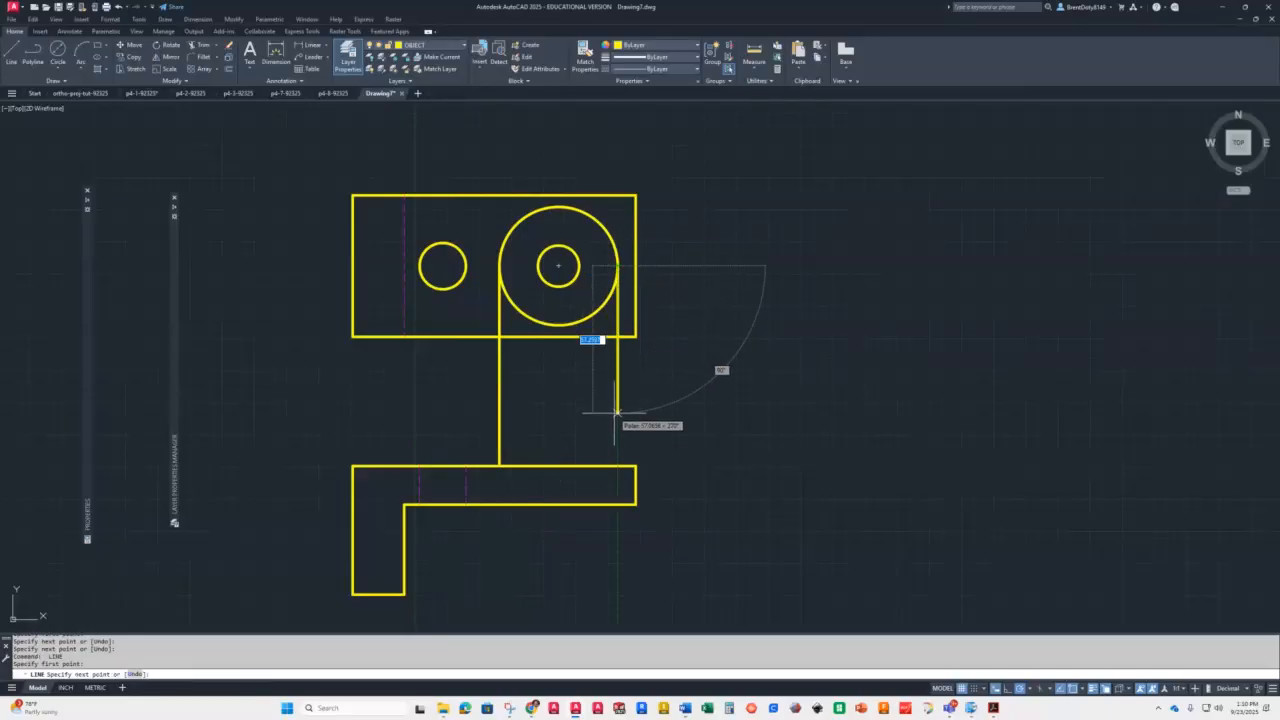
click(617, 466)
key(Return)
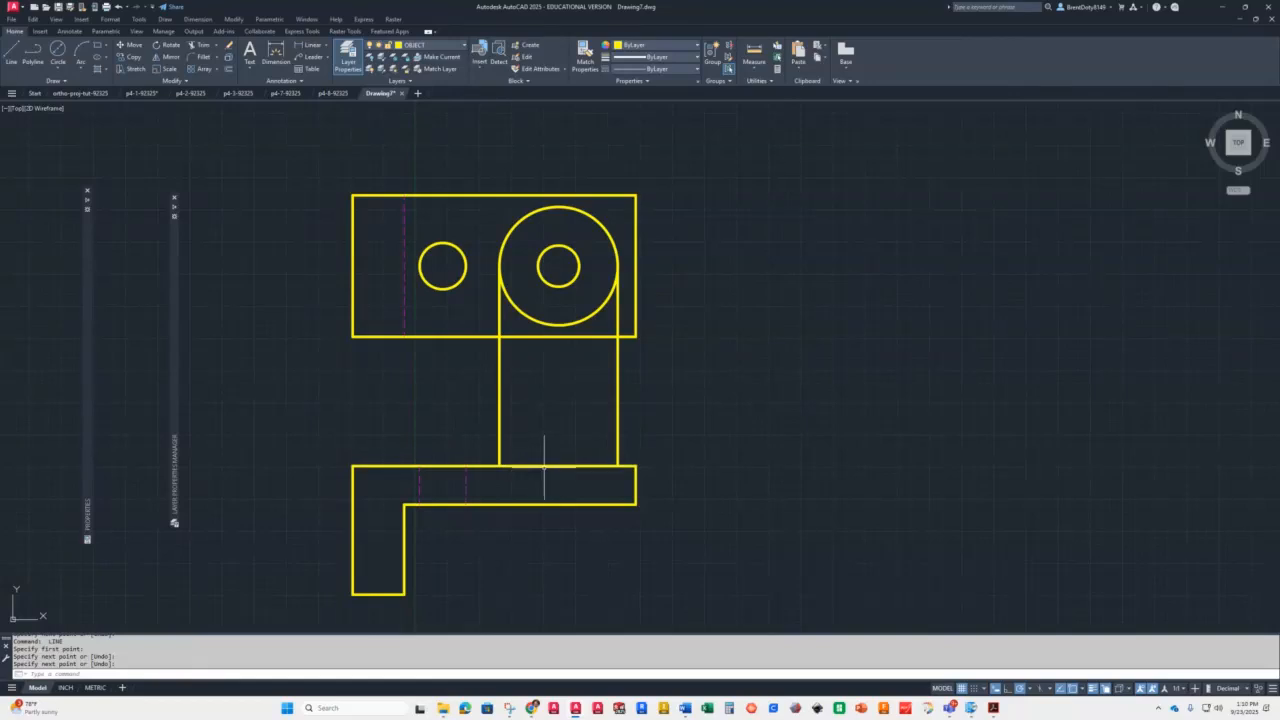
Offset the front view's top edge upward by 35 to form the top of the cylindrical boss
key(Return)
text(o)
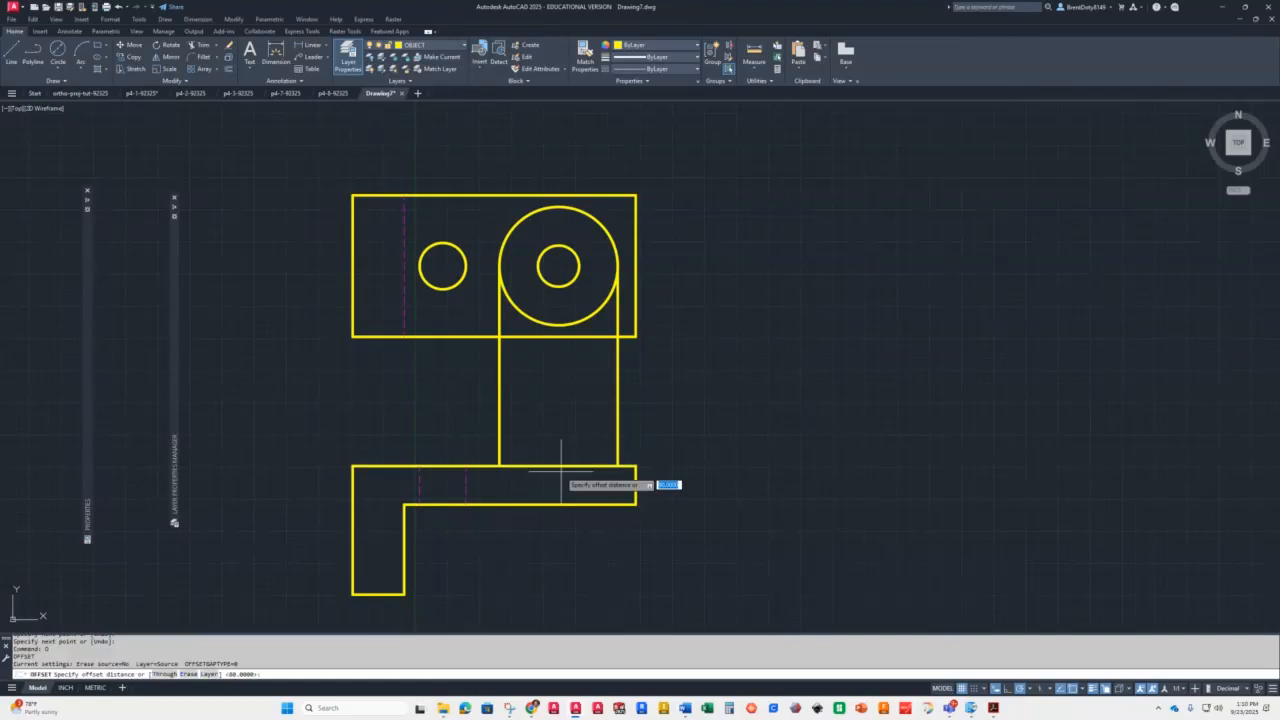
key(Return)
text(35)
key(Return)
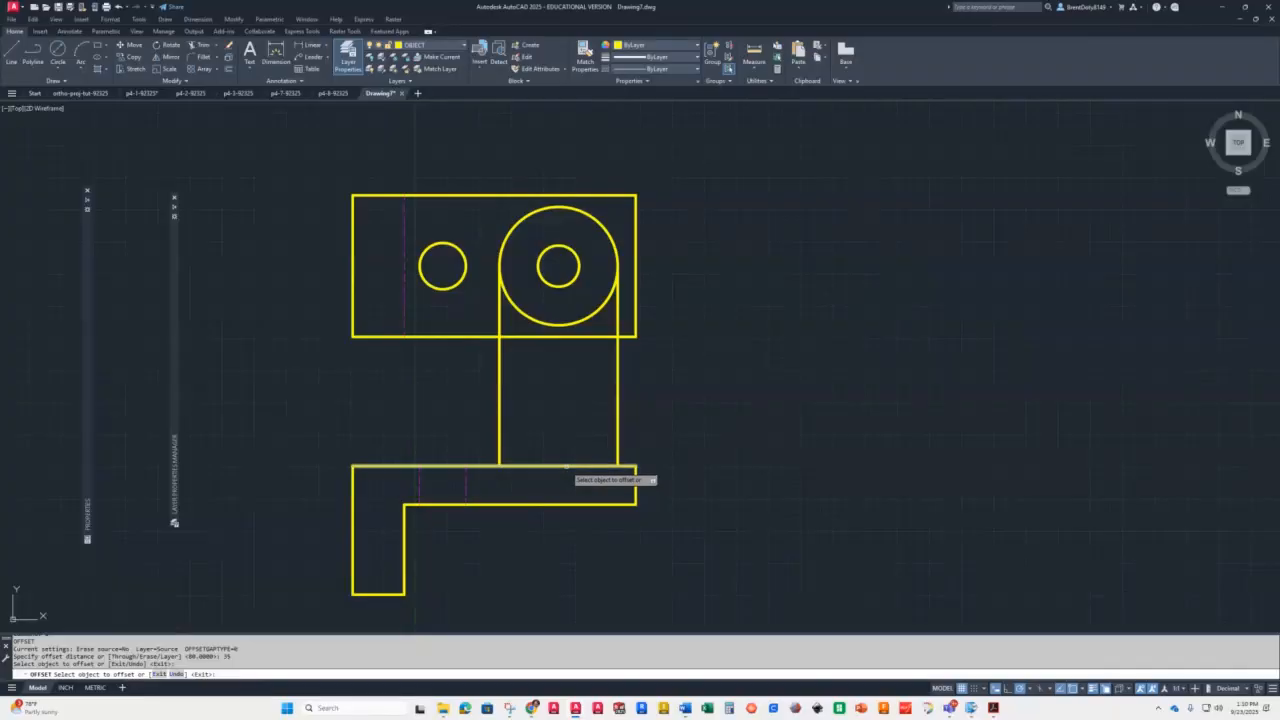
click(566, 466)
click(568, 396)
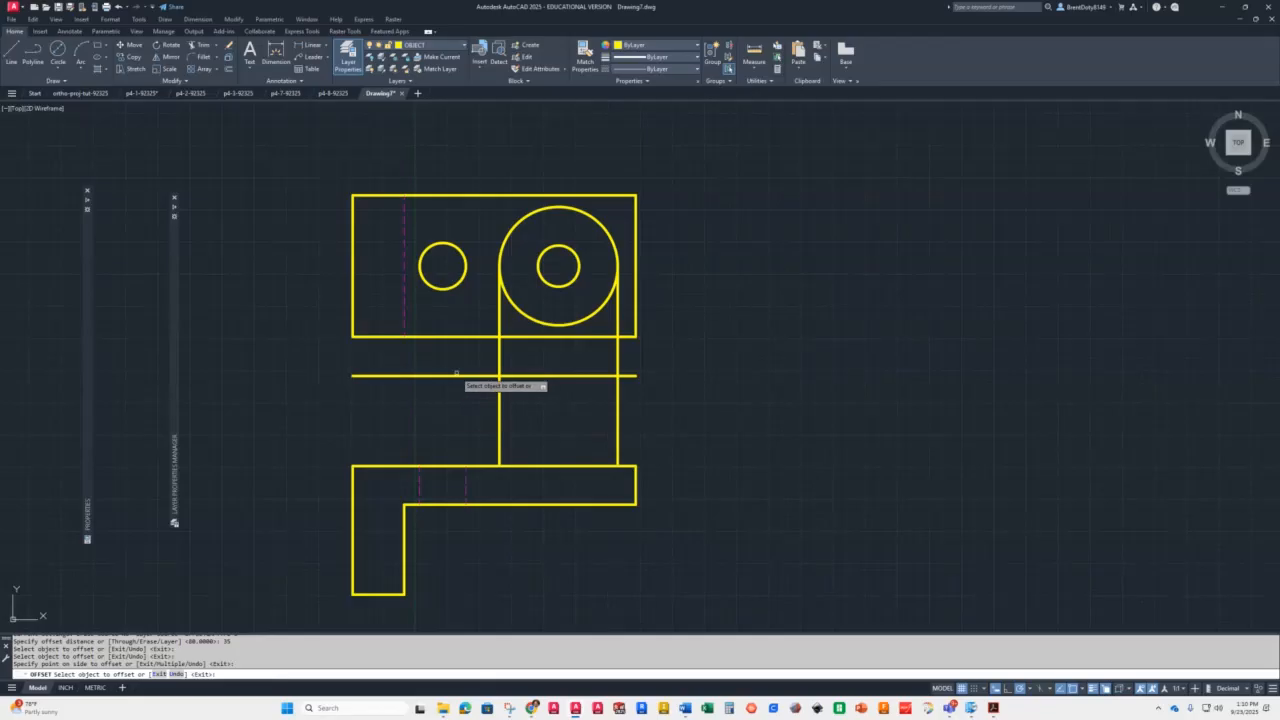
key(Return)
Trim the offset line's overhanging ends and the projection lines above it, leaving the boss's rectangular outline in the front view
text(tr)
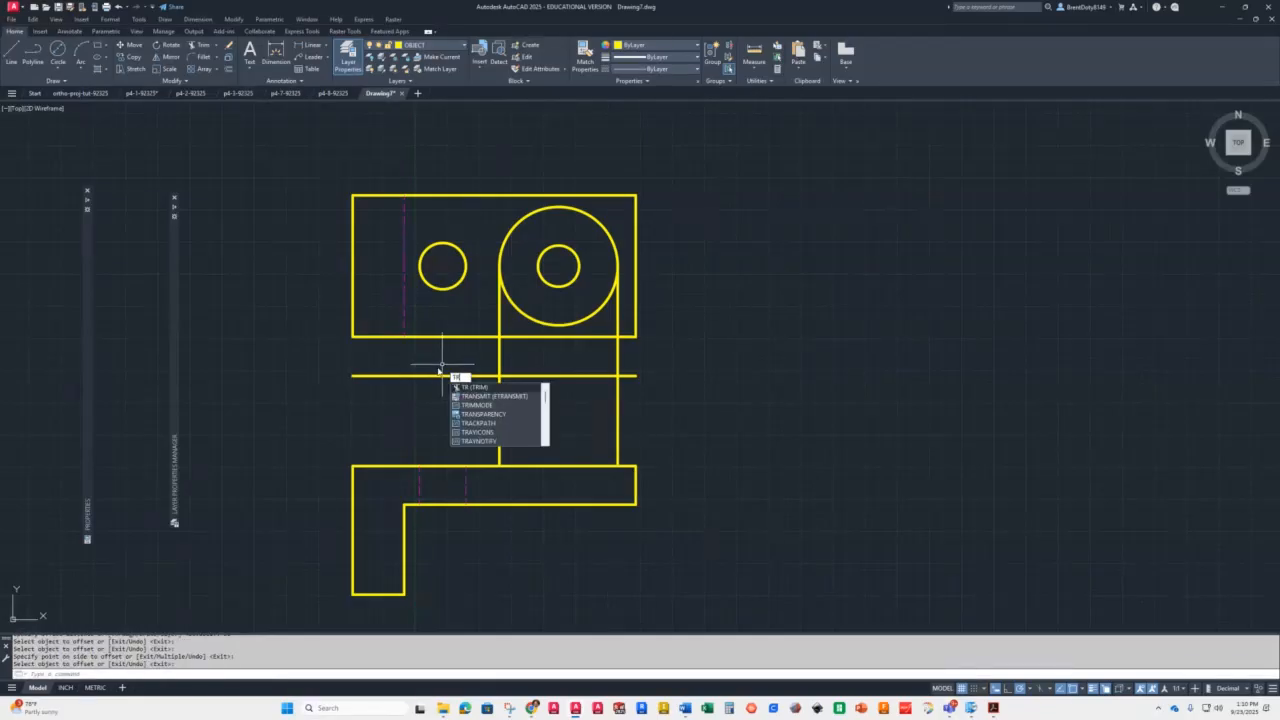
key(Return)
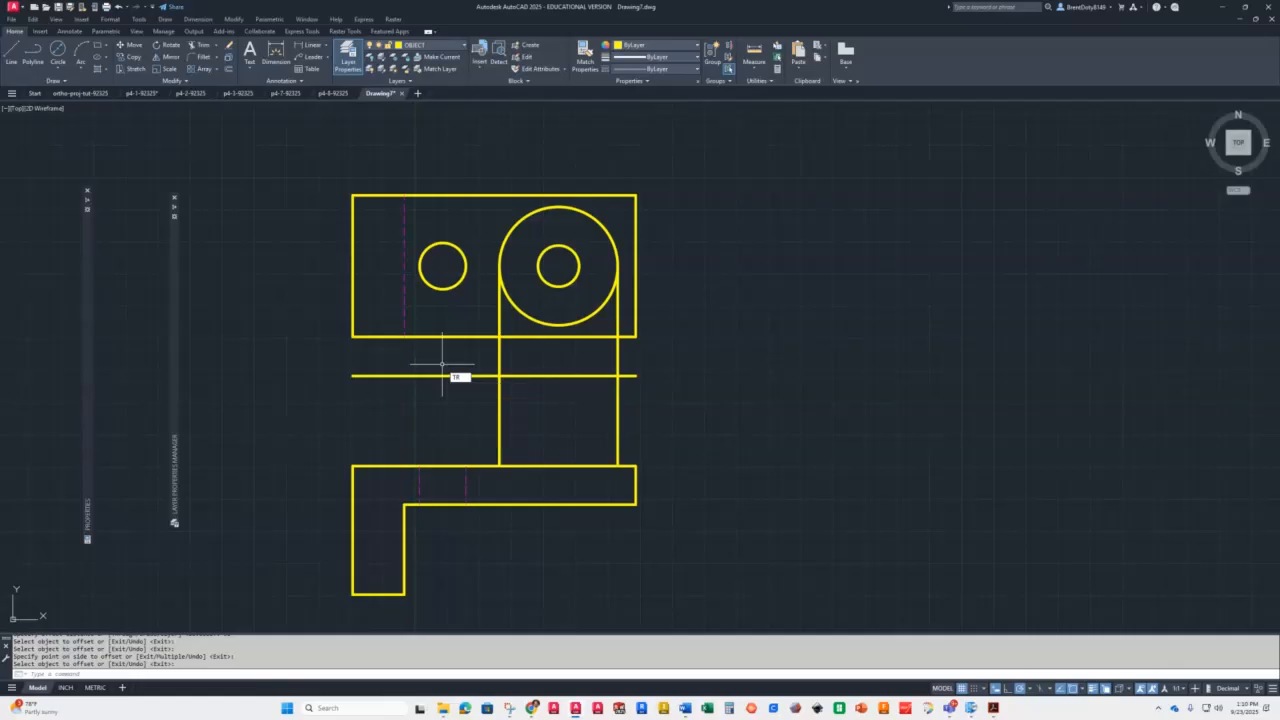
click(425, 406)
mouse_move(441, 375)
mouse_down()
mouse_move(697, 368)
mouse_move(629, 379)
mouse_up()
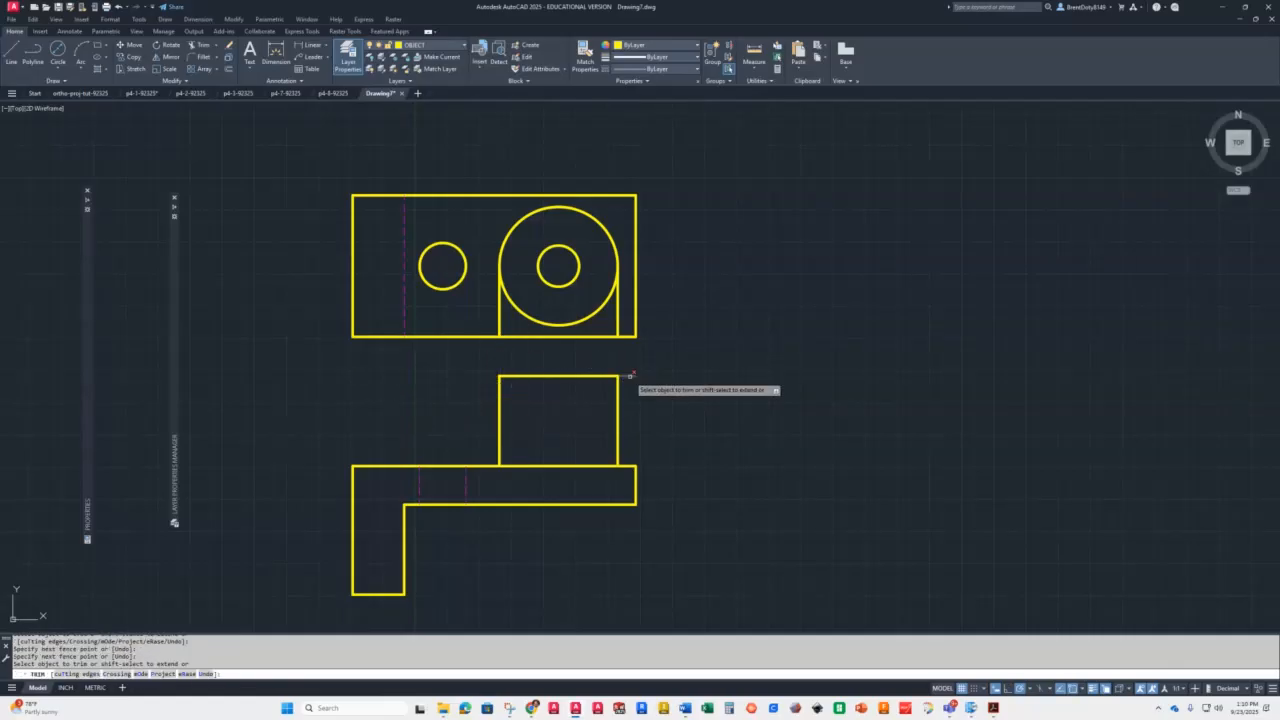
click(618, 322)
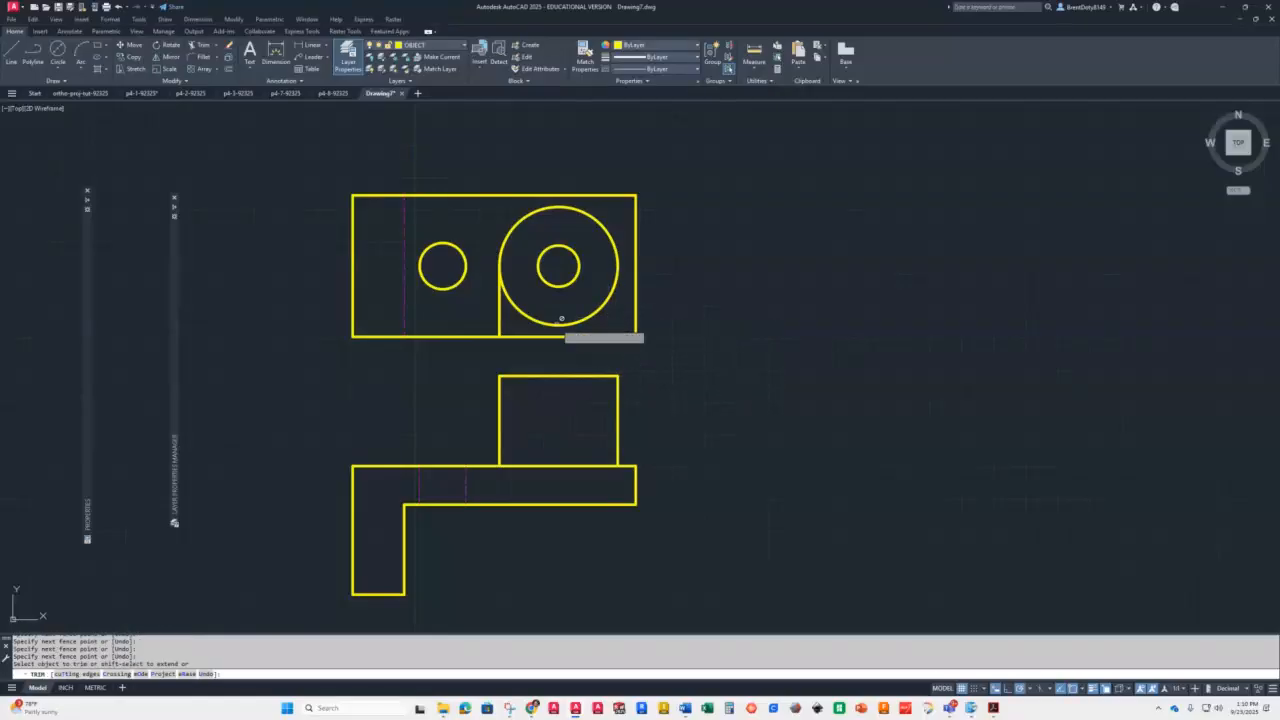
click(499, 316)
key(Return)
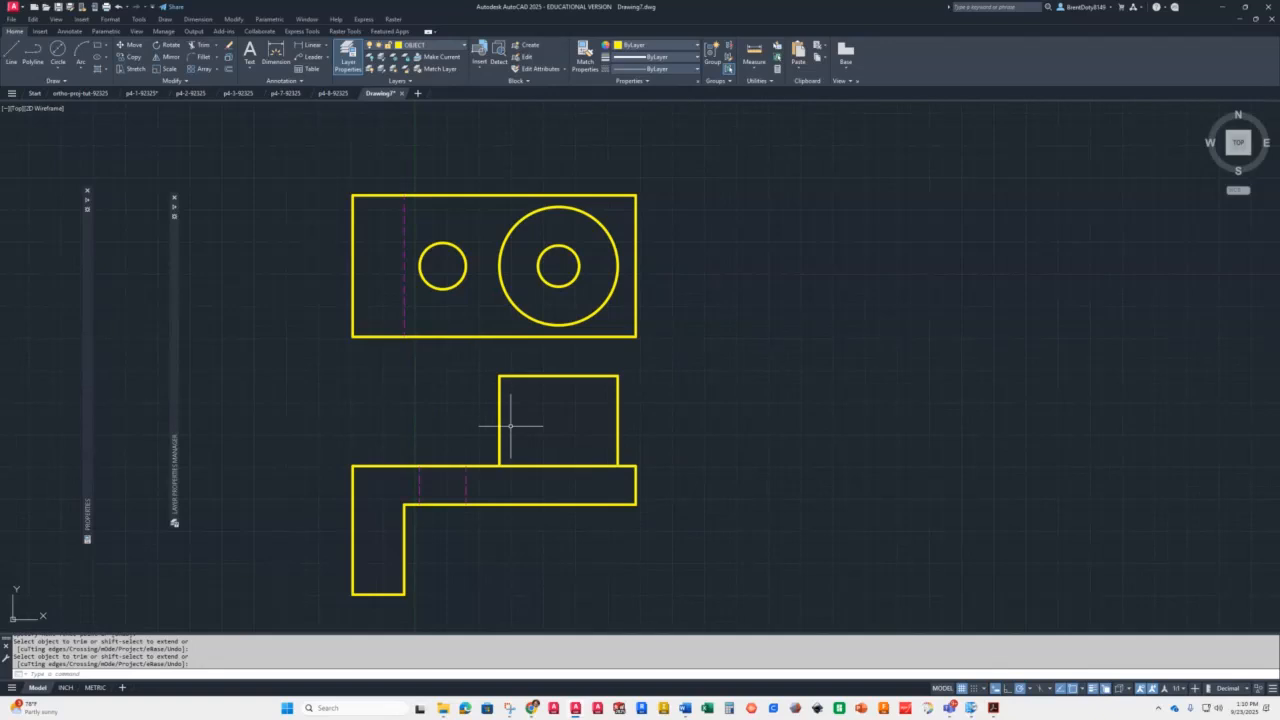
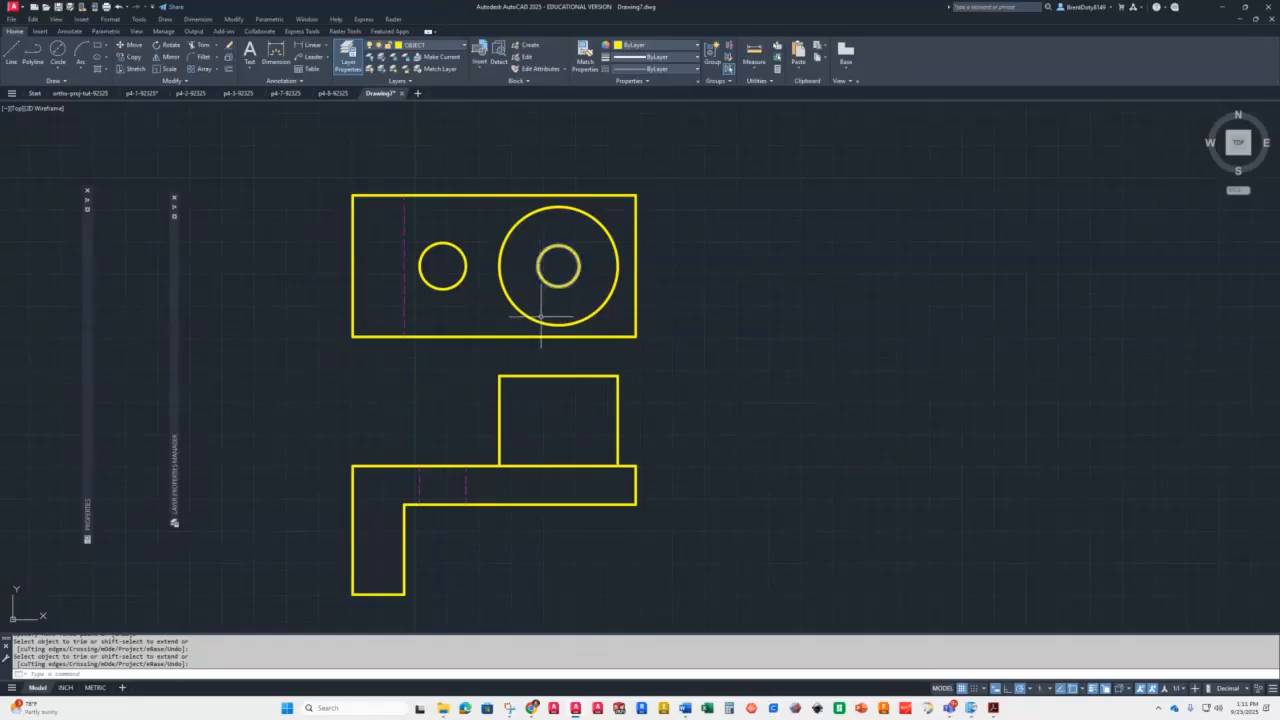
On the HIDDEN layer, draw vertical lines from the small bore circle's left and right quadrants down to the front view plate's bottom edge
click(443, 47)
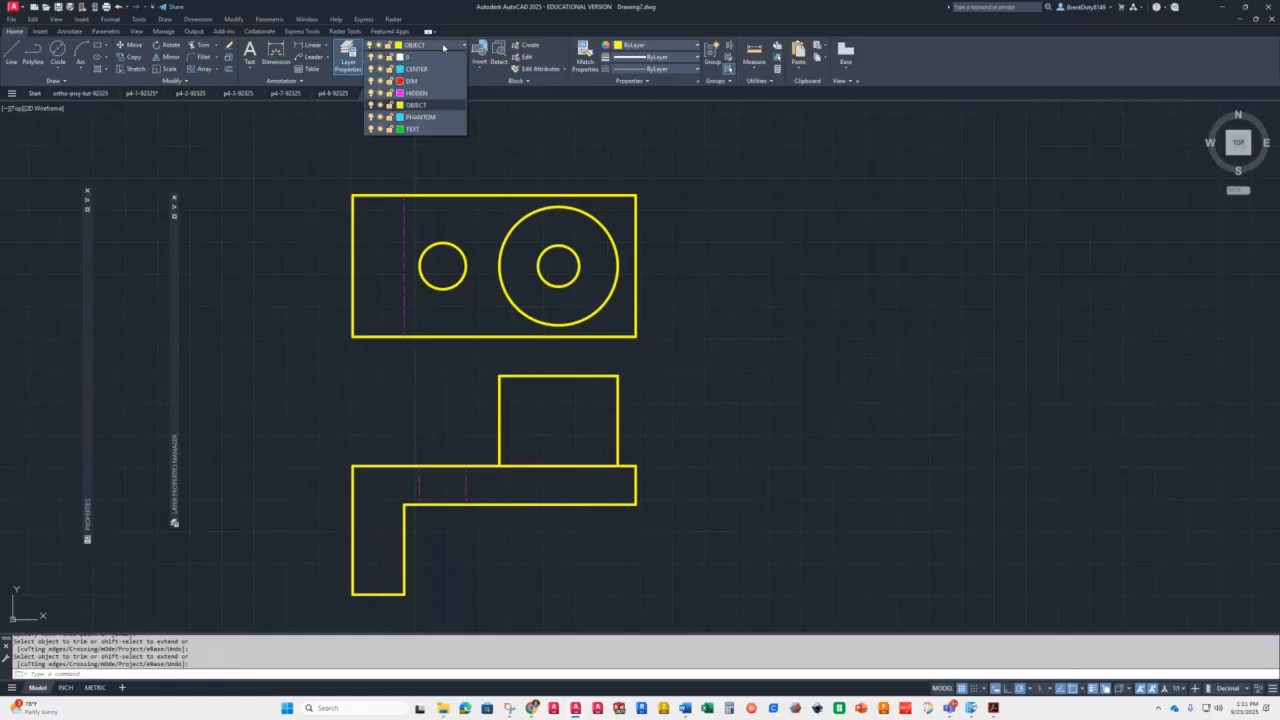
click(415, 93)
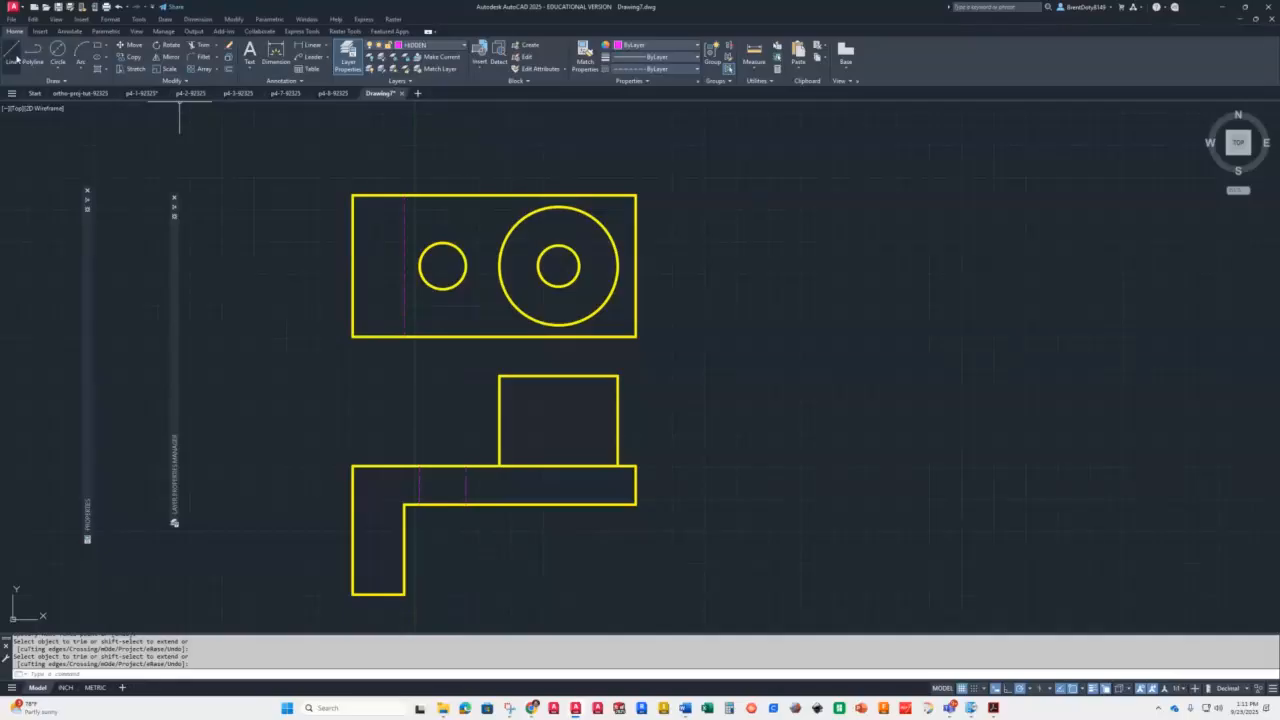
click(12, 52)
click(538, 265)
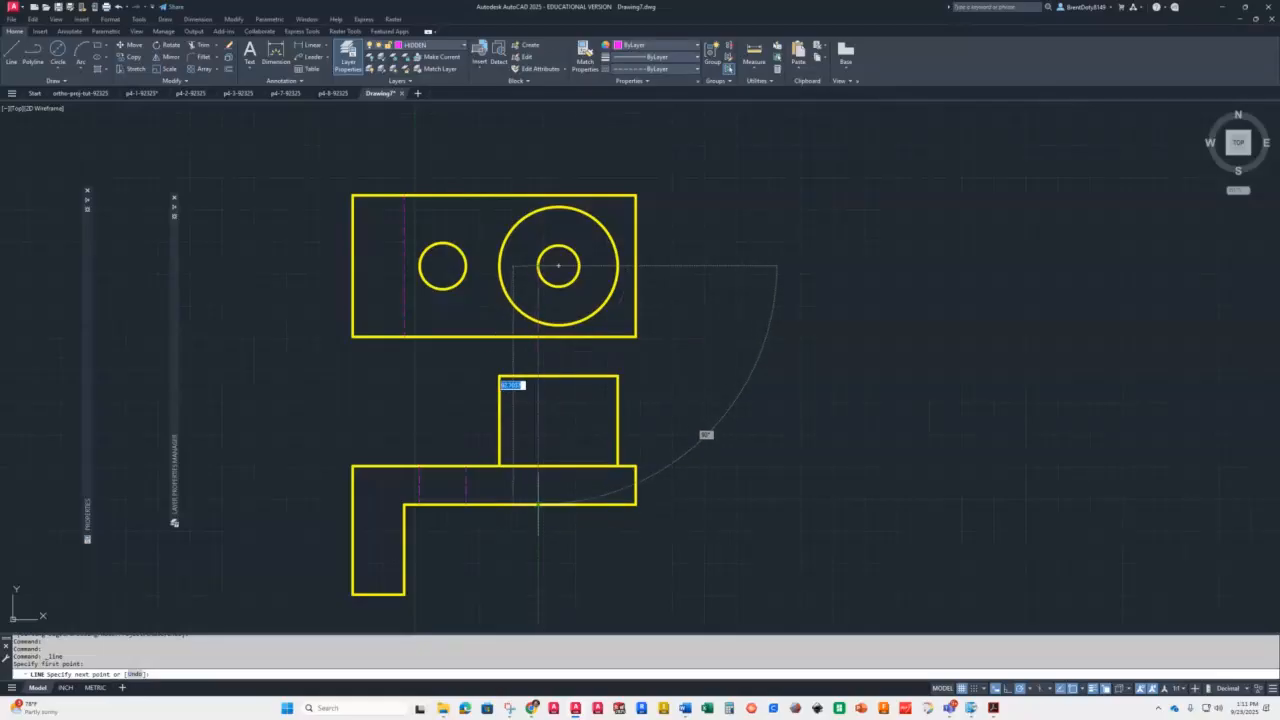
click(538, 503)
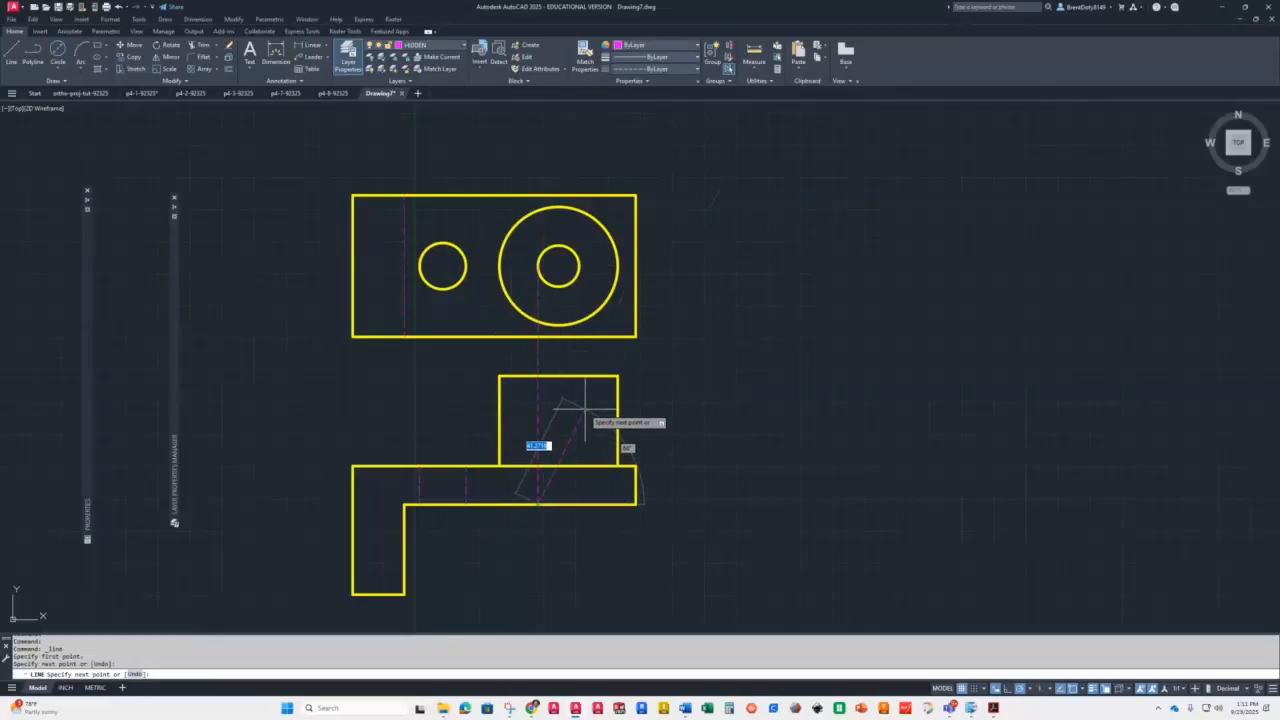
key(Return)
key(Return)
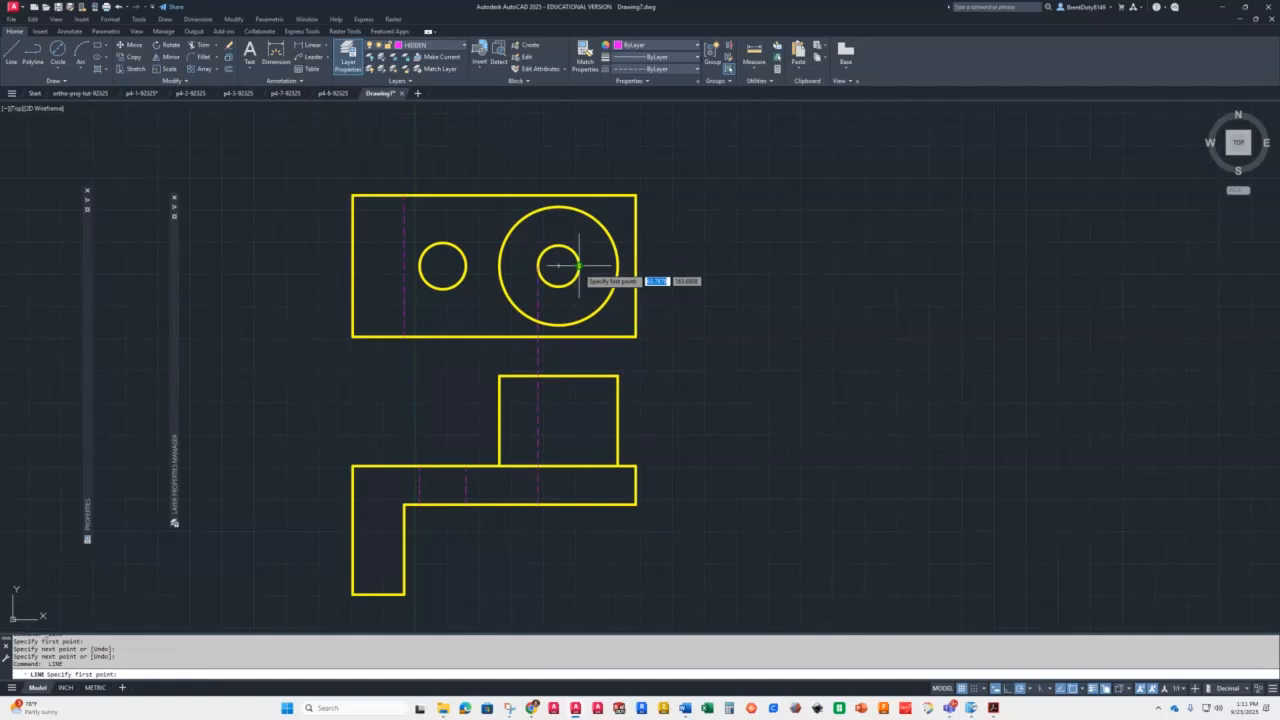
click(578, 265)
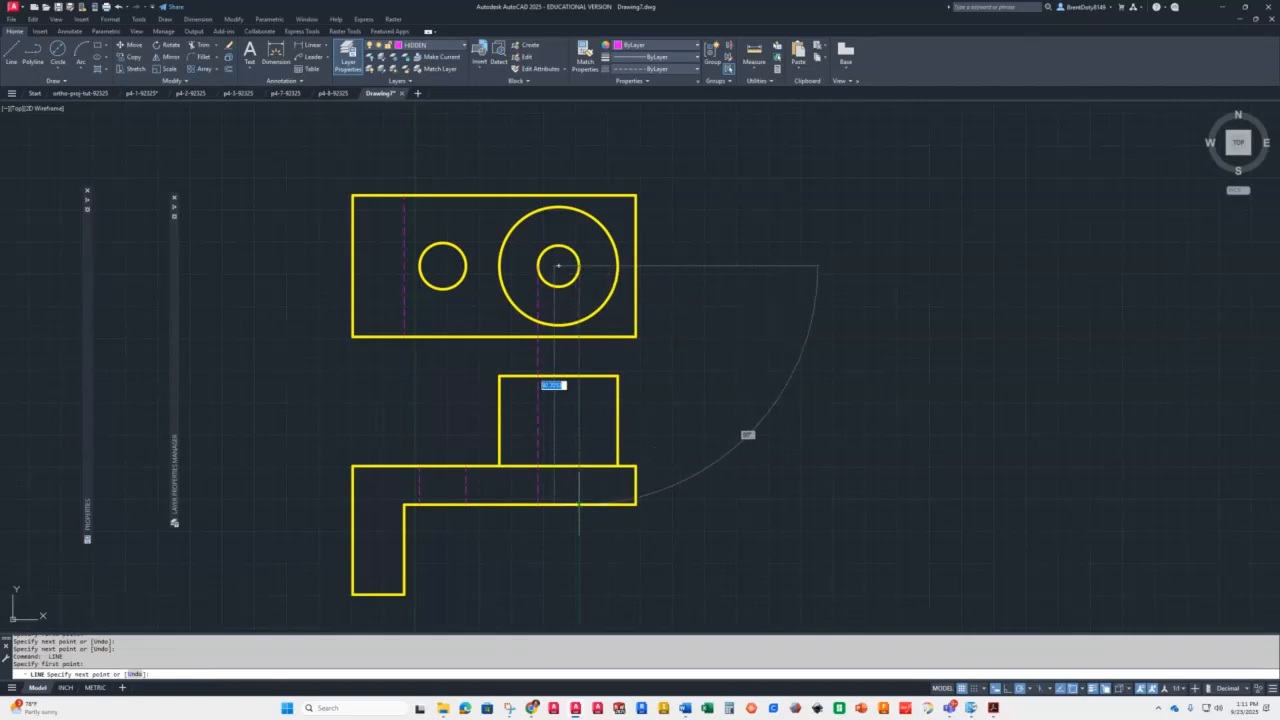
click(578, 503)
key(Return)
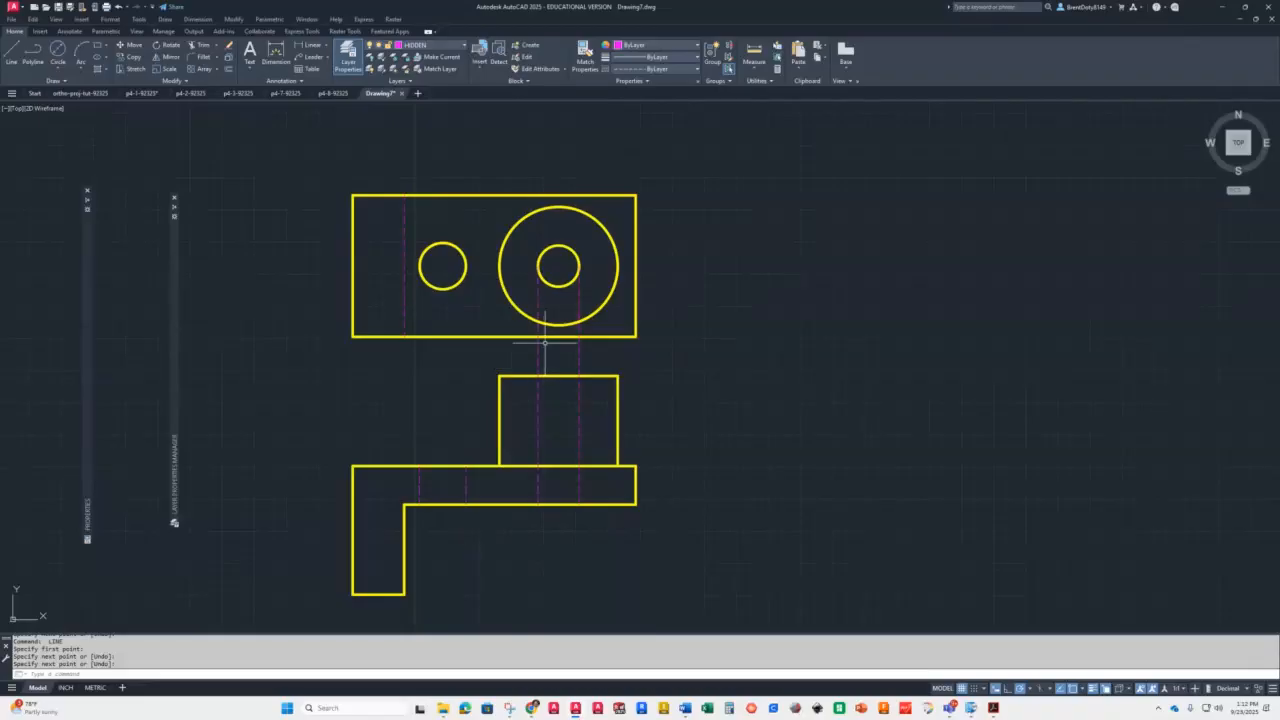
Shorten both hidden bore lines by stretching their upper endpoints down to the boss's top edge in the front view
click(538, 294)
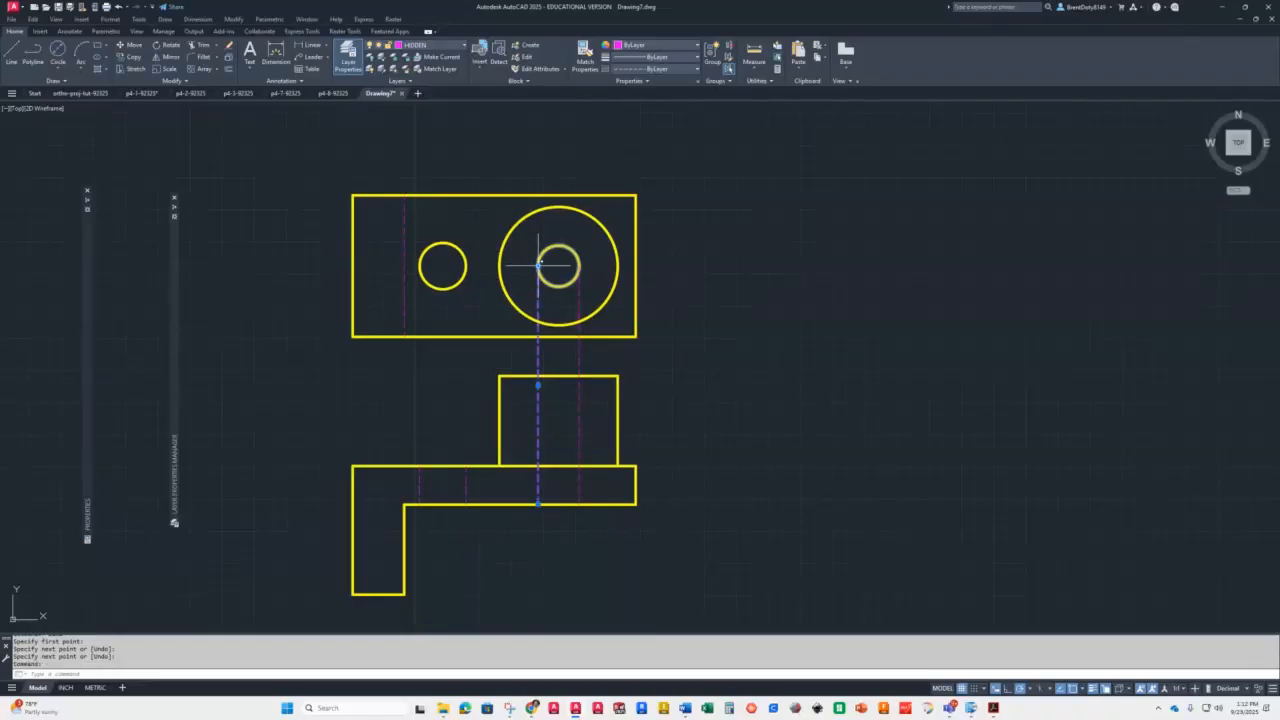
click(538, 266)
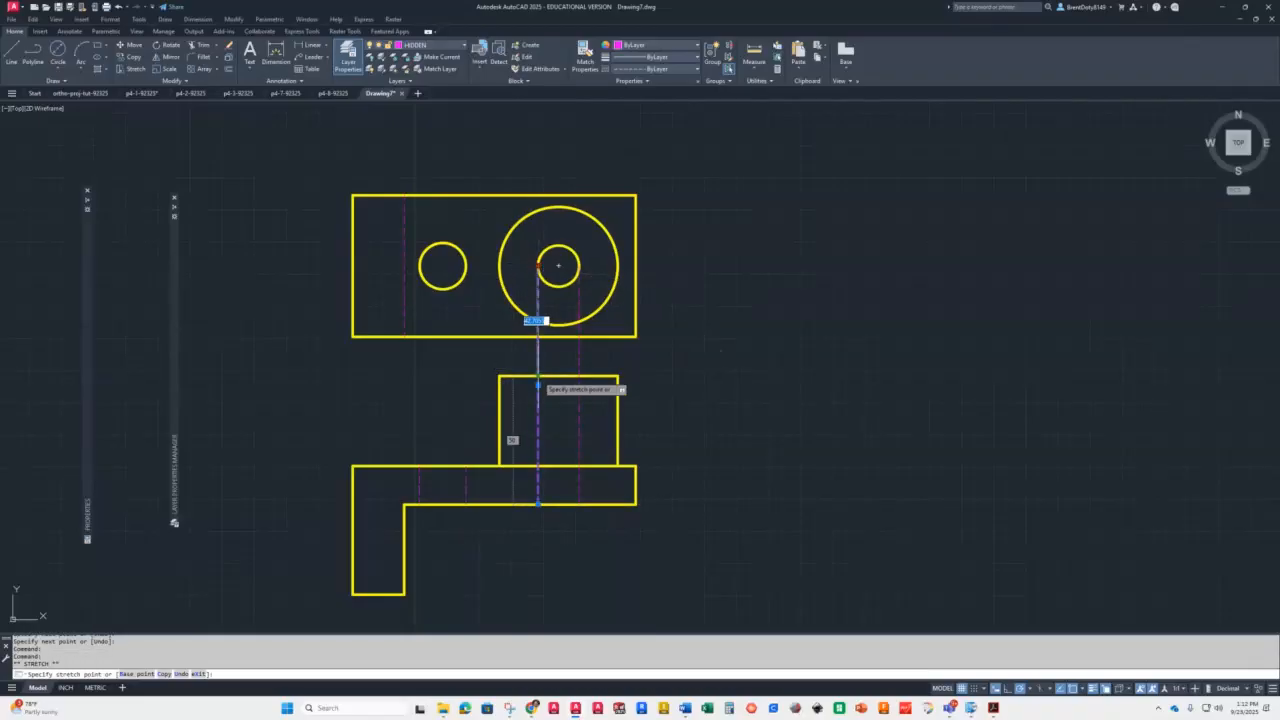
click(579, 295)
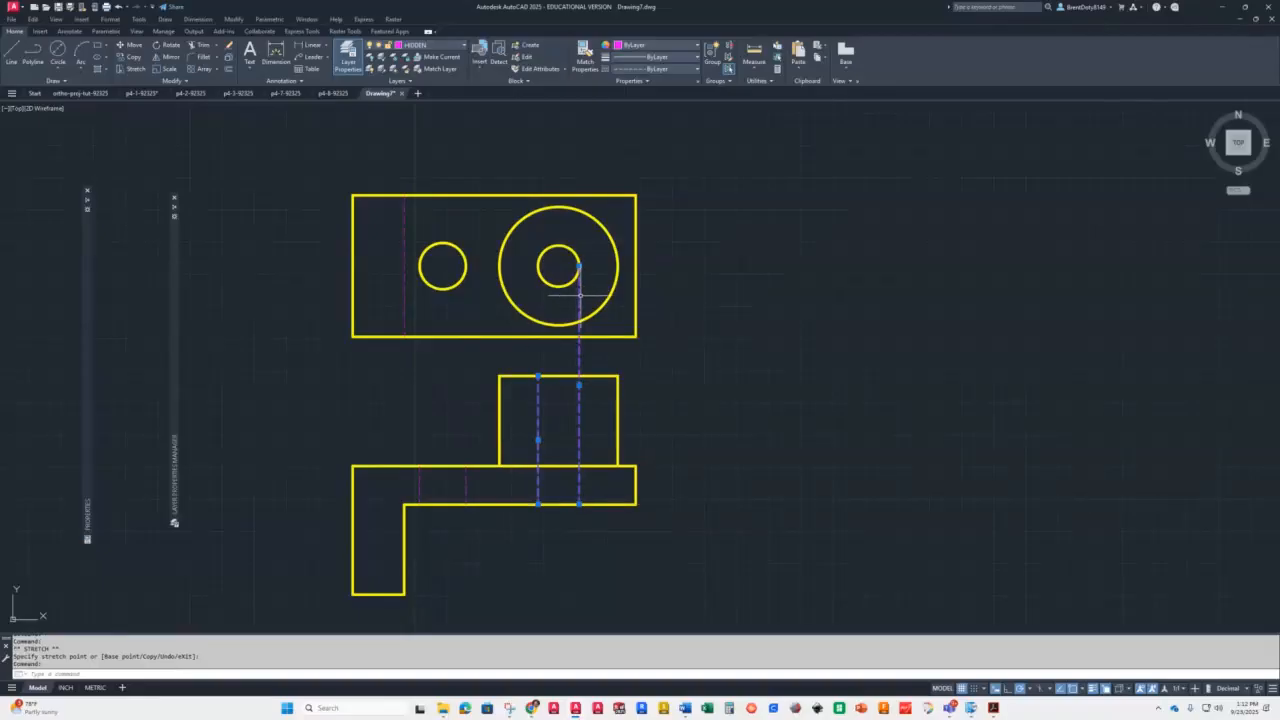
click(579, 266)
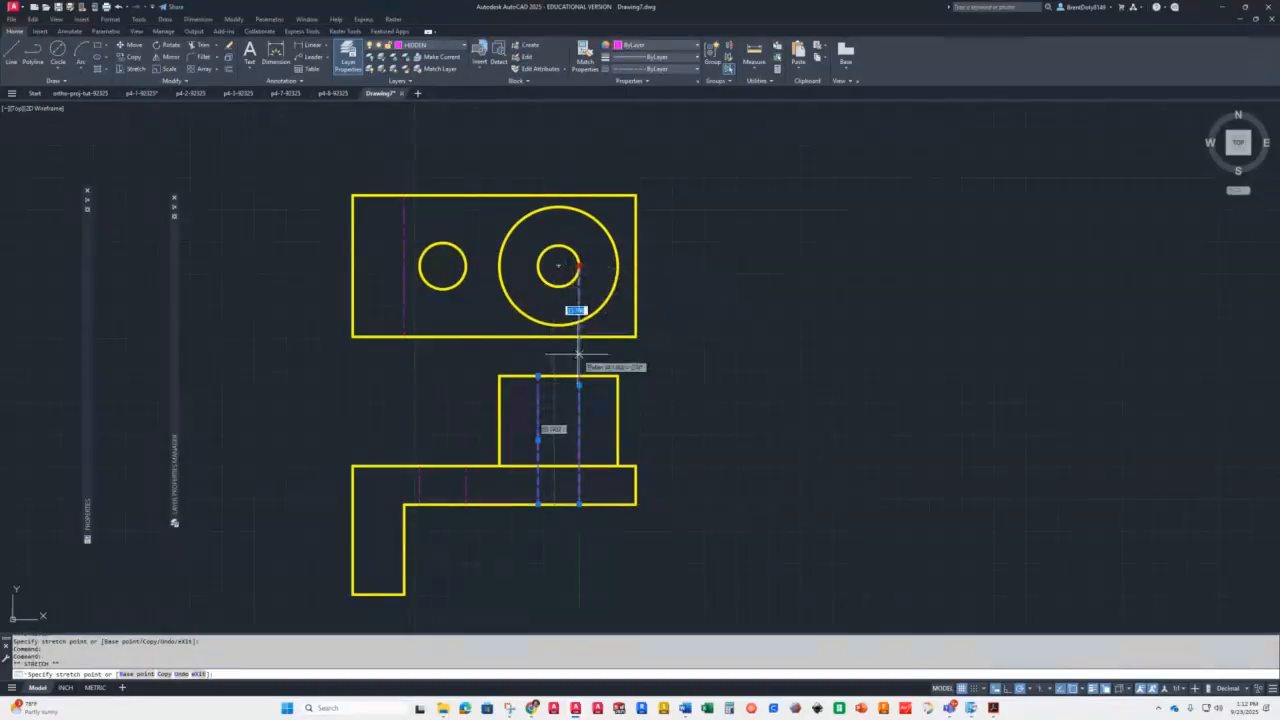
click(579, 379)
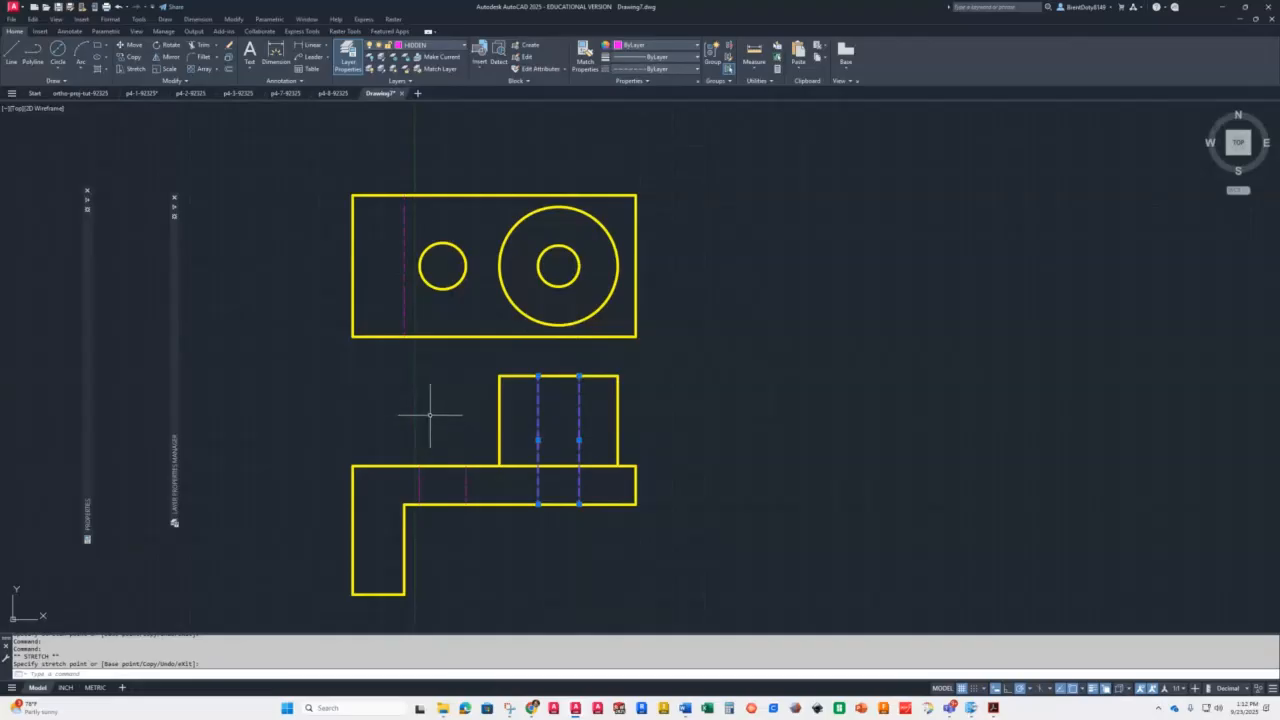
key(Escape)
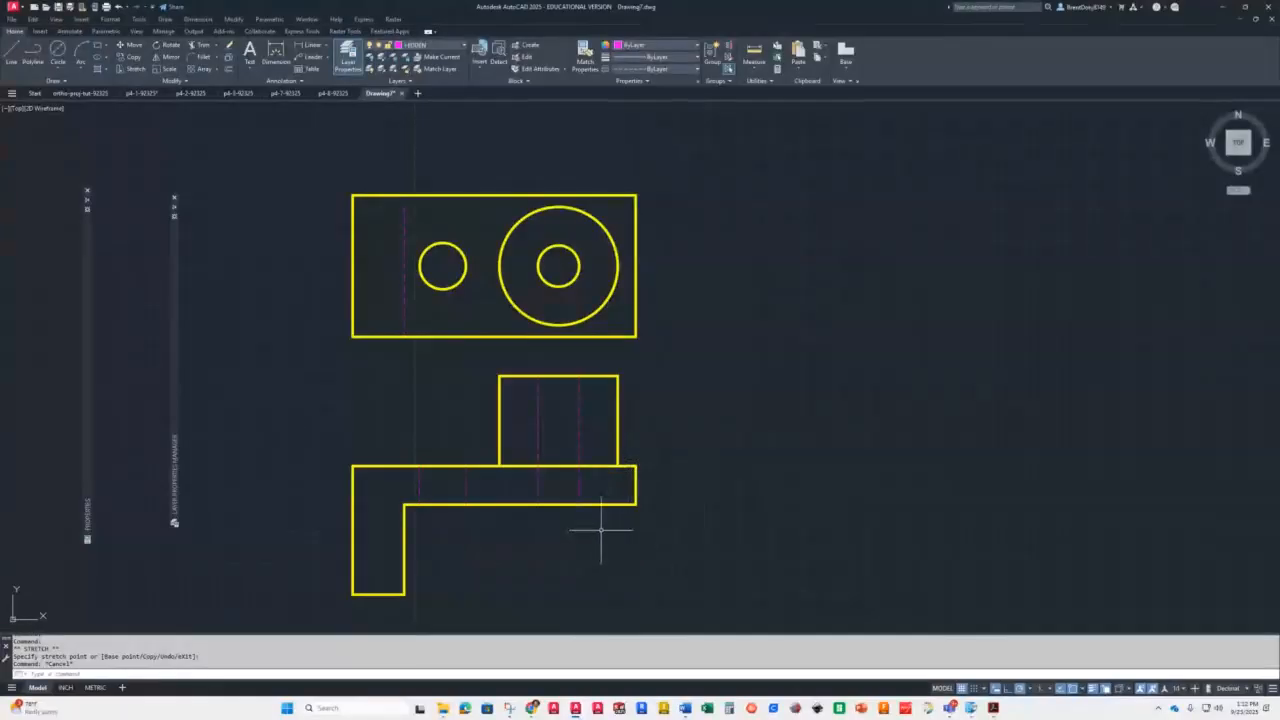
Draw a horizontal line about 42 long rightward from the top view's lower right corner, continuing it with a 45-degree miter line up and right
scroll(601, 530, down, 2)
middle_drag(777, 534, 651, 500)
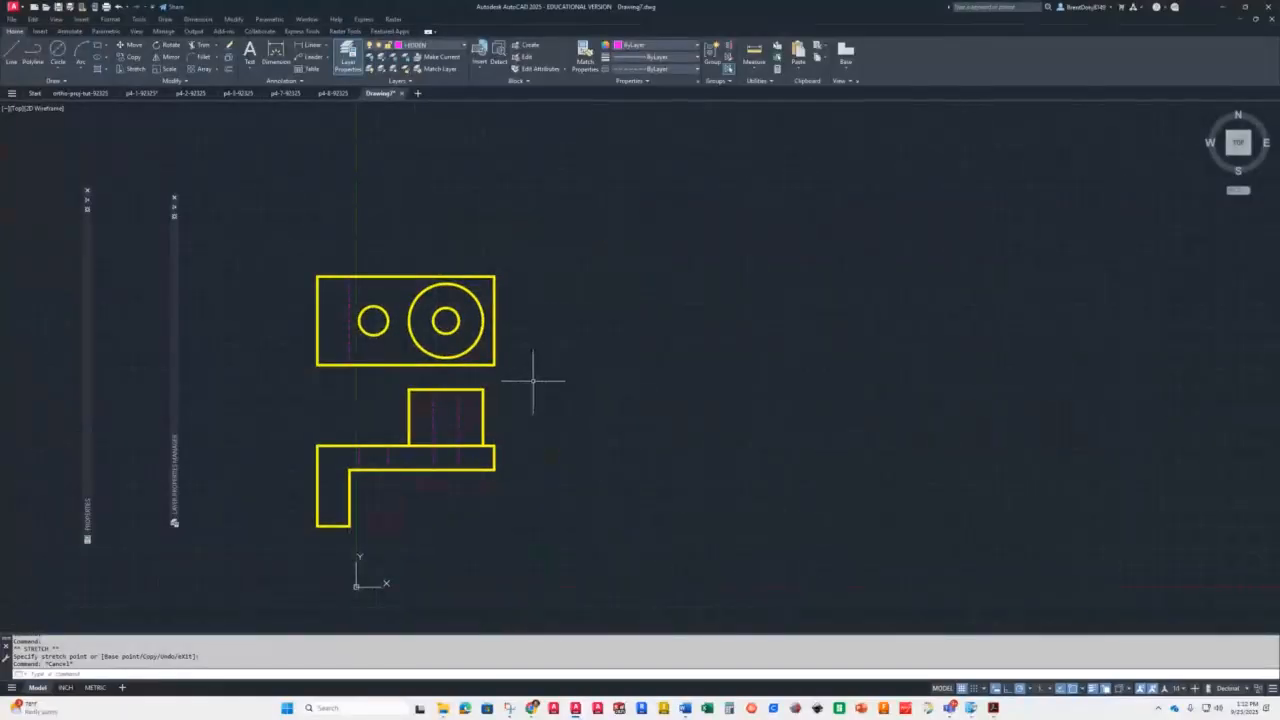
scroll(533, 380, up, 2)
middle_drag(507, 463, 571, 463)
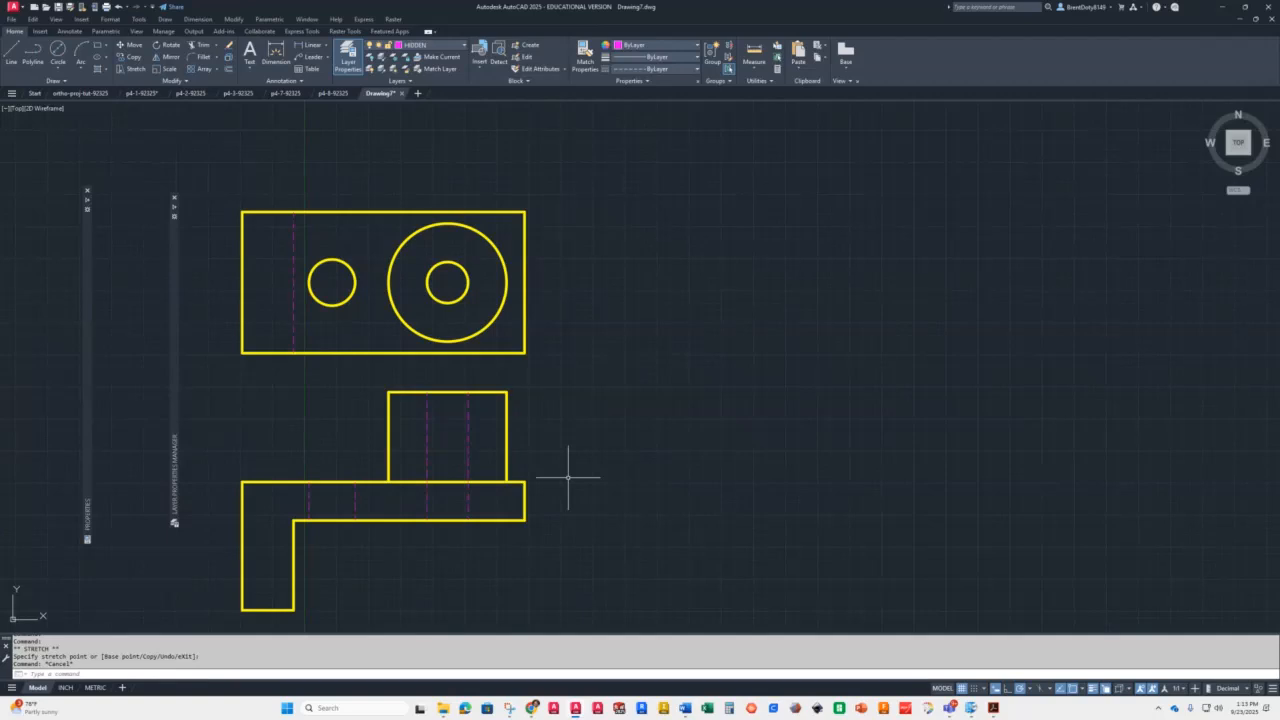
click(12, 55)
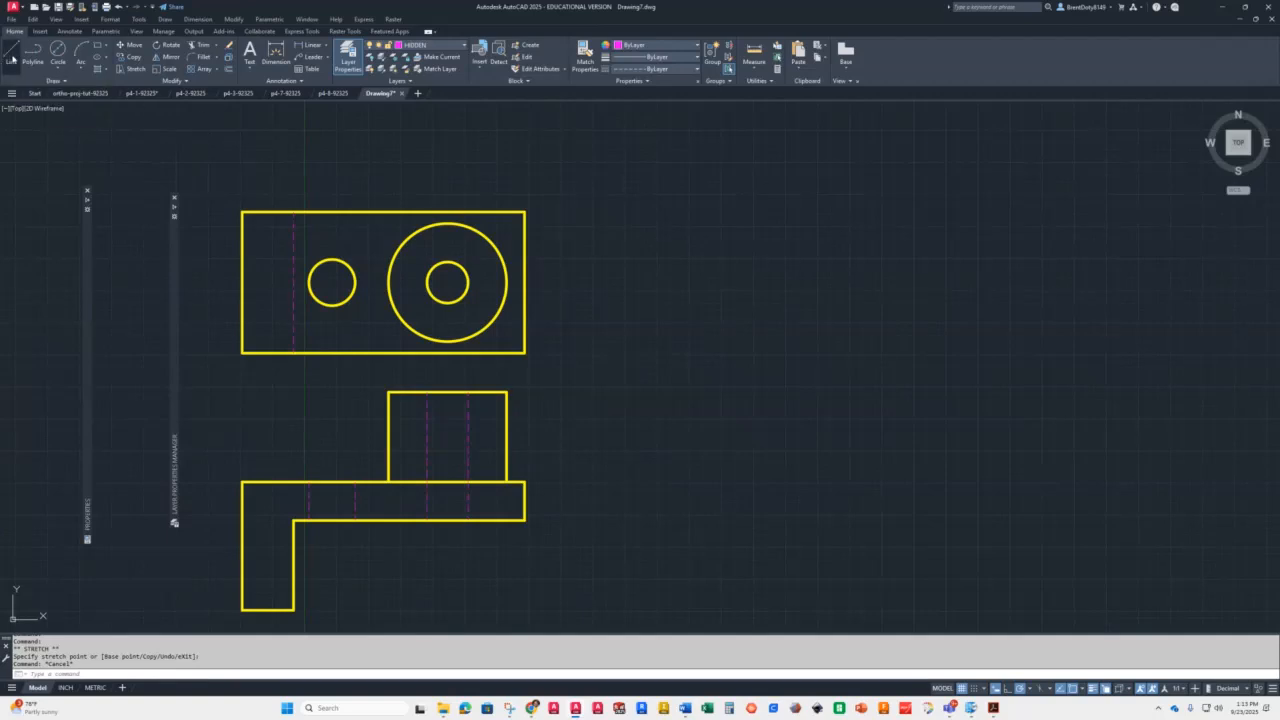
click(525, 353)
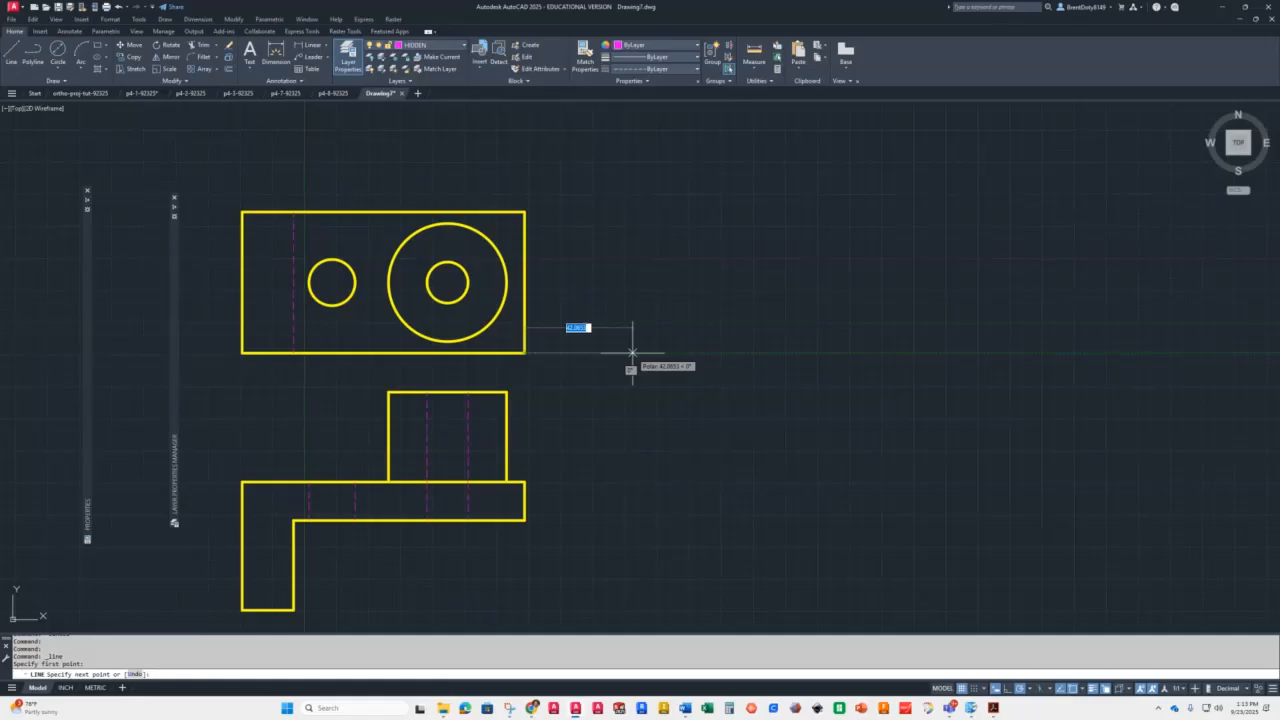
click(632, 353)
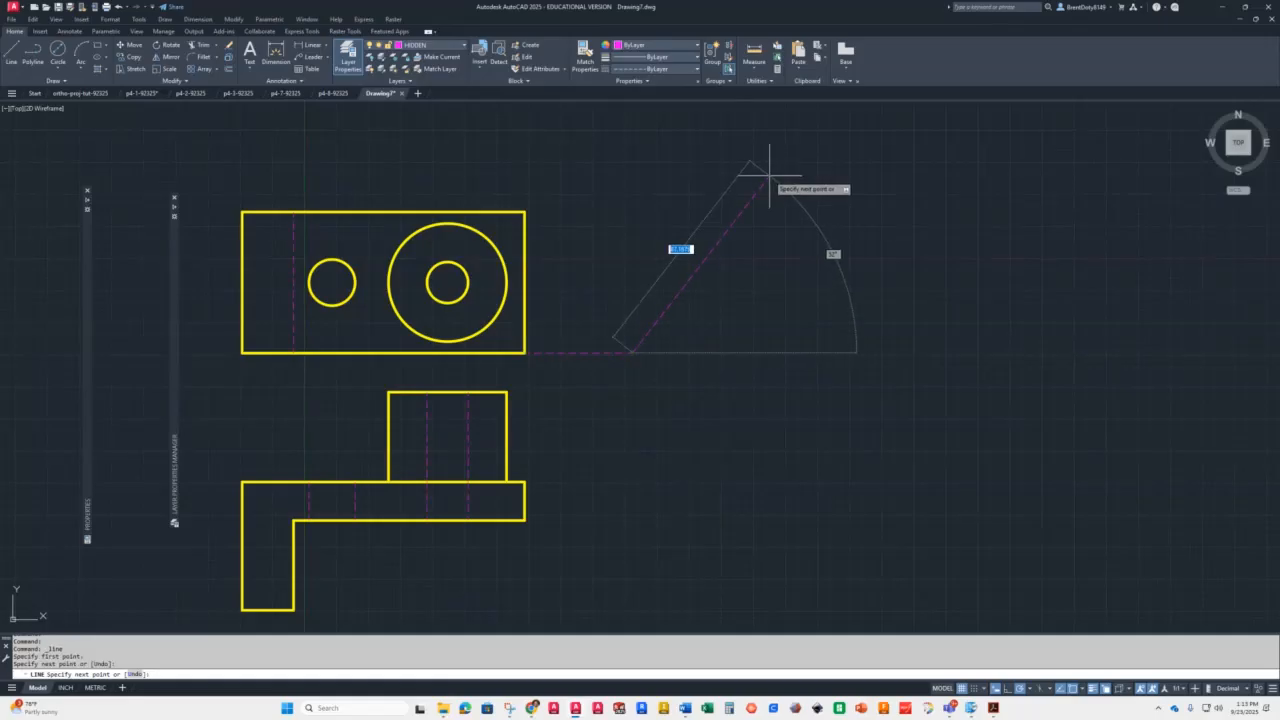
click(824, 163)
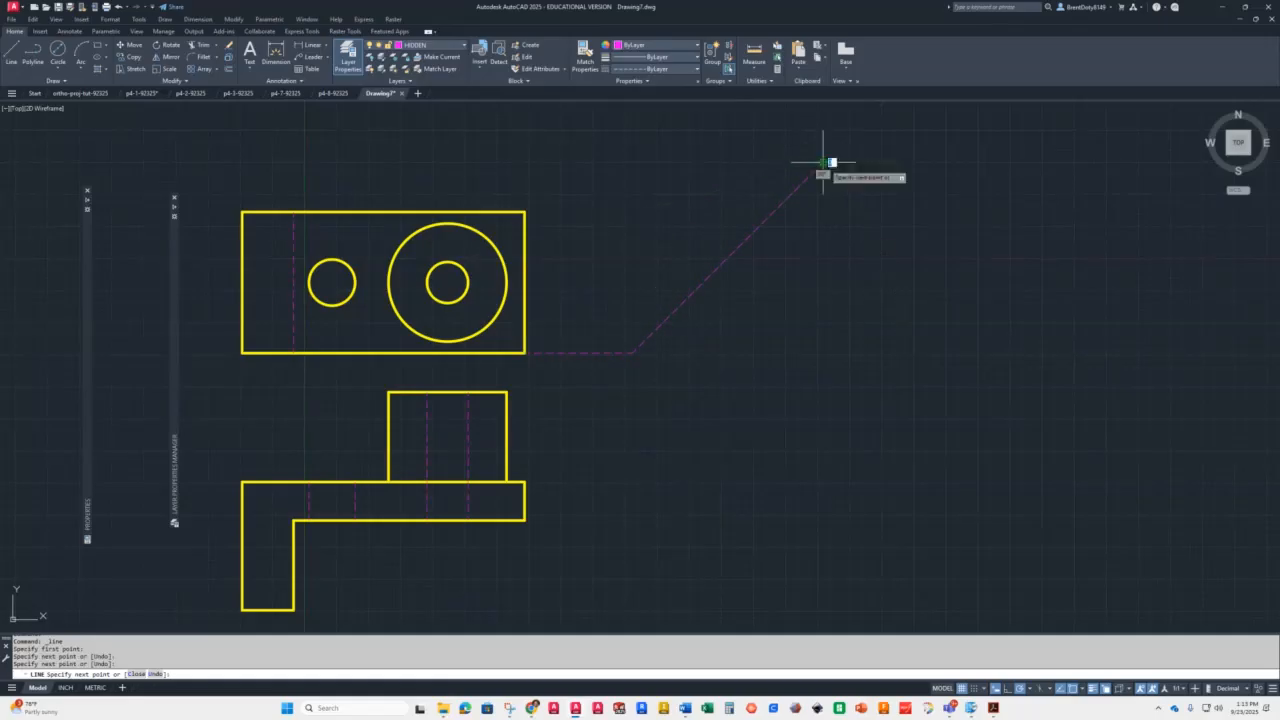
key(Return)
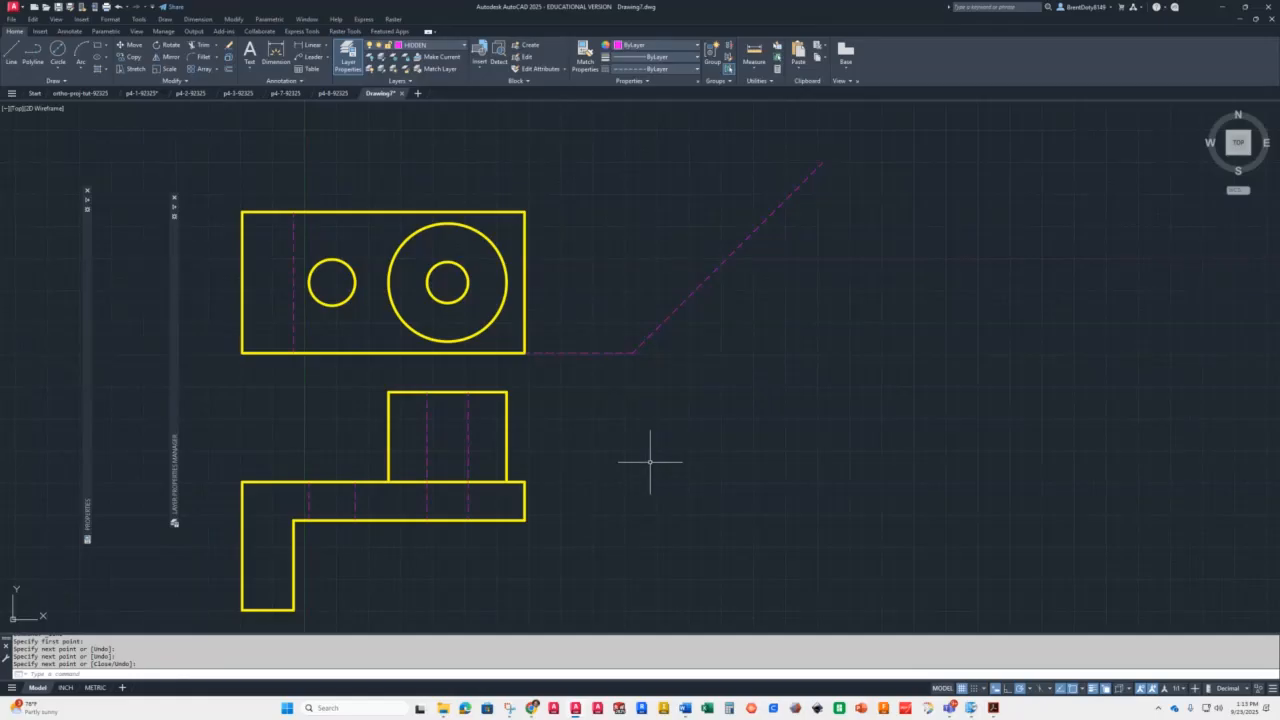
On the OBJECT layer, draw a vertical line from the miter line's lower end down to just below the front view's bottom
click(444, 47)
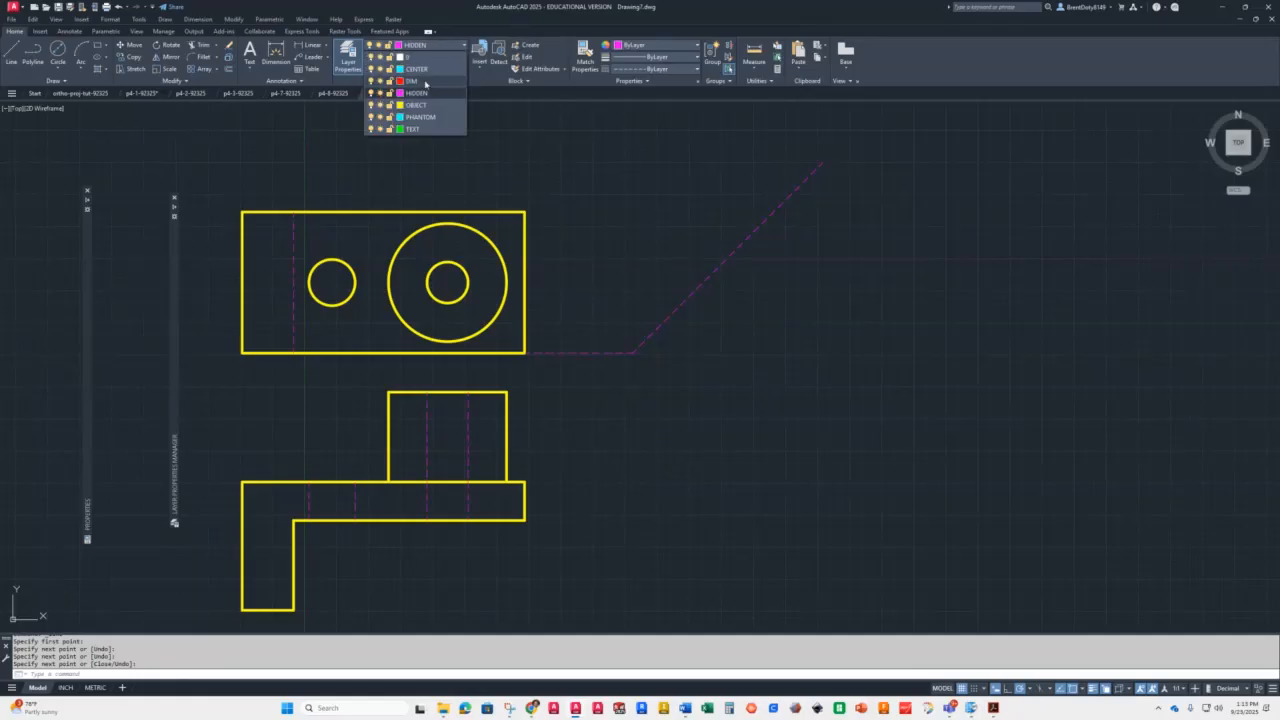
click(415, 105)
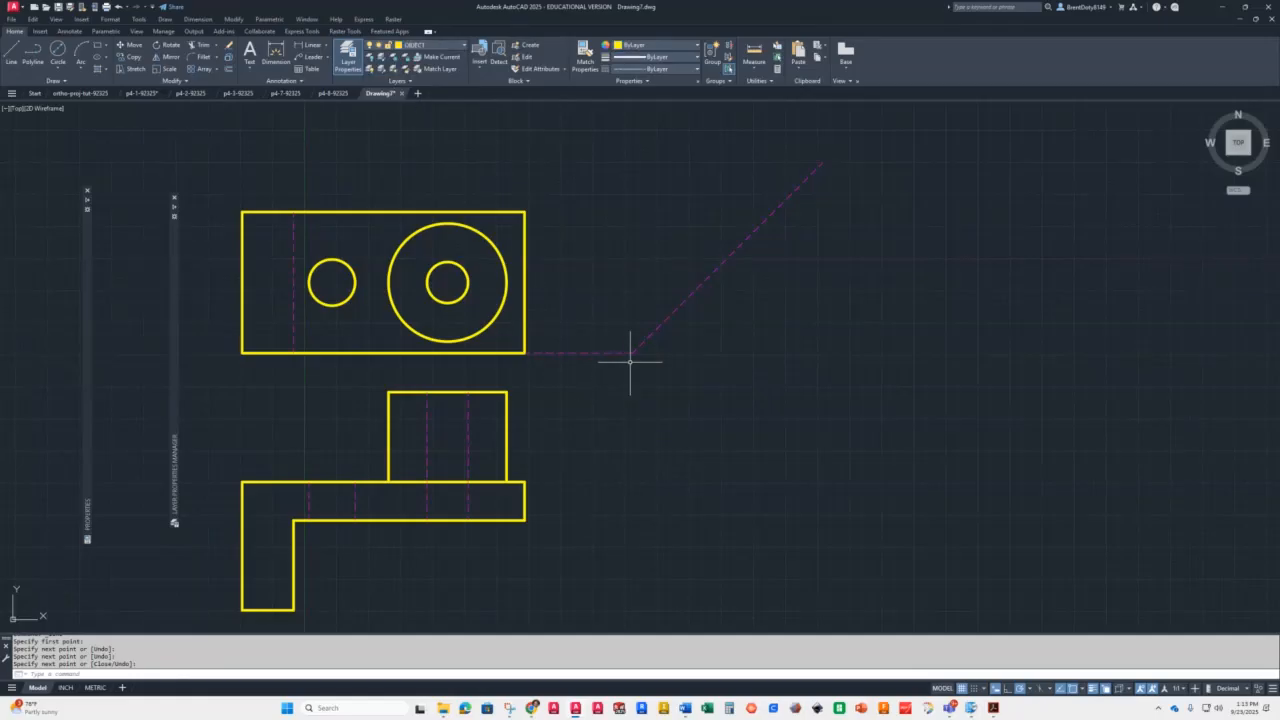
click(12, 58)
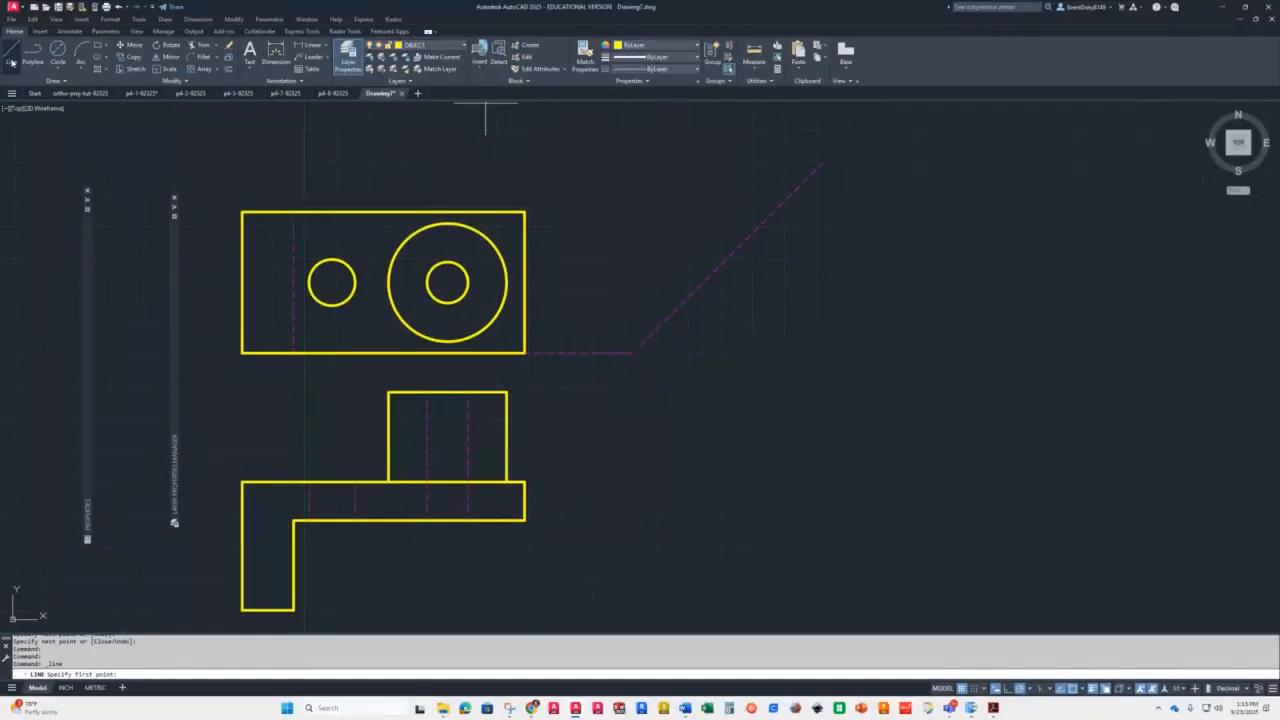
click(632, 352)
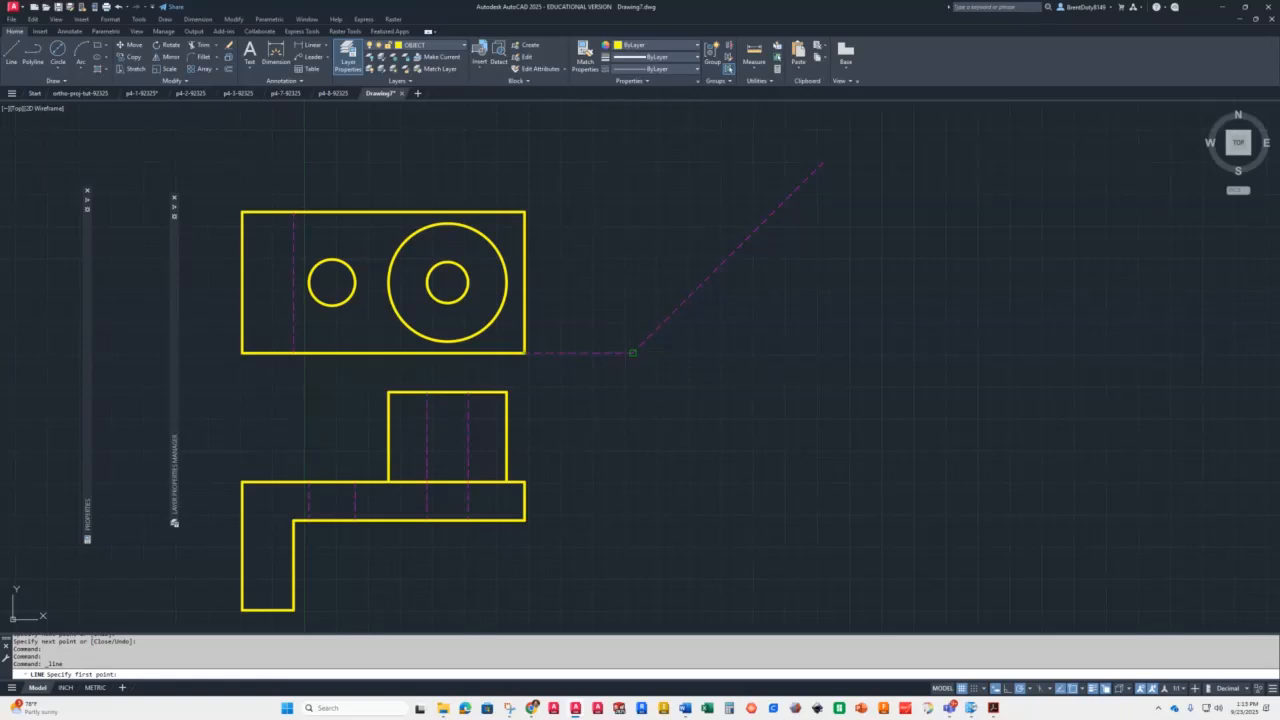
click(632, 619)
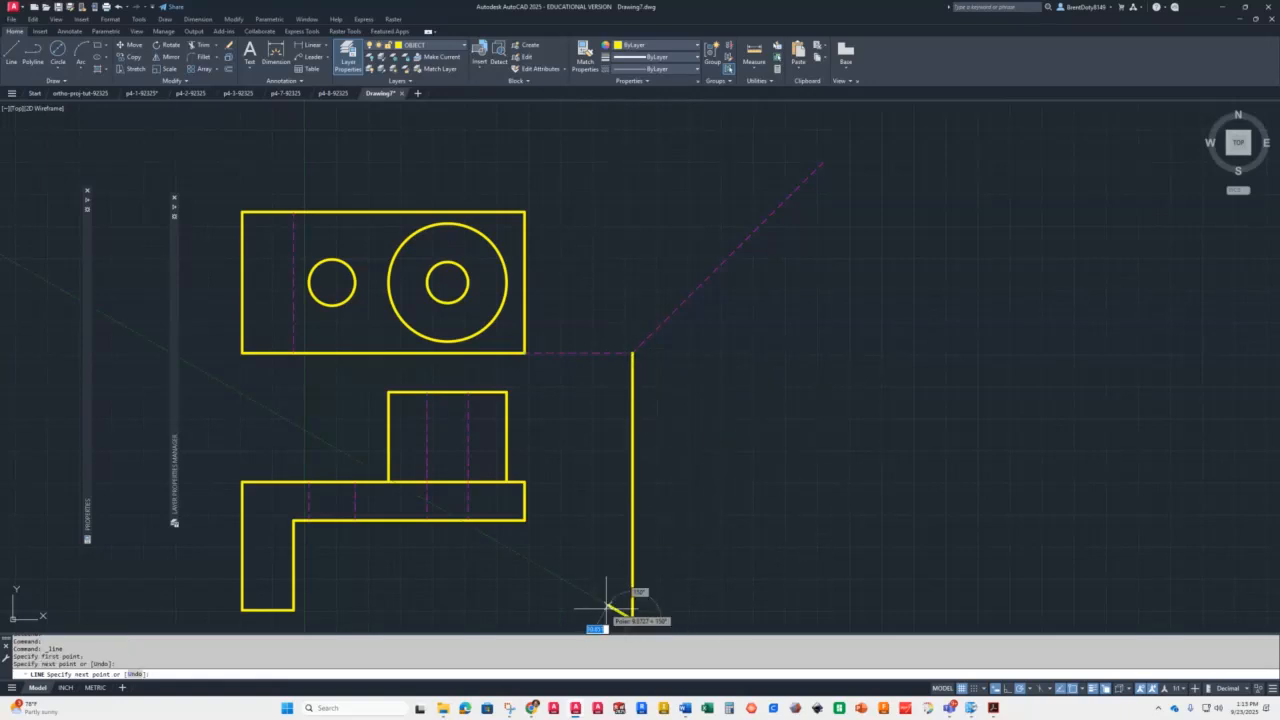
key(Return)
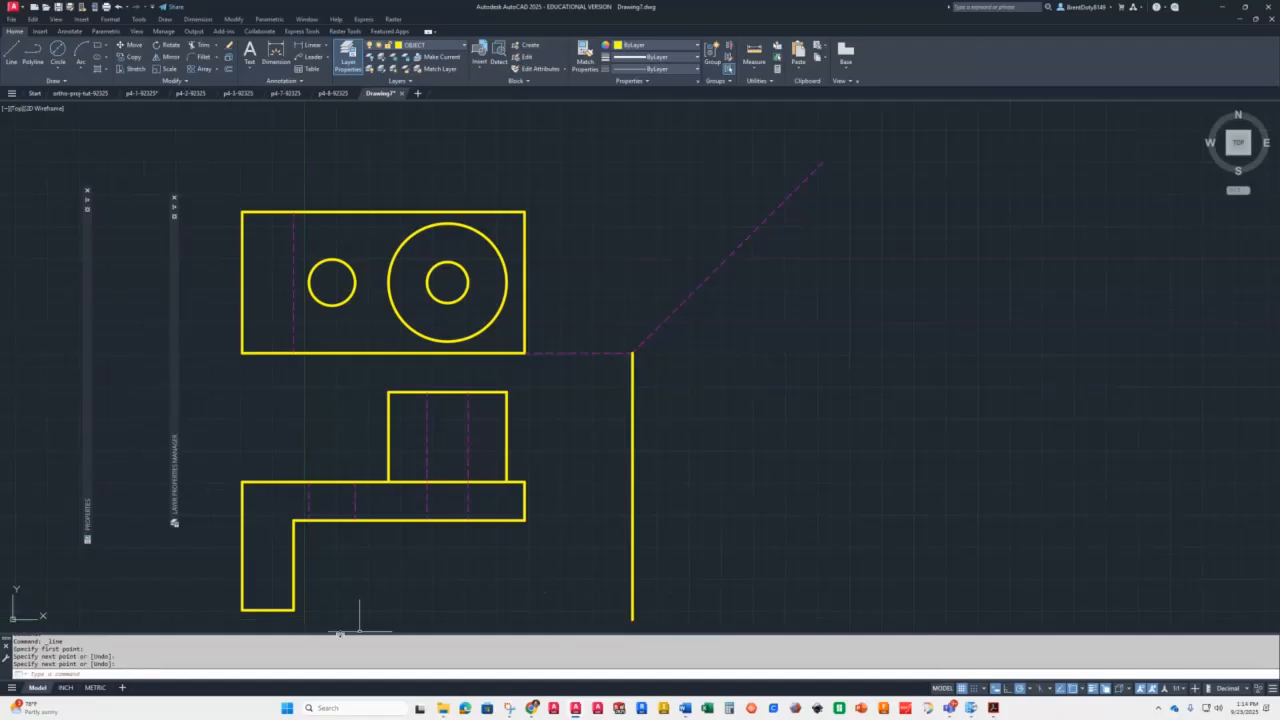
Draw a horizontal line about 212 long from the front view leg's lower right corner rightward across the vertical projection line
middle_drag(480, 581, 524, 507)
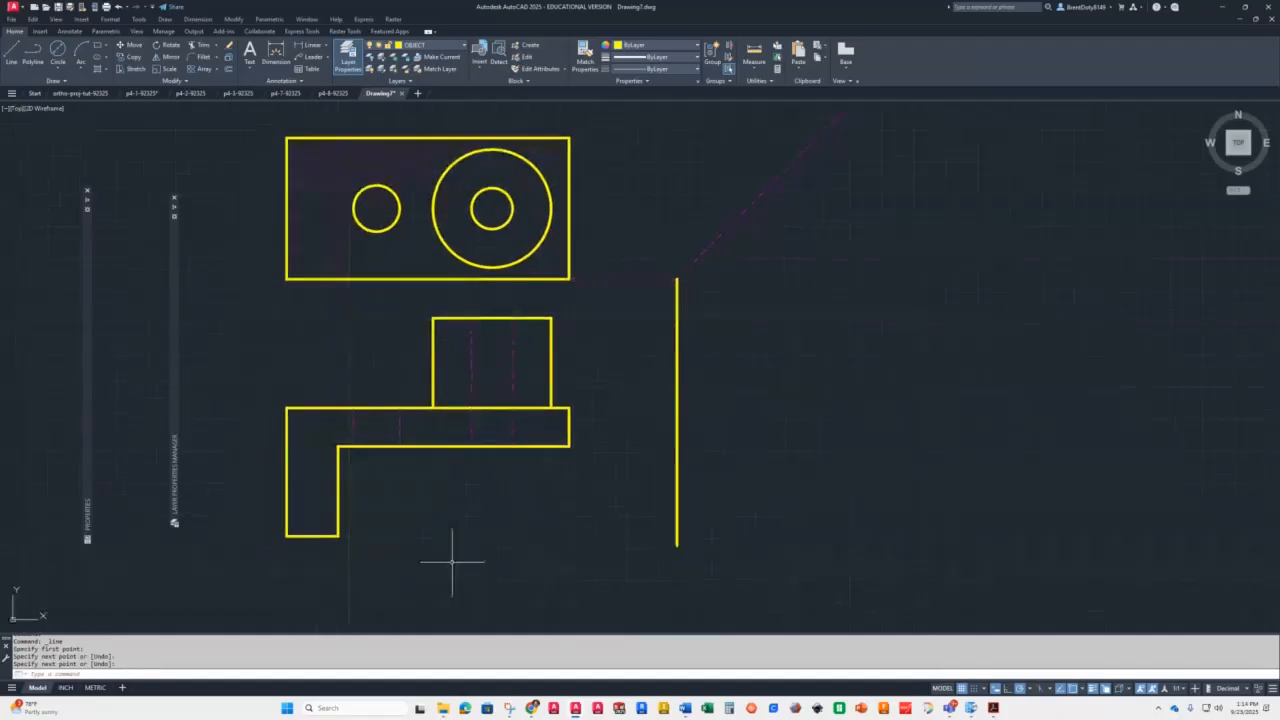
key(Return)
click(338, 536)
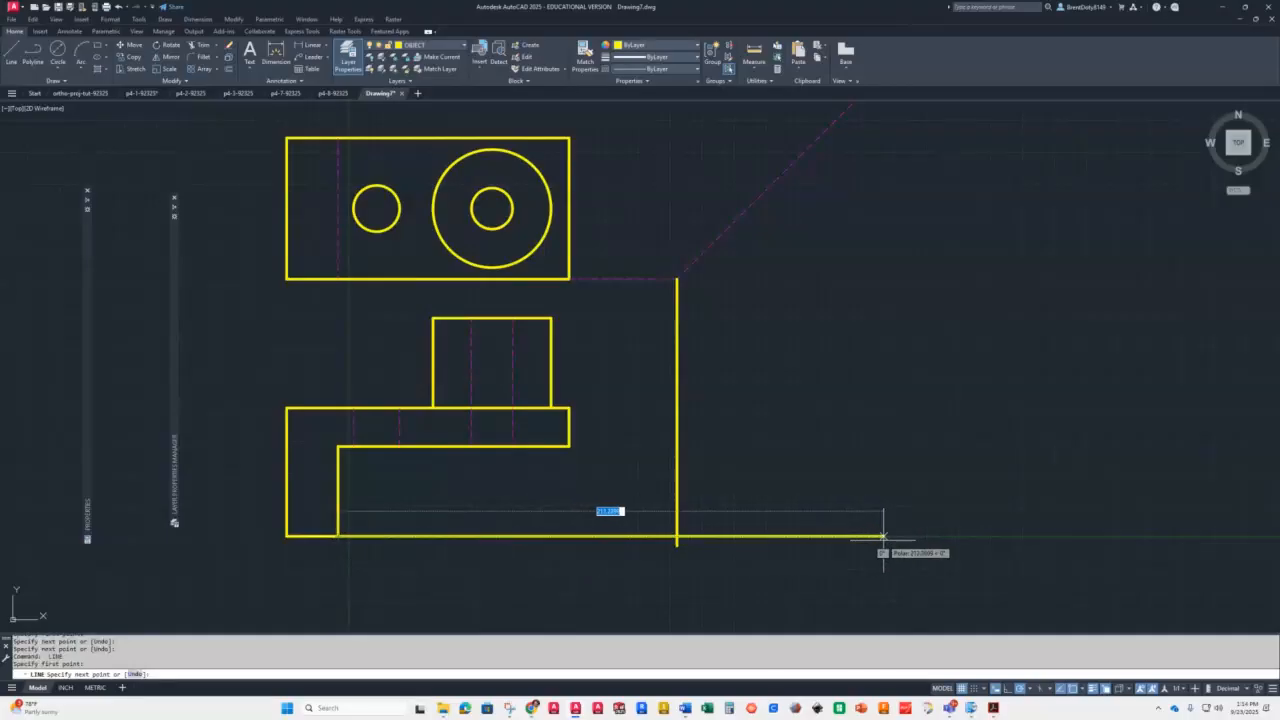
click(884, 532)
key(Return)
Project the top view's upper right corner horizontally to the miter line, continuing vertically down to the horizontal base line
scroll(776, 364, down, 2)
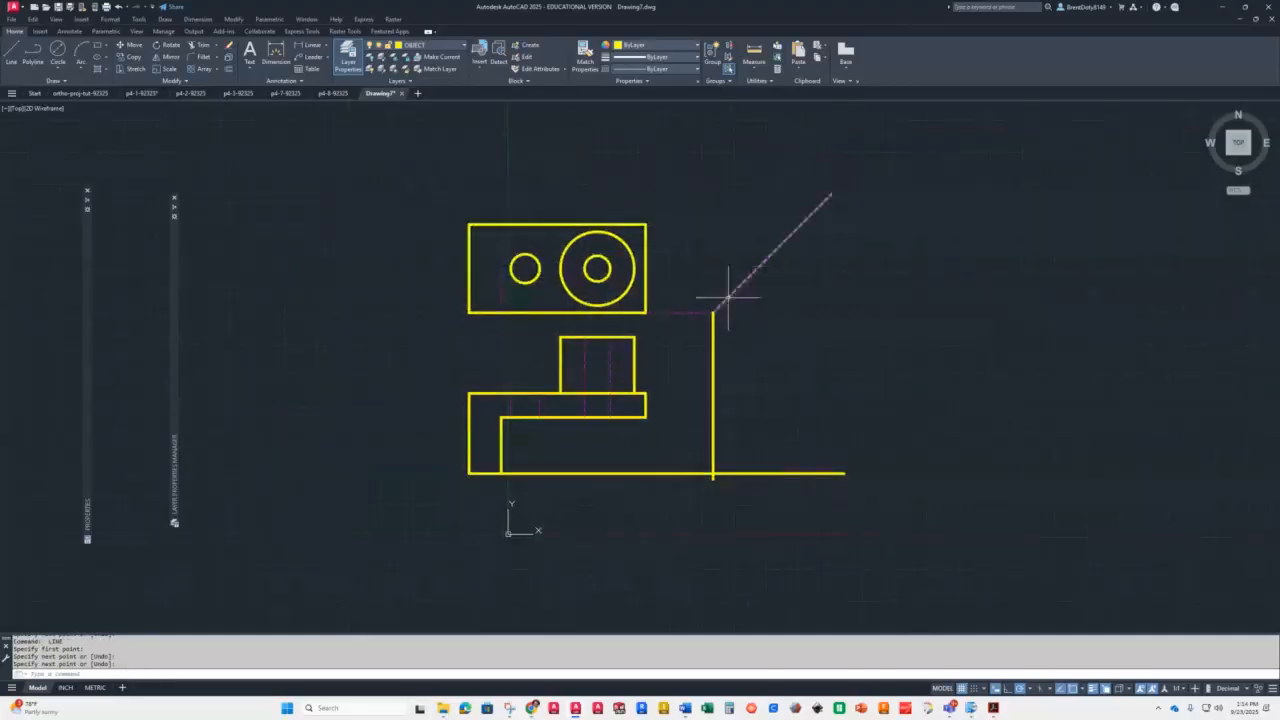
scroll(734, 282, up, 2)
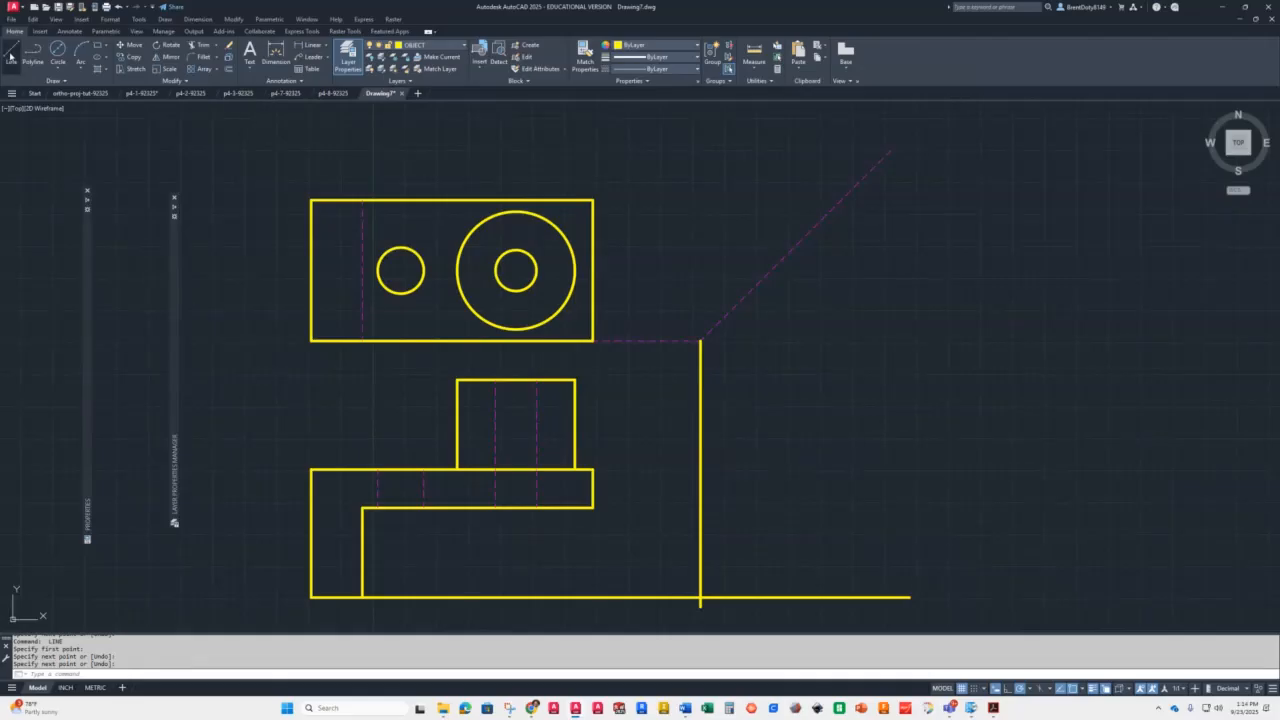
click(11, 56)
click(593, 200)
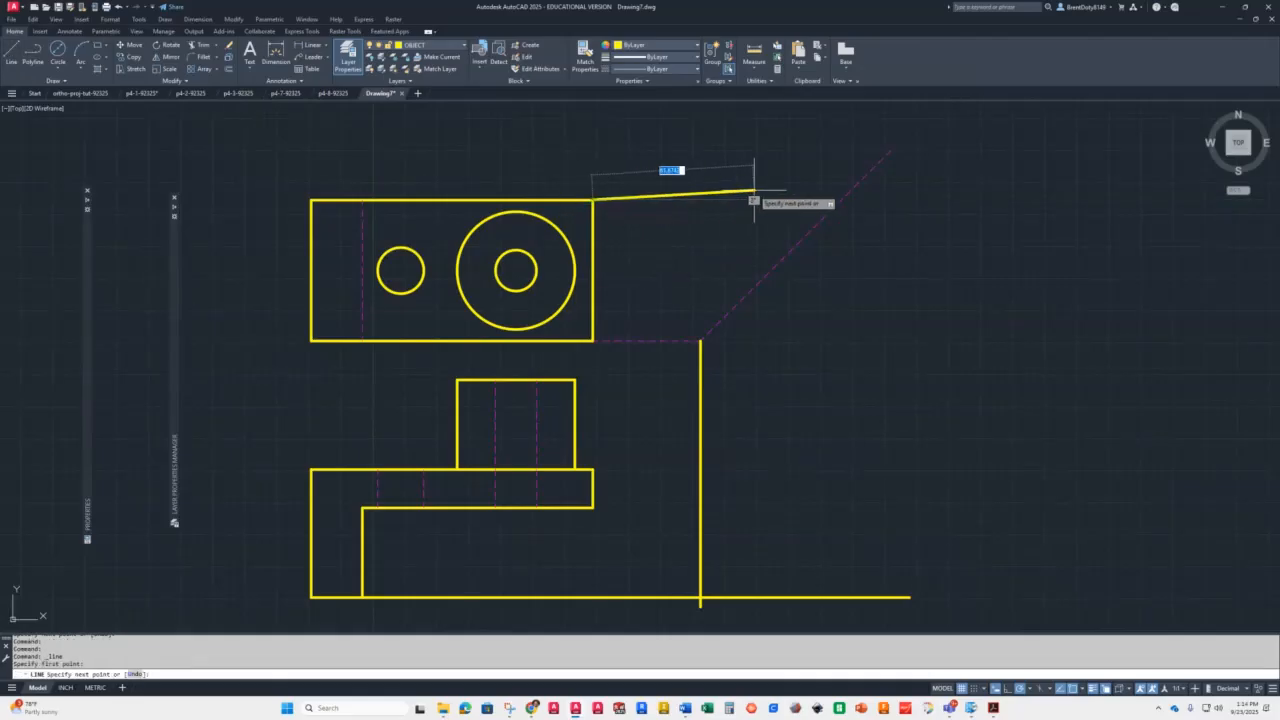
click(841, 200)
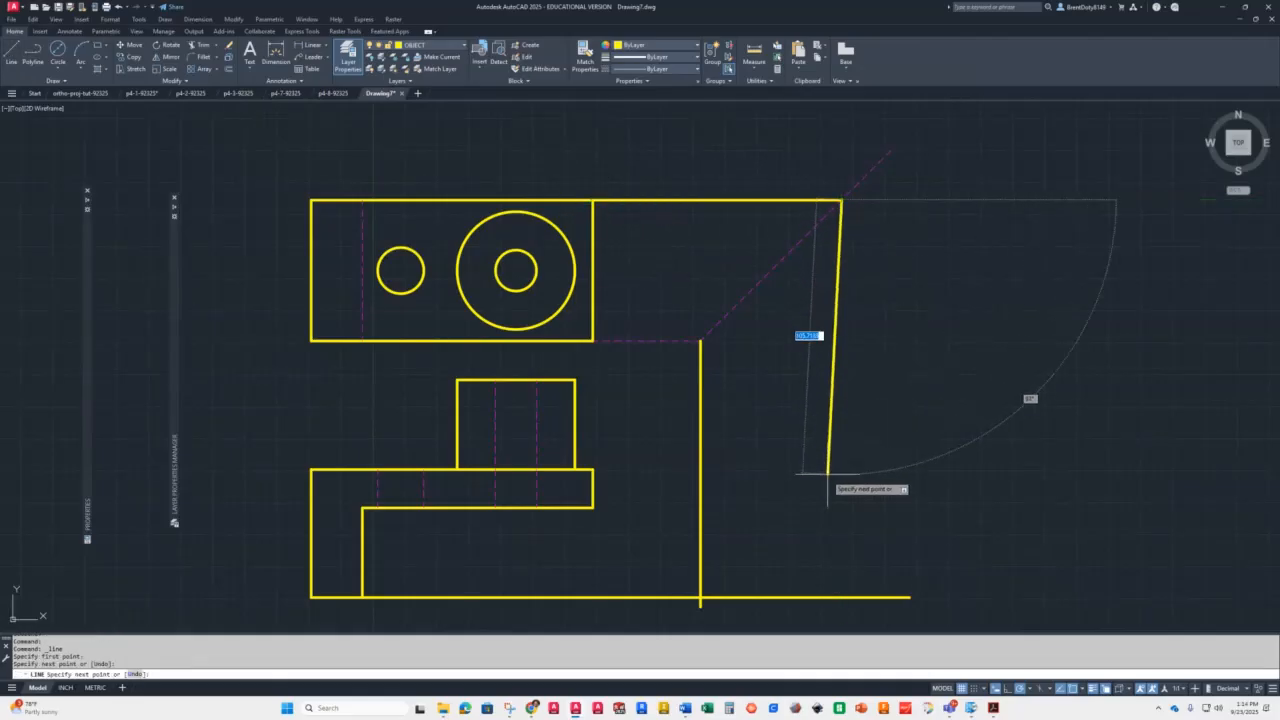
click(841, 597)
key(Return)
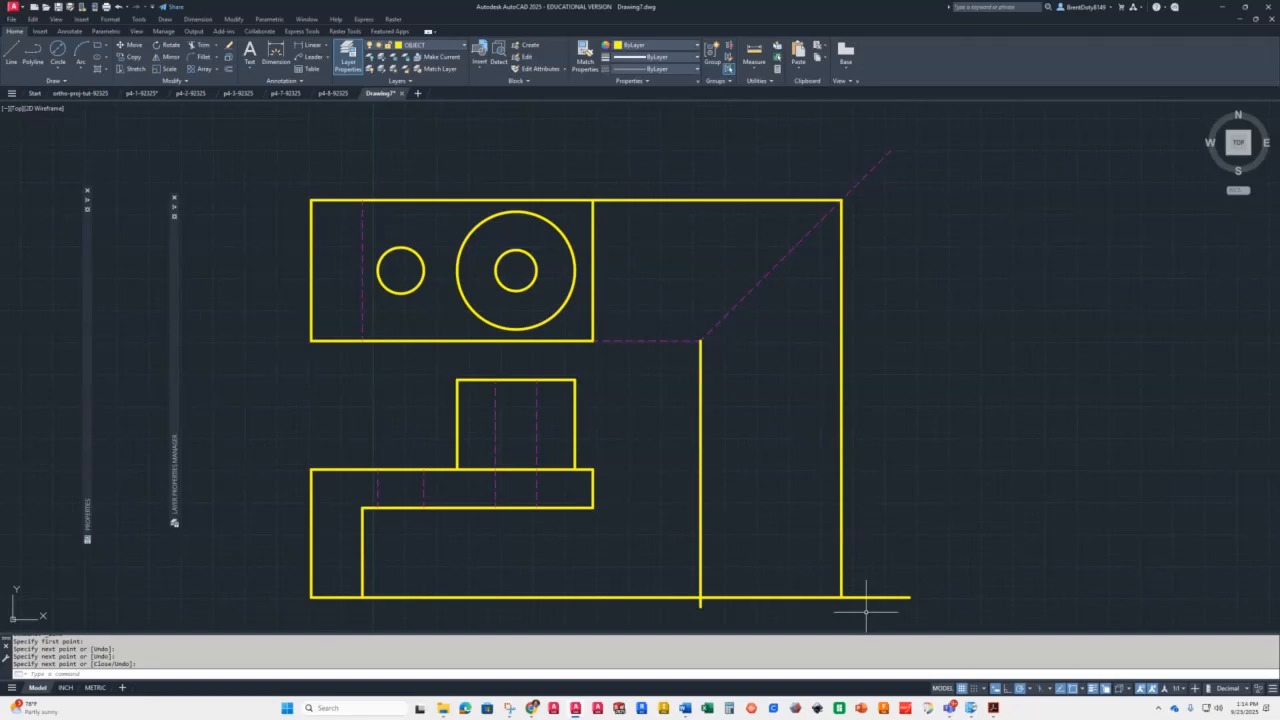
Trim the base line beyond and between the front and side views, along with the vertical projection line's stub below it
text(tr)
key(Return)
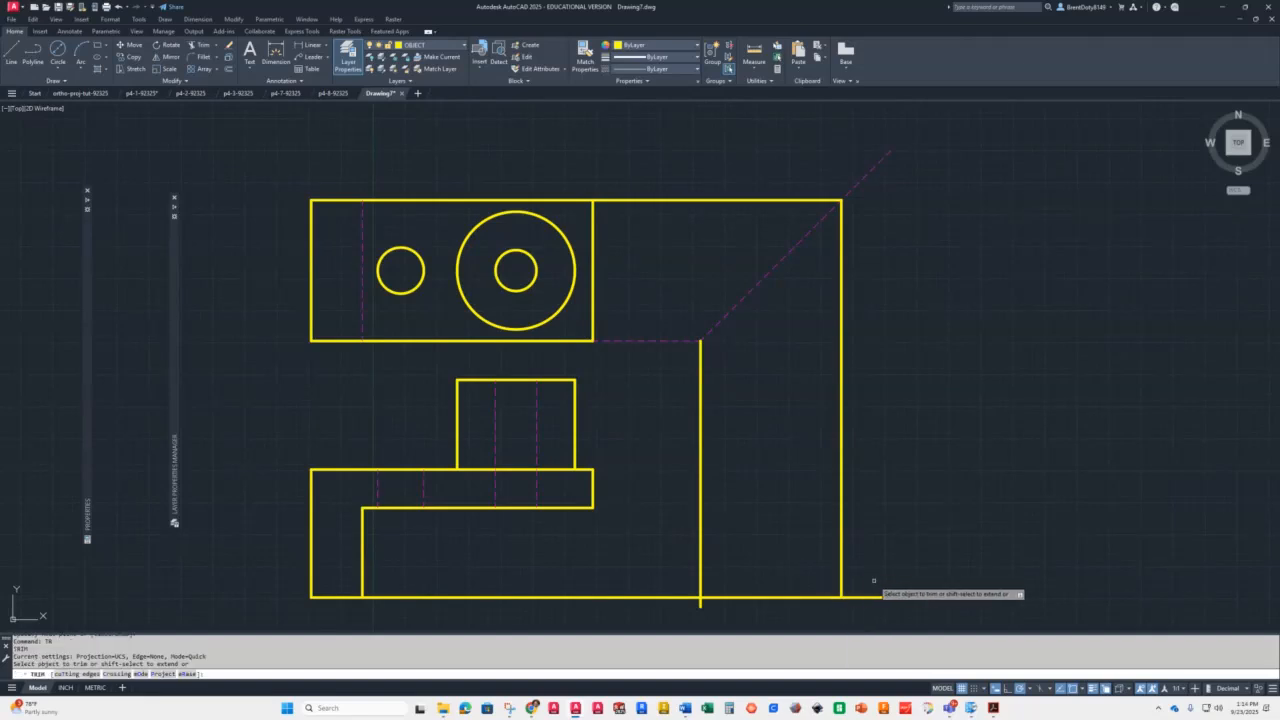
drag(874, 583, 857, 603)
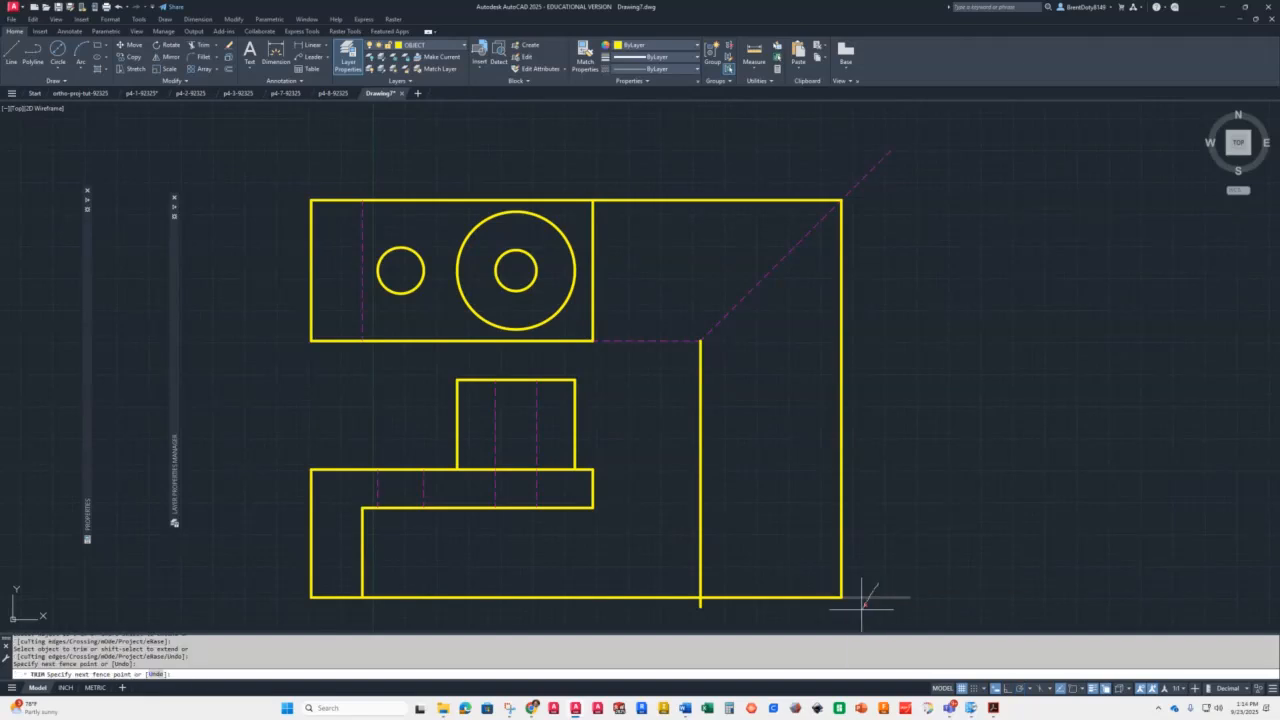
click(686, 596)
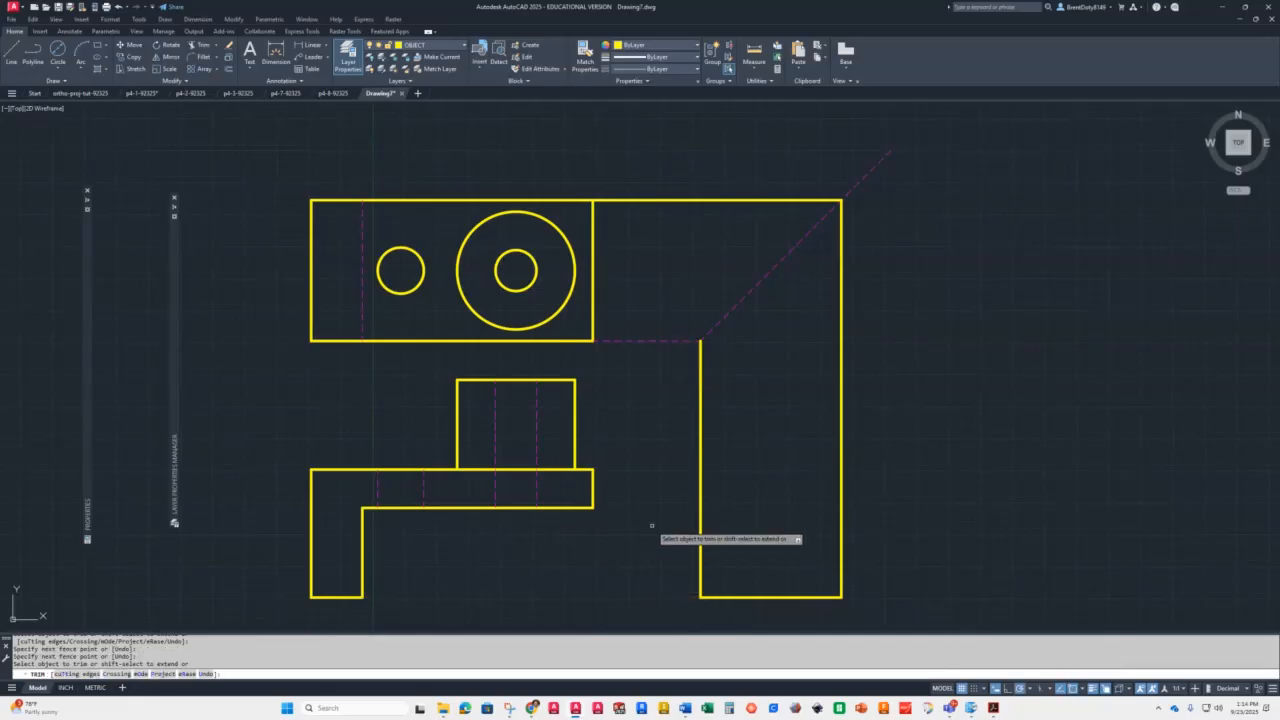
key(Return)
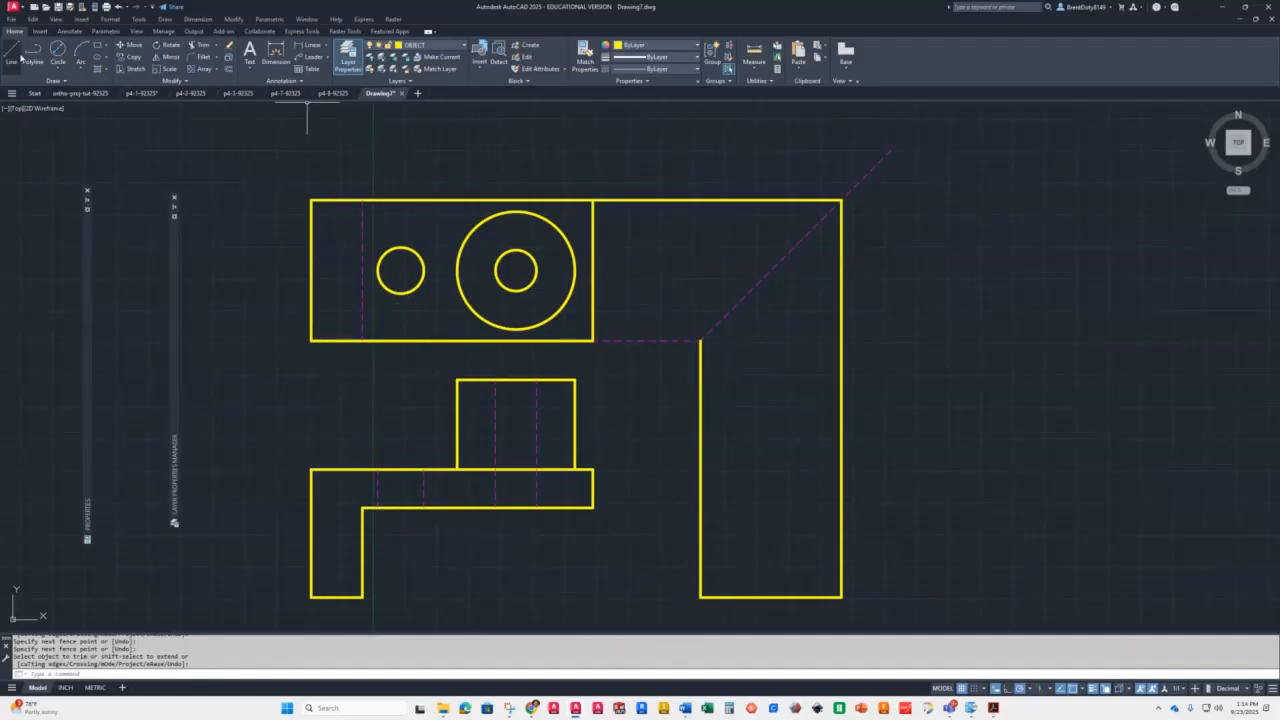
Project the lower and upper edges of the front view's horizontal plate across to the side view's far vertical line
click(11, 55)
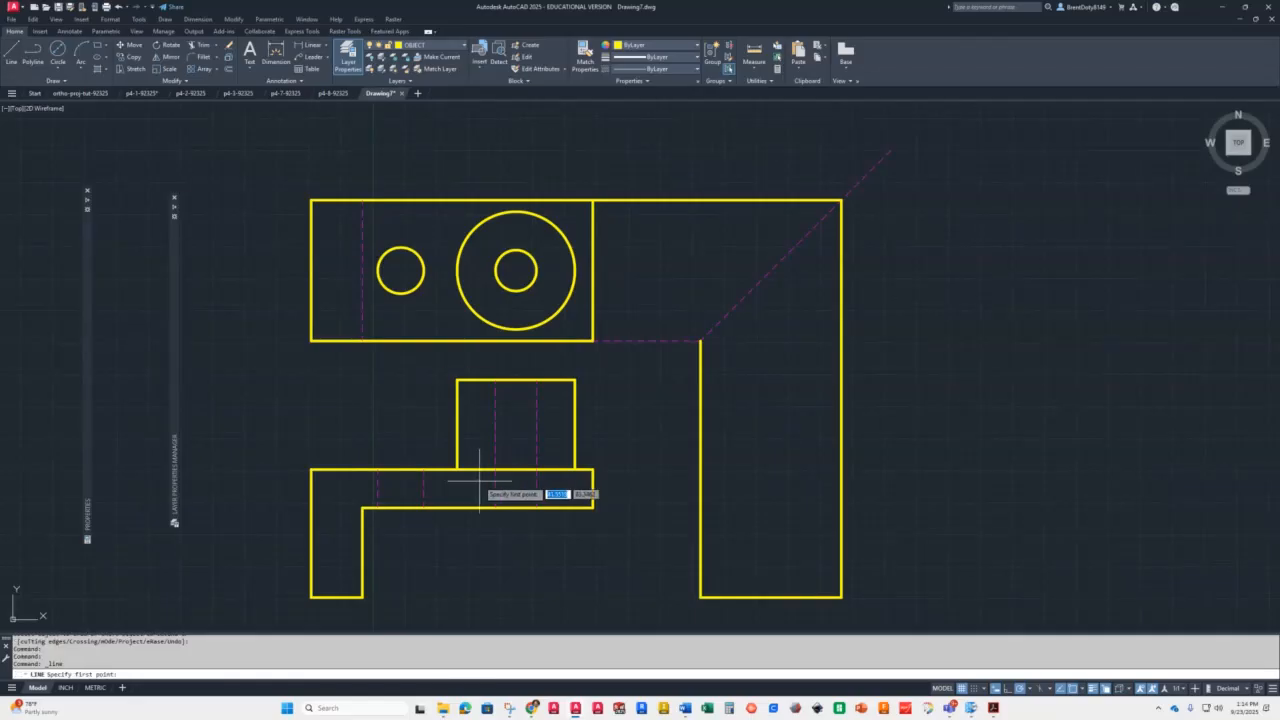
click(593, 507)
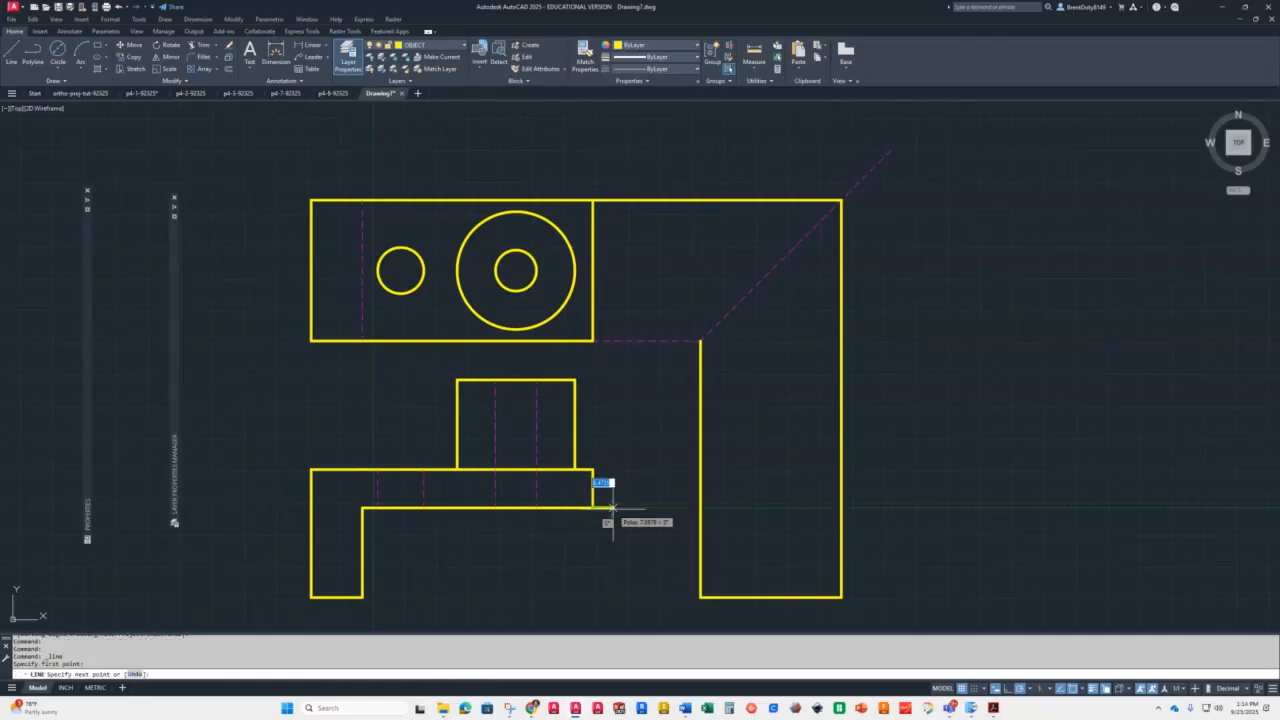
click(841, 507)
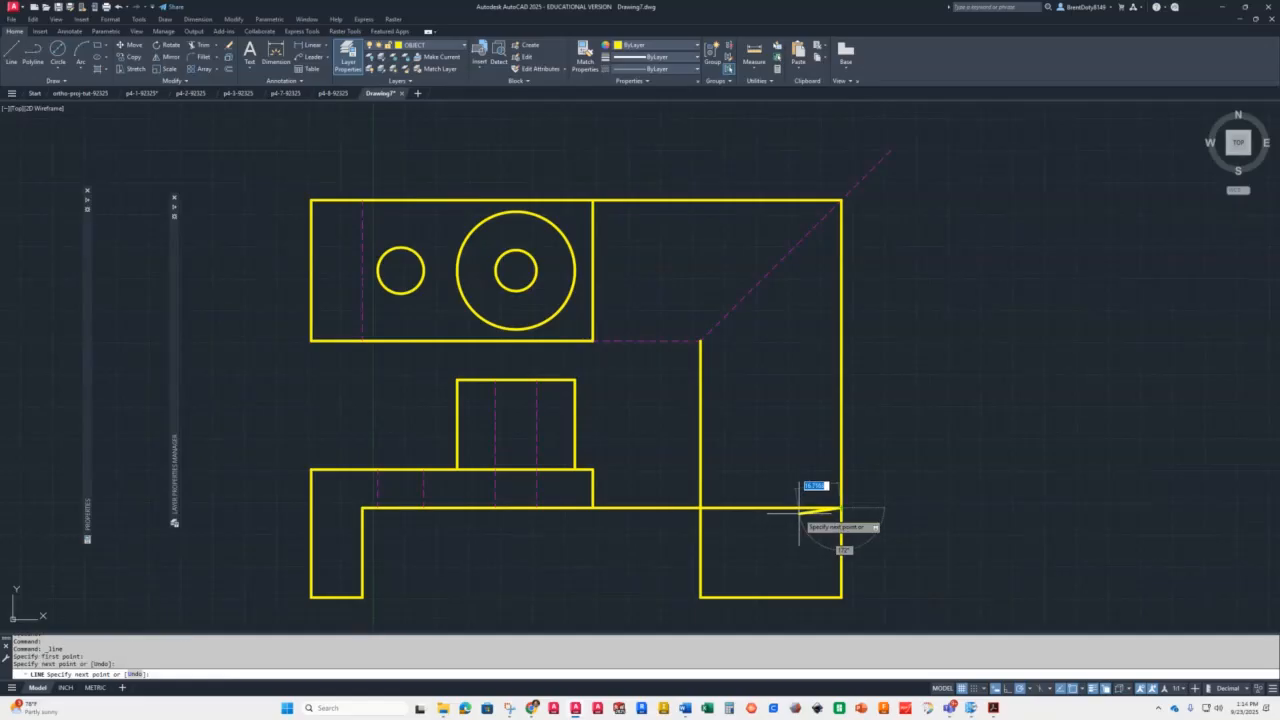
key(Return)
key(Return)
click(593, 468)
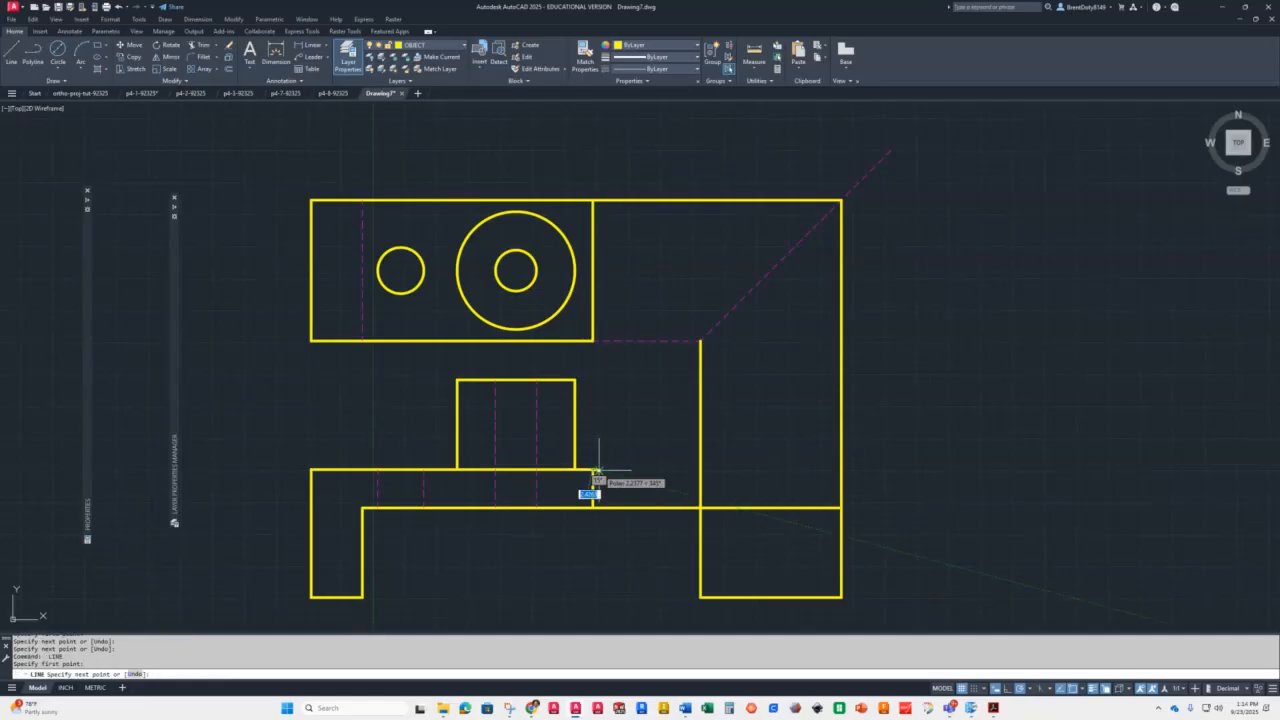
click(840, 468)
key(Return)
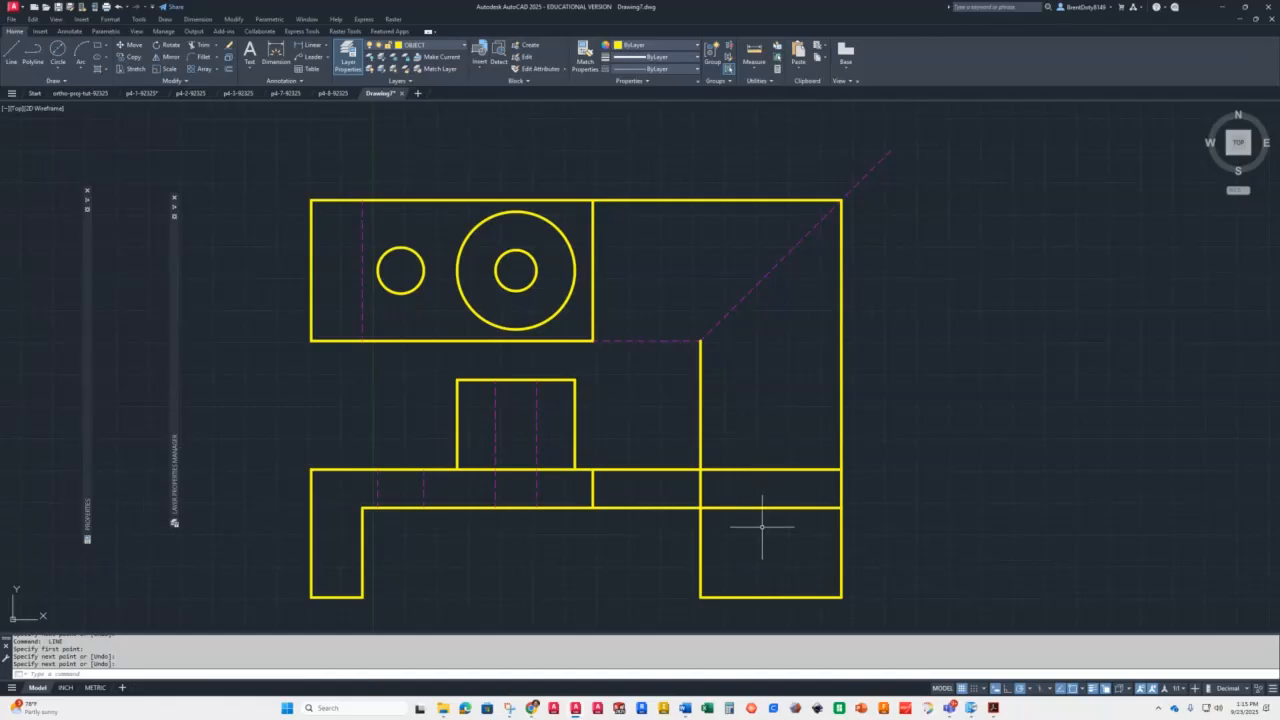
Trim the projection lines outside the side view's outline and delete the leftover horizontal line extending from the top view's upper right corner
text(t or)
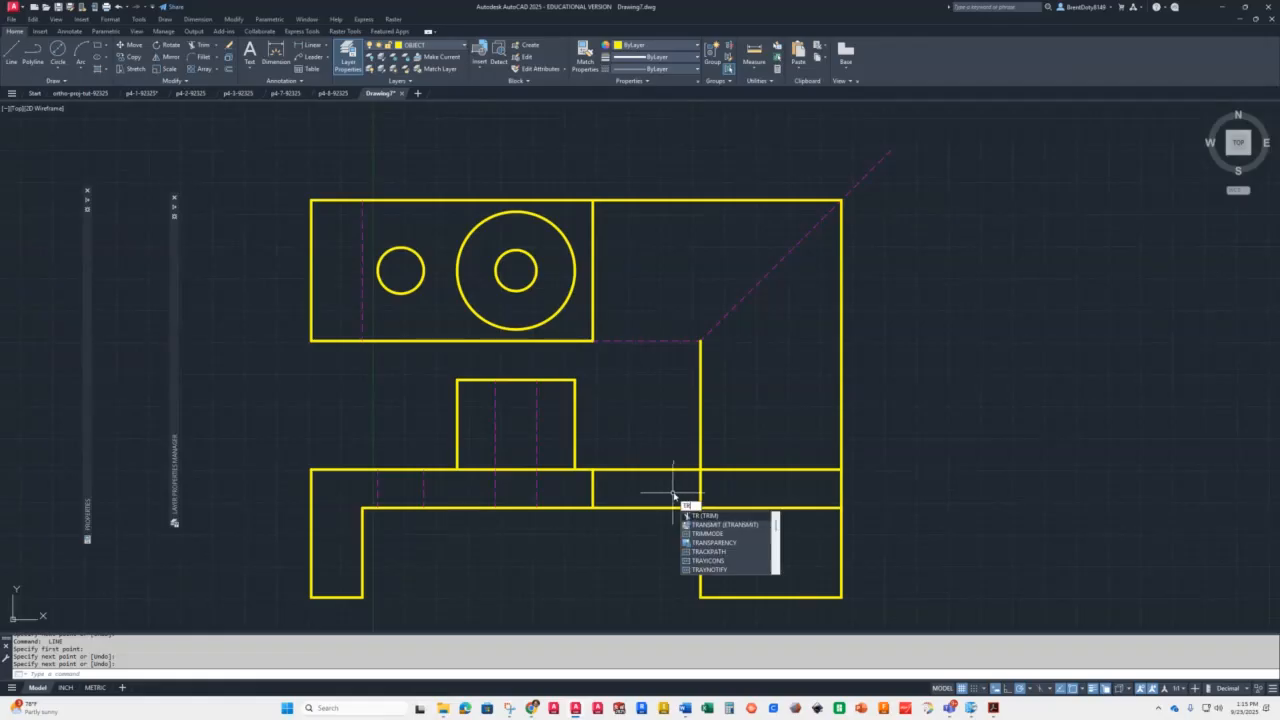
key(Return)
mouse_move(897, 371)
mouse_down()
mouse_move(686, 405)
mouse_move(651, 533)
mouse_move(629, 557)
mouse_up()
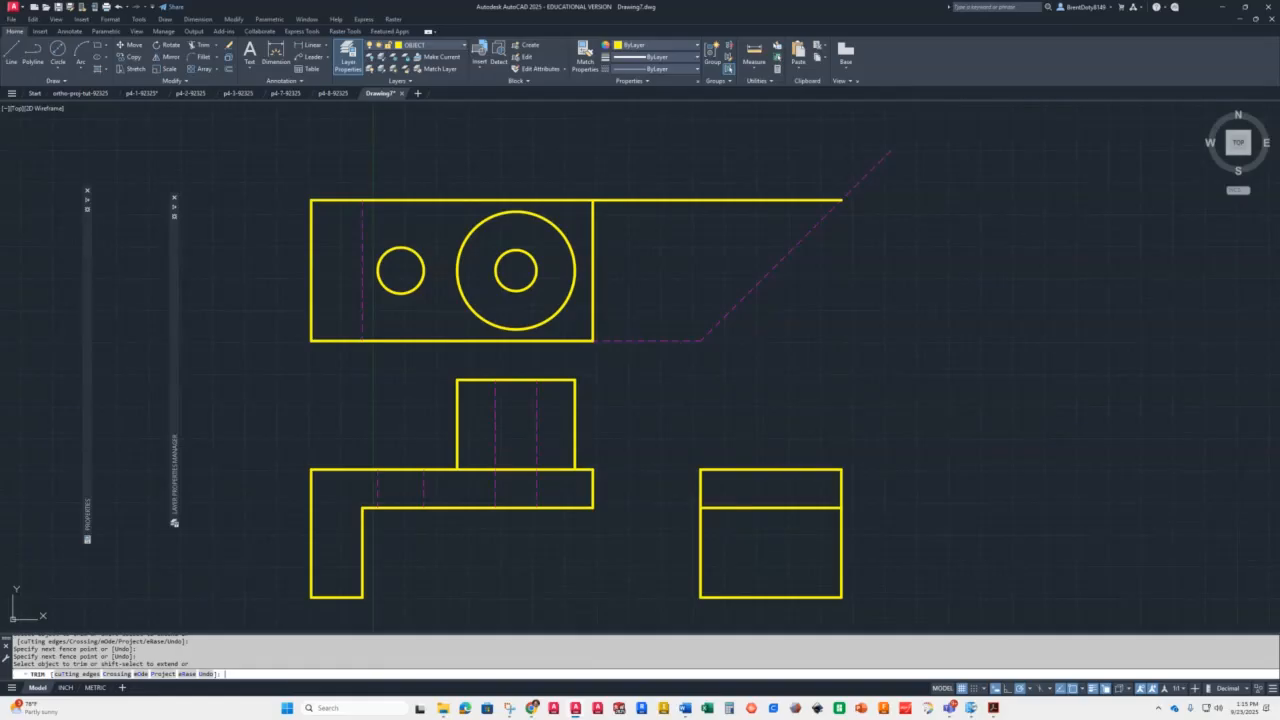
key(Return)
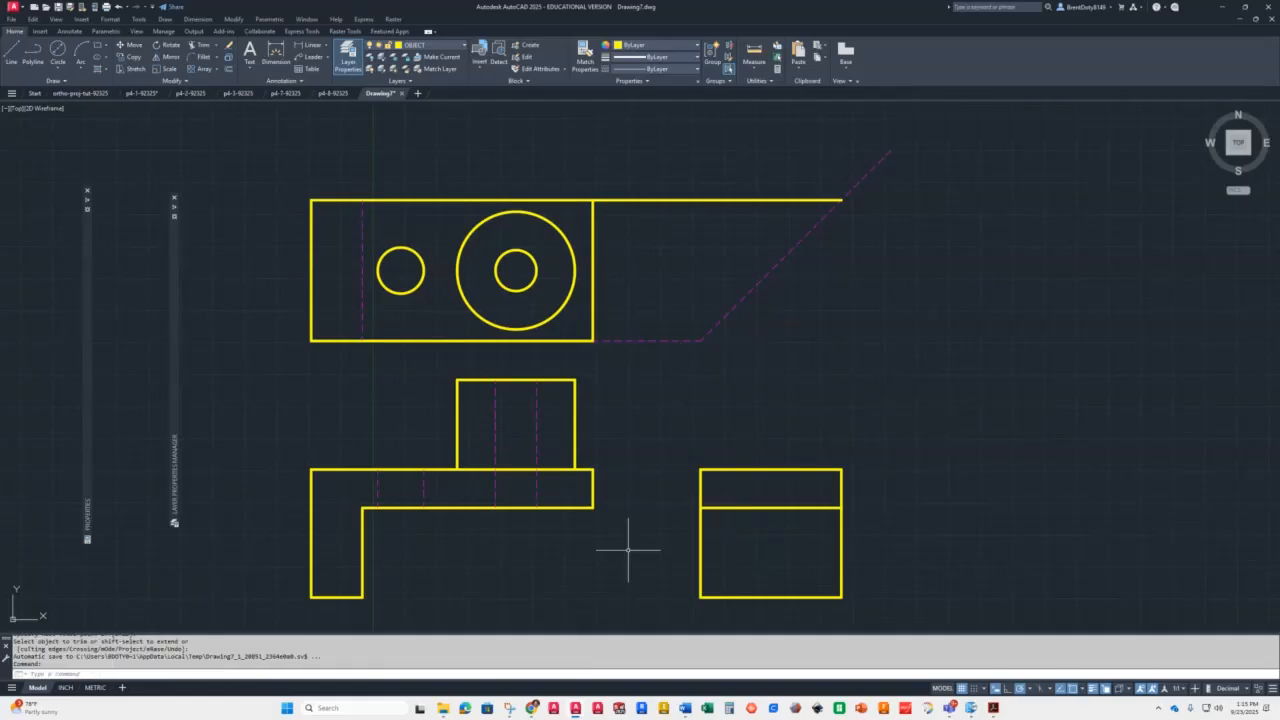
click(723, 201)
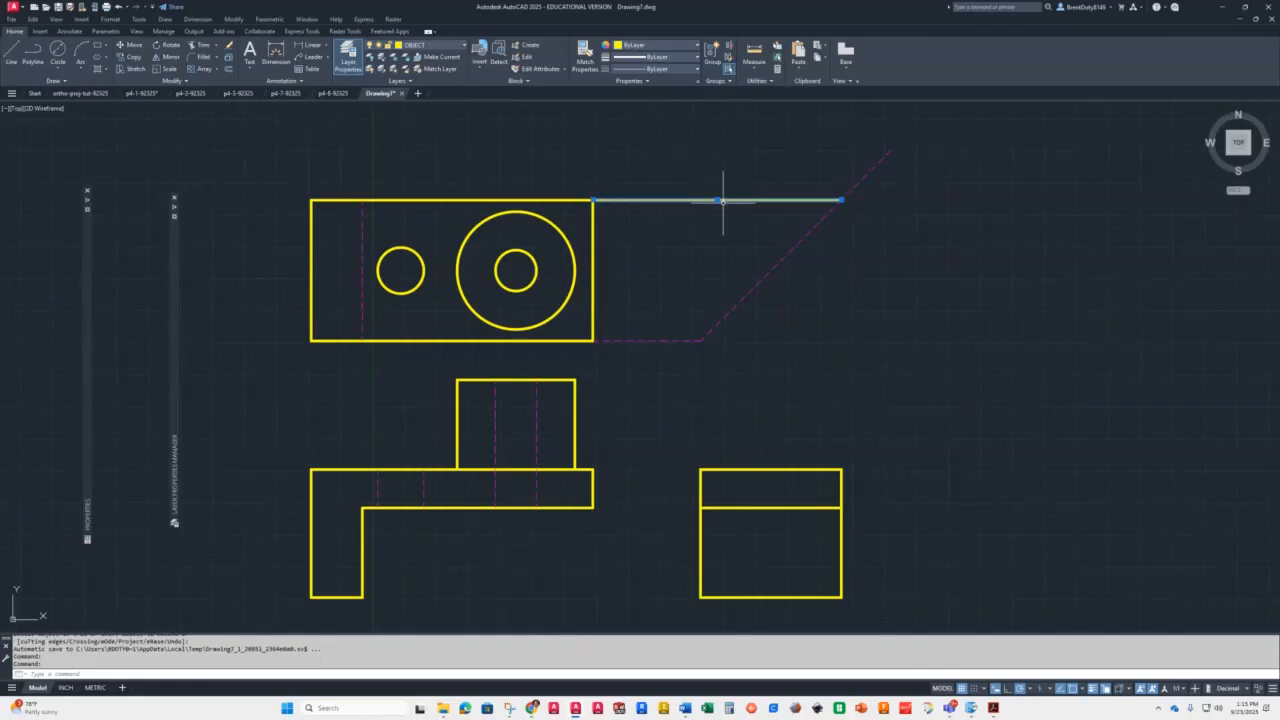
key(Delete)
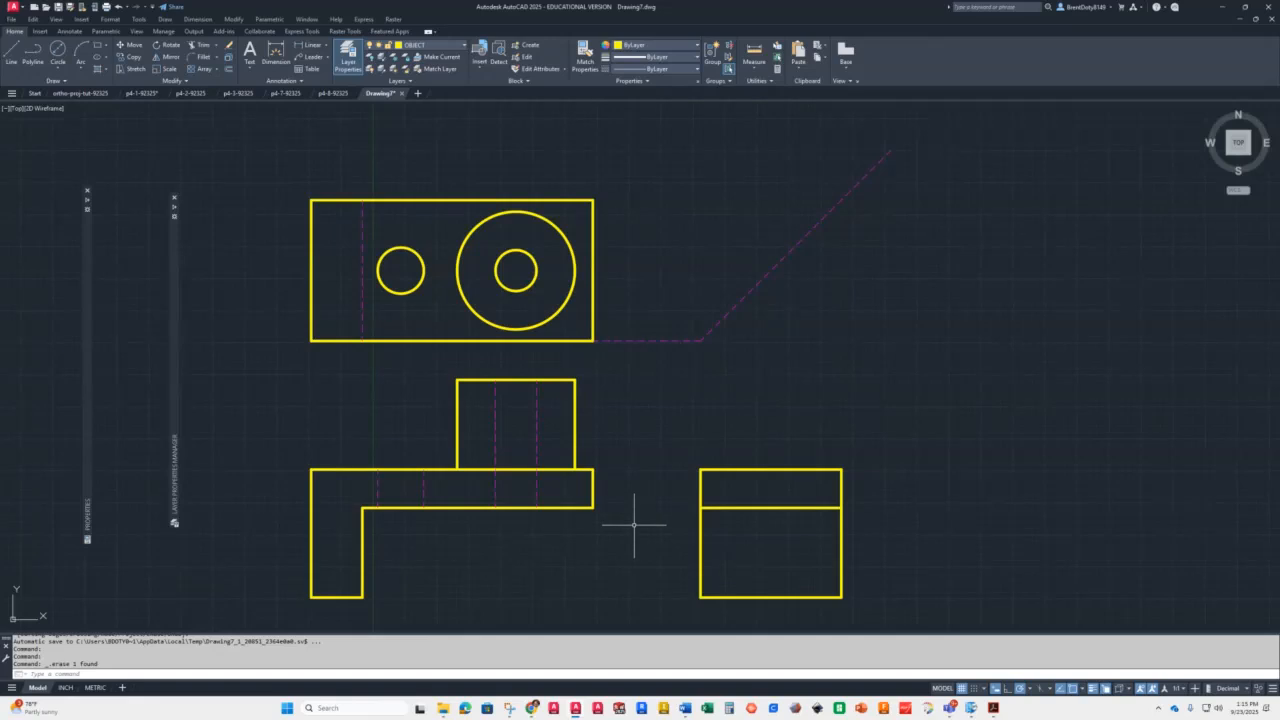
Draw a horizontal line from the front view boss's upper right corner rightward past the side view's width
click(12, 57)
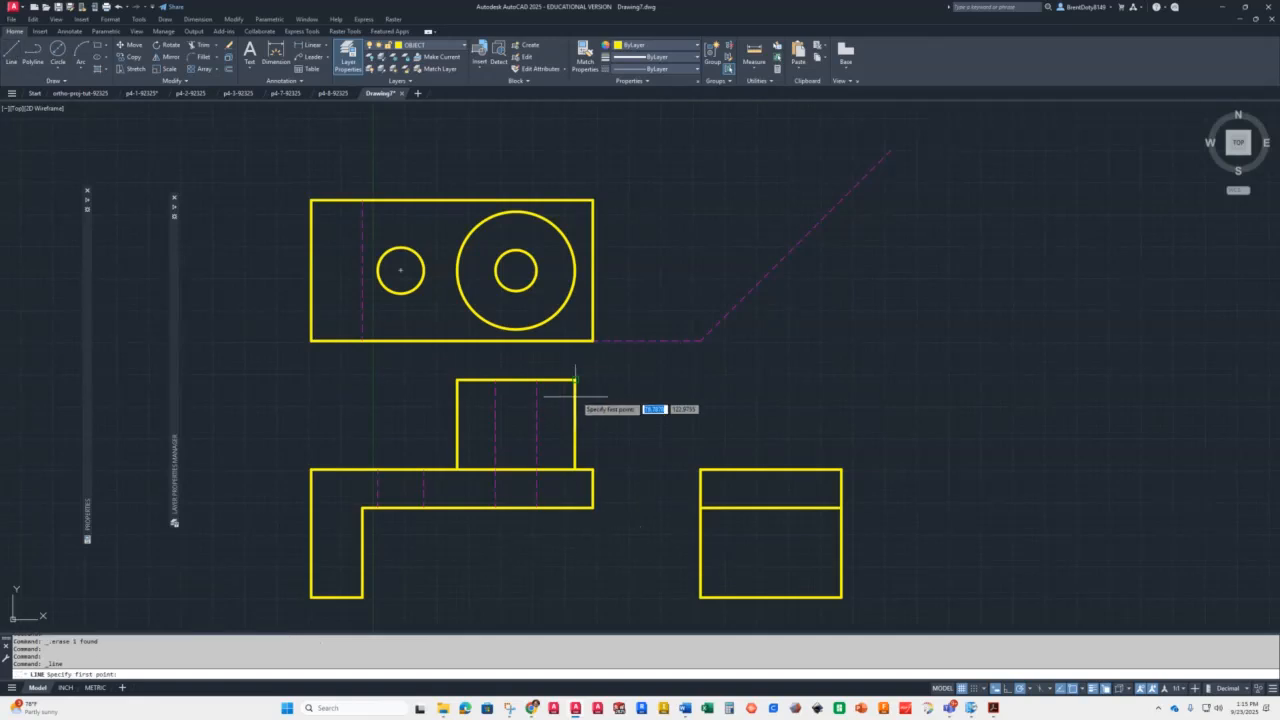
click(575, 380)
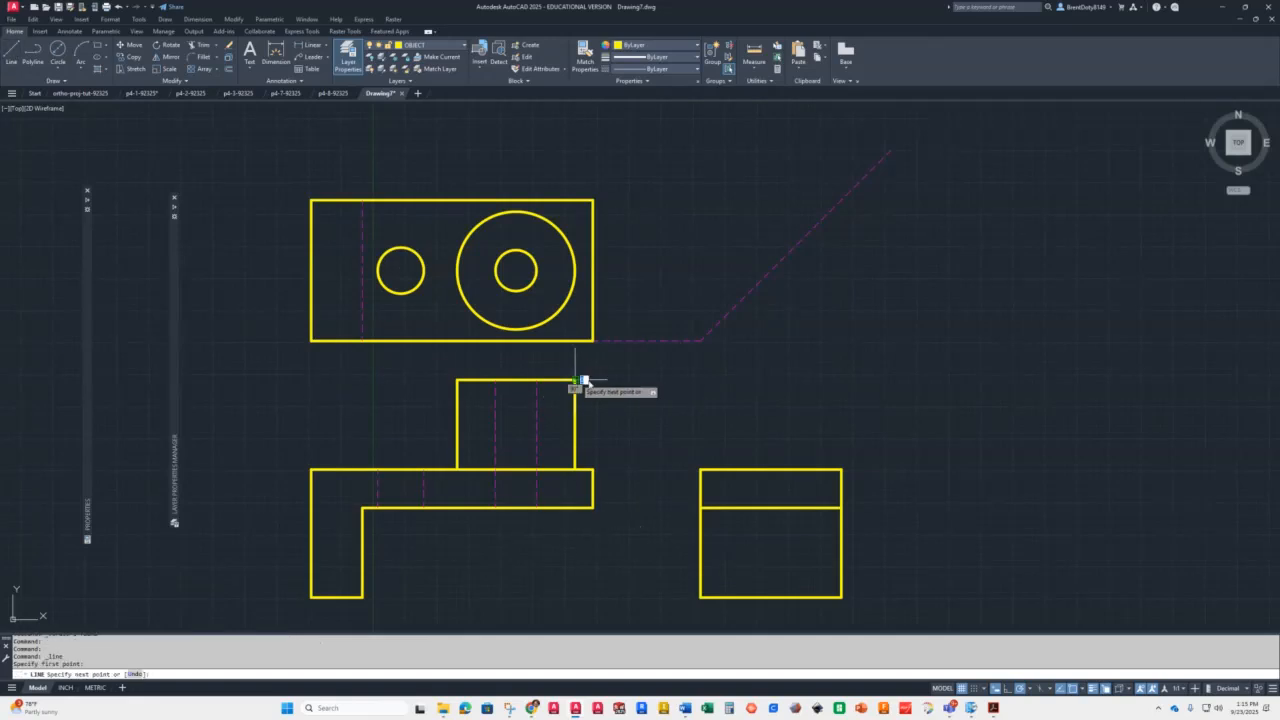
click(916, 380)
key(Return)
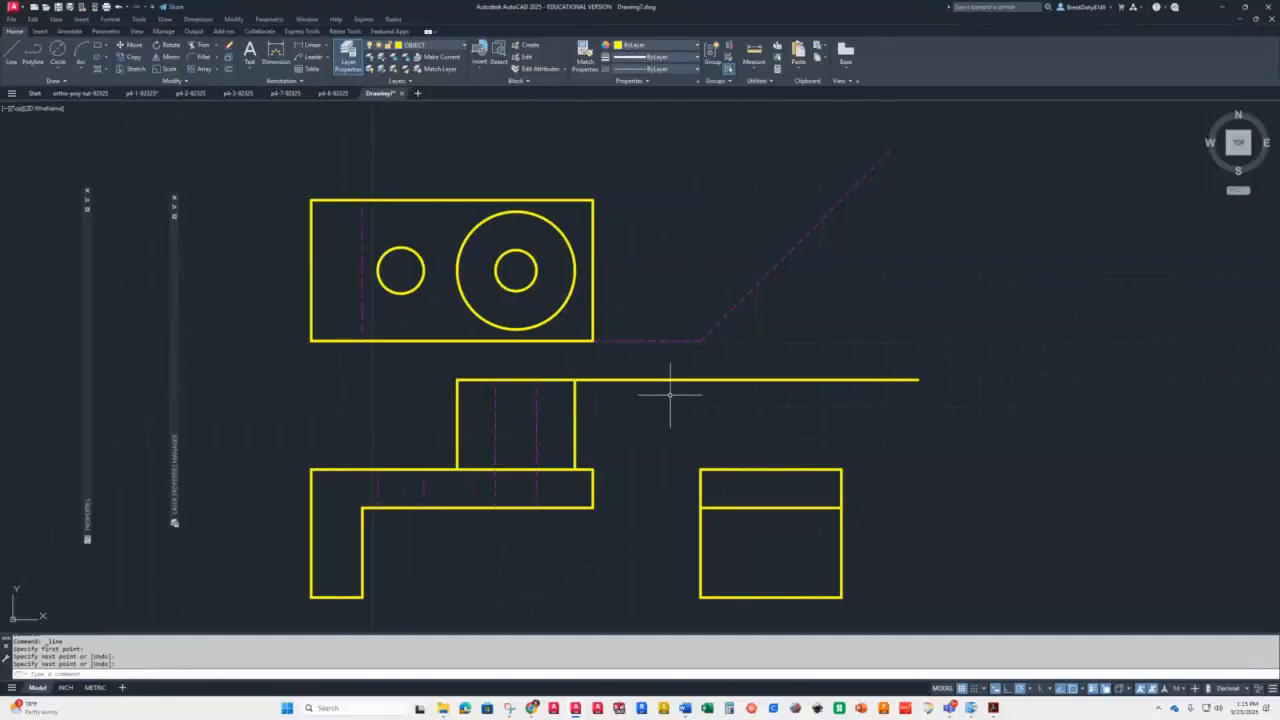
Project the lower quadrant of the top view's large boss circle to the miter line, then down to the side view plate's upper edge
key(Return)
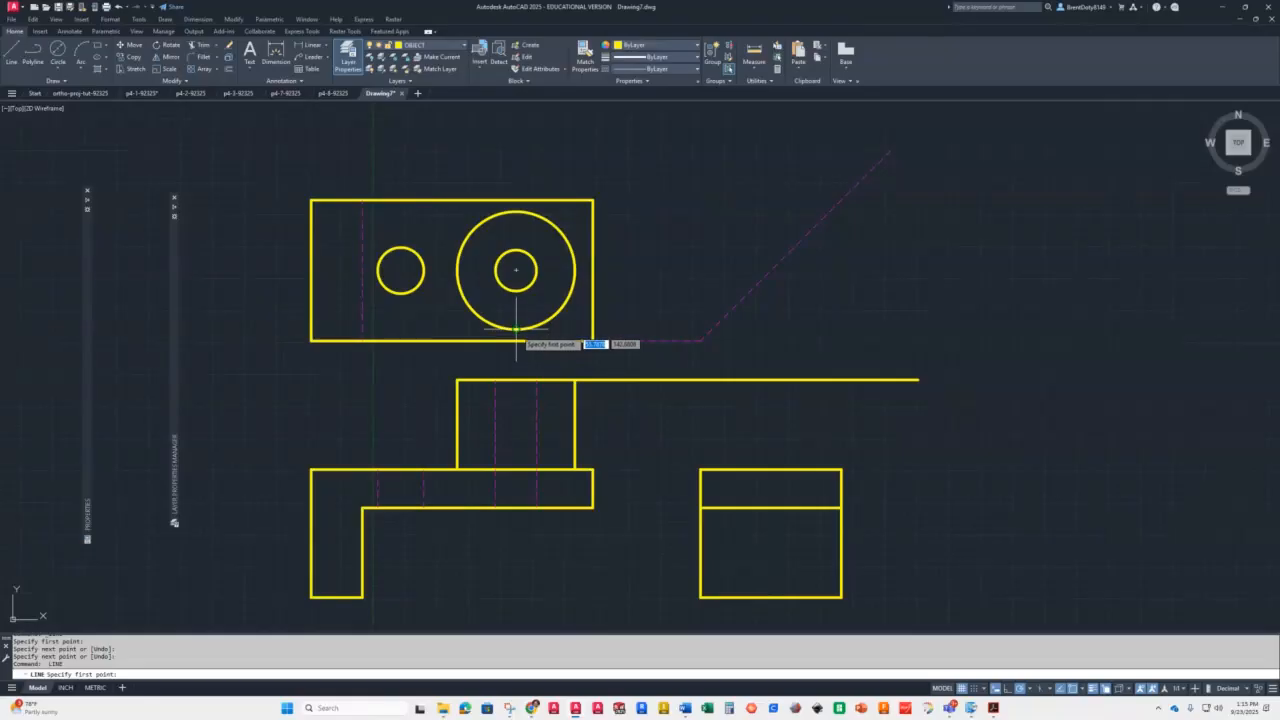
click(516, 329)
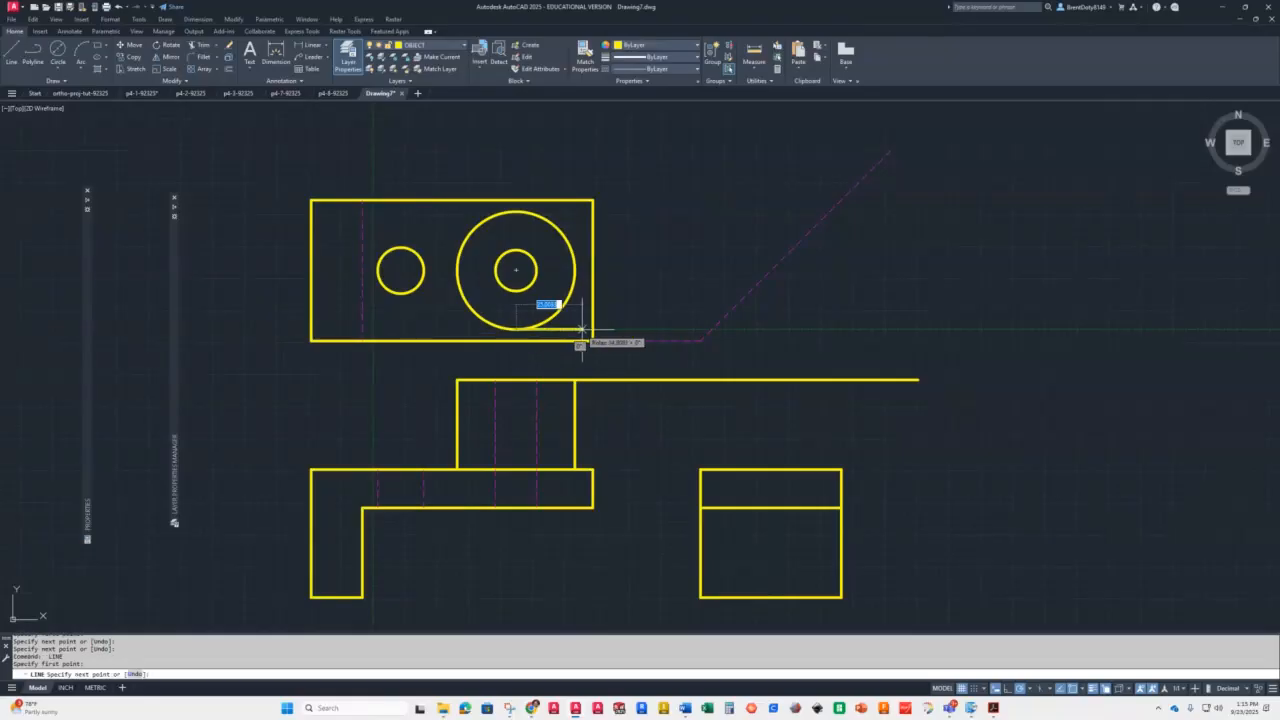
click(712, 329)
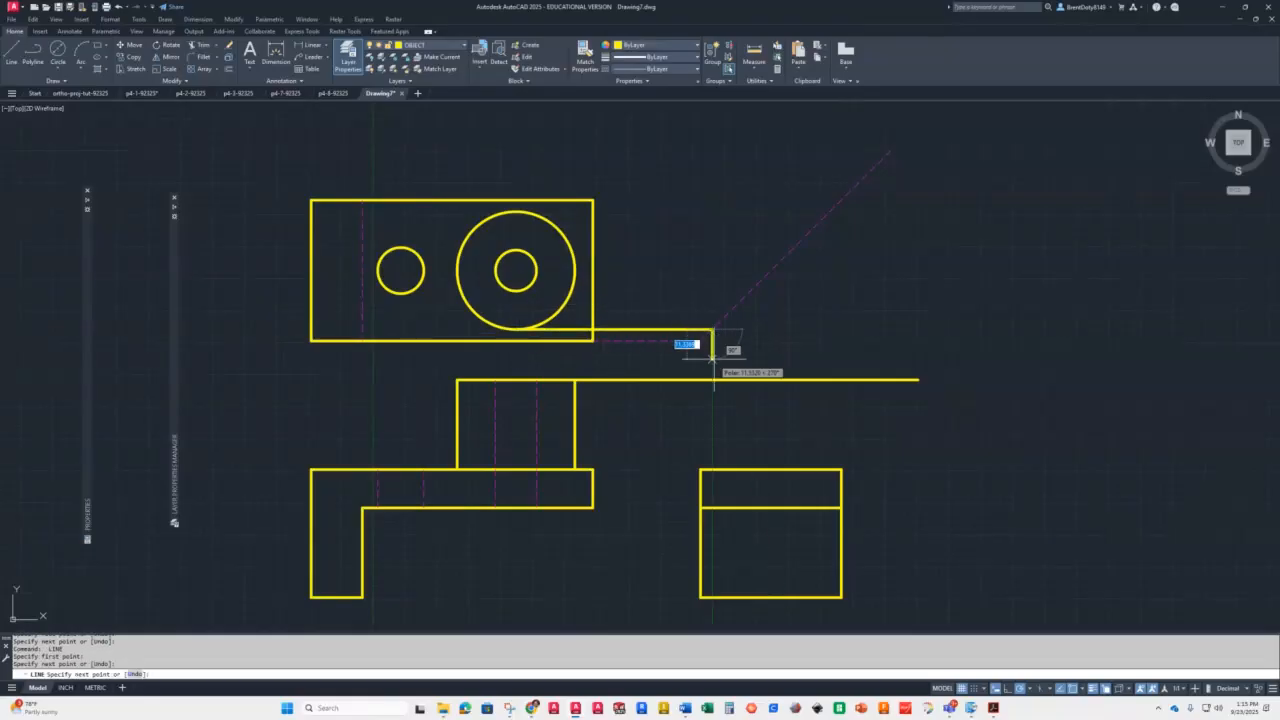
click(712, 468)
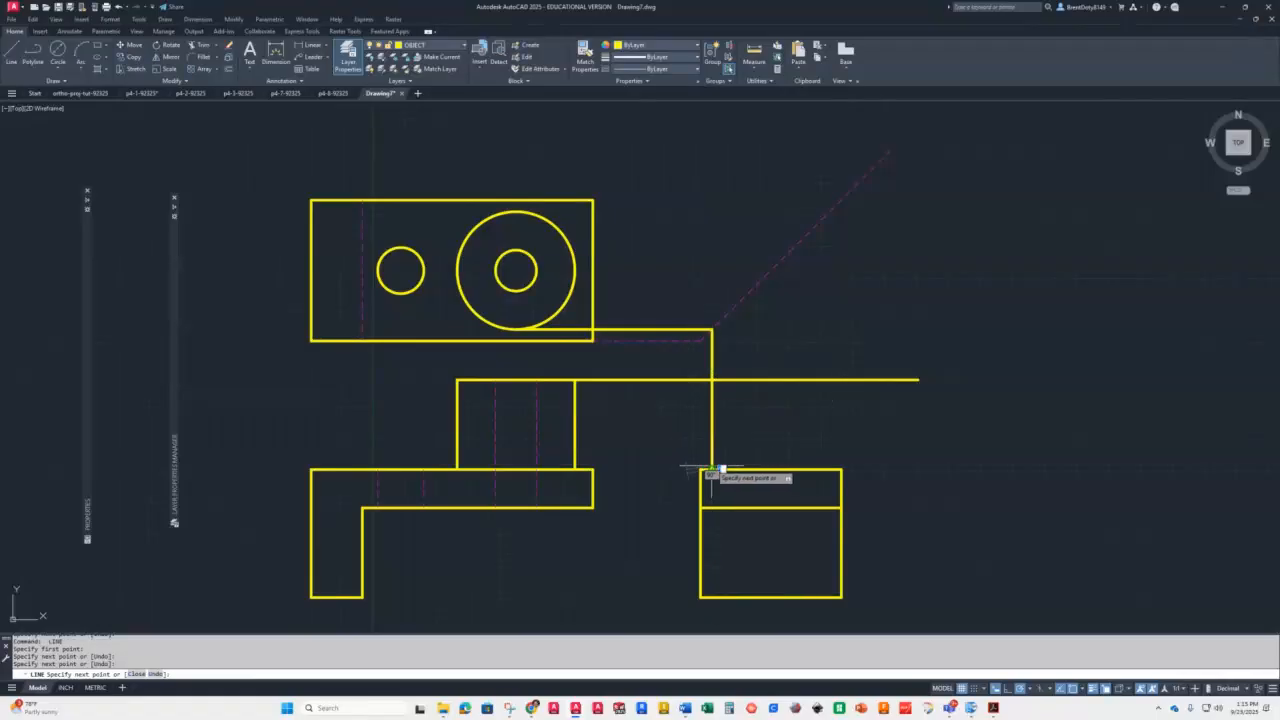
key(Return)
Project the upper quadrant of the large boss circle to the miter line, then down to the side view plate's upper edge
key(Return)
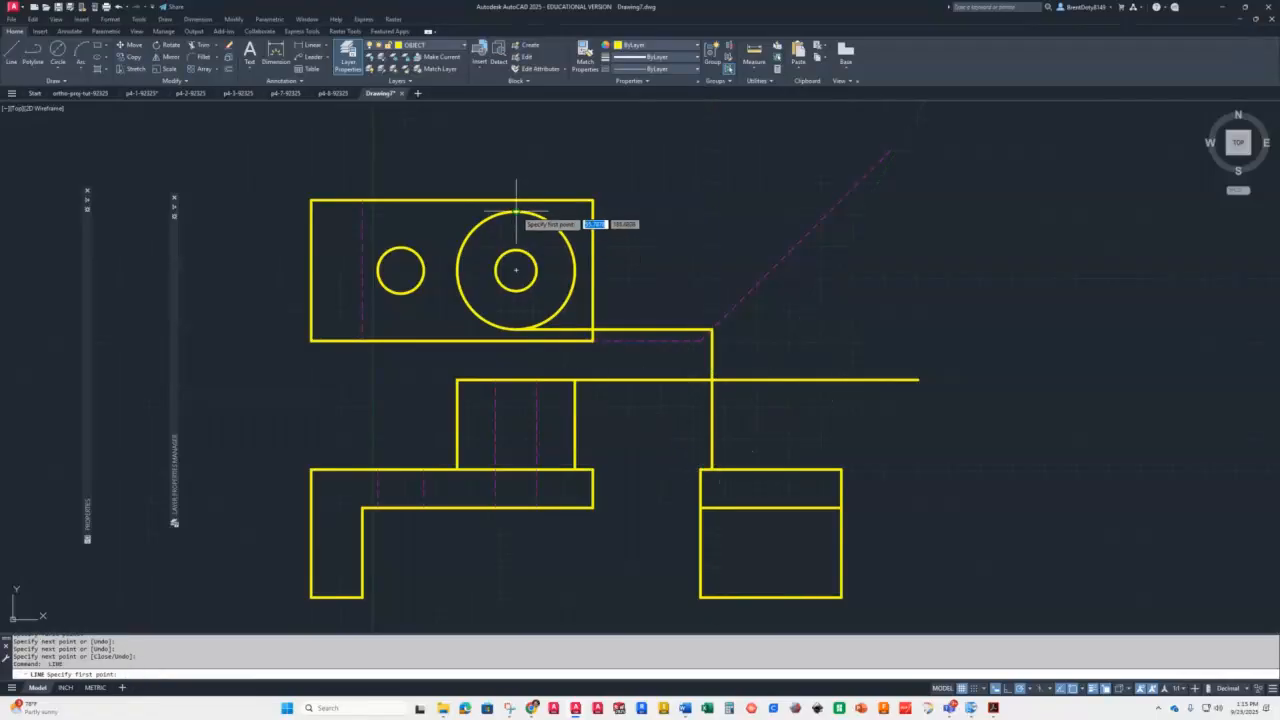
click(514, 211)
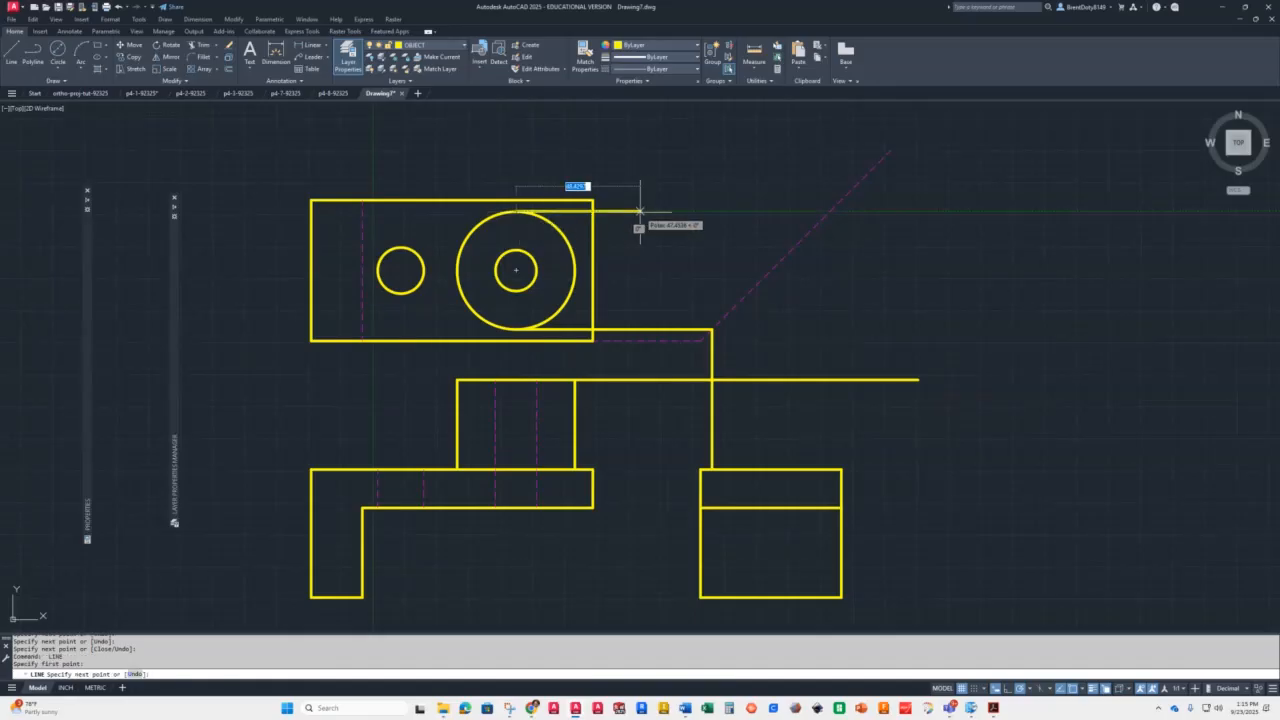
click(830, 211)
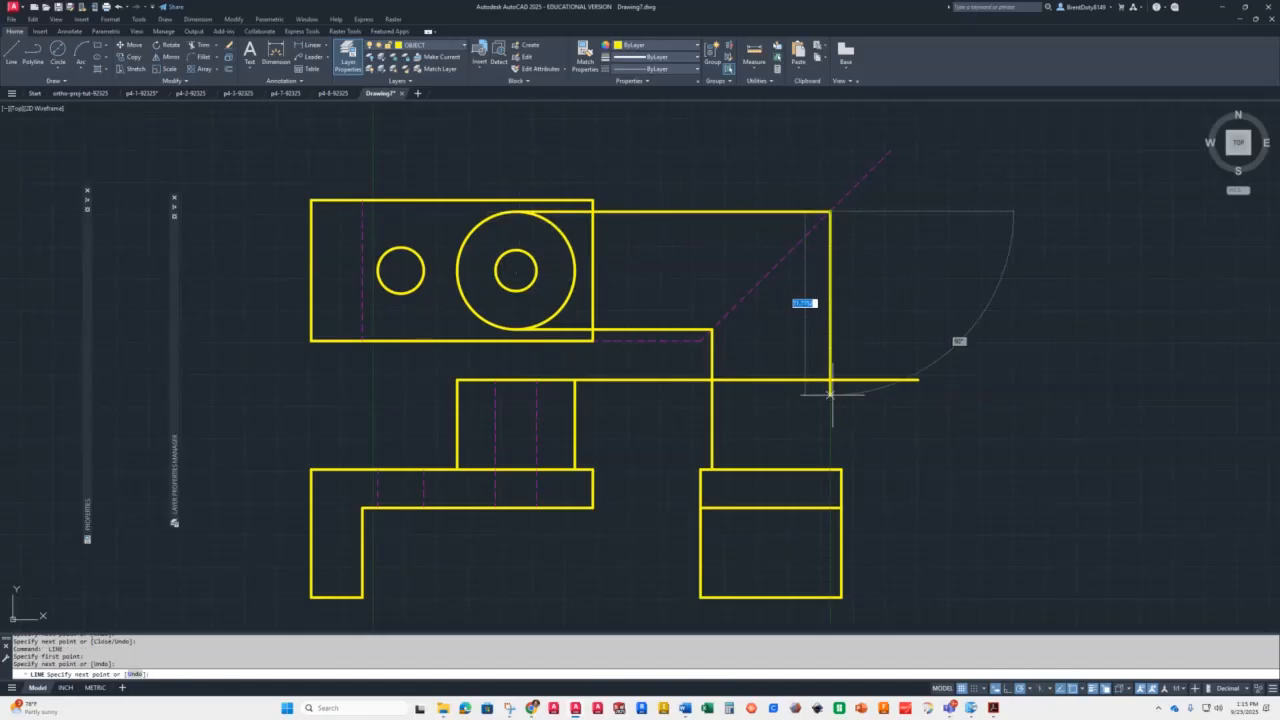
click(830, 468)
key(Return)
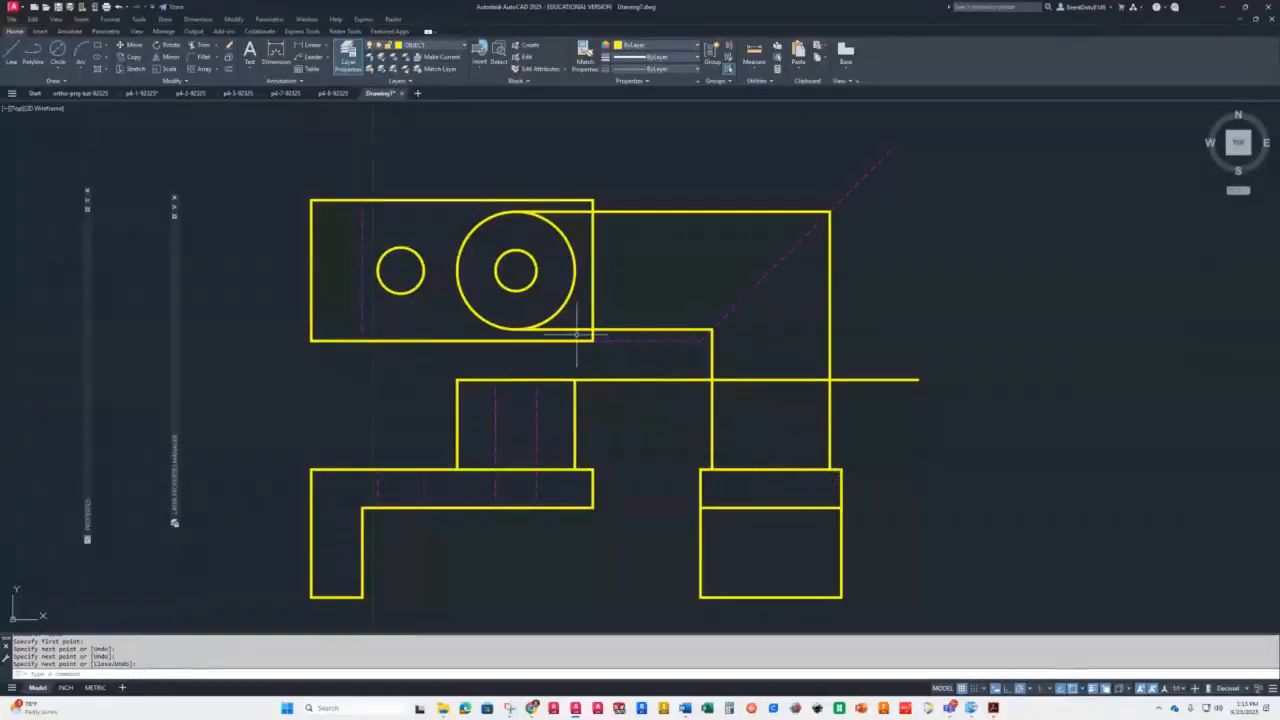
Trim the projection lines around the side view's boss and delete the three horizontal lines between the top view and the miter line
click(511, 211)
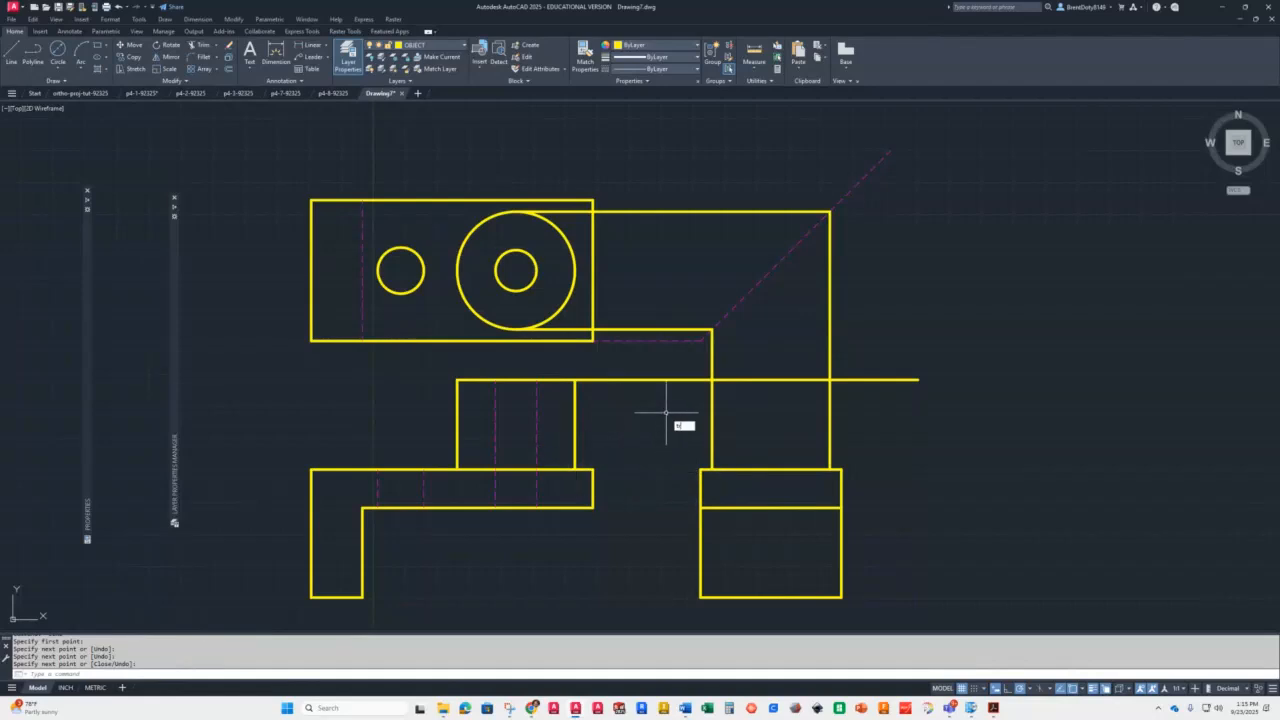
key(Return)
mouse_move(857, 412)
mouse_down()
mouse_move(846, 343)
mouse_move(690, 370)
mouse_move(670, 420)
mouse_move(666, 183)
mouse_up()
key(Return)
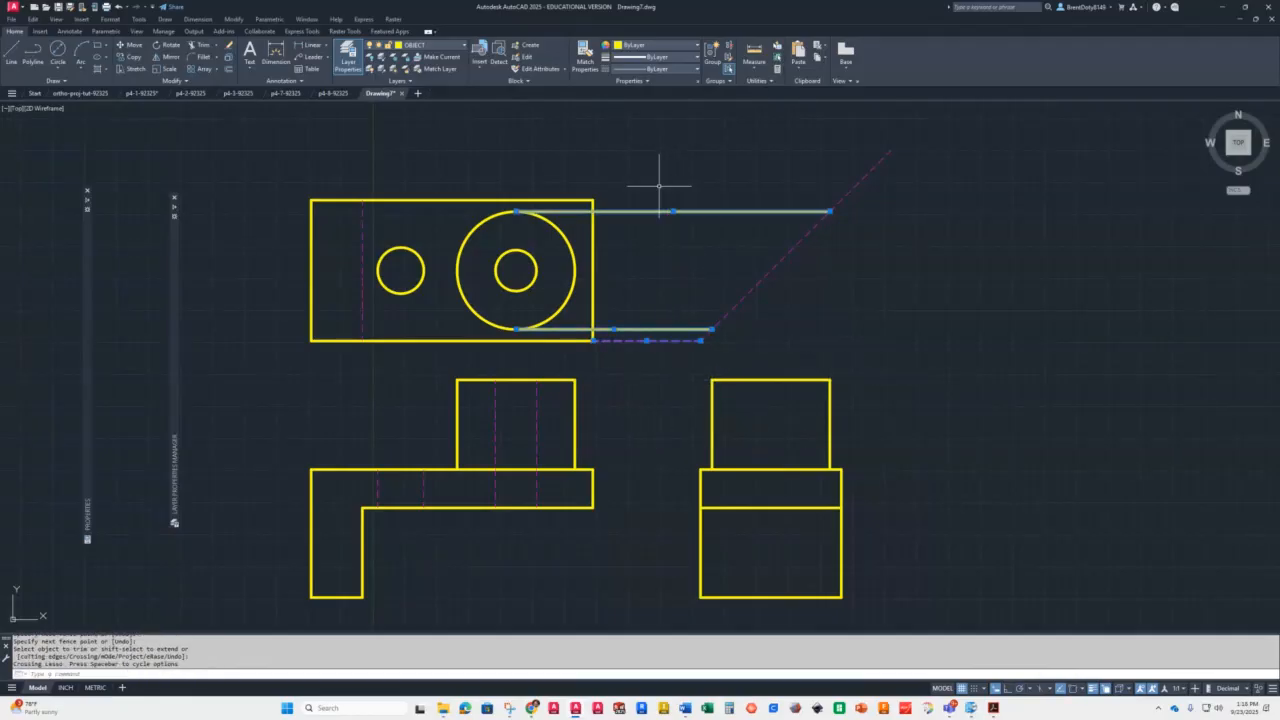
key(Delete)
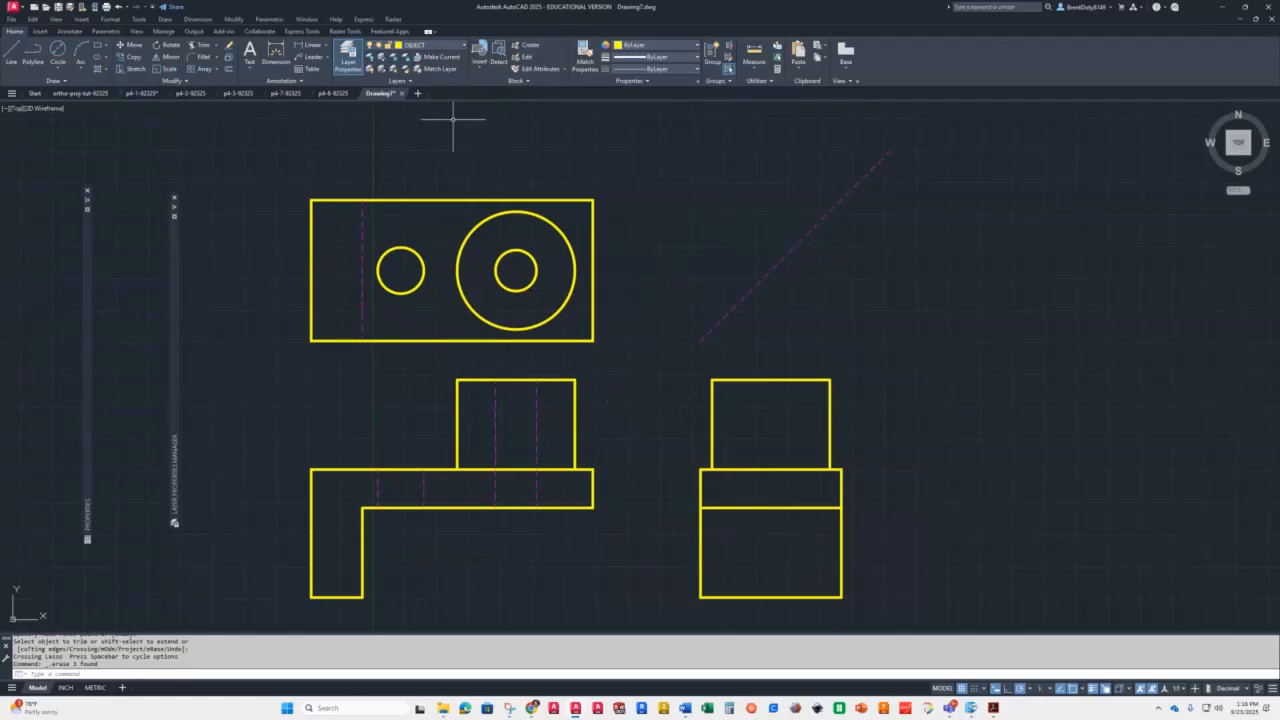
On the HIDDEN layer, project the bore circle's lower quadrant to the miter line and down to the side view plate's lower edge
click(439, 49)
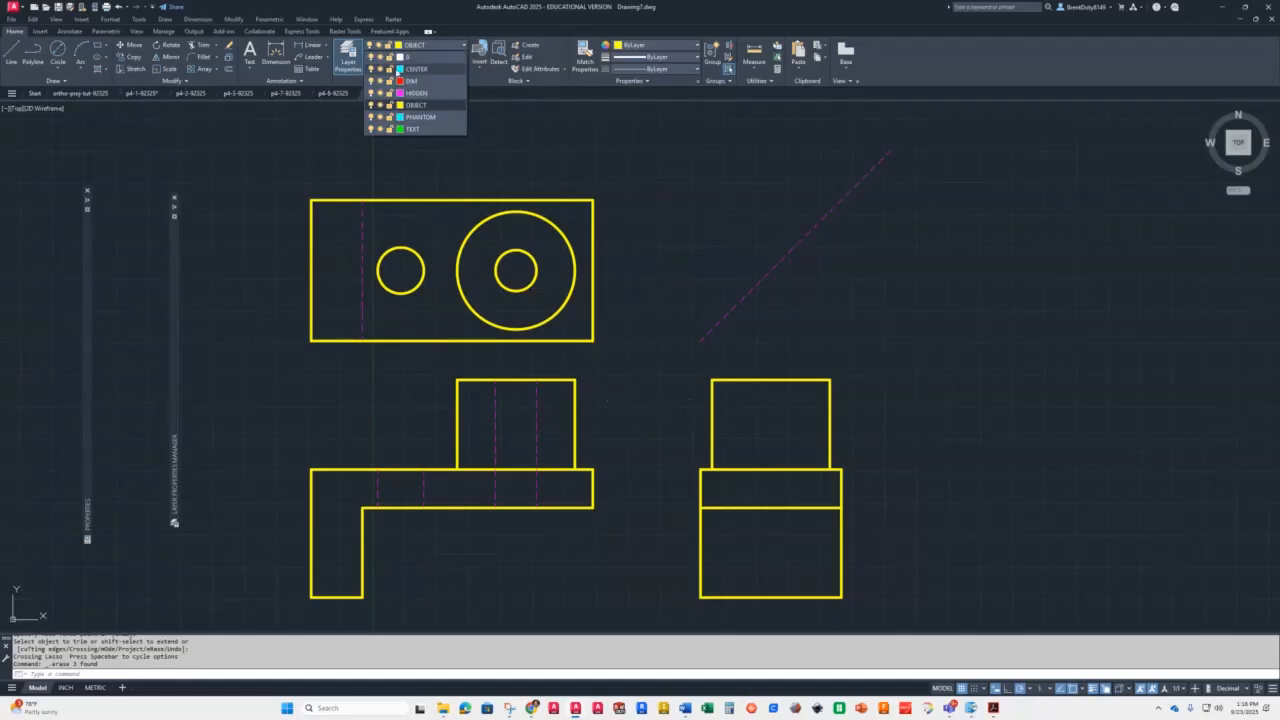
click(415, 93)
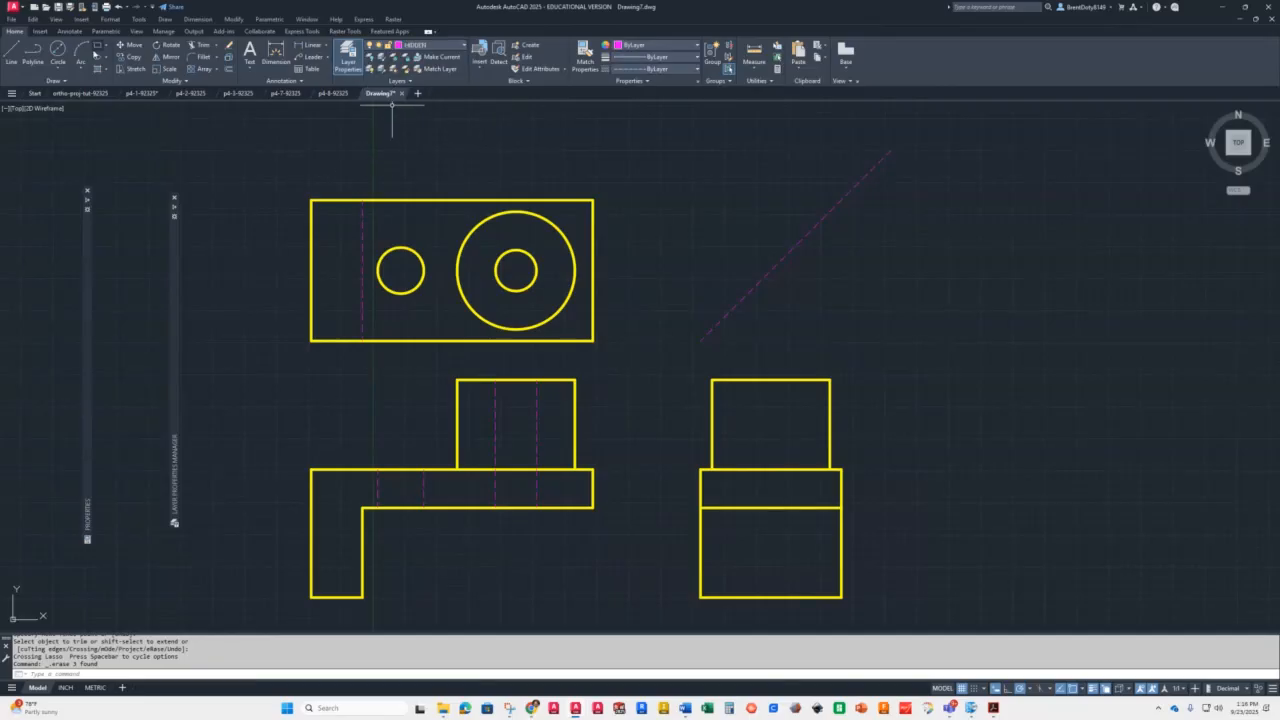
click(15, 68)
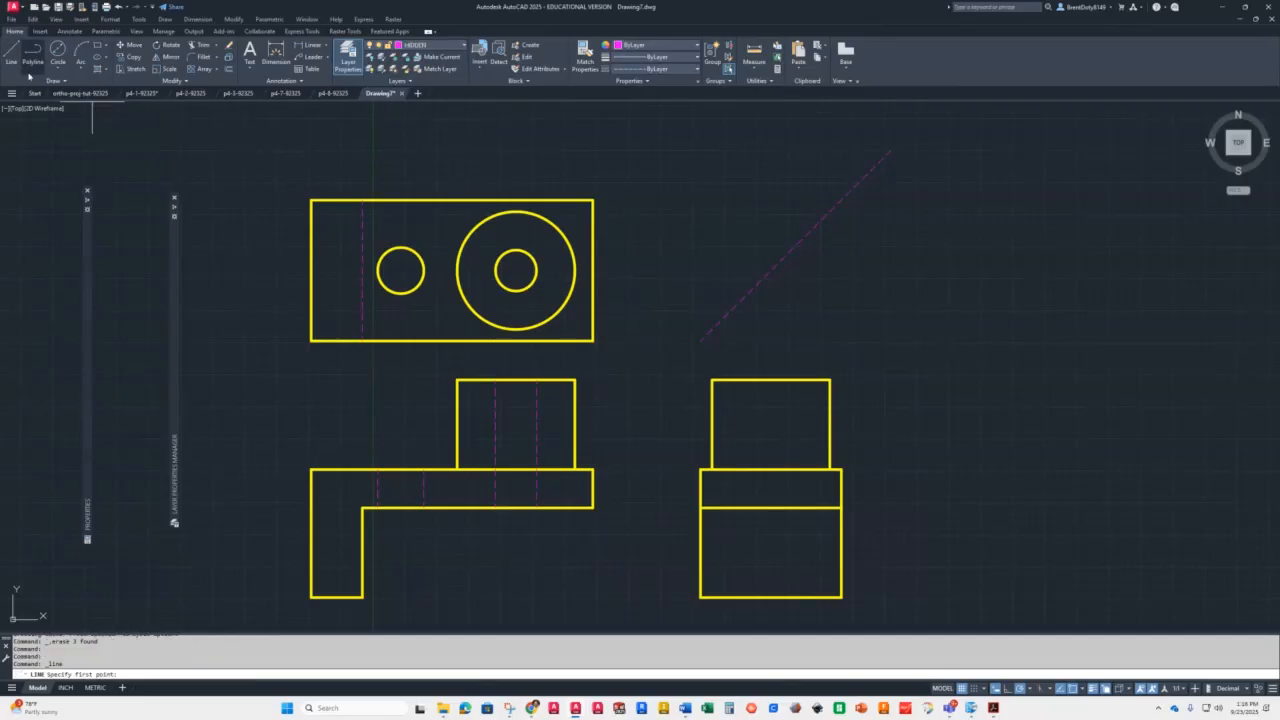
click(516, 290)
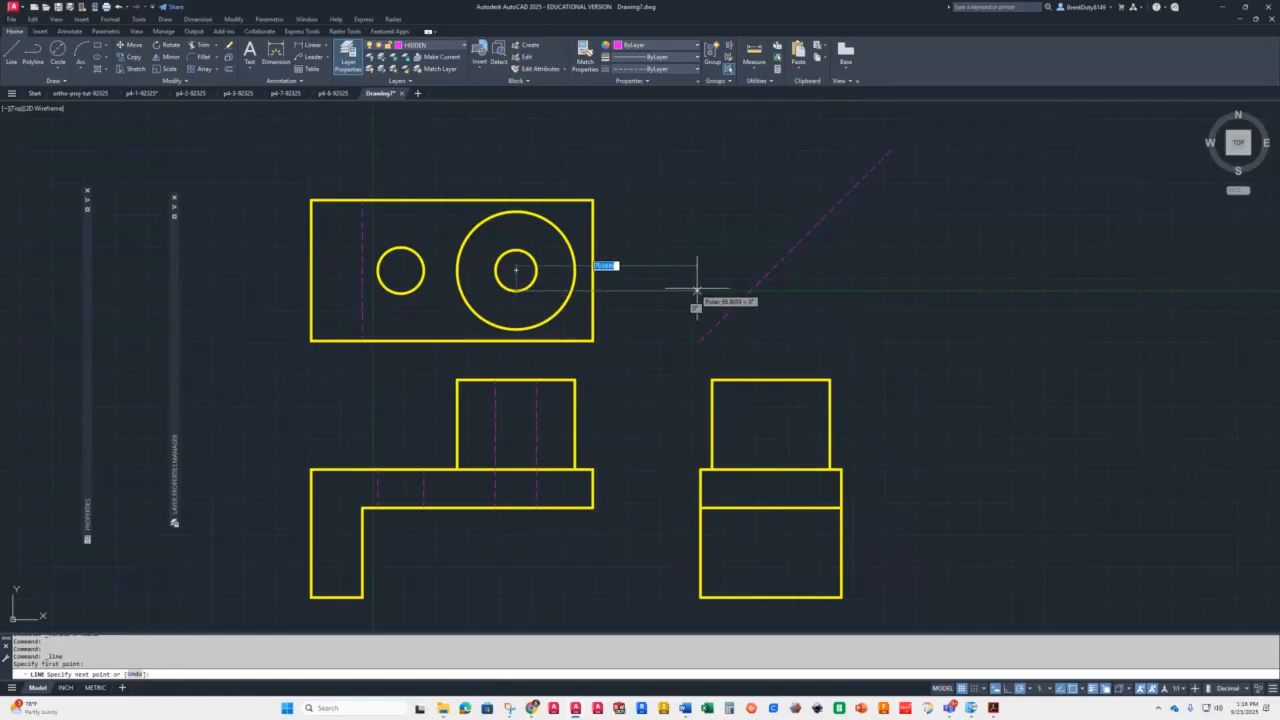
click(751, 291)
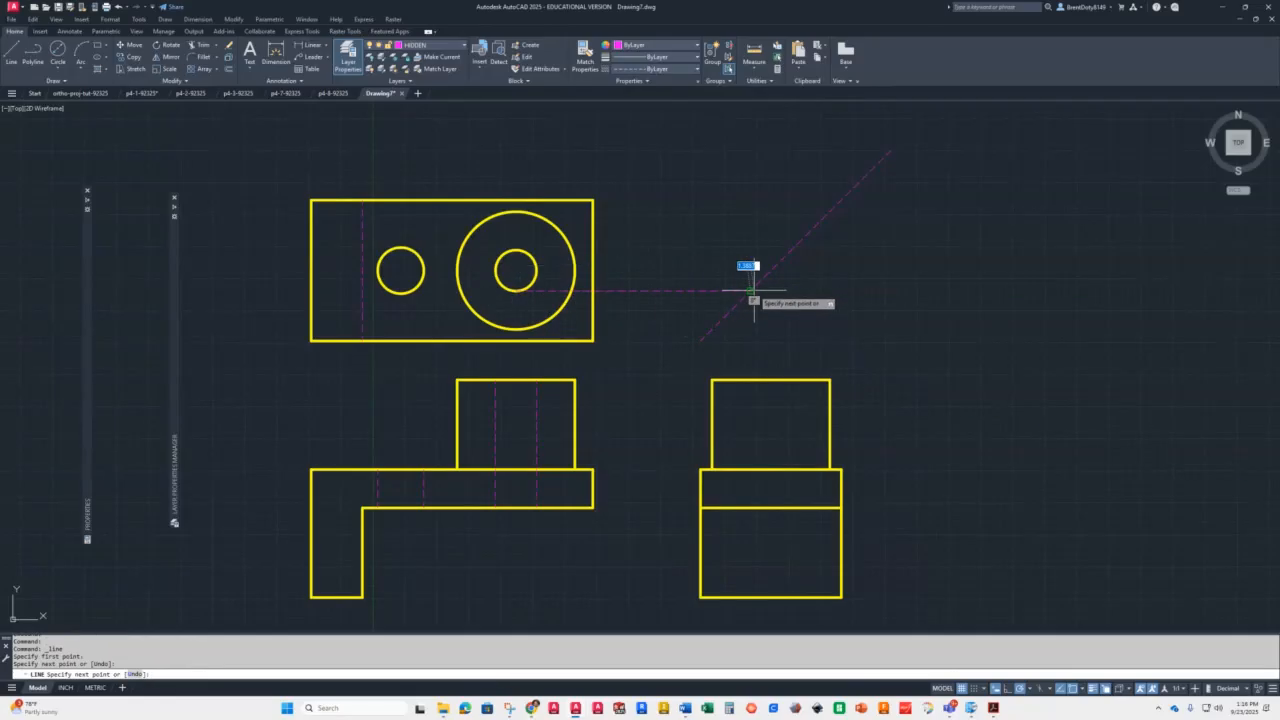
click(751, 508)
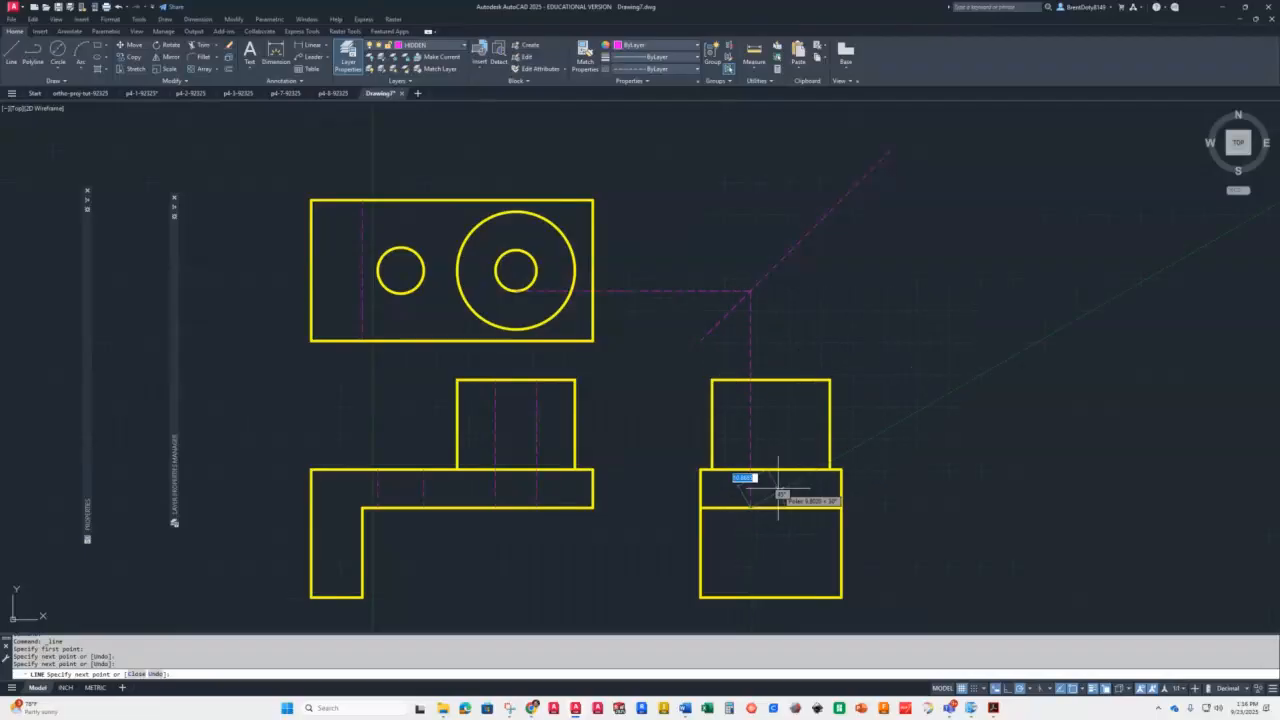
key(Return)
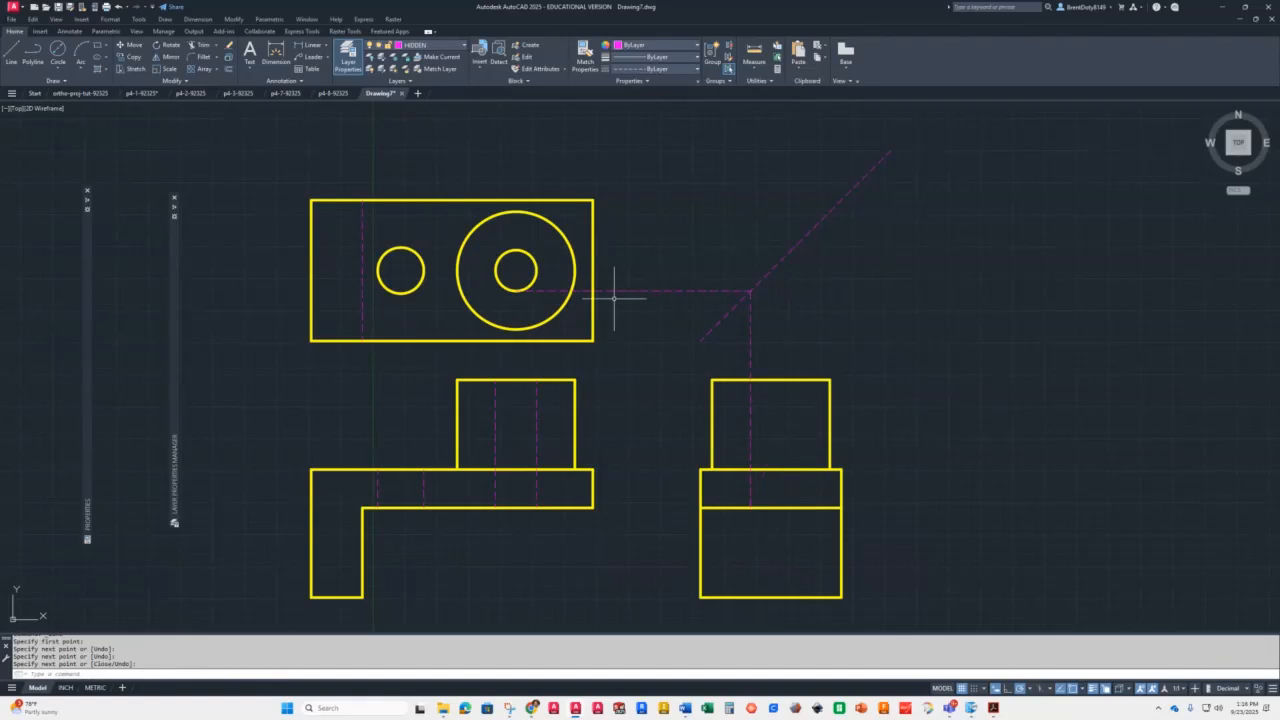
Project the bore circle's upper quadrant to the miter line, then down to the side view plate's lower edge
key(Return)
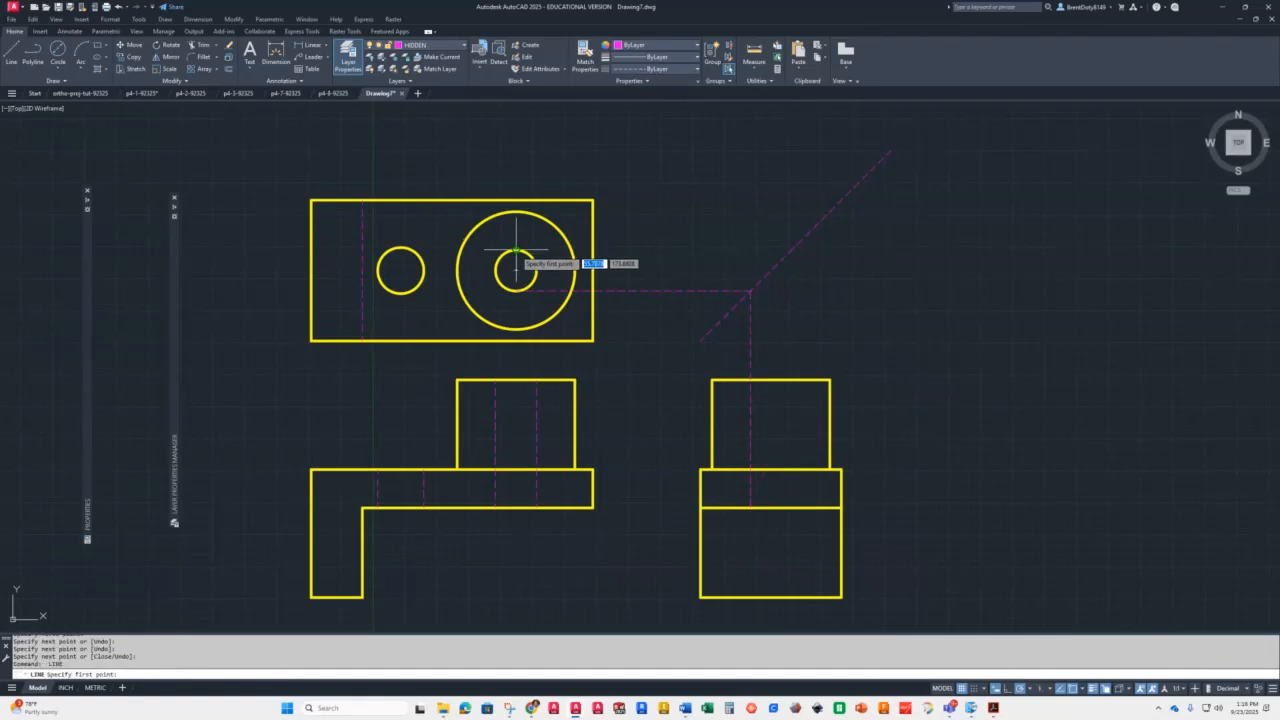
click(516, 251)
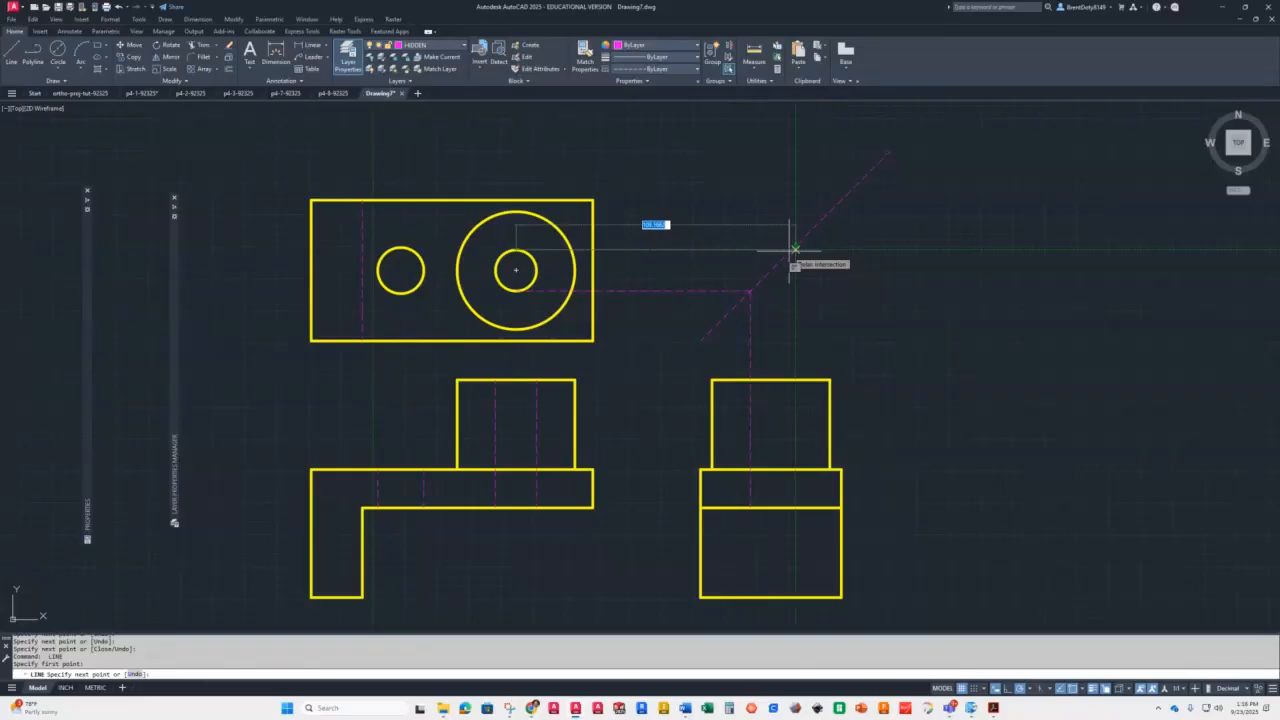
scroll(788, 250, up, 5)
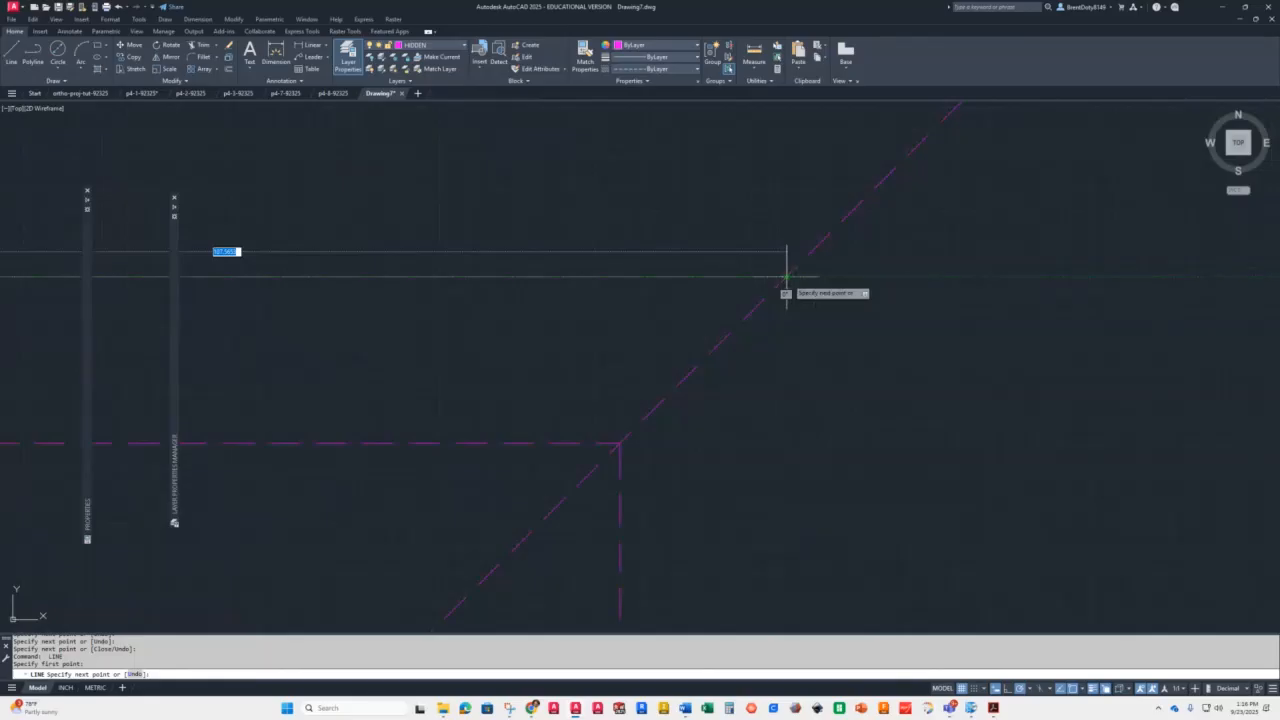
click(787, 277)
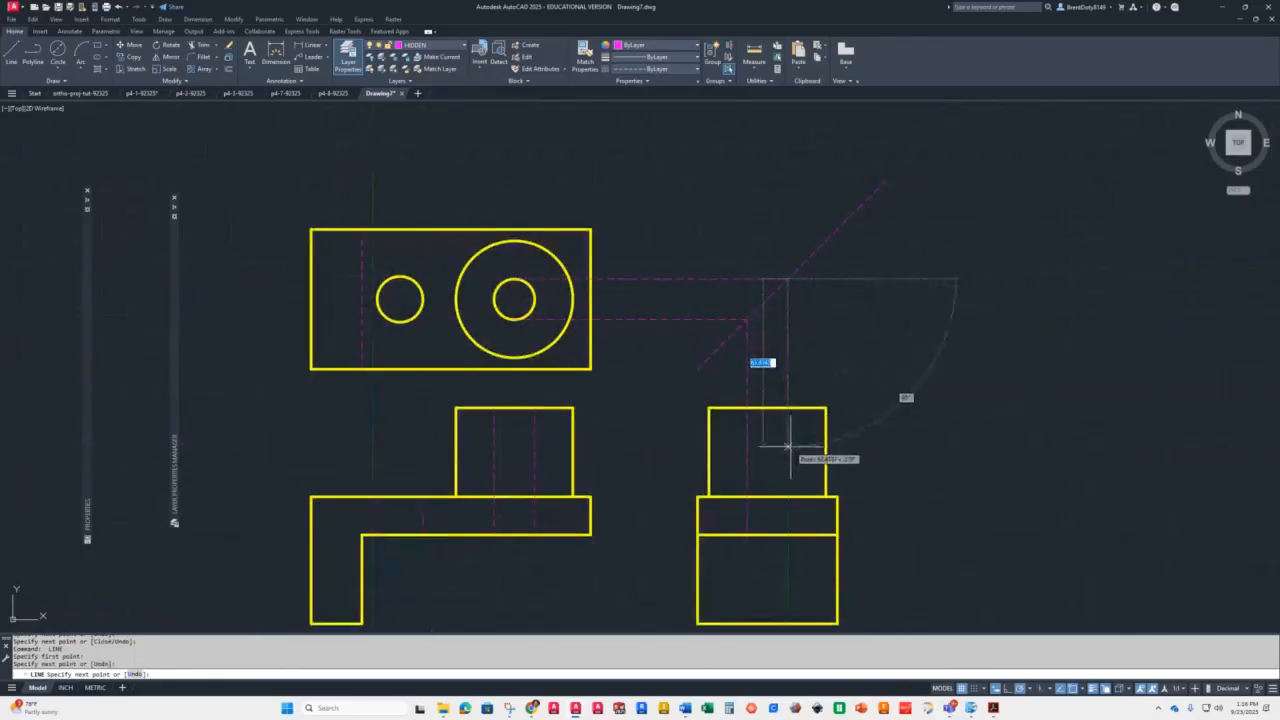
click(787, 536)
key(Return)
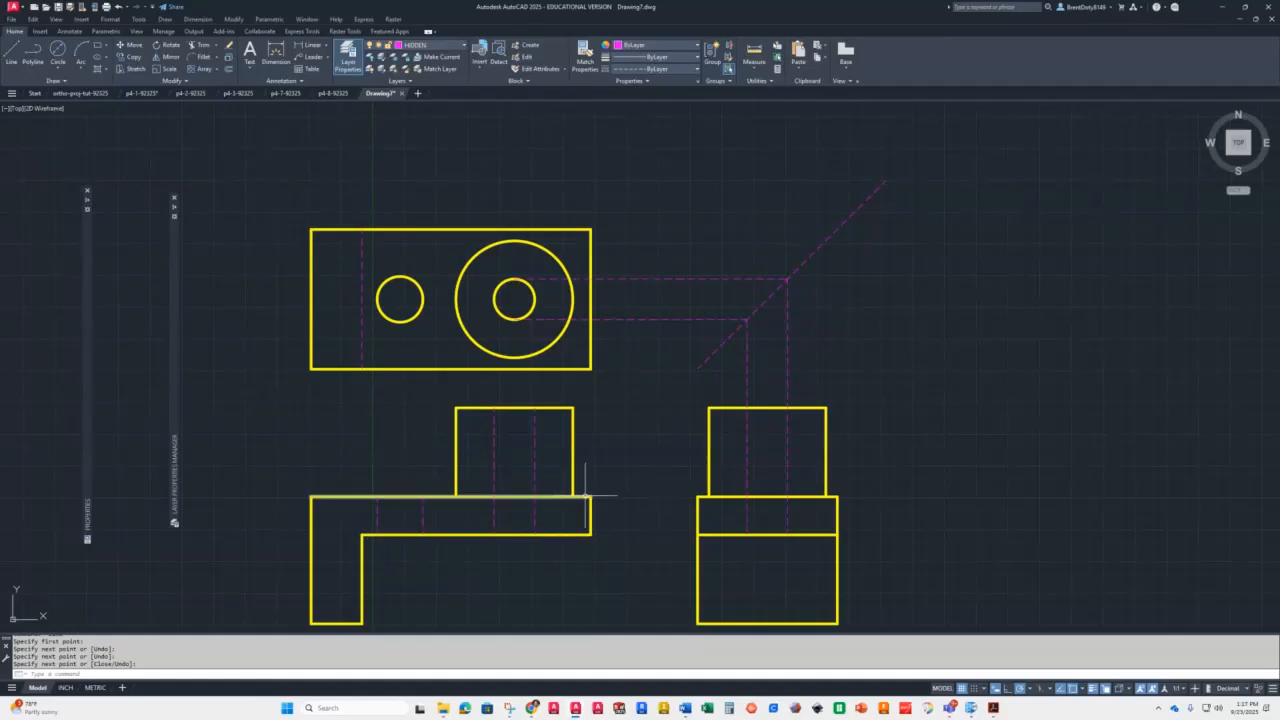
Delete the bore's two horizontal projection lines and trim its vertical projection lines above the side view's boss
click(663, 266)
click(649, 355)
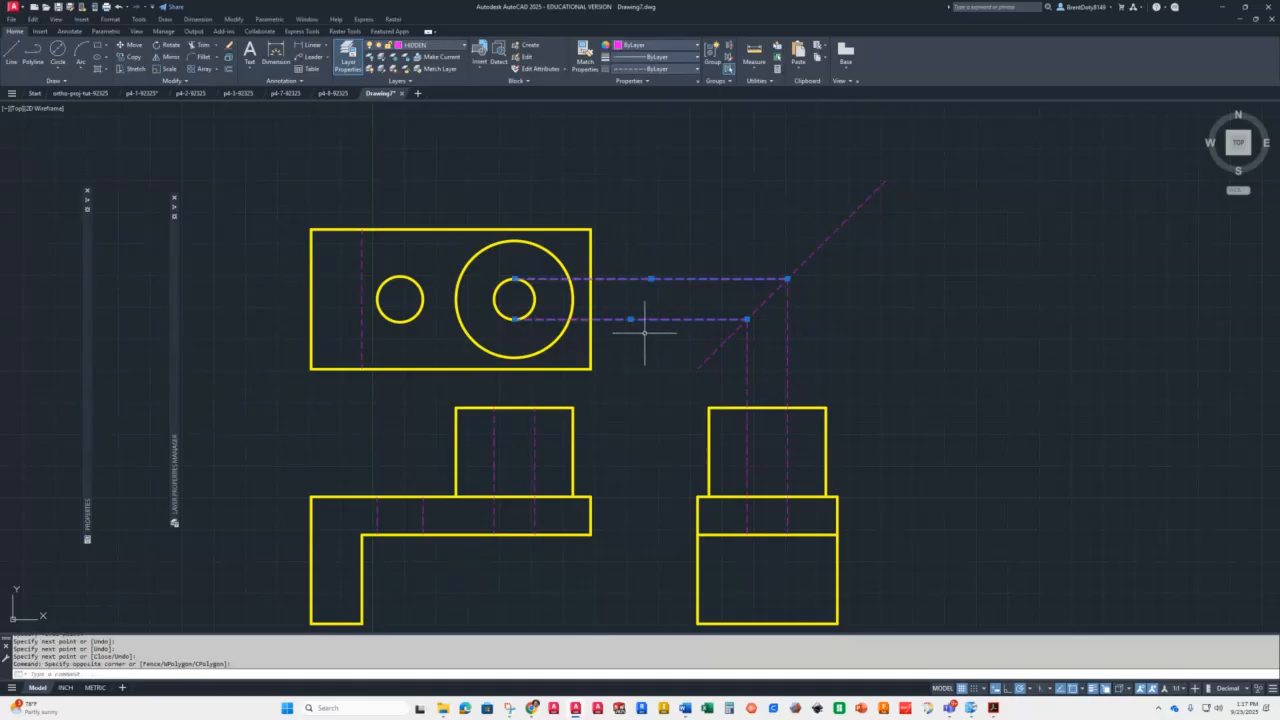
key(Delete)
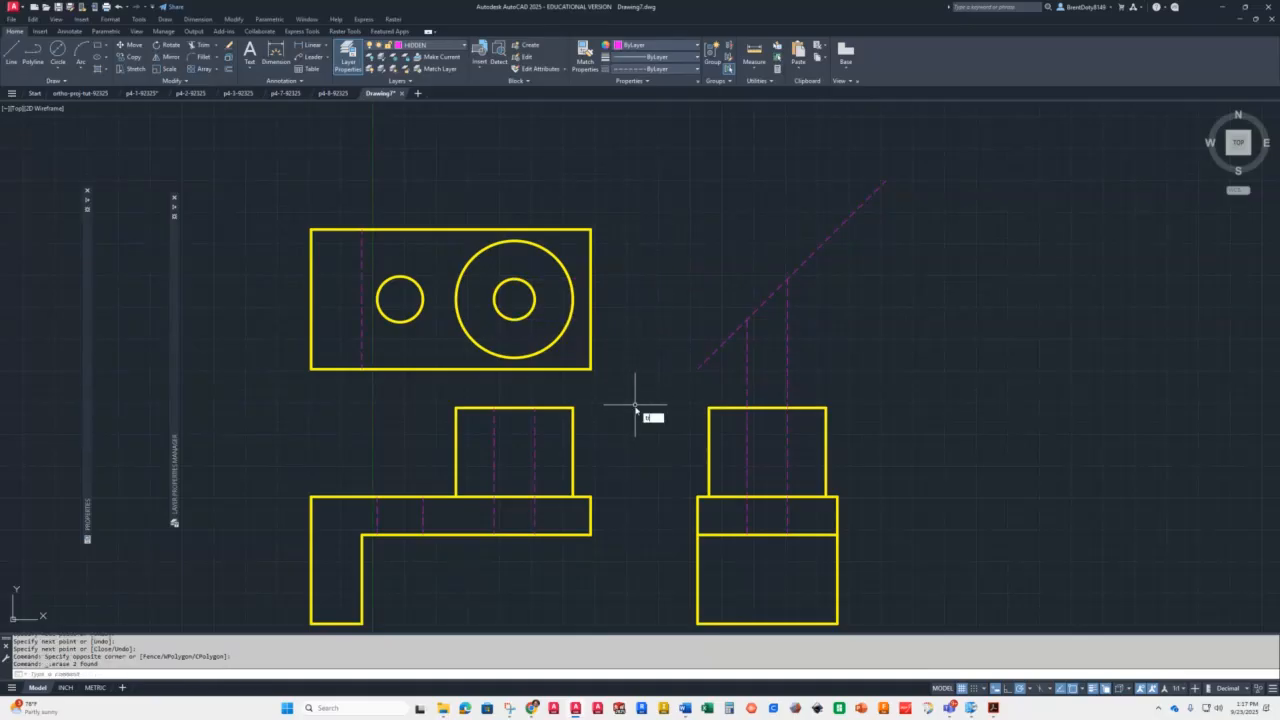
text(r)
key(Return)
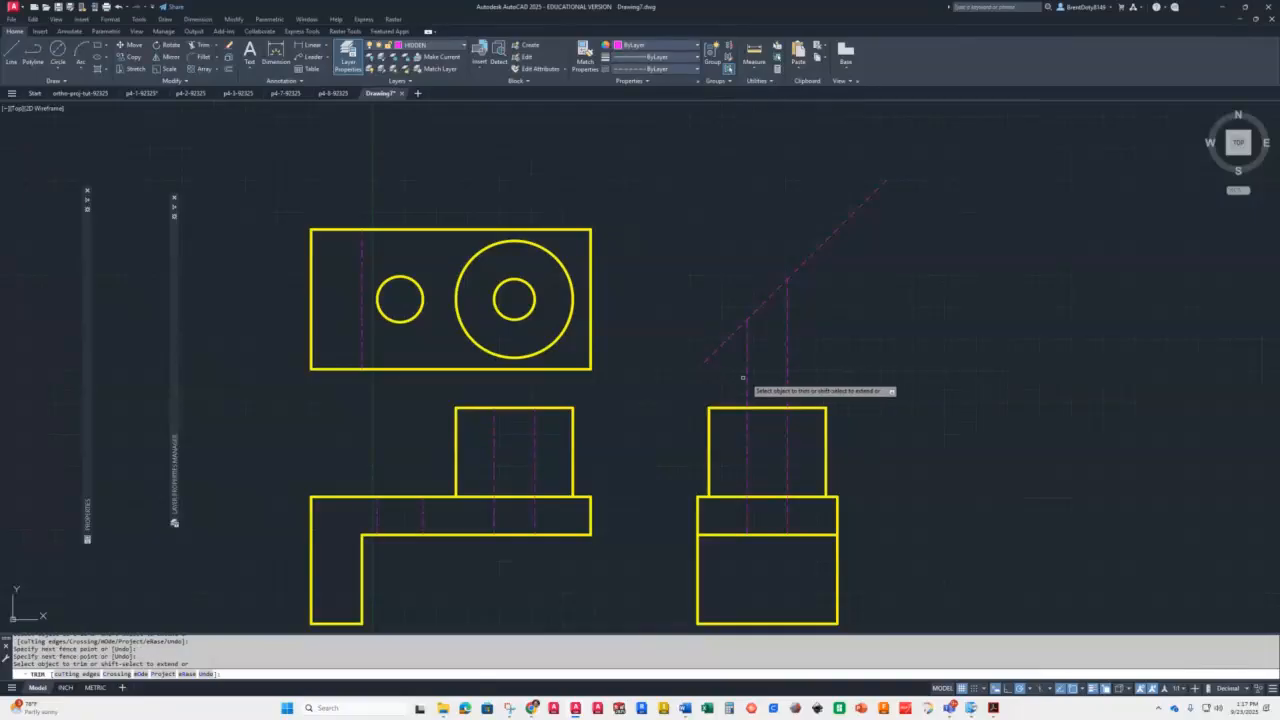
click(800, 383)
click(731, 382)
key(Return)
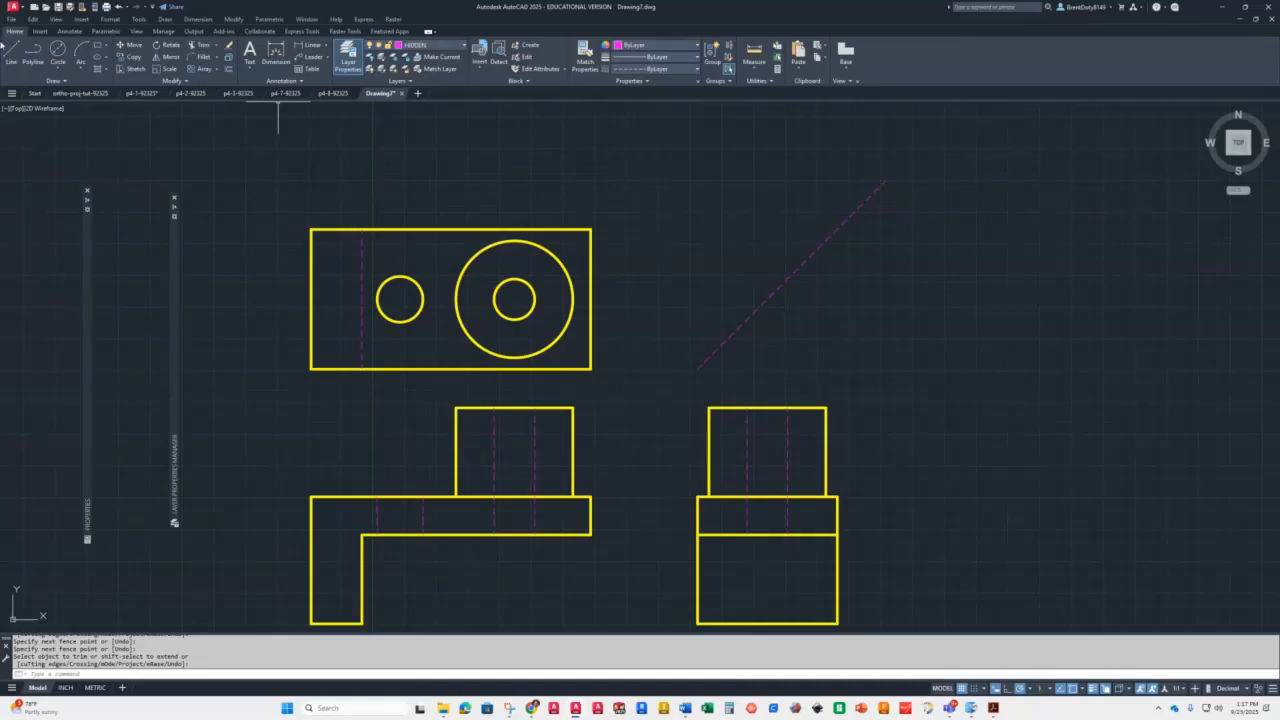
Project the small hole's lower quadrant in the top view to the miter line, then down to the side view plate's lower edge
click(13, 62)
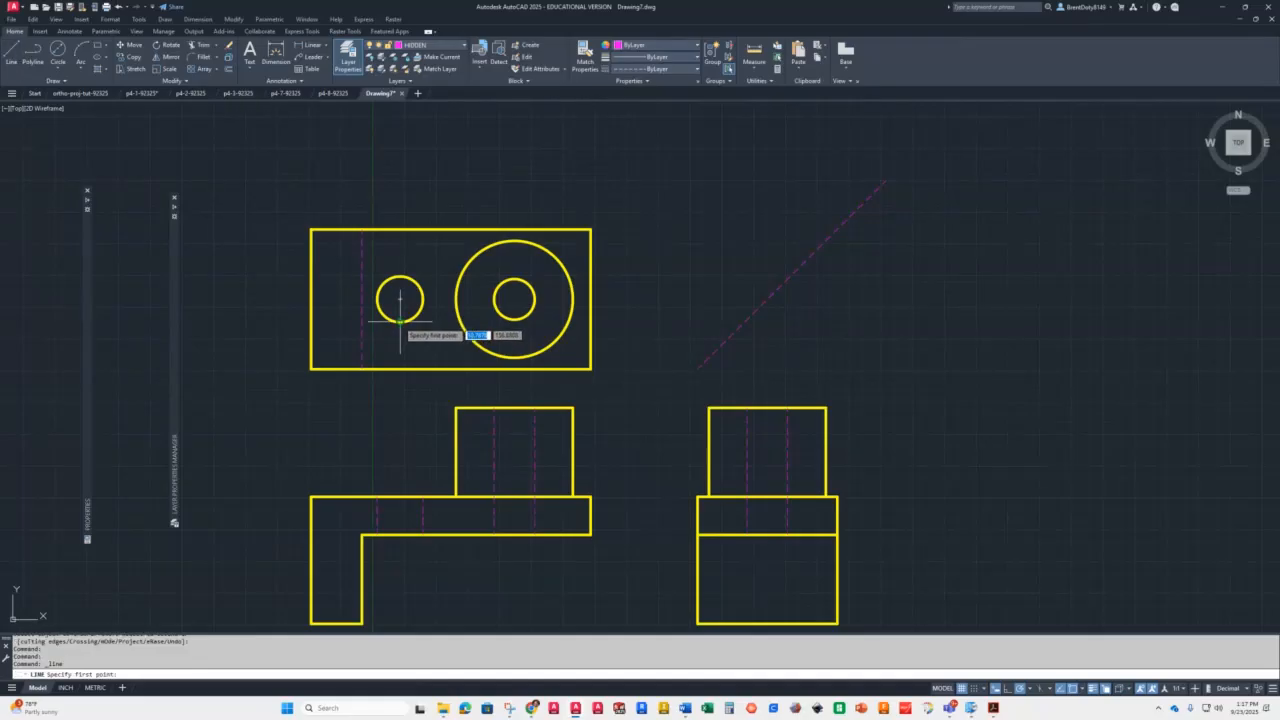
click(400, 322)
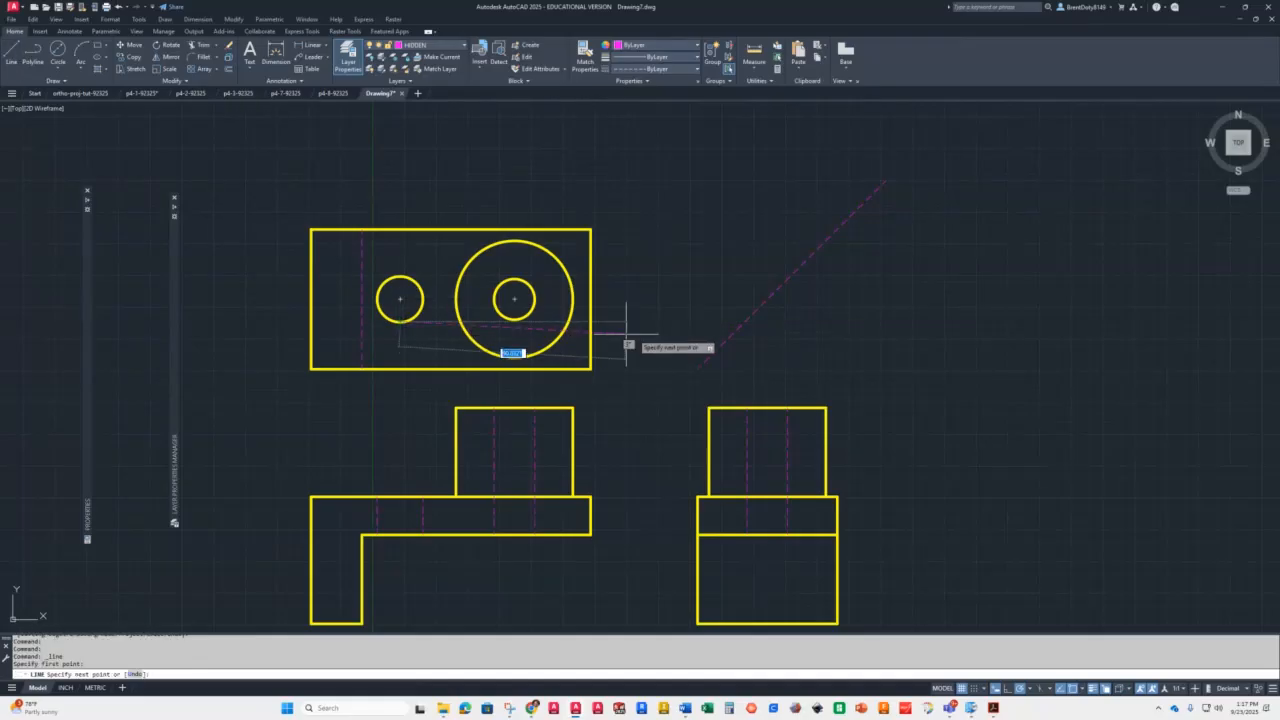
click(744, 322)
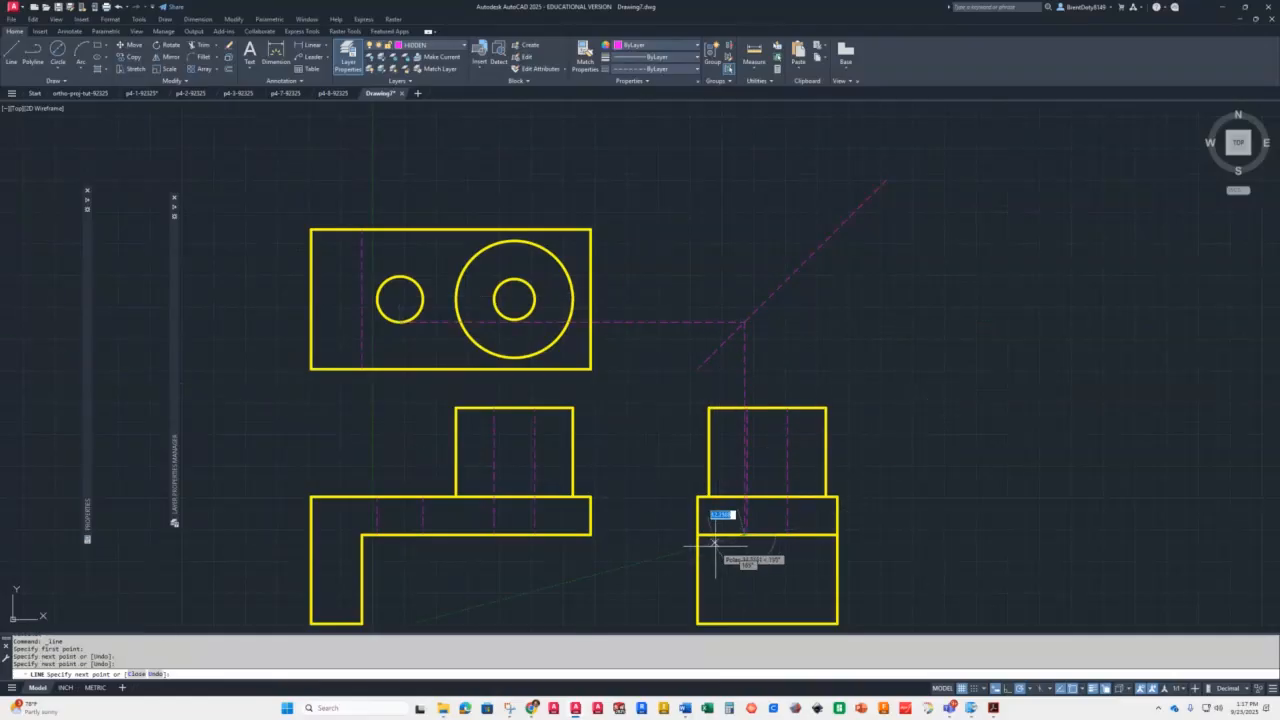
click(744, 533)
key(Escape)
Project the small hole's upper quadrant to the miter line, then down to the side view plate's lower edge
key(Return)
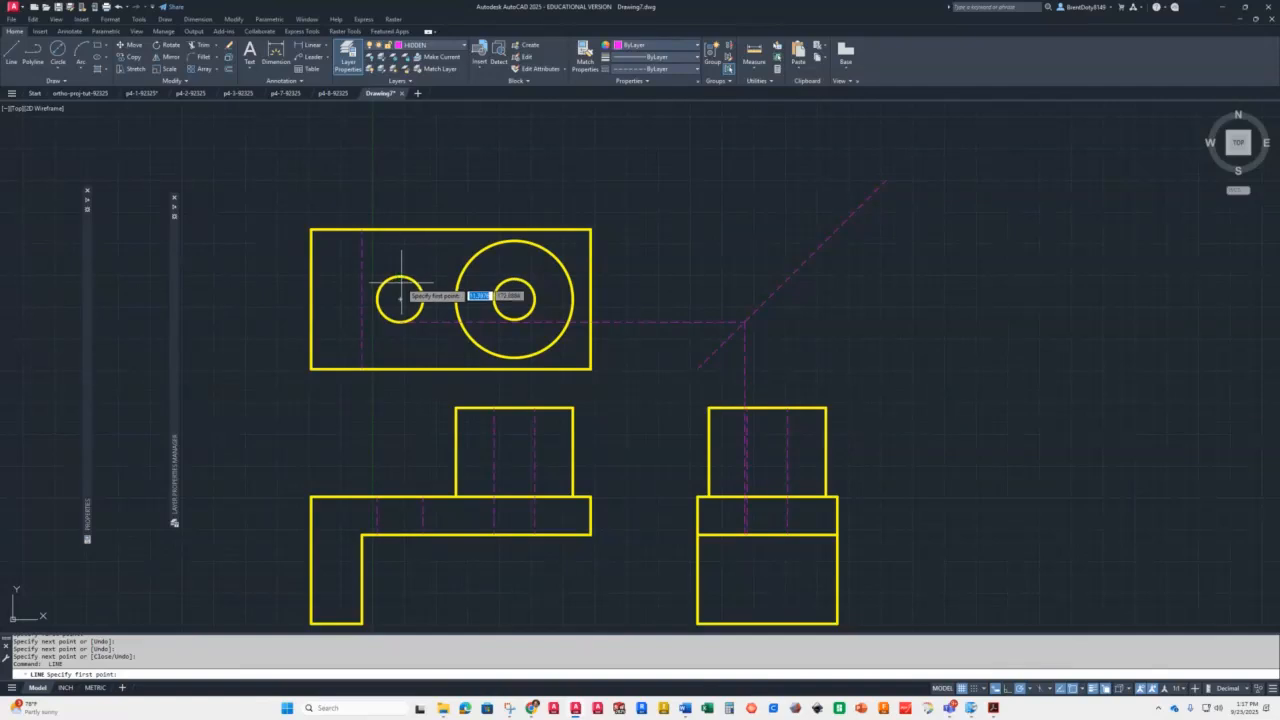
click(400, 277)
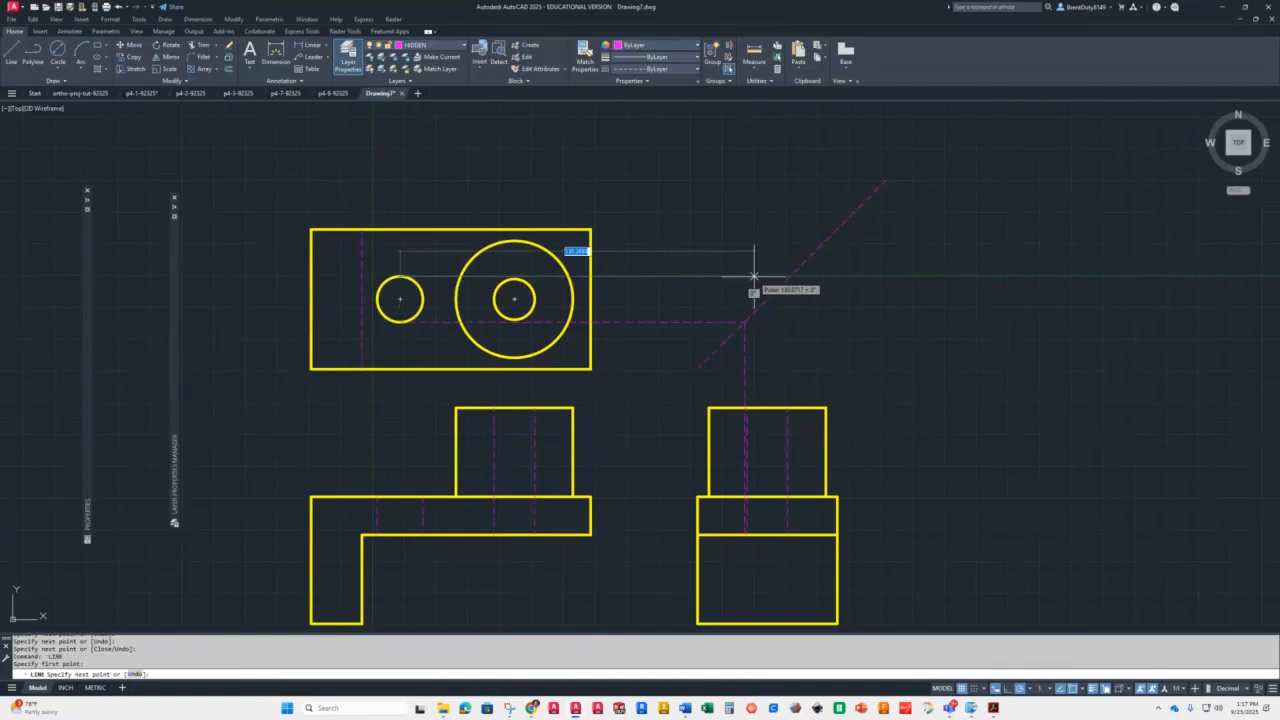
click(790, 277)
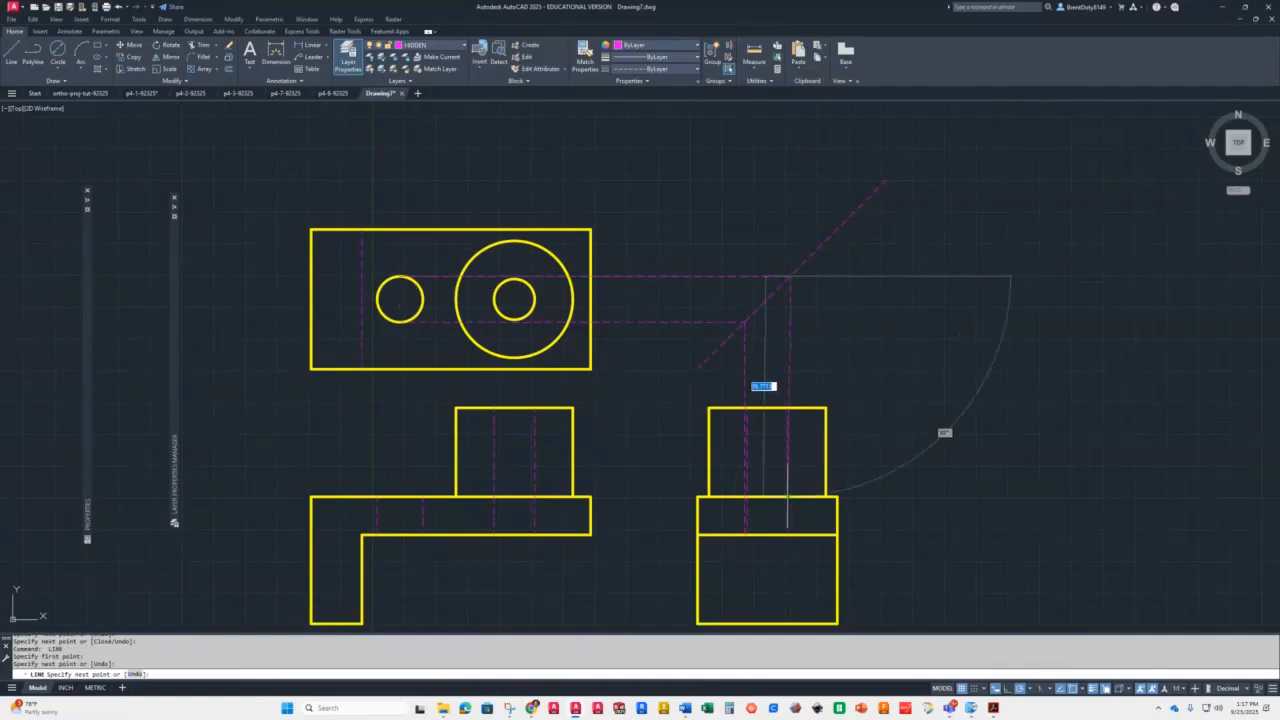
click(790, 533)
key(Return)
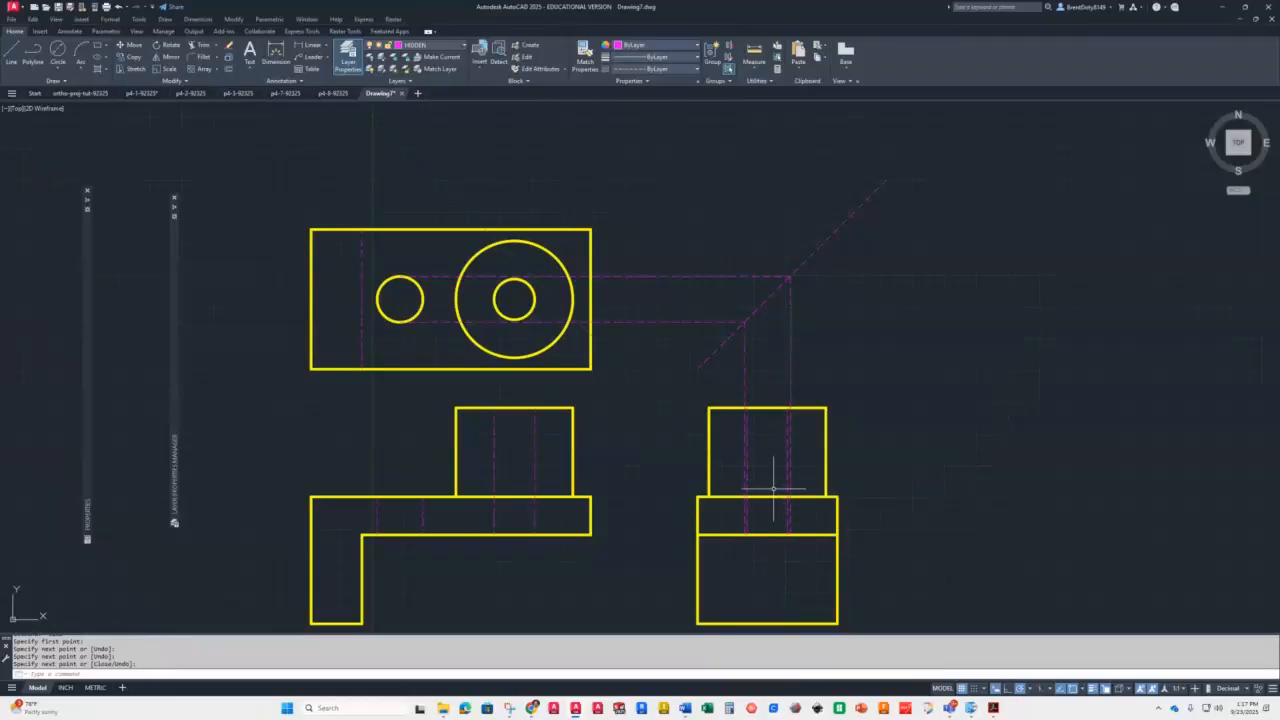
Trim the small hole's two projection lines where they cross the boss in the side view
scroll(773, 489, up, 6)
middle_drag(789, 545, 740, 497)
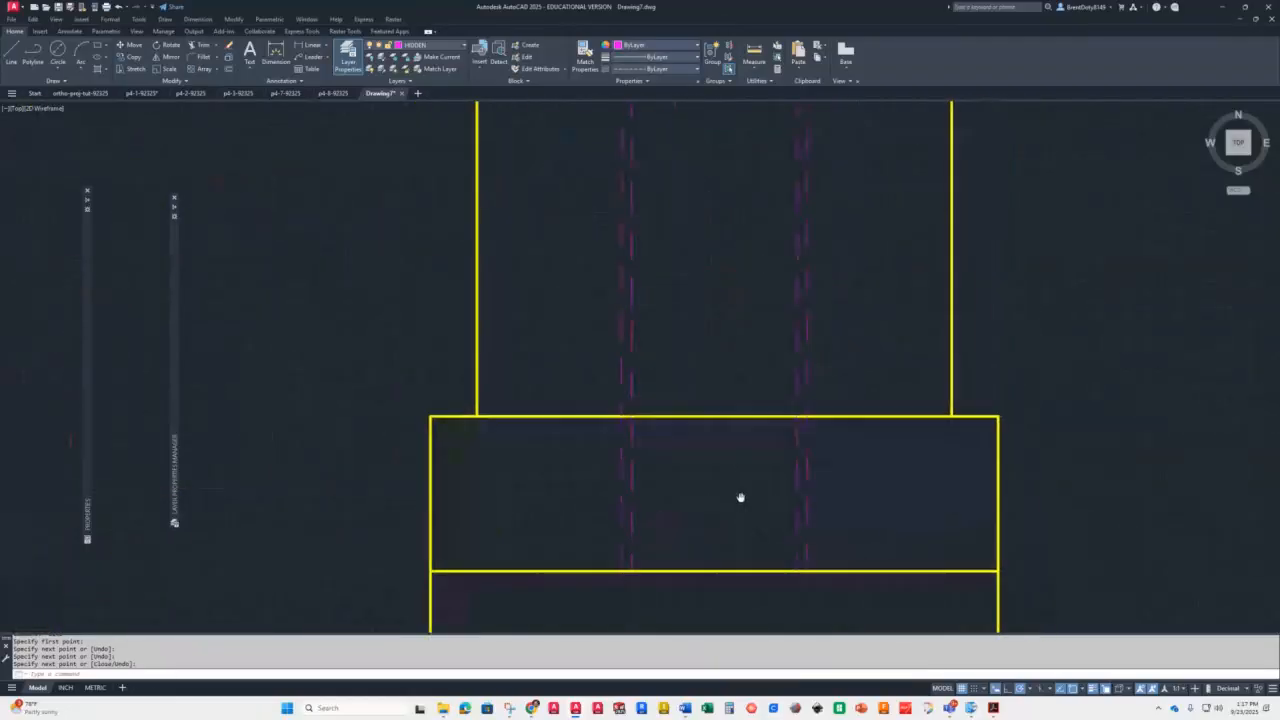
scroll(743, 497, down, 3)
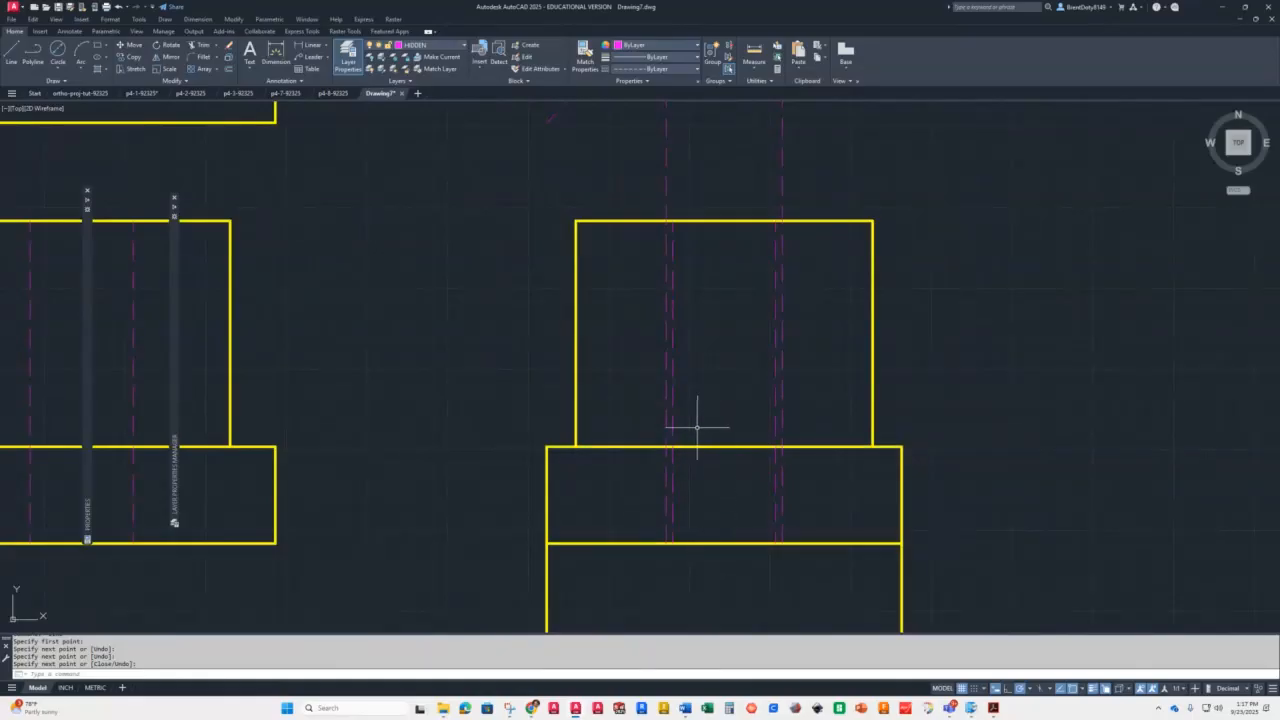
key(Return)
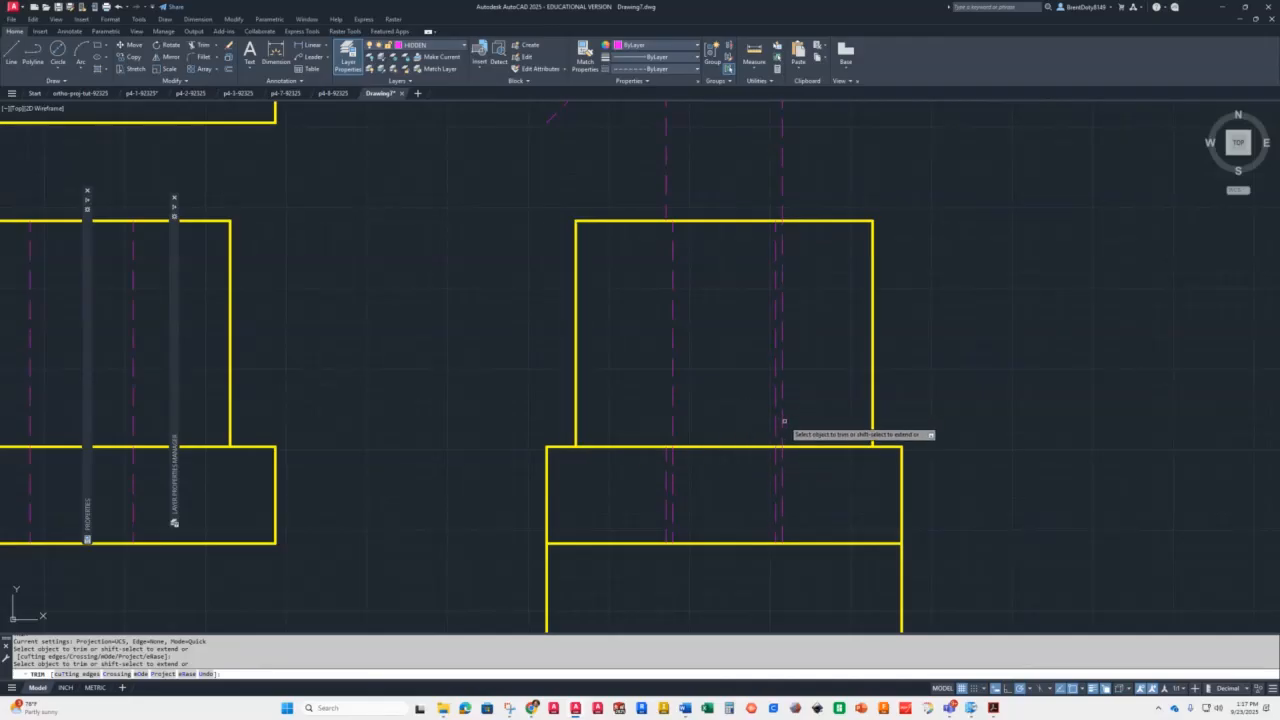
key(Escape)
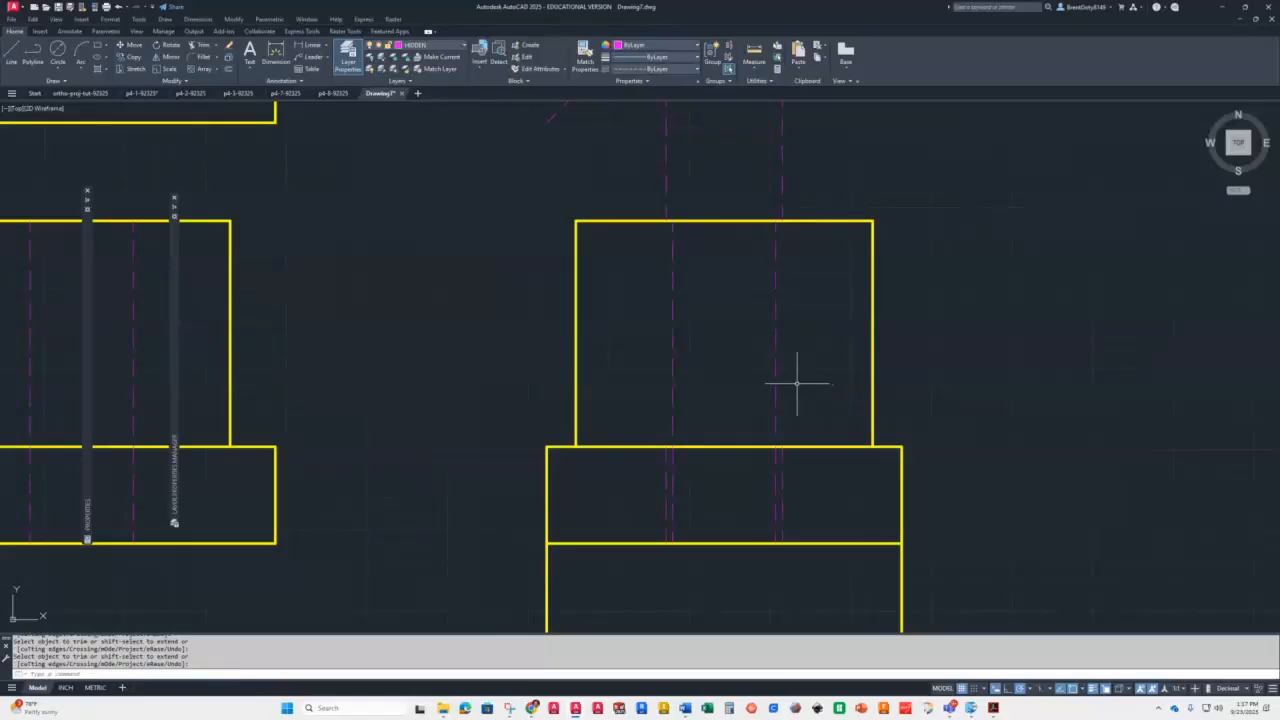
Delete the small hole's remaining projection lines together with the miter line
scroll(797, 381, down, 4)
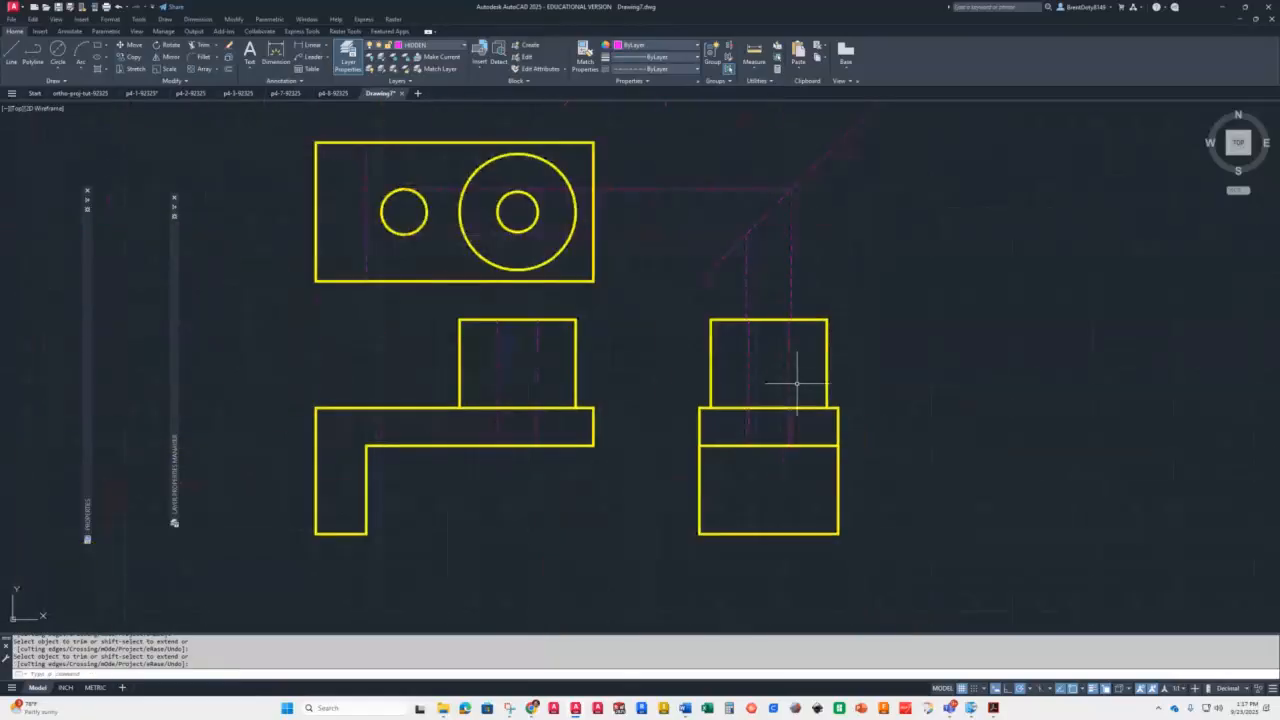
click(815, 136)
click(674, 288)
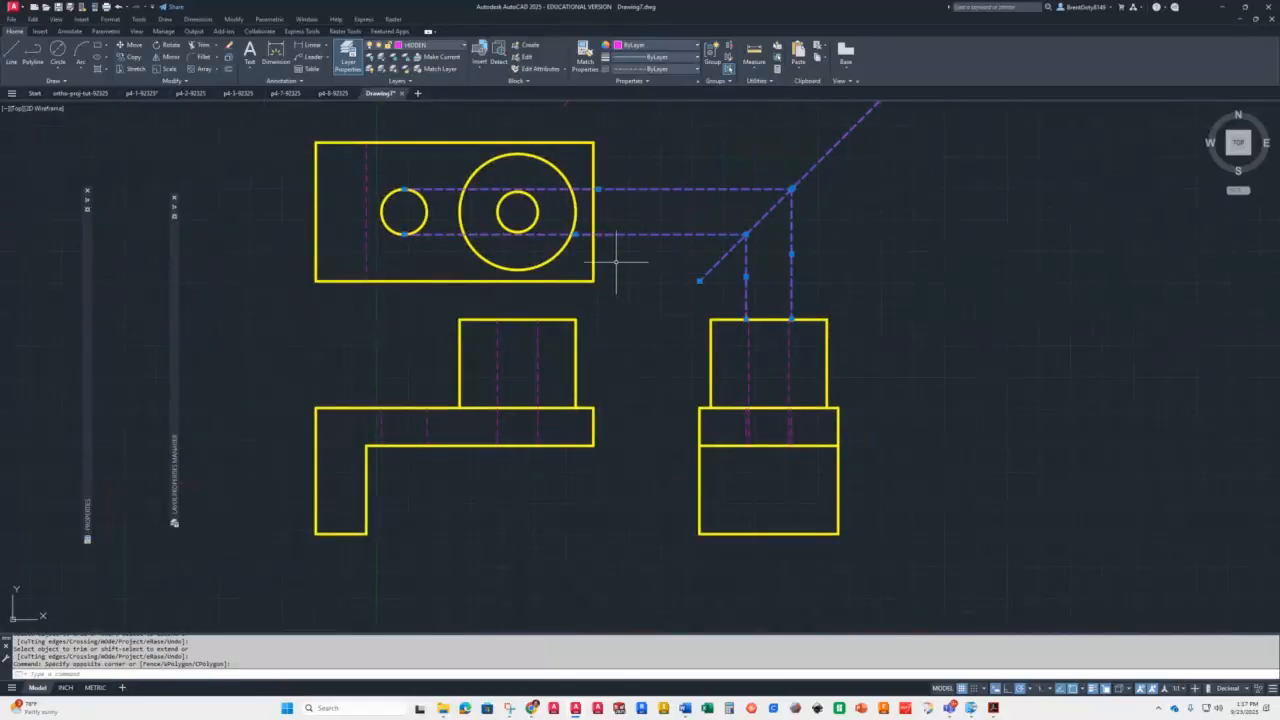
key(Delete)
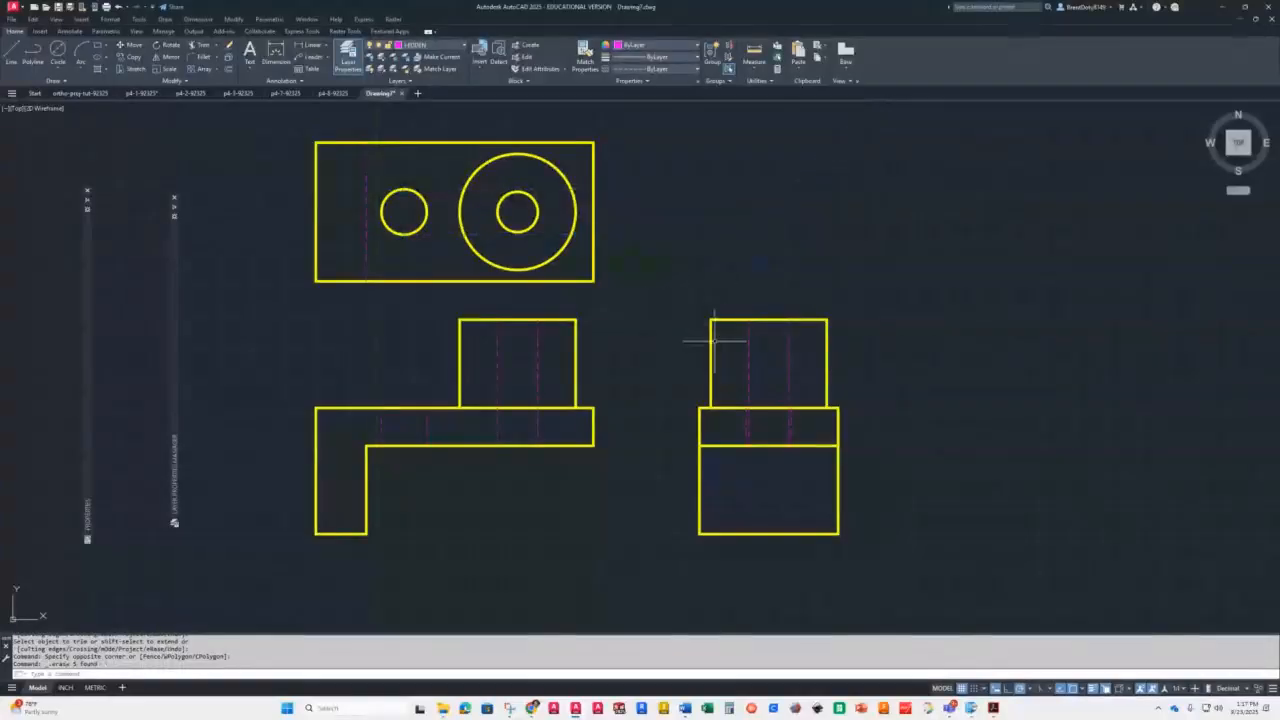
Restore the erased miter line and projection lines with the OOPS command
scroll(784, 424, up, 6)
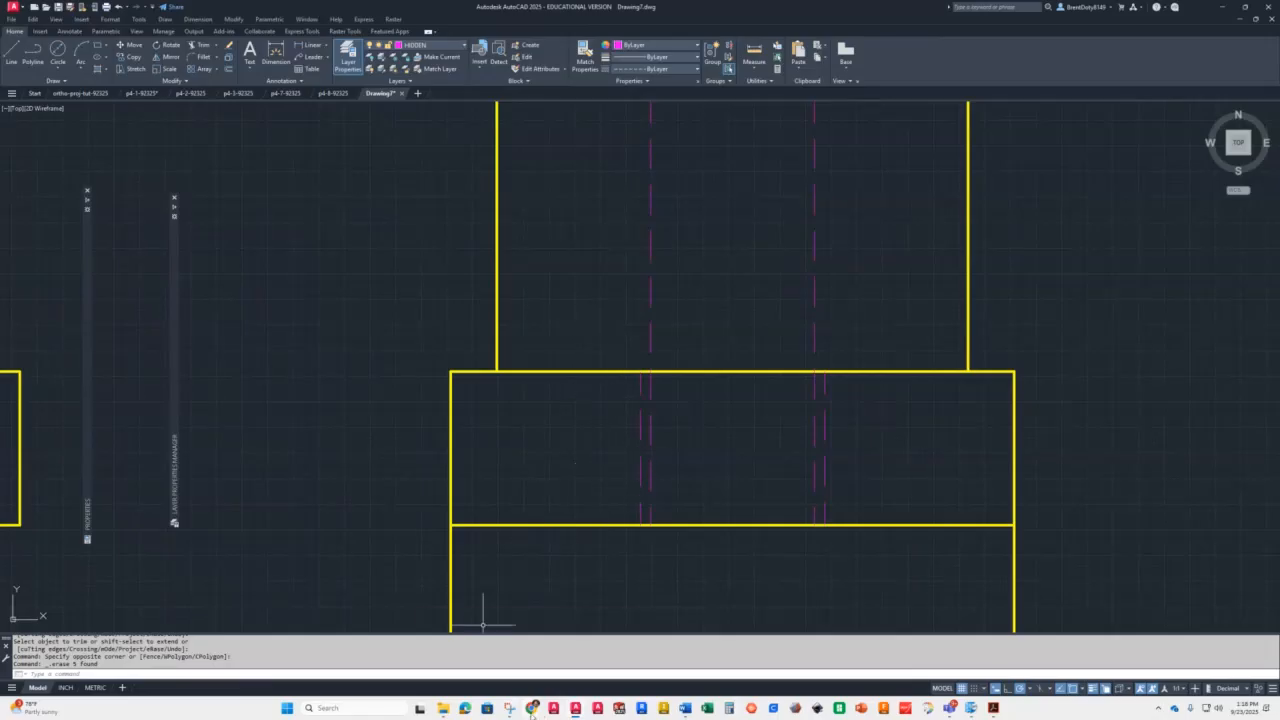
mouse_move(532, 713)
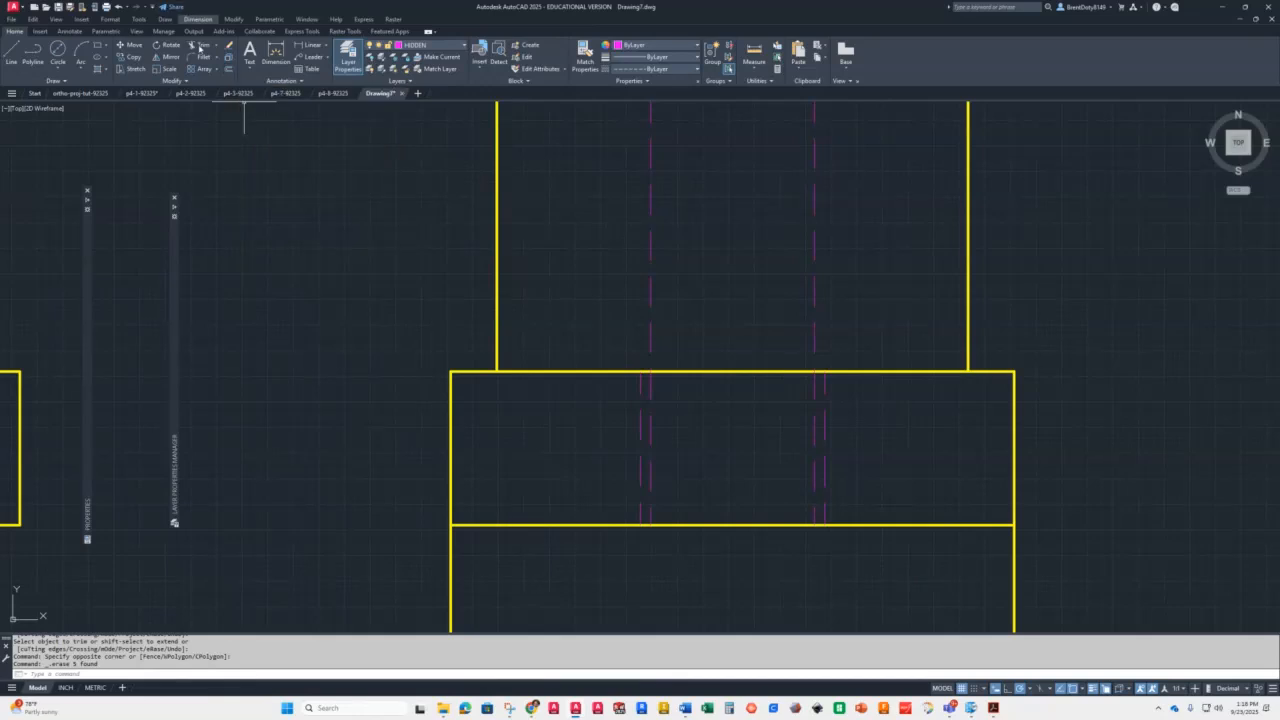
scroll(268, 289, down, 4)
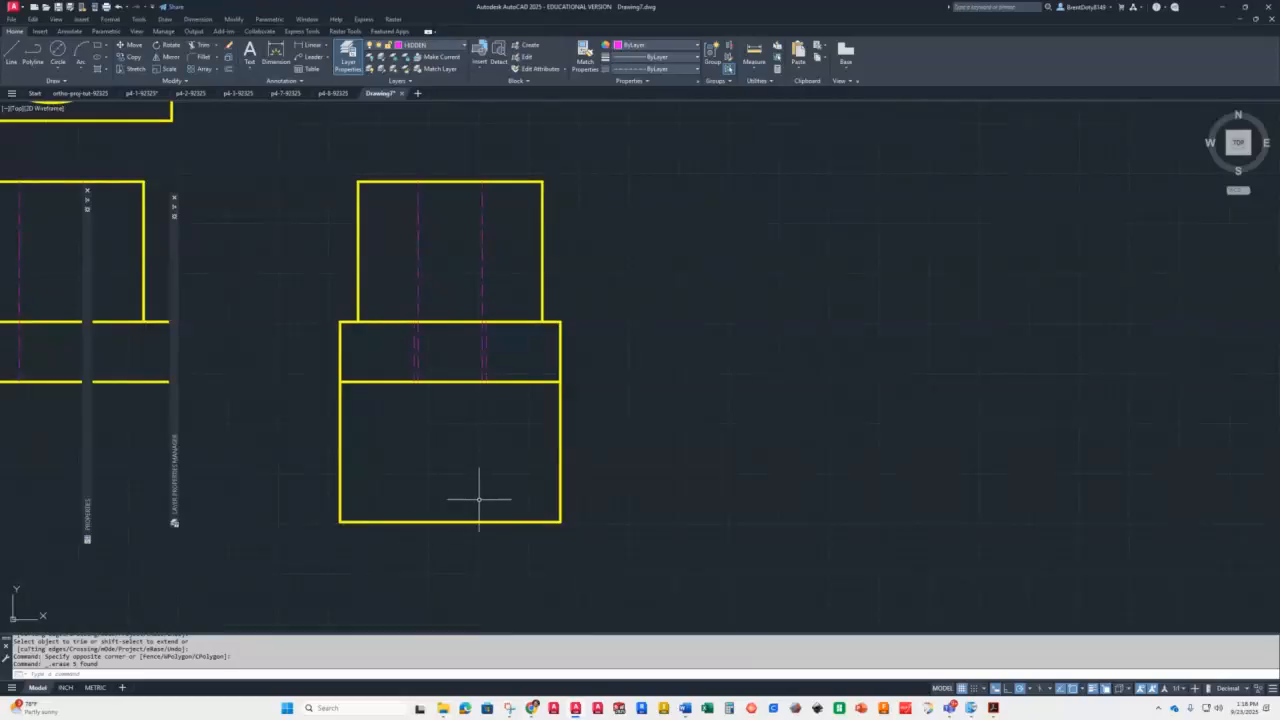
scroll(446, 480, down, 4)
middle_drag(255, 408, 471, 463)
scroll(500, 472, up, 2)
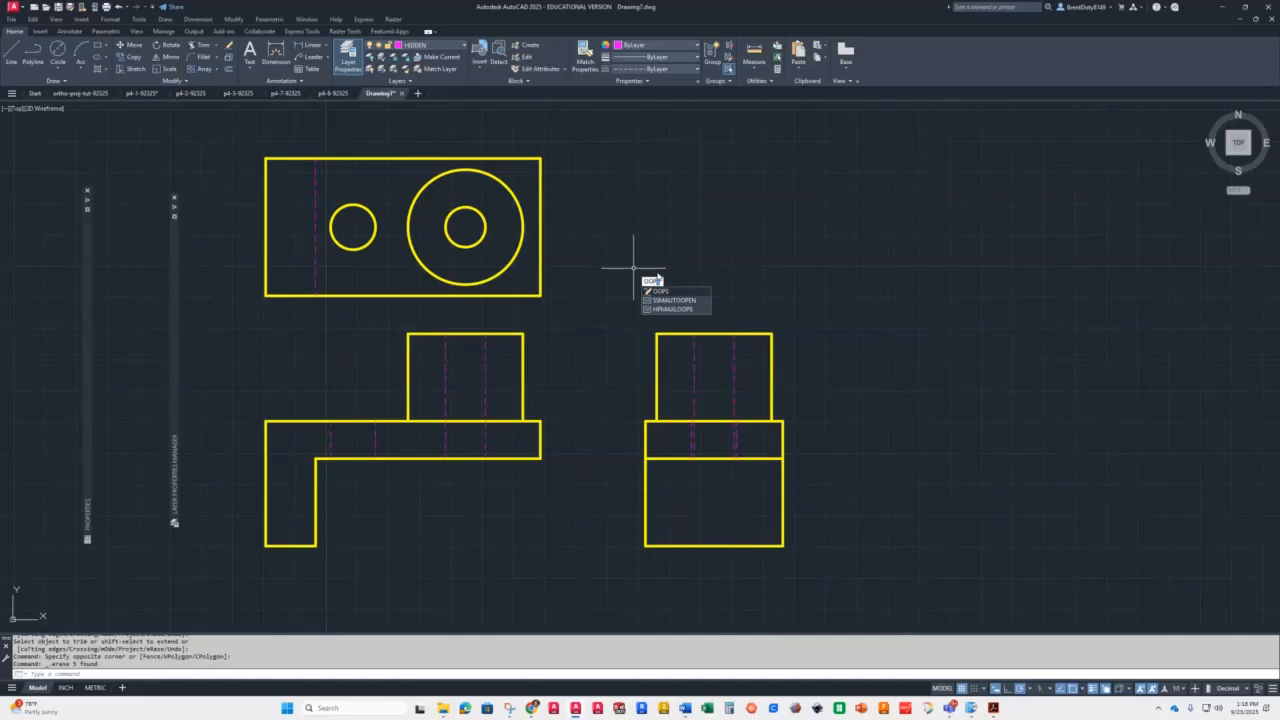
key(Return)
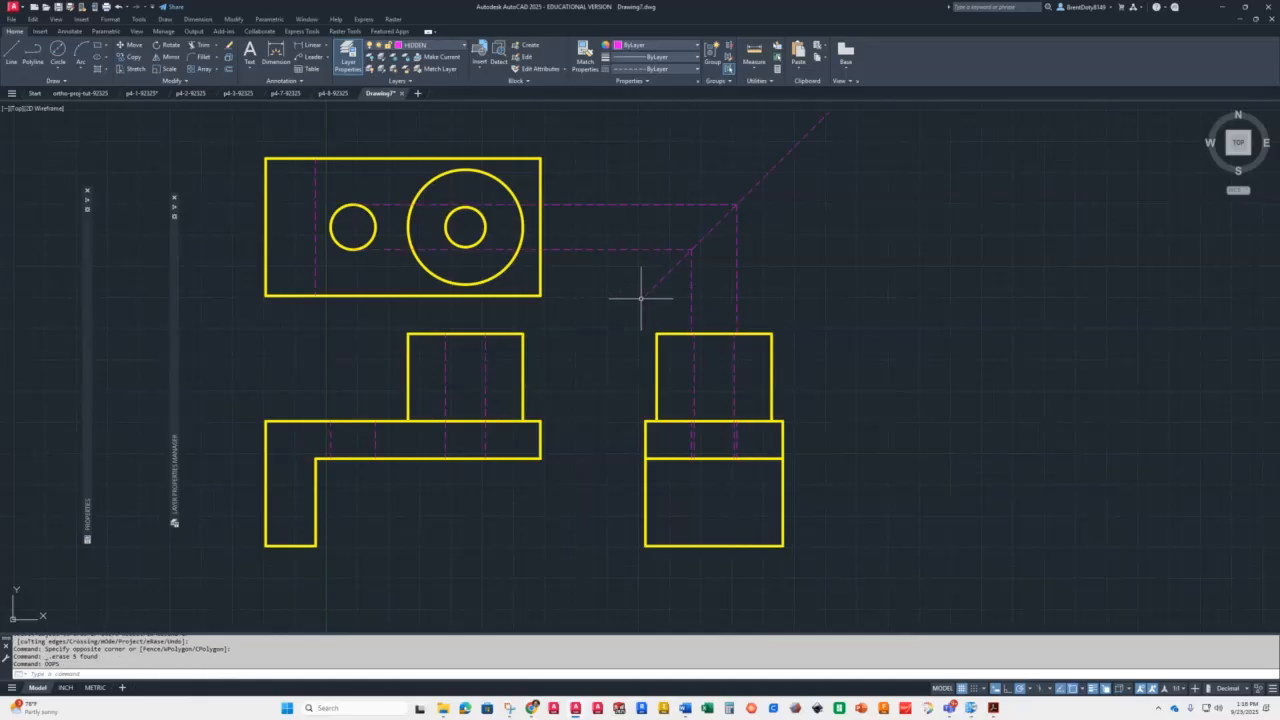
Delete the small hole's two horizontal and two vertical projection lines outside the views, keeping the miter line
click(654, 163)
click(594, 286)
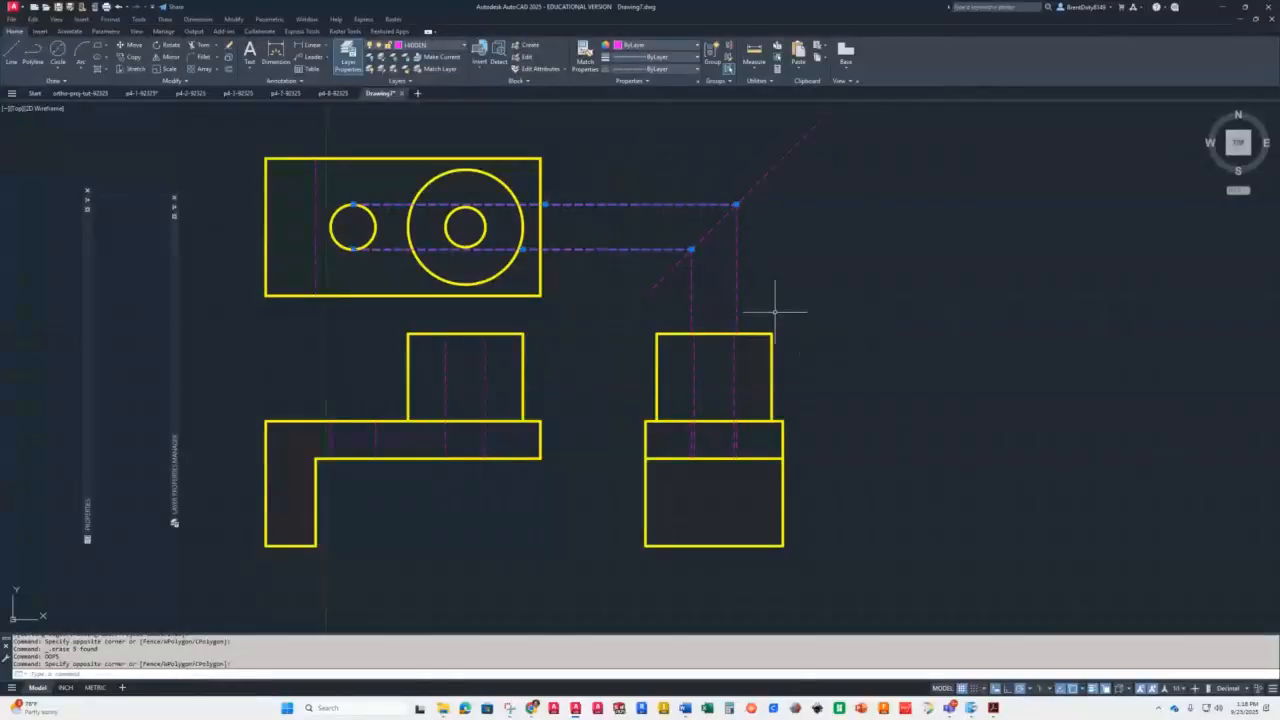
click(765, 298)
click(688, 292)
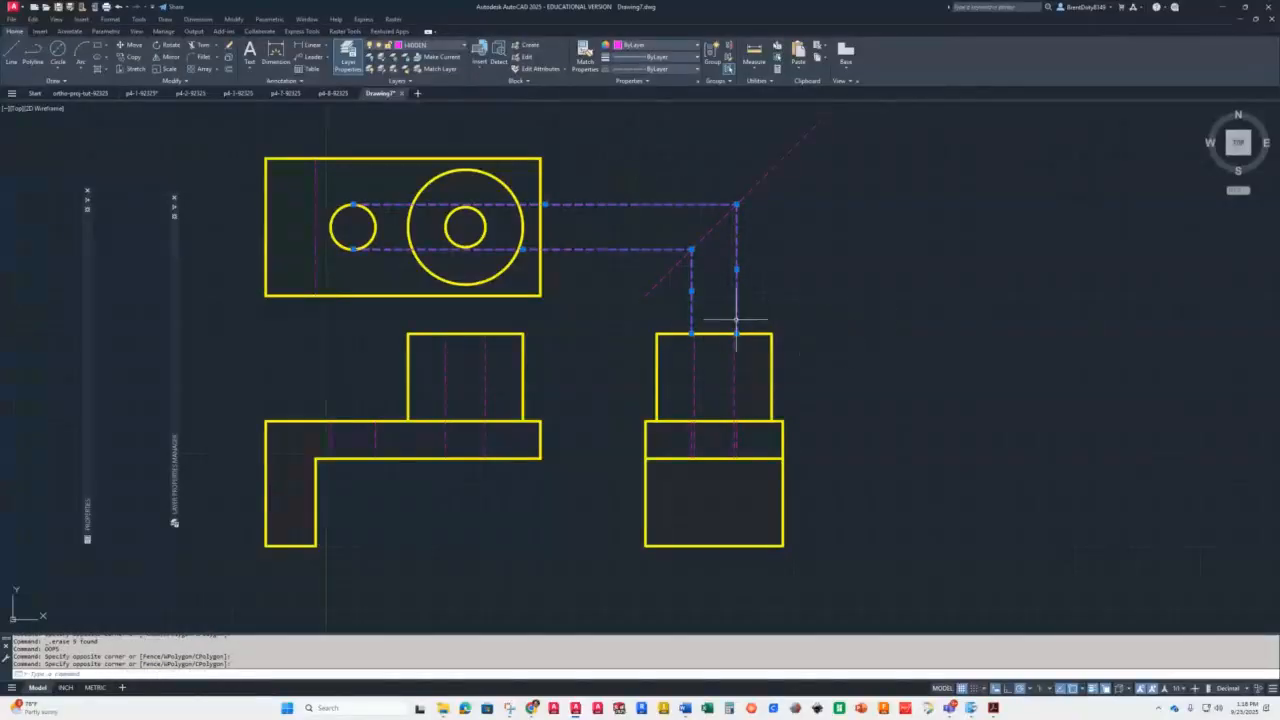
key(Delete)
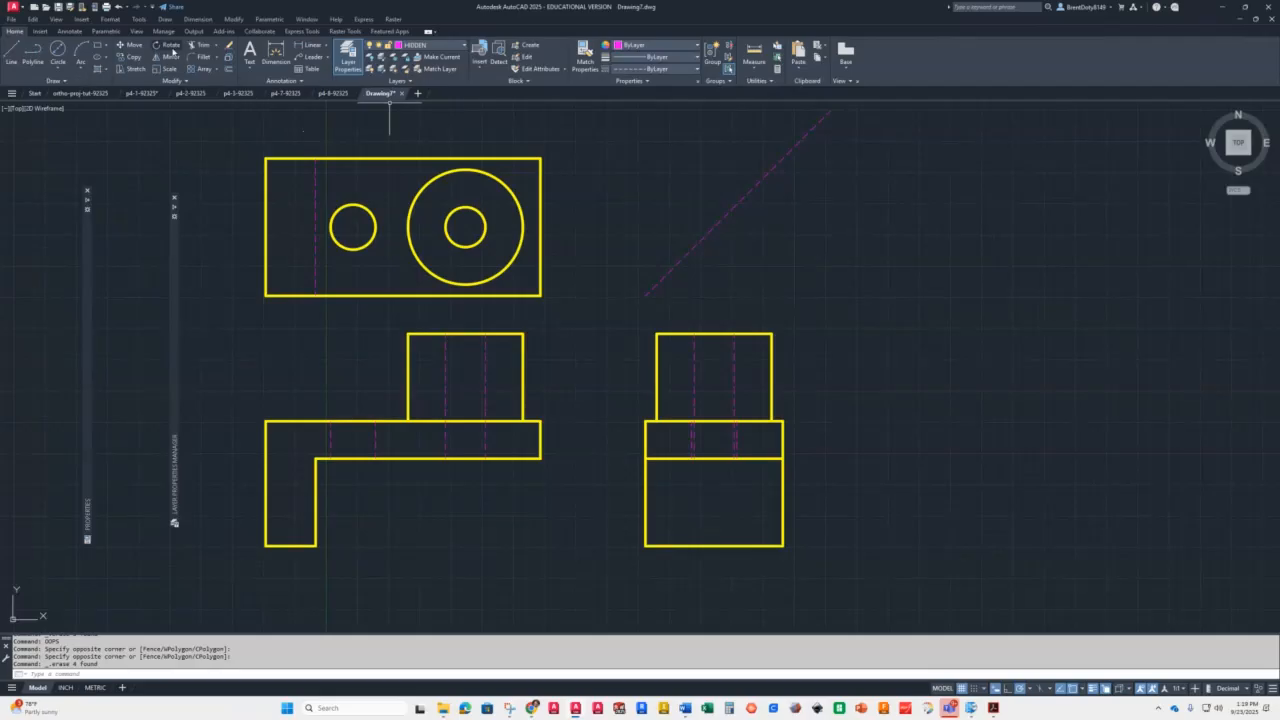
Offset the left vertical edge of the side view's lower body inward by 15
click(228, 70)
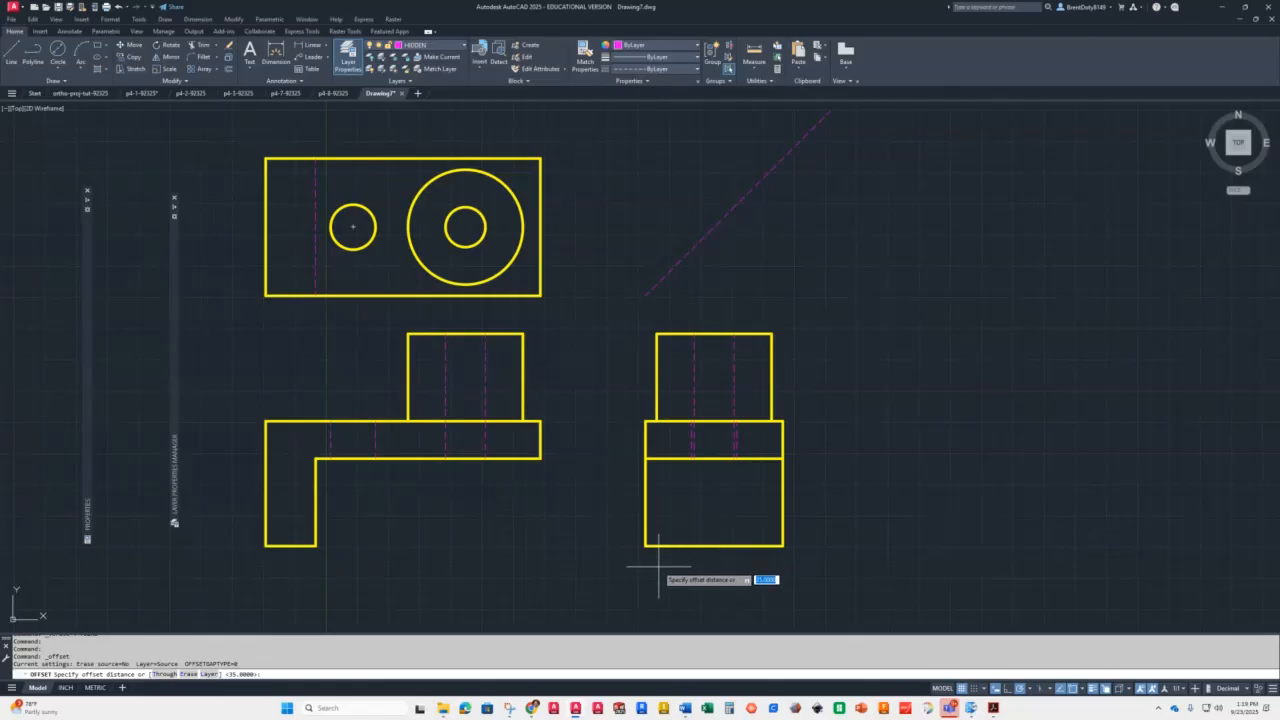
text(5)
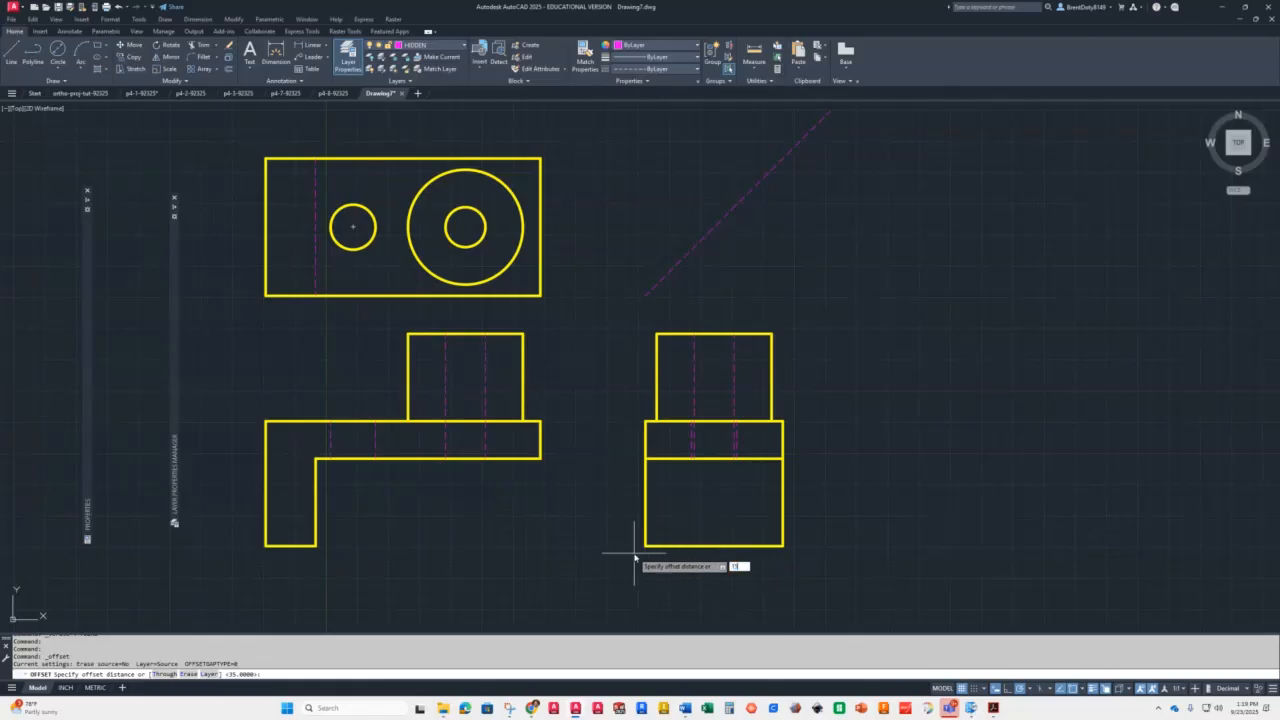
key(Return)
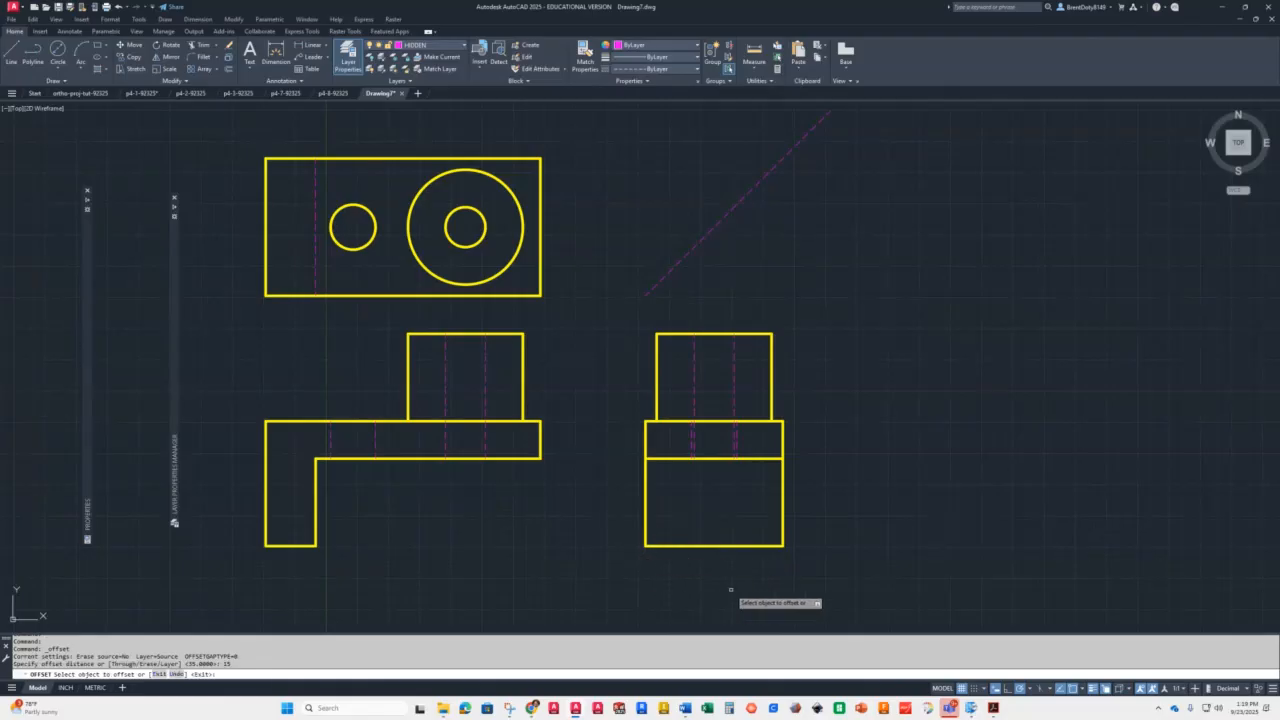
click(645, 522)
click(690, 525)
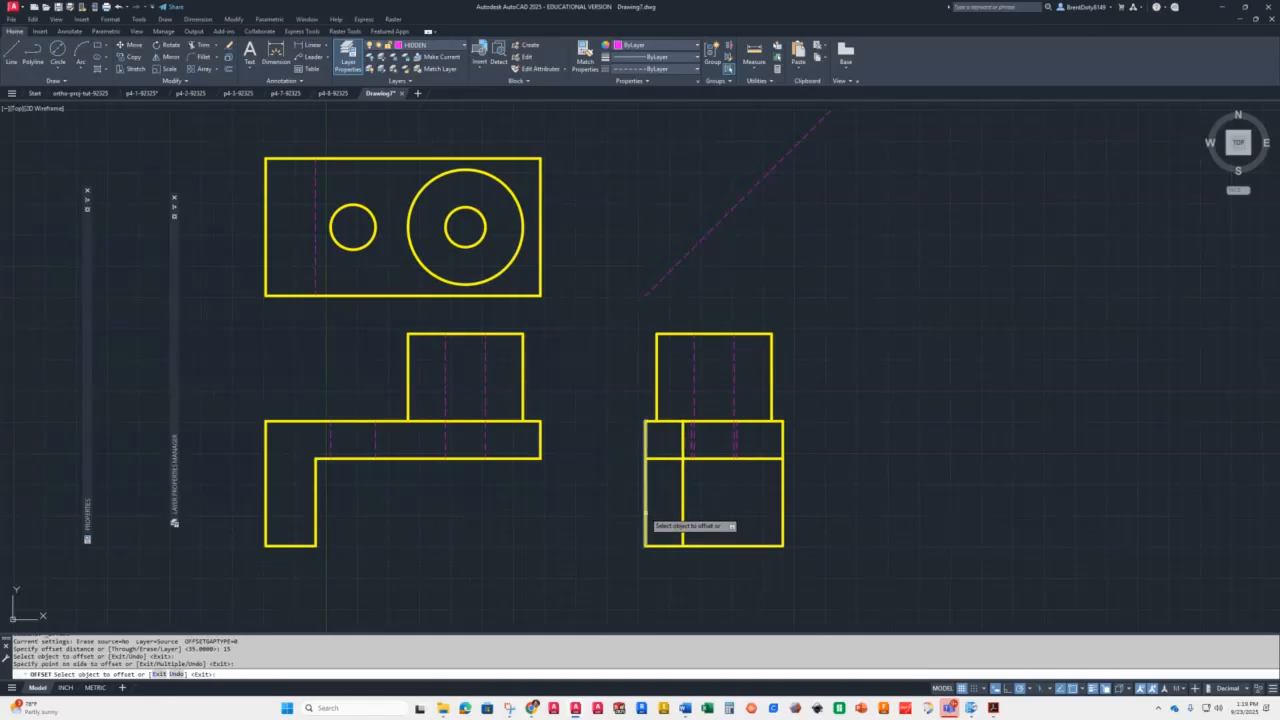
Offset the left vertical edge of the side view's lower body inward by 40
click(647, 520)
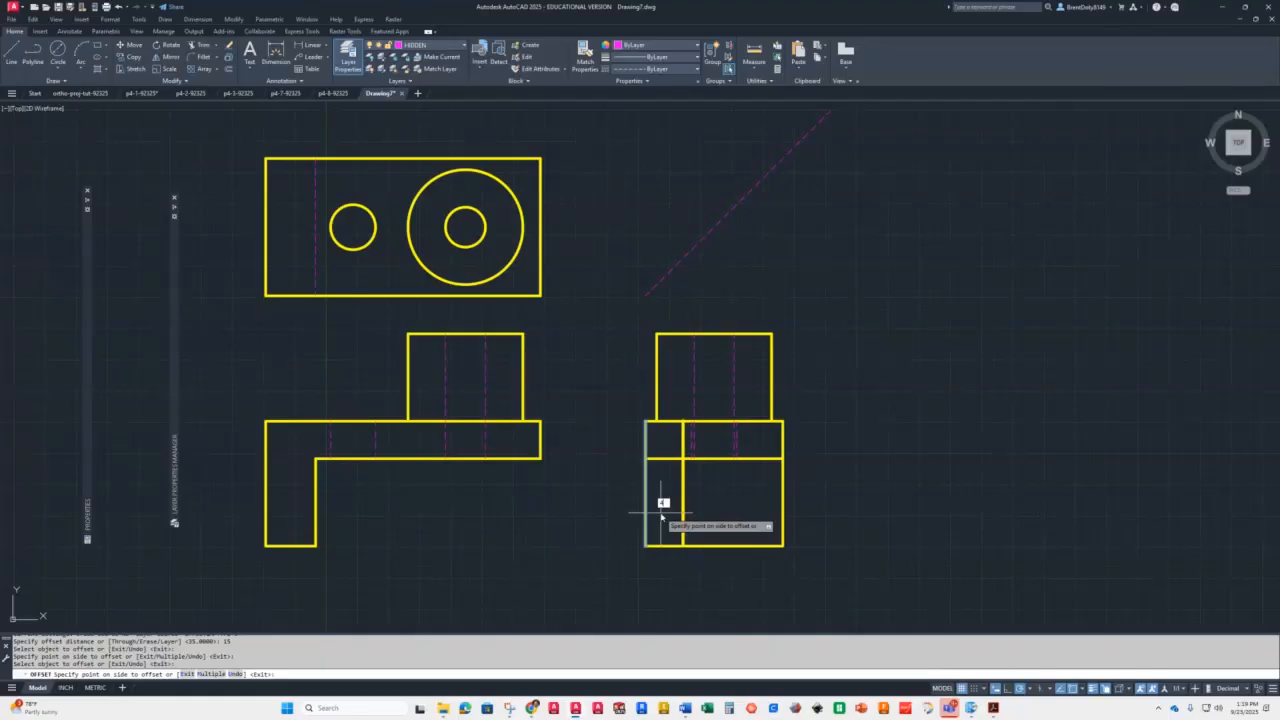
text(40)
key(Return)
key(Return)
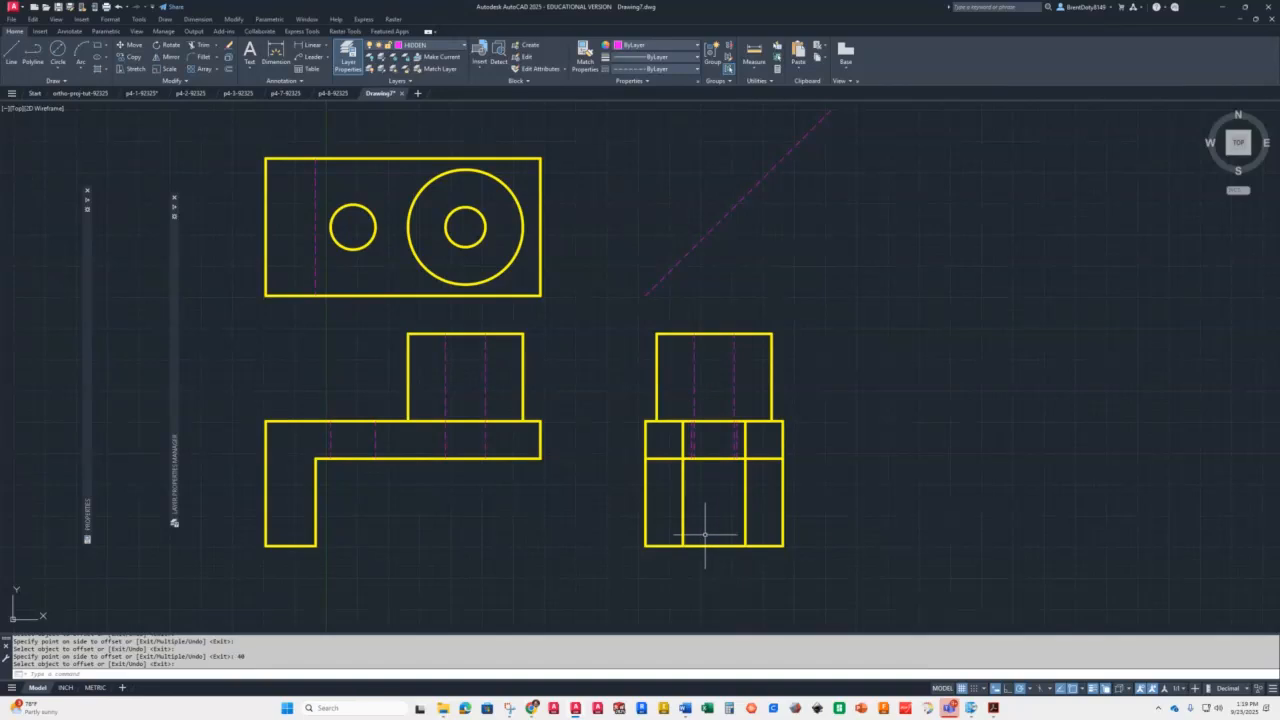
Offset the bottom edge of the side view's lower body upward by 20
key(Return)
key(Return)
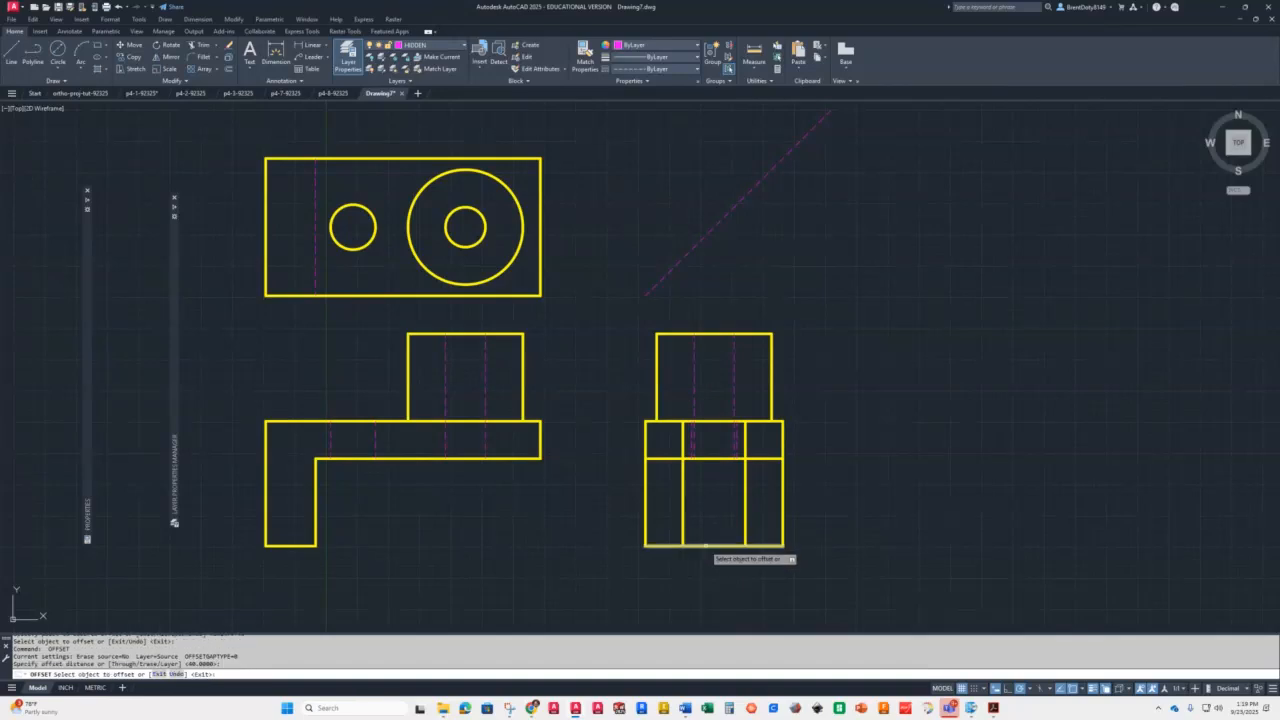
click(705, 545)
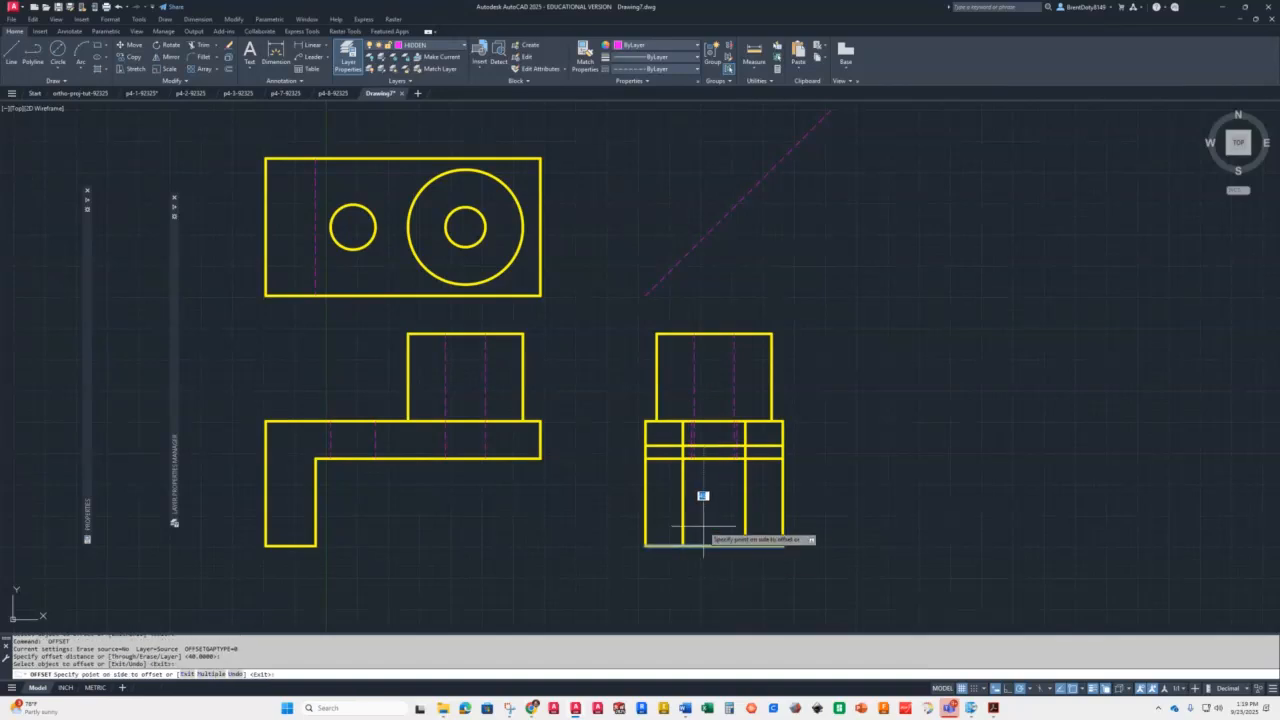
click(704, 532)
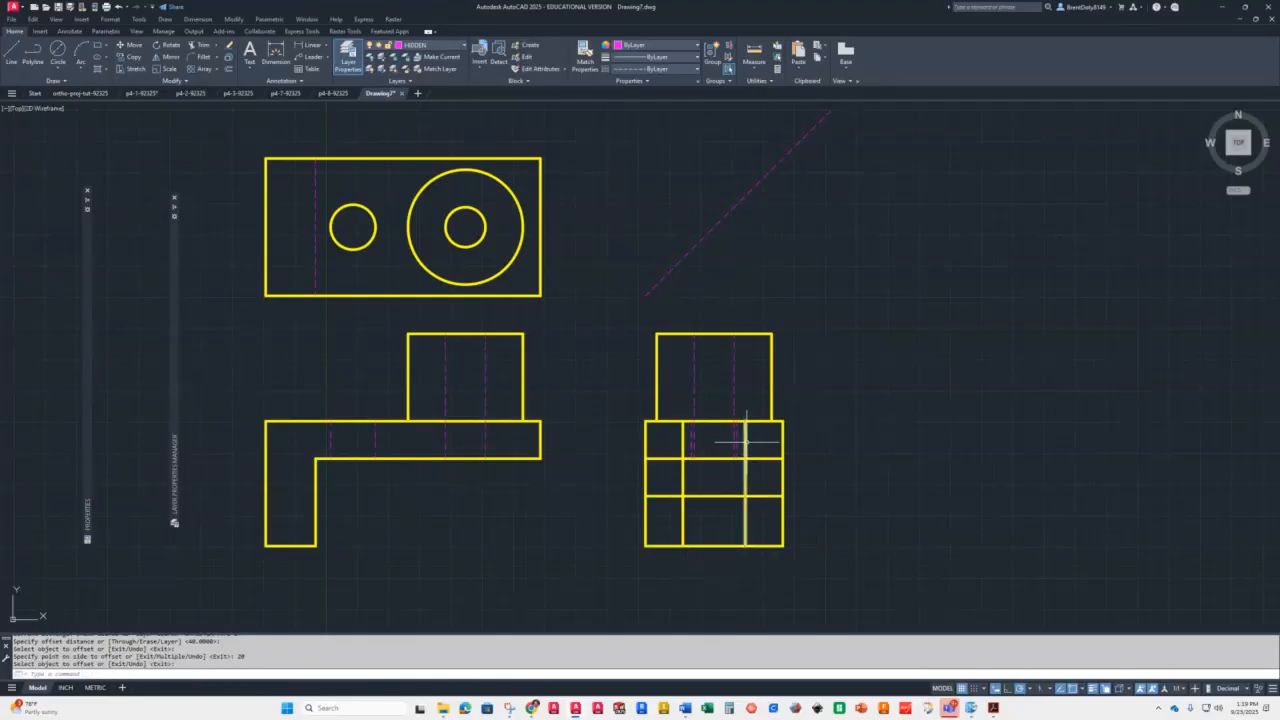
Shorten the side view's two inner vertical lines so their upper ends meet the offset horizontal line
scroll(732, 495, up, 2)
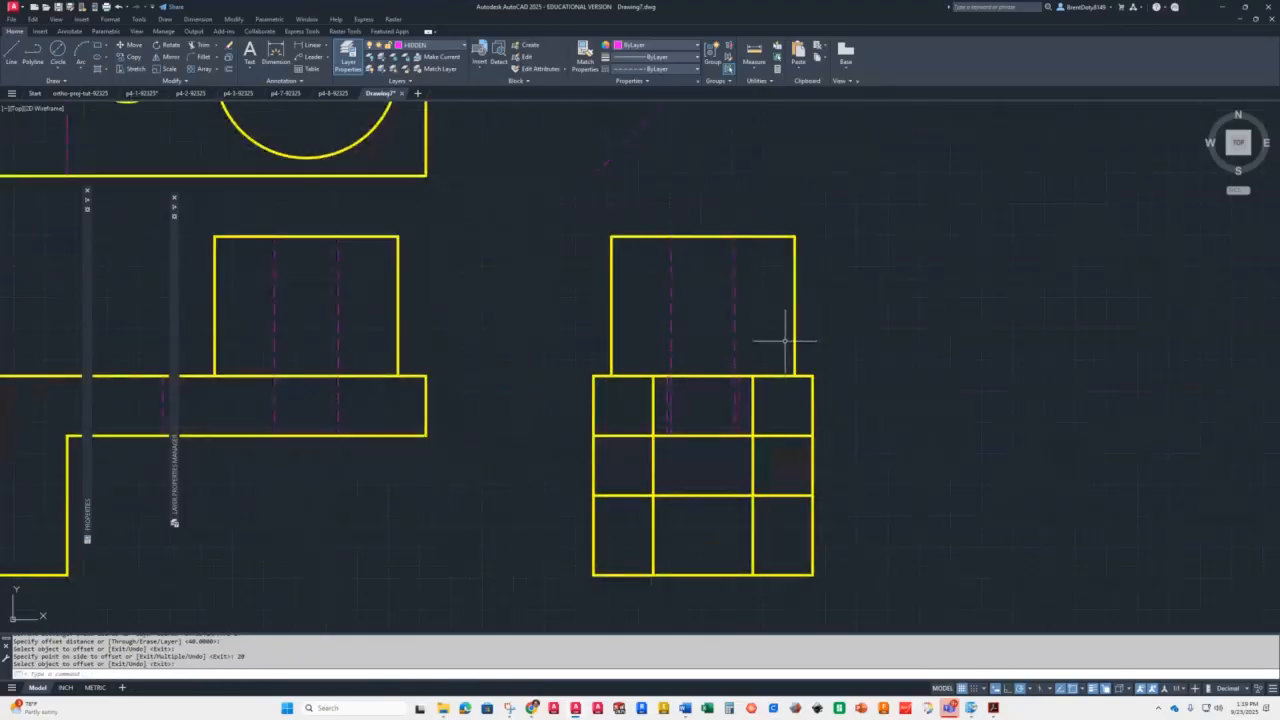
key(Return)
click(753, 385)
click(753, 375)
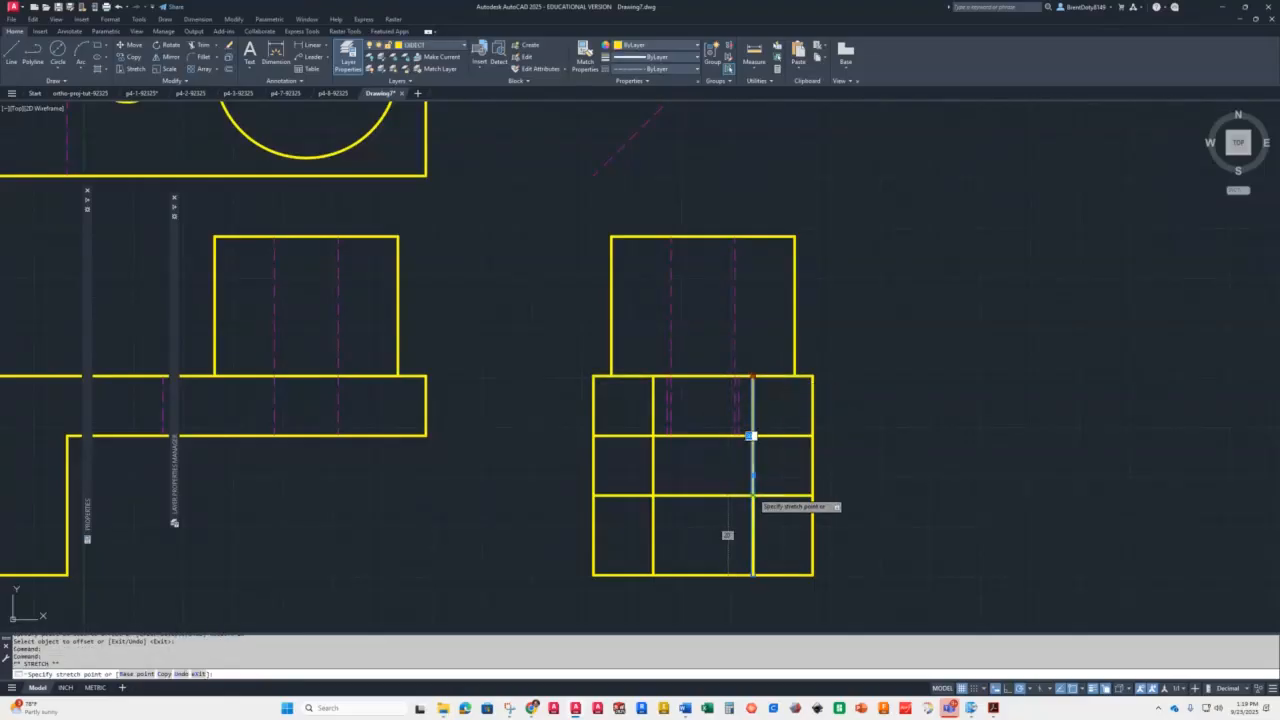
click(753, 495)
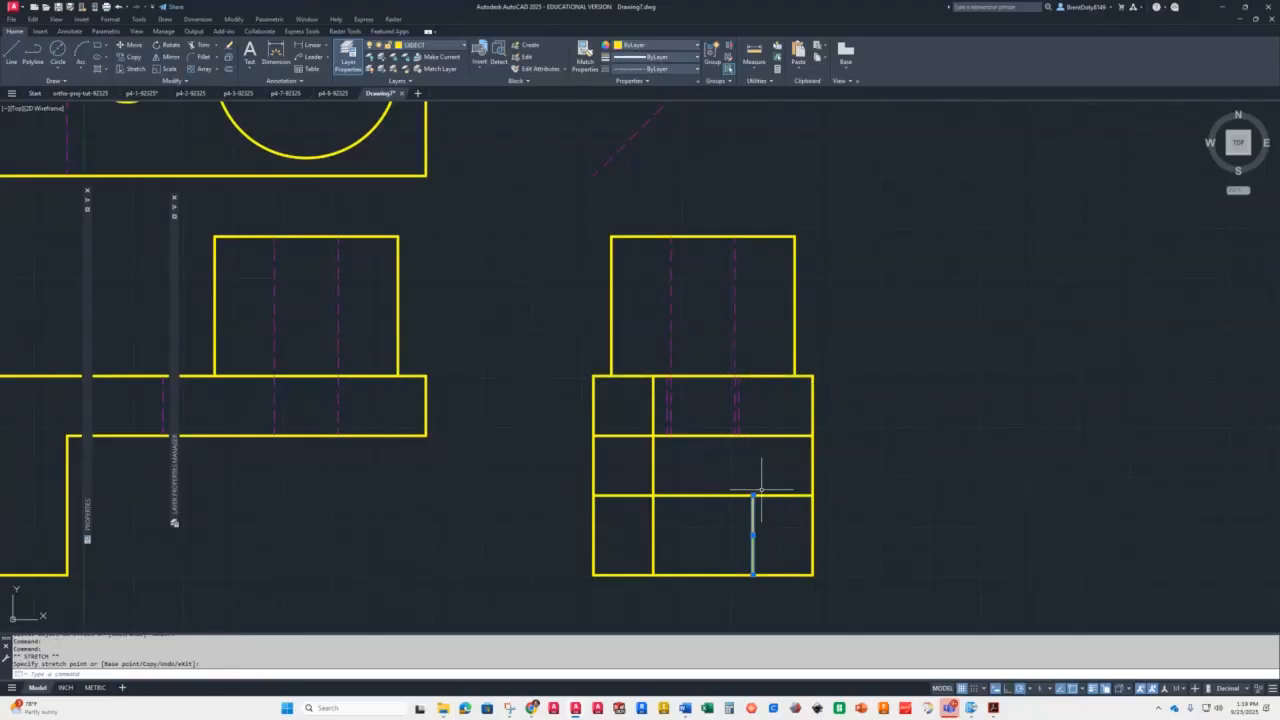
click(653, 396)
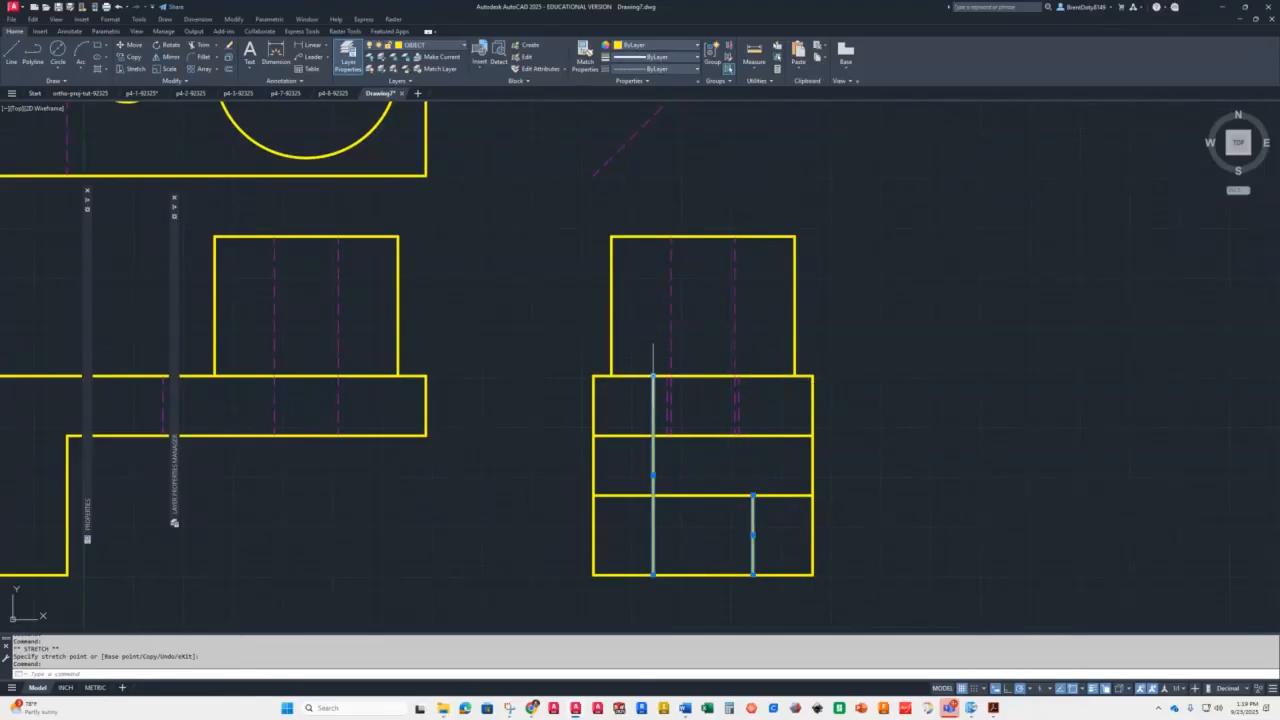
click(653, 375)
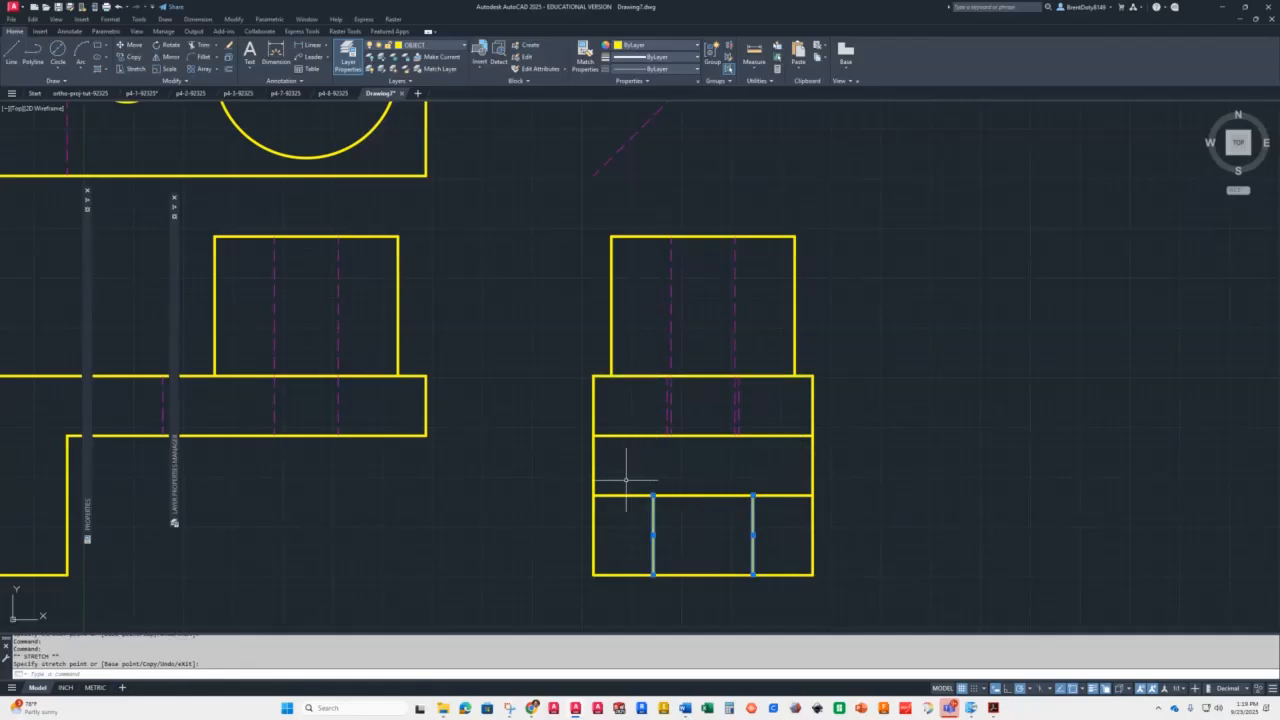
key(Escape)
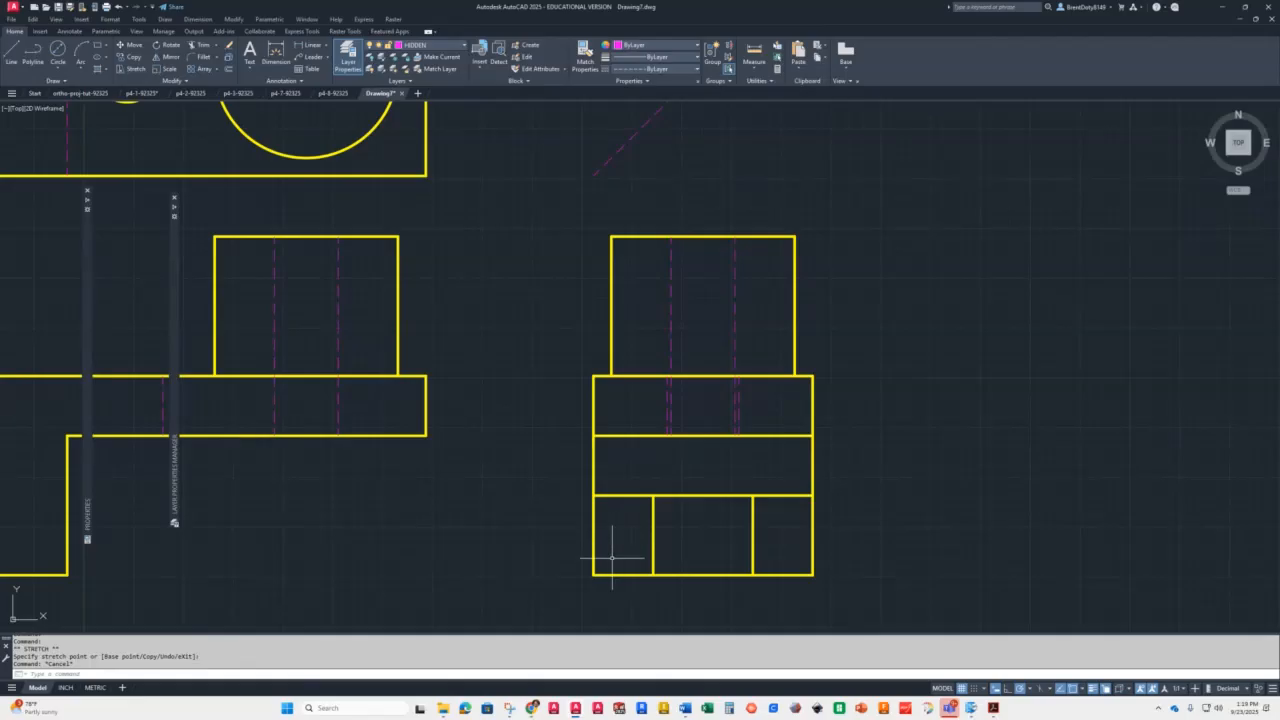
Trim the offset horizontal line outside the two inner verticals and the bottom edge between them to open the slot
text(t or)
key(Return)
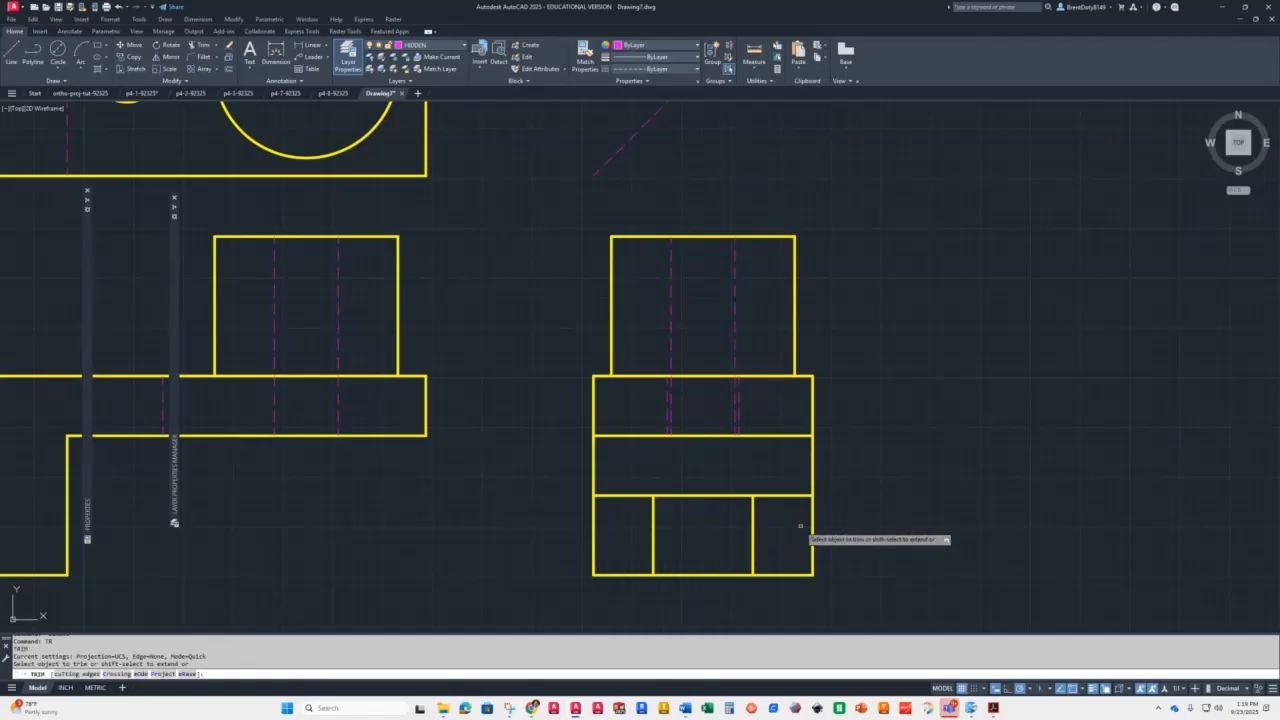
mouse_move(782, 518)
mouse_down()
mouse_move(693, 473)
mouse_move(625, 485)
mouse_move(622, 521)
mouse_up()
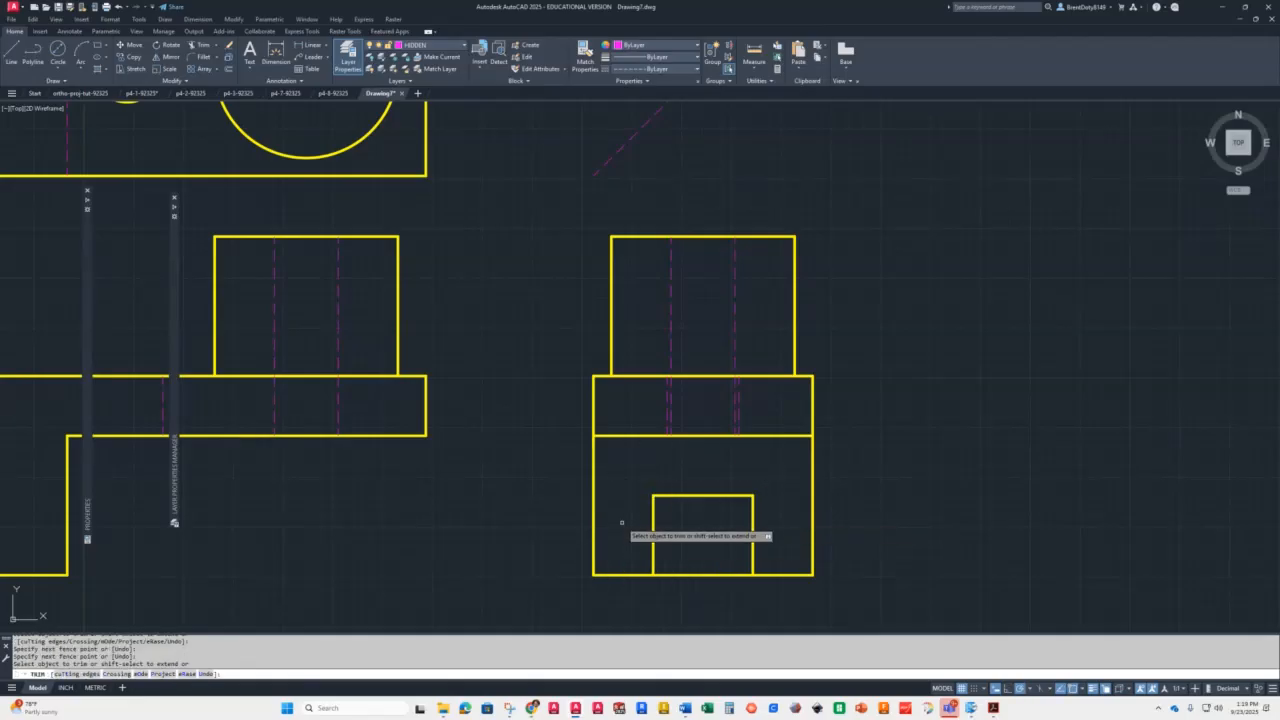
click(682, 576)
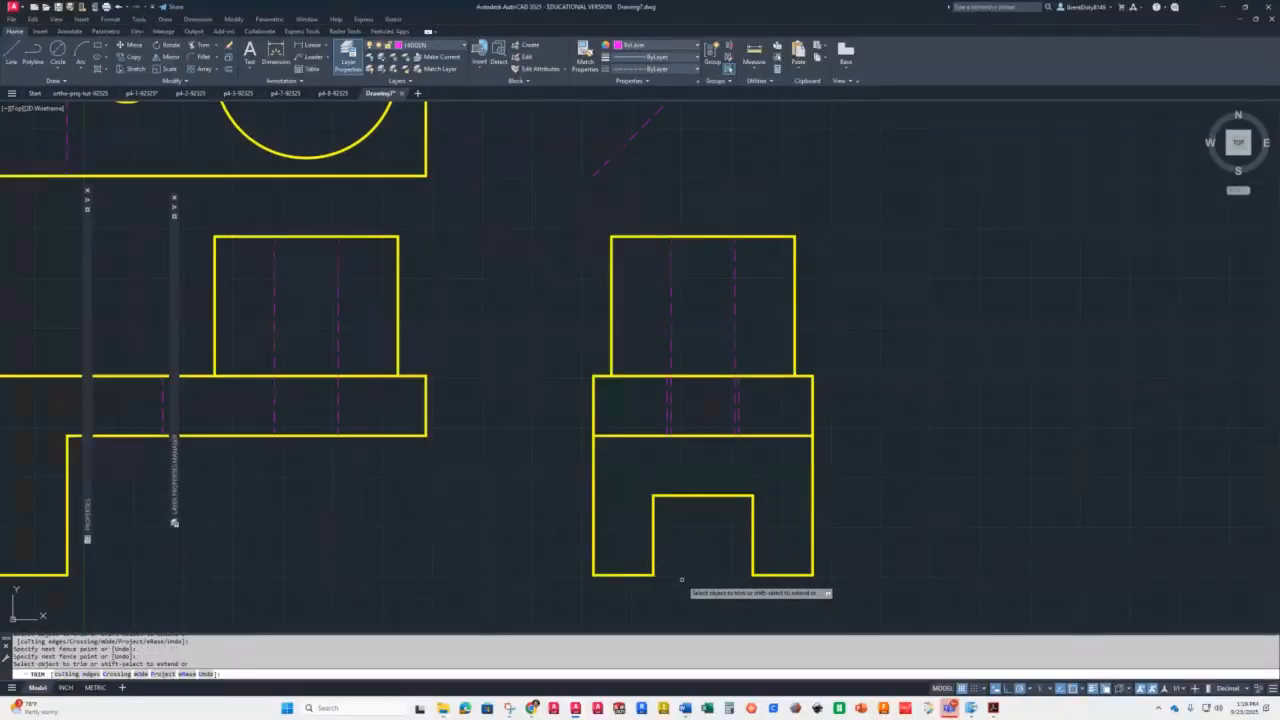
key(Return)
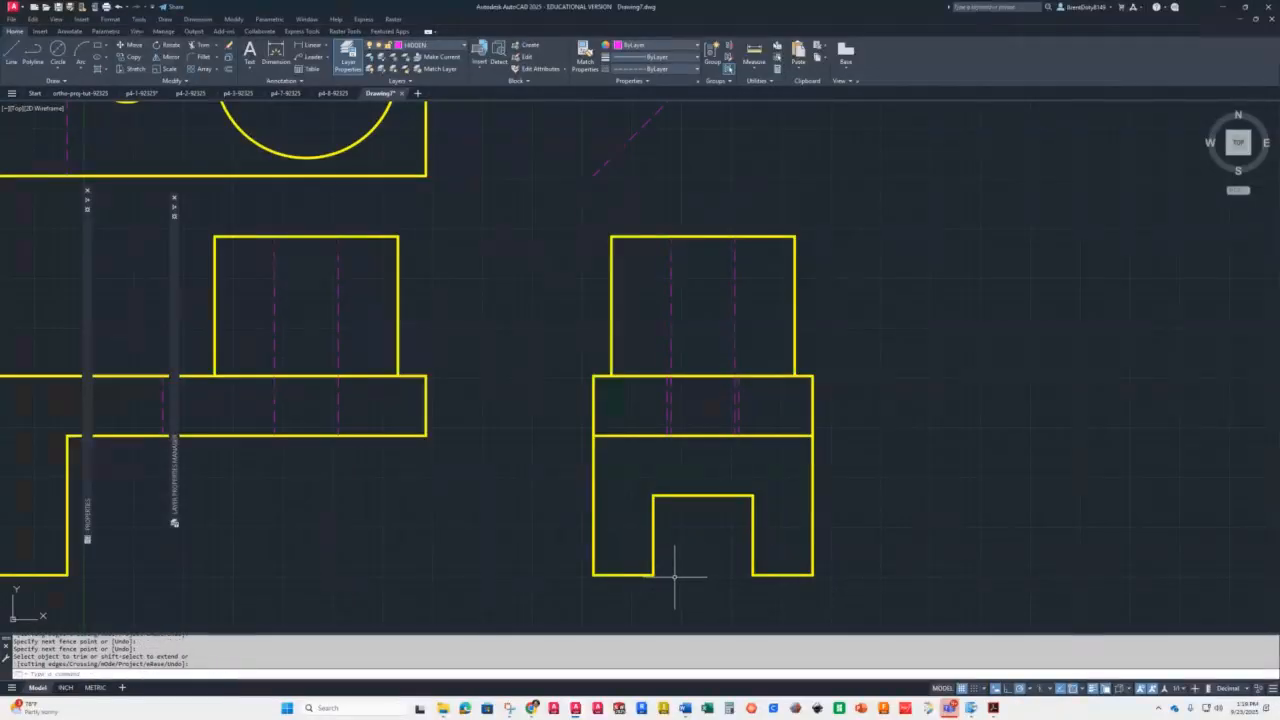
Draw projection lines from the slot's upper-left corner up to the miter line and across to the top view's left edge
scroll(703, 545, down, 2)
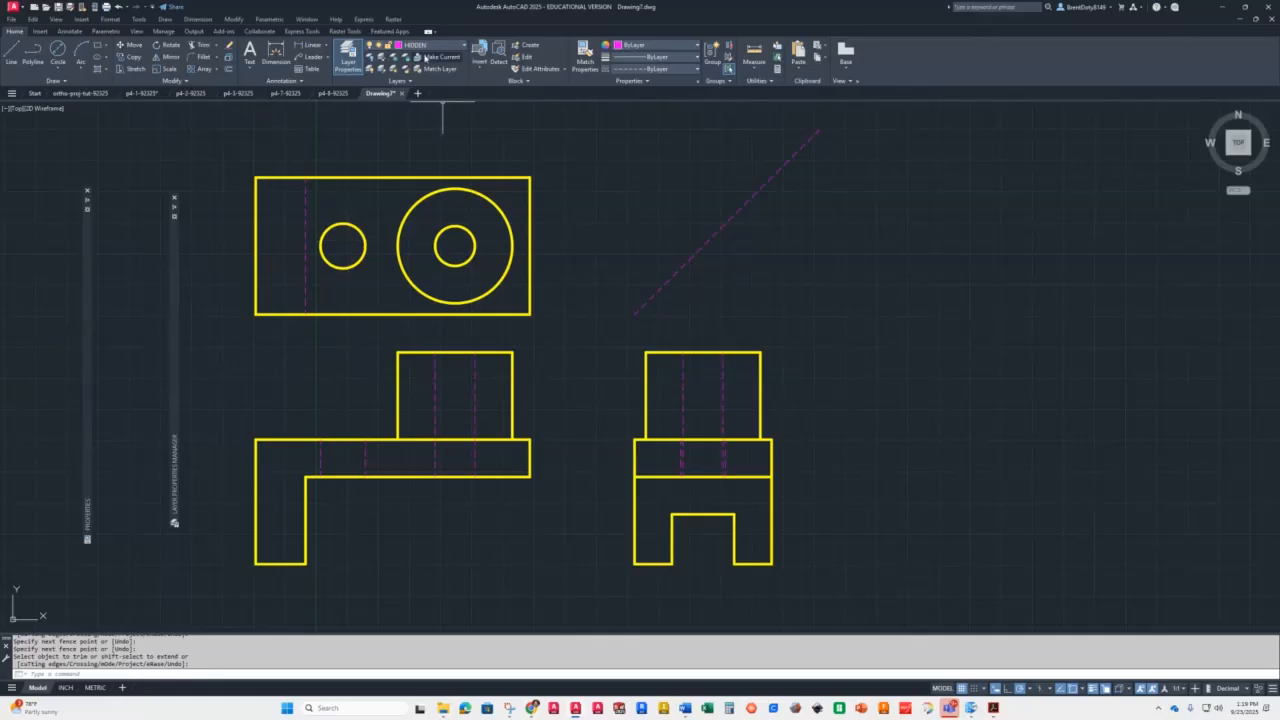
click(285, 213)
click(285, 215)
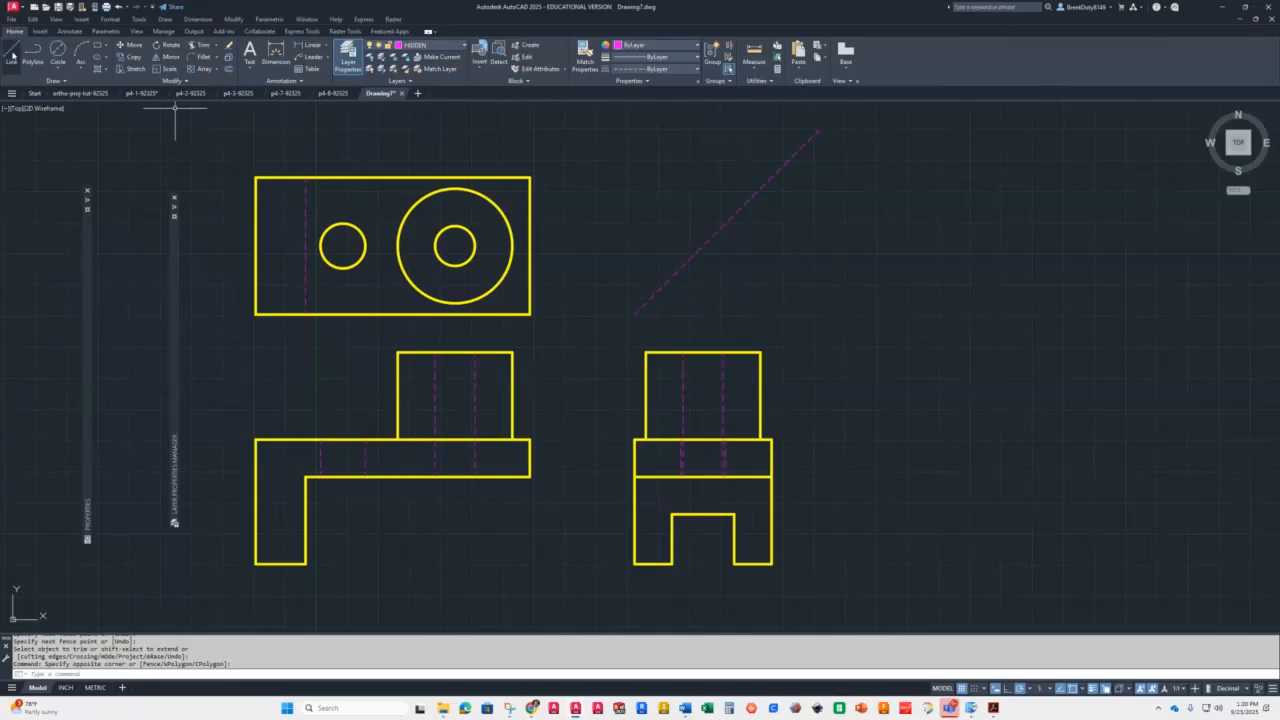
click(12, 55)
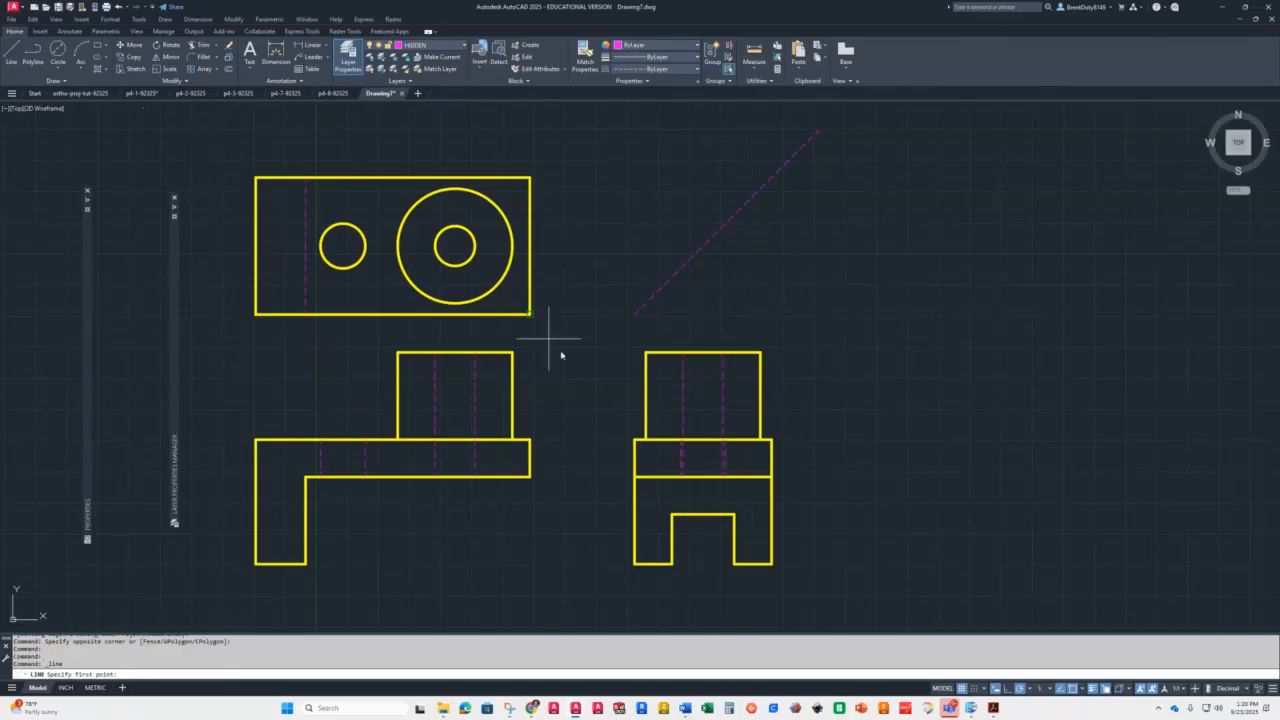
click(671, 514)
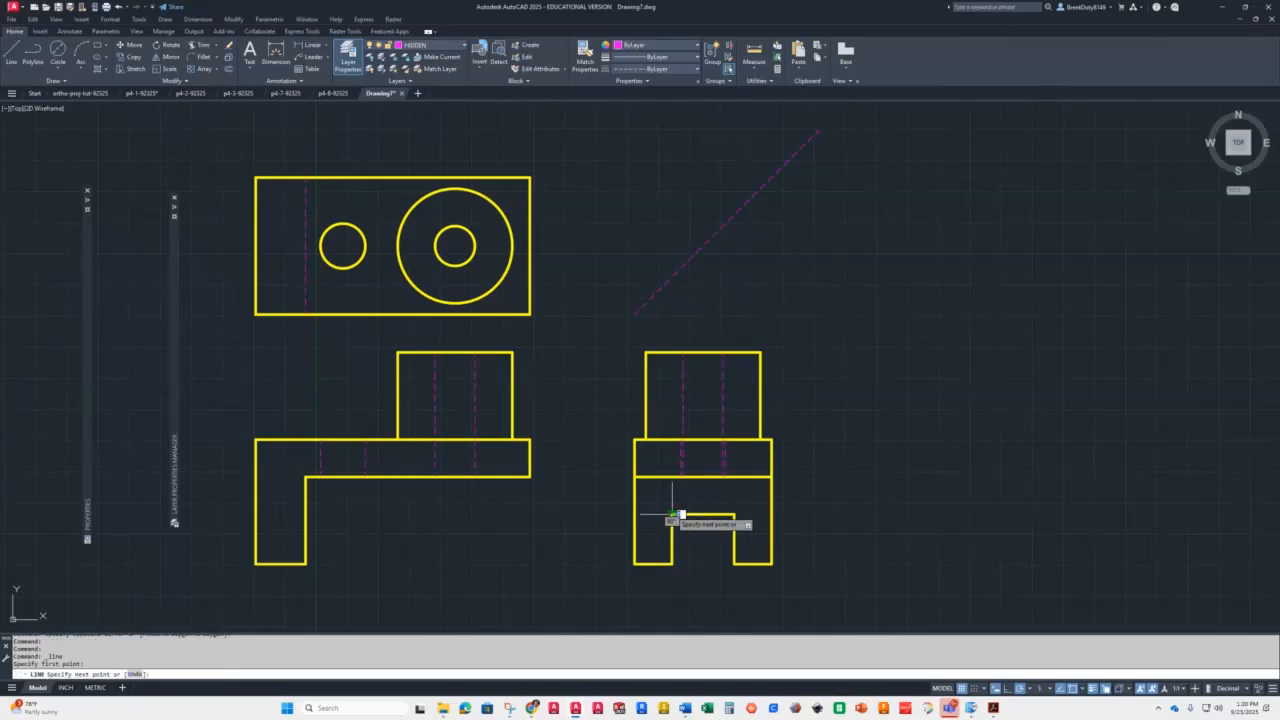
click(671, 277)
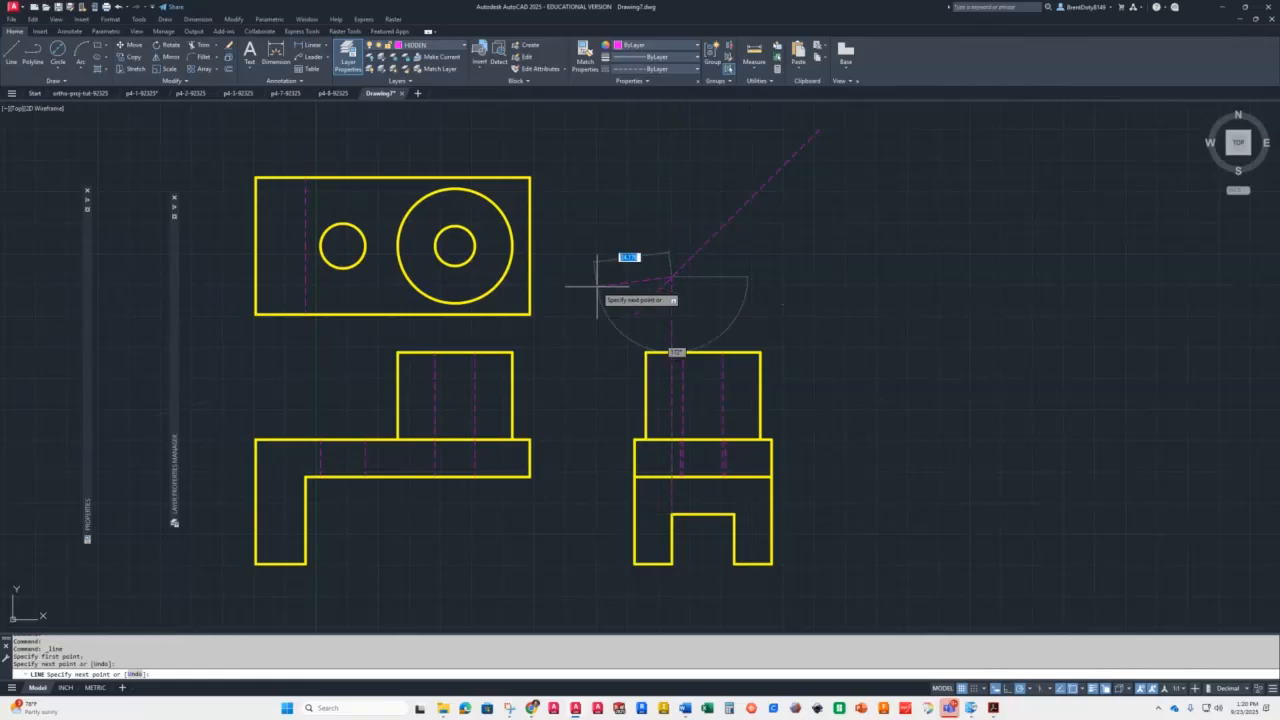
click(258, 277)
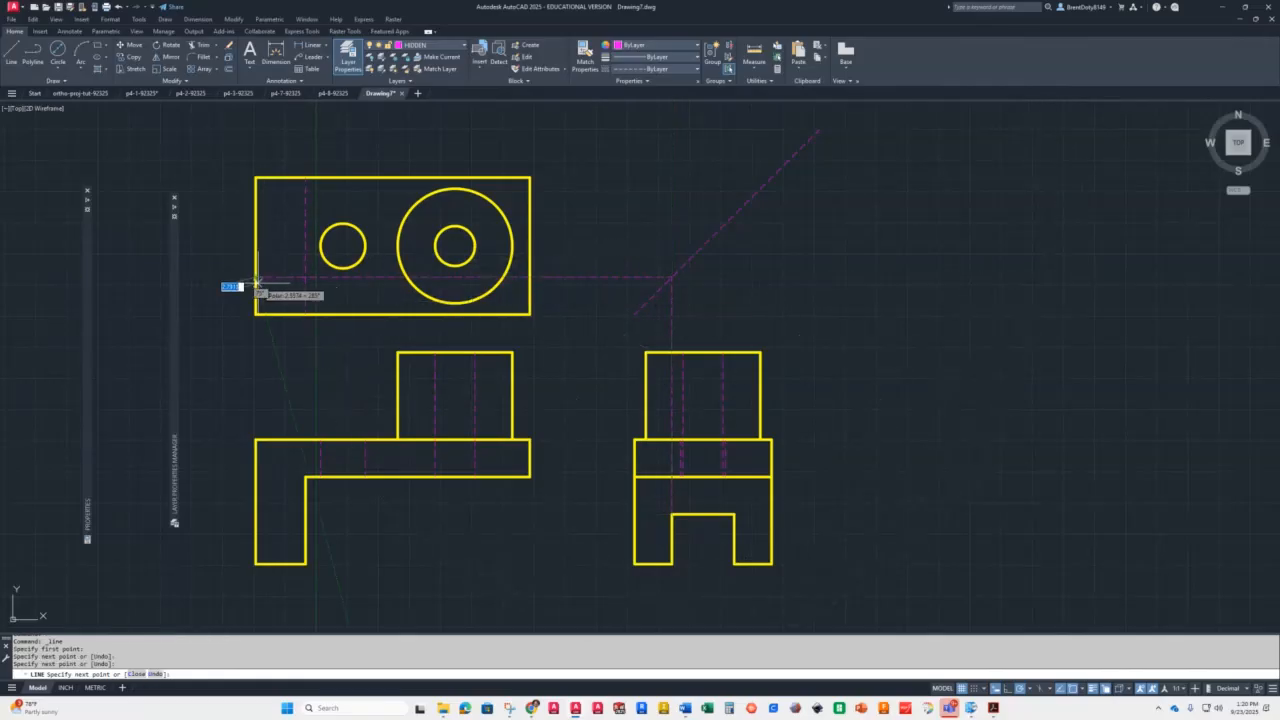
key(Return)
Draw projection lines from the slot's upper-right corner up to the miter line and across to the top view's left edge
key(Return)
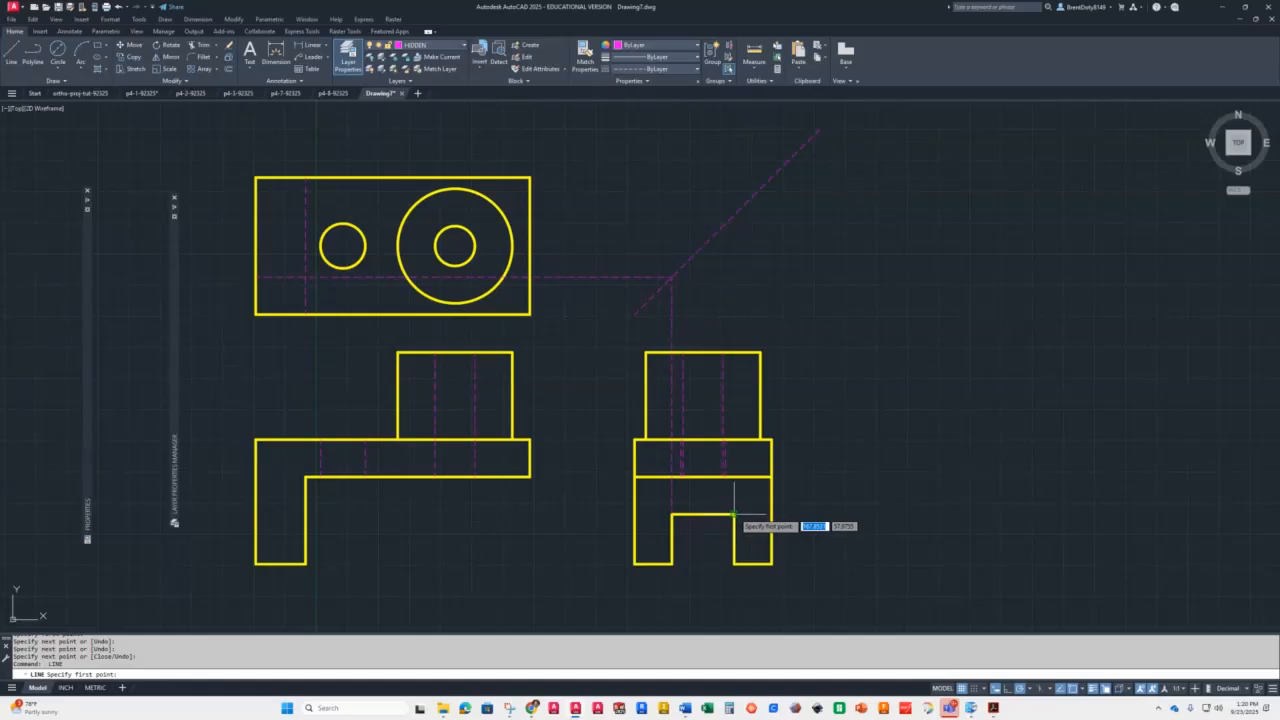
click(733, 515)
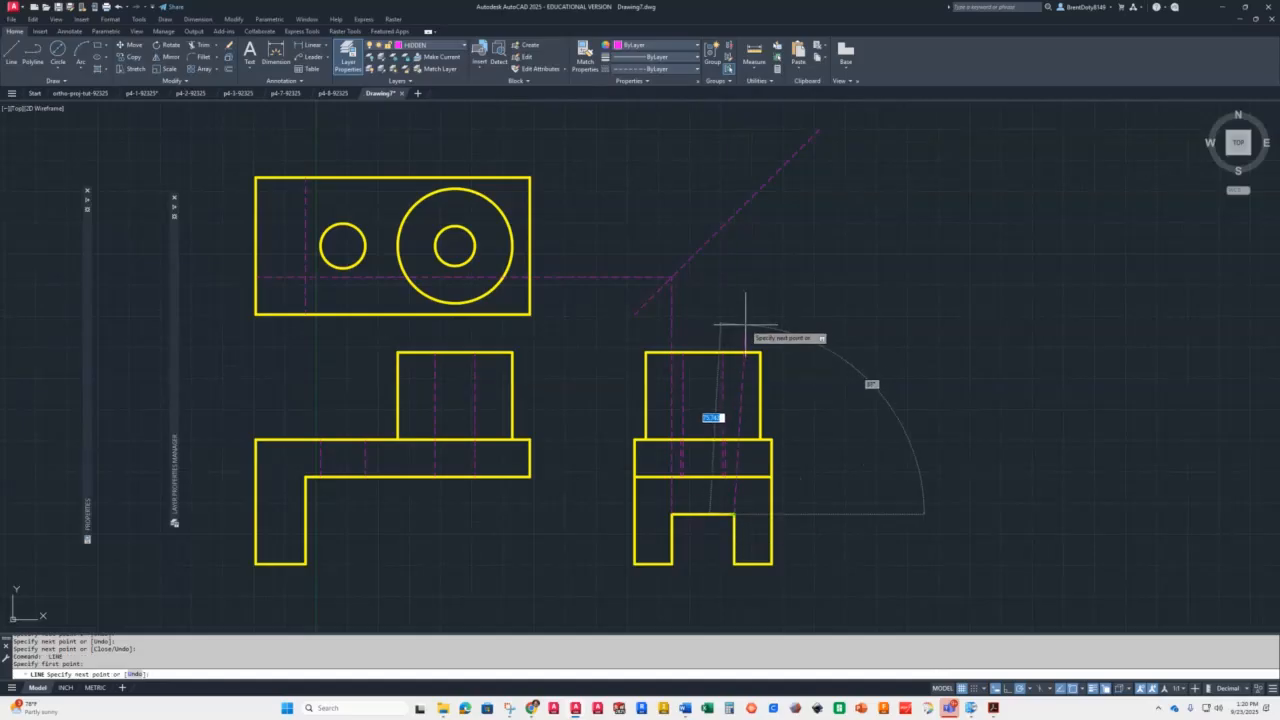
click(733, 213)
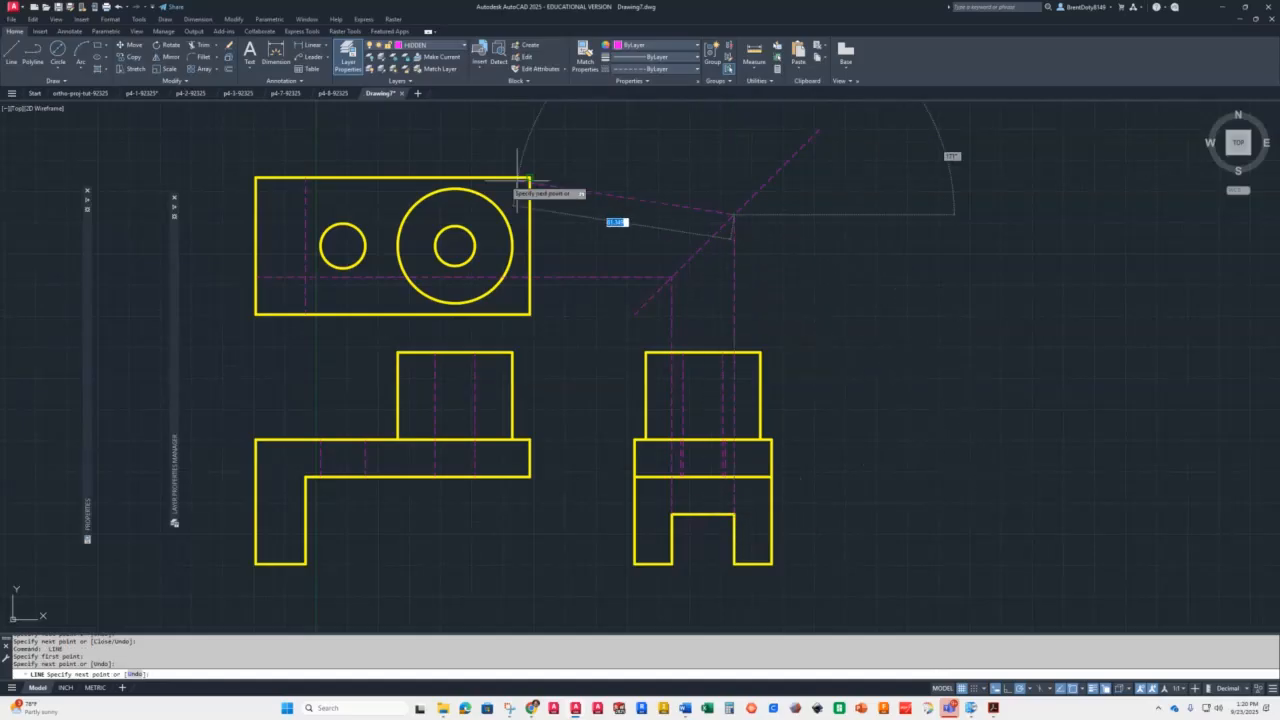
click(258, 213)
key(Return)
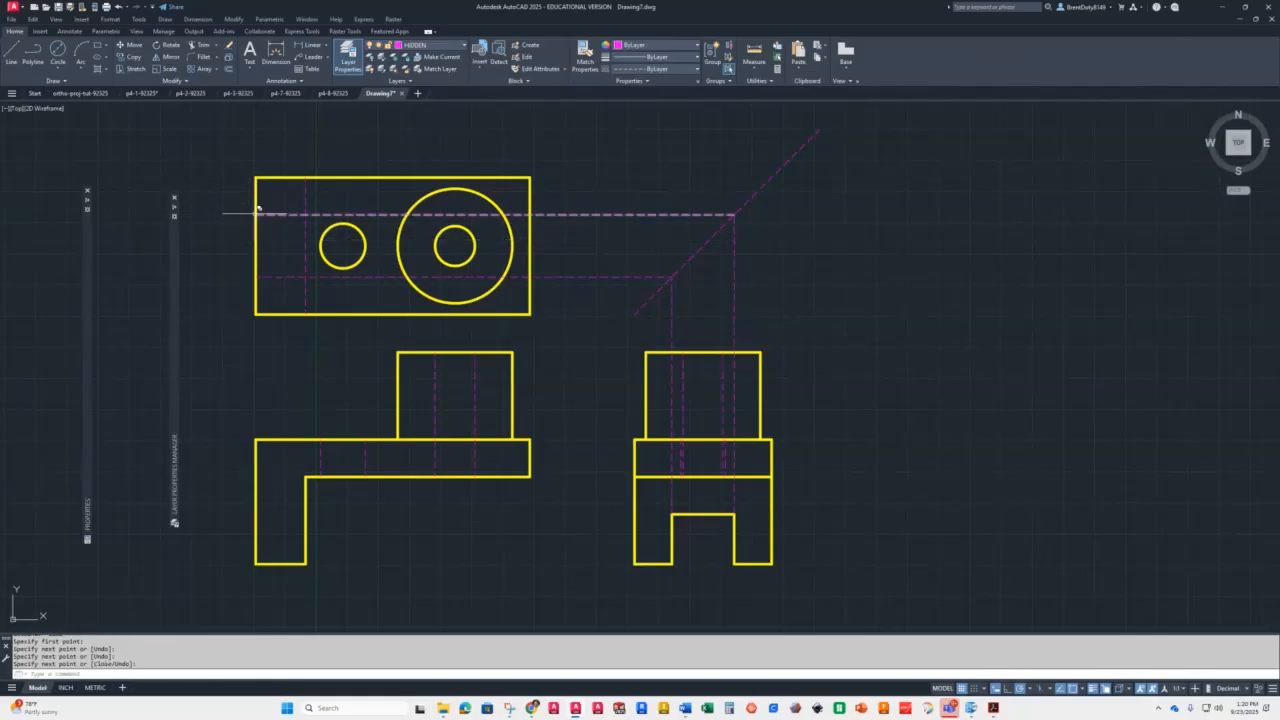
Shorten both horizontal projection lines in the top view to end at the vertical hidden line near its left edge
click(600, 214)
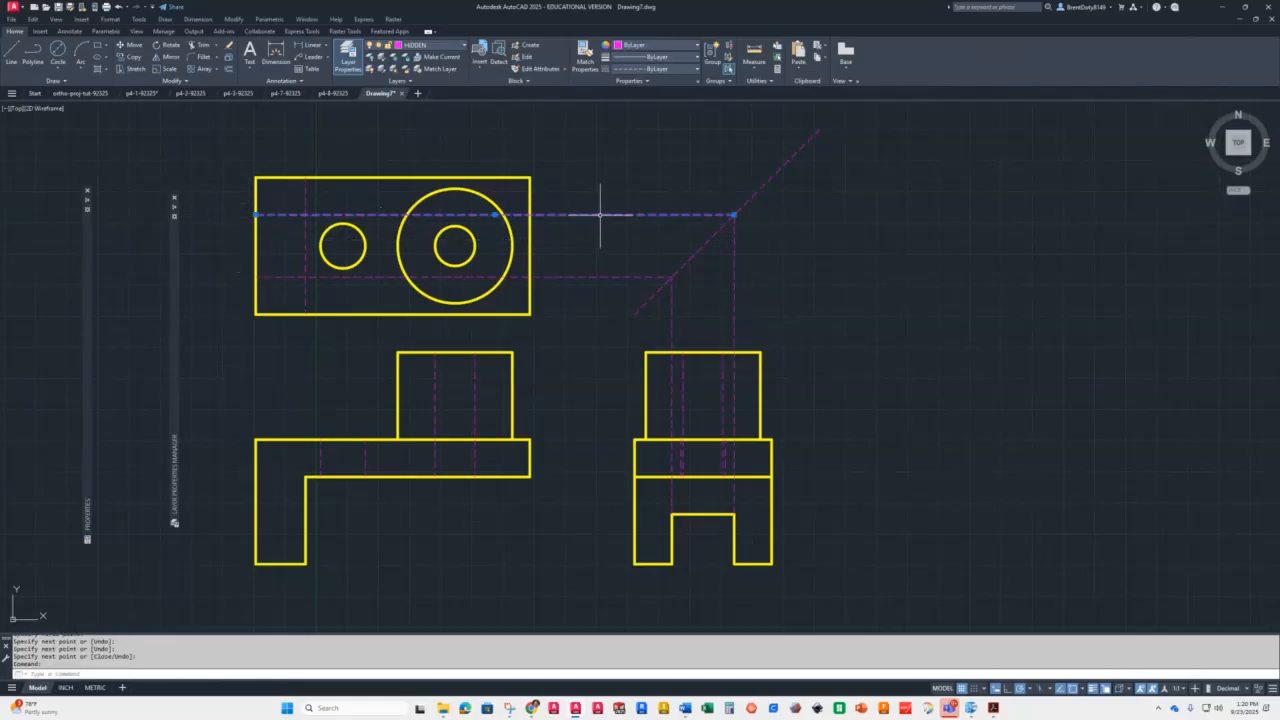
click(733, 214)
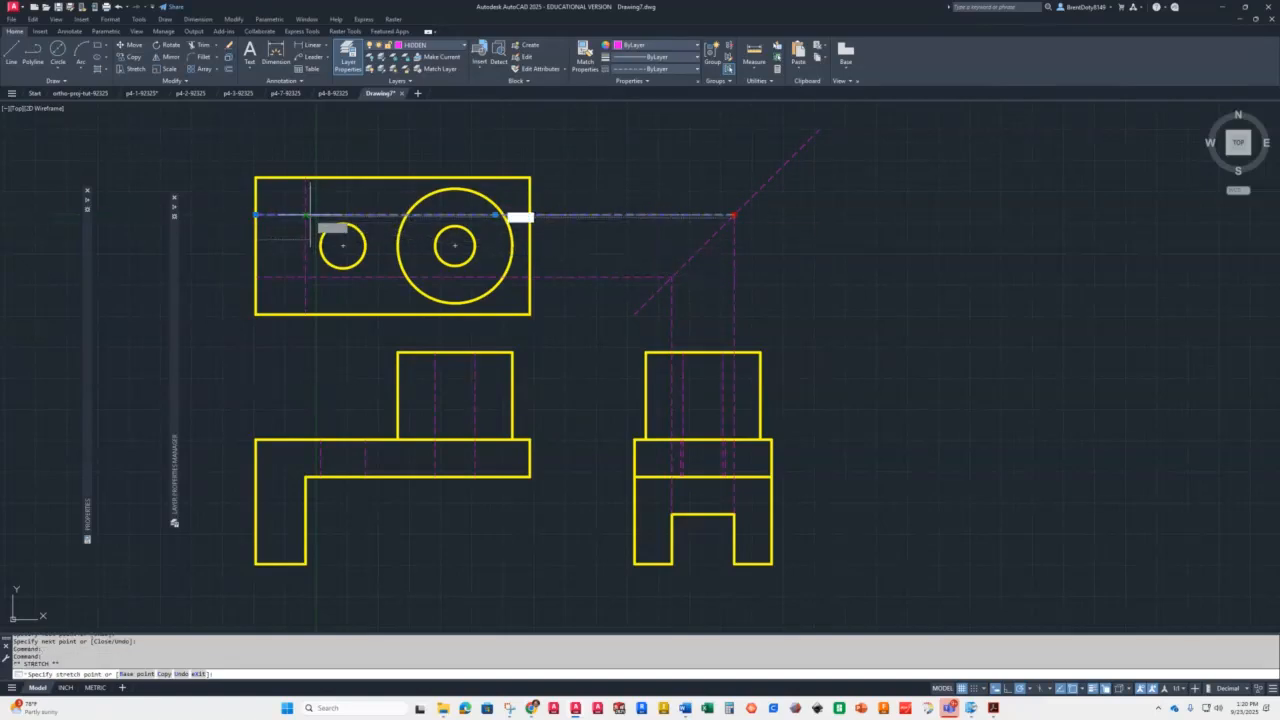
click(305, 214)
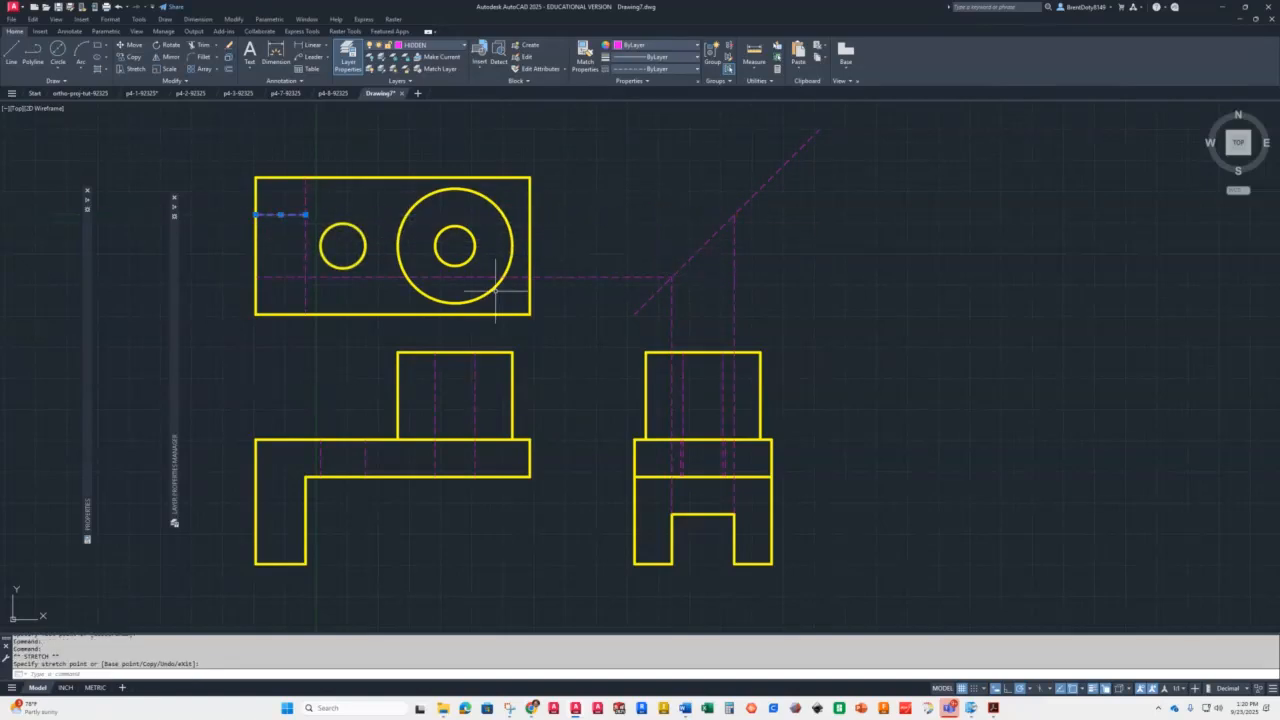
click(645, 277)
click(672, 277)
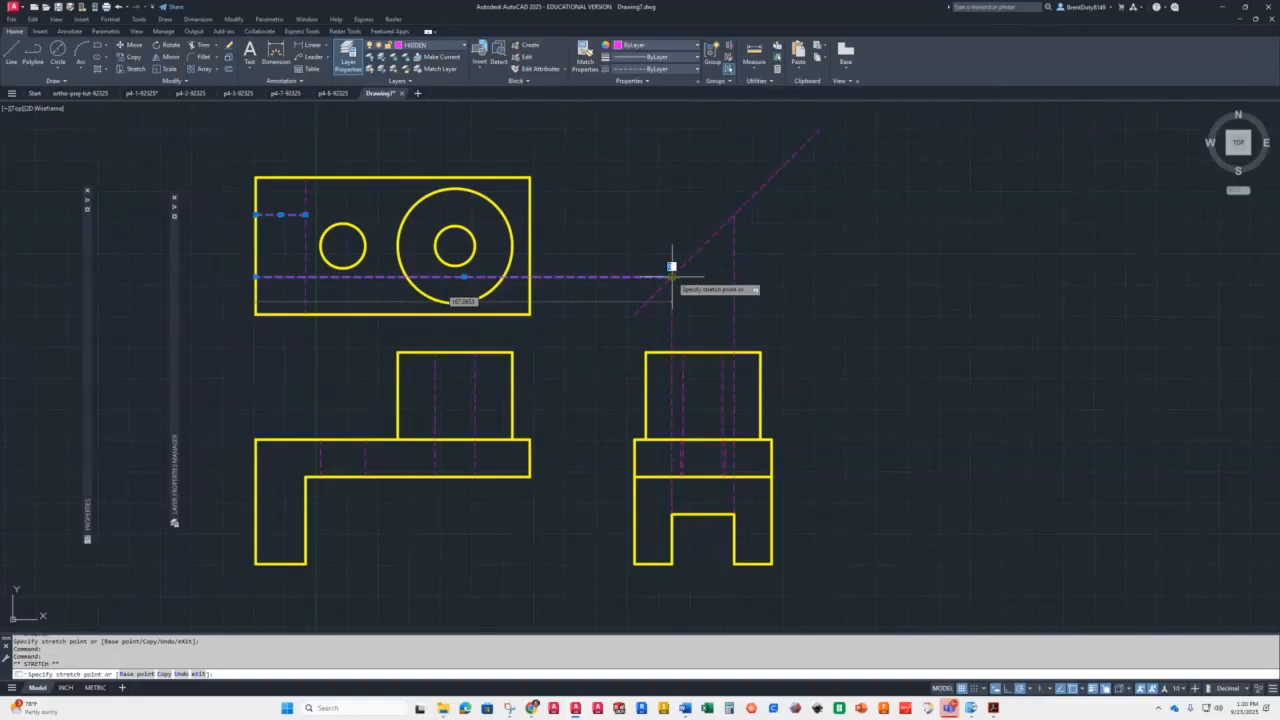
click(307, 281)
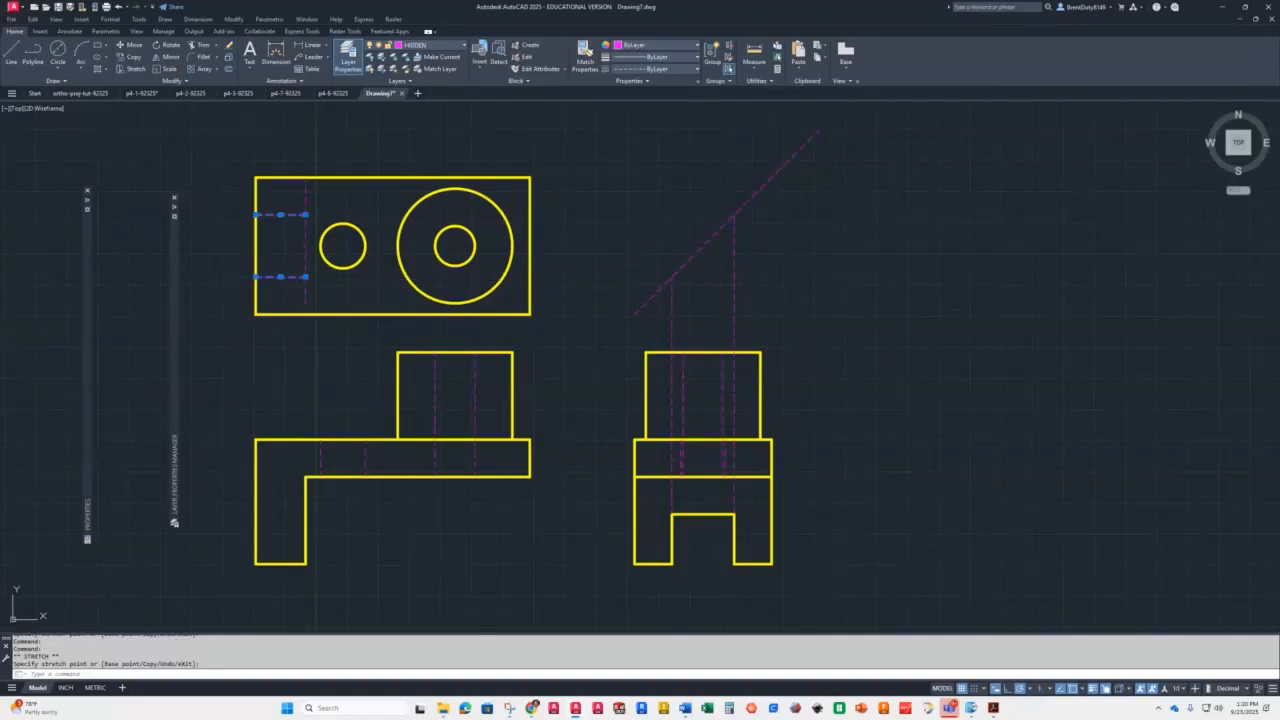
key(Escape)
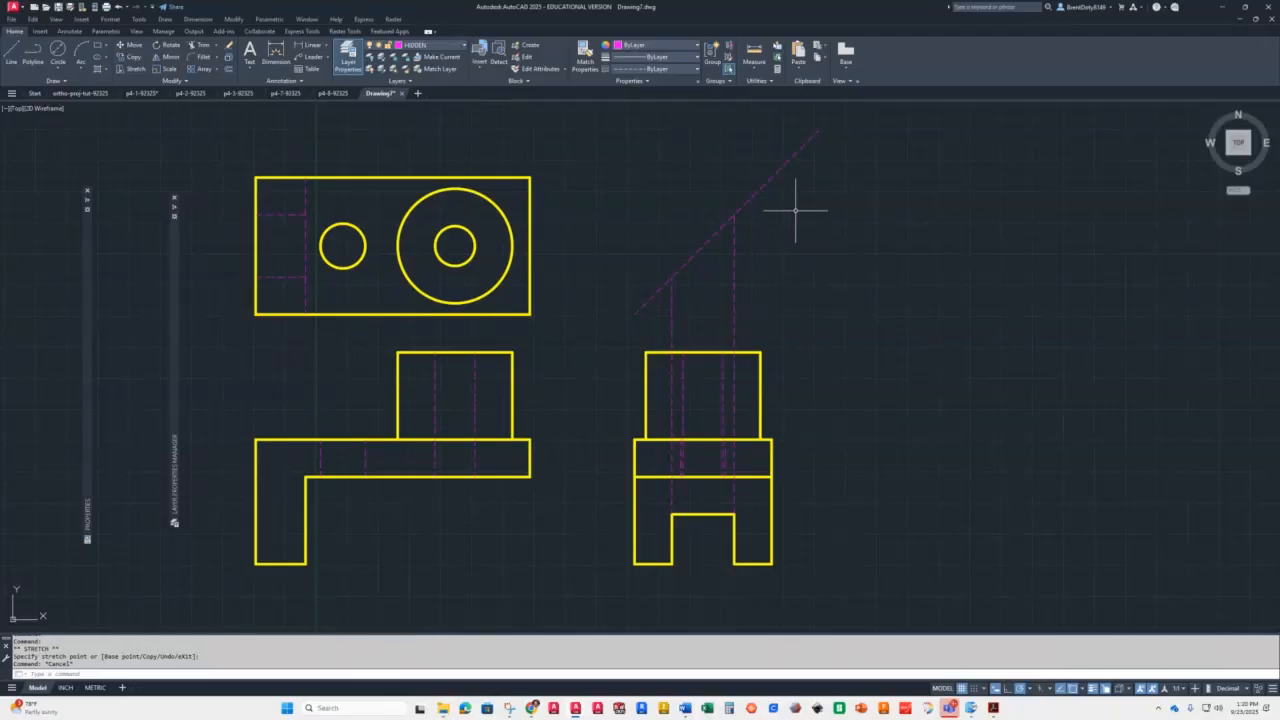
Delete the slot's two vertical projection lines above the side view, keeping the miter line
mouse_move(814, 206)
mouse_down()
mouse_move(600, 286)
mouse_move(603, 304)
mouse_up()
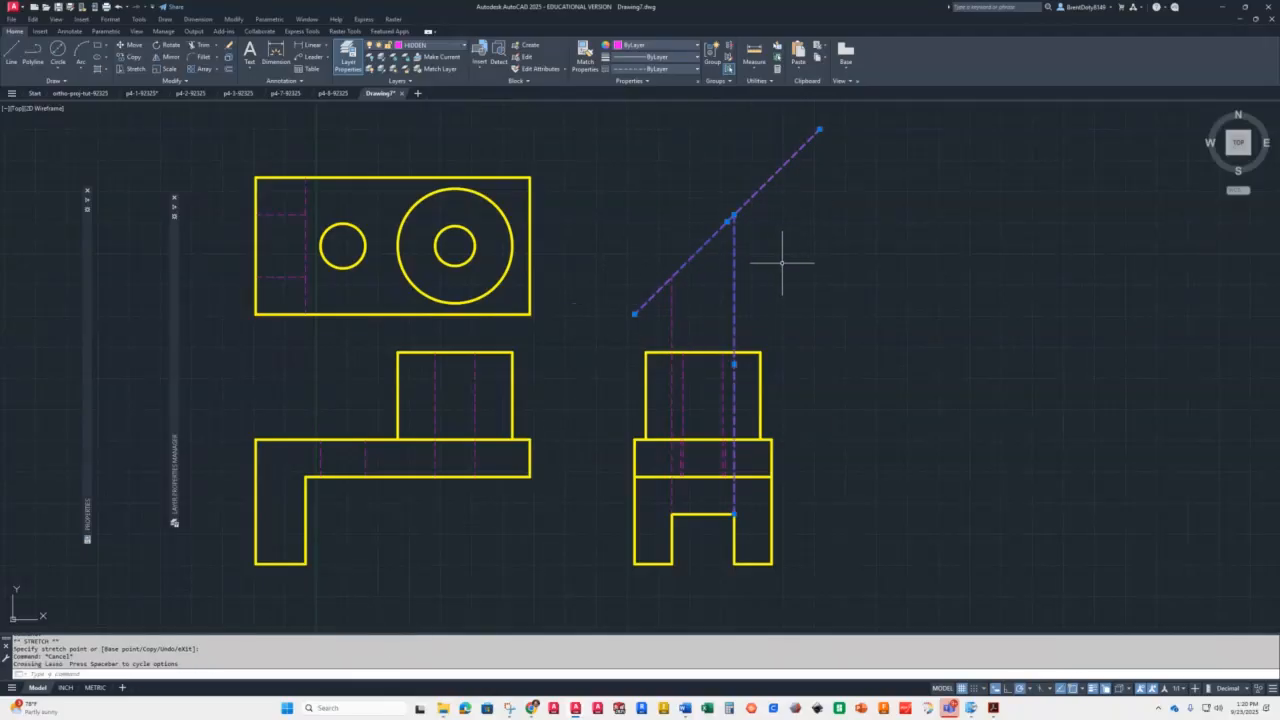
key(Escape)
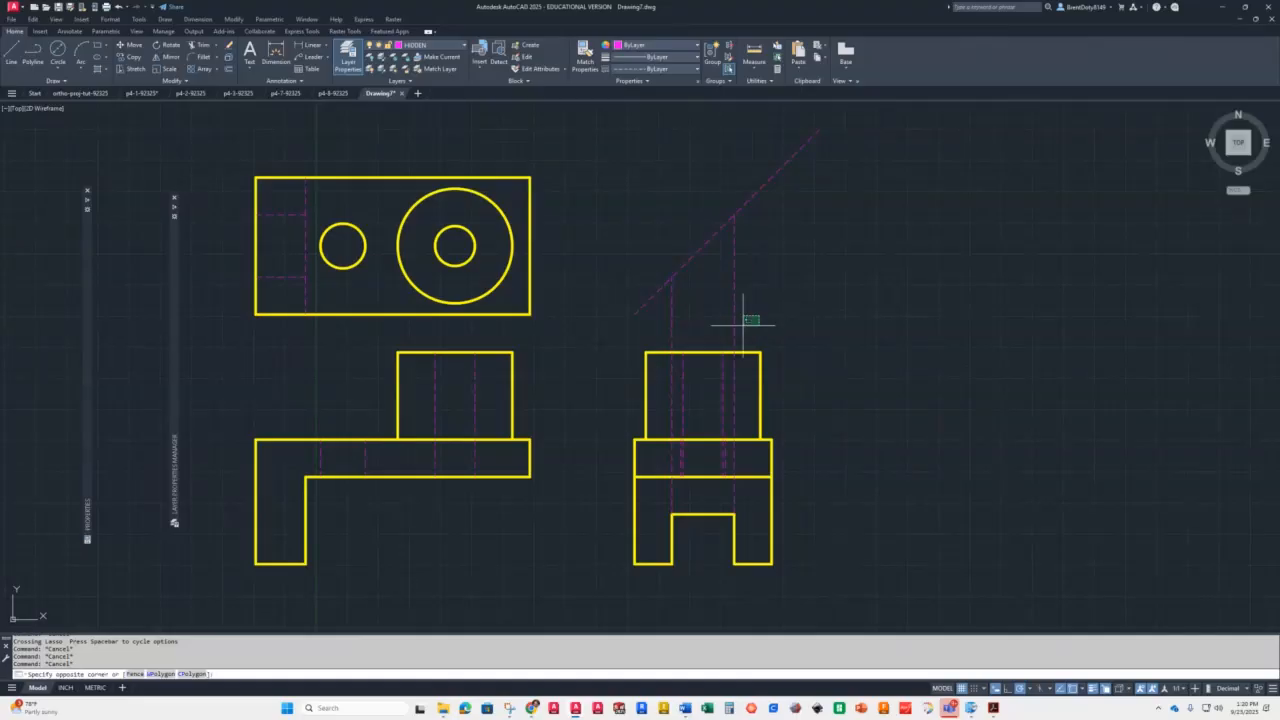
click(765, 309)
click(655, 338)
key(Delete)
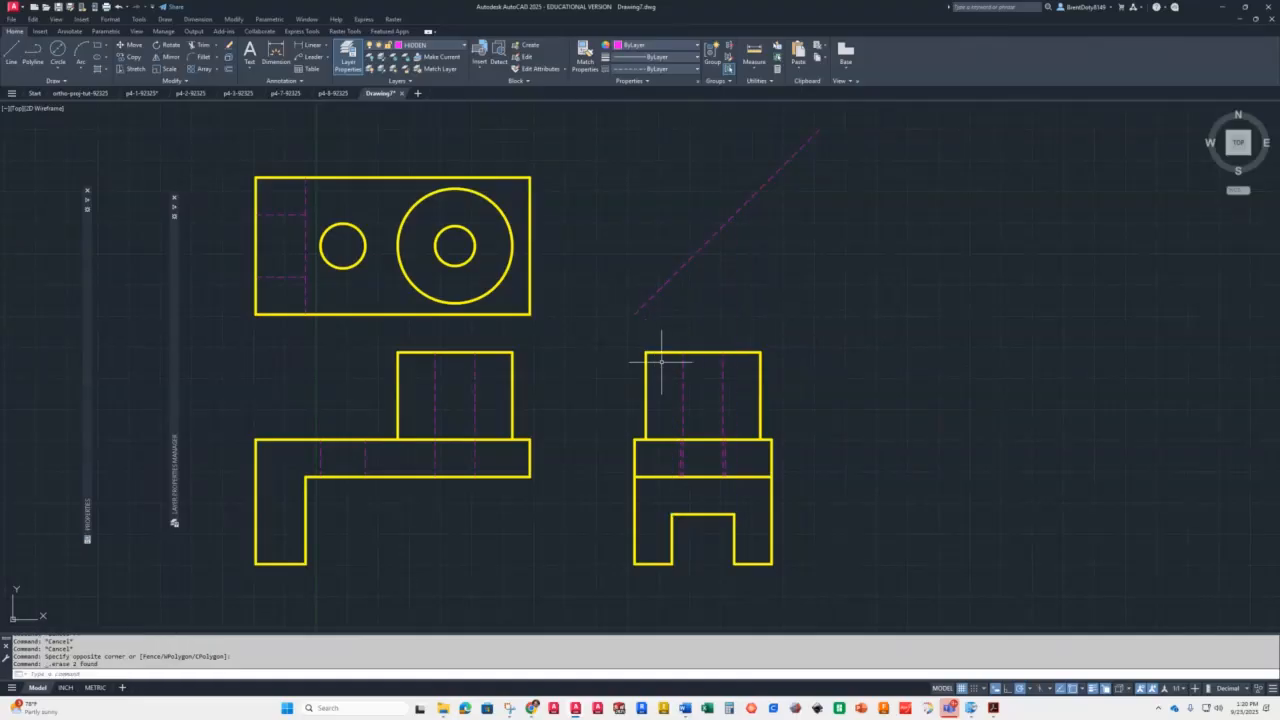
scroll(663, 363, down, 7)
scroll(580, 405, up, 5)
scroll(558, 391, up, 2)
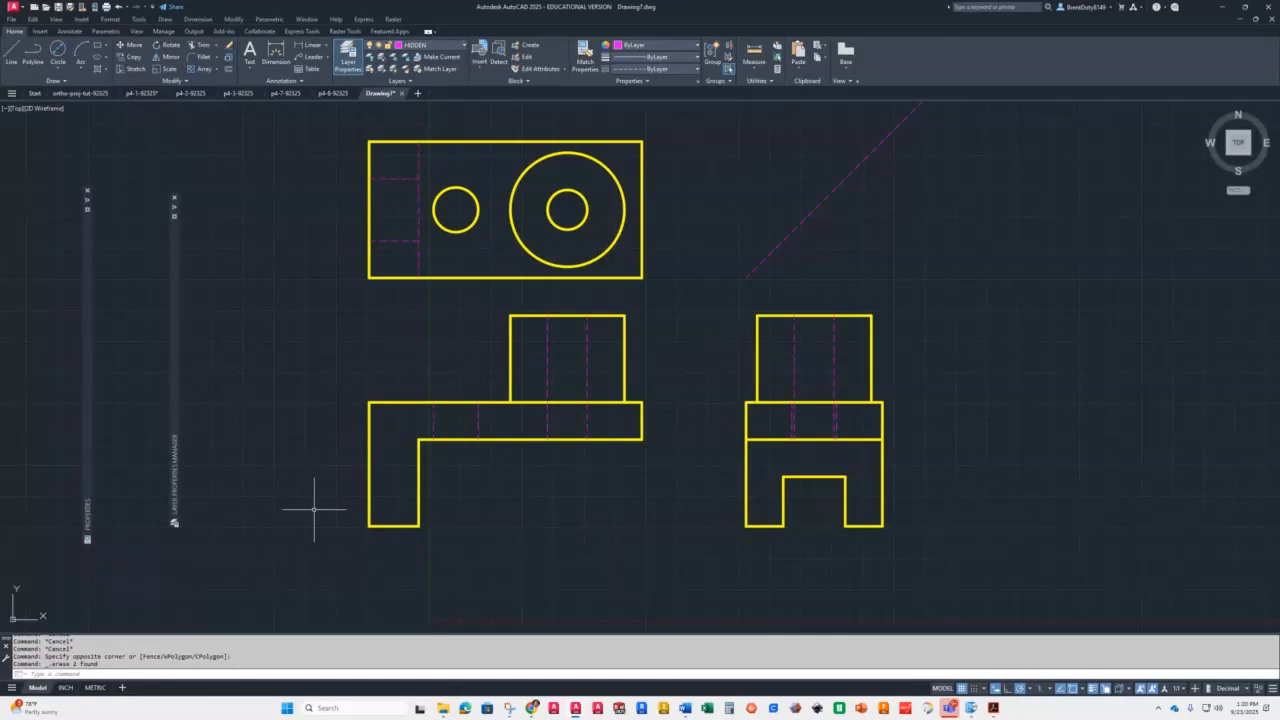
Draw a horizontal projection line from the slot's upper-left corner in the side view to the front view's left edge
click(12, 52)
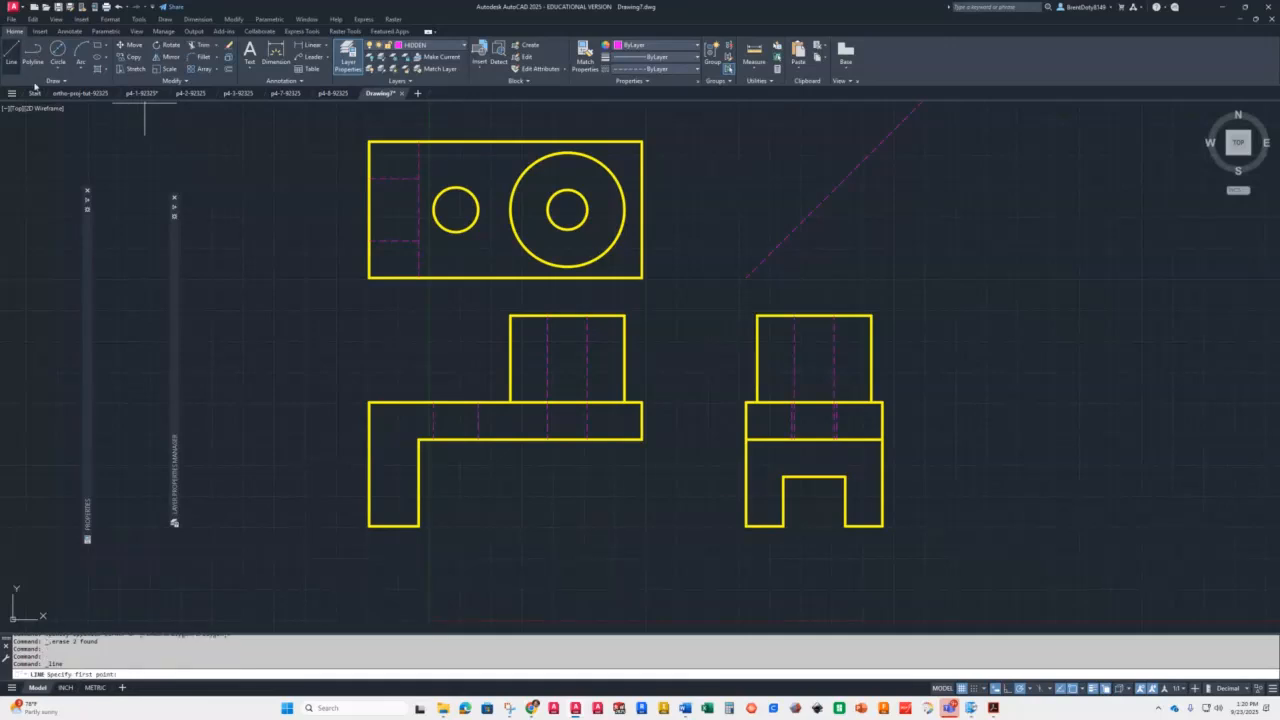
click(782, 476)
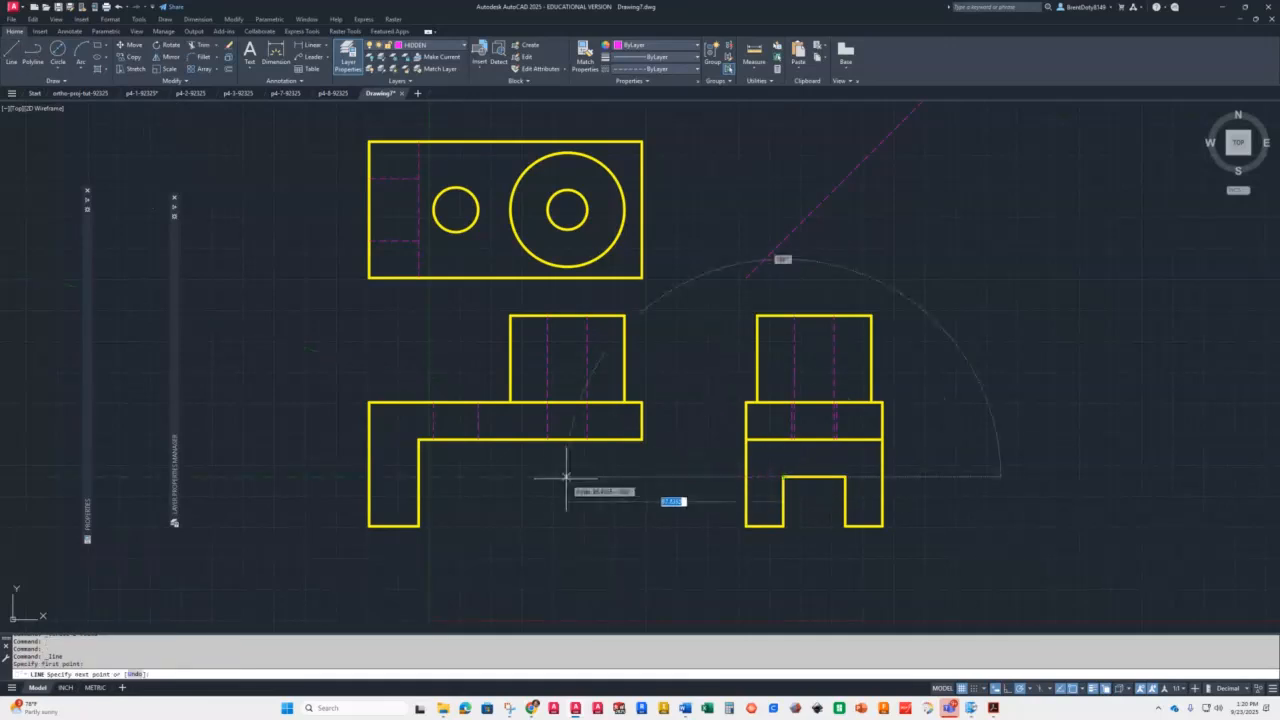
click(369, 477)
key(Return)
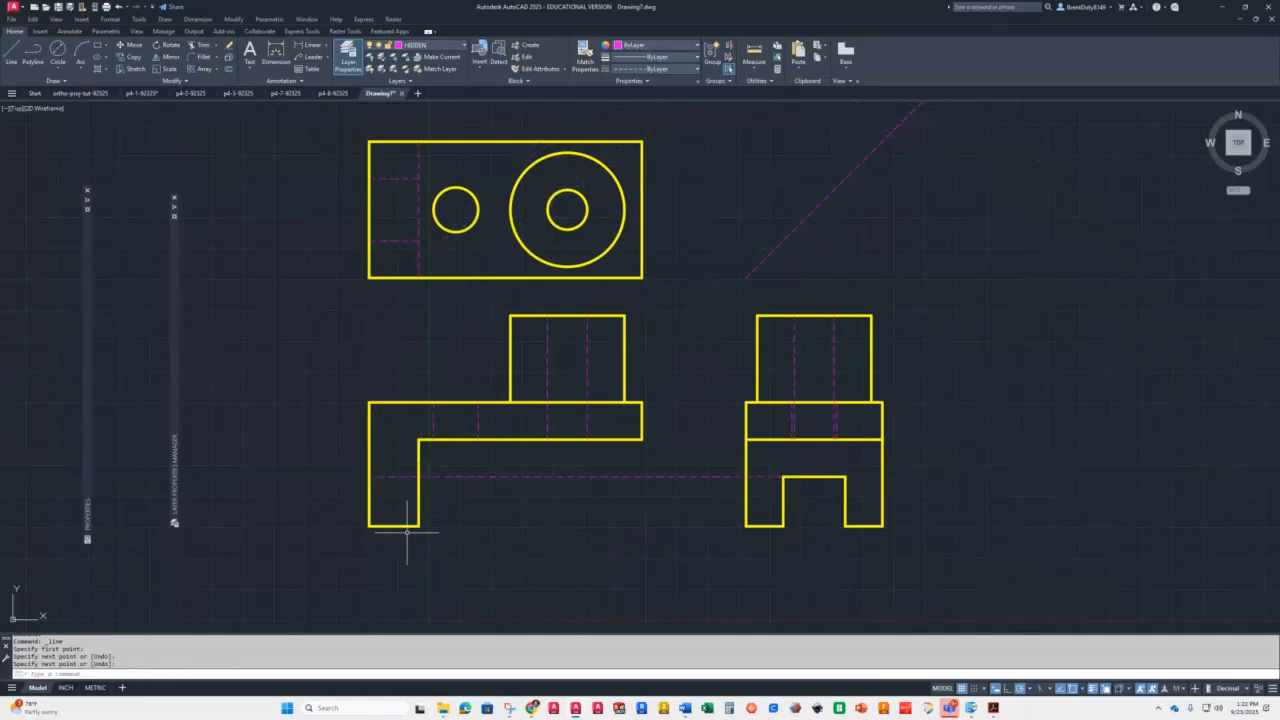
Trim the slot's projection line so that only the part inside the front view's vertical leg remains
text(tr)
key(Return)
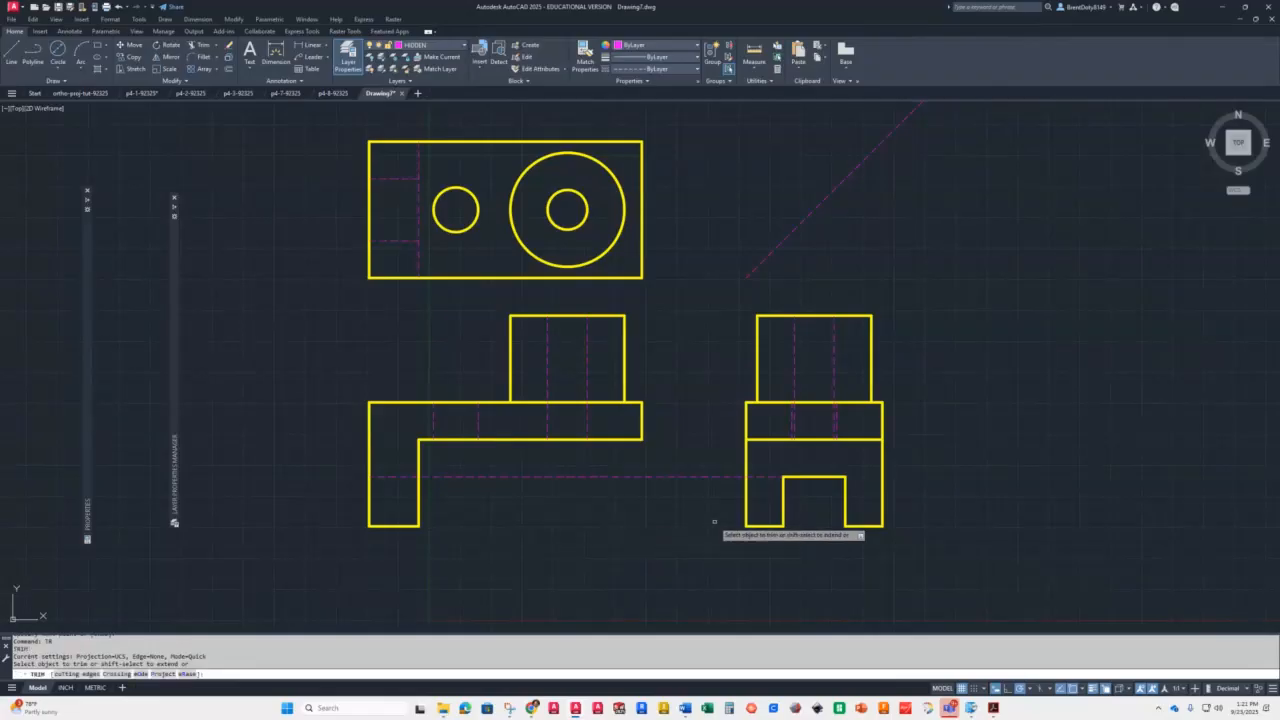
click(765, 476)
drag(754, 467, 753, 466)
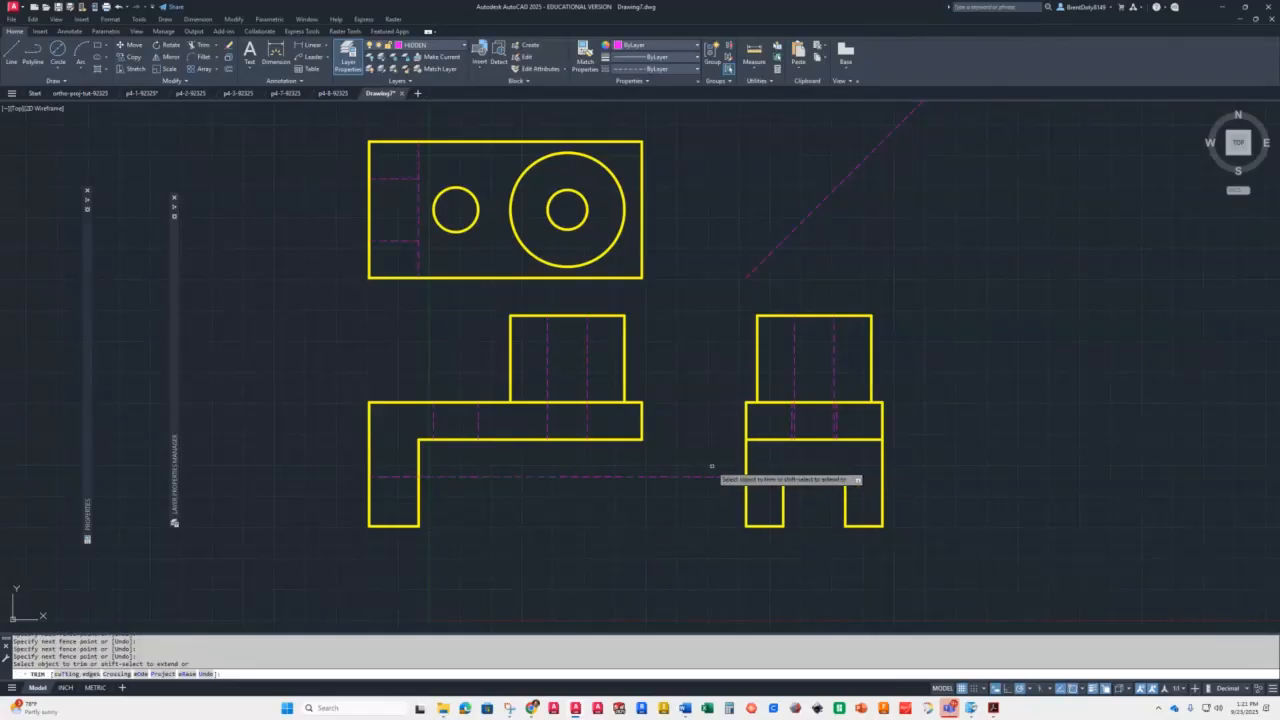
drag(673, 495, 668, 451)
key(Return)
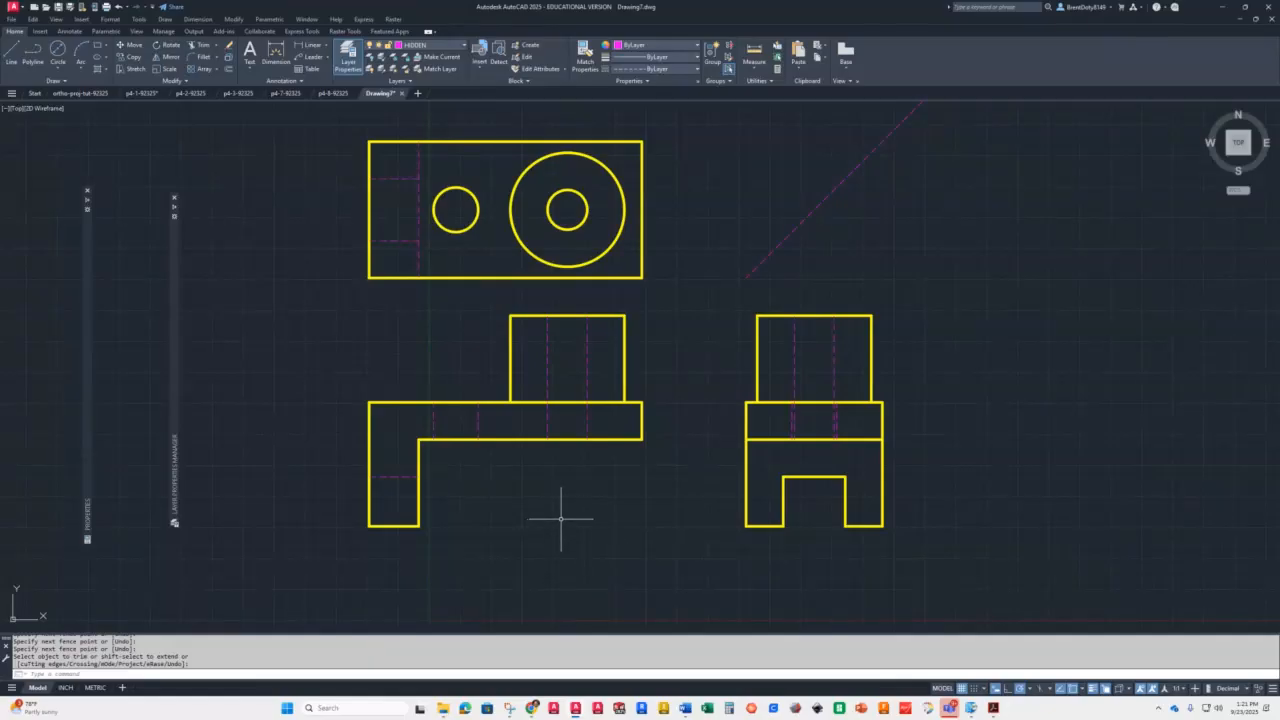
Delete the diagonal miter line above the side view
scroll(561, 518, down, 2)
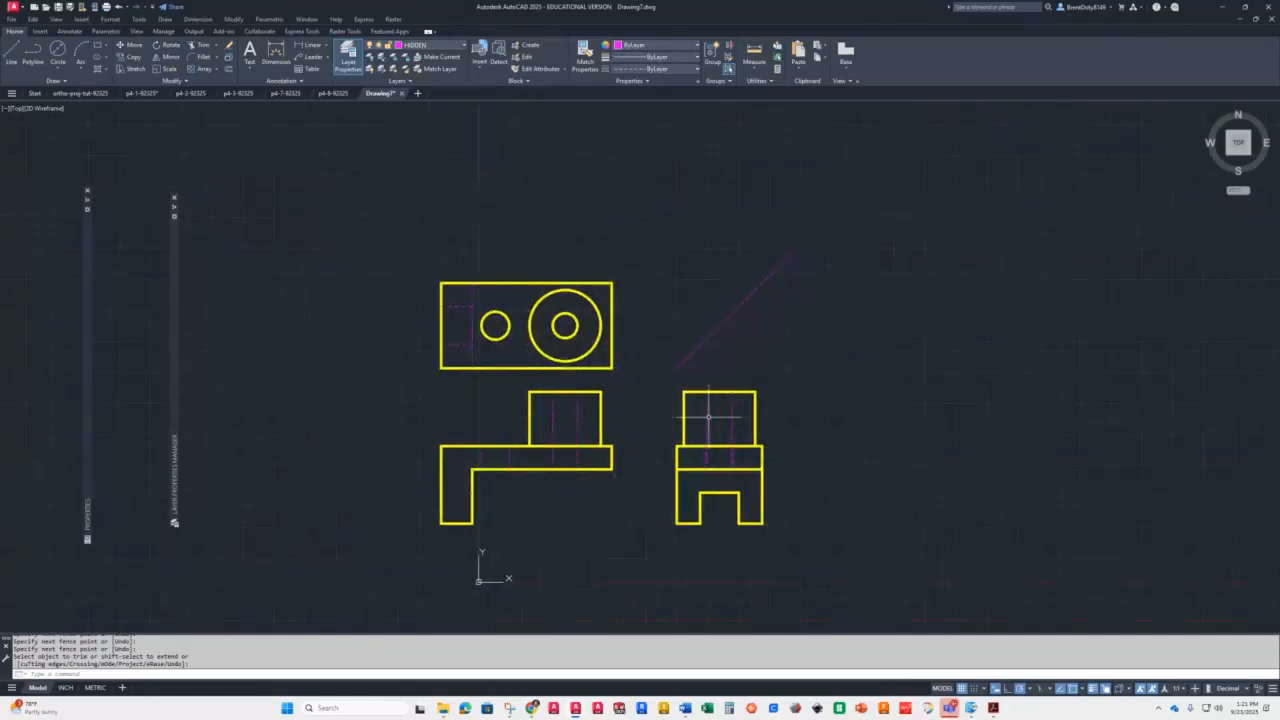
scroll(684, 440, up, 2)
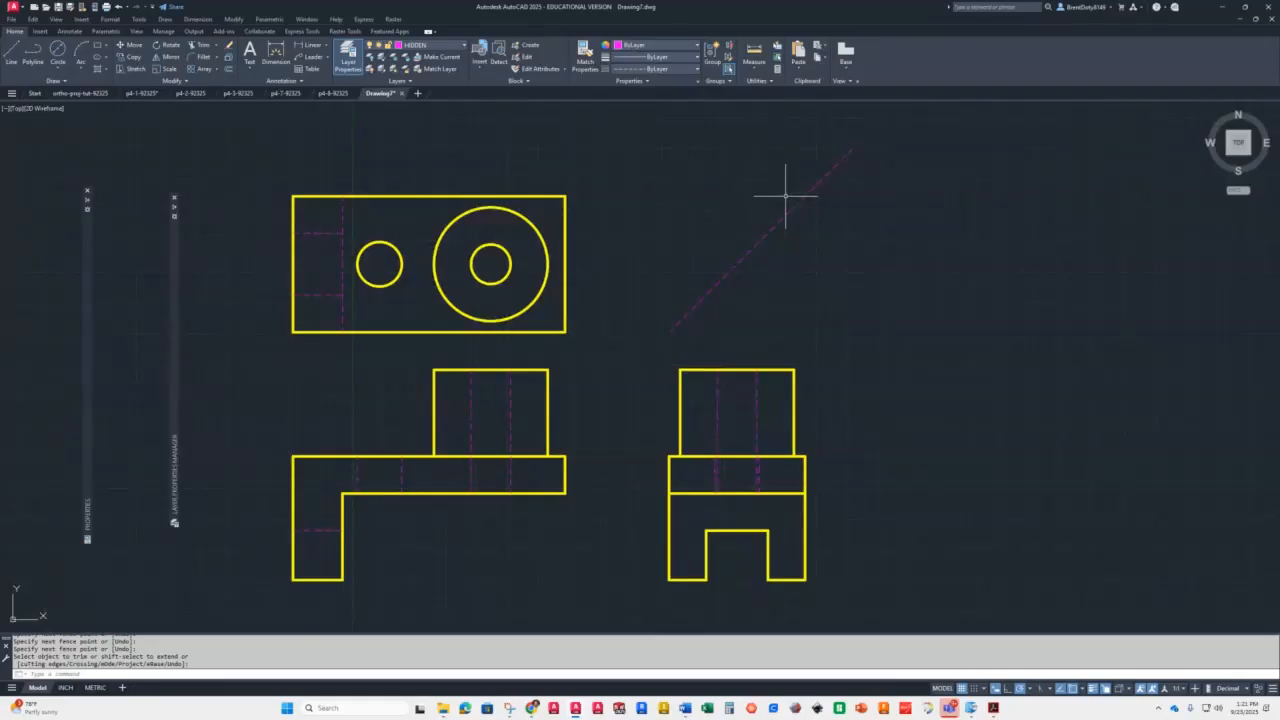
click(812, 247)
click(734, 207)
key(Delete)
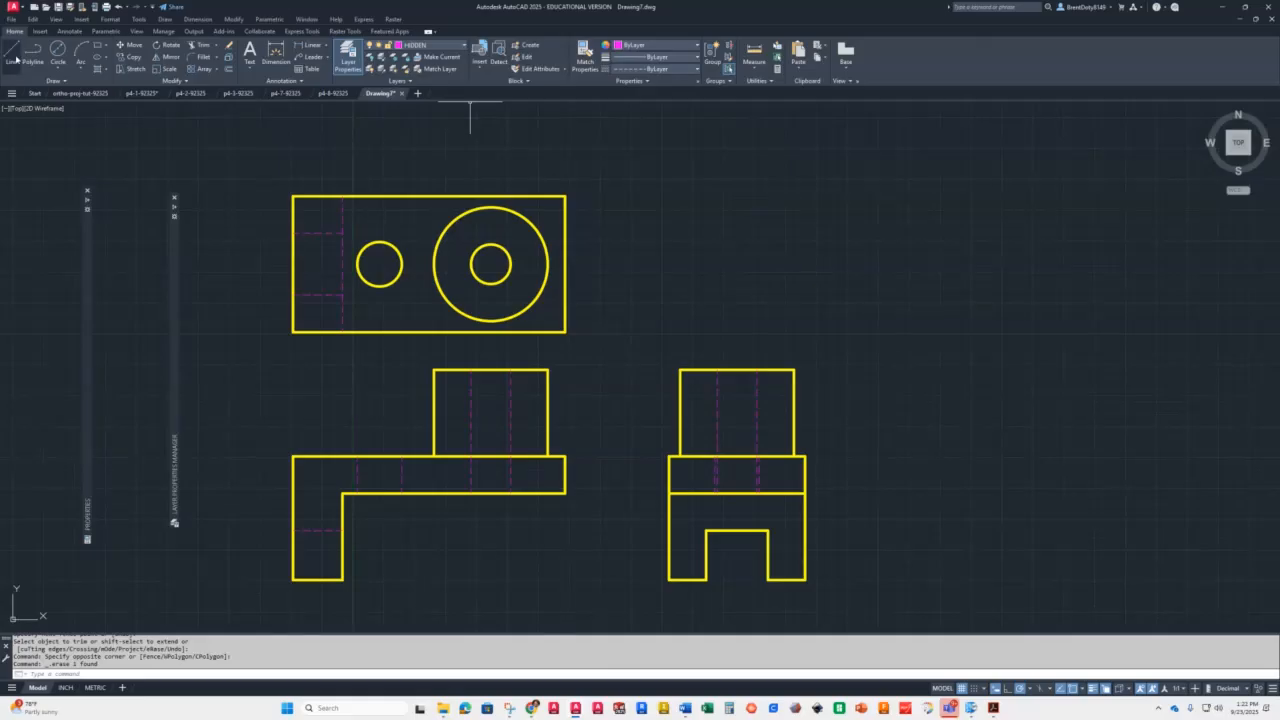
Set the CENTEREXE system variable to 3 and recheck its stored value
click(68, 32)
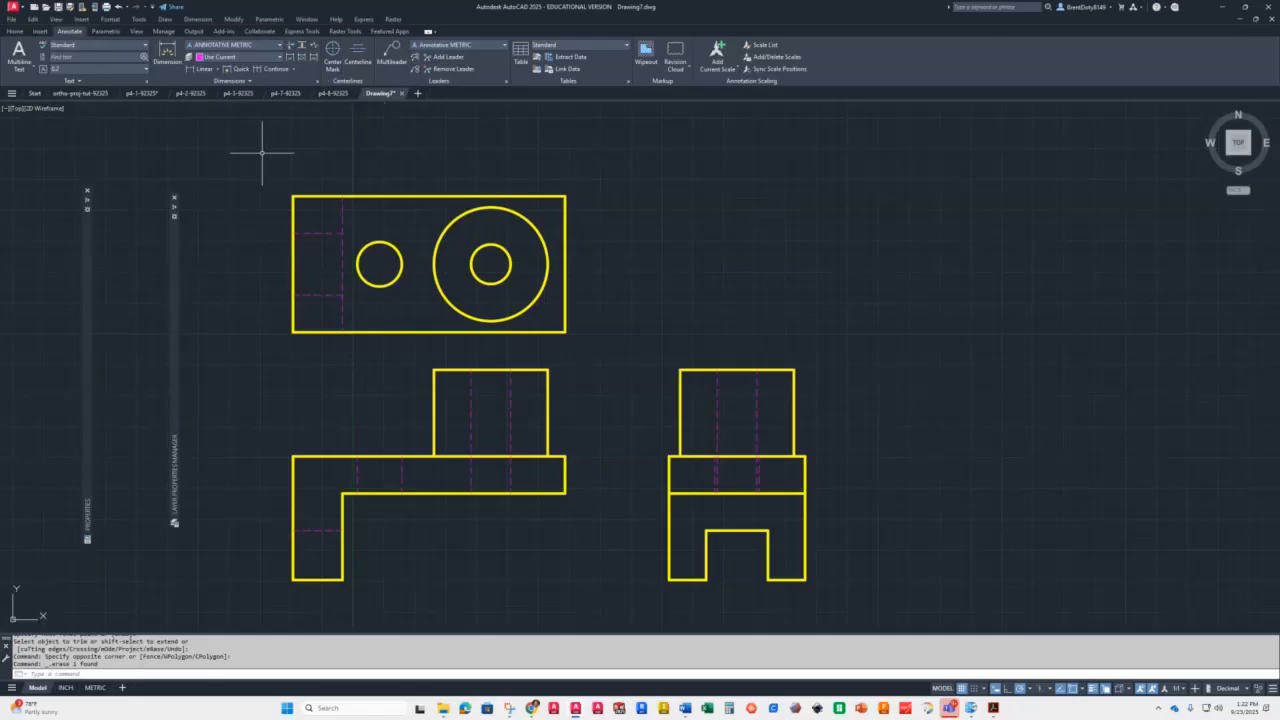
text(CENTER)
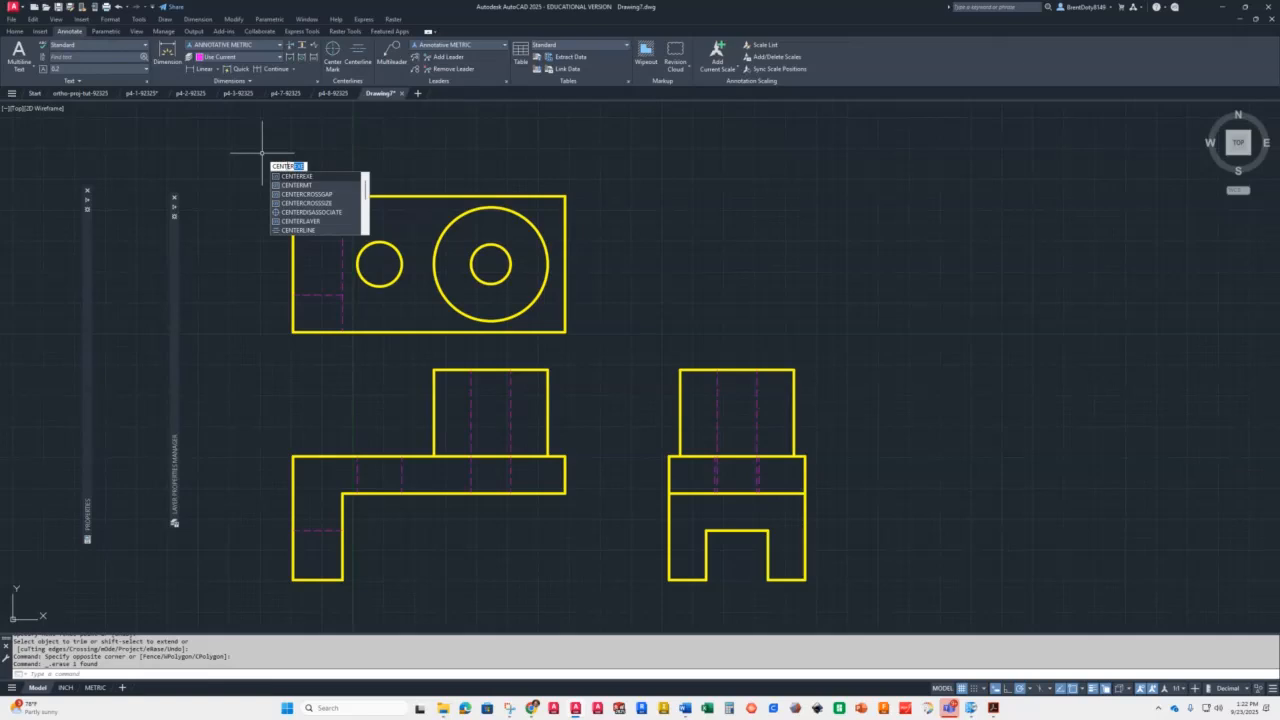
key(Return)
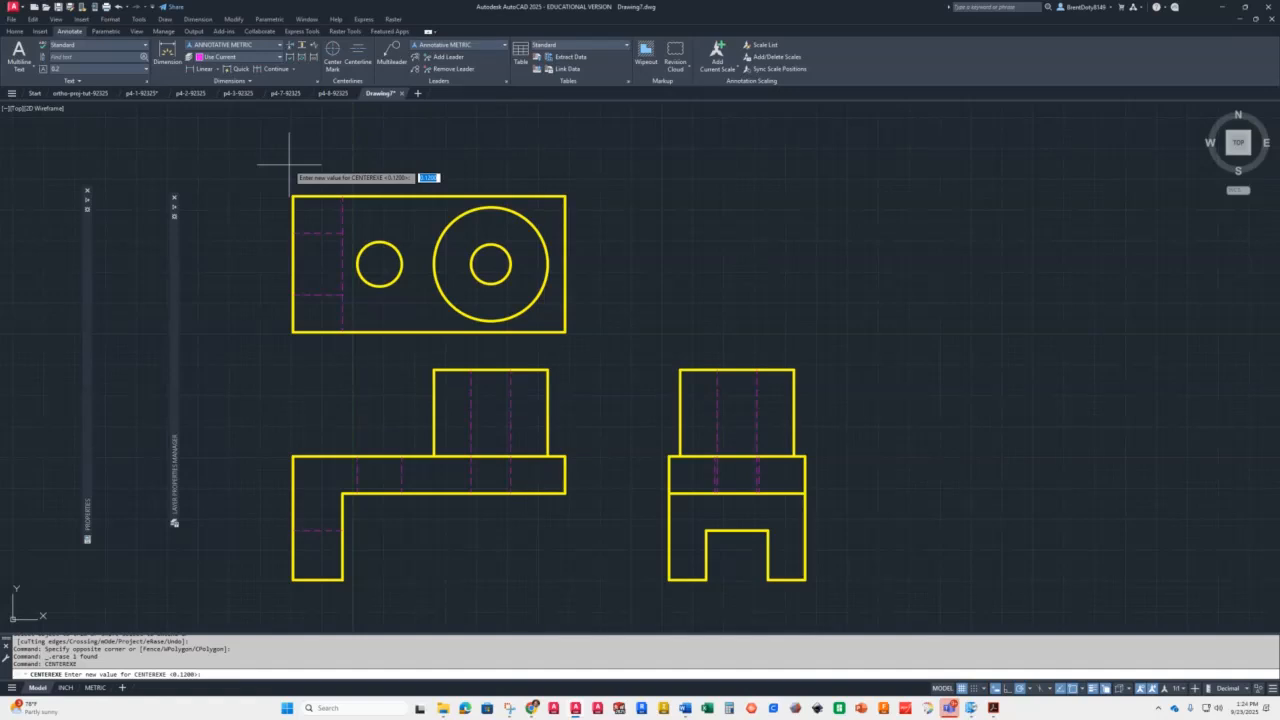
text(0)
key(Return)
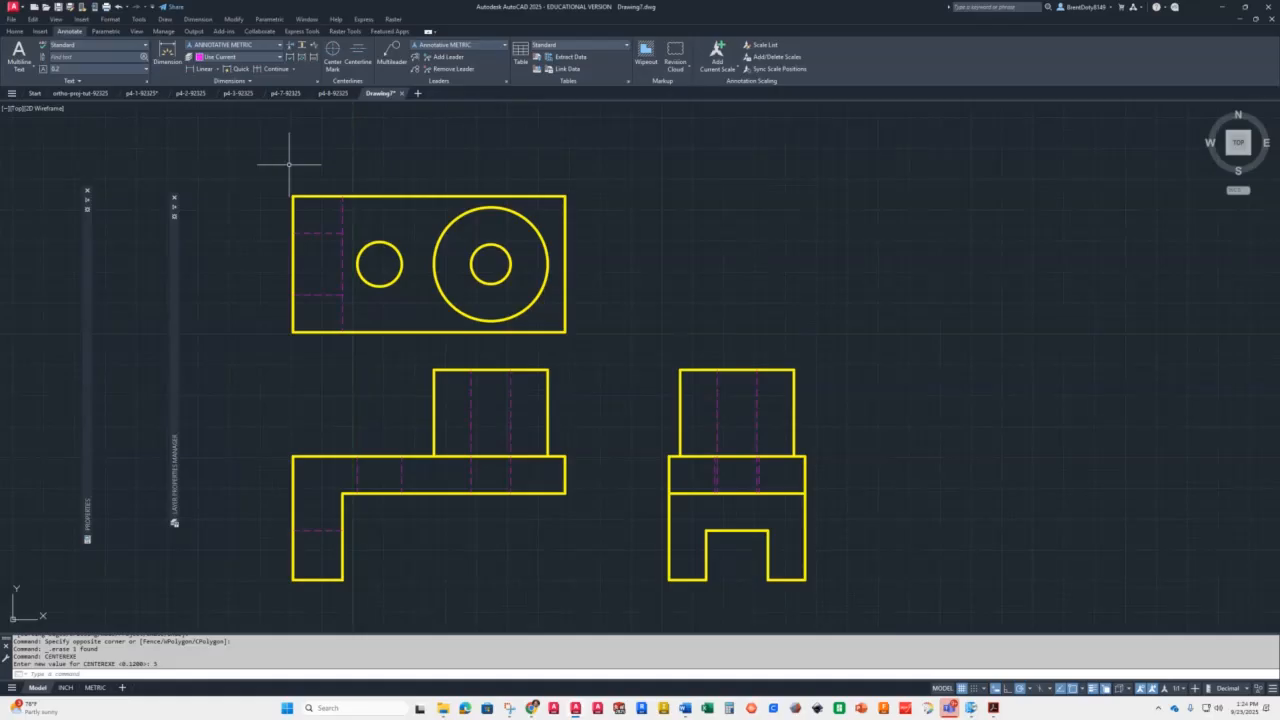
text(cen)
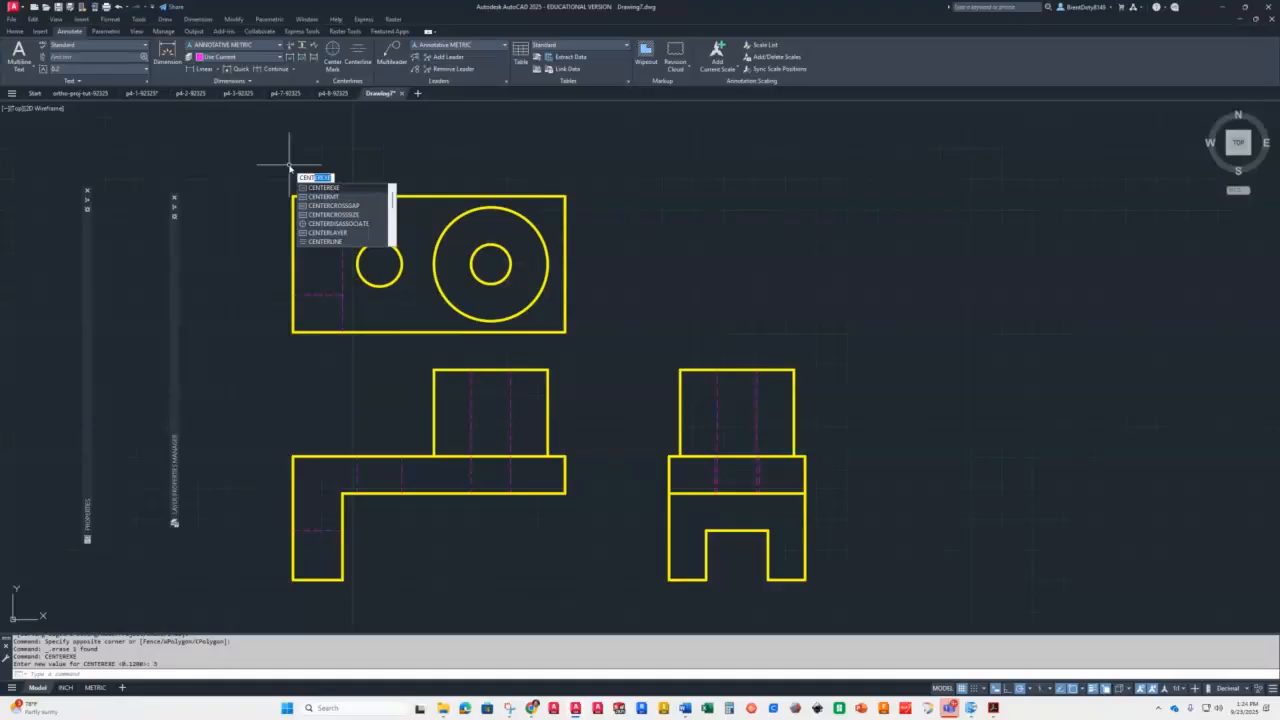
text(tere)
key(Return)
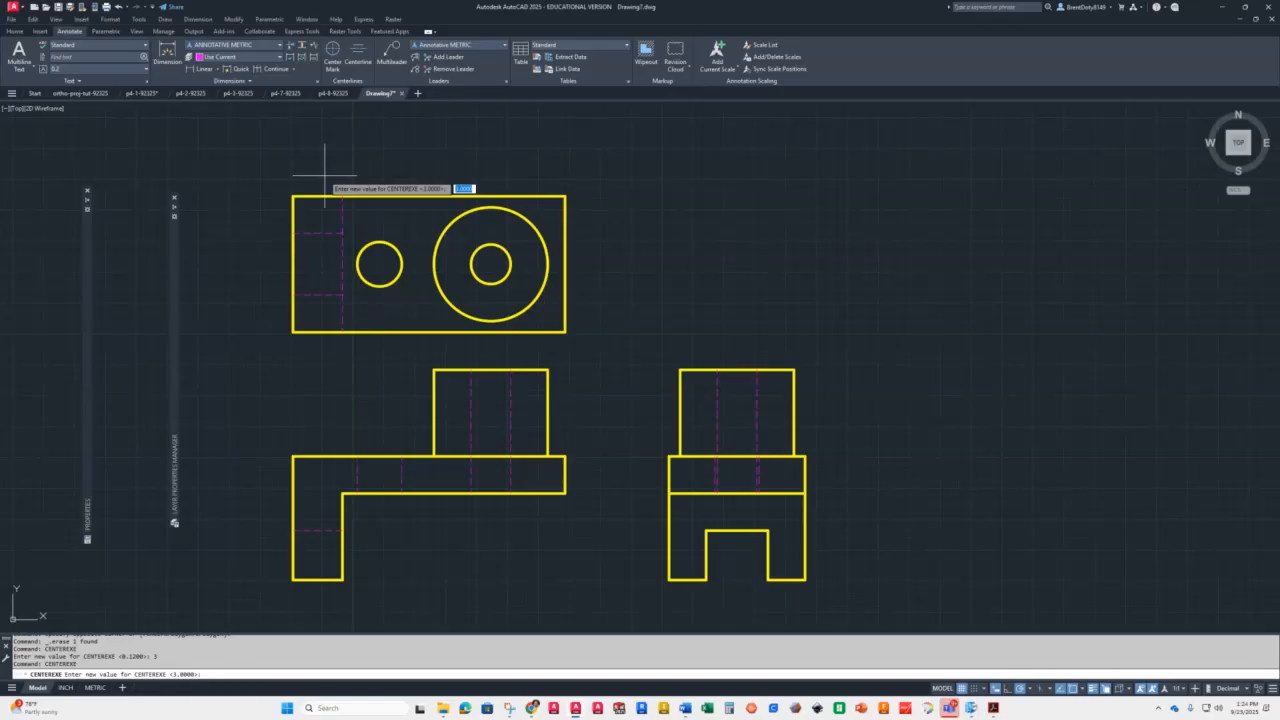
key(Return)
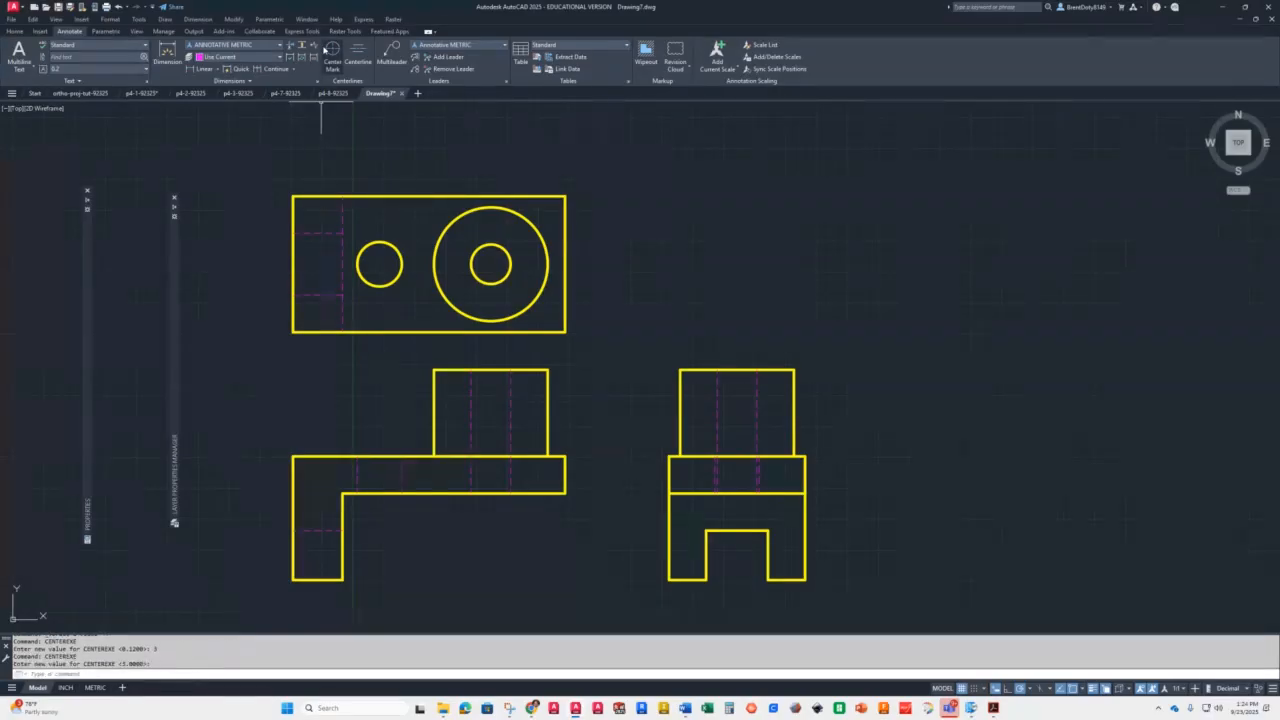
Make CENTER the current layer and add center marks to the boss's outer circle and the small hole in the top view
click(14, 31)
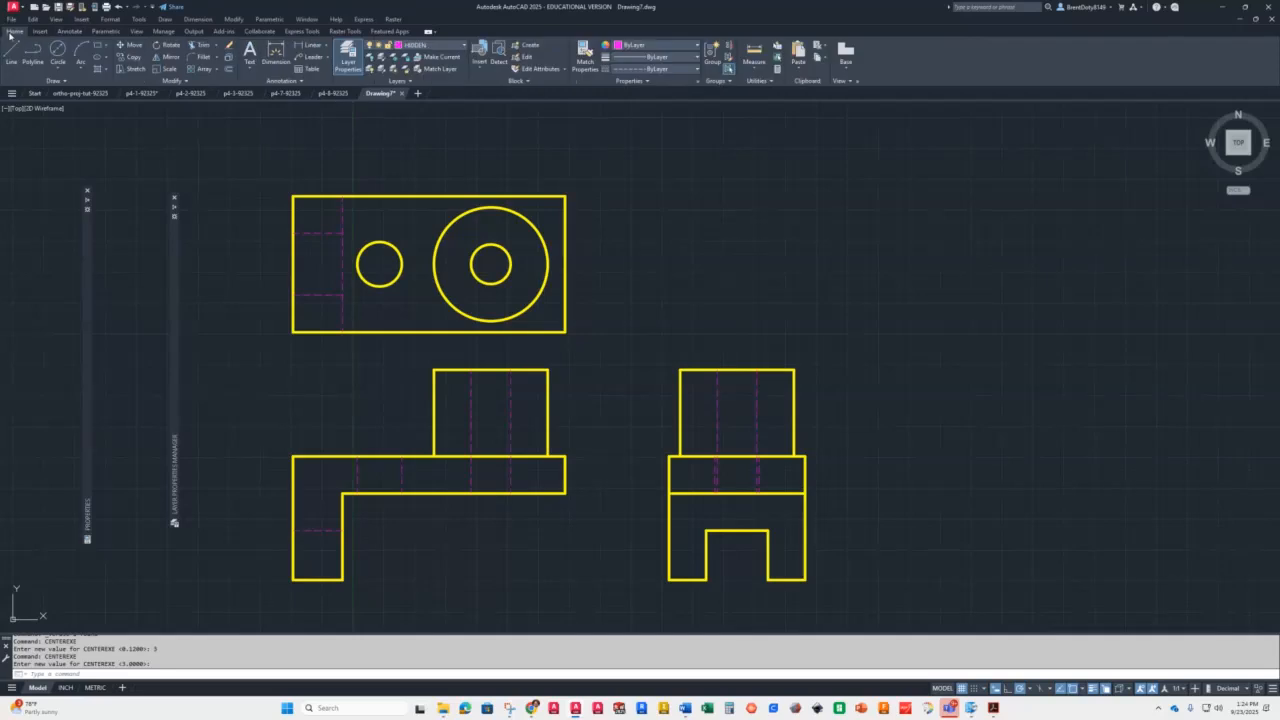
click(445, 45)
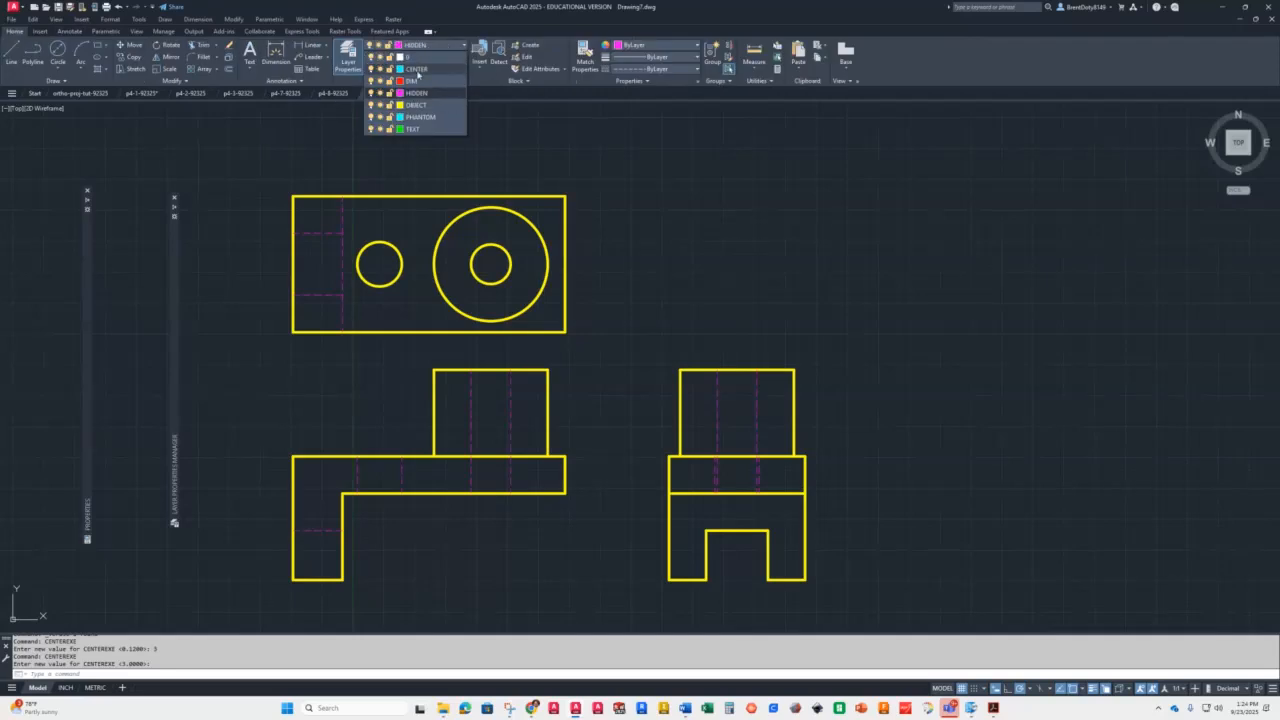
click(415, 69)
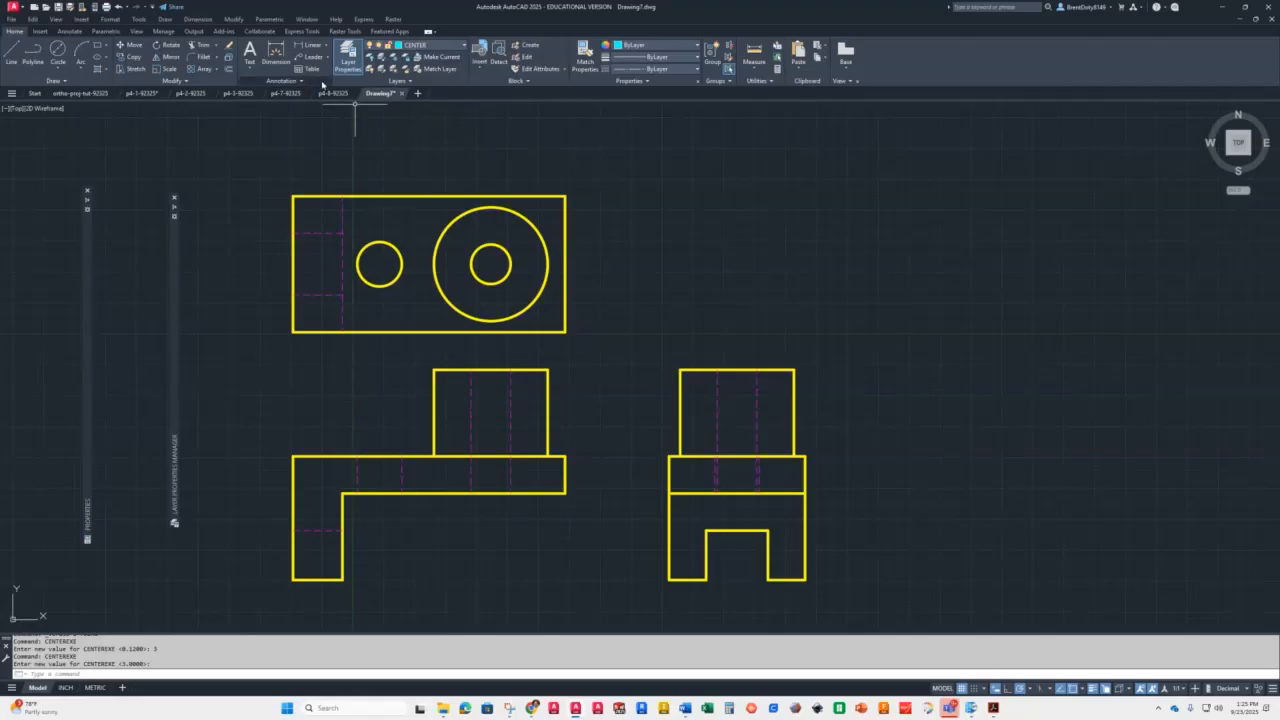
click(69, 31)
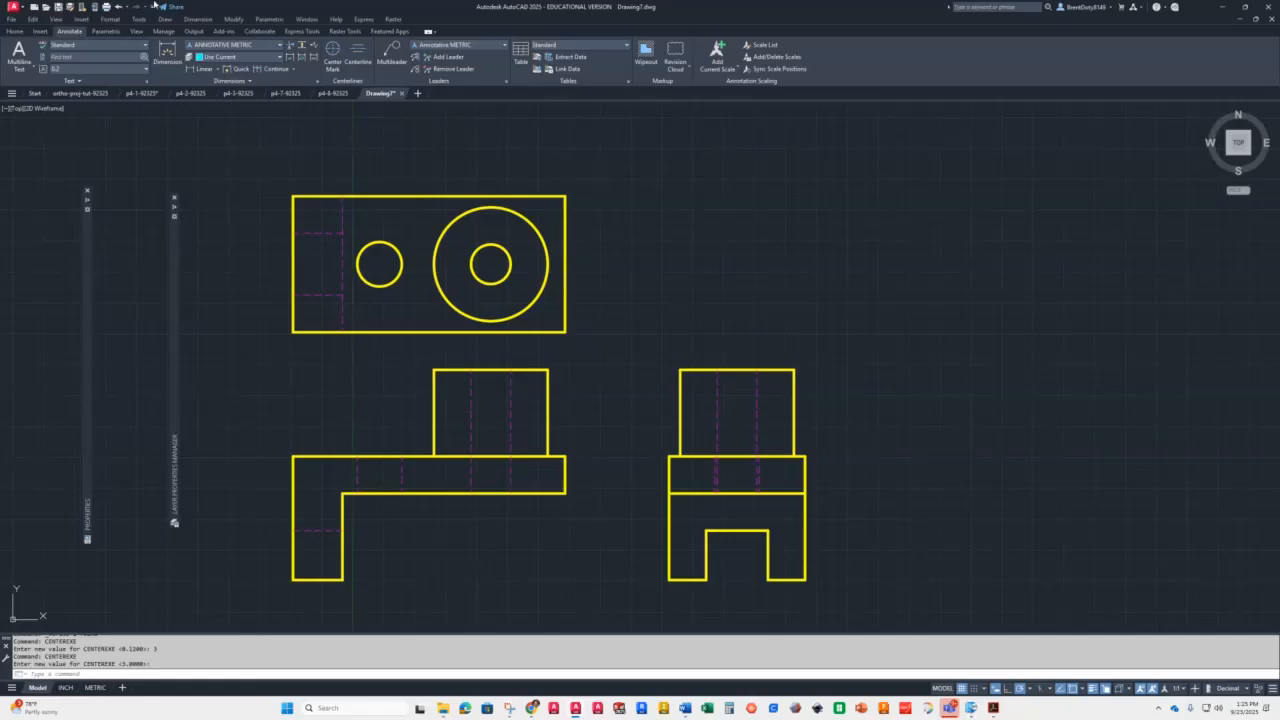
click(331, 52)
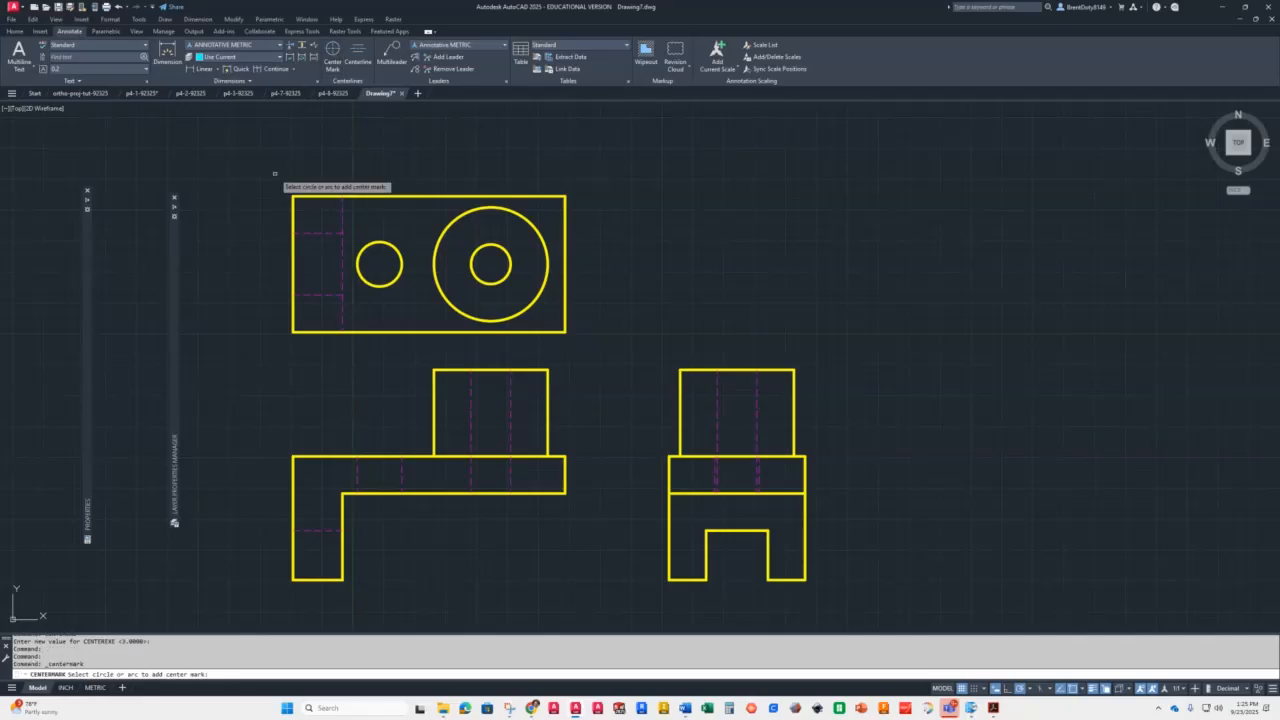
click(518, 221)
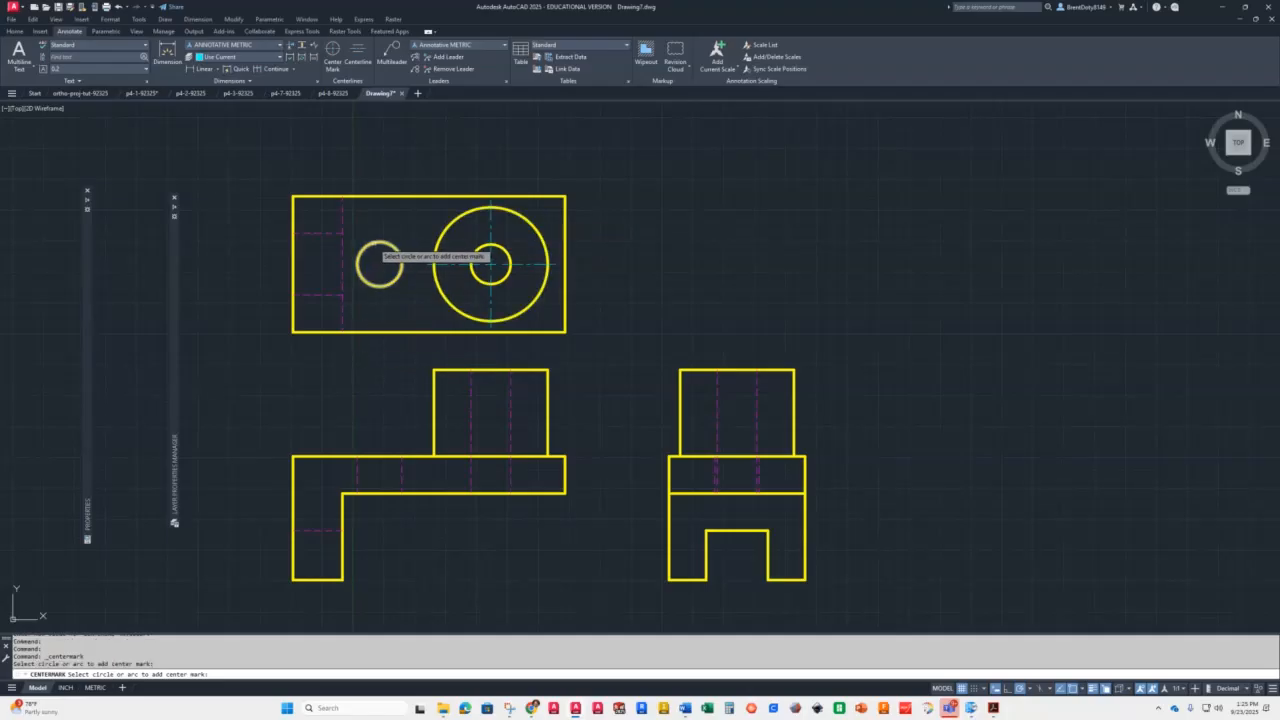
click(370, 283)
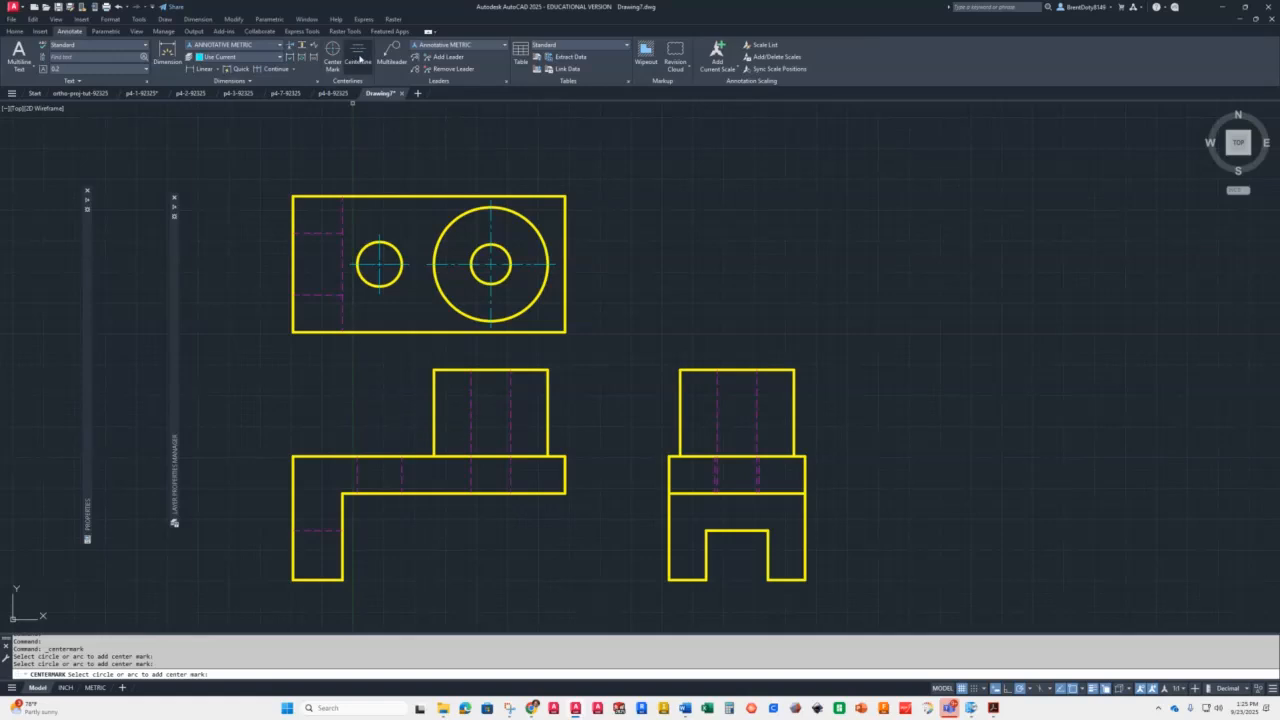
Add centerlines between the hidden edges of the small hole and between those of the boss bore in the front view
click(358, 54)
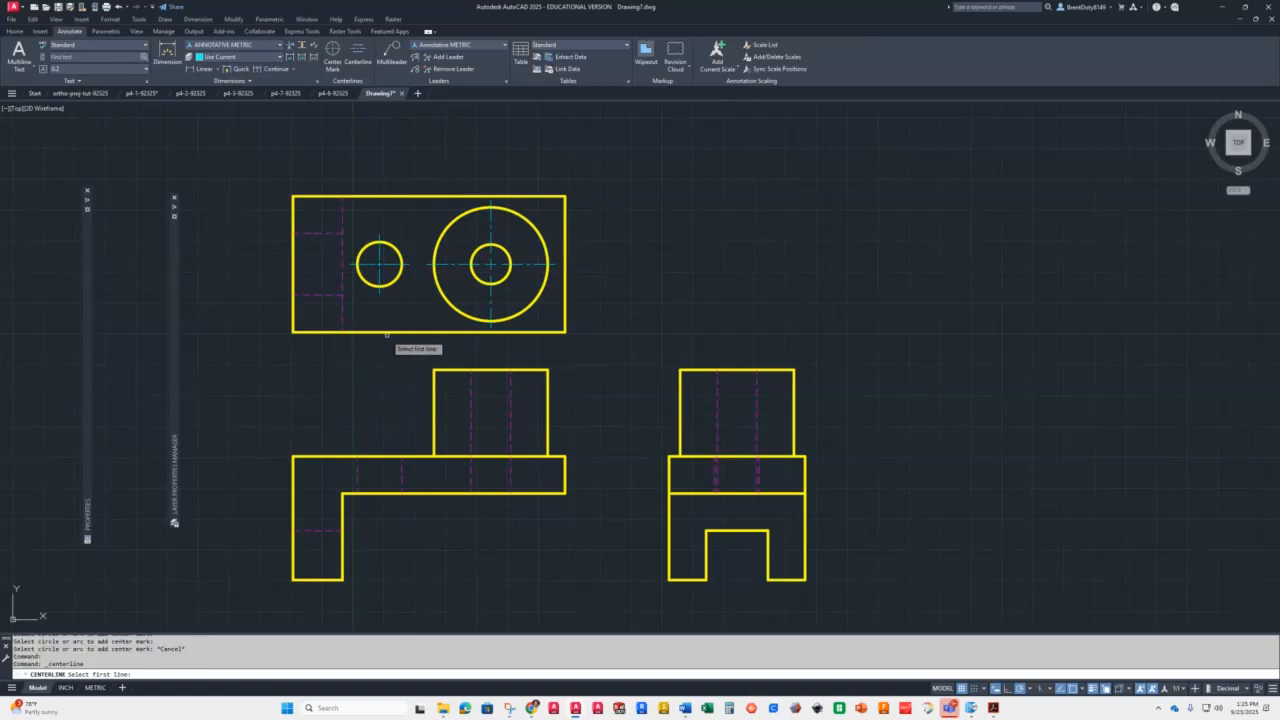
click(357, 471)
click(402, 470)
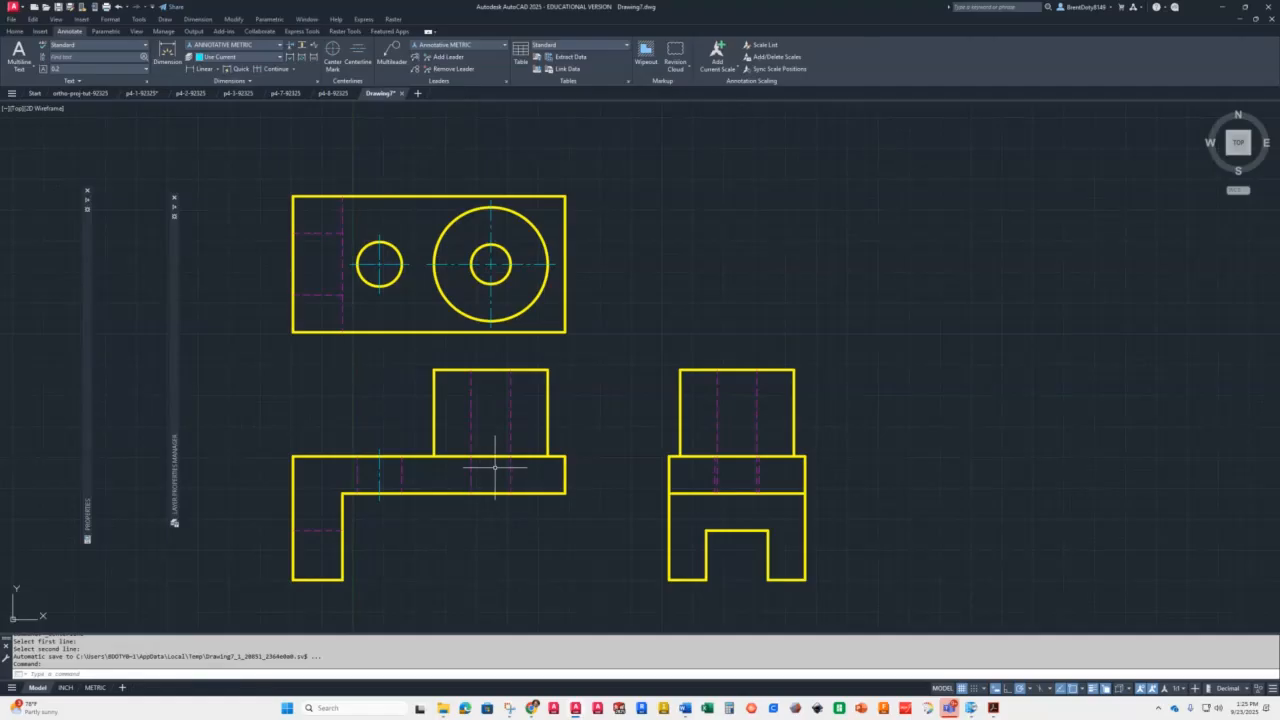
key(Return)
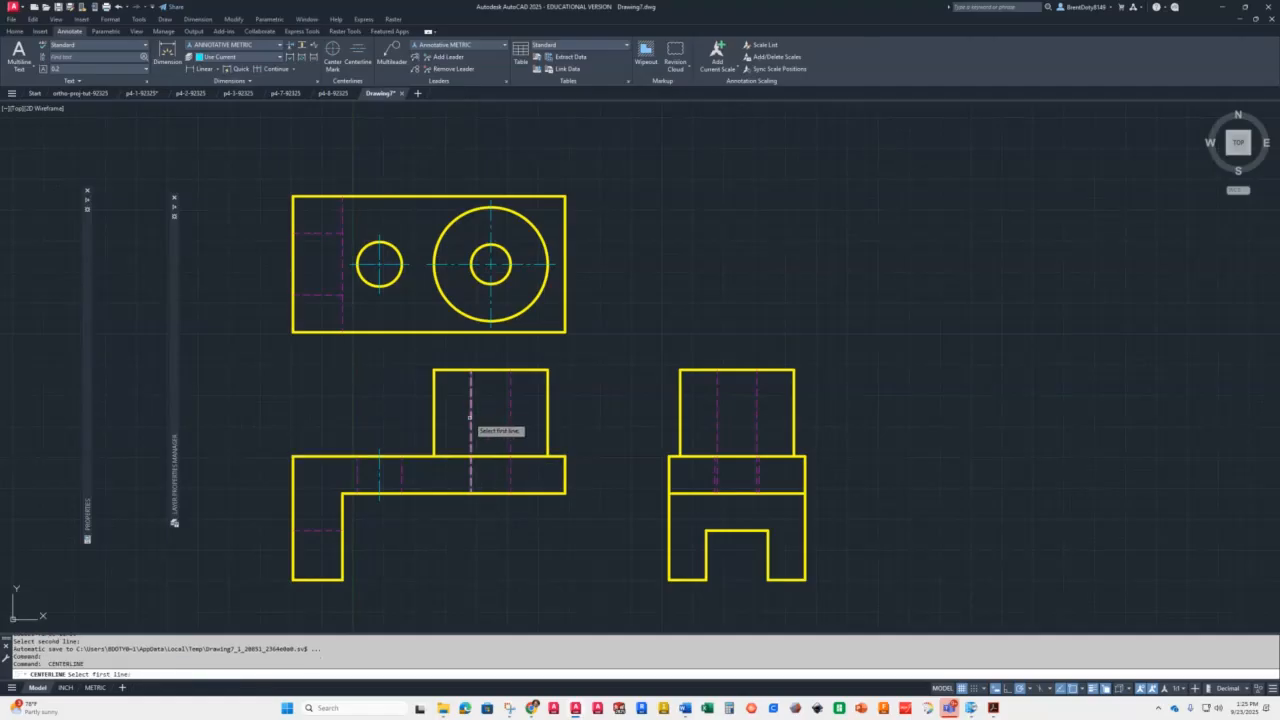
click(471, 418)
click(510, 415)
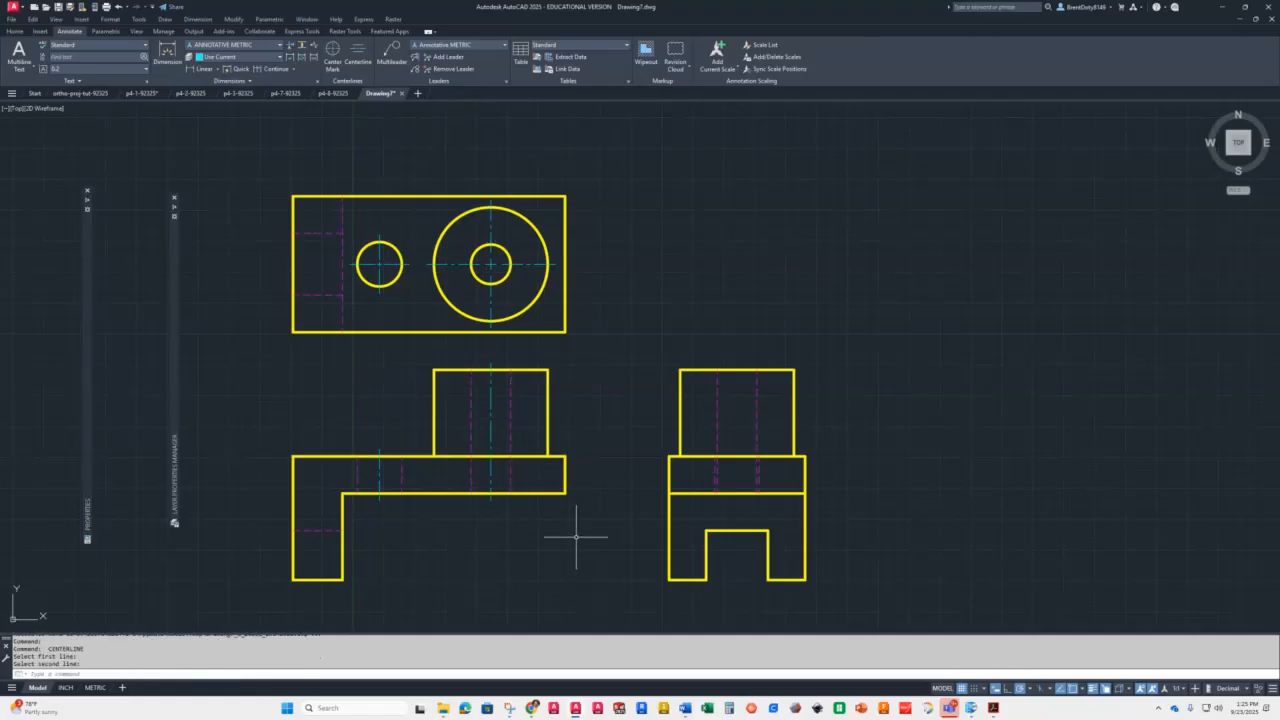
Add a centerline between the hidden edges of the boss bore in the side view
key(Return)
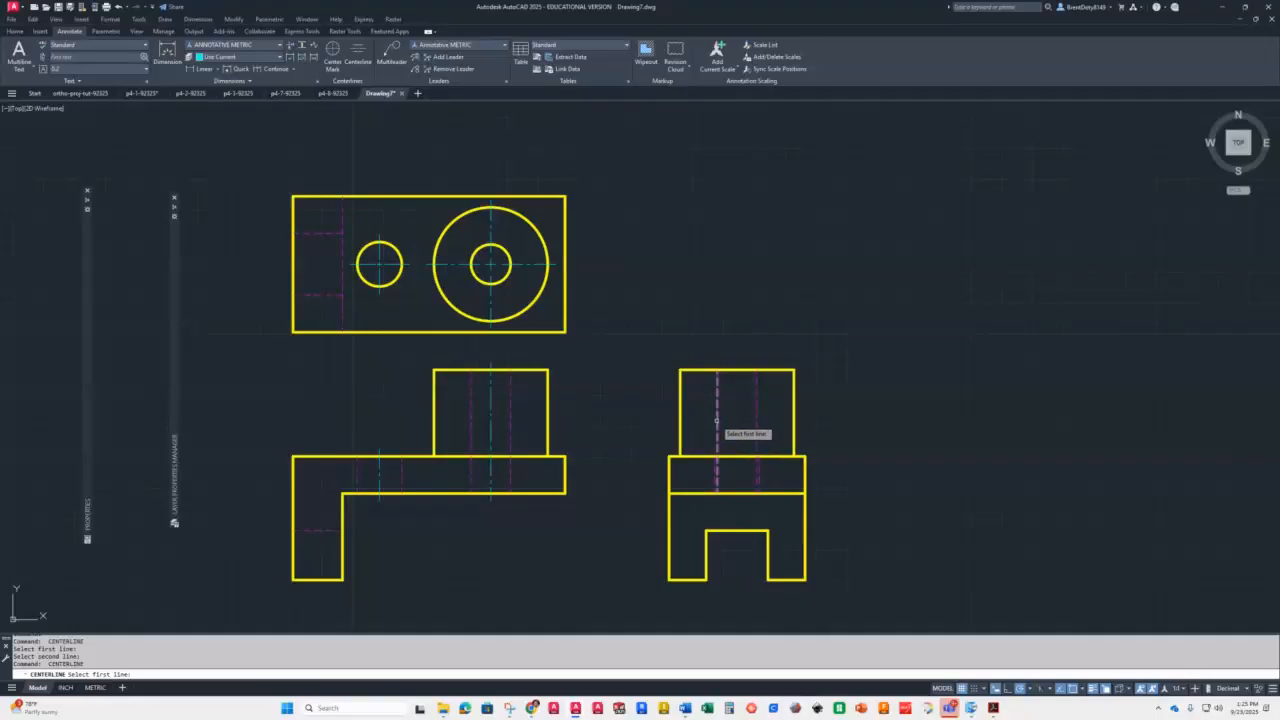
click(716, 428)
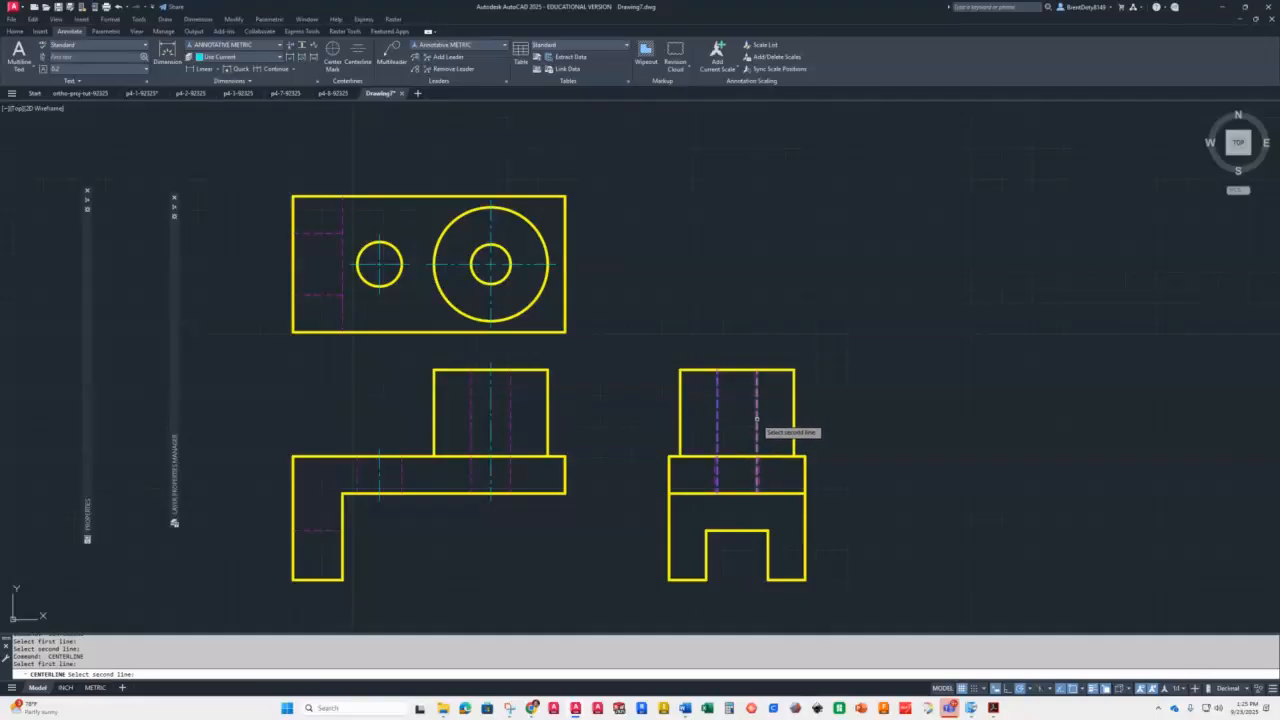
click(756, 428)
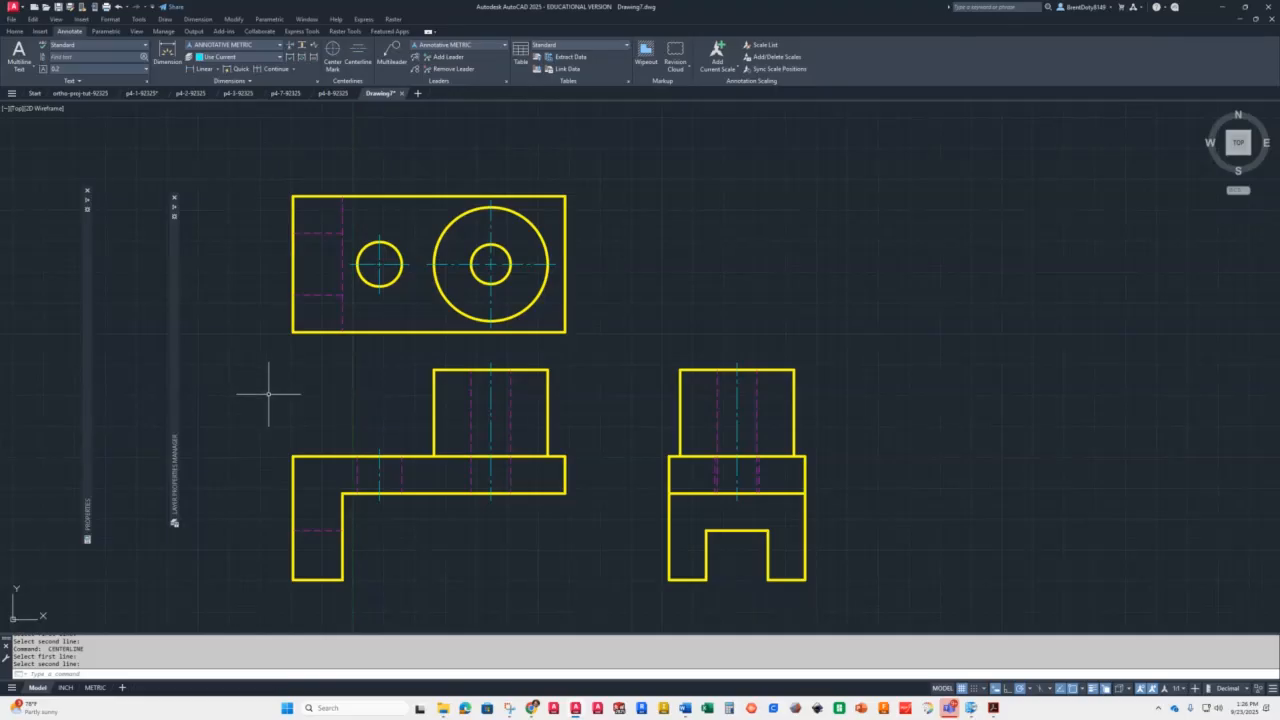
Set the left, right, top and bottom extensions of both center marks in the top view to 6
click(368, 263)
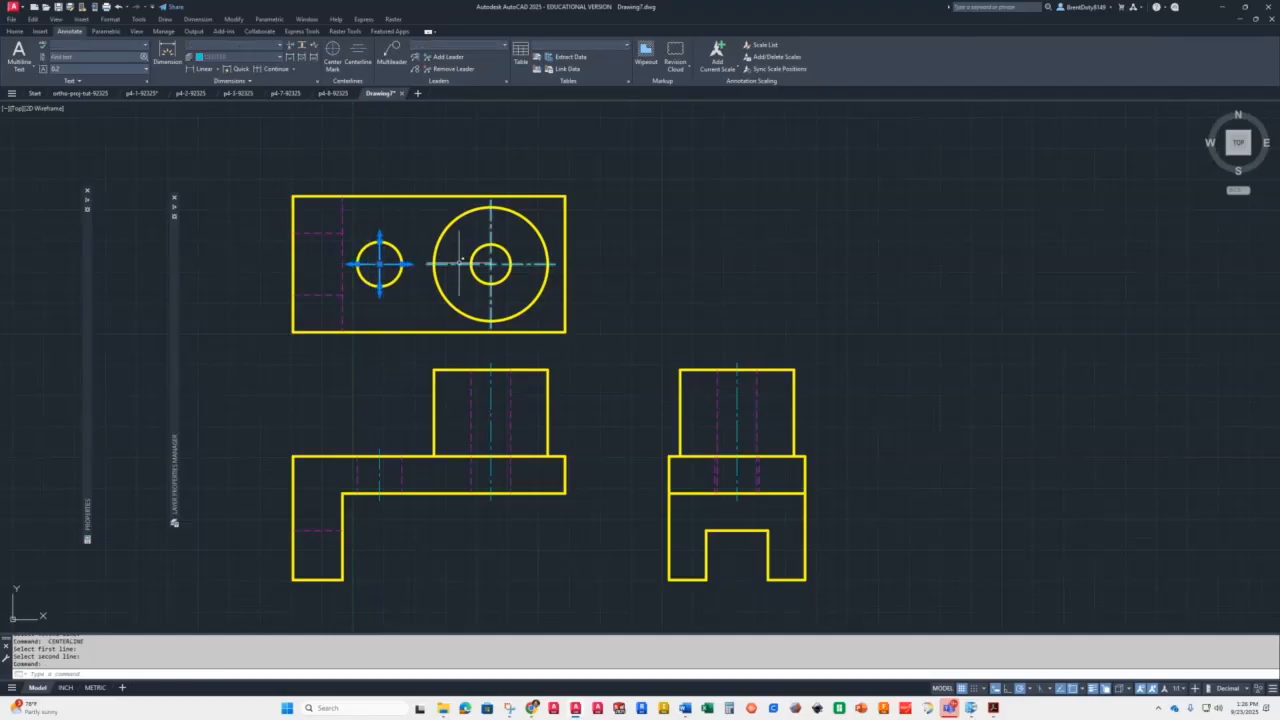
click(462, 264)
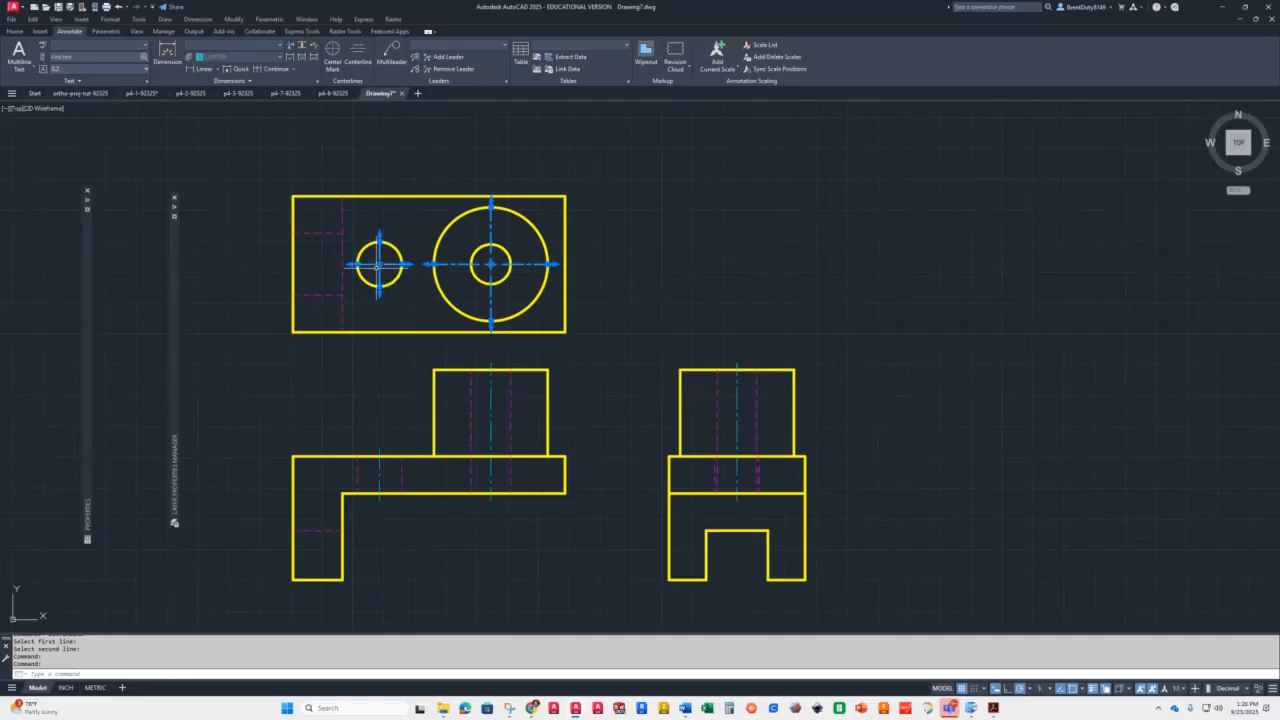
mouse_move(90, 329)
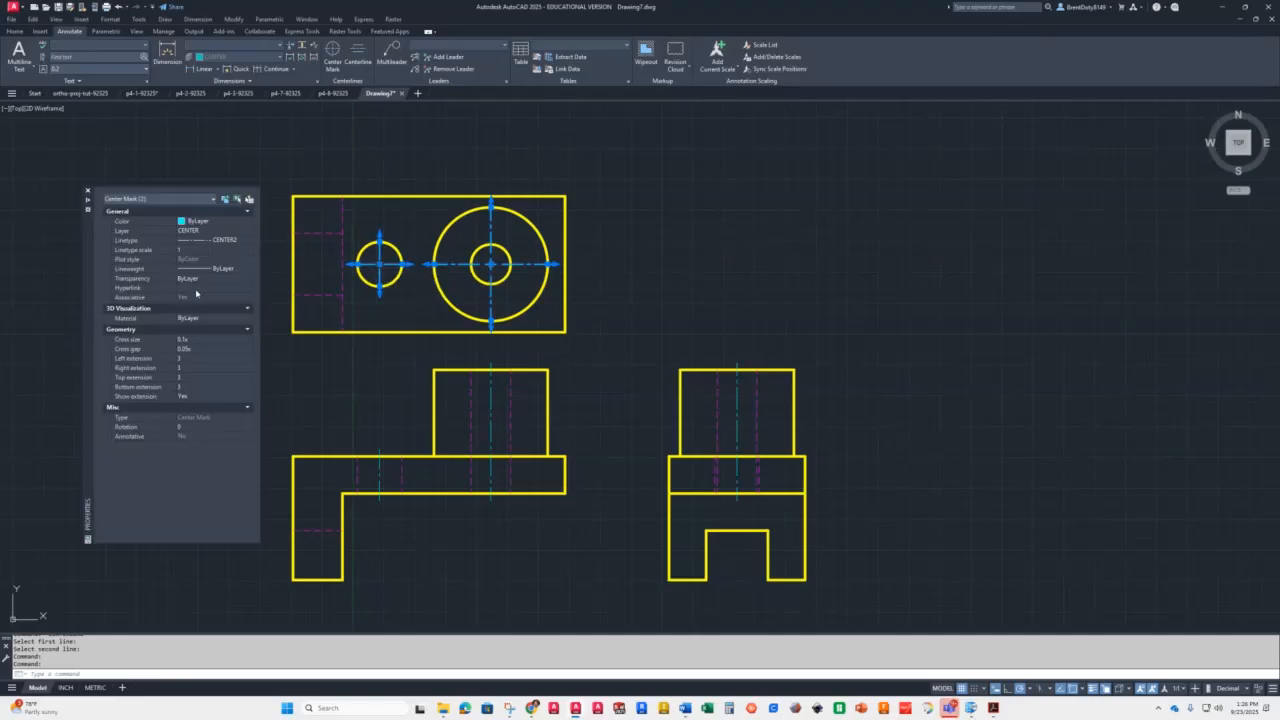
mouse_move(380, 264)
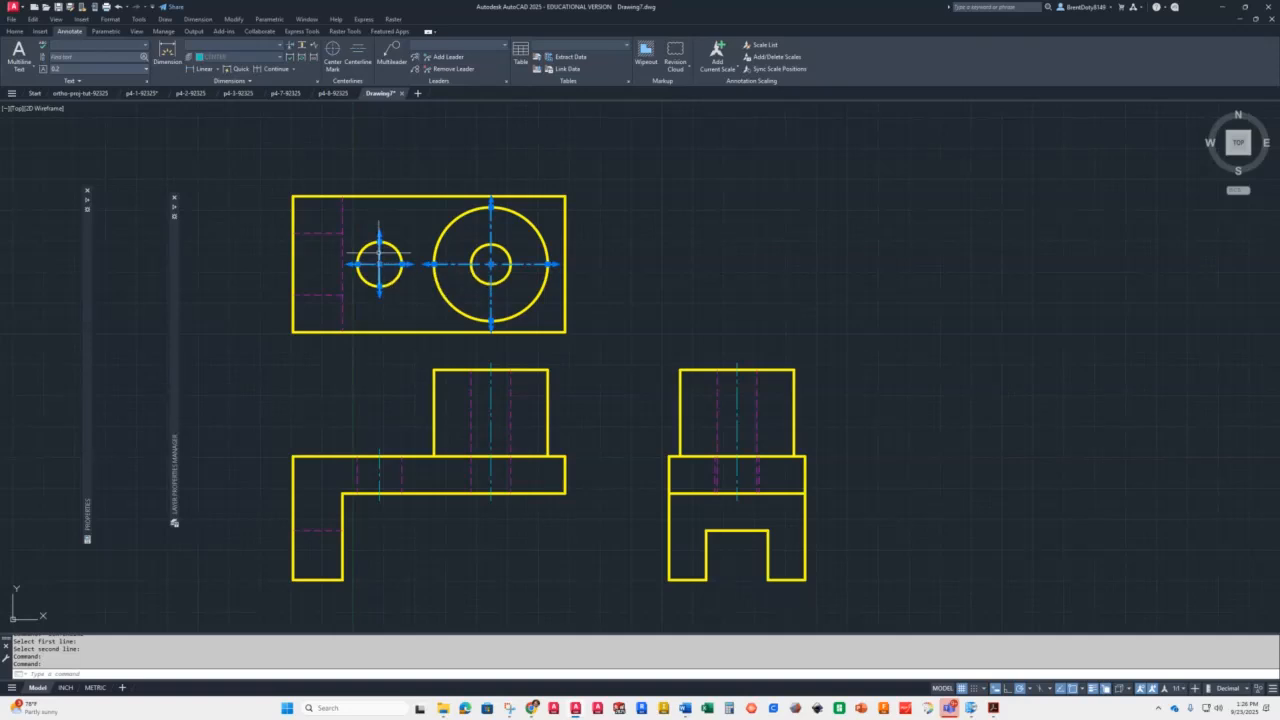
right_click(379, 253)
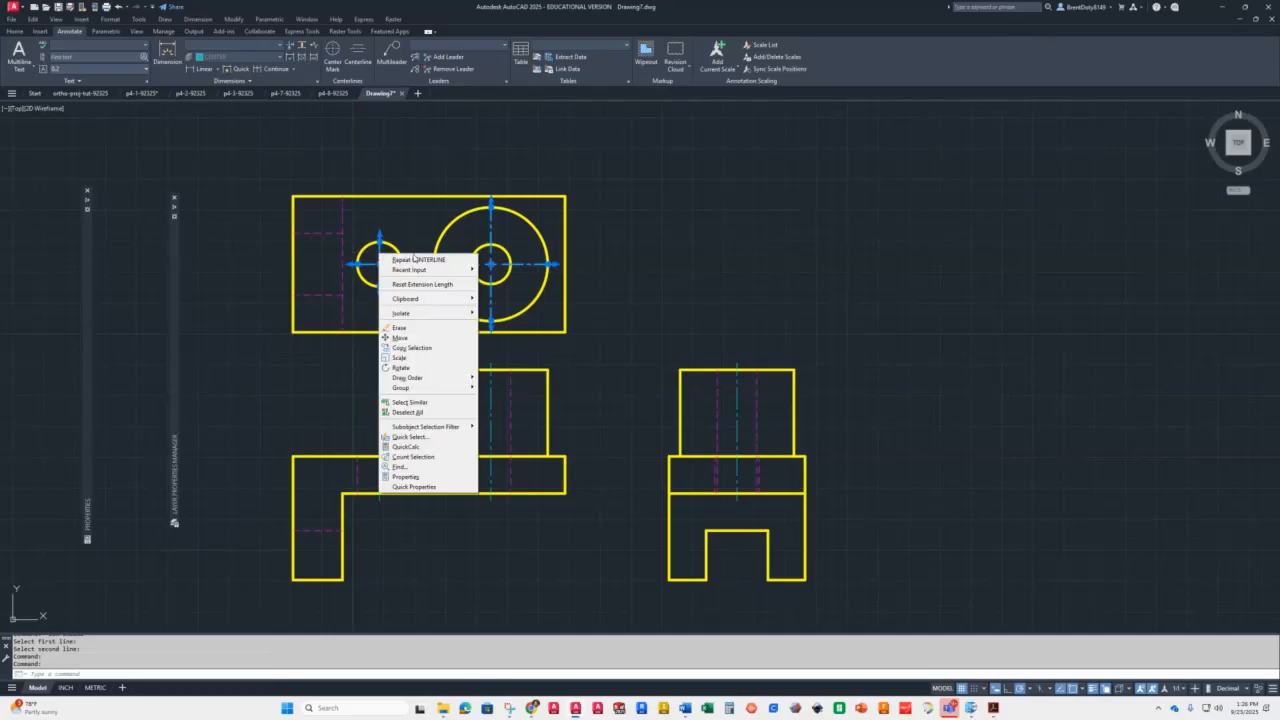
click(400, 476)
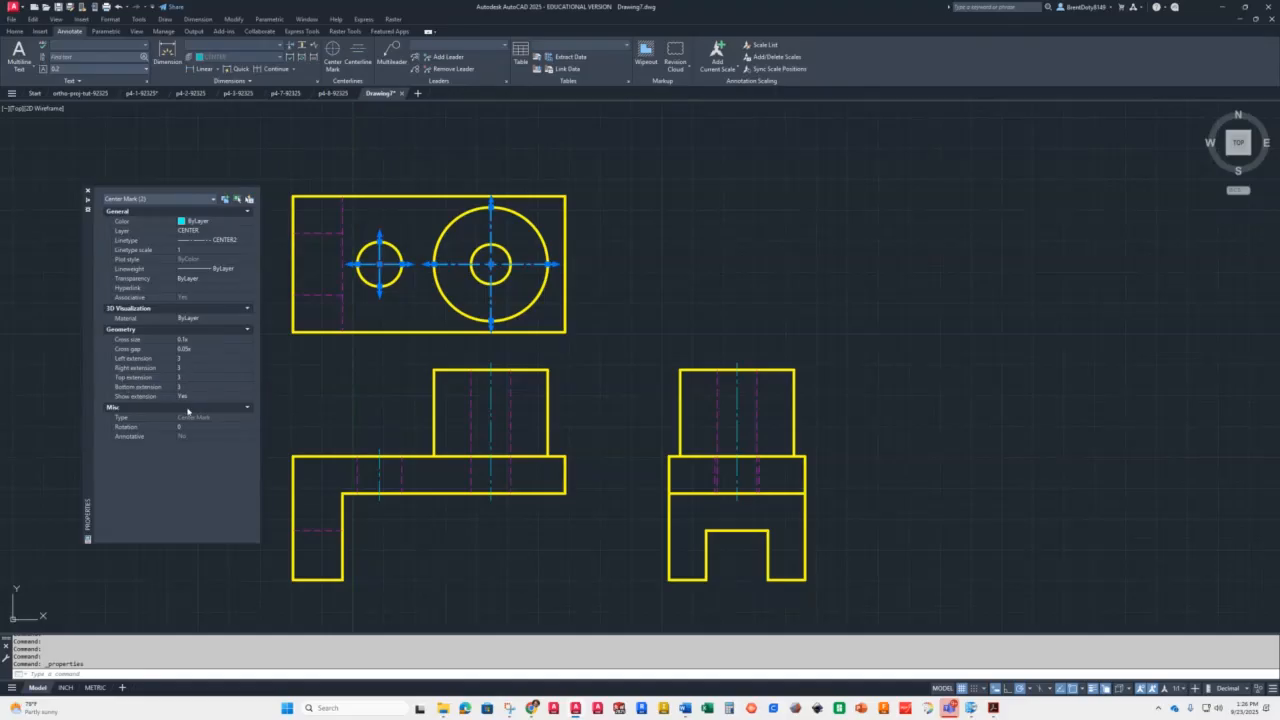
click(186, 359)
text(6)
click(193, 367)
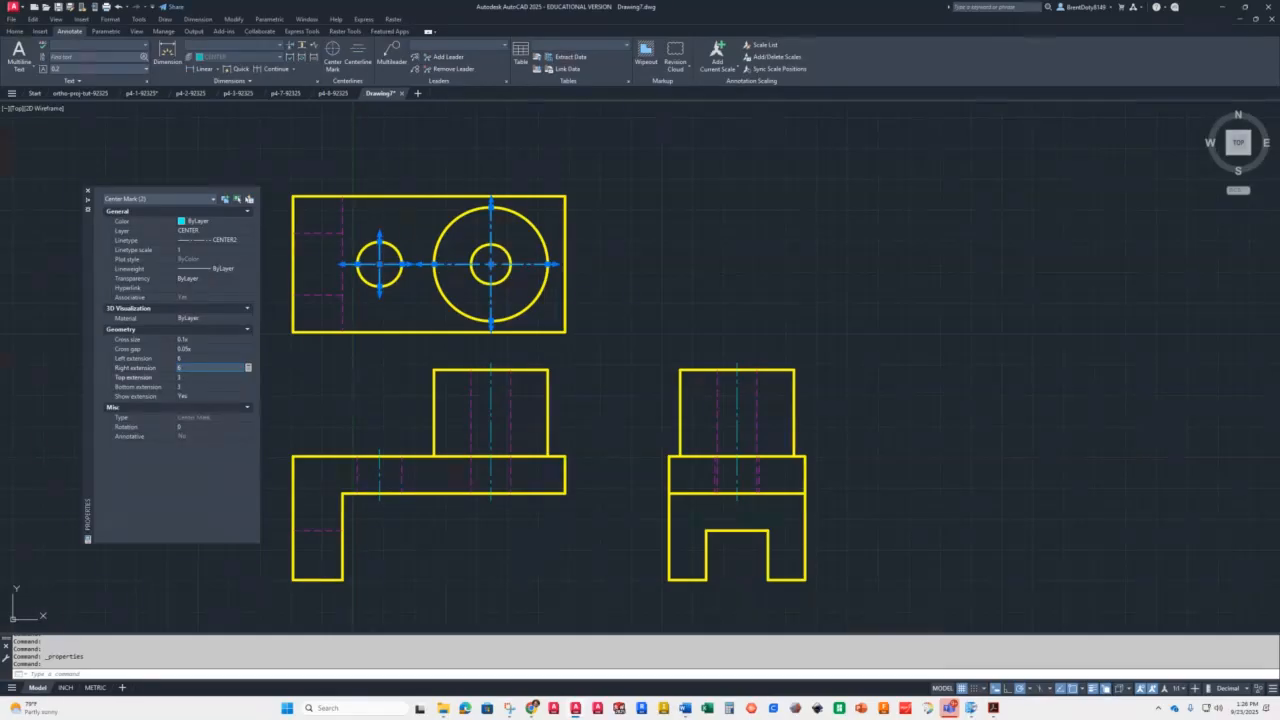
key(Tab)
text(6)
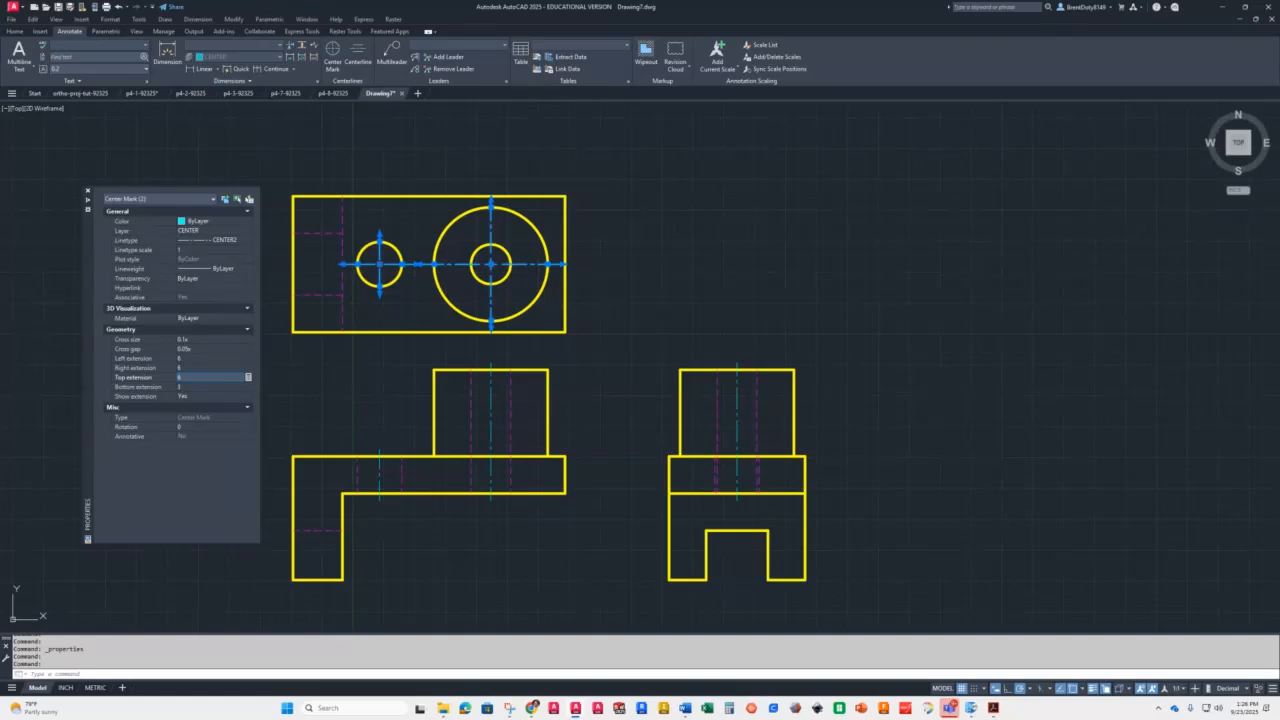
key(Tab)
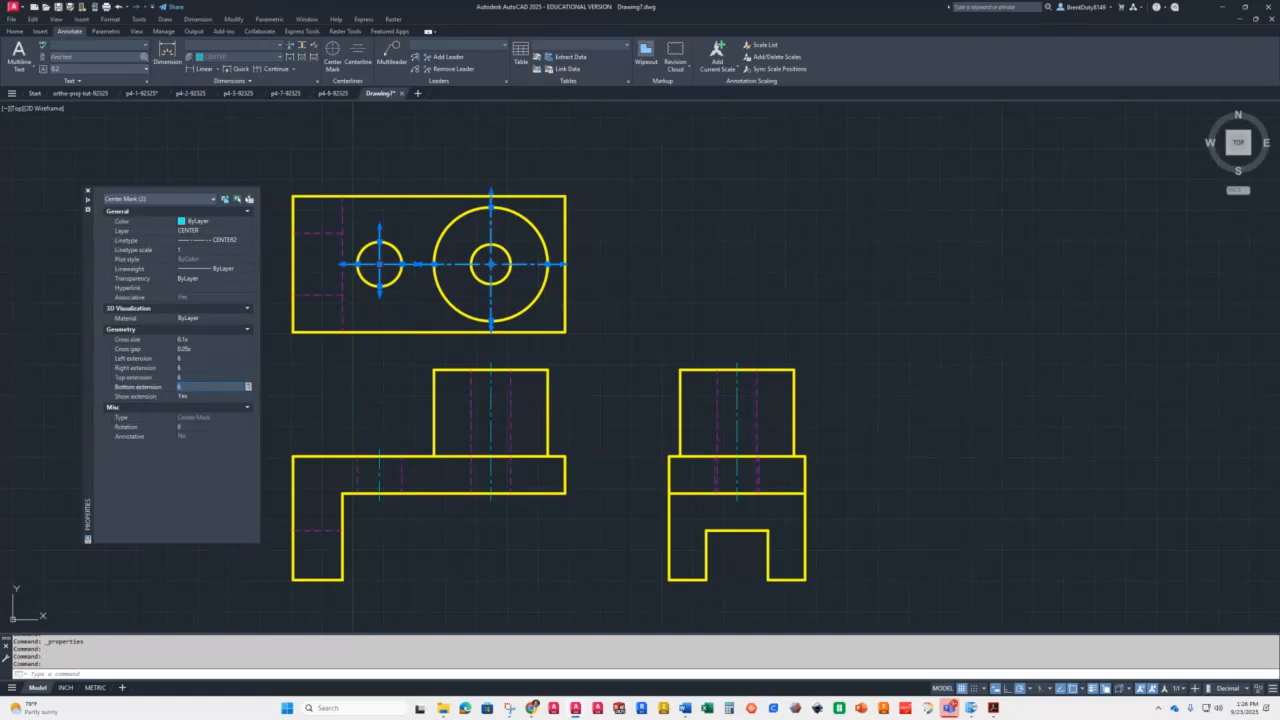
key(Tab)
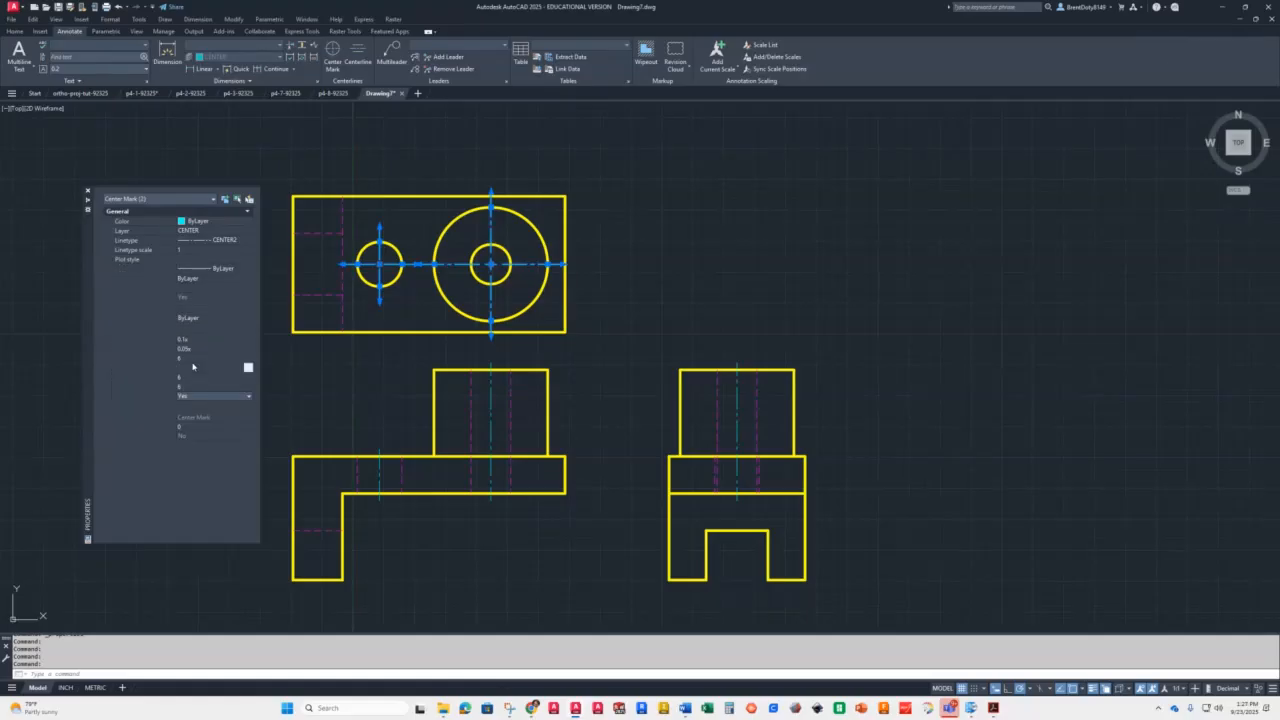
Restore the right, top, bottom and left extensions of the two center marks to 3
click(192, 358)
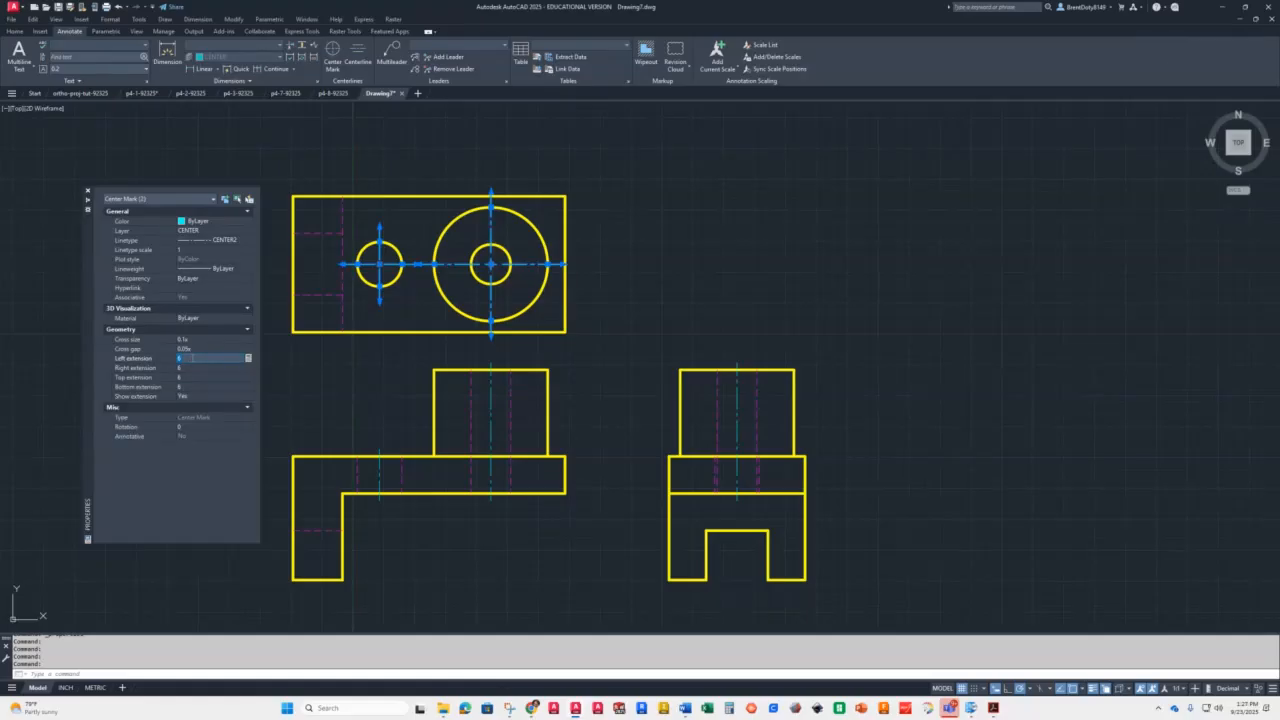
key(Tab)
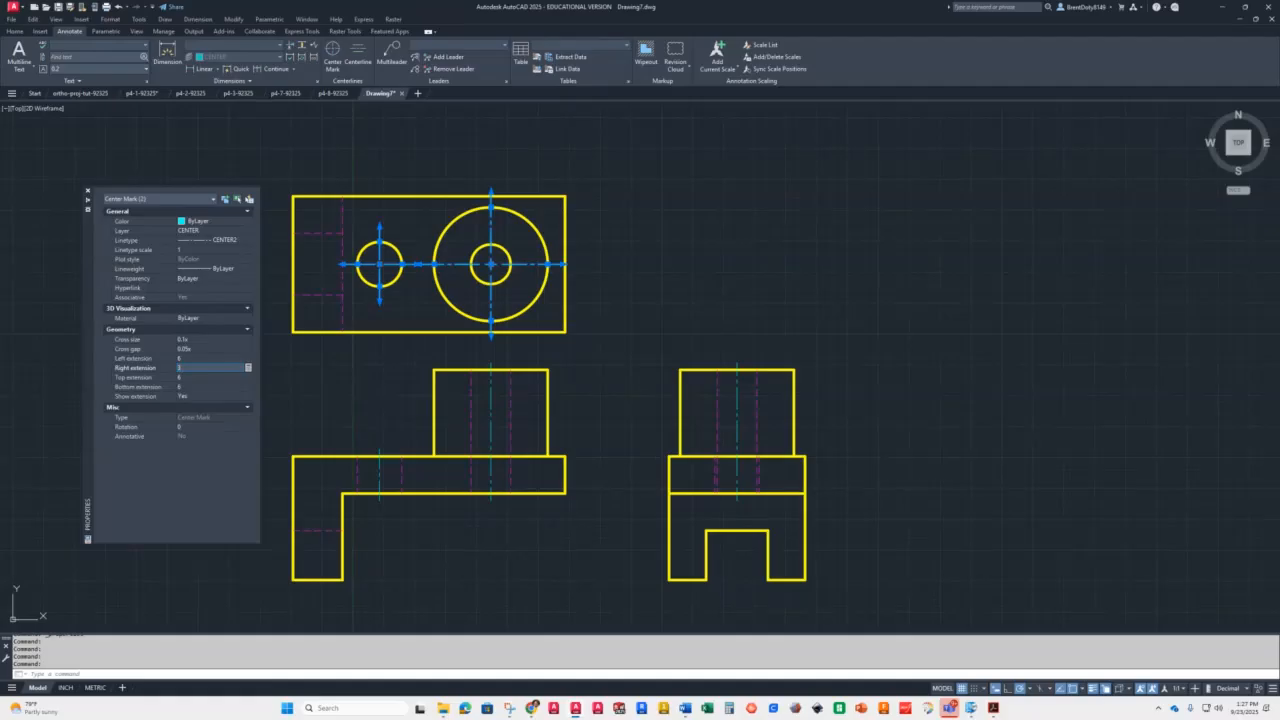
text(3)
key(Tab)
text(3)
key(Tab)
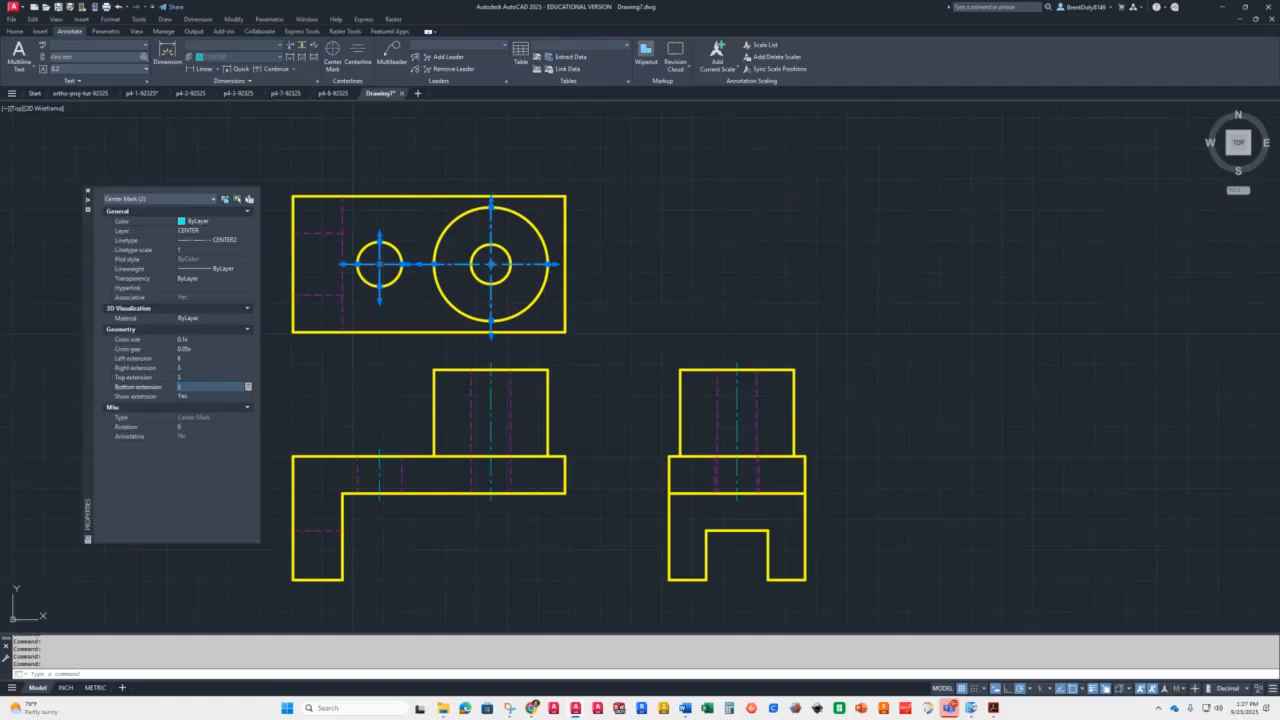
text(3)
key(Tab)
click(192, 358)
text(3)
key(Return)
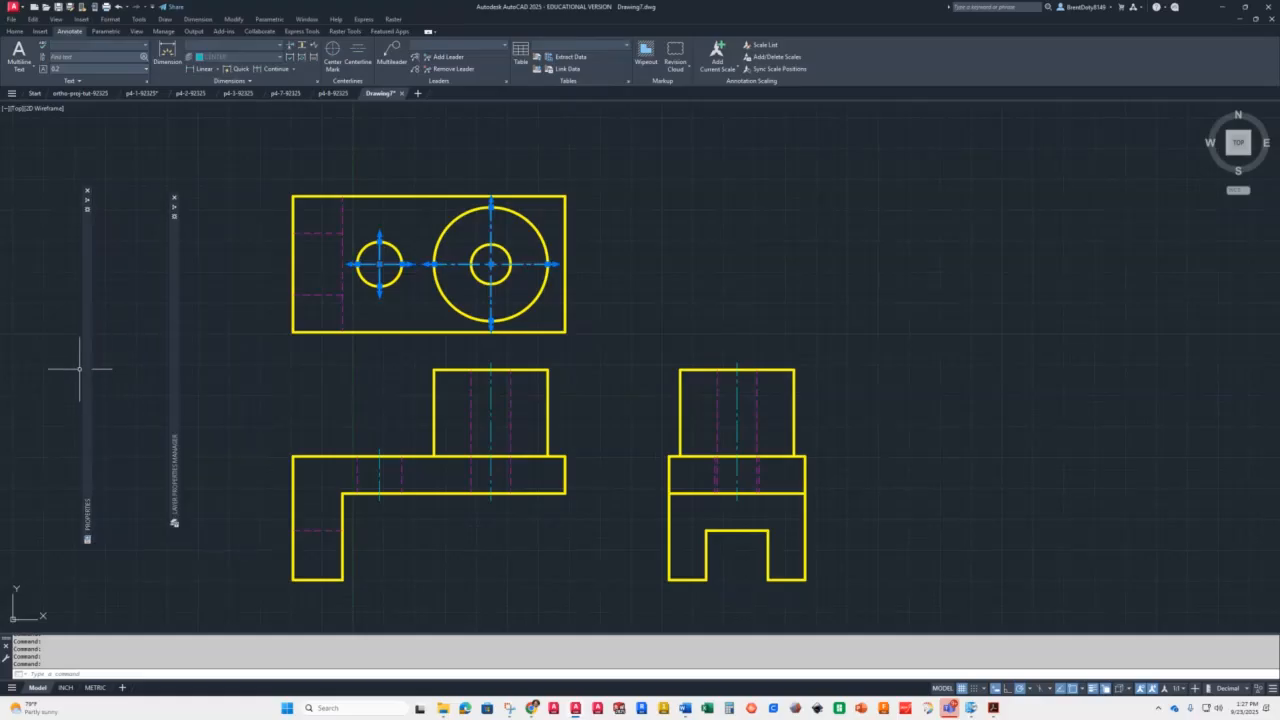
Review the center marks' properties, clear the selection, and check the global linetype scale with LTSCALE
mouse_move(89, 373)
mouse_move(87, 414)
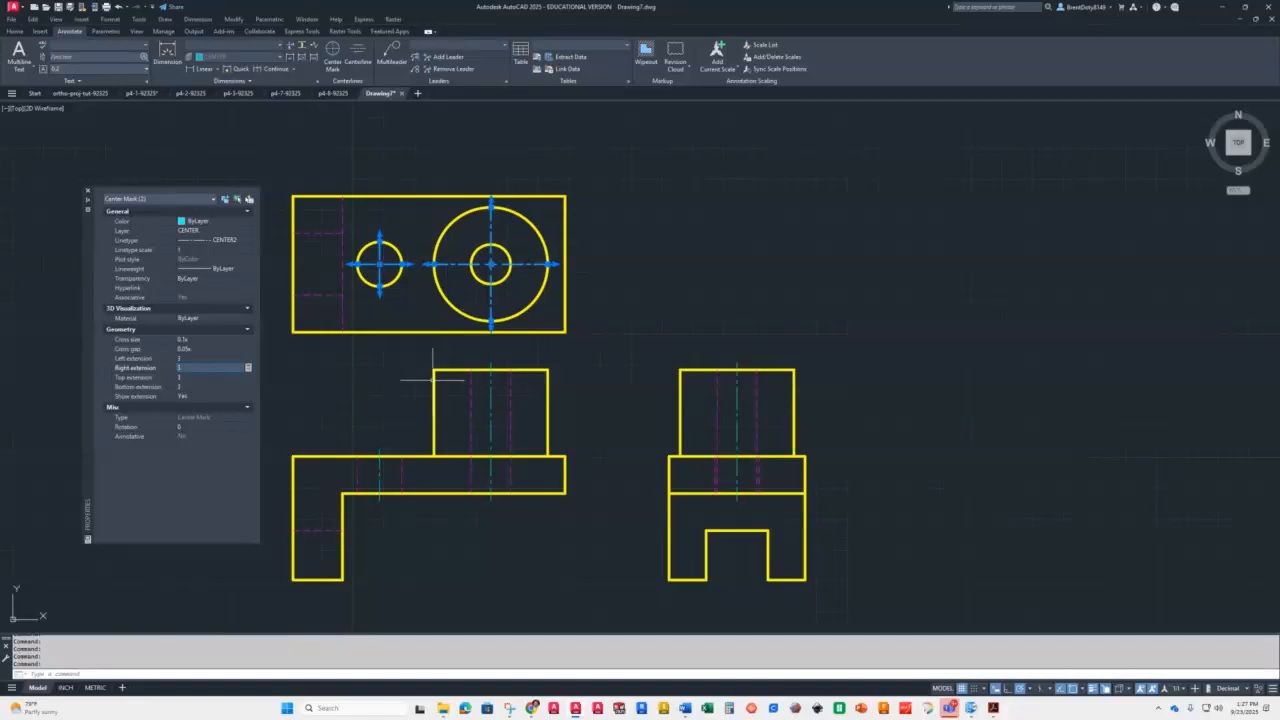
key(Escape)
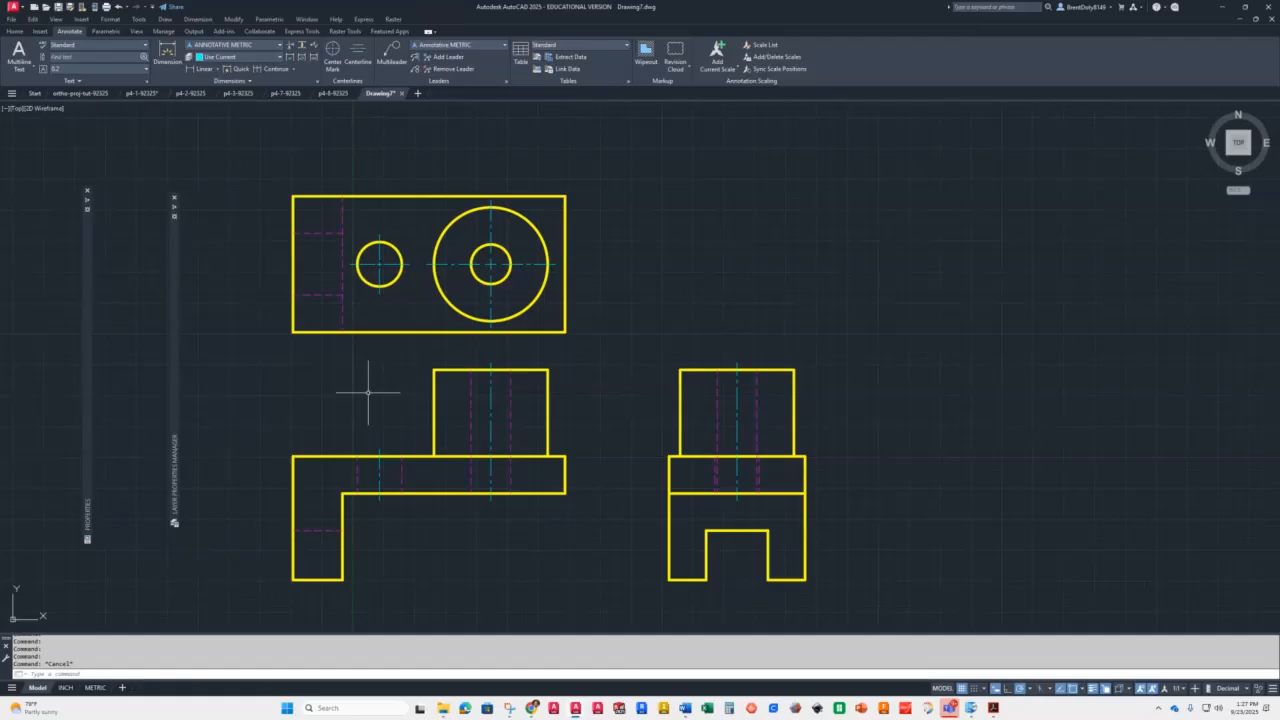
text(LTS)
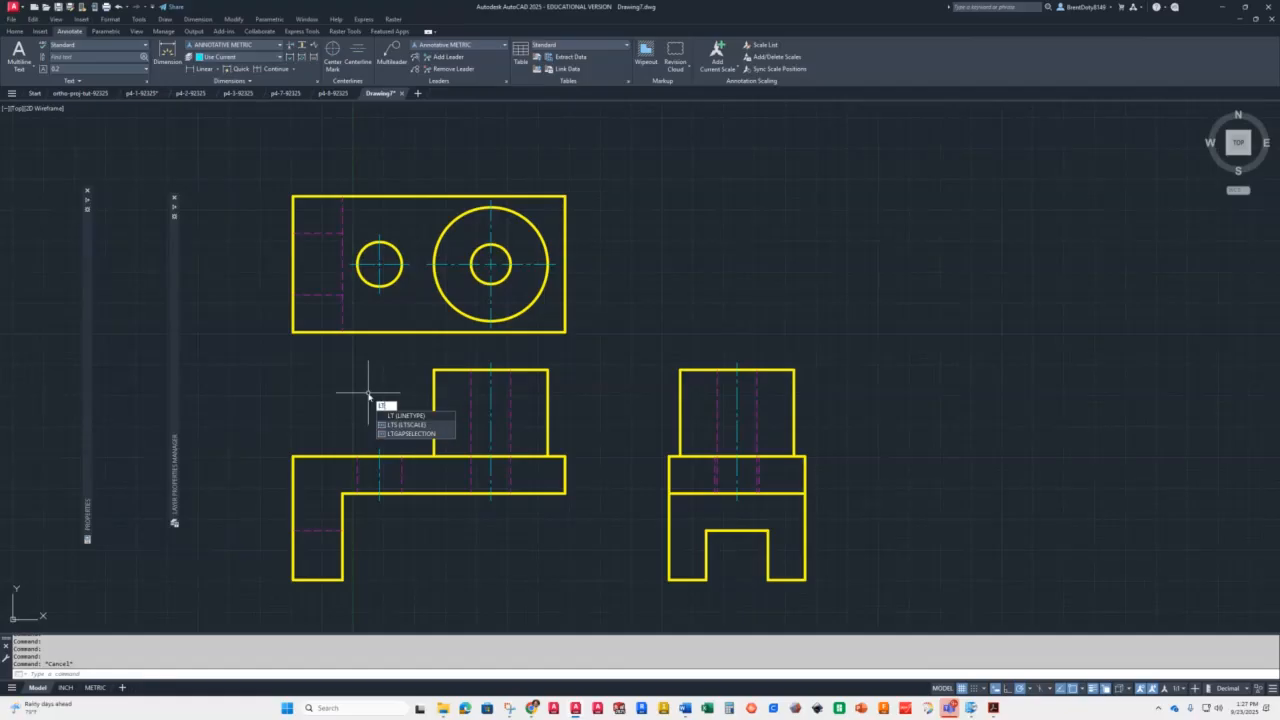
key(Return)
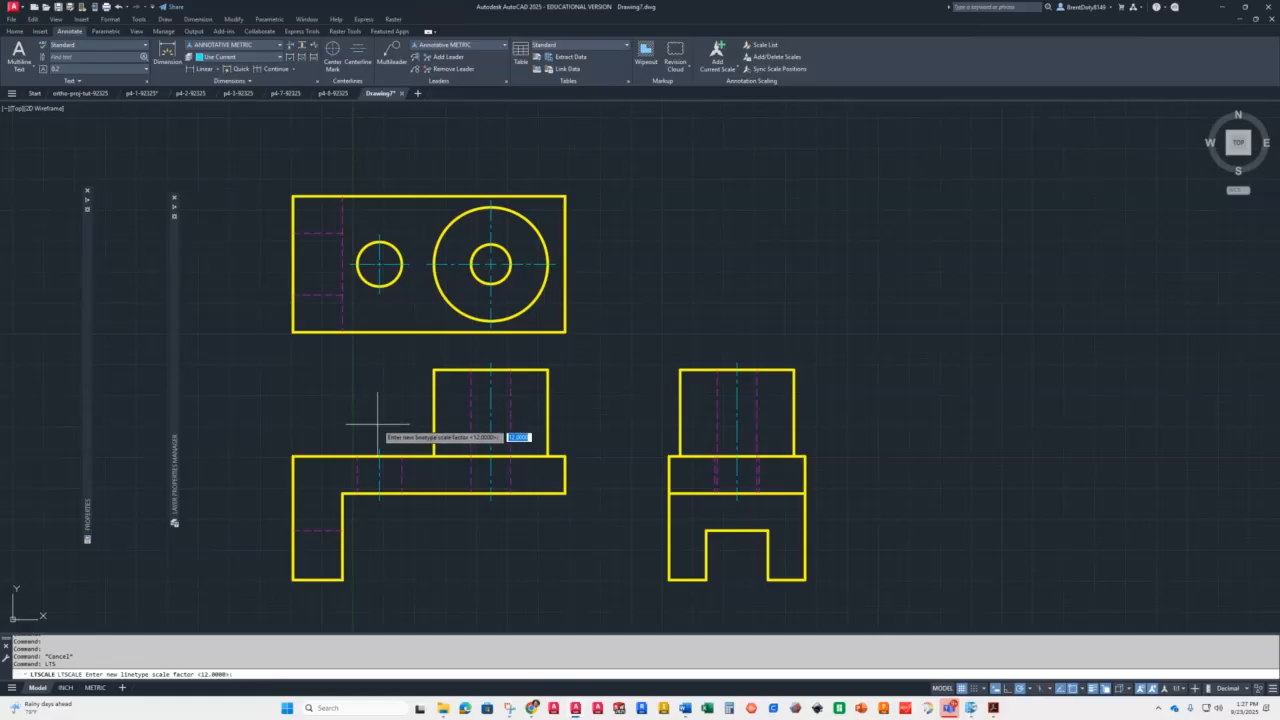
key(Escape)
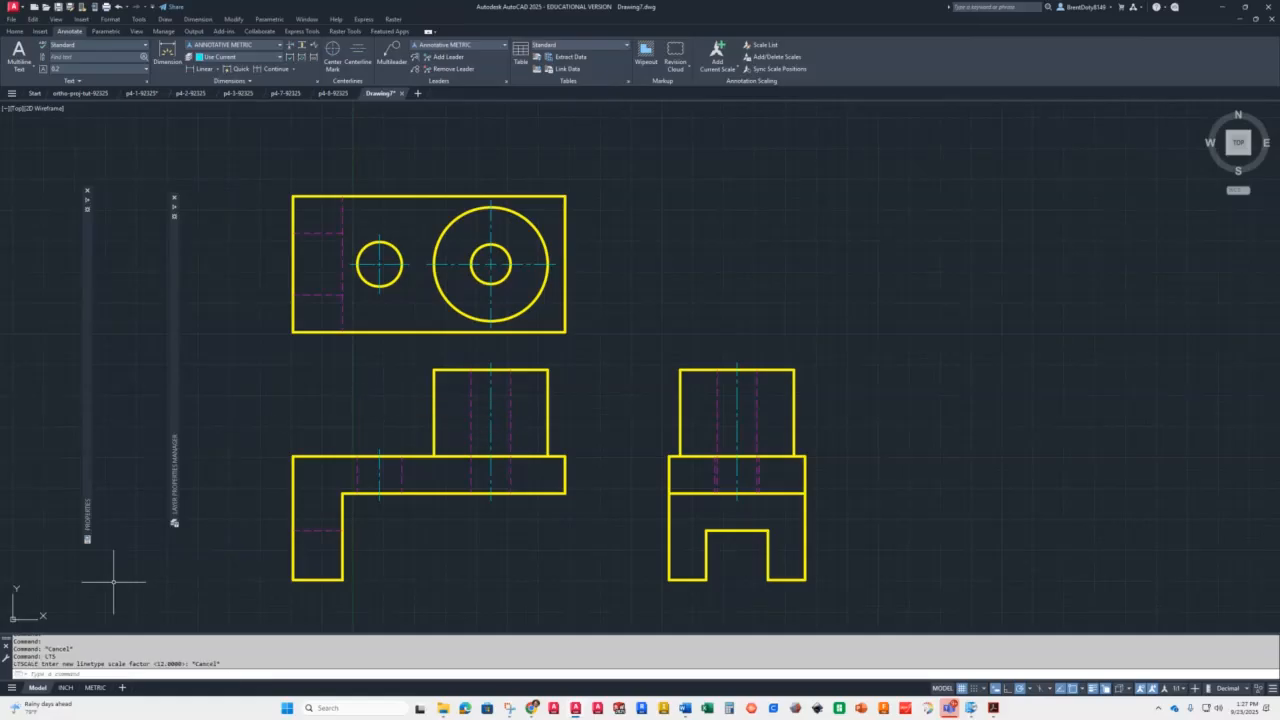
On the METRIC layout, fit all three views in the viewport, set its scale to 1:1 and return to paper space
click(95, 688)
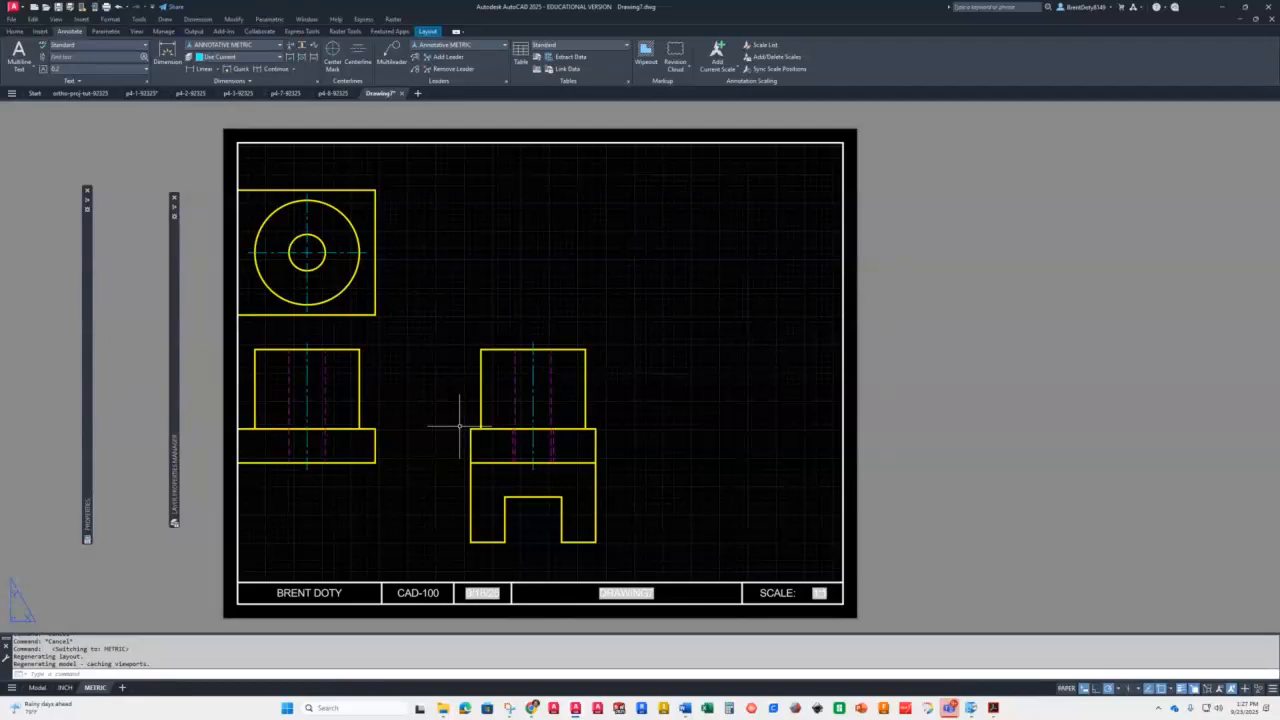
double_click(708, 490)
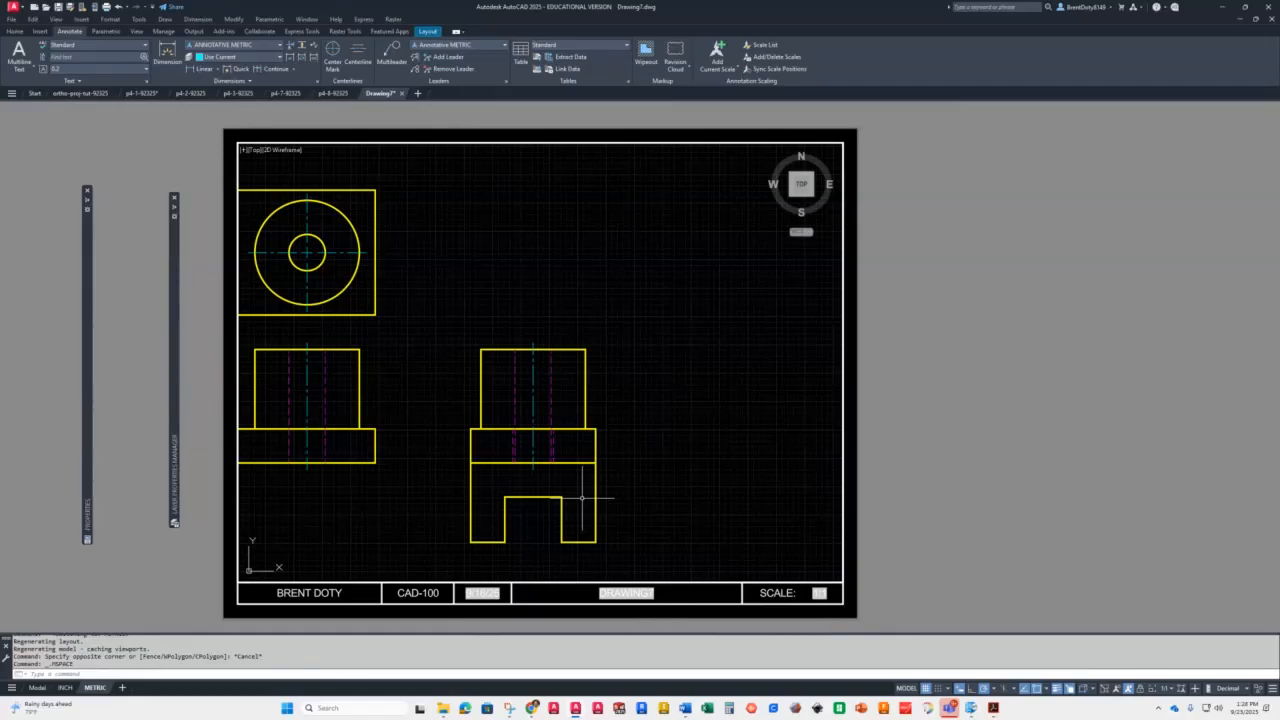
text(z)
key(Return)
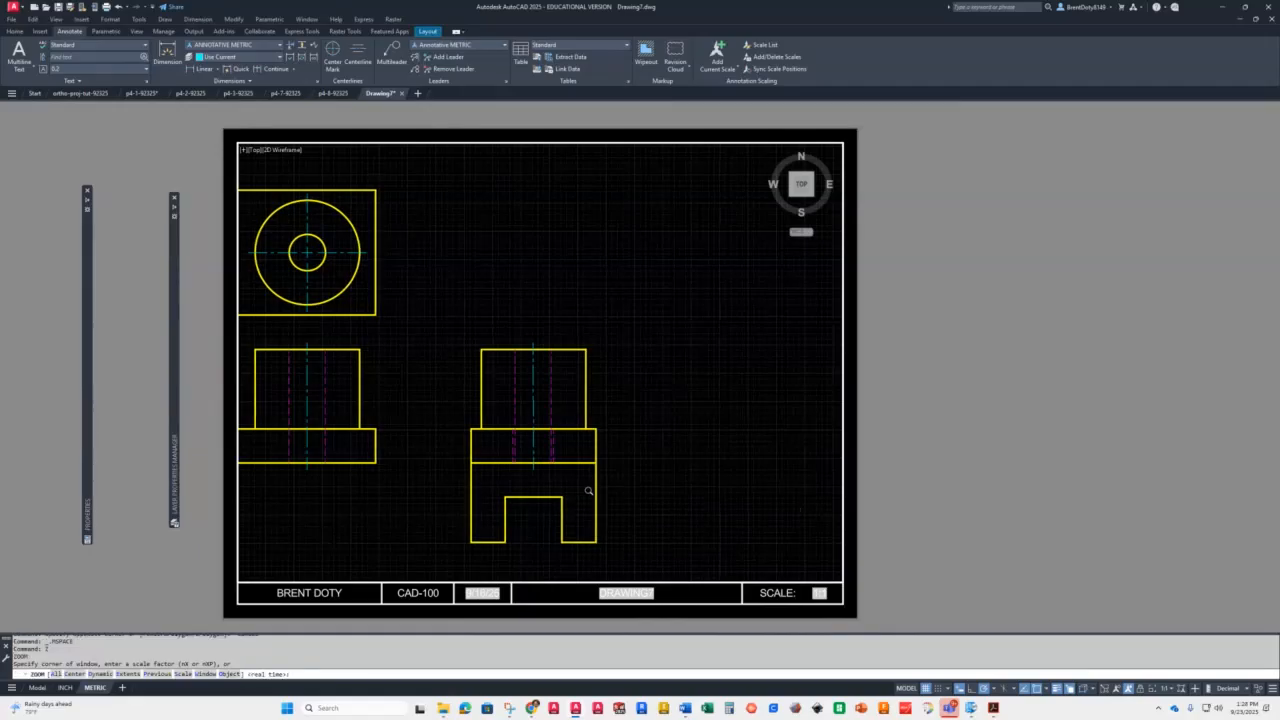
text(e)
key(Return)
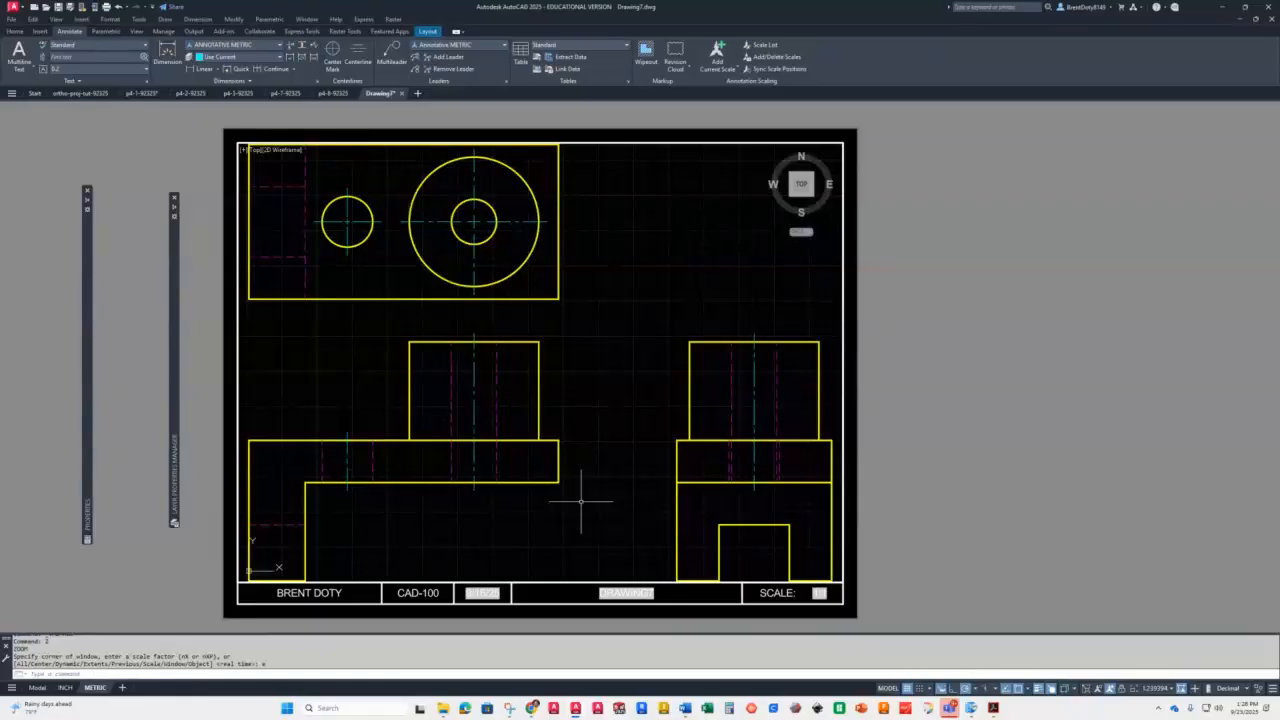
click(1170, 690)
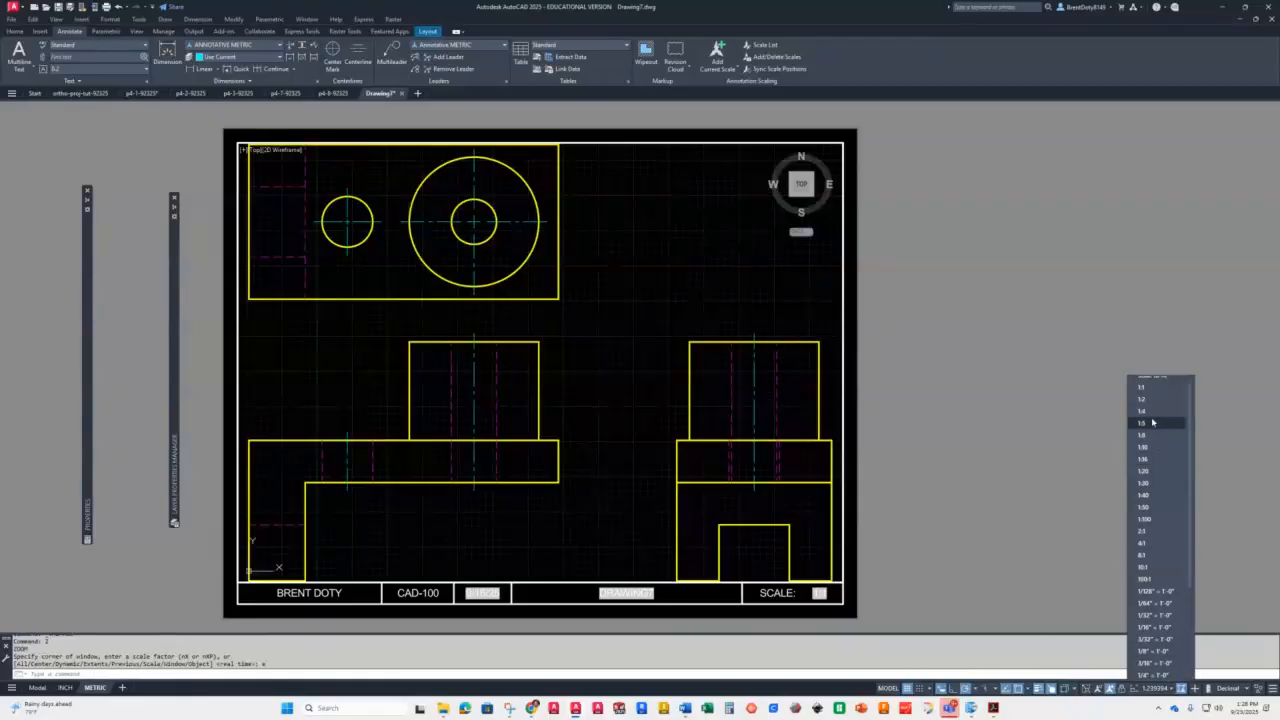
click(1142, 388)
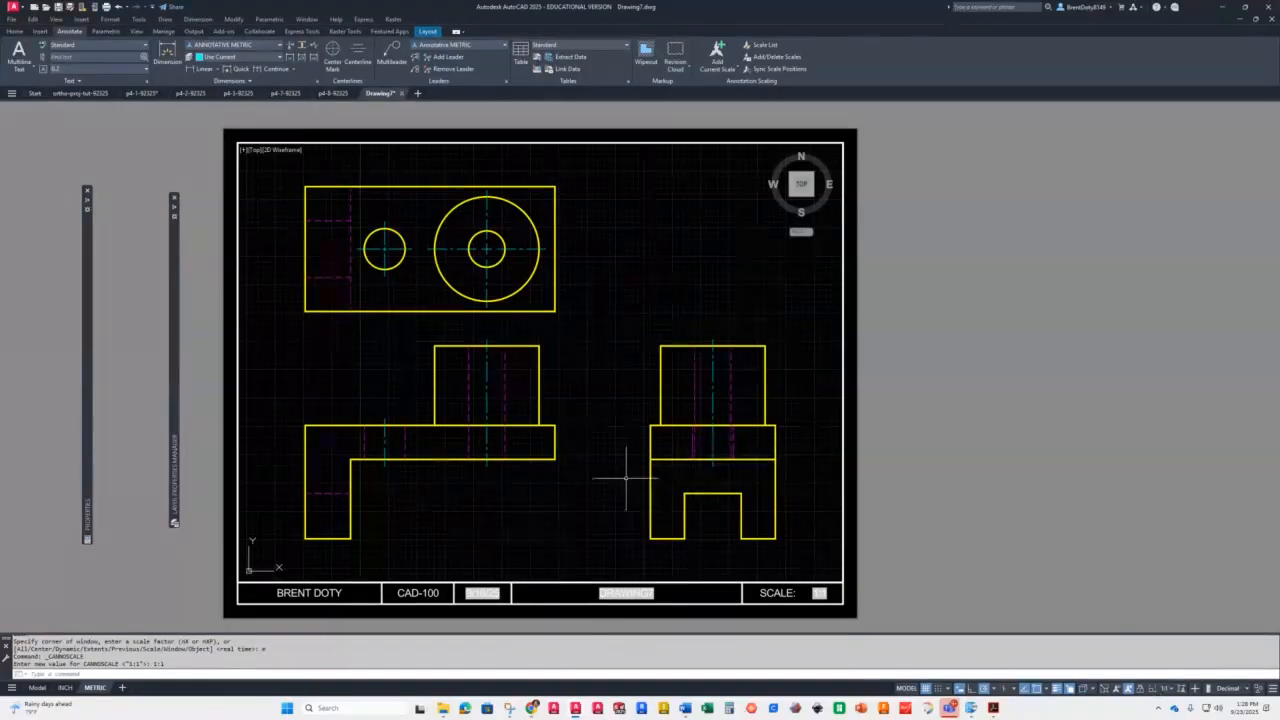
double_click(962, 418)
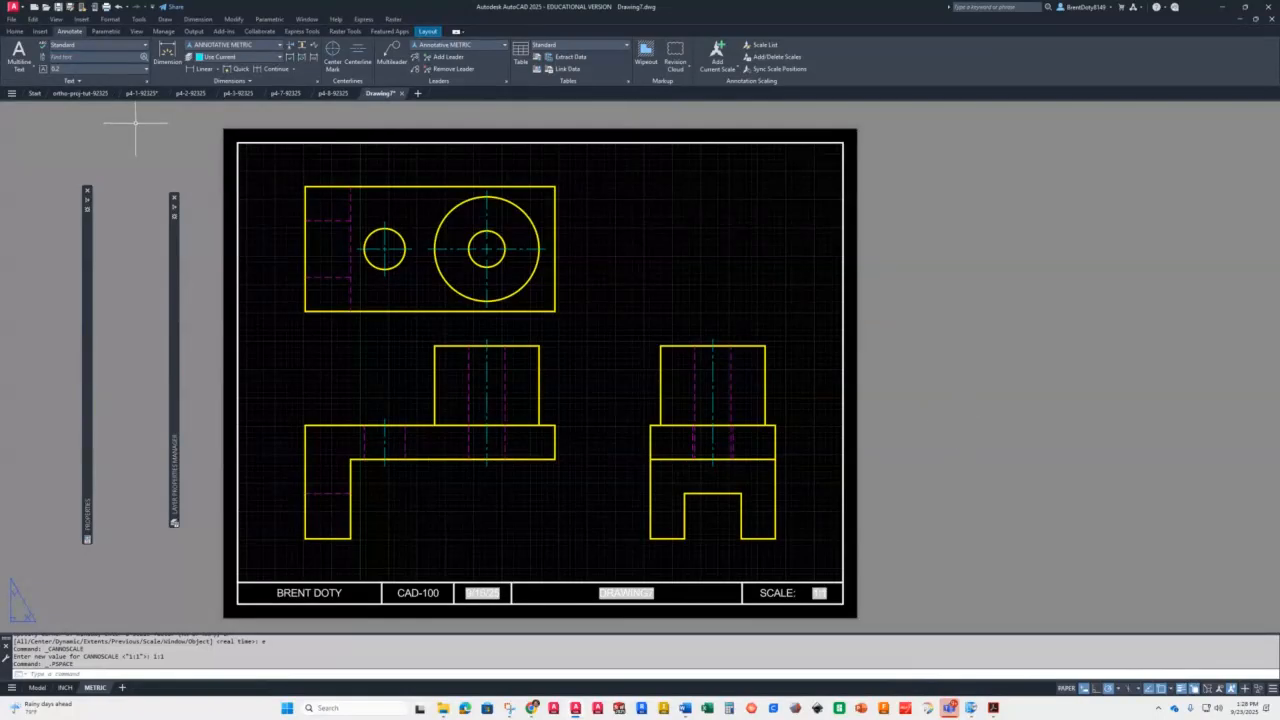
Save the drawing in the Documents folder as p4-11-92325
click(57, 7)
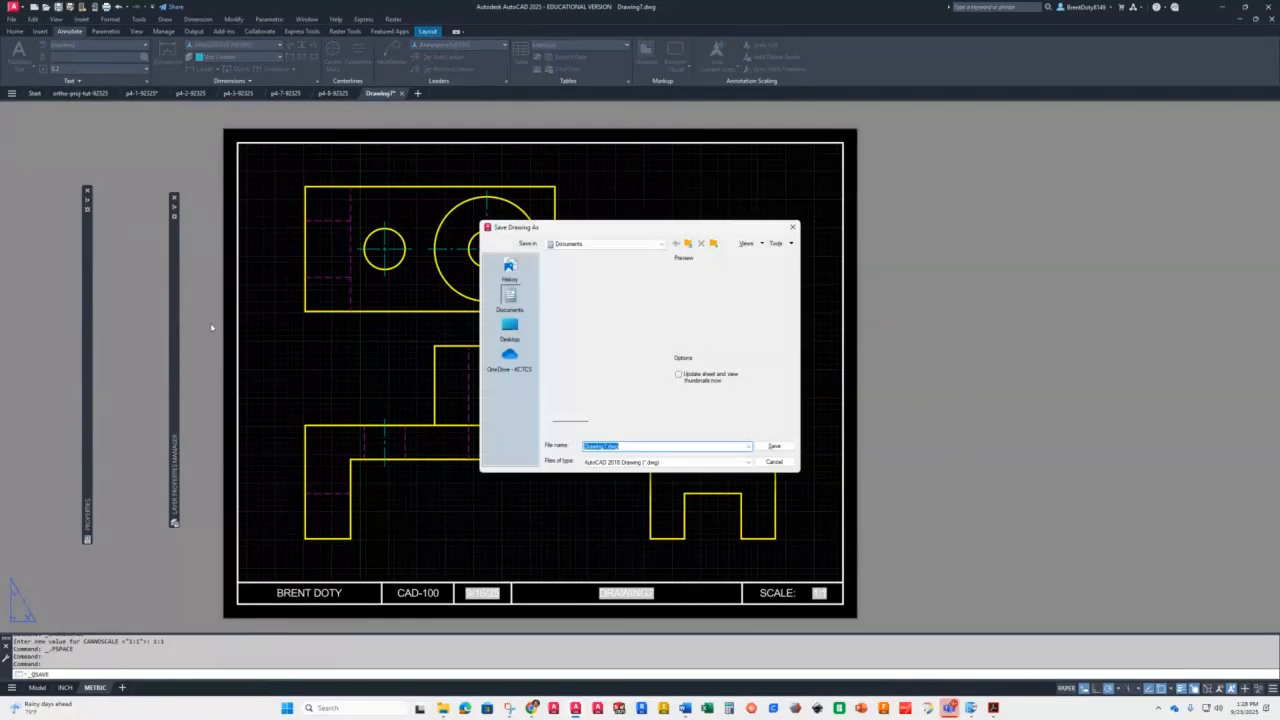
text(p)
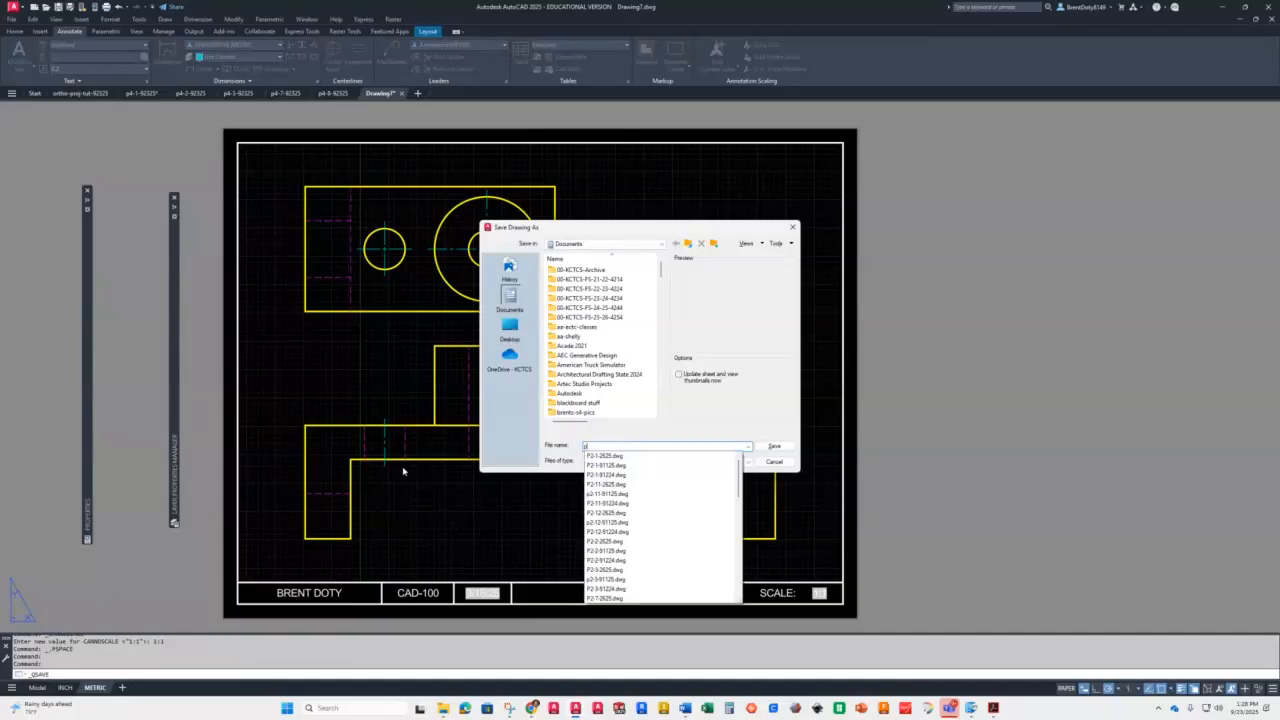
text(4)
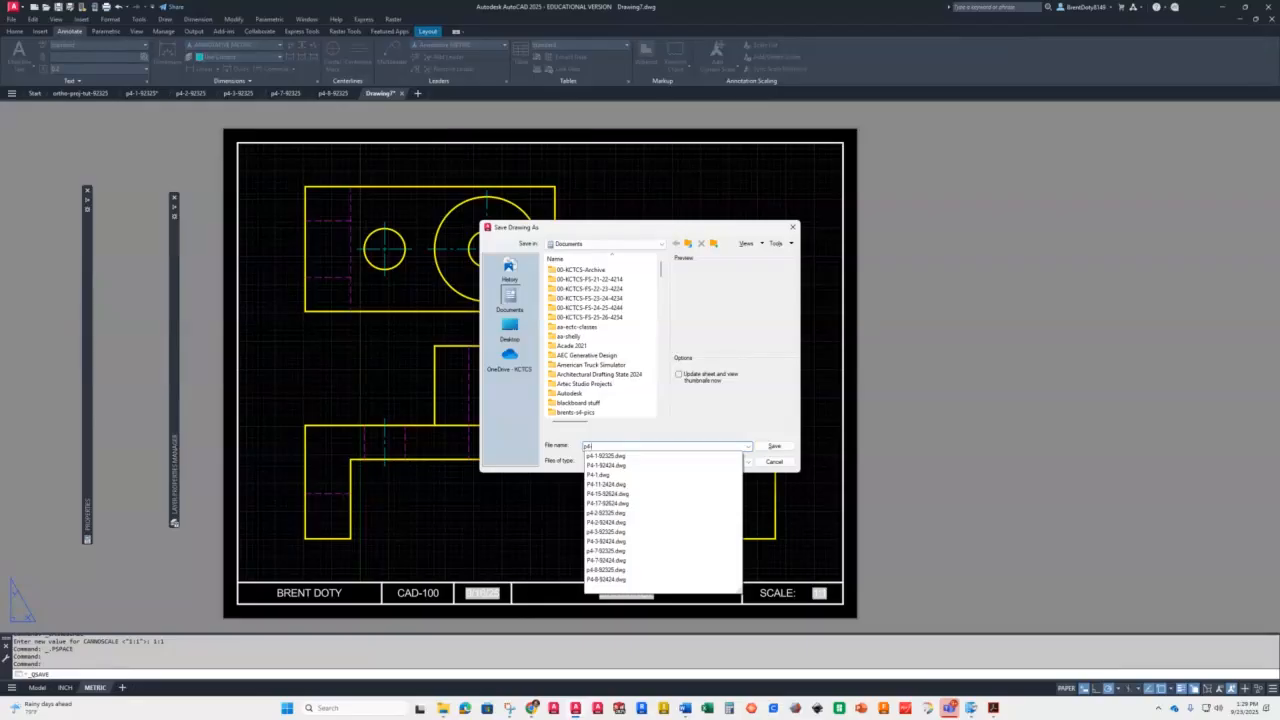
text(-11-92325)
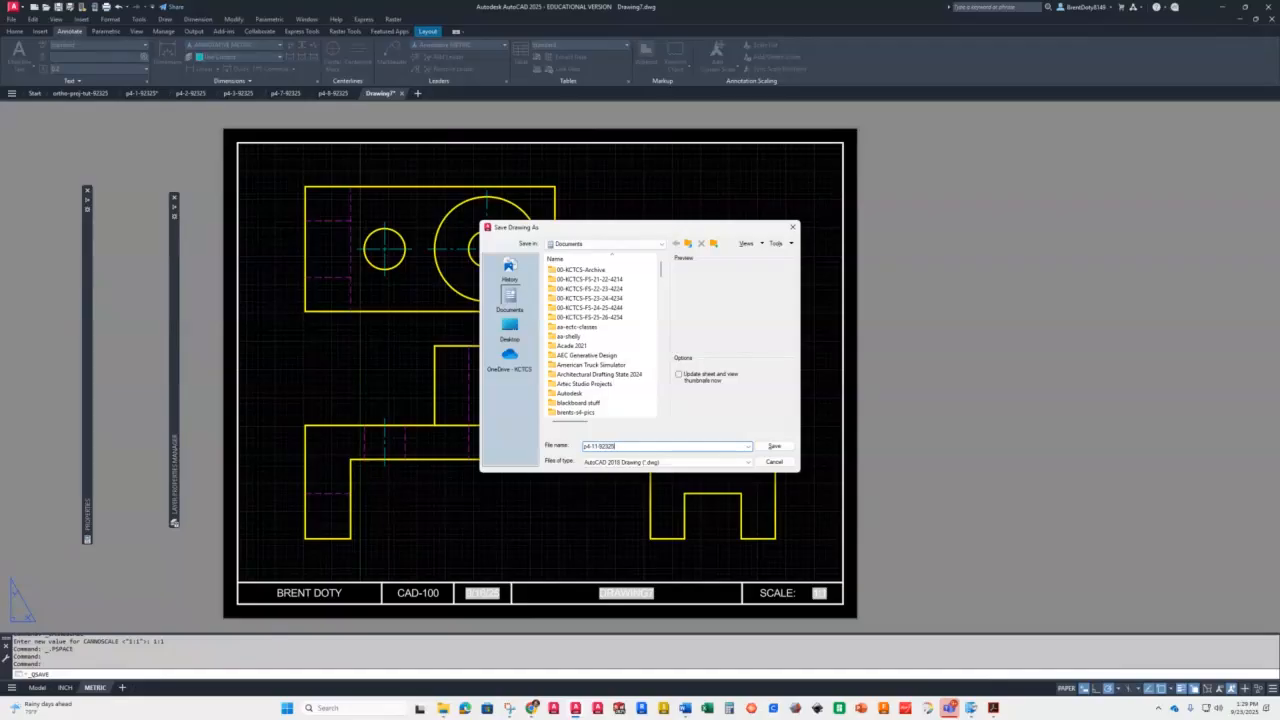
key(Return)
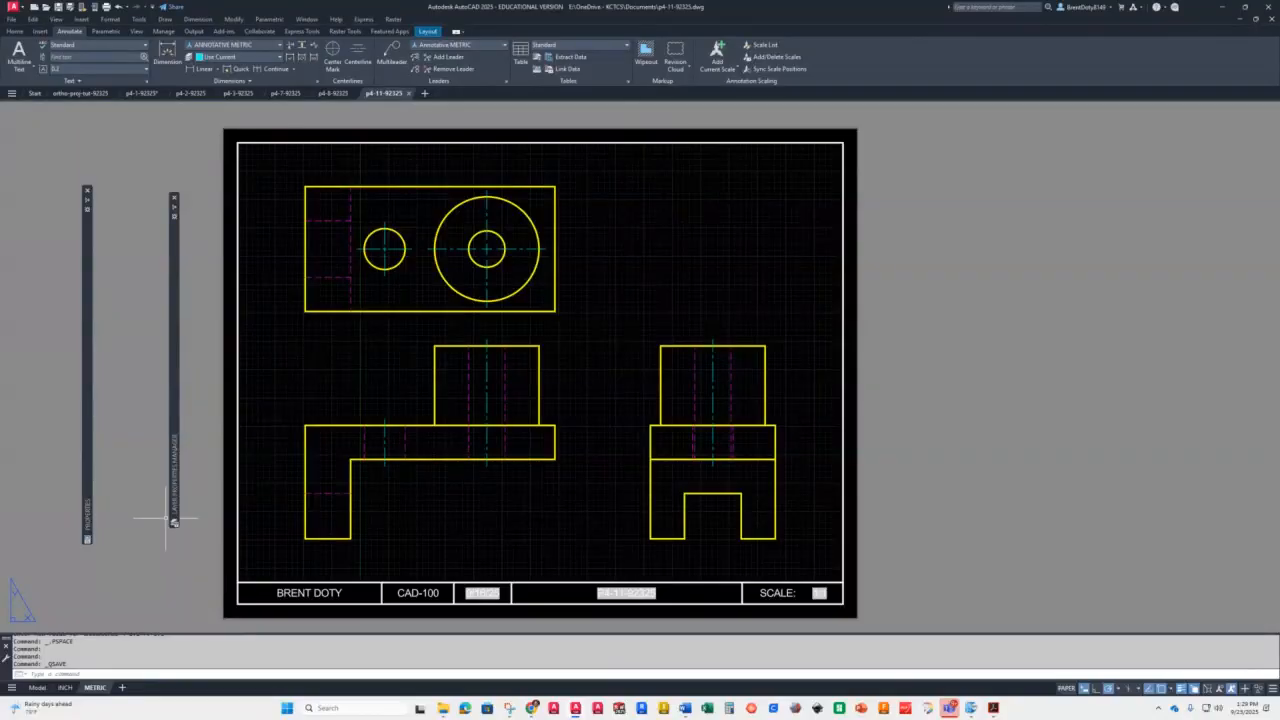
Update the title block's fields with UPDATEFIELD and save the drawing again
text(updatefield)
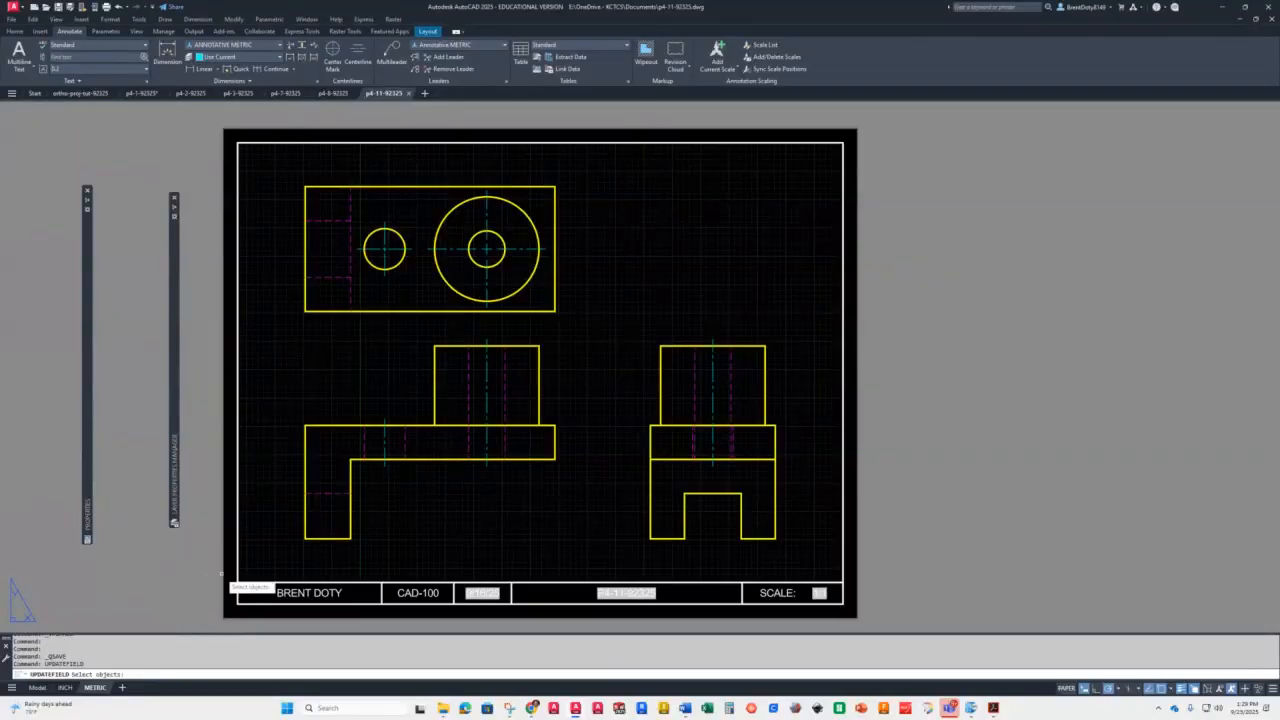
key(Return)
click(172, 545)
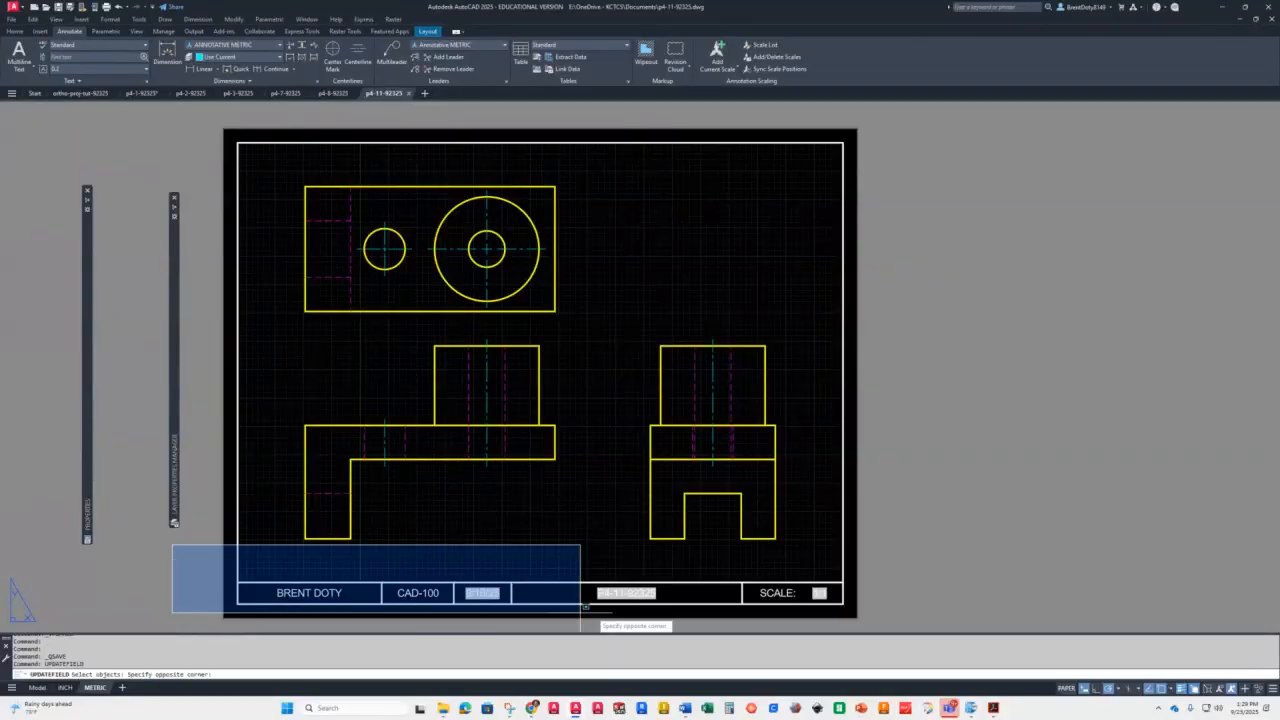
click(908, 610)
key(Return)
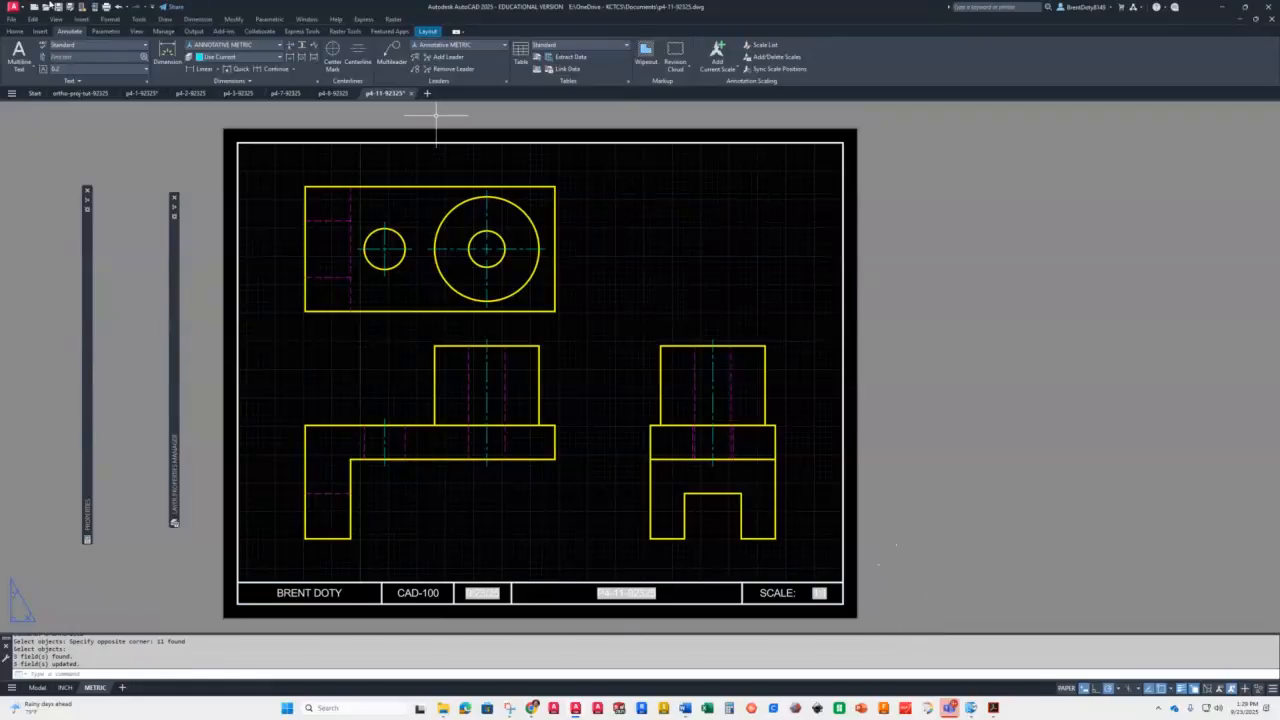
click(58, 7)
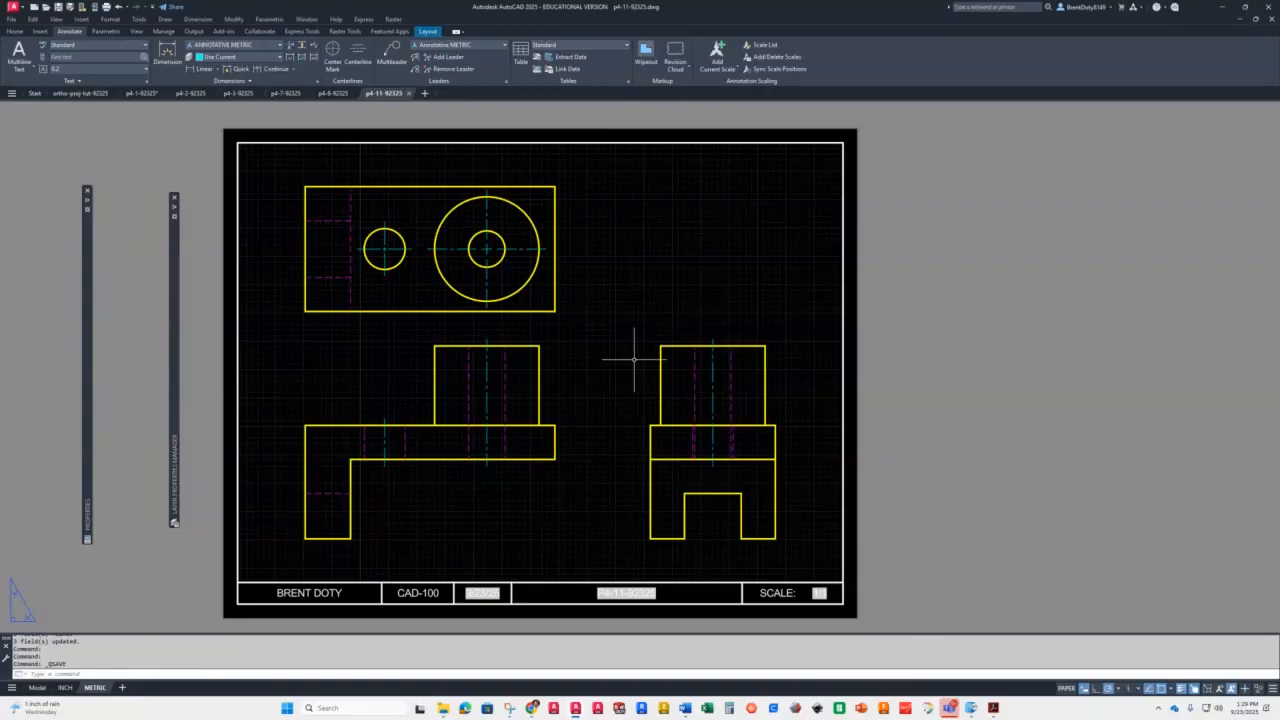
In model space, review the properties of the three vertical centerlines in the front and side views and clear the selection
click(37, 687)
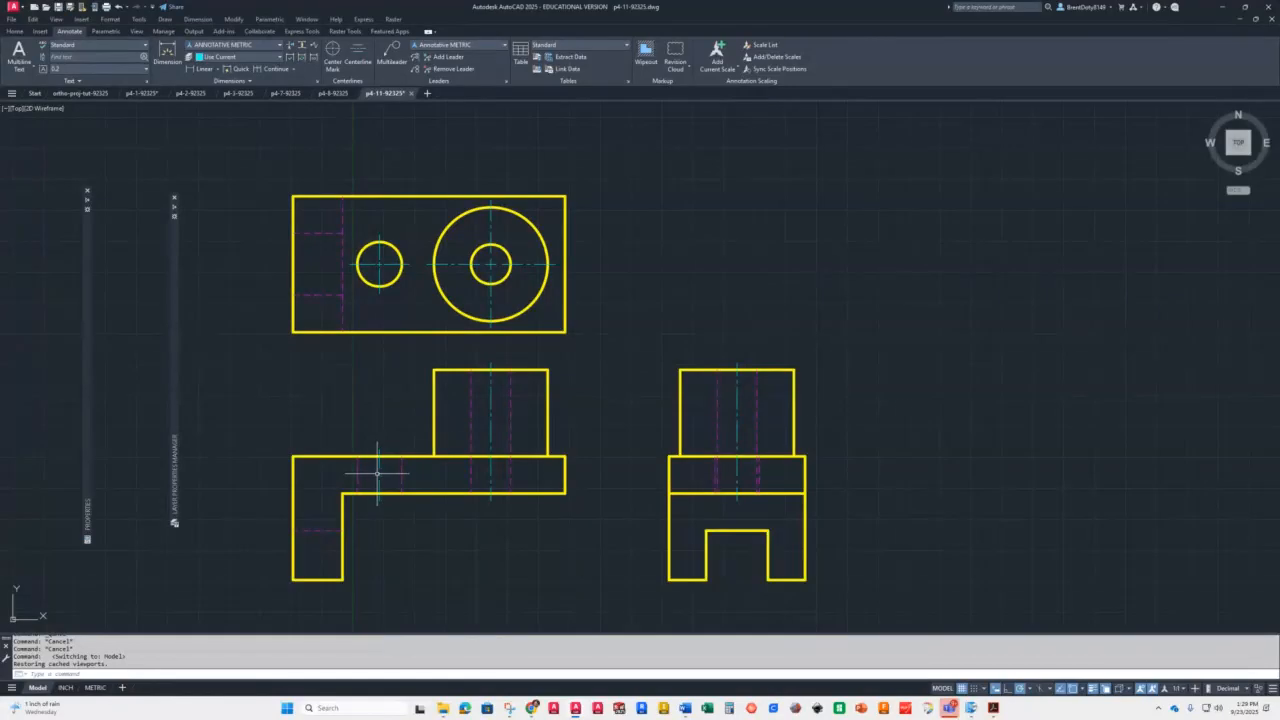
click(378, 473)
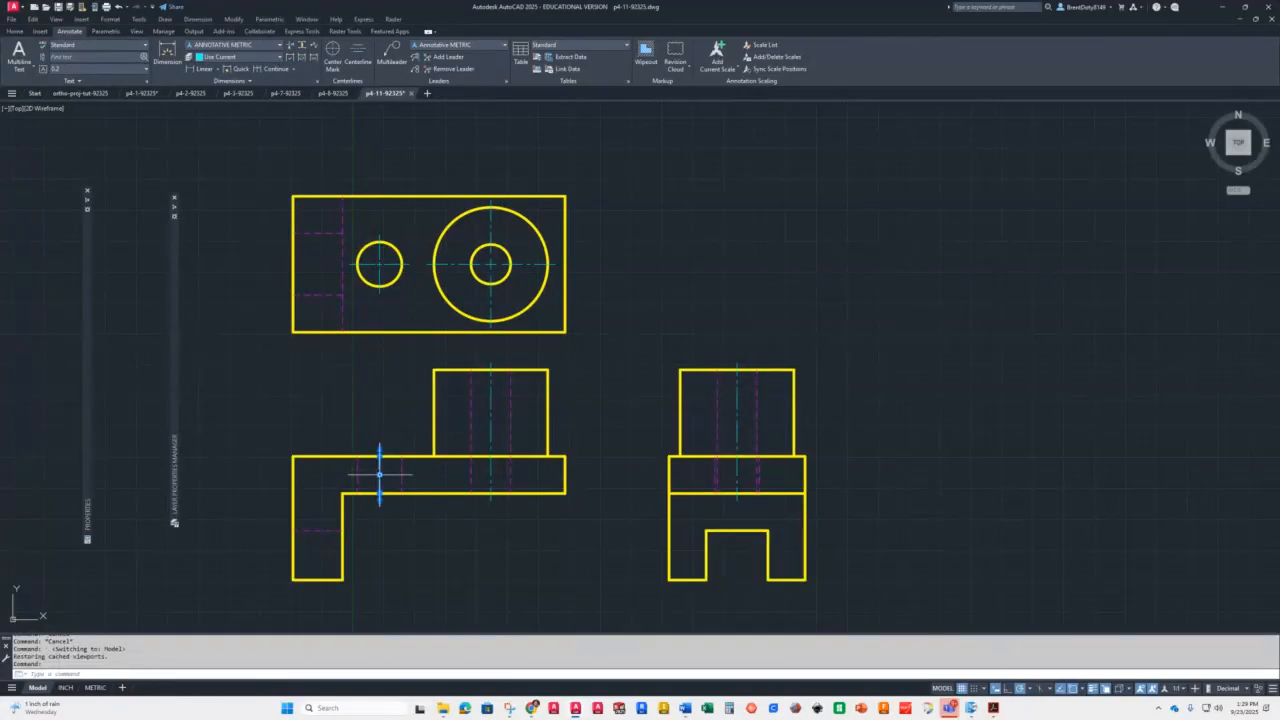
click(491, 440)
click(736, 430)
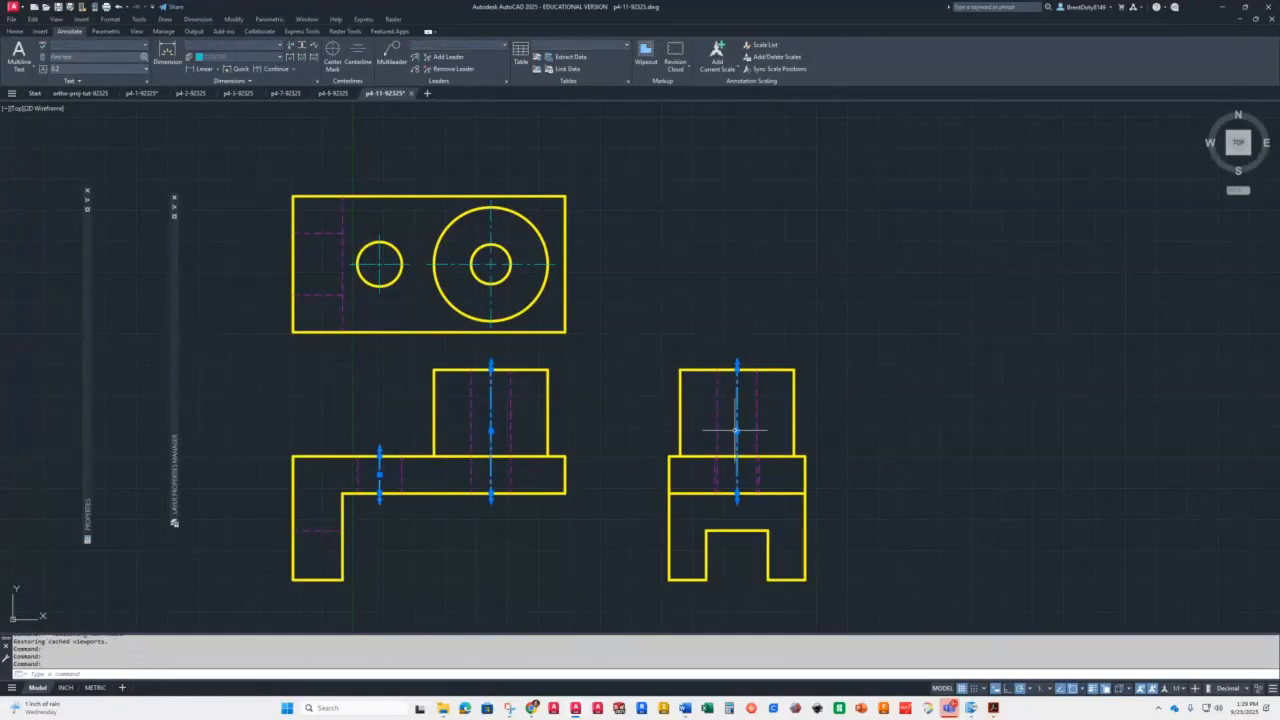
right_click(738, 406)
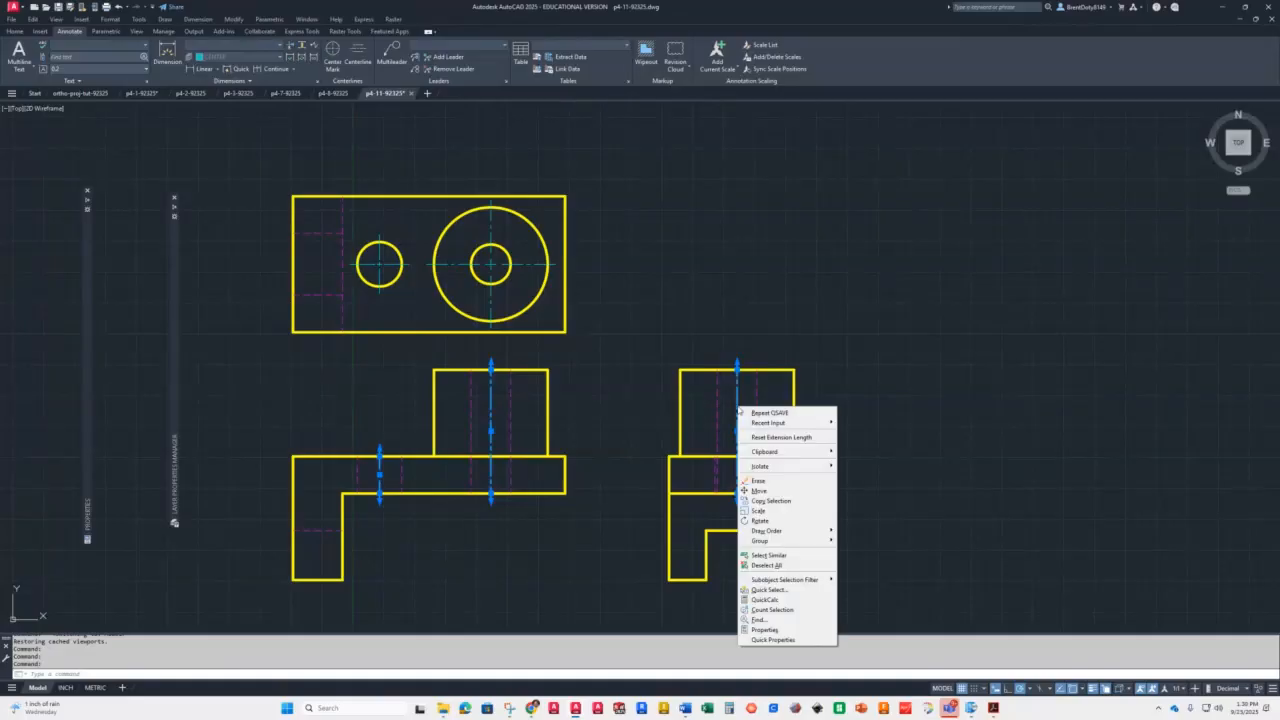
click(763, 630)
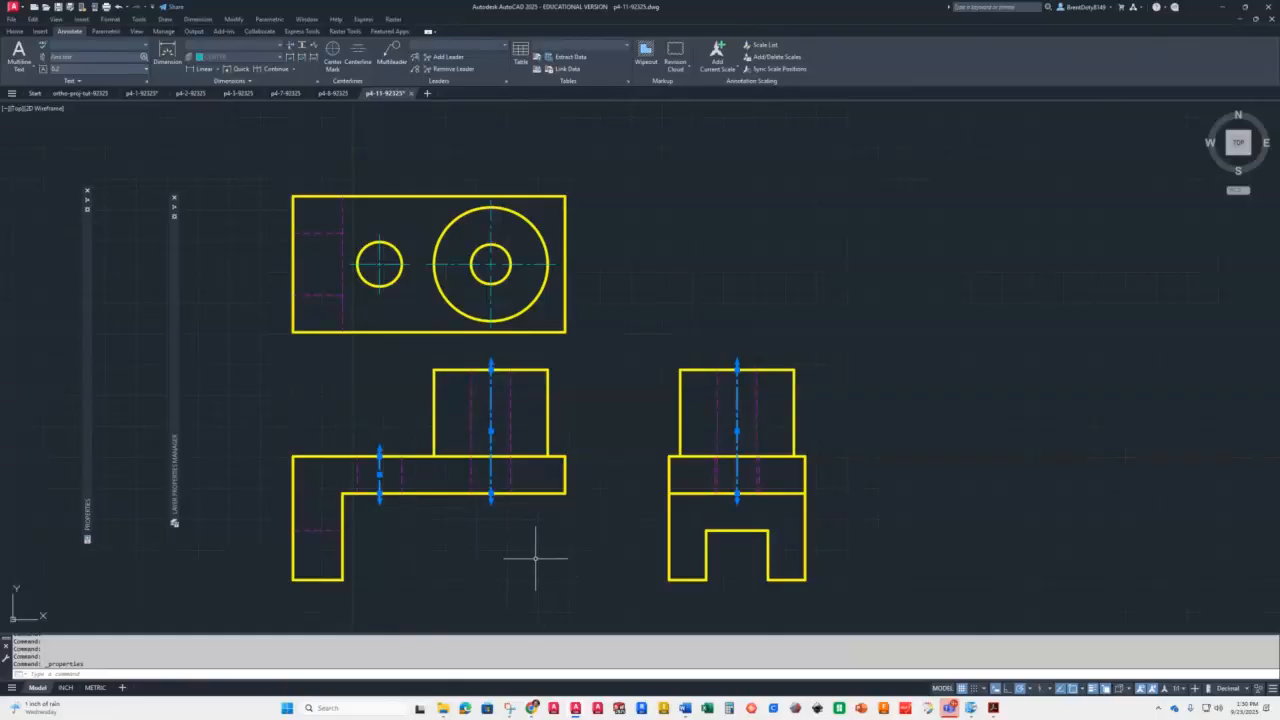
key(Escape)
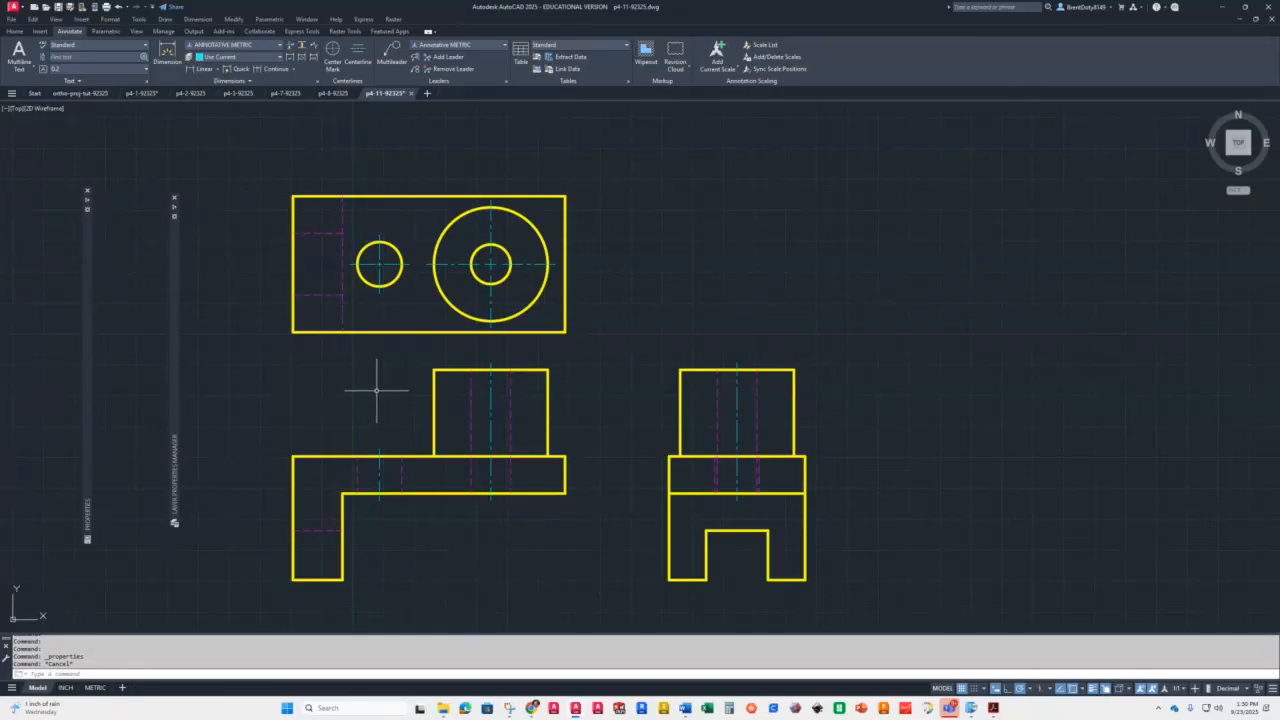
Review the properties of the top view's two center marks, clear the selection and return to the METRIC layout
click(378, 265)
click(490, 265)
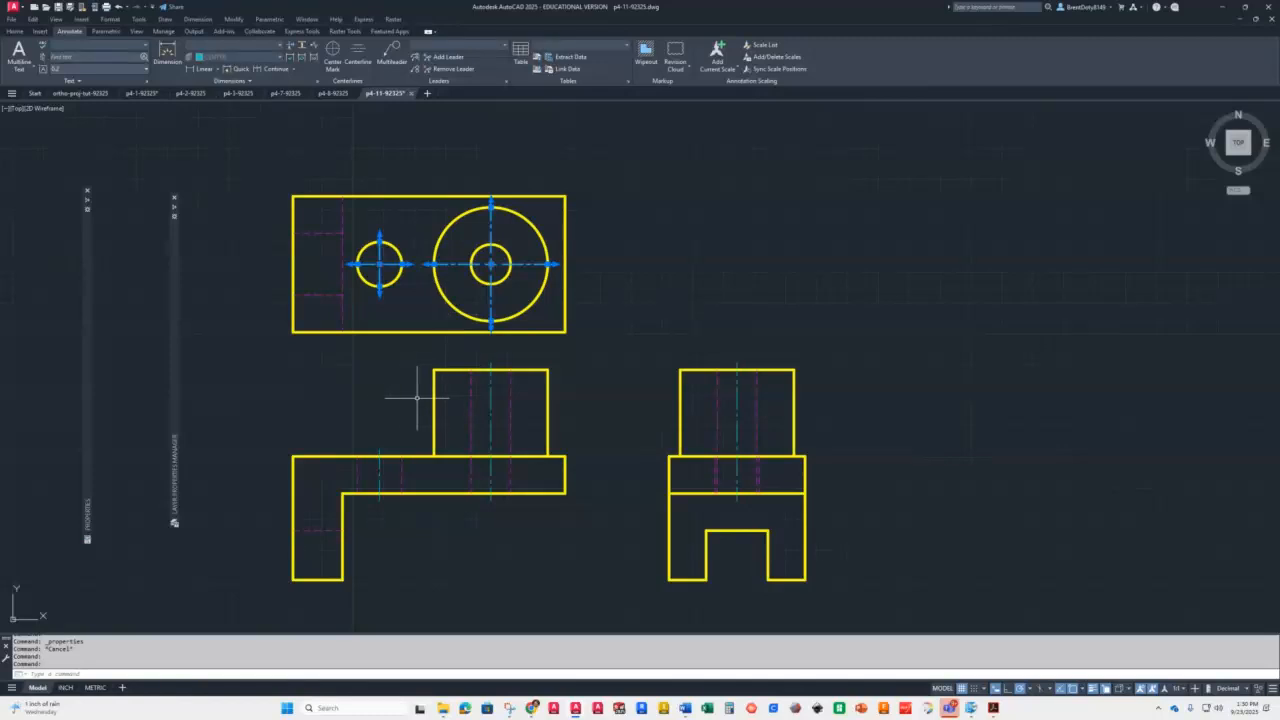
right_click(412, 298)
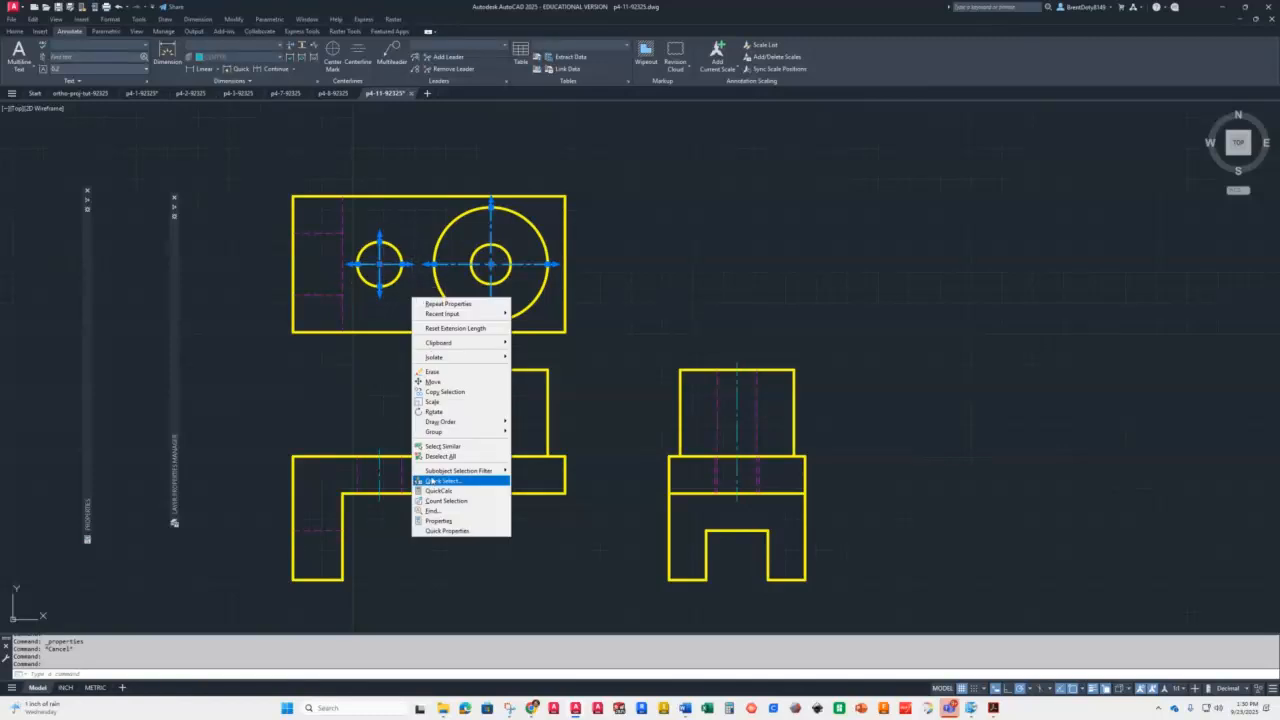
click(432, 521)
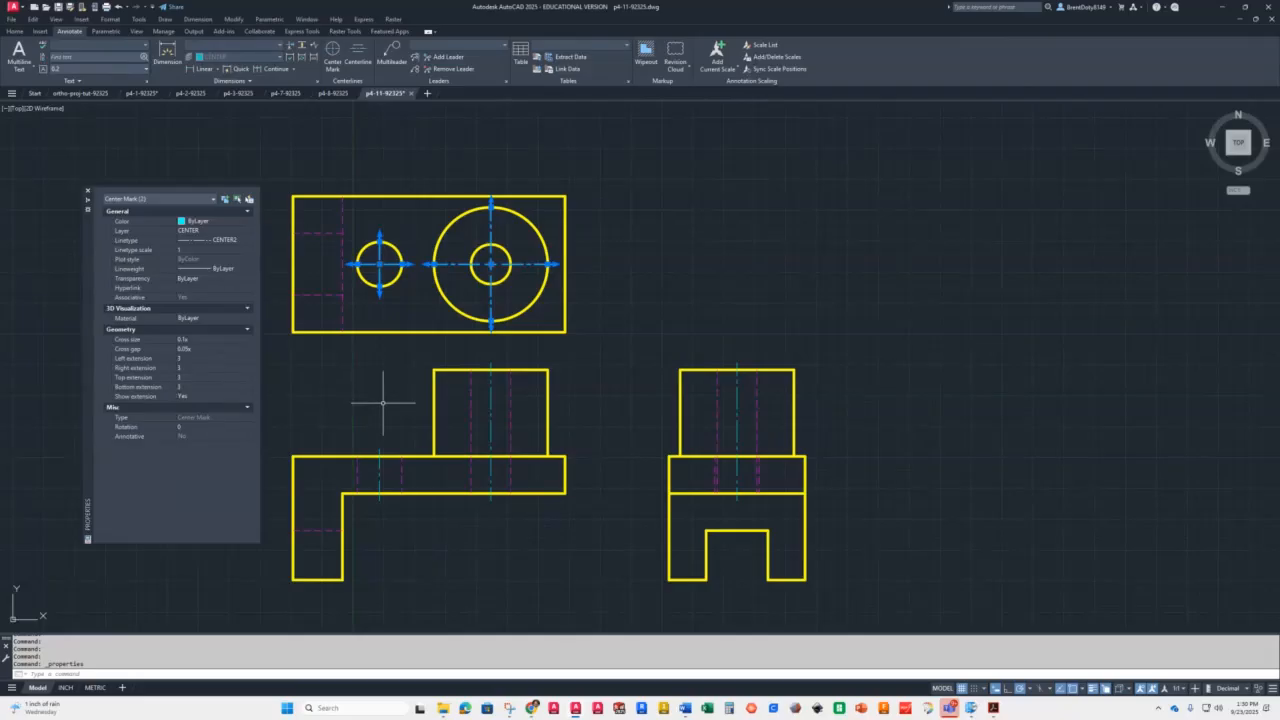
key(Escape)
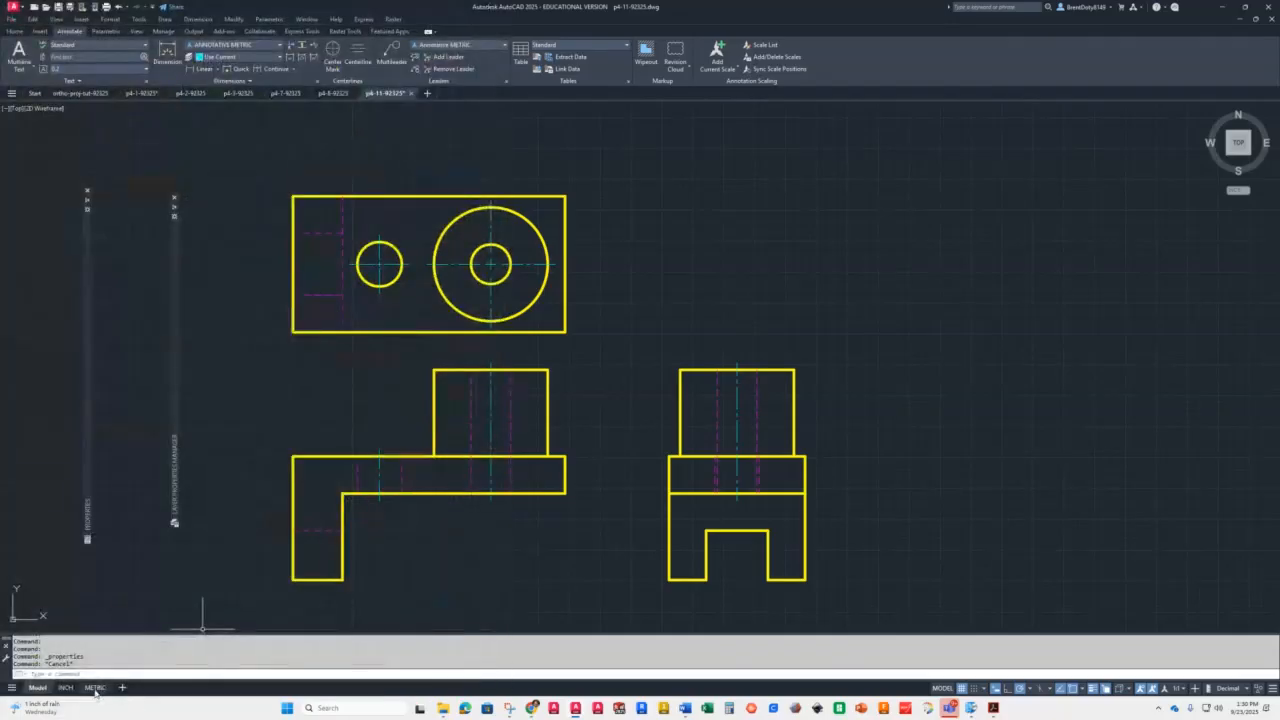
click(95, 688)
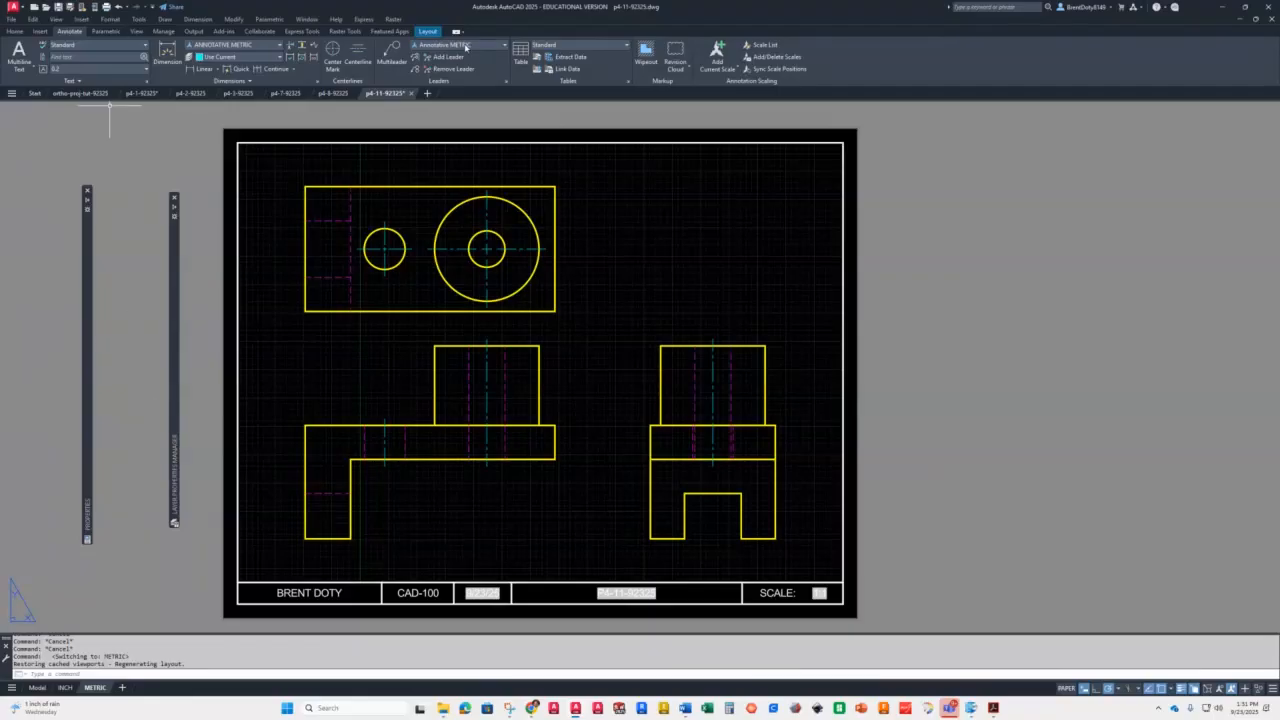
Create a new drawing and save it in the Documents folder as p4-12-92325
click(427, 94)
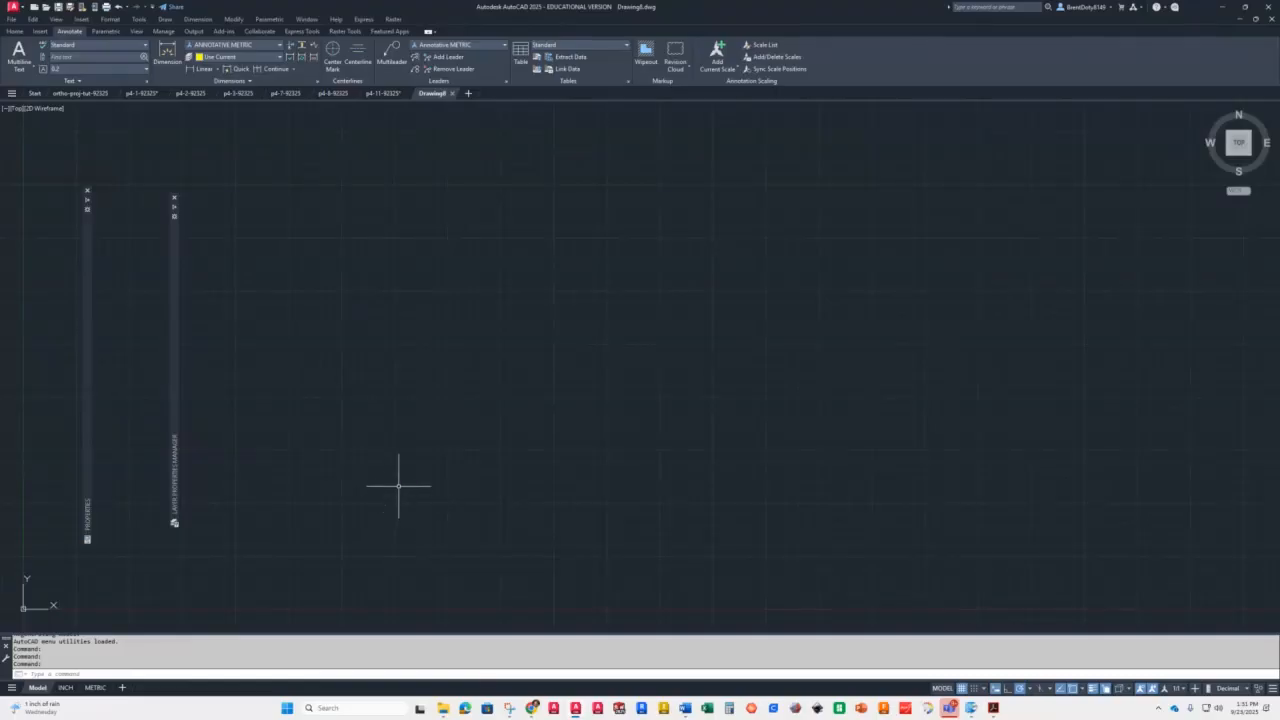
key(ctrl+s)
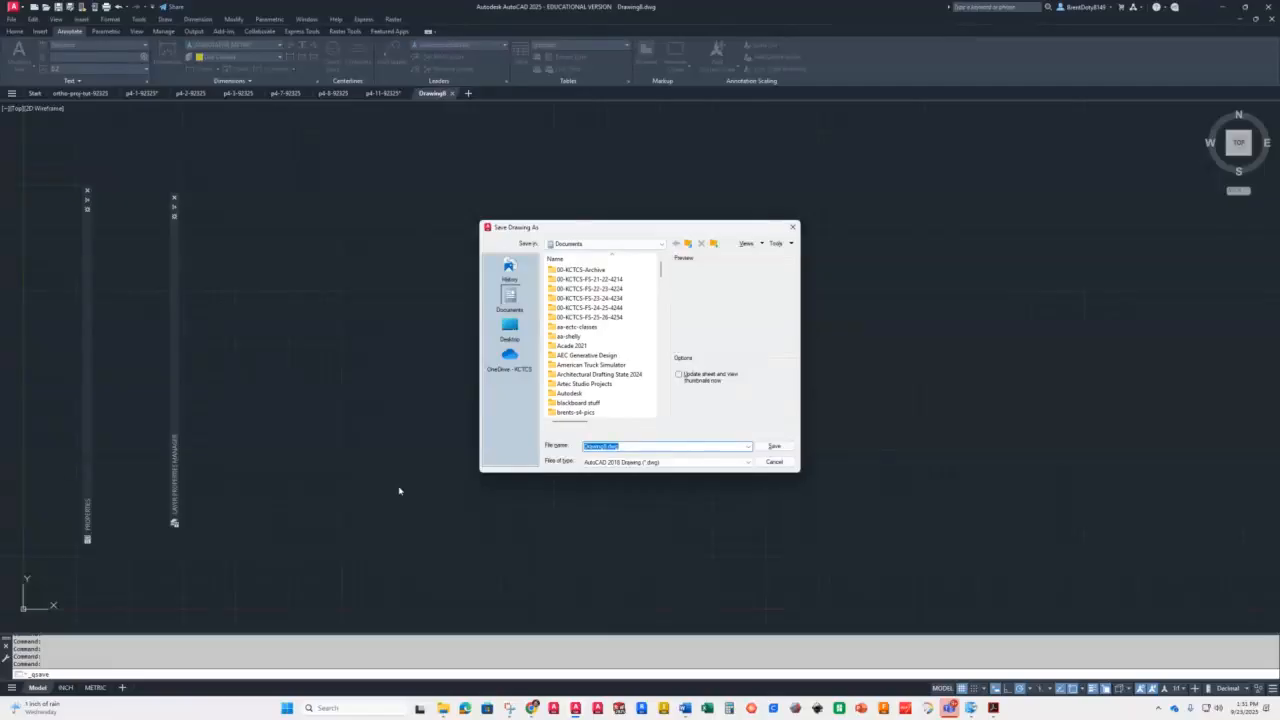
text(p)
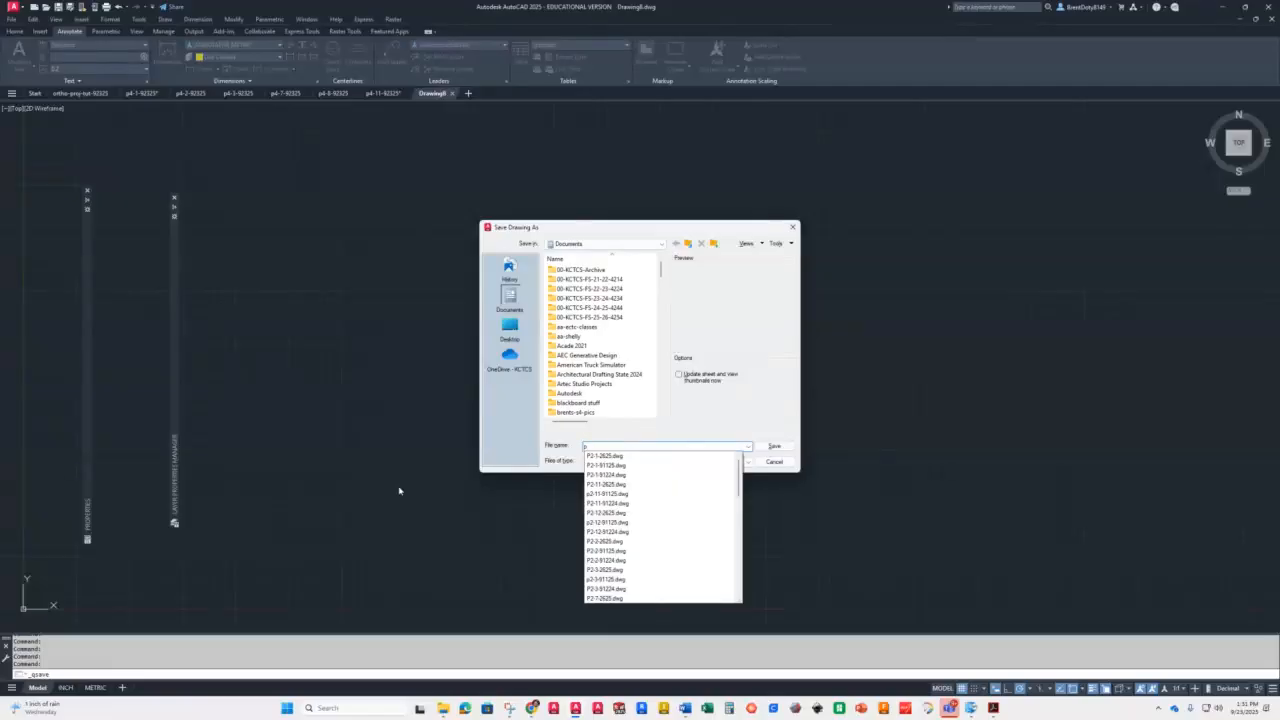
text(4)
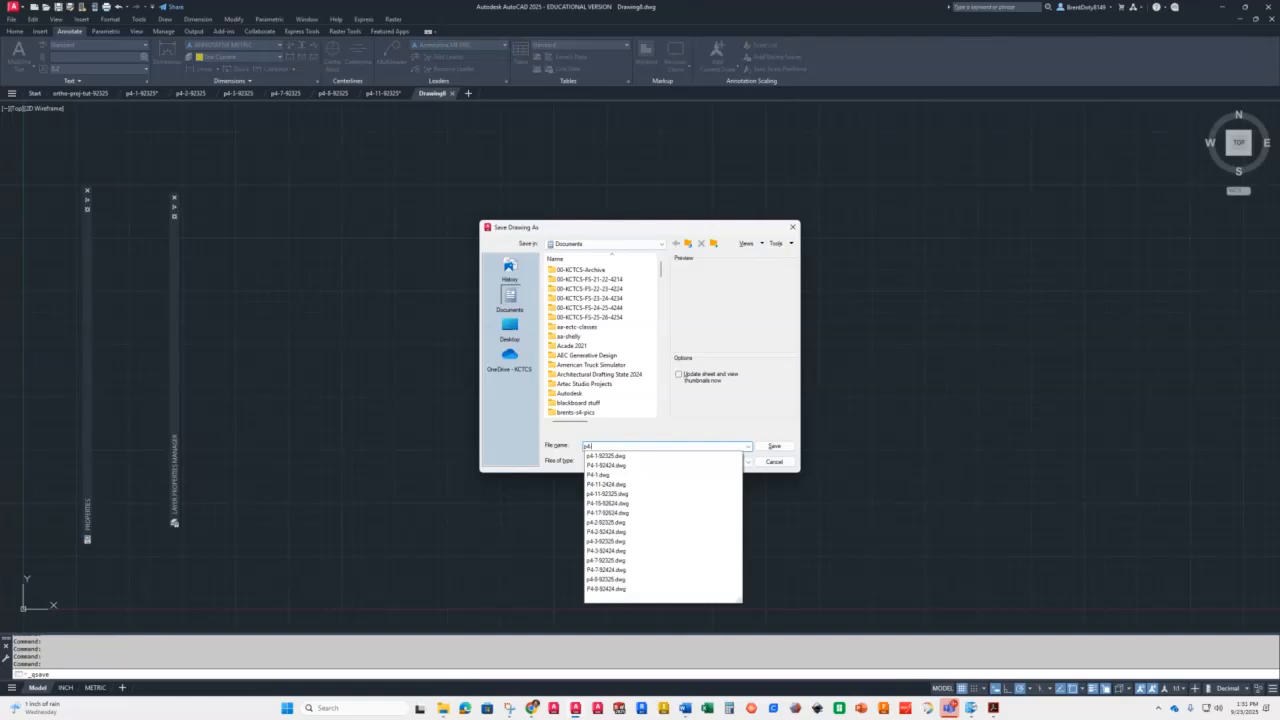
text(-12-92)
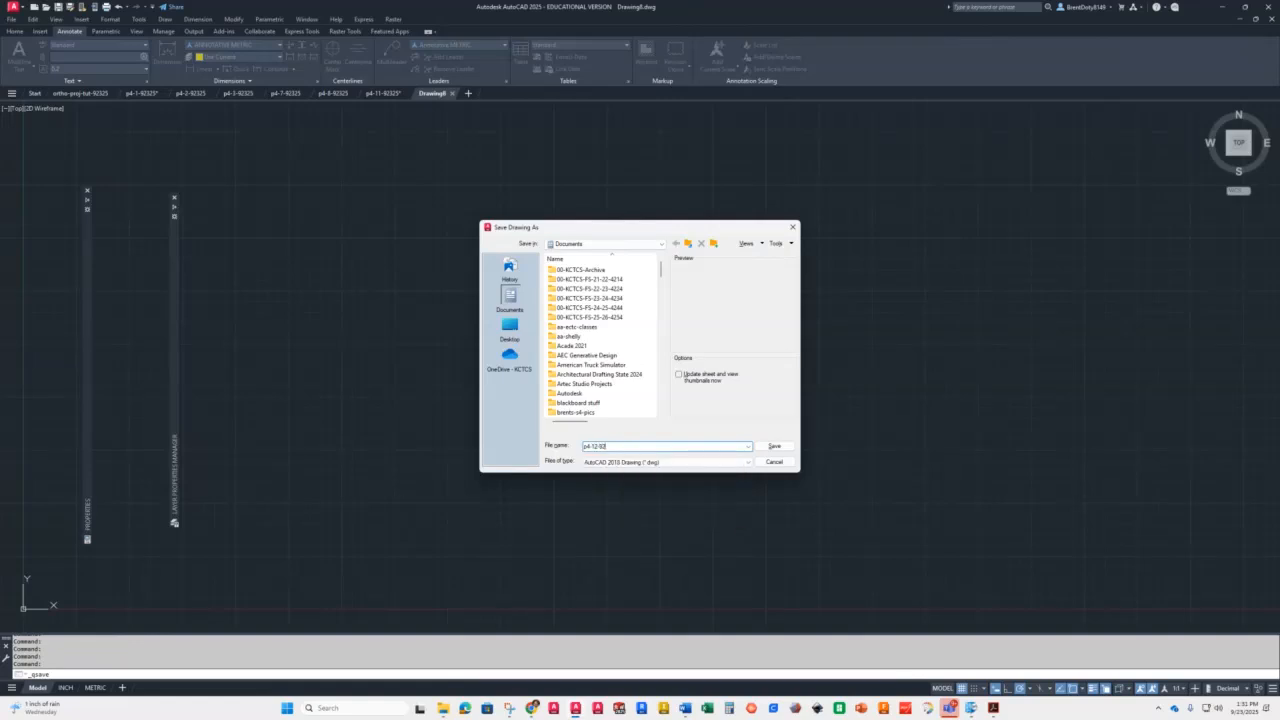
text(325)
key(Return)
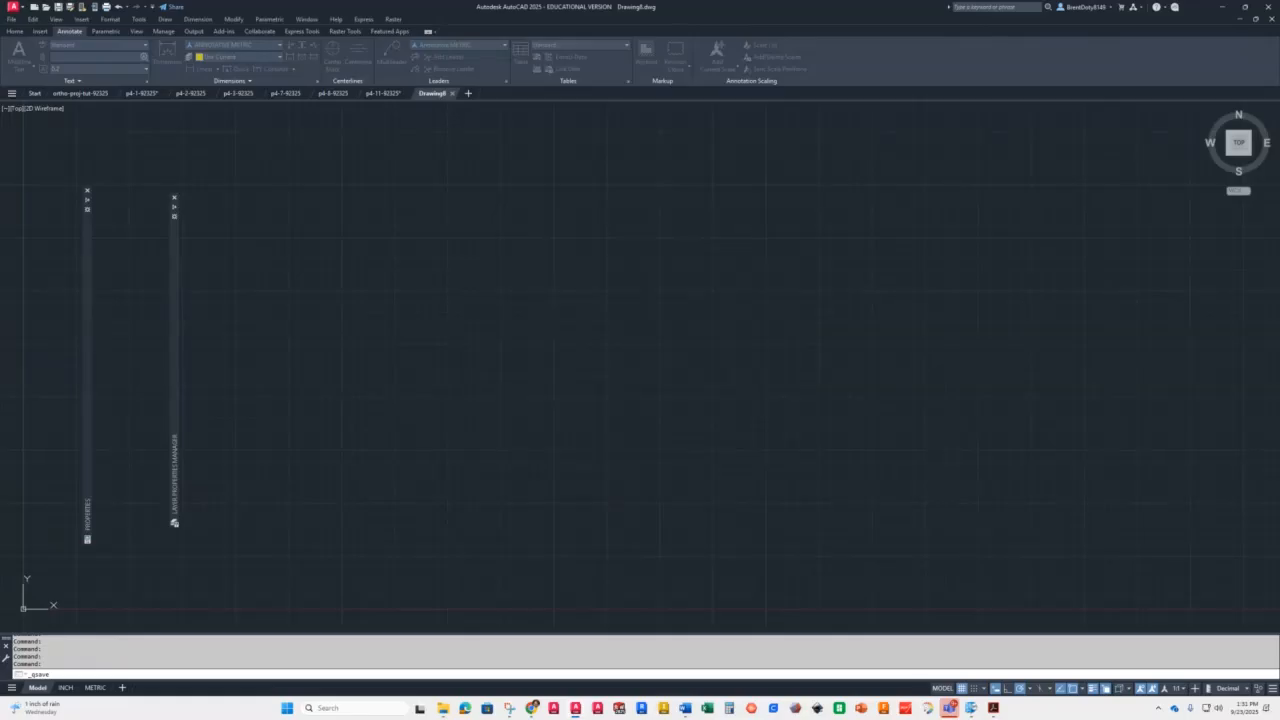
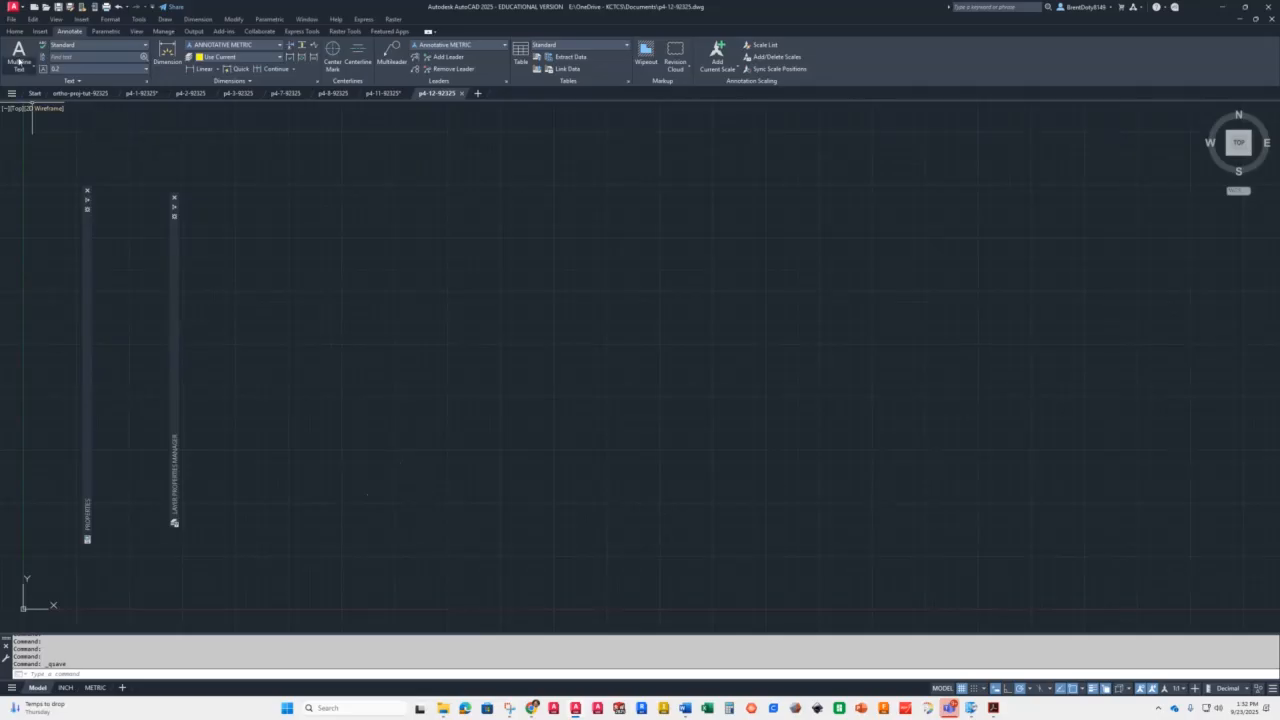
Draw a closed rectangle 5.5 wide and .62 high from individual lines on the OBJECT layer
click(11, 32)
click(11, 55)
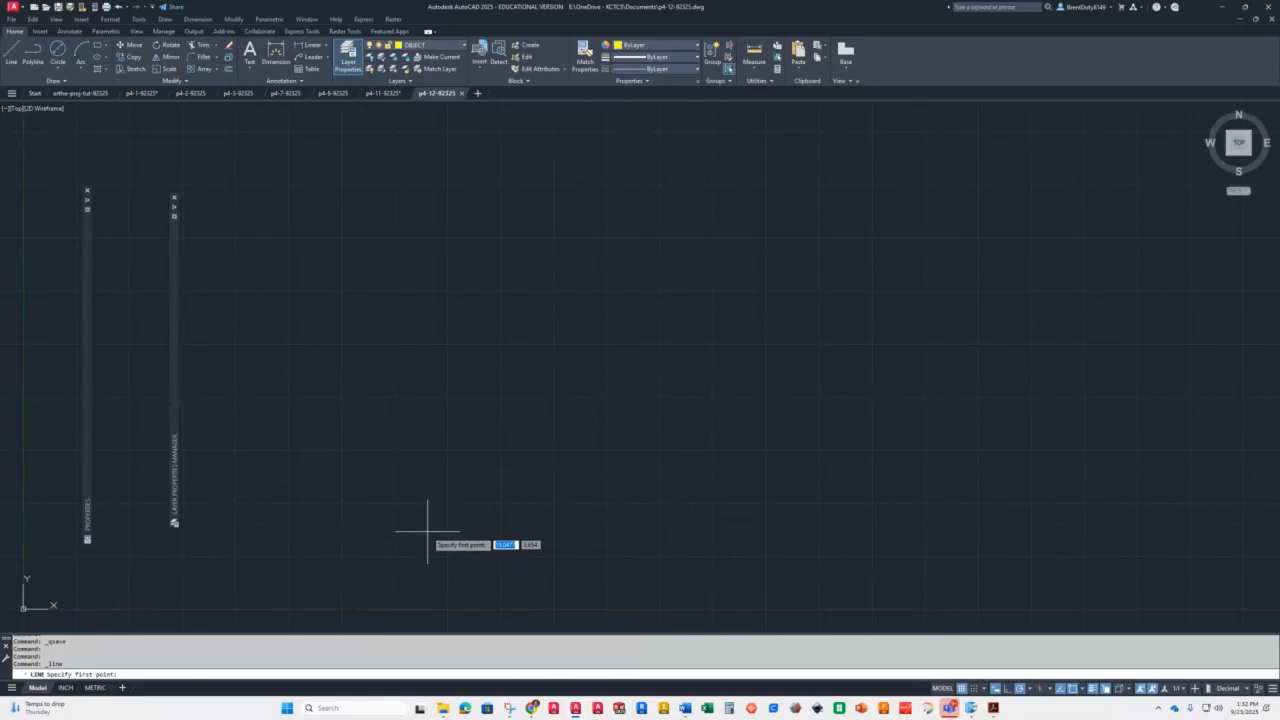
click(347, 499)
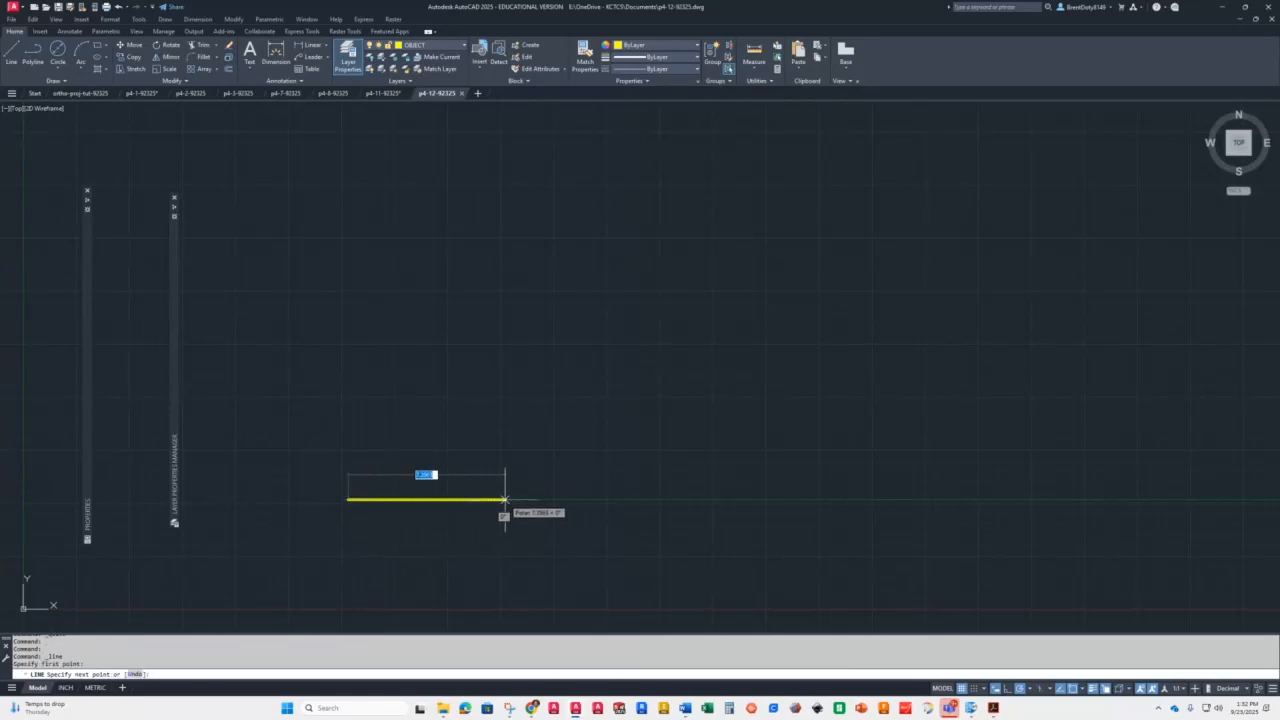
text(5.5)
key(Return)
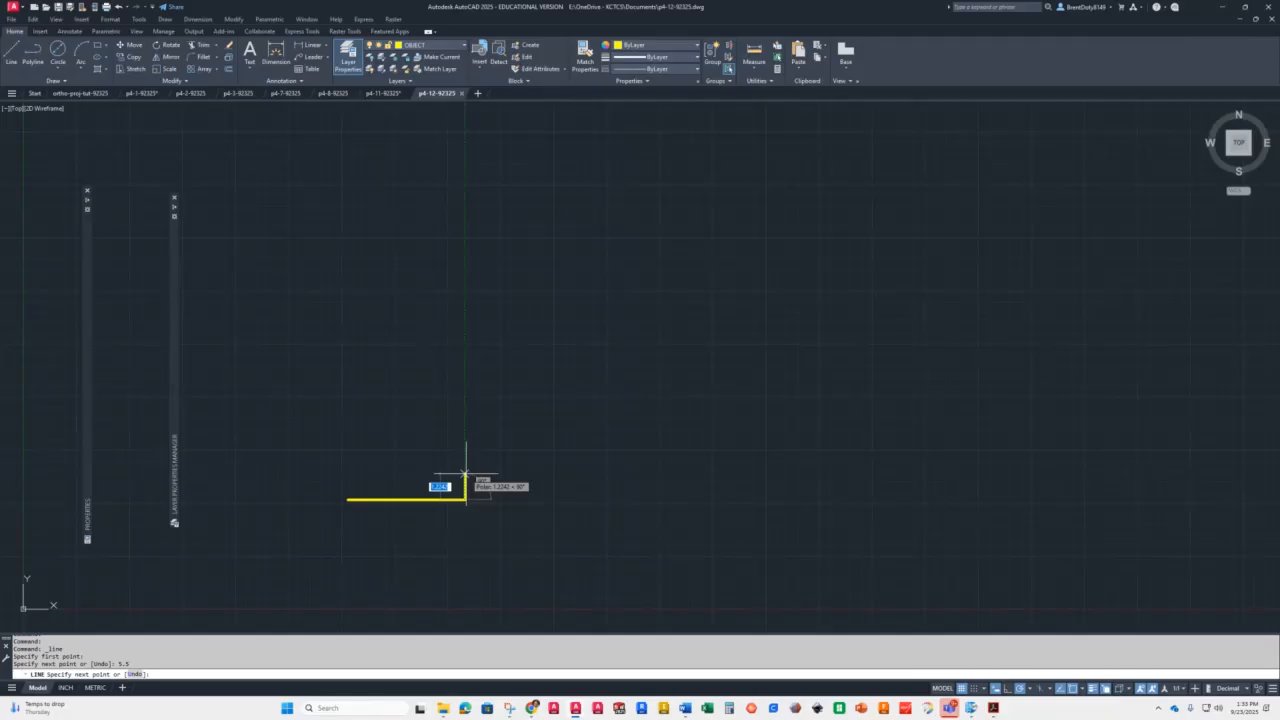
text(162)
key(Return)
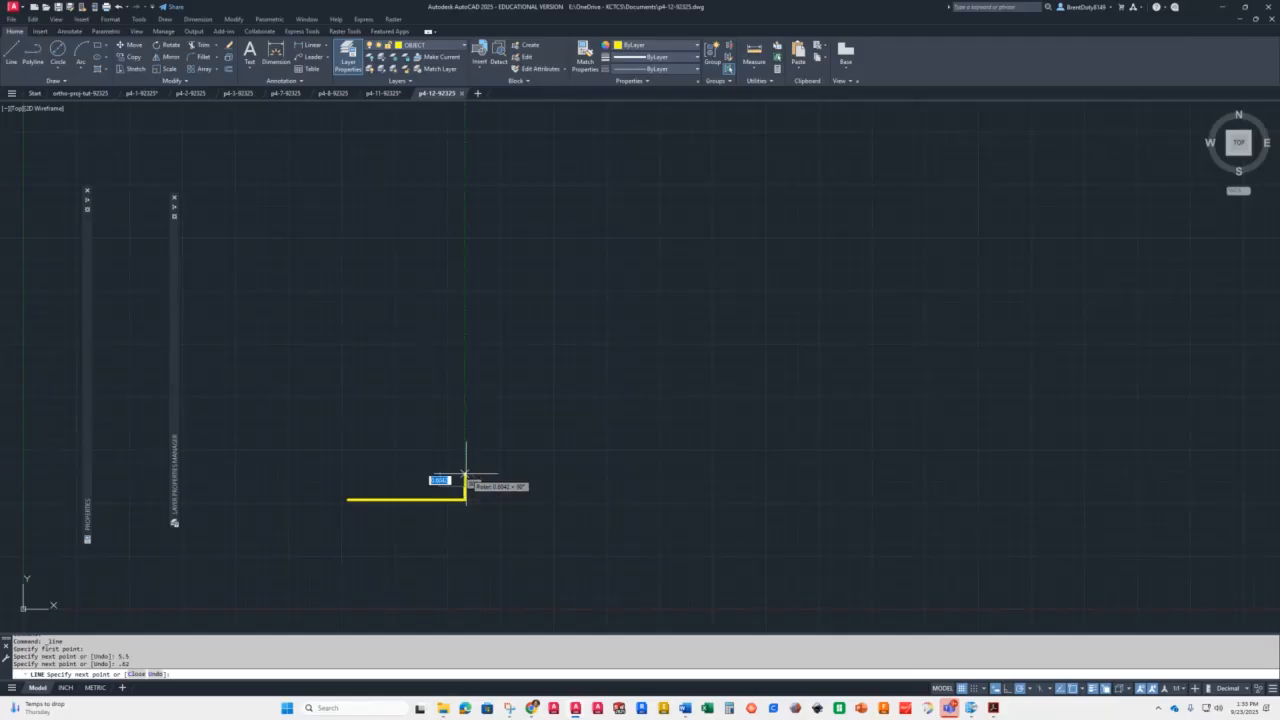
scroll(355, 476, up, 4)
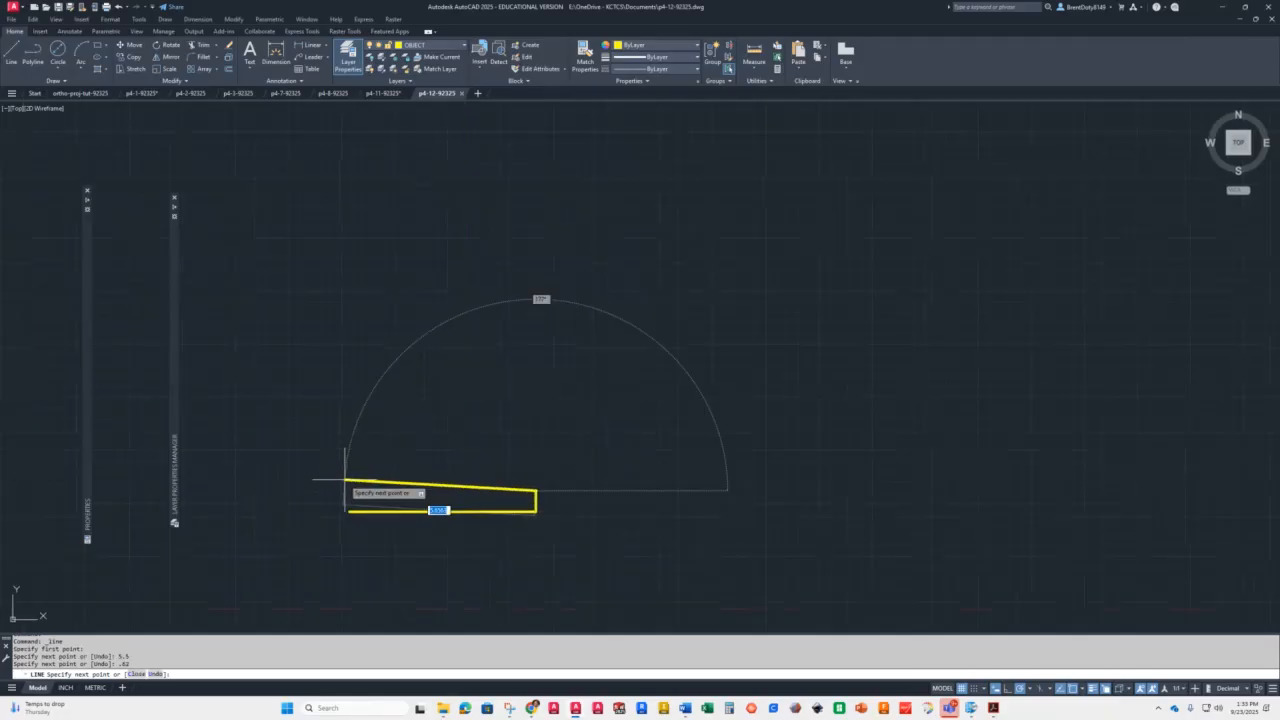
scroll(320, 542, up, 2)
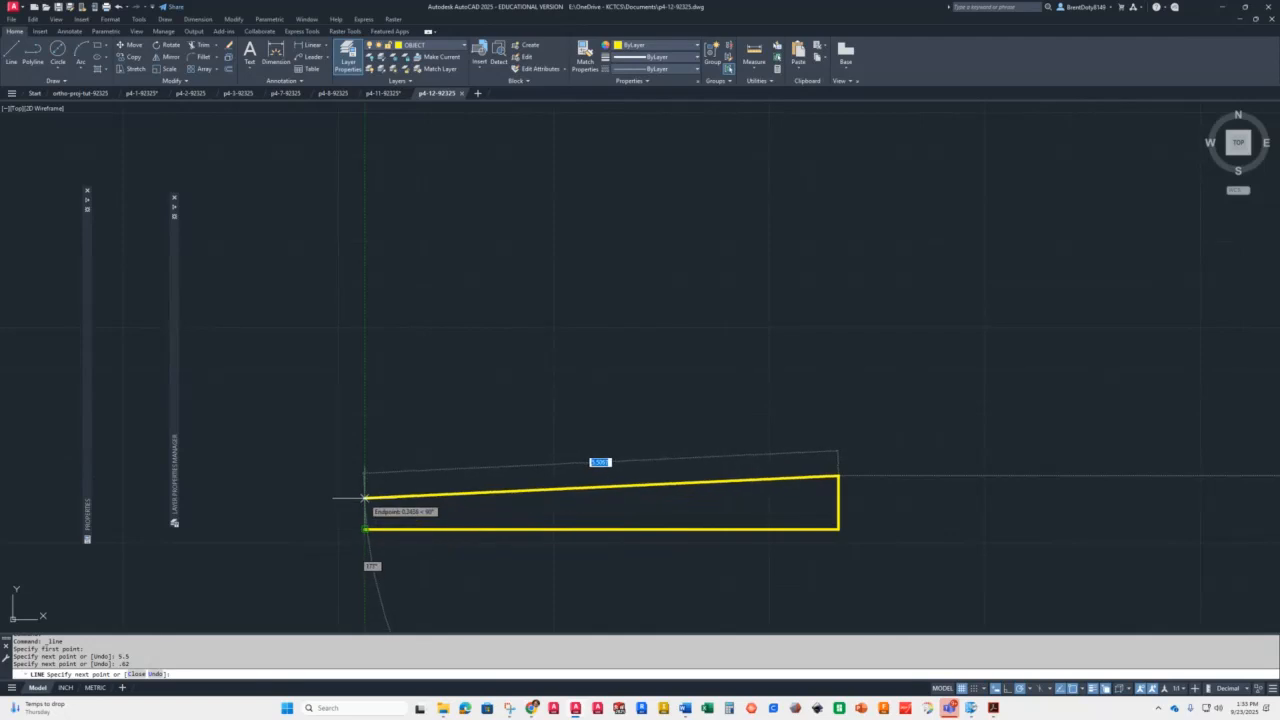
click(365, 475)
click(365, 529)
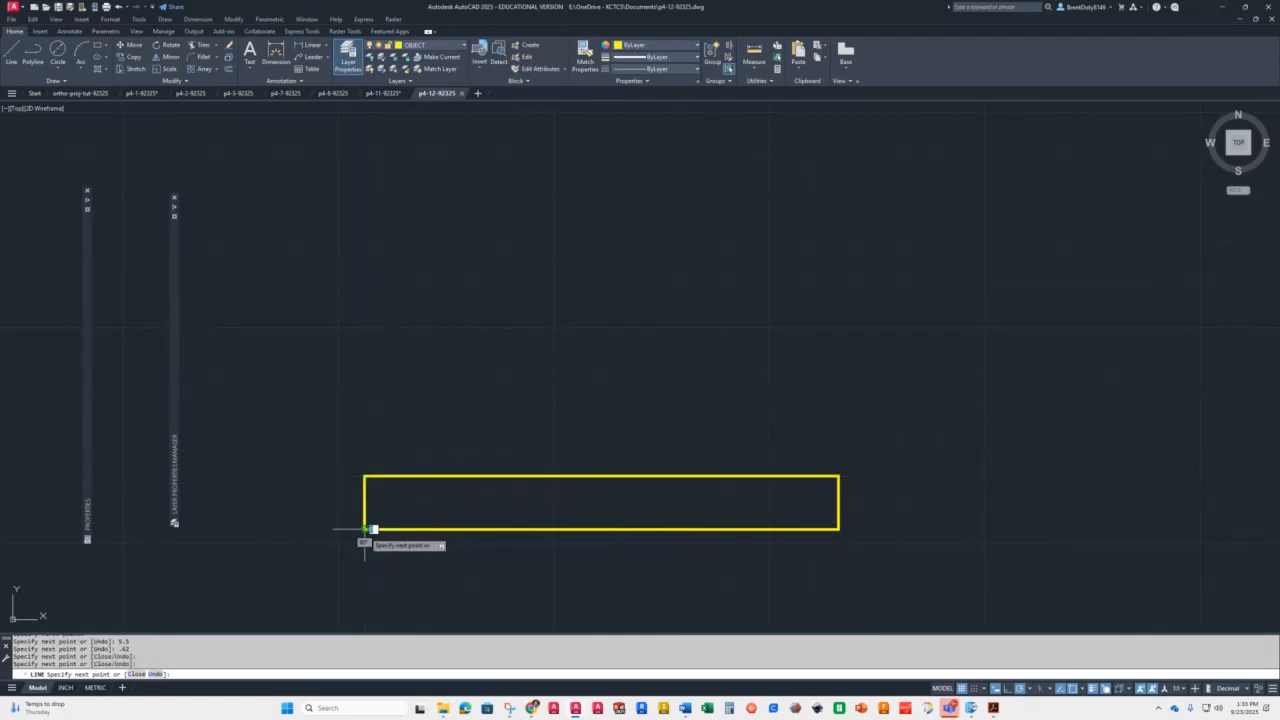
key(Return)
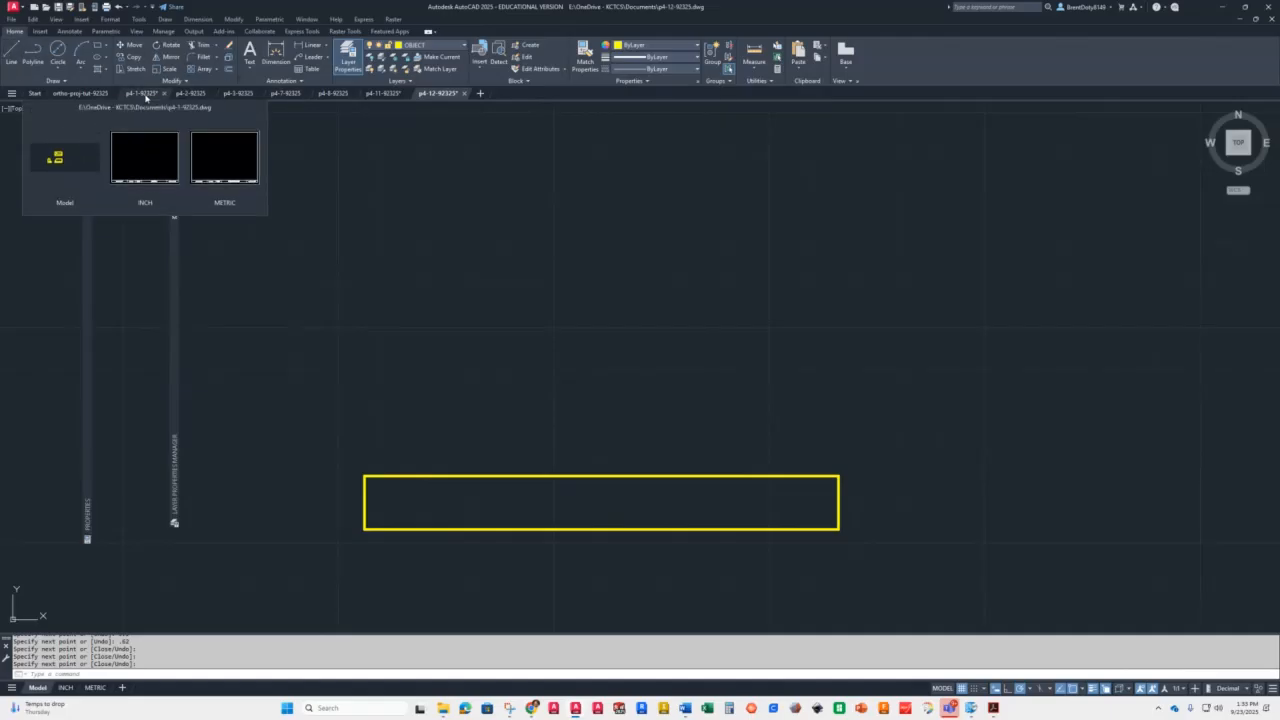
Offset the rectangle's left edge 1.56 toward the inside
click(228, 70)
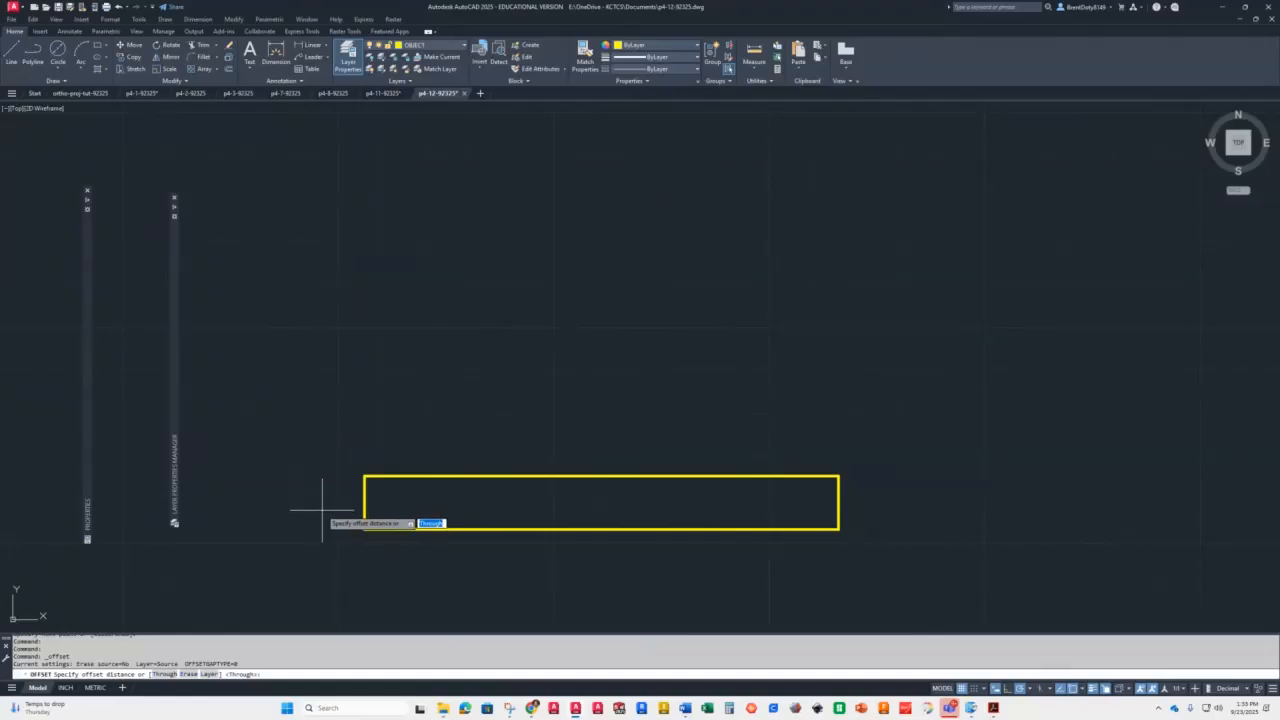
text(1.58)
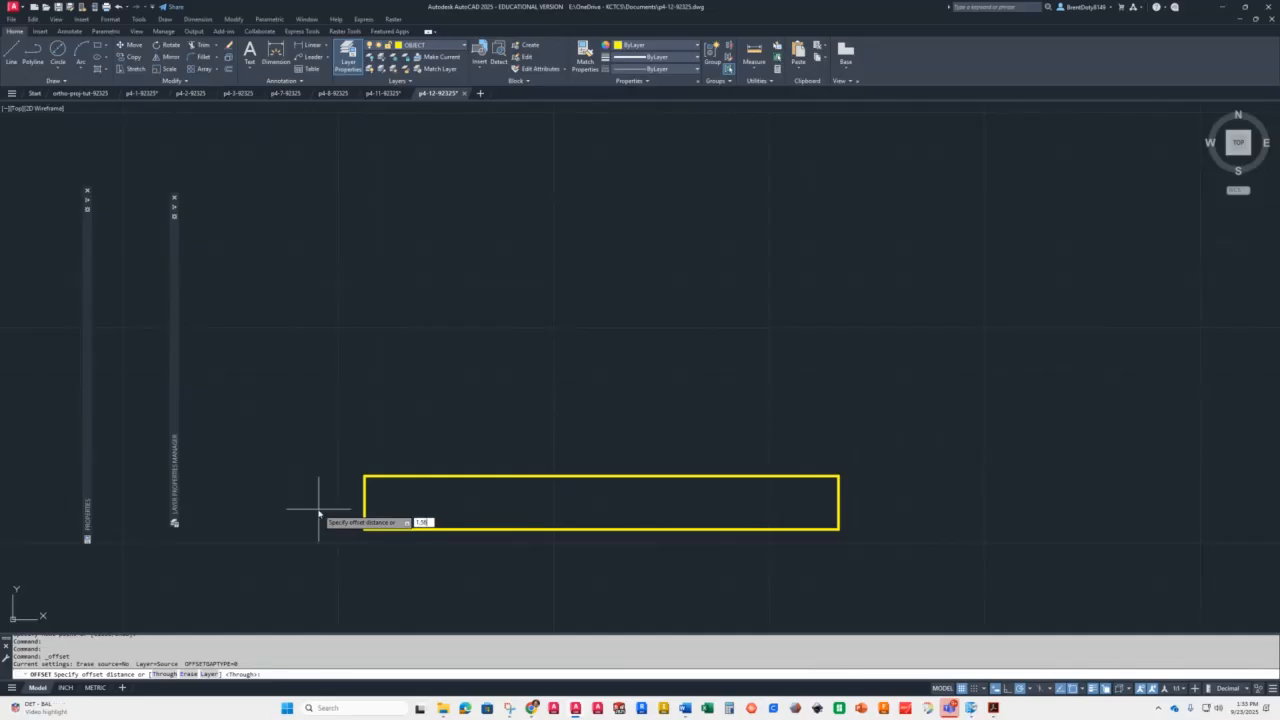
key(Return)
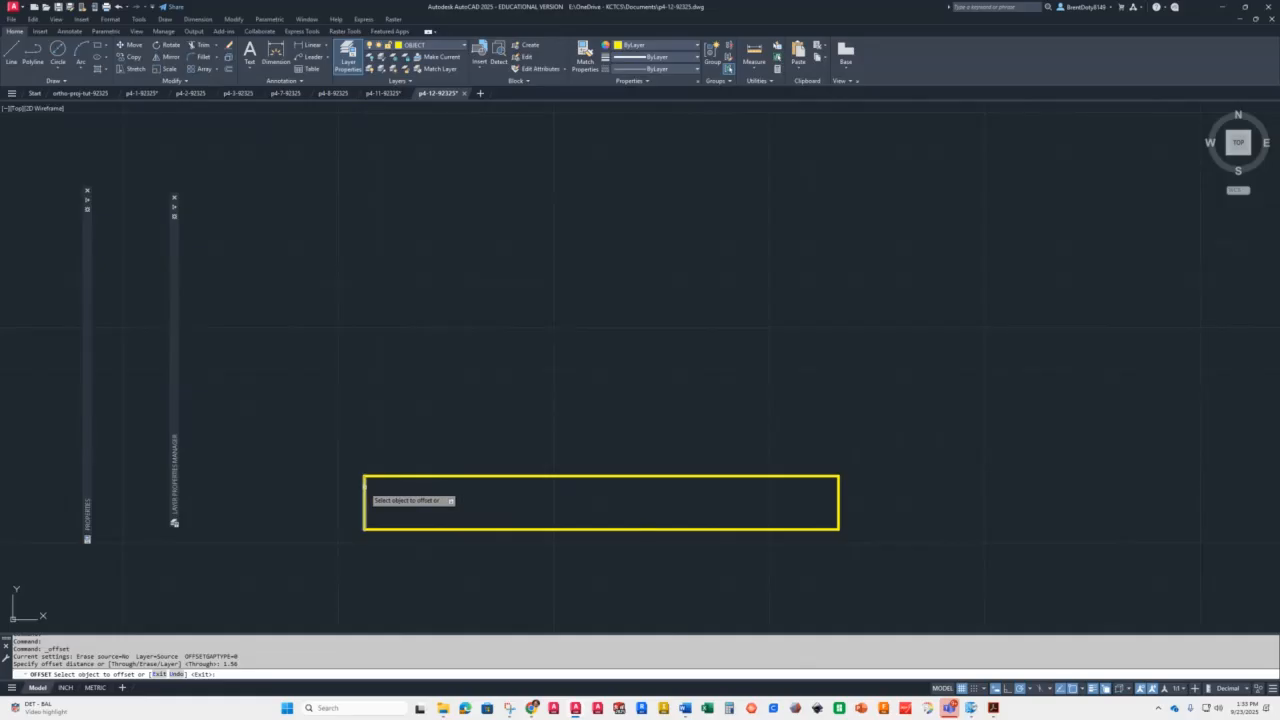
click(365, 487)
click(515, 507)
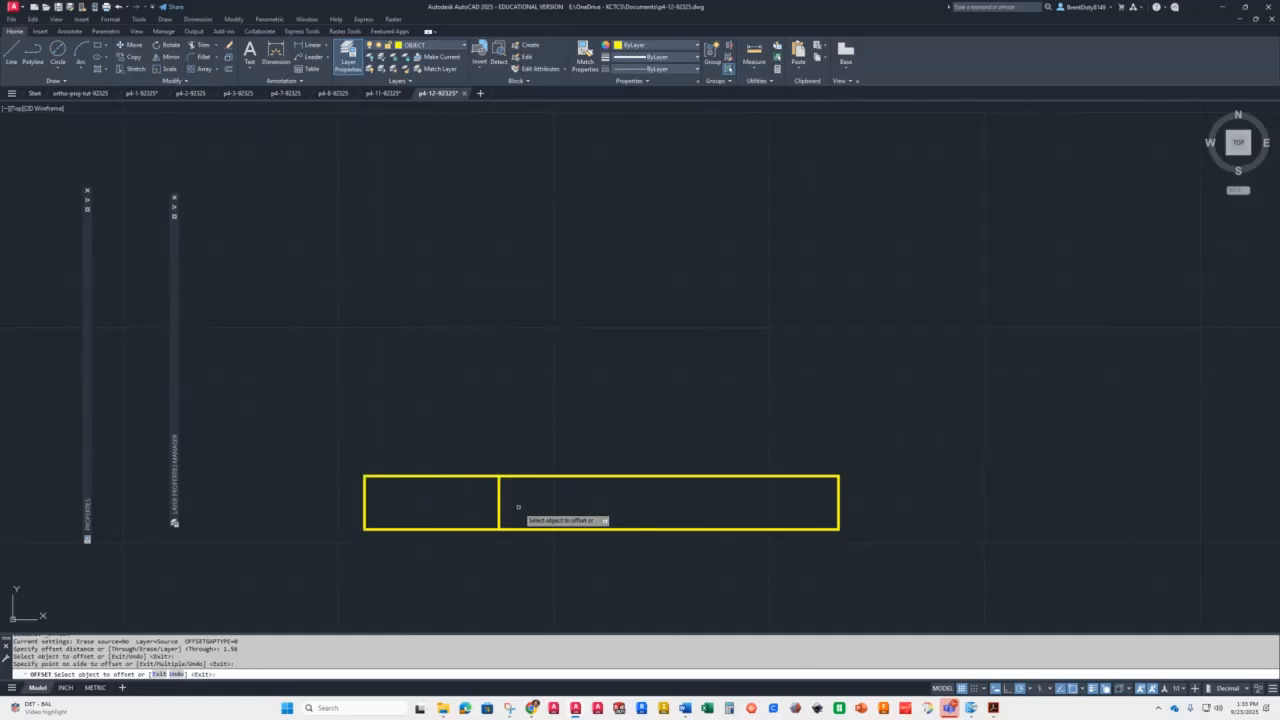
Offset the rectangle's left edge 2.19, 3.31 and 3.94 toward the inside
click(365, 508)
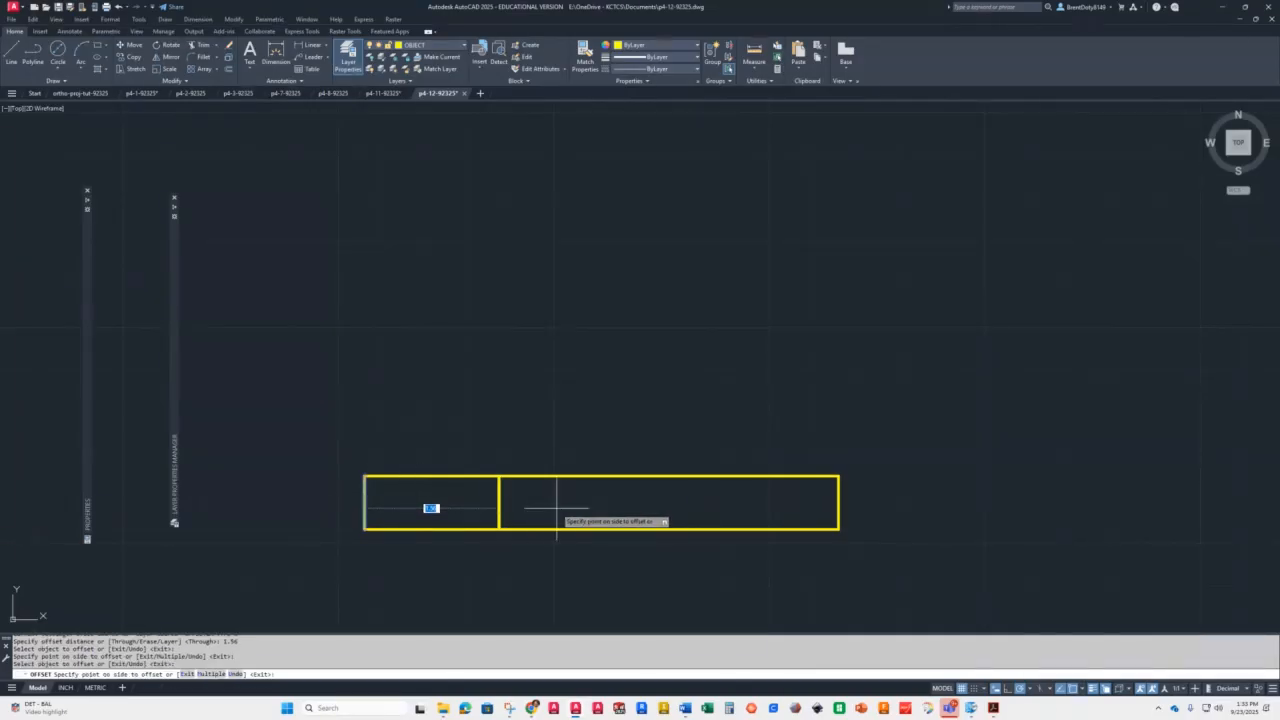
text(2.19)
key(Return)
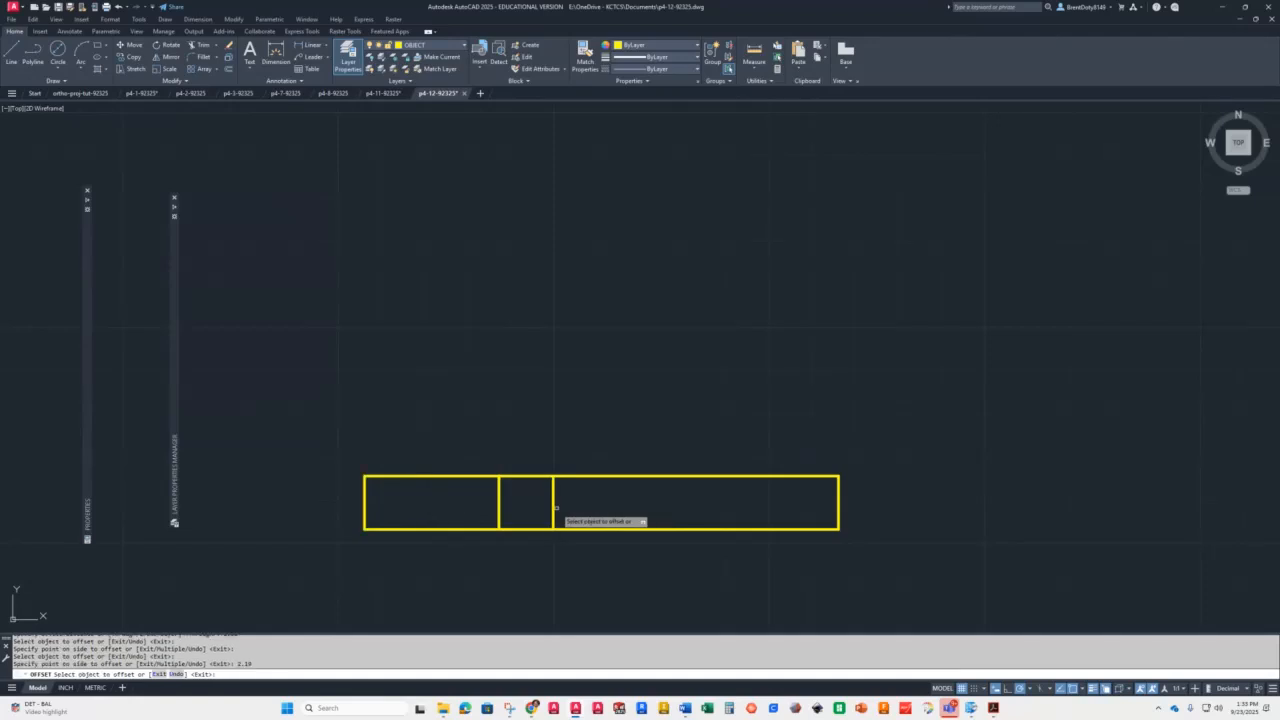
click(365, 503)
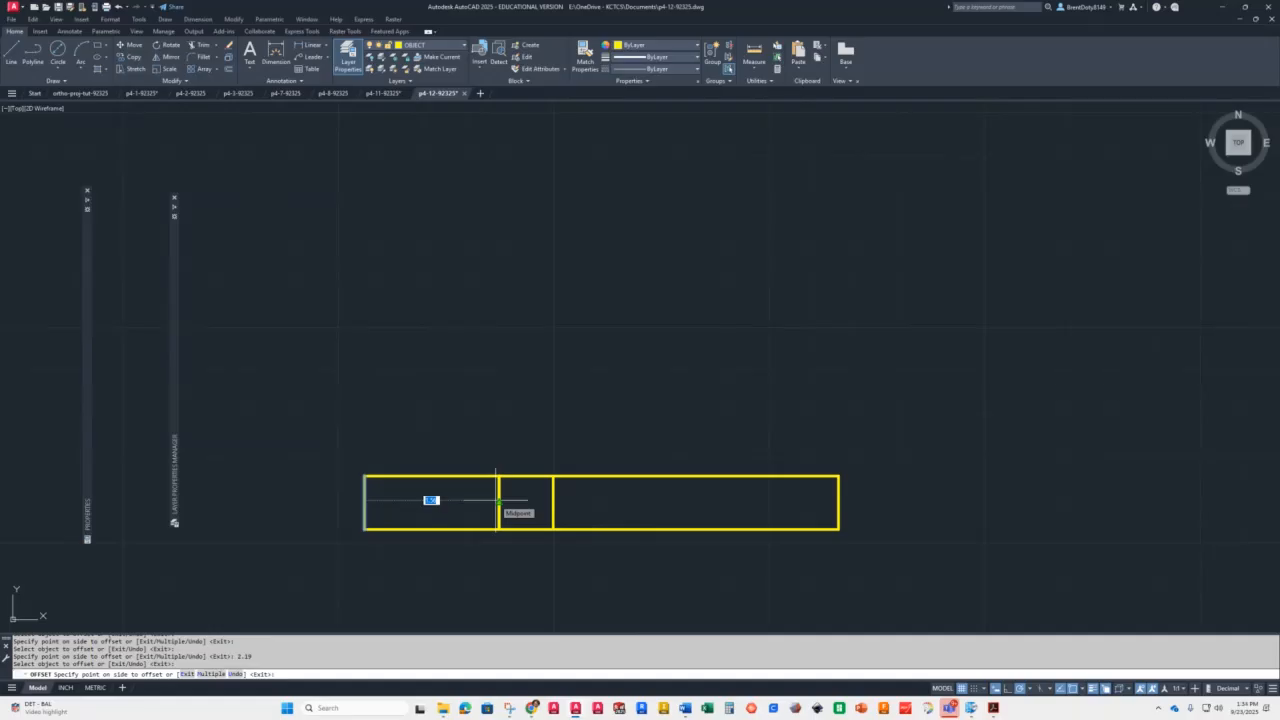
text(3.31)
key(Return)
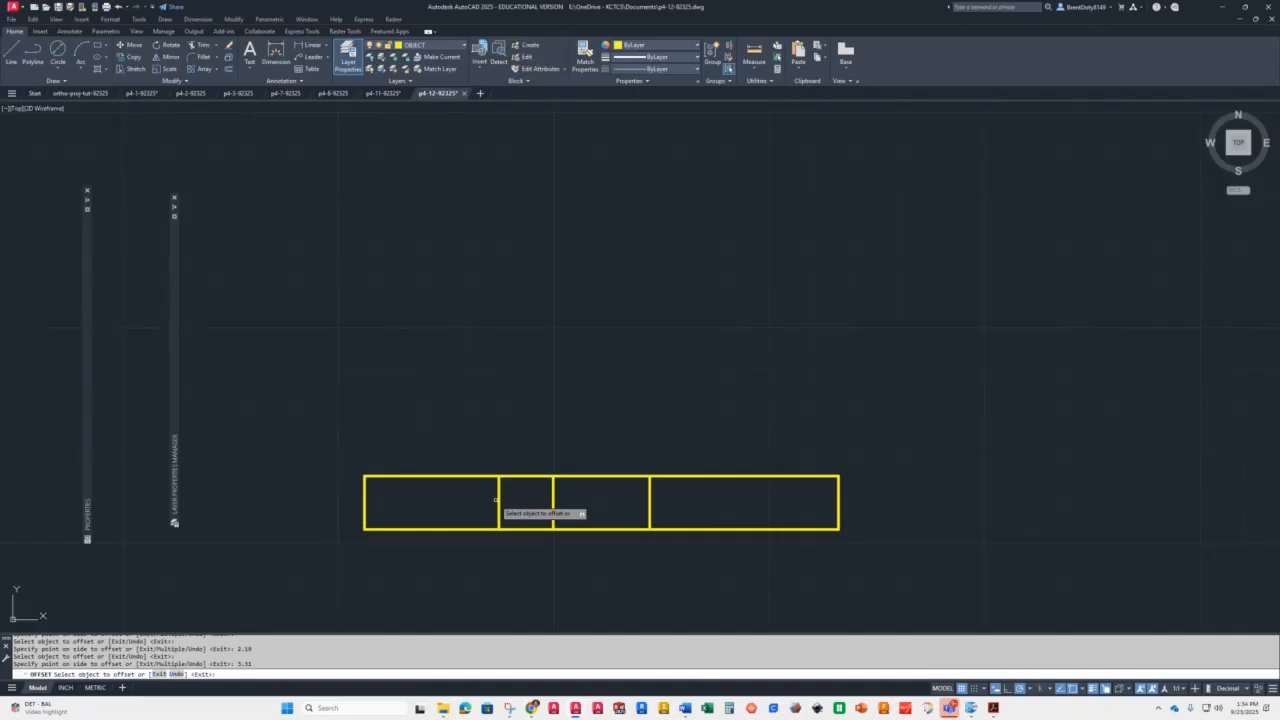
click(365, 516)
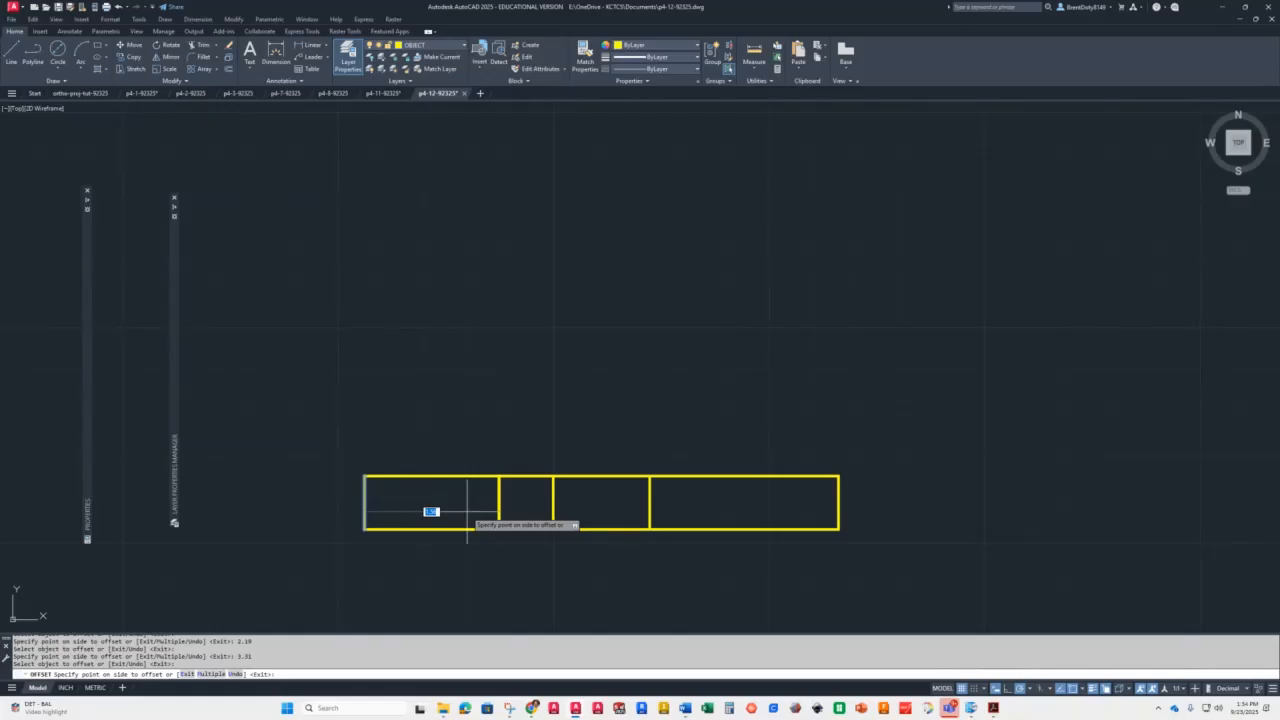
text(1)
click(467, 511)
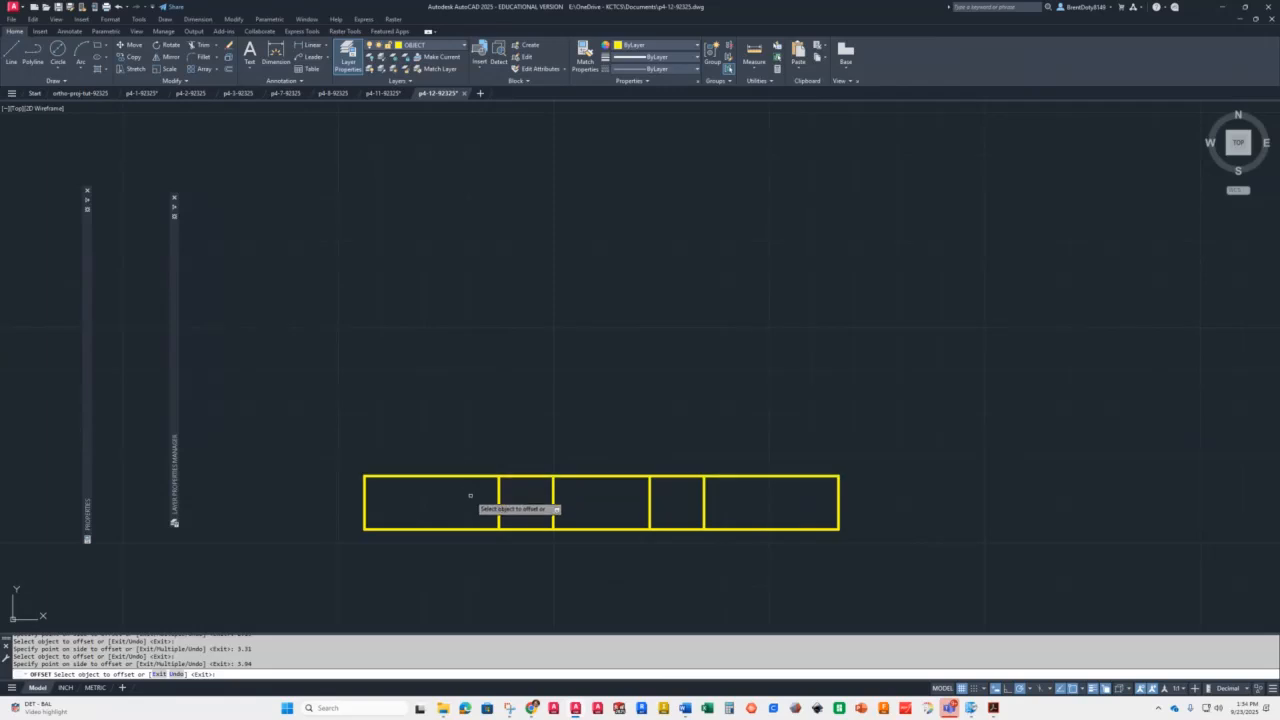
Offset the rectangle's top edge 4.5 upward
click(473, 476)
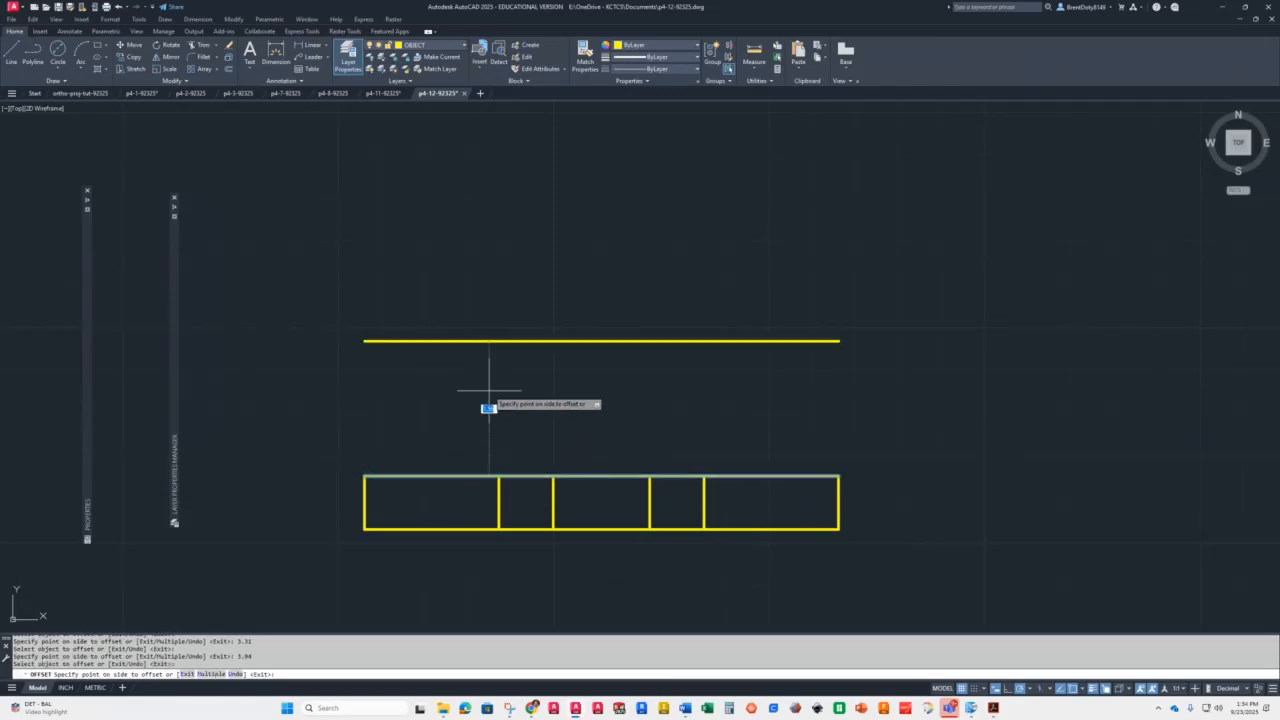
text(4.5)
key(Return)
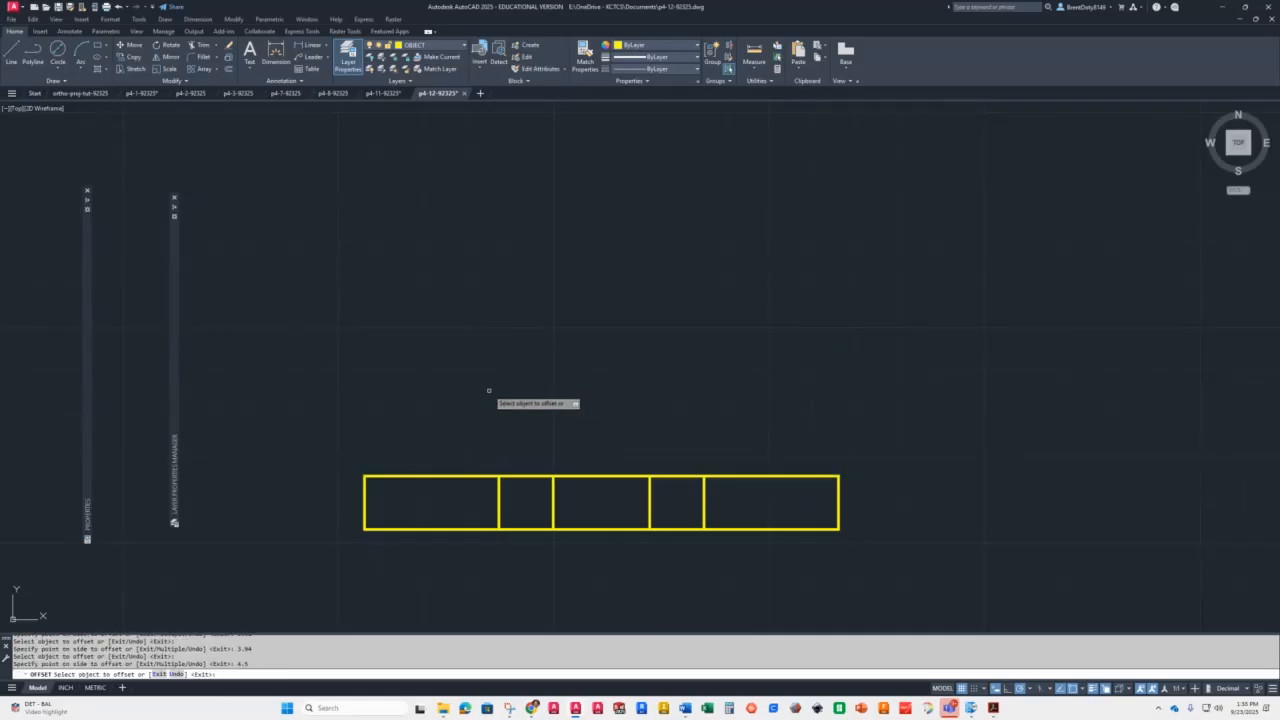
scroll(490, 357, down, 2)
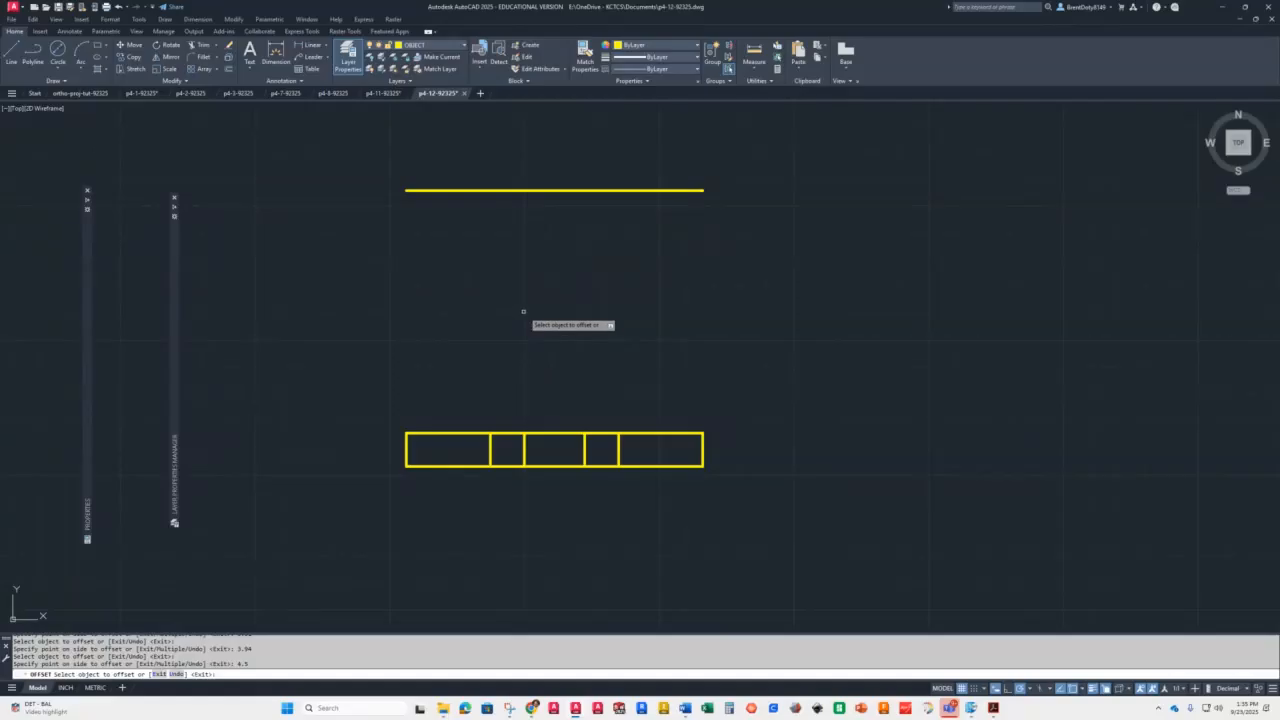
key(Return)
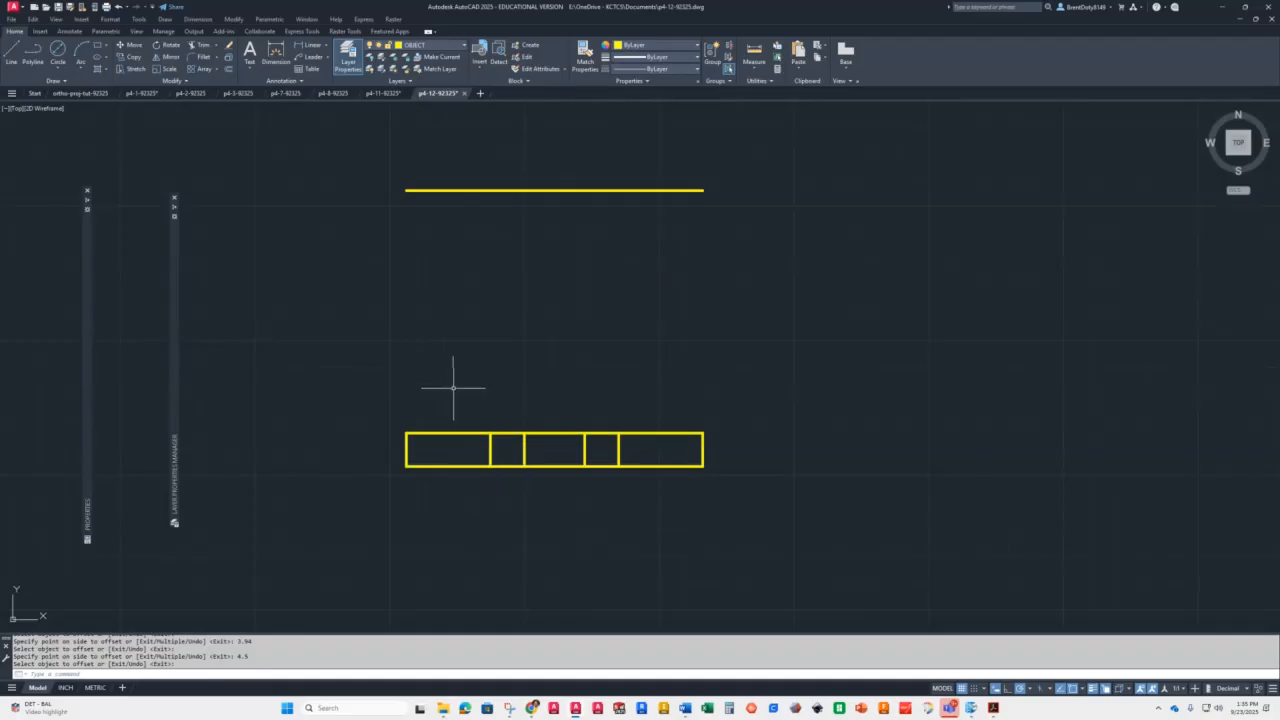
Extend the four inner vertical lines up to the offset top line
text(ex)
key(Return)
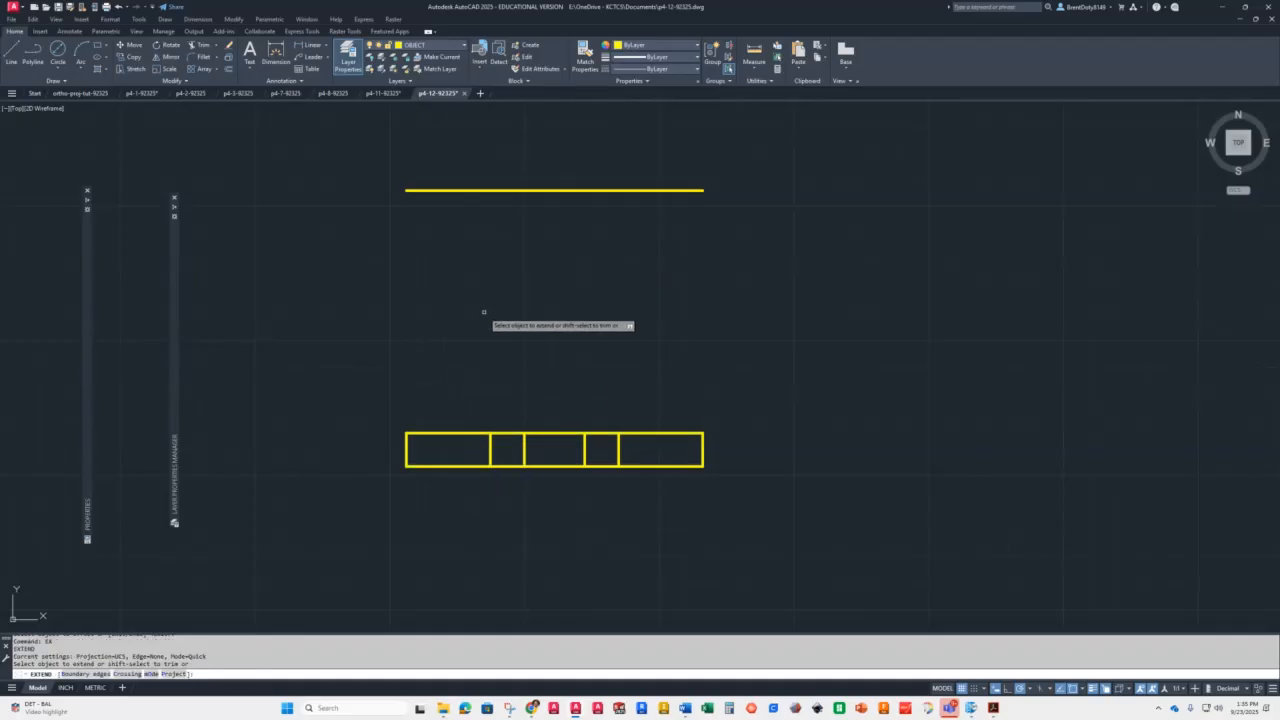
click(625, 440)
drag(625, 440, 467, 440)
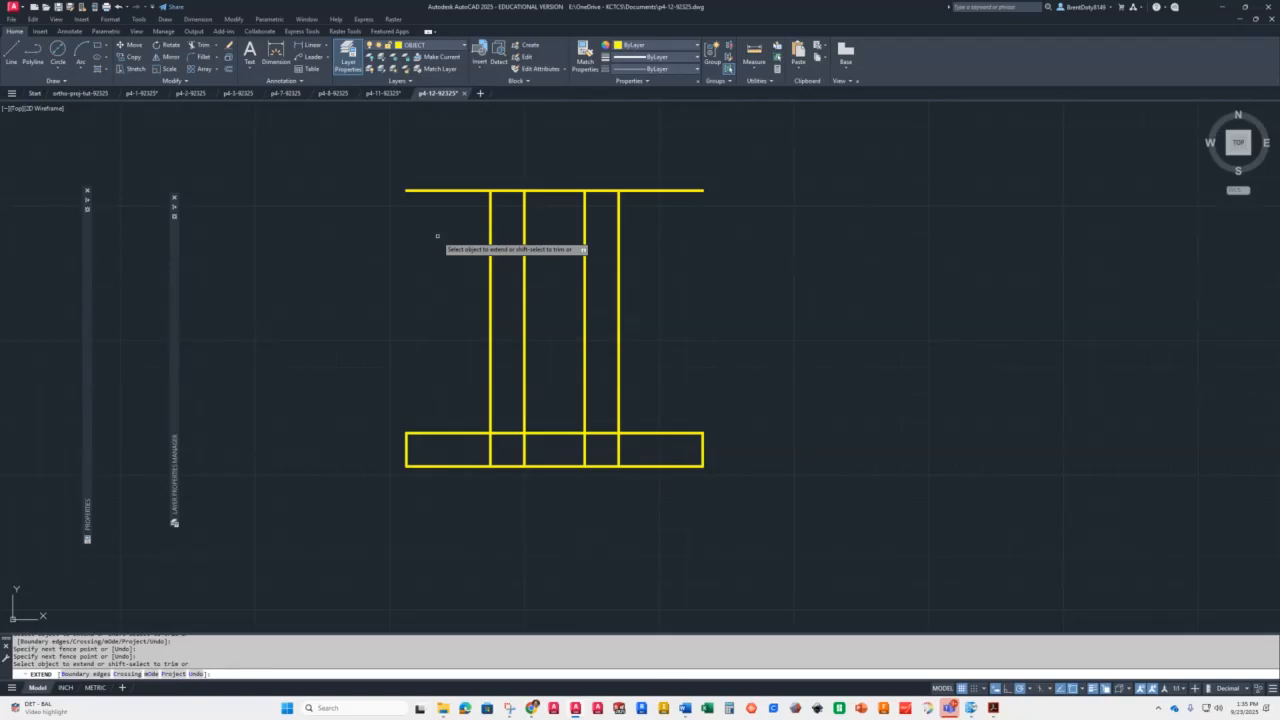
Trim the top line outside and between the two uprights, and the line segments inside the base and beneath the uprights
mouse_move(438, 237)
mouse_down()
mouse_move(455, 185)
mouse_move(538, 168)
mouse_move(585, 185)
mouse_move(613, 170)
mouse_move(660, 240)
mouse_up()
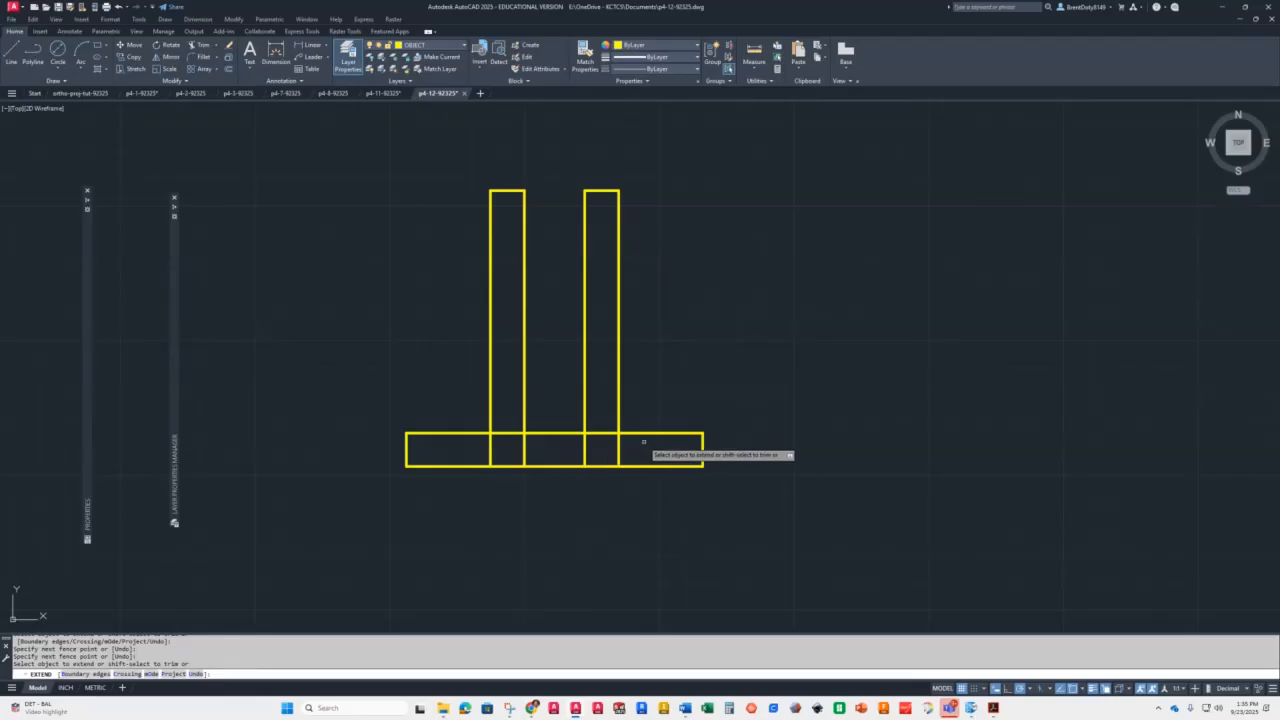
click(635, 441)
mouse_move(635, 441)
shift+mouse_down()
mouse_move(482, 447)
mouse_move(508, 452)
shift+mouse_up()
shift+drag(600, 420, 600, 450)
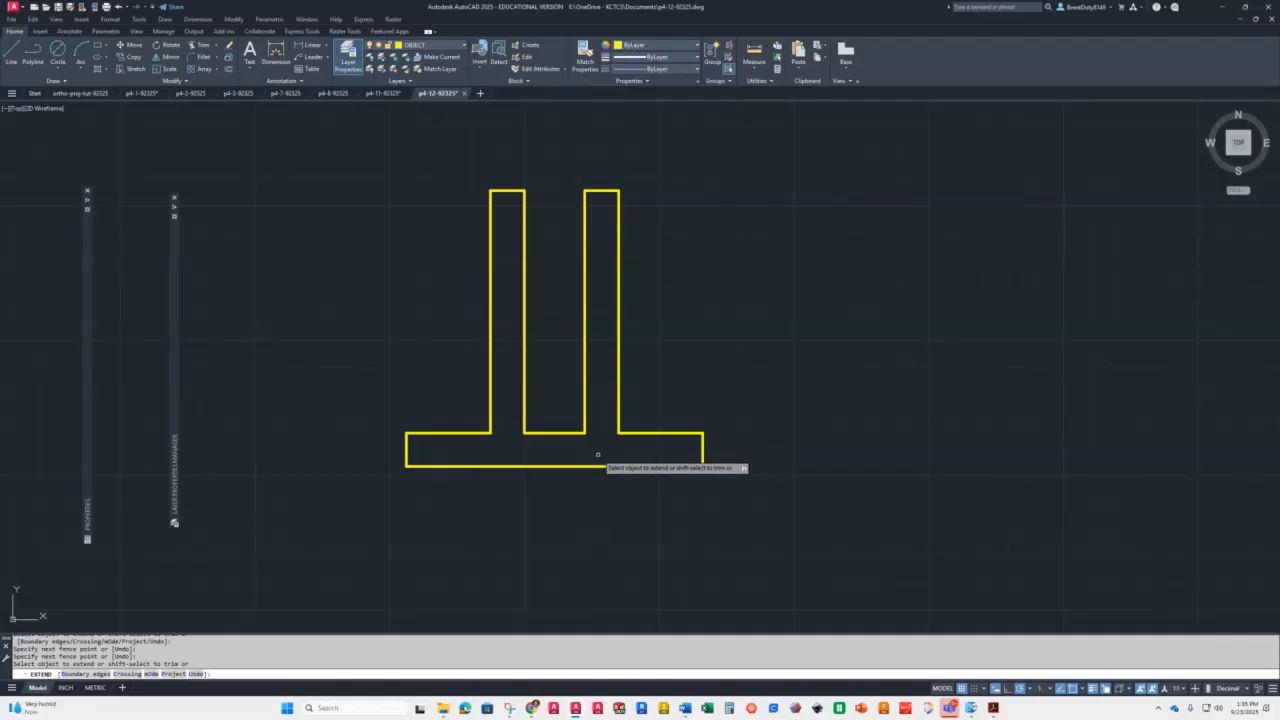
key(Return)
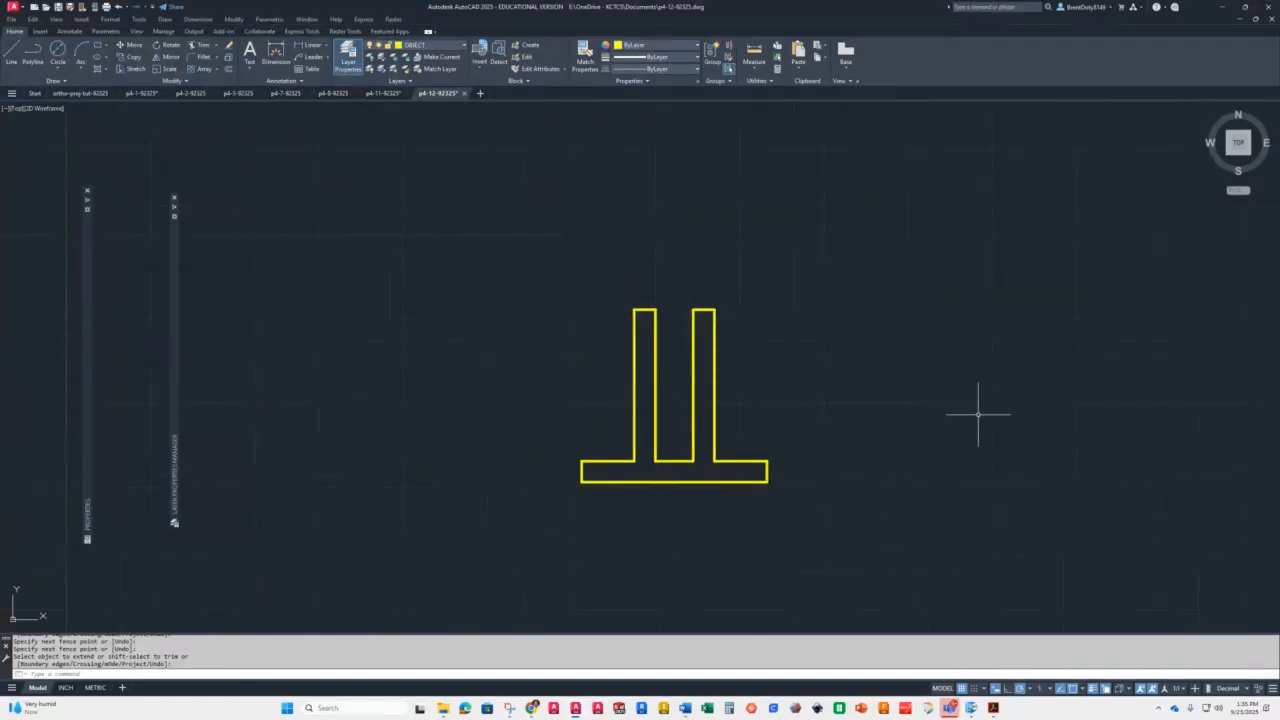
middle_drag(980, 417, 791, 420)
scroll(600, 346, up, 2)
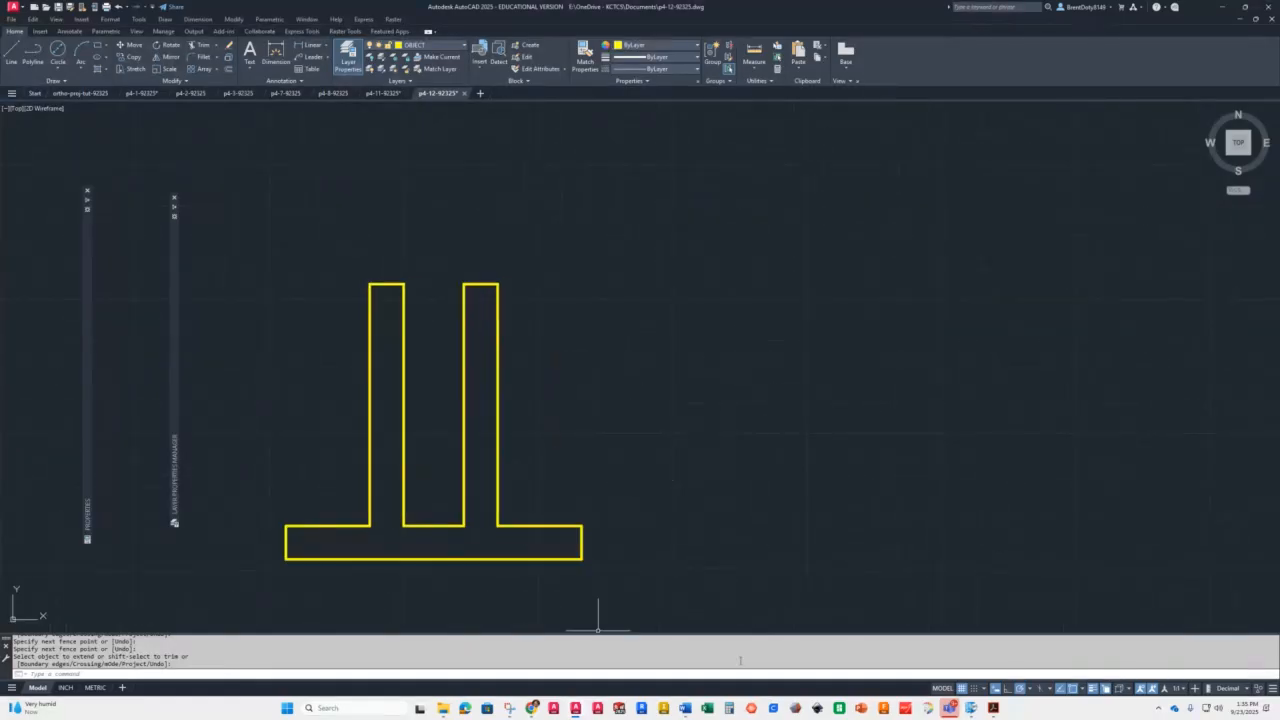
scroll(851, 523, down, 2)
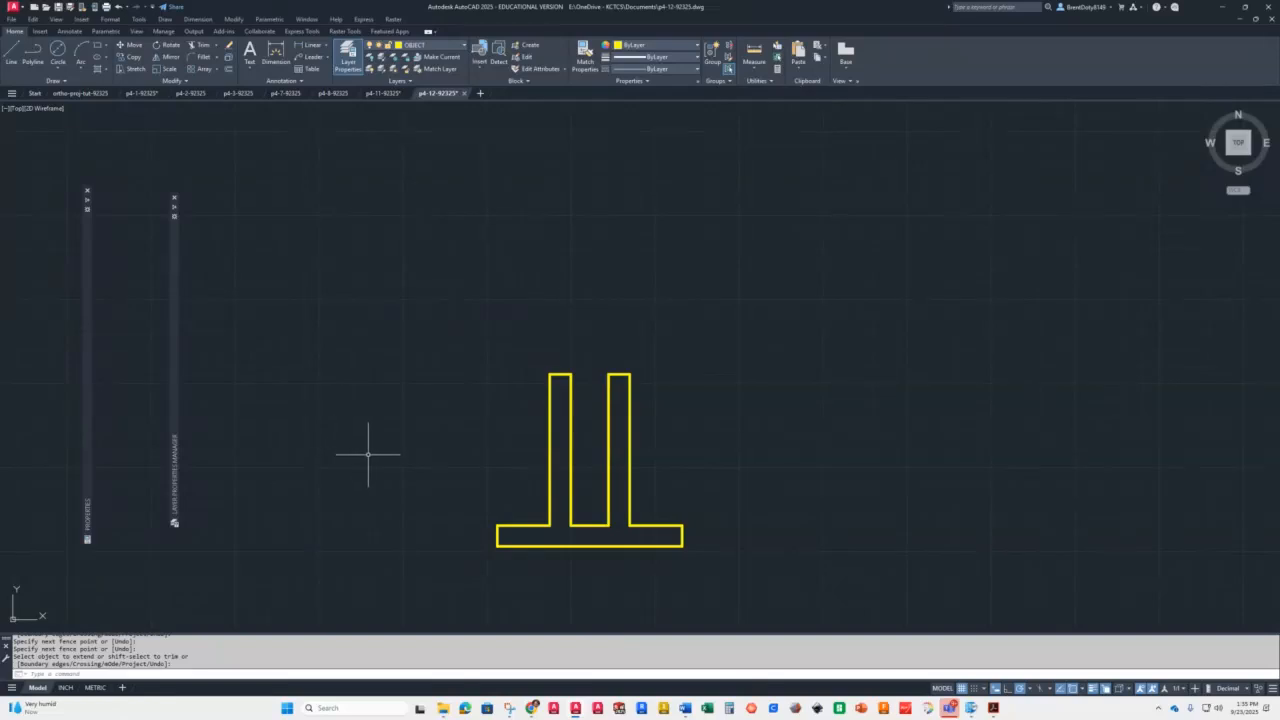
scroll(780, 518, up, 2)
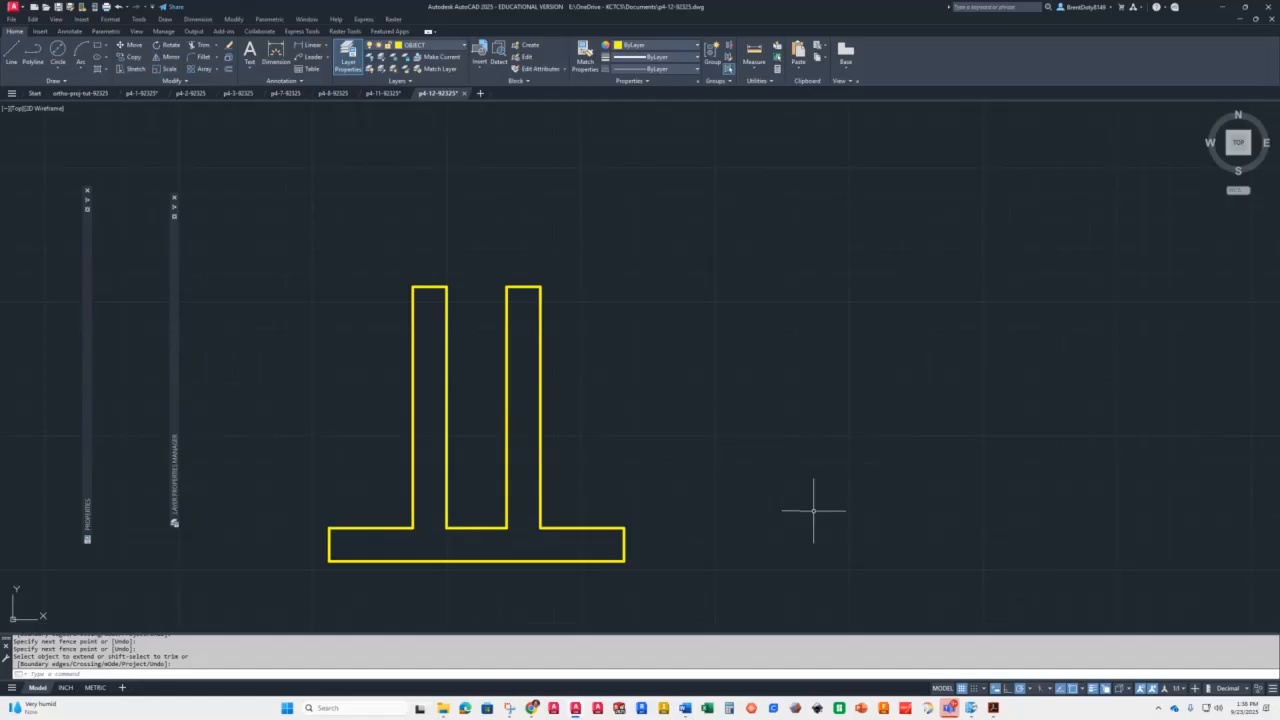
click(12, 54)
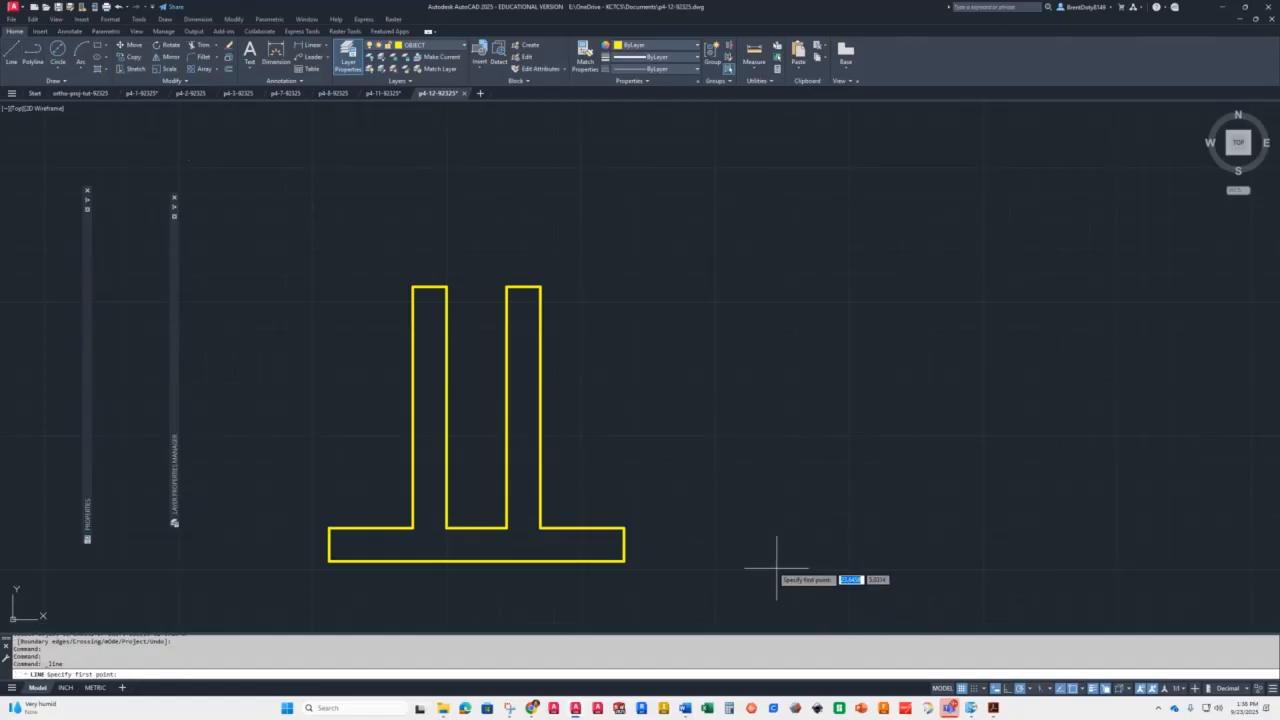
key(Escape)
key(Escape)
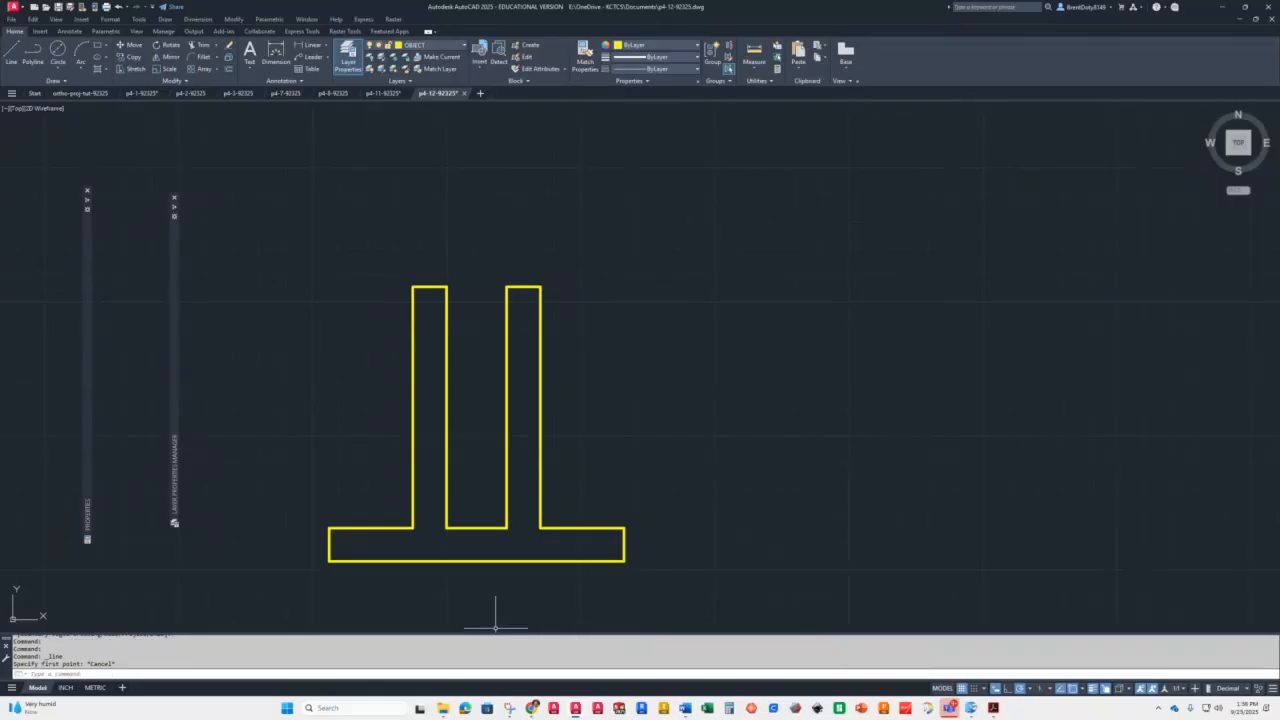
Copy the base's left edge, bottom edge and upper-left edge to the right of the front view, level with its bottom
click(366, 494)
click(266, 600)
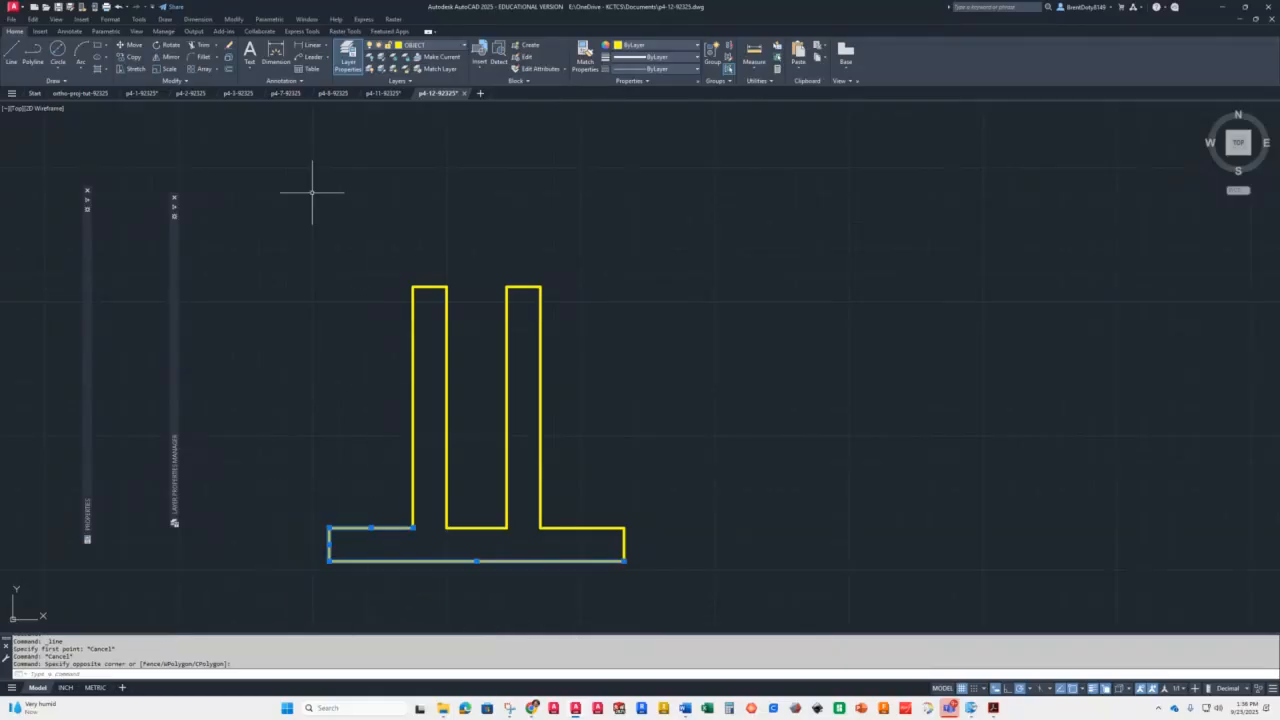
click(128, 57)
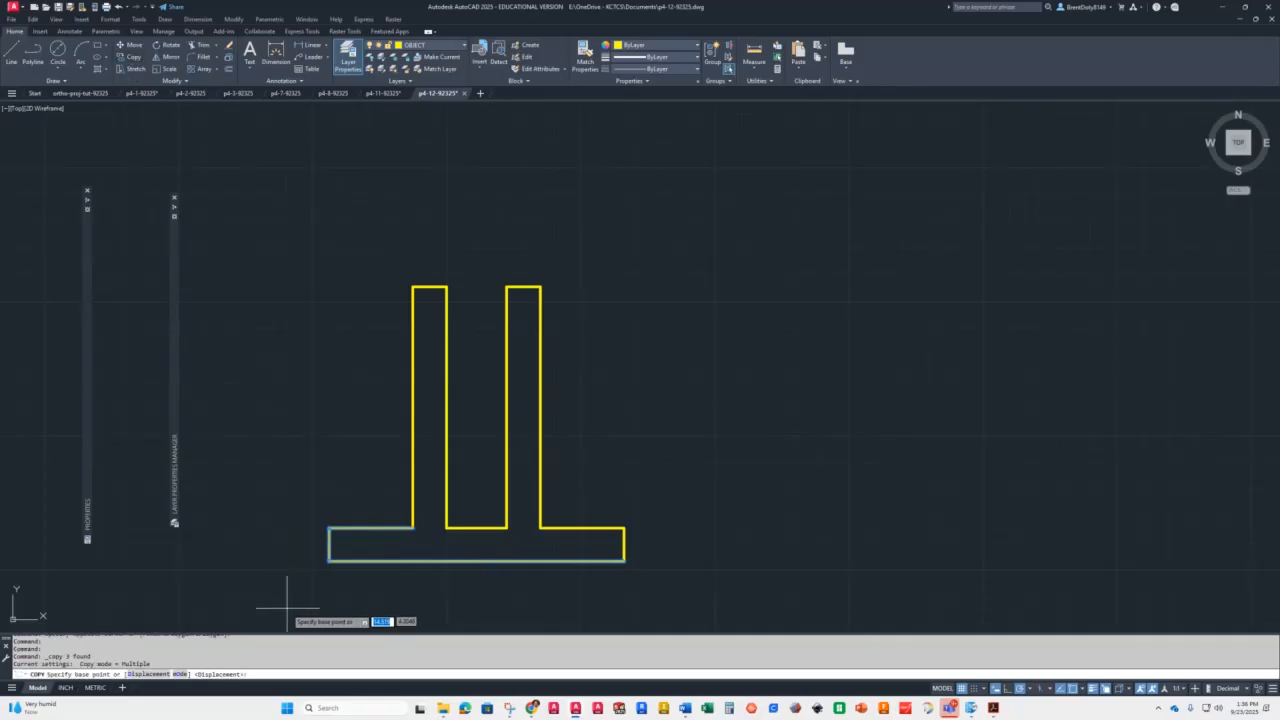
click(329, 561)
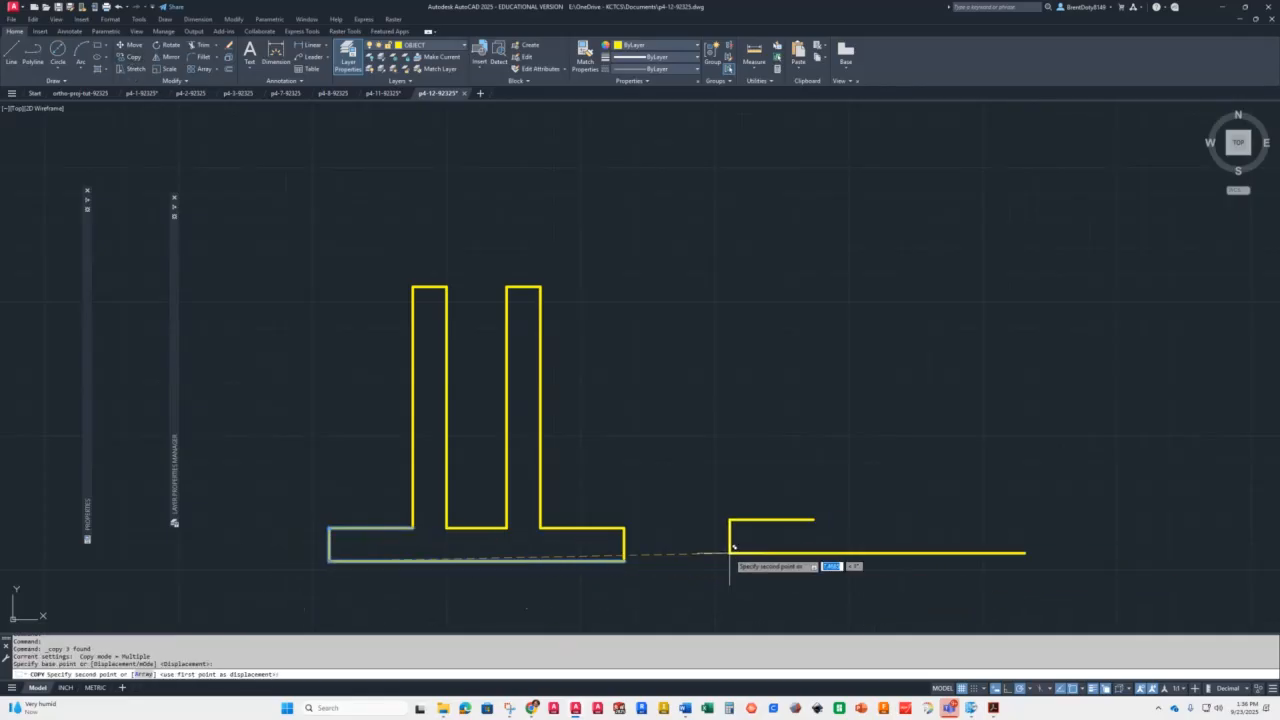
click(768, 560)
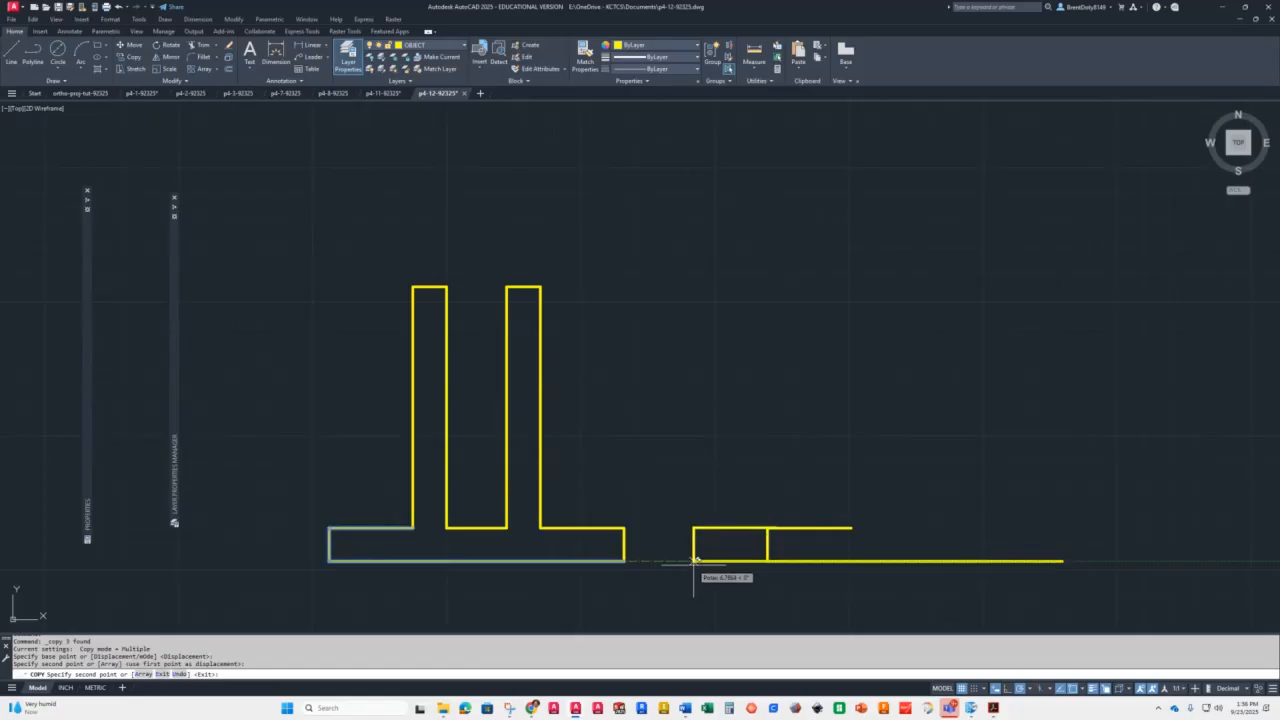
key(Return)
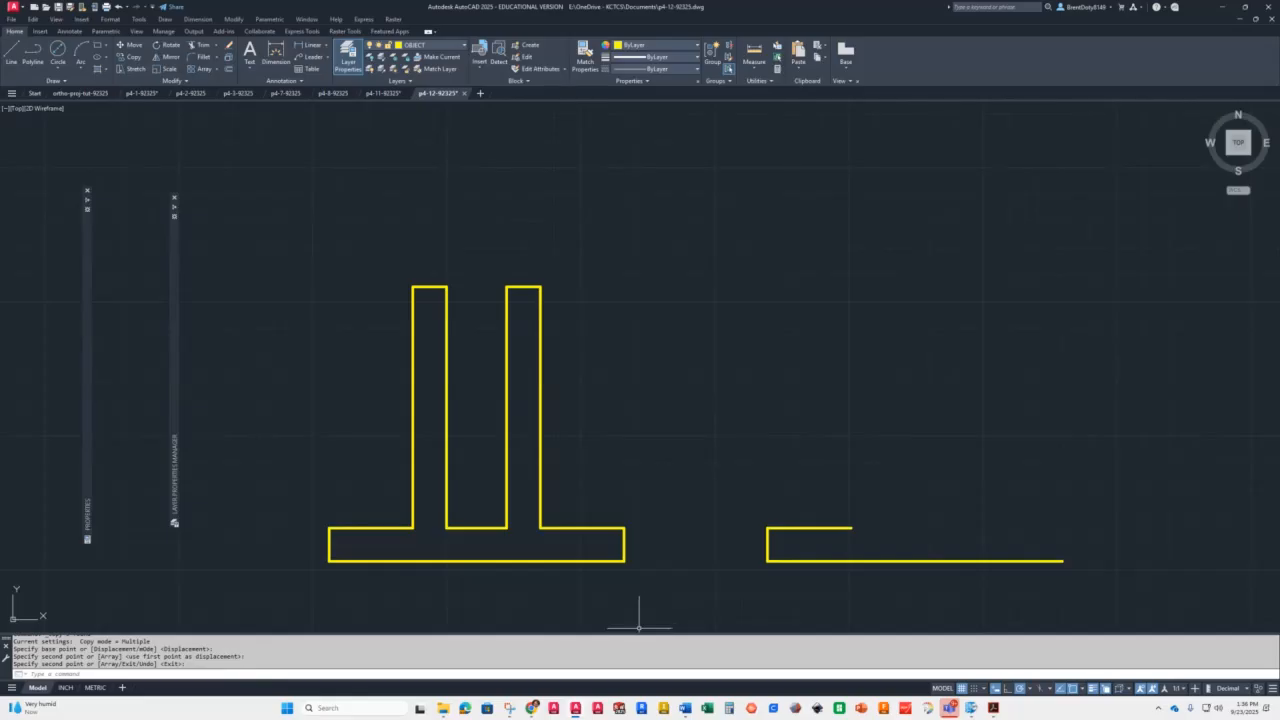
Offset the copied left edge 3 to the right
text(o)
key(Return)
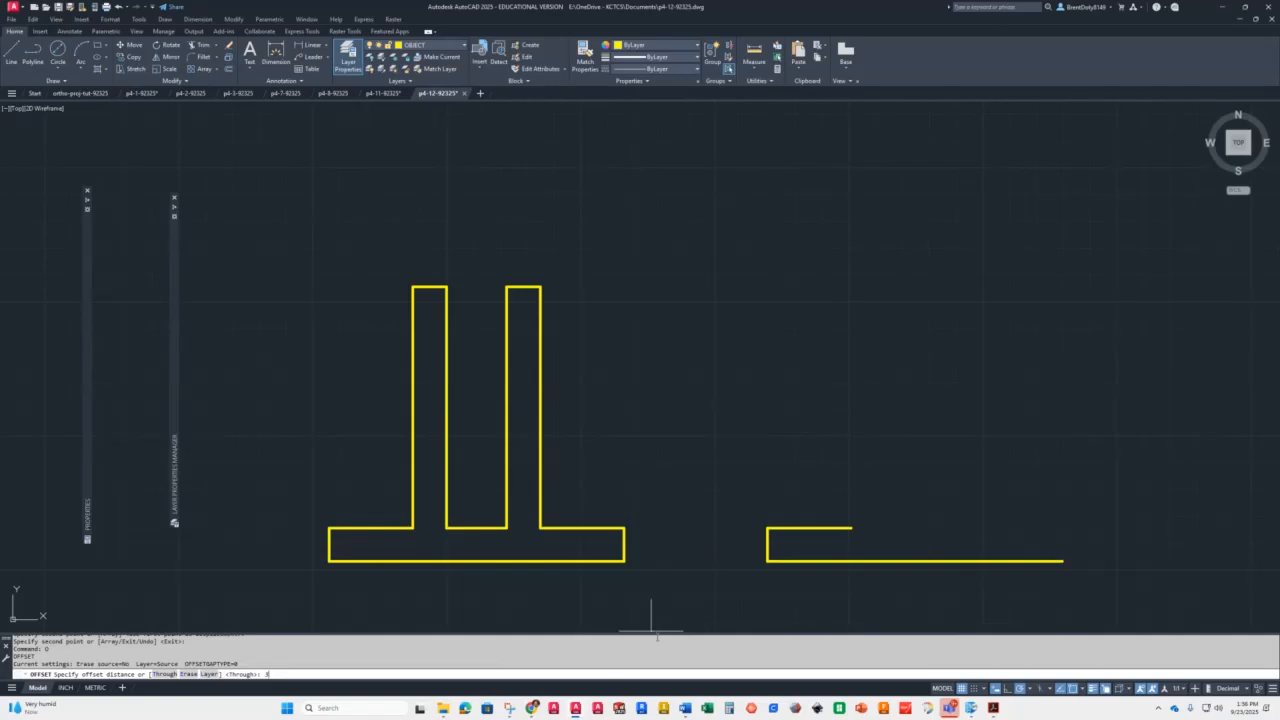
key(Return)
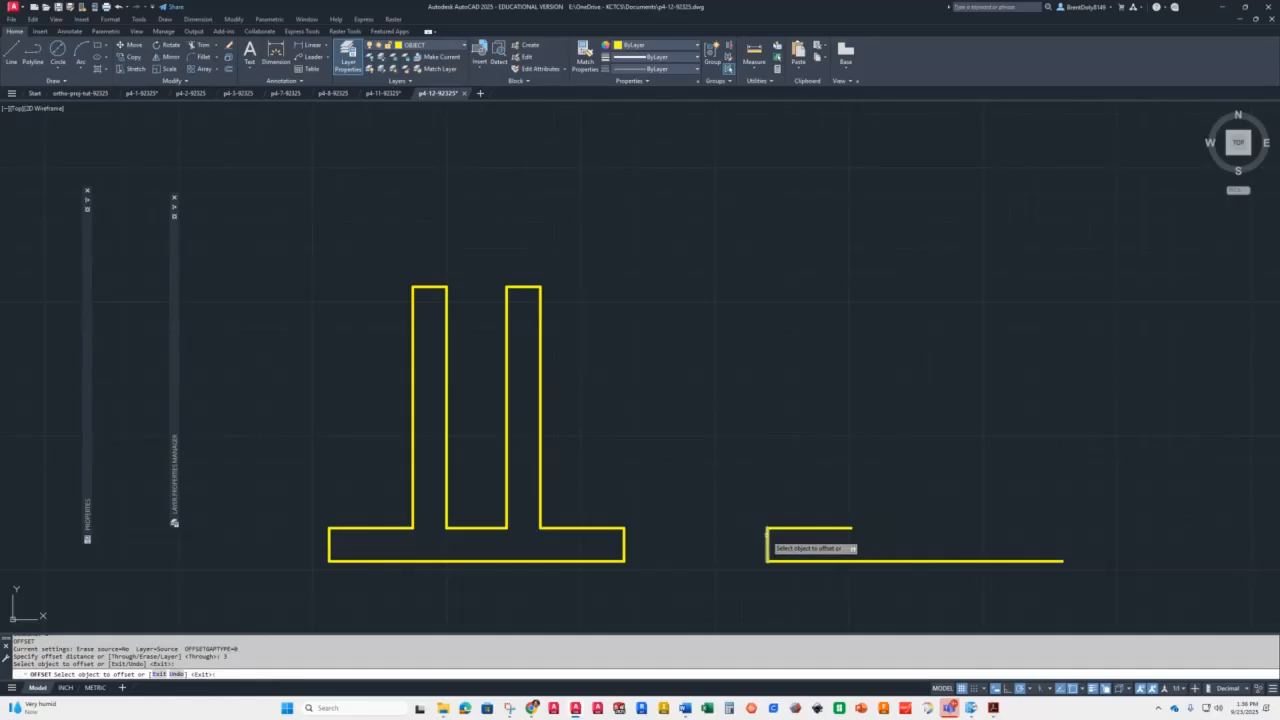
click(767, 540)
click(945, 540)
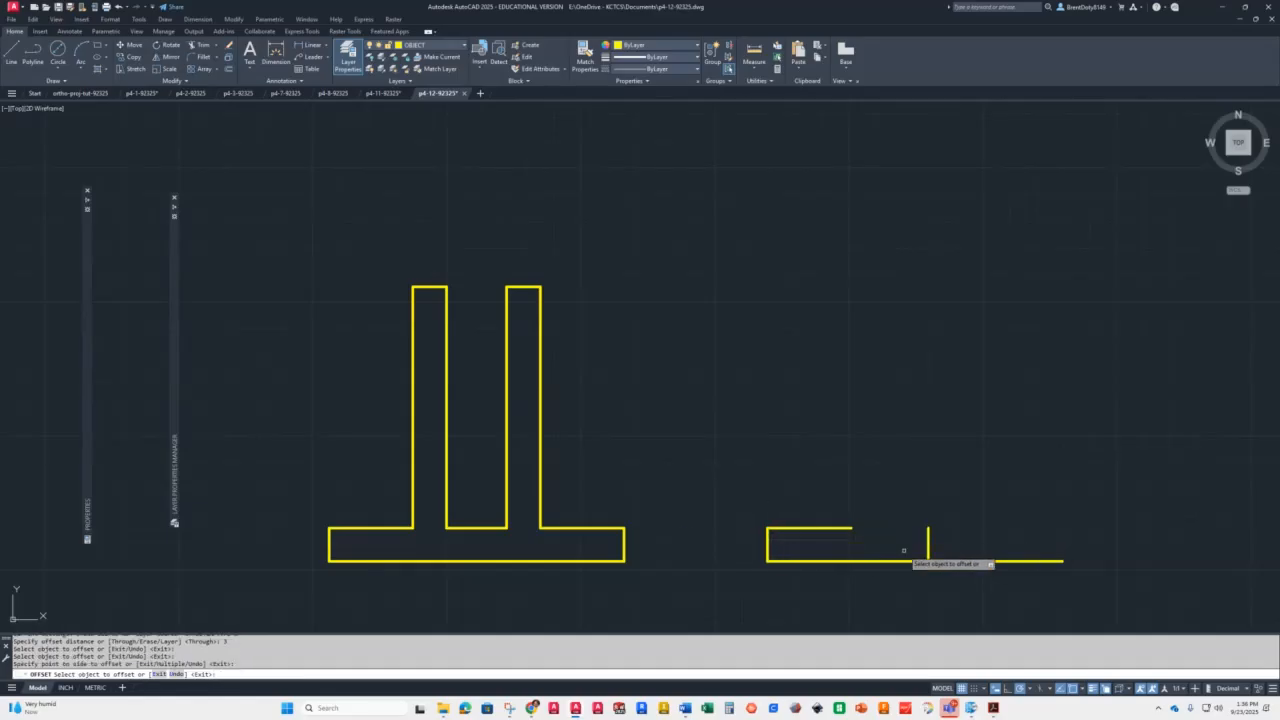
key(Return)
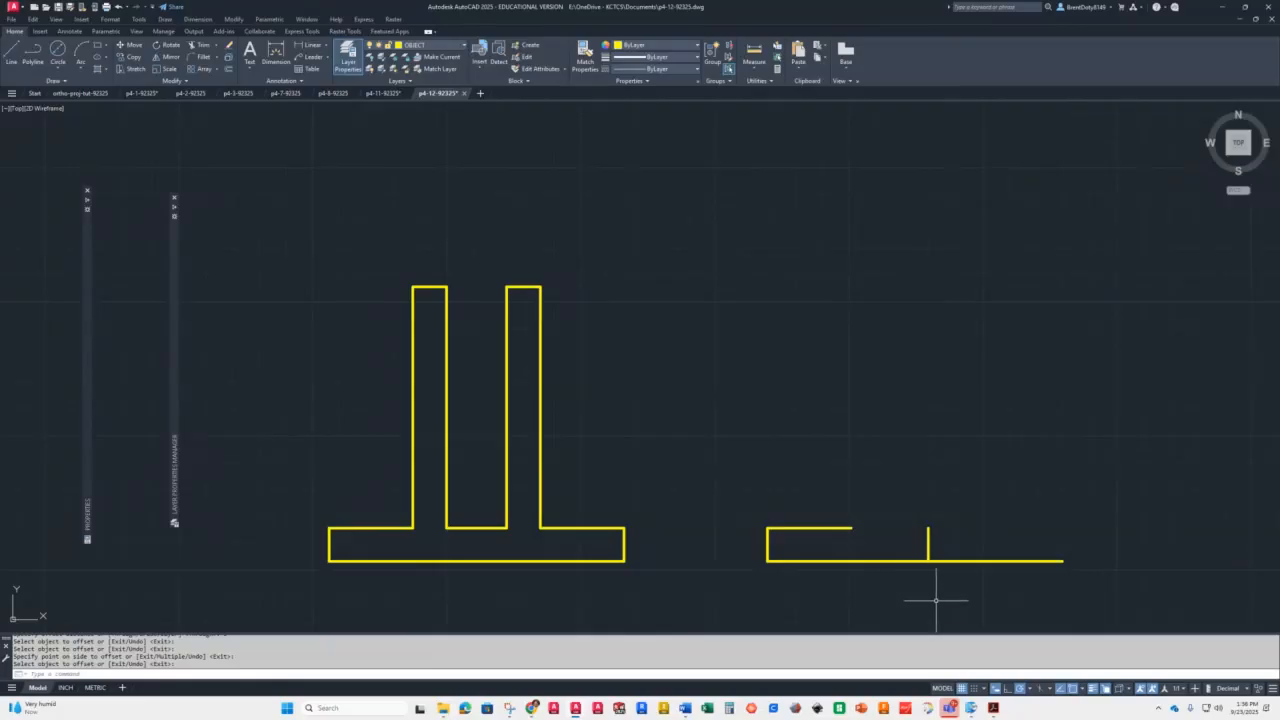
Trim the side view's bottom line at the offset edge and extend its upper line to that edge, closing the base rectangle
text(tr)
key(Return)
drag(998, 538, 978, 606)
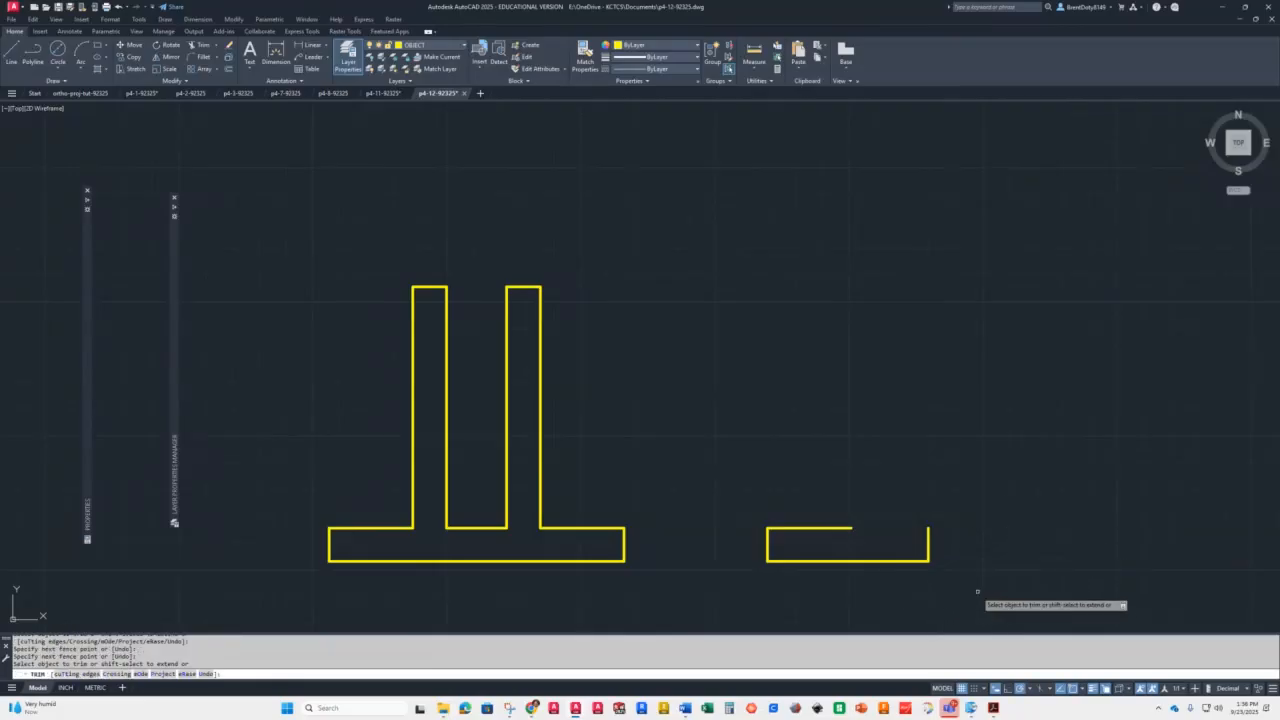
shift+click(841, 528)
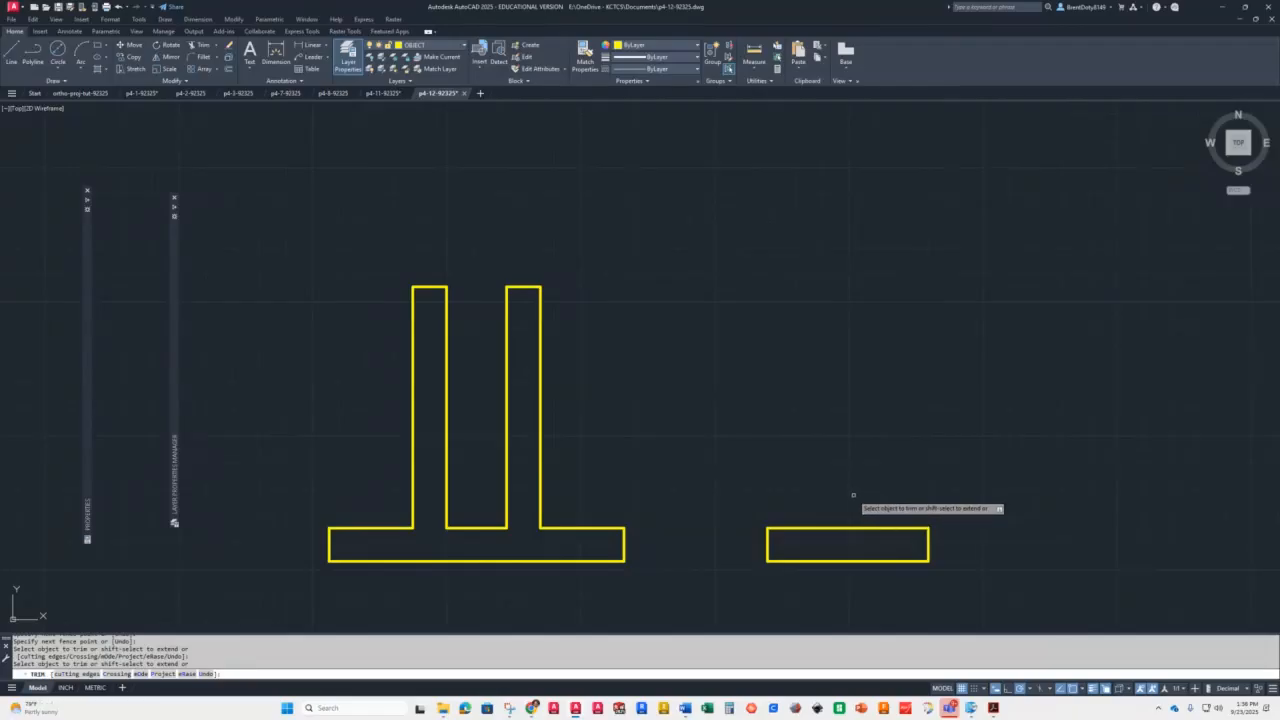
key(Return)
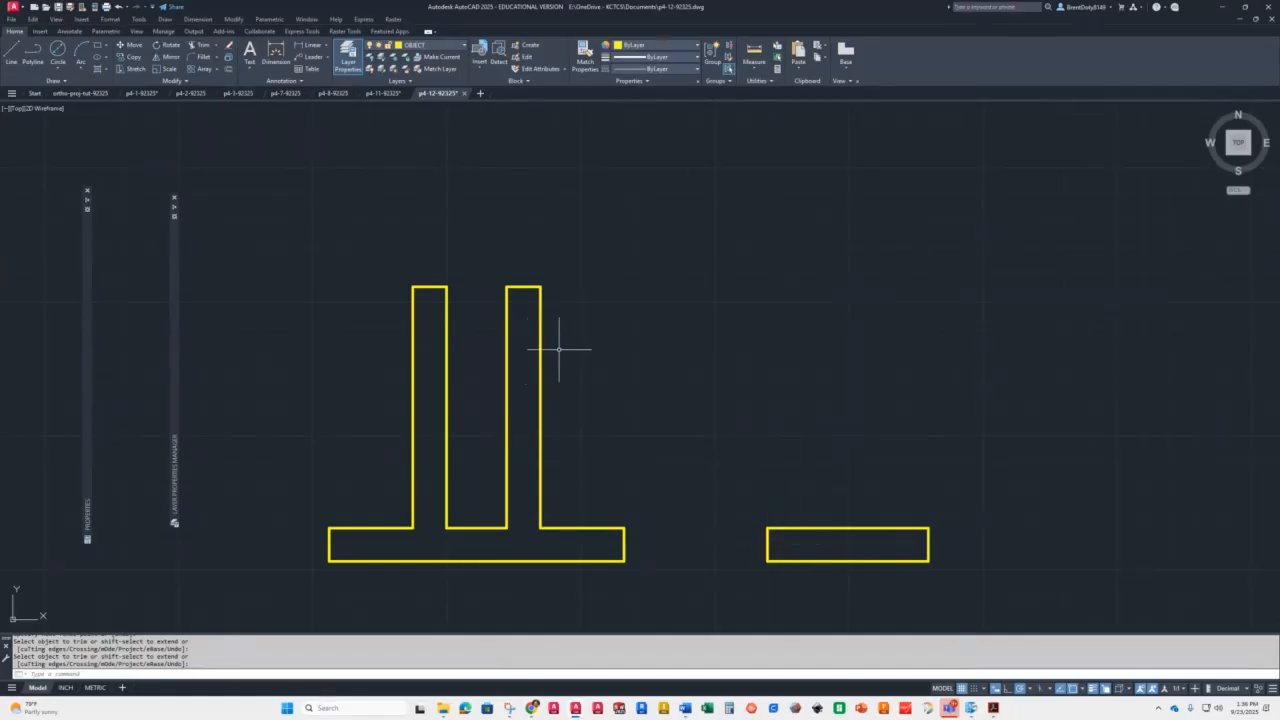
Draw a horizontal projection line from the right upright's upper-right corner to beyond the side view's right edge
text(l)
key(Return)
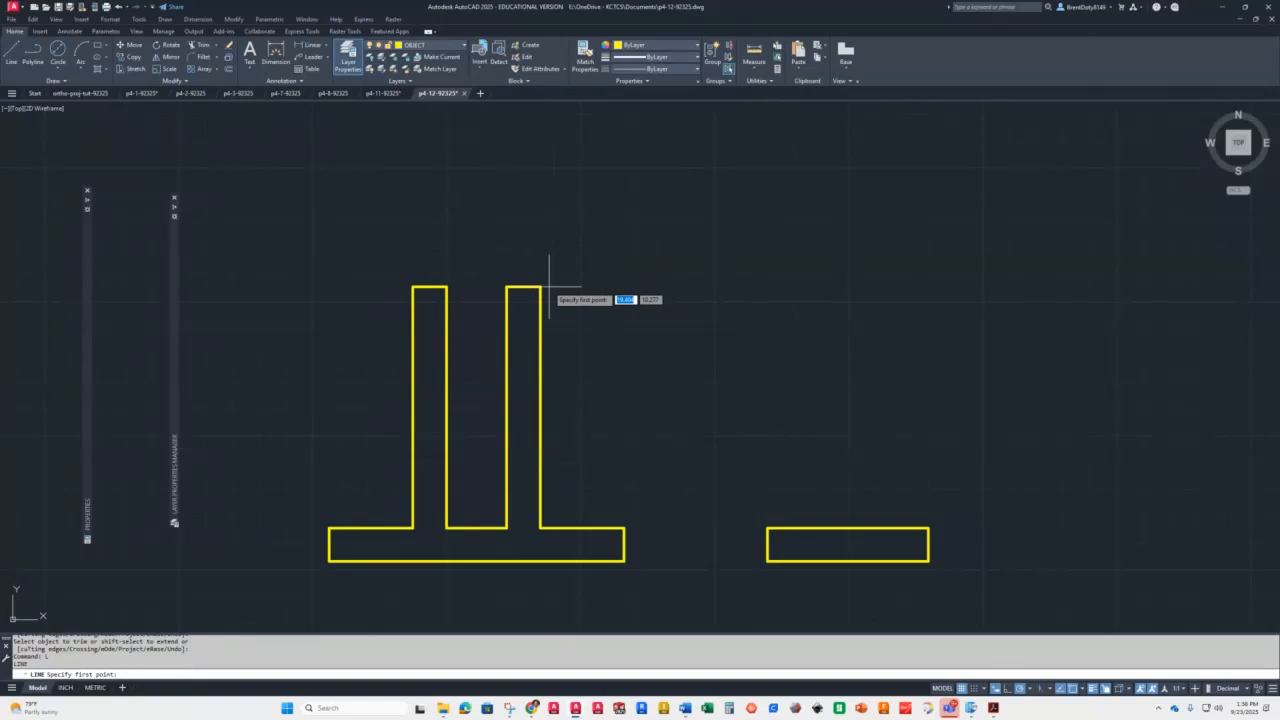
click(538, 287)
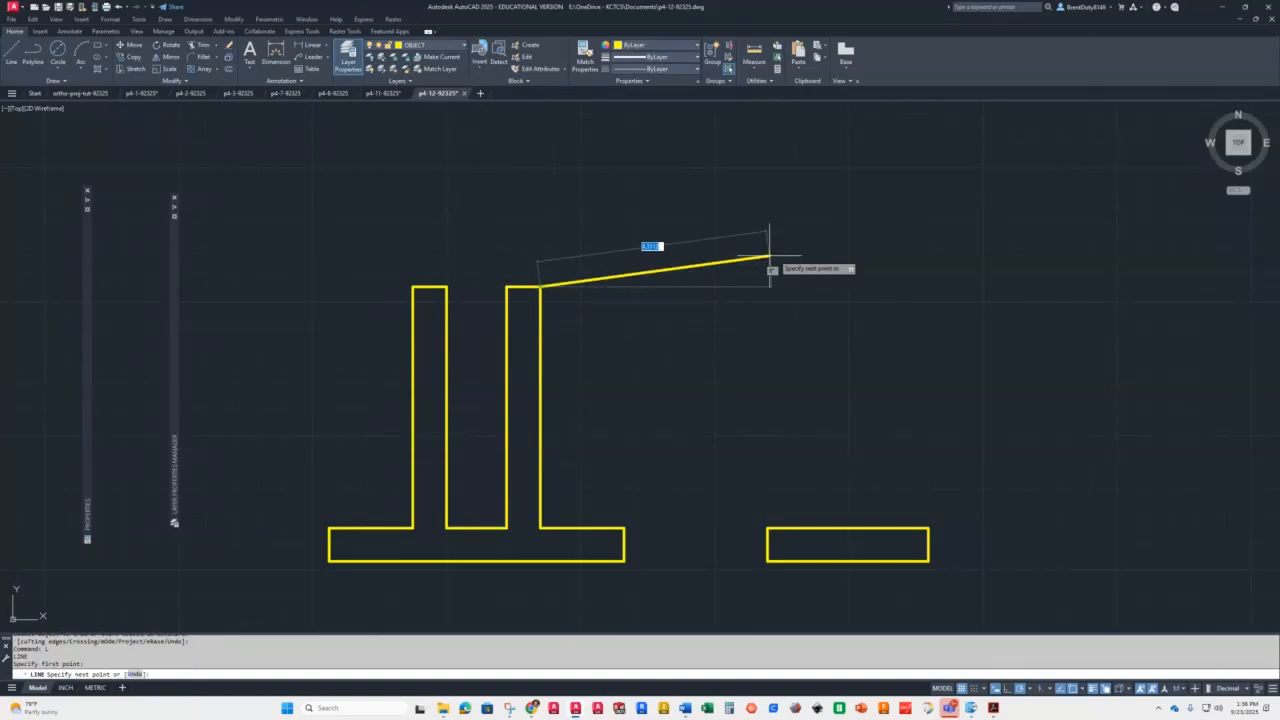
click(986, 287)
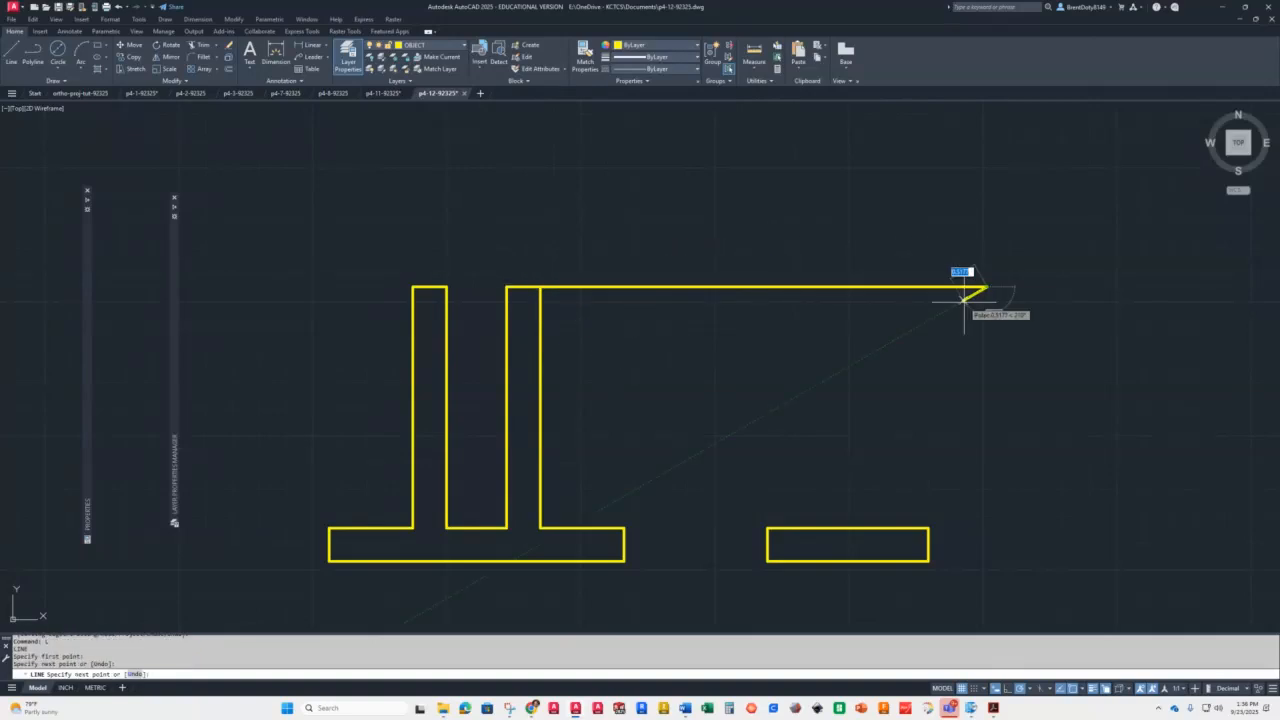
key(Return)
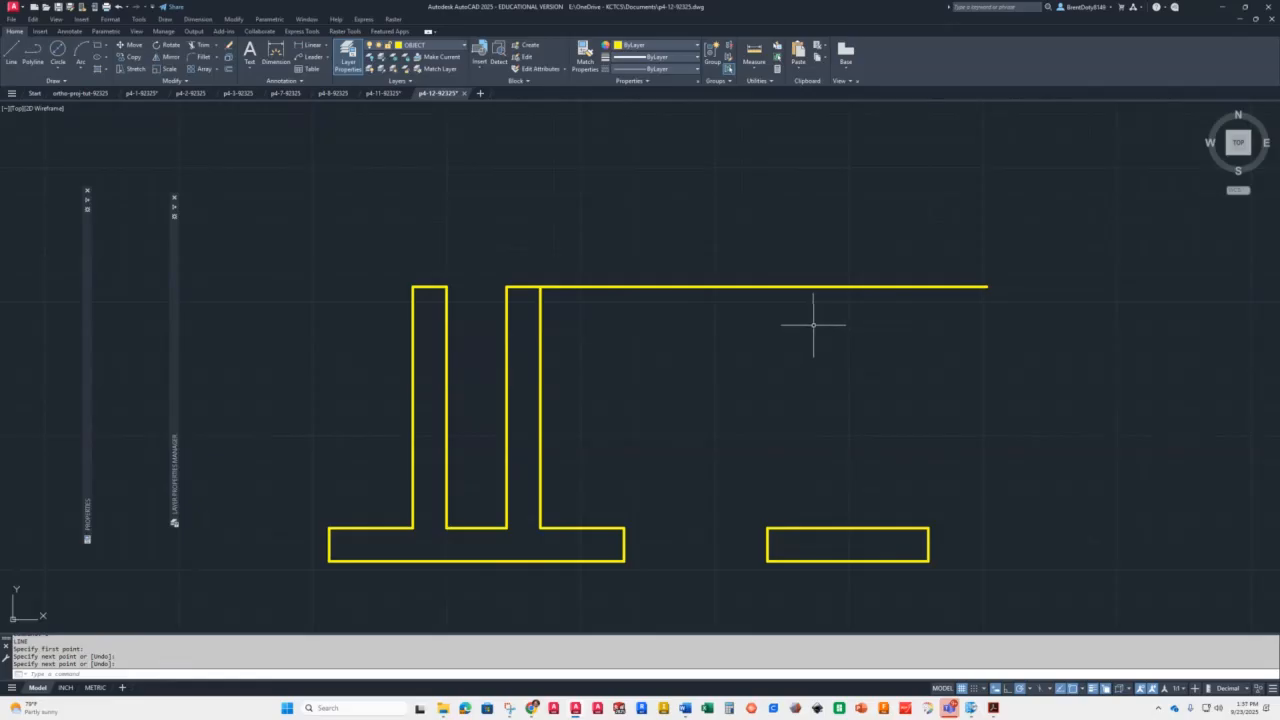
Extend the side view's left and right edges up to the projection line
text(ex)
key(Return)
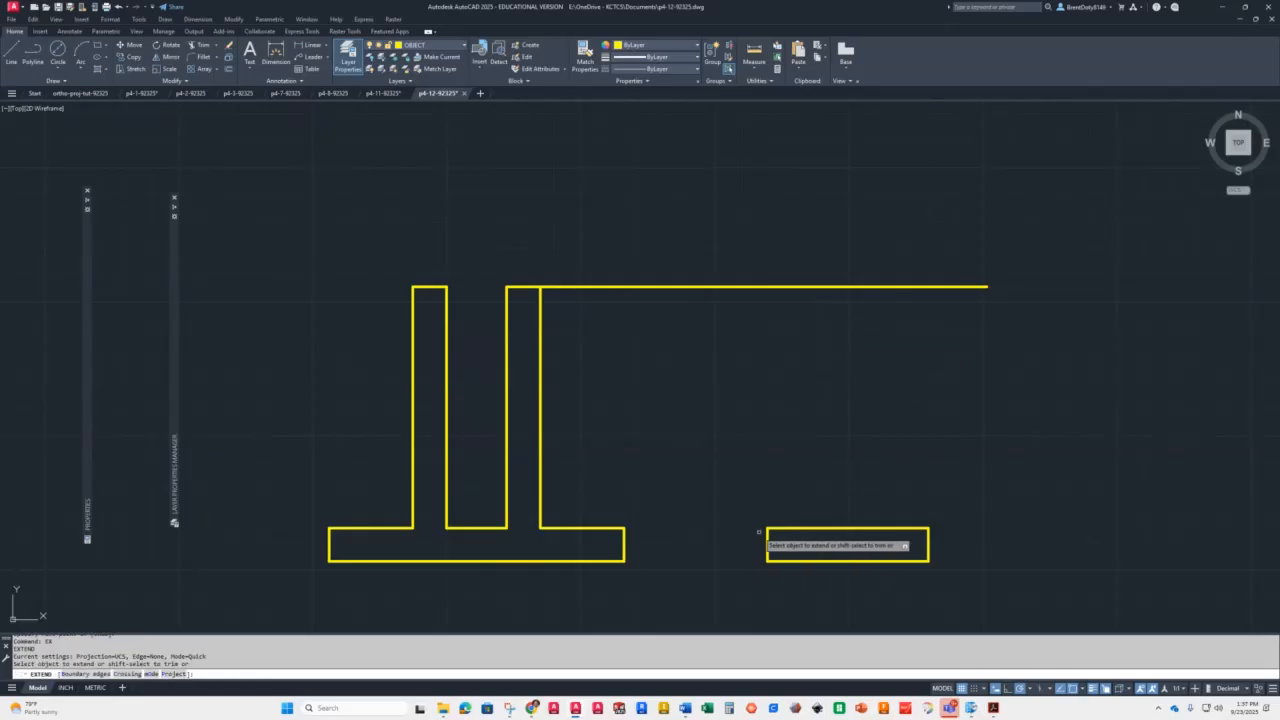
drag(941, 531, 638, 529)
key(Return)
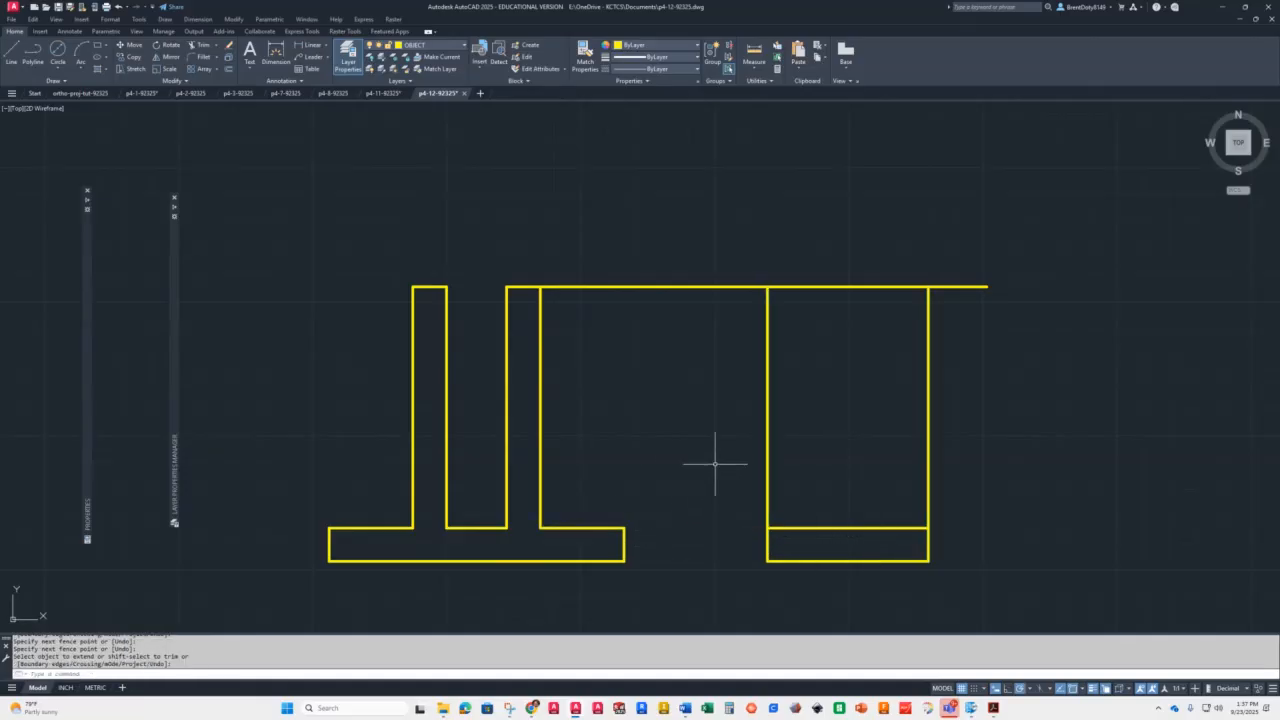
Trim the projection line on both sides of the side view, leaving its top edge
text(tr)
key(Return)
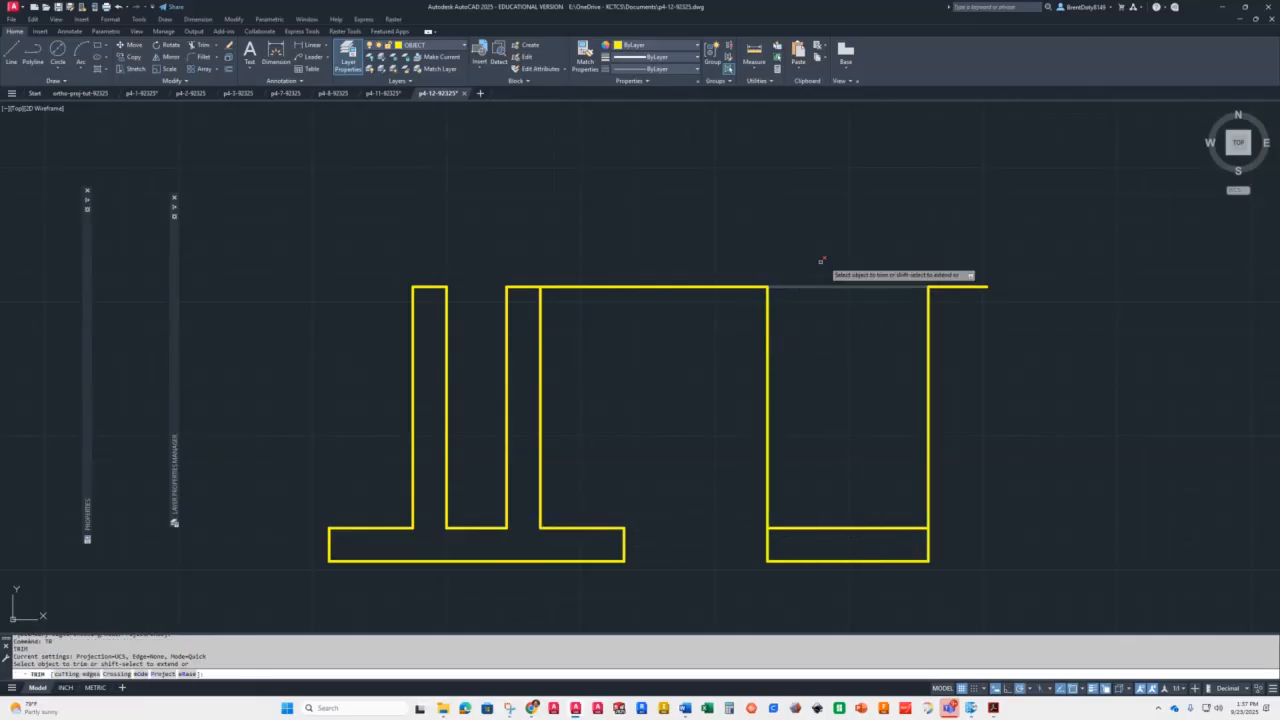
mouse_move(966, 332)
mouse_down()
mouse_move(947, 262)
mouse_move(737, 277)
mouse_move(703, 332)
mouse_up()
key(Return)
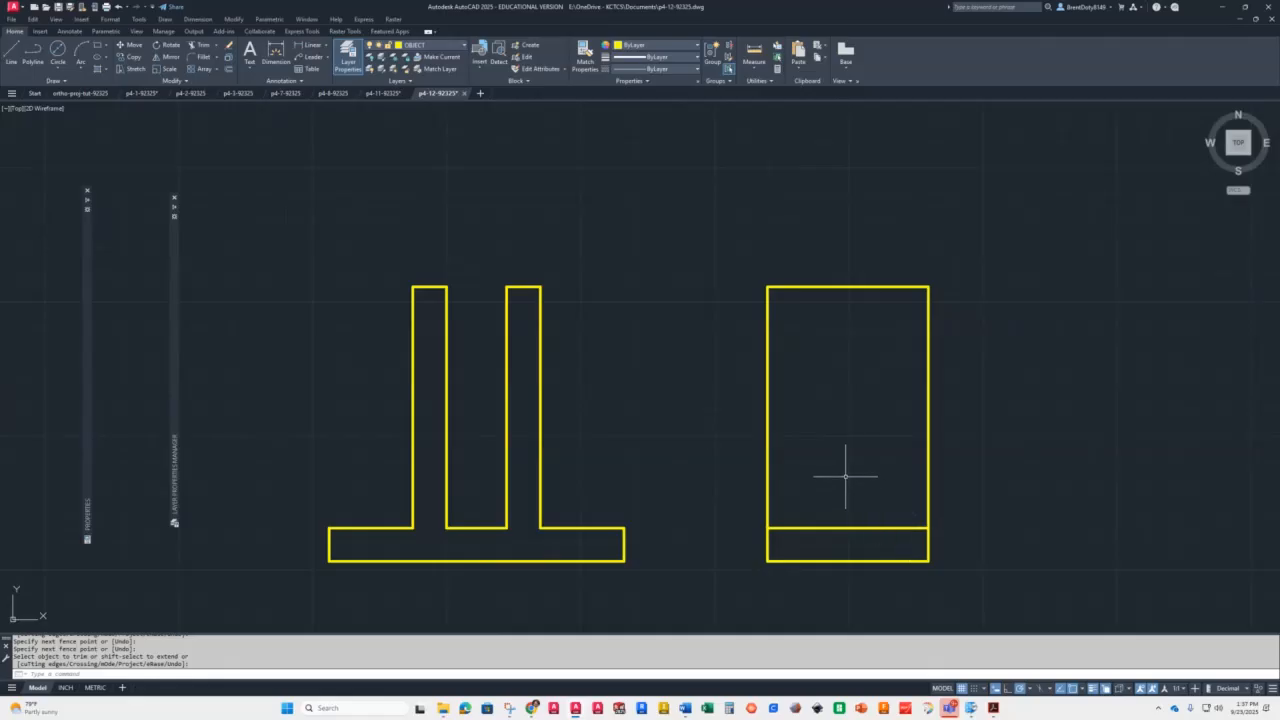
Offset the top line of the side view's base 3 upward to locate the hole's height
text(o)
key(Return)
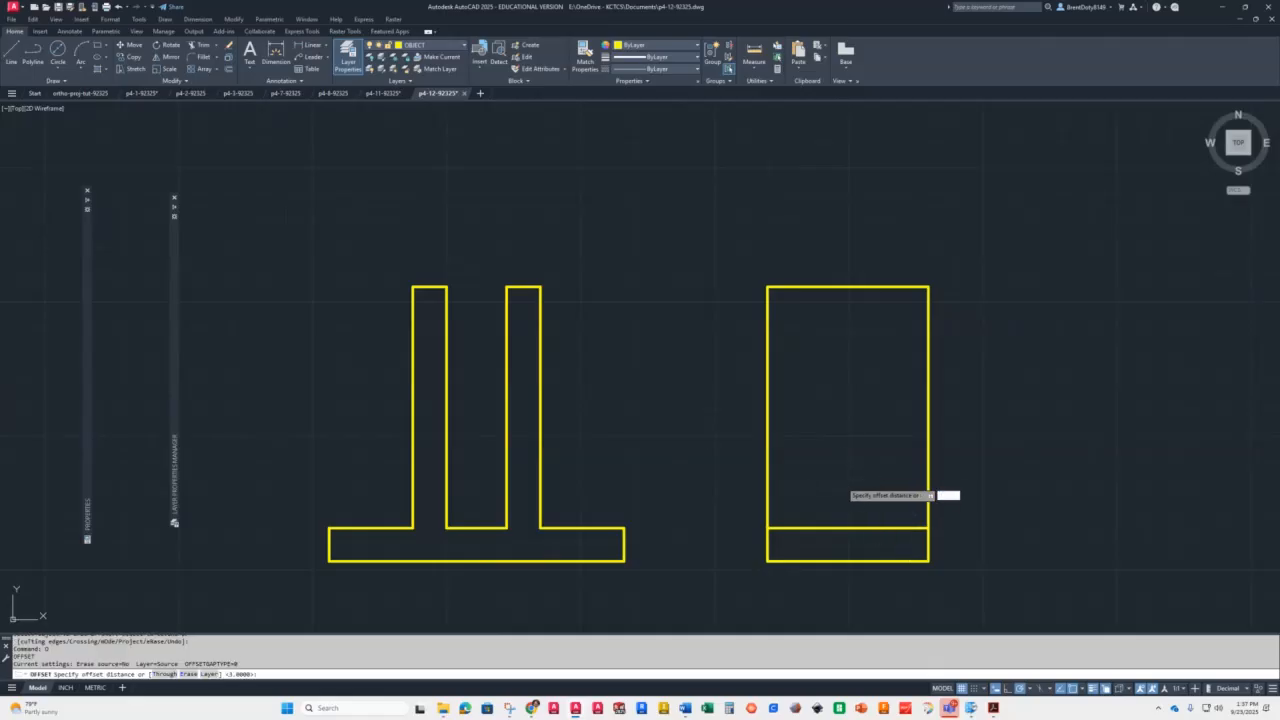
text(3)
key(Return)
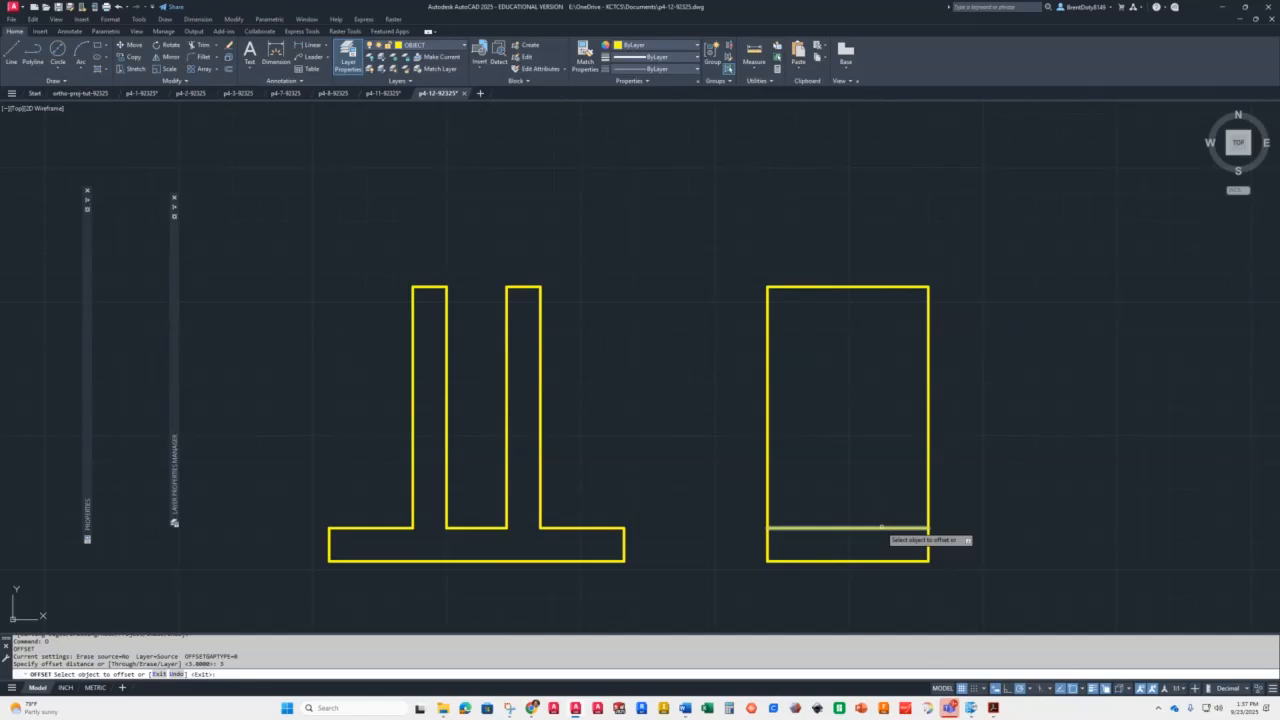
click(881, 526)
click(883, 430)
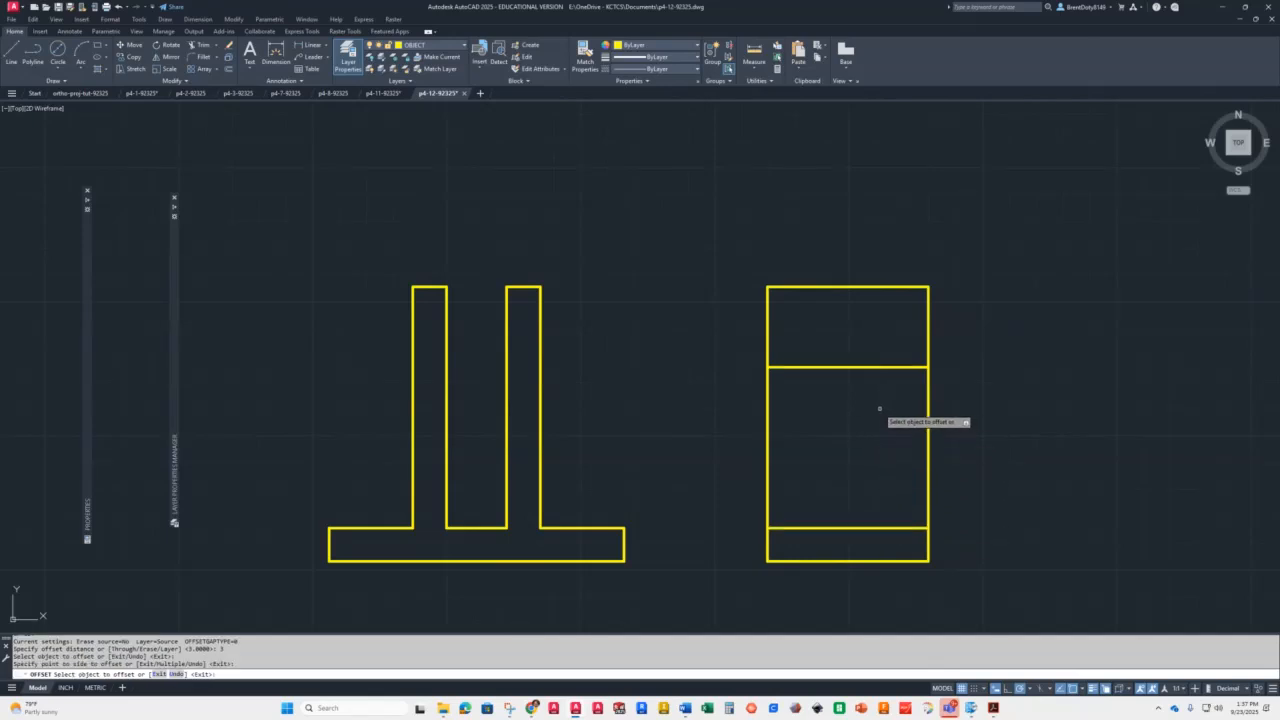
Offset the side view's left edge 2.38 to the right to locate the hole's horizontal position
click(768, 390)
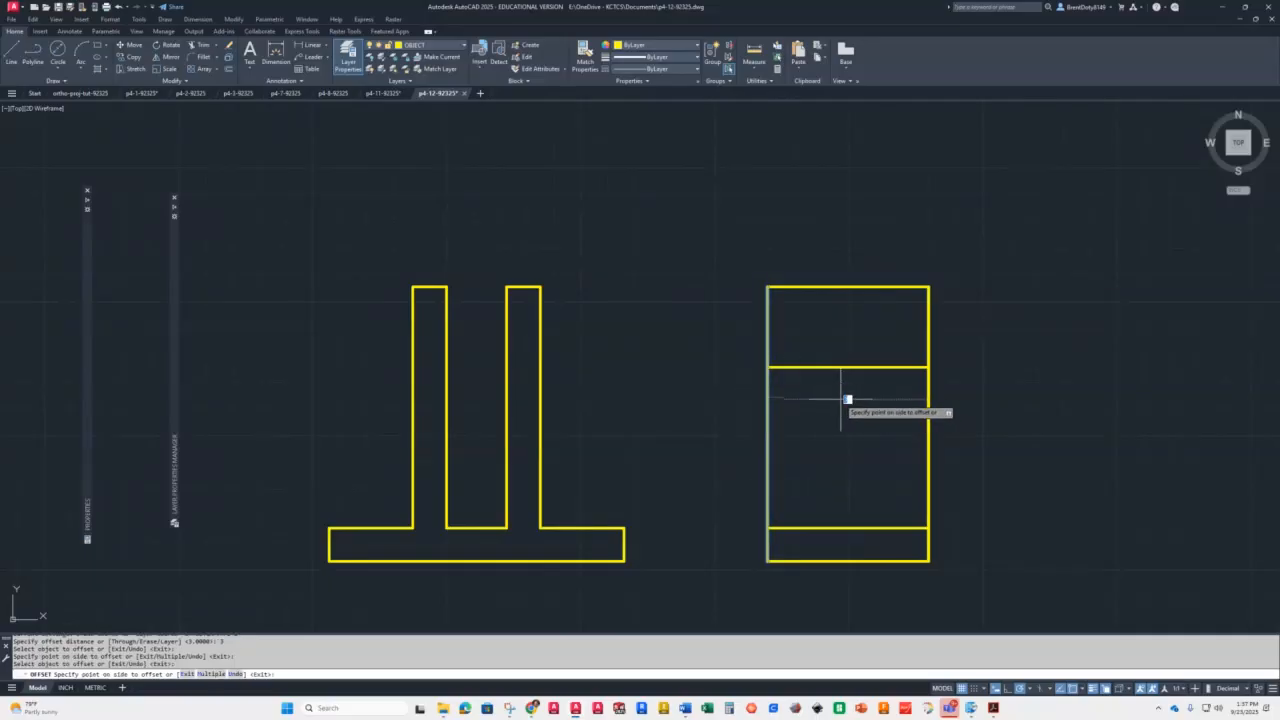
text(2.38)
key(Return)
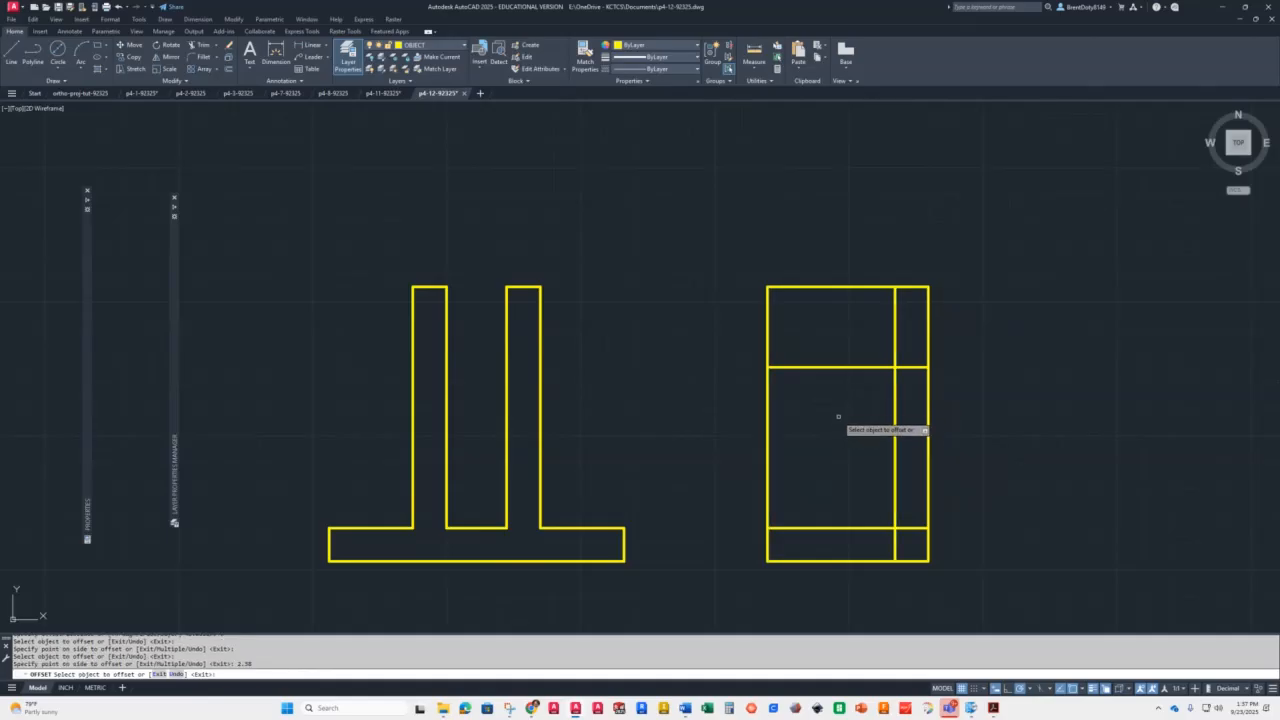
key(Return)
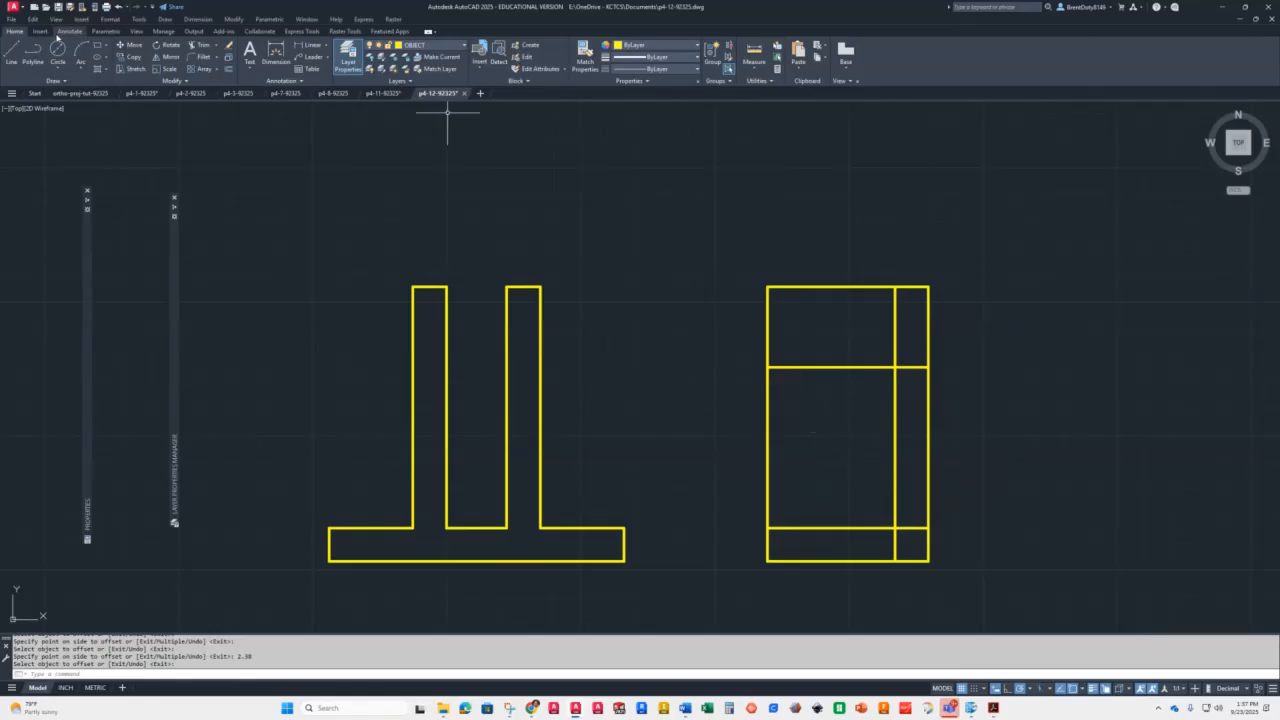
Draw a circle of diameter 1 centred on the intersection of the two offset lines in the side view
click(57, 50)
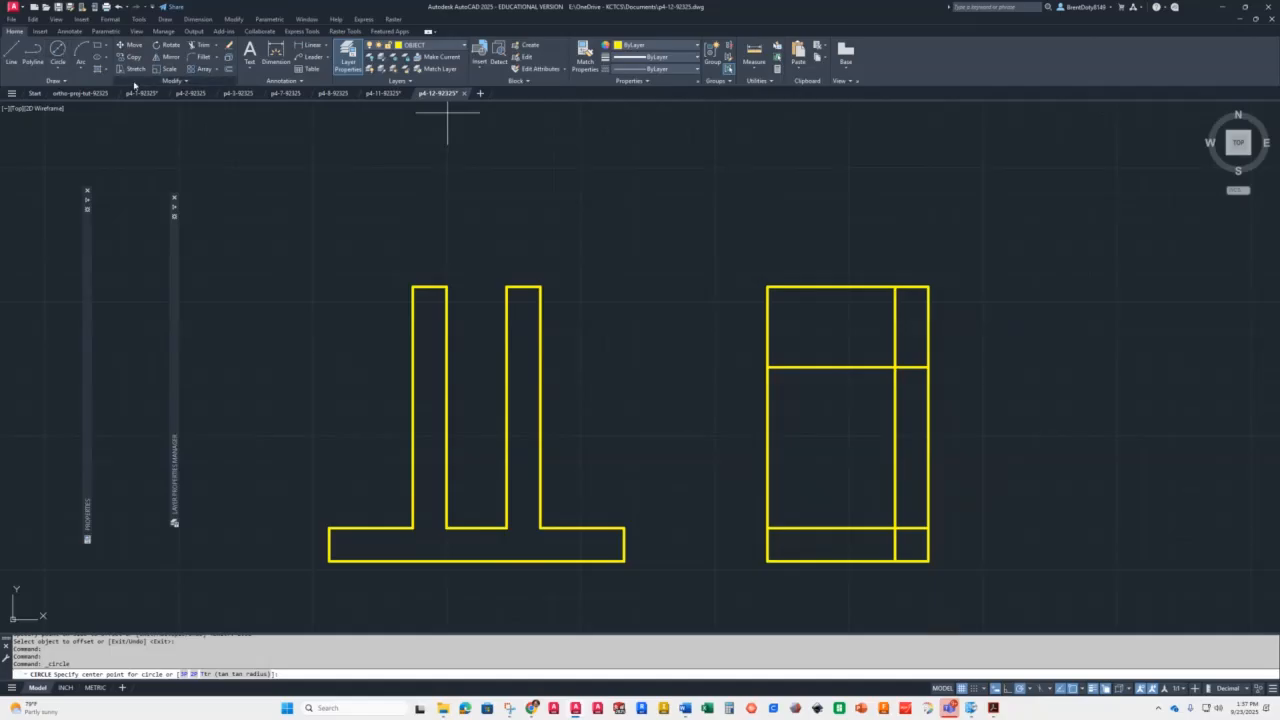
click(896, 368)
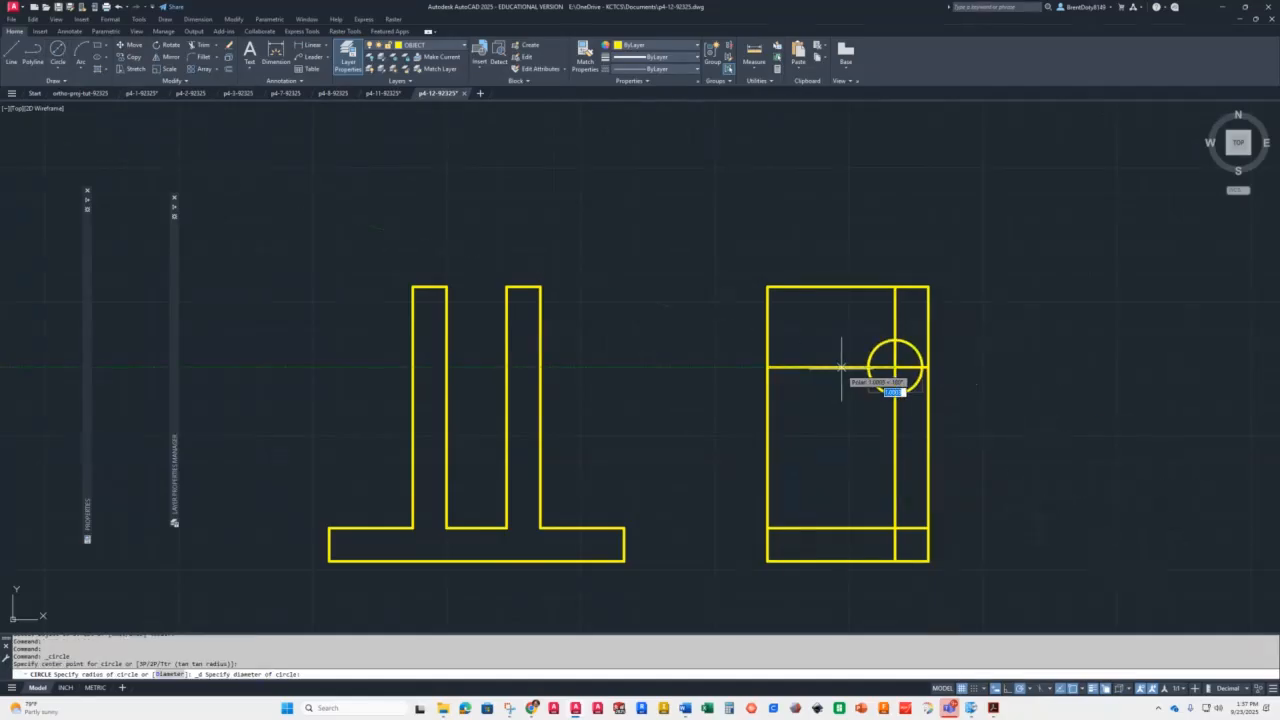
text(1)
key(Return)
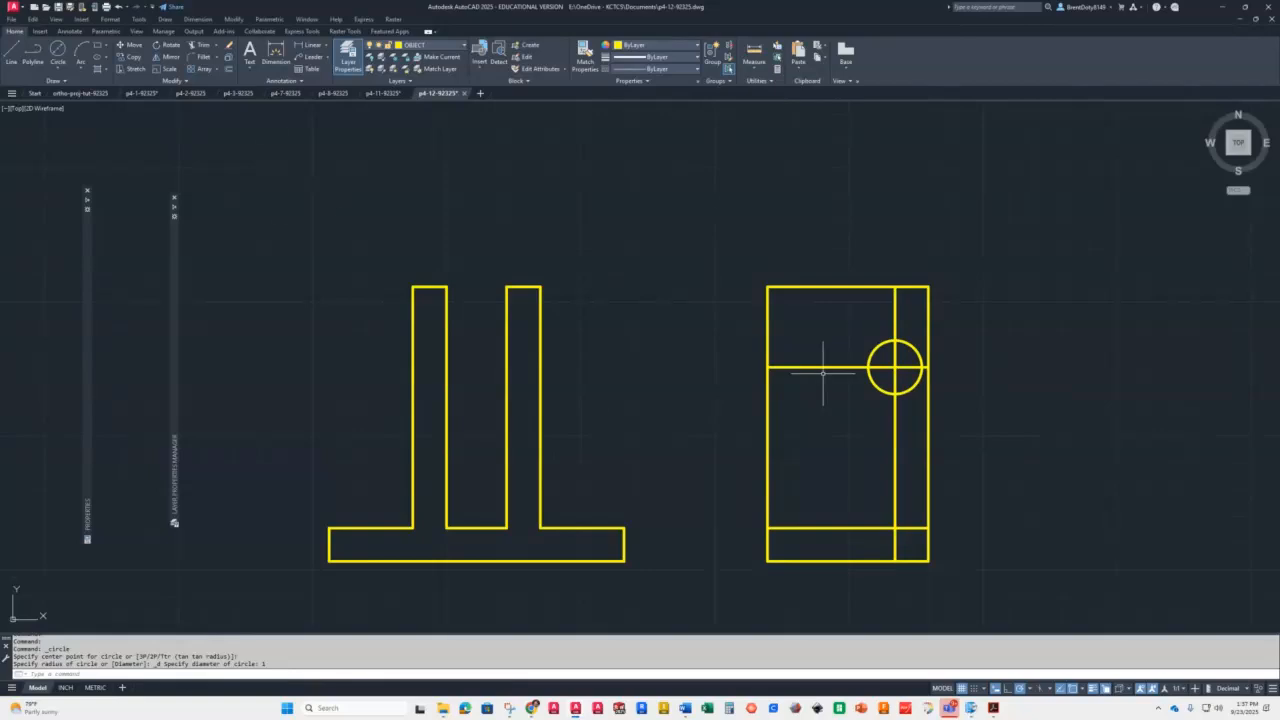
Delete the horizontal and vertical construction lines through the circle
click(829, 368)
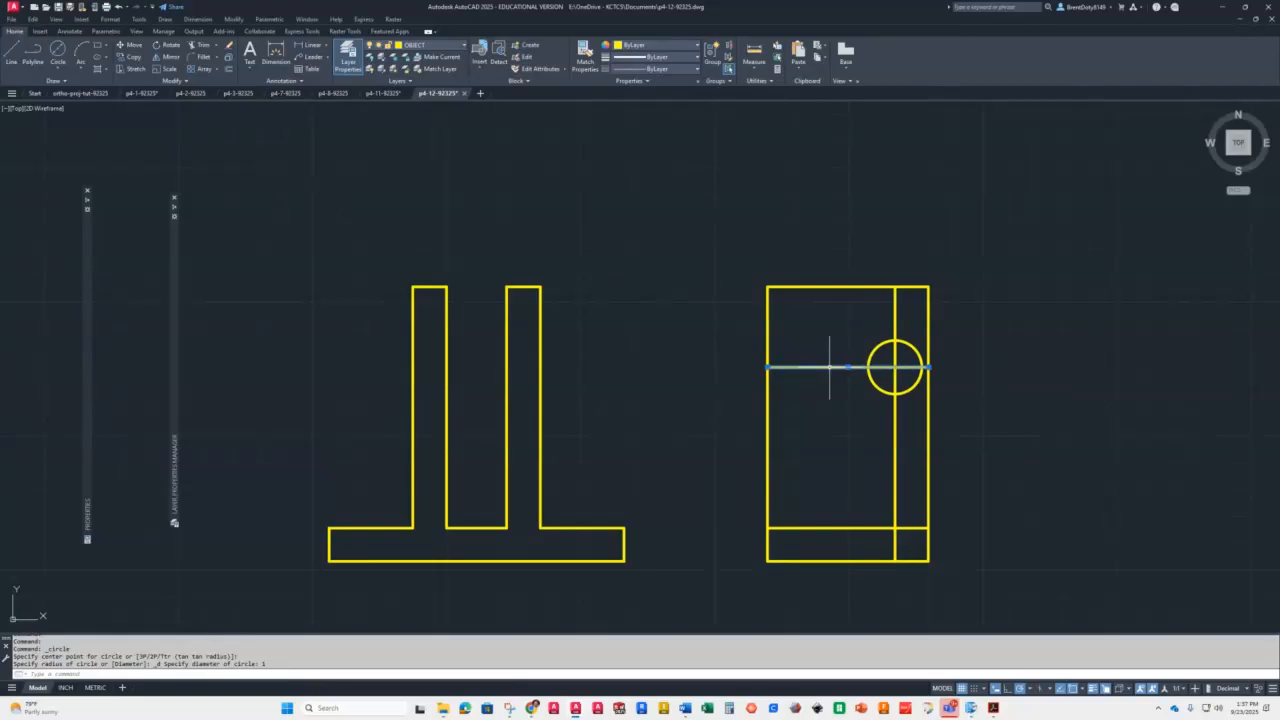
click(902, 322)
click(902, 324)
click(902, 324)
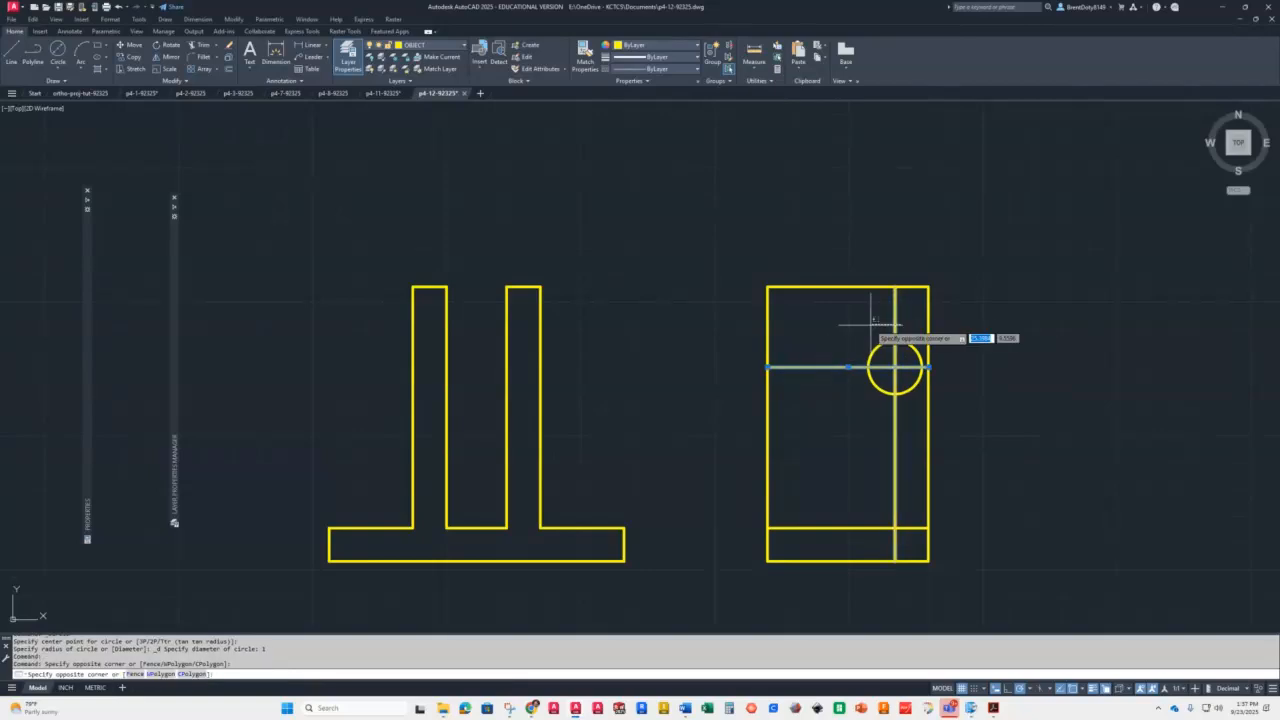
click(882, 319)
key(Delete)
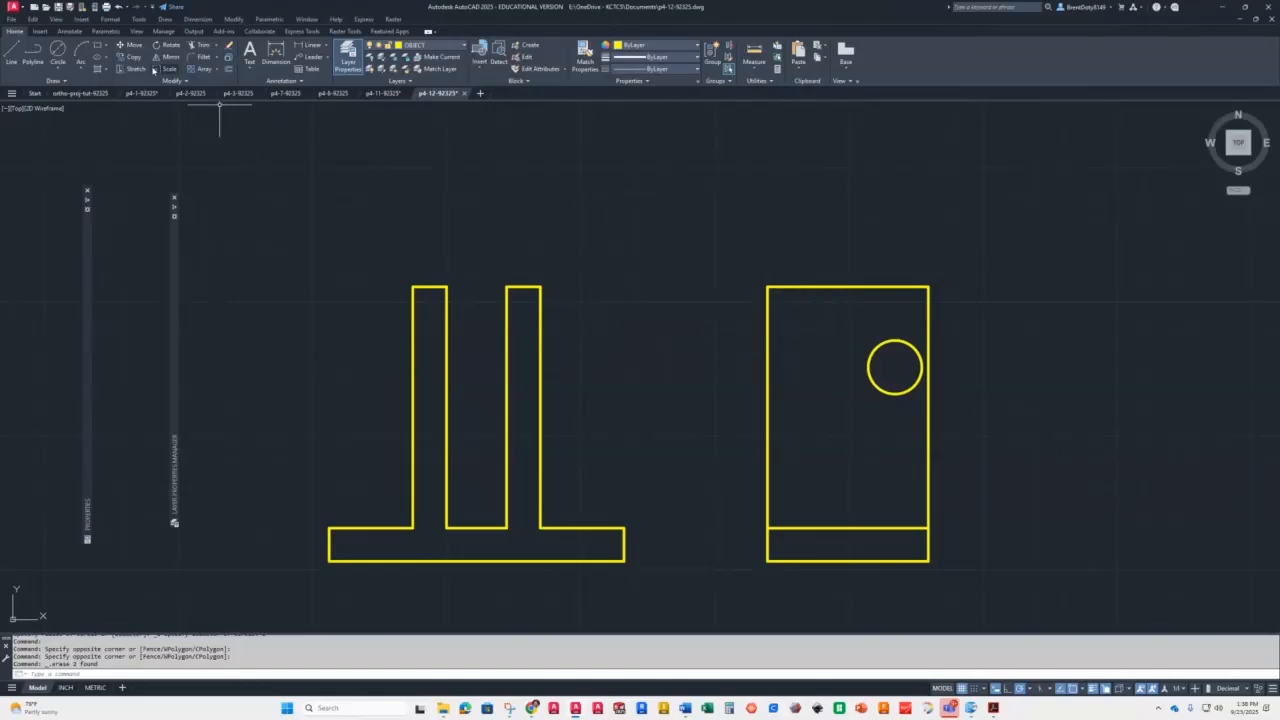
Chamfer the side view's upper-left corner with both distances set to 0.5
click(215, 60)
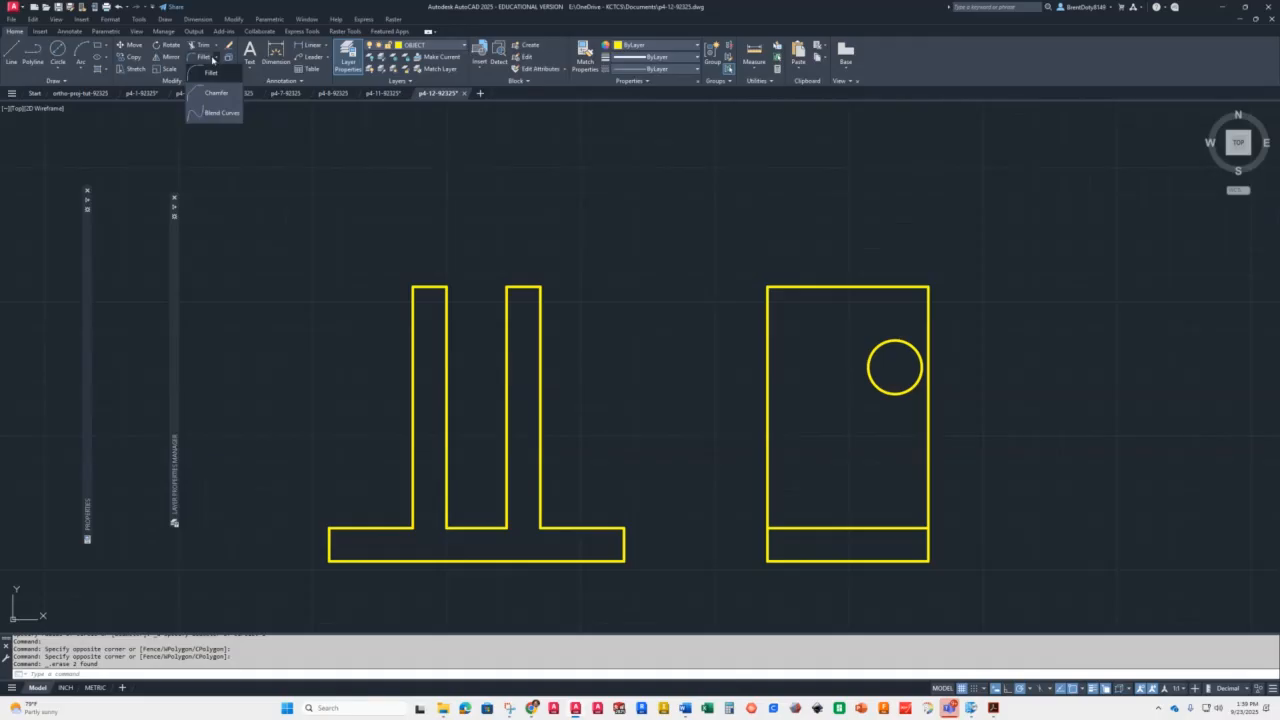
click(217, 93)
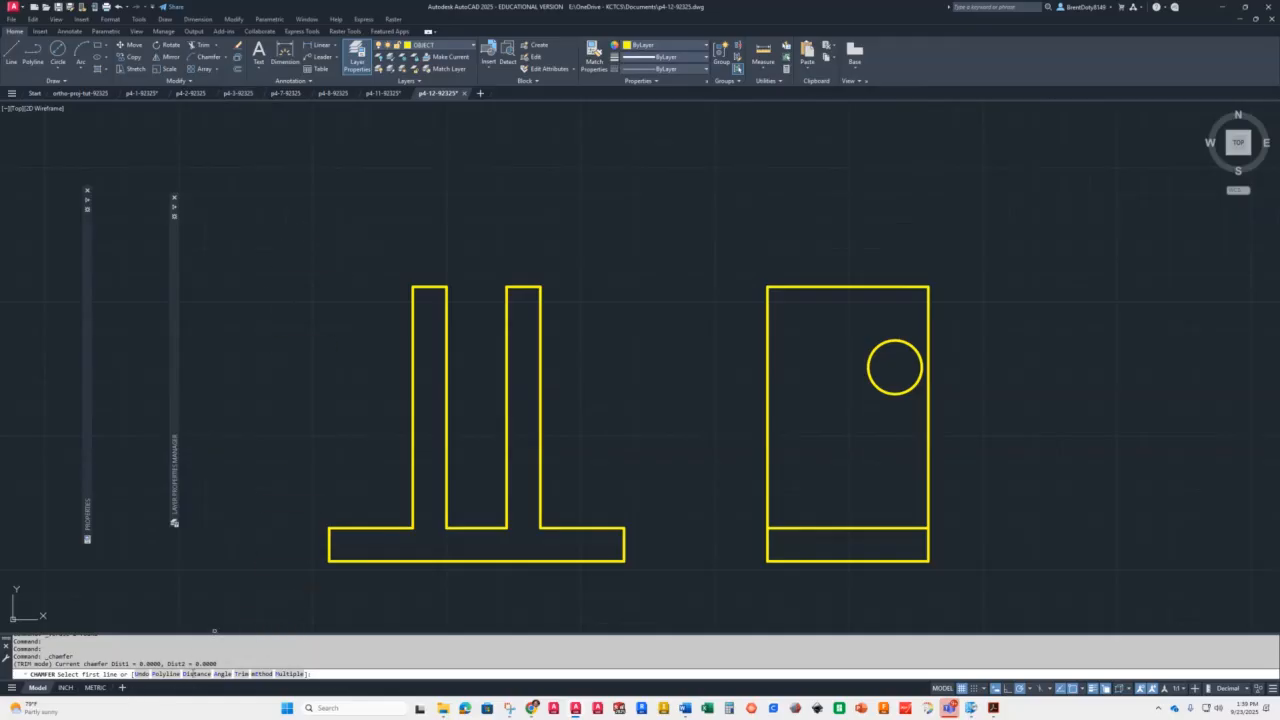
text(D)
key(Return)
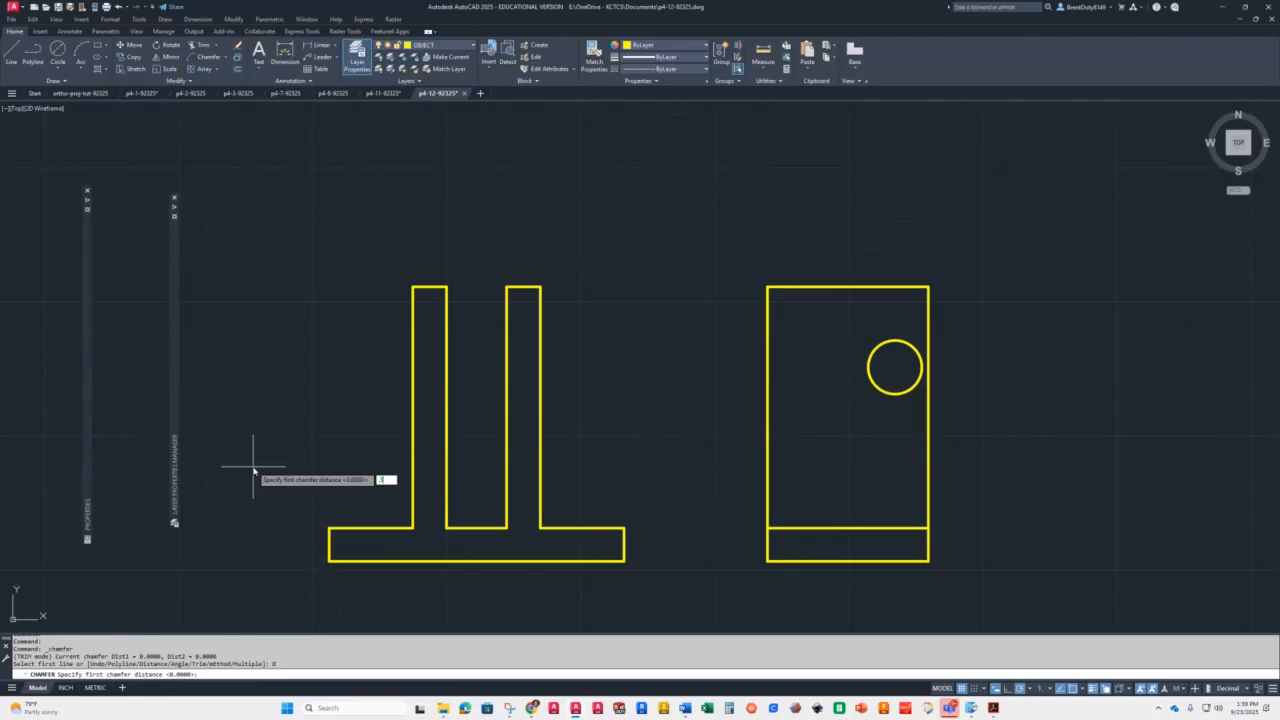
key(Return)
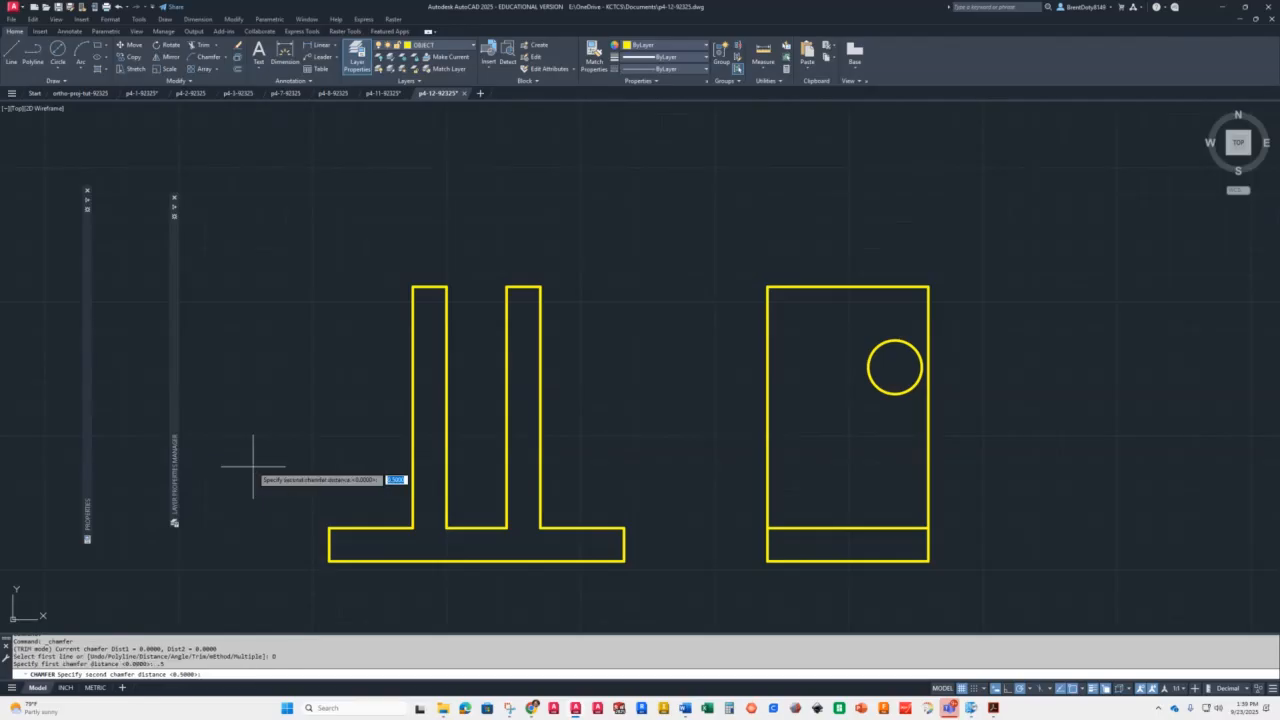
key(Return)
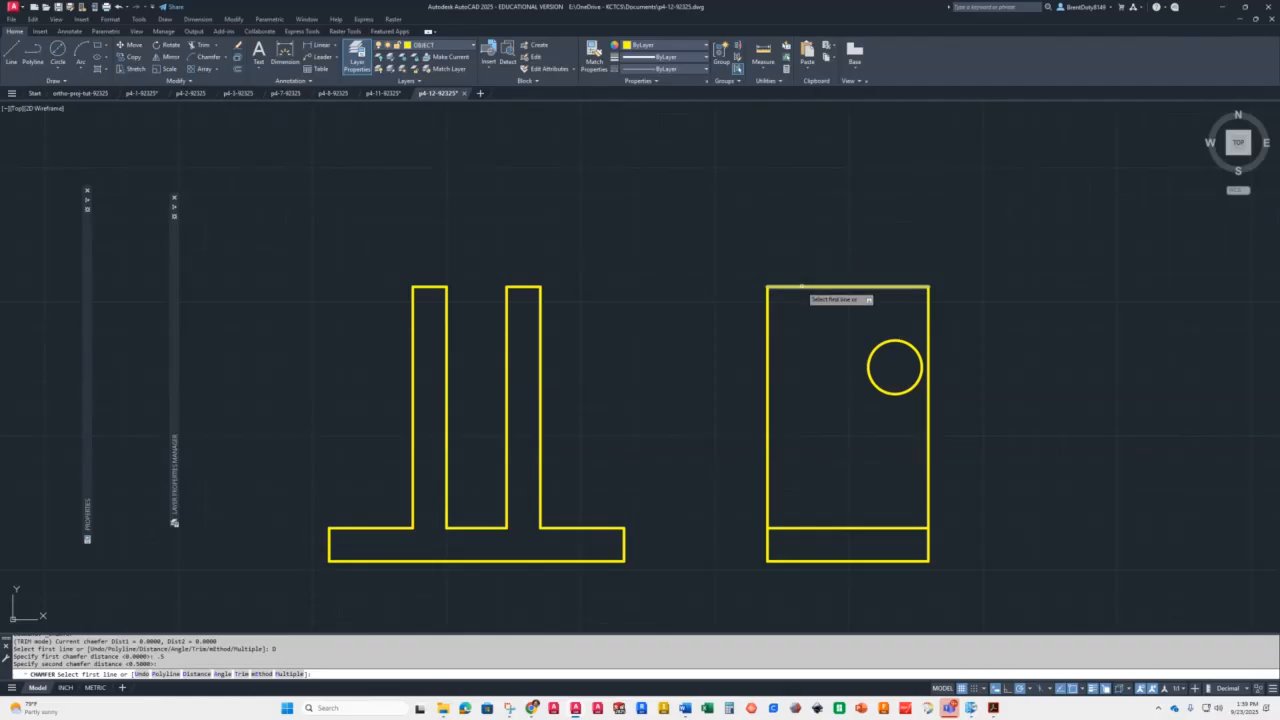
click(801, 287)
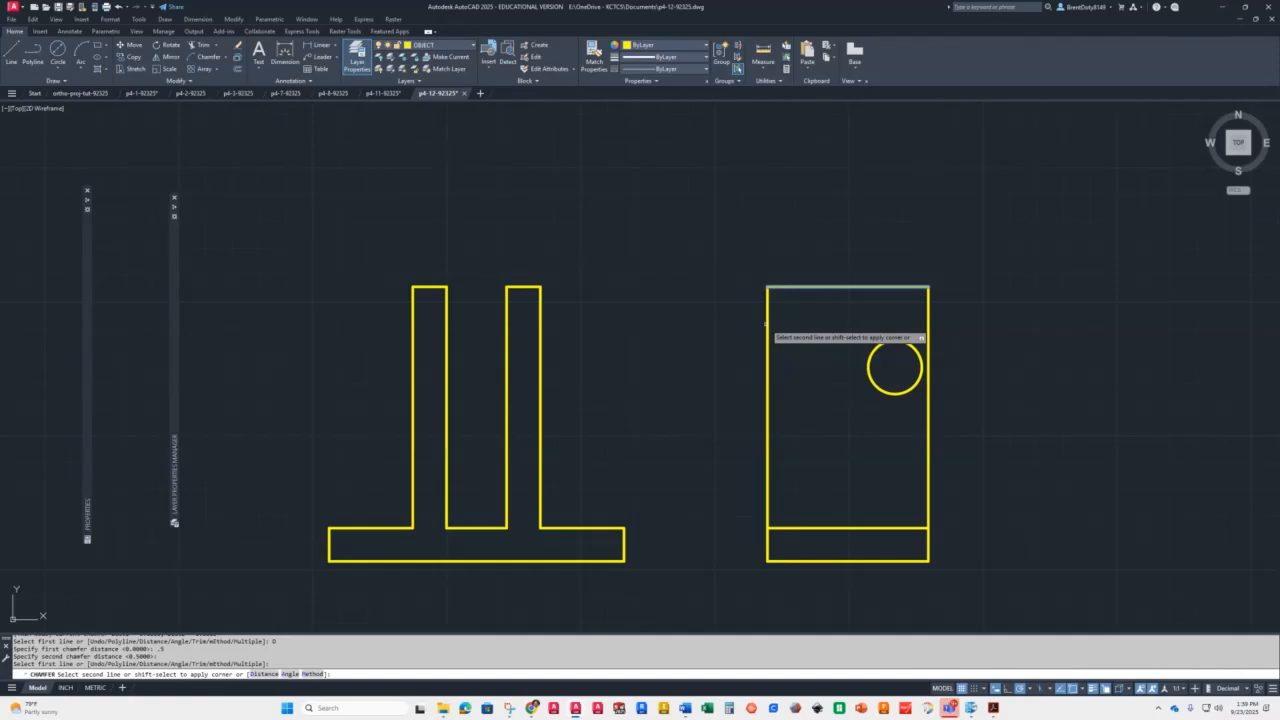
click(766, 324)
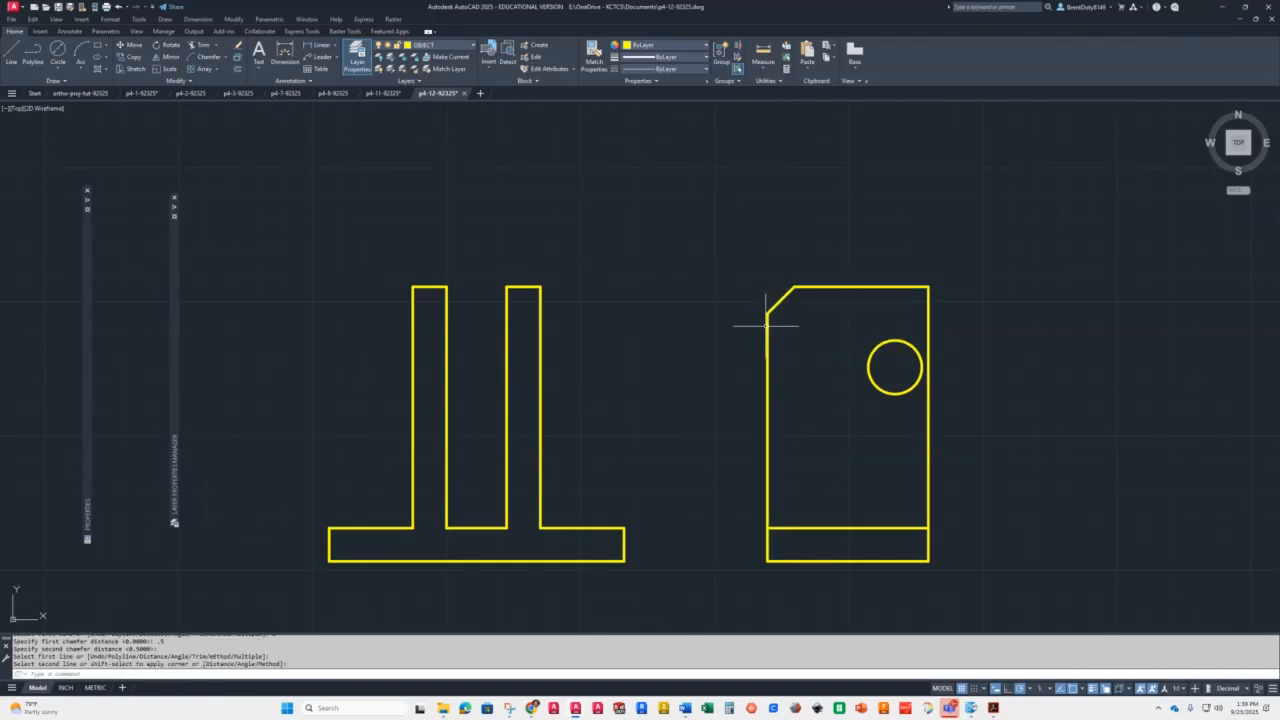
Chamfer the side view's upper-right corner with the same distances
key(Return)
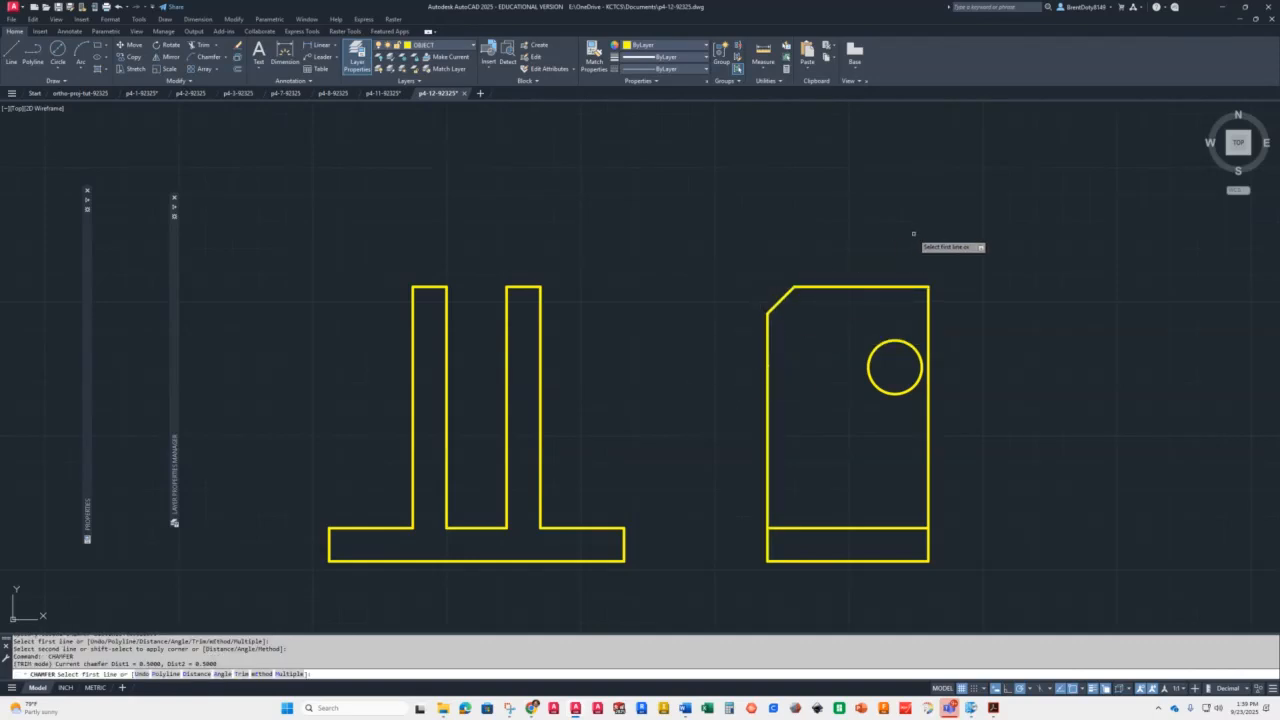
click(900, 288)
click(928, 322)
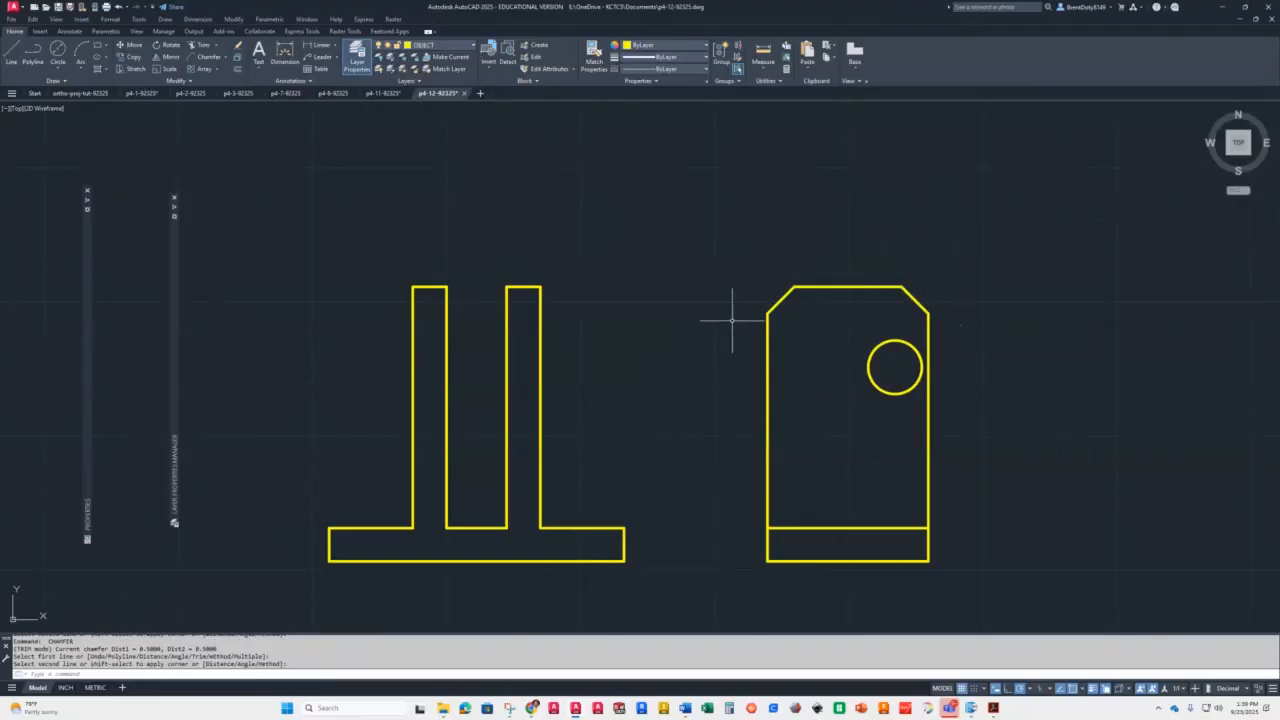
Draw a horizontal projection line from the lower end of the side view's left chamfer leftward across both front-view uprights
click(11, 52)
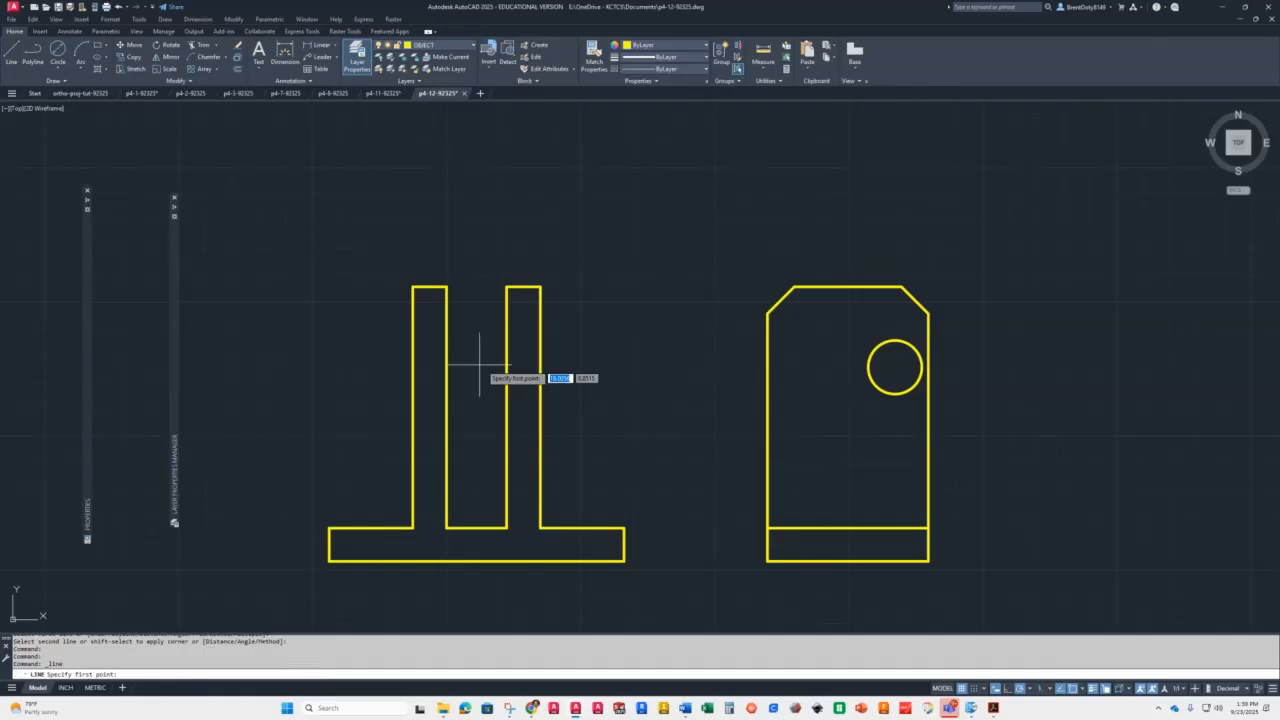
click(767, 313)
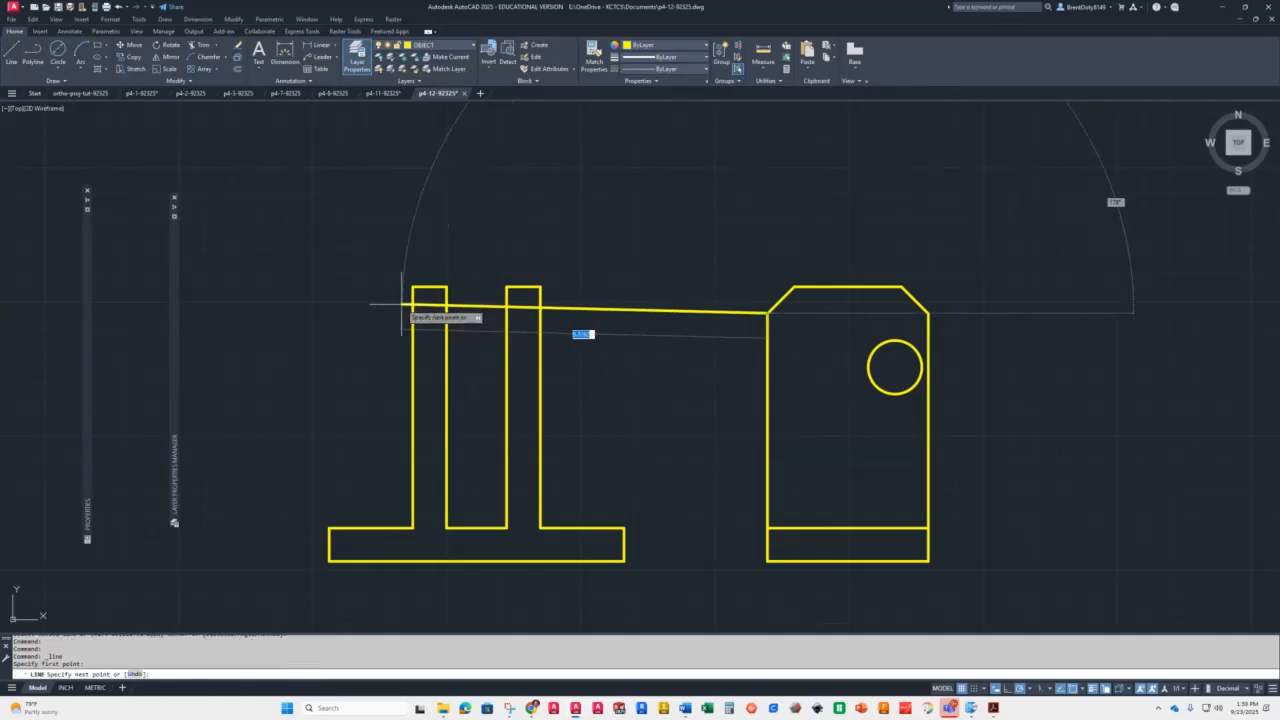
click(347, 313)
key(Return)
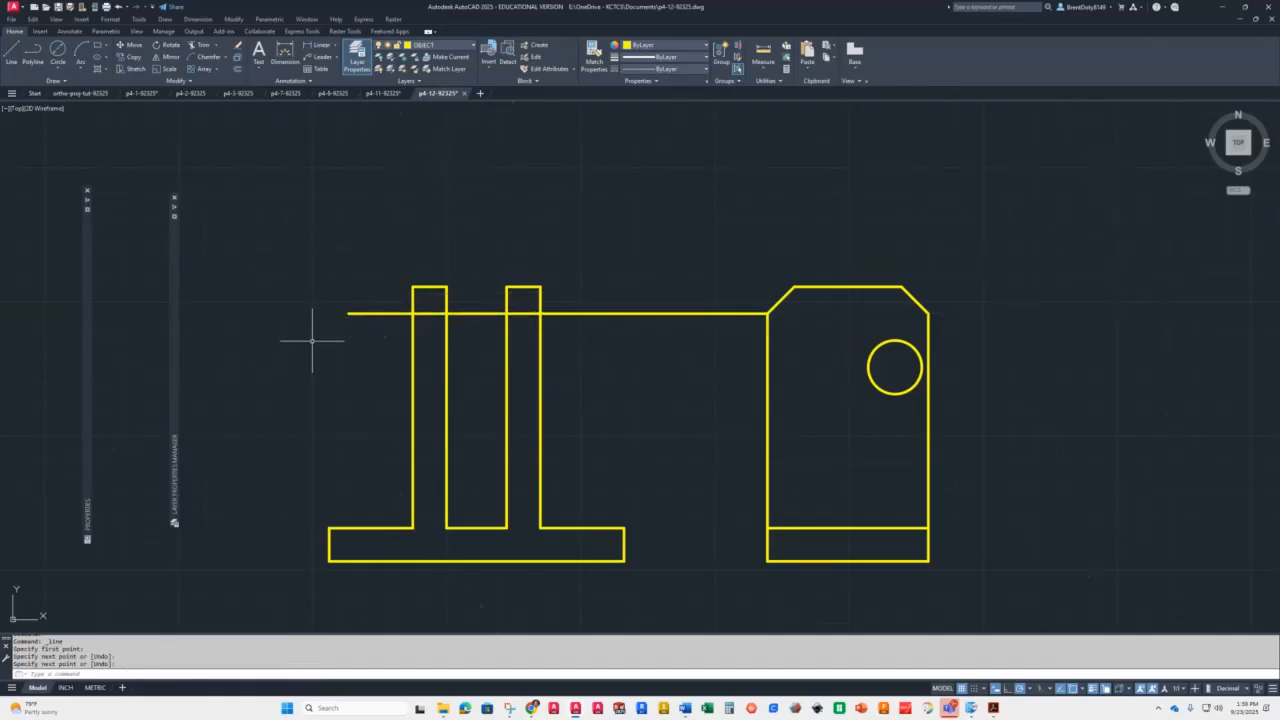
Trim the chamfer projection line outside and between the uprights, keeping only the segments within them
text(t or)
key(Return)
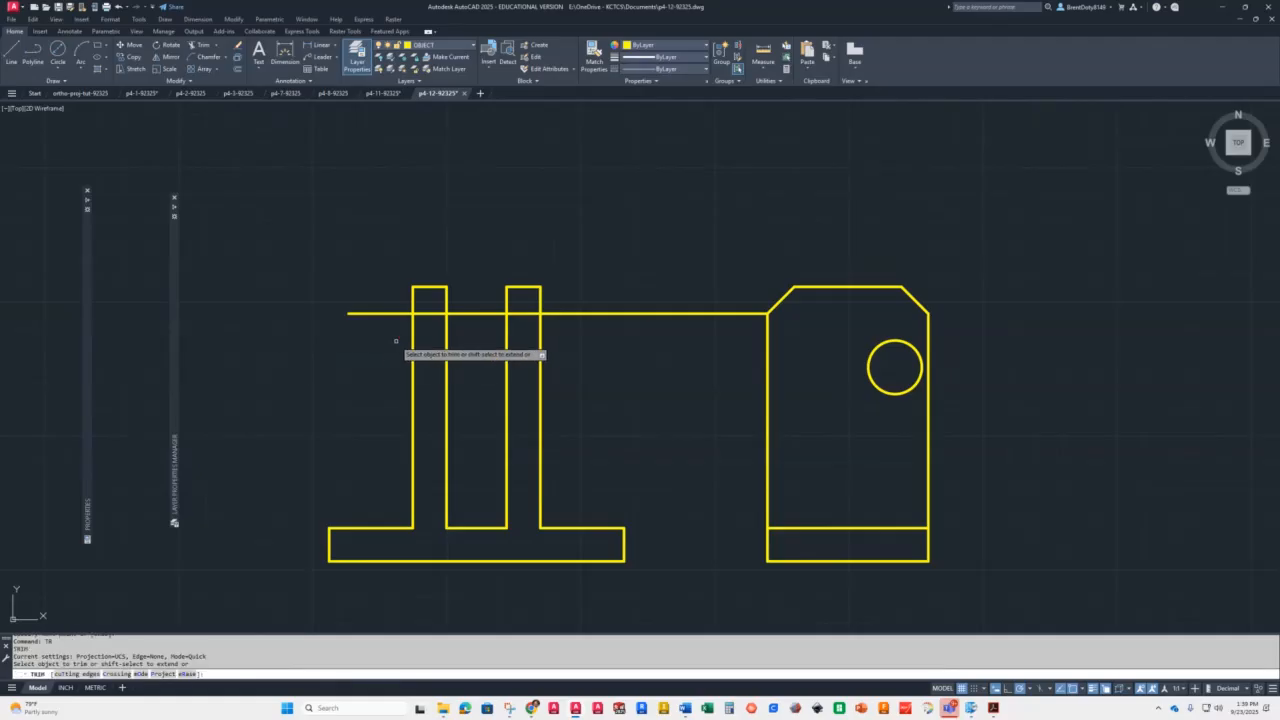
mouse_move(379, 334)
mouse_down()
mouse_move(452, 245)
mouse_move(490, 340)
mouse_move(523, 214)
mouse_move(594, 382)
mouse_up()
key(Return)
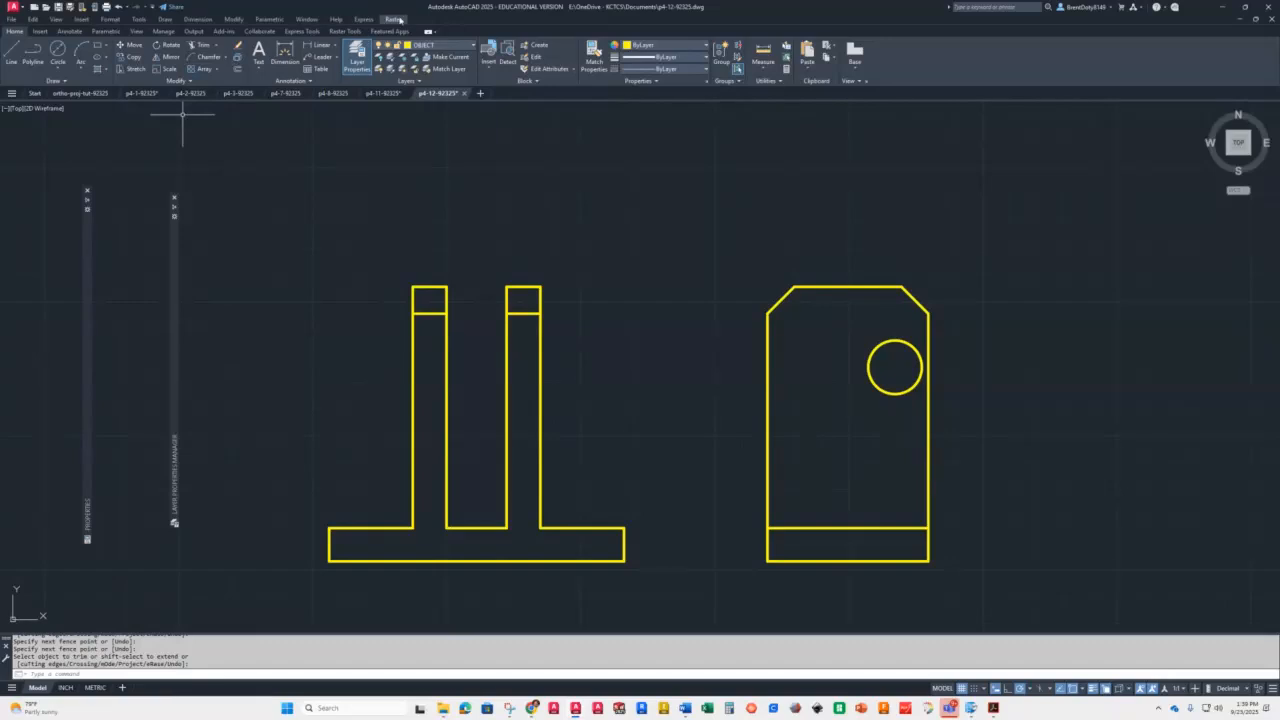
On the HIDDEN layer, draw a horizontal line from the top quadrant of the side-view hole across both front-view uprights
click(454, 48)
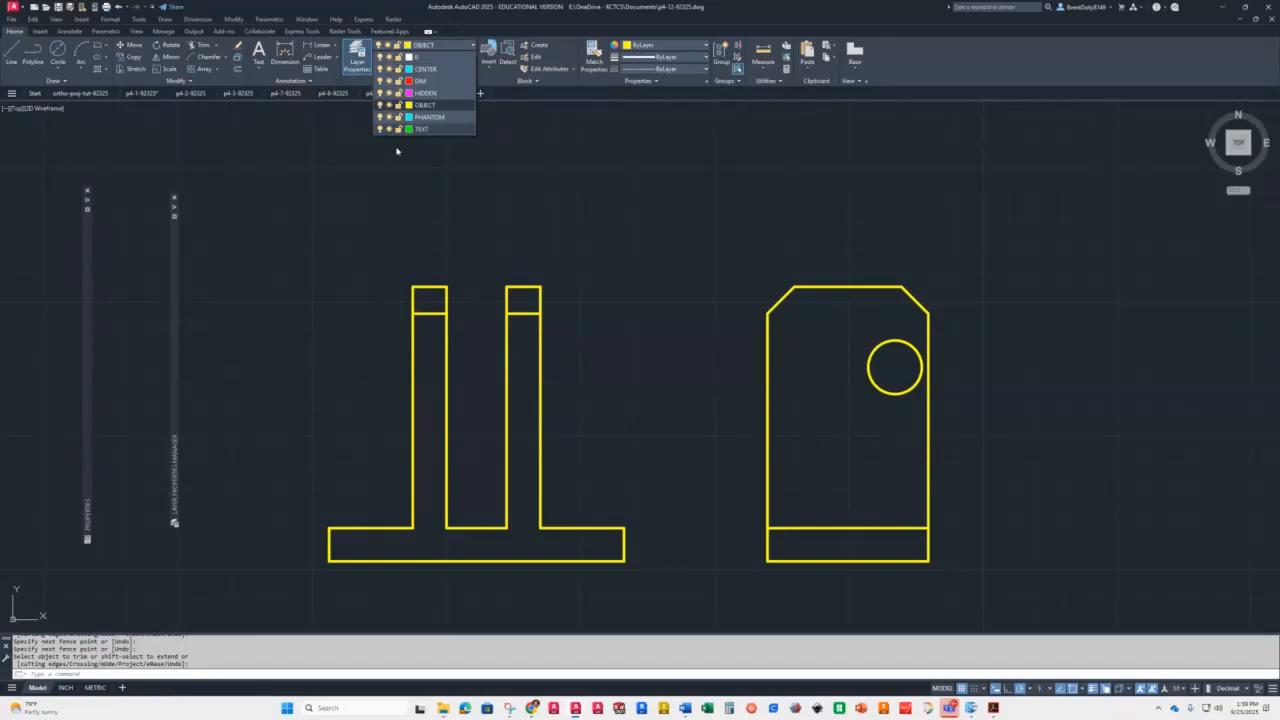
click(424, 93)
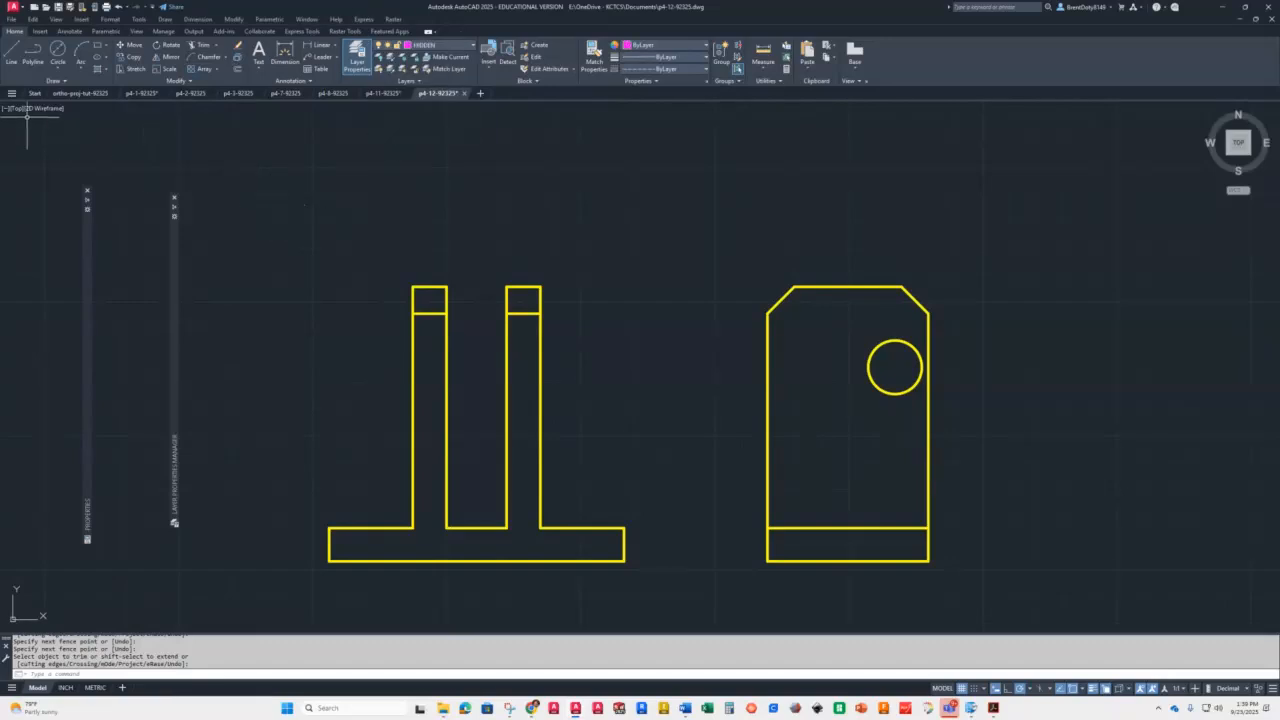
click(11, 56)
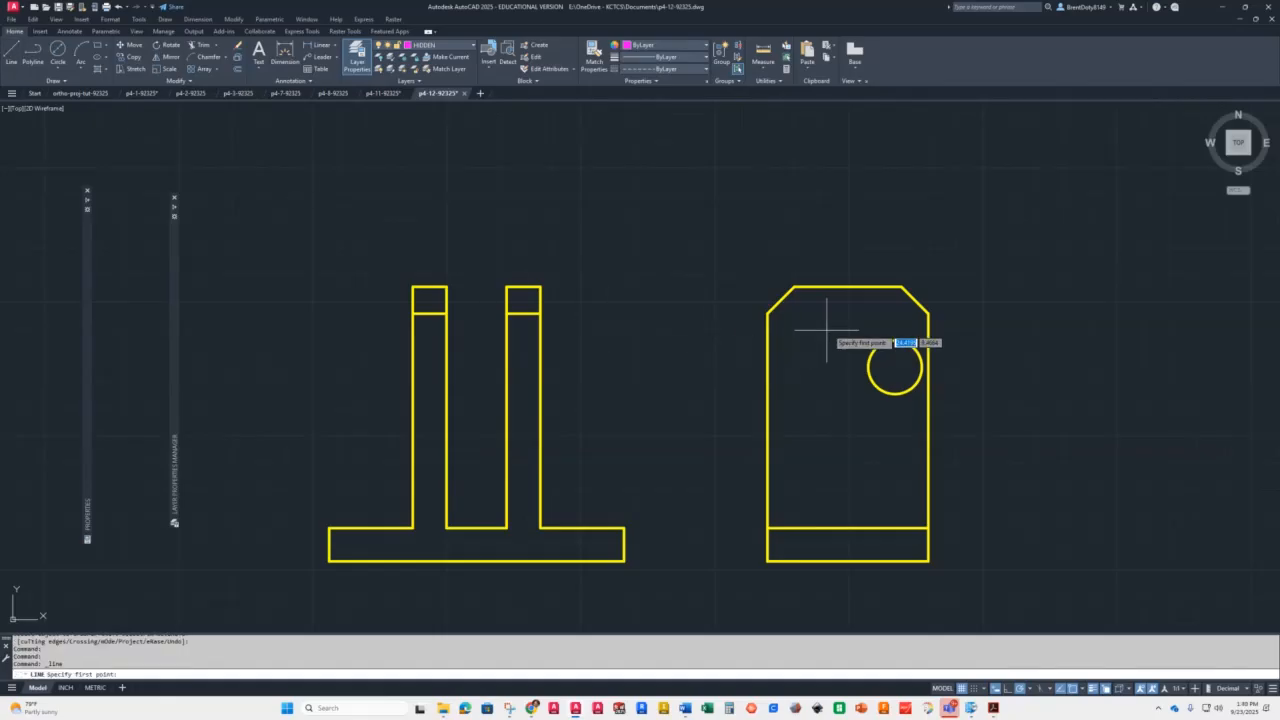
click(895, 341)
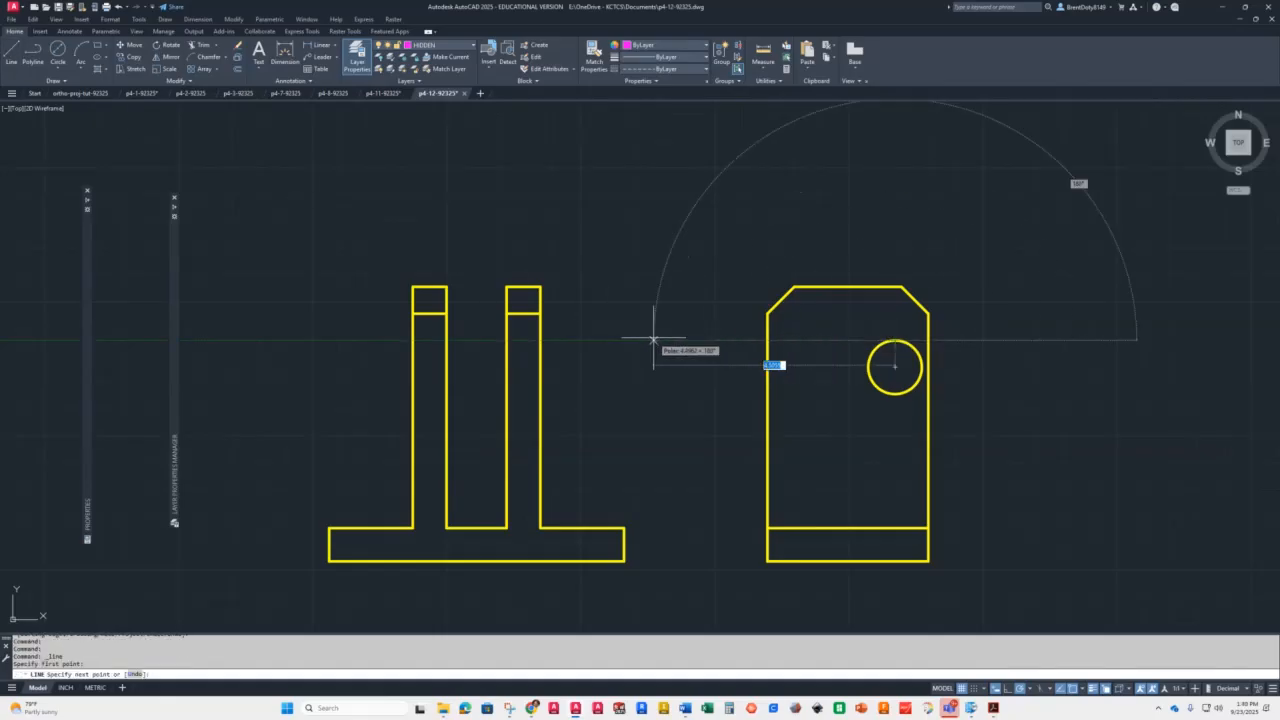
click(446, 340)
key(Return)
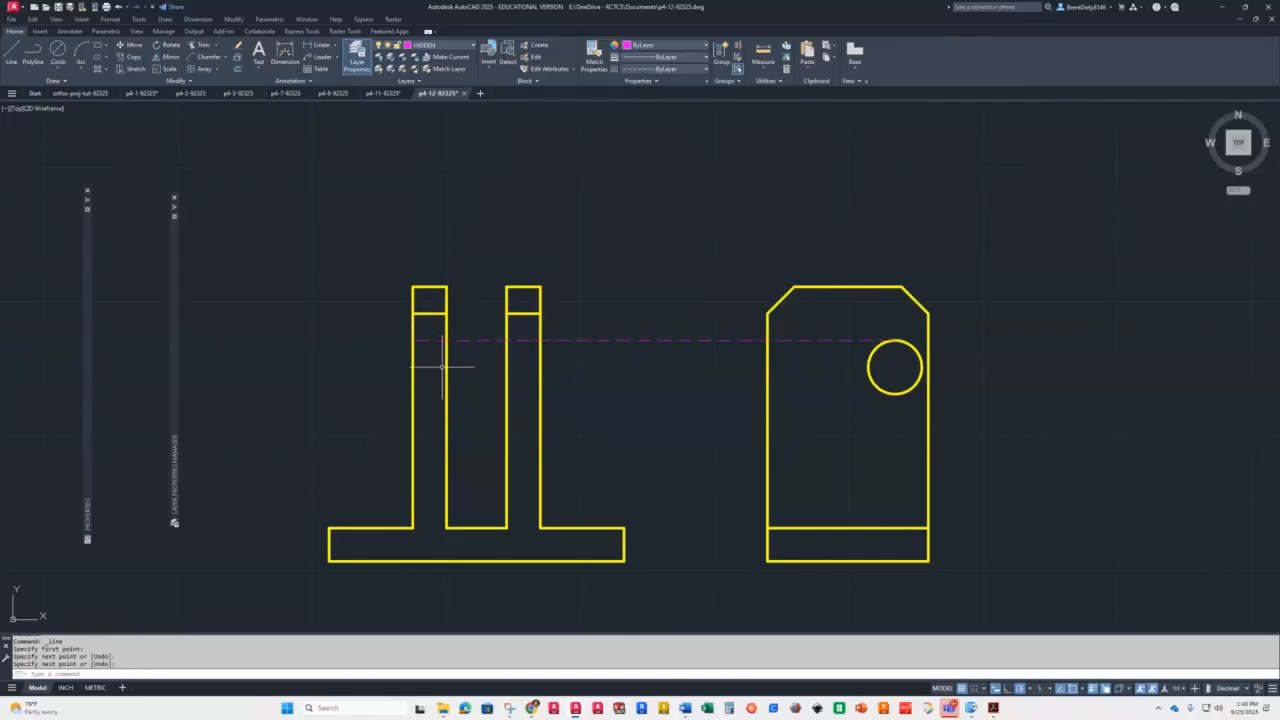
Draw a matching horizontal hidden line from the hole's bottom quadrant to the outer edge of the far front-view upright
key(Return)
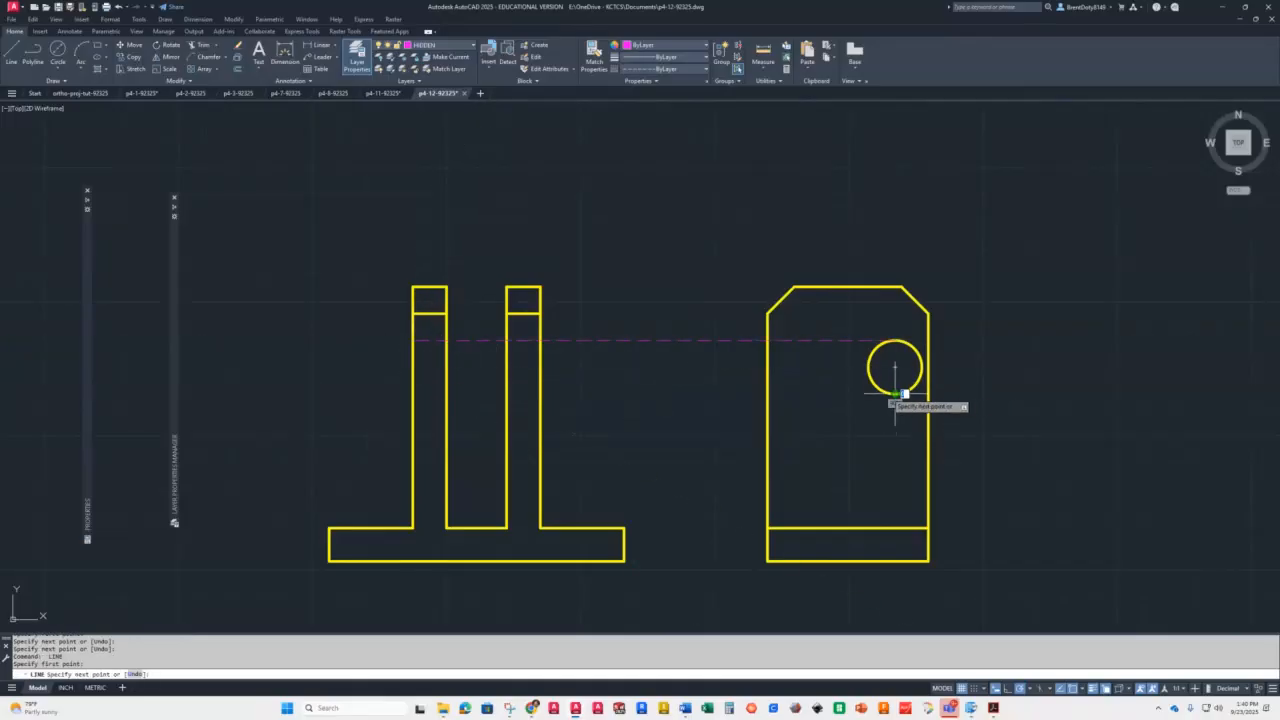
click(894, 394)
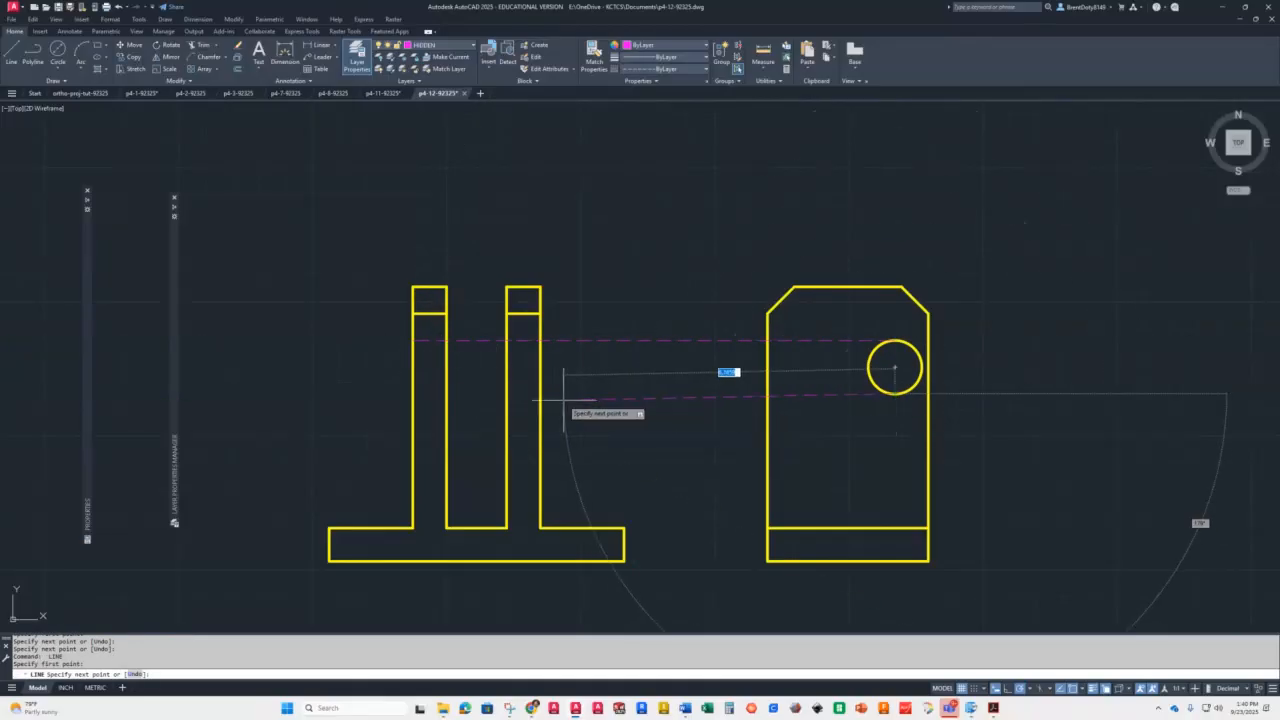
click(414, 394)
key(Return)
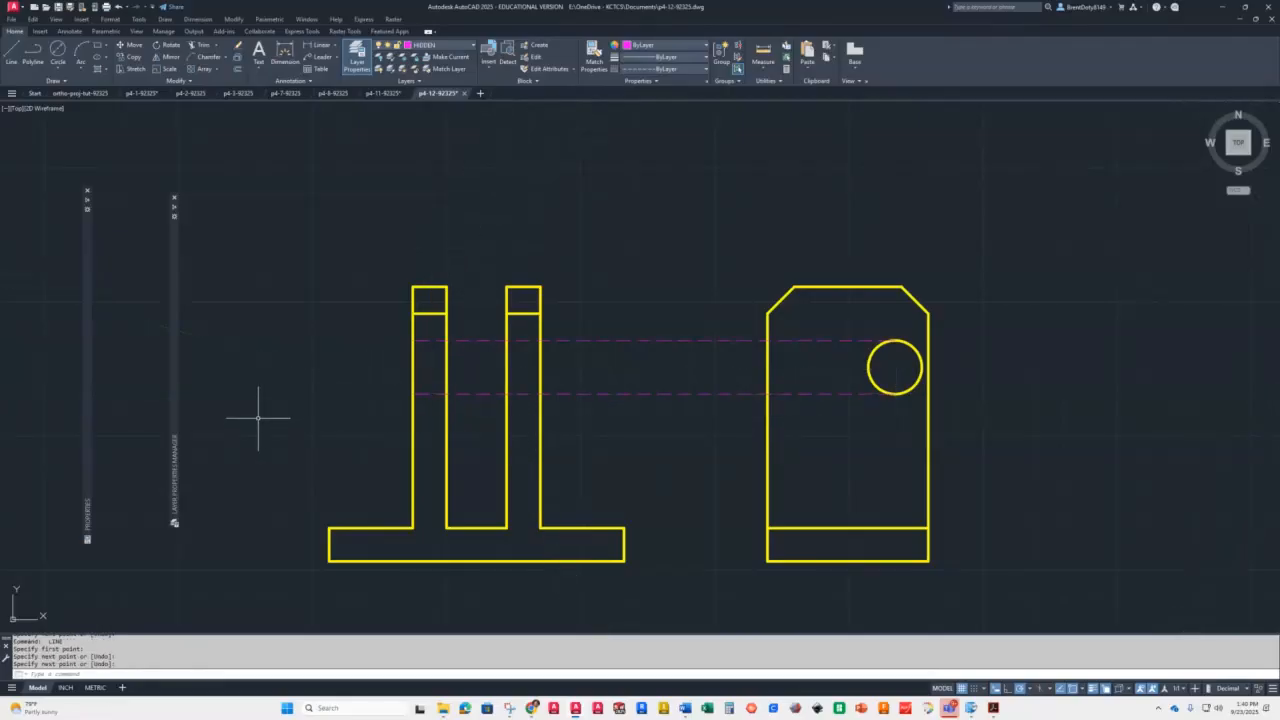
Trim both hole projection lines in the side view, between the views and between the uprights, keeping only the segments inside the uprights
text(tr)
key(Return)
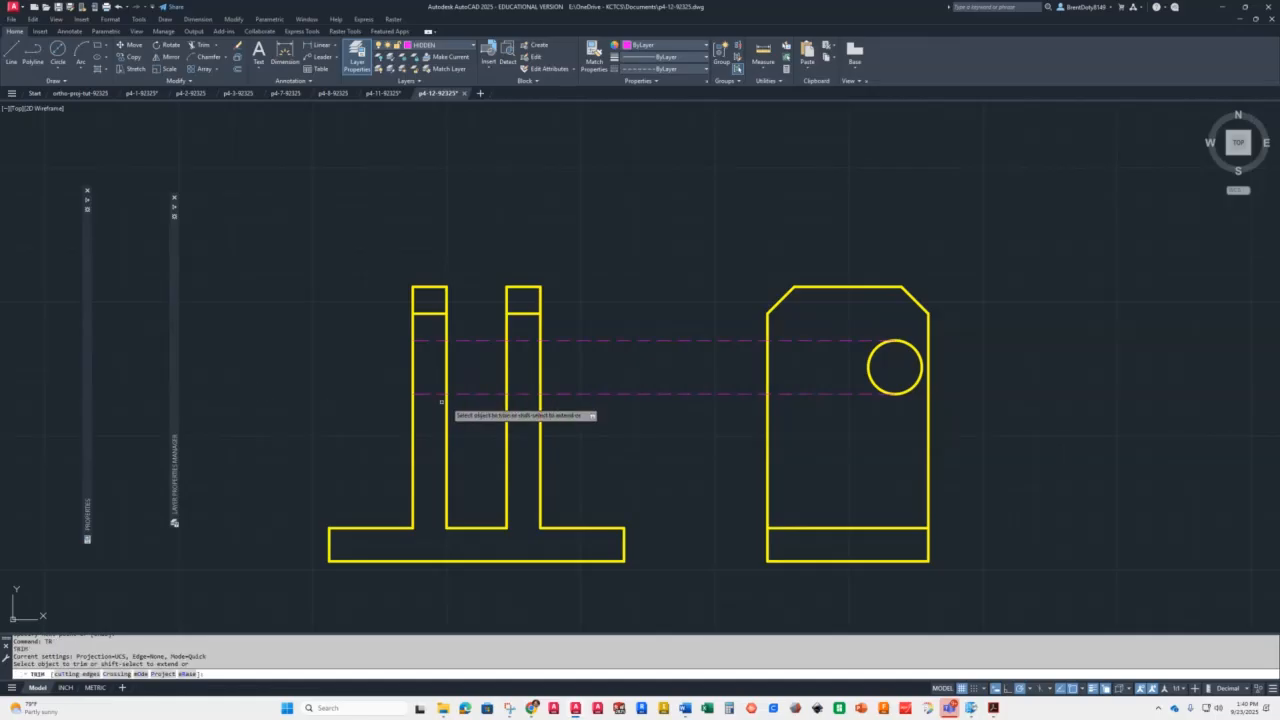
drag(823, 410, 846, 330)
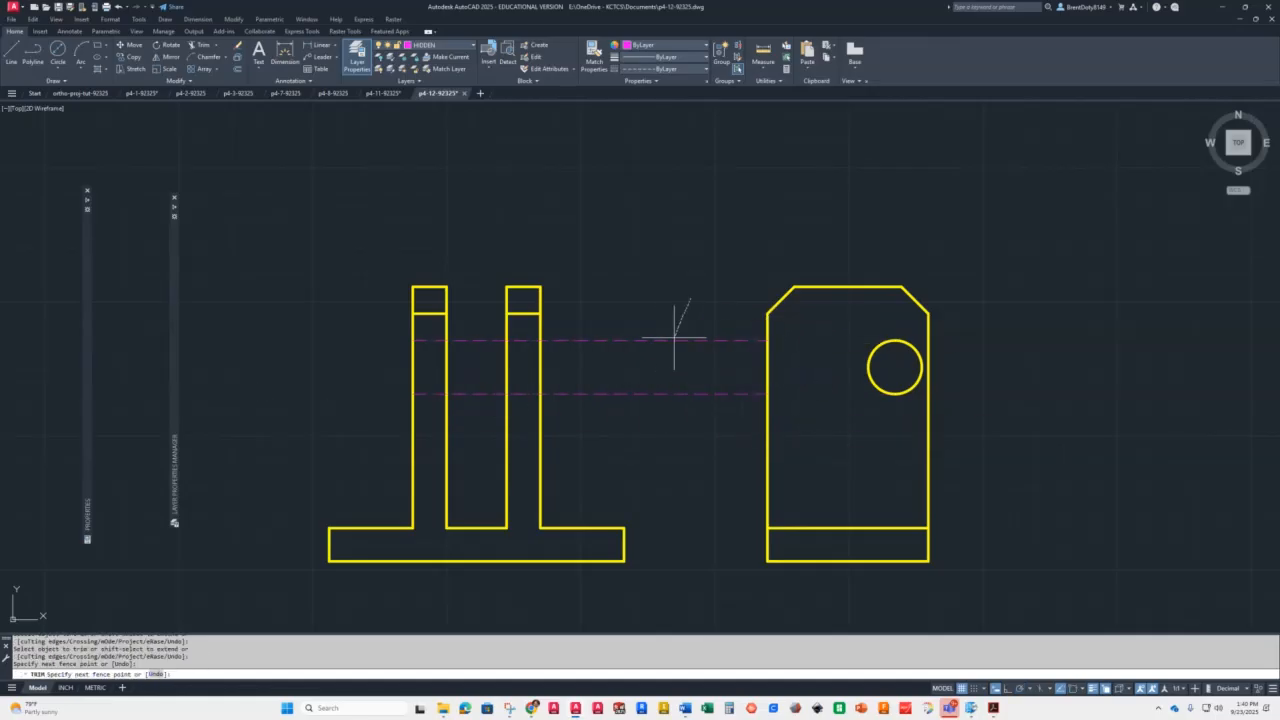
drag(671, 332, 640, 420)
drag(482, 320, 465, 427)
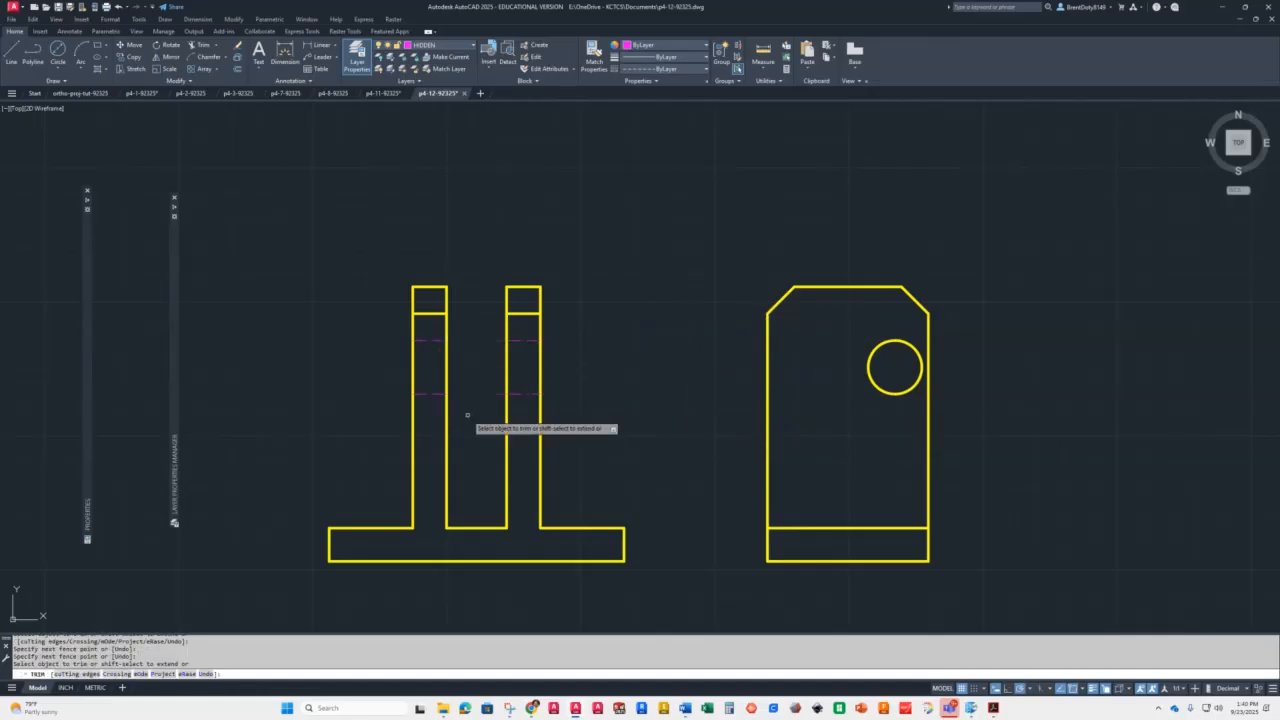
key(Return)
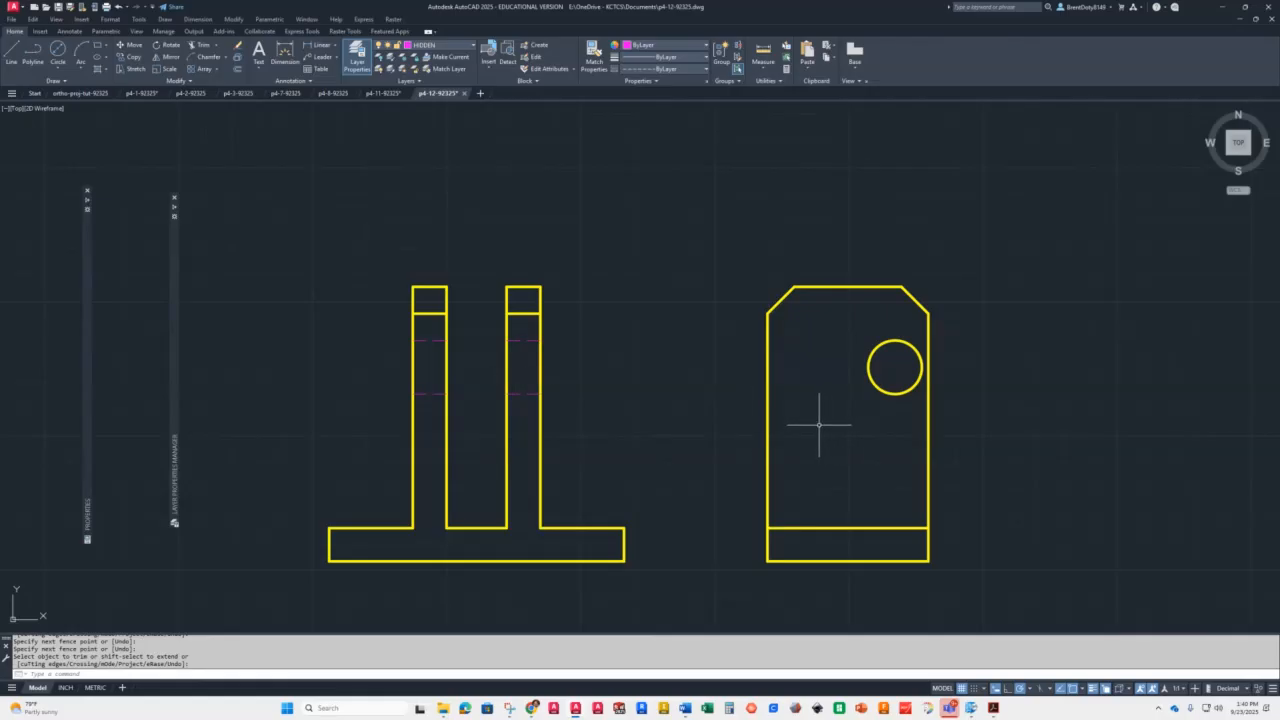
Draw a construction line straight up from the side view's left shoulder, then a 45° miter line about 5.3 units long up to the right
scroll(810, 436, down, 2)
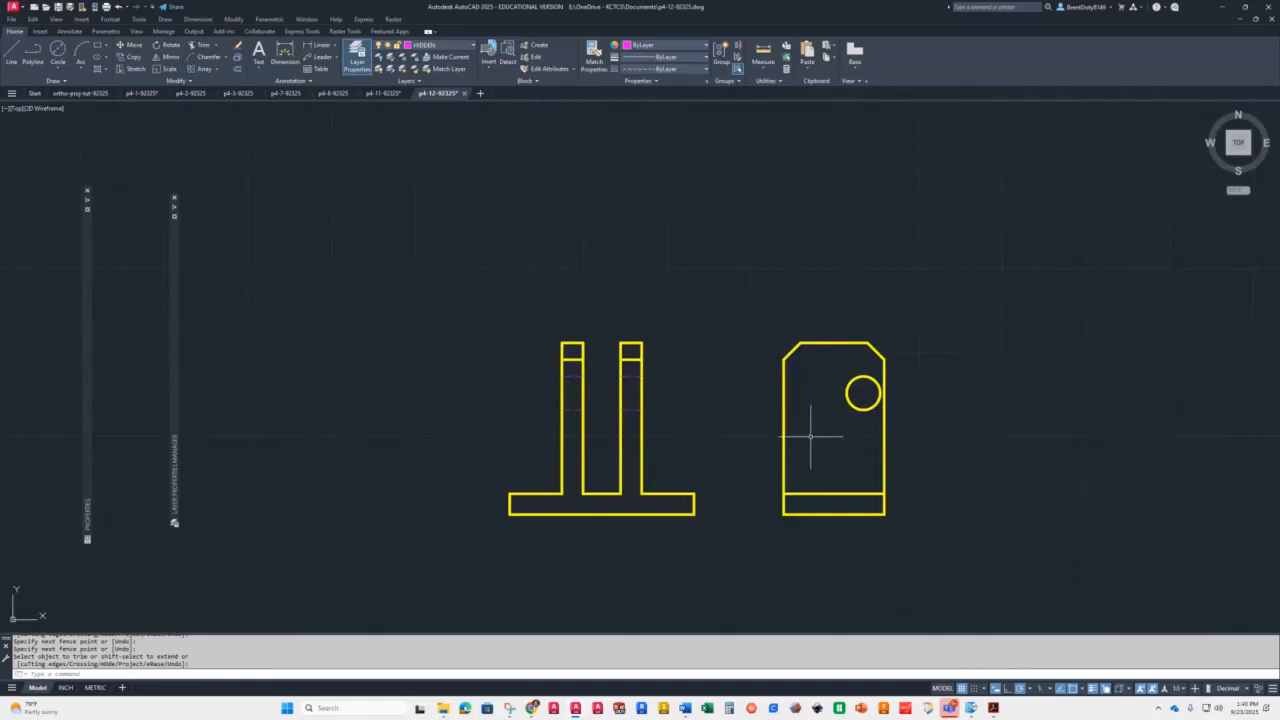
middle_drag(753, 289, 691, 349)
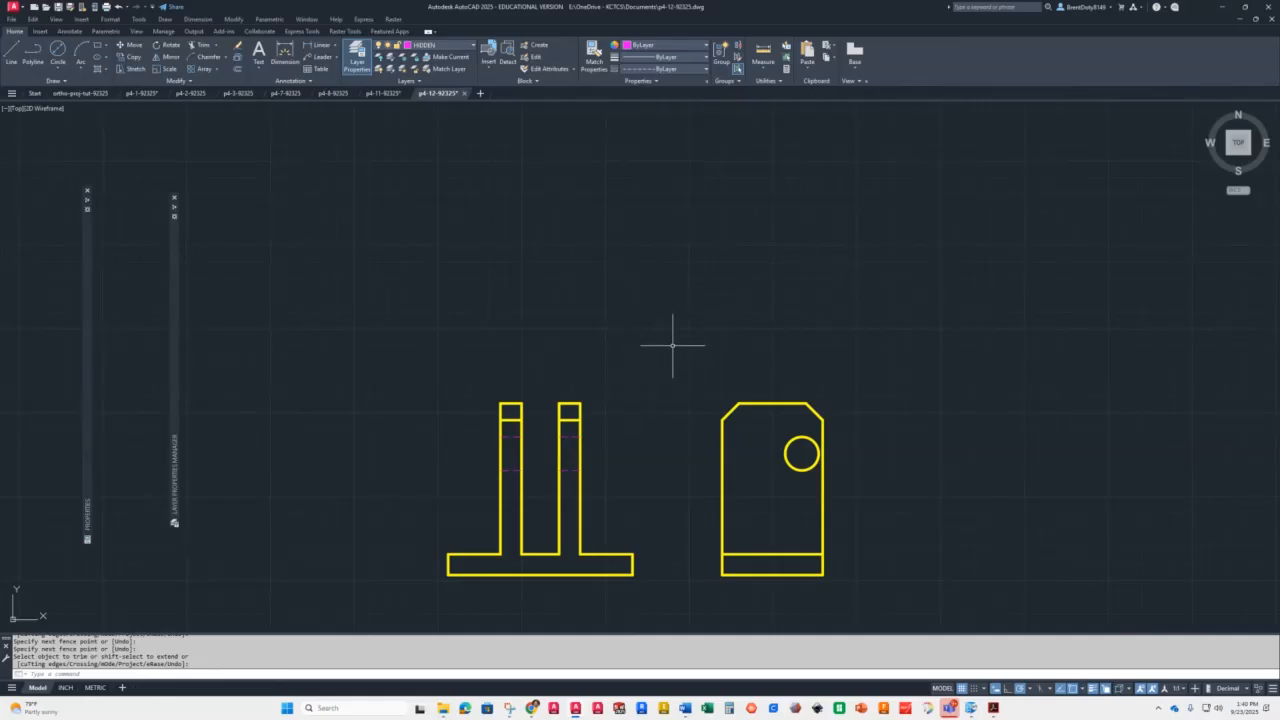
text(l)
key(Return)
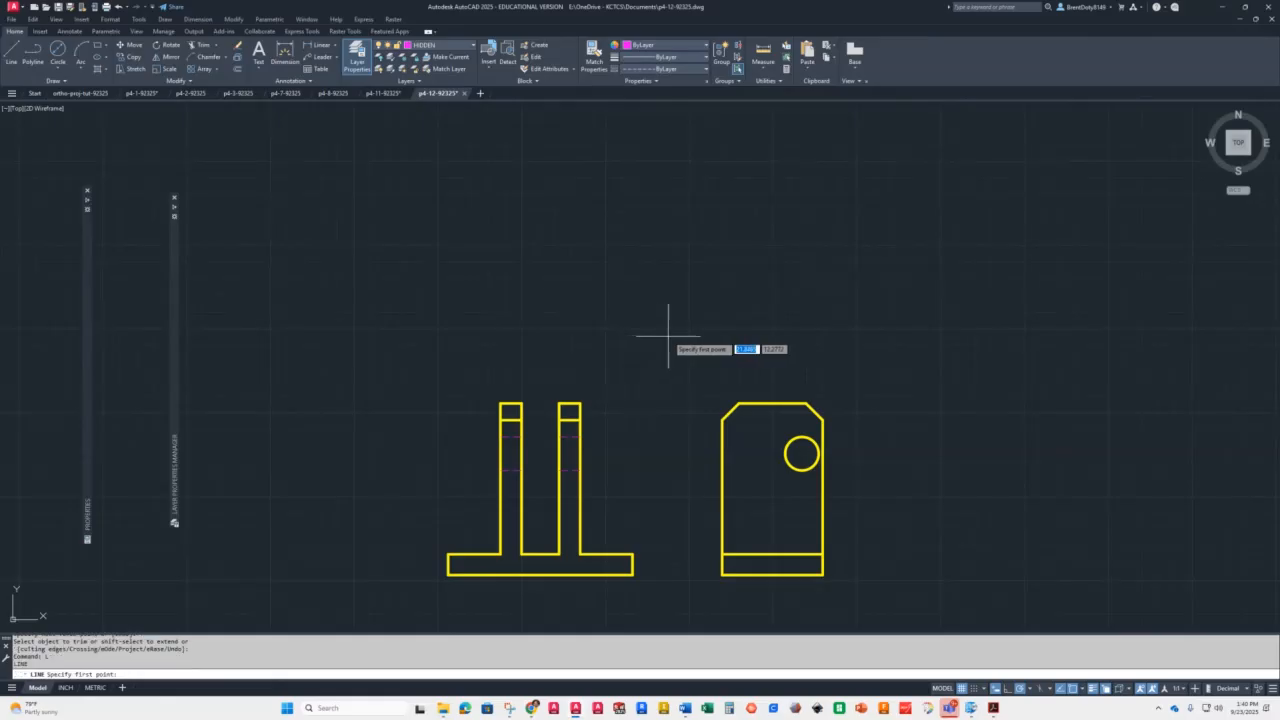
click(722, 418)
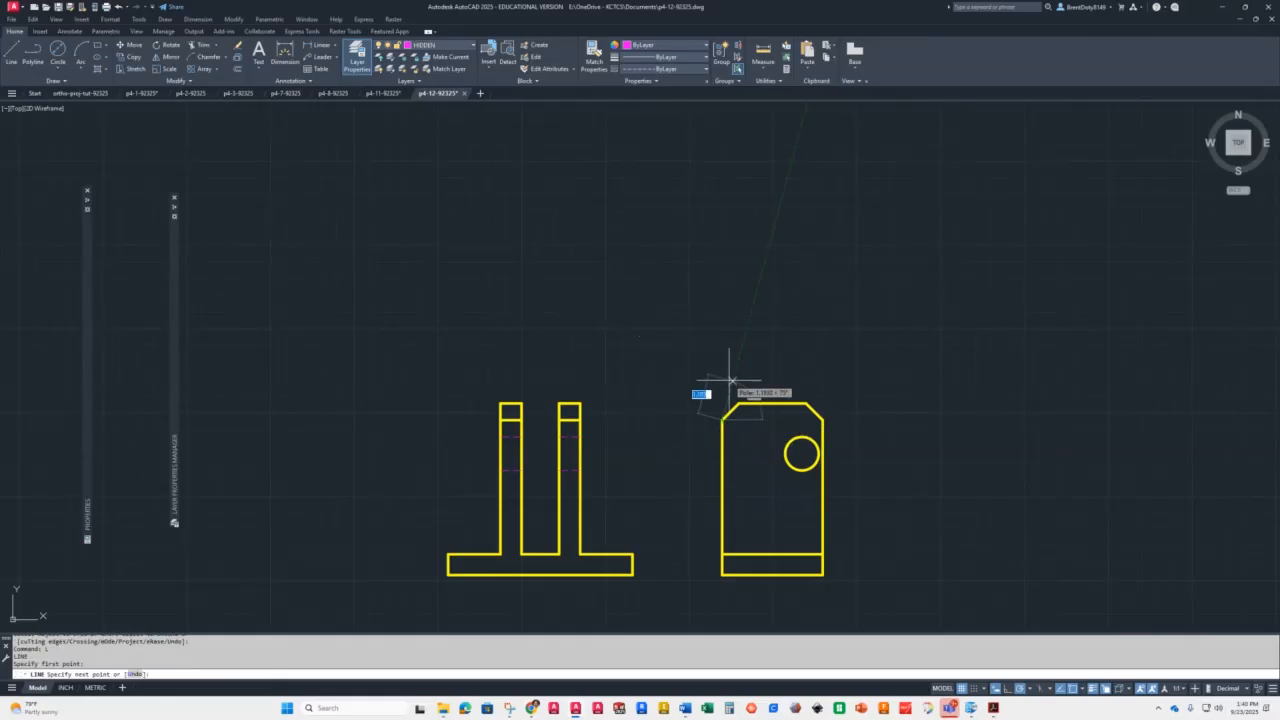
click(722, 298)
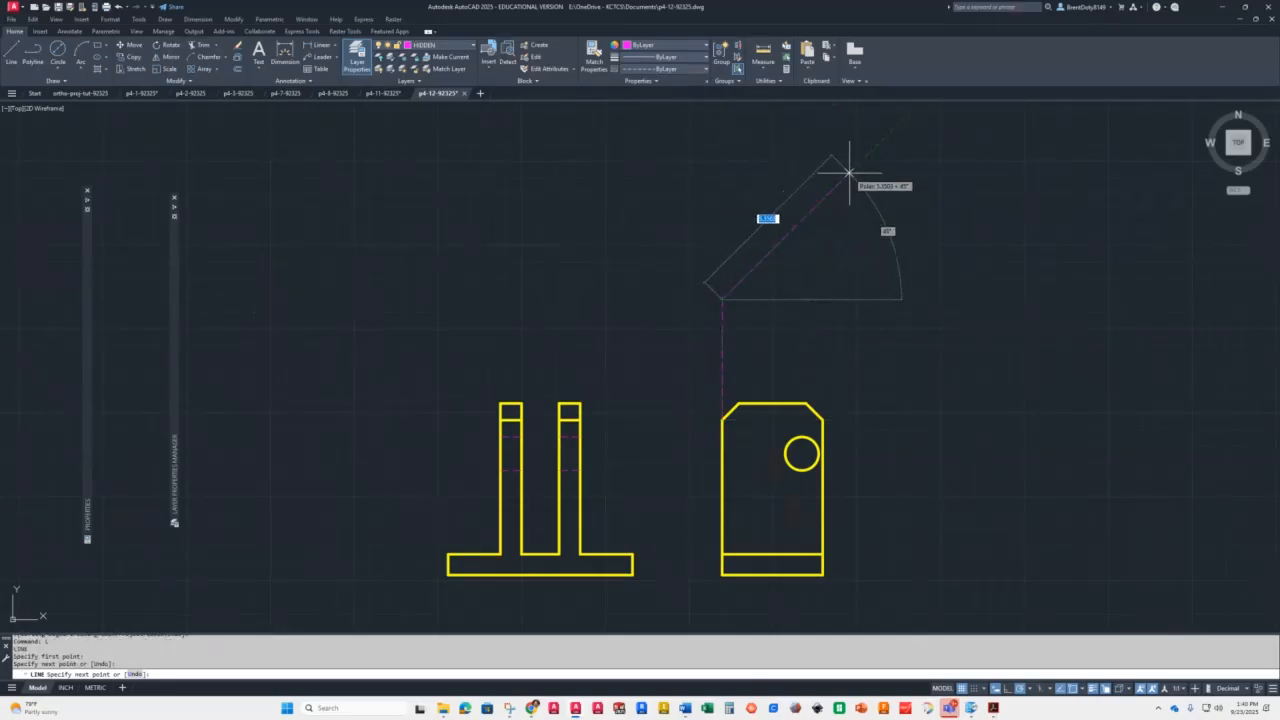
click(849, 173)
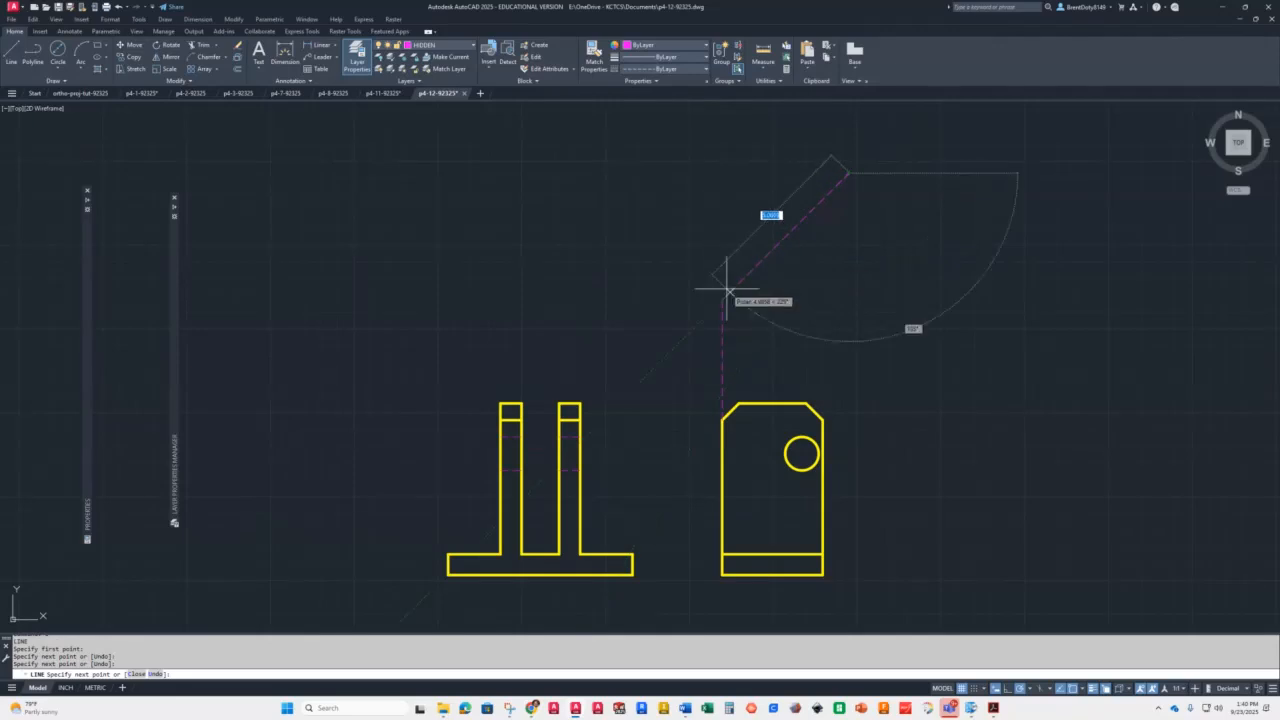
key(Return)
Draw a horizontal projection line from the miter line's lower end leftward, past the front view's left end
key(Return)
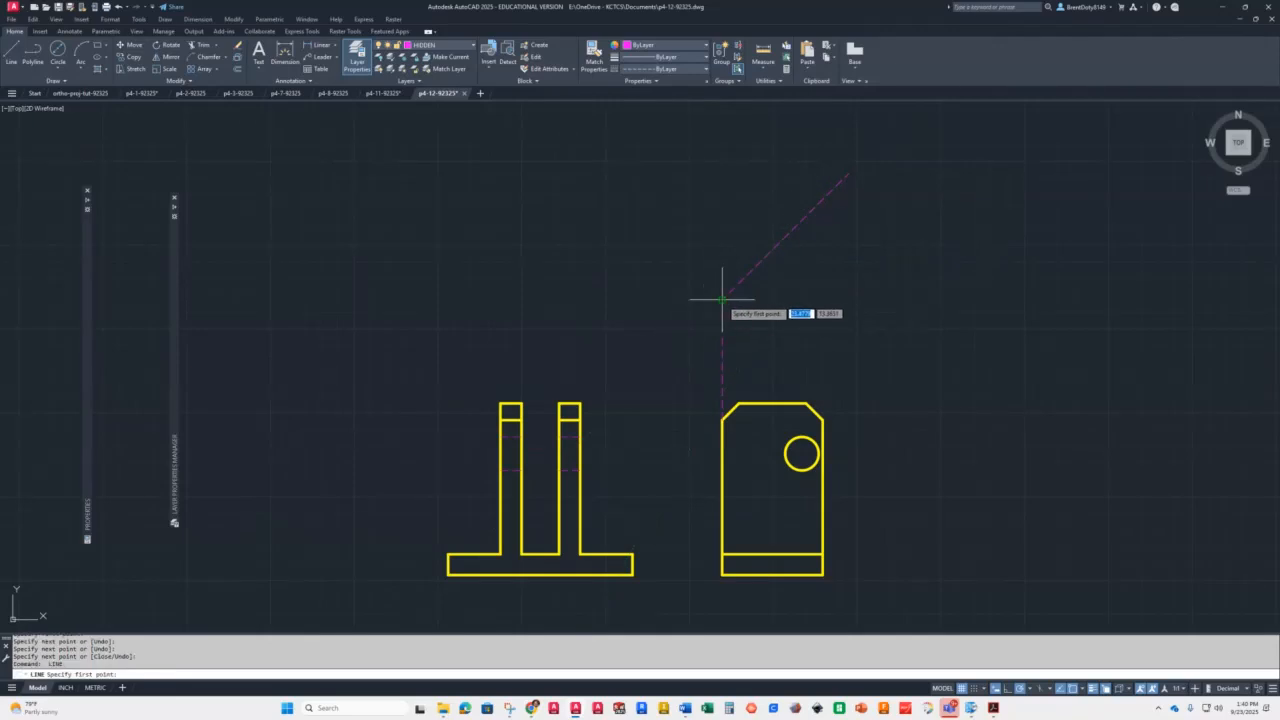
click(722, 298)
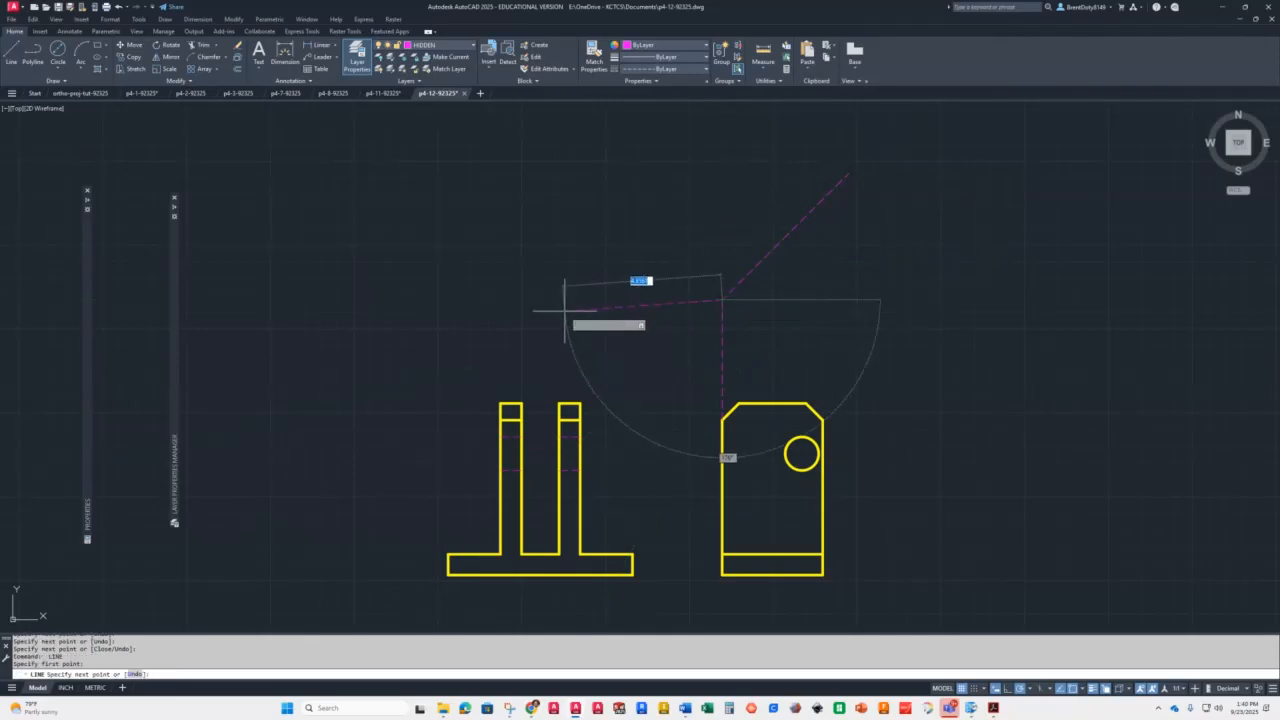
click(393, 298)
key(Return)
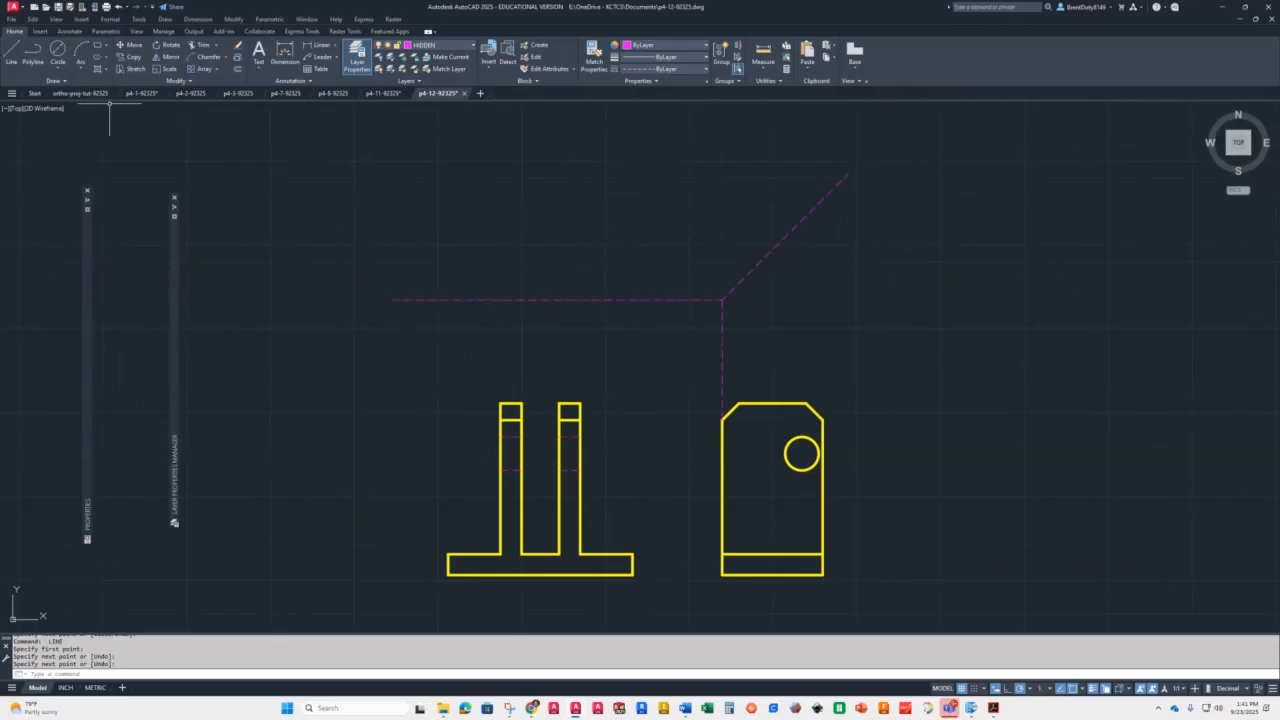
Project the side view's right edge up to the miter line and horizontally left about 13.2 units, past the front view
click(11, 55)
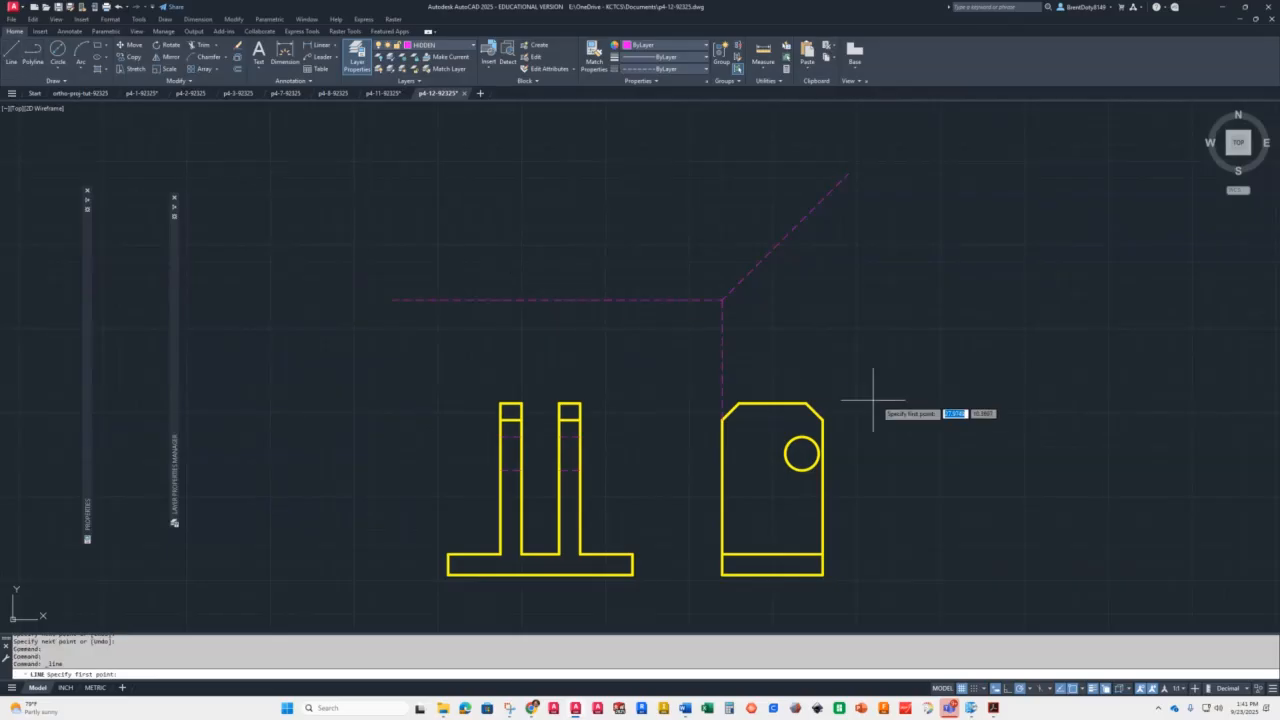
click(823, 418)
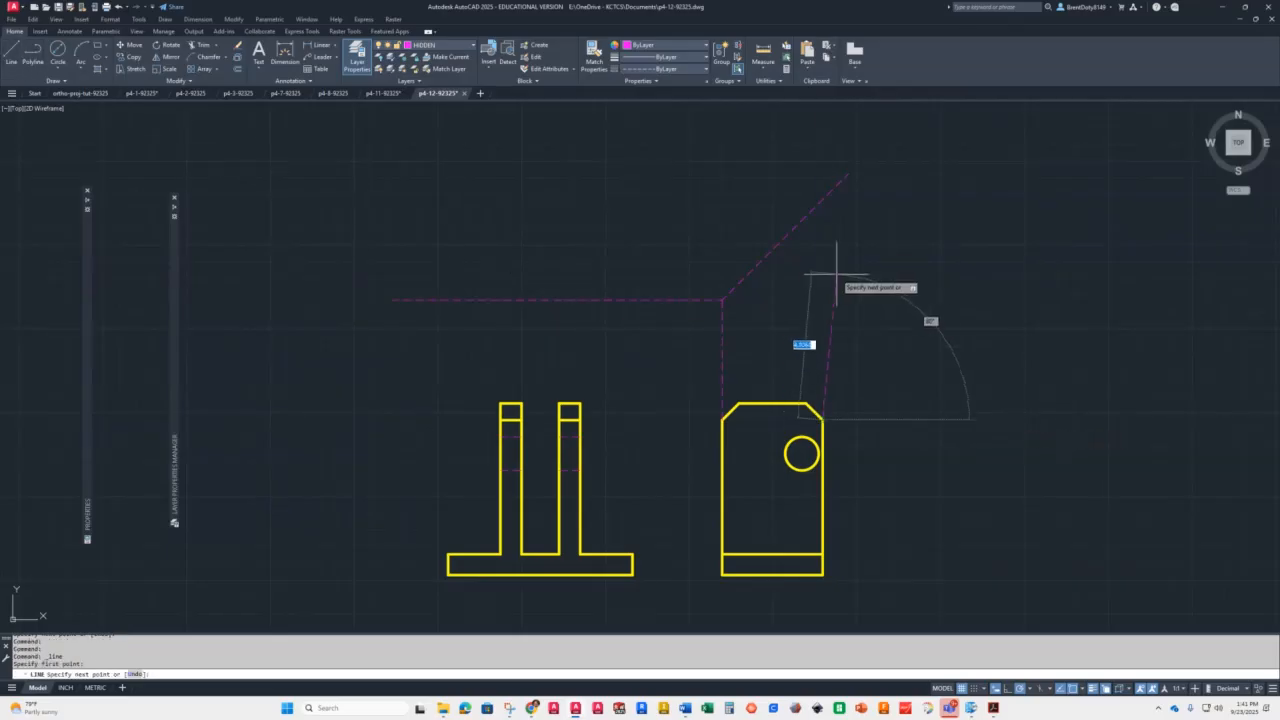
click(825, 200)
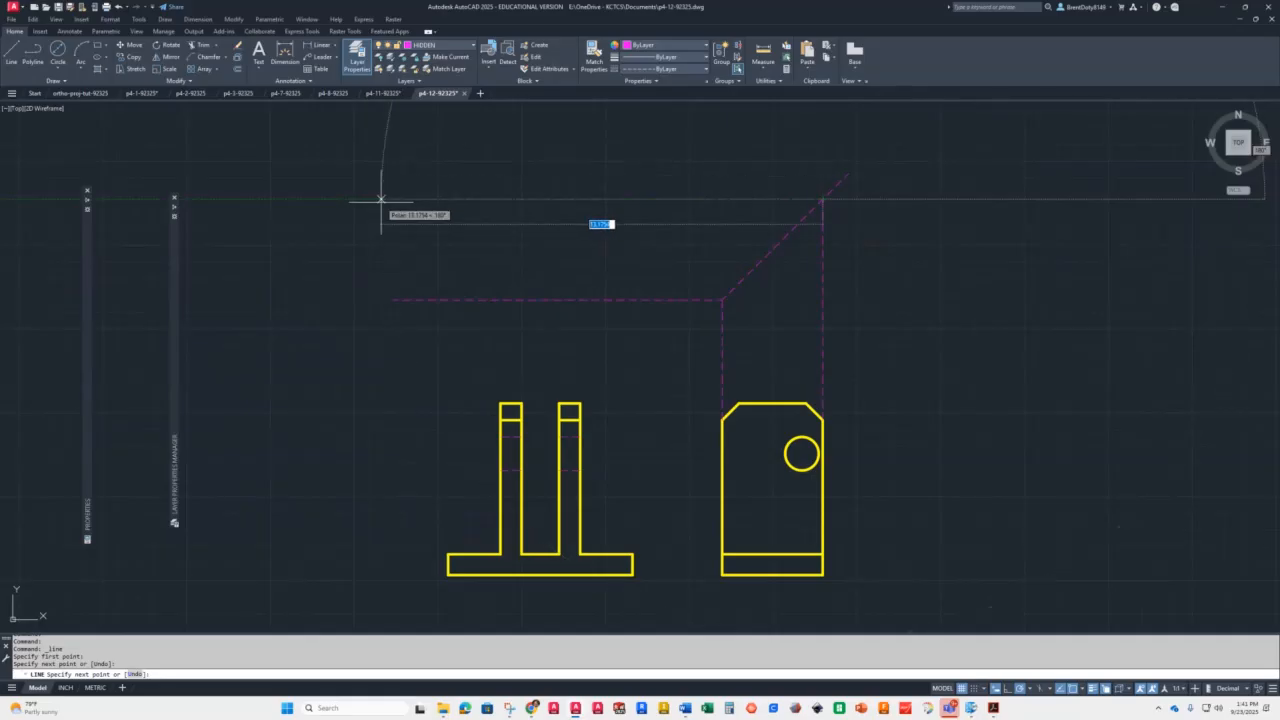
click(380, 199)
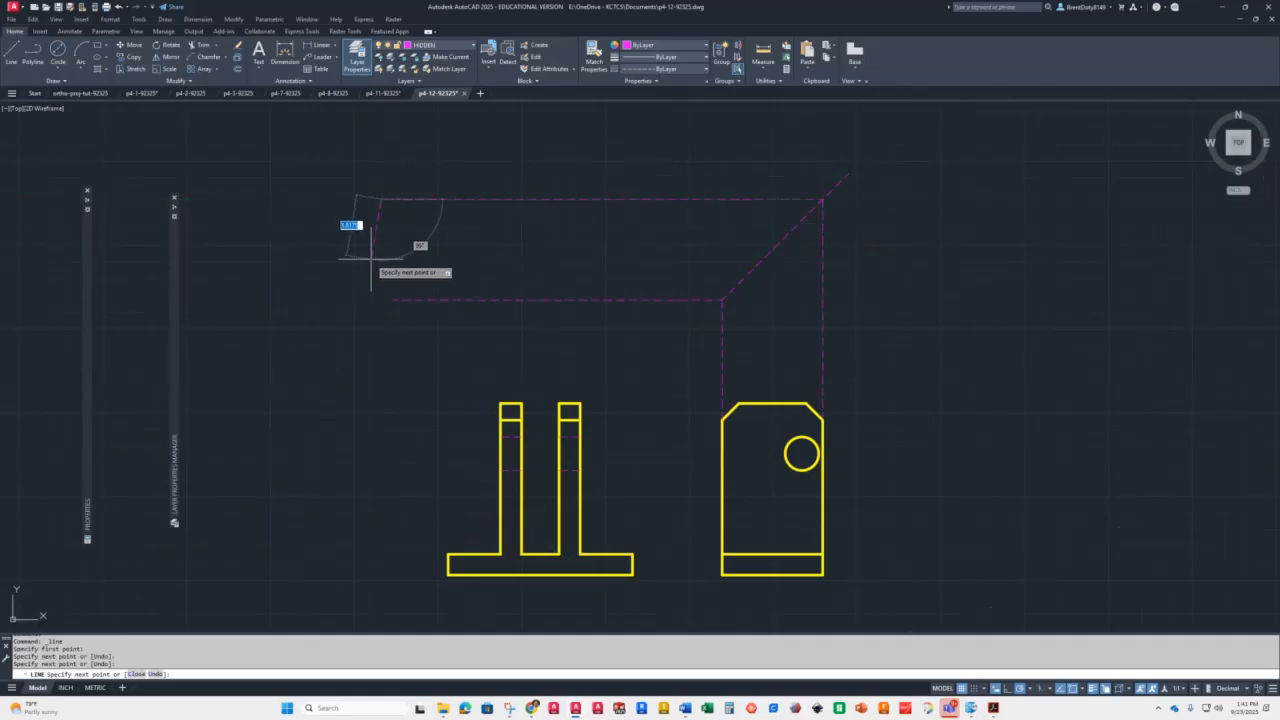
key(Escape)
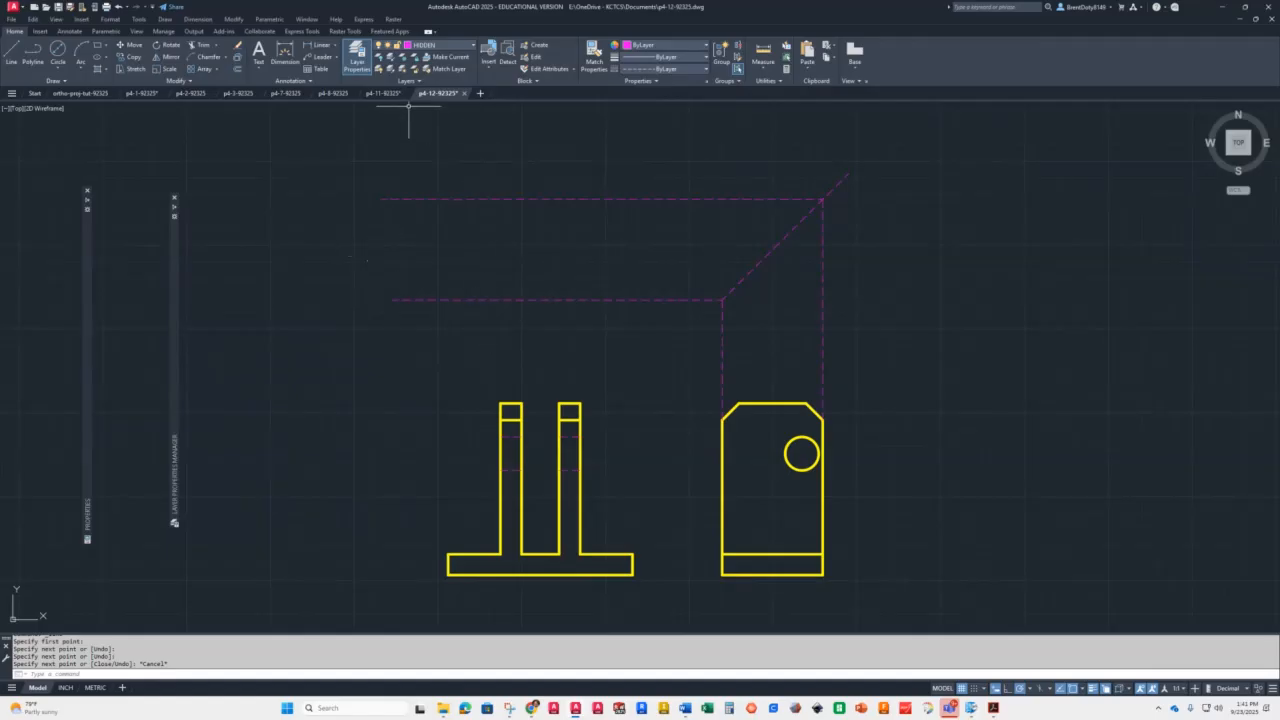
Make OBJECT the current layer and move the two horizontal projection lines onto the OBJECT layer
click(437, 49)
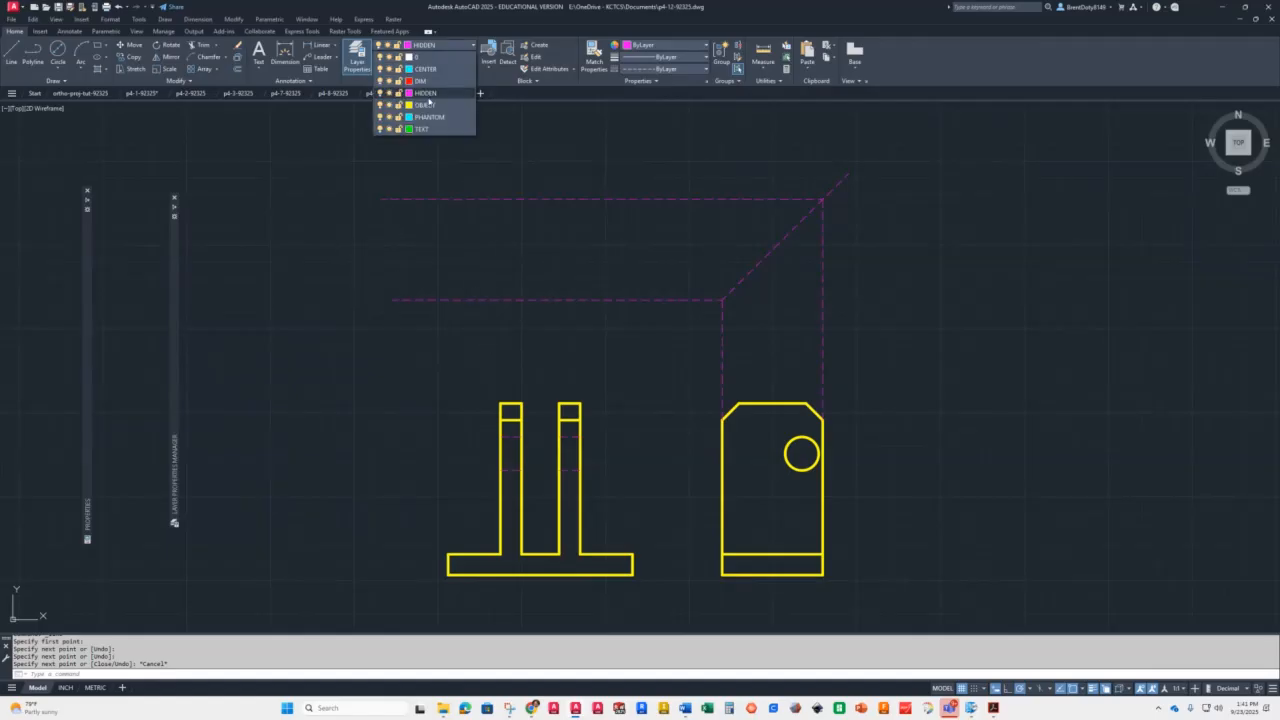
click(430, 111)
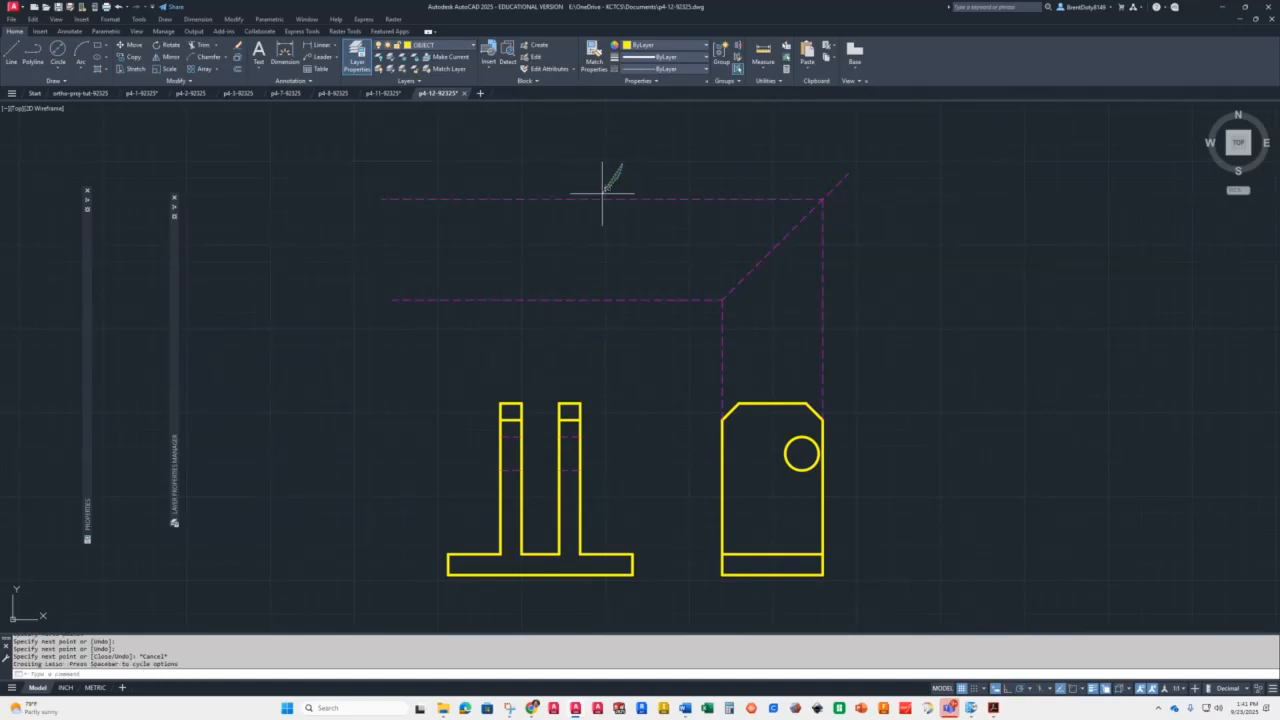
drag(606, 188, 425, 350)
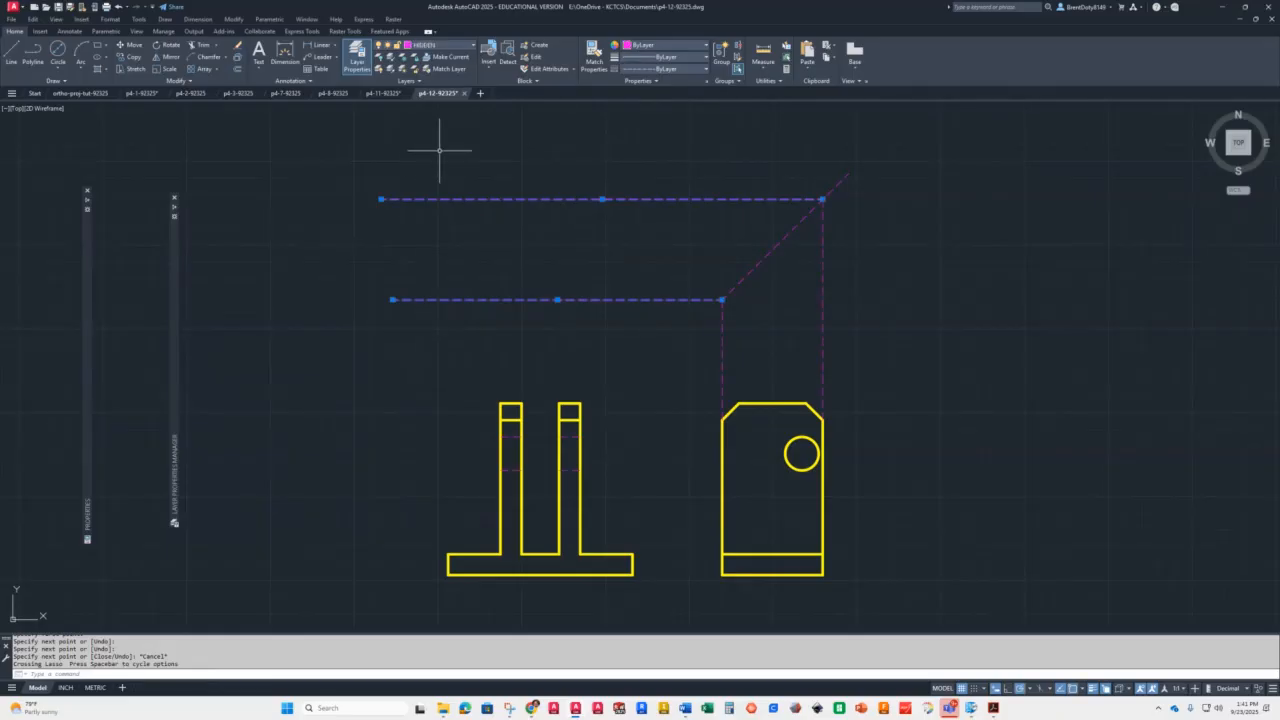
click(457, 46)
click(423, 106)
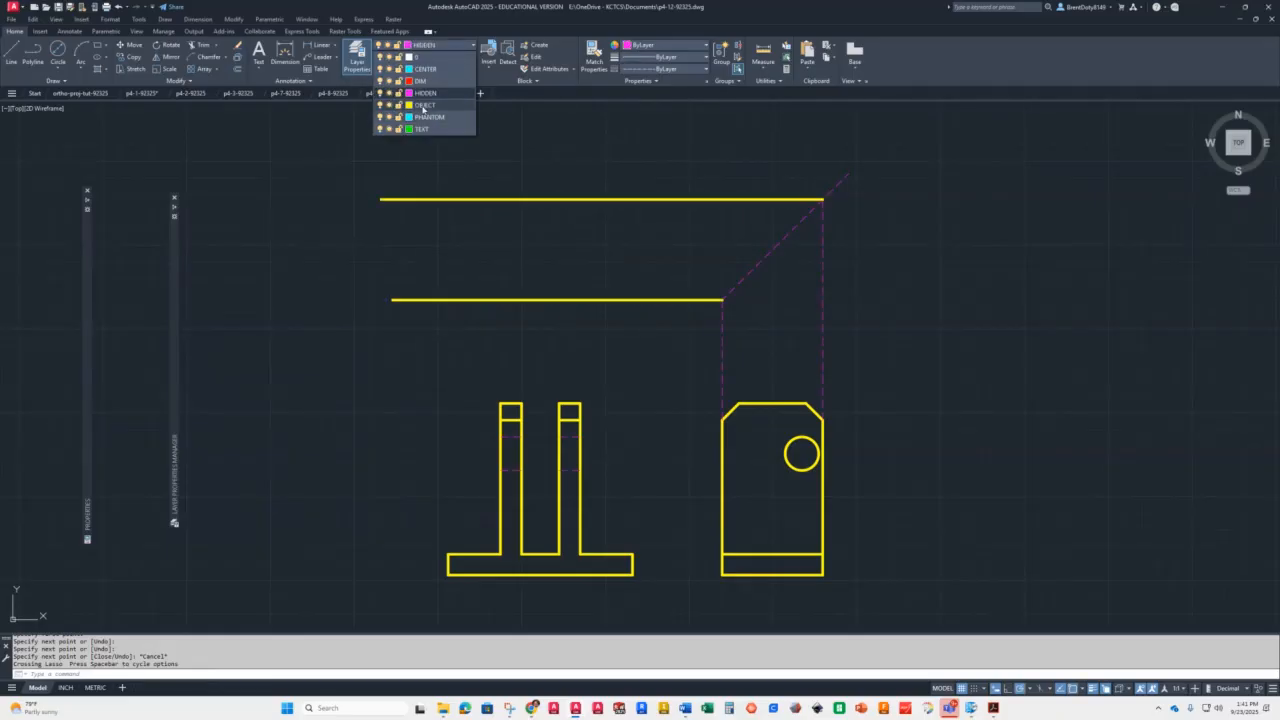
click(423, 107)
key(Escape)
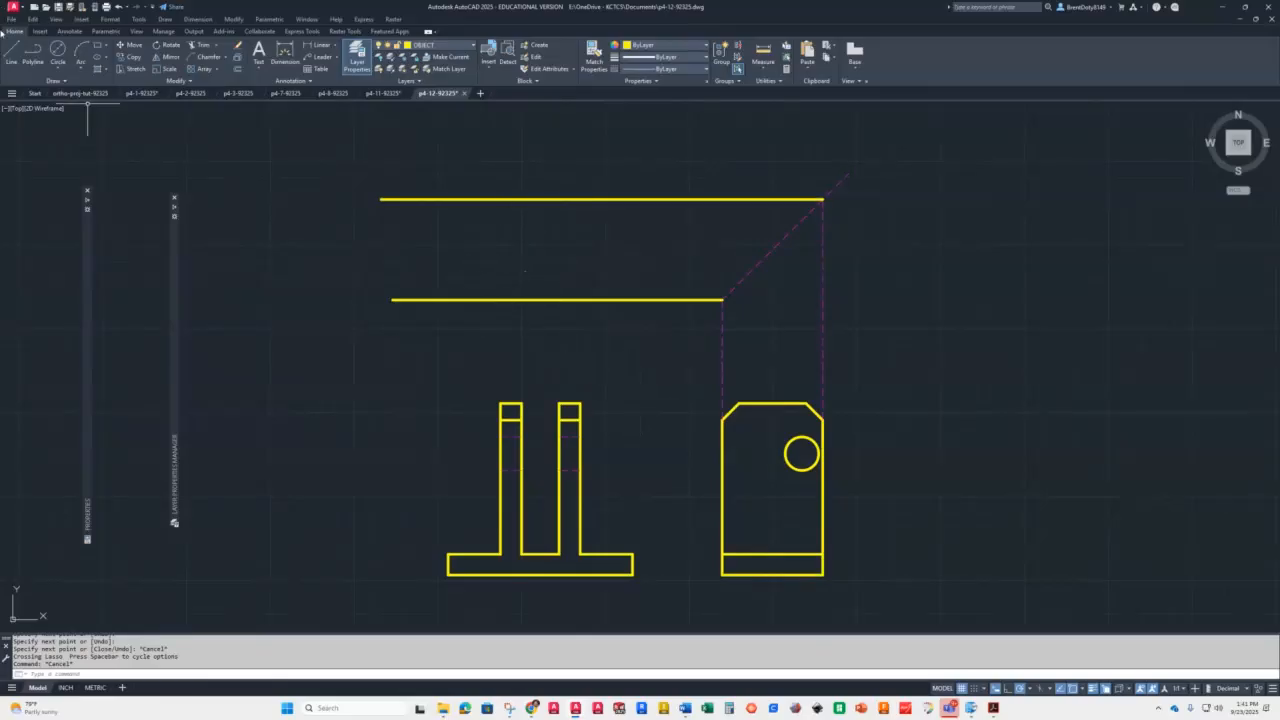
Draw vertical lines from the front view base's upper left and right corners up to the upper horizontal line
click(14, 58)
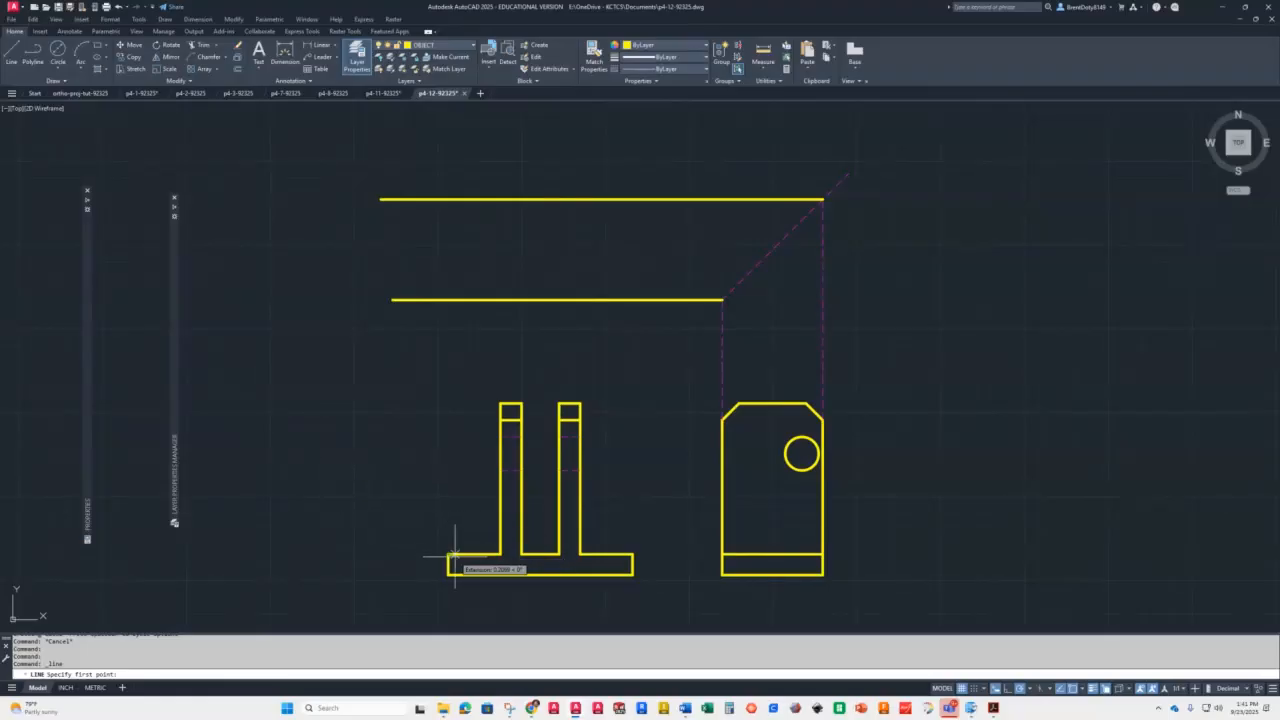
click(448, 554)
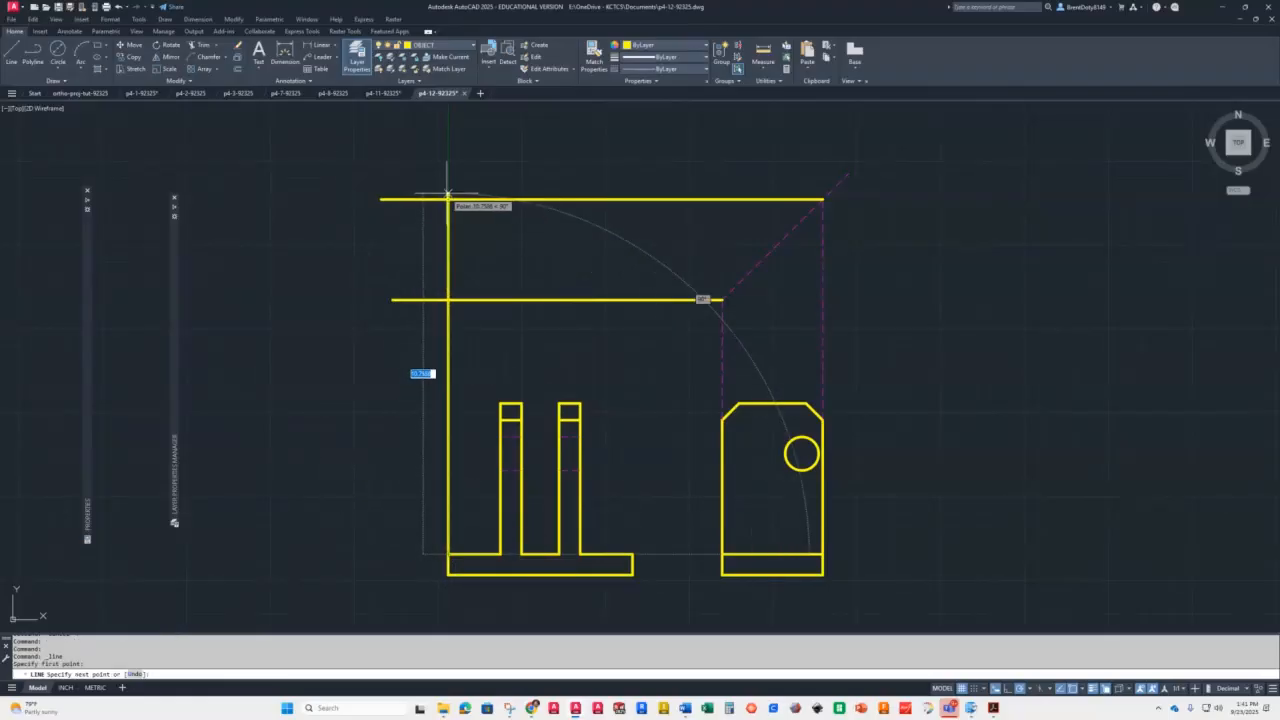
click(448, 200)
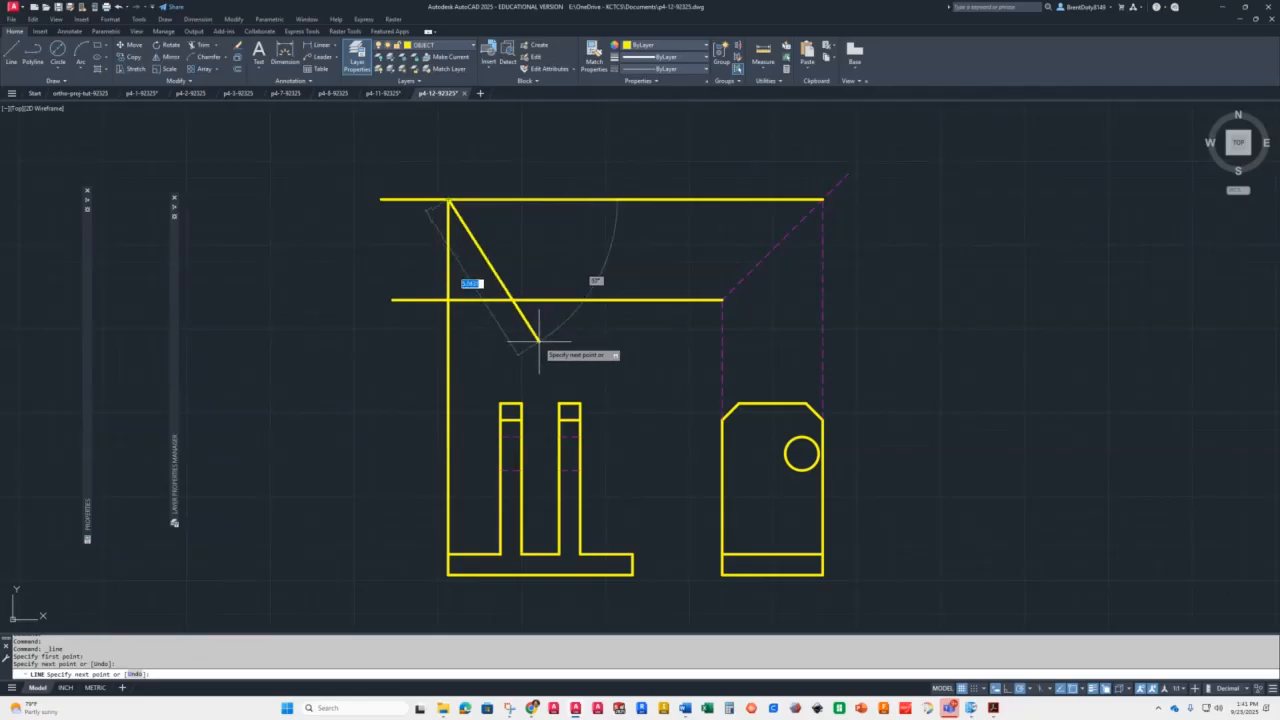
key(Return)
key(Return)
click(632, 554)
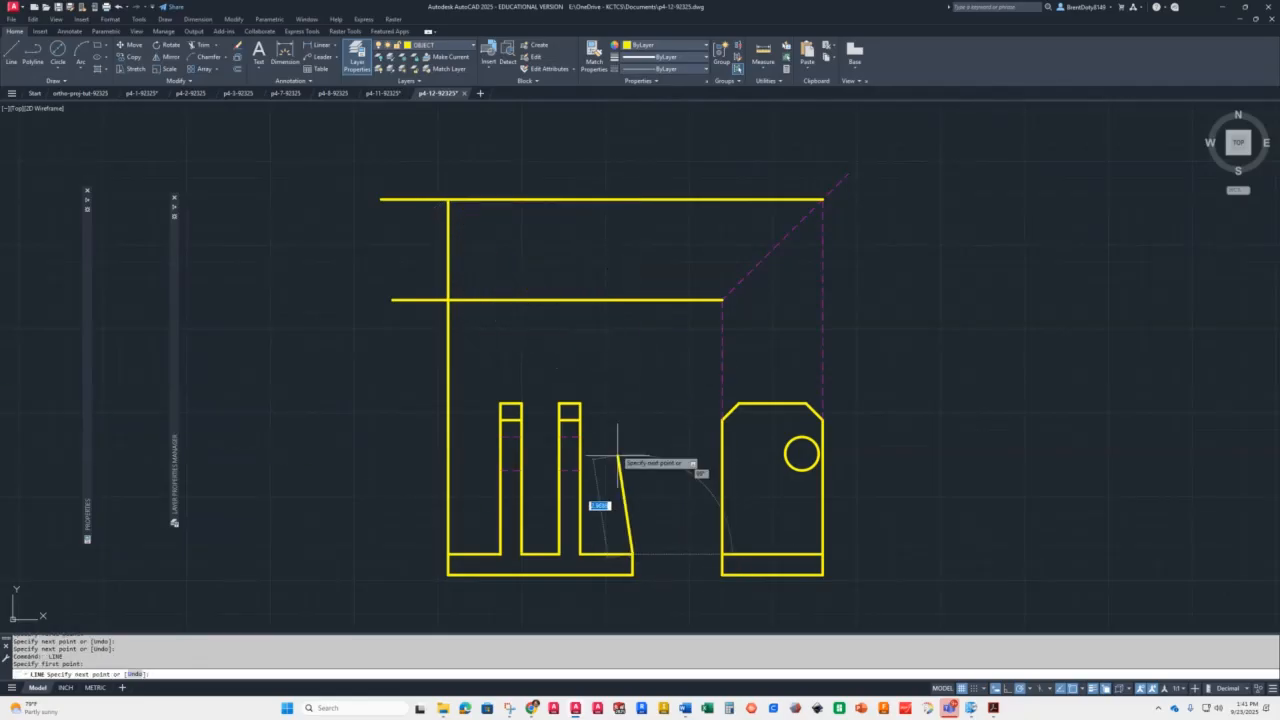
click(632, 200)
key(Return)
Project both edges of the front view's right upright vertically to the upper horizontal line
key(Return)
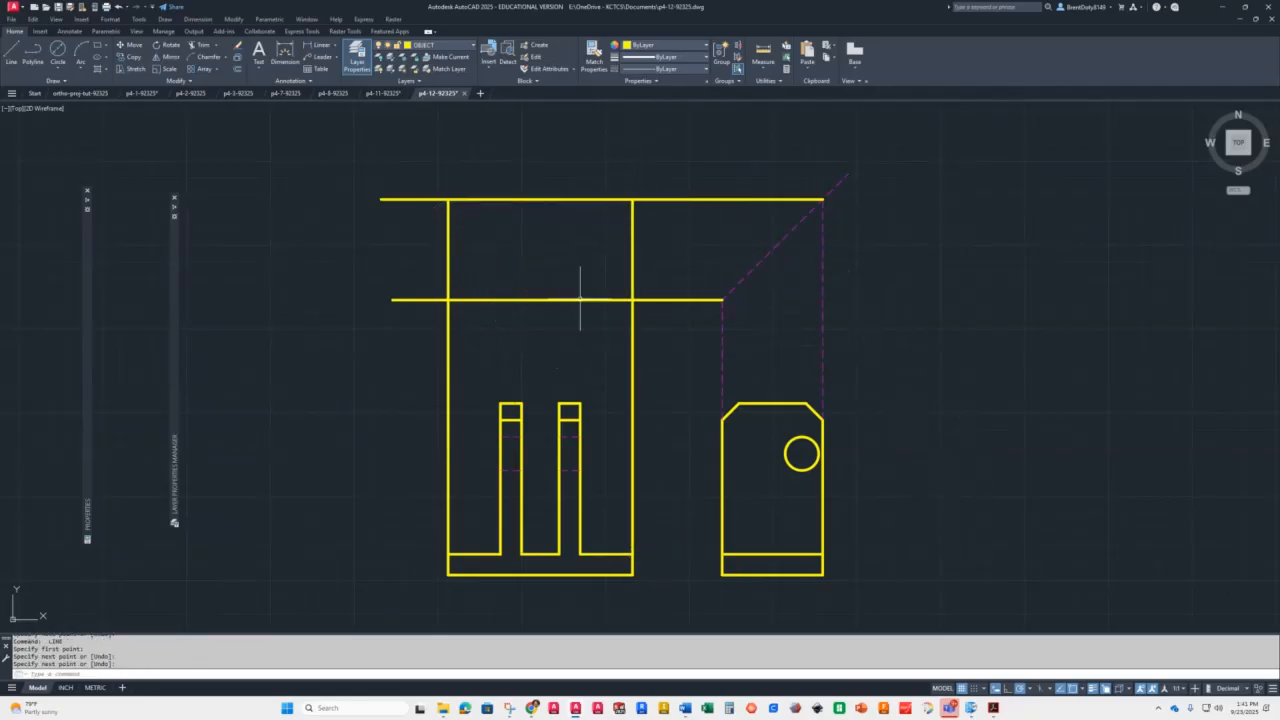
click(579, 404)
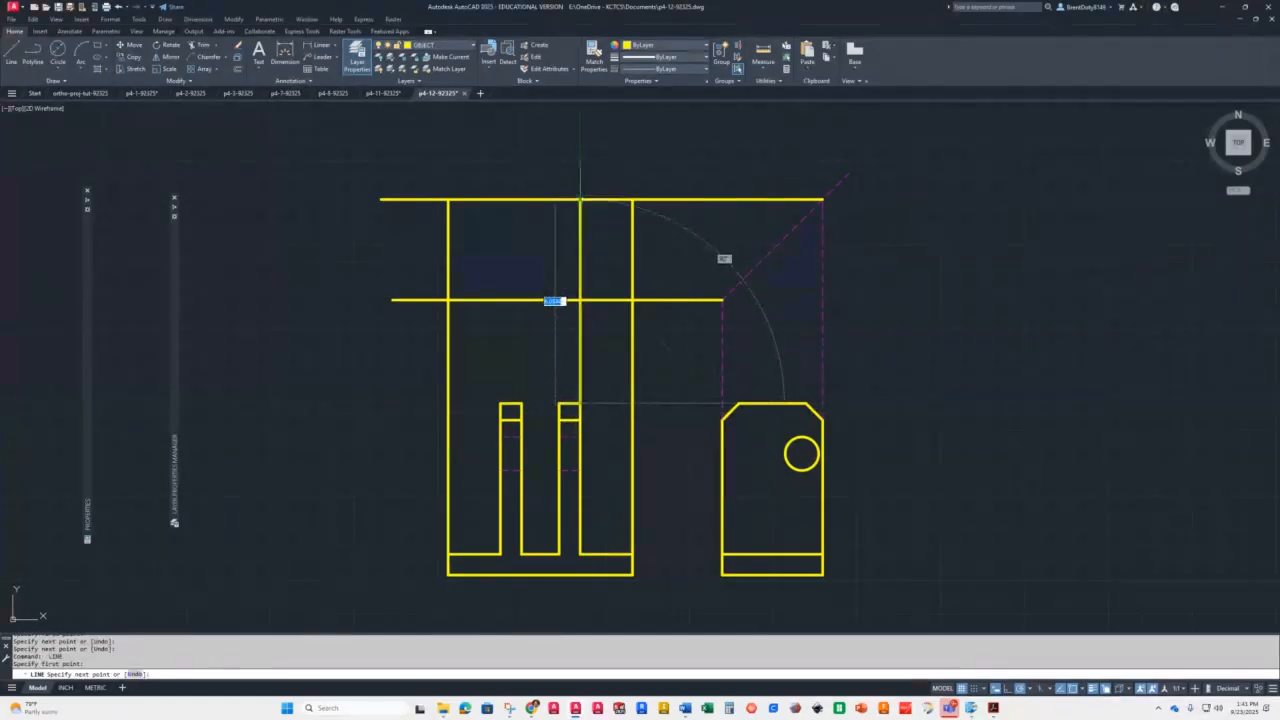
click(580, 200)
key(Return)
key(Return)
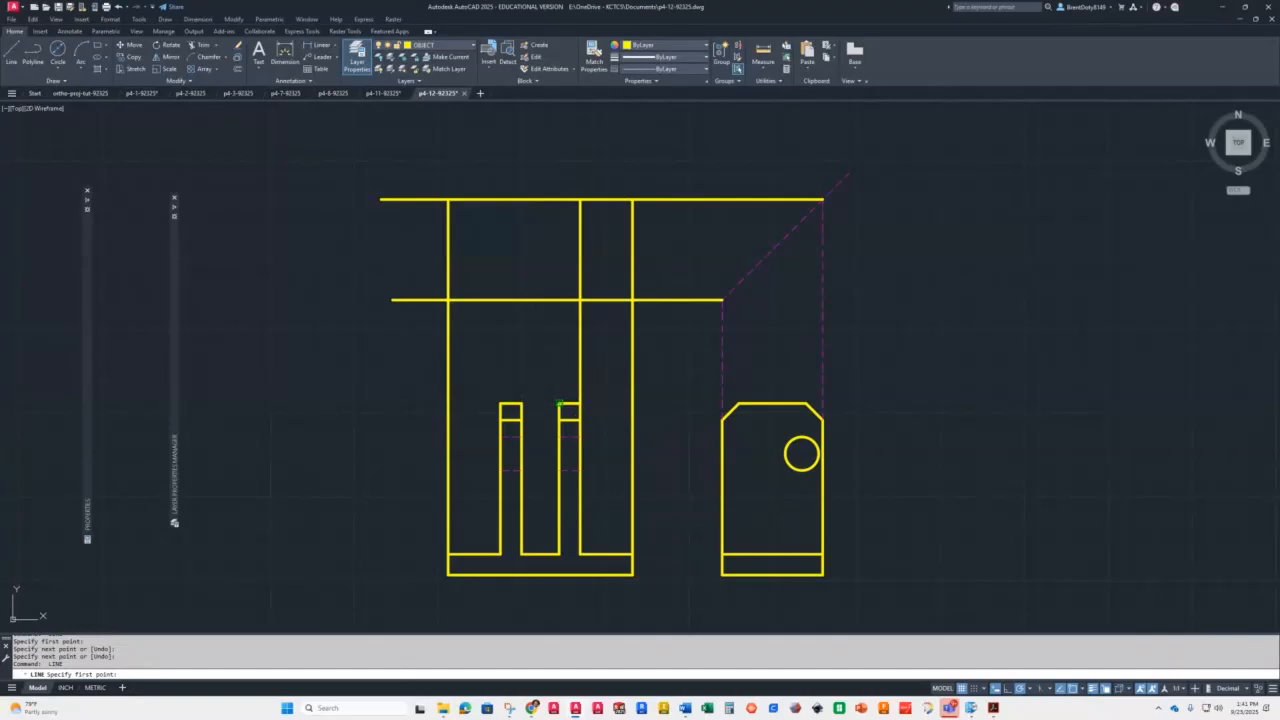
click(558, 404)
click(558, 200)
key(Return)
Project both edges of the front view's left upright vertically to the upper horizontal line
key(Return)
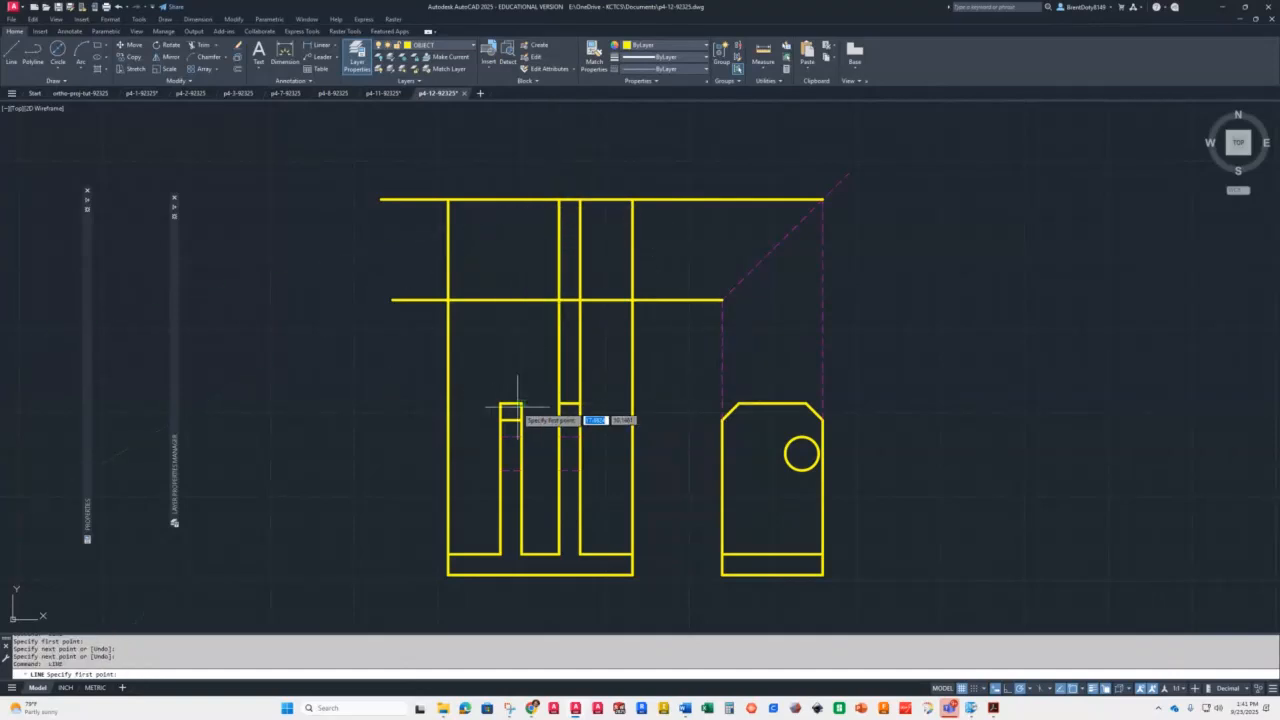
click(521, 404)
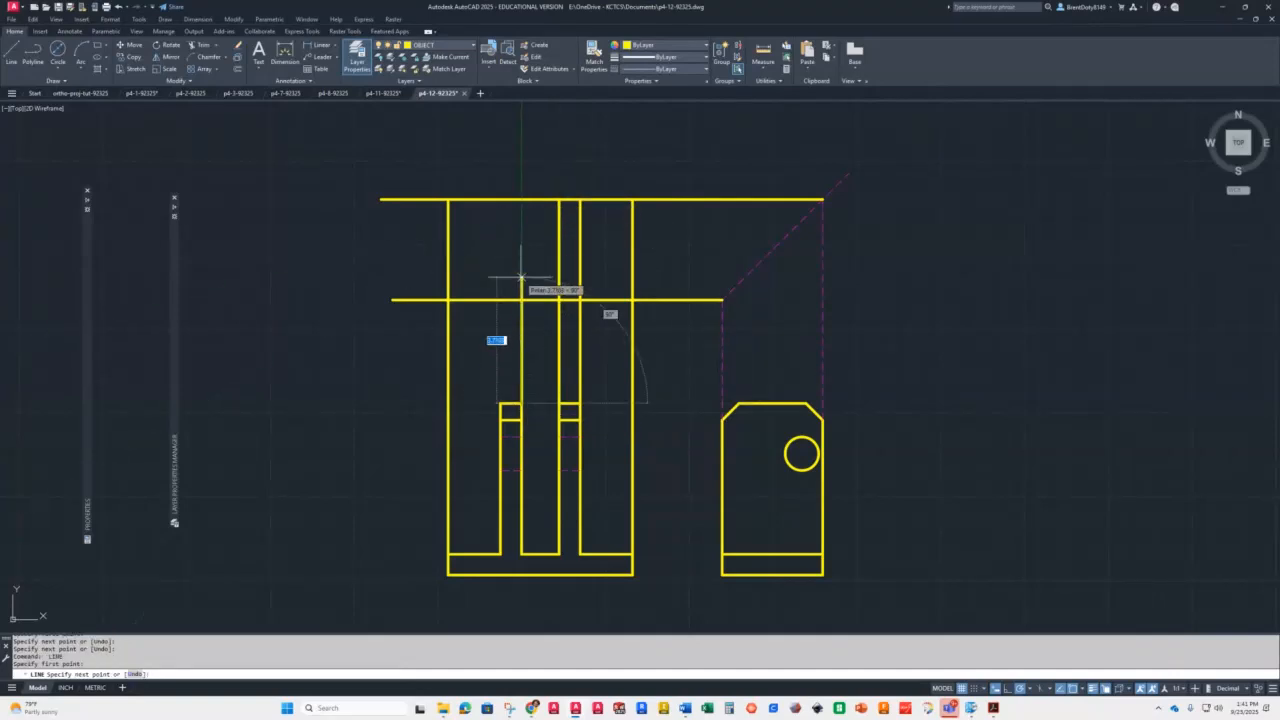
click(521, 200)
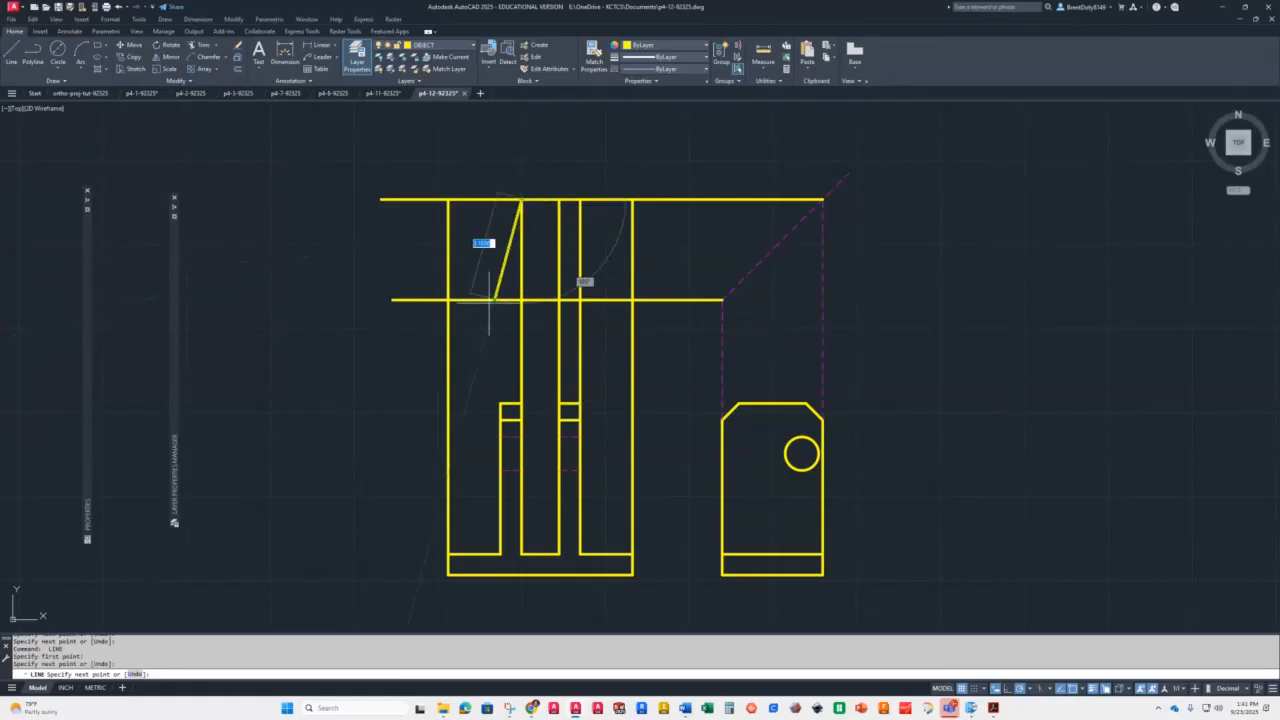
key(Return)
key(Return)
click(501, 404)
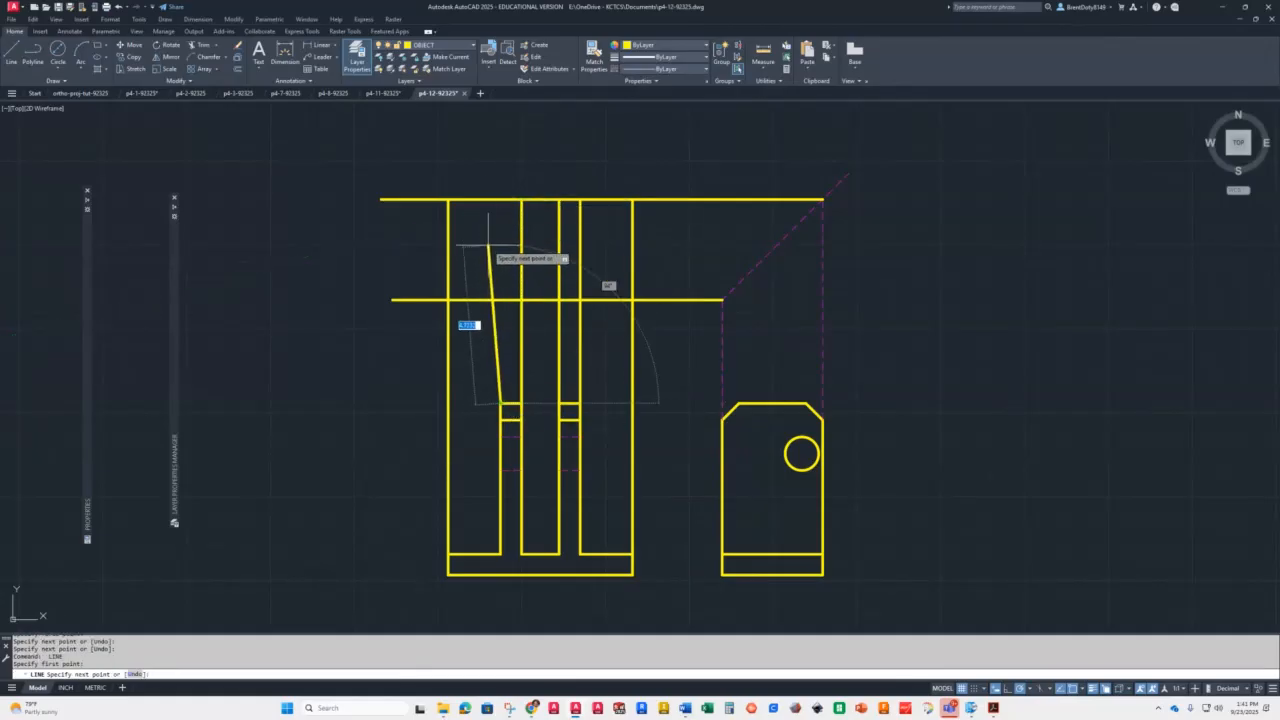
click(501, 200)
key(Return)
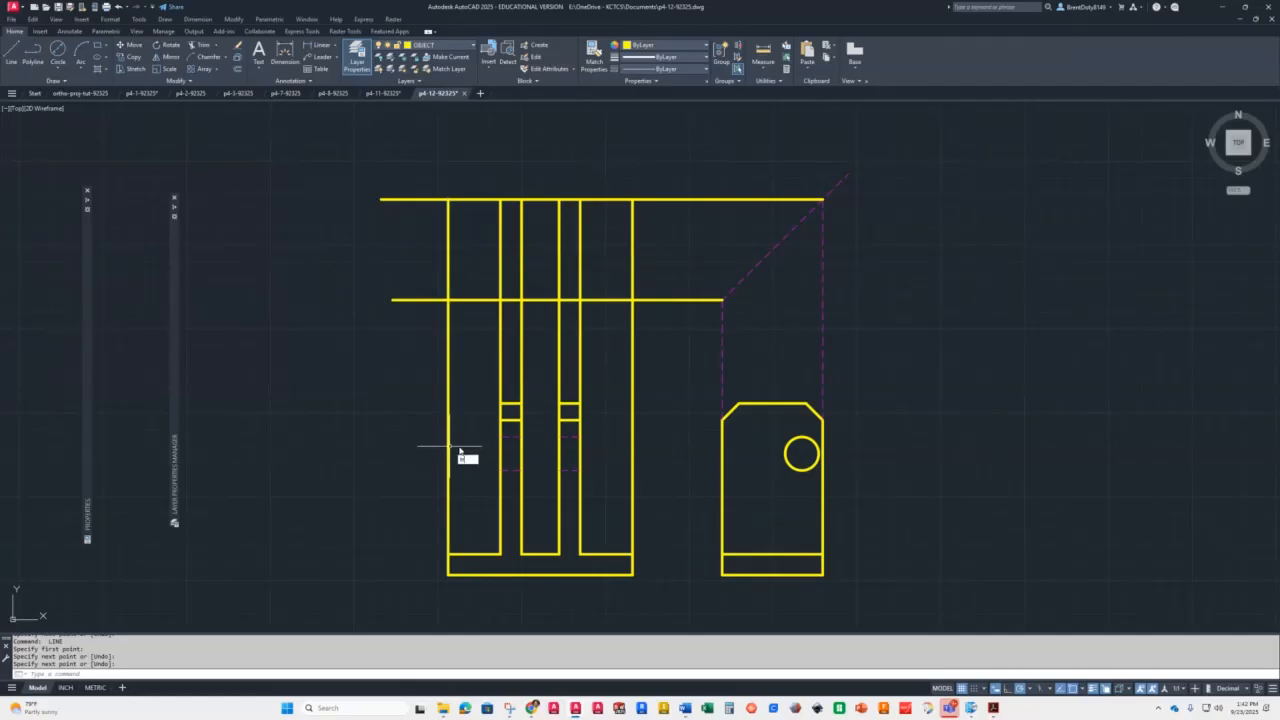
Trim the horizontal overhangs and the vertical lines below the top view, leaving its rectangular outline with the upright edges inside
text(tr)
key(Return)
mouse_move(712, 160)
mouse_down()
mouse_move(677, 314)
mouse_move(632, 343)
mouse_move(386, 350)
mouse_move(438, 178)
mouse_up()
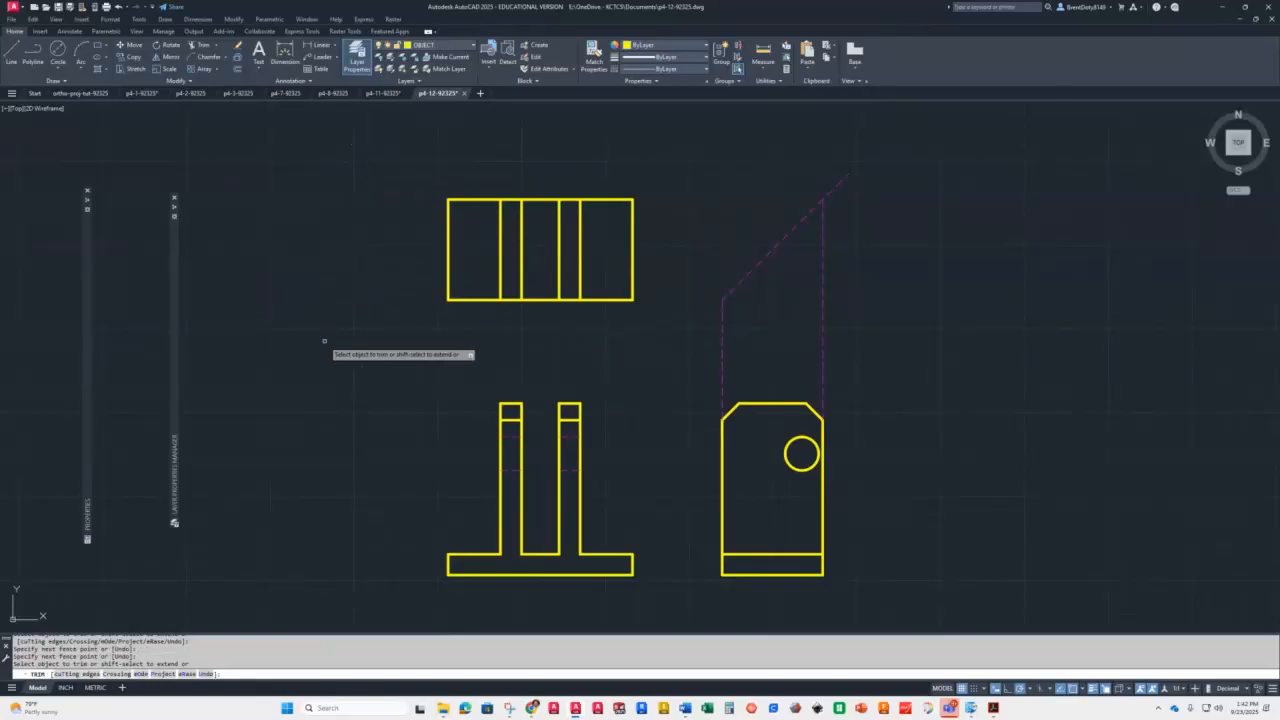
key(Return)
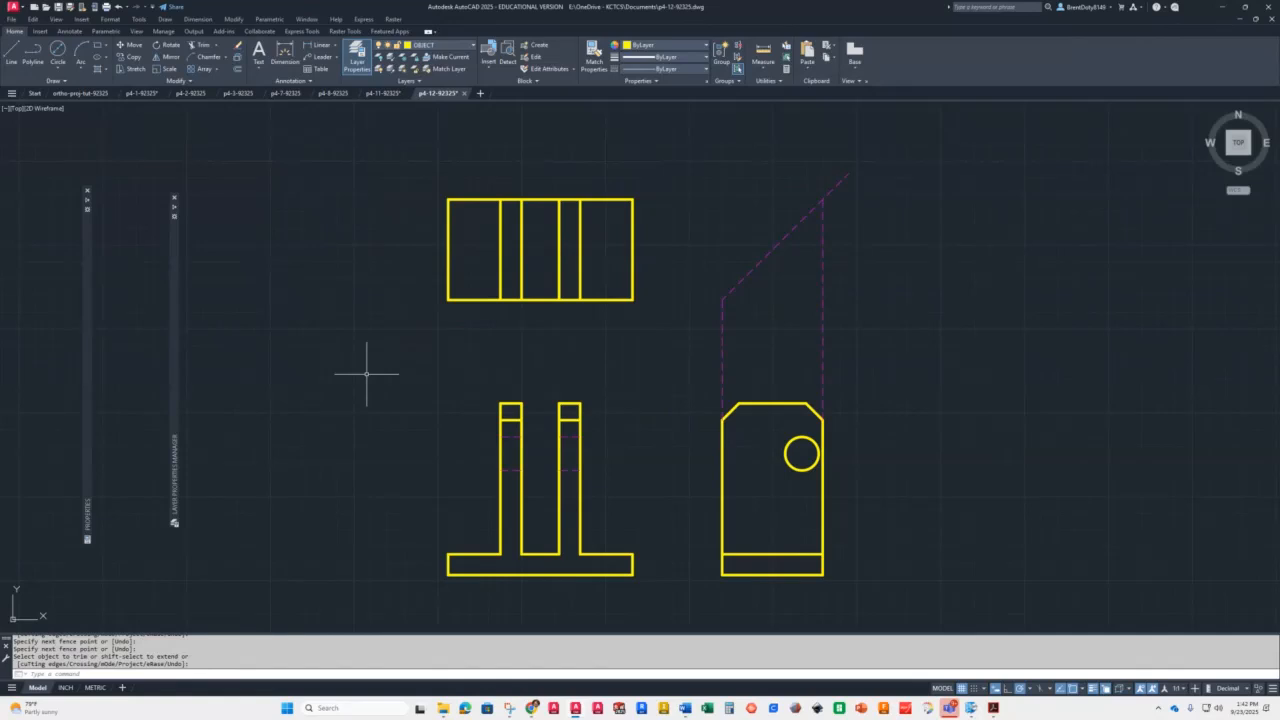
Delete the two vertical dashed projection lines between the side view and the miter line
drag(887, 324, 654, 354)
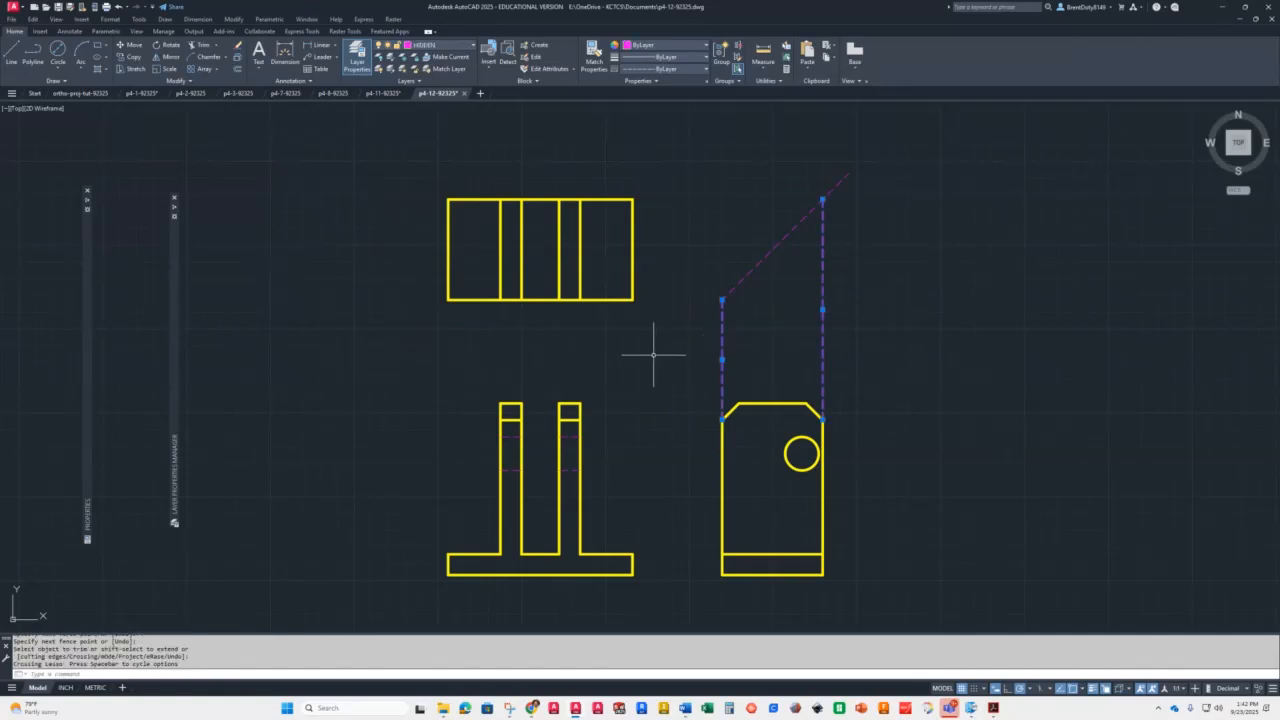
key(Delete)
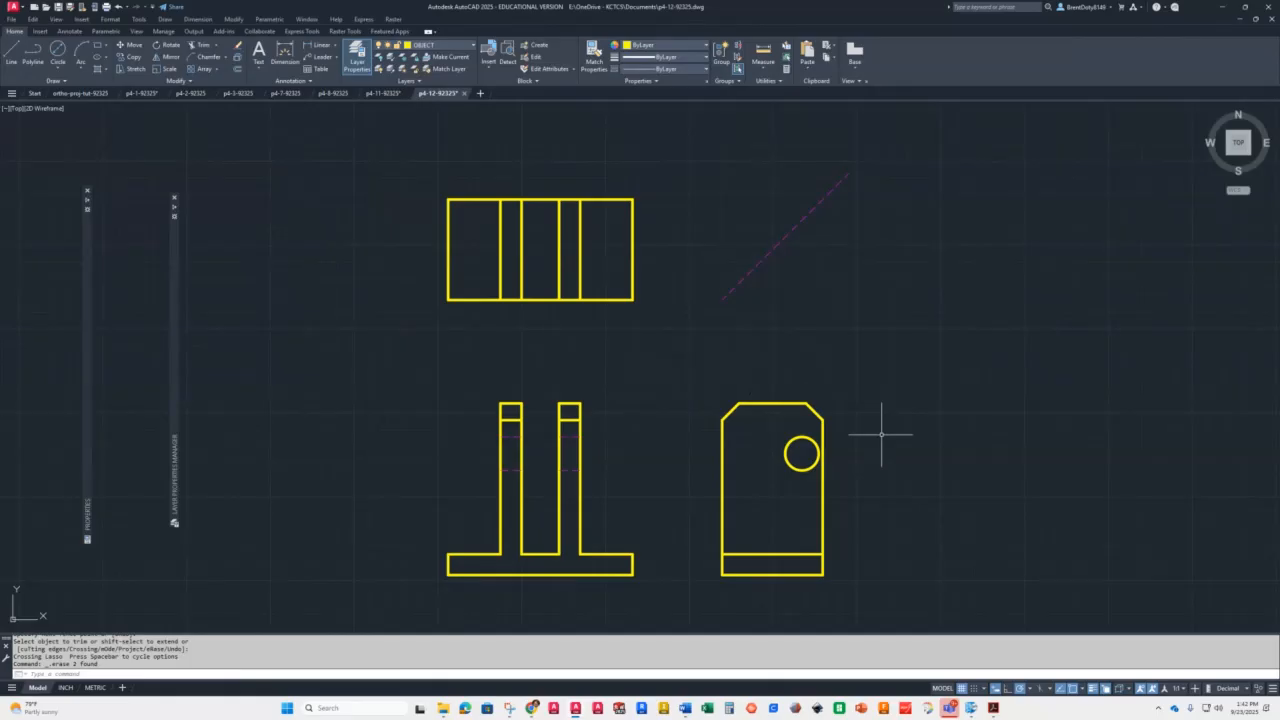
On the HIDDEN layer, project the left and right quadrants of the side view's circle vertically to the 45° miter line
click(451, 44)
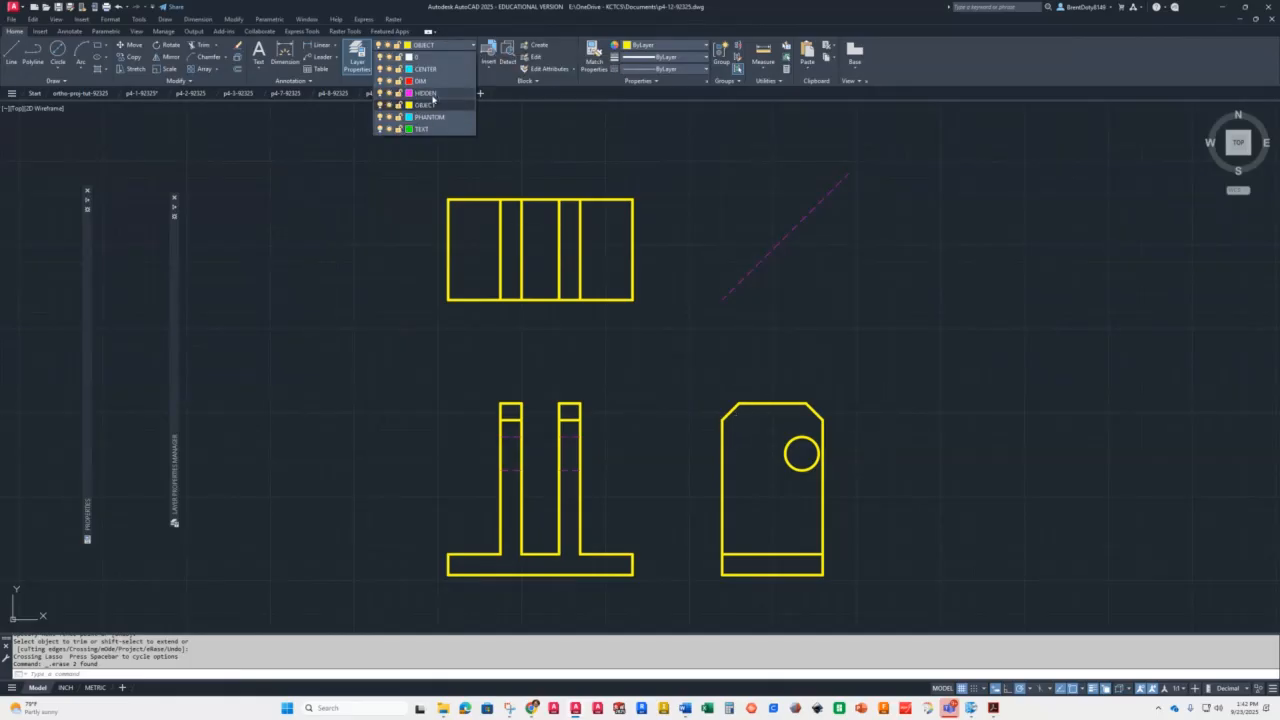
click(425, 93)
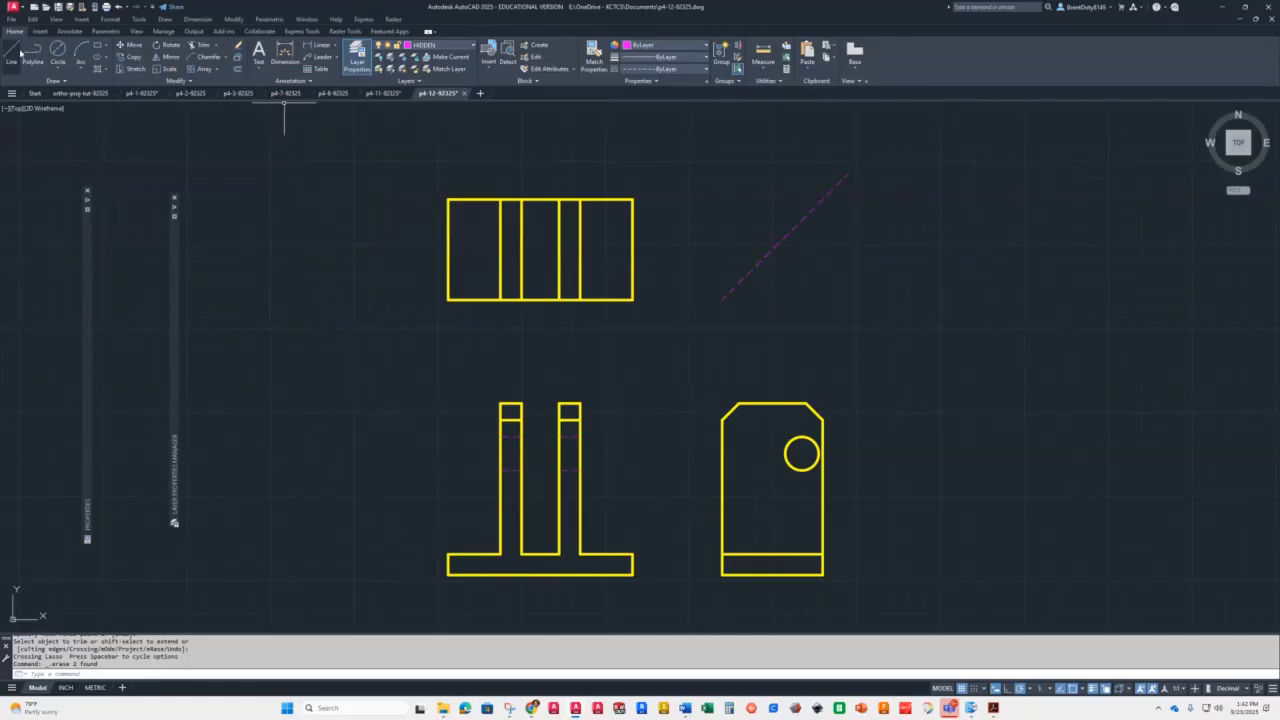
click(11, 54)
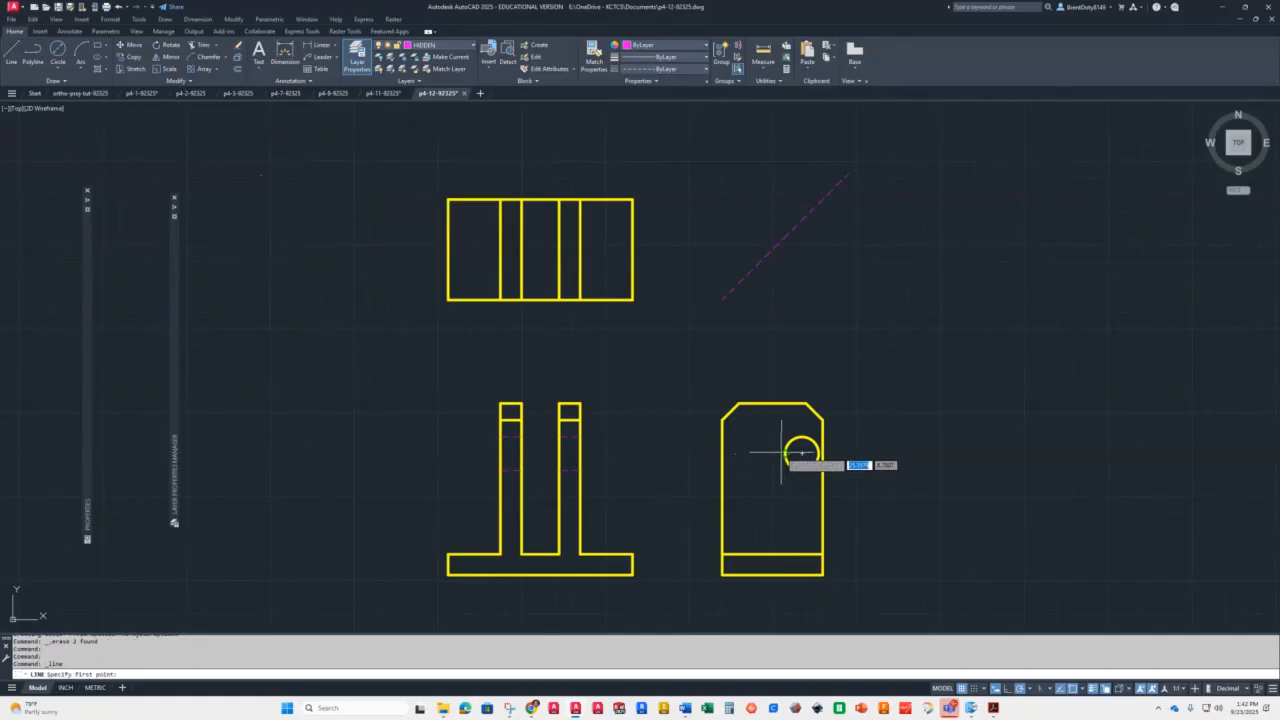
click(785, 453)
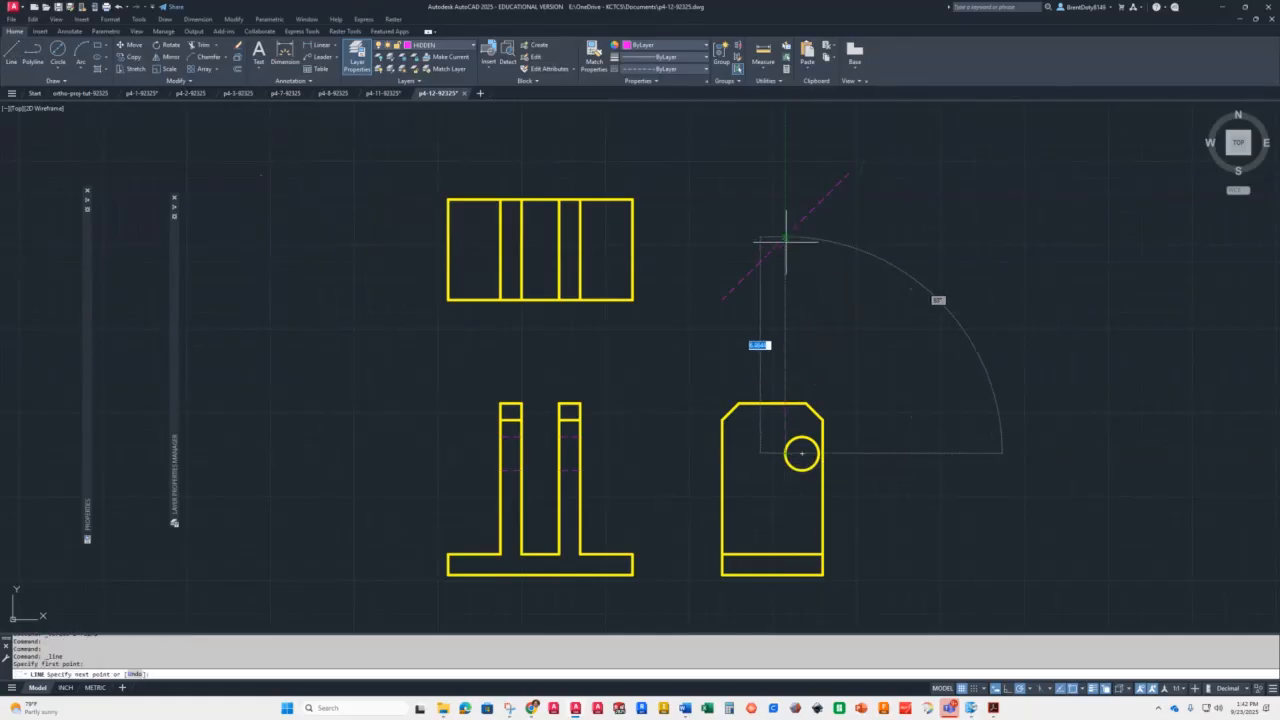
click(785, 237)
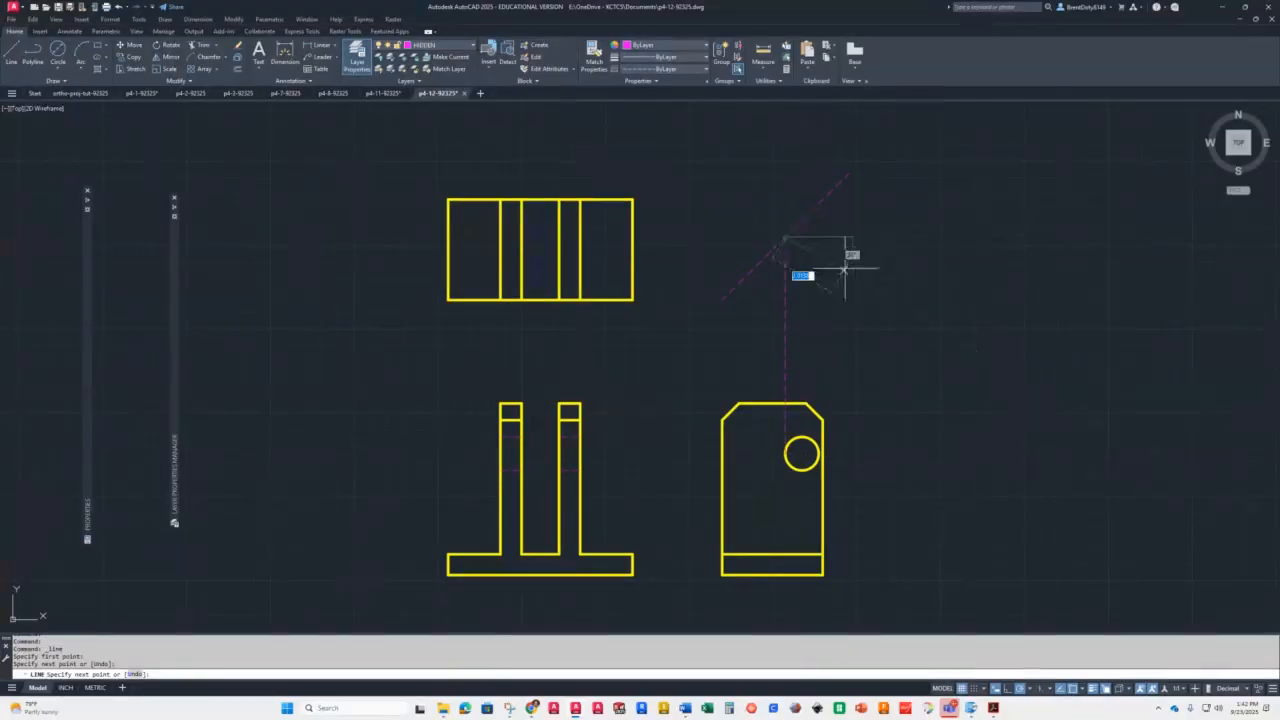
key(Return)
key(Return)
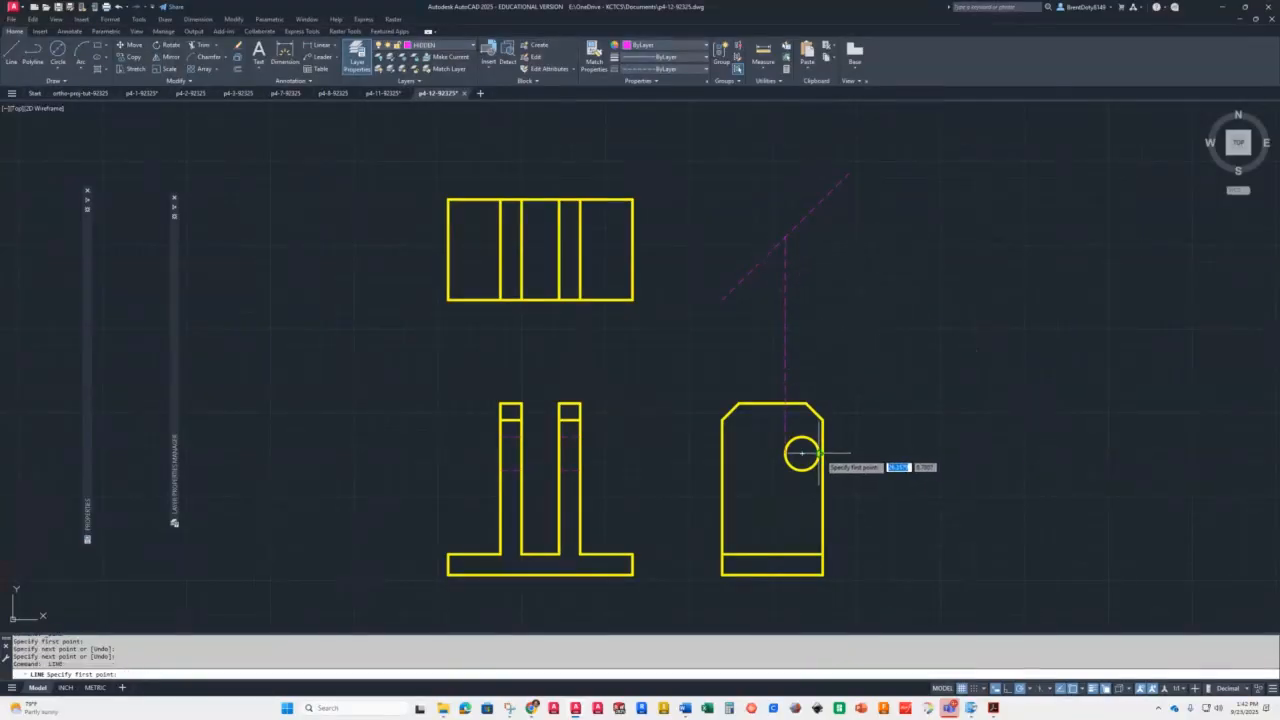
click(818, 453)
click(818, 204)
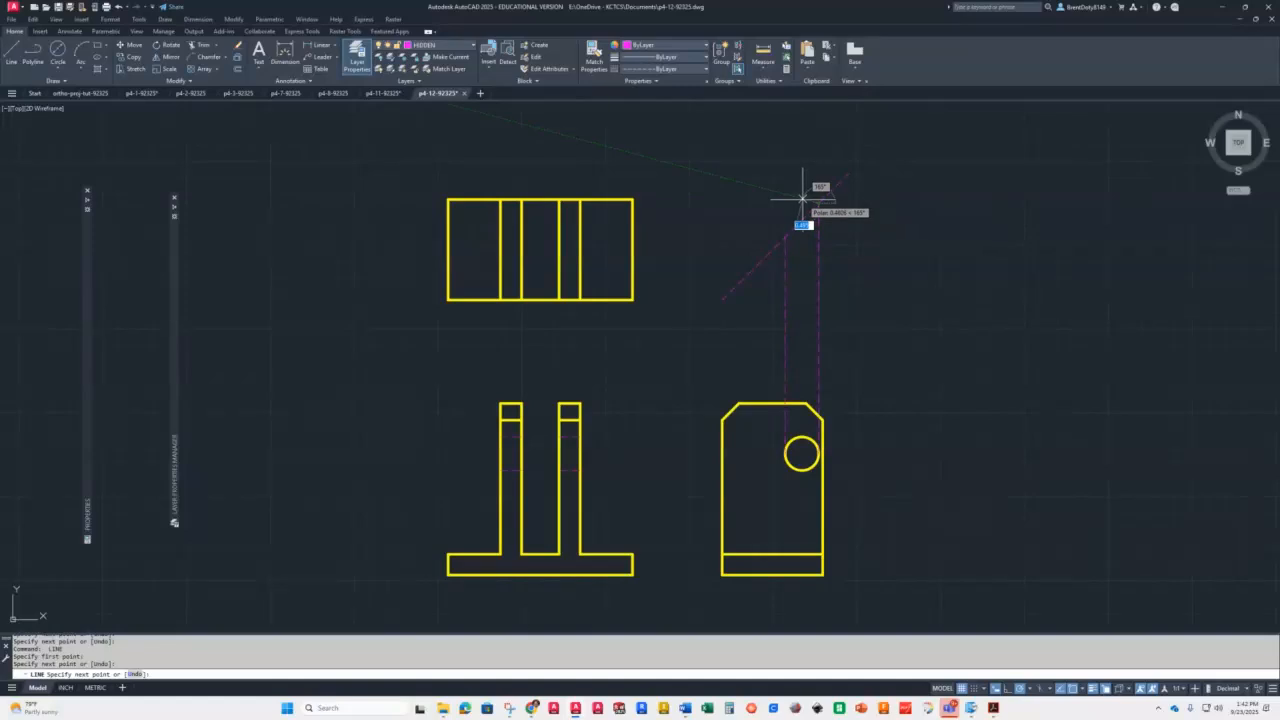
Project both hole edges horizontally from the miter line across the top view toward its left edge
click(448, 201)
key(Return)
key(Return)
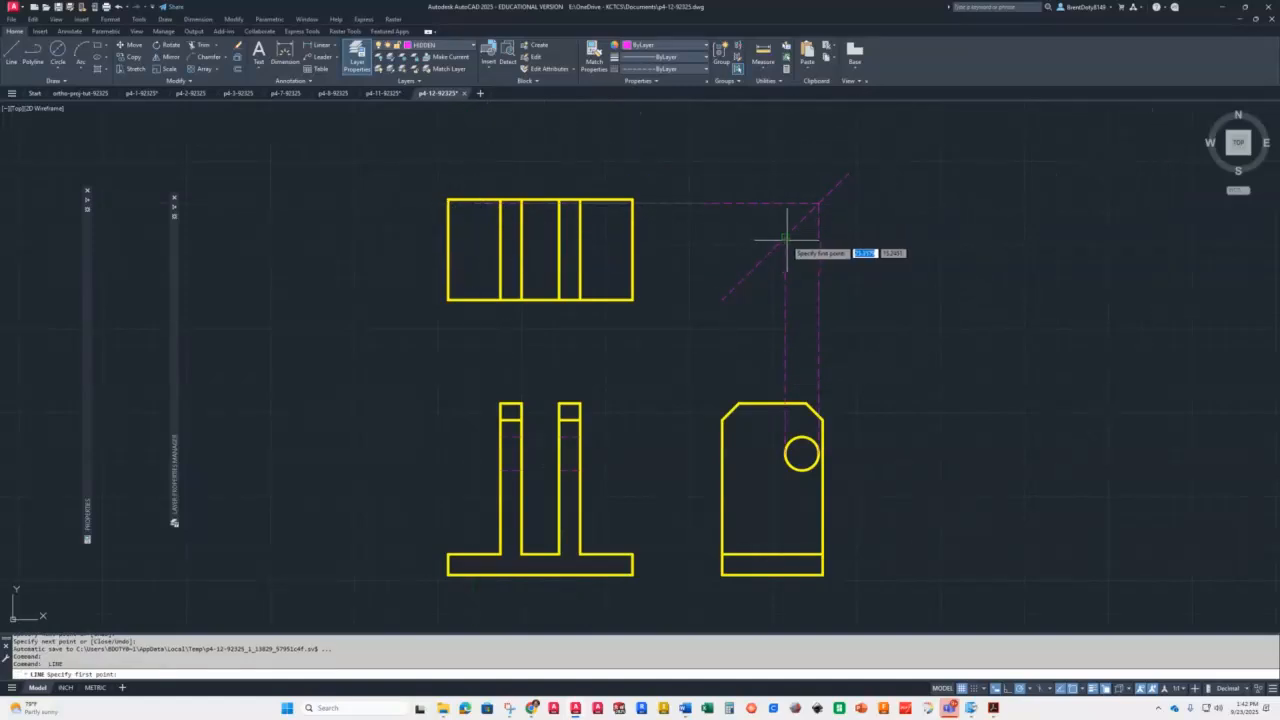
click(786, 238)
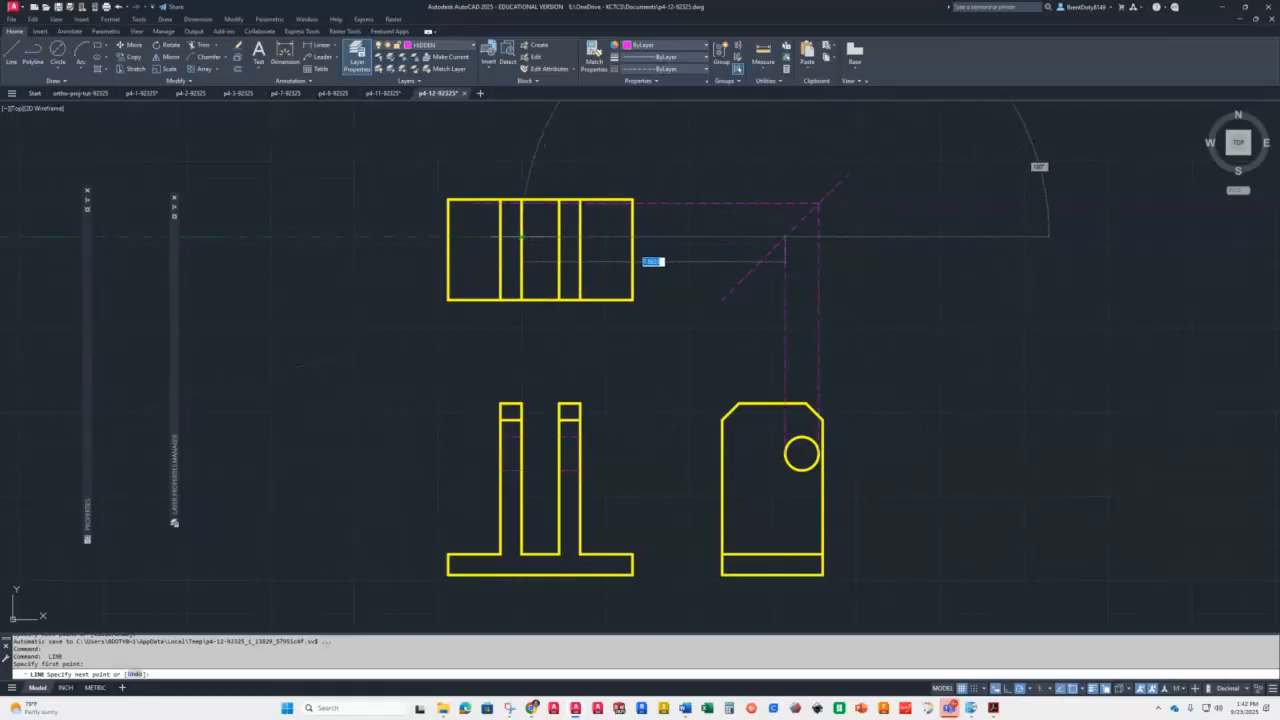
click(448, 238)
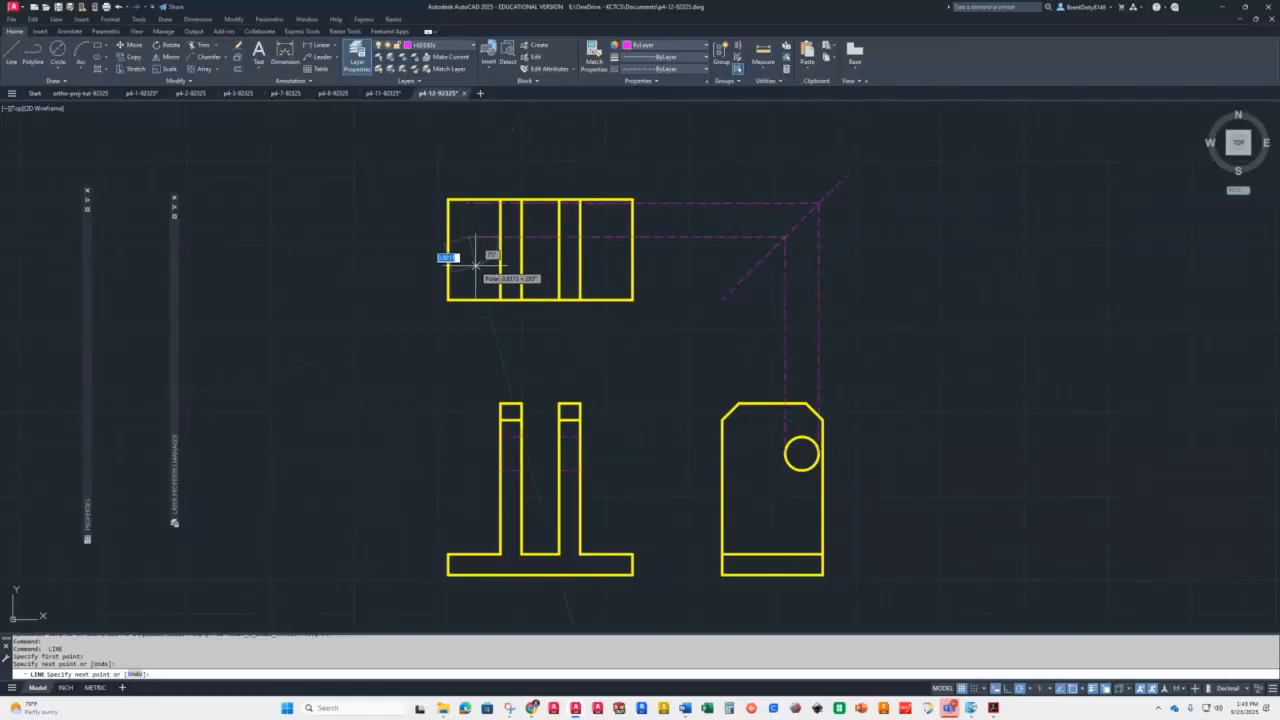
key(Return)
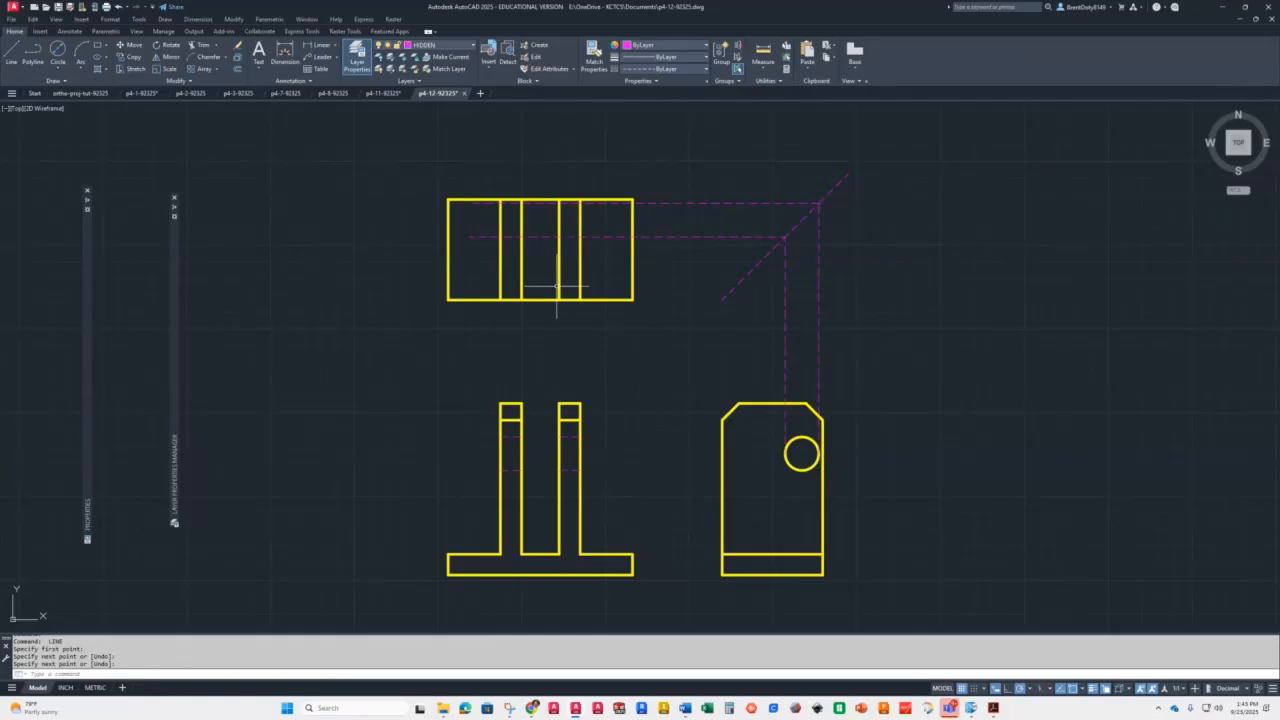
Trim the two horizontal dashed lines so they remain only inside the two uprights of the top view
text(tr)
key(Return)
scroll(660, 205, up, 4)
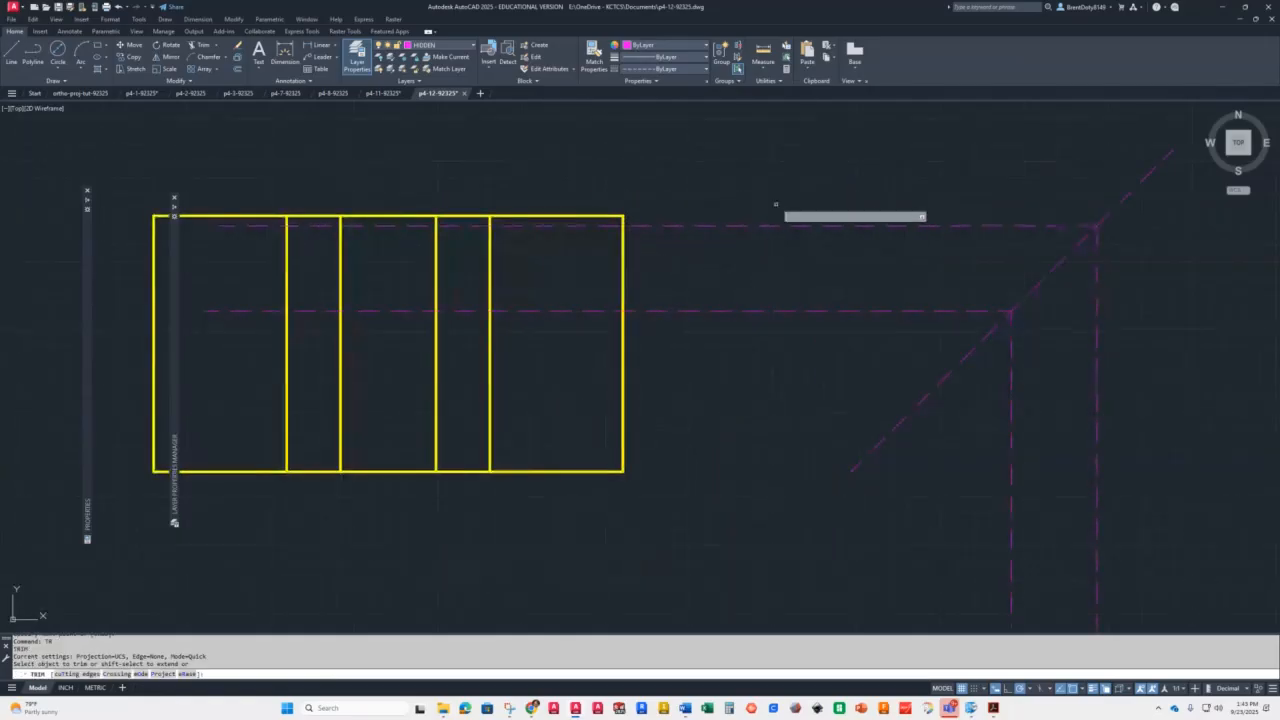
click(759, 190)
drag(709, 310, 705, 345)
drag(553, 334, 548, 216)
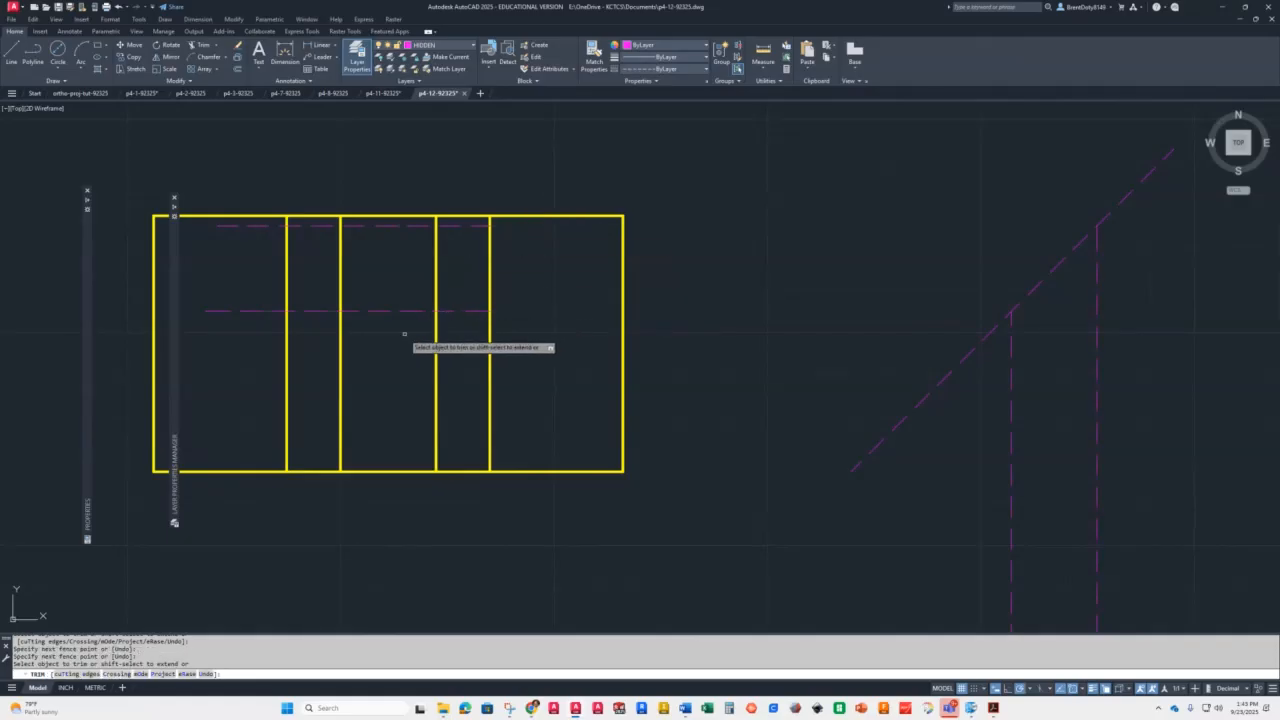
drag(402, 322, 393, 215)
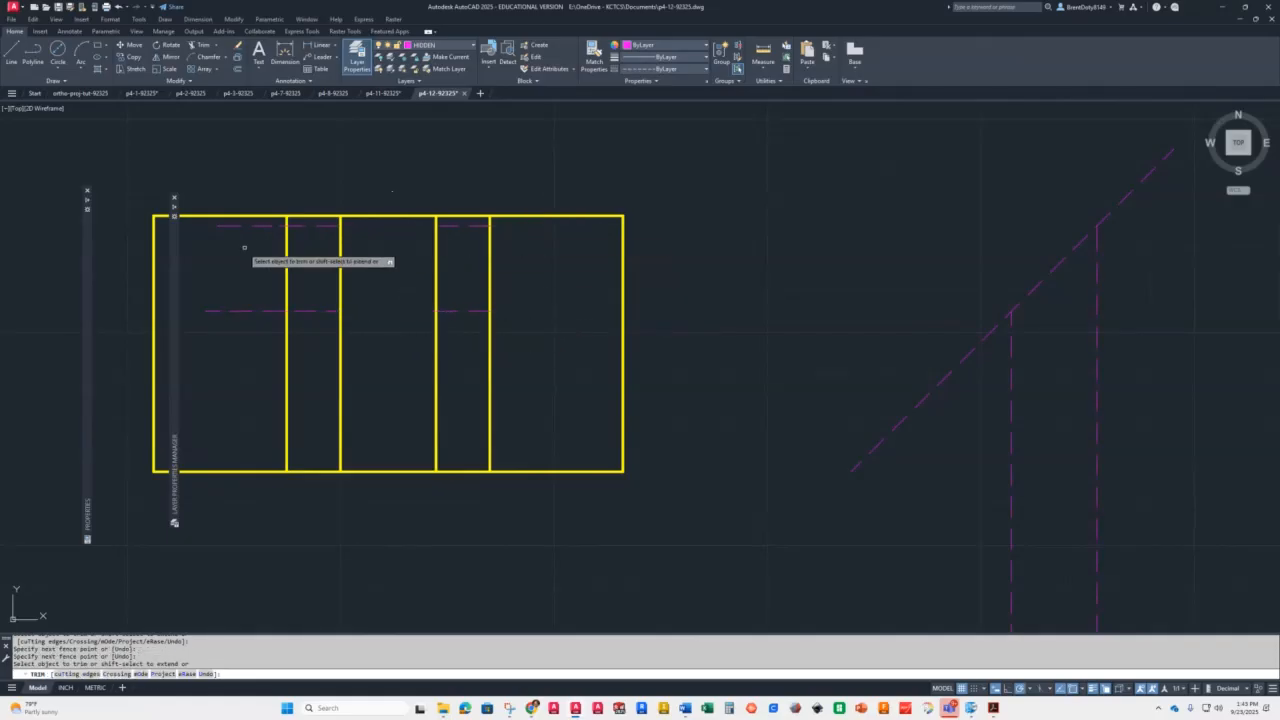
drag(259, 325, 257, 215)
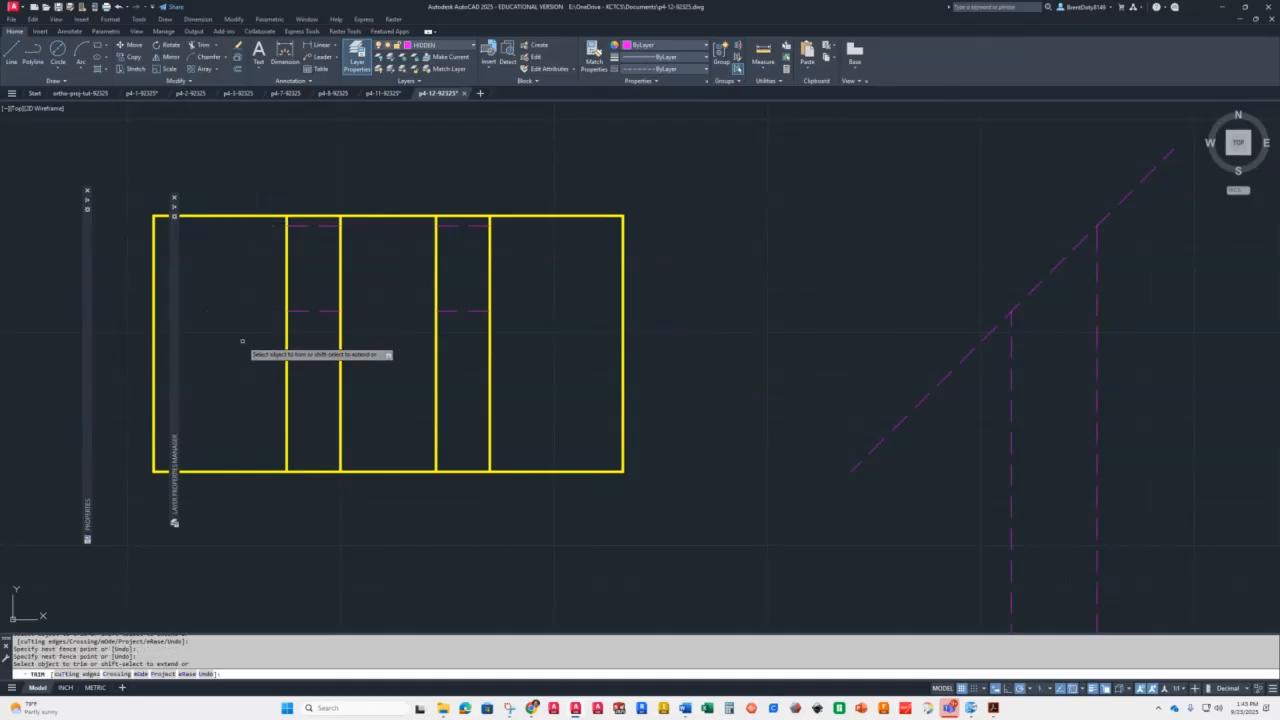
key(Return)
Delete the two vertical dashed projection lines running from the side view's circle to the miter line
scroll(314, 360, down, 2)
scroll(321, 363, down, 4)
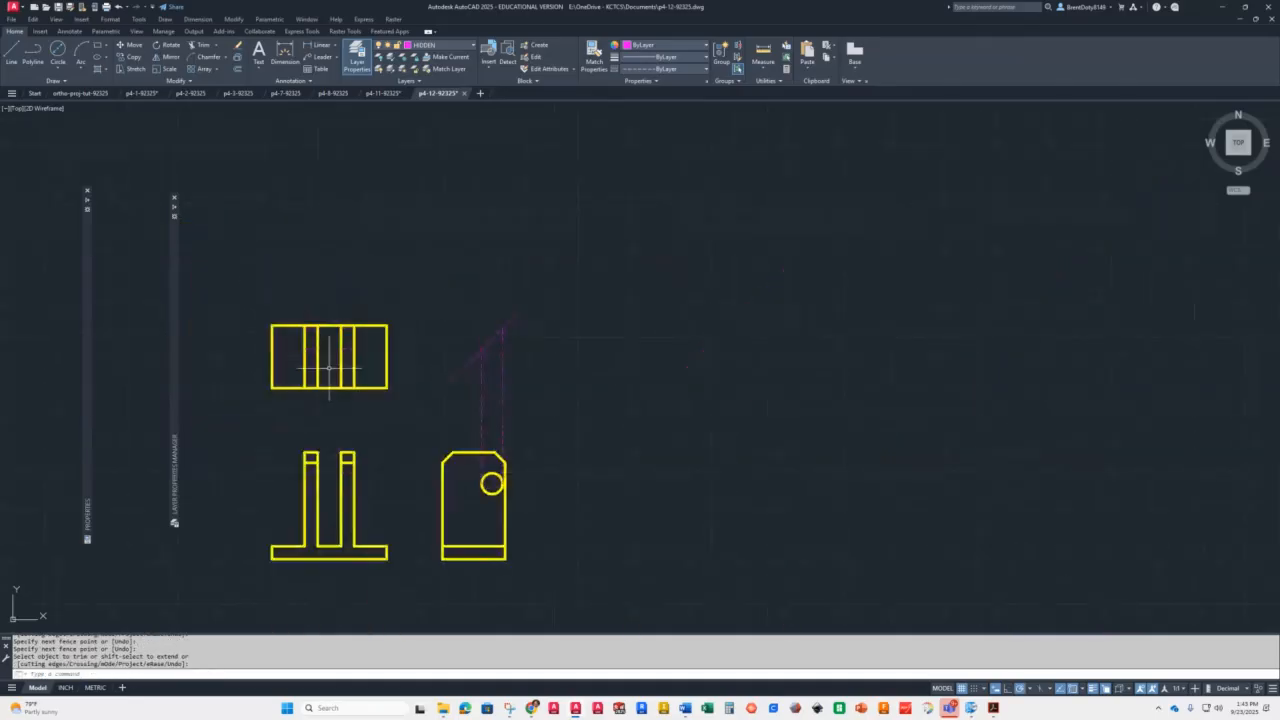
scroll(372, 468, up, 2)
middle_drag(365, 481, 514, 420)
click(761, 356)
click(618, 356)
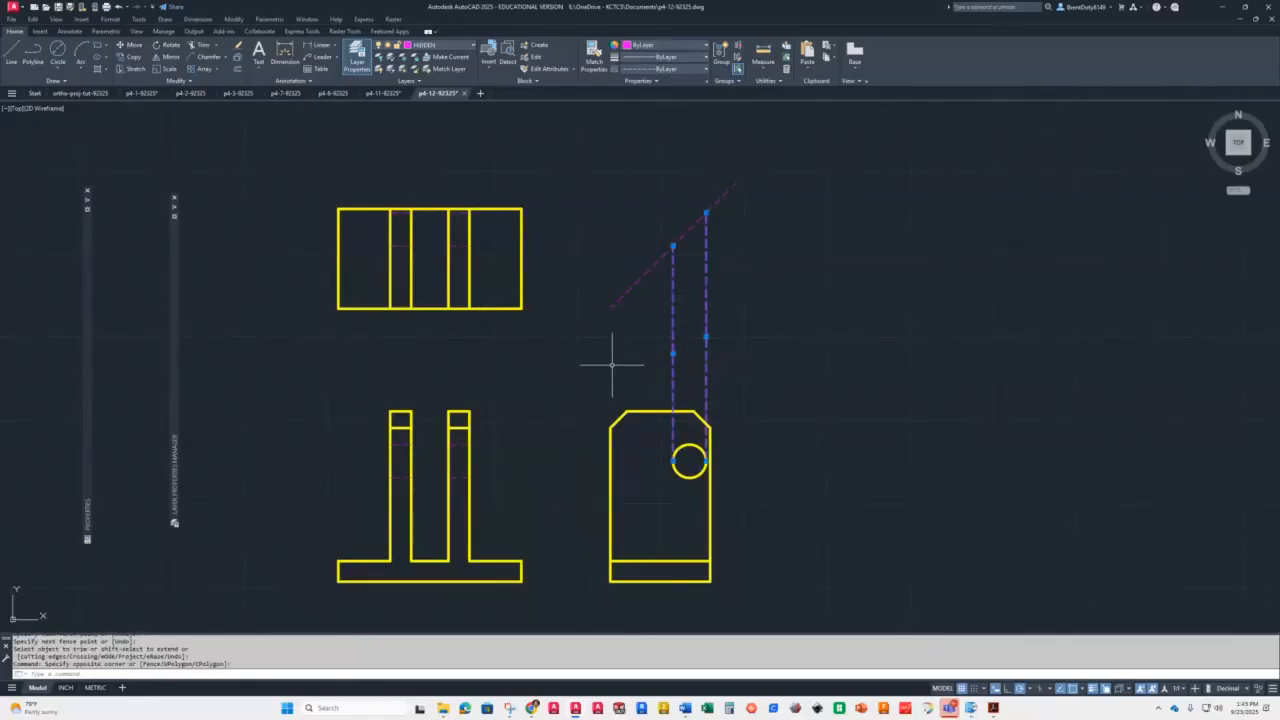
key(Delete)
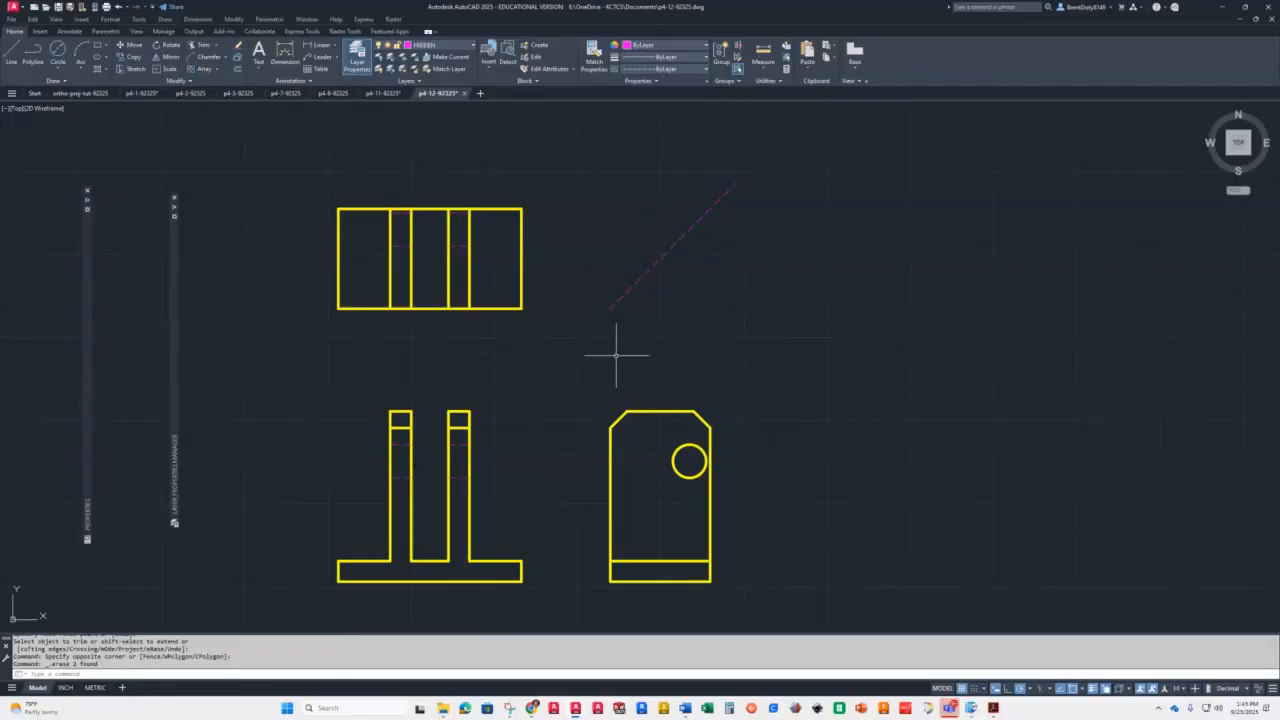
Offset the top view's left edge .62 inward
scroll(366, 226, up, 4)
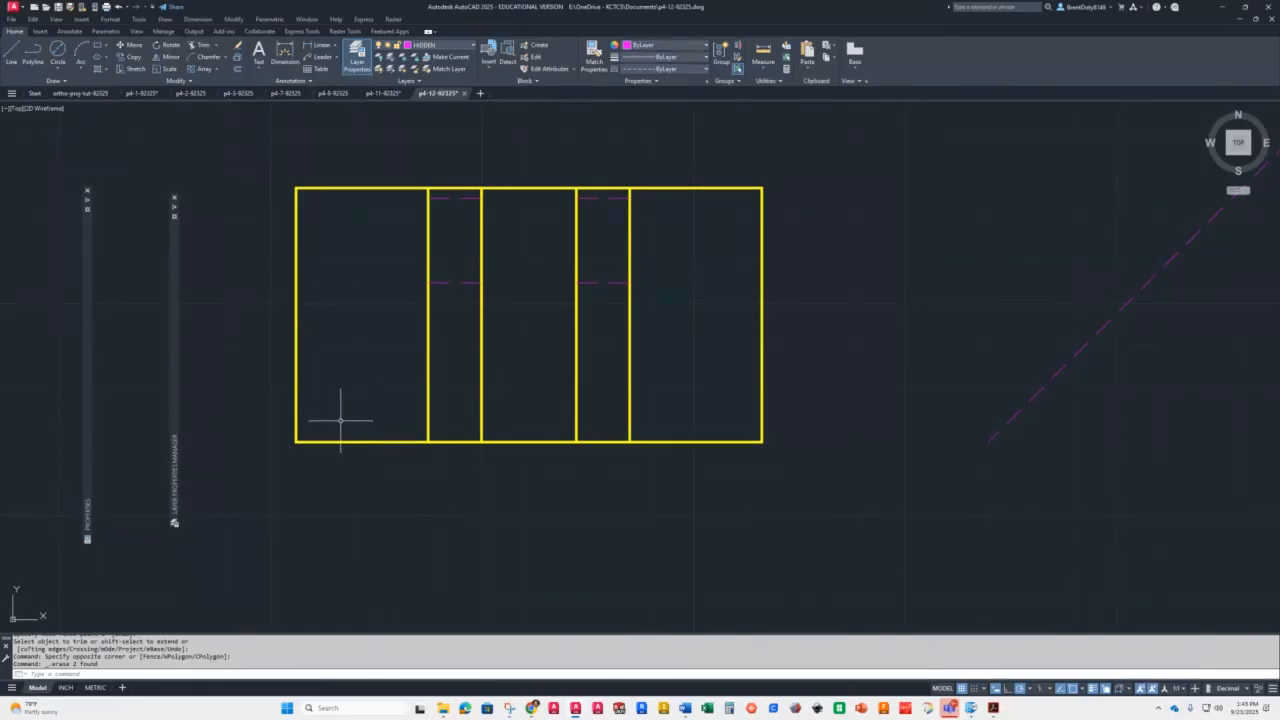
key(Return)
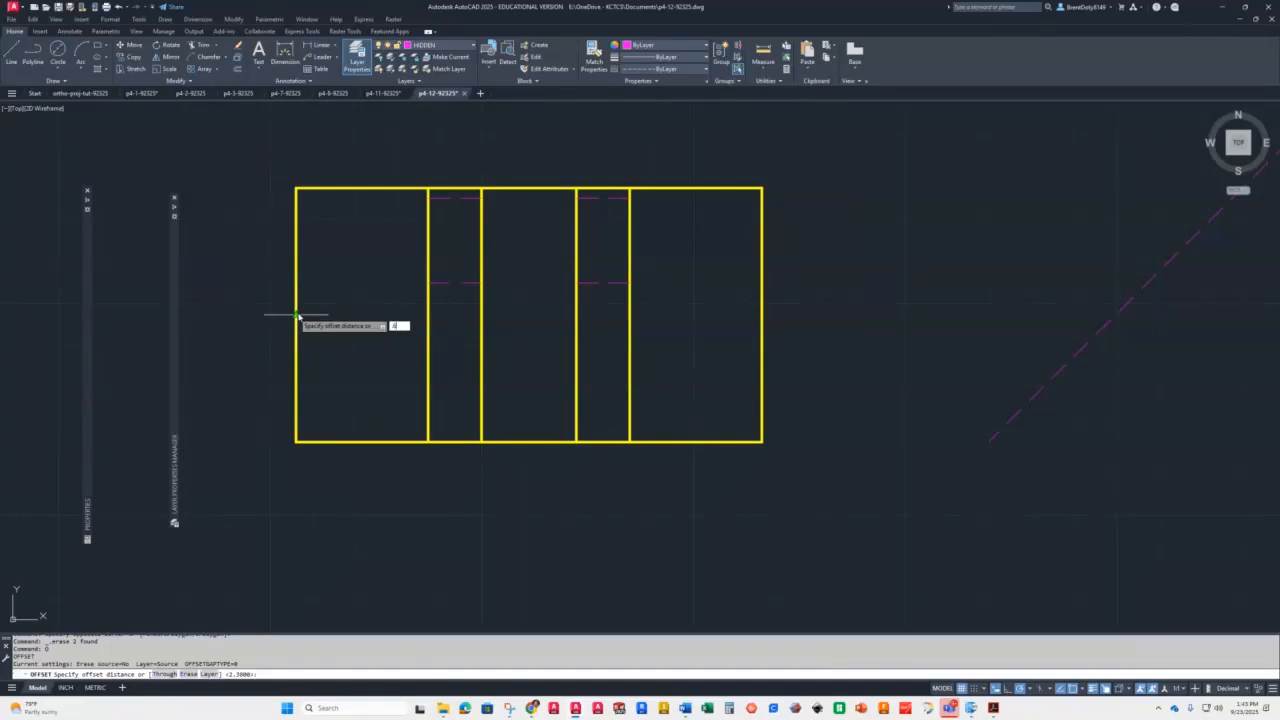
key(Return)
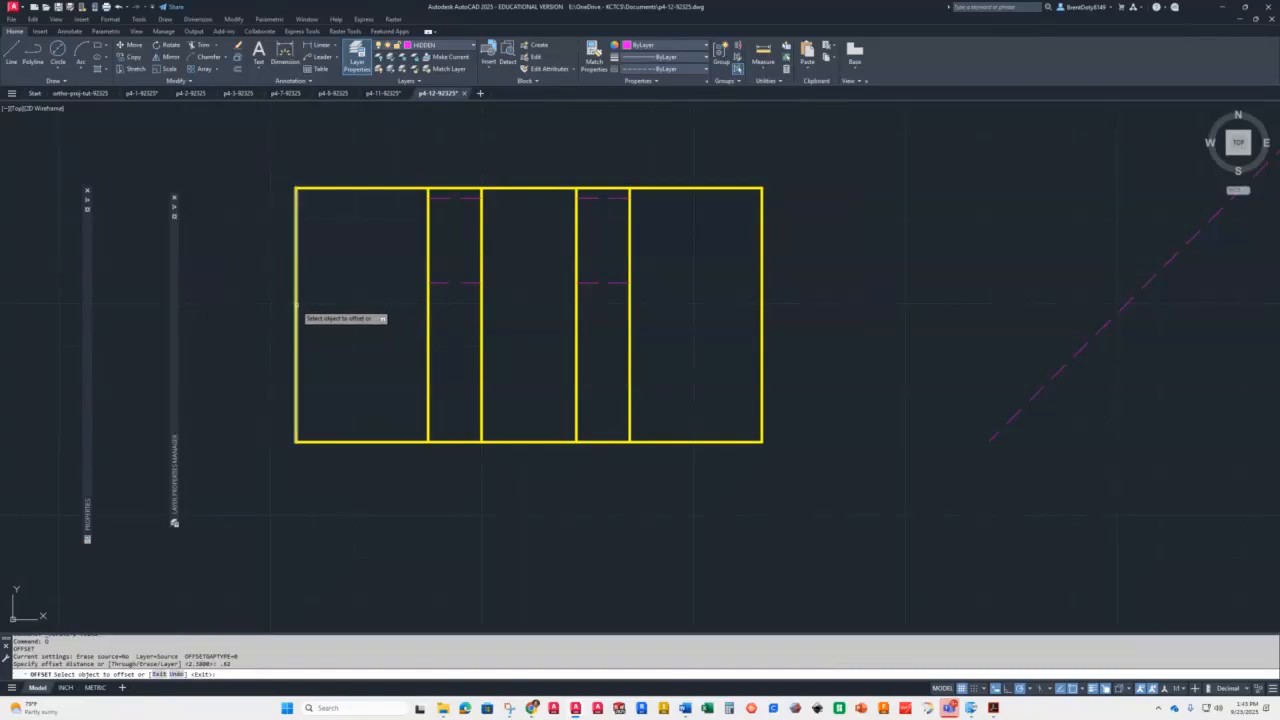
click(296, 308)
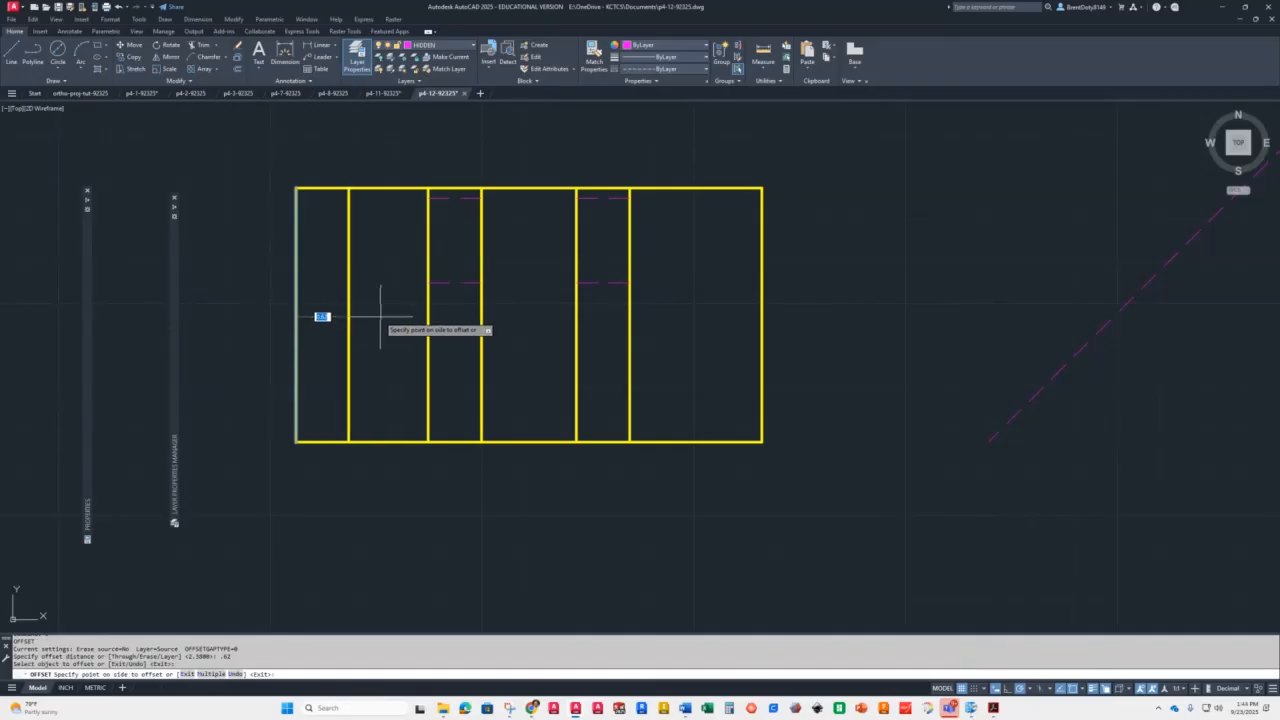
click(378, 317)
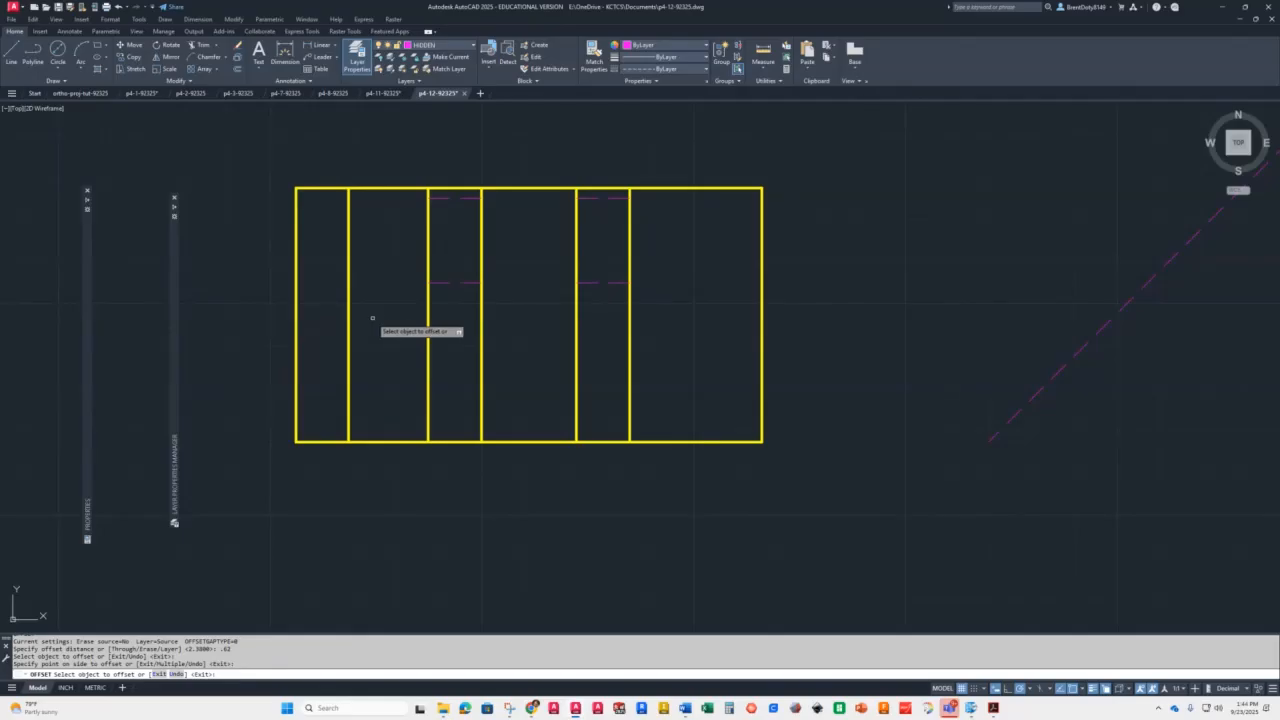
Offset the top view's left edge to the right by 4.48 and again by 4.88
click(299, 330)
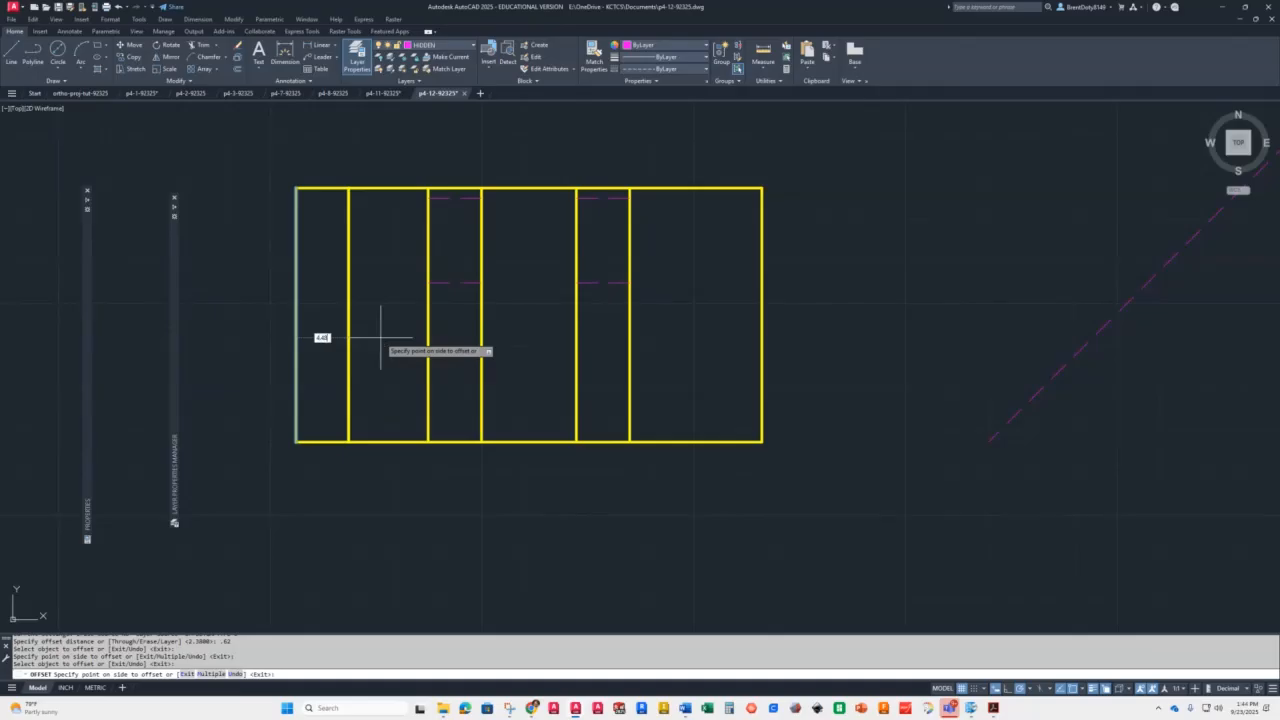
key(Return)
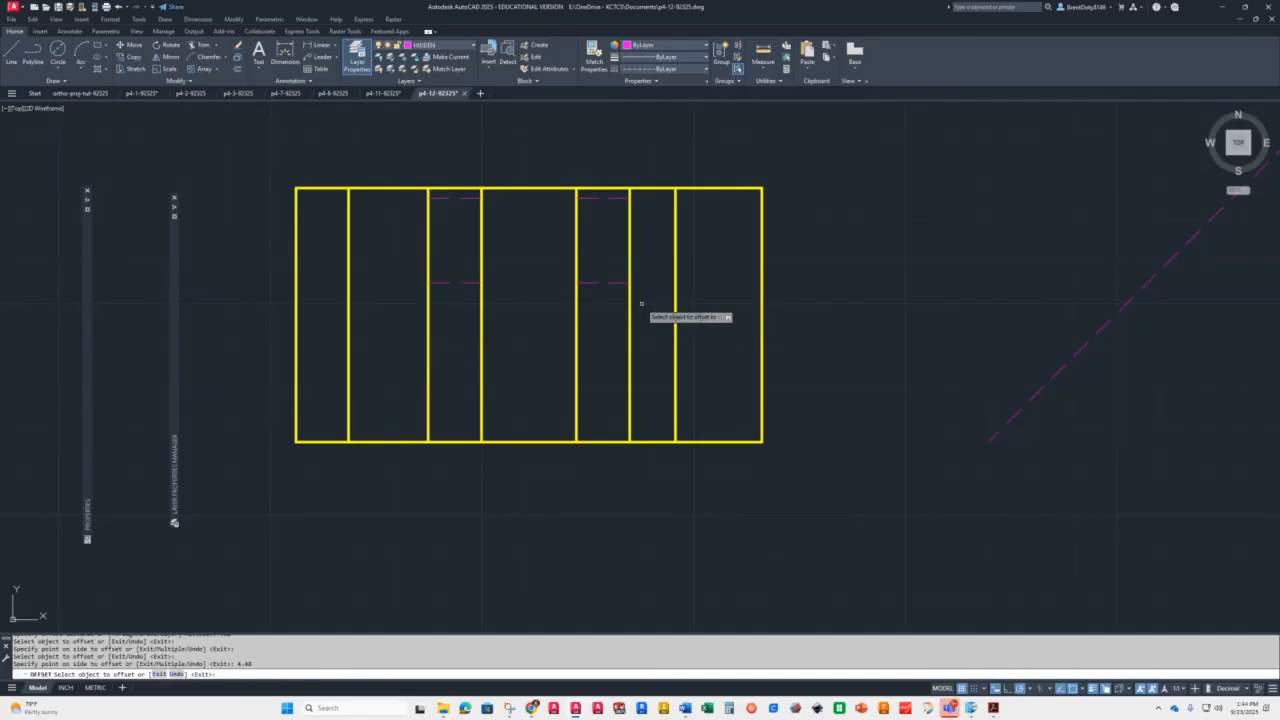
click(297, 316)
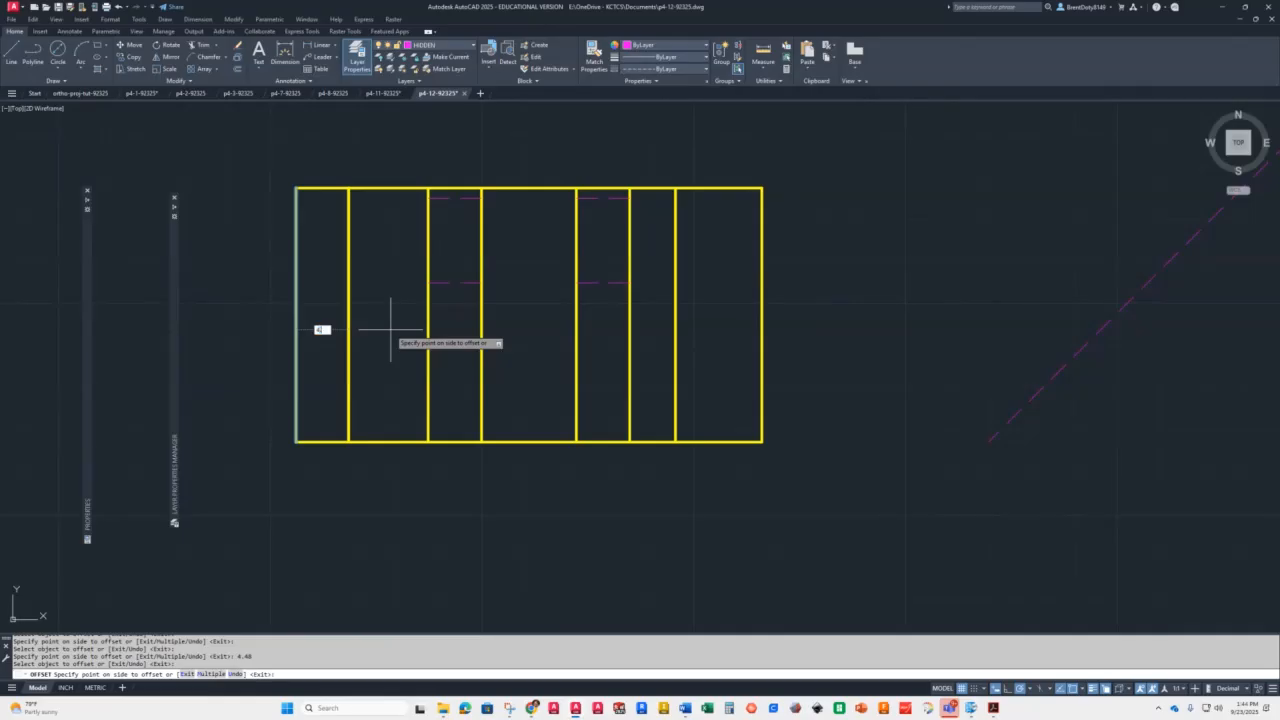
text(4.48)
key(Return)
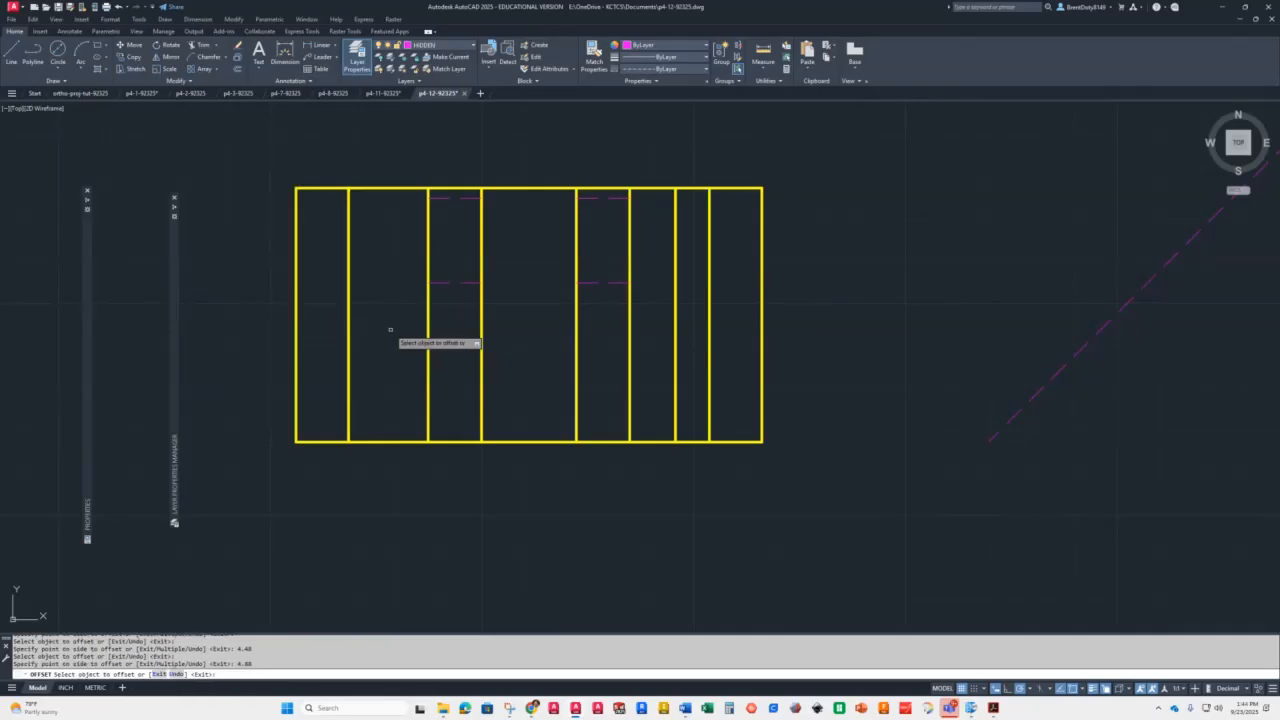
End the offset and delete the vertical line placed 4.48 from the top view's left edge
key(Return)
click(676, 310)
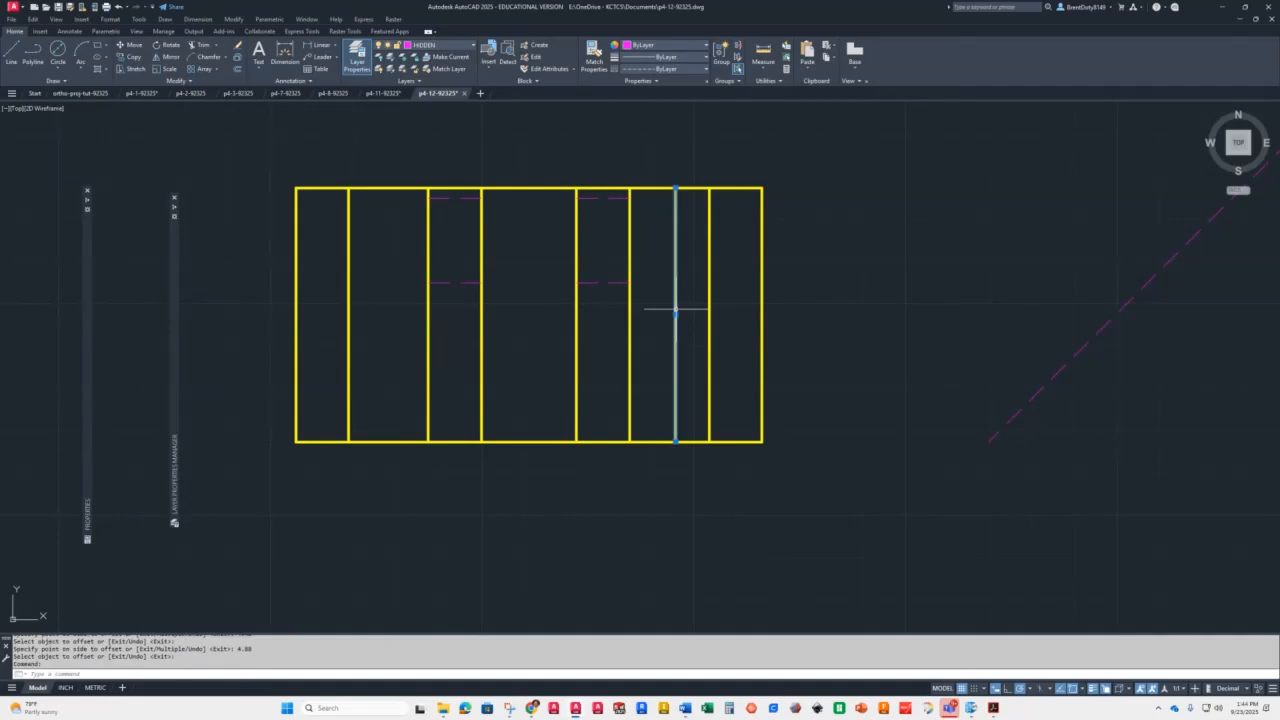
key(Delete)
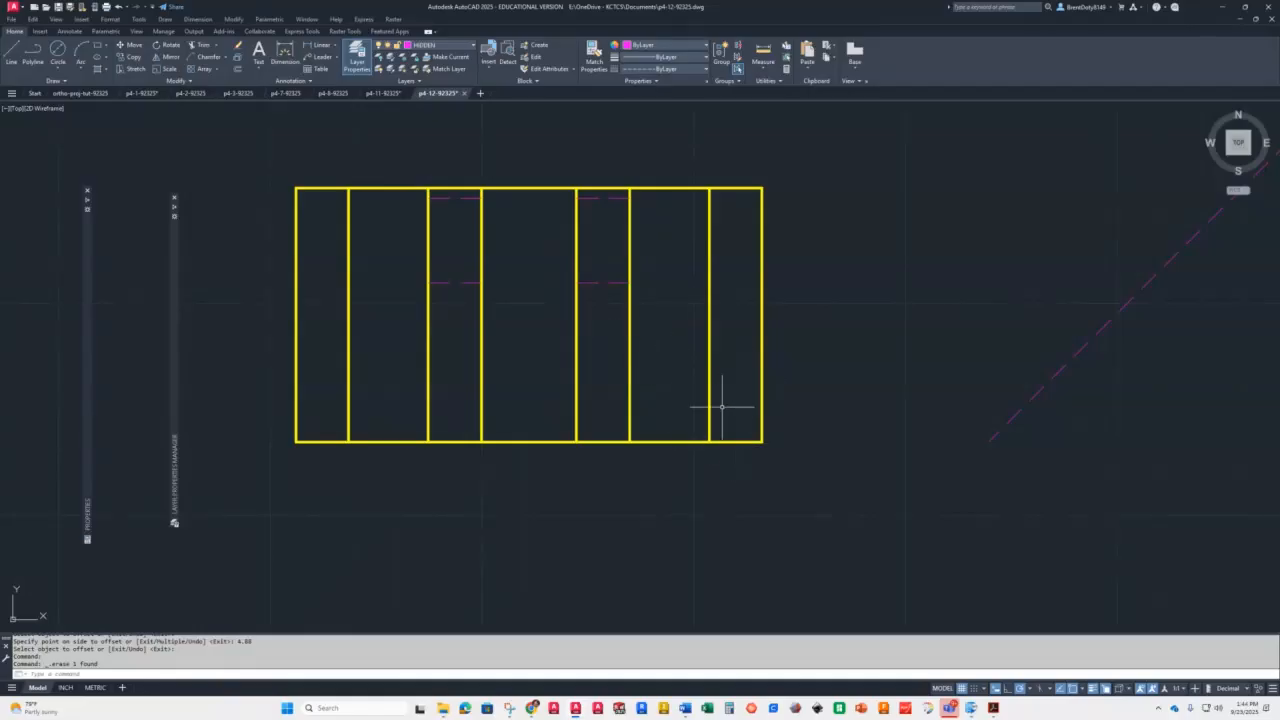
Offset the top view's lower and upper edges .62 inward
text(o)
key(Return)
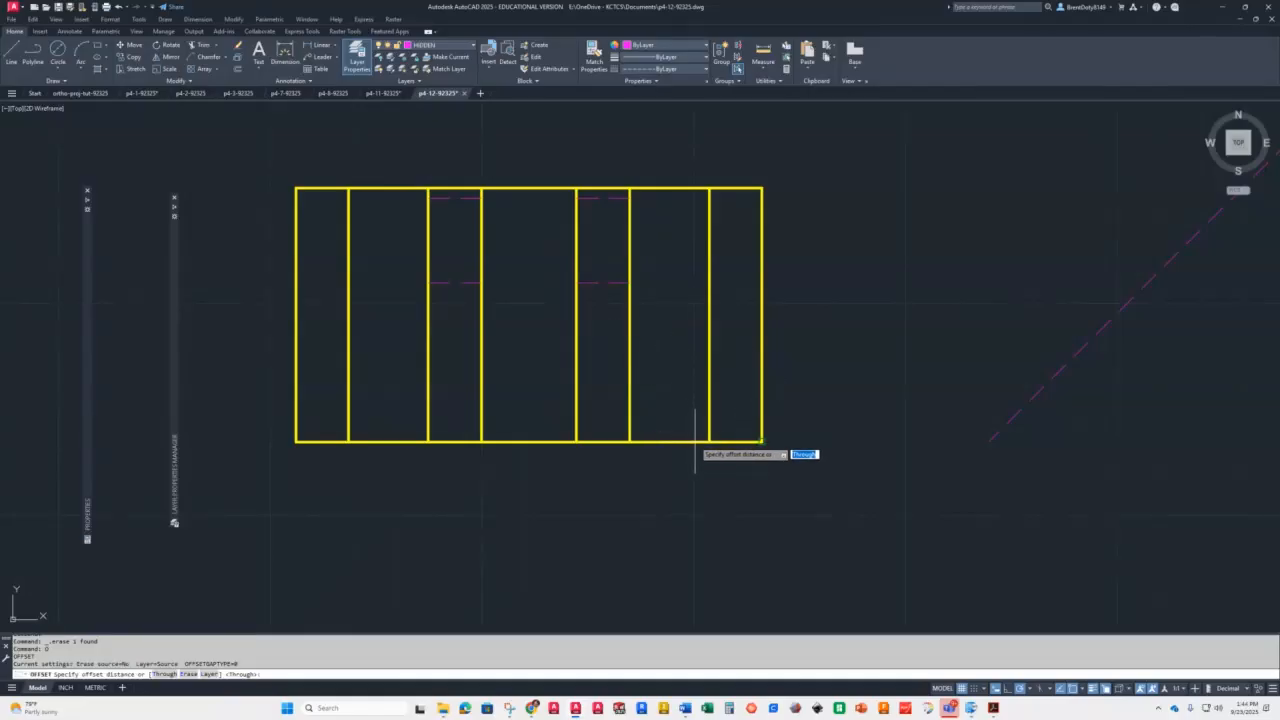
text(.62)
key(Return)
click(512, 441)
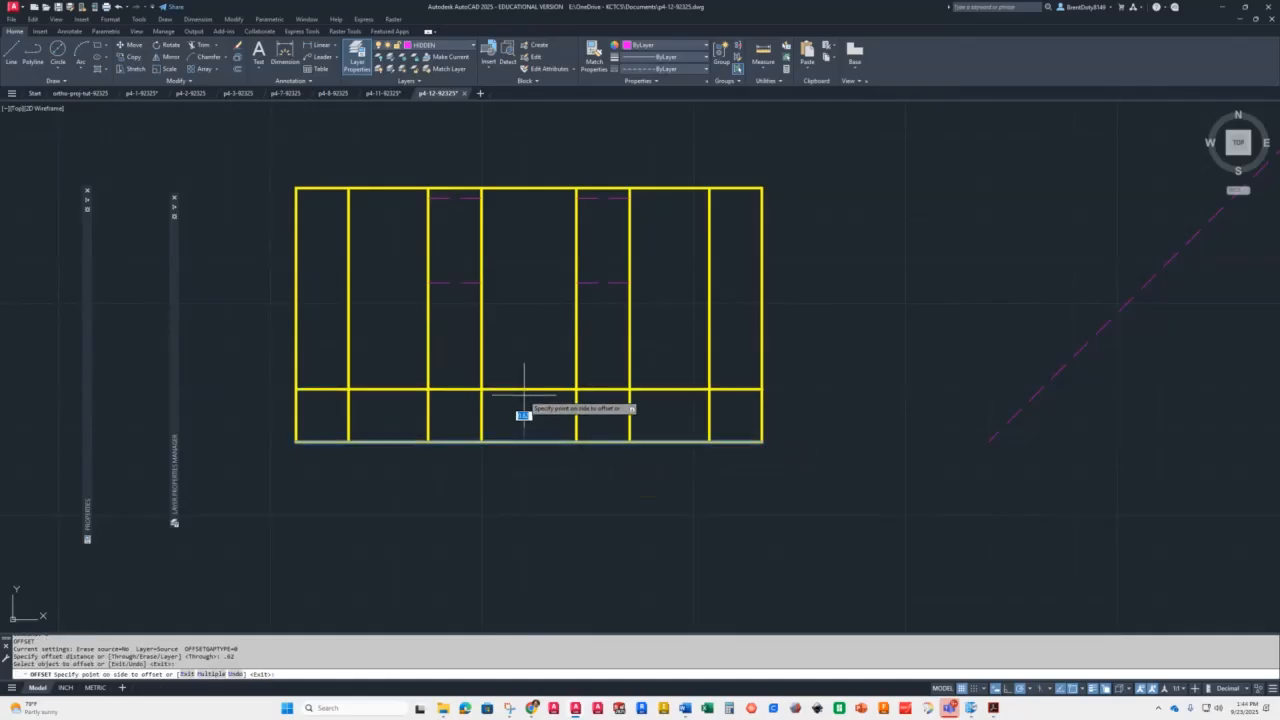
click(524, 395)
click(525, 188)
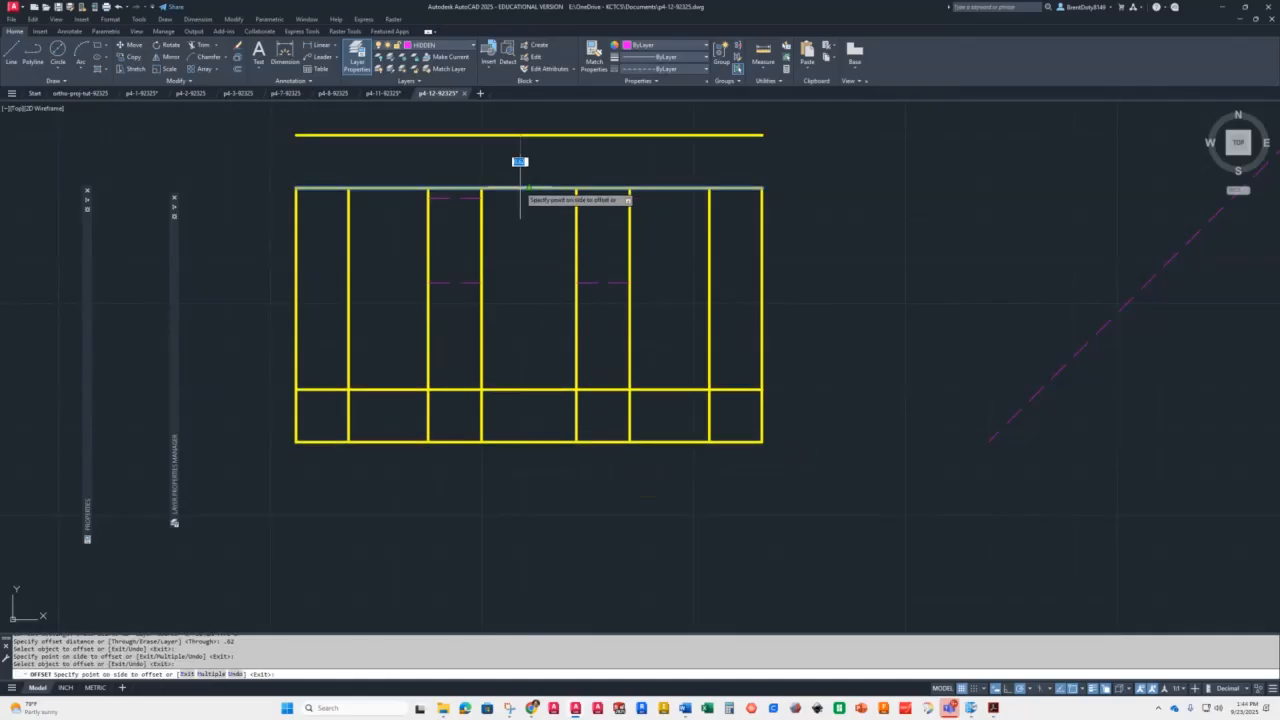
click(521, 270)
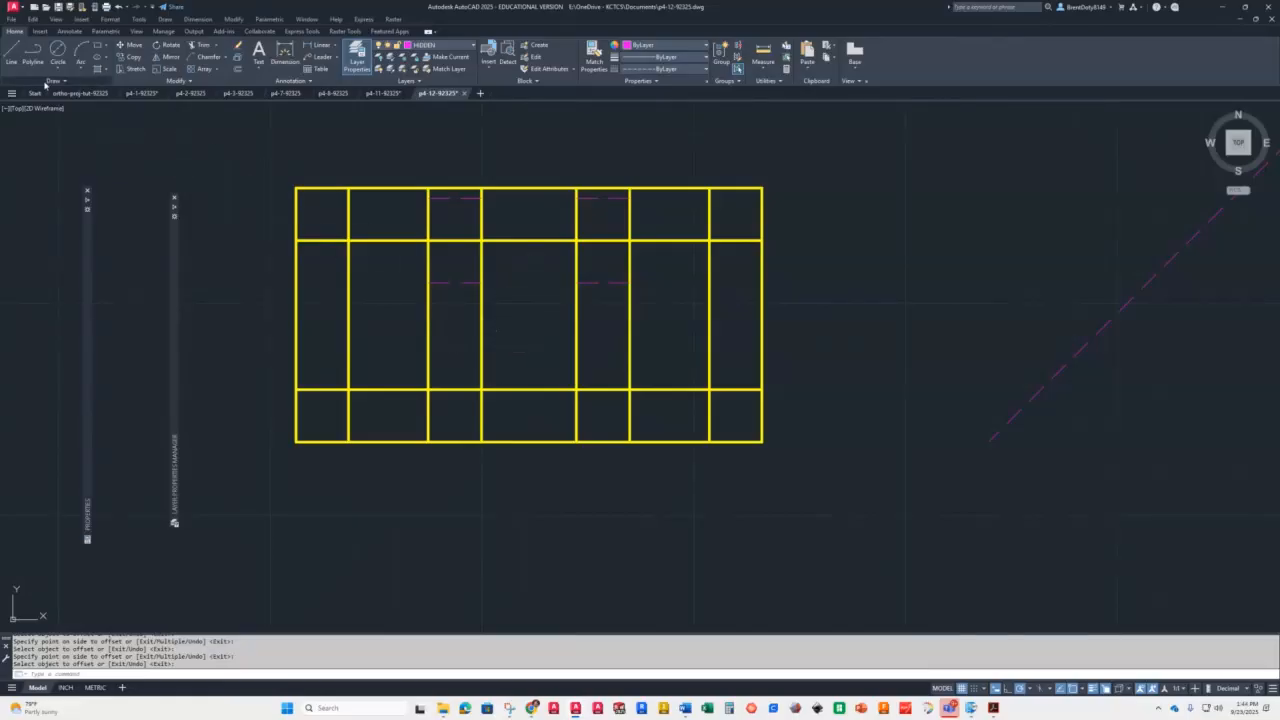
Draw a .5 diameter circle at the upper-left intersection of the offset lines in the top view
click(57, 48)
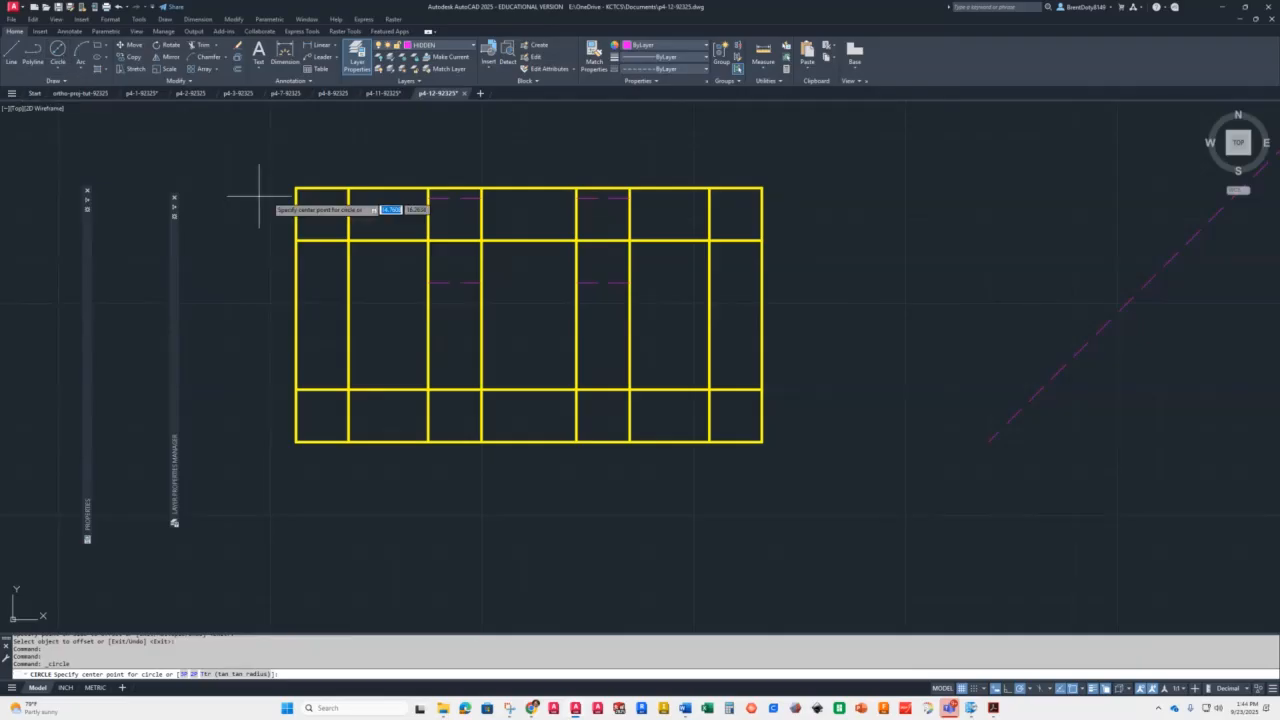
click(348, 240)
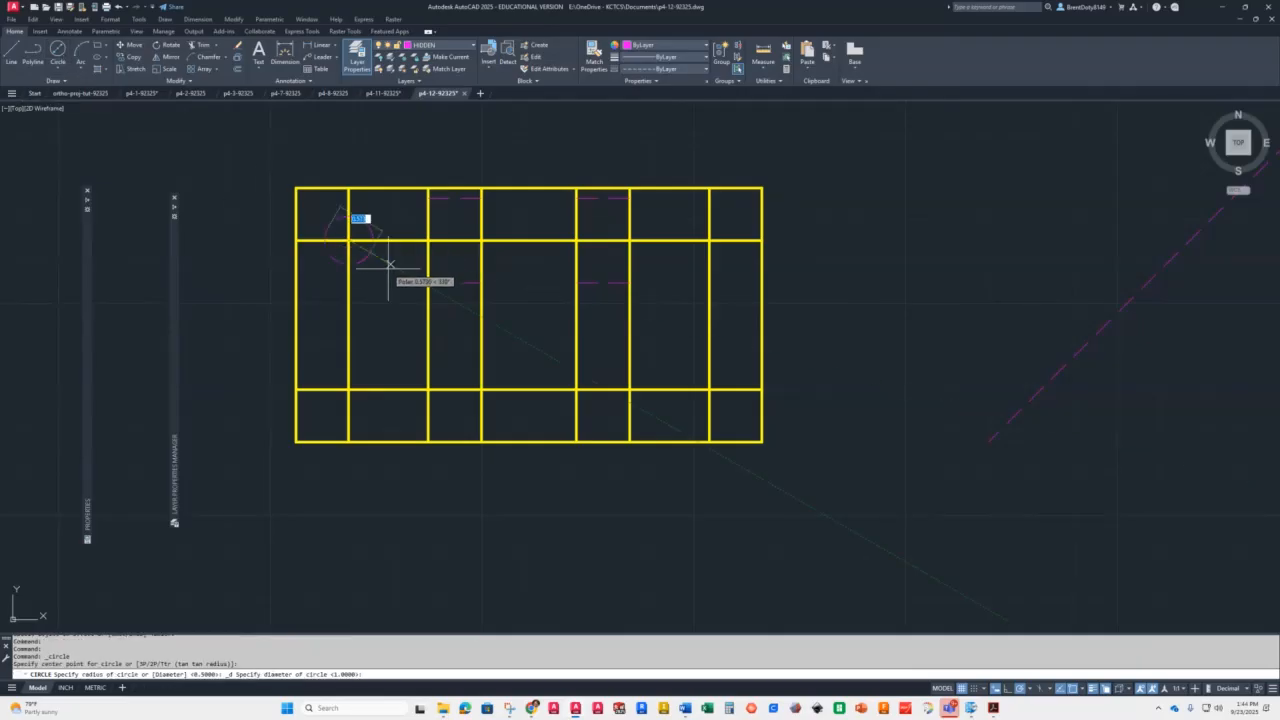
text(.)
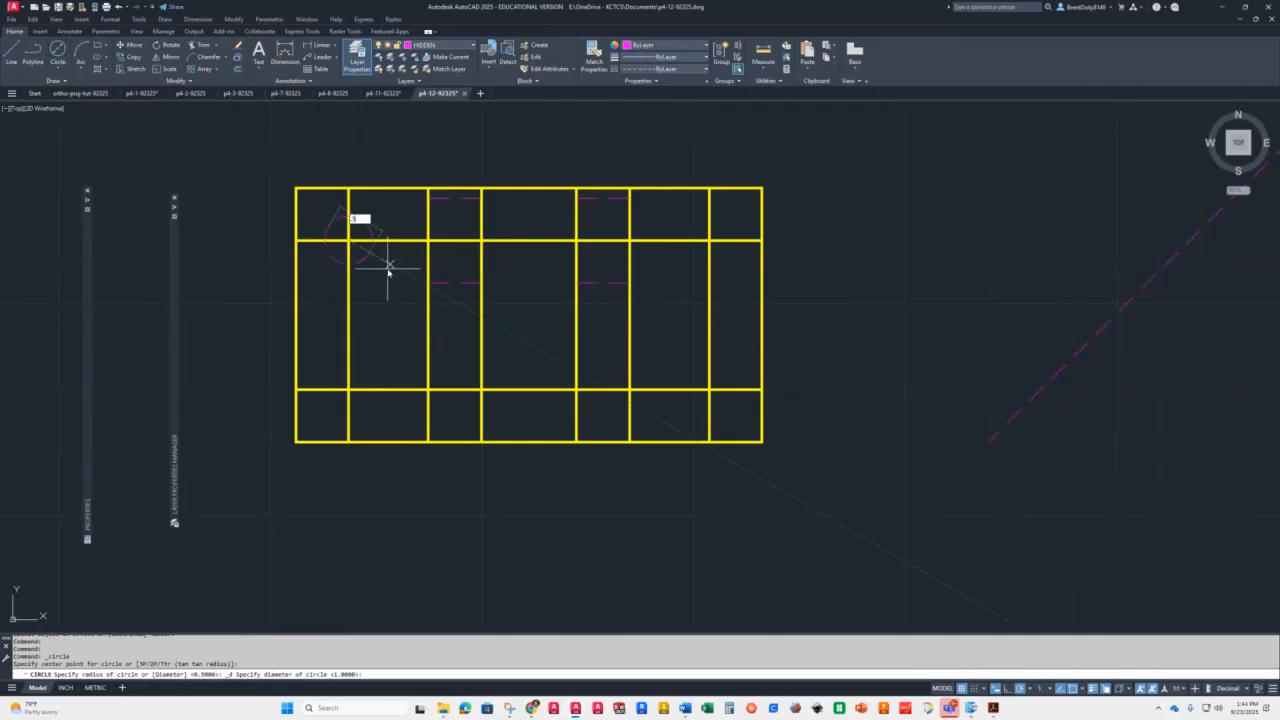
text(5)
key(Return)
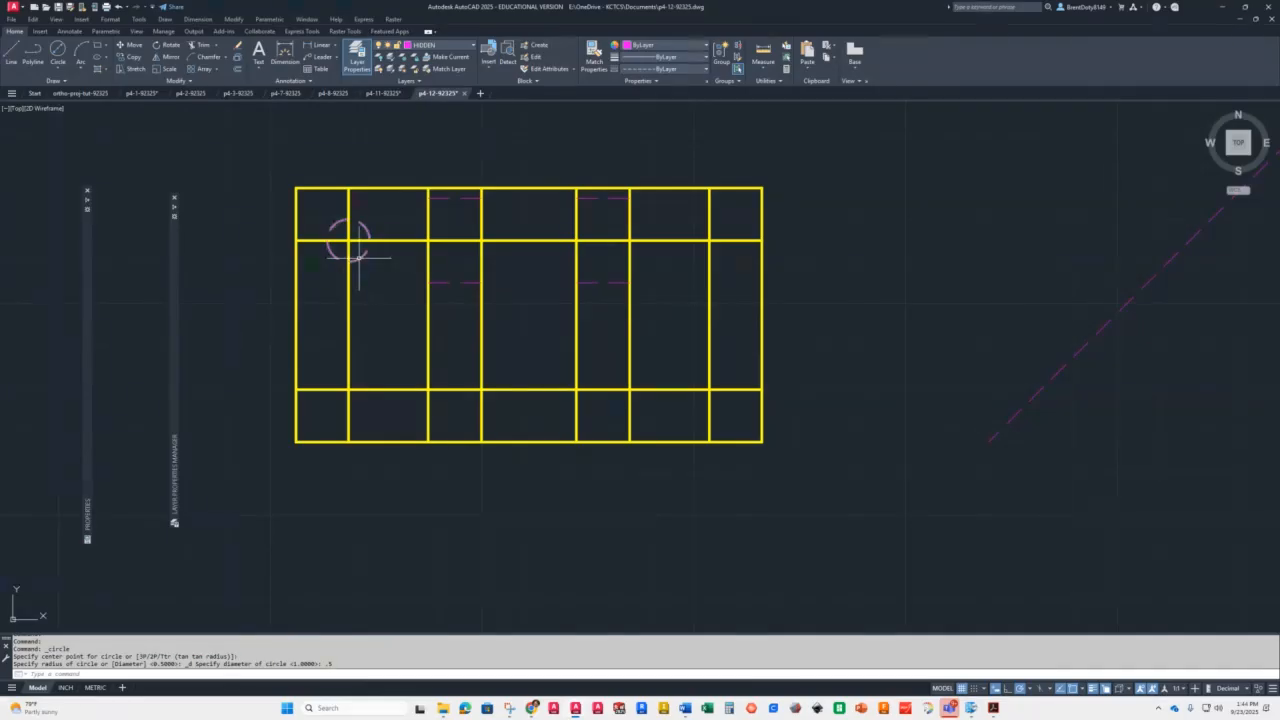
Move the new circle to the OBJECT layer and make OBJECT the current layer
click(455, 45)
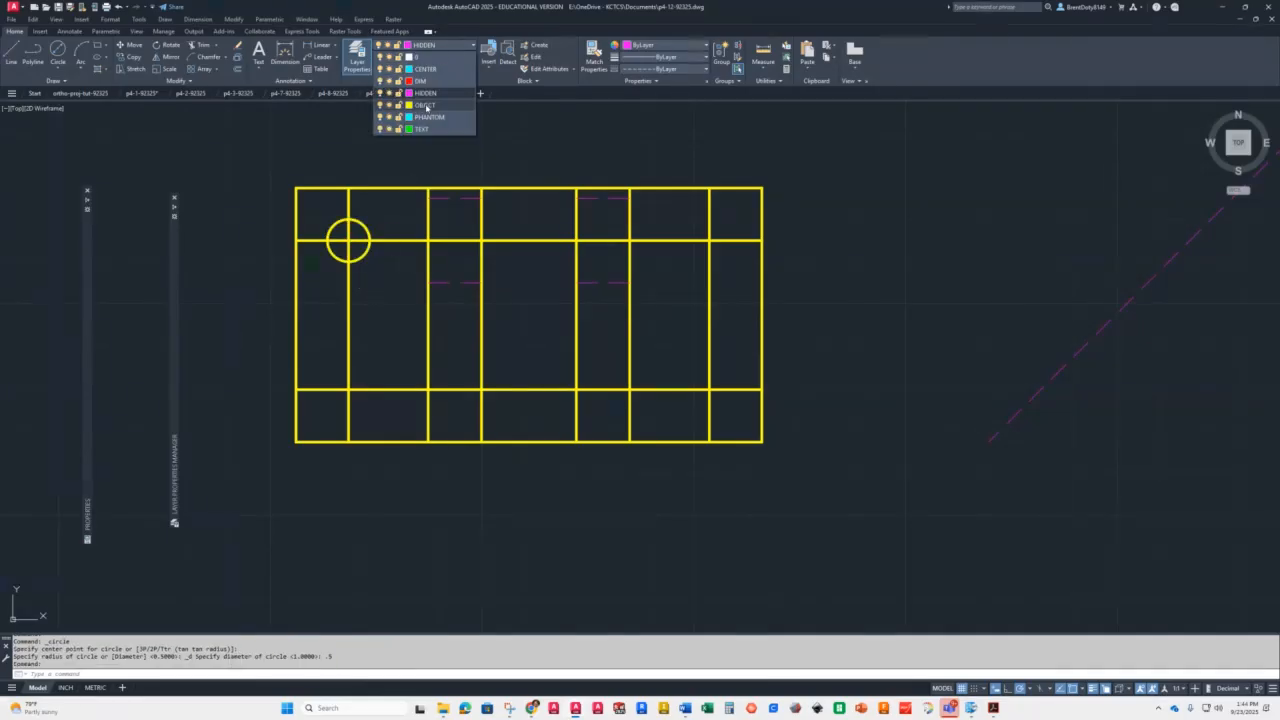
key(Escape)
key(Escape)
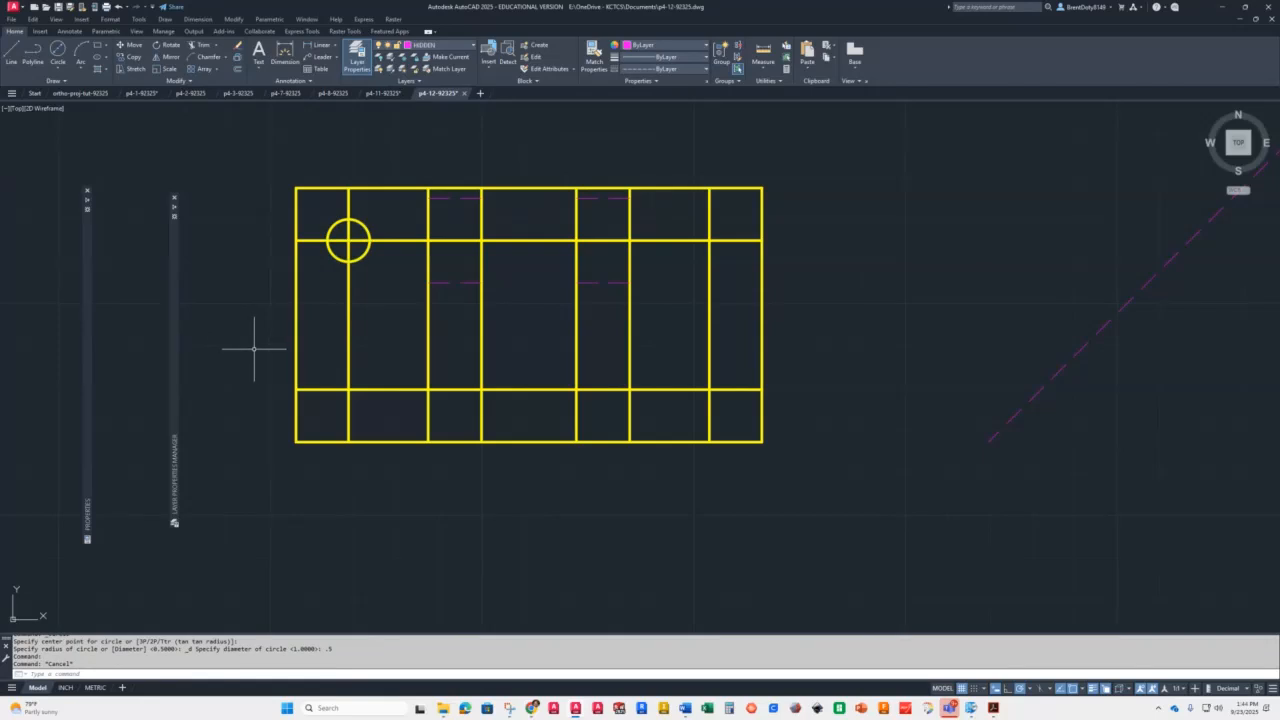
click(448, 47)
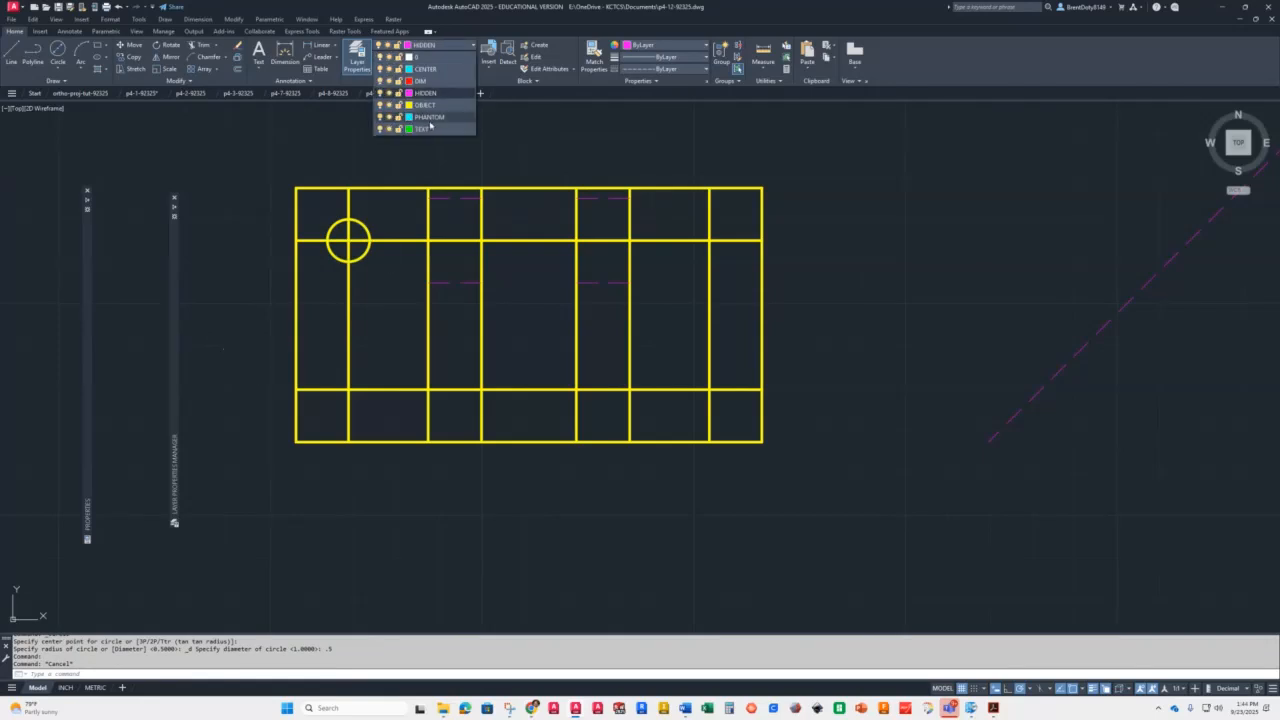
click(424, 105)
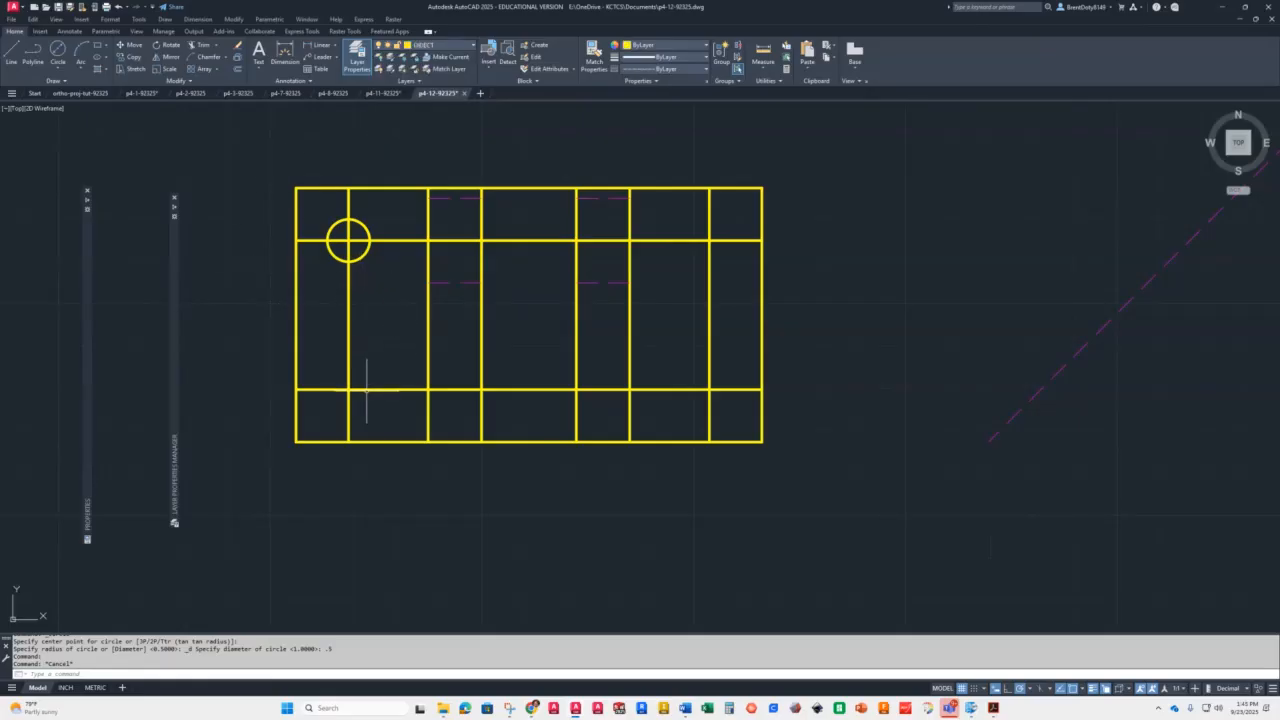
Copy the circle from its center to the other three corner intersections of the offset lines in the top view
click(130, 57)
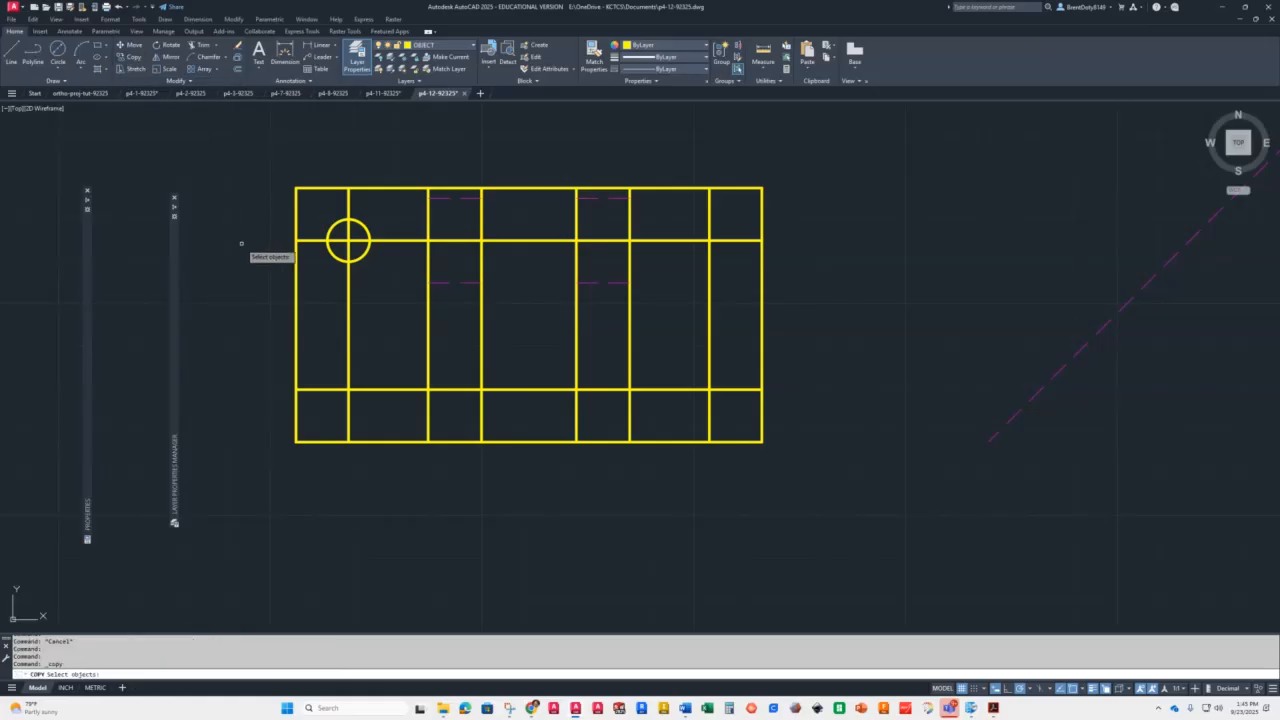
click(330, 229)
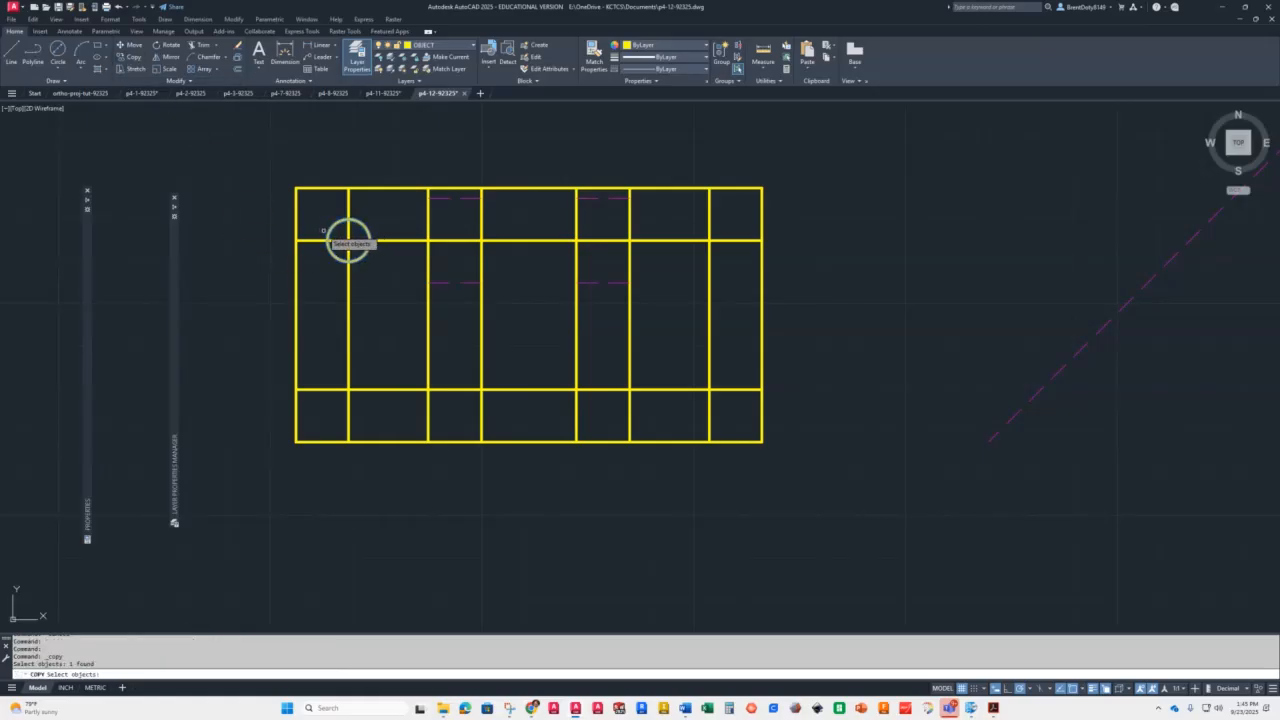
key(Return)
click(348, 241)
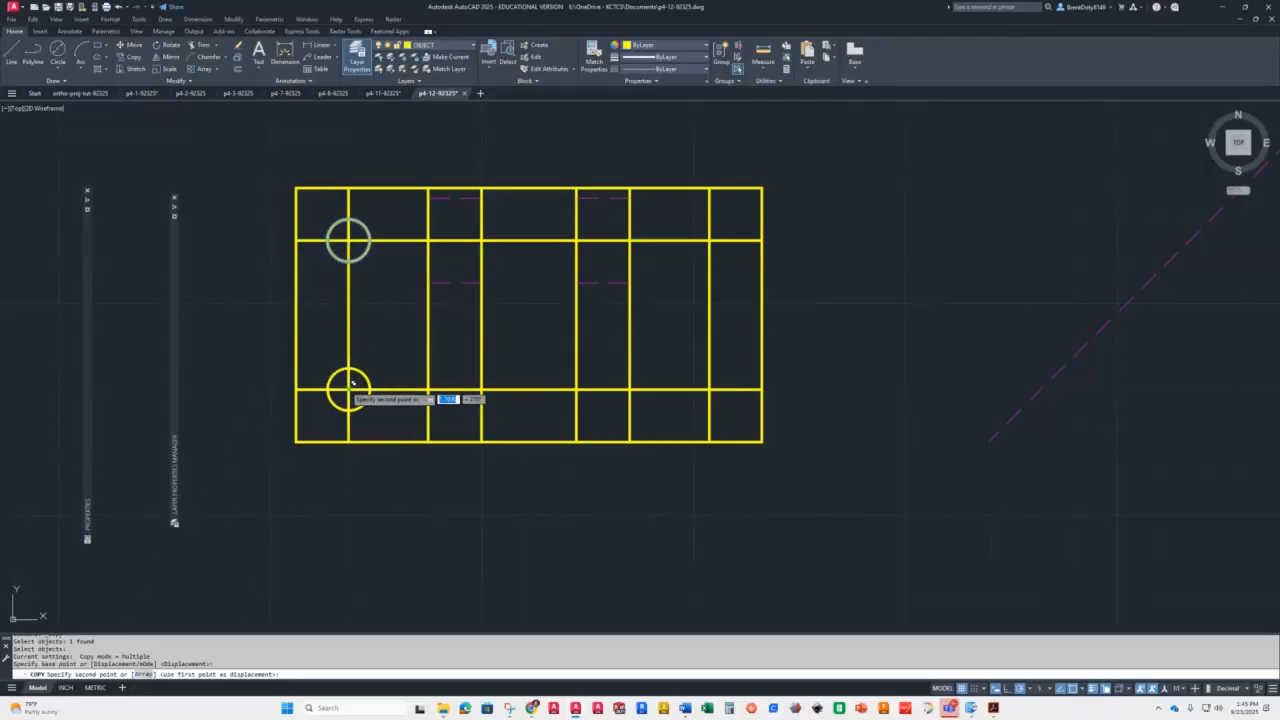
click(348, 388)
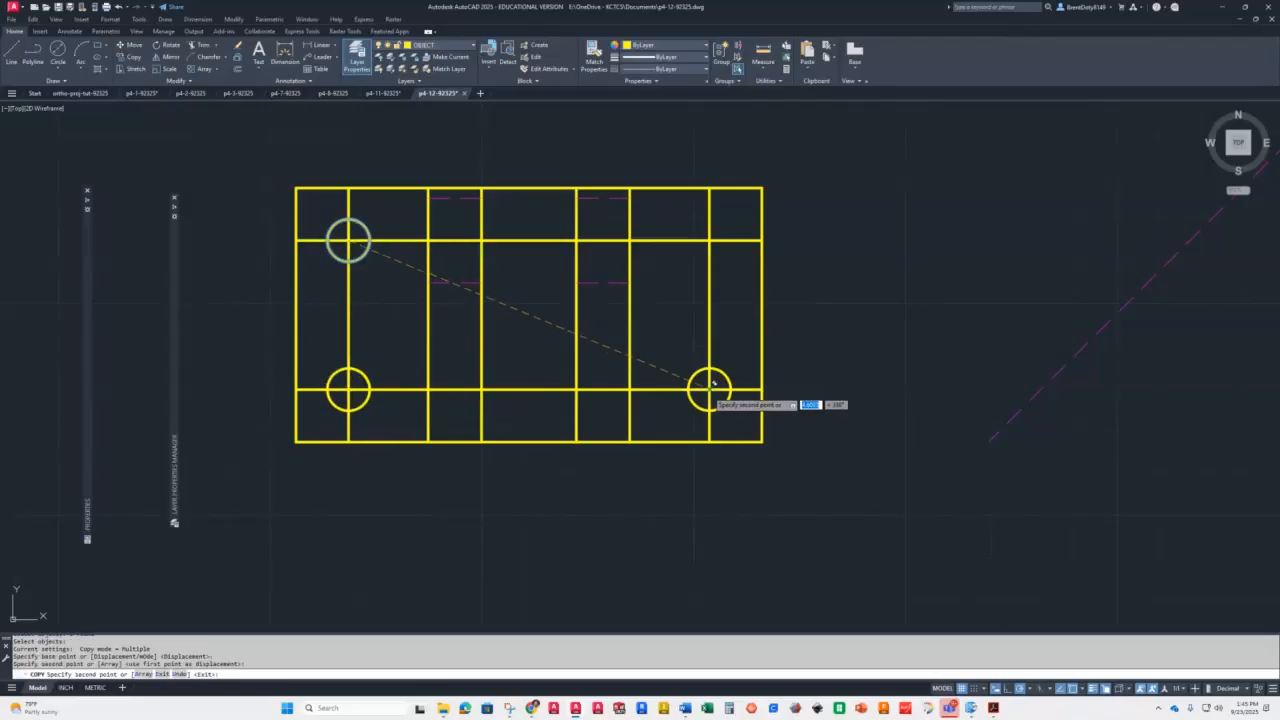
click(709, 388)
click(709, 240)
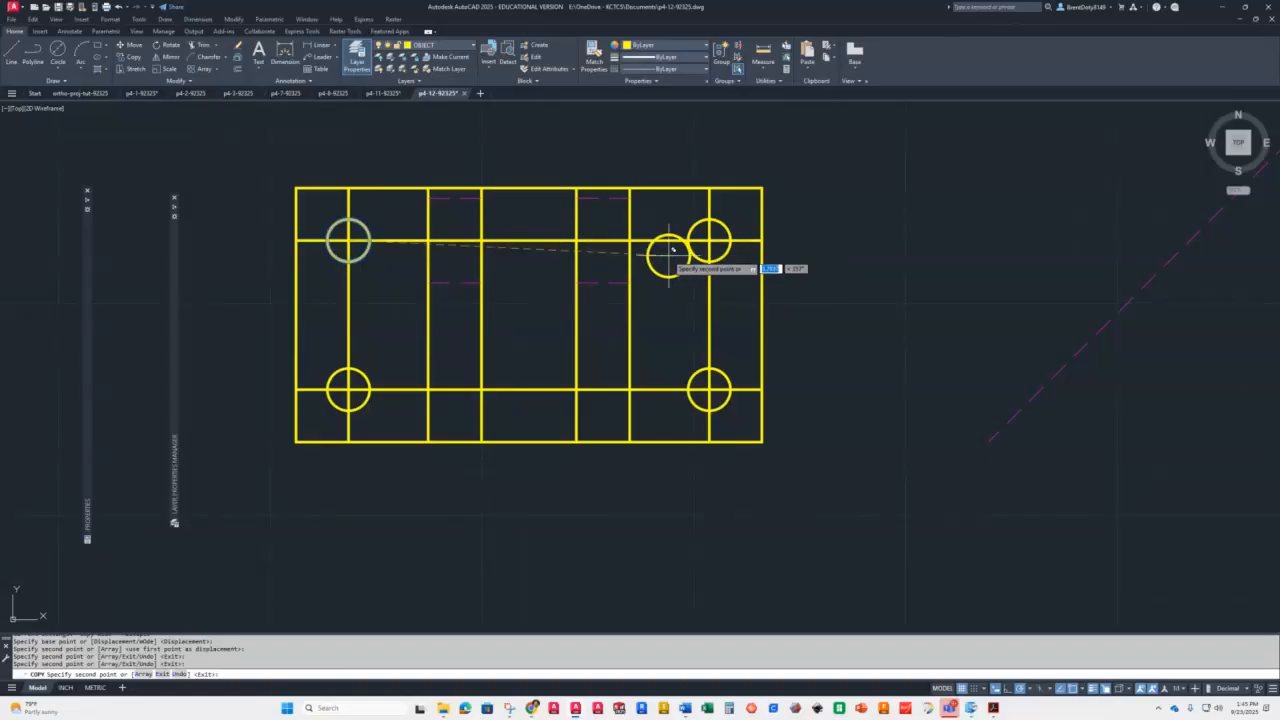
key(Return)
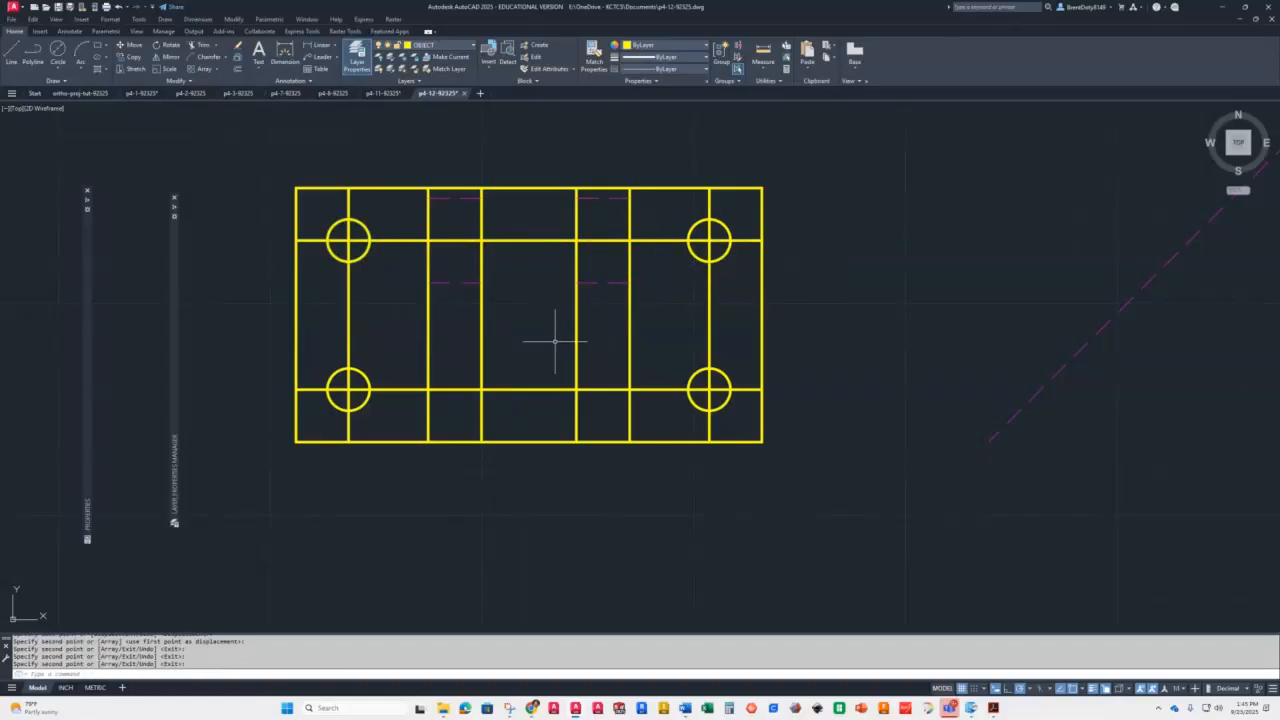
Delete the two horizontal and two vertical offset lines passing through the four corner holes
click(411, 219)
click(386, 410)
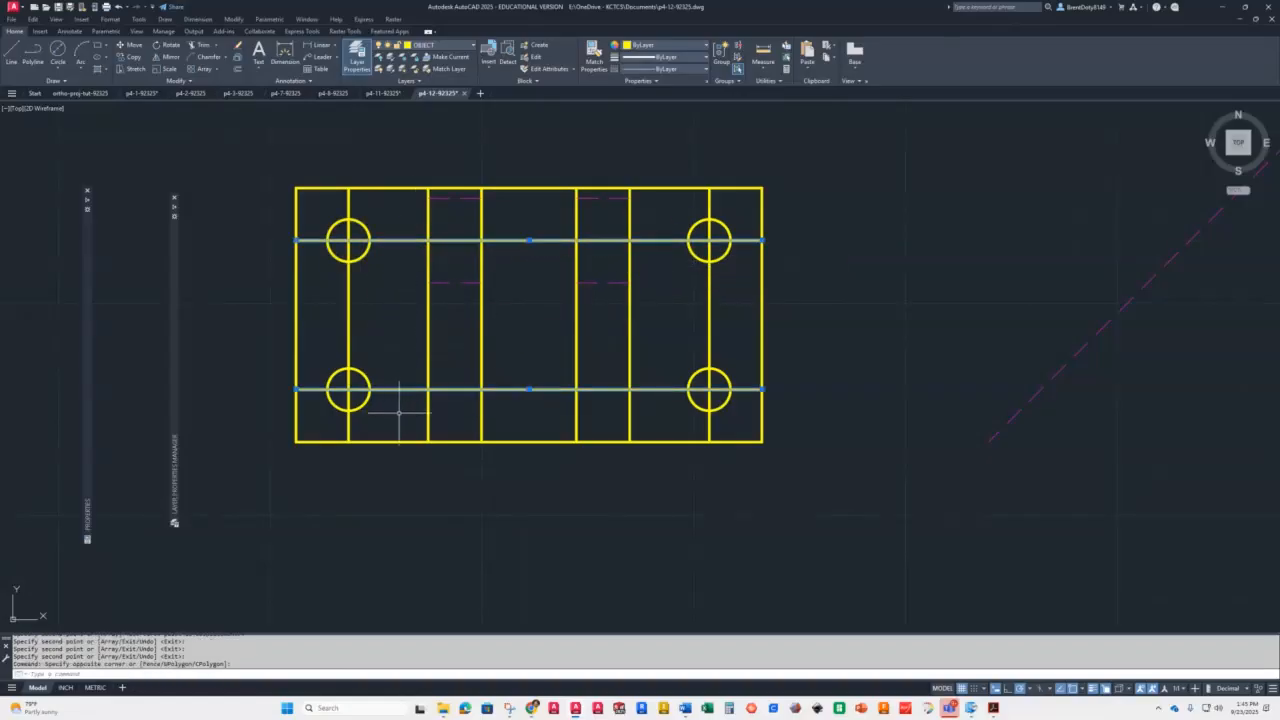
key(Delete)
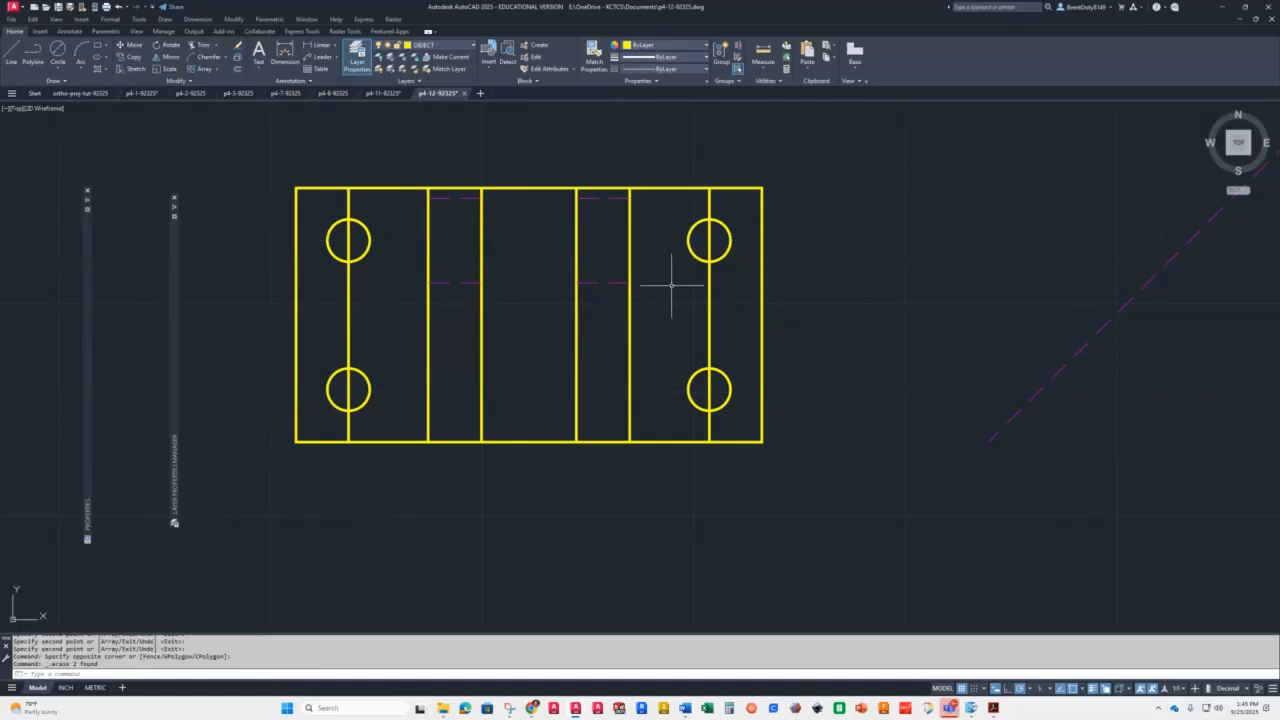
click(737, 294)
click(663, 304)
click(375, 294)
click(318, 300)
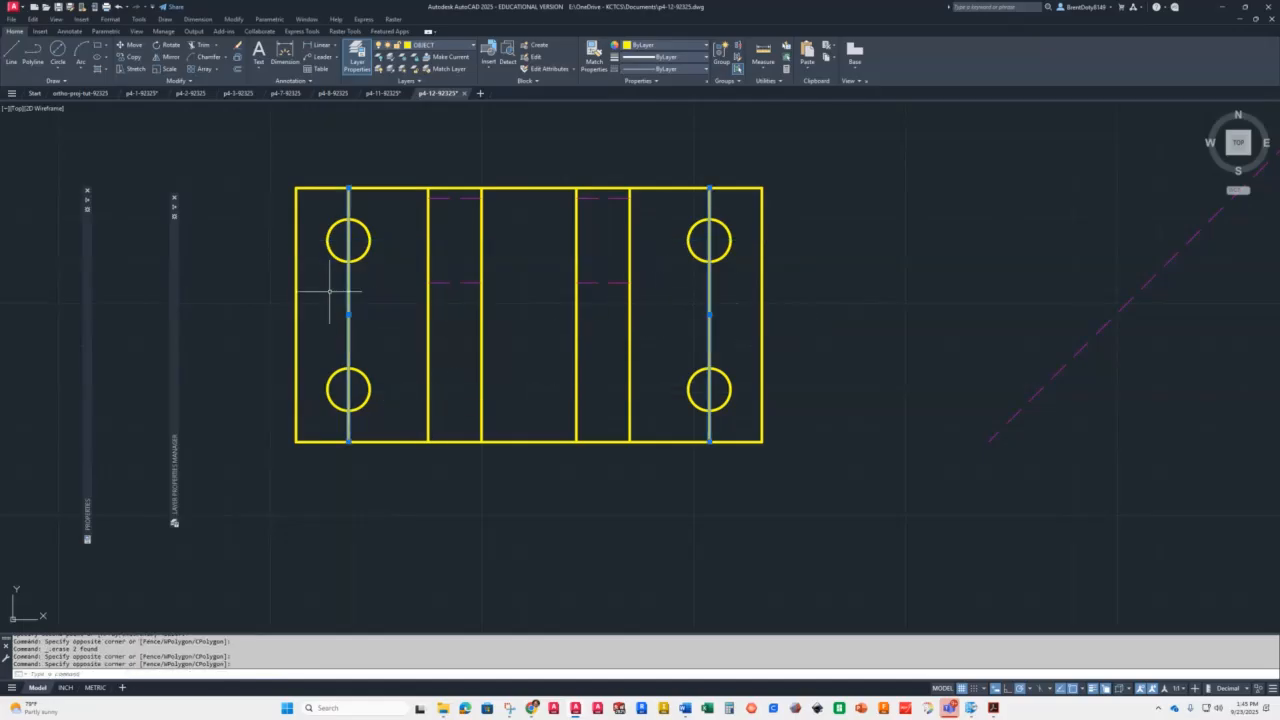
key(Delete)
Make HIDDEN the current layer
scroll(370, 400, down, 4)
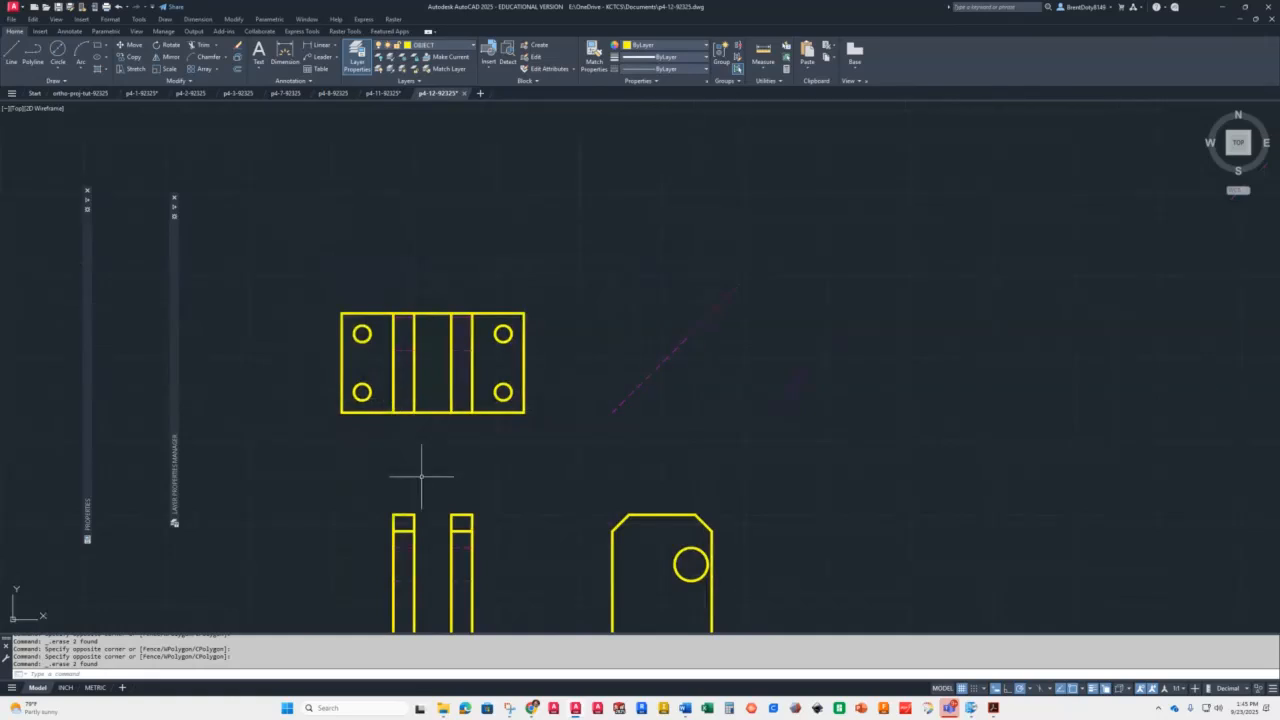
middle_drag(575, 555, 598, 436)
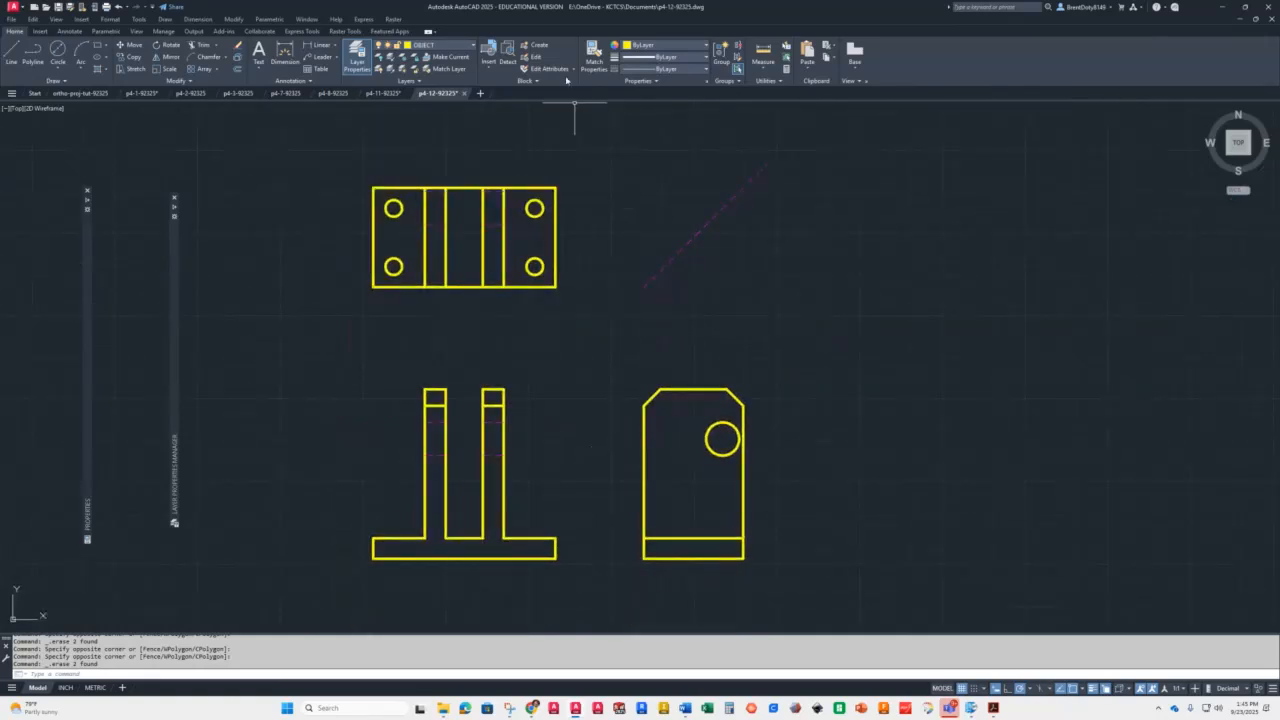
click(458, 45)
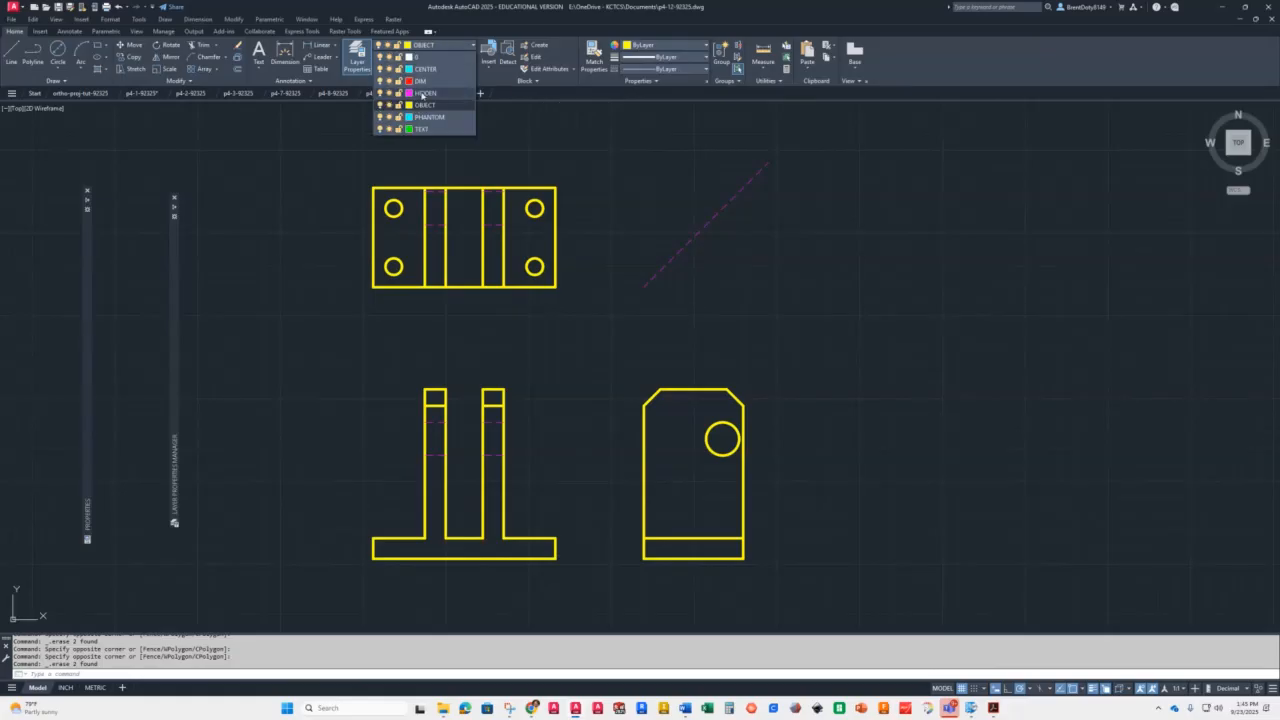
click(425, 93)
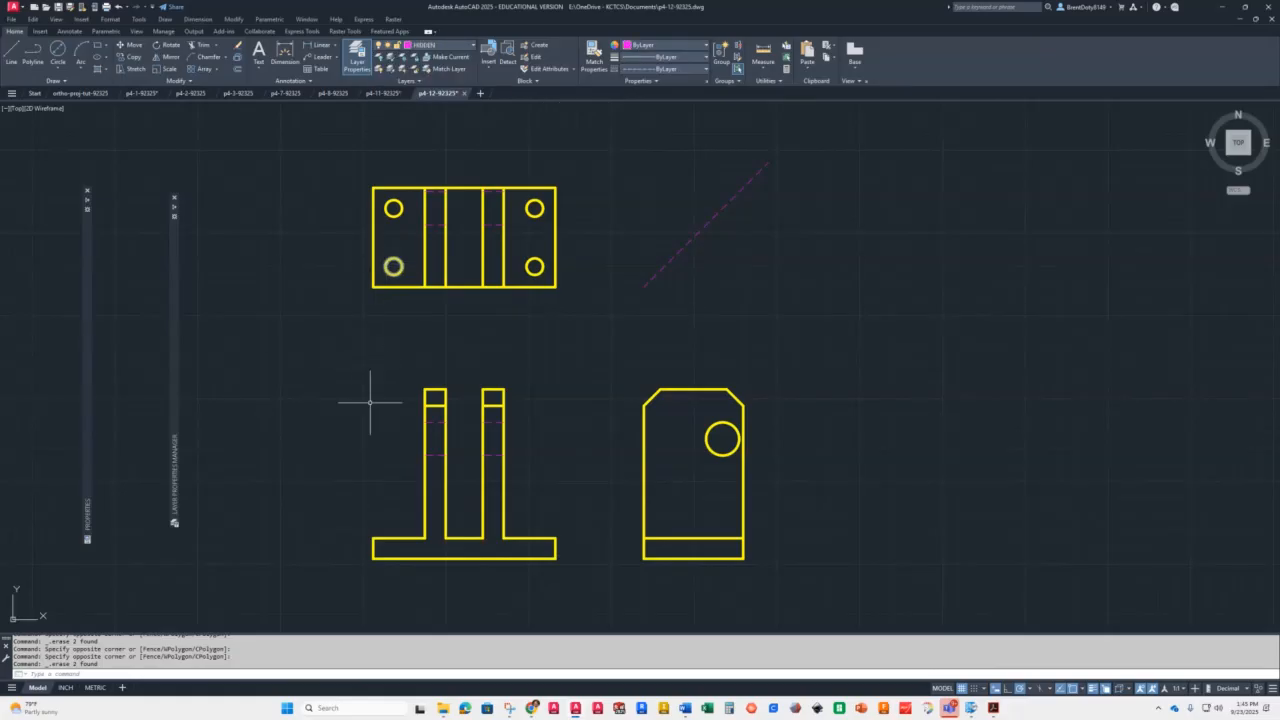
click(683, 544)
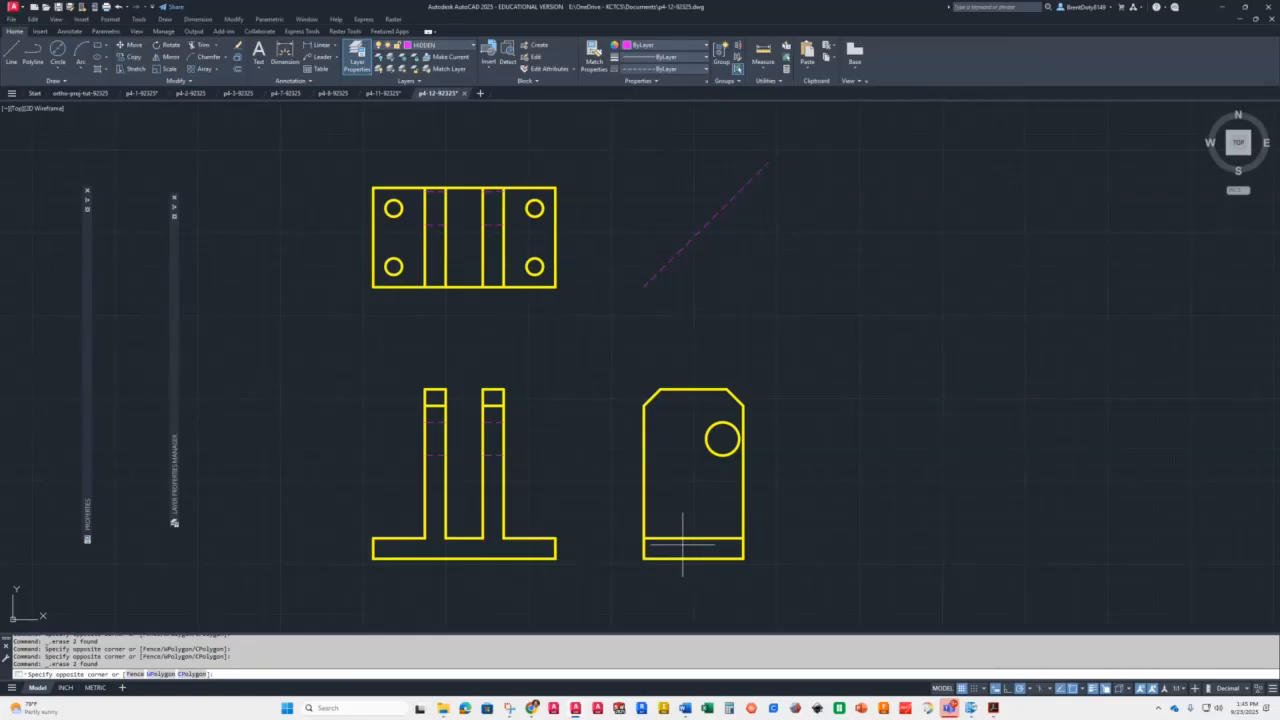
click(702, 560)
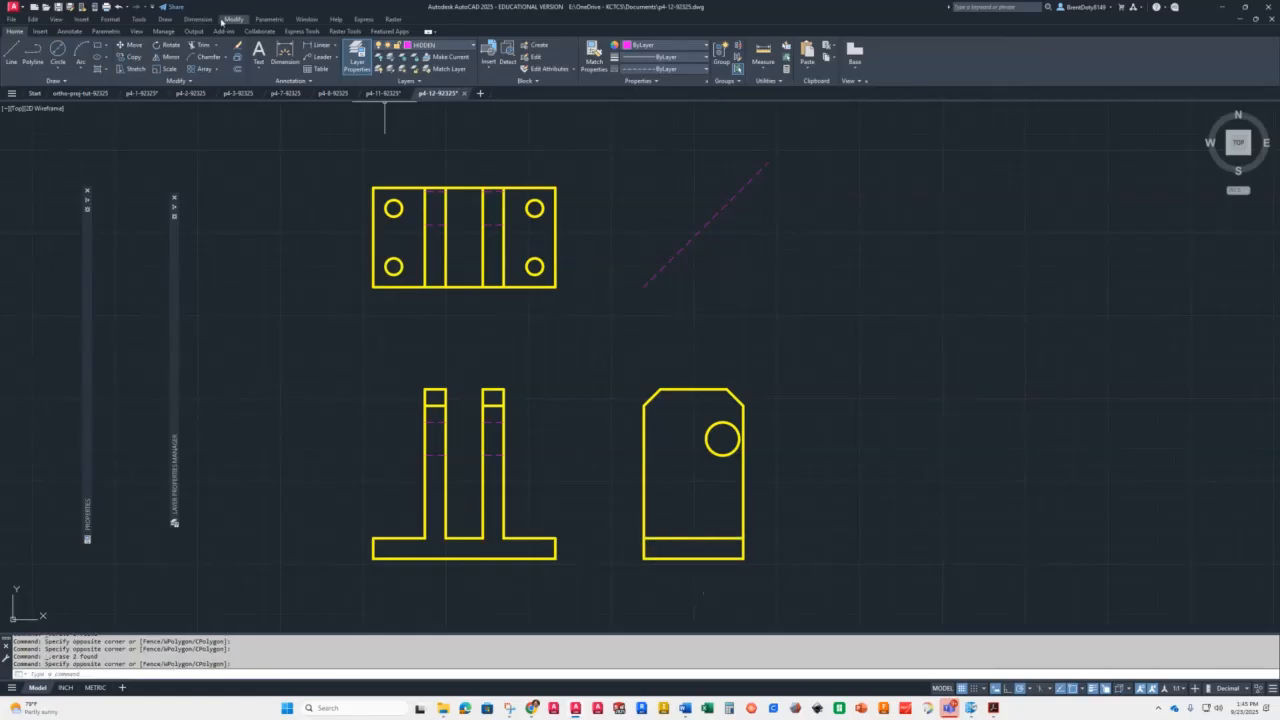
Project the left and right edges of the top view's lower-left hole straight down to the front view's bottom edge with lines
click(18, 61)
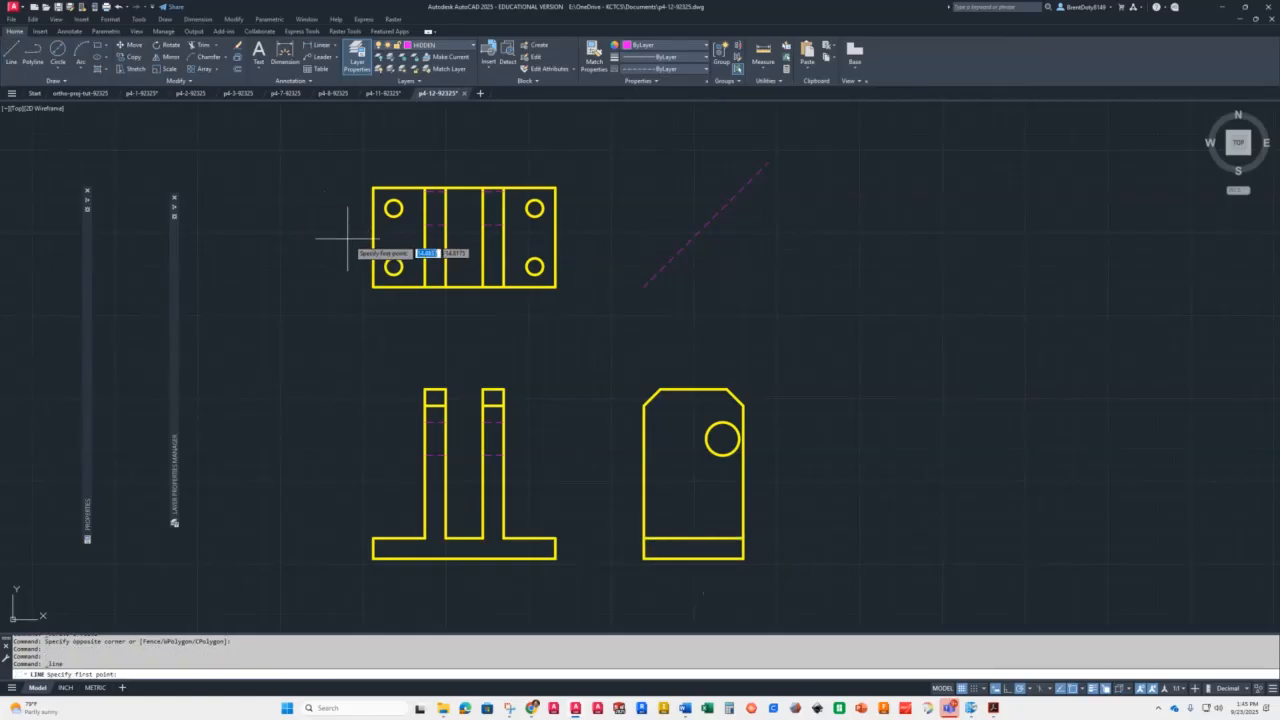
click(393, 266)
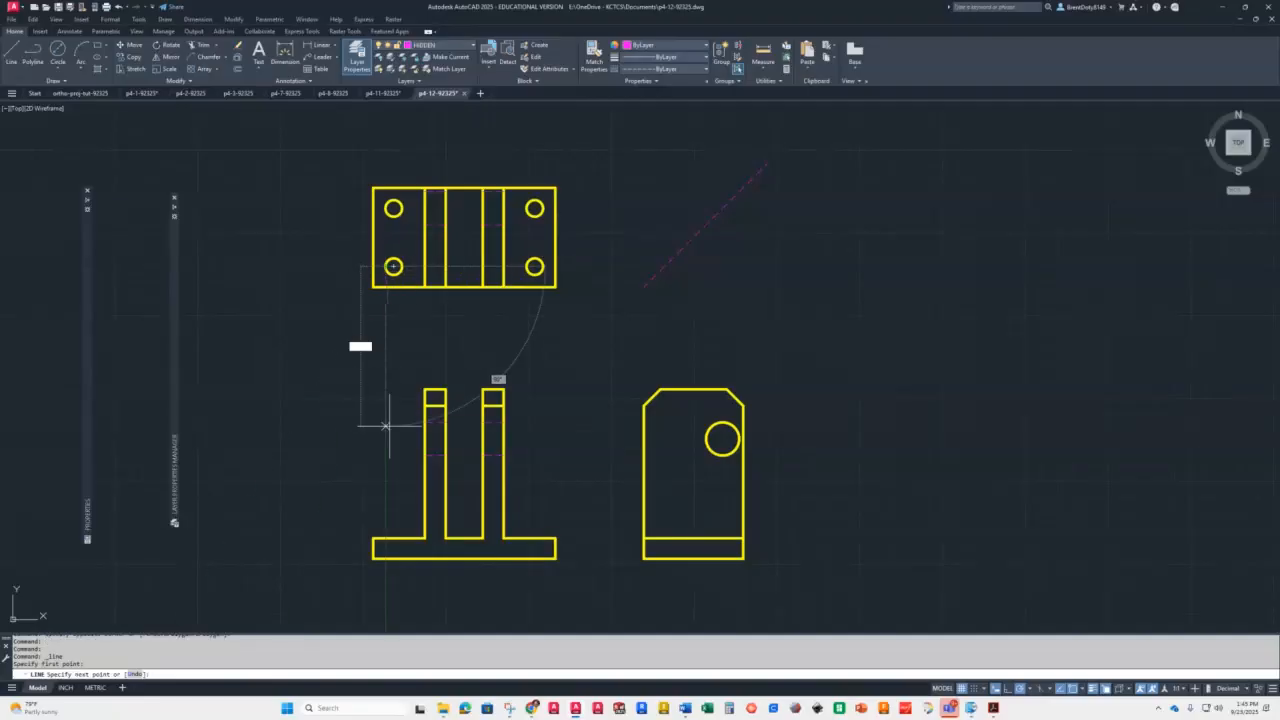
click(385, 557)
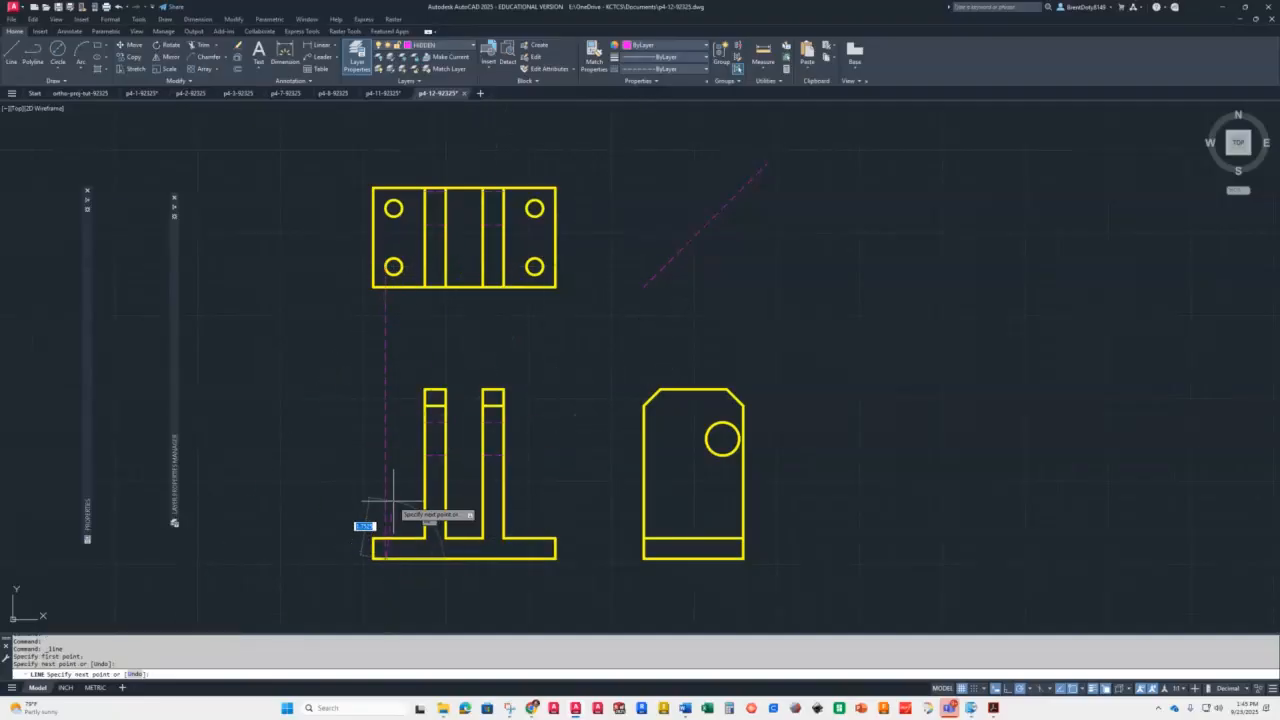
key(Return)
key(Return)
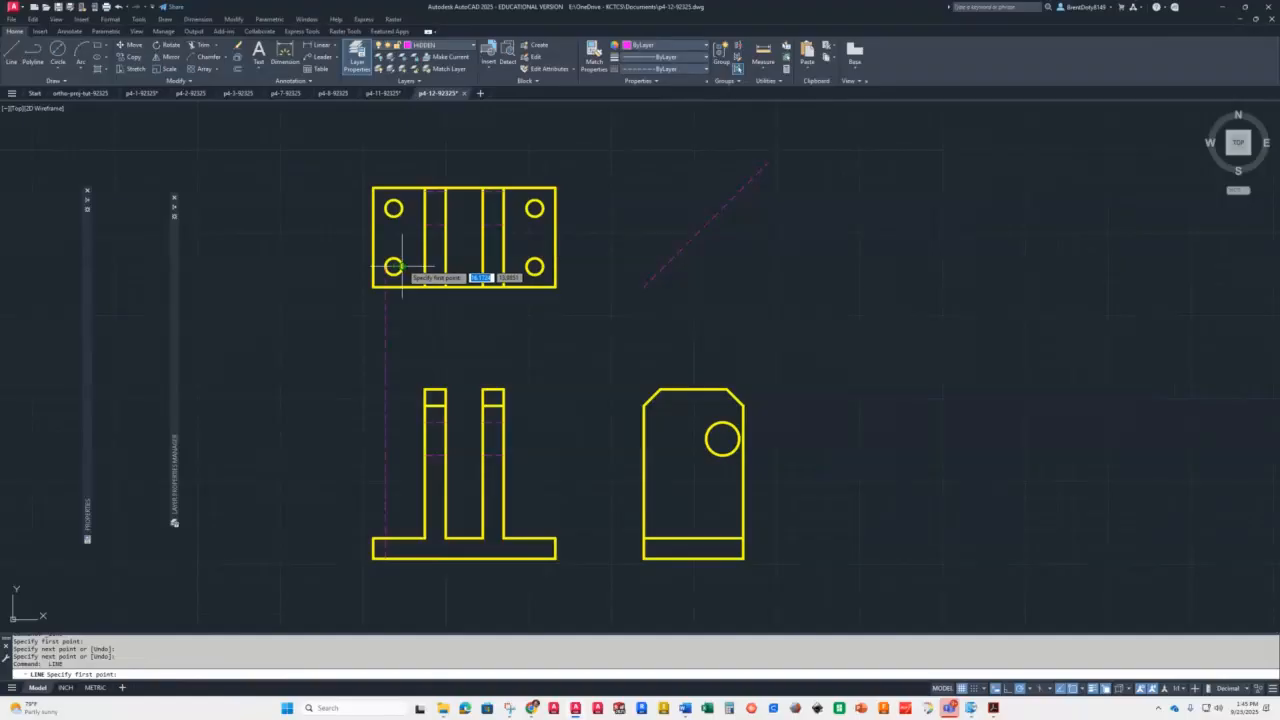
click(402, 266)
click(402, 557)
key(Return)
Project both side edges of the top view's lower-right hole straight down to the front view's bottom edge with lines
key(Return)
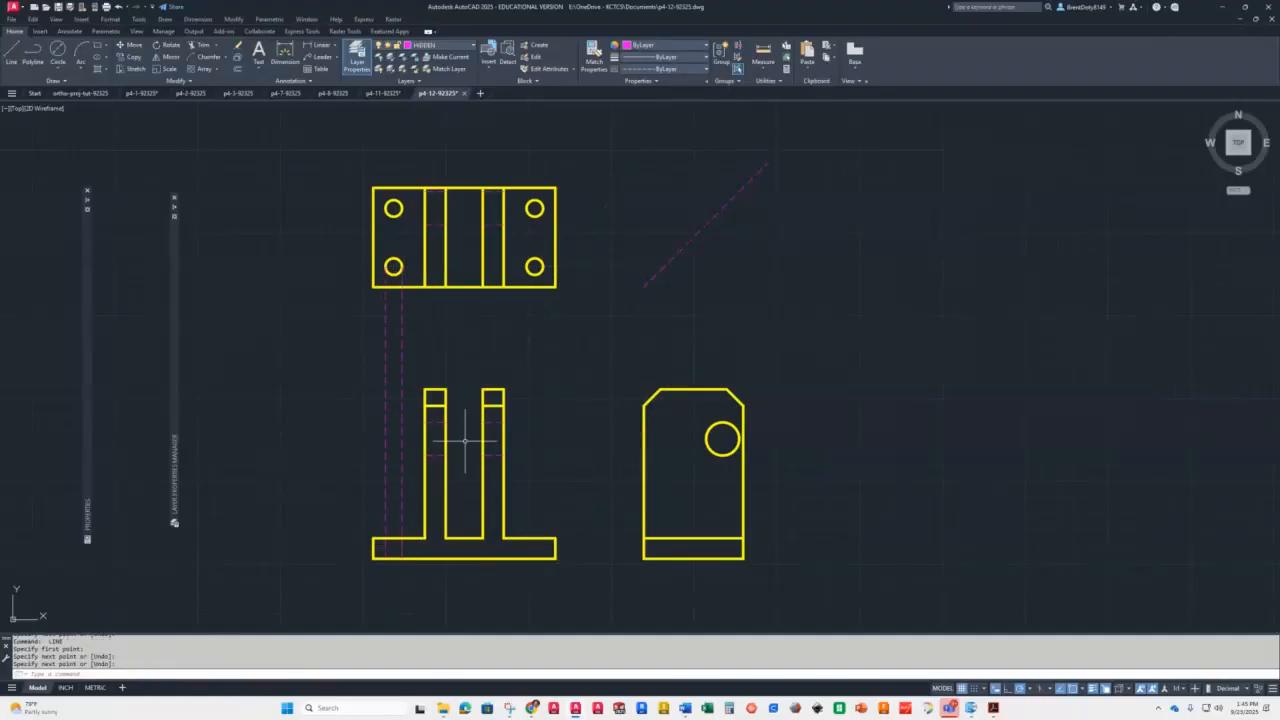
click(527, 266)
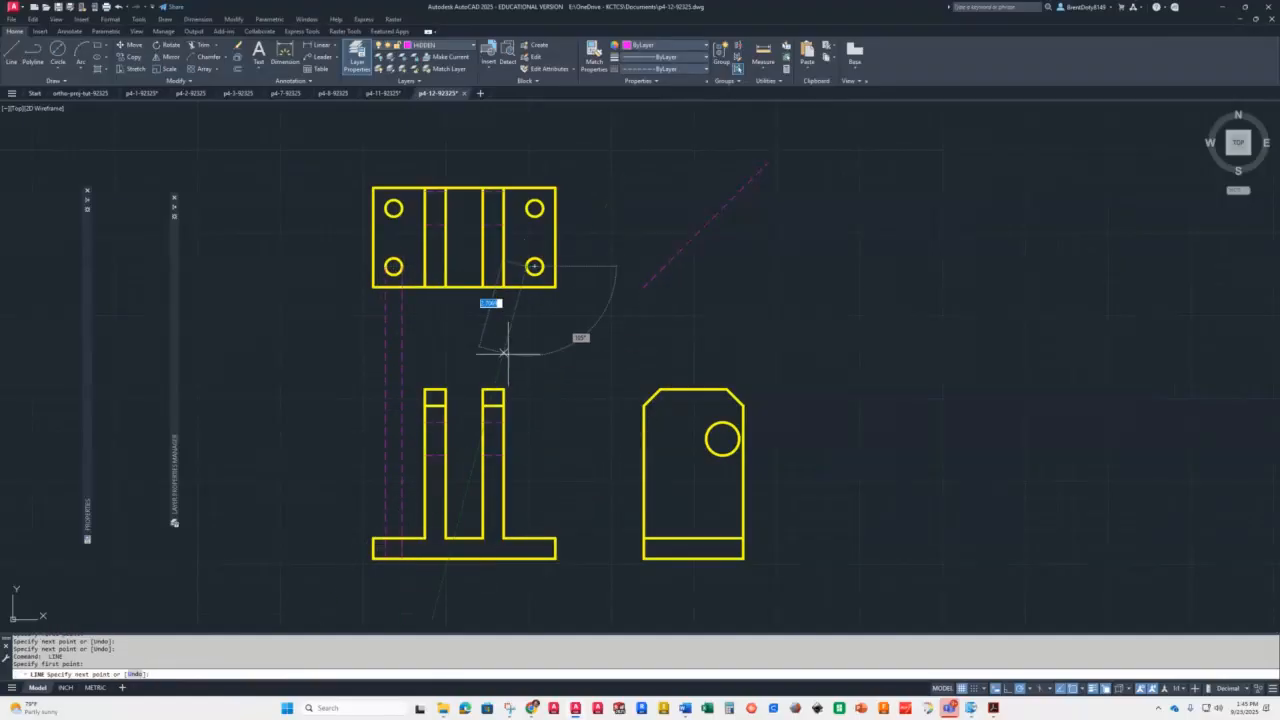
click(521, 558)
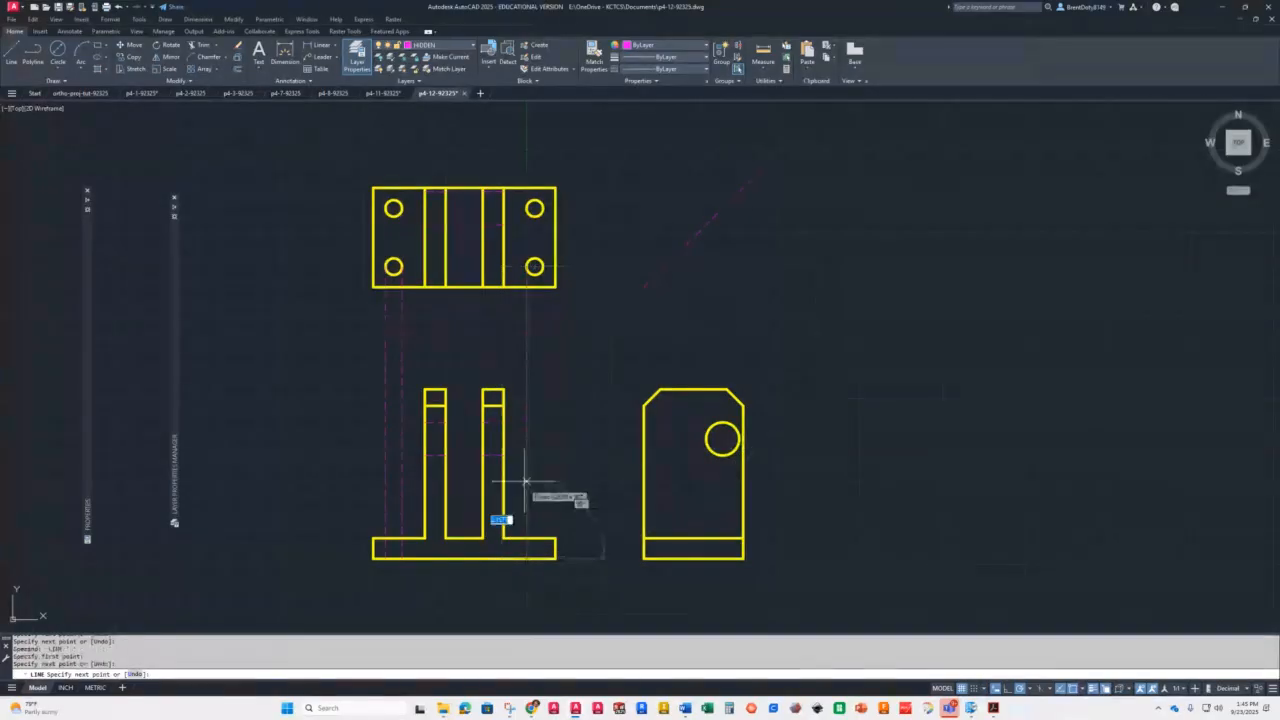
key(Return)
key(Return)
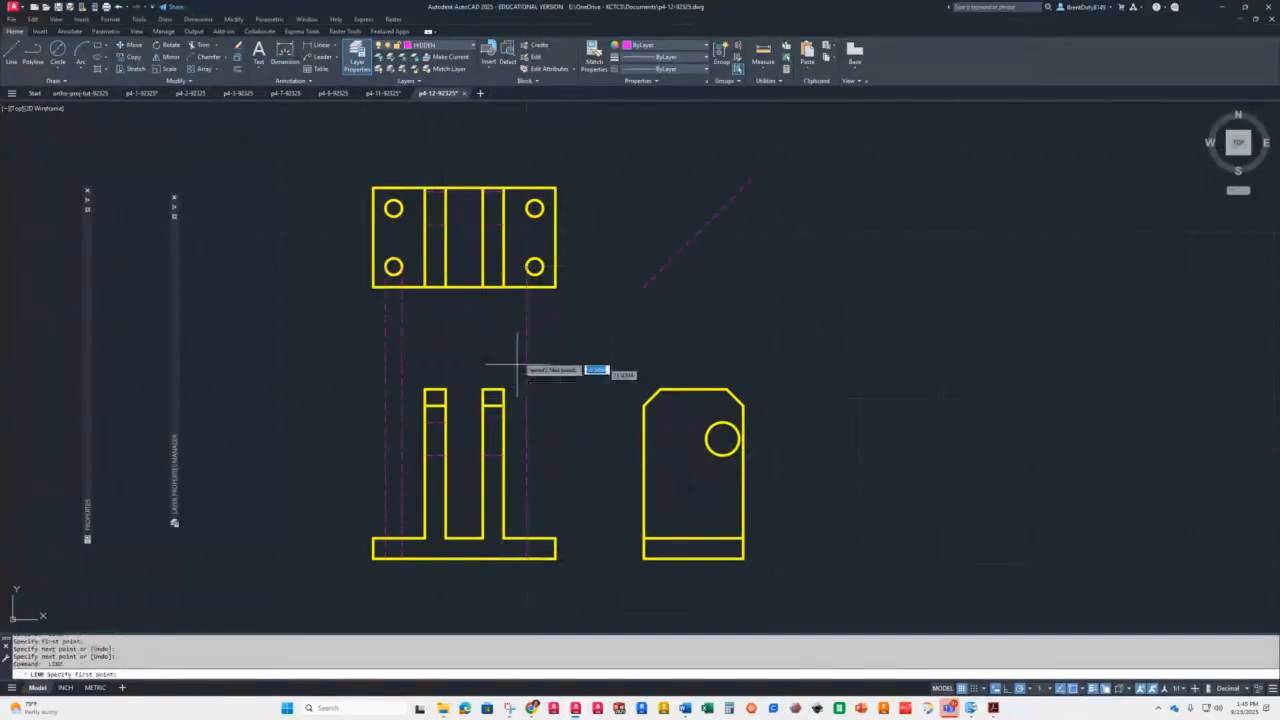
click(527, 266)
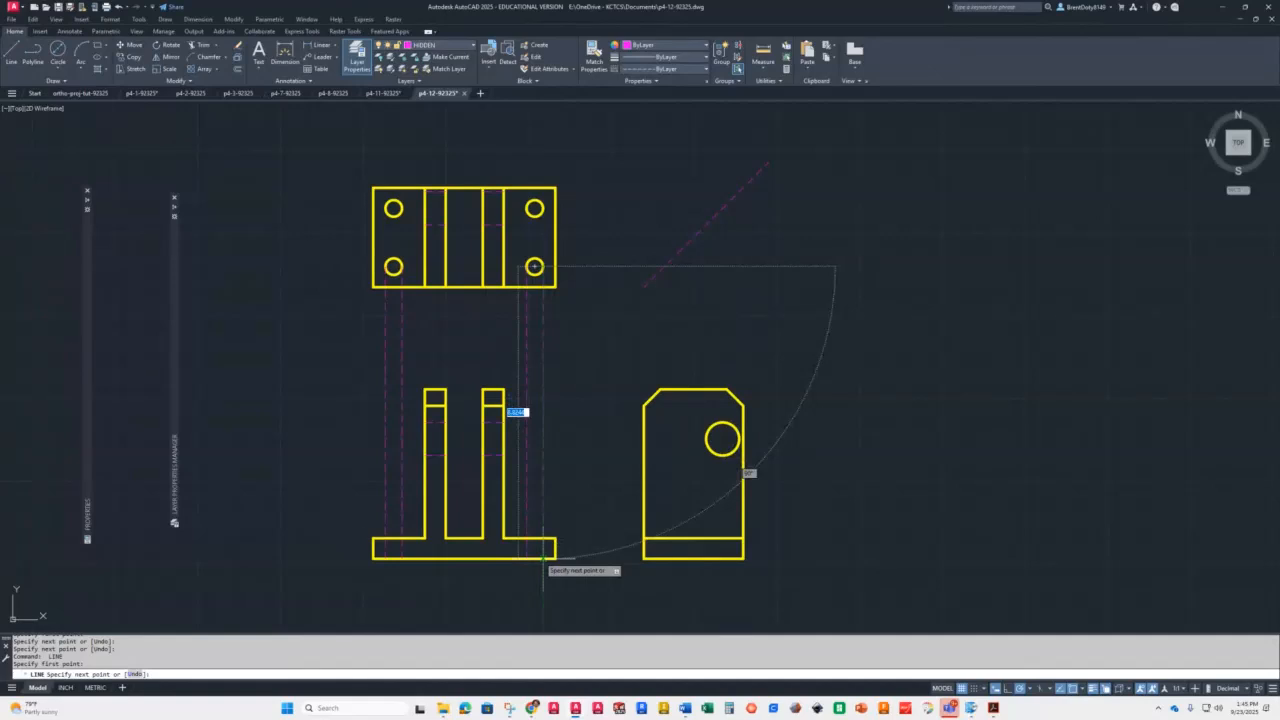
click(543, 558)
key(Return)
Project the upper and lower edges of the top view's lower-right hole via the miter line to the side view's bottom edge
key(Return)
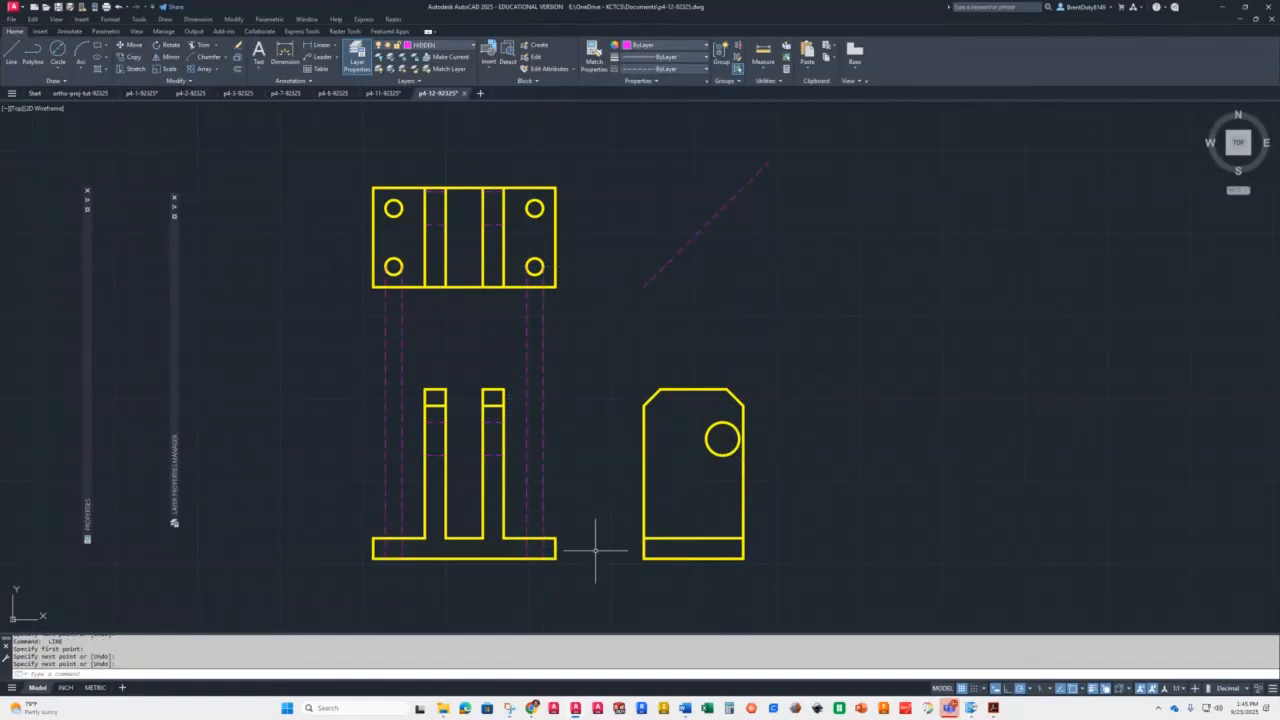
click(536, 268)
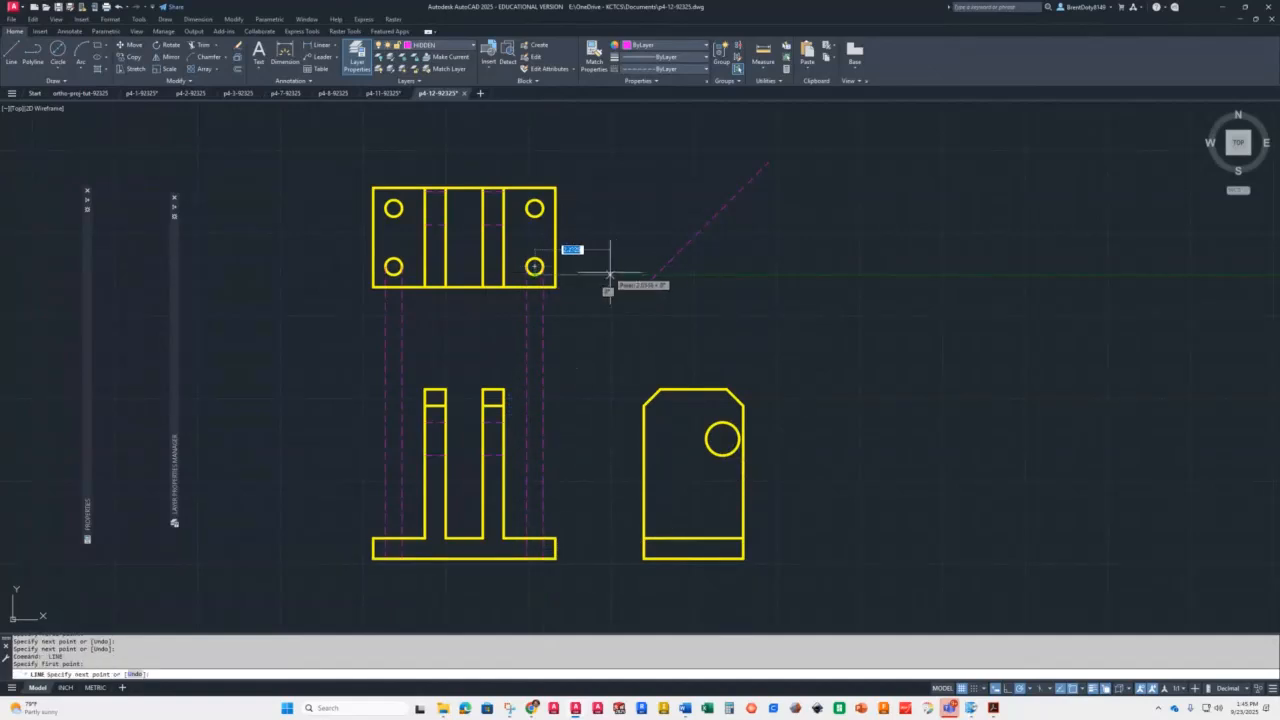
click(655, 274)
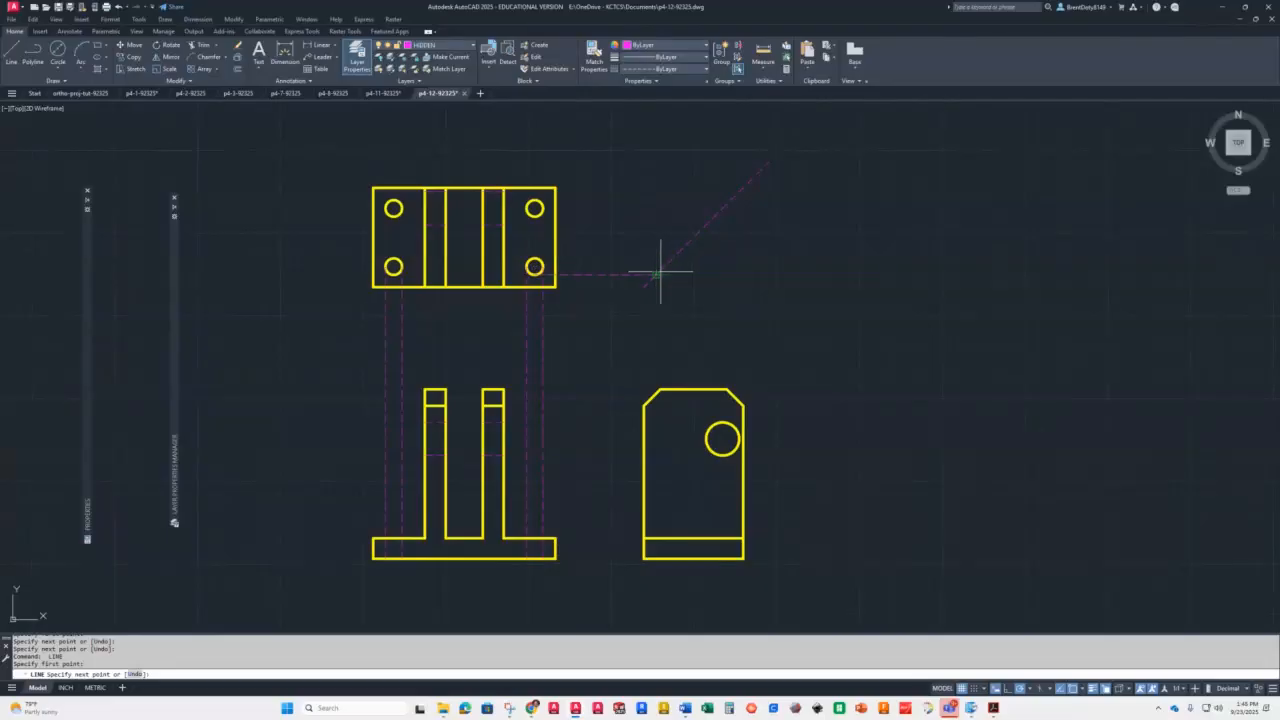
click(655, 558)
key(Return)
key(Return)
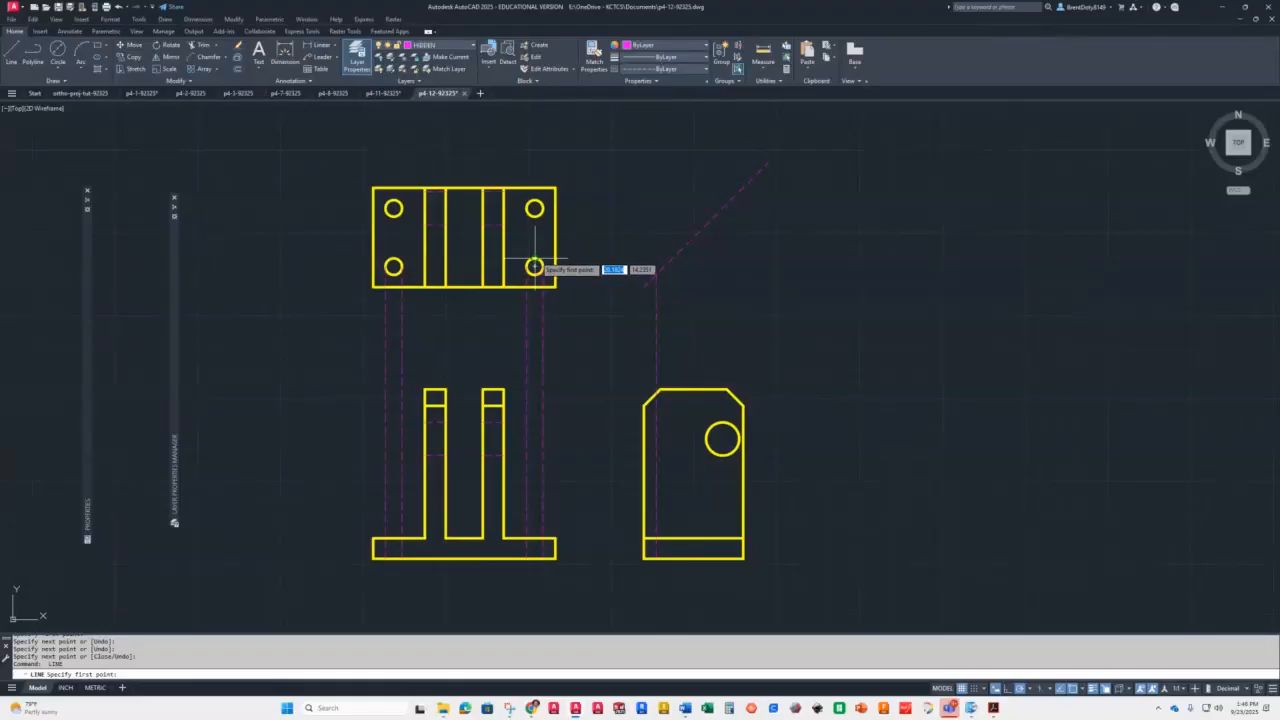
click(535, 265)
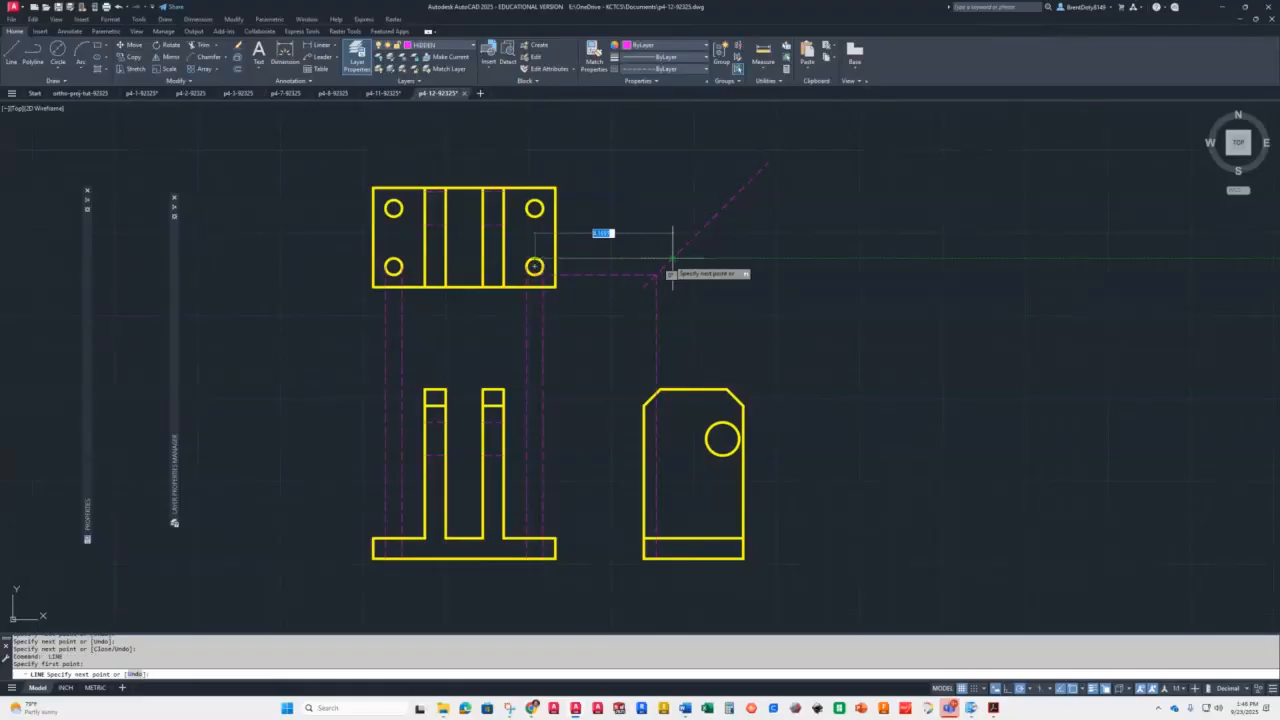
click(672, 259)
click(672, 540)
key(Return)
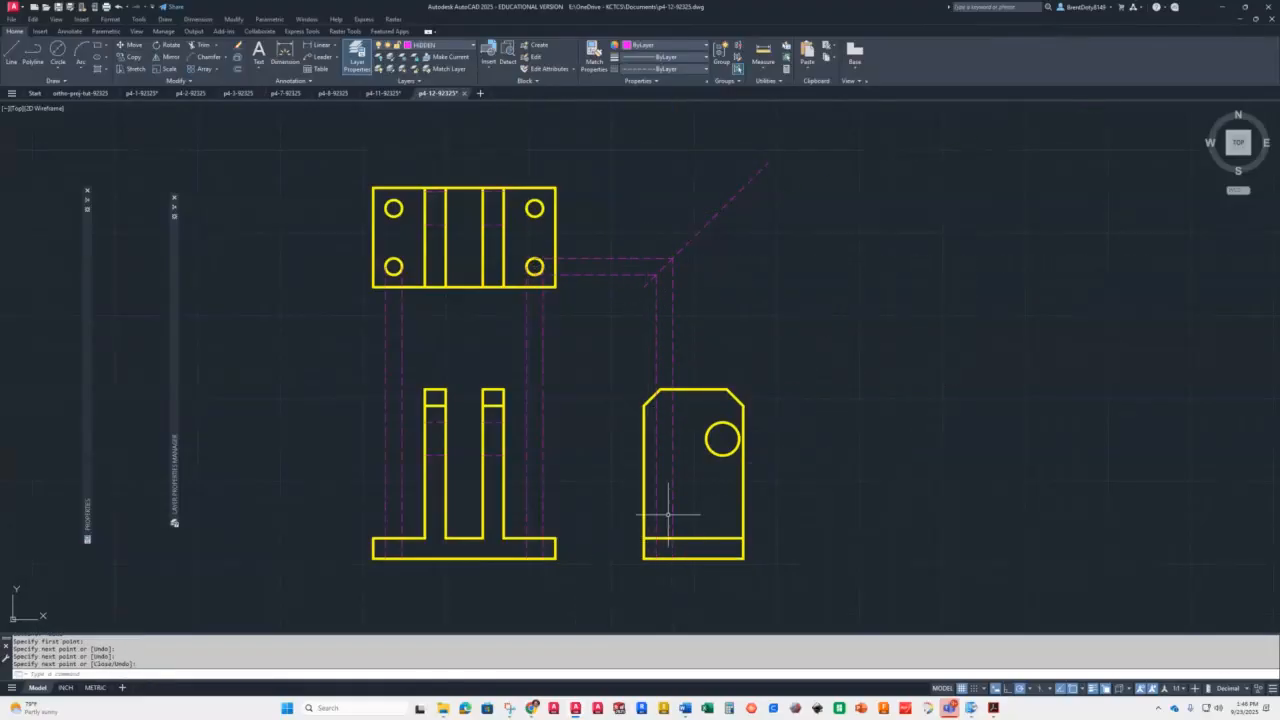
Project the upper and lower edges of the top view's upper-right hole via the miter line to the side view's bottom edge
key(Return)
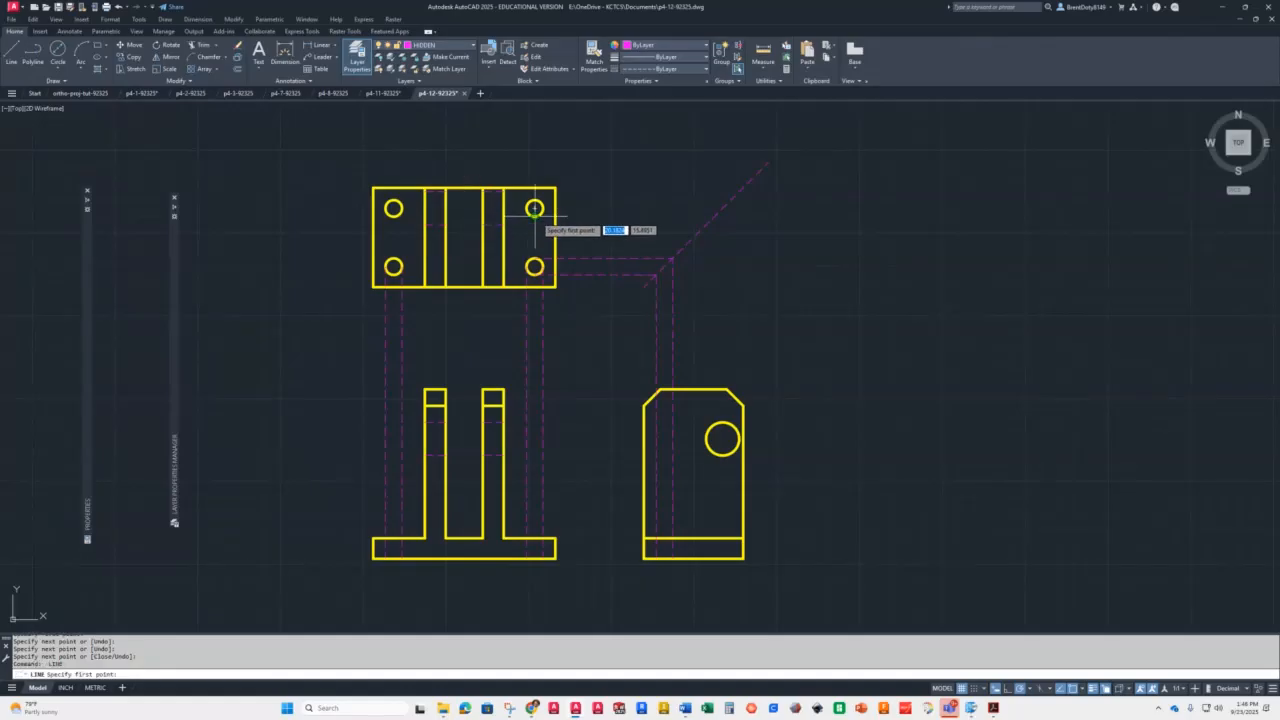
click(536, 209)
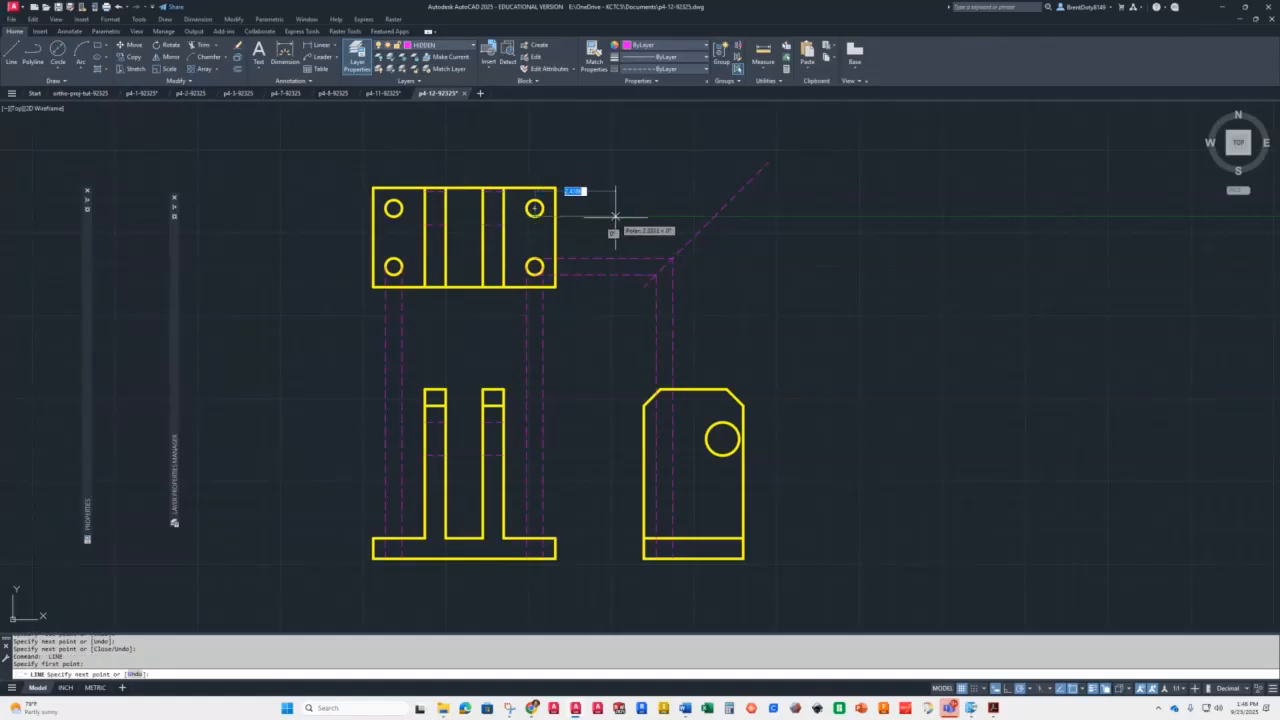
click(714, 215)
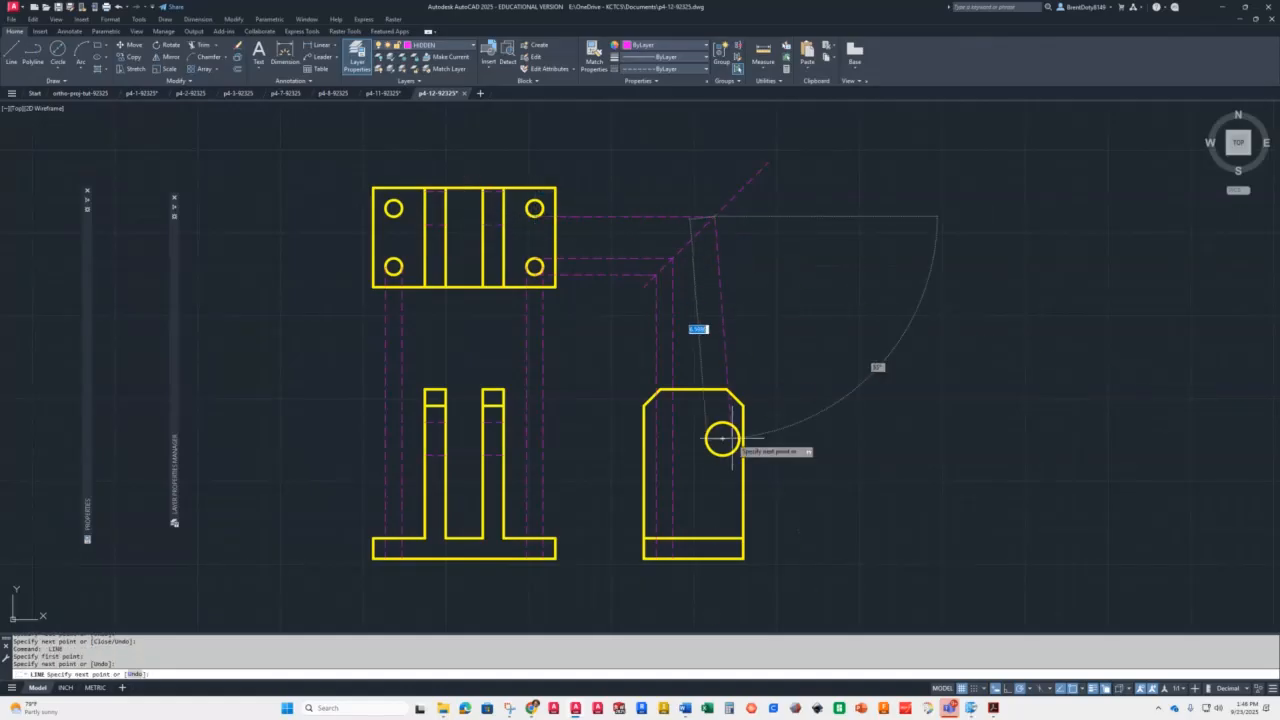
click(714, 558)
key(Return)
key(Return)
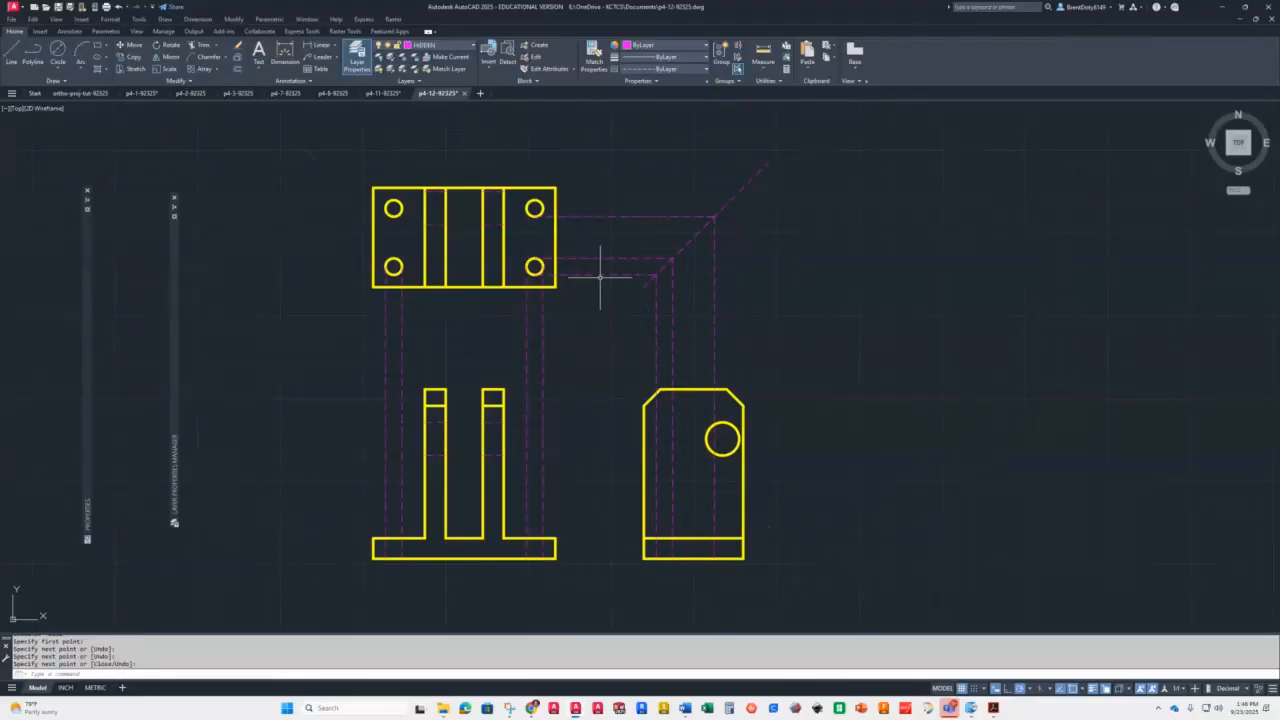
click(534, 208)
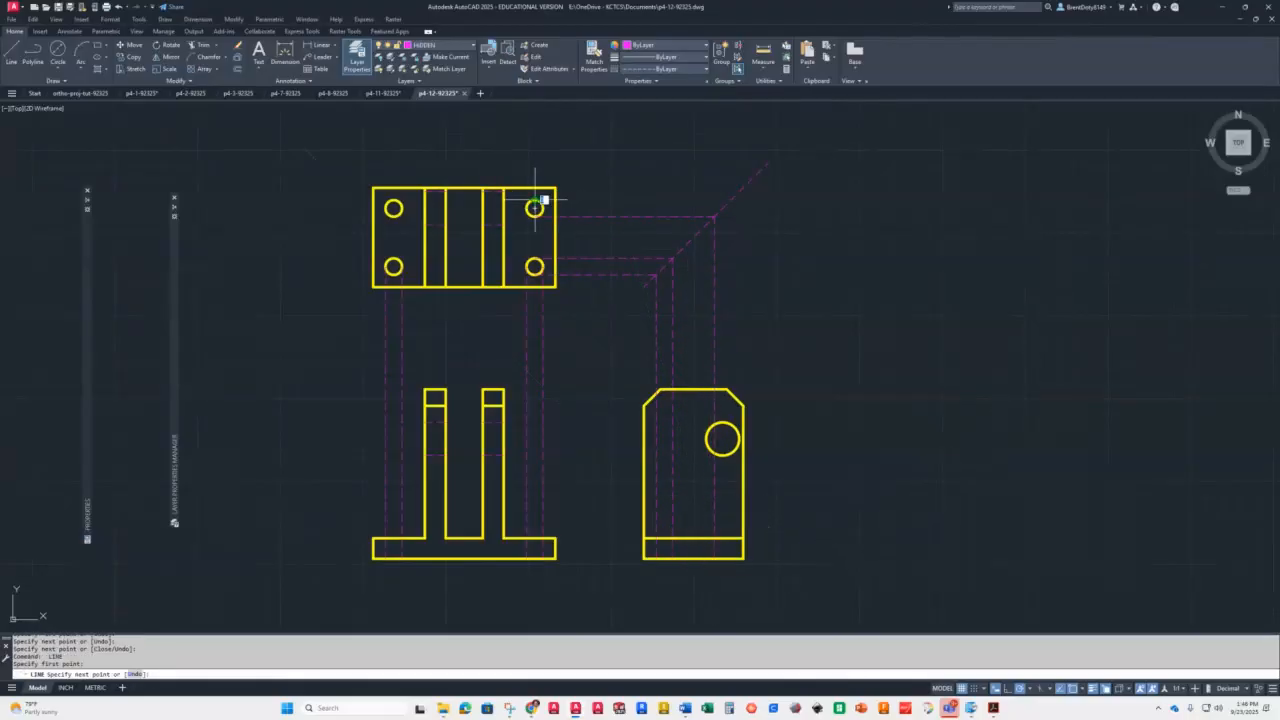
click(728, 200)
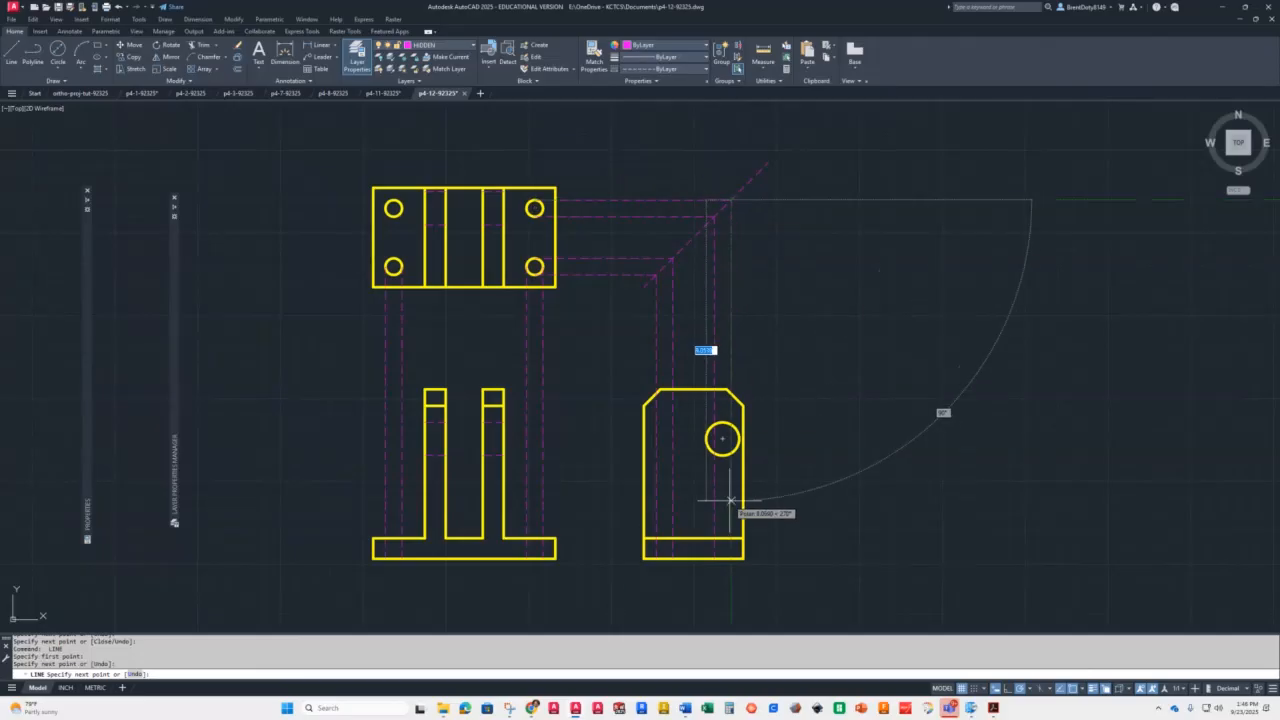
click(730, 558)
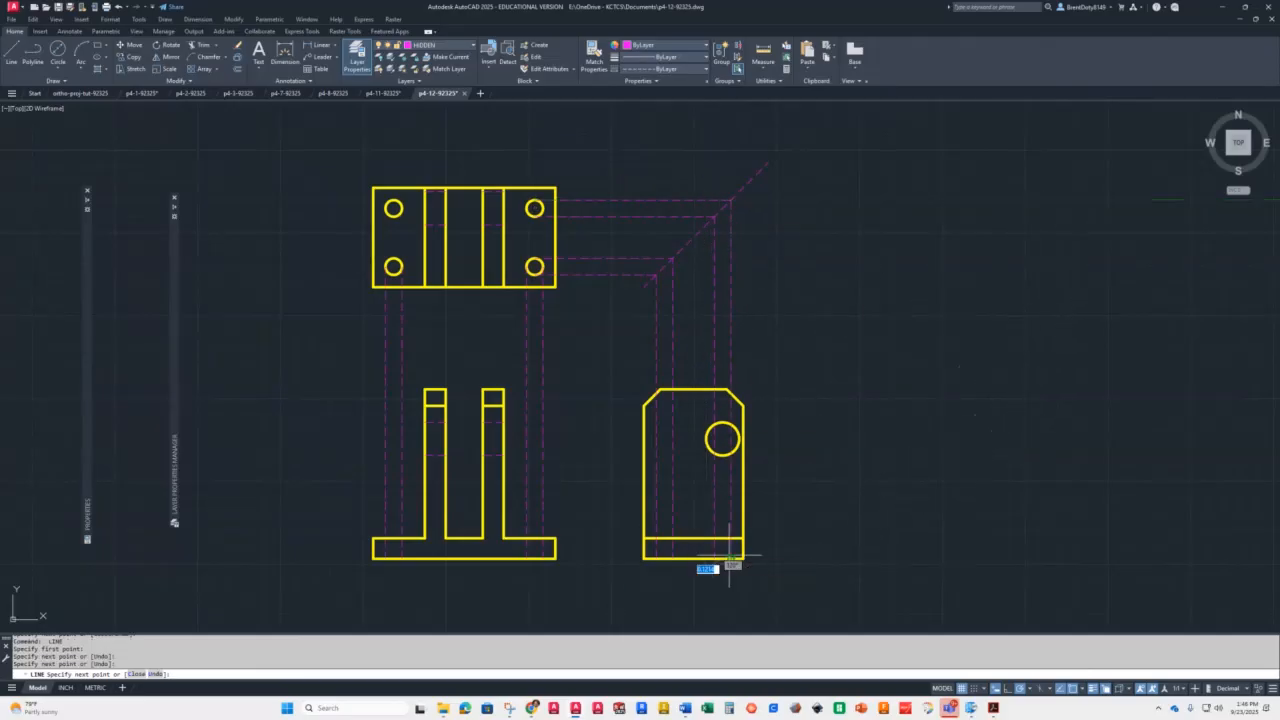
key(Return)
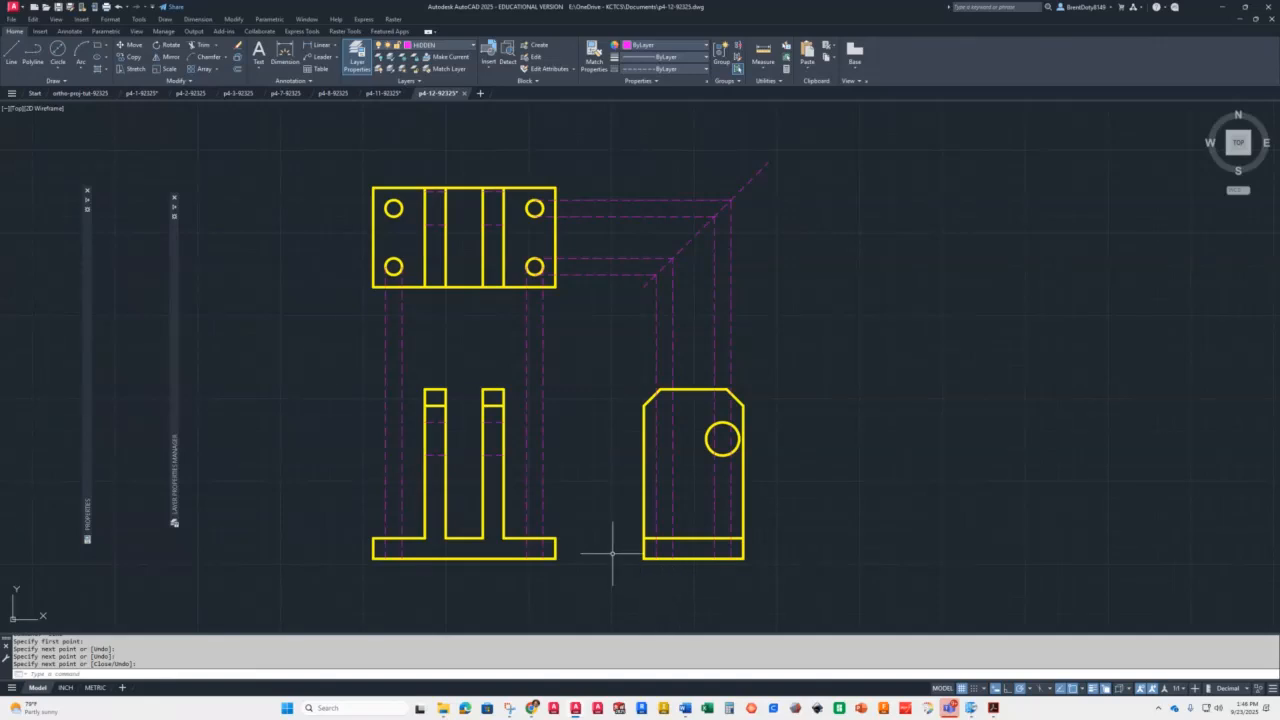
Trim the vertical projection lines above the base plate in the front and side views, and delete the four horizontal projection lines
click(393, 538)
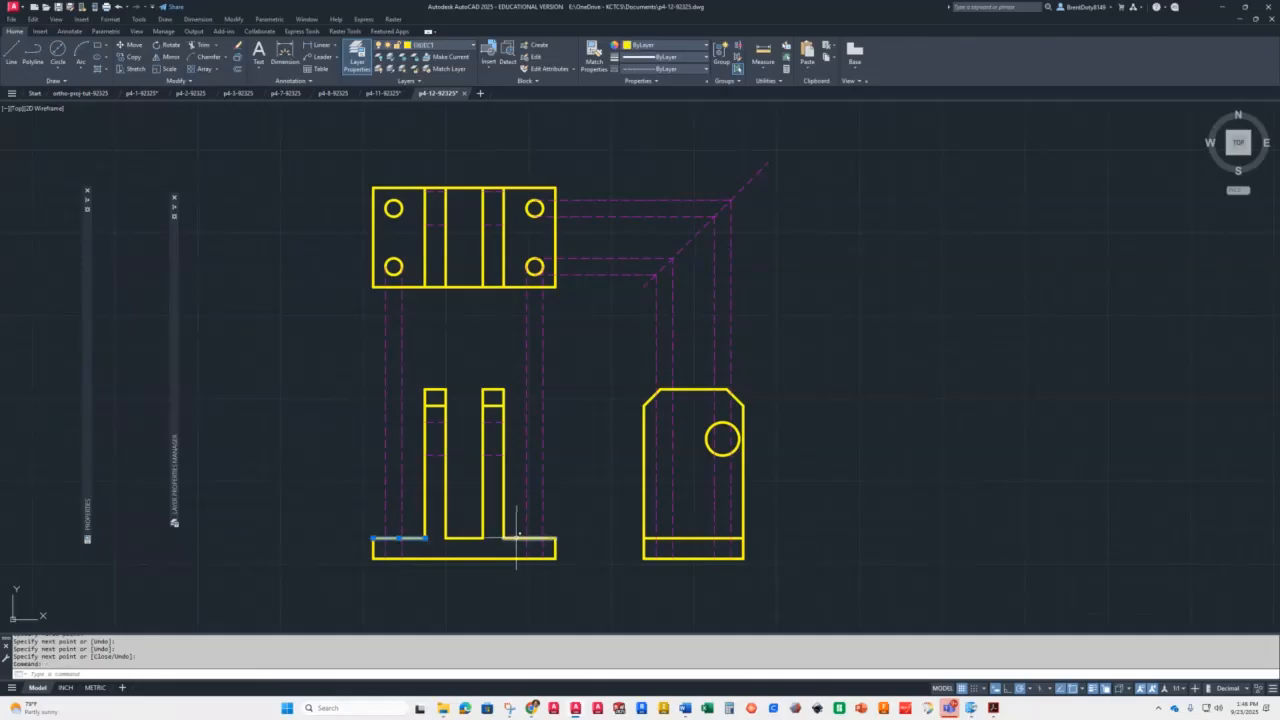
click(517, 538)
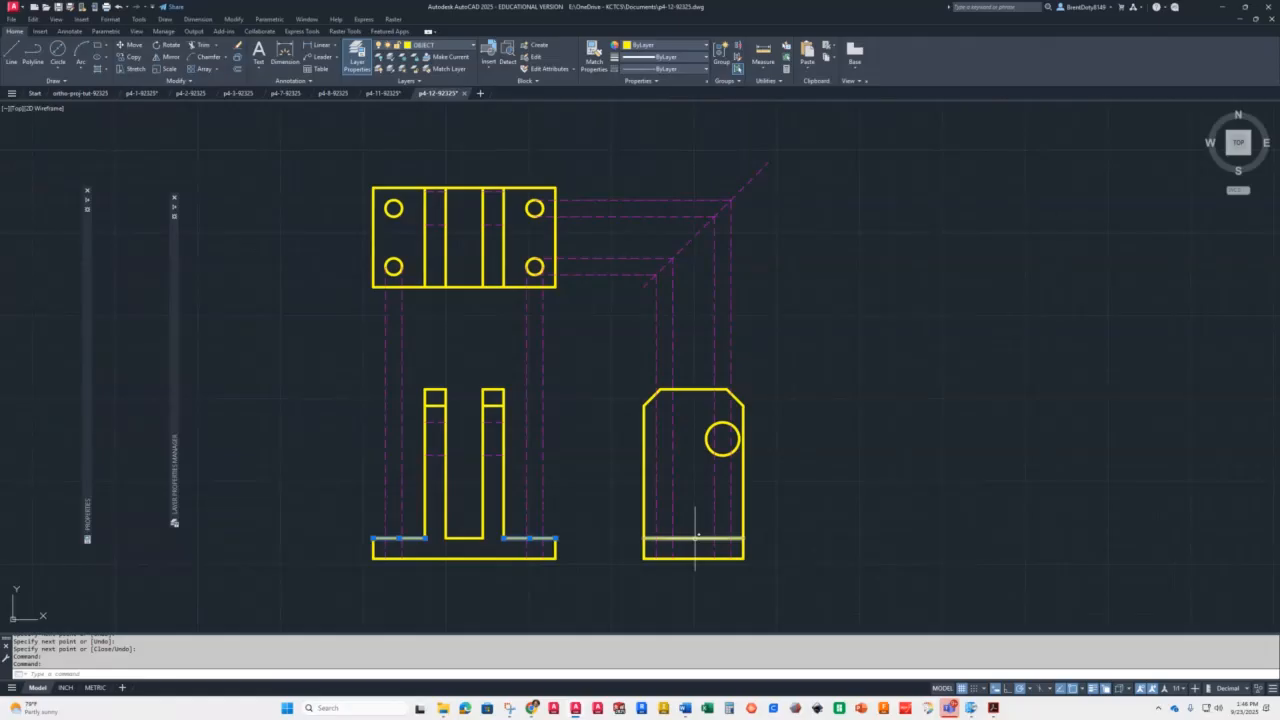
click(696, 538)
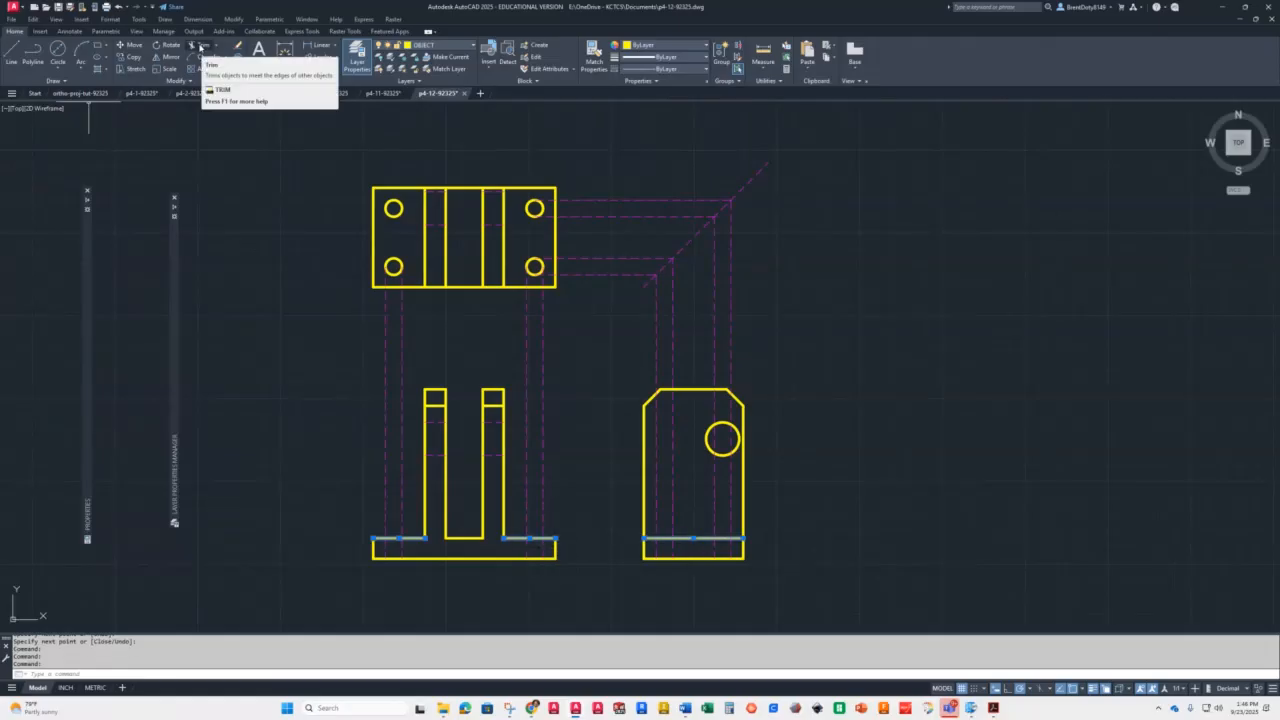
click(199, 47)
drag(576, 330, 326, 356)
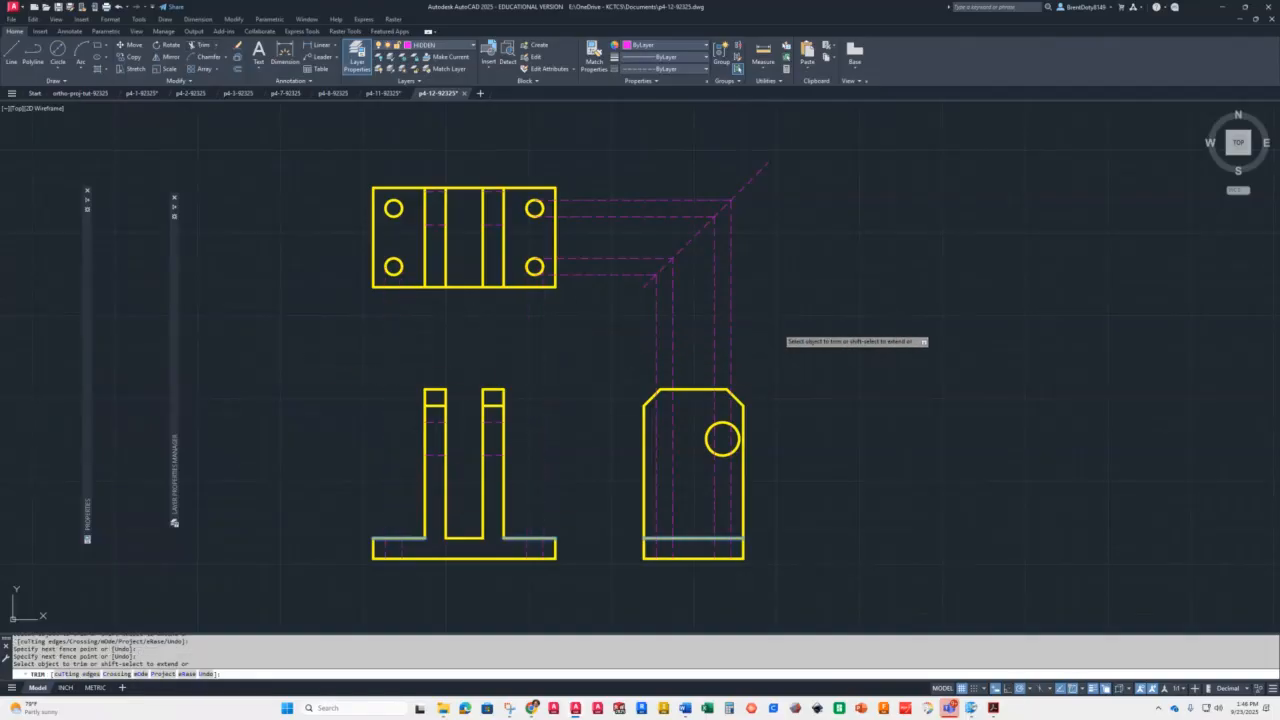
mouse_move(777, 331)
mouse_down()
mouse_move(586, 357)
mouse_move(560, 382)
mouse_up()
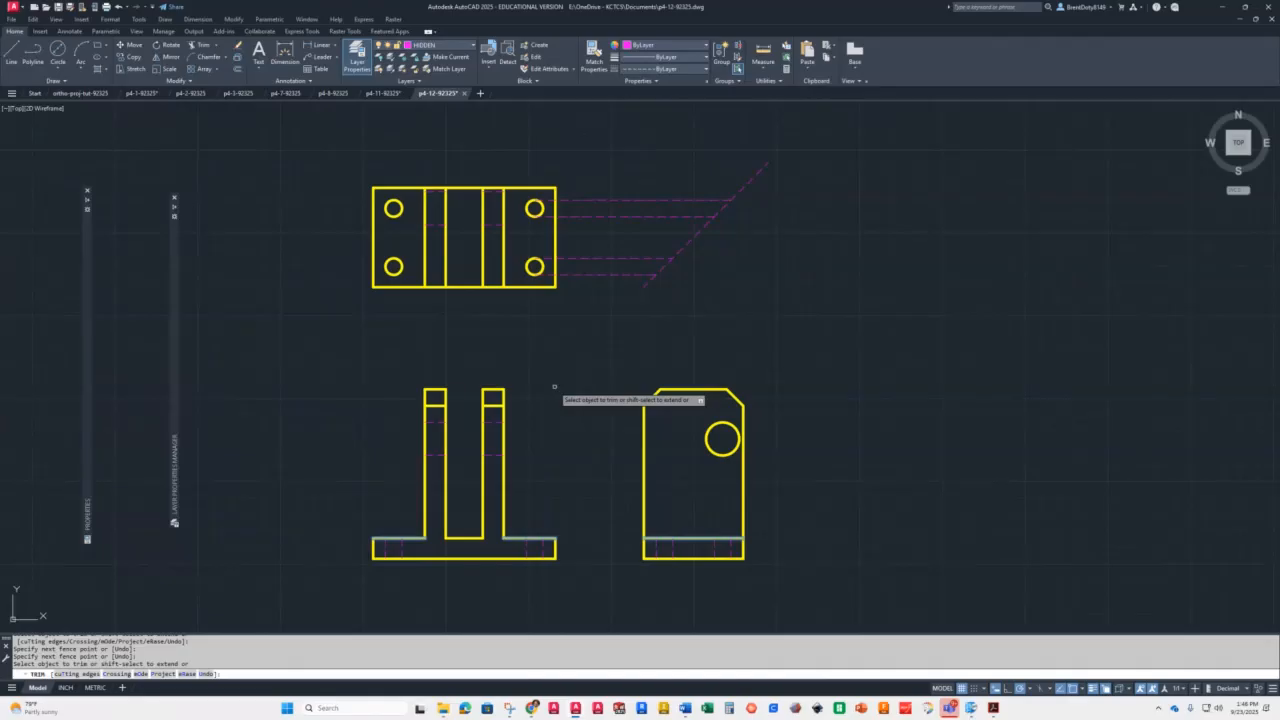
key(Return)
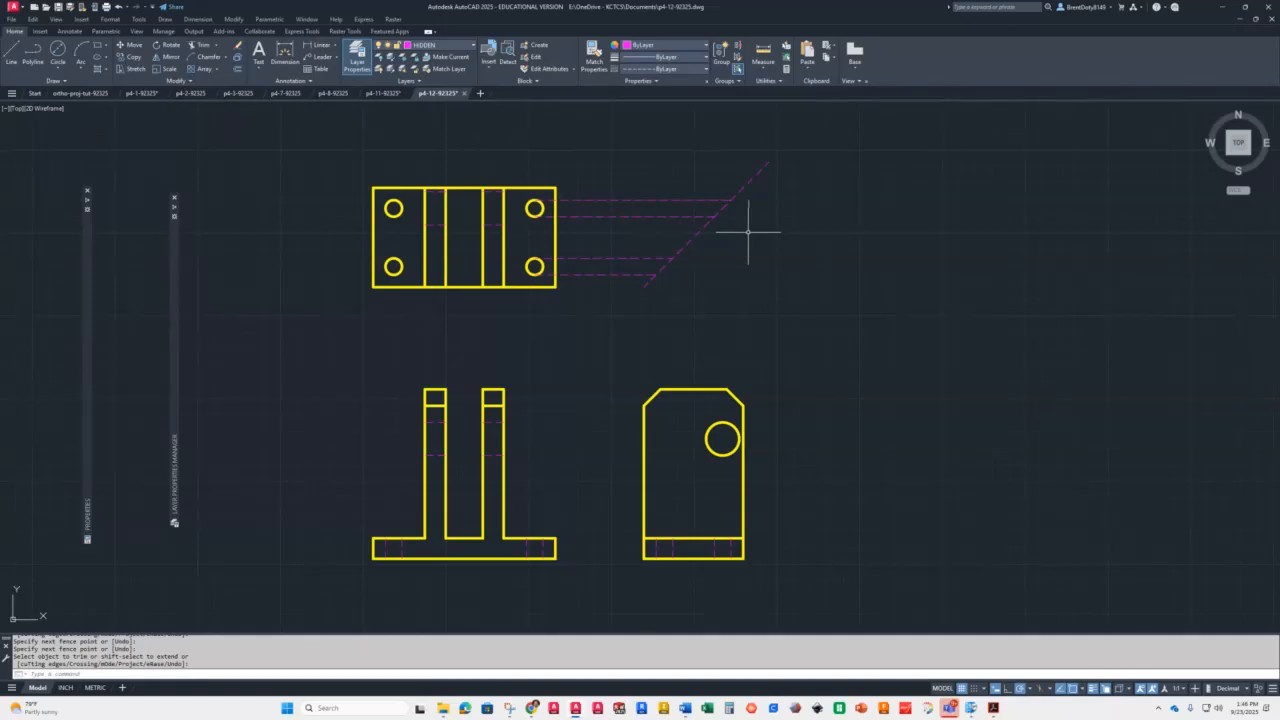
drag(636, 177, 590, 295)
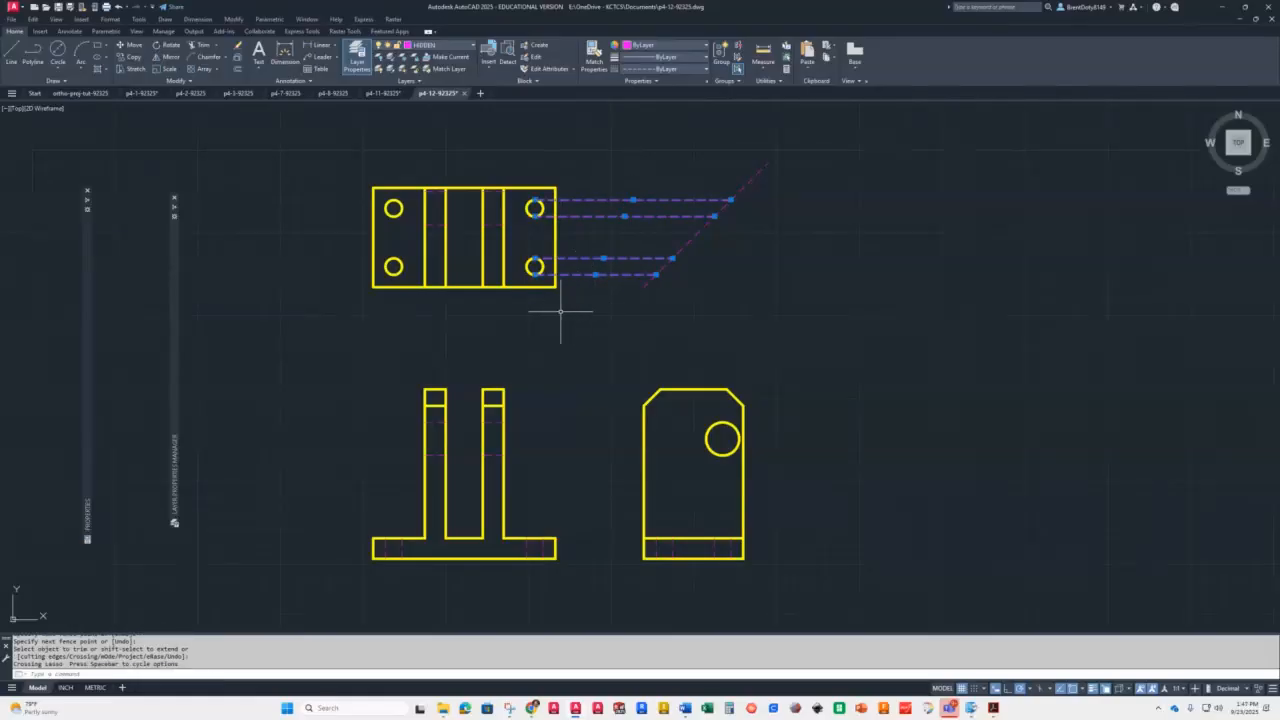
key(Delete)
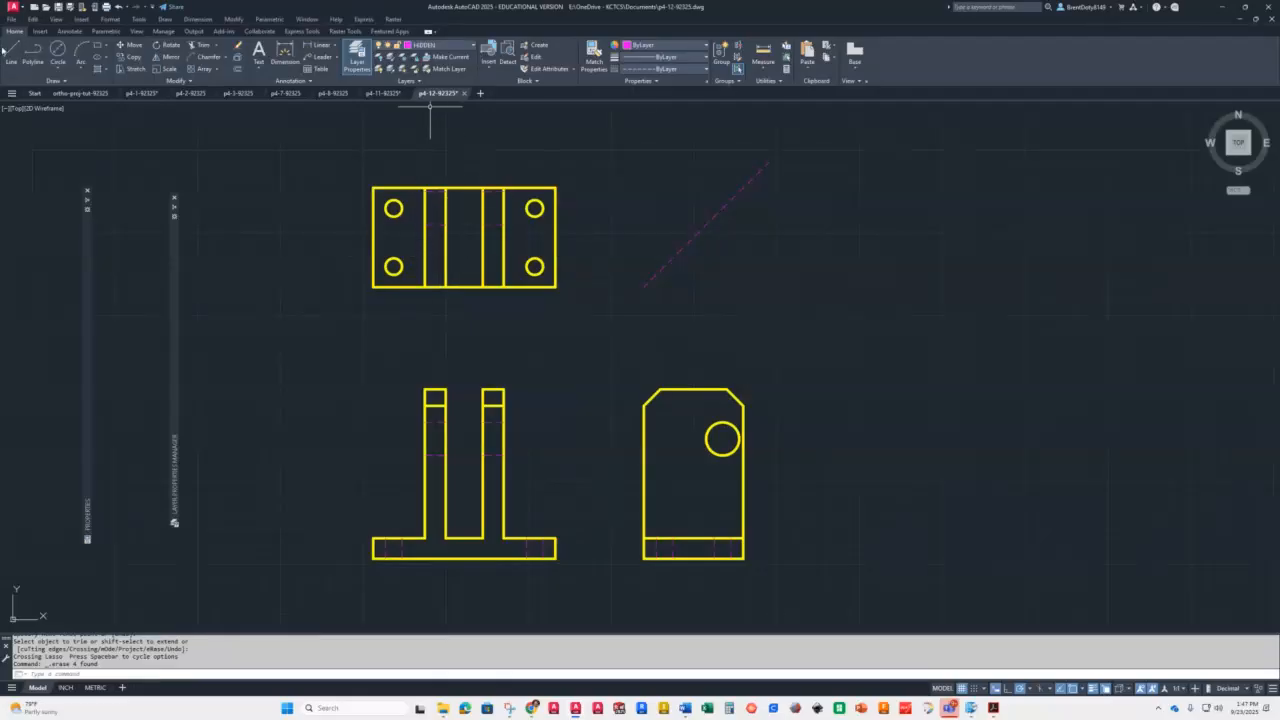
On the OBJECT layer, project the side view's upper-left chamfer corner via the miter line to the left rib's outer edge in the top view
click(464, 47)
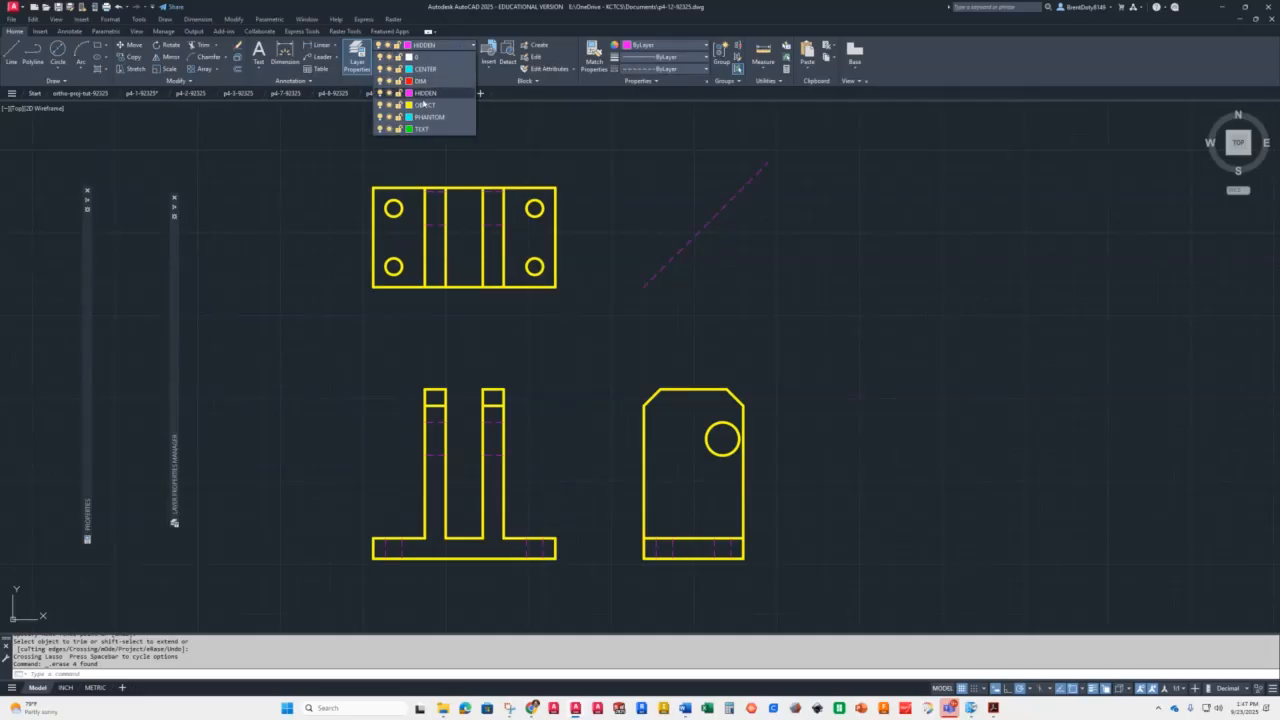
click(435, 114)
click(12, 55)
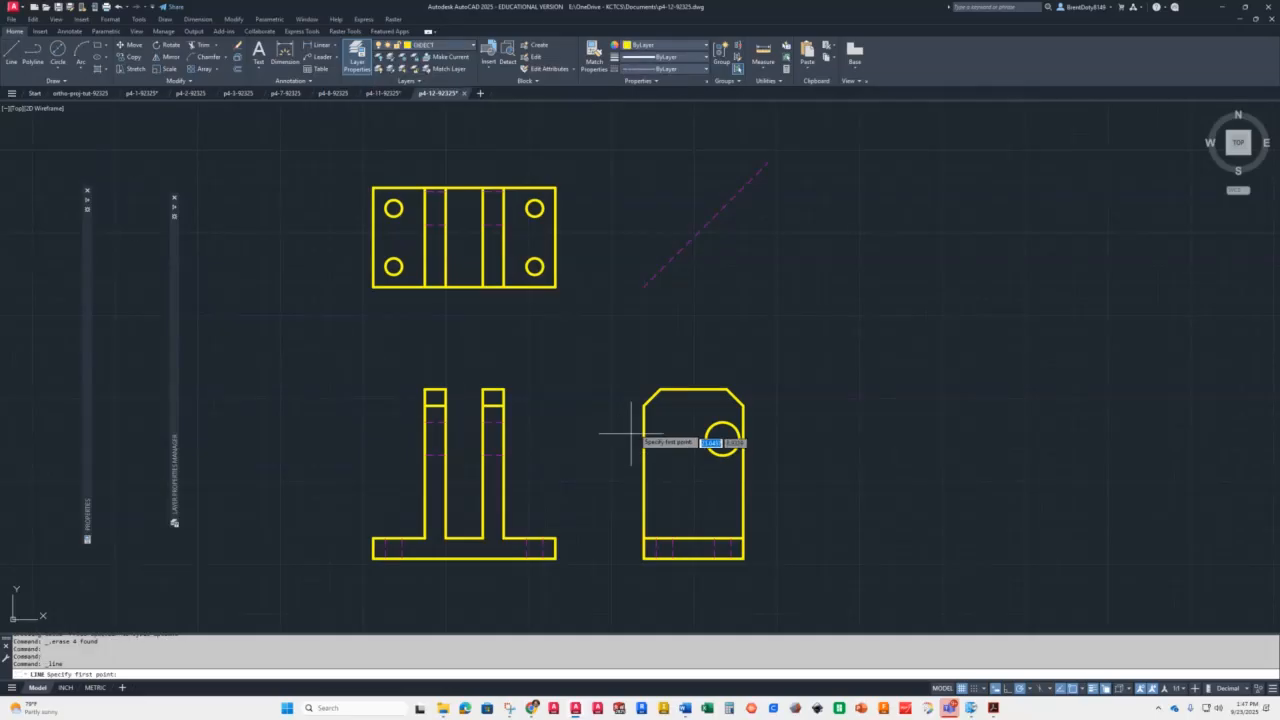
click(658, 388)
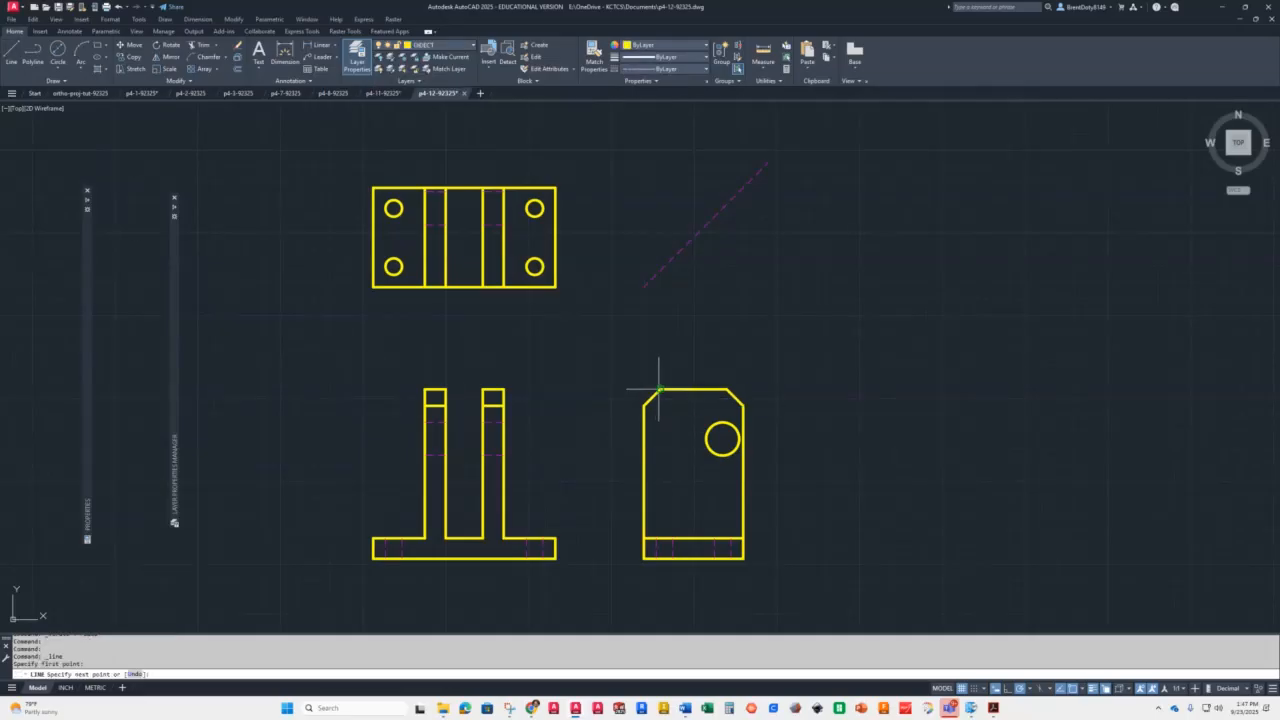
click(655, 270)
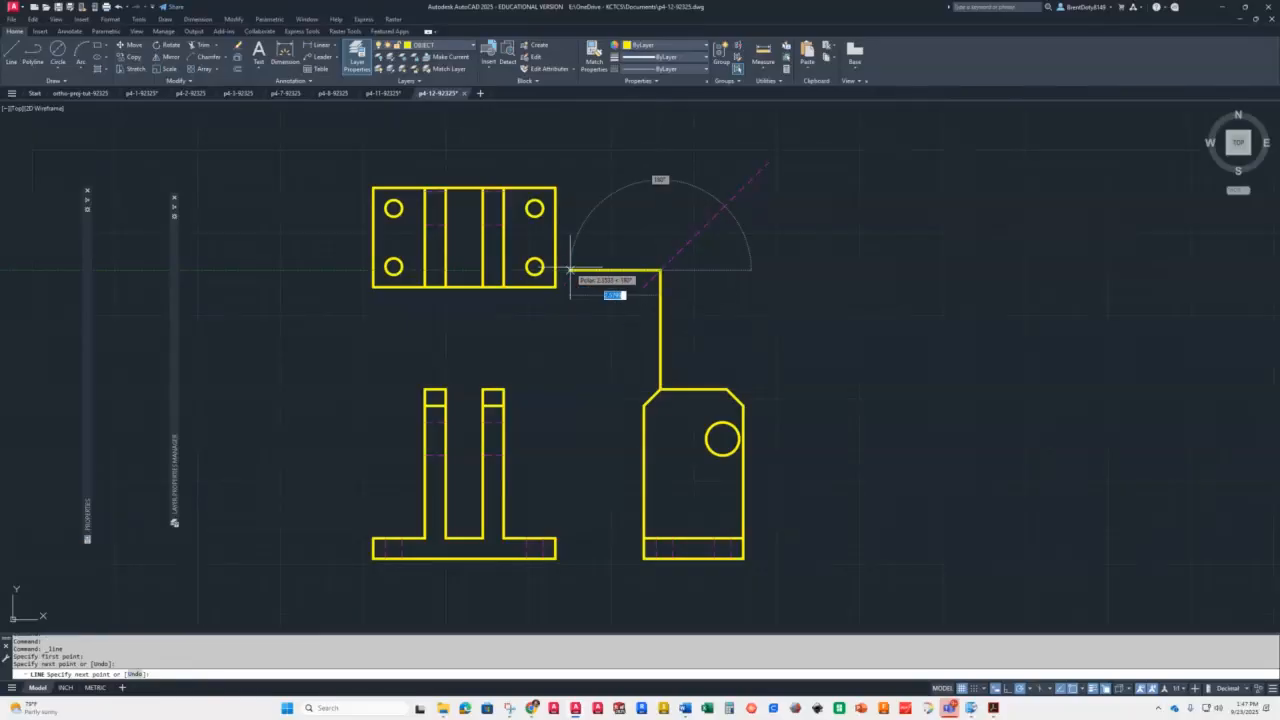
click(425, 270)
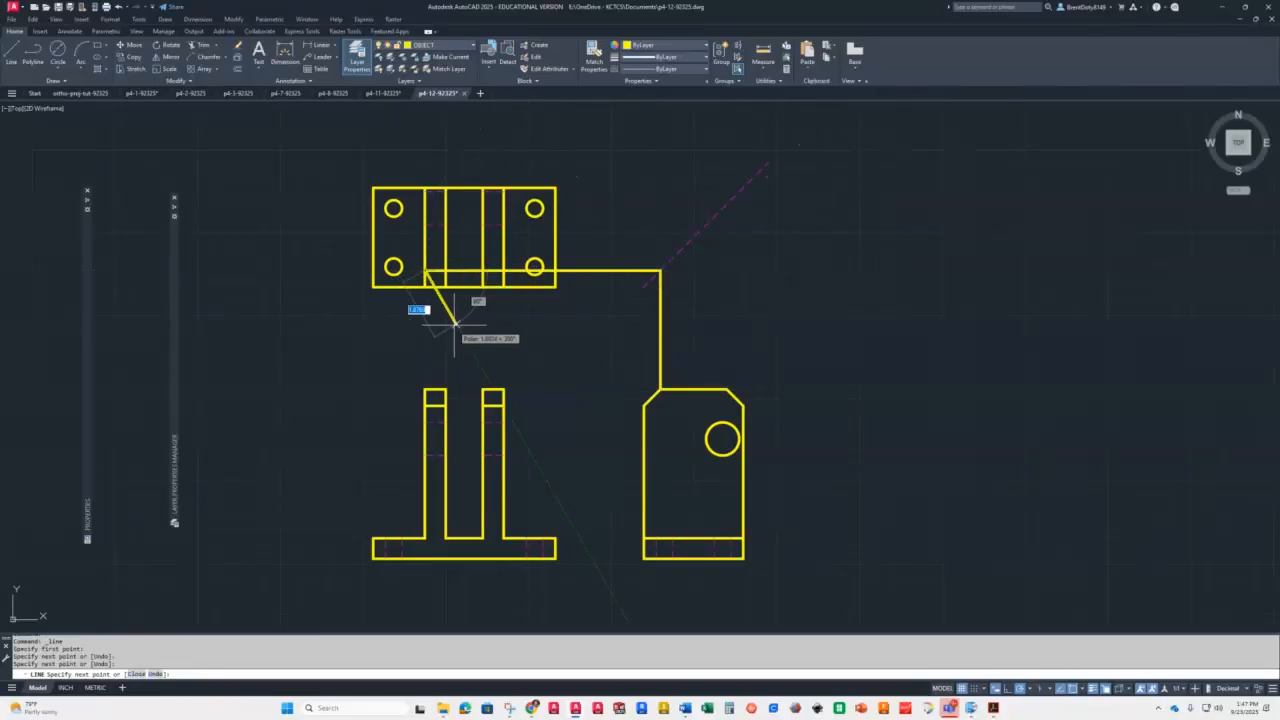
key(Return)
Project the side view's upper-right chamfer corner via the miter line to the left rib's outer edge in the top view
text(l)
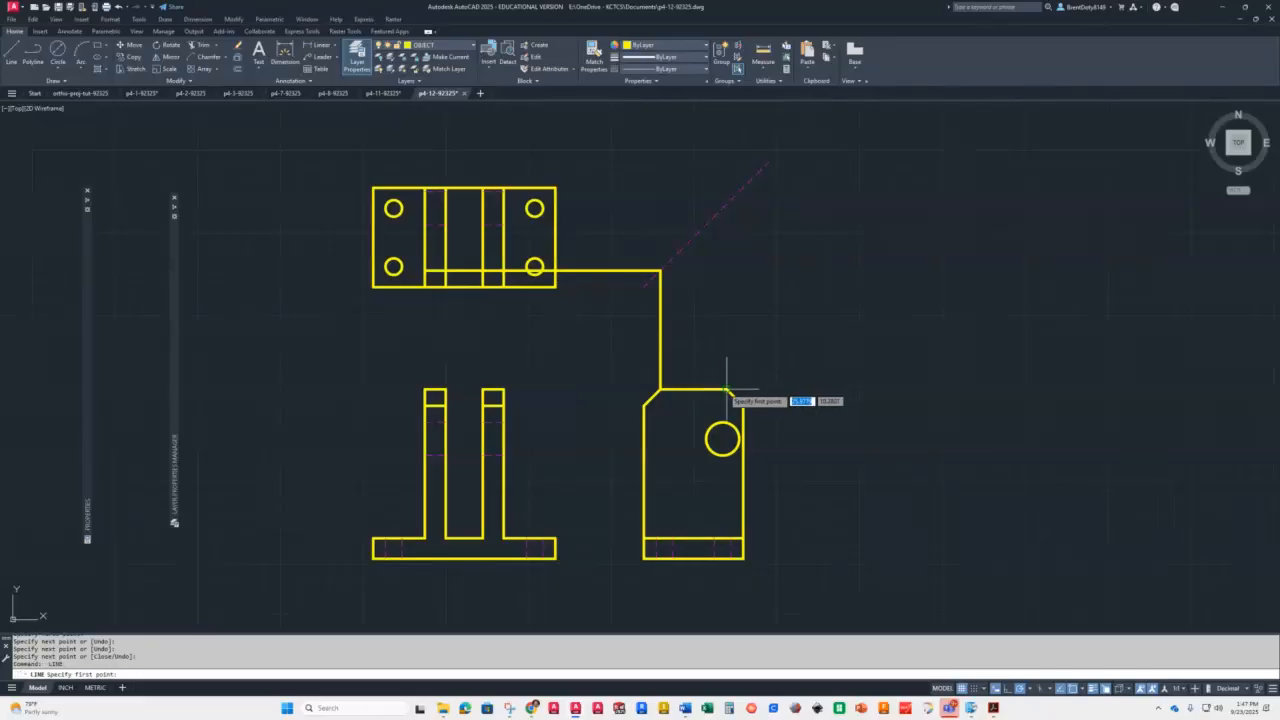
key(Return)
click(726, 388)
click(726, 204)
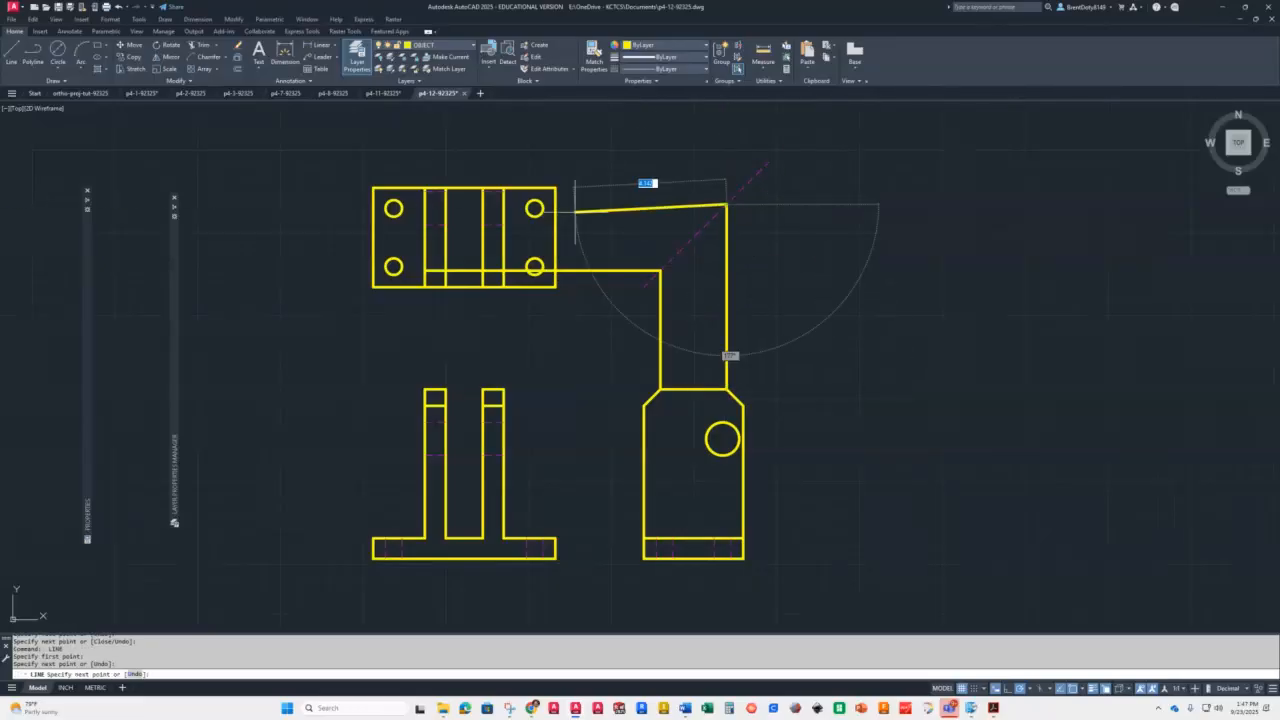
click(425, 204)
key(Return)
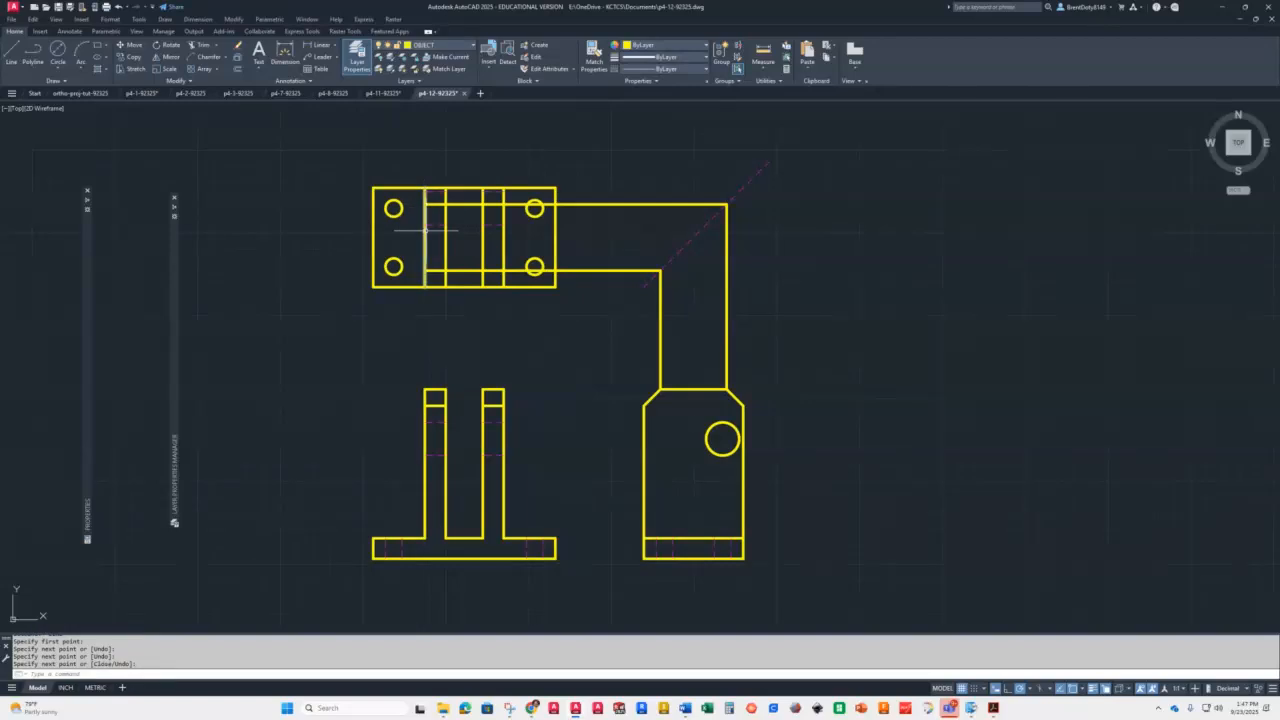
Trim the two chamfer projection lines in the top view to the rib edges, removing the portions between the ribs and beyond the right rib
scroll(417, 277, up, 8)
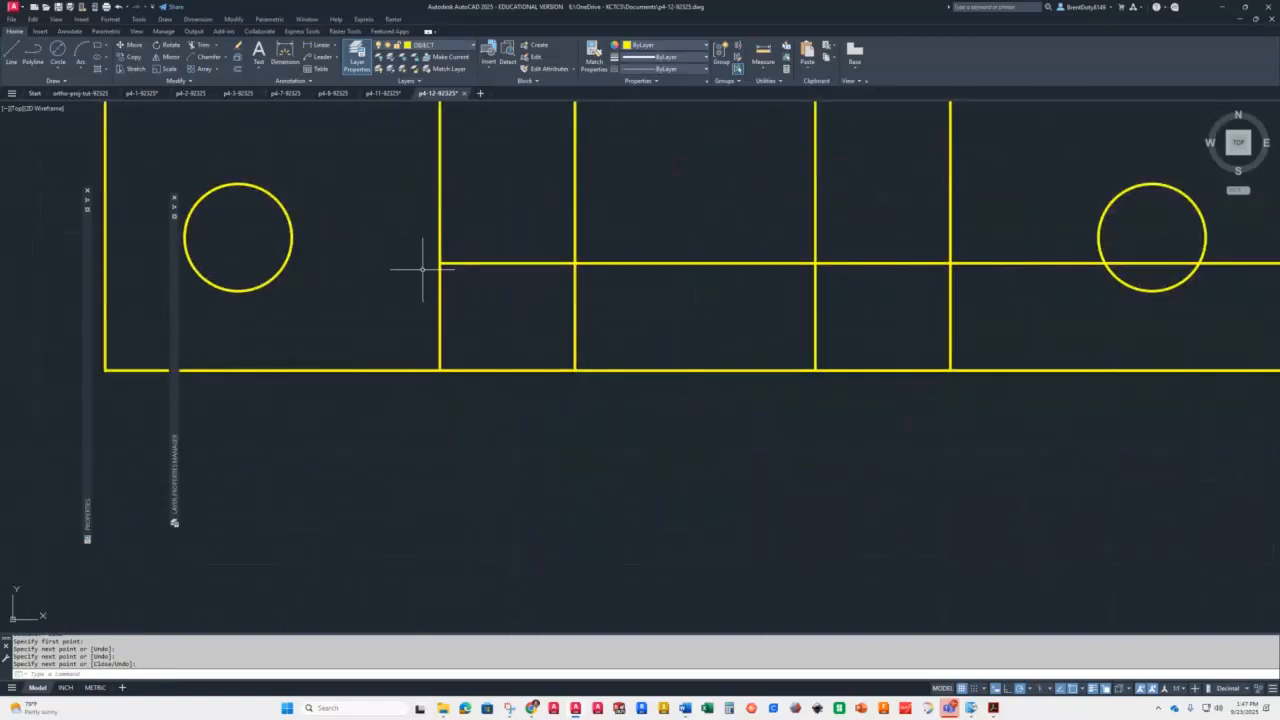
scroll(423, 266, down, 6)
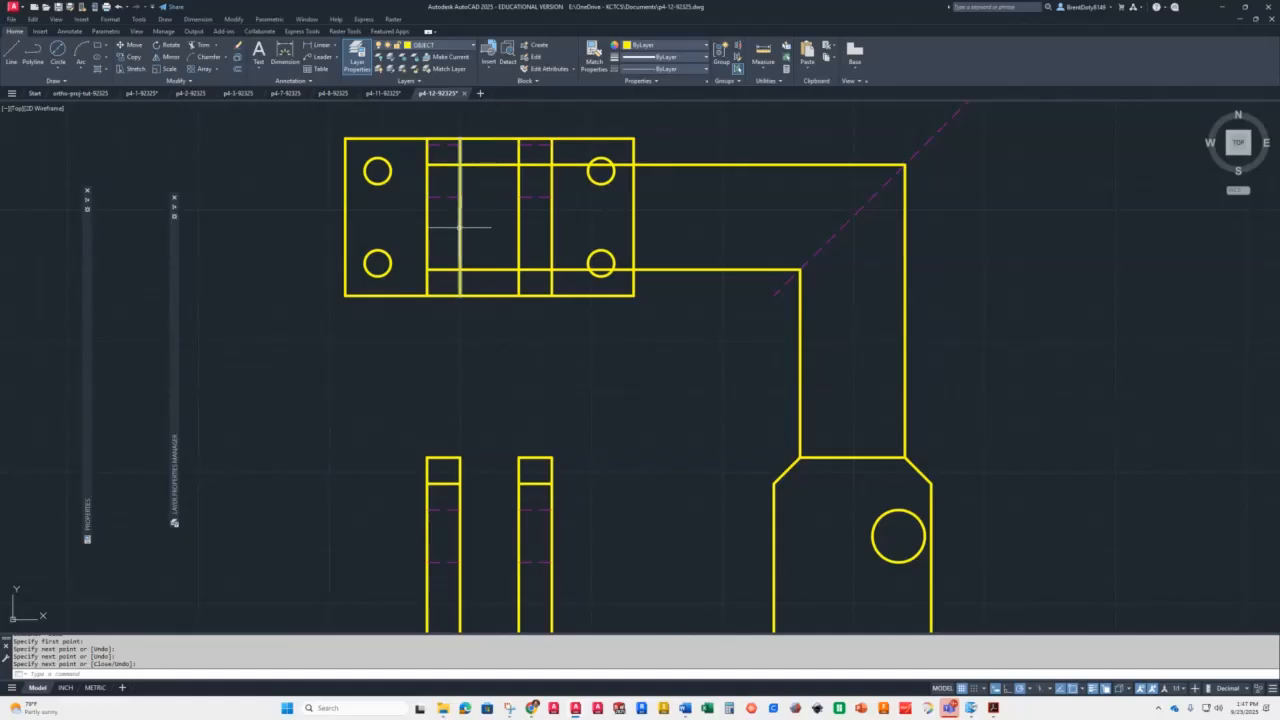
click(459, 227)
click(519, 233)
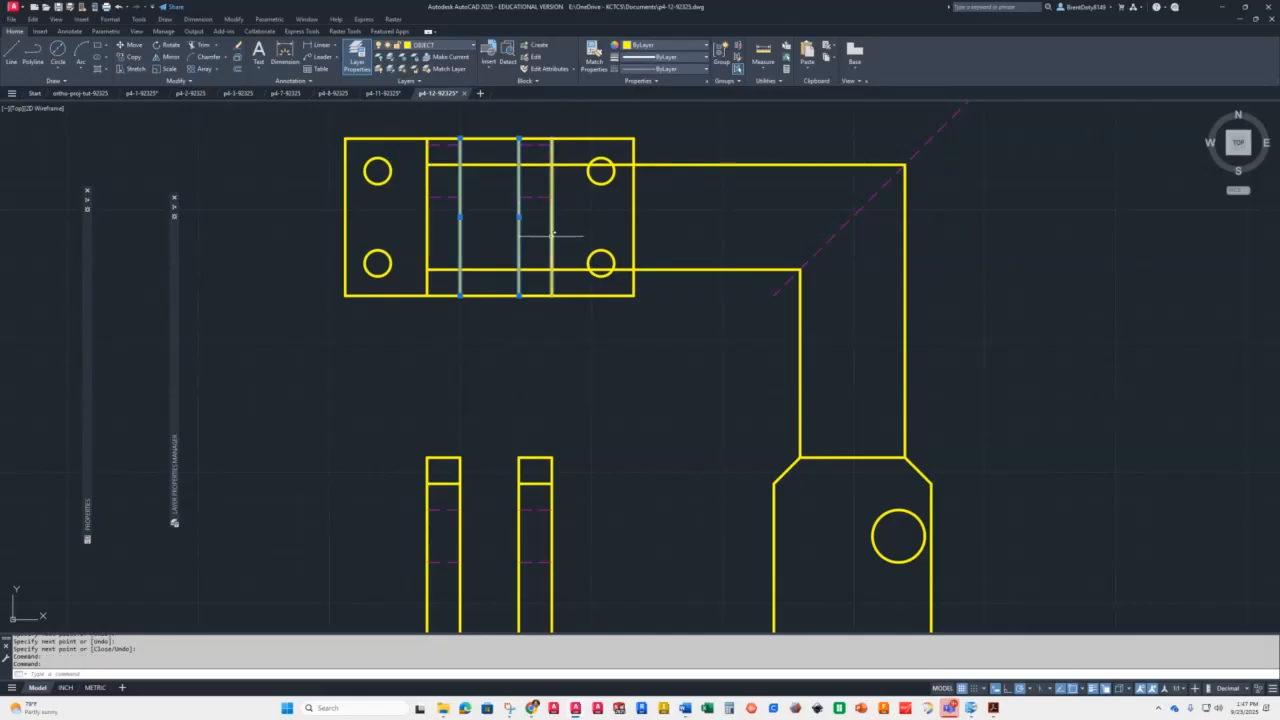
click(552, 237)
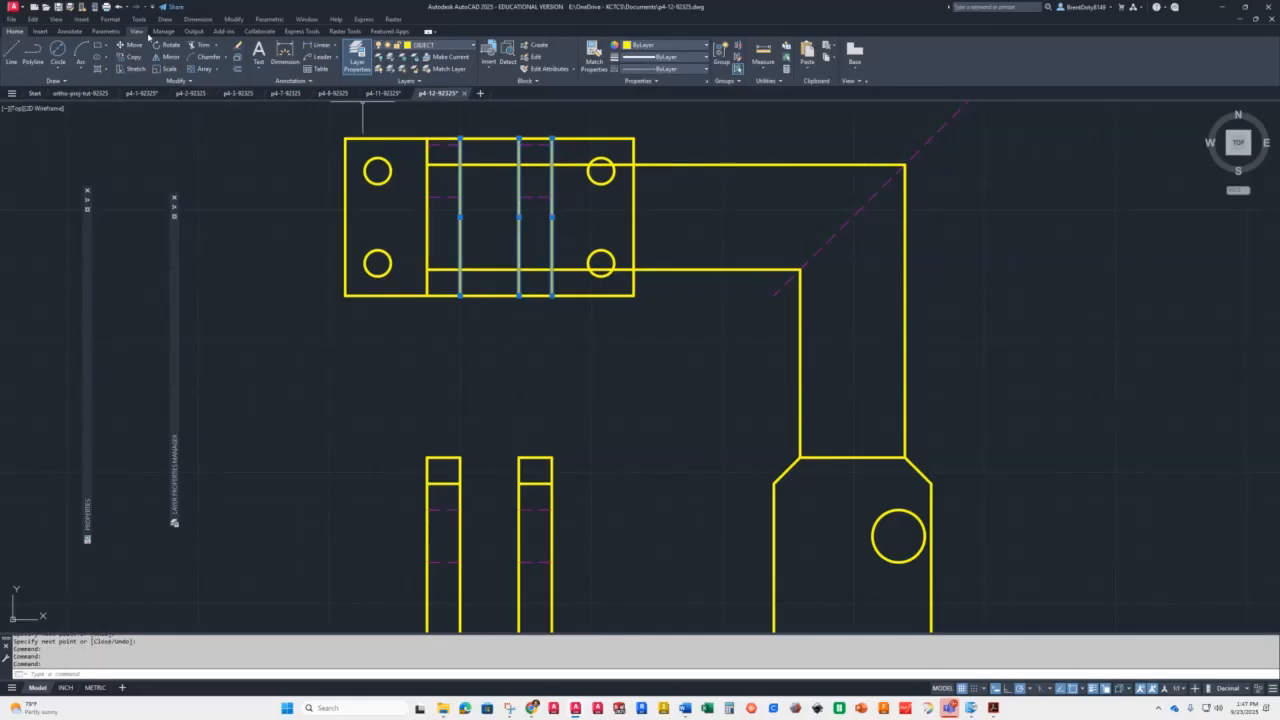
click(205, 45)
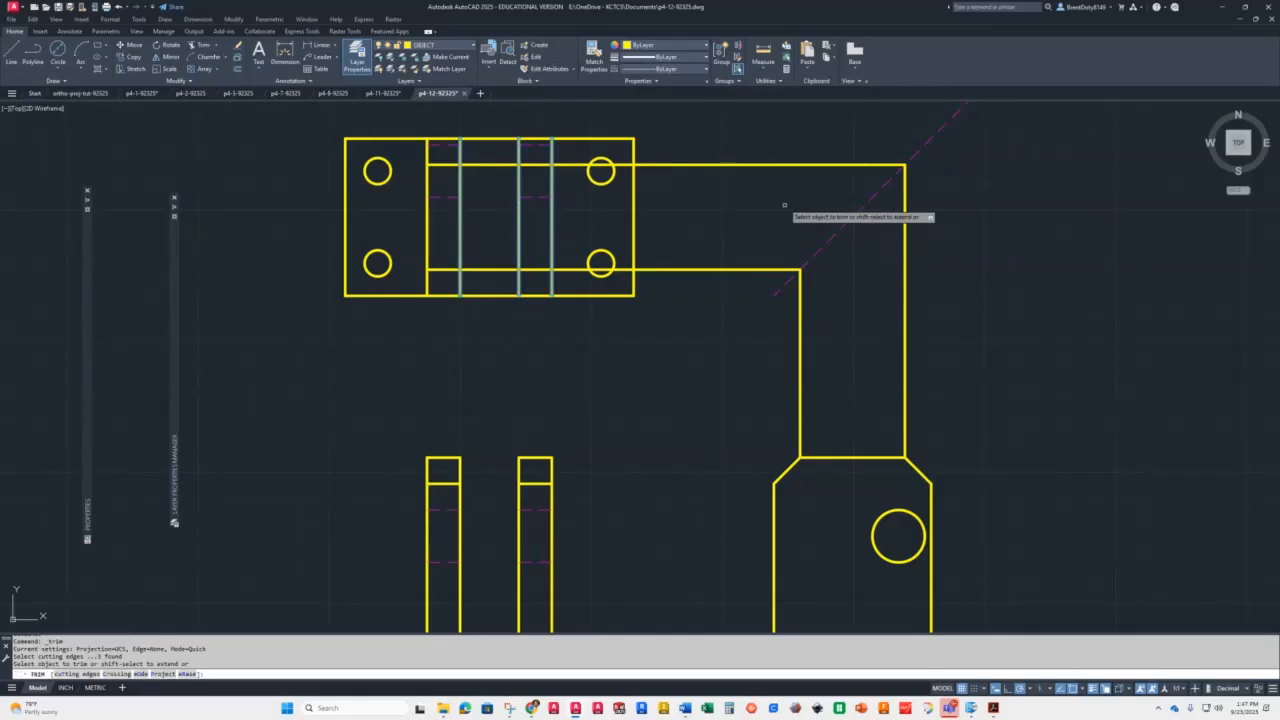
click(724, 149)
click(691, 314)
key(Return)
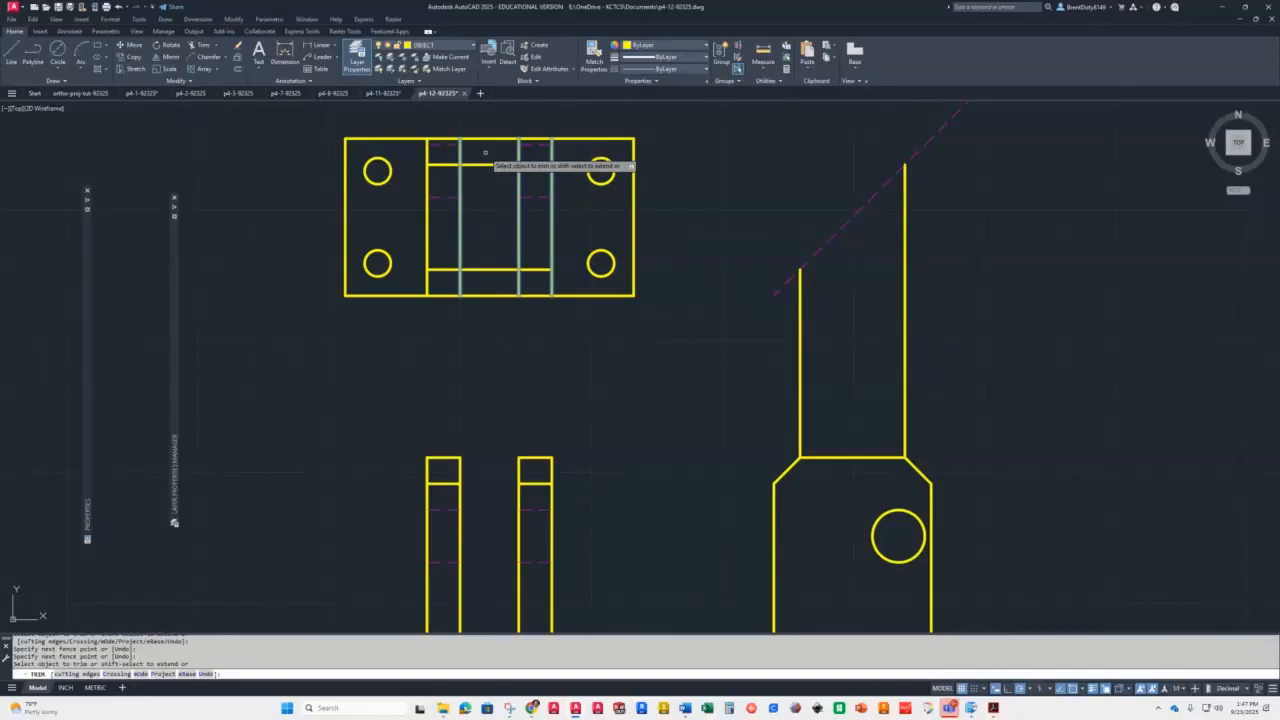
mouse_move(488, 154)
mouse_down()
mouse_move(482, 276)
mouse_move(500, 282)
mouse_up()
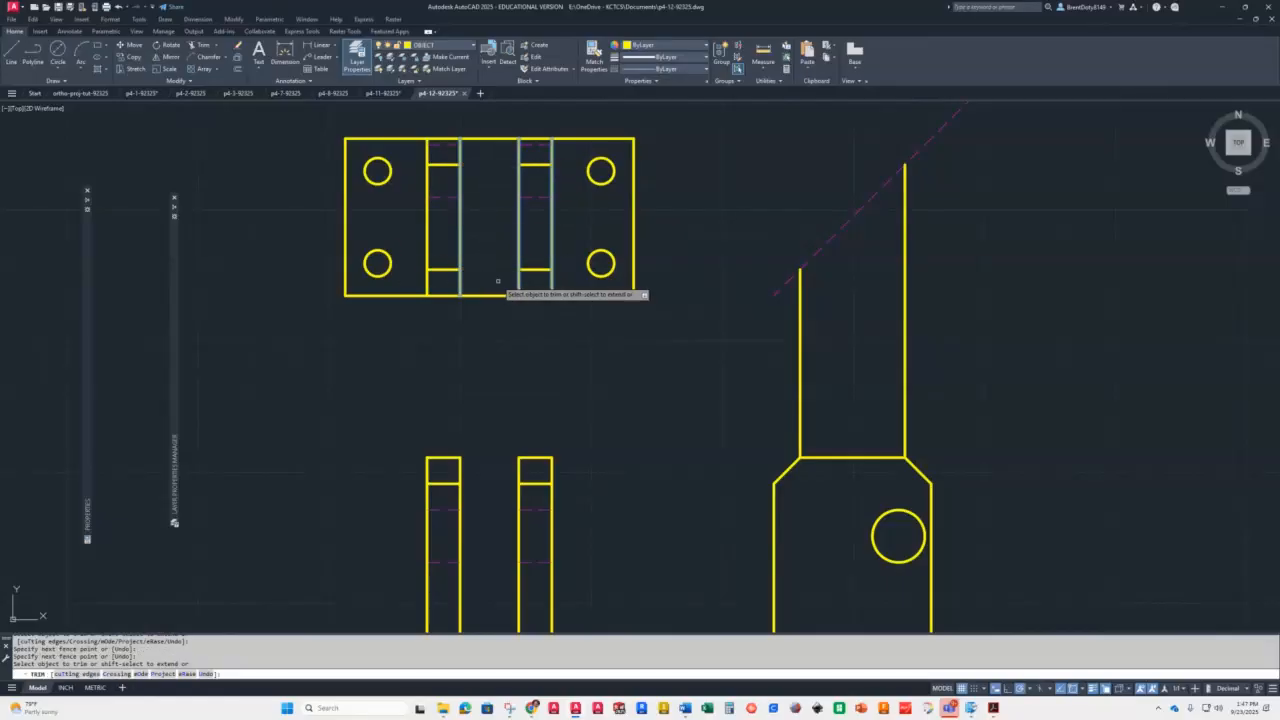
key(Return)
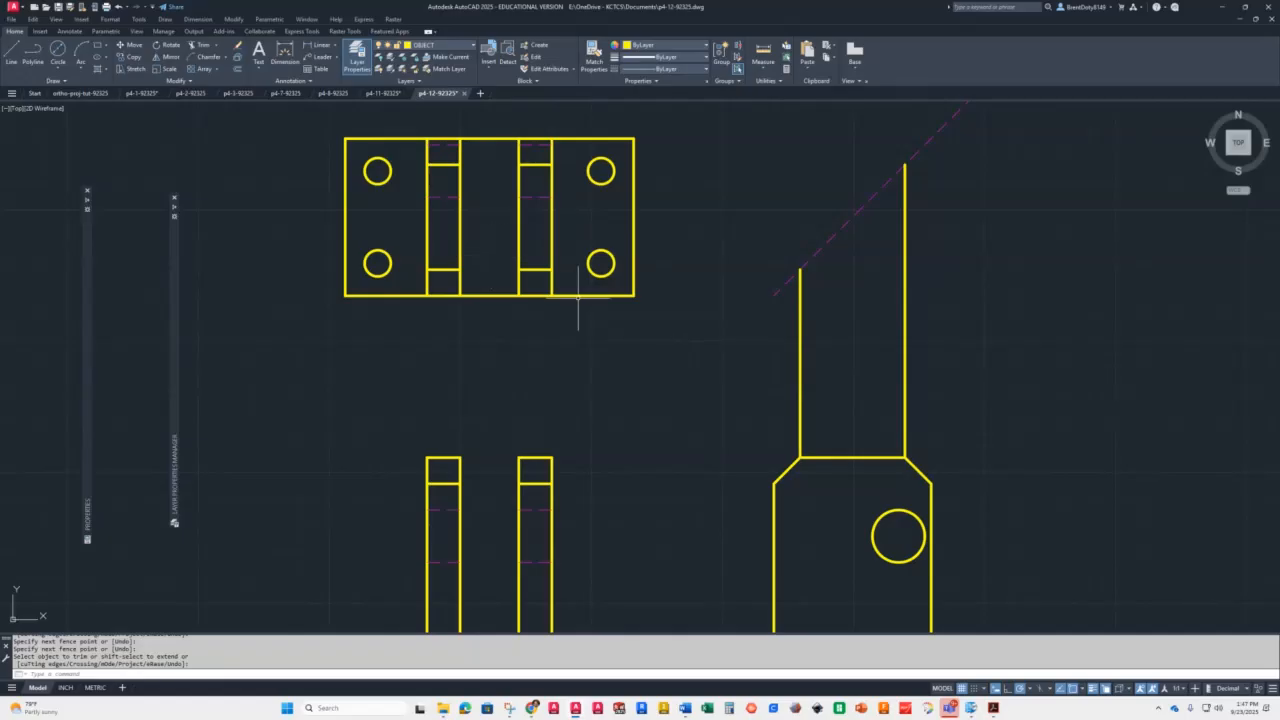
Delete the miter line and the two vertical projection lines above the side view
scroll(698, 378, down, 4)
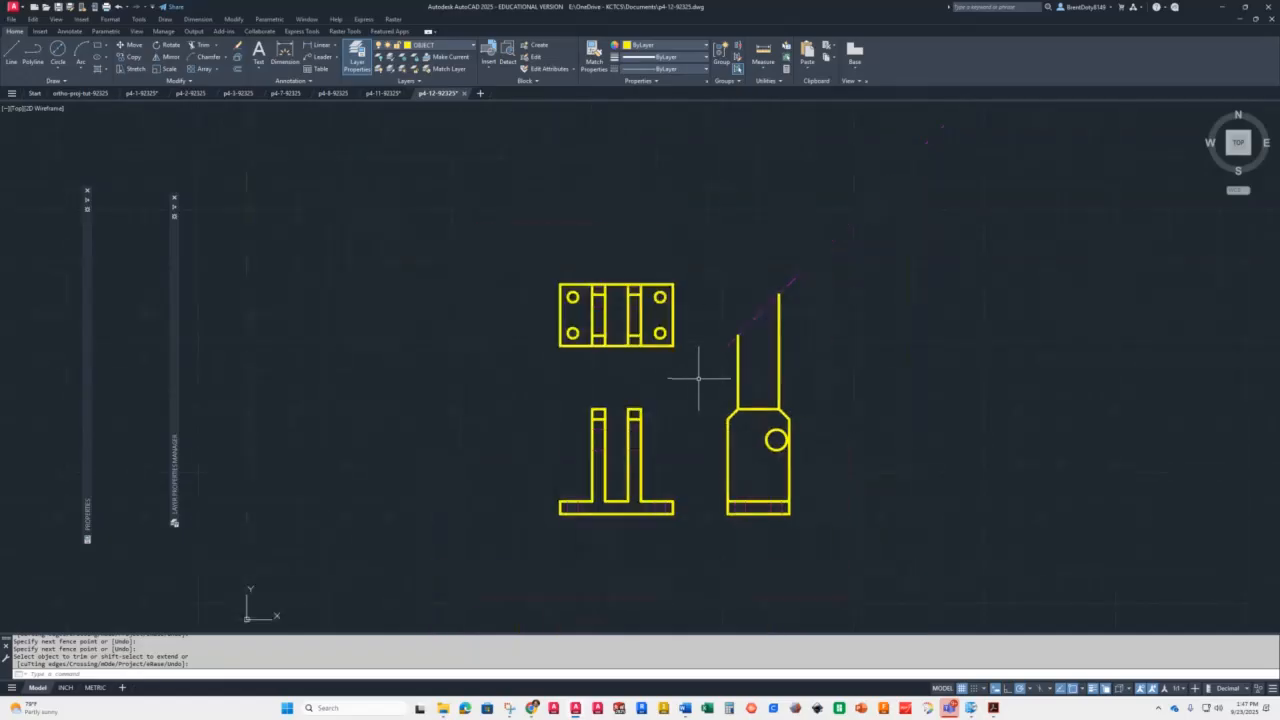
scroll(693, 378, up, 2)
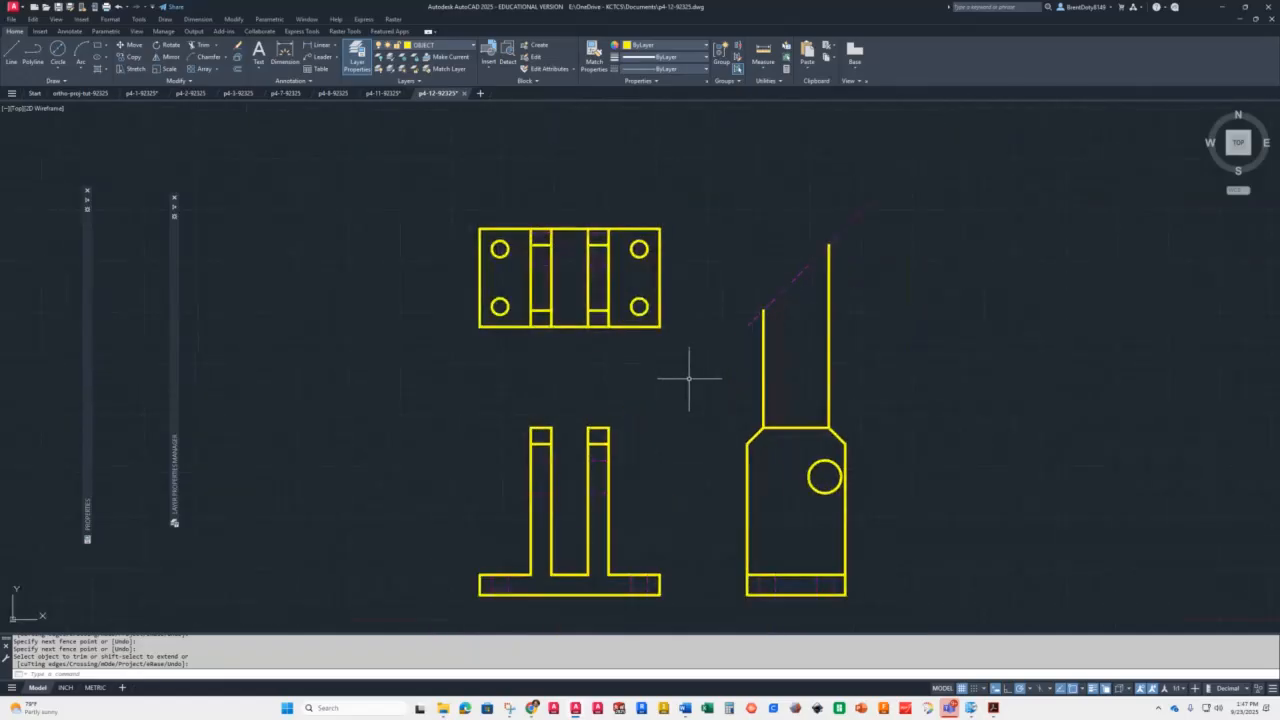
drag(903, 178, 709, 357)
key(Delete)
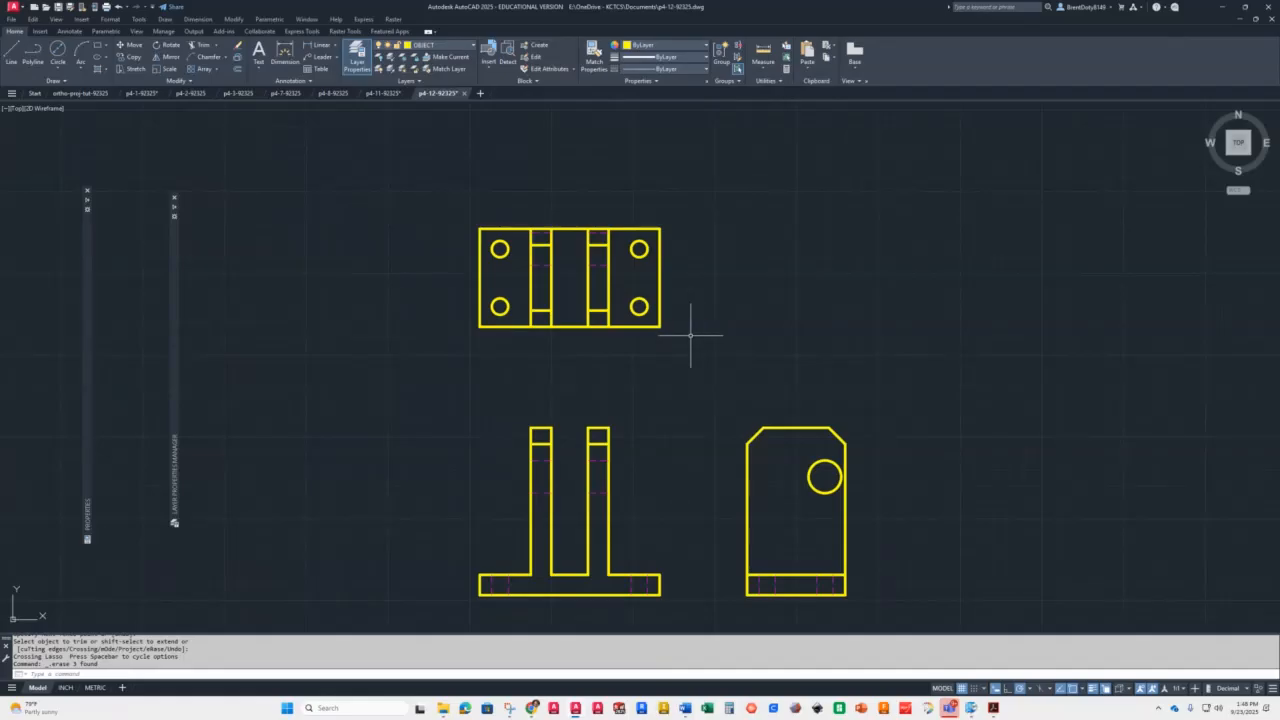
On the CENTER layer, add center marks to the four corner holes in the top view
click(444, 47)
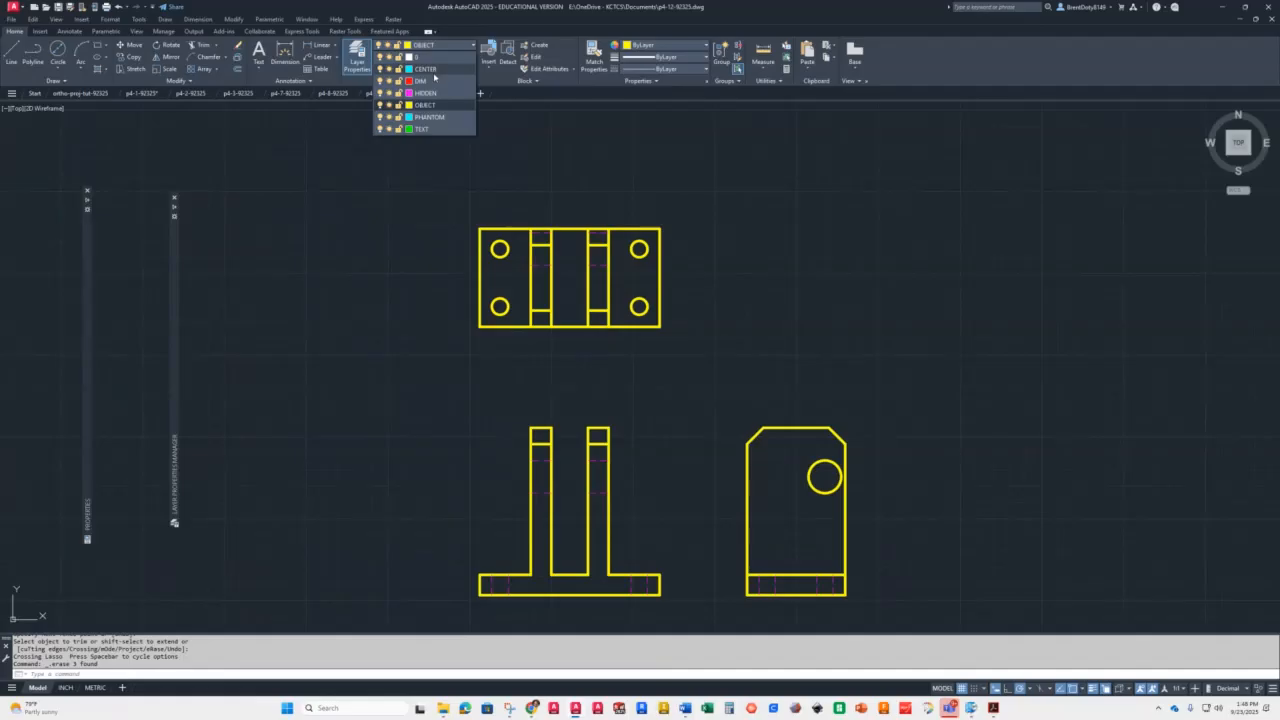
click(429, 78)
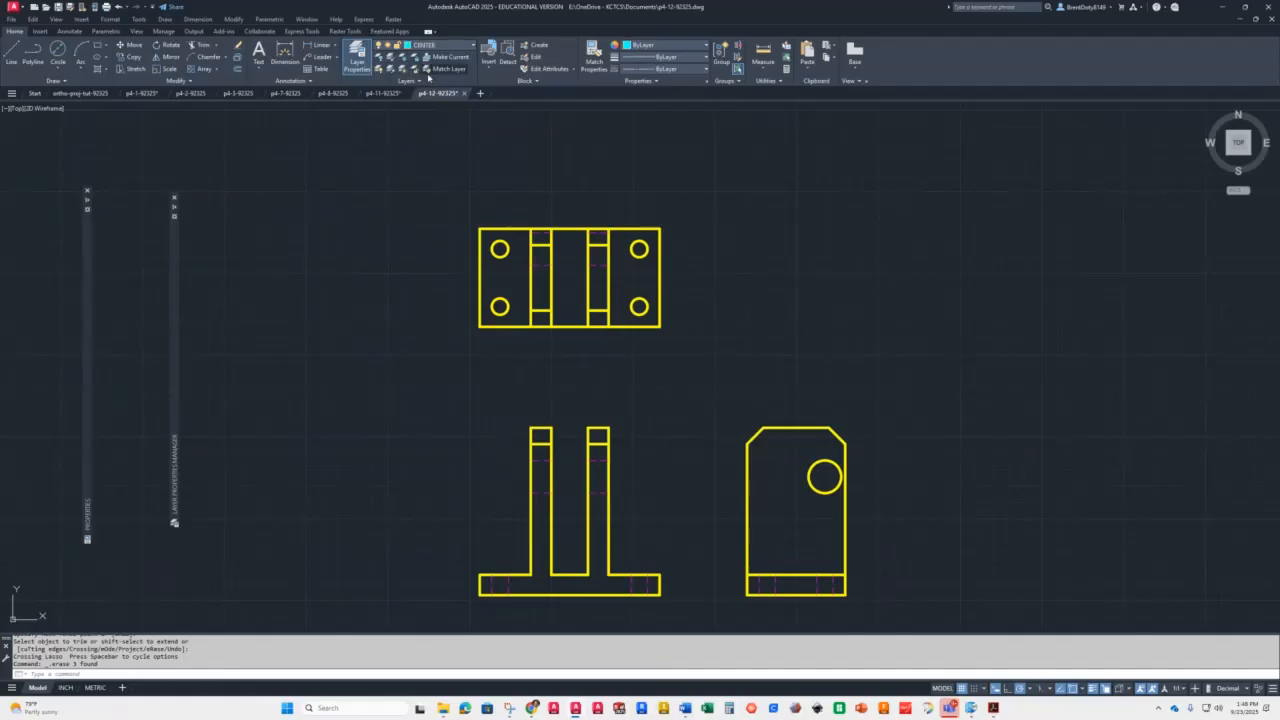
click(68, 31)
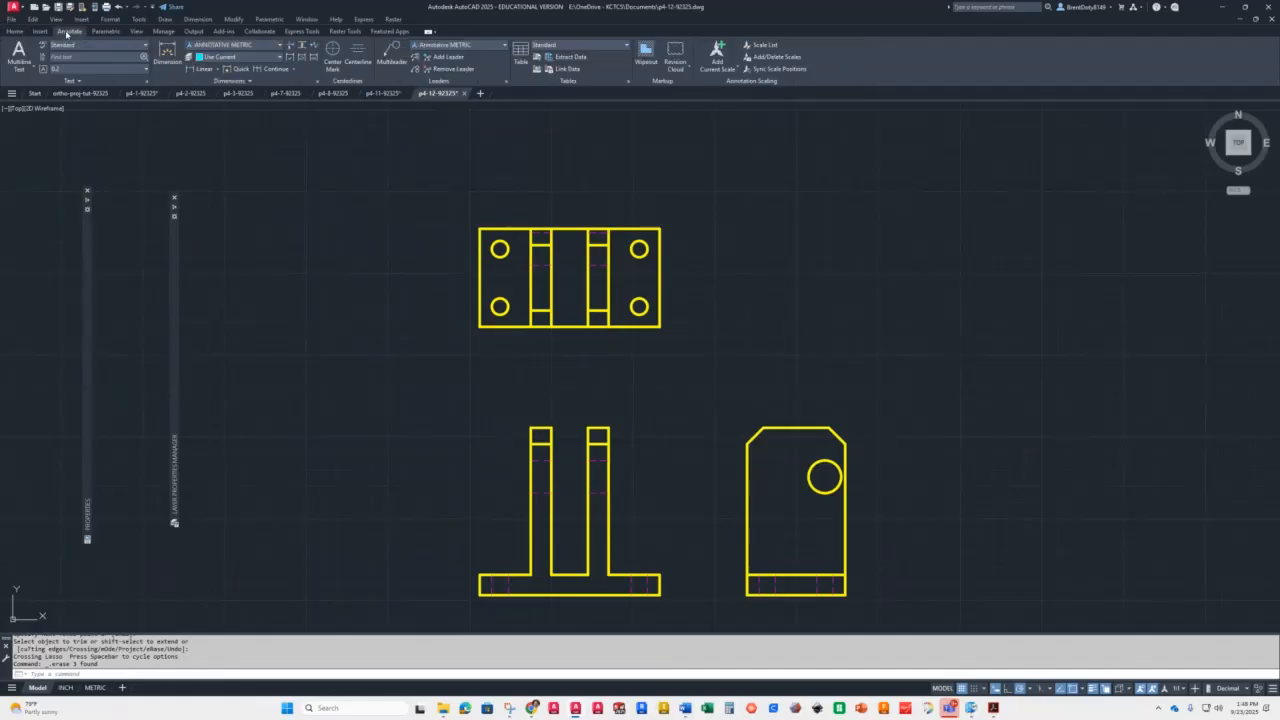
click(333, 54)
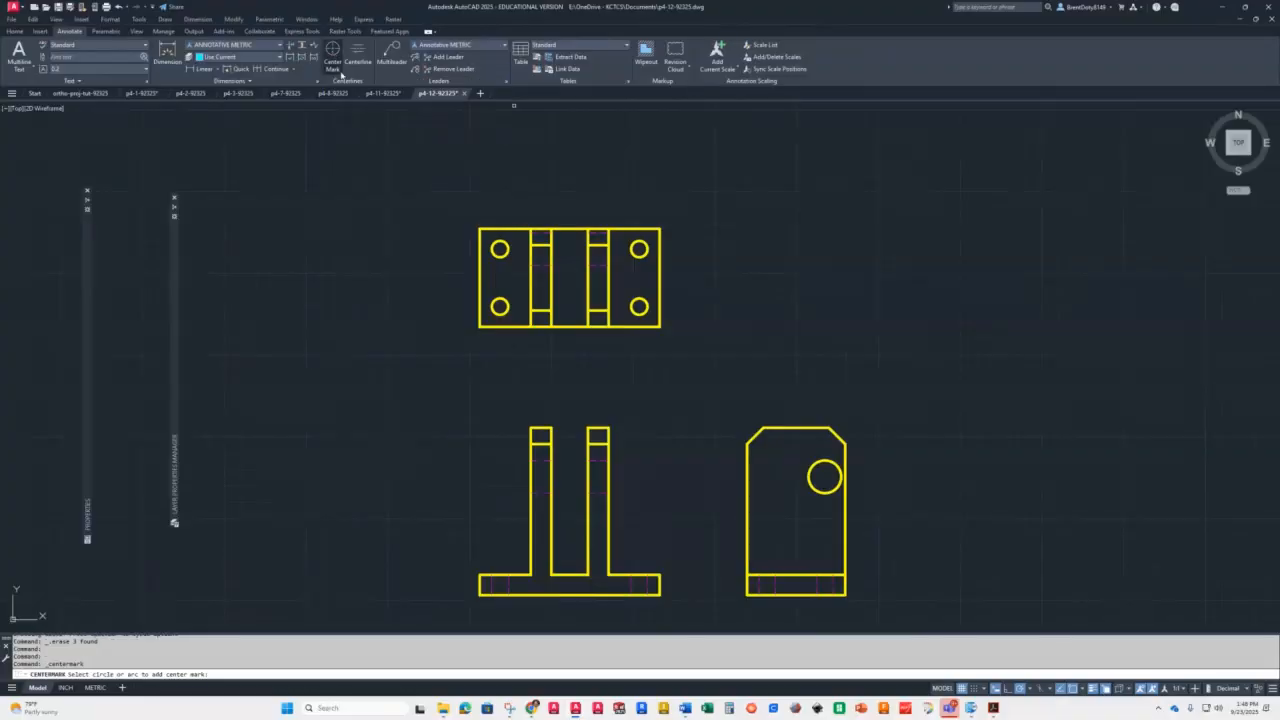
click(499, 256)
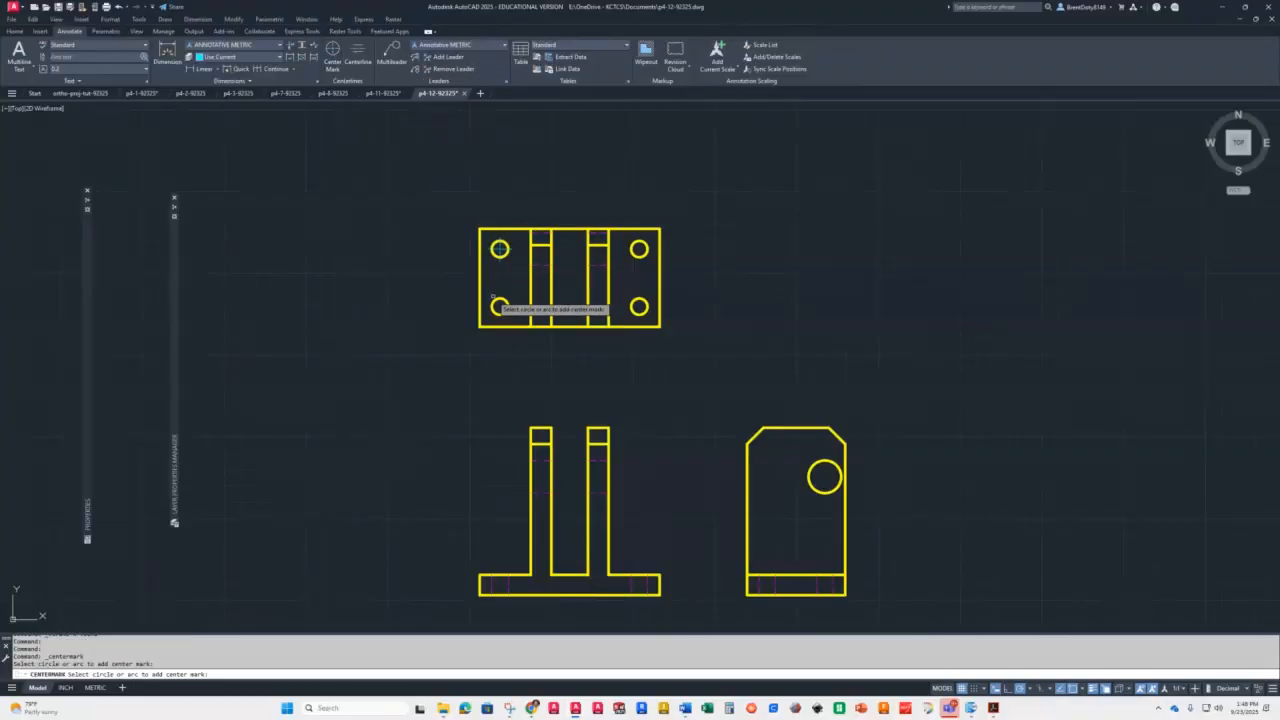
click(494, 300)
scroll(645, 284, up, 2)
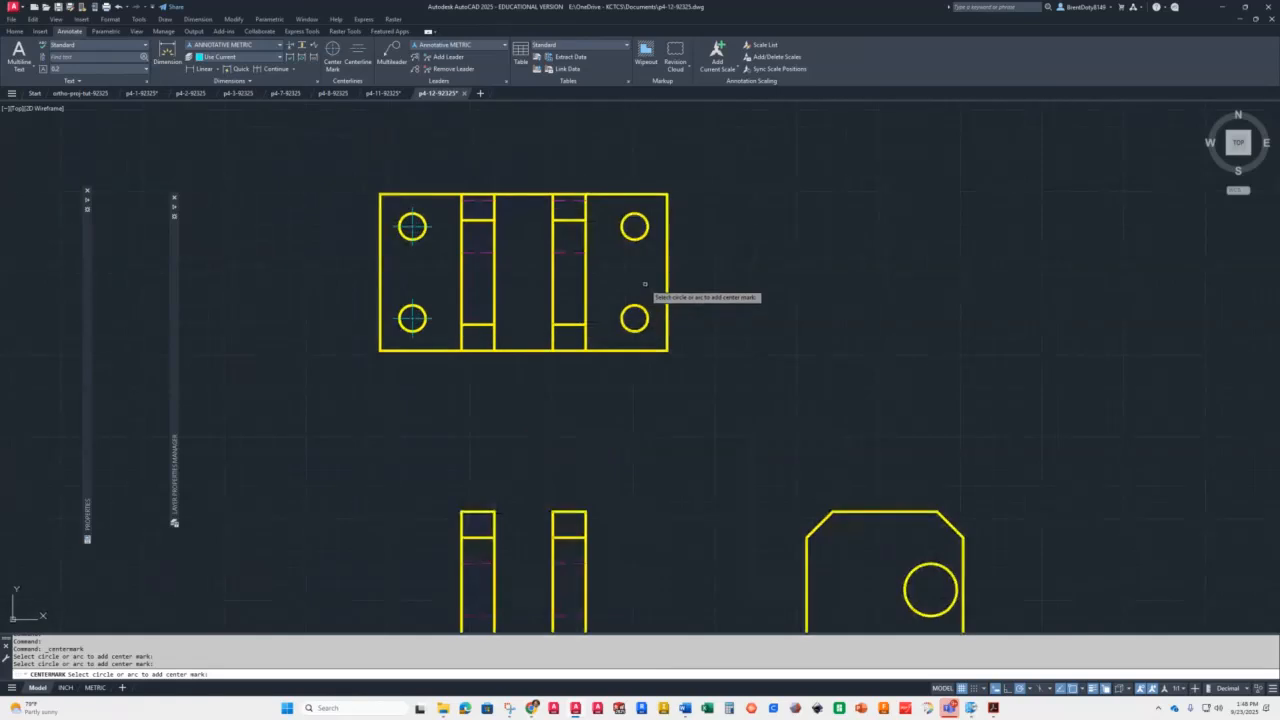
click(633, 240)
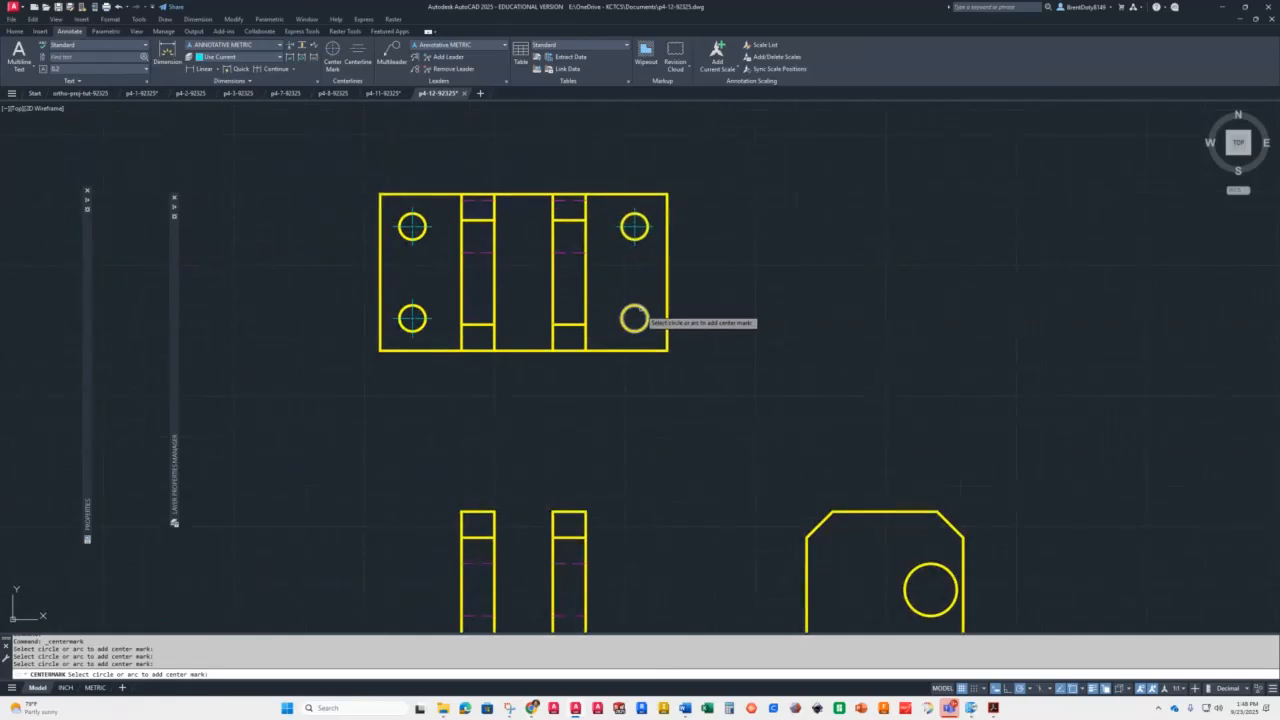
click(635, 304)
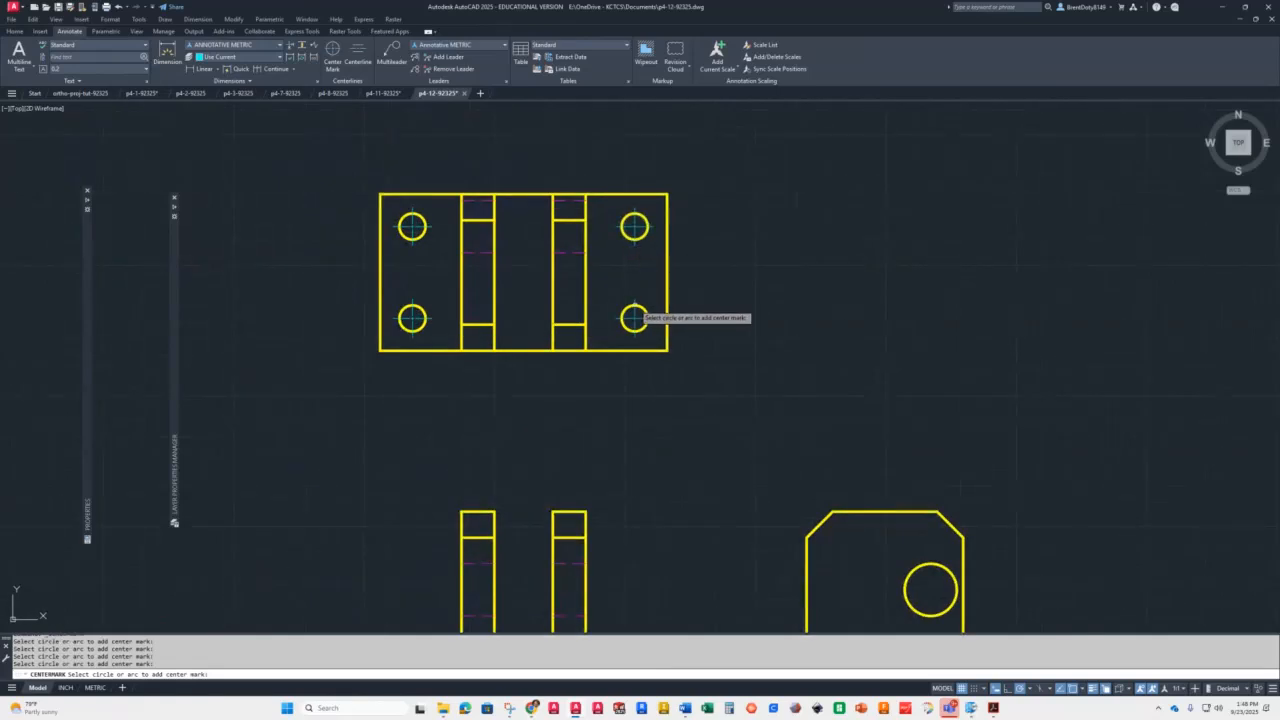
Add a center mark to the large hole in the side view
middle_drag(767, 496, 596, 274)
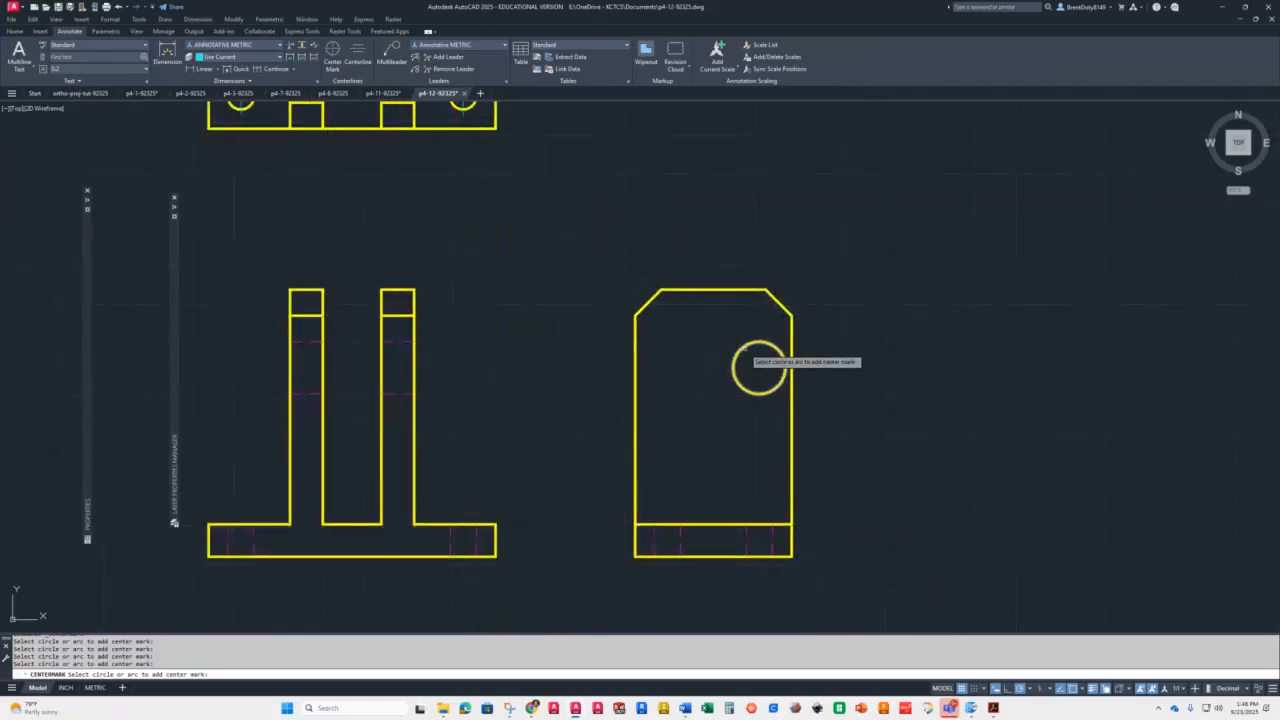
click(758, 368)
scroll(586, 337, down, 2)
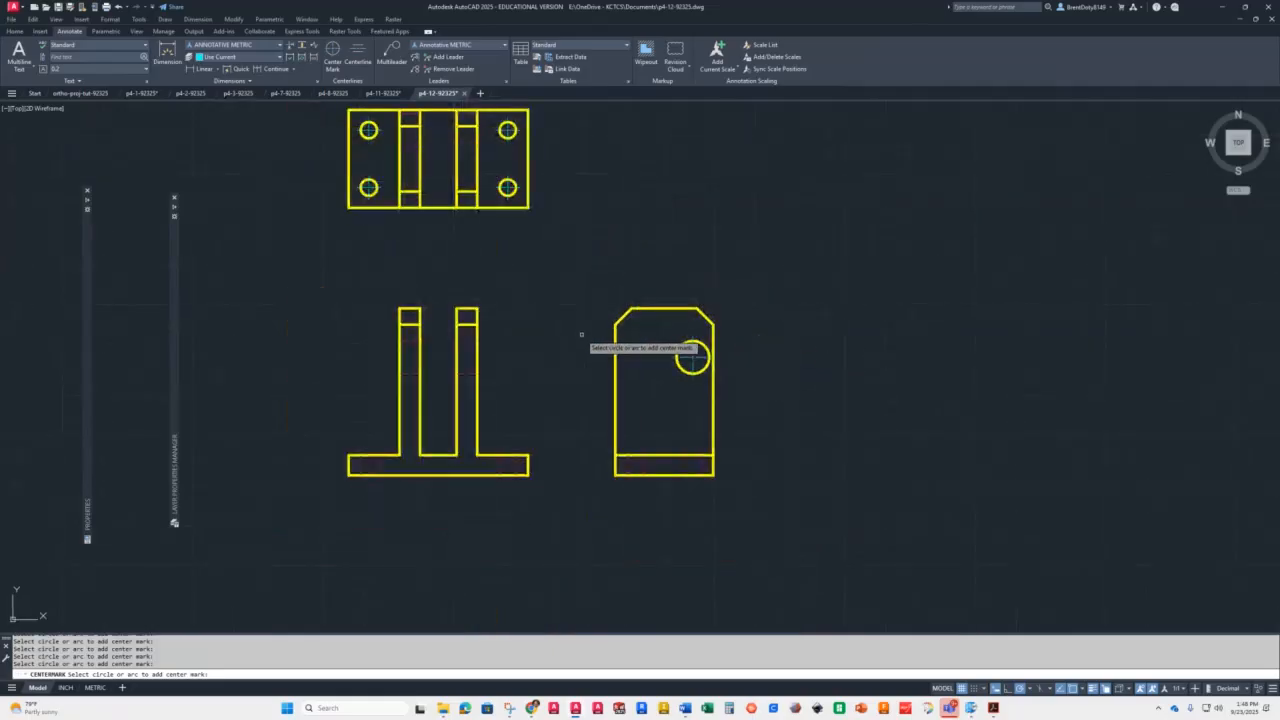
Add a centerline between the two hidden hole edges in each of the top view's left and right ribs
middle_drag(491, 254, 590, 318)
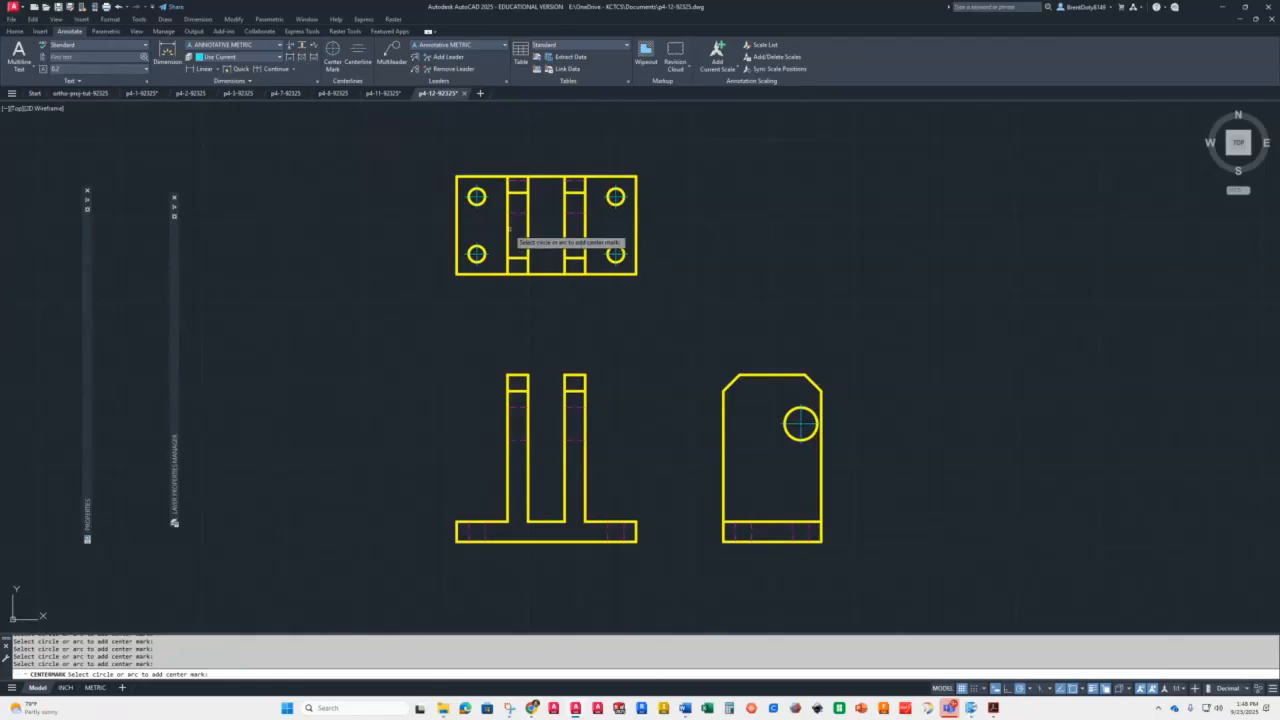
scroll(500, 222, up, 8)
scroll(492, 218, down, 6)
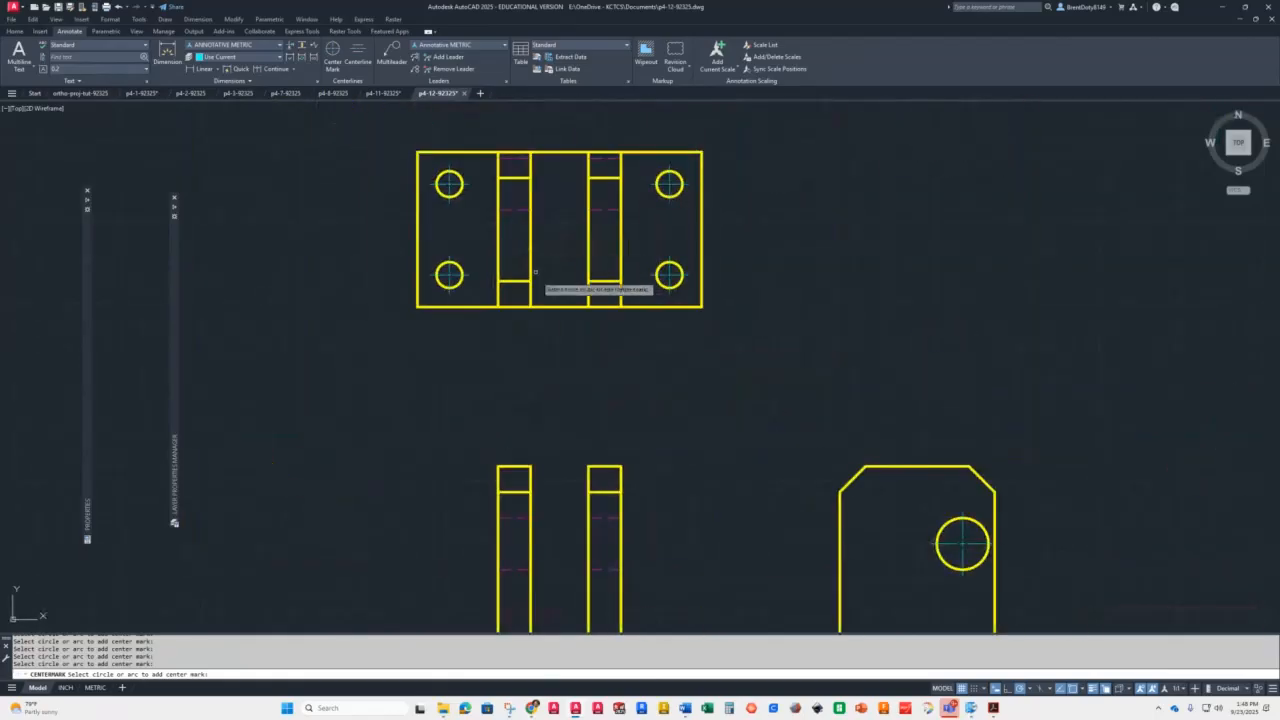
scroll(551, 337, down, 5)
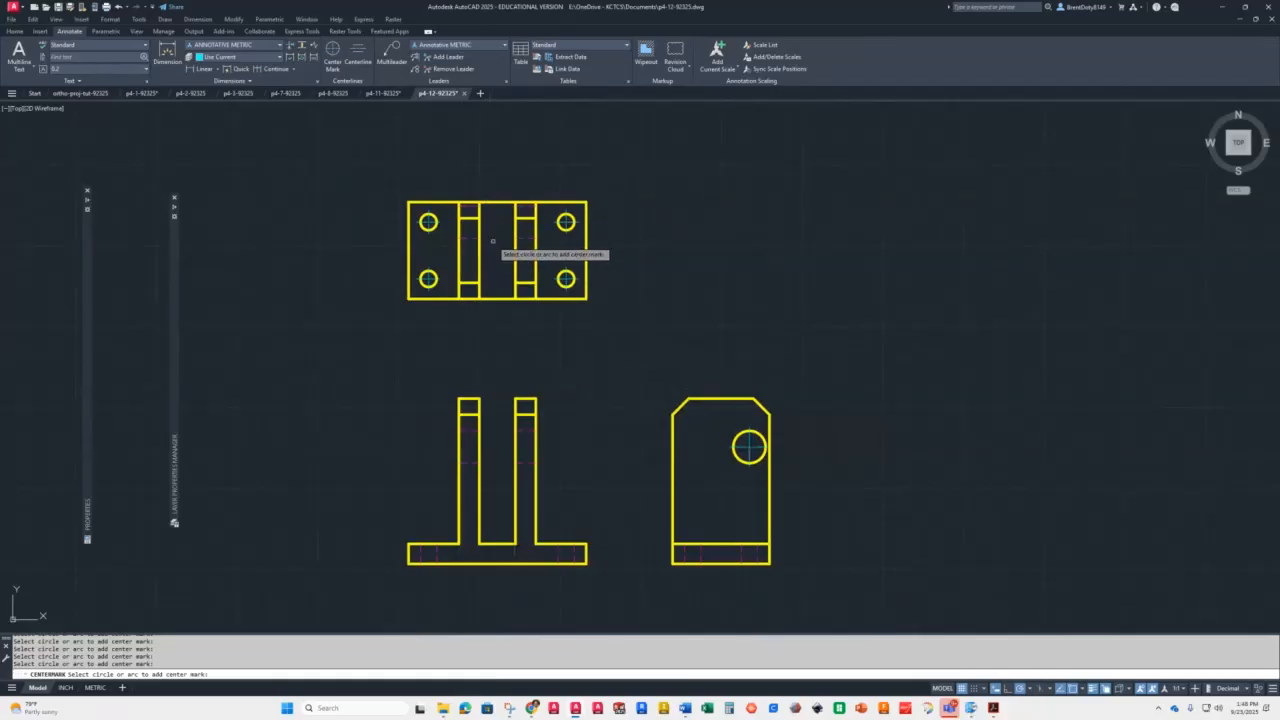
click(359, 61)
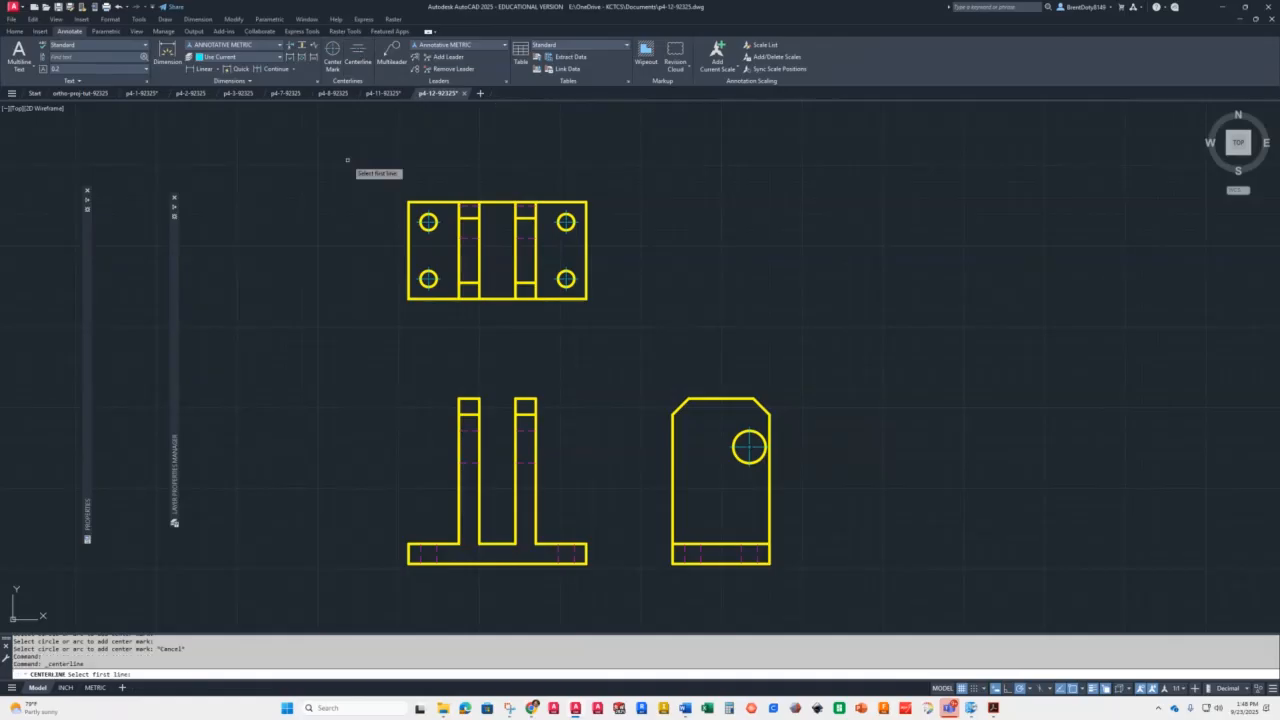
scroll(472, 214, up, 4)
scroll(471, 213, up, 4)
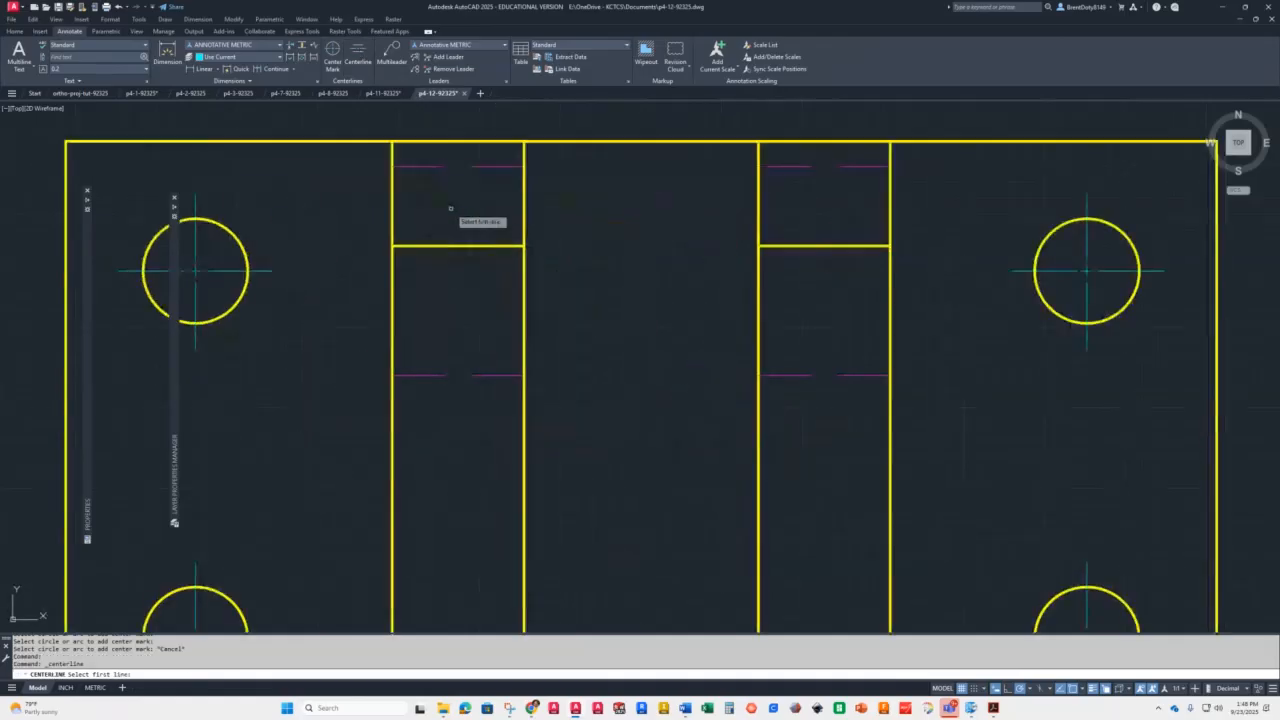
click(437, 166)
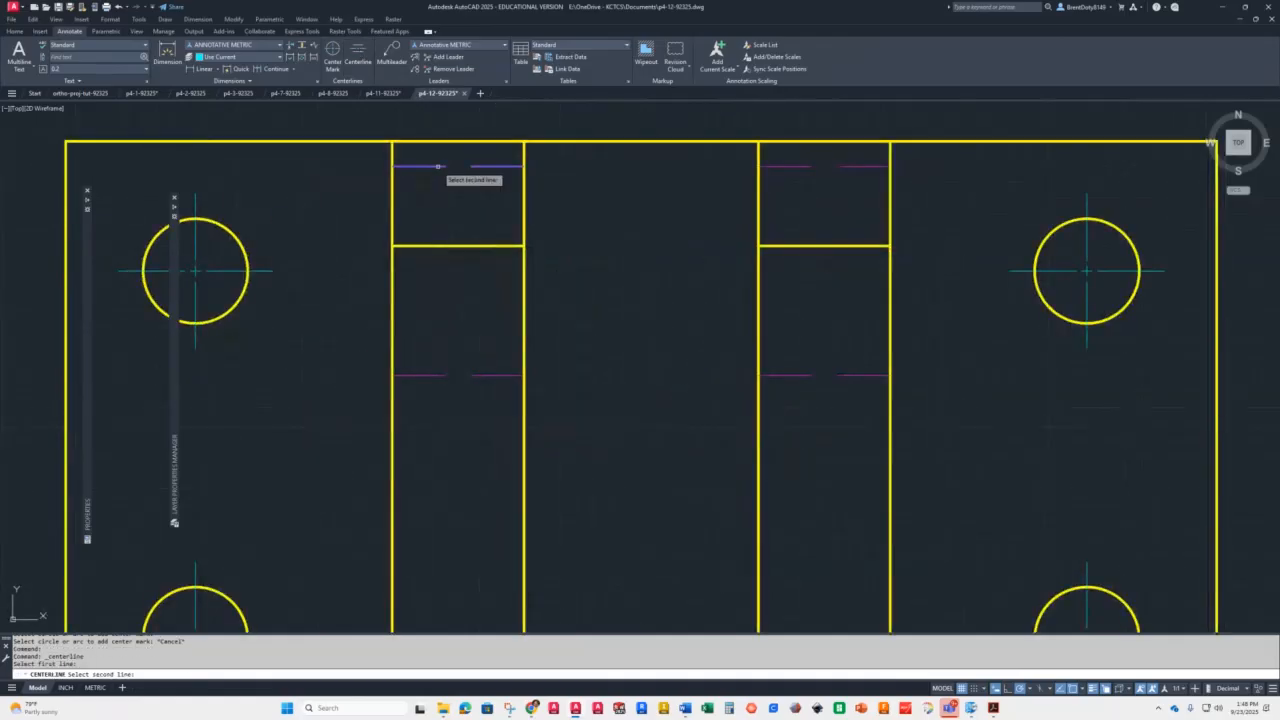
click(433, 375)
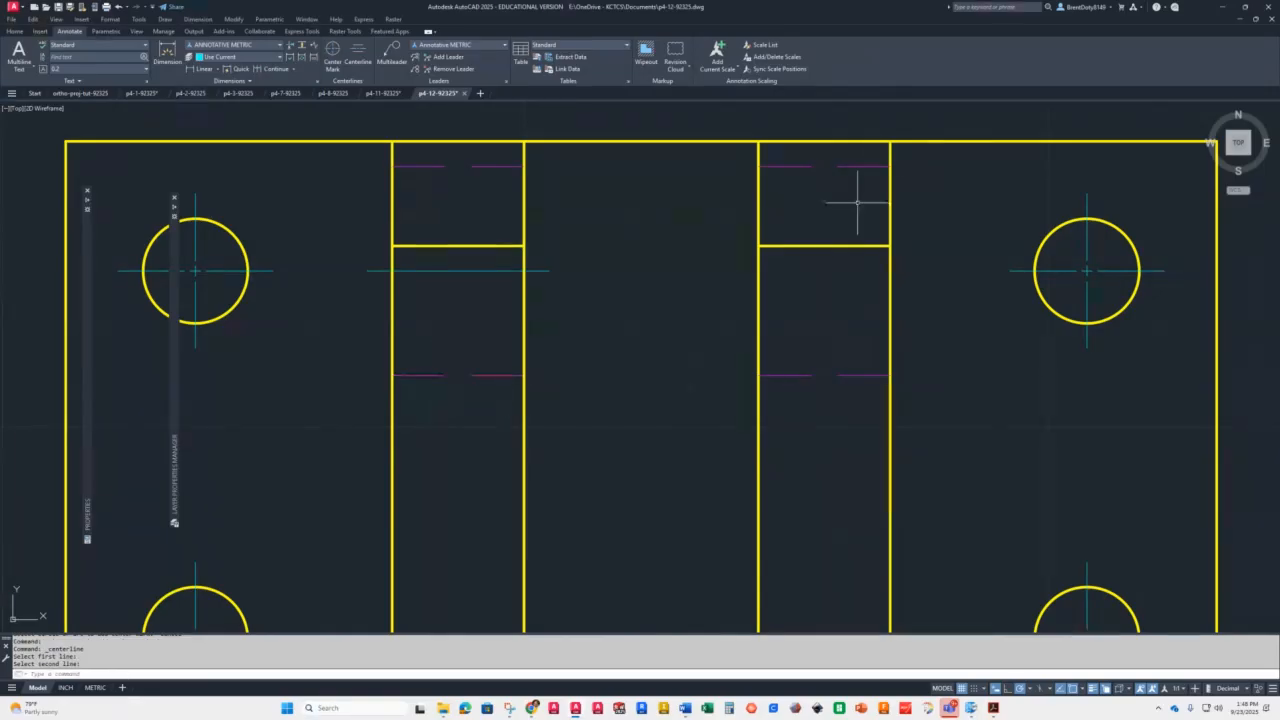
key(space)
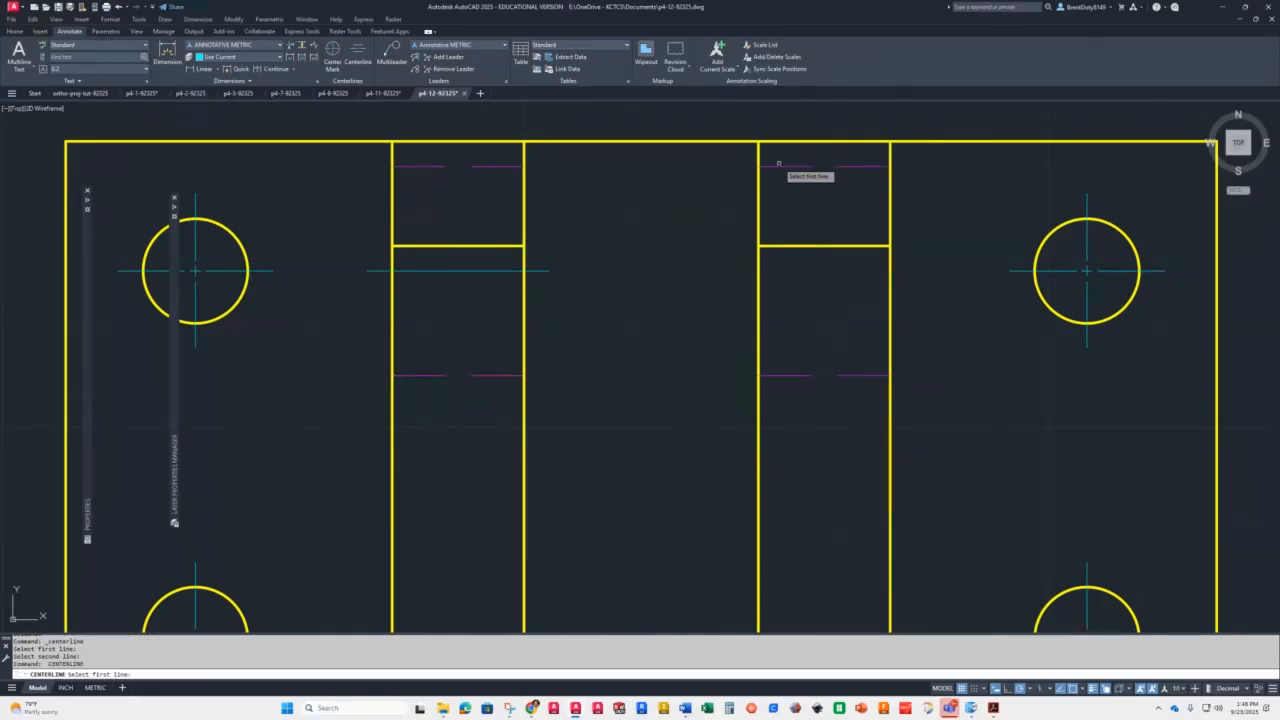
click(778, 166)
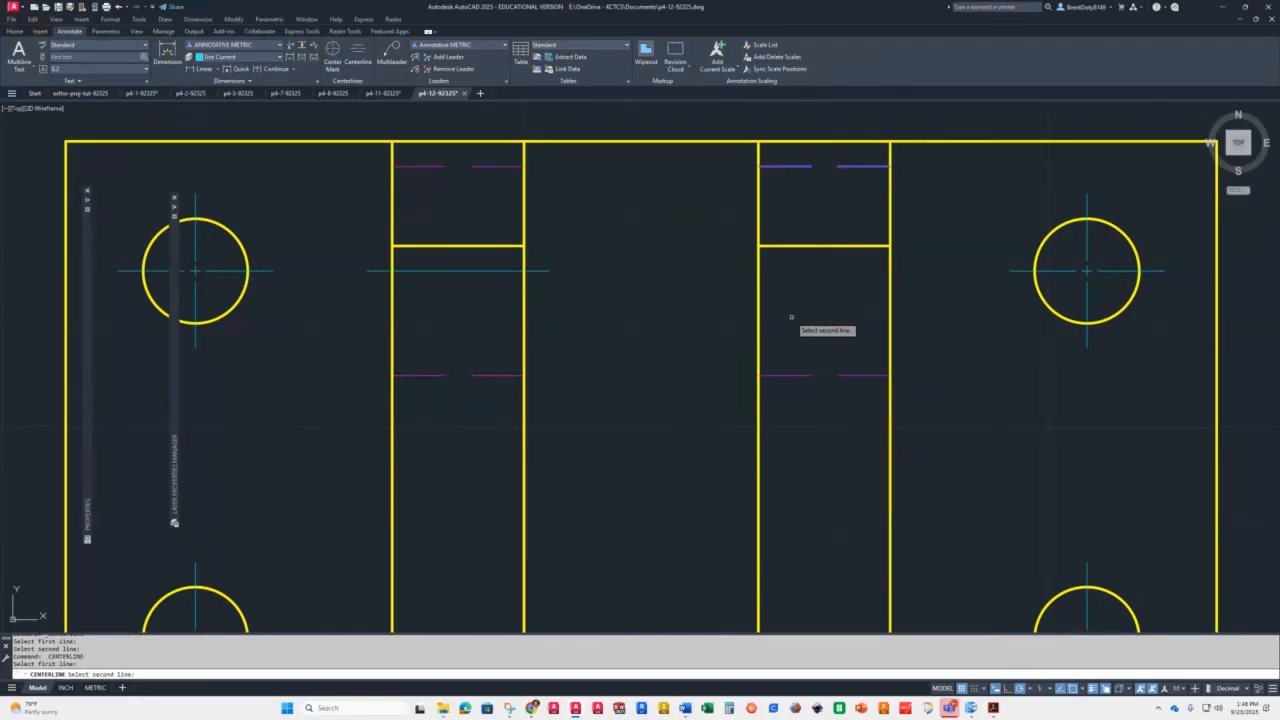
click(791, 375)
Add a centerline between the two hidden hole edges in each of the front view's left and right uprights
scroll(791, 375, down, 8)
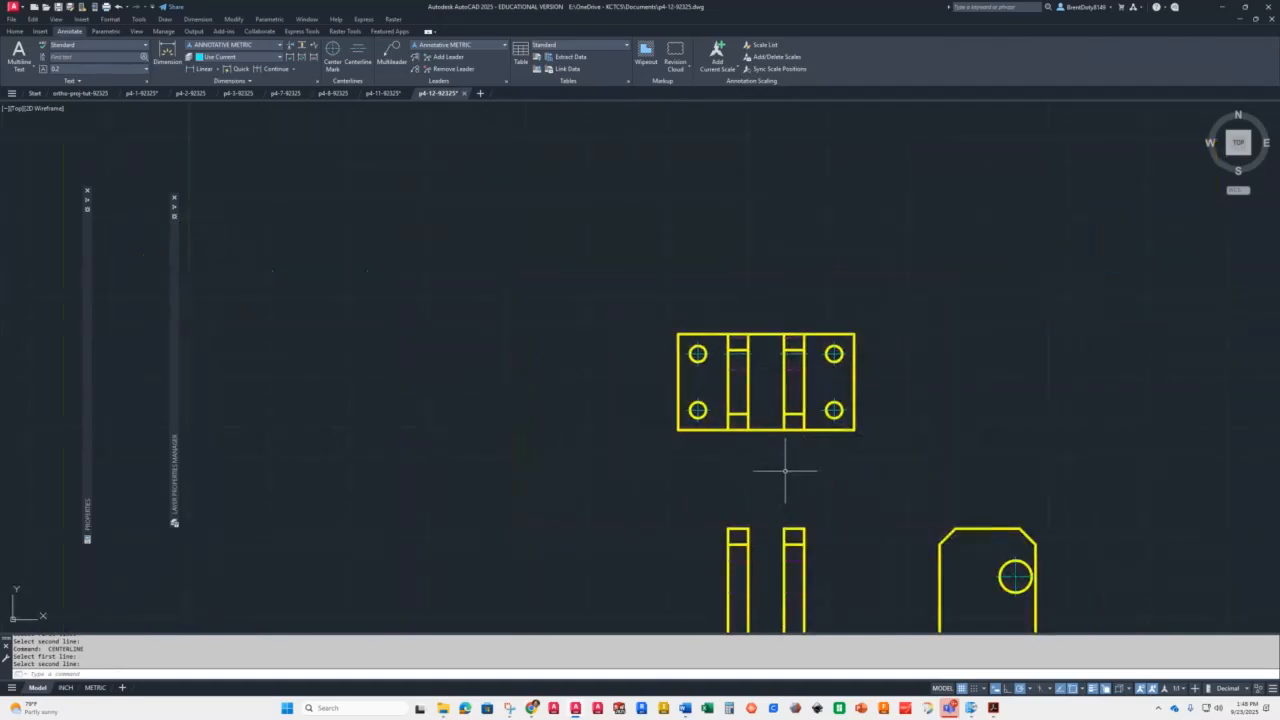
scroll(737, 485, up, 4)
key(Return)
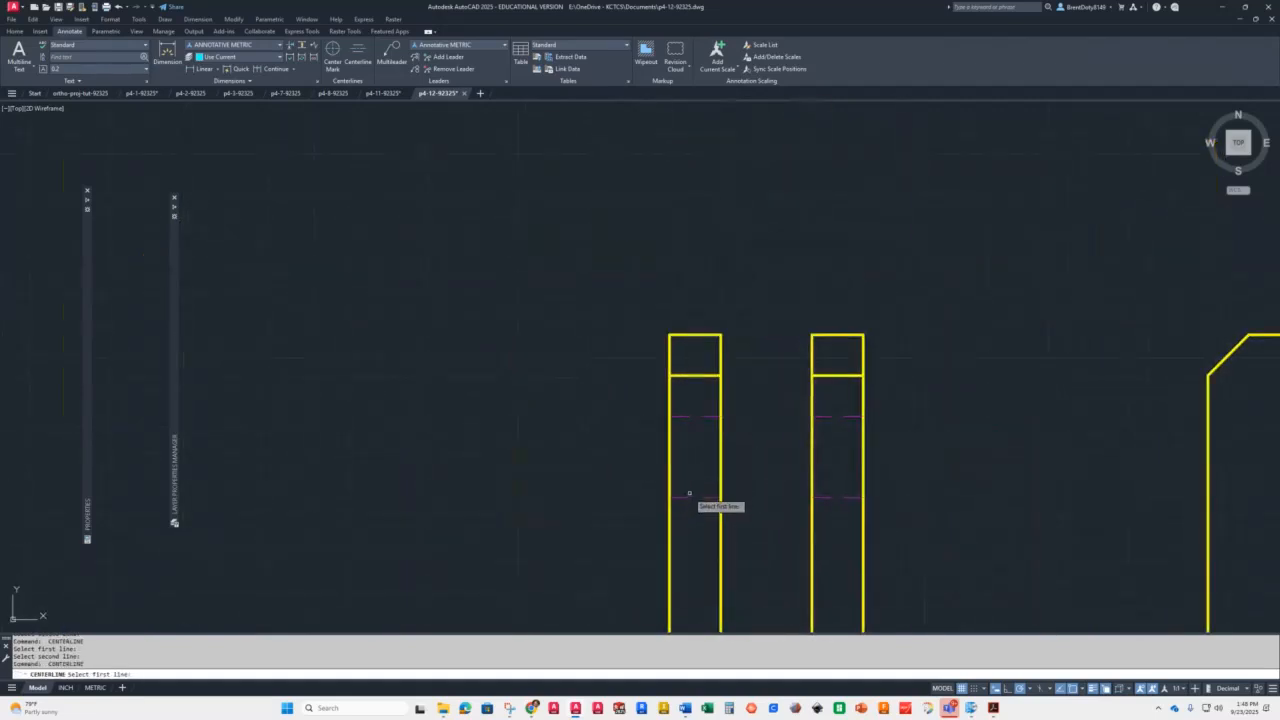
click(685, 497)
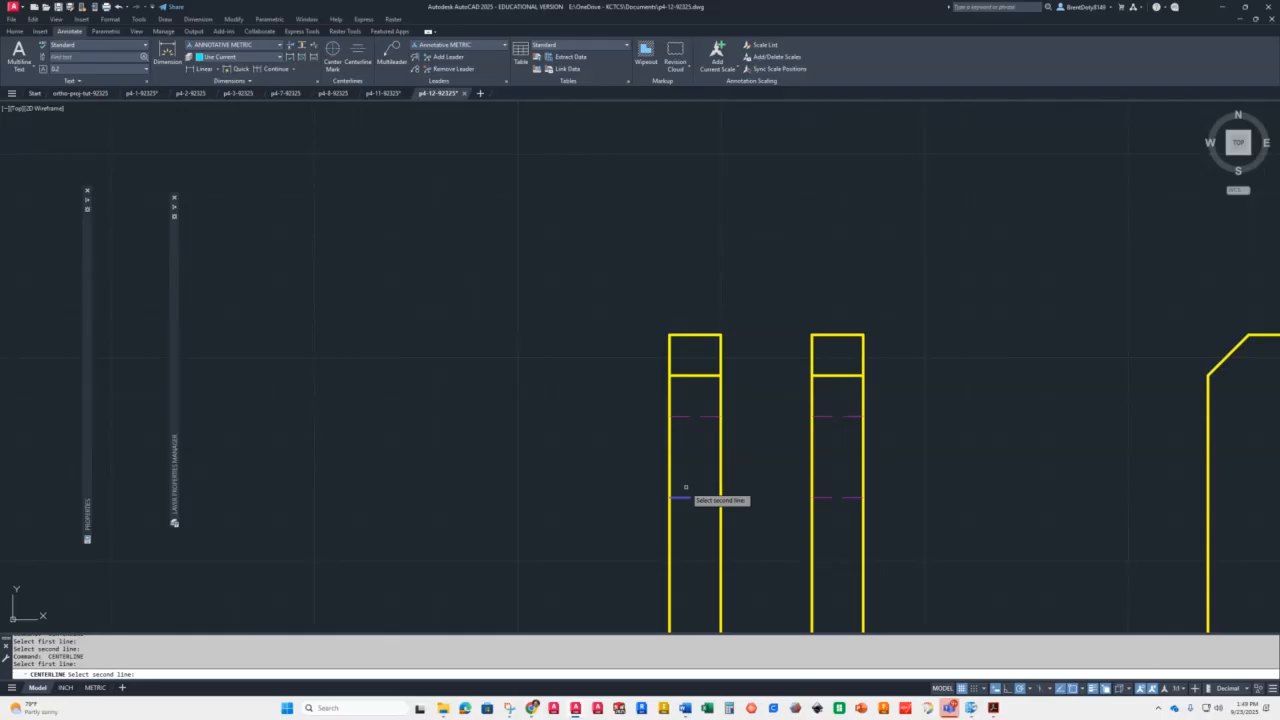
click(678, 416)
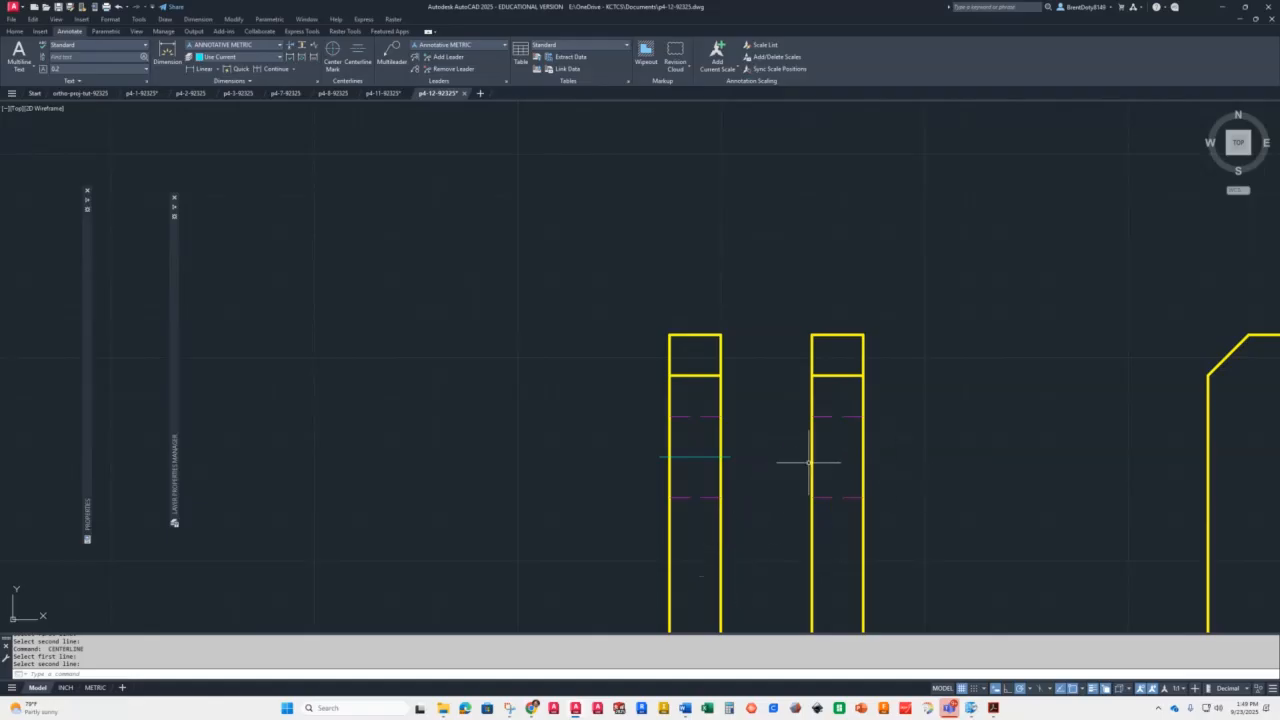
key(Return)
click(838, 416)
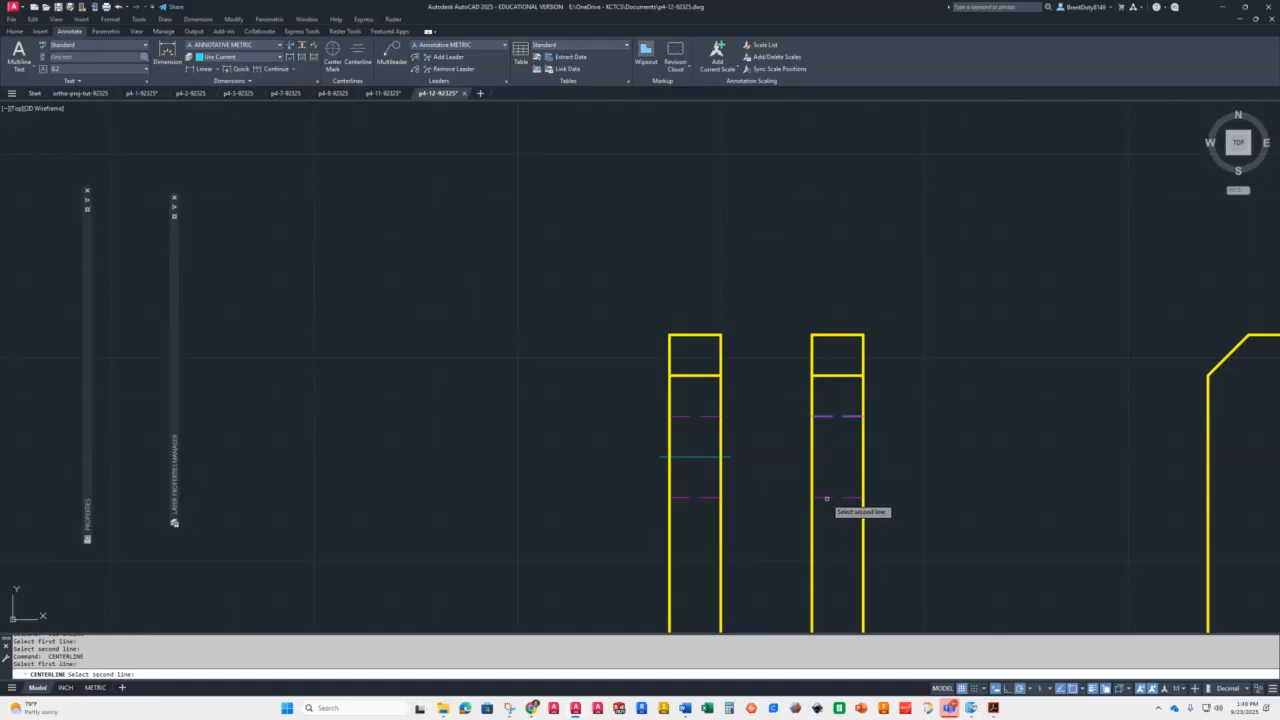
click(826, 497)
Add a vertical centerline between the hidden edges of the left and right base holes in the front view
scroll(833, 454, down, 5)
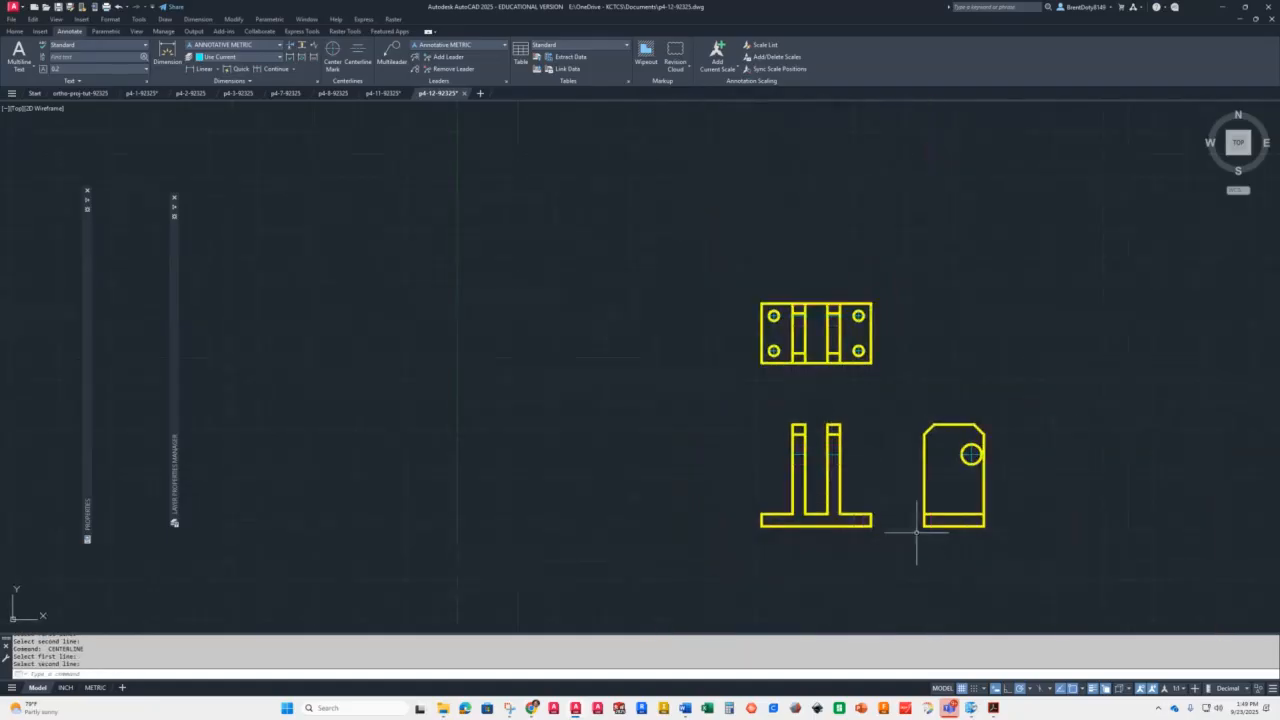
scroll(943, 443, up, 2)
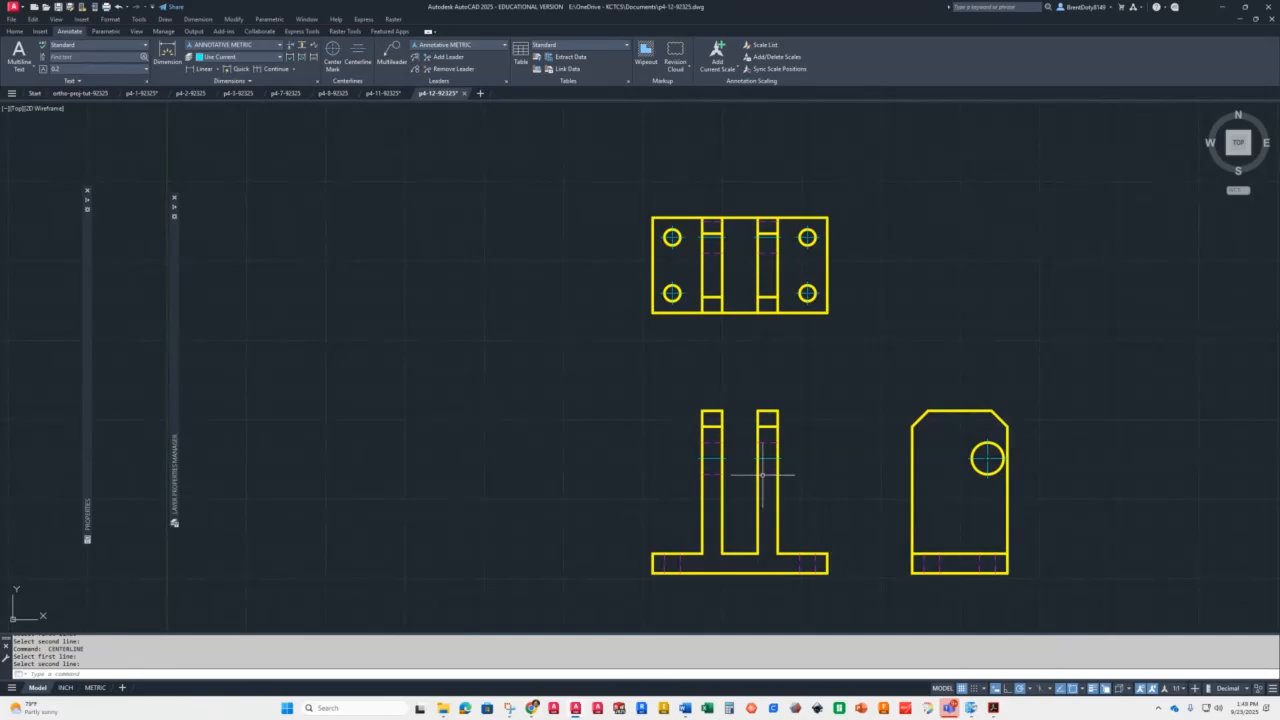
scroll(770, 400, up, 2)
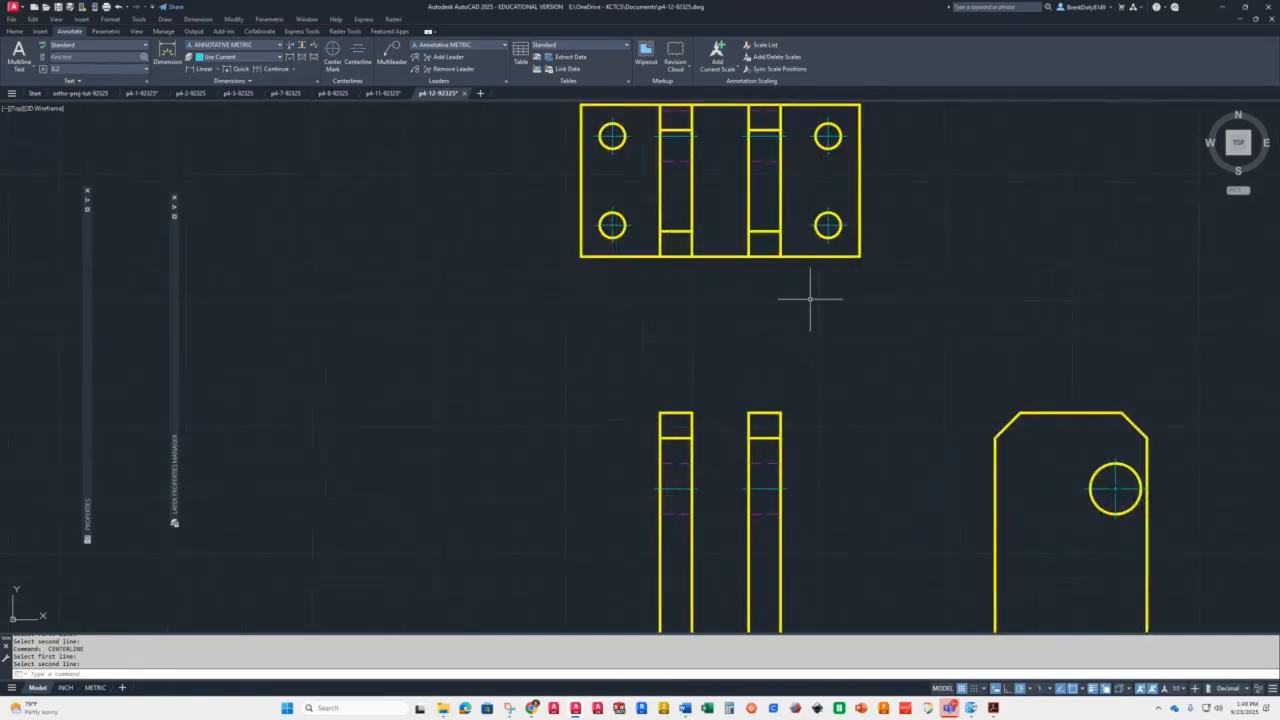
middle_drag(773, 555, 665, 506)
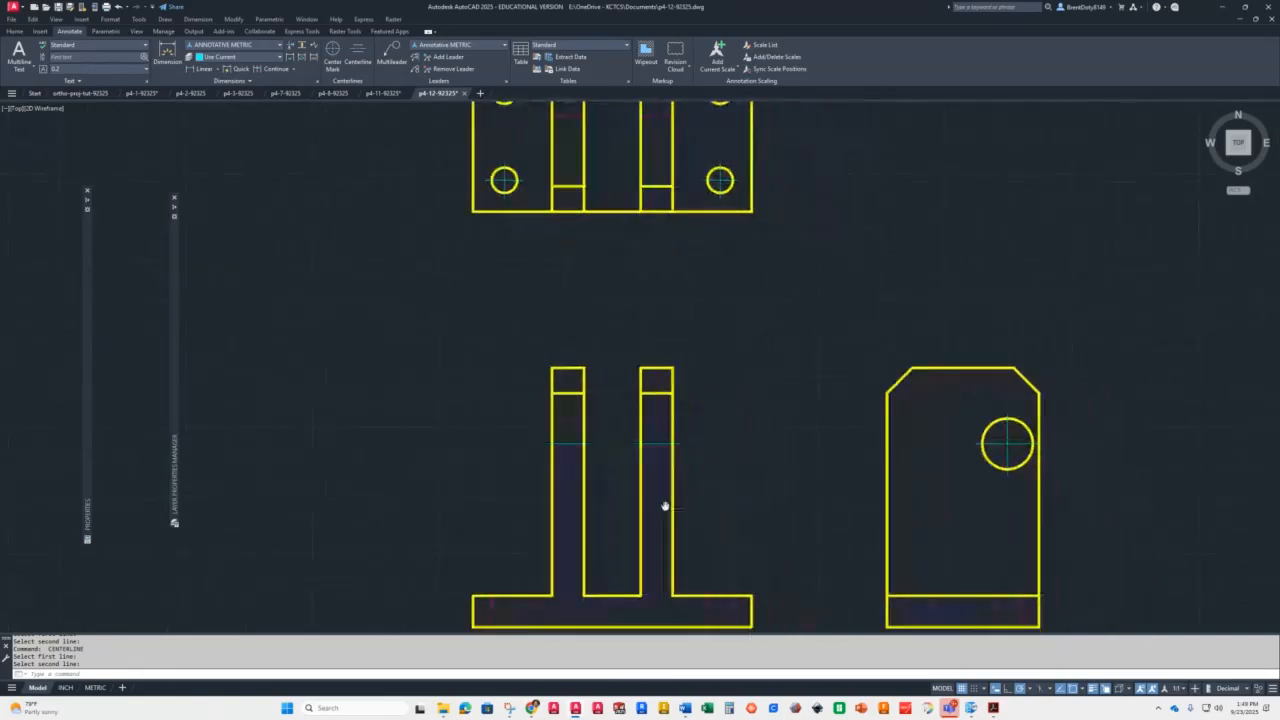
middle_drag(706, 589, 717, 517)
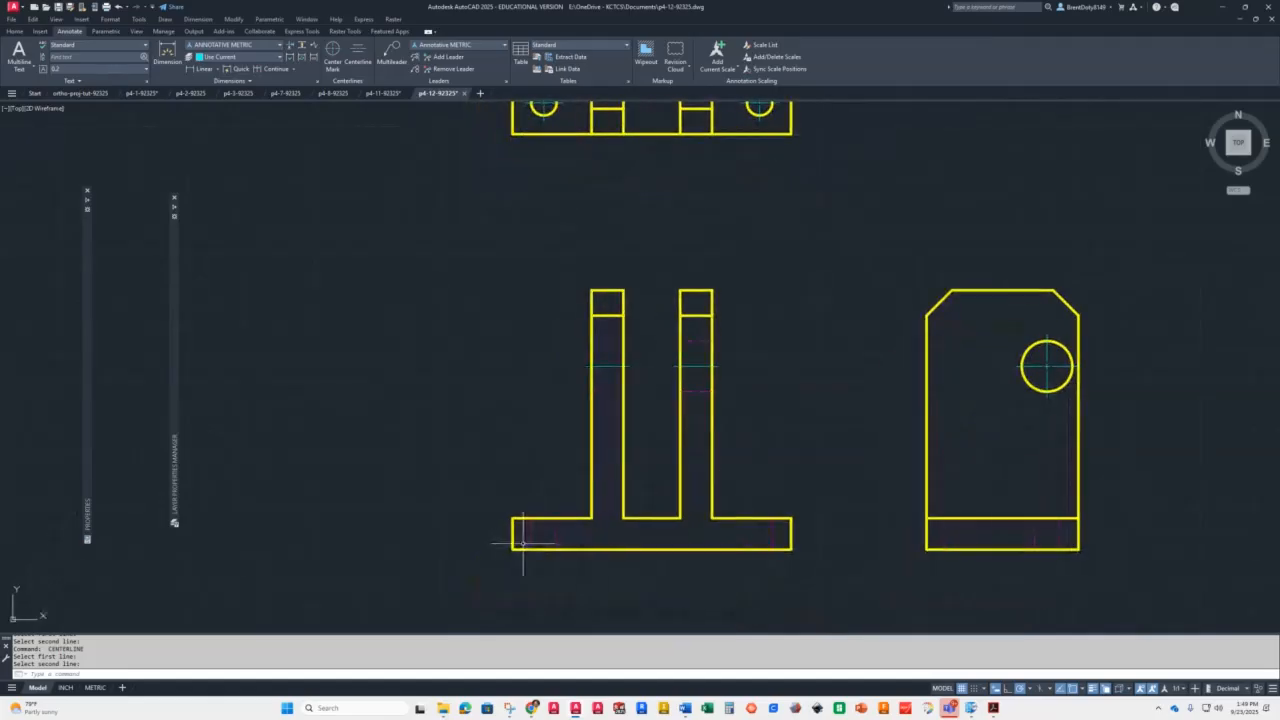
click(531, 530)
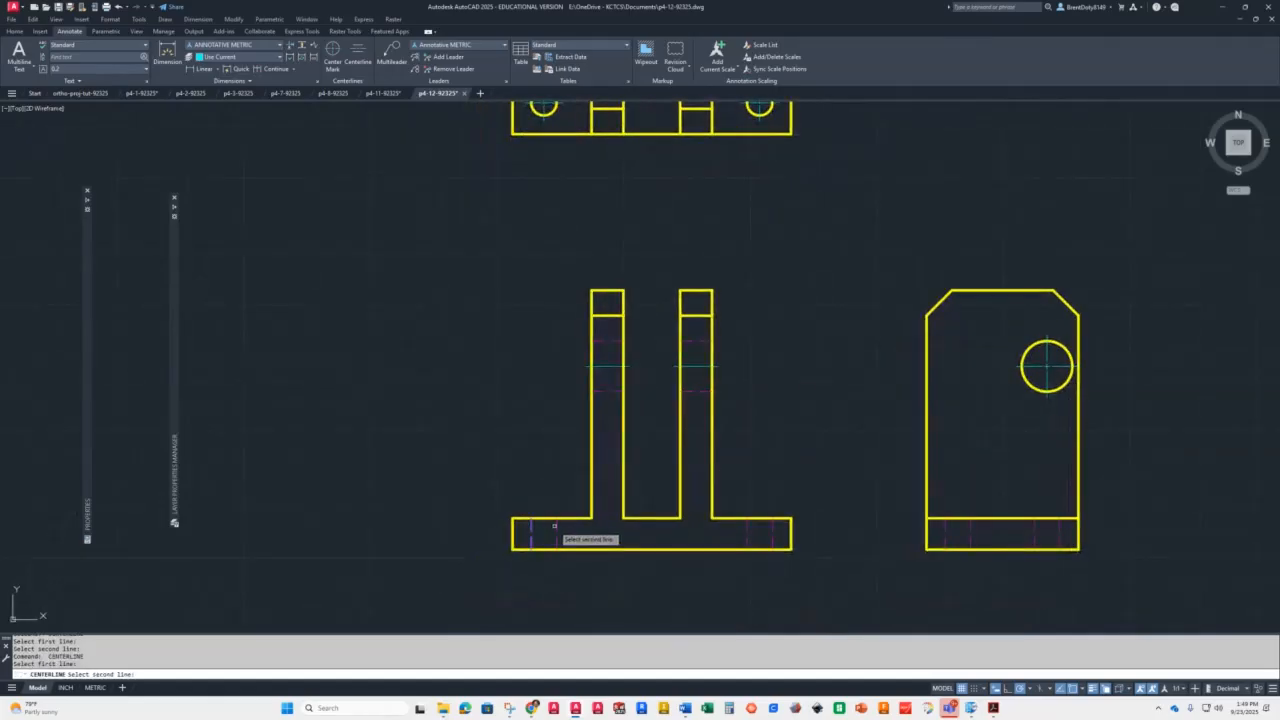
click(556, 528)
key(Return)
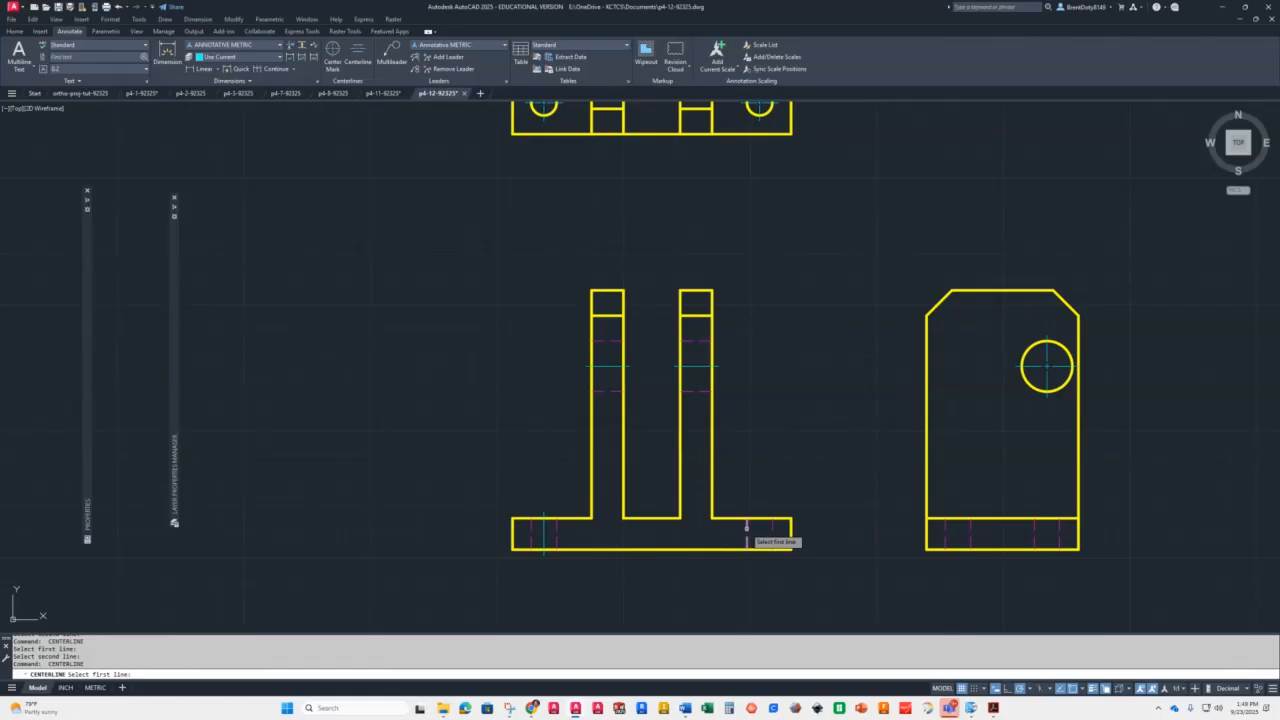
click(747, 530)
click(771, 530)
Add a vertical centerline between the hidden edges of each of the two base holes in the side view
key(Return)
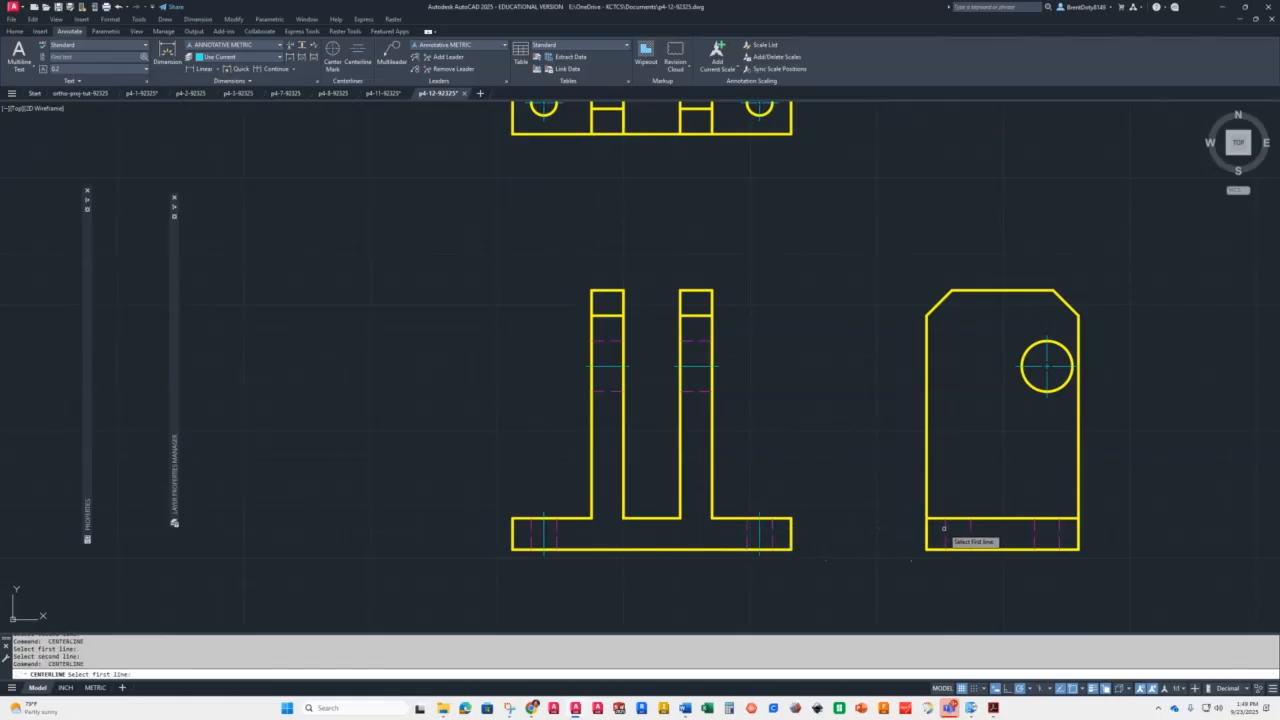
click(945, 530)
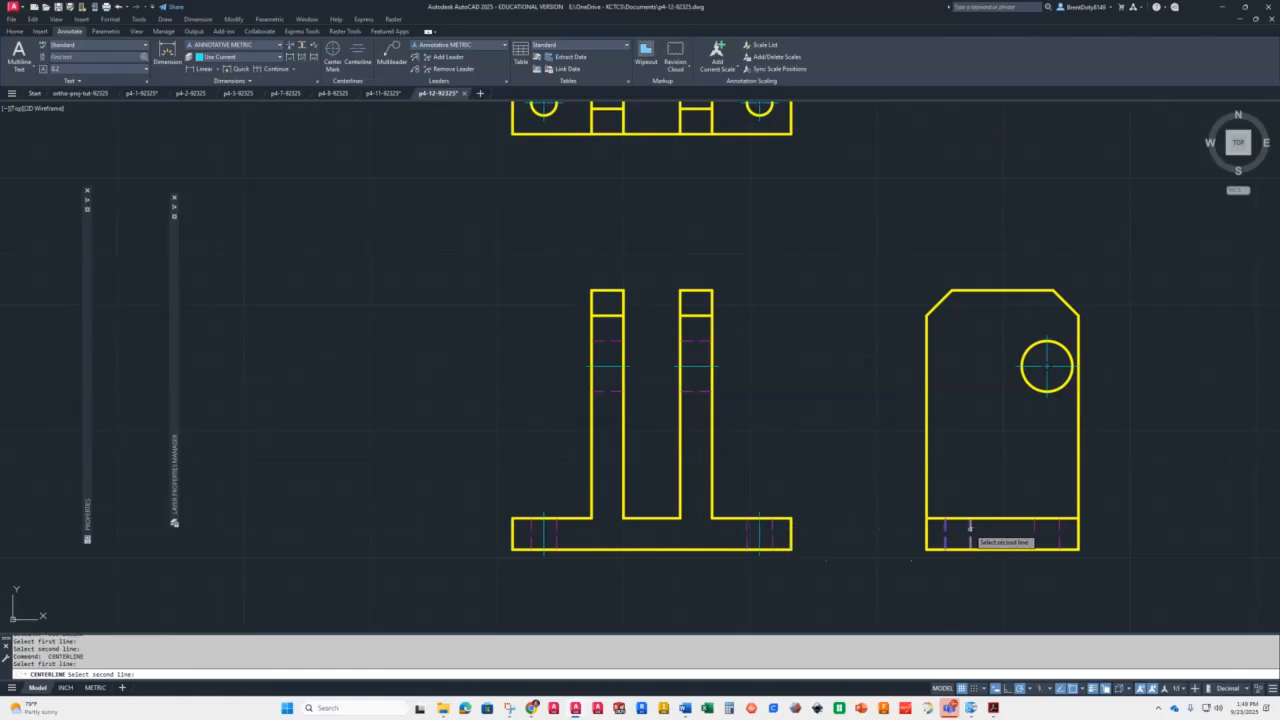
click(969, 528)
key(Return)
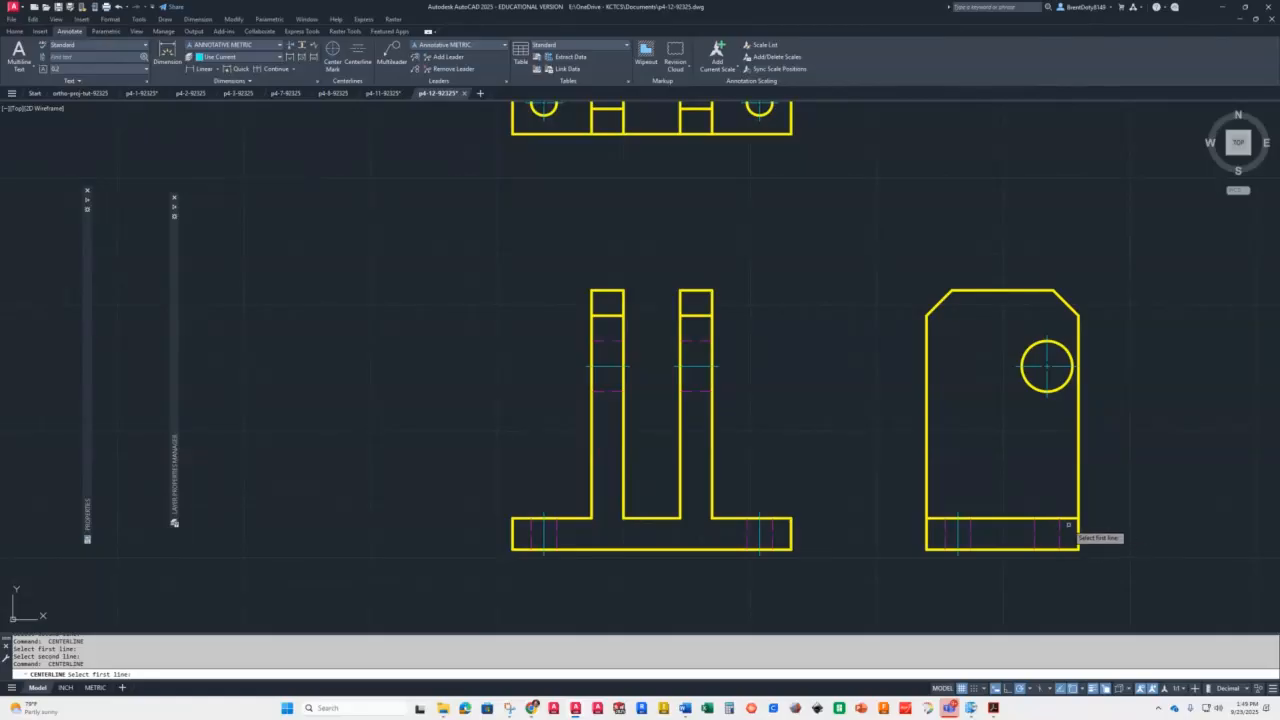
click(1034, 527)
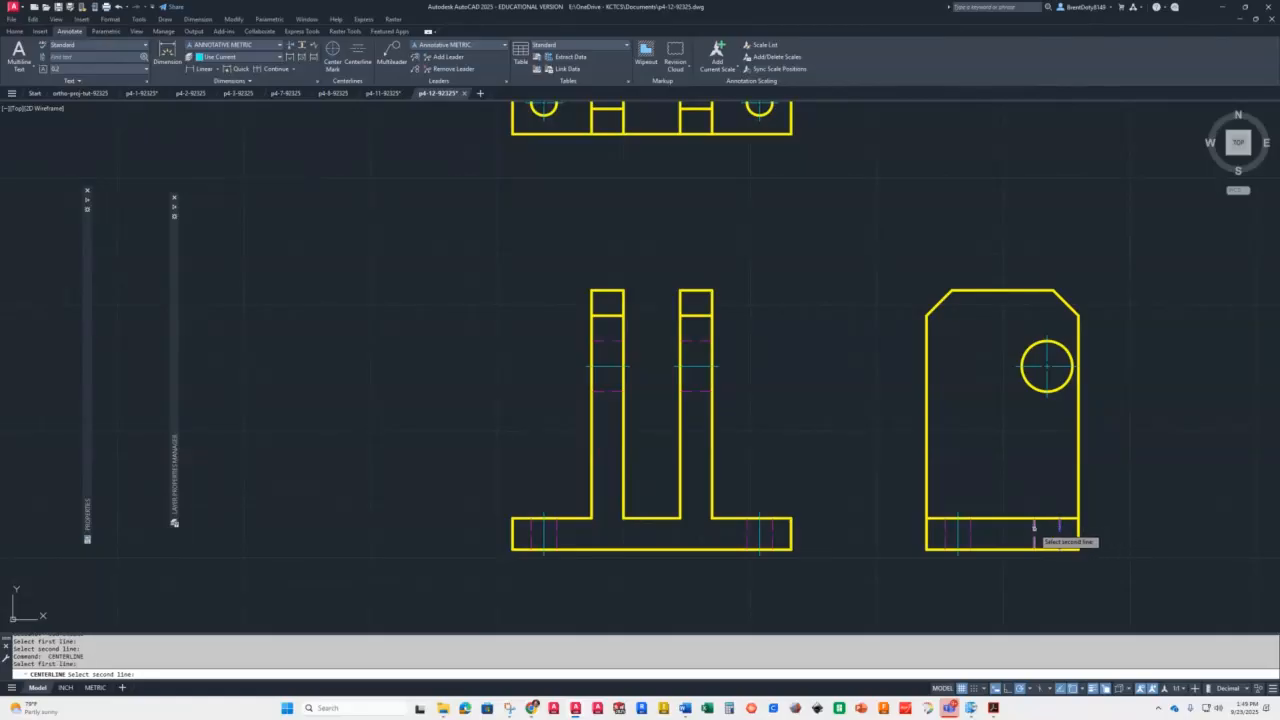
click(1060, 527)
Set the drawing's global linetype scale to .5 and inspect the dashes in the front view
scroll(831, 538, down, 2)
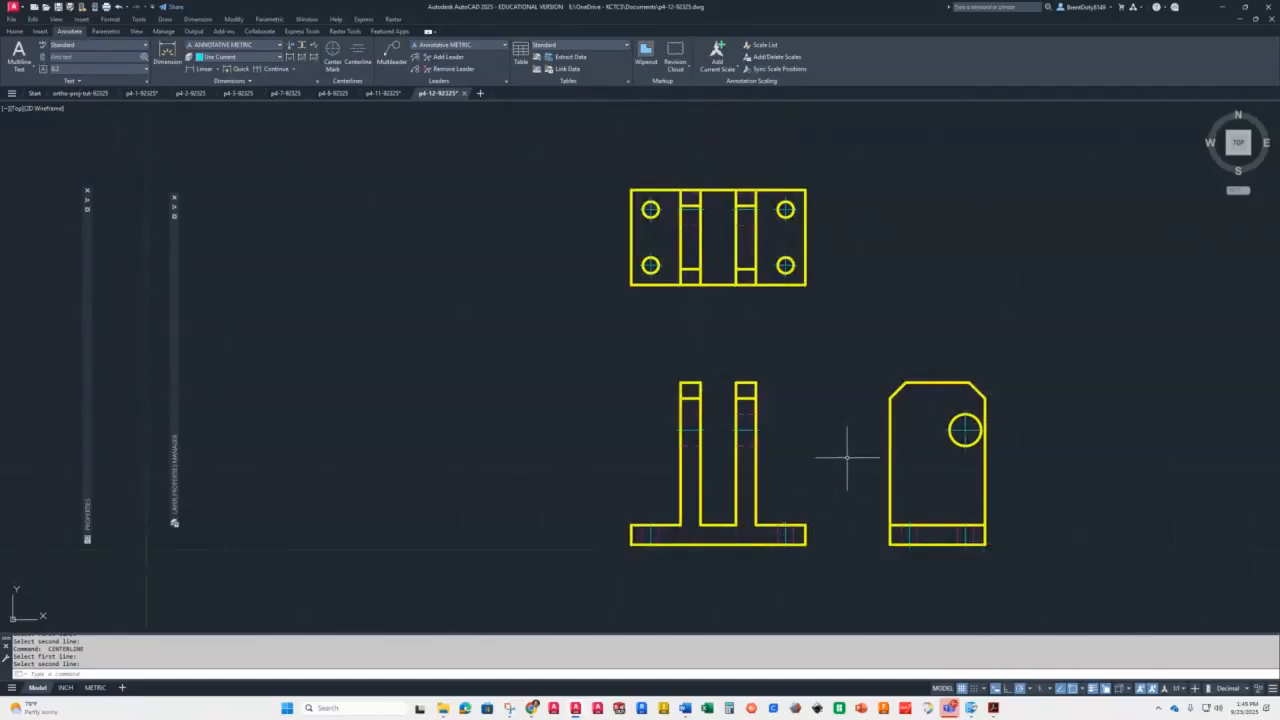
middle_drag(860, 454, 768, 461)
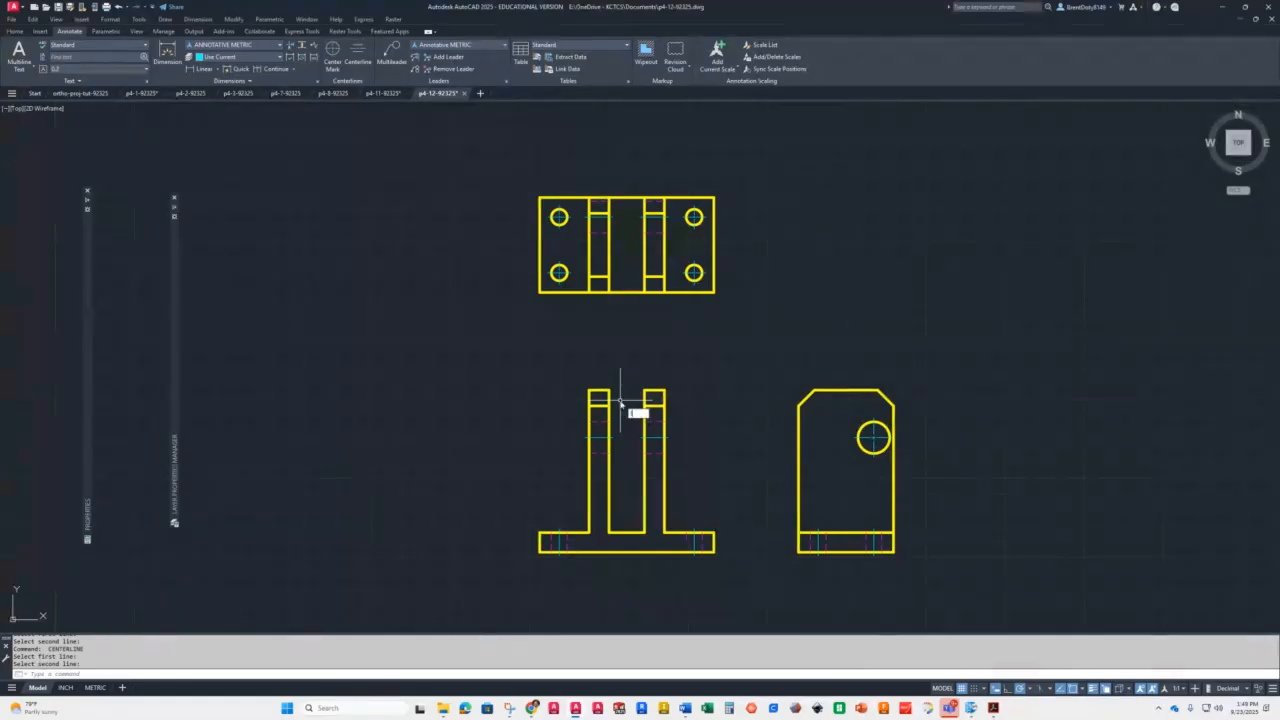
text(lts)
key(Return)
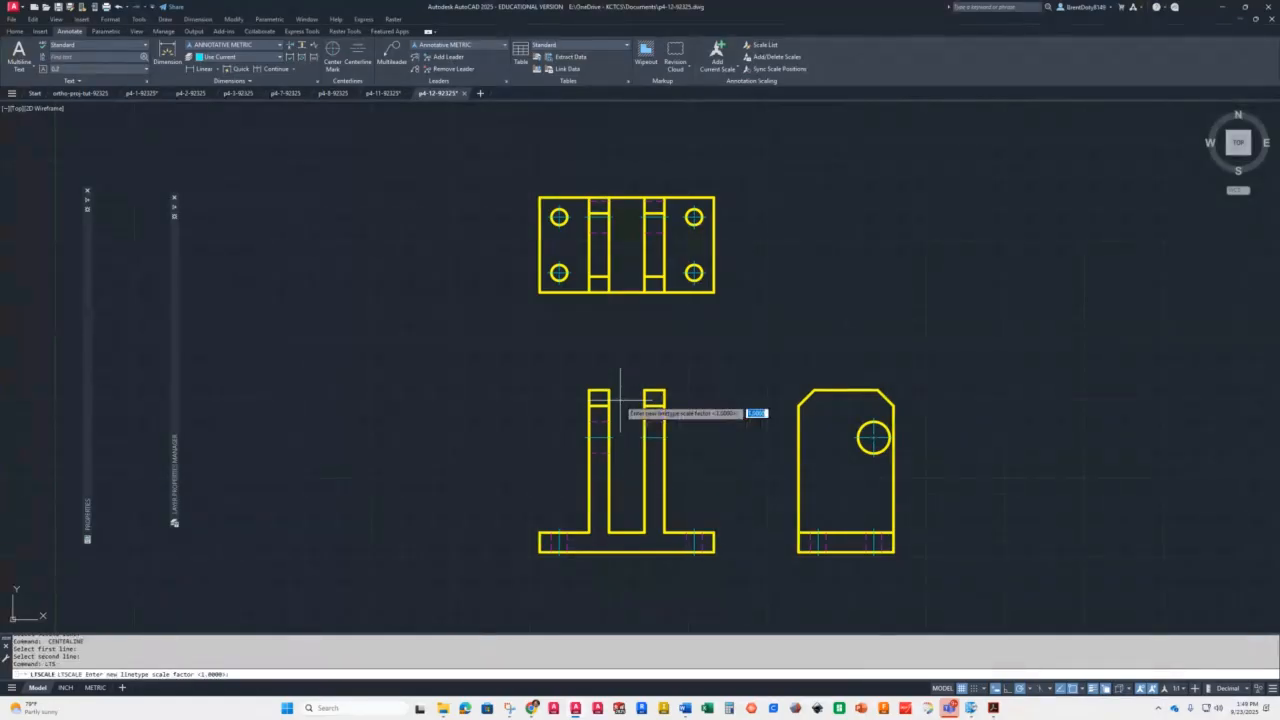
text(5)
key(Return)
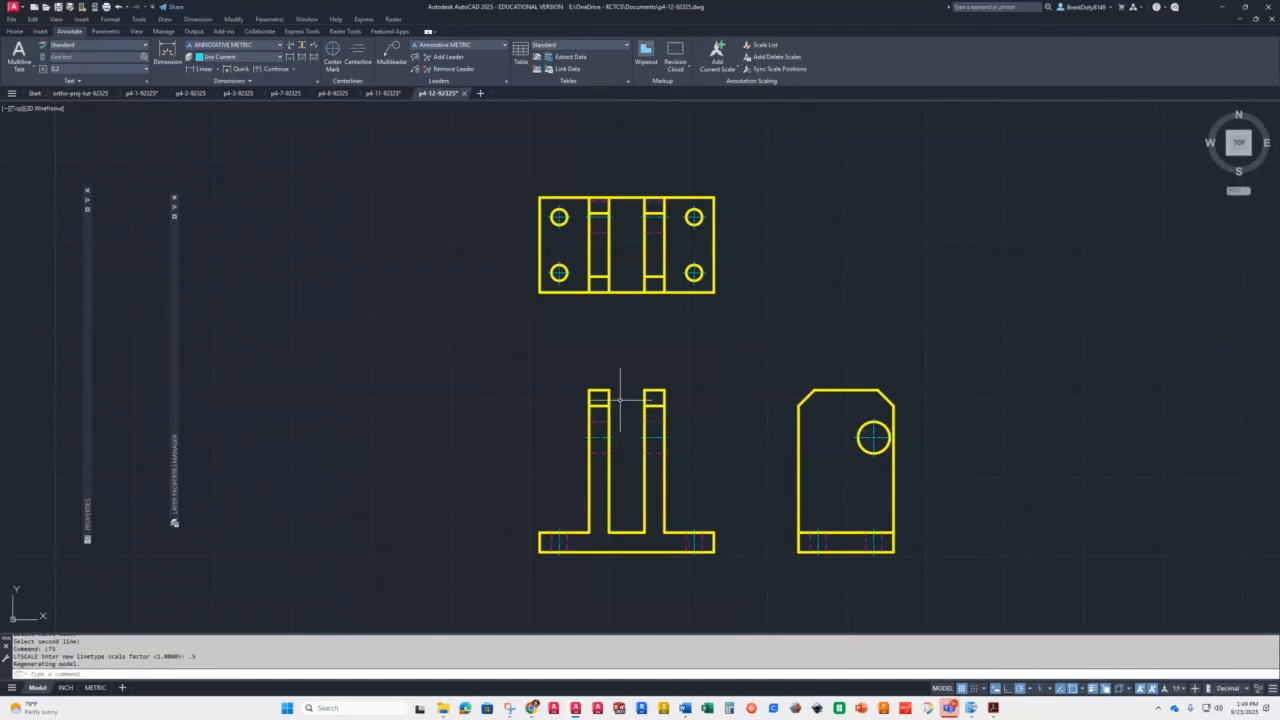
scroll(580, 540, up, 4)
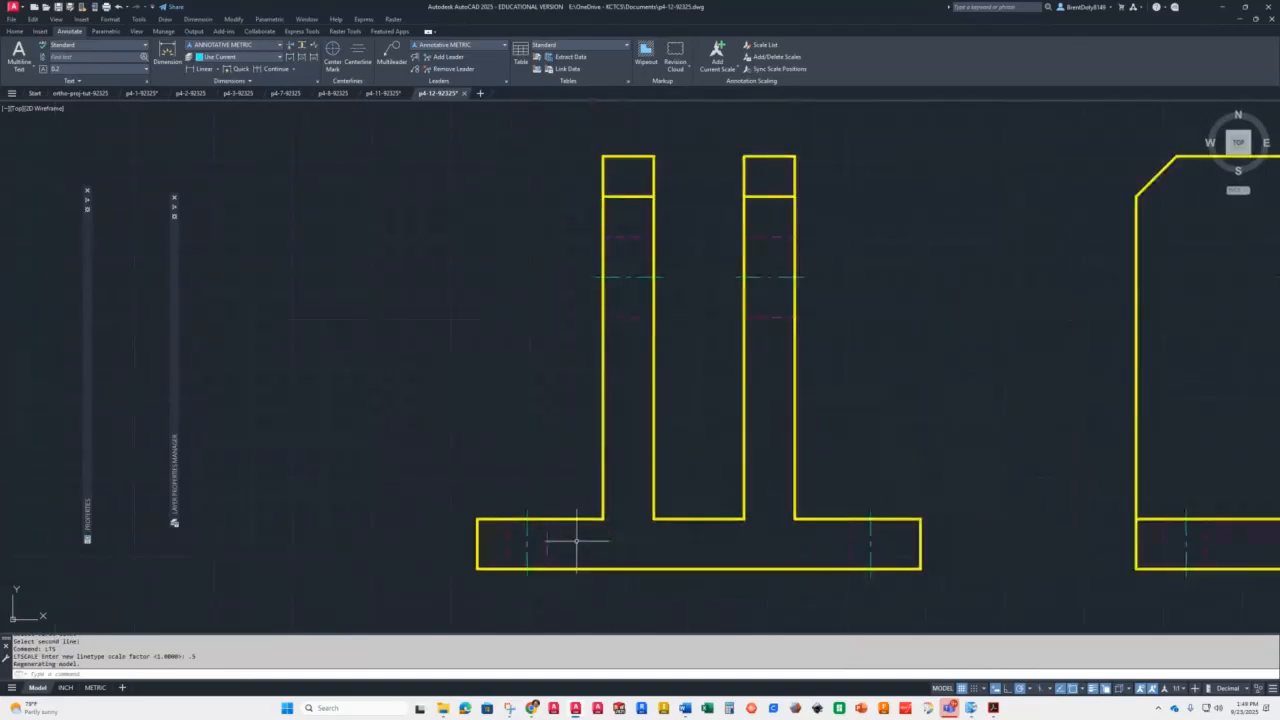
Open the INCH layout, activate its viewport and zoom the model to its extents
click(62, 688)
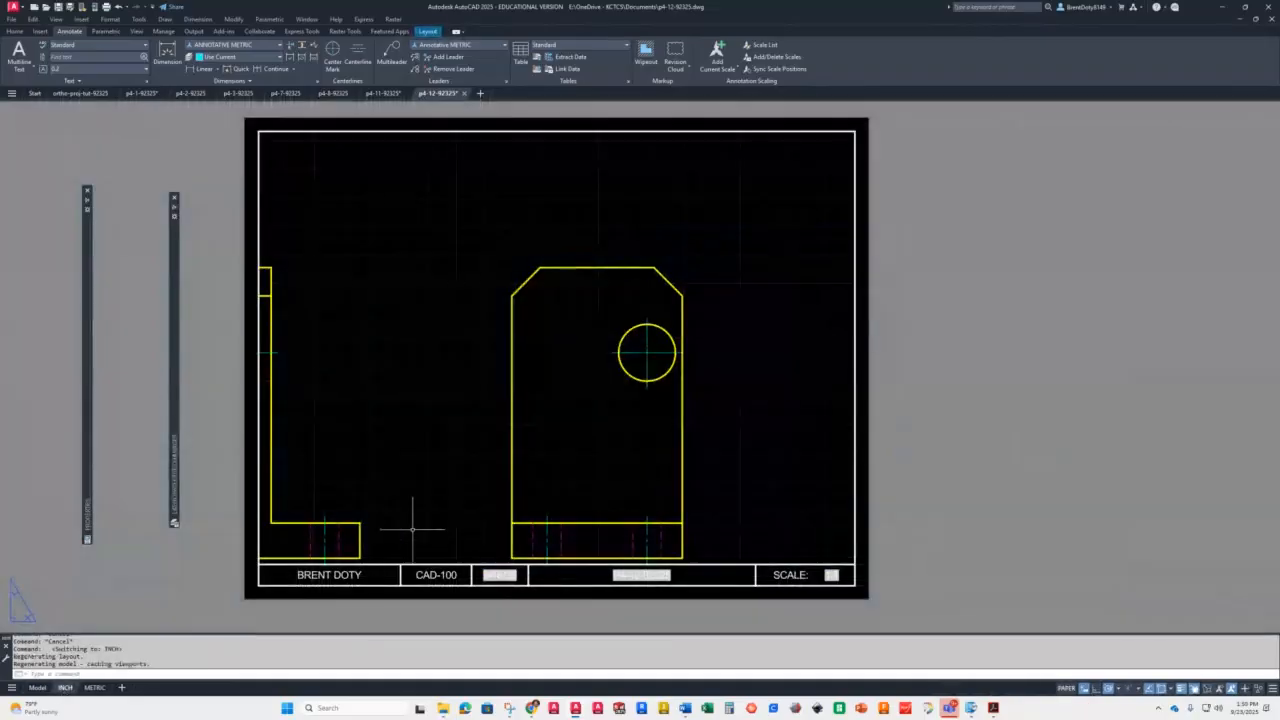
double_click(440, 449)
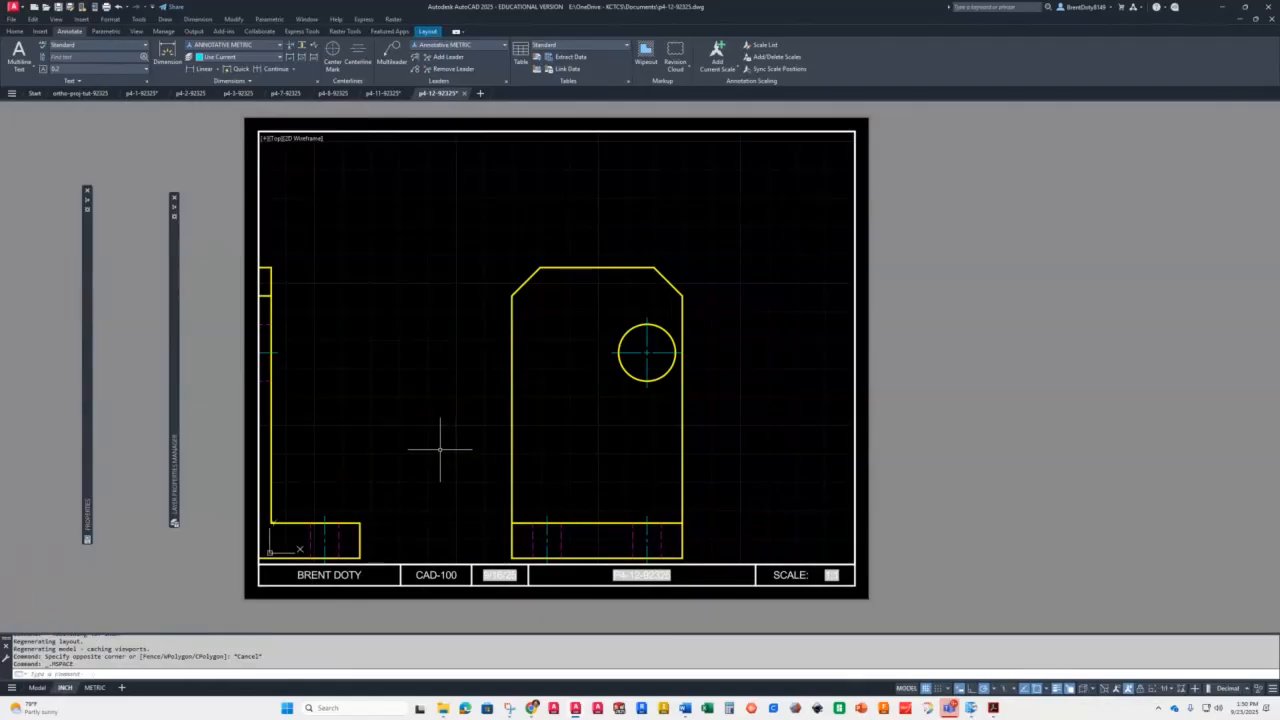
text(z)
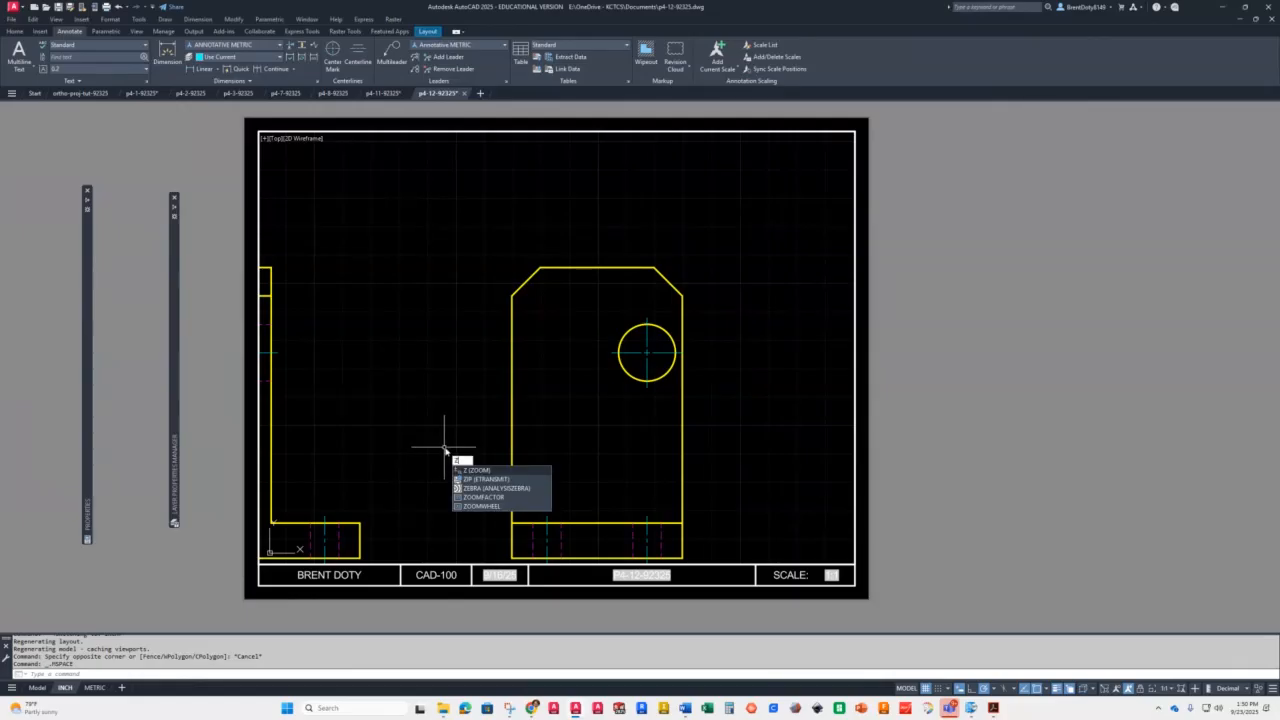
key(Return)
text(e)
key(Return)
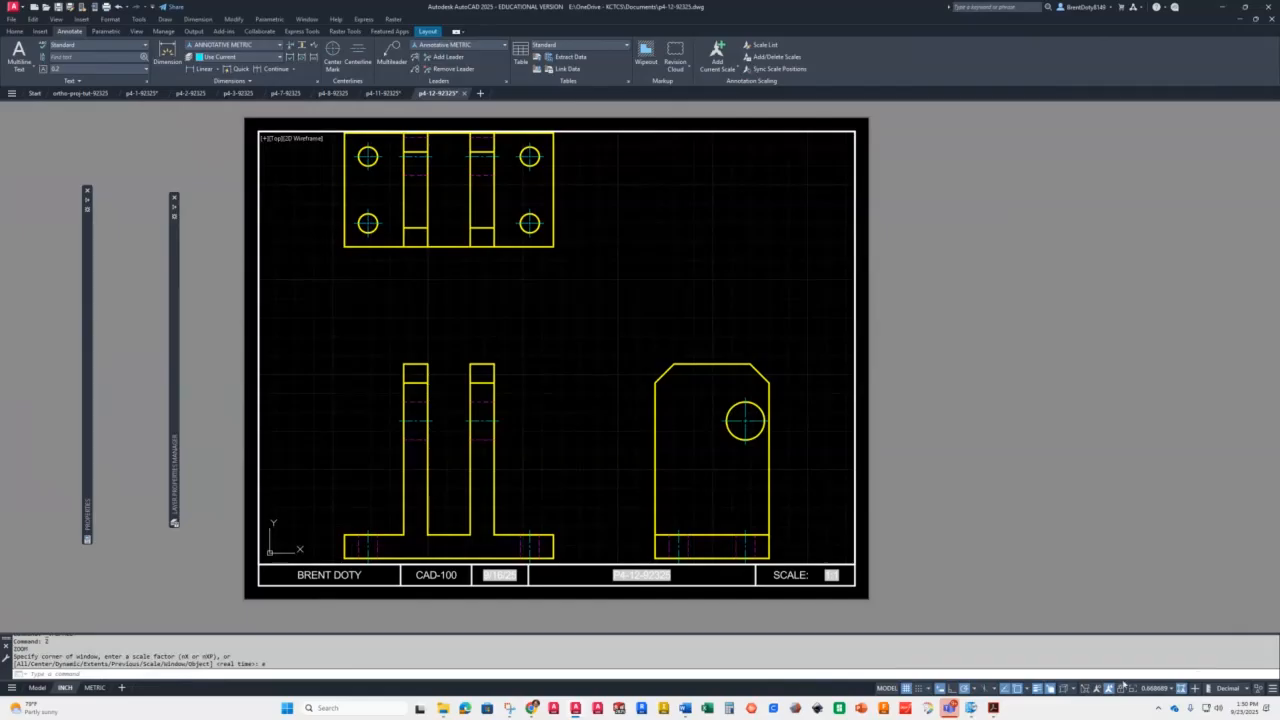
Set the layout viewport's scale to 1:2, comparing it with 1:1
click(1168, 689)
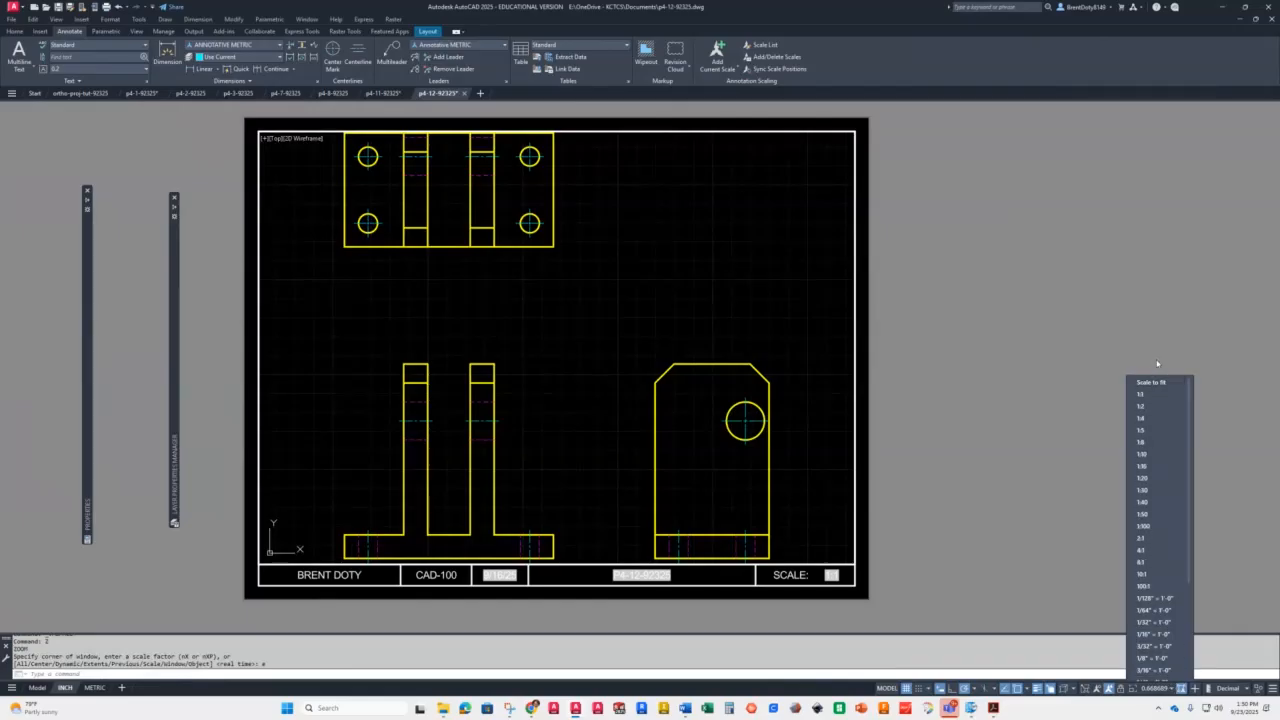
click(1140, 407)
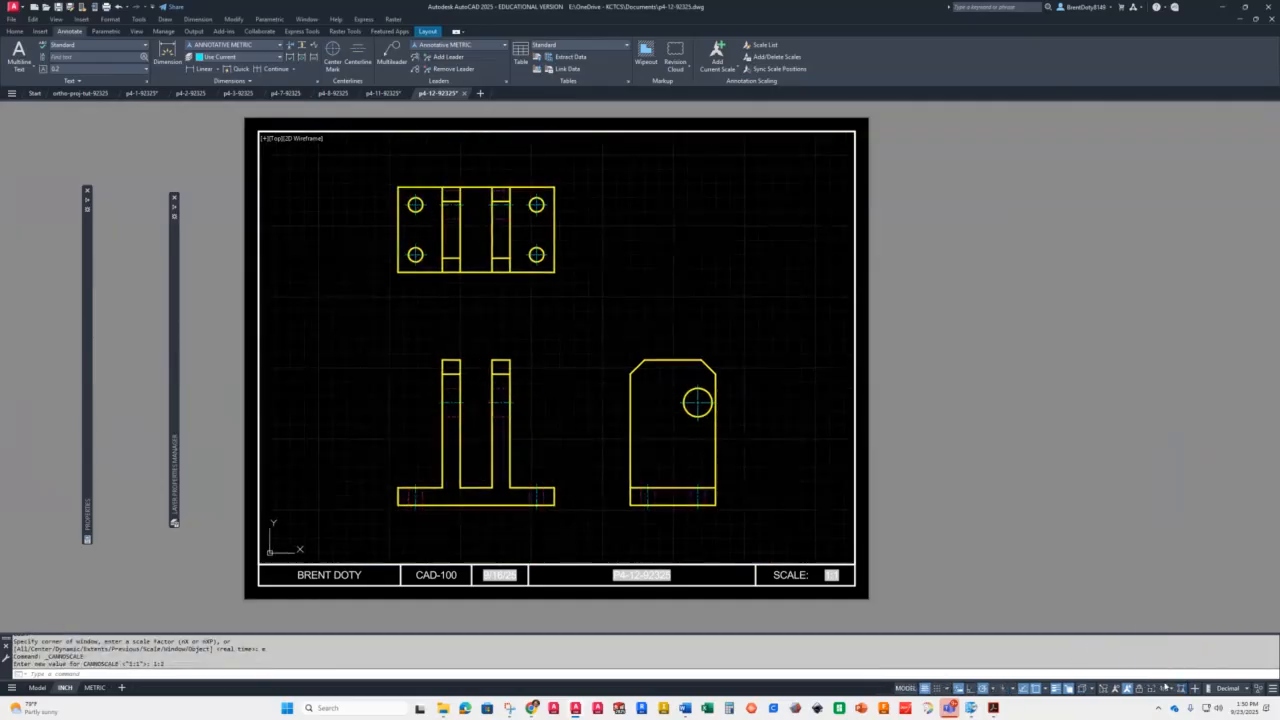
click(1167, 689)
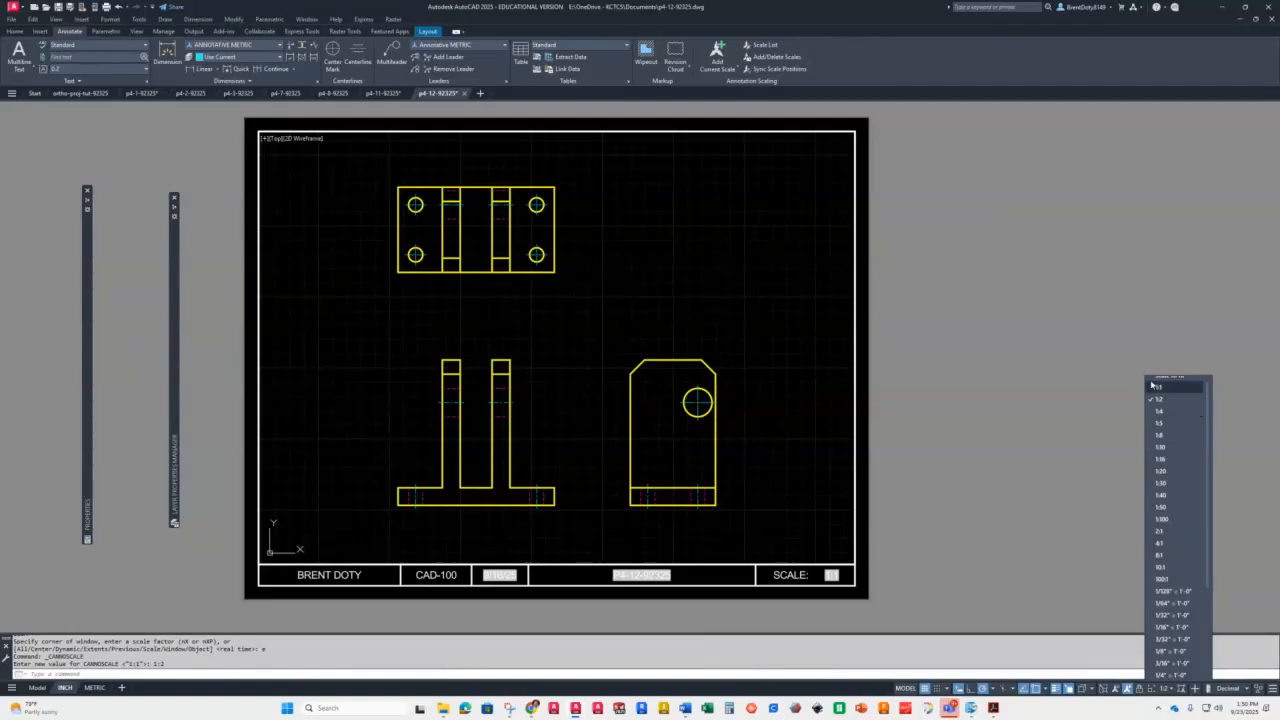
click(1155, 386)
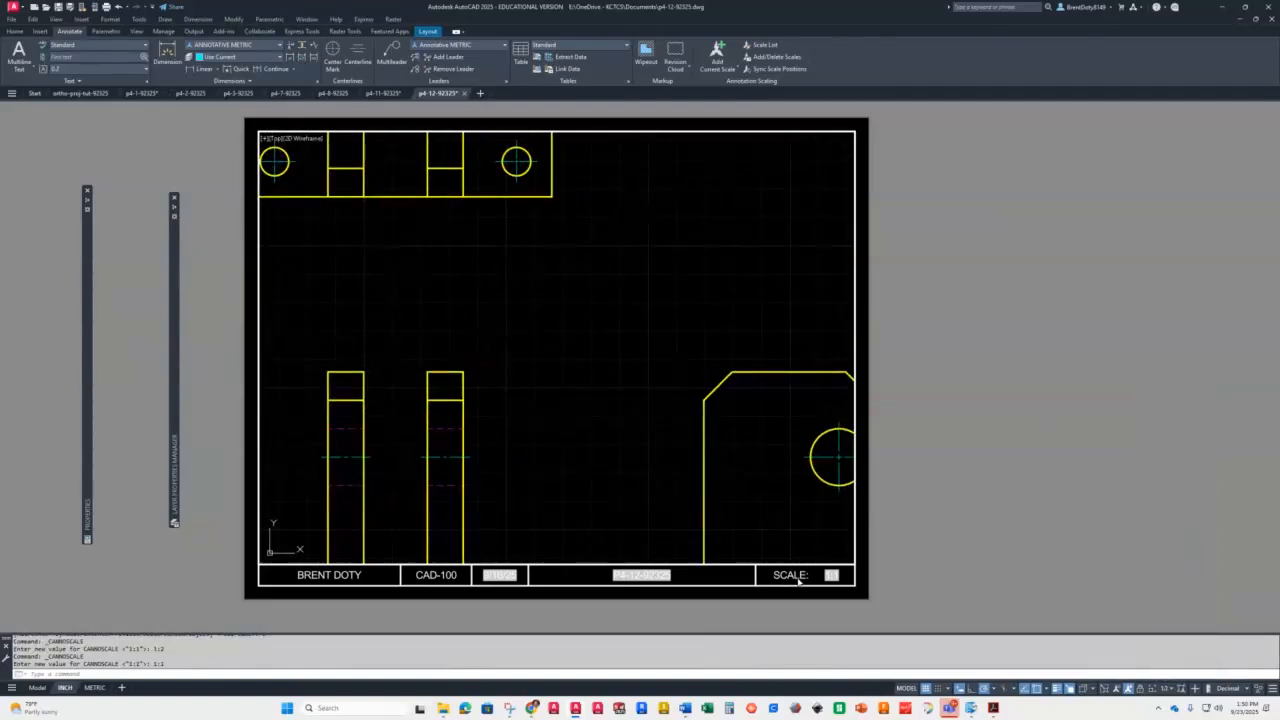
click(1170, 689)
click(1168, 400)
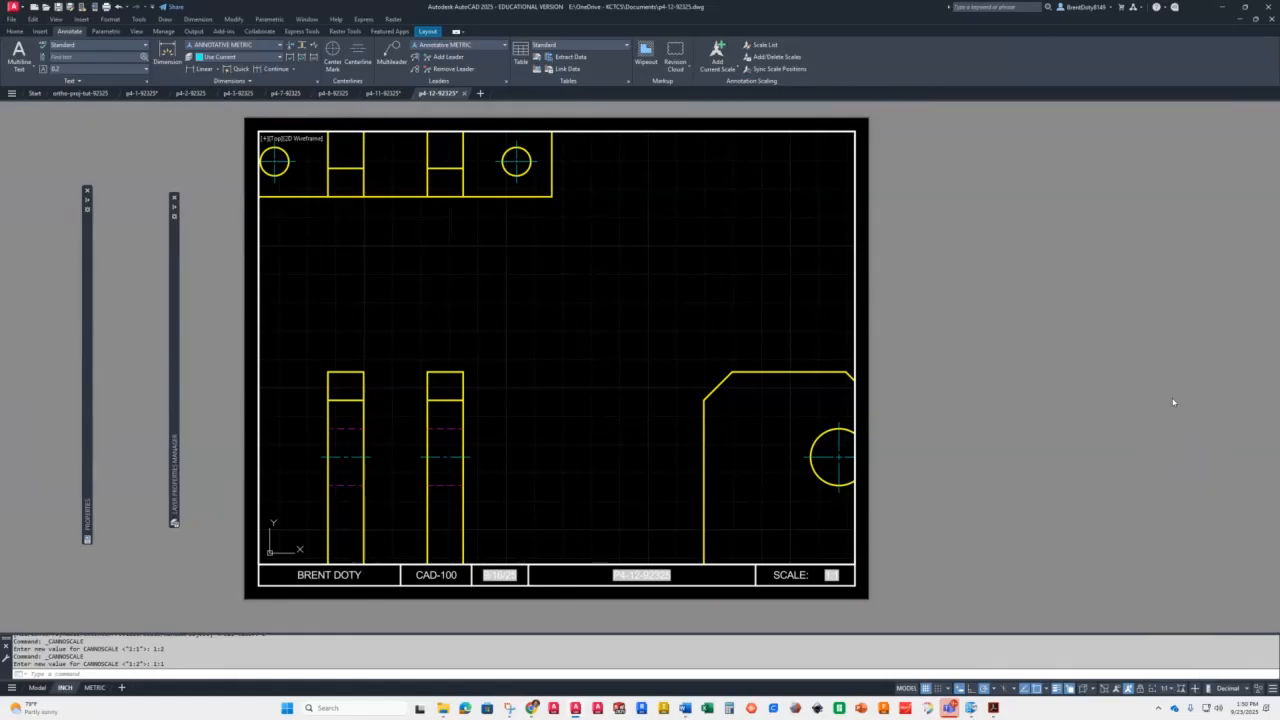
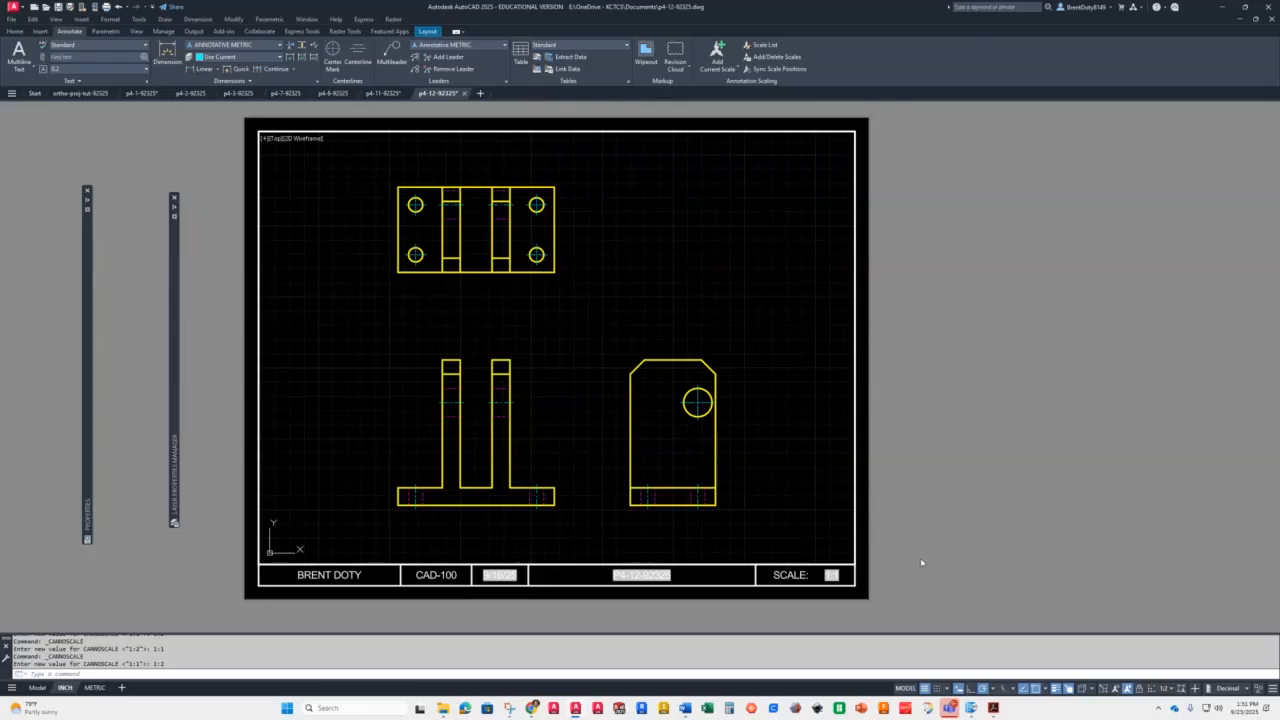
Return the INCH layout to paper space and save the drawing
click(904, 687)
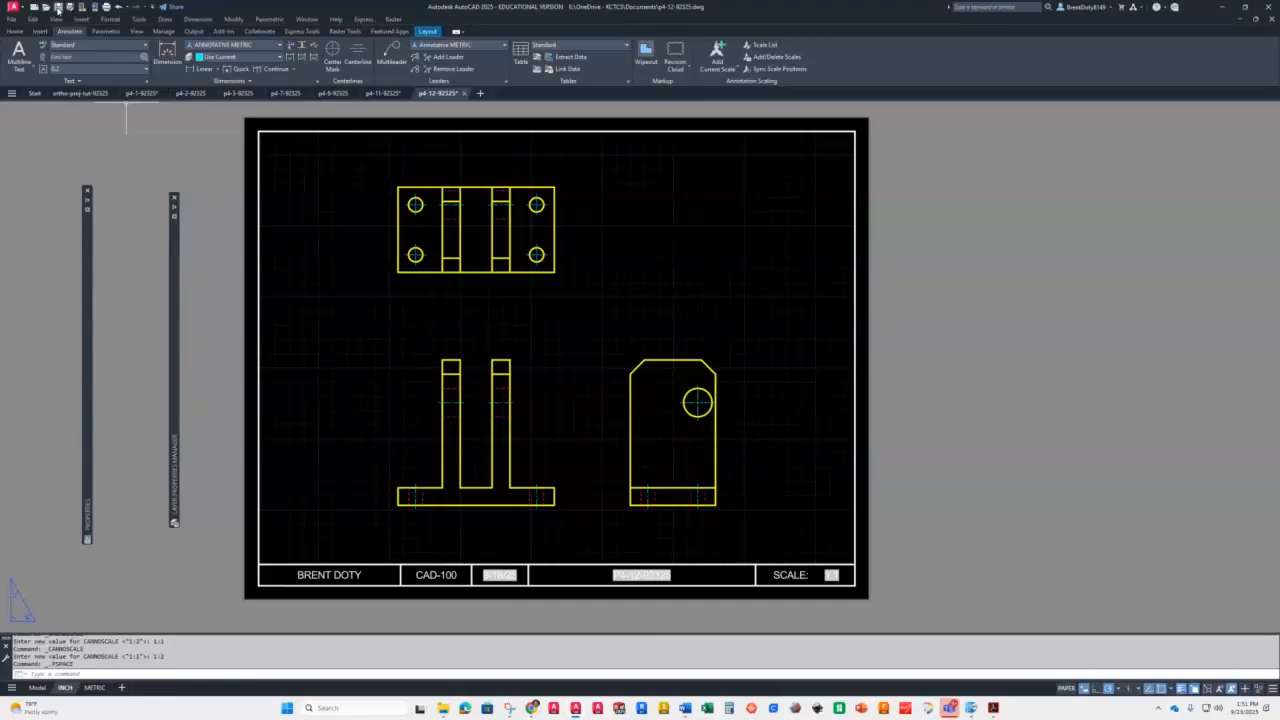
key(ctrl+s)
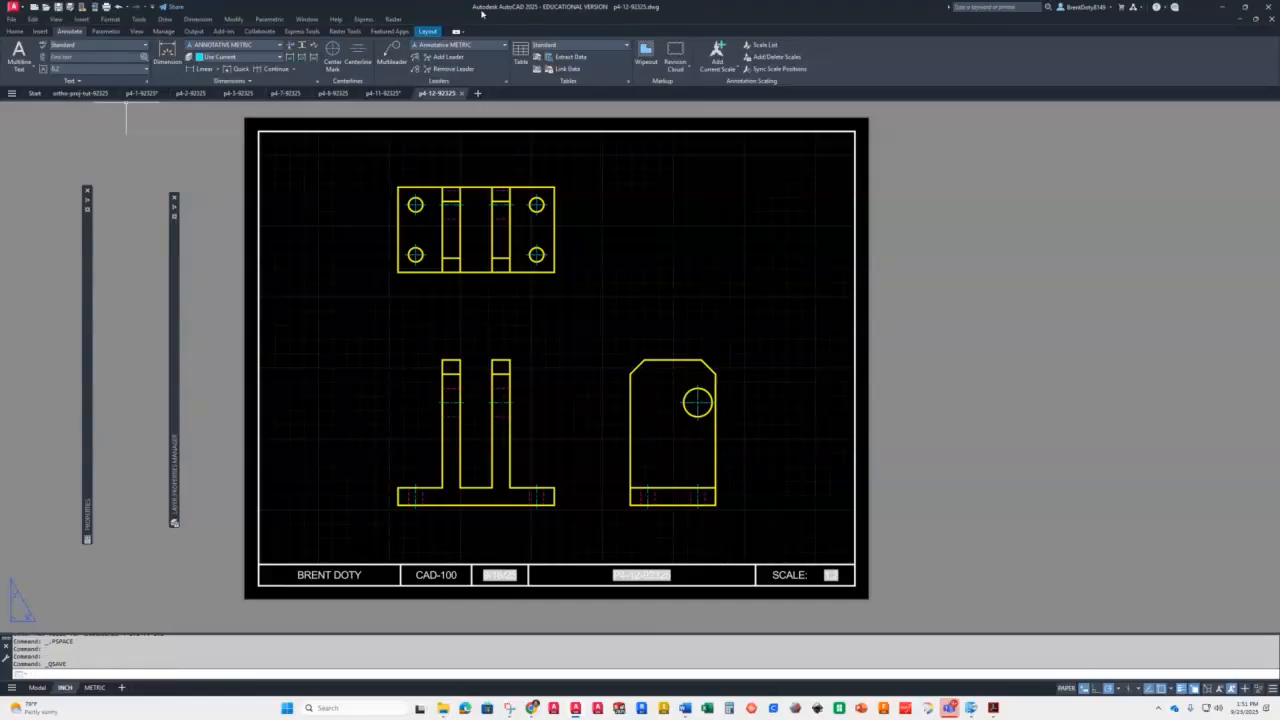
Update the title block fields in the INCH layout and save the p4-12 drawing
click(41, 33)
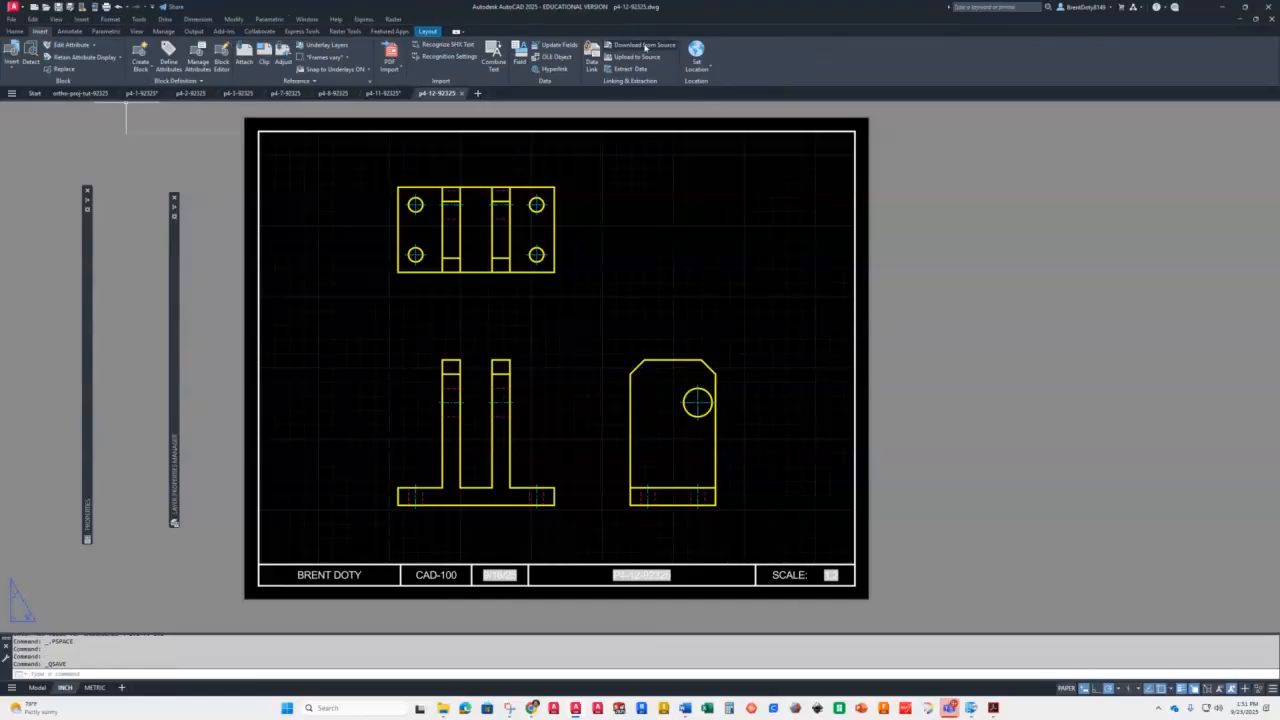
click(555, 46)
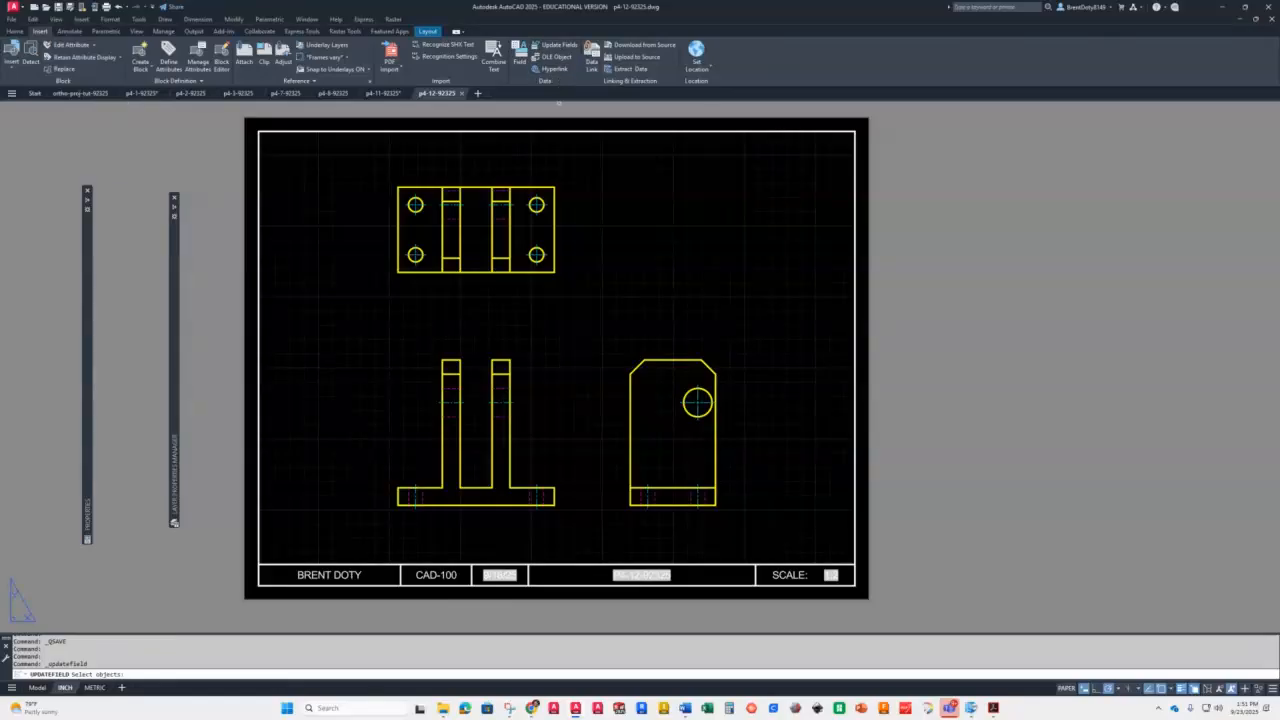
click(199, 467)
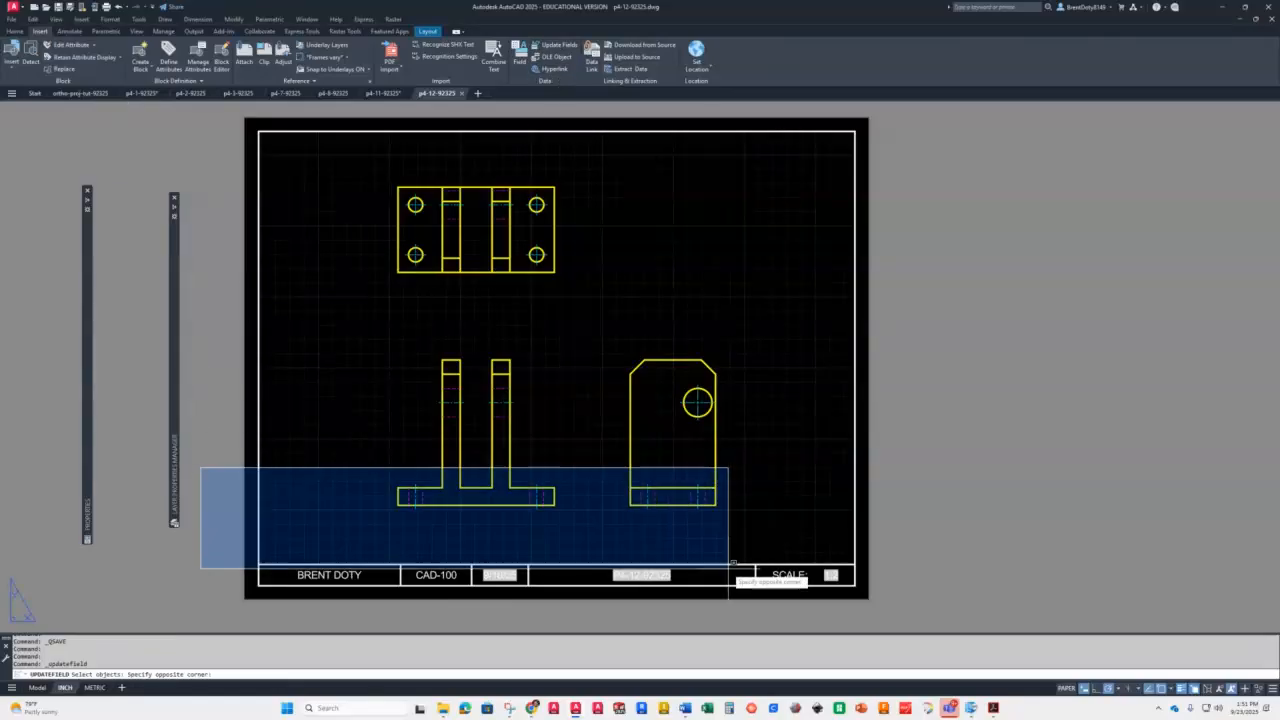
click(898, 615)
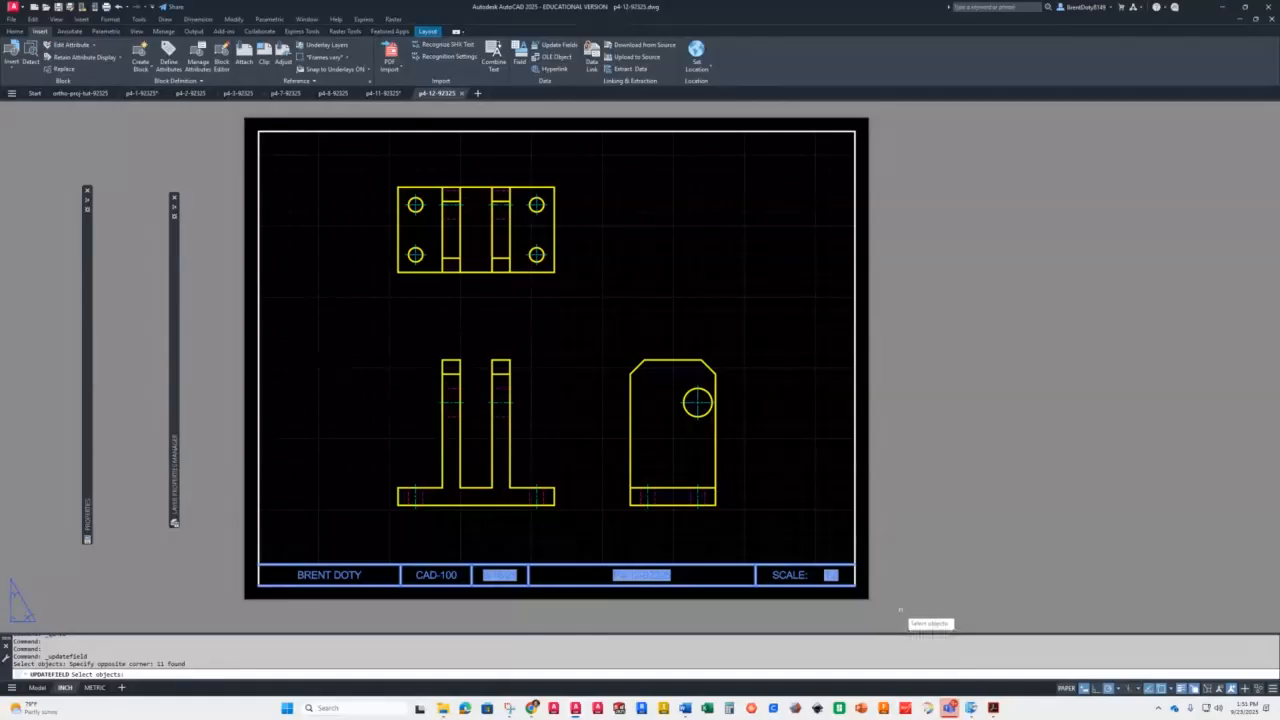
key(Return)
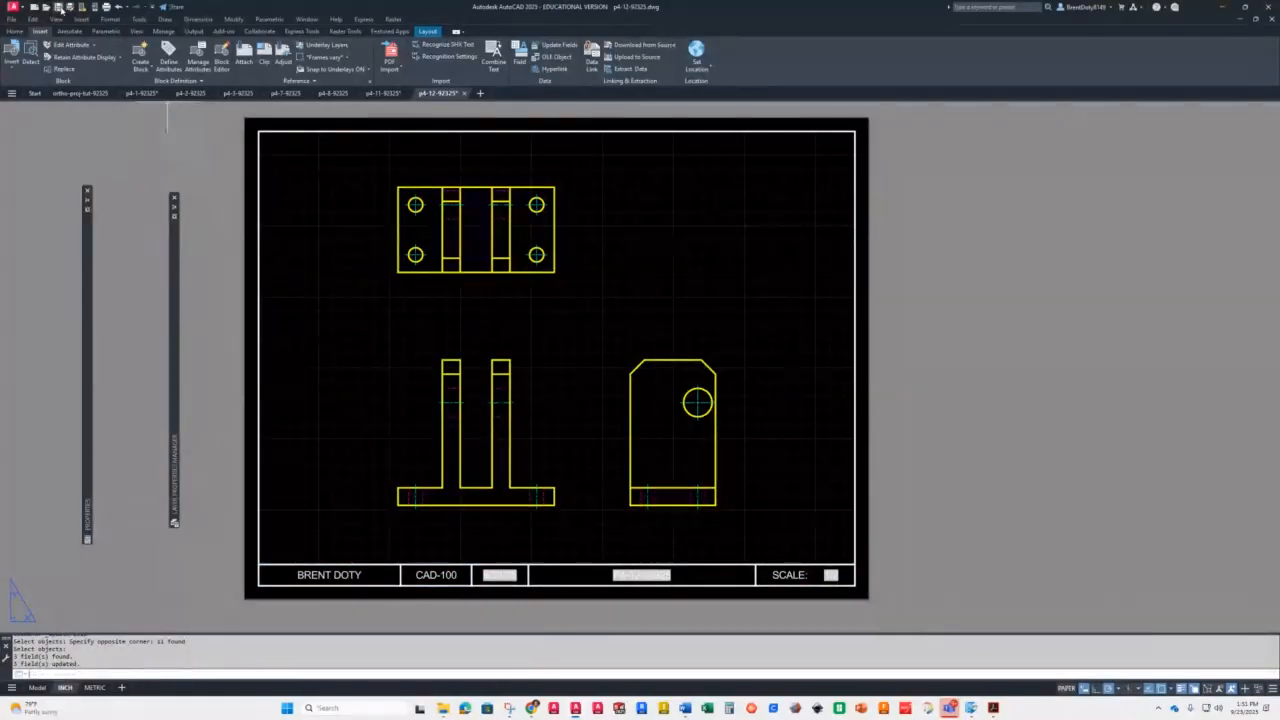
click(59, 7)
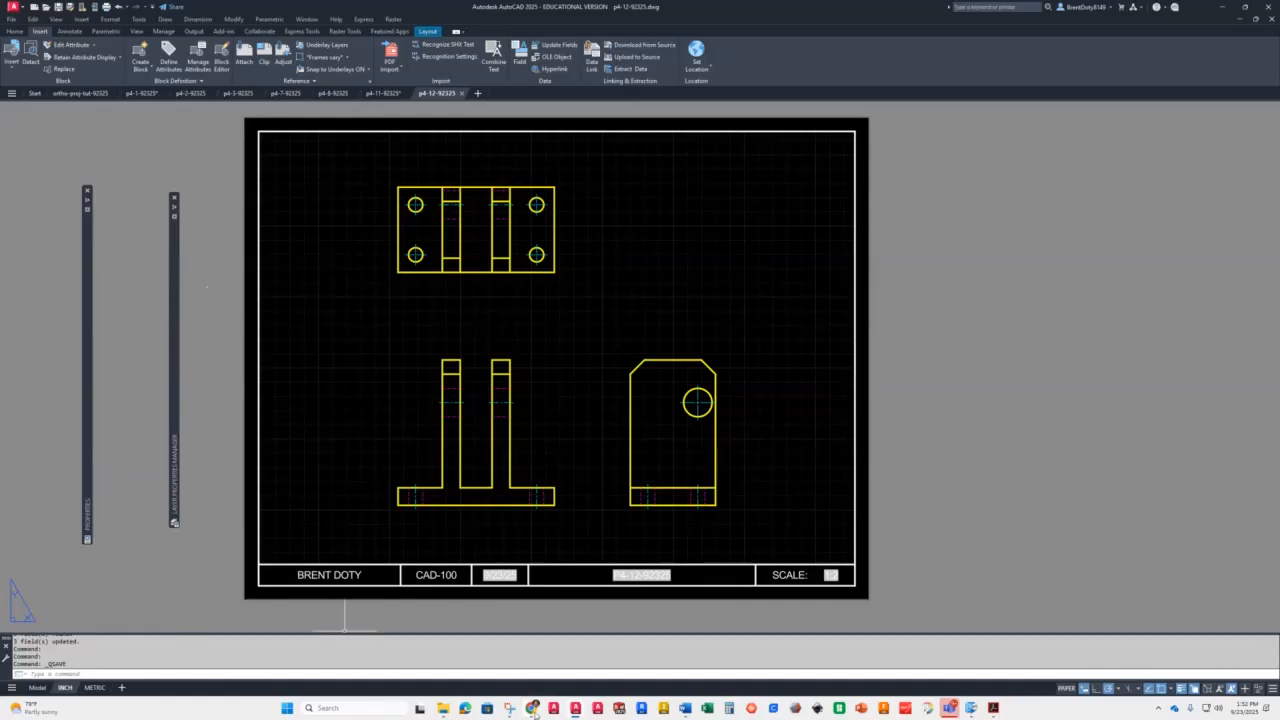
Switch to Chrome and look through the course's Chapter 4 assignment list down to P4-15 and P4-17
mouse_move(537, 712)
click(507, 659)
mouse_move(533, 709)
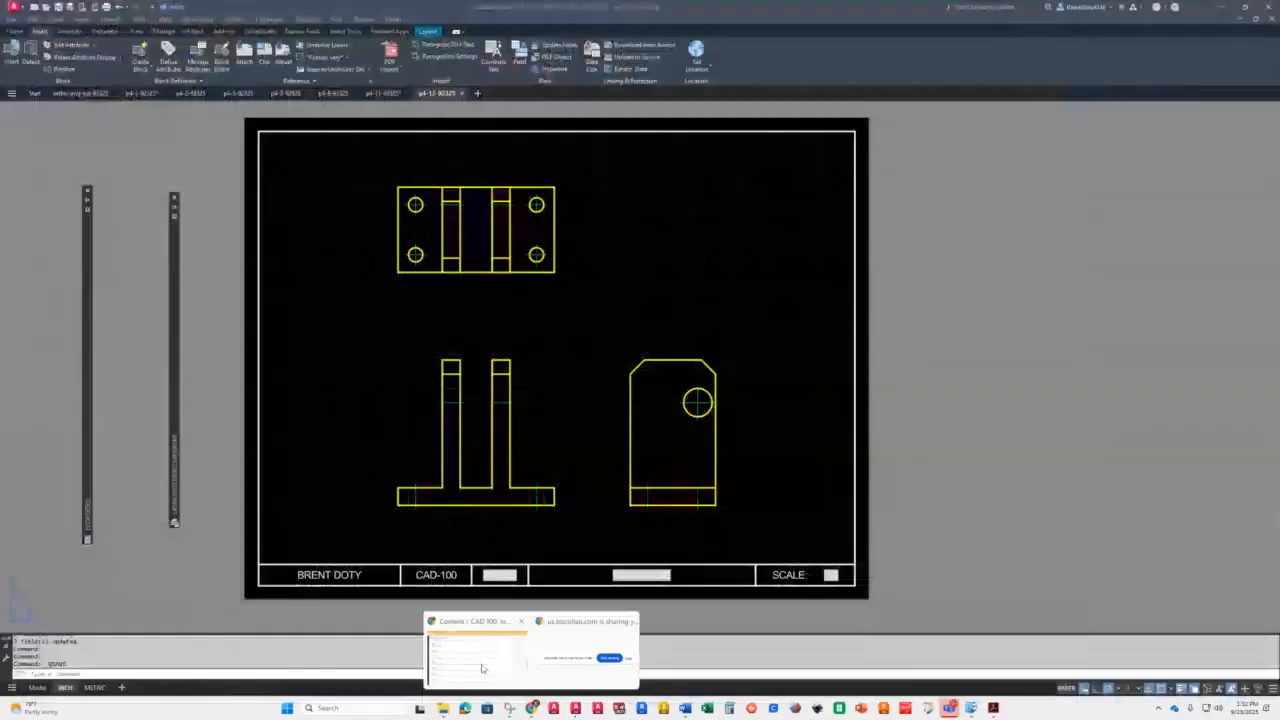
click(481, 668)
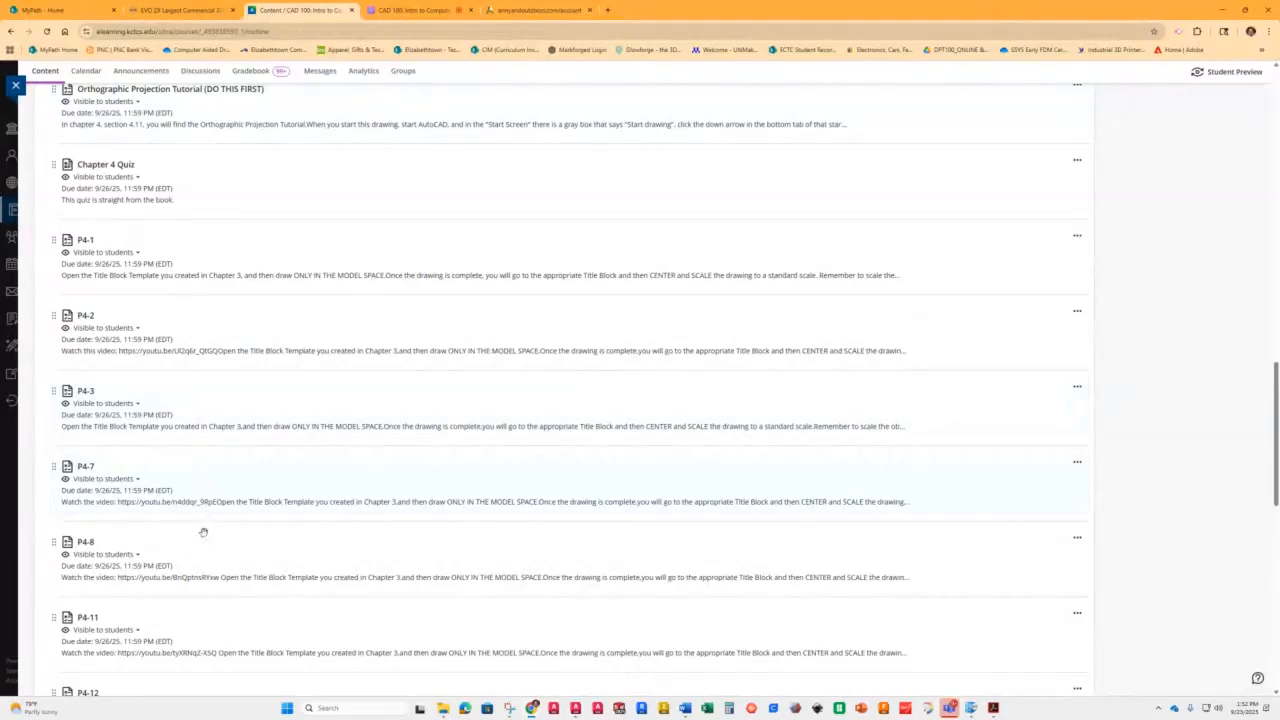
scroll(202, 635, down, 1)
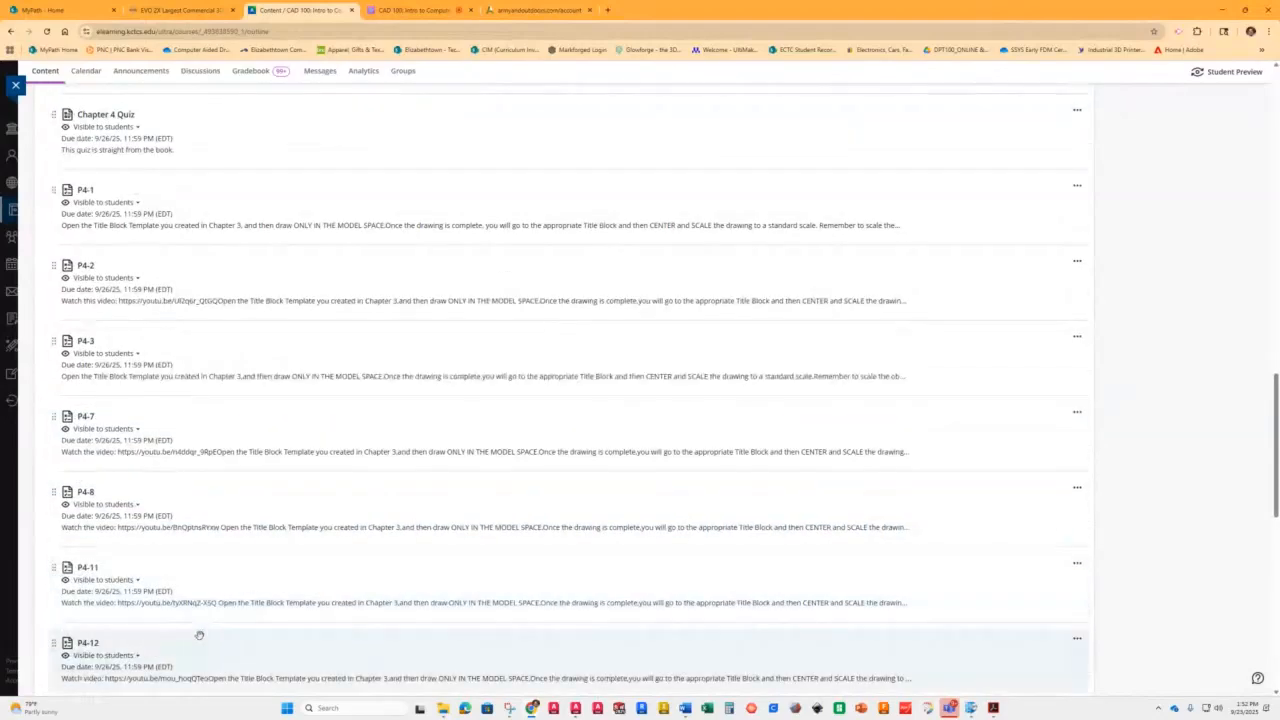
scroll(202, 635, down, 3)
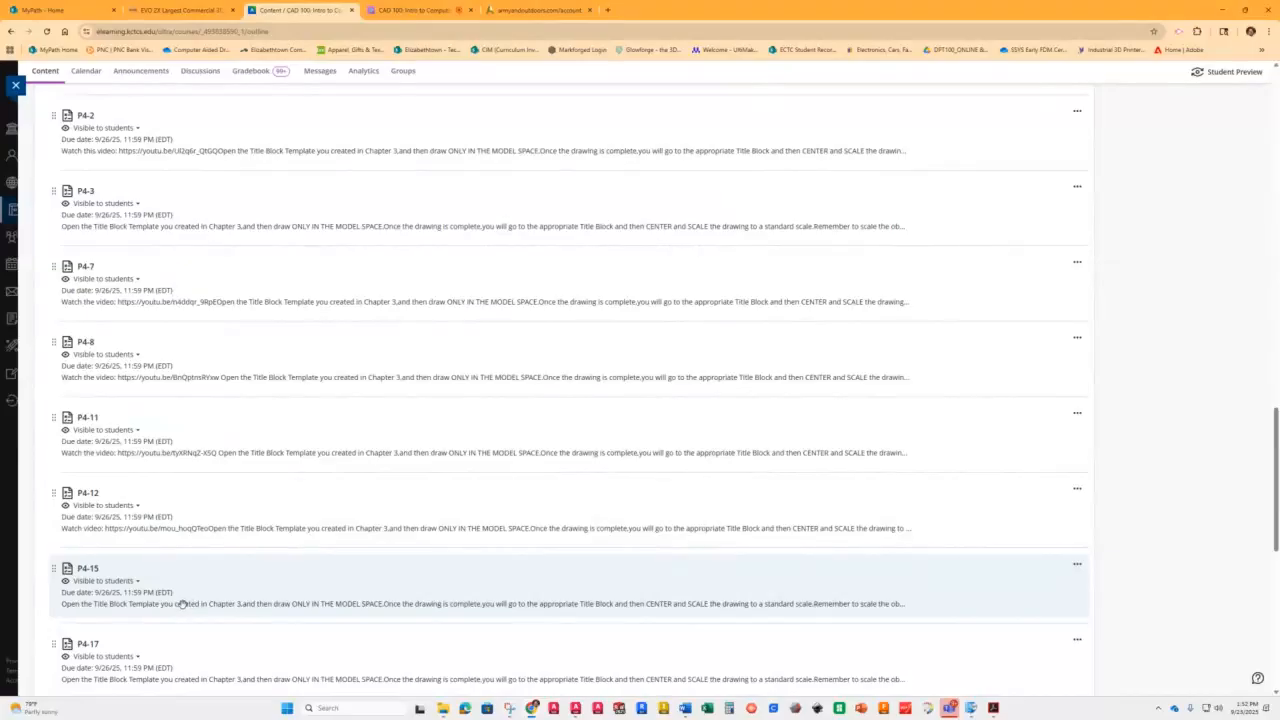
Switch back to the p4-12 drawing in AutoCAD and start a new drawing
mouse_move(577, 710)
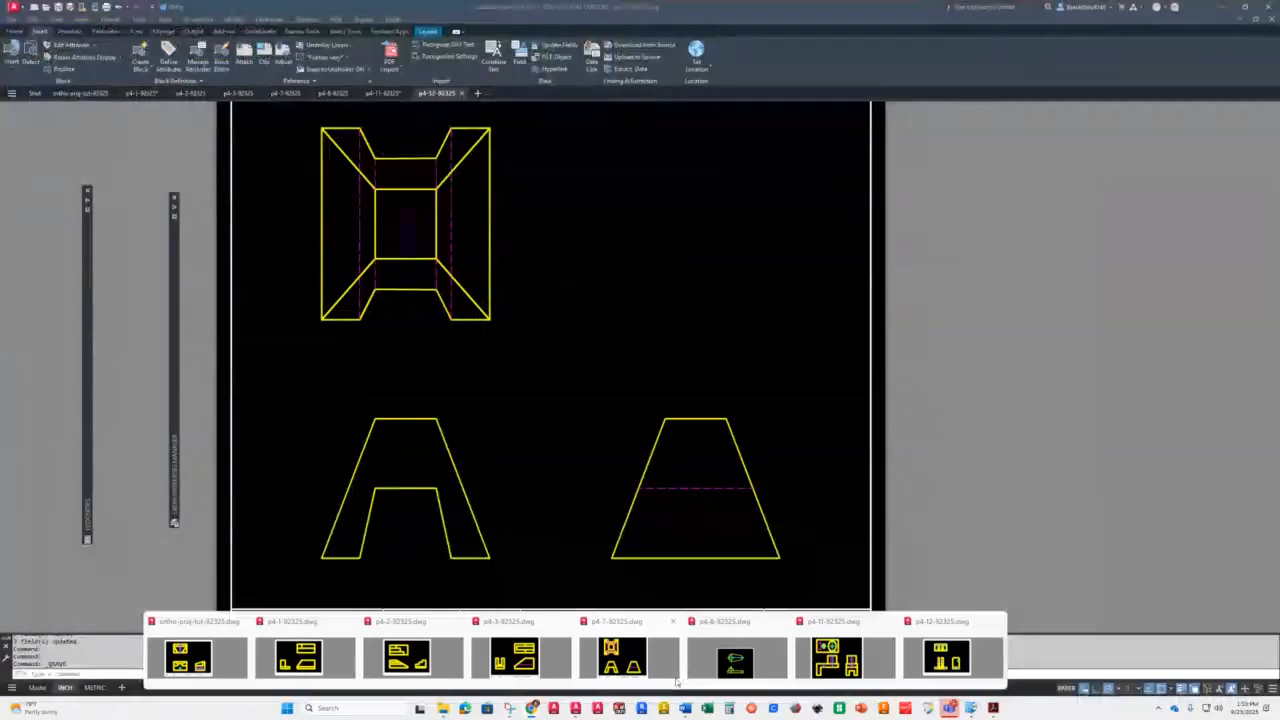
mouse_move(720, 682)
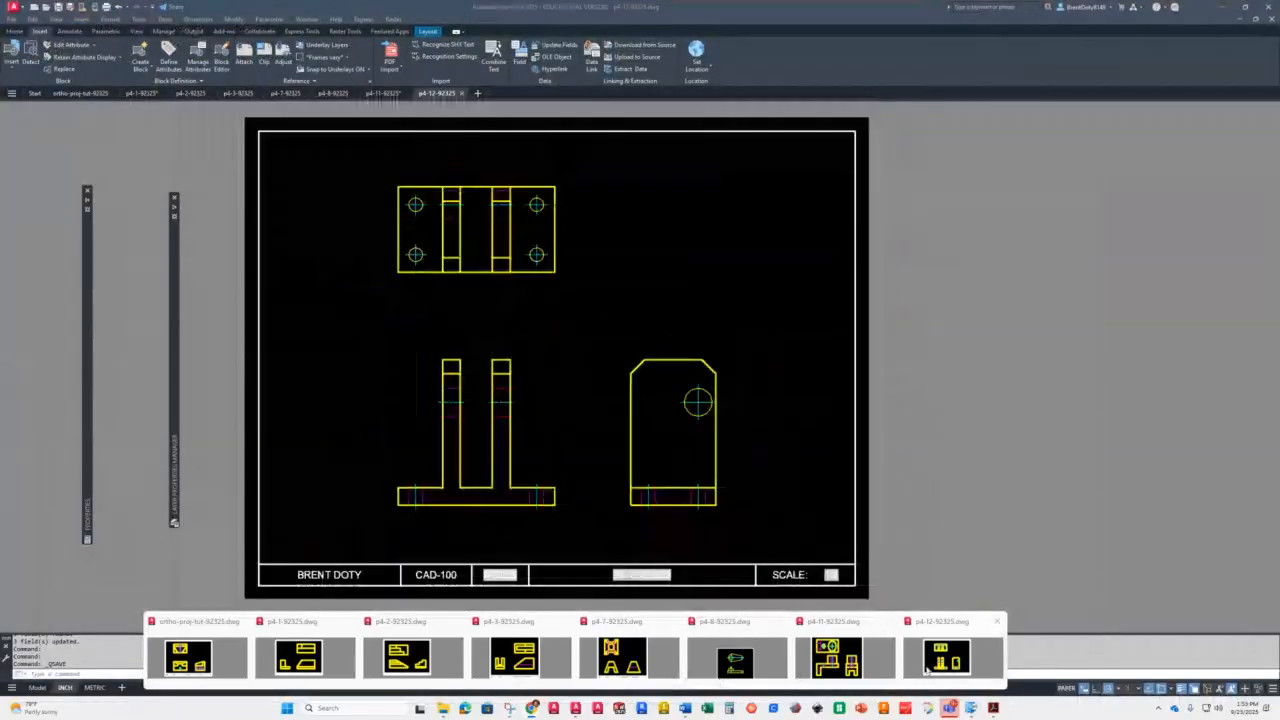
click(947, 657)
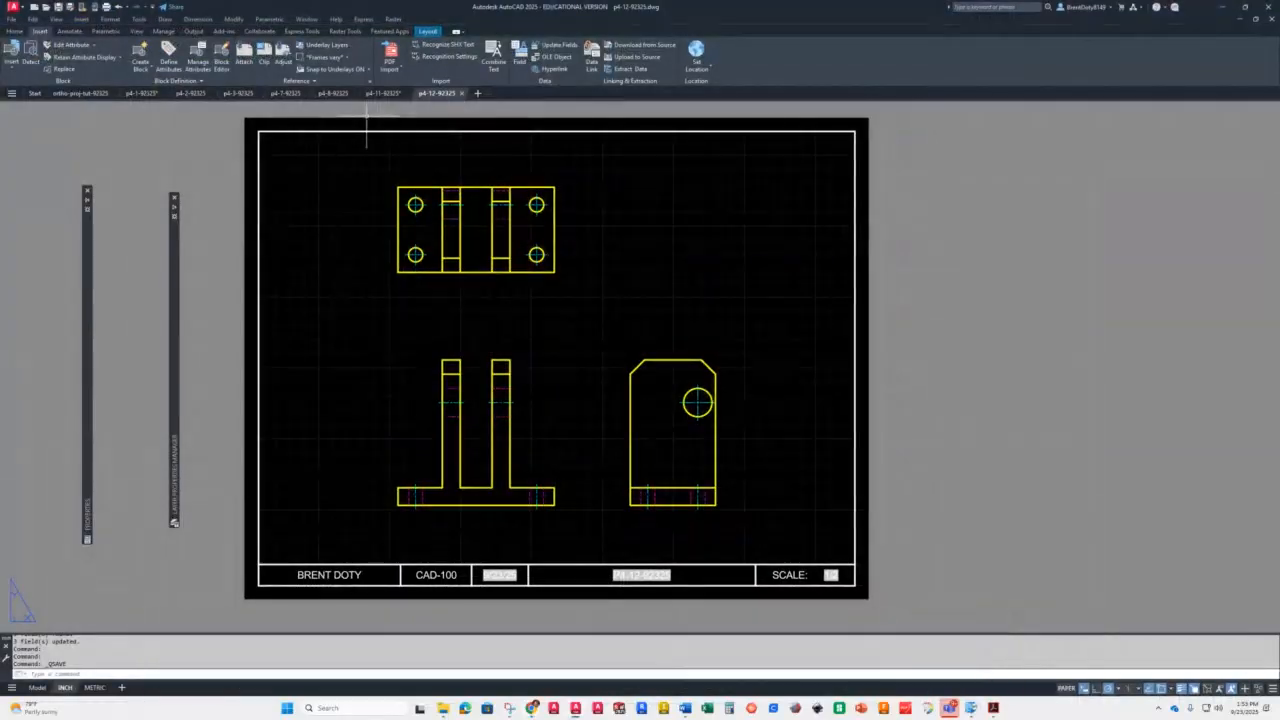
click(477, 93)
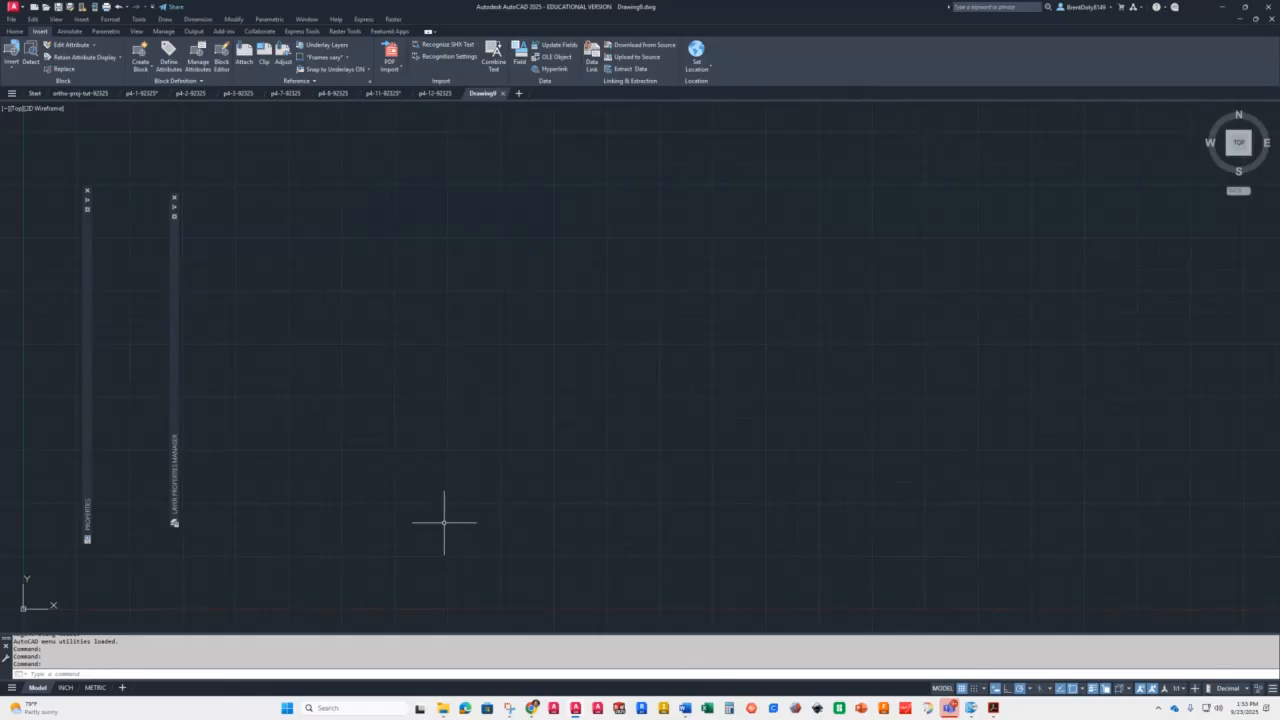
click(14, 31)
click(10, 62)
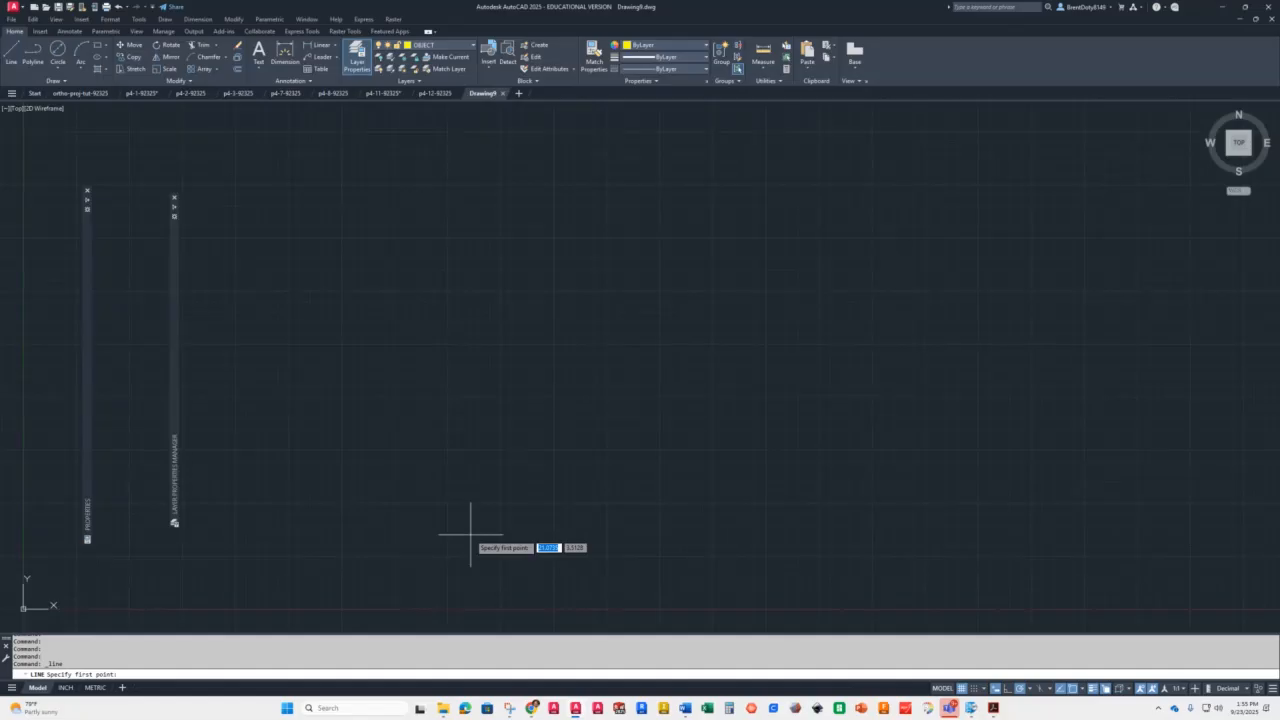
text(08)
key(Return)
key(Escape)
key(Escape)
Set the new drawing's global linetype scale to .5
text(lts)
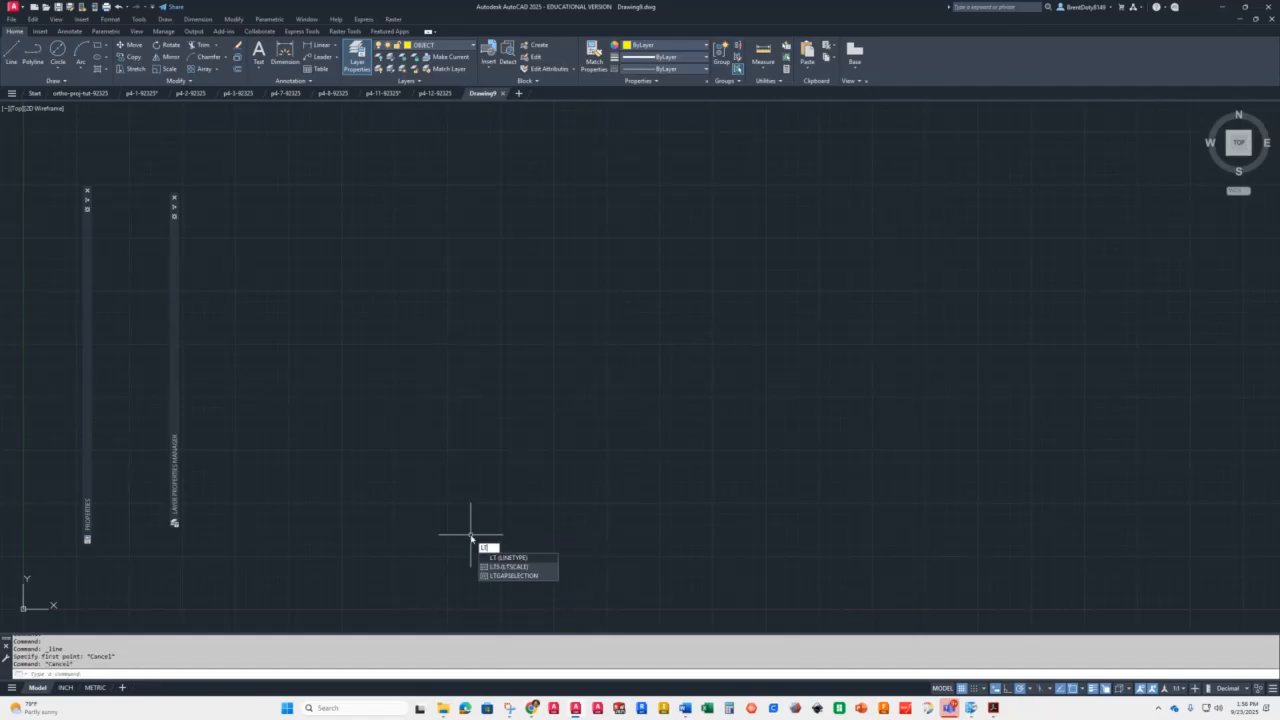
key(Return)
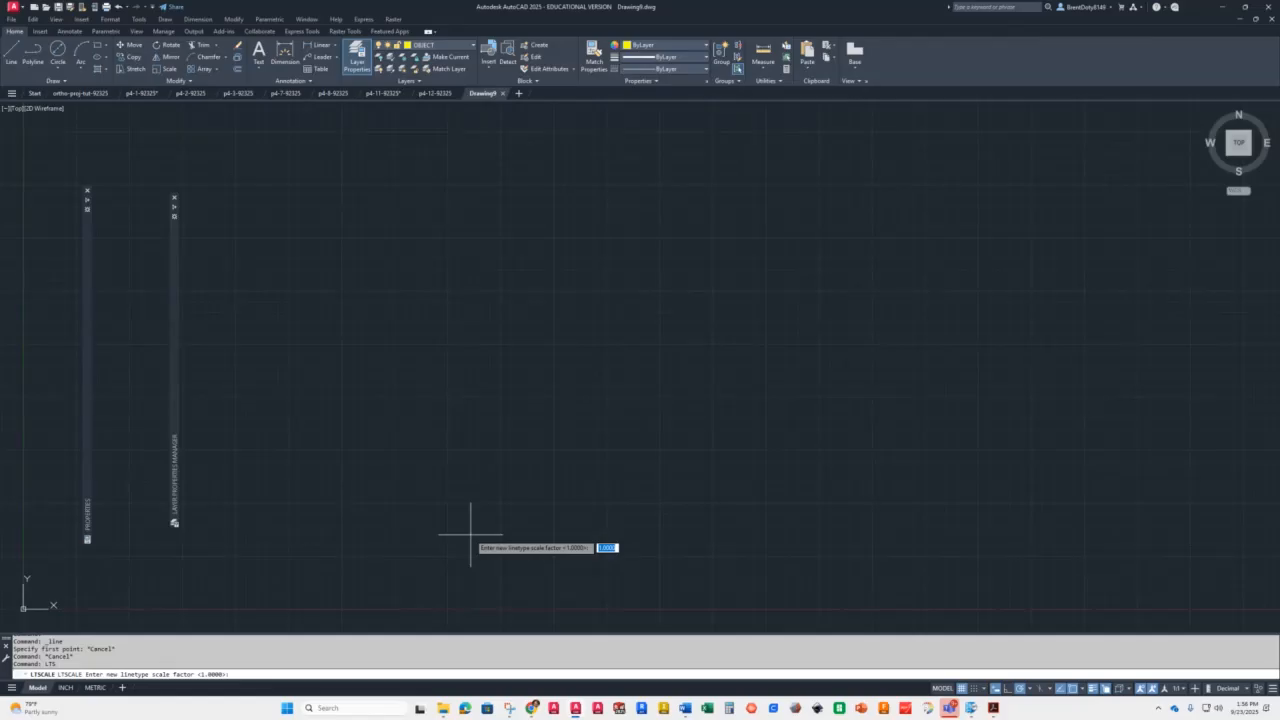
text(.5)
key(Return)
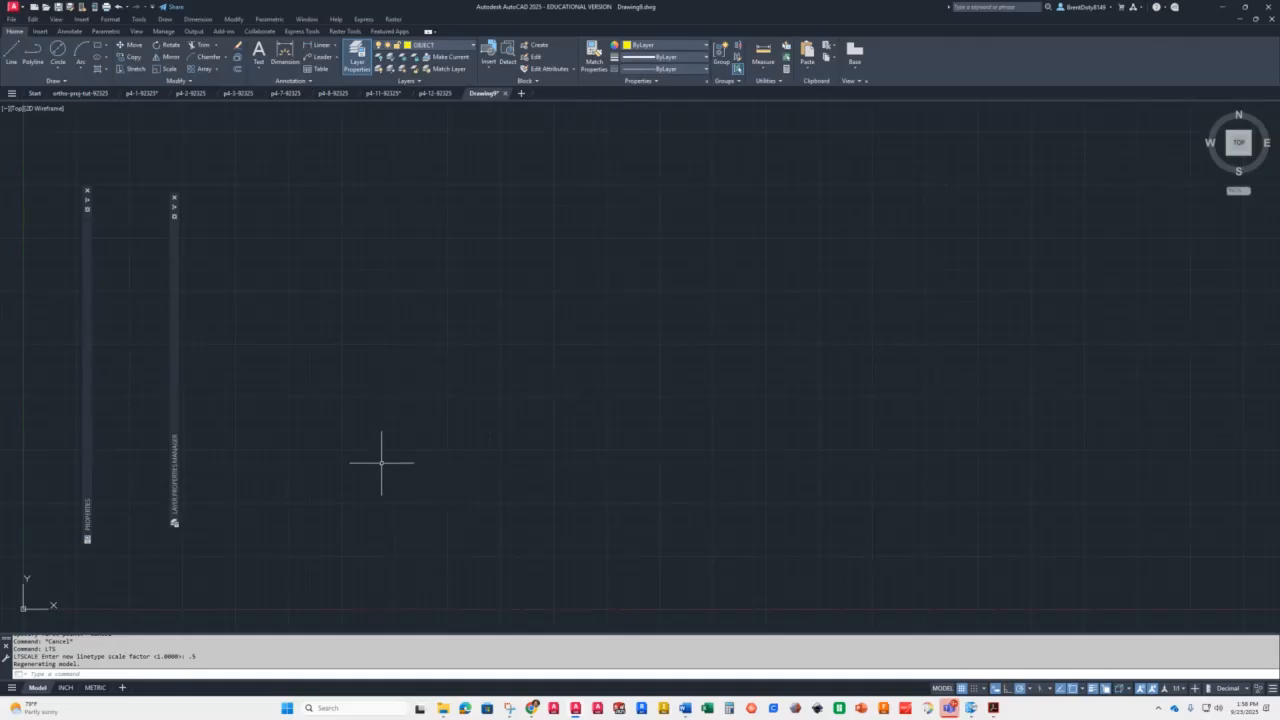
Draw a 3-unit horizontal line to the right and continue it with a 1.75-unit vertical line upward
click(11, 66)
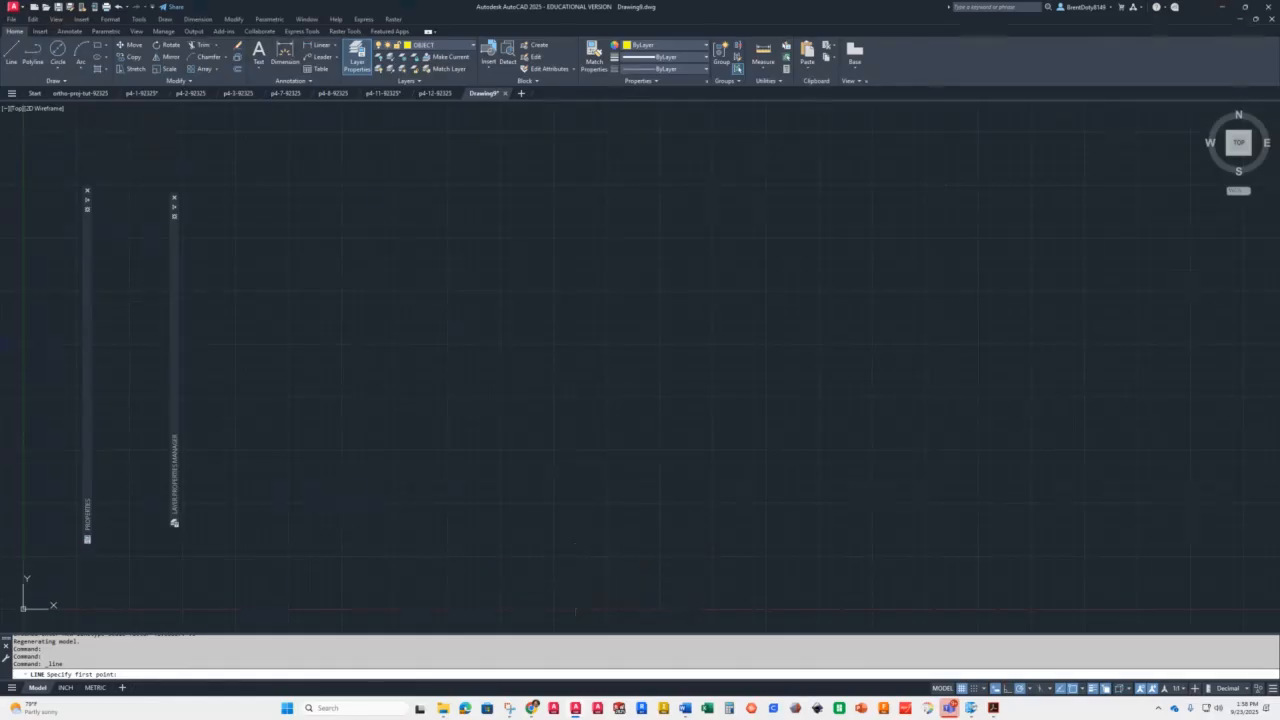
click(574, 575)
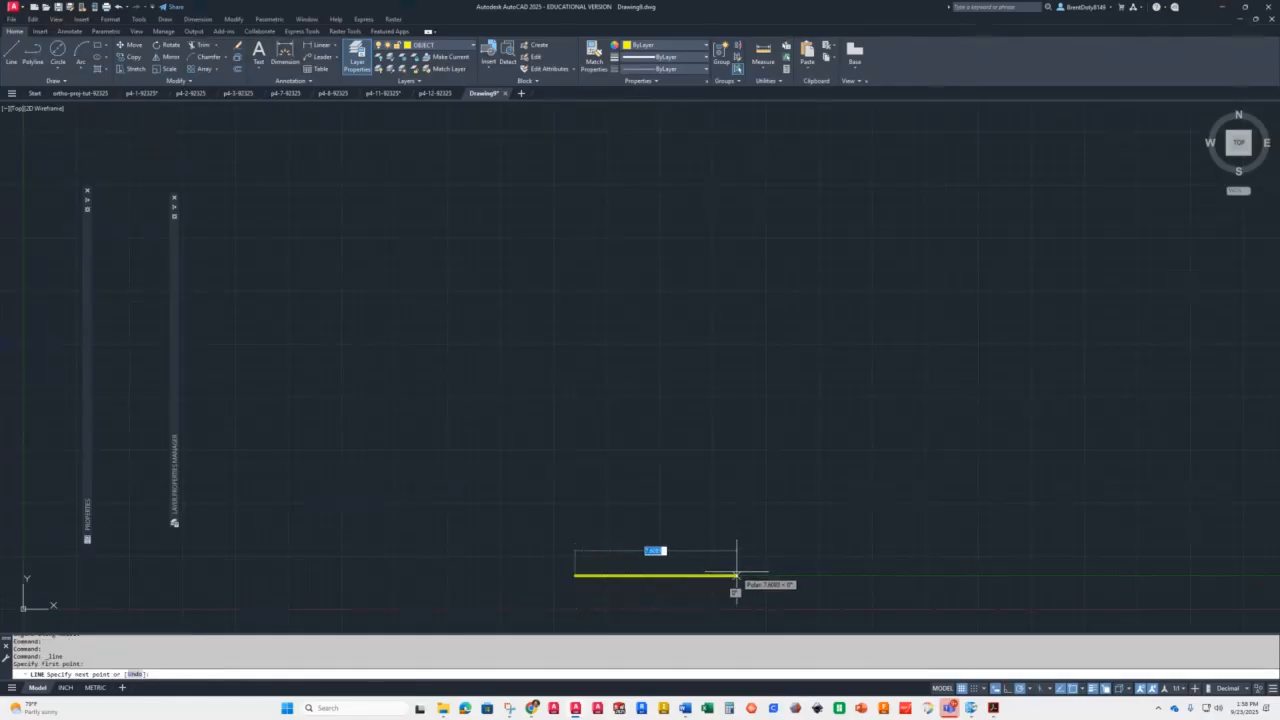
text(3)
key(Return)
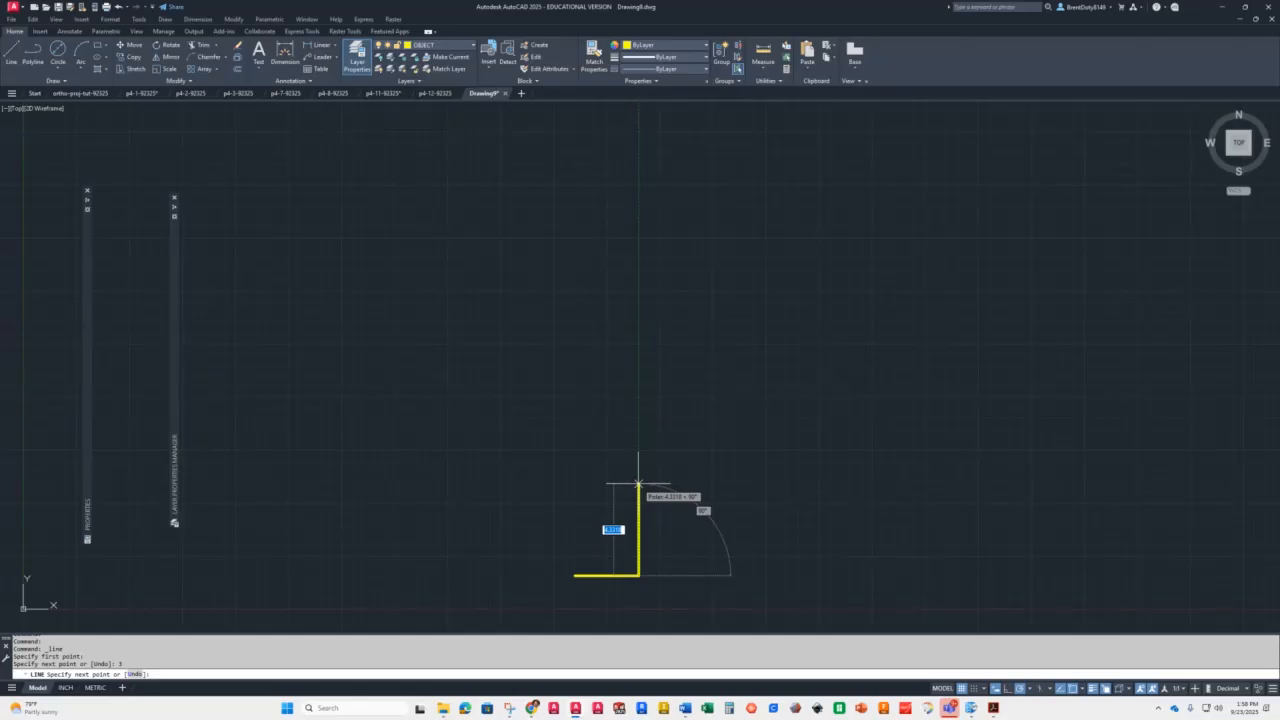
text(1.75)
key(Return)
scroll(578, 552, up, 4)
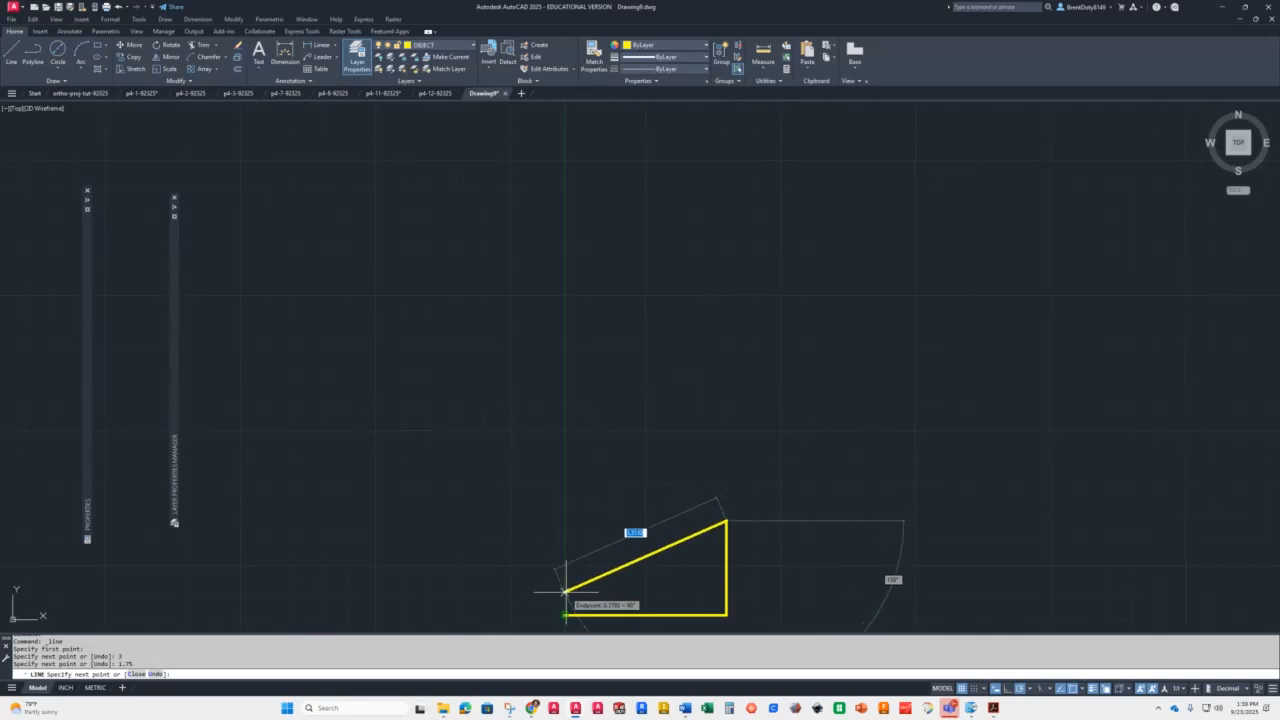
click(565, 516)
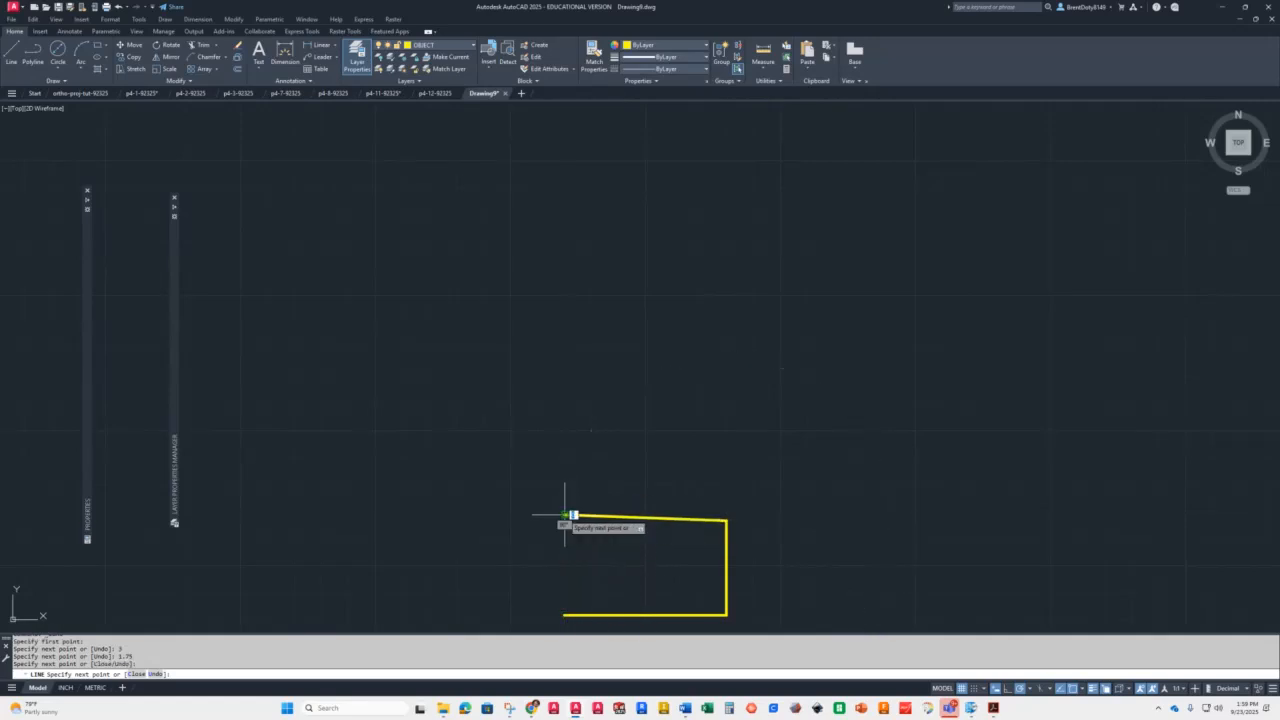
text(u)
key(Return)
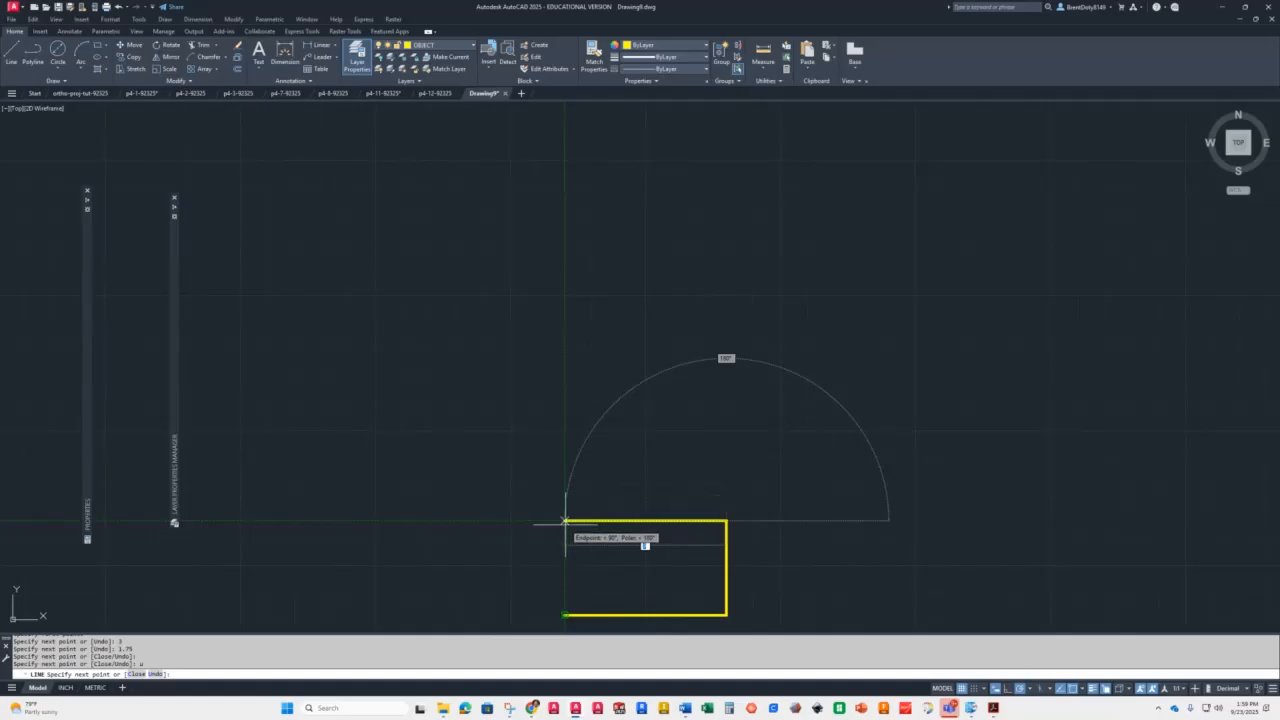
Complete the 3 by 1.75 rectangle with its horizontal upper edge and a vertical line down to the starting point
click(565, 521)
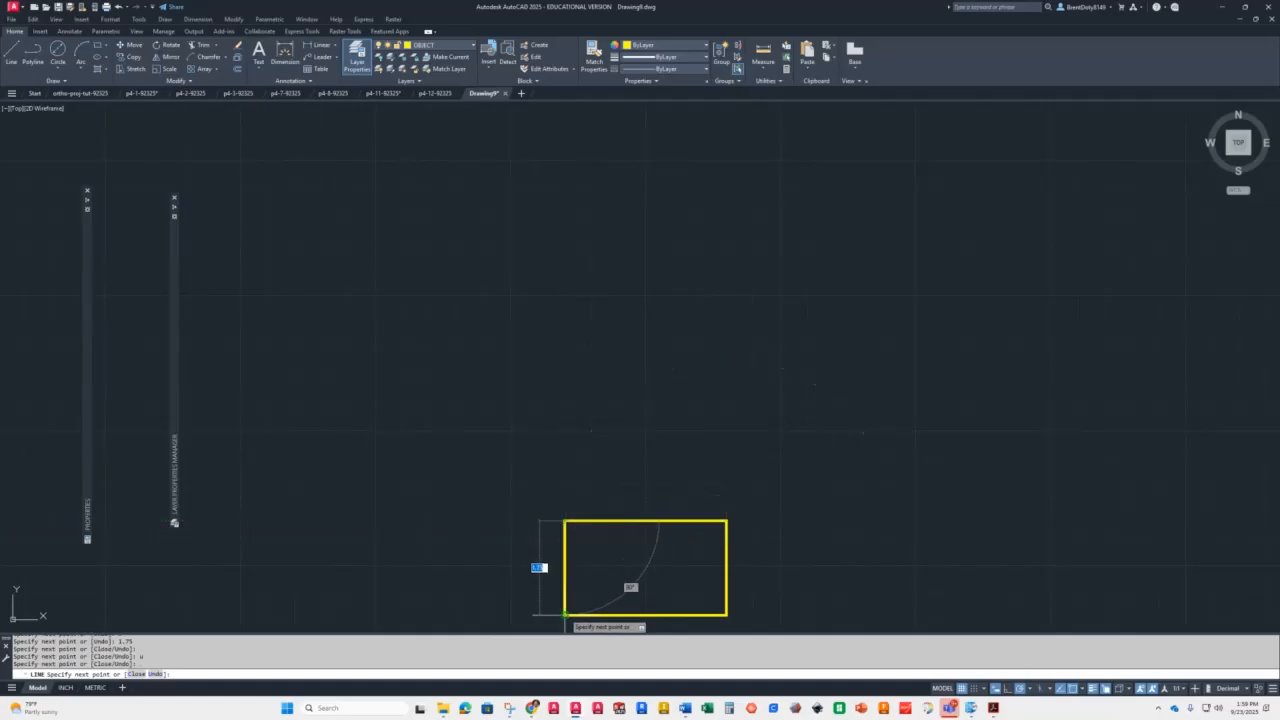
click(565, 608)
key(Return)
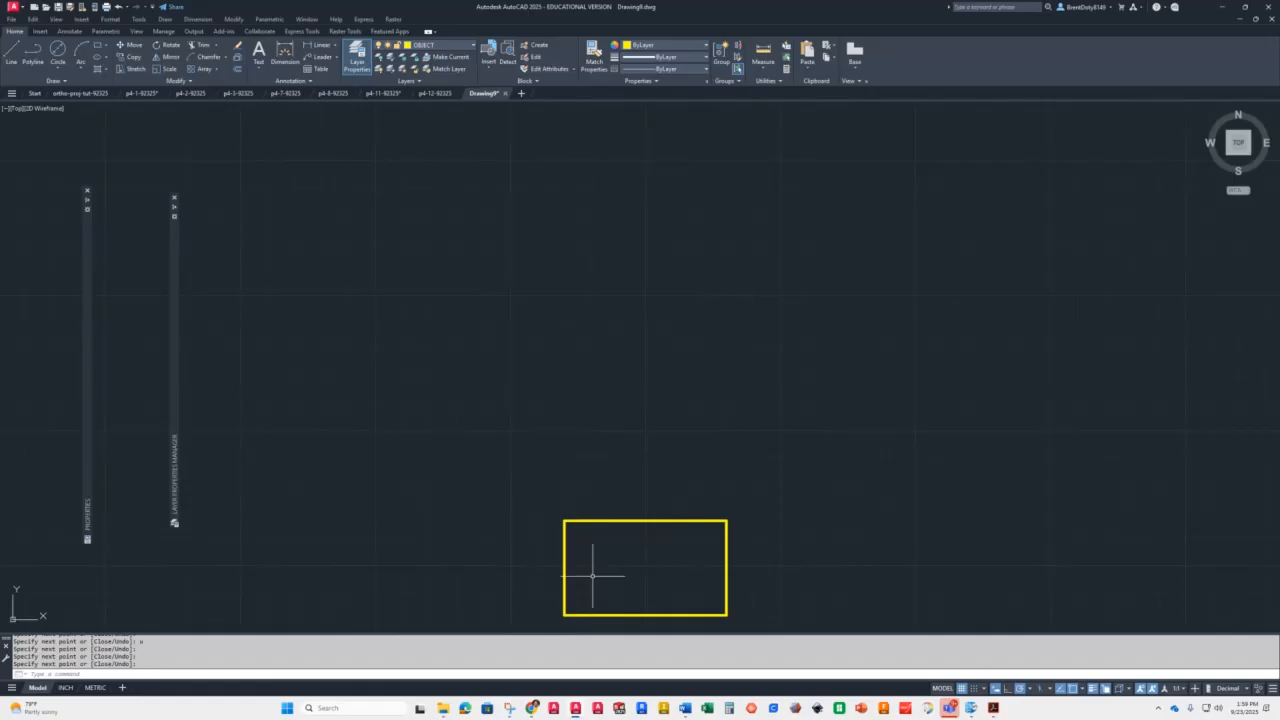
Draw a 2 by 1.75 rectangle to the left of the first one, with its lower edge aligned to it
middle_drag(592, 575, 618, 487)
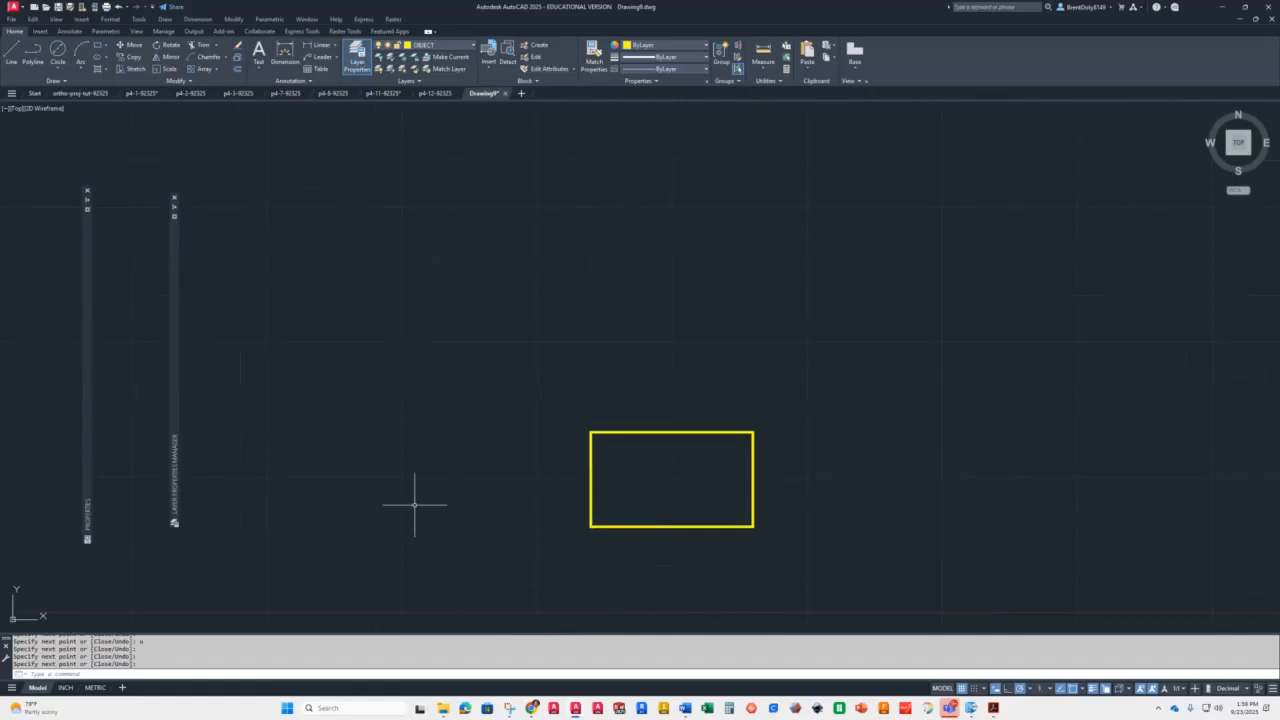
click(98, 46)
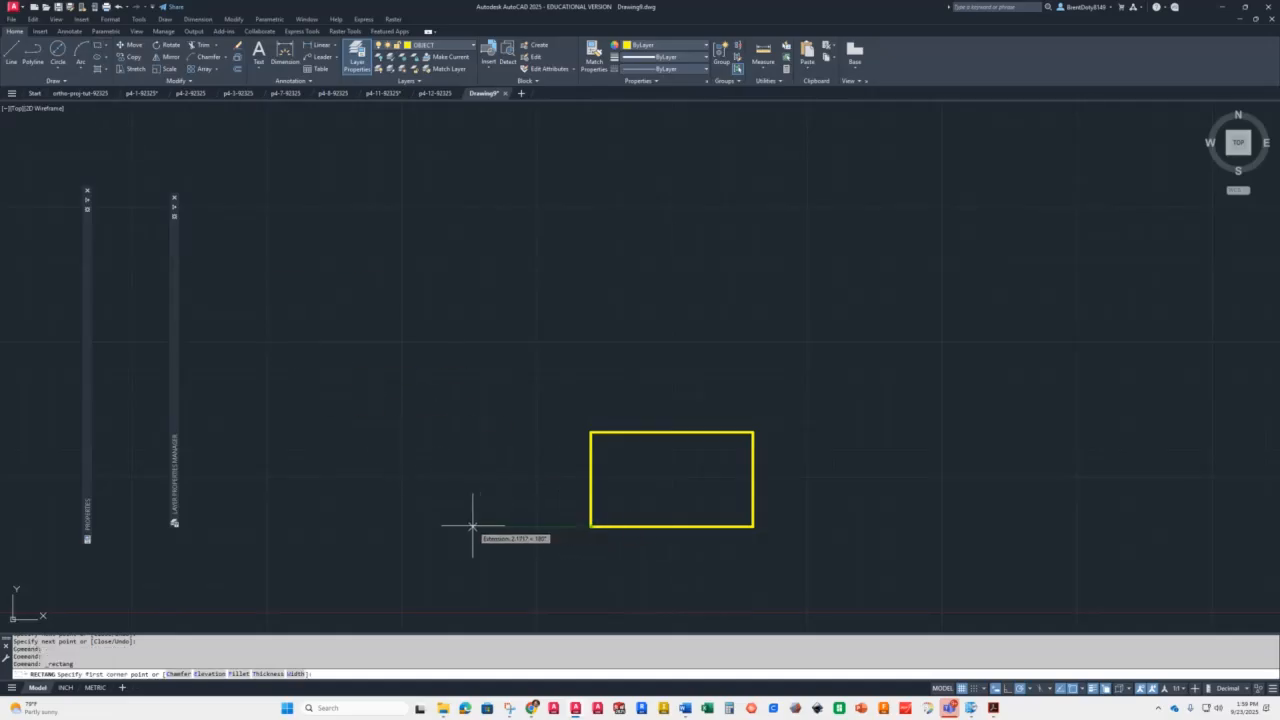
click(462, 526)
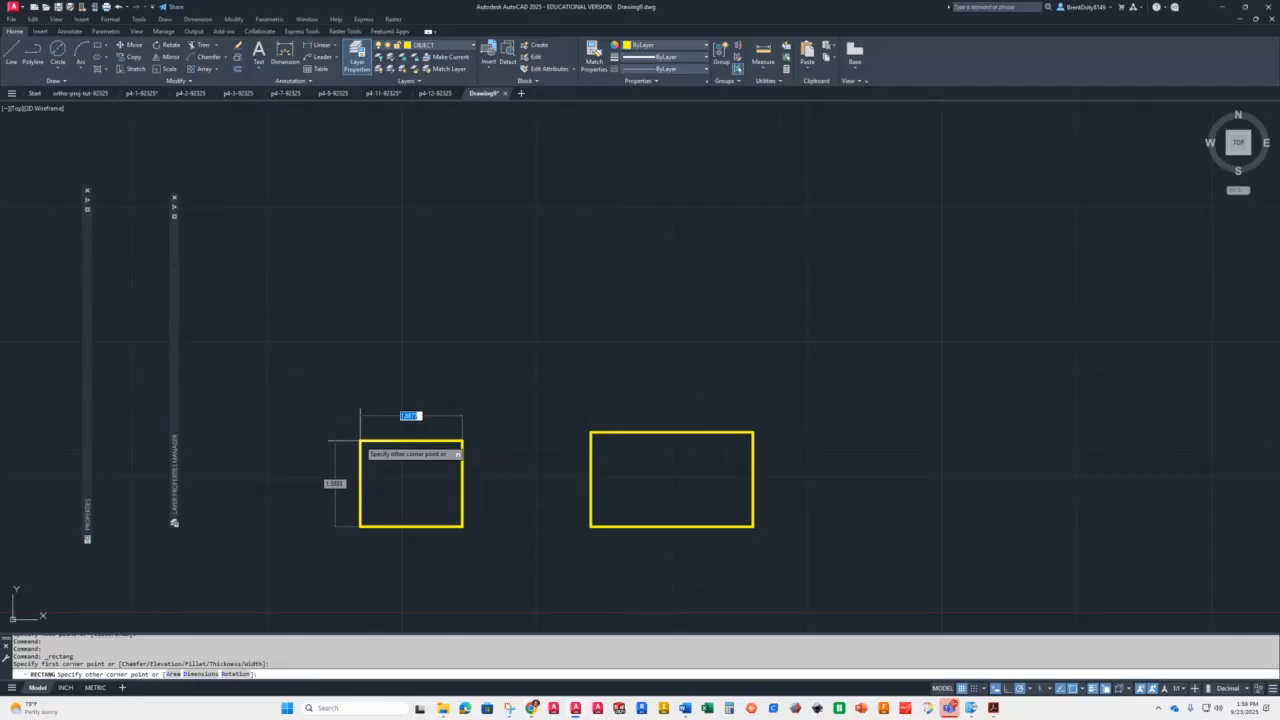
text(4)
key(Tab)
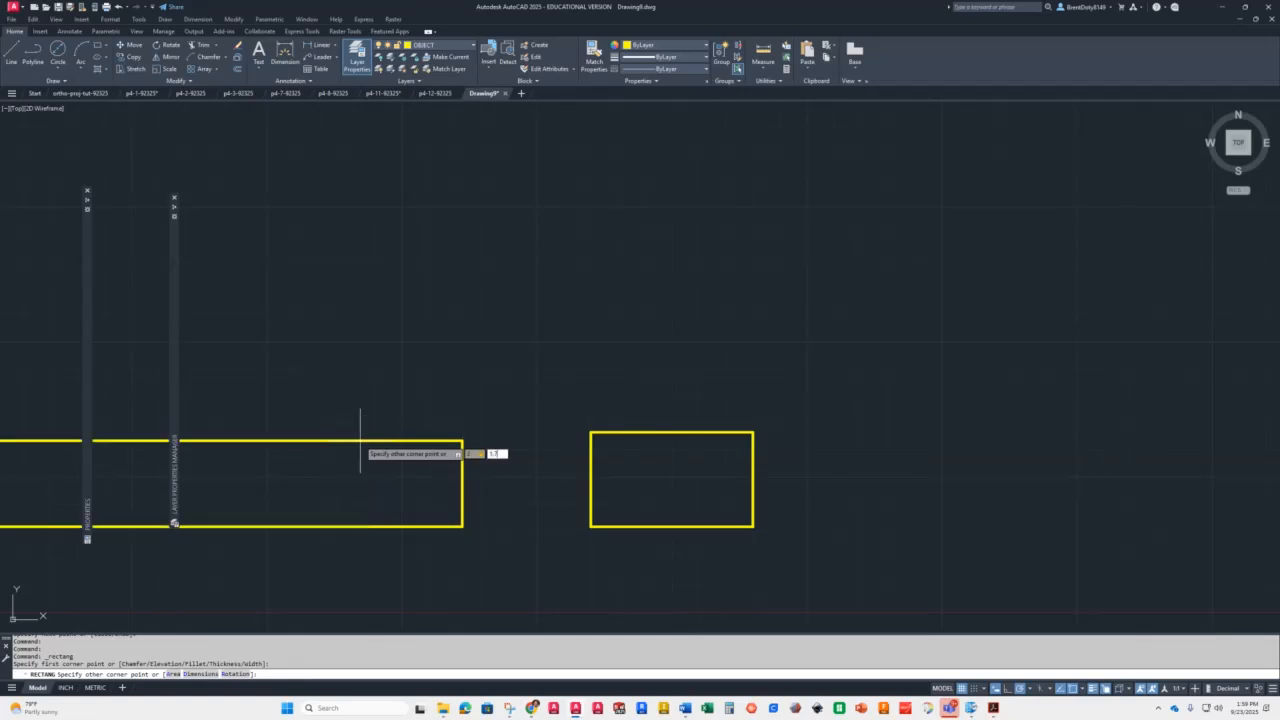
key(Return)
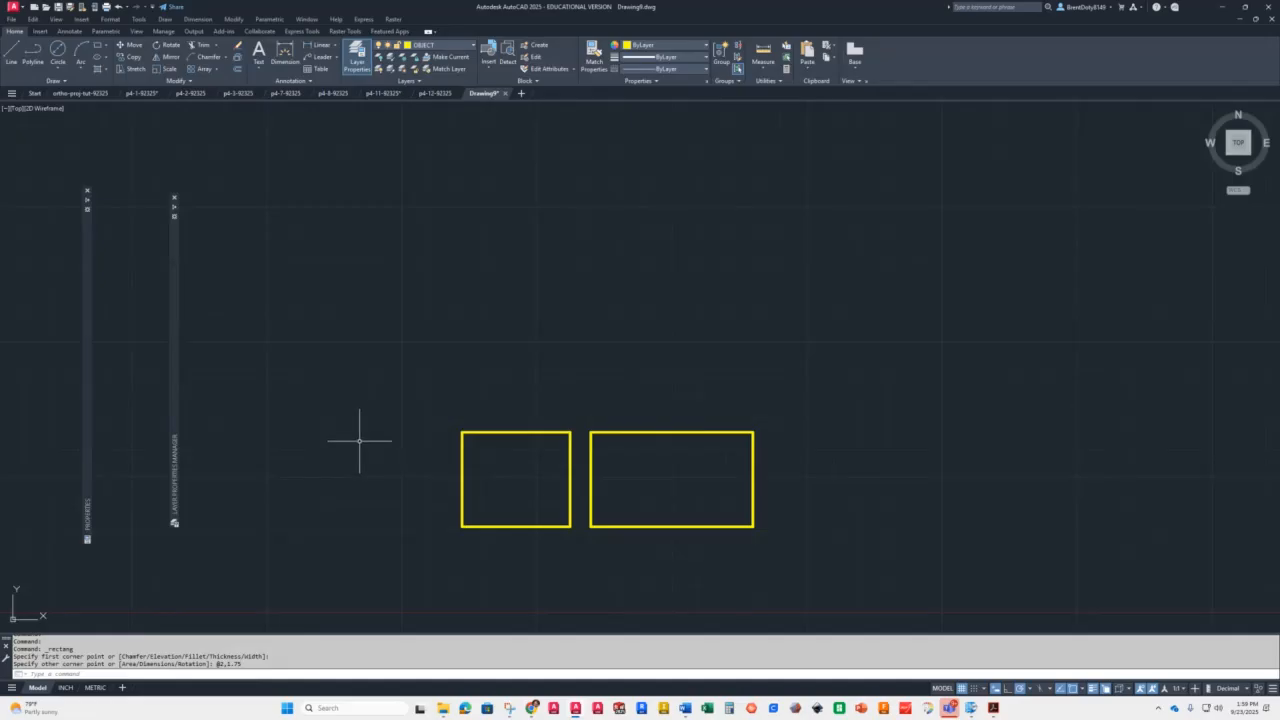
Move the 2 by 1.75 rectangle horizontally to the left to widen the gap between the two rectangles
click(471, 433)
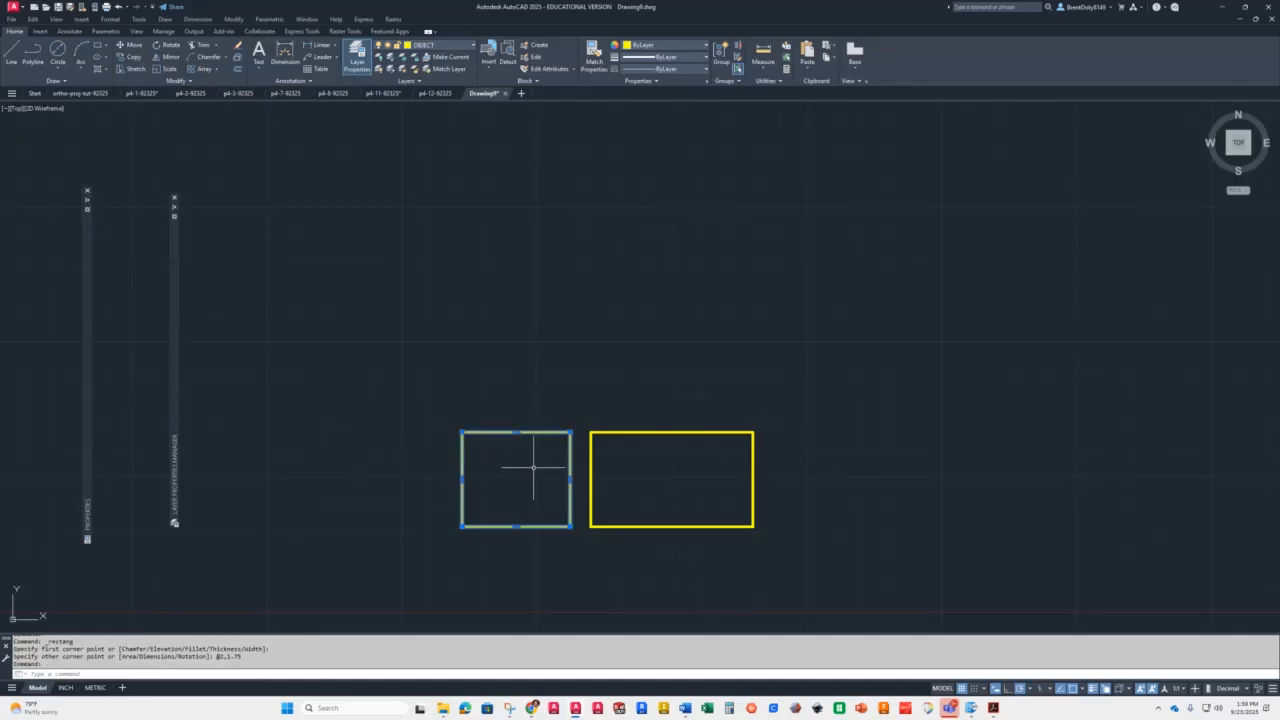
text(m)
key(Return)
click(555, 460)
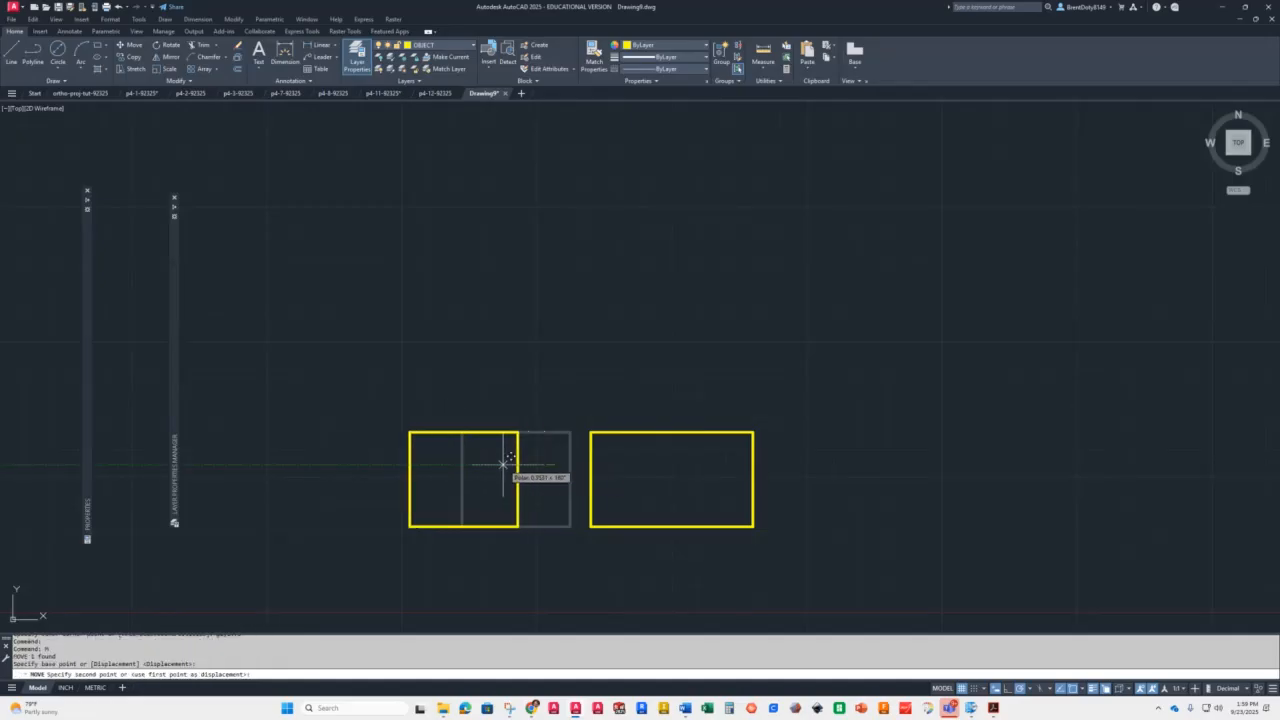
click(485, 460)
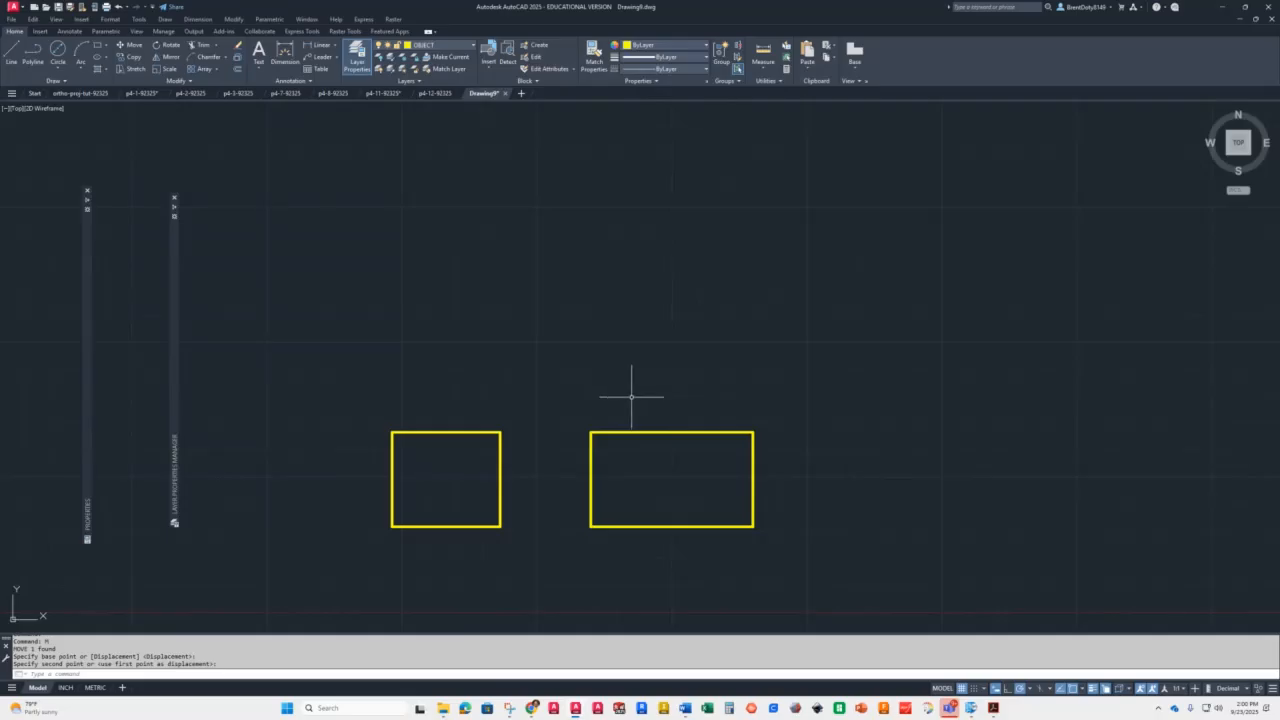
Measure the distance along the vertical left edge of the 3 by 1.75 rectangle
click(765, 68)
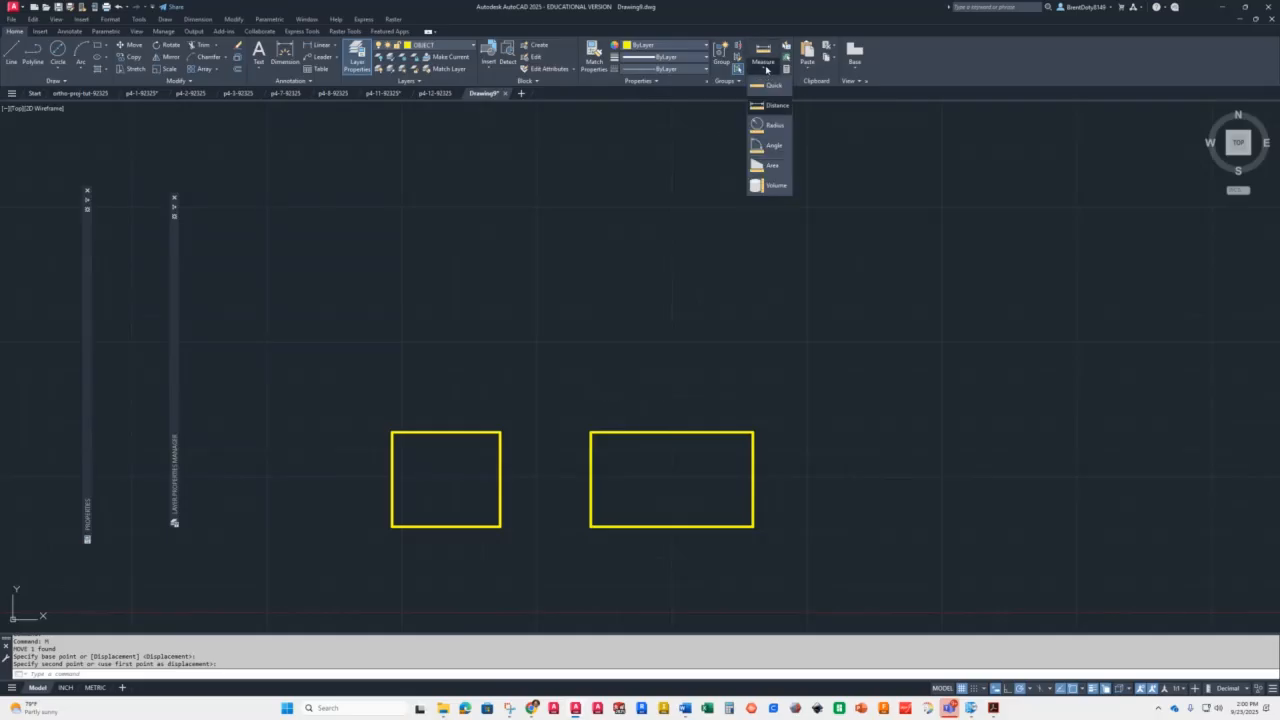
click(772, 108)
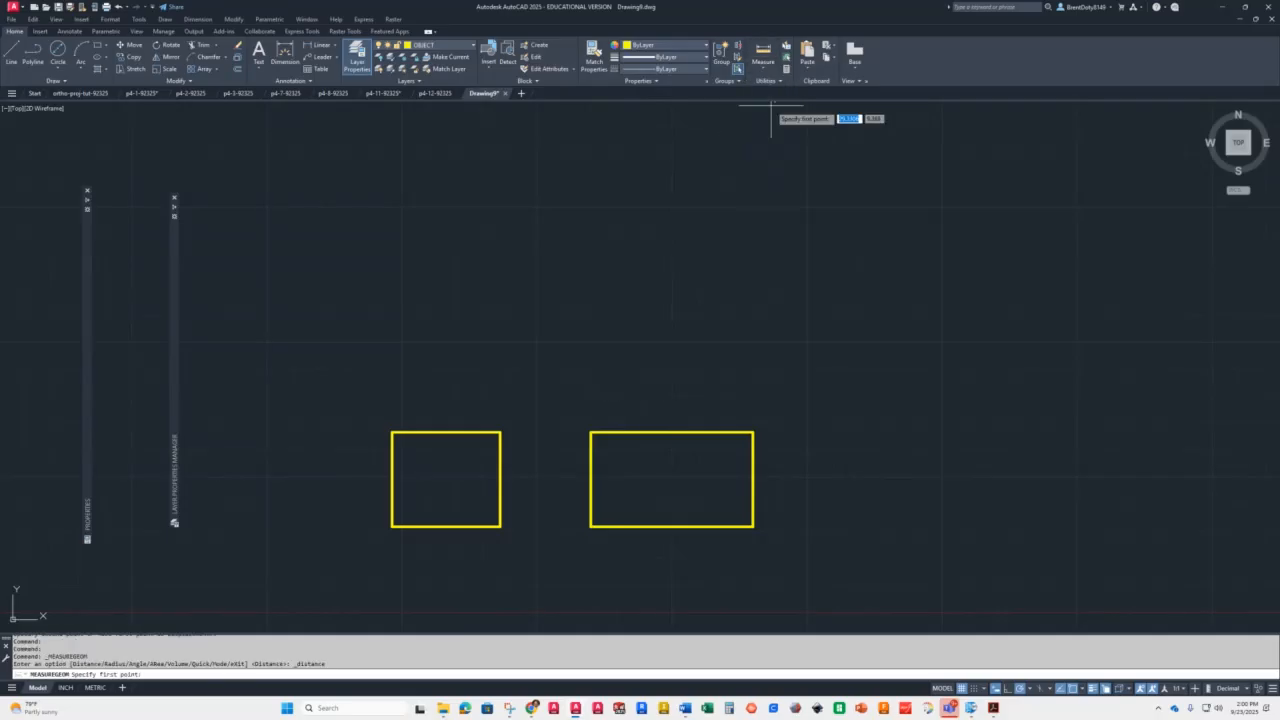
click(591, 527)
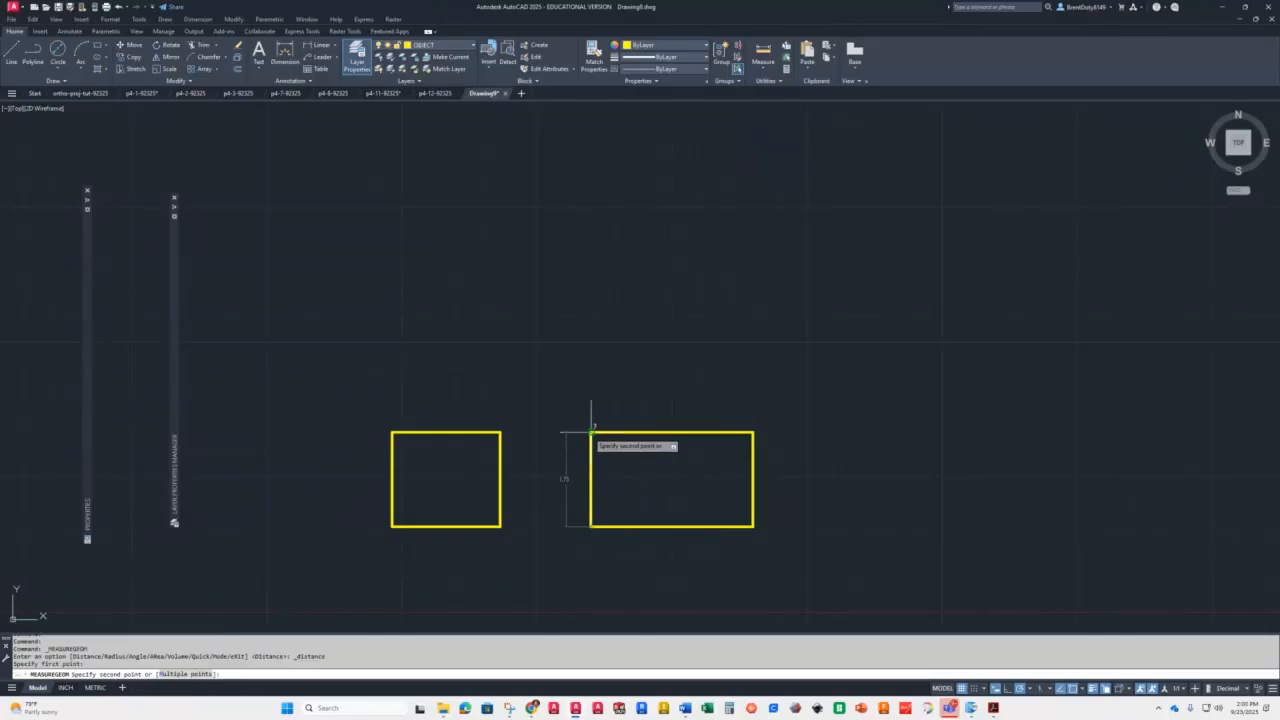
key(Escape)
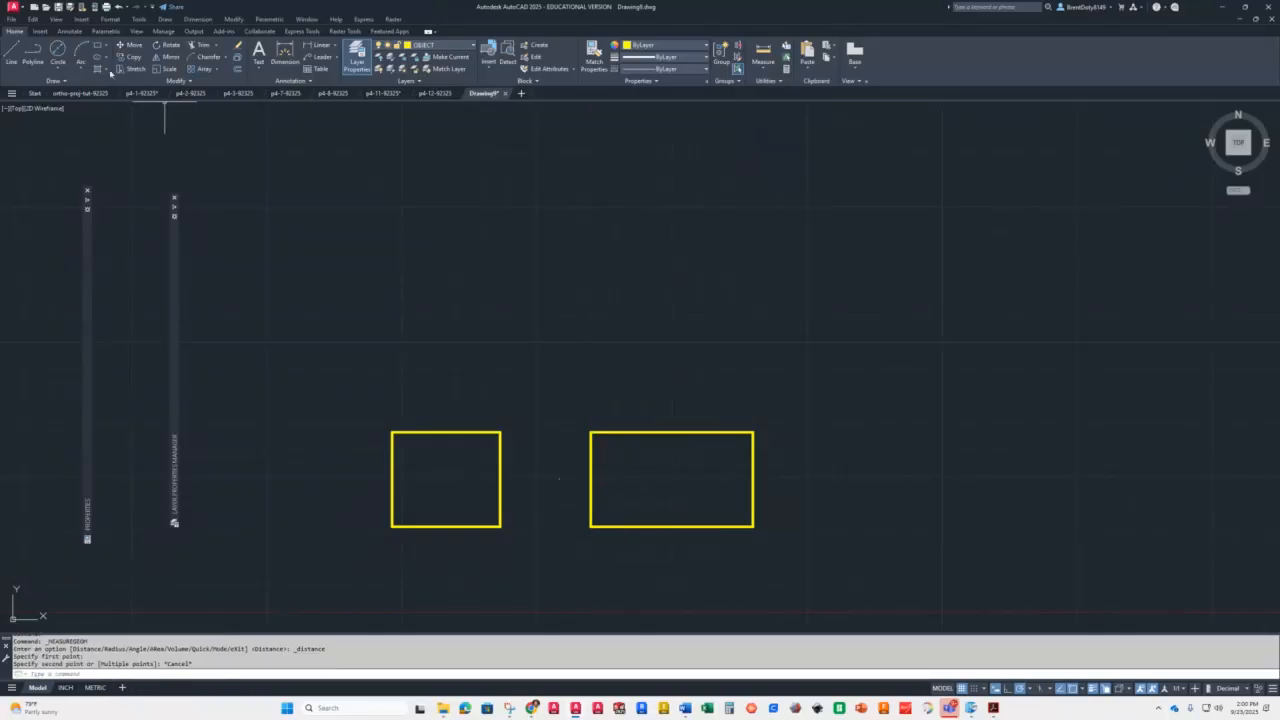
Draw a 3 by 2 rectangle above the 3 by 1.75 rectangle, with its left edge aligned to it
click(97, 46)
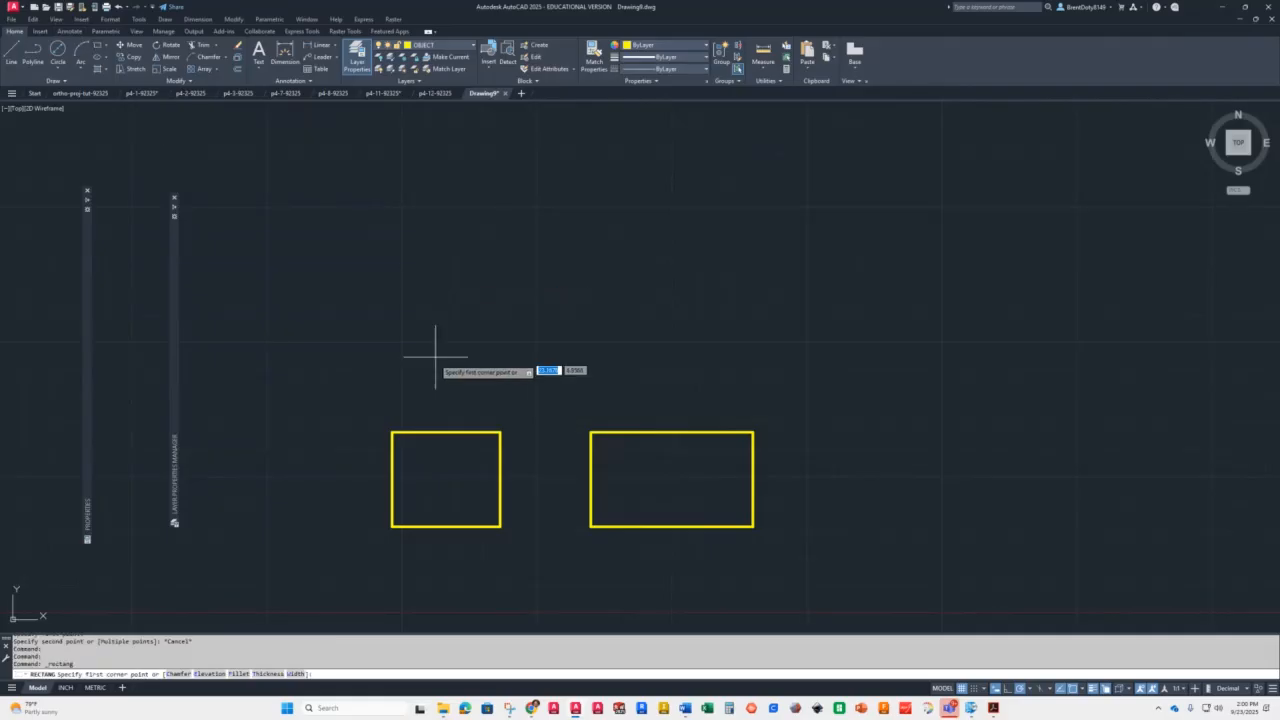
click(590, 342)
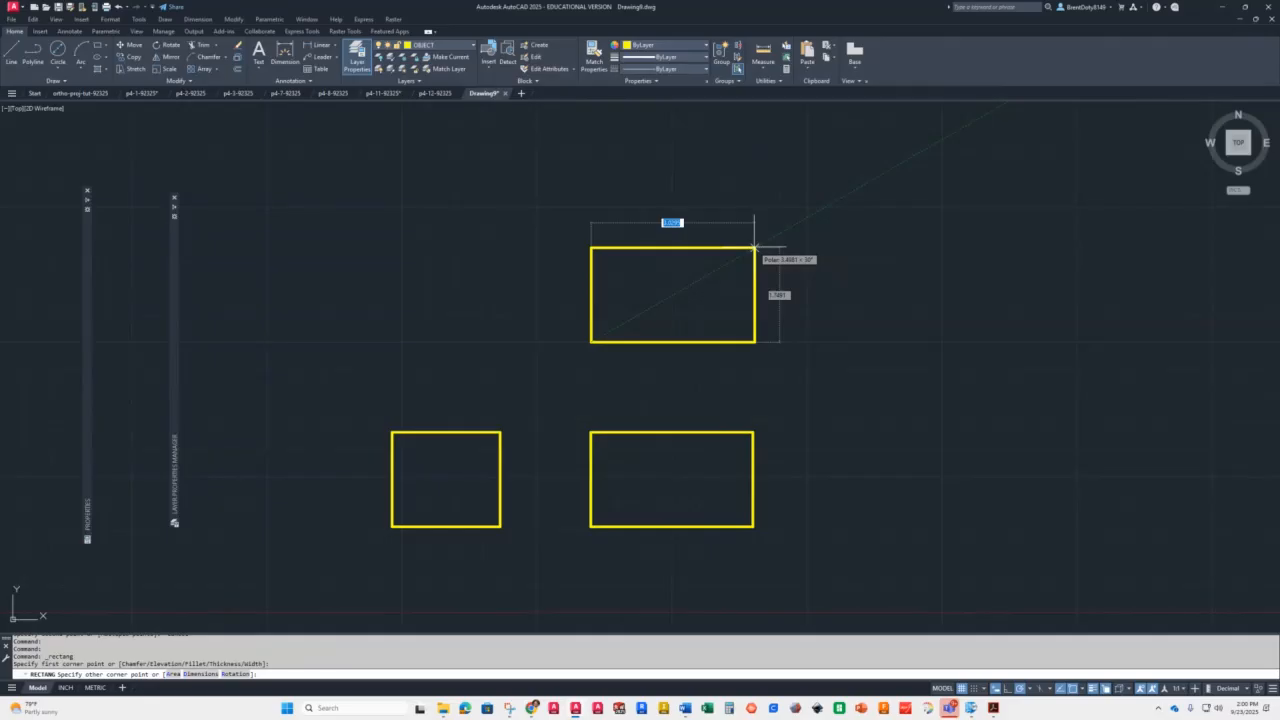
text(3)
key(Tab)
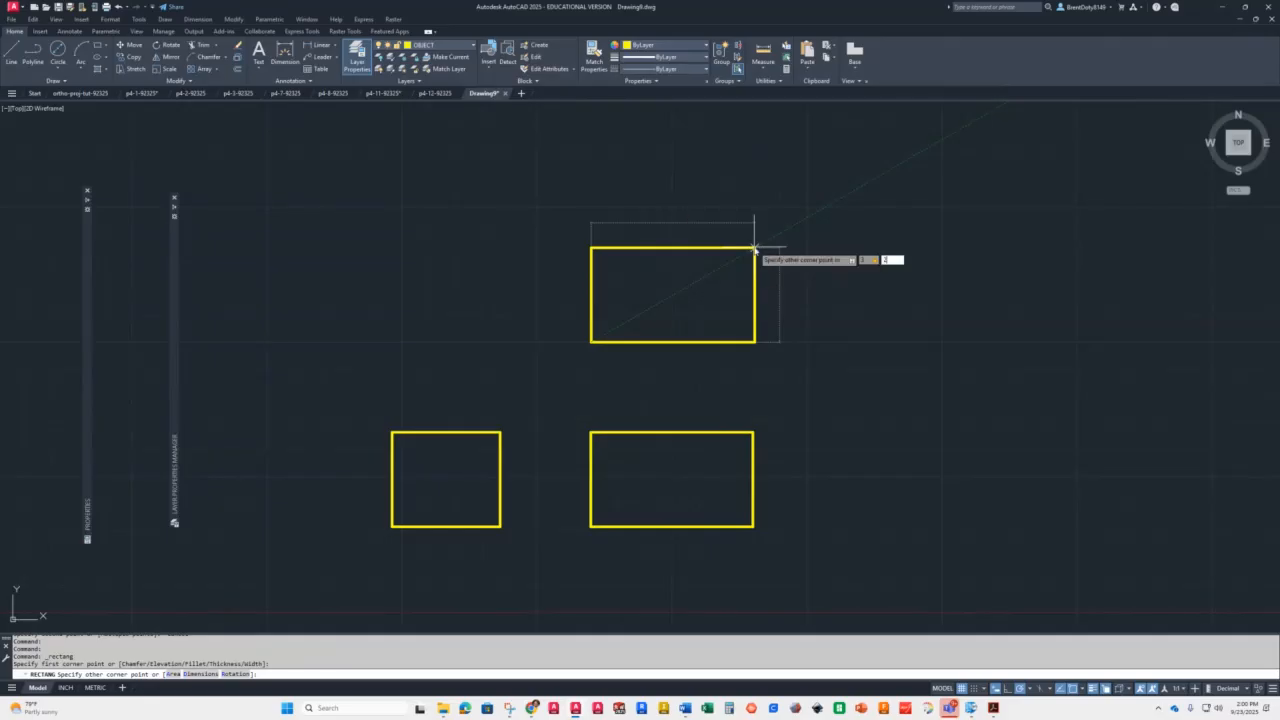
key(Return)
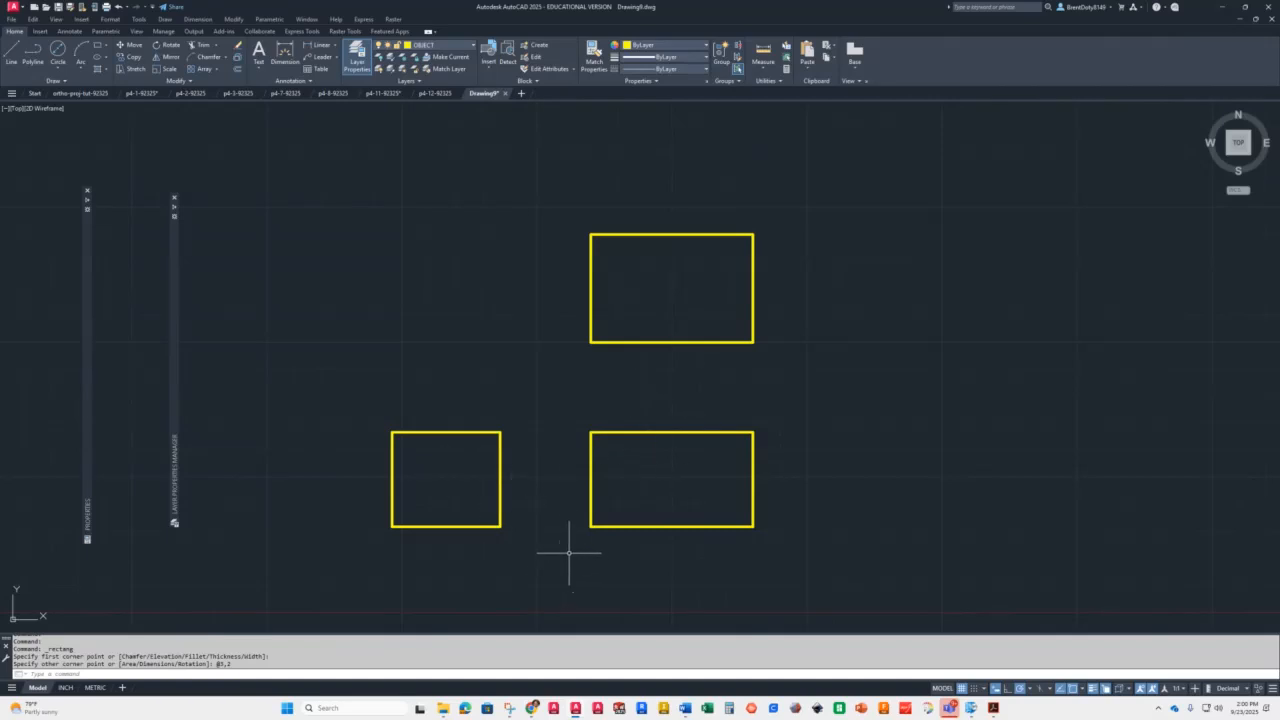
Explode the 3 by 2 rectangle and the 2 by 1.75 rectangle into separate lines
key(Return)
click(643, 269)
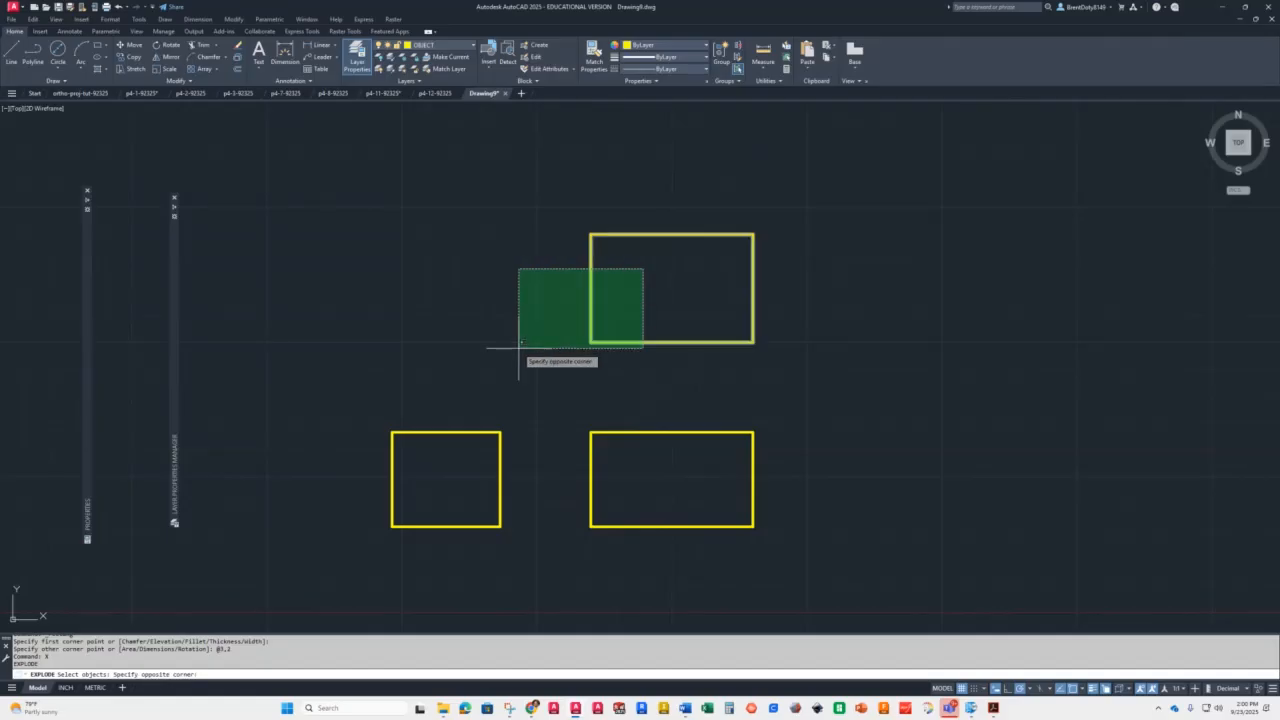
click(516, 356)
click(428, 467)
click(429, 466)
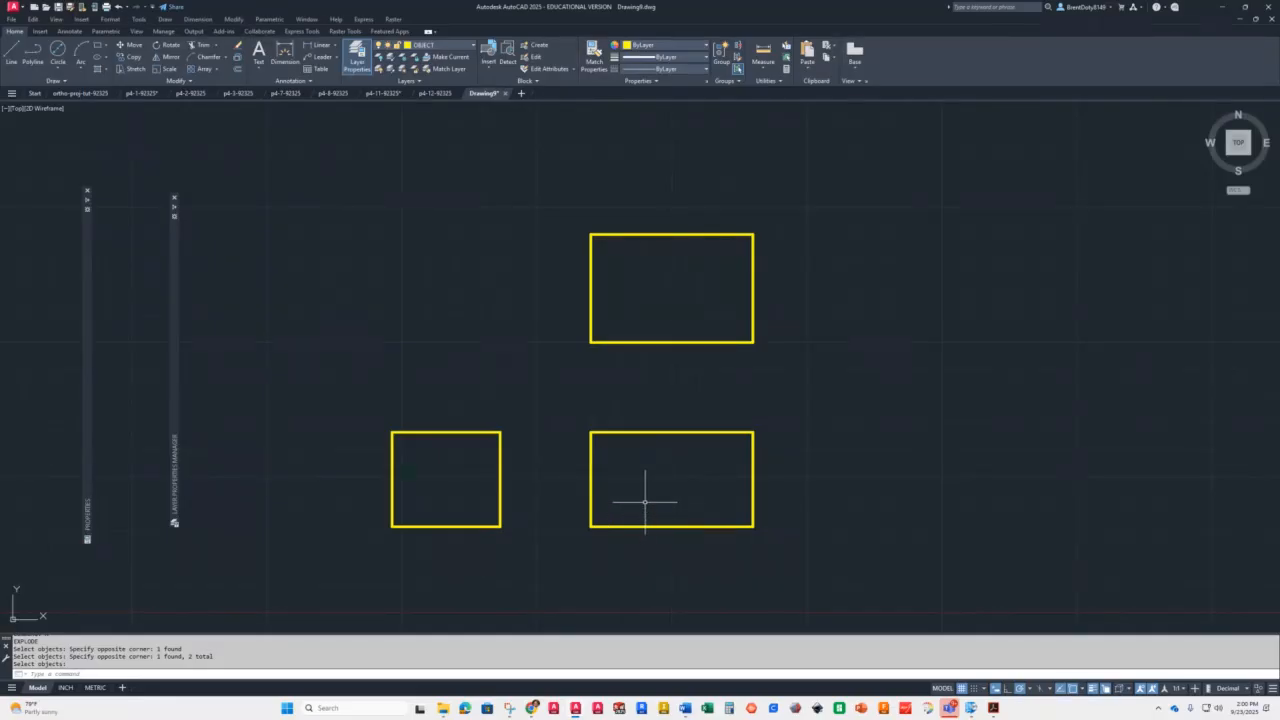
Offset the upper and lower edges of the 3 by 1.75 rectangle inward by .25
text(5)
key(Return)
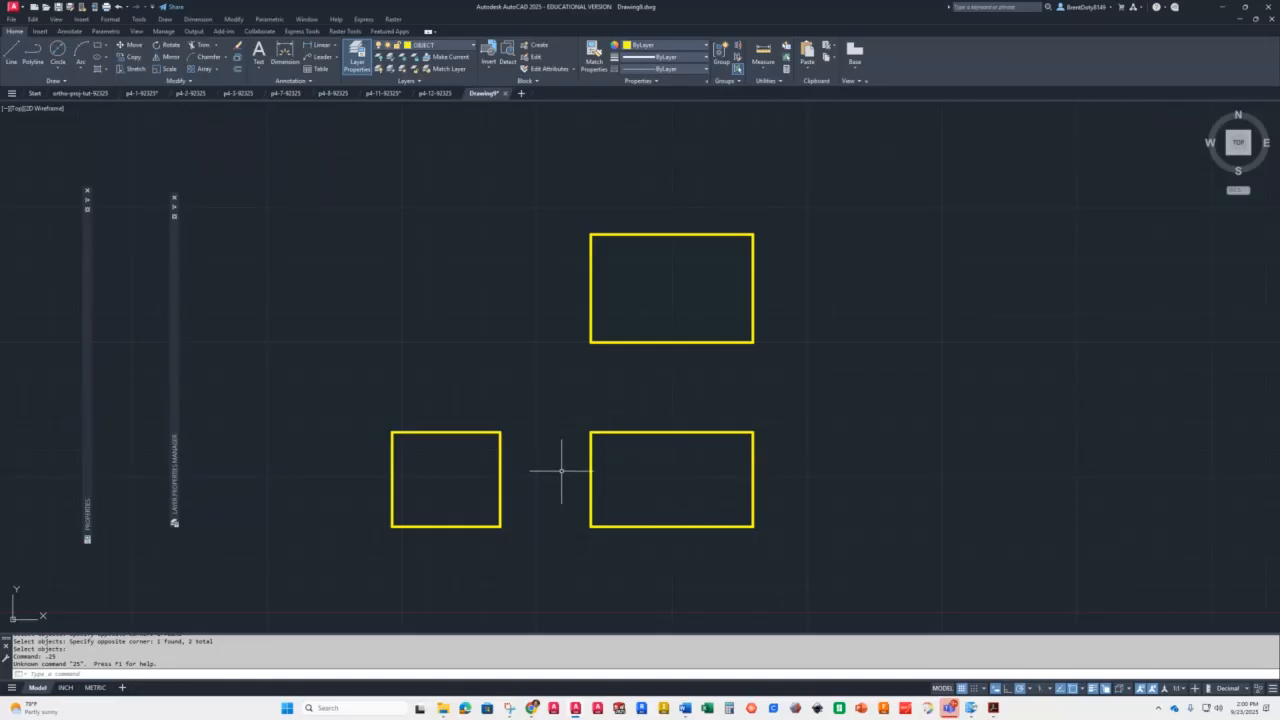
text(o)
key(Return)
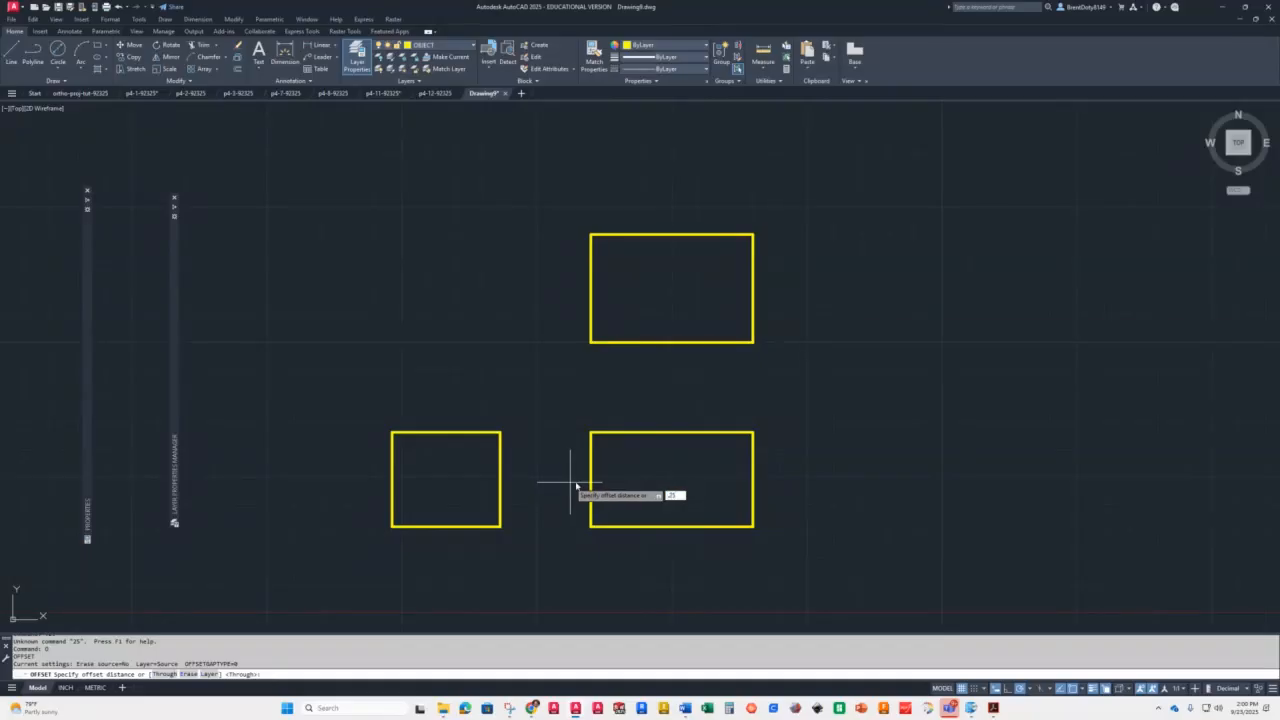
text(.25)
key(Return)
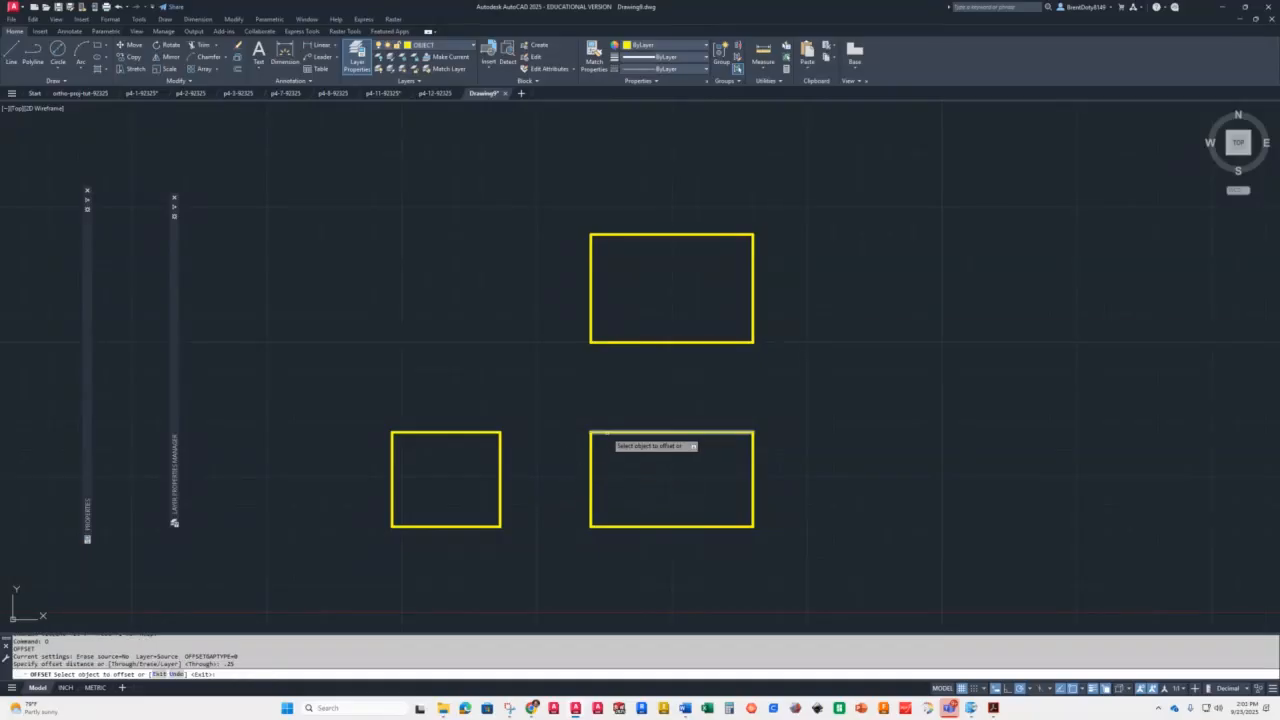
click(607, 433)
click(605, 466)
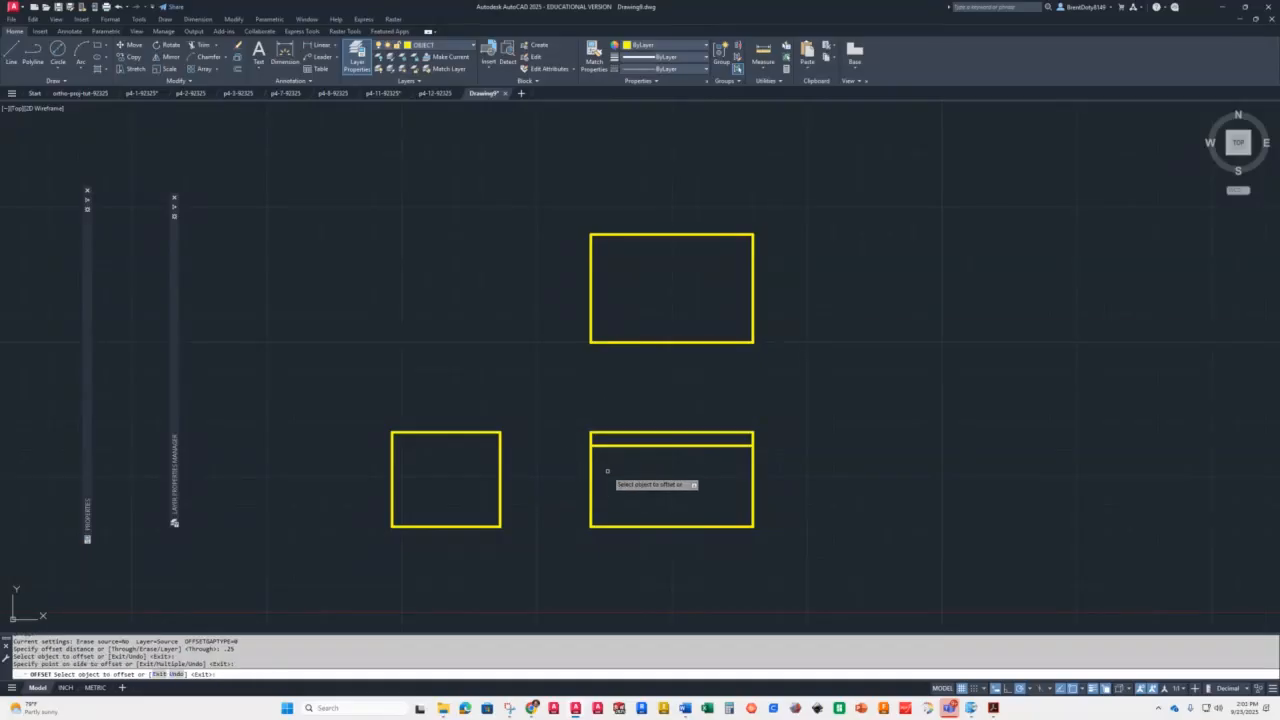
click(602, 527)
click(604, 497)
key(Return)
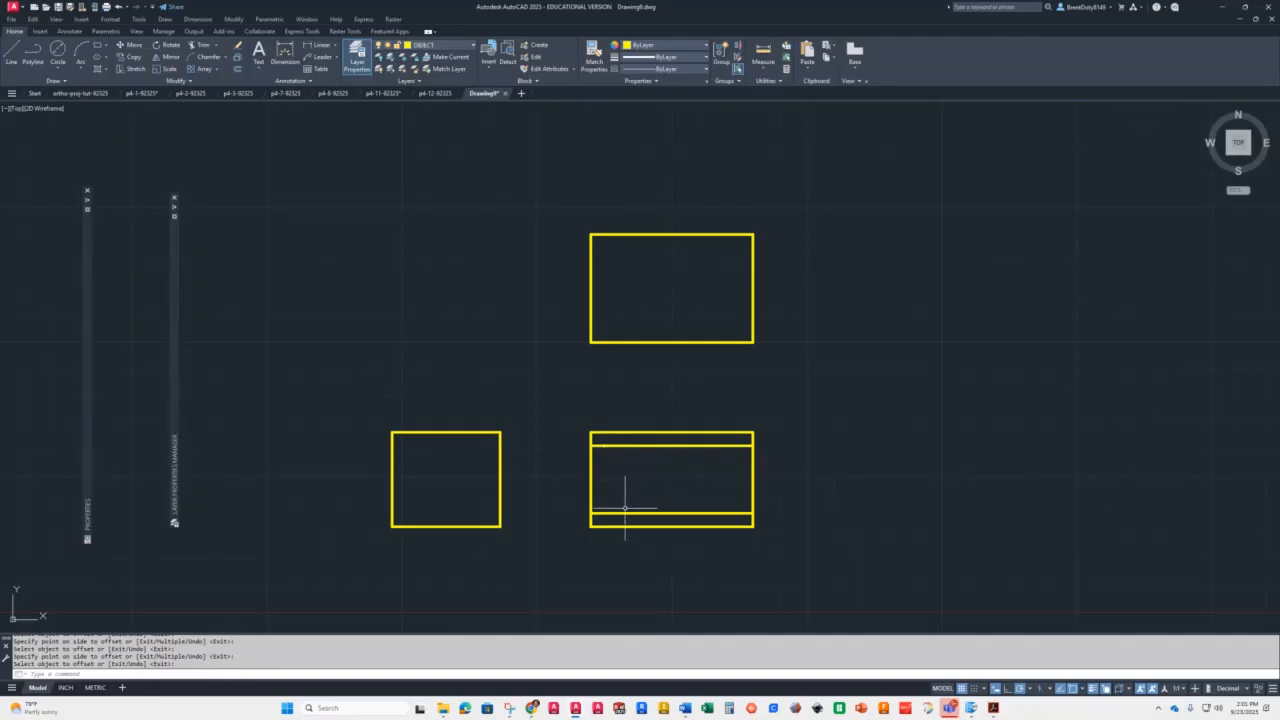
Offset the left edge of the 3 by 1.75 rectangle 1 unit to the right
text(o)
key(Return)
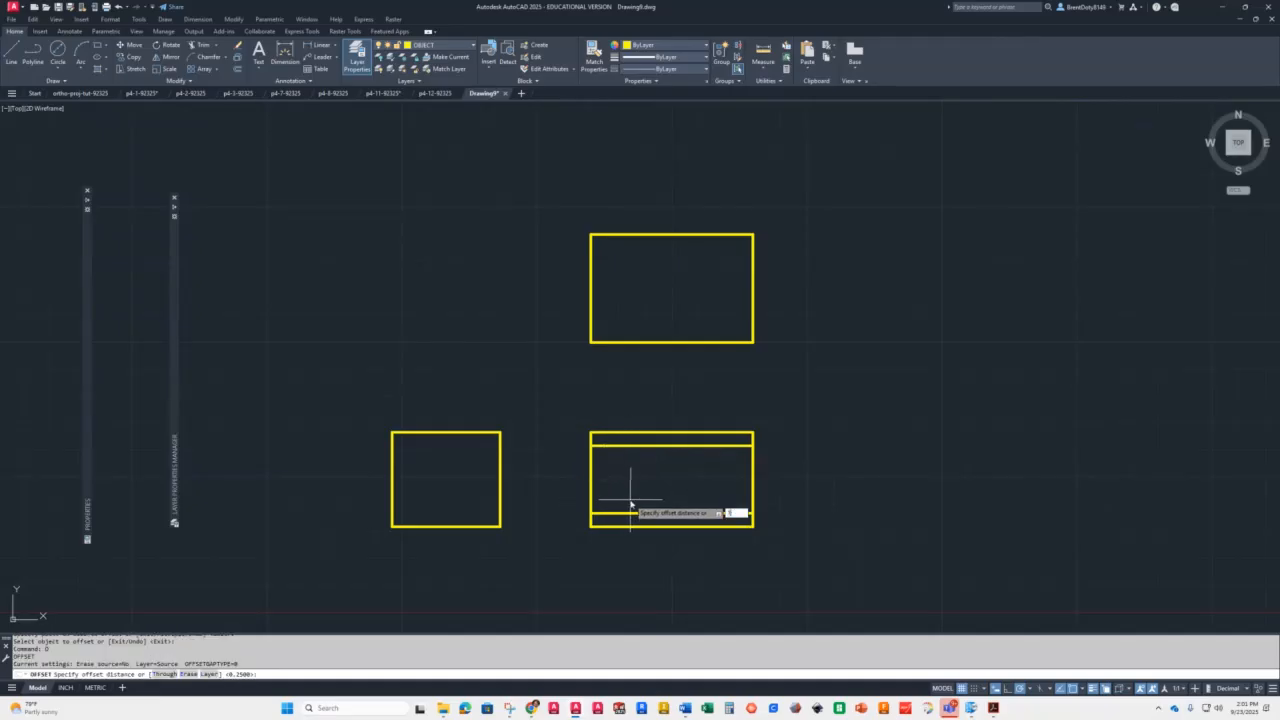
key(Return)
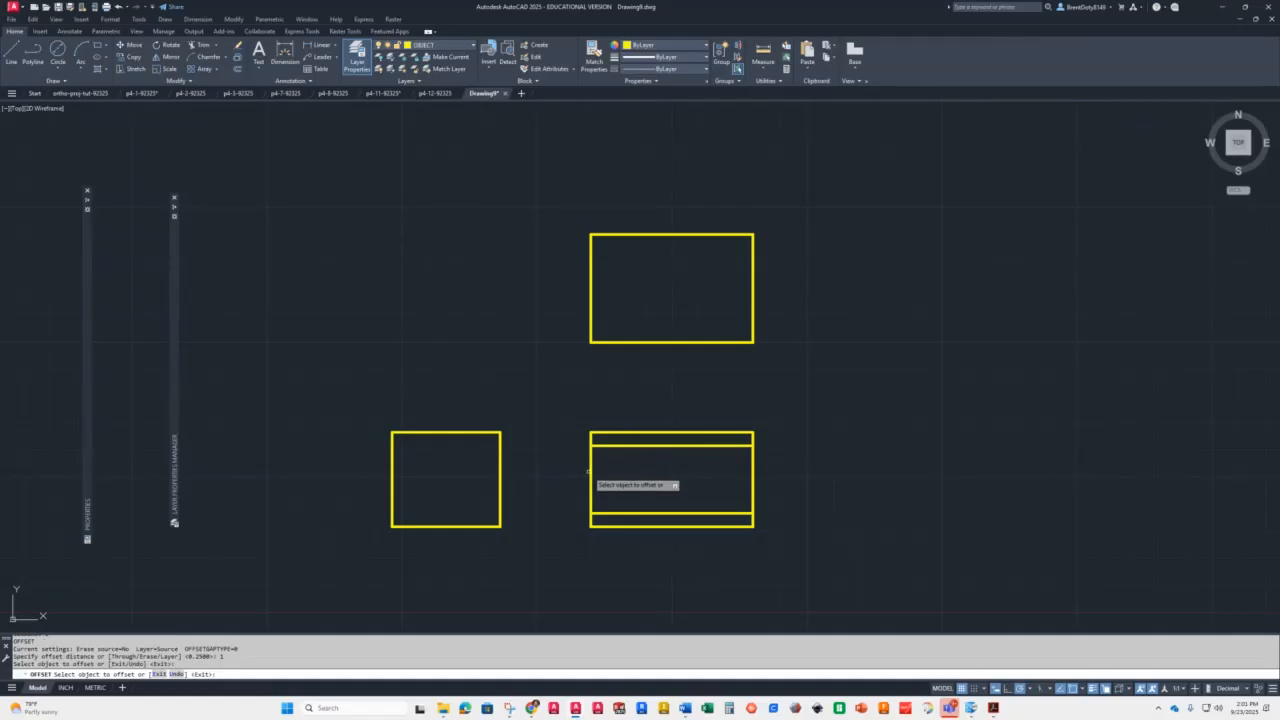
click(591, 477)
click(615, 470)
key(Return)
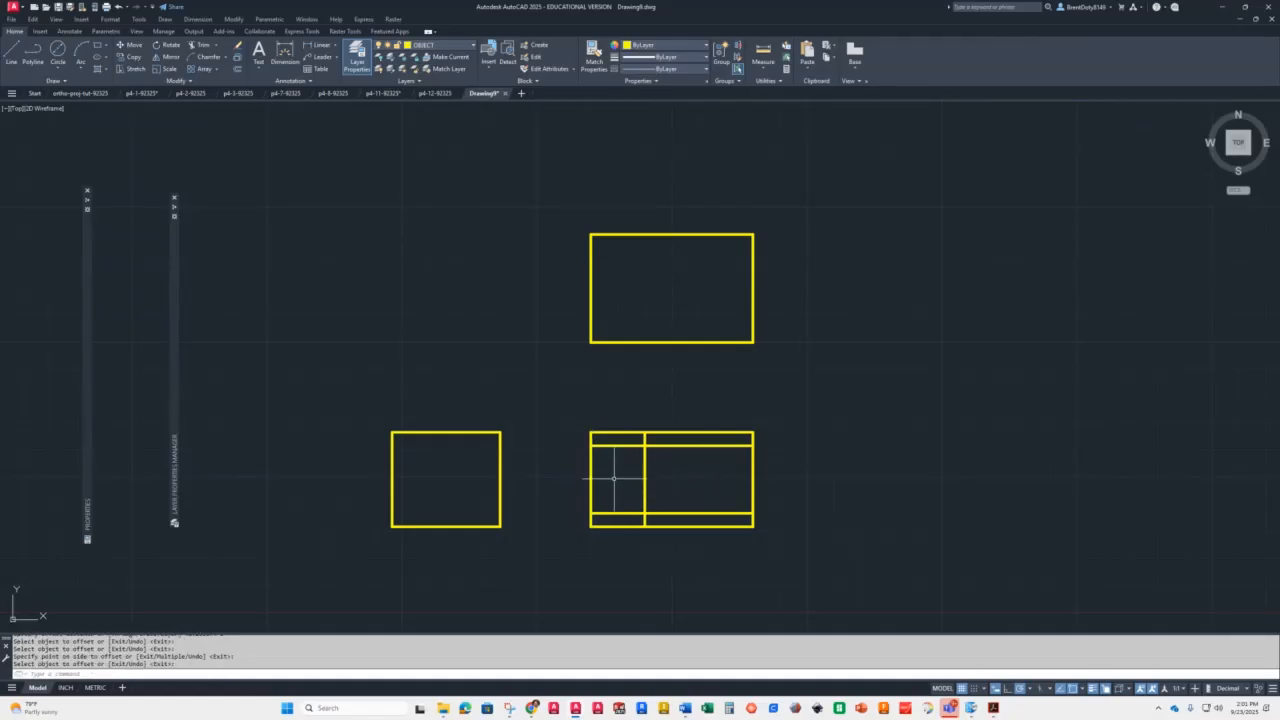
Trim the offset lines and the left edge to leave an open rectangular notch in the left side of the 3 by 1.75 rectangle
text(tr)
key(Return)
click(667, 445)
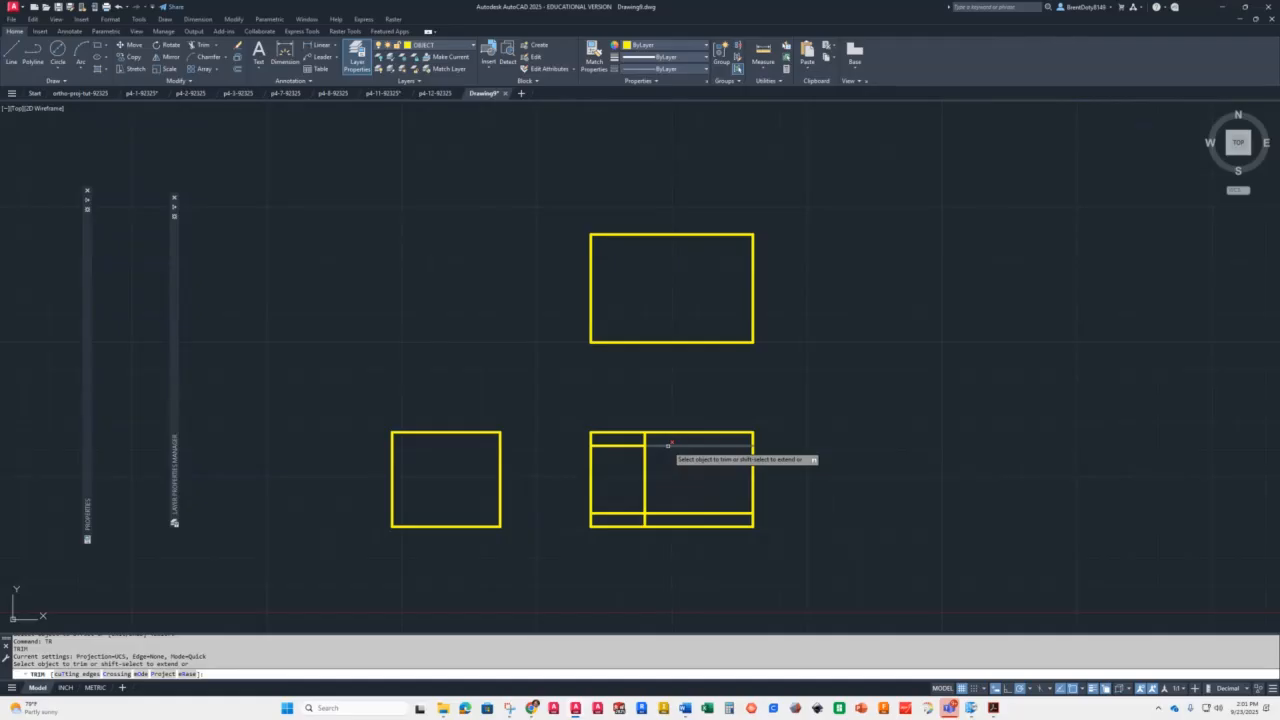
click(668, 513)
click(645, 520)
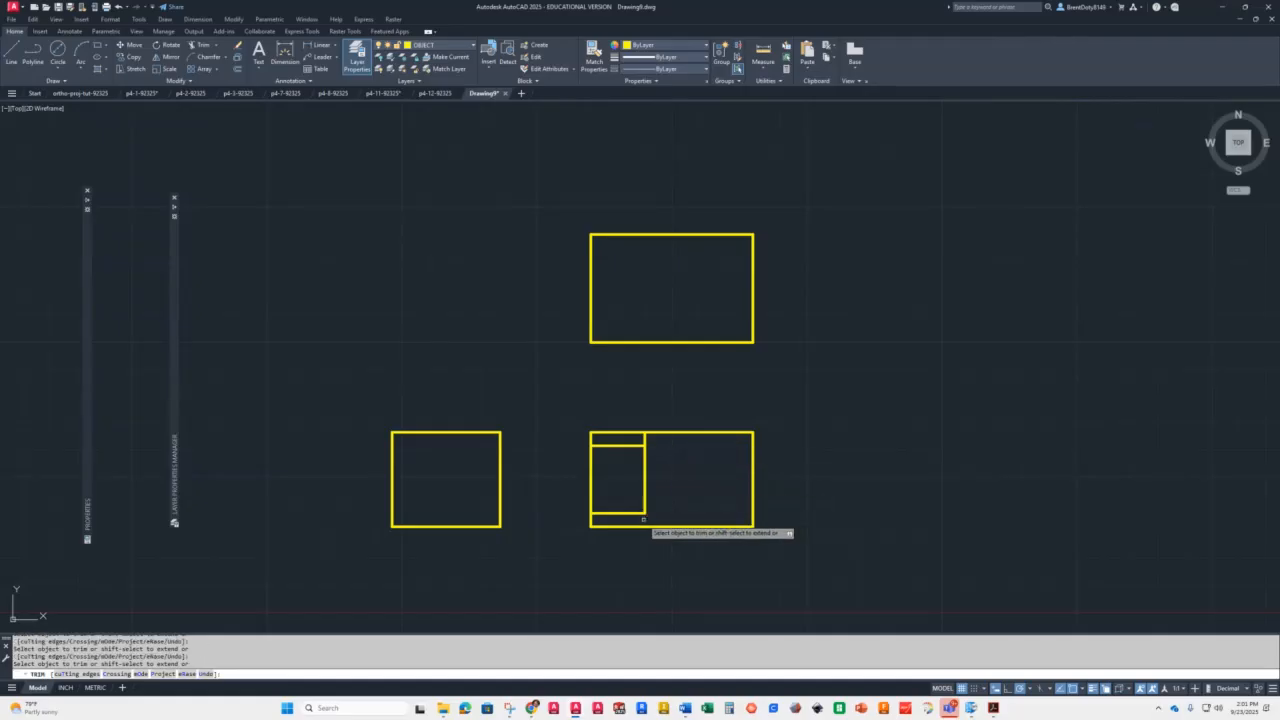
click(646, 439)
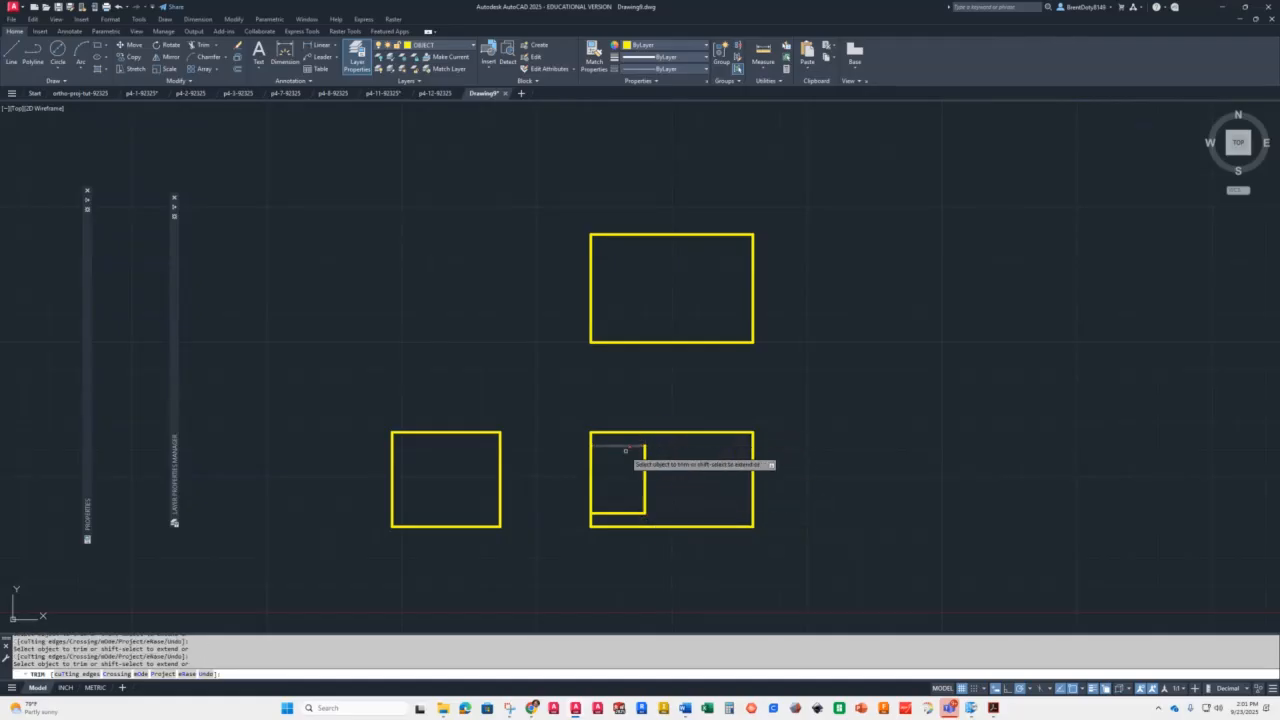
click(591, 468)
key(Return)
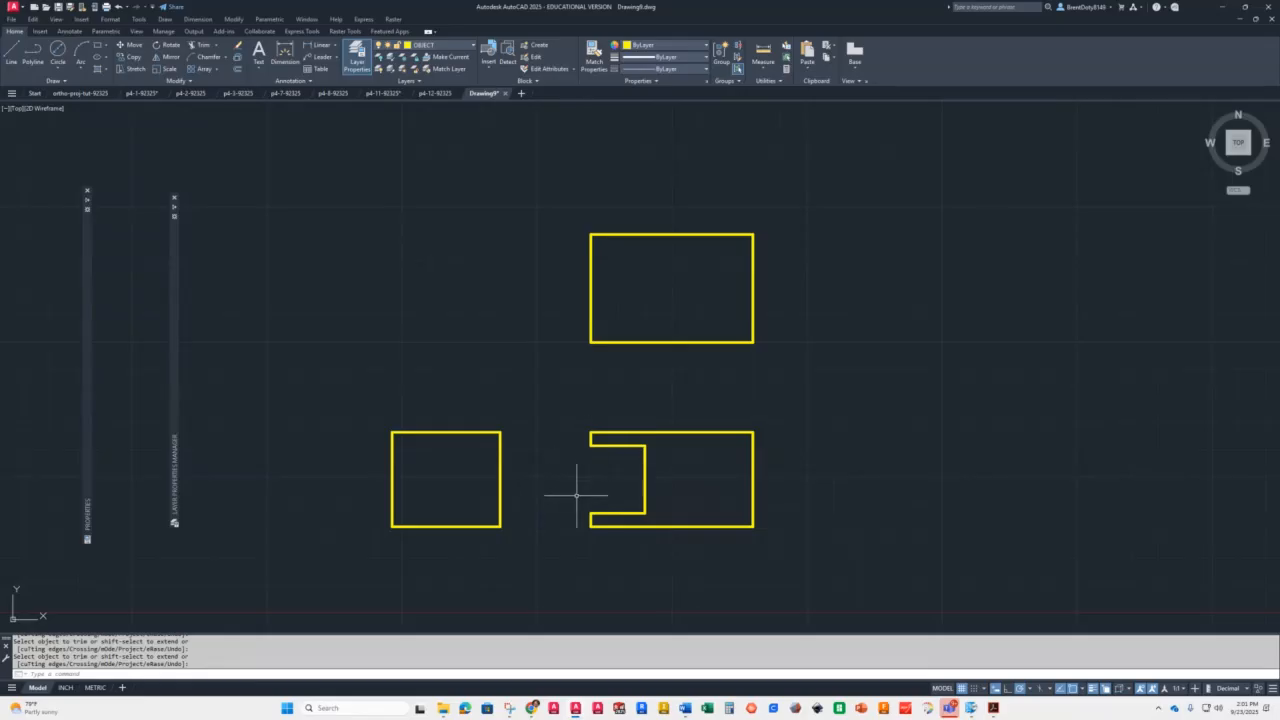
Offset the short left edge below the notch 1.5 to the right and extend it to the rectangle's upper edge
text(o)
key(Return)
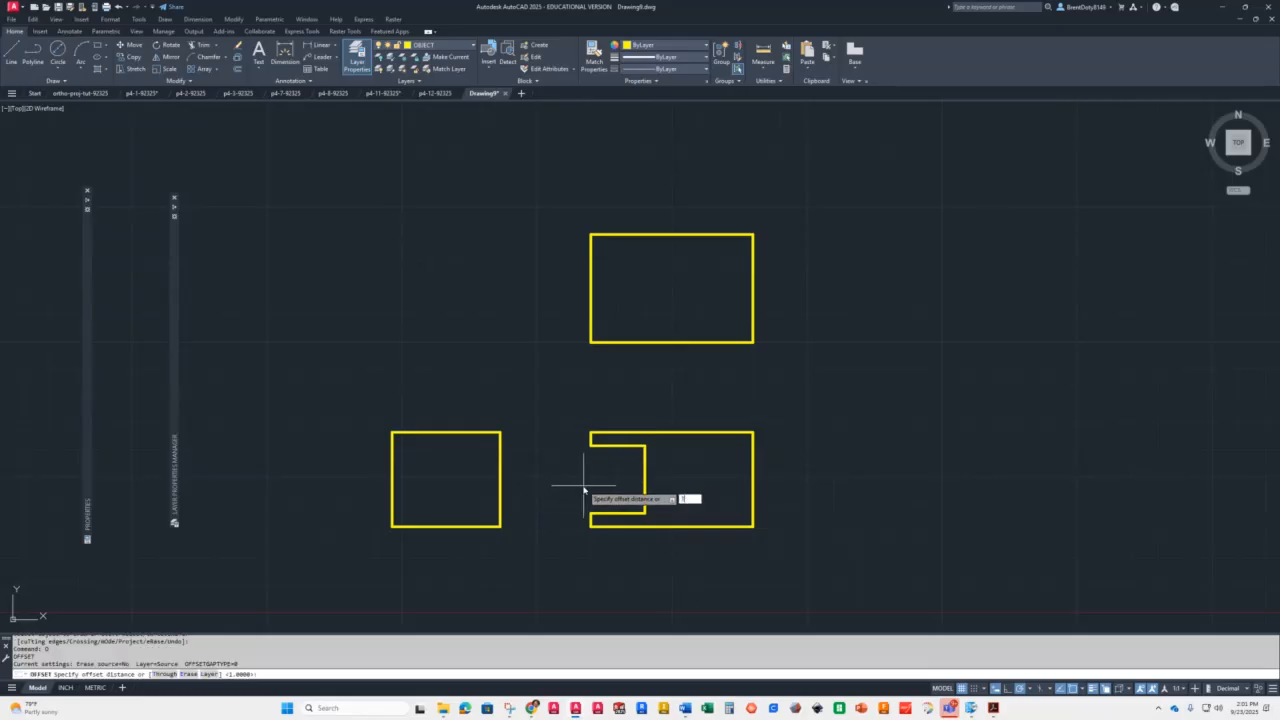
text(1.5)
key(Return)
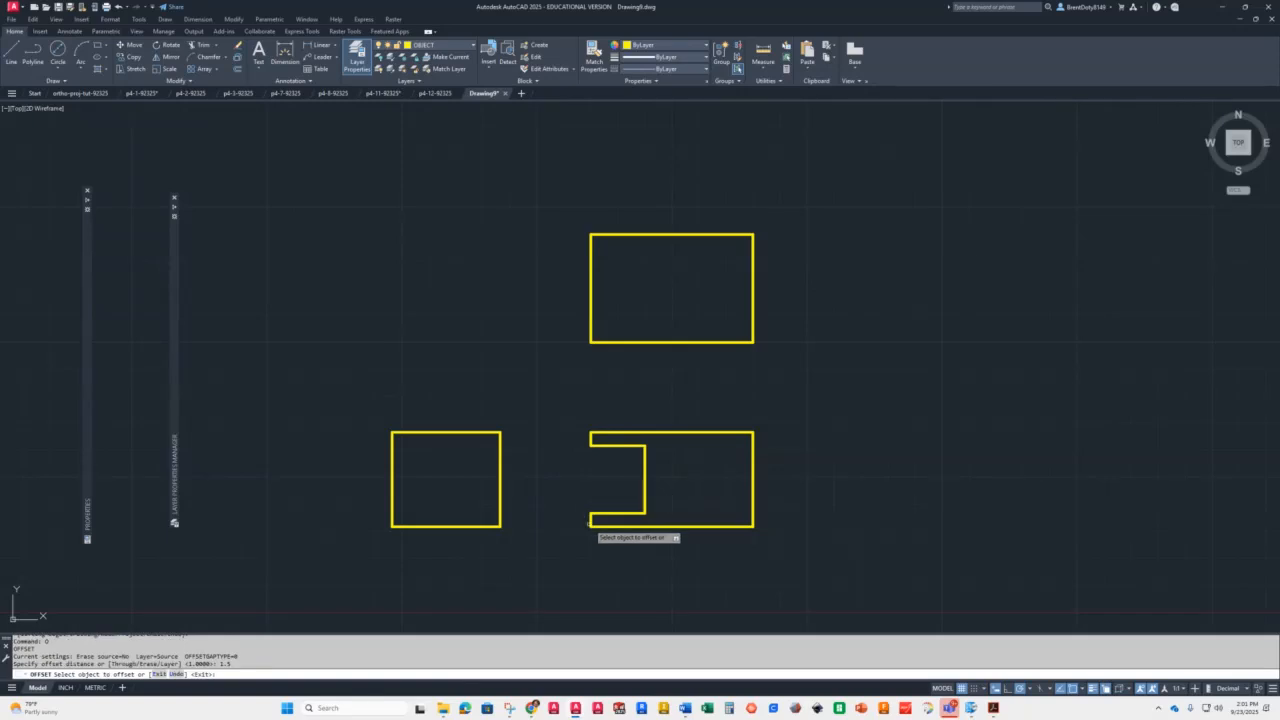
click(592, 519)
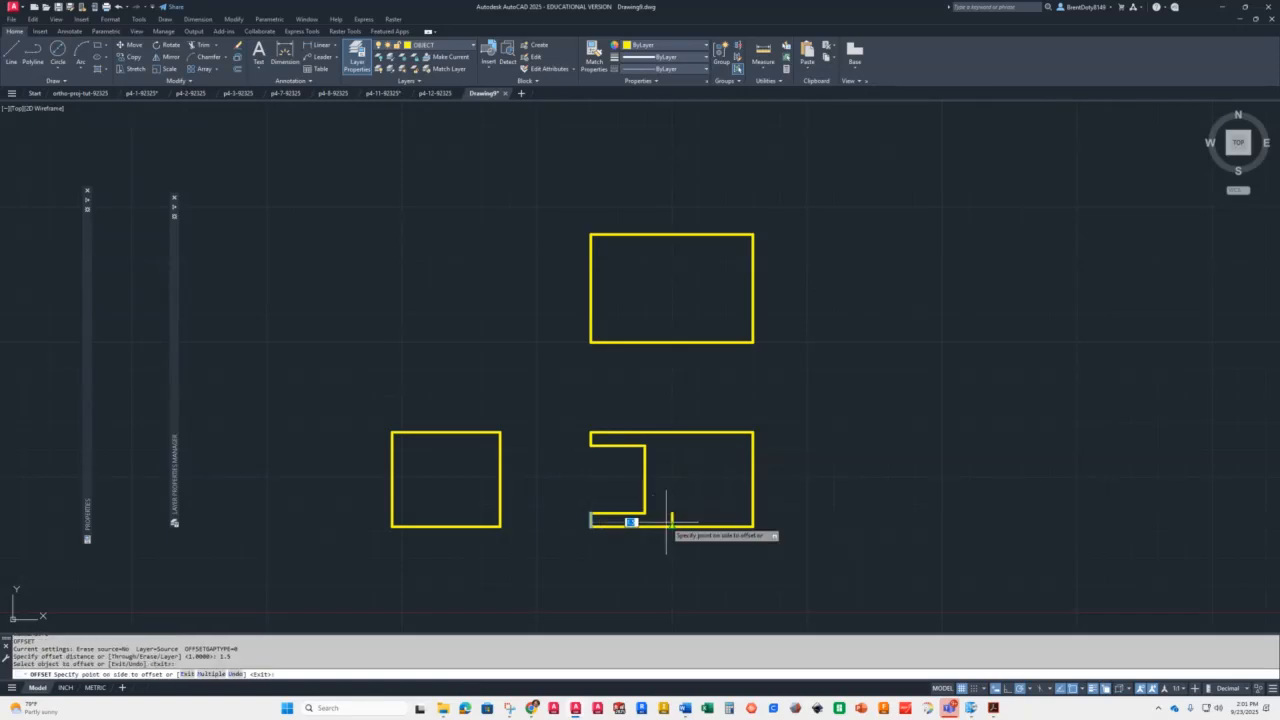
click(686, 505)
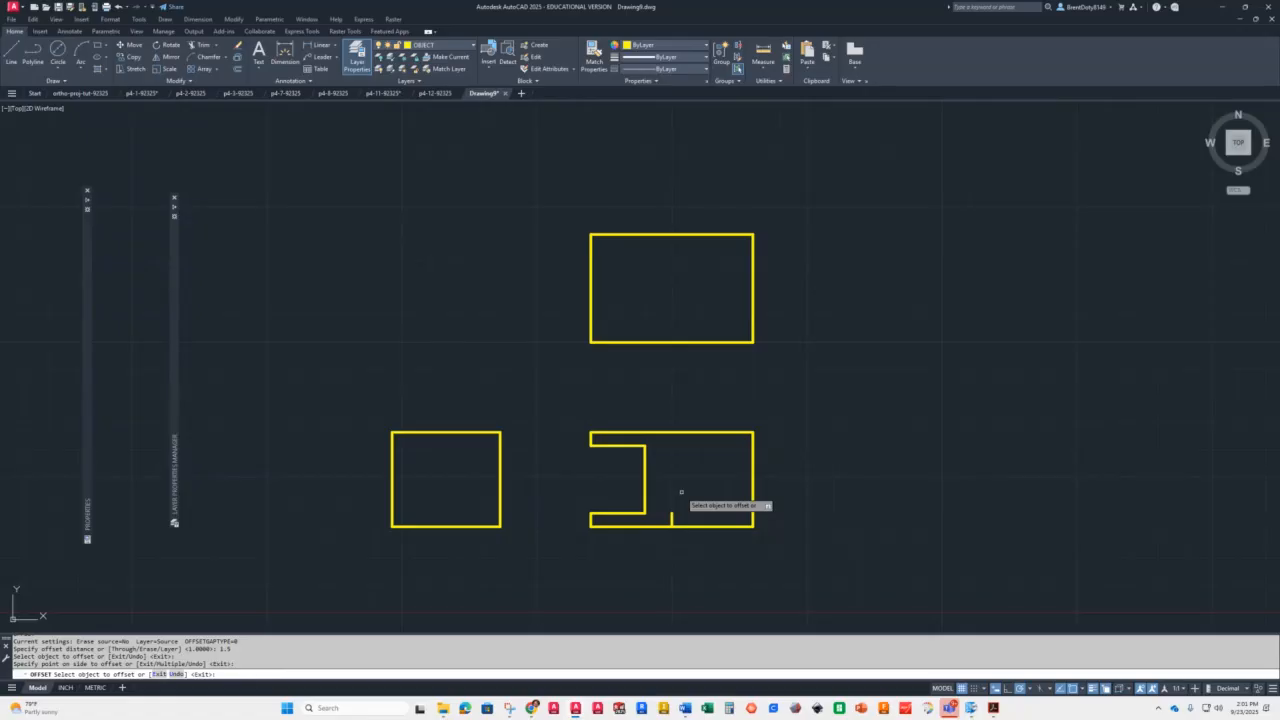
key(Return)
key(Return)
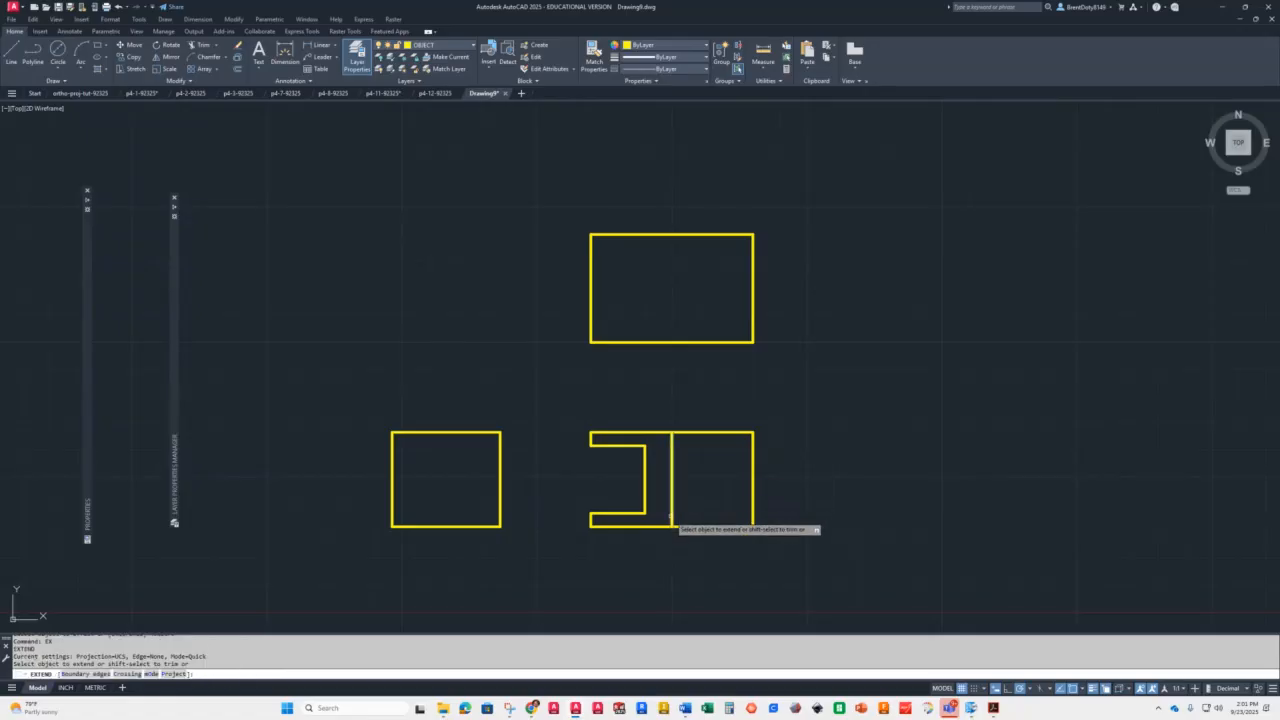
click(672, 519)
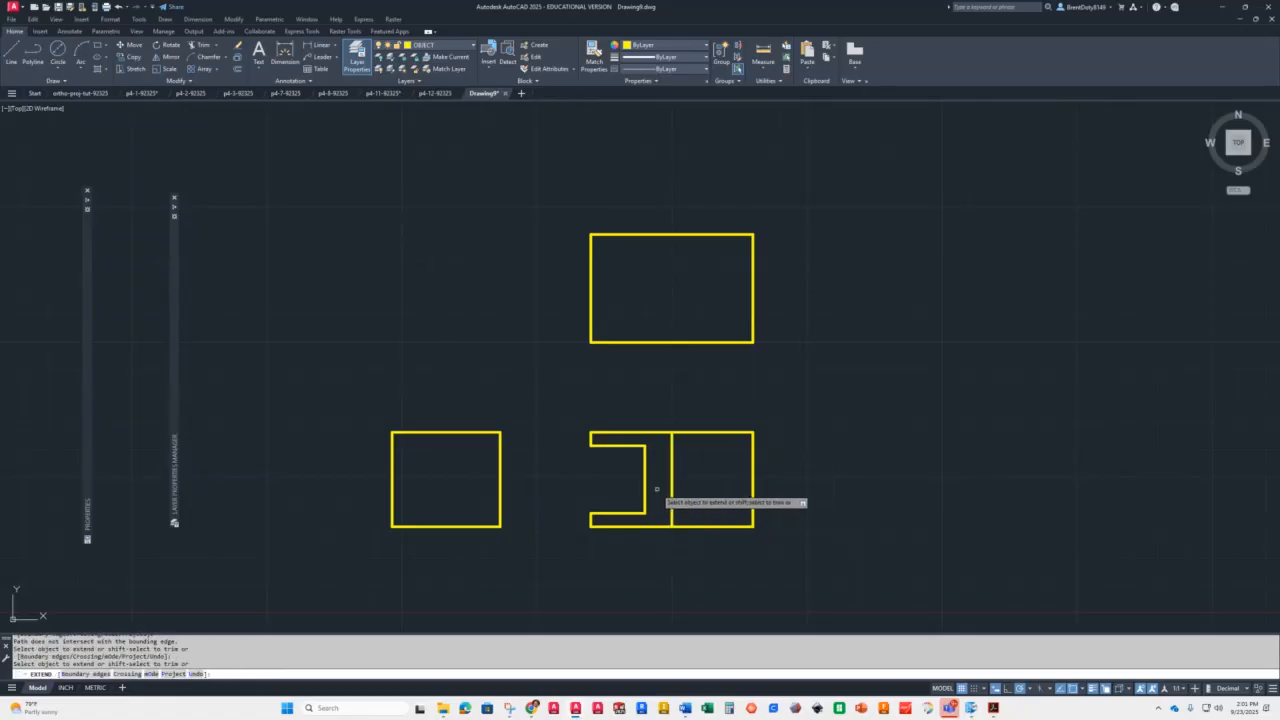
key(Return)
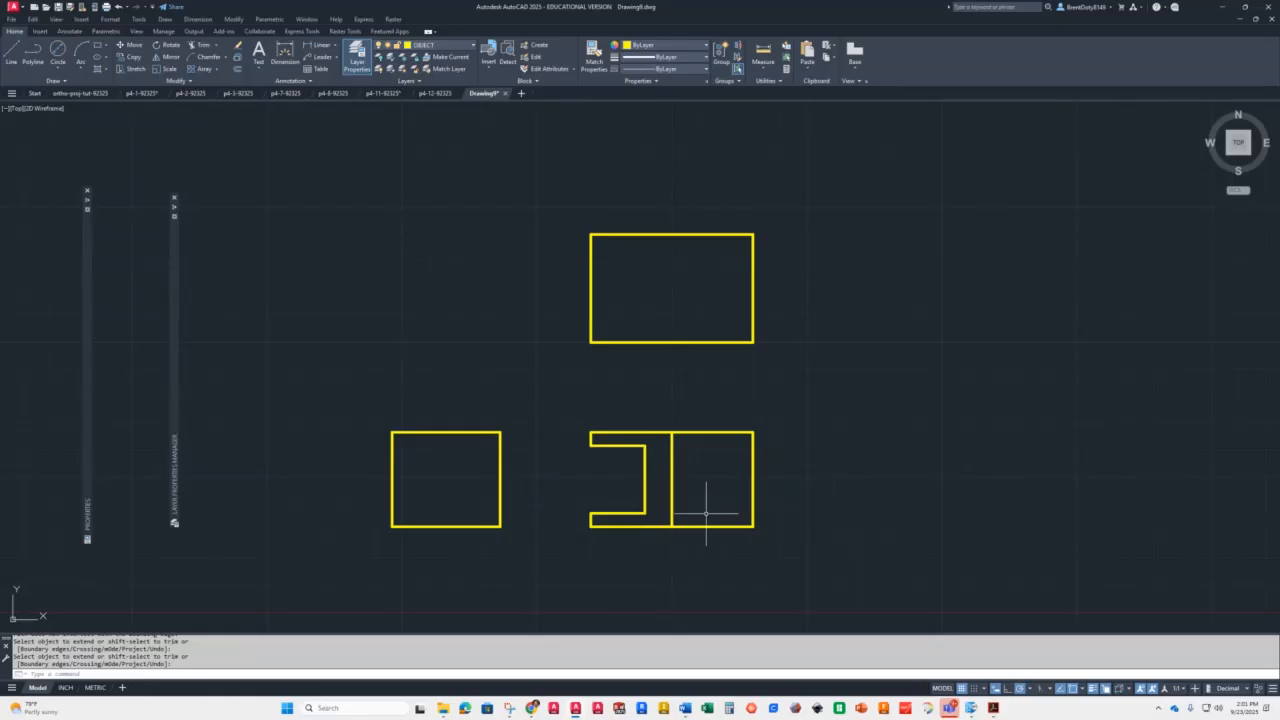
Offset the lower edge of the notched rectangle upward by .5
text(o)
key(Return)
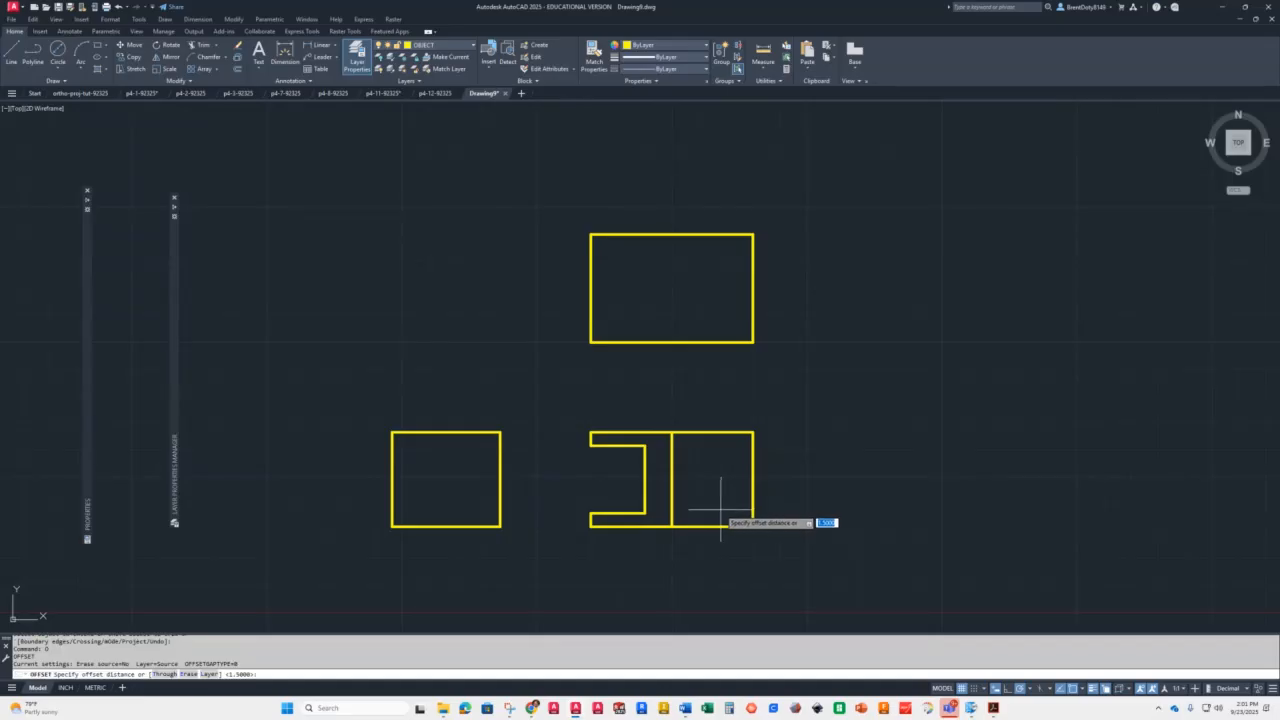
text(.5)
key(Return)
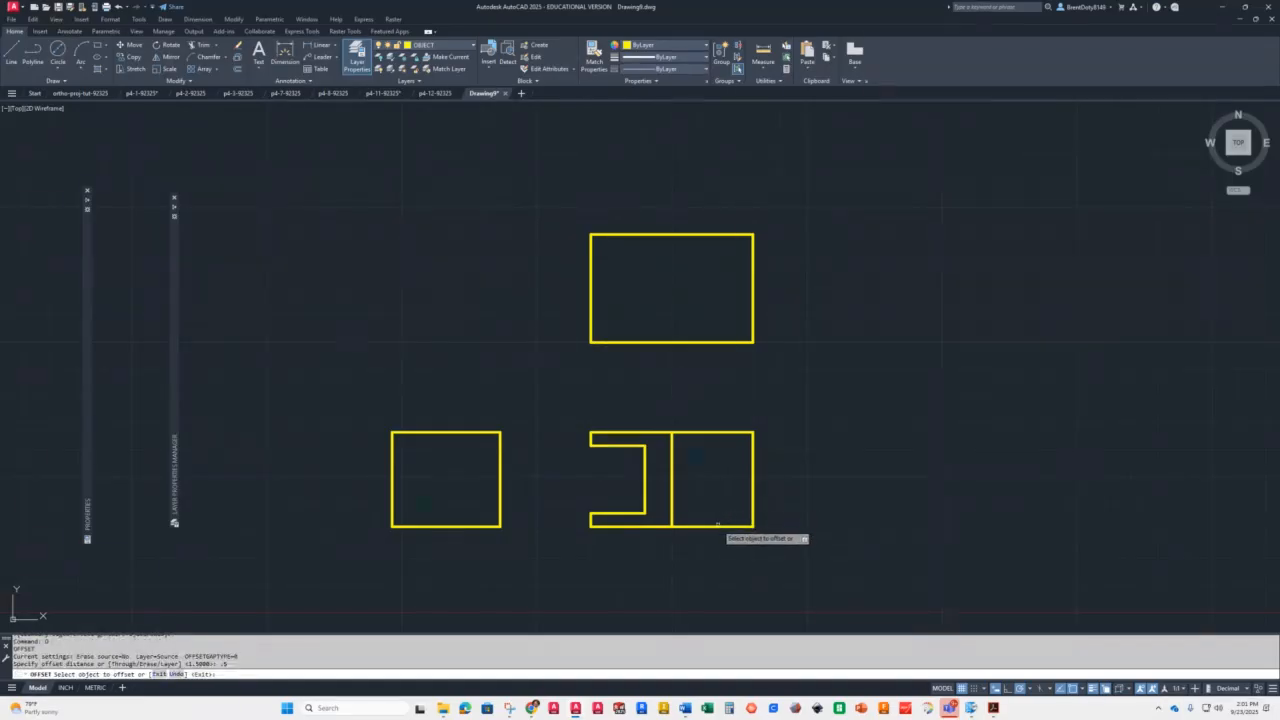
click(720, 526)
click(719, 497)
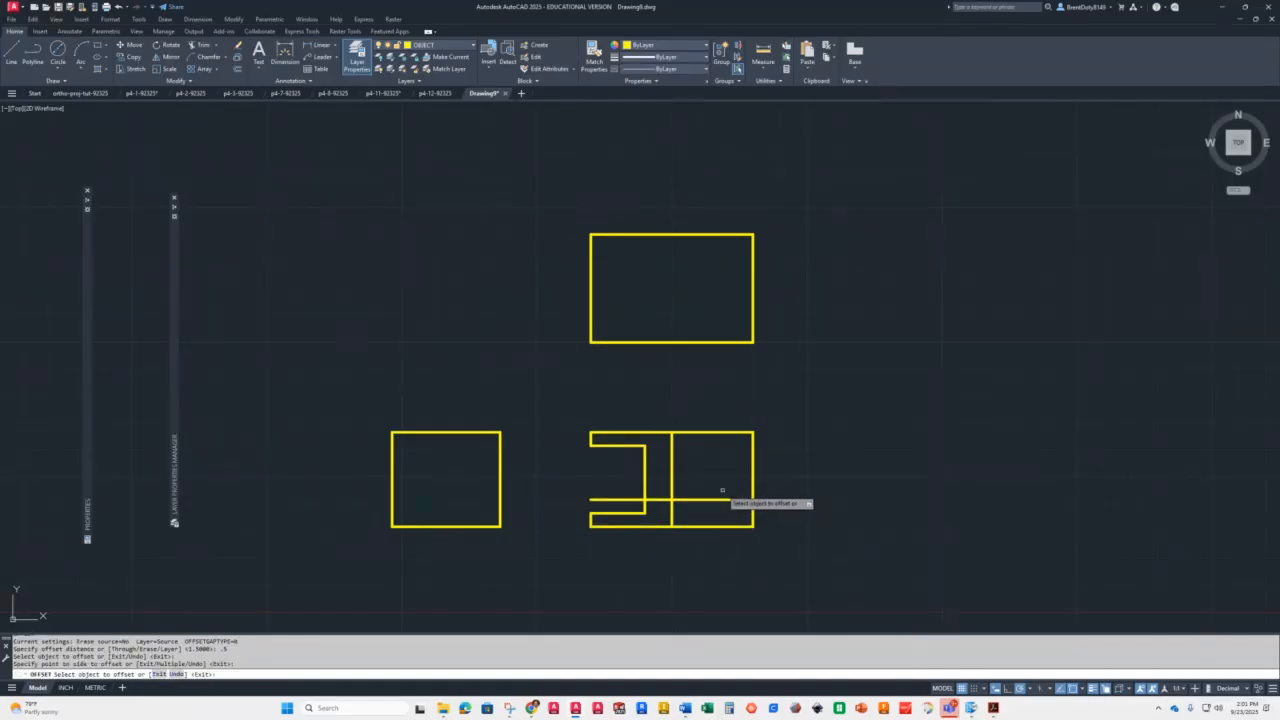
key(Return)
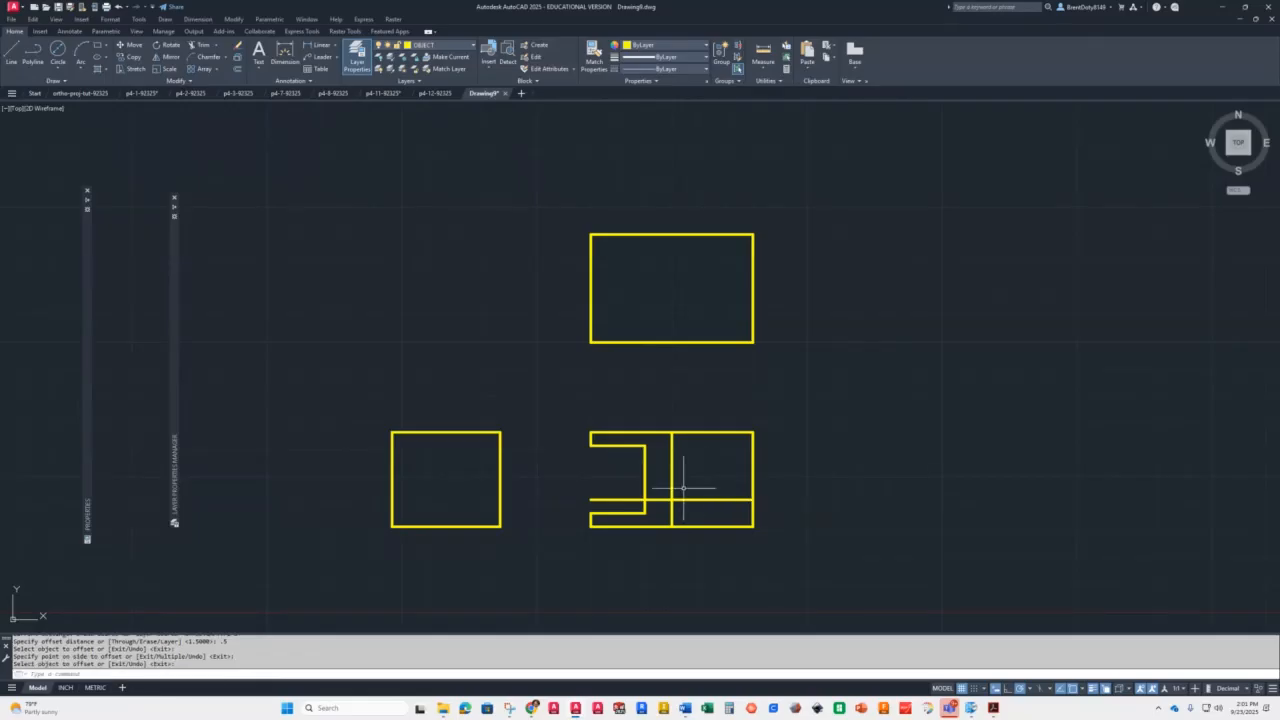
text(tr)
key(Return)
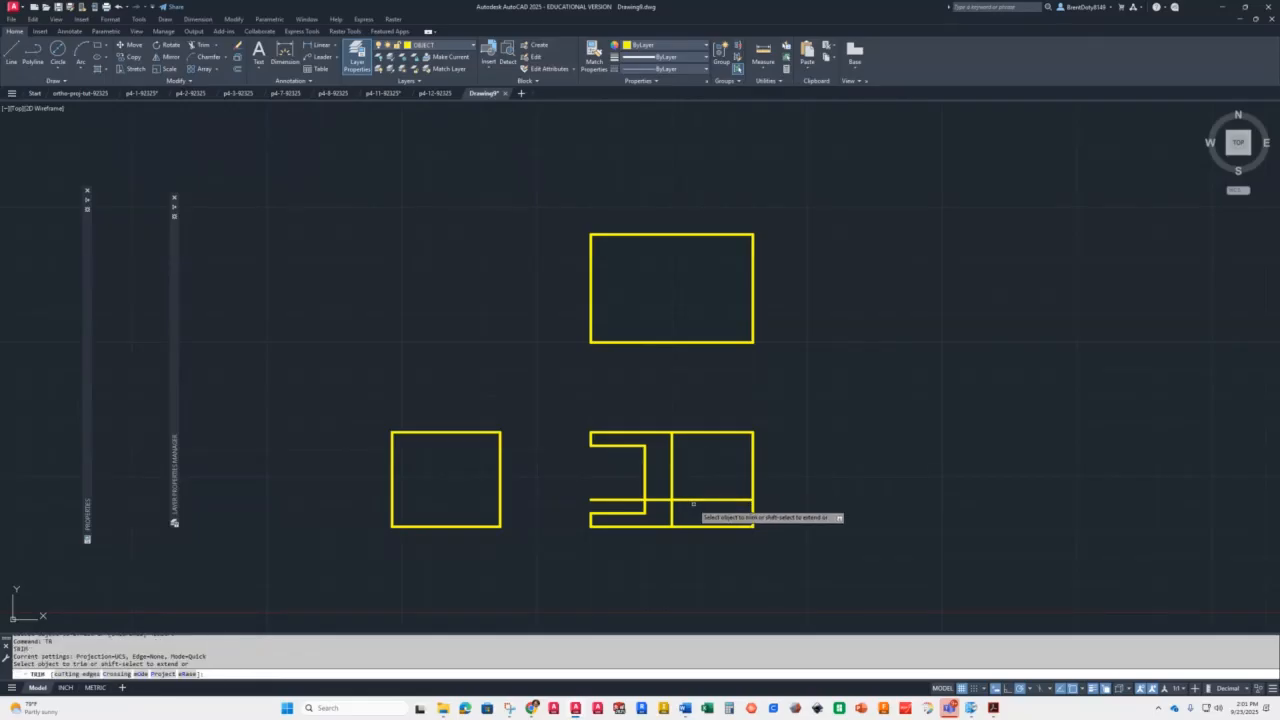
click(692, 497)
click(672, 512)
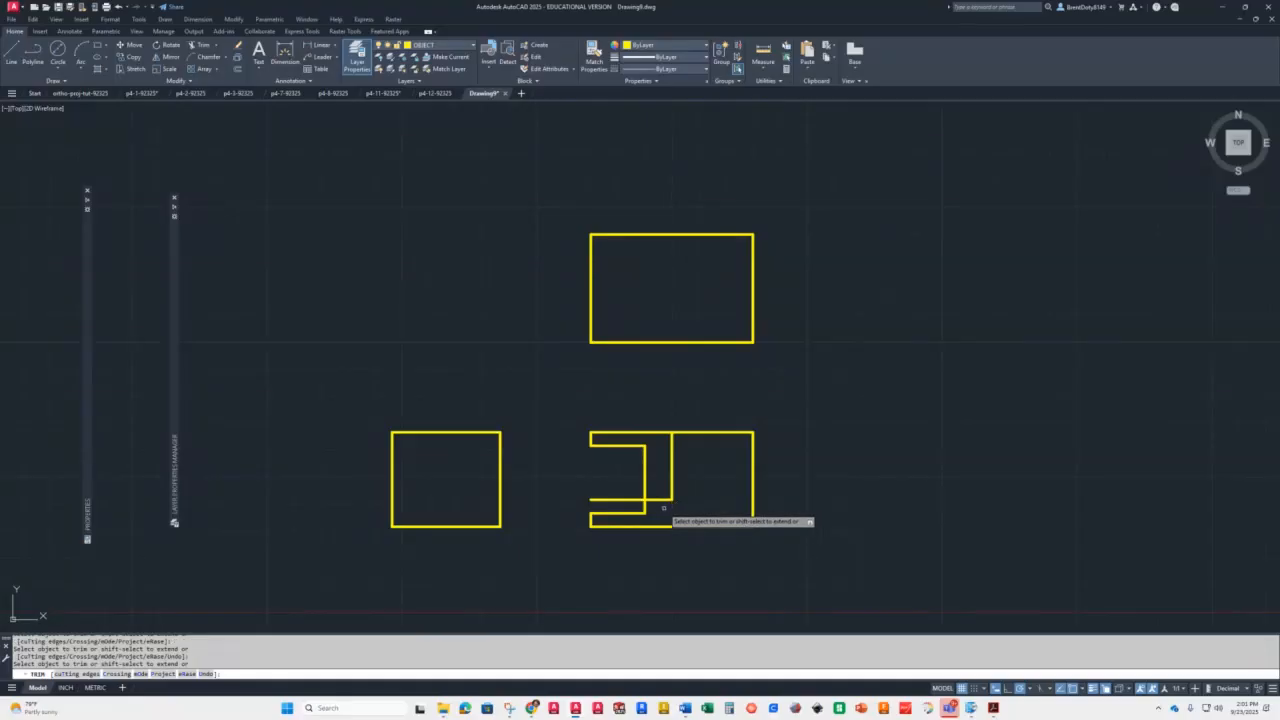
text(u)
key(Return)
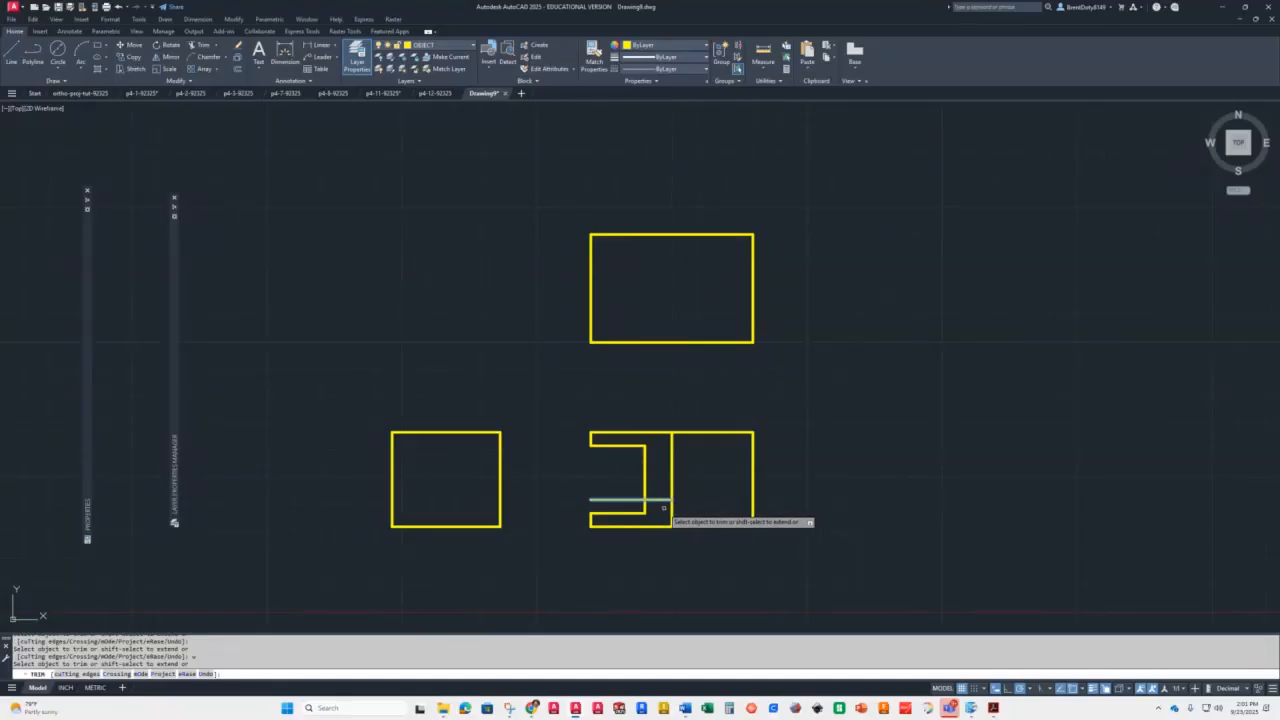
text(u)
key(Return)
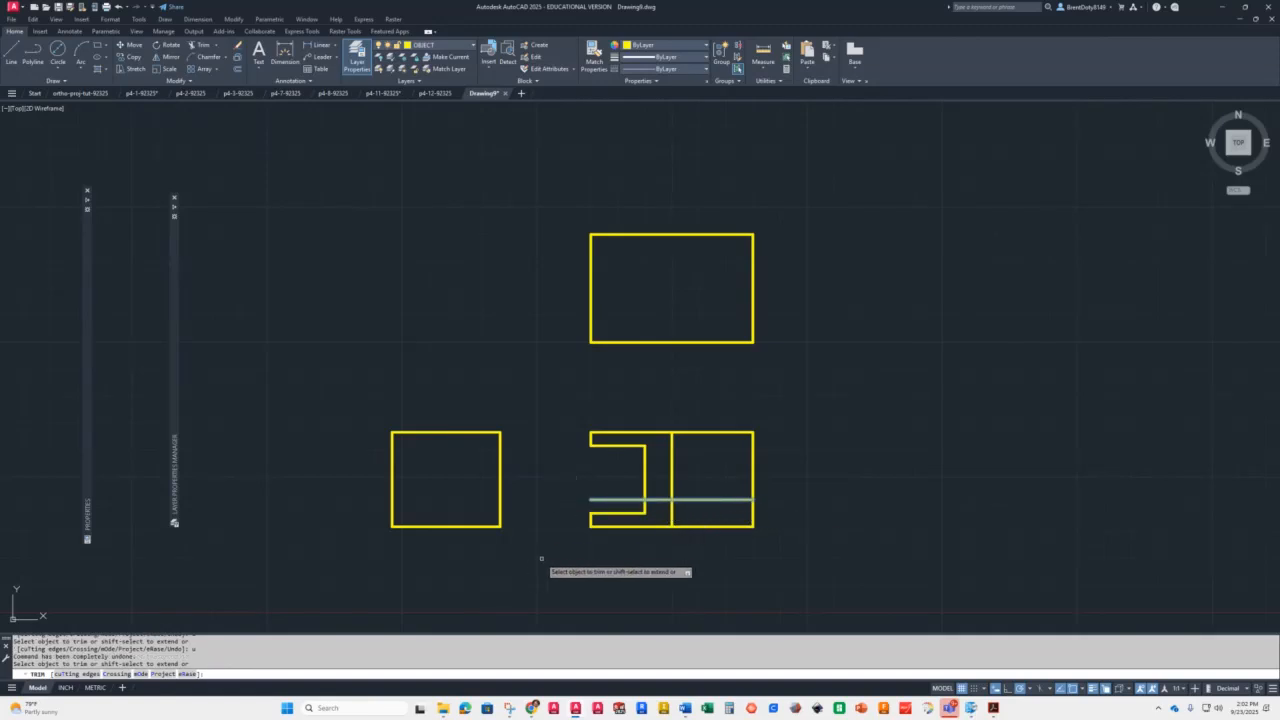
key(Return)
key(Escape)
key(Escape)
key(Escape)
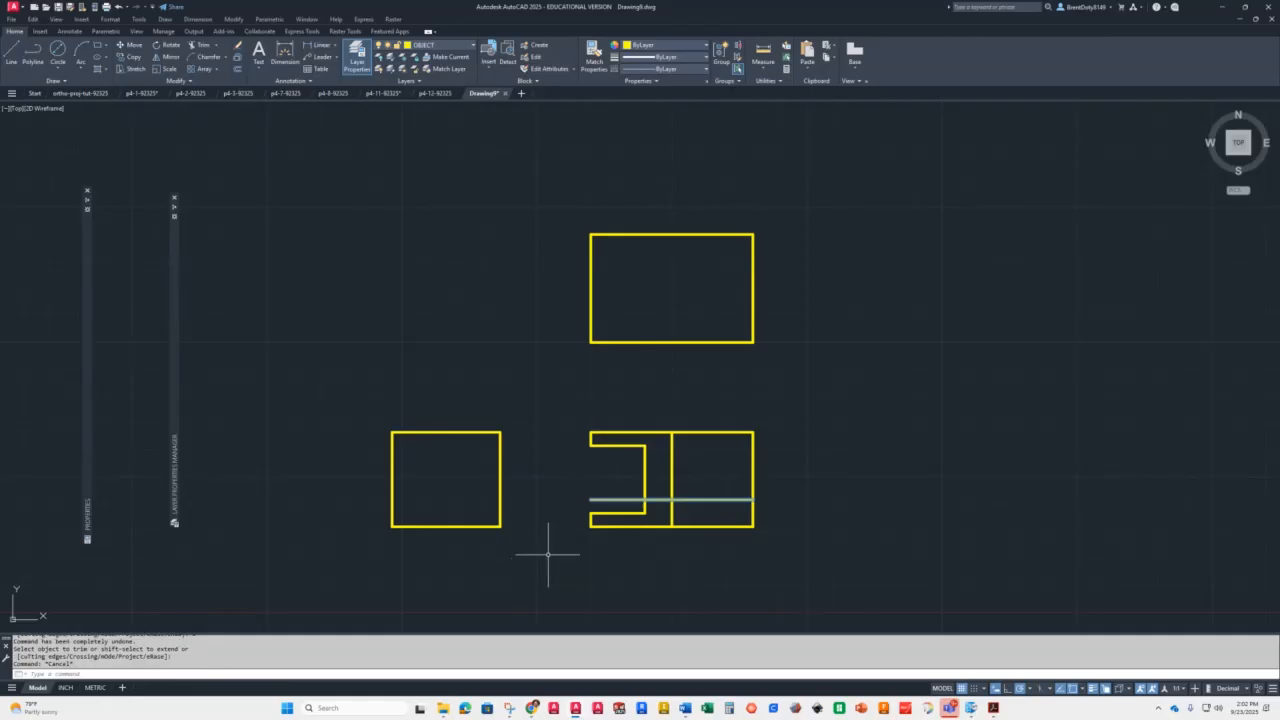
Trim the horizontal offset line and the vertical line in the notched view, leaving an L-shaped corner against its upper and right edges
scroll(649, 499, up, 4)
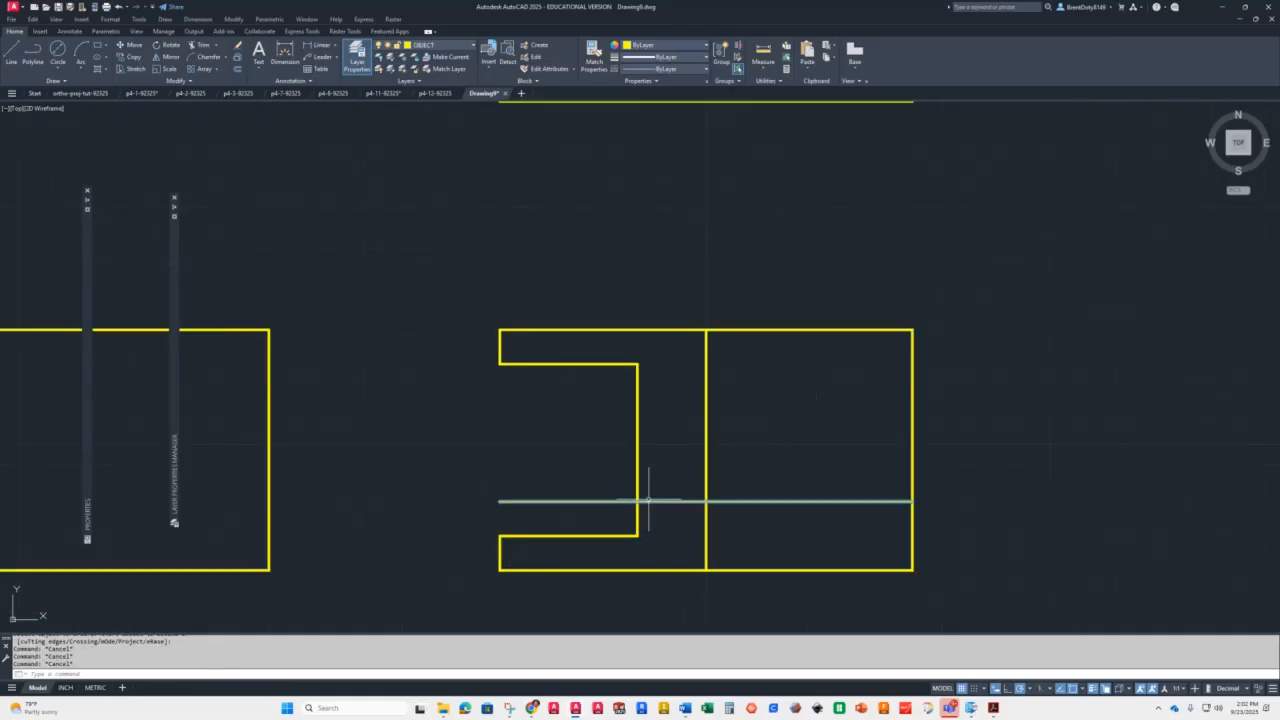
scroll(578, 515, down, 2)
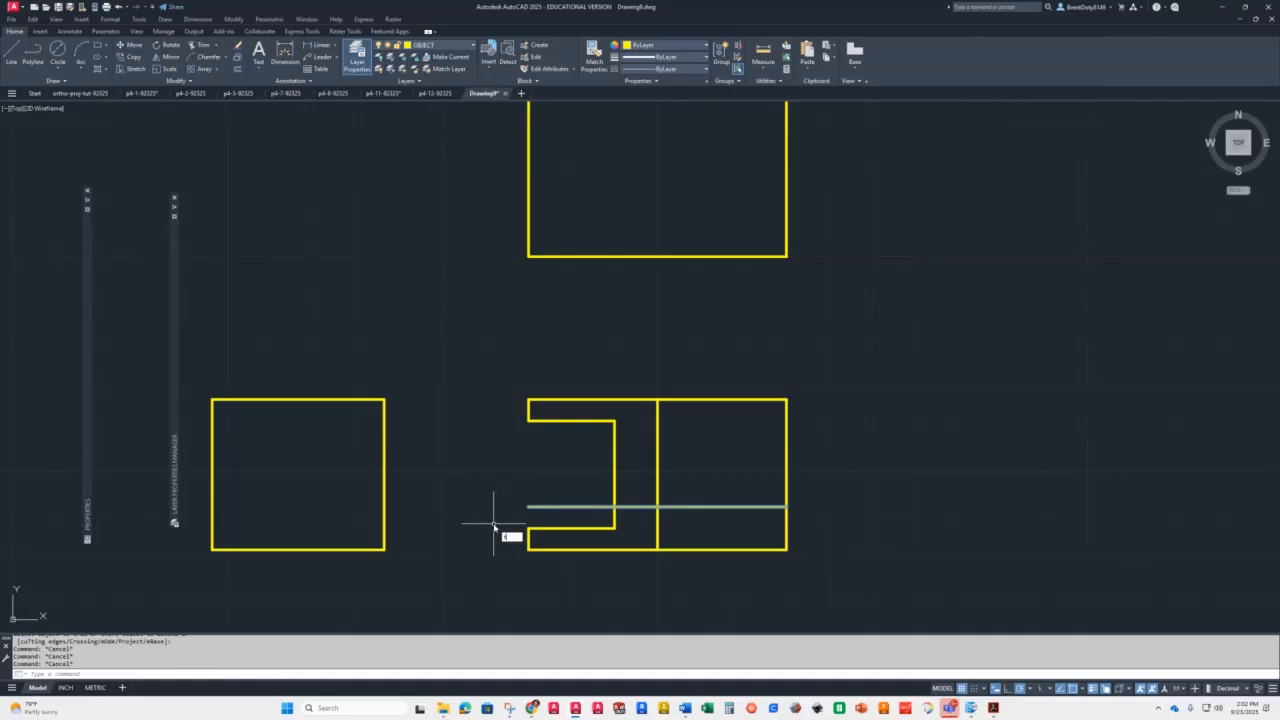
text(tr)
key(Return)
click(575, 507)
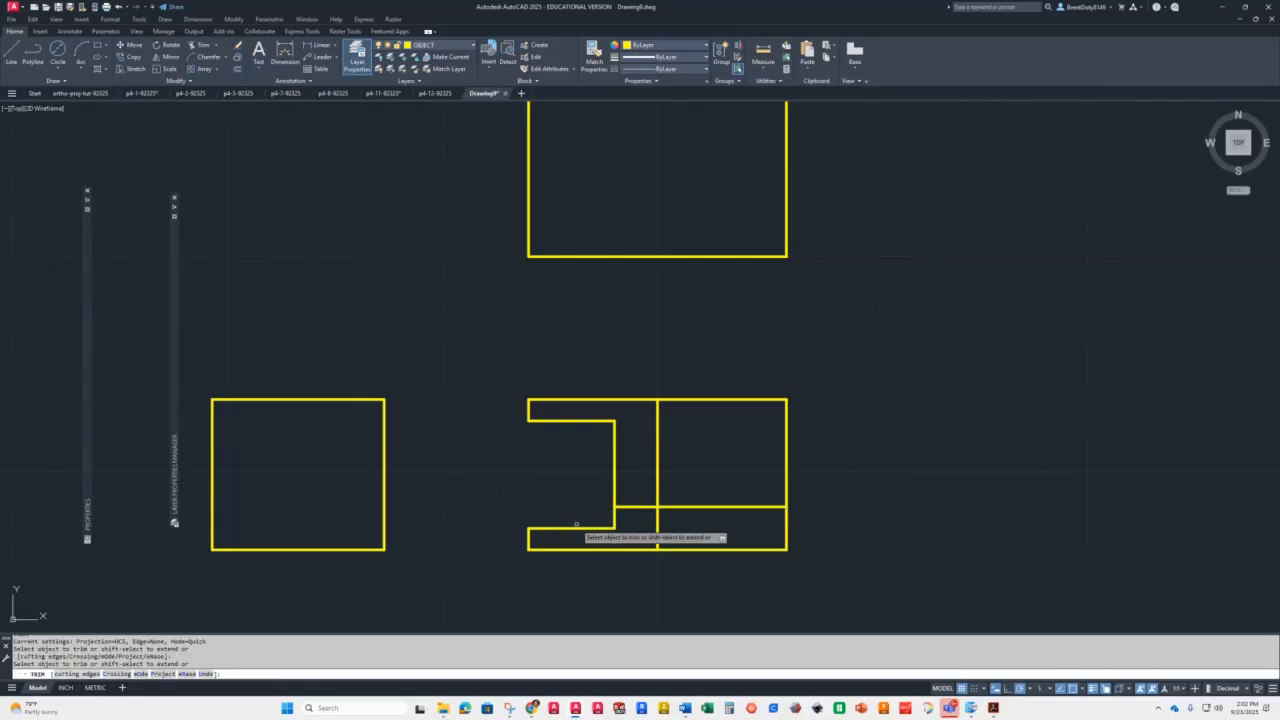
click(632, 507)
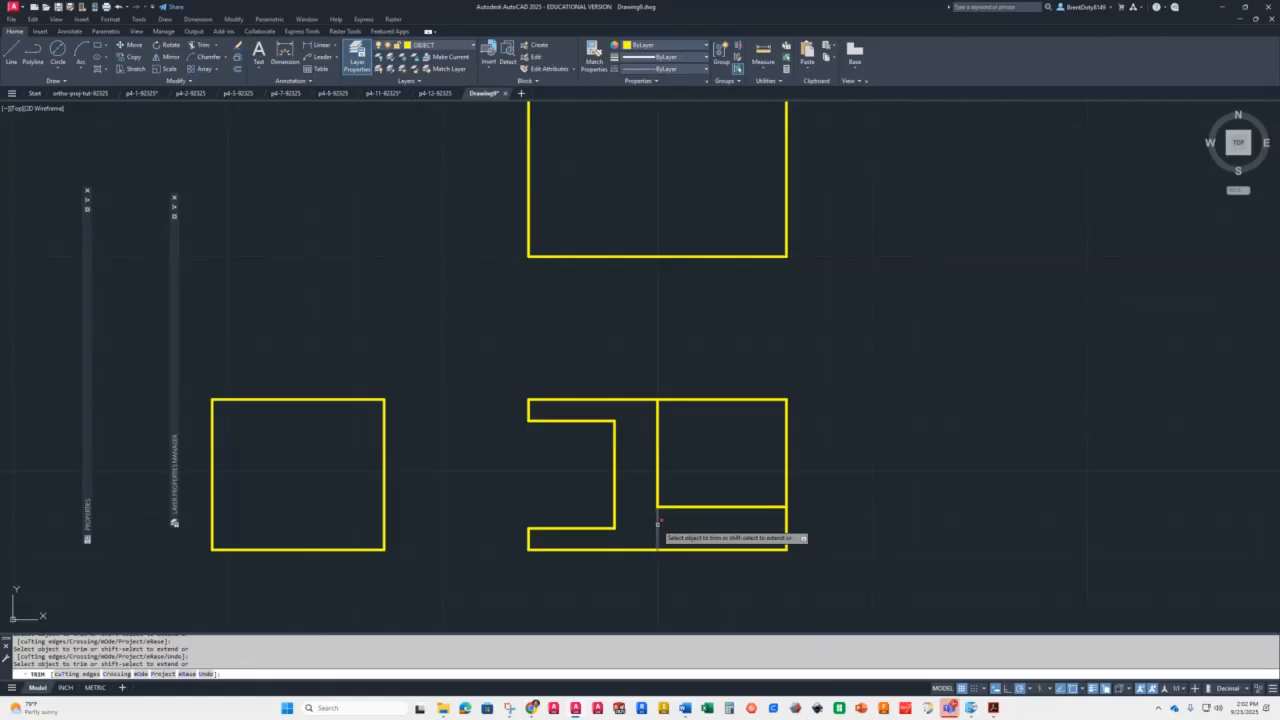
click(656, 530)
key(Escape)
scroll(637, 528, down, 2)
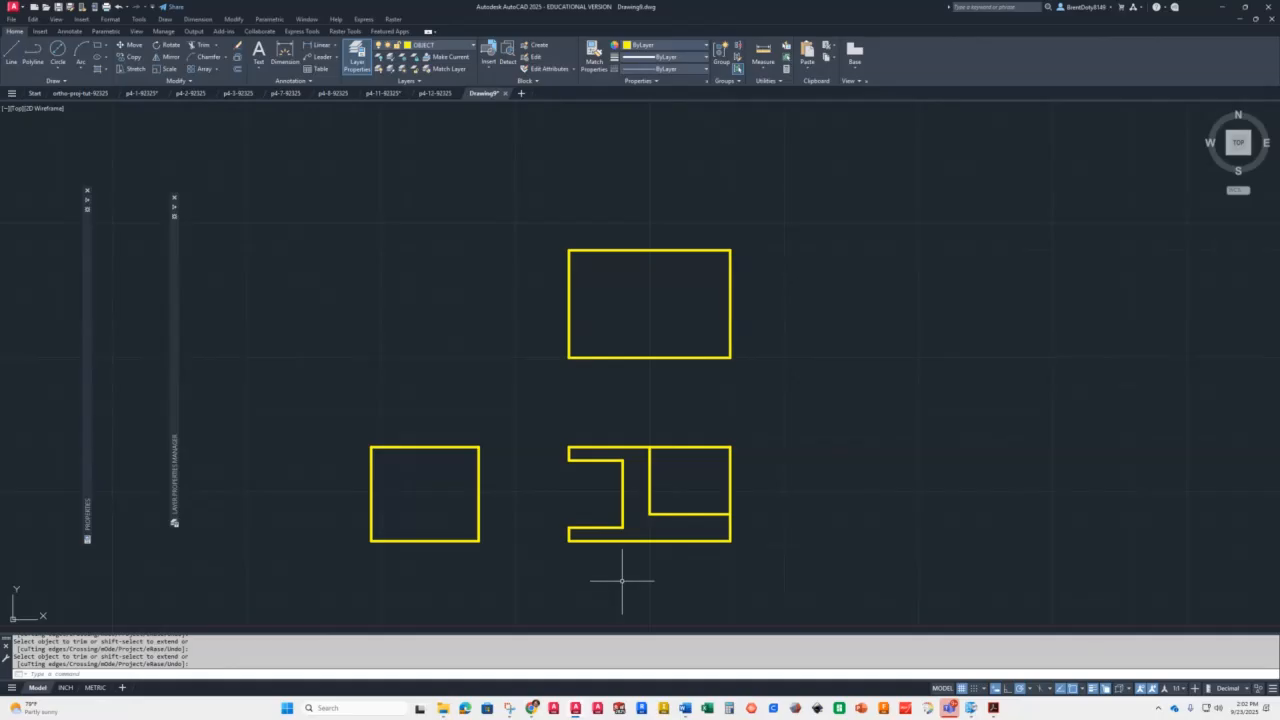
Offset the lower edge of the upper rectangle upward by 1.5
text(e)
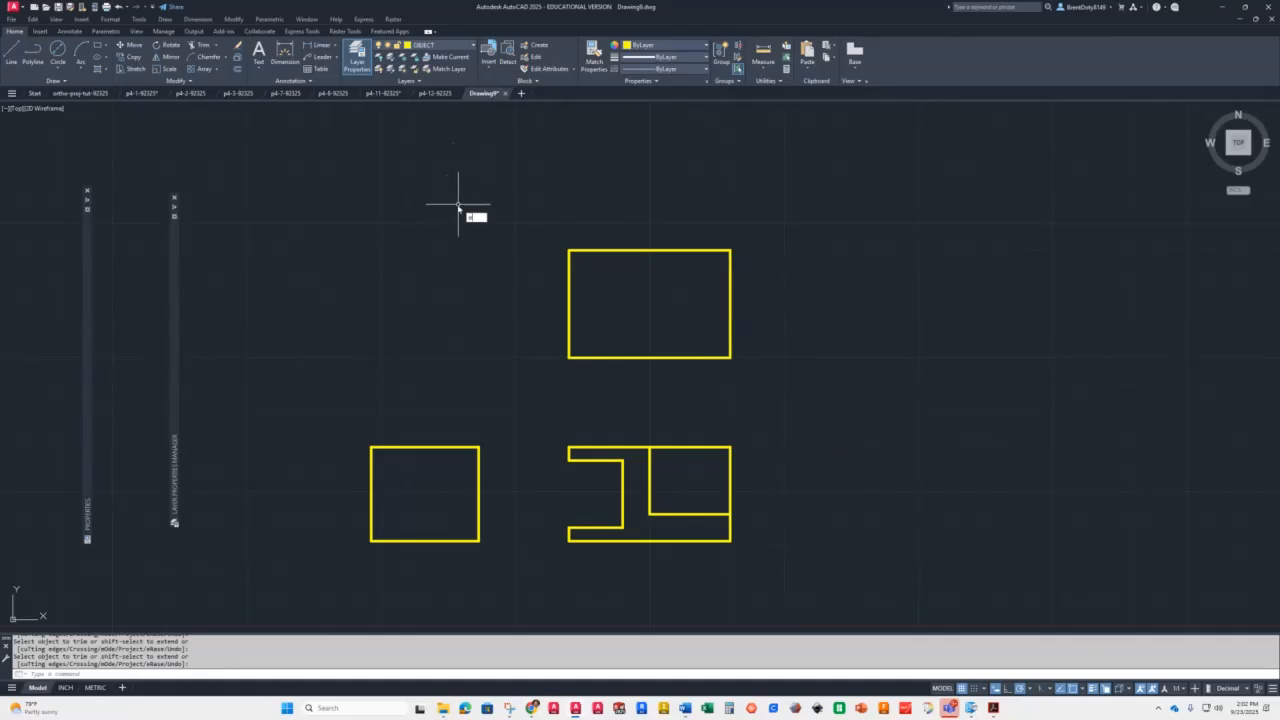
key(Return)
text(.5)
key(Return)
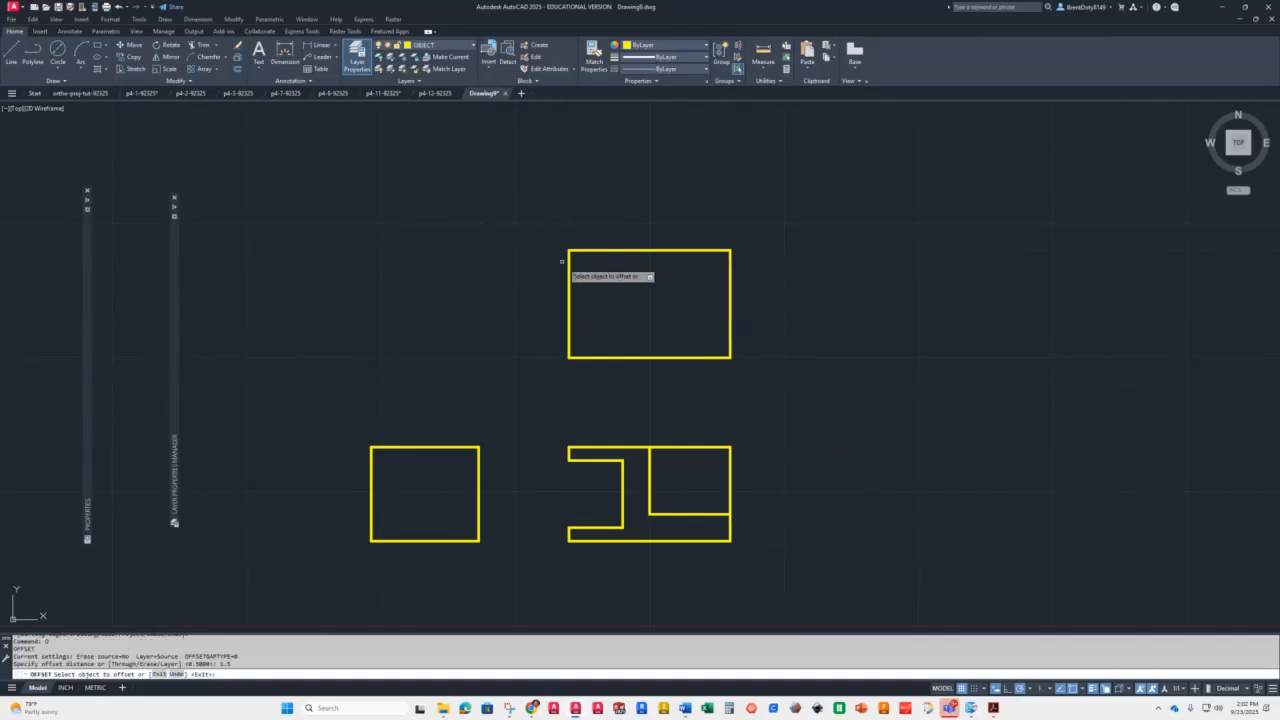
click(646, 355)
click(644, 300)
key(Return)
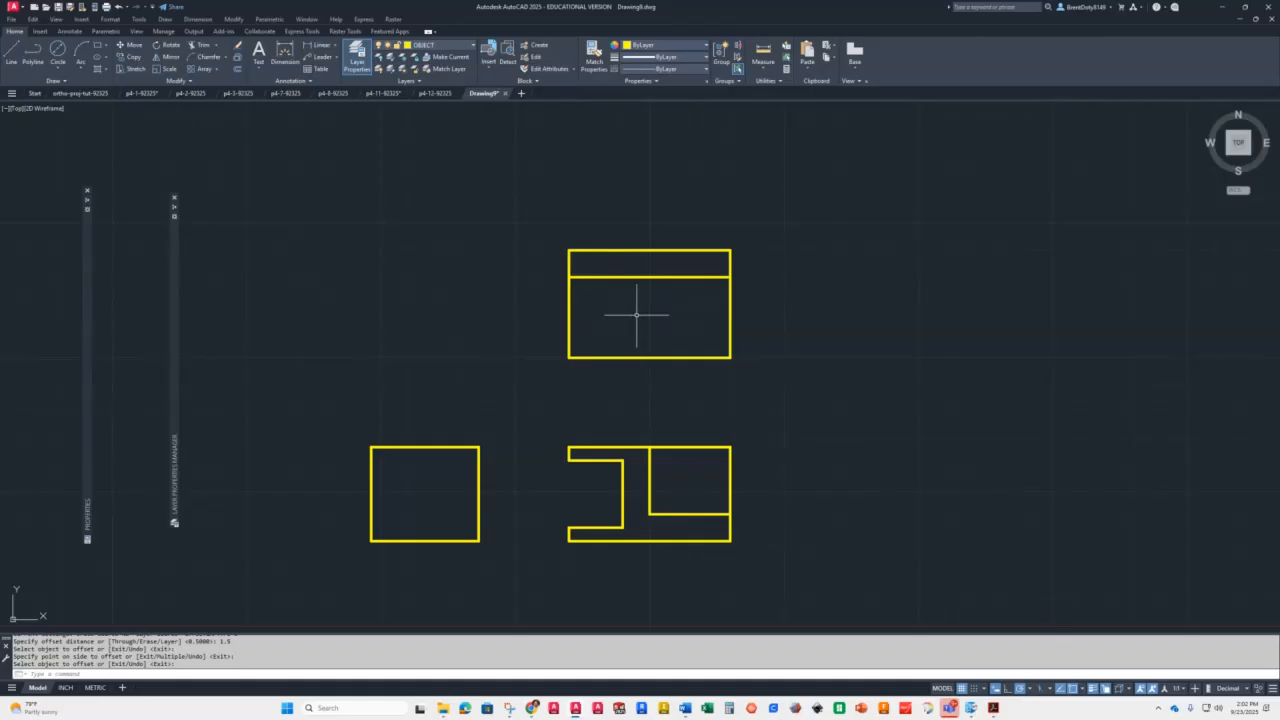
Draw a vertical line from the upper end of the notched view's inner vertical line to the offset line in the upper rectangle
text(l)
key(Return)
click(651, 447)
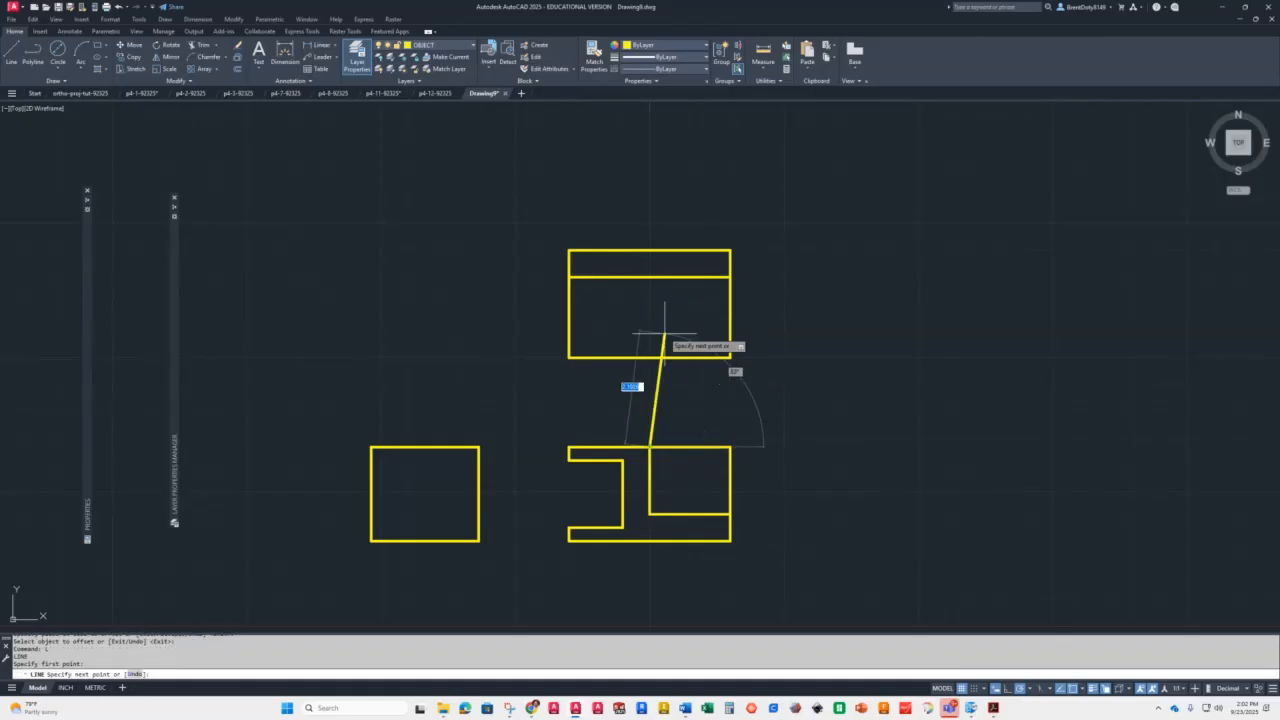
click(649, 277)
key(Return)
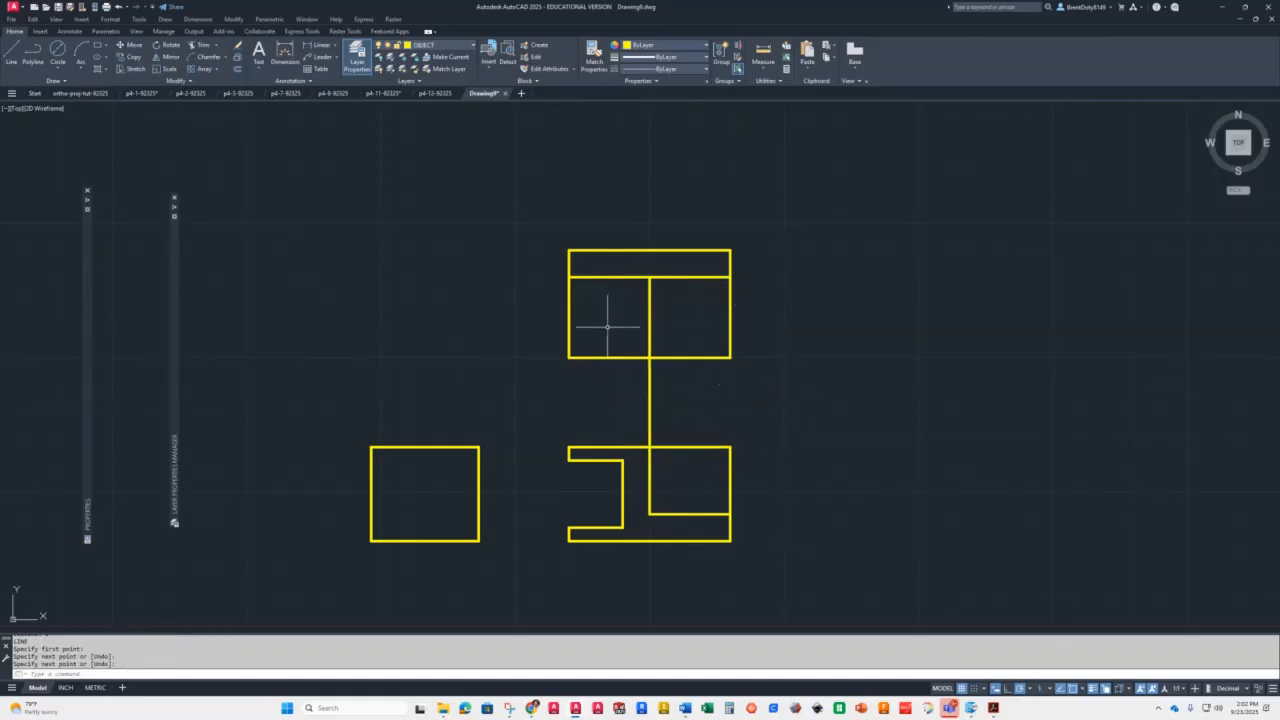
Trim the offset line left of the vertical line and the projection between the views, leaving a square in the upper view's lower-right corner
text(tr)
key(Return)
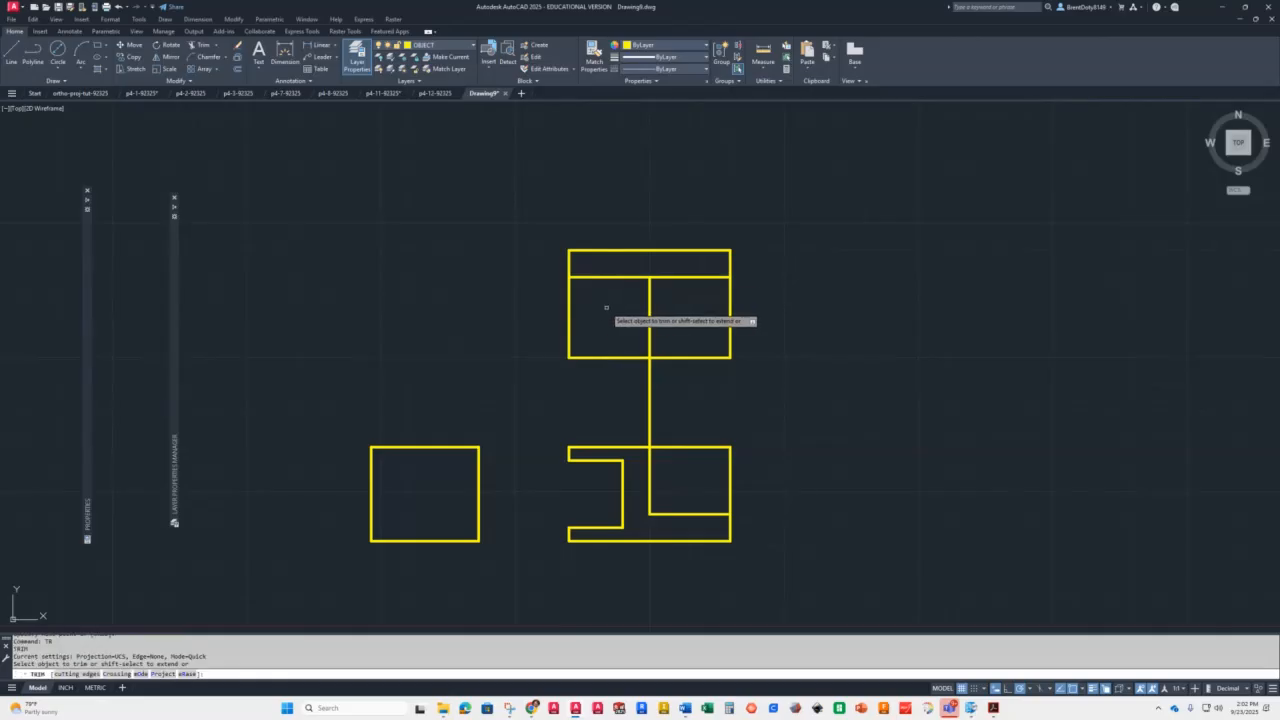
click(606, 274)
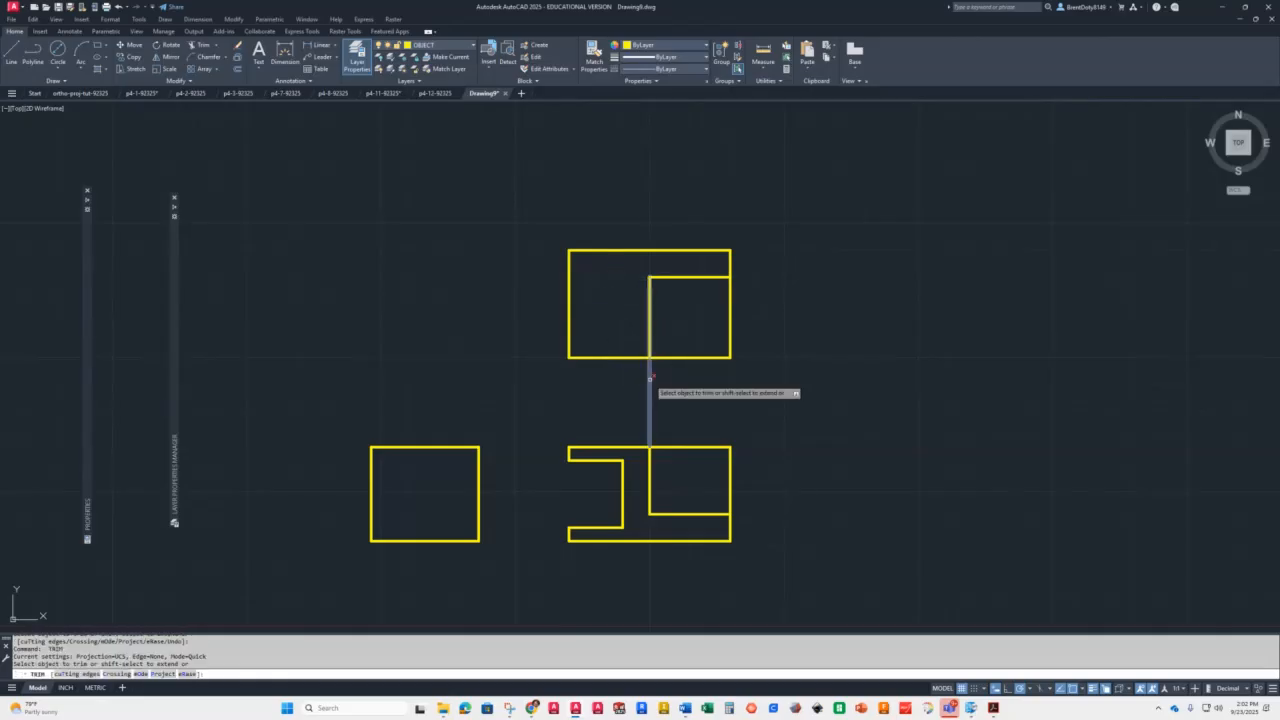
click(650, 392)
key(Return)
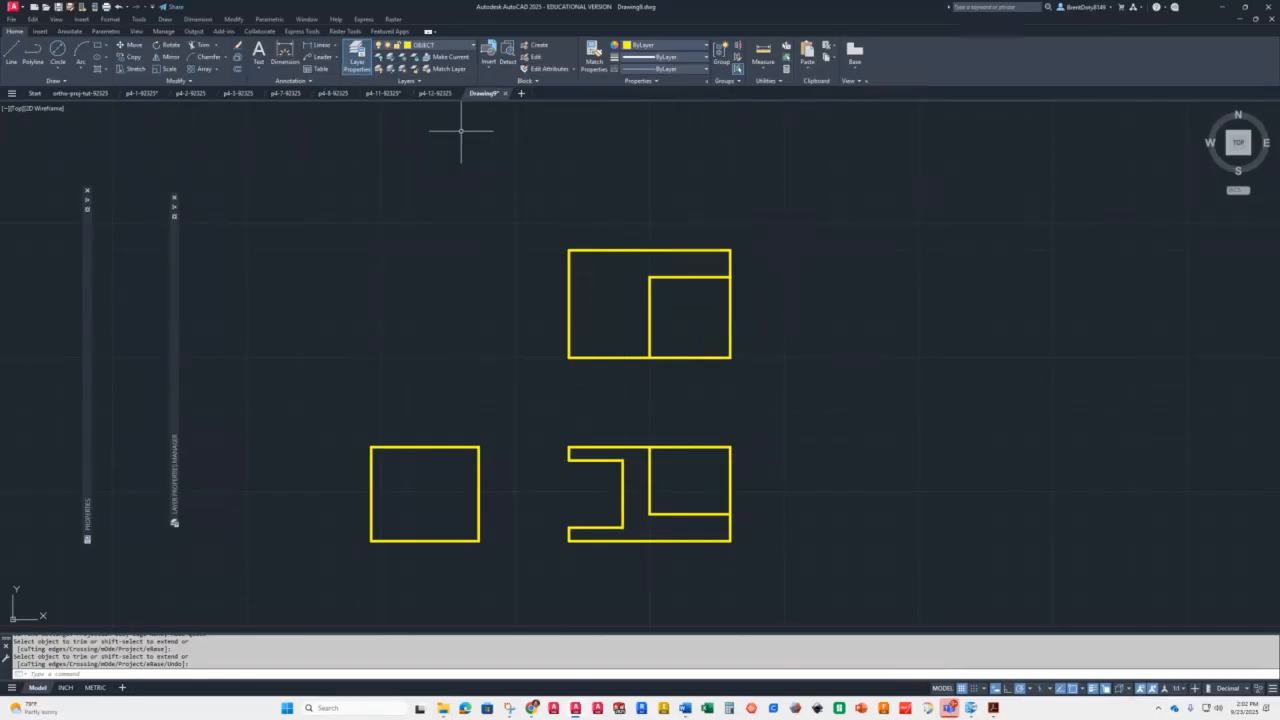
On the HIDDEN layer, draw a vertical line from the notch's upper inner corner to the upper rectangle's top edge
click(452, 46)
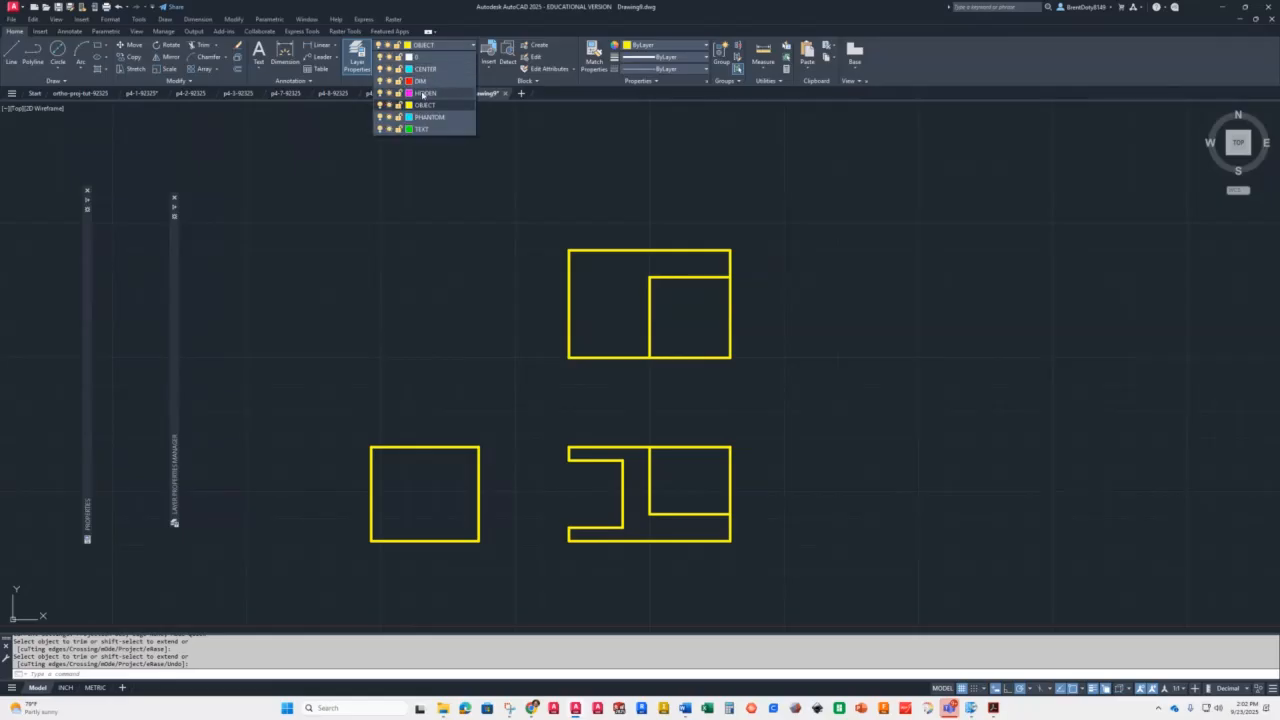
click(425, 93)
text(l)
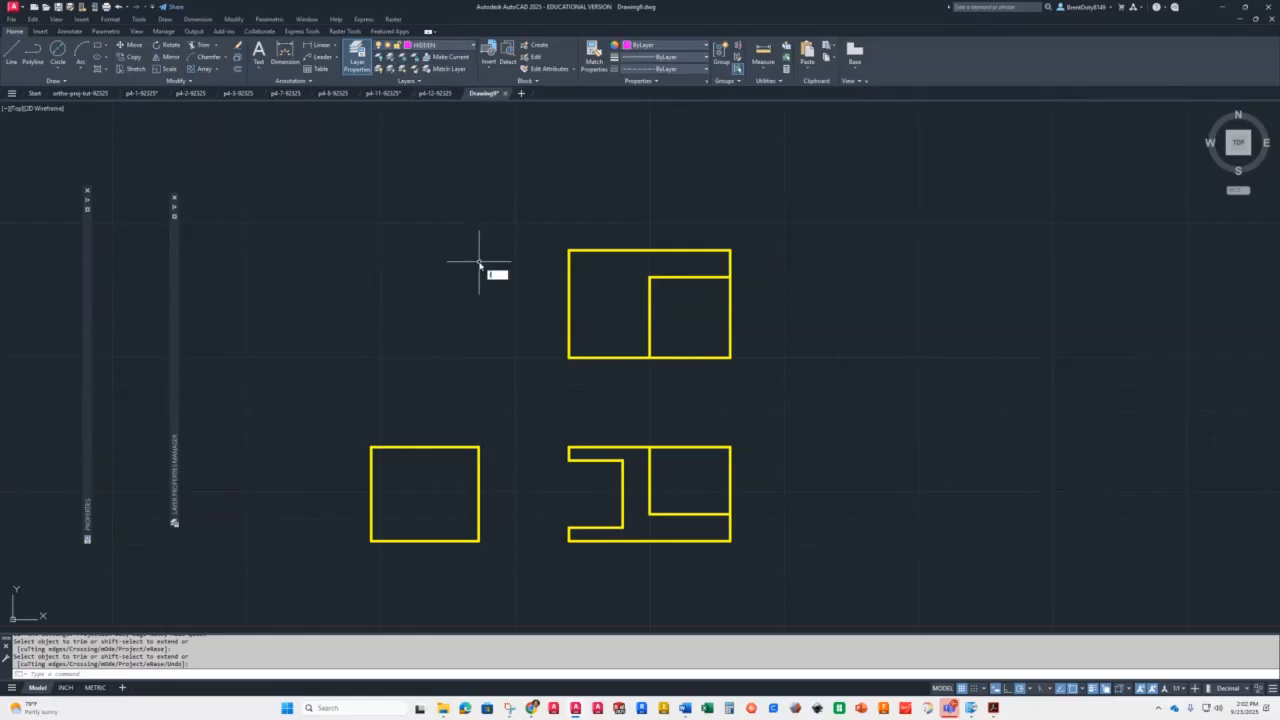
key(Return)
click(622, 460)
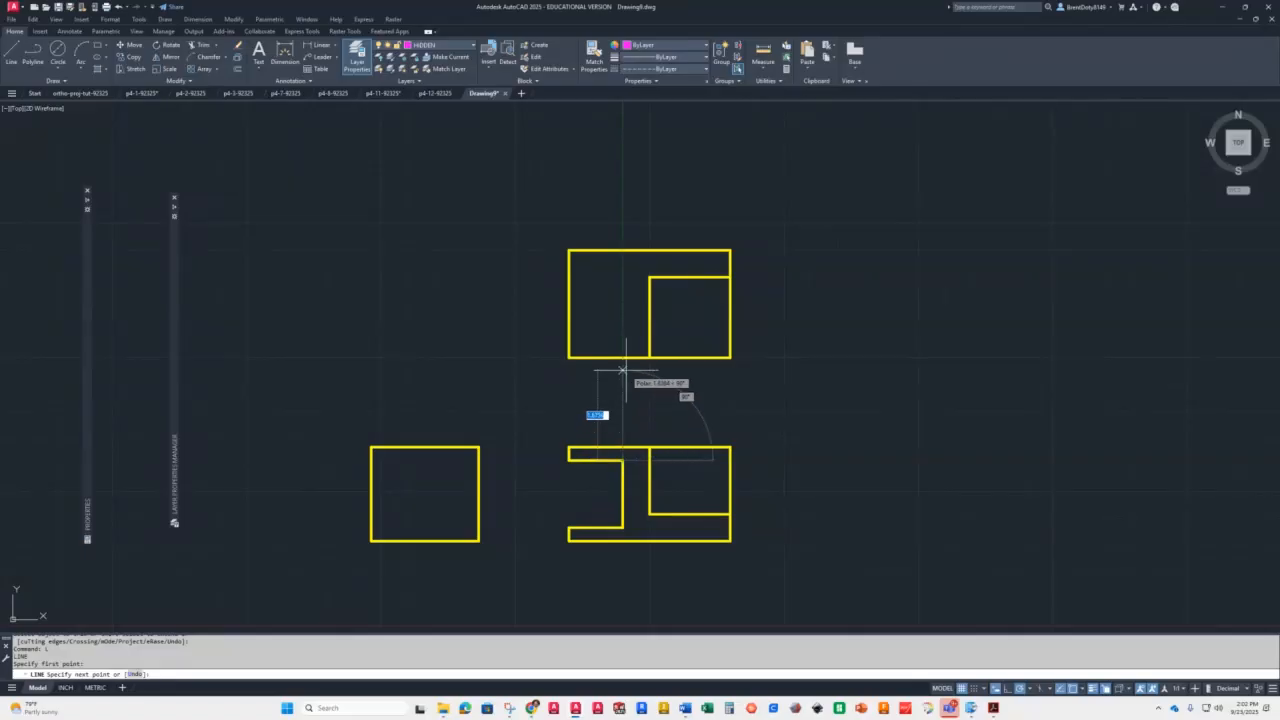
click(620, 251)
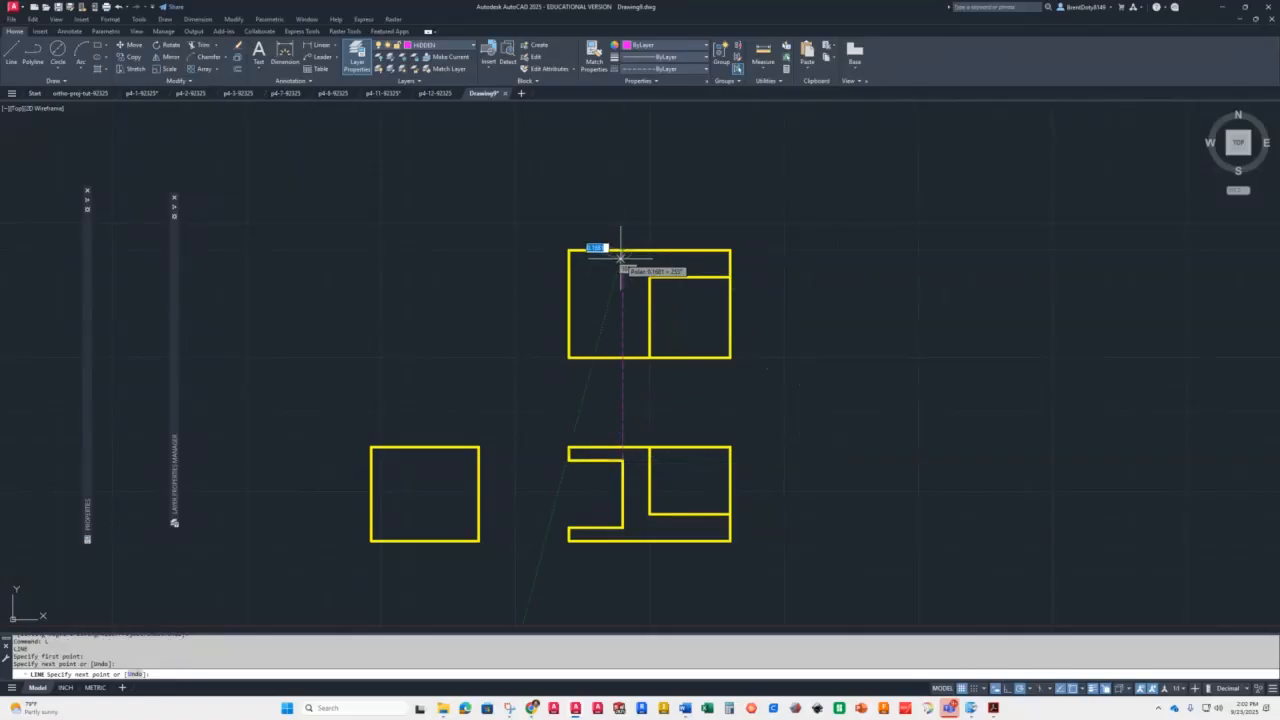
key(Return)
Trim the hidden line below the upper rectangle so that it stays only inside that view
text(tr)
key(Return)
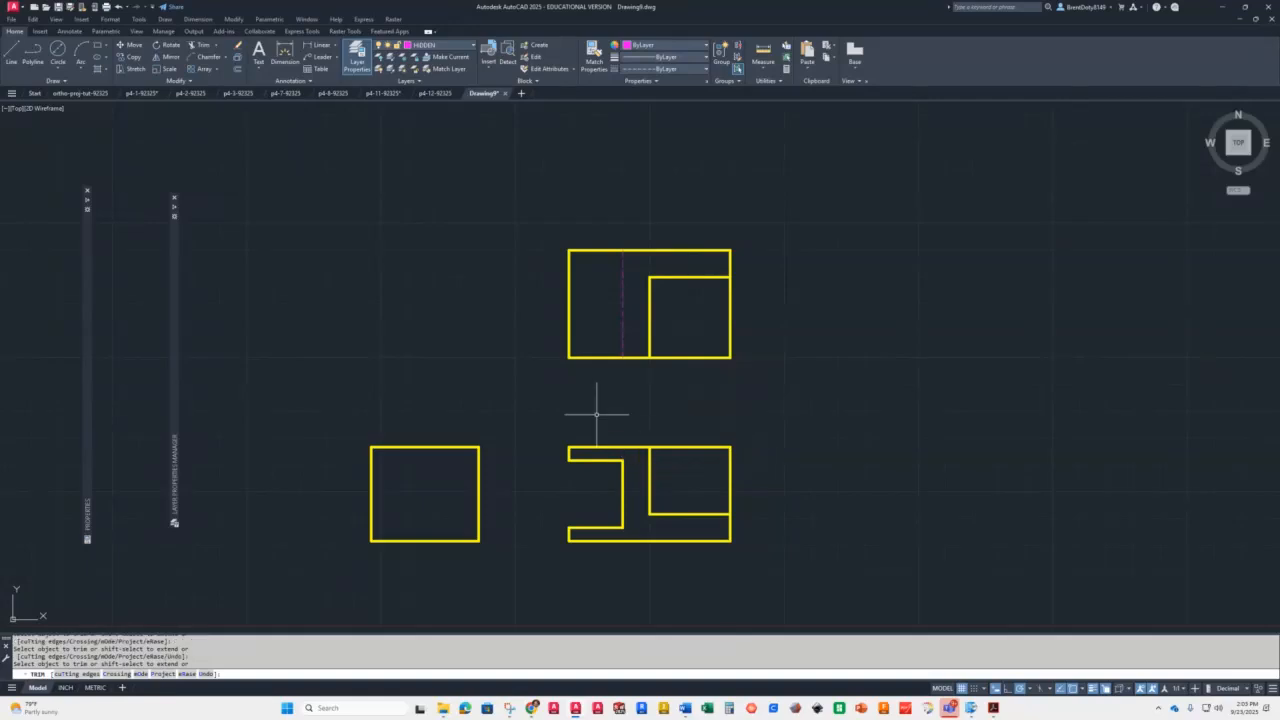
key(Return)
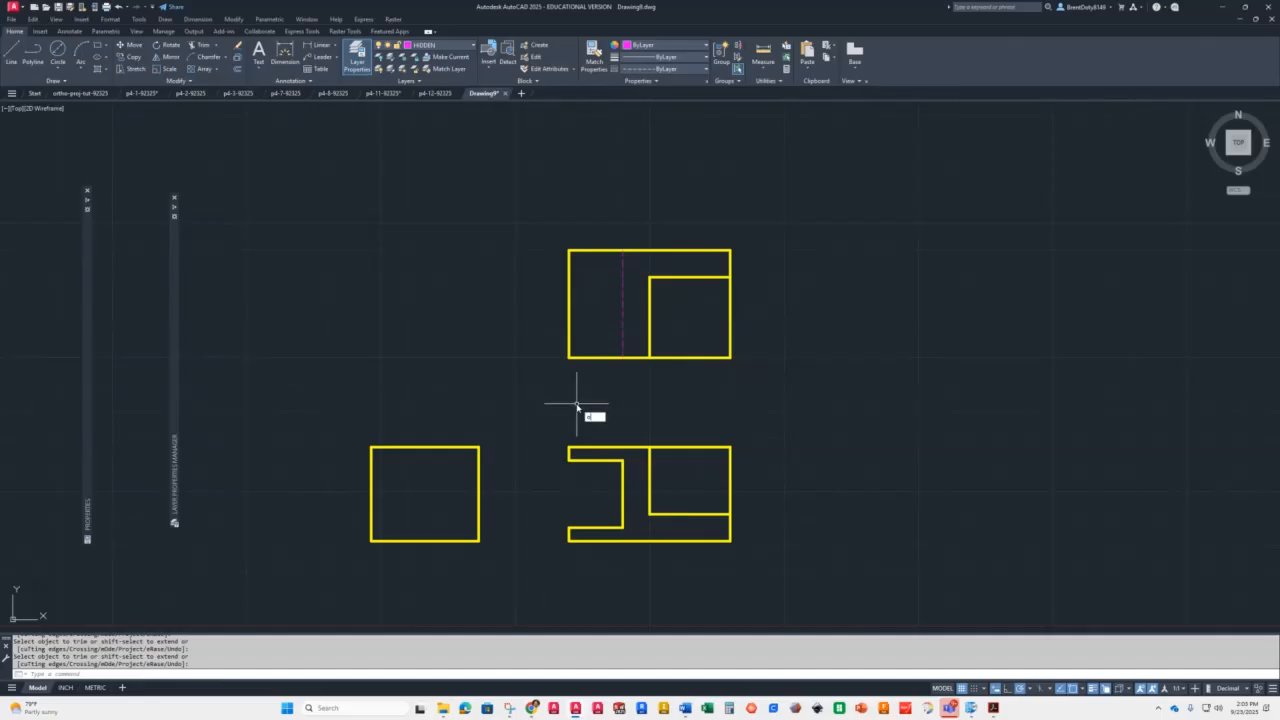
Offset the upper rectangle's lower edge upward and its left edge to the right, both by .5
key(Return)
text(.5)
key(Return)
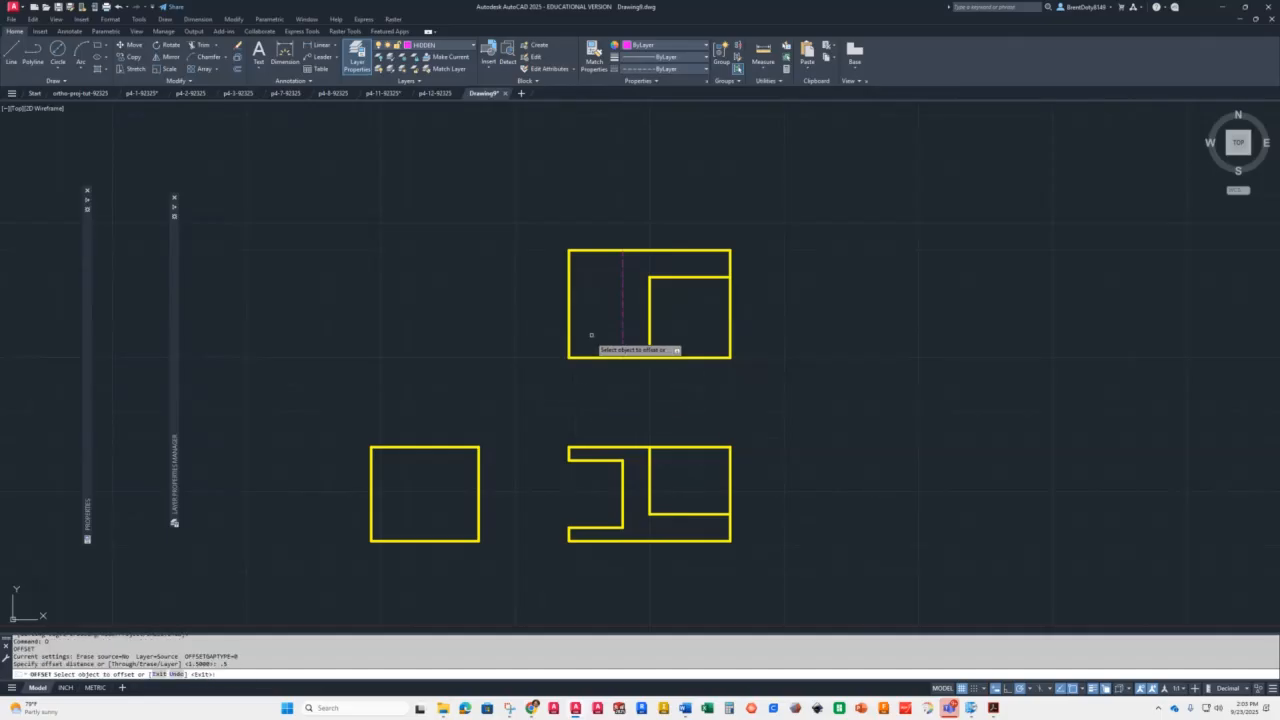
click(587, 357)
click(587, 314)
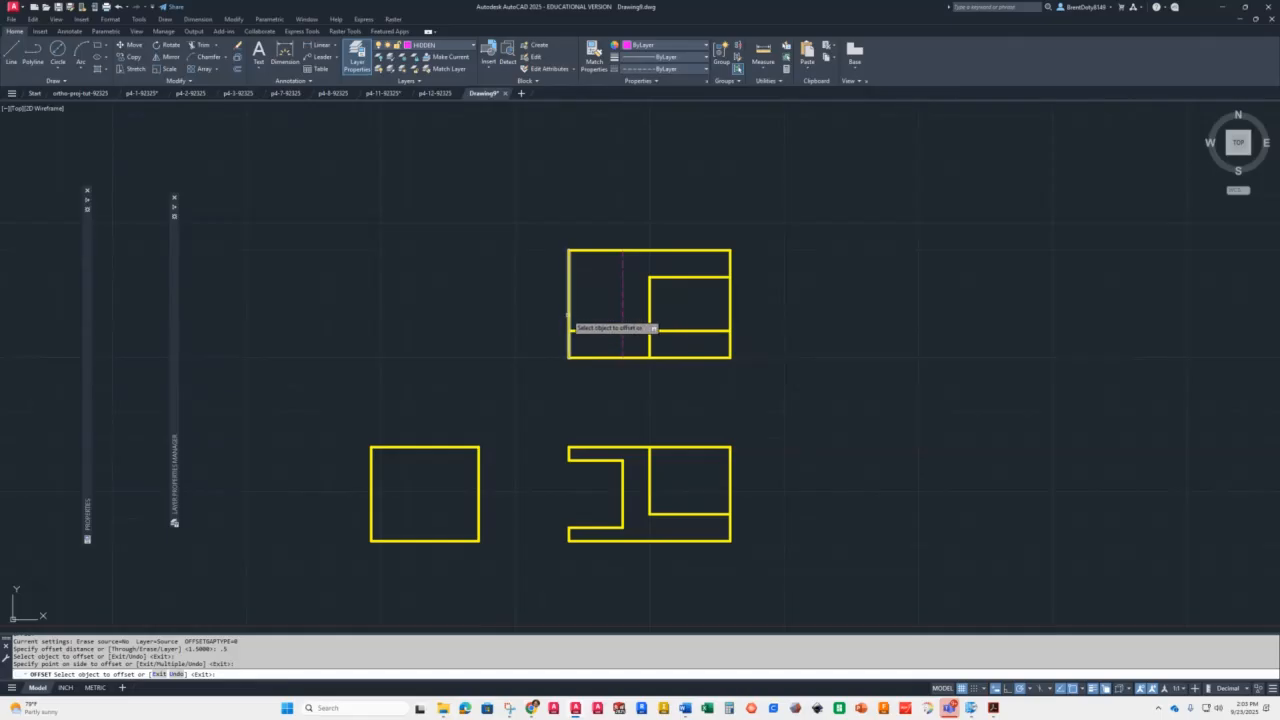
click(569, 323)
click(590, 318)
key(Return)
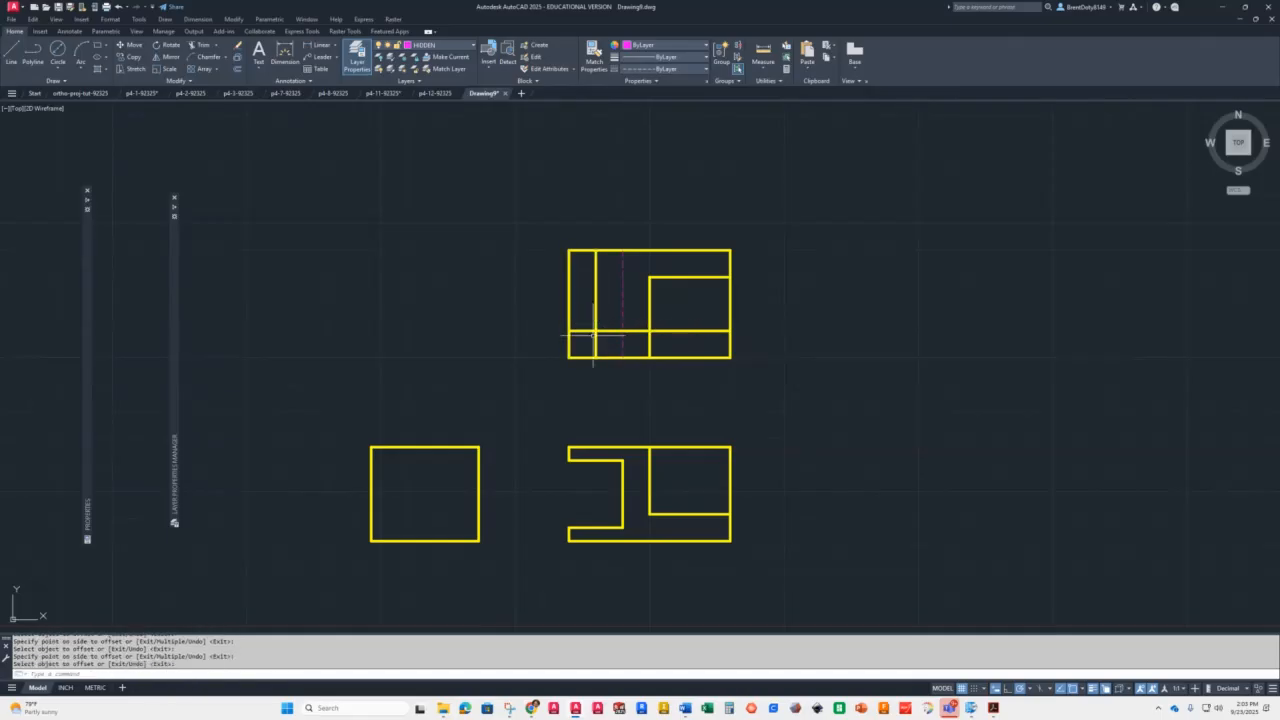
On the OBJECT layer, draw a .5 diameter circle centred where the two offset lines cross
click(457, 46)
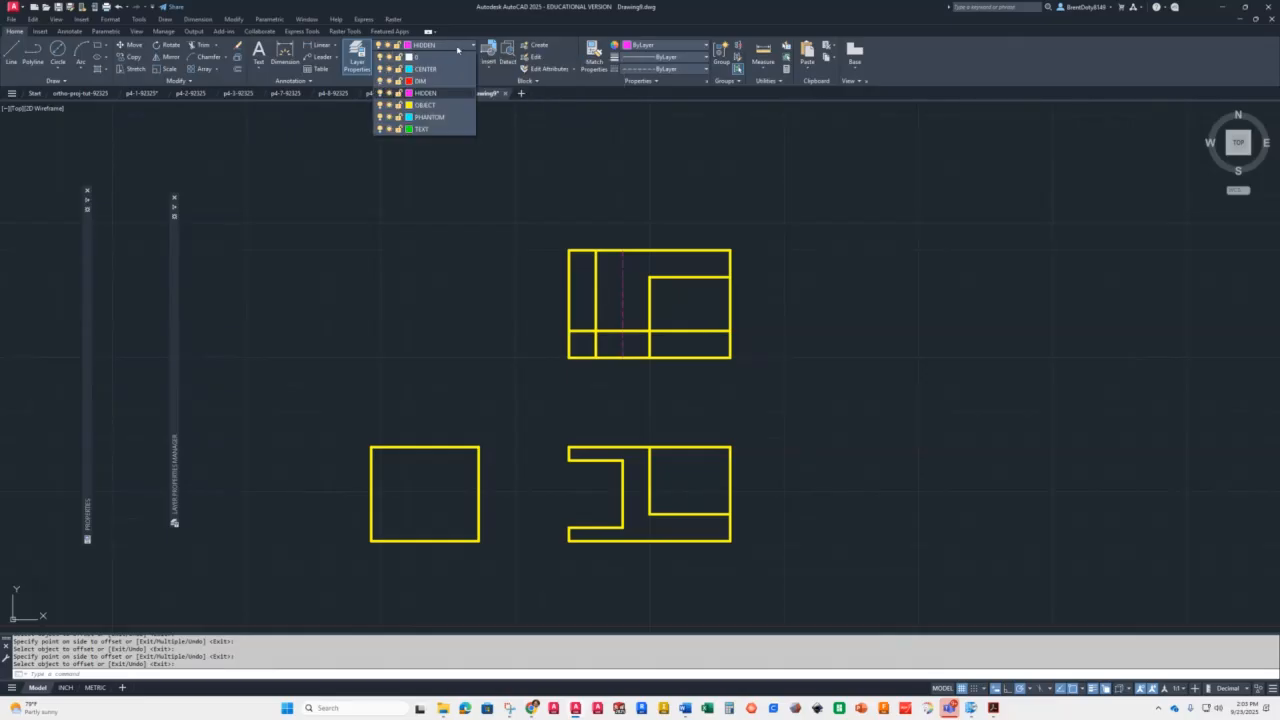
click(423, 105)
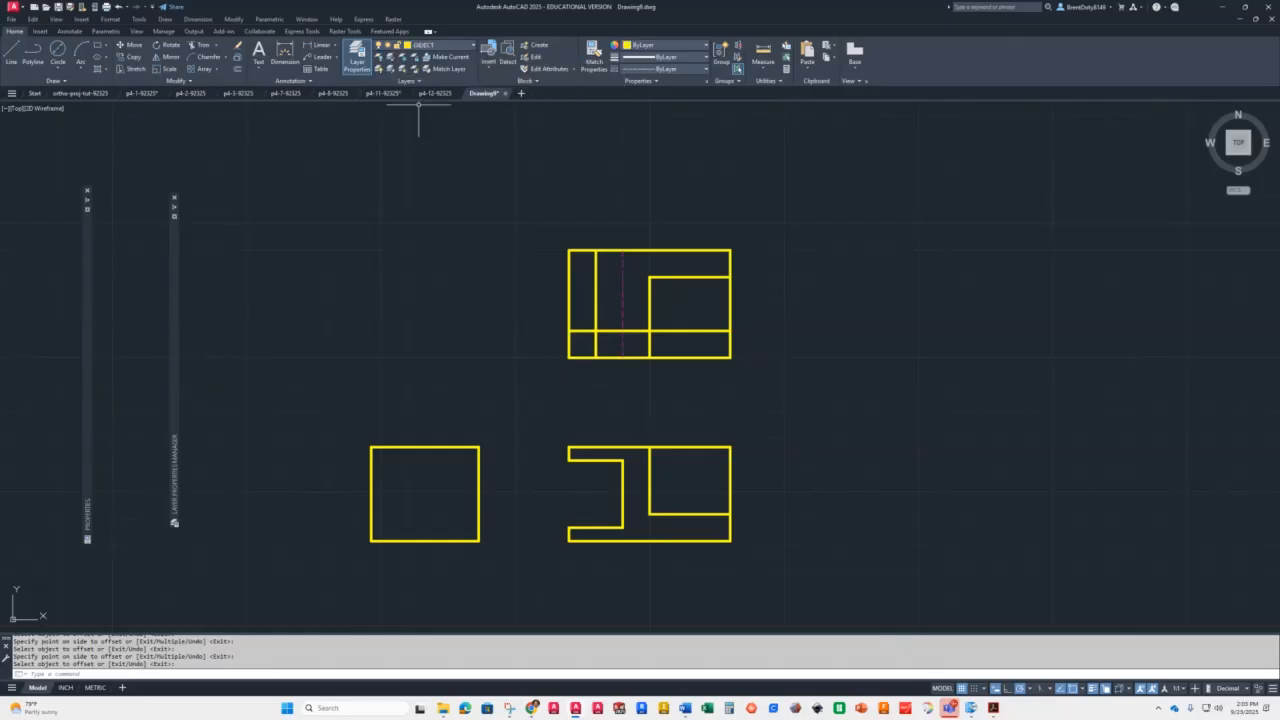
click(62, 52)
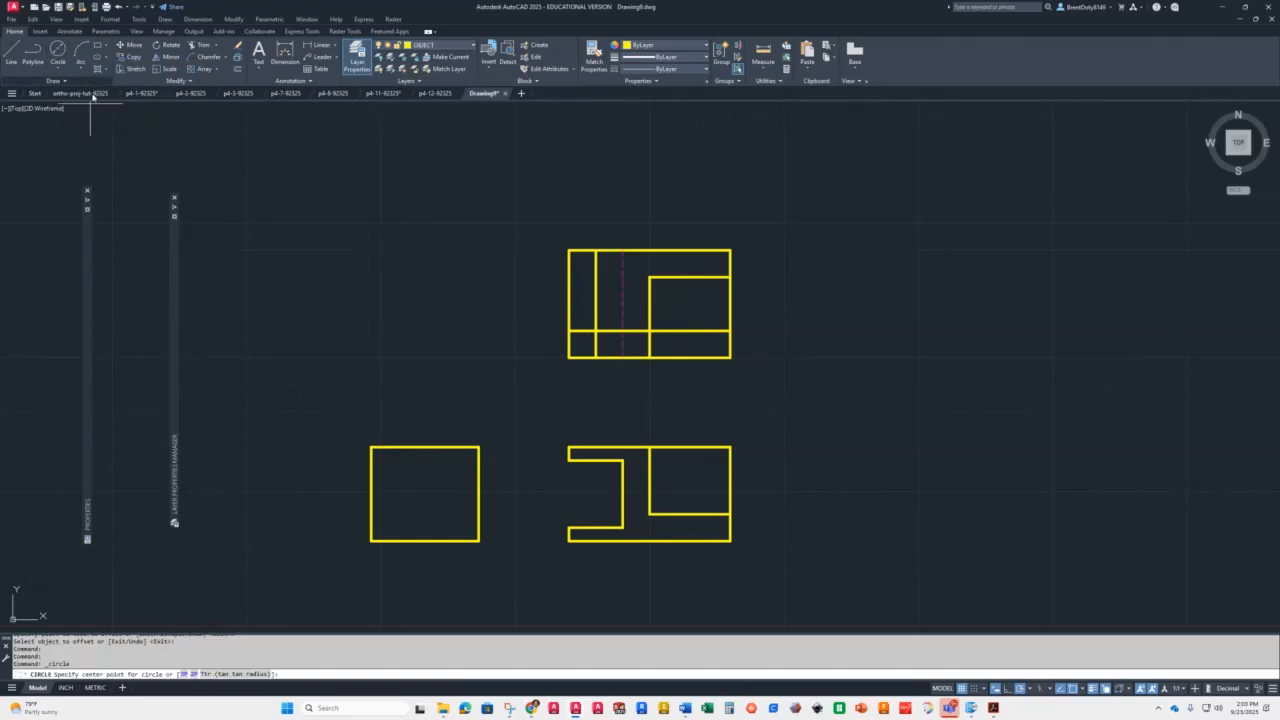
click(596, 330)
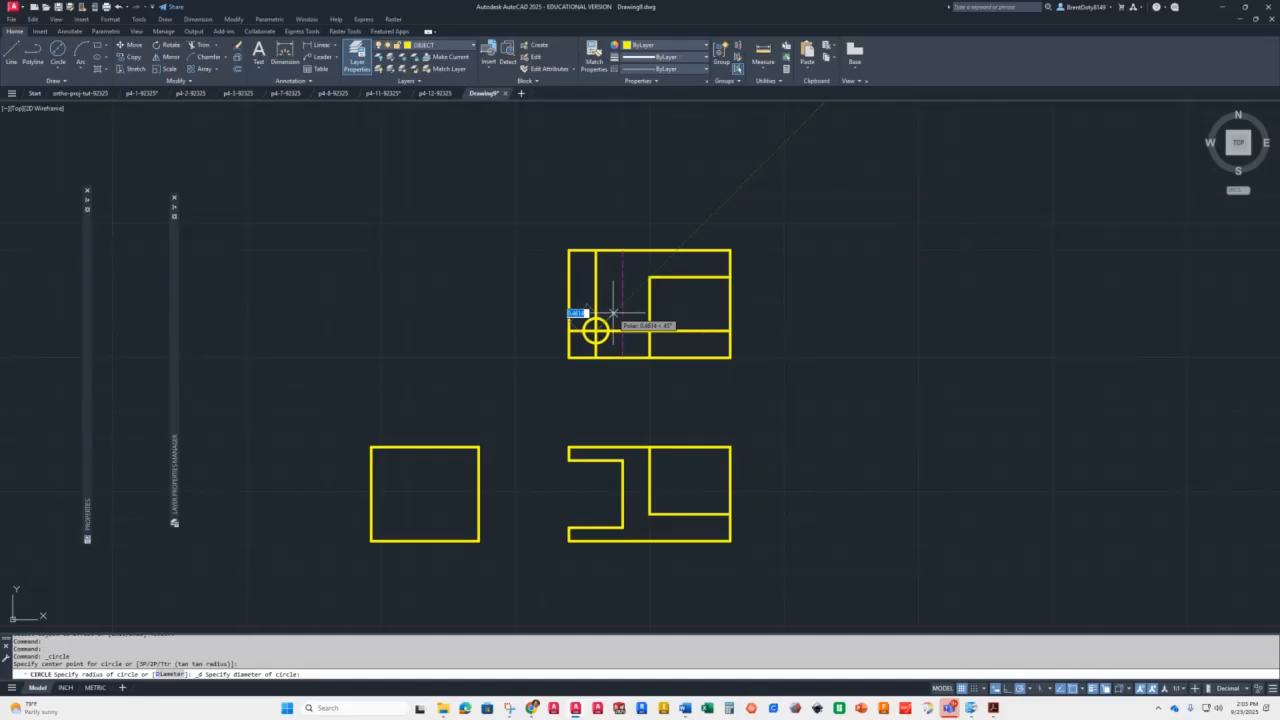
text(.5)
key(Return)
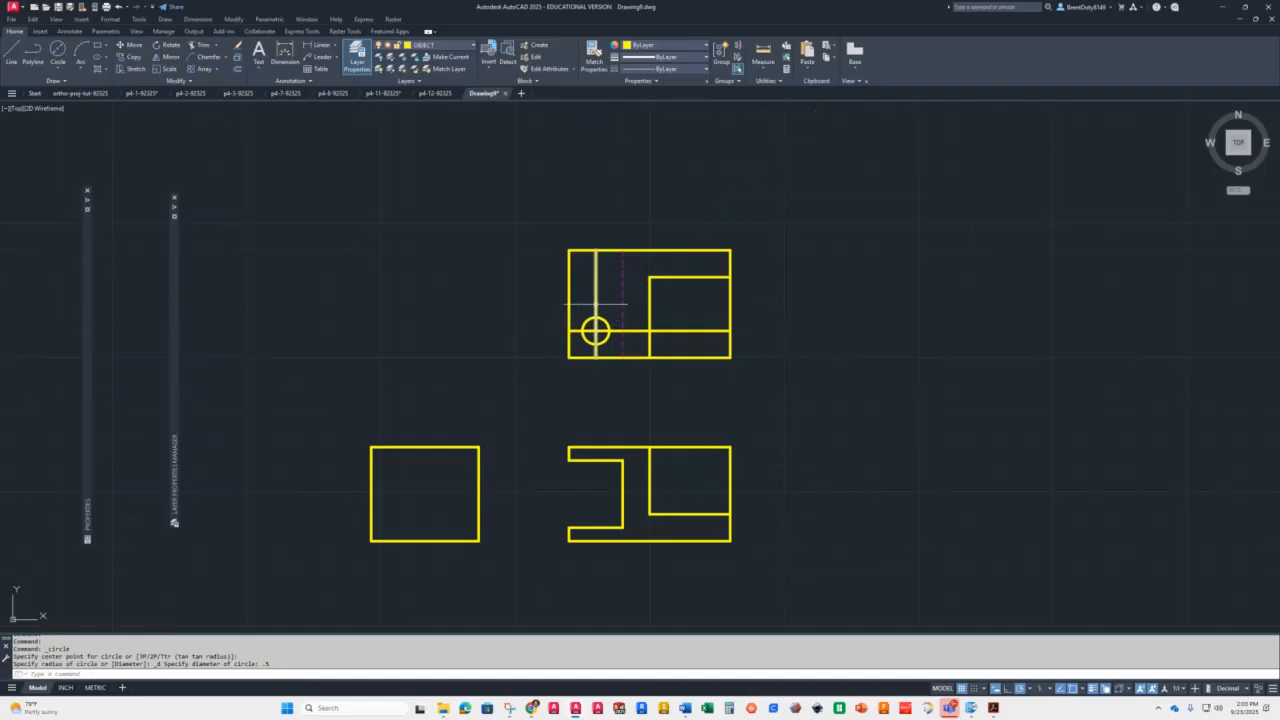
Delete the two offset construction lines through the circle in the upper view
click(596, 318)
click(617, 330)
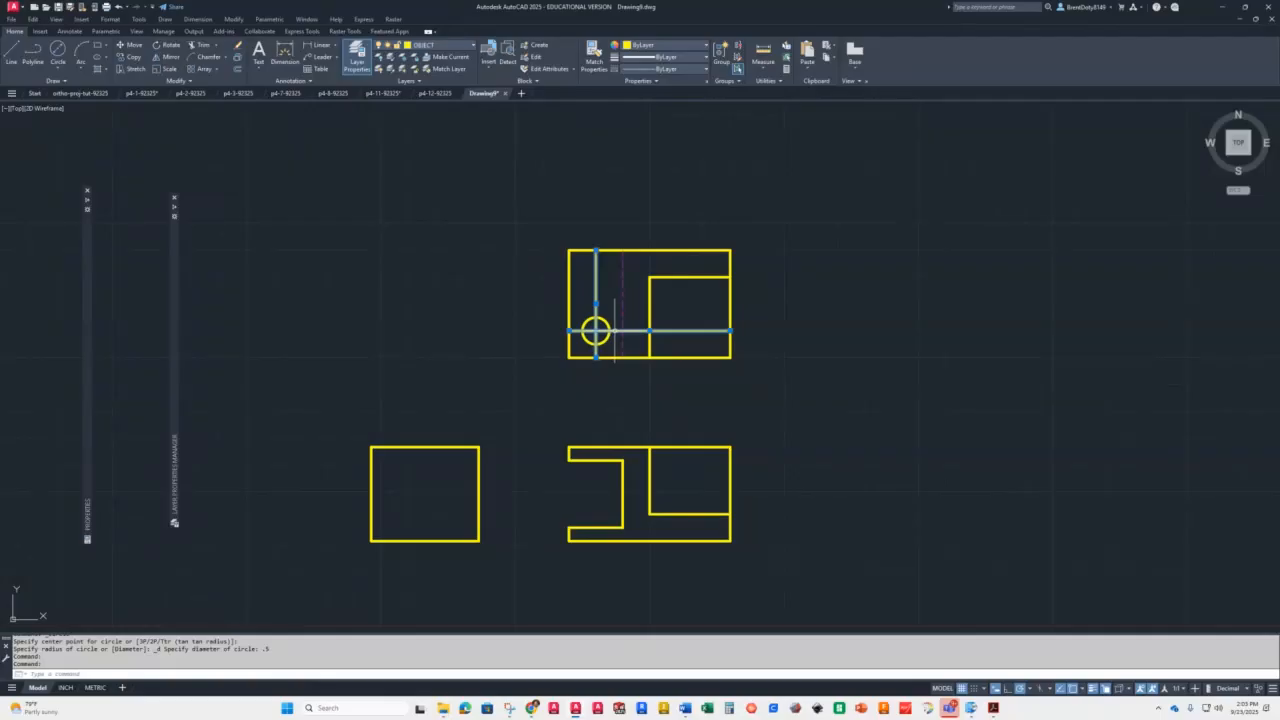
key(Delete)
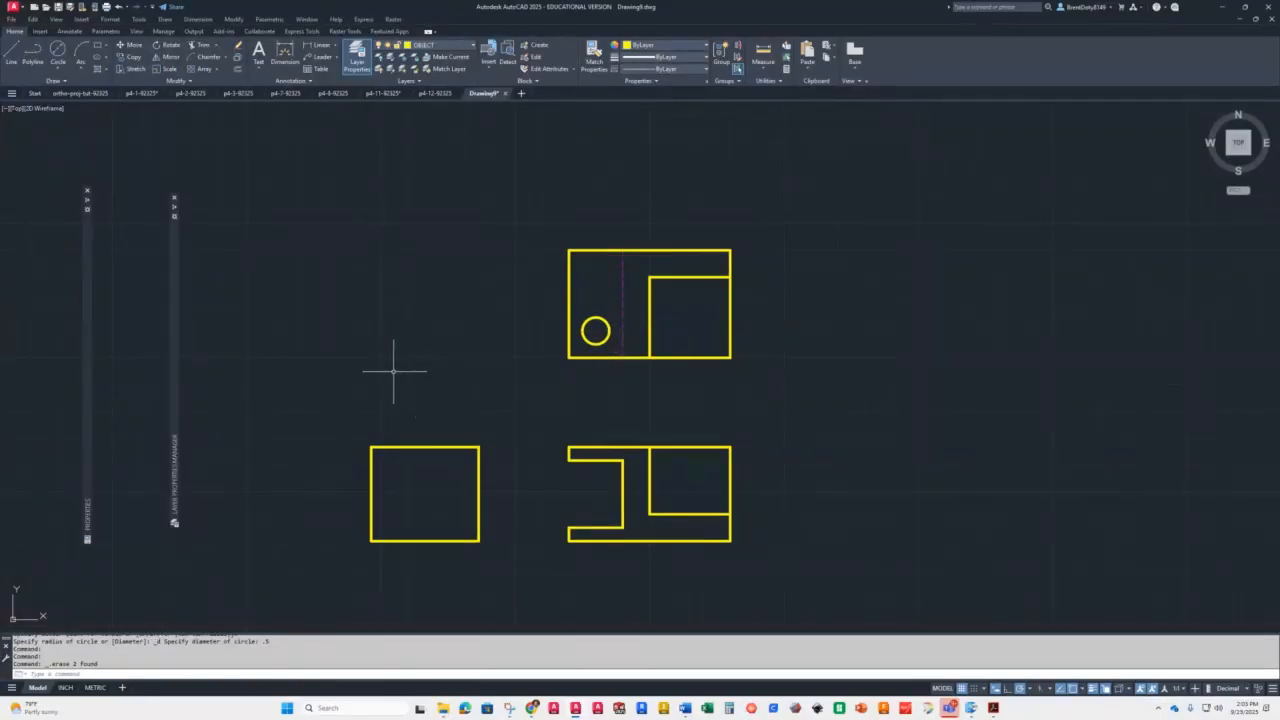
Save the drawing under the file name p4-15-92325
key(ctrl+s)
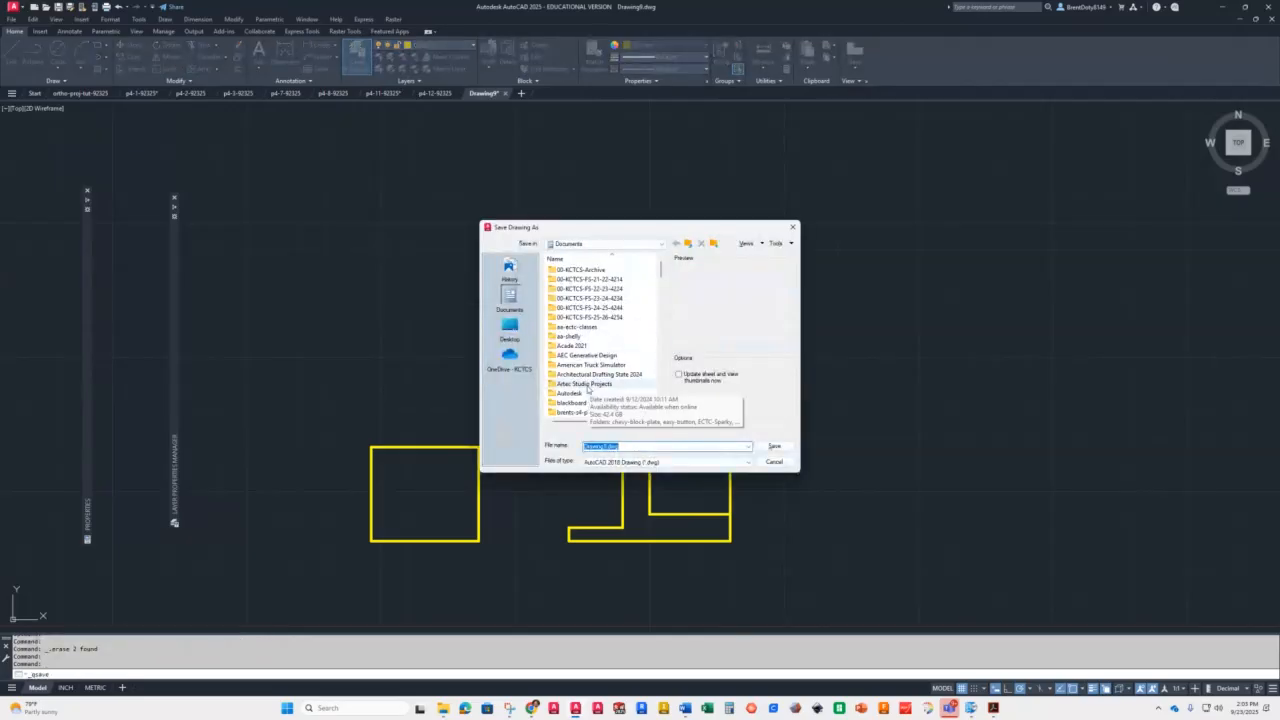
text(p4)
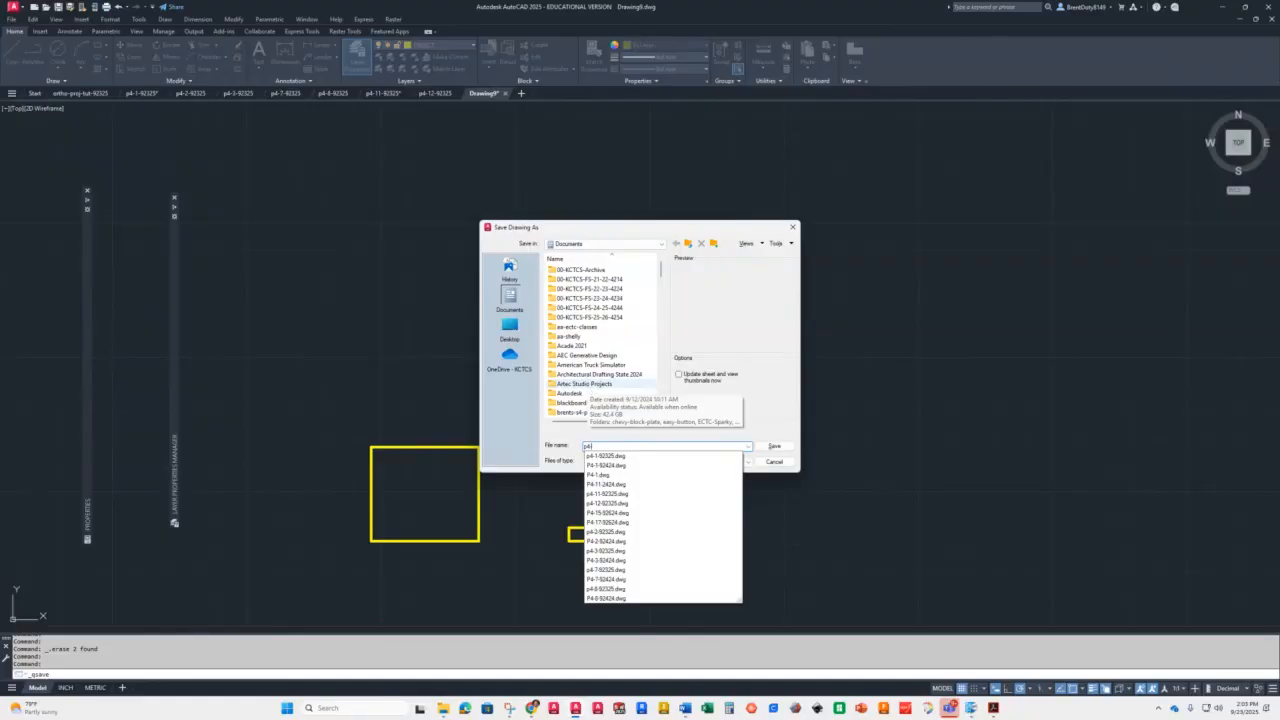
text(-15)
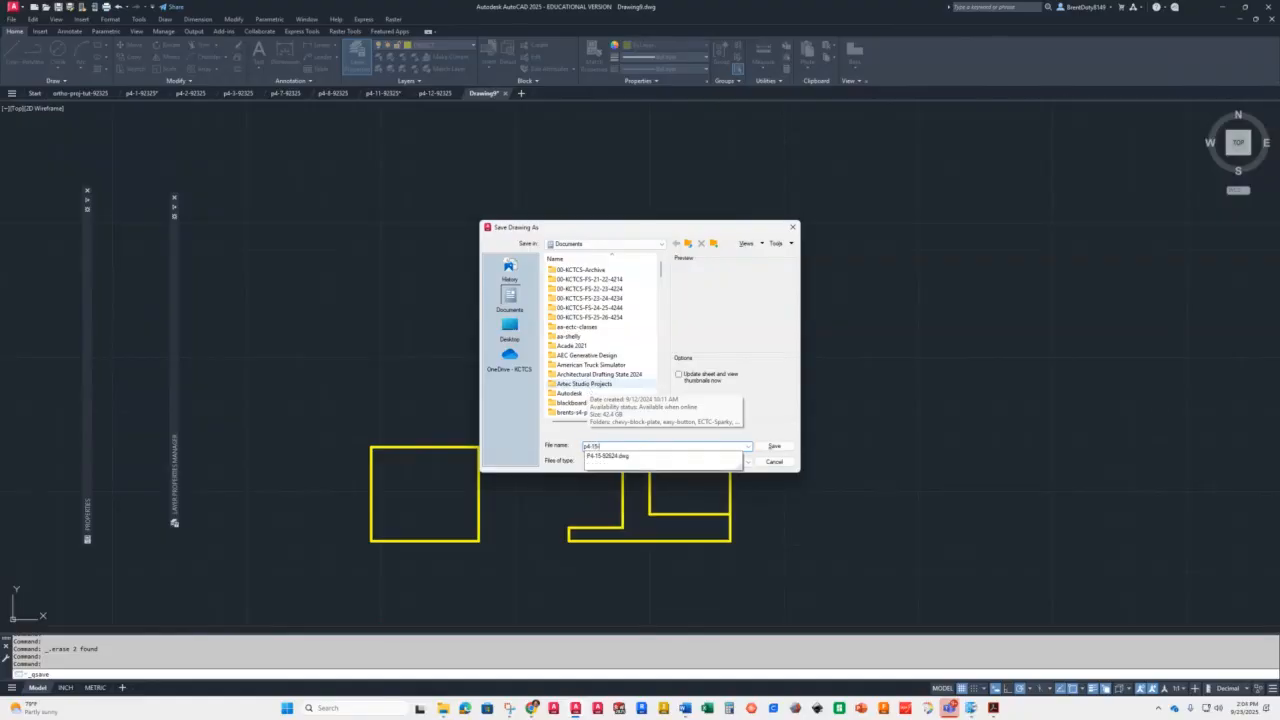
text(-92325)
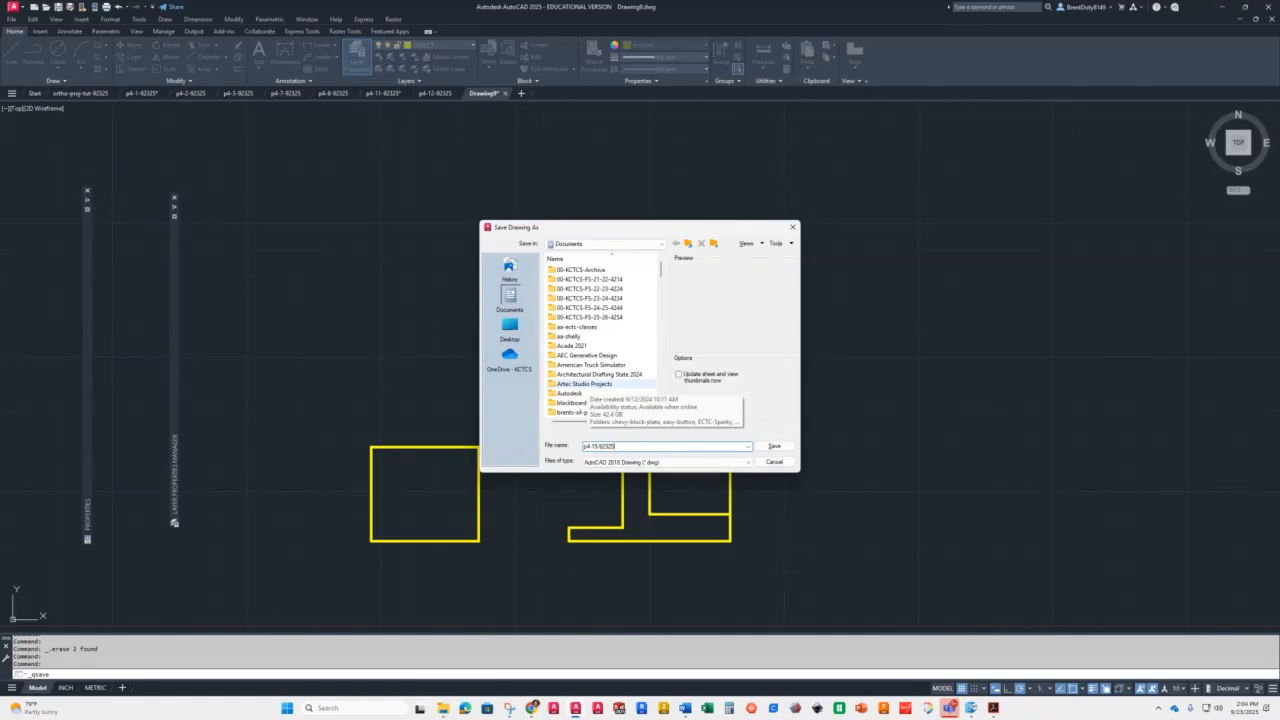
key(Return)
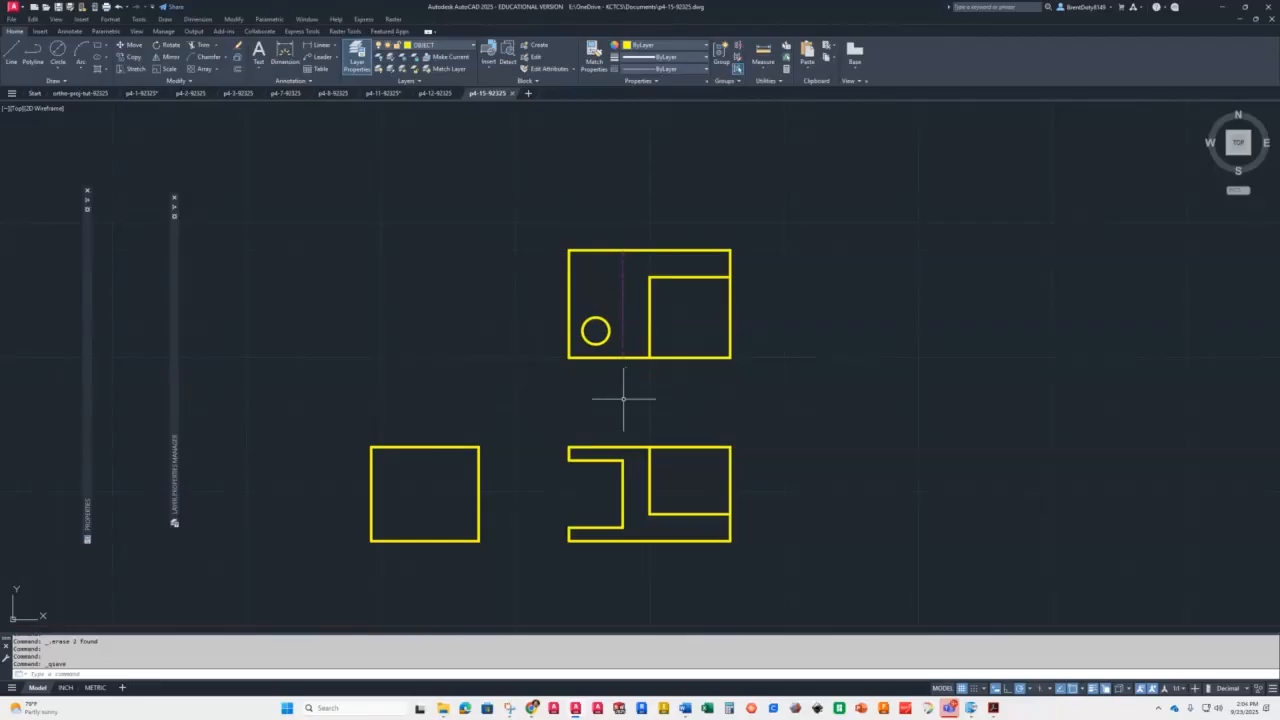
On the HIDDEN layer, draw vertical lines from the circle's left and right quadrants down to the bottom edge of the notched view below
scroll(641, 476, up, 4)
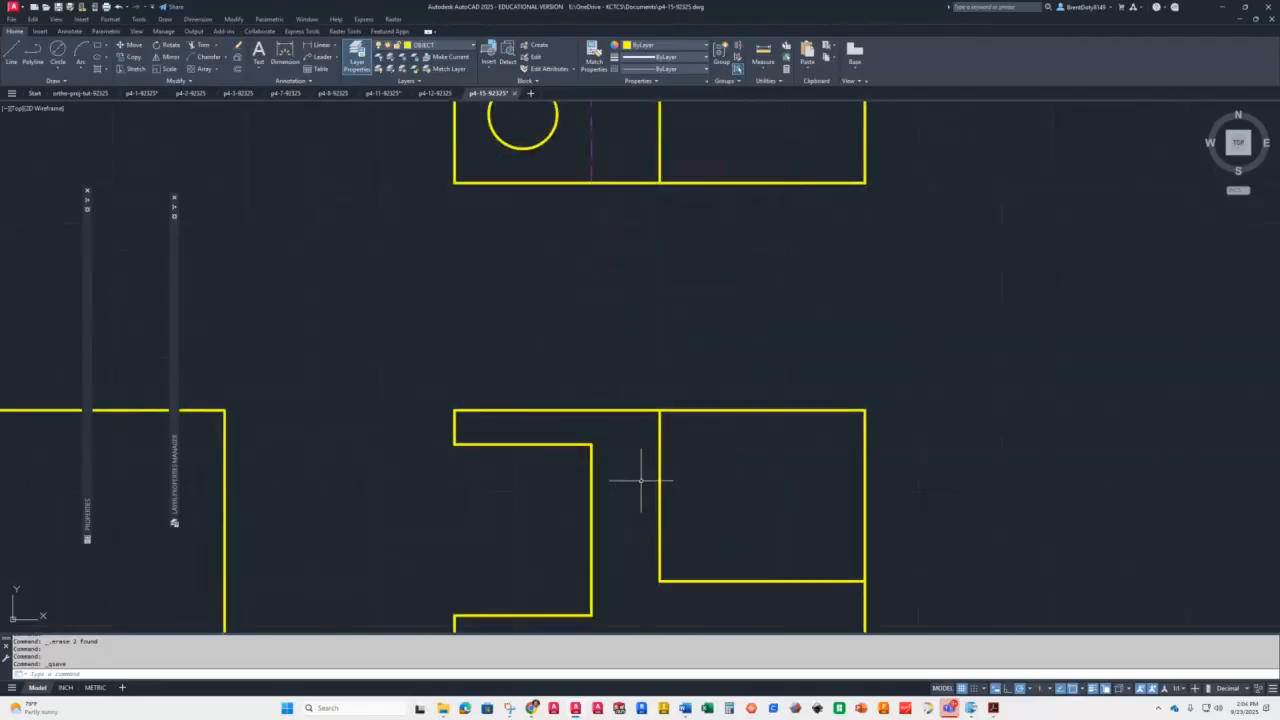
scroll(641, 480, down, 2)
scroll(580, 486, down, 2)
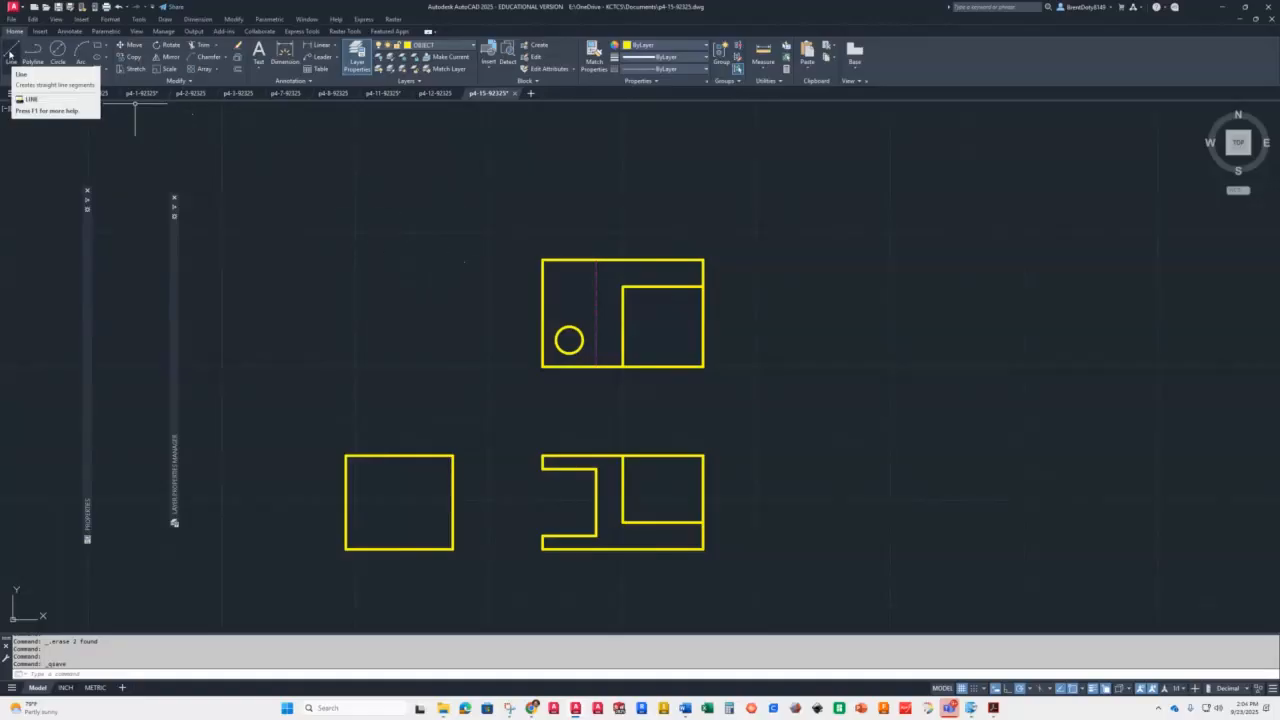
click(428, 47)
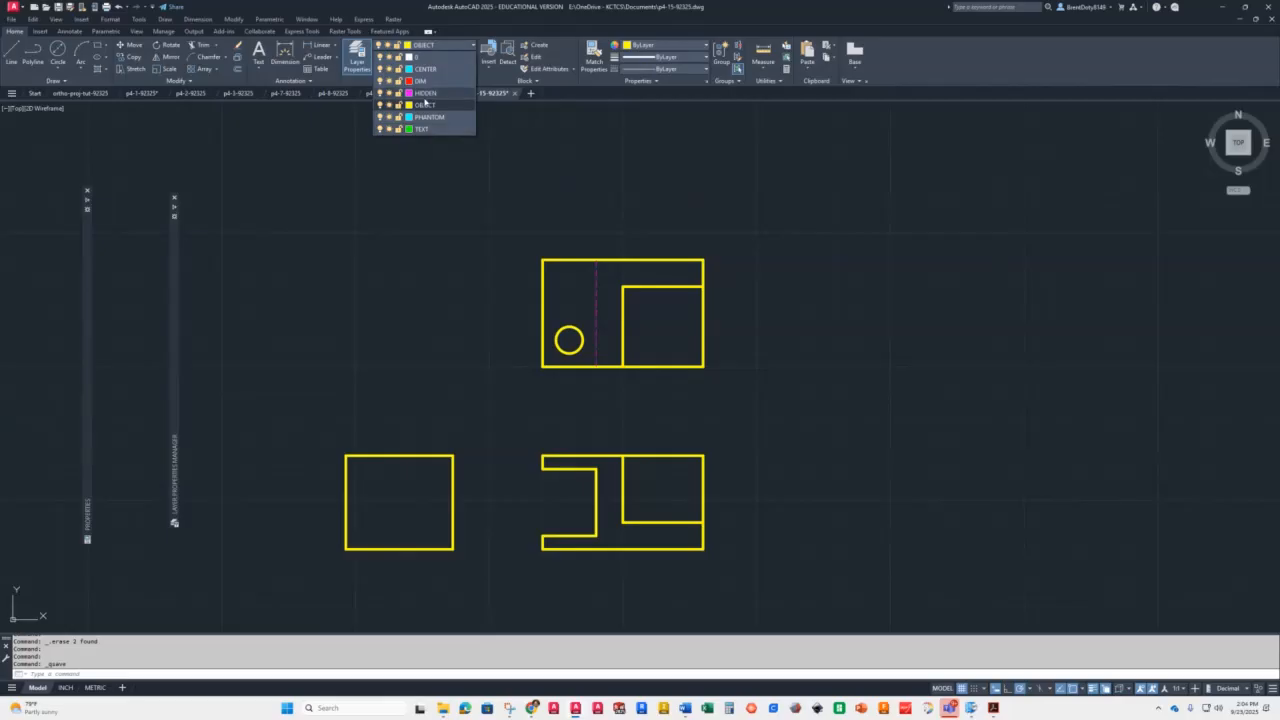
click(426, 93)
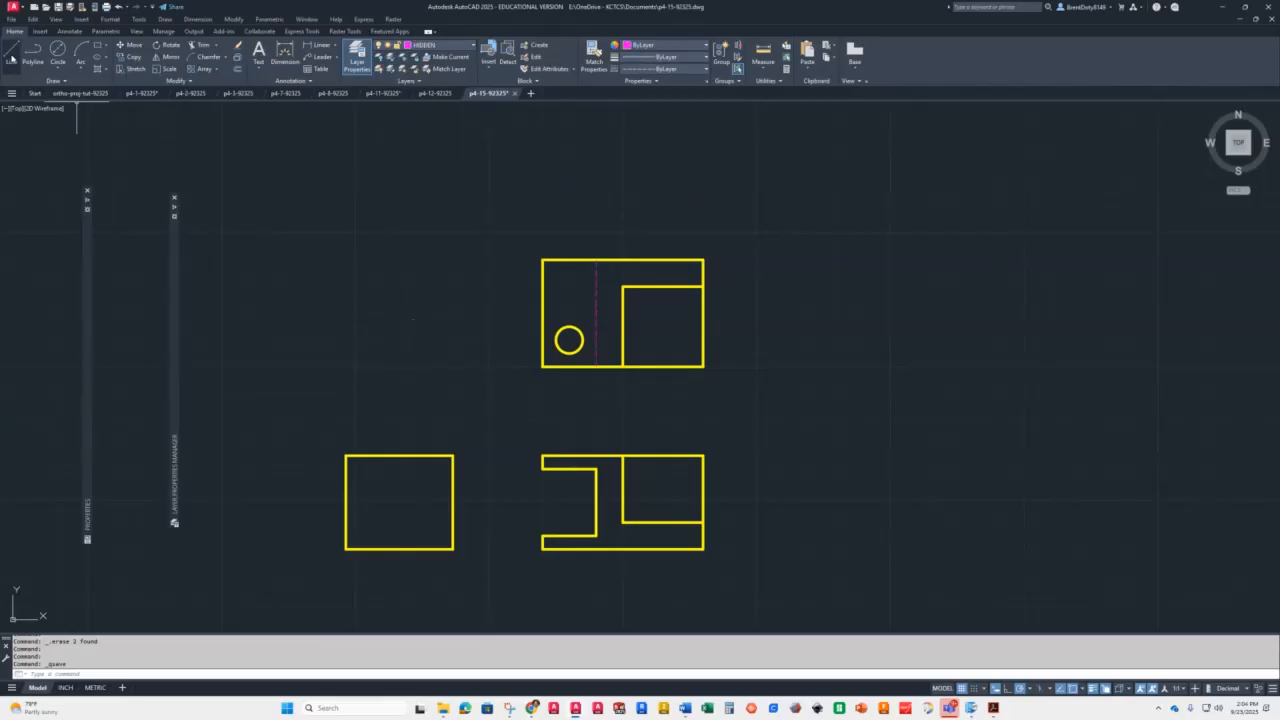
click(11, 55)
click(556, 341)
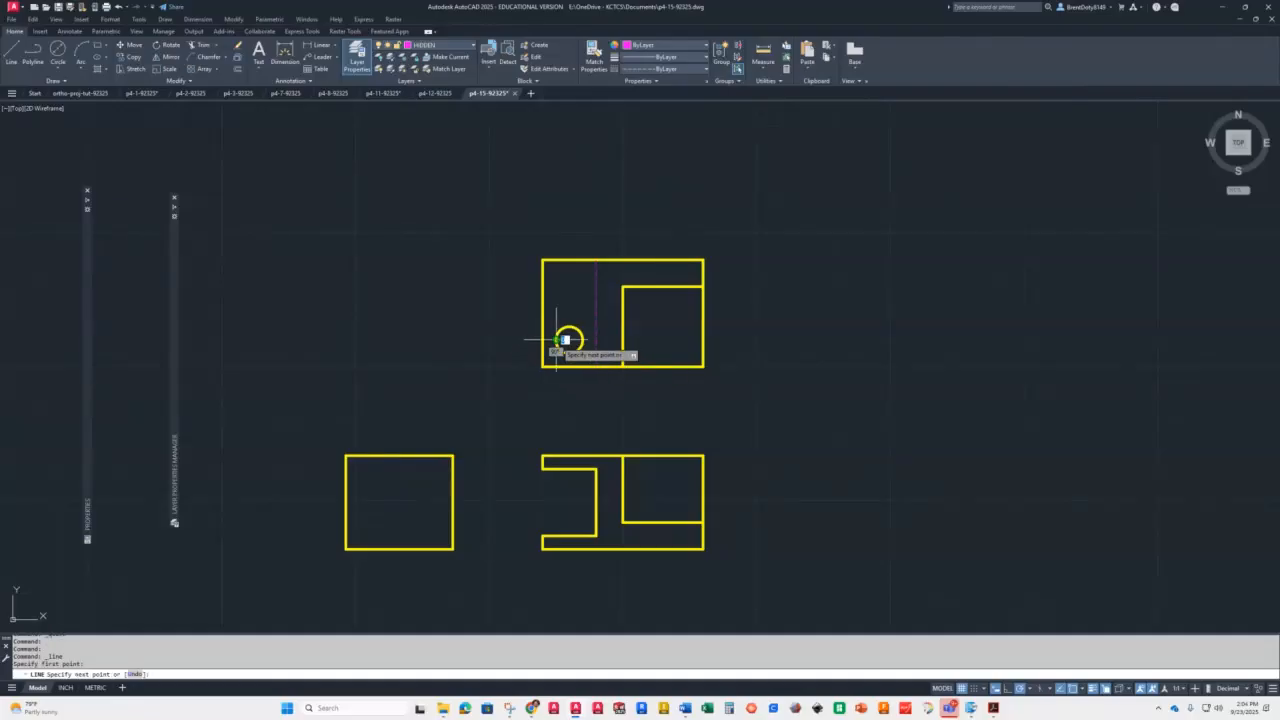
click(556, 549)
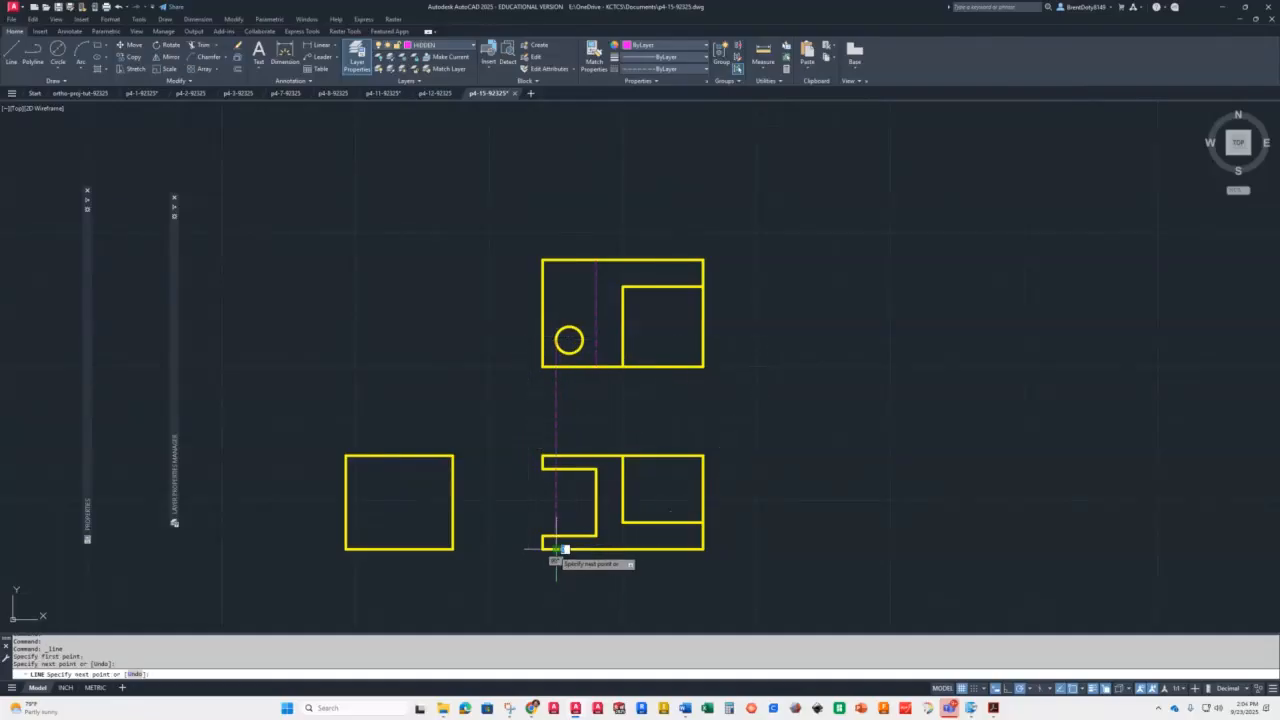
key(Return)
key(Return)
click(582, 340)
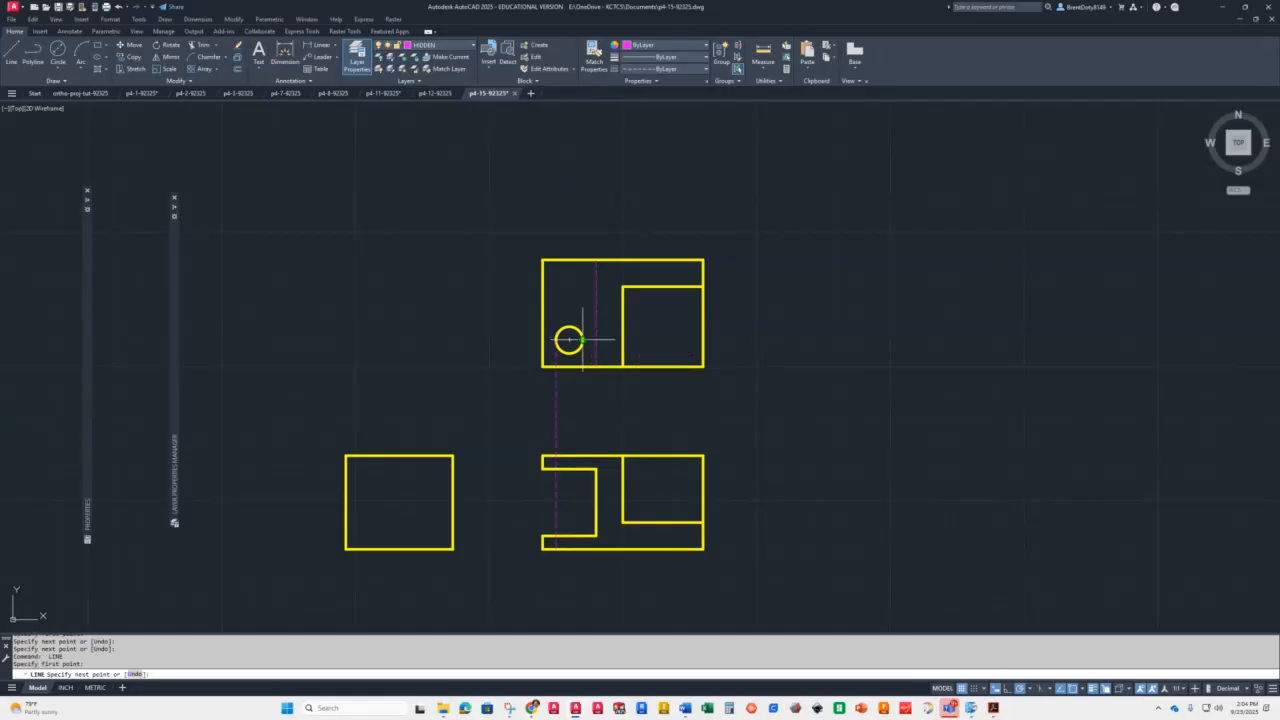
click(582, 549)
key(Return)
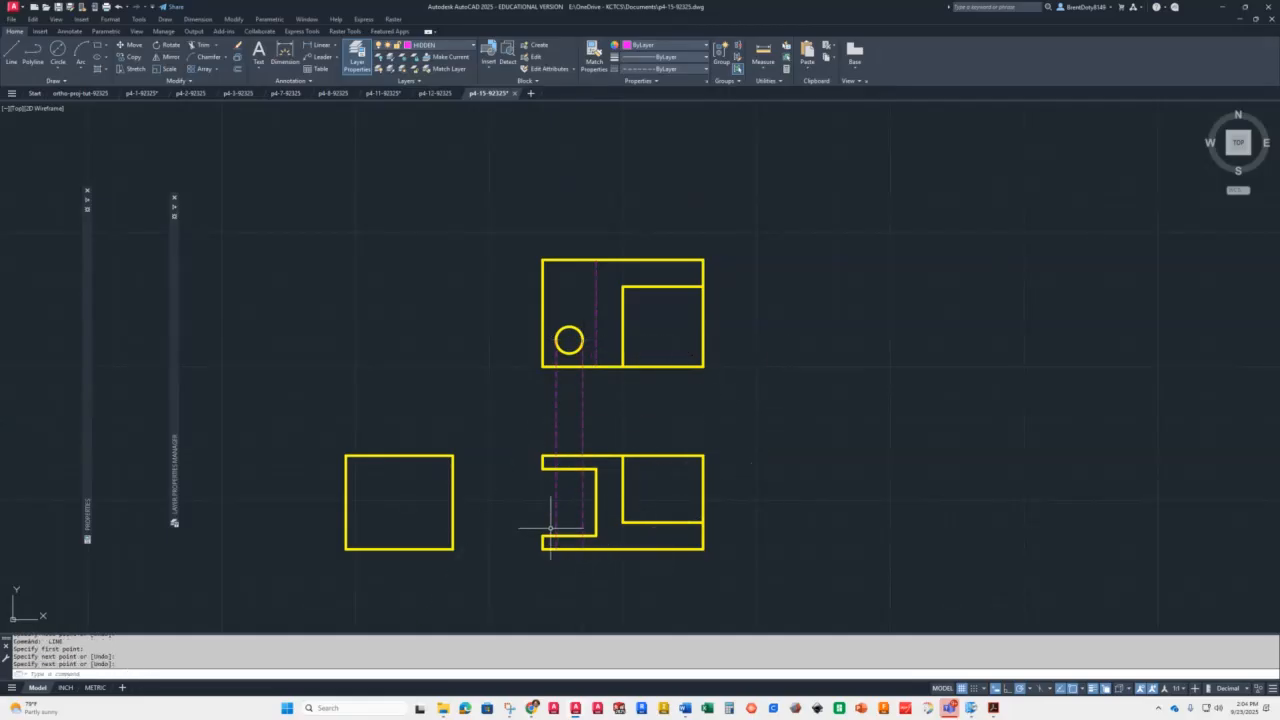
Trim both hidden lines where they cross the open notch of the lower view
text(tr)
key(Return)
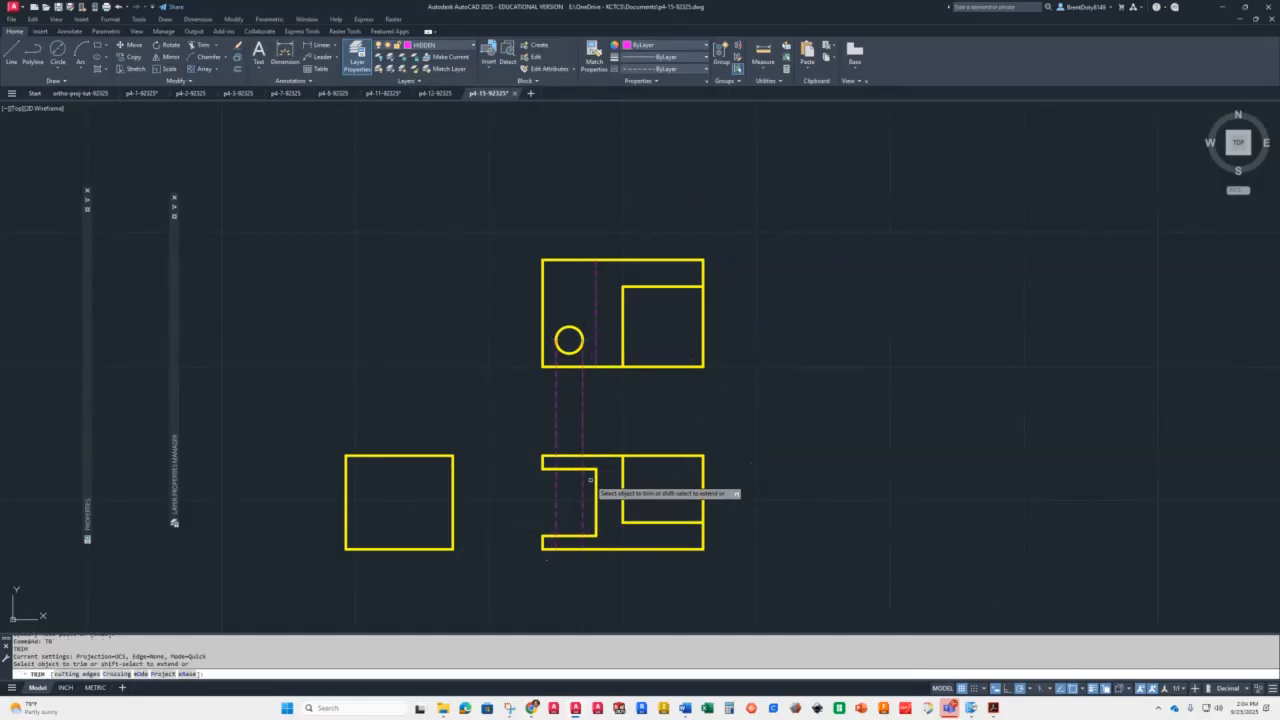
click(582, 483)
click(526, 478)
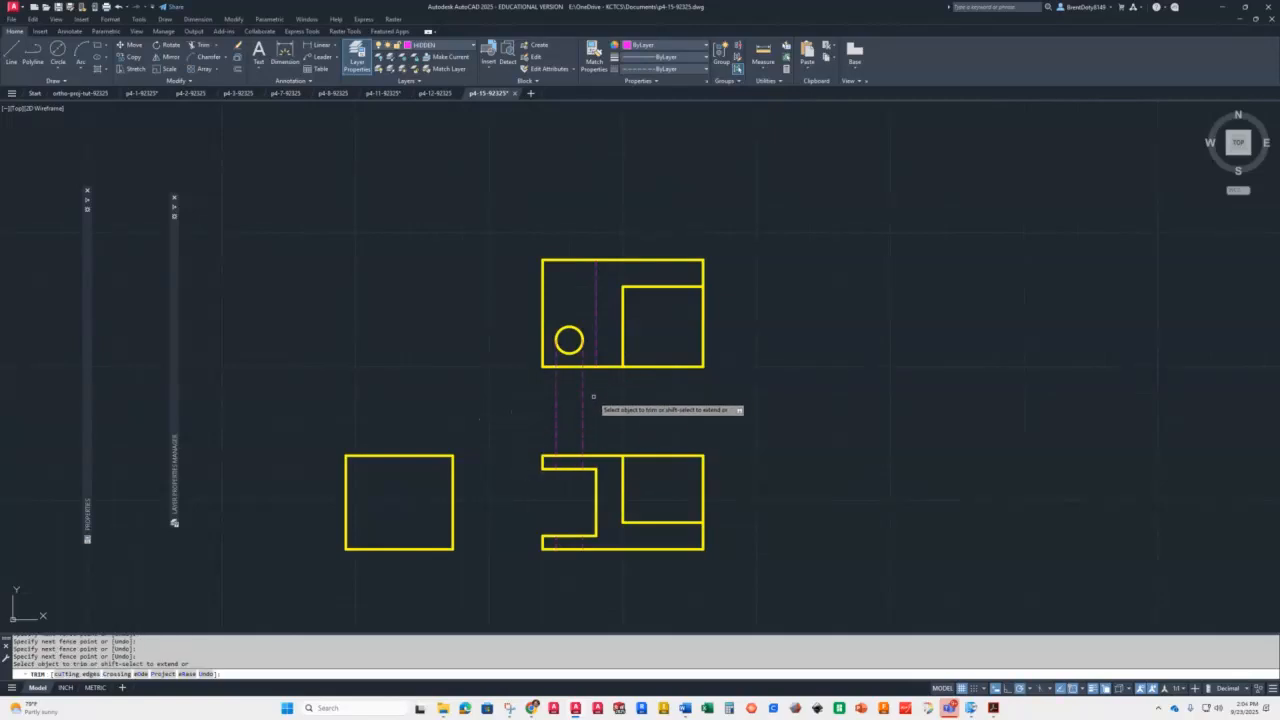
key(Return)
Trim away the hidden line portions between the circle and the top edge of the notched view
key(Return)
click(570, 457)
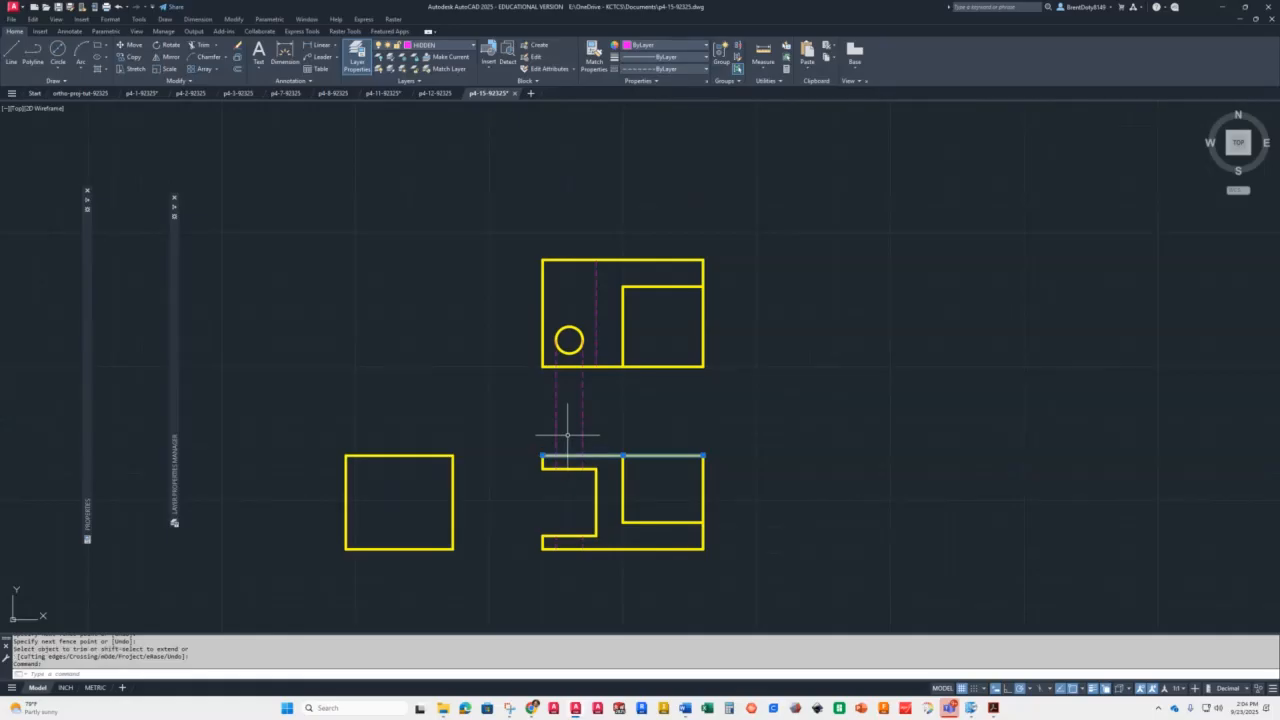
text(tr)
key(Return)
click(604, 394)
click(528, 399)
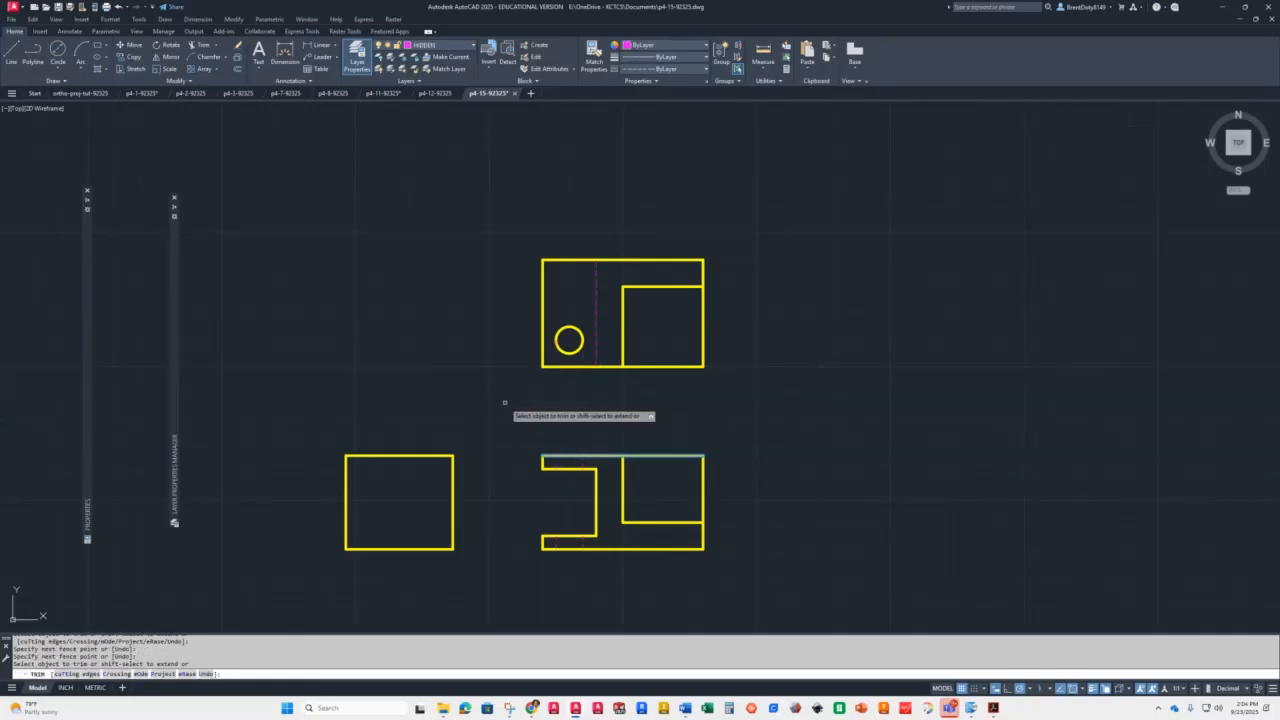
key(Escape)
Set the global linetype scale (LTSCALE) to .25 so the short hidden lines show finer dashes
scroll(540, 475, up, 2)
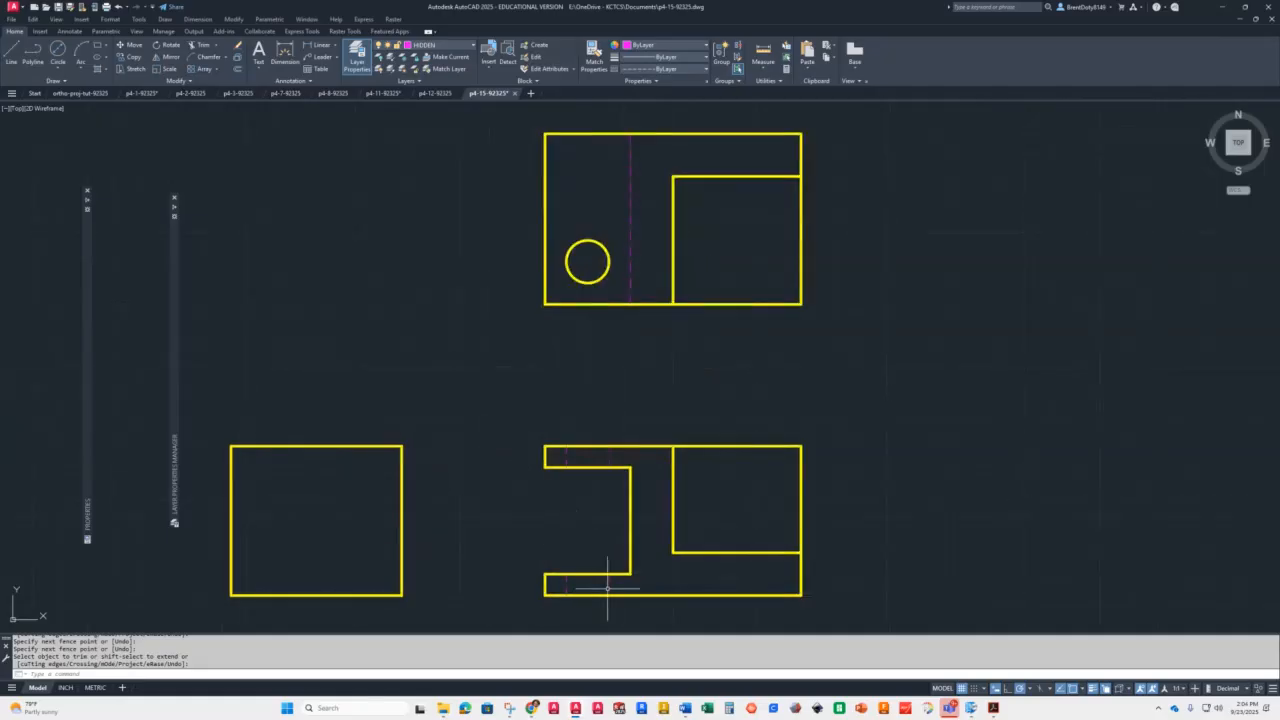
scroll(607, 588, up, 2)
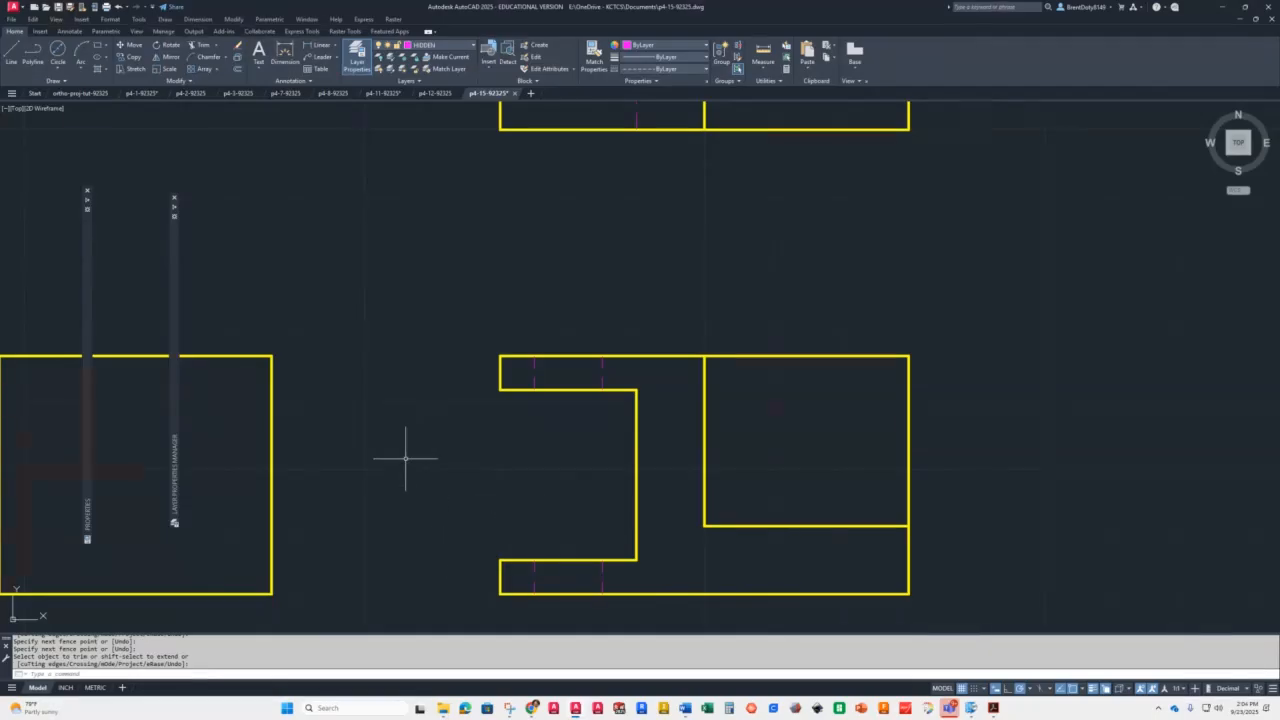
text(ts)
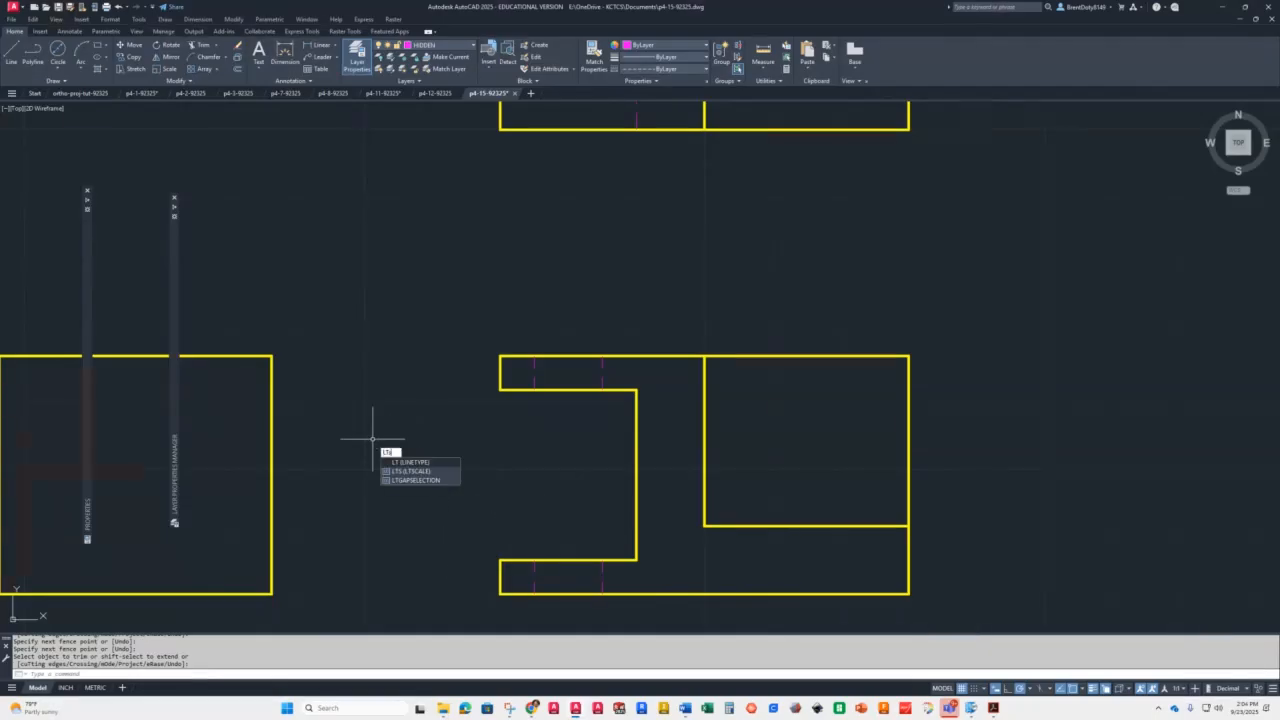
key(Return)
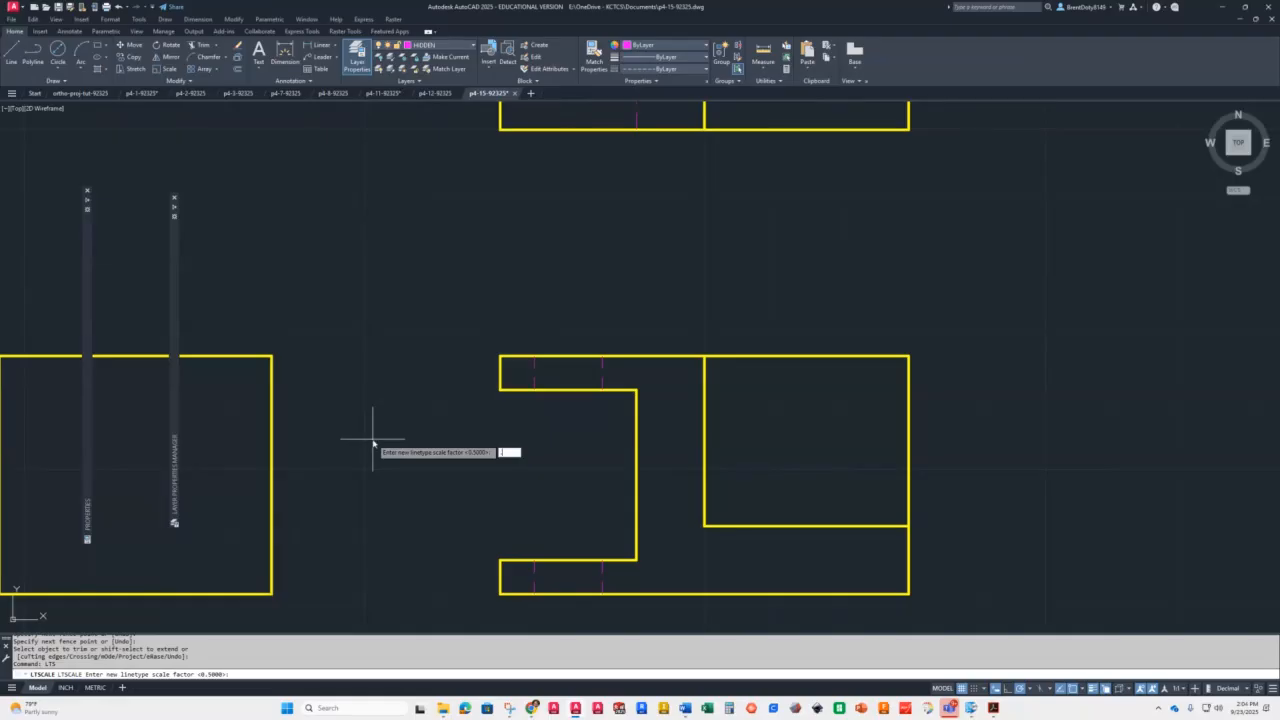
key(Return)
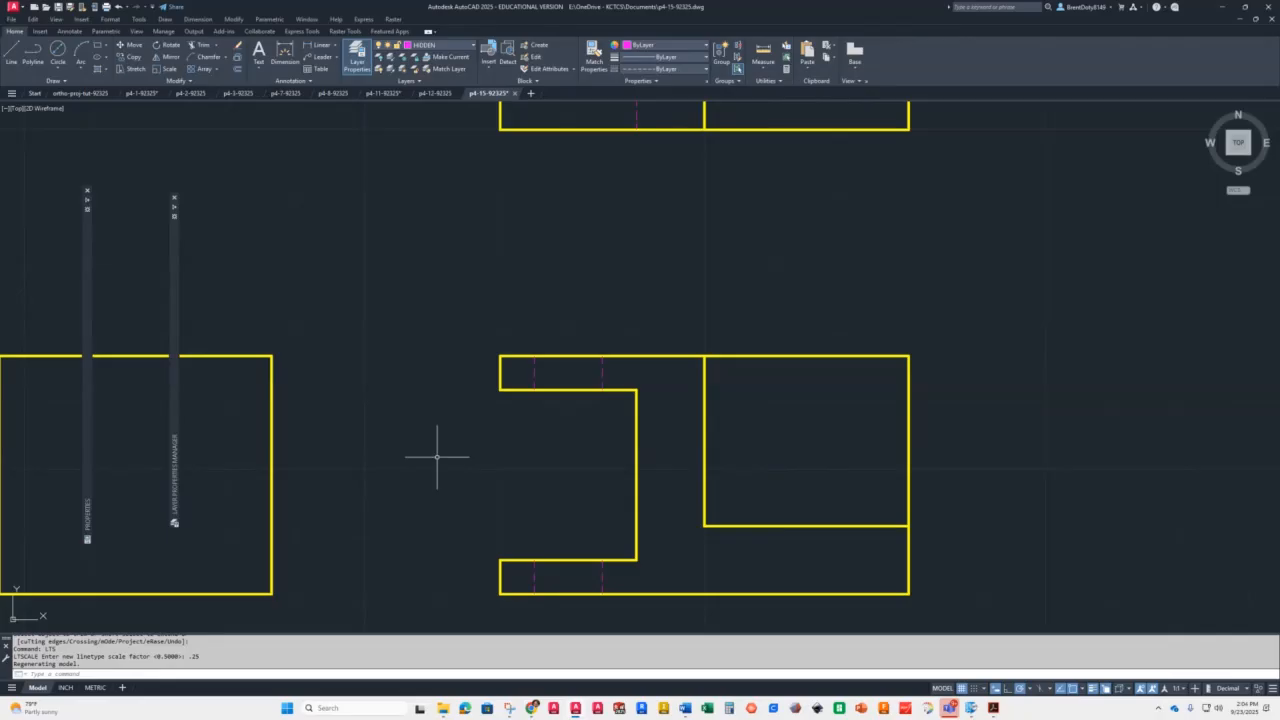
scroll(447, 480, down, 1)
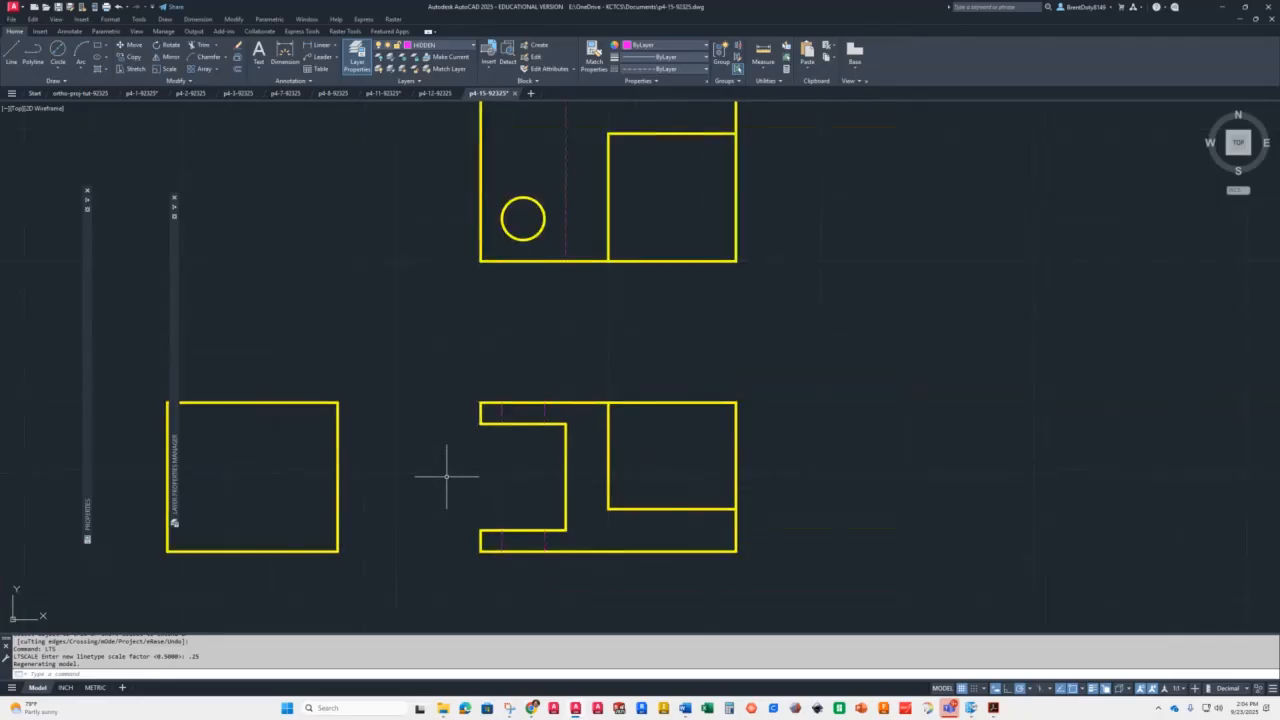
scroll(447, 476, down, 1)
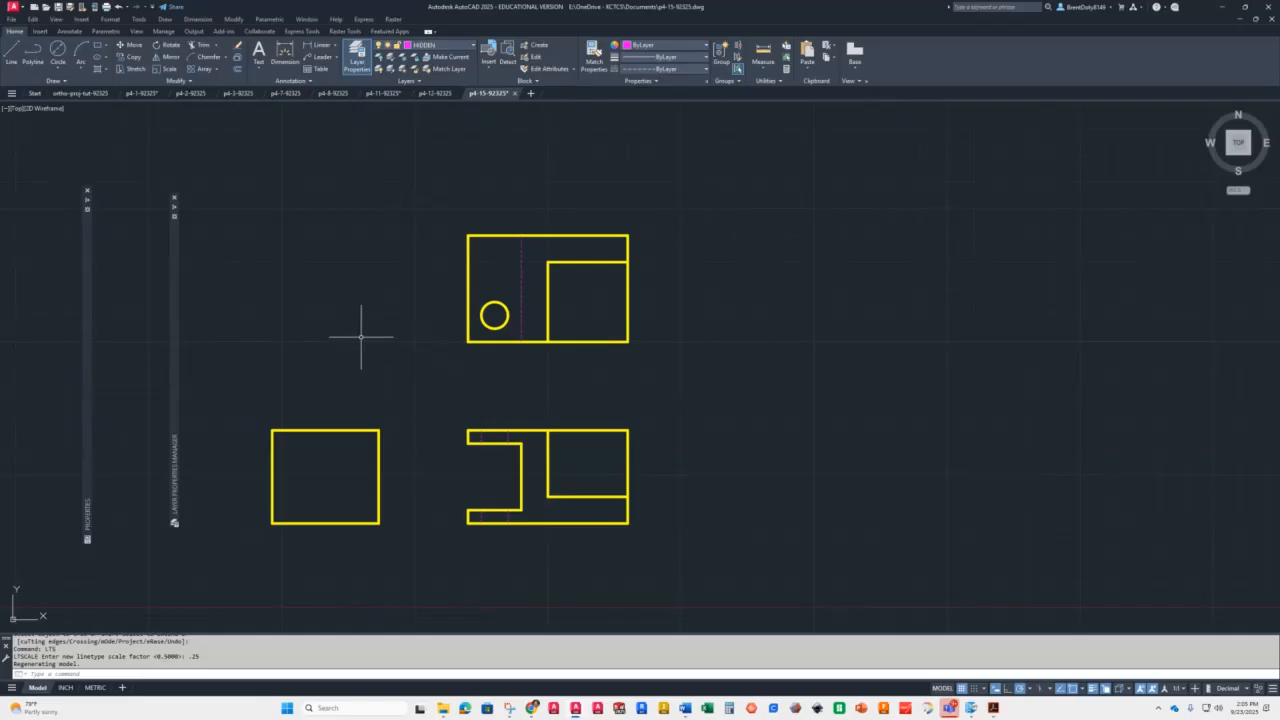
scroll(364, 333, up, 2)
scroll(375, 382, down, 2)
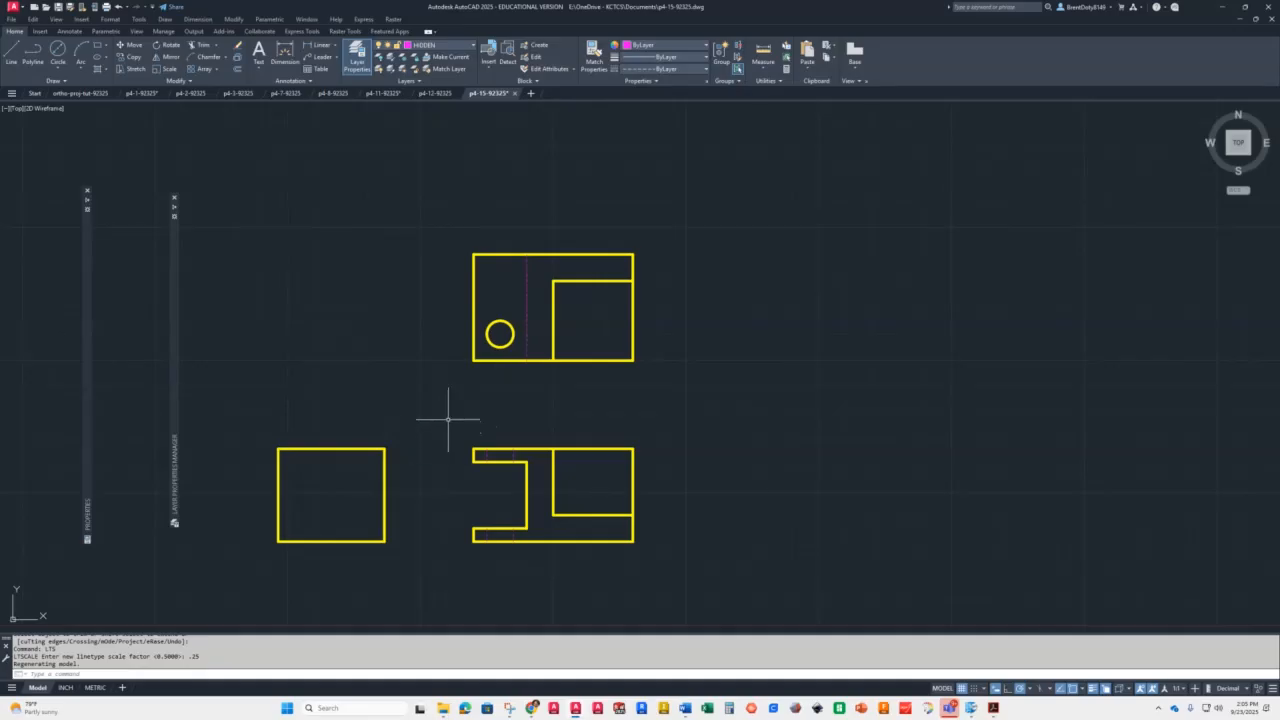
Draw a line from the left rectangle's upper-right corner up to the upper view's bottom-edge level, continuing as a 45-degree mitre line up-left
text(l)
key(Return)
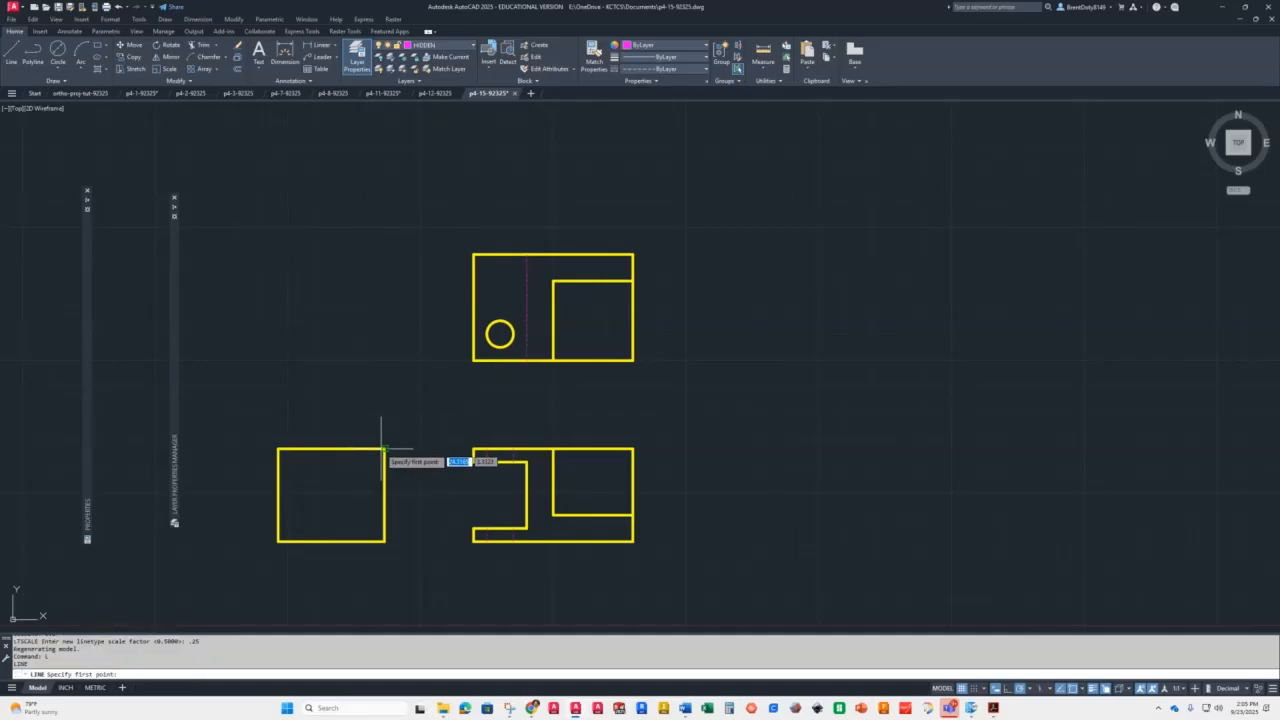
click(384, 448)
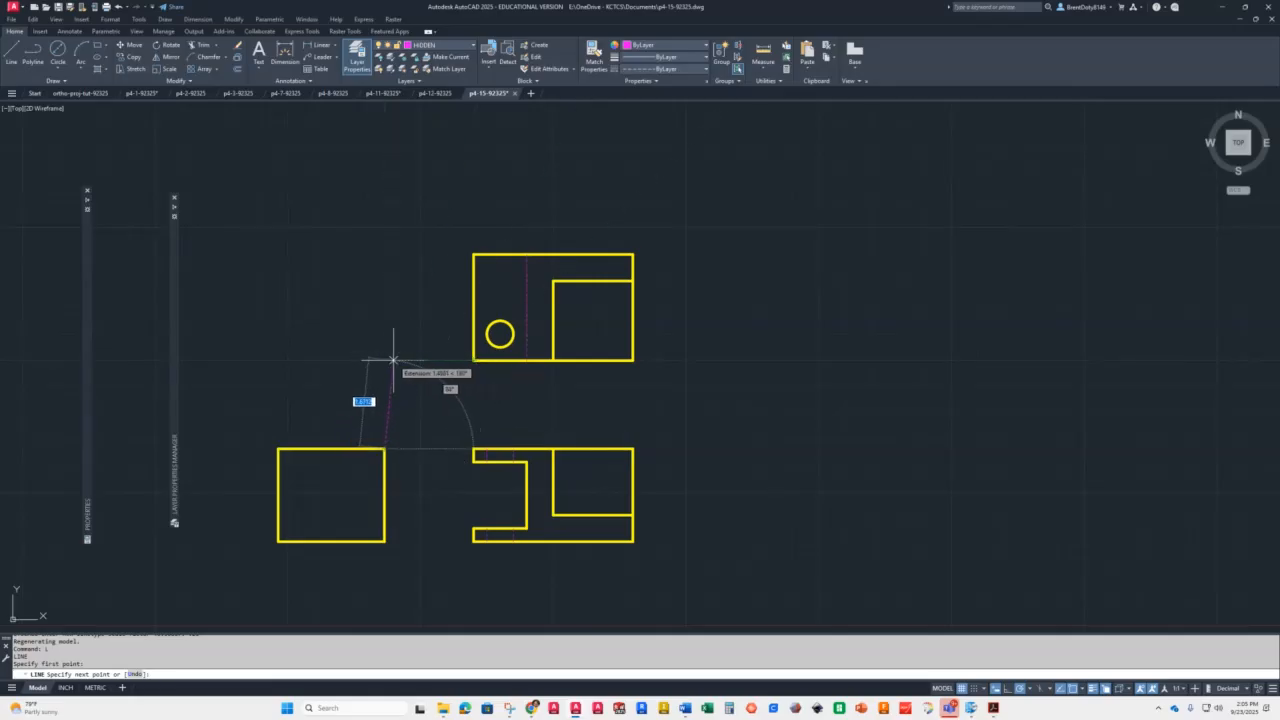
click(384, 360)
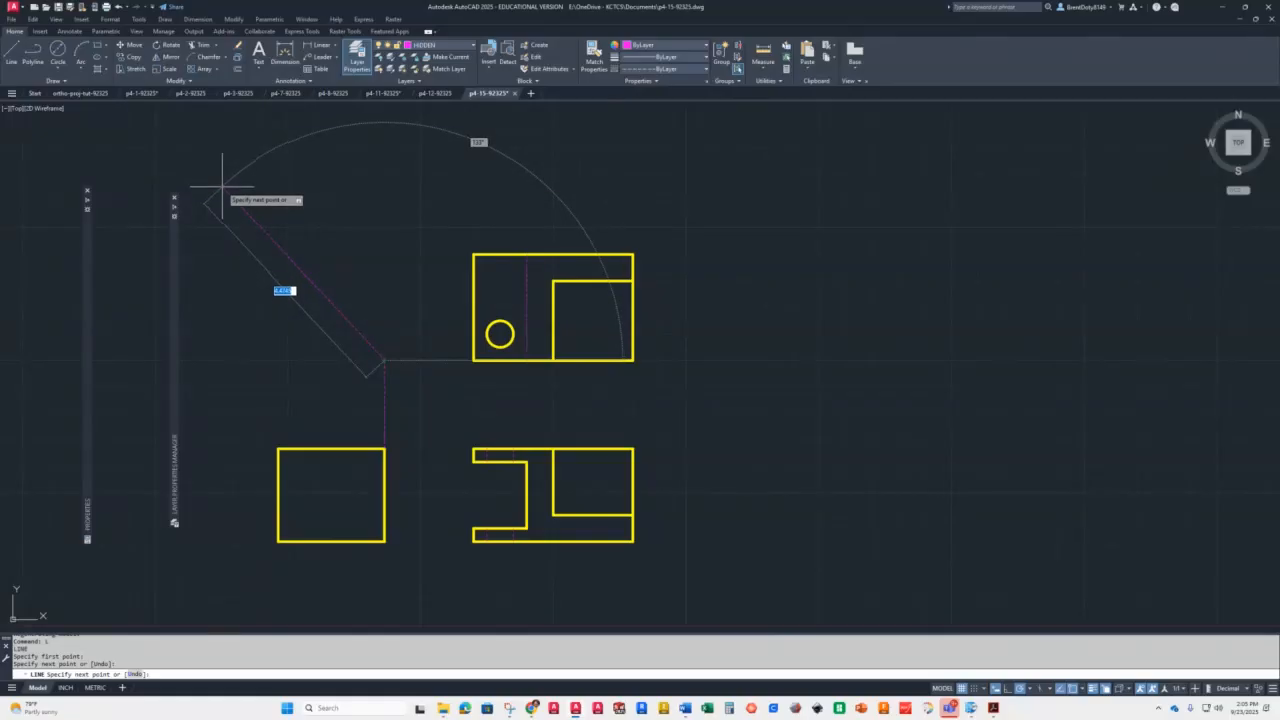
click(219, 195)
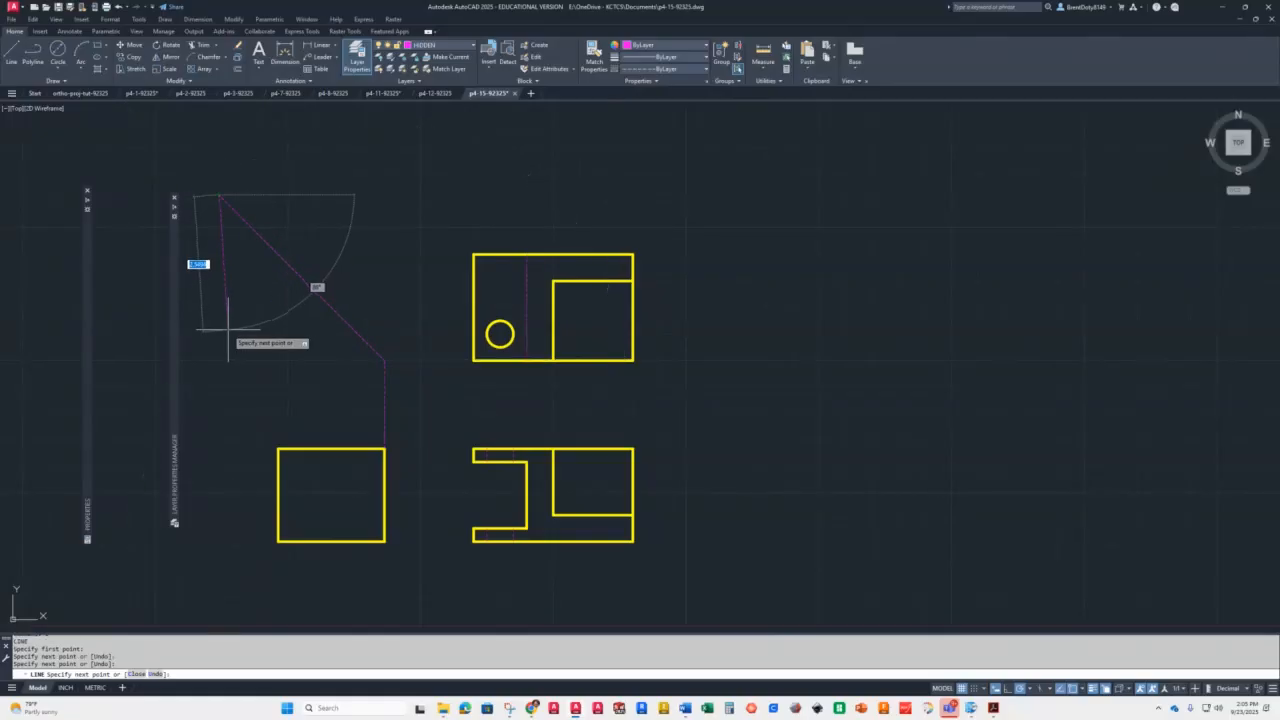
key(Return)
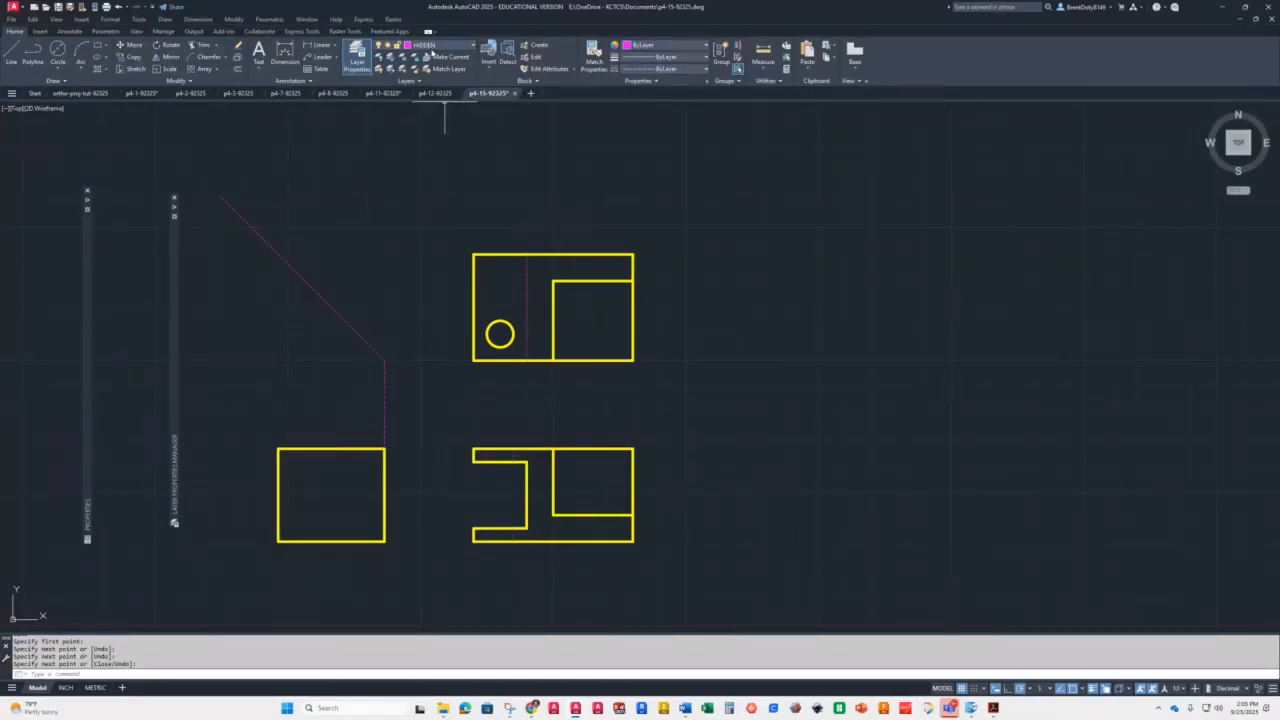
On the OBJECT layer, draw horizontal lines from the notch's two open-end corners across to the left view's far left edge
click(432, 46)
click(424, 106)
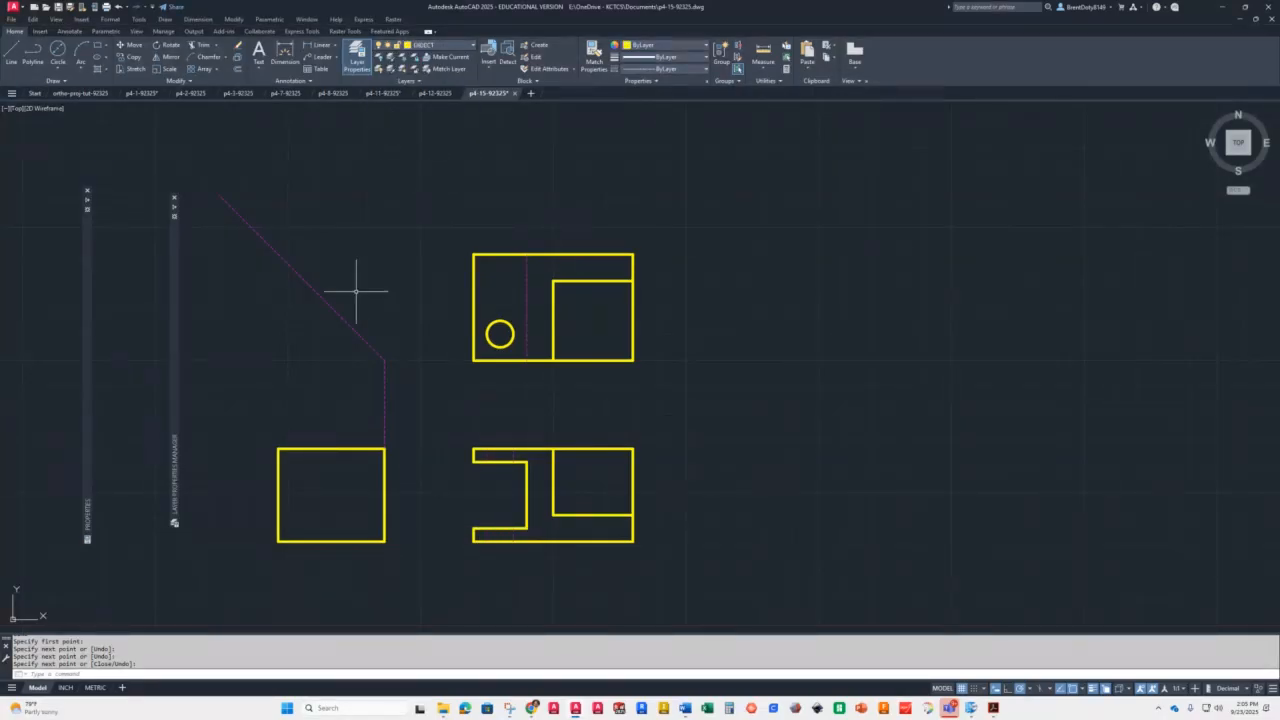
text(l)
key(Return)
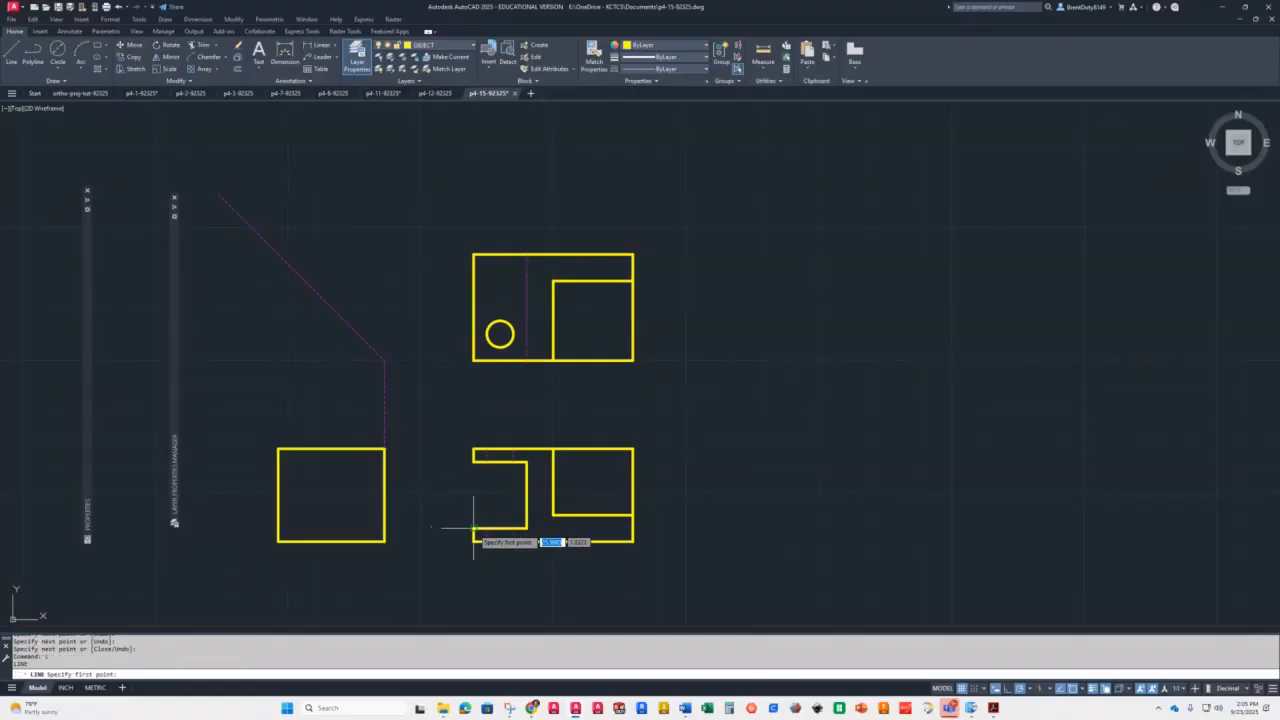
click(474, 528)
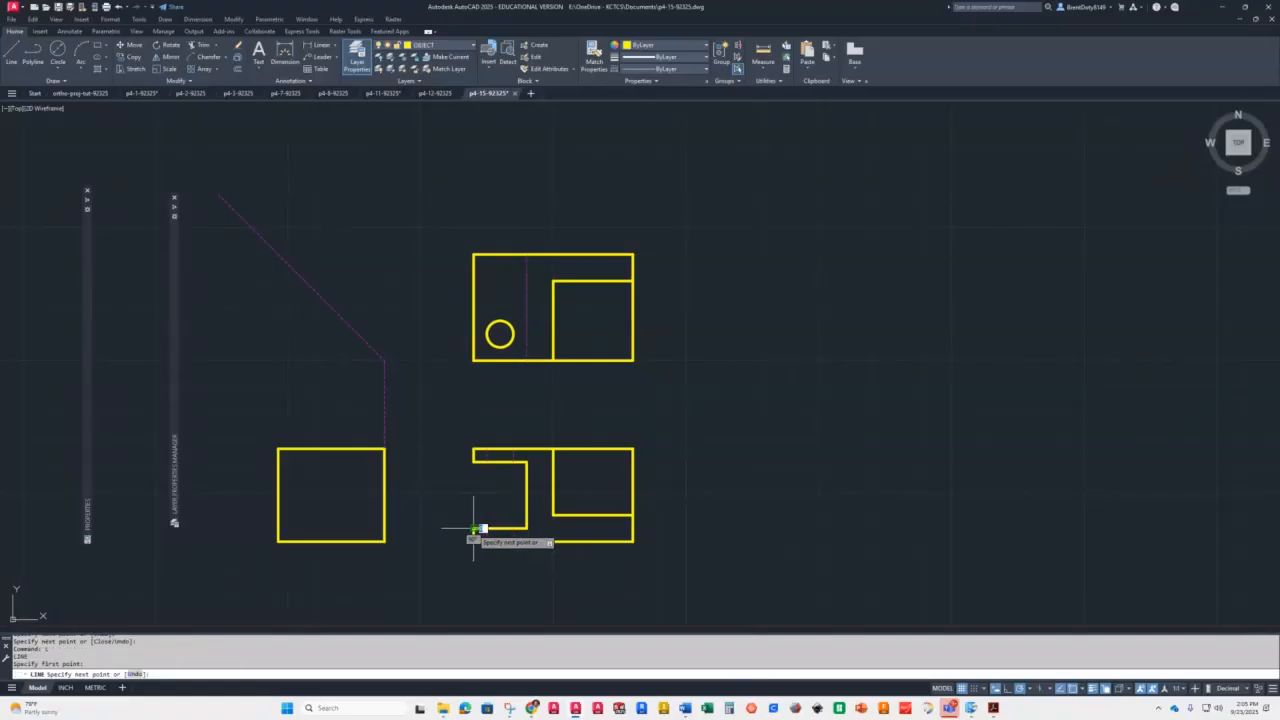
click(278, 528)
key(Return)
key(Return)
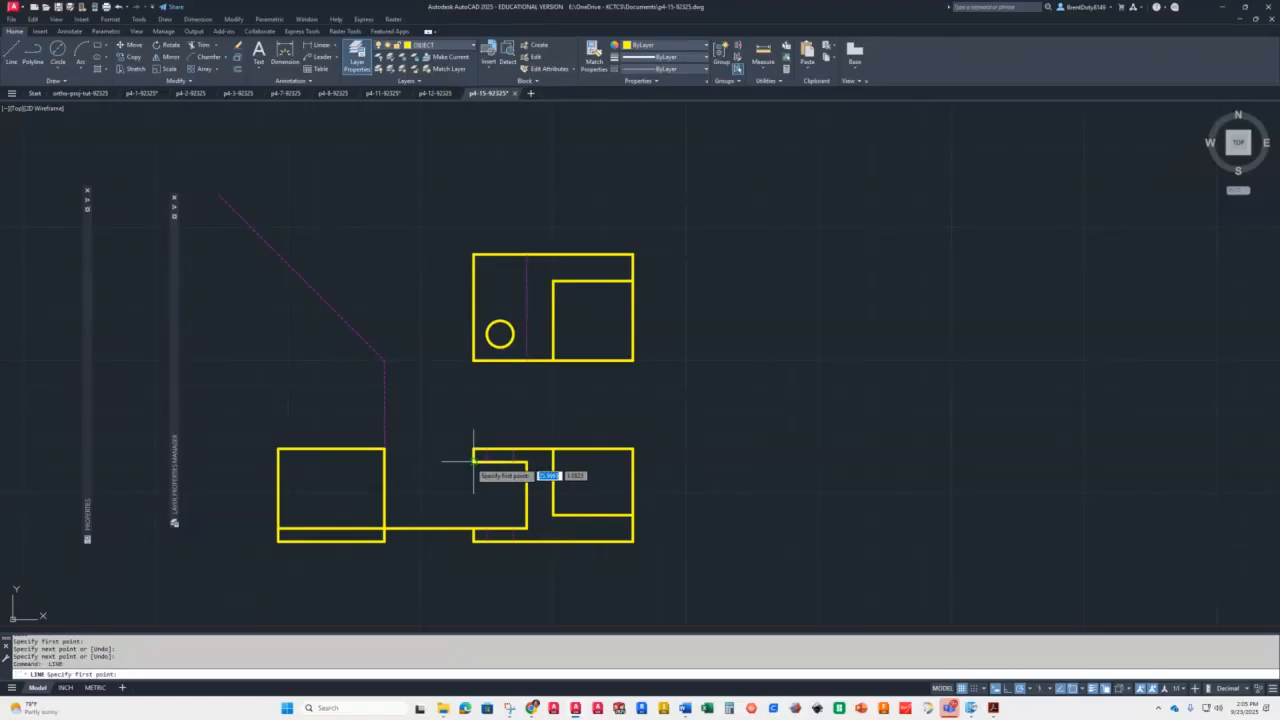
click(474, 461)
click(385, 461)
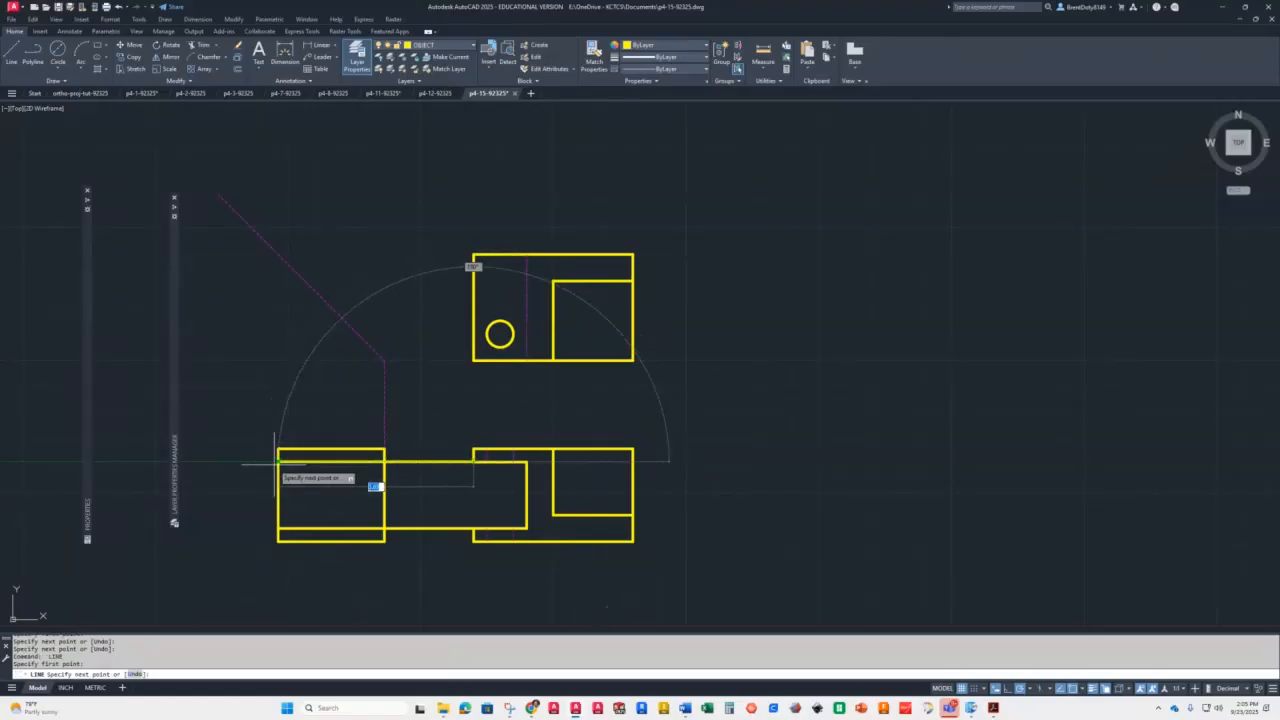
key(Escape)
Trim away the two projected notch lines where they span the gap between the left view and the notched view
text(tr)
key(Return)
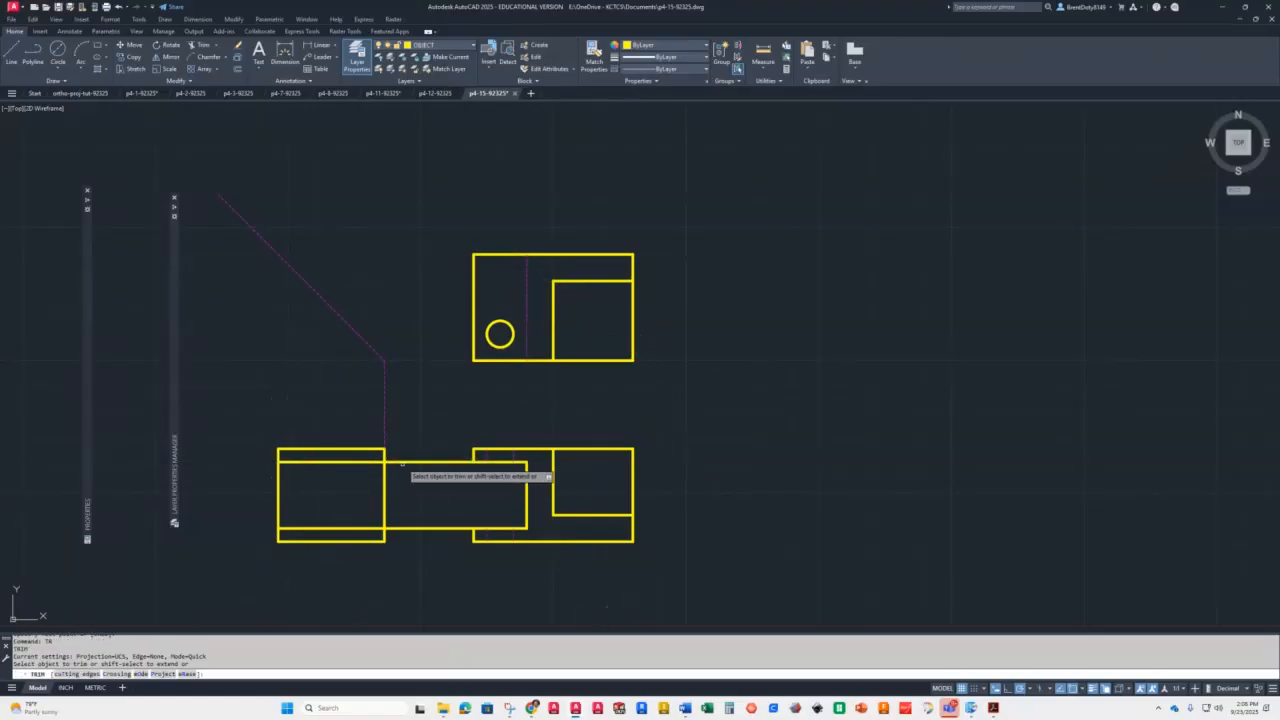
drag(433, 443, 409, 560)
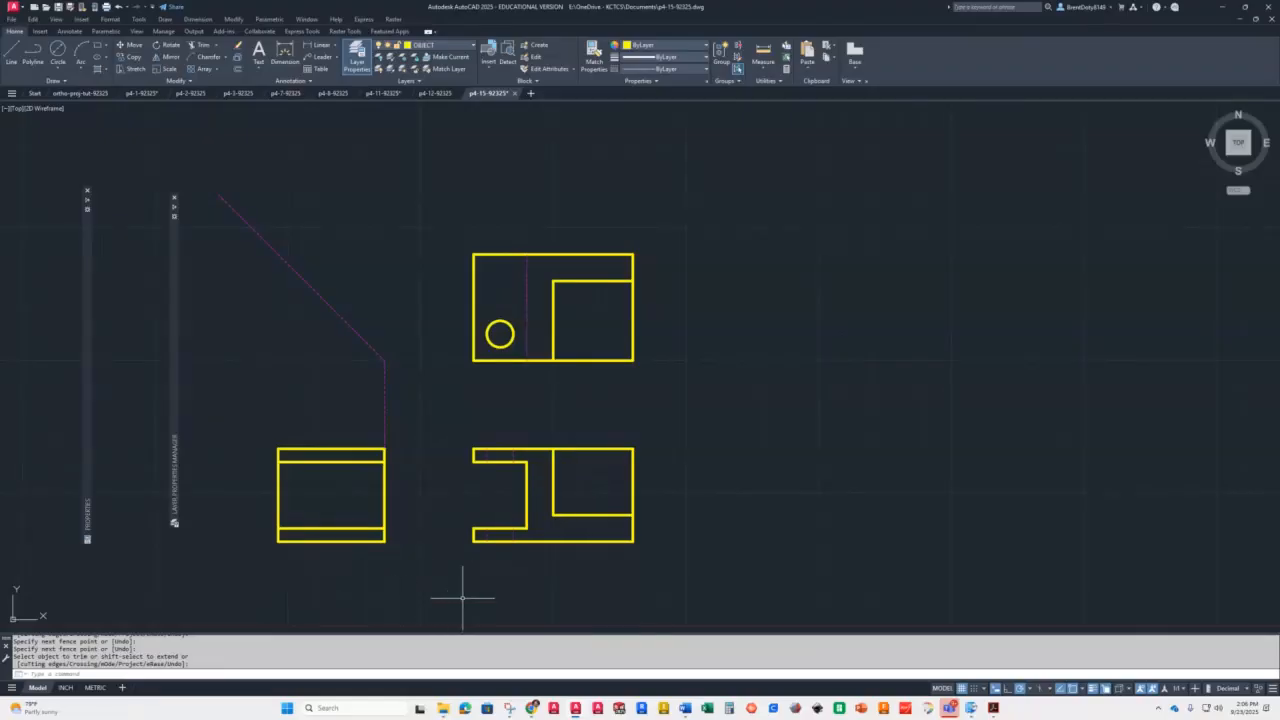
On the HIDDEN layer, draw a horizontal line from the lower view's inner pocket corner to the left view's right edge
click(439, 47)
click(421, 93)
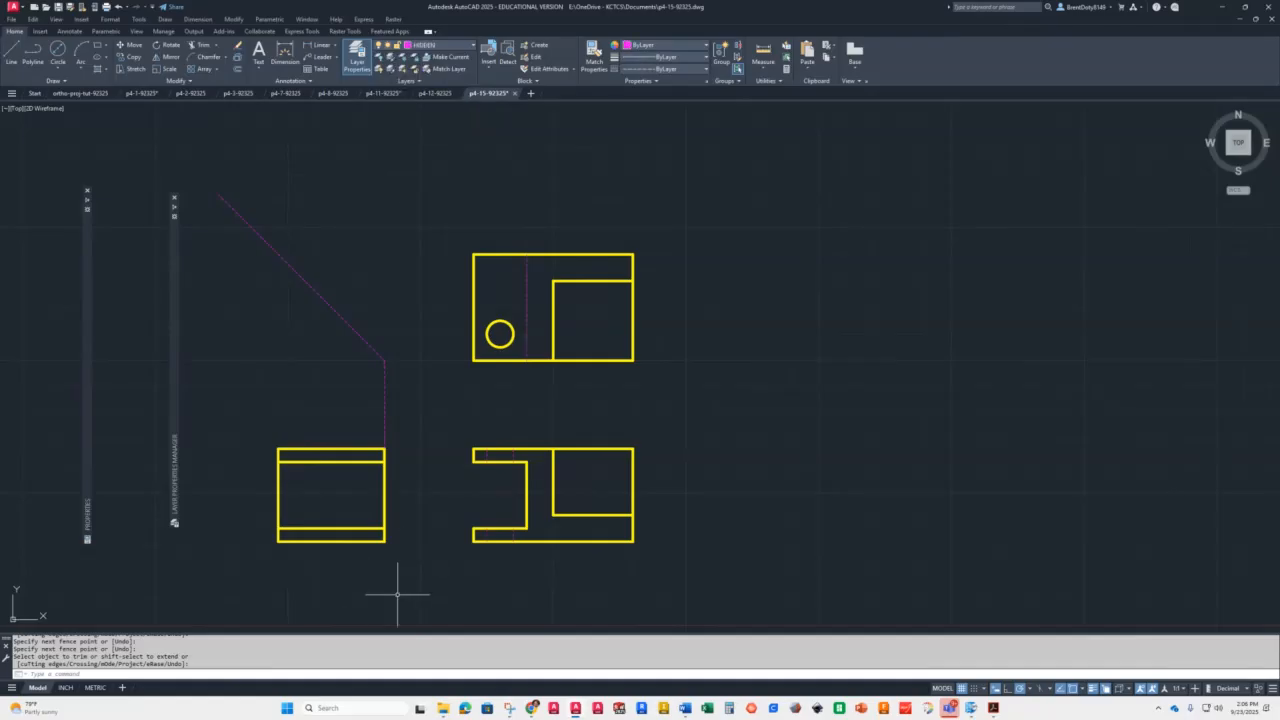
text(l)
key(Return)
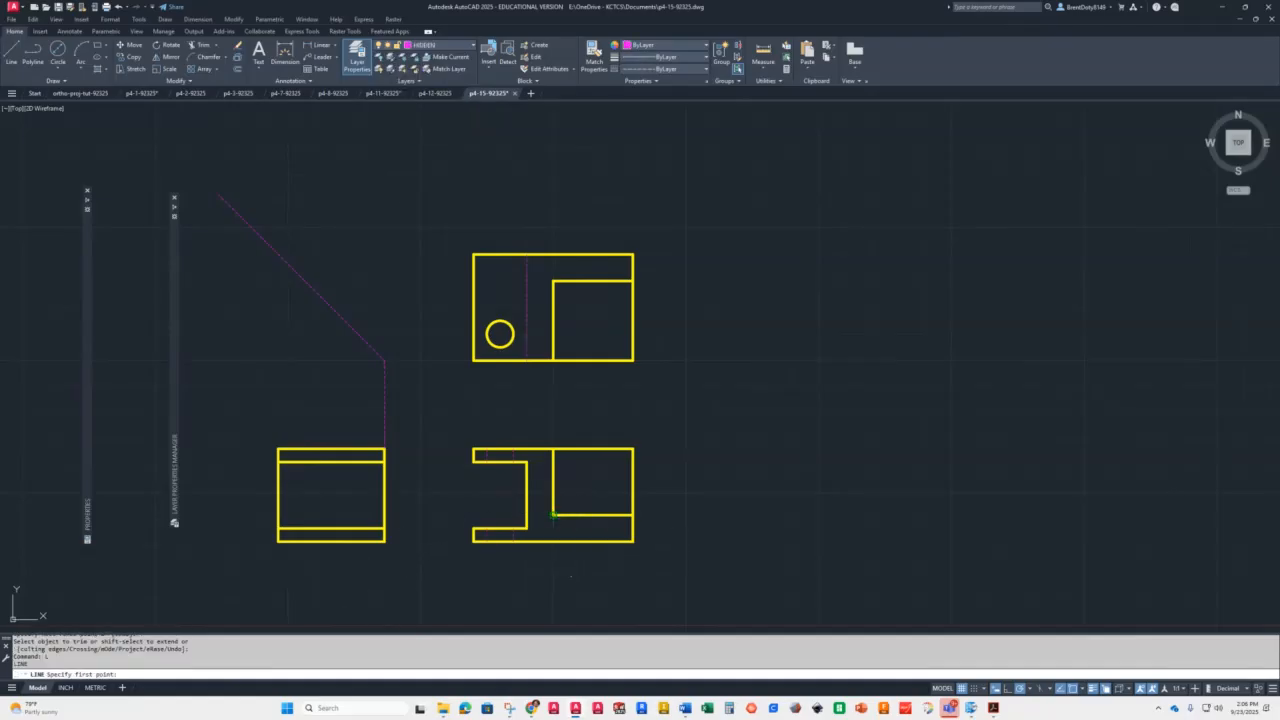
click(553, 515)
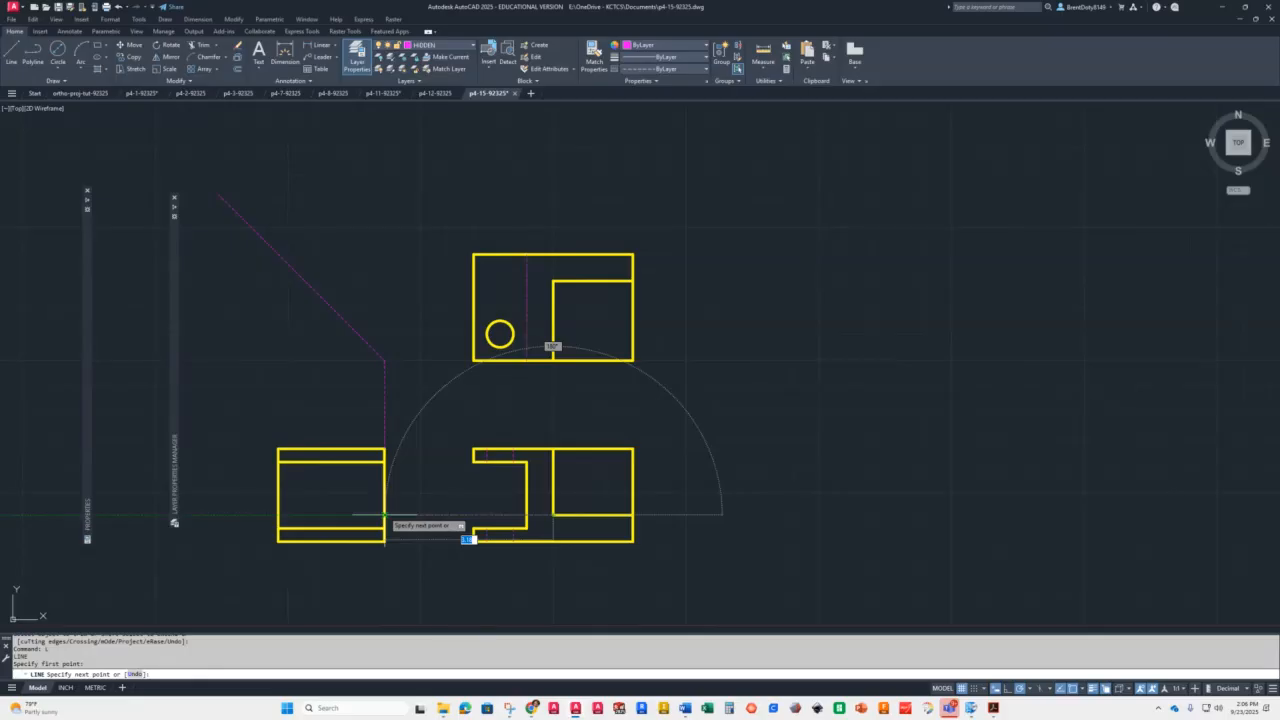
click(384, 515)
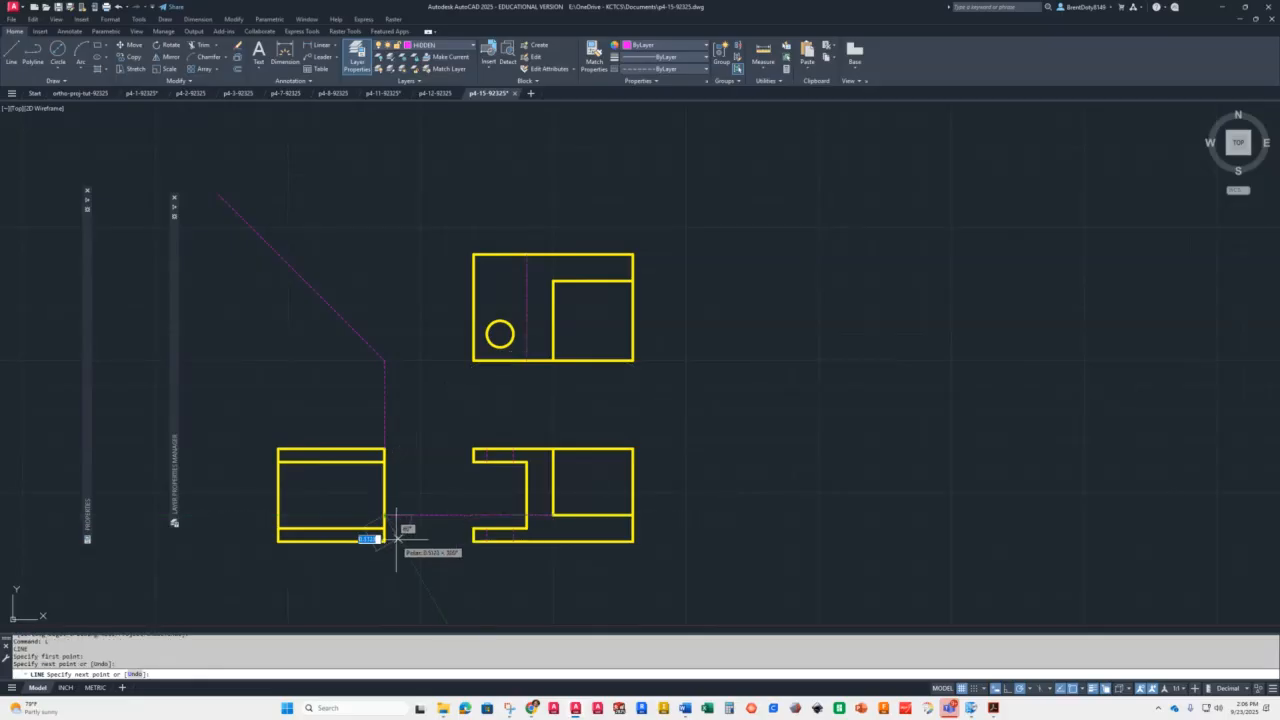
key(Return)
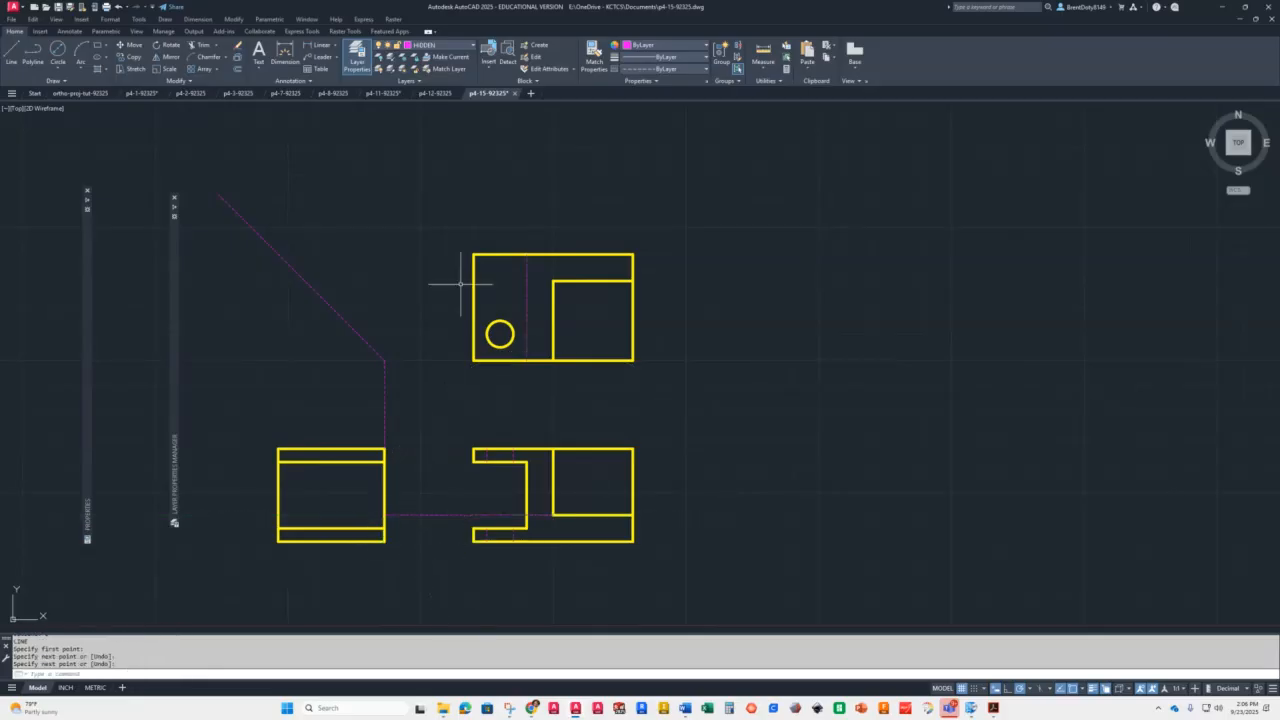
Project the upper view's inner corner to the mitre line and down to the left view's top edge, continuing diagonally to the projected right-edge point
key(Return)
click(551, 281)
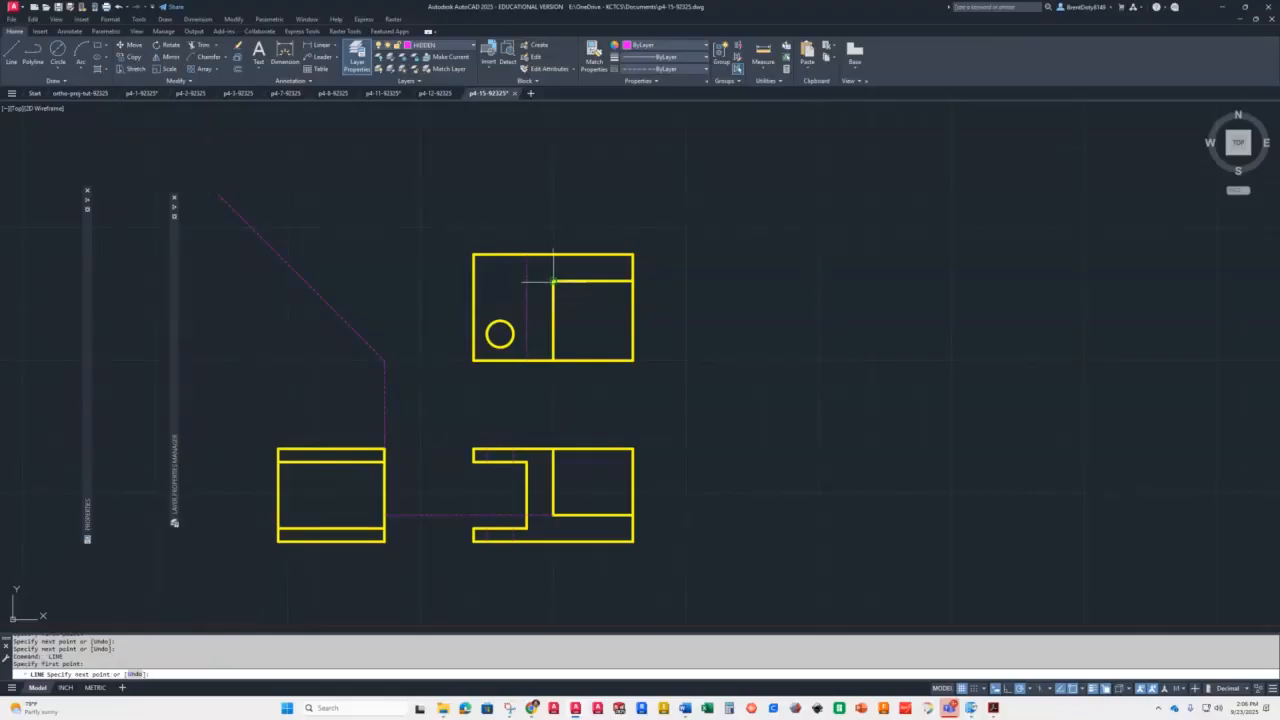
click(305, 280)
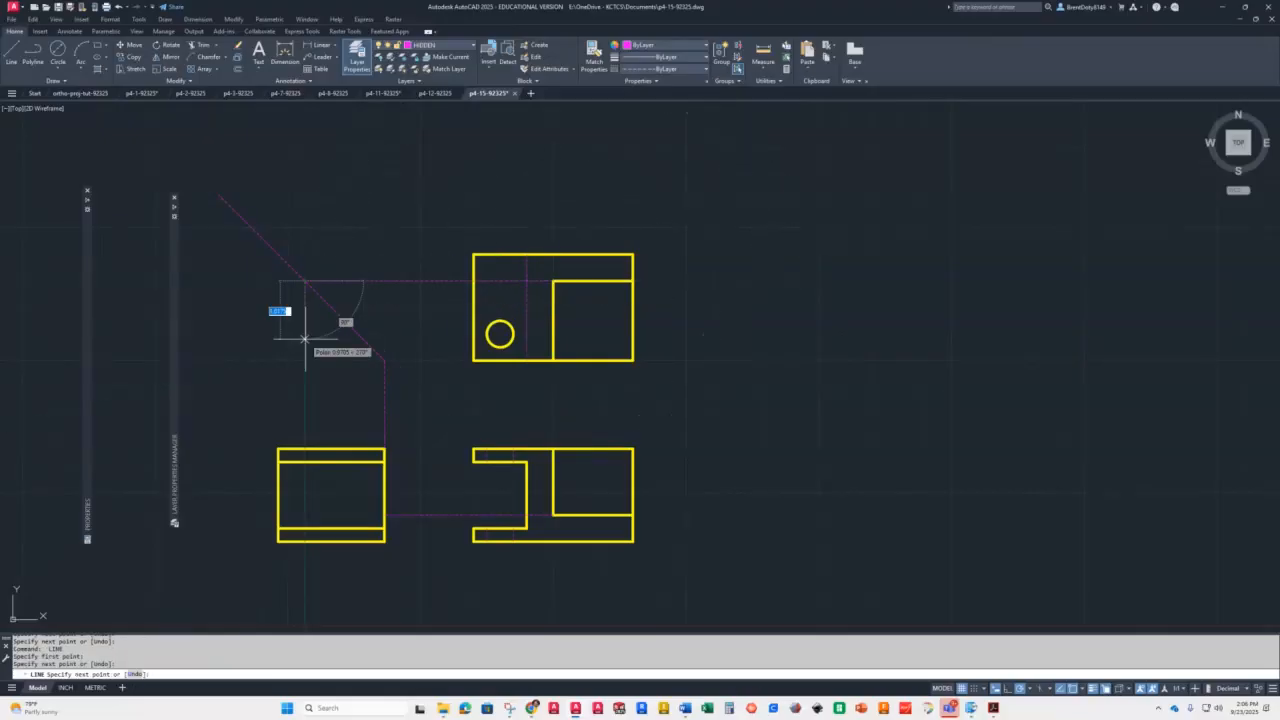
click(305, 449)
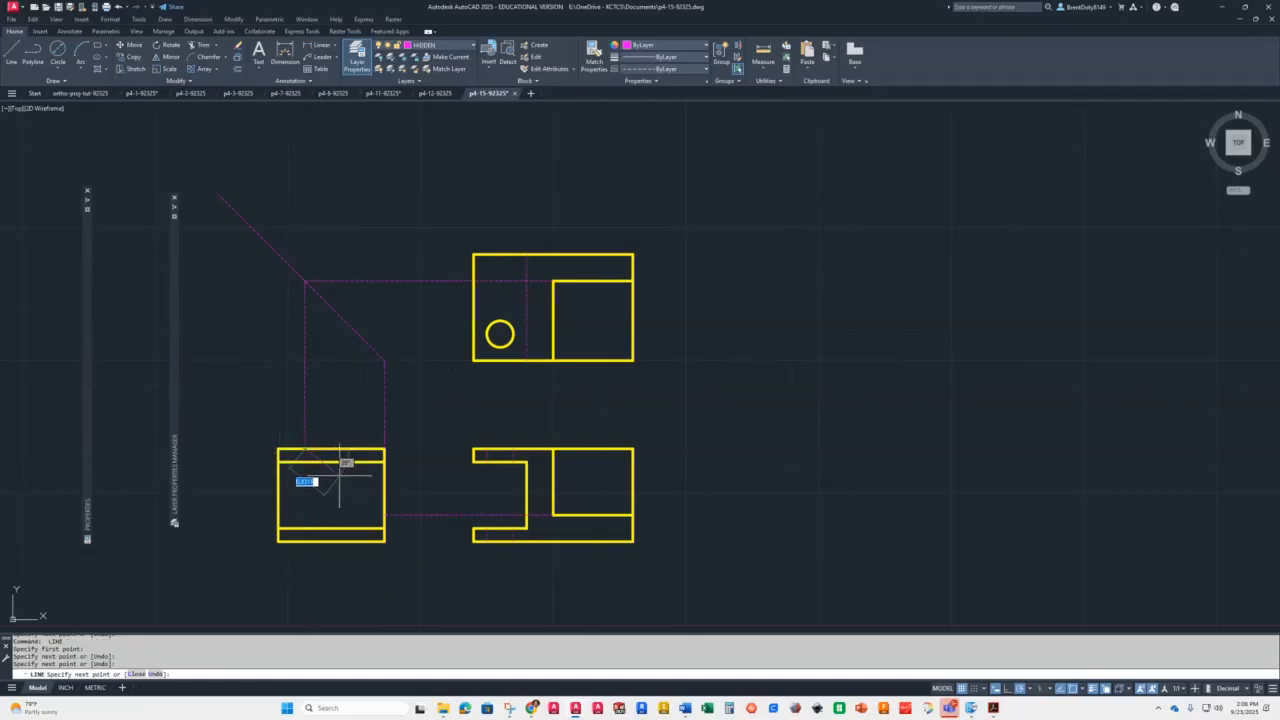
click(385, 515)
key(Return)
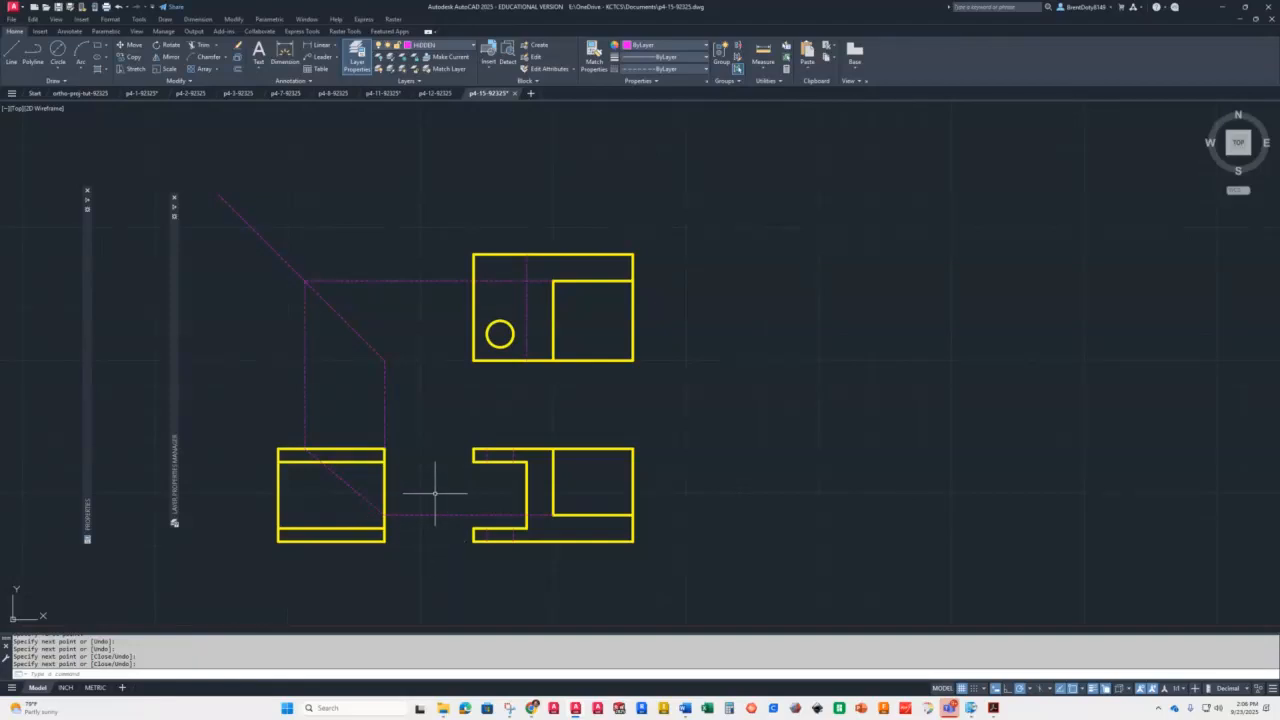
Erase the horizontal and vertical projection lines between the views, keeping the mitre line and the left view's diagonal hidden line
drag(429, 491, 420, 513)
click(417, 394)
click(257, 386)
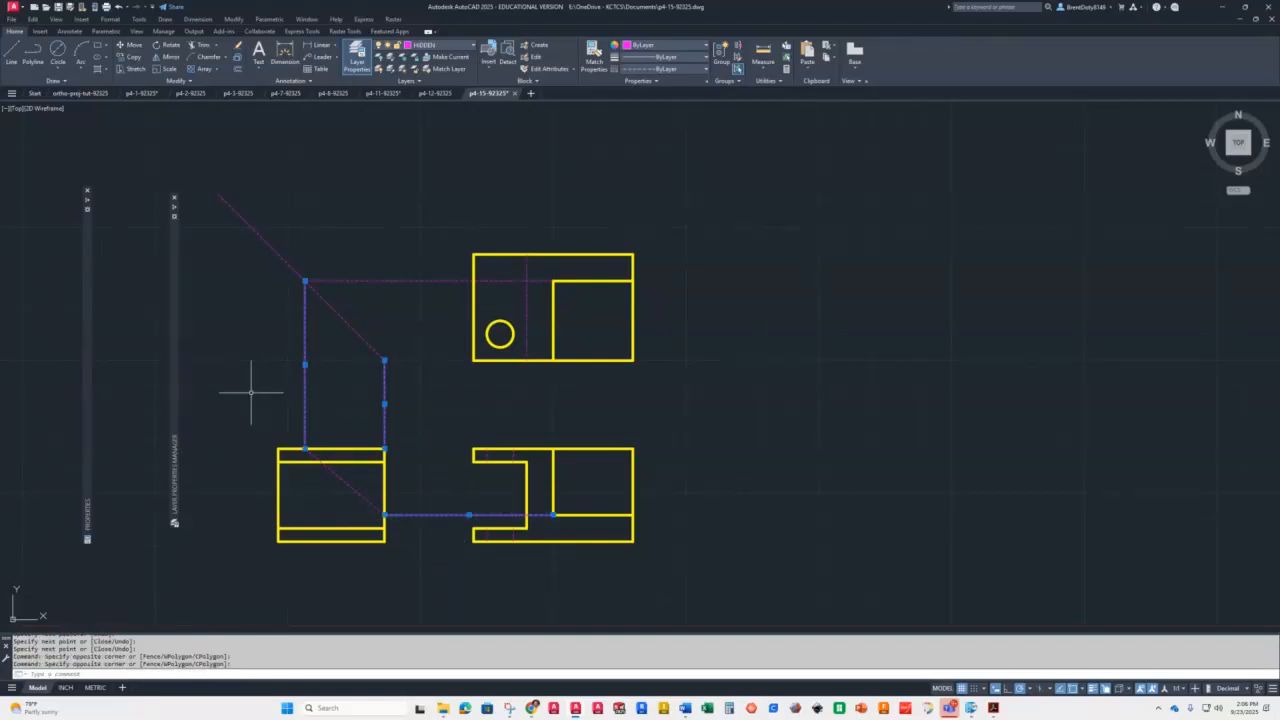
key(Delete)
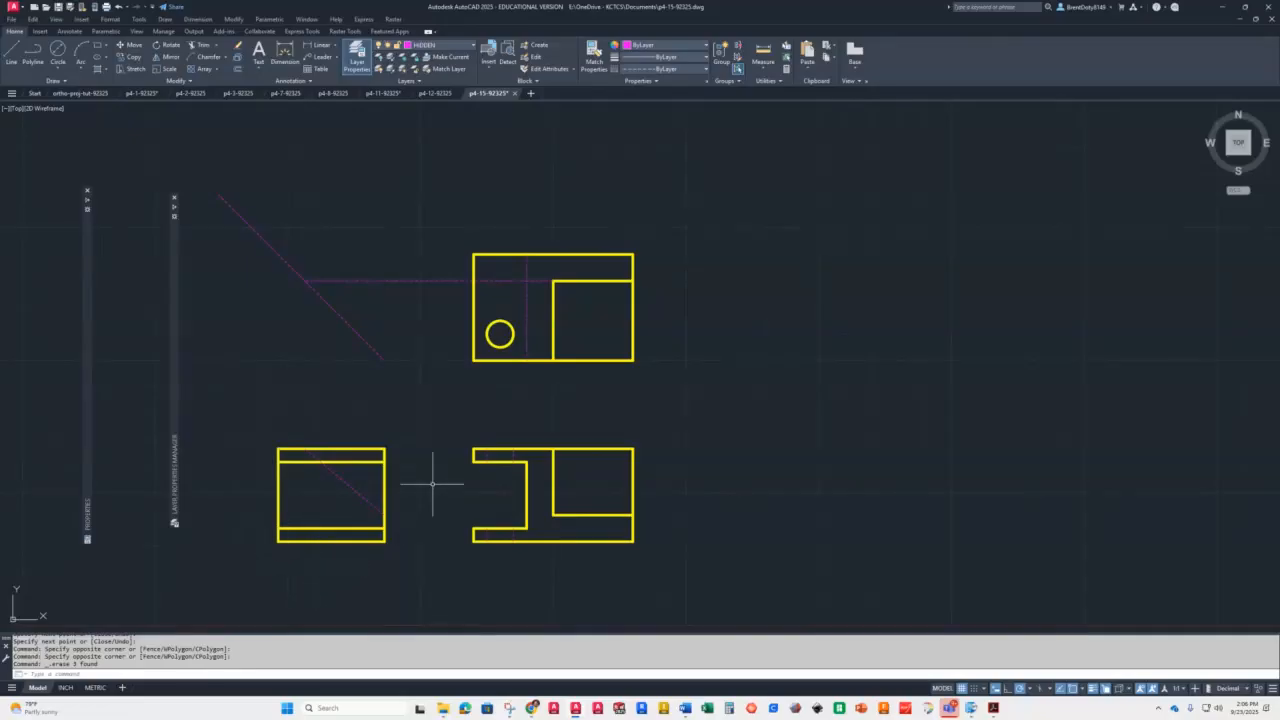
click(434, 251)
click(391, 334)
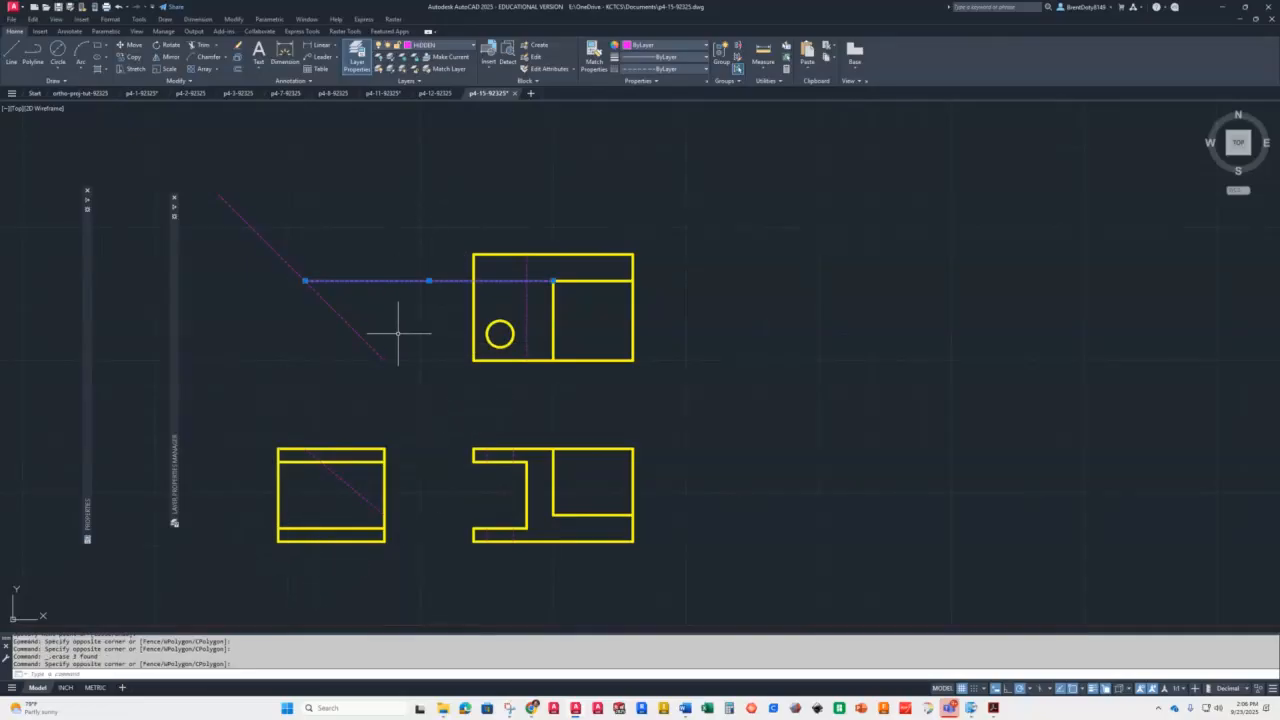
key(Delete)
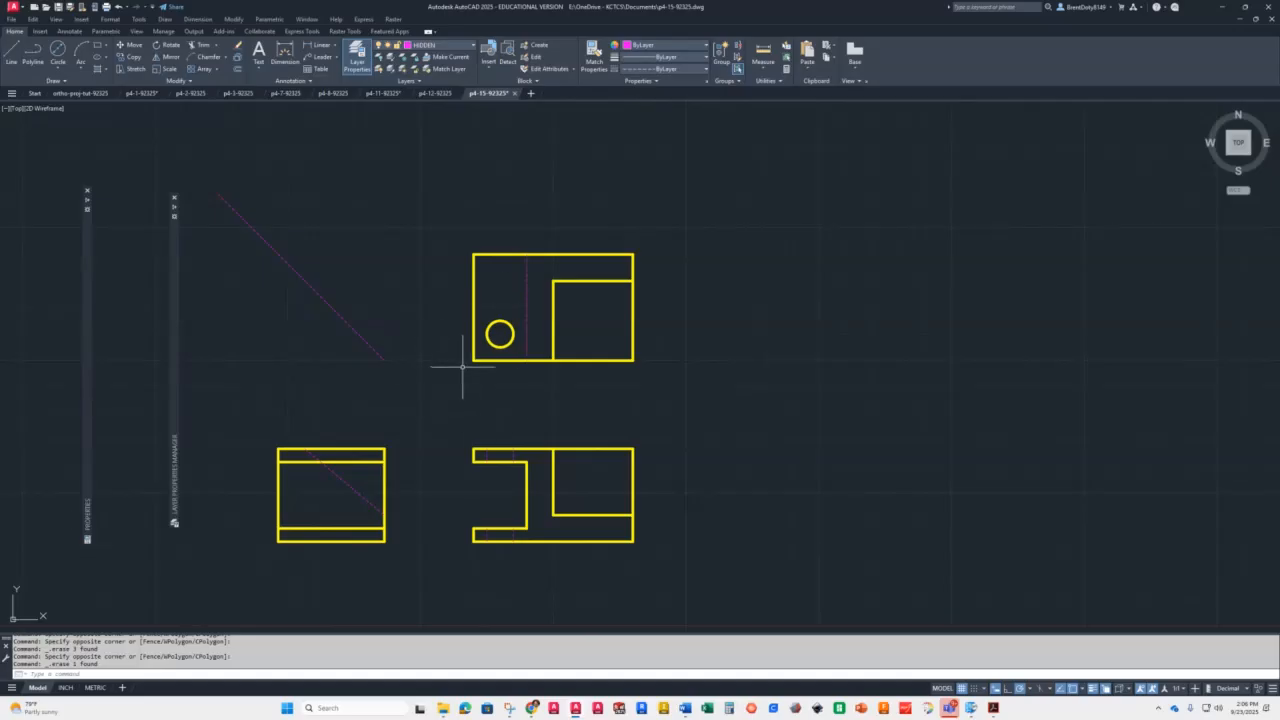
Start a projection line on the HIDDEN layer from the bottom of the upper view's circle
text(l)
key(Return)
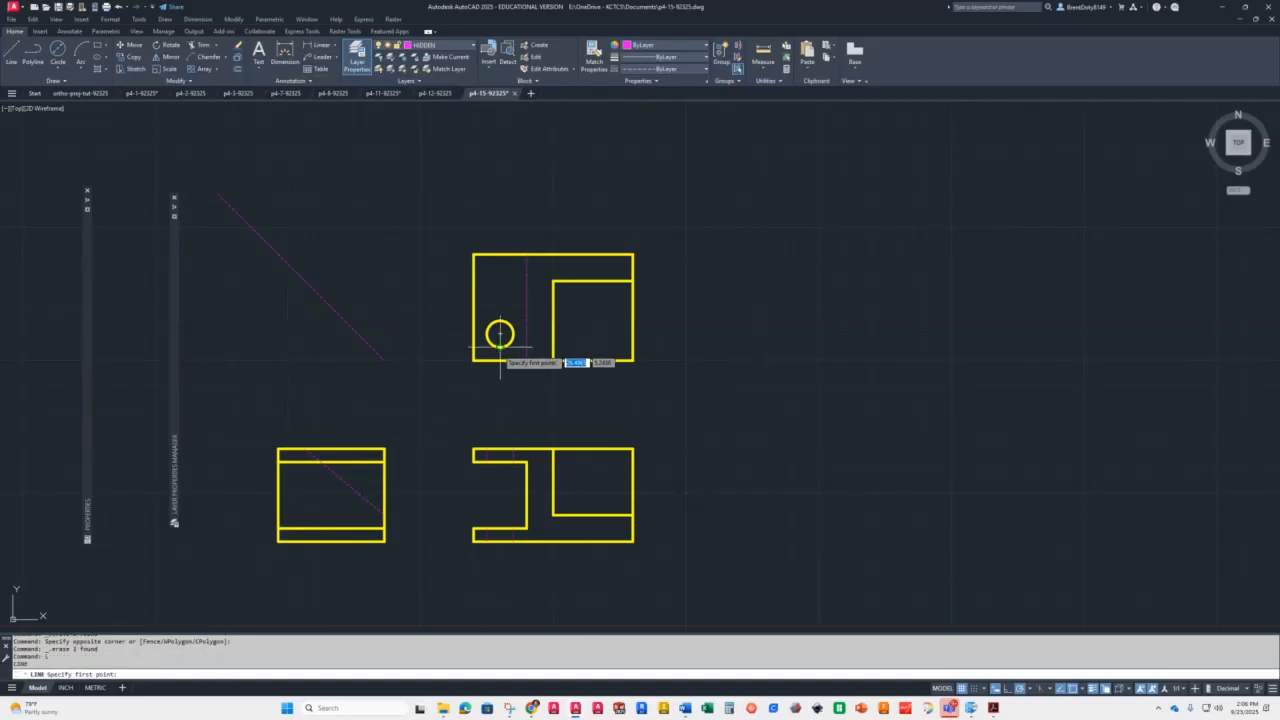
Draw a projection line from the circle's lower quadrant across to the miter line and down to the side view's bottom edge
click(500, 348)
click(370, 348)
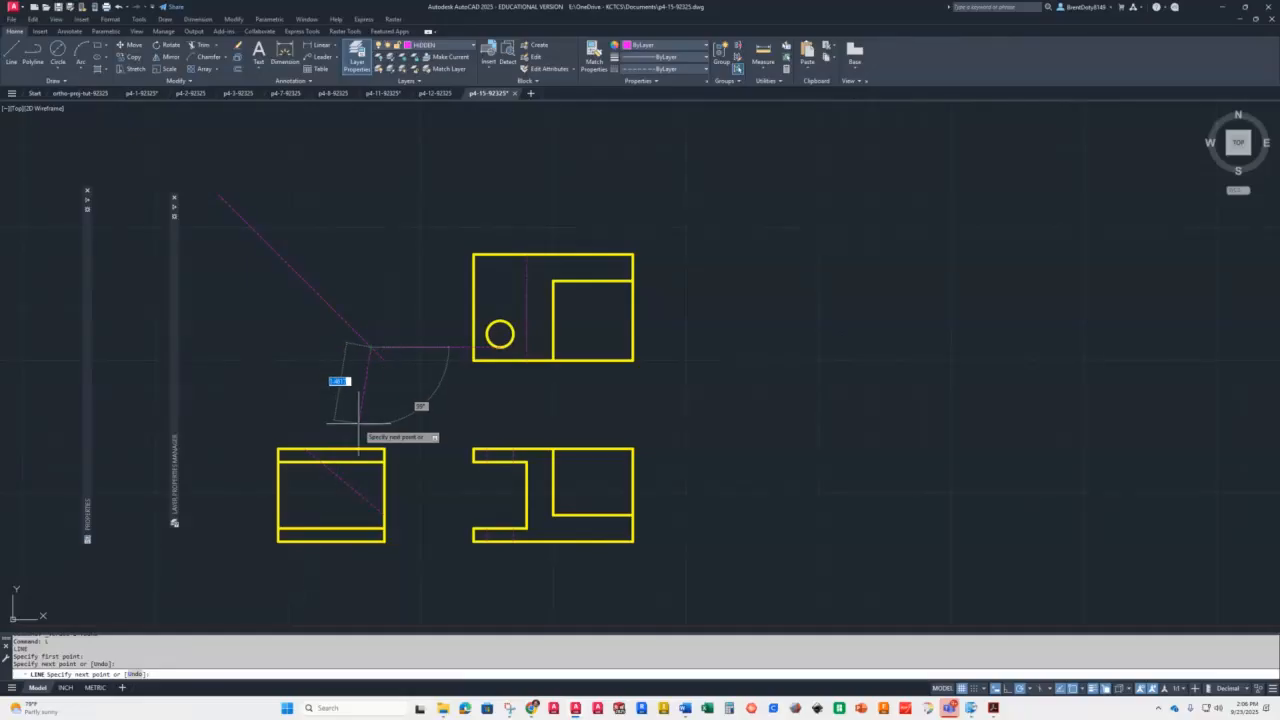
click(372, 541)
key(Return)
Draw a second projection line from the circle's upper quadrant to the miter line and down through the side view
key(Return)
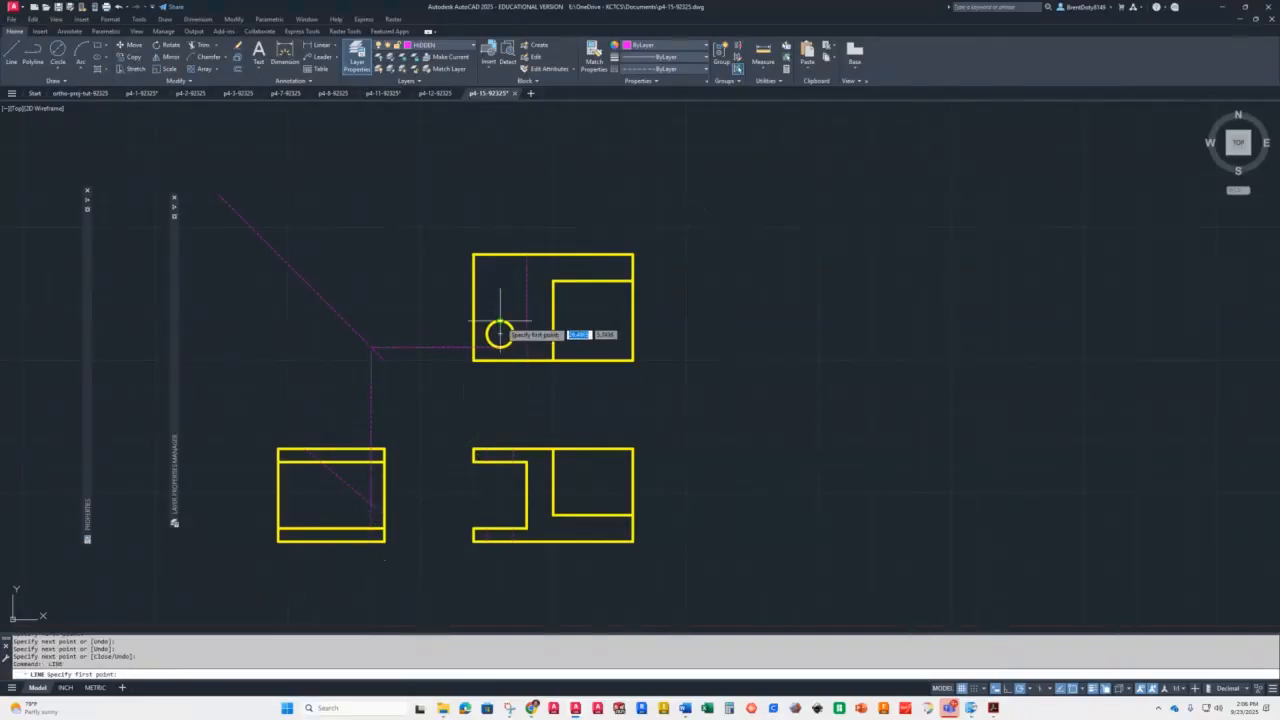
click(499, 322)
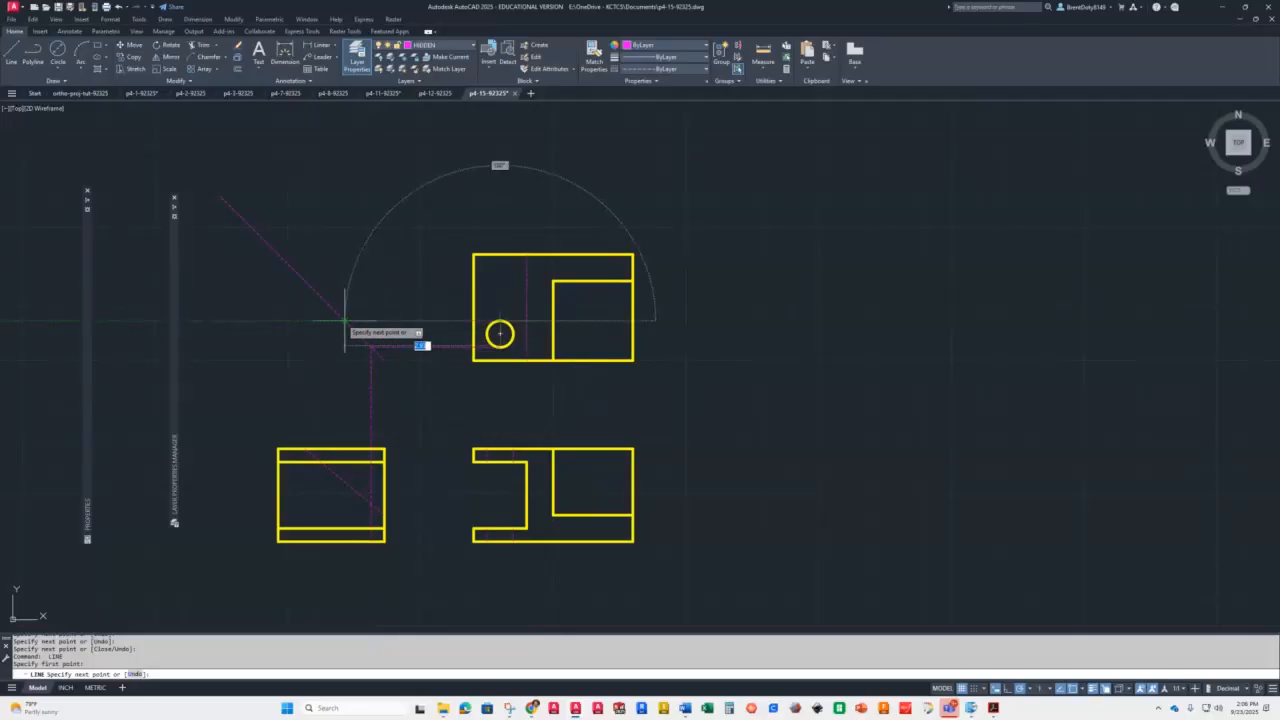
click(345, 322)
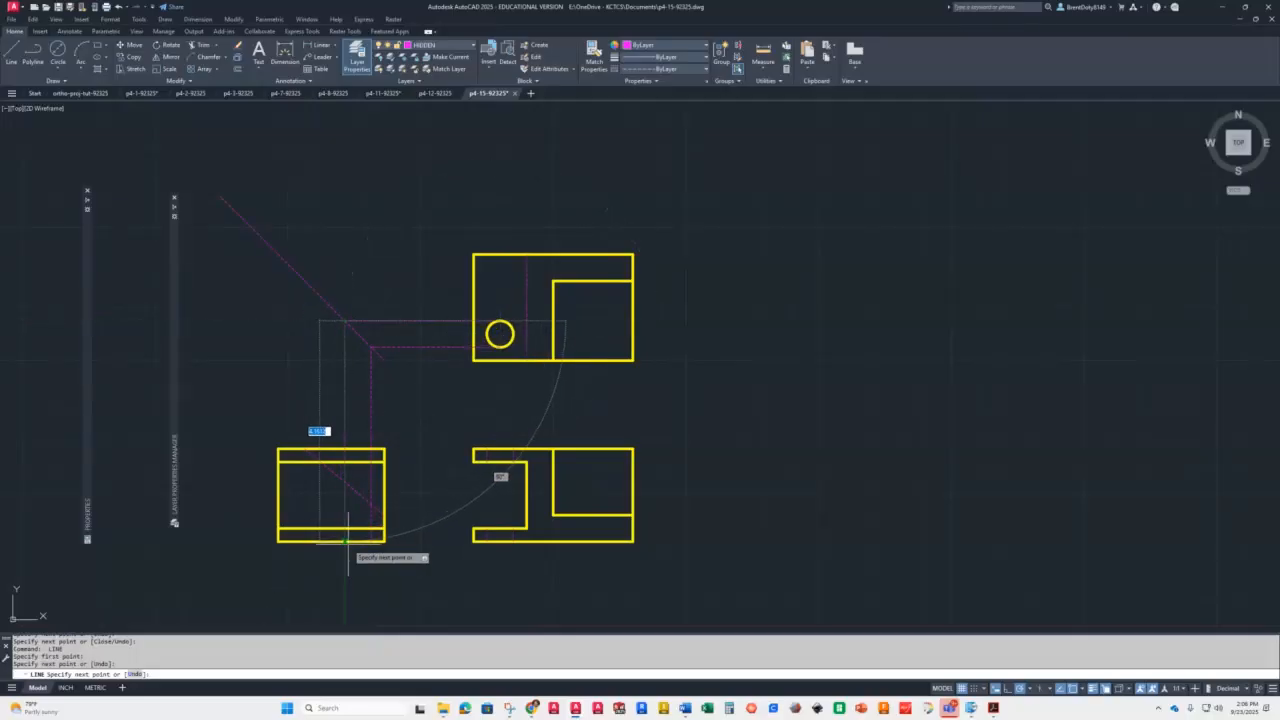
click(348, 541)
key(Return)
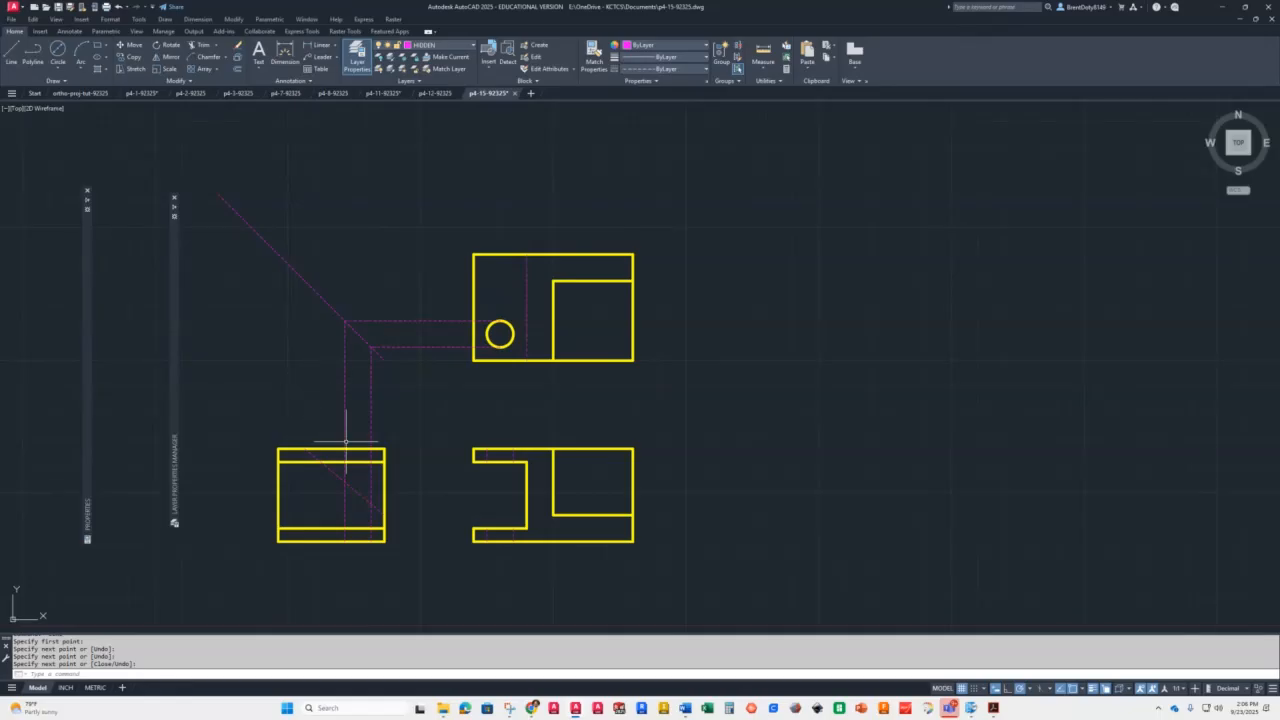
Trim the vertical projection lines above the side view and between its flanges, keeping the hidden hole edges within both flanges
scroll(347, 441, up, 2)
text(tr)
key(Return)
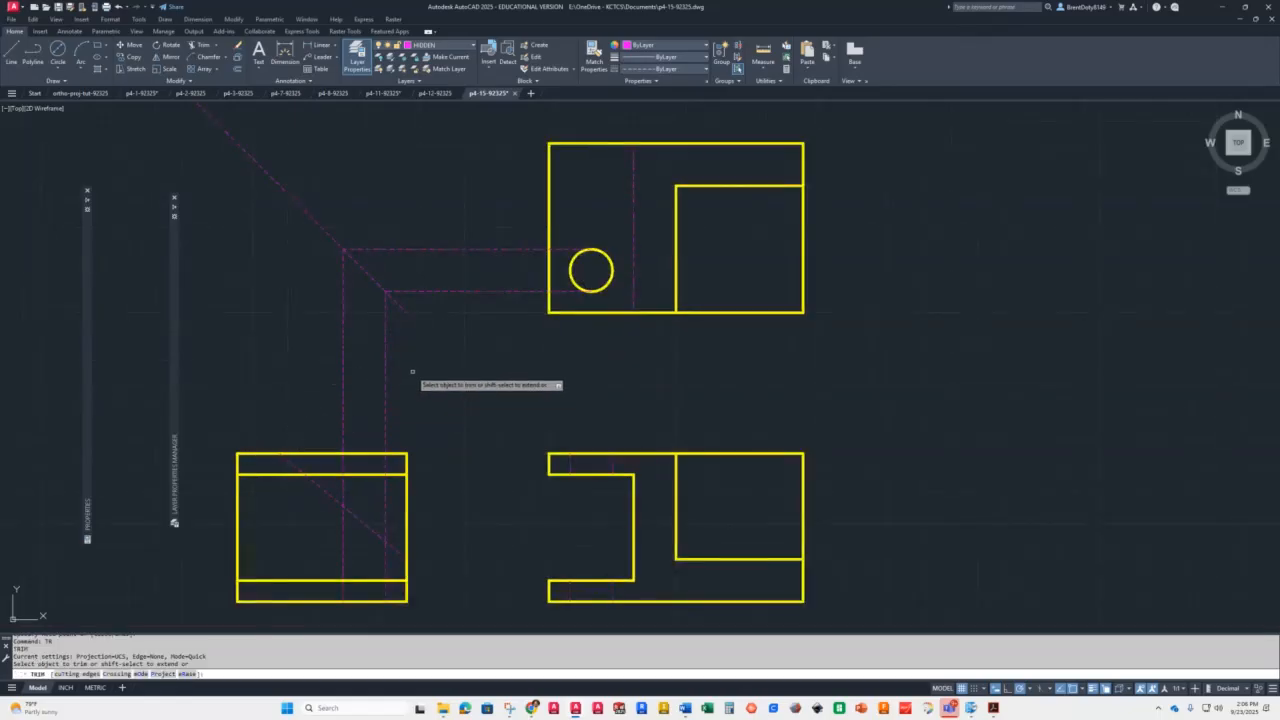
drag(413, 372, 287, 391)
scroll(325, 575, up, 2)
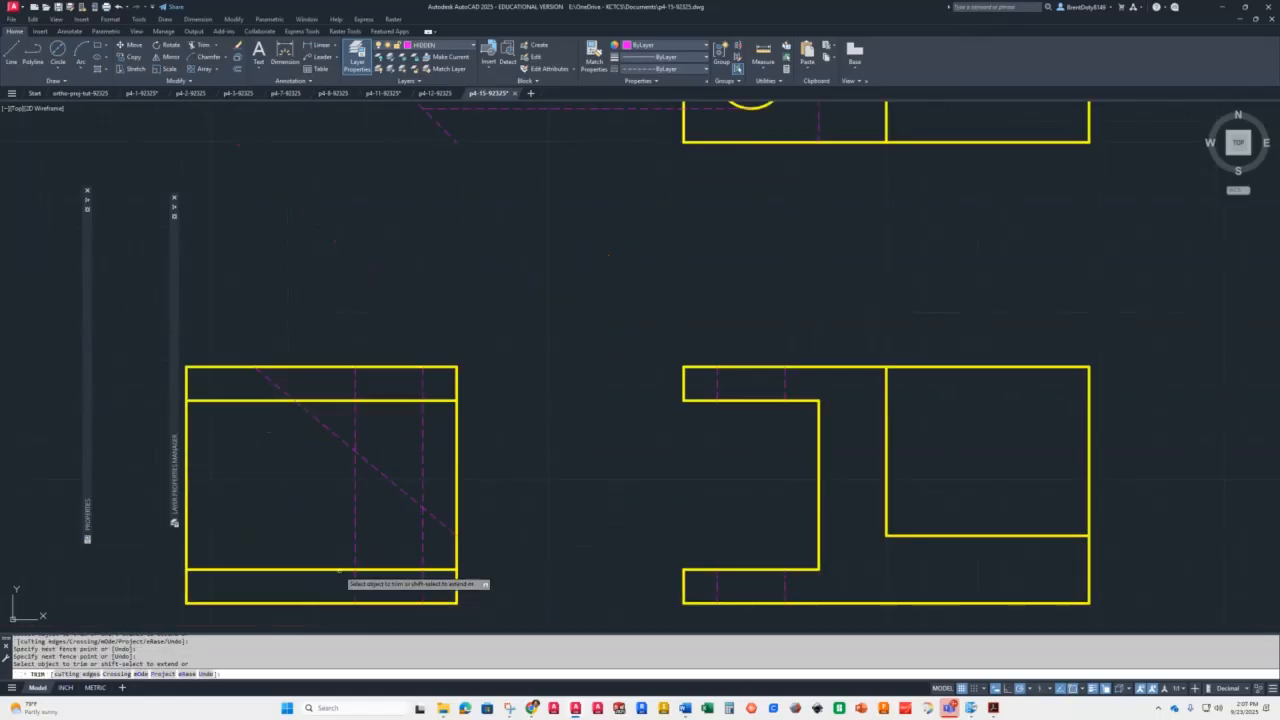
drag(430, 537, 330, 535)
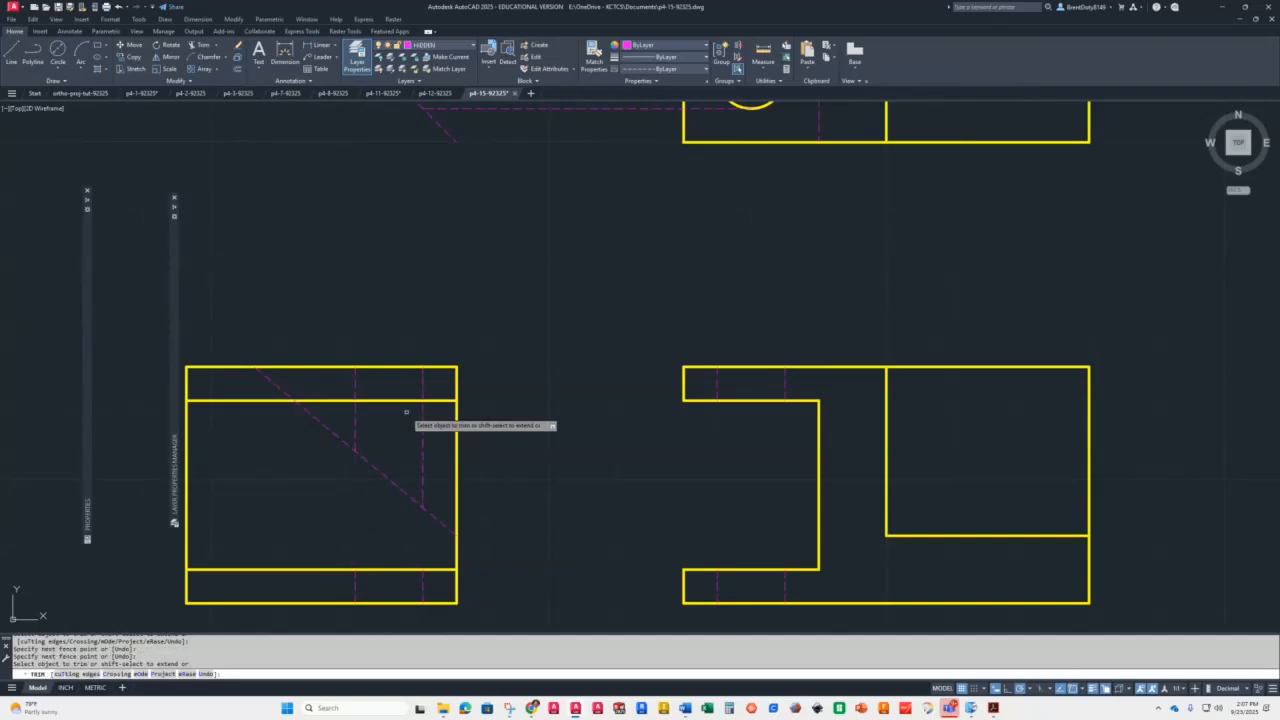
drag(438, 417, 350, 417)
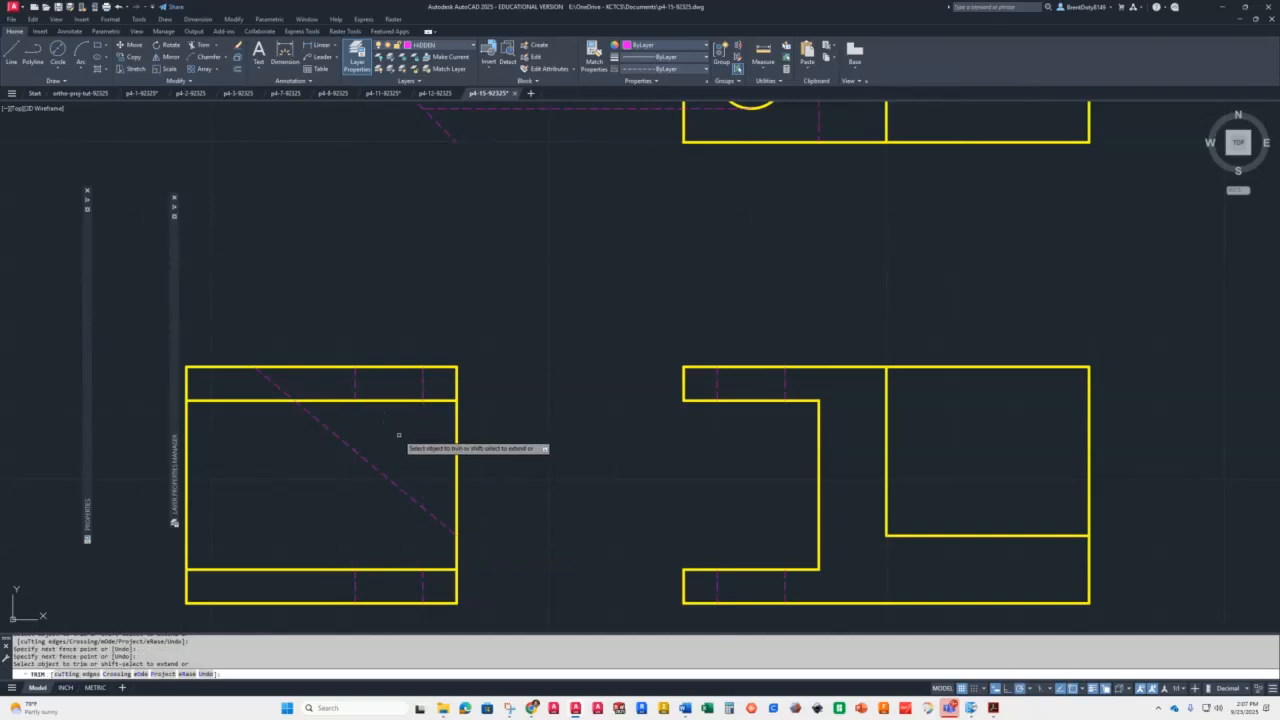
key(Return)
Erase the two horizontal projection lines and the diagonal miter line beside the top view
scroll(392, 450, down, 2)
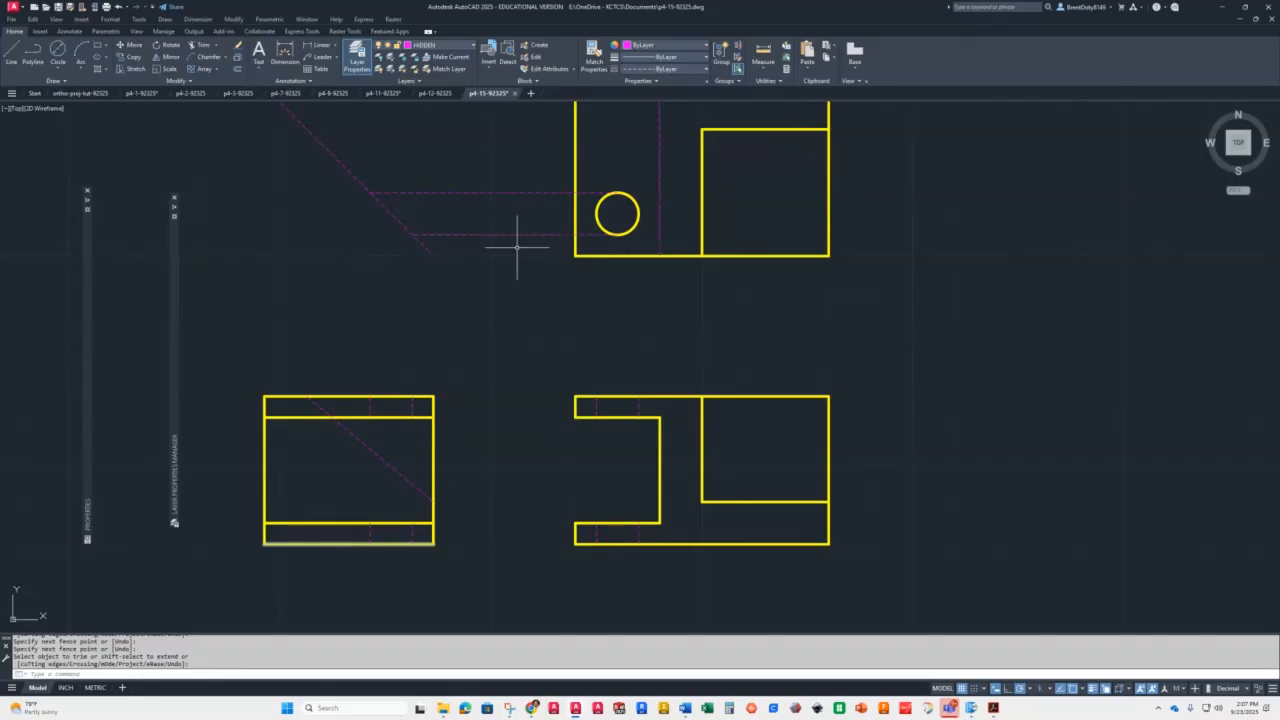
mouse_move(508, 175)
mouse_down()
mouse_move(476, 290)
mouse_move(349, 163)
mouse_move(344, 190)
mouse_up()
key(Delete)
Add a center mark to the circle in the top view
scroll(360, 205, down, 2)
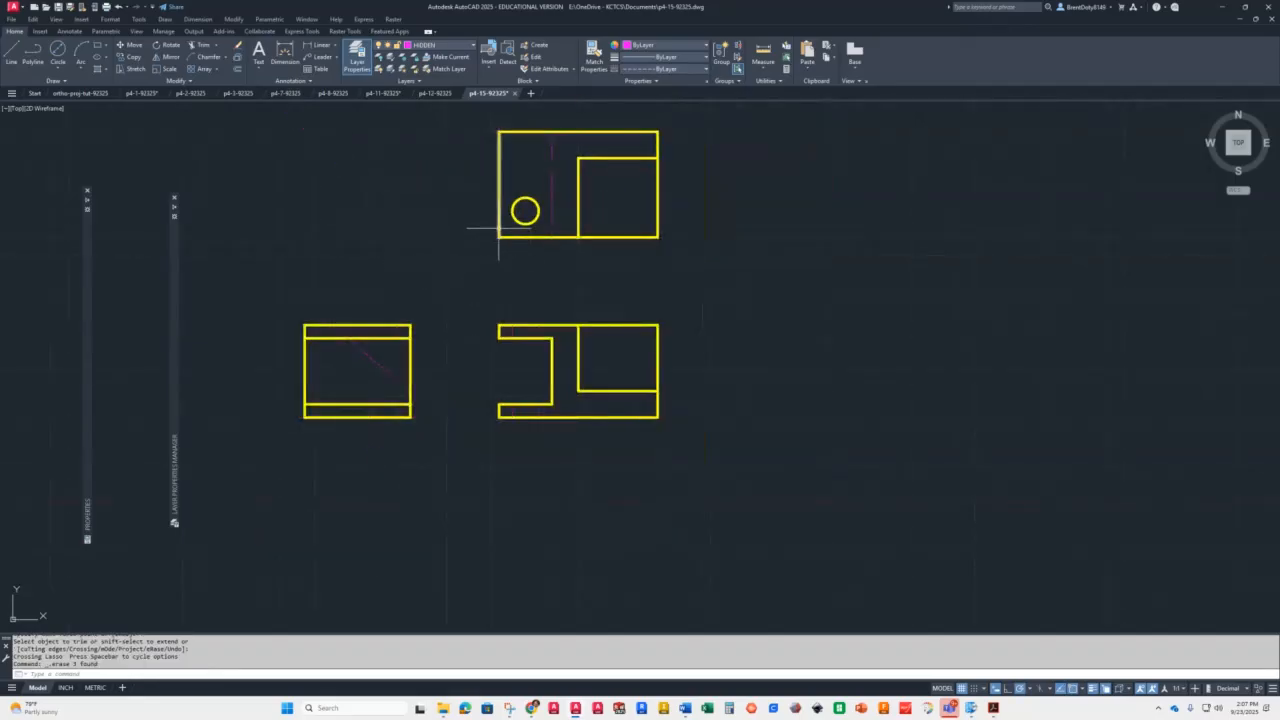
middle_drag(500, 230, 488, 336)
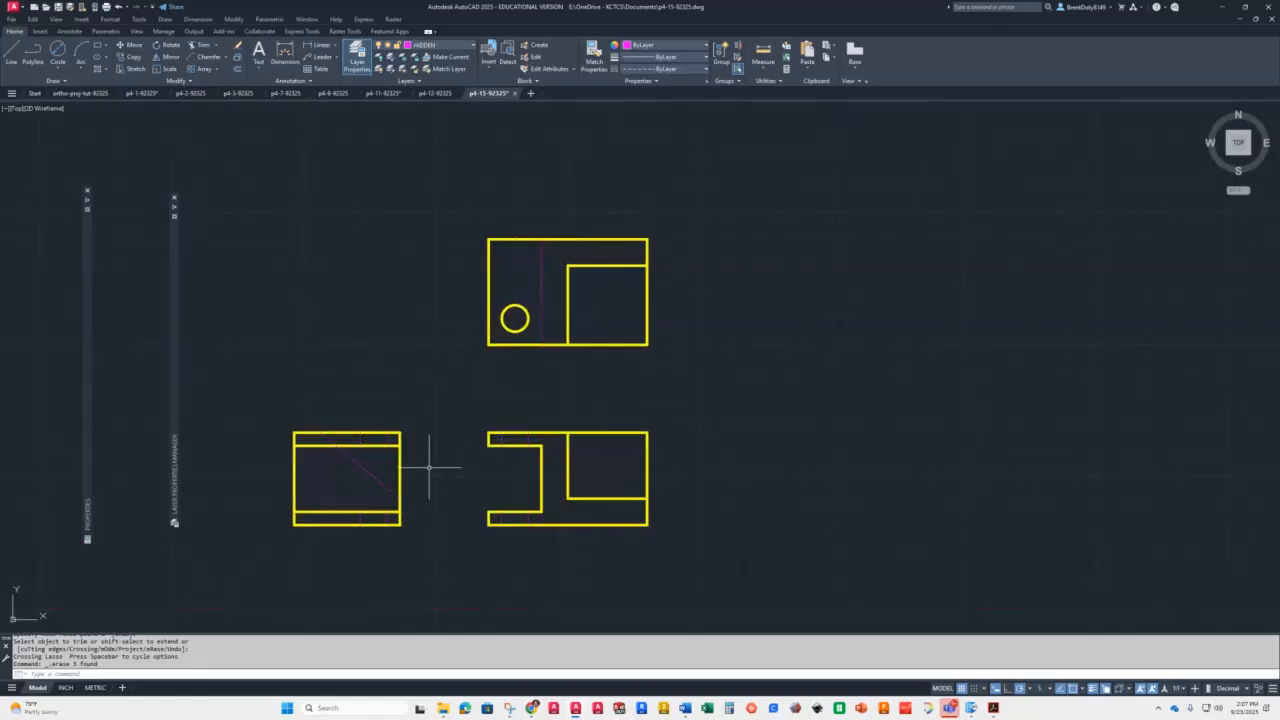
scroll(449, 430, up, 2)
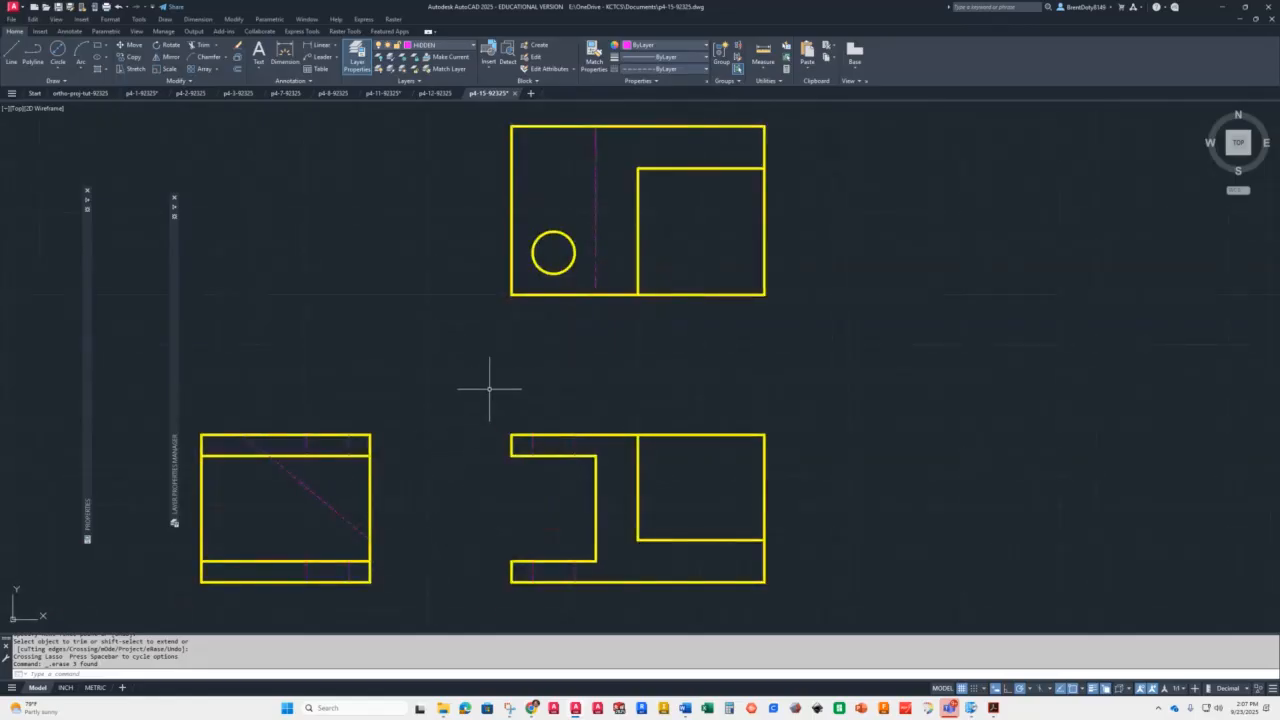
middle_drag(497, 394, 544, 423)
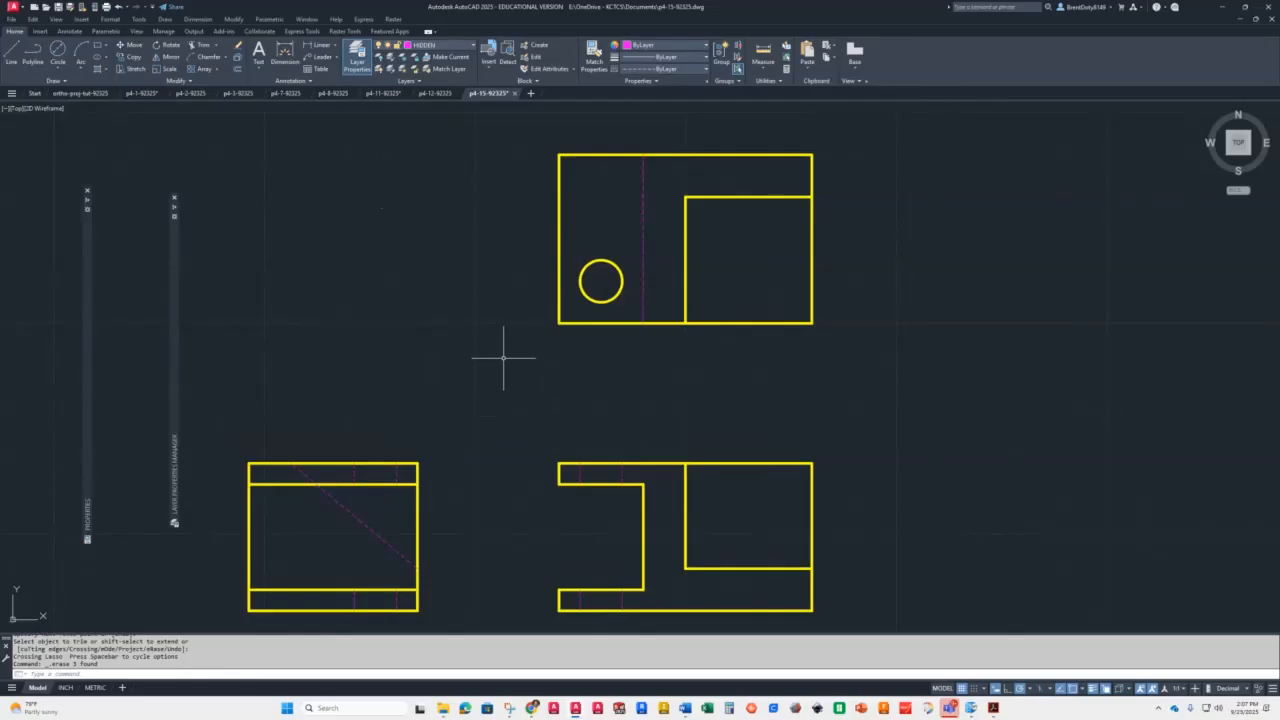
click(69, 31)
click(332, 60)
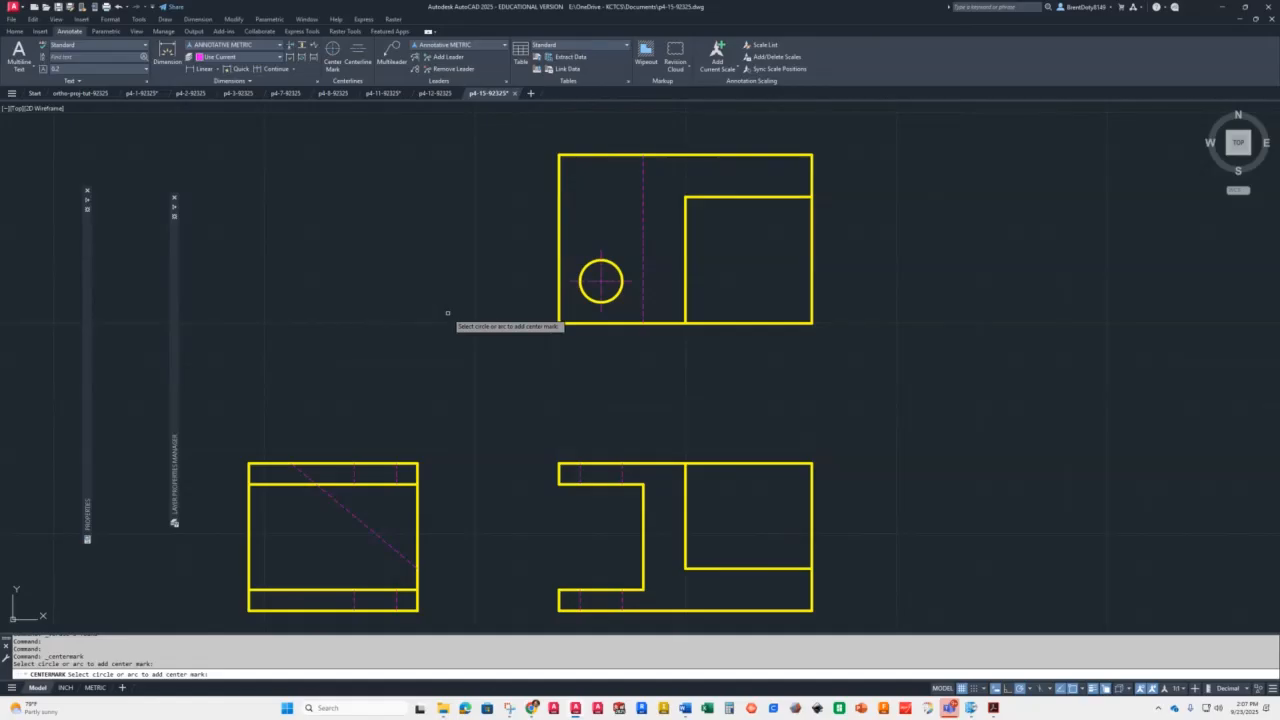
key(Escape)
key(Escape)
Move the circle's center mark to the CENTER layer and make CENTER the current layer
click(601, 281)
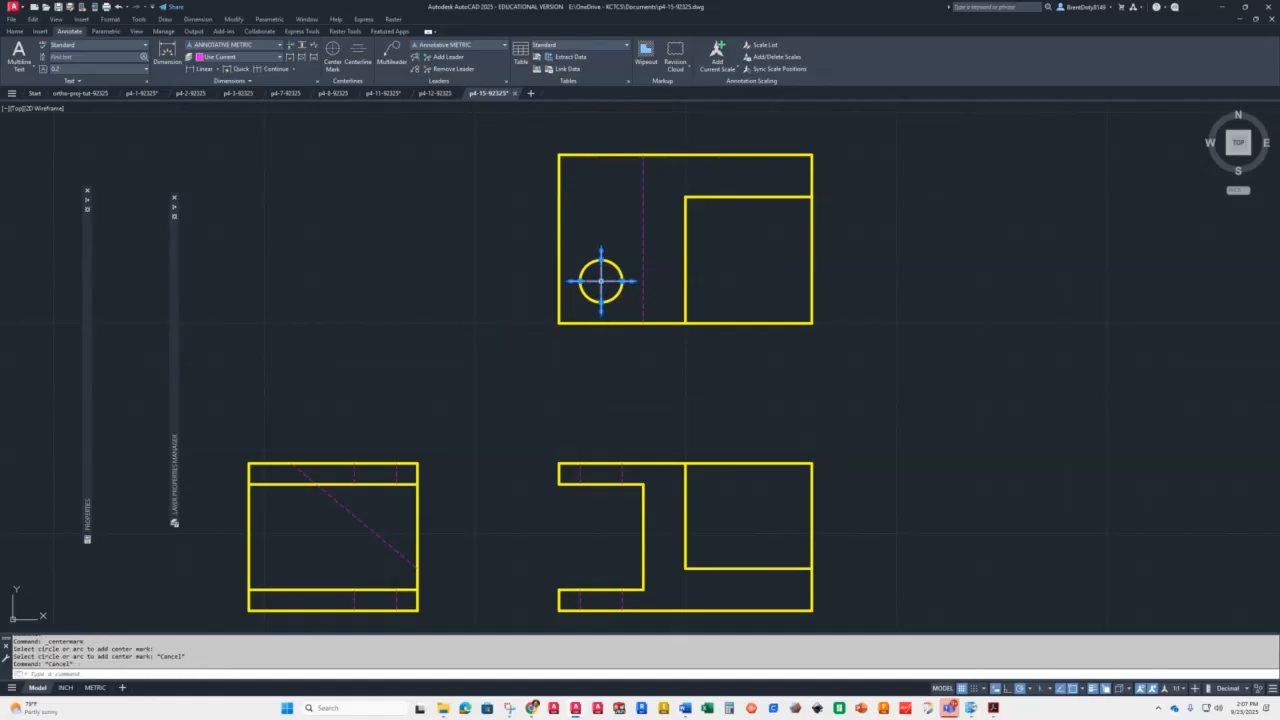
click(14, 31)
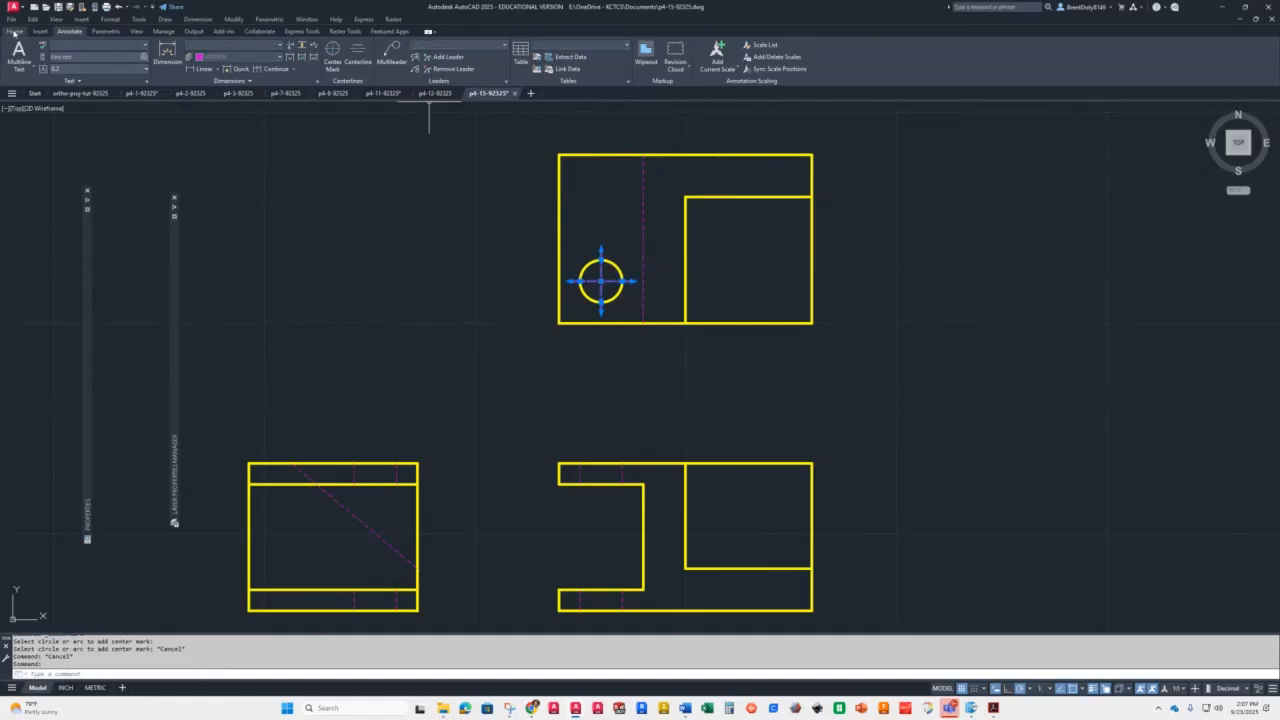
click(442, 46)
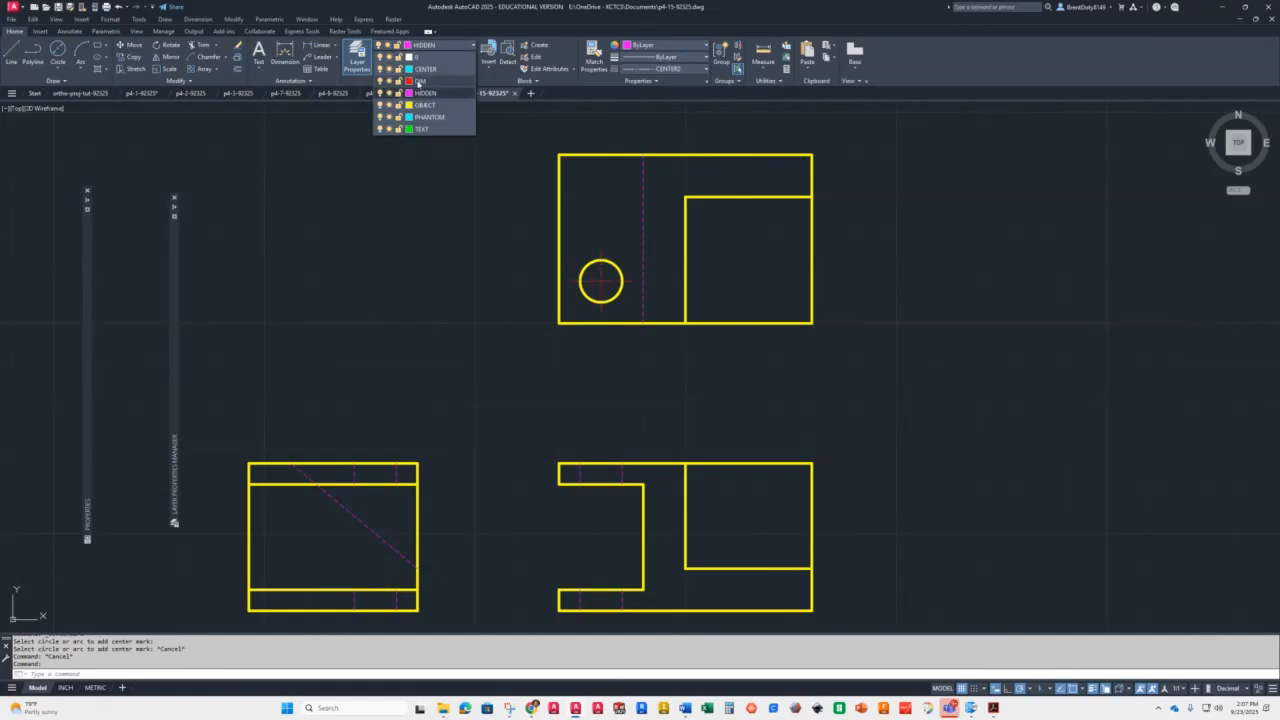
key(Escape)
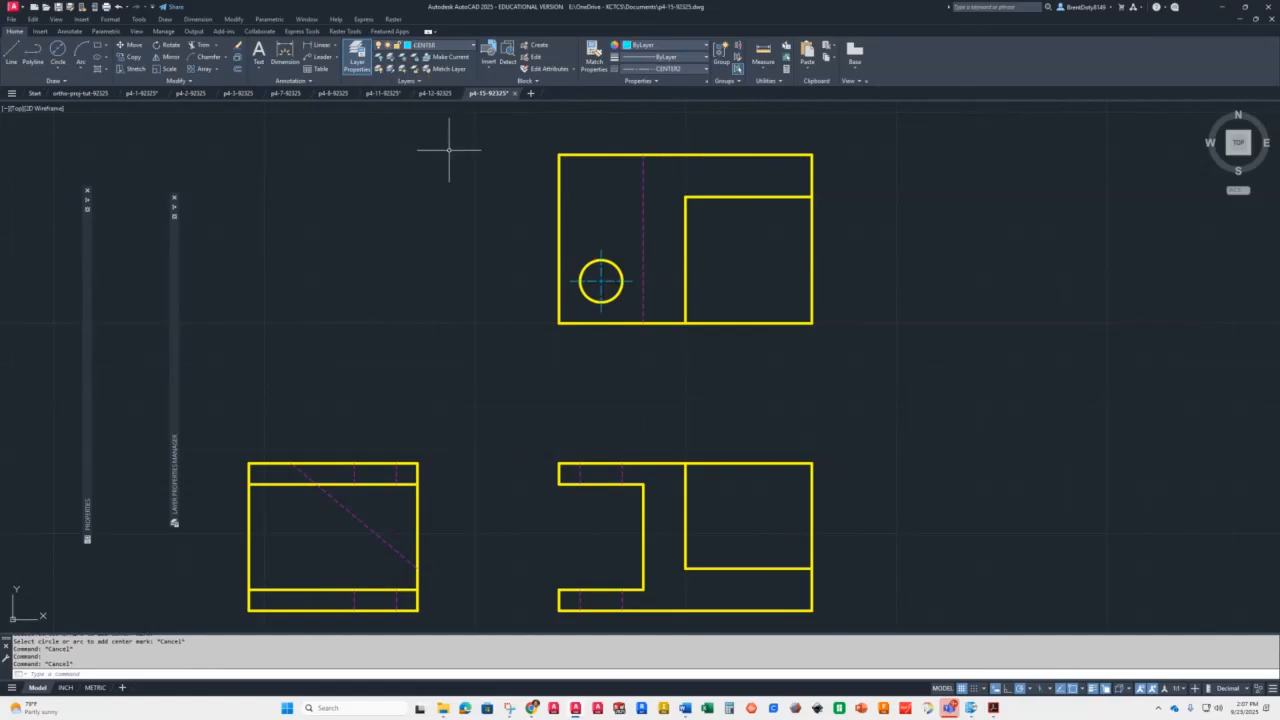
click(449, 47)
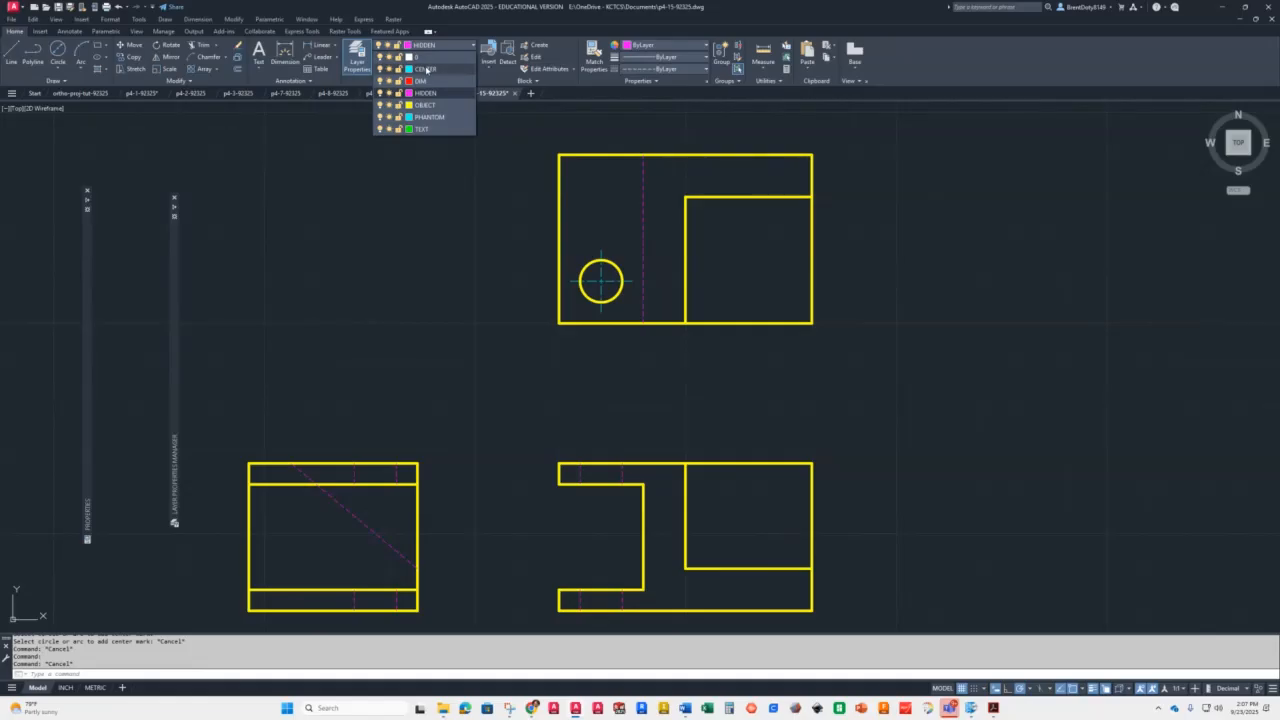
click(425, 69)
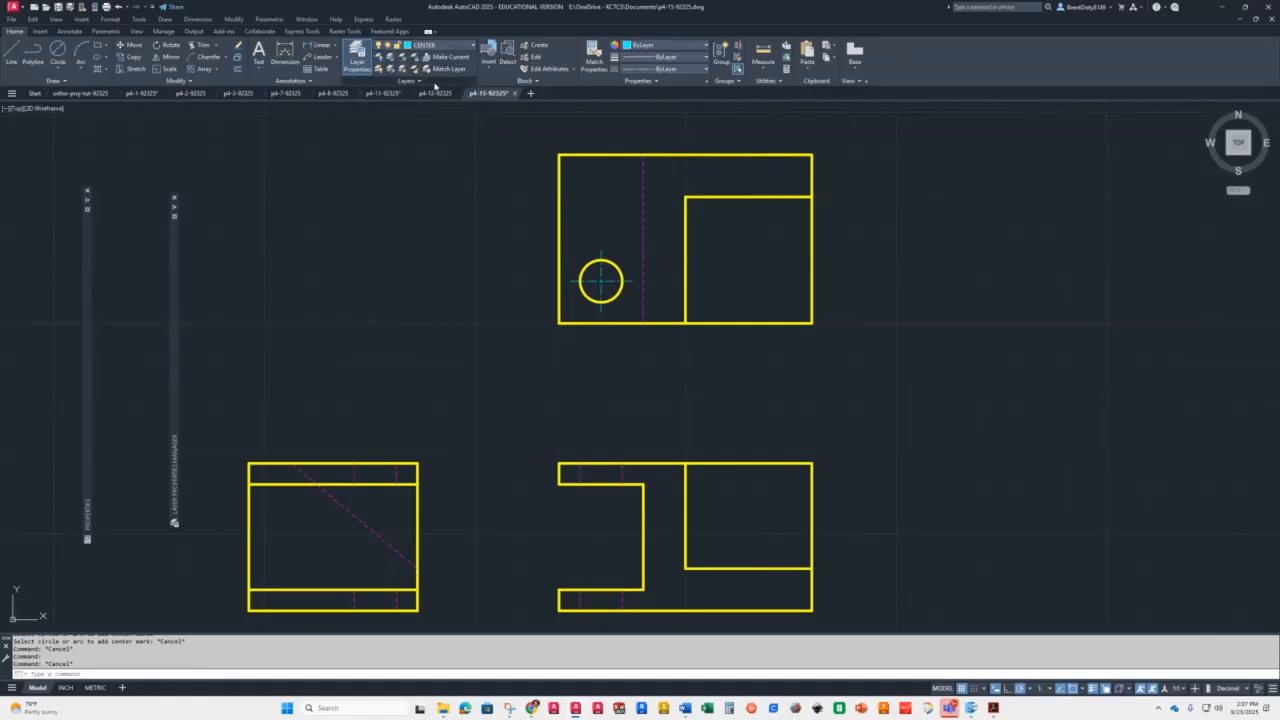
Add centerlines between the hidden hole edges in the upper and lower flanges of the side view
click(61, 32)
click(356, 52)
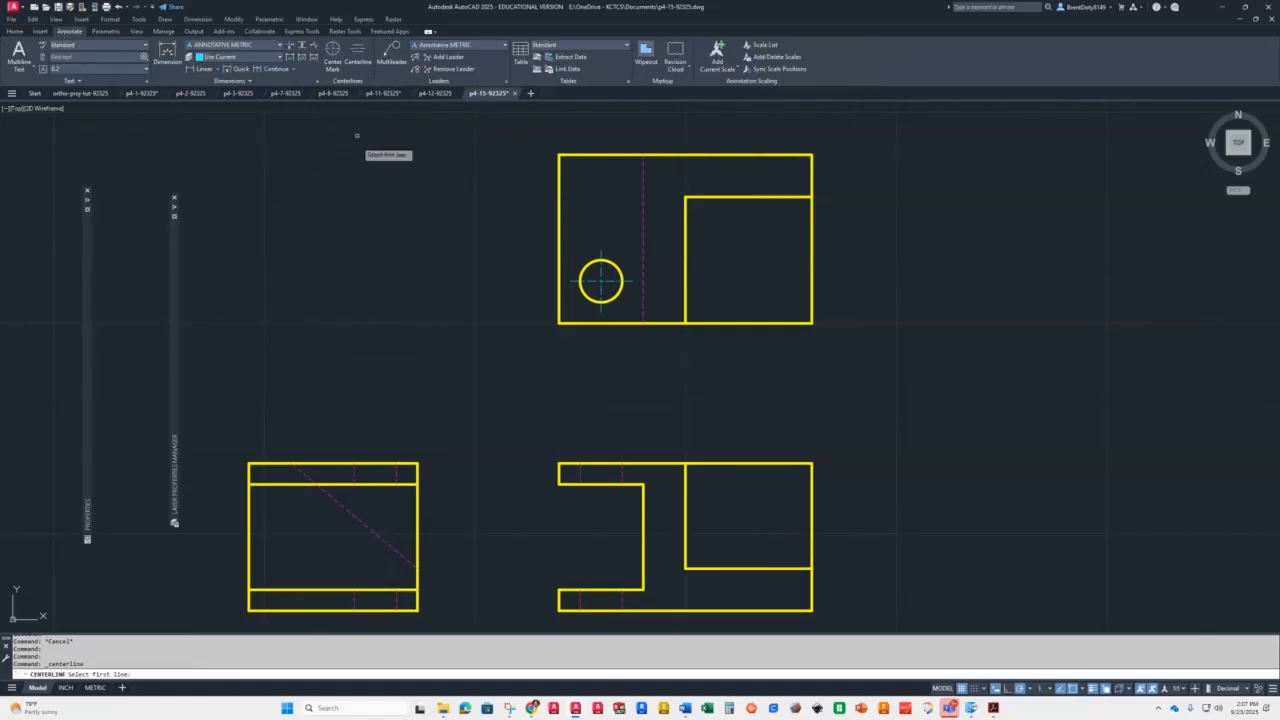
click(354, 474)
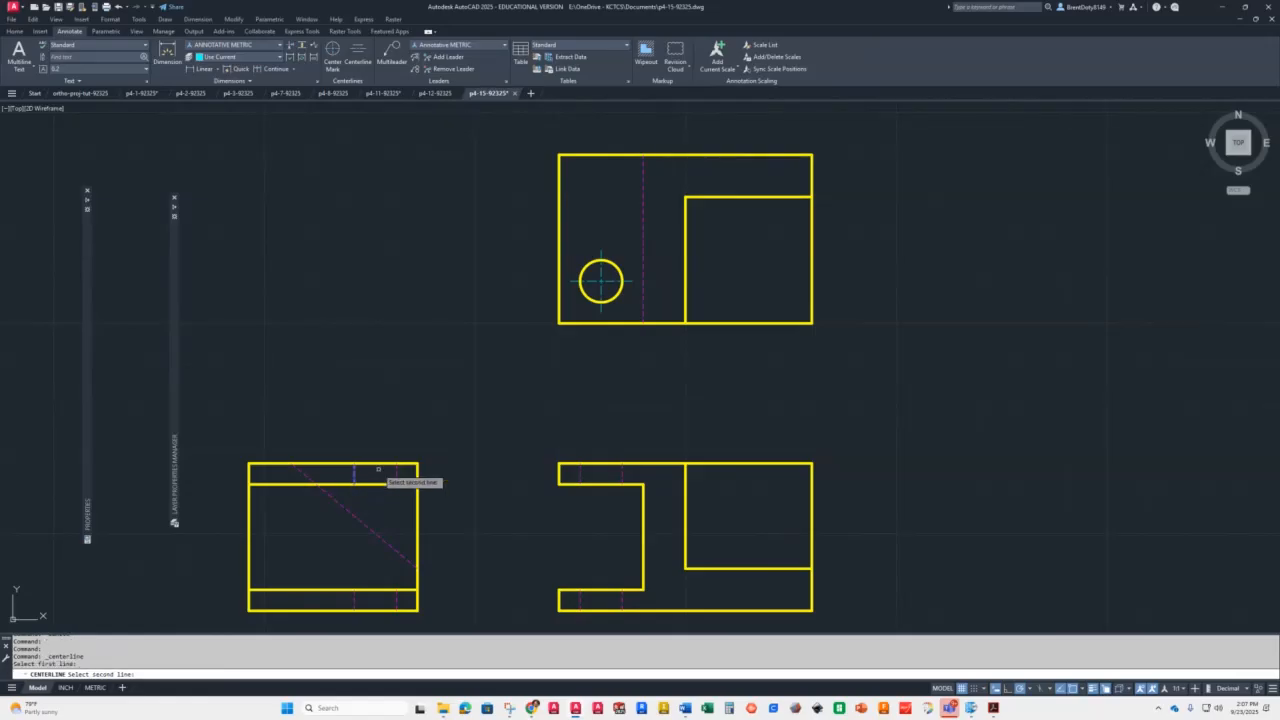
click(396, 475)
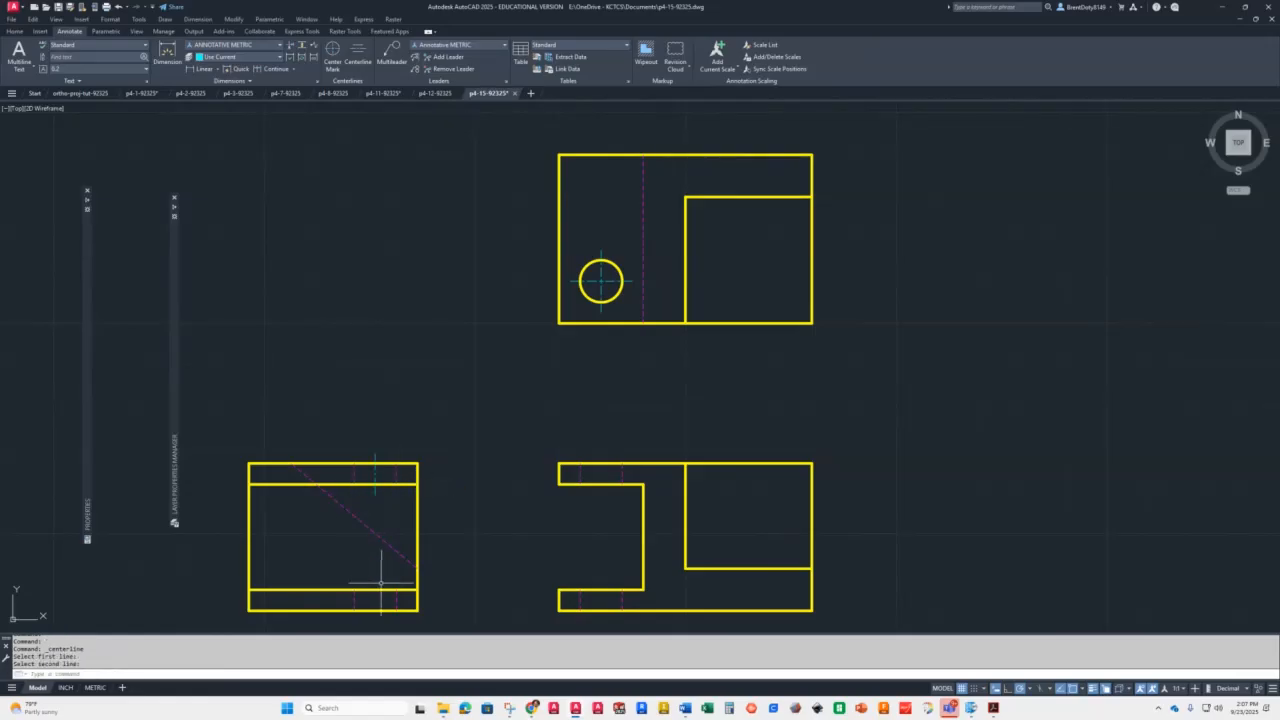
key(Return)
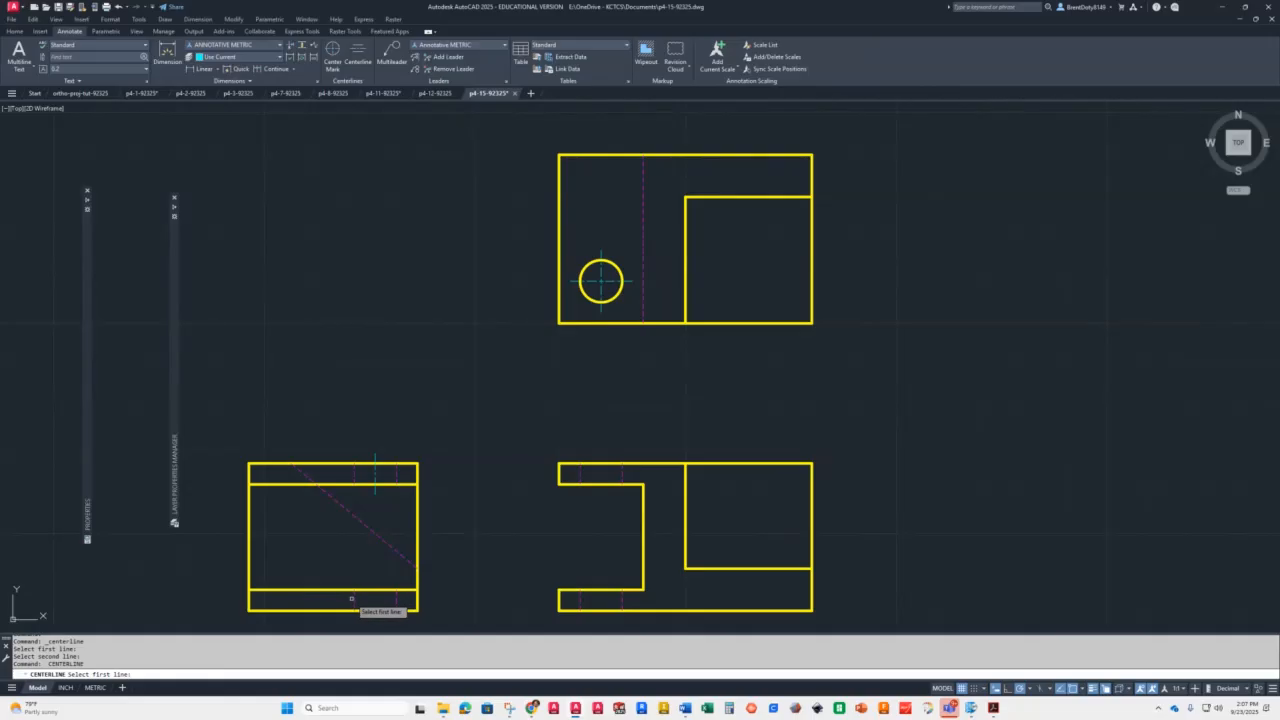
click(397, 600)
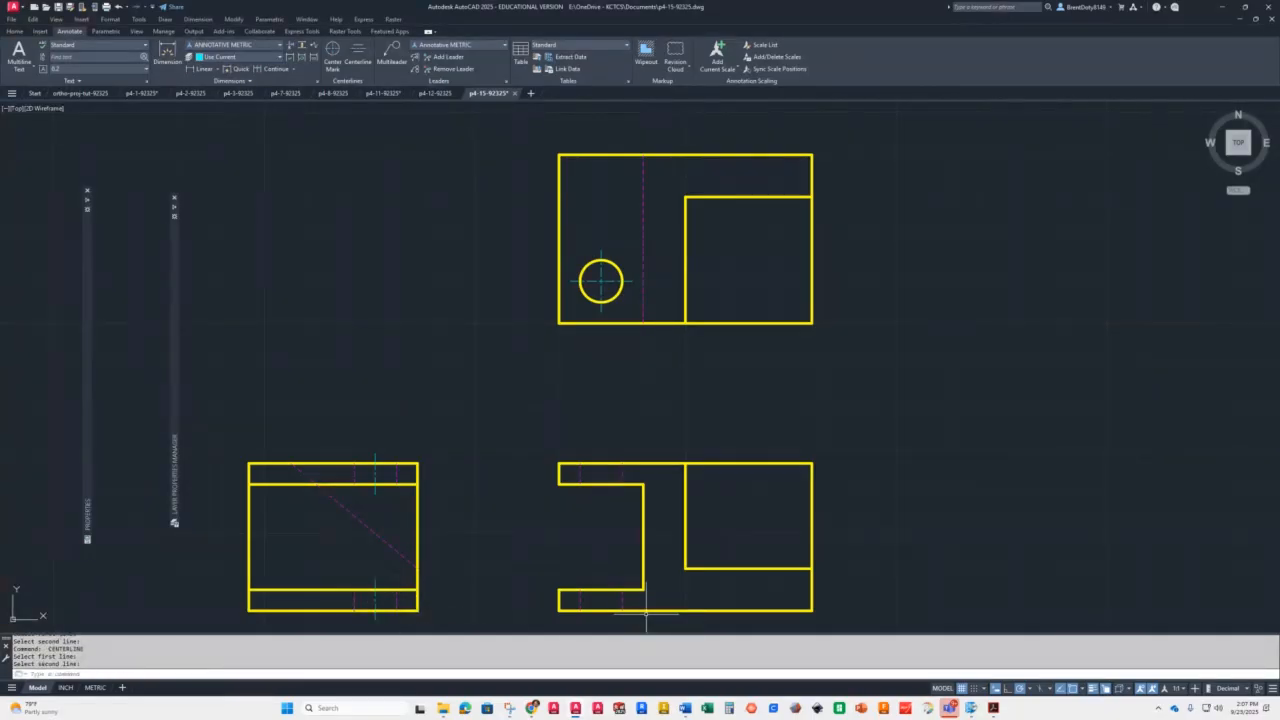
Add centerlines between the hidden hole edges in the lower and upper flanges of the front view
key(Return)
click(580, 600)
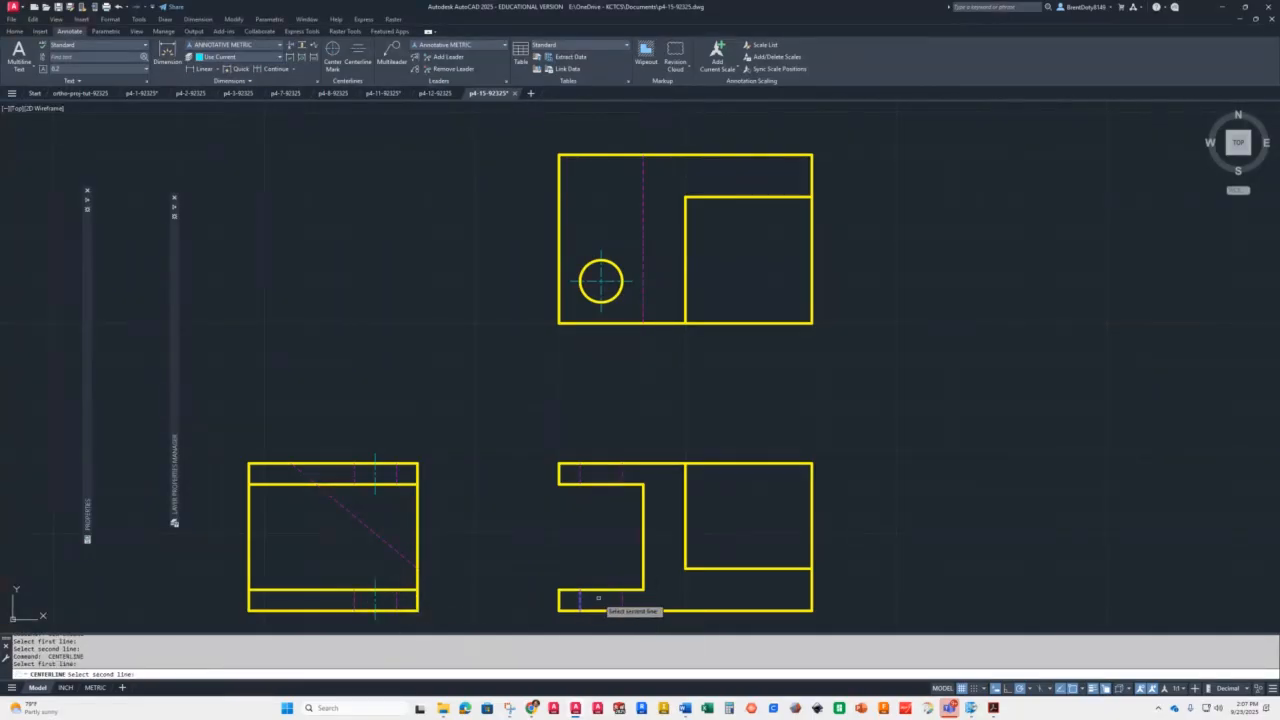
click(620, 600)
key(Return)
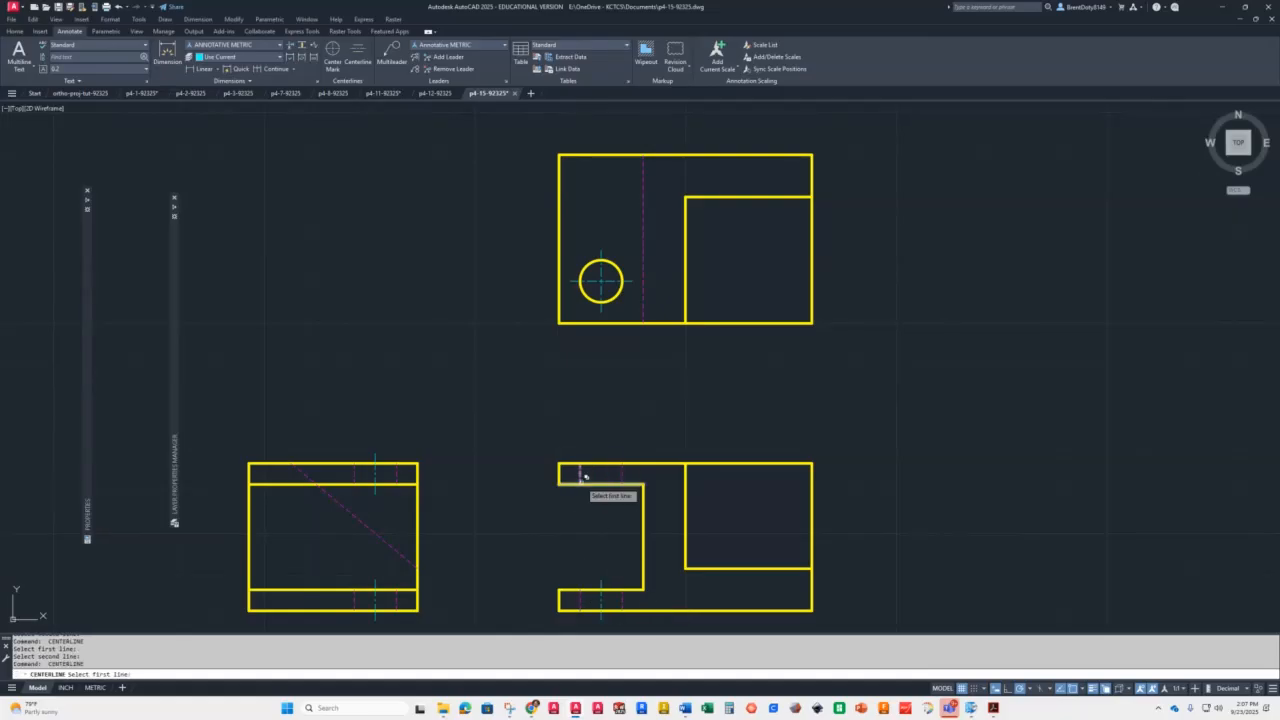
click(580, 477)
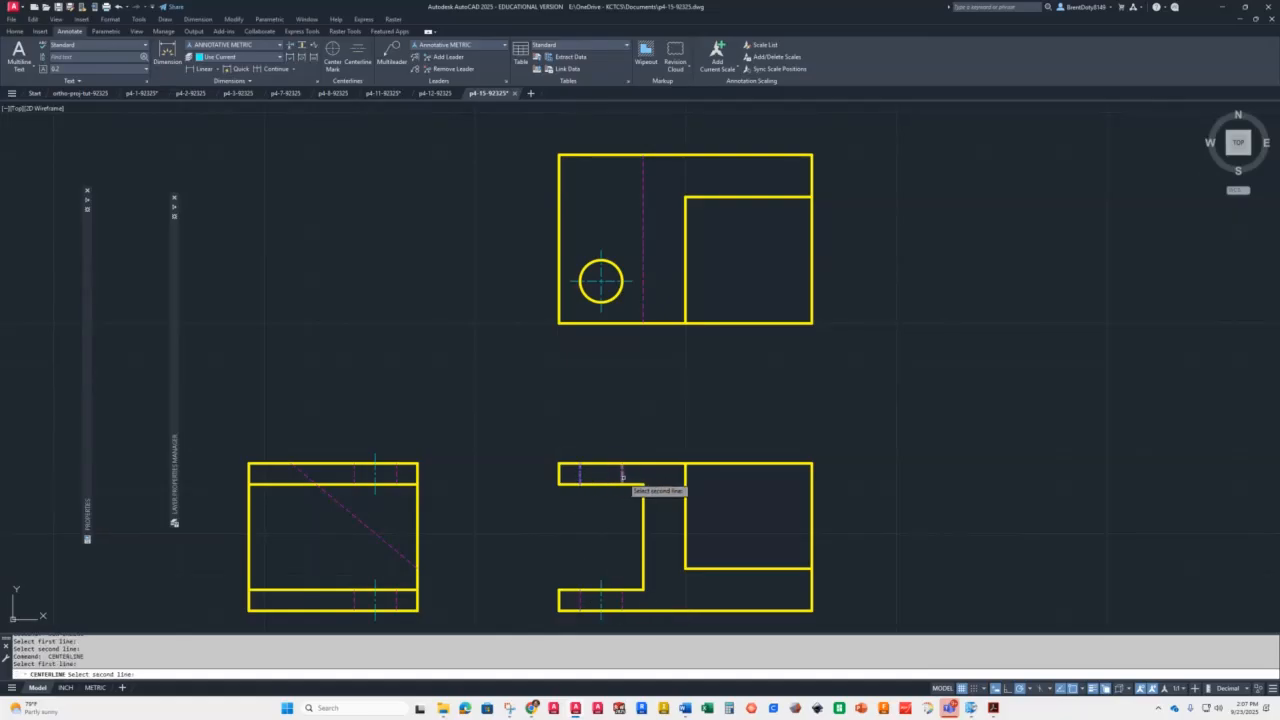
click(620, 470)
click(621, 474)
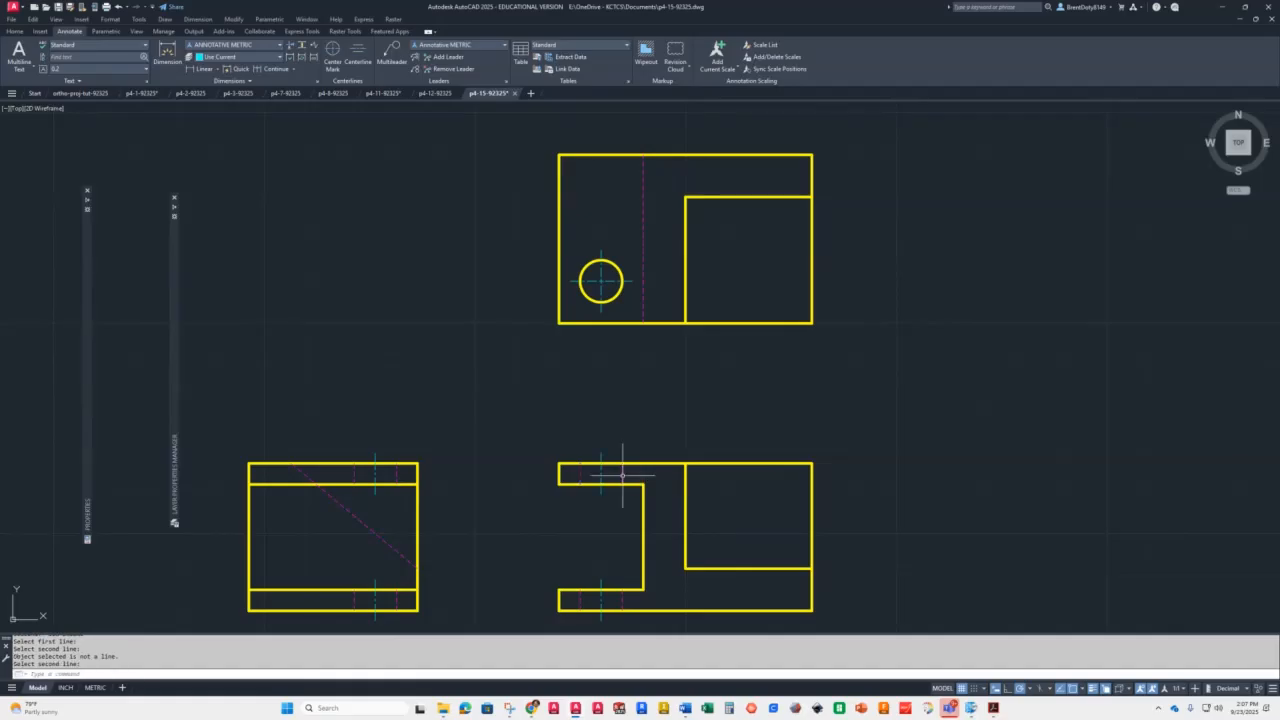
Switch from model space to the INCH layout
scroll(517, 386, down, 2)
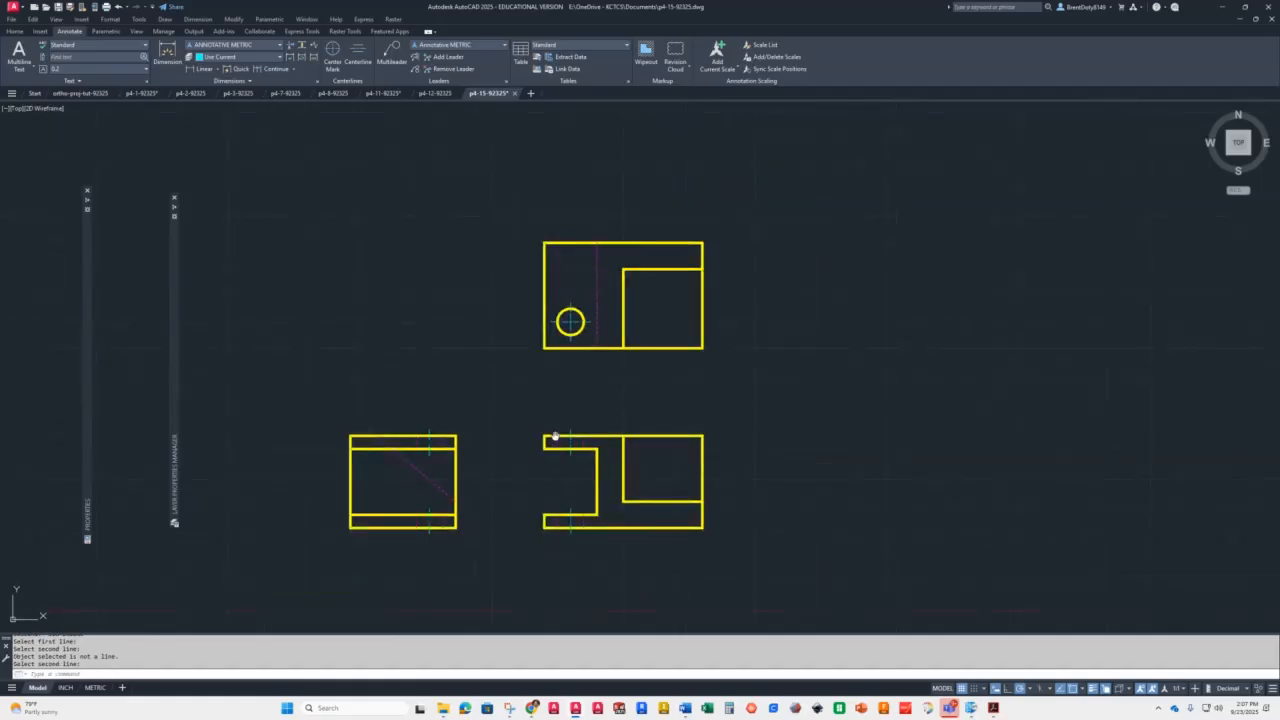
middle_drag(549, 437, 483, 437)
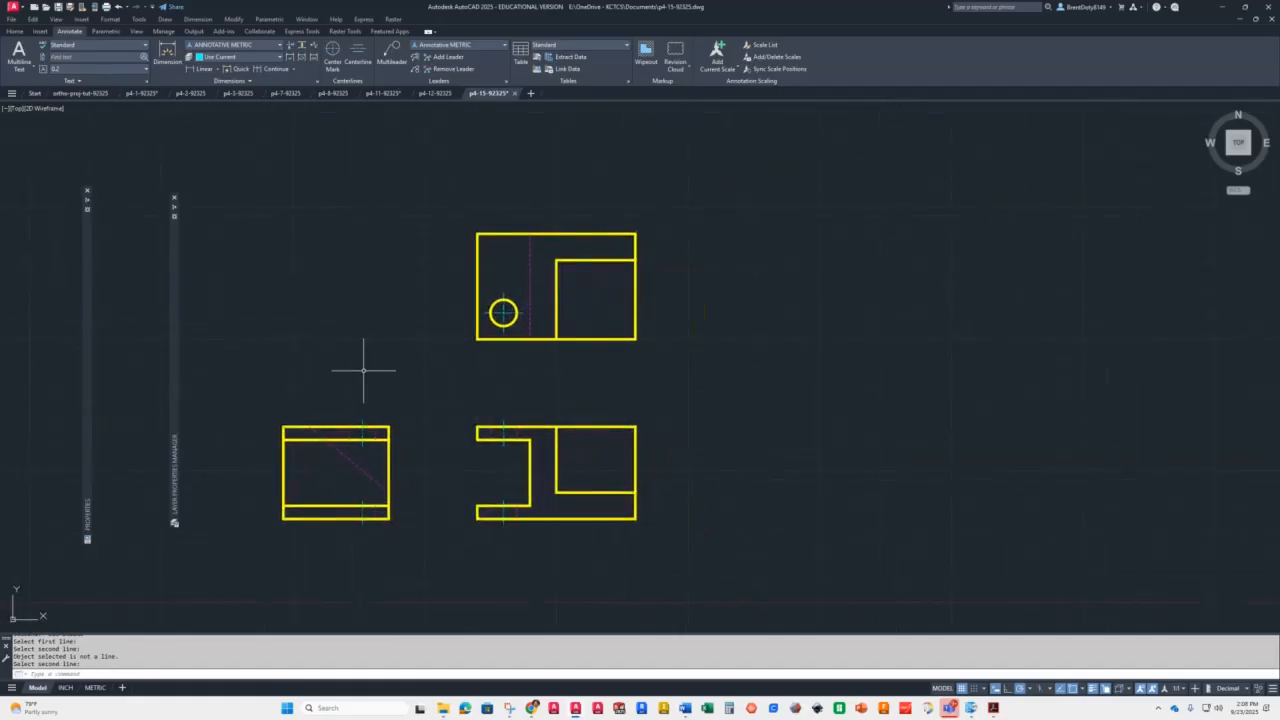
scroll(360, 370, up, 2)
middle_drag(386, 395, 414, 391)
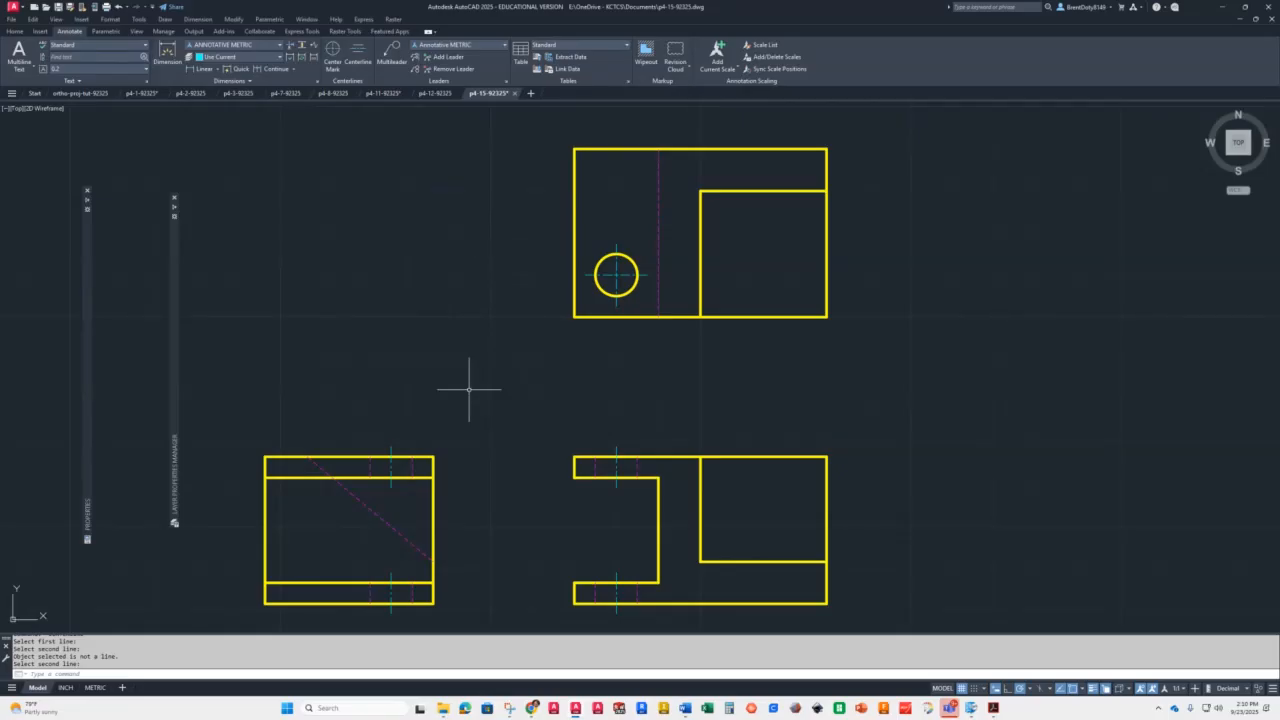
scroll(466, 400, down, 3)
scroll(480, 385, up, 2)
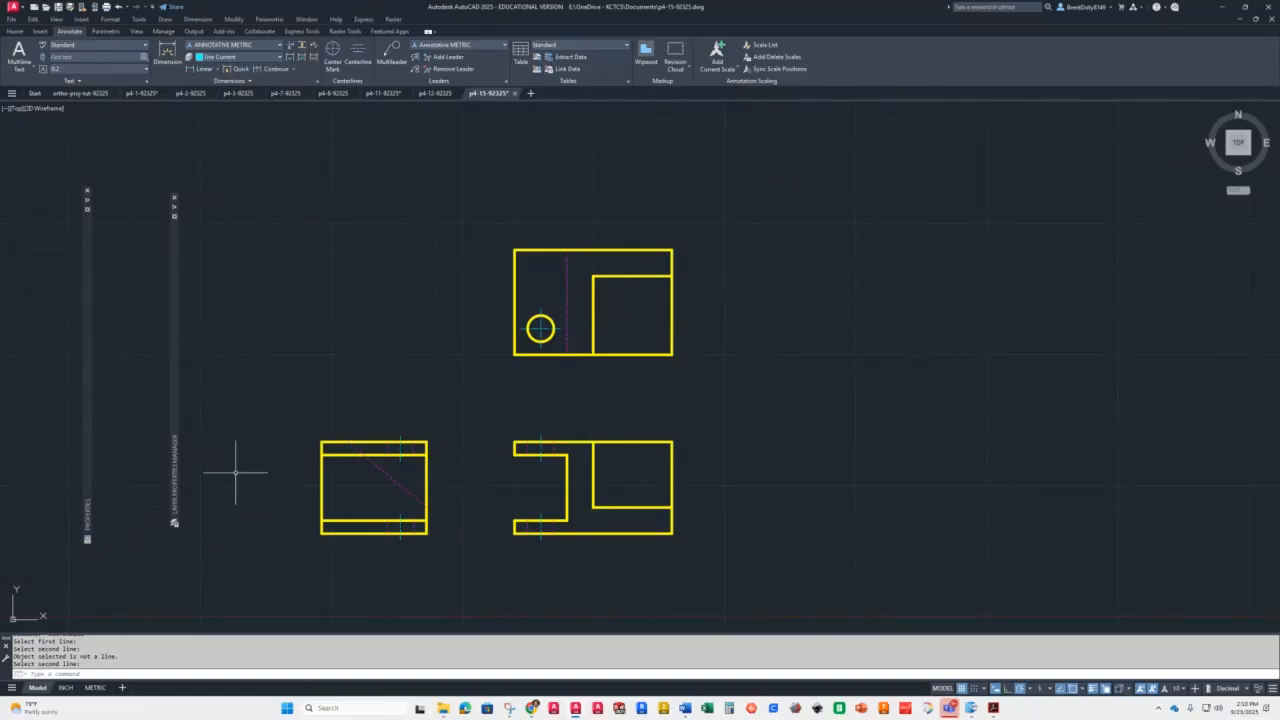
click(64, 688)
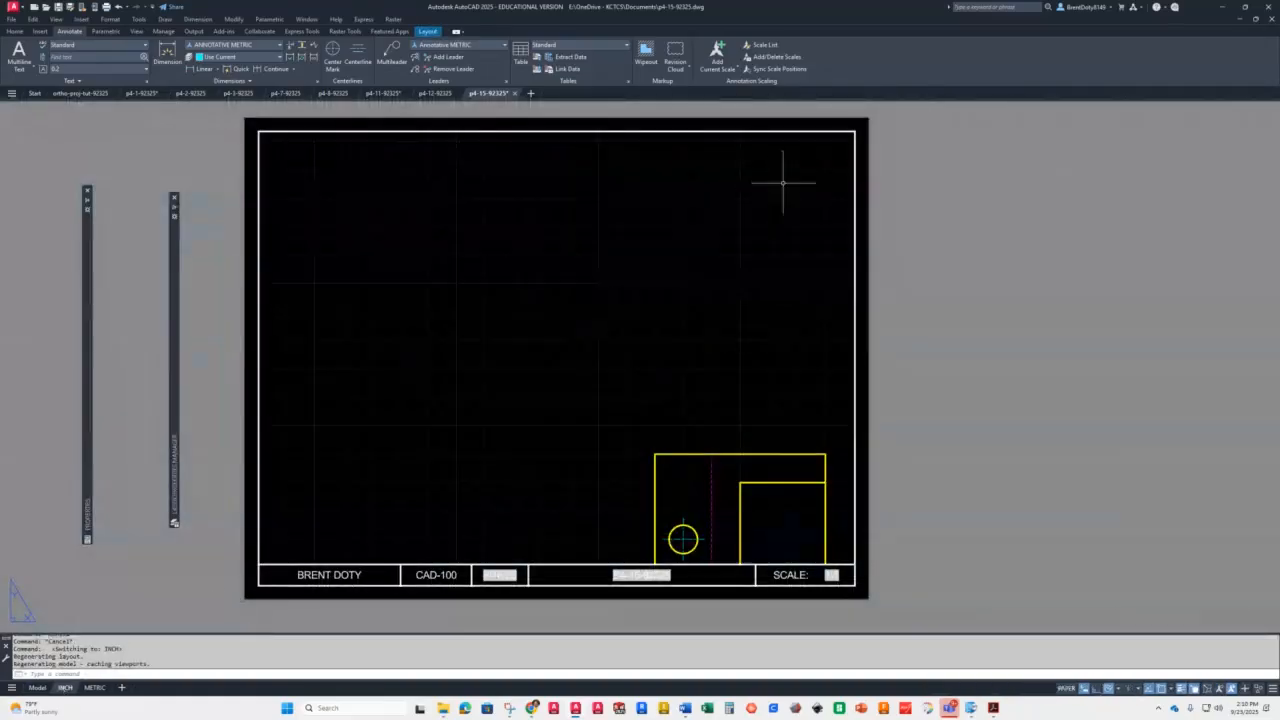
Fit the three views in the INCH layout's viewport, set the viewport scale to 1:1 and return to paper space
double_click(516, 357)
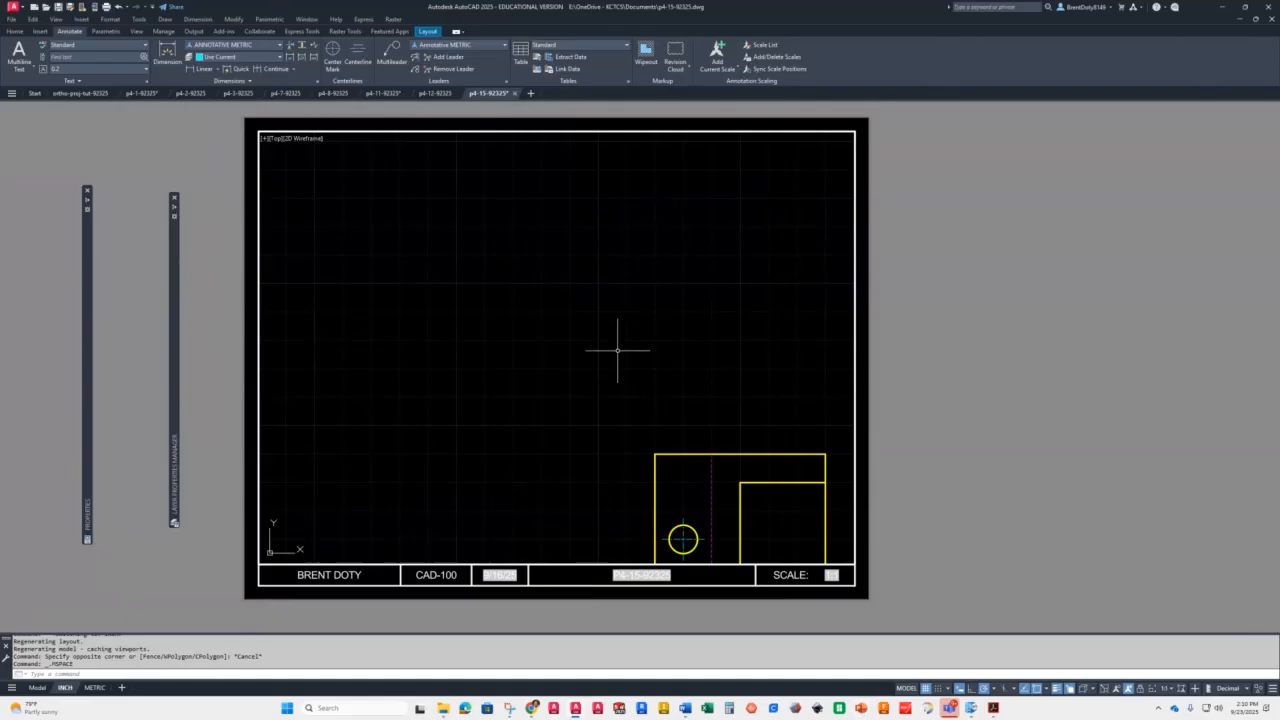
text(z)
key(Return)
text(e)
key(Return)
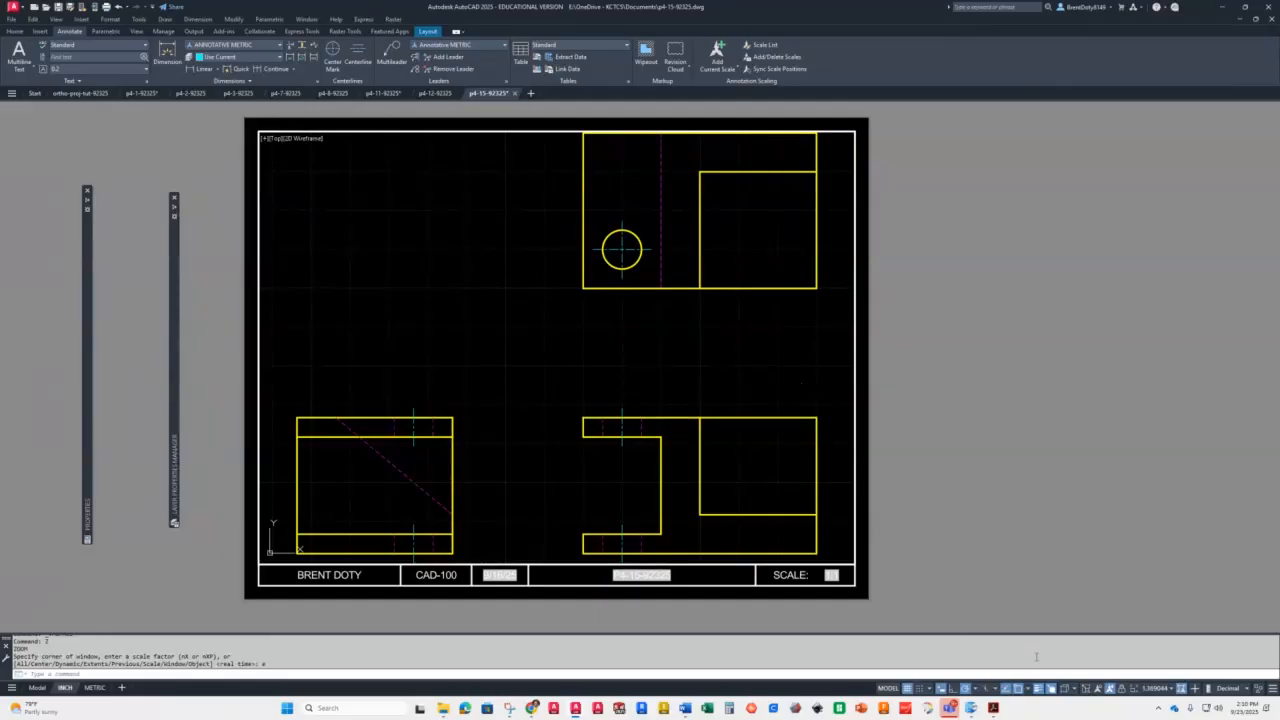
click(1168, 688)
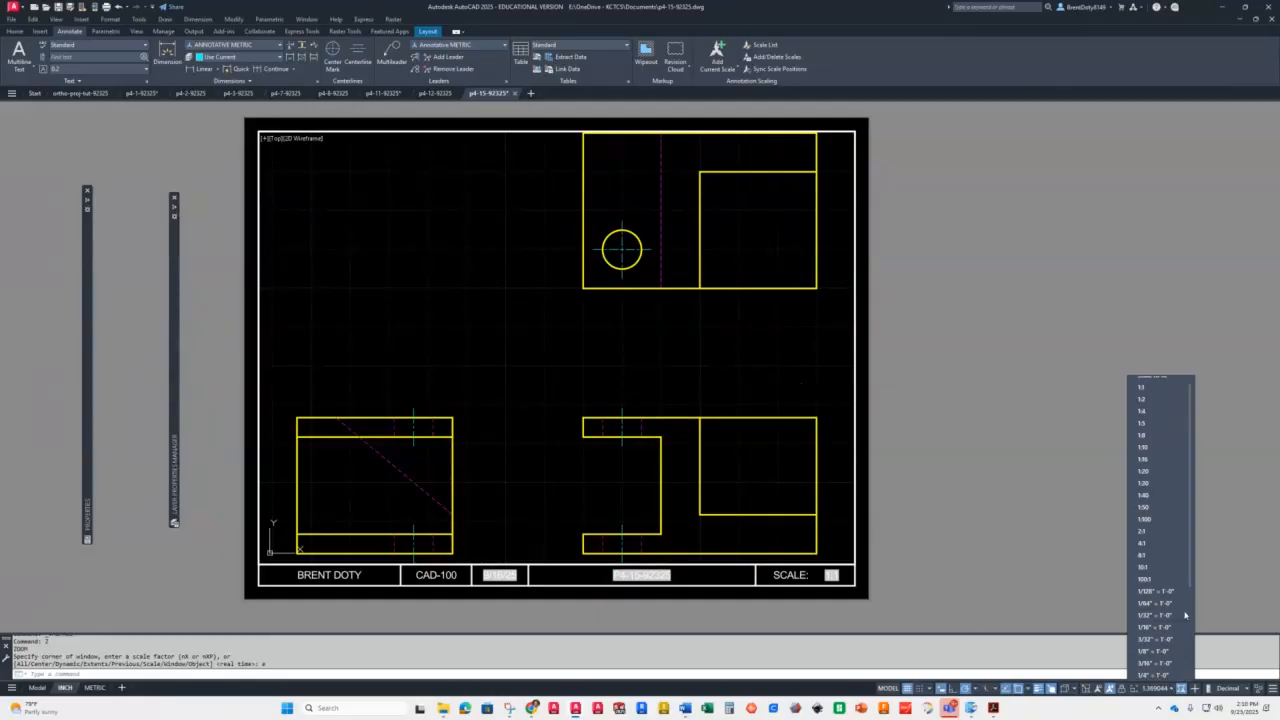
click(1140, 388)
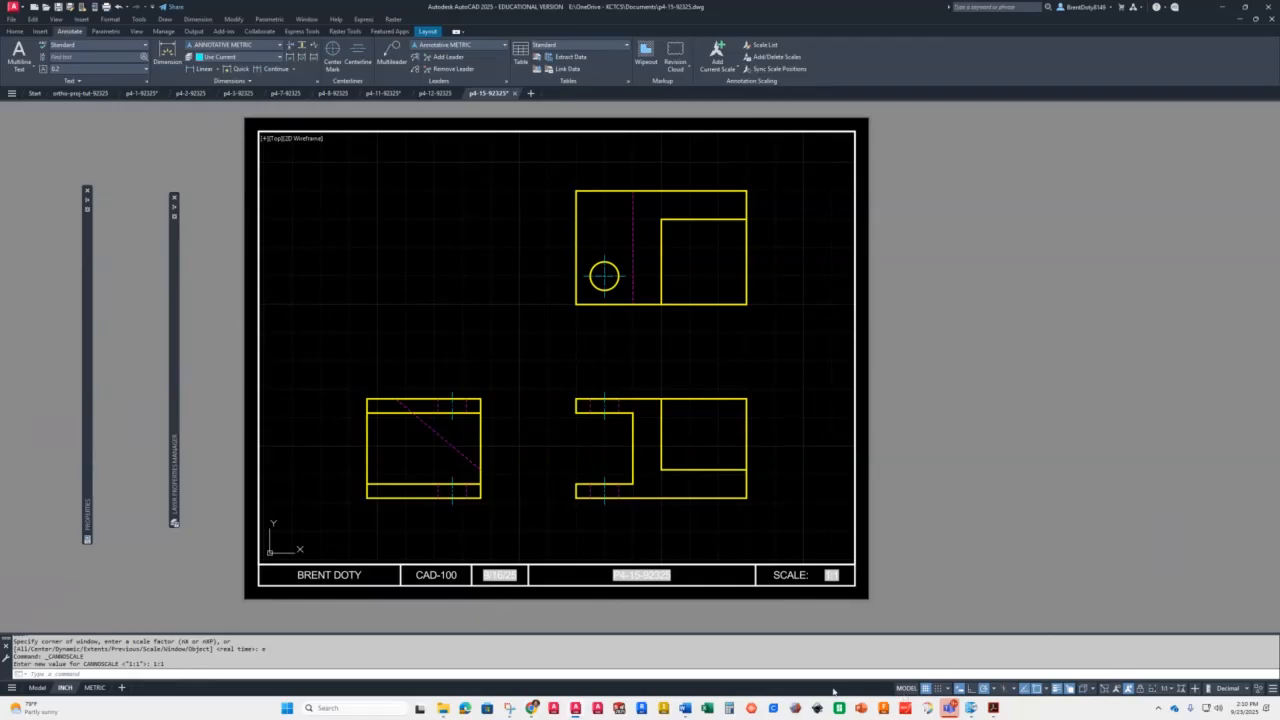
click(906, 689)
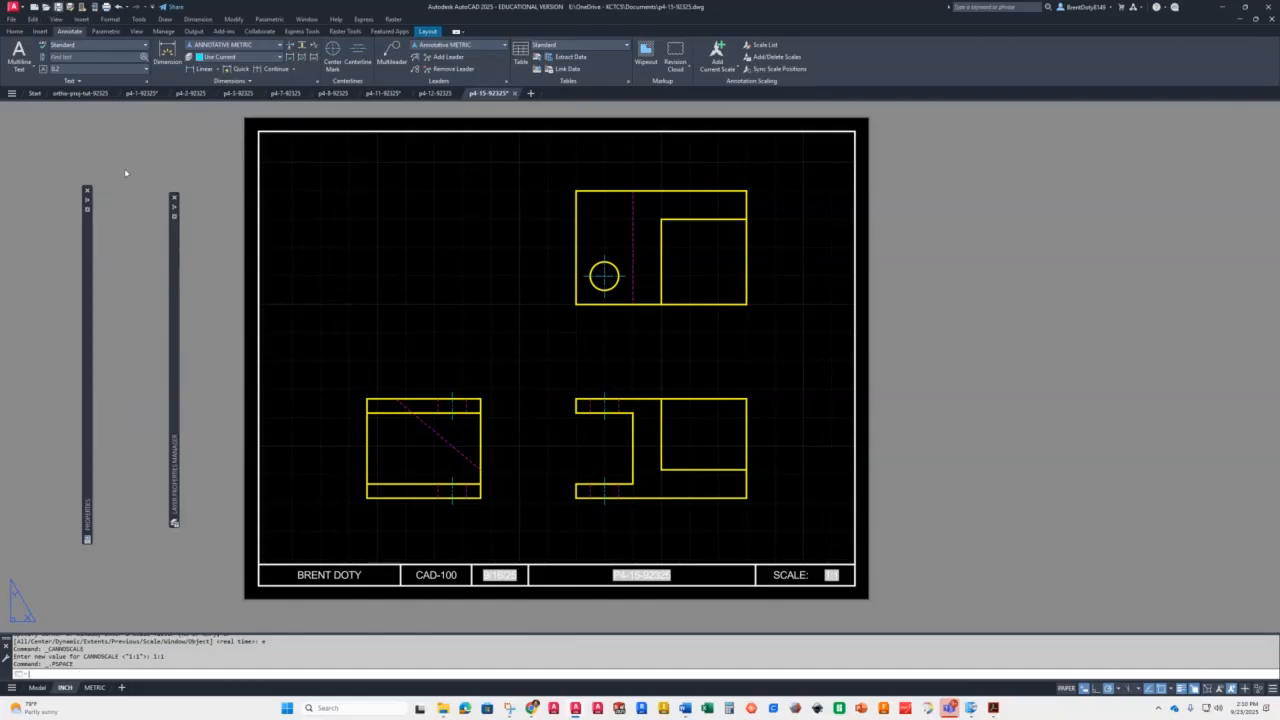
Save the drawing, update all the title block fields, and save it again
key(ctrl+s)
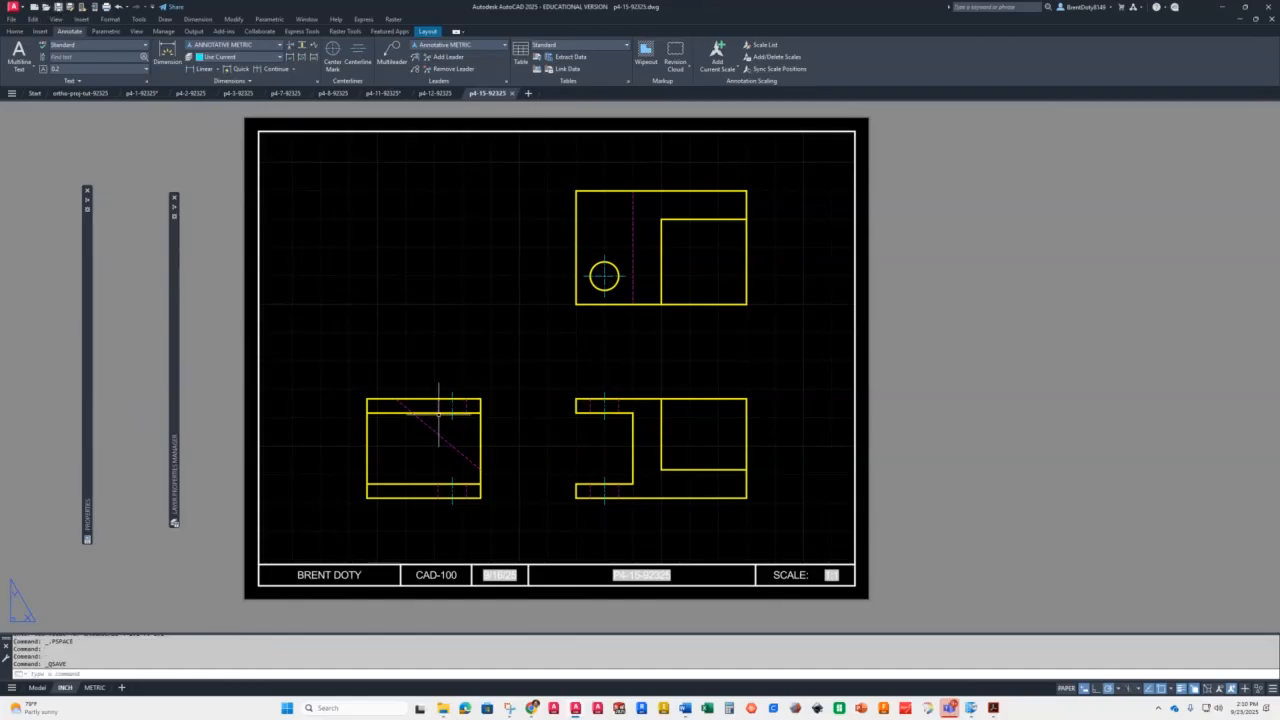
text(up)
key(Return)
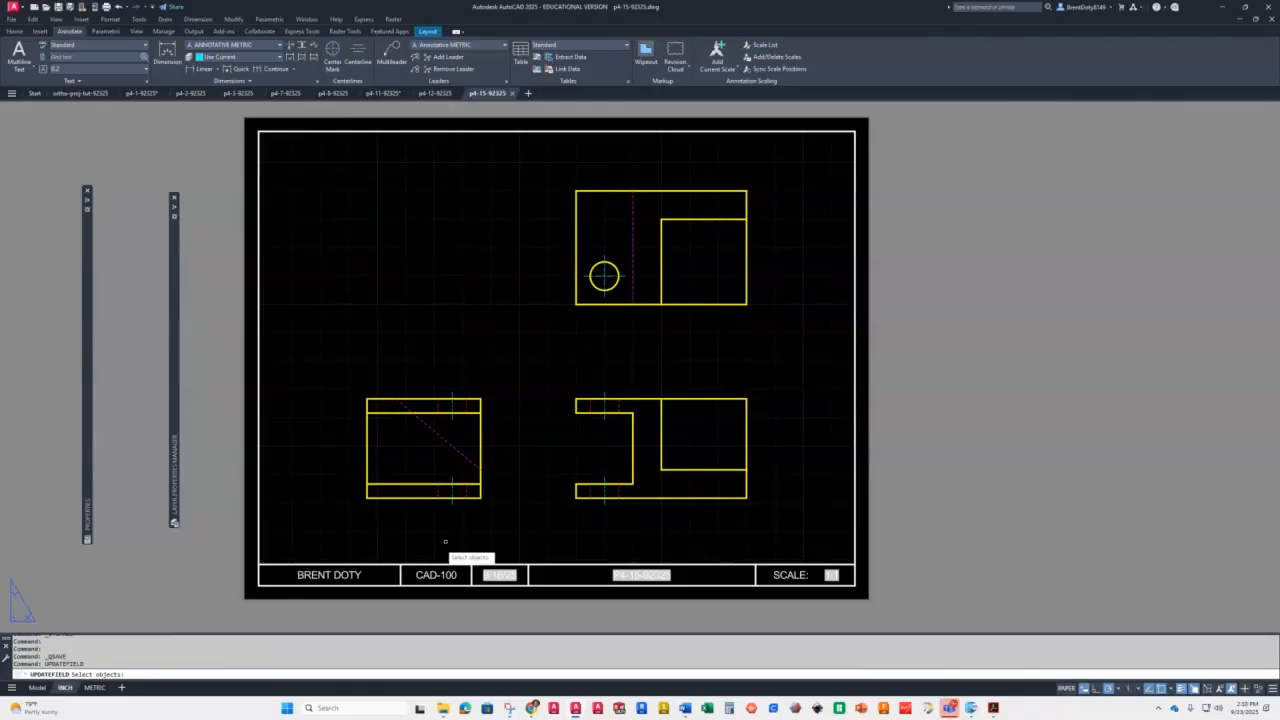
click(218, 511)
click(922, 616)
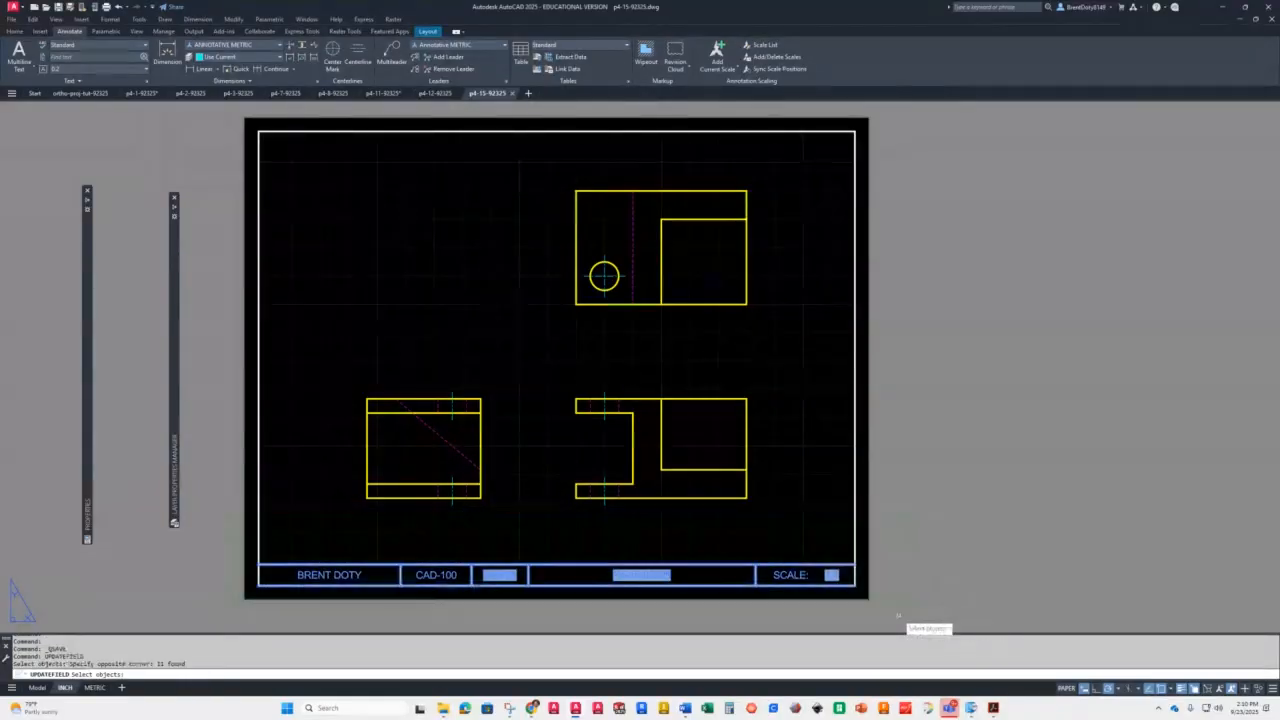
key(Return)
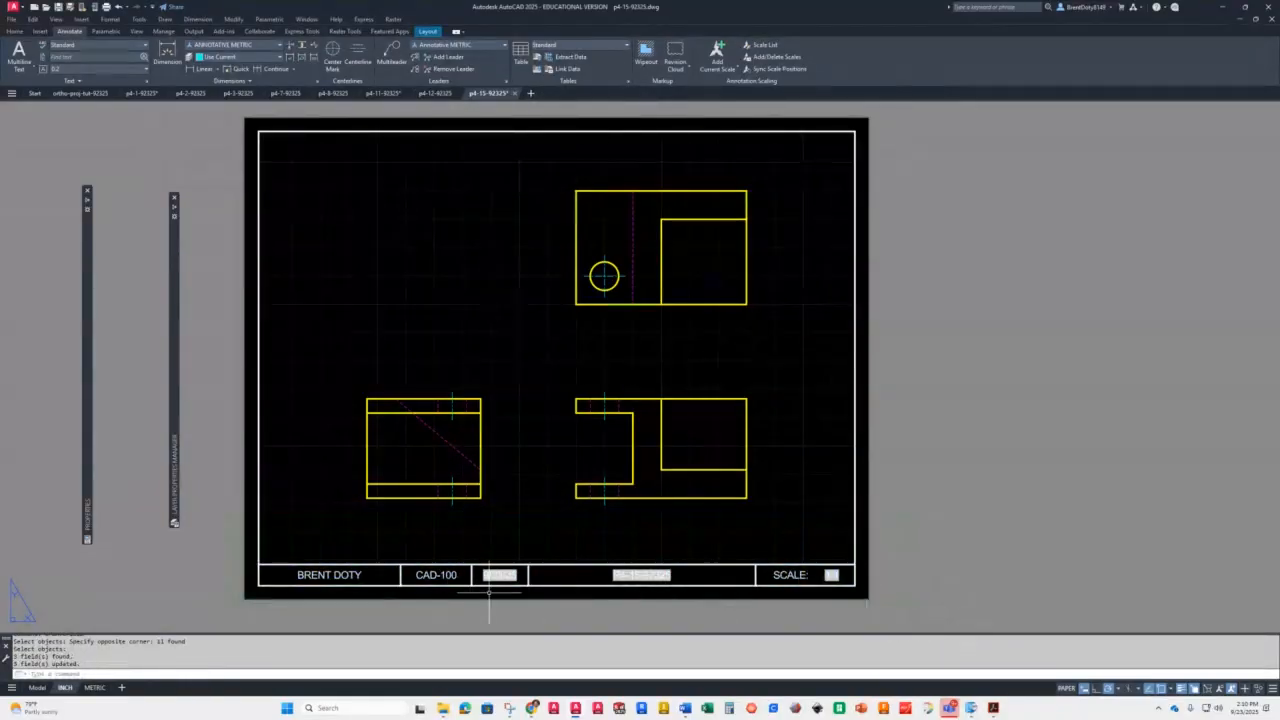
click(57, 7)
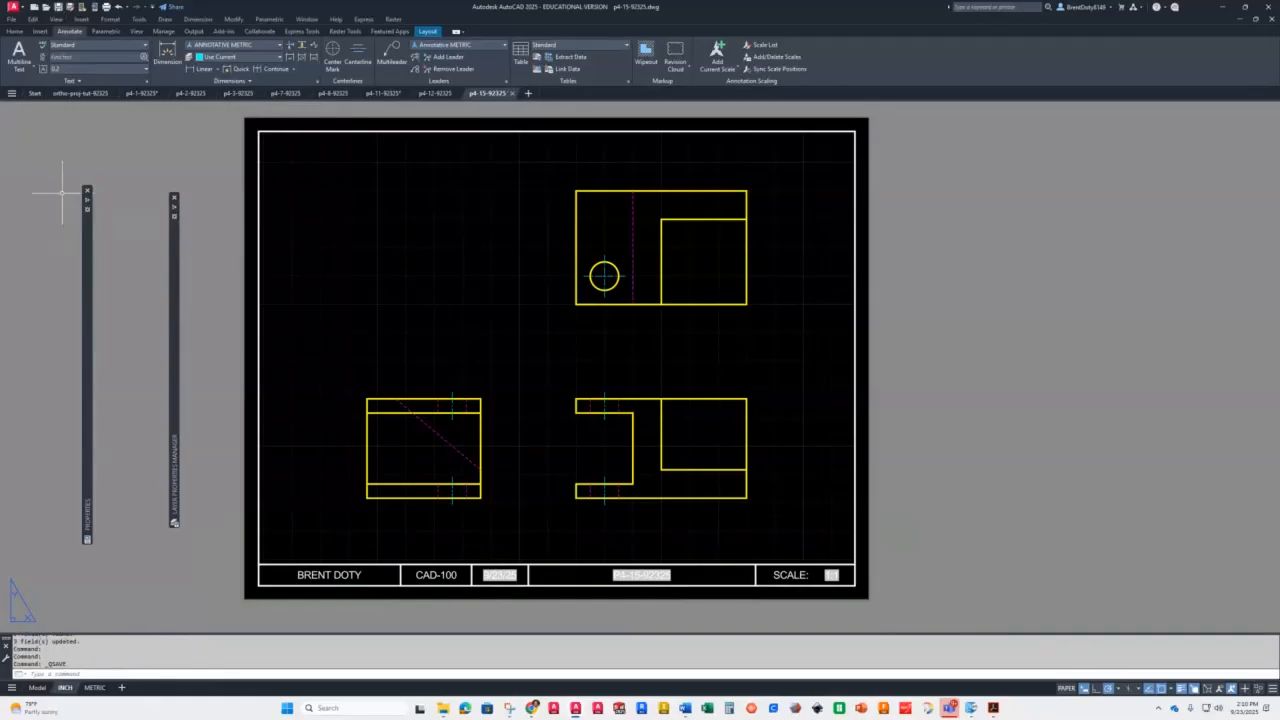
Create a new drawing and set its model space limits from 0,0 to 1000,1000
click(528, 93)
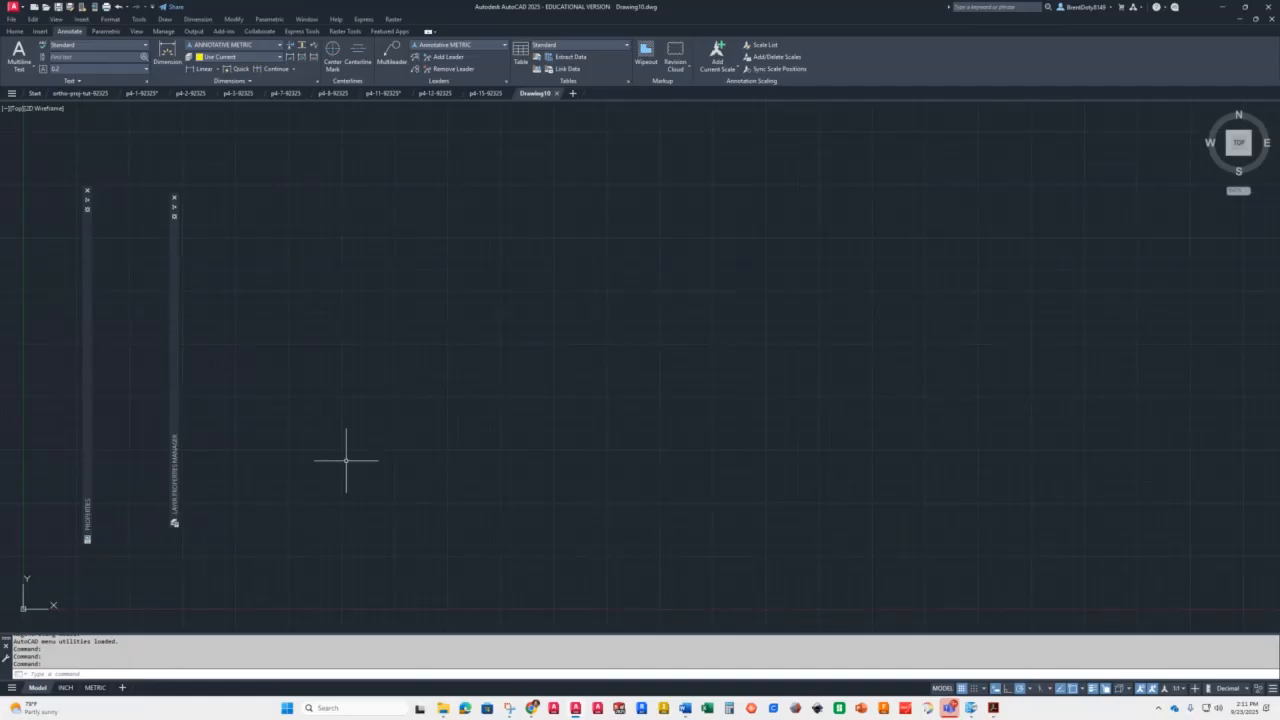
text(limits)
key(Return)
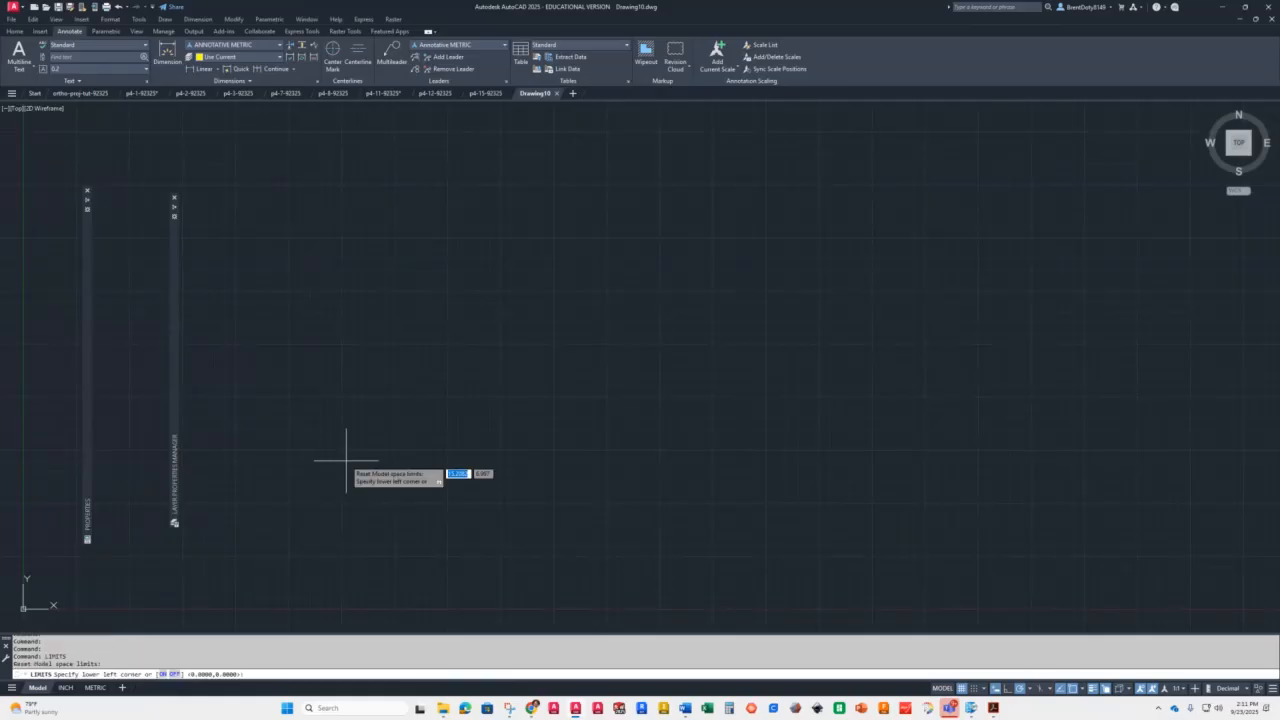
key(Return)
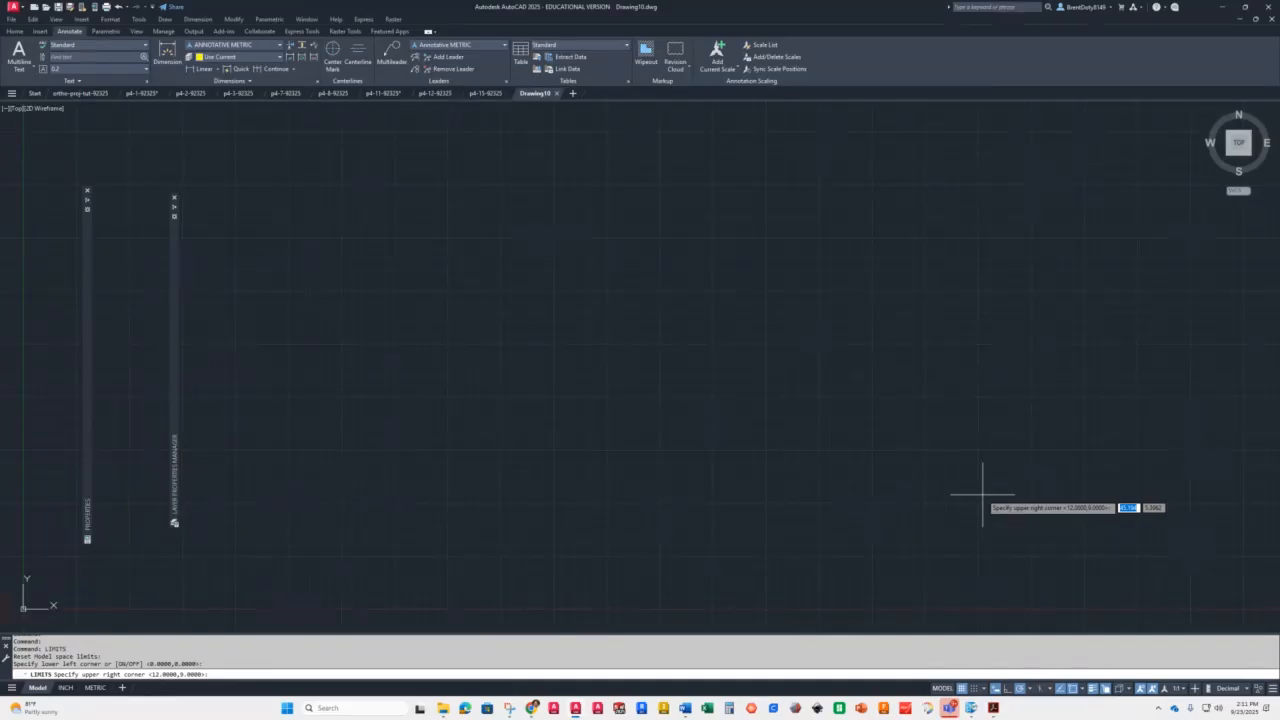
text(1000)
key(Tab)
text(100)
key(Return)
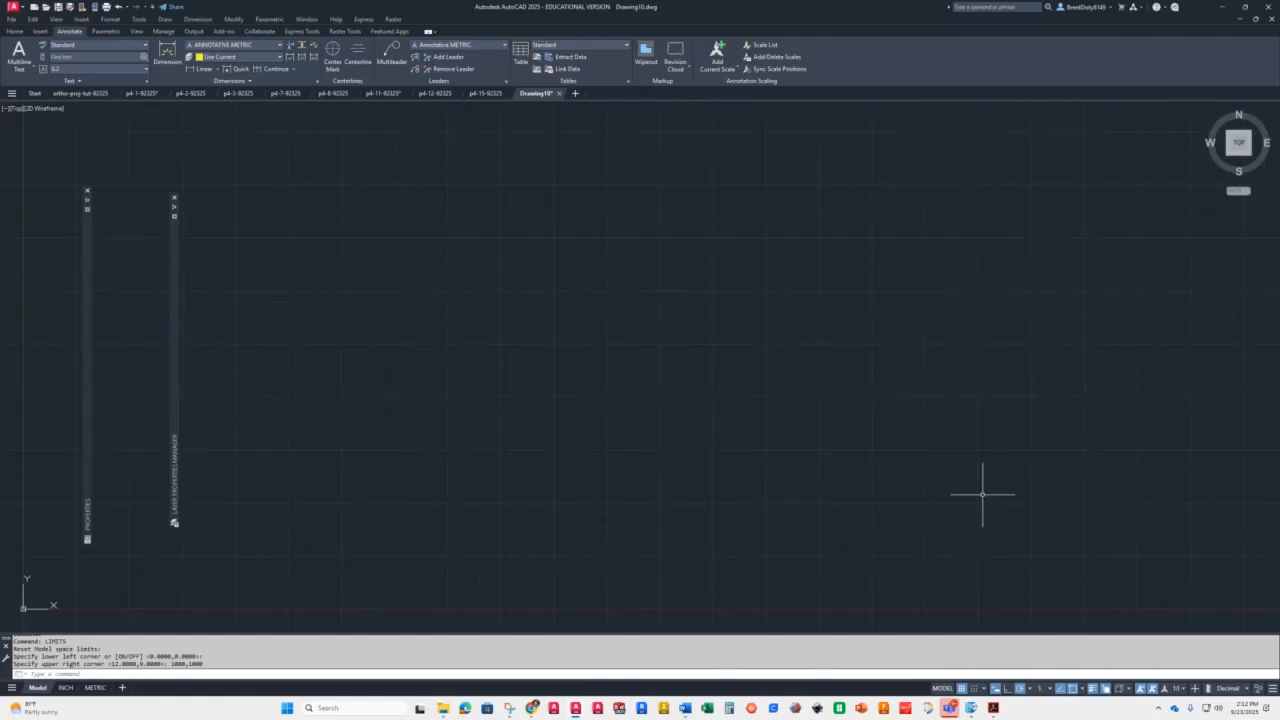
text(z)
key(Return)
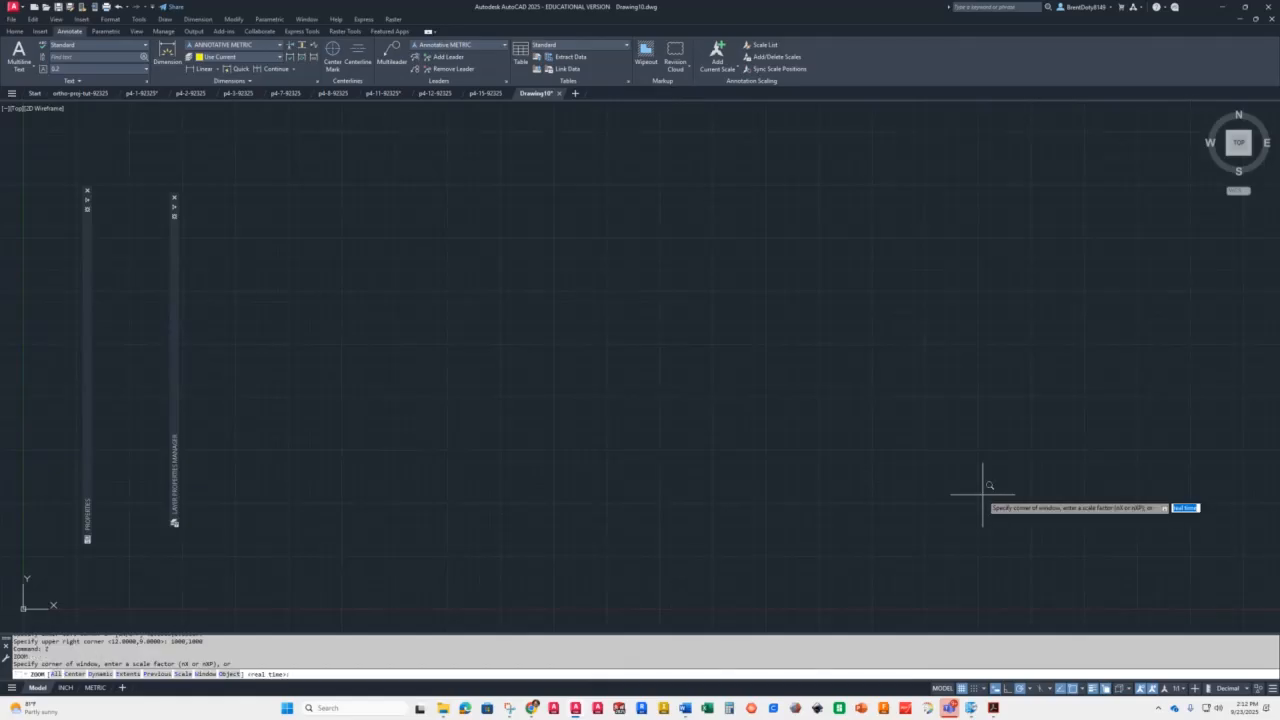
text(e)
key(Return)
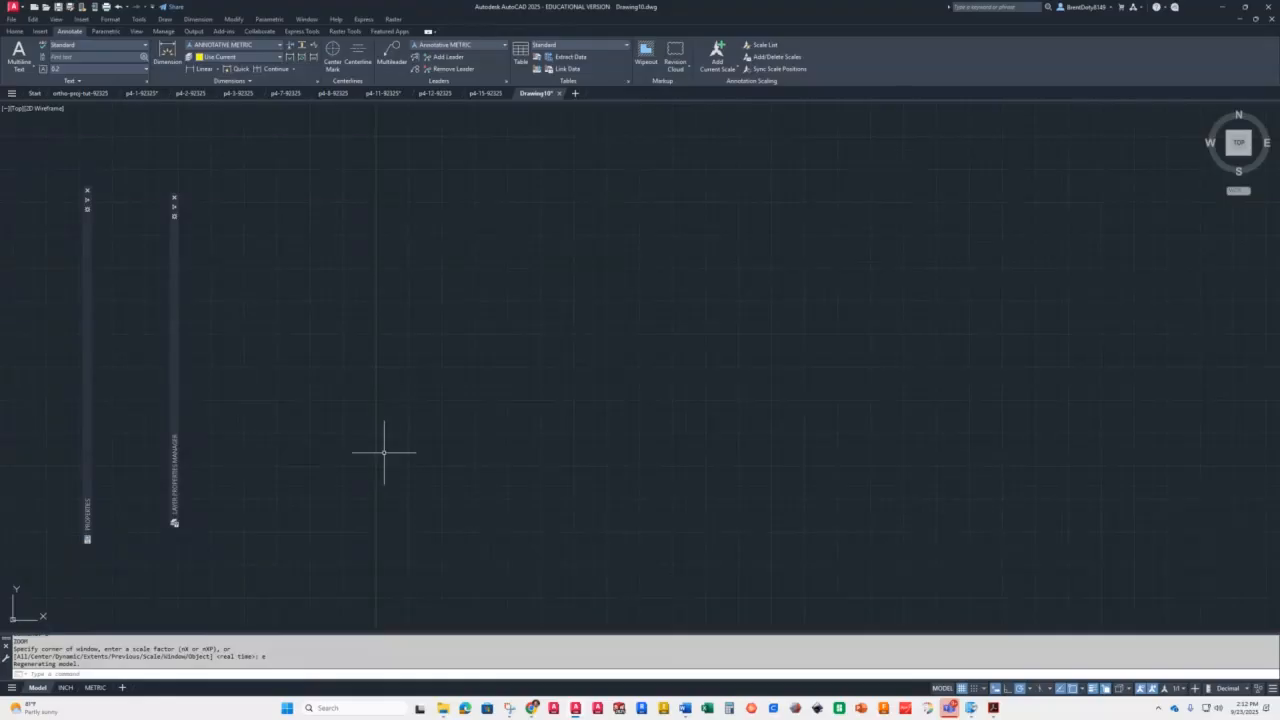
Set the new drawing's global linetype scale factor to 12
text(lts)
key(Return)
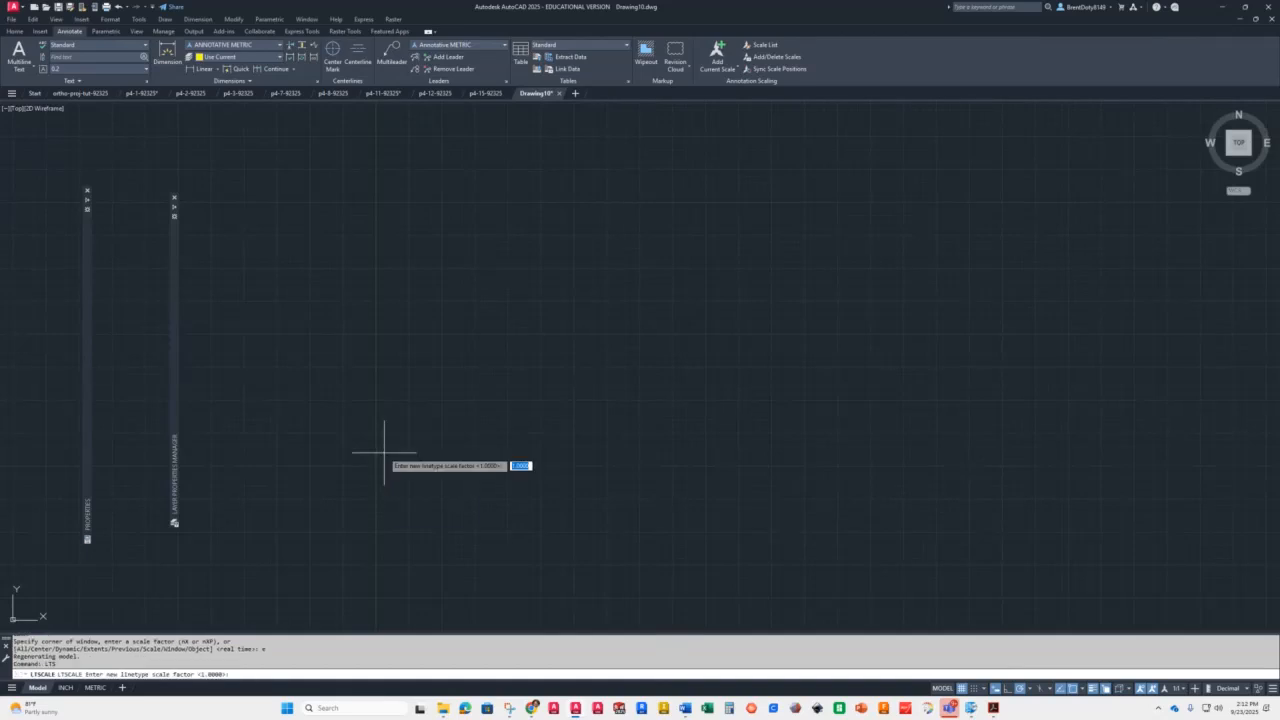
text(6)
key(Return)
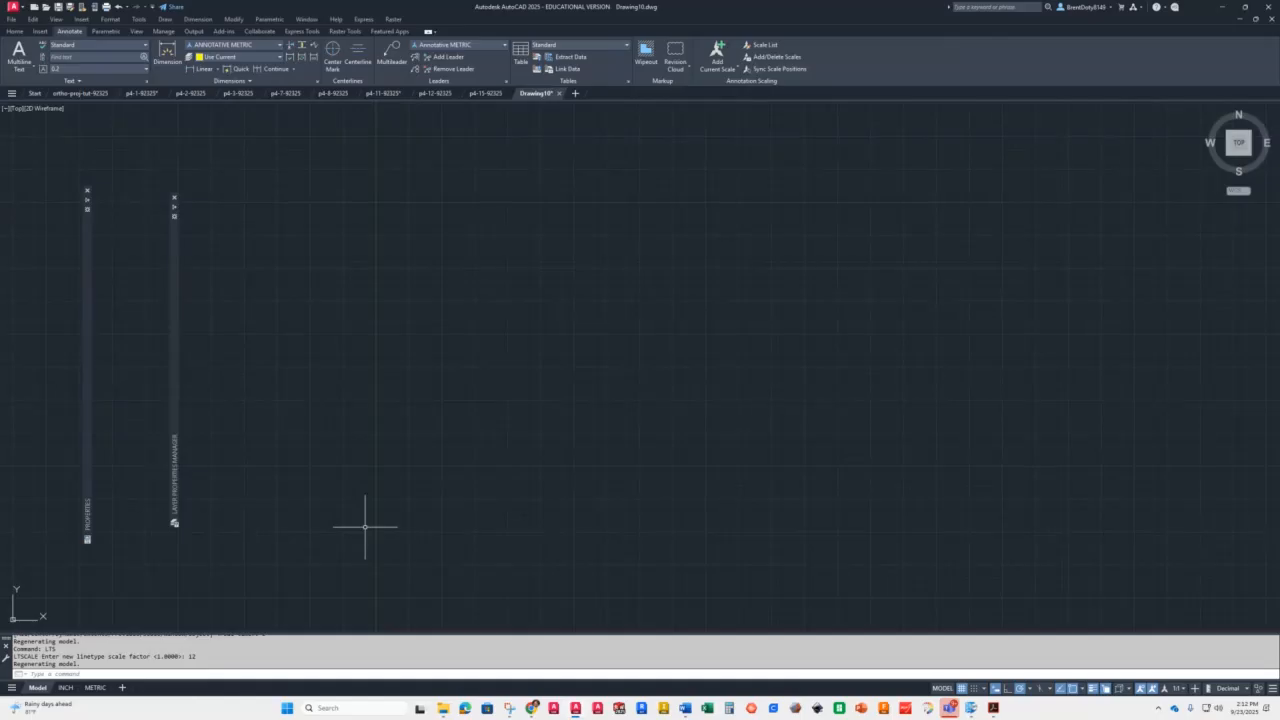
Begin a line at a free point in the lower-left part of the drawing area
click(14, 31)
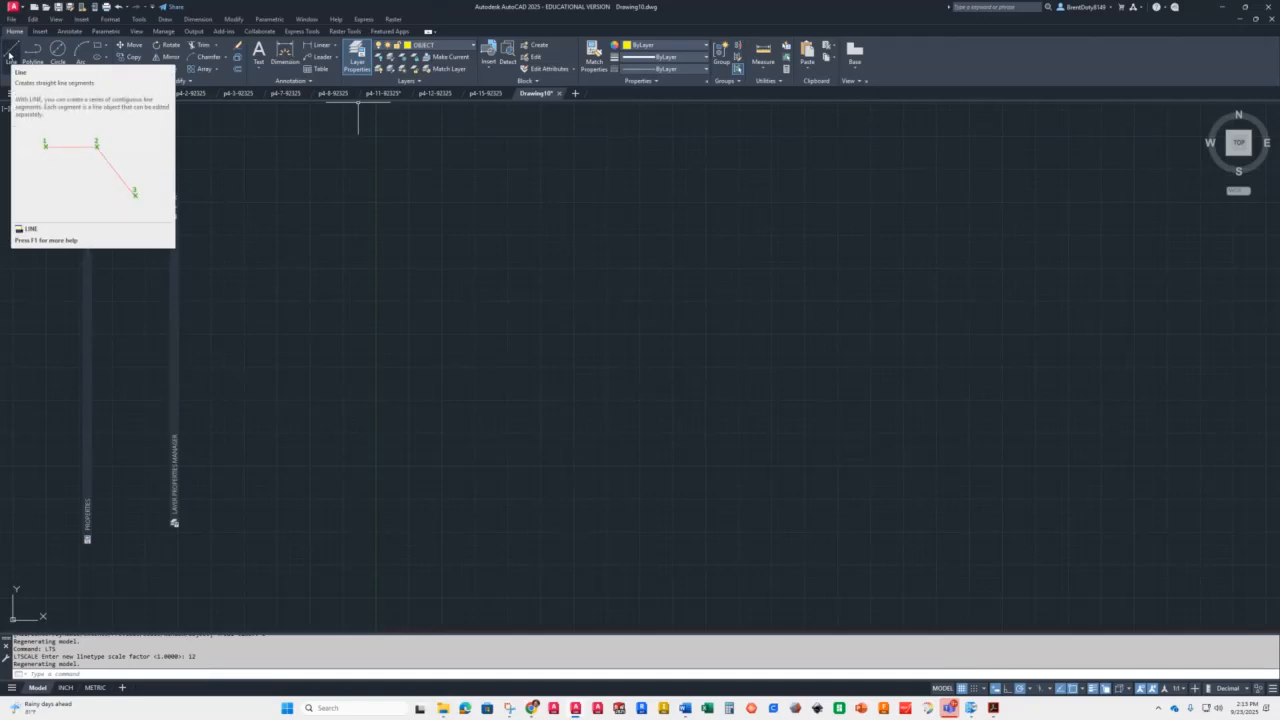
click(10, 55)
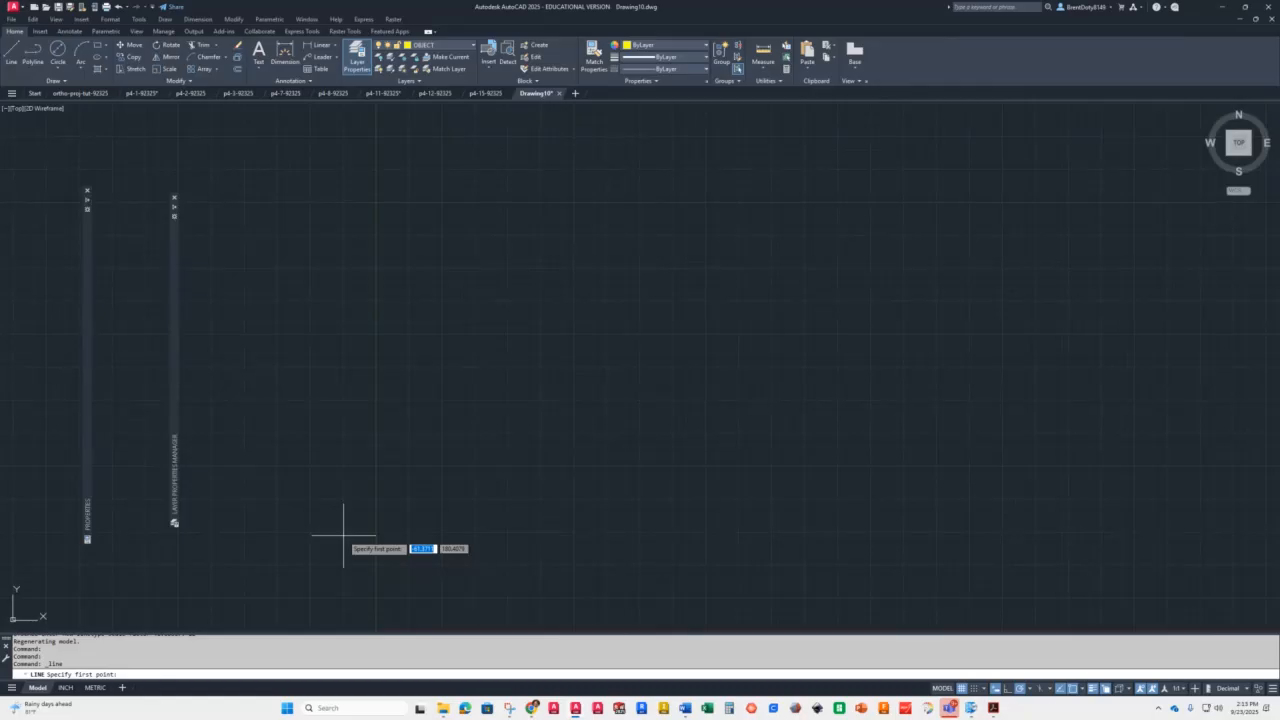
click(319, 500)
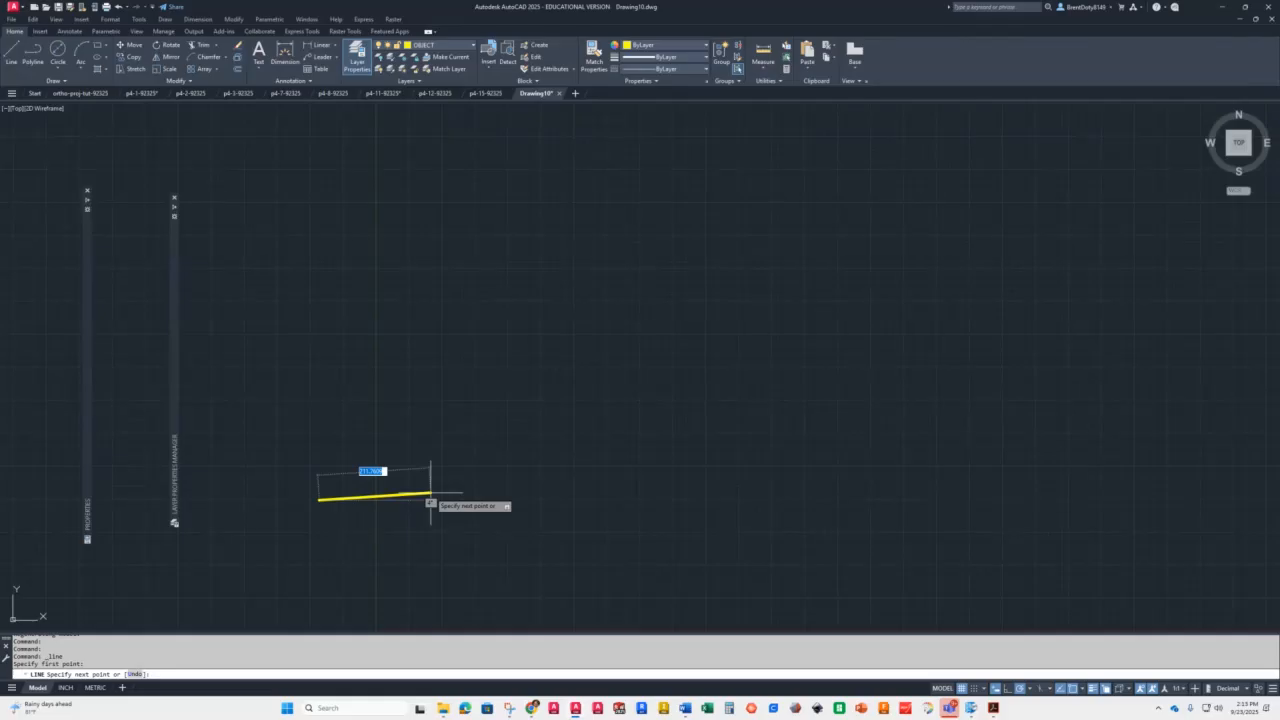
text(2)
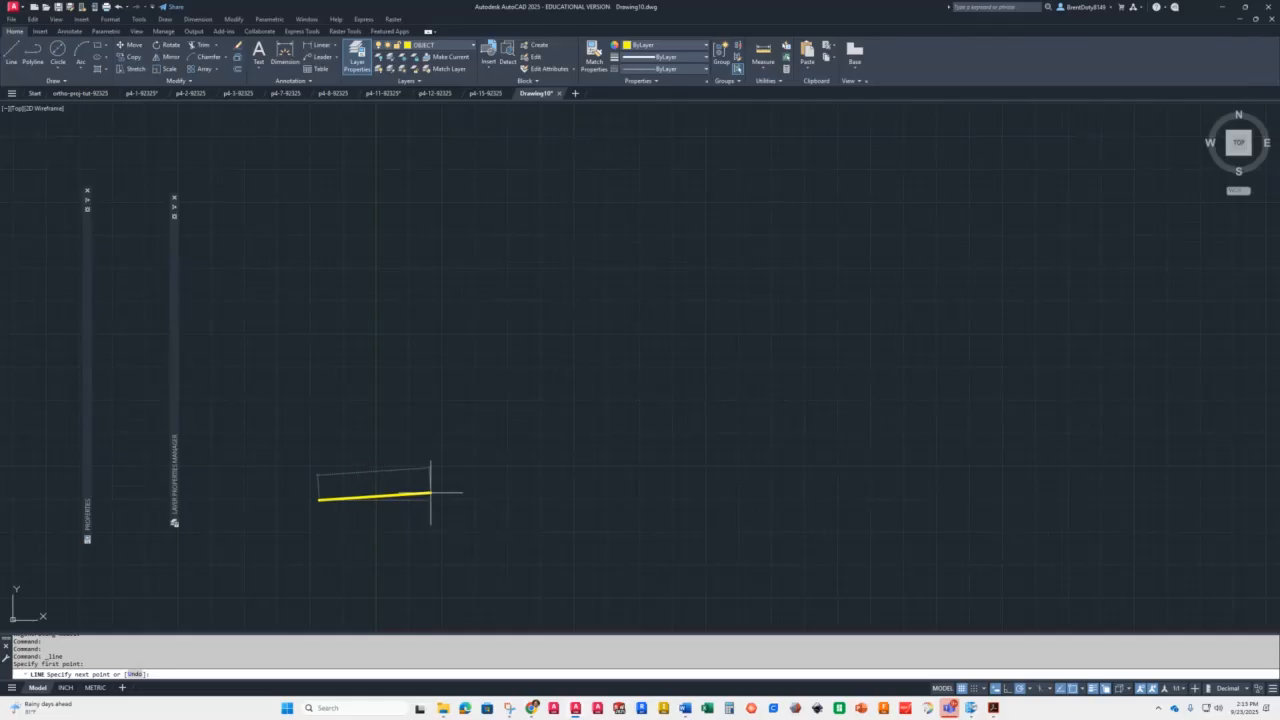
key(Return)
text(u)
key(Return)
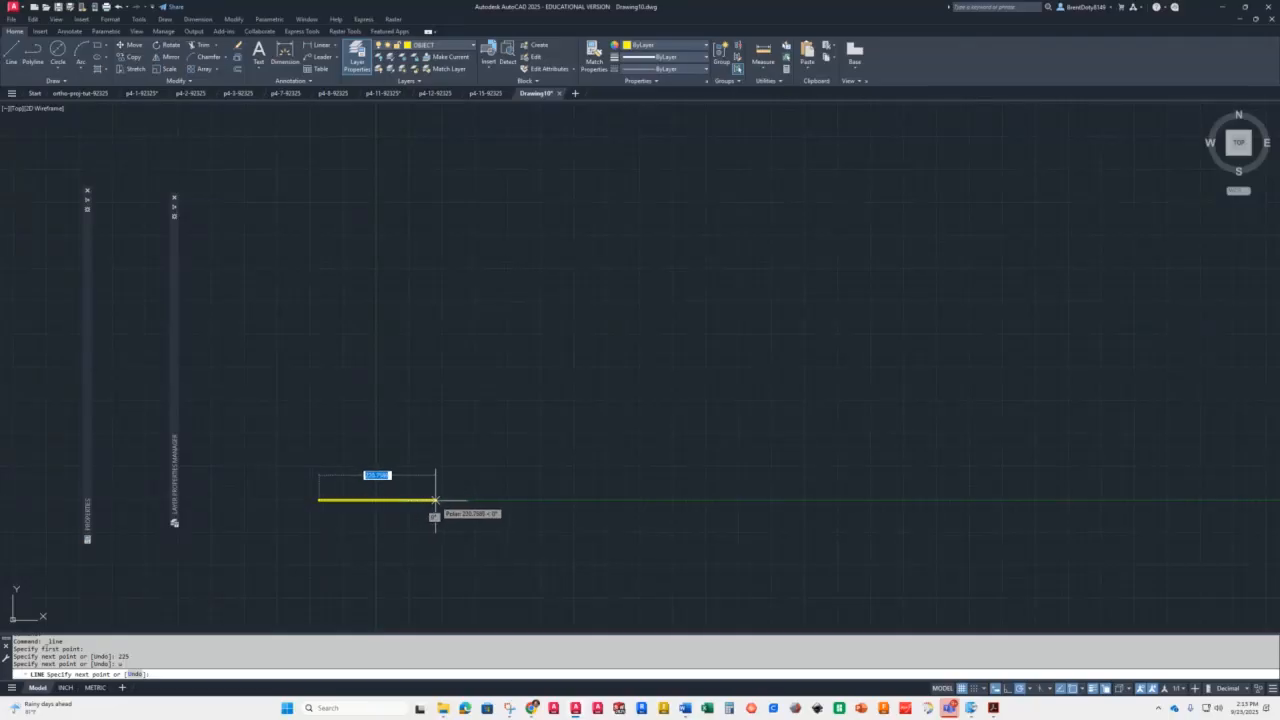
Draw connected line segments 225 units to the right, 25 units down and 100 units to the right
text(225)
key(Return)
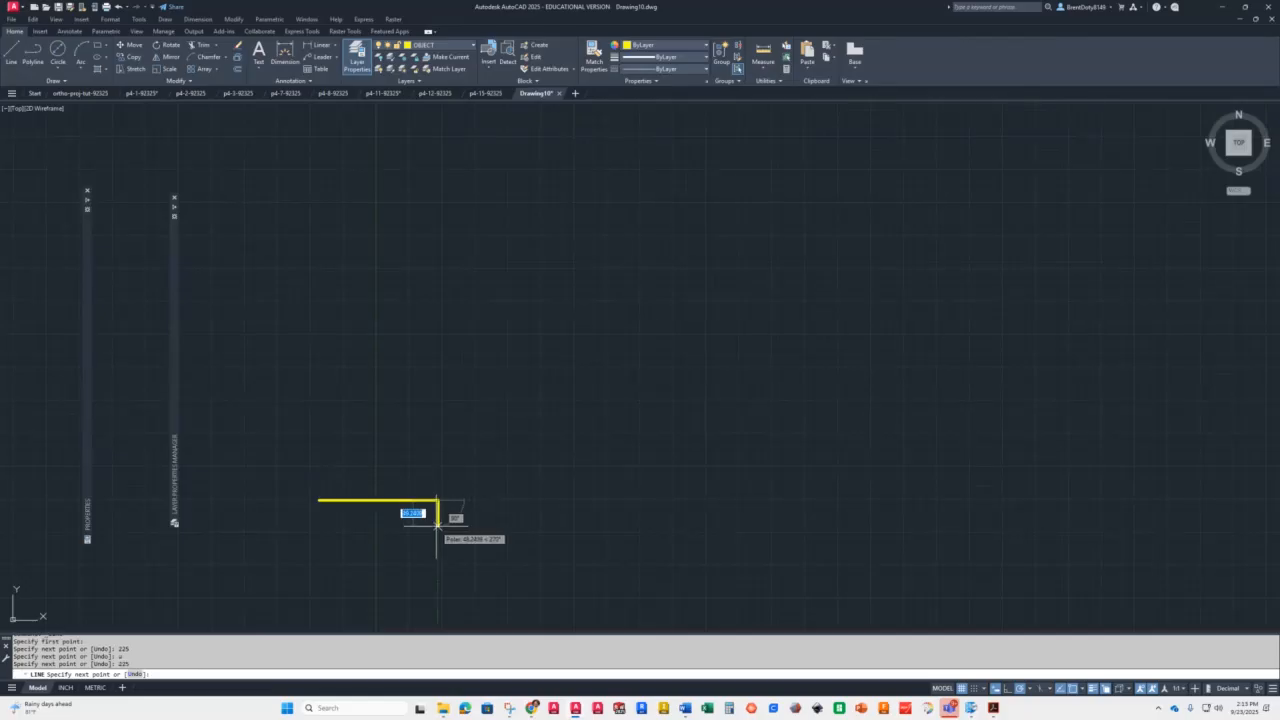
text(2)
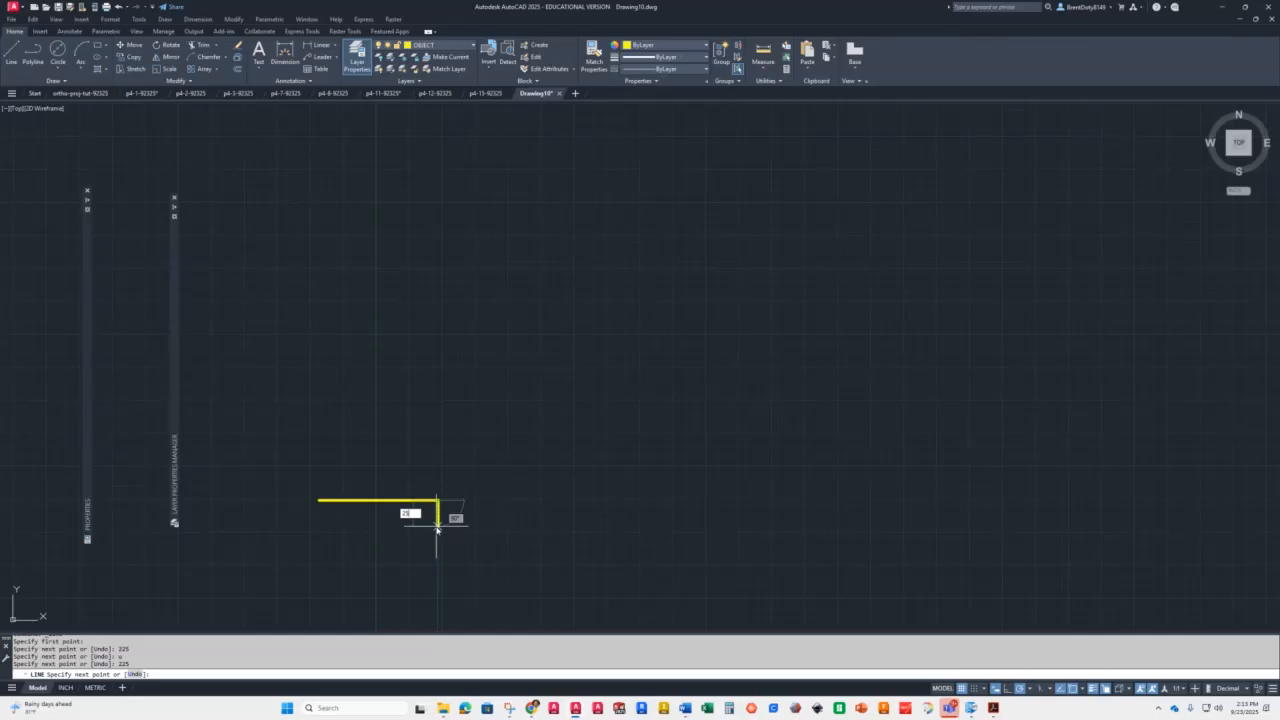
key(Return)
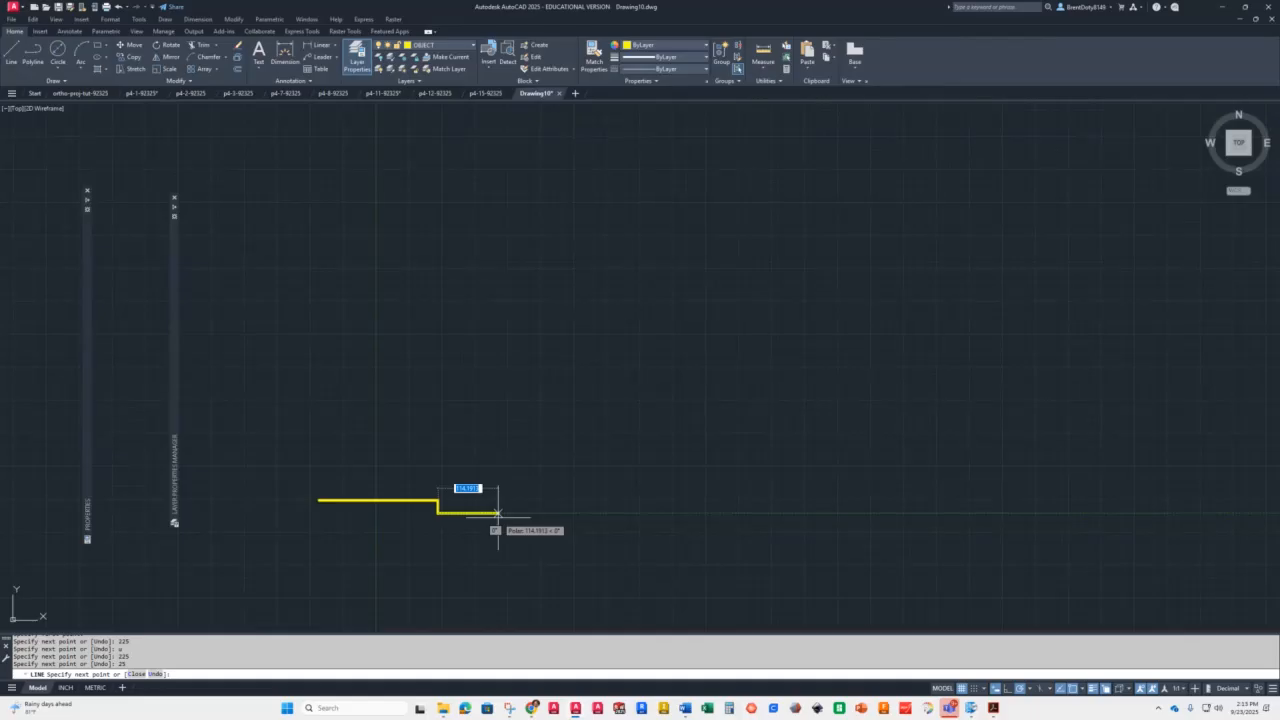
text(6)
text(0)
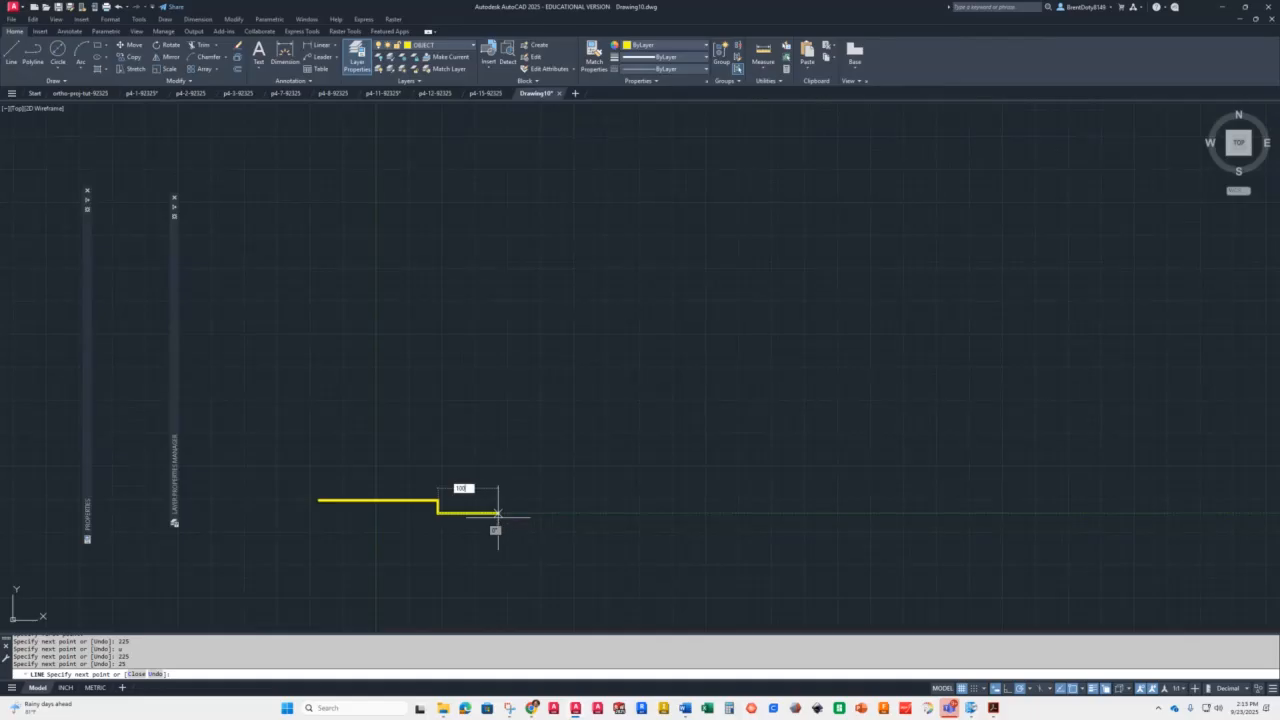
text(0)
key(Return)
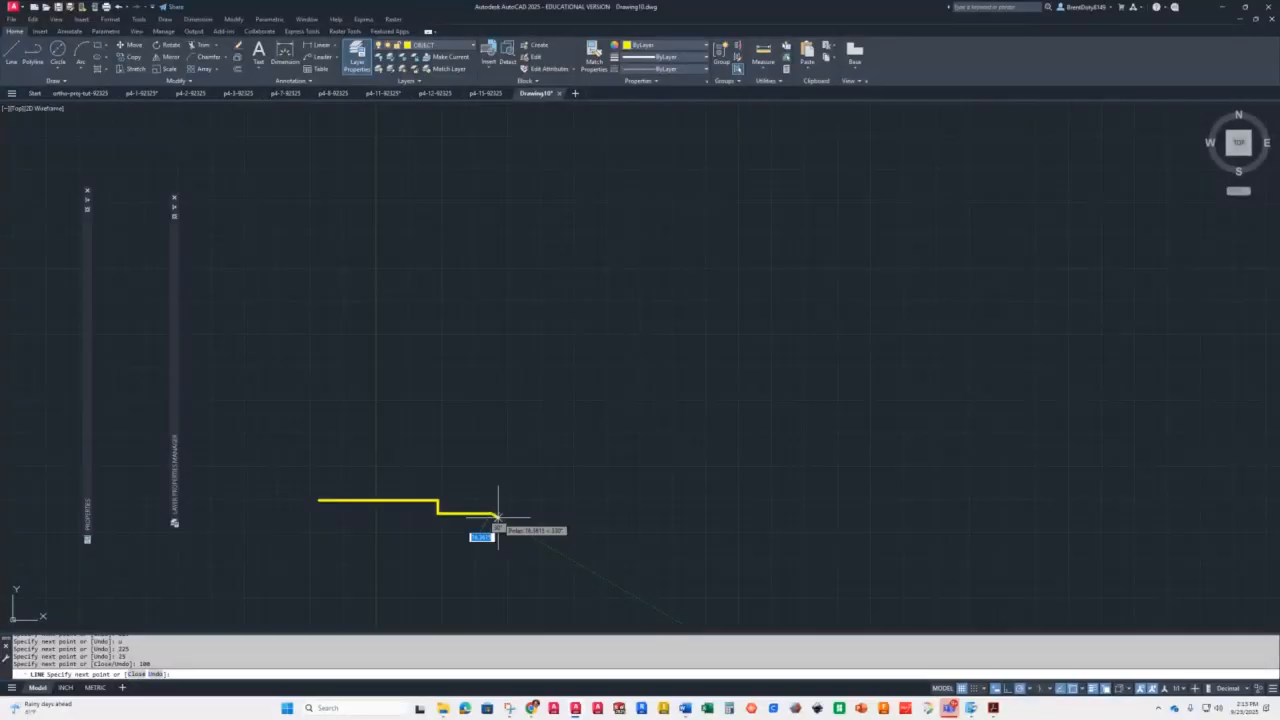
key(Return)
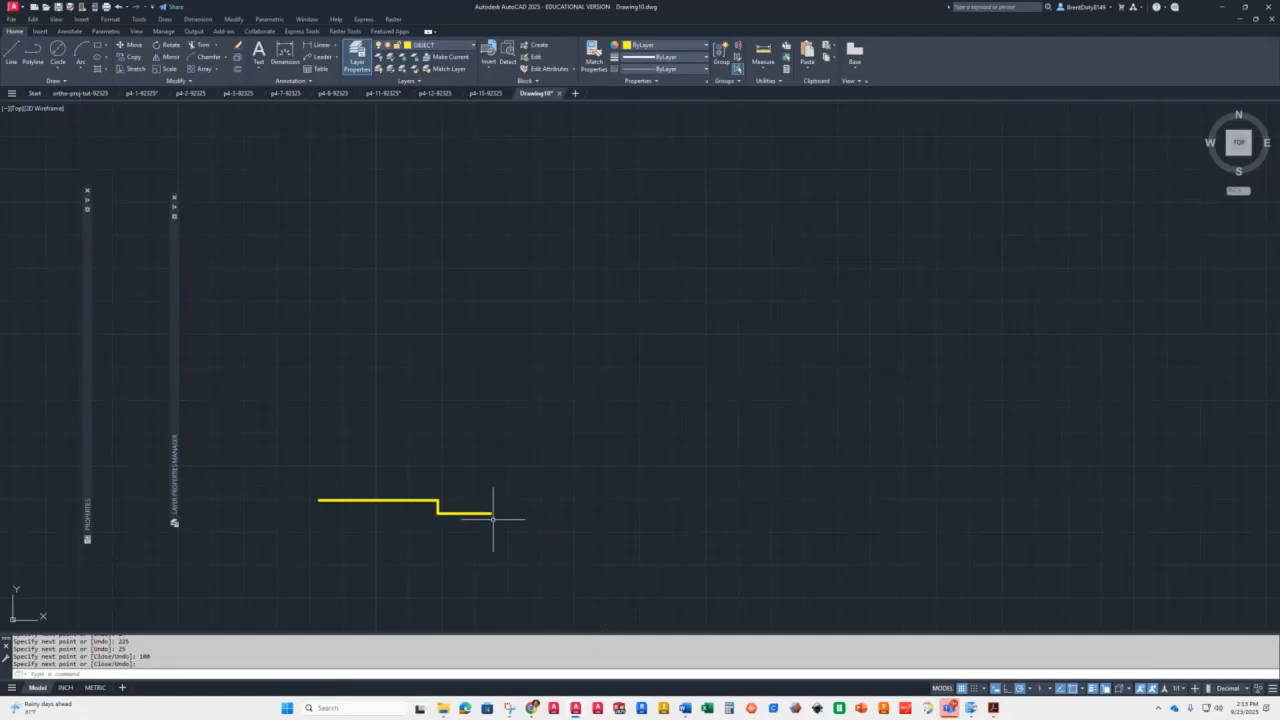
From the left end of the 225-unit line, draw a line 200 units up and another 150 units to the right
key(Return)
click(318, 500)
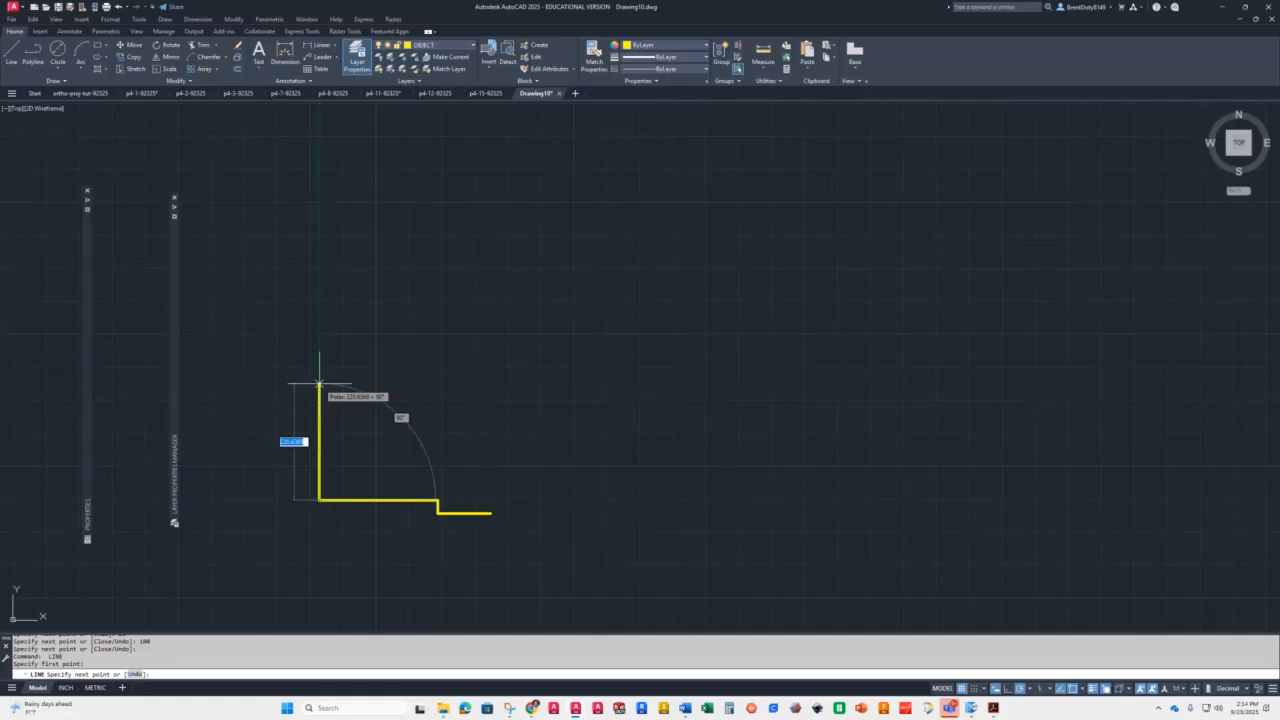
text(200)
key(Return)
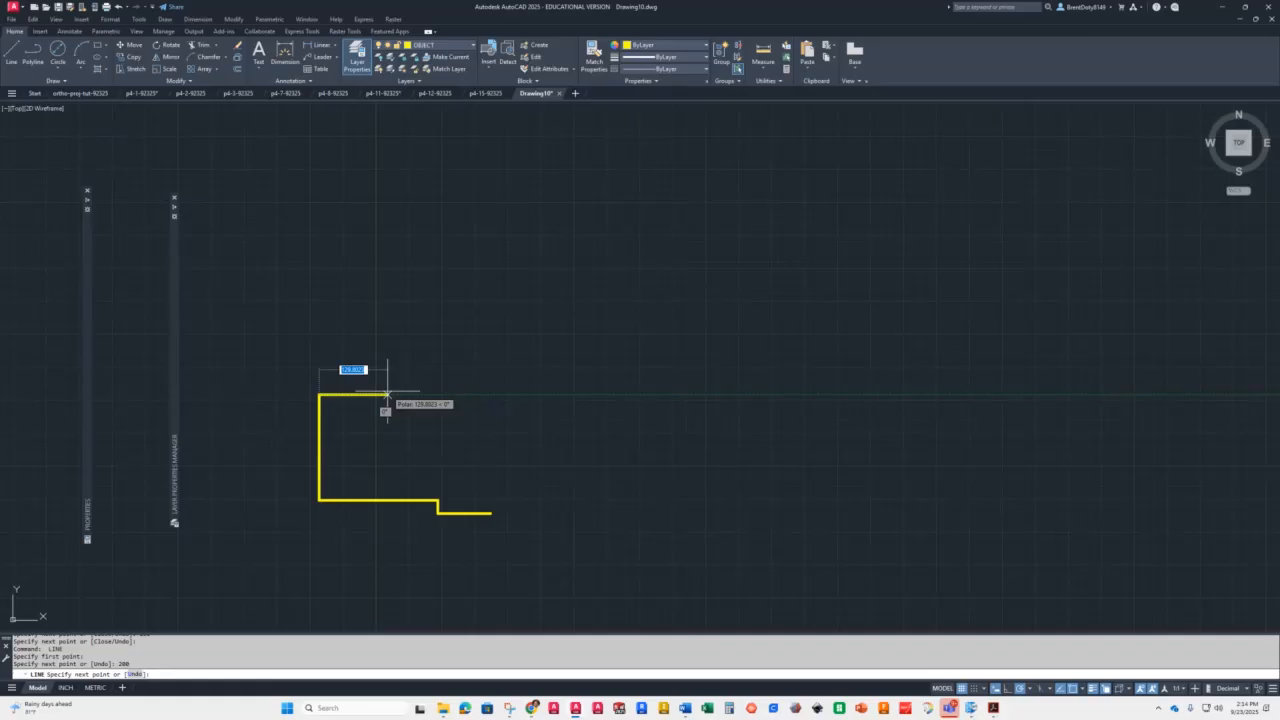
text(150)
key(Return)
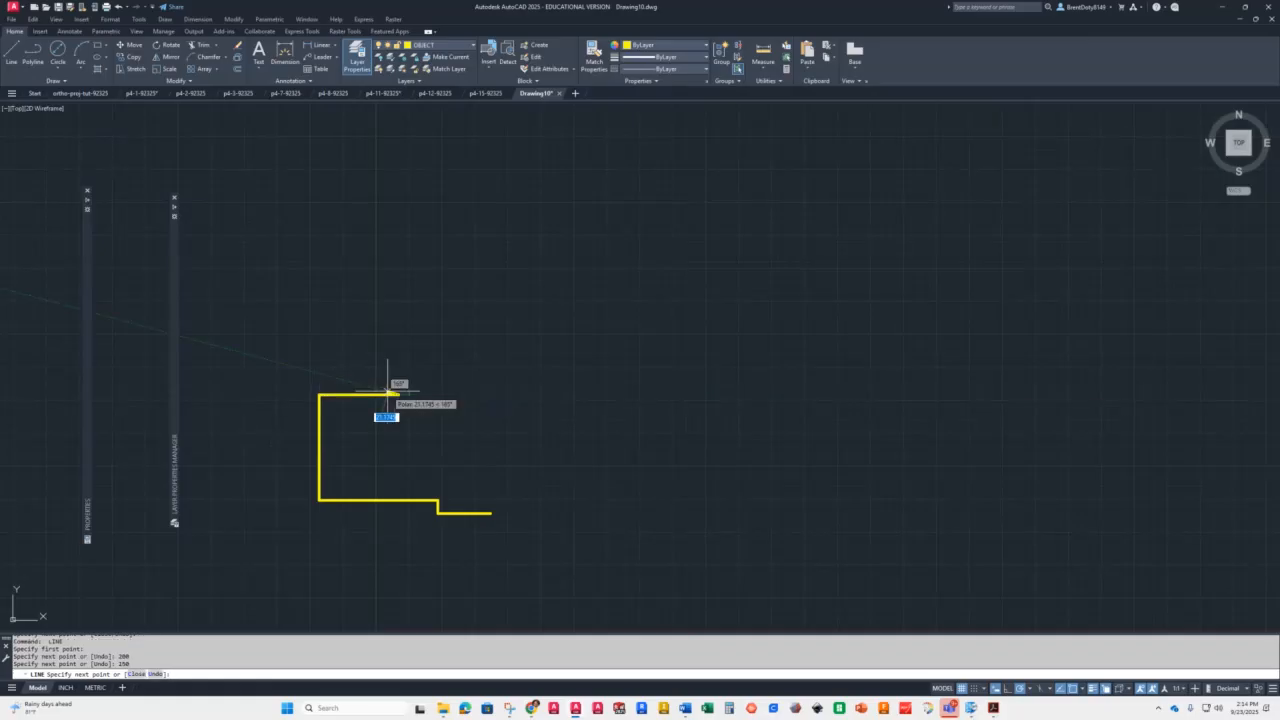
key(Return)
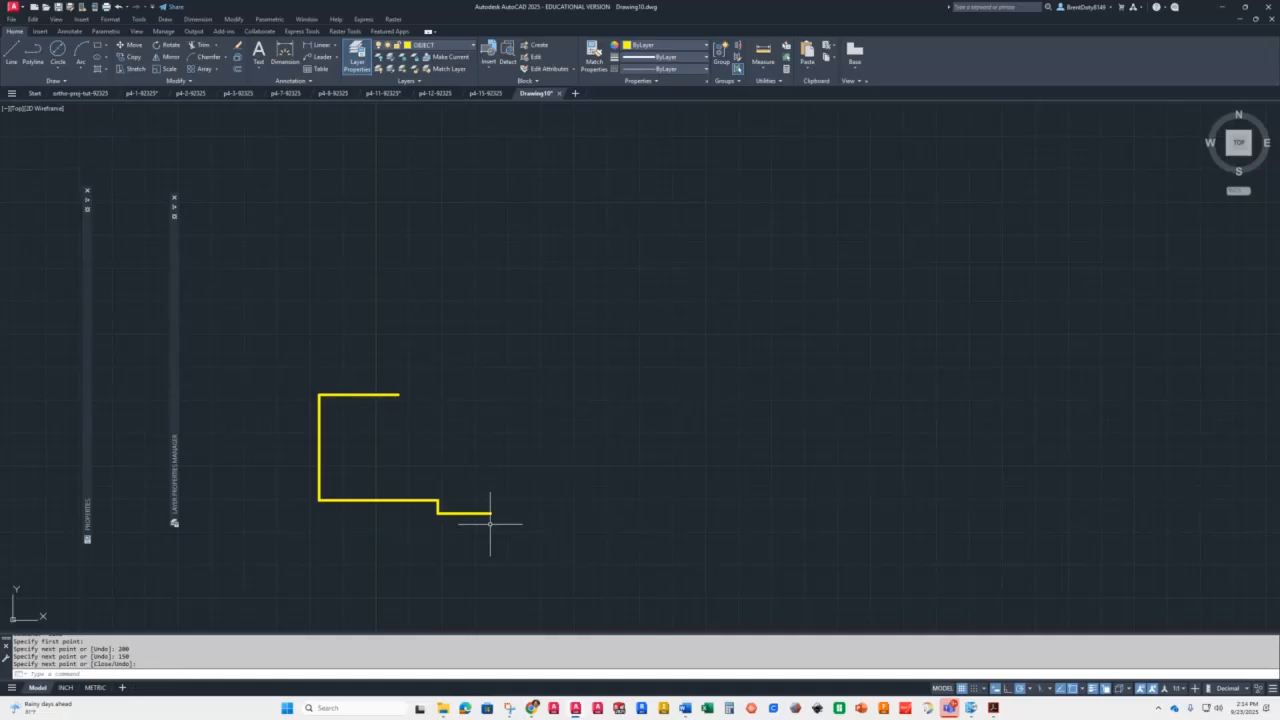
Offset the outline's 200-unit left vertical edge 450 units to the right
text(o)
key(Return)
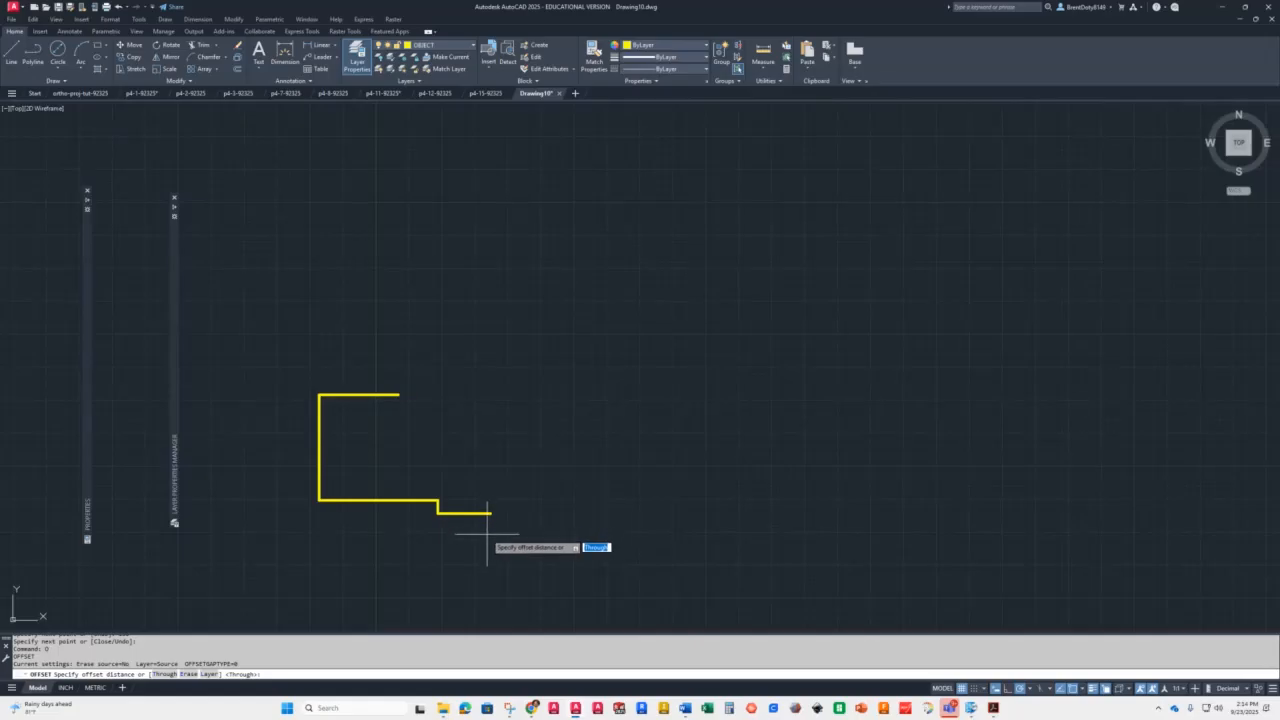
text(450)
key(Return)
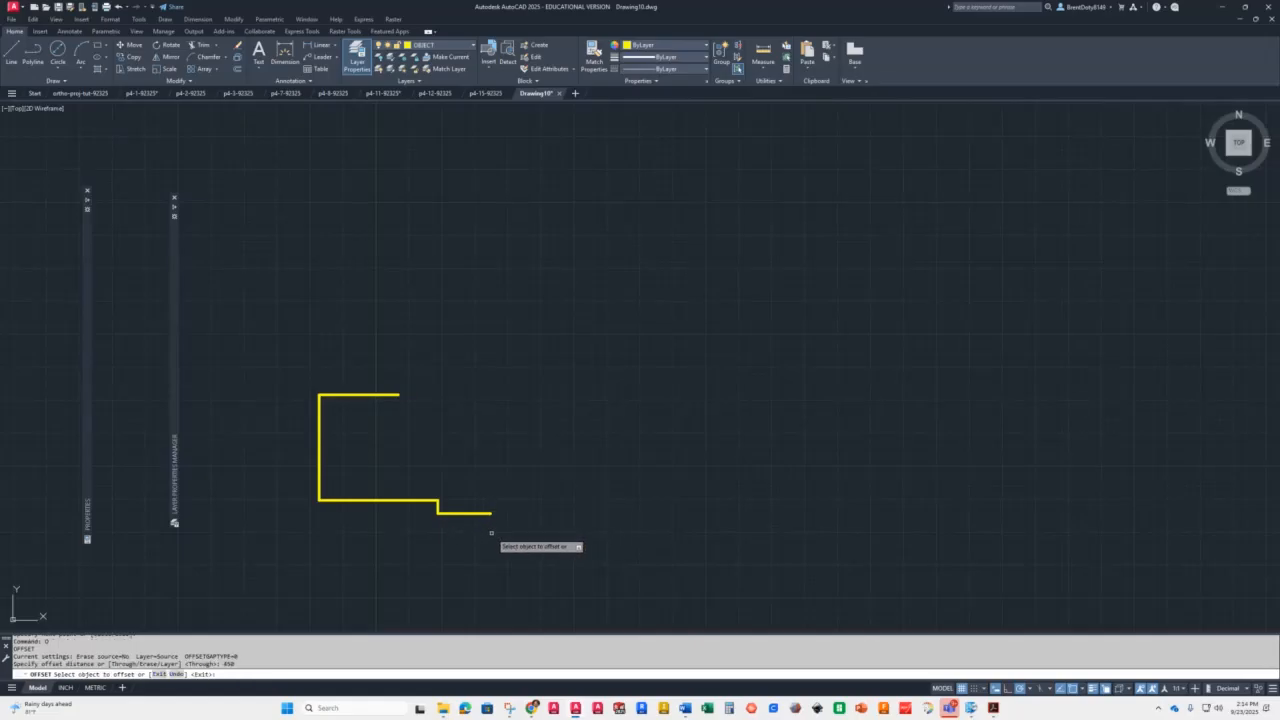
click(319, 422)
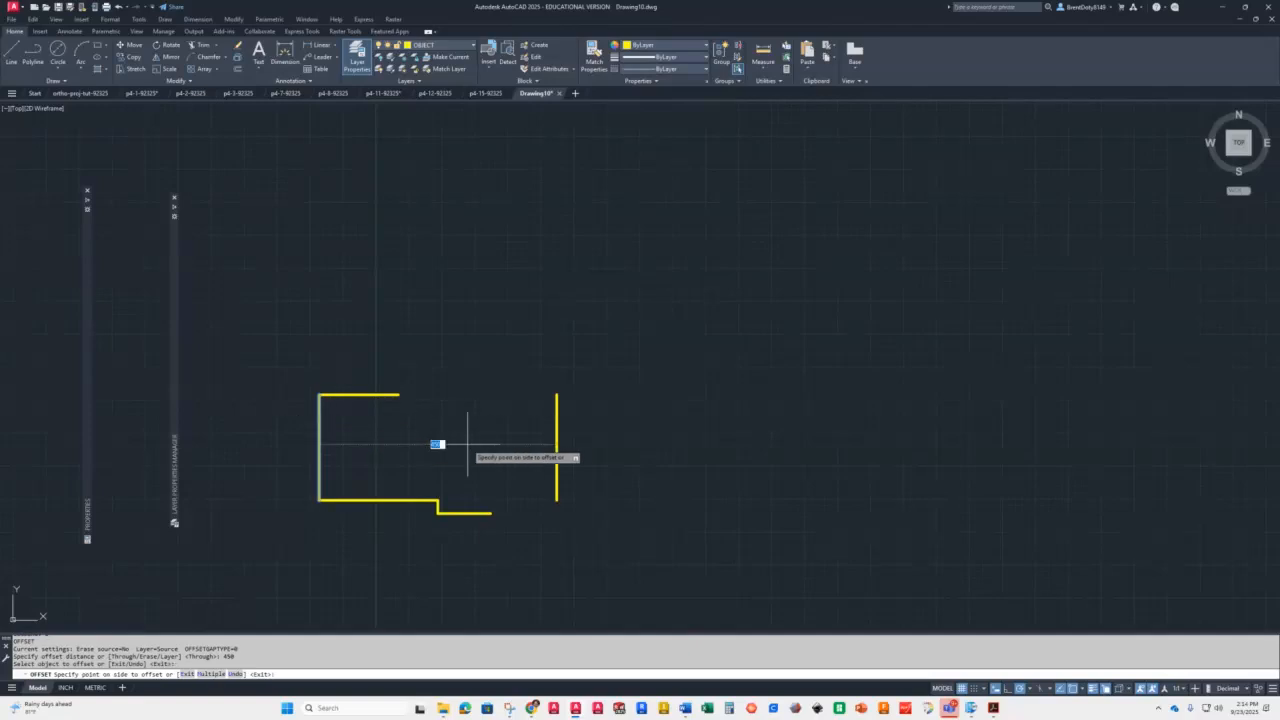
click(468, 446)
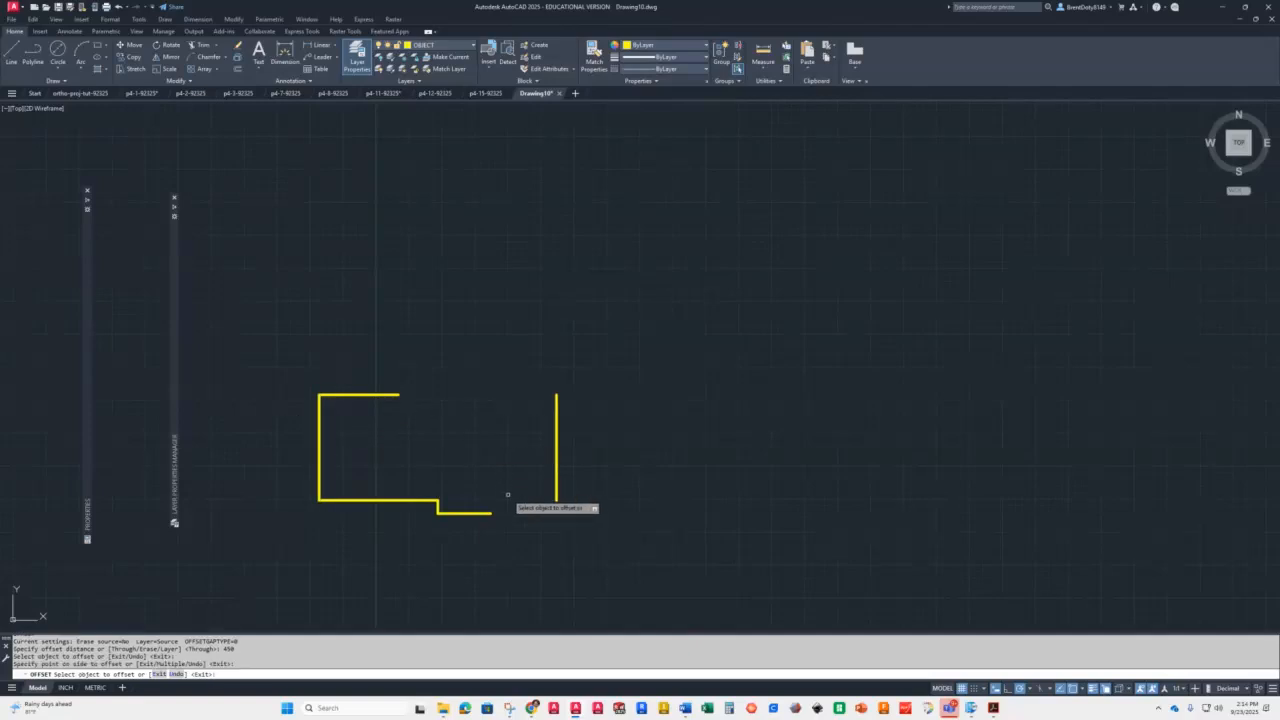
key(Return)
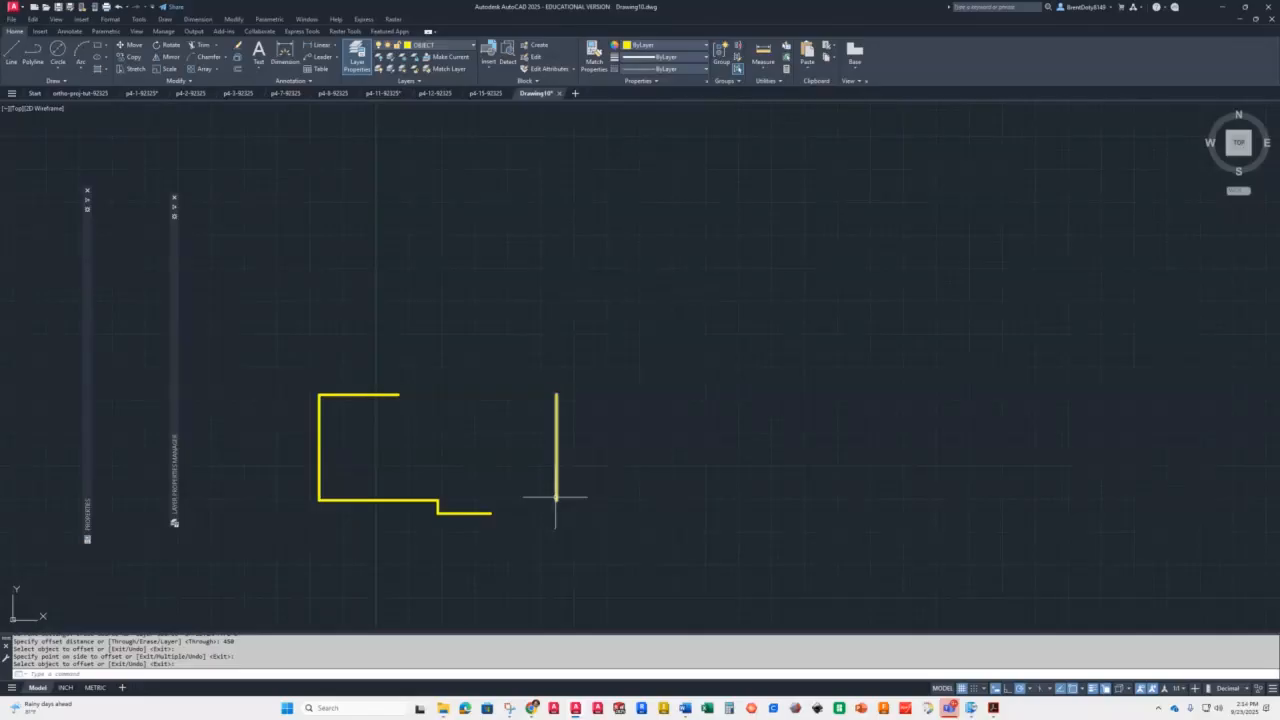
Stretch the offset vertical line's lower end below the outline and extend the lower 100-unit line to meet it
click(556, 497)
click(556, 499)
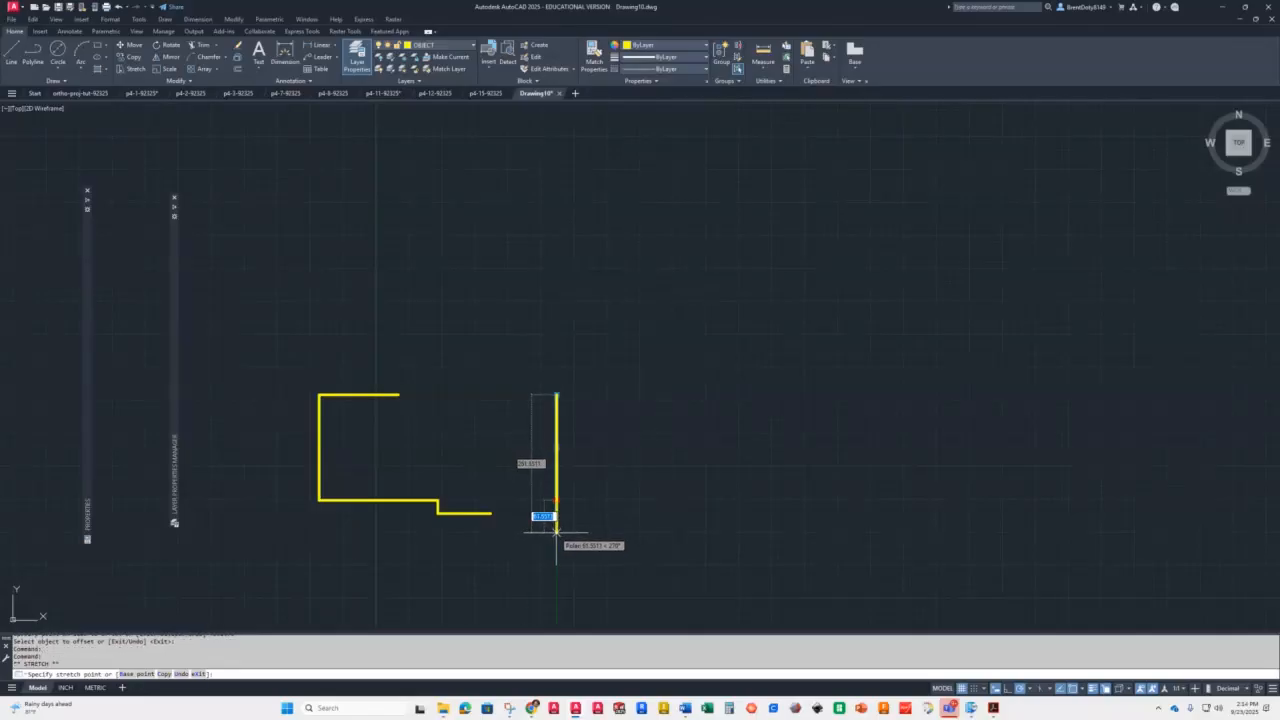
click(556, 530)
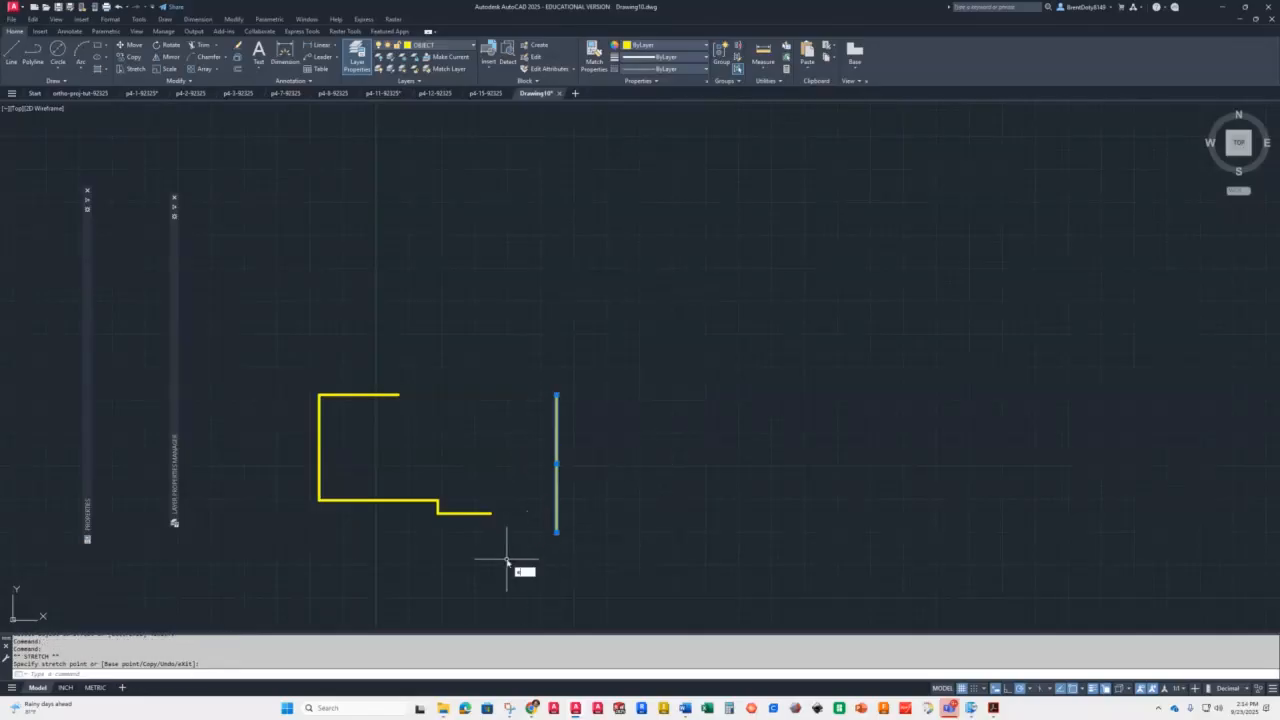
text(ex)
key(Return)
click(488, 513)
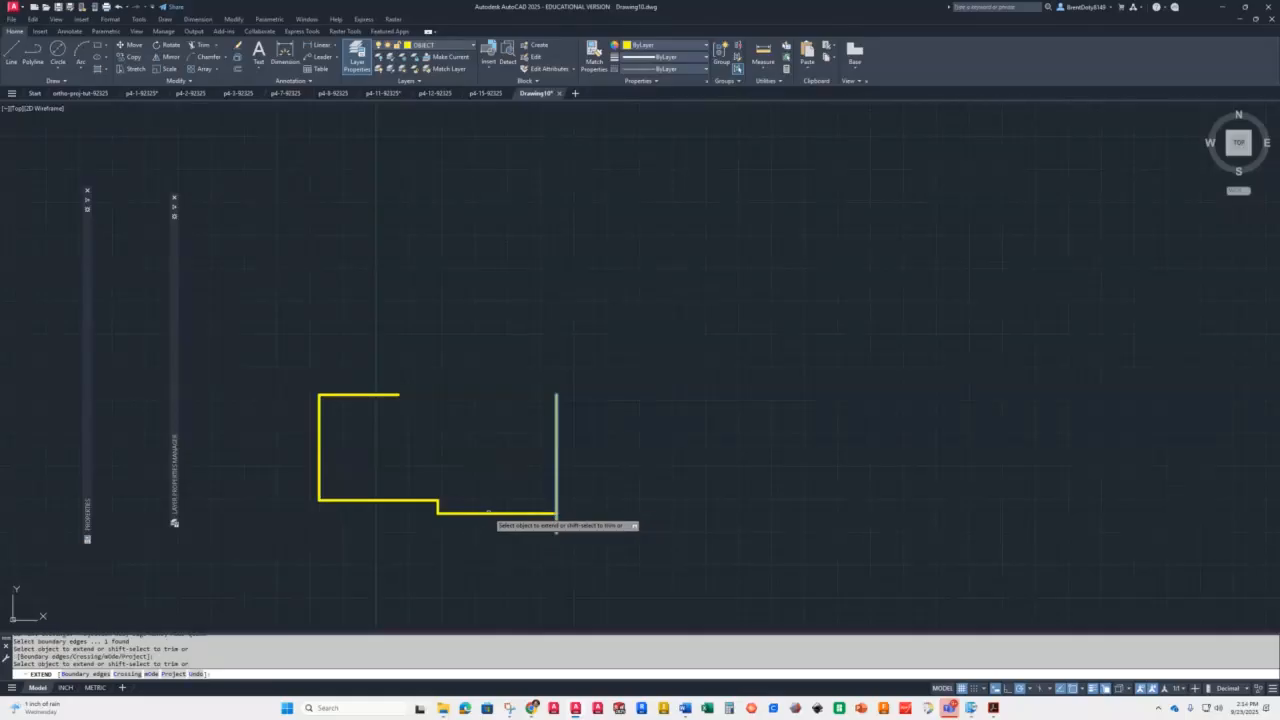
key(Return)
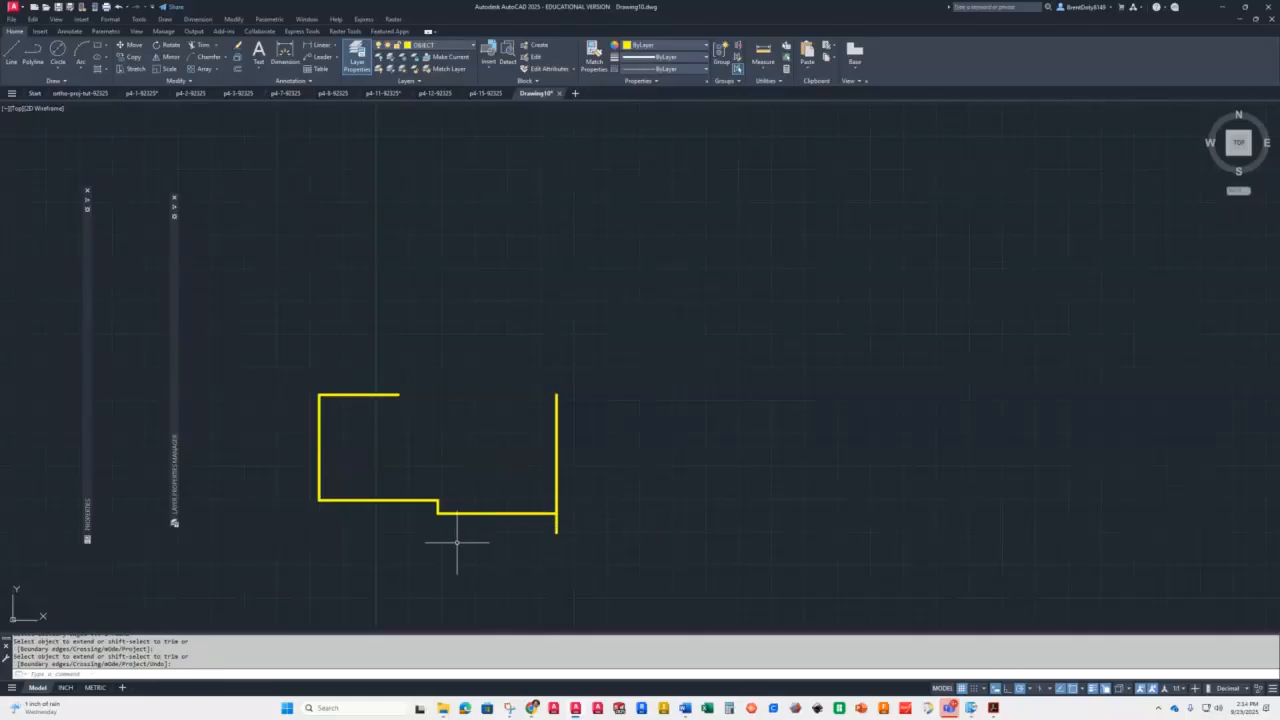
Trim the piece of the right vertical line that projects below the bottom edge
text(tr)
key(Return)
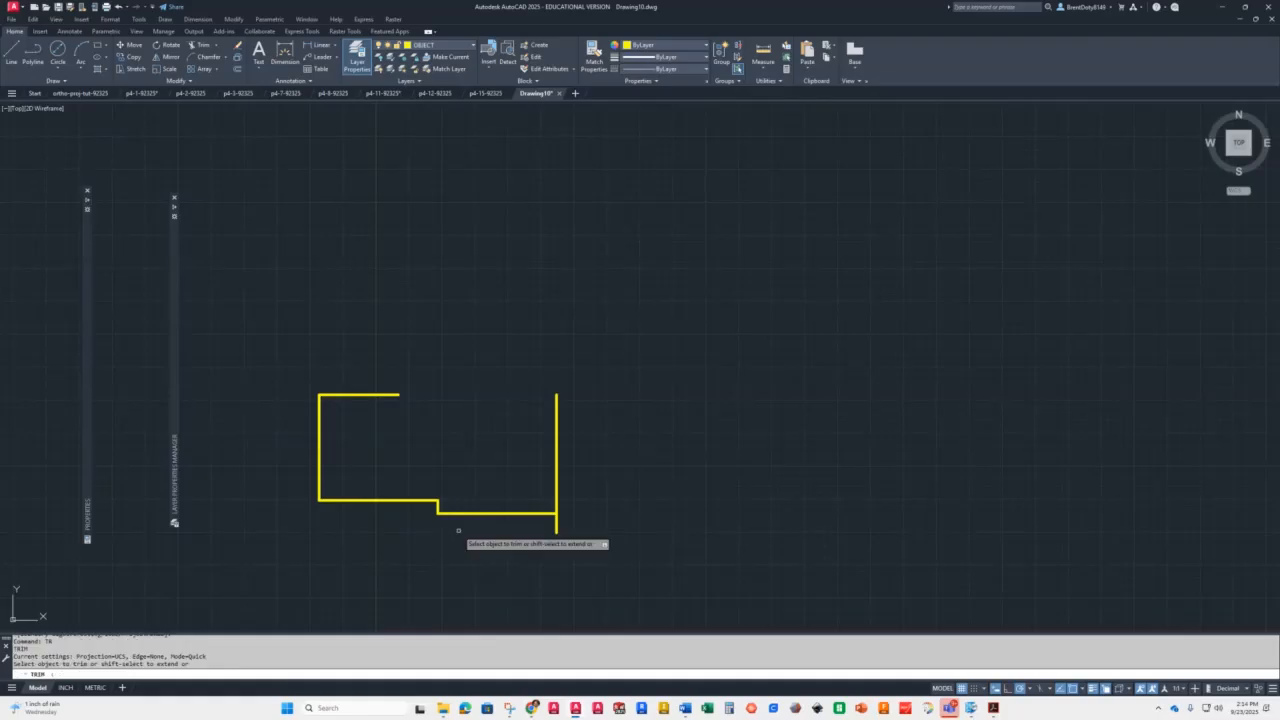
click(557, 522)
key(Return)
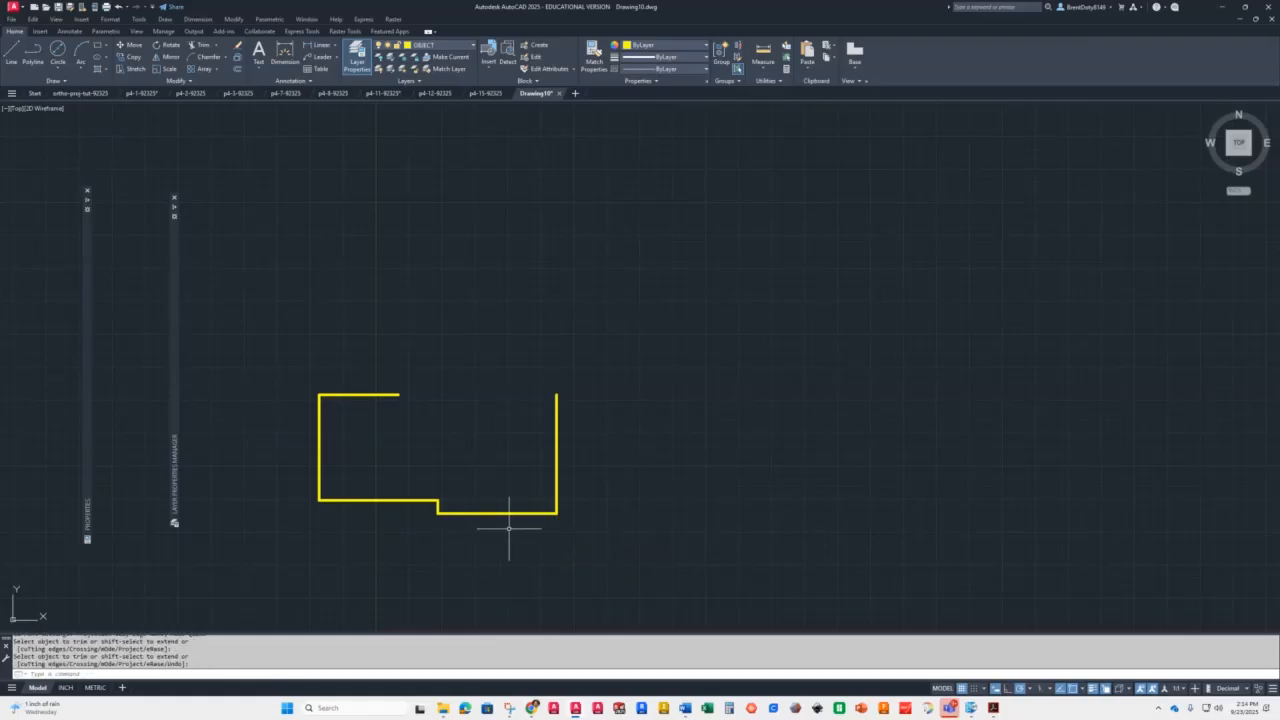
Offset the lowest horizontal edge 50 units upward
text(o)
key(Return)
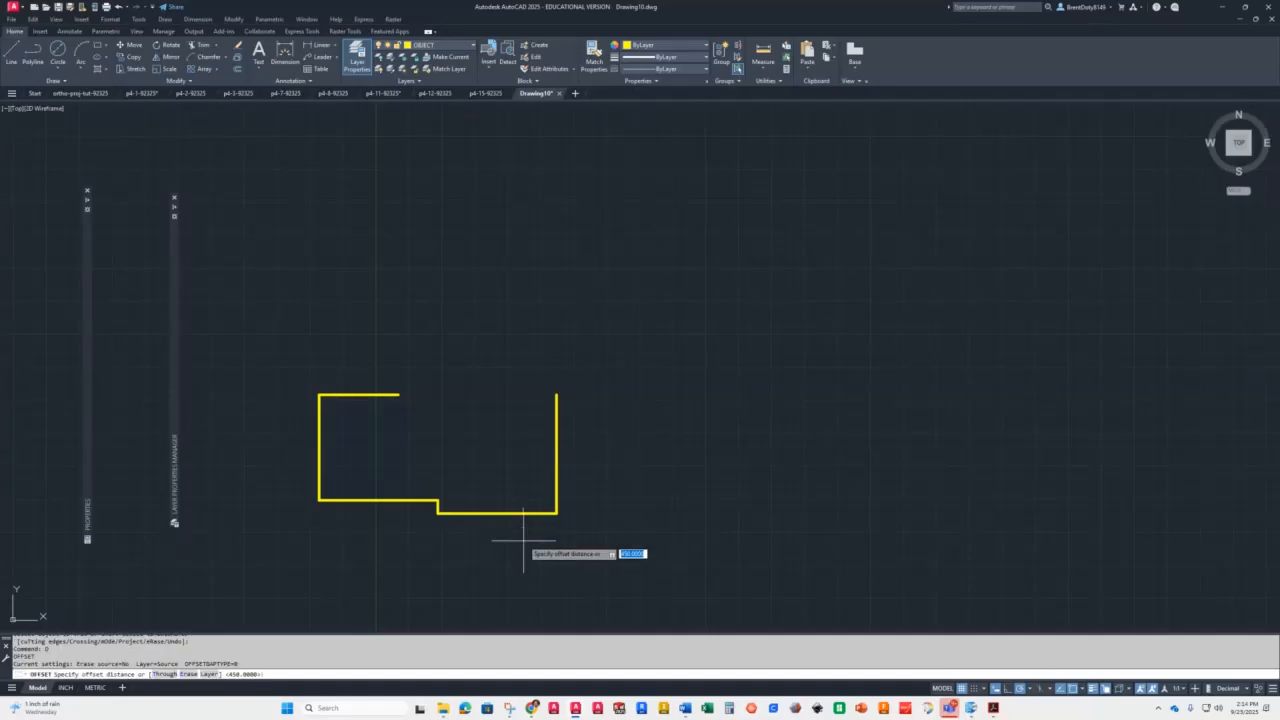
text(50)
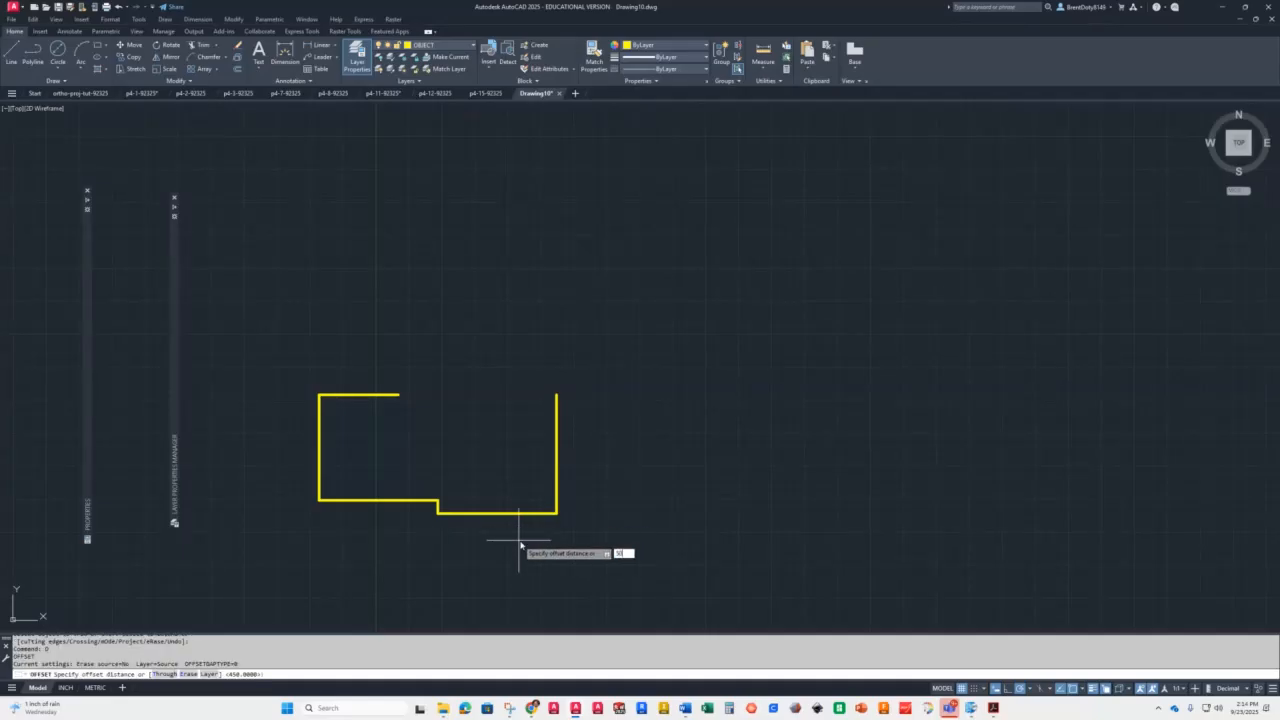
key(Return)
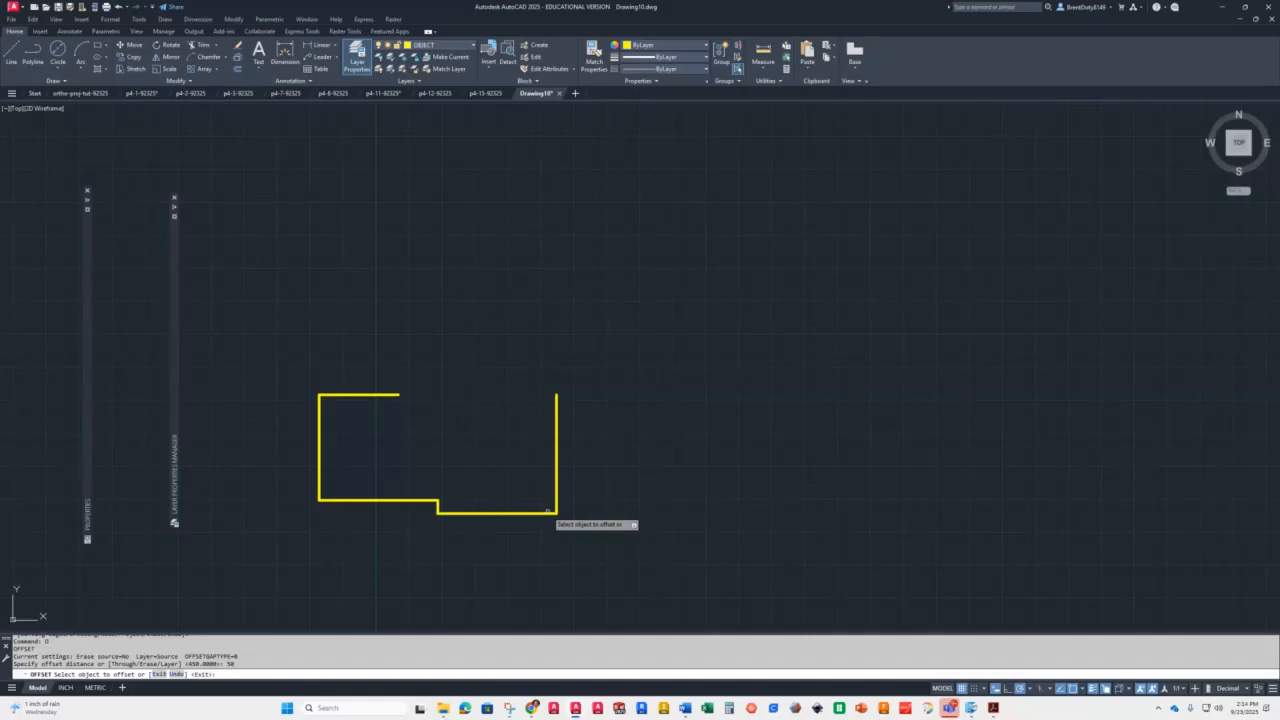
click(545, 513)
click(548, 462)
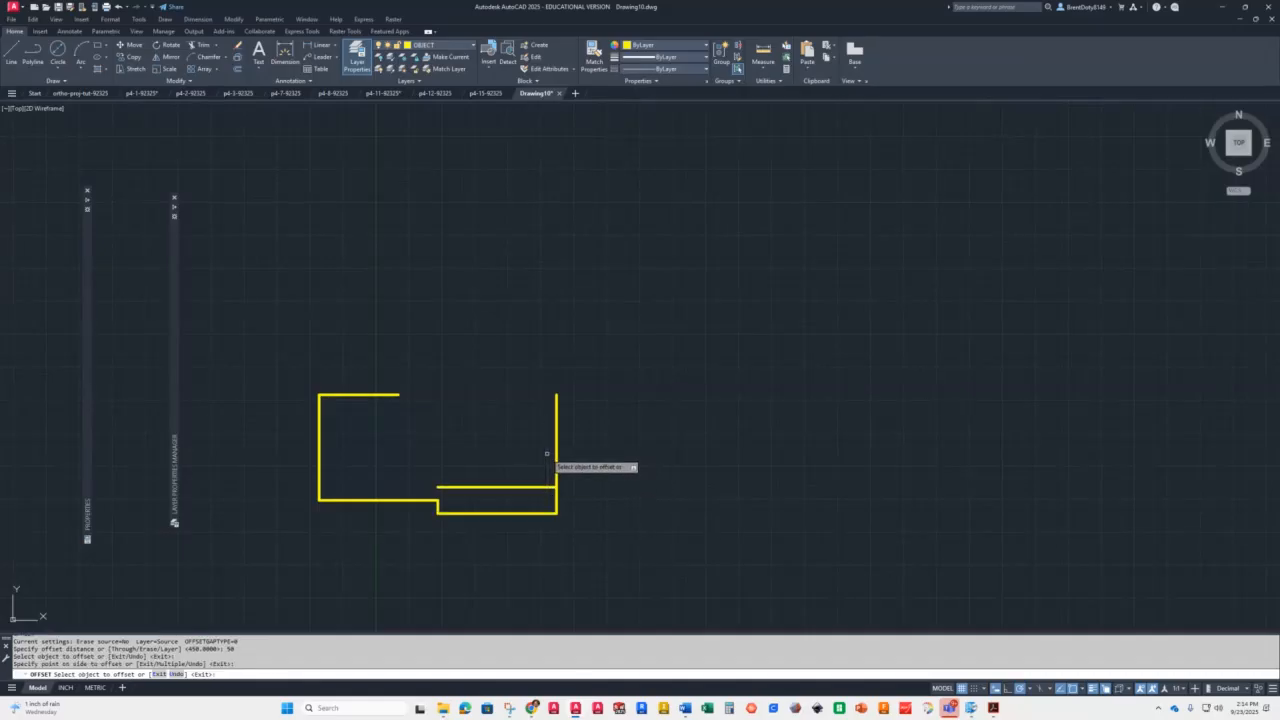
key(Return)
Draw a sloped line from the offset line's right end to the right end of the 150-unit top edge
text(l)
key(Return)
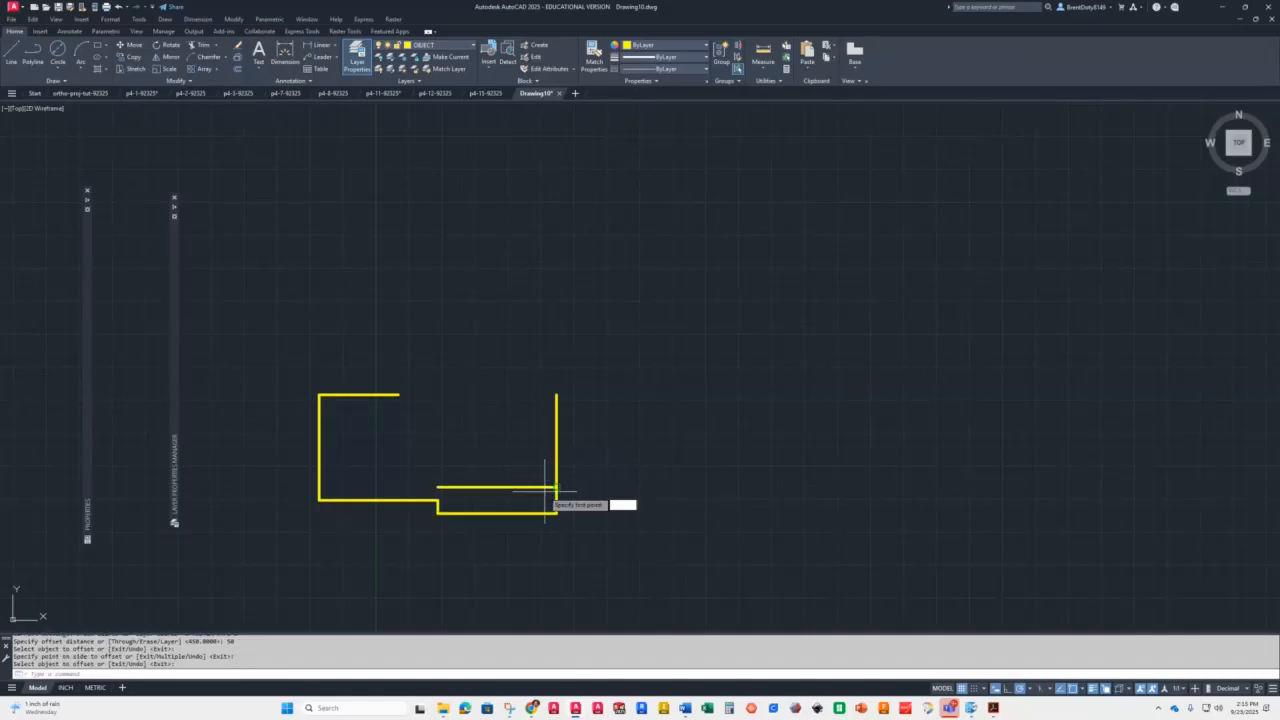
click(556, 487)
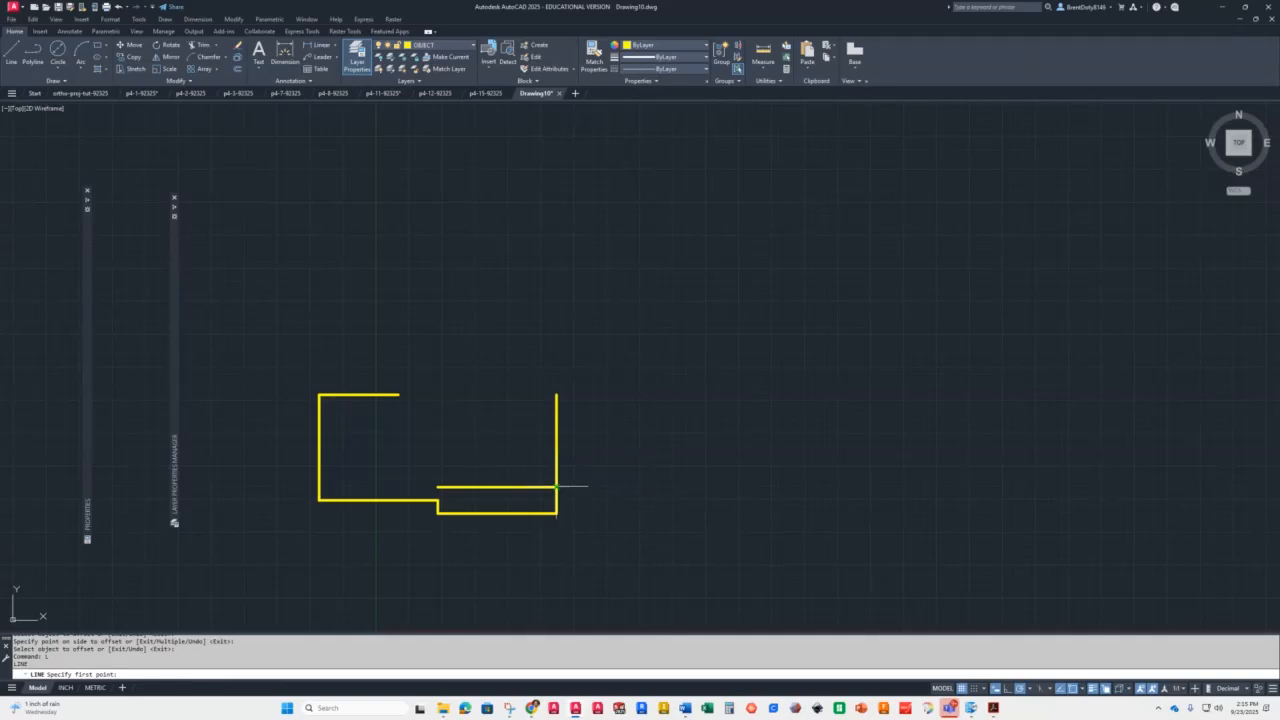
click(400, 396)
key(Return)
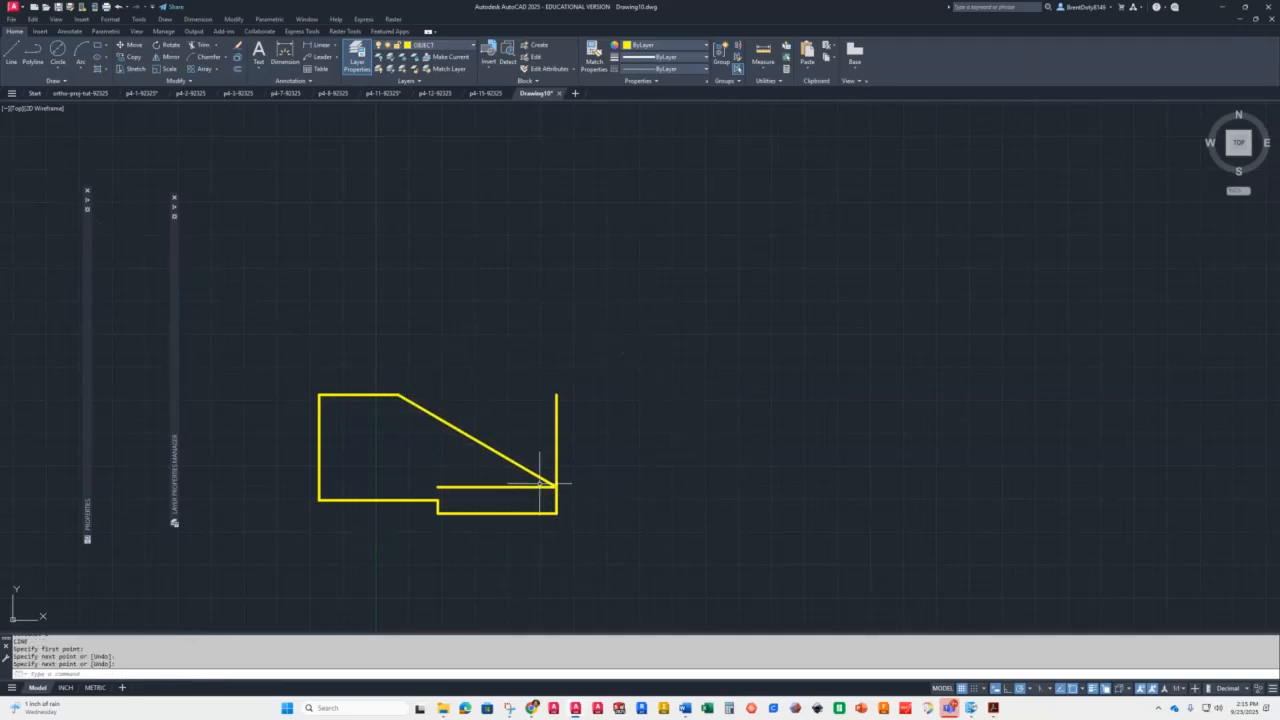
Trim the right vertical line above the slope and delete the horizontal construction line offset by 50 units
text(tr)
key(Return)
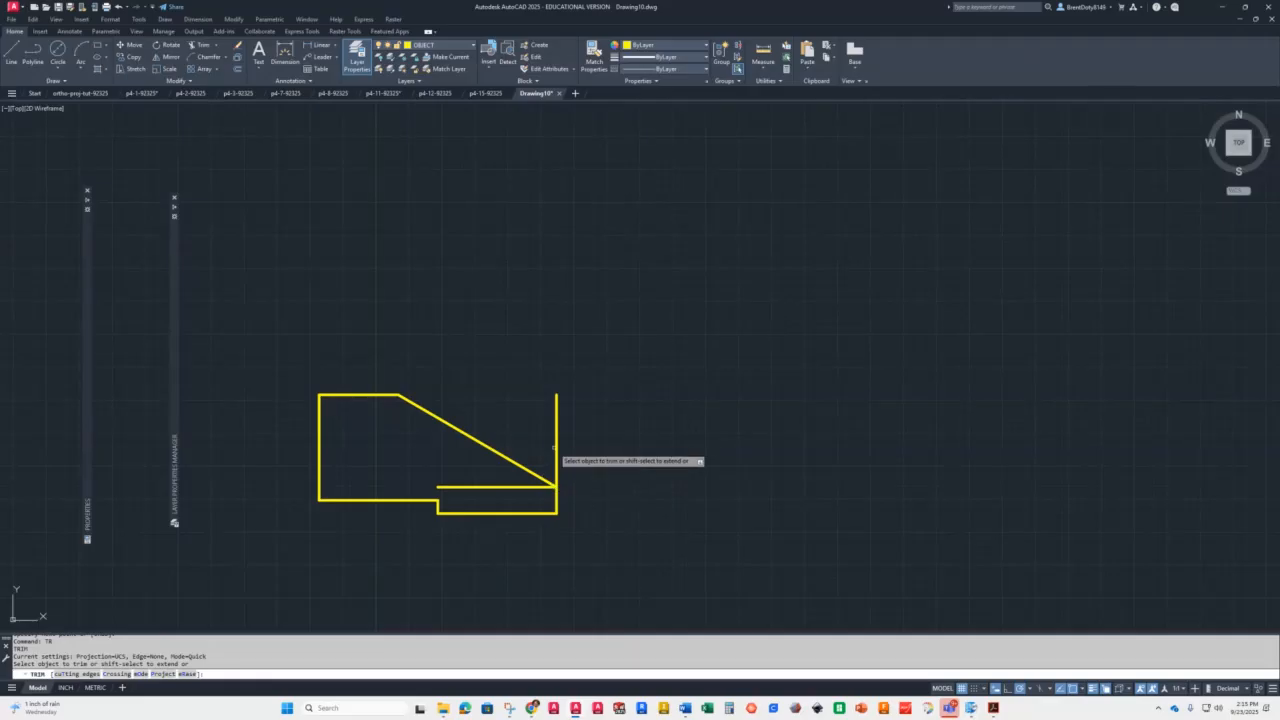
click(557, 443)
key(Return)
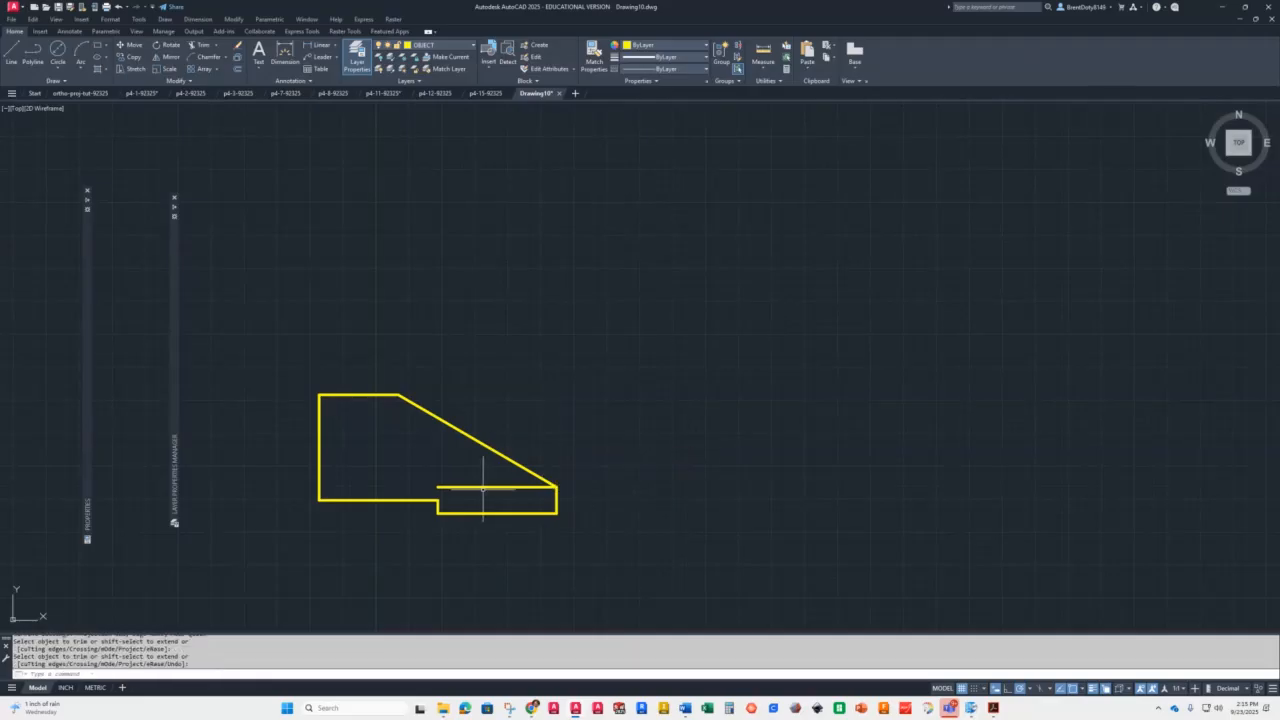
click(484, 487)
key(Delete)
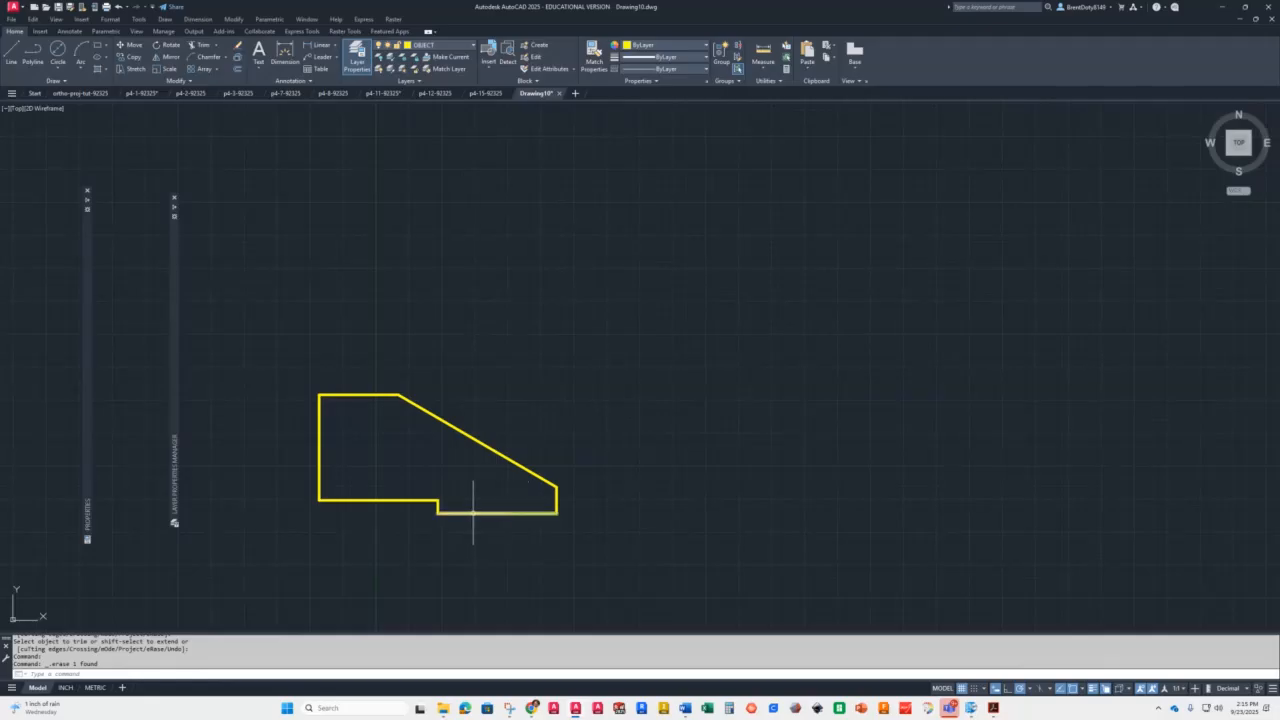
Offset the outline's left vertical edge 325 units to the right
text(o)
key(Return)
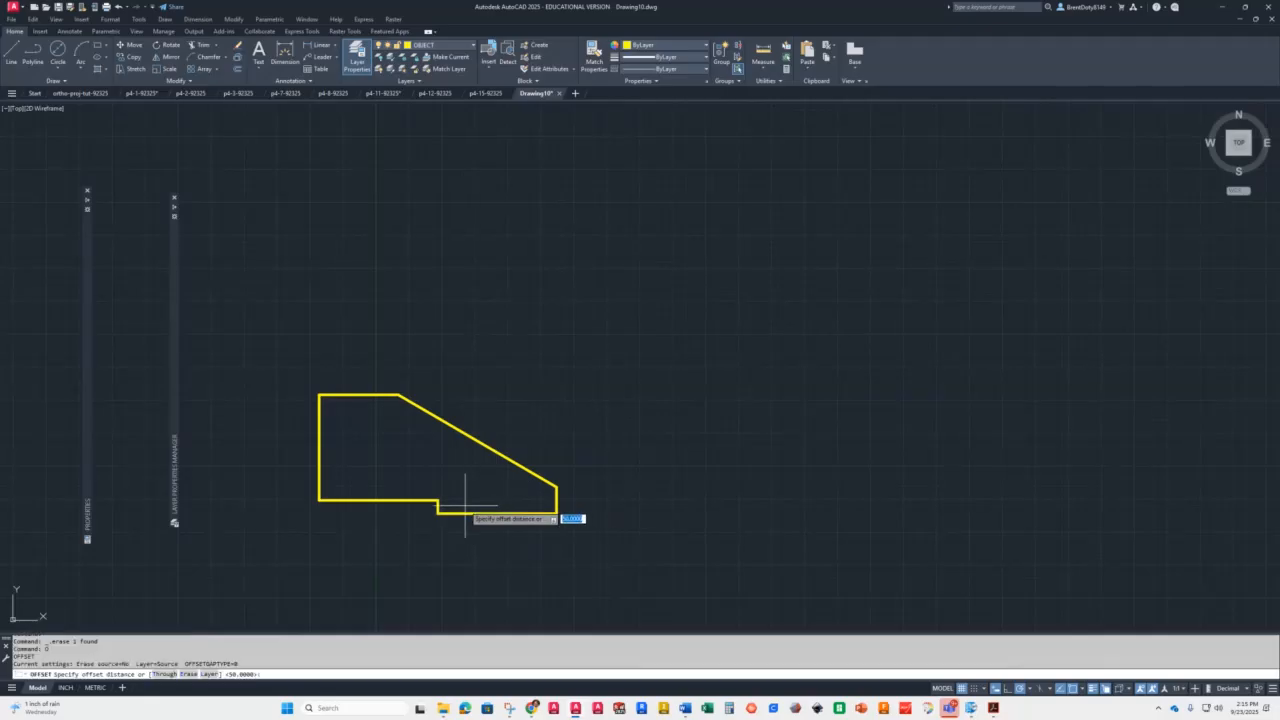
text(32)
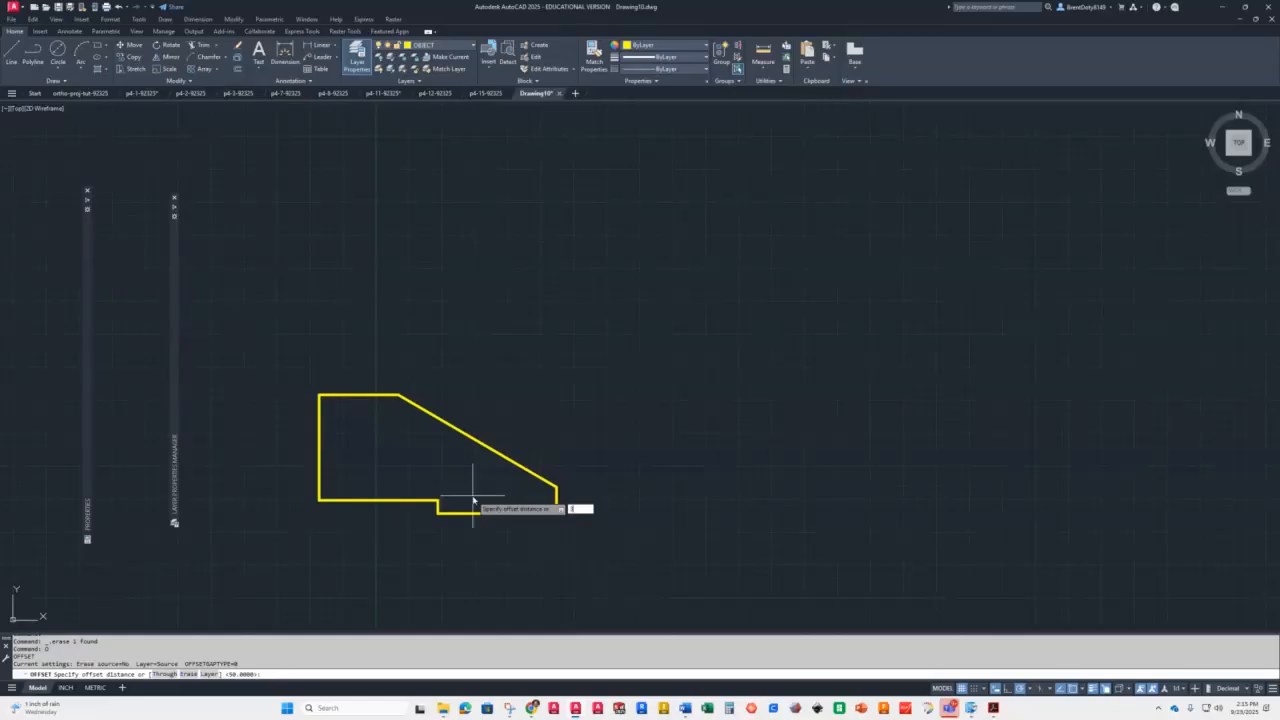
key(Return)
click(320, 449)
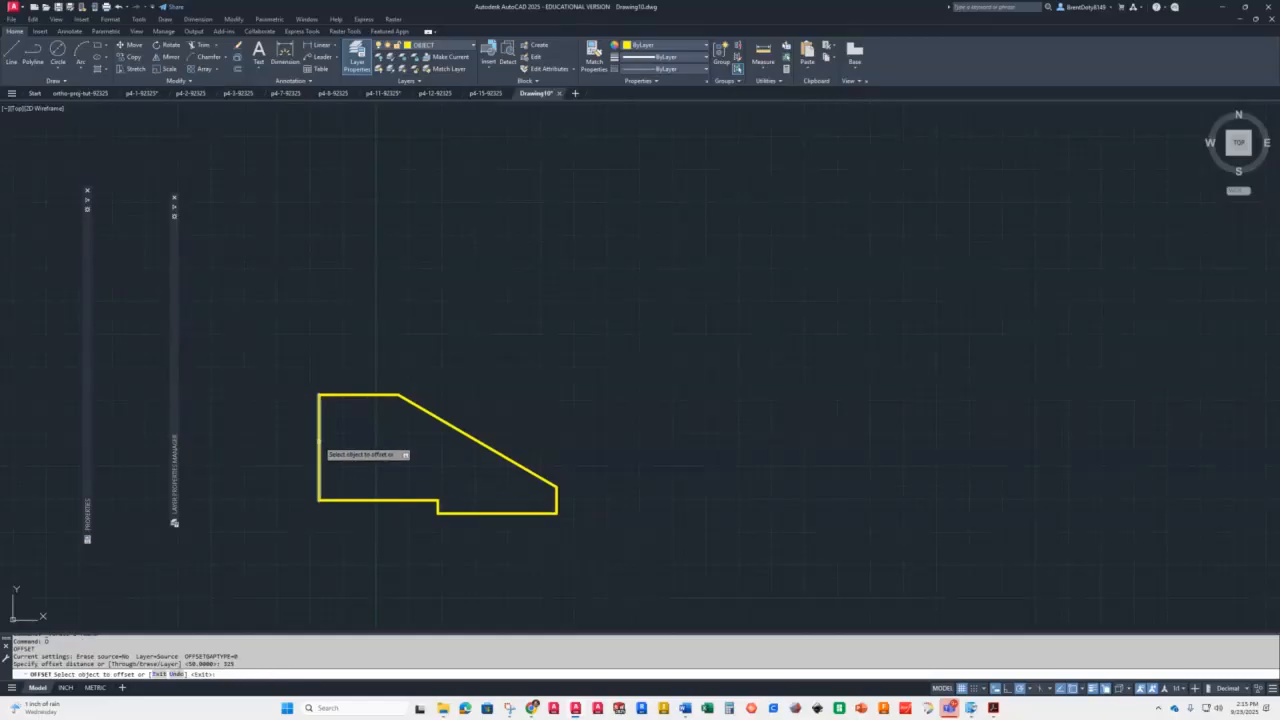
click(408, 458)
key(Return)
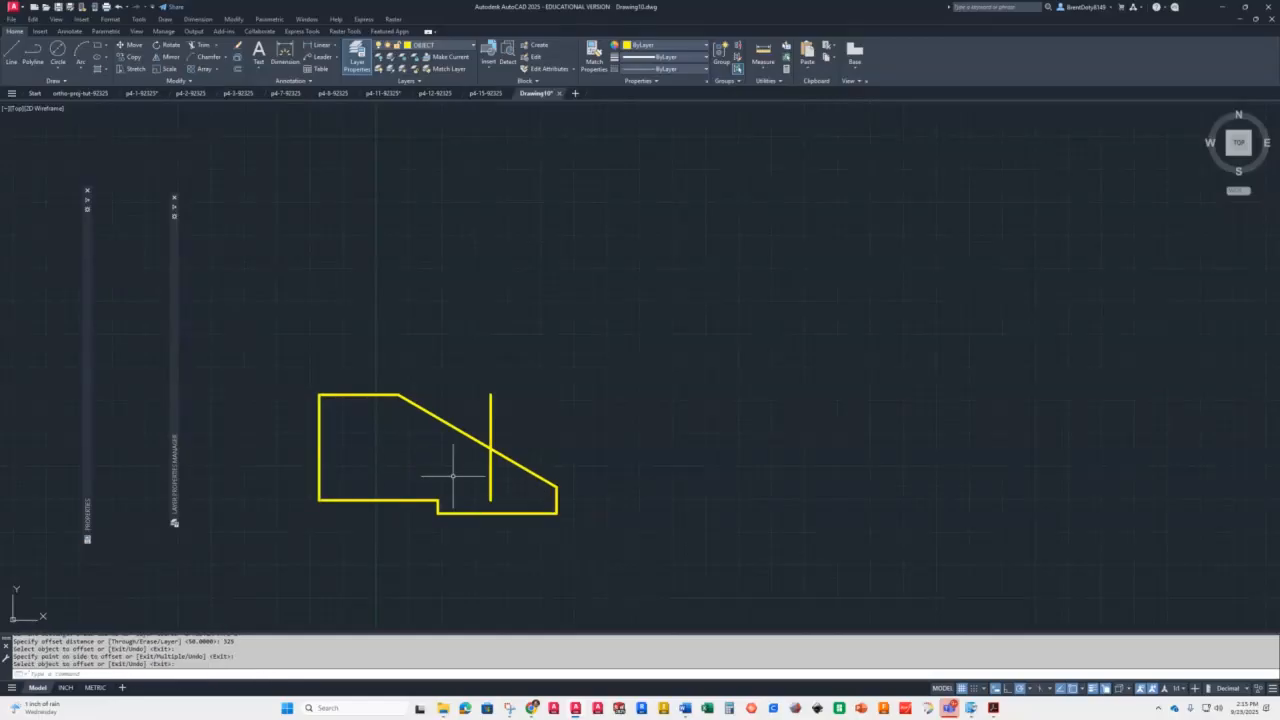
Extend the inner vertical line down to the bottom edge and trim its part above the sloped edge
text(ex)
key(Return)
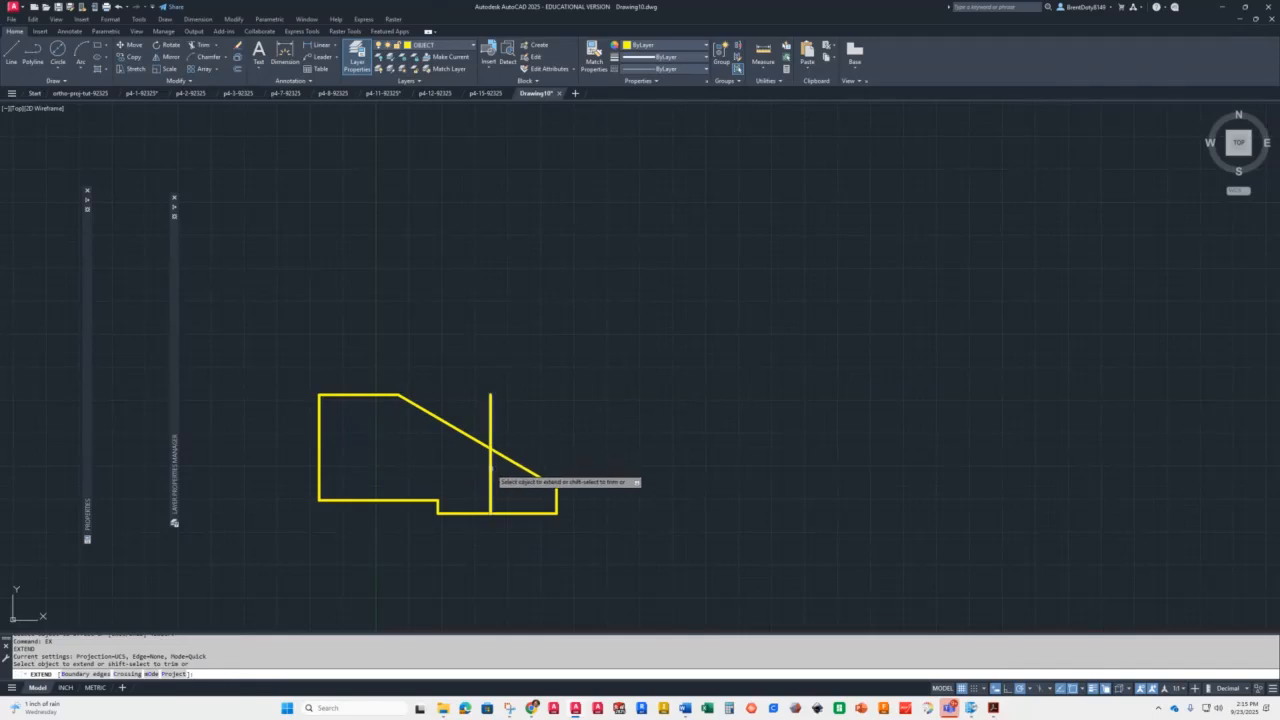
click(491, 482)
key(Return)
text(tr)
key(Return)
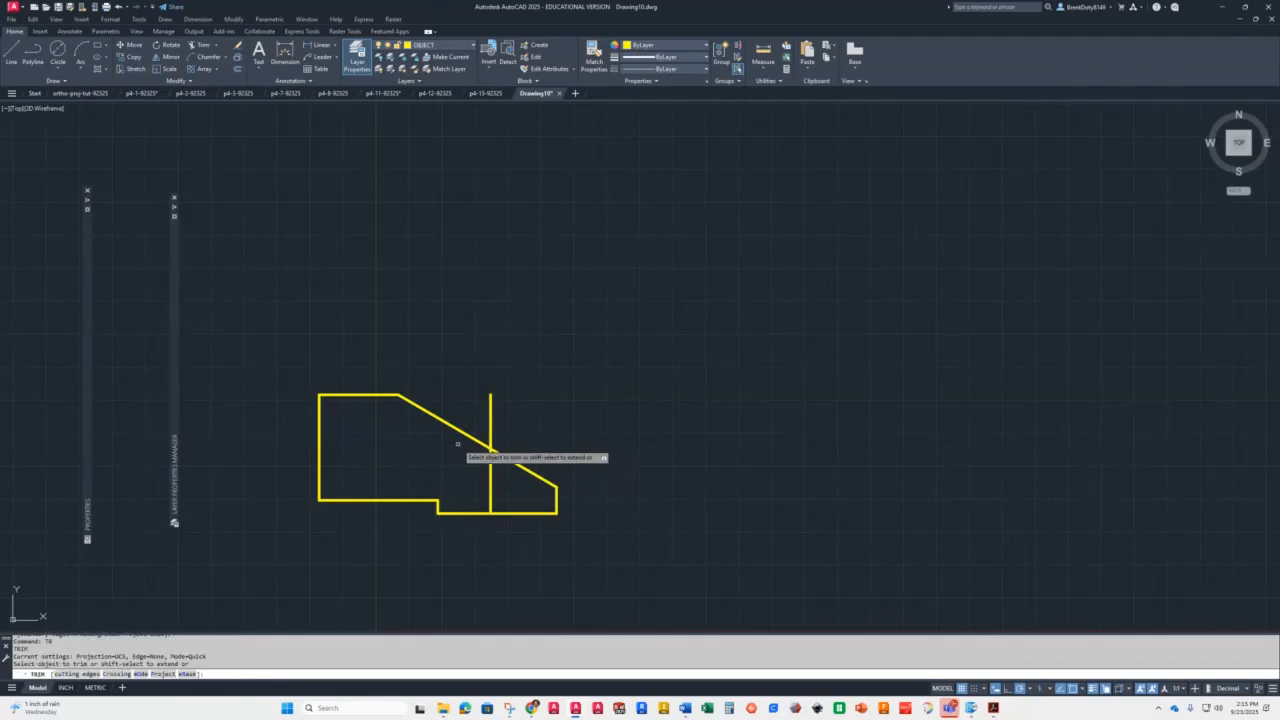
drag(493, 415, 471, 411)
key(Return)
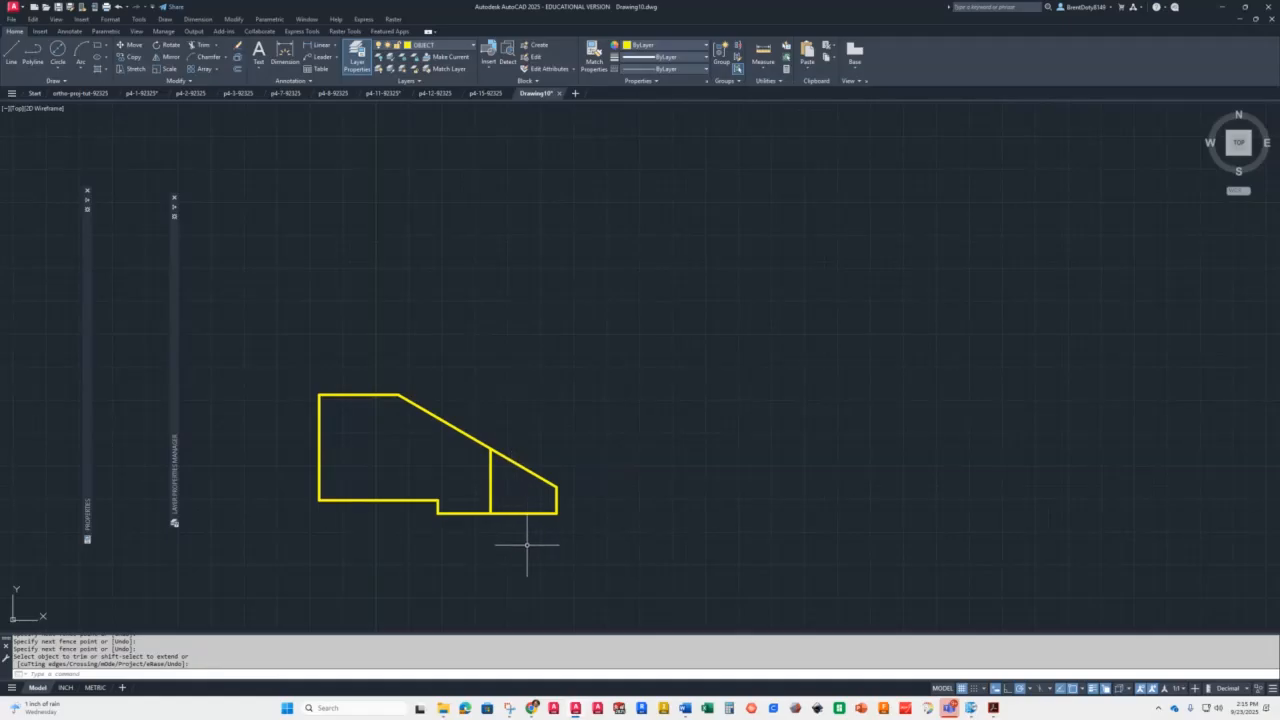
Draw a closed rectangle 450 units wide and 250 units high above the front view, aligned with its left and right edges
click(14, 54)
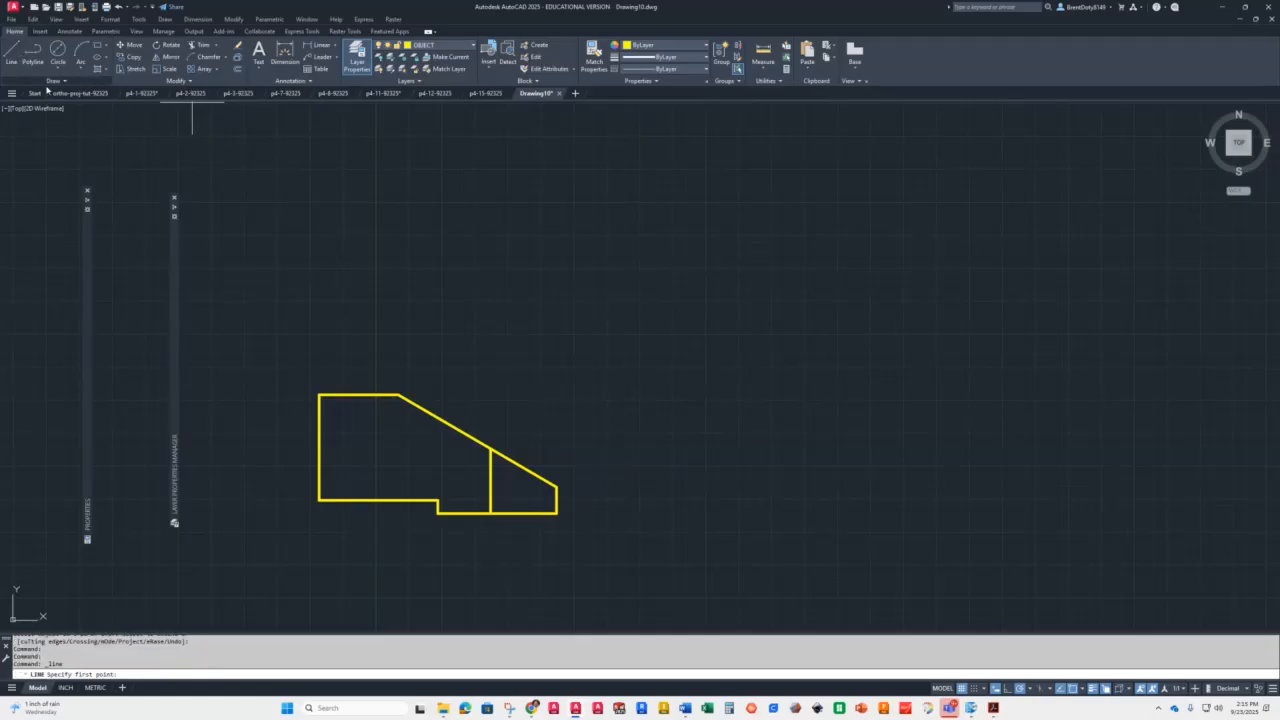
click(319, 303)
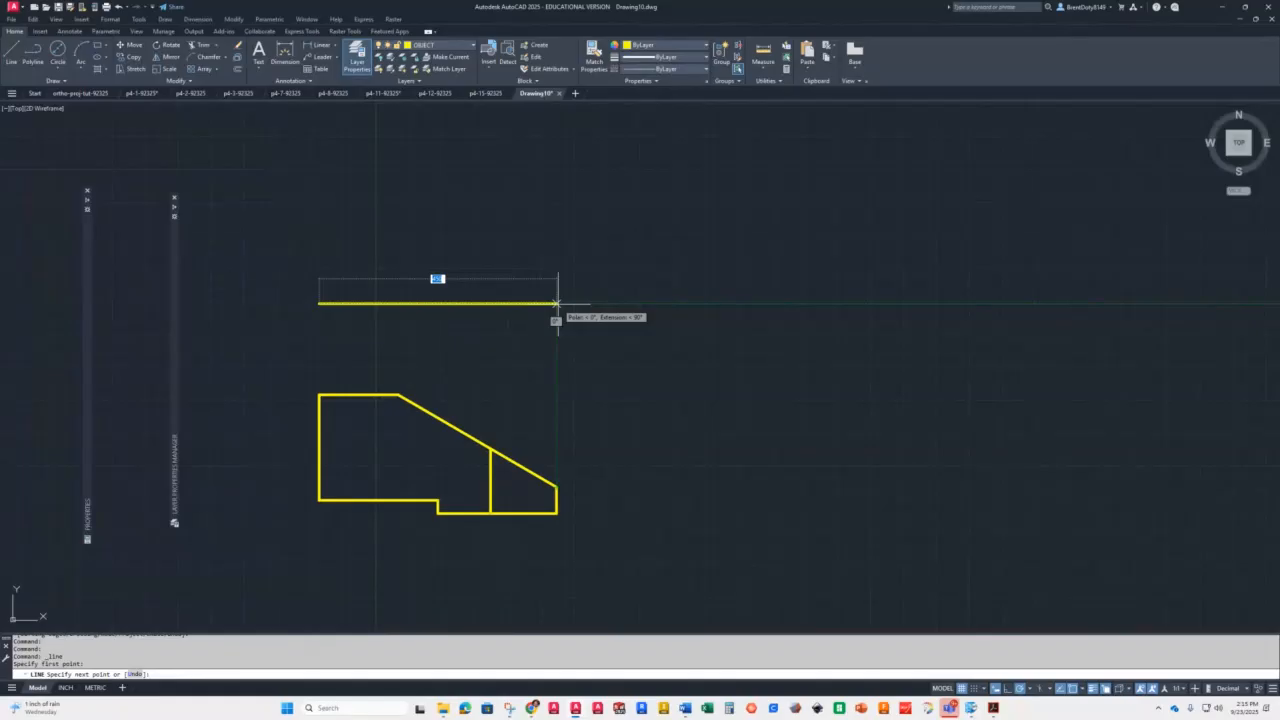
click(556, 303)
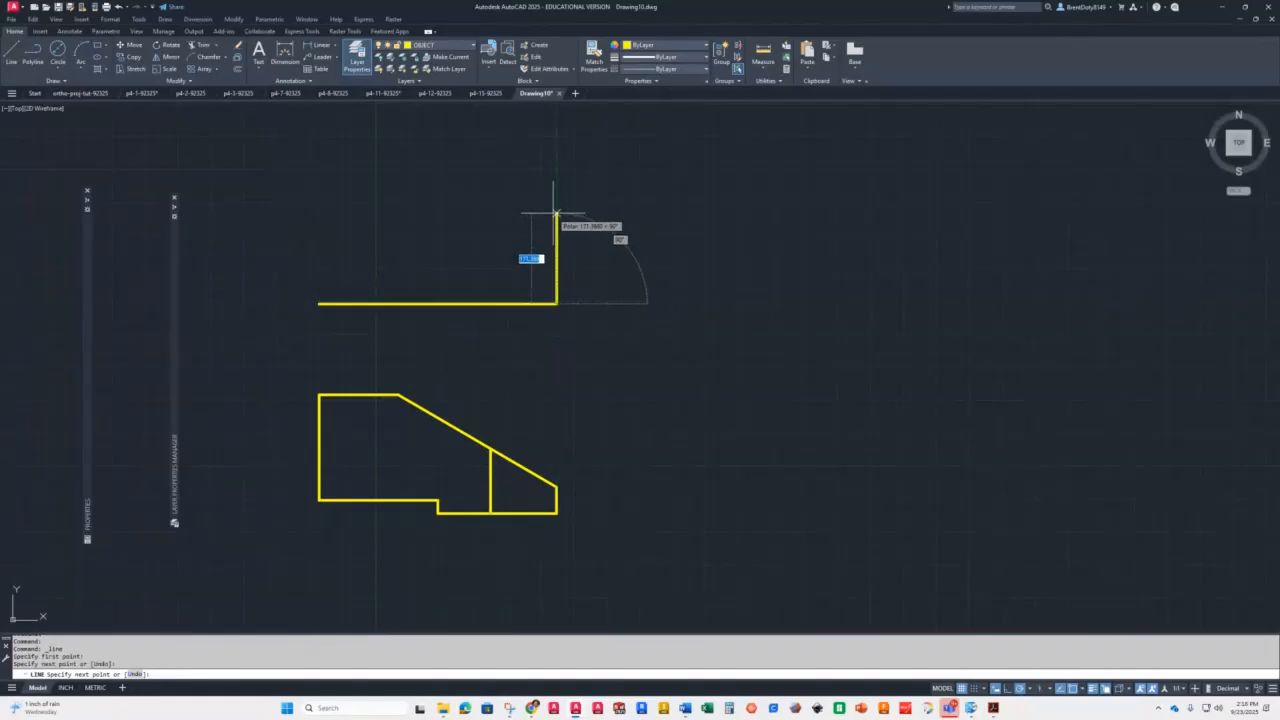
text(250)
key(Return)
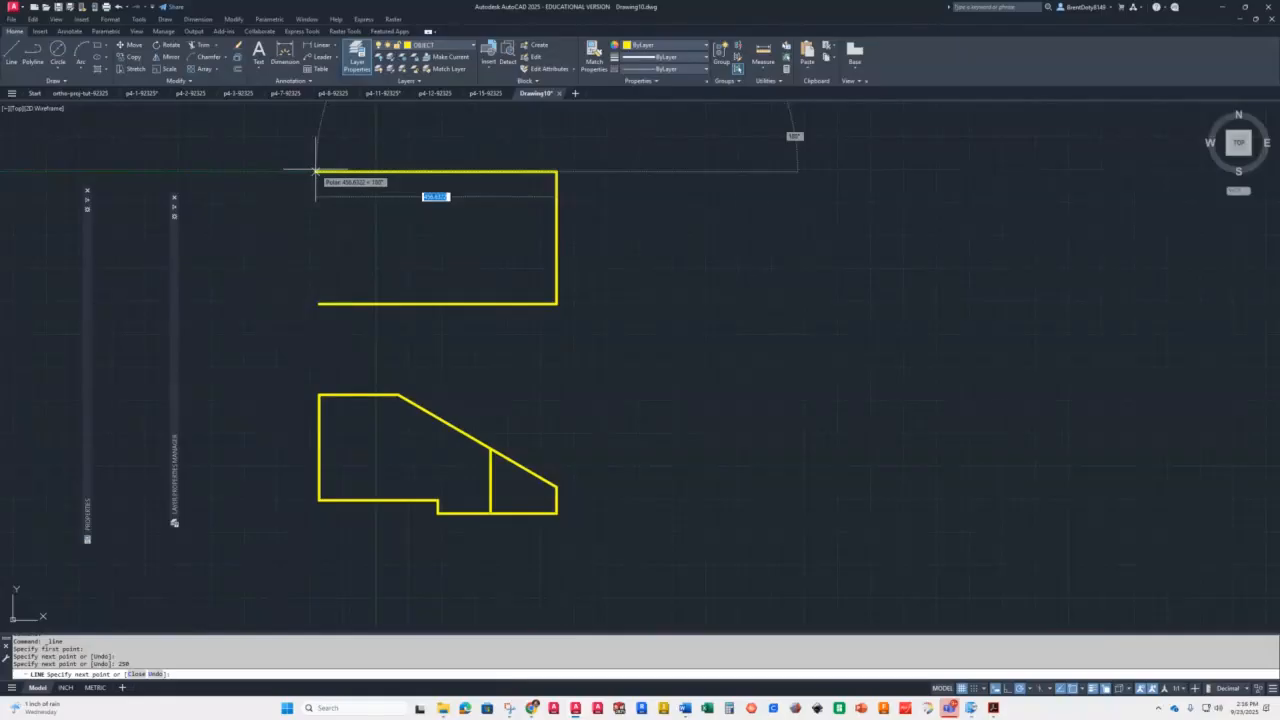
text(450)
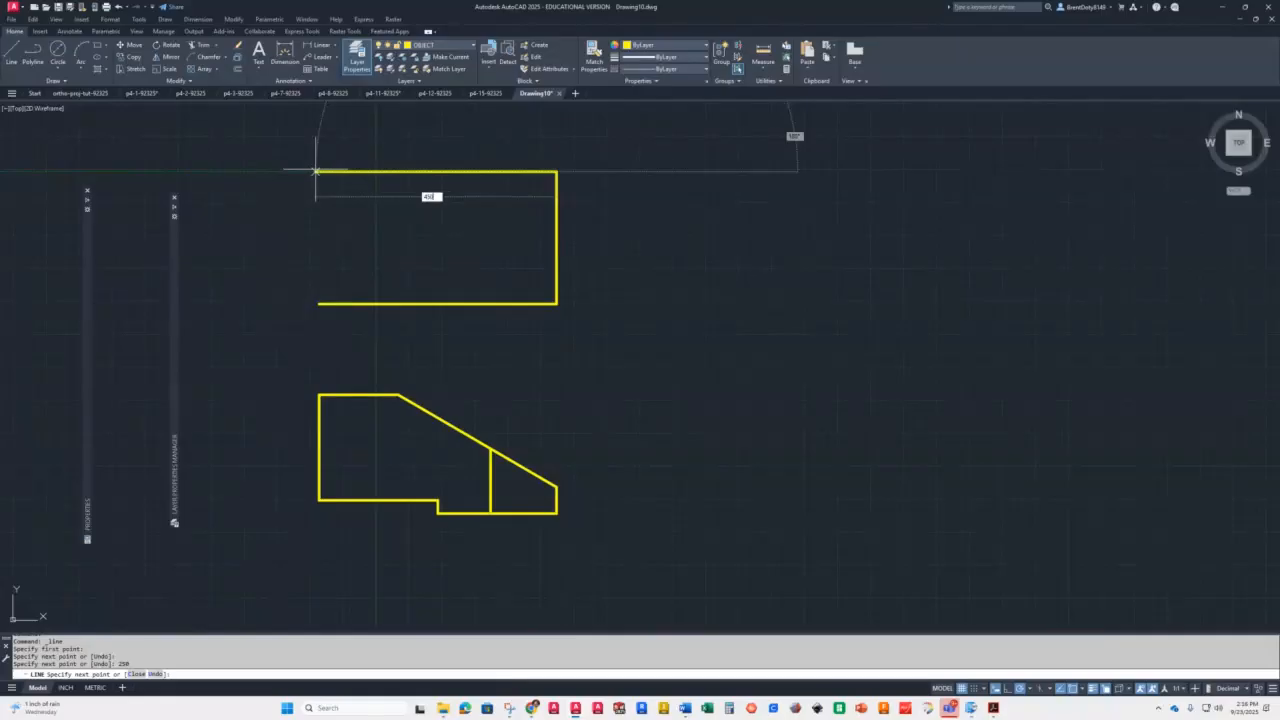
key(Return)
click(318, 303)
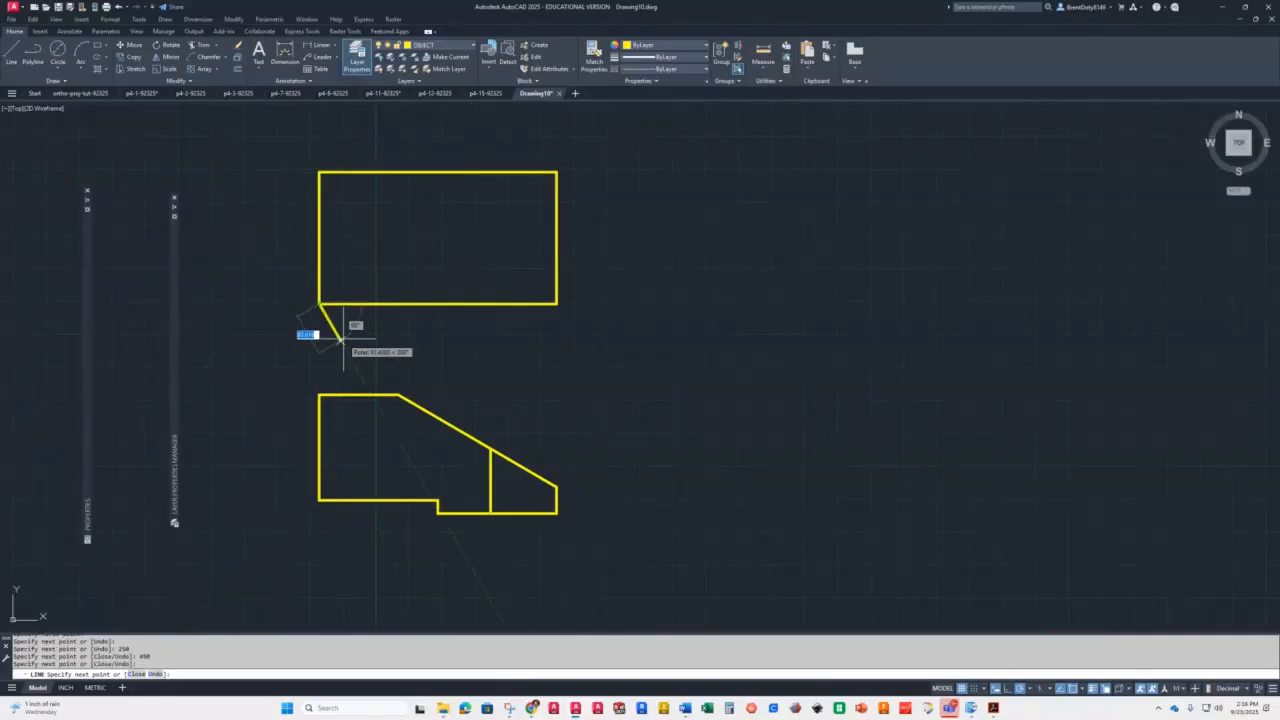
key(Return)
Draw a vertical line from the upper end of the front view's slope up to the top view's upper edge
text(L)
key(Return)
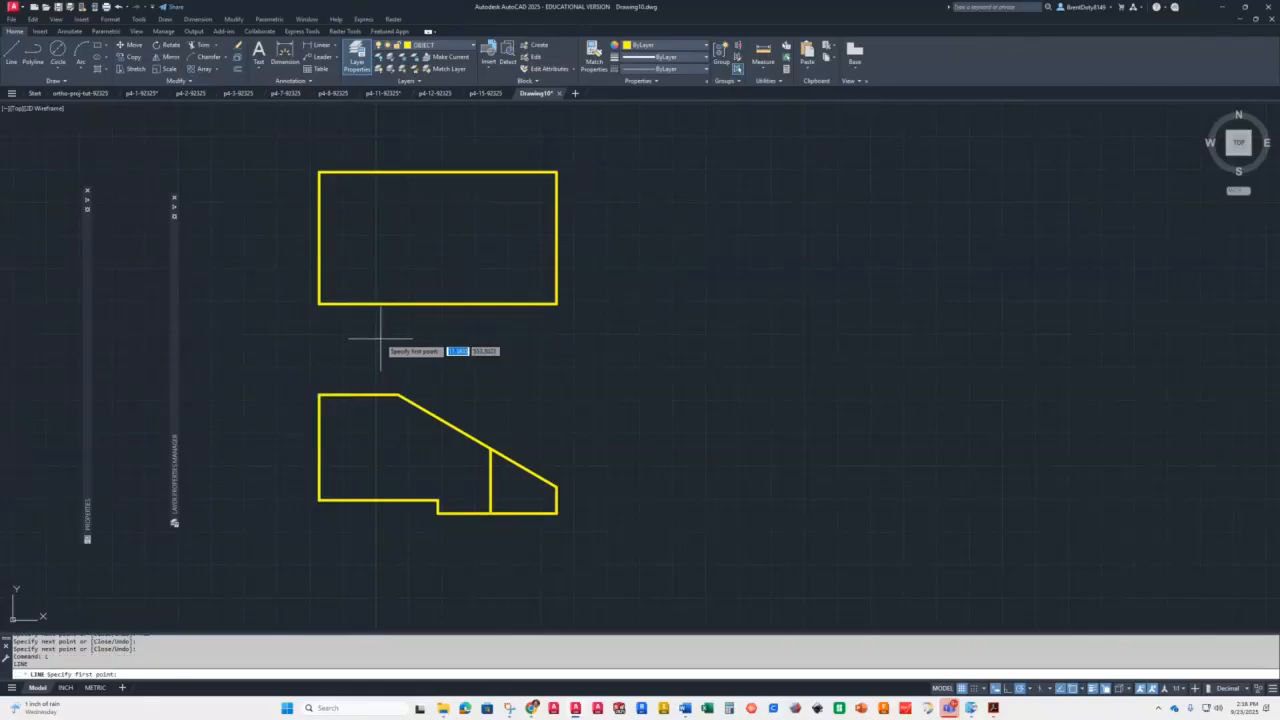
click(398, 395)
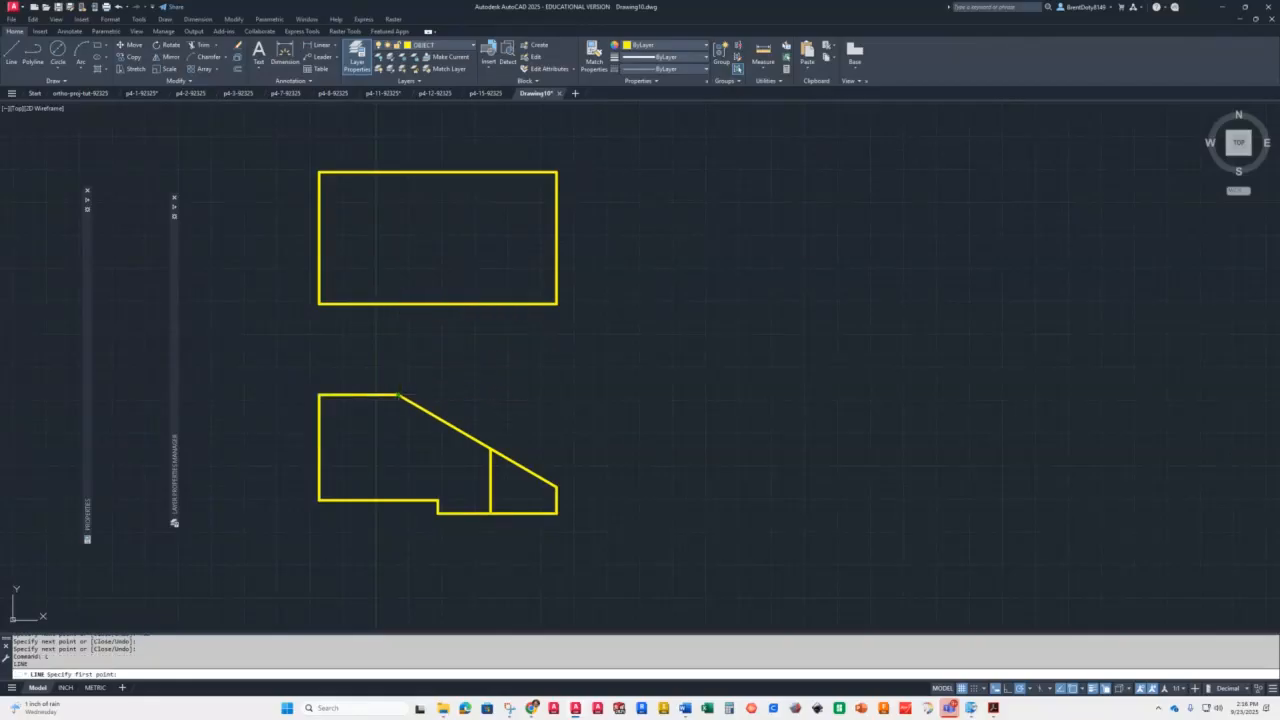
click(394, 172)
key(Return)
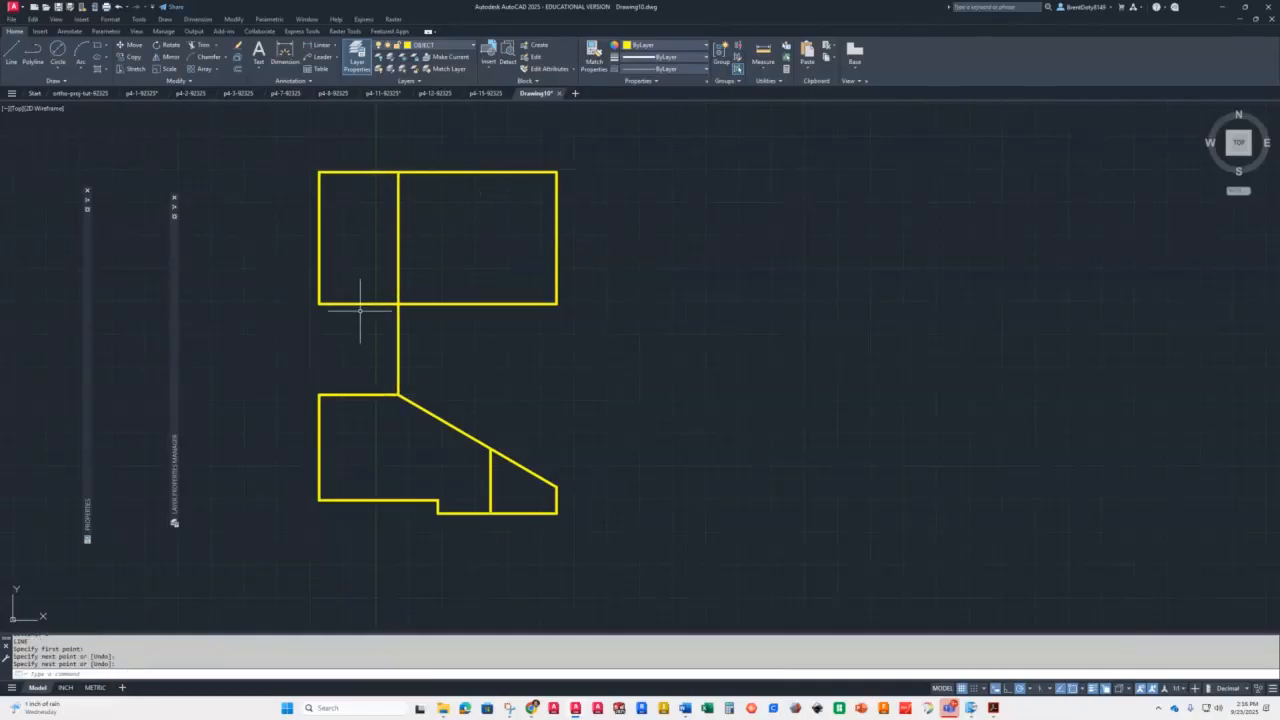
Trim the part of the vertical projection line that lies between the front and top views
text(tr)
key(Return)
click(417, 338)
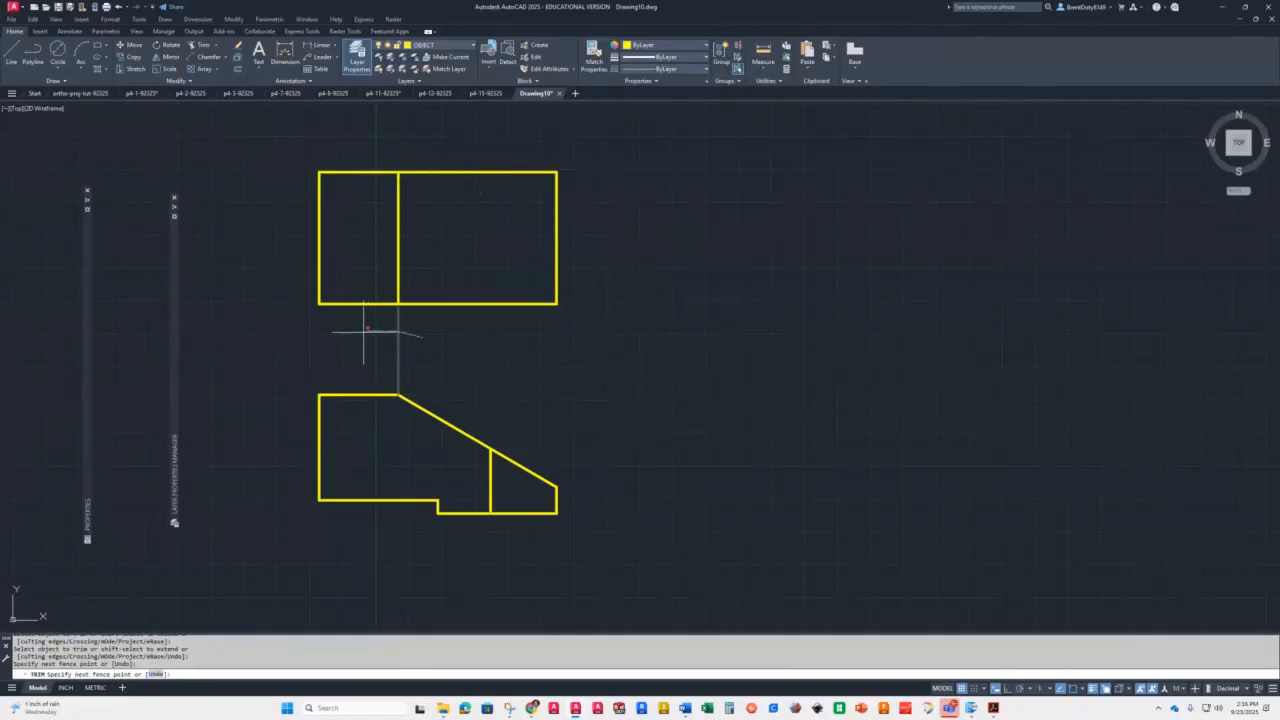
click(361, 334)
key(Return)
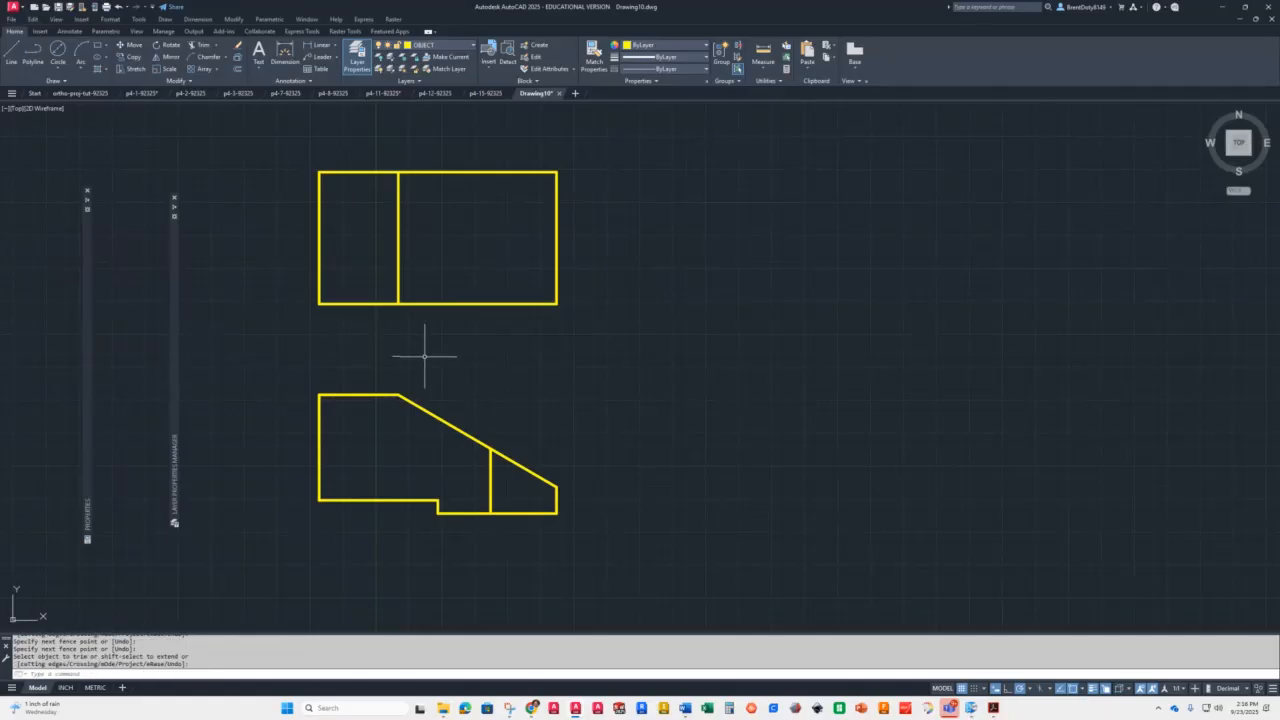
Offset the top view's upper edge 200 units downward
text(o)
key(Return)
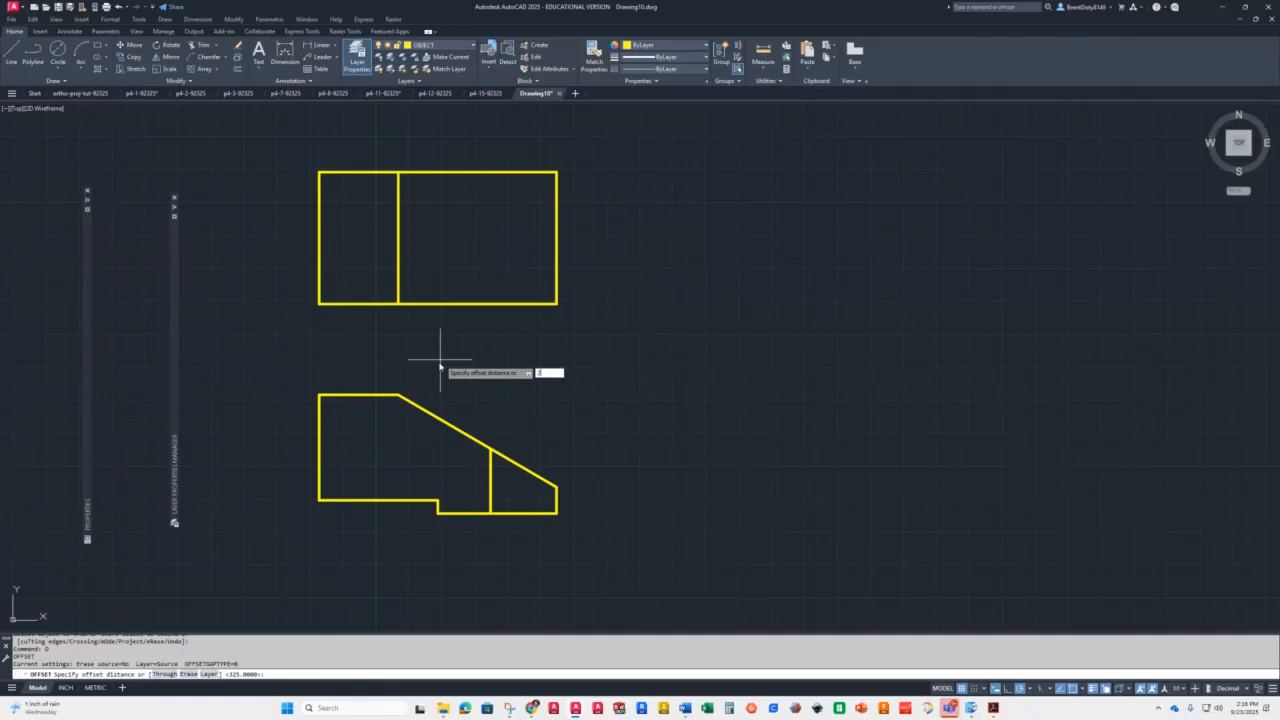
key(Return)
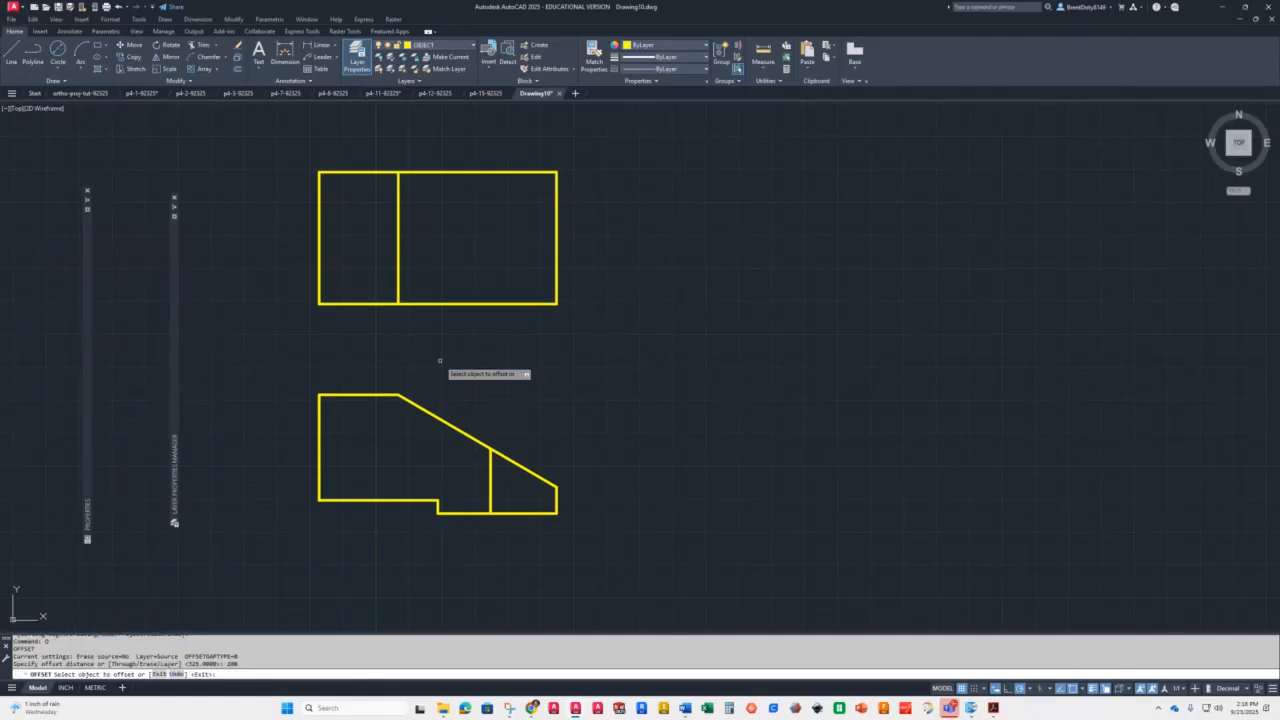
click(528, 172)
click(540, 260)
key(Return)
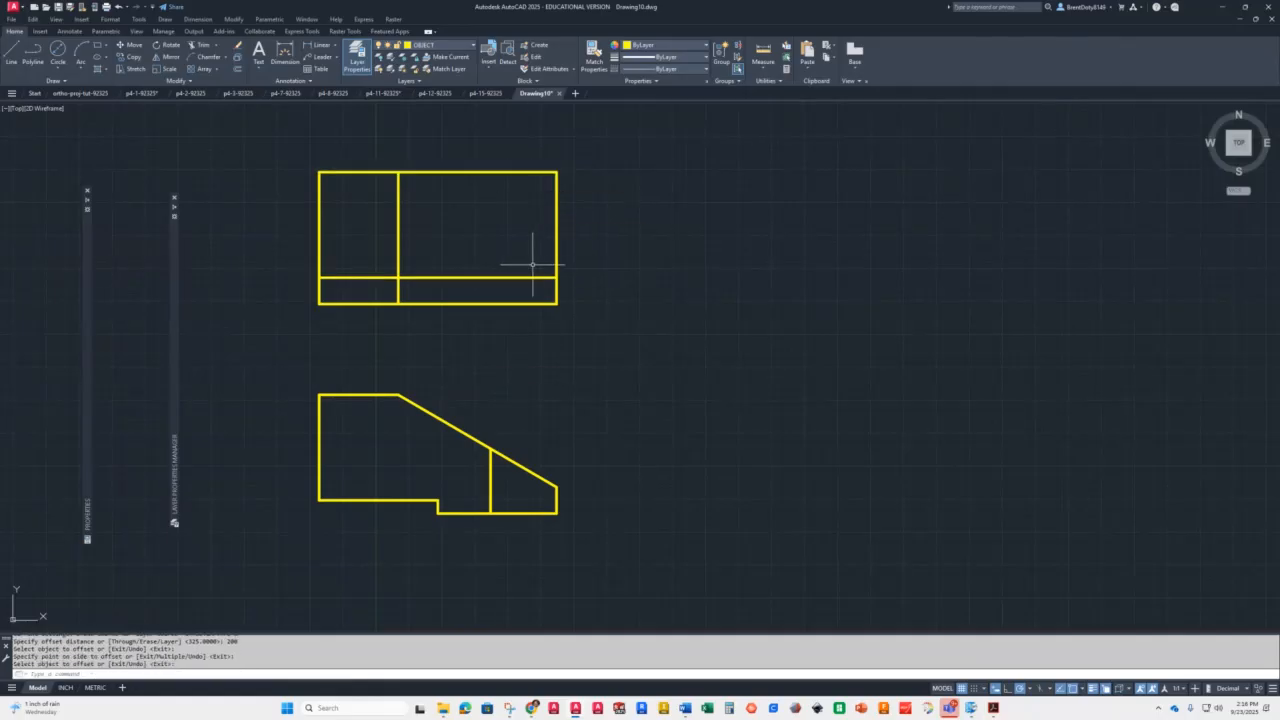
Draw a vertical line from the inner vertical's upper end on the slope up to the offset line in the top view
text(l)
key(Return)
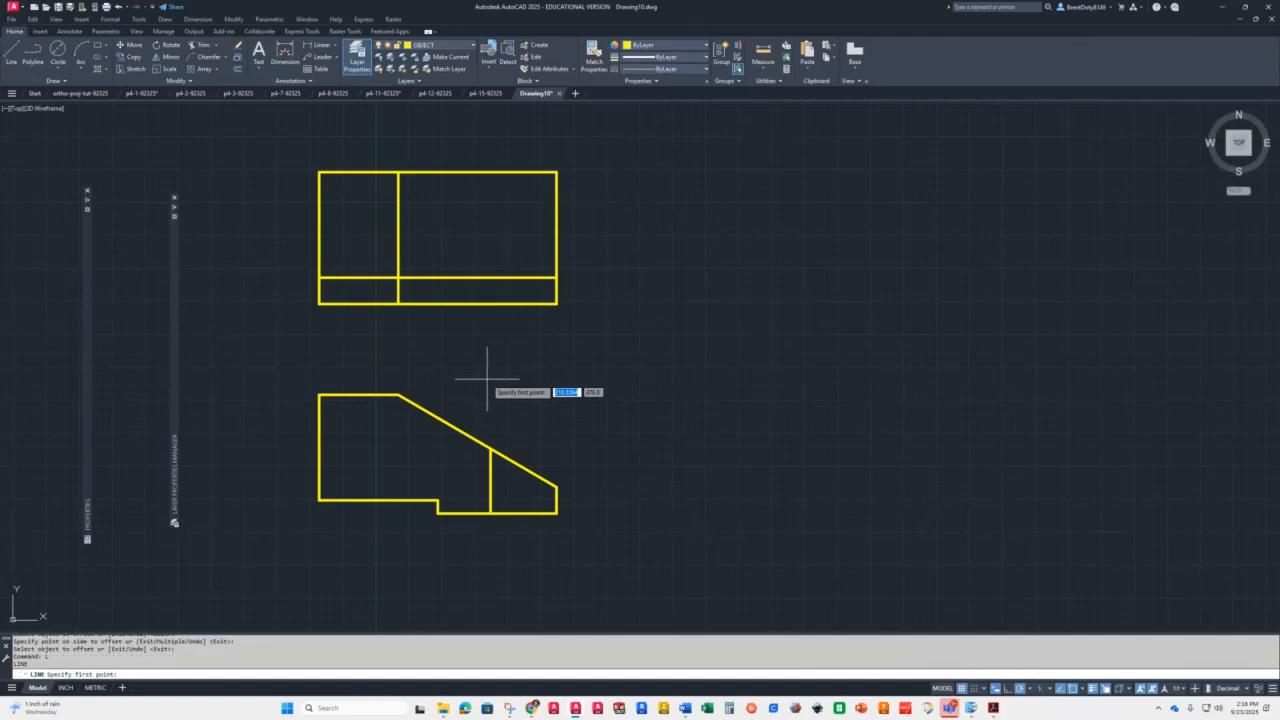
click(490, 450)
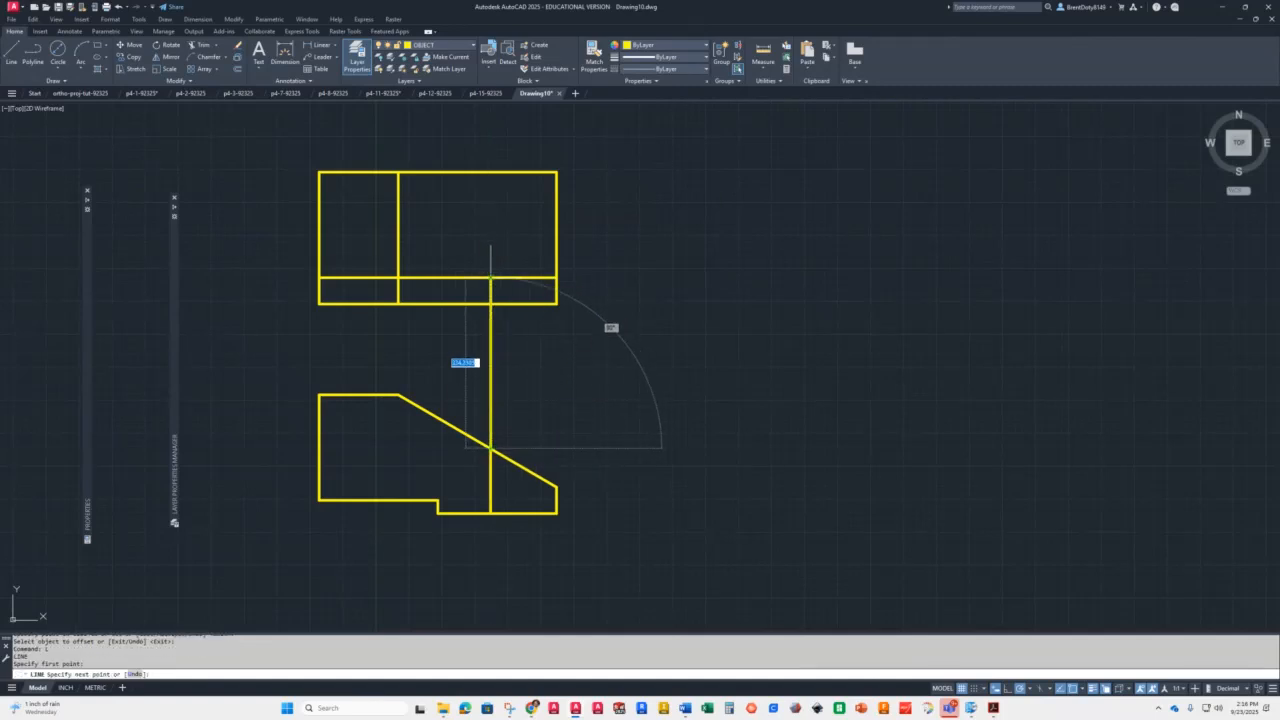
click(486, 283)
key(Return)
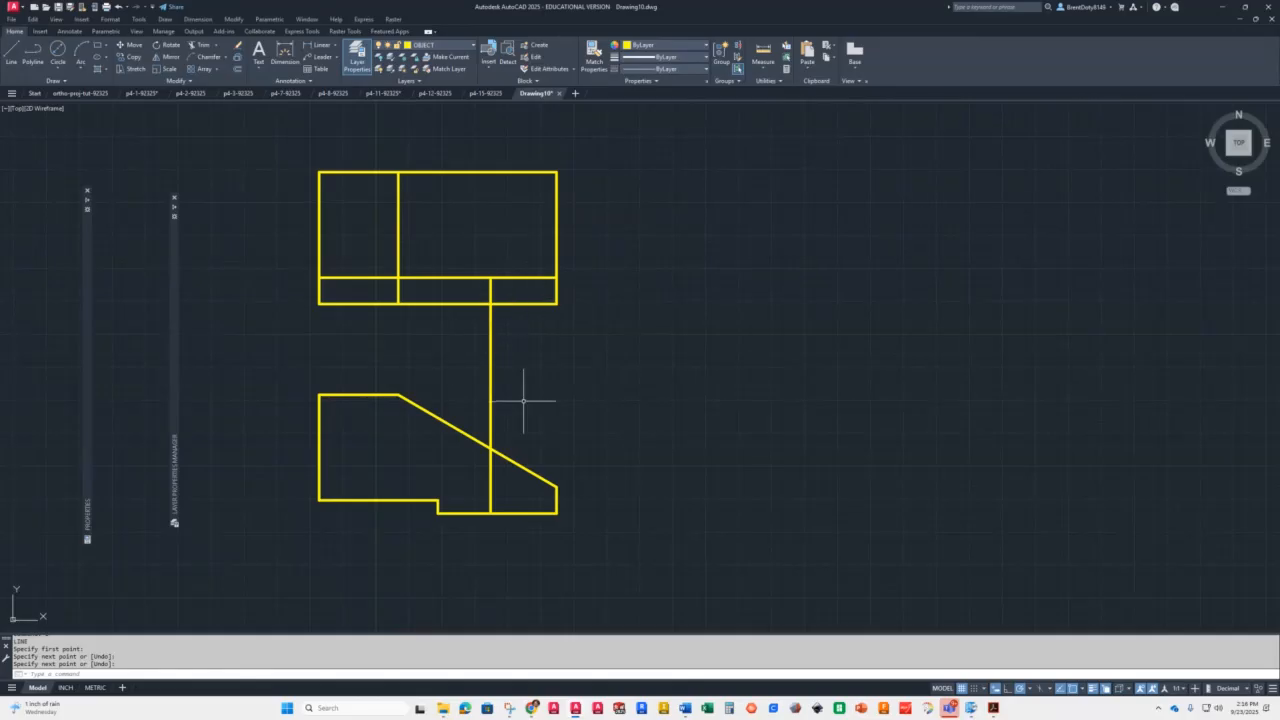
Shorten the offset horizontal line by moving its left end to the top of the new projection line
click(346, 277)
click(318, 277)
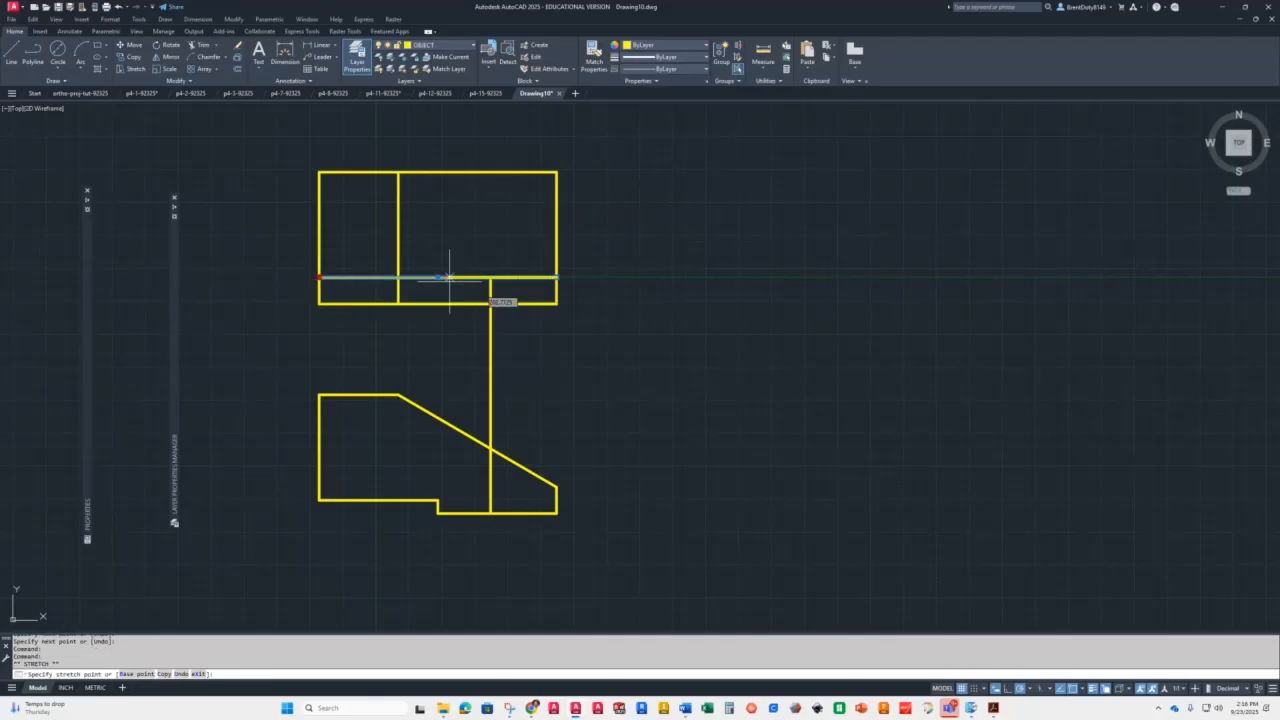
click(490, 277)
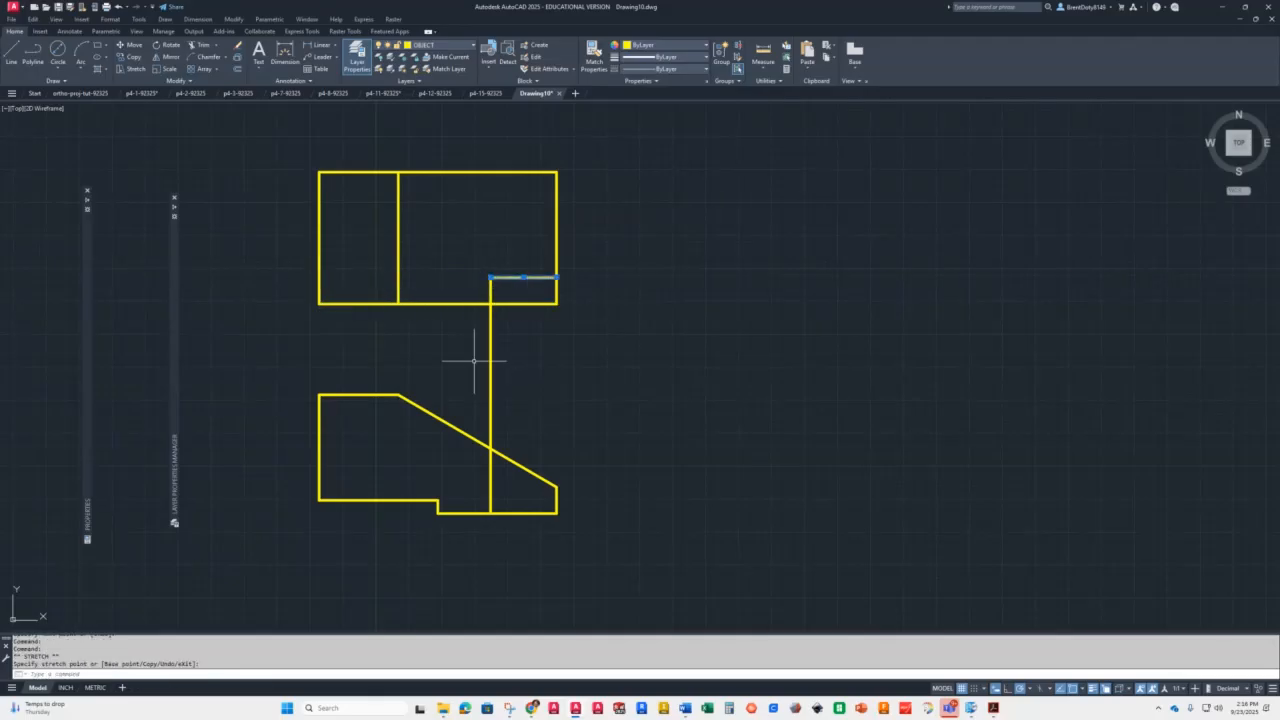
key(Escape)
Trim the top view's lower right corner and the projection line below it to form the rectangular notch
key(Return)
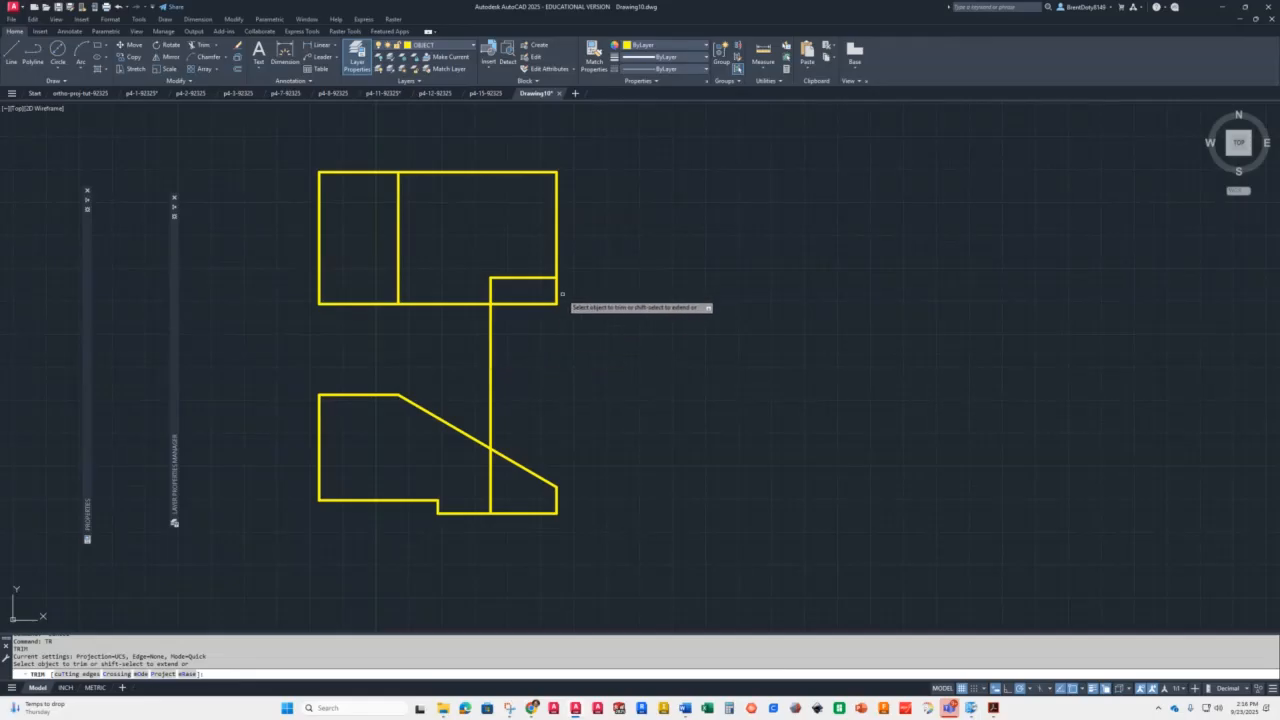
drag(568, 288, 456, 342)
key(Return)
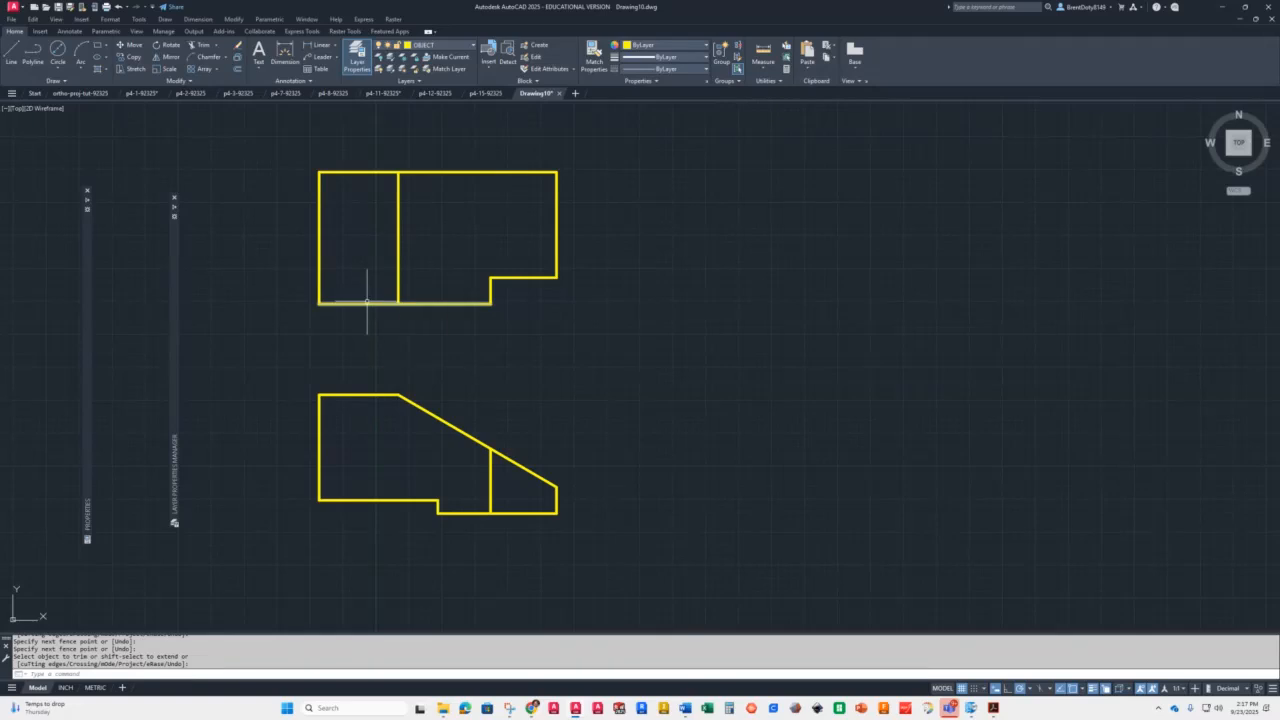
Offset the top view's bottom edge 50 units upward and its left edge 50 units to the right
key(Escape)
text(o)
key(Return)
text(5)
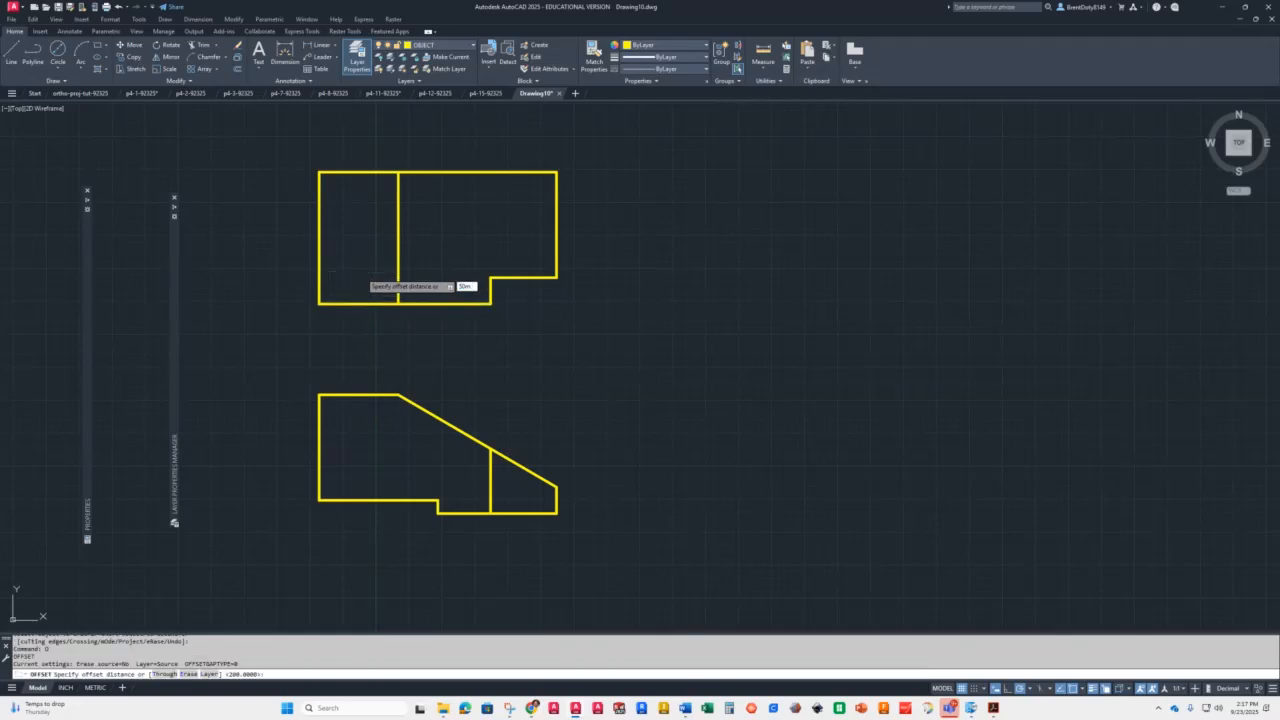
text(0m)
key(Return)
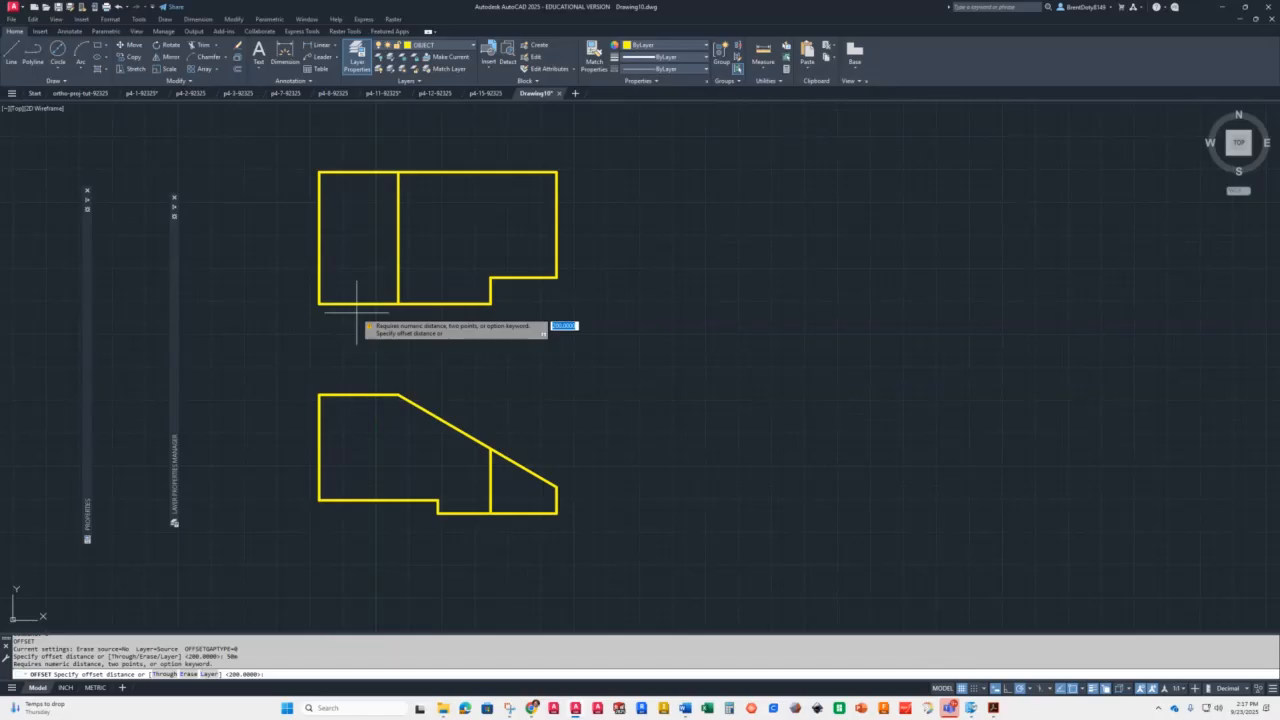
text(50)
key(Return)
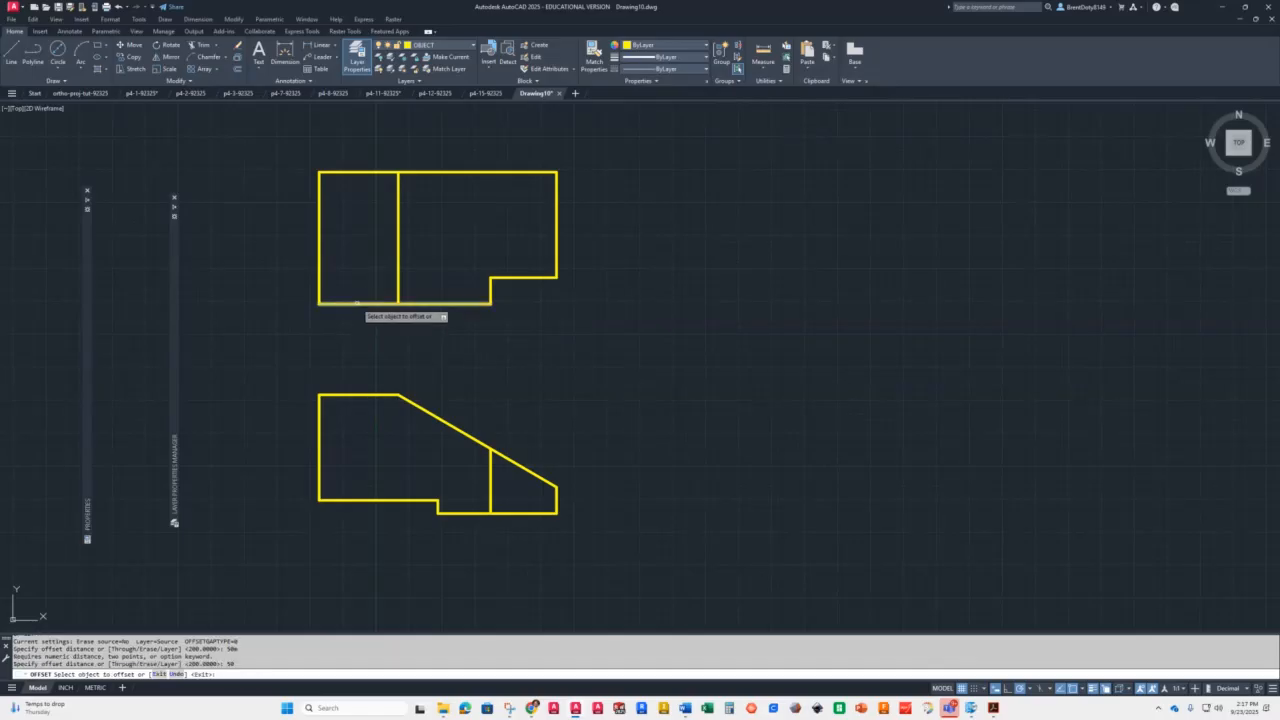
click(357, 303)
click(361, 251)
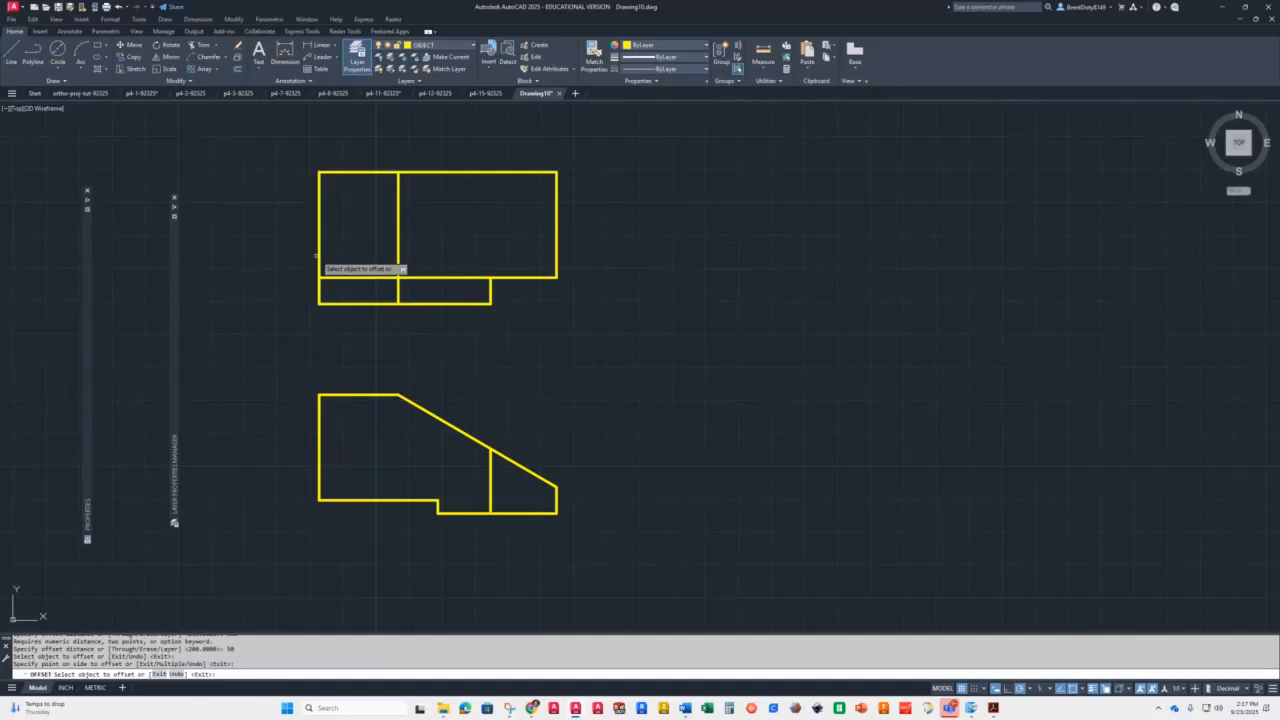
click(319, 253)
click(374, 255)
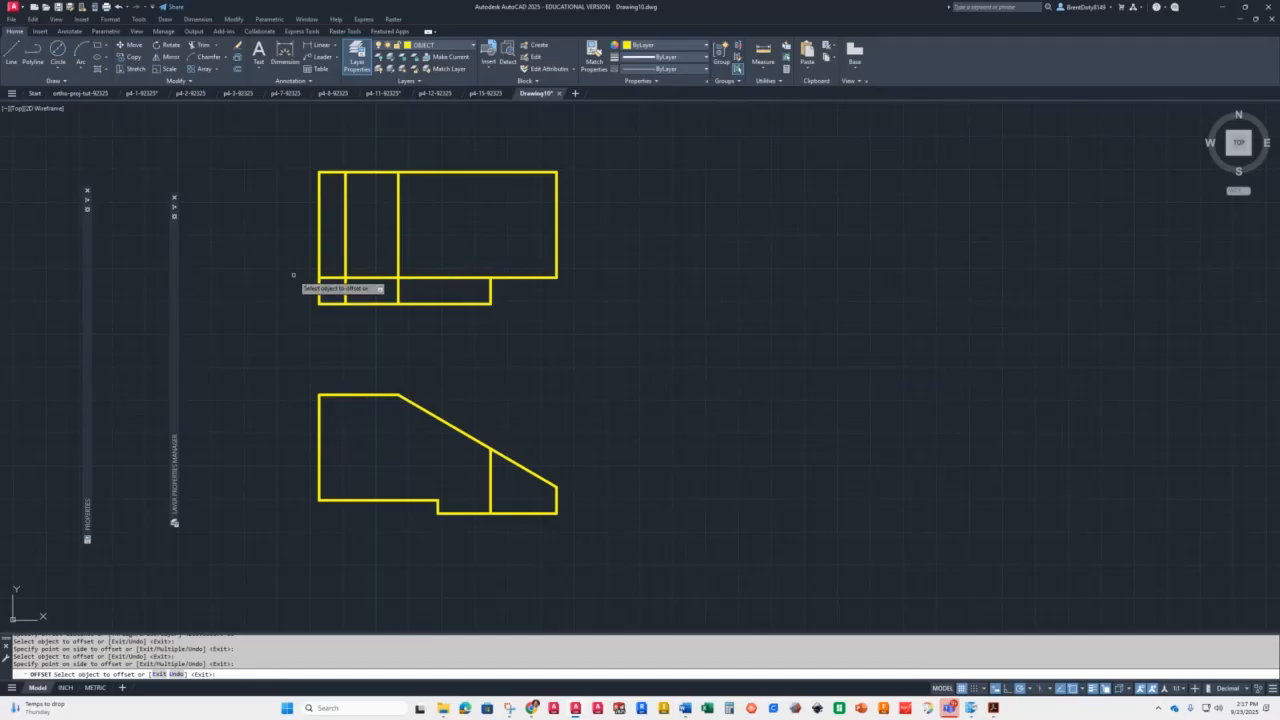
Offset the top view's left edge 125 units to the right and its bottom edge 225 units upward
click(320, 250)
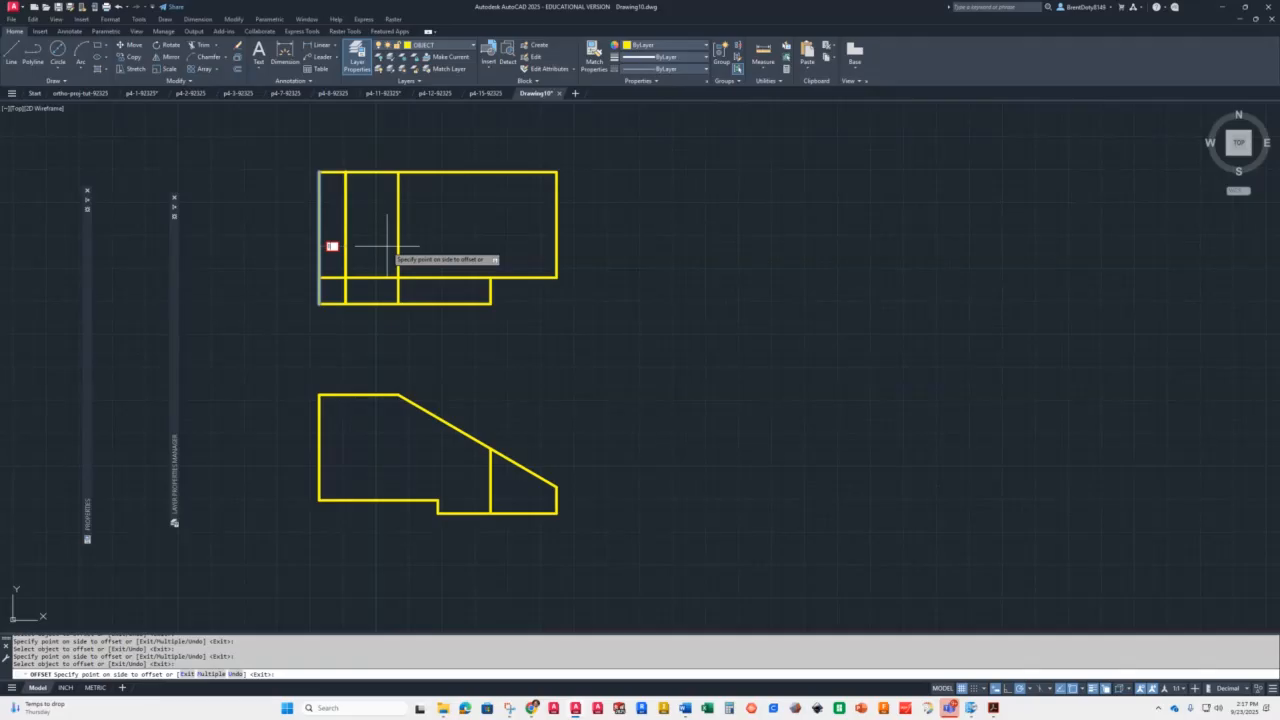
key(Return)
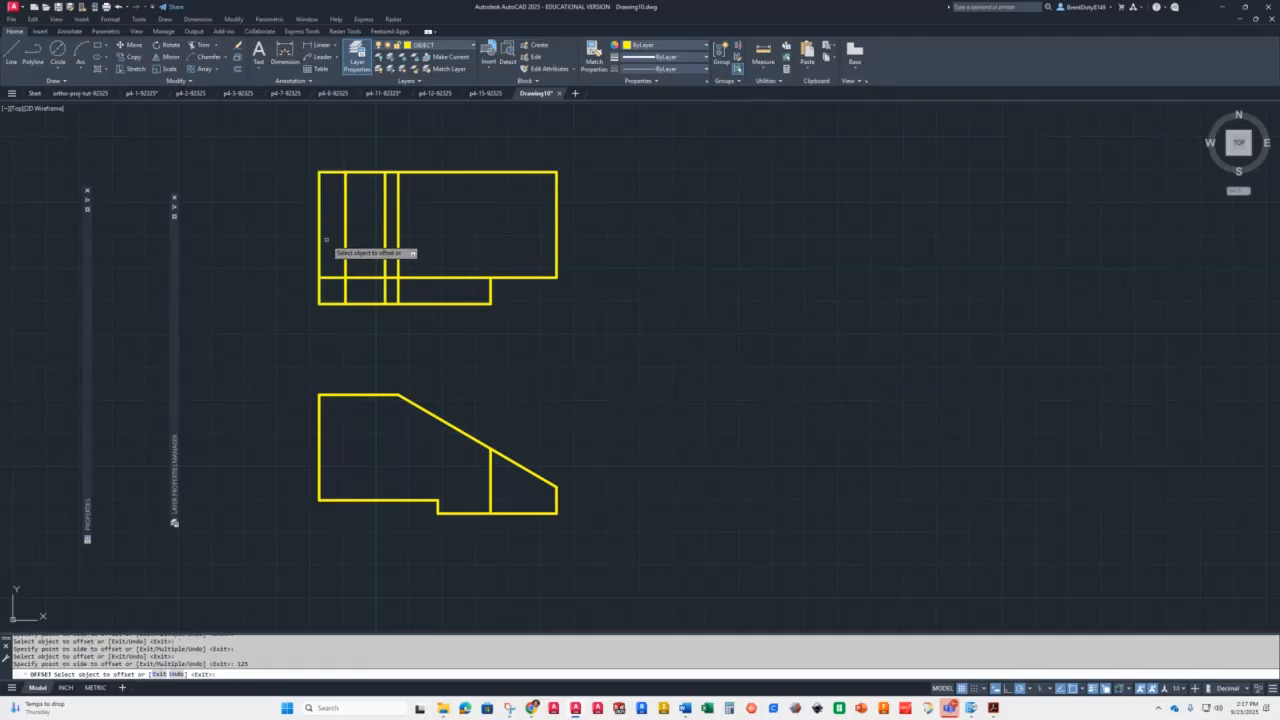
click(334, 303)
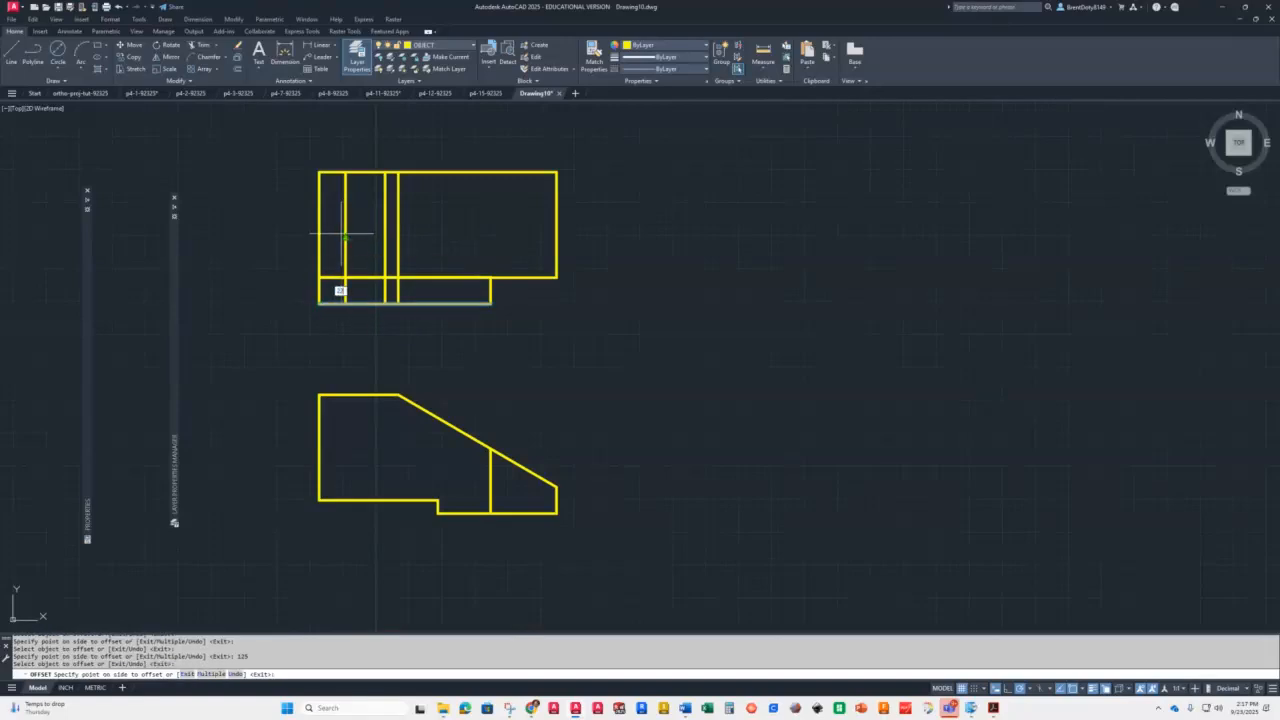
click(344, 236)
key(Return)
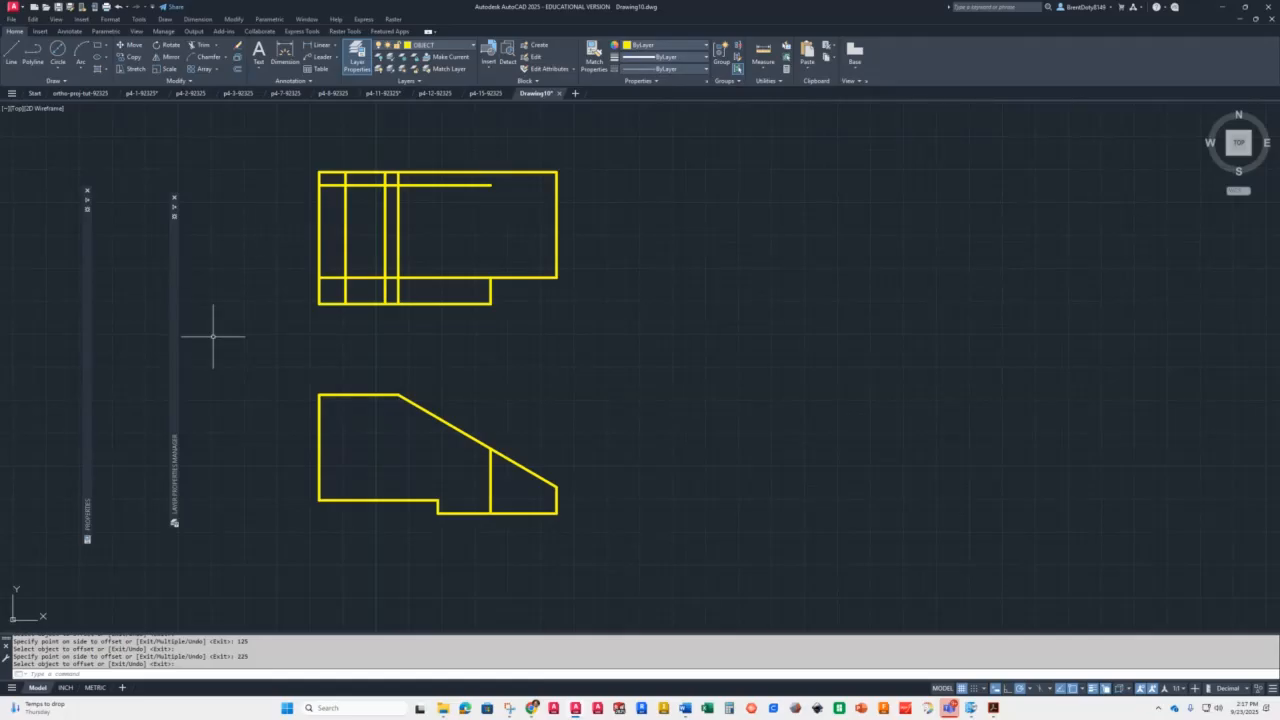
Draw a 50-diameter circle at the intersection of the two 50-unit offset lines in the top view
click(57, 50)
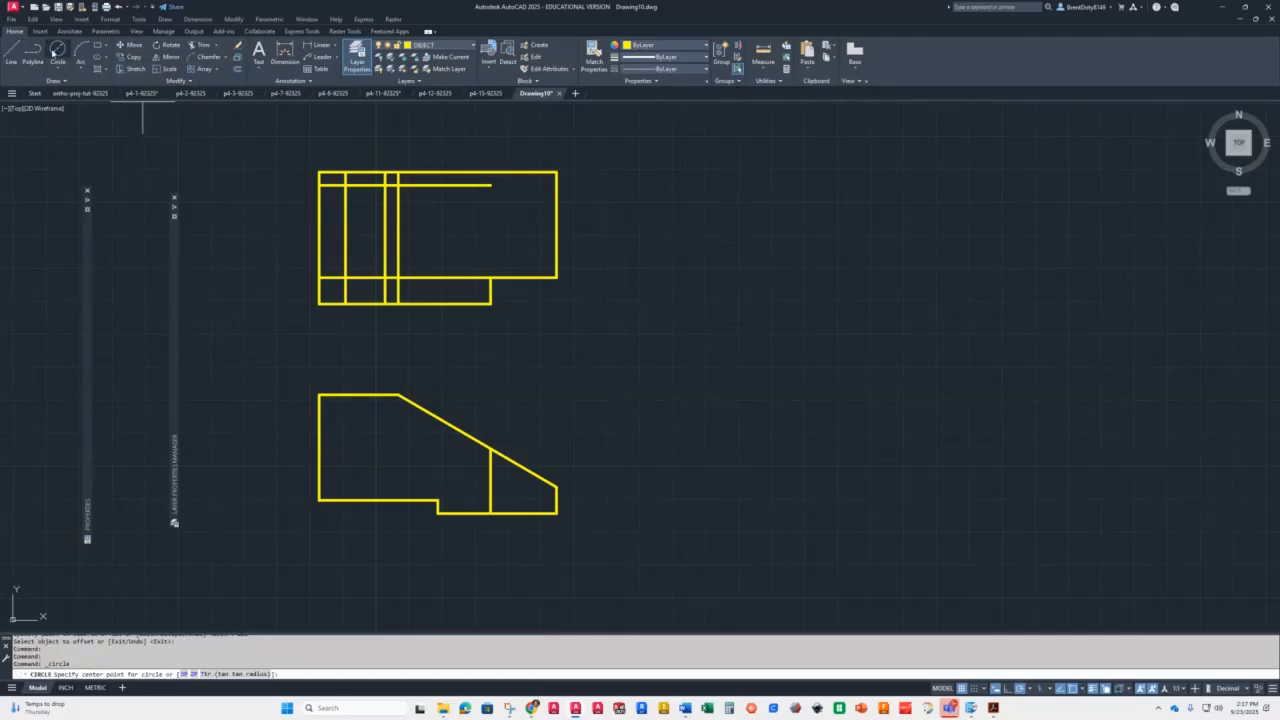
click(345, 277)
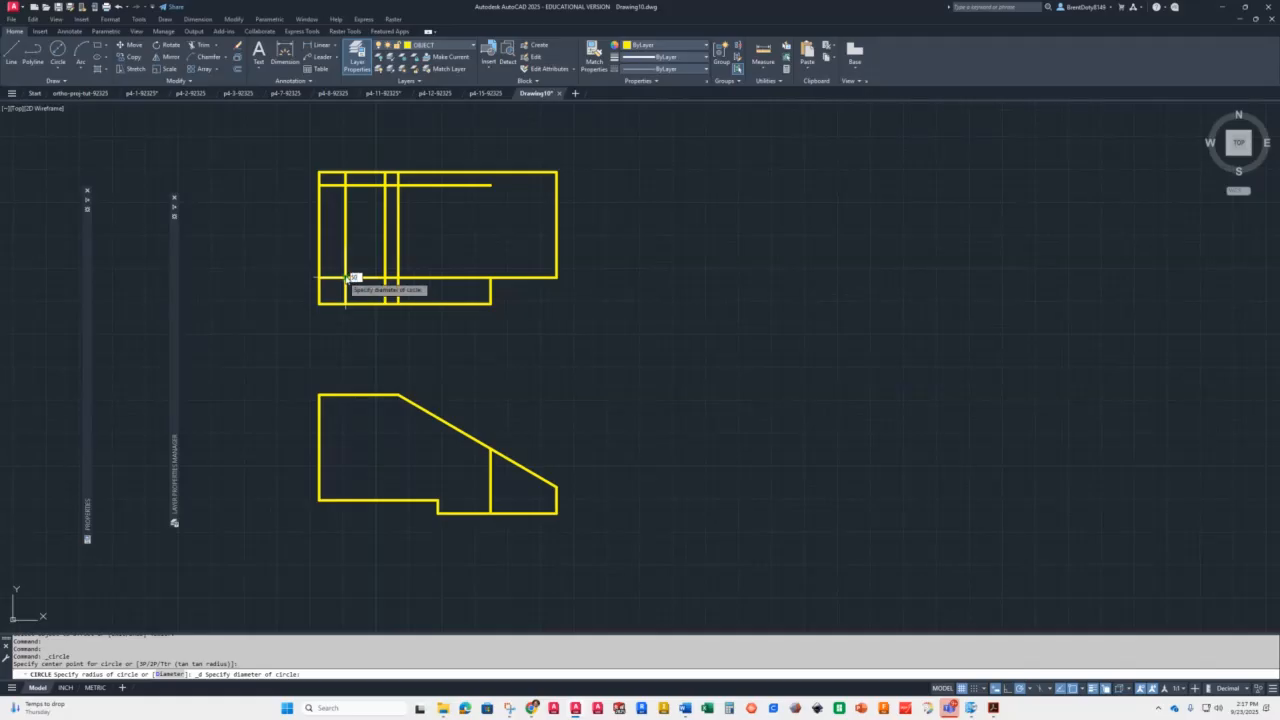
key(Return)
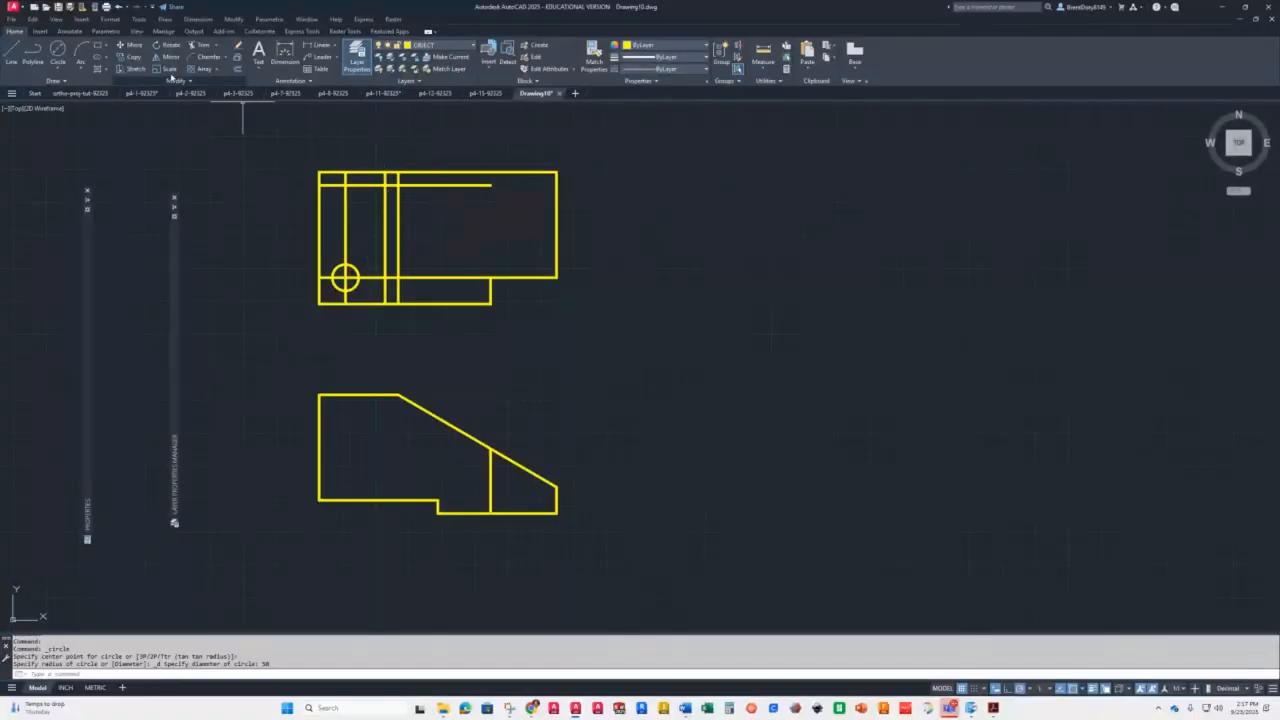
Draw a 25-diameter circle where the 125-unit and 225-unit offset lines intersect in the top view
click(57, 50)
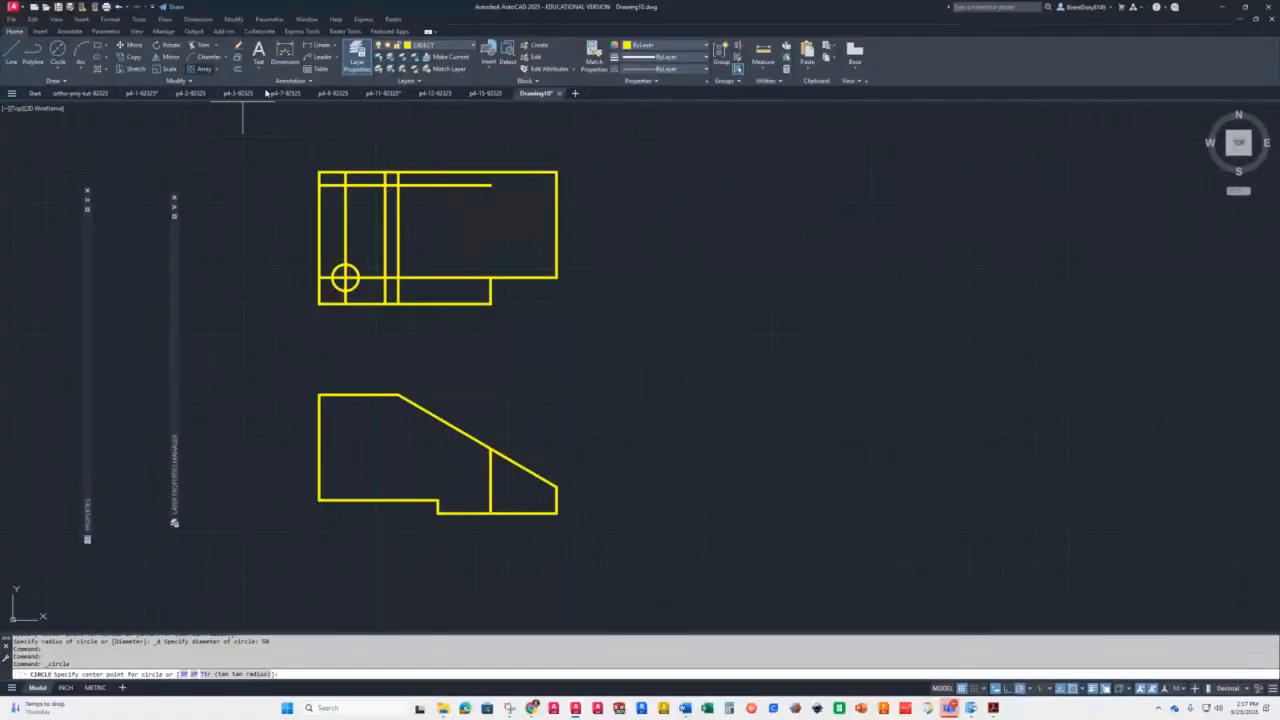
click(385, 185)
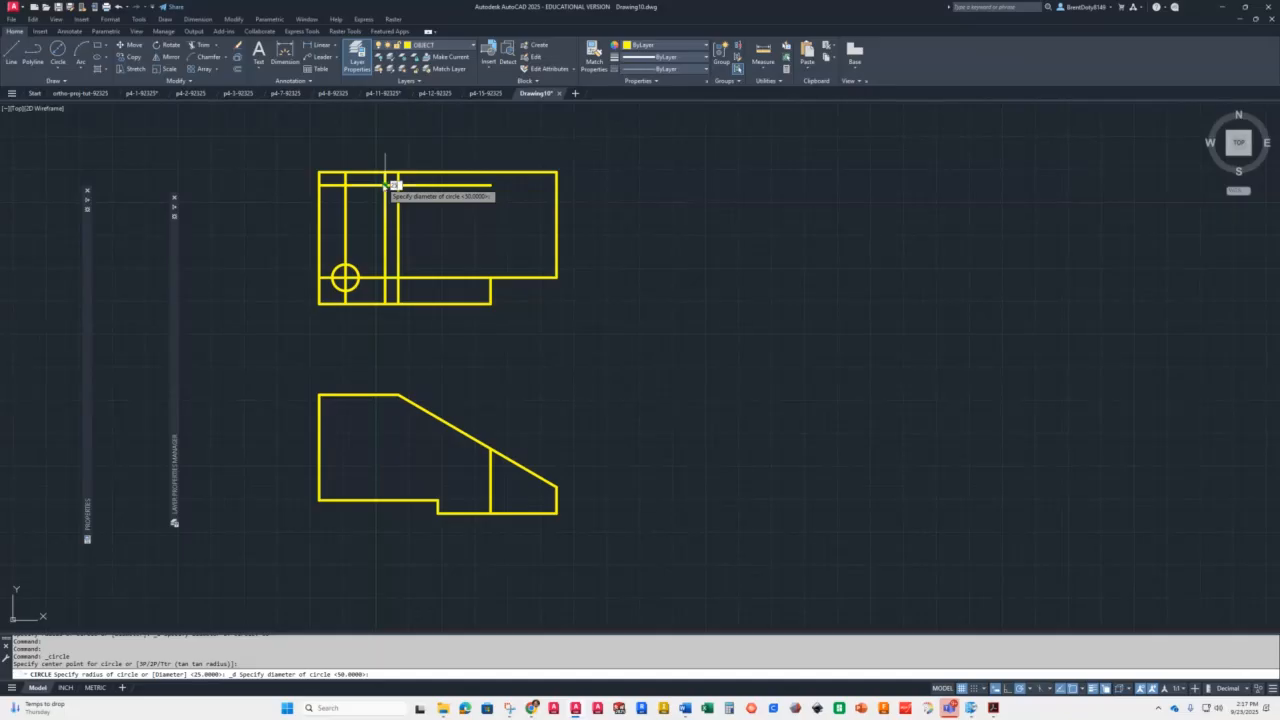
text(25)
key(Return)
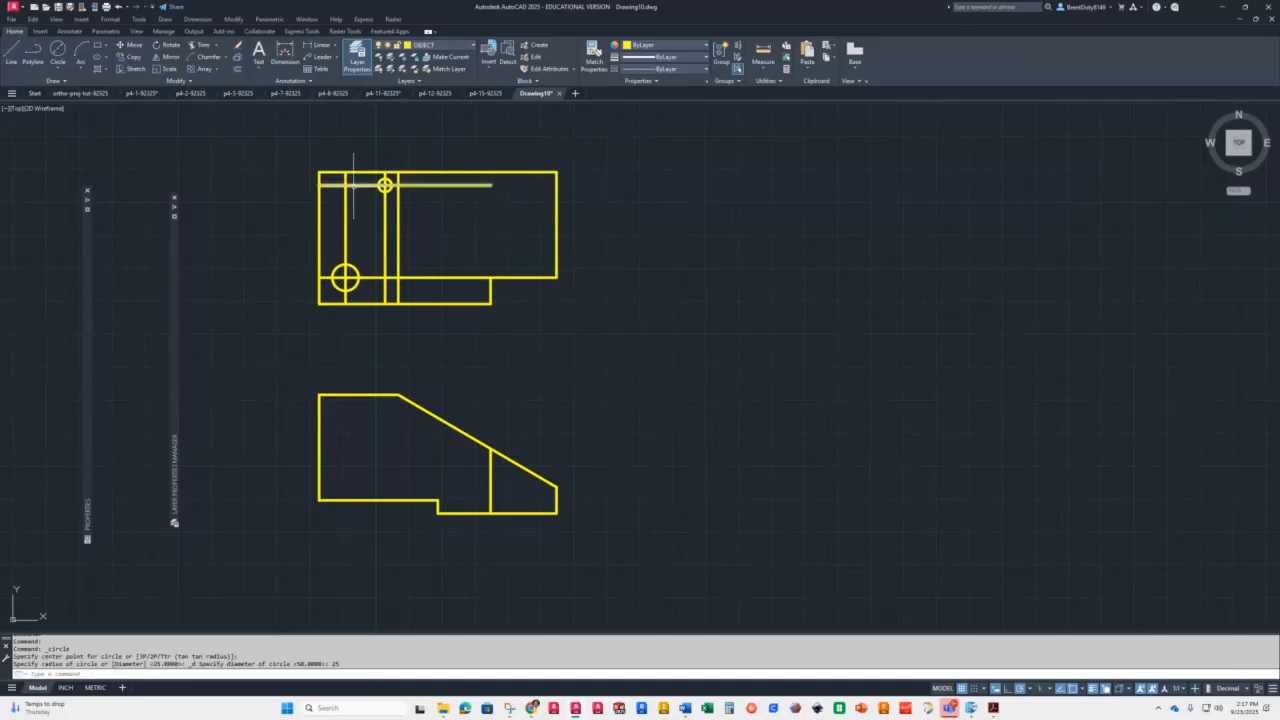
Delete the four offset construction lines running through the centers of the two circles in the top view
click(354, 189)
click(336, 196)
click(332, 181)
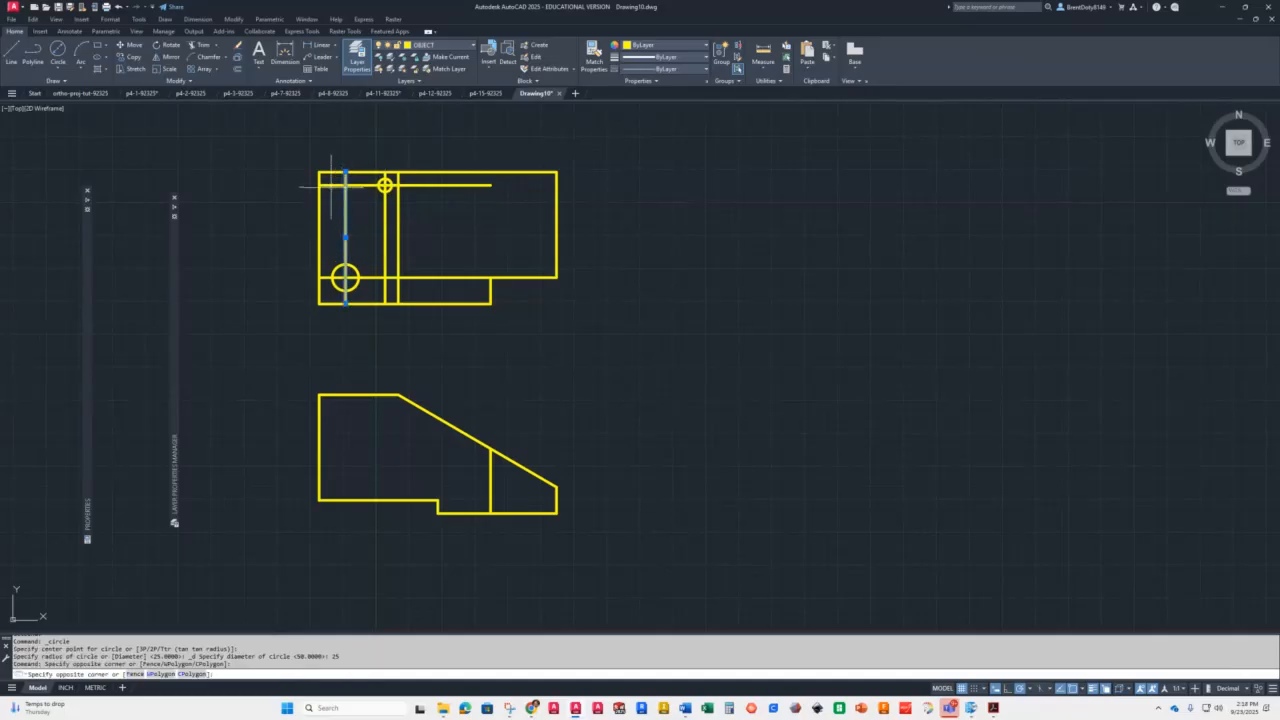
click(331, 189)
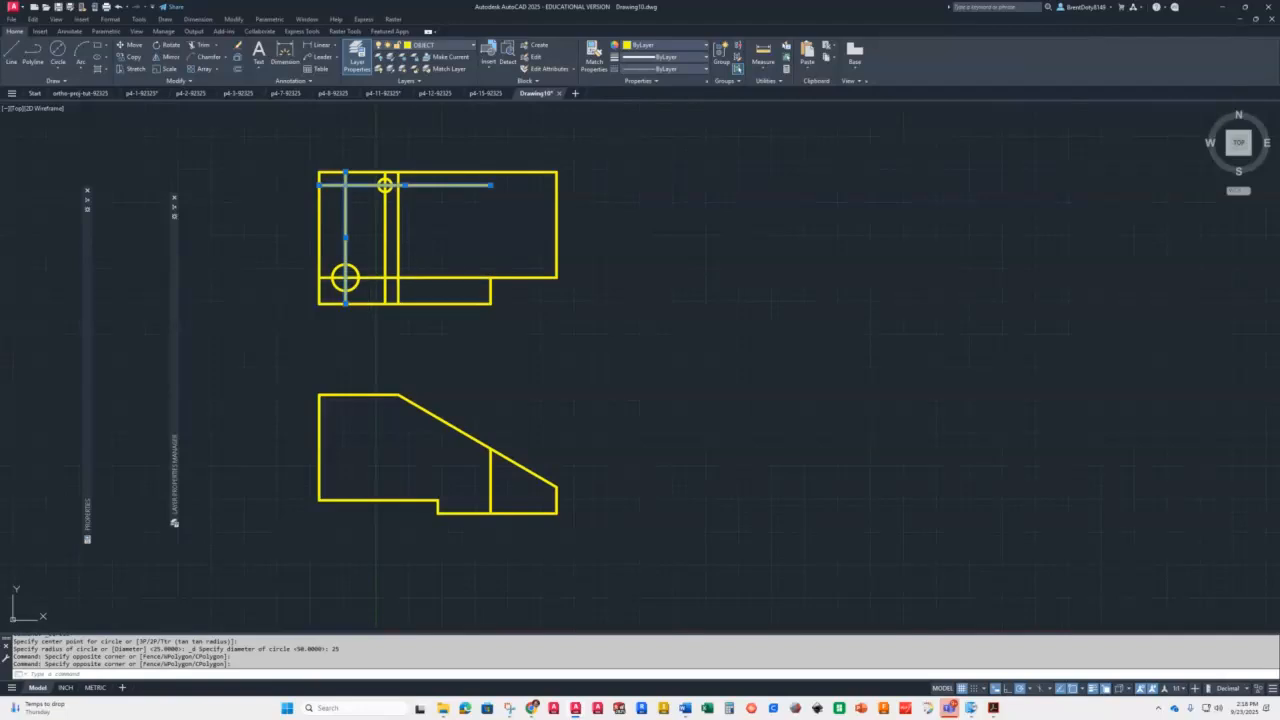
click(368, 277)
key(Delete)
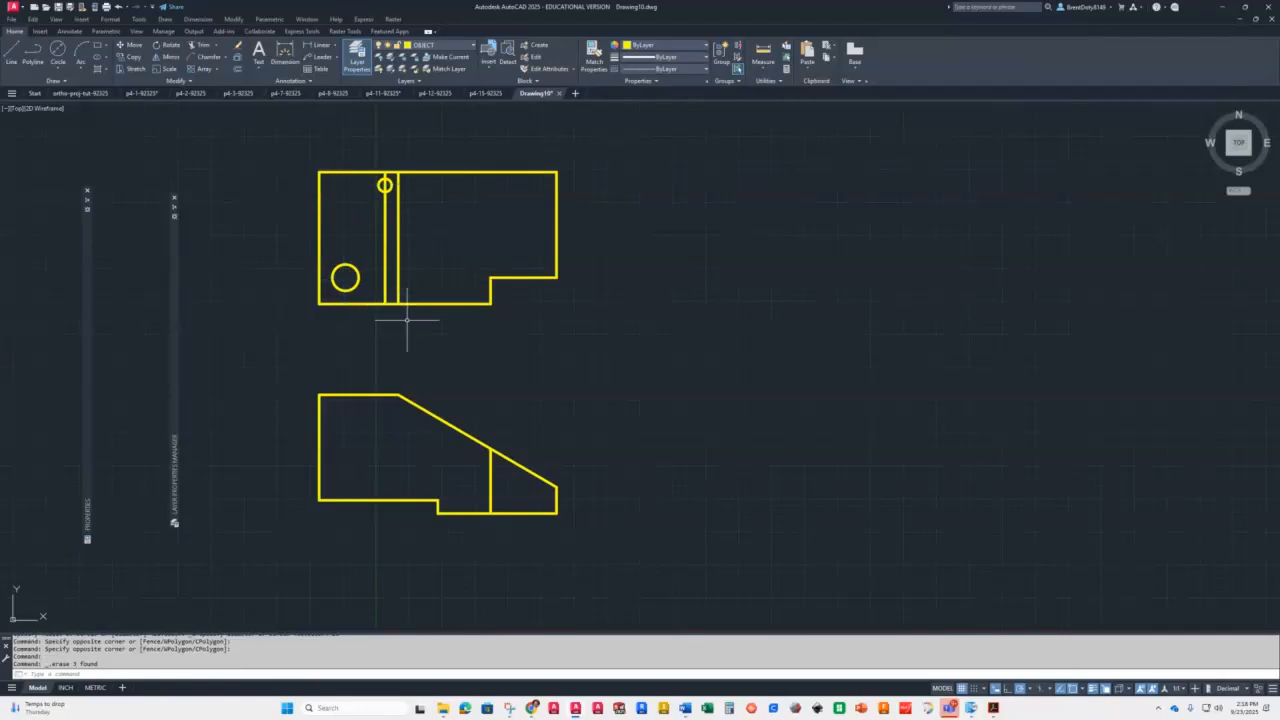
click(385, 222)
key(Delete)
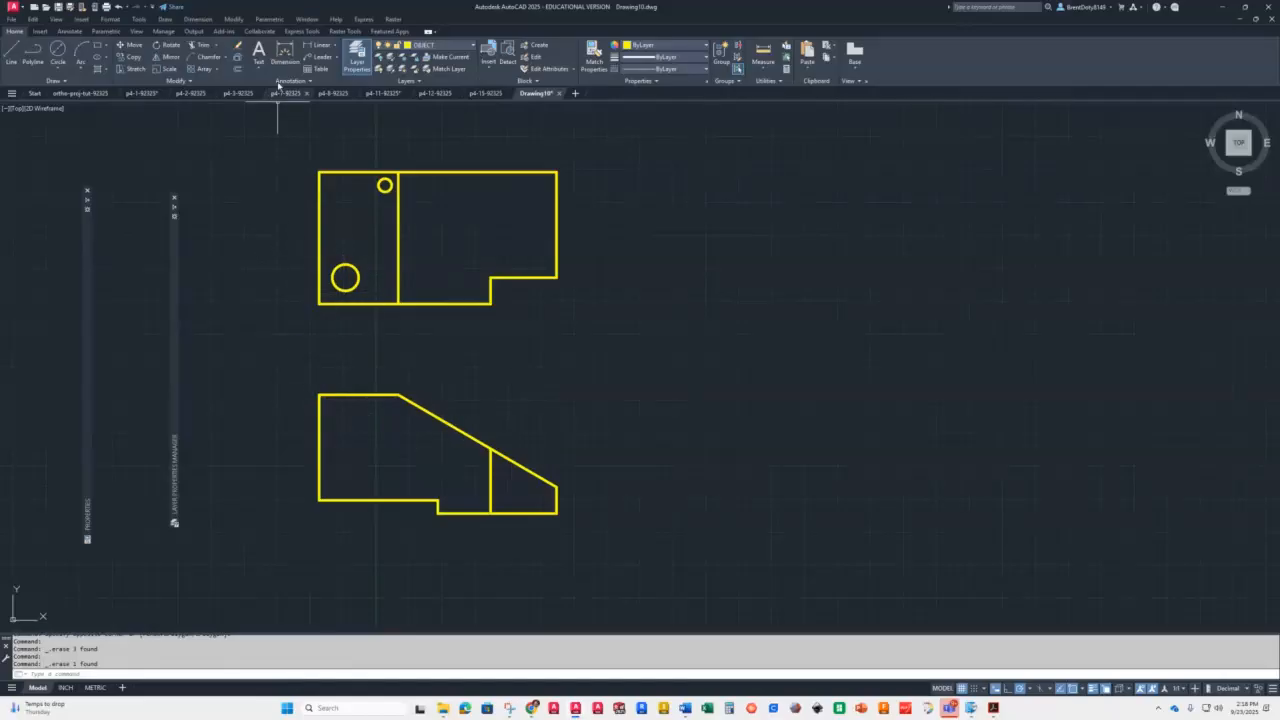
On the HIDDEN layer, project both side edges of the 50-diameter circle straight down to the front view's lower edge
click(459, 50)
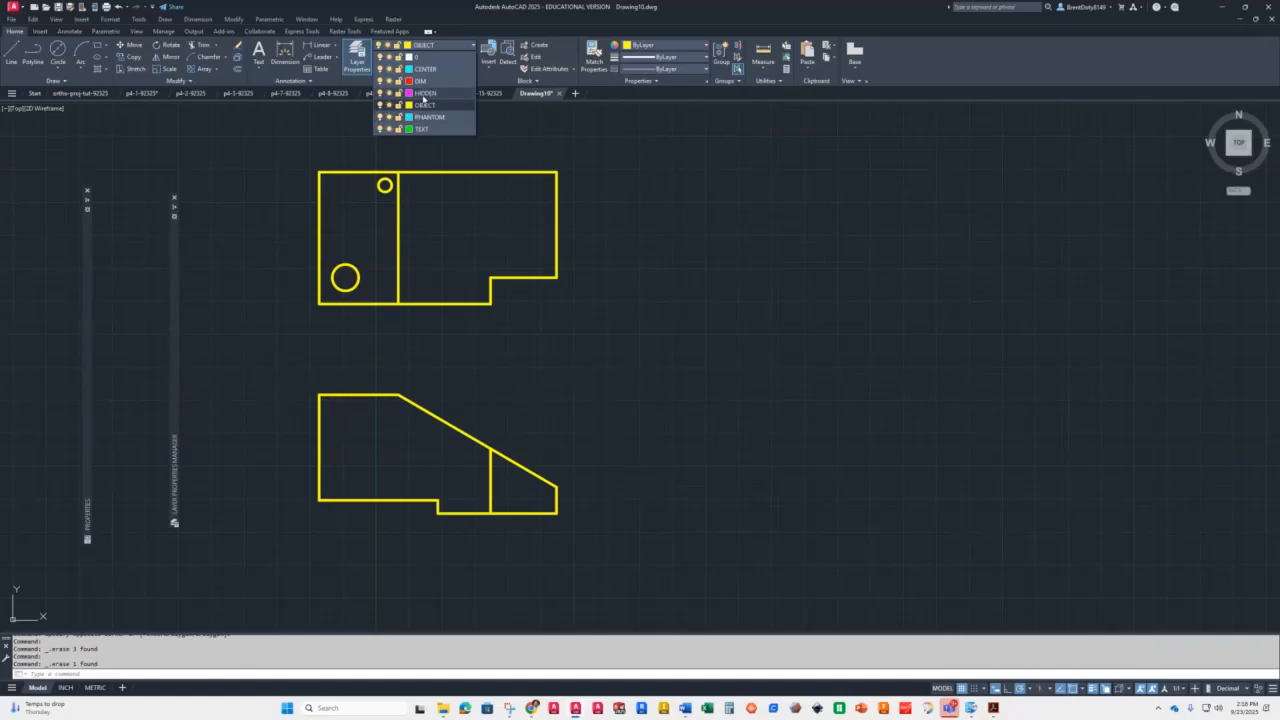
click(425, 100)
click(16, 62)
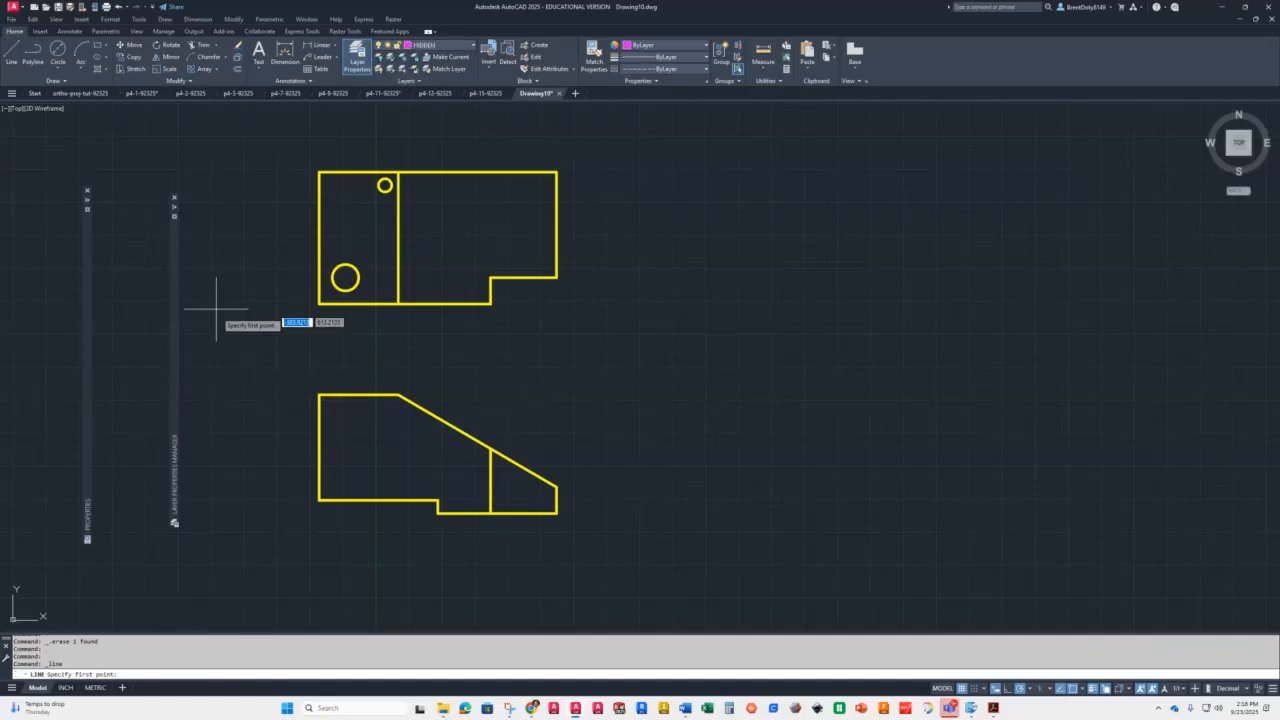
click(333, 277)
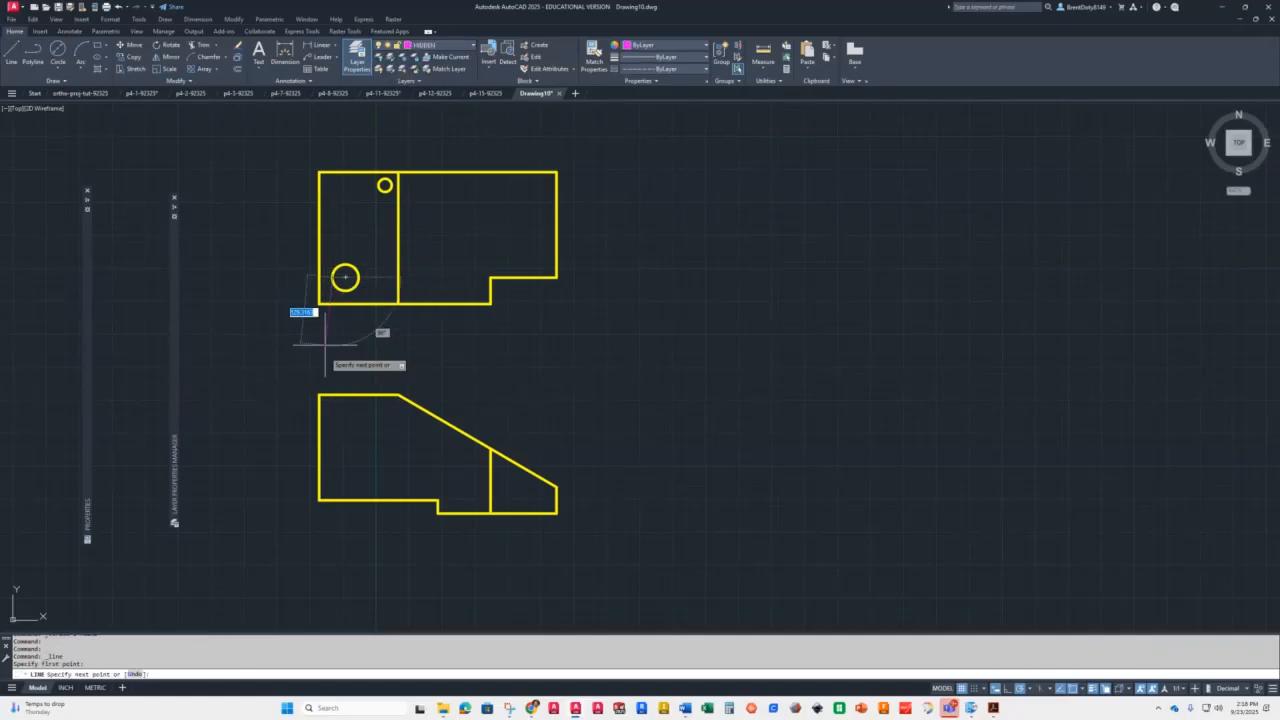
click(333, 499)
key(Return)
key(Return)
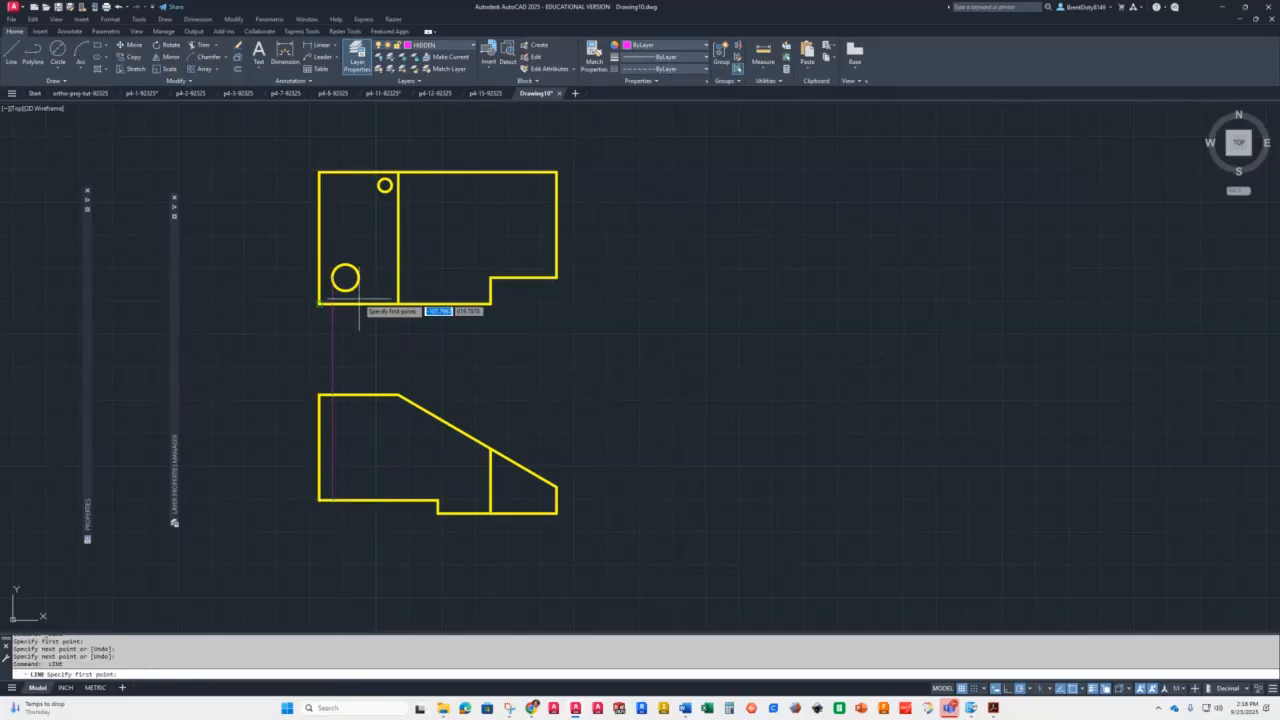
click(357, 277)
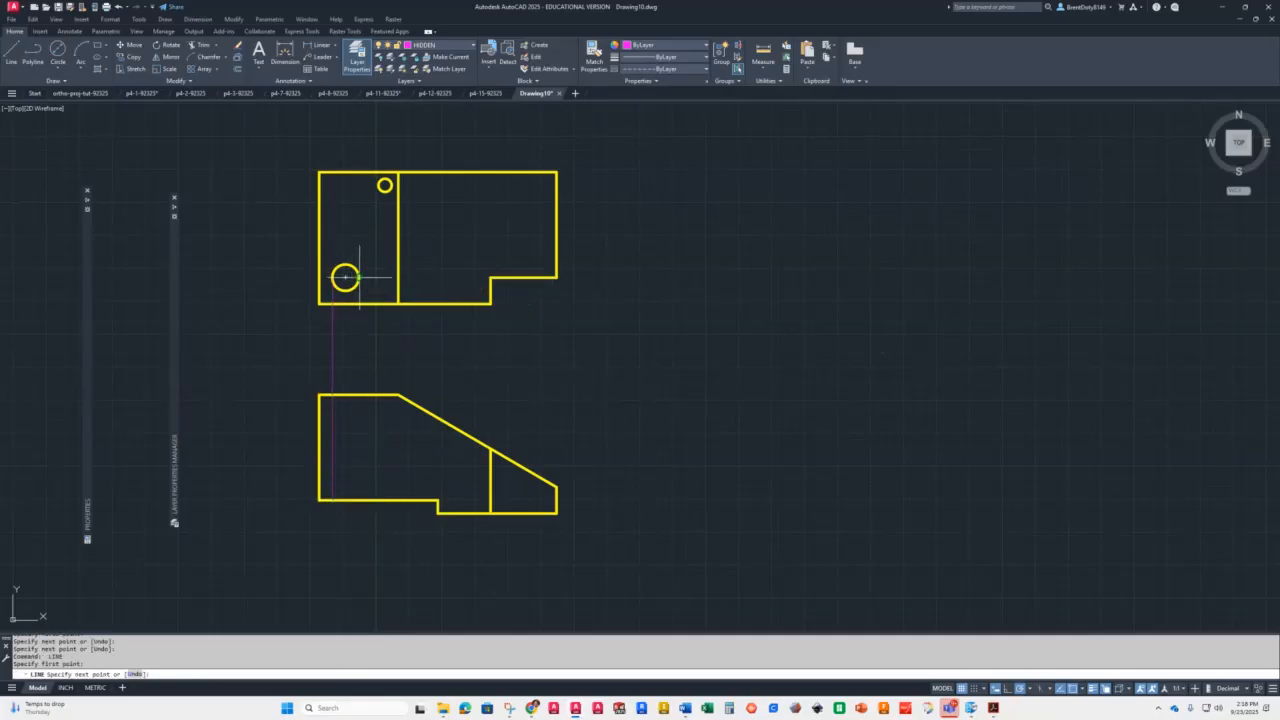
click(357, 499)
key(Return)
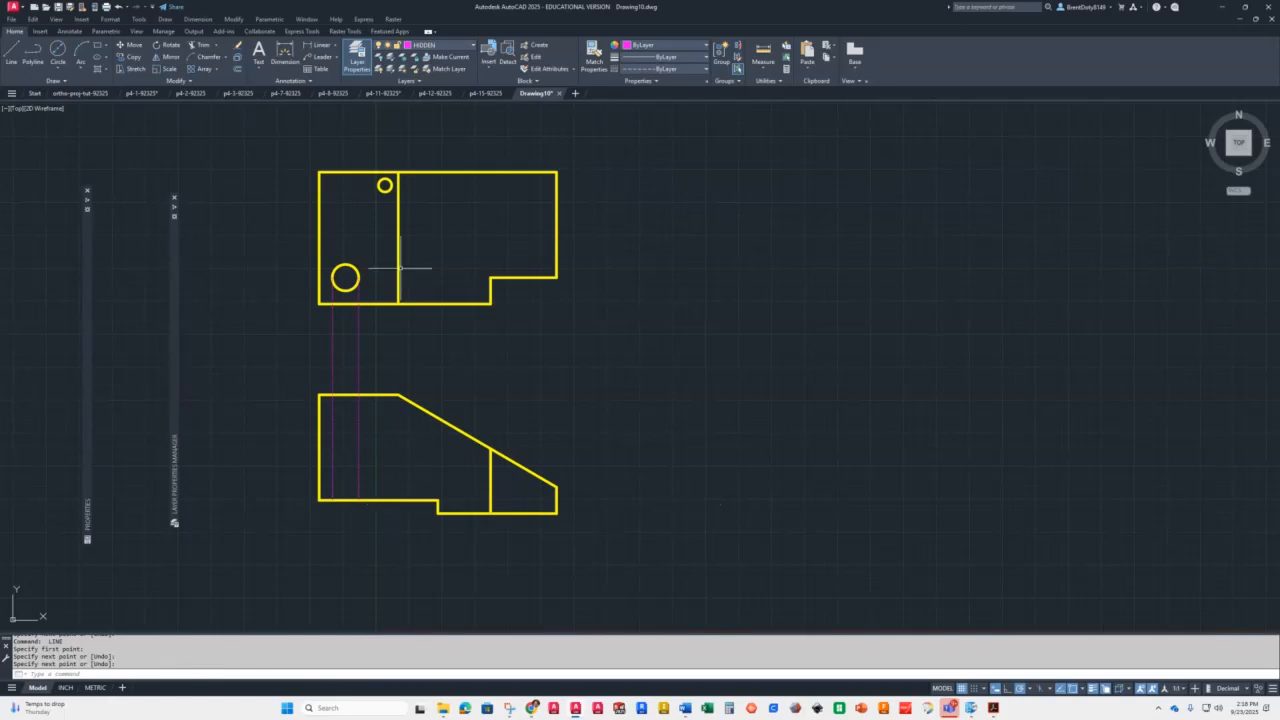
Project both side edges of the 25-diameter circle as hidden lines straight down to the front view's lower edge
key(Return)
click(377, 185)
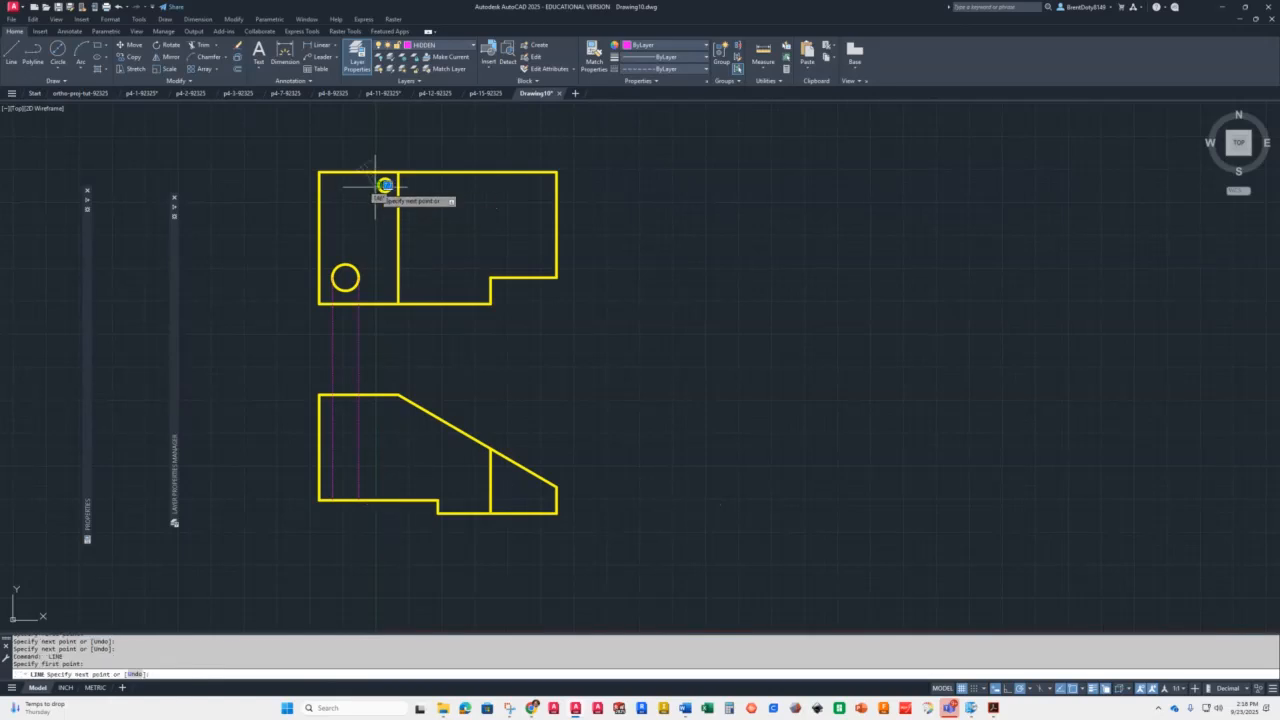
click(378, 507)
key(Return)
key(Return)
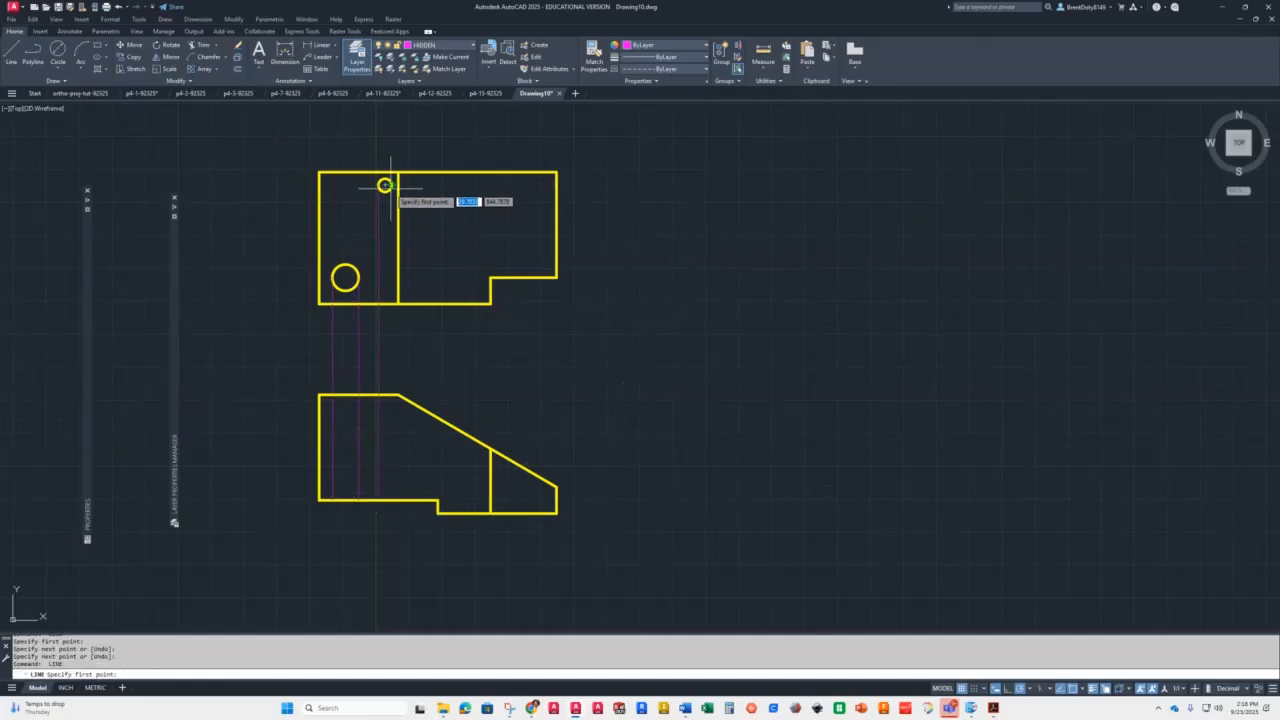
click(390, 186)
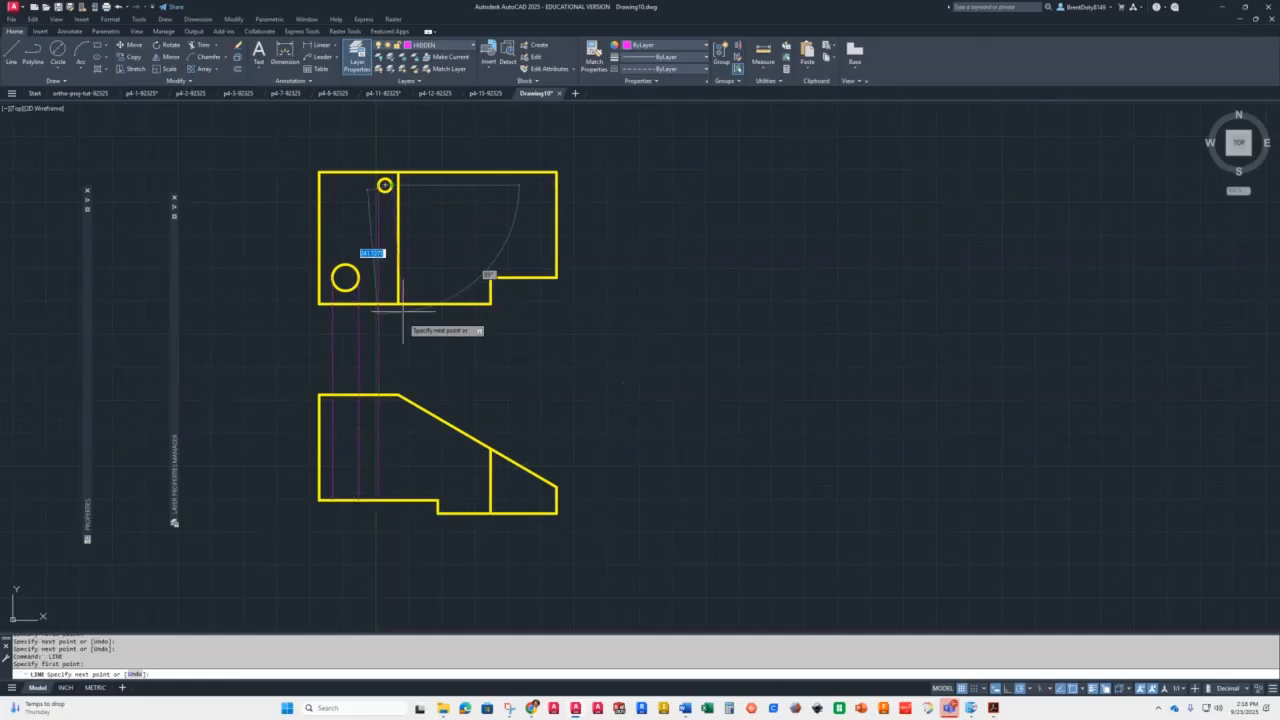
click(391, 500)
key(Return)
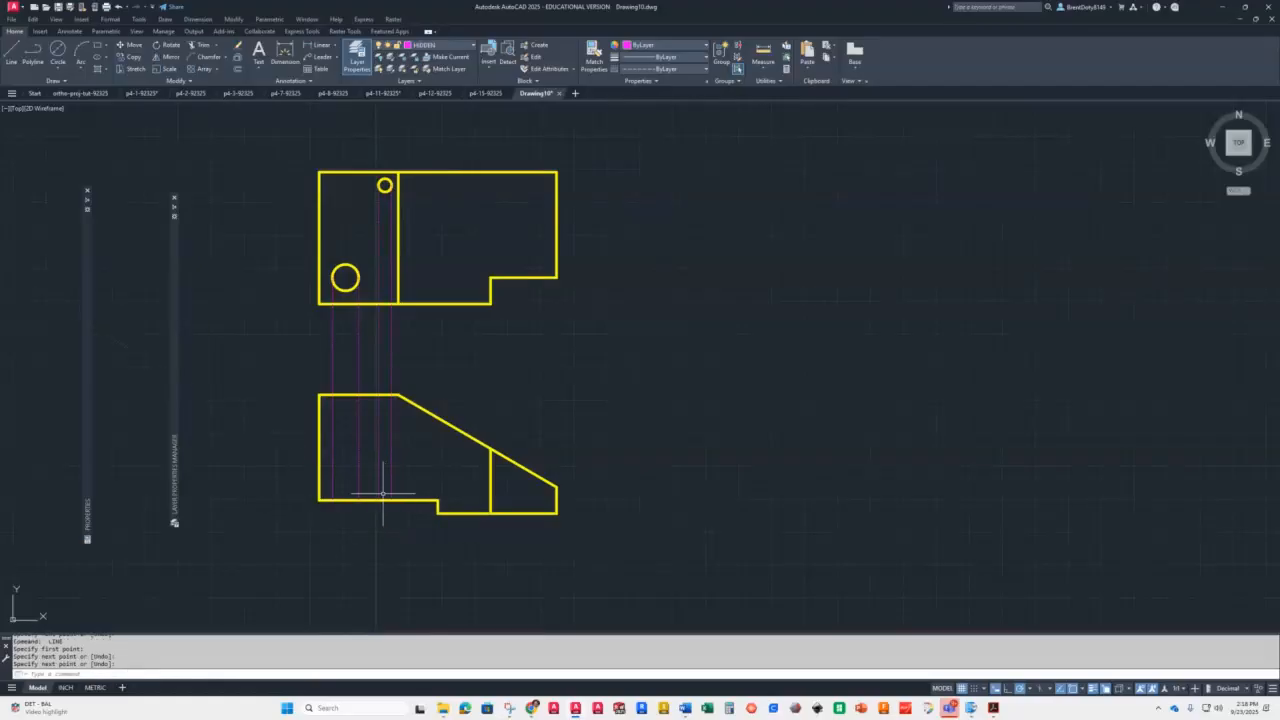
Trim the four hidden projection lines above the front view's top edge
click(343, 395)
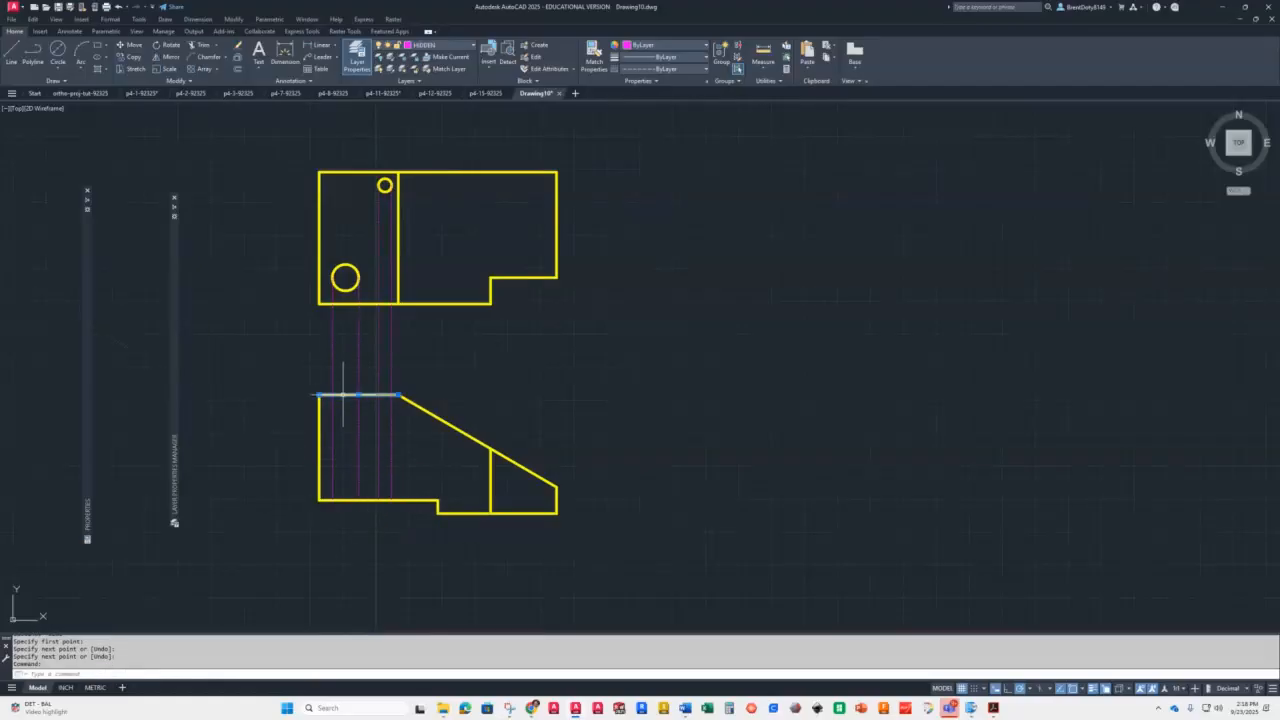
click(198, 44)
mouse_move(428, 336)
mouse_down()
mouse_move(251, 349)
mouse_move(277, 371)
mouse_up()
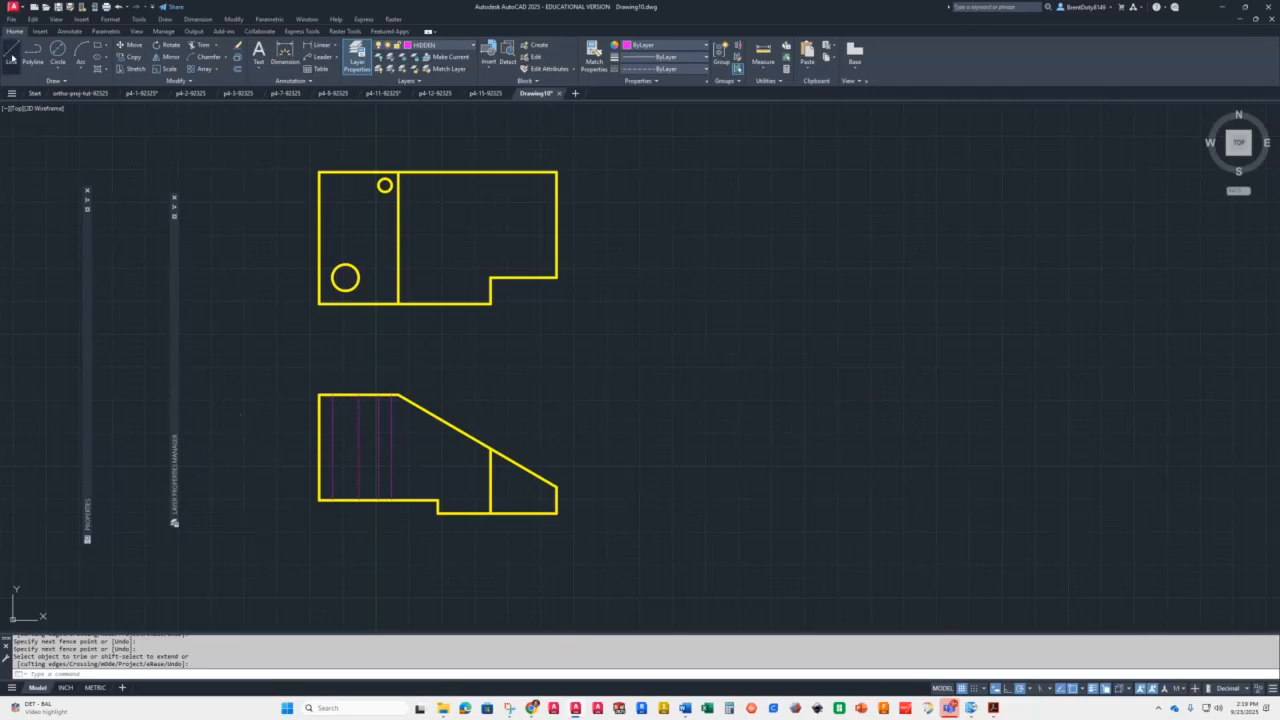
Draw a horizontal hidden line in the front view from the upper corner of the bottom step to the right edge
click(11, 55)
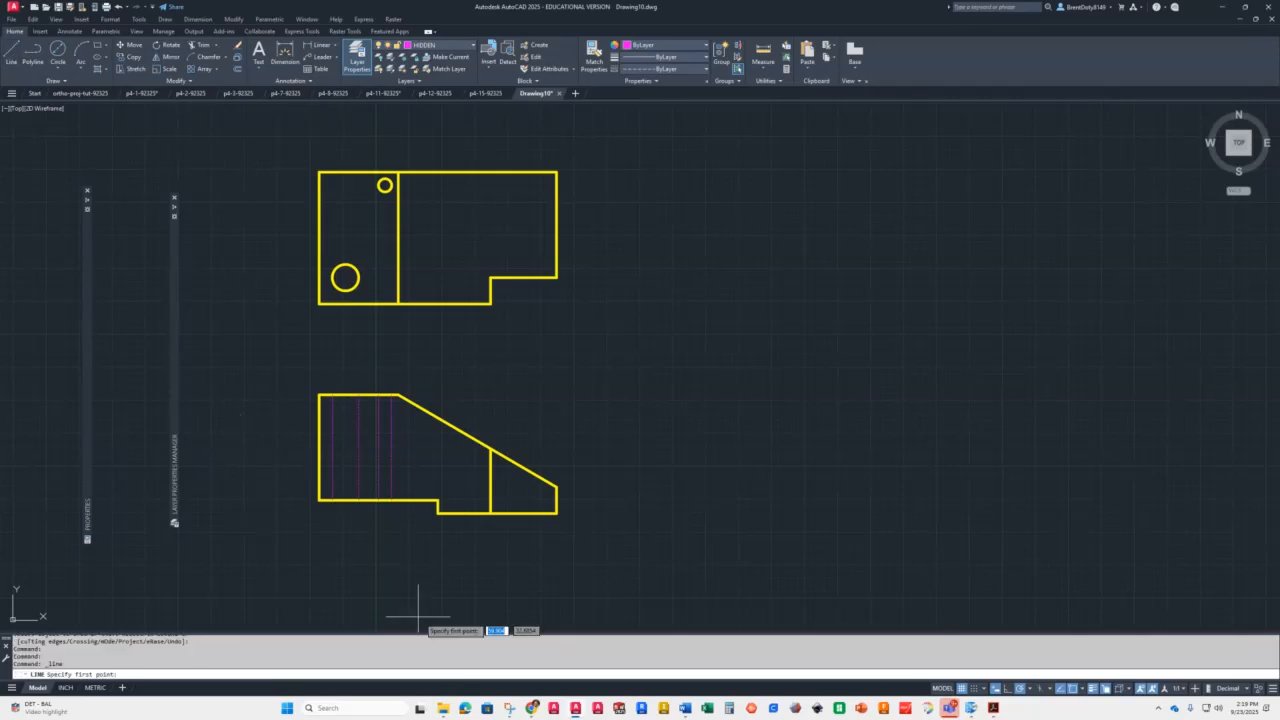
click(438, 500)
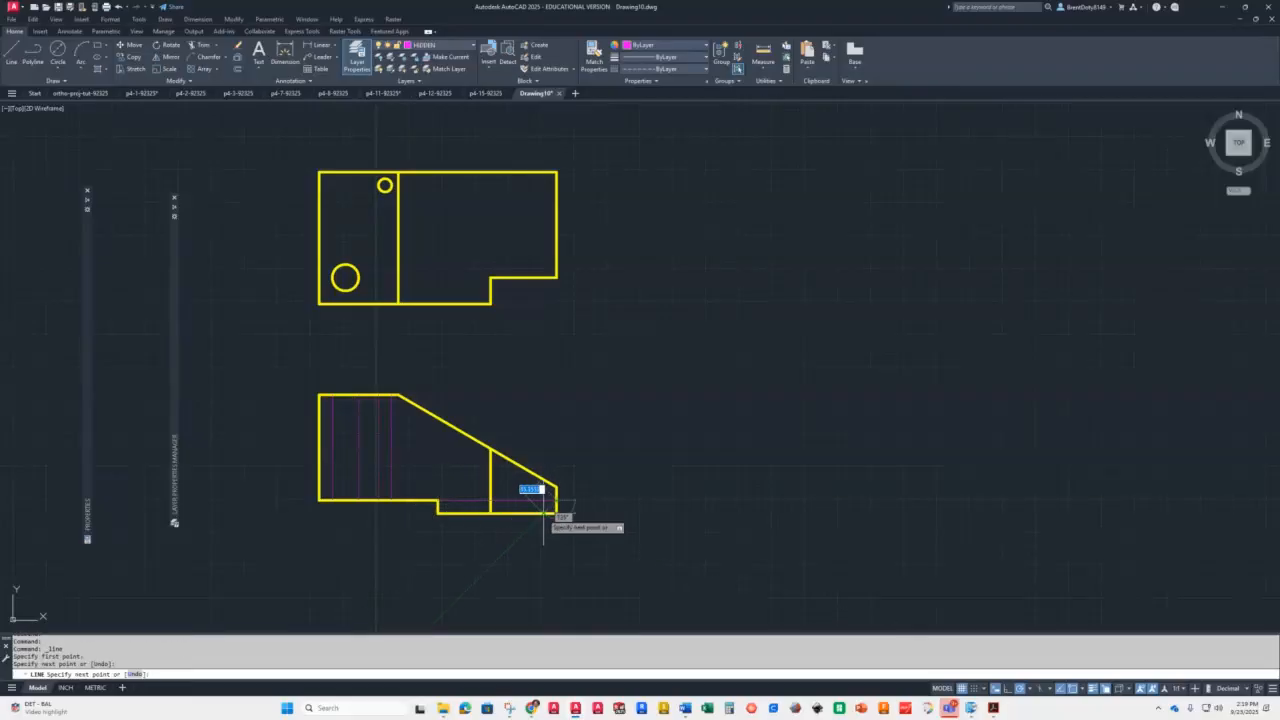
click(540, 518)
key(Return)
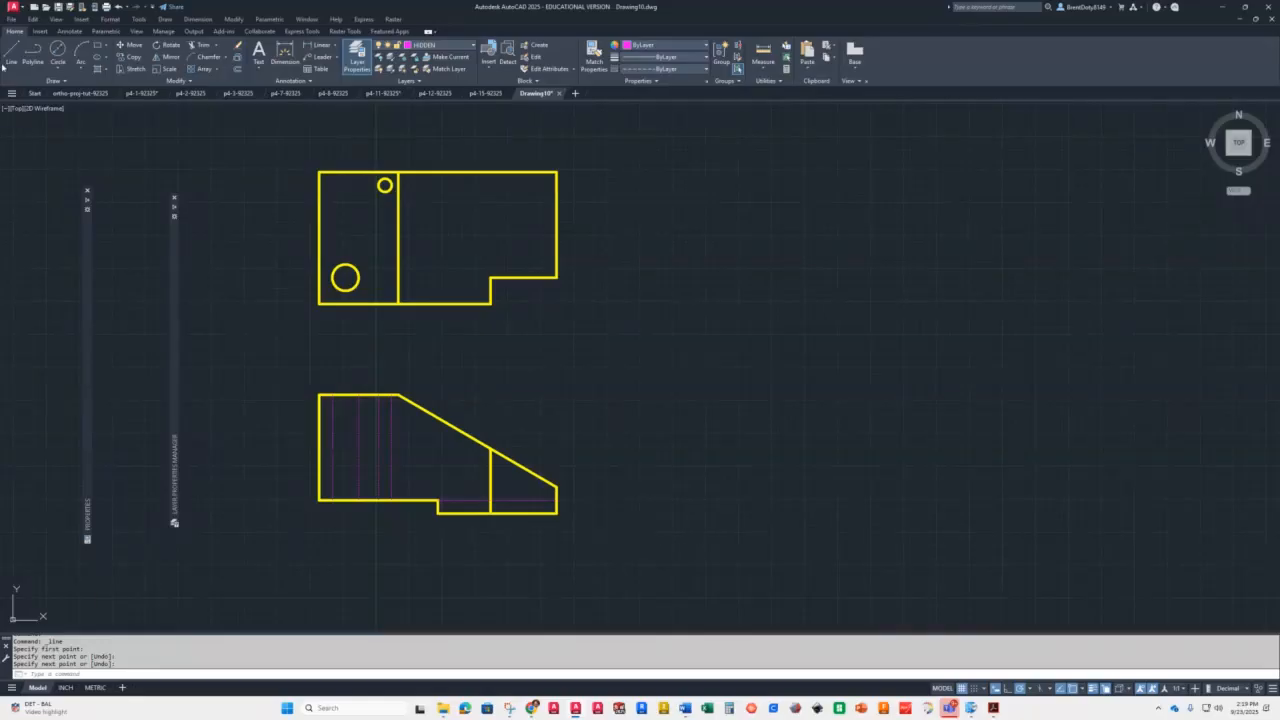
On the OBJECT layer, extend a line right from the top view's bottom edge, continuing into a 45° miter line about 465 units long
click(464, 46)
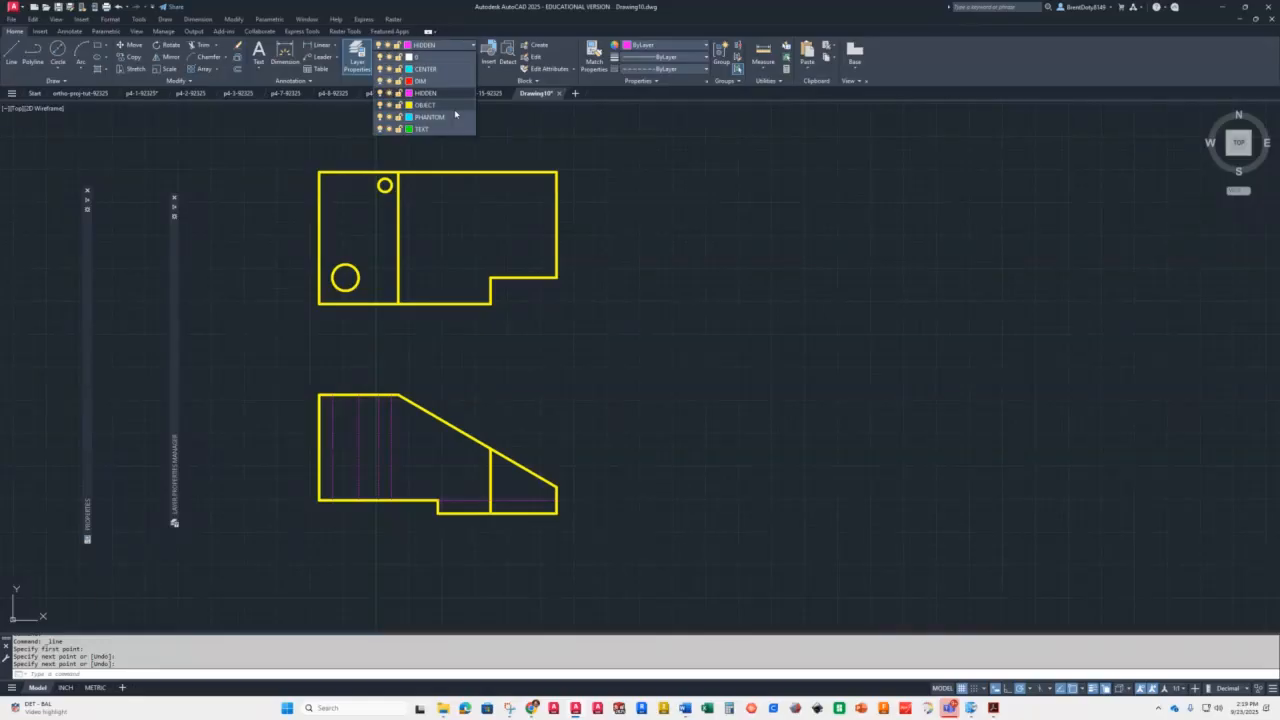
click(427, 105)
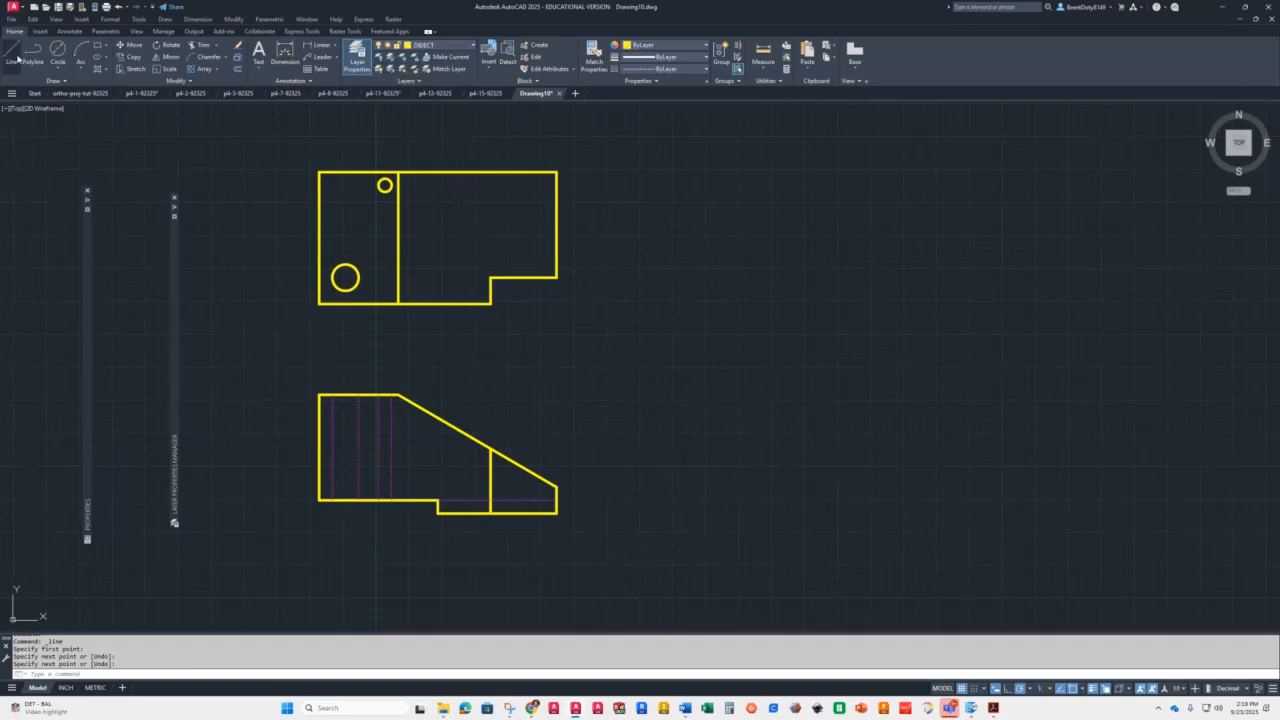
click(10, 57)
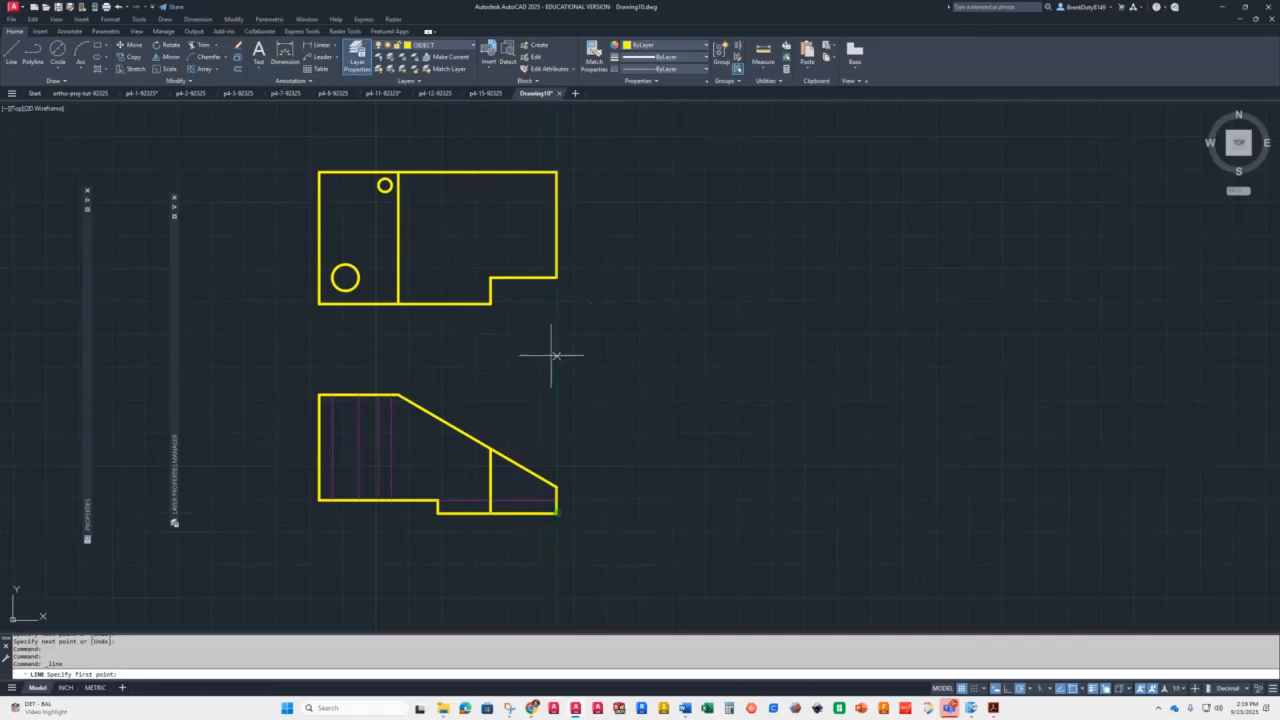
click(490, 303)
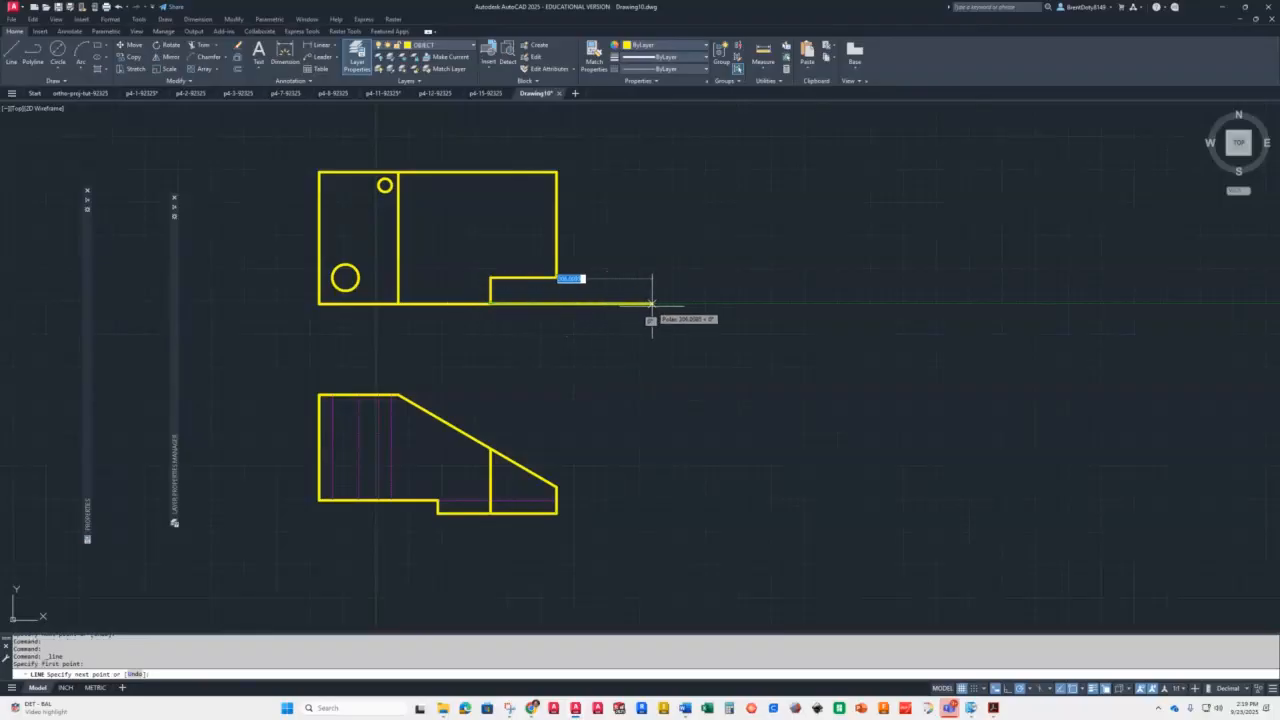
click(651, 310)
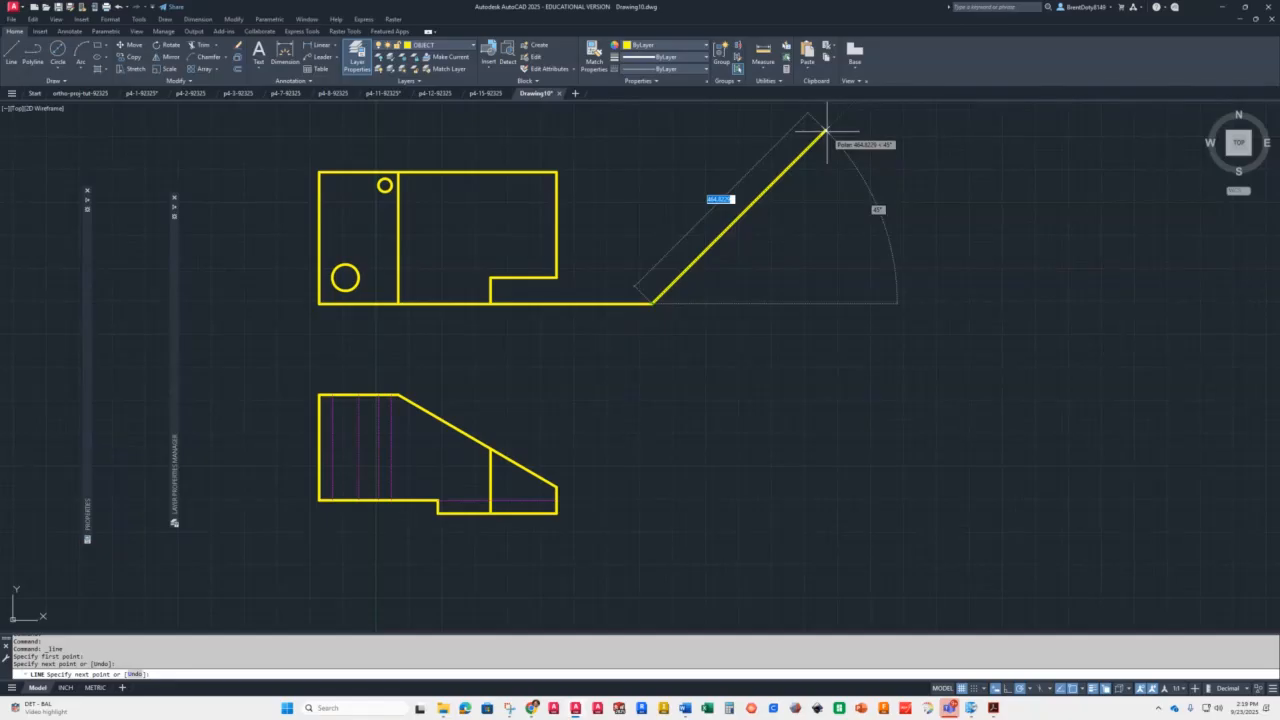
click(825, 130)
key(Return)
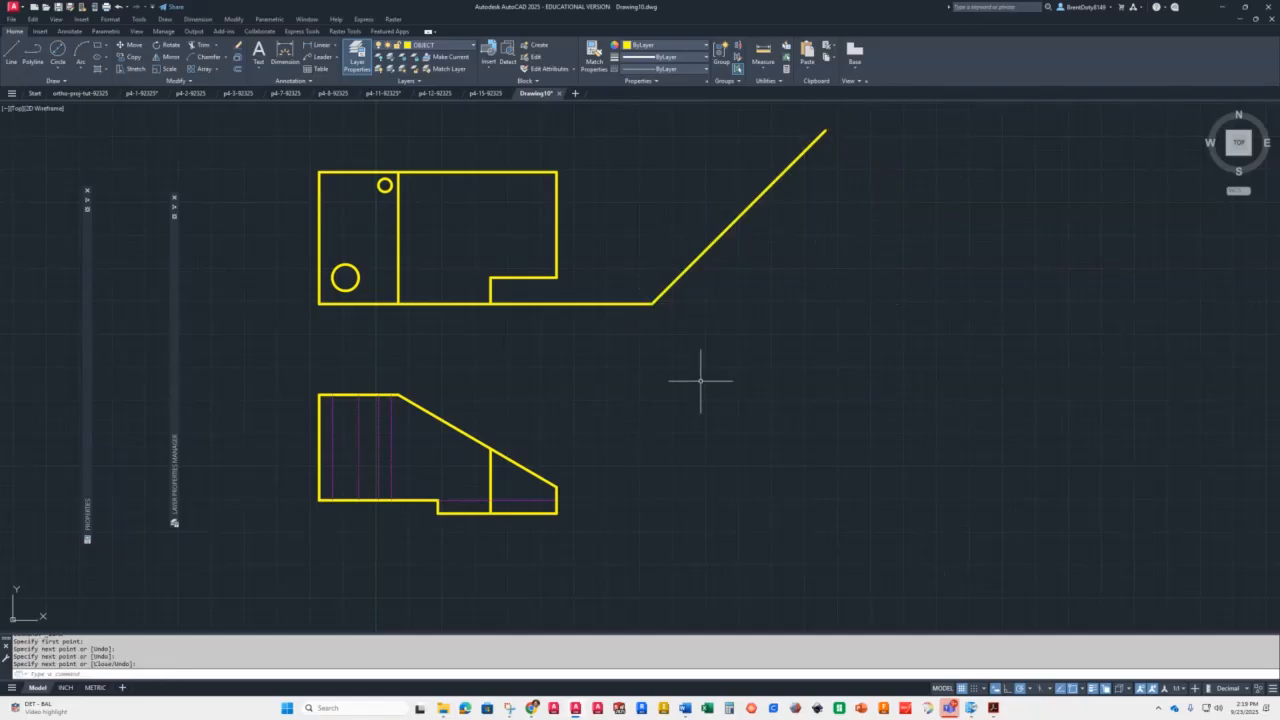
Draw a vertical line from the lower end of the miter line down past the front view's bottom level
click(12, 55)
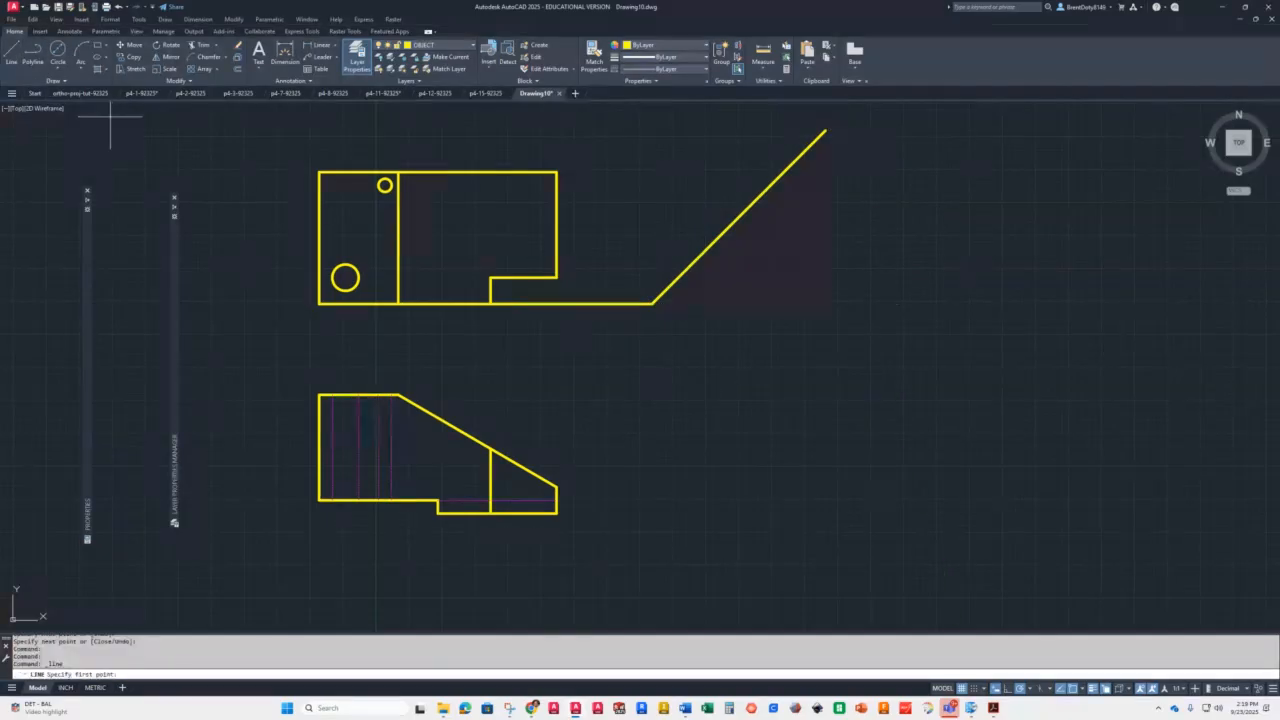
click(651, 303)
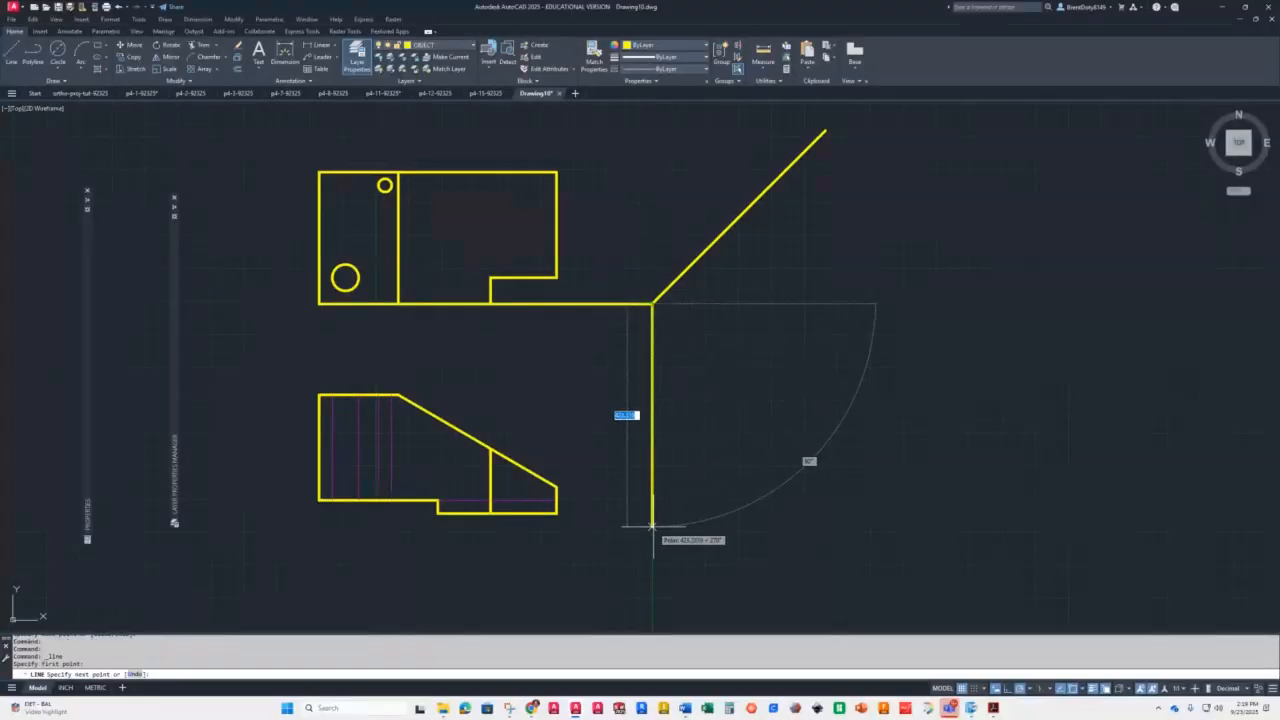
click(651, 551)
key(Return)
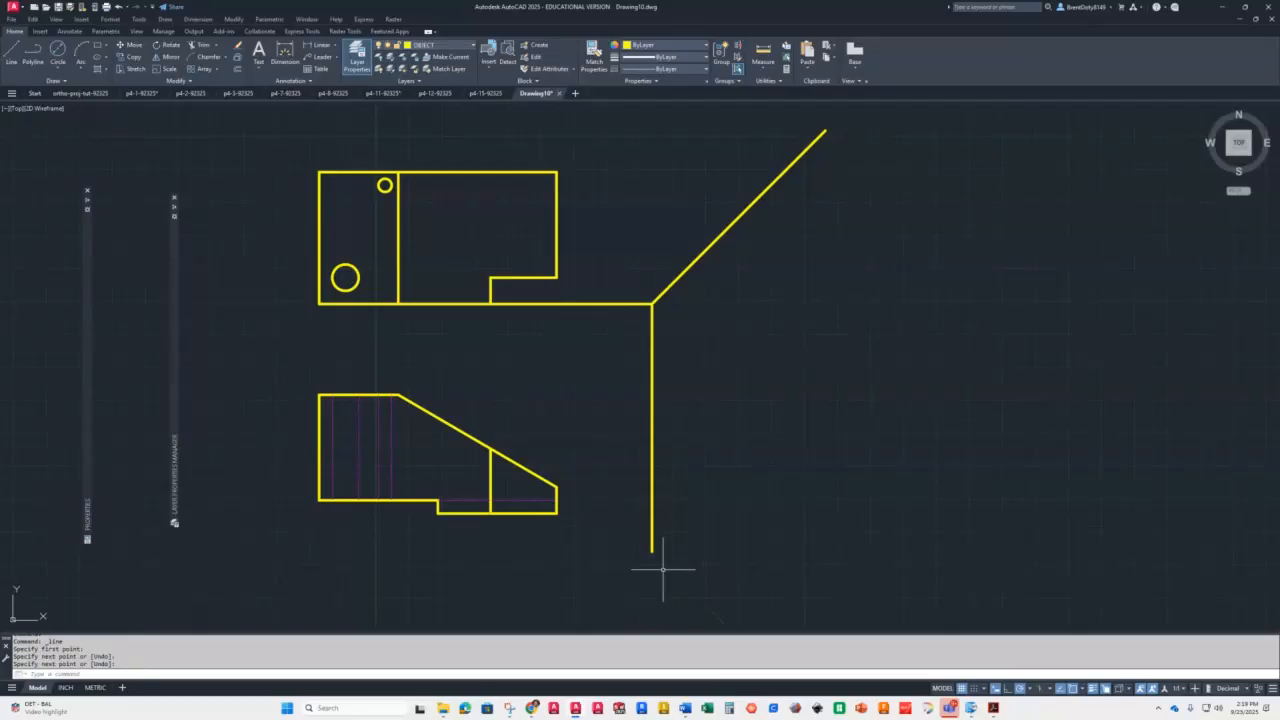
Project the front view's bottom edge horizontally to the right, across the vertical line, from its lower-right corner
key(Return)
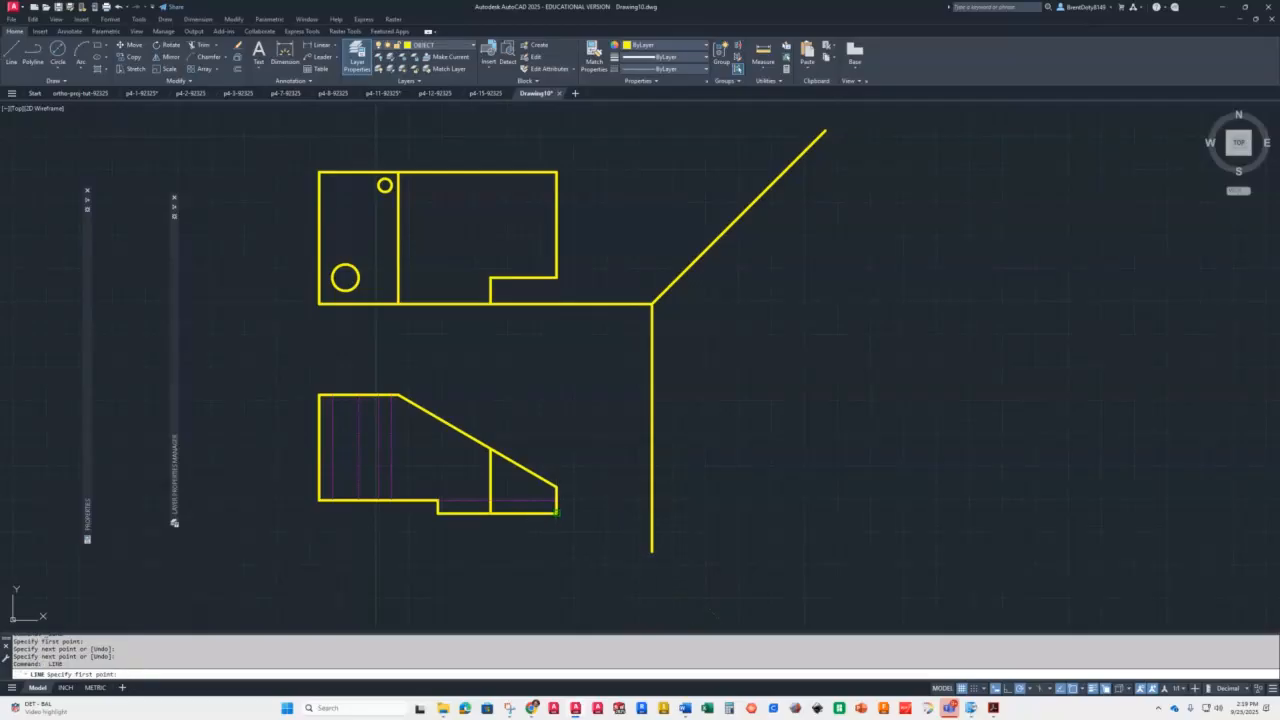
click(556, 512)
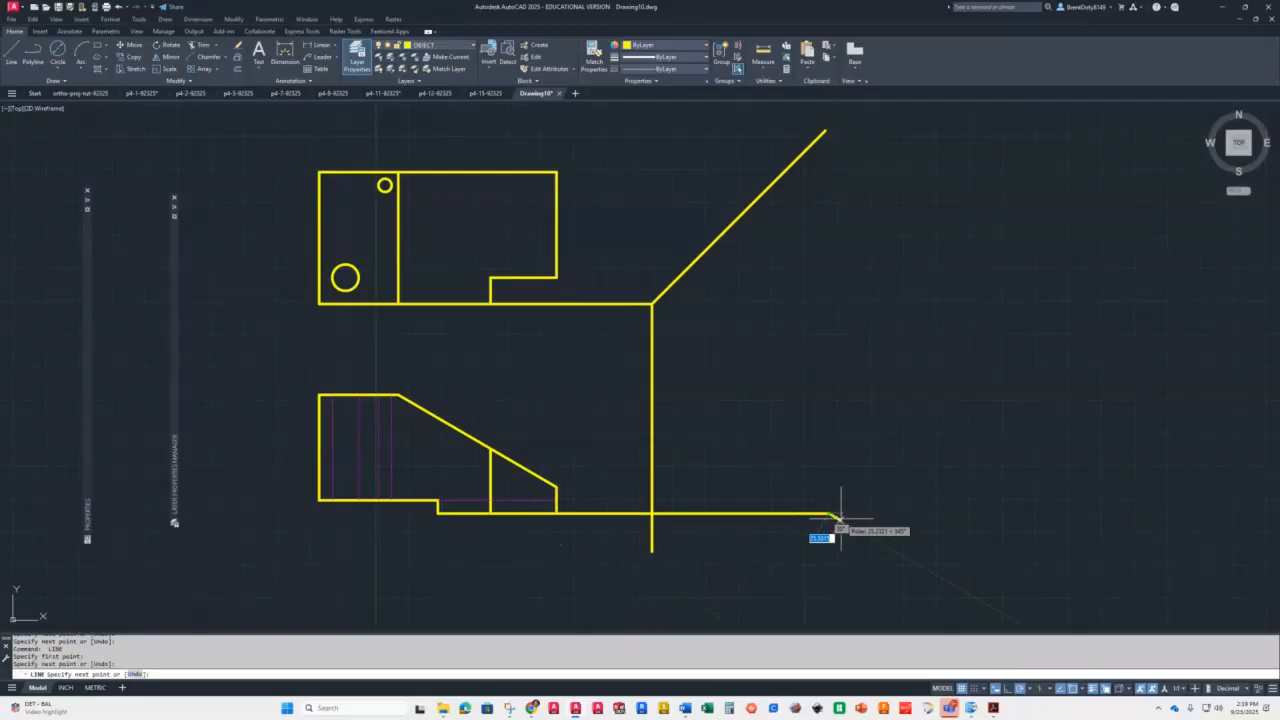
click(838, 516)
key(Return)
Trim the vertical line's lower overhang and the bottom projection segment between the front view and the vertical line
text(tr)
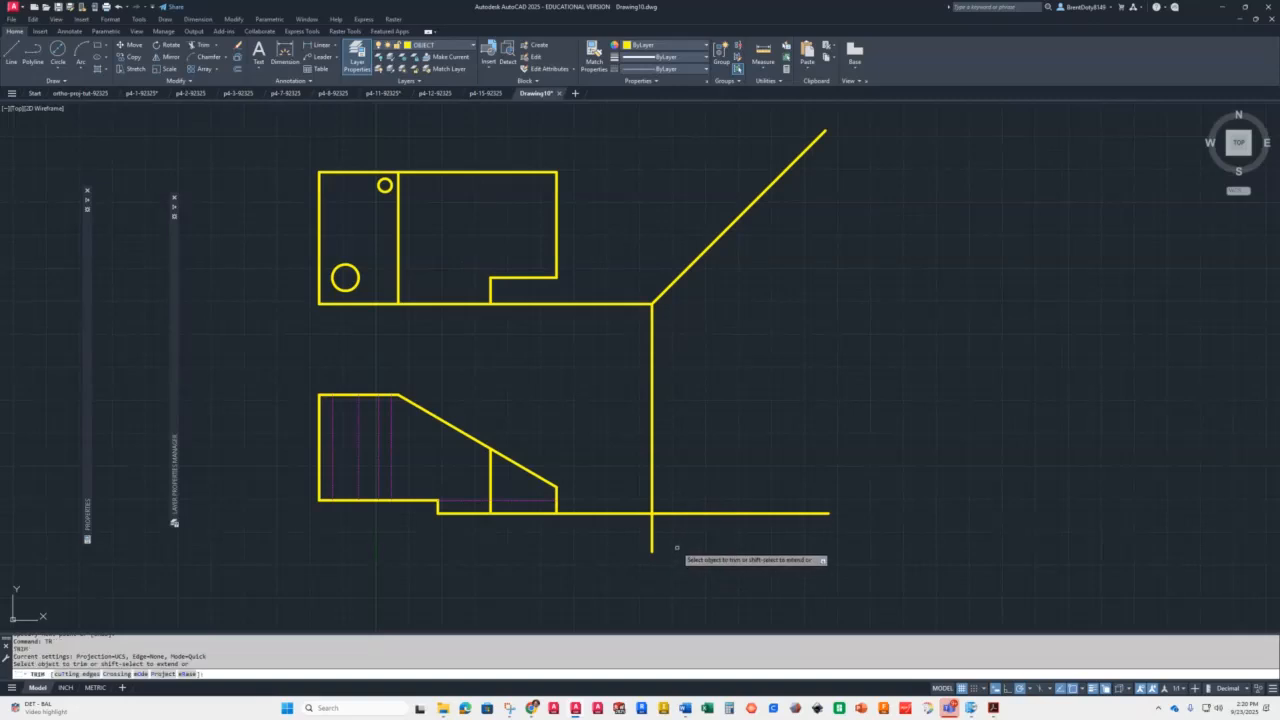
key(Return)
mouse_move(683, 527)
mouse_down()
mouse_move(649, 523)
mouse_move(614, 486)
mouse_move(650, 340)
mouse_move(627, 360)
mouse_up()
key(Return)
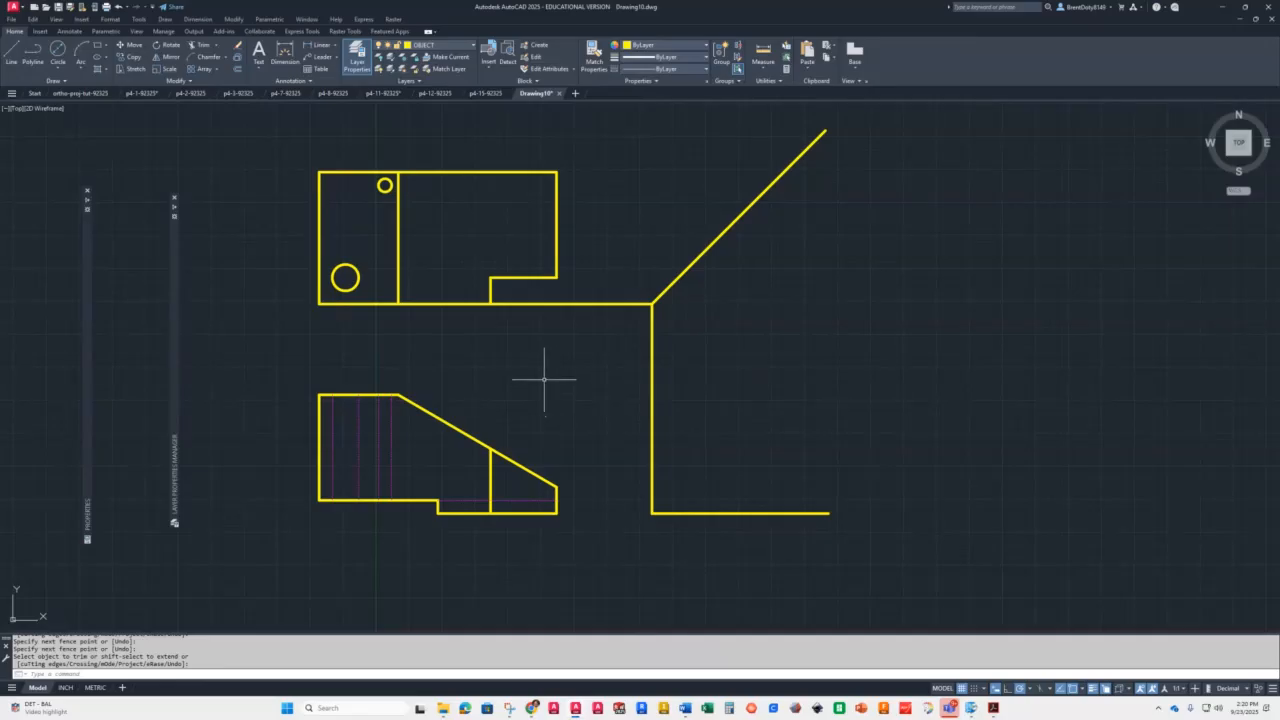
Project the front view's top edge horizontally to the right, past the vertical line, from the top of the slope
text(l)
key(Return)
click(399, 395)
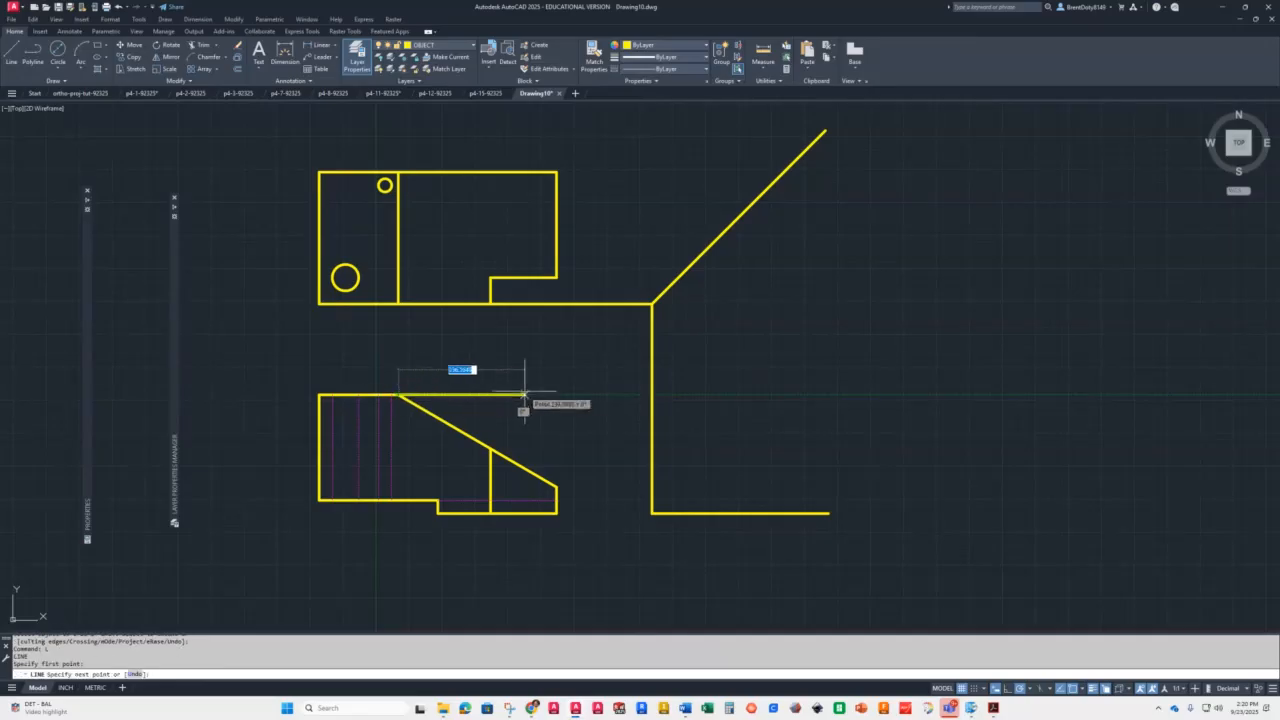
click(822, 398)
key(Return)
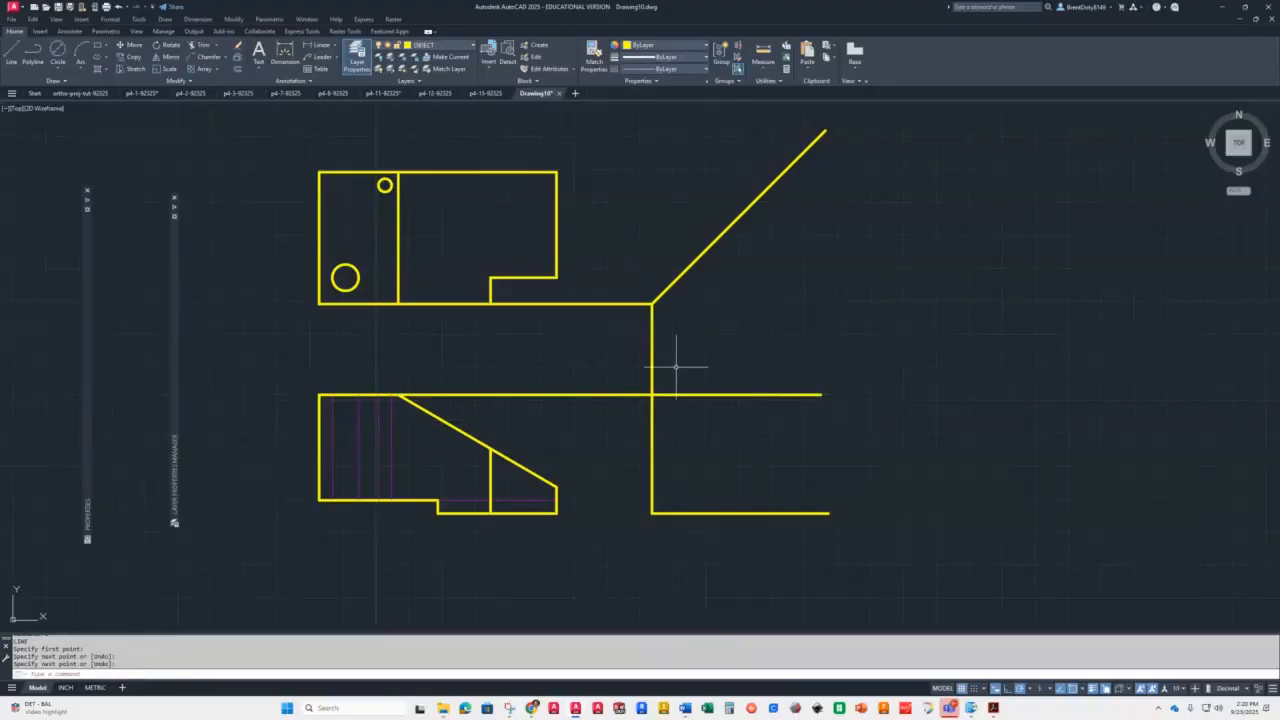
Project the top view's upper-right corner across to the miter line and straight down to the side view's bottom line
key(Return)
click(556, 172)
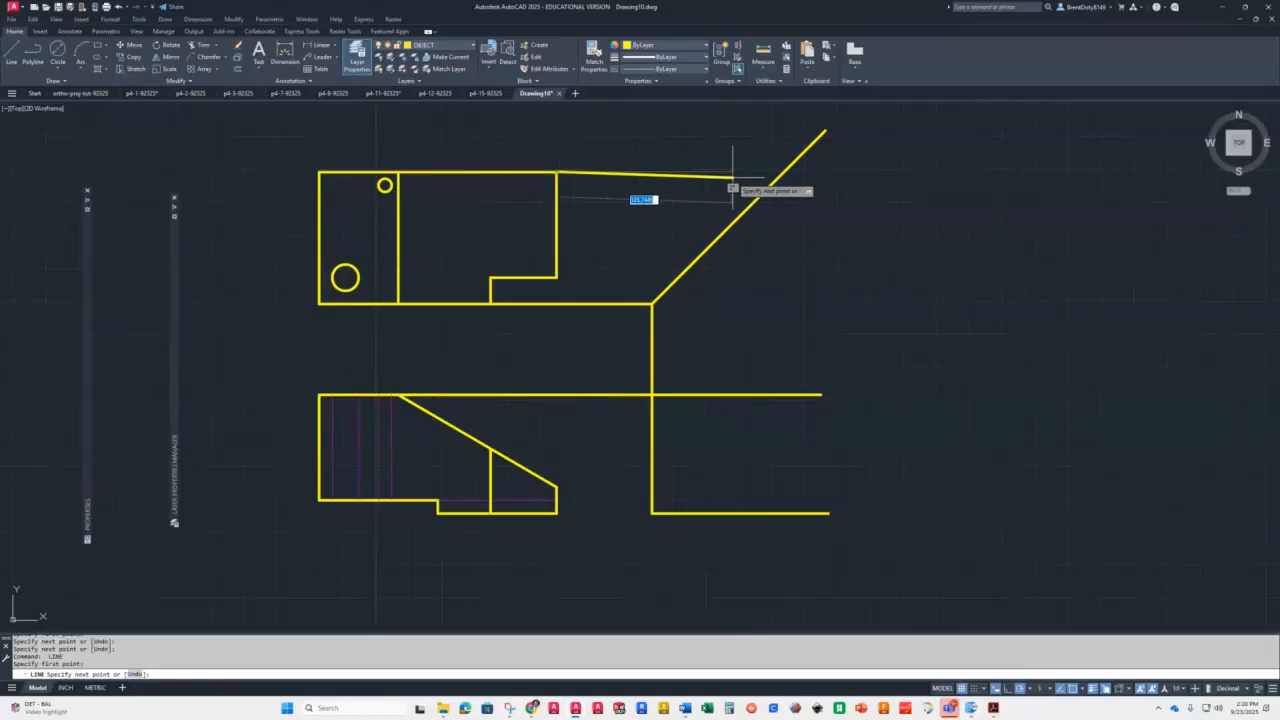
click(783, 172)
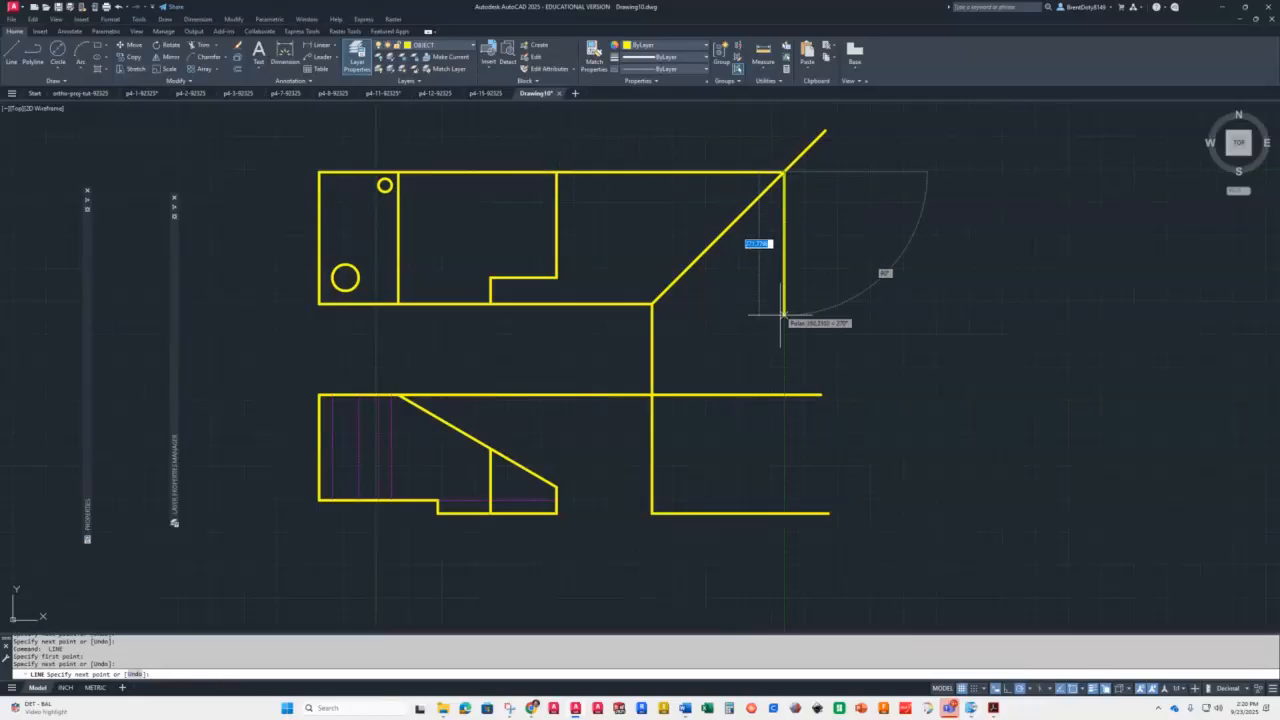
click(784, 513)
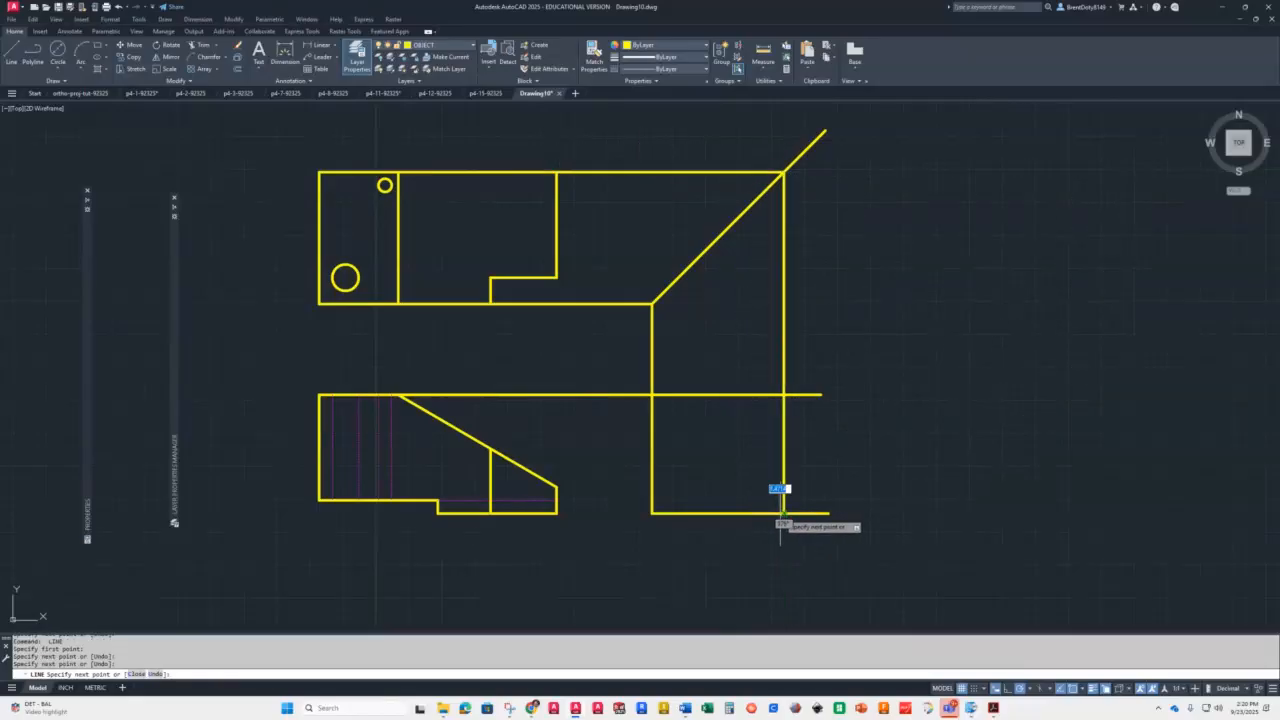
key(Return)
Trim the projection lines outside the side view so that only its rectangular outline remains
text(tr)
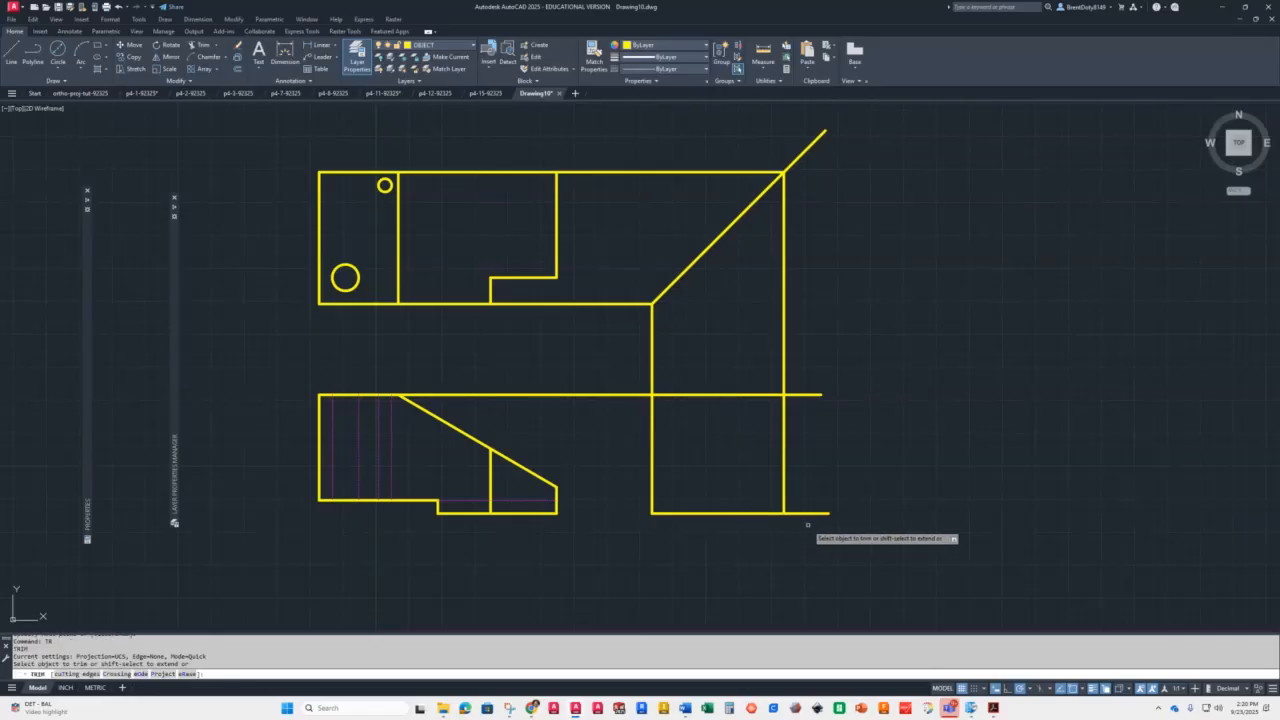
key(Return)
mouse_move(818, 520)
mouse_down()
mouse_move(805, 383)
mouse_move(751, 360)
mouse_move(634, 372)
mouse_move(606, 440)
mouse_up()
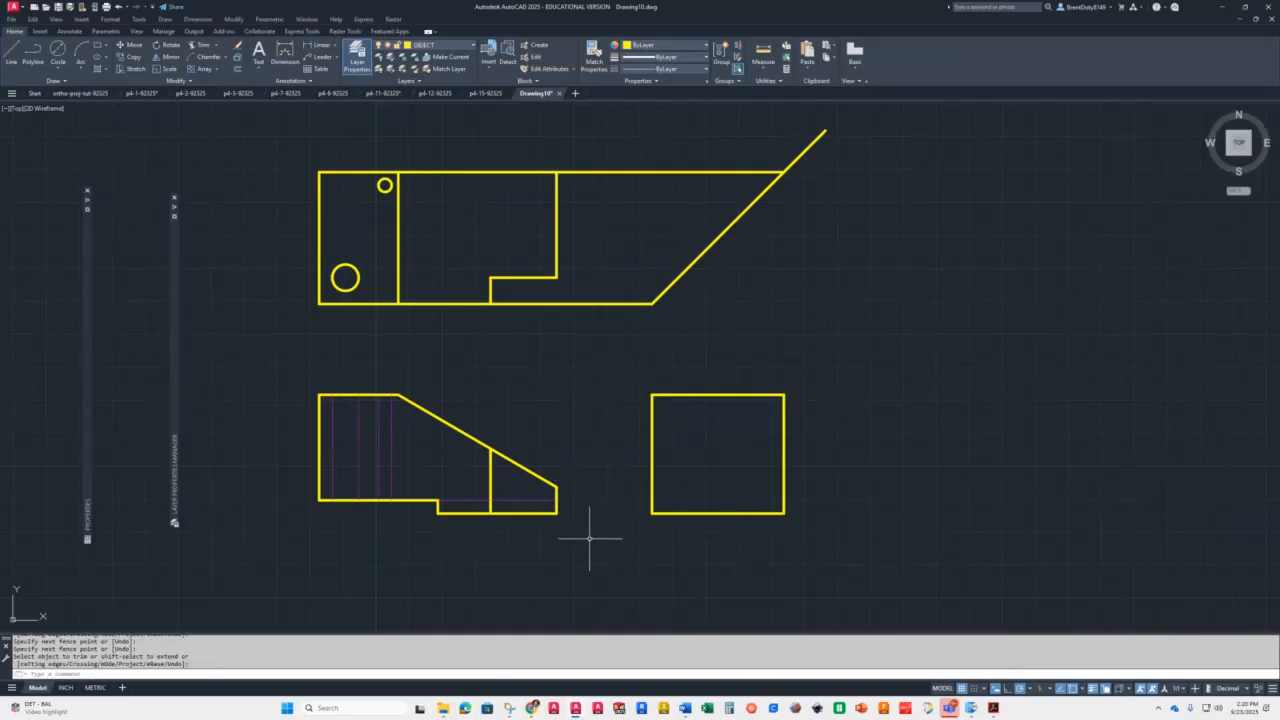
Draw a horizontal projection line from the lower end of the front view's slope to the side view's right edge
key(Return)
text(l)
key(Return)
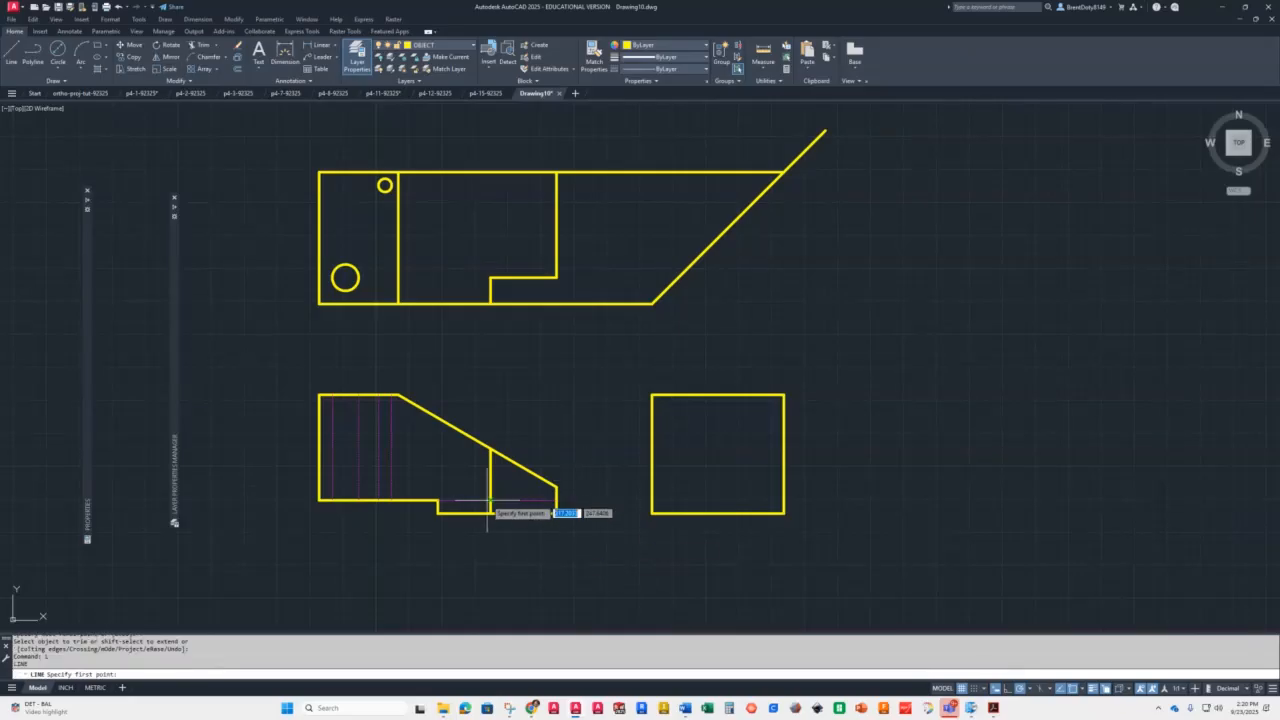
click(557, 487)
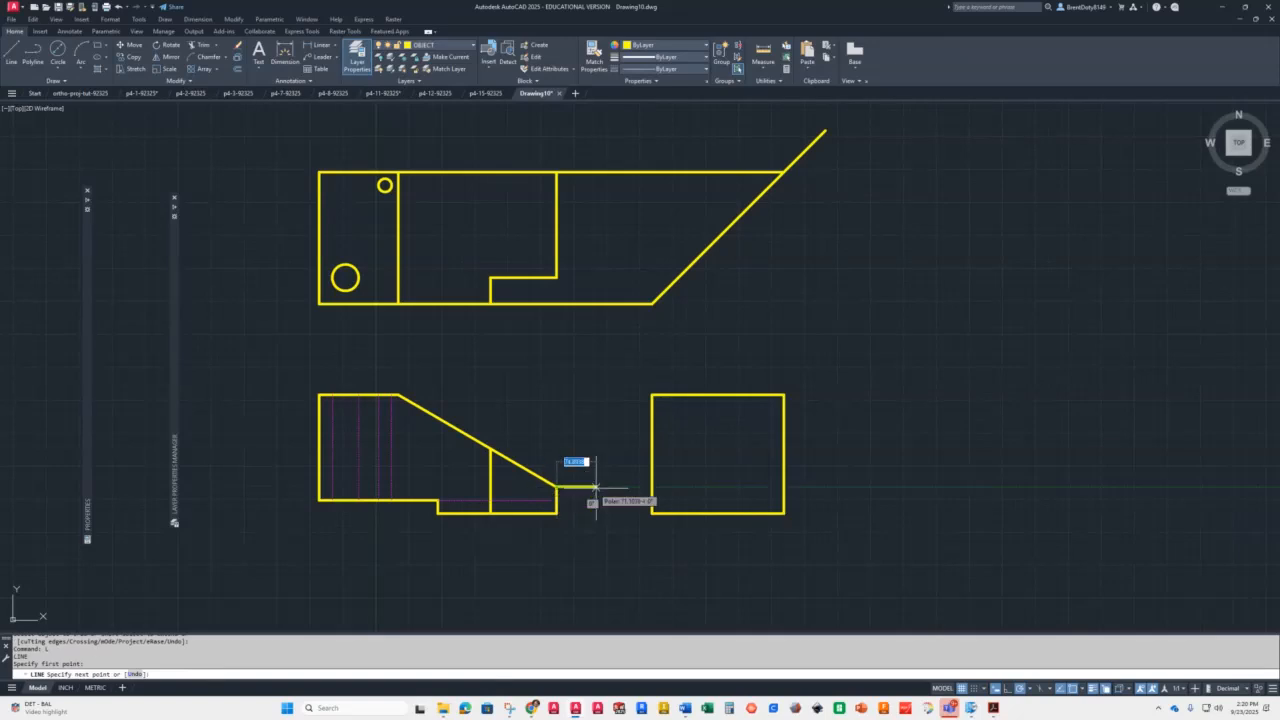
click(784, 489)
key(Return)
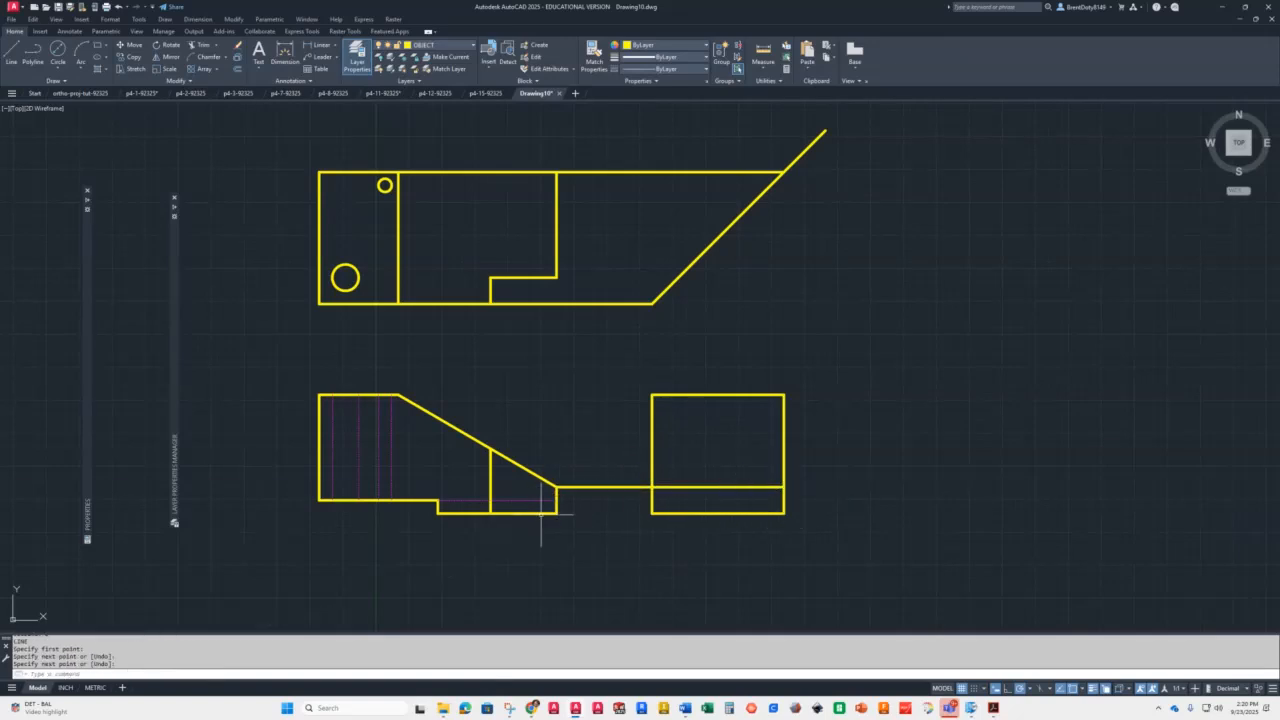
Shorten the new projection line so that it starts at the side view's left edge
click(588, 487)
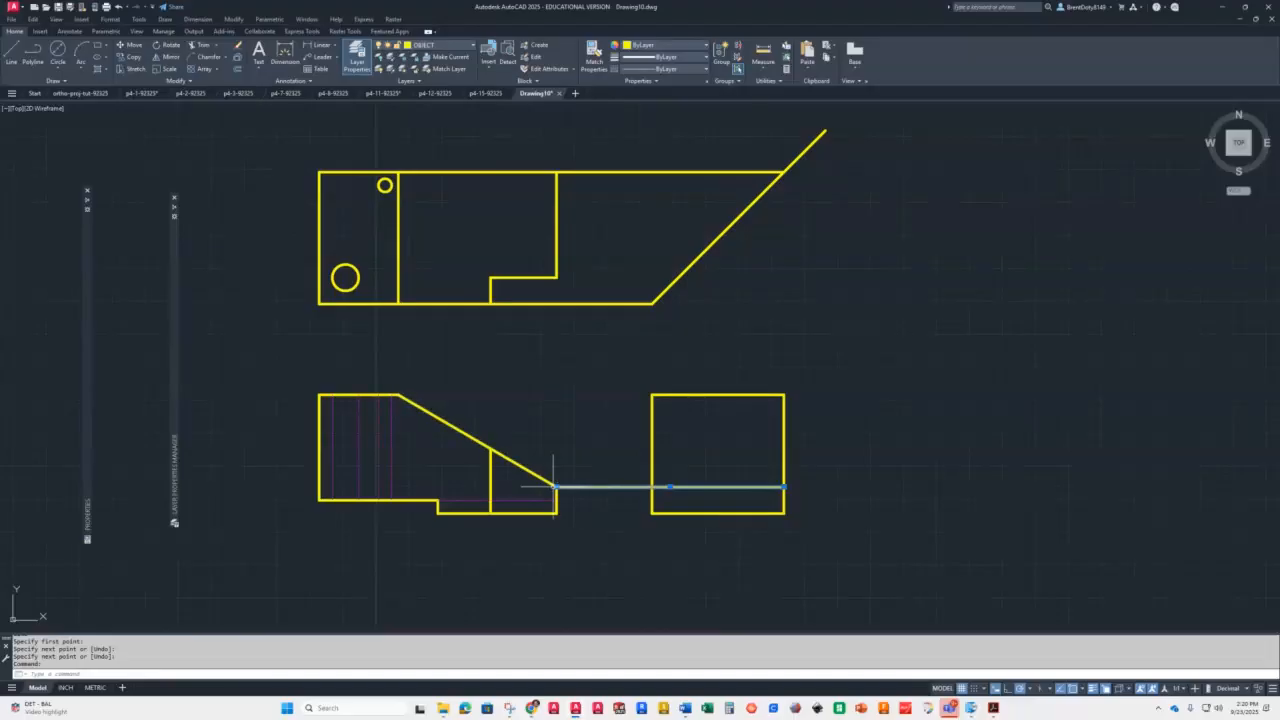
click(557, 487)
click(651, 487)
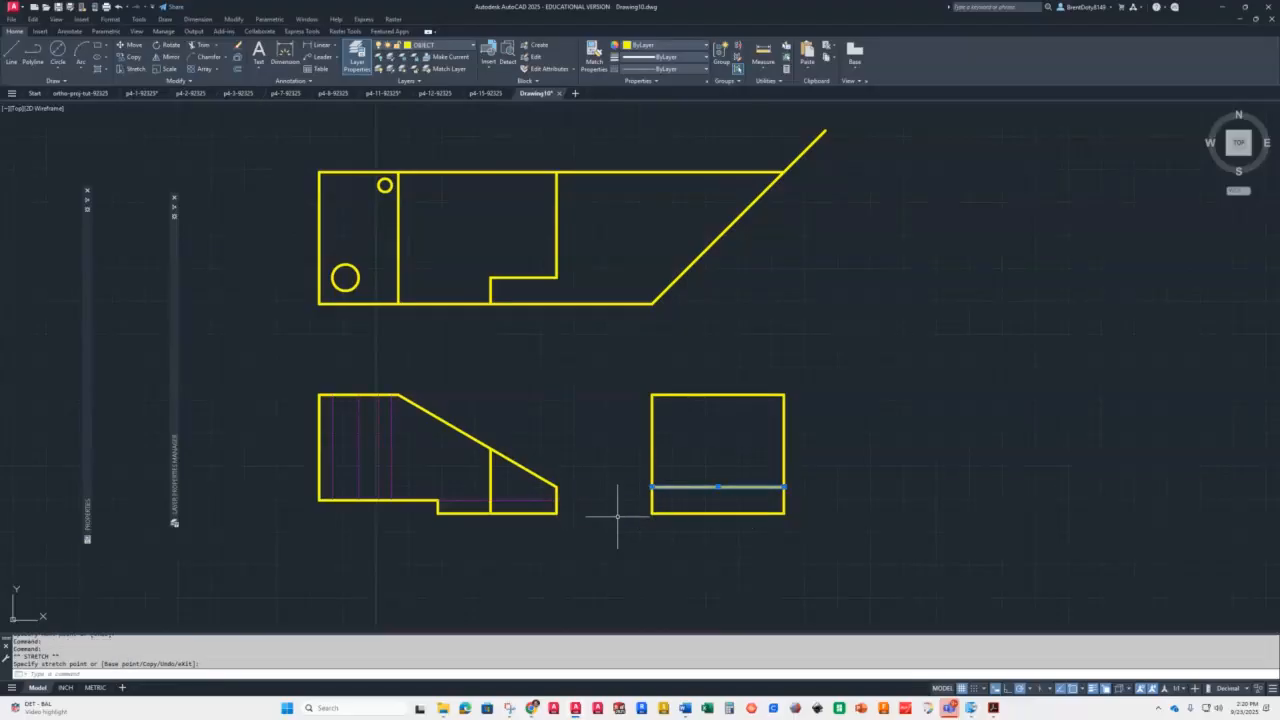
key(Escape)
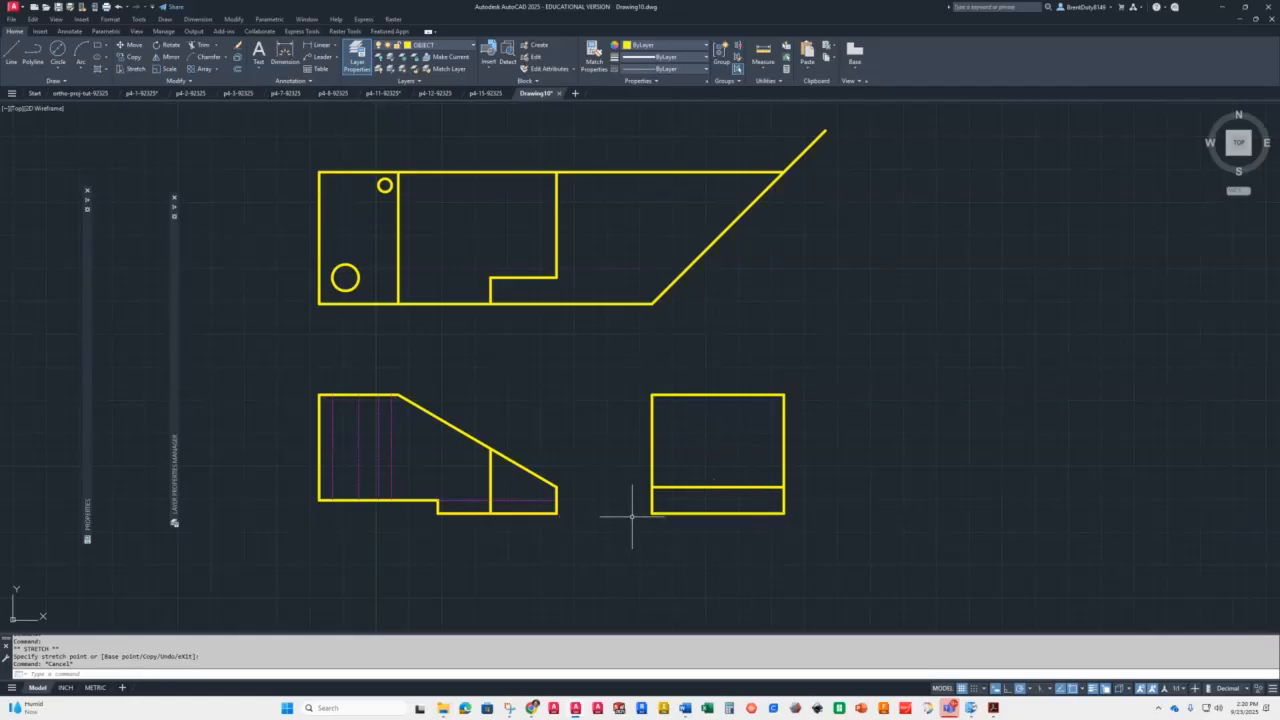
Project the top of the front view's inner vertical line horizontally into the side view, ending inside its outline
text(l)
key(Return)
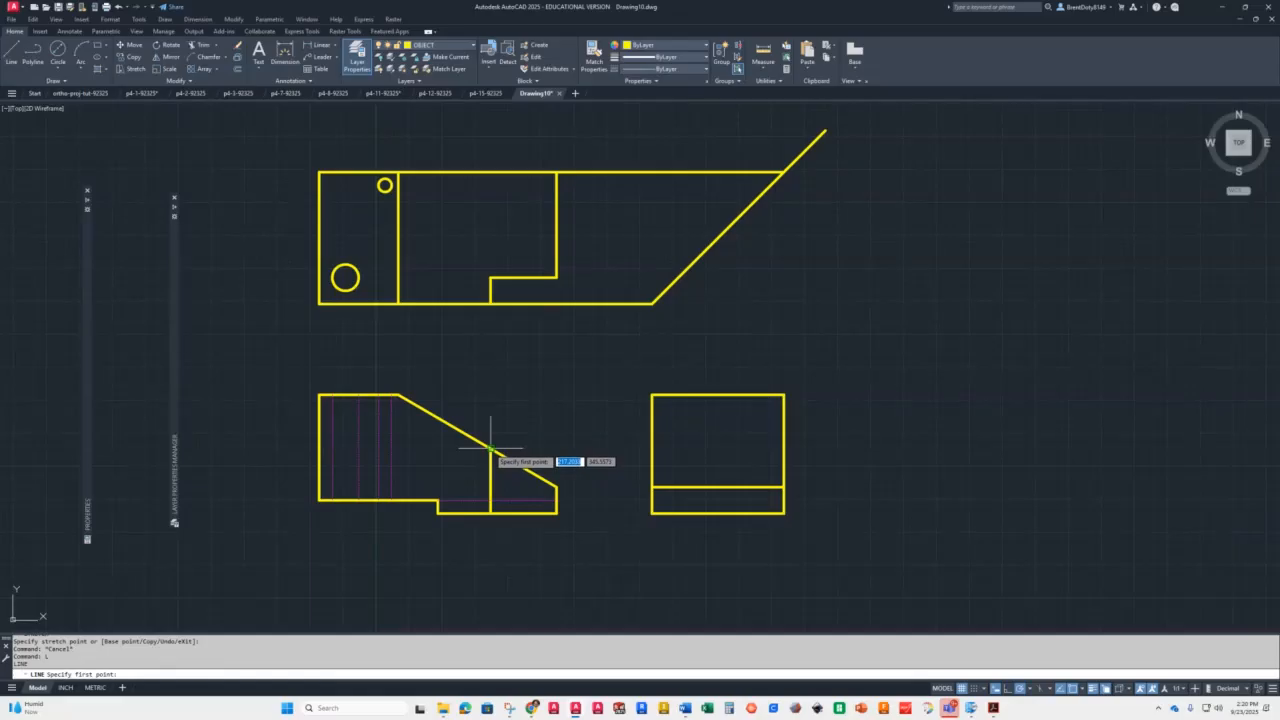
click(490, 450)
click(704, 449)
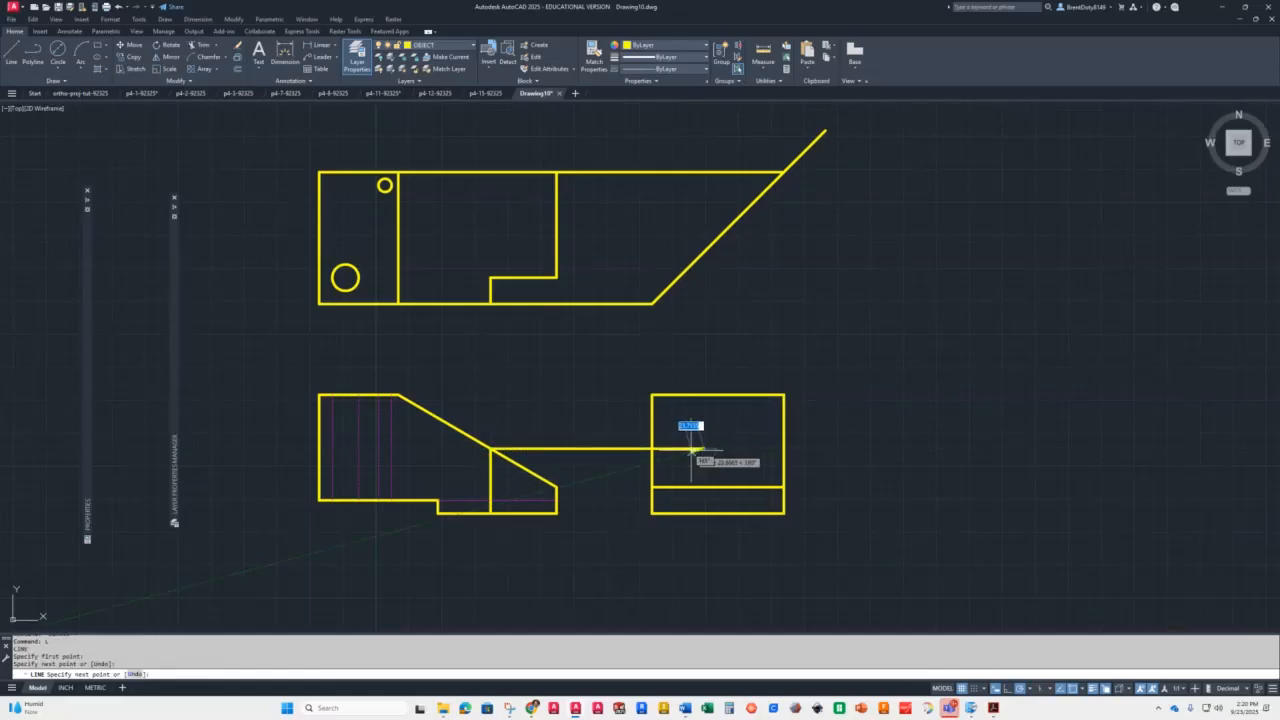
key(Return)
Project the top view's notch edge across to the miter line and straight down to the side view's bottom edge
key(Return)
click(556, 277)
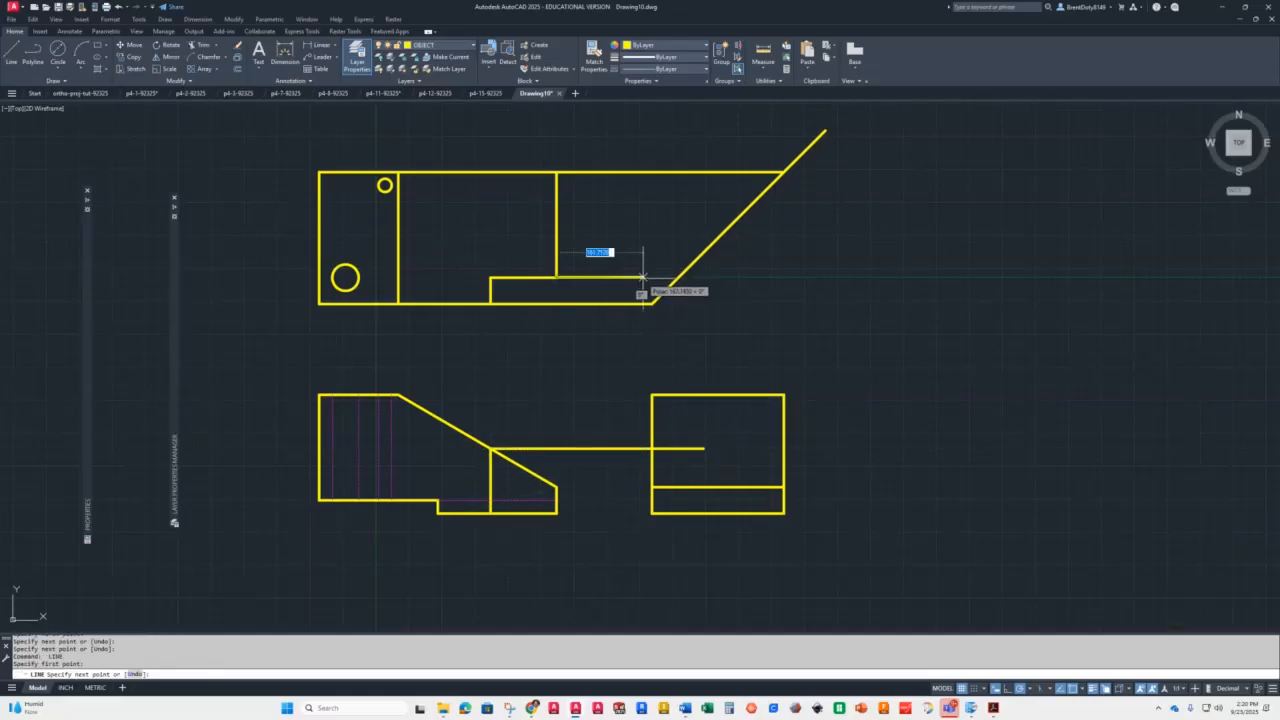
click(678, 277)
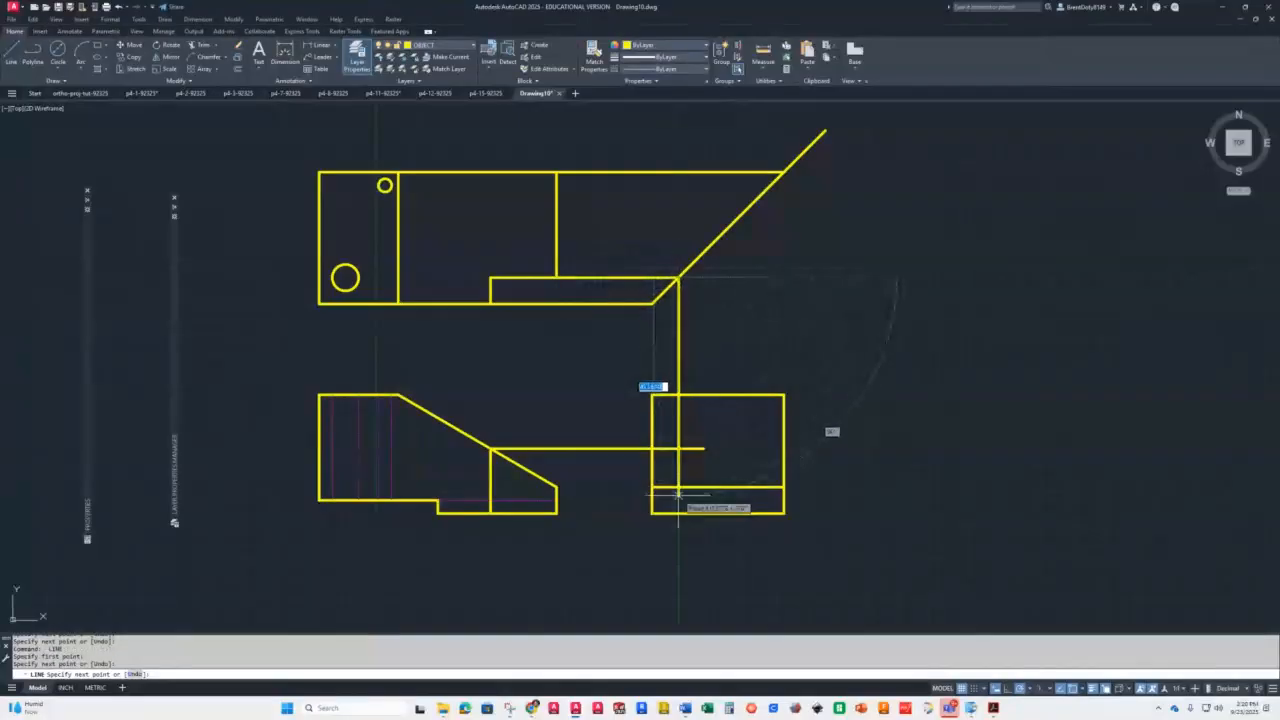
click(678, 513)
key(Return)
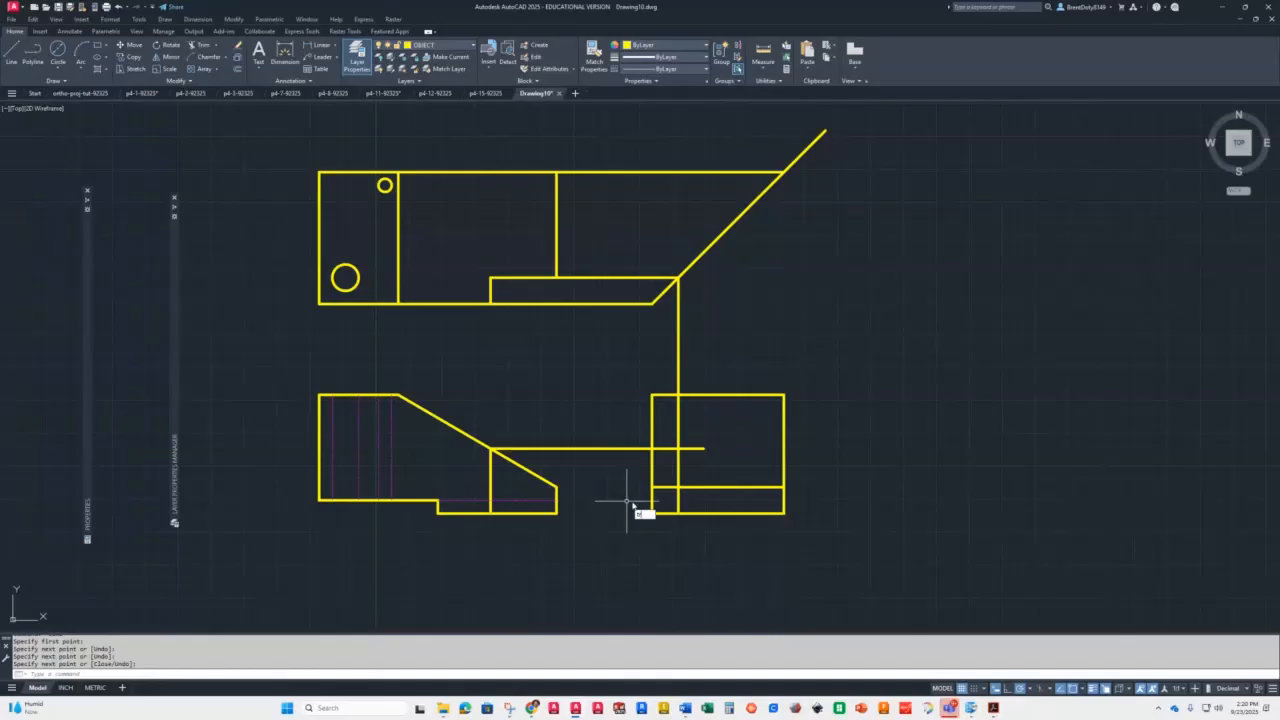
Trim the projection lines outside the side view and the excess around its left corner, leaving the notch outline
text(tr)
key(Return)
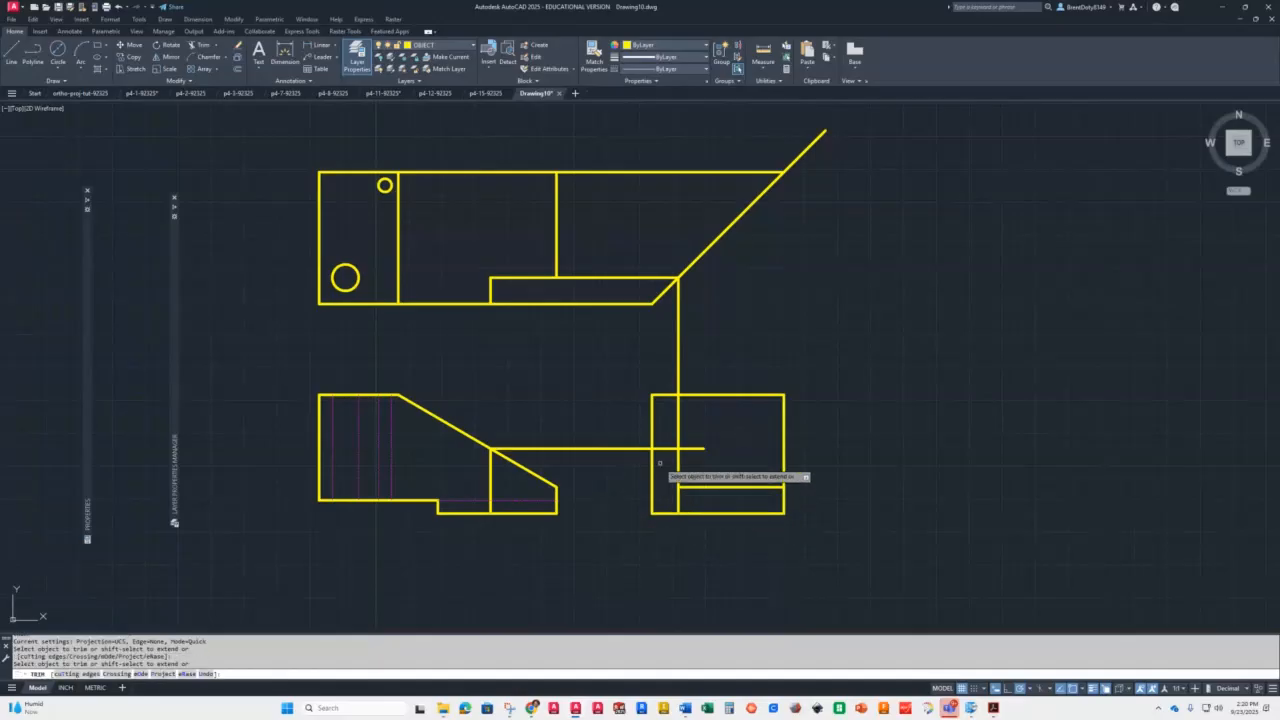
click(692, 448)
click(679, 338)
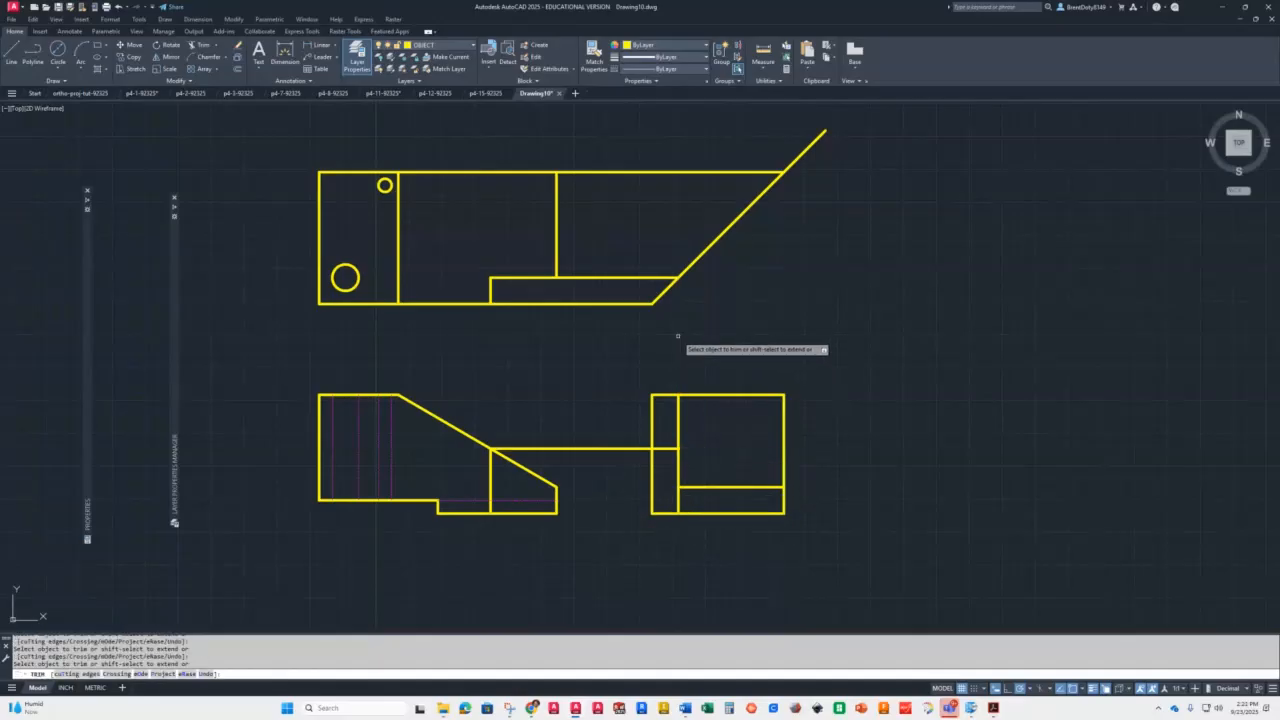
click(624, 448)
key(Return)
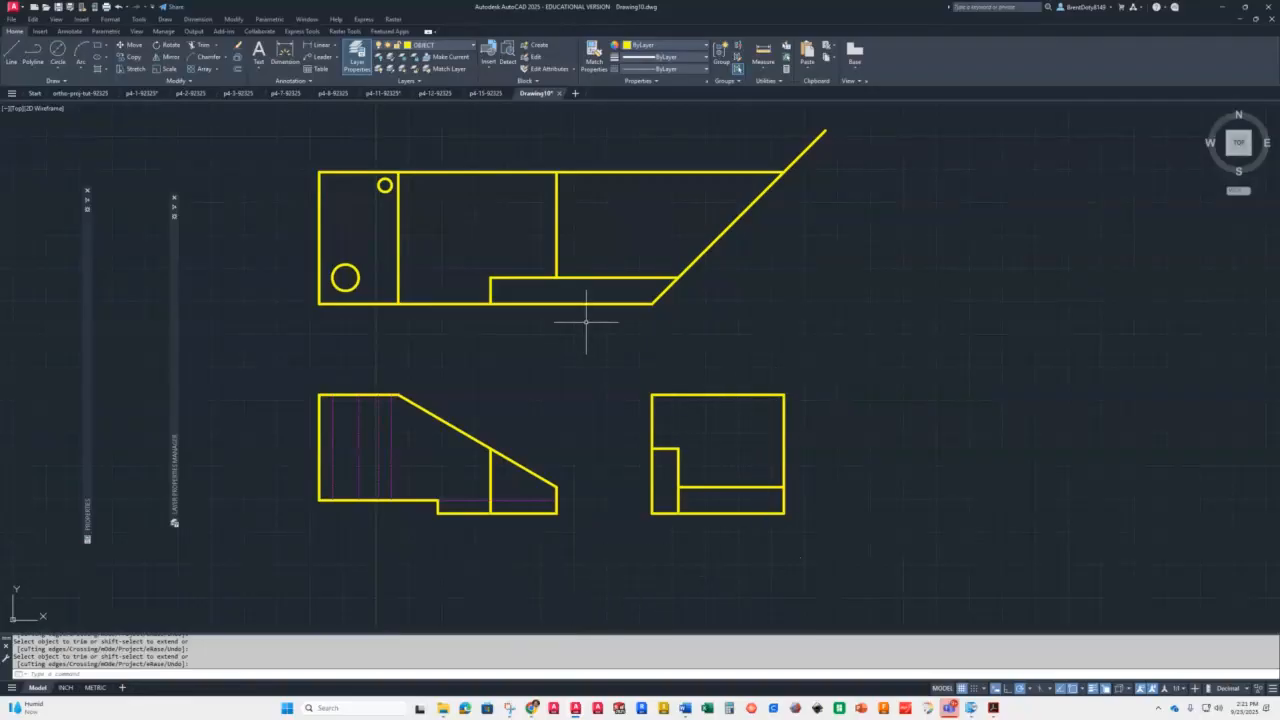
Delete the three horizontal projection lines between the top view and the miter line
click(603, 156)
mouse_move(598, 196)
mouse_down()
mouse_move(580, 363)
mouse_move(634, 366)
mouse_up()
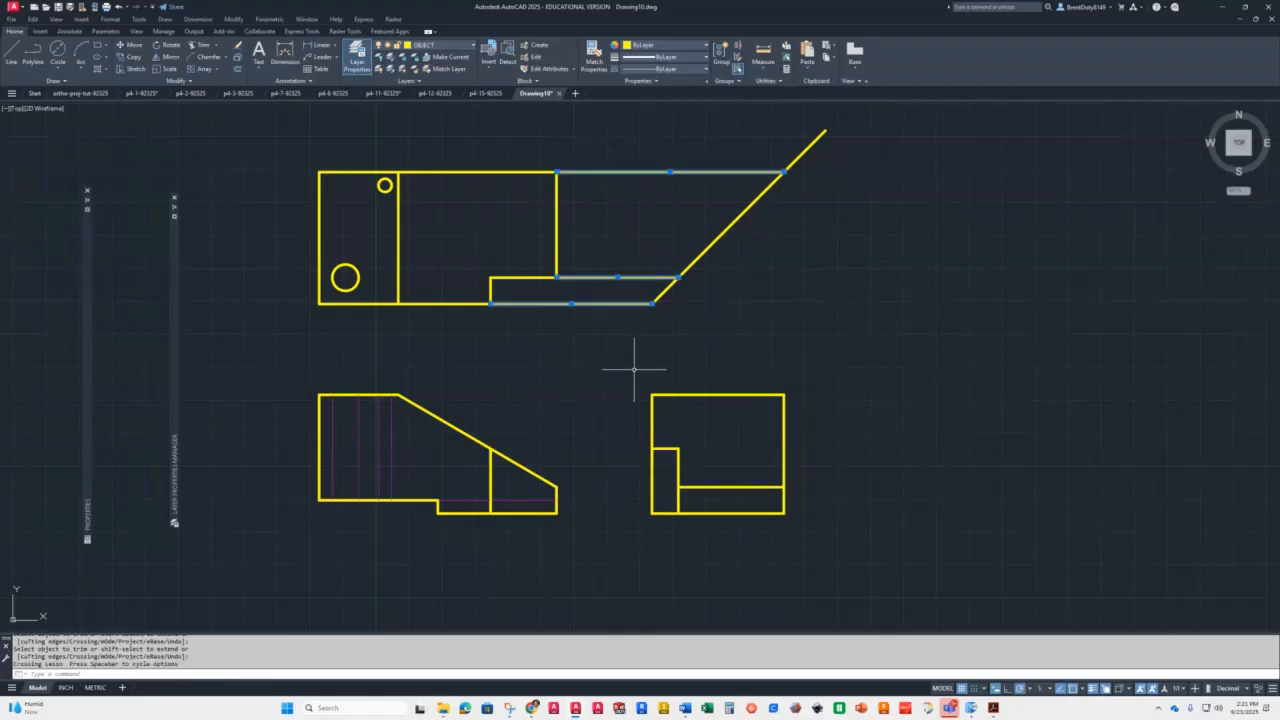
key(Delete)
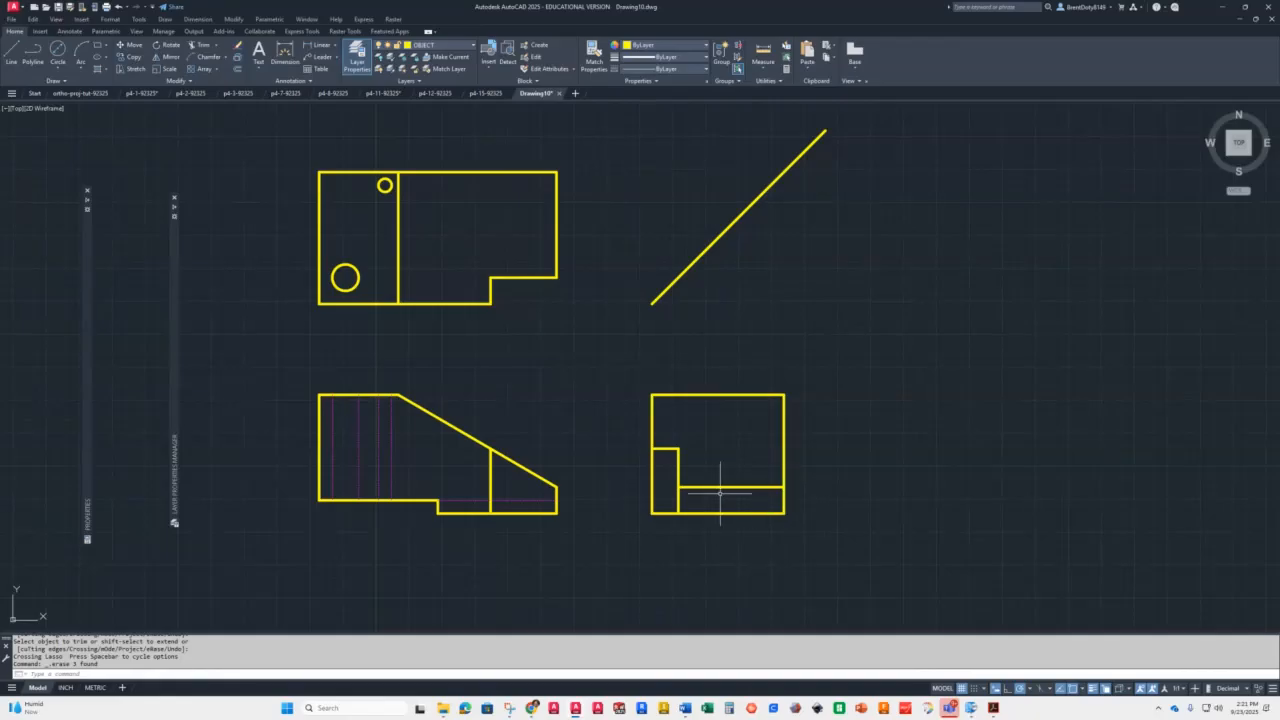
Offset the side view's right edge 50 inward, and offset the resulting line another 100 to the left
text(o)
key(Return)
text(5)
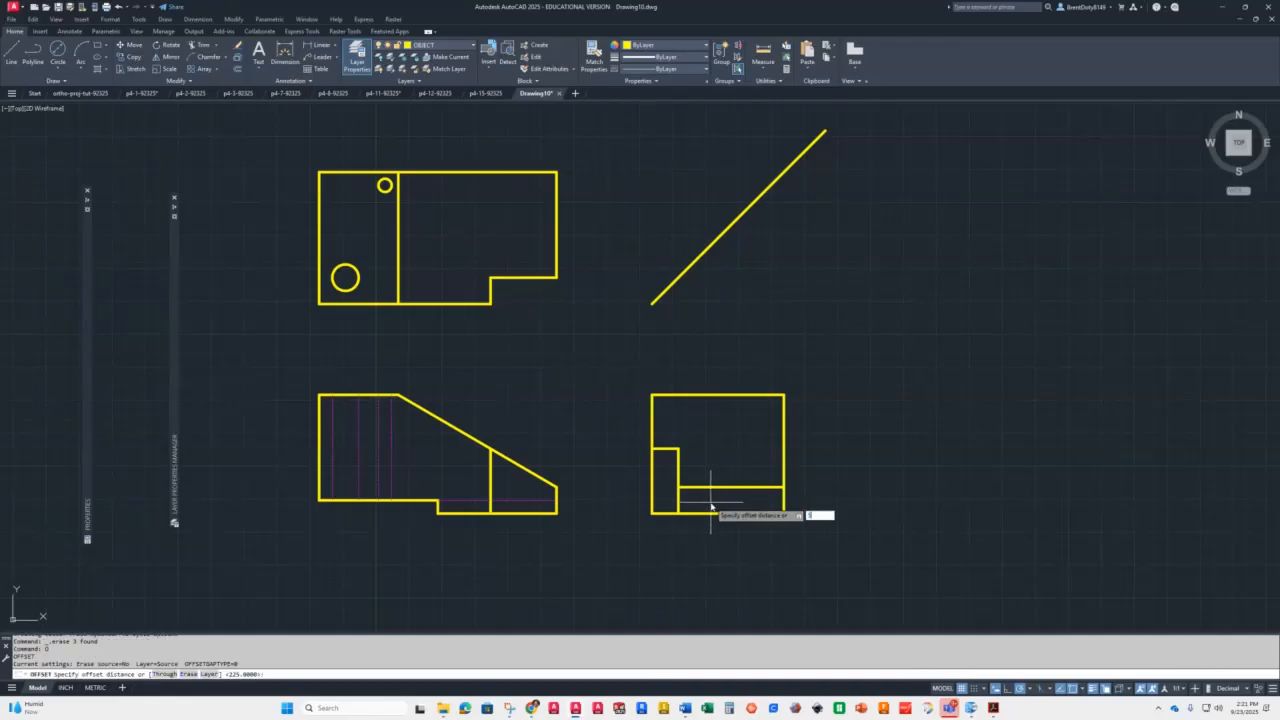
text(0)
key(Return)
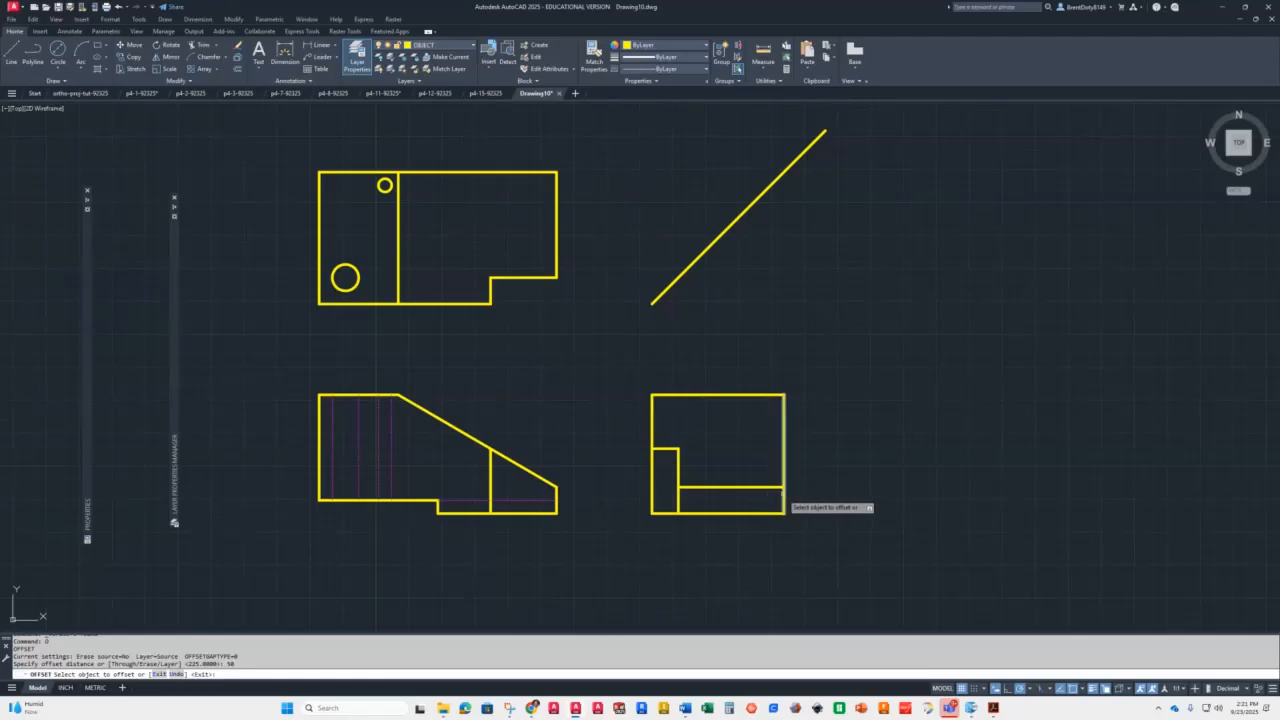
click(784, 500)
click(752, 500)
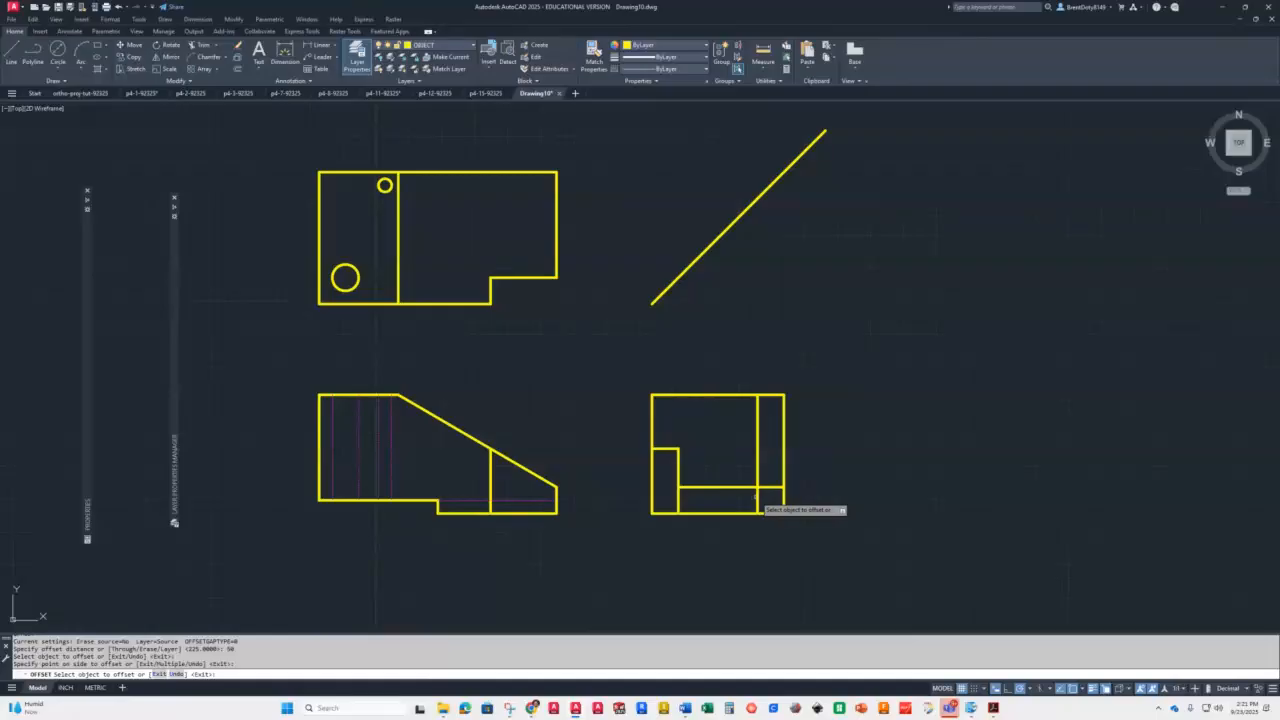
click(757, 500)
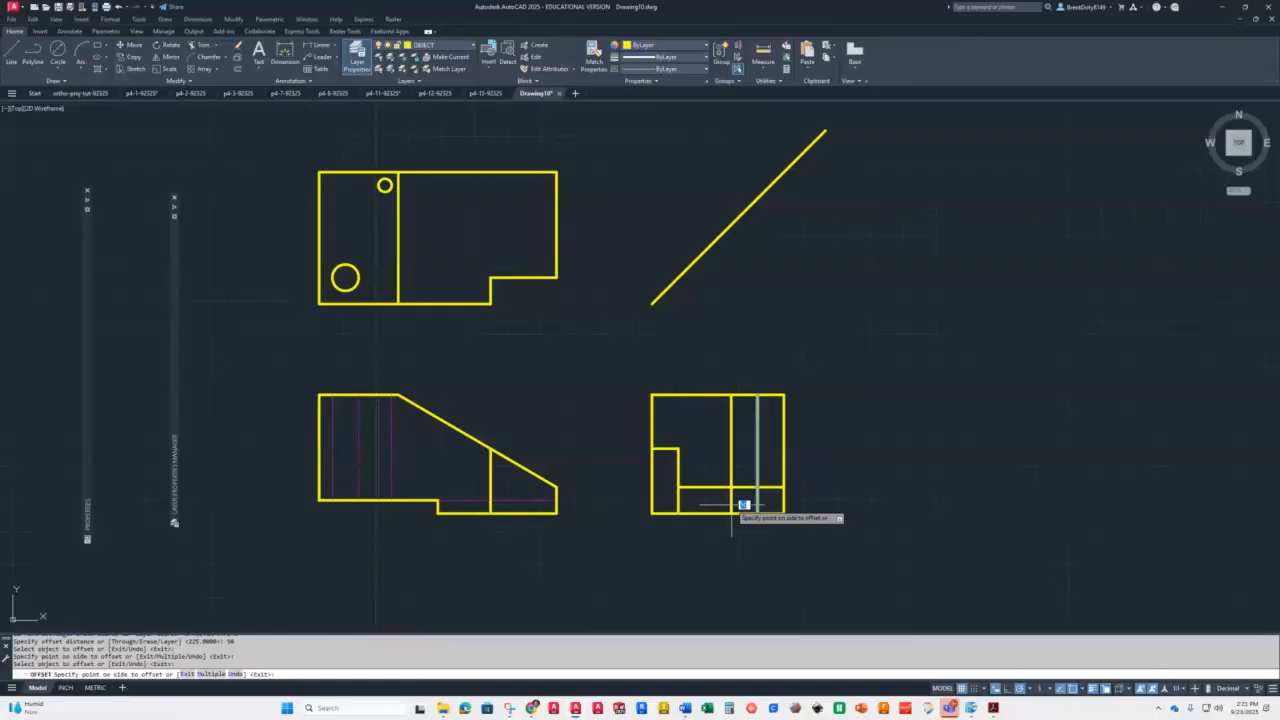
text(100)
key(Return)
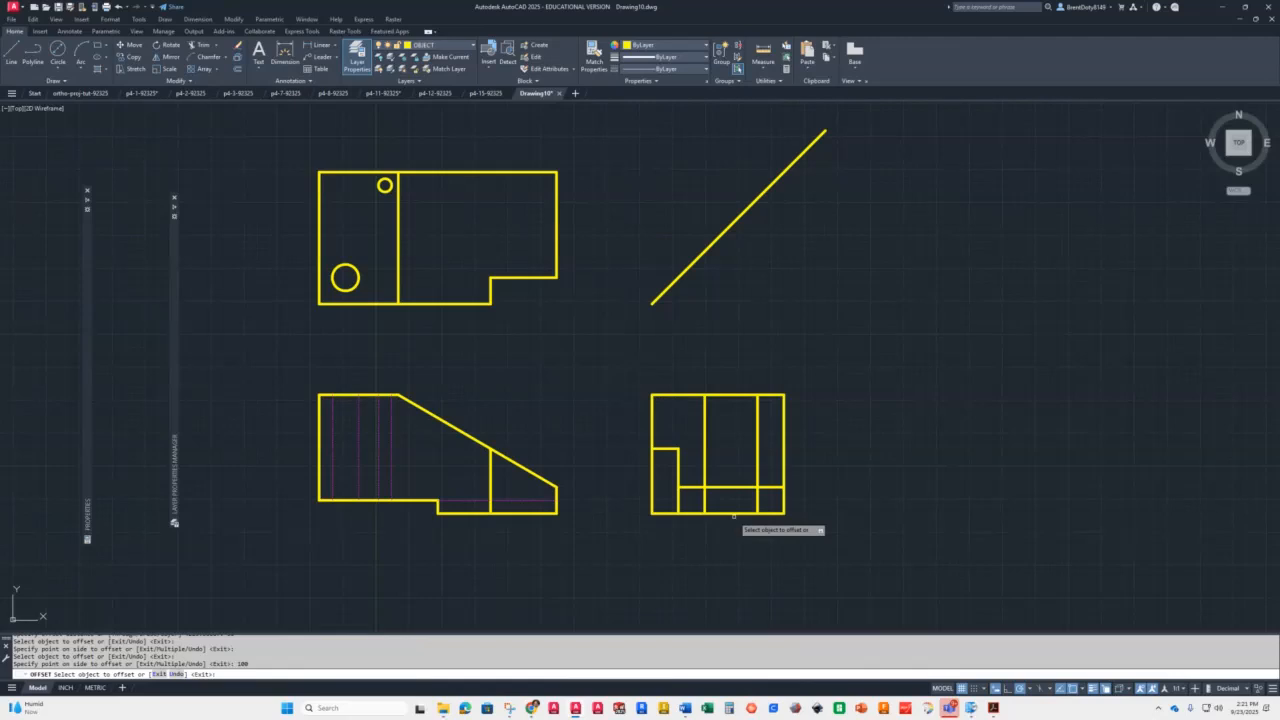
Offset the side view's bottom edge 25 upward
click(729, 514)
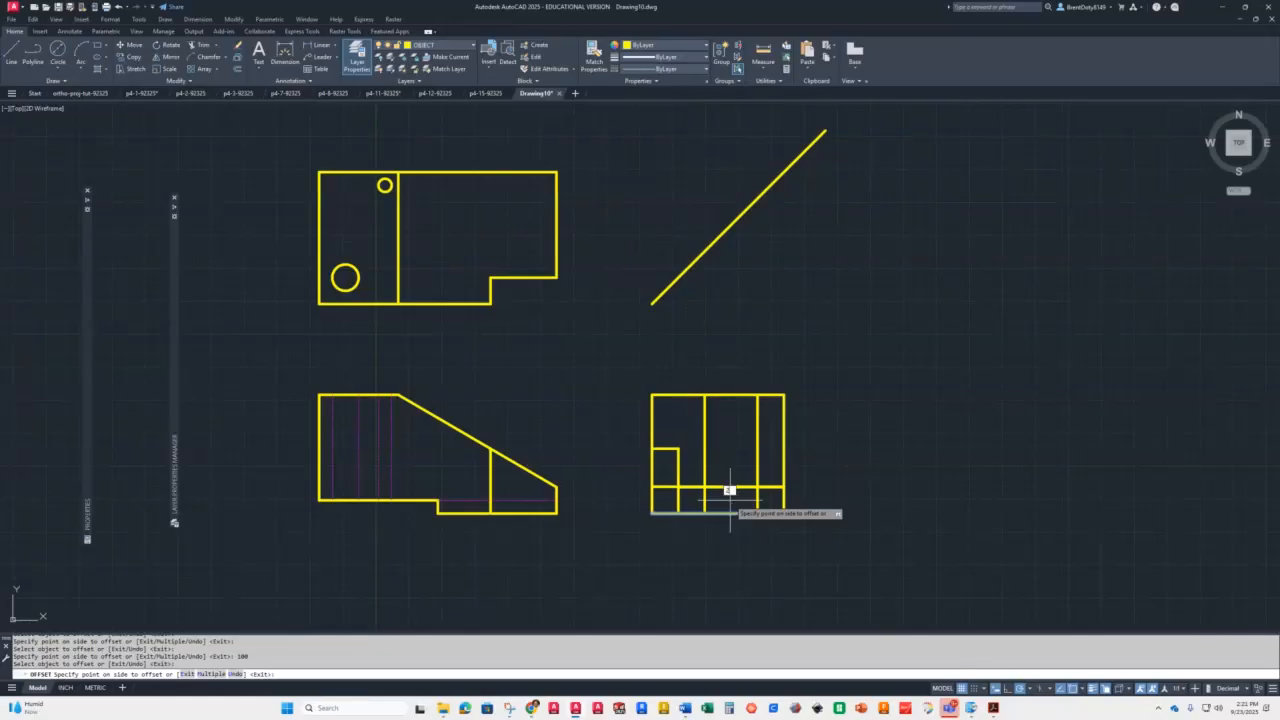
click(730, 505)
key(Return)
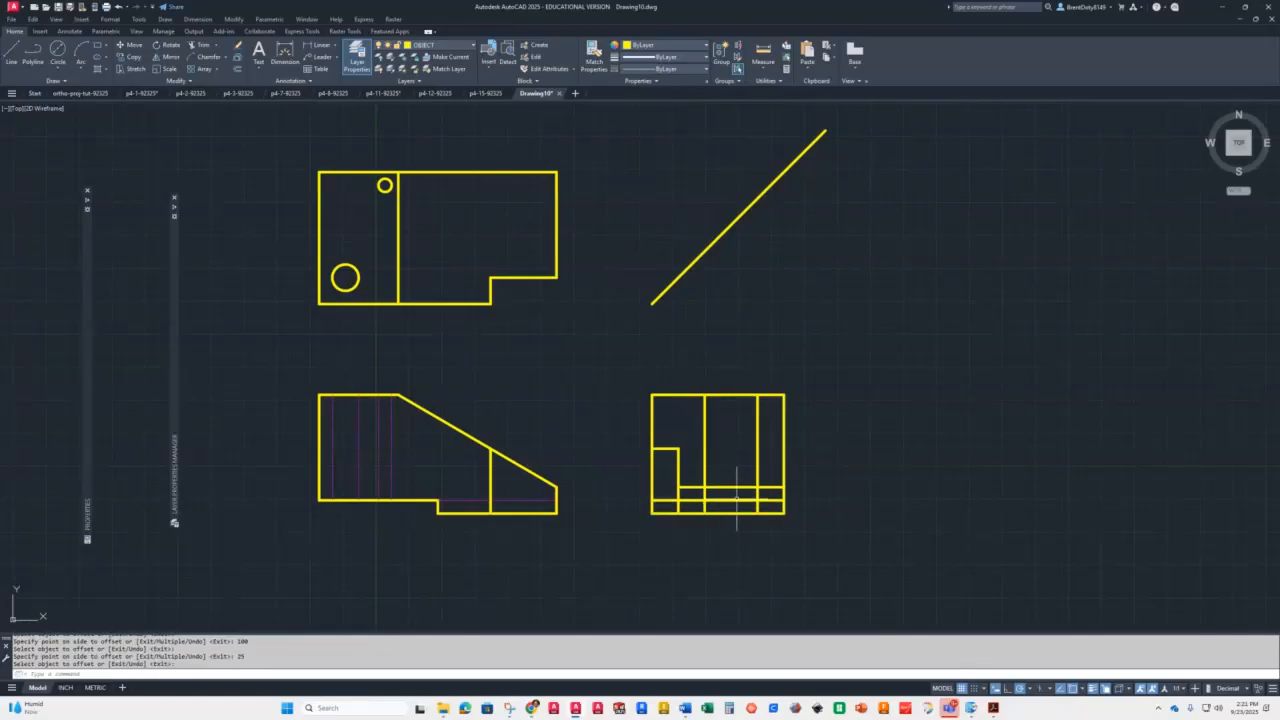
Trim the offset lines and the bottom edge between them to leave an open rectangular slot in the side view's base
scroll(746, 483, up, 5)
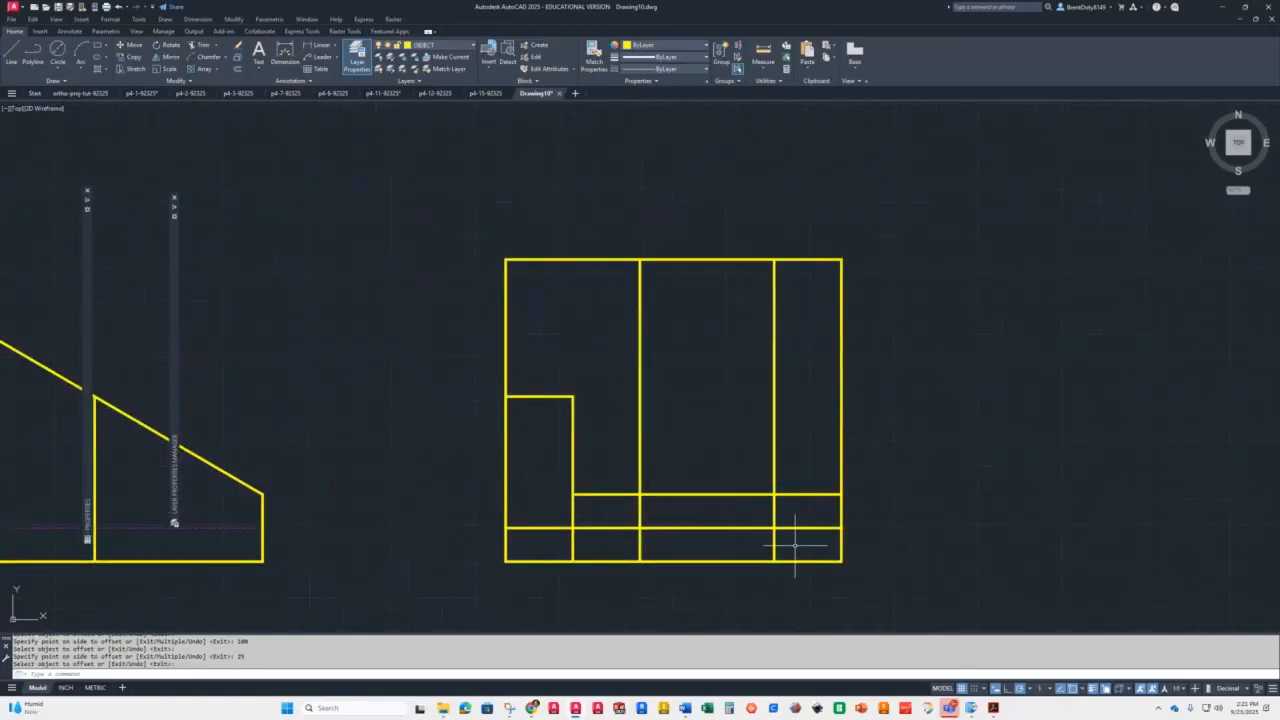
text(tr)
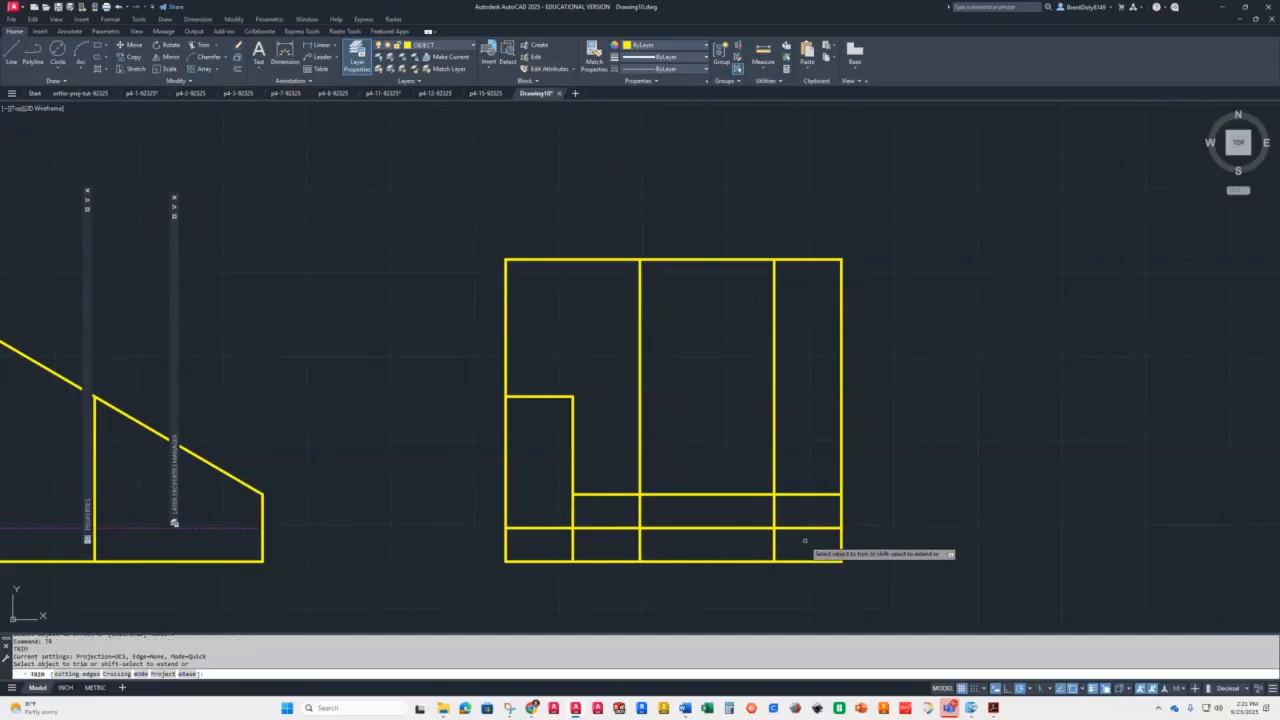
key(Return)
drag(806, 545, 750, 510)
drag(644, 512, 585, 518)
click(548, 526)
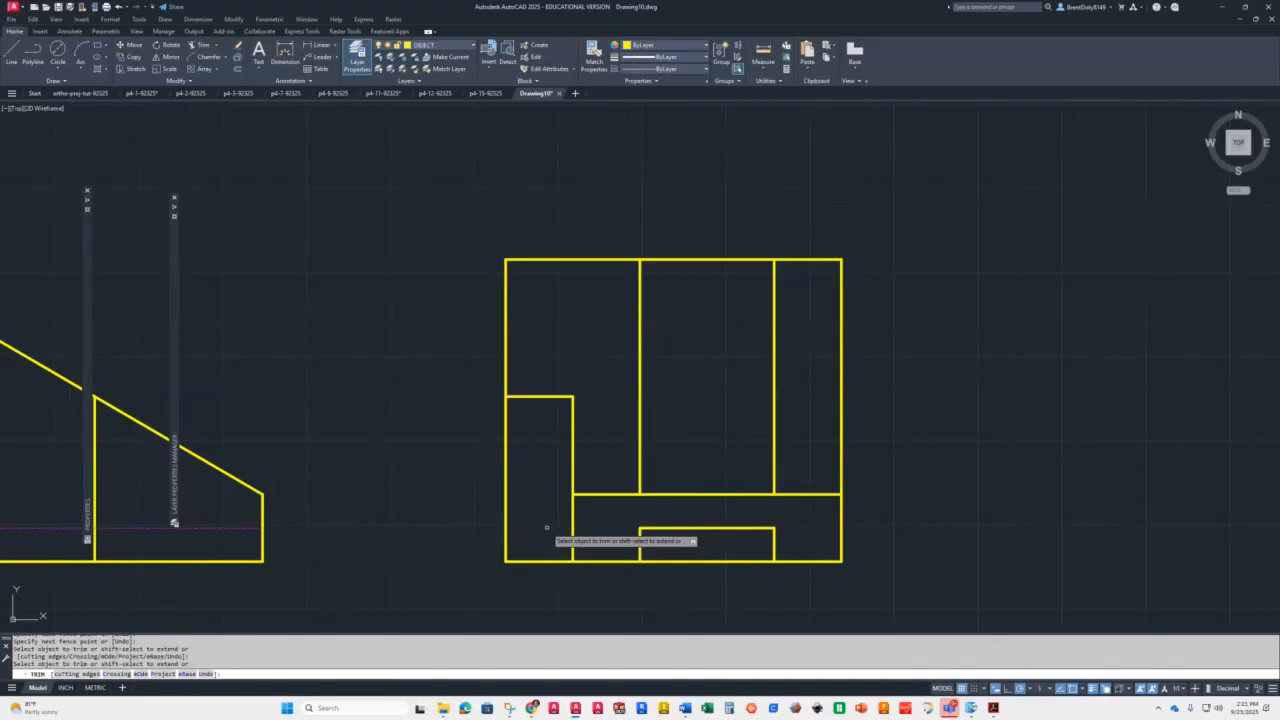
drag(805, 418, 602, 433)
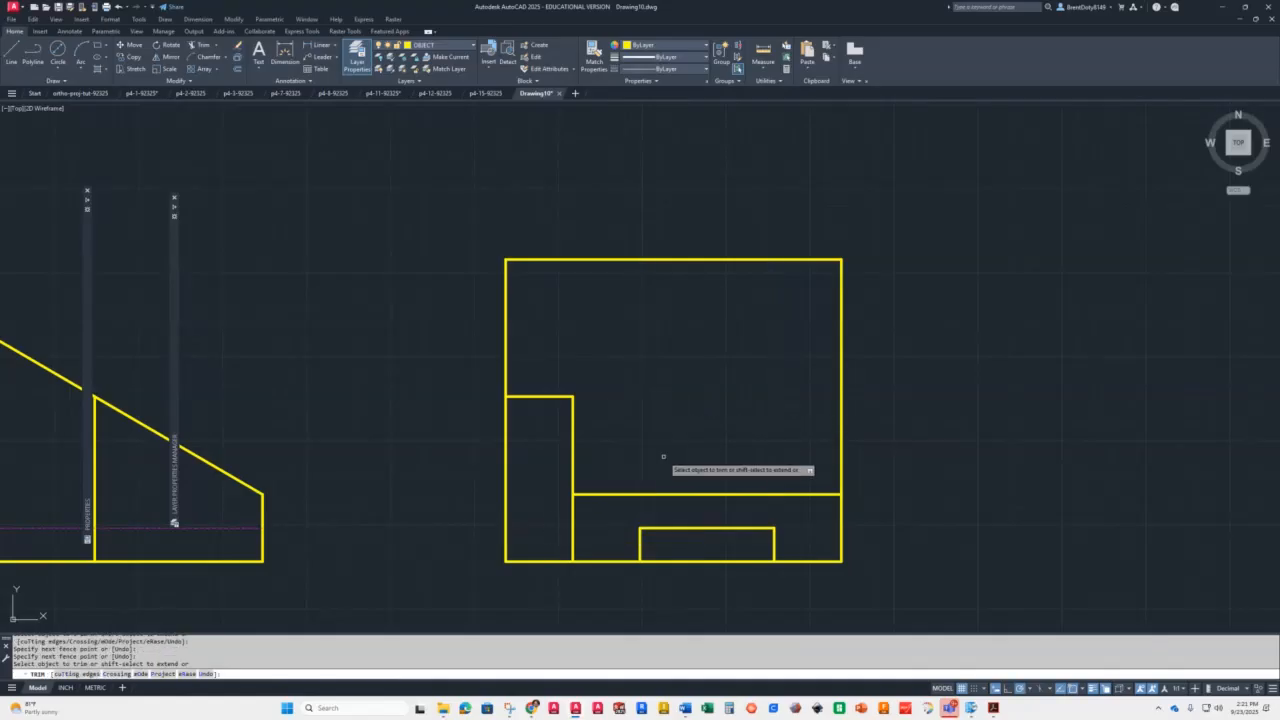
mouse_move(708, 549)
mouse_down()
mouse_move(669, 601)
mouse_move(686, 586)
mouse_up()
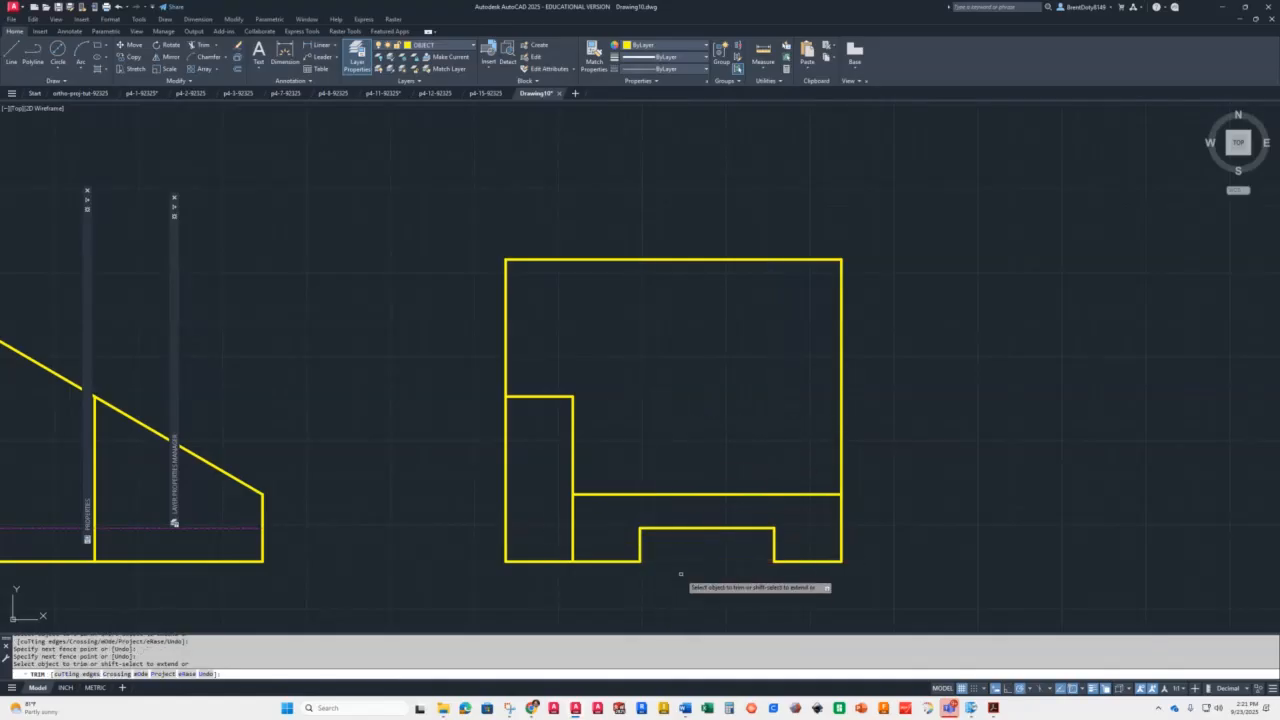
key(Return)
On the HIDDEN layer, project the side view slot's upper-left corner up to the miter line and across the top view
scroll(686, 571, down, 4)
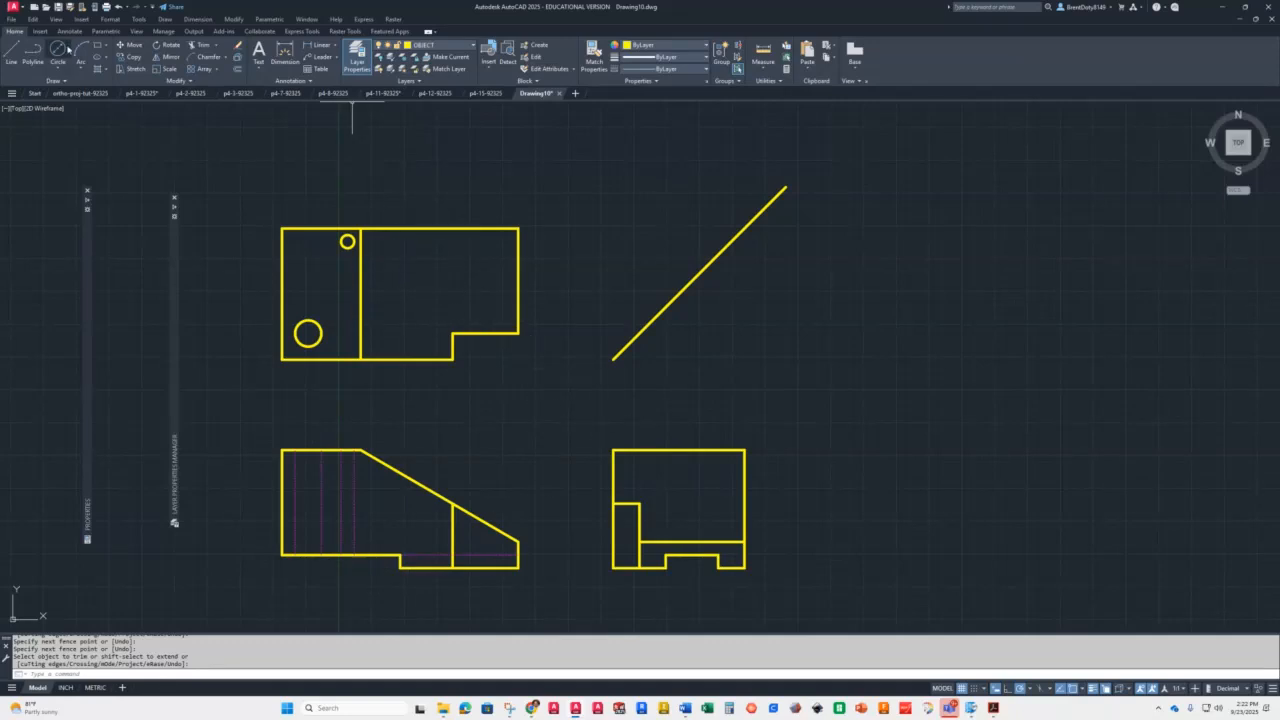
click(447, 45)
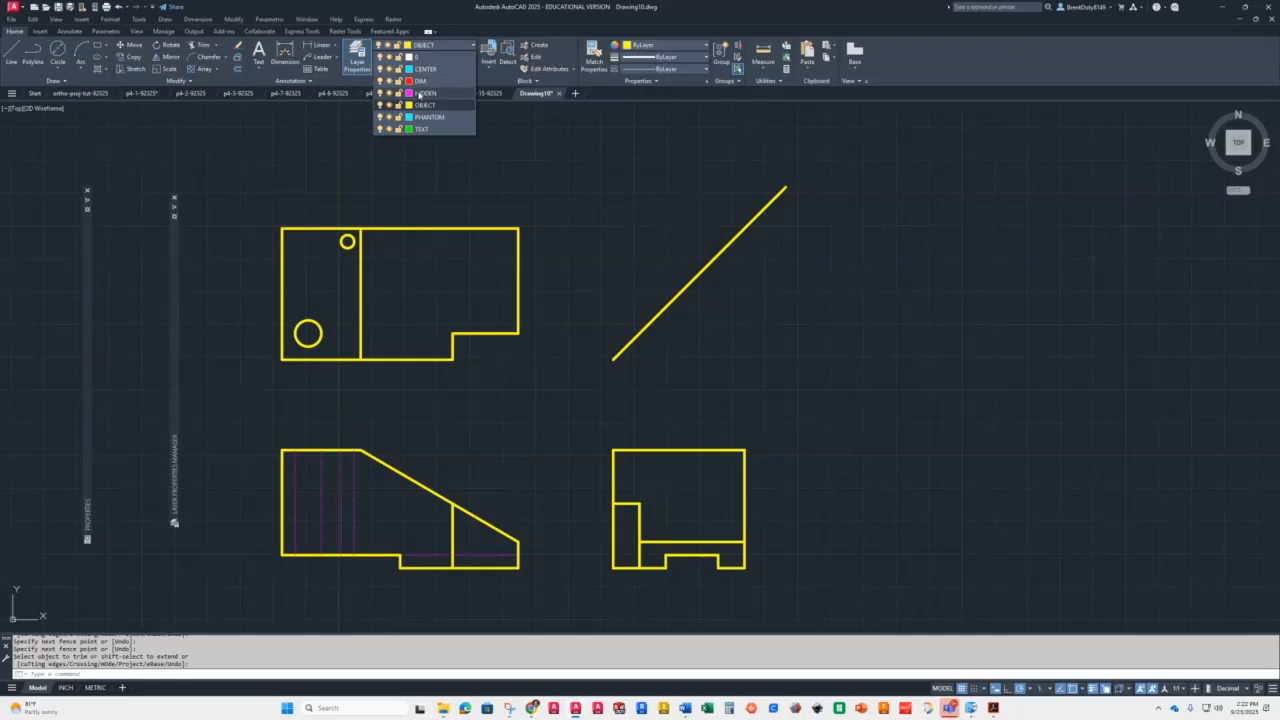
click(424, 93)
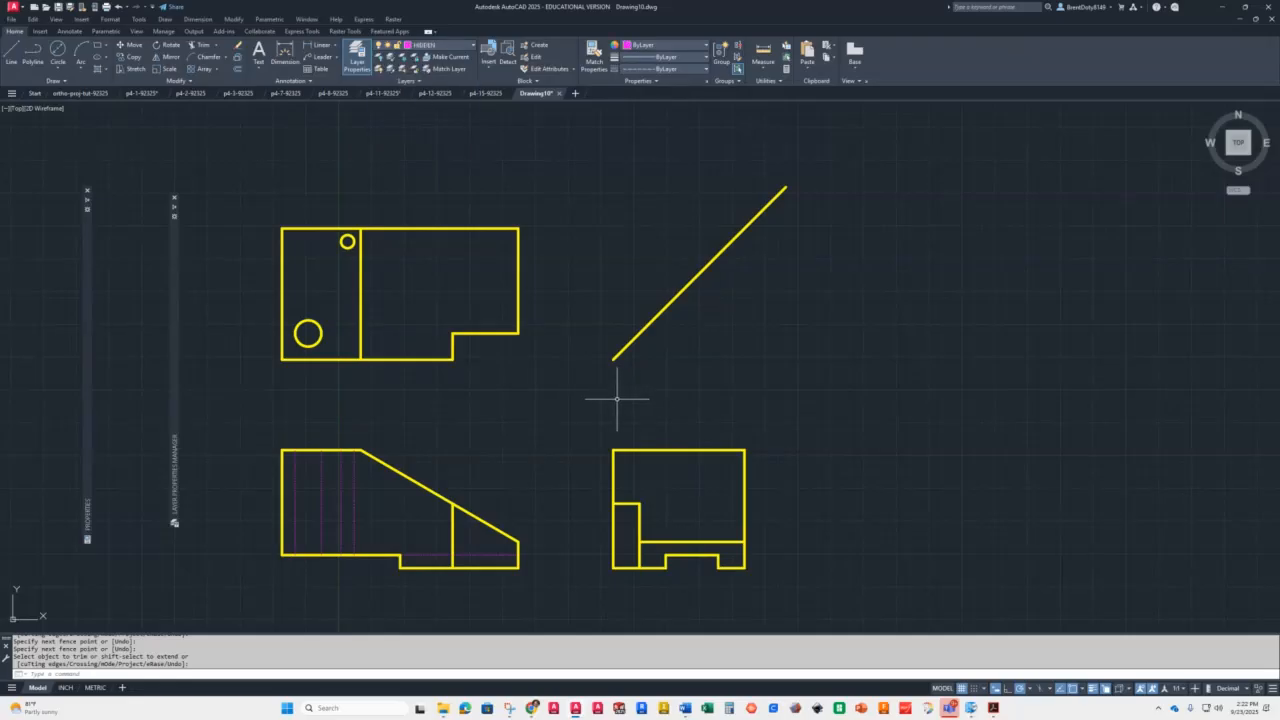
click(11, 66)
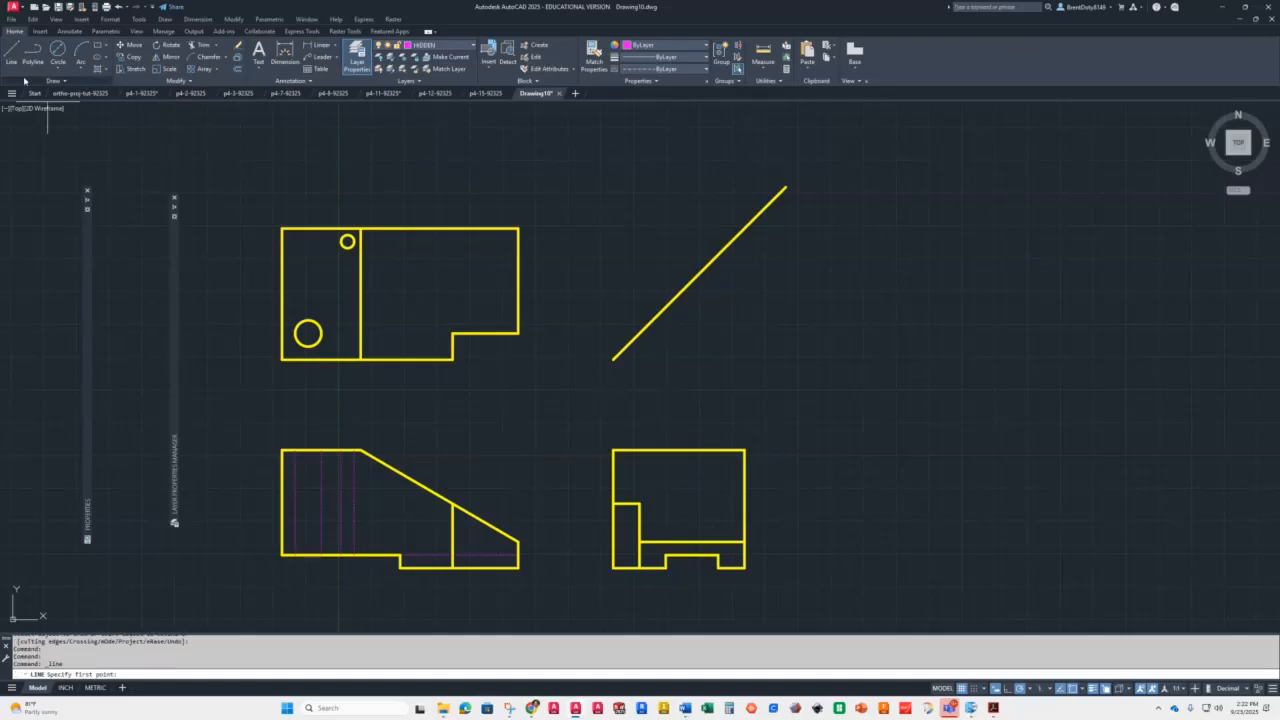
click(16, 55)
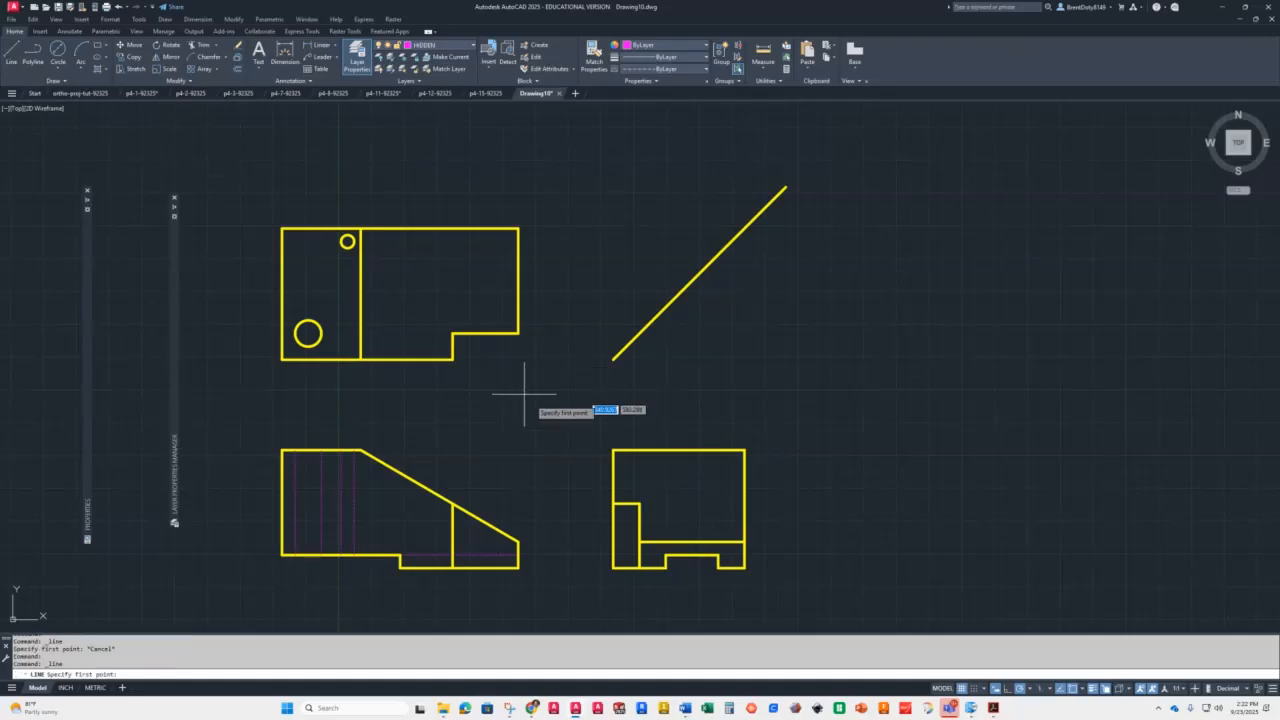
click(665, 553)
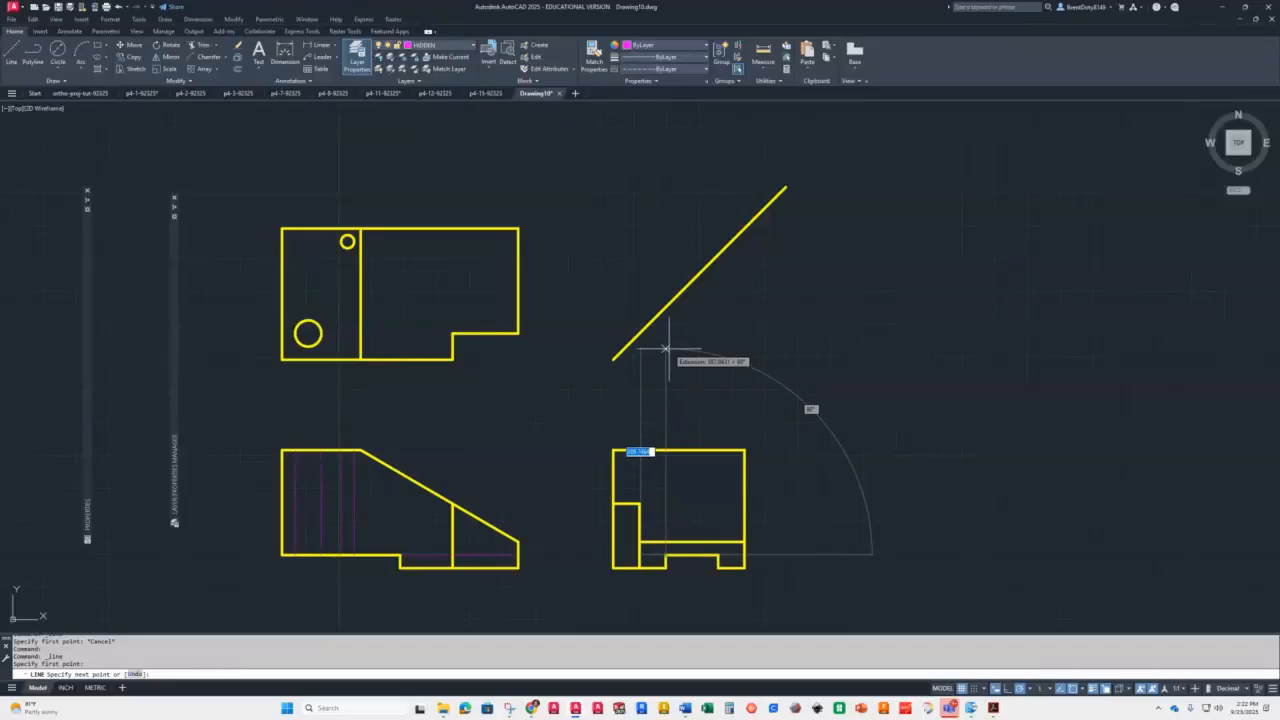
click(665, 307)
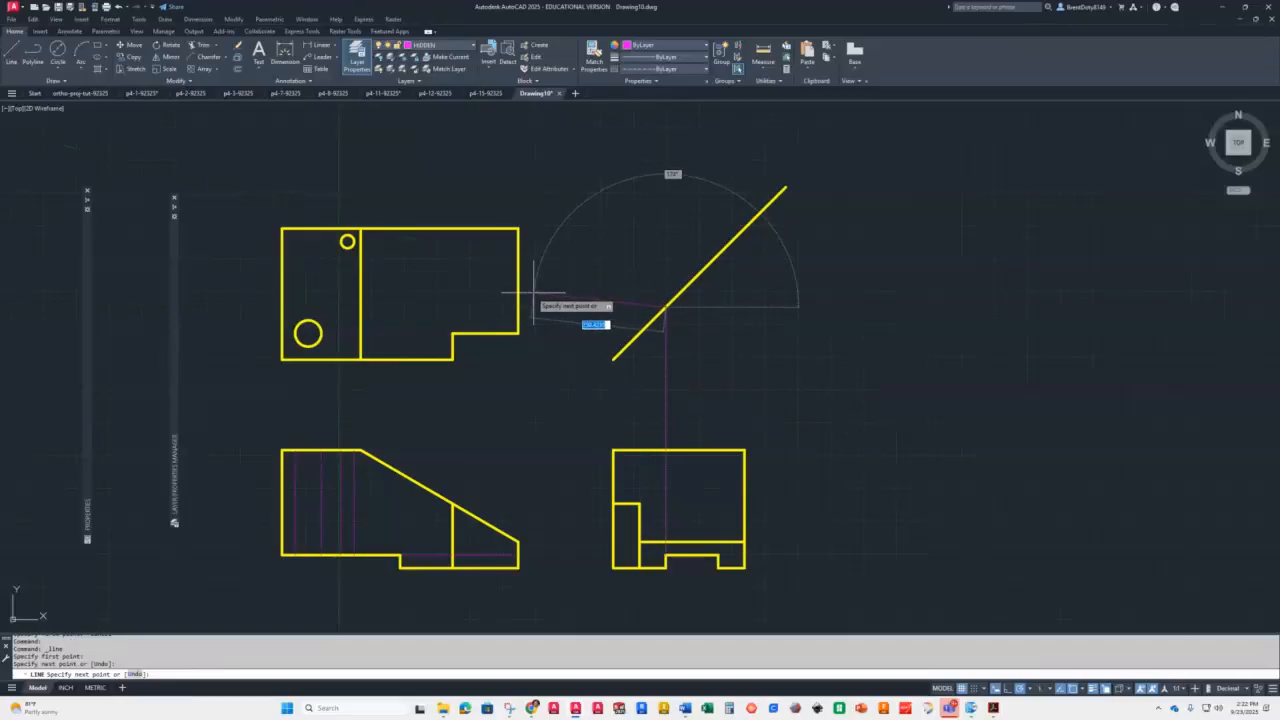
click(360, 307)
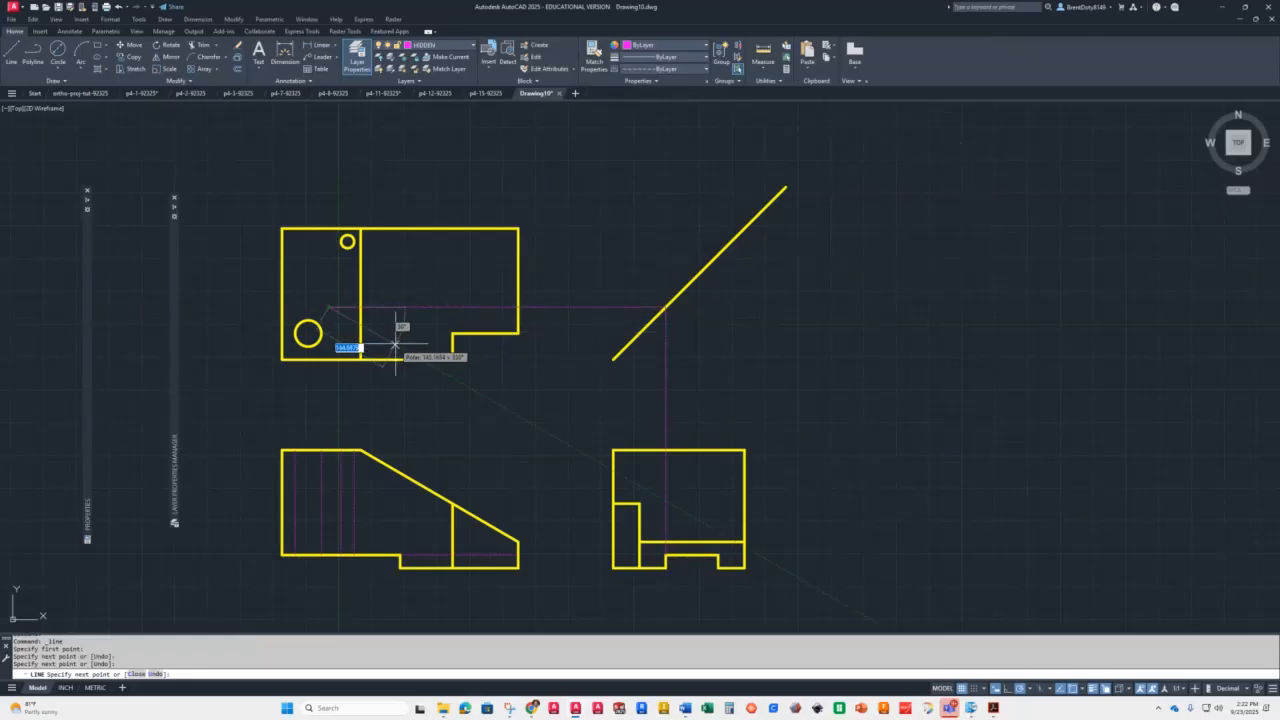
click(330, 307)
key(Return)
Project the side view slot's upper-right corner up to the miter line and across into the top view
key(Return)
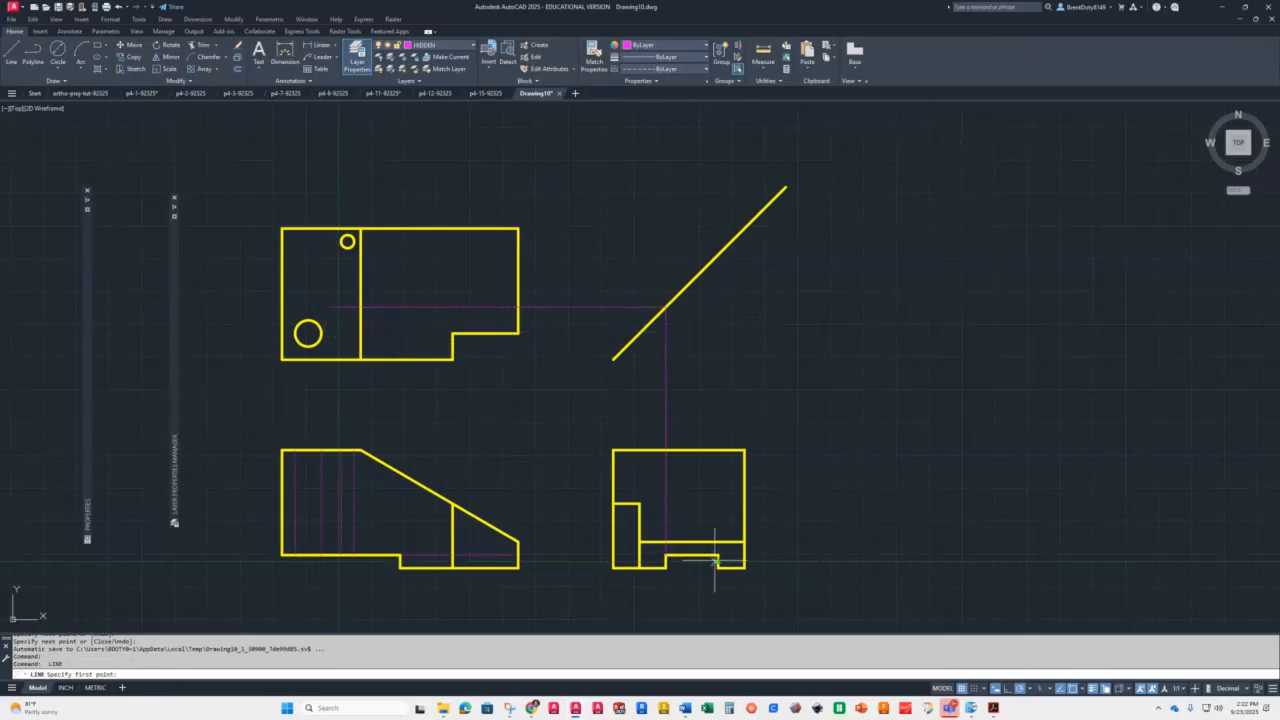
click(694, 553)
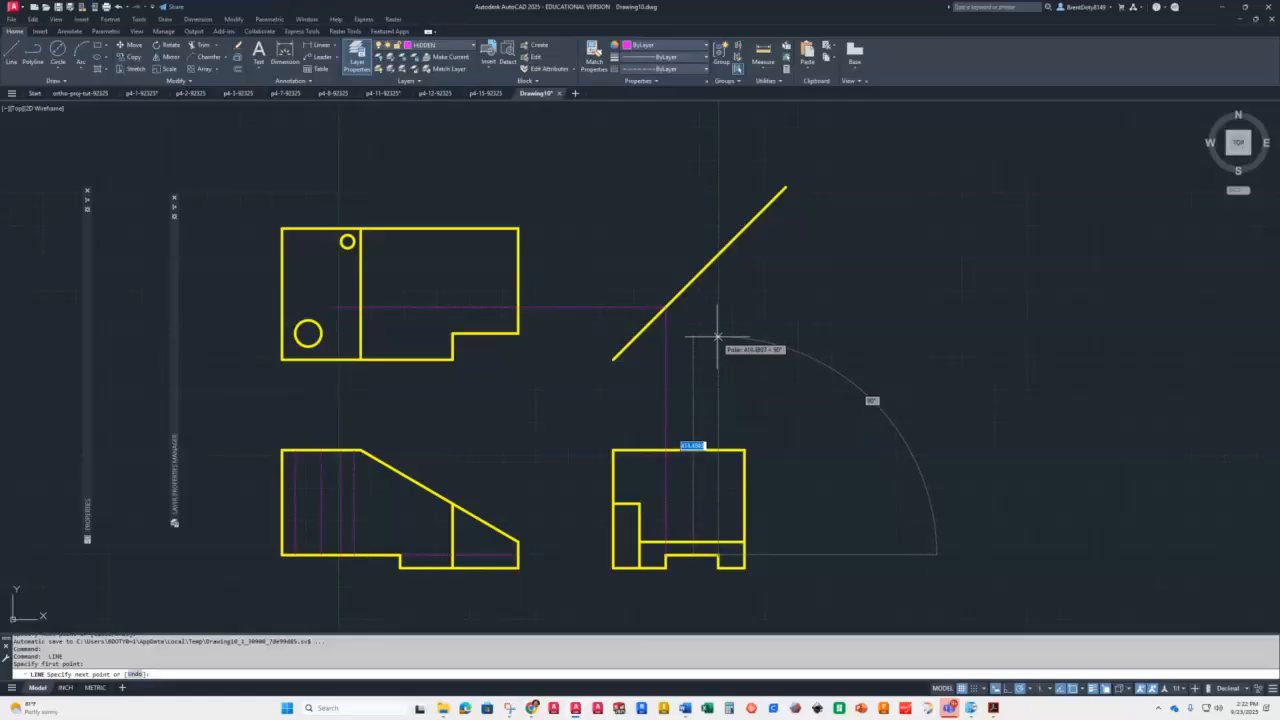
click(717, 256)
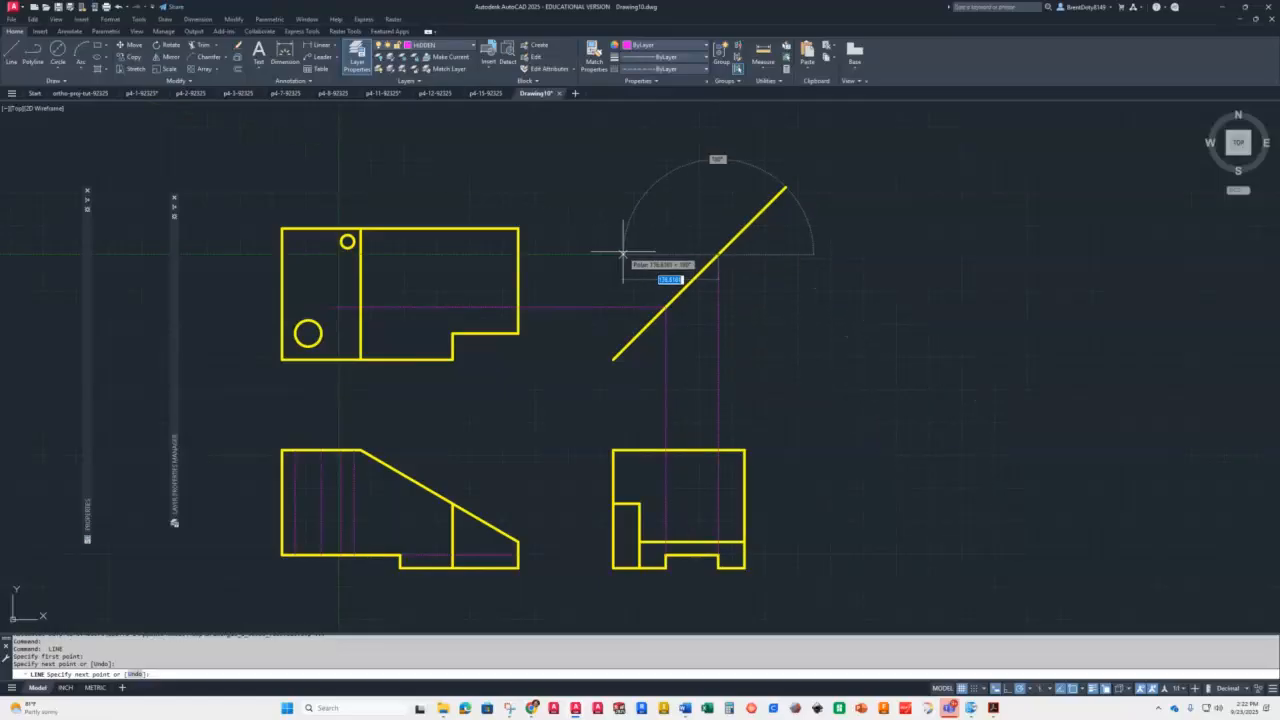
click(373, 254)
key(Escape)
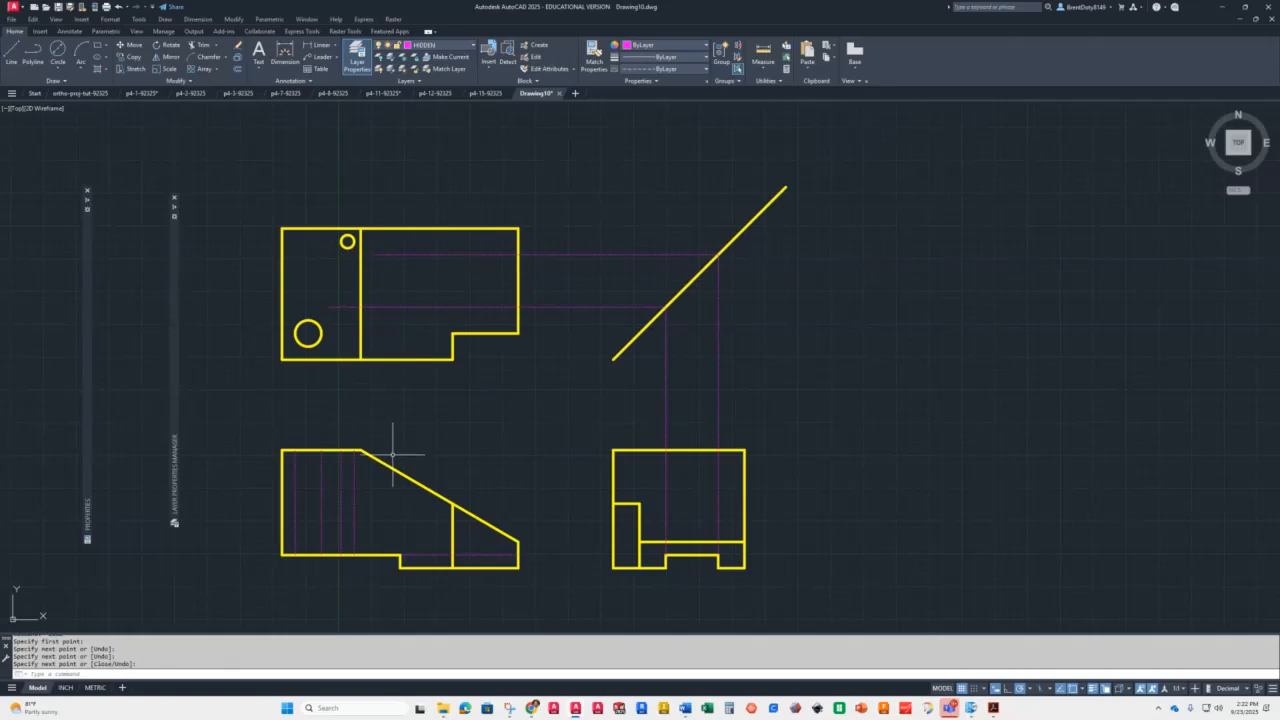
Draw a vertical projection line from the front view's bottom step corner up to the top view's upper edge
key(space)
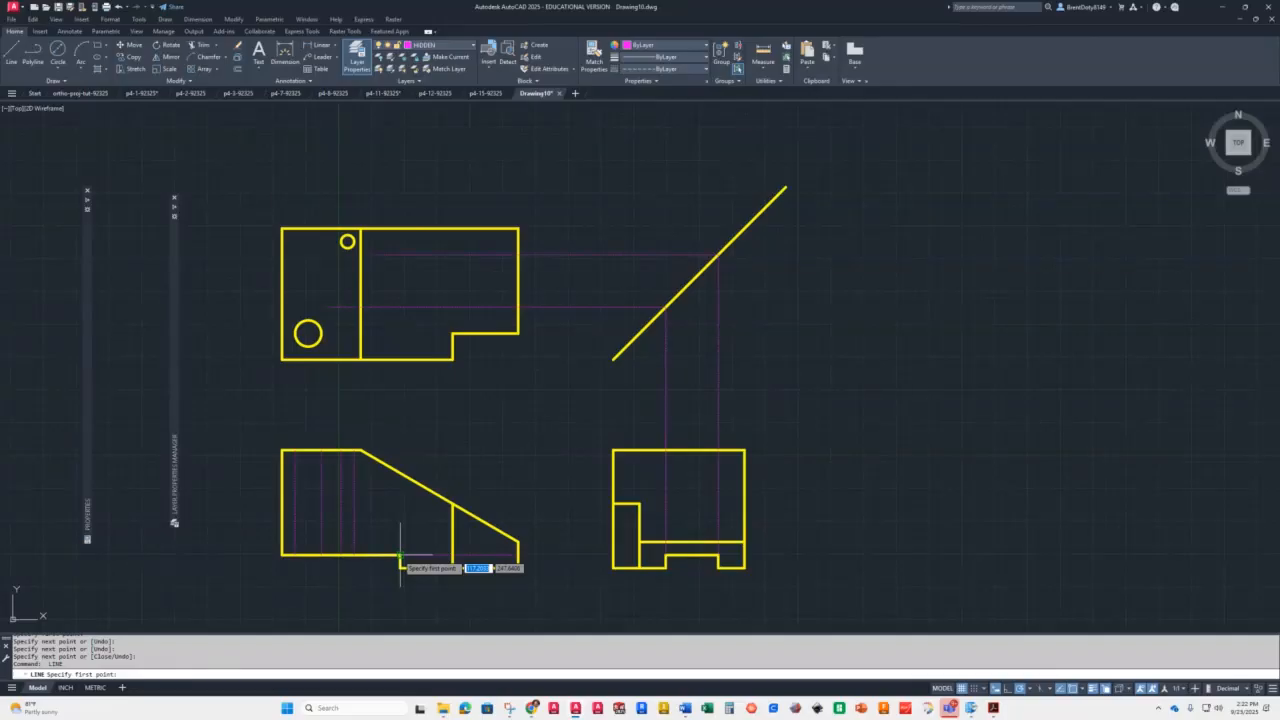
click(400, 556)
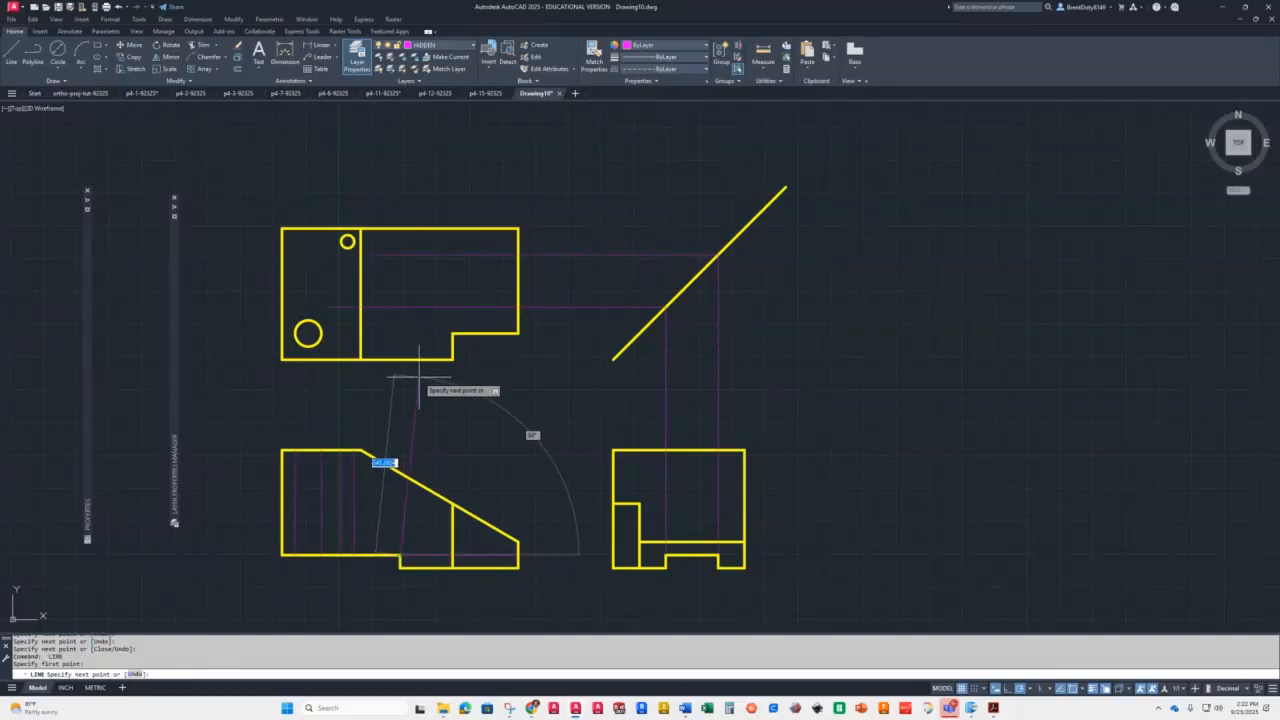
click(400, 228)
key(Return)
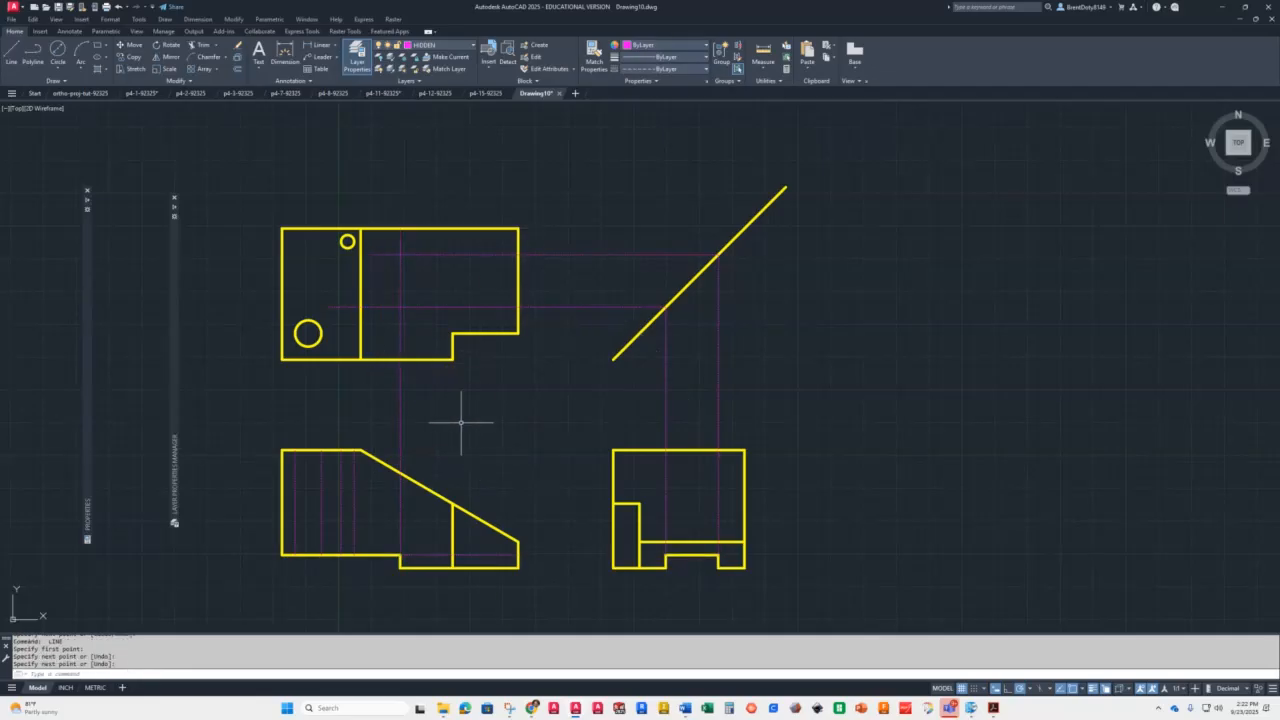
Trim the vertical projection line away below the top view's bottom edge
text(tr)
key(Return)
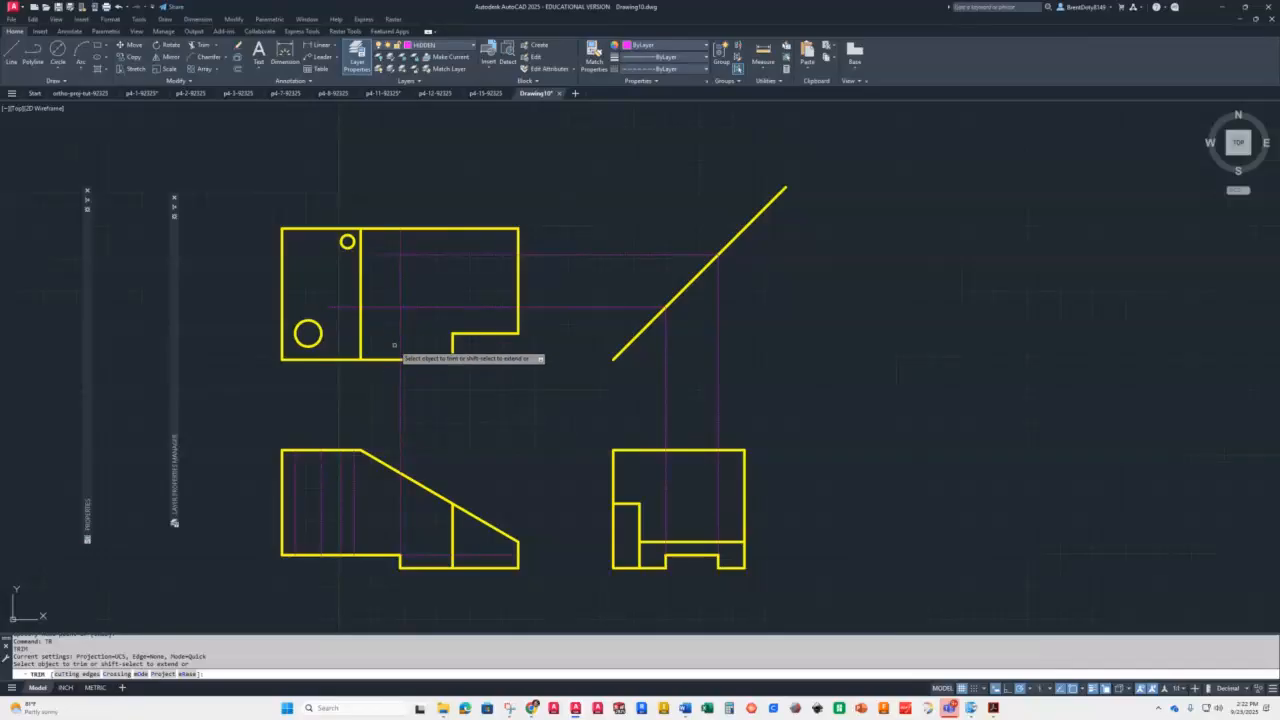
click(395, 508)
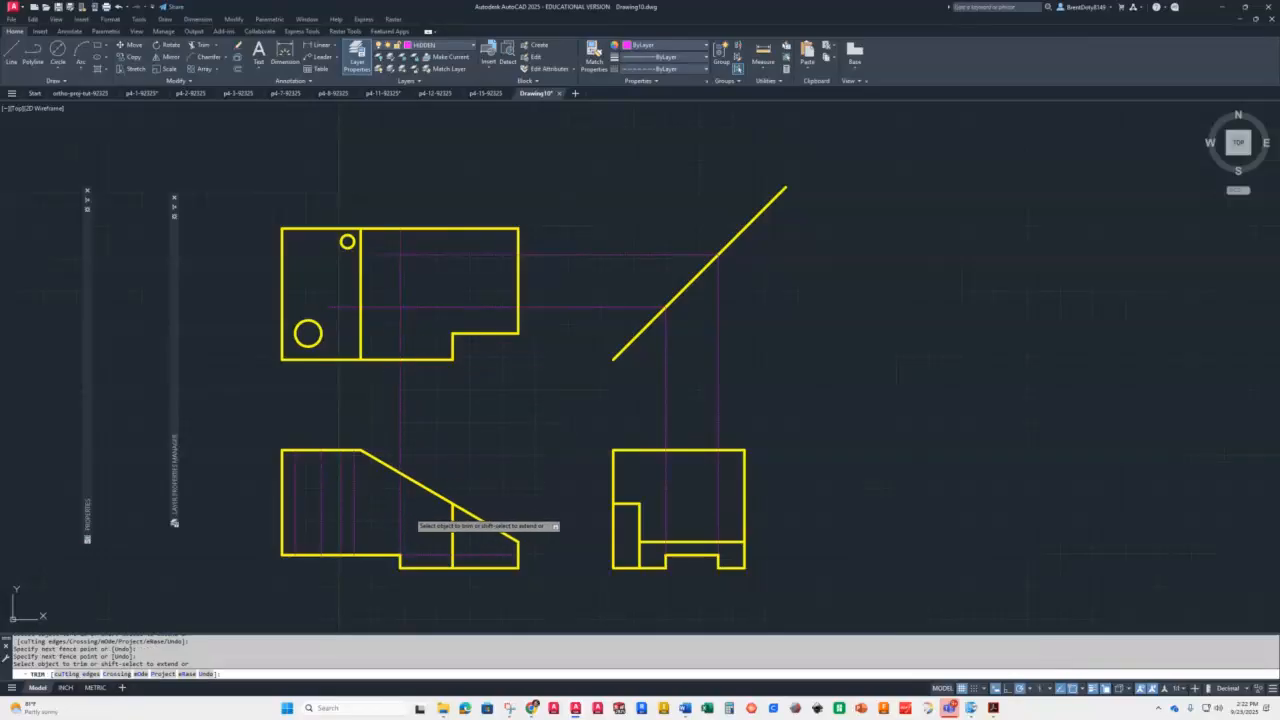
click(422, 401)
key(Return)
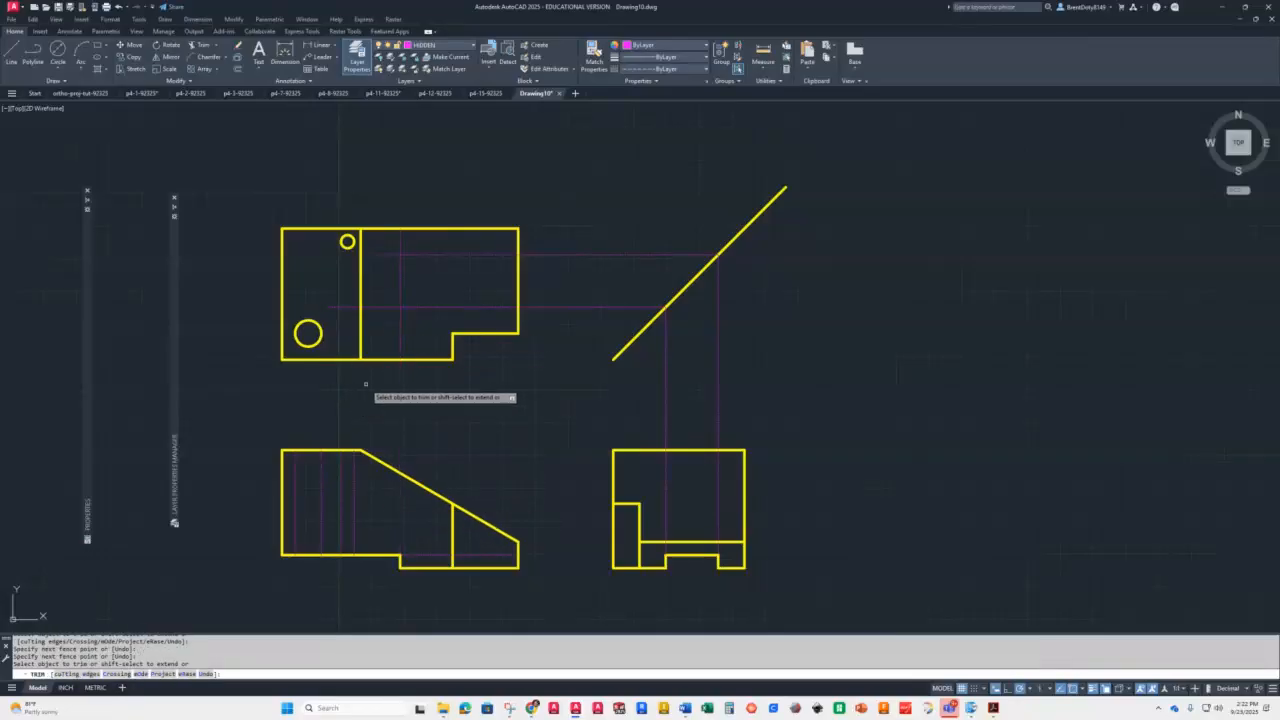
Trim the remaining projection lines to the hidden slot outline in the top view, removing the vertical segment between the two horizontal lines
click(345, 305)
drag(334, 317, 335, 319)
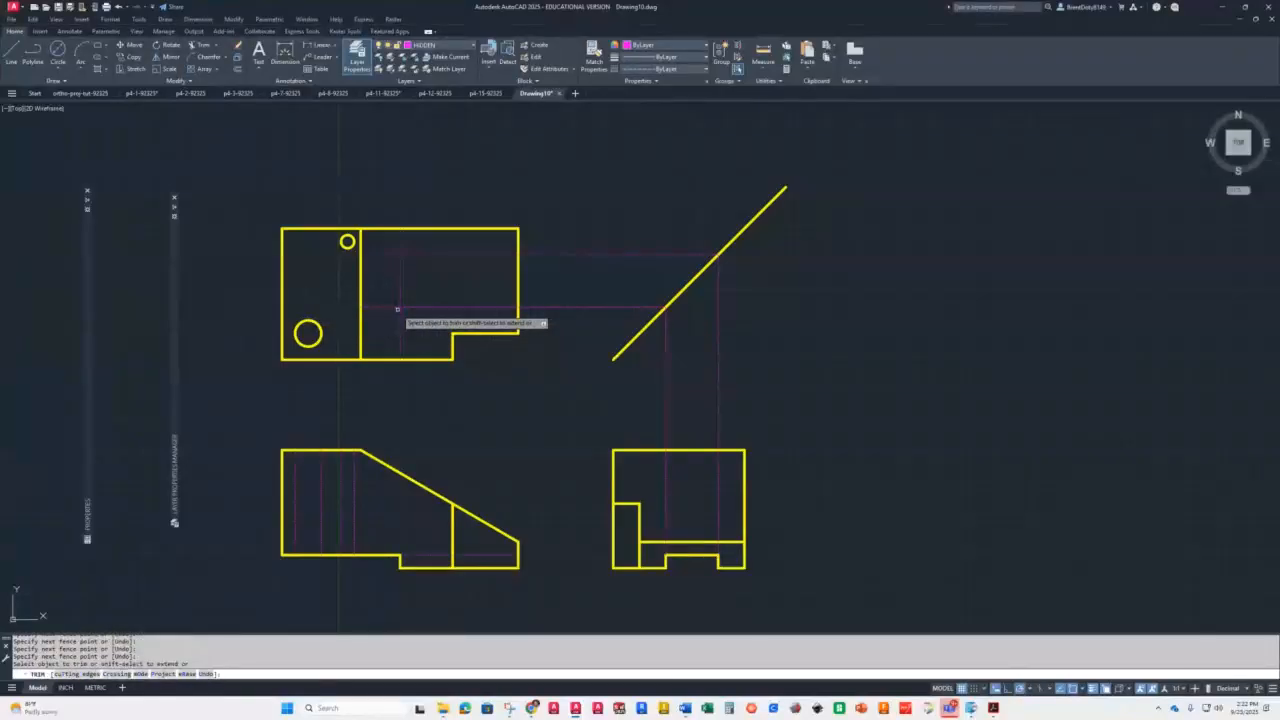
mouse_move(387, 241)
mouse_down()
mouse_move(414, 288)
mouse_move(380, 308)
mouse_move(383, 336)
mouse_up()
drag(573, 225, 546, 358)
key(Return)
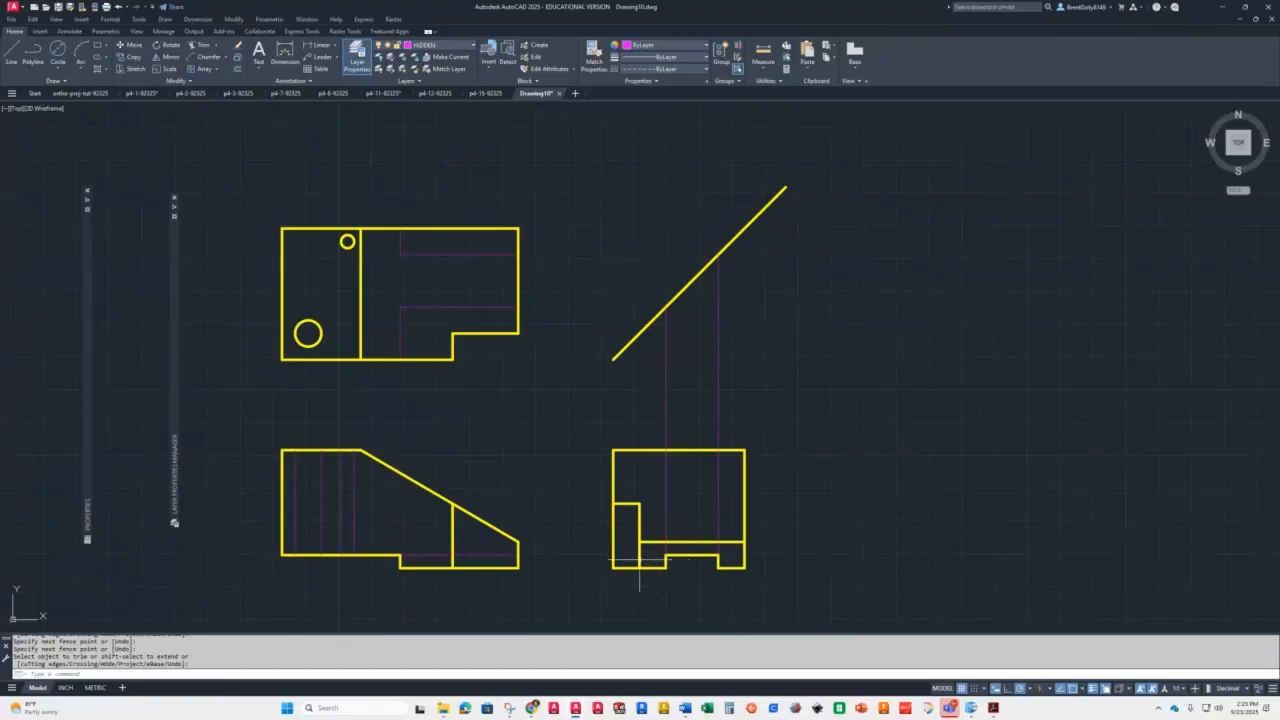
Draw horizontal hidden lines from the side view slot's two upper corners out to the left and right edges
scroll(664, 555, up, 4)
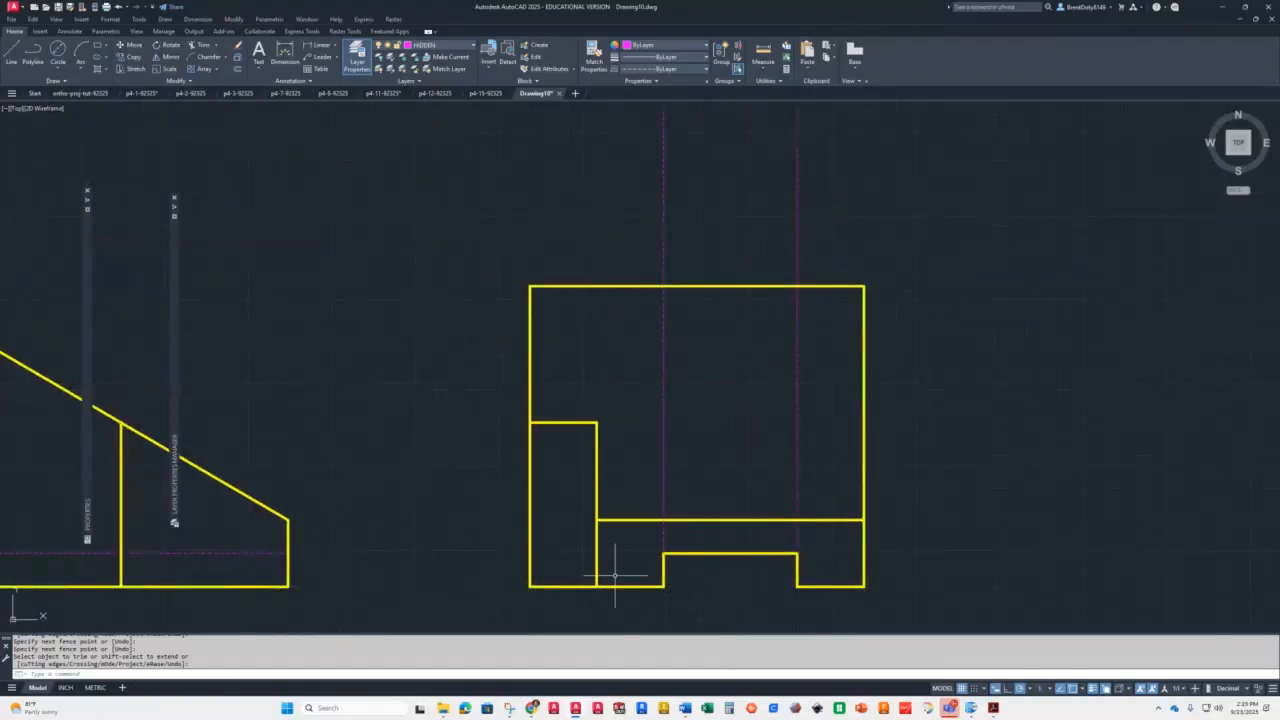
key(Return)
text(l)
key(Return)
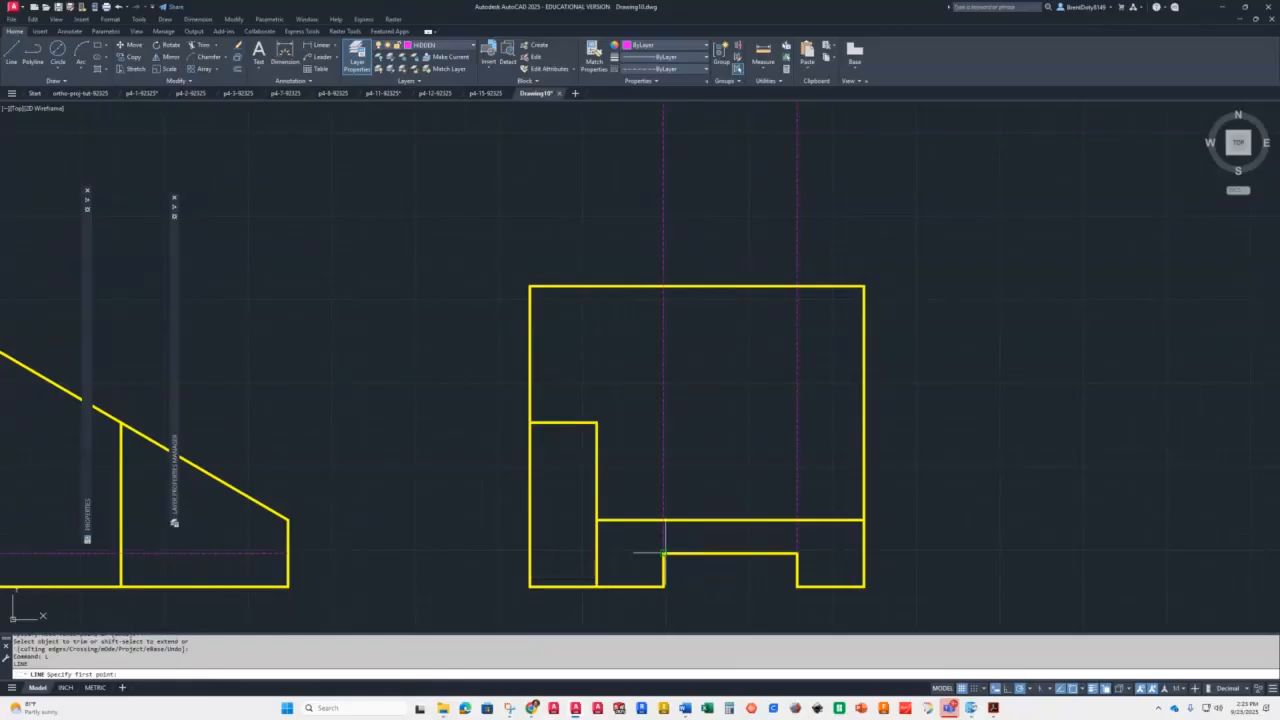
click(663, 553)
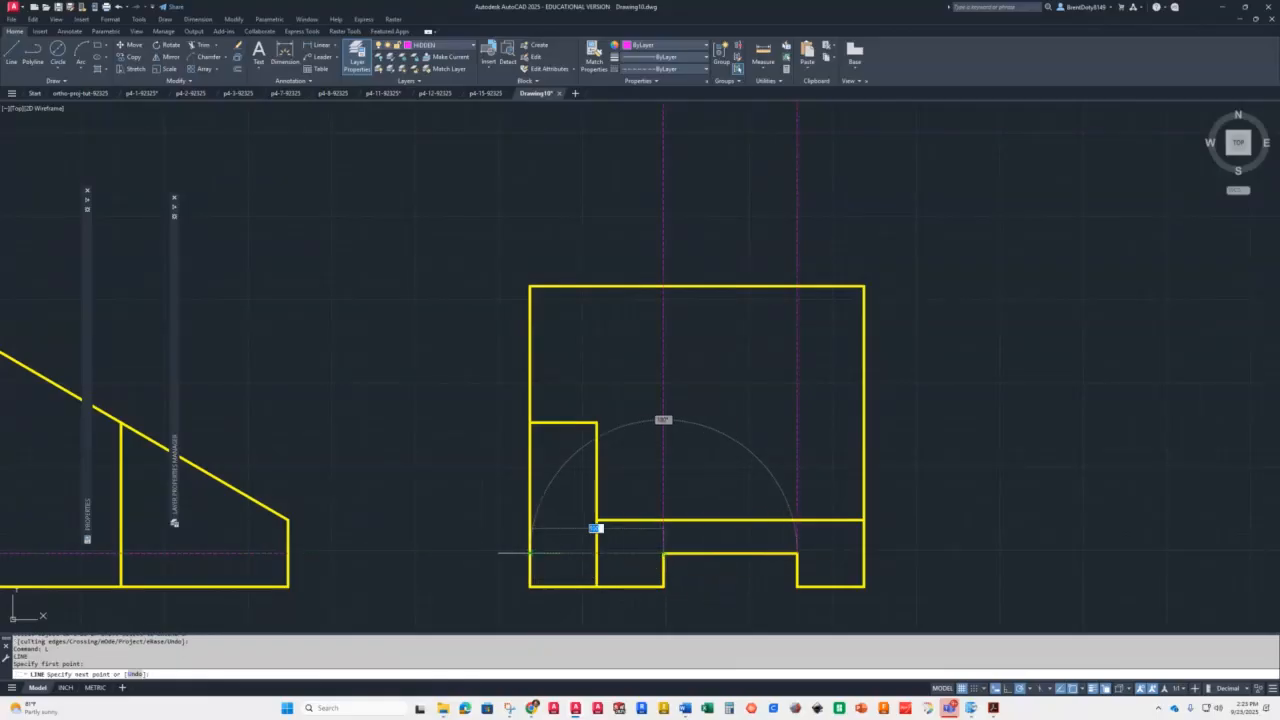
key(Return)
key(Return)
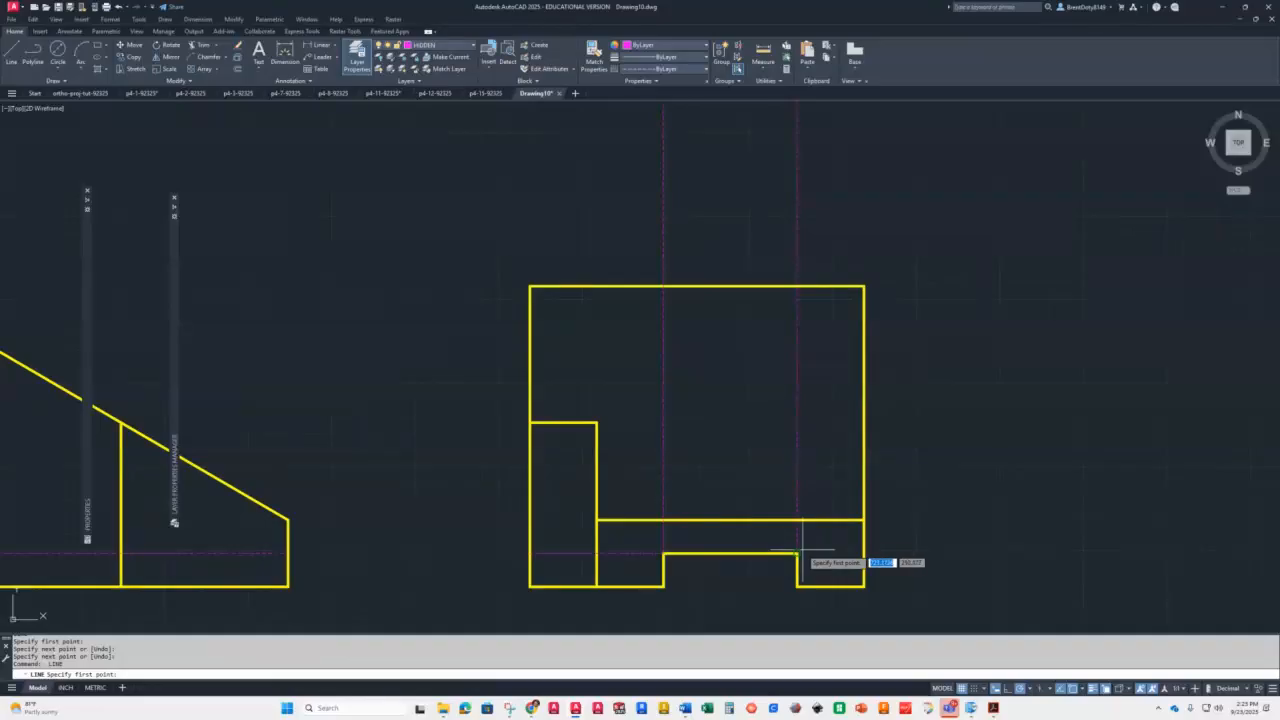
click(864, 553)
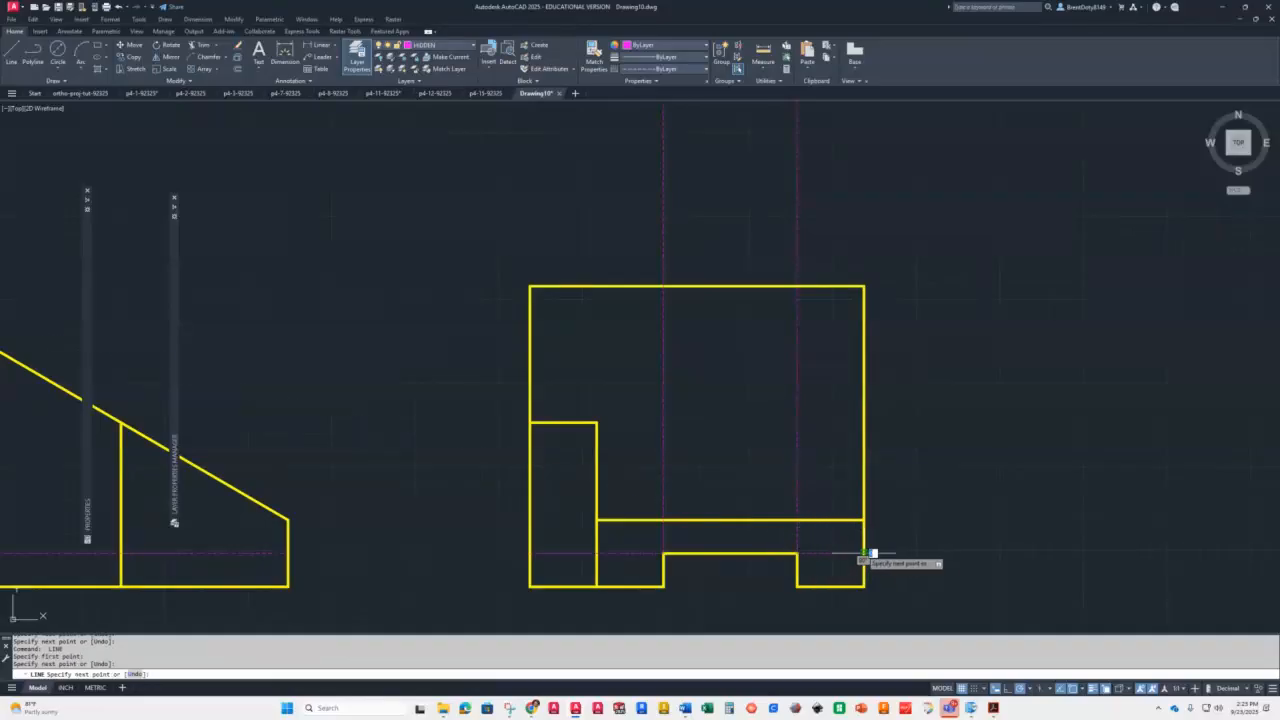
key(Return)
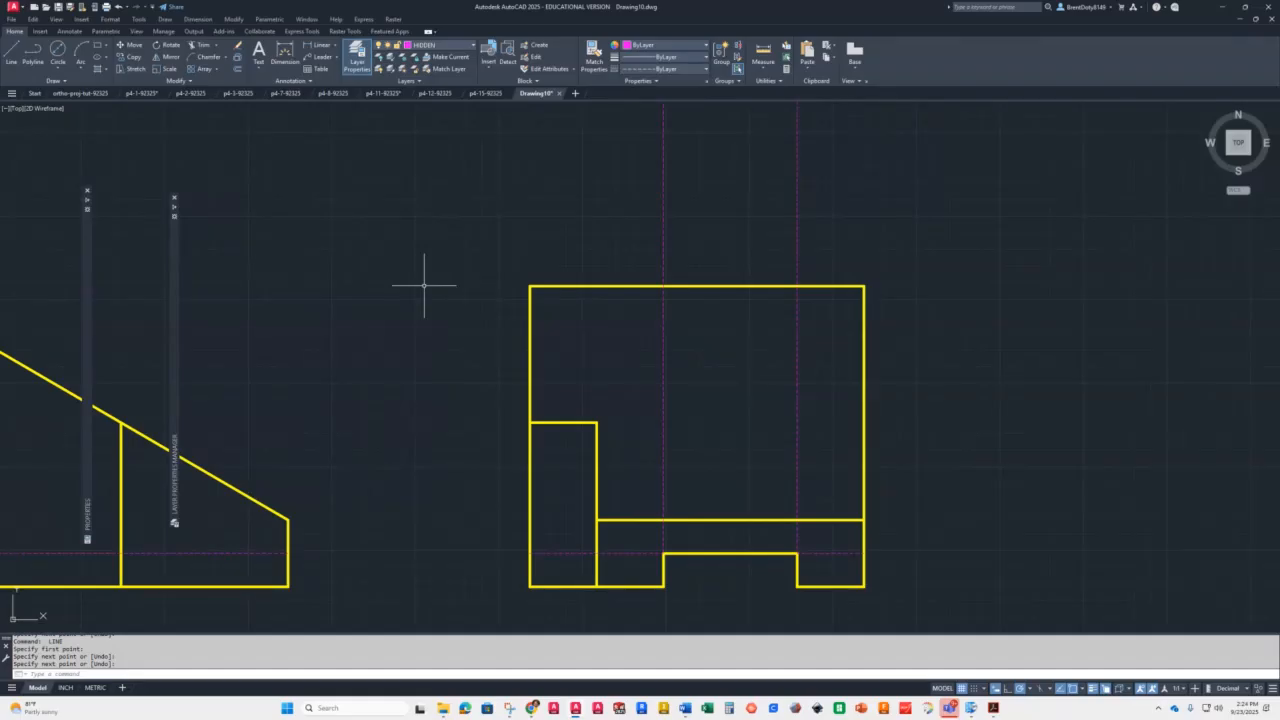
Delete the two vertical projection lines between the side view slot and the miter line
scroll(628, 349, down, 4)
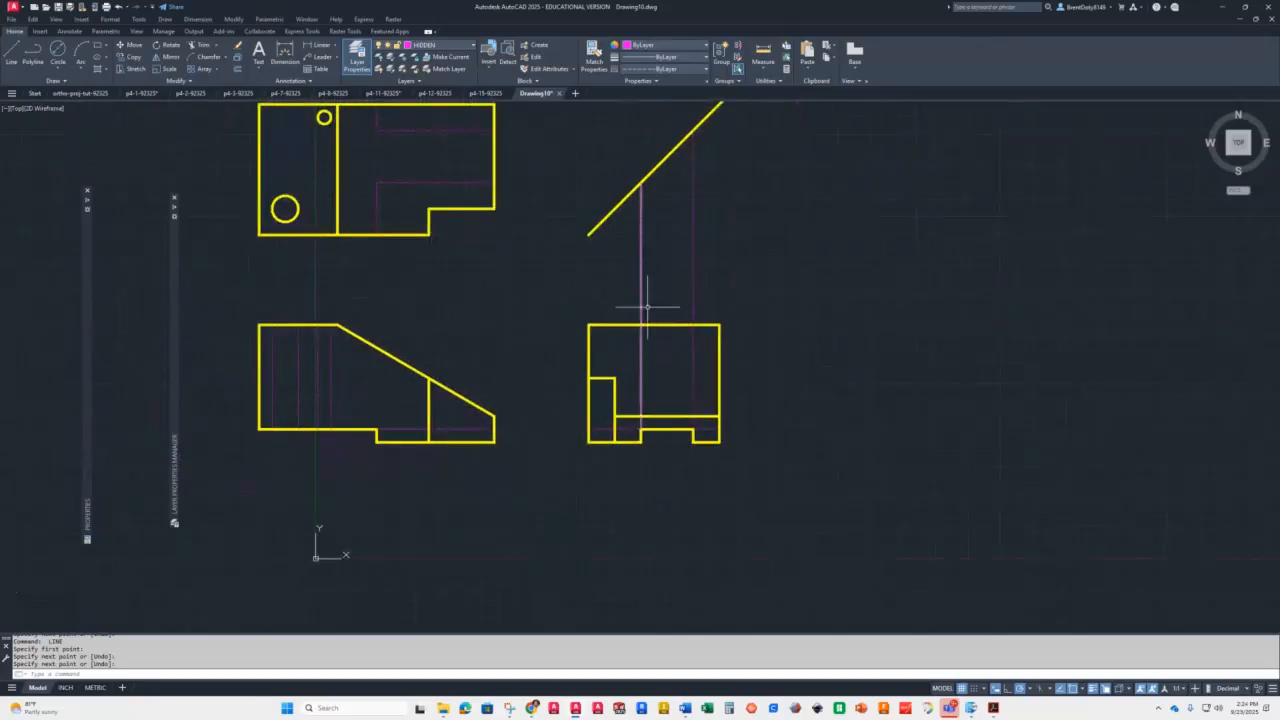
drag(737, 257, 552, 279)
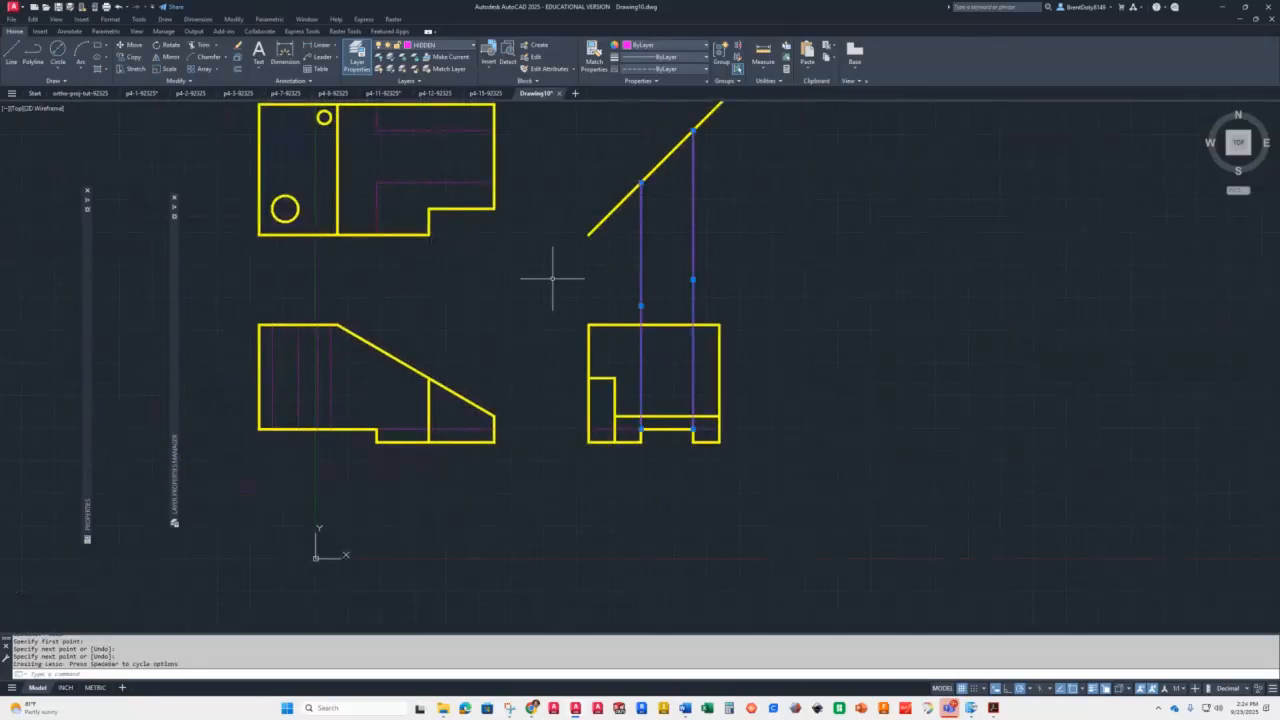
key(Delete)
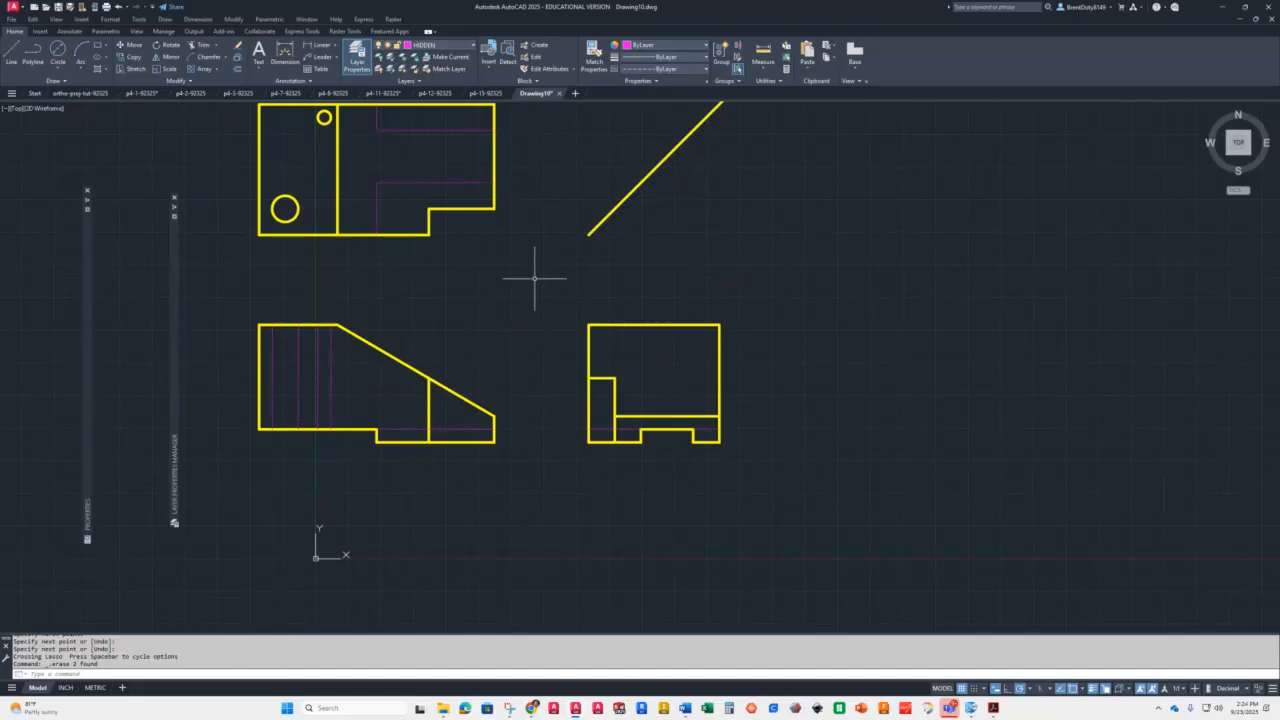
Project the large hole's upper edge from the top view across to the miter line and down to the side view's horizontal hidden line
middle_drag(486, 297, 477, 354)
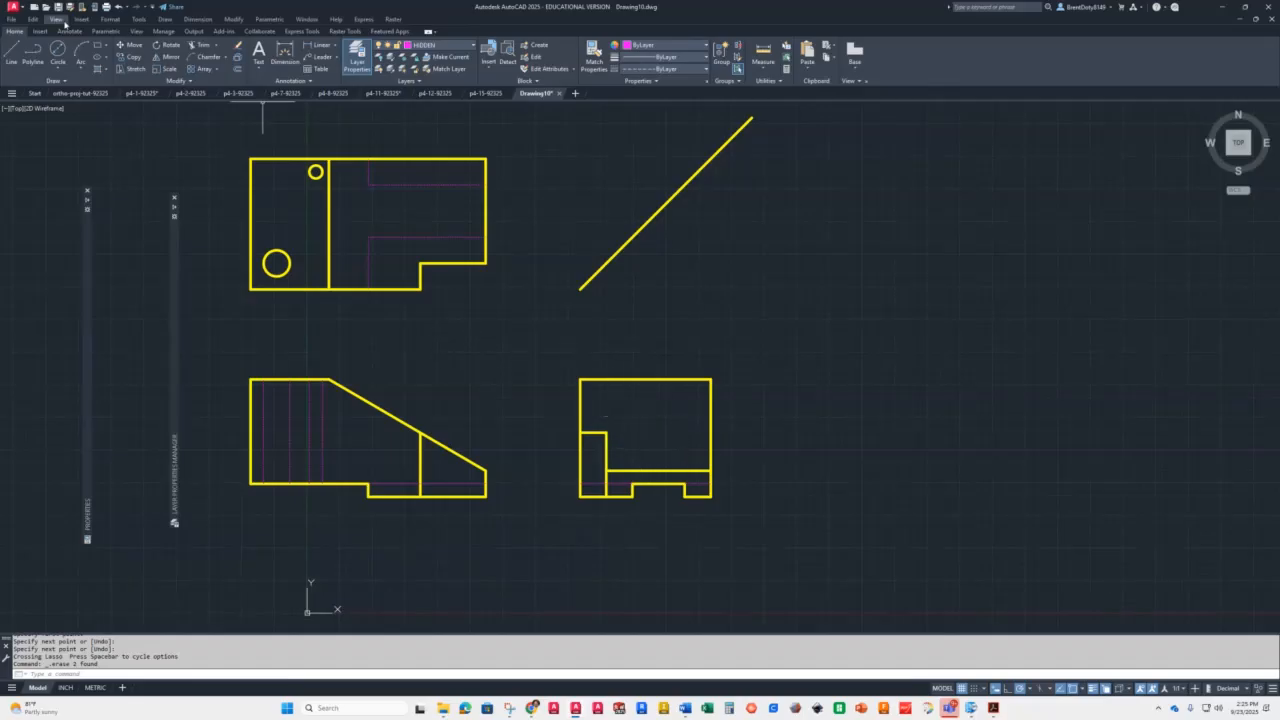
click(12, 55)
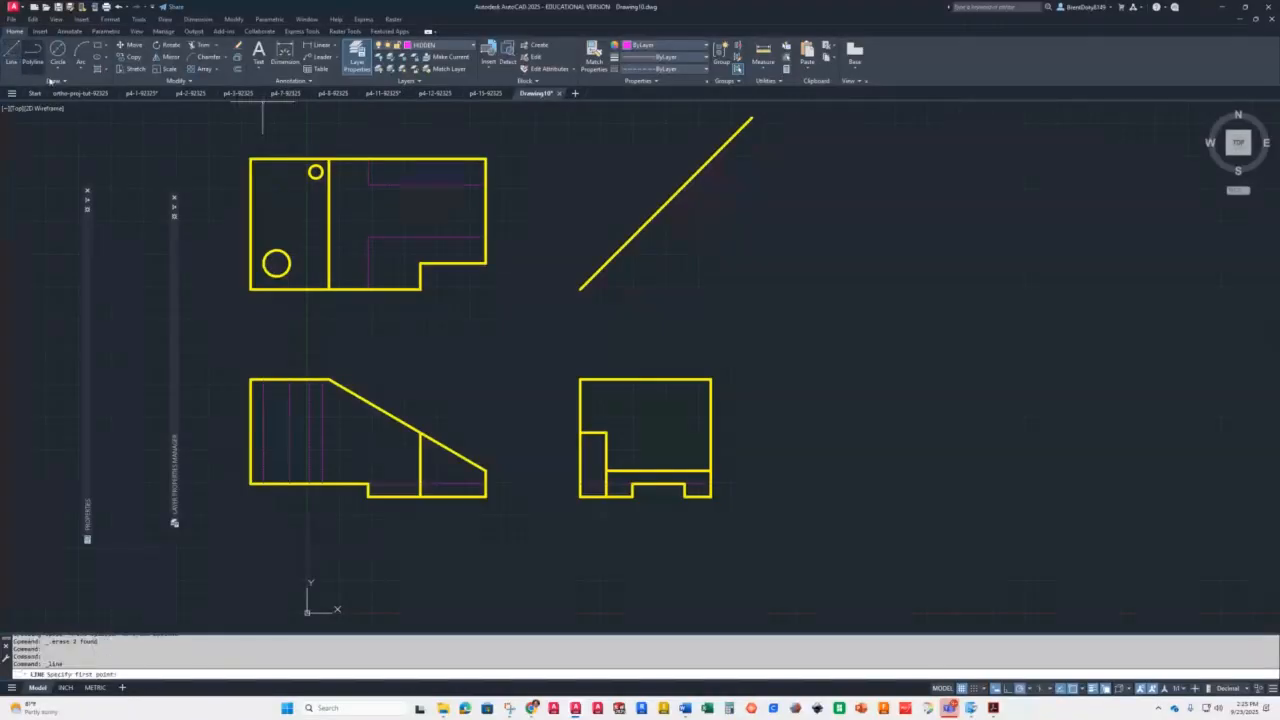
click(276, 263)
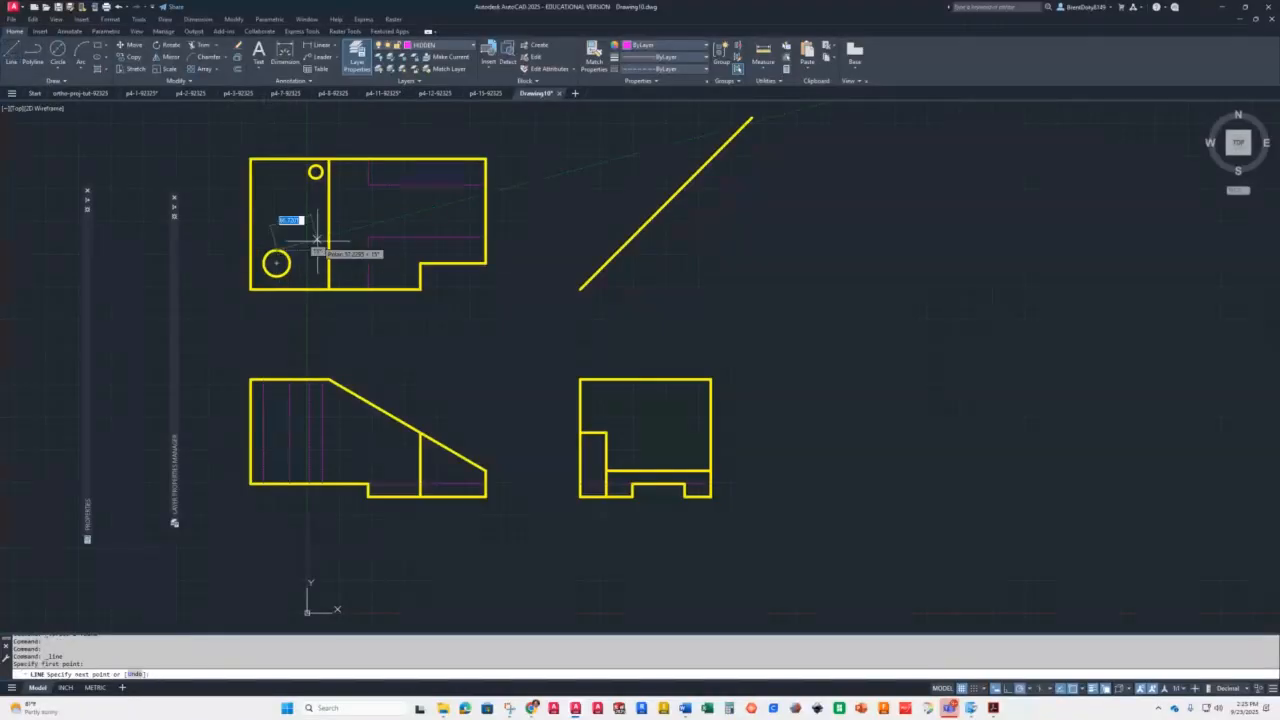
click(608, 263)
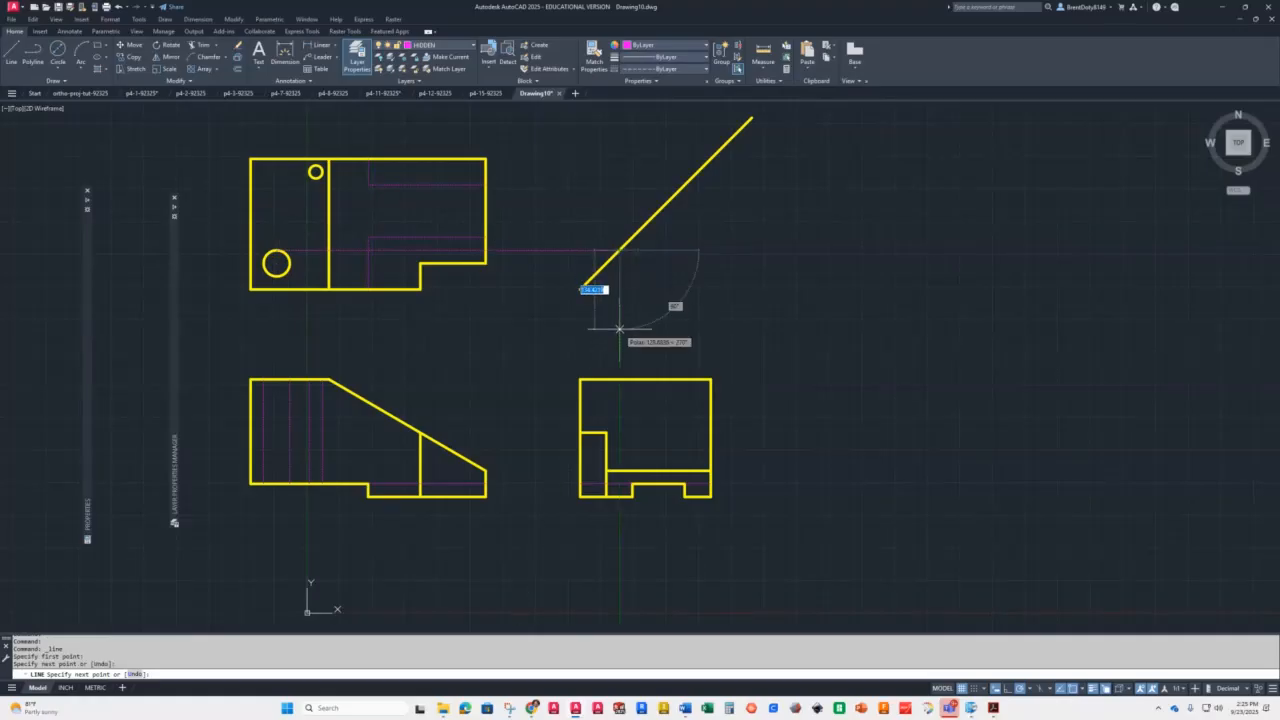
scroll(624, 479, up, 4)
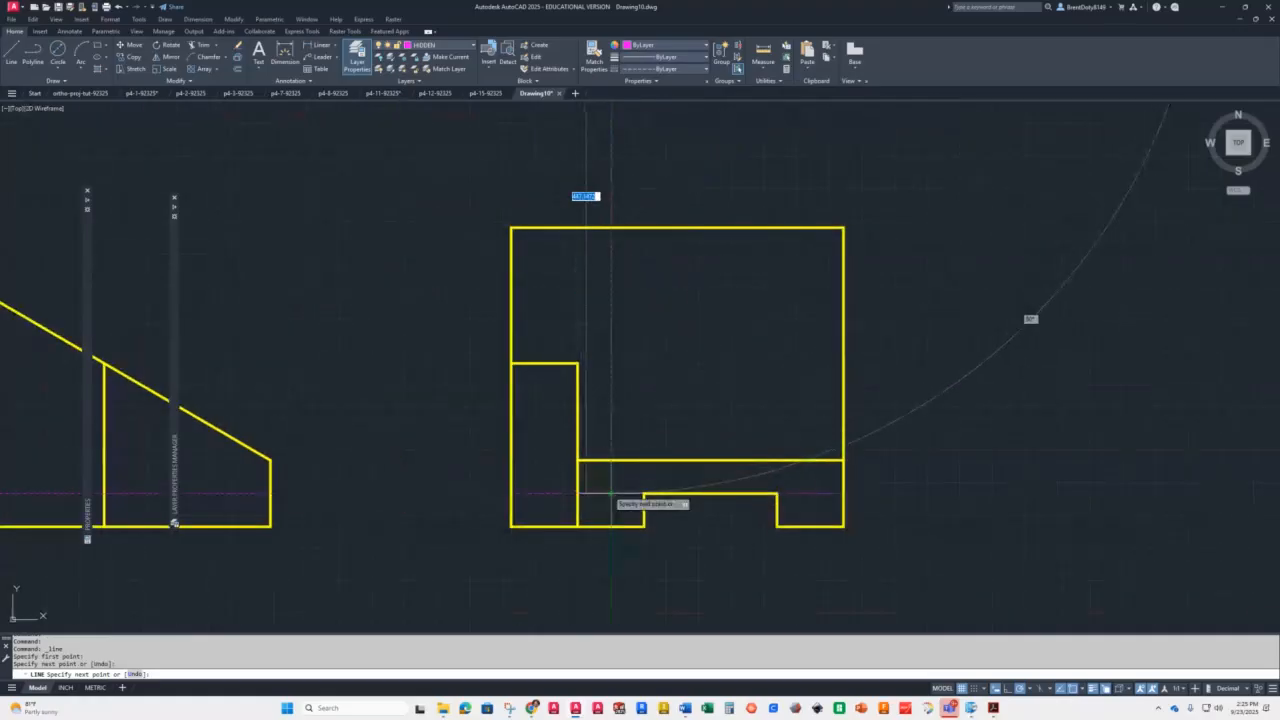
click(611, 493)
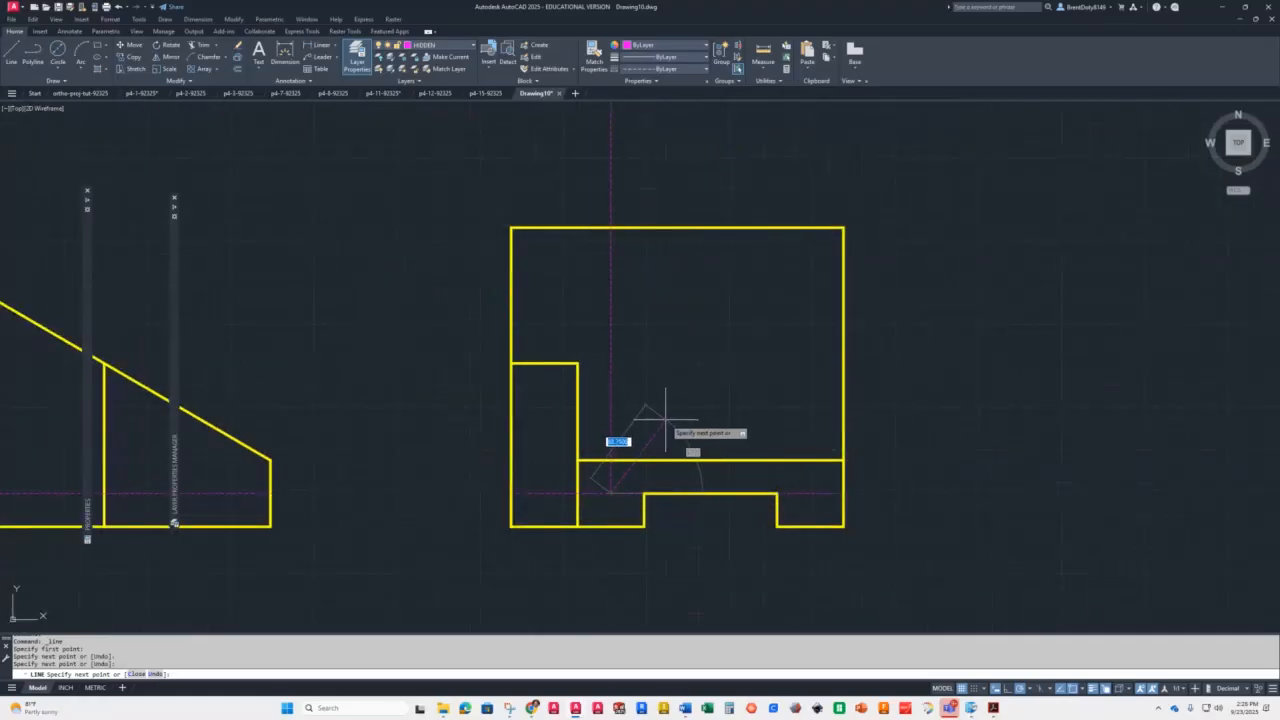
key(Return)
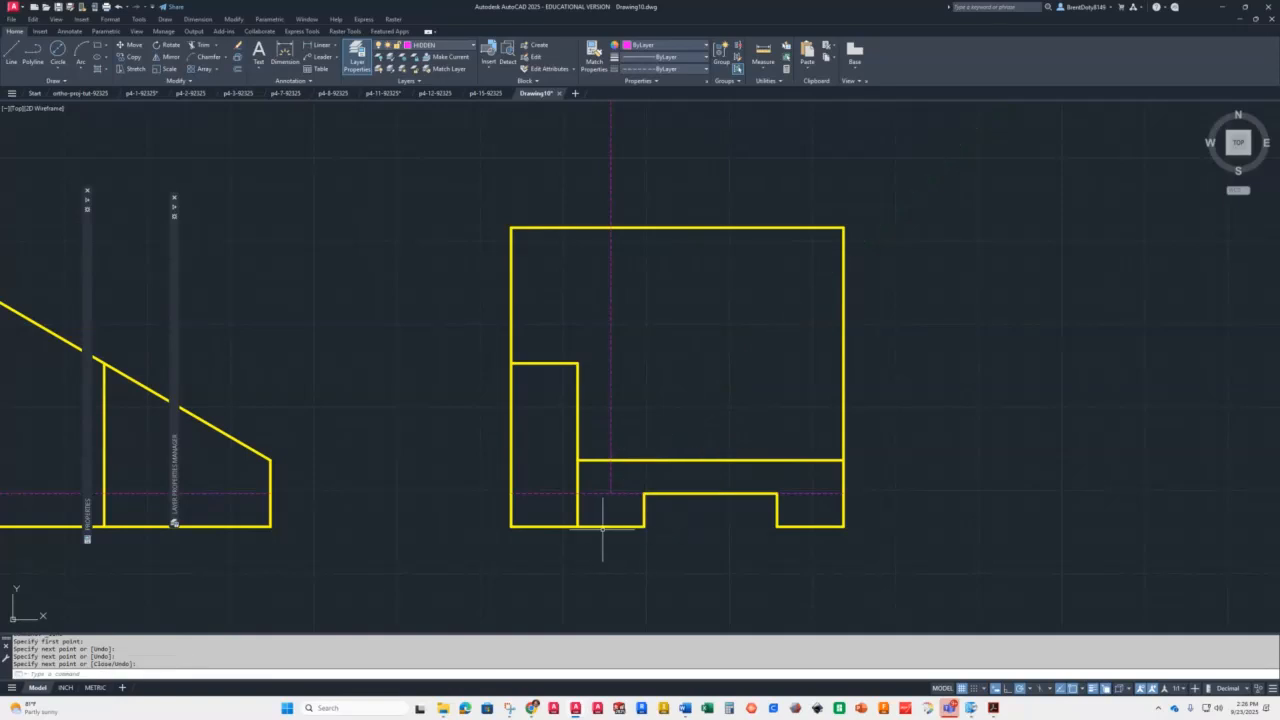
Project the large hole's lower edge from the top view across to the miter line and down into the side view
scroll(607, 527, down, 2)
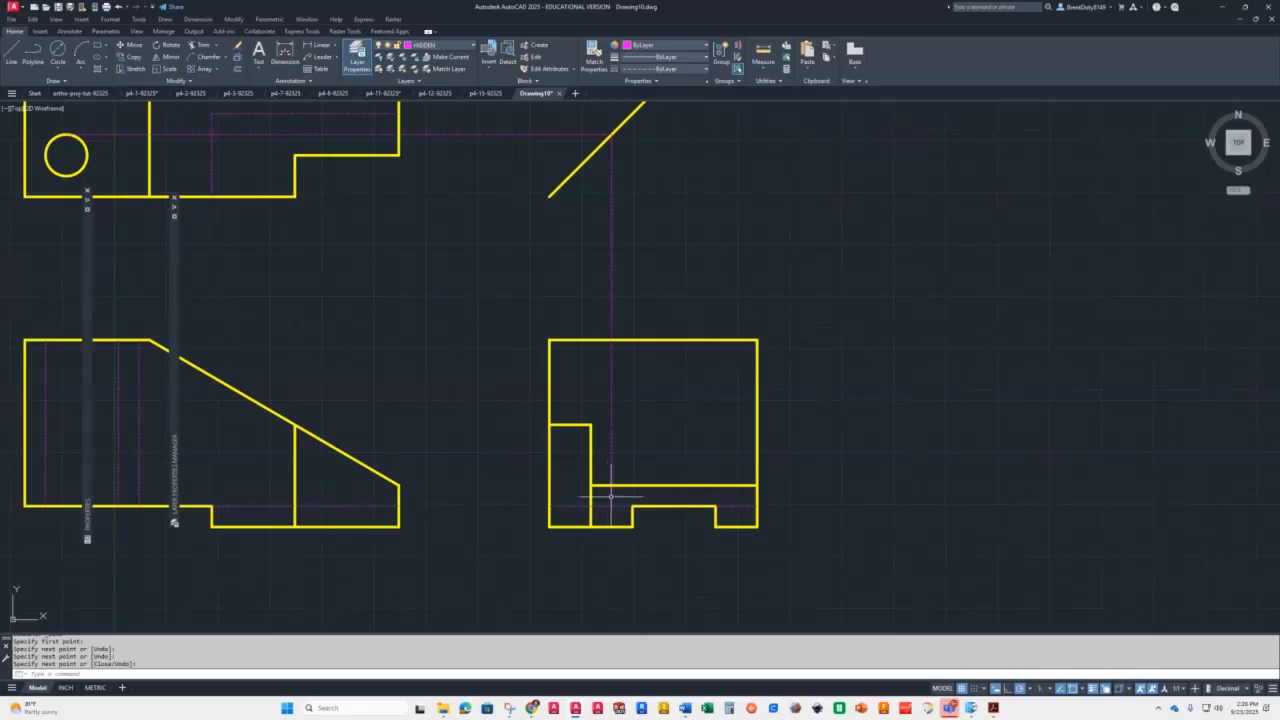
scroll(525, 350, down, 2)
middle_drag(423, 261, 440, 326)
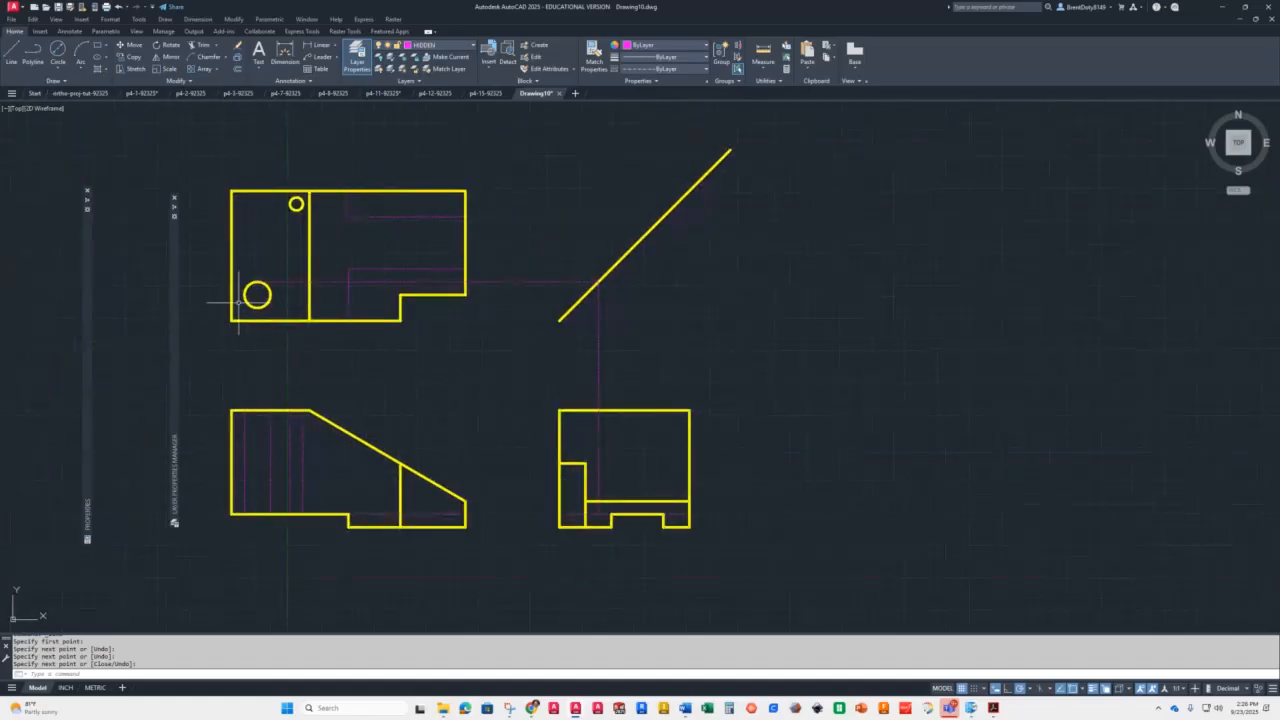
click(12, 52)
click(257, 295)
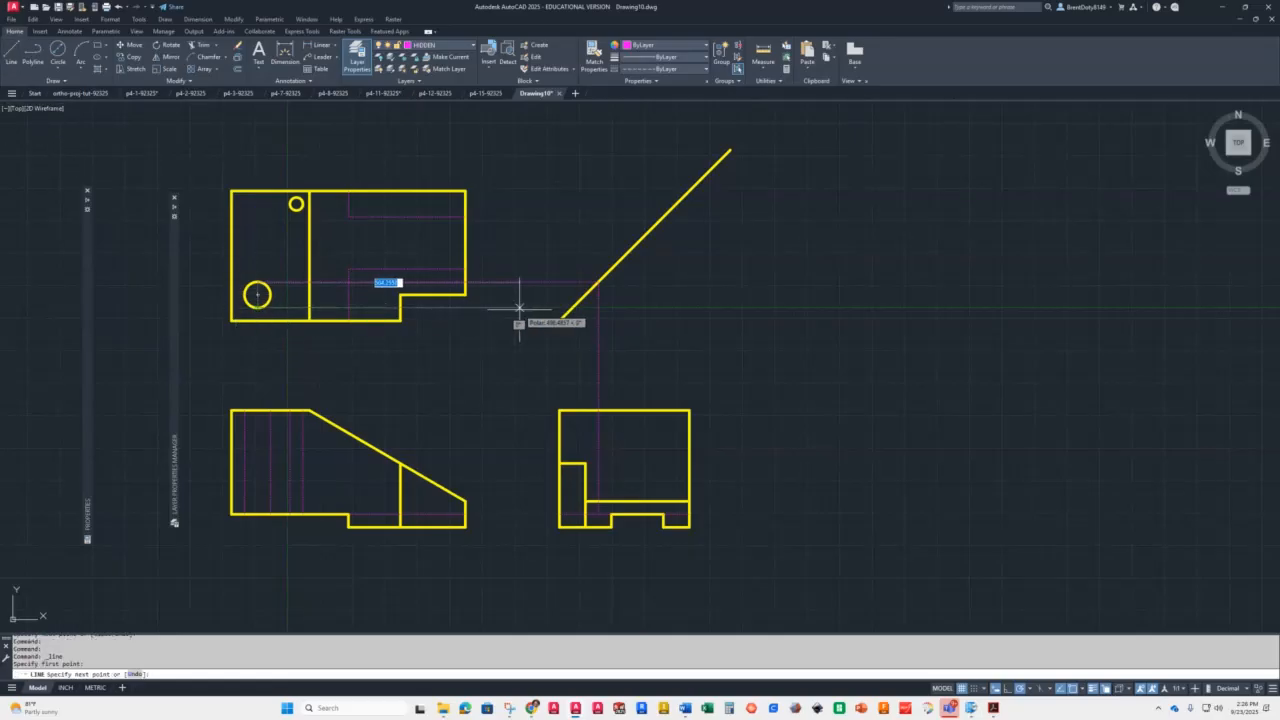
click(560, 307)
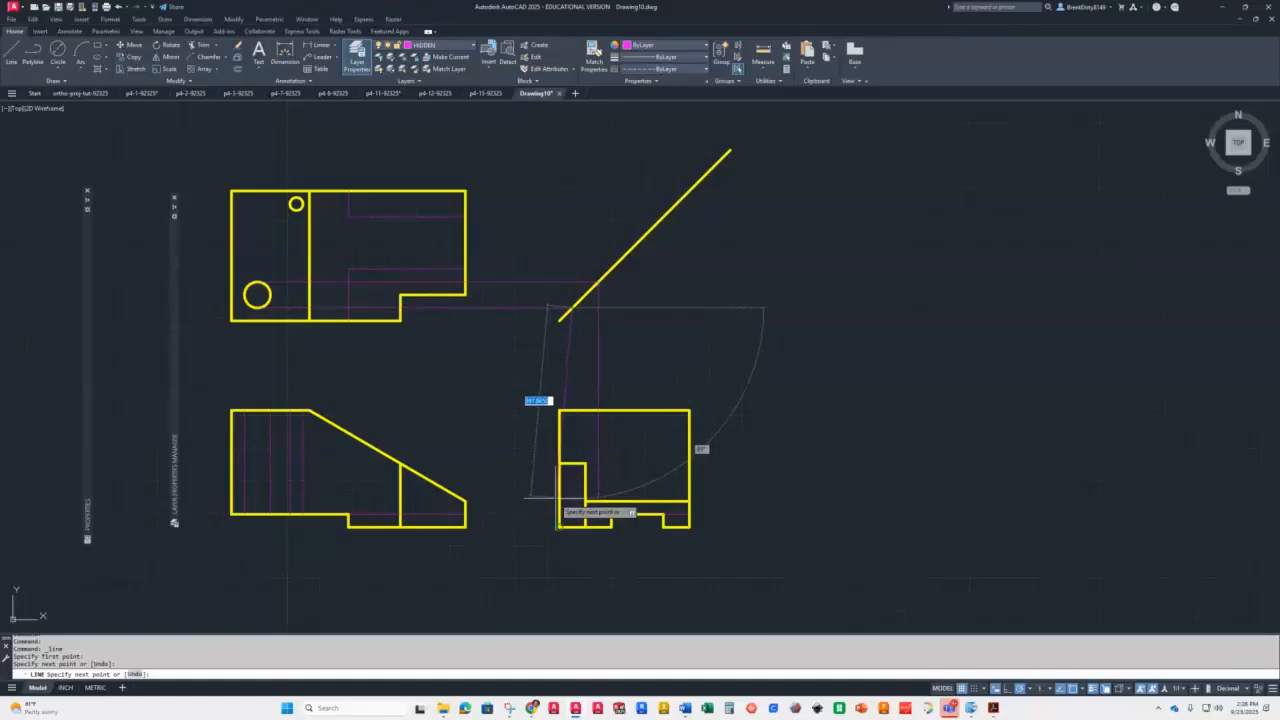
click(572, 524)
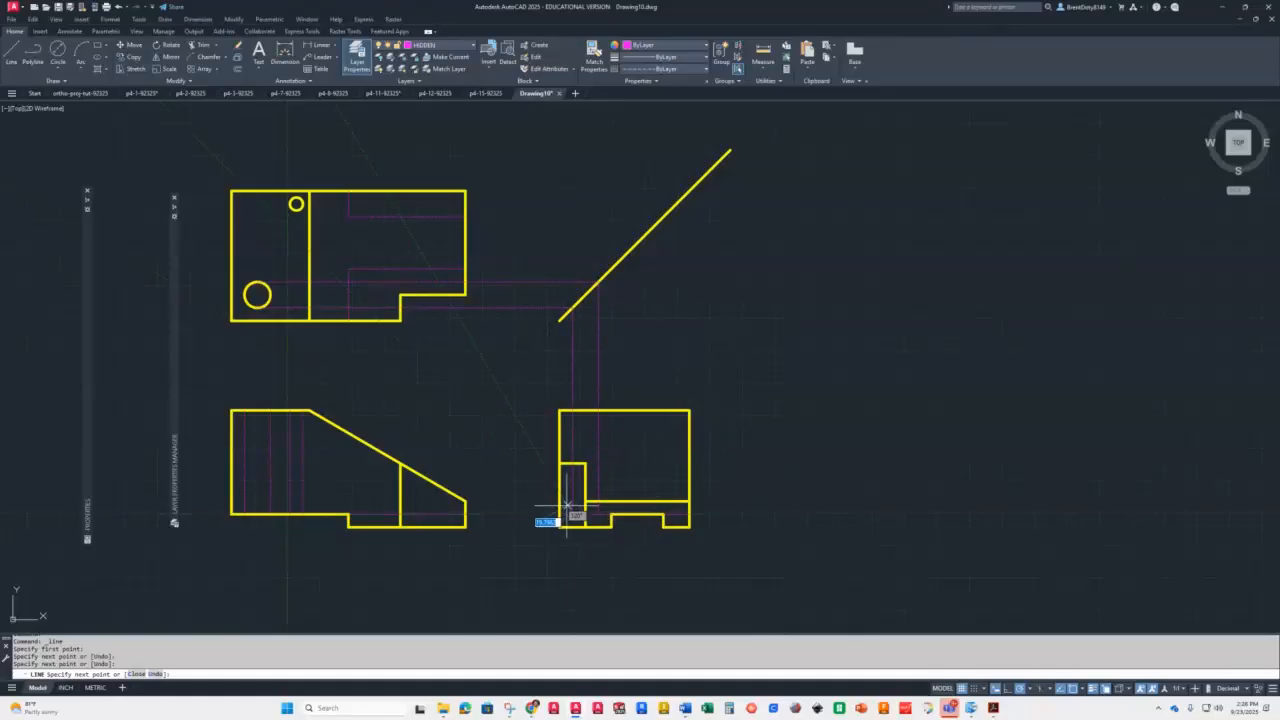
key(Return)
Draw a horizontal projection line from the small hole's lower edge in the top view to the miter line
key(Return)
click(296, 204)
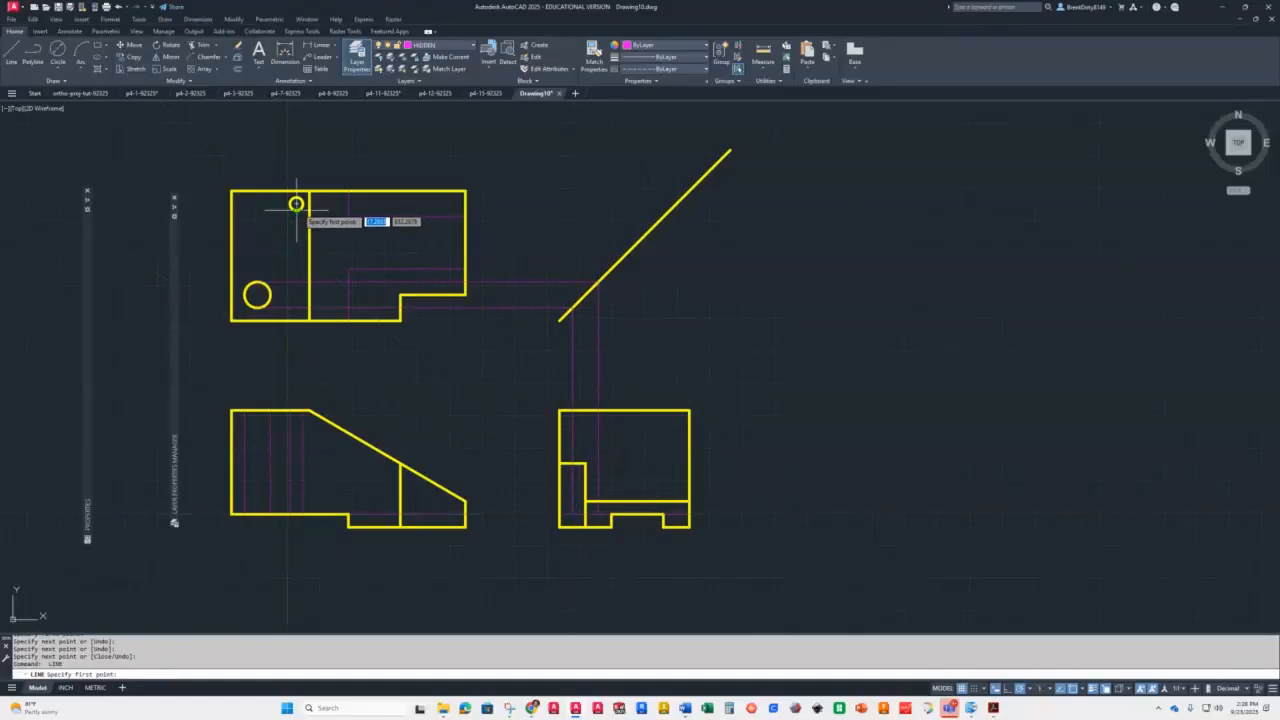
click(670, 211)
key(Return)
Project the small hole's upper edge across to the miter line and down to the side view's horizontal hidden line
key(Return)
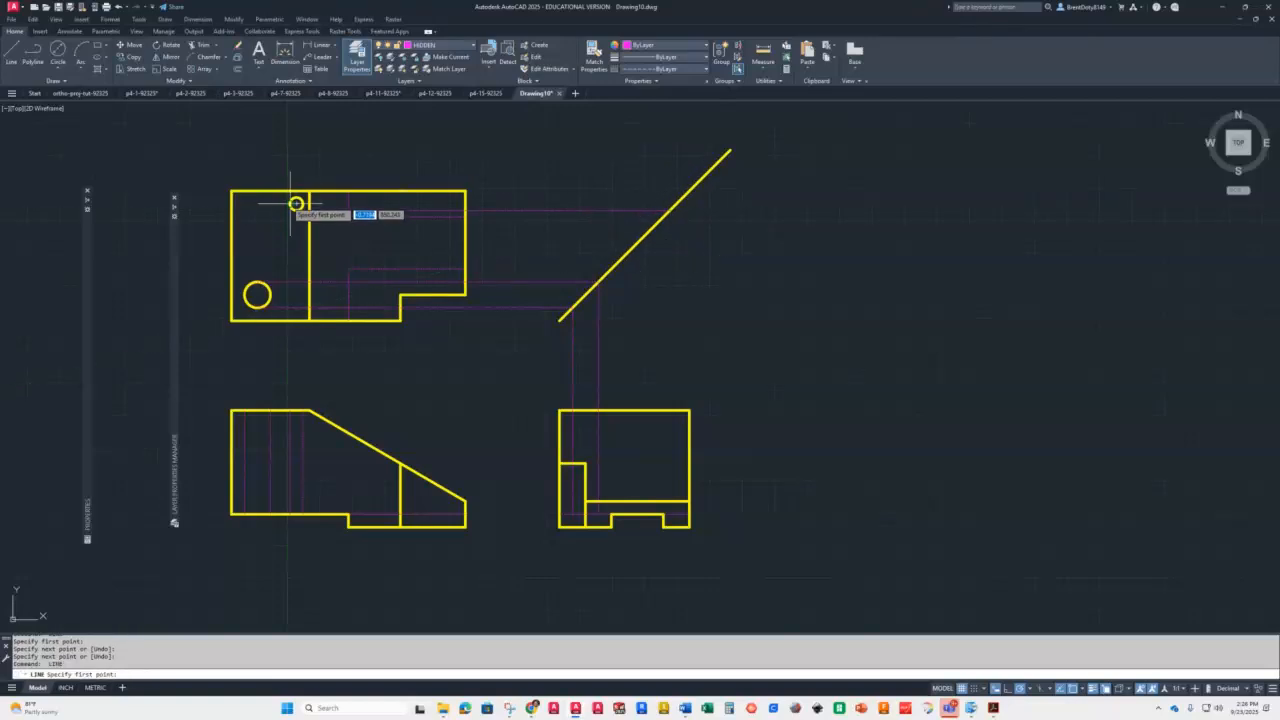
click(296, 204)
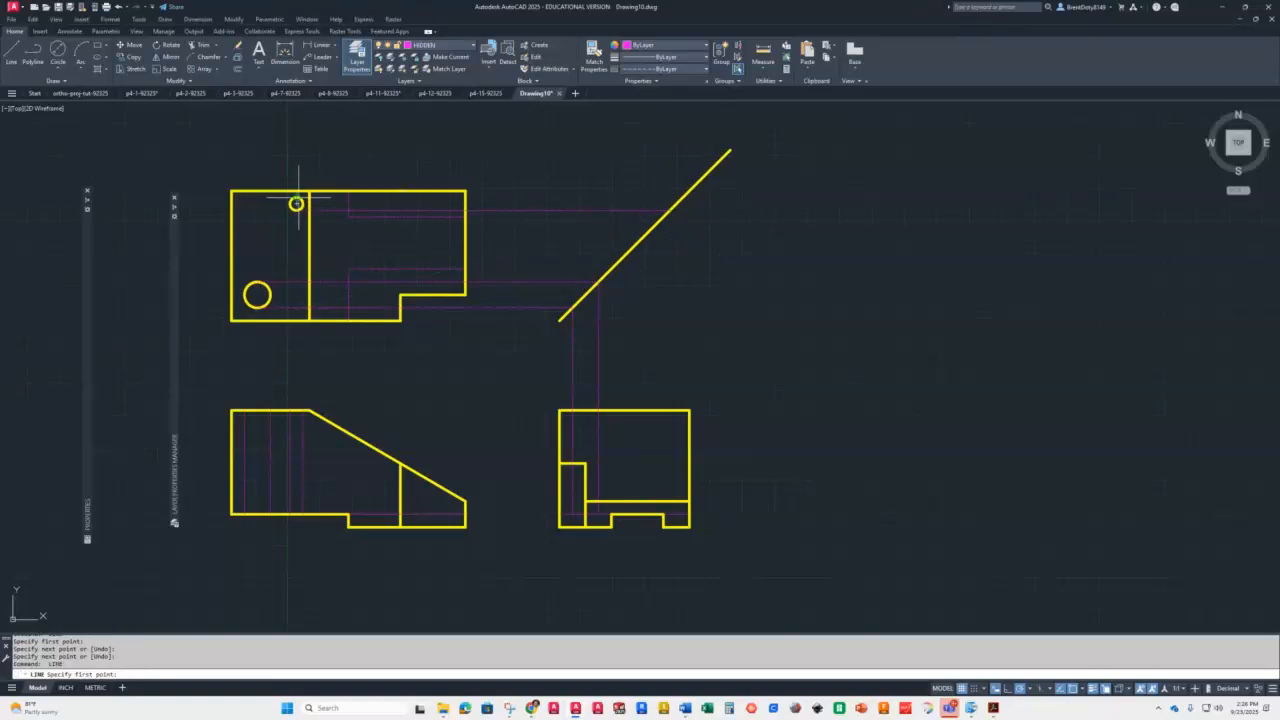
click(679, 198)
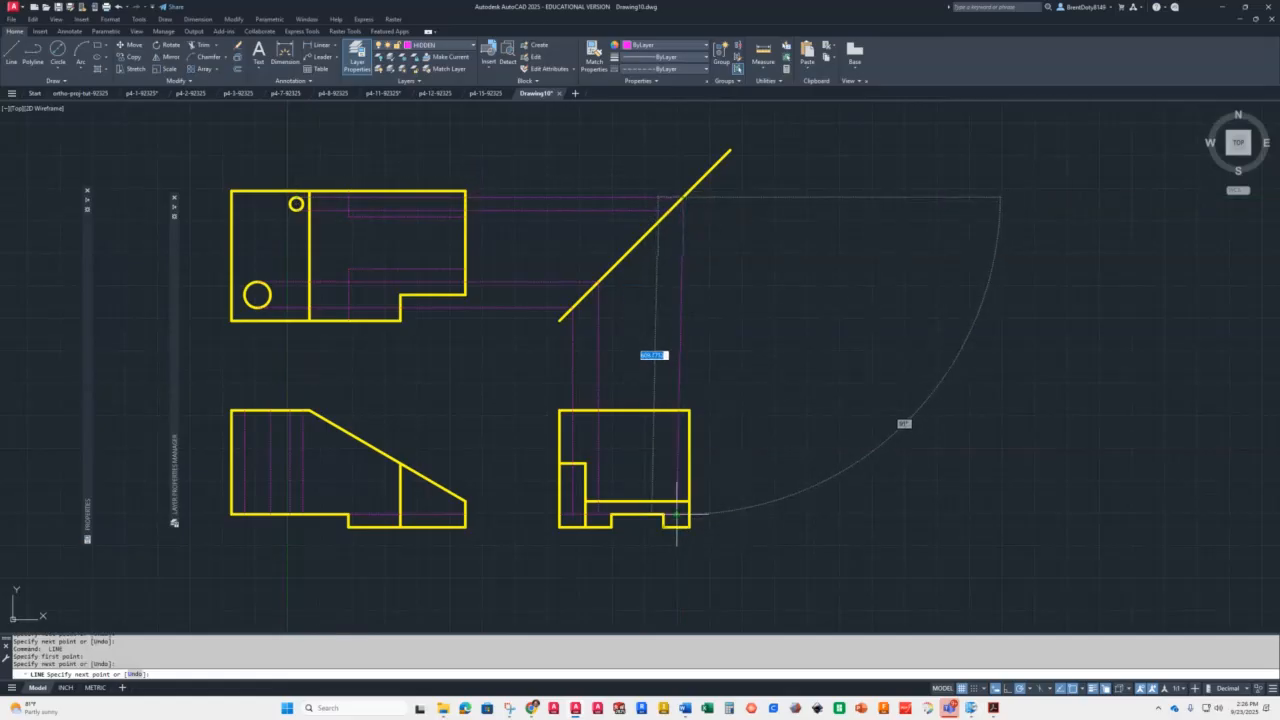
scroll(683, 515, up, 6)
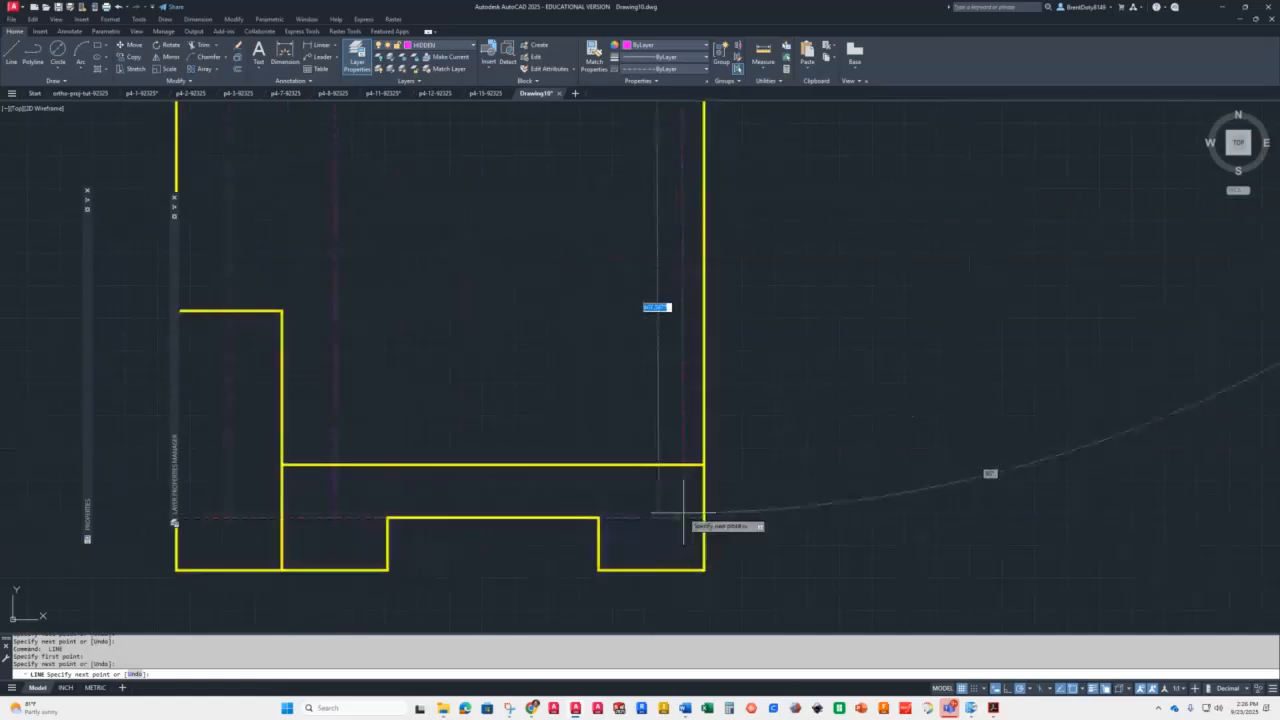
click(678, 517)
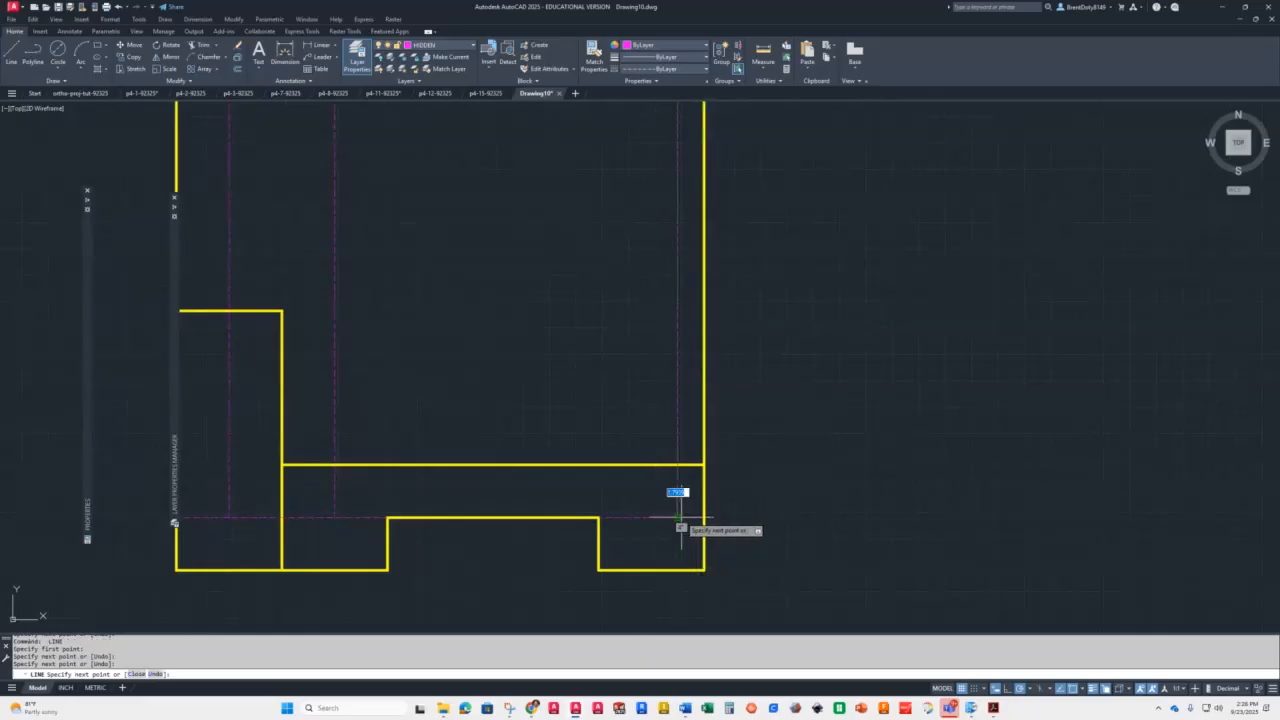
scroll(680, 514, down, 6)
key(space)
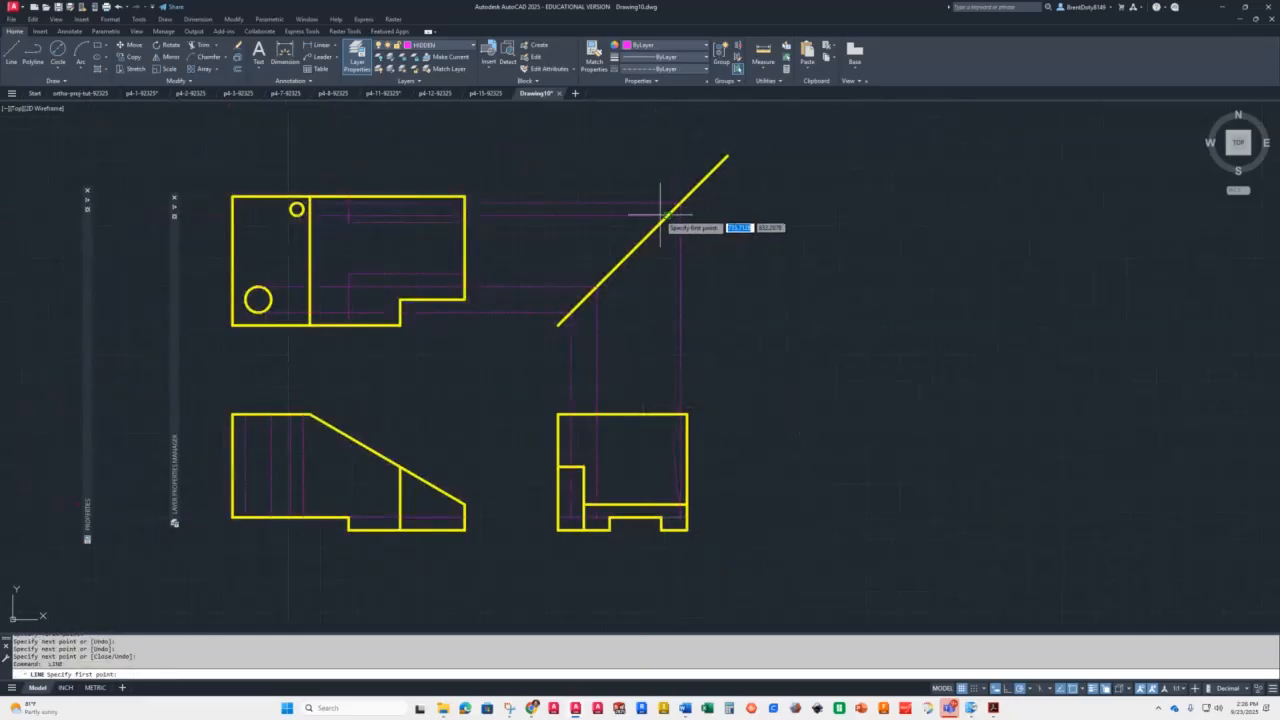
Draw the vertical projection line for the small hole's lower edge from the miter line down to the side view's horizontal hidden line
click(674, 220)
scroll(683, 580, up, 3)
scroll(670, 552, up, 2)
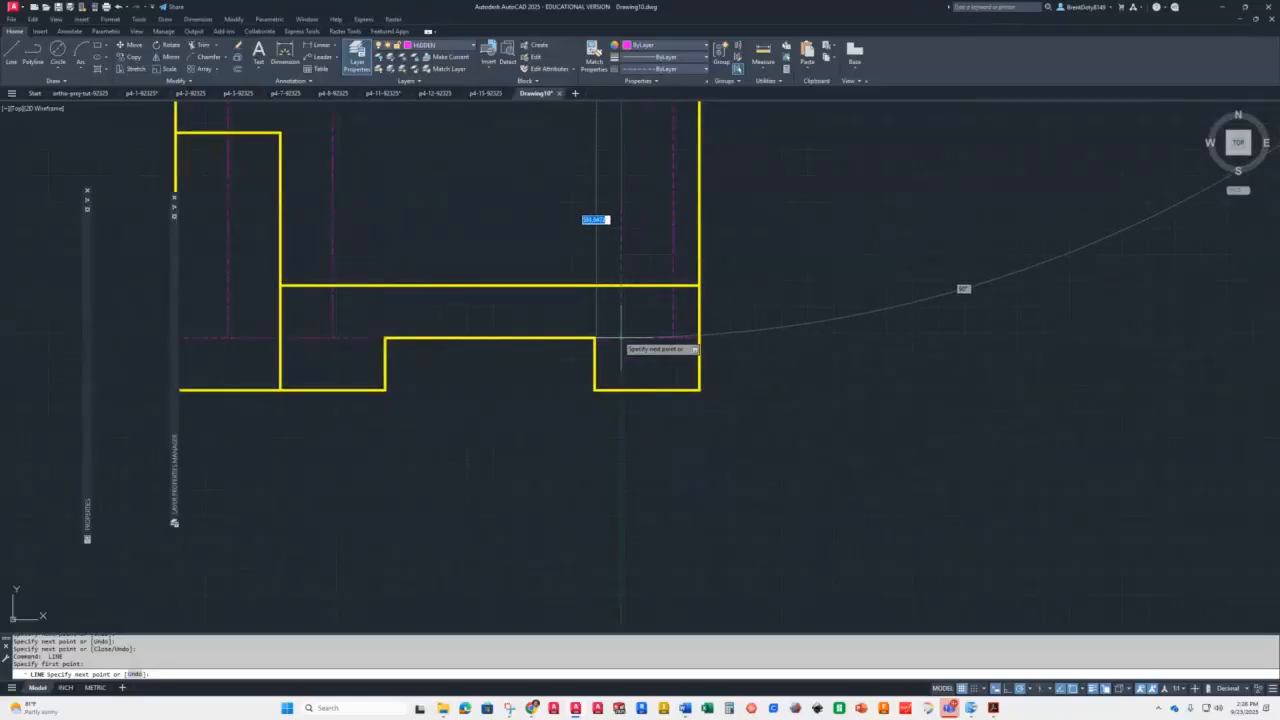
click(600, 330)
key(space)
Trim the four vertical projection lines above the side view and delete the four horizontal ones between the holes and the miter line
scroll(639, 366, down, 6)
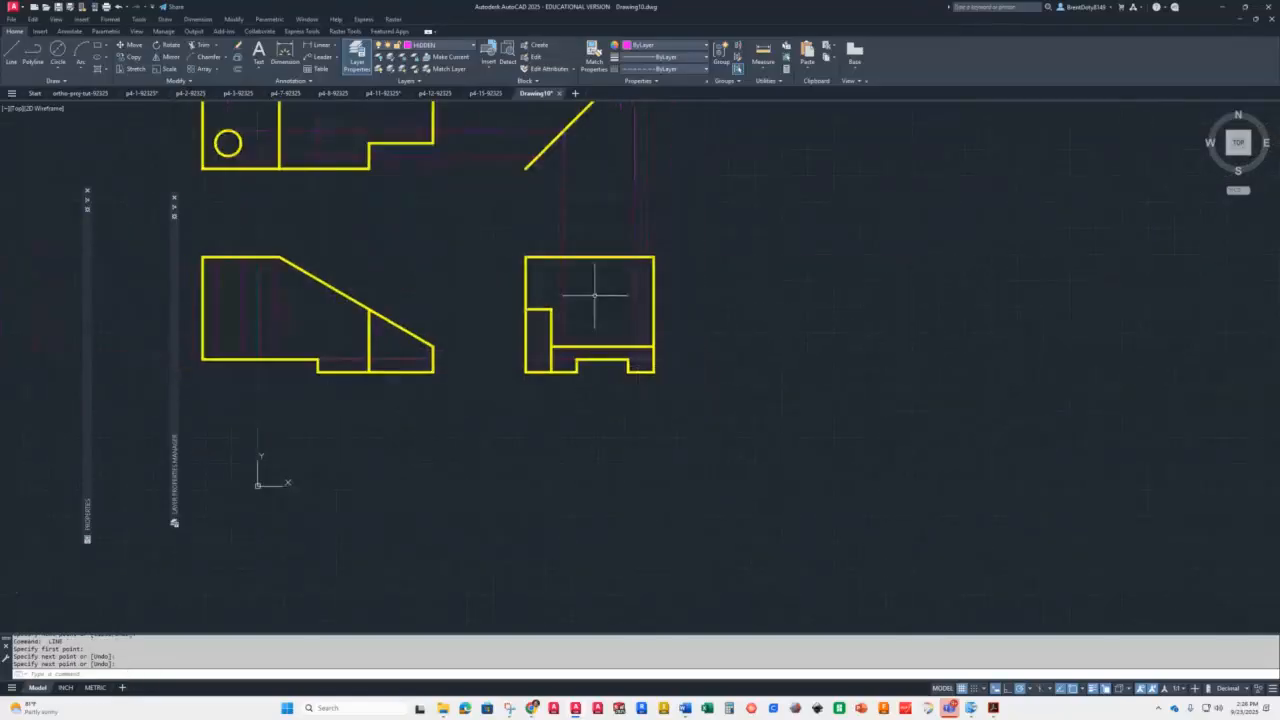
text(tr)
key(space)
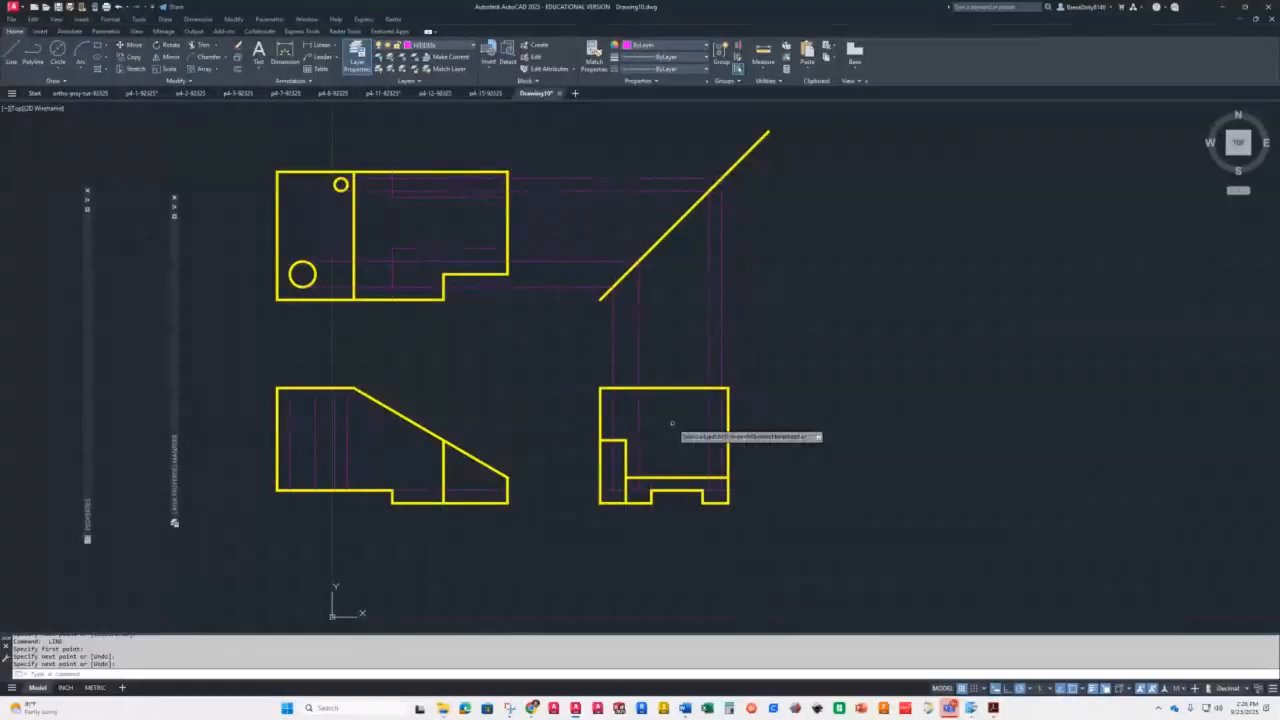
drag(748, 328, 526, 356)
key(Escape)
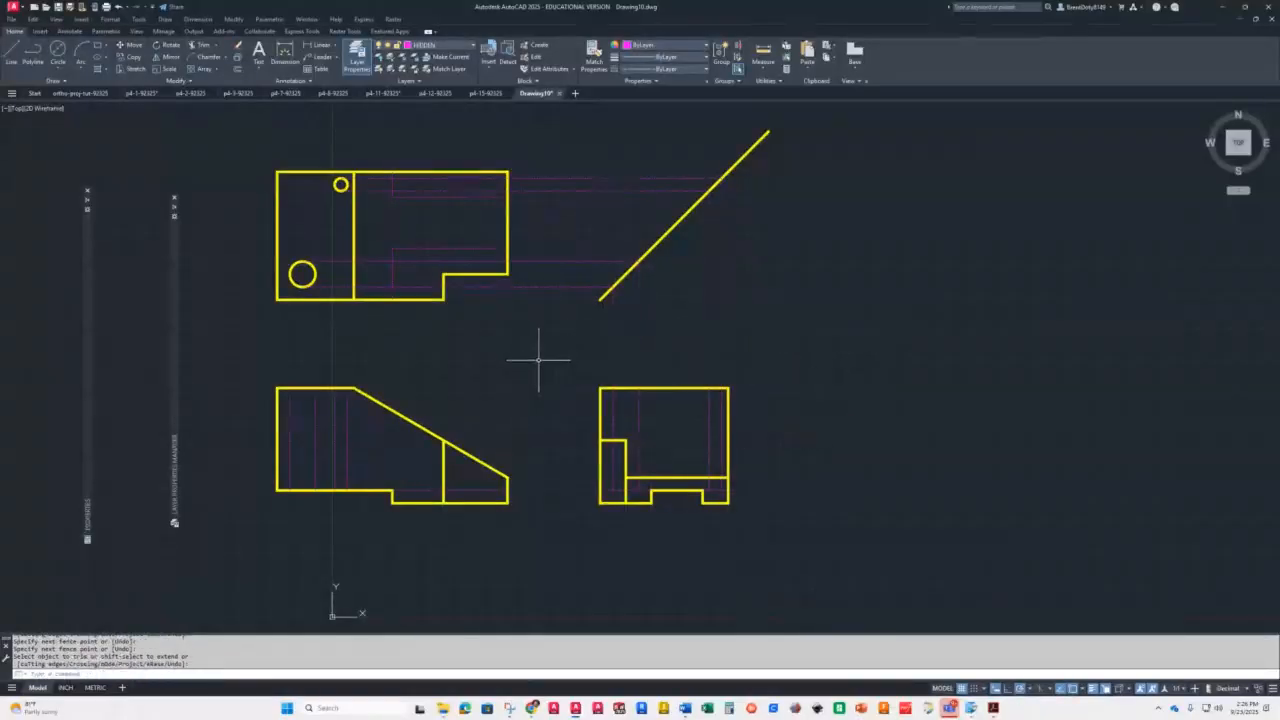
mouse_move(590, 140)
mouse_down()
mouse_move(549, 286)
mouse_move(551, 344)
mouse_up()
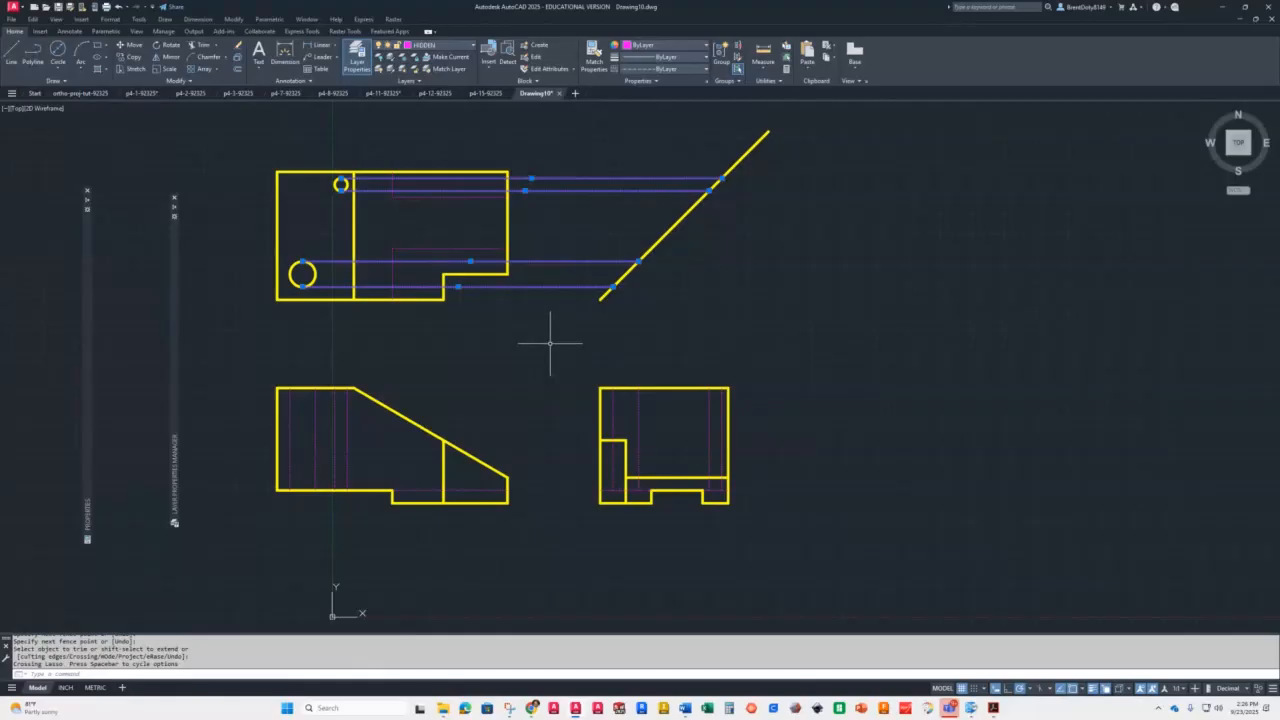
key(Delete)
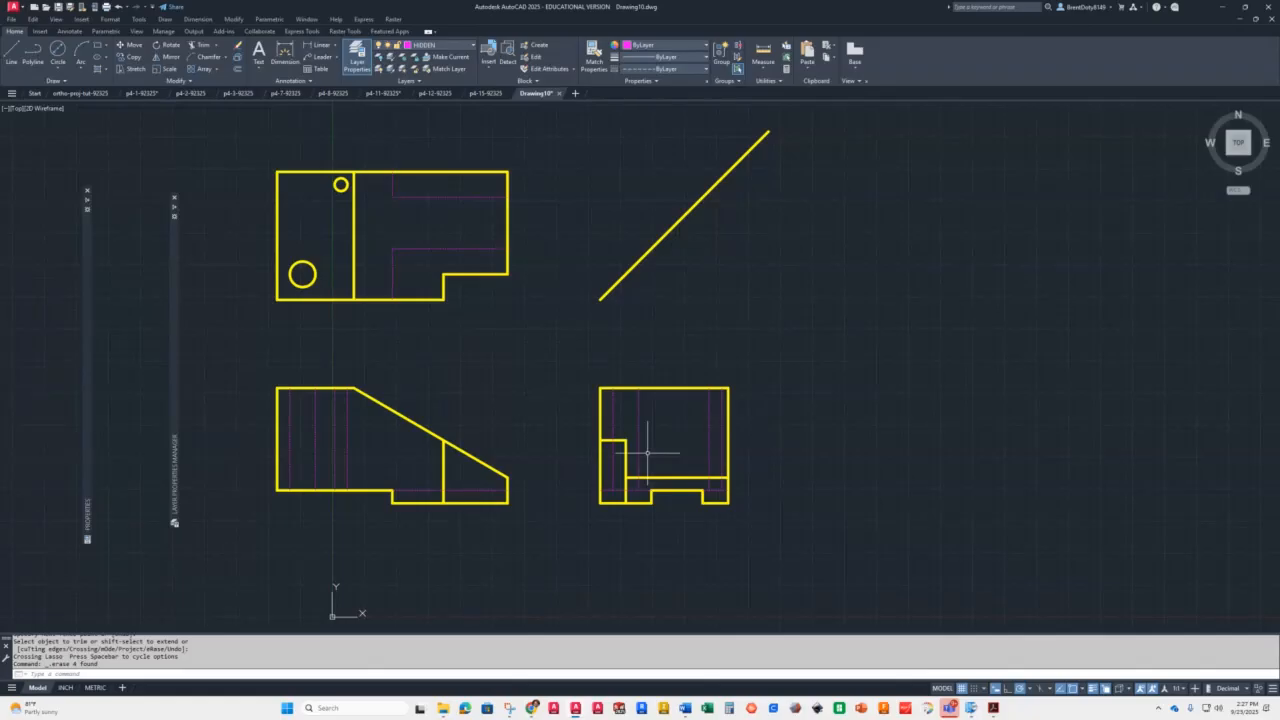
Make the CENTER layer current and set the center mark extension variable CENTEREXE to 12
click(443, 46)
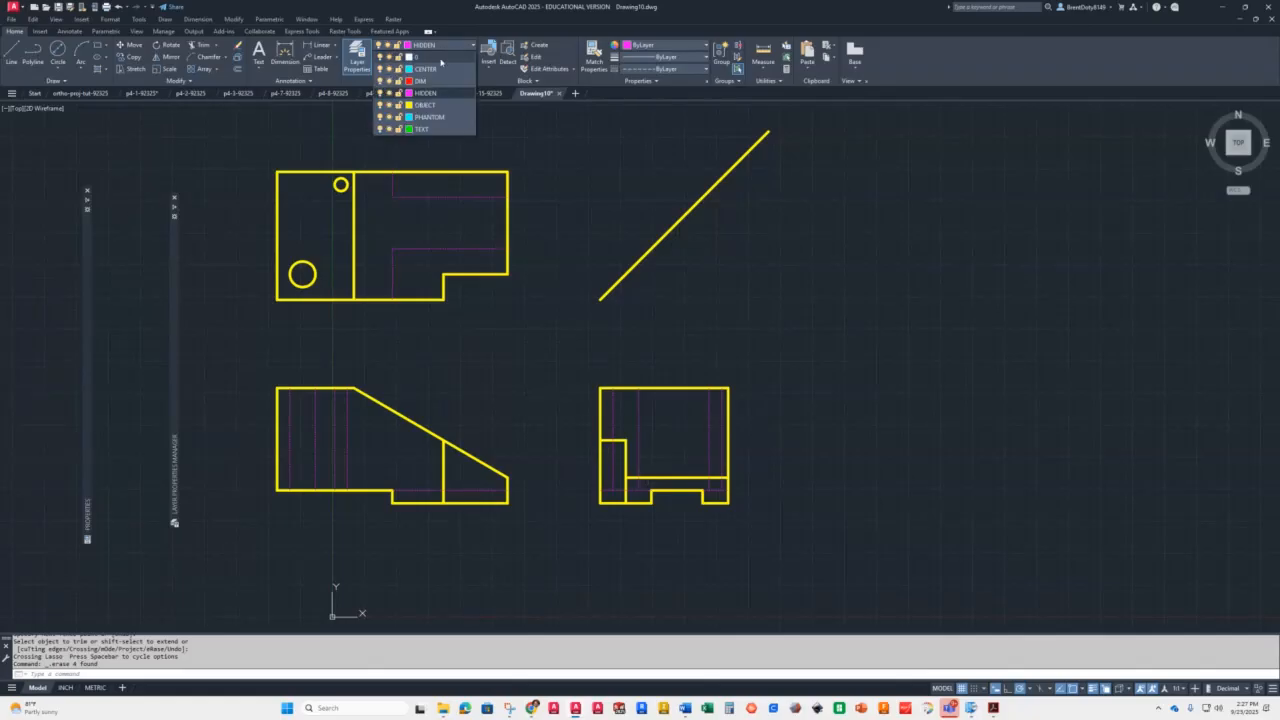
click(425, 69)
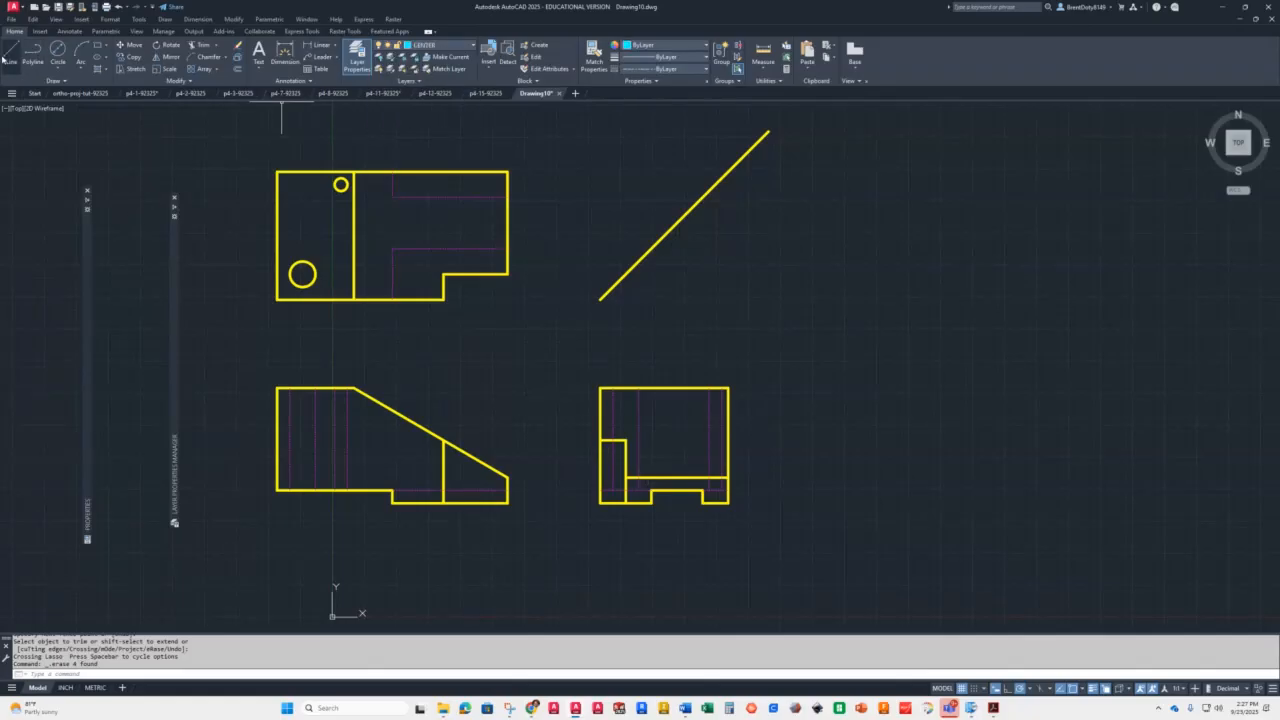
click(71, 32)
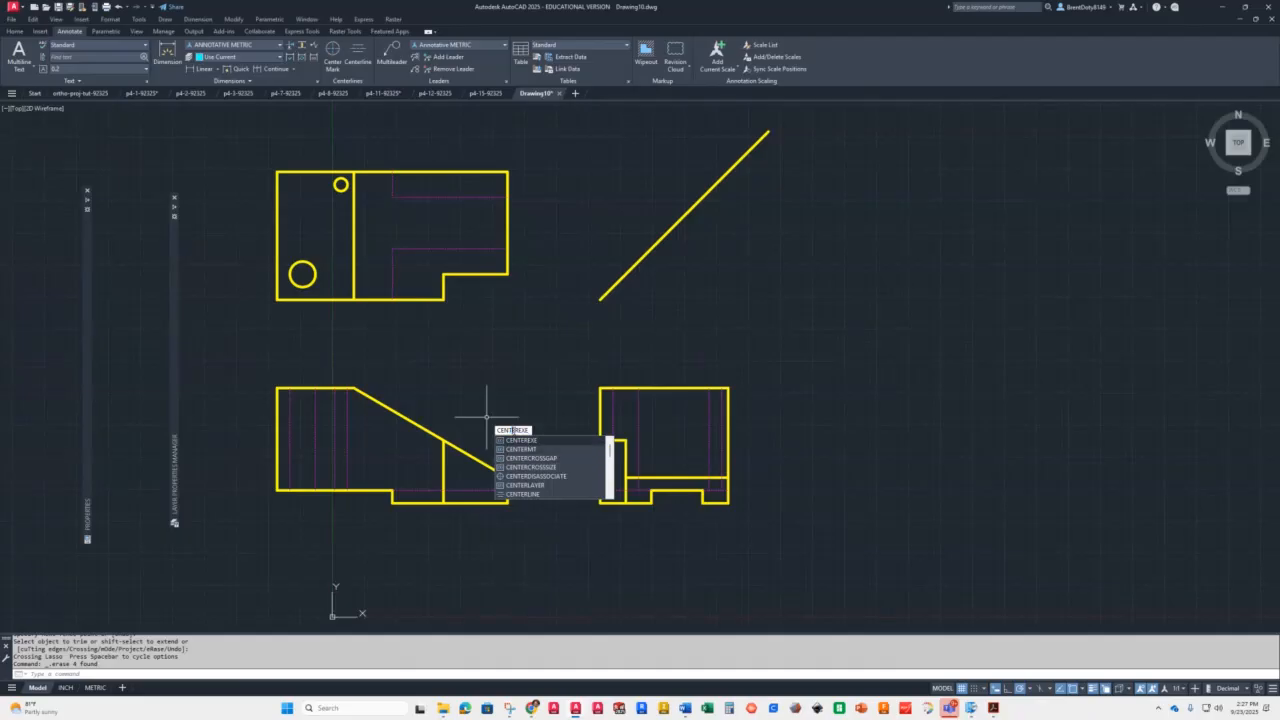
key(Return)
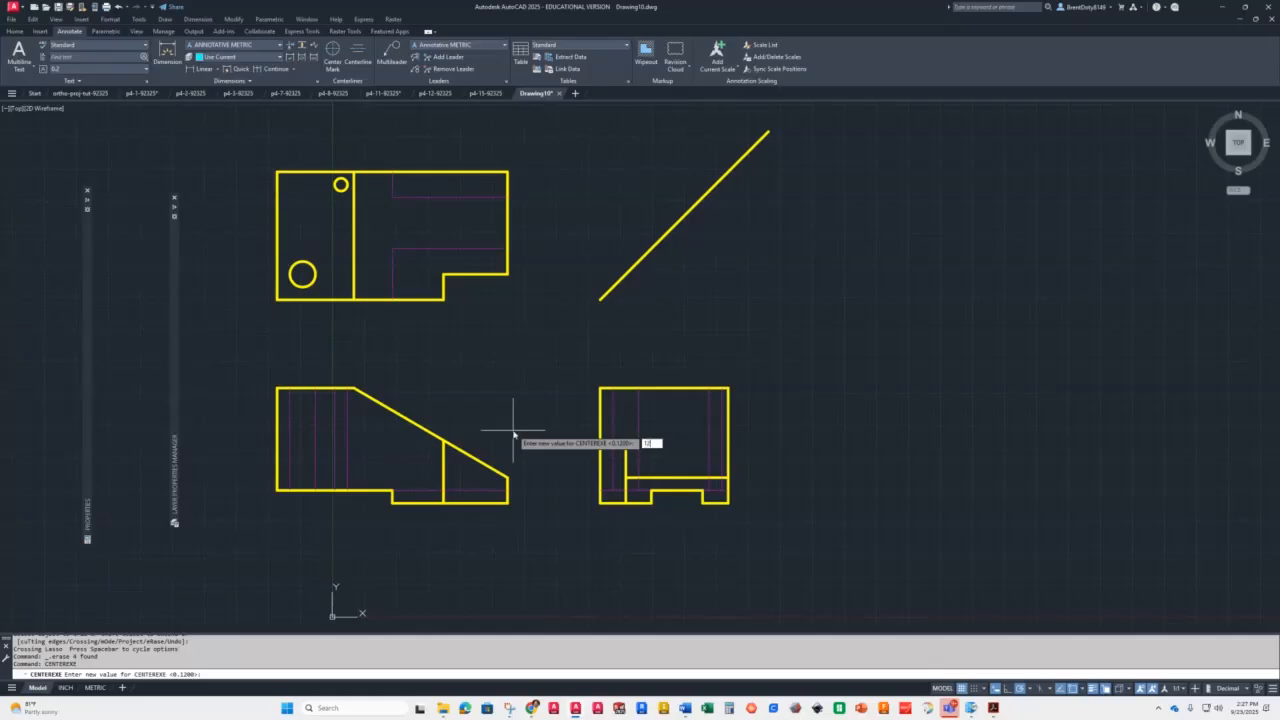
key(Return)
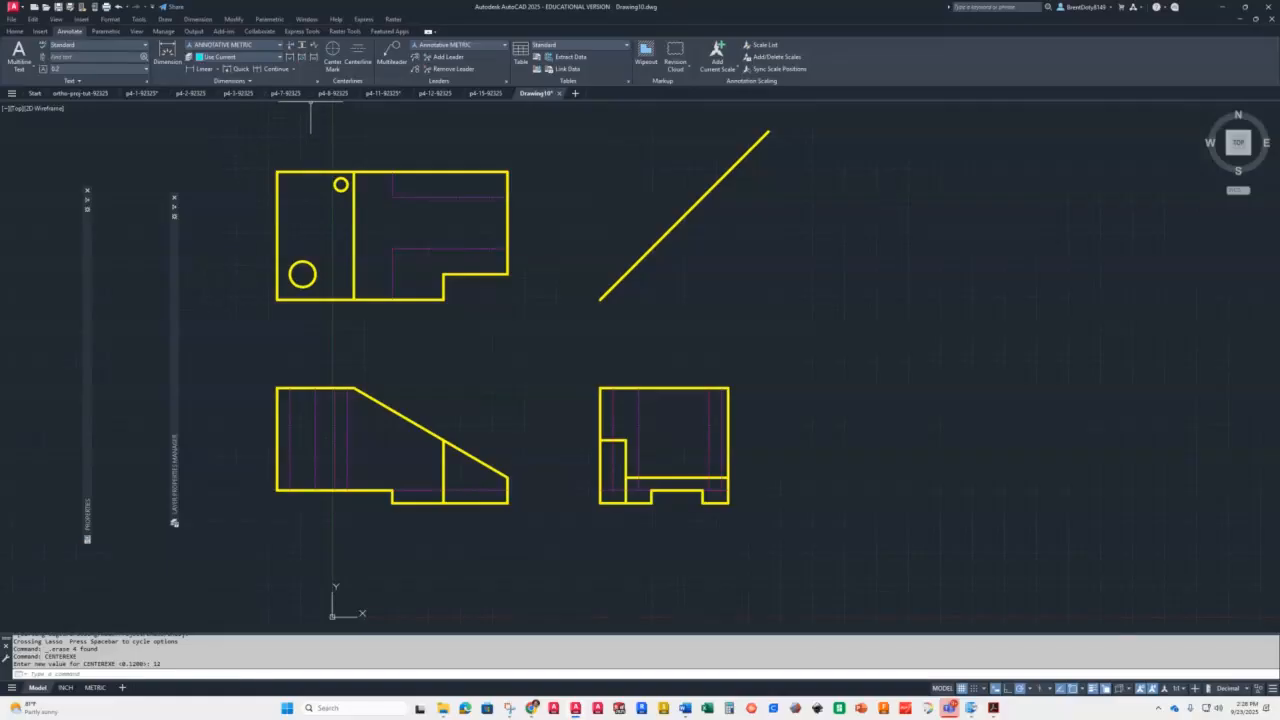
Add center marks to the small and large circles in the top view and inspect their extensions up close
click(336, 62)
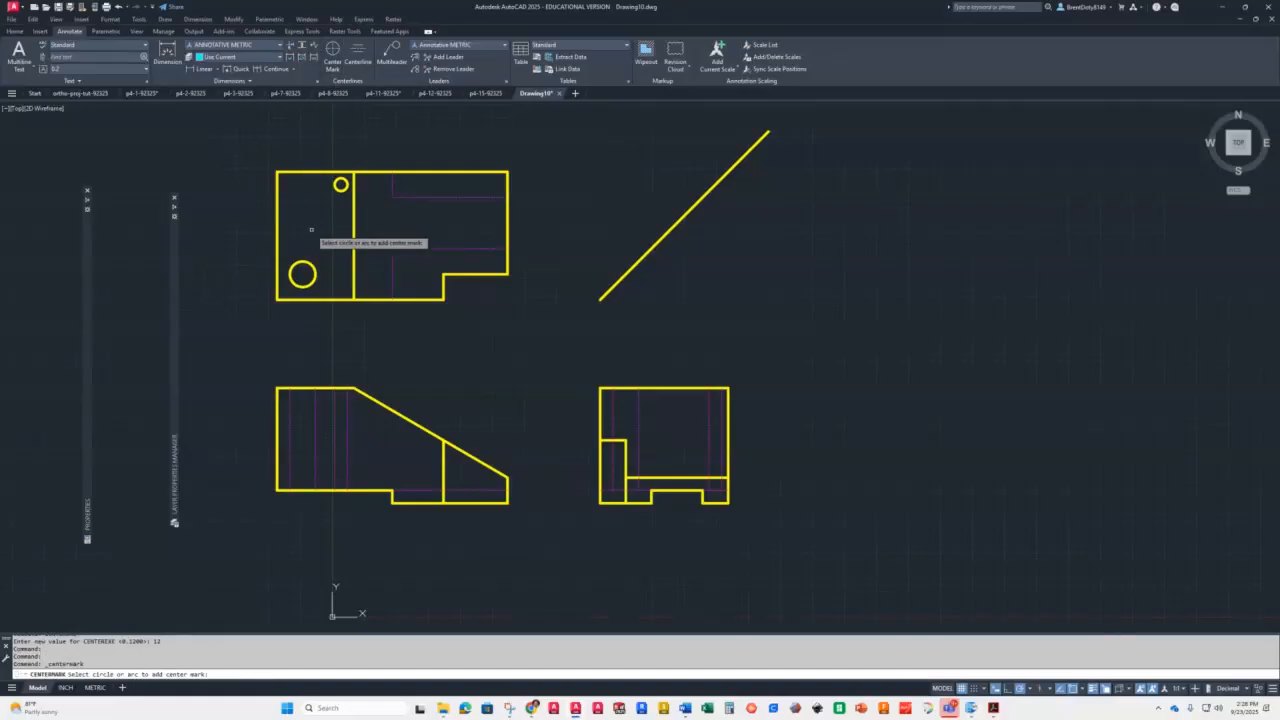
click(340, 184)
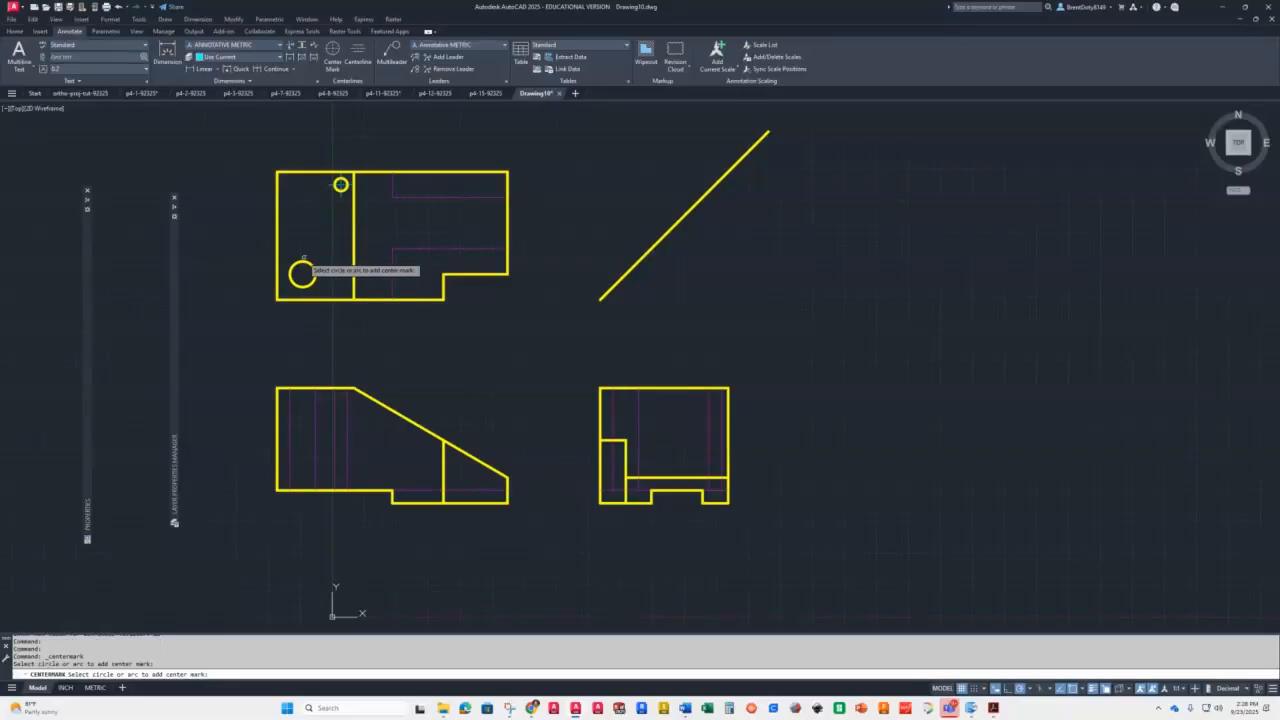
click(302, 274)
scroll(284, 205, up, 5)
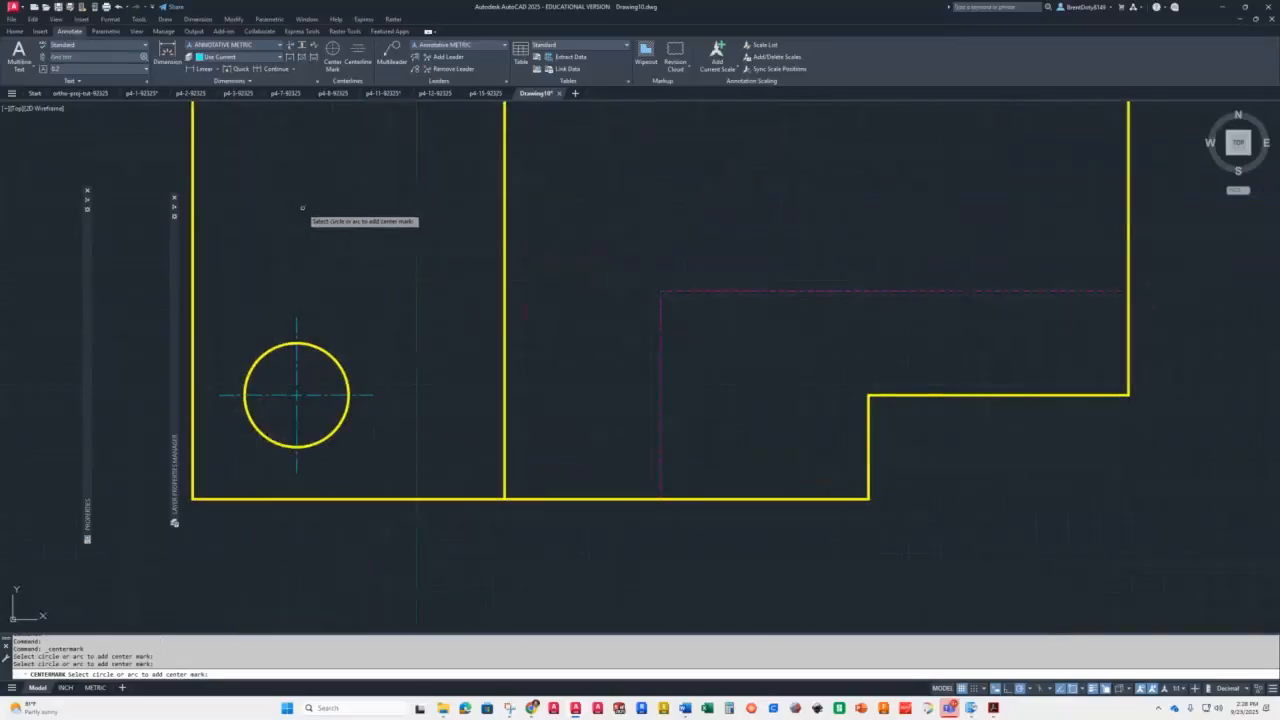
scroll(309, 203, down, 2)
middle_drag(299, 167, 400, 343)
scroll(403, 383, up, 2)
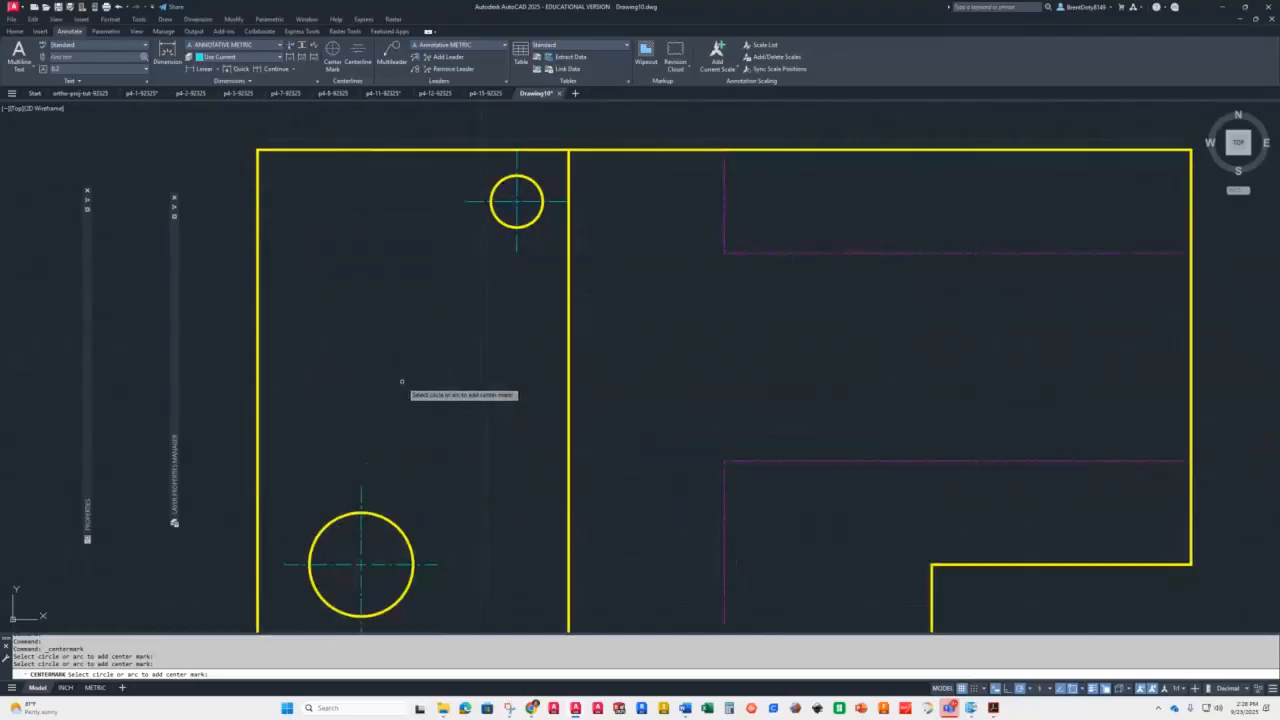
scroll(525, 138, up, 10)
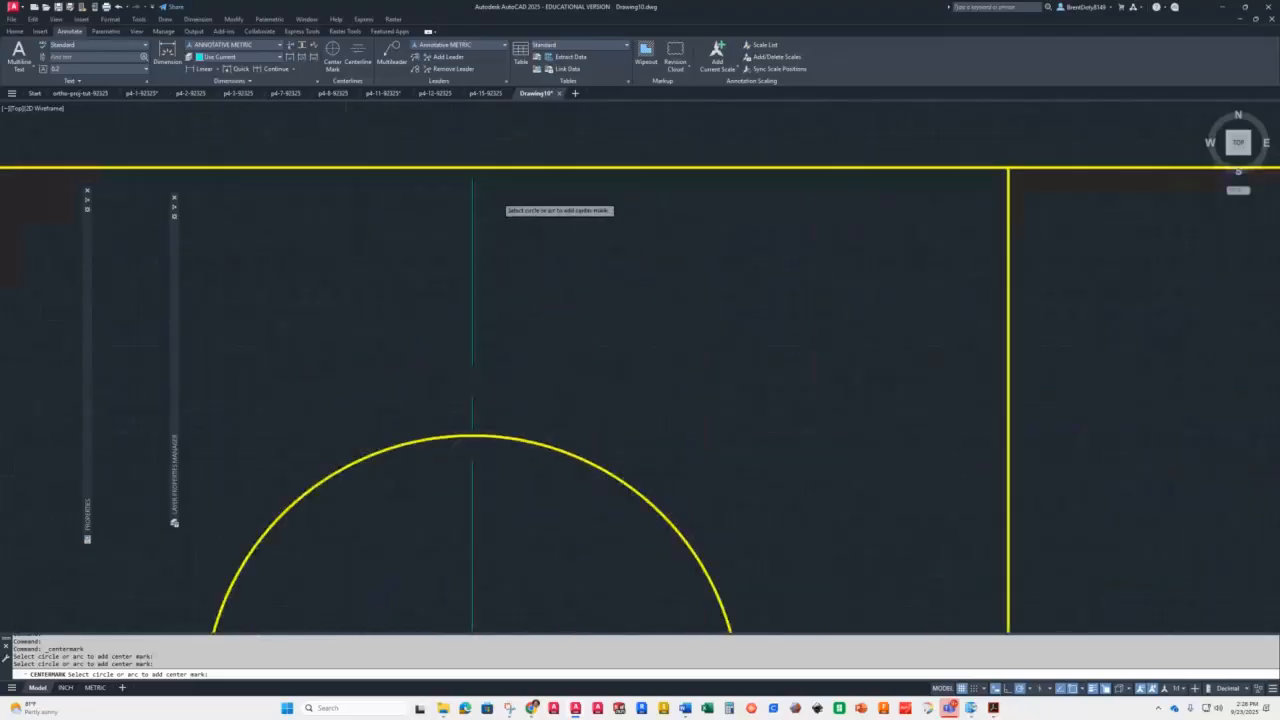
Set the left, right, top and bottom extensions of both center marks in the top view to 9
scroll(502, 302, down, 4)
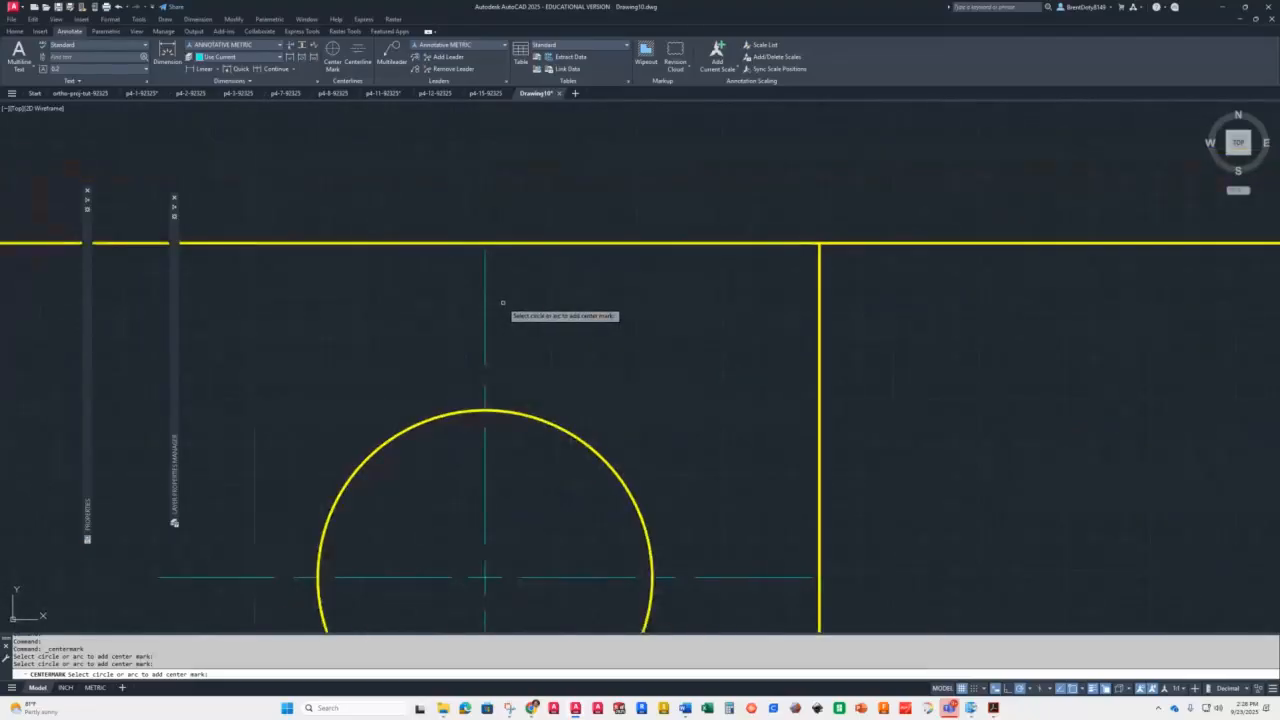
scroll(503, 302, down, 4)
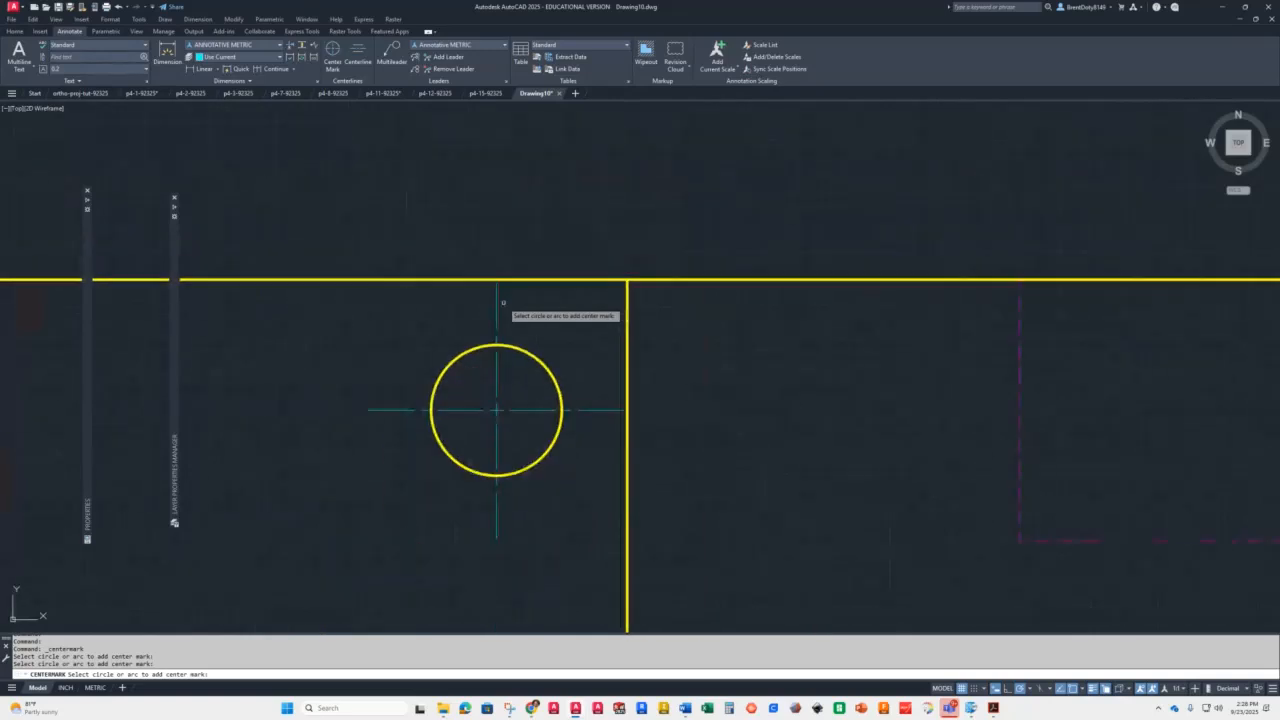
scroll(503, 302, down, 7)
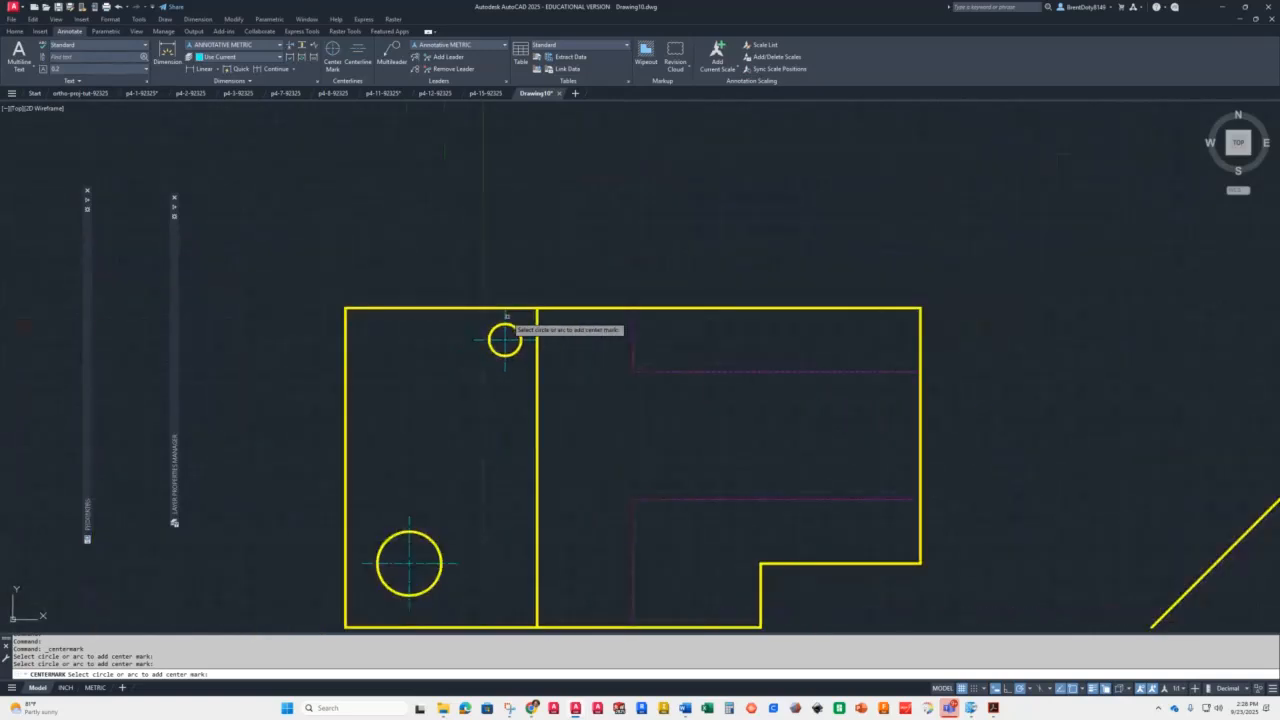
scroll(530, 430, down, 3)
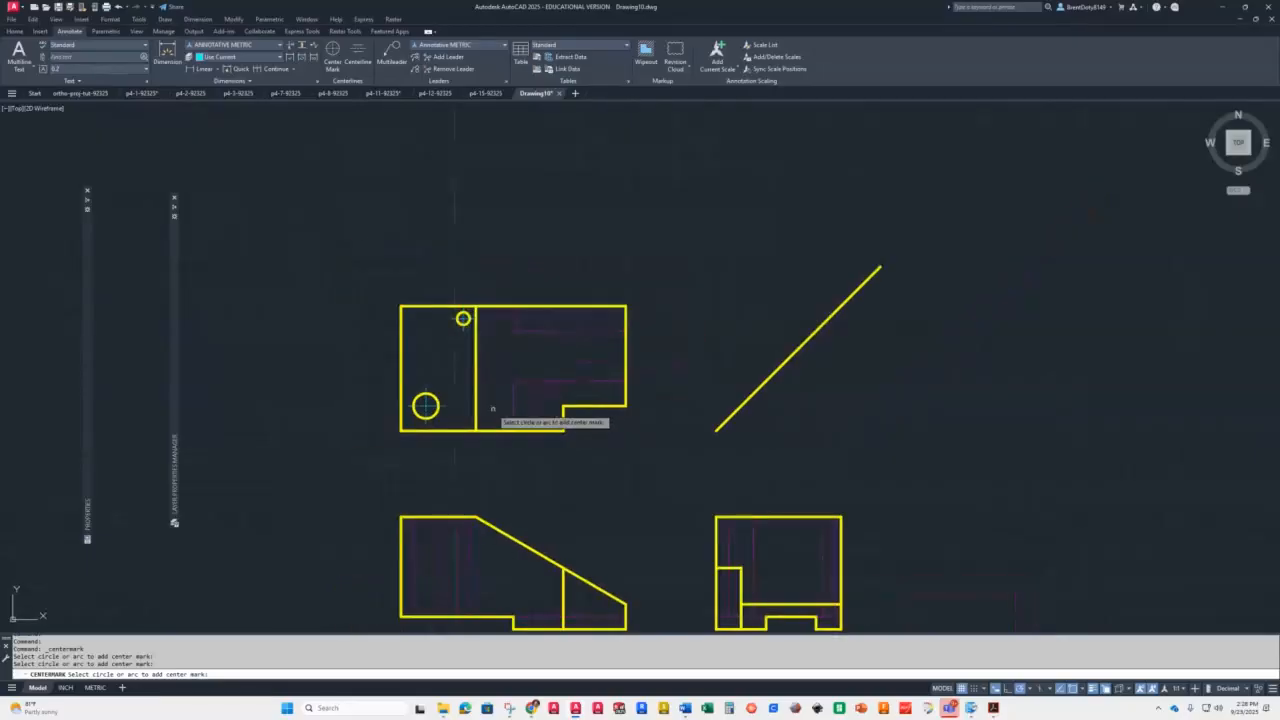
scroll(438, 364, up, 4)
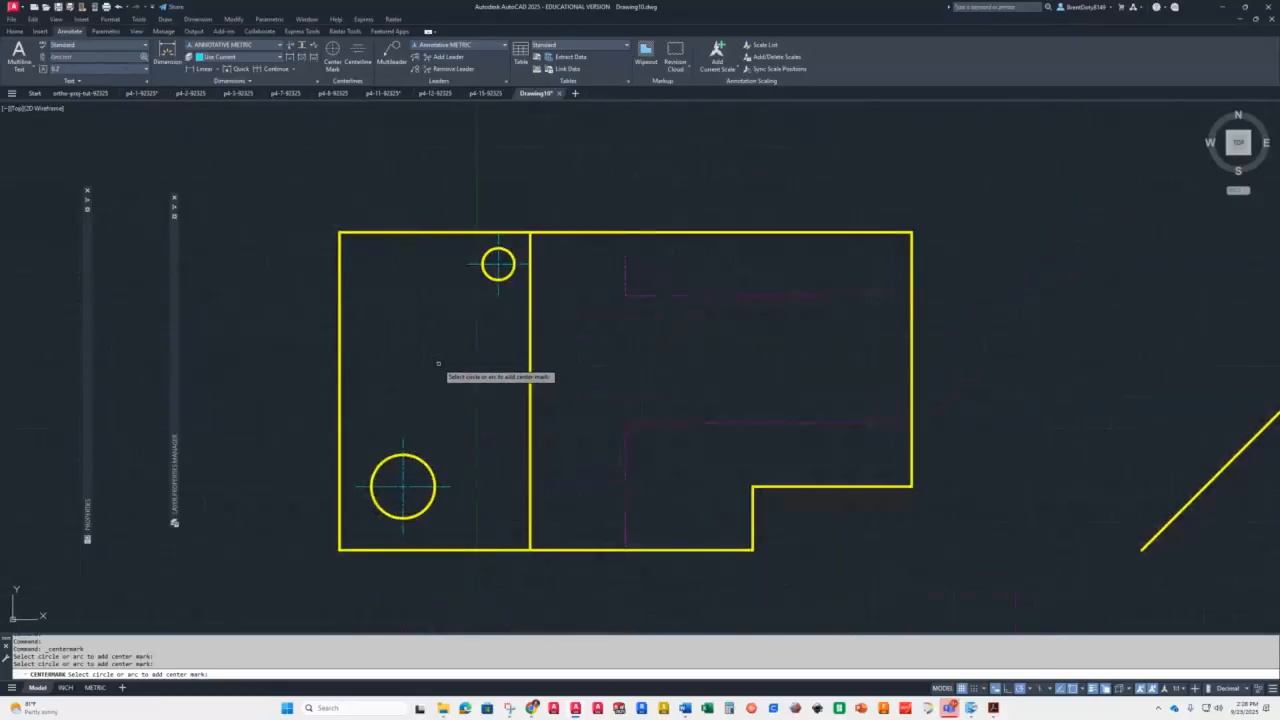
key(Return)
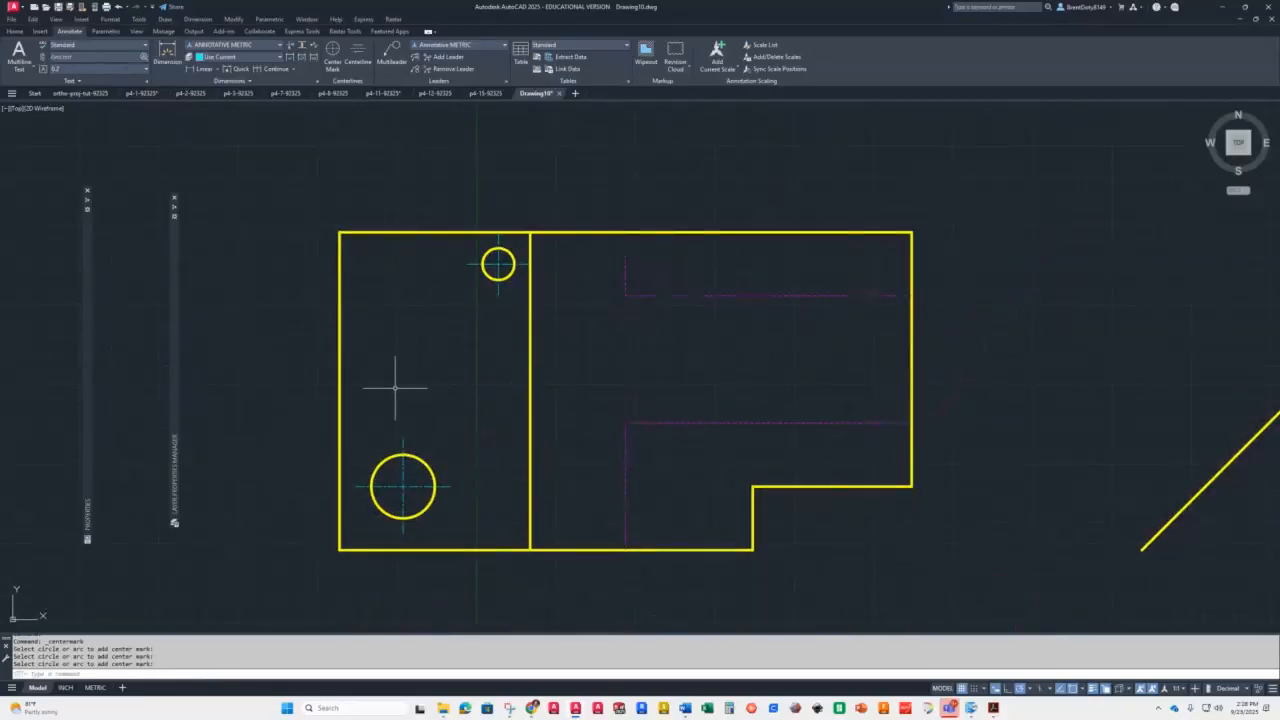
click(474, 263)
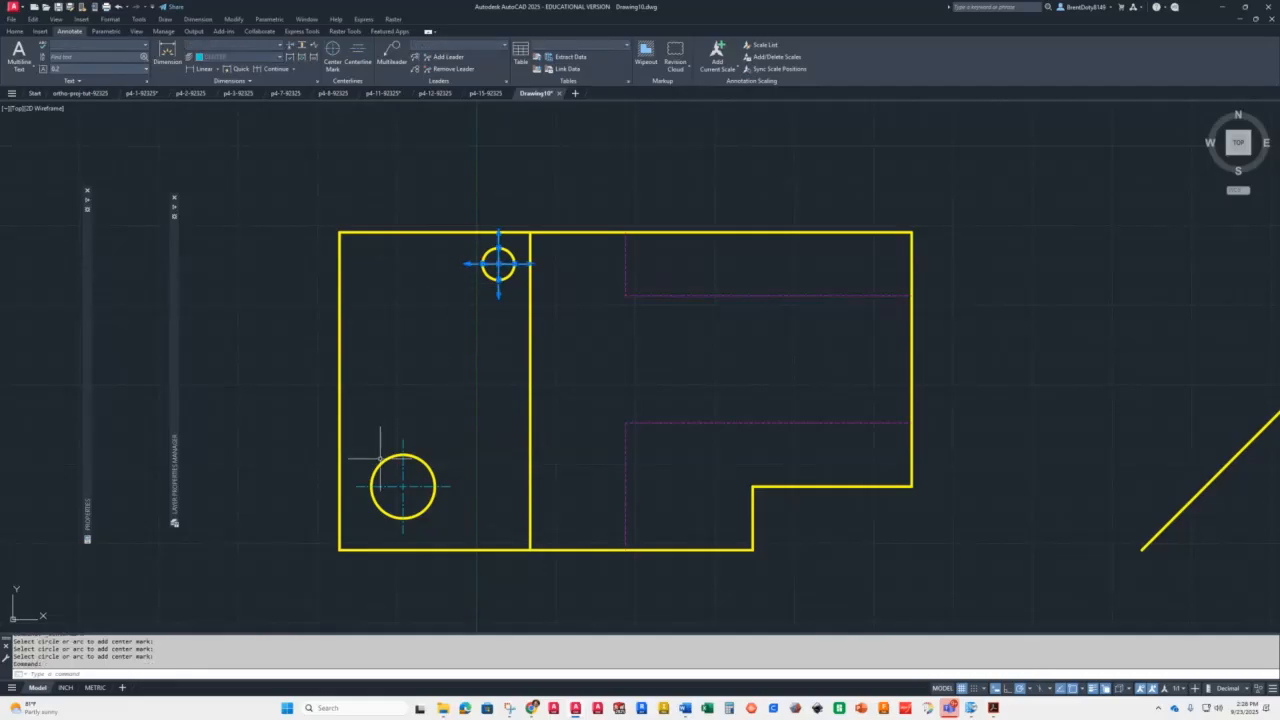
click(403, 486)
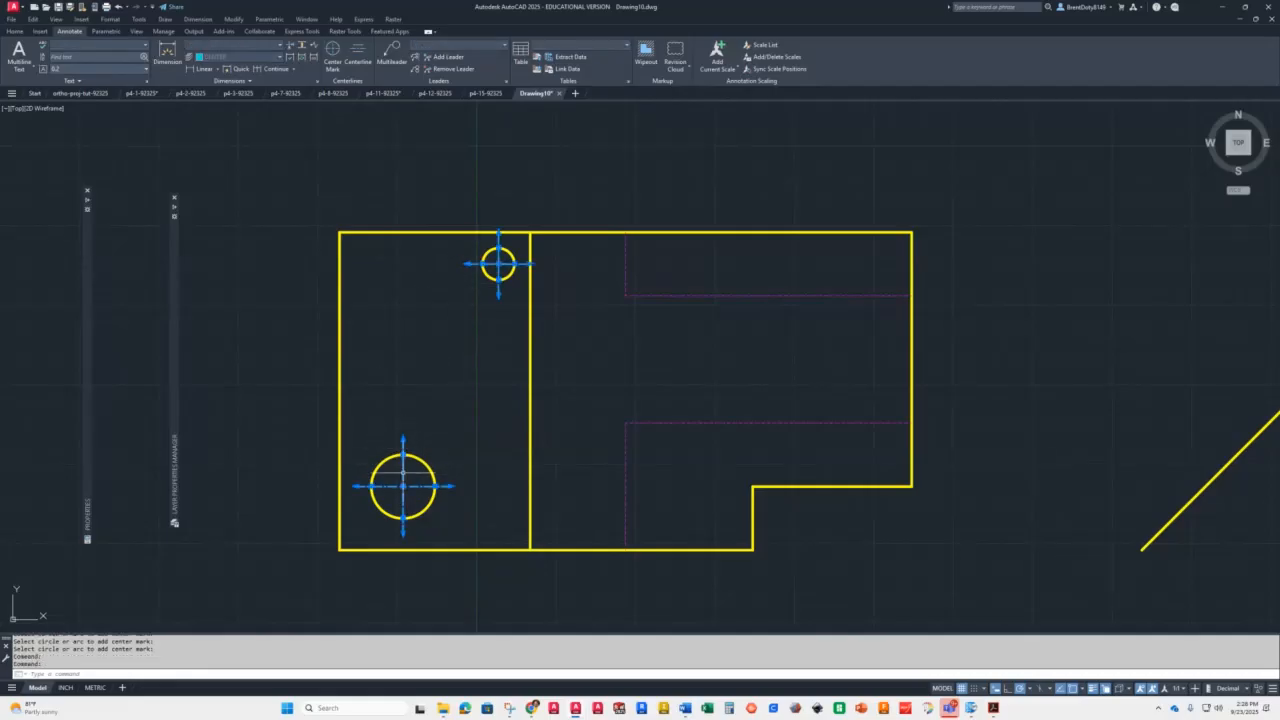
right_click(398, 473)
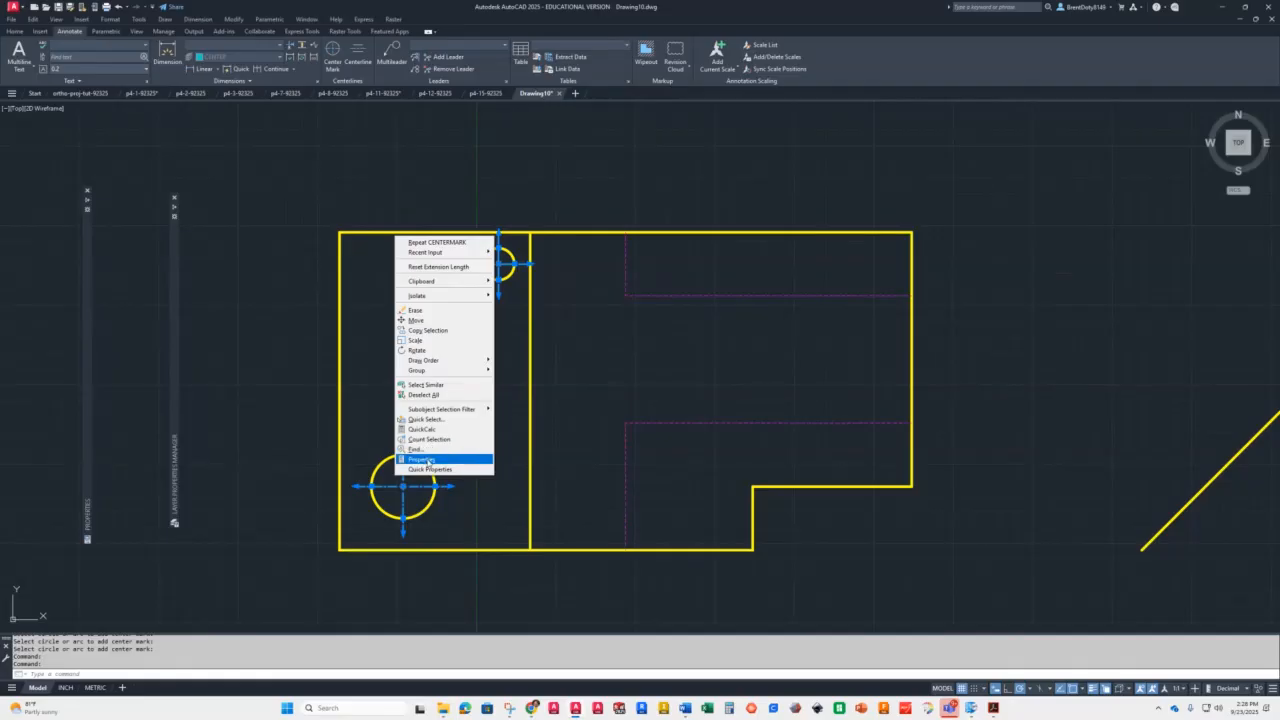
click(422, 459)
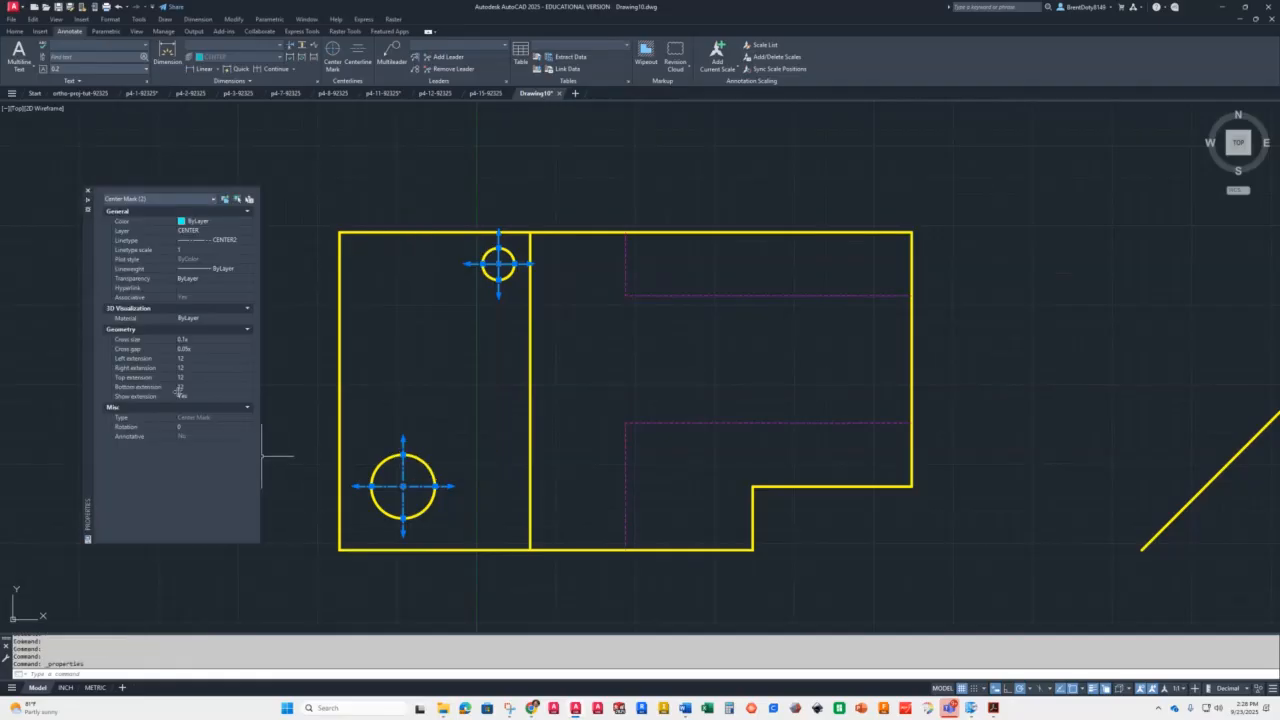
click(204, 358)
click(203, 367)
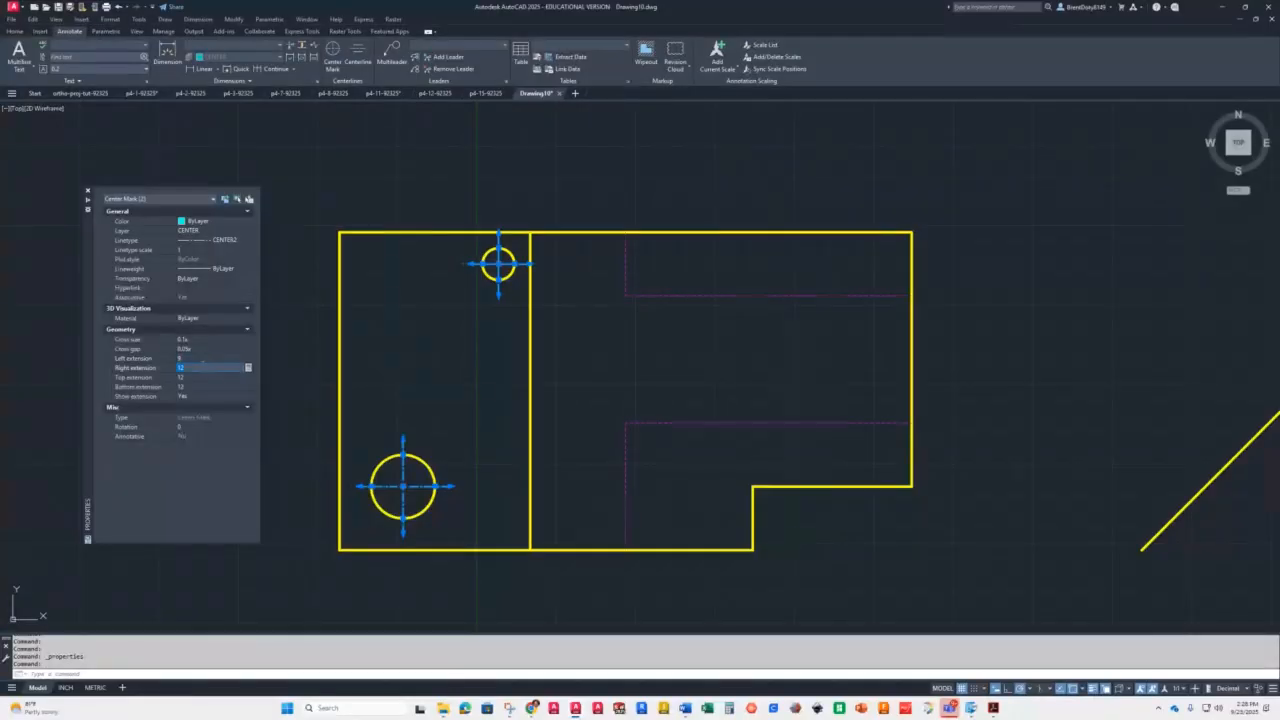
key(Tab)
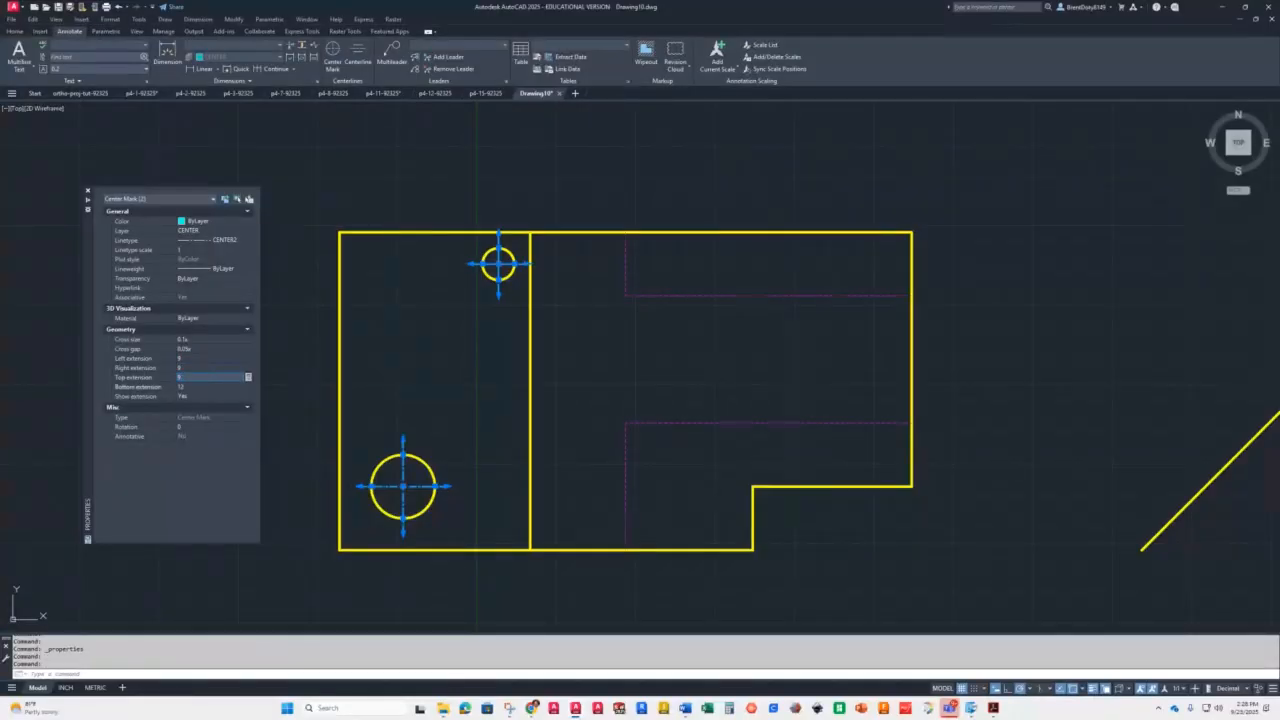
key(Tab)
text(9)
key(Tab)
key(Escape)
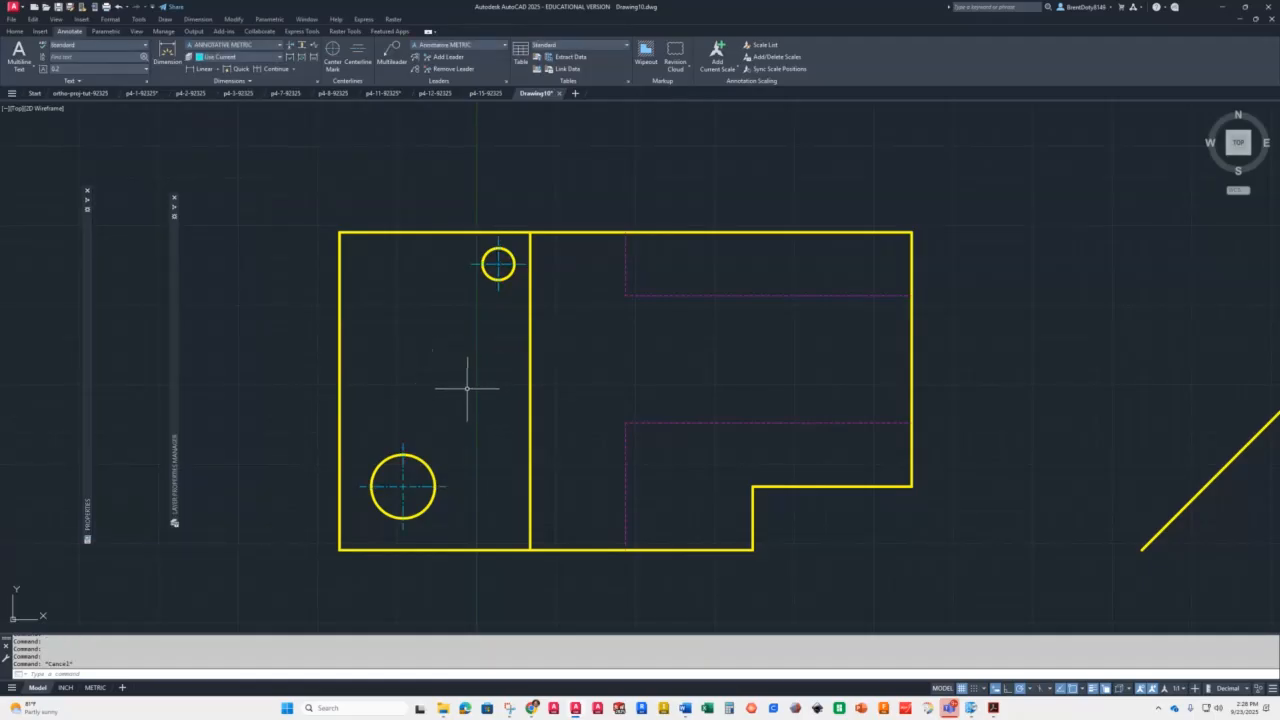
Set the center mark extension variable CENTEREXE to 9
scroll(466, 388, down, 4)
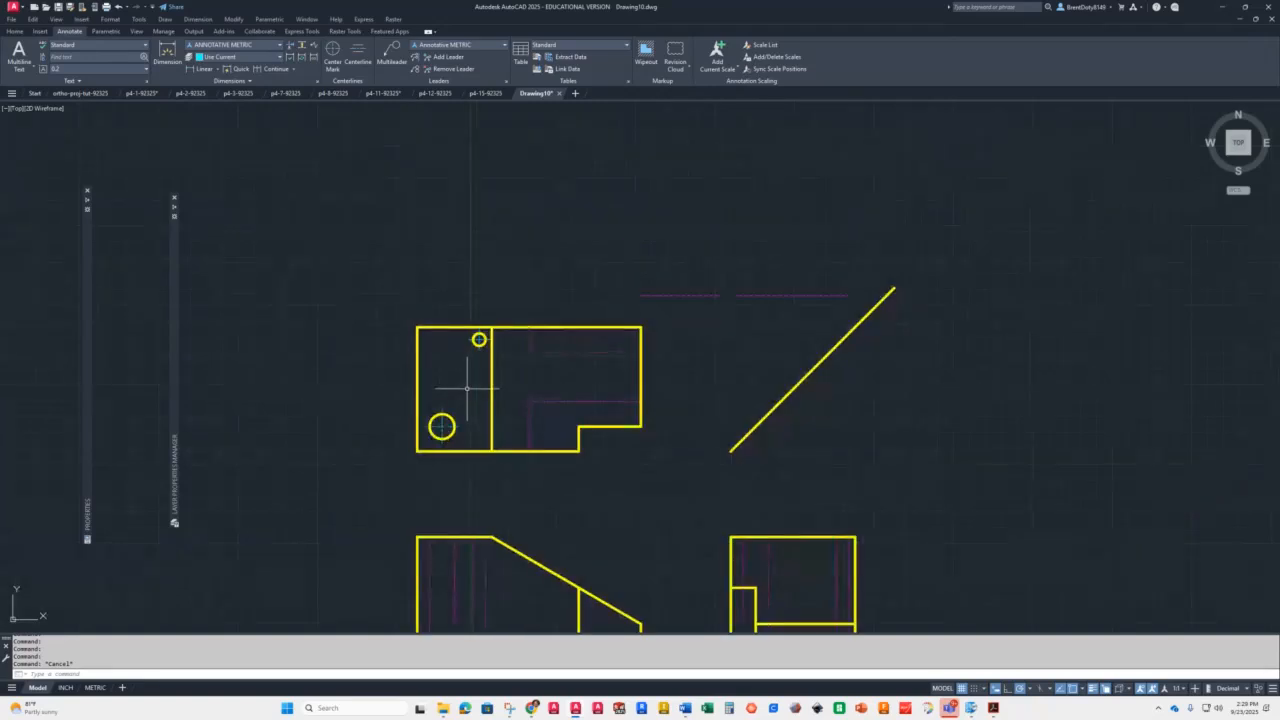
scroll(466, 388, up, 2)
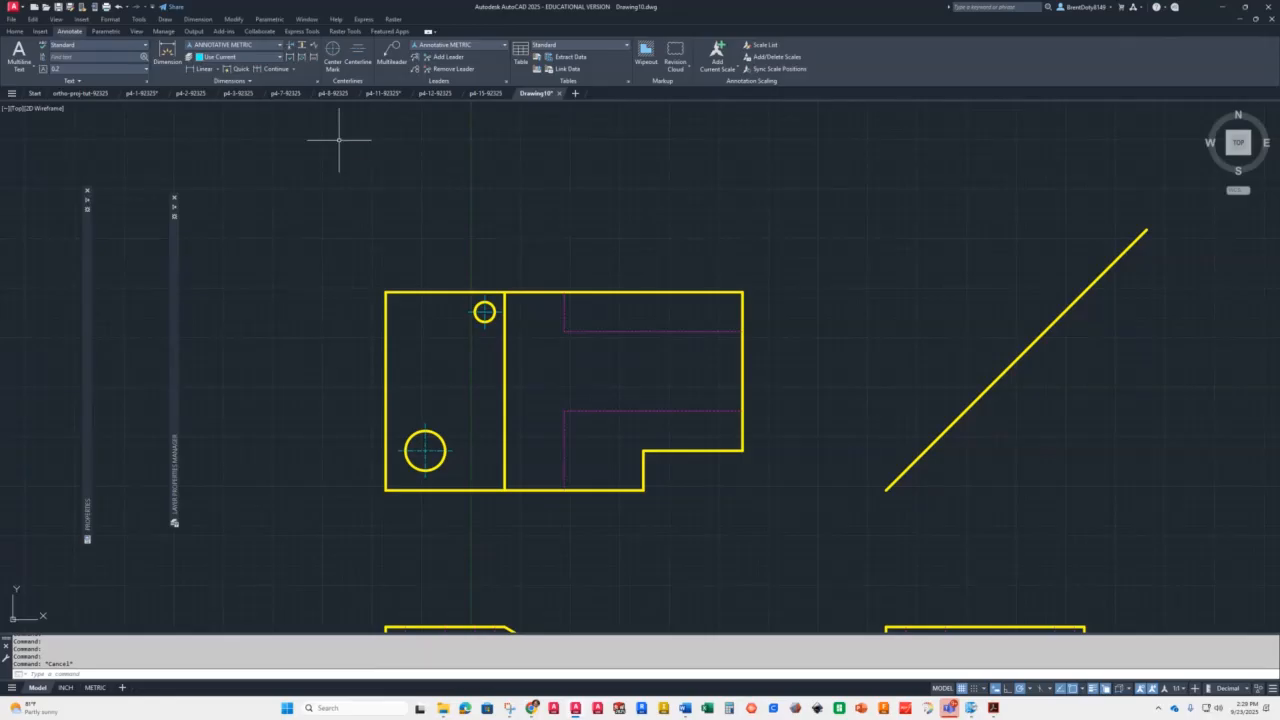
text(cen)
key(Return)
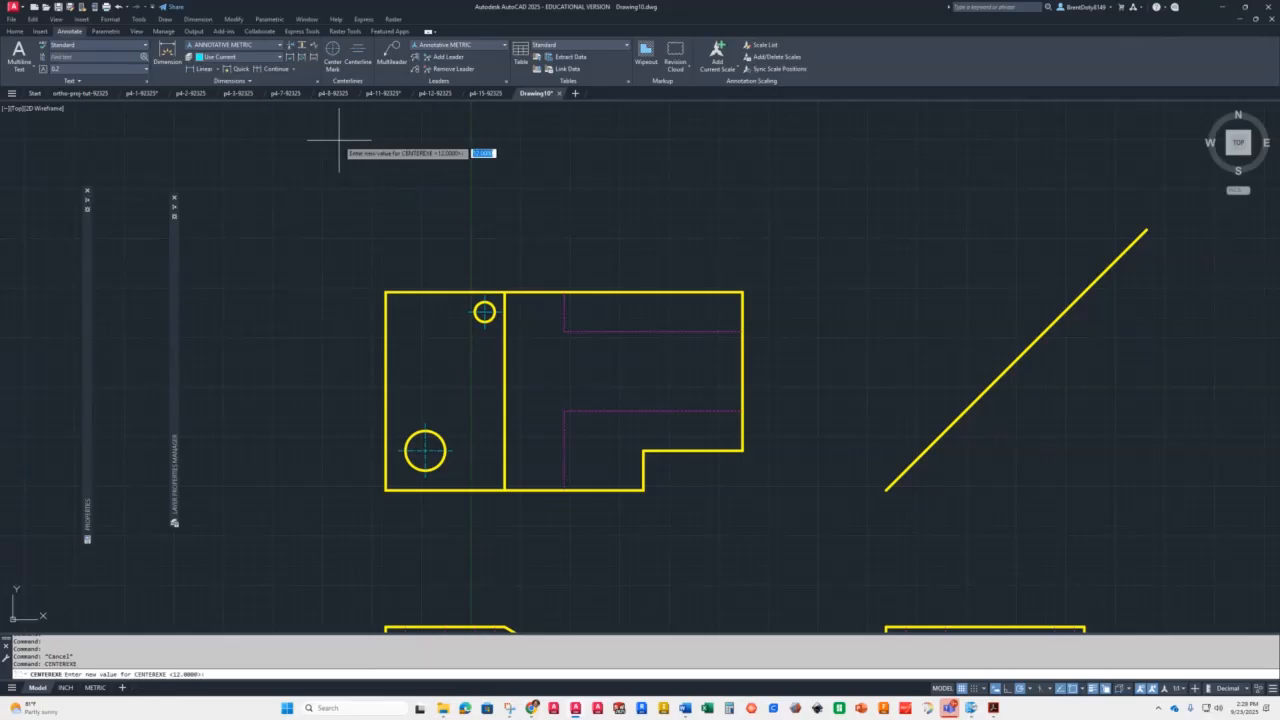
text(9)
key(Return)
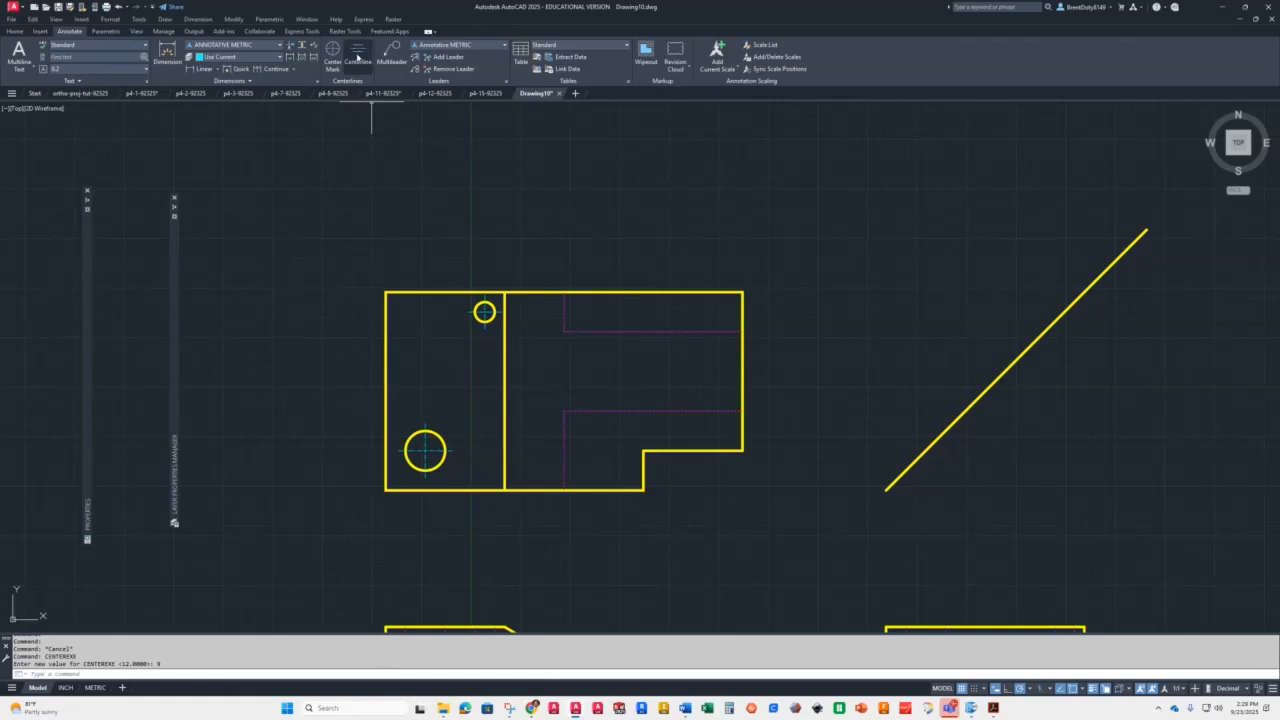
Add centerlines between the hidden line pairs of the large and small holes in the front view
click(357, 56)
middle_drag(658, 550, 530, 143)
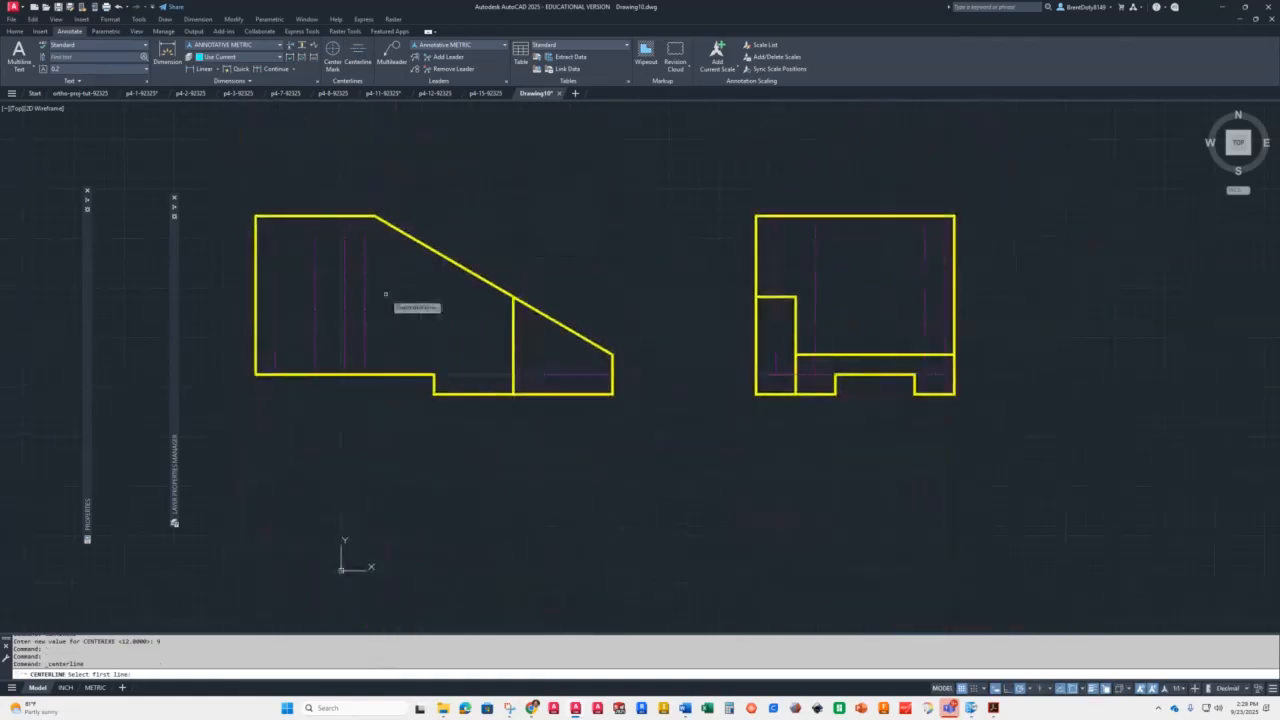
middle_drag(358, 280, 517, 411)
scroll(459, 411, up, 2)
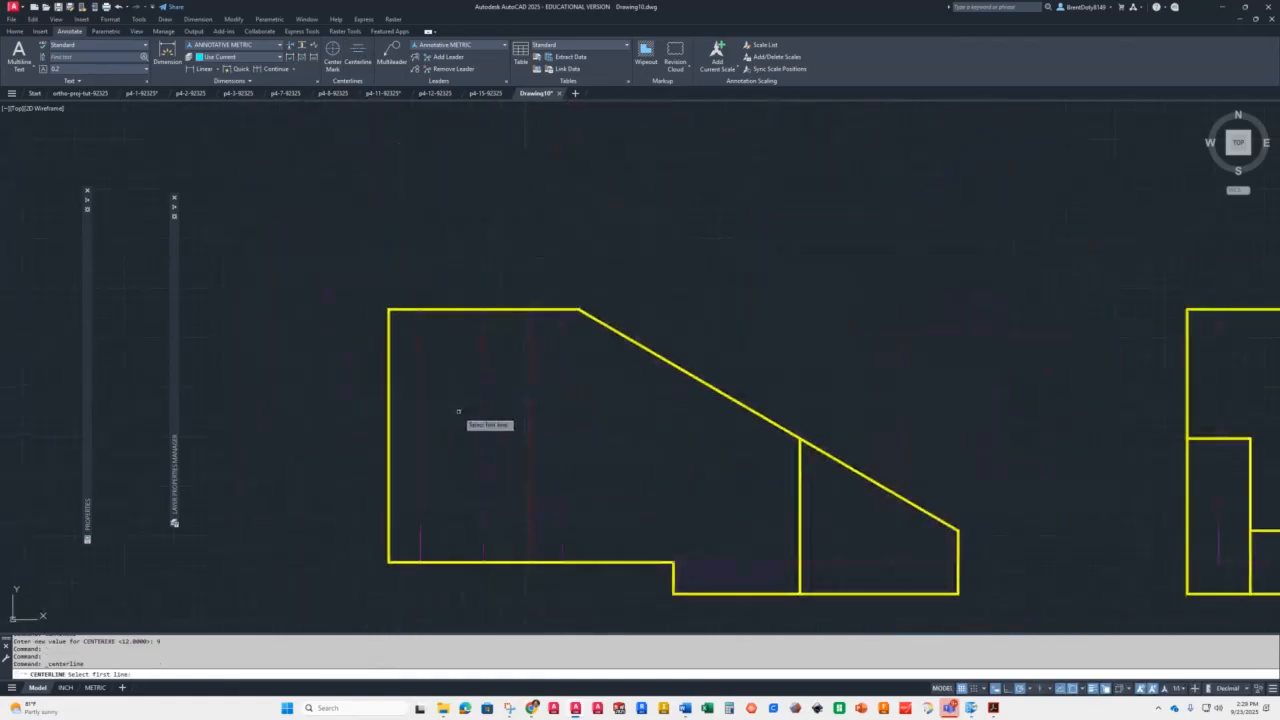
click(421, 373)
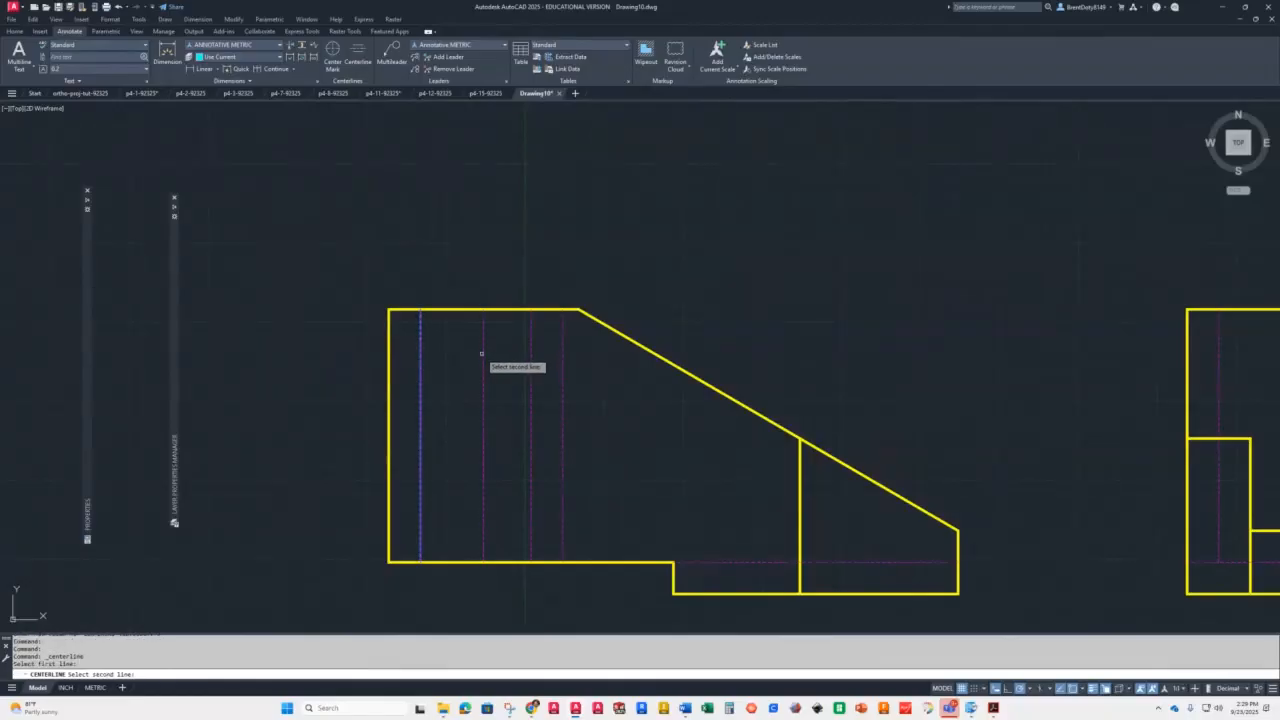
click(484, 352)
key(Return)
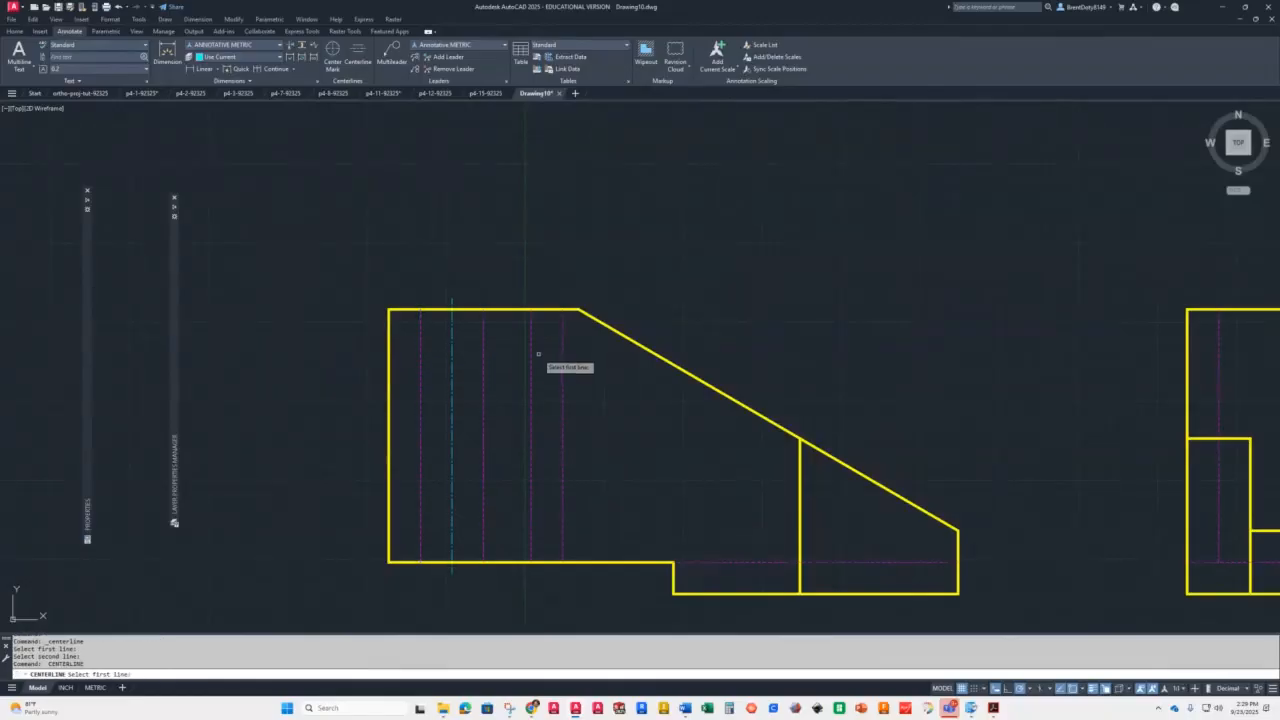
click(532, 362)
click(563, 352)
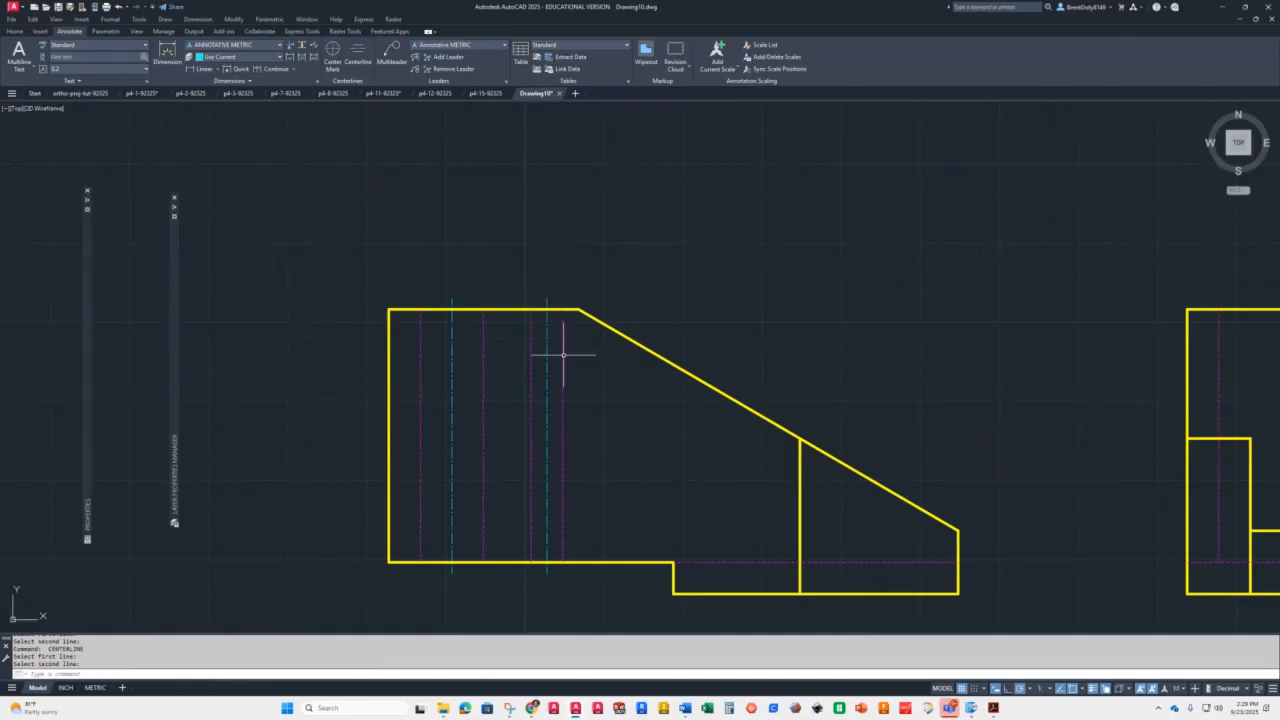
Add centerlines between the hidden line pairs of the small and large holes in the side view
scroll(511, 377, down, 5)
scroll(905, 404, up, 4)
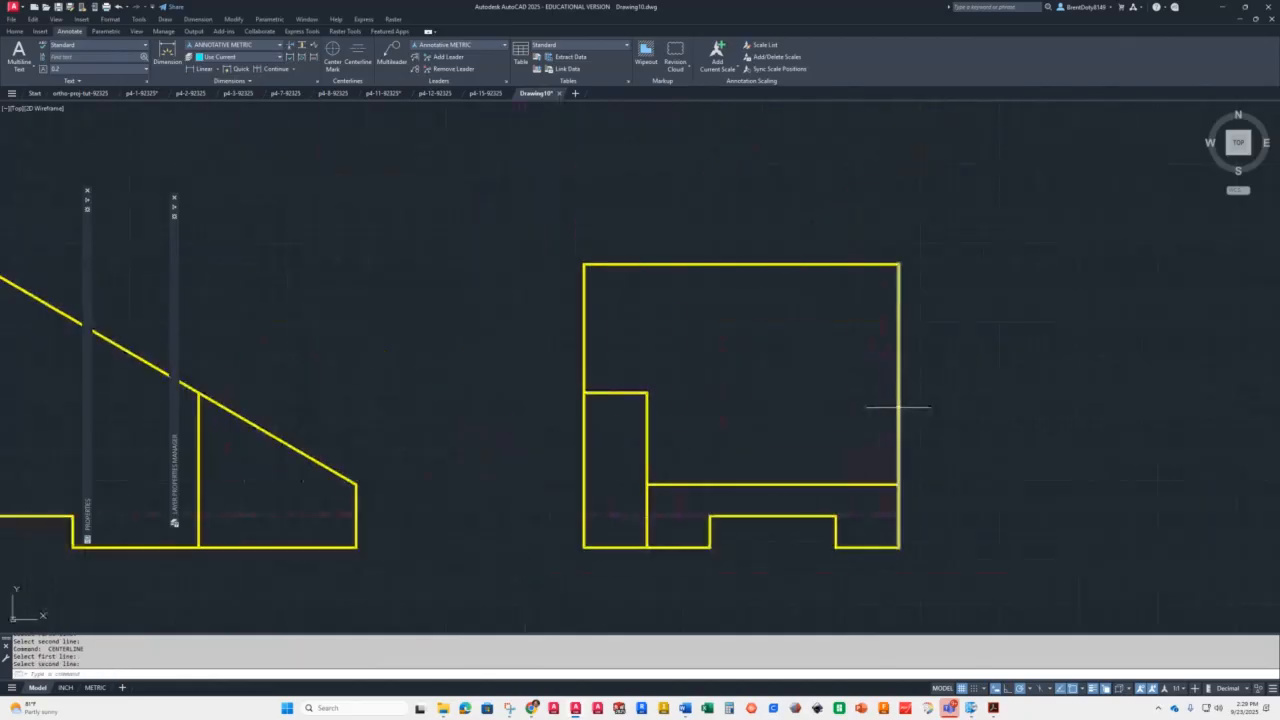
key(Return)
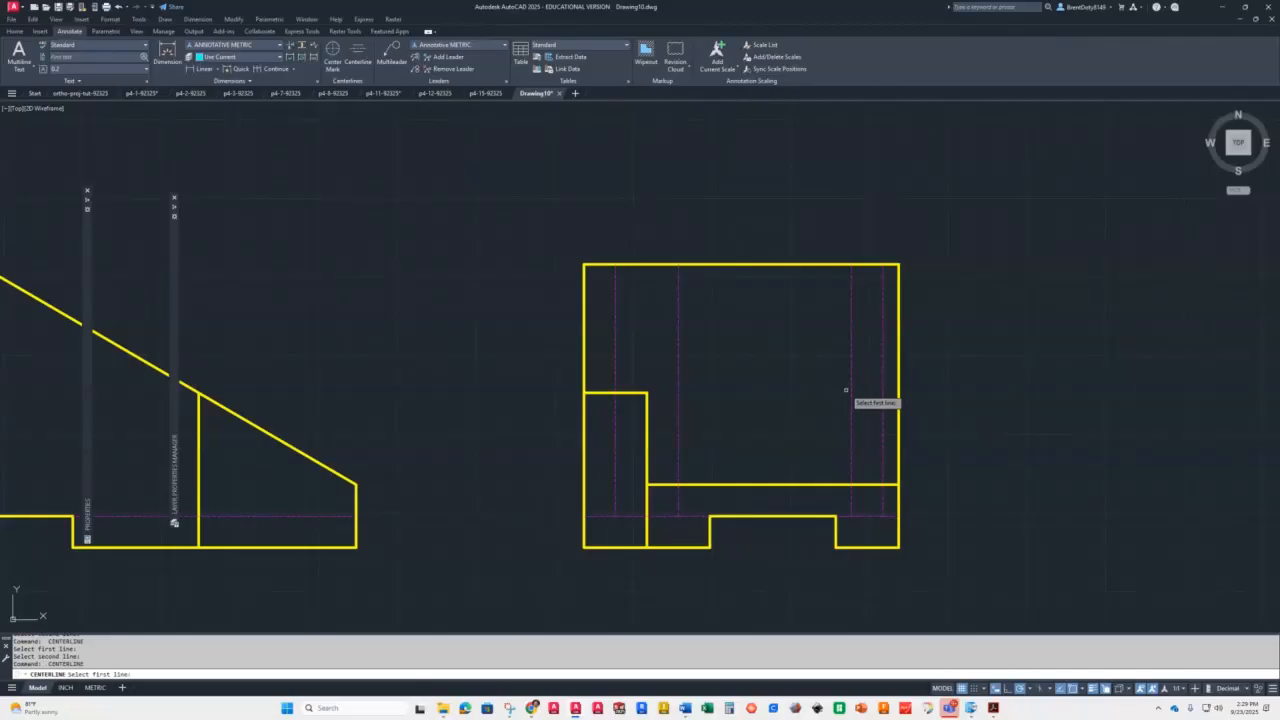
click(852, 390)
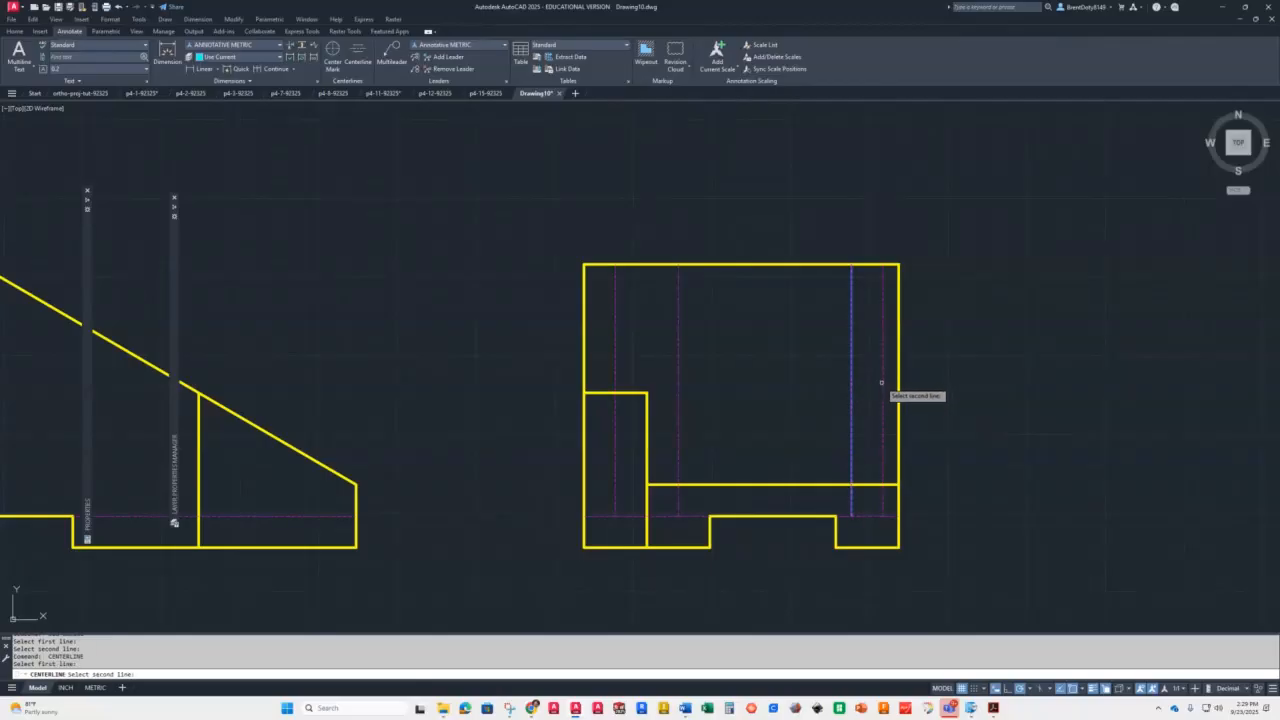
click(883, 386)
key(Return)
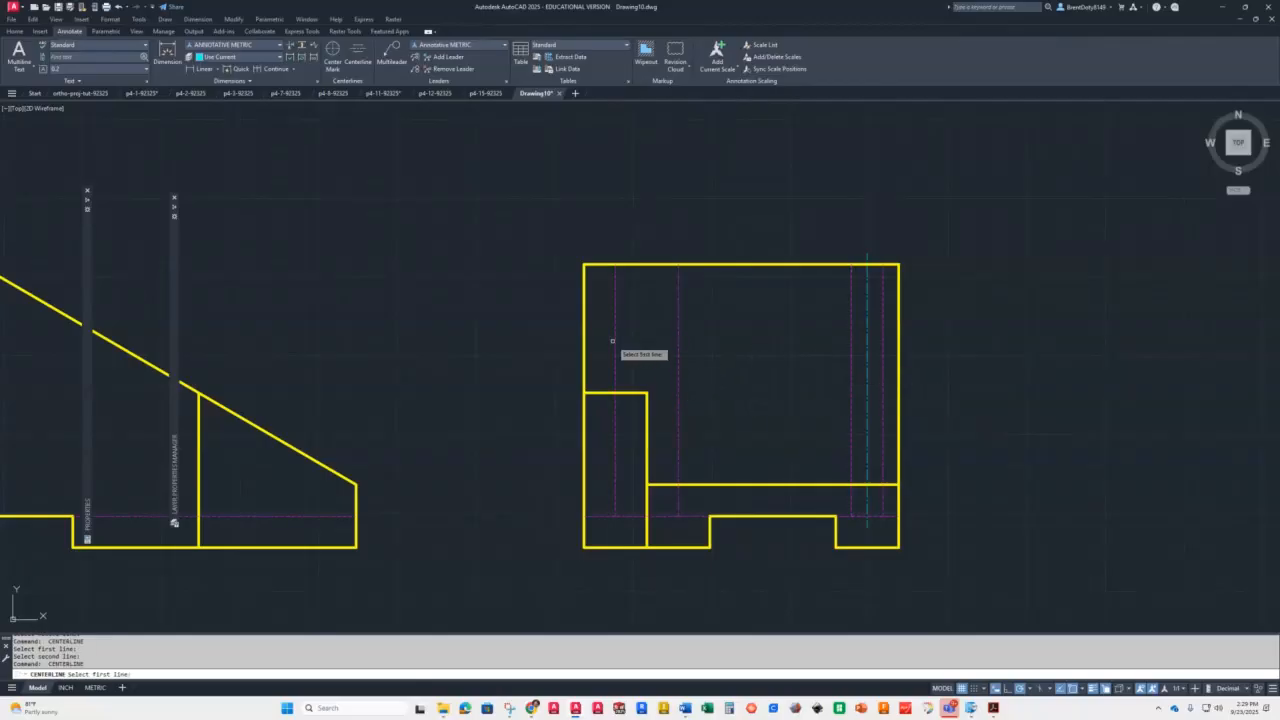
click(615, 341)
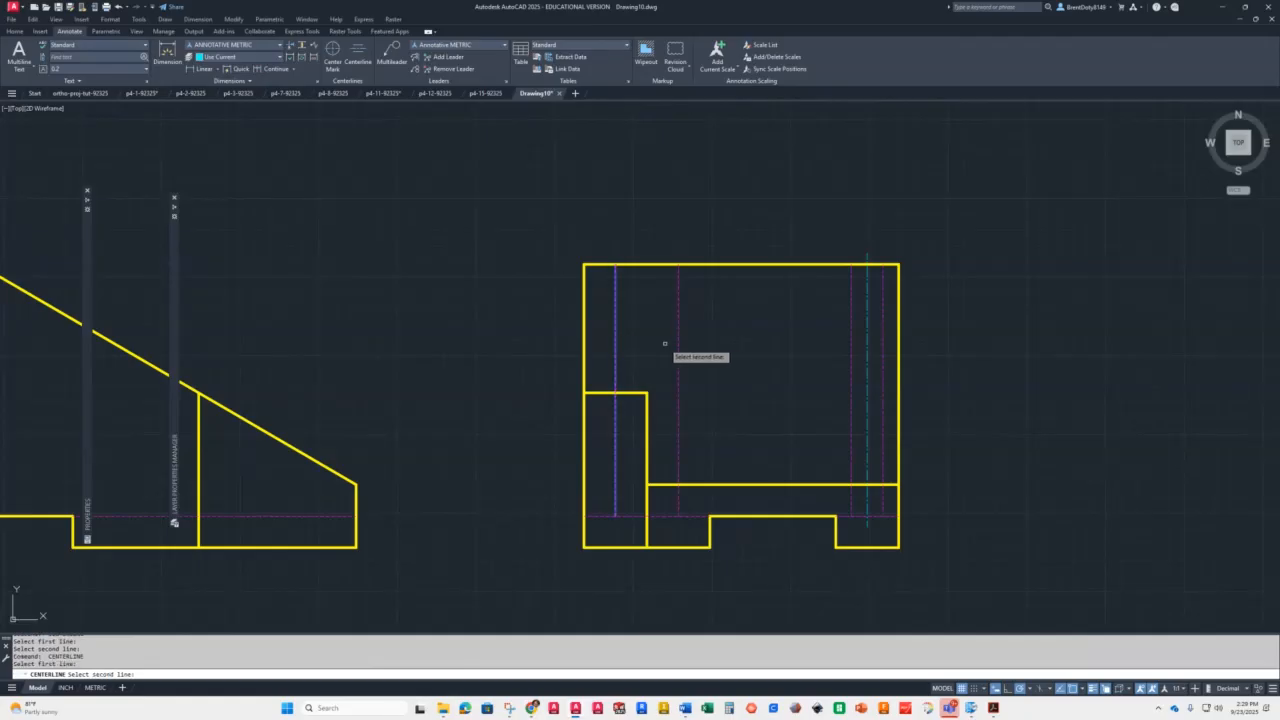
click(678, 344)
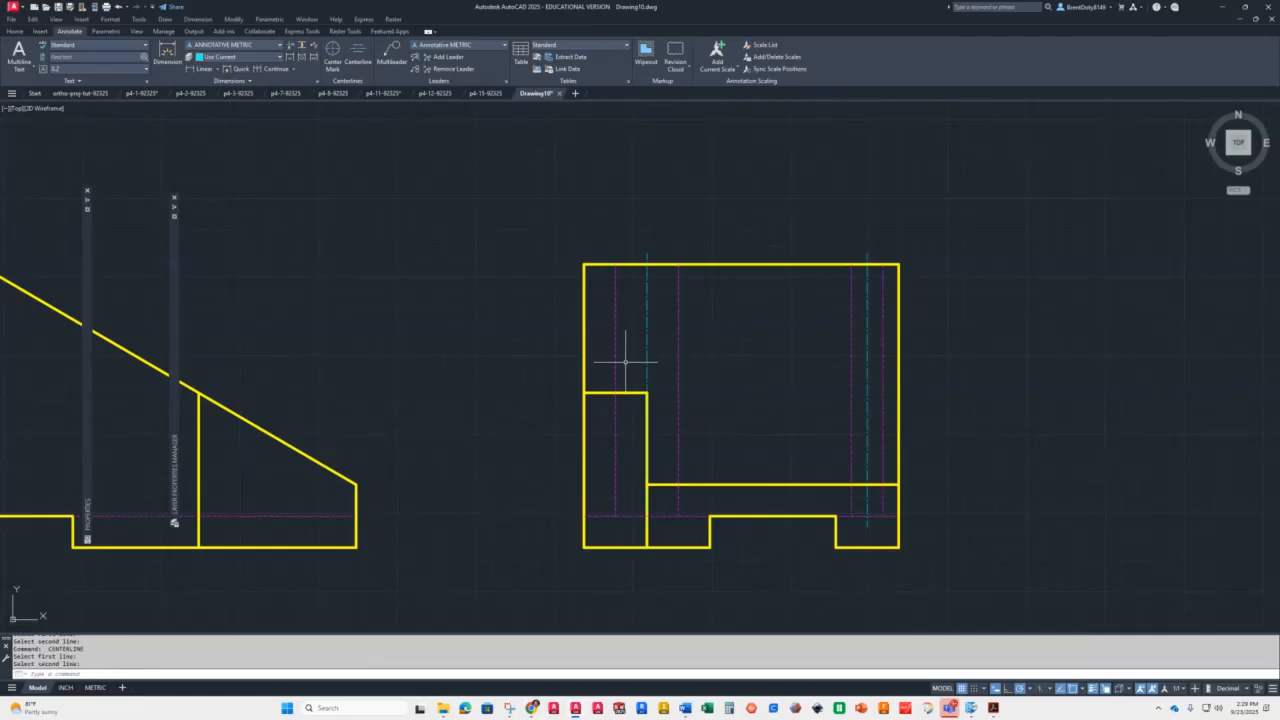
Shorten the large hole's centerline in the side view so its lower end stops just above the step's corner, leaving a small gap
scroll(625, 443, up, 2)
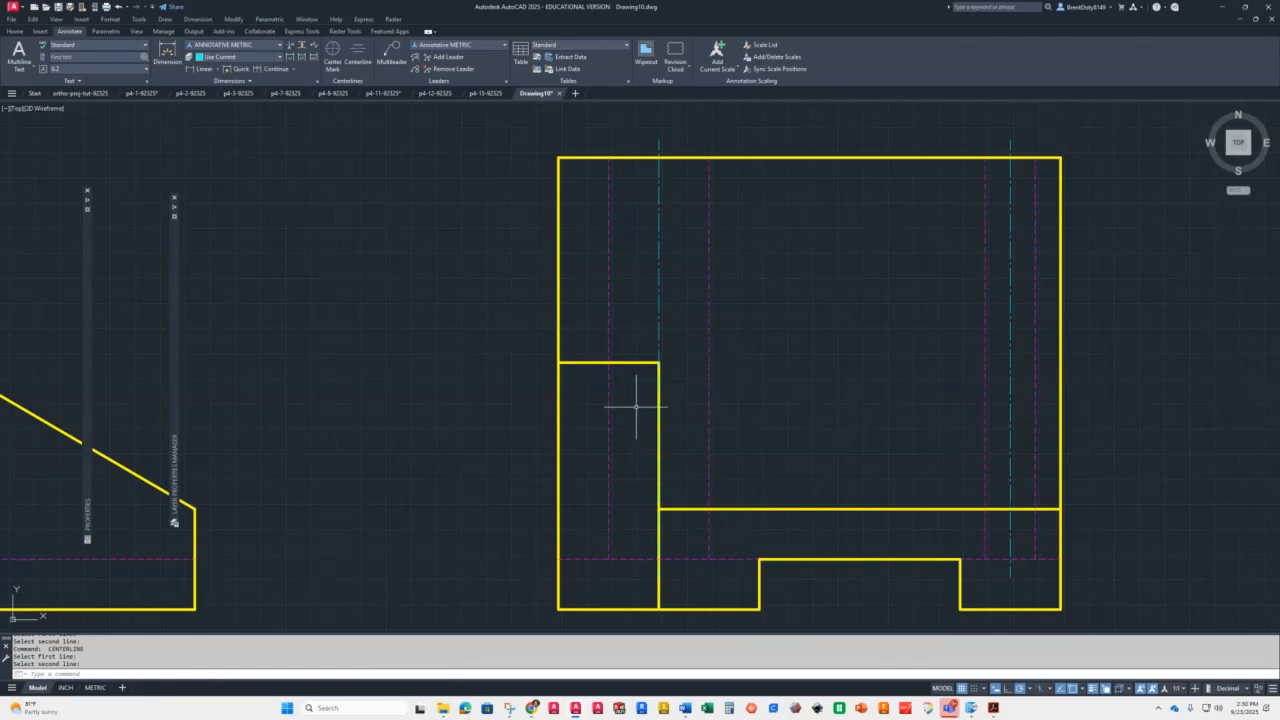
click(659, 327)
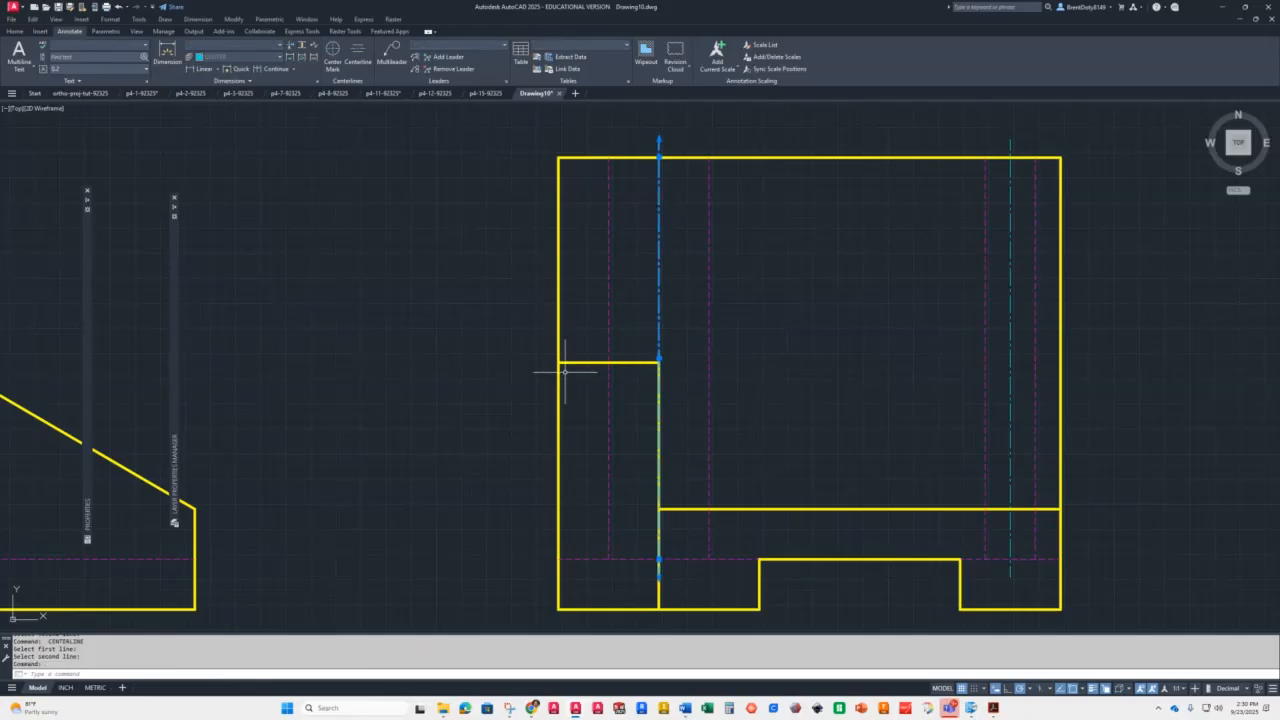
click(659, 559)
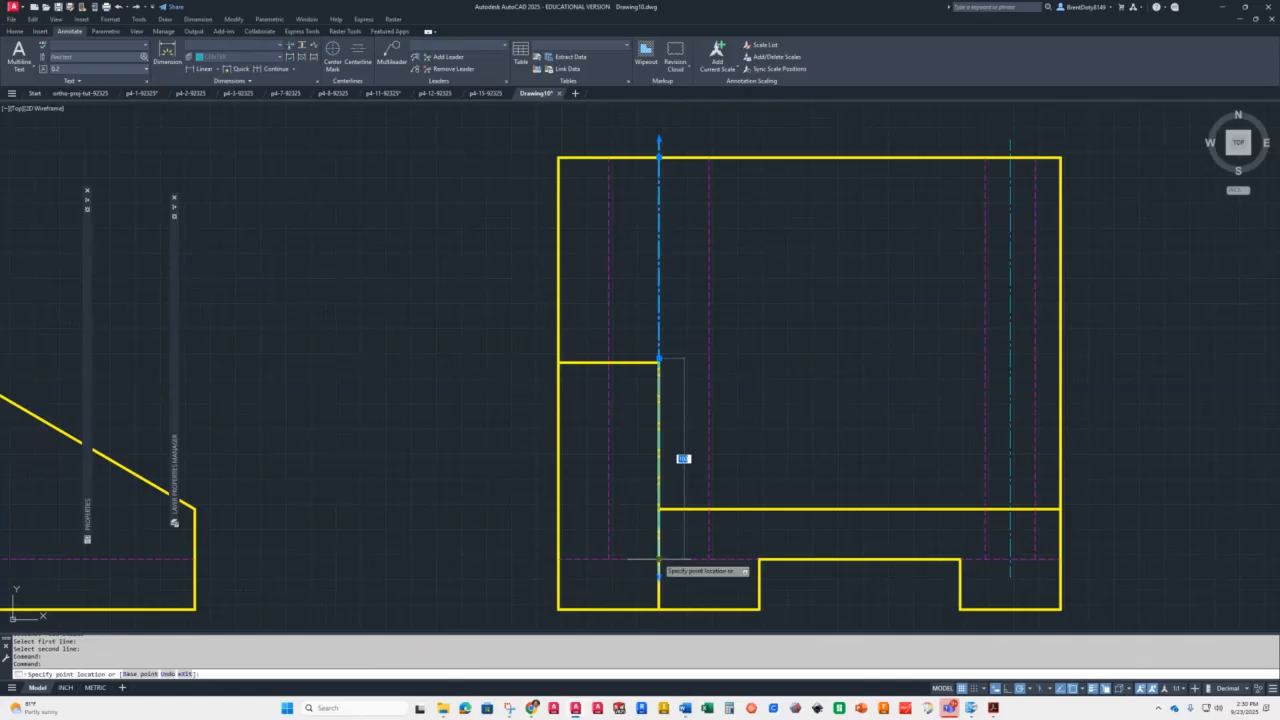
click(659, 341)
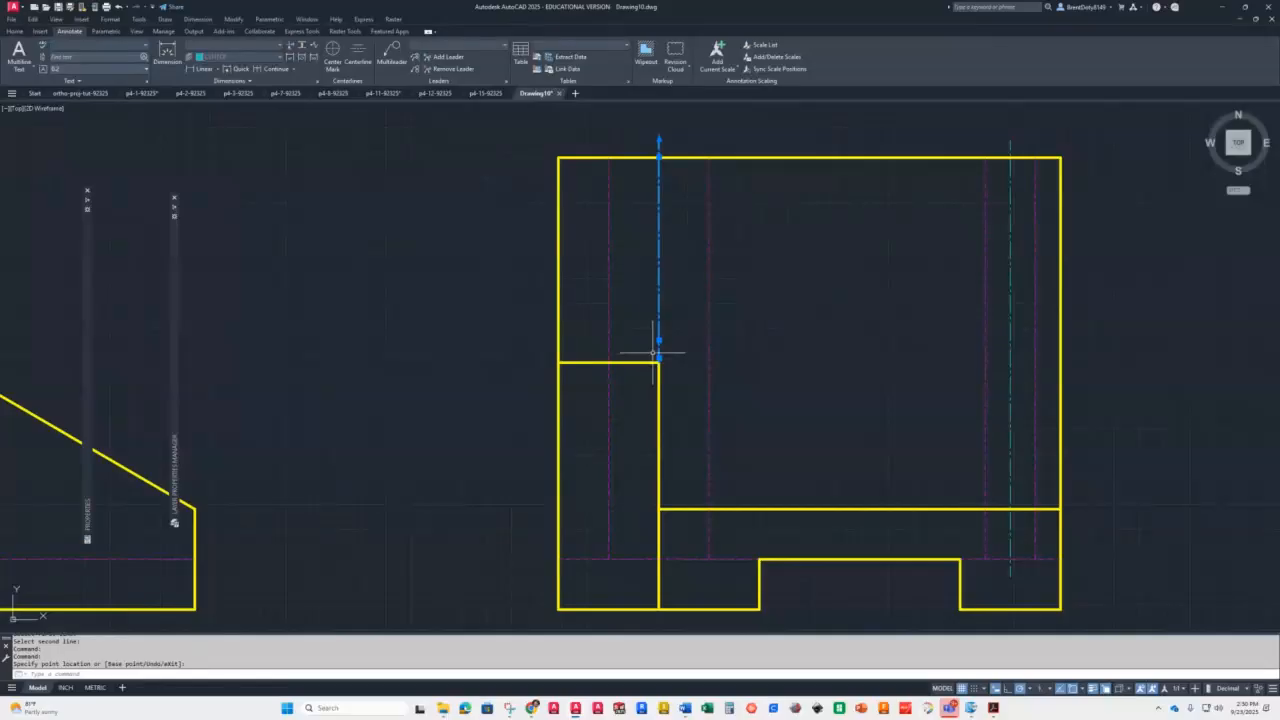
scroll(660, 345, up, 2)
scroll(660, 341, up, 4)
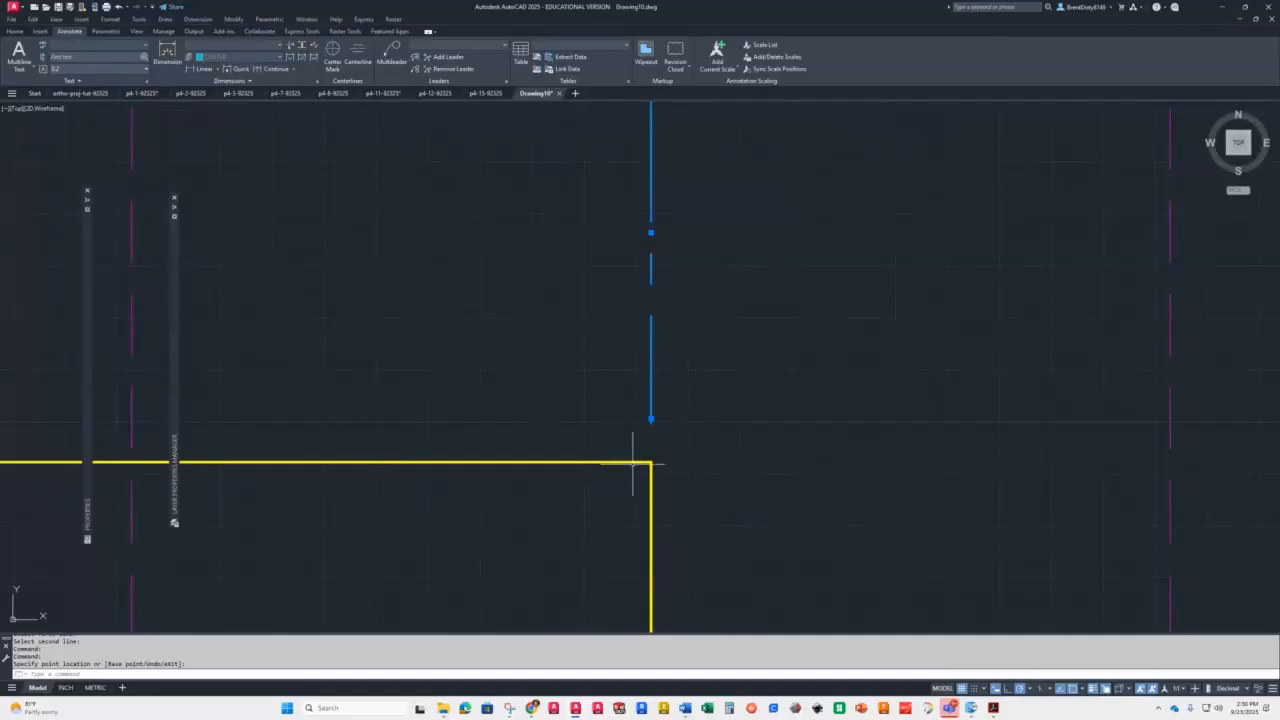
scroll(598, 413, down, 3)
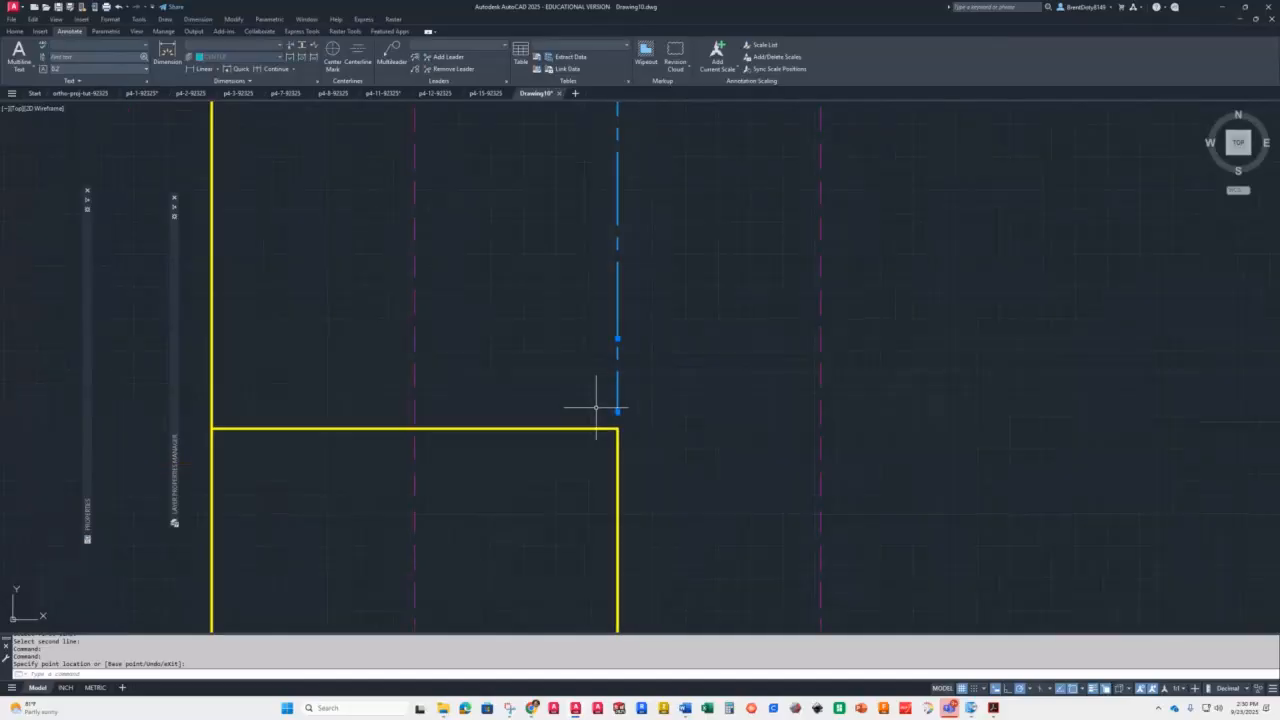
scroll(585, 350, down, 4)
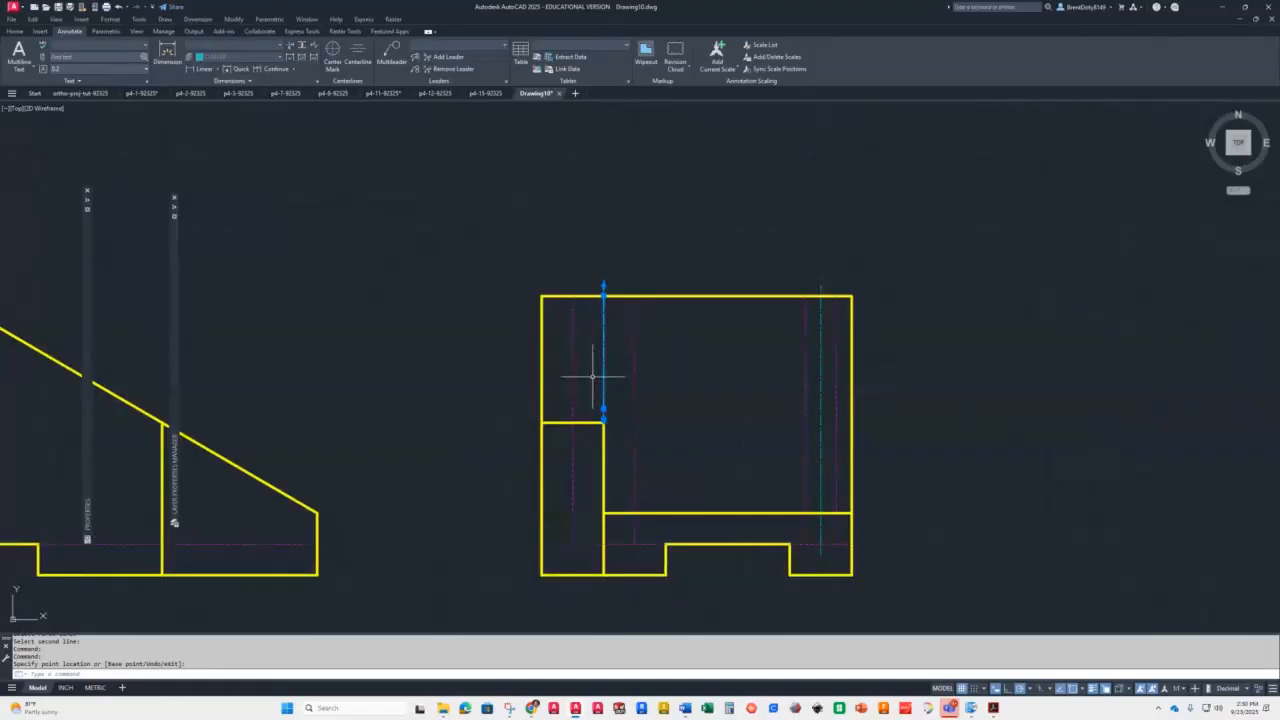
Examine the gap between the large hole's centerline and the step's corner in the side view, comparing it with the full views
scroll(594, 375, up, 2)
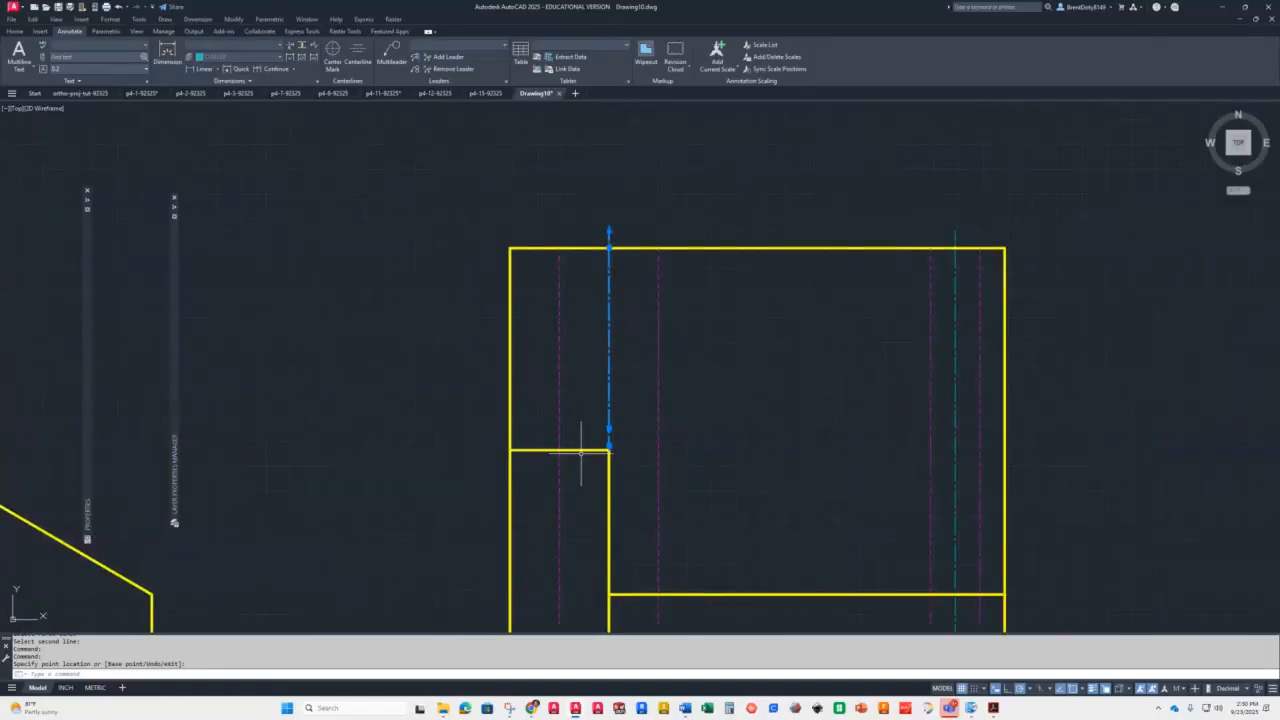
key(Escape)
scroll(580, 455, down, 2)
scroll(595, 448, up, 5)
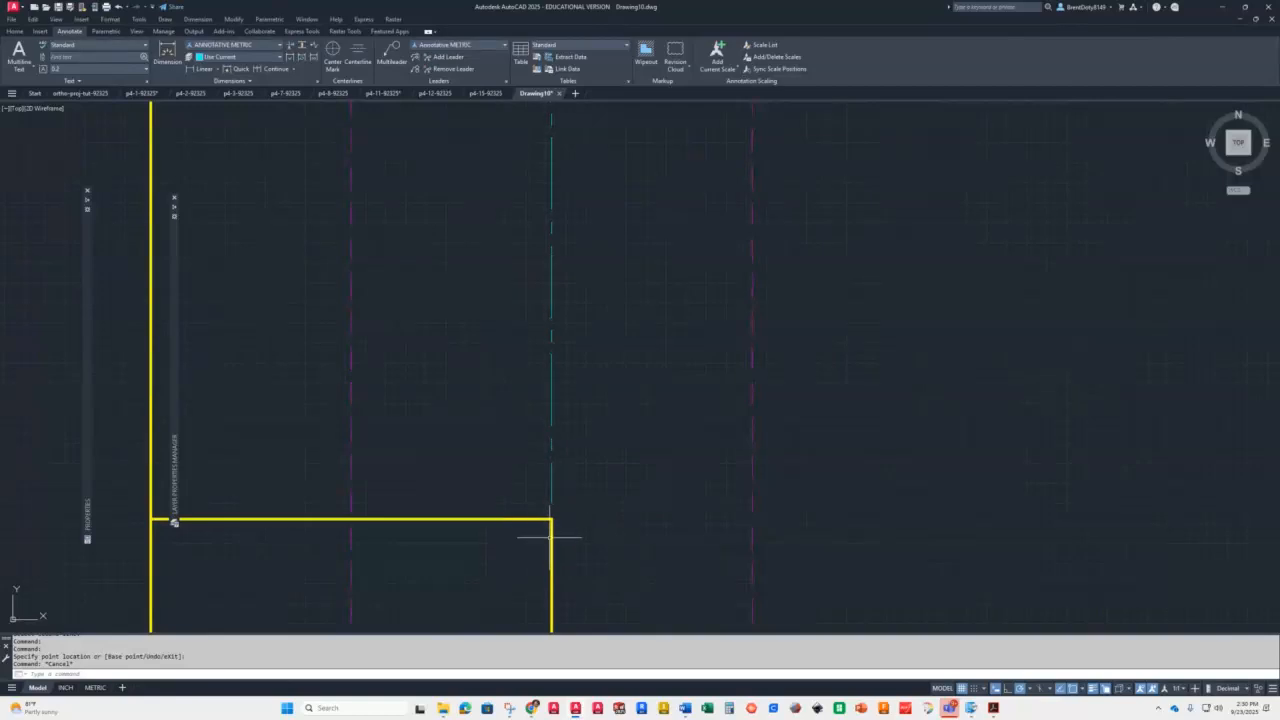
scroll(554, 500, up, 2)
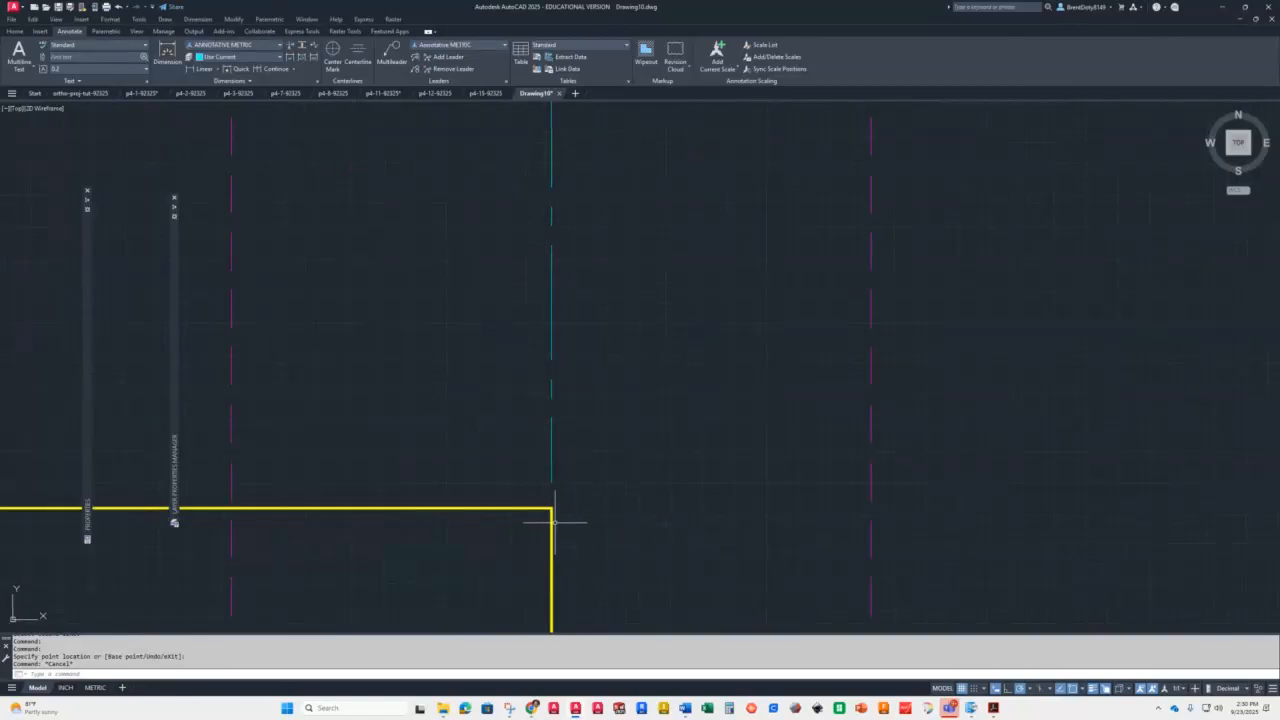
scroll(552, 524, down, 2)
scroll(552, 524, down, 3)
scroll(543, 523, down, 2)
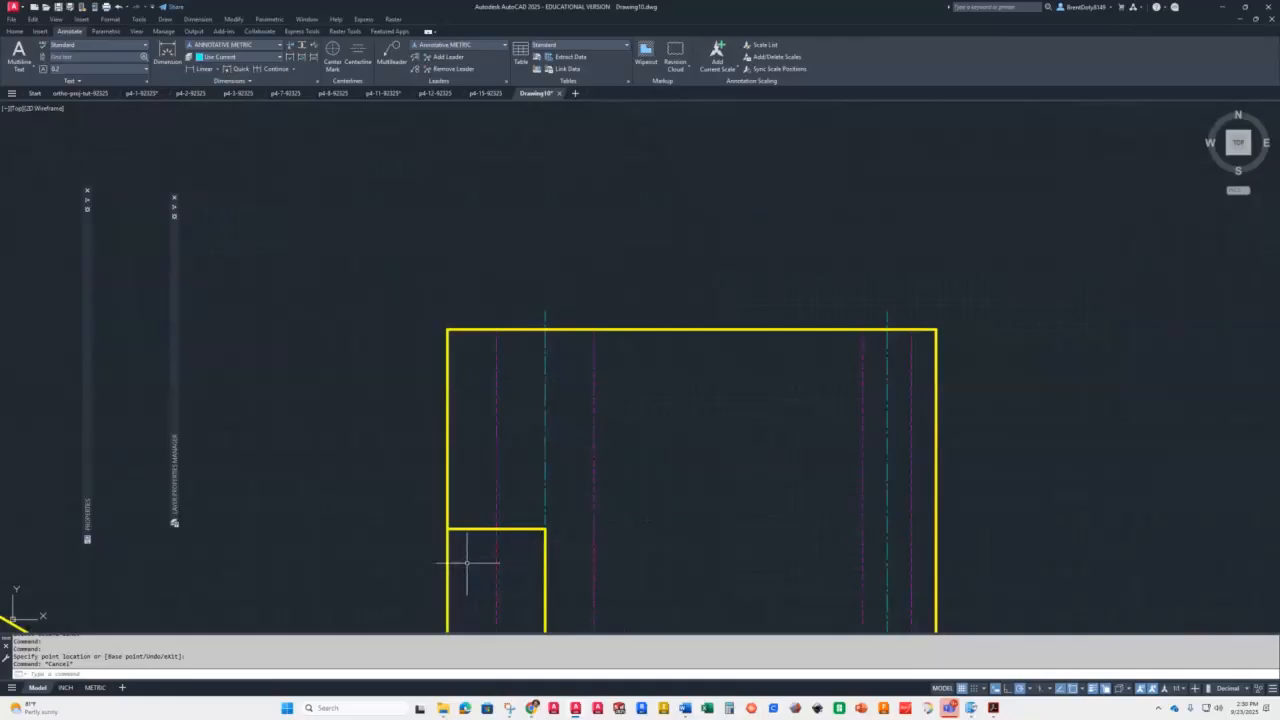
middle_drag(486, 557, 563, 457)
scroll(593, 455, down, 4)
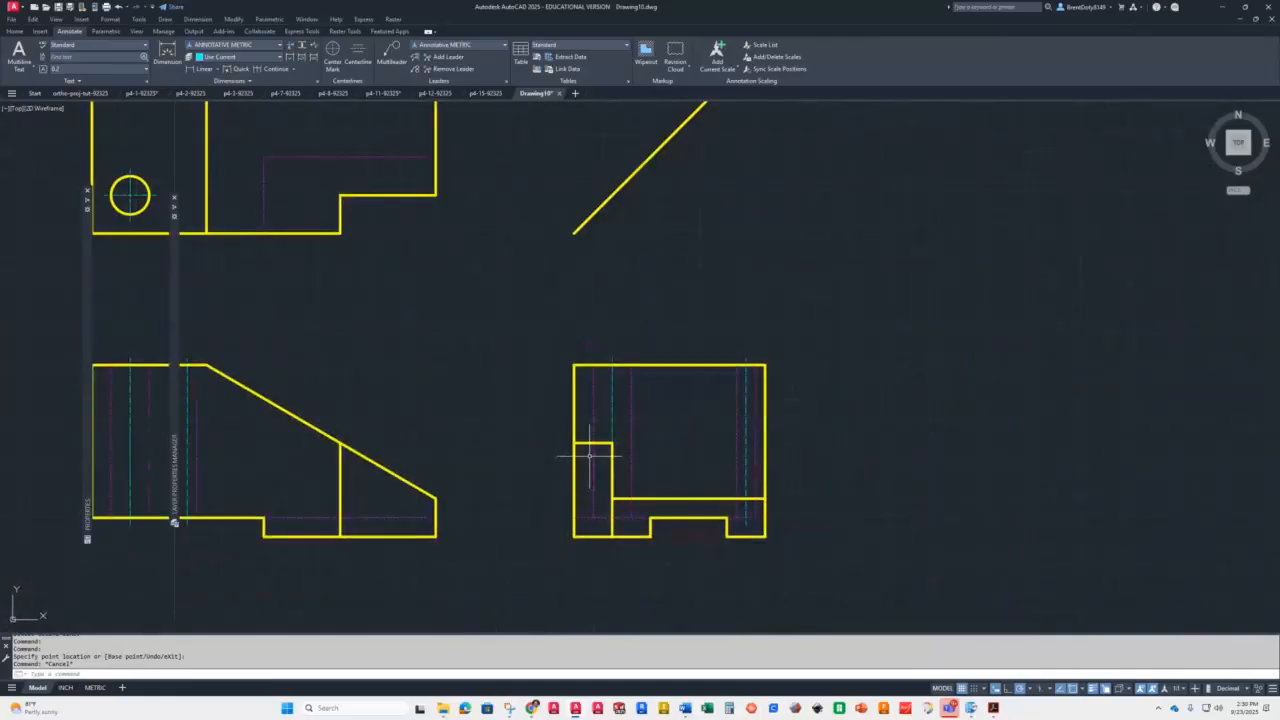
Shorten the lower end of the large hole's centerline in the side view slightly more to widen the gap above the step's corner
scroll(593, 455, up, 5)
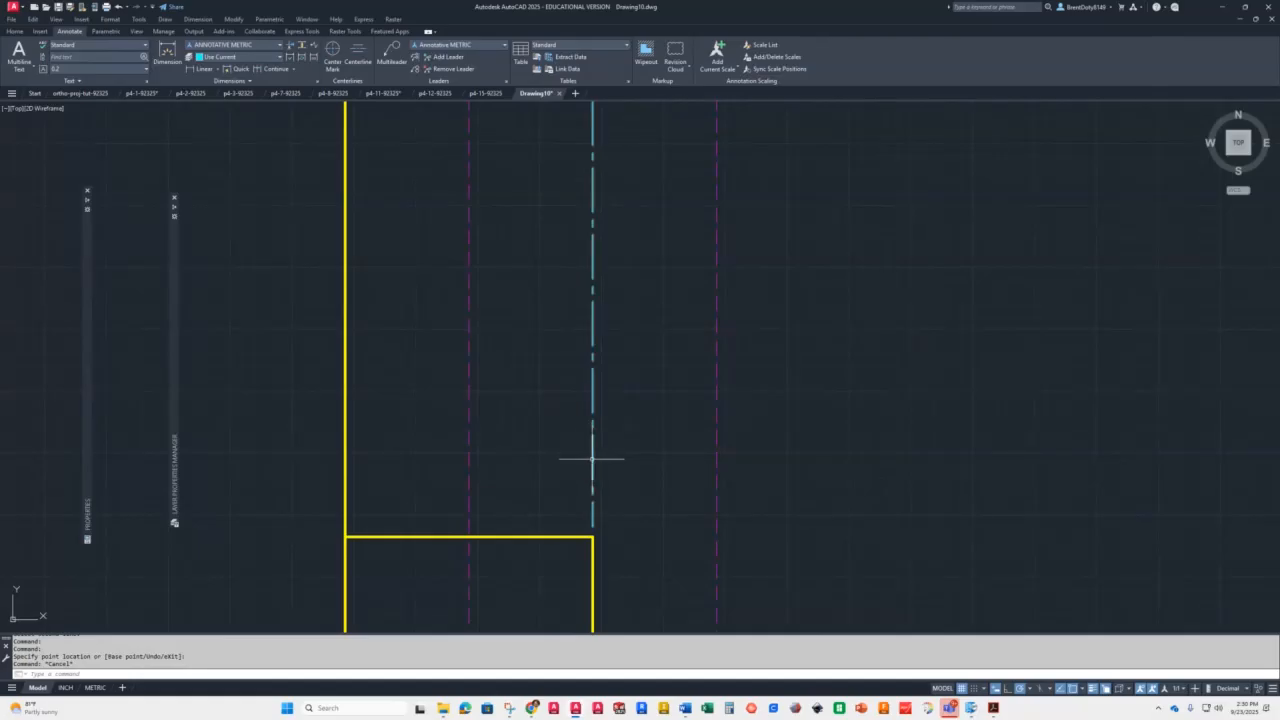
click(592, 459)
click(592, 525)
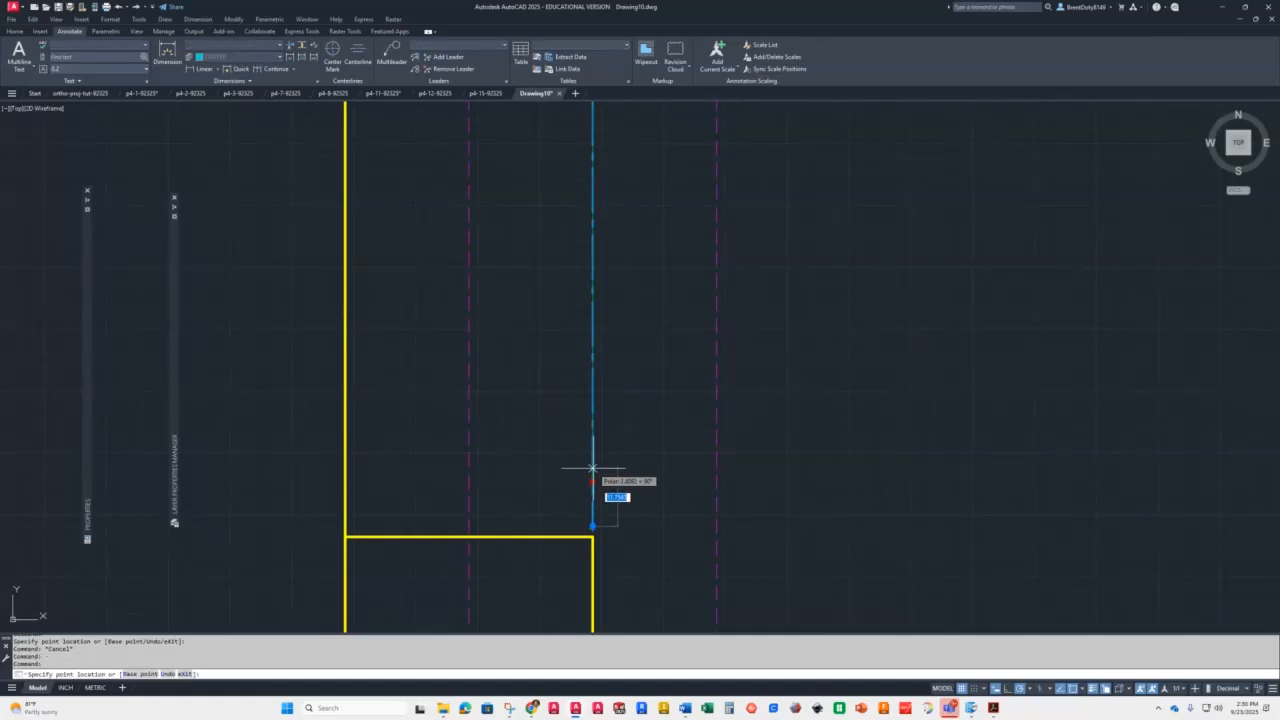
key(Escape)
key(Escape)
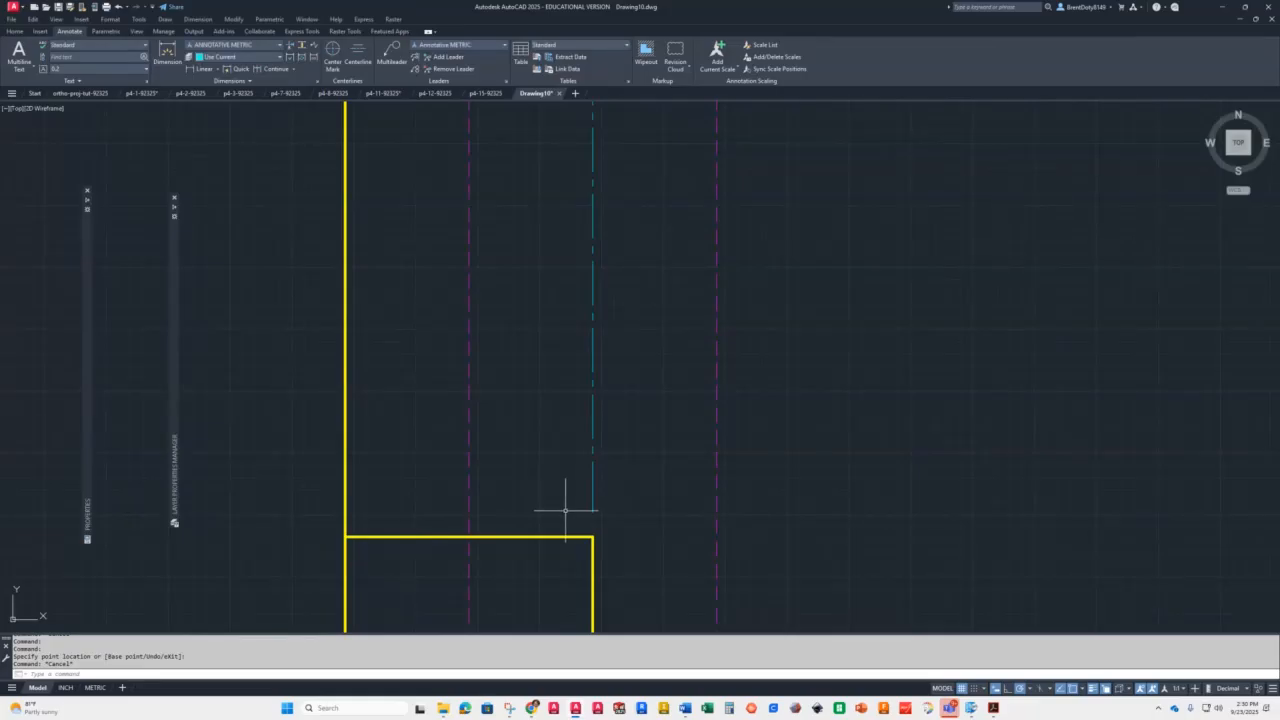
Erase the diagonal miter line between the top view and the side view
scroll(565, 510, down, 5)
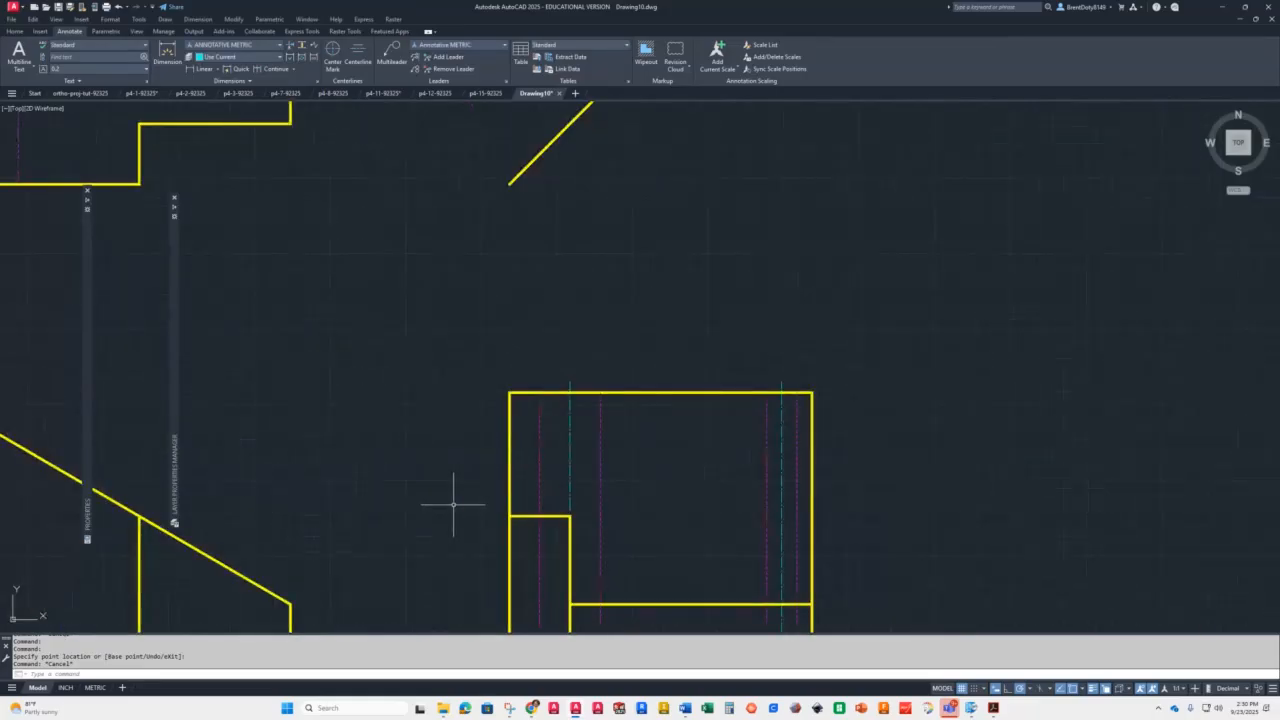
scroll(453, 504, down, 4)
scroll(458, 540, up, 2)
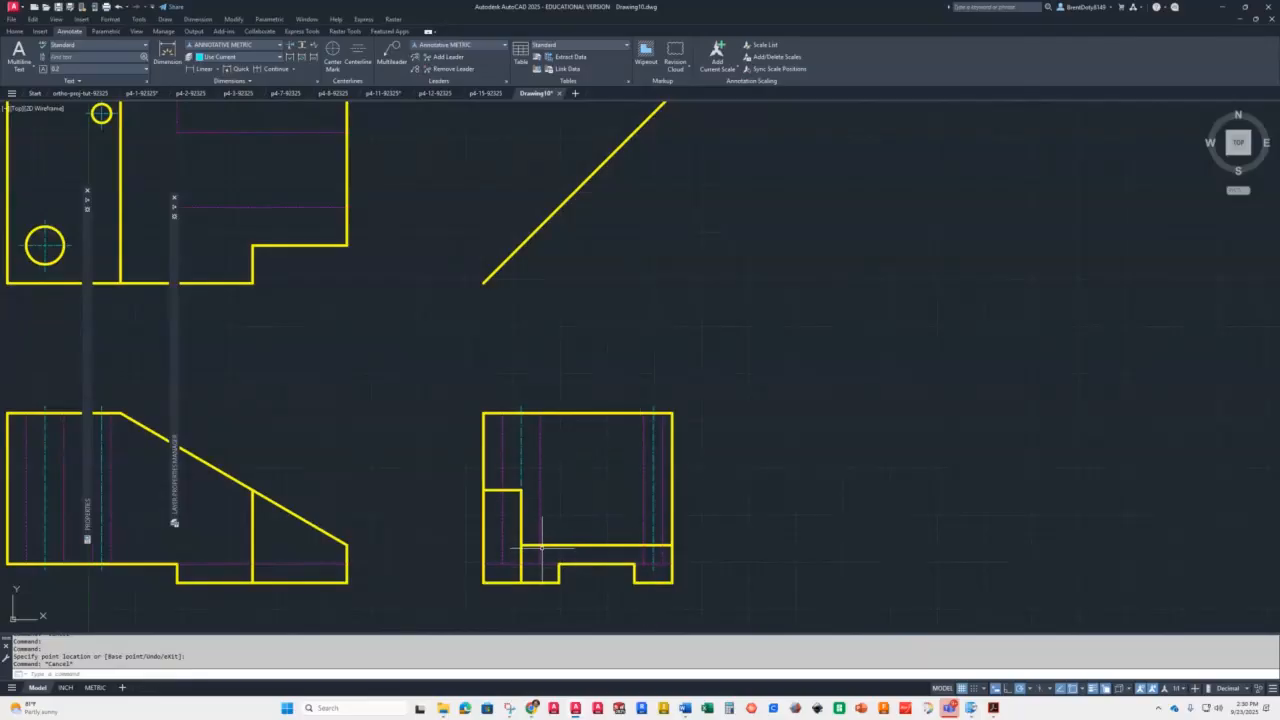
scroll(351, 449, down, 3)
middle_drag(351, 449, 457, 486)
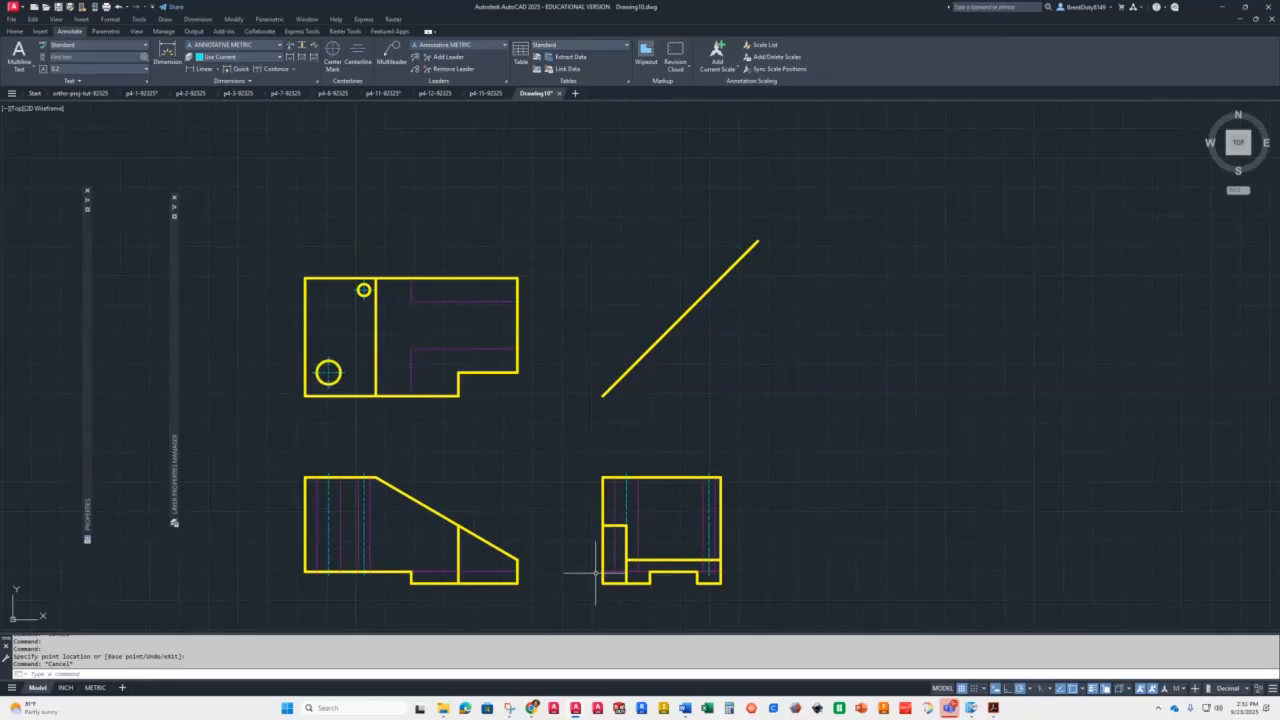
drag(702, 344, 663, 296)
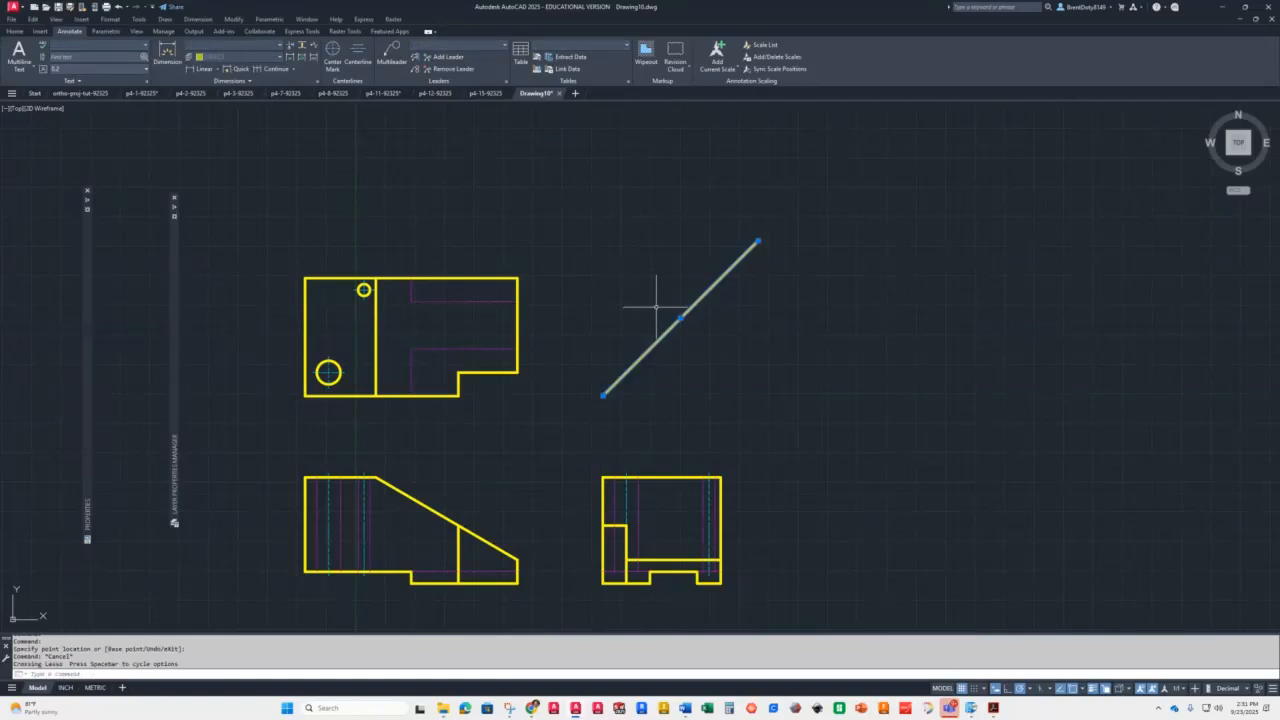
key(Delete)
scroll(670, 350, down, 2)
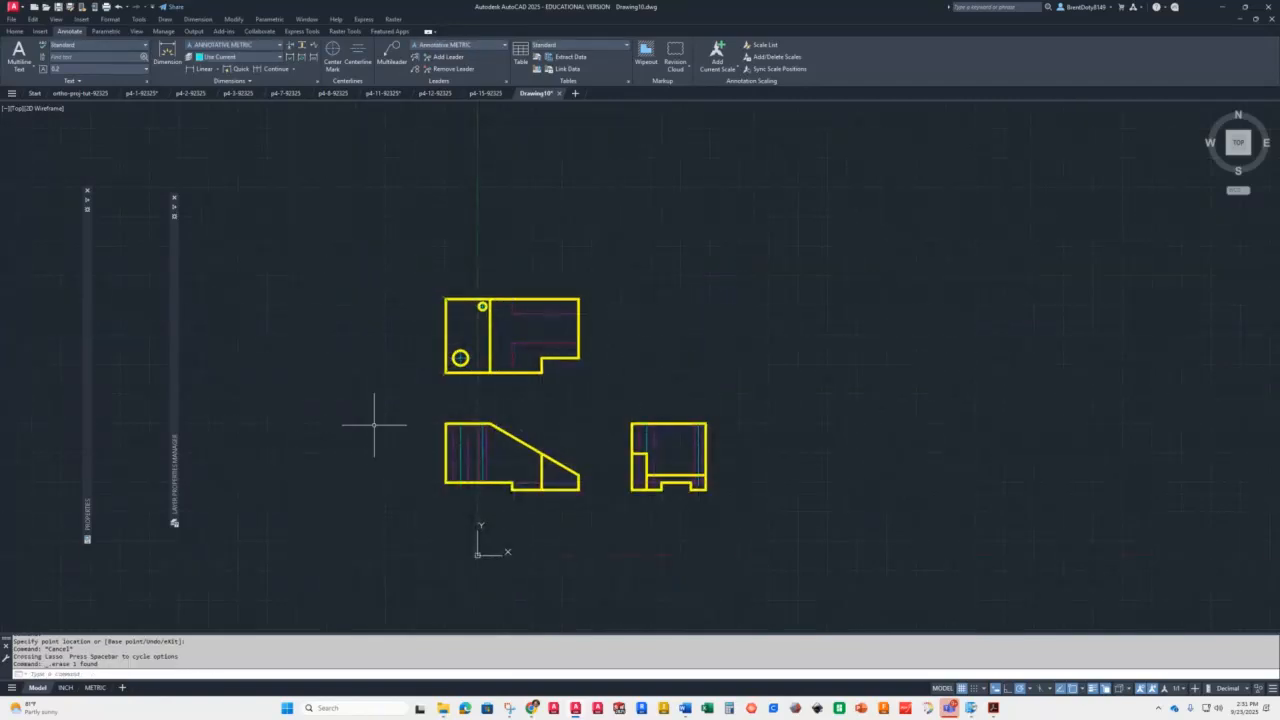
Open the METRIC layout, zoom its viewport to the drawing's extents and set the viewport scale to 1:4
click(94, 687)
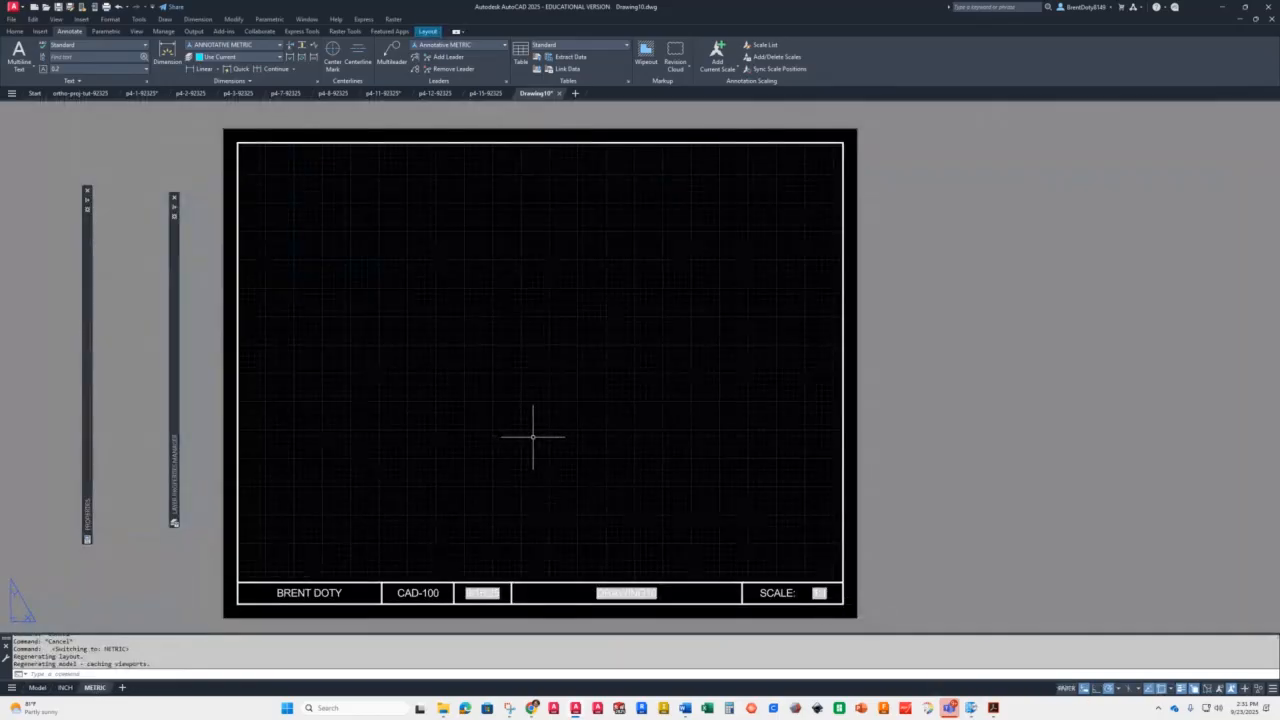
double_click(533, 436)
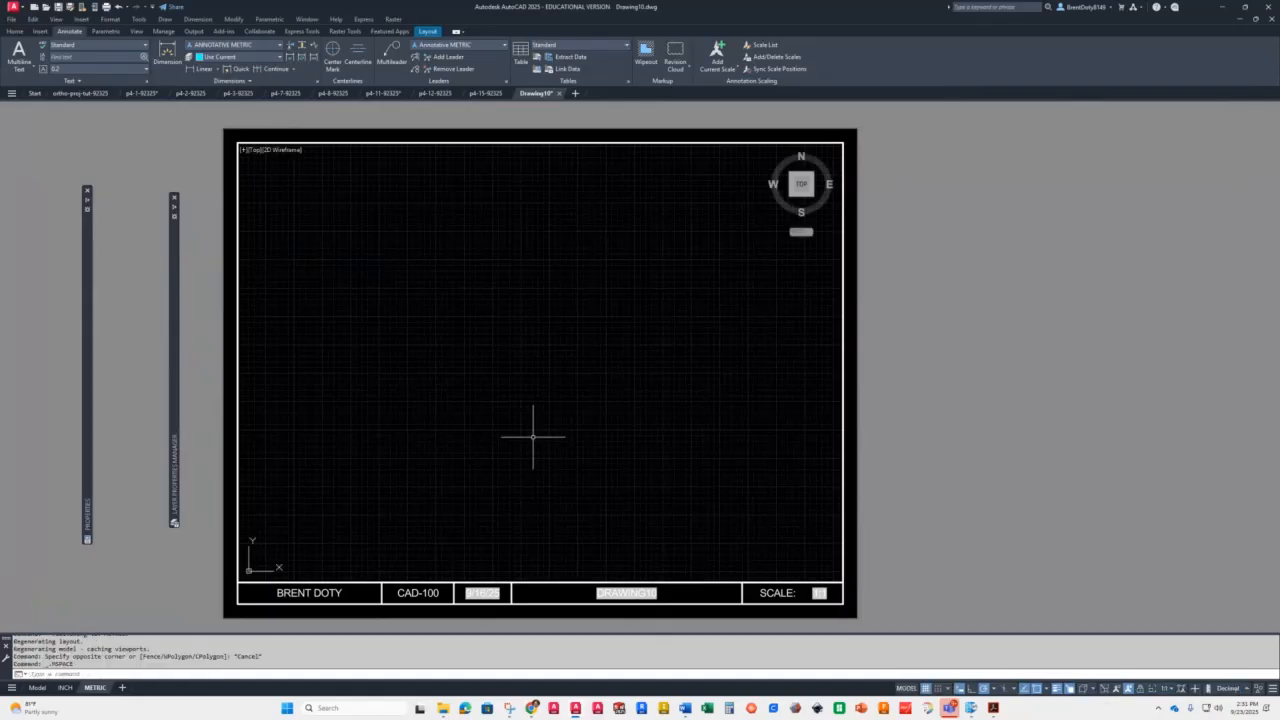
text(z)
key(Return)
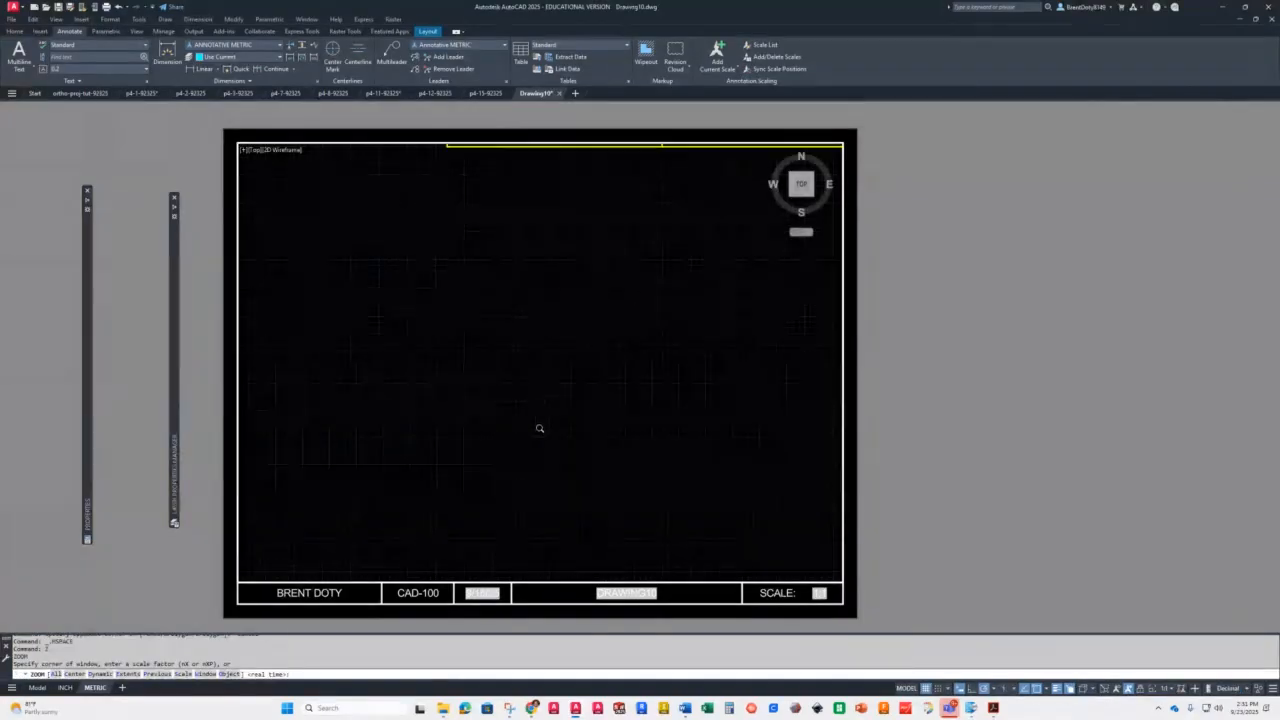
text(e)
key(Return)
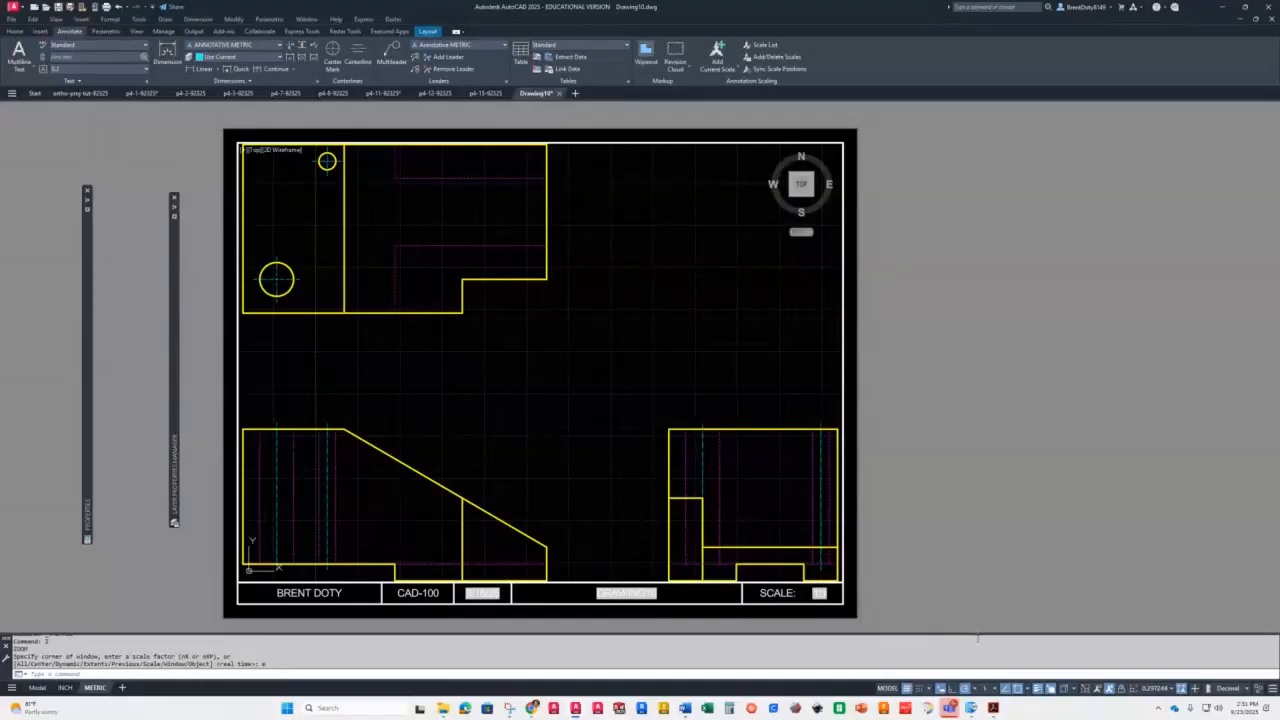
click(1172, 688)
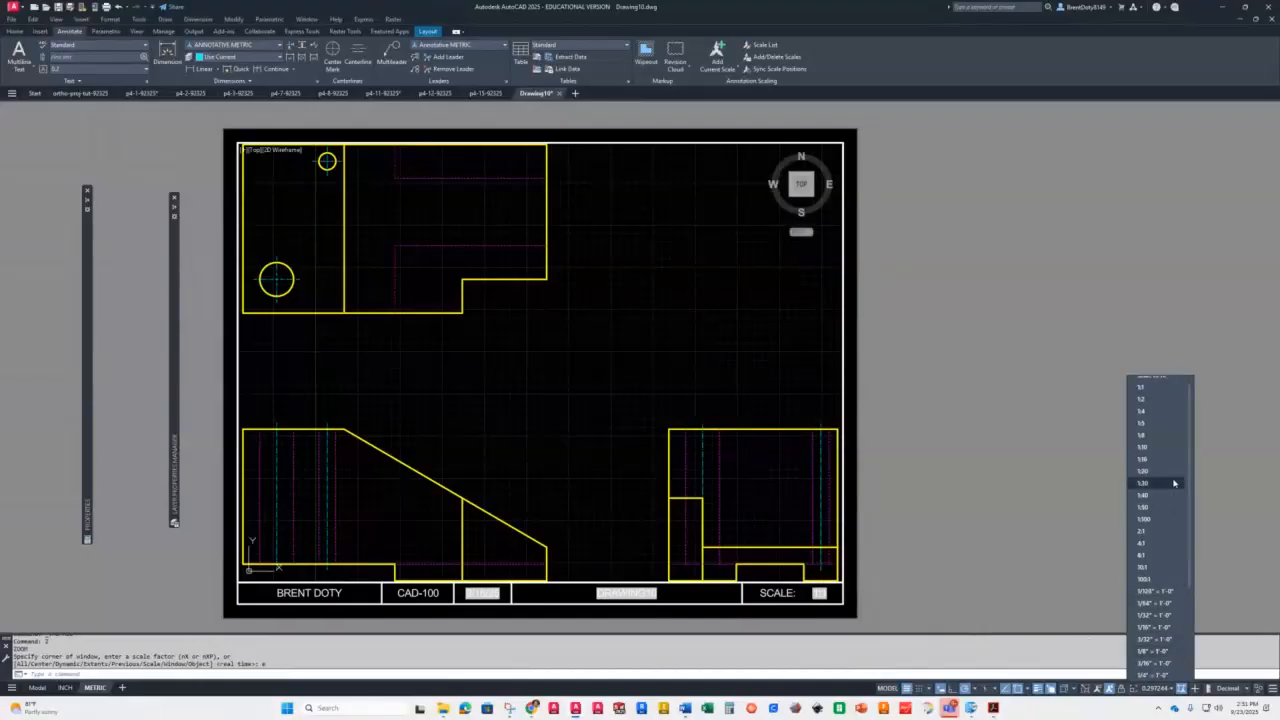
click(1162, 411)
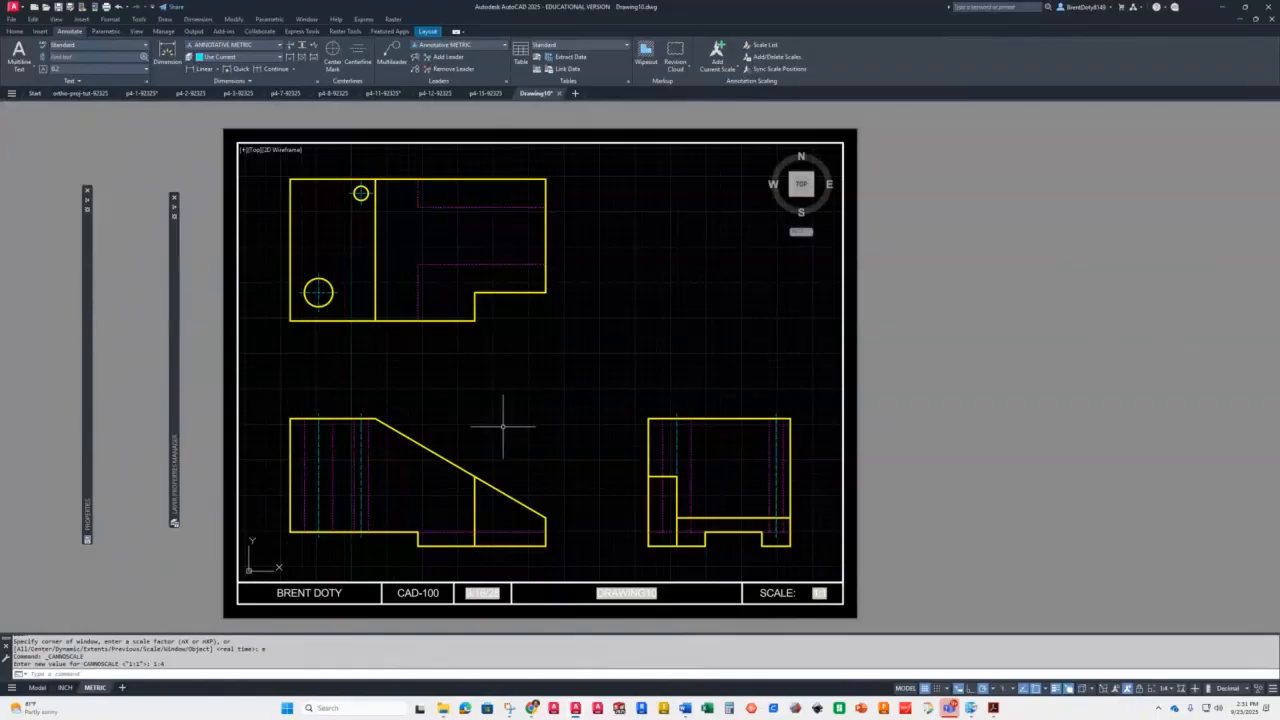
Try linetype scale (LTSCALE) factors of 6 and 3 for the hidden lines and centerlines in the layout
text(lts)
key(Return)
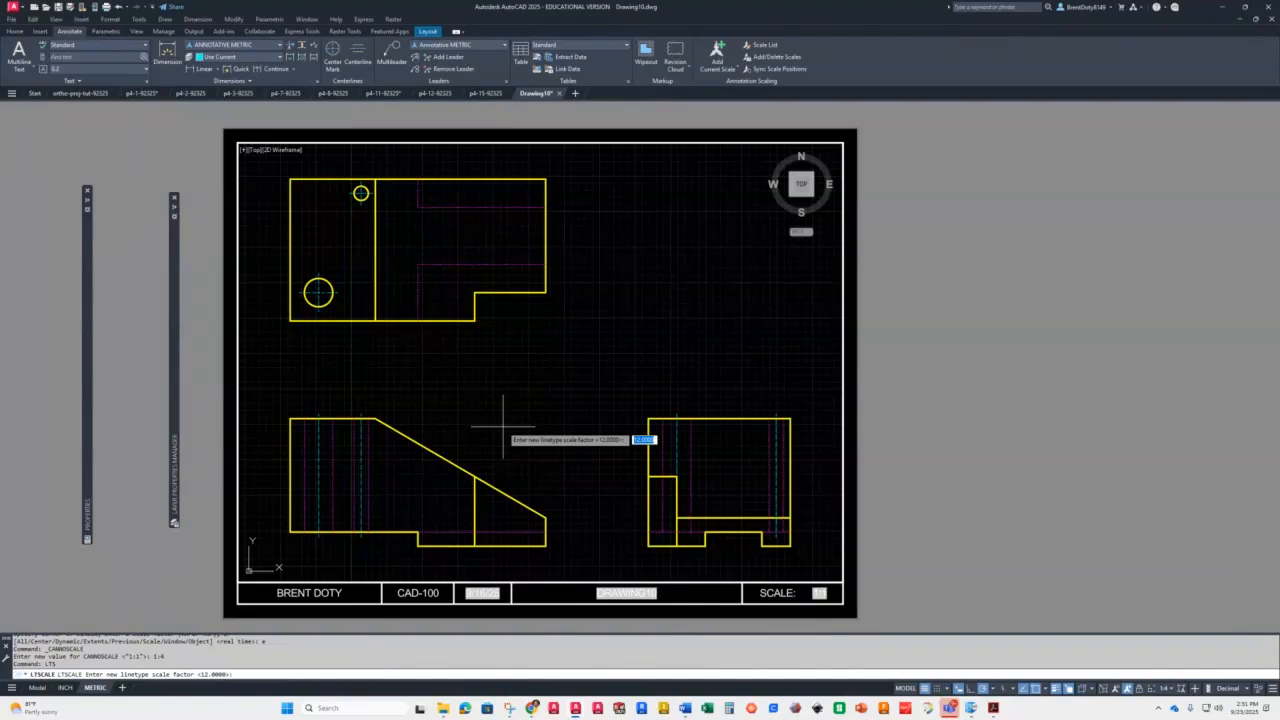
text(6)
key(Return)
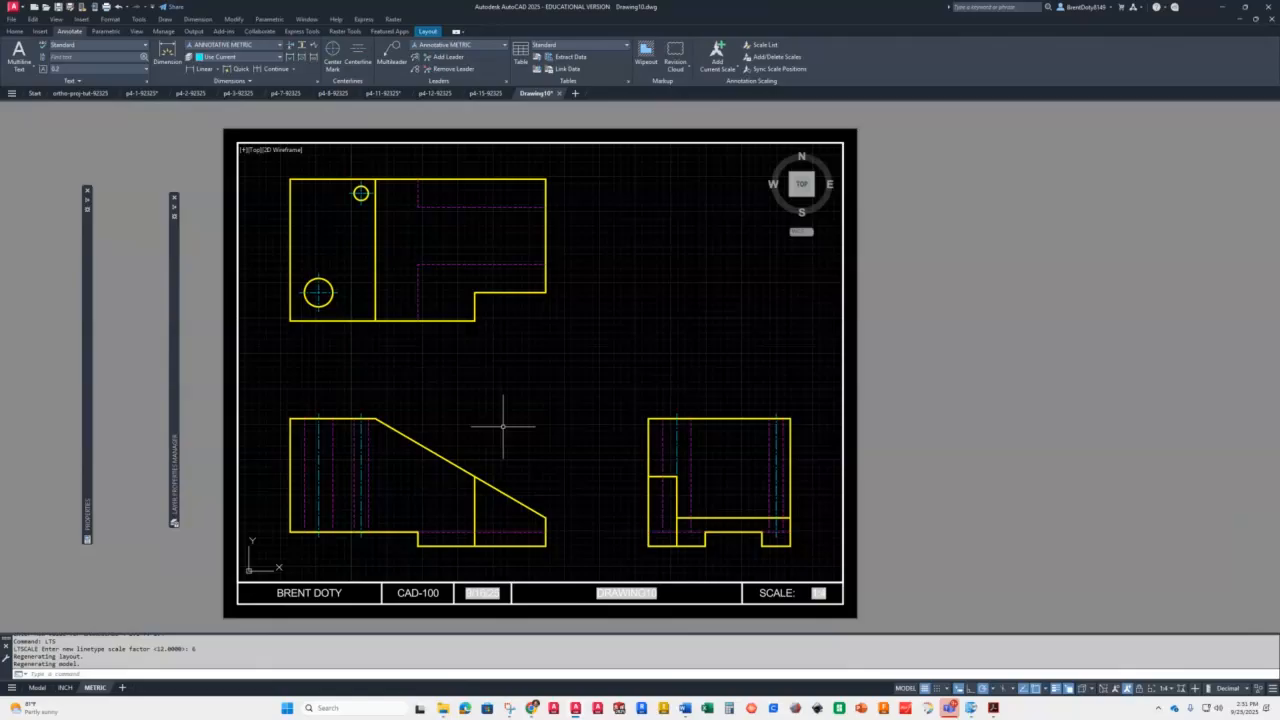
key(Return)
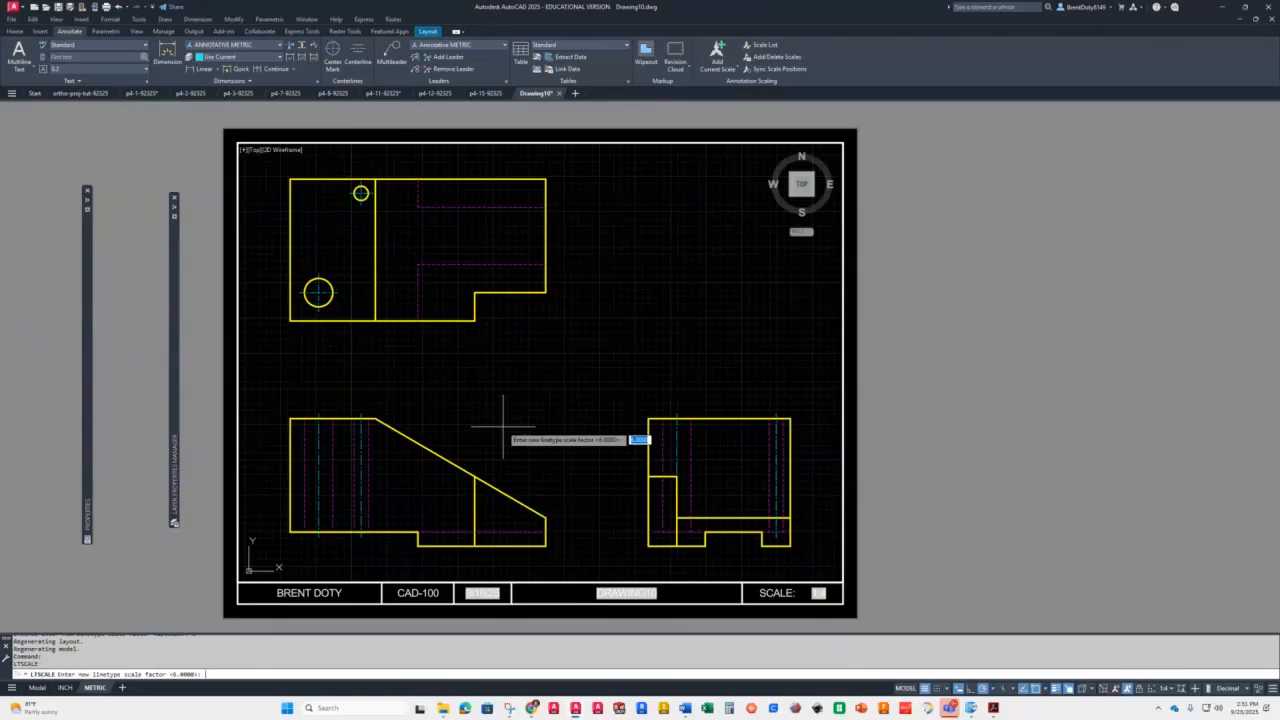
text(3)
key(Return)
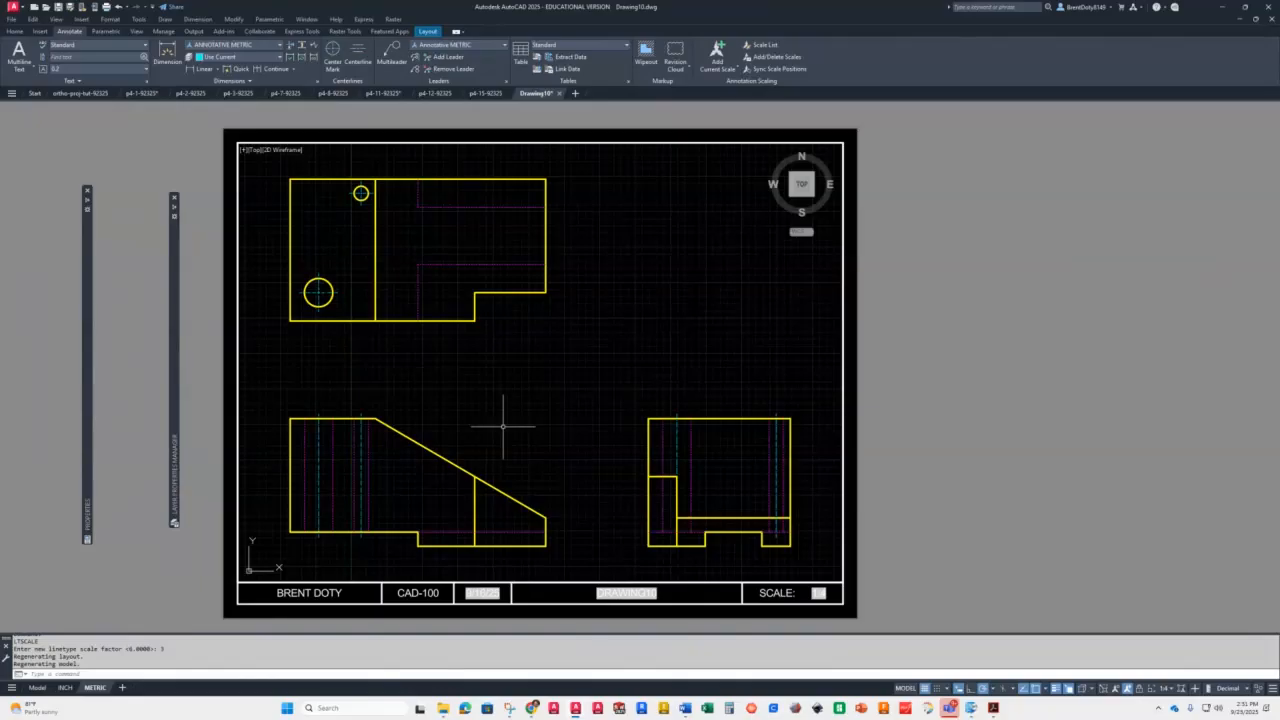
text(5)
key(Return)
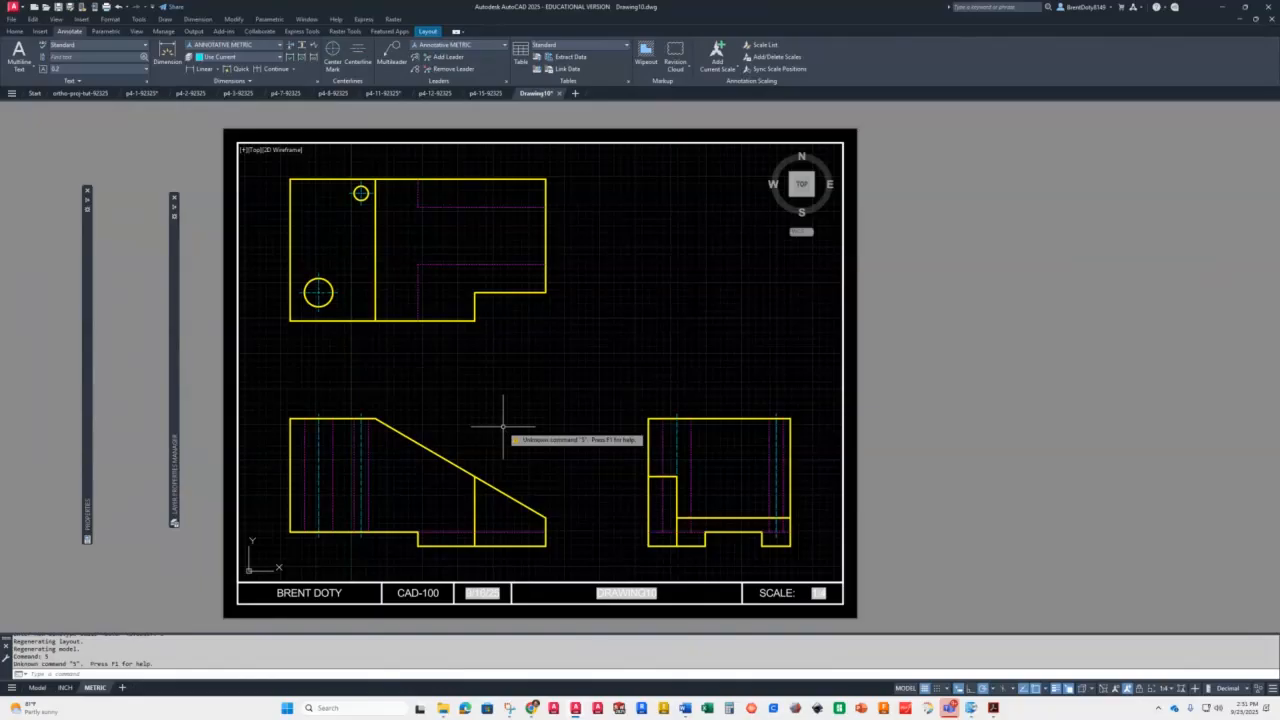
text(8)
key(Escape)
Try linetype scale (LTSCALE) factors of 6 and 8 for the dashed lines in the layout
key(Return)
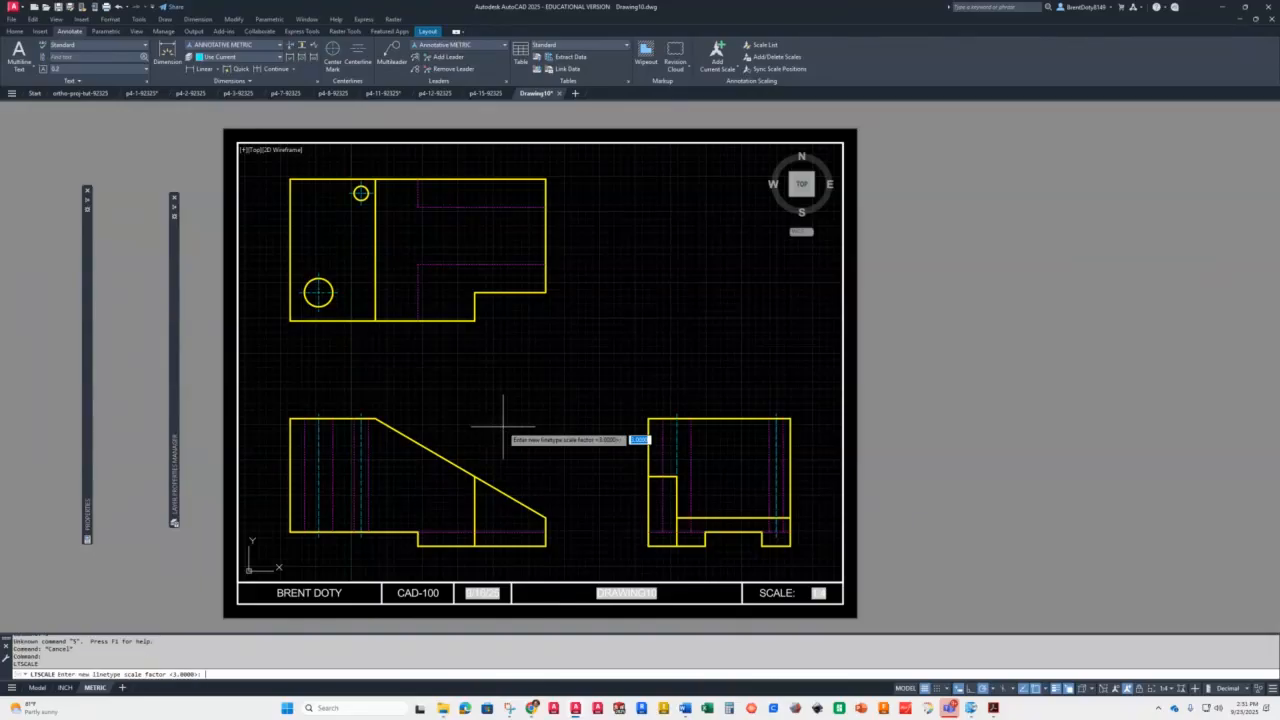
text(6)
key(Return)
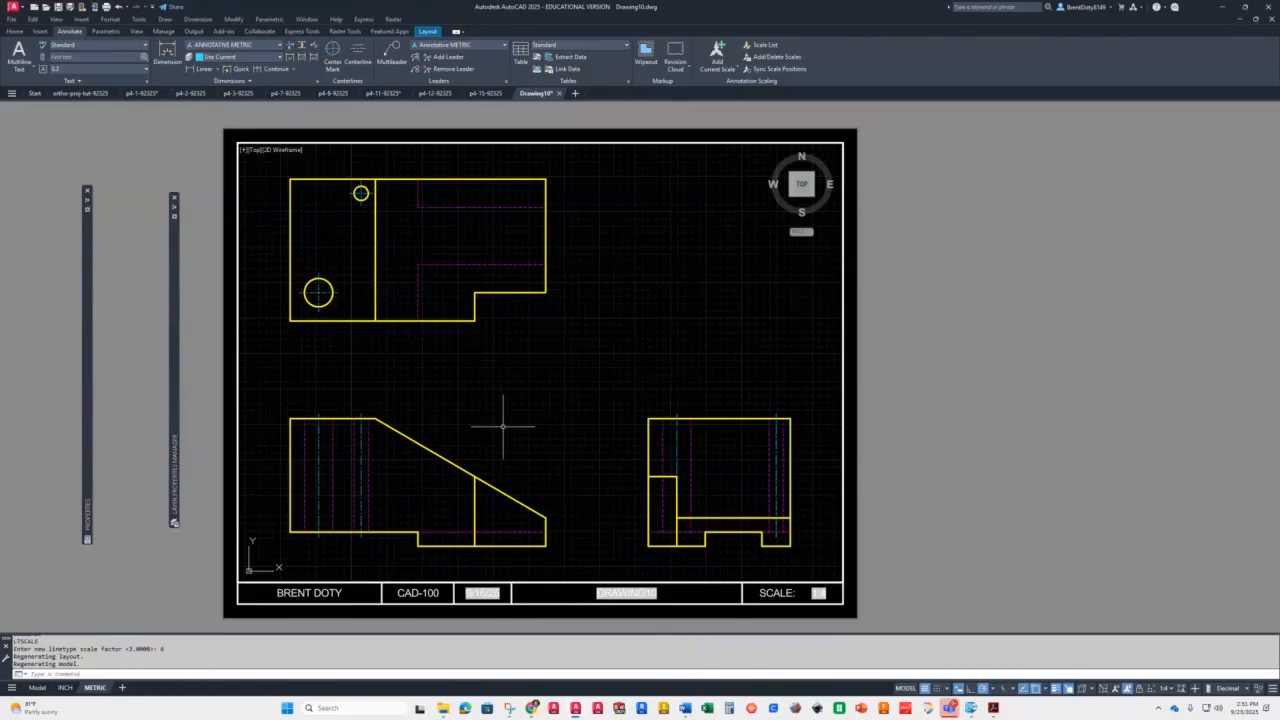
key(Return)
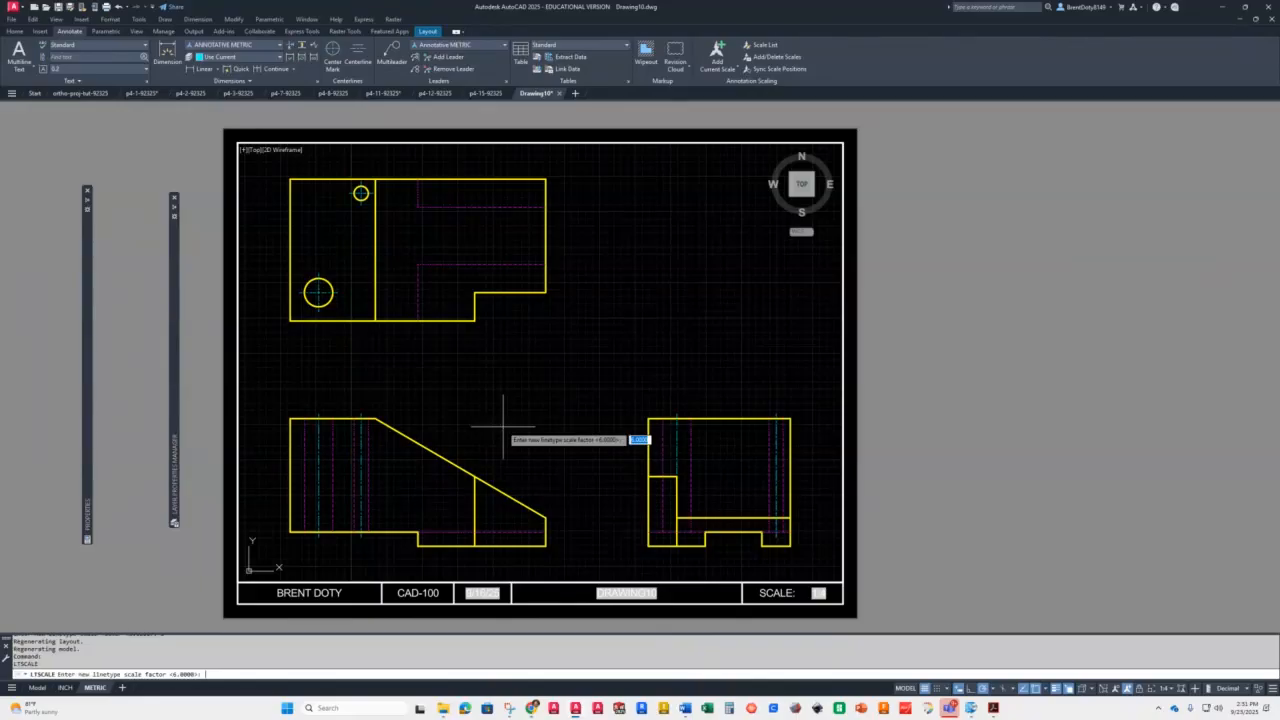
text(8)
key(Return)
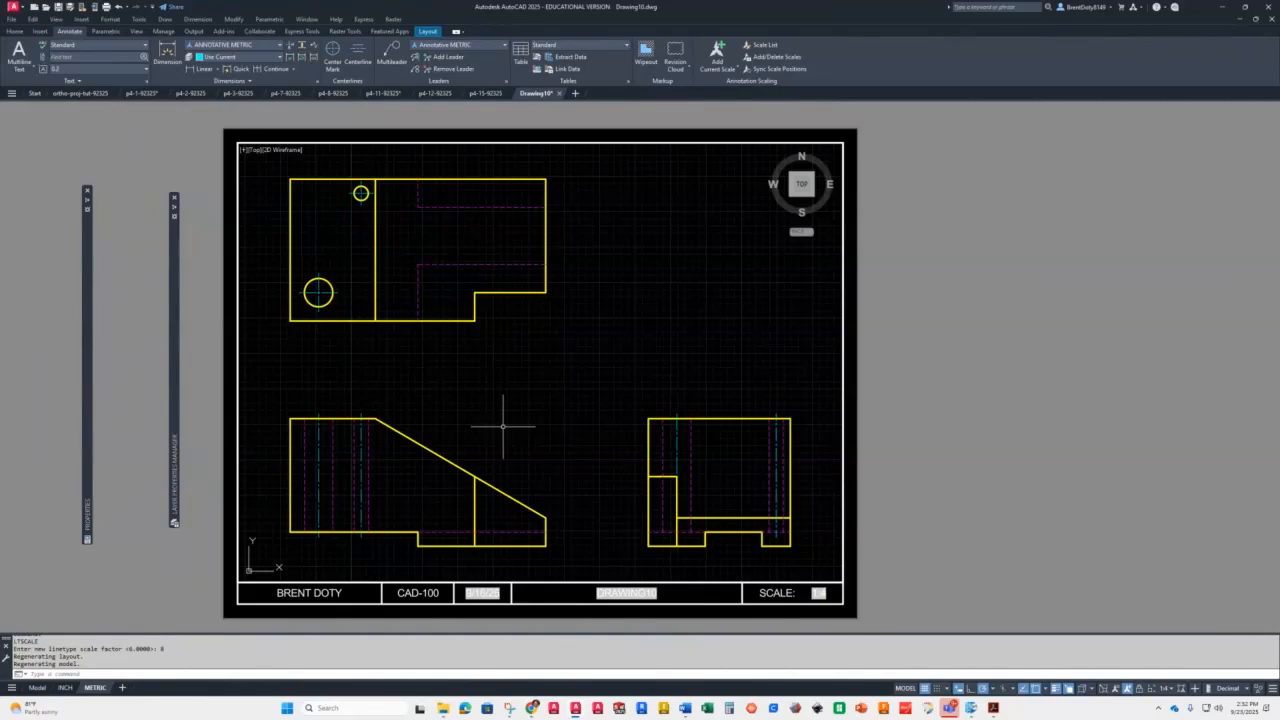
Set the linetype scale factor to 12 and return from the viewport to paper space
key(Return)
text(12)
key(Return)
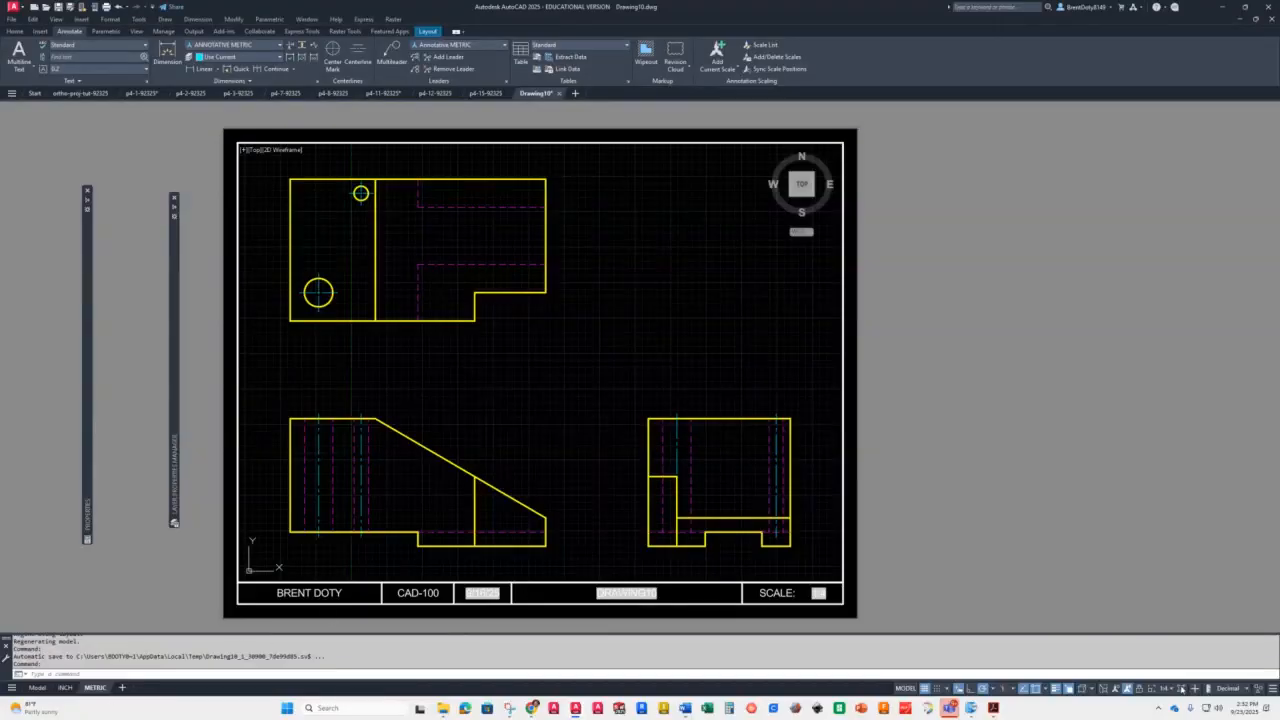
click(906, 689)
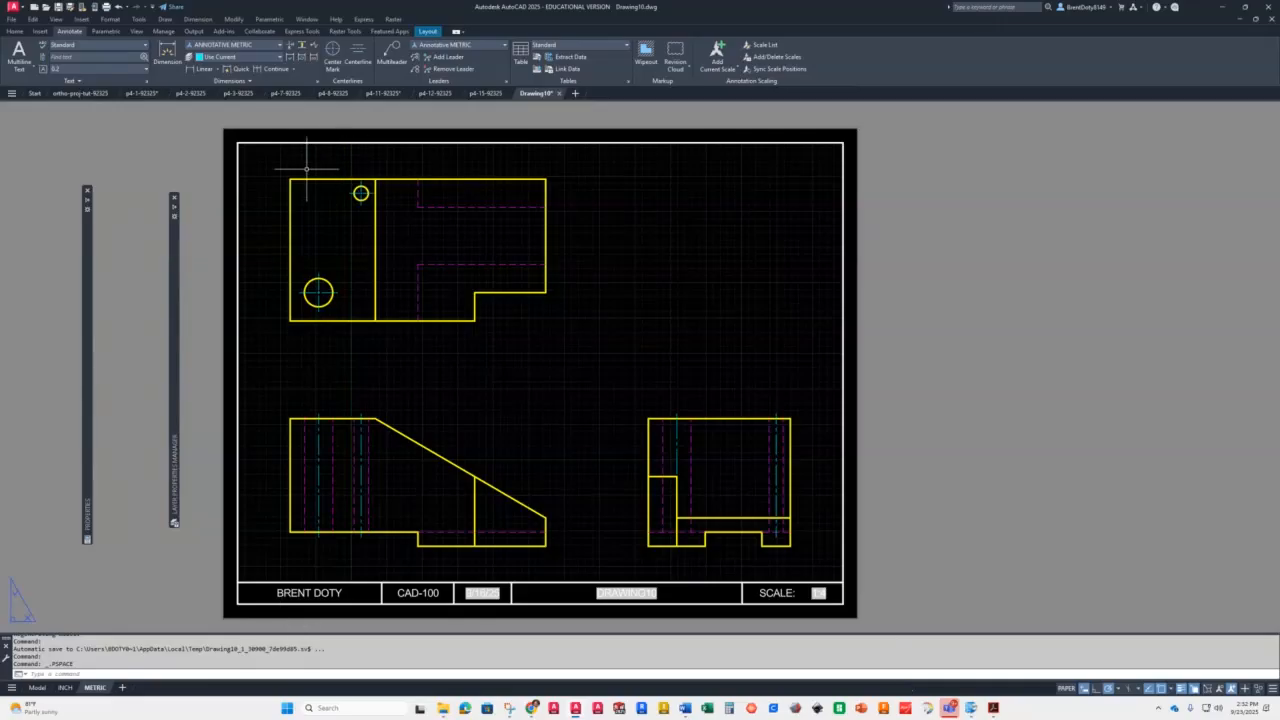
Examine the center marks, hidden lines and centerlines of the top, front and side views on the METRIC layout
scroll(300, 172, up, 5)
scroll(414, 277, up, 3)
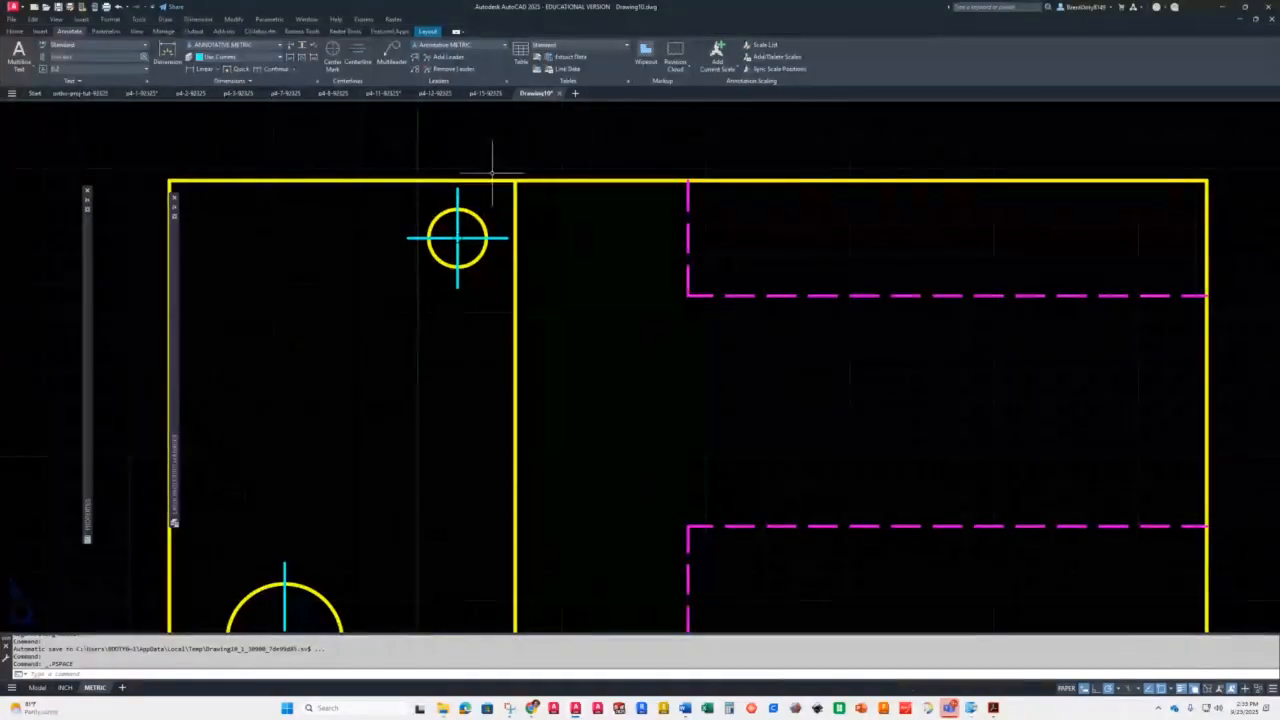
scroll(450, 250, up, 5)
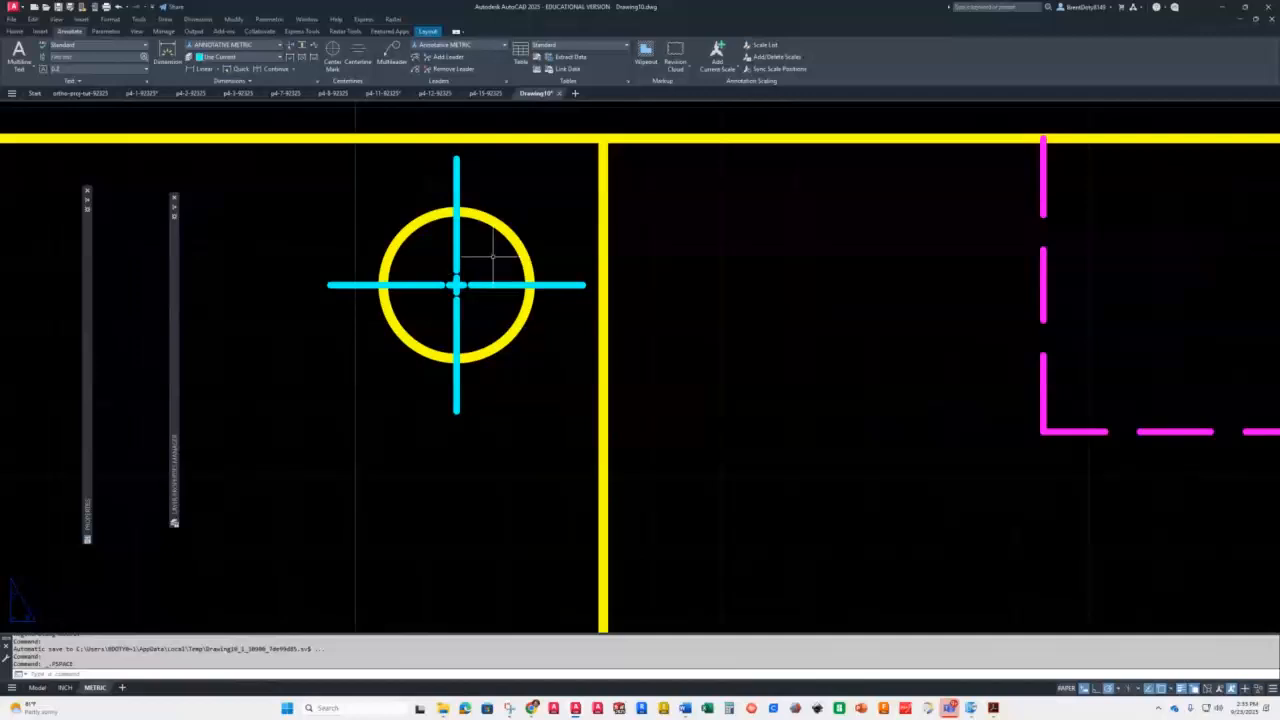
scroll(451, 305, down, 6)
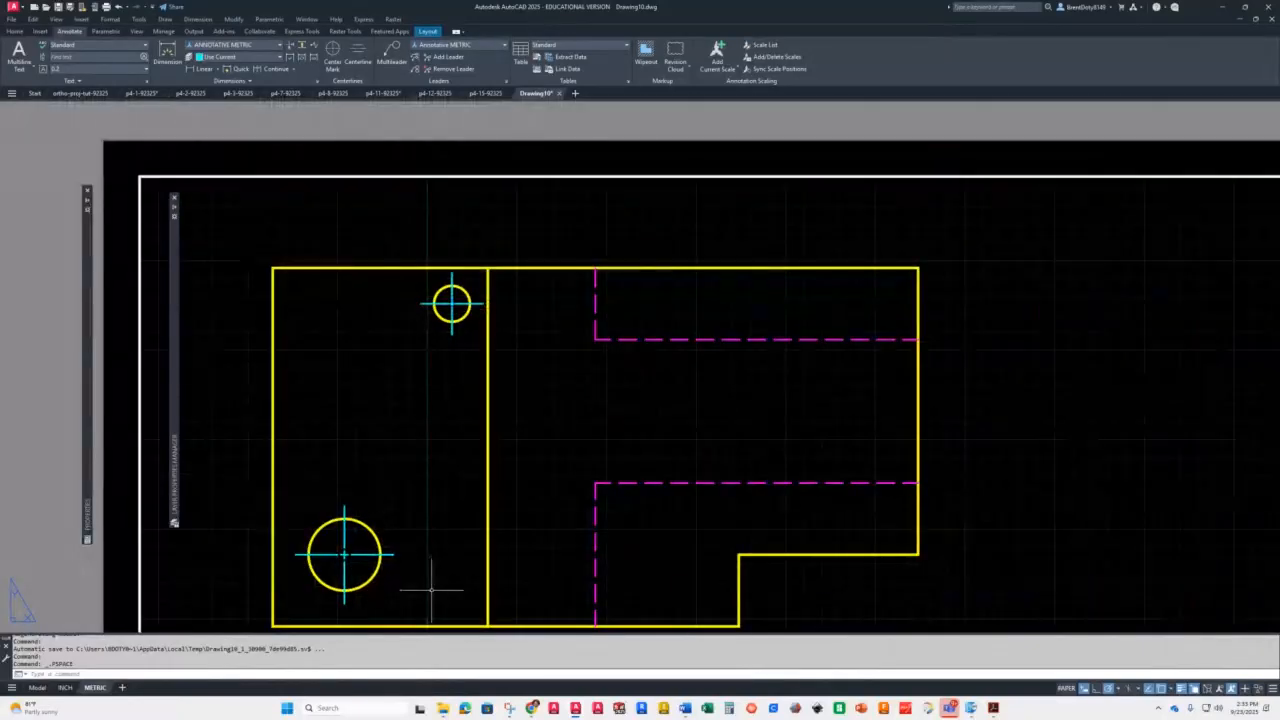
middle_drag(431, 589, 446, 424)
scroll(468, 467, down, 3)
middle_drag(600, 552, 535, 427)
scroll(364, 484, up, 2)
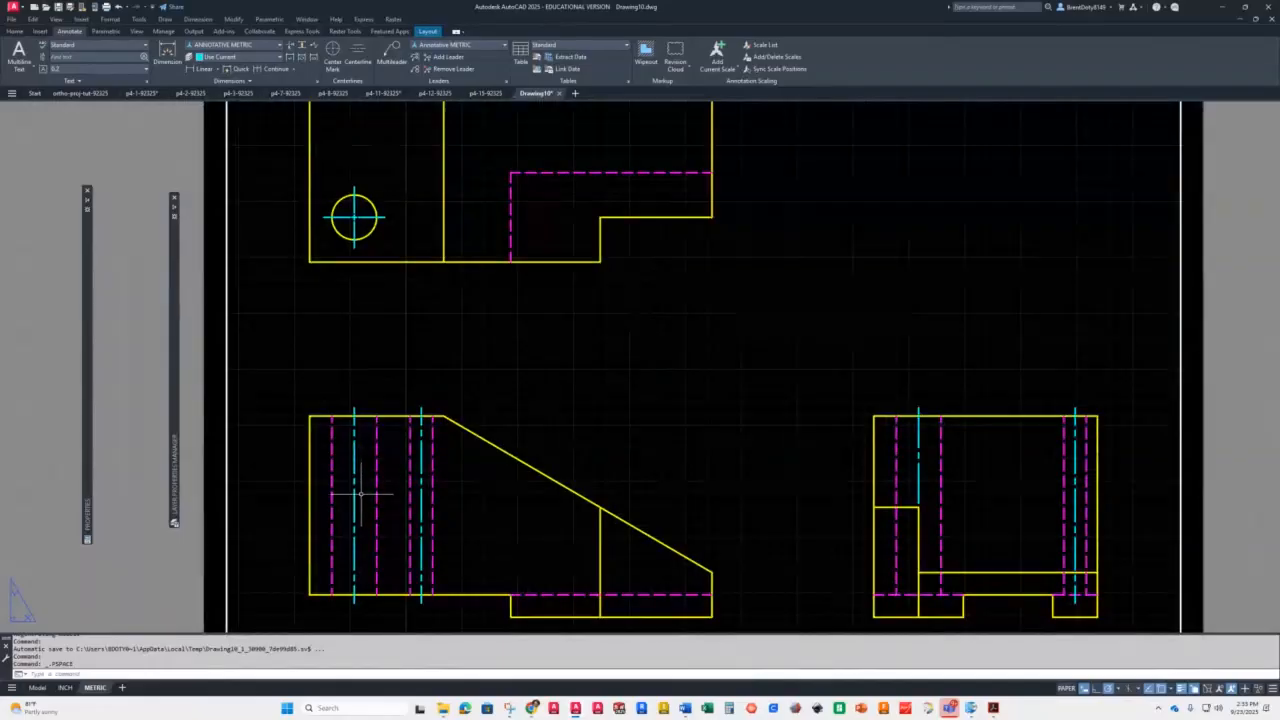
scroll(361, 493, down, 2)
middle_drag(586, 553, 559, 551)
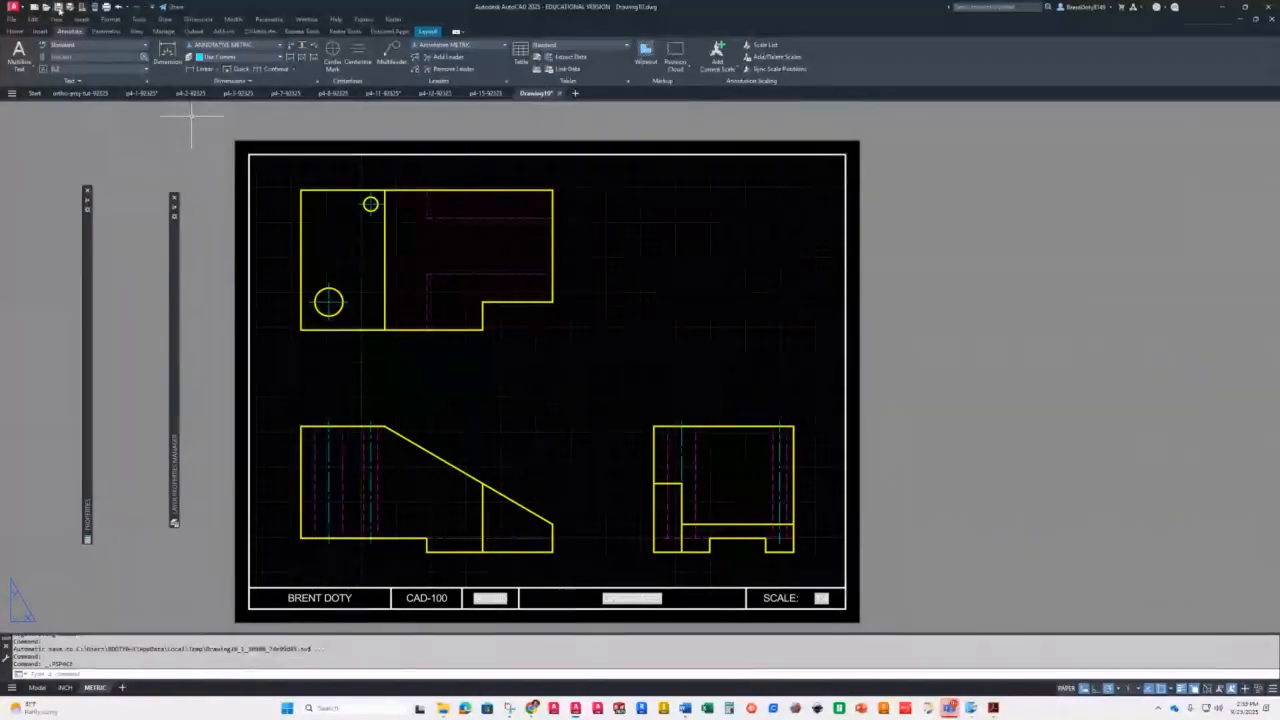
Save the drawing in the Documents folder under the file name p4-17-92325
click(58, 7)
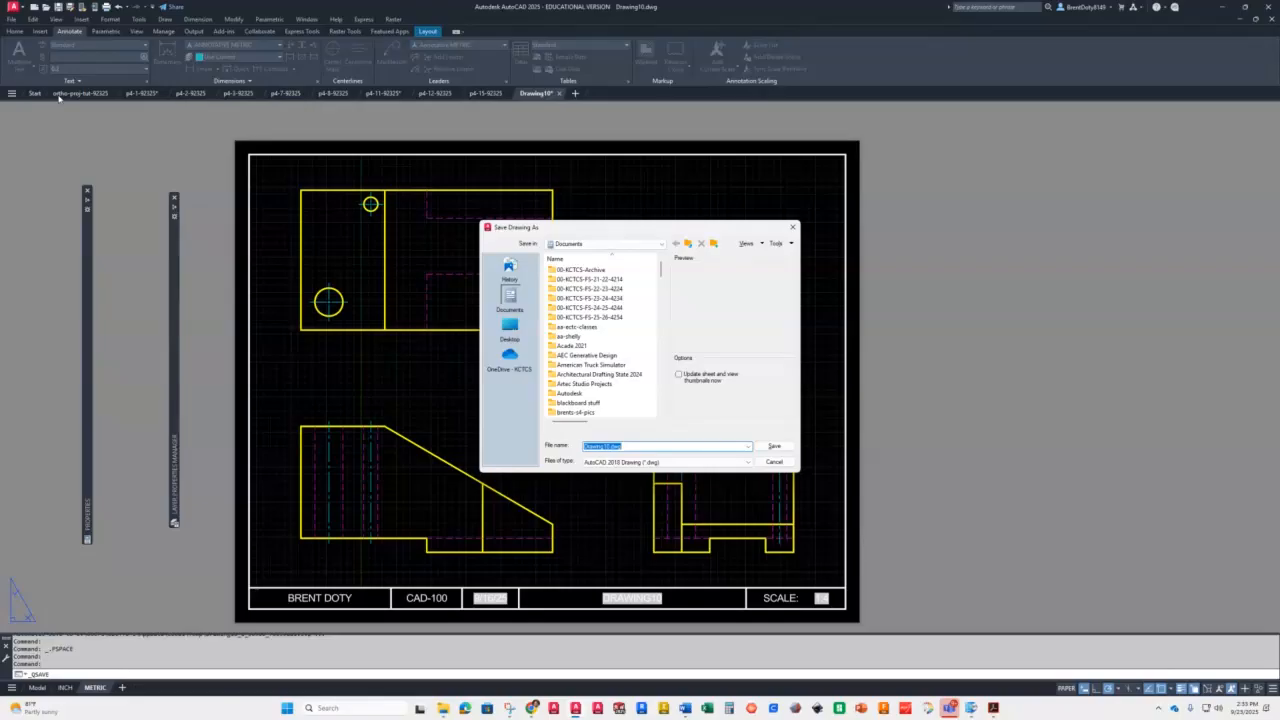
text(p)
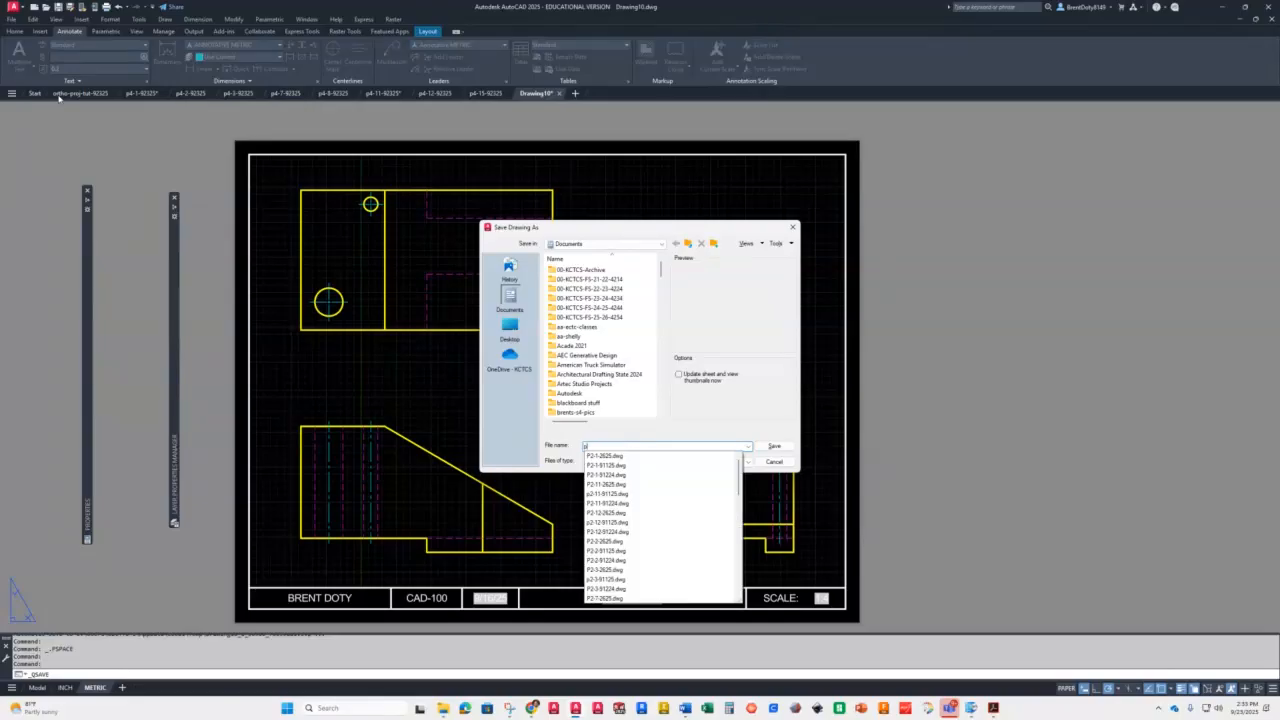
text(4-17)
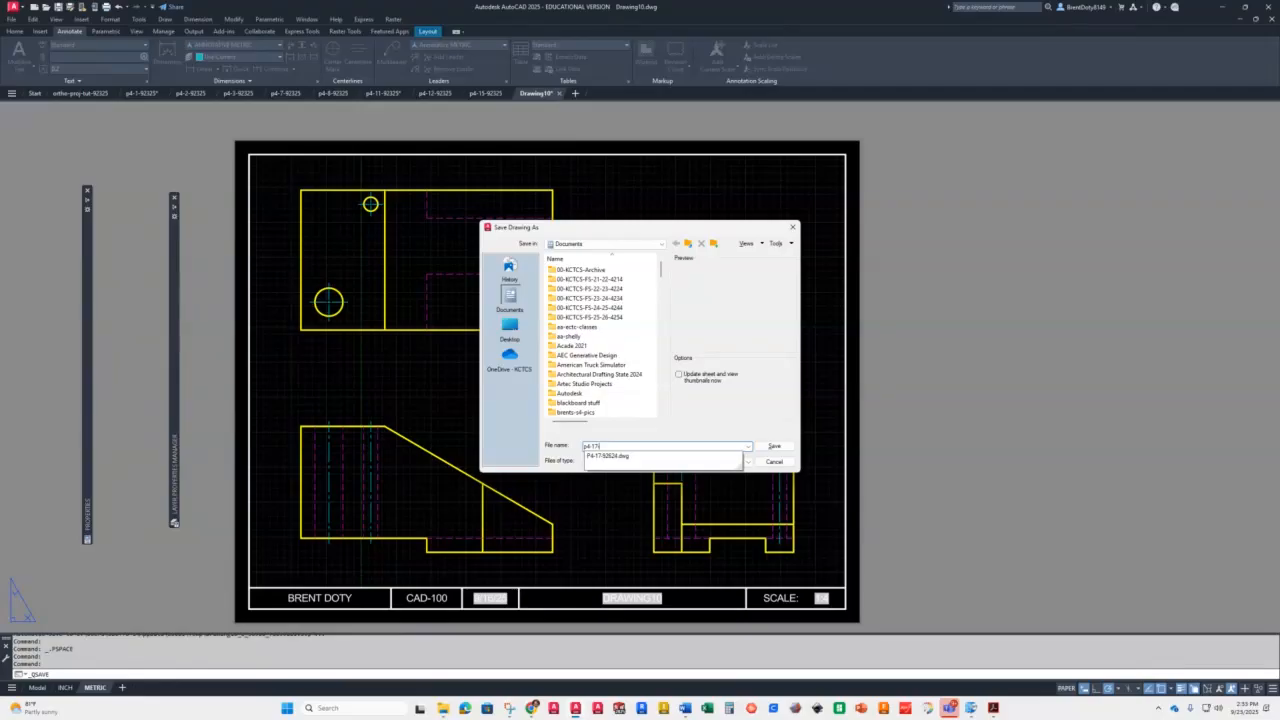
text(-92325)
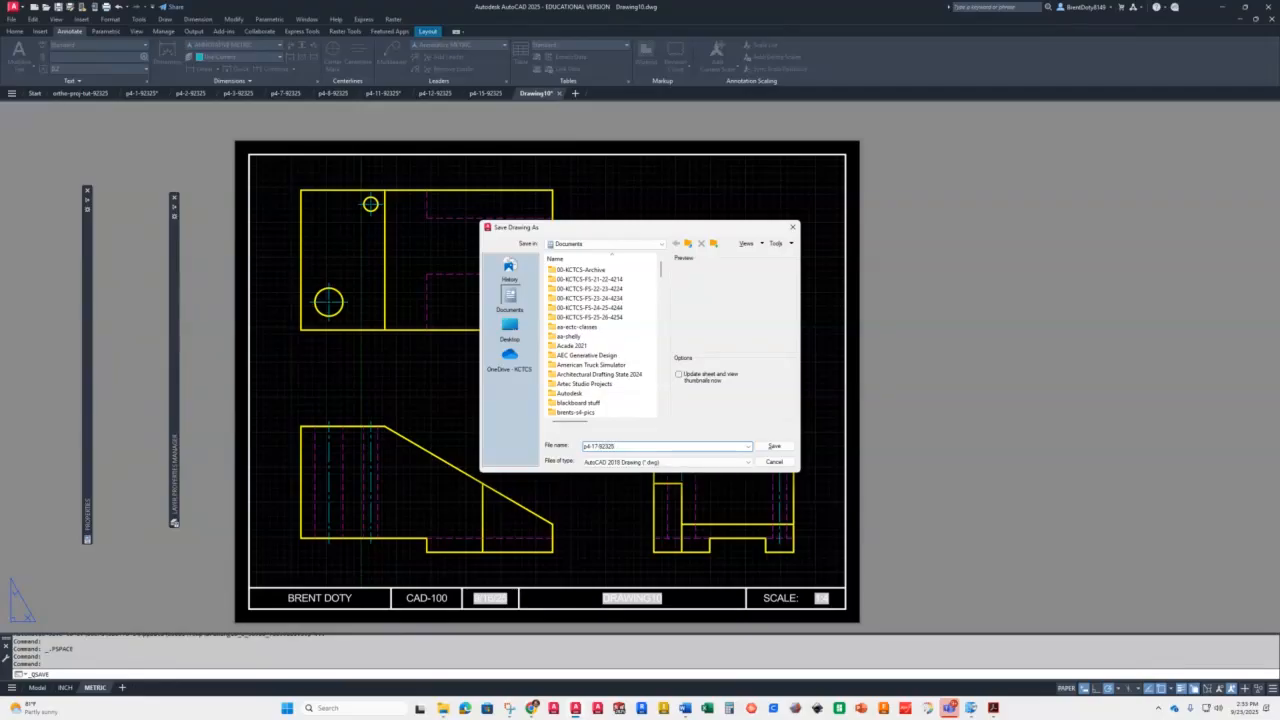
key(Return)
mouse_move(59, 97)
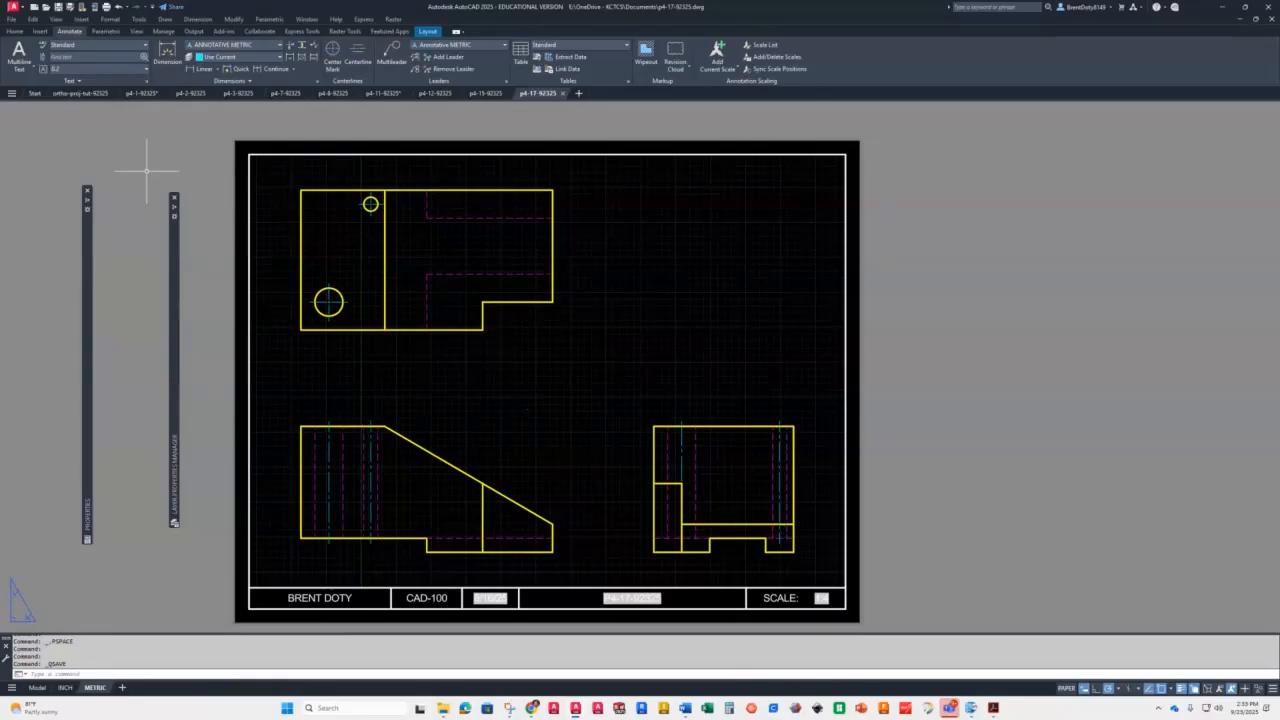
Update the title block's fields on the METRIC layout with Update Fields and save the drawing again
click(40, 31)
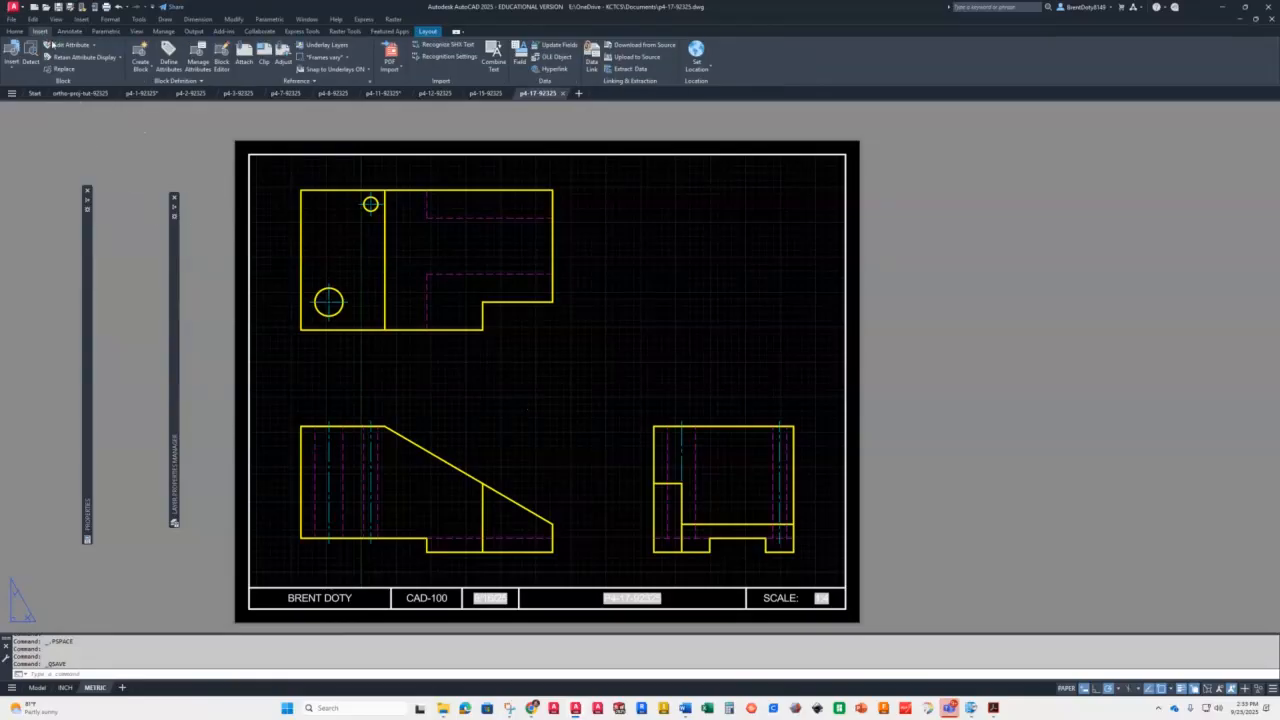
click(559, 46)
click(208, 505)
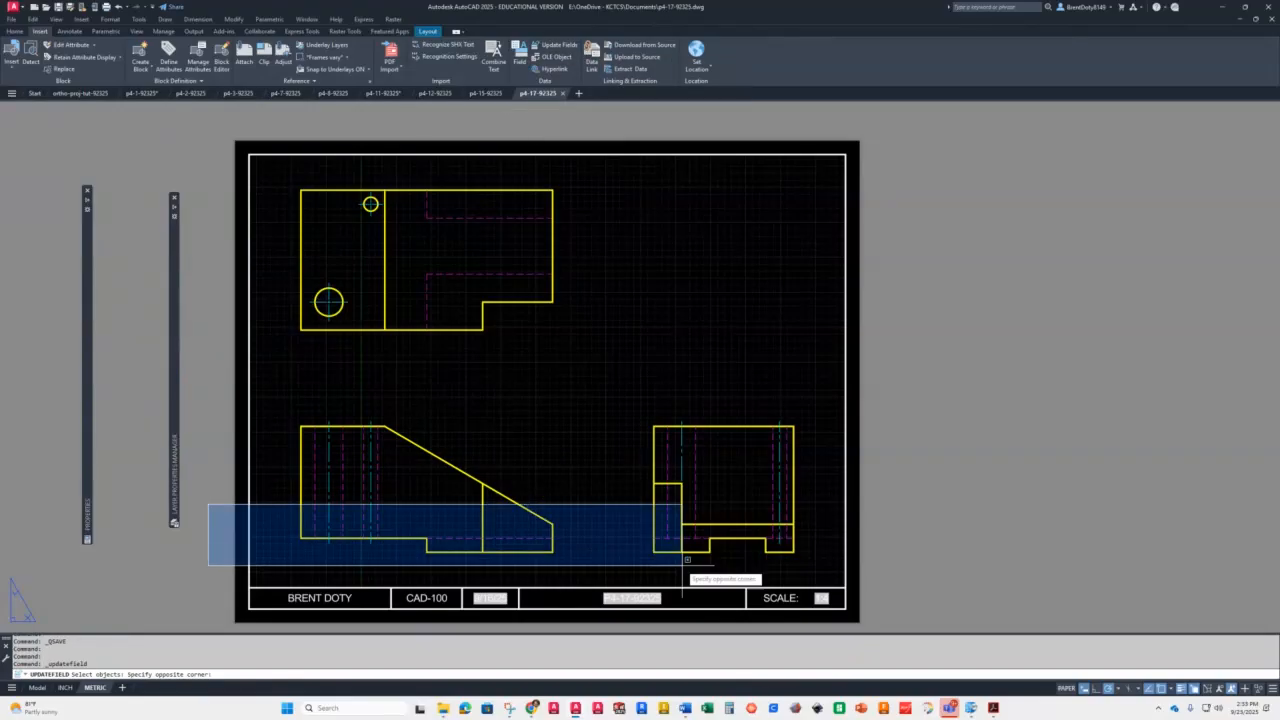
click(926, 629)
key(Return)
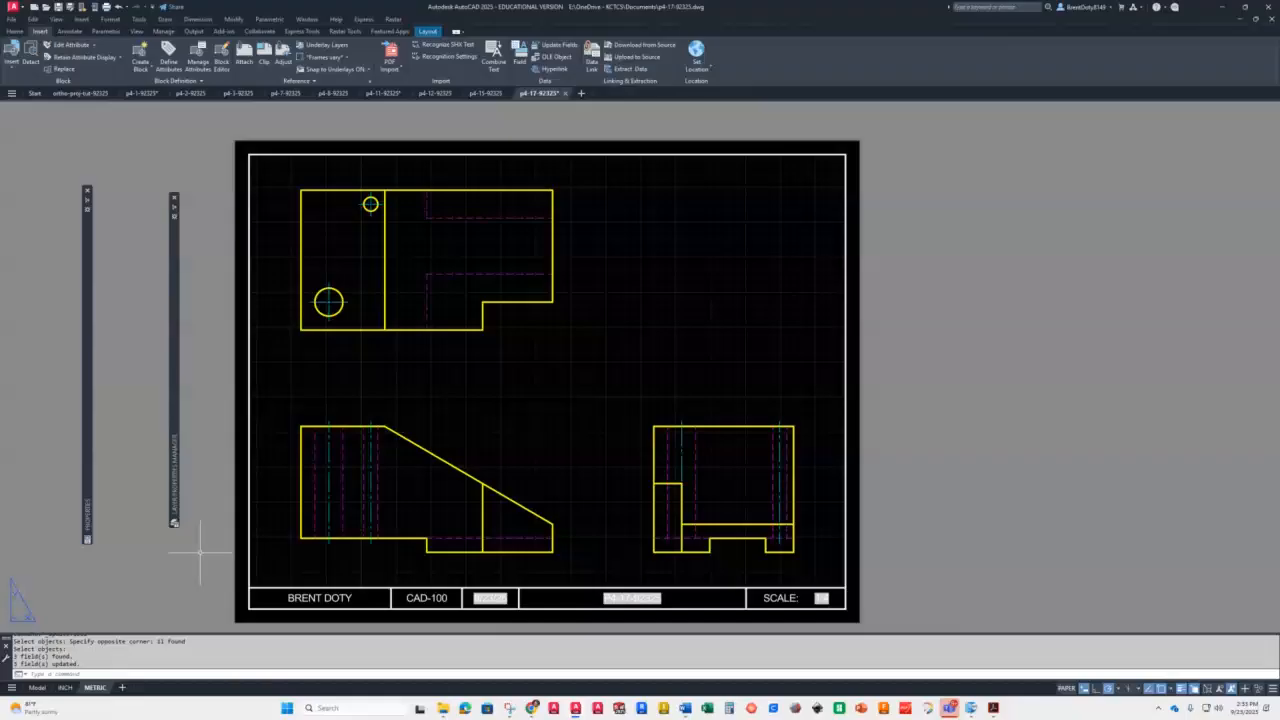
click(58, 7)
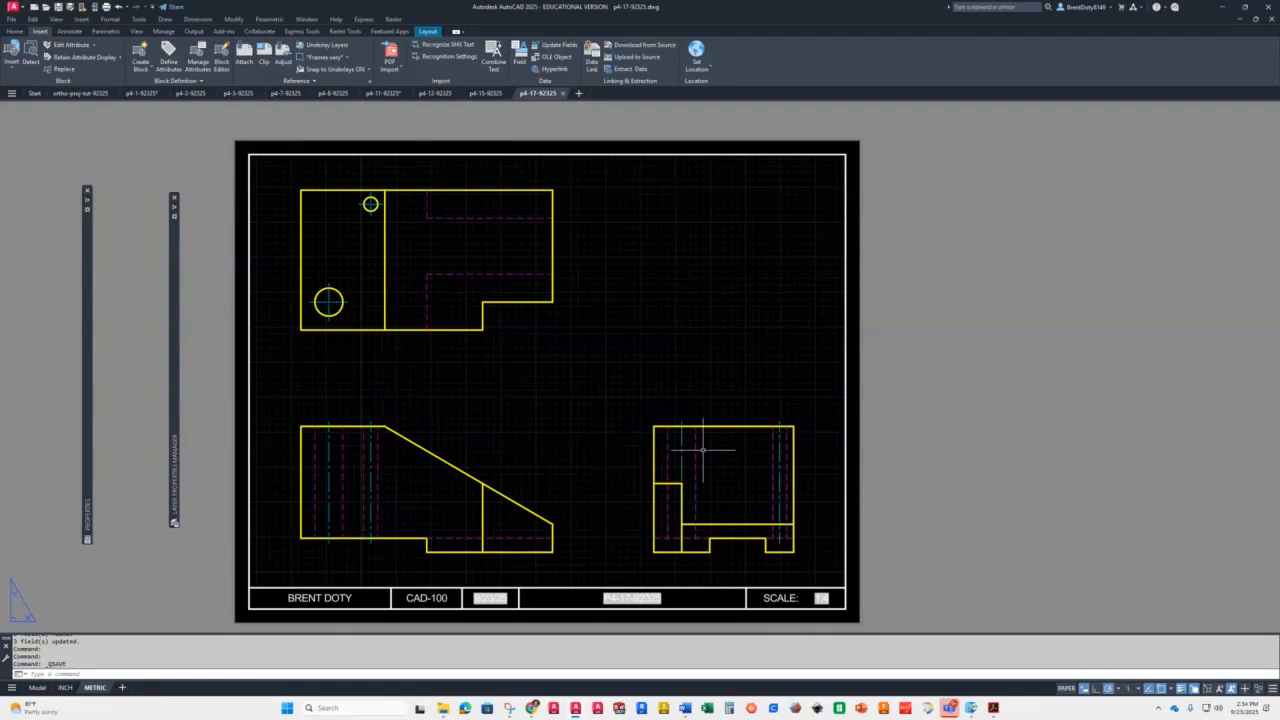
Switch to Google Chrome and bring up the online class session for the CAD 100 course
mouse_move(525, 708)
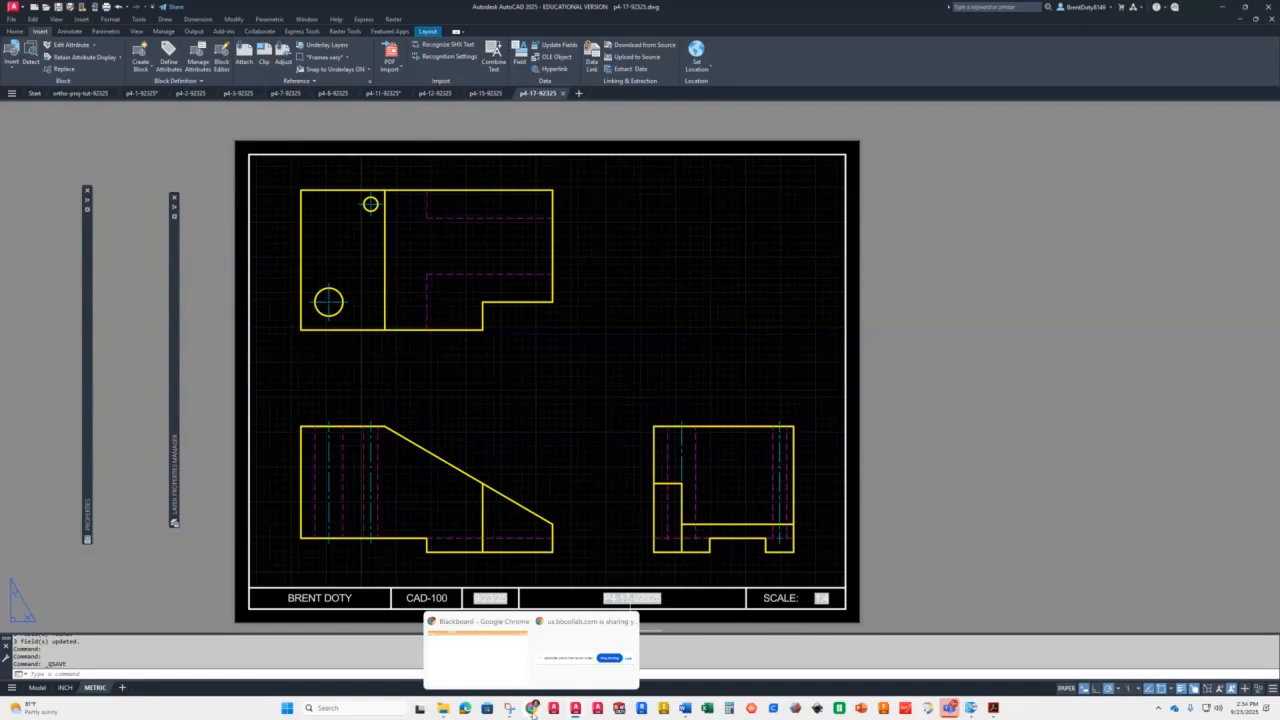
click(510, 652)
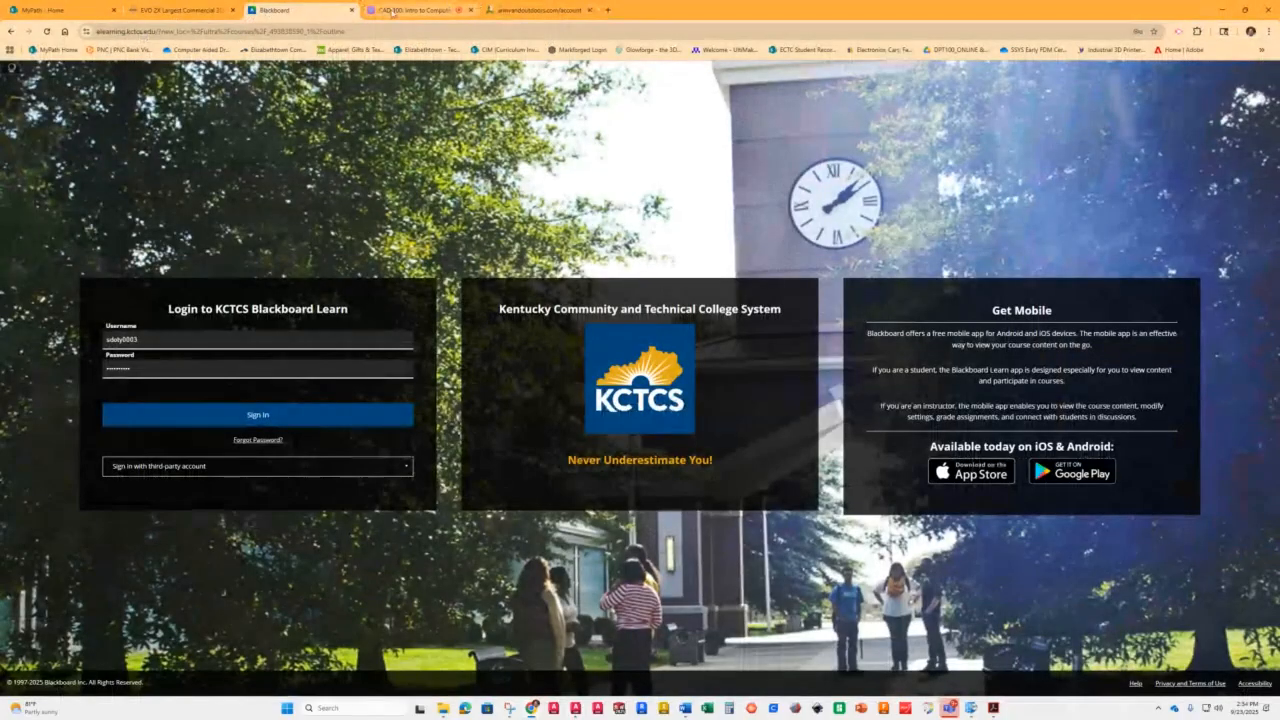
click(415, 10)
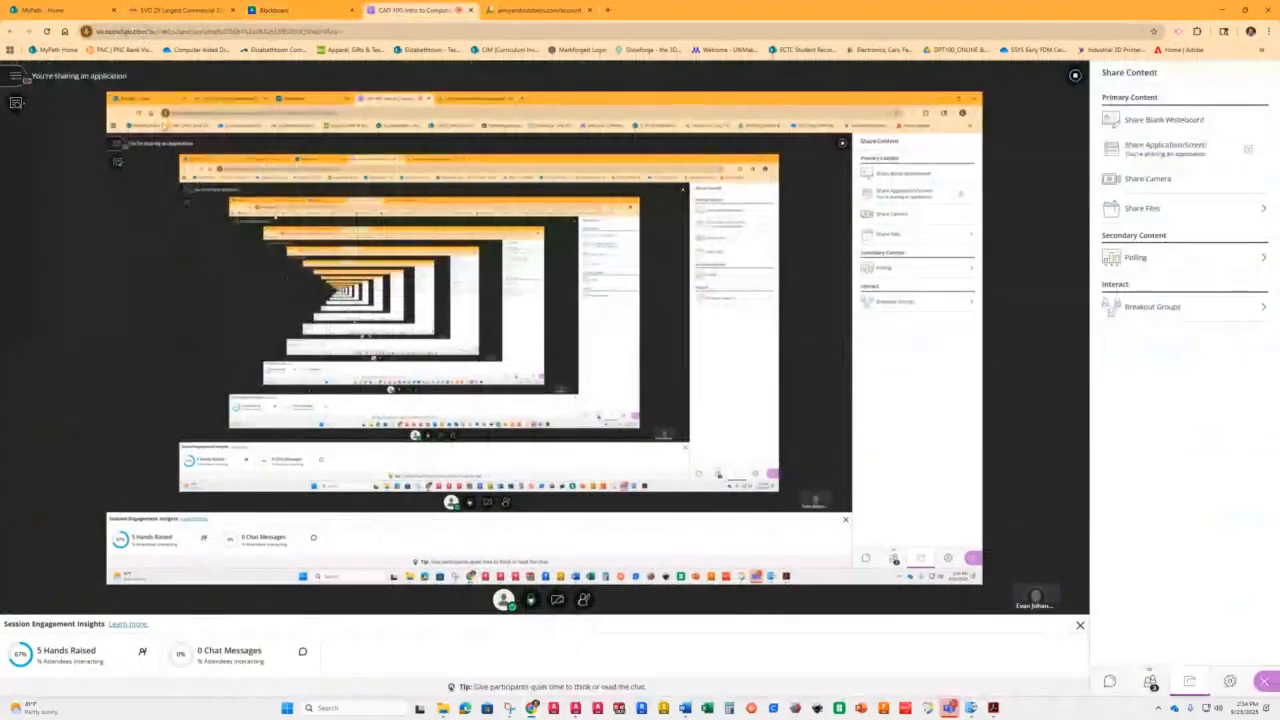